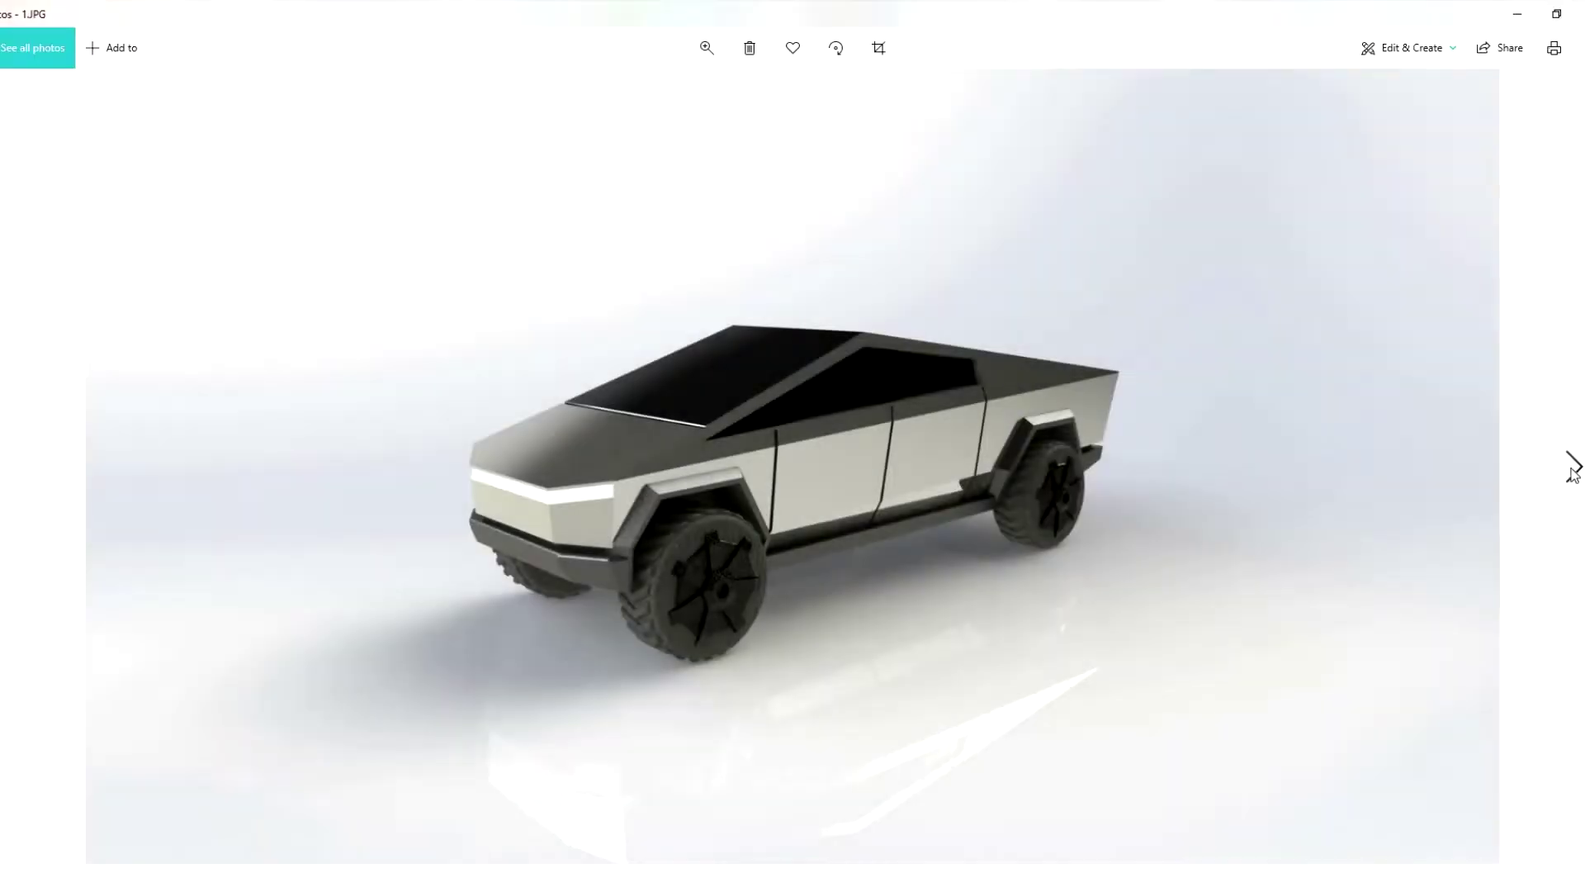
- Browse the reference pictures from 1.JPG to the Cybertruck in front of an industrial building
click(1574, 469)
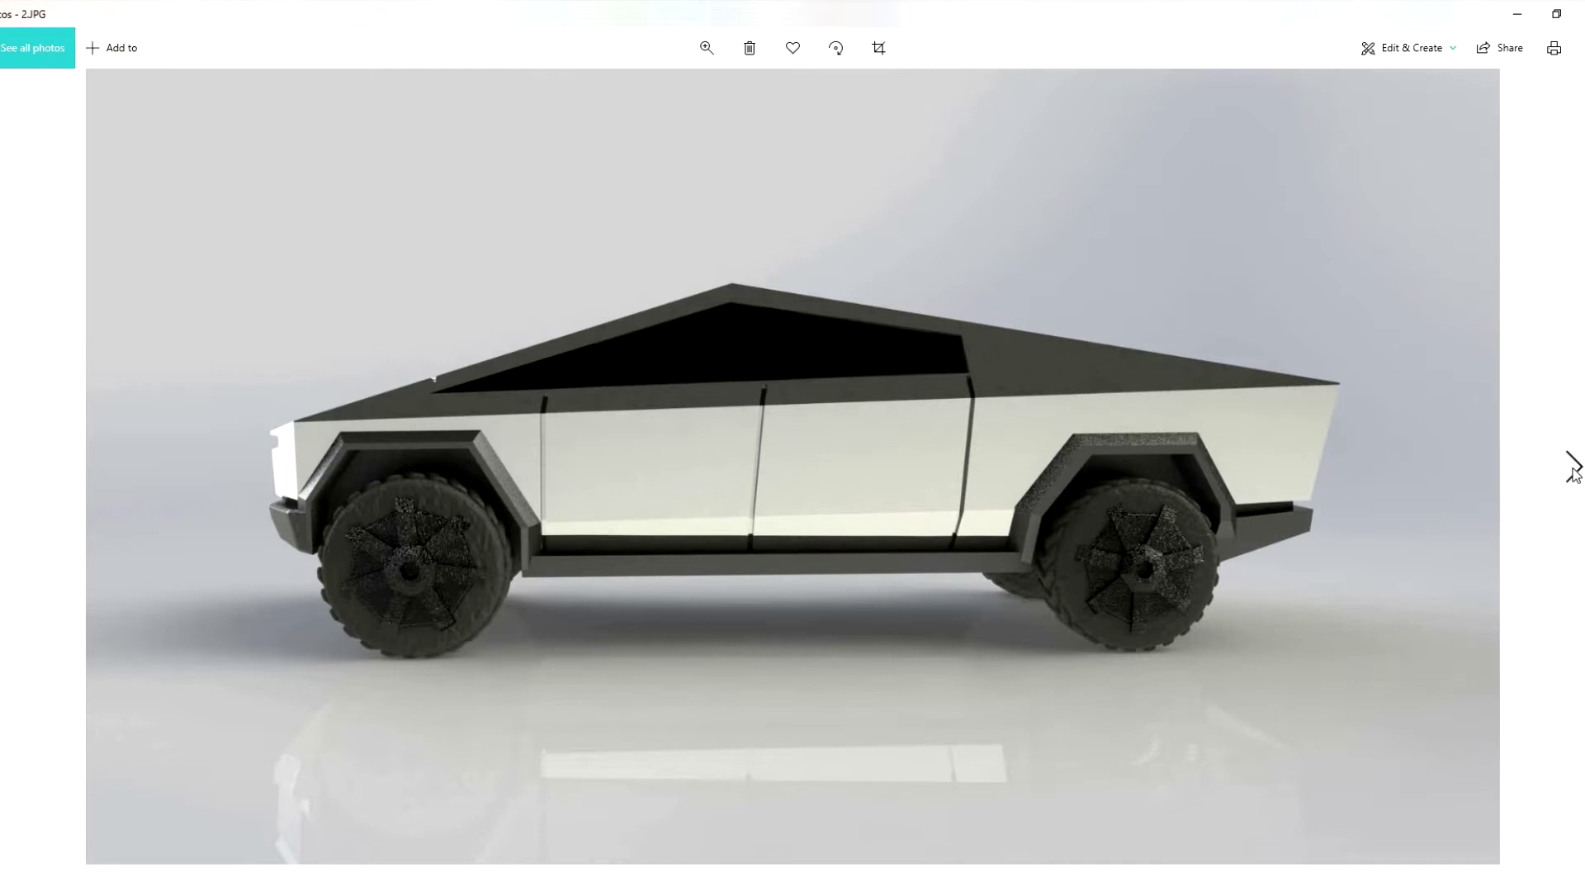
click(1574, 469)
click(1574, 469)
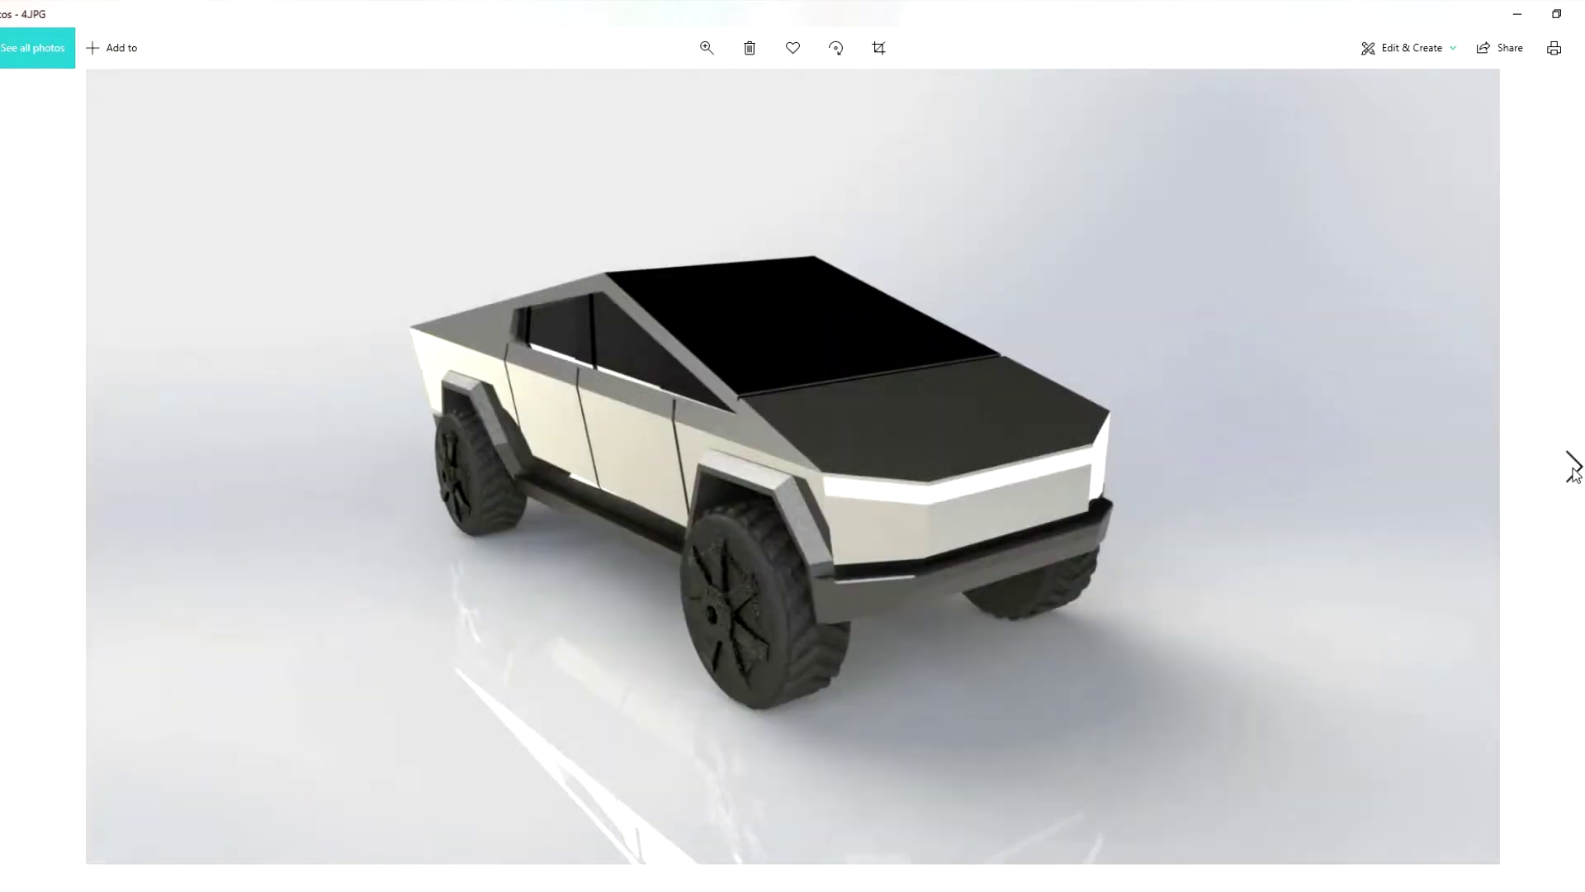
click(1574, 469)
click(1573, 470)
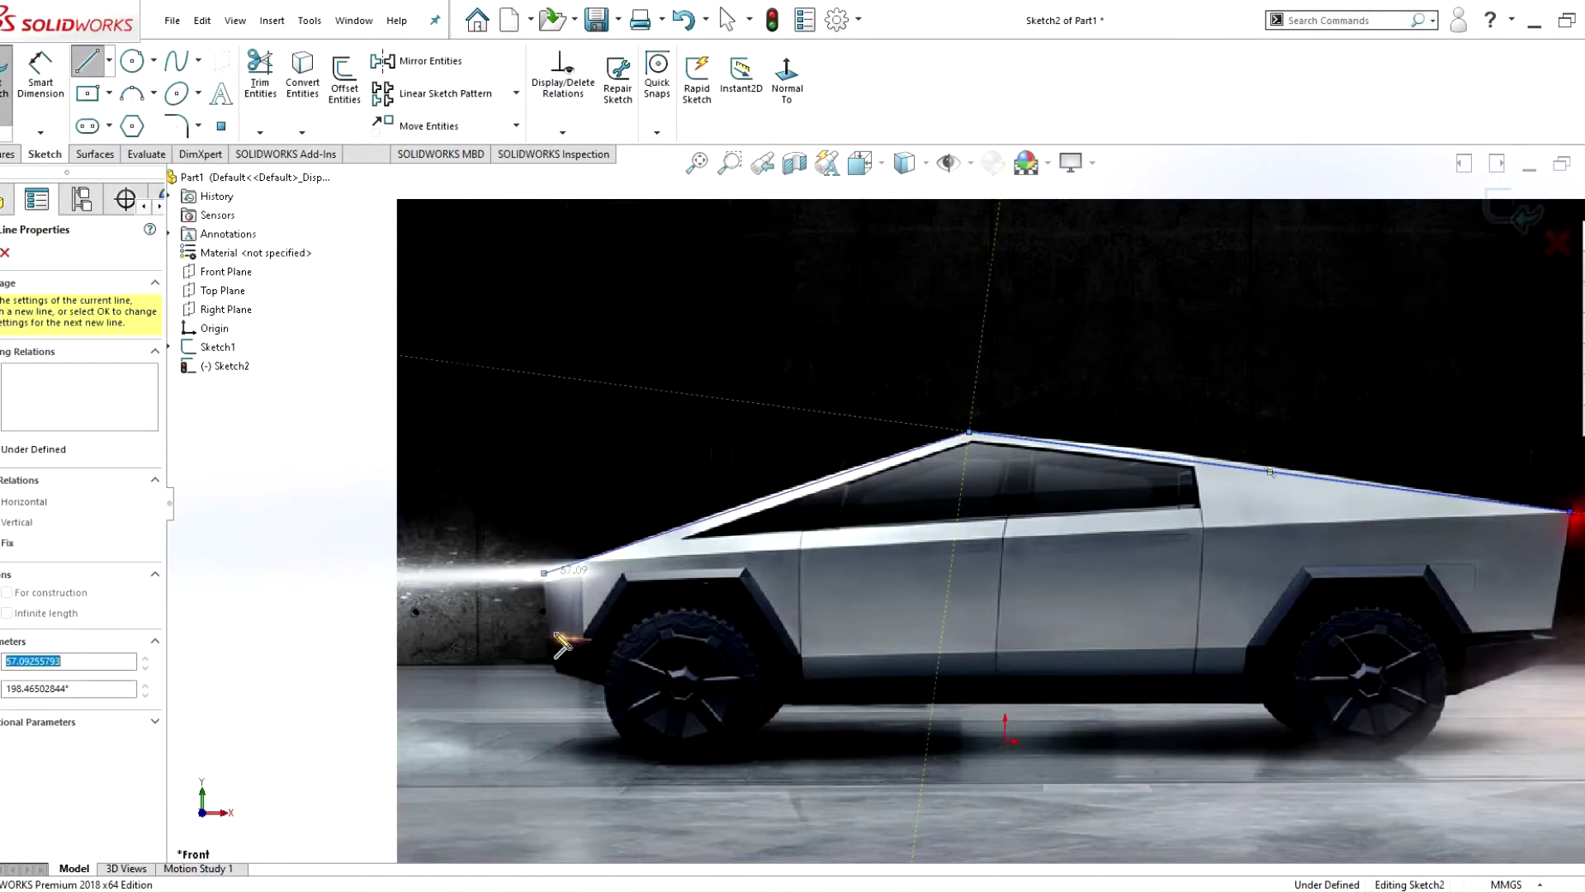
- Trace the nose, front wheel arch, rocker line and rear arch to the tail
click(552, 638)
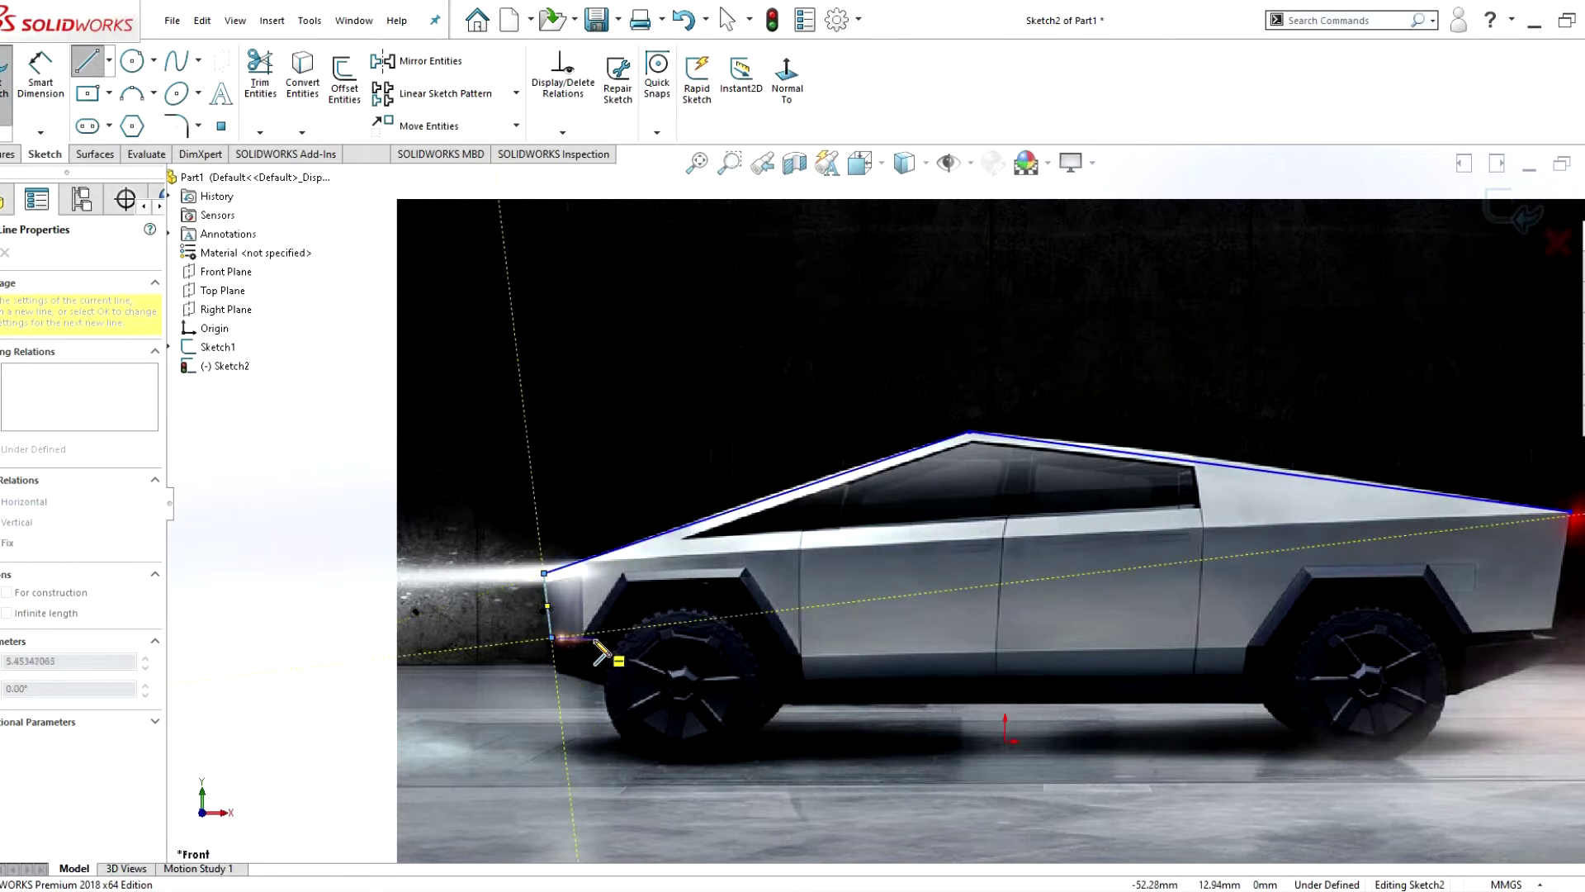
scroll(634, 607, down, 2)
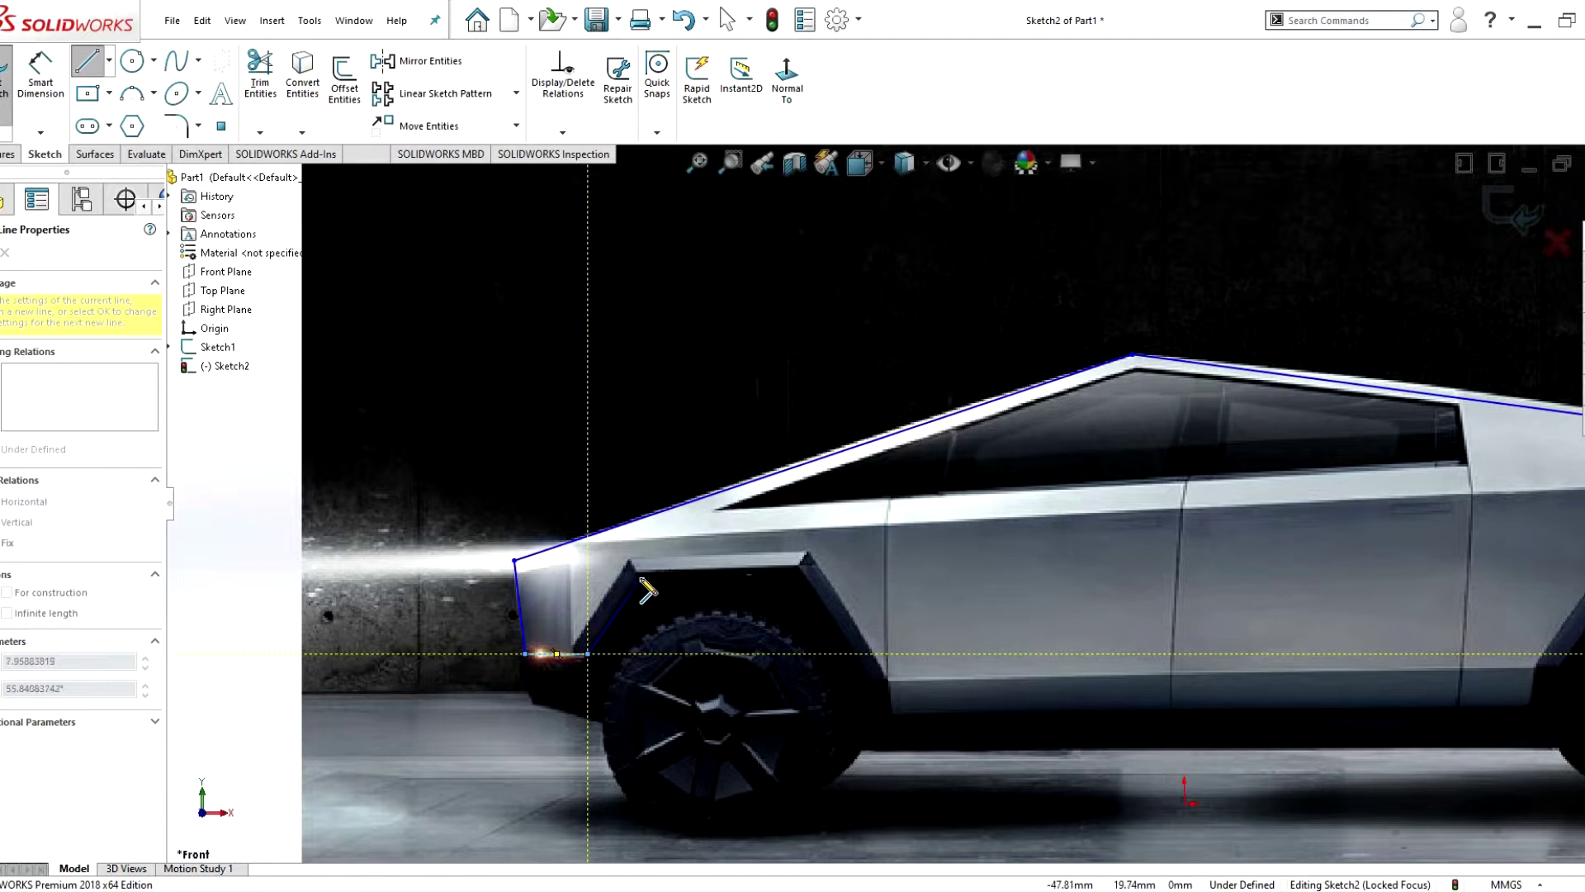
click(641, 578)
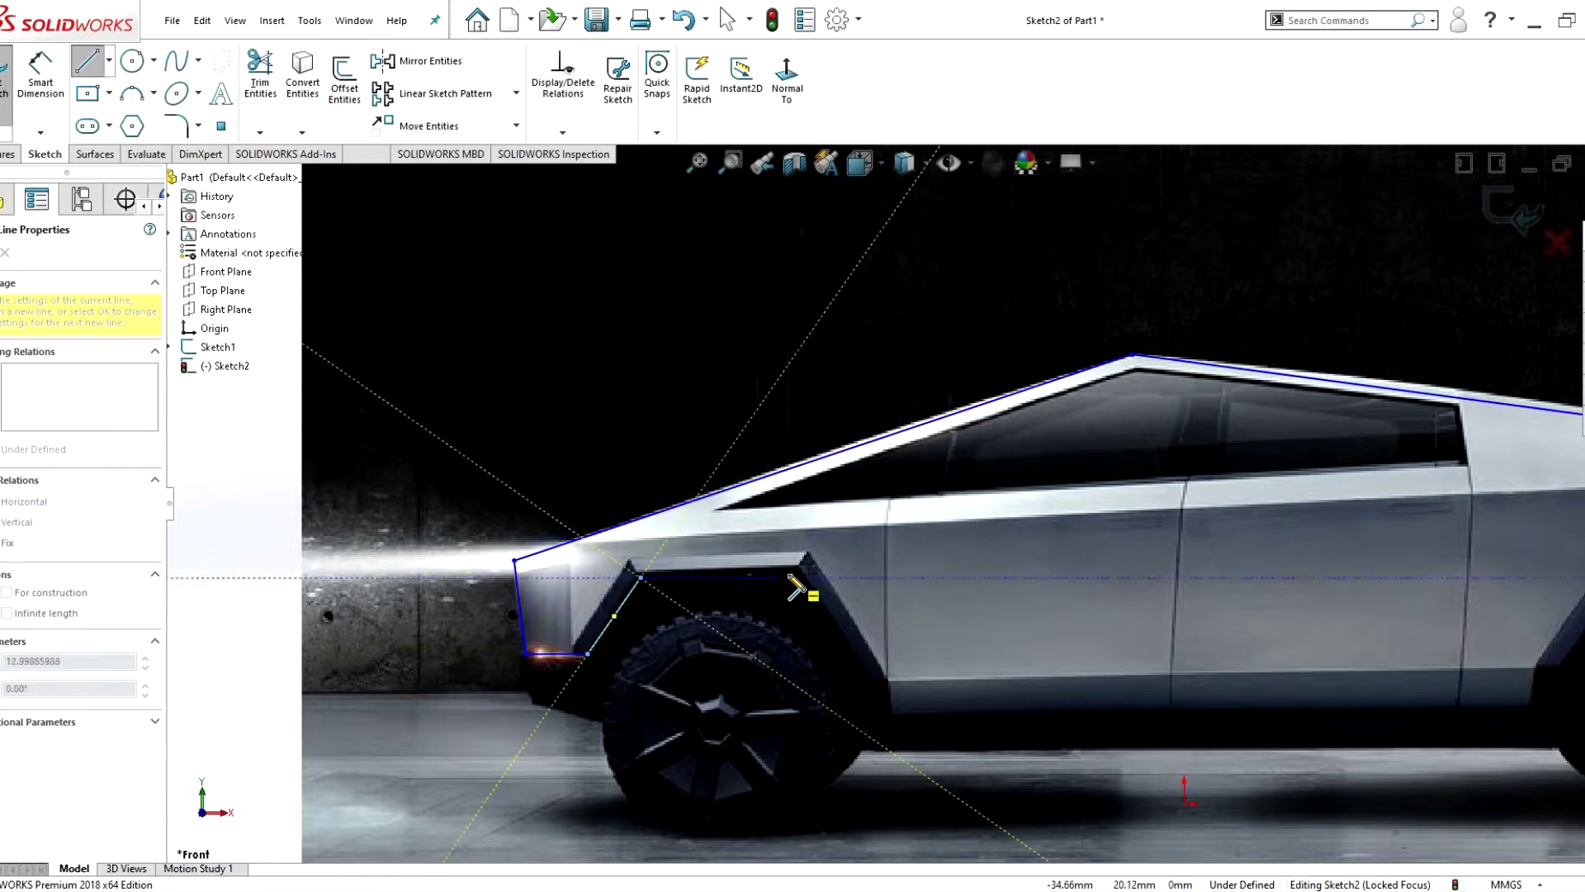
click(794, 575)
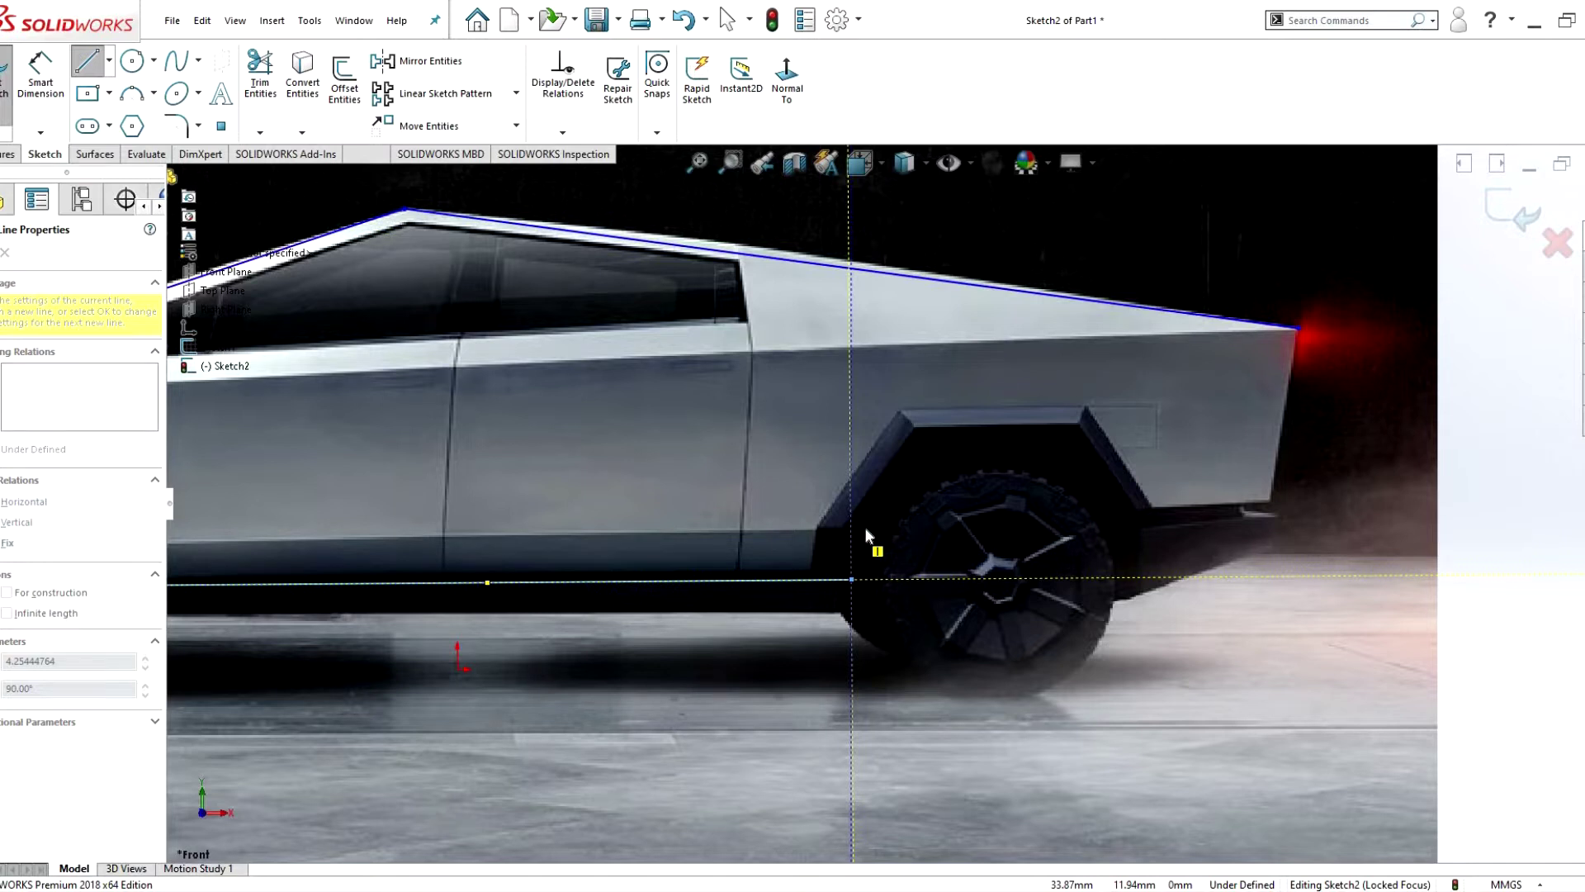
click(852, 580)
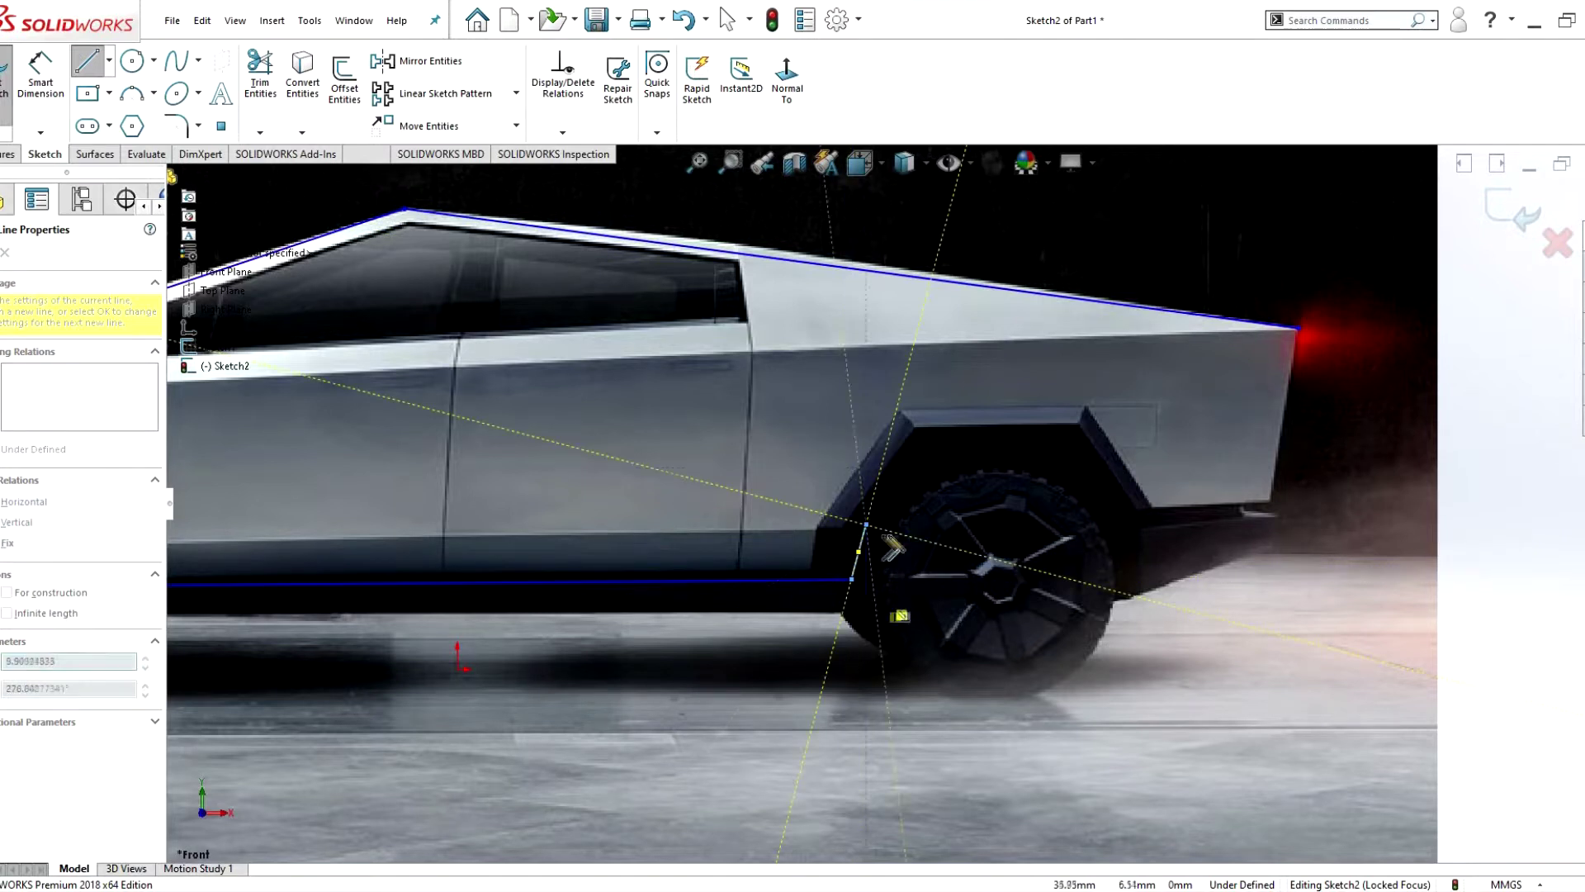
click(923, 435)
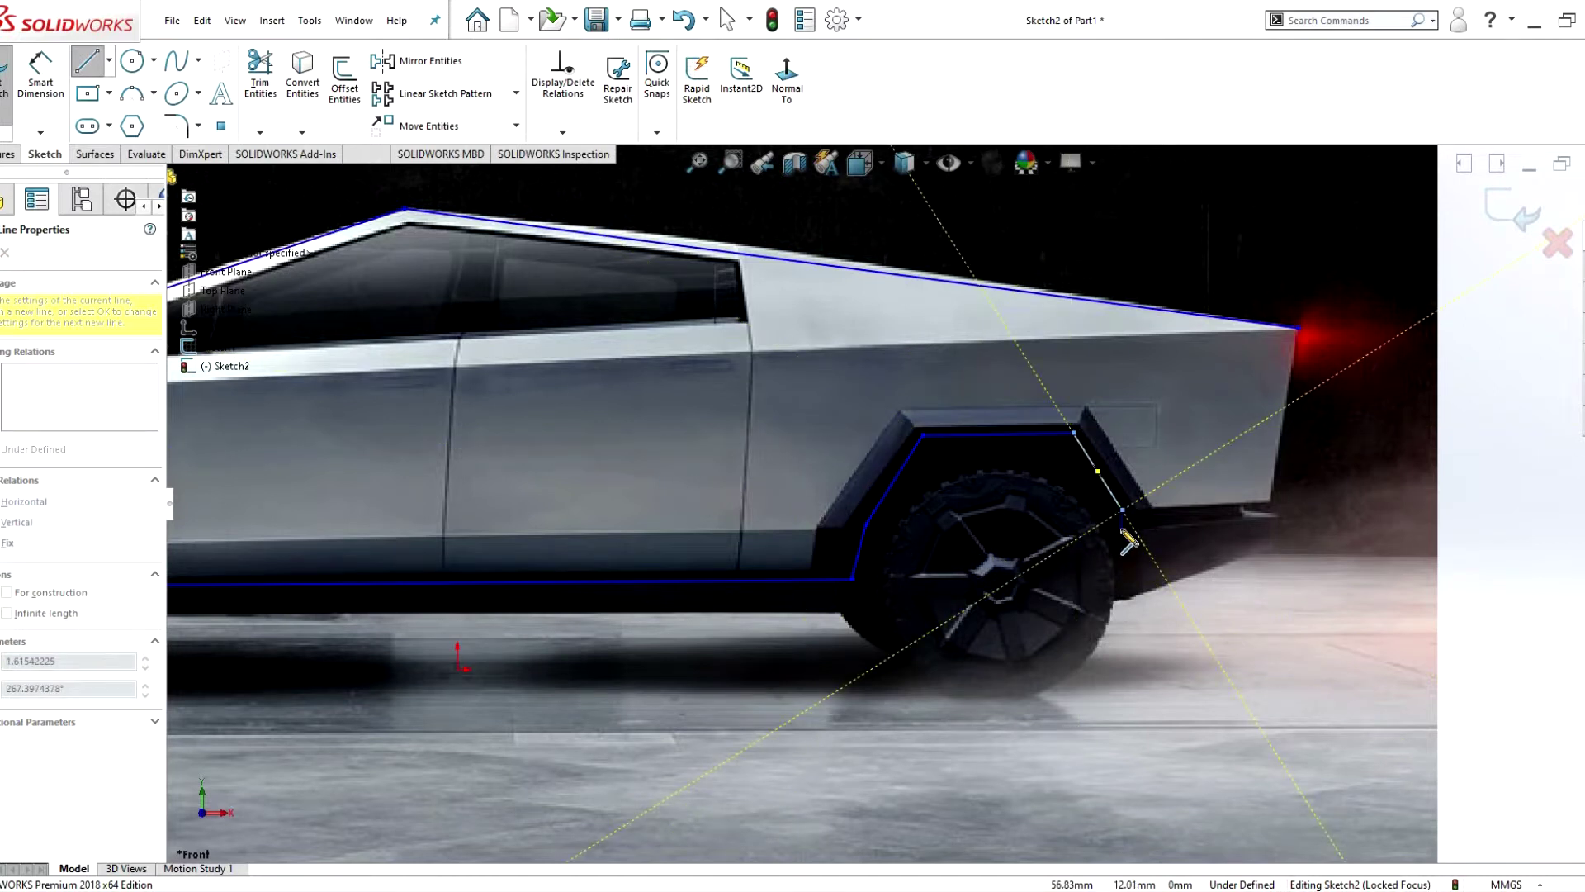
click(1269, 502)
right_click(1337, 432)
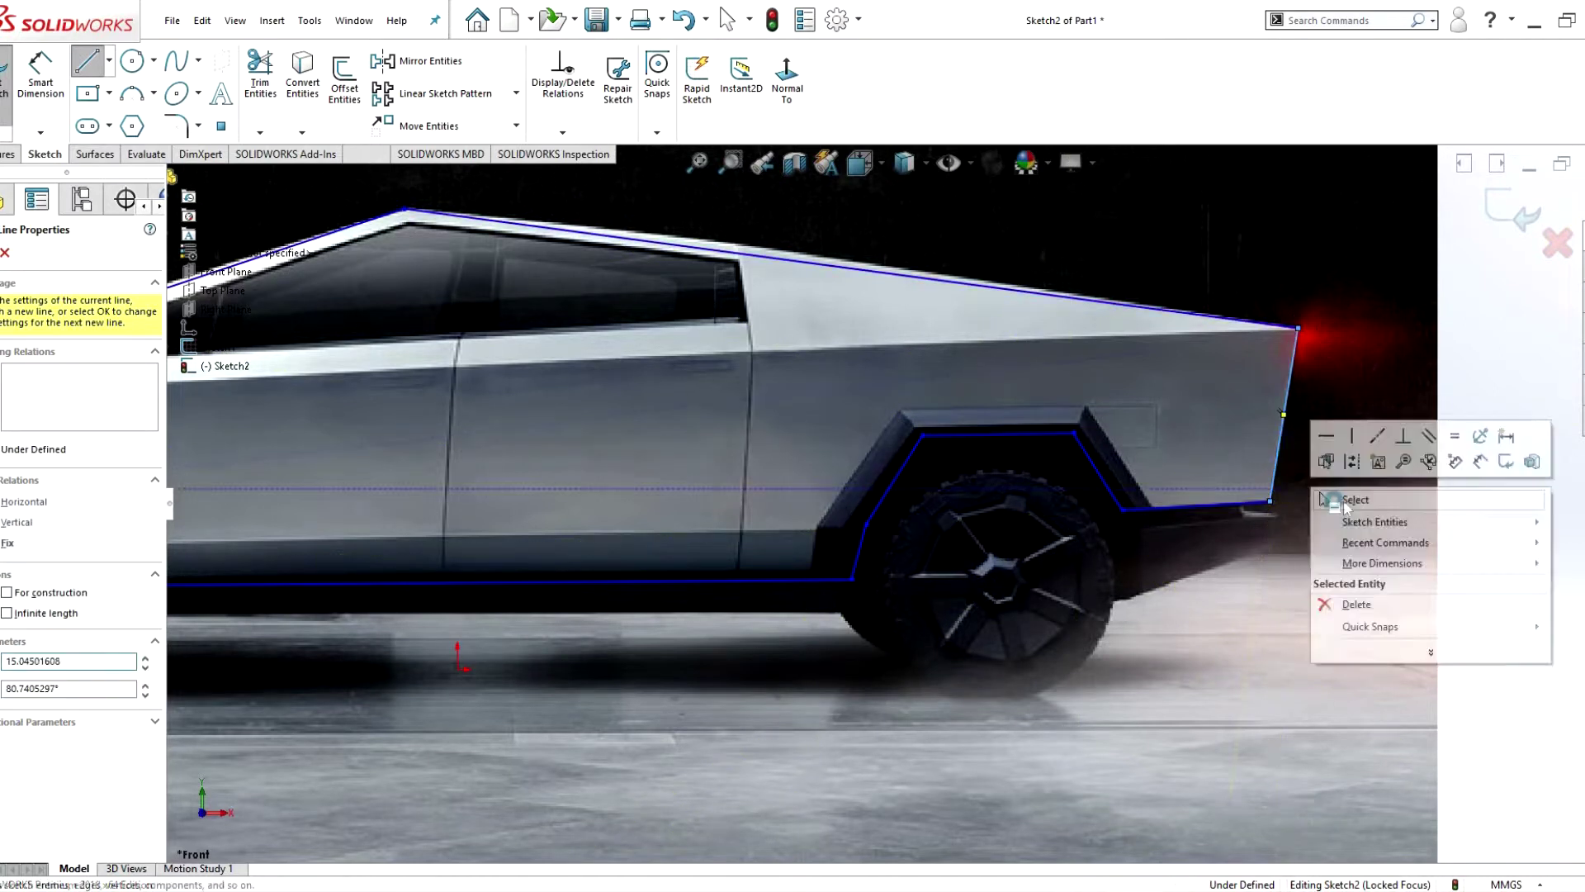
click(1346, 498)
- Move the front bumper corner vertex onto the picture's bumper
click(410, 213)
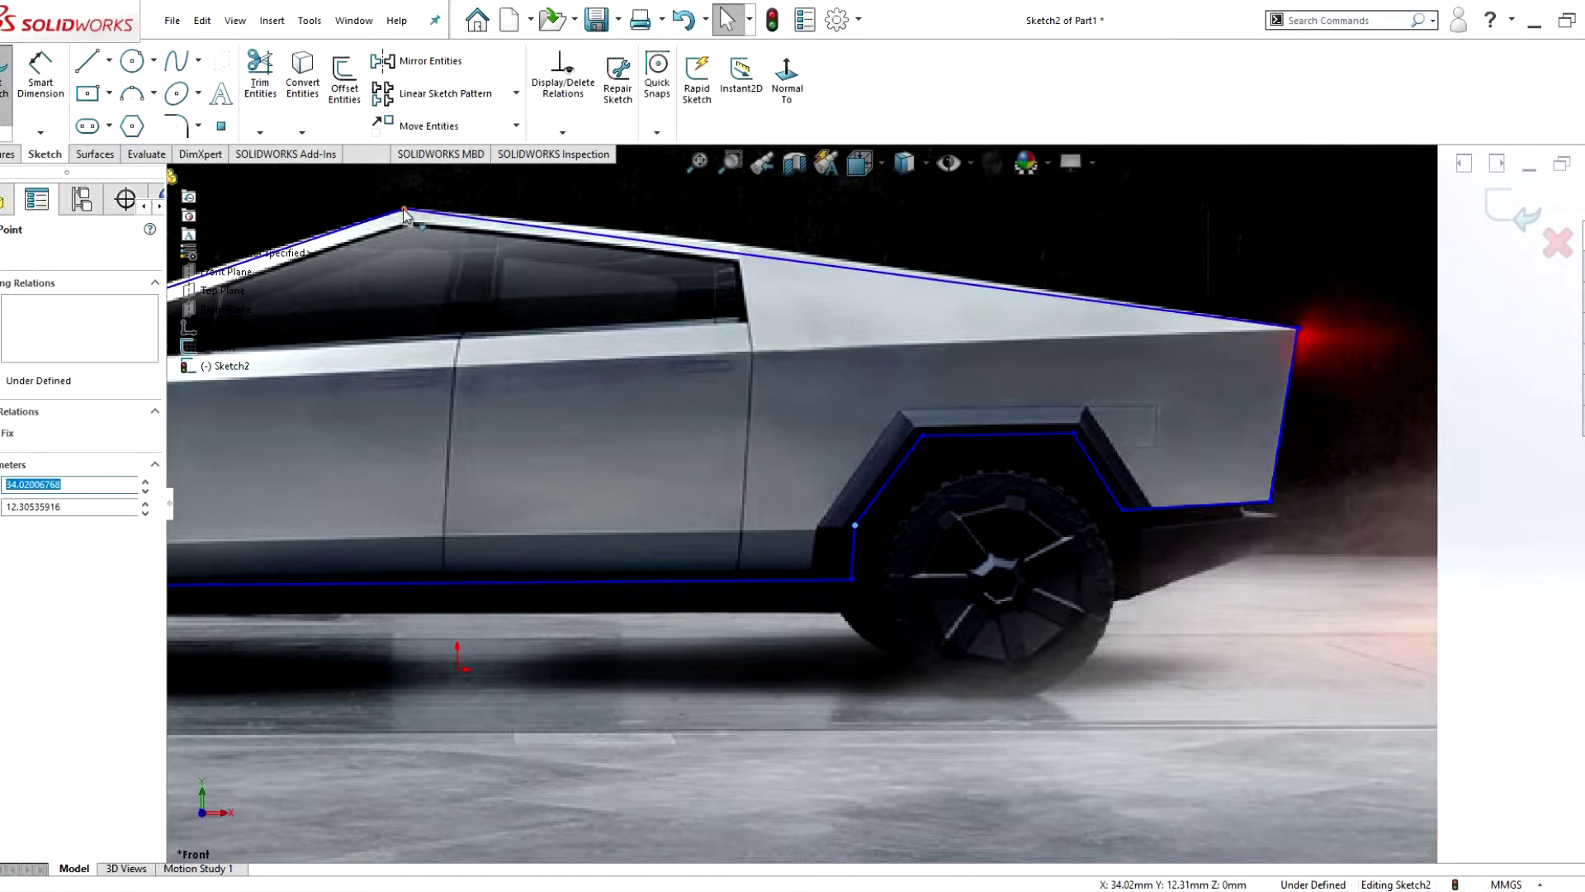
scroll(871, 496, up, 3)
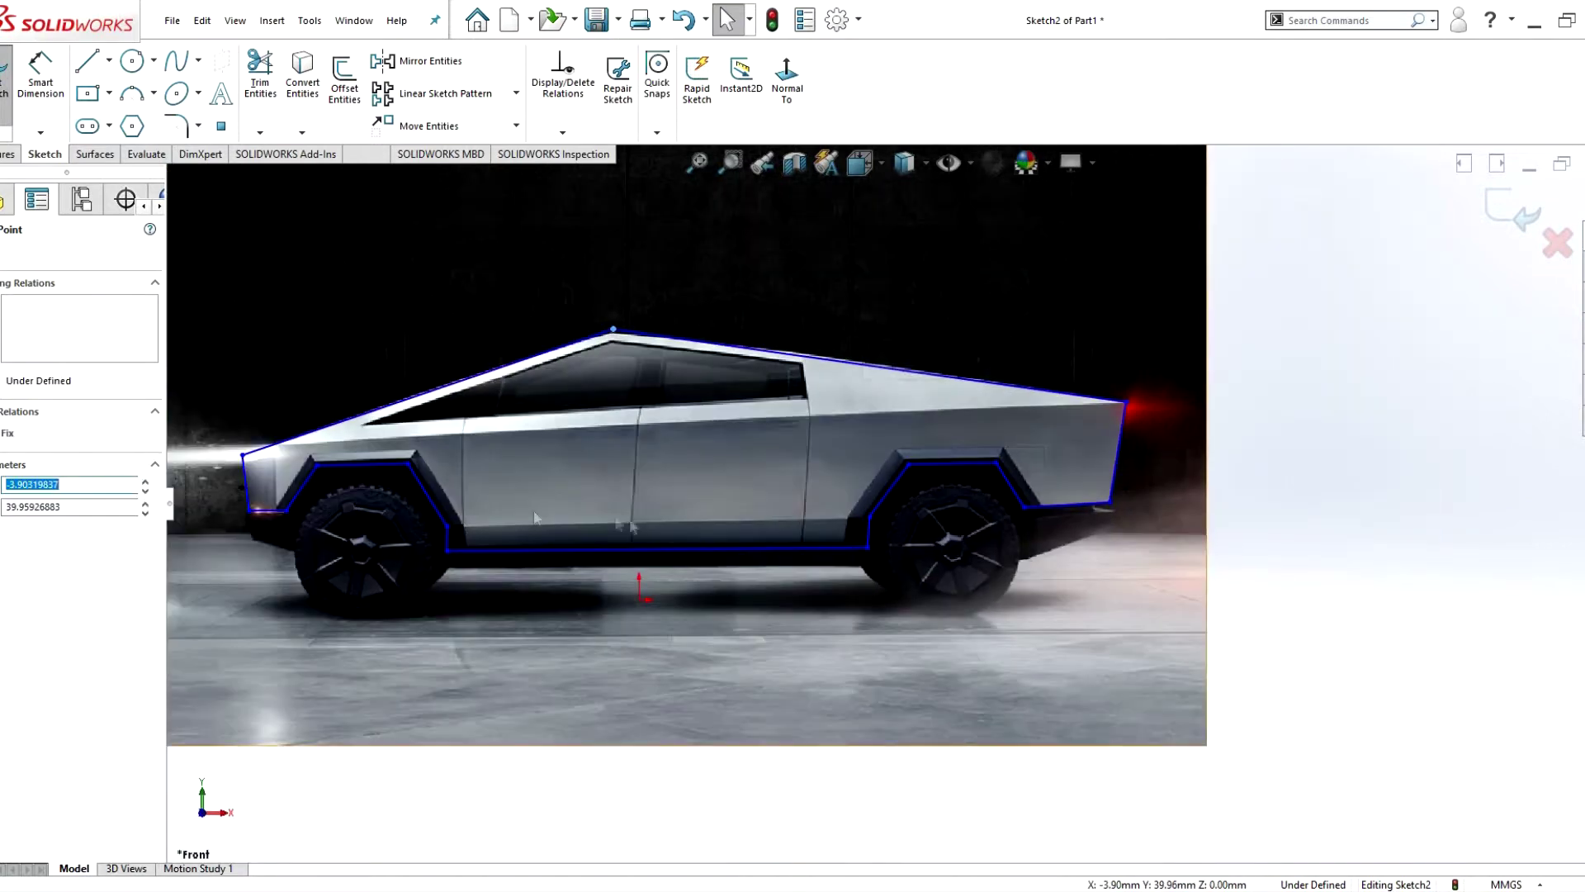
scroll(285, 510, down, 5)
click(815, 494)
click(677, 506)
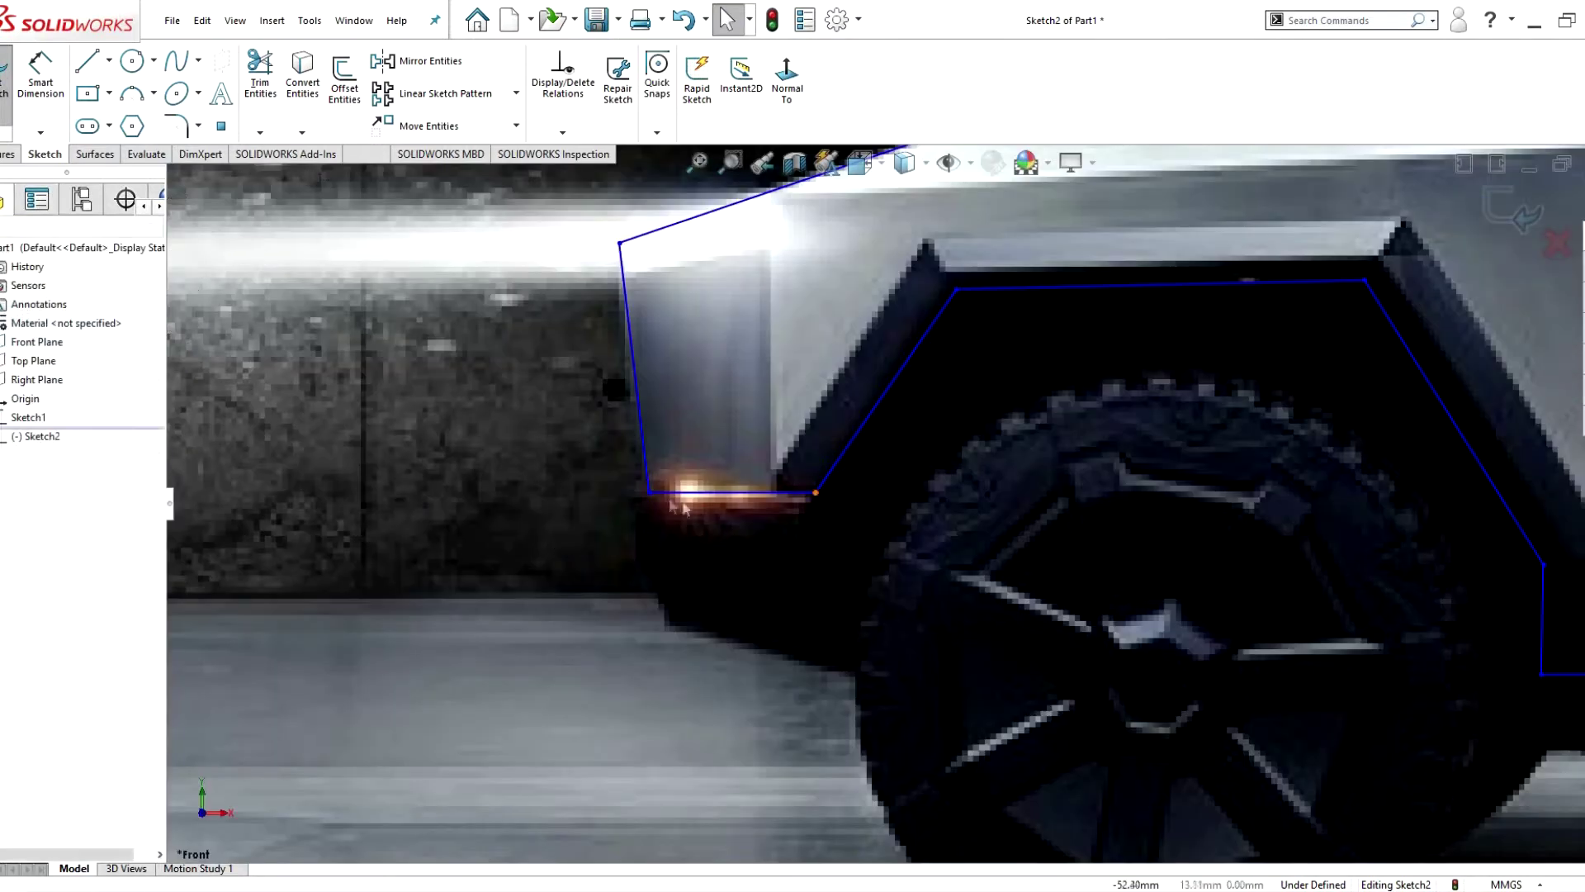
drag(650, 493, 641, 510)
- Extrude the traced profile 20 mm as Boss-Extrude1
key(f)
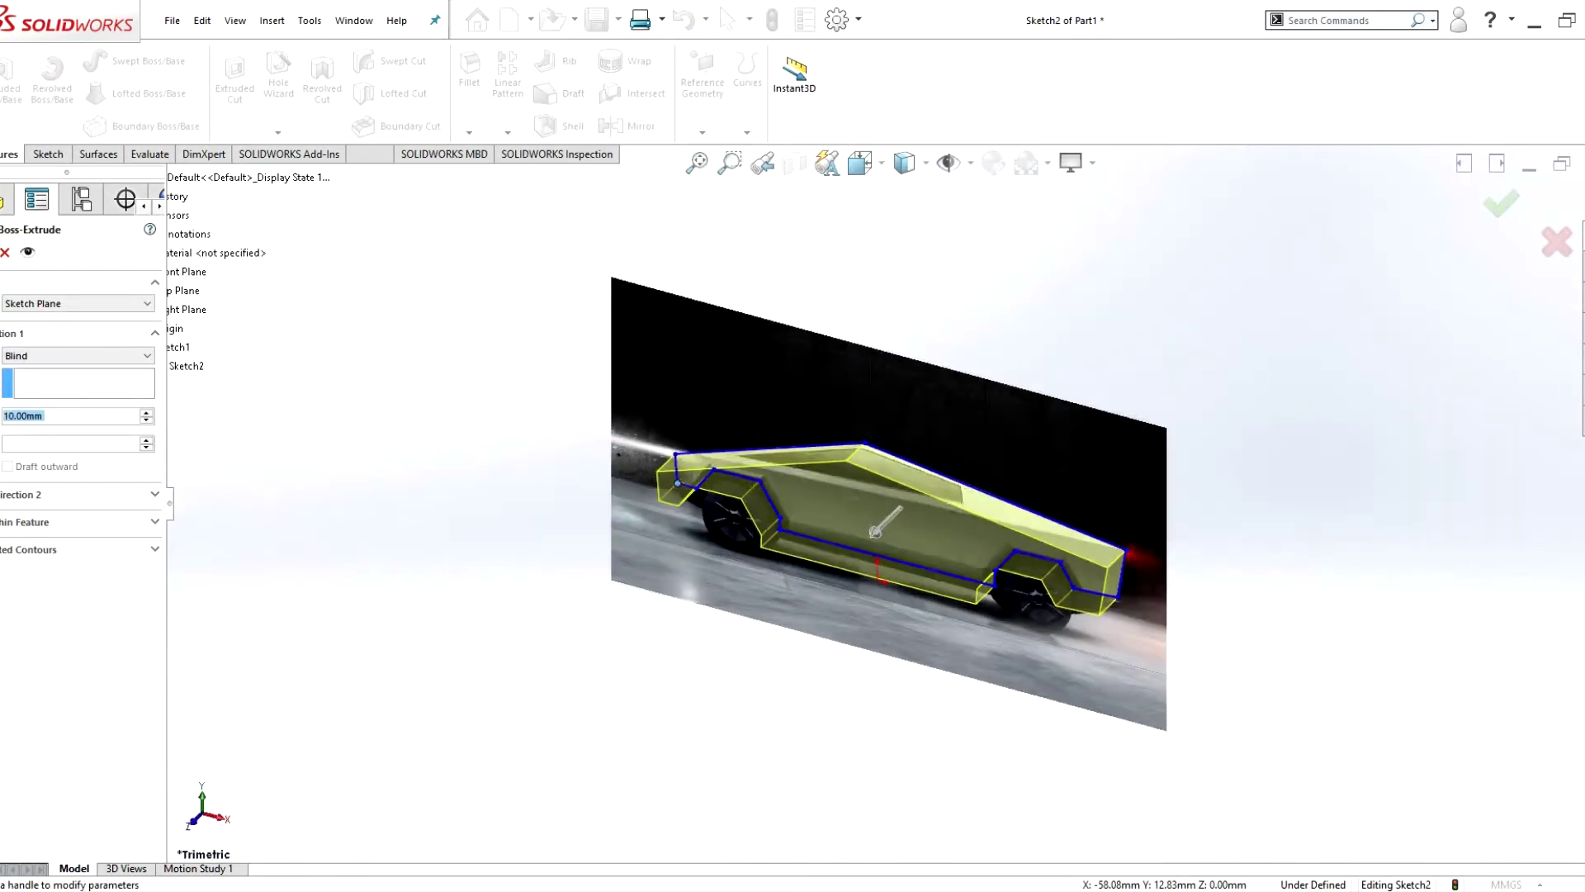
text(0)
key(Return)
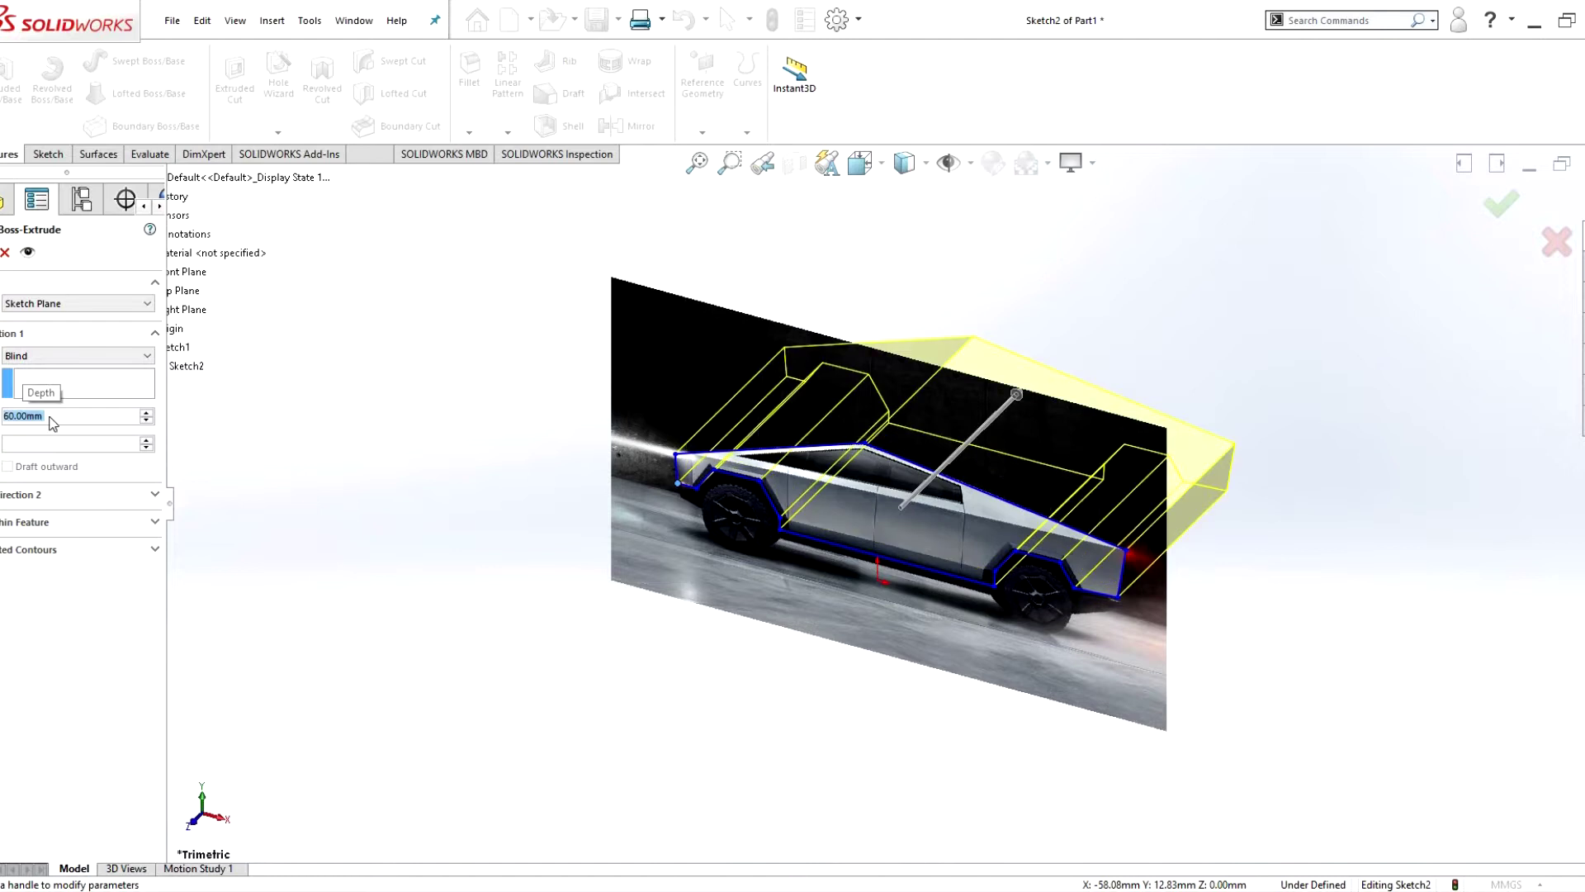
text(30)
key(Return)
text(20)
key(Return)
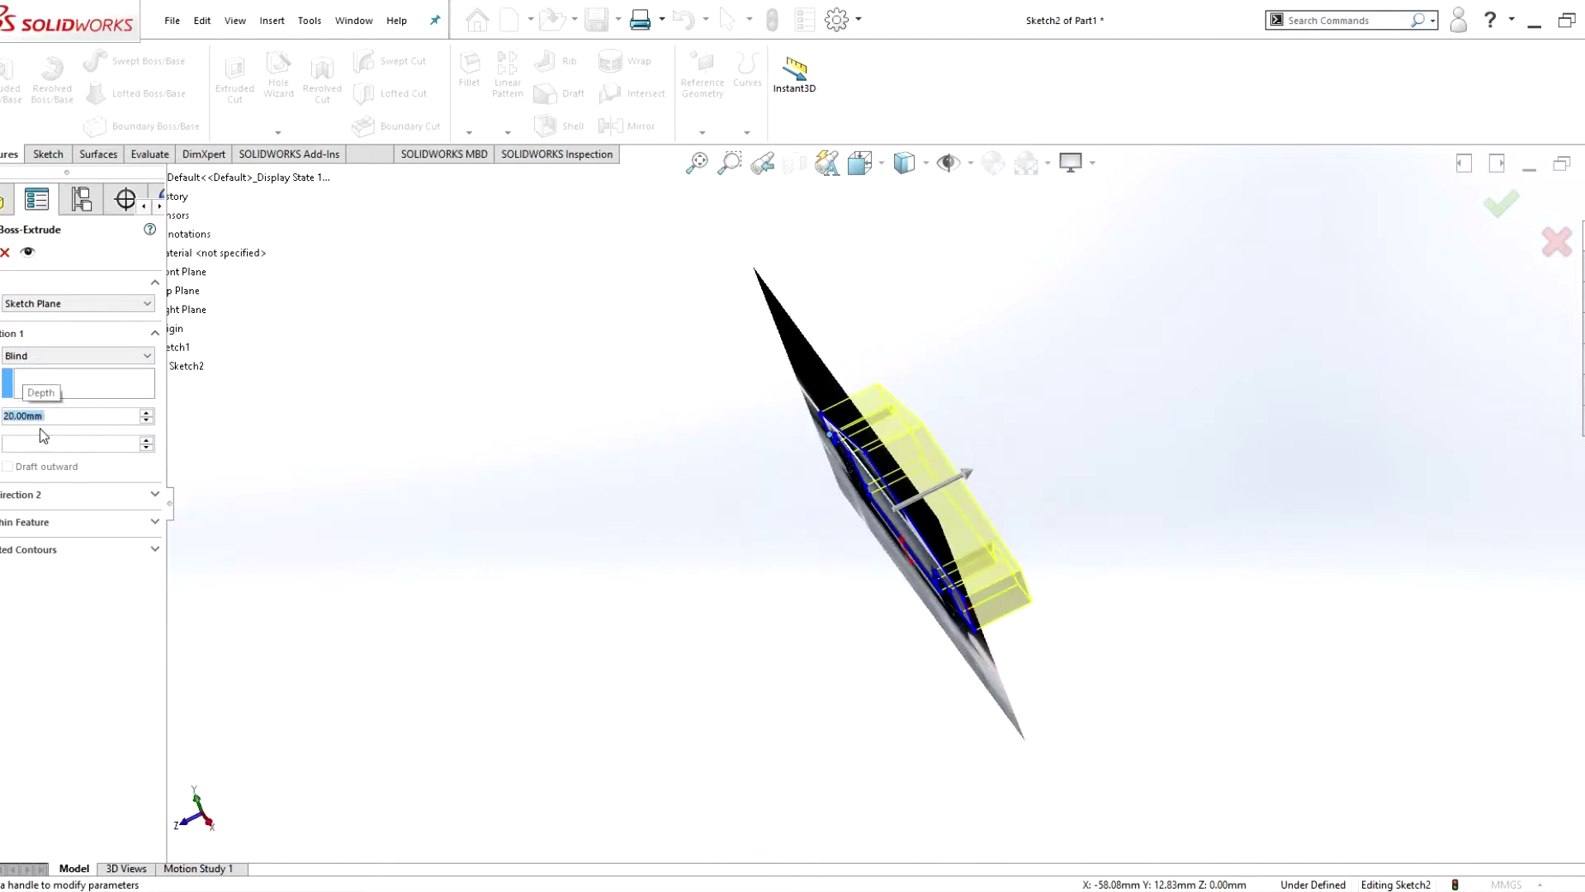
middle_drag(967, 414, 629, 468)
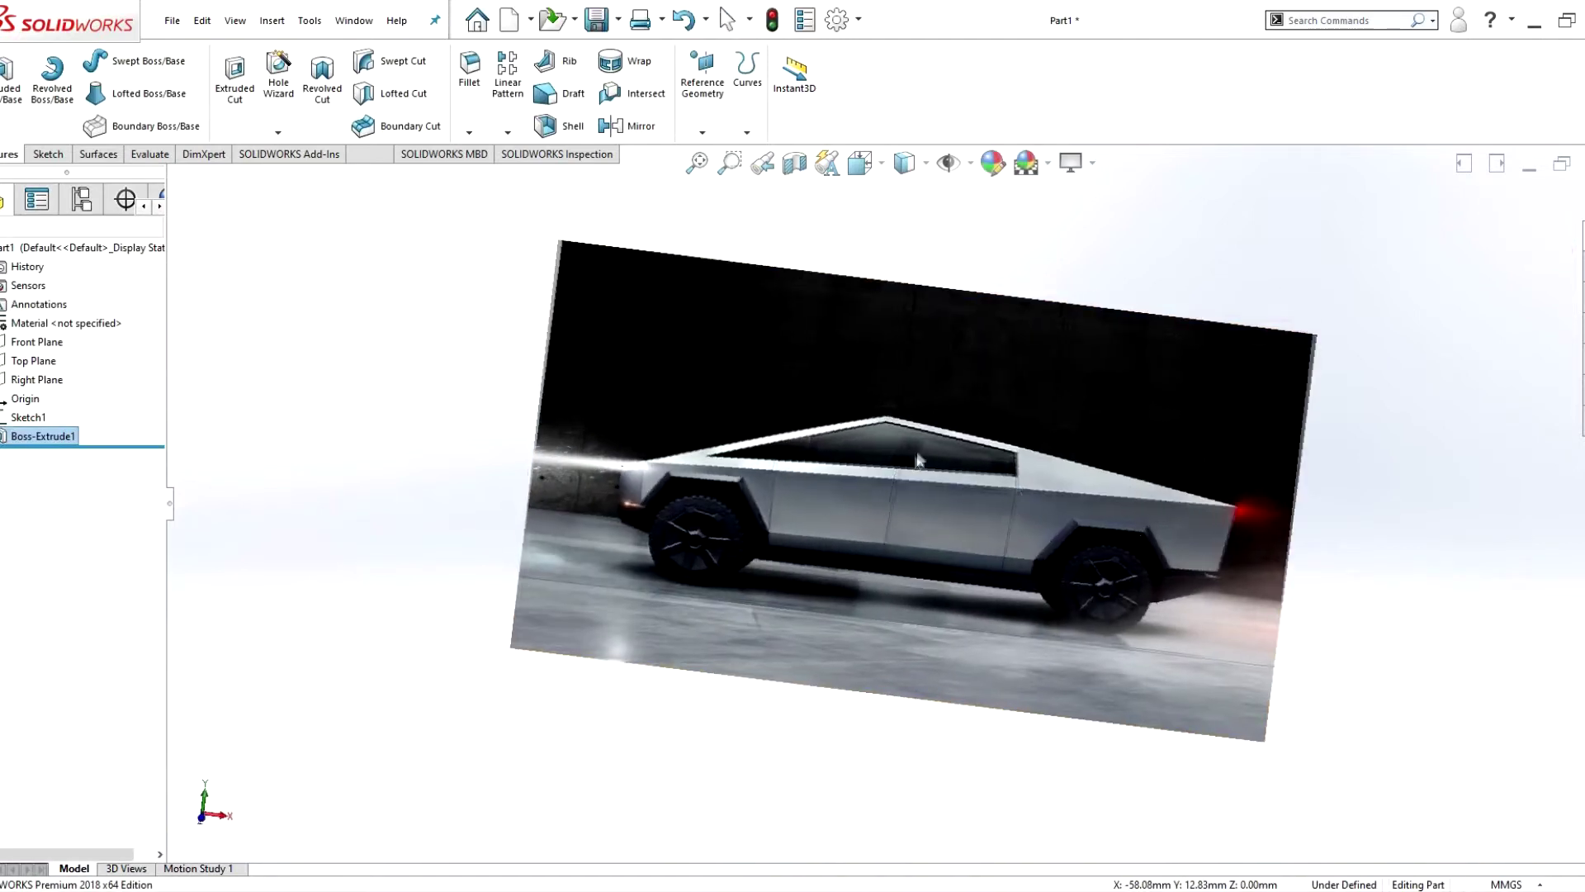
key(ctrl+1)
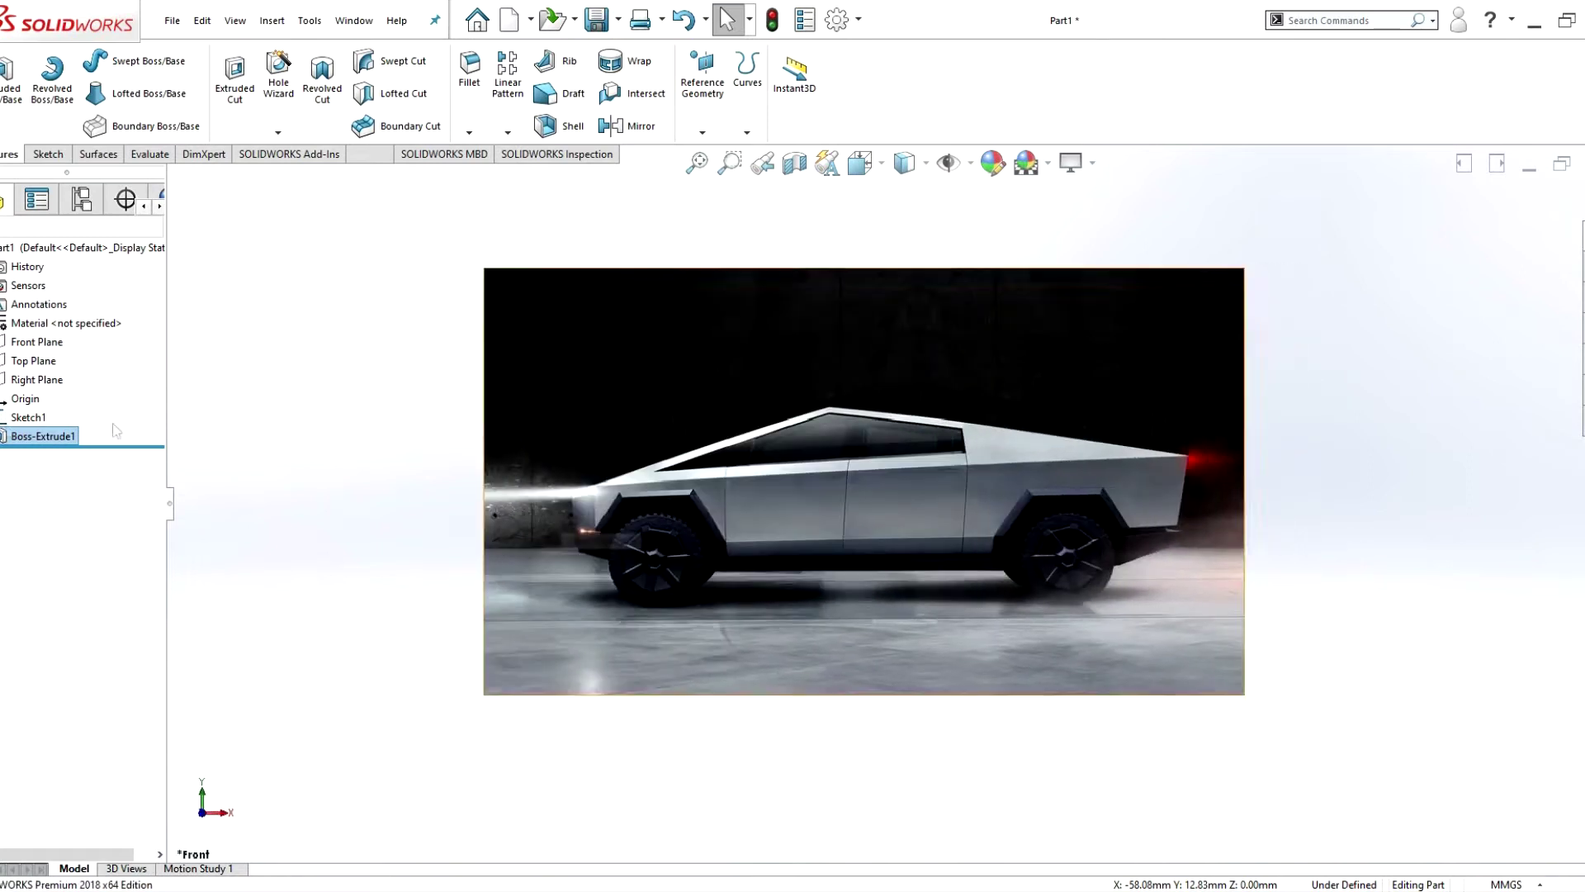
- Set Sketch Picture1's transparency to Full image
right_click(72, 436)
click(167, 698)
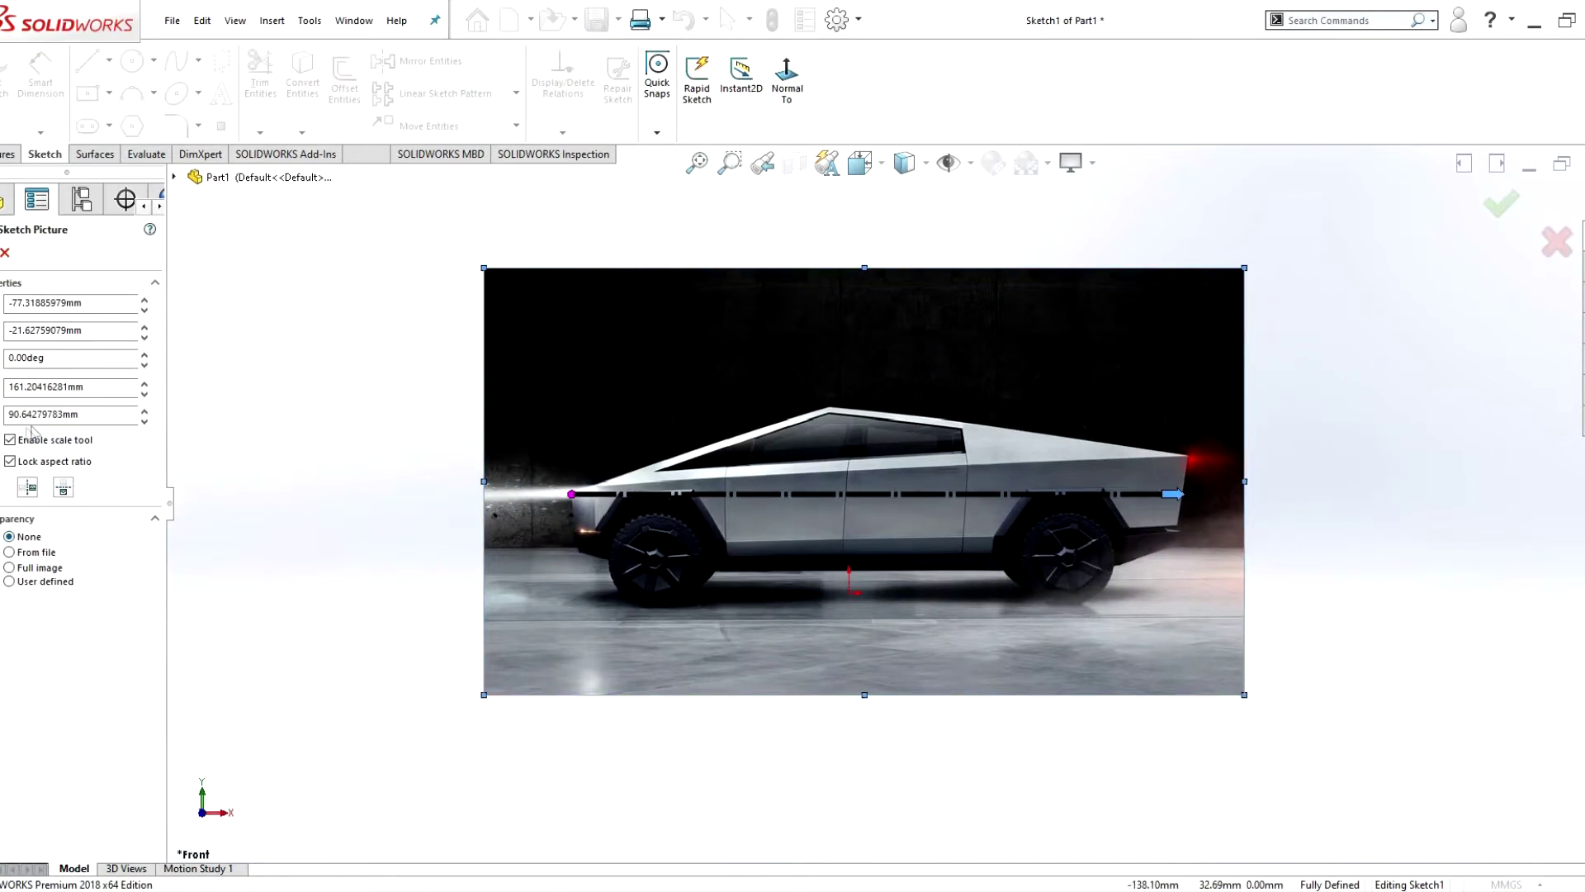
click(9, 568)
drag(10, 629, 37, 629)
key(Return)
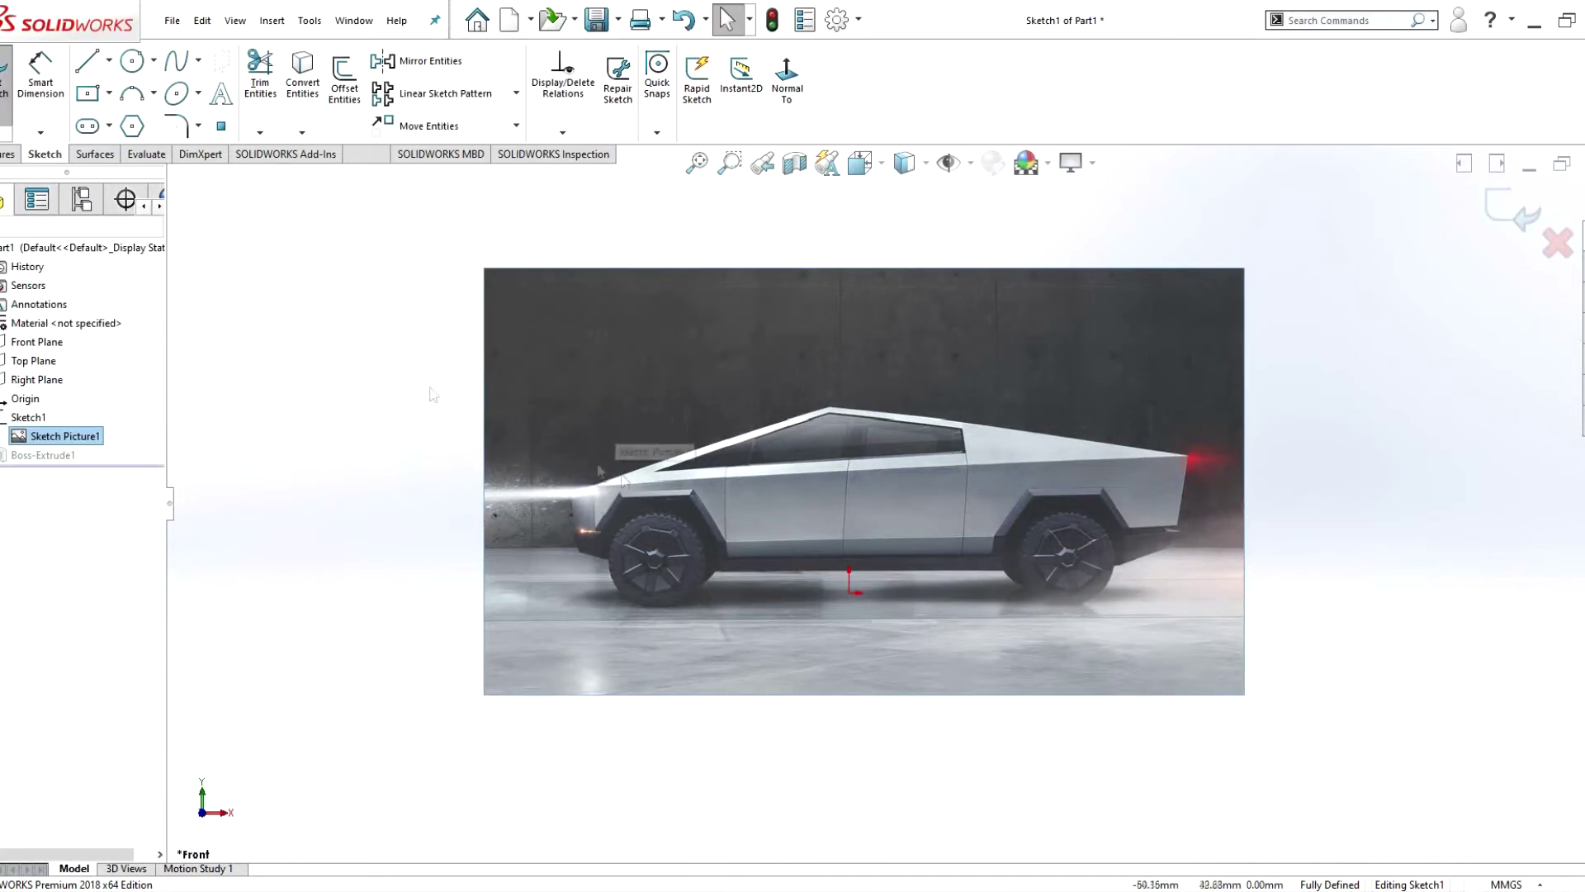
- Begin a new sketch on a face of Boss-Extrude1
click(5, 82)
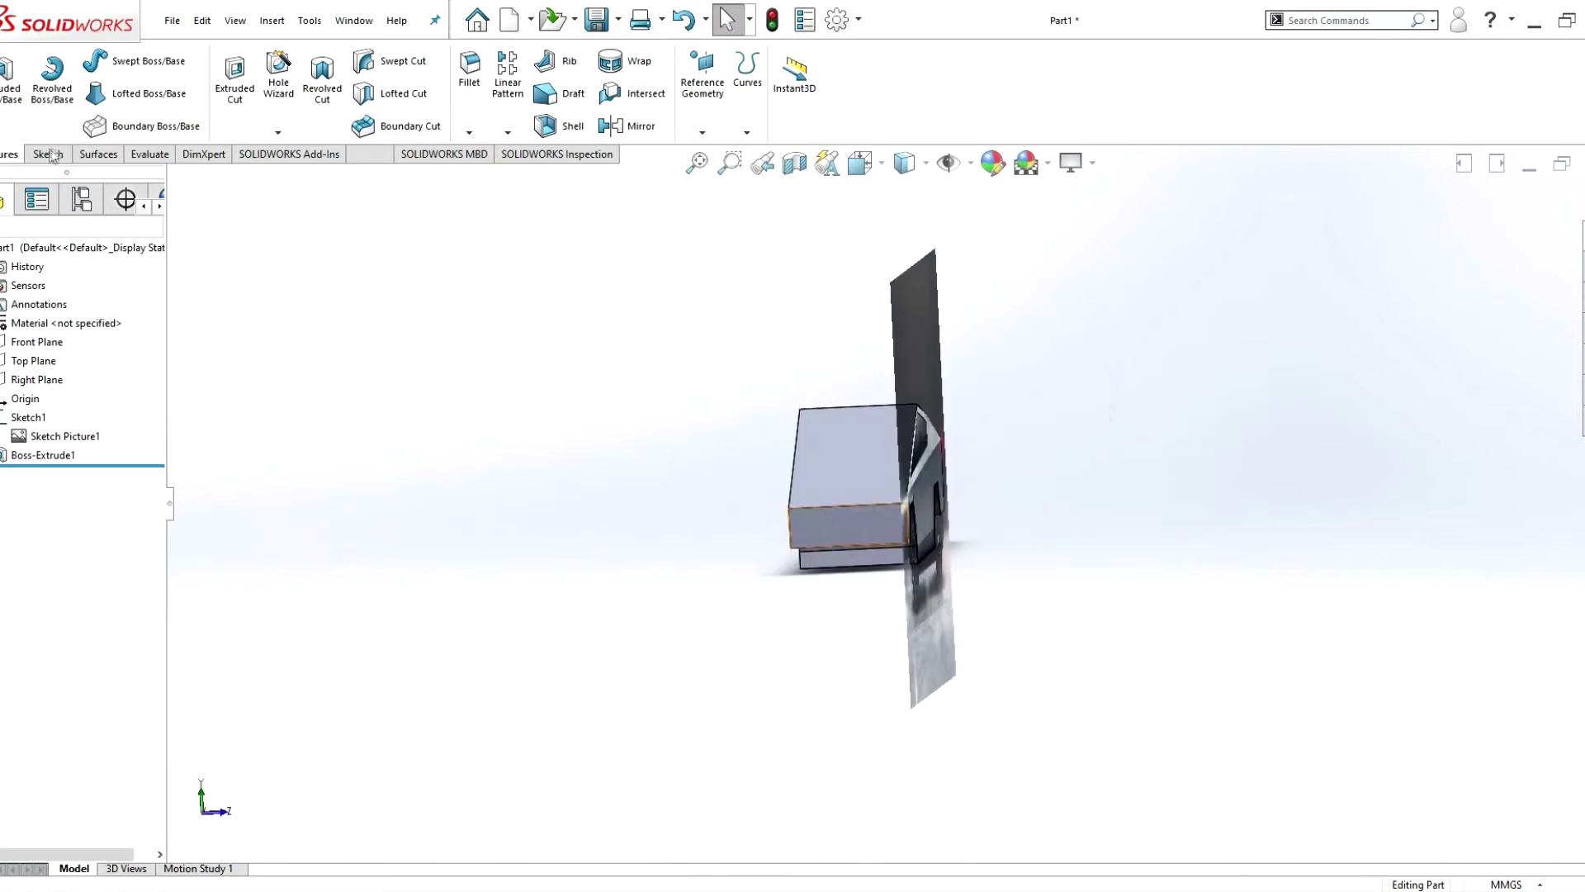
click(49, 156)
click(5, 82)
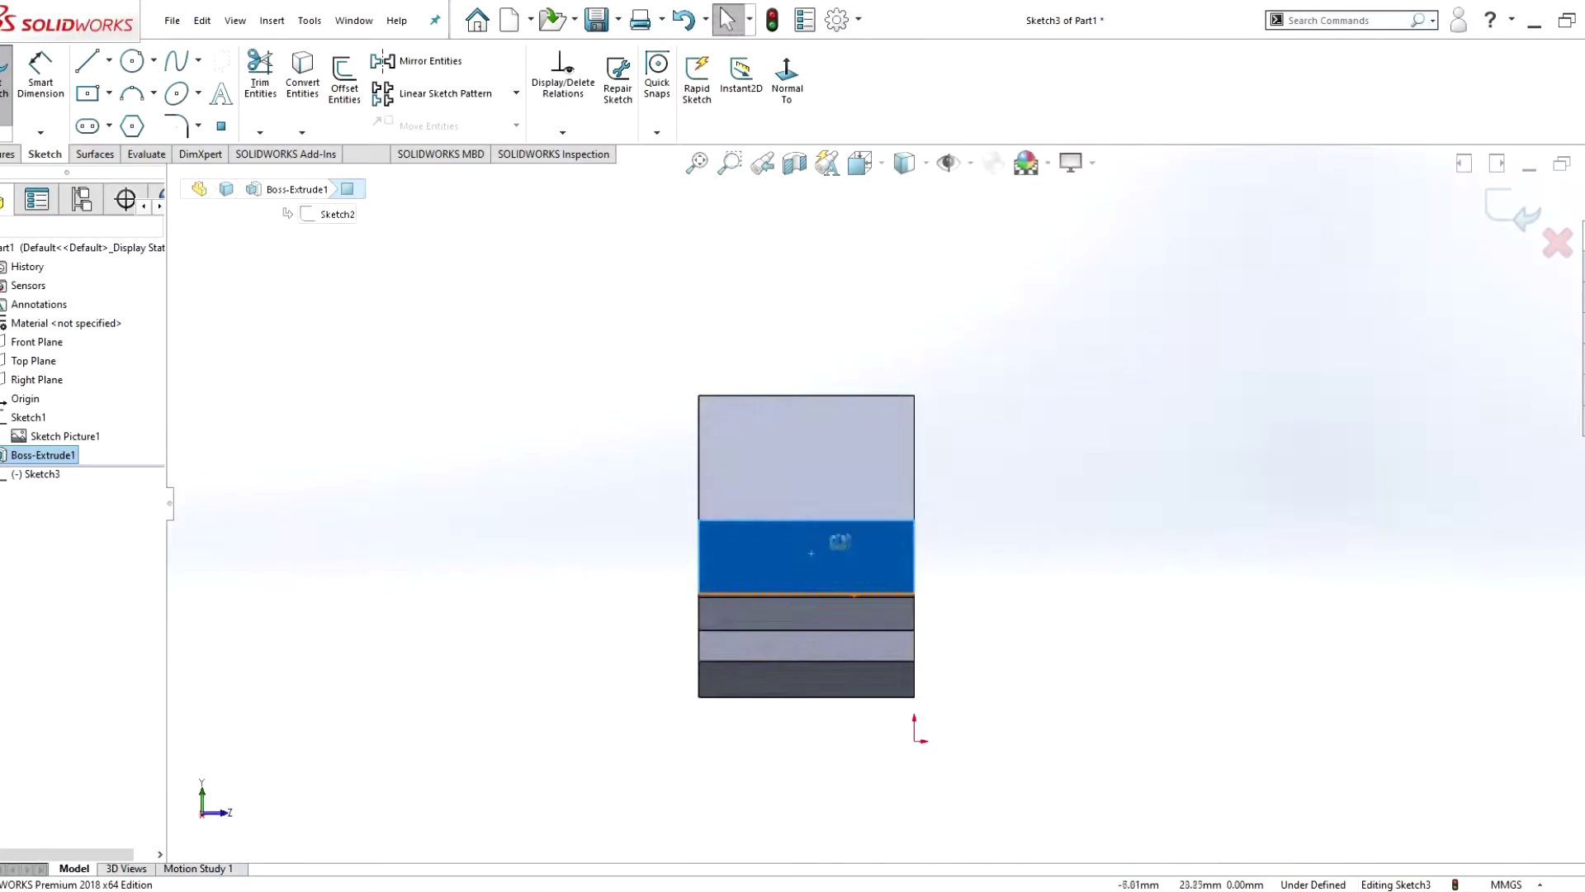
- Draw a slanted line in Sketch3 from the top edge down to the box corner
click(88, 63)
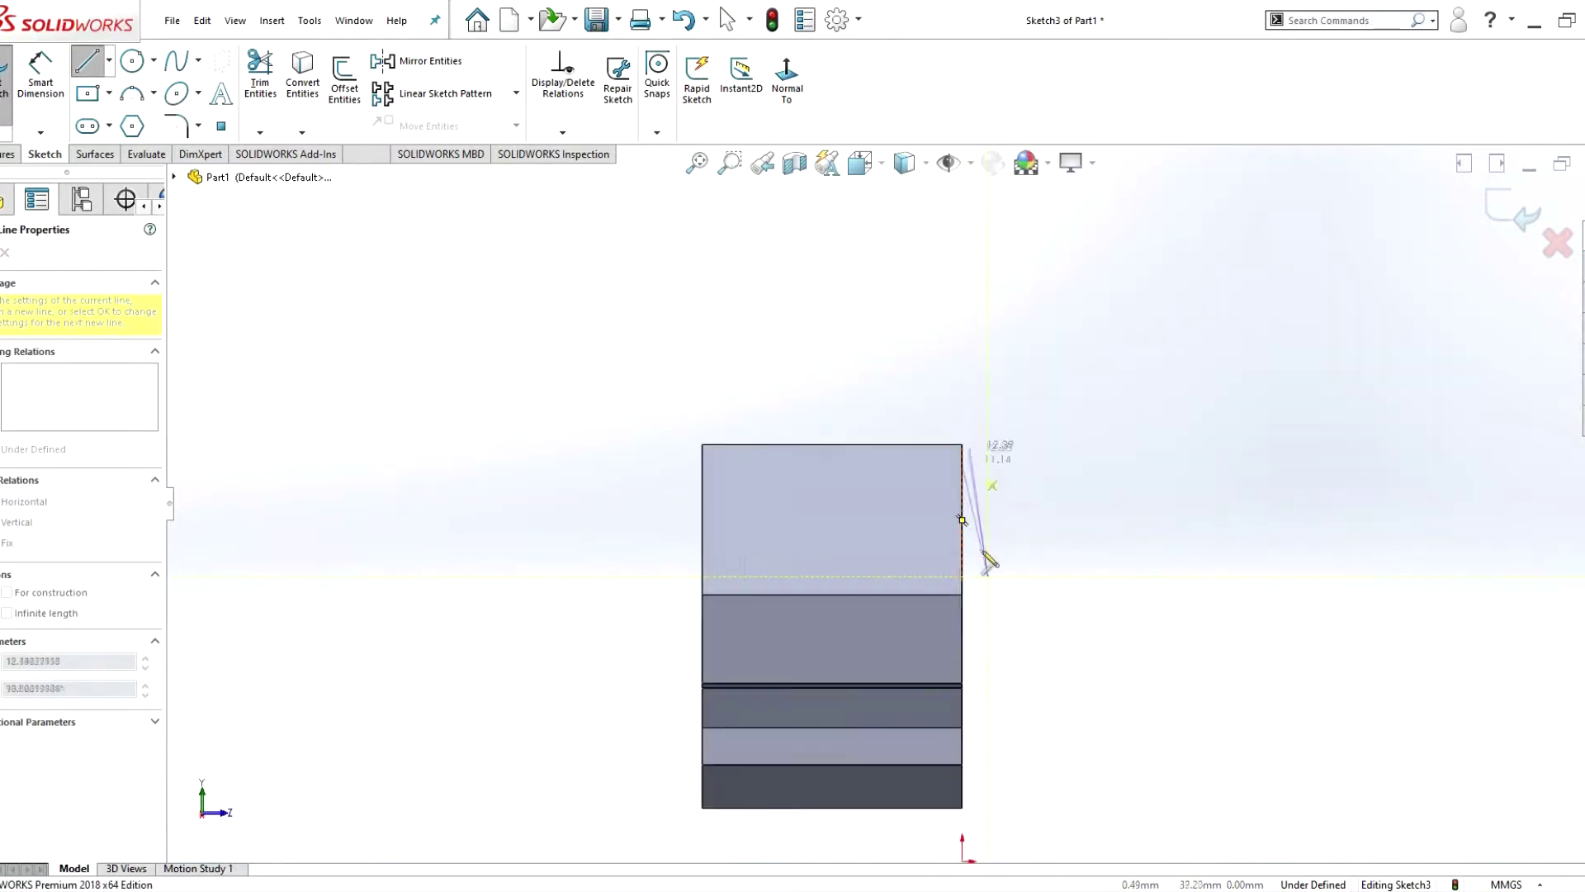
right_click(963, 578)
click(1024, 555)
click(988, 576)
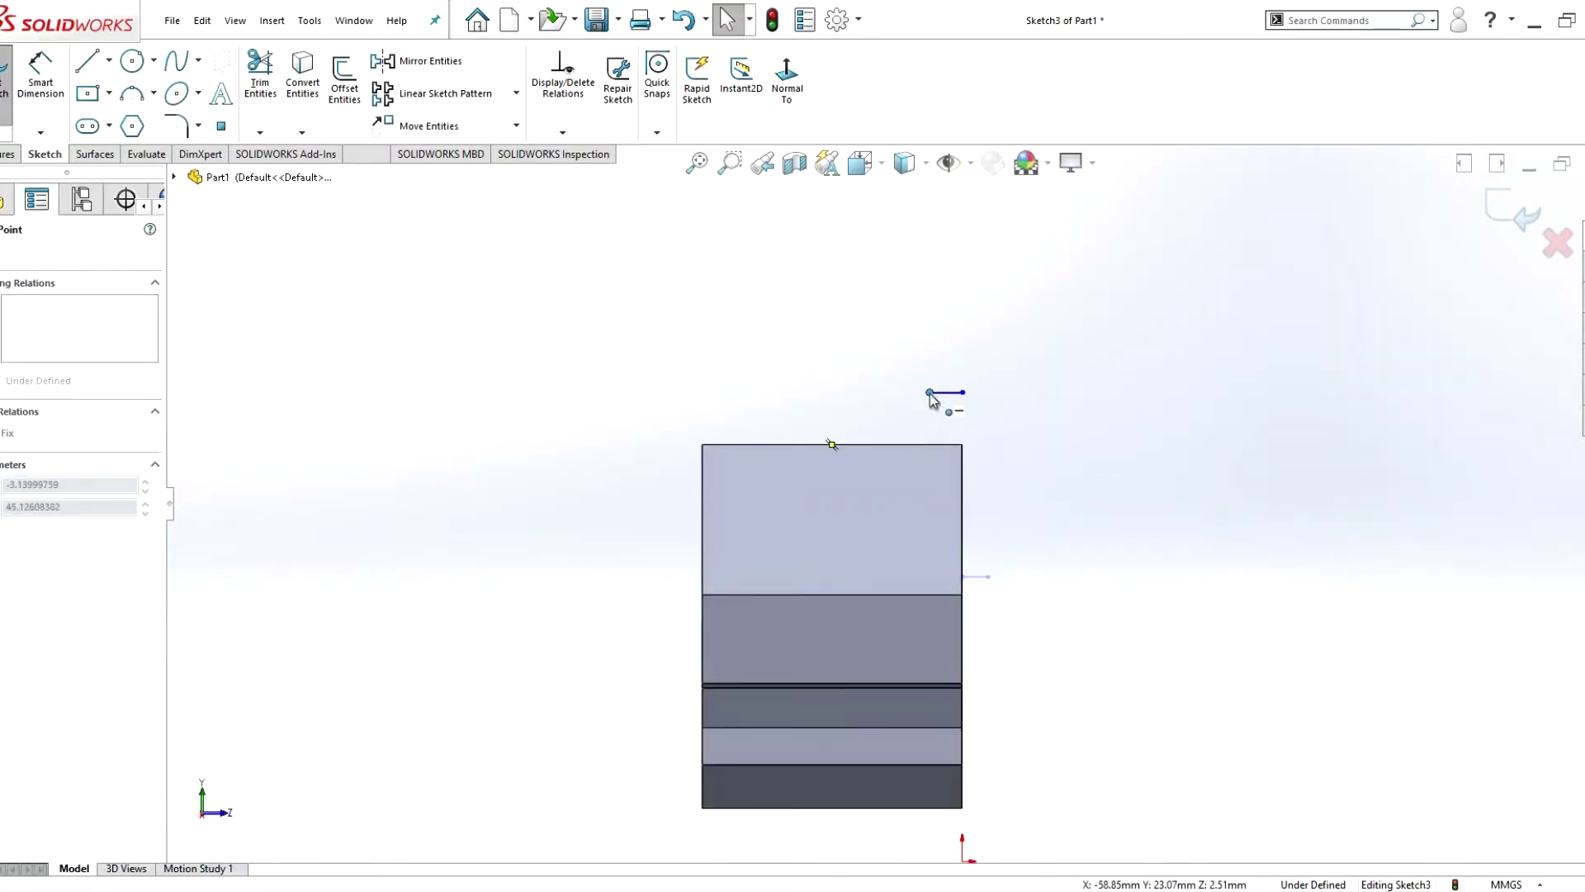
click(974, 576)
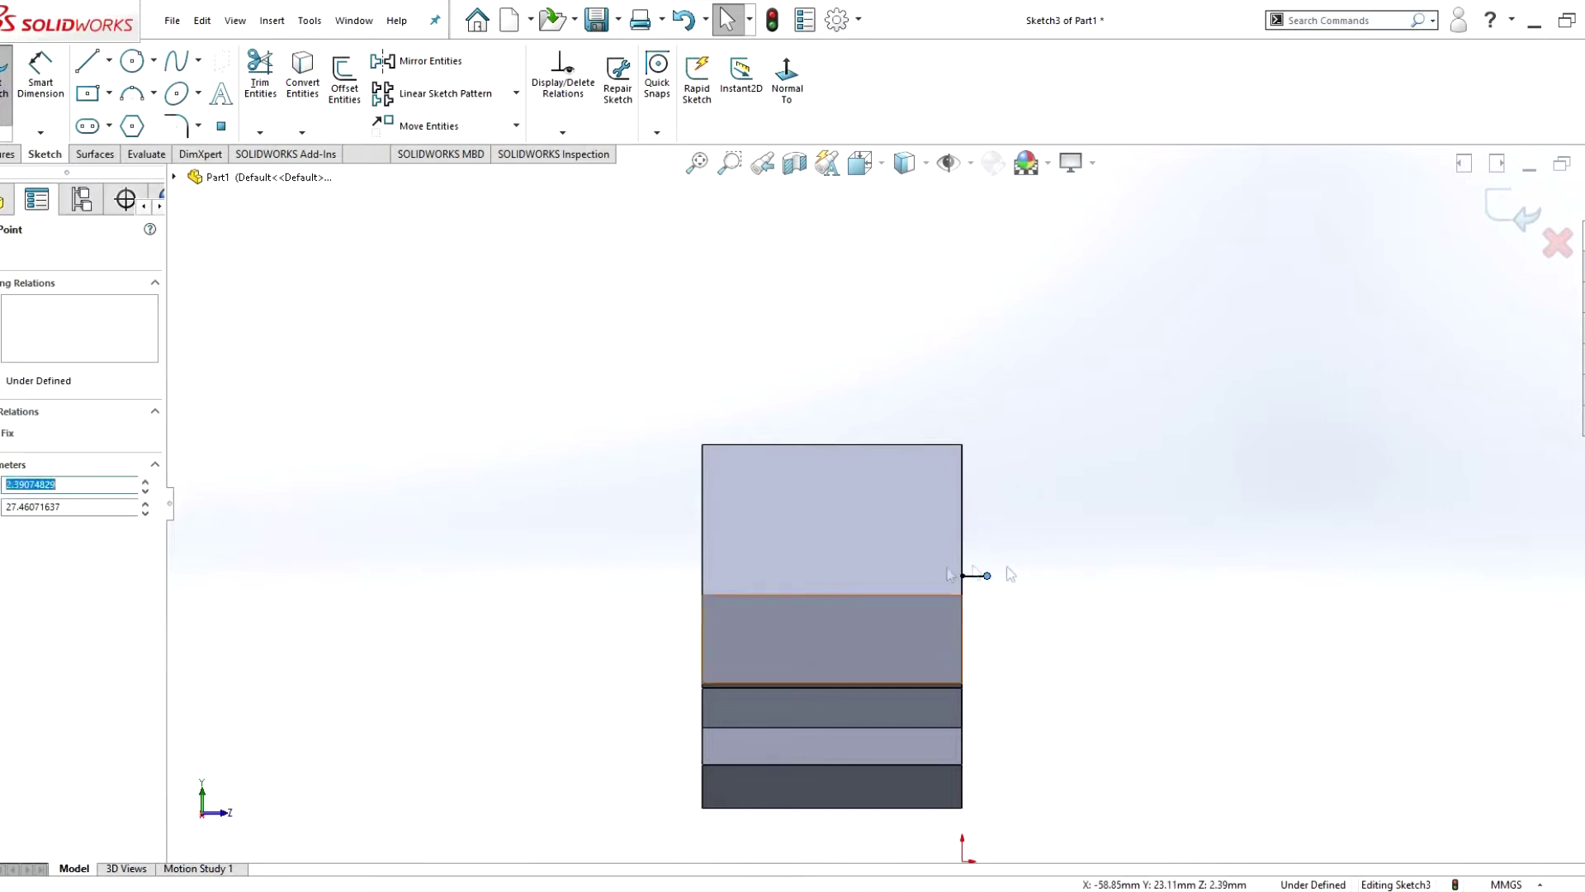
scroll(1011, 576, down, 3)
click(823, 295)
click(883, 570)
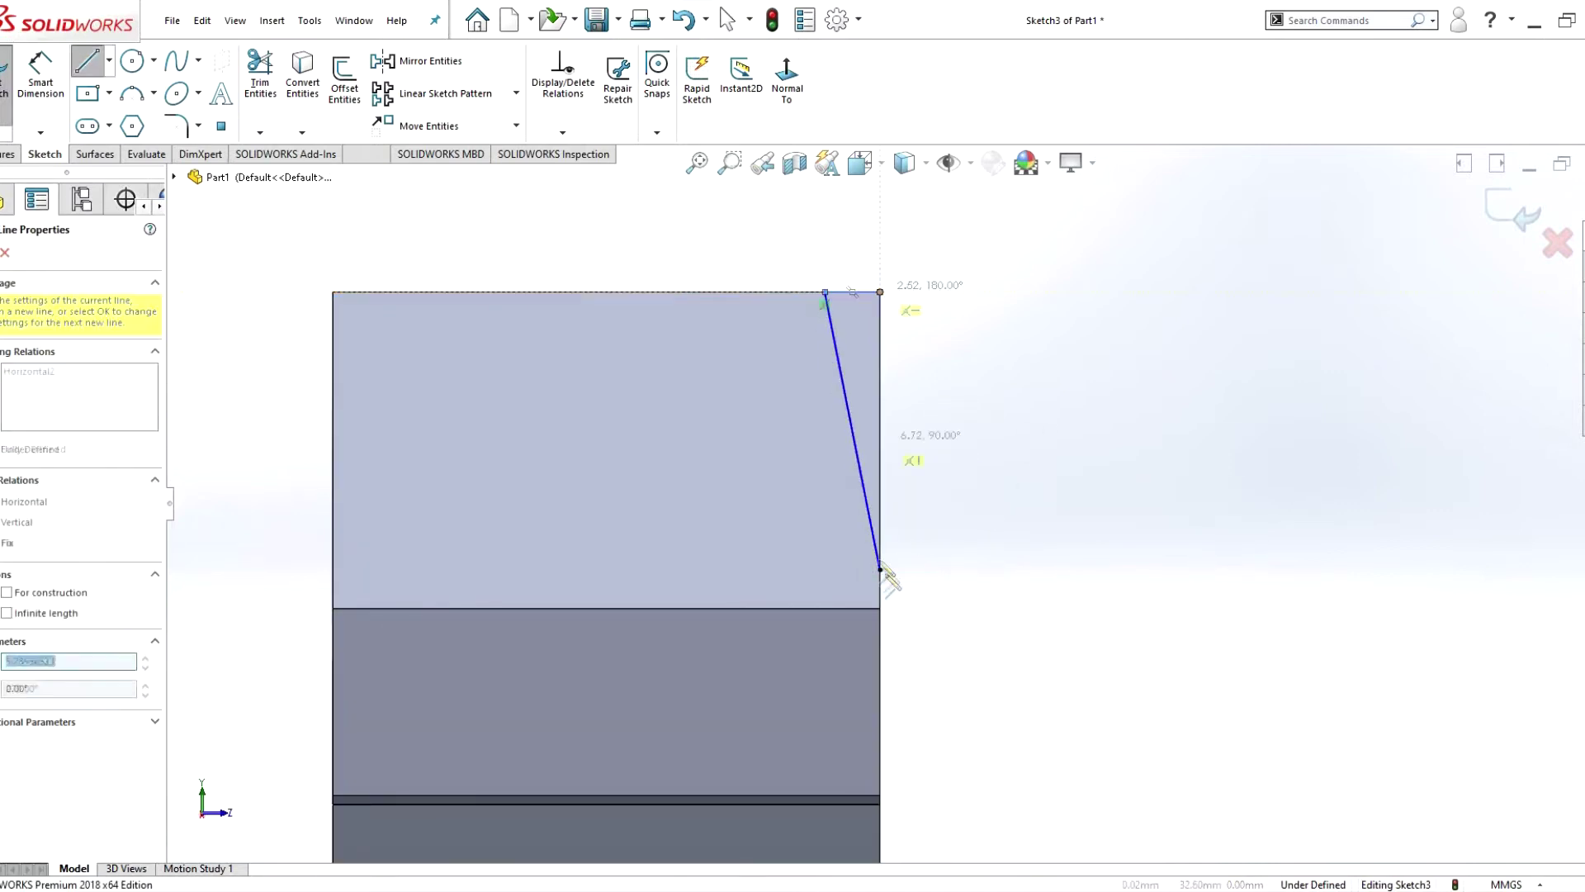
right_click(885, 431)
scroll(809, 477, up, 3)
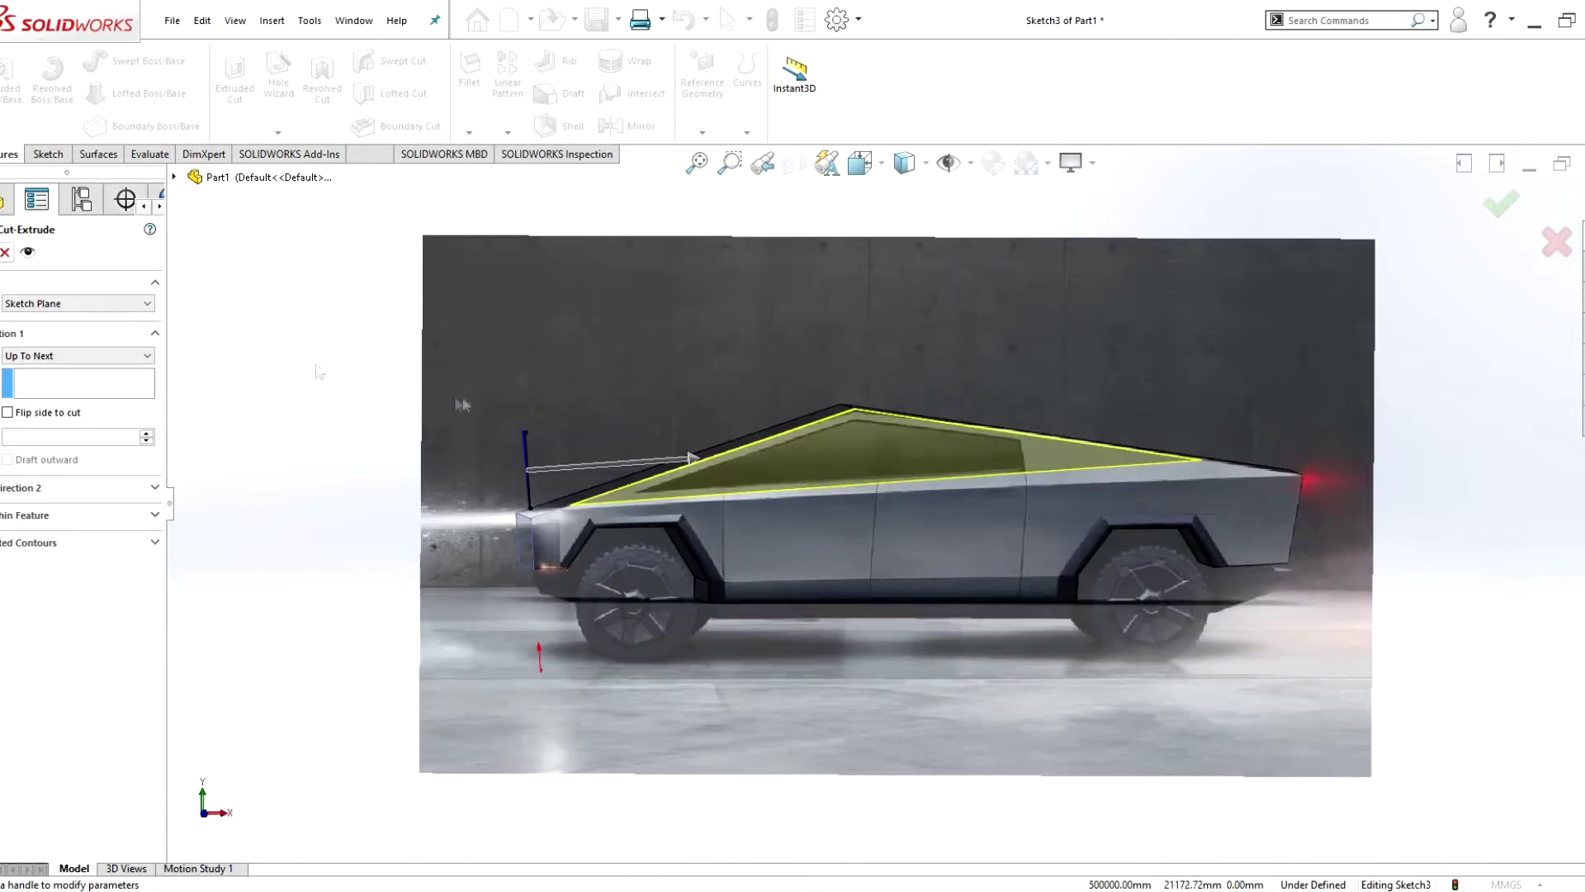
- Cancel the cut preview and roll the part back before Boss-Extrude1
key(Escape)
click(45, 155)
drag(82, 467, 82, 445)
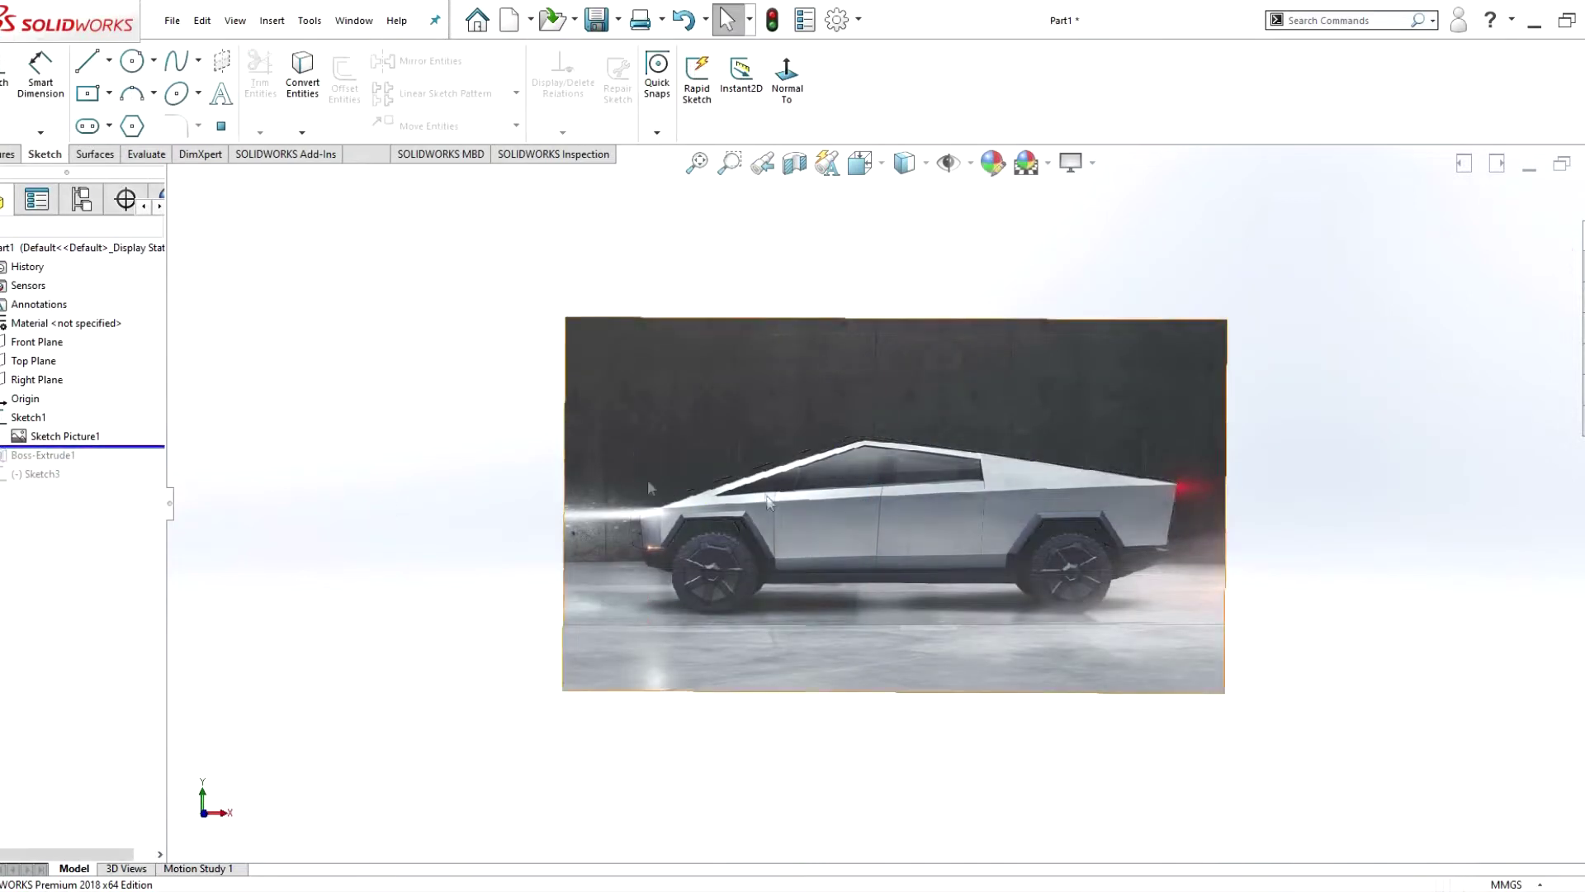
scroll(734, 496, down, 3)
- Sketch the beltline on the Front Plane from the truck's nose to the tail light
click(41, 351)
click(207, 189)
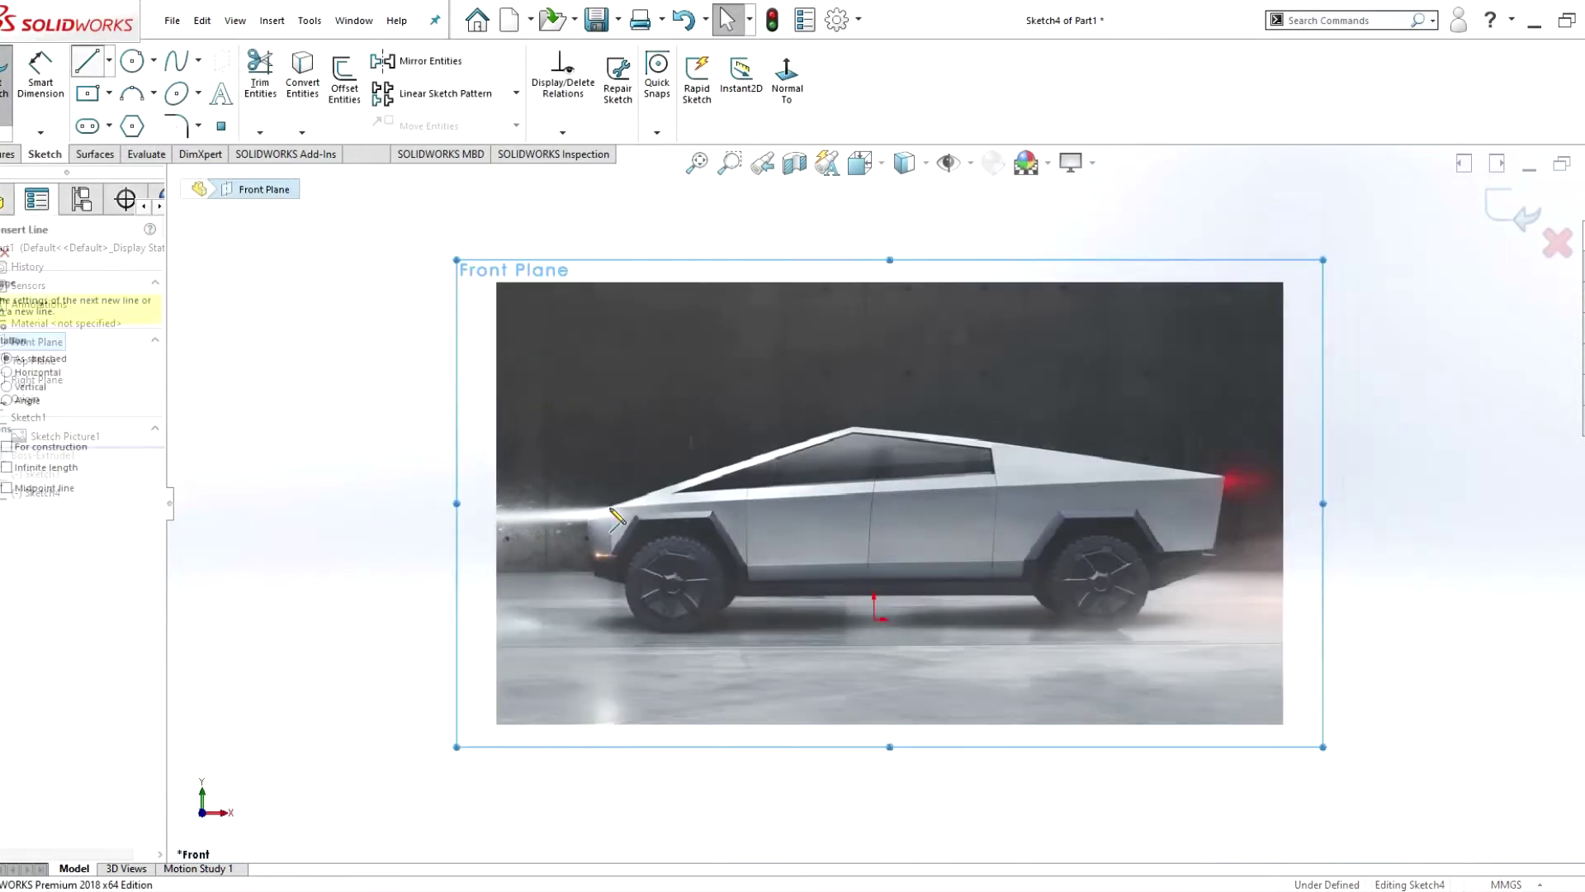
click(86, 60)
click(613, 507)
click(1225, 477)
key(Escape)
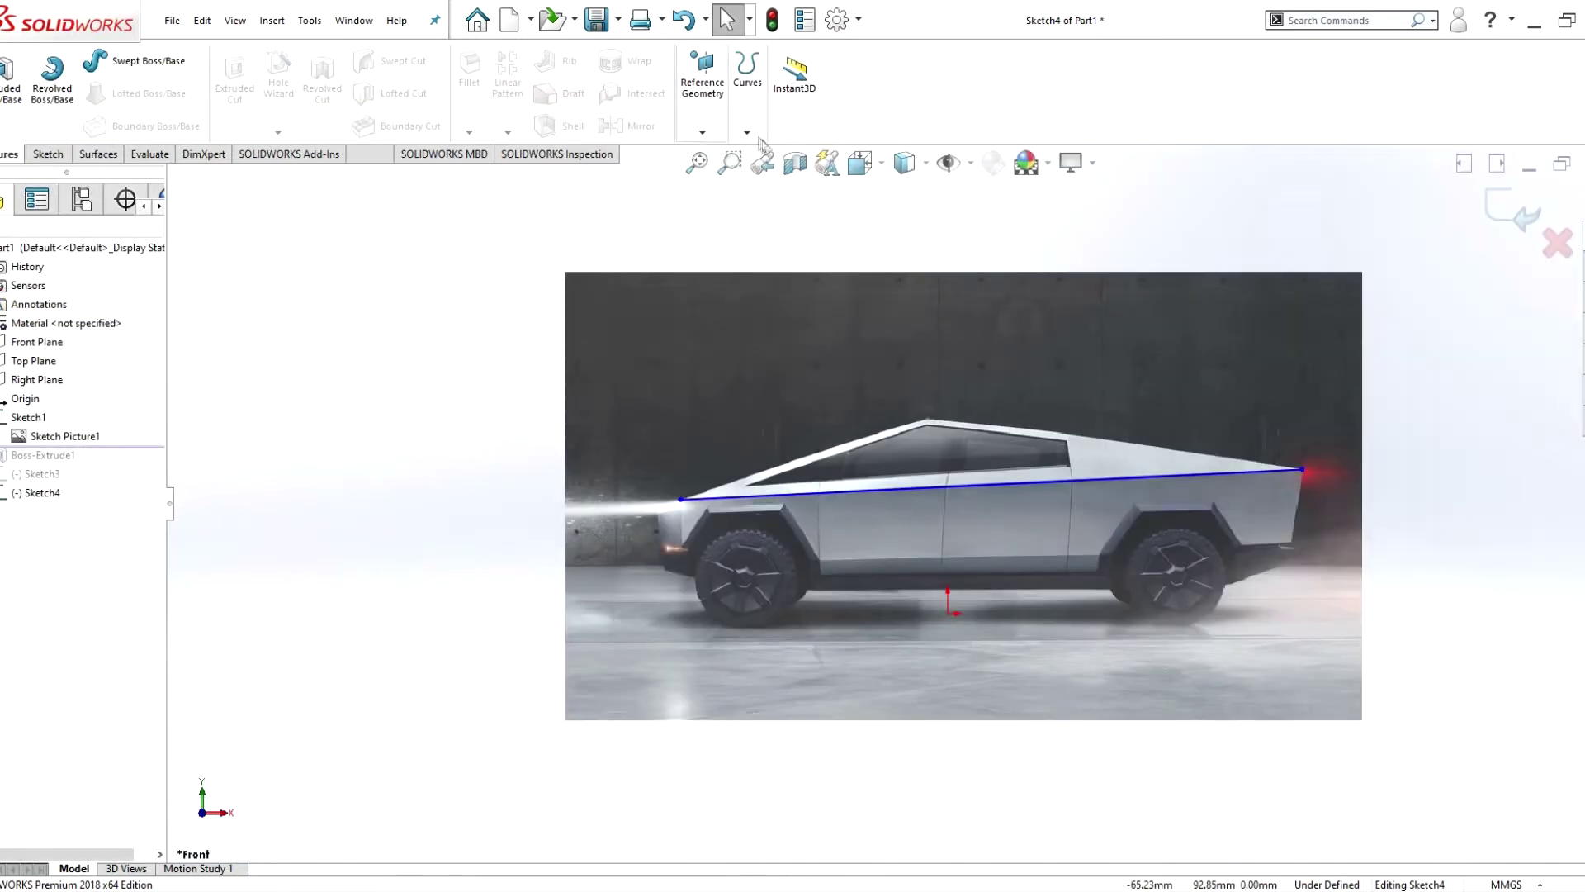
click(48, 154)
click(7, 78)
drag(37, 455, 75, 481)
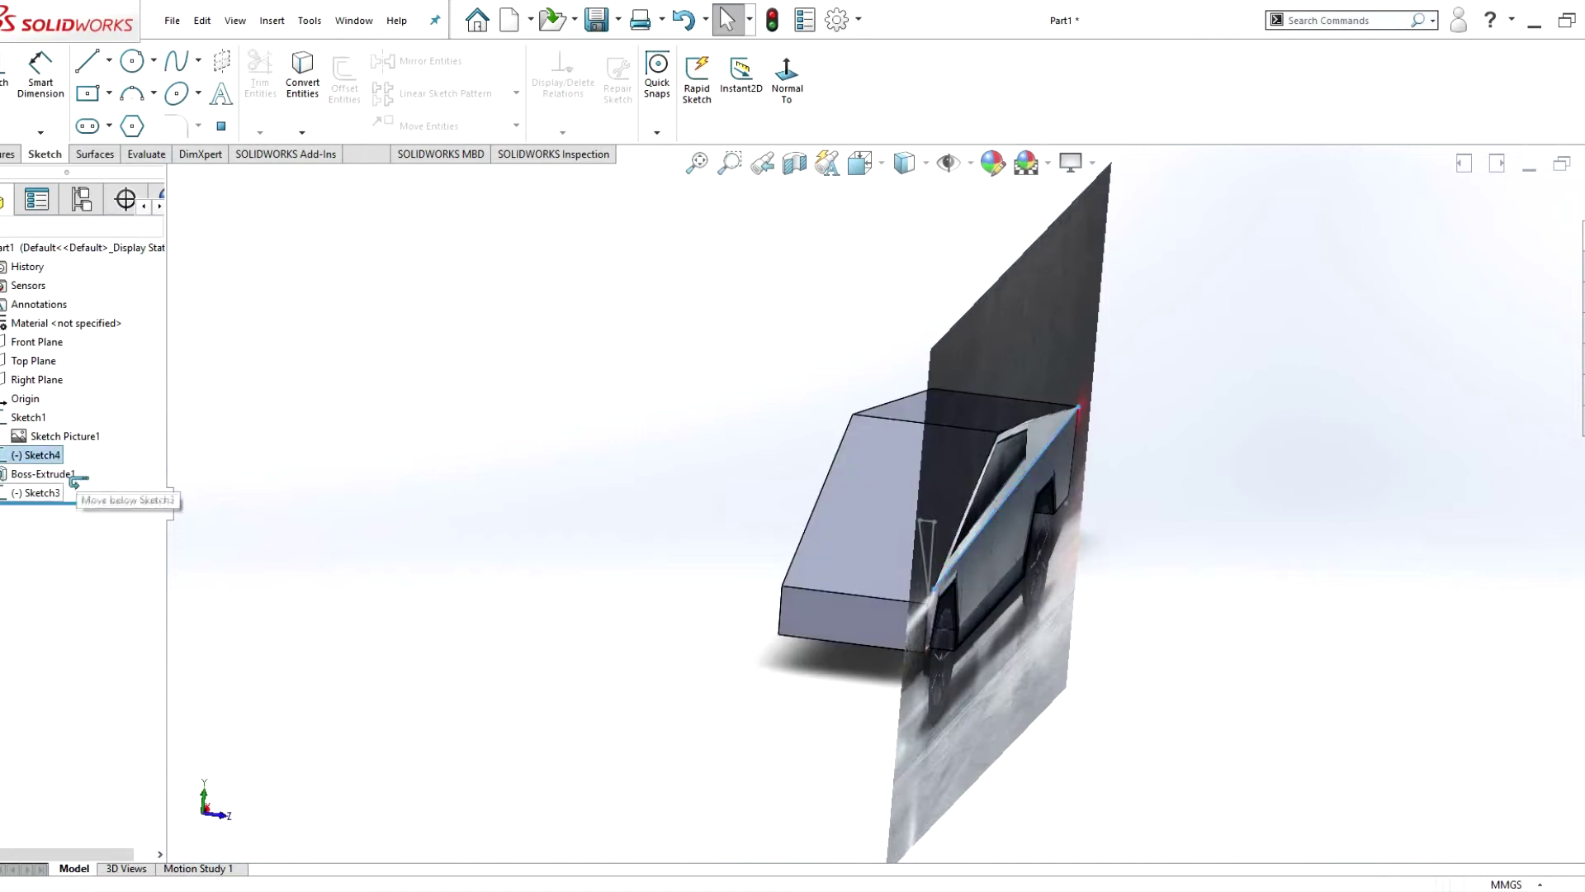
- Project the beltline sketch onto Sketch3 as Curve1 and move Sketch3 below it
click(8, 154)
click(747, 82)
click(785, 177)
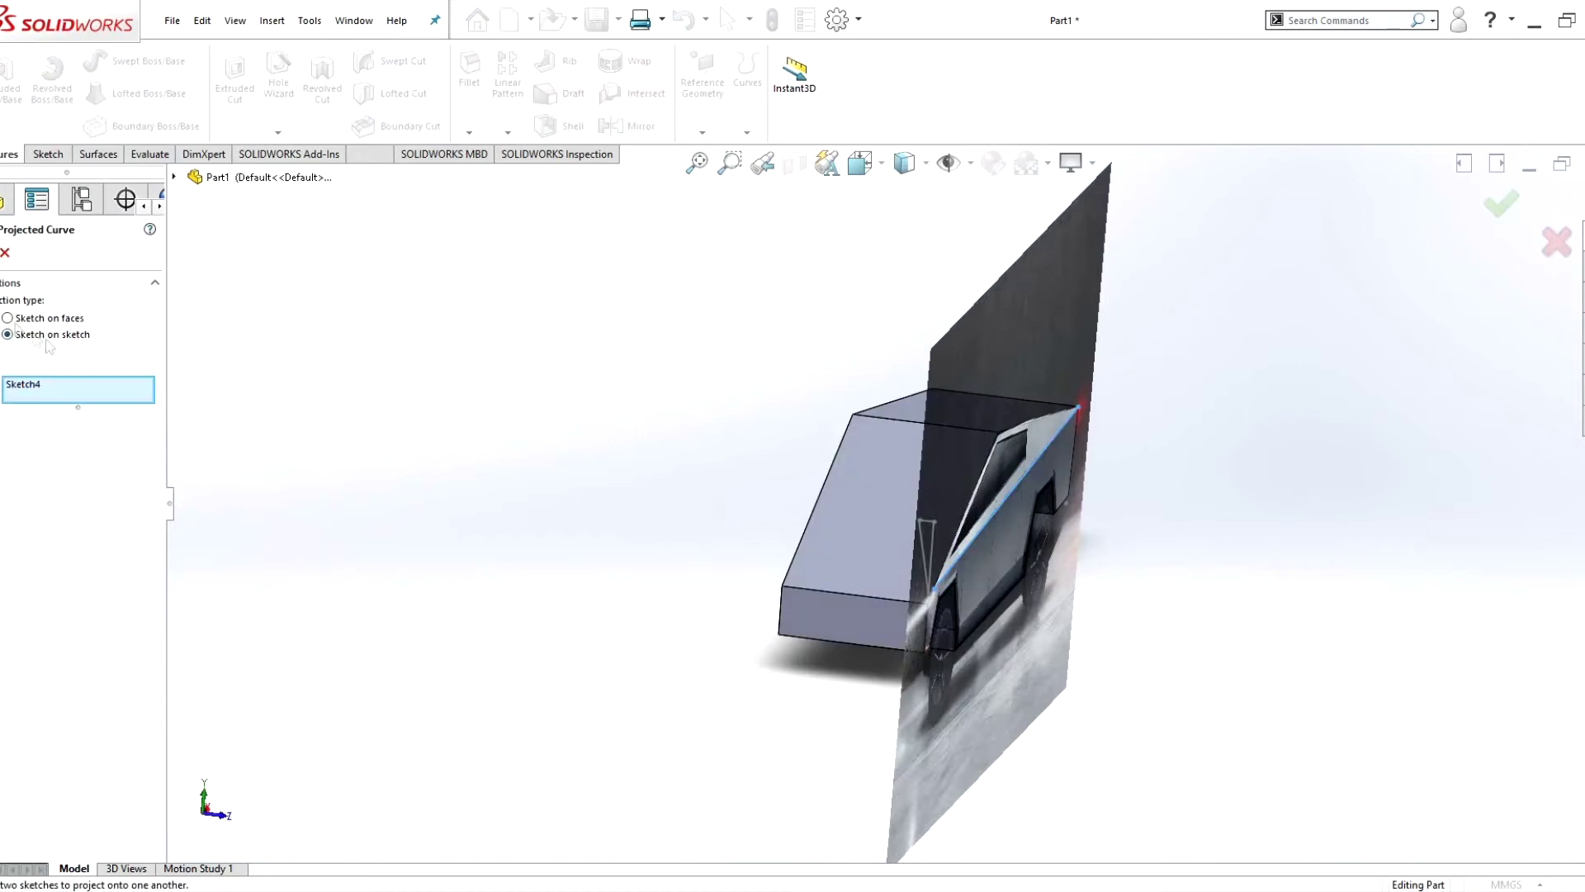
key(Return)
key(f)
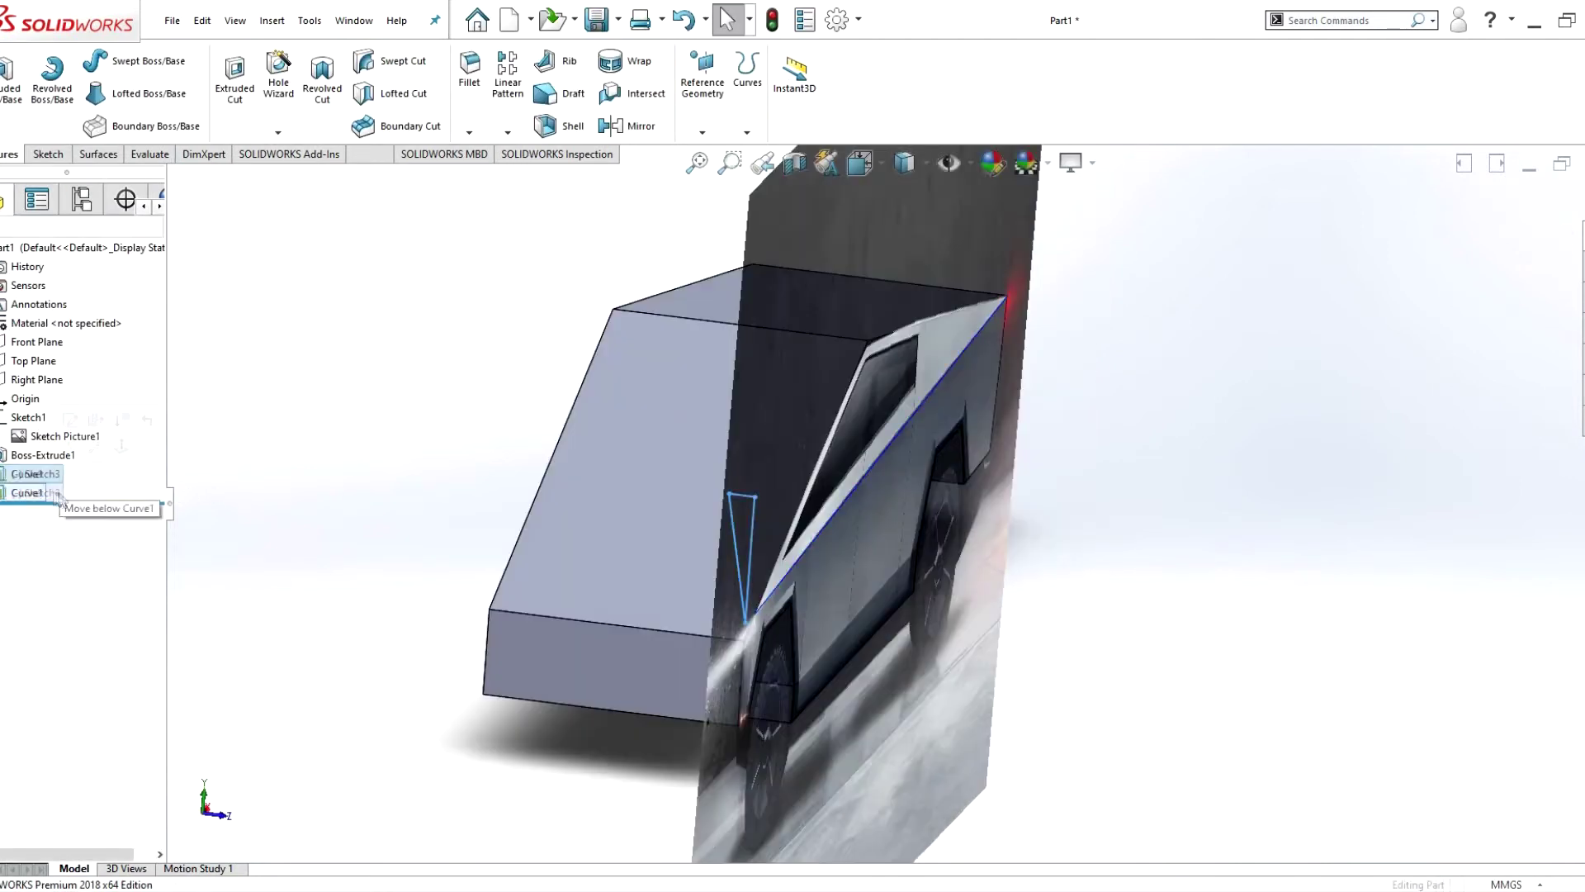
drag(58, 497, 49, 493)
right_click(33, 493)
- Add a vertical nose line below the slanted line's lower end in Sketch3
click(136, 450)
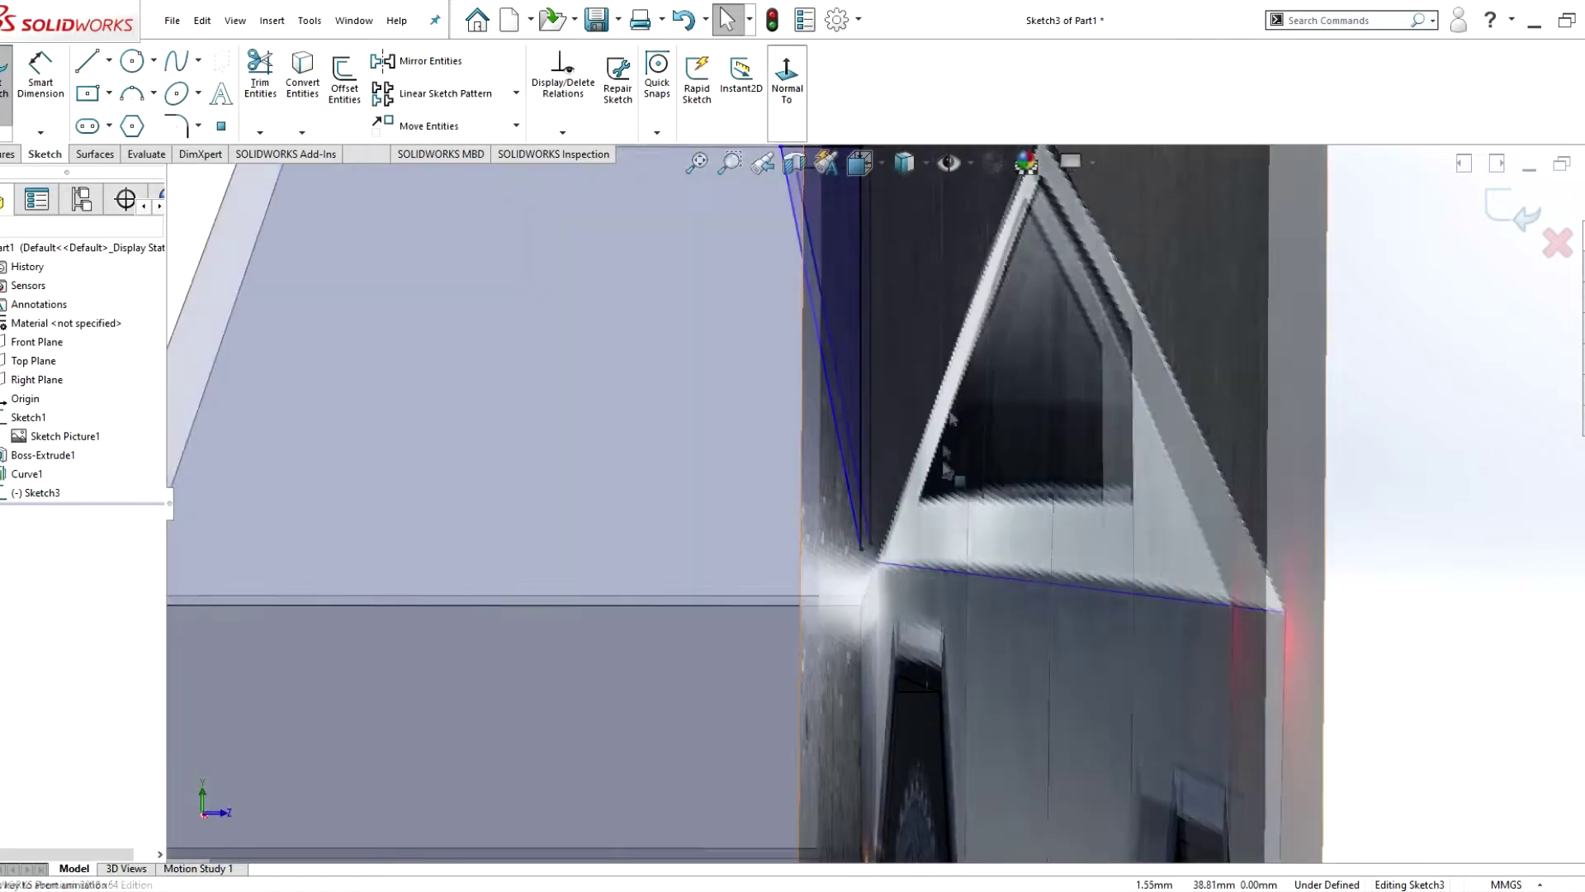
click(886, 522)
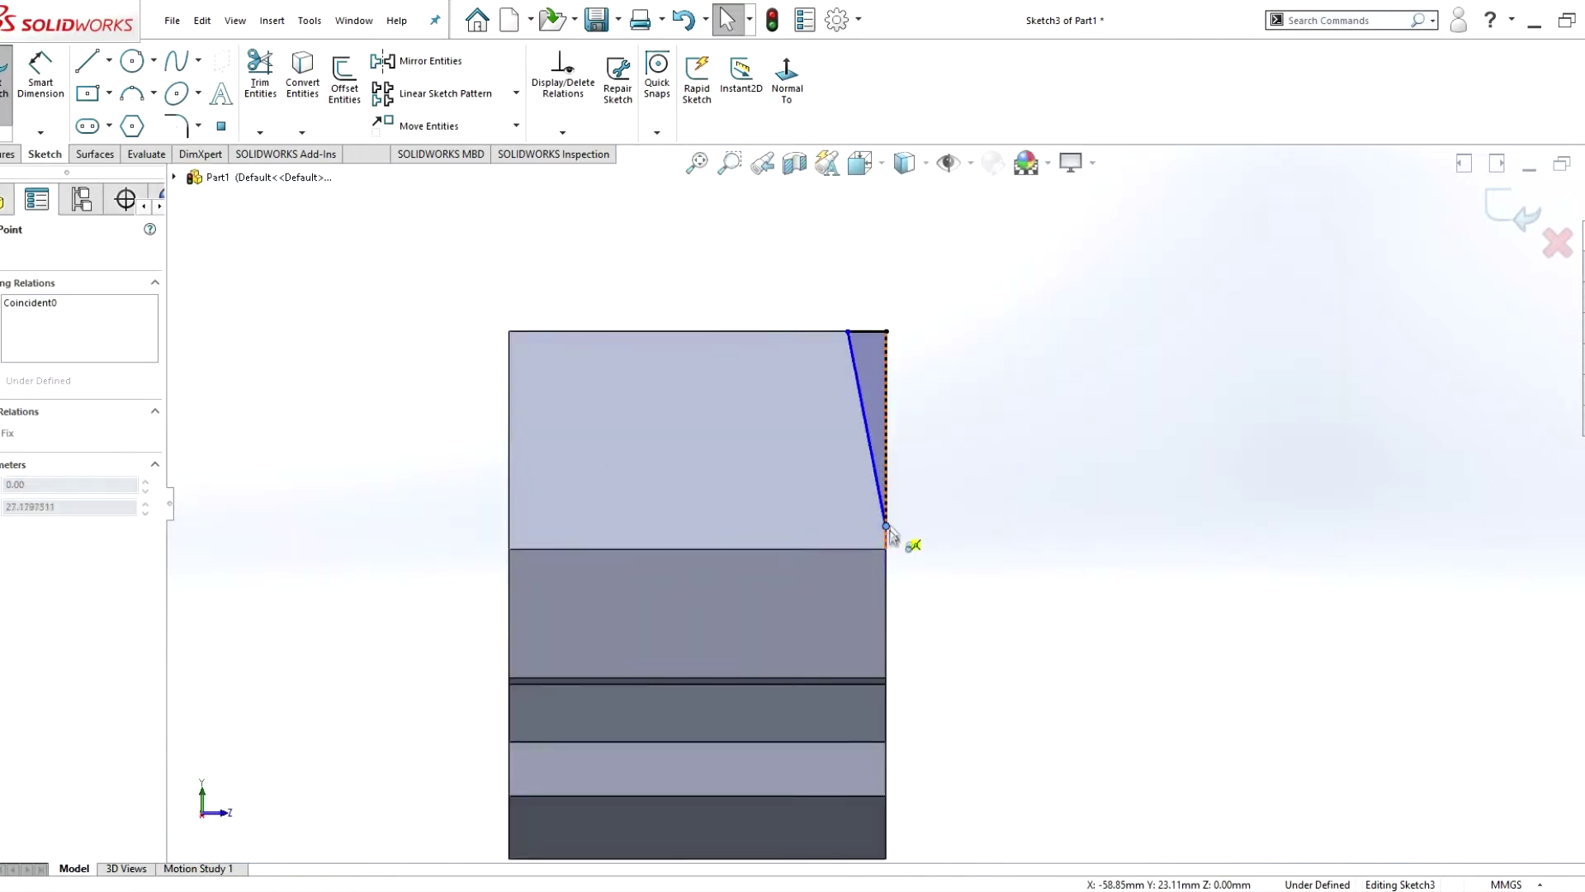
scroll(892, 535, down, 10)
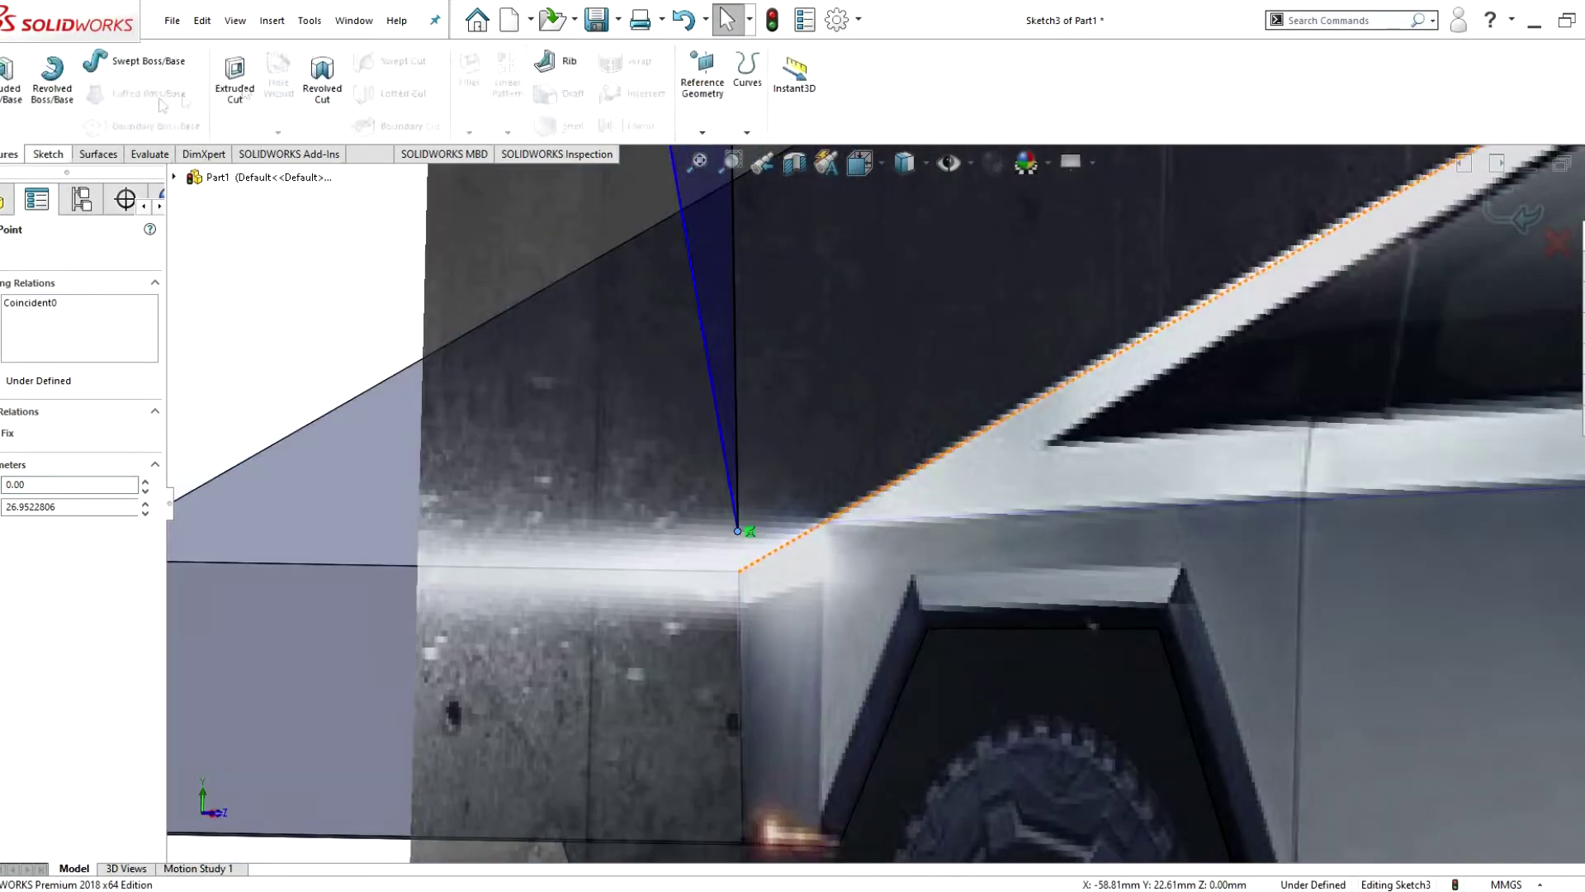
drag(737, 530, 740, 634)
key(Escape)
click(738, 582)
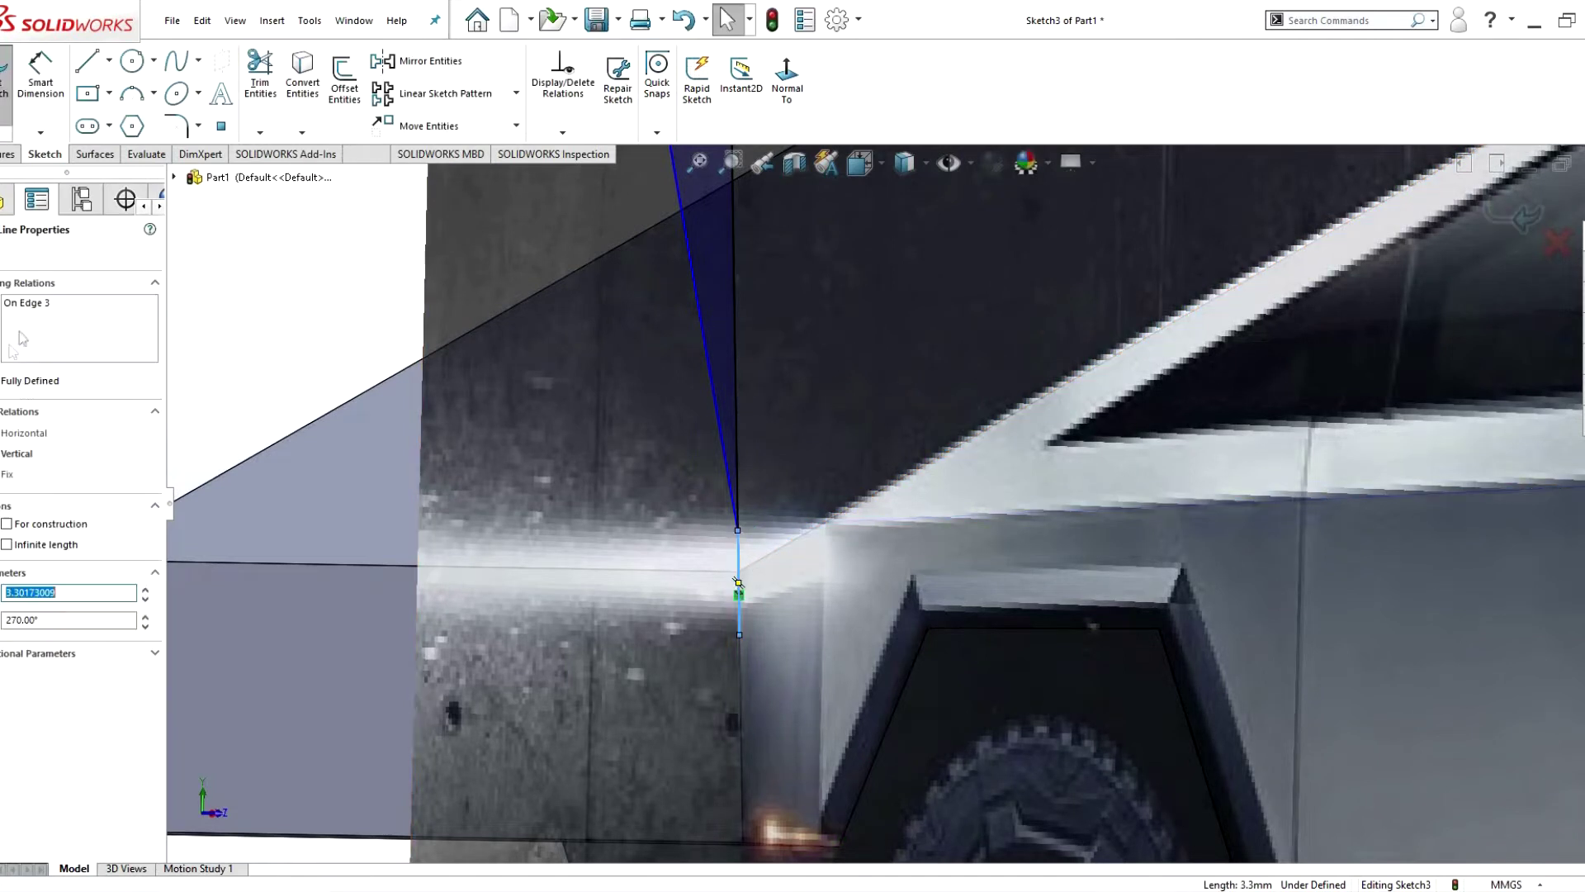
key(Escape)
scroll(892, 502, up, 5)
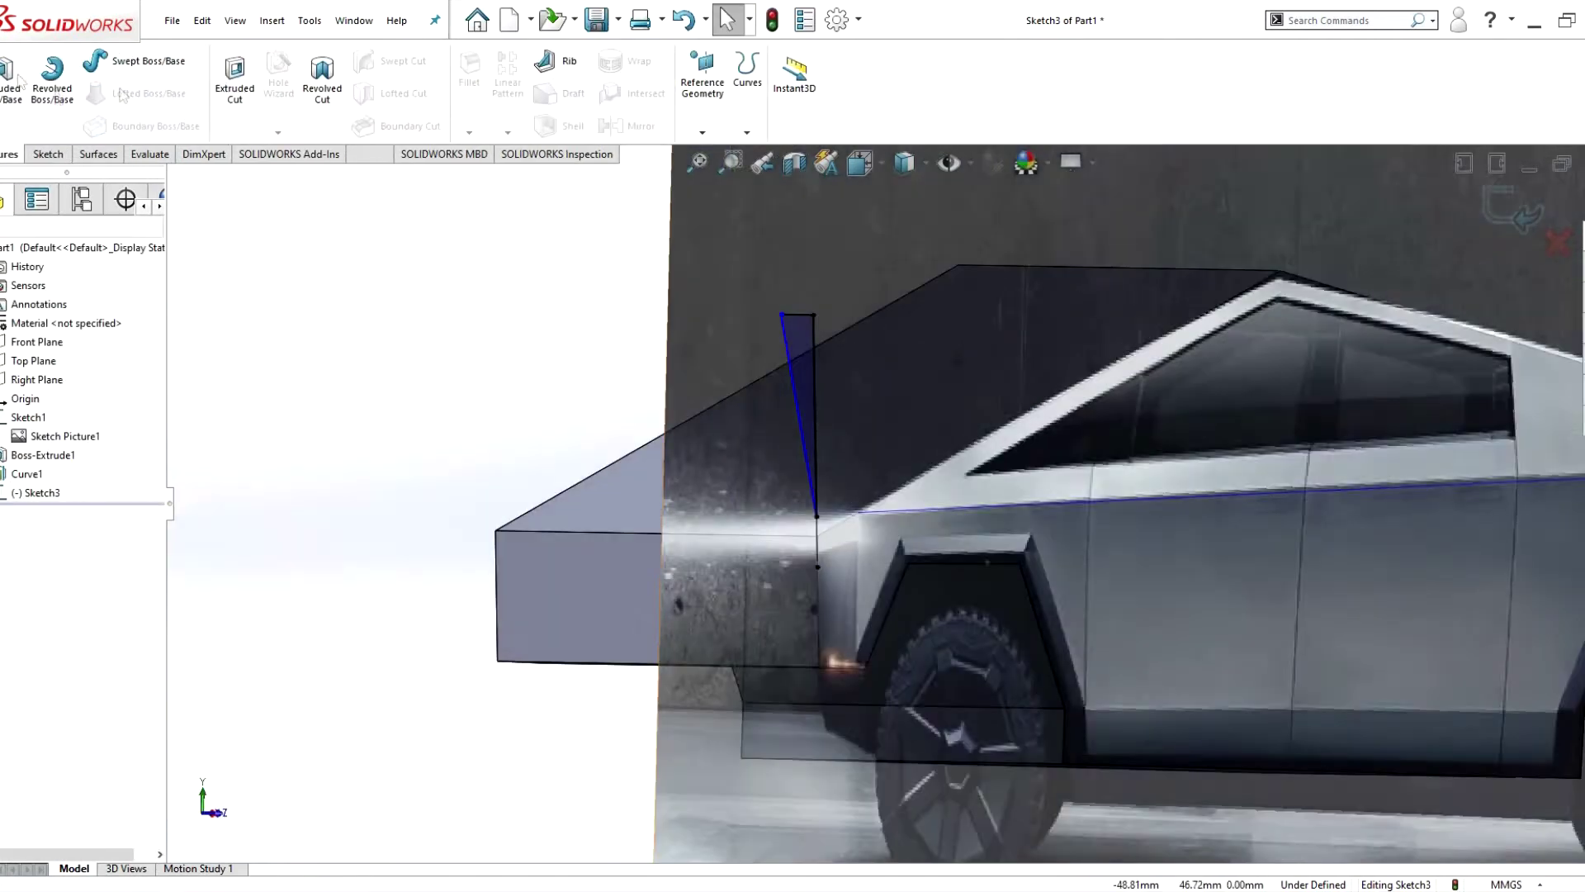
- Cut Through All from Sketch3, then adjust its top corner and rebuild Cut-Extrude1
click(79, 355)
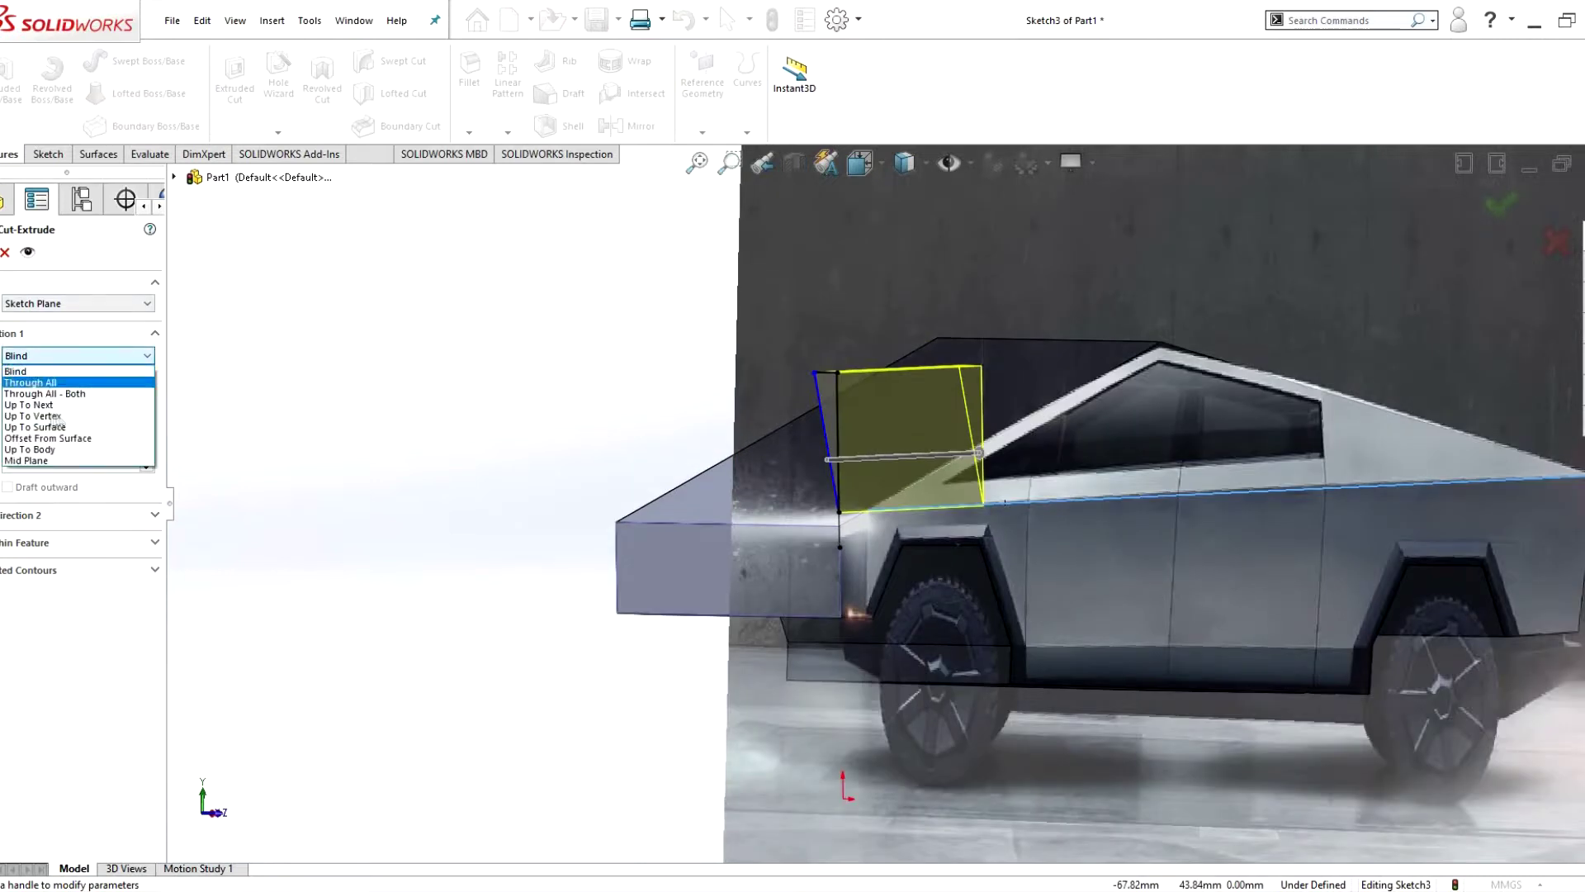
click(49, 394)
scroll(373, 703, up, 3)
key(Return)
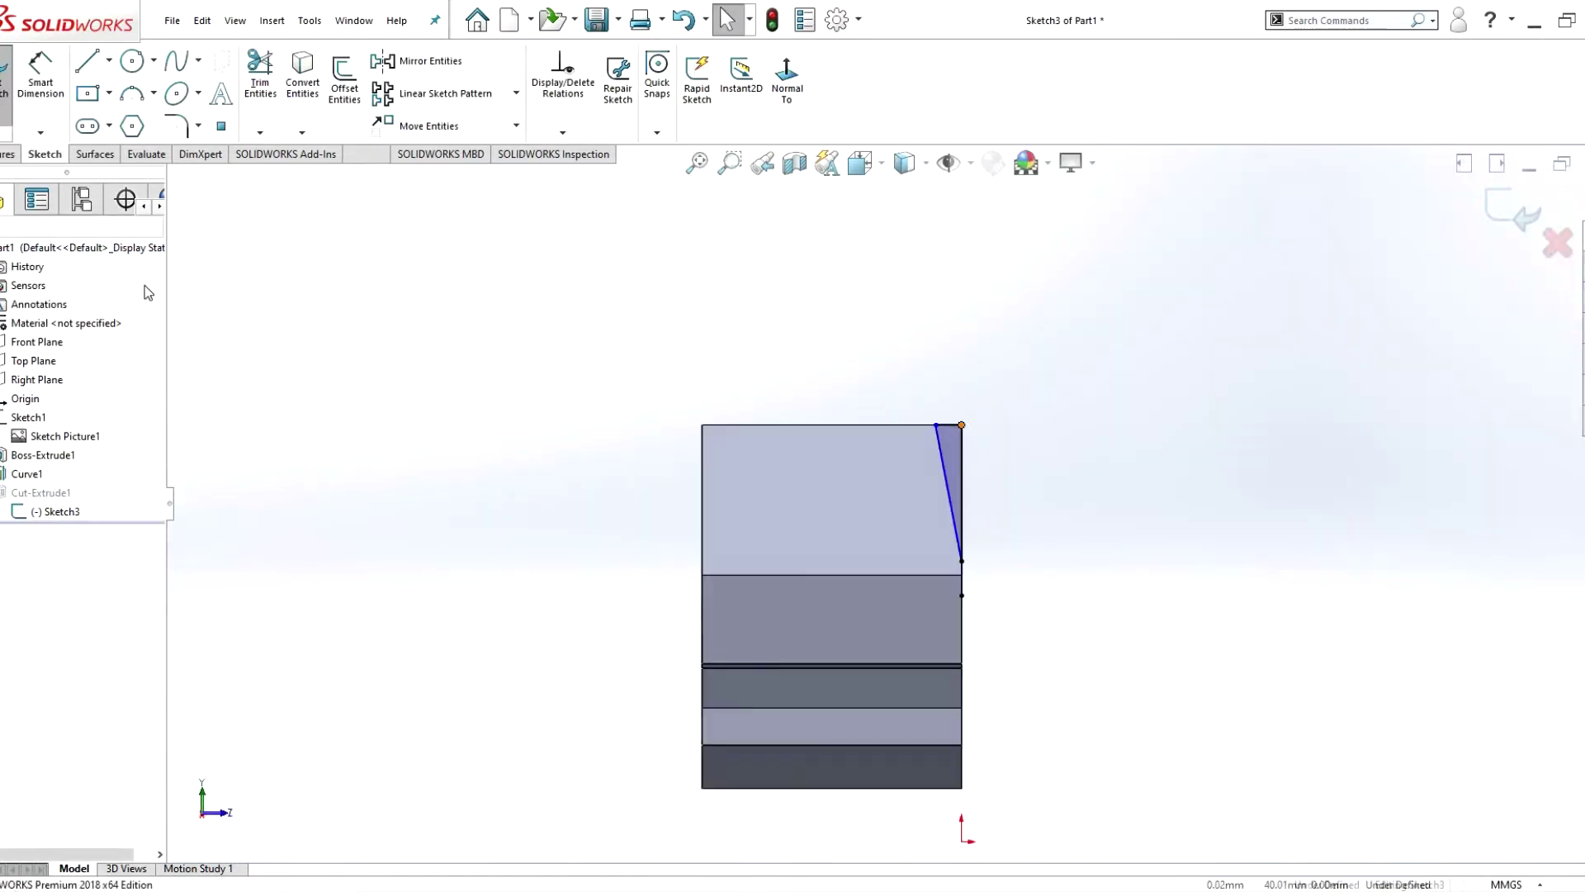
click(935, 425)
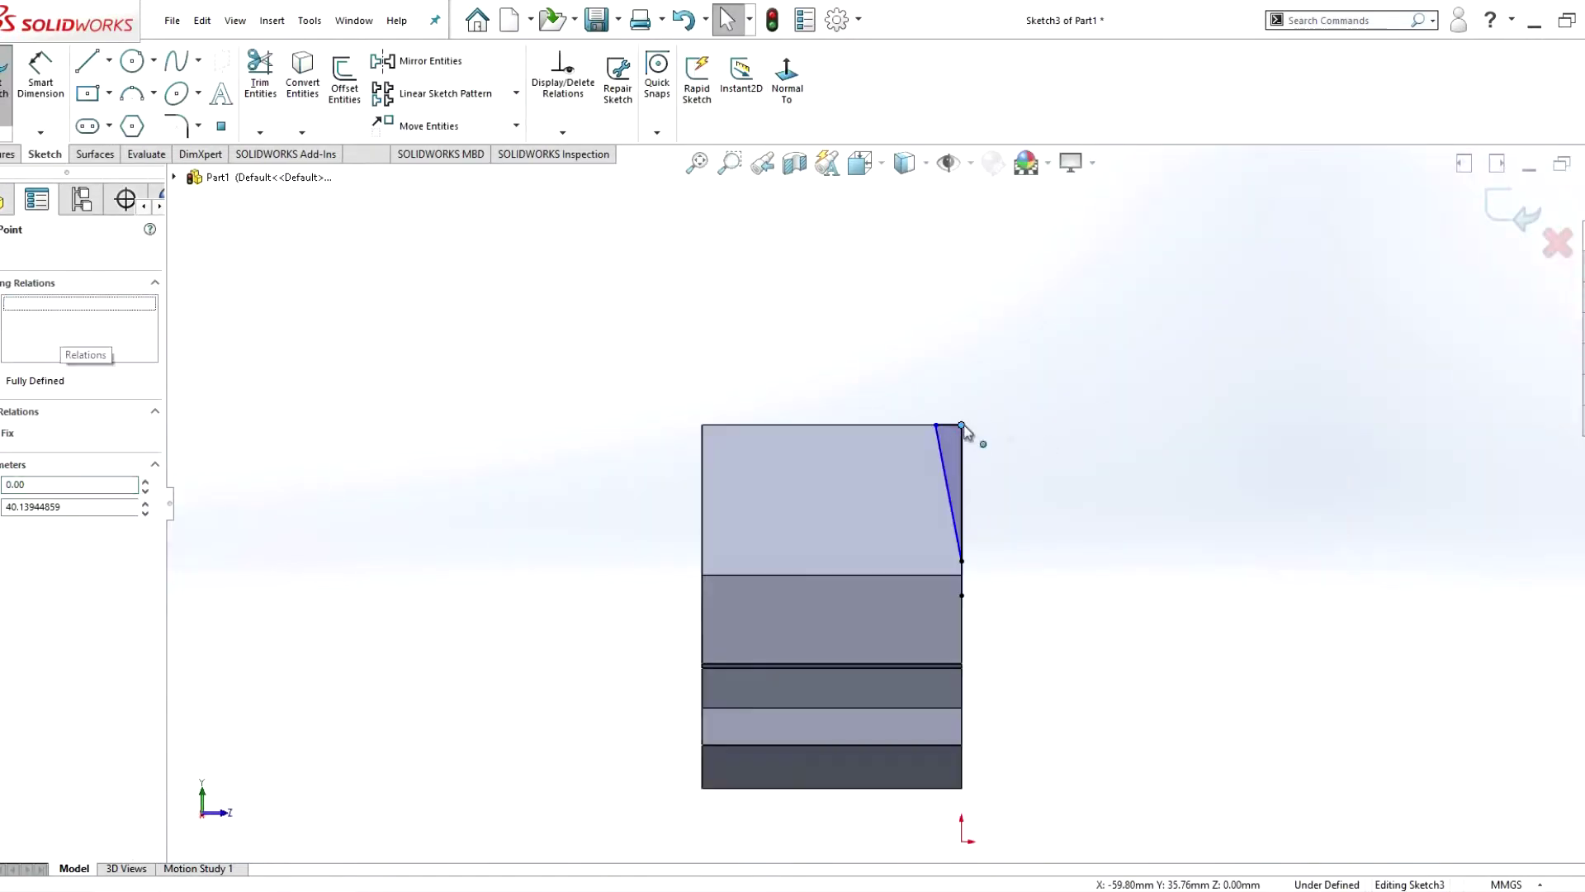
key(Escape)
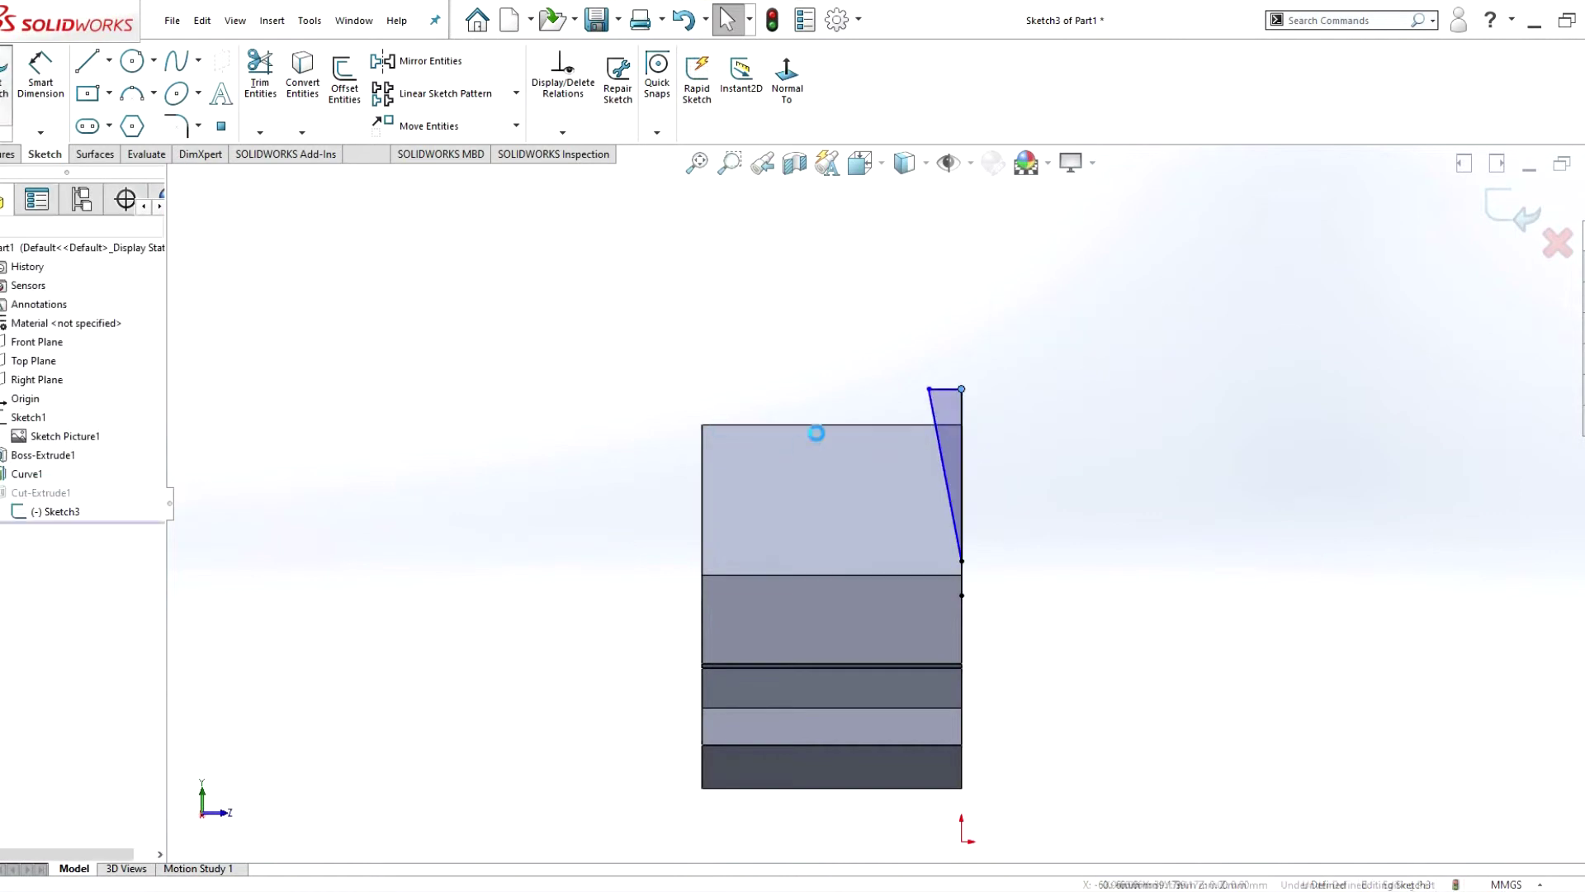
key(ctrl+b)
key(ctrl+1)
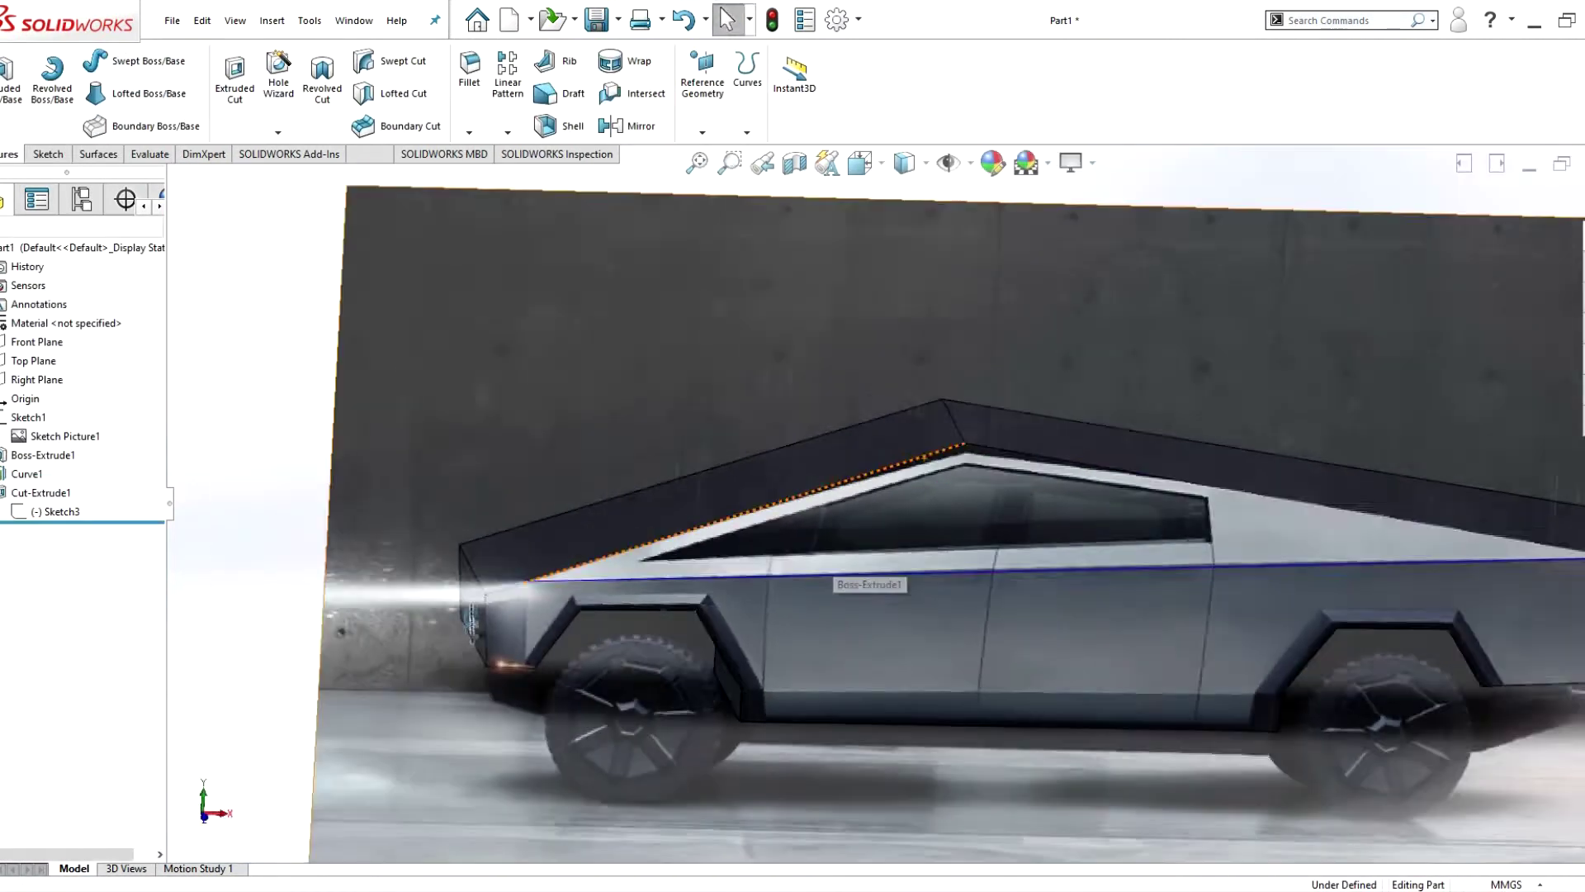
- Draw Sketch5 on the Front Plane: a vertical line from front bumper to beltline
click(48, 153)
click(87, 60)
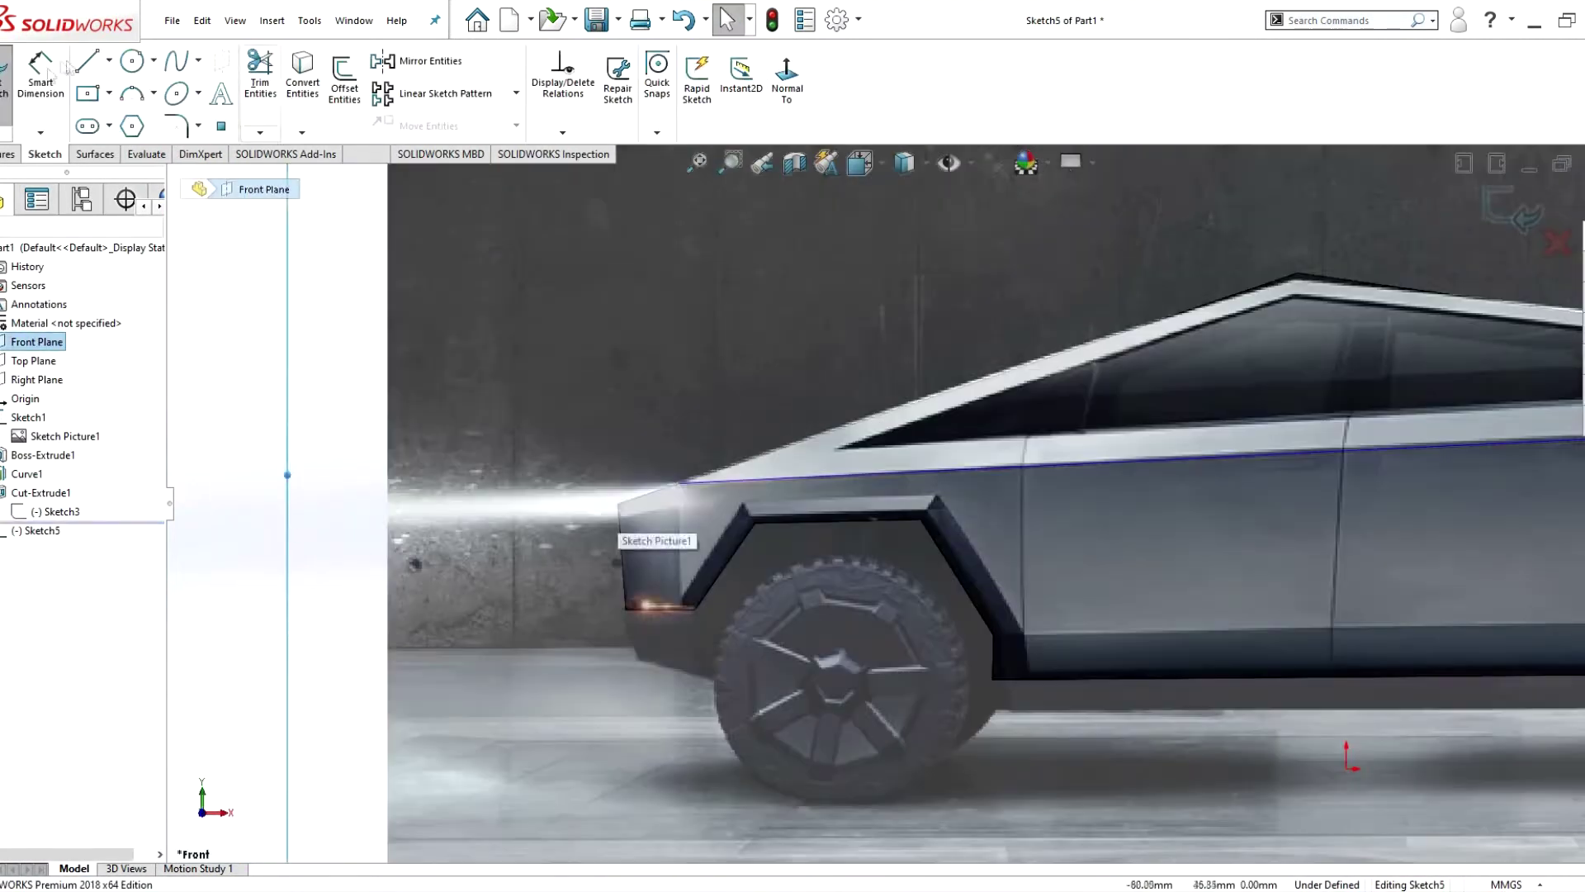
click(682, 611)
click(680, 483)
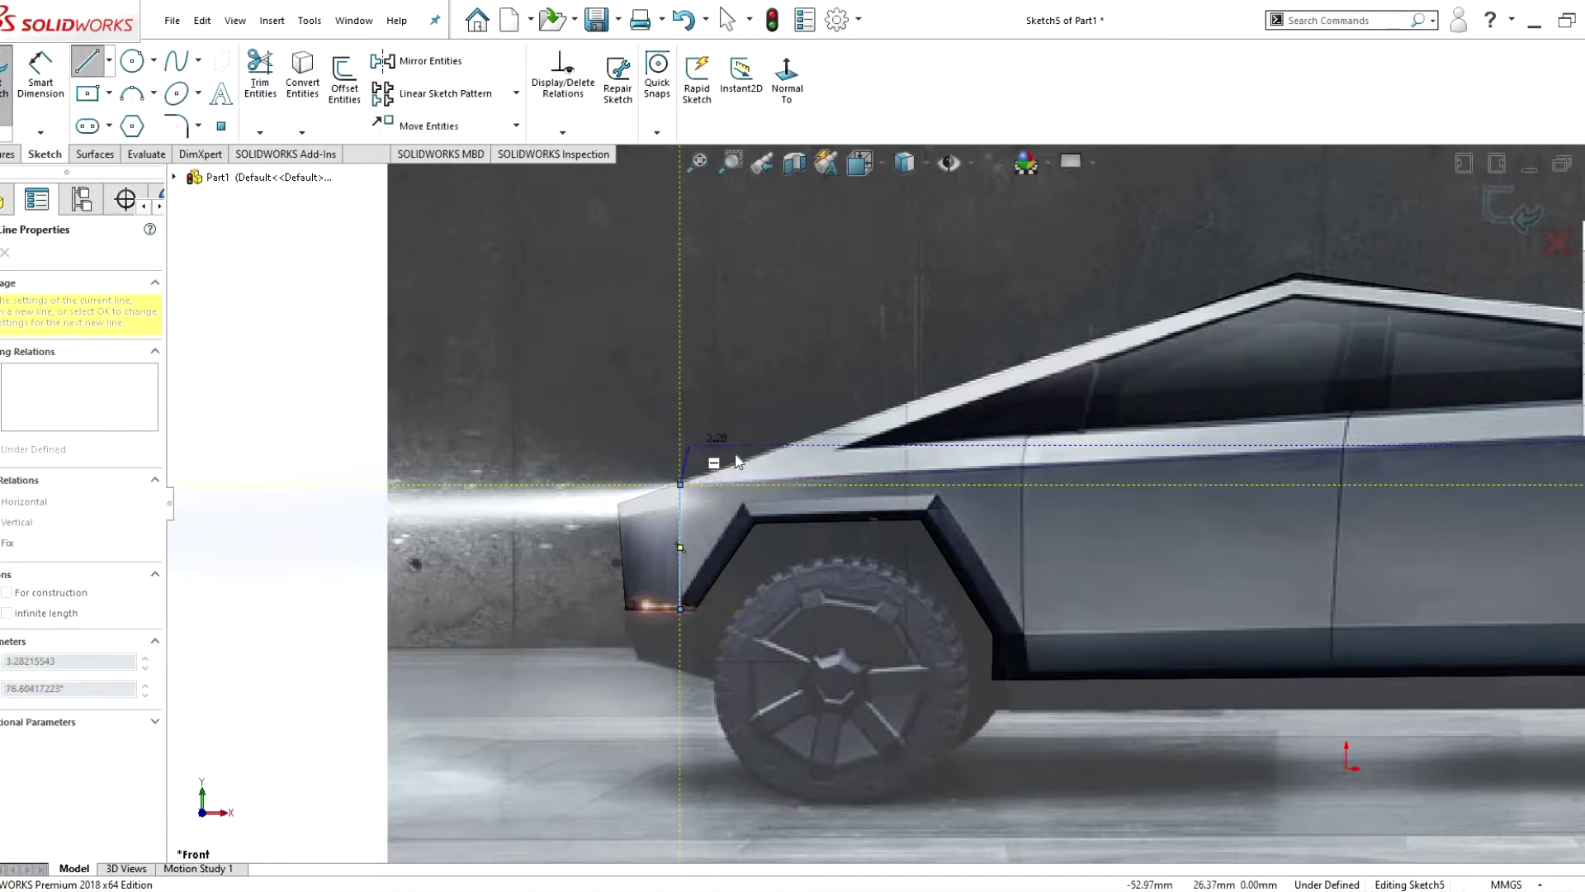
key(ctrl+b)
- Trial a fillet on the block's front vertical edge with a second distance of 4
middle_drag(699, 492, 793, 545)
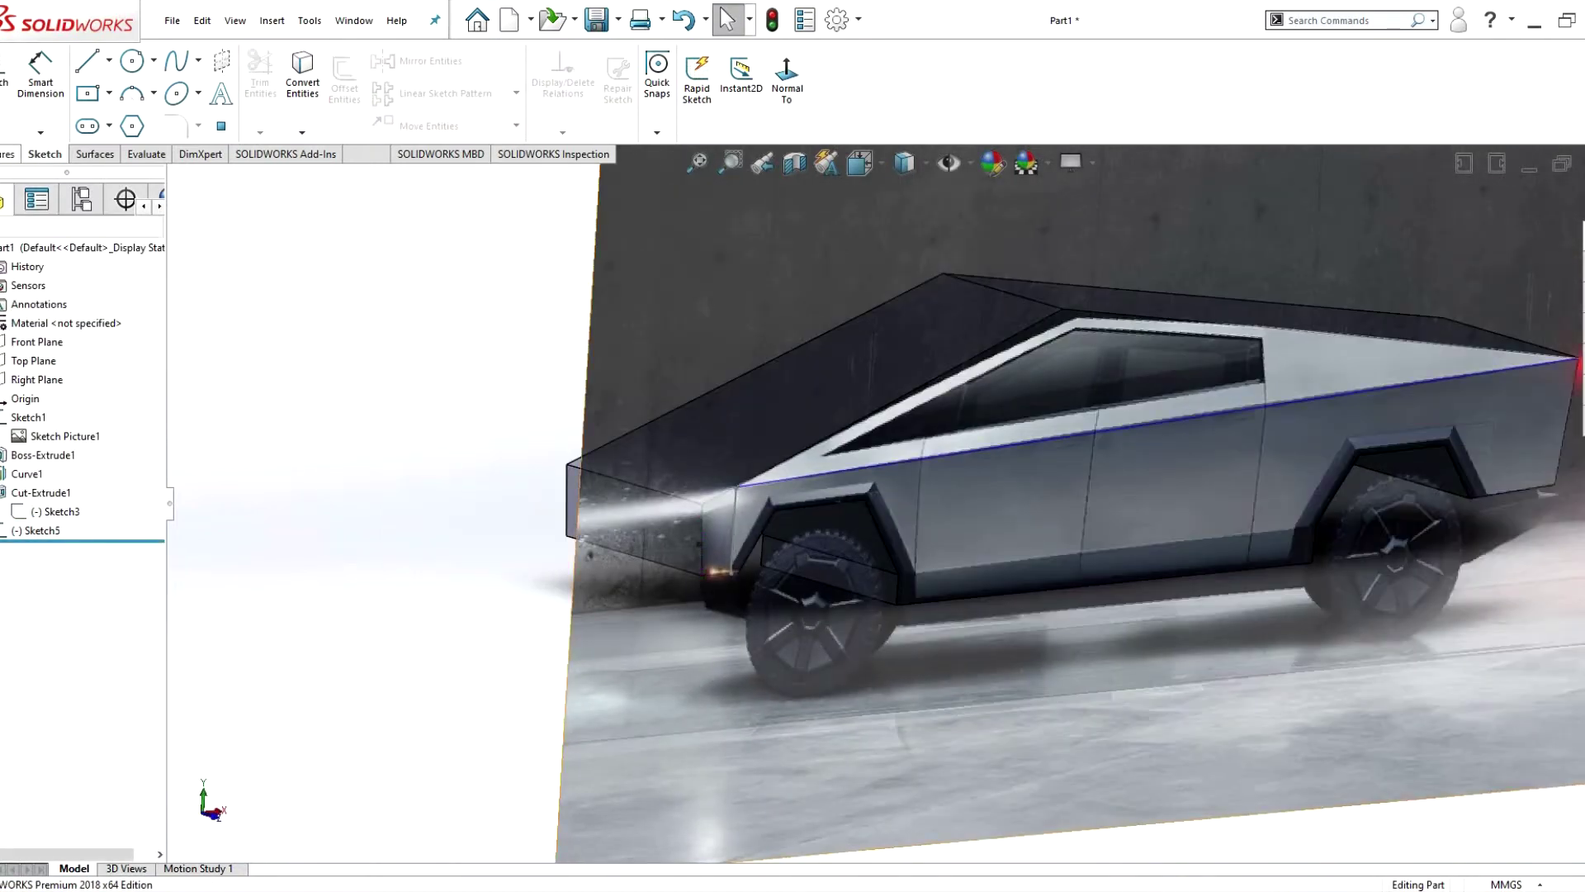
click(706, 527)
scroll(768, 493, down, 3)
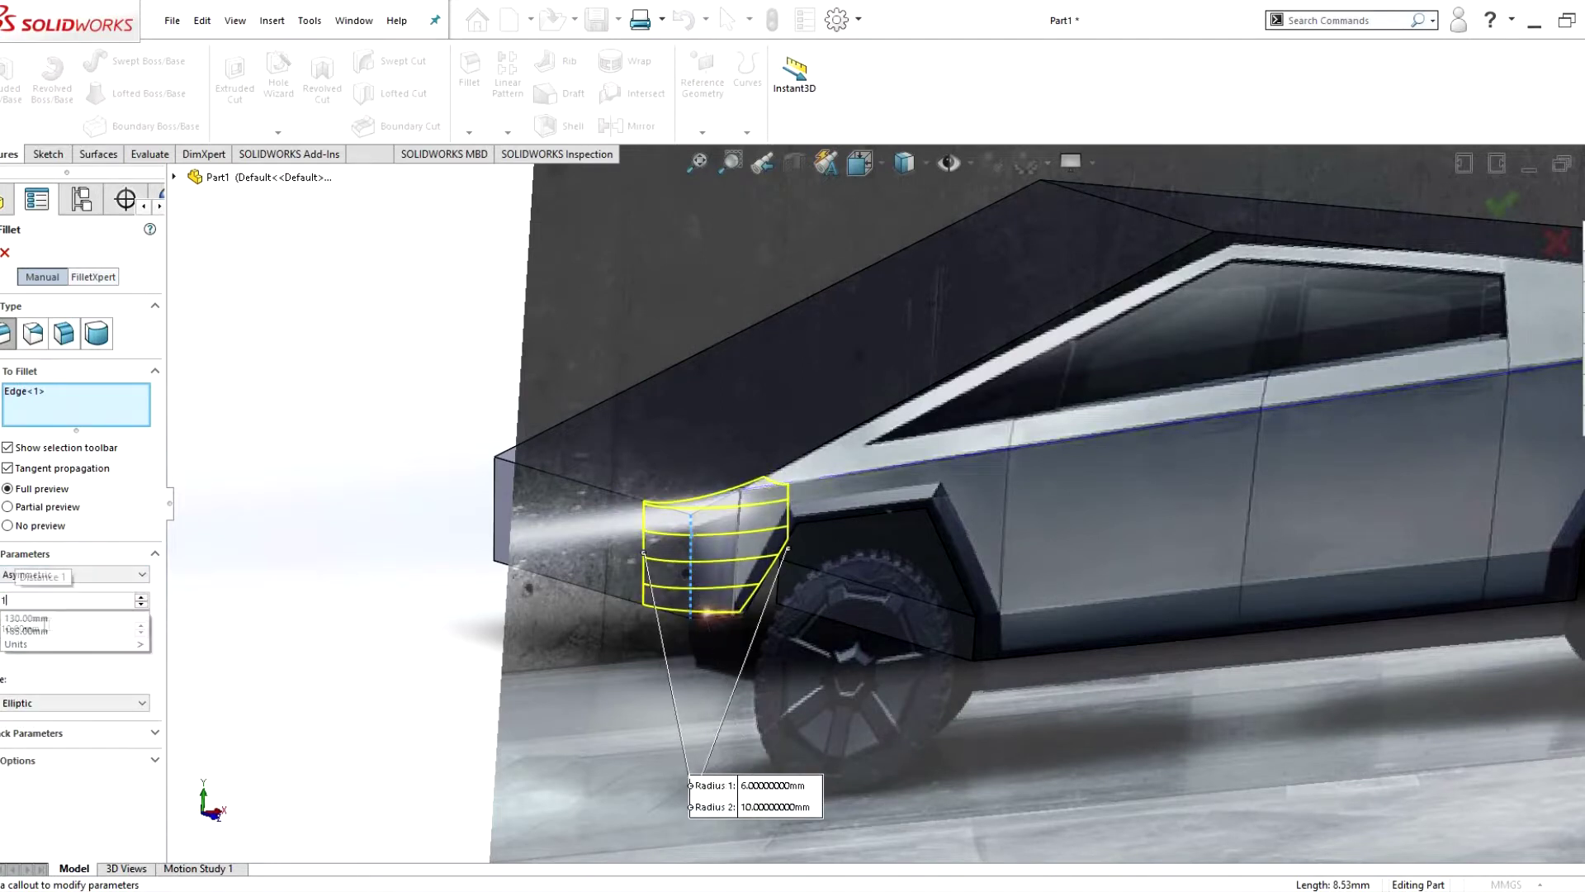
key(Tab)
text(4)
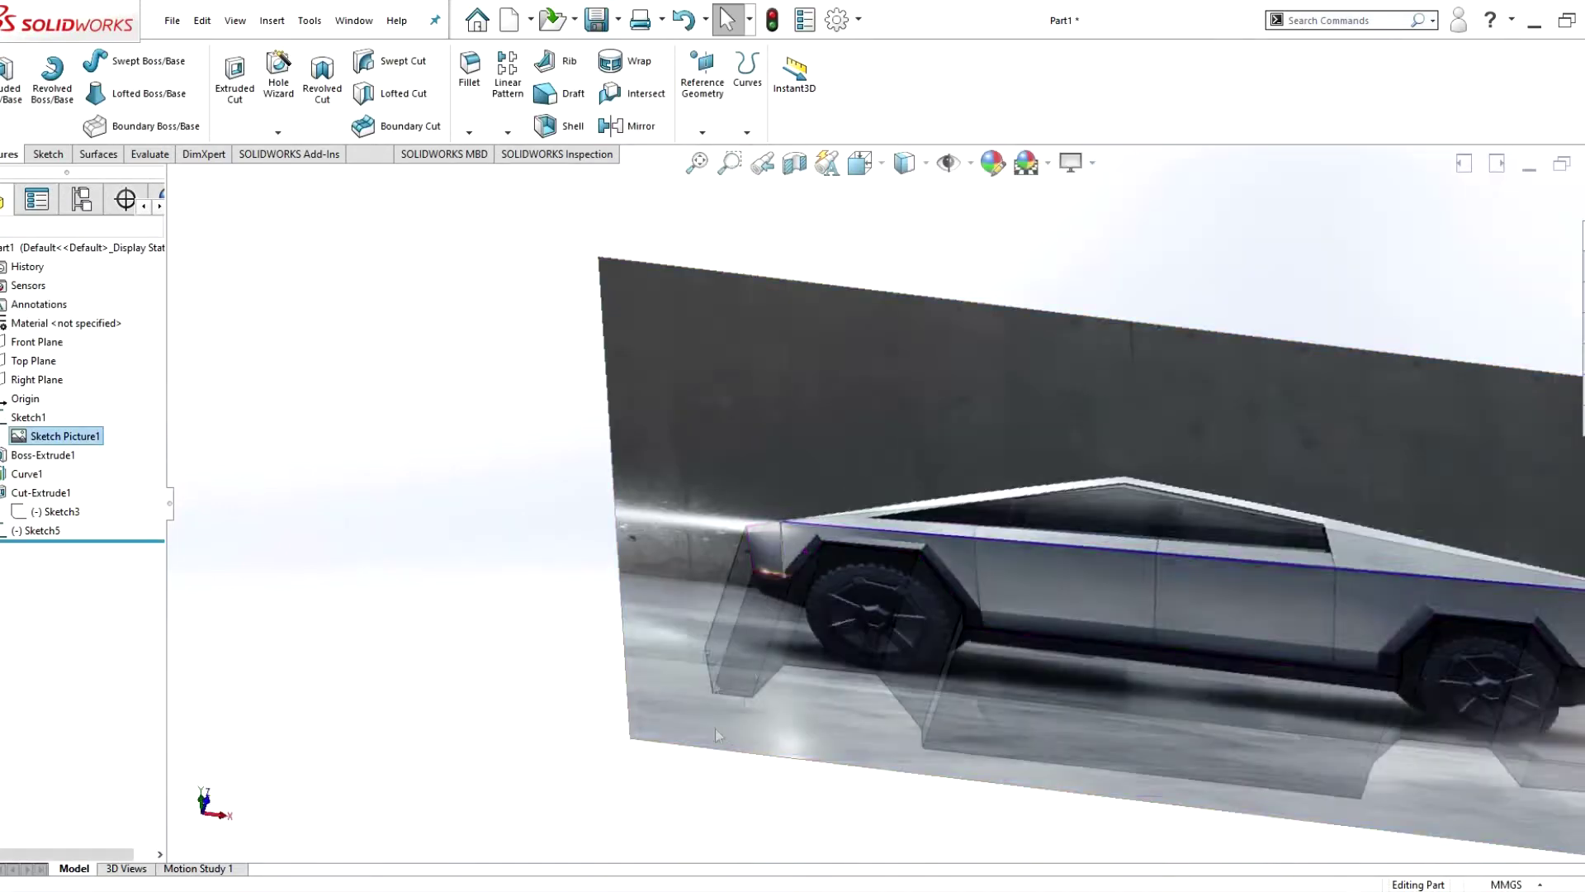
- Sketch a closed four-sided outline on the bottom face at the front corner
click(747, 652)
key(l)
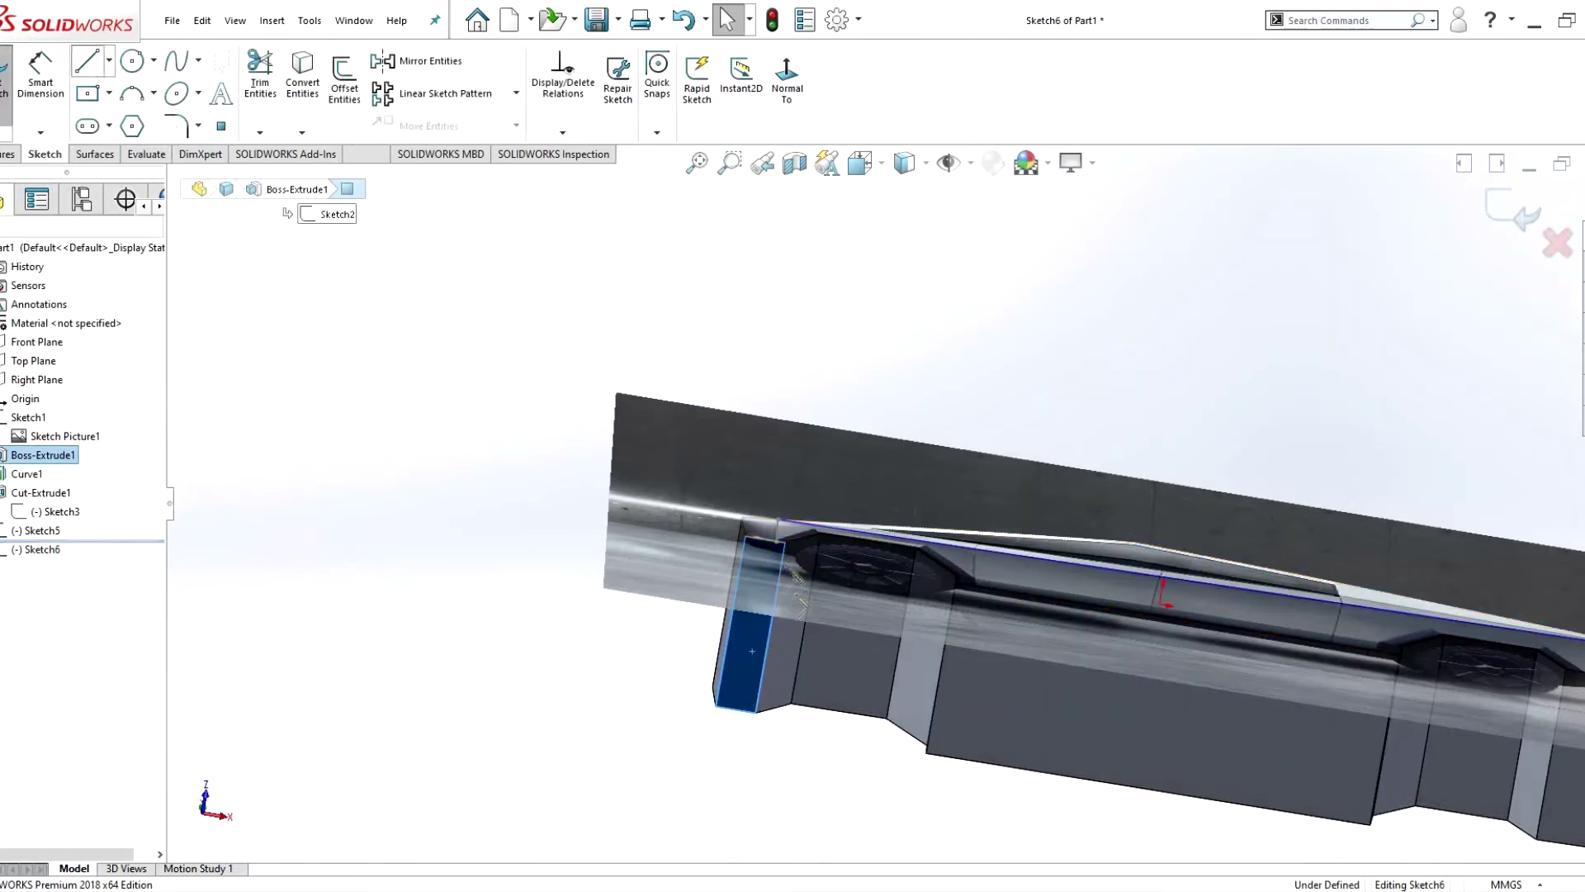
key(ctrl+8)
scroll(702, 544, down, 3)
click(661, 602)
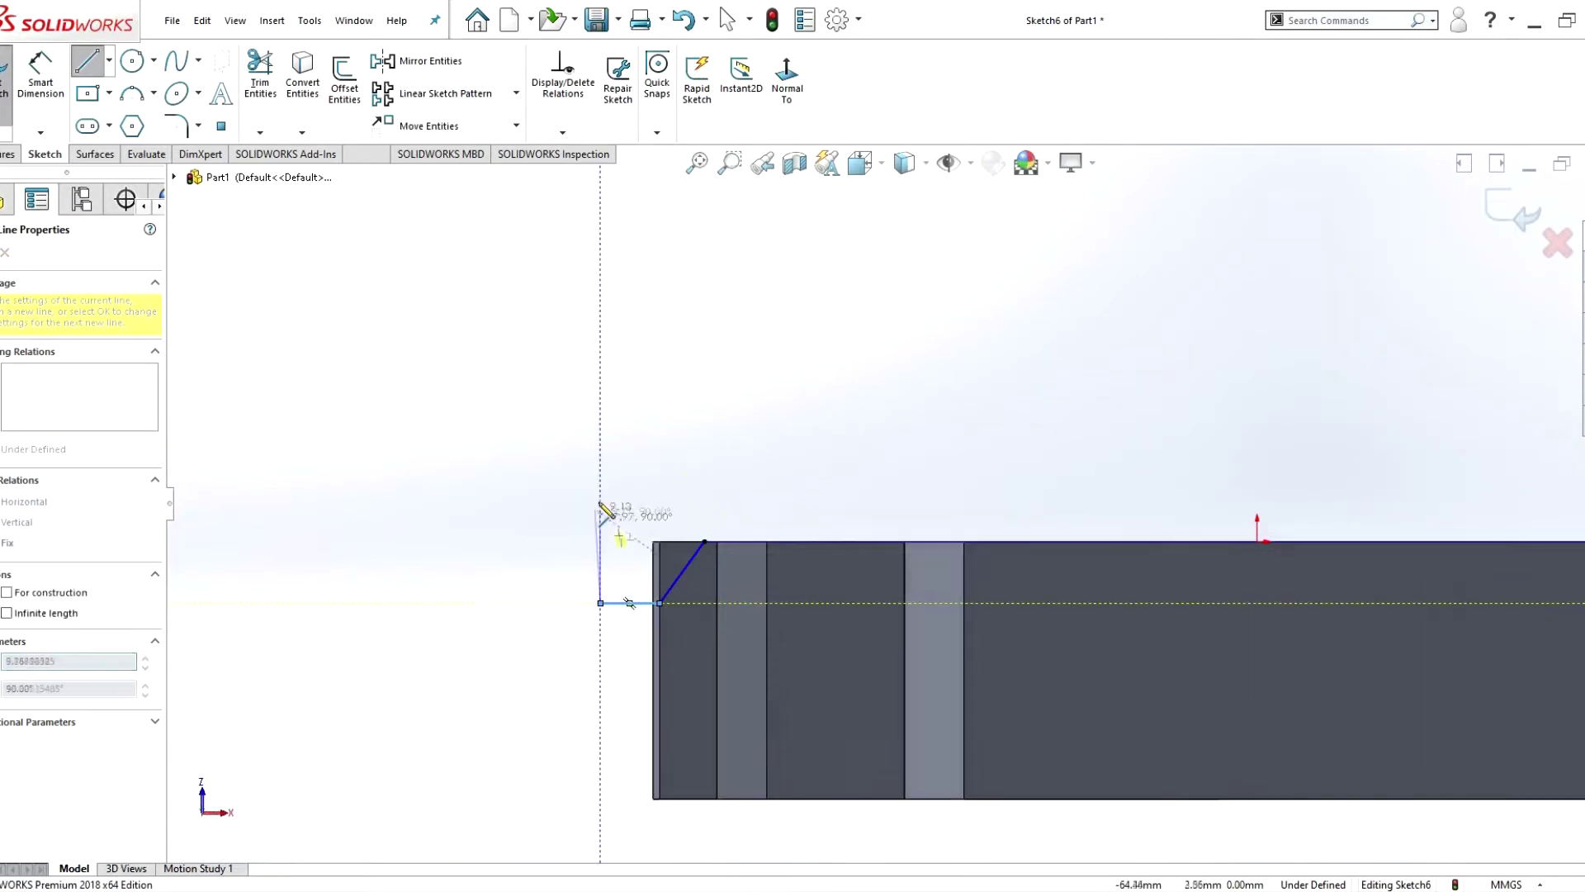
click(600, 602)
click(600, 501)
click(704, 501)
click(704, 543)
- Make a Through All extruded cut from Sketch6, then edit Cut-Extrude2's direction reference
middle_drag(708, 549, 648, 524)
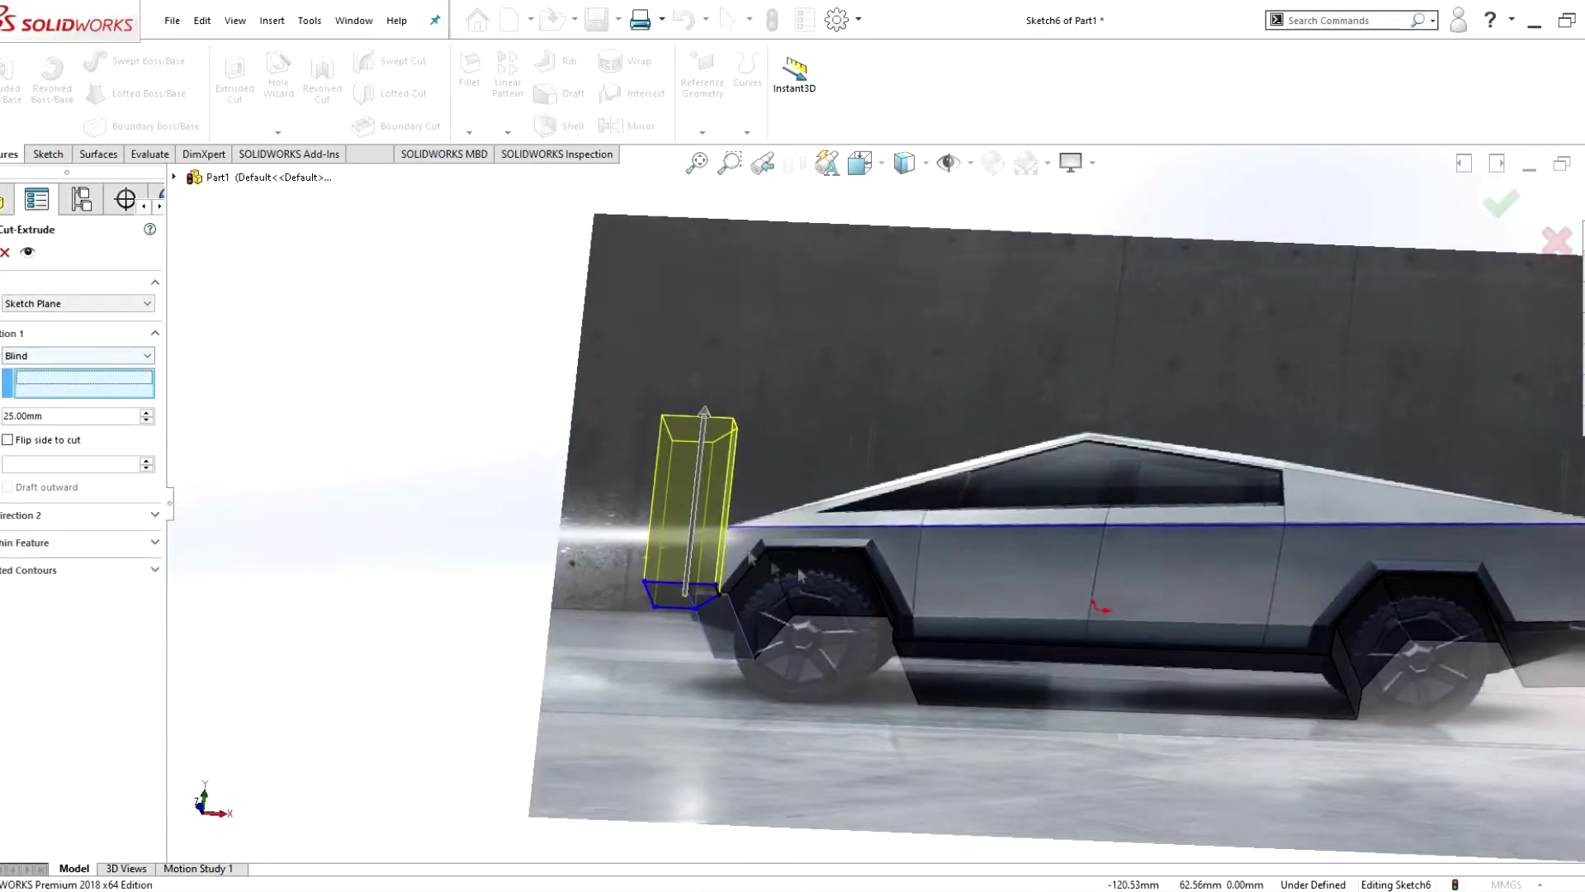
scroll(842, 570, down, 3)
click(78, 355)
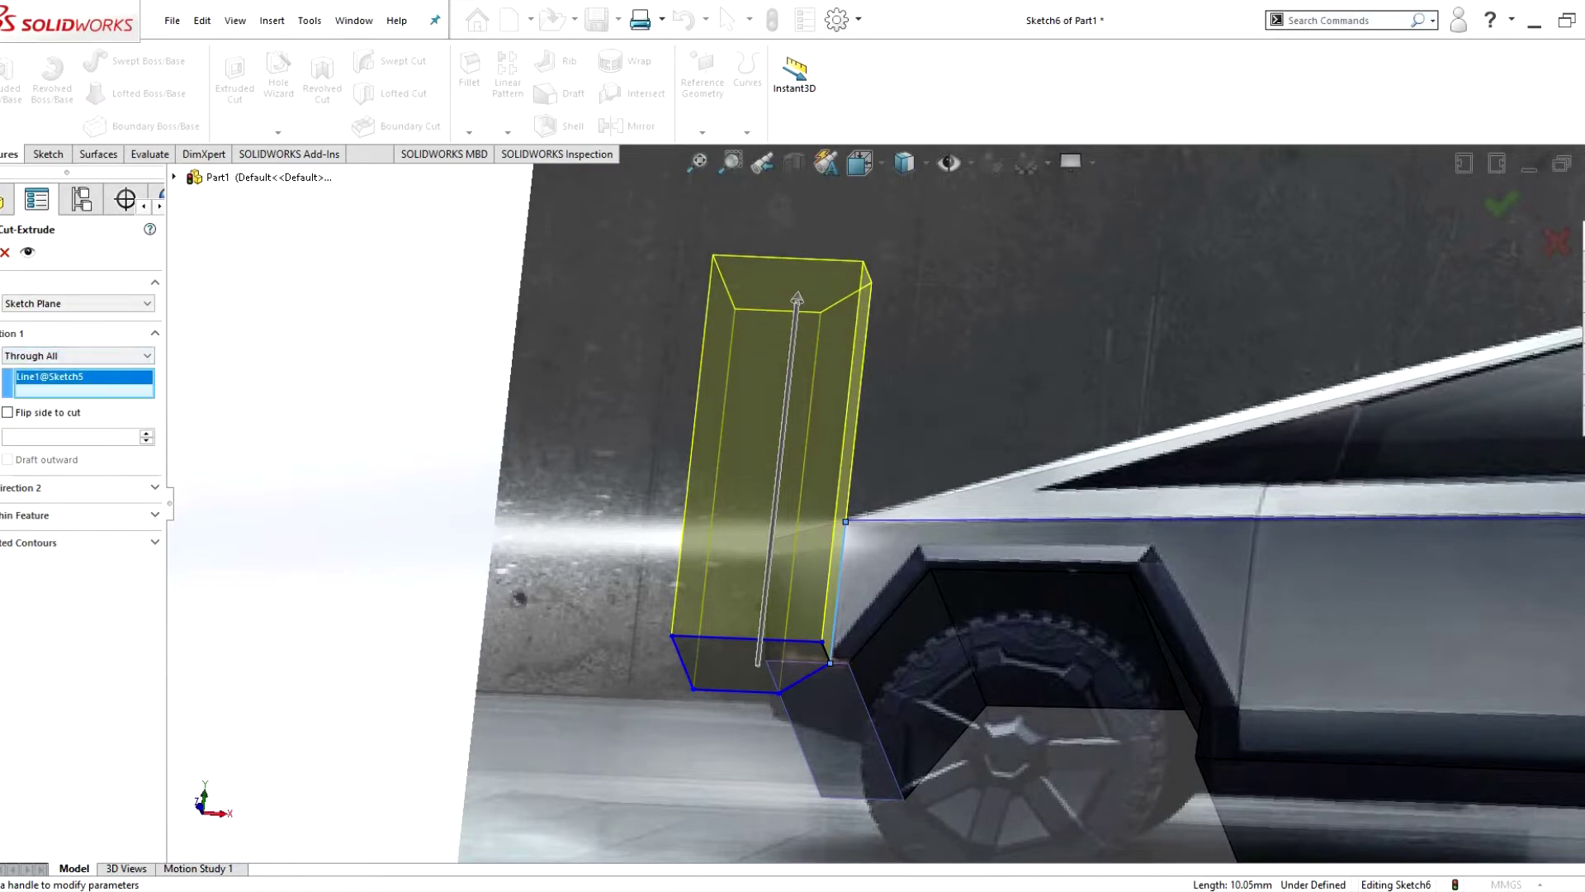
key(Return)
right_click(41, 549)
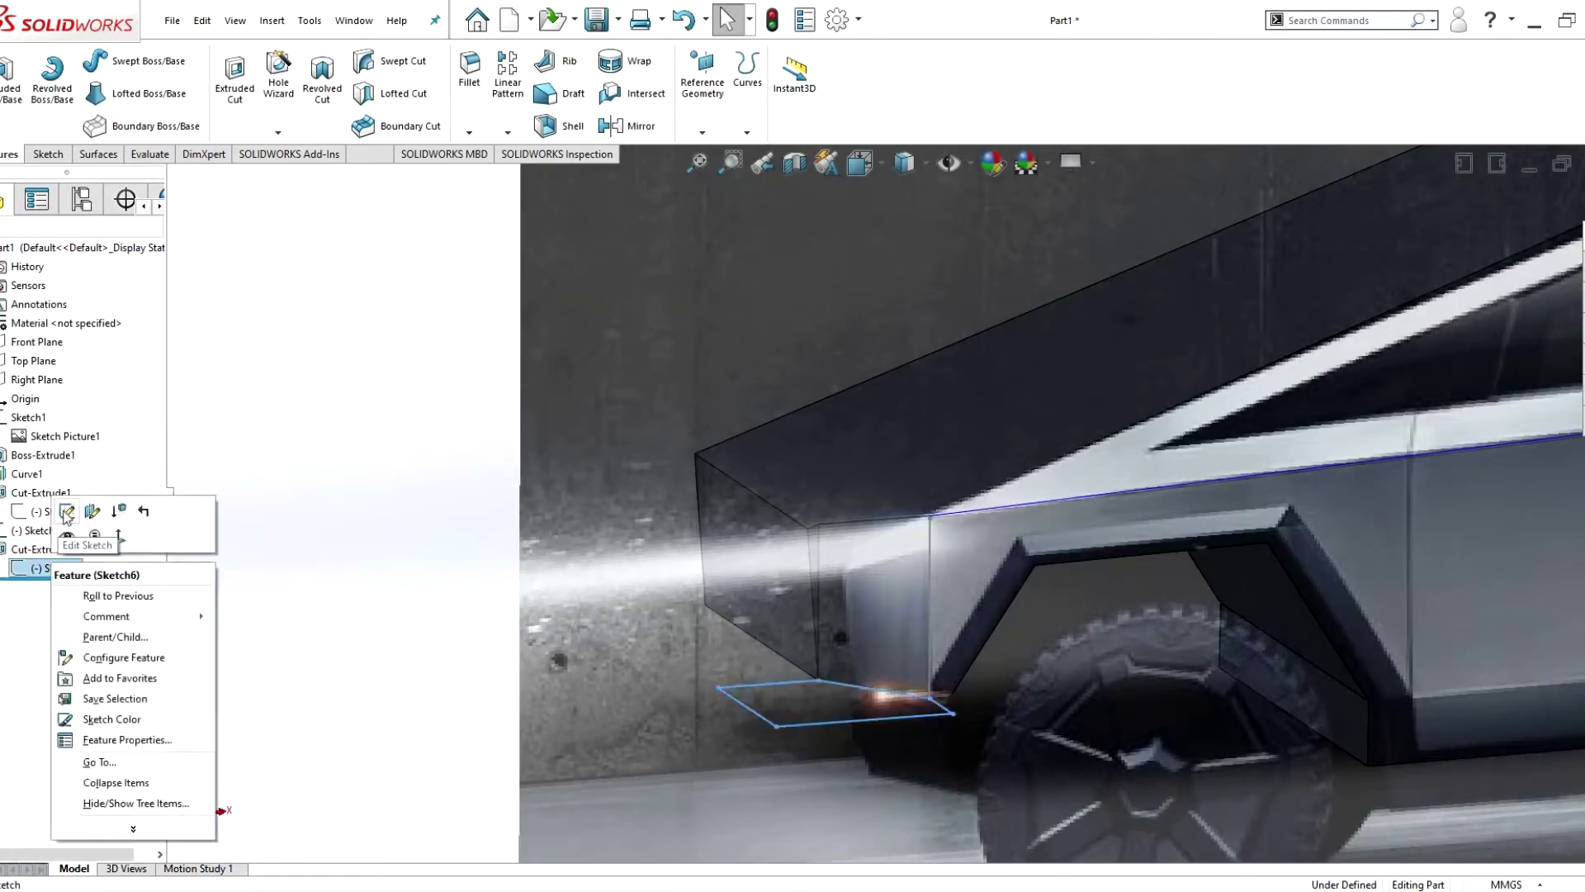
click(66, 506)
right_click(45, 377)
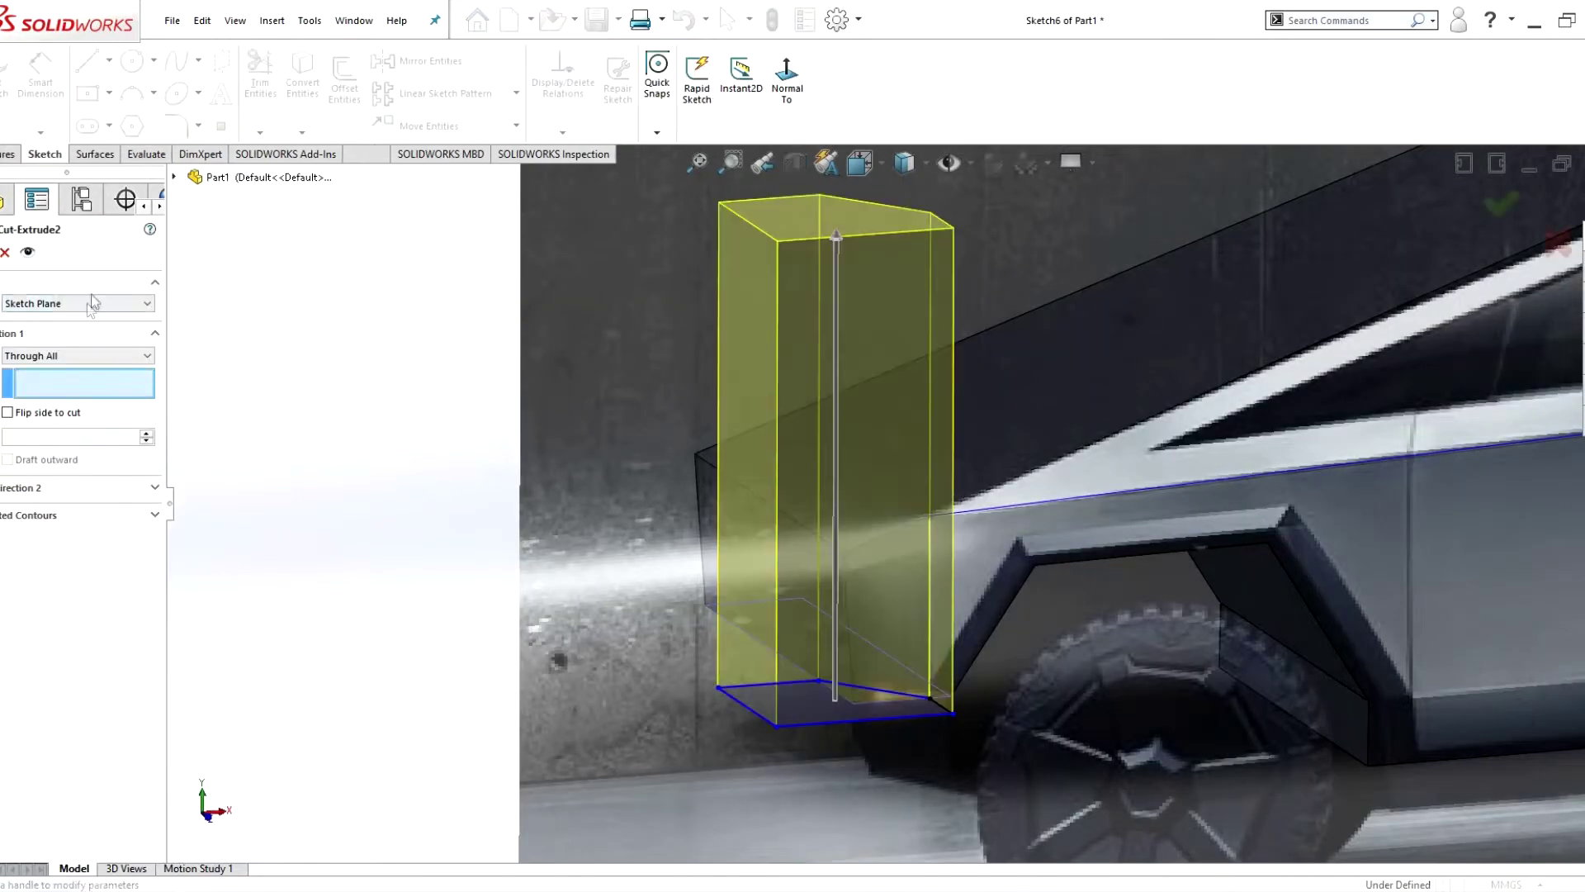
key(Return)
- Undo Cut-Extrude2 and set Chamfer1 to 8 mm distance at 30°
key(ctrl+z)
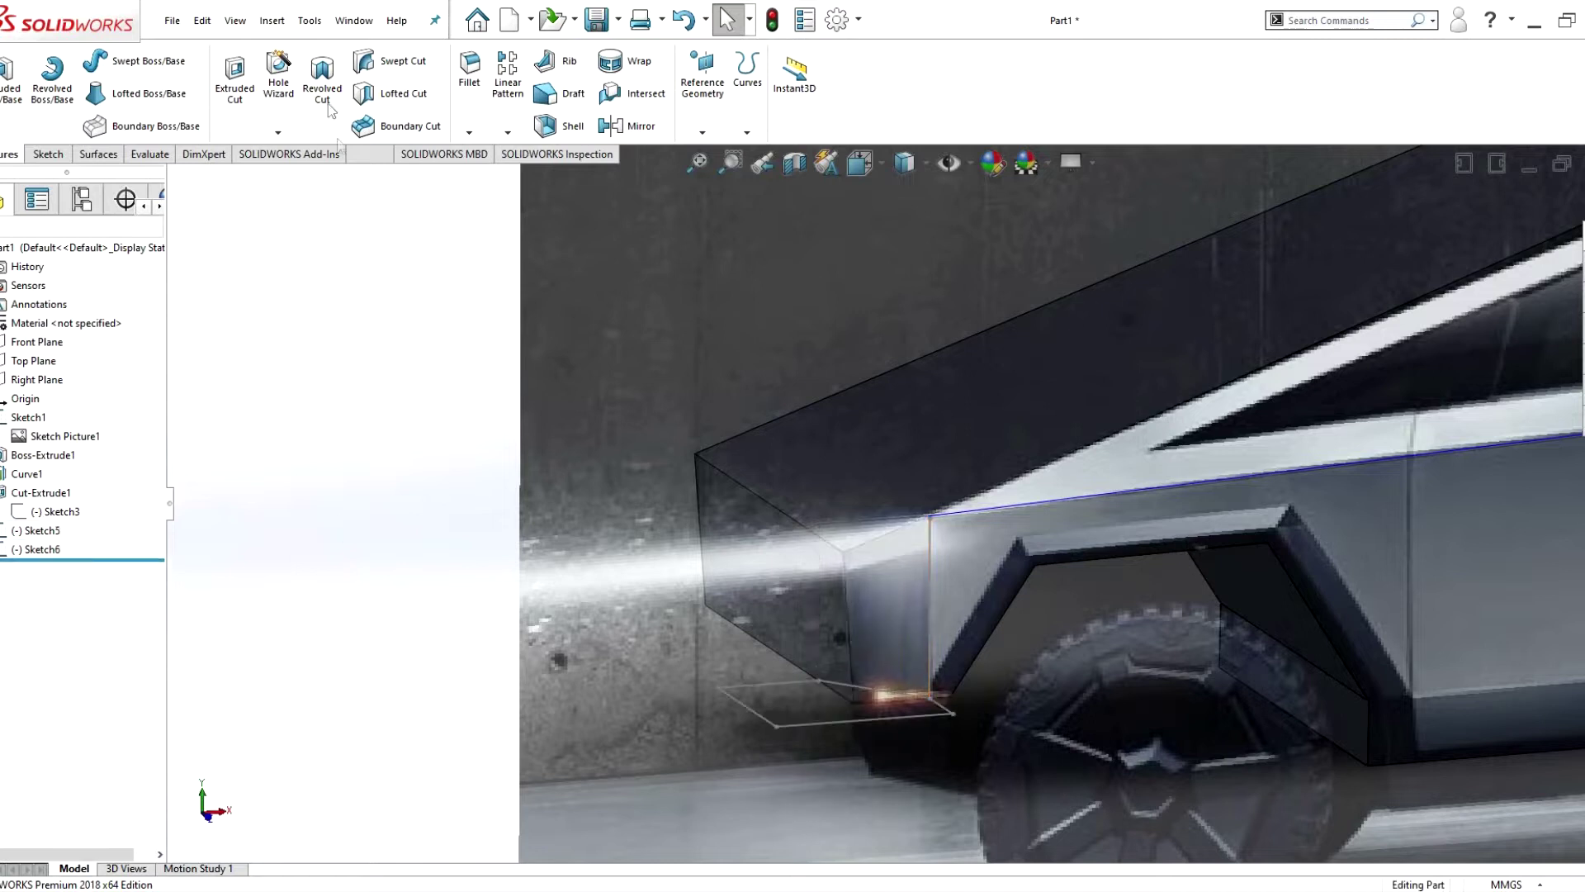
text(6)
key(Return)
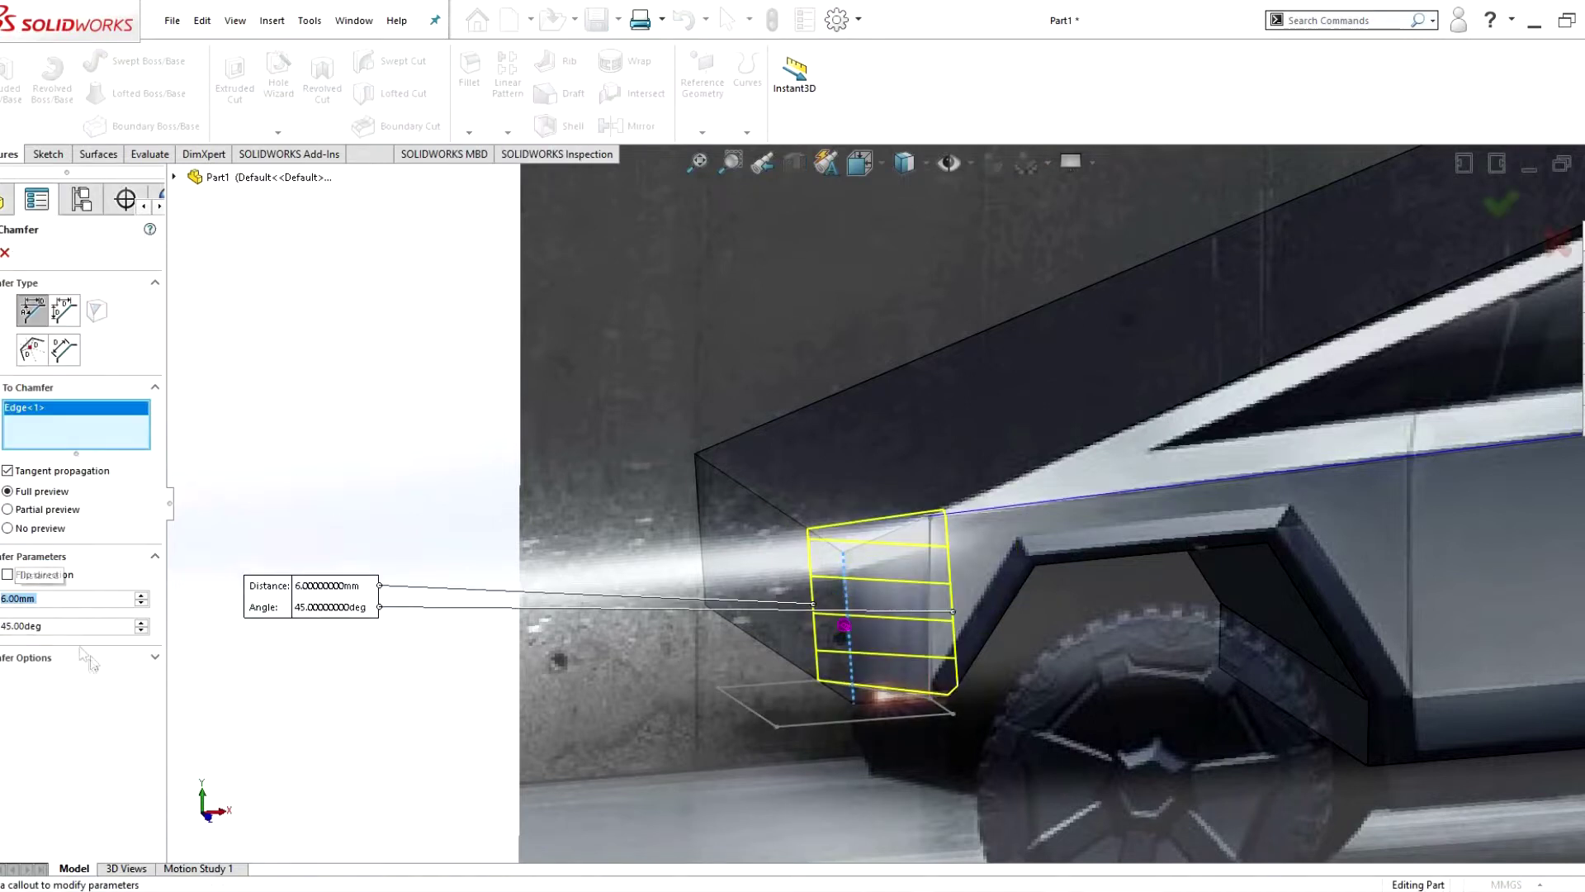
text(4)
key(Return)
key(Return)
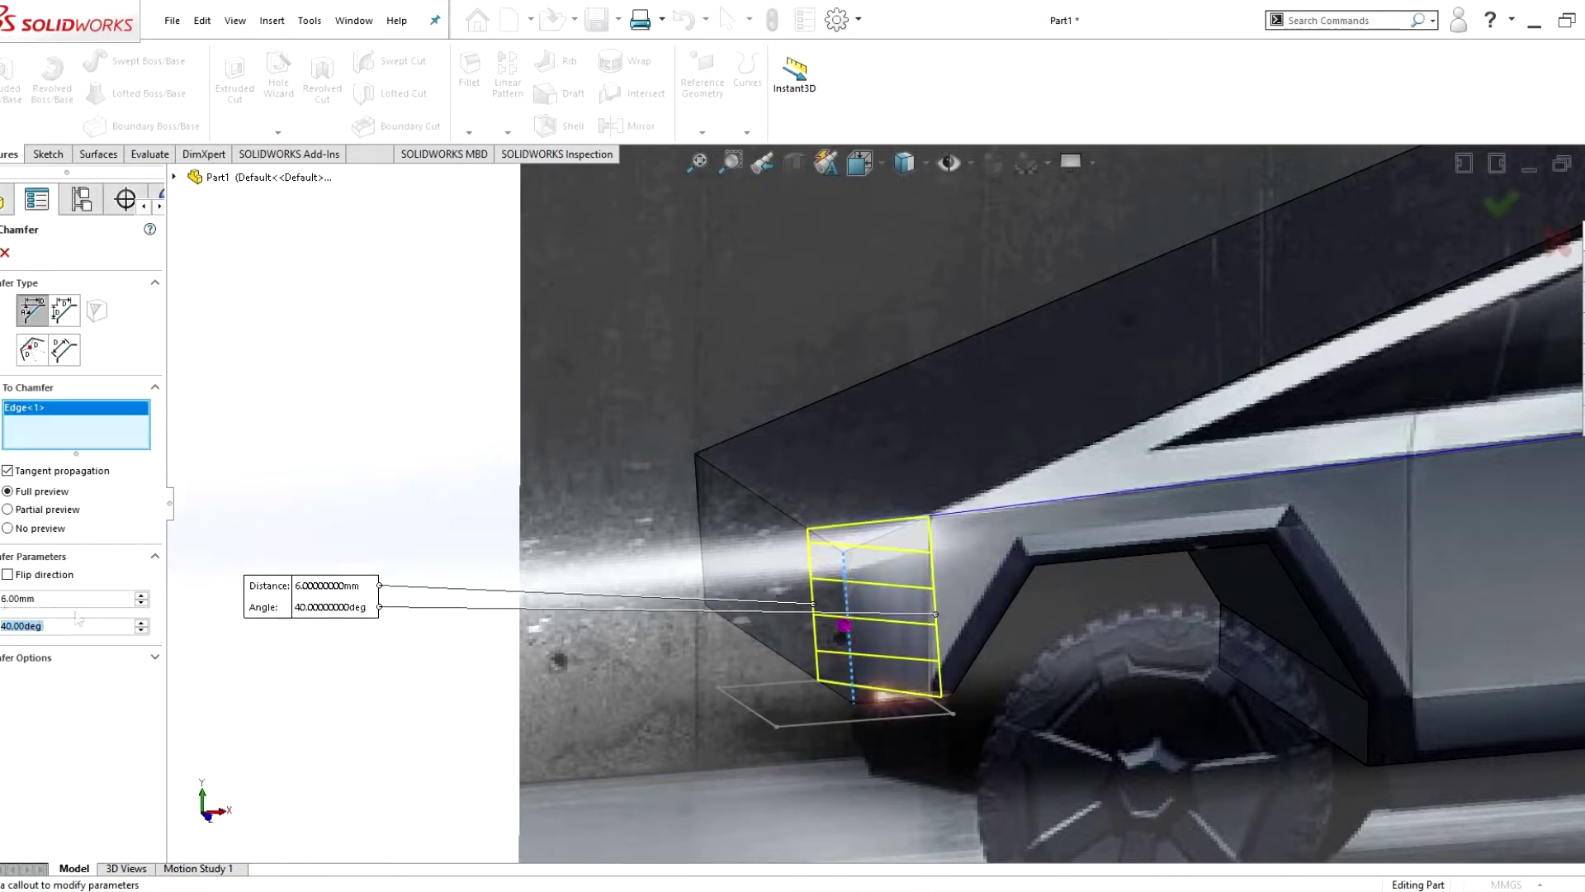
text(8)
key(Return)
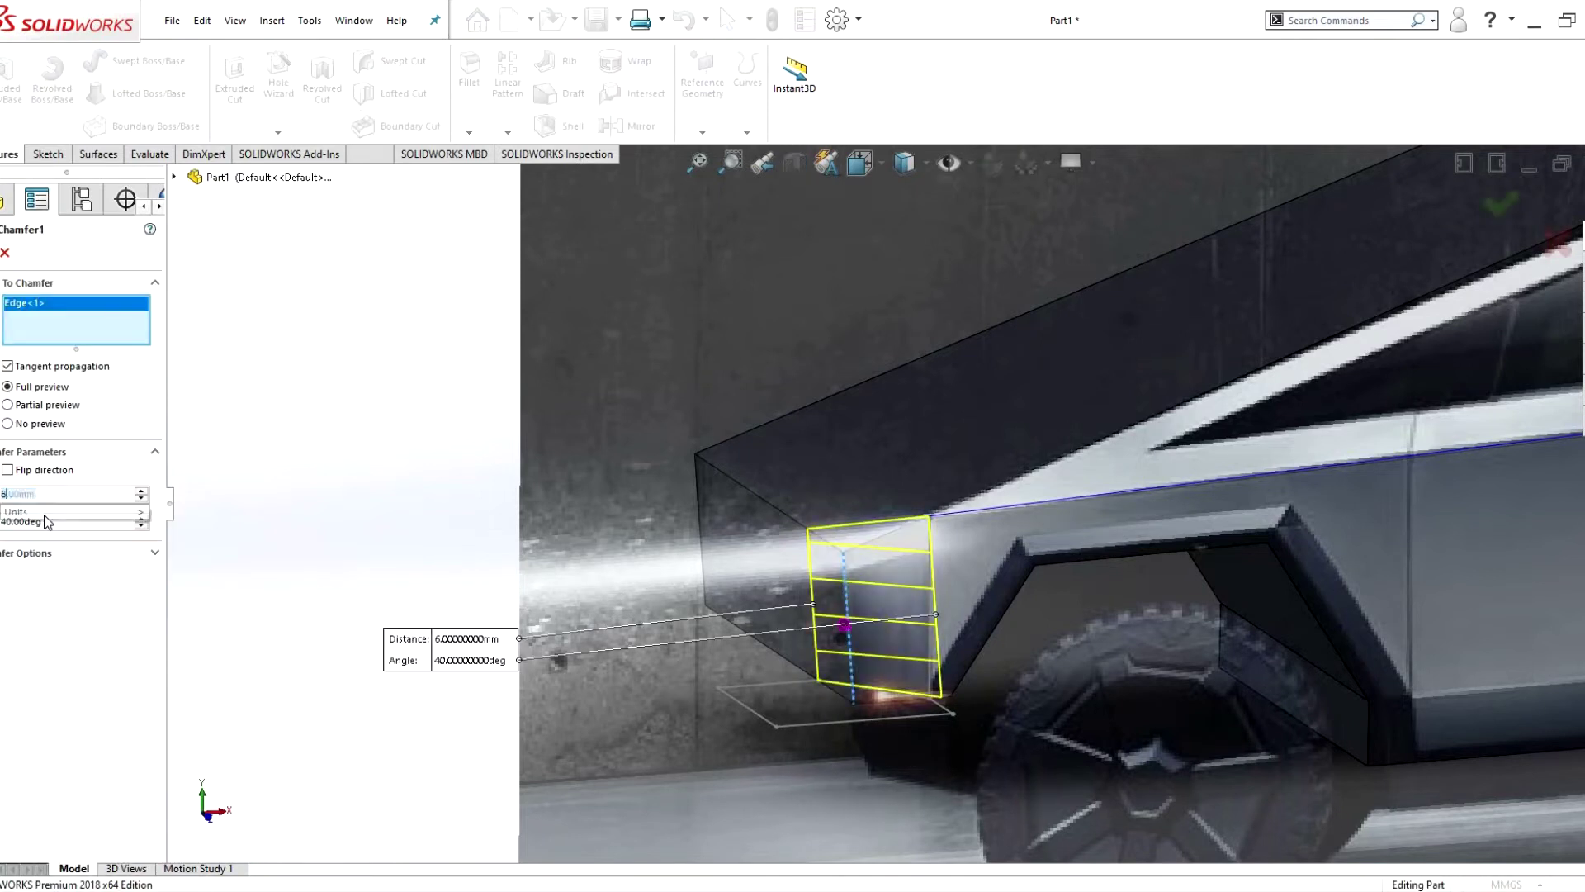
text(30)
key(Return)
key(Return)
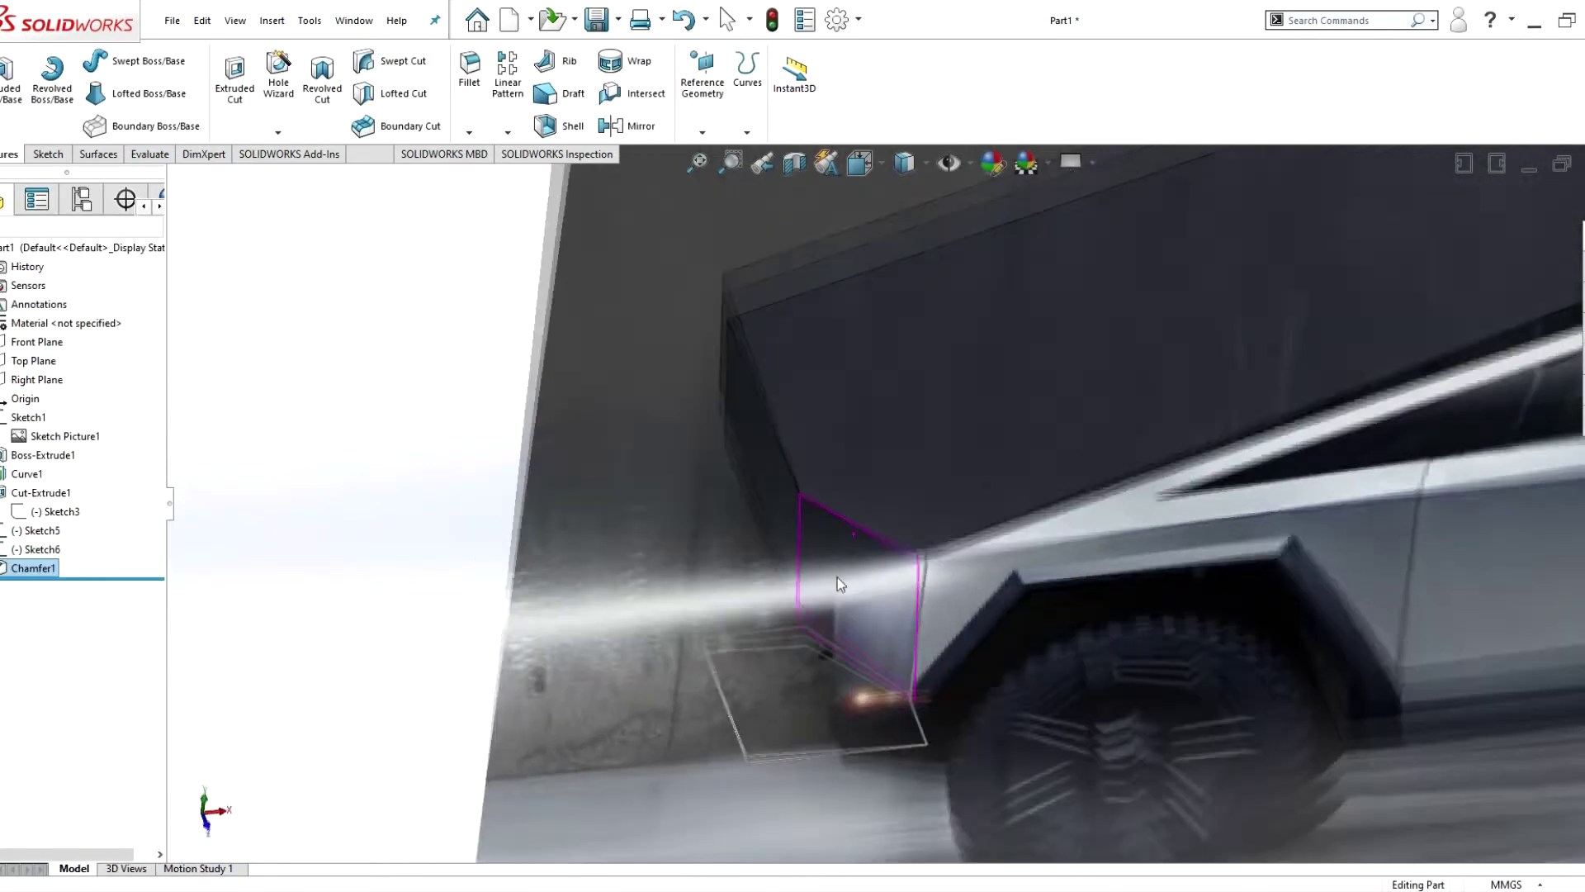
scroll(1207, 408, up, 5)
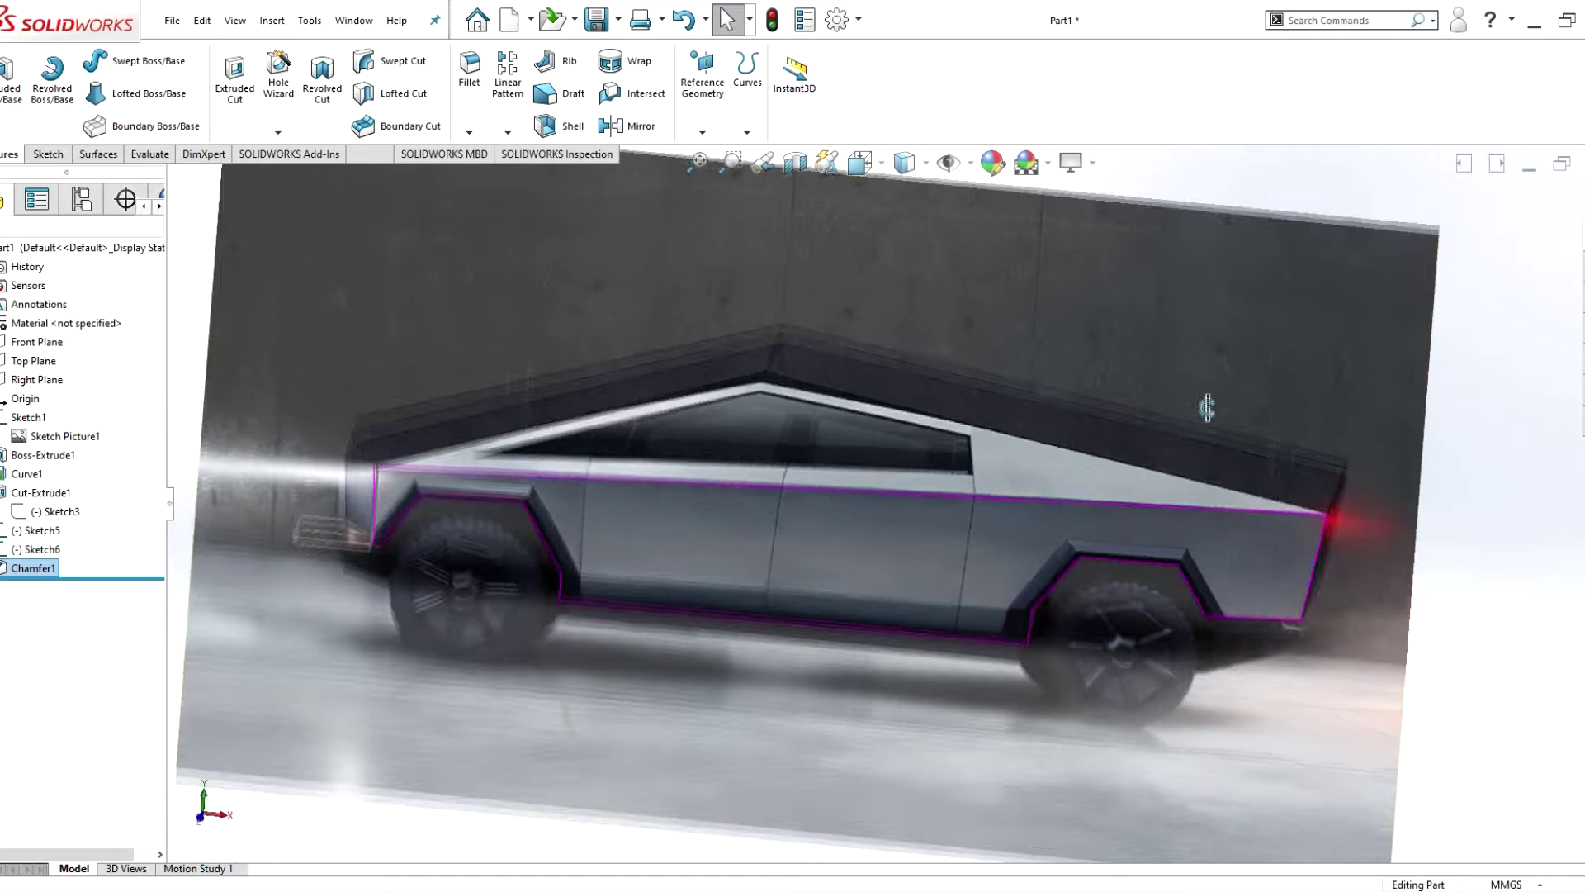
- Delete the unused Sketch6 from the feature tree
middle_drag(1207, 407, 578, 578)
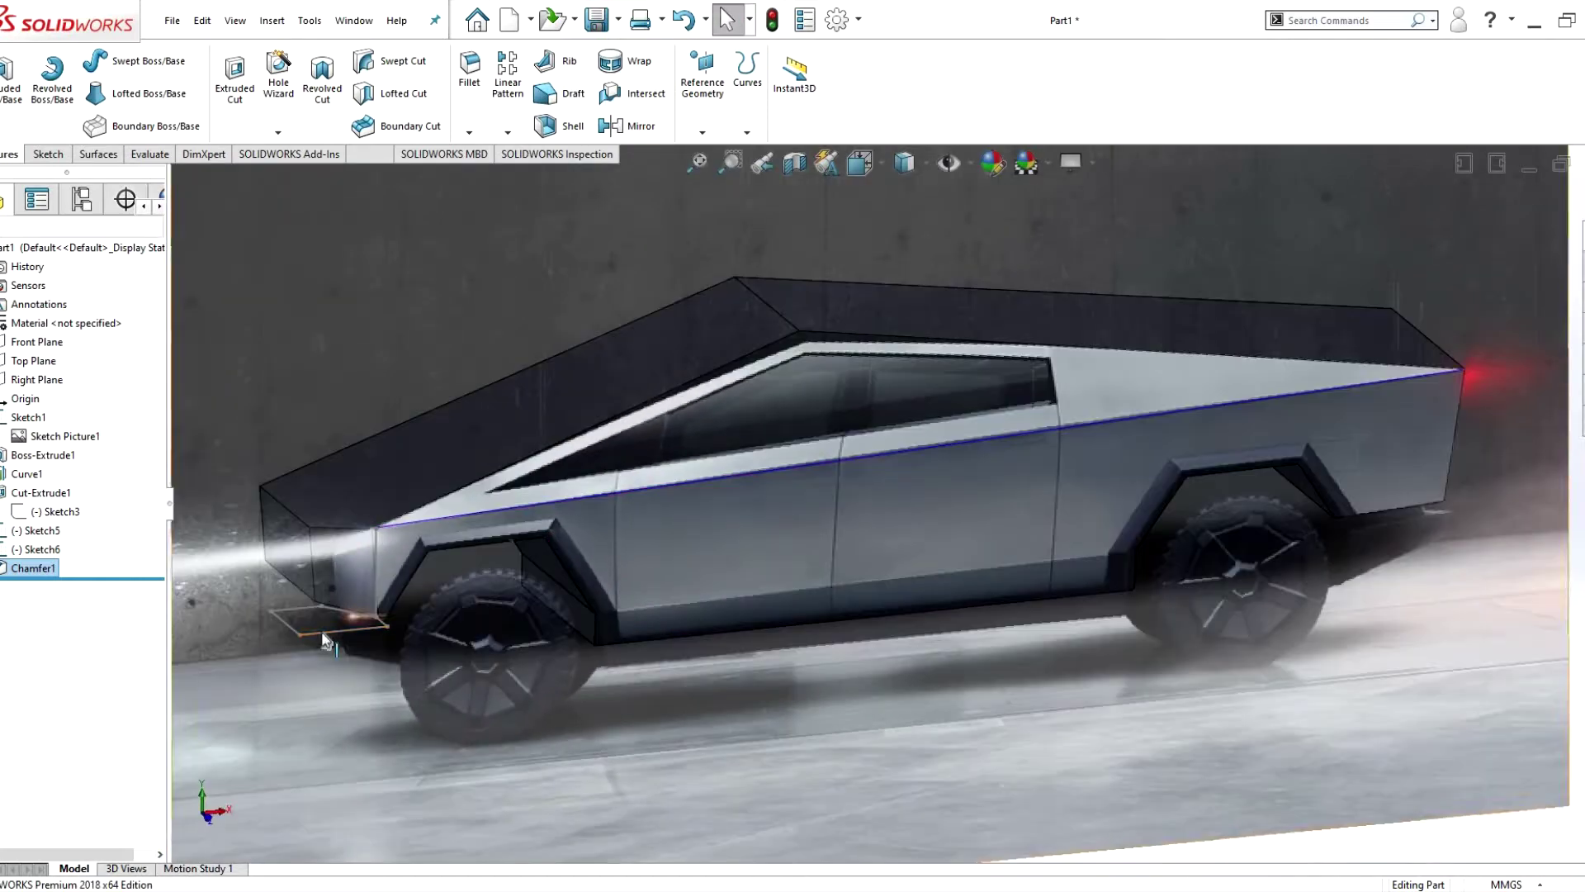
right_click(320, 629)
click(369, 826)
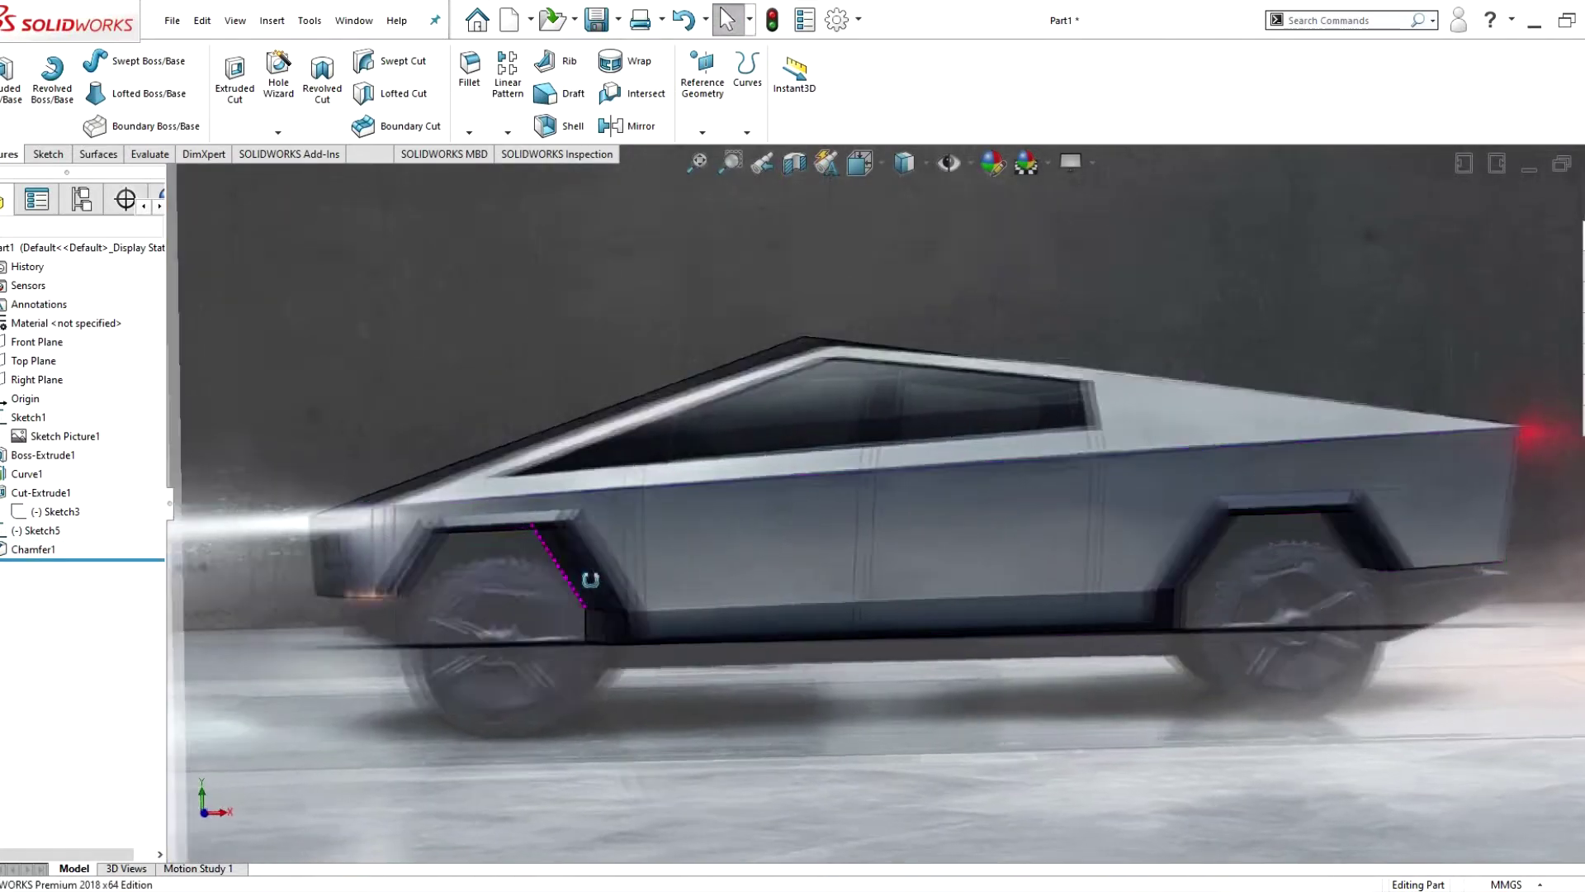
middle_drag(566, 537, 983, 690)
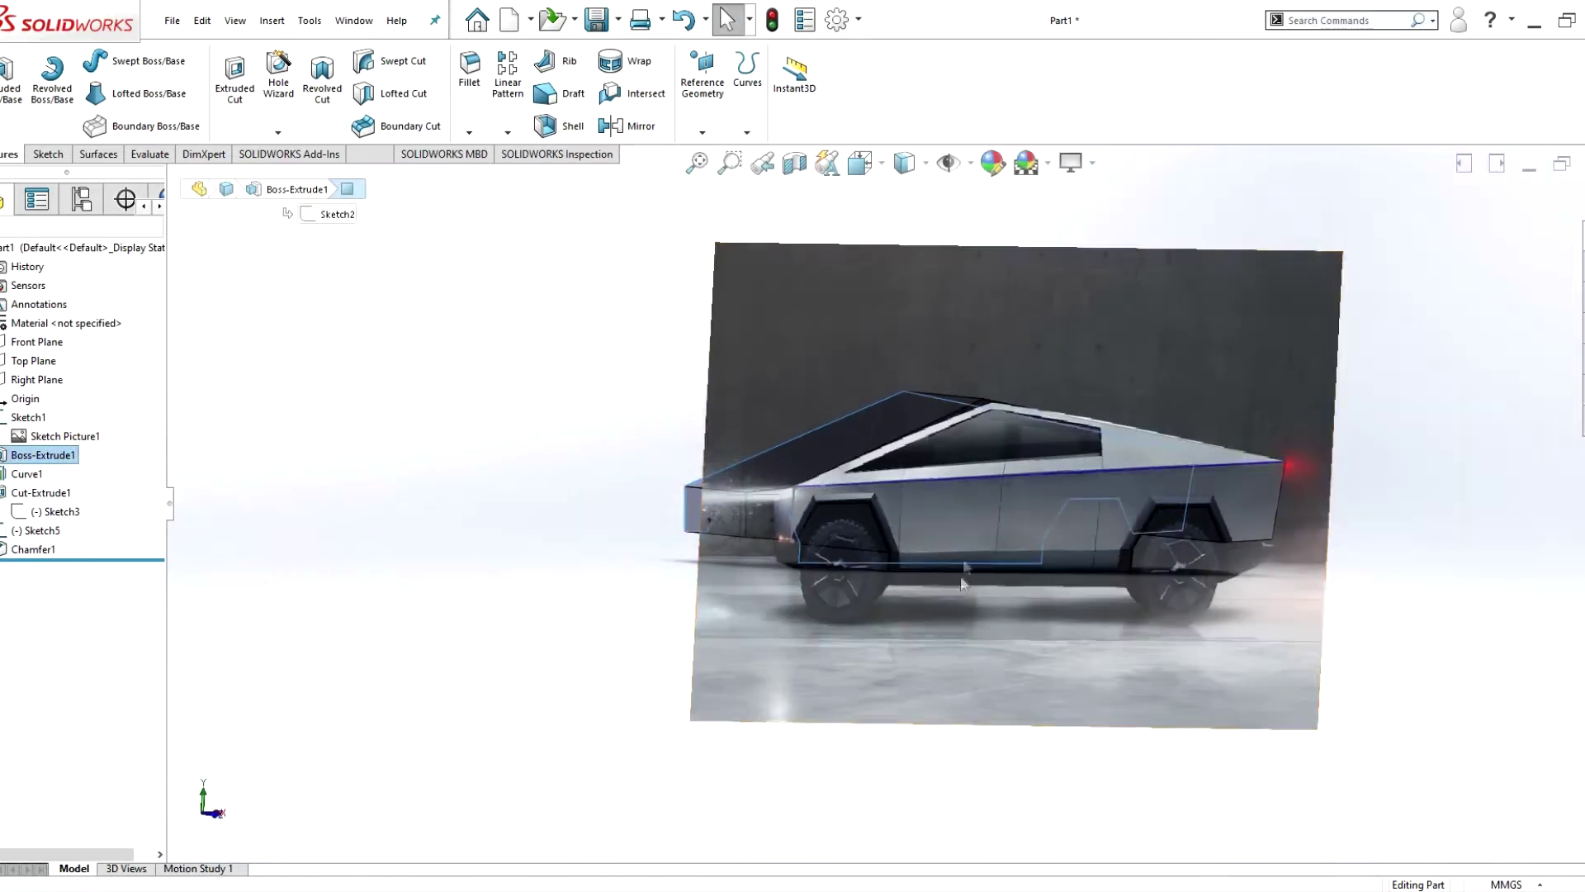
- Hide the traced side-profile sketch picture
right_click(66, 436)
right_click(28, 417)
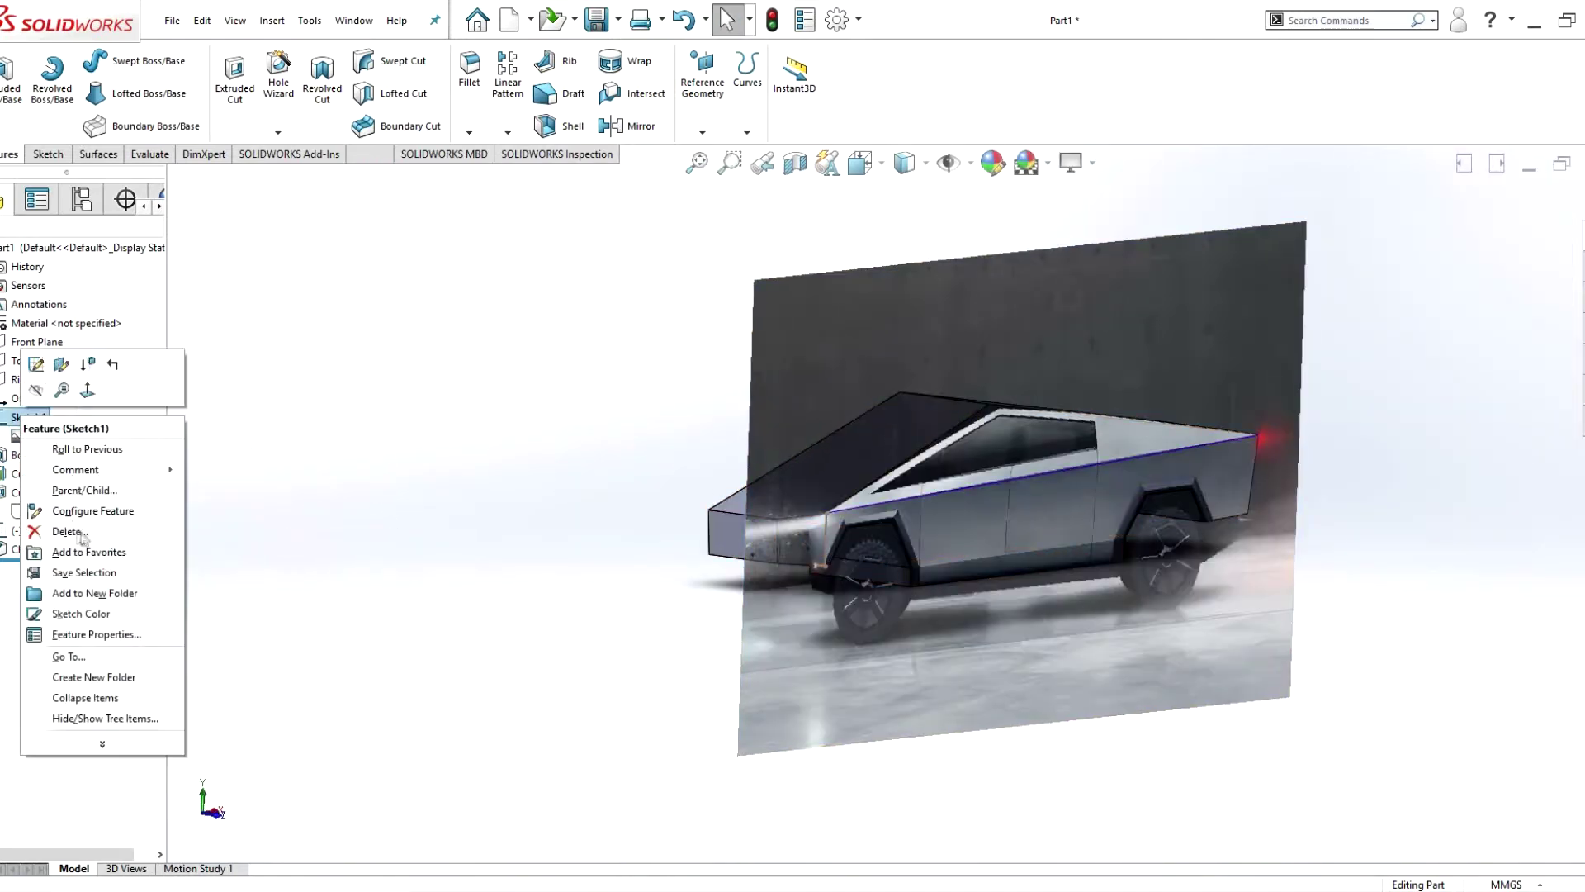
click(62, 364)
- Chamfer the lower sill edge about 3.8 mm at 45°, creating Chamfer2
scroll(1059, 559, up, 3)
click(469, 132)
click(496, 173)
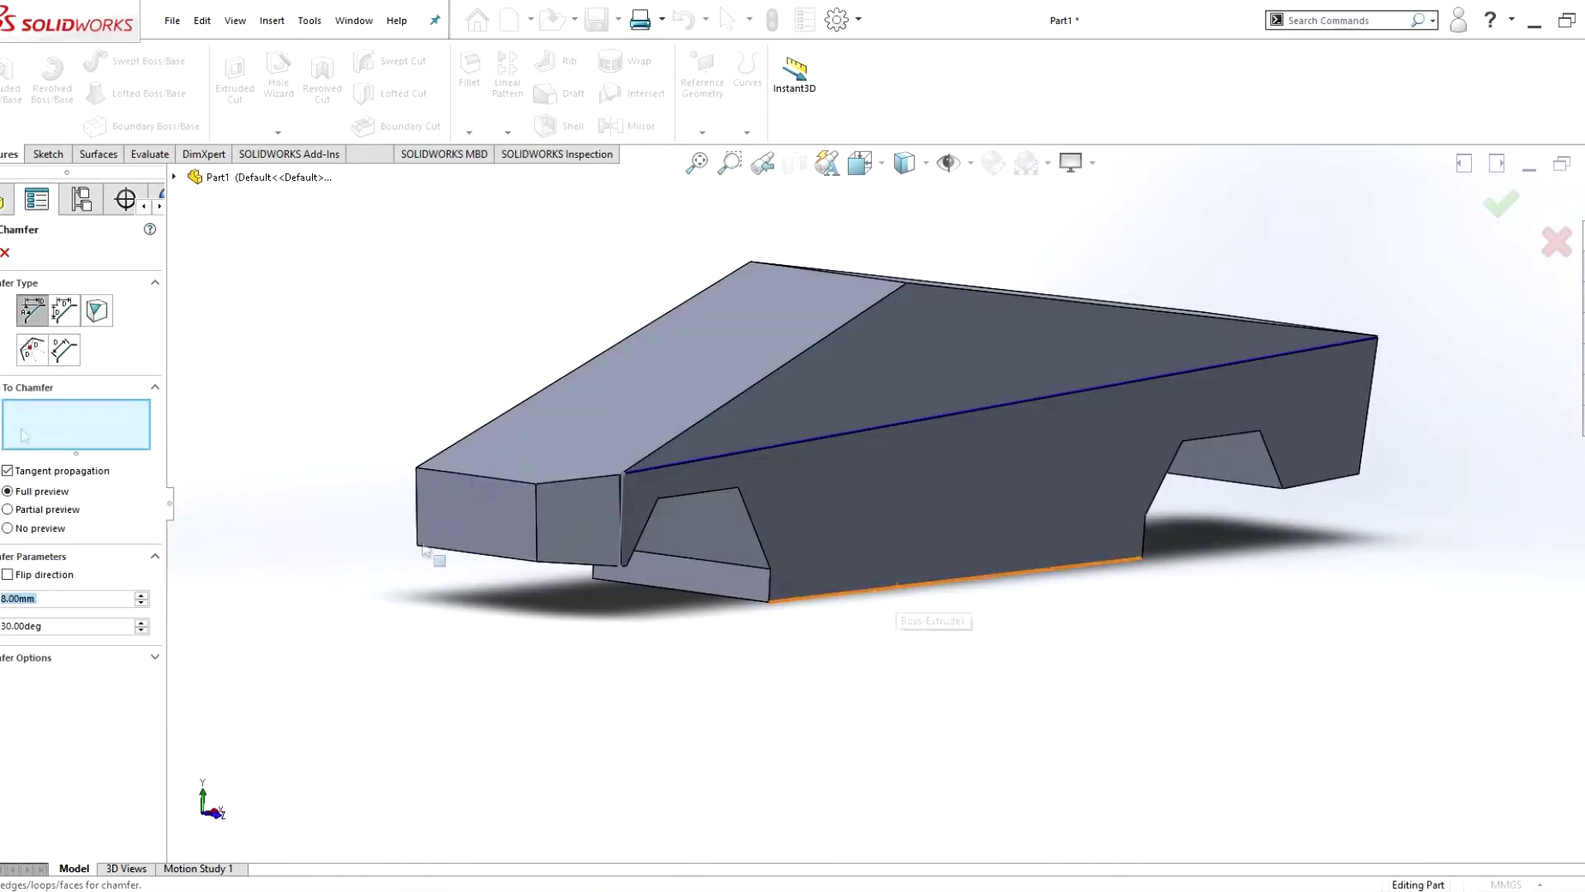
click(175, 177)
text(5)
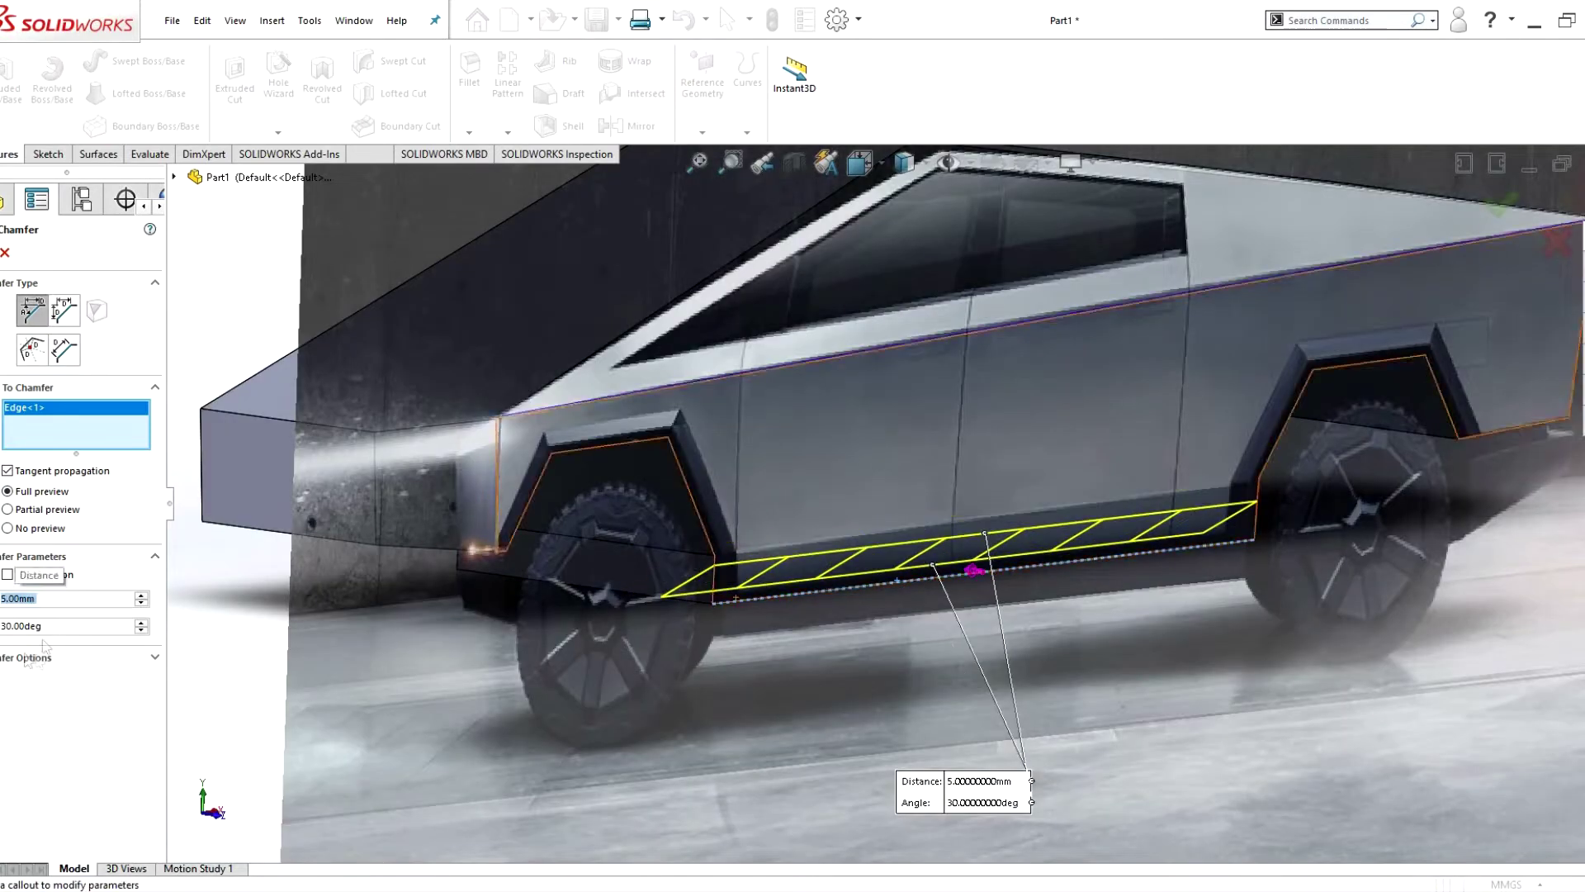
text(4)
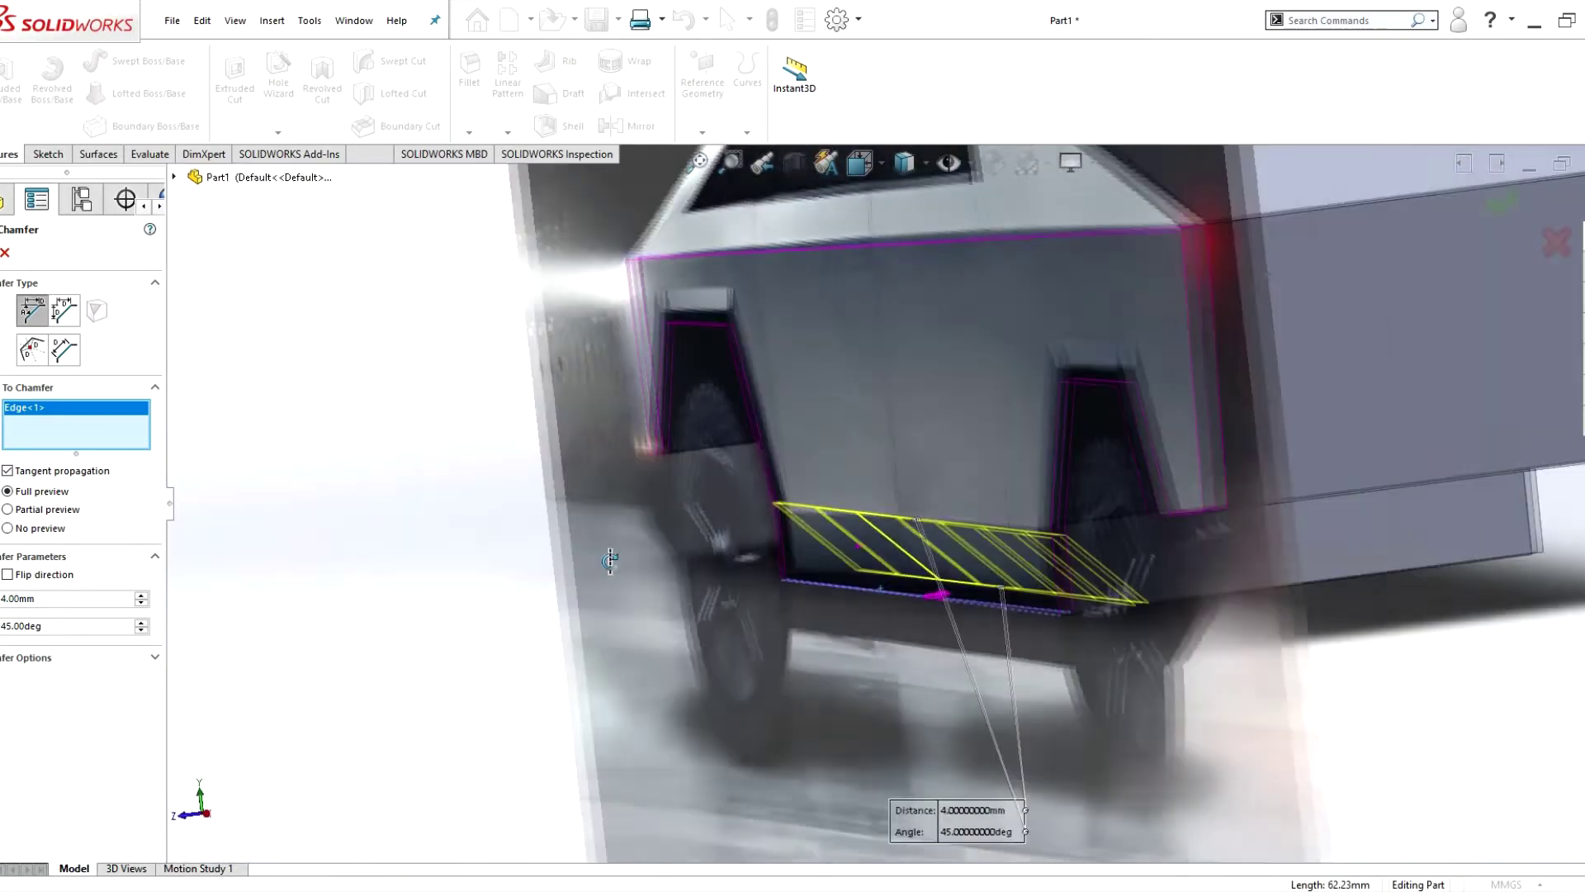
click(55, 629)
text(50)
key(Return)
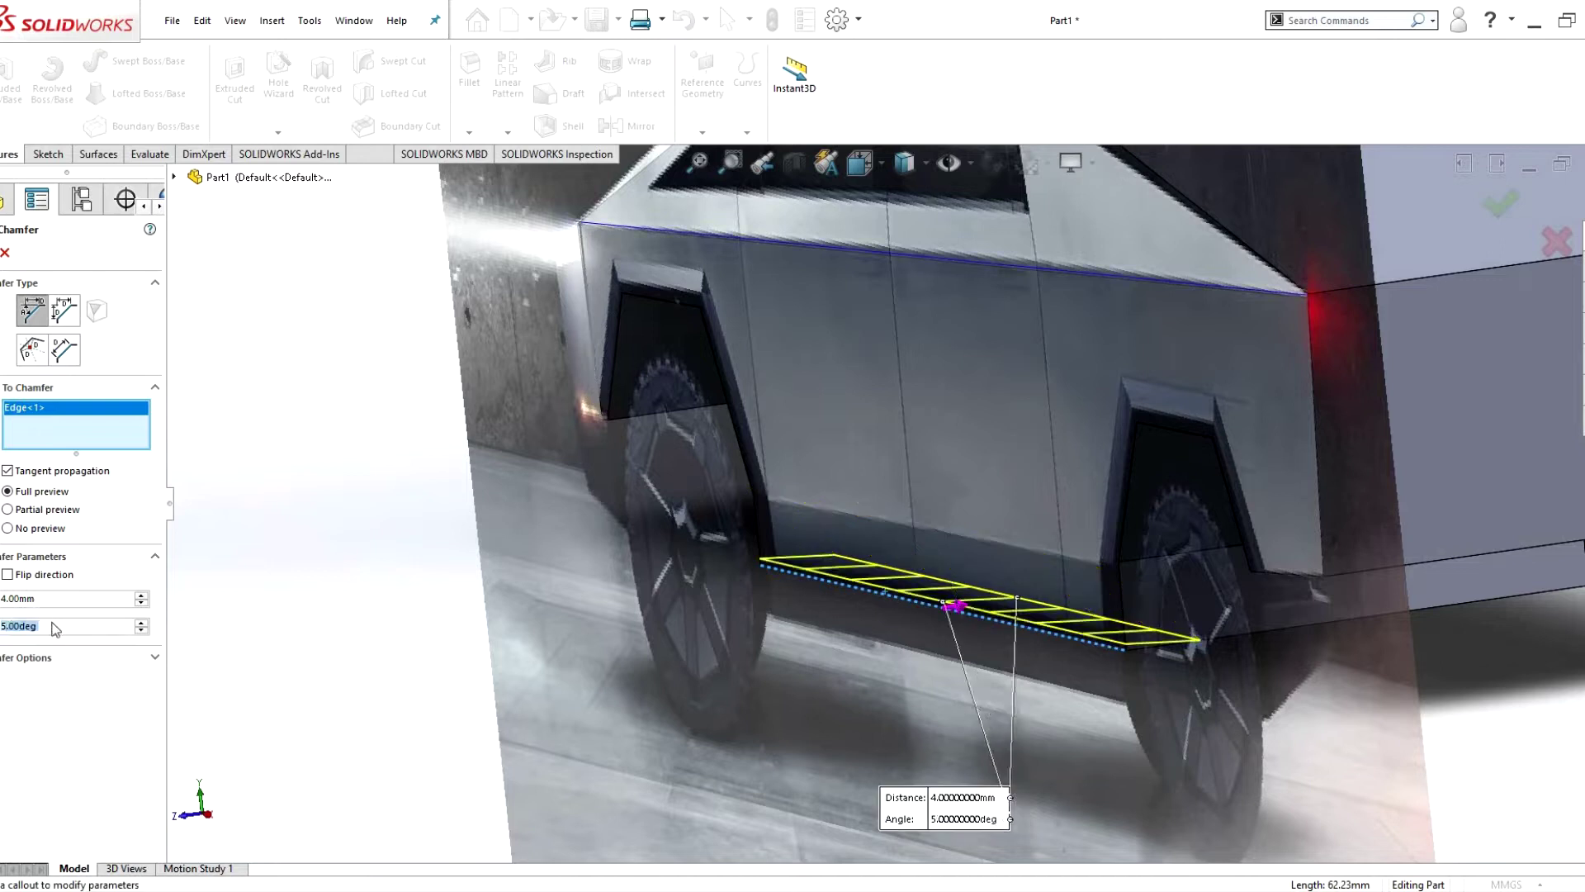
text(3.5)
key(Tab)
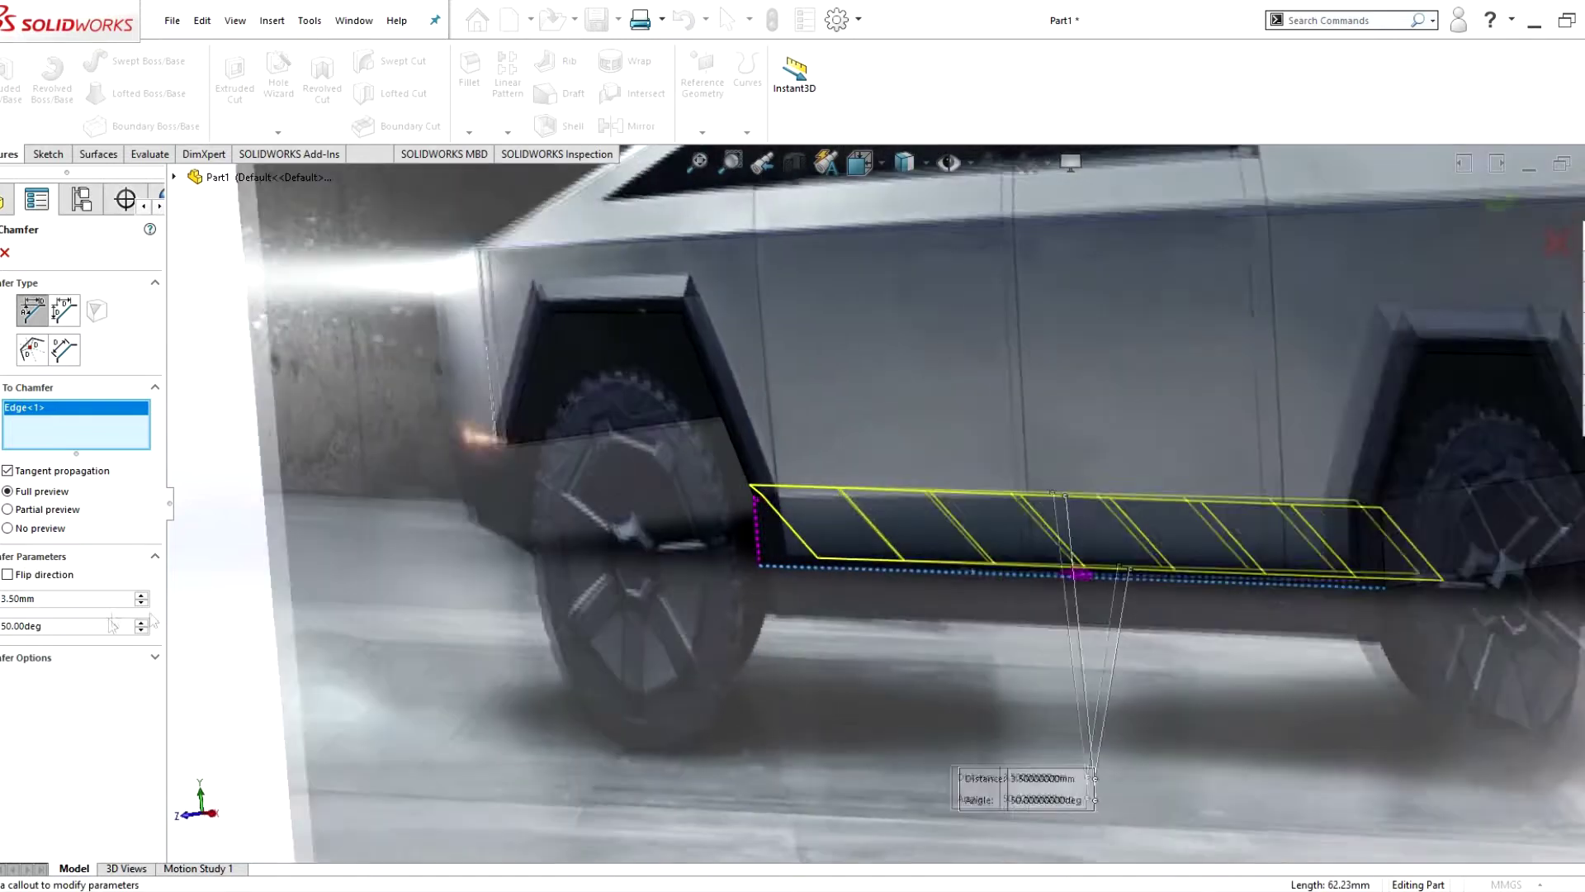
text(48)
key(Return)
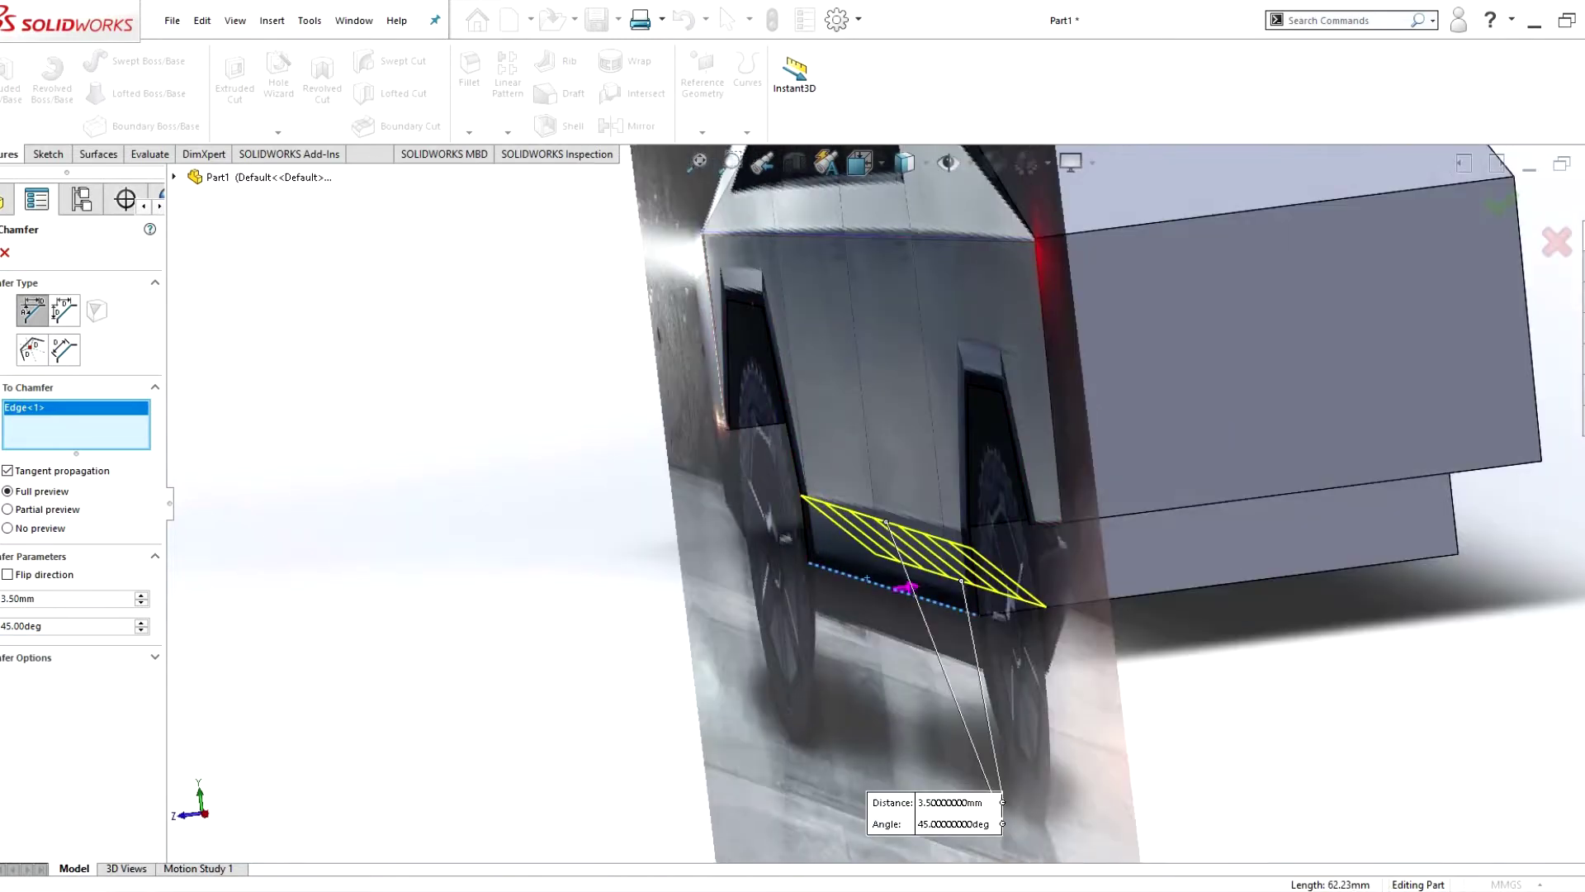
key(Up)
key(Up)
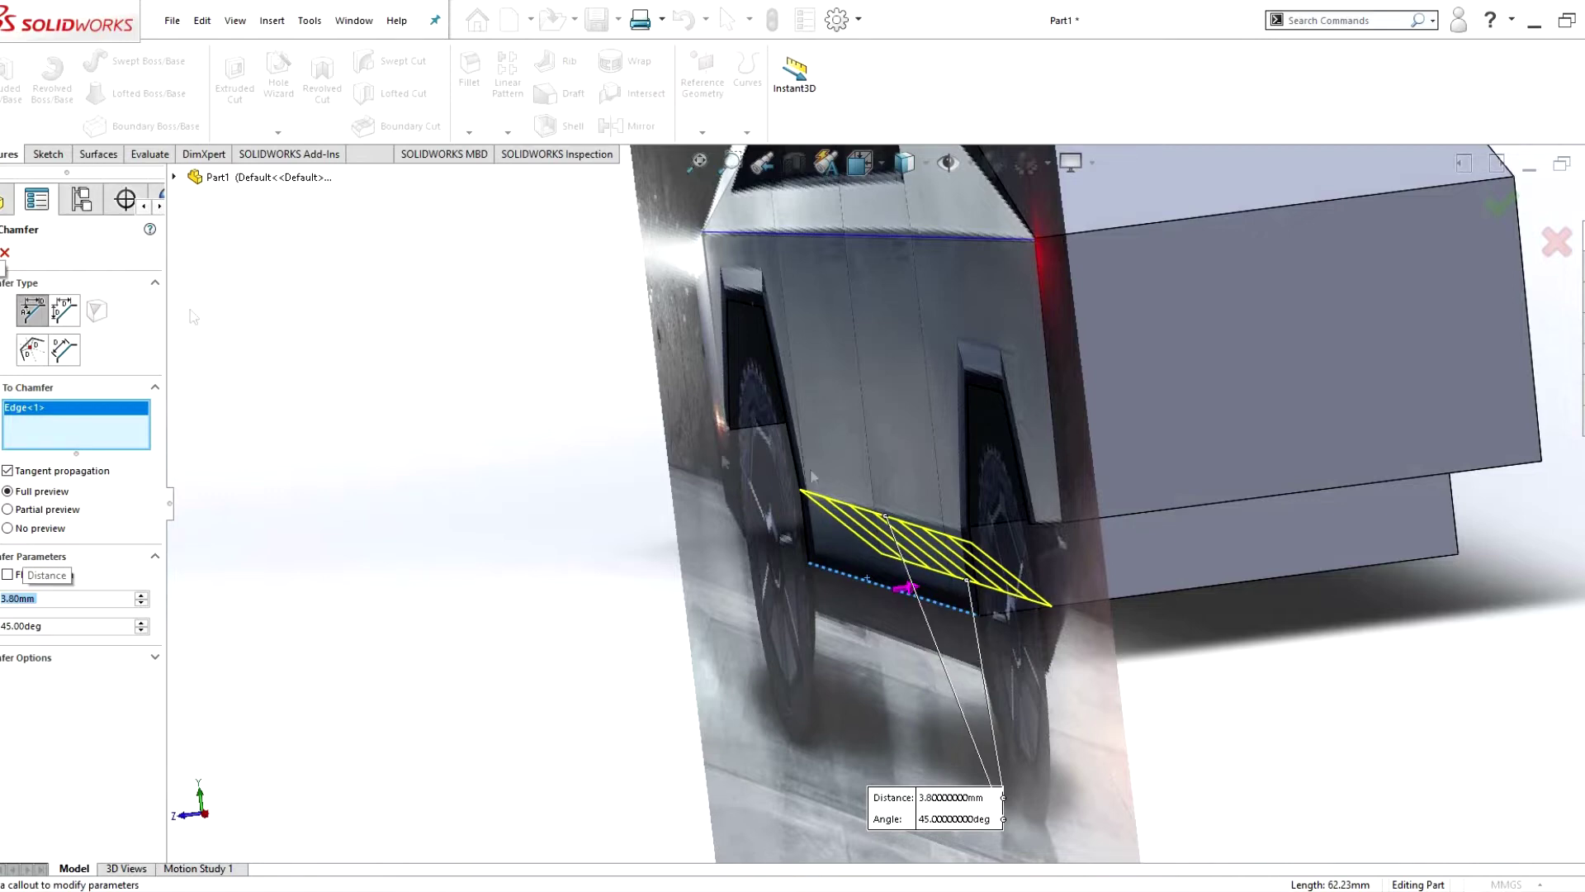
key(Return)
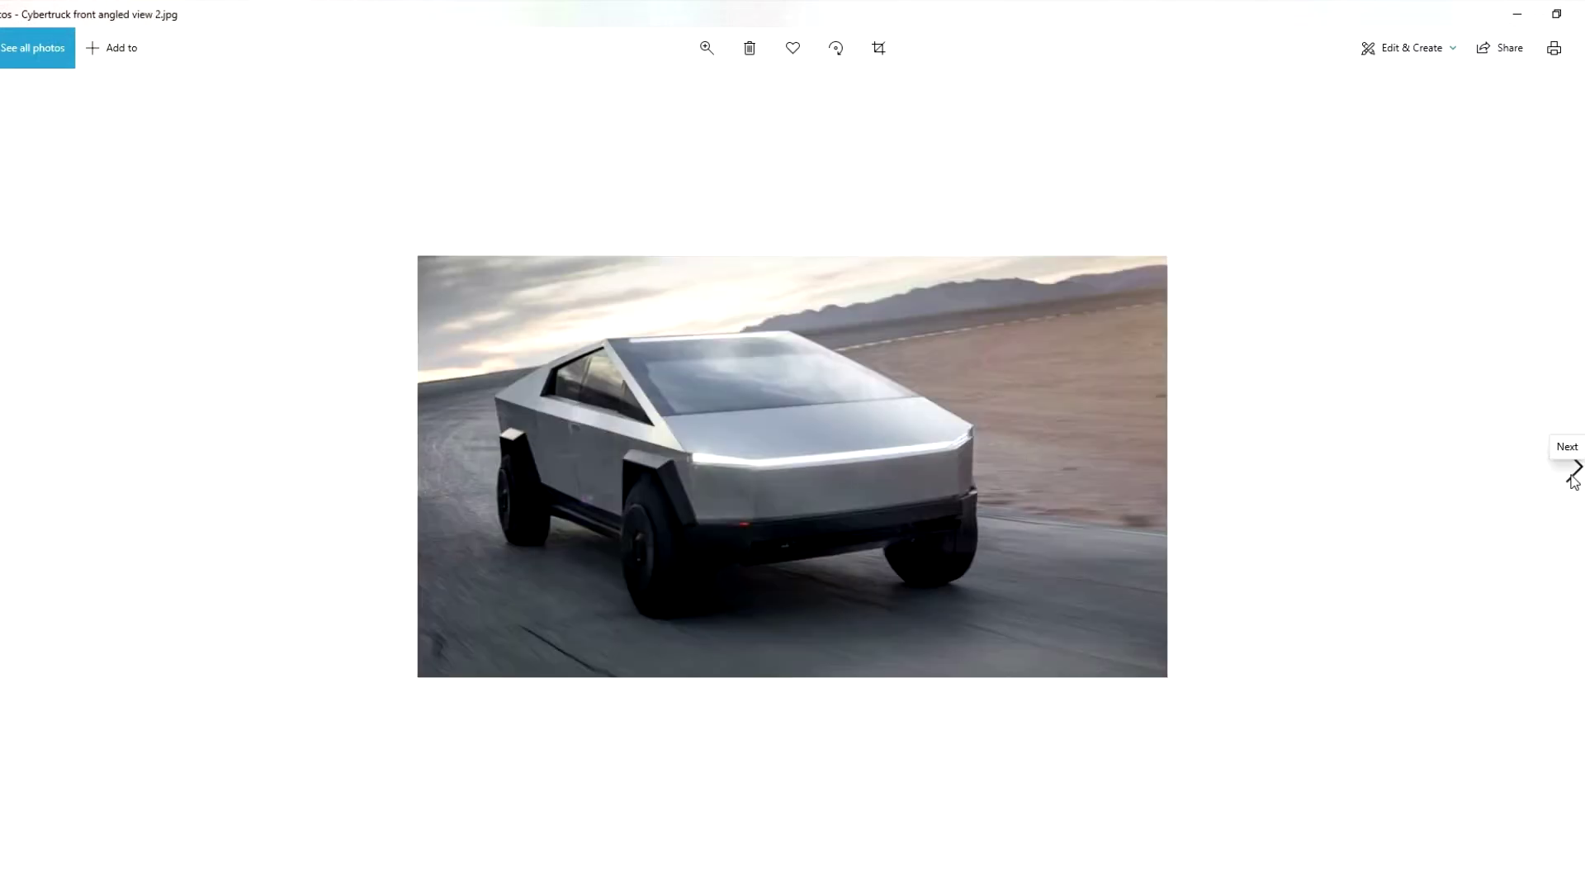
- Advance the Photos viewer to Cybertruck side view.jpg
click(1572, 479)
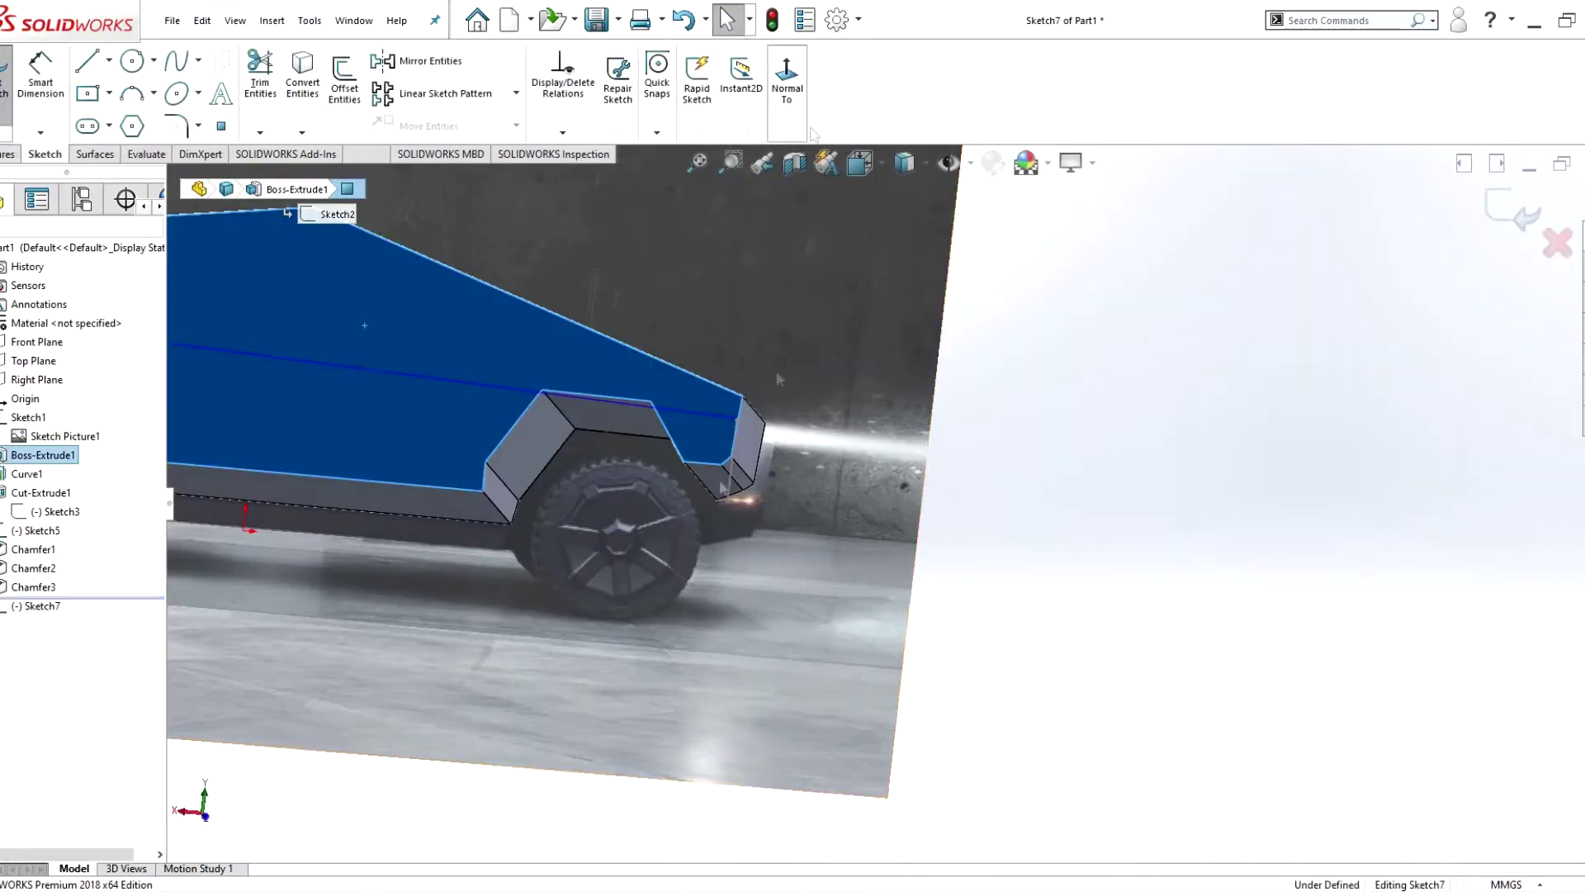
- Trace the lower body and flare outline with lines in Sketch7
key(l)
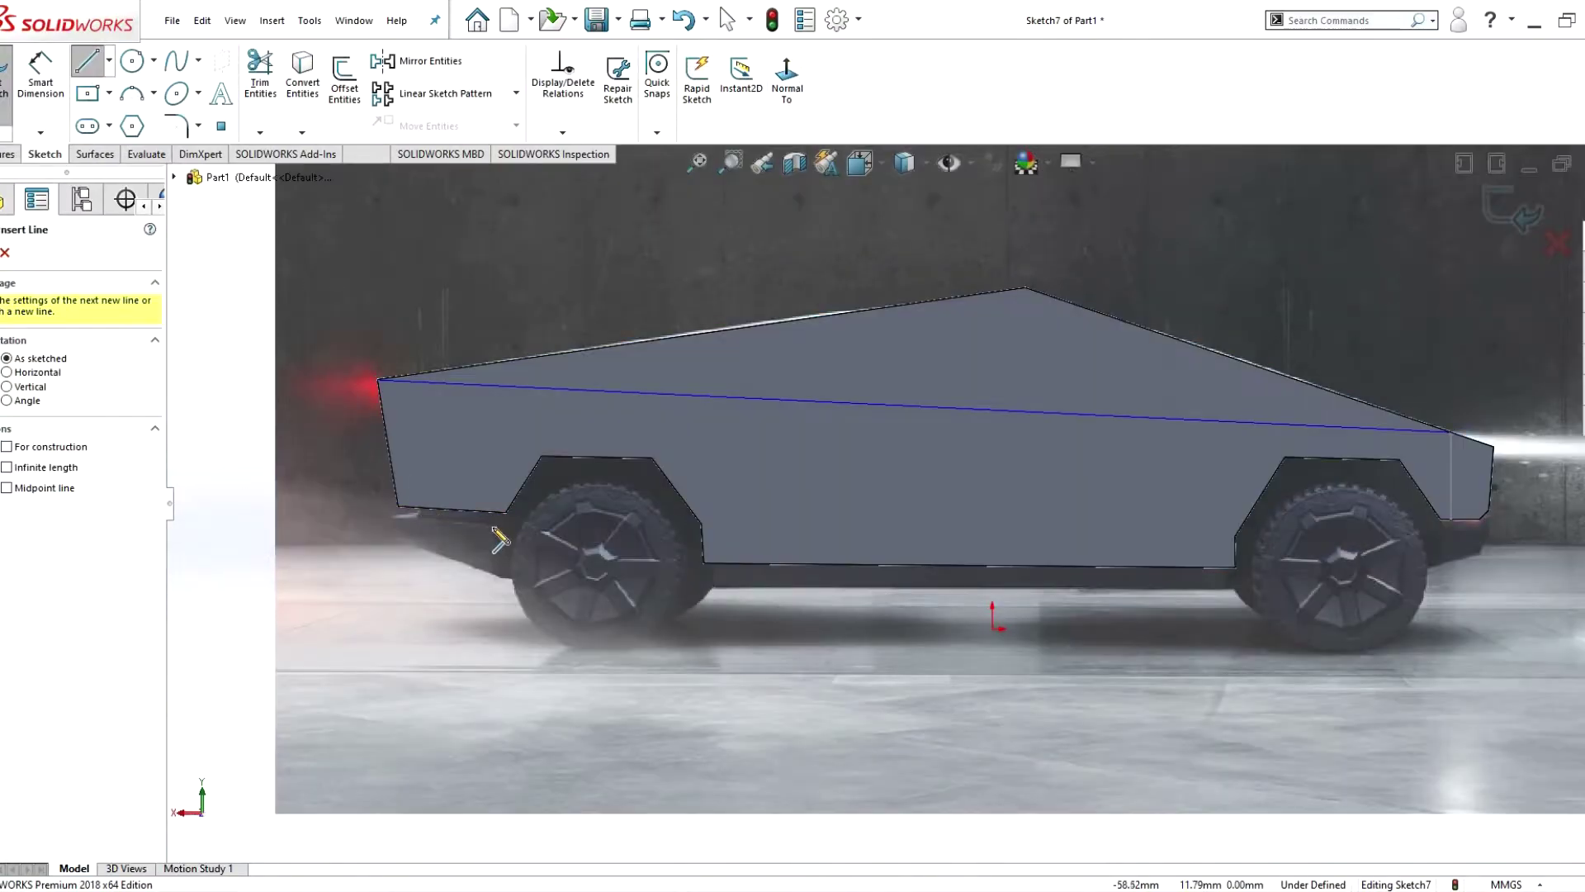
scroll(404, 553, down, 5)
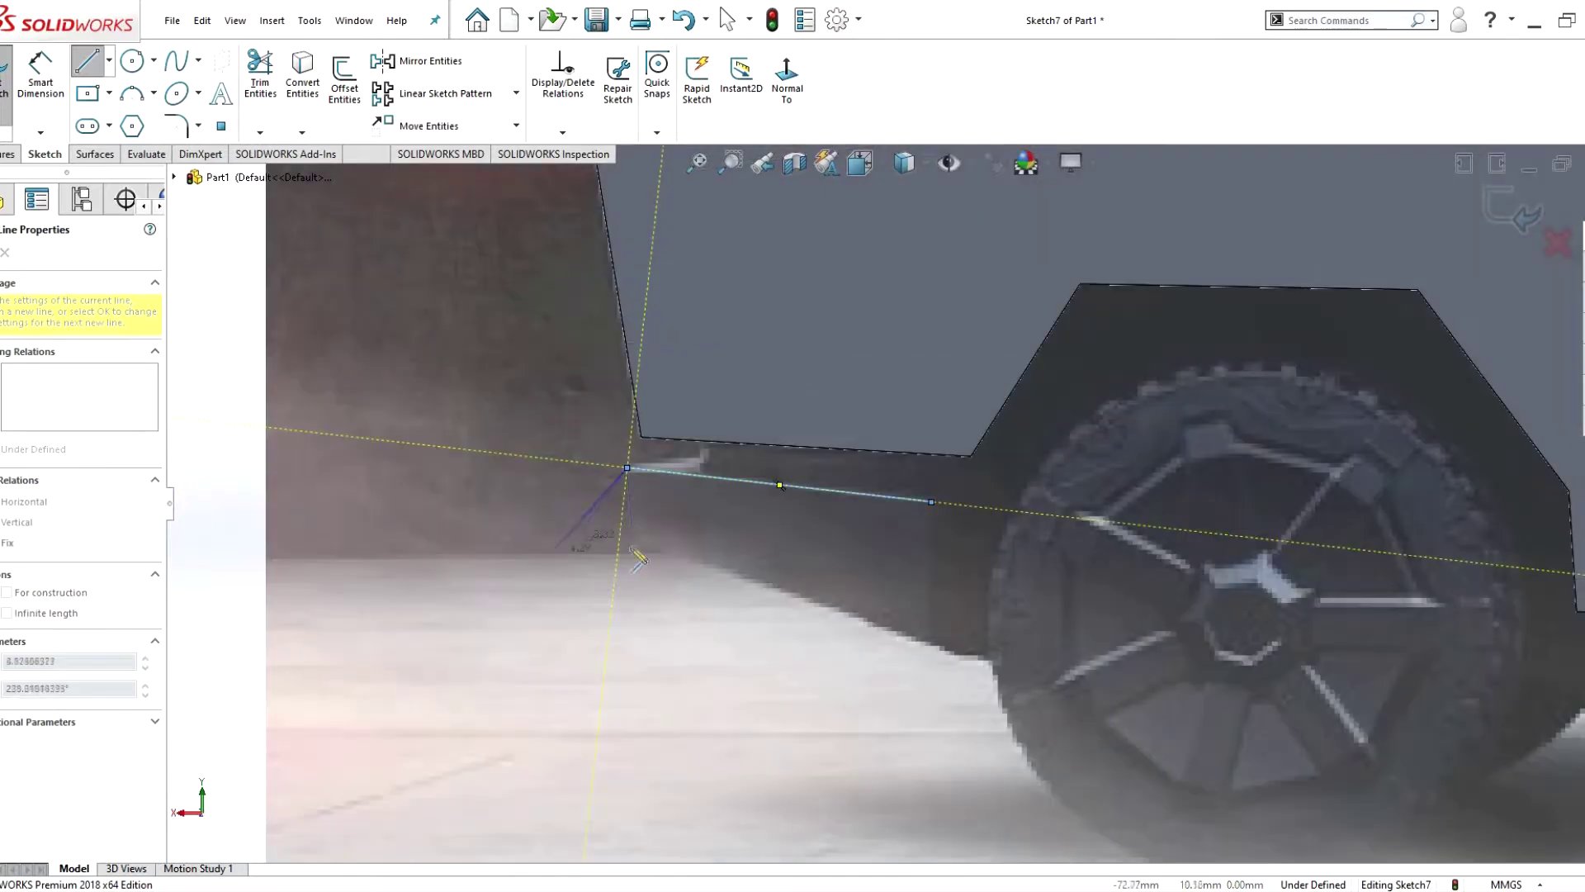
scroll(962, 656, up, 2)
scroll(1032, 578, up, 3)
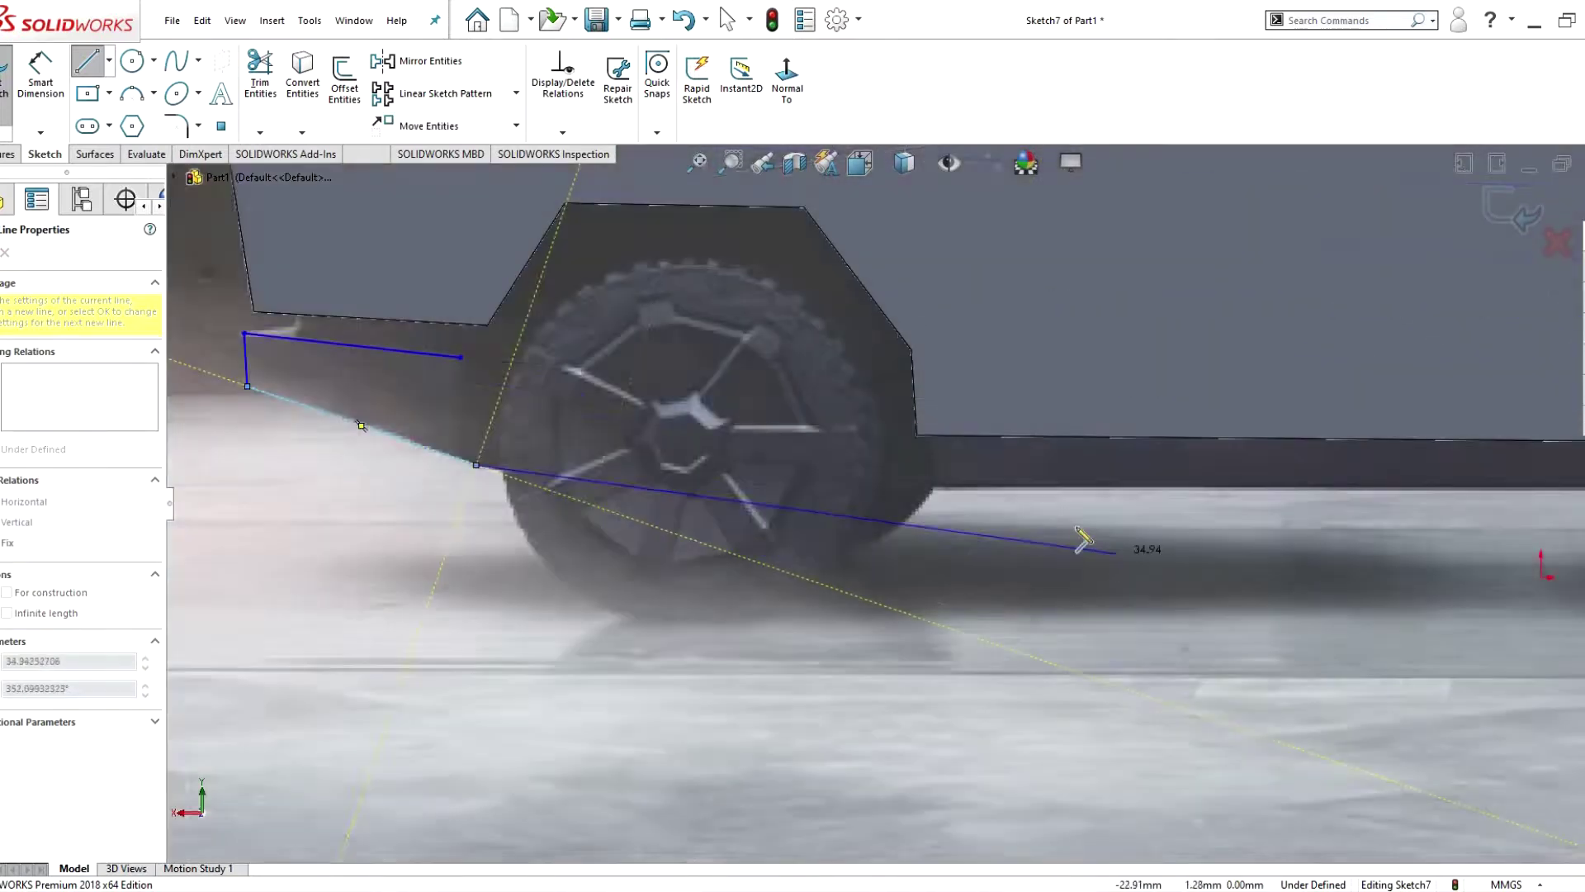
scroll(1079, 538, up, 3)
scroll(1081, 533, down, 5)
scroll(995, 512, up, 2)
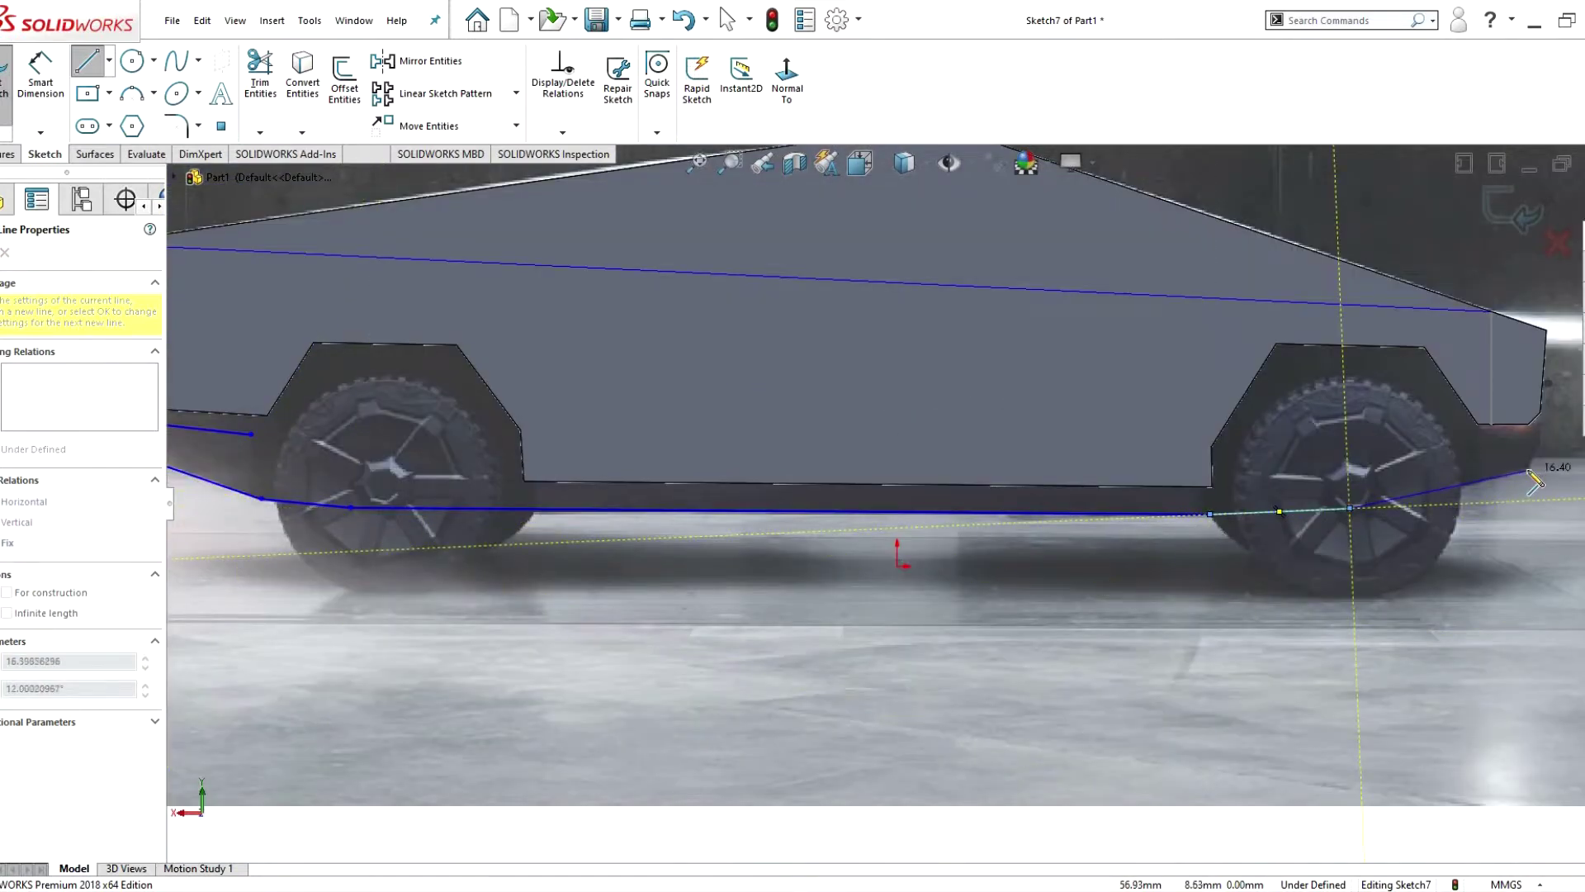
scroll(1550, 440, down, 4)
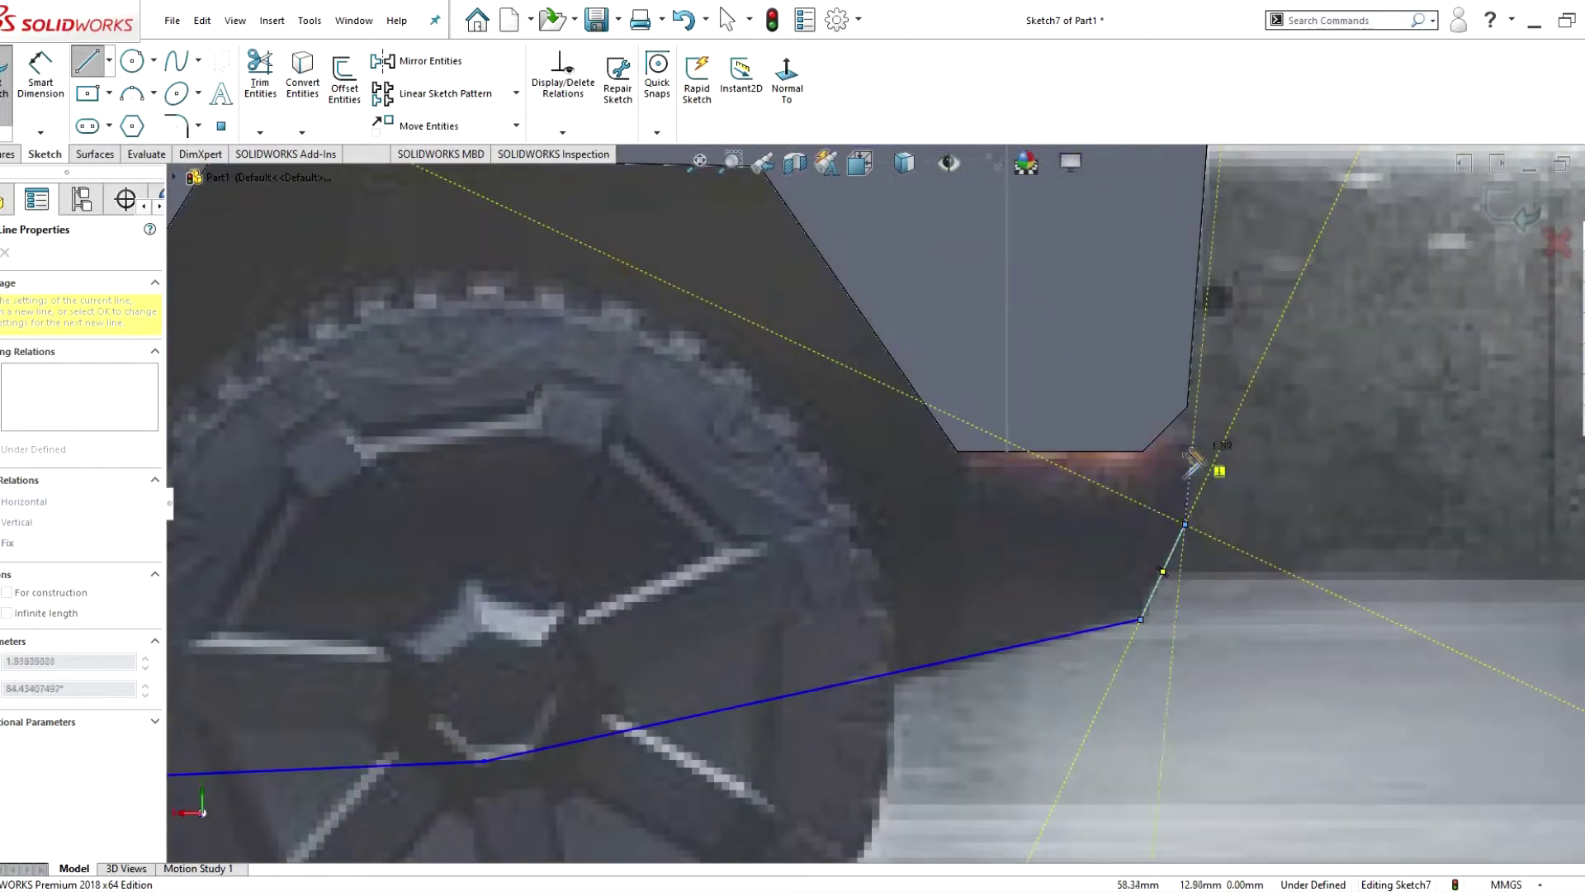
scroll(1027, 477, up, 4)
right_click(915, 426)
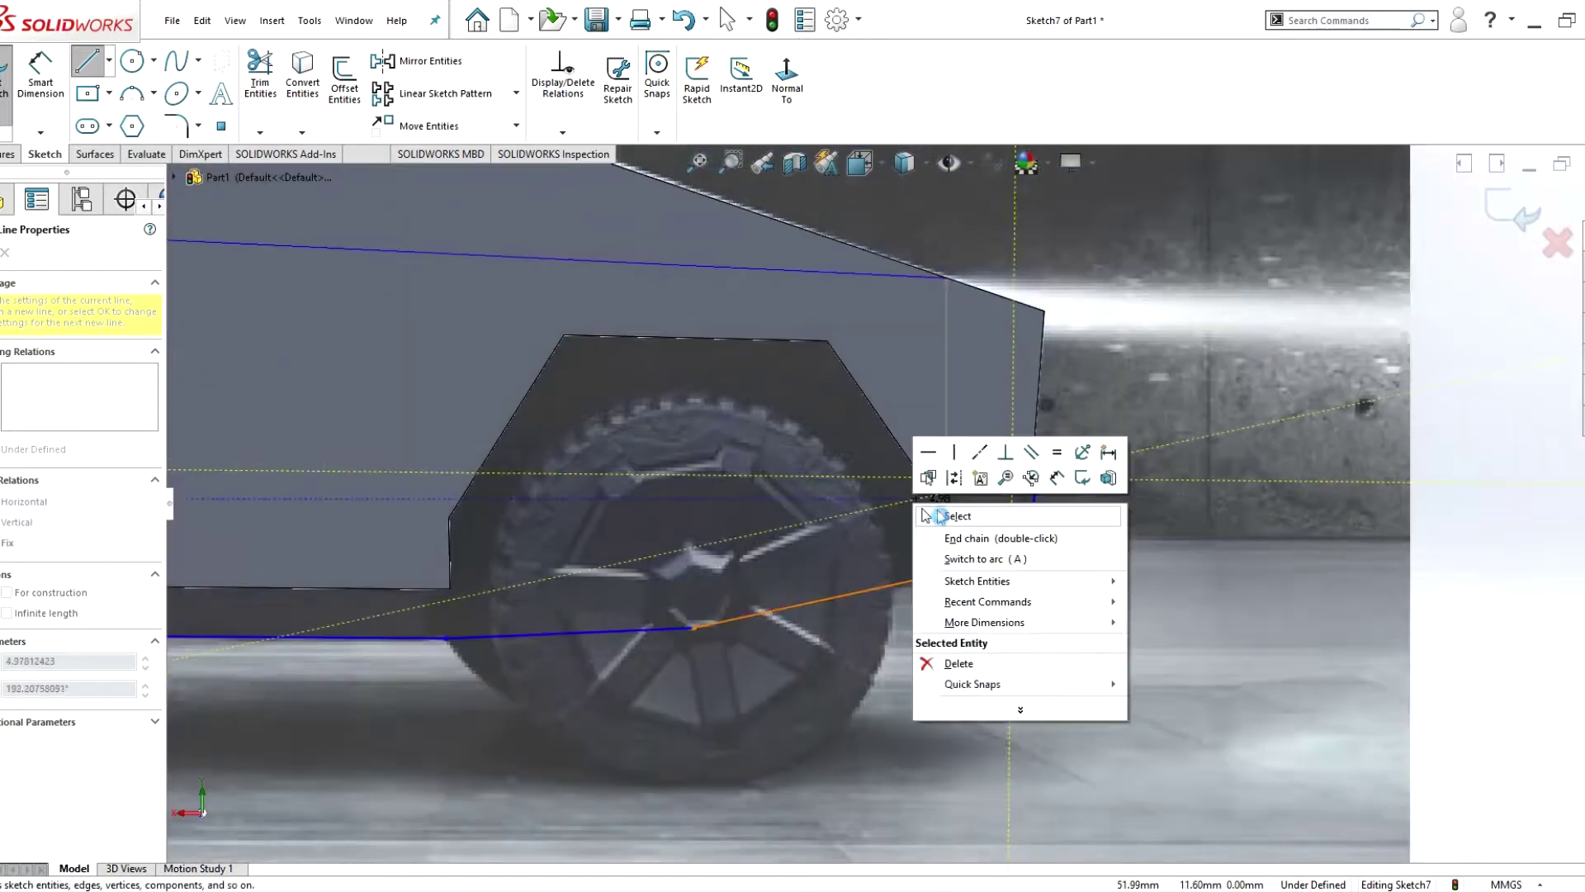
click(949, 517)
- Draw circles at the left and right wheel centres, each dimensioned 8 mm diameter
key(f)
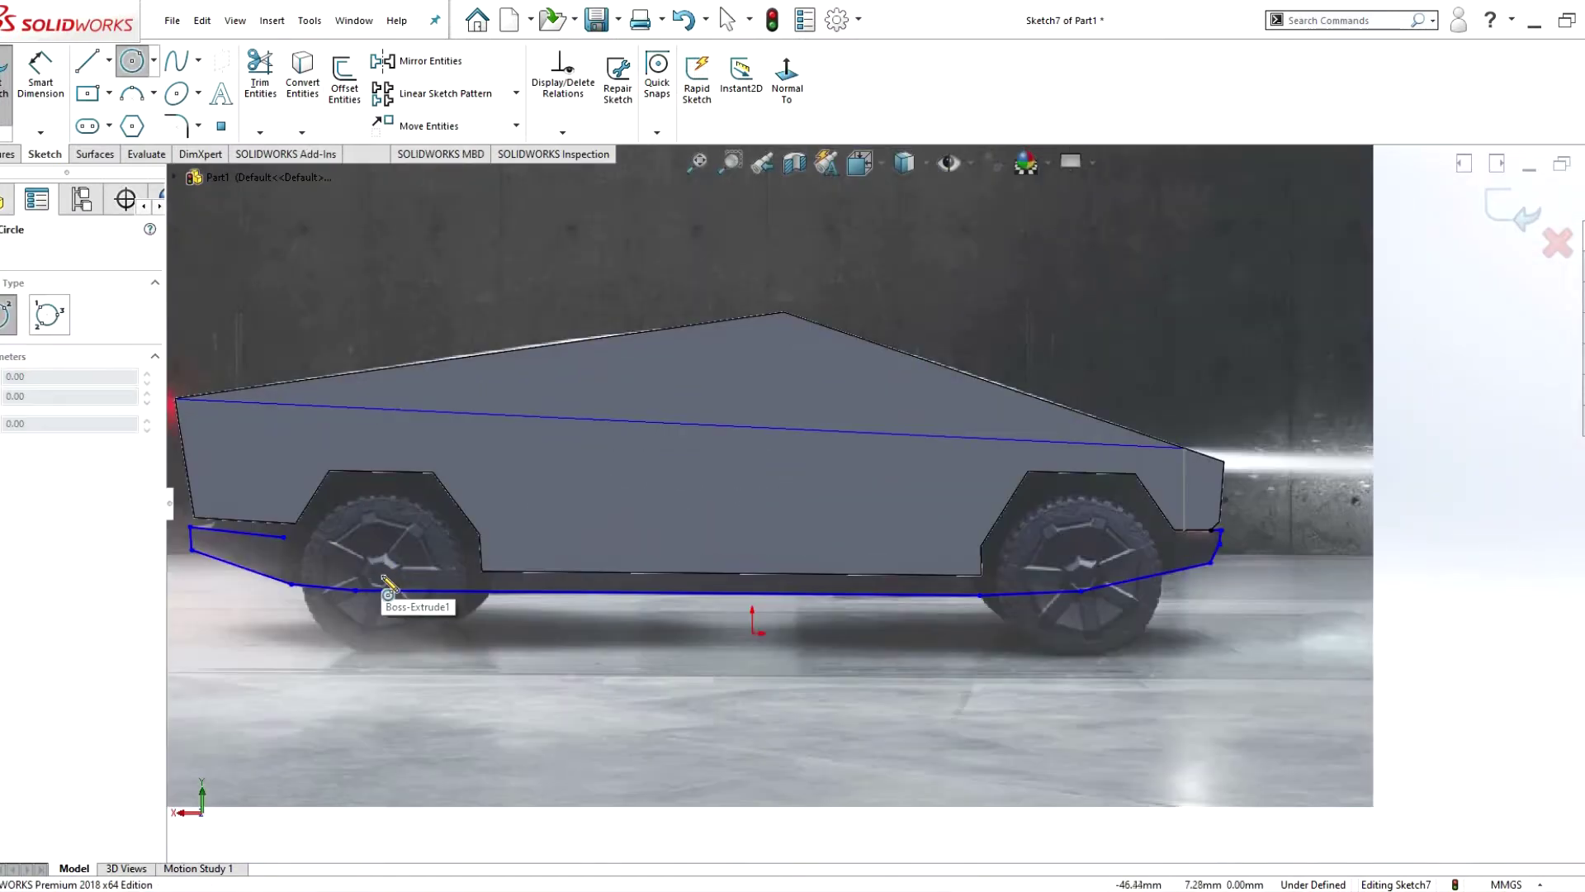
click(388, 604)
key(d)
click(427, 561)
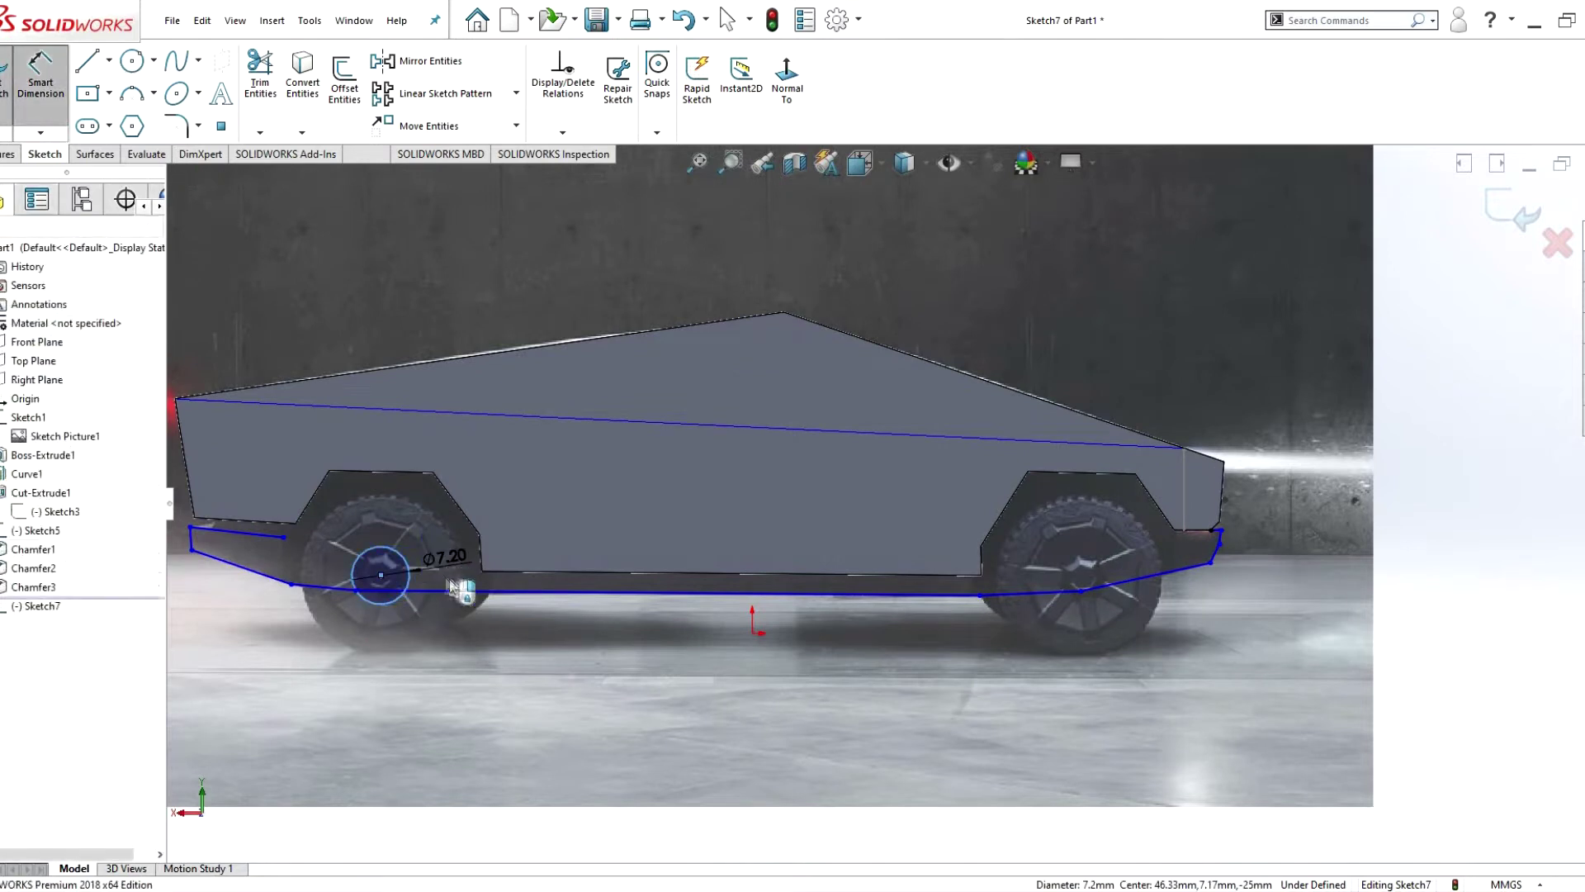
text(8)
key(Return)
scroll(1020, 566, down, 5)
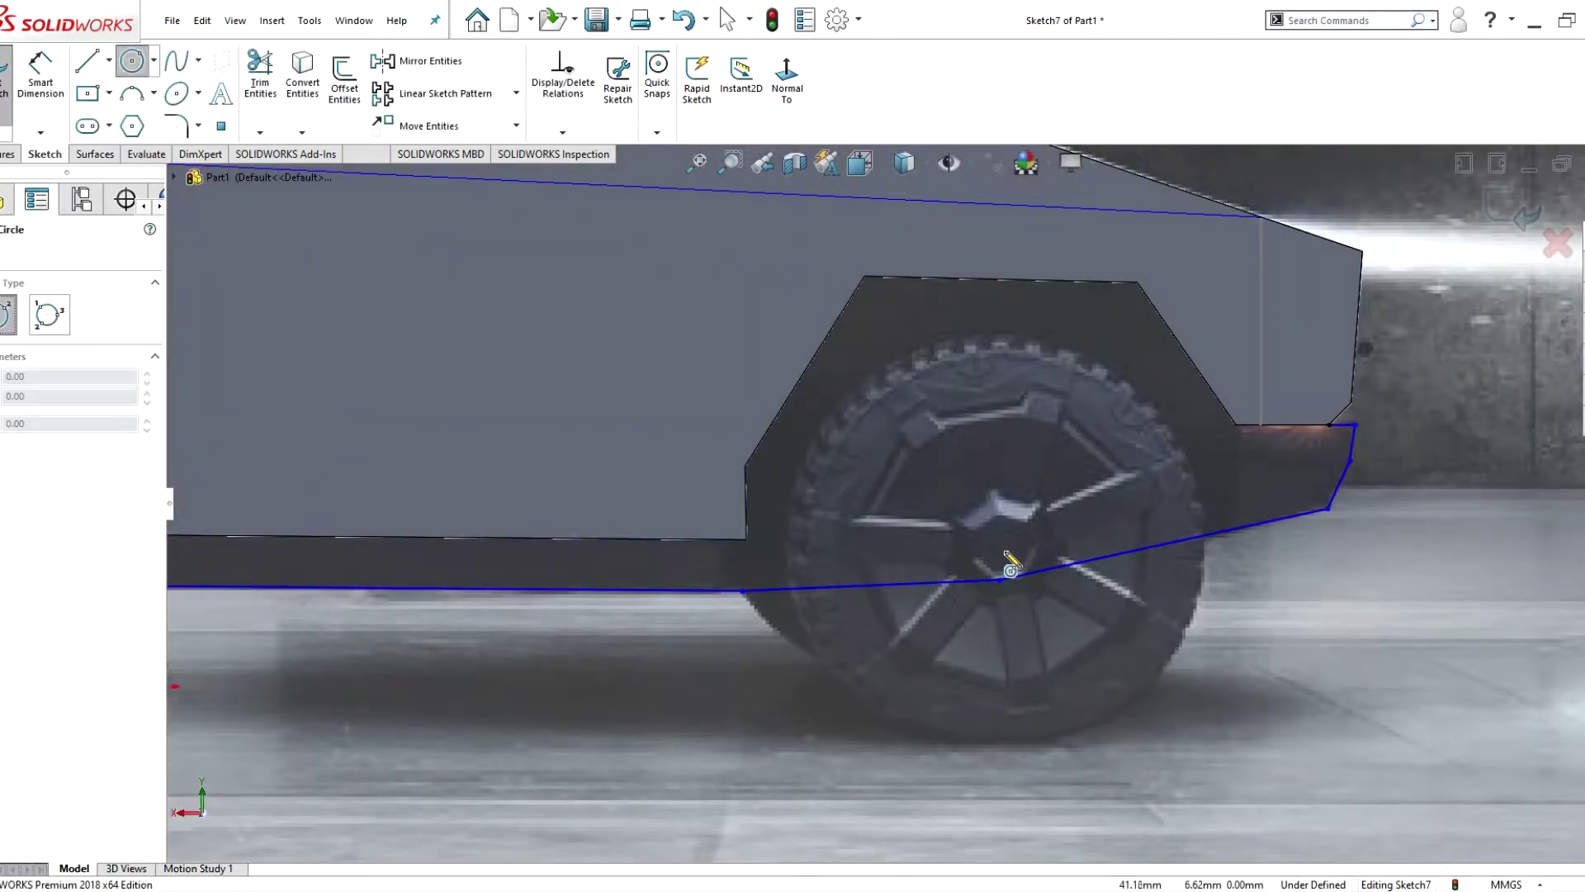
drag(1007, 550, 1071, 547)
key(d)
click(1065, 505)
click(1098, 495)
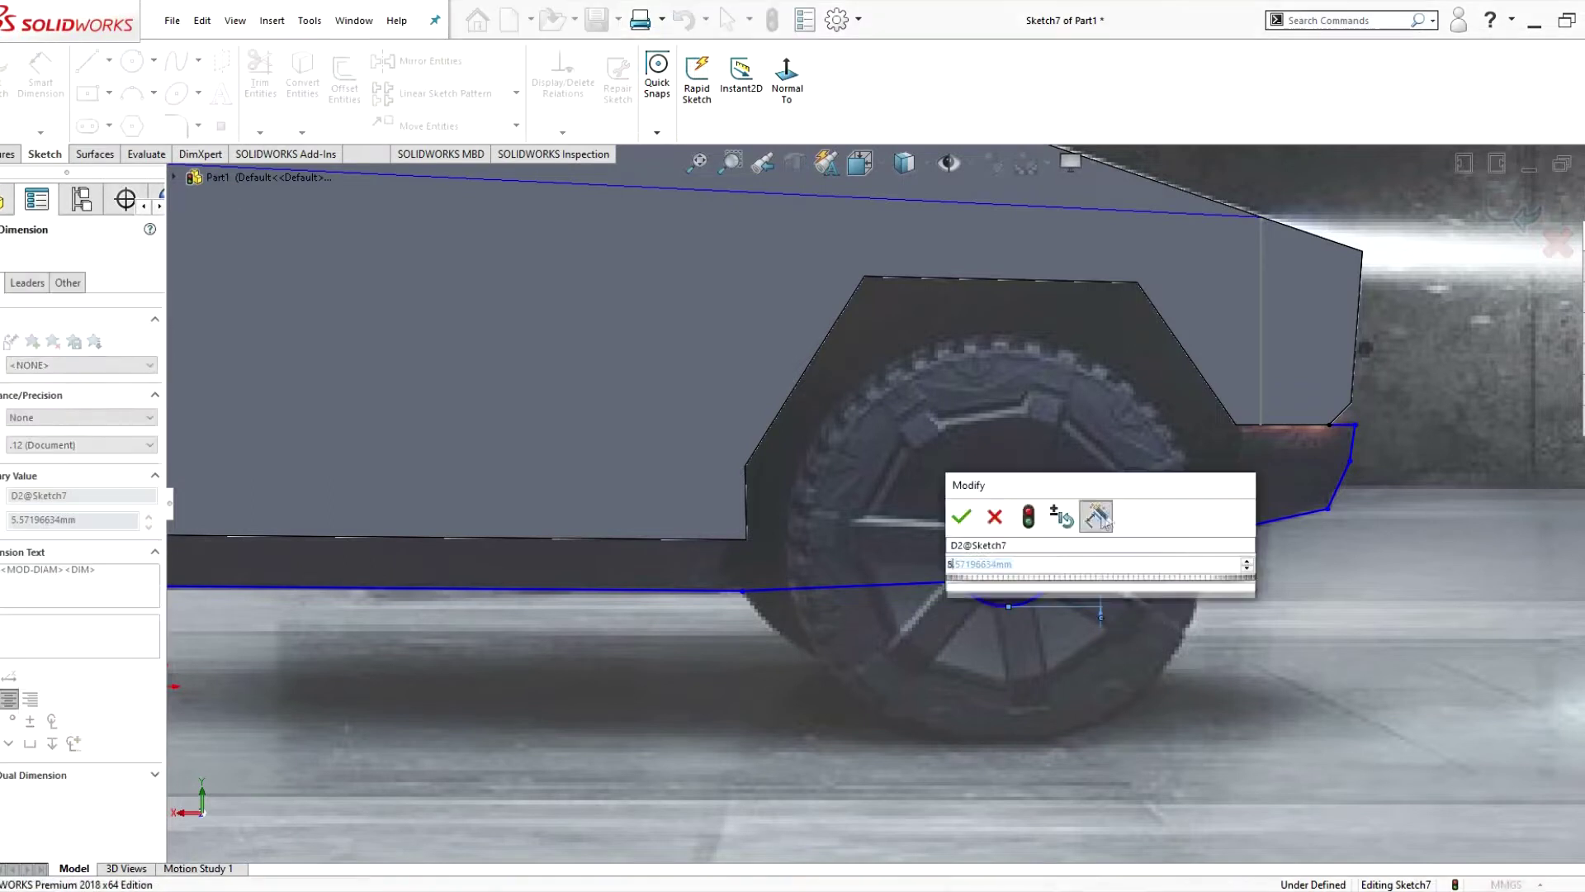
text(8)
key(Return)
key(f)
- Change both wheel circle diameters to 7 mm
double_click(940, 500)
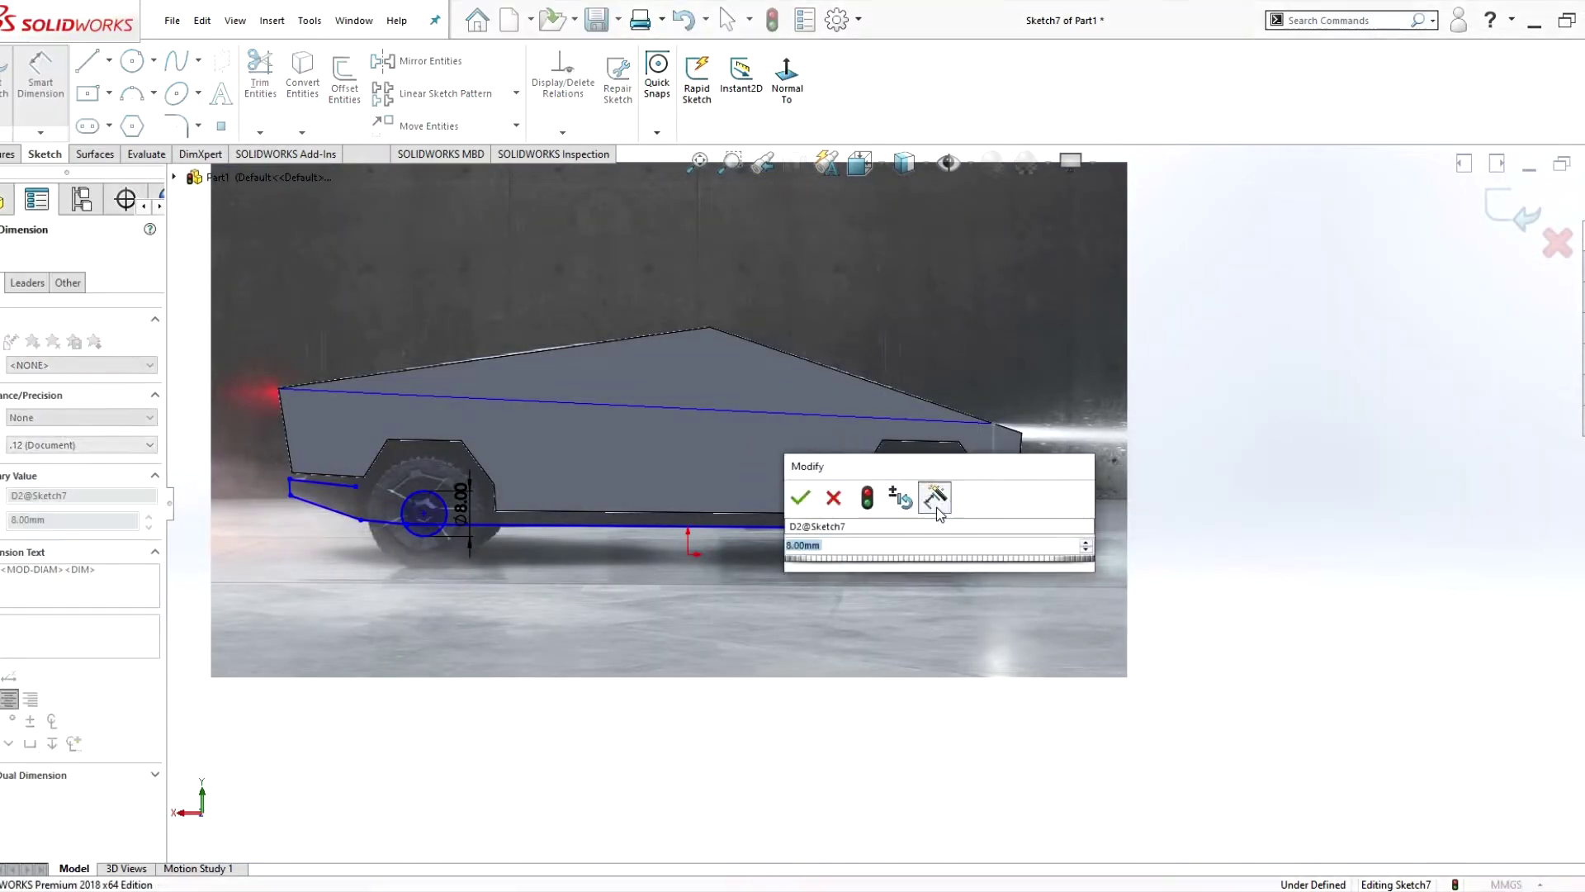
text(7)
key(Return)
double_click(472, 518)
text(7)
key(Return)
- Trim the Ø7 hub circles into arcs at both wheels and fit the view
key(t)
scroll(544, 585, down, 5)
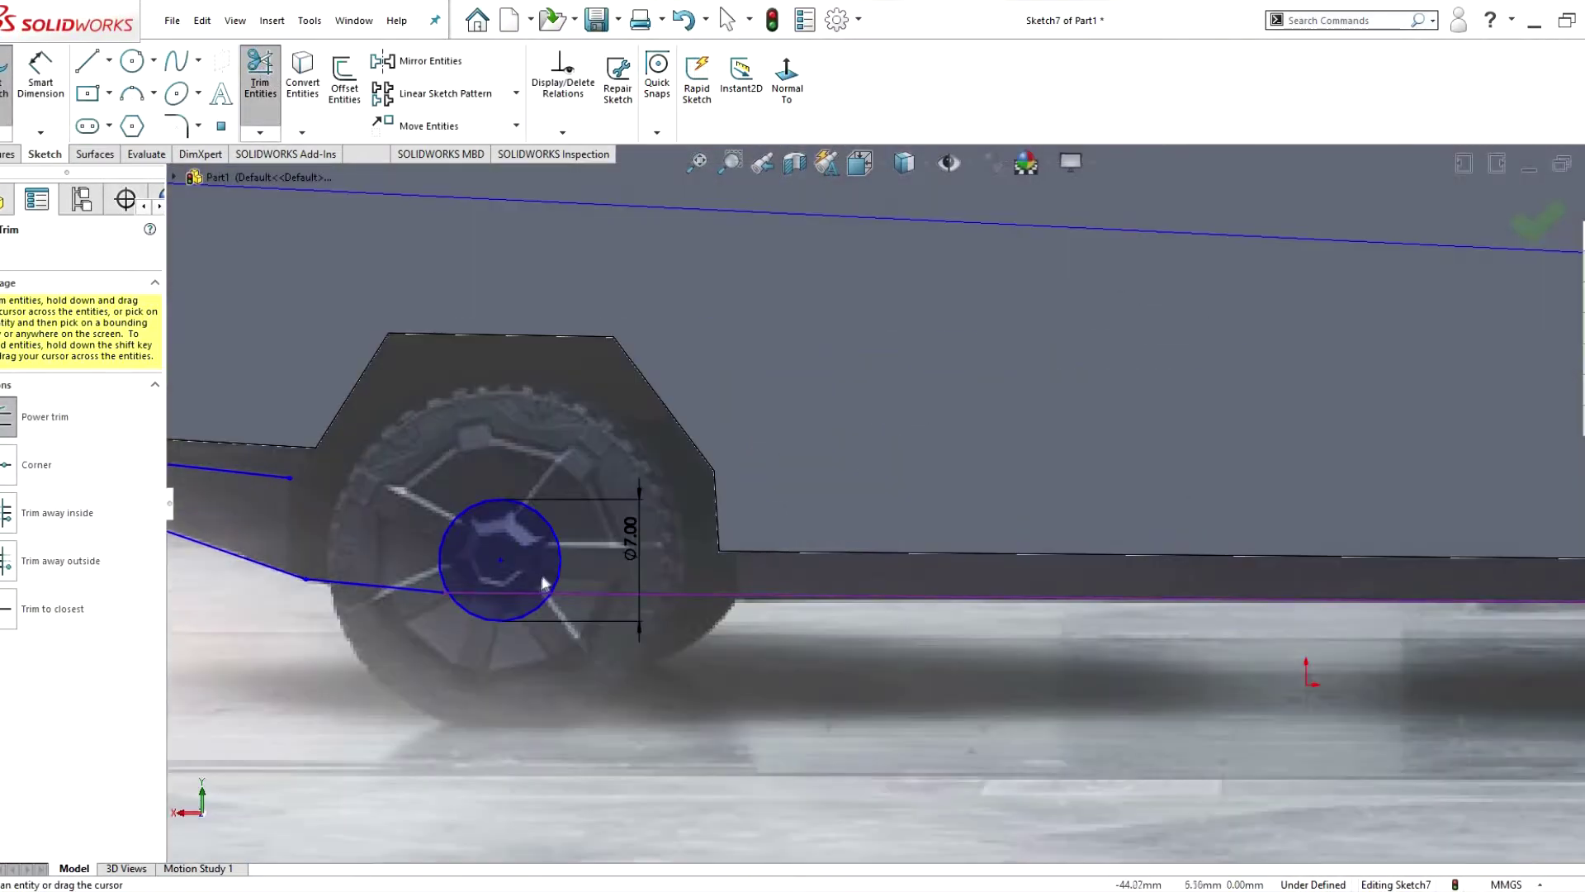
key(f)
scroll(1132, 516, down, 5)
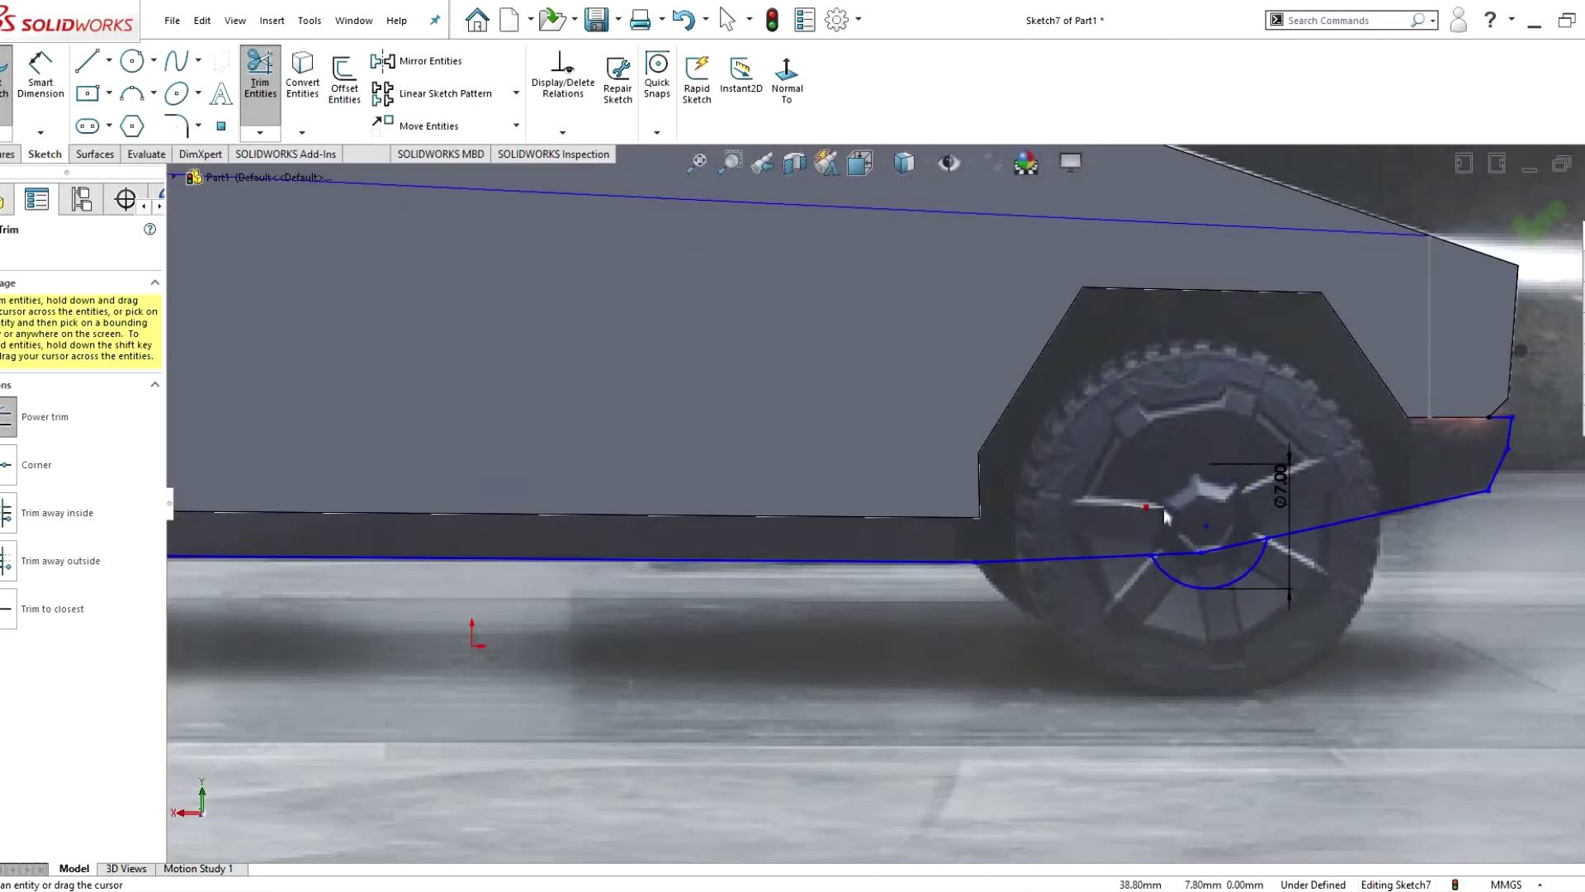
key(f)
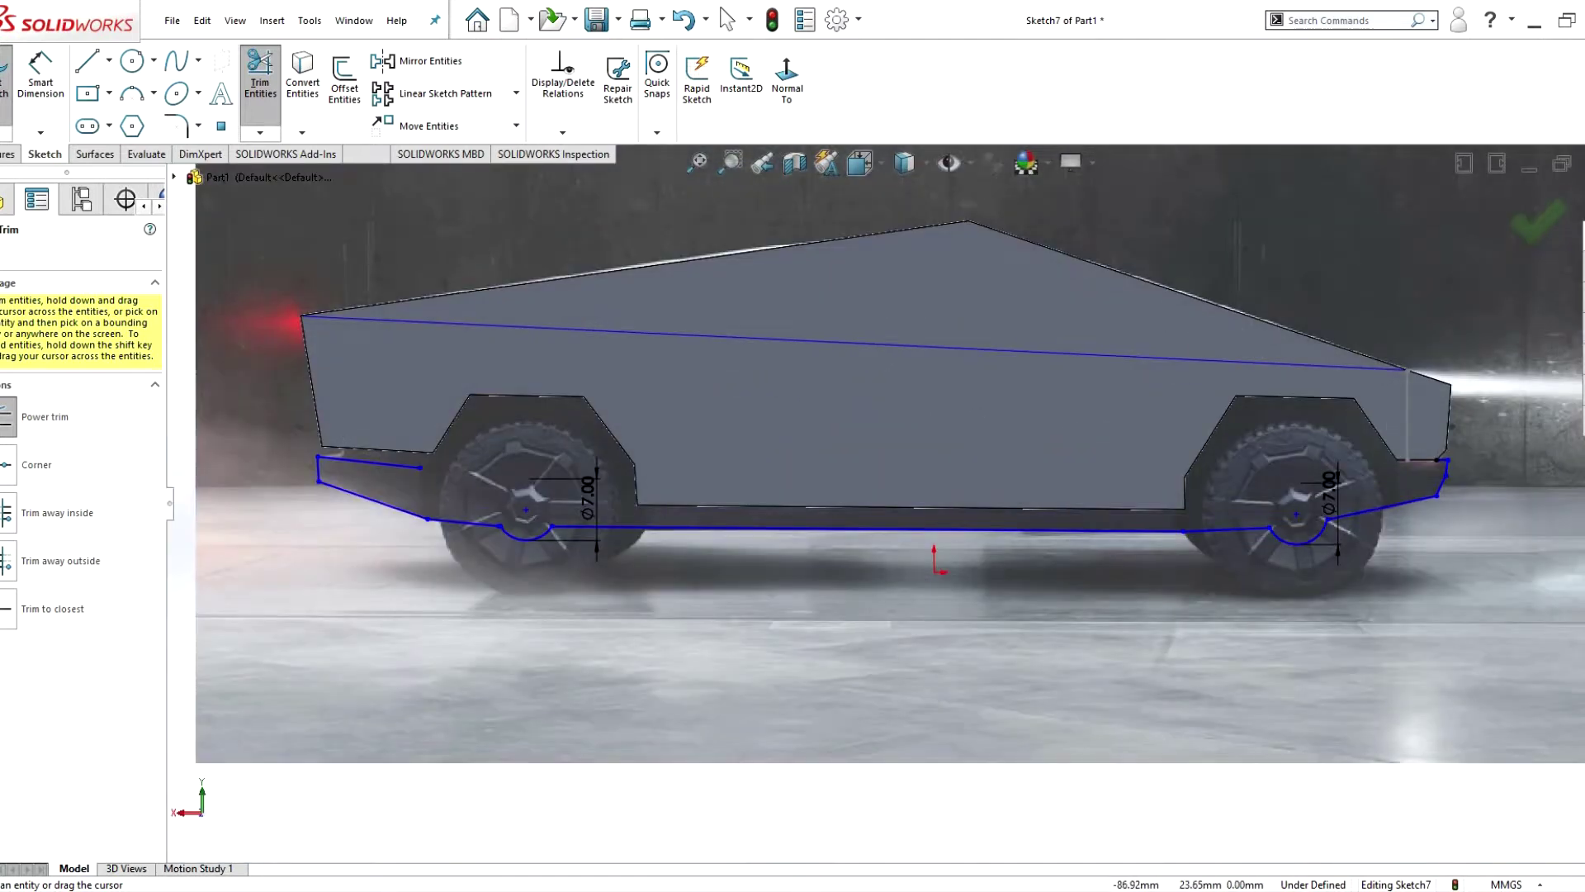
key(c)
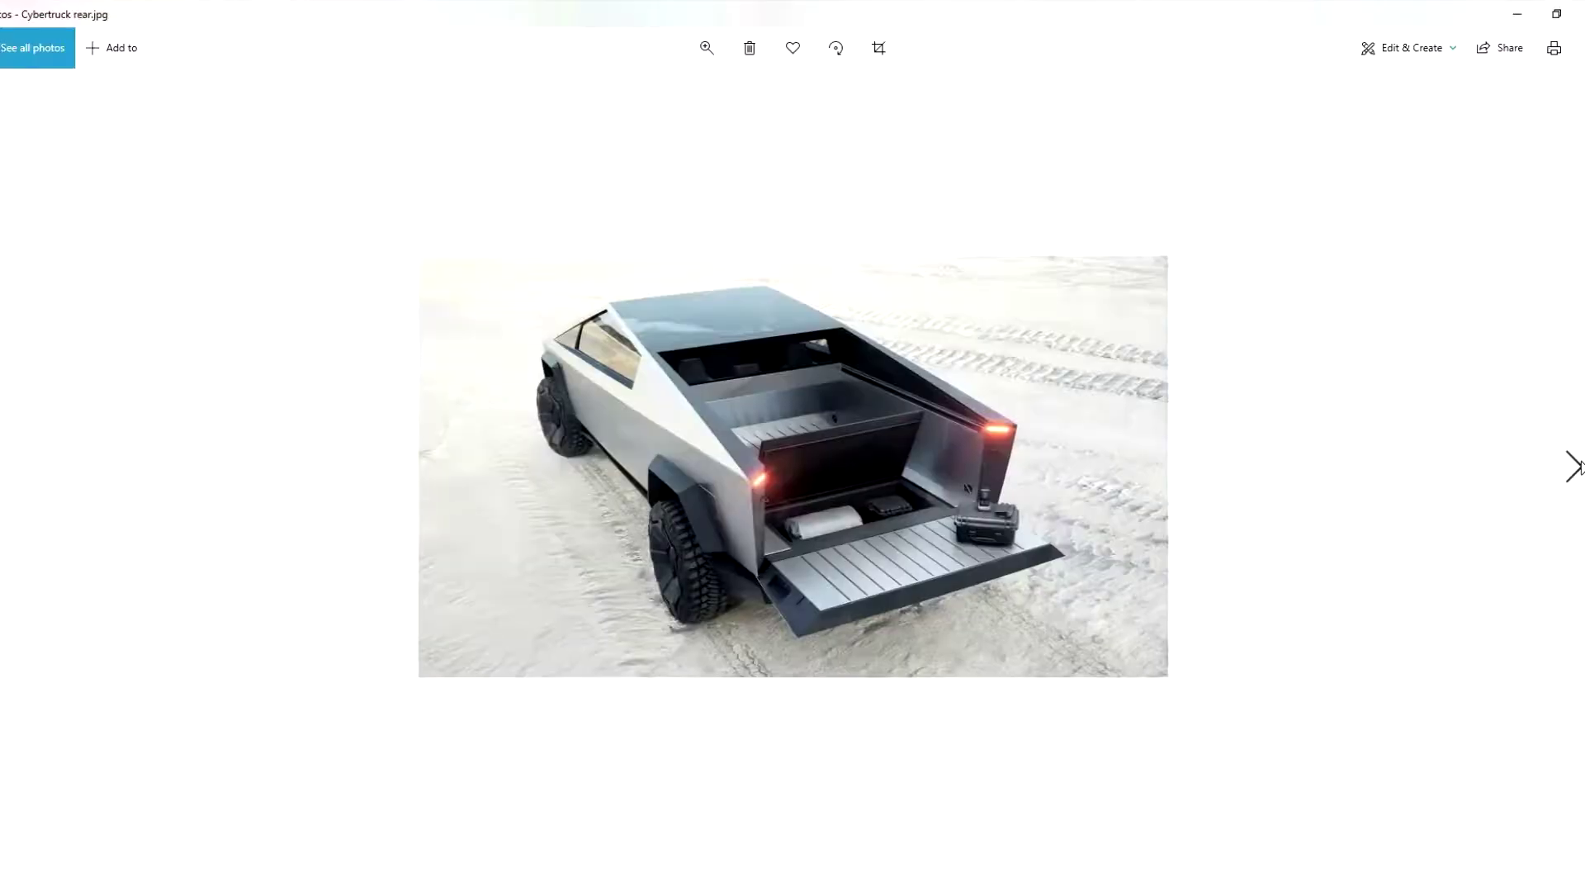
click(1575, 467)
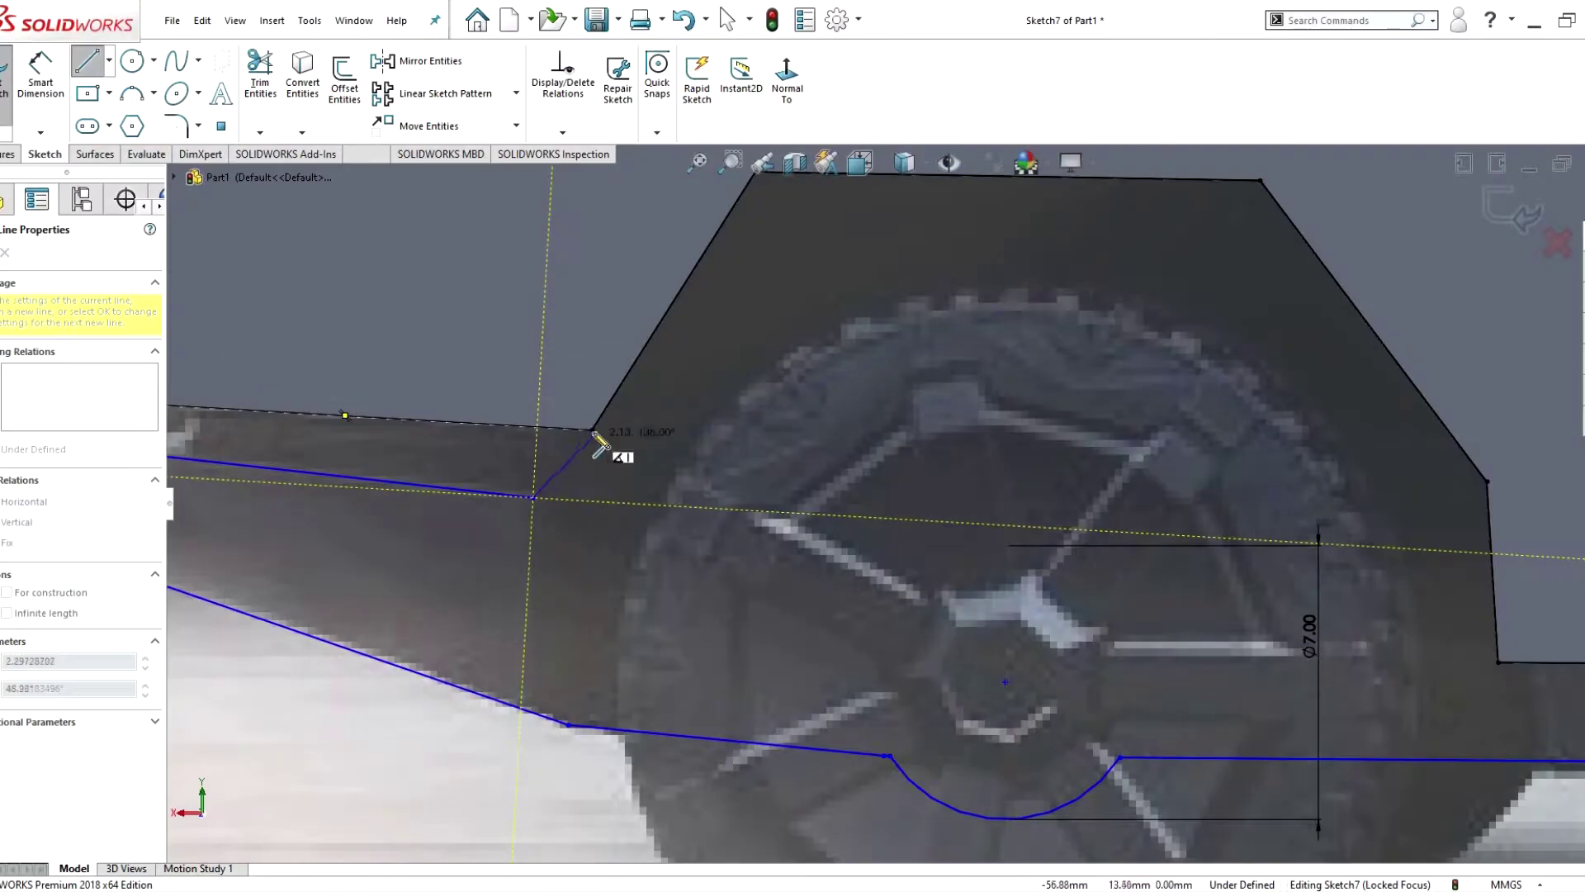
- Close the flare outline and extrude it as Boss-Extrude2, offset 2 mm from the body surface
click(592, 429)
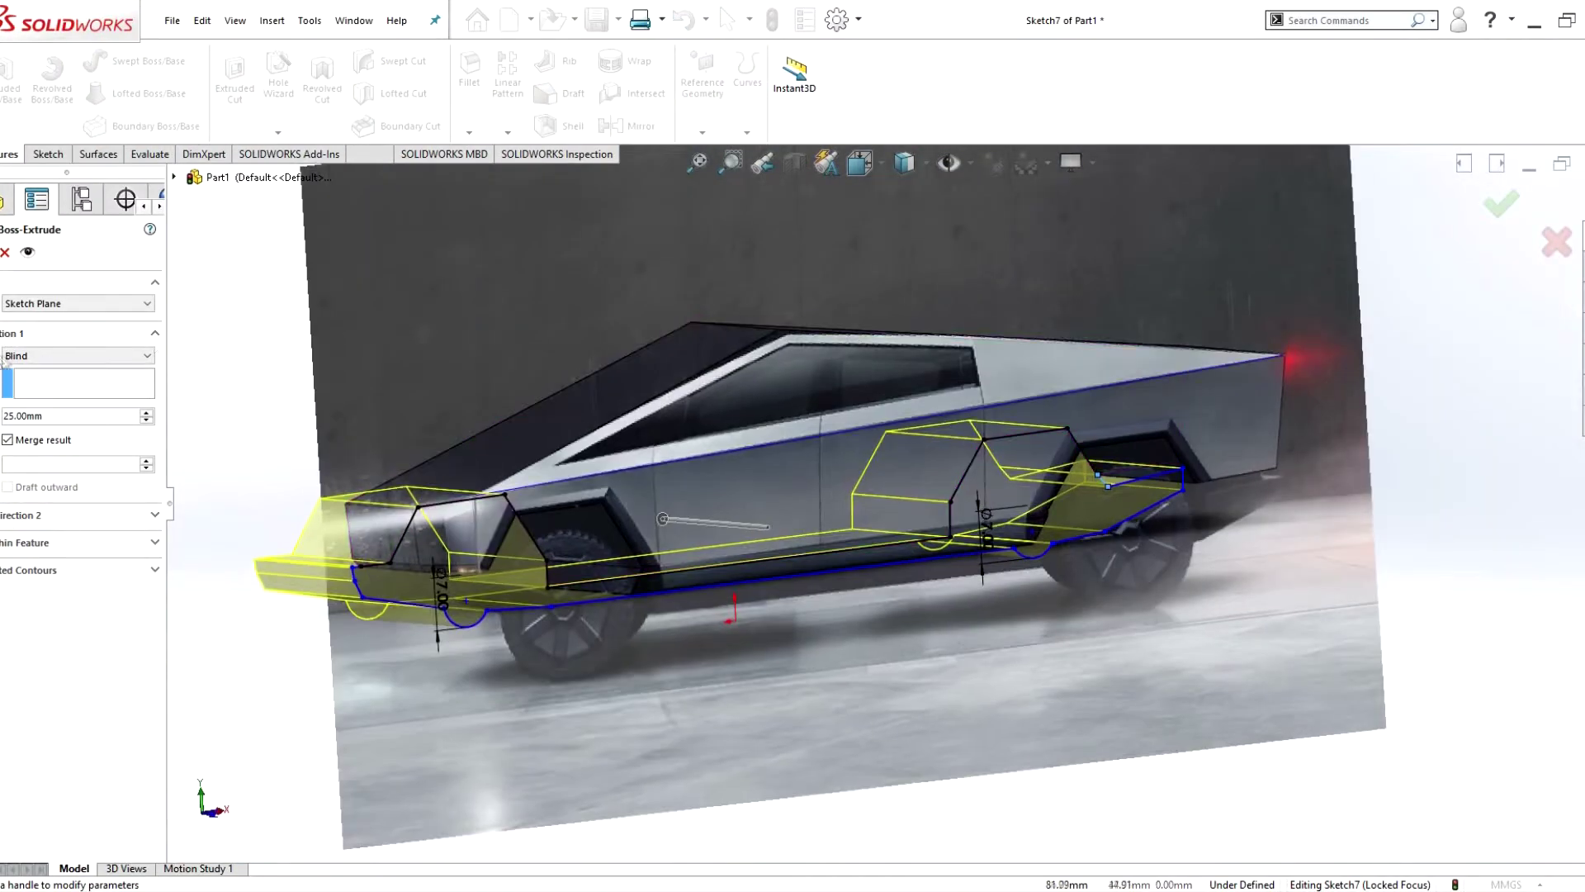
click(50, 404)
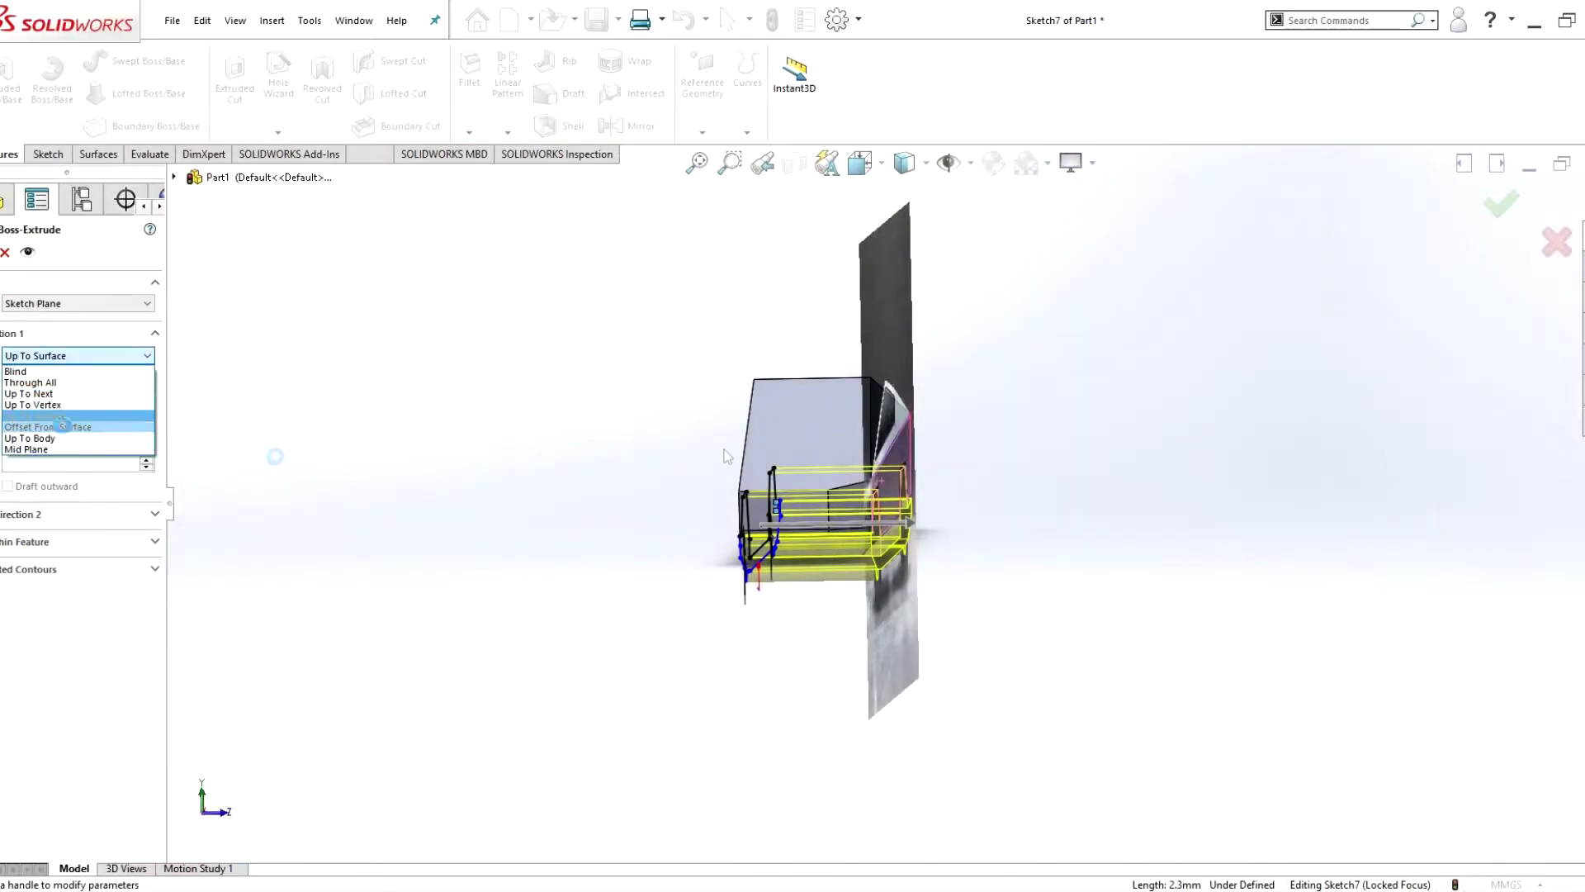
click(62, 426)
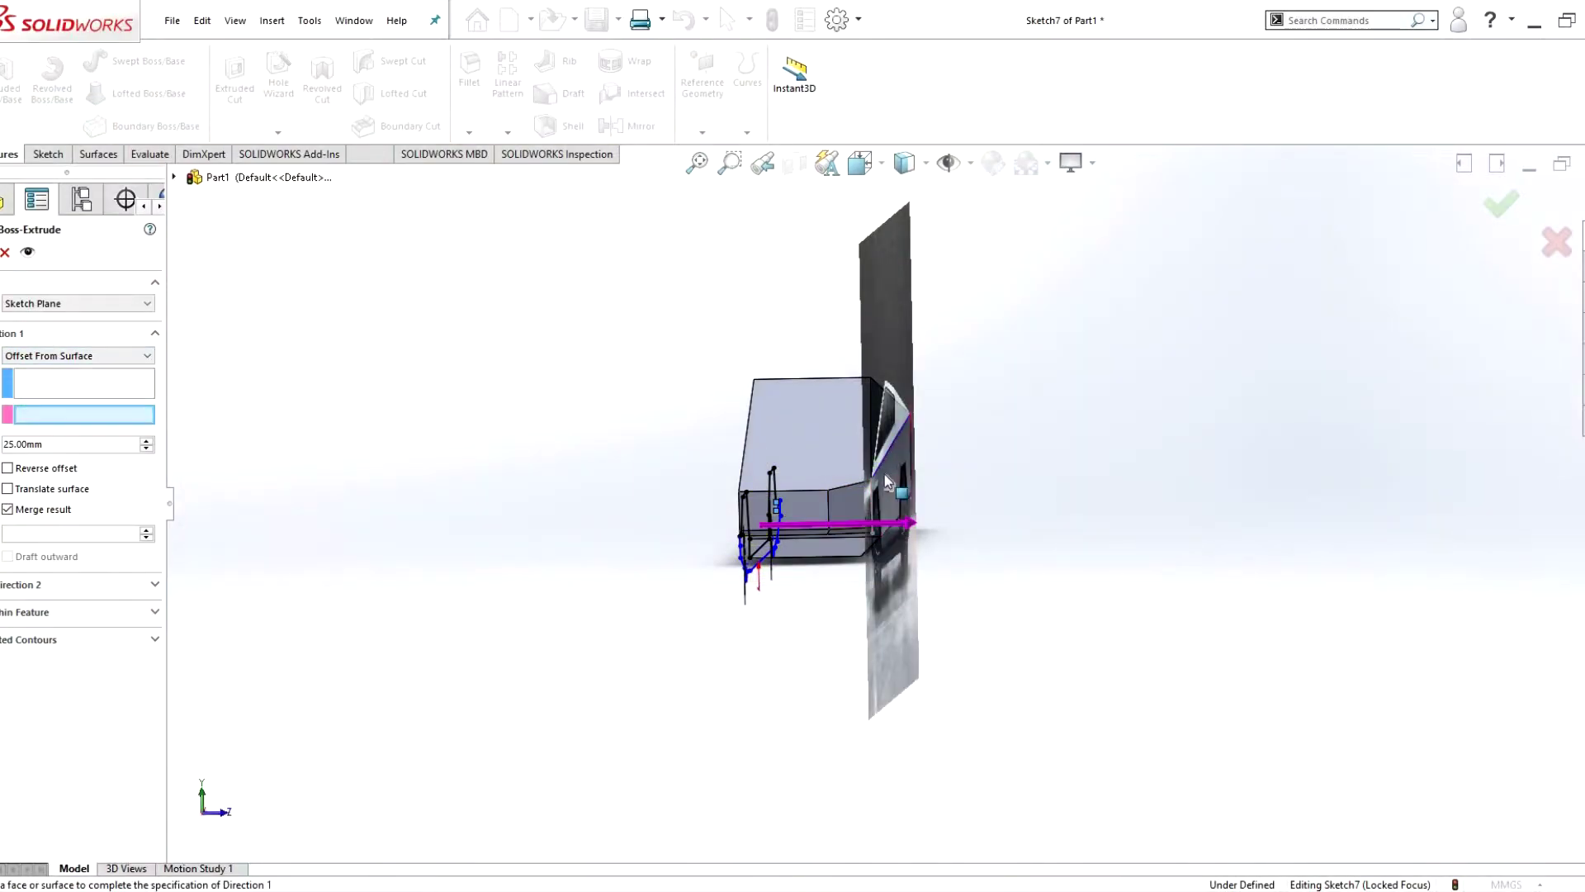
text(2)
key(Return)
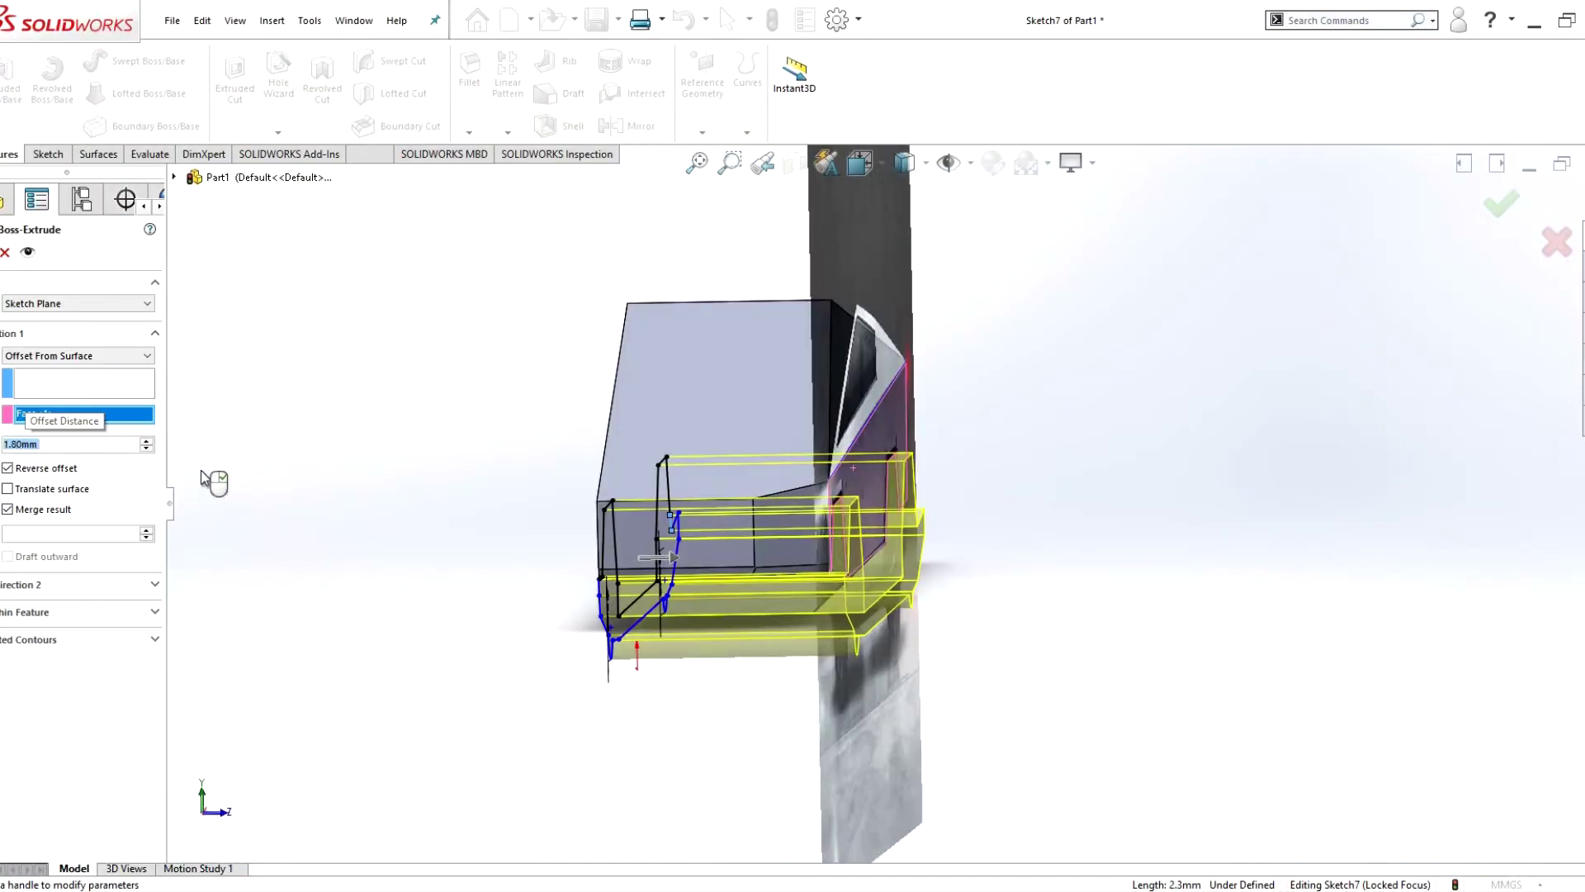
middle_drag(584, 532, 52, 446)
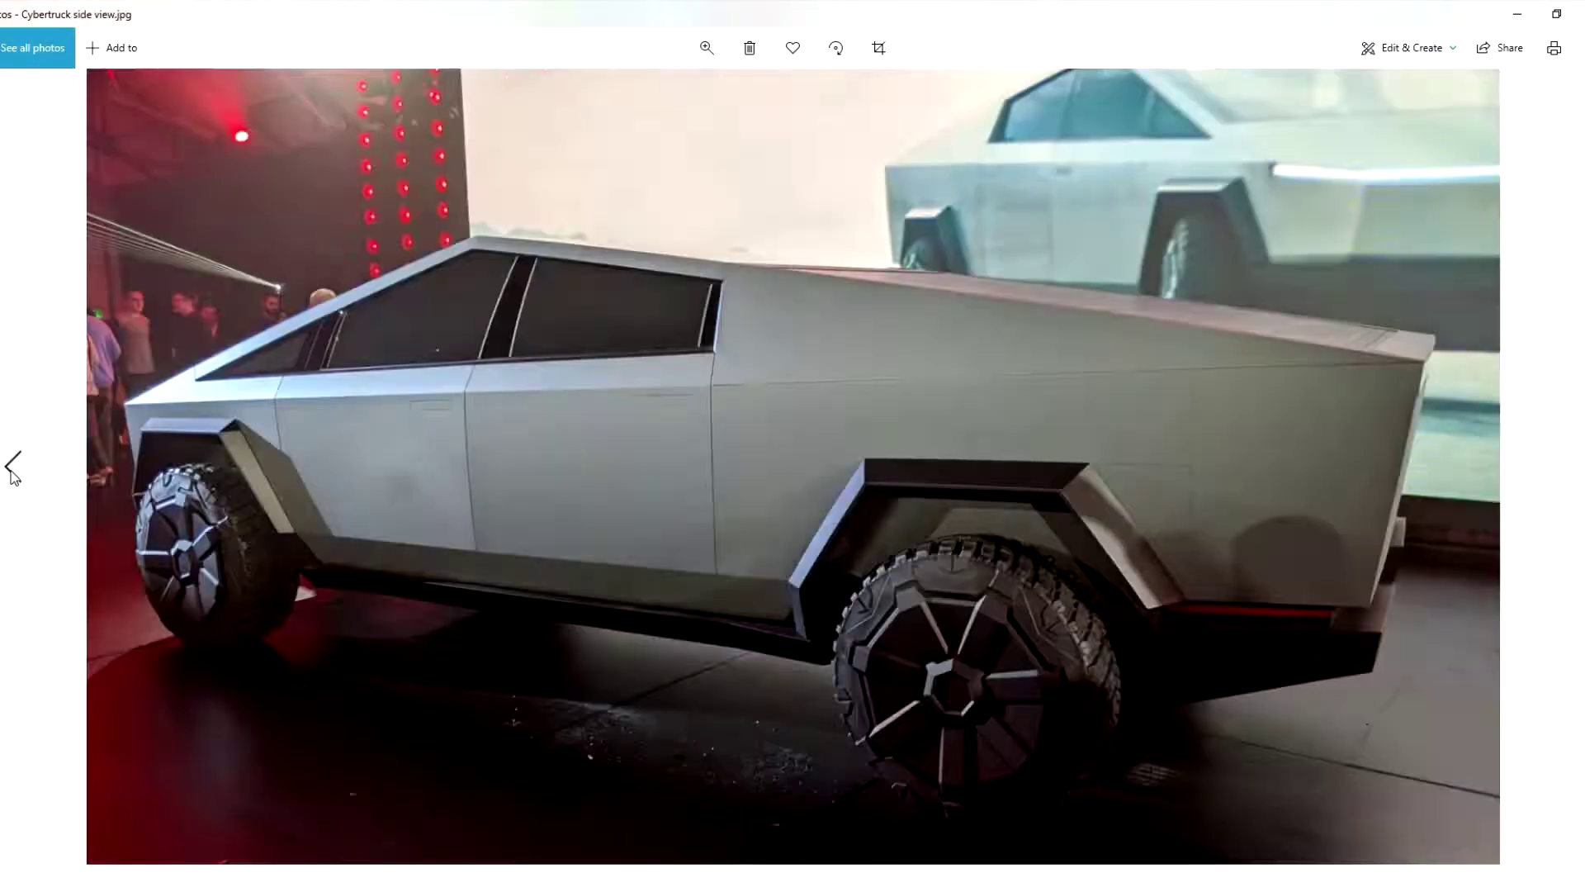
click(15, 474)
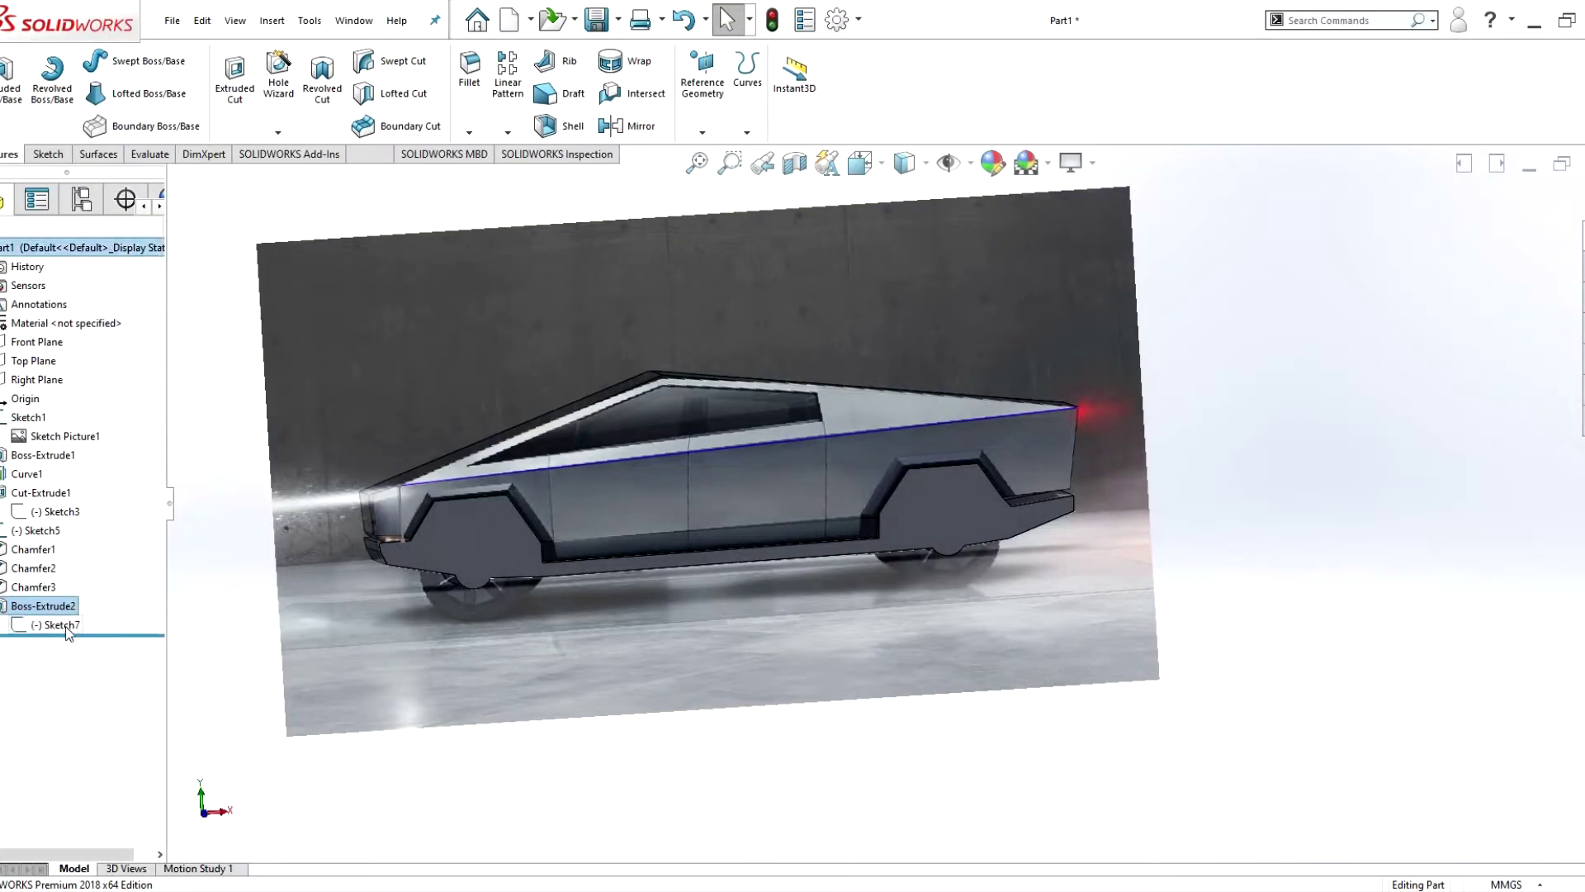
- Check Sketch7's outline end point, leave it unchanged, and start a new Sketch8
click(66, 626)
scroll(870, 483, down, 10)
click(880, 483)
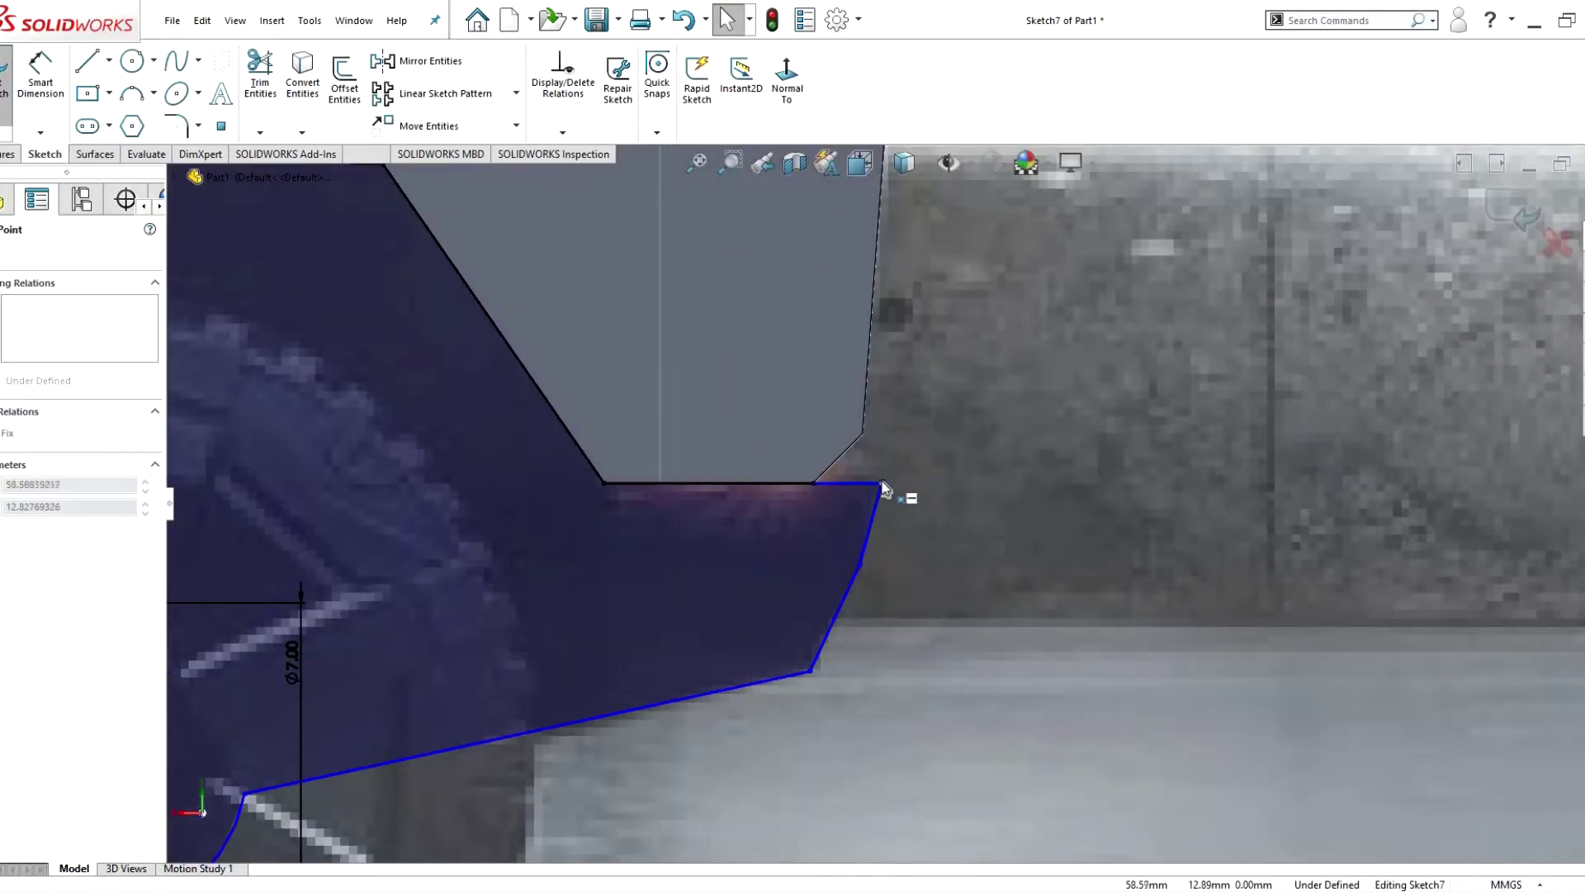
scroll(870, 564, up, 10)
key(Escape)
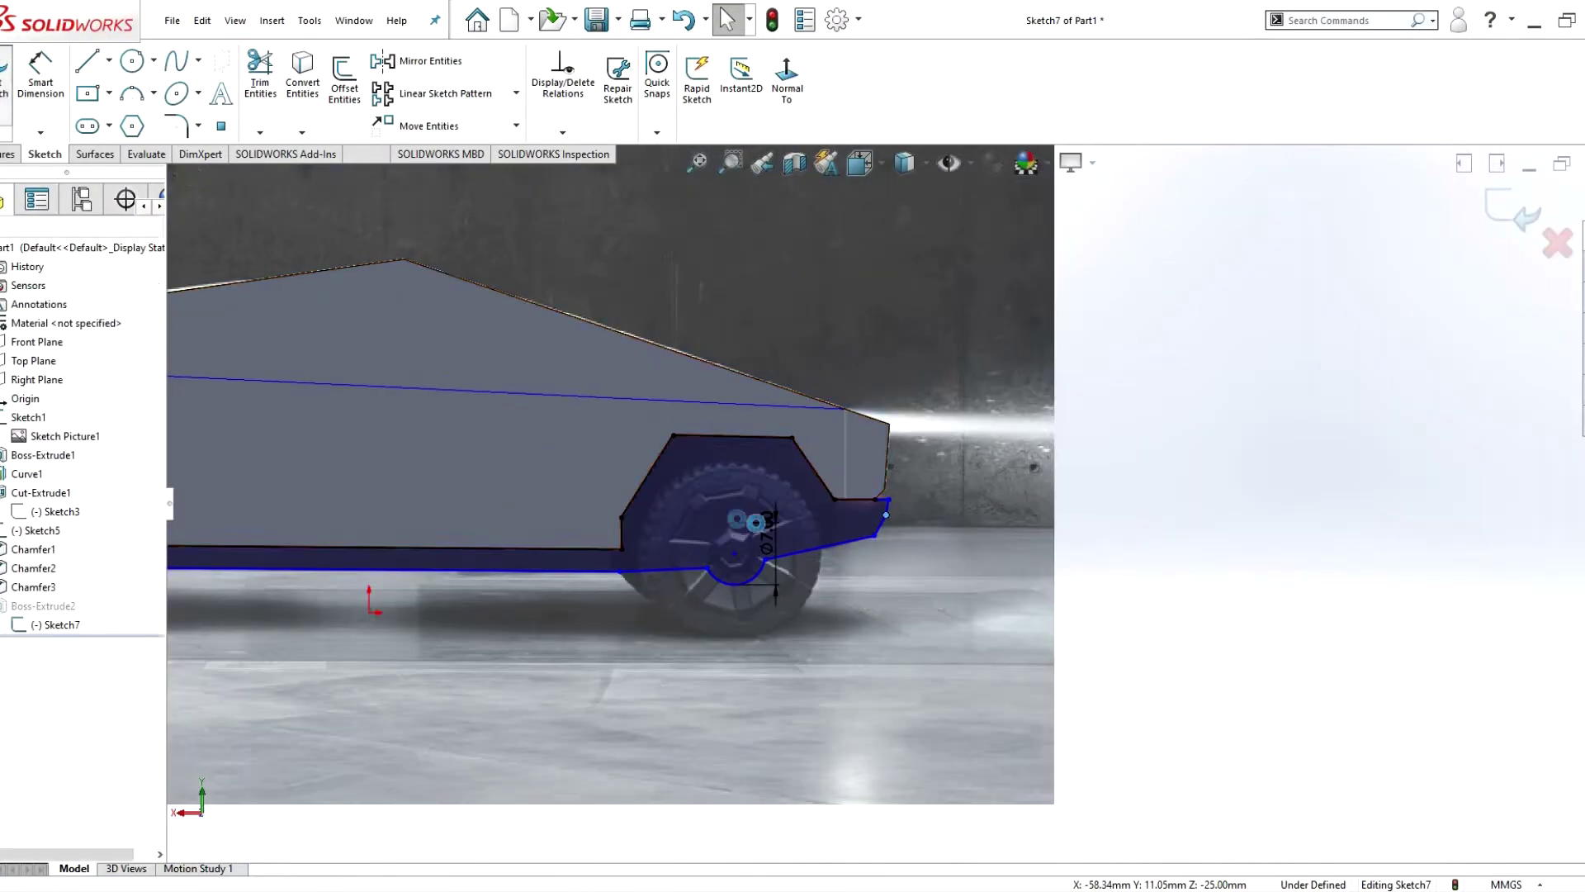
click(1558, 244)
mouse_move(466, 544)
middle_down()
mouse_move(555, 535)
mouse_move(663, 466)
mouse_move(725, 506)
middle_up()
scroll(555, 535, down, 5)
scroll(724, 506, up, 3)
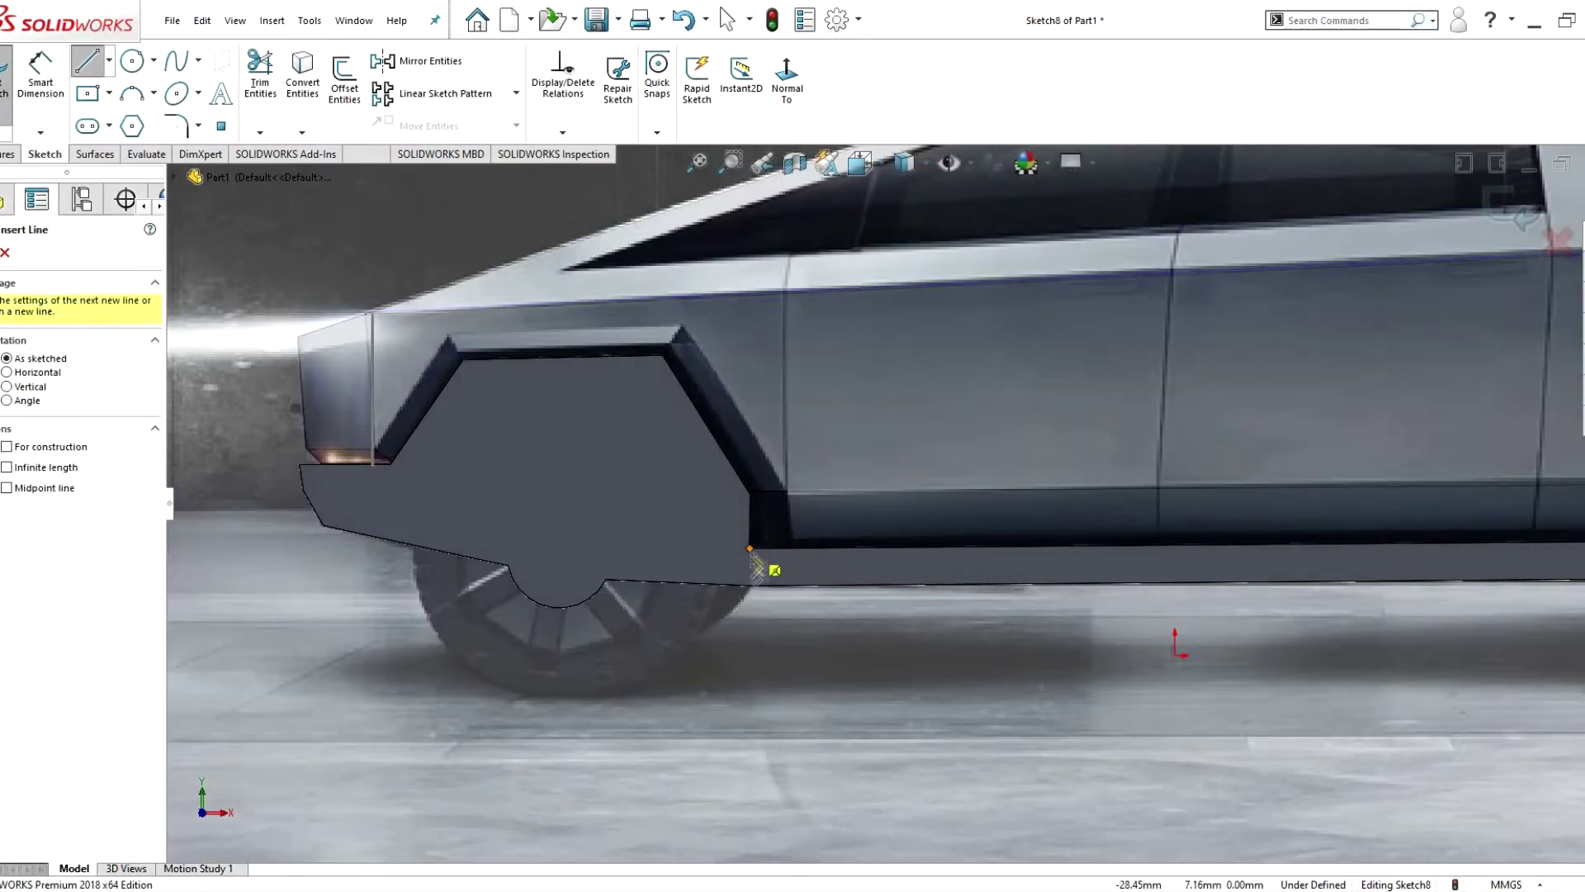
- Draw vertical lines in Sketch8 from the body corners beside the flares down to the bottom edge
click(749, 548)
scroll(760, 578, up, 3)
click(806, 576)
scroll(806, 576, down, 3)
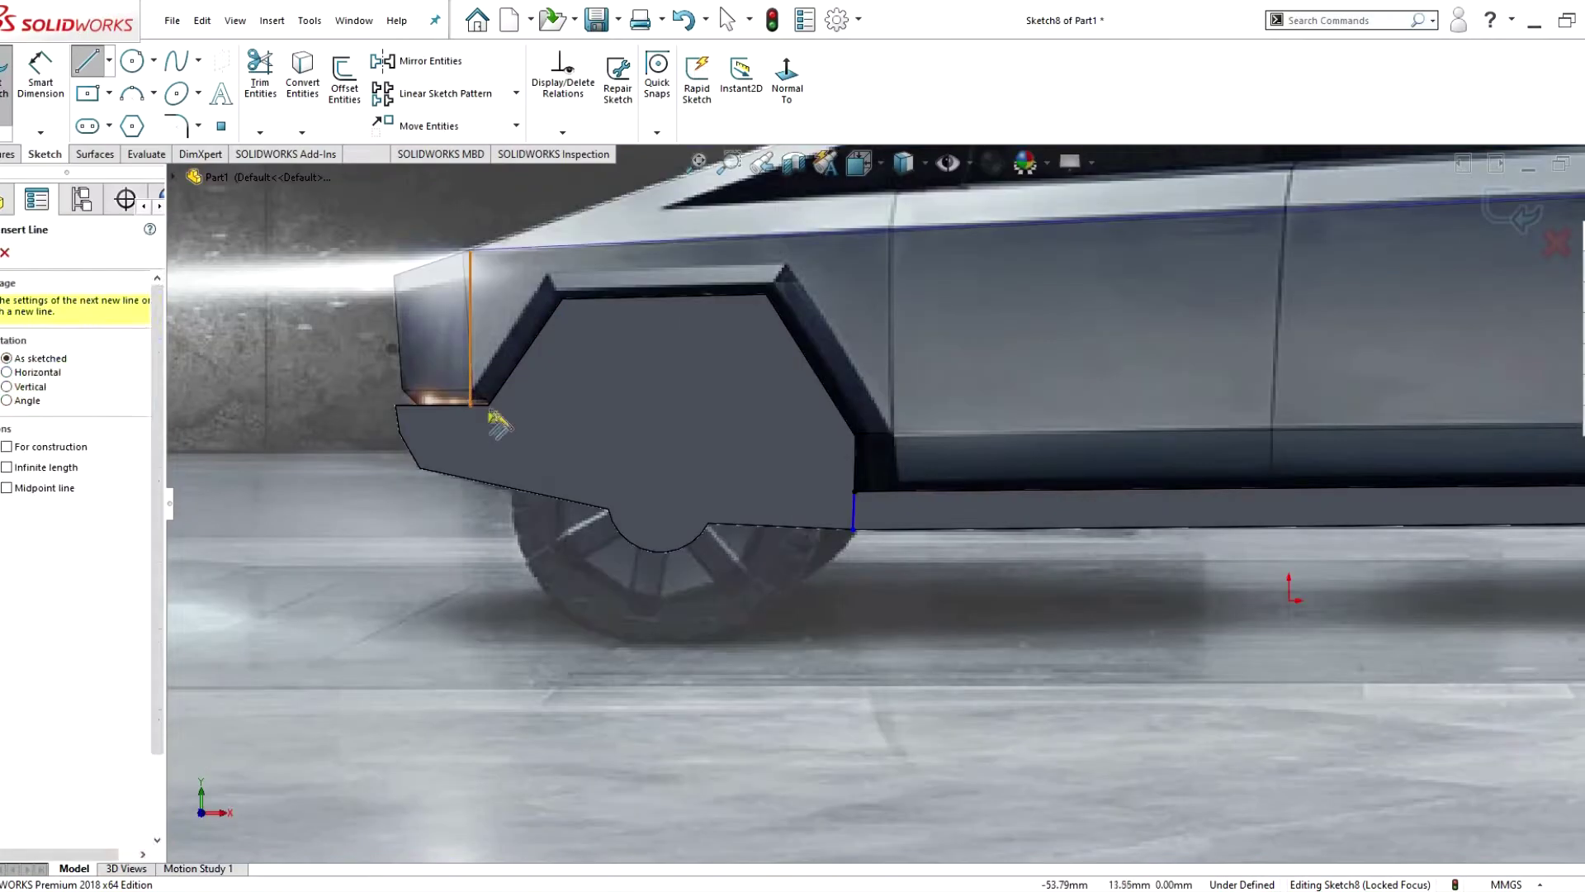
drag(489, 405, 488, 483)
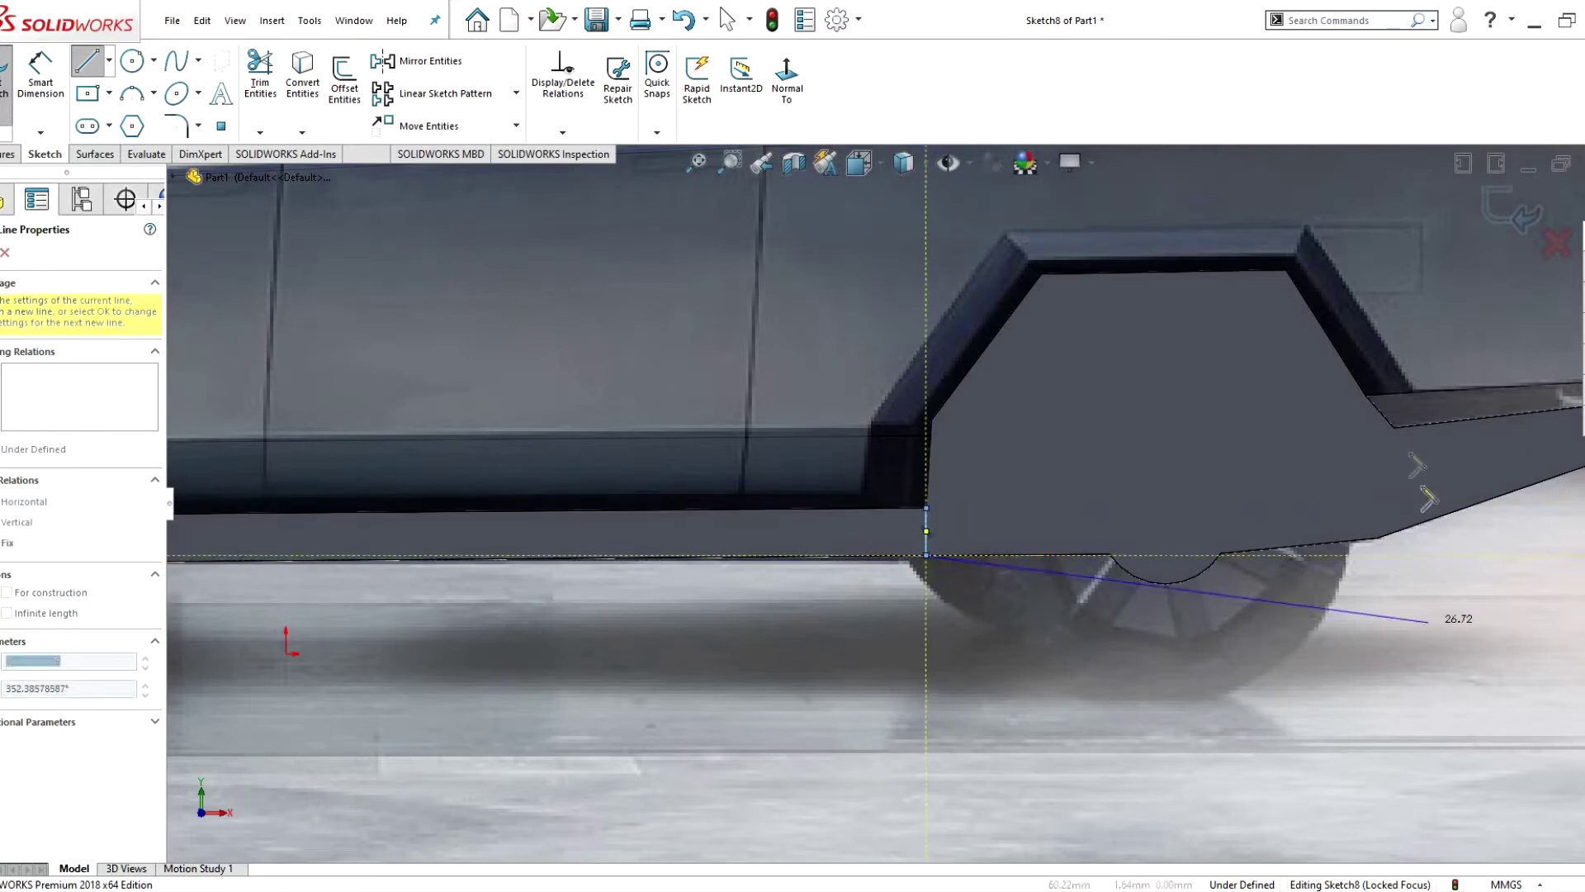
- Add the second flare-corner vertical line and convert the flare and bottom body edges into Sketch8
key(Escape)
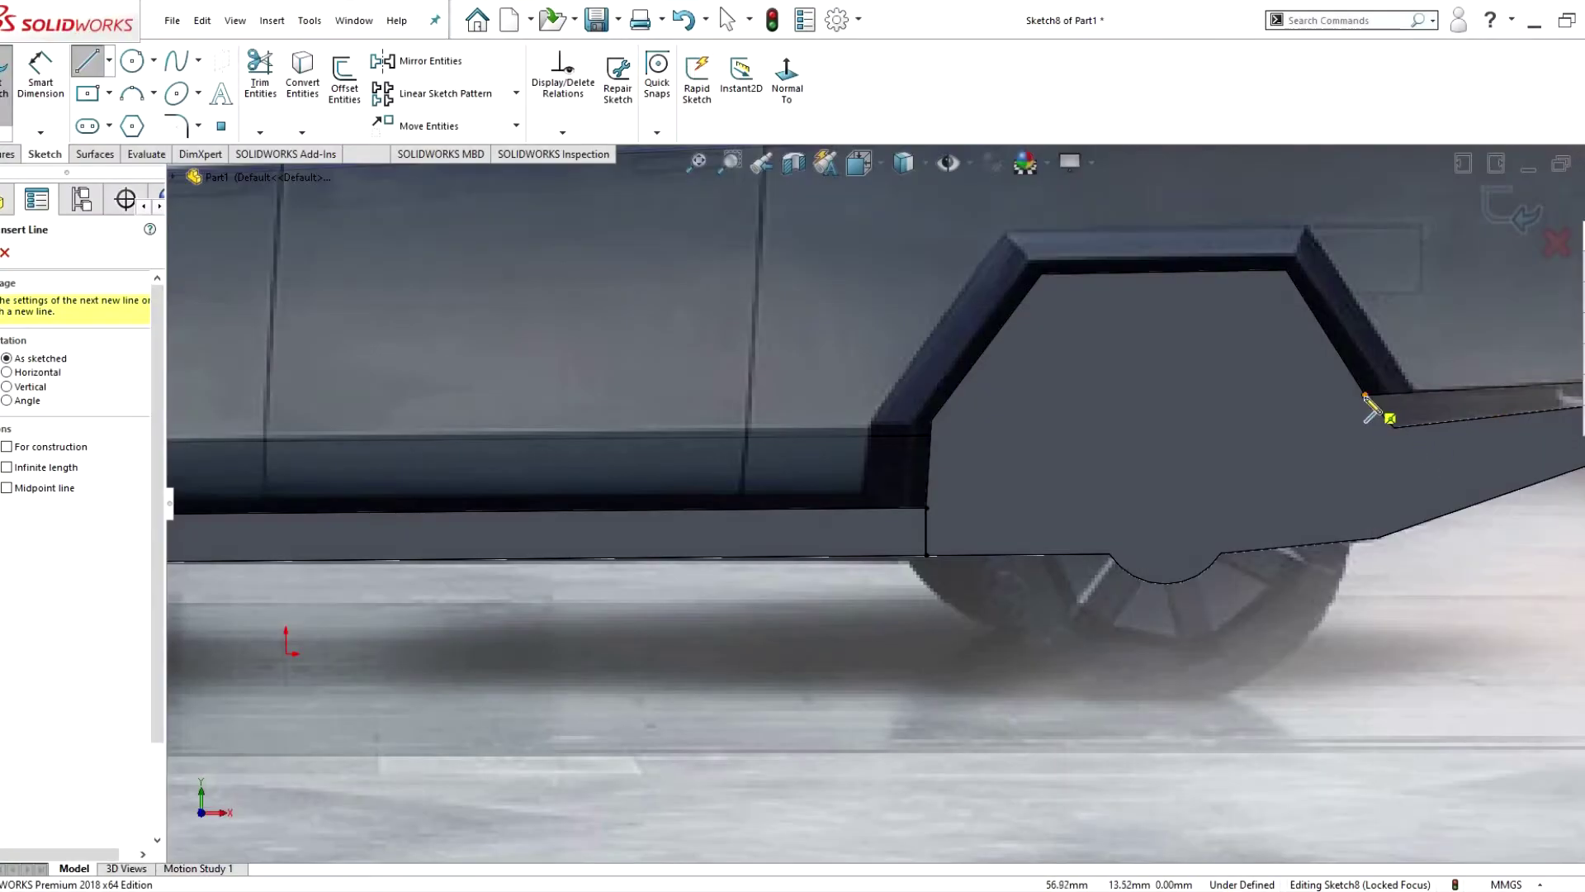
drag(1366, 397, 1380, 538)
key(Escape)
click(302, 75)
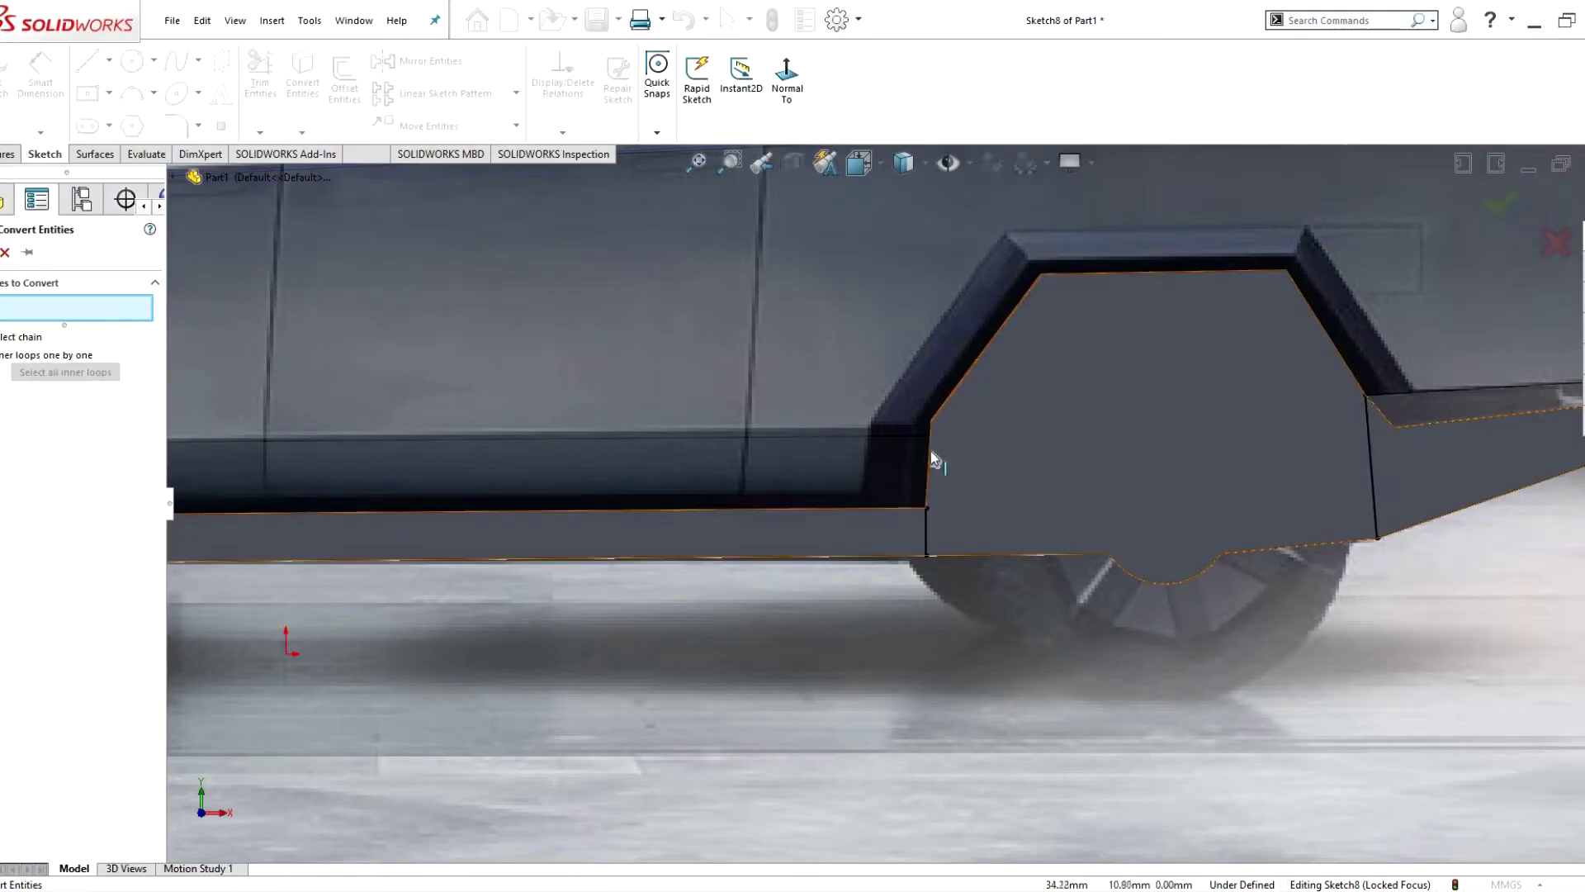
click(1285, 314)
click(1328, 549)
click(1061, 568)
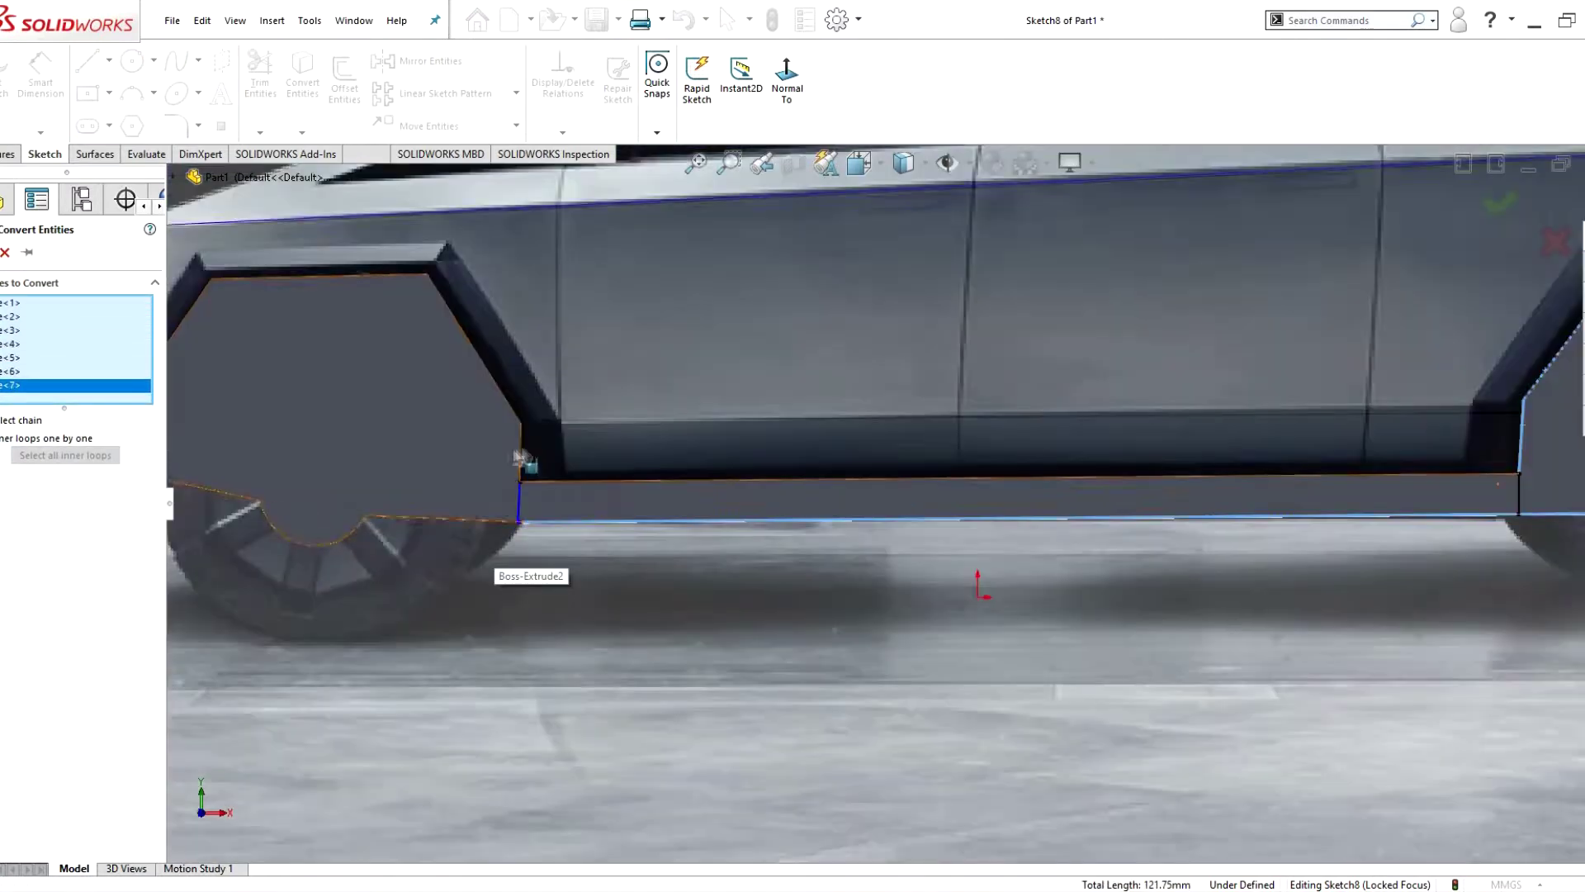
scroll(407, 283, up, 3)
click(399, 397)
key(Delete)
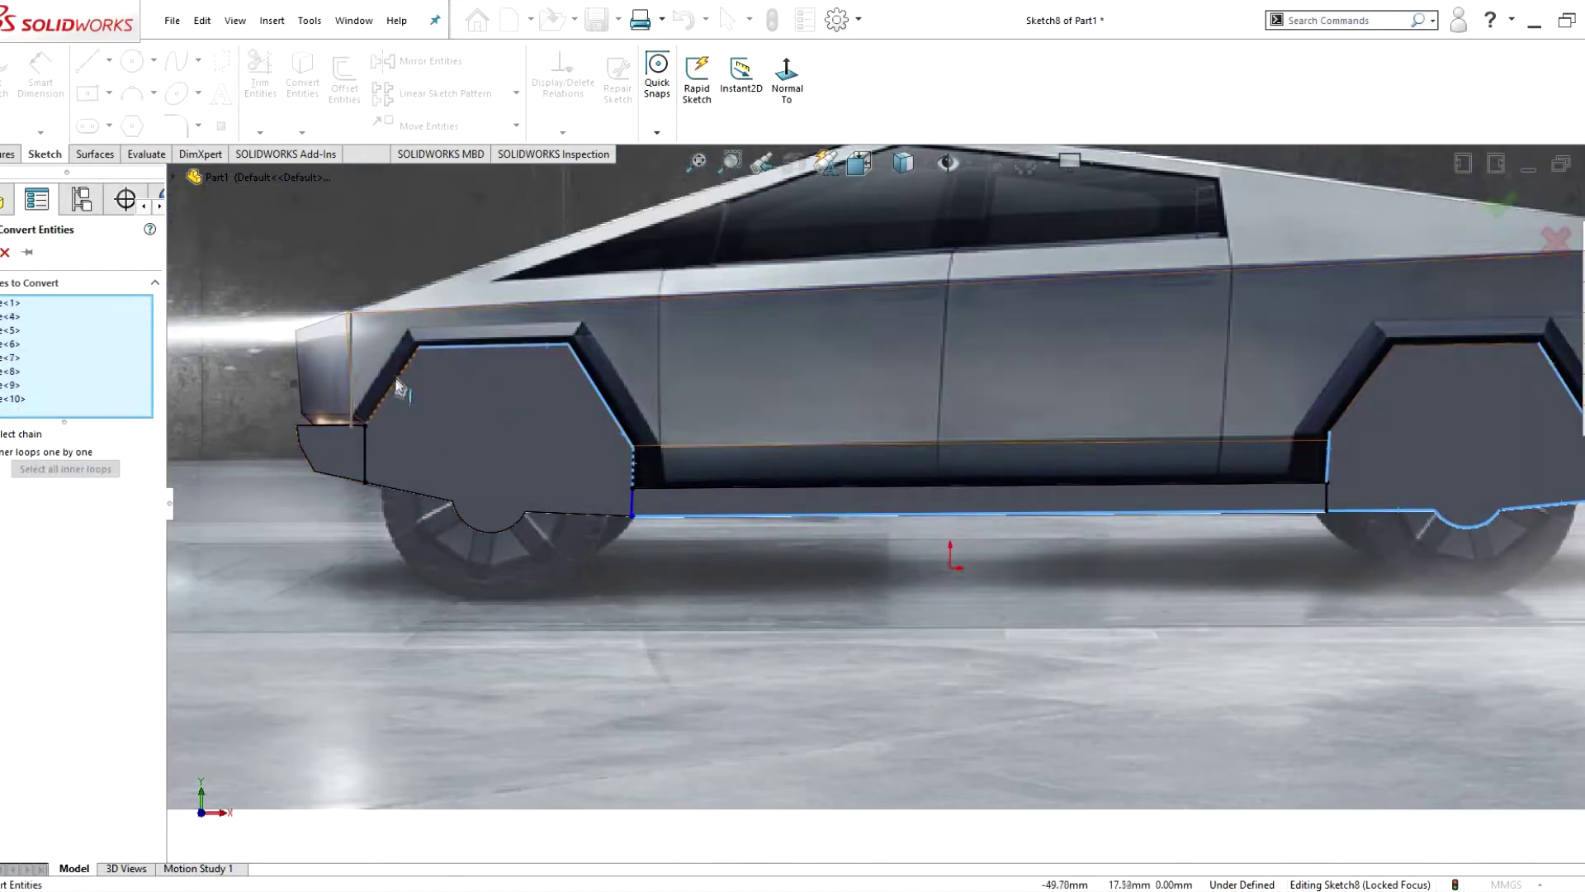
click(387, 384)
key(Return)
- Trim unneeded segments from Sketch8 and preview a cut from its profile
key(t)
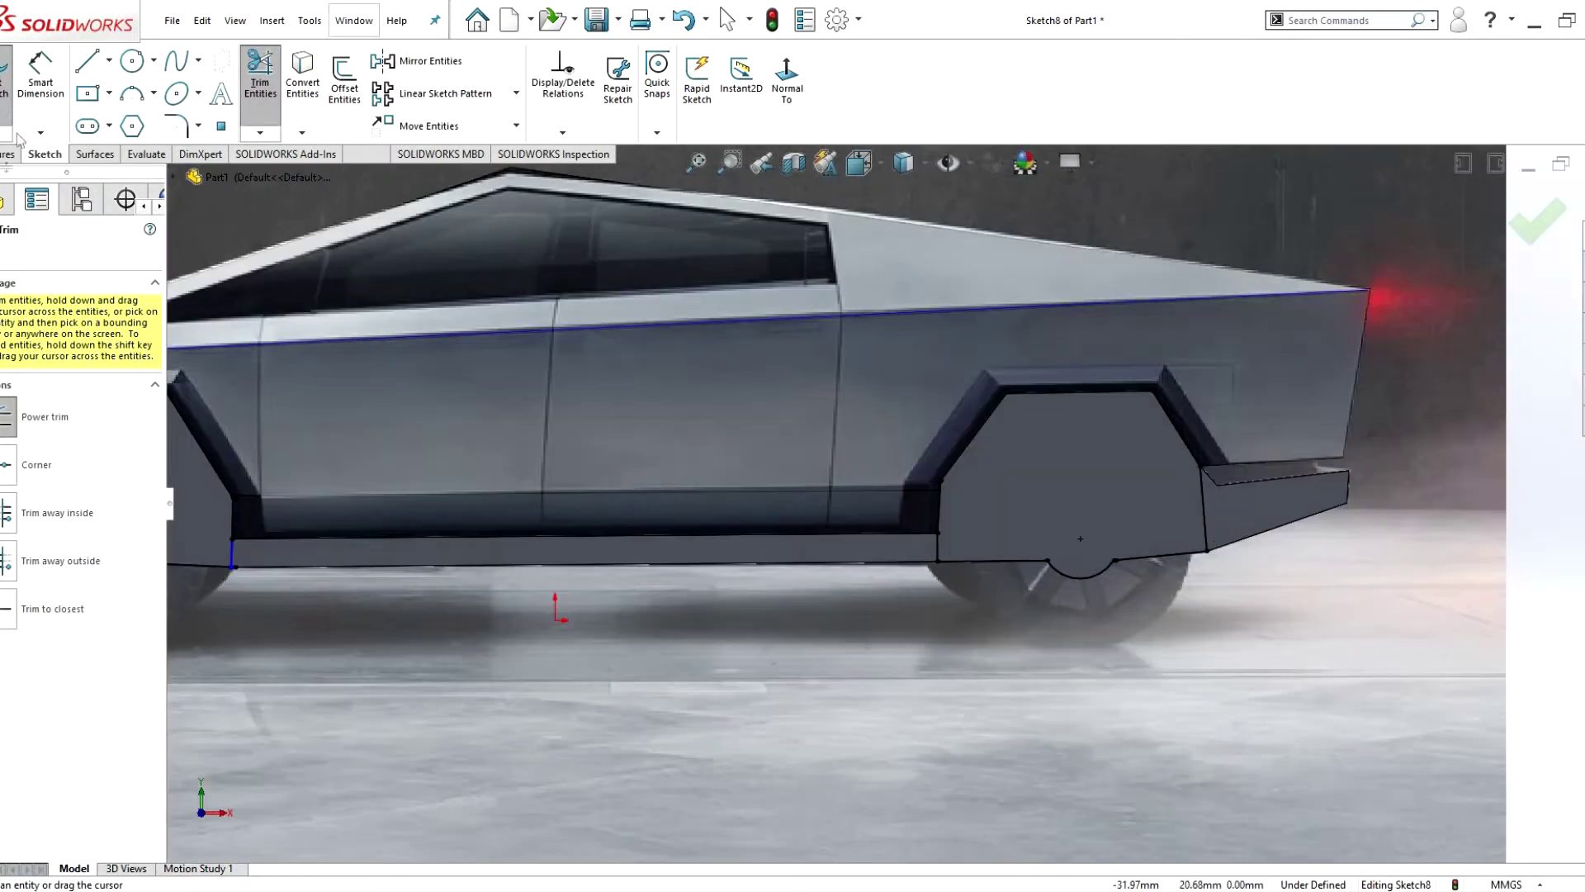
click(10, 154)
click(235, 78)
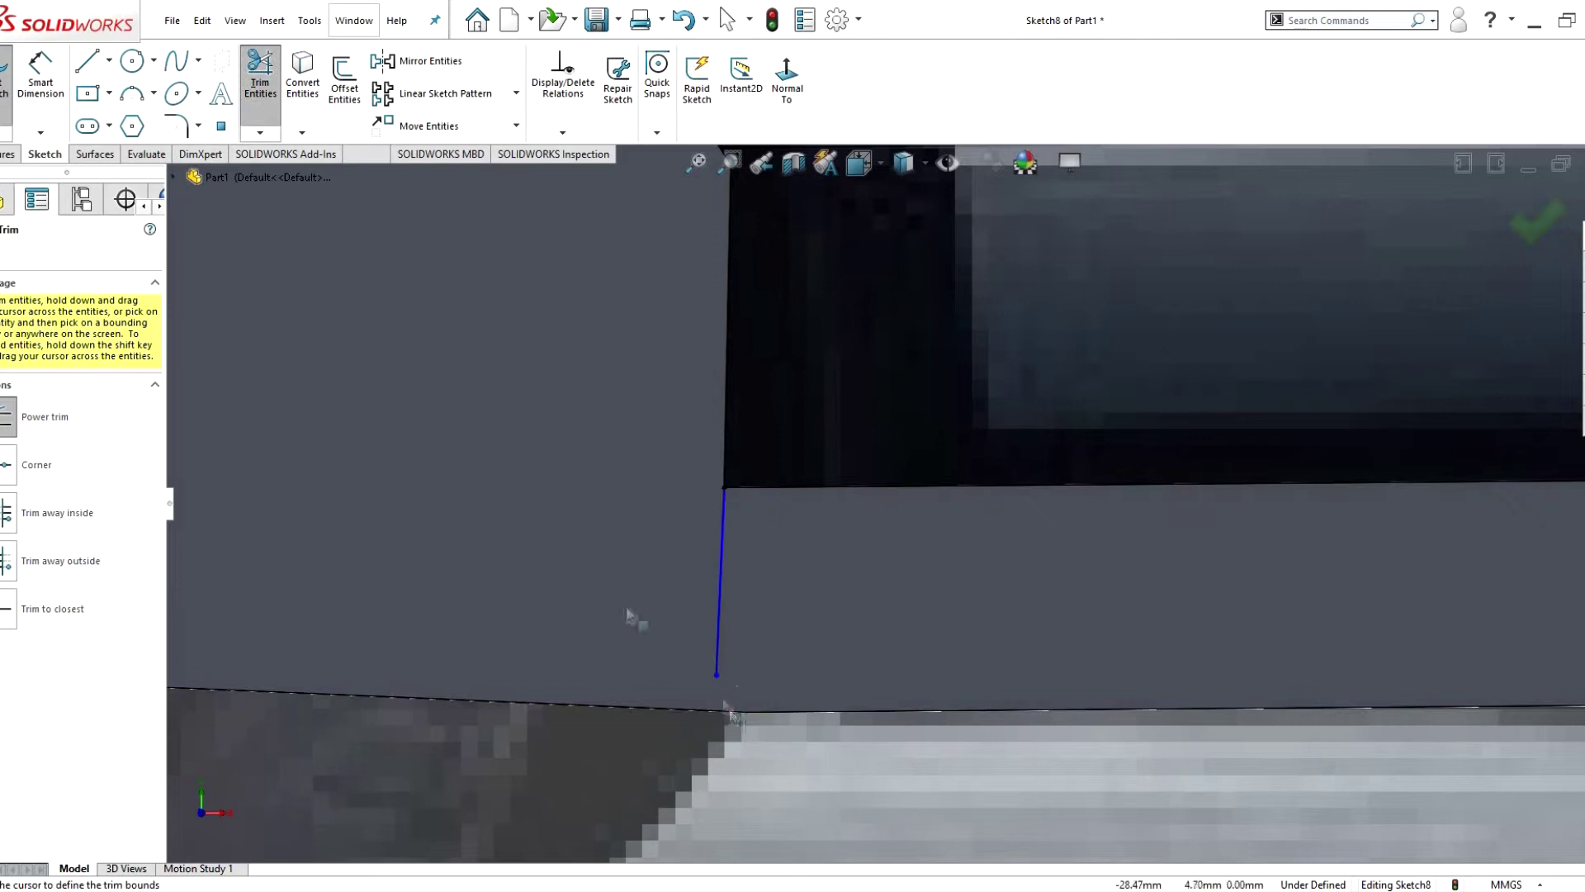
key(Escape)
click(715, 710)
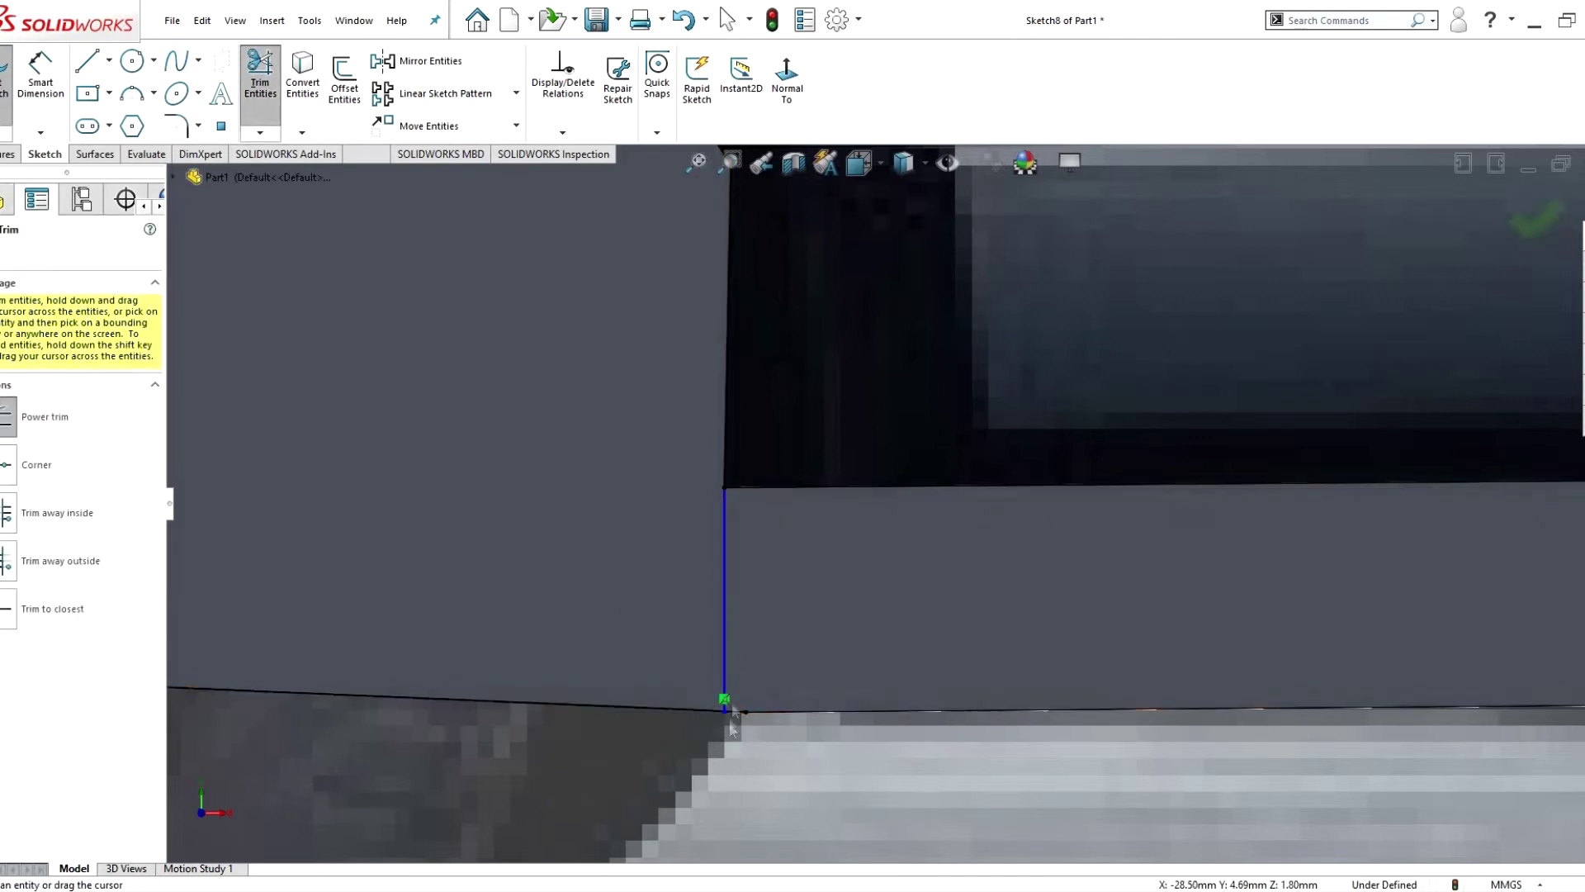
scroll(725, 697, up, 5)
click(10, 153)
click(234, 79)
key(Escape)
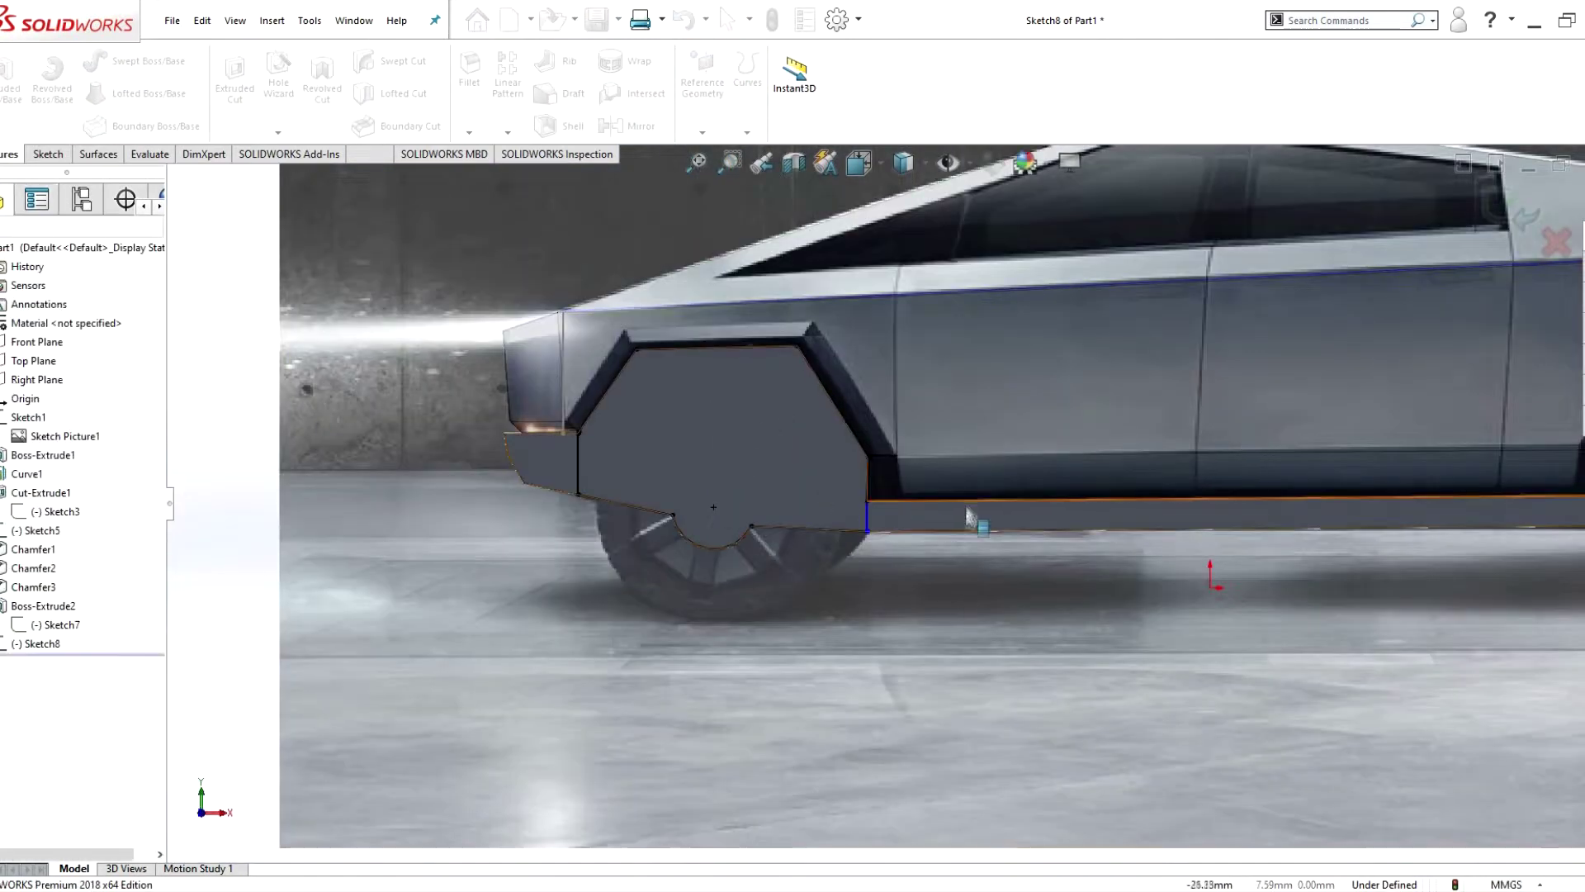
- Try moving the vertical line's end point onto the flare corner, then undo it
scroll(884, 529, up, 10)
scroll(829, 449, down, 10)
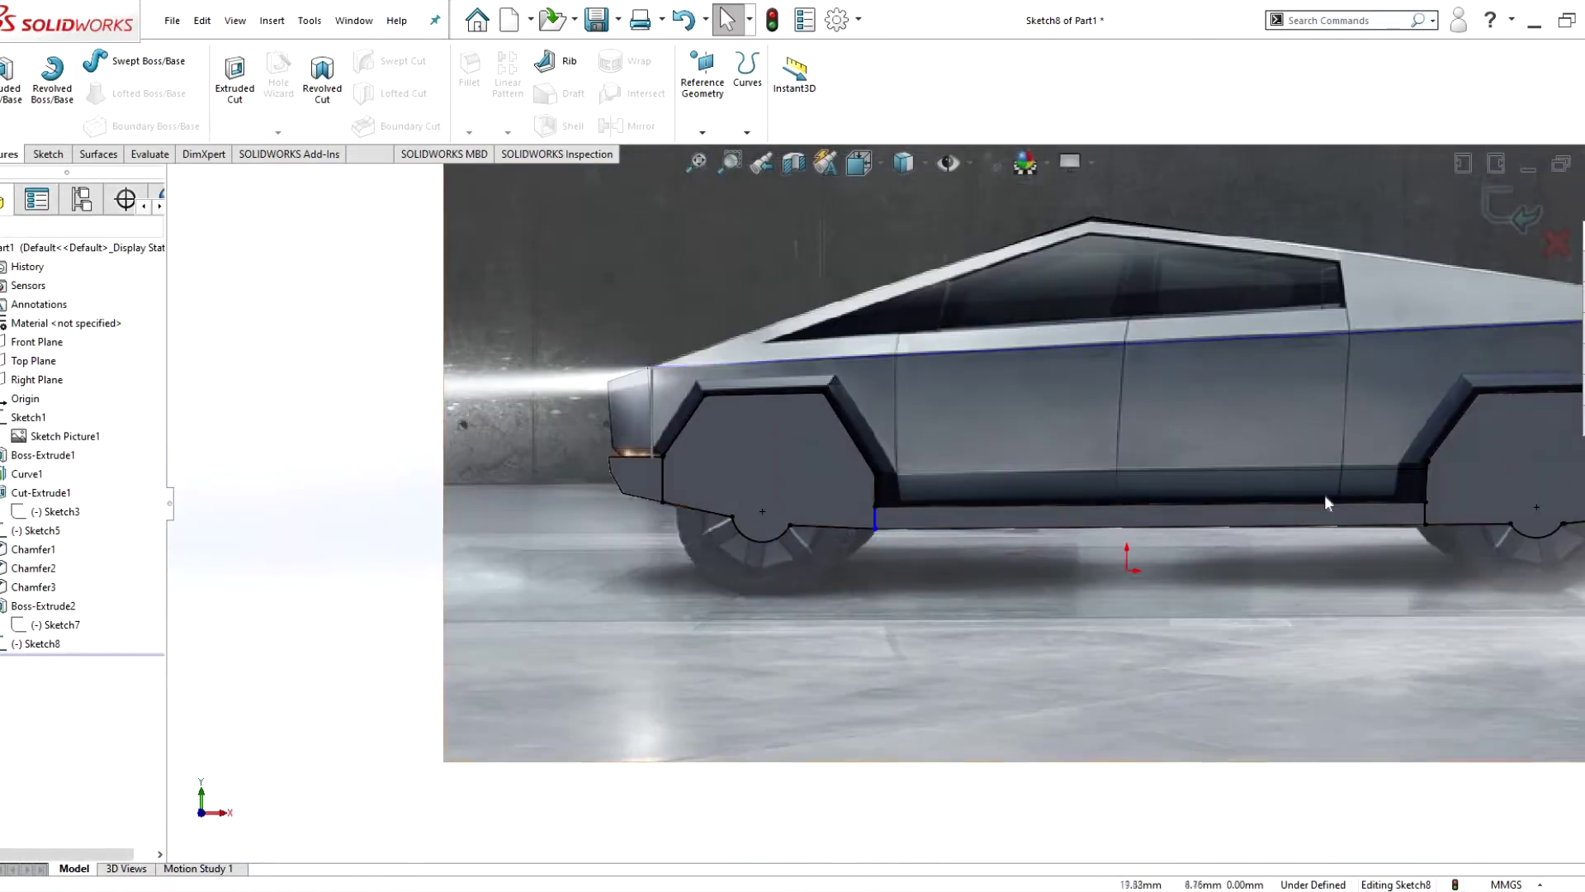
scroll(1324, 494, up, 6)
scroll(682, 554, up, 3)
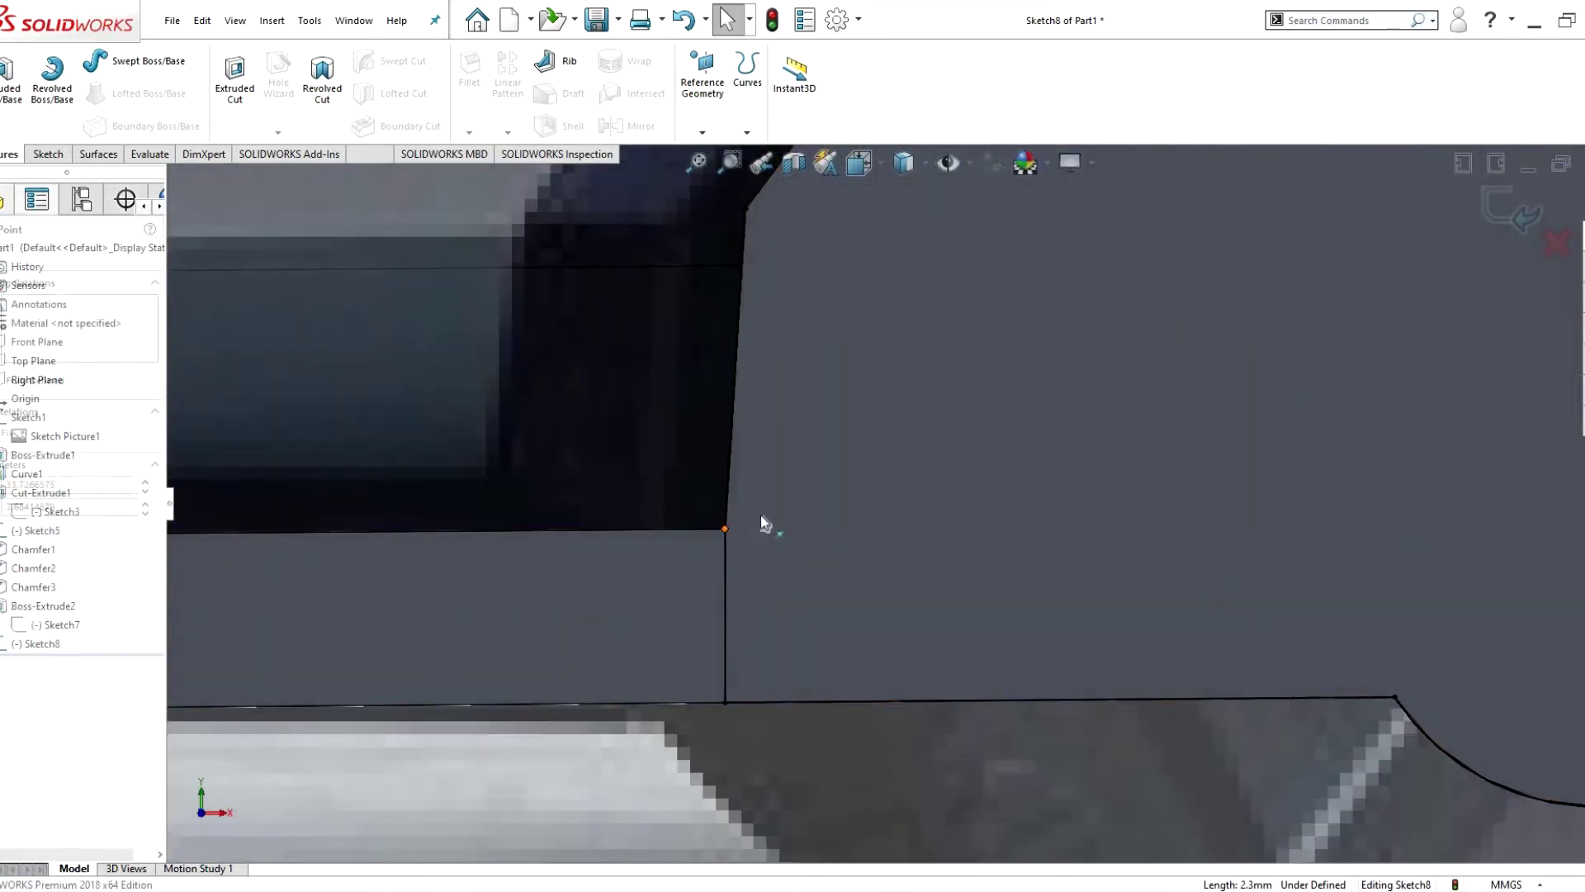
click(753, 529)
scroll(793, 578, up, 2)
scroll(803, 615, down, 2)
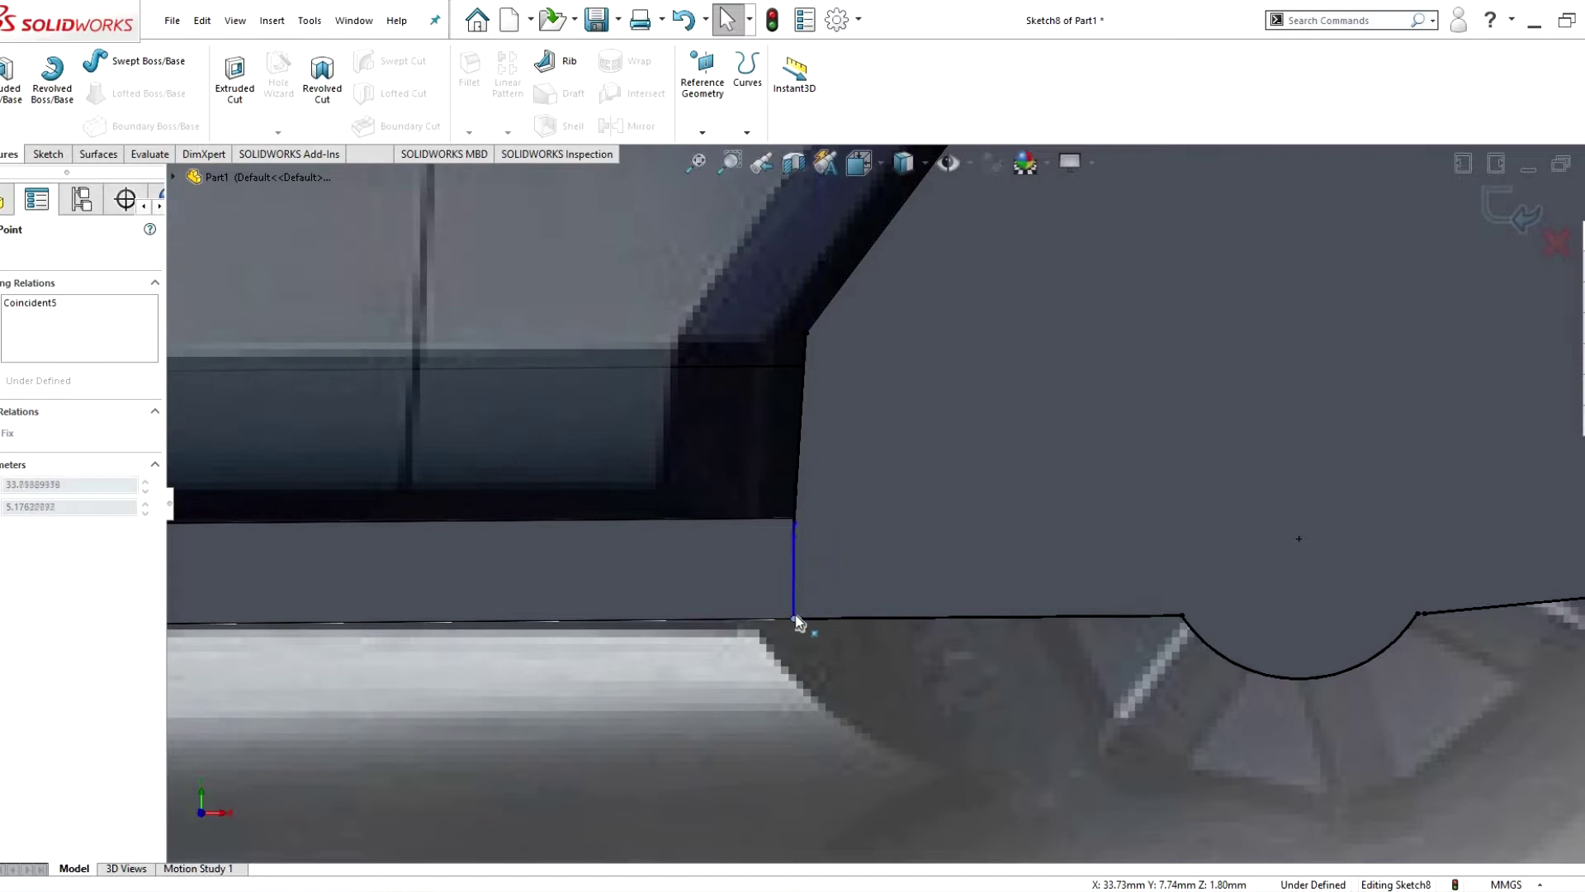
key(Escape)
scroll(791, 518, down, 8)
scroll(623, 528, up, 10)
click(623, 522)
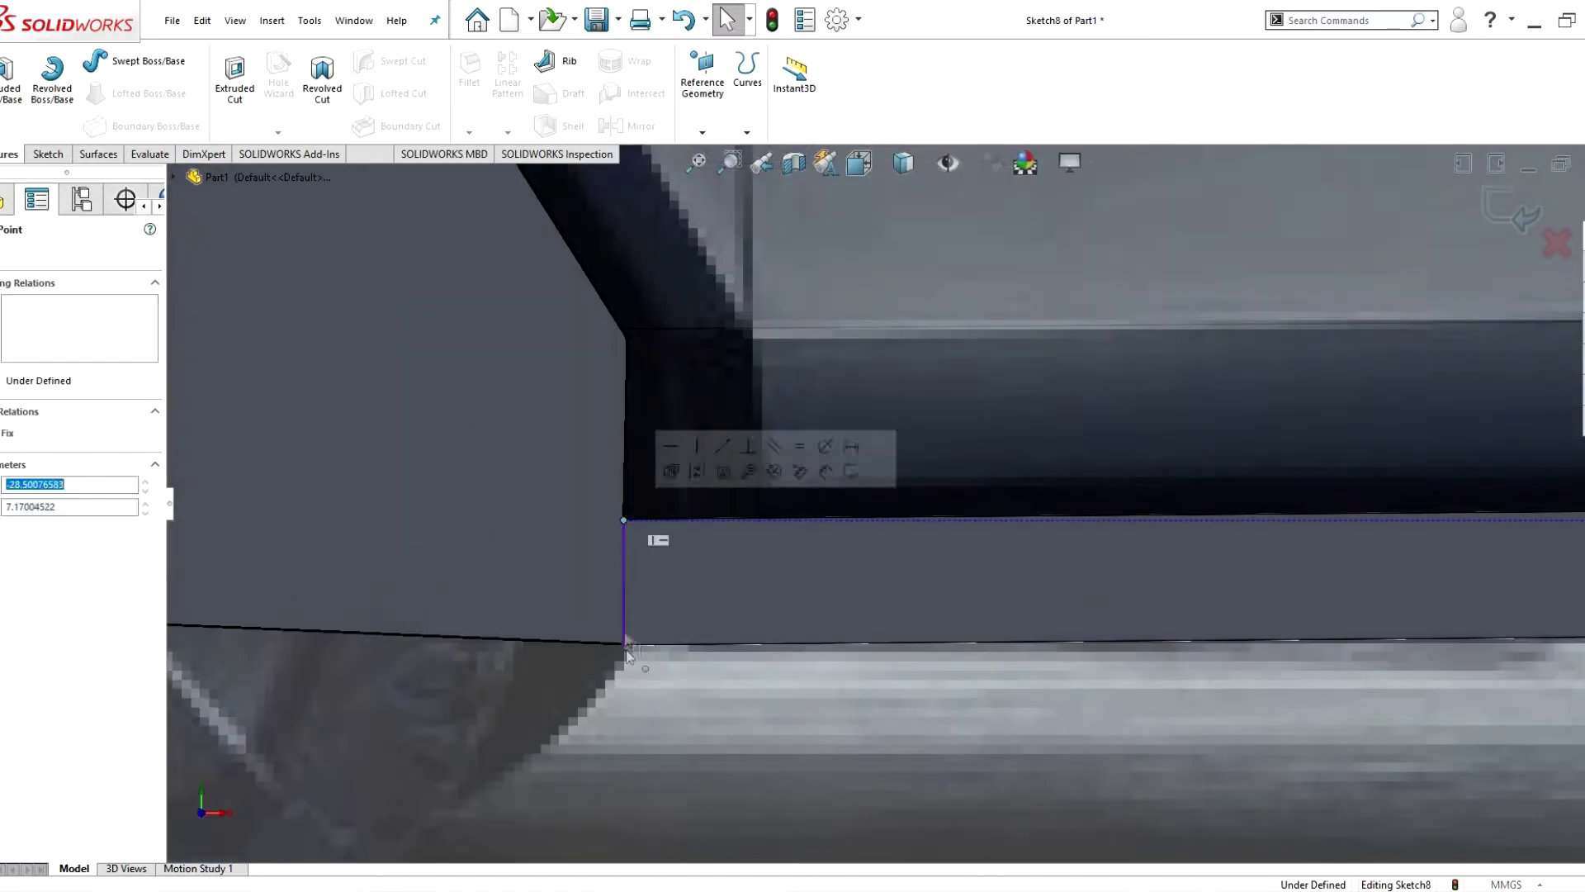
drag(625, 646, 624, 652)
key(ctrl+z)
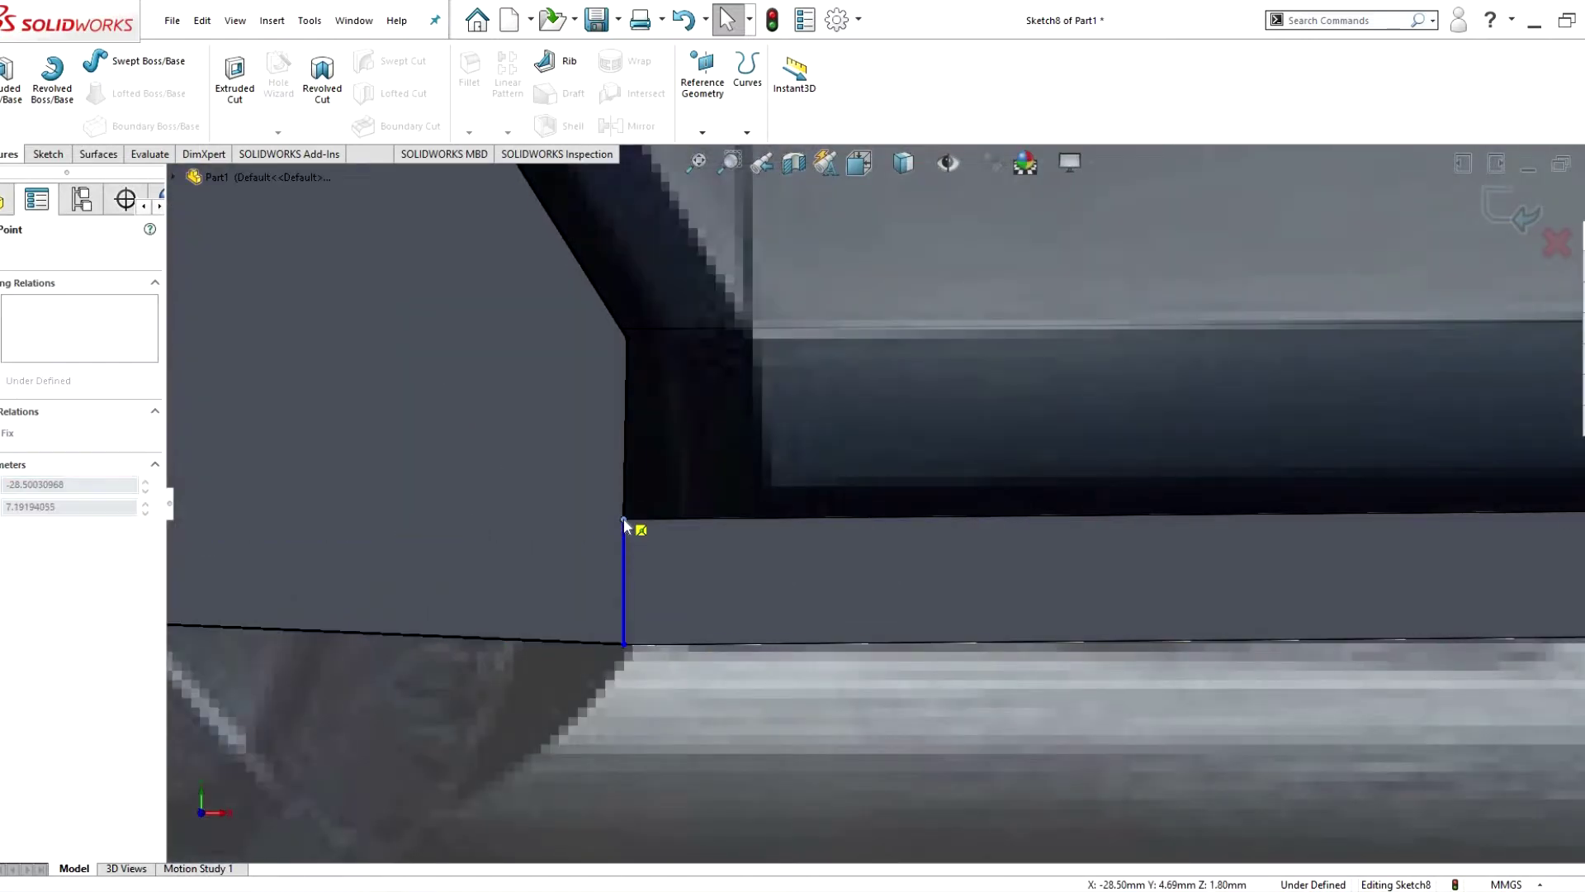
scroll(622, 518, down, 10)
scroll(740, 415, up, 5)
key(Escape)
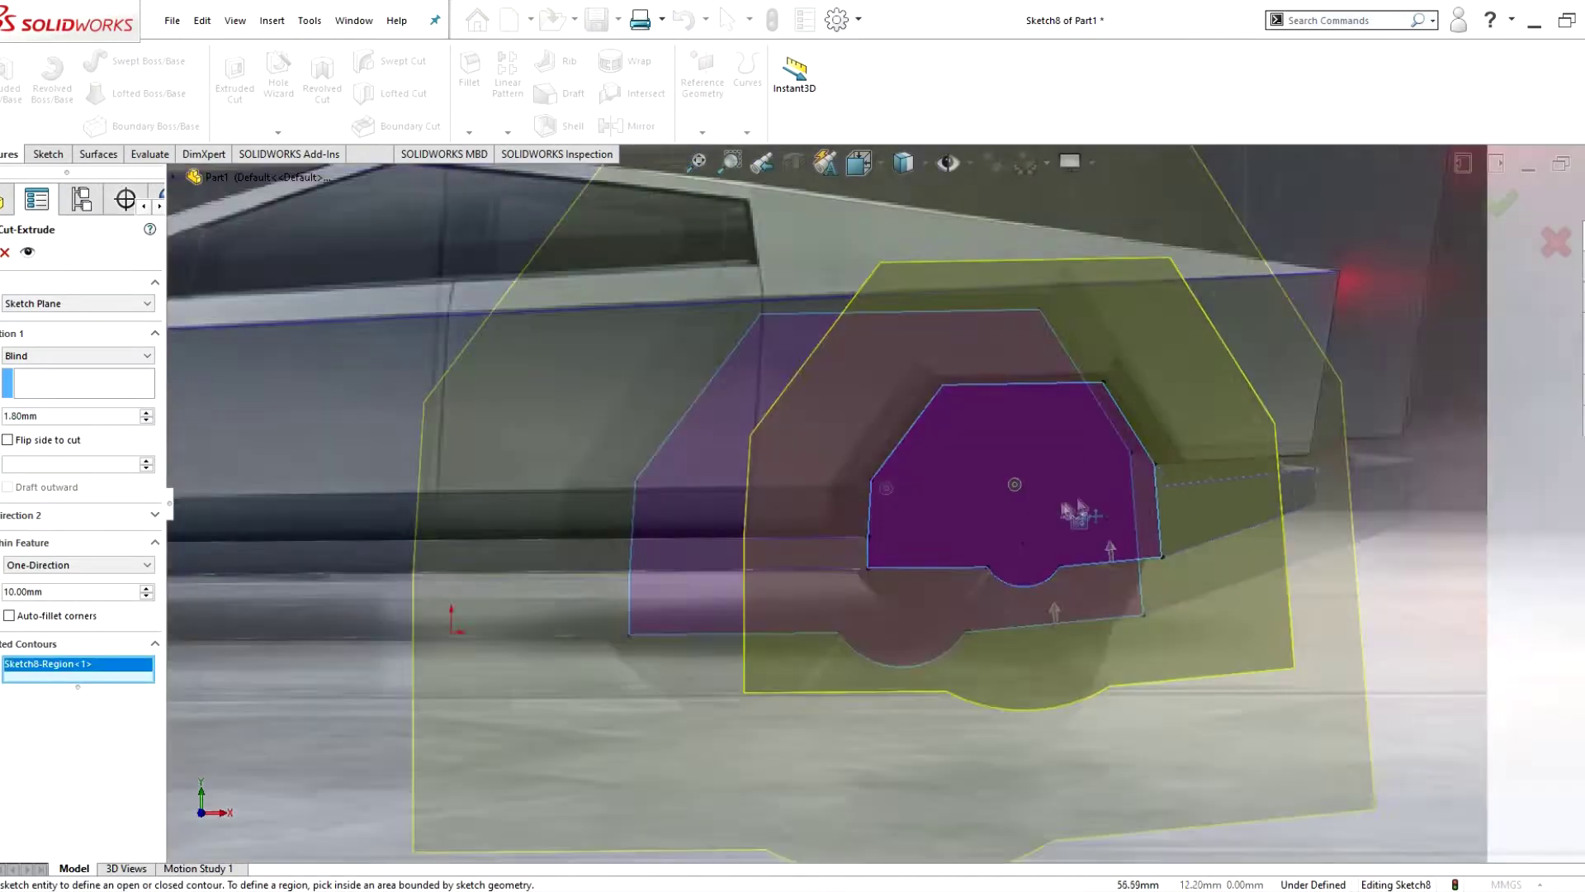
- Convert the front wheel-arch edges into Sketch8 and select a sketch point with its matching model vertex
scroll(714, 553, up, 5)
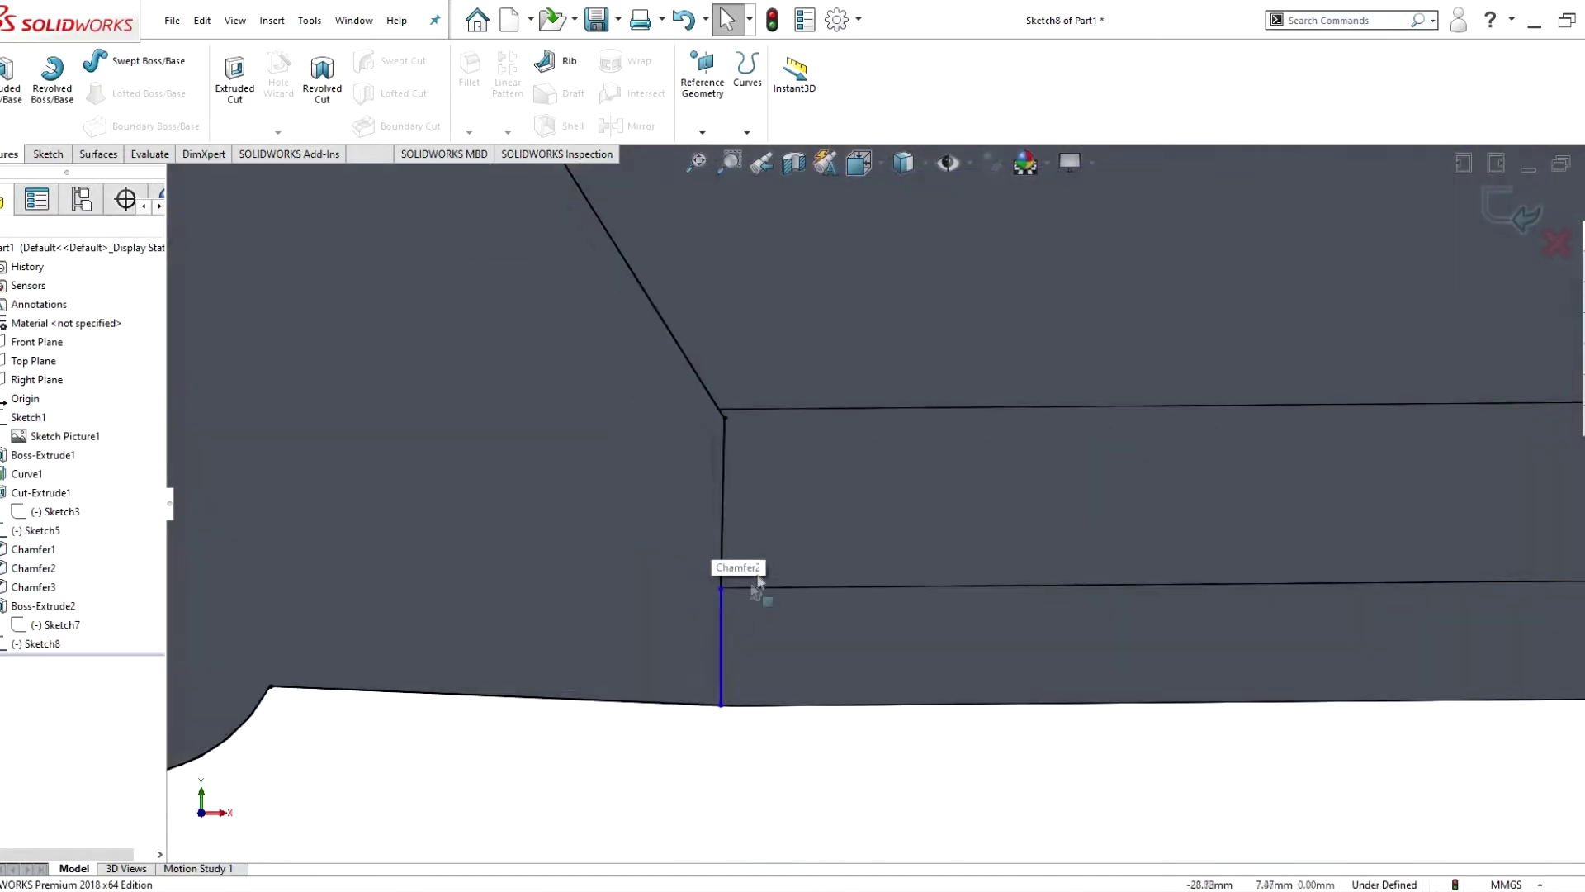
scroll(727, 569, up, 2)
click(722, 617)
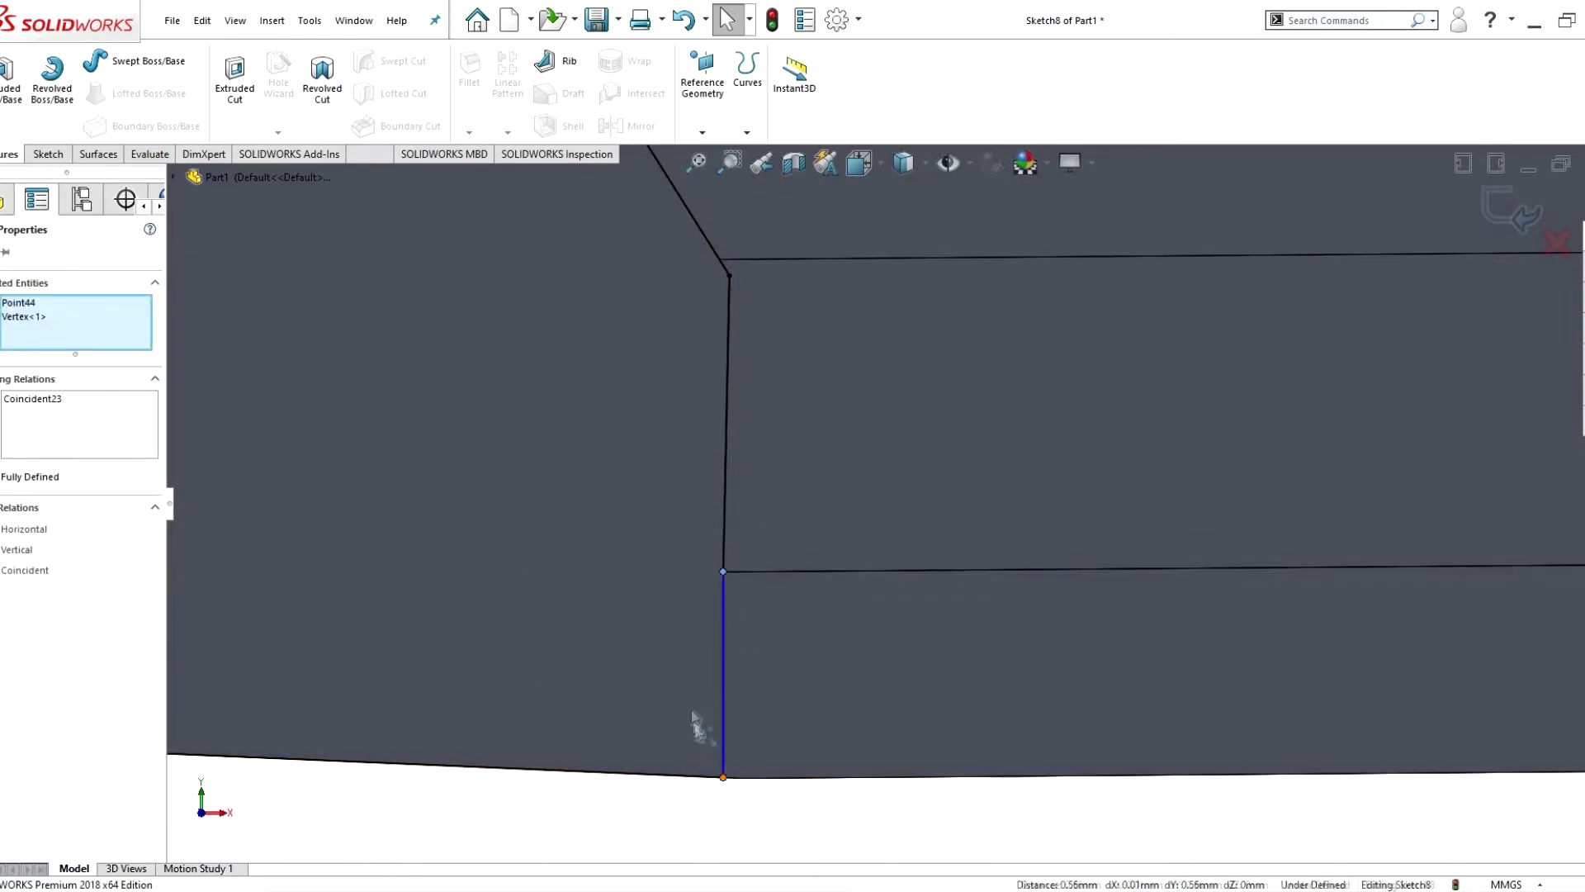
key(ctrl+z)
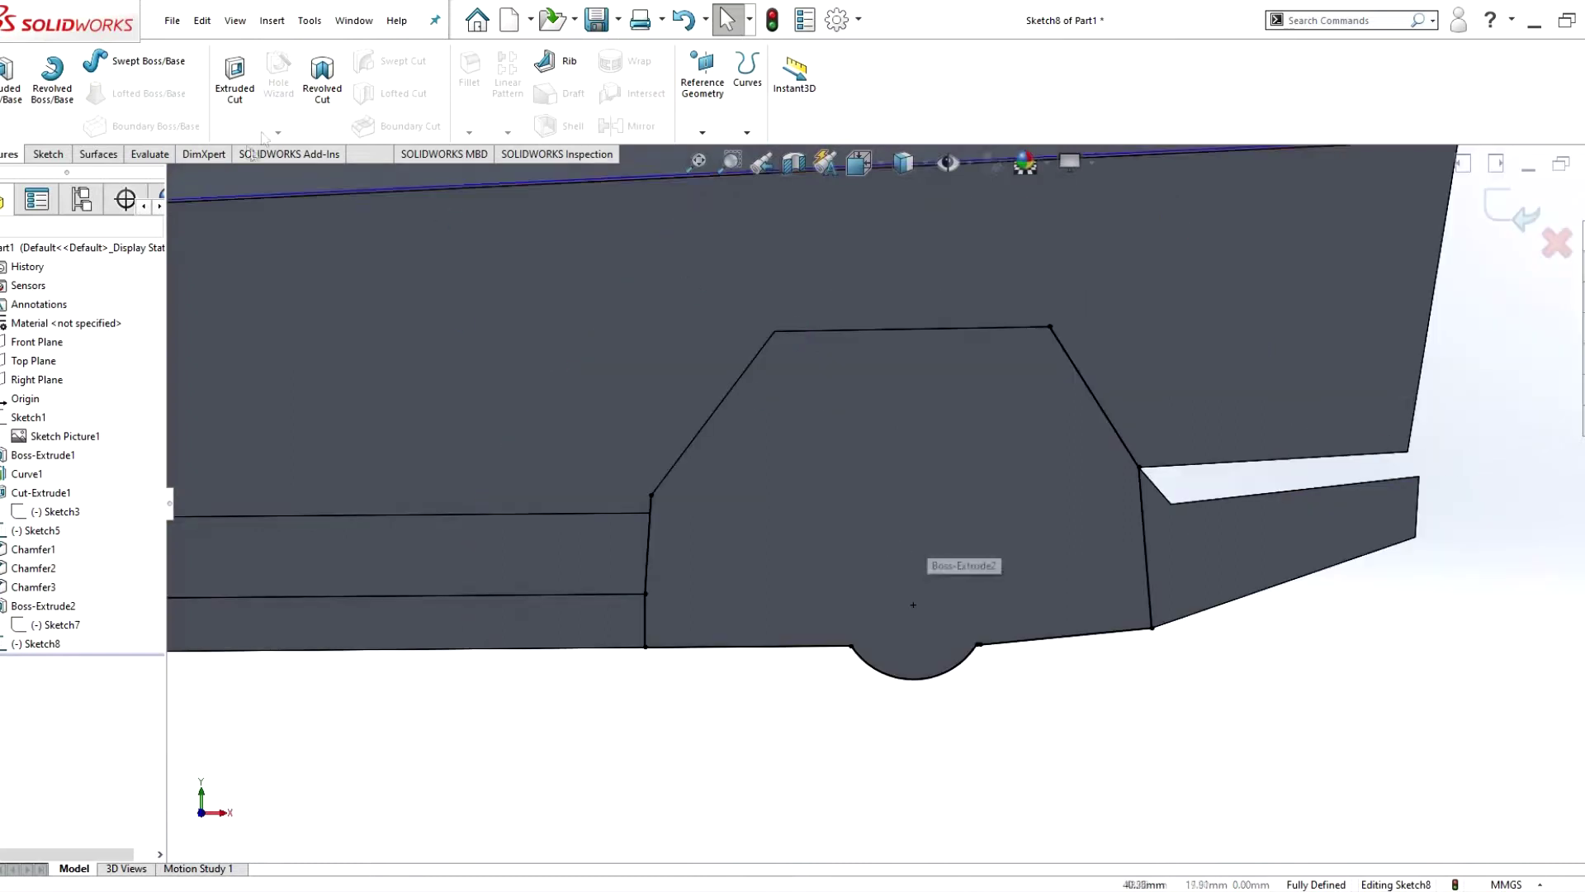
click(45, 154)
click(302, 78)
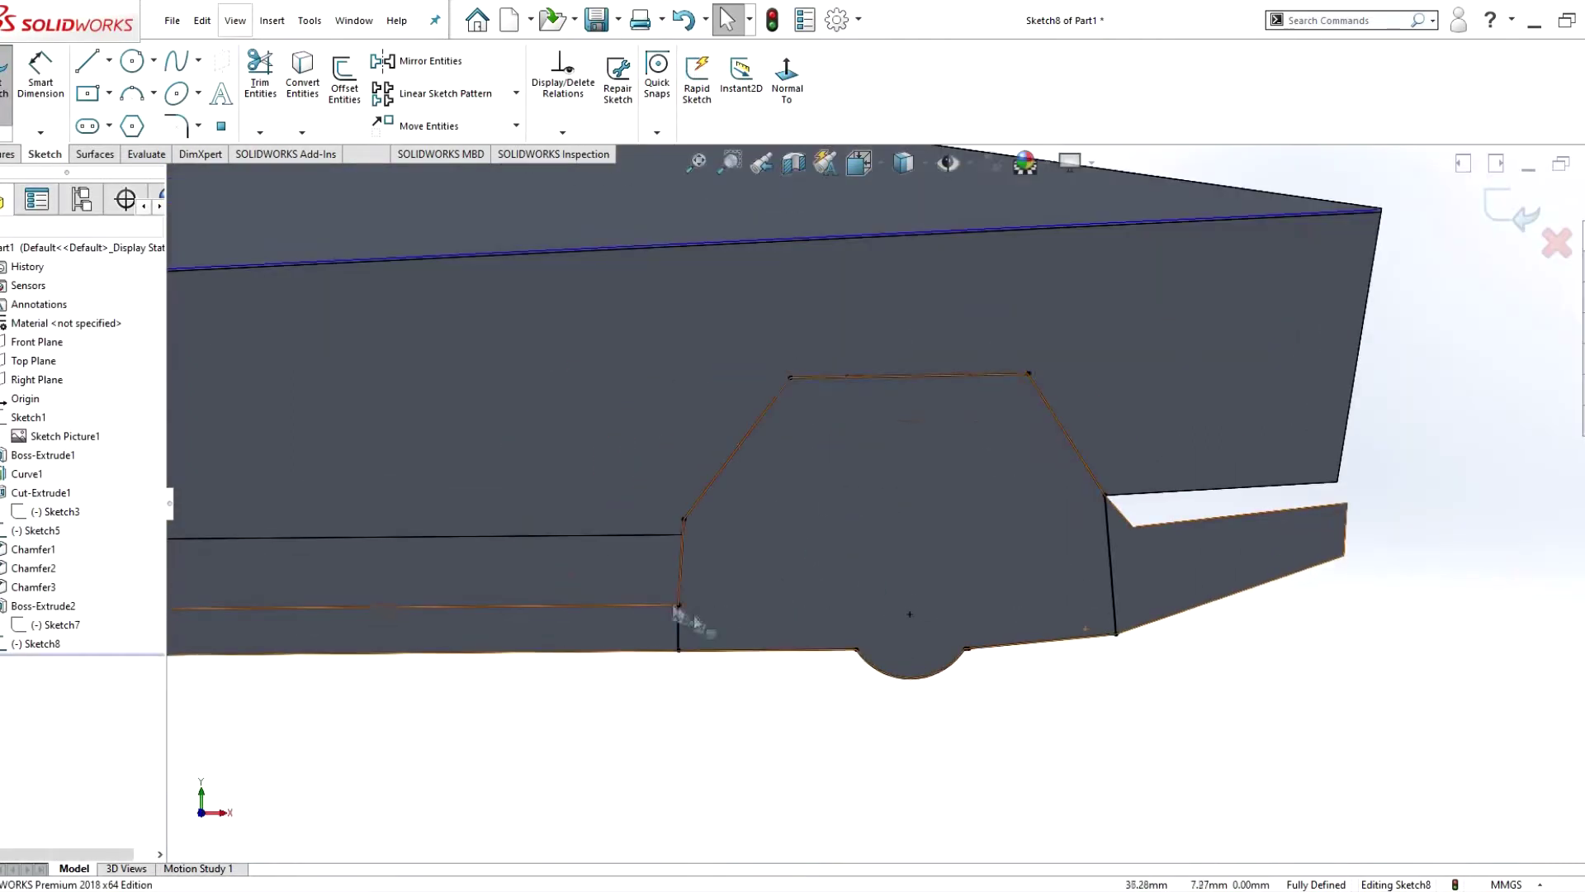
click(681, 648)
ctrl+click(678, 606)
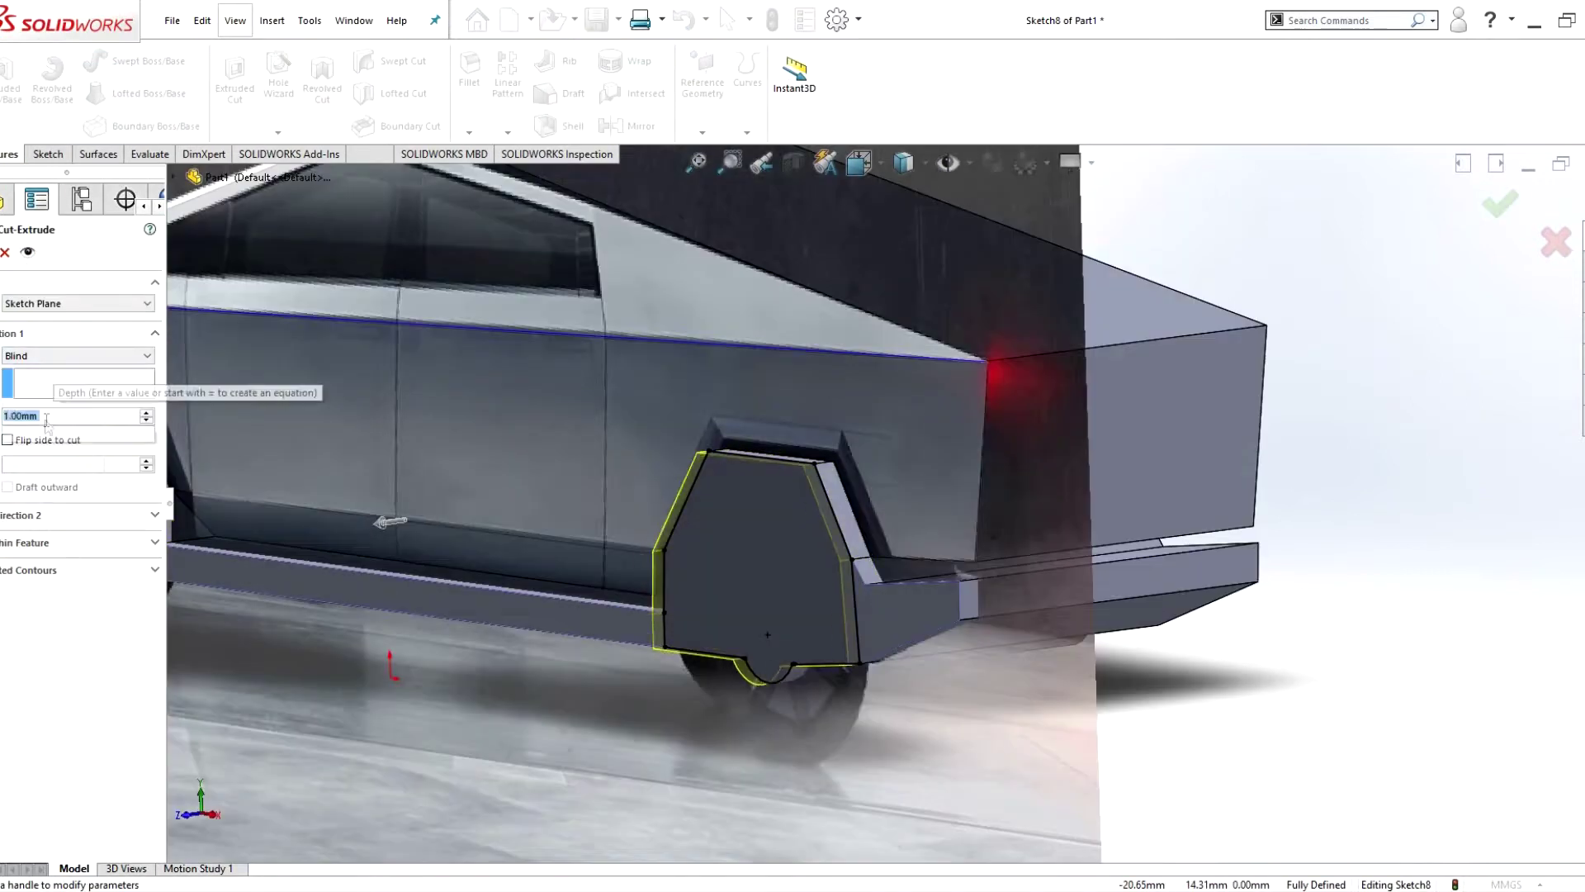
text(10)
key(Return)
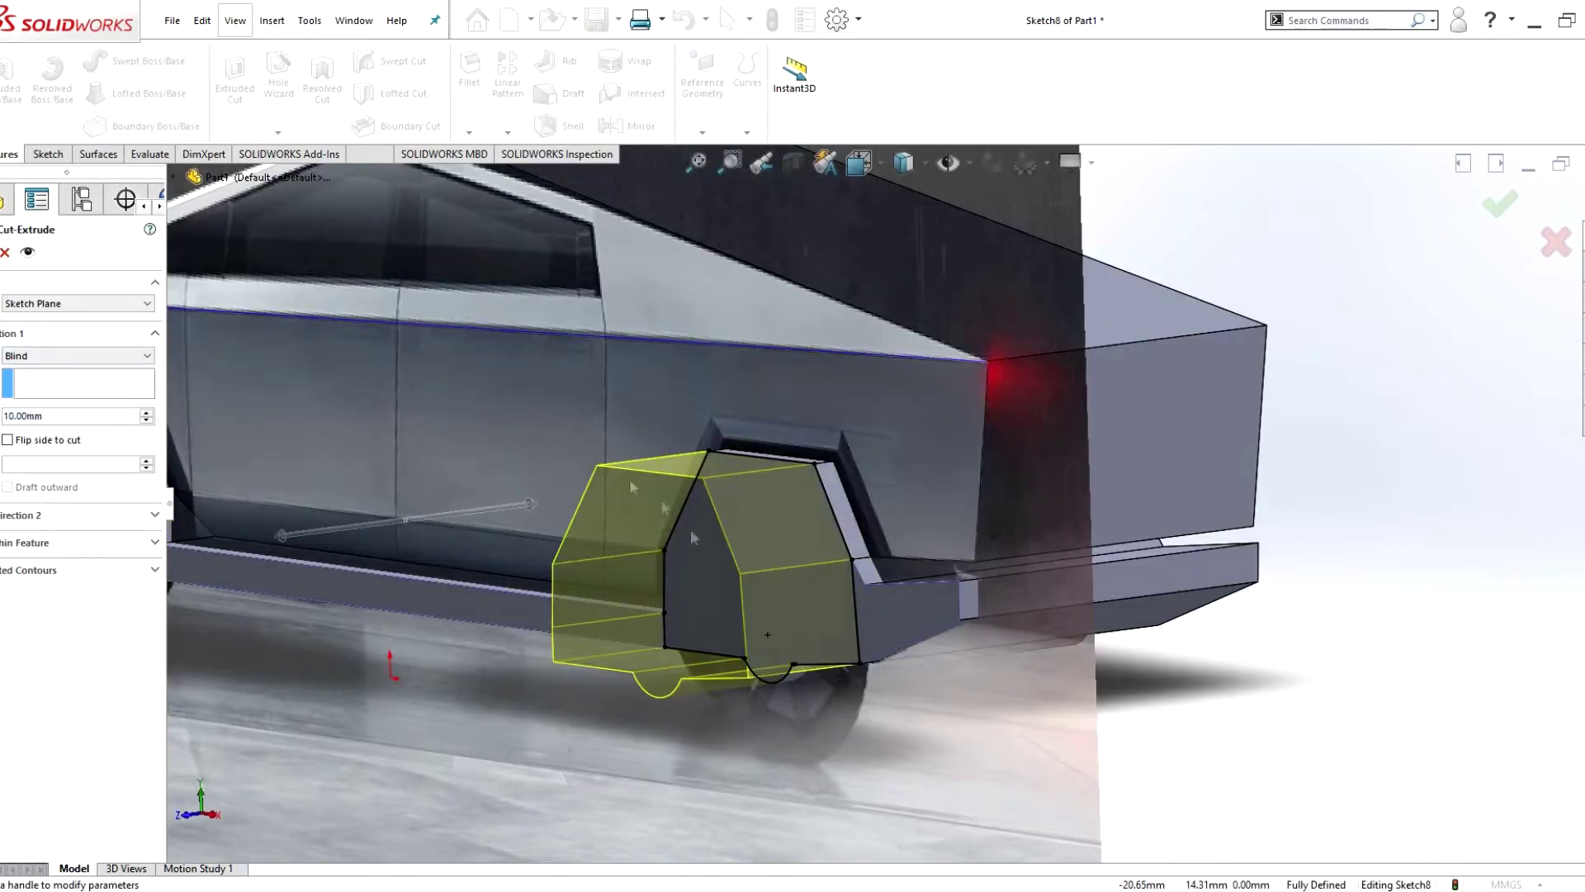
text(12)
key(Return)
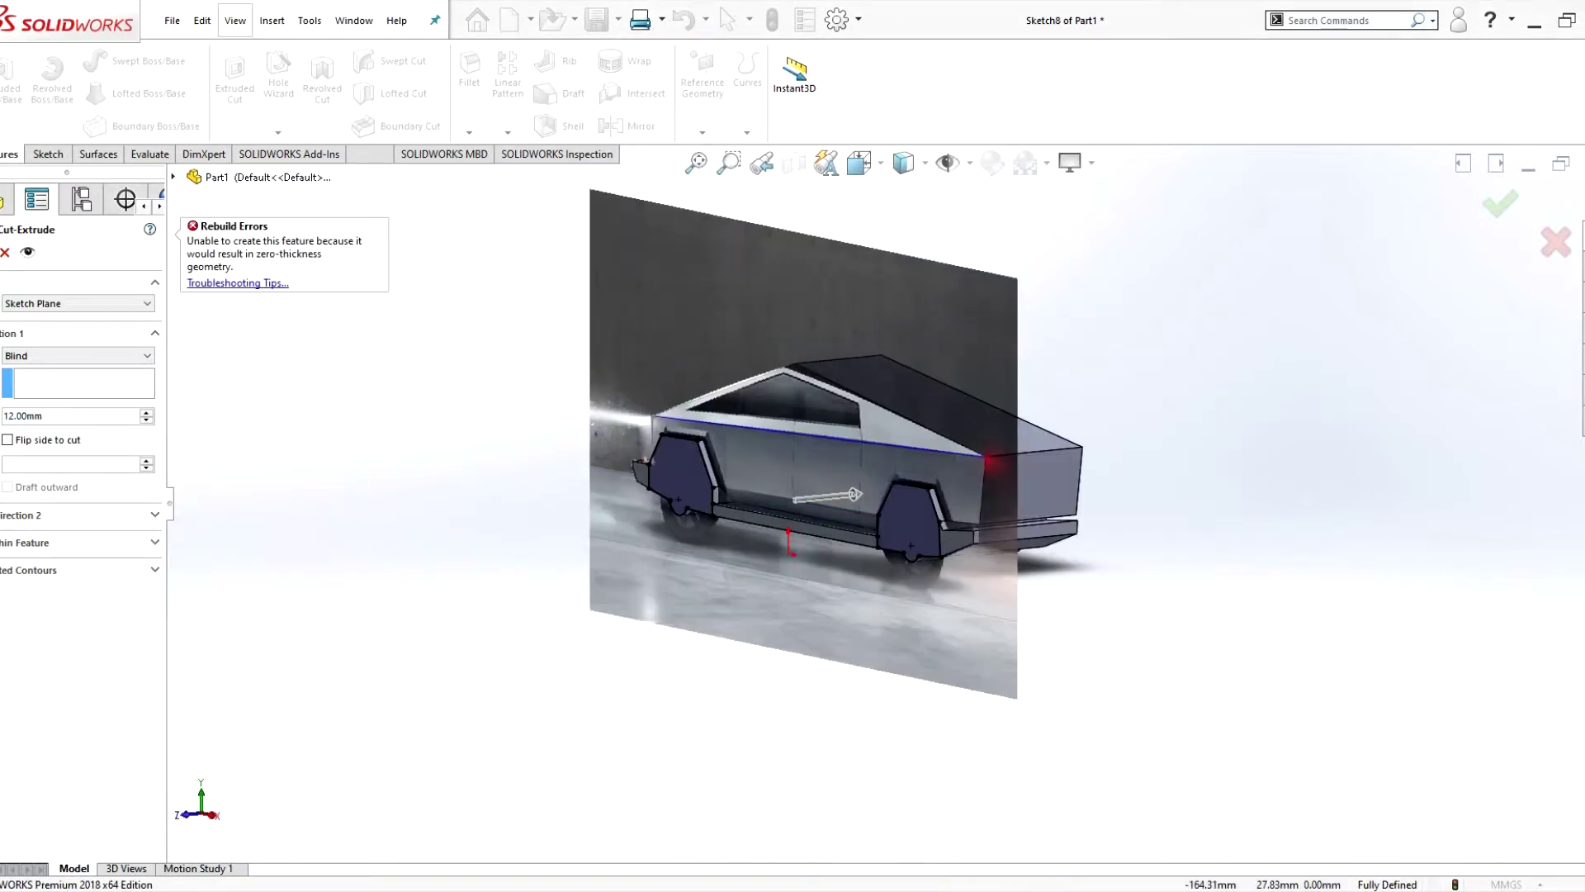
key(Escape)
- Draw a vertical line in Sketch8 closing the front wheel-arch outline
key(ctrl+8)
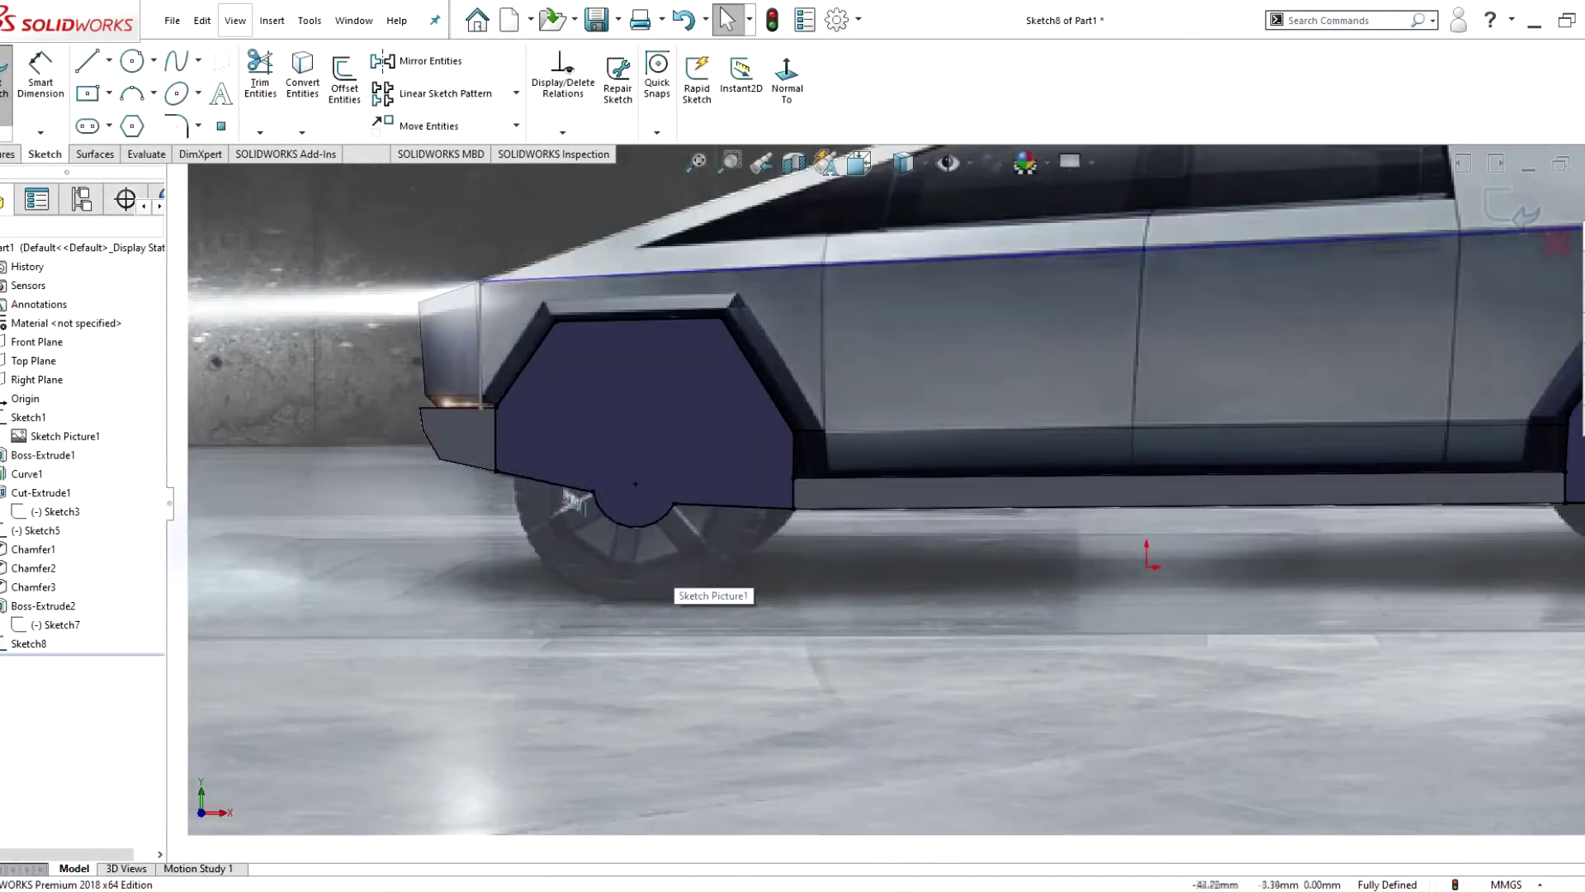
key(l)
drag(496, 472, 496, 540)
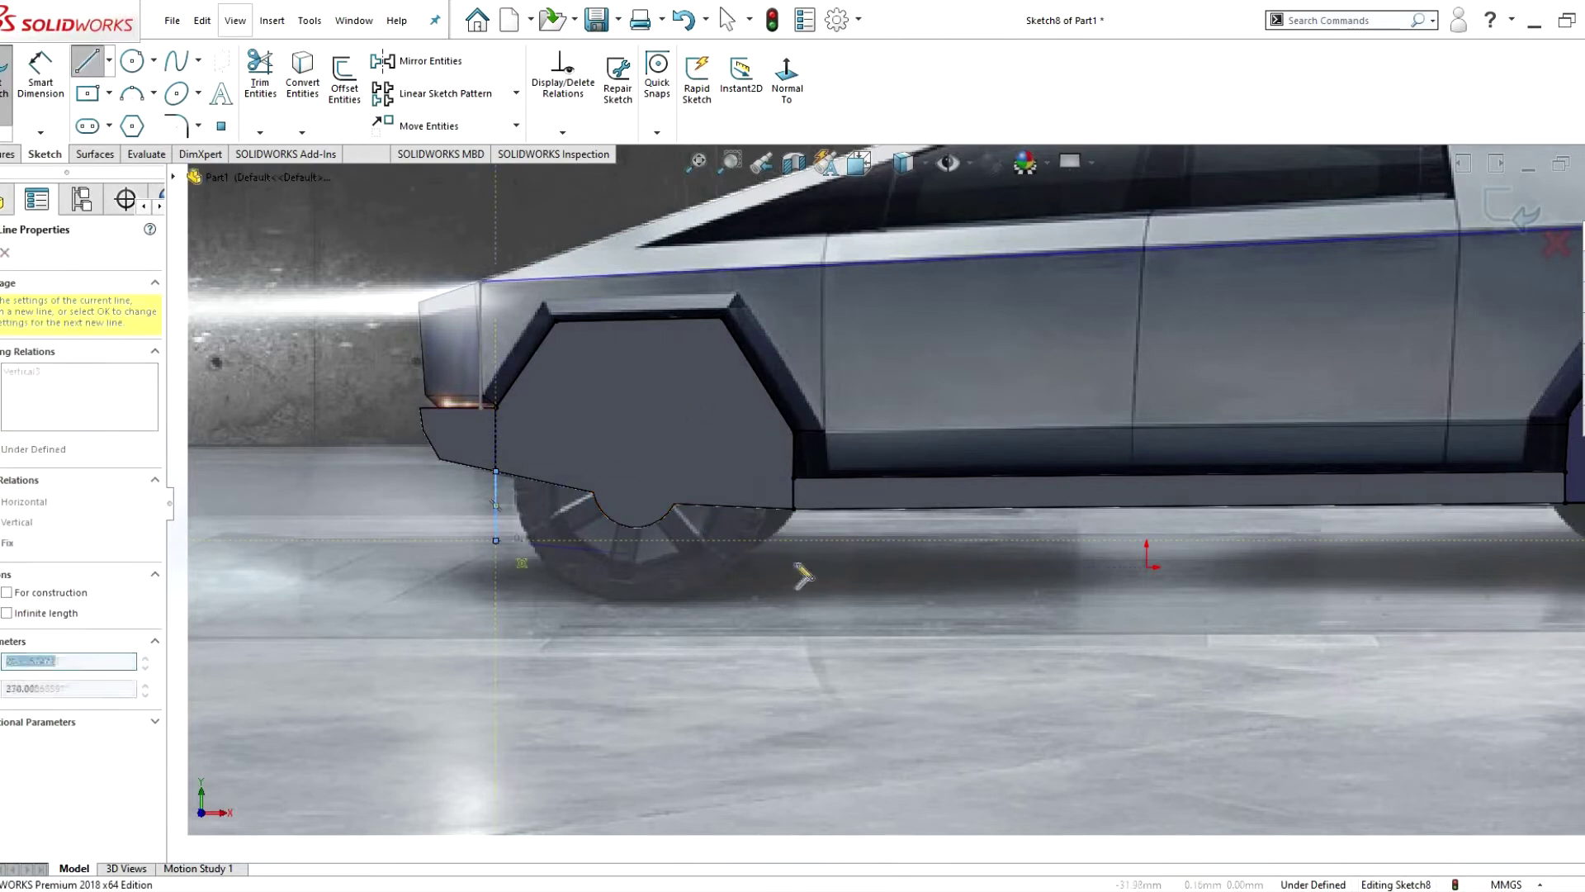
key(Escape)
key(ctrl+8)
click(1172, 495)
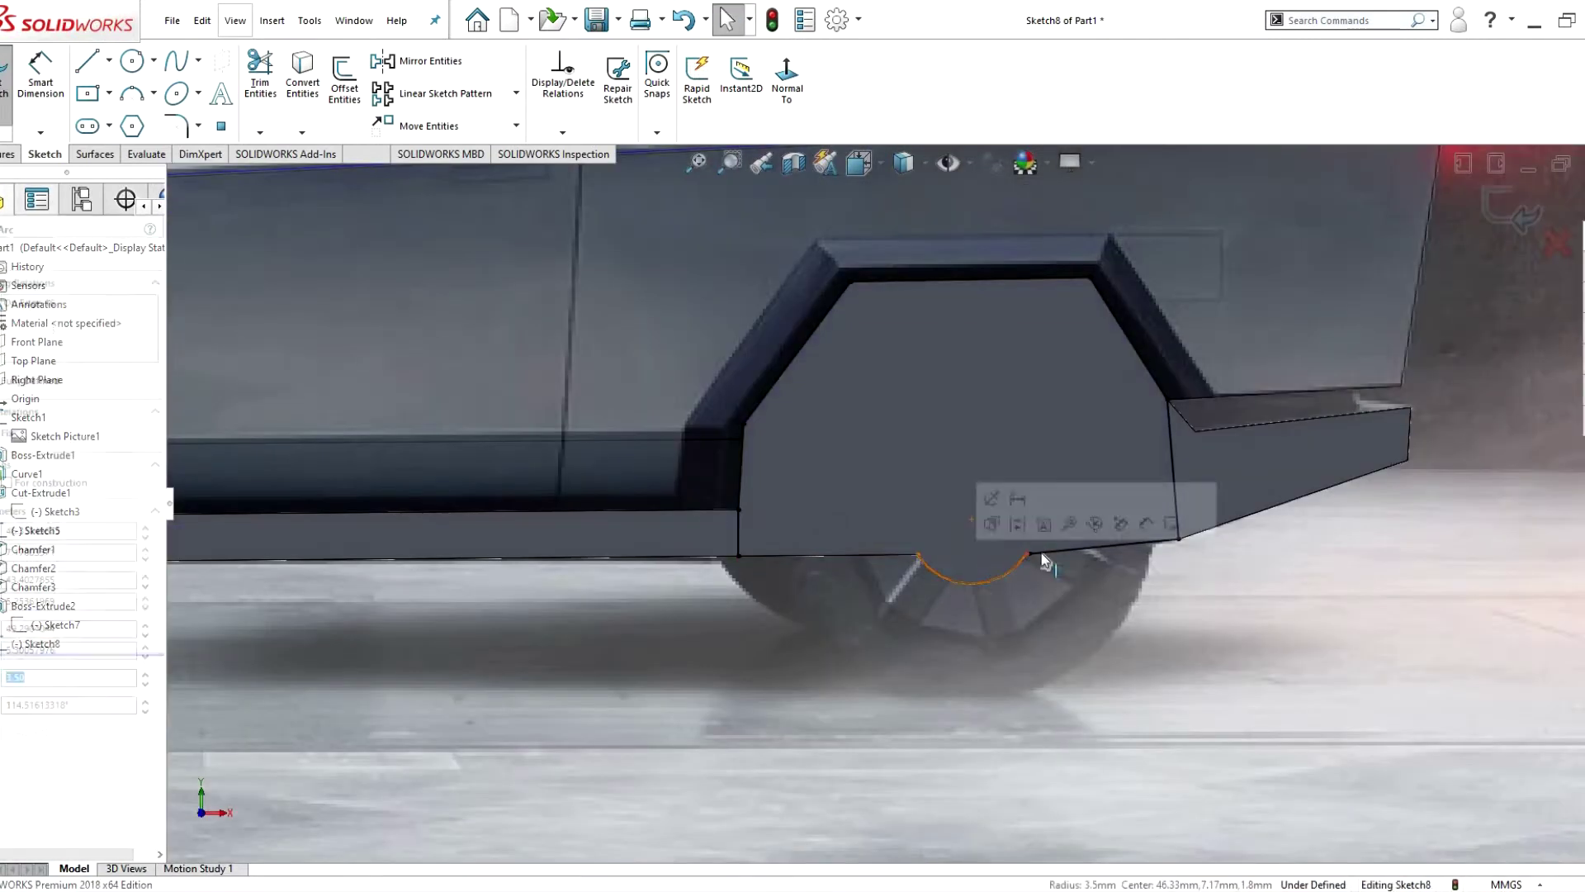
- Start a line at the rear arch corner, then try an Extruded Cut and cancel it
scroll(1098, 516, down, 5)
scroll(941, 541, up, 5)
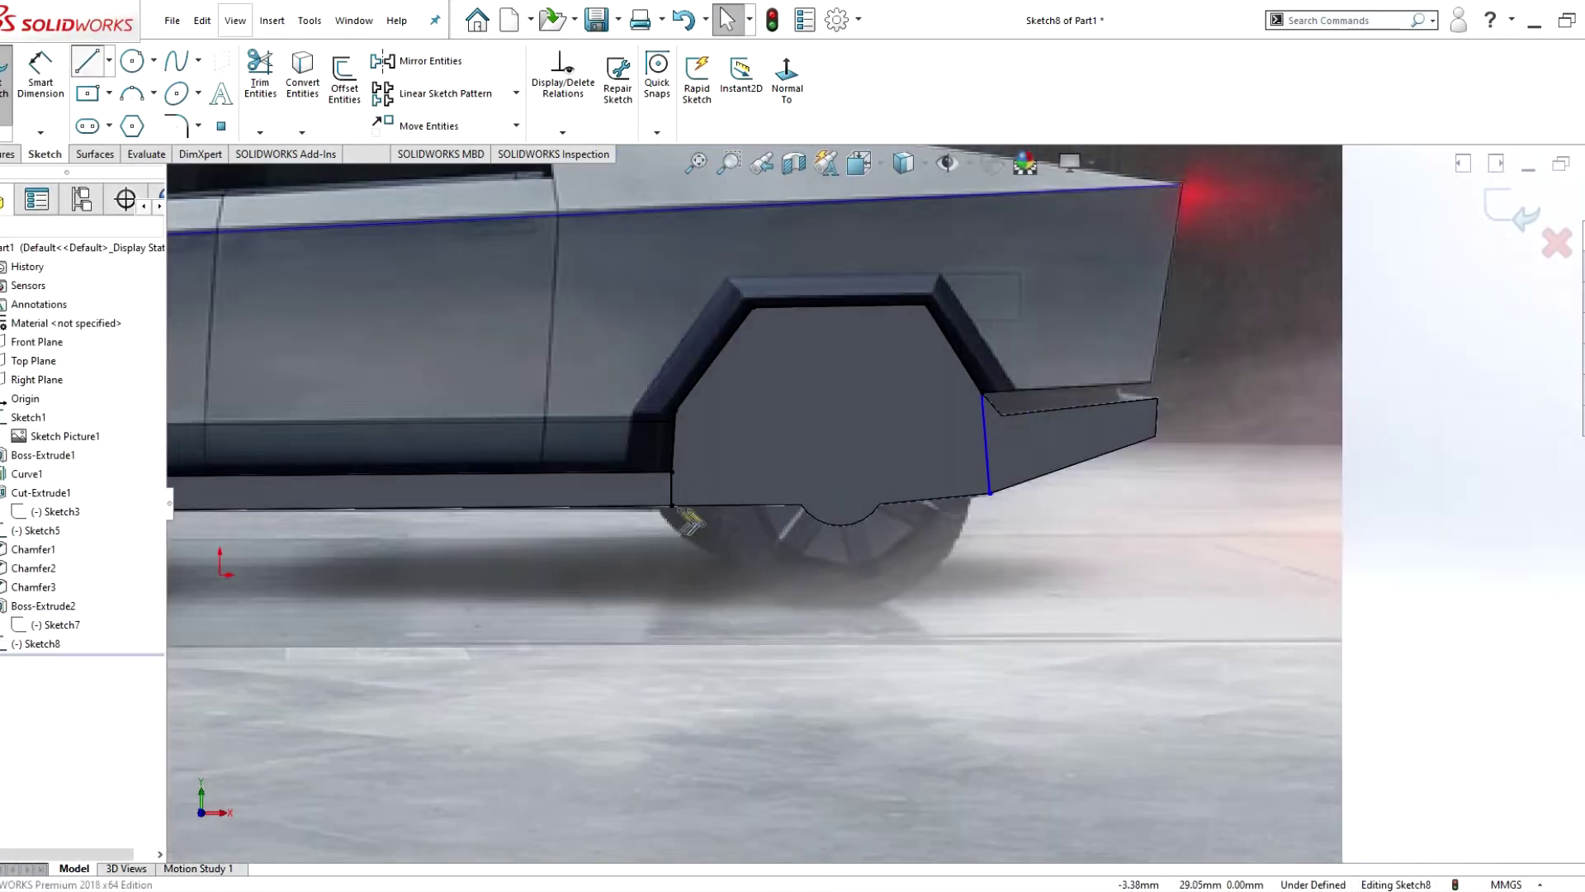
key(l)
click(671, 490)
click(8, 154)
click(234, 86)
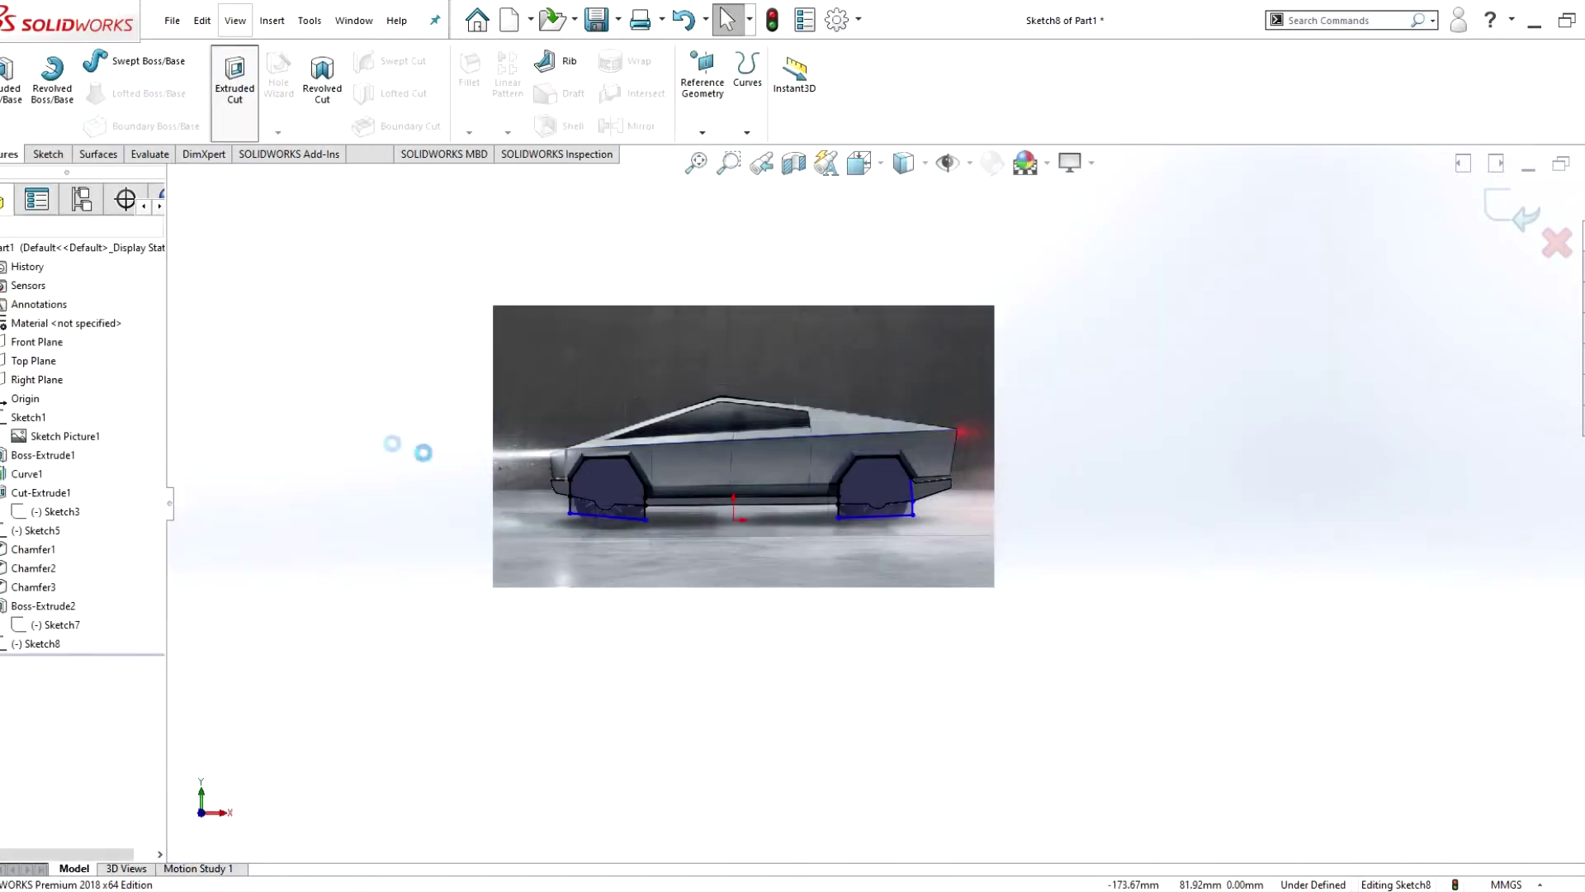
key(Escape)
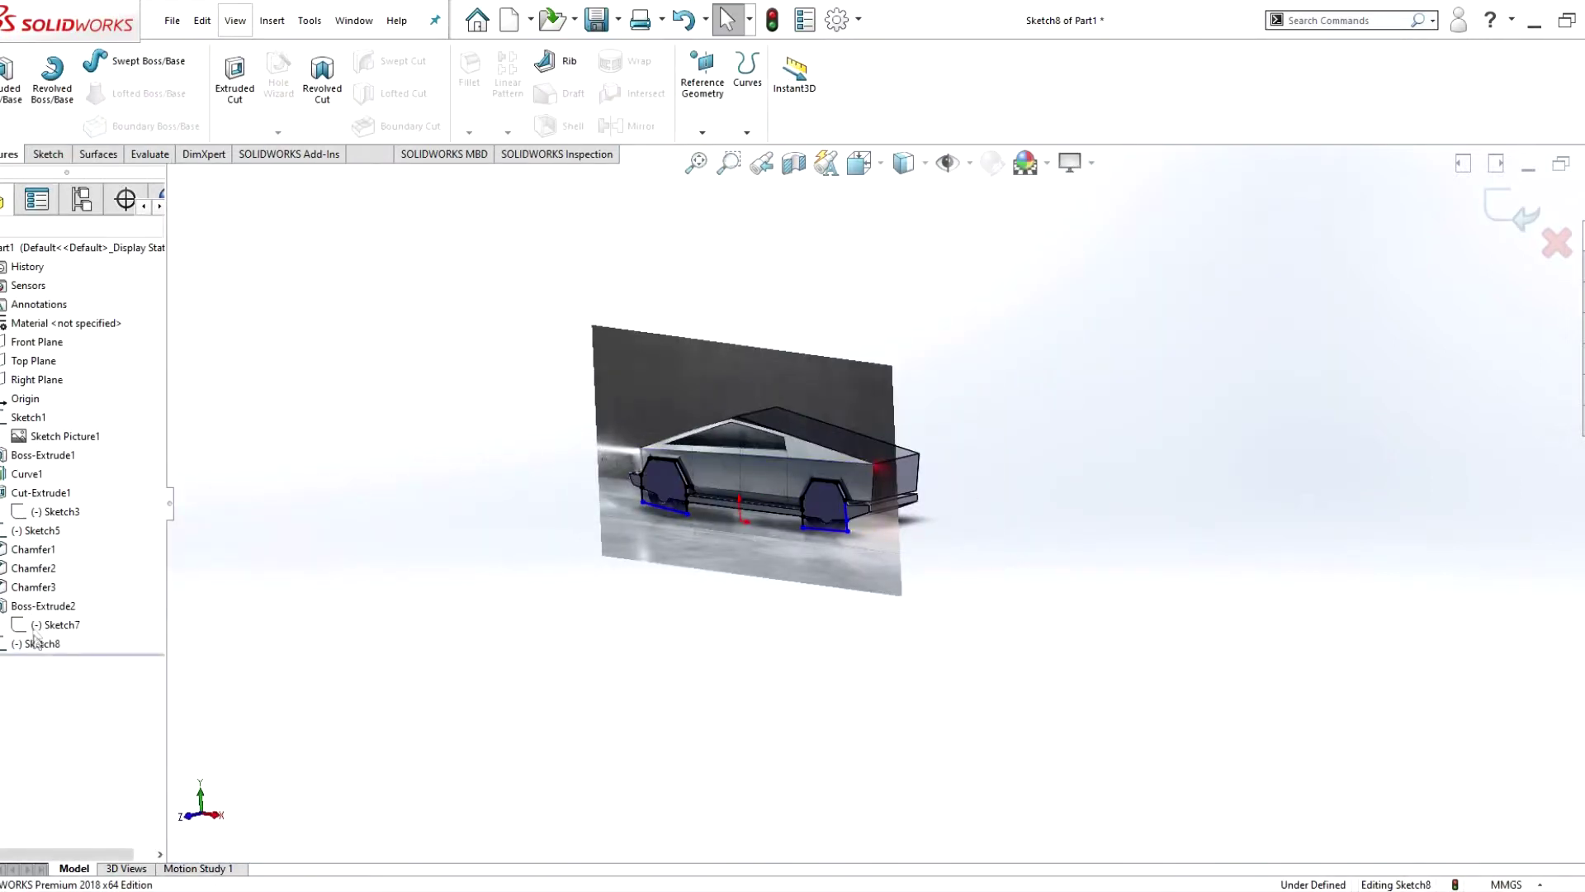
click(47, 155)
- Exit Sketch8 and orbit the truck to an angled view
key(ctrl+8)
scroll(740, 541, down, 5)
scroll(576, 444, down, 3)
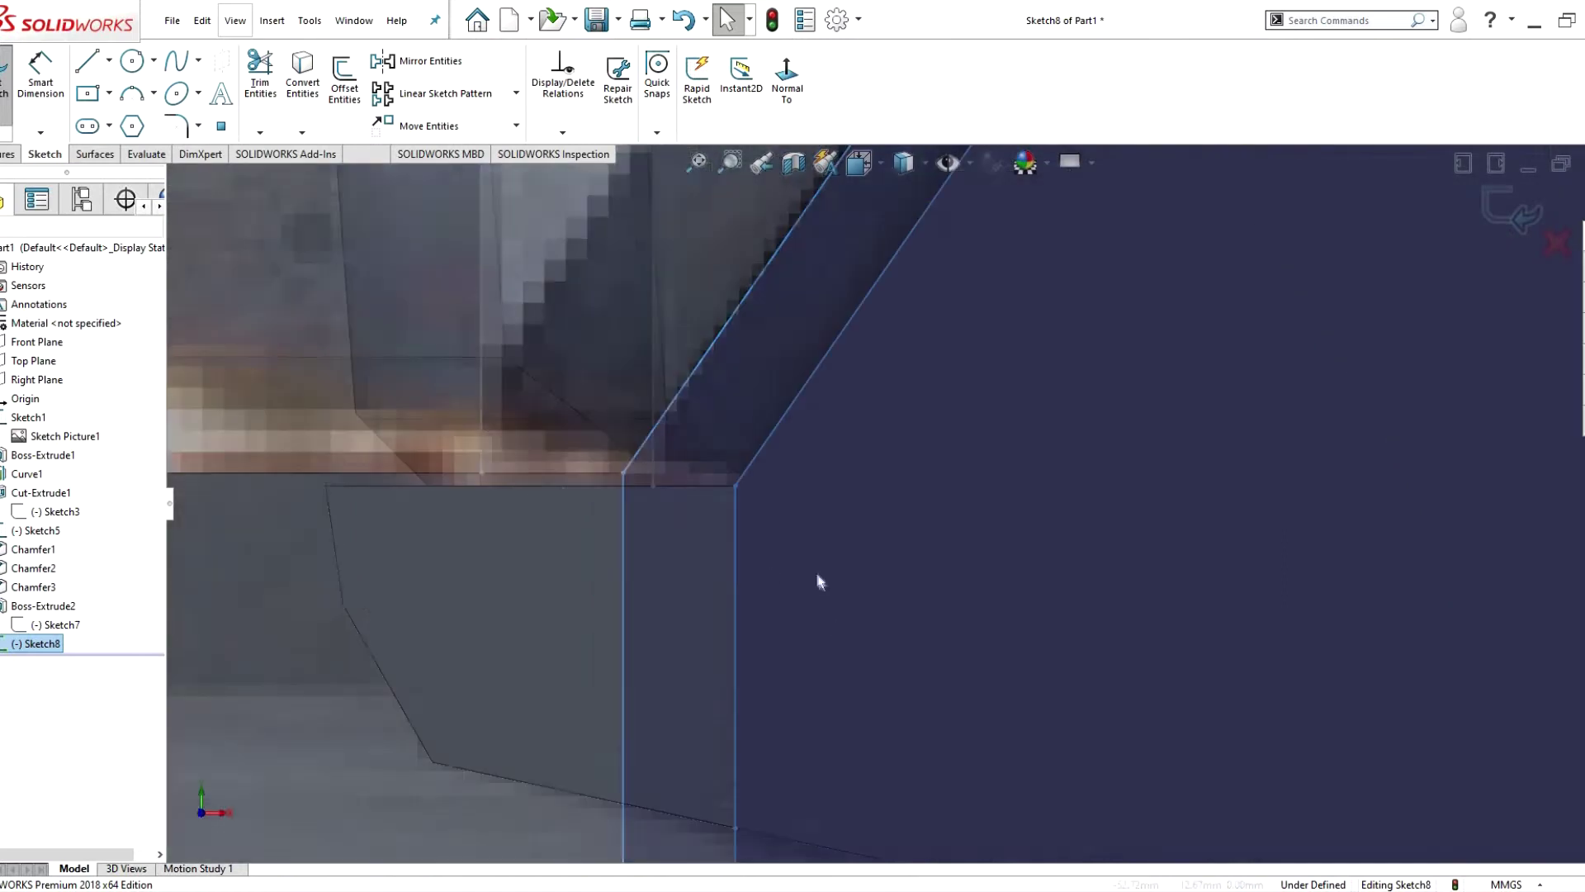
scroll(854, 462, down, 2)
scroll(854, 454, up, 5)
key(ctrl+b)
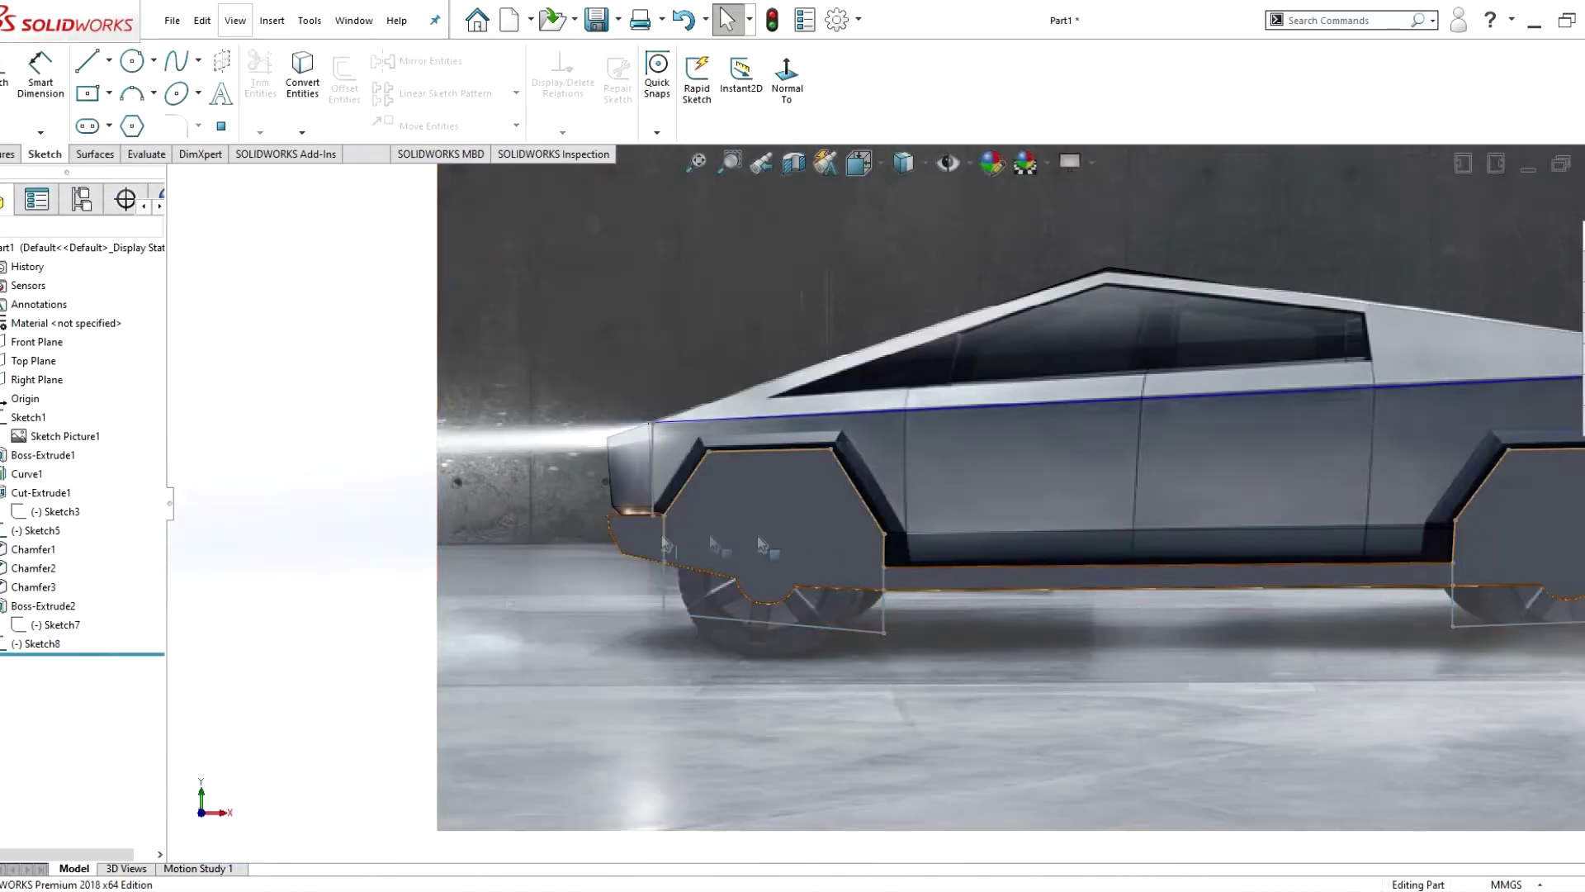
mouse_move(670, 568)
middle_down()
mouse_move(661, 533)
mouse_move(819, 542)
middle_up()
- Cut Sketch8's front wheel-arch region into the body, then add the rear arch region to the cut
click(819, 542)
click(234, 74)
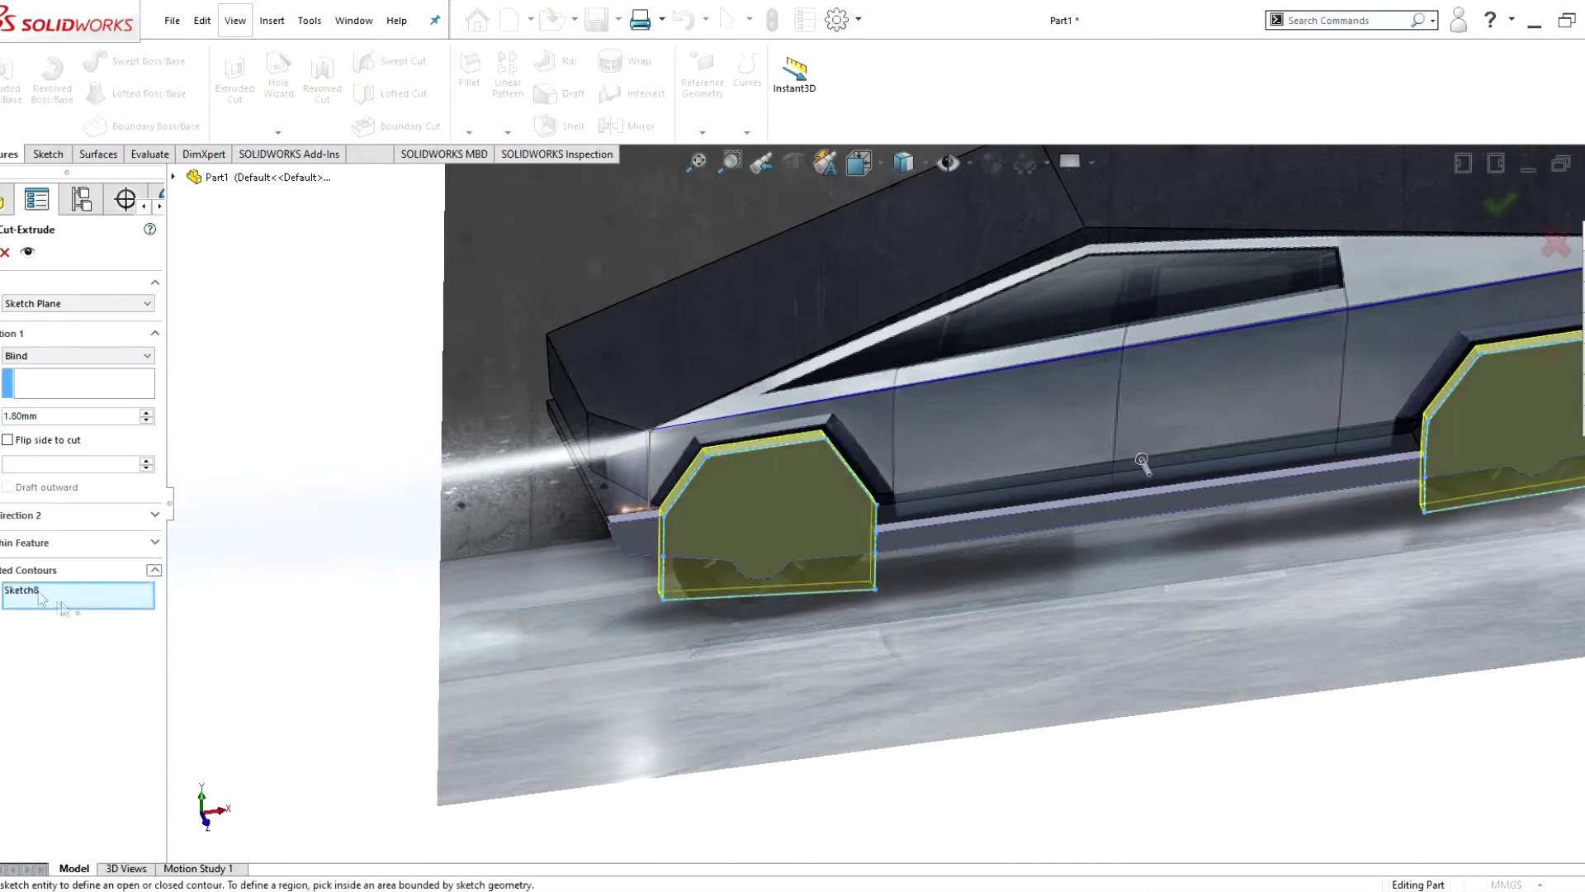
click(763, 501)
key(Return)
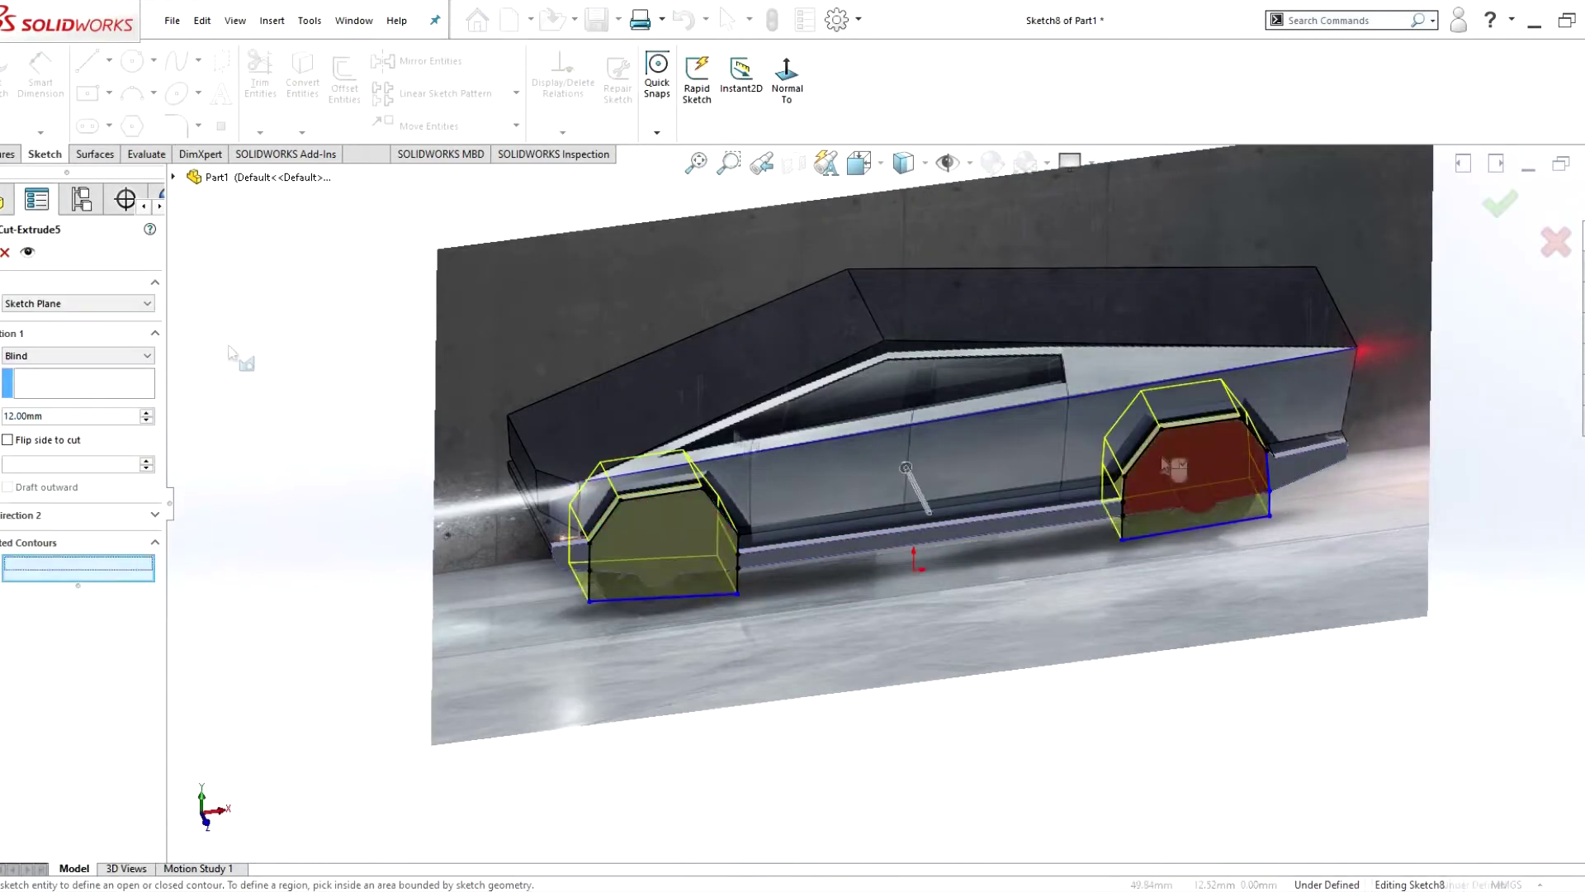
click(1181, 471)
scroll(1181, 470, up, 5)
key(Return)
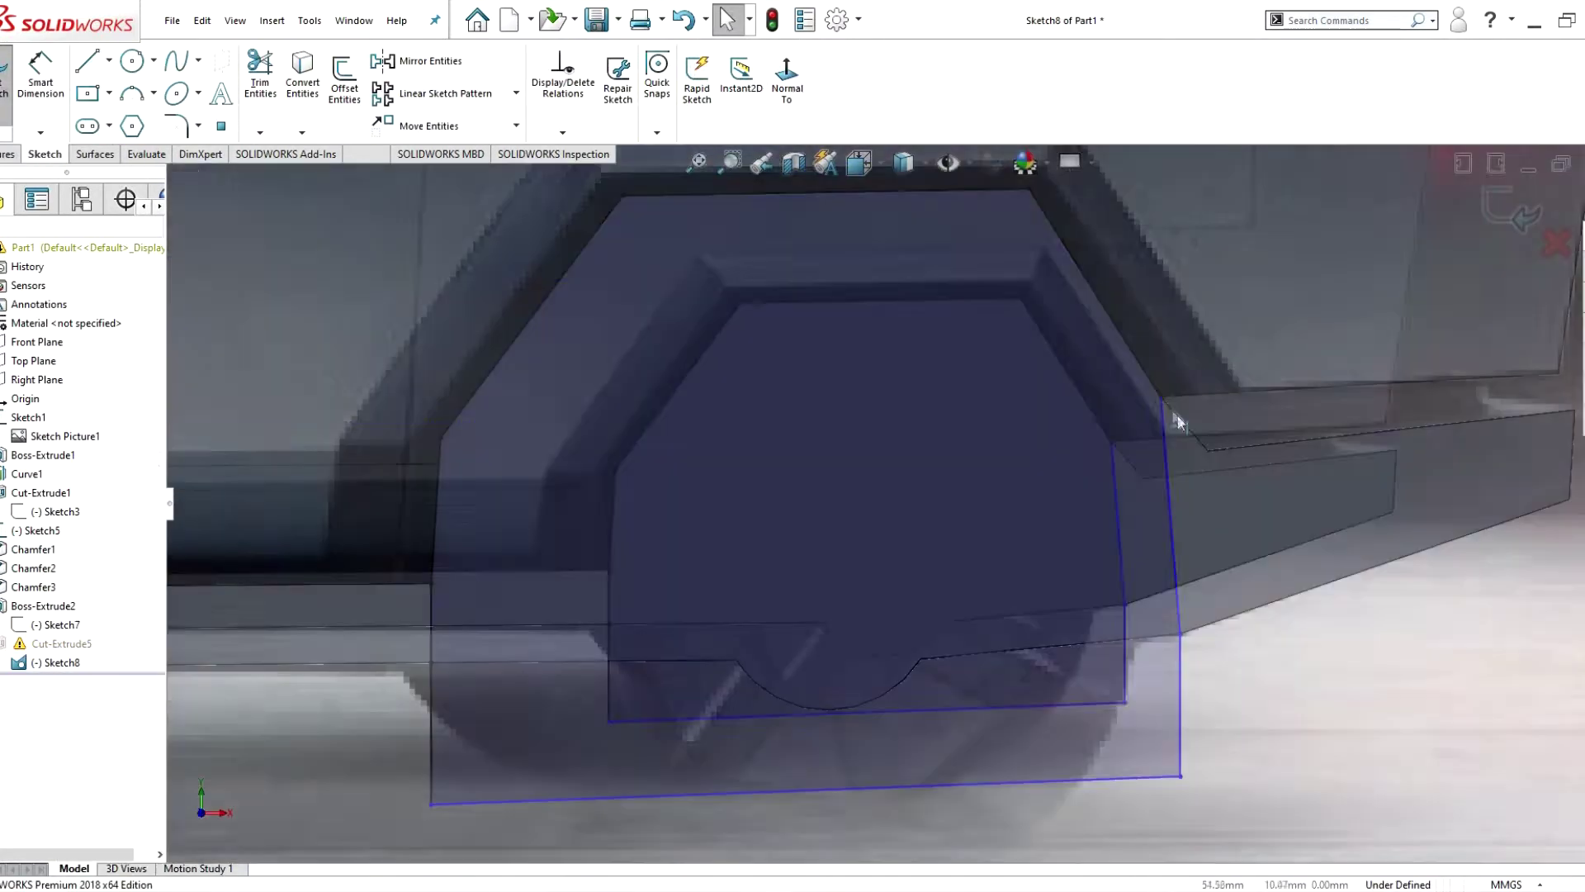
- Check a corner point of the Sketch8 arch outline, then exit the sketch
click(1178, 422)
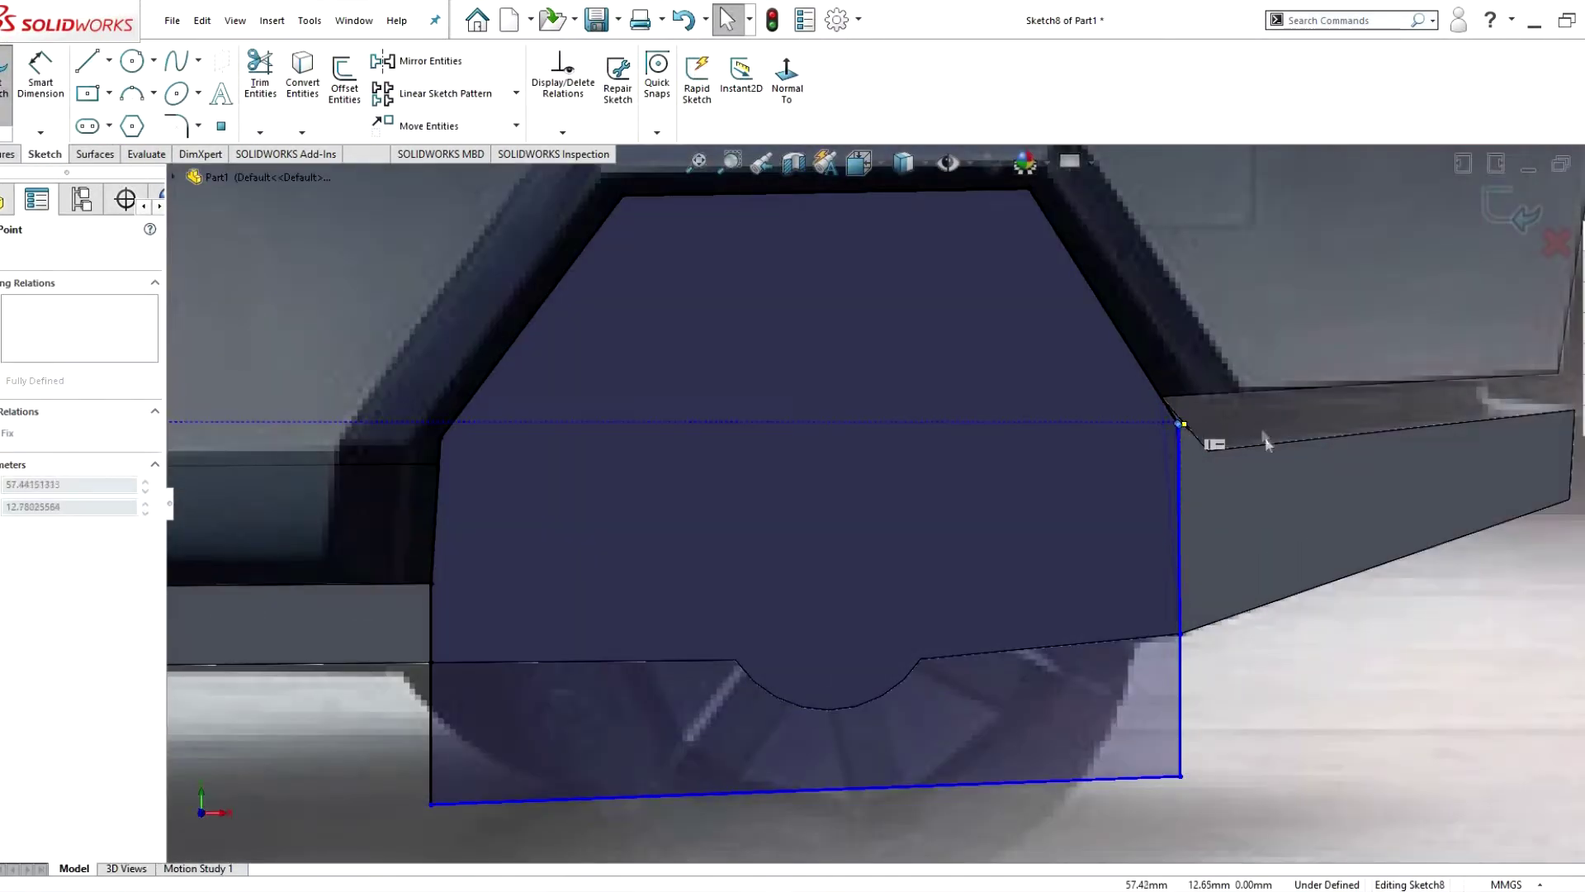
scroll(1222, 425, up, 5)
scroll(768, 520, up, 5)
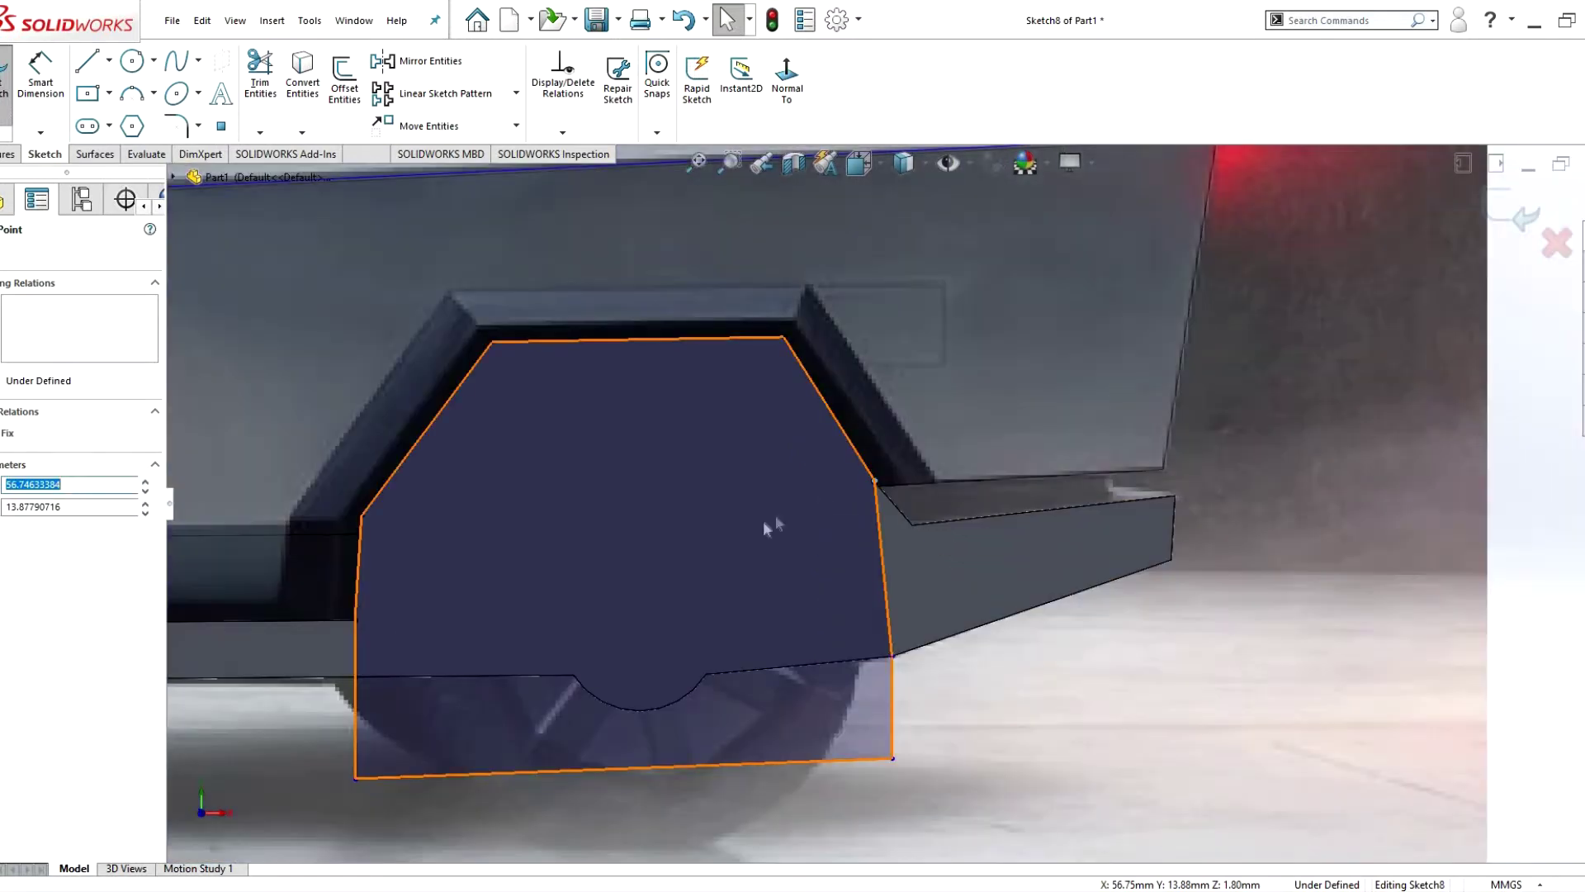
scroll(772, 528, down, 6)
key(Escape)
scroll(809, 537, down, 3)
scroll(832, 489, up, 5)
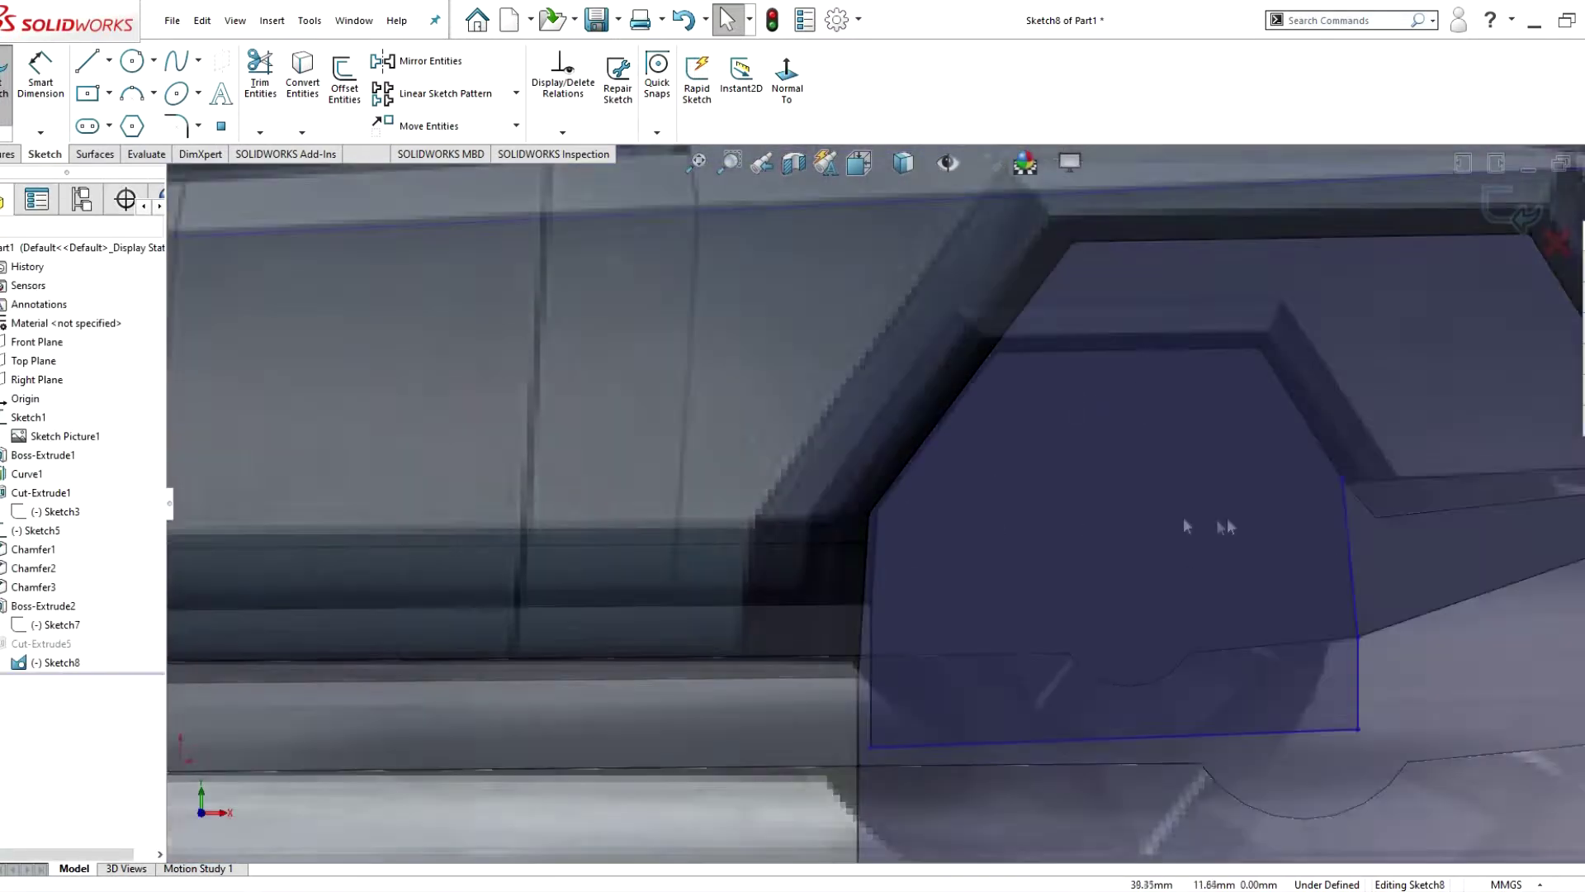
scroll(1182, 517, up, 3)
key(ctrl+b)
- Review Cut-Extrude5's settings, hide the traced truck picture, and orbit the solid body
right_click(41, 643)
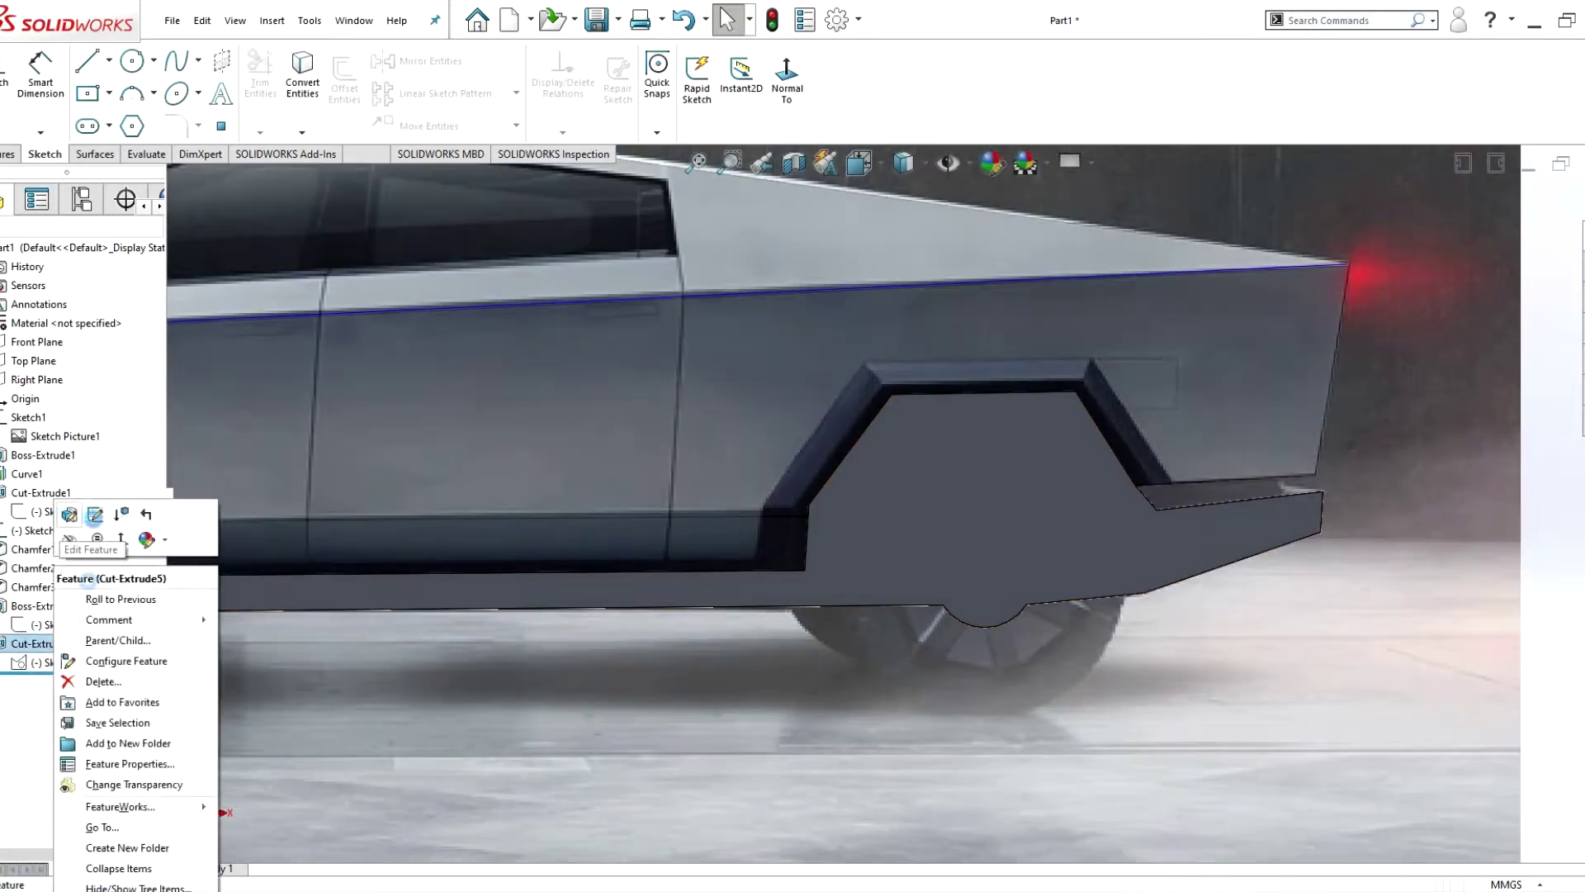
click(127, 524)
key(Return)
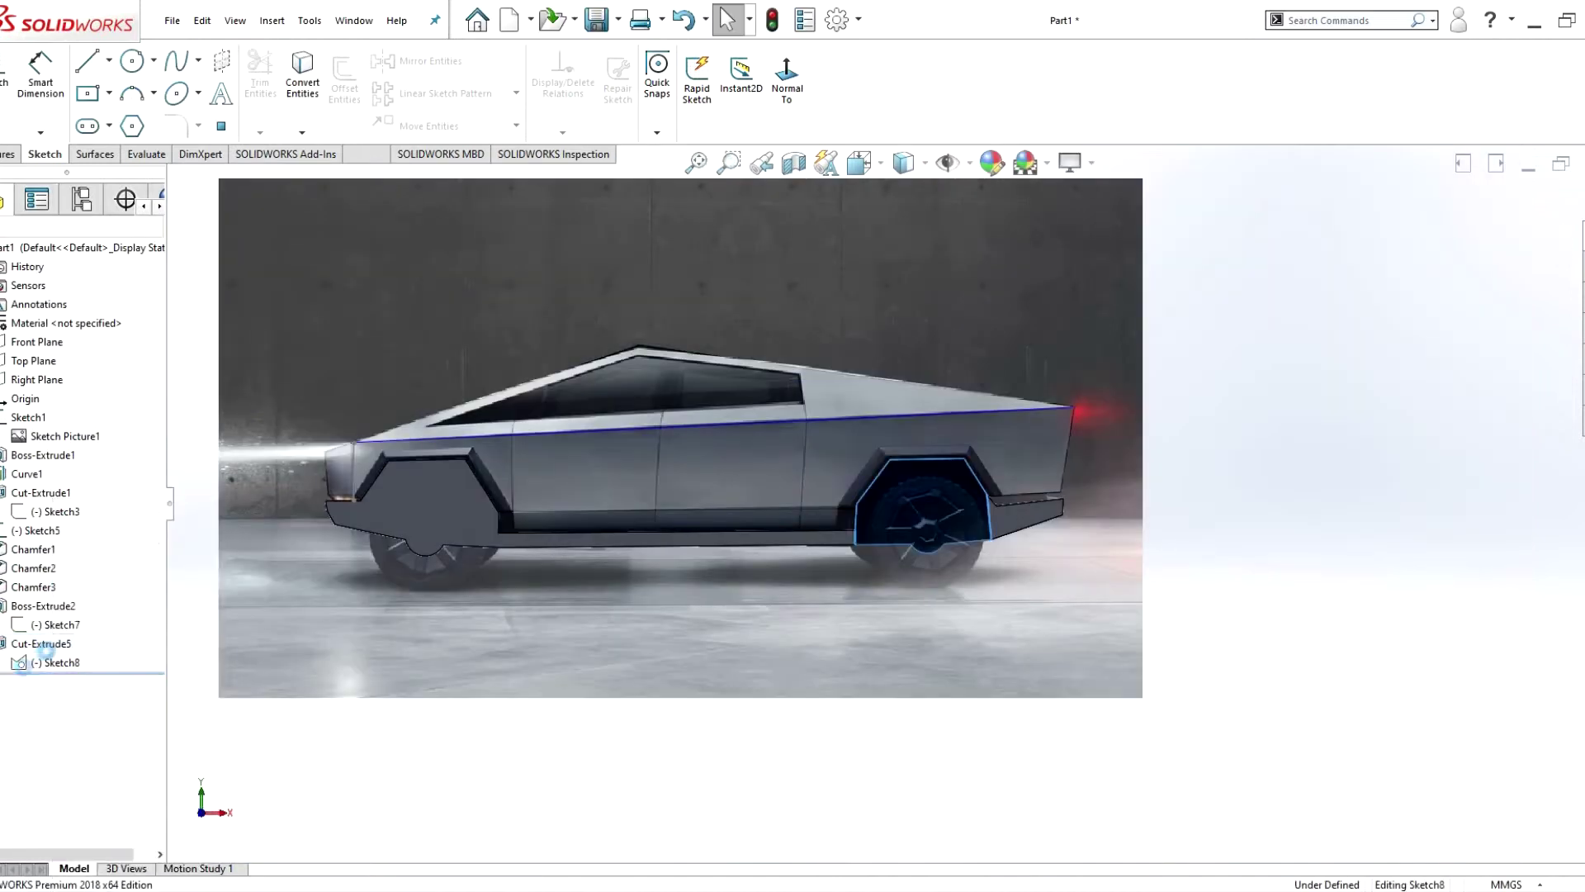
key(Return)
middle_drag(660, 454, 578, 463)
right_click(33, 417)
click(52, 398)
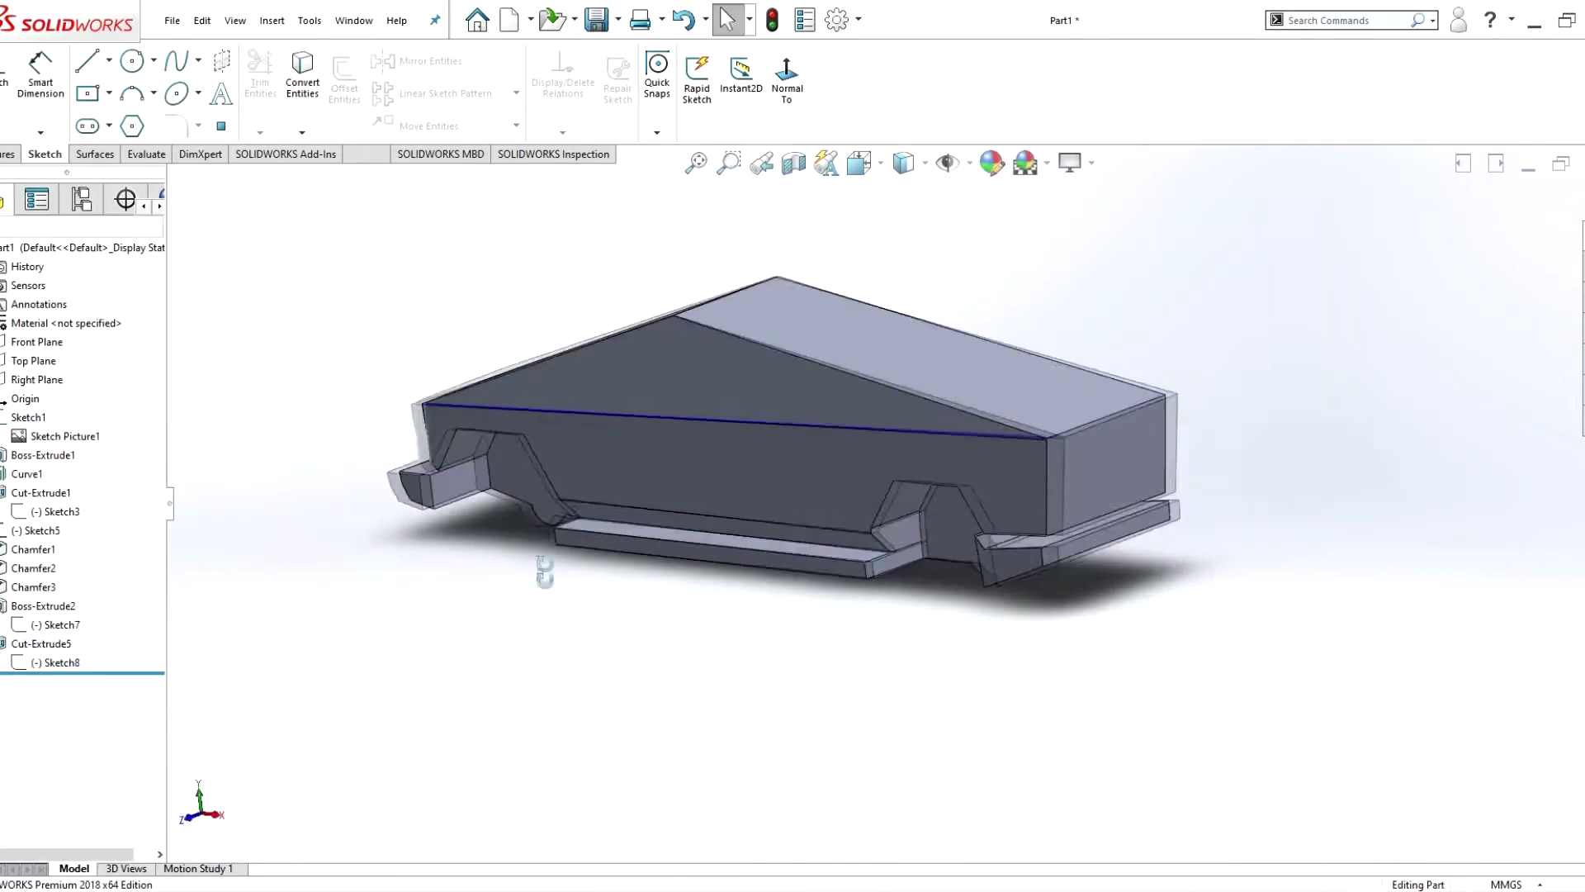
mouse_move(548, 556)
middle_down()
mouse_move(602, 513)
mouse_move(537, 551)
mouse_move(400, 354)
middle_up()
- Make and leave a sketch on the end face, then show and re-hide the truck picture
click(399, 353)
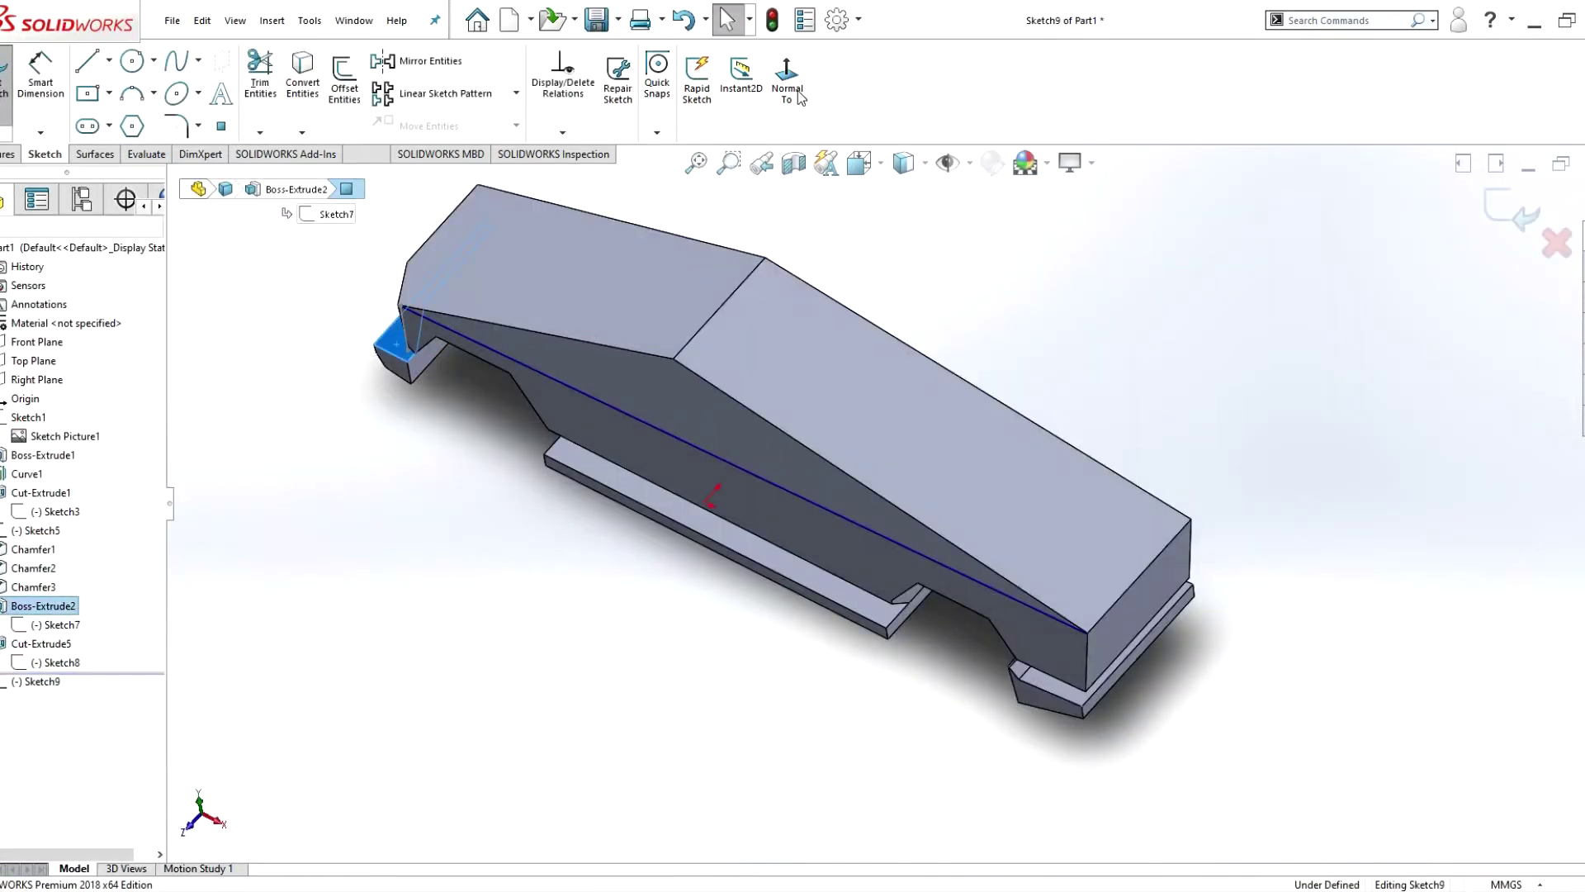
click(6, 83)
right_click(64, 436)
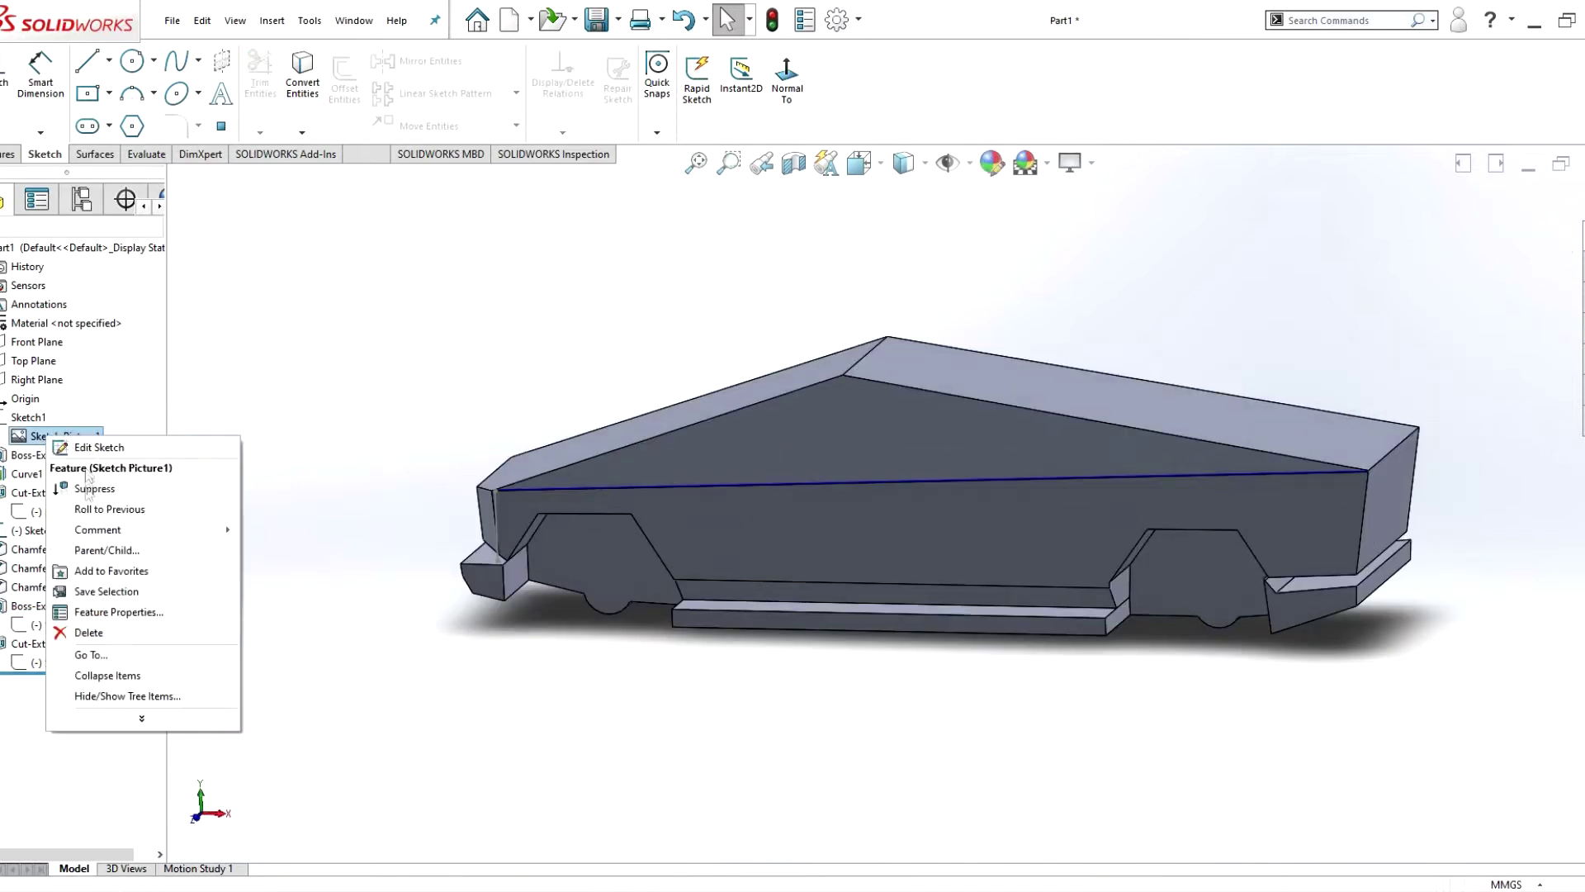
right_click(28, 417)
click(51, 398)
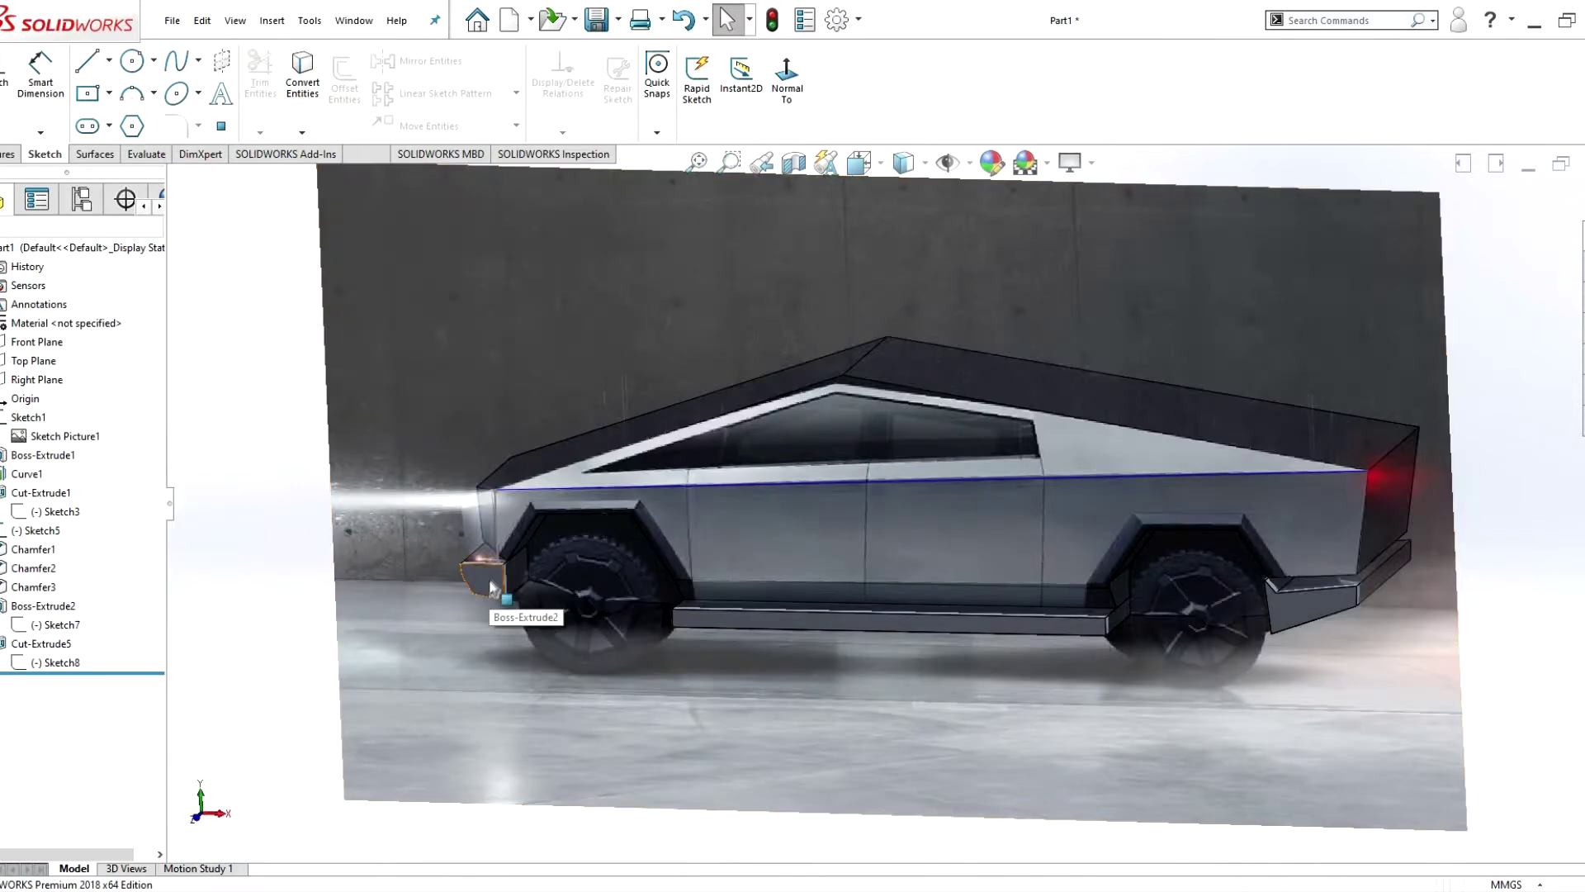
scroll(780, 527, down, 2)
scroll(760, 508, down, 3)
right_click(64, 436)
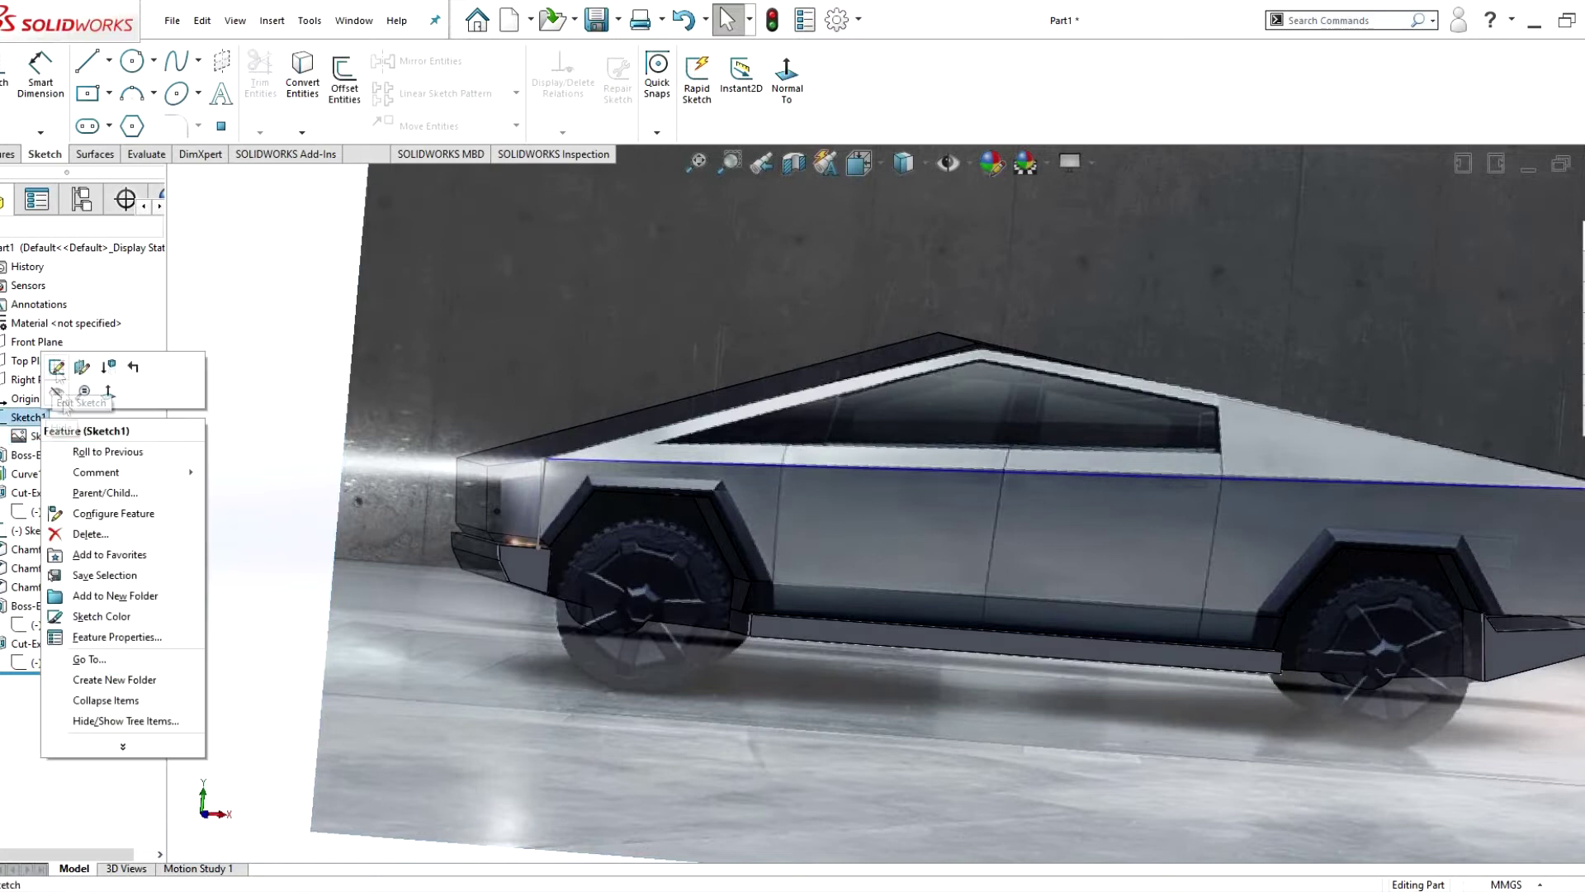
click(83, 388)
- Start Sketch10 on the body's side face, viewed normal, with the Line tool
click(710, 482)
click(7, 83)
click(791, 97)
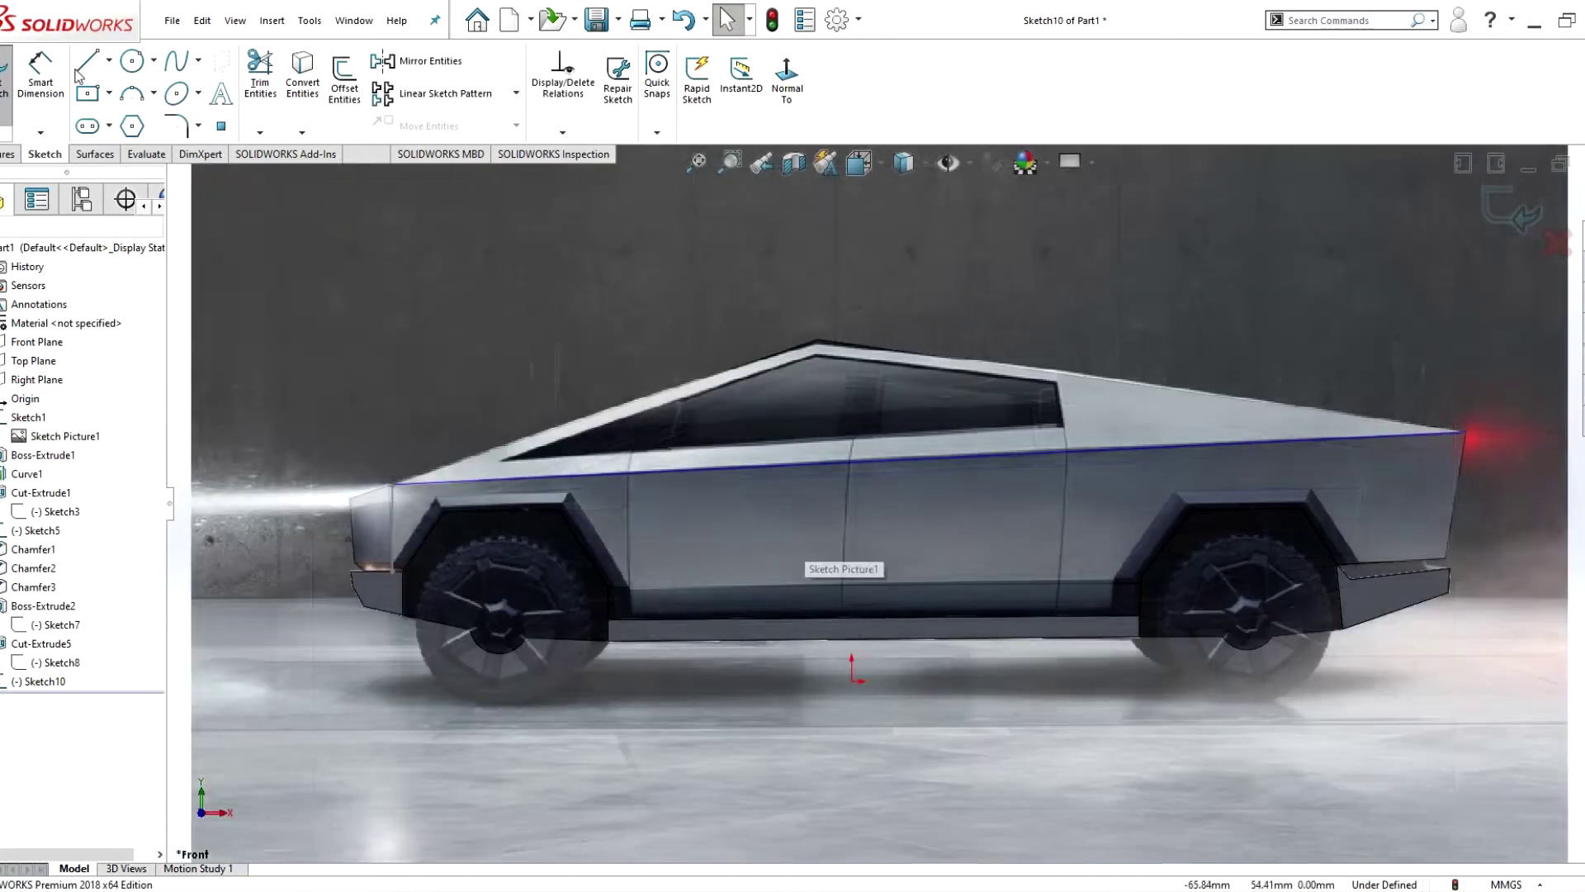
key(l)
scroll(776, 652, down, 3)
scroll(776, 658, down, 1)
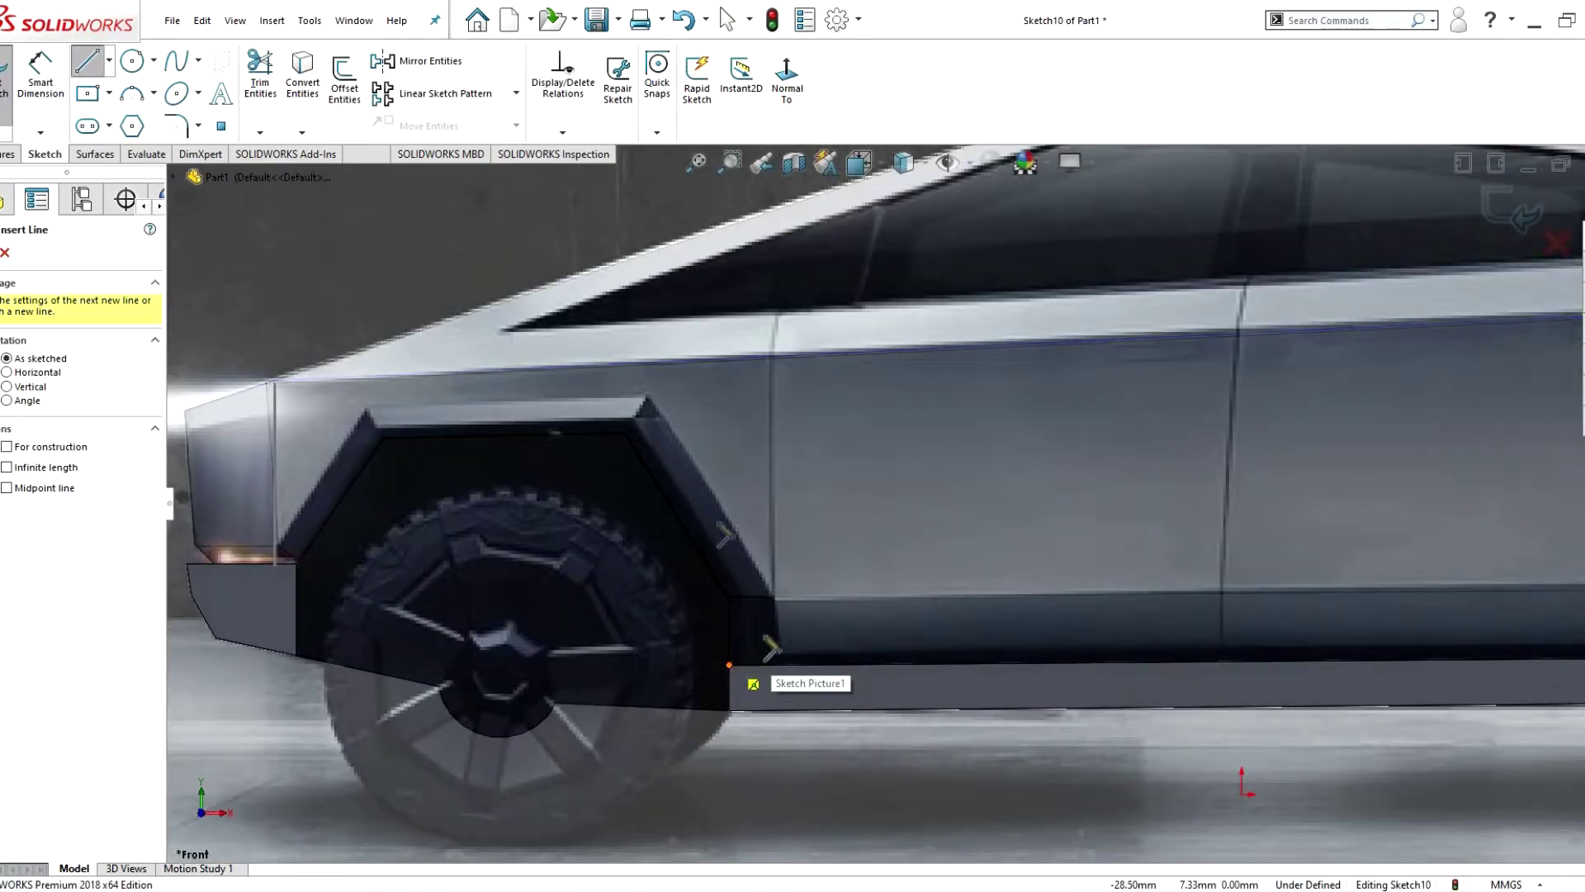
scroll(289, 565, down, 3)
- Trace the outer outline of the first wheel-arch flare back to the front bumper corner
click(428, 551)
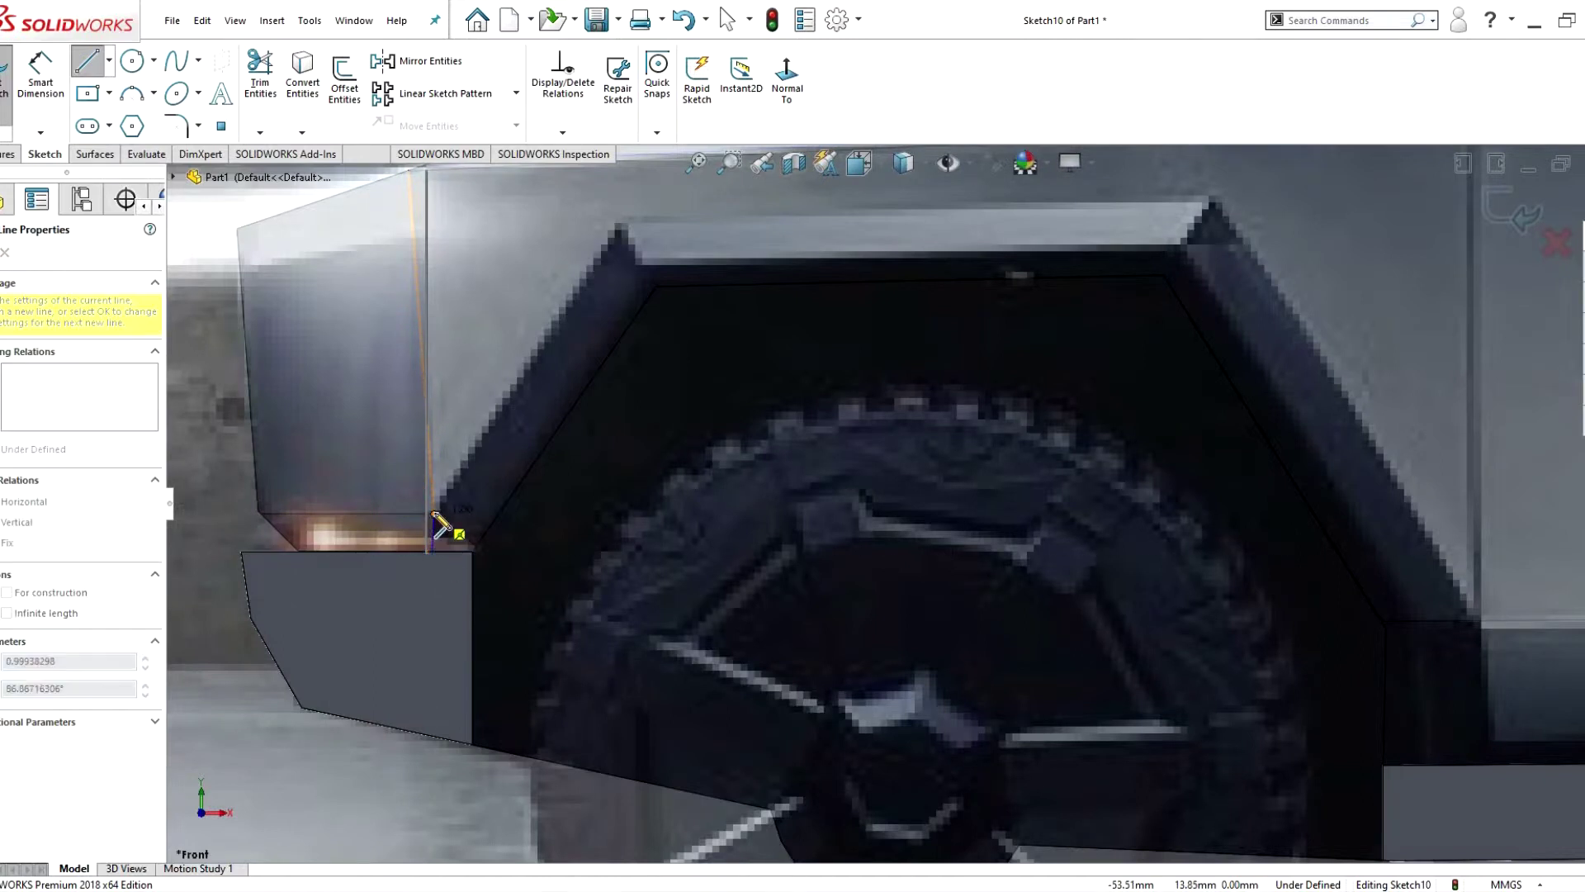
click(620, 225)
click(1211, 201)
click(1478, 619)
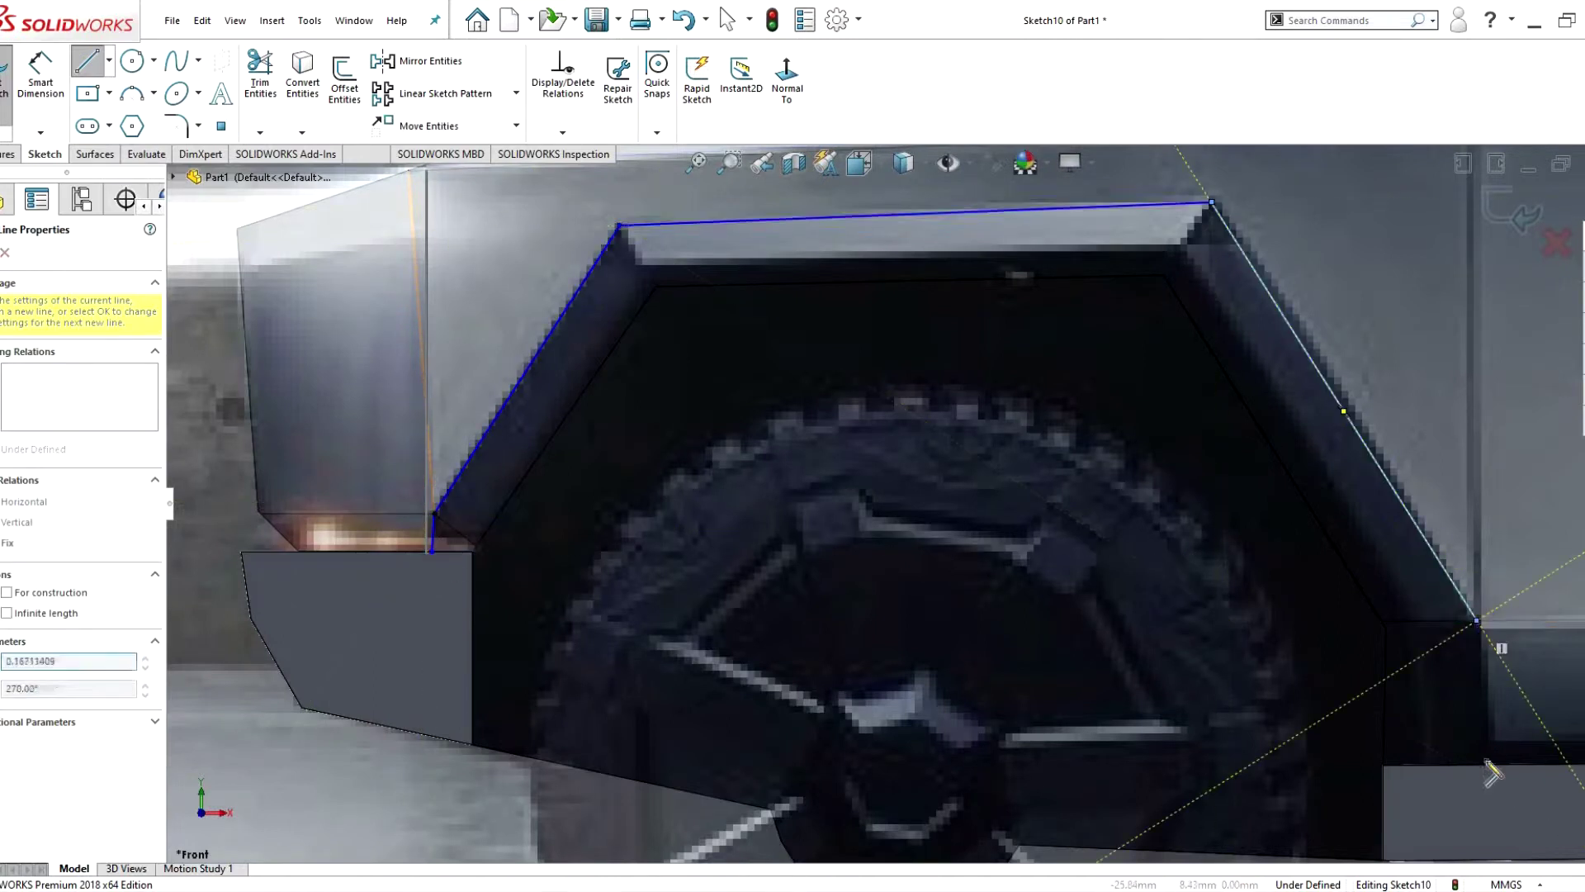
click(1483, 763)
click(1383, 765)
scroll(672, 300, up, 3)
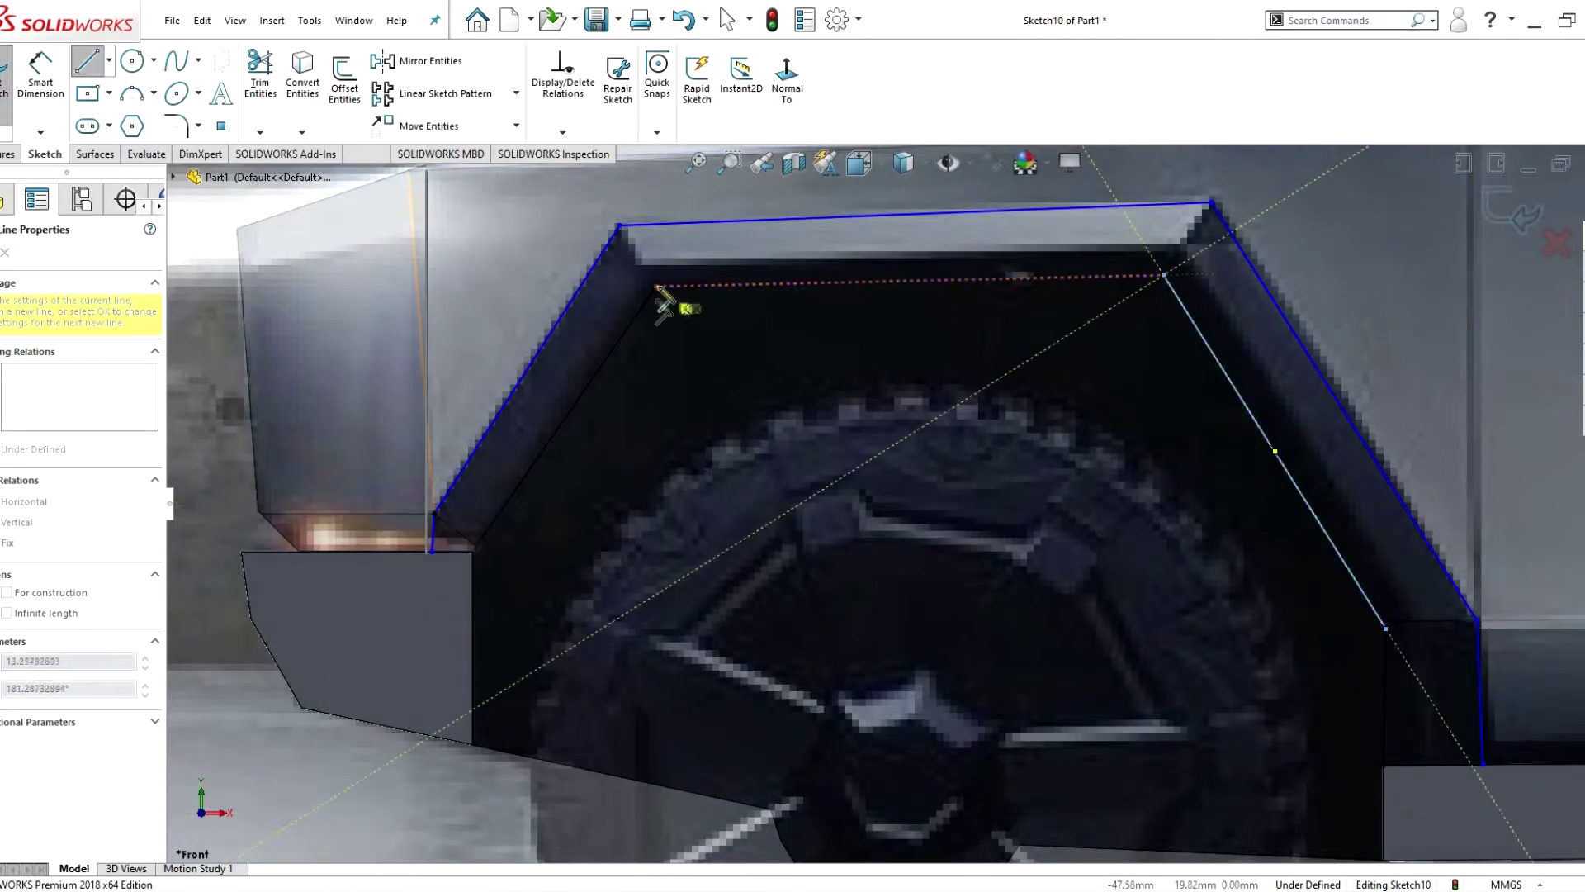
click(488, 566)
scroll(1044, 556, up, 3)
scroll(1414, 512, down, 5)
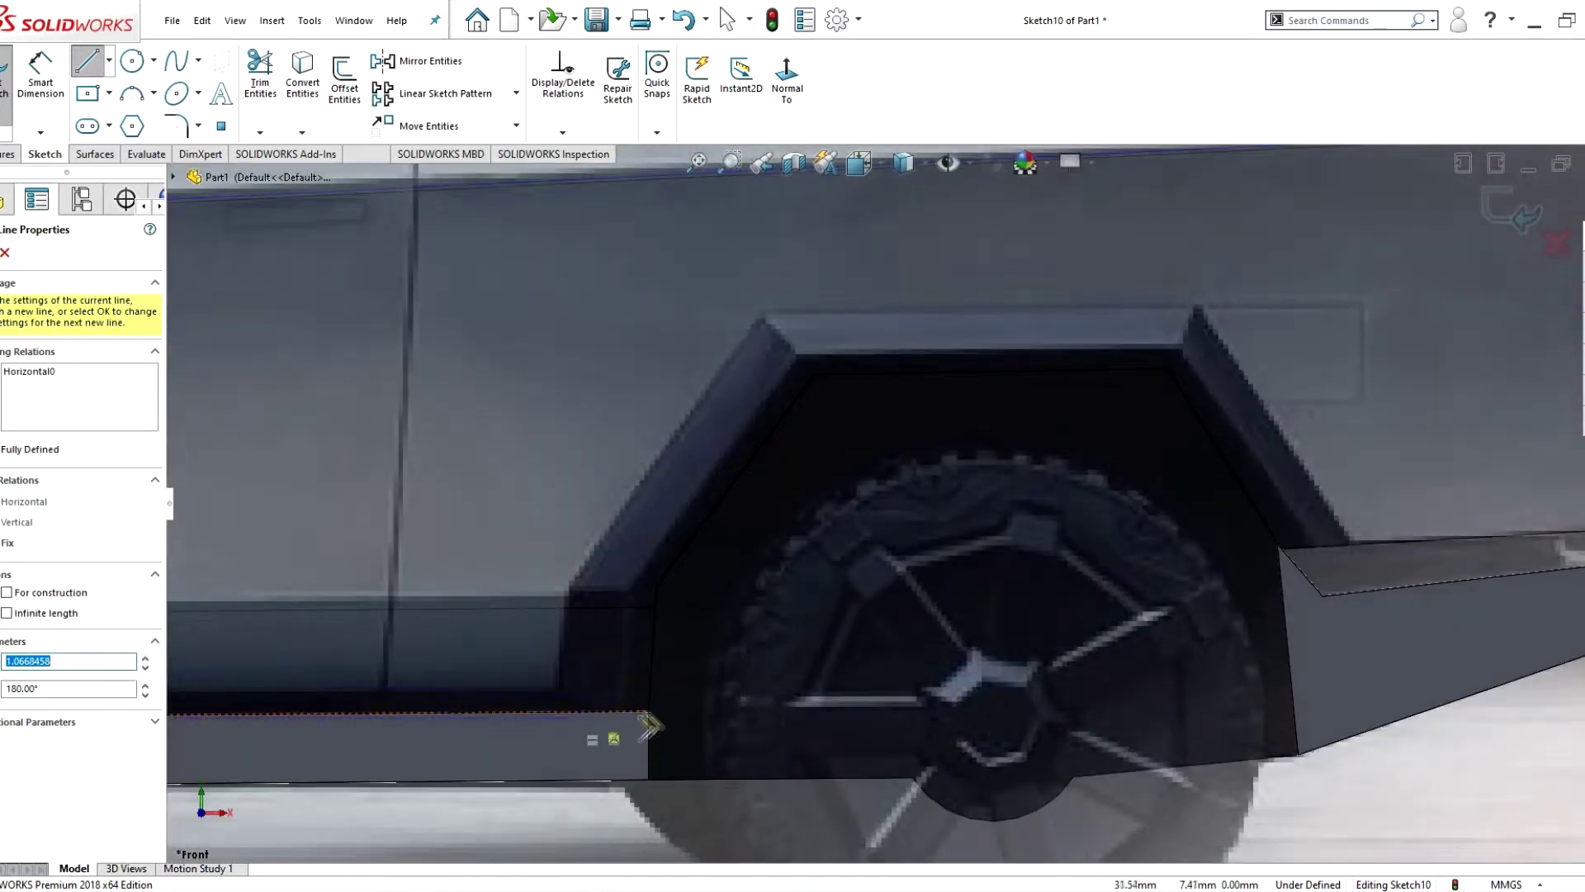
- Trace the second flare's outer edges and inner arch edge, closing the loop
click(562, 593)
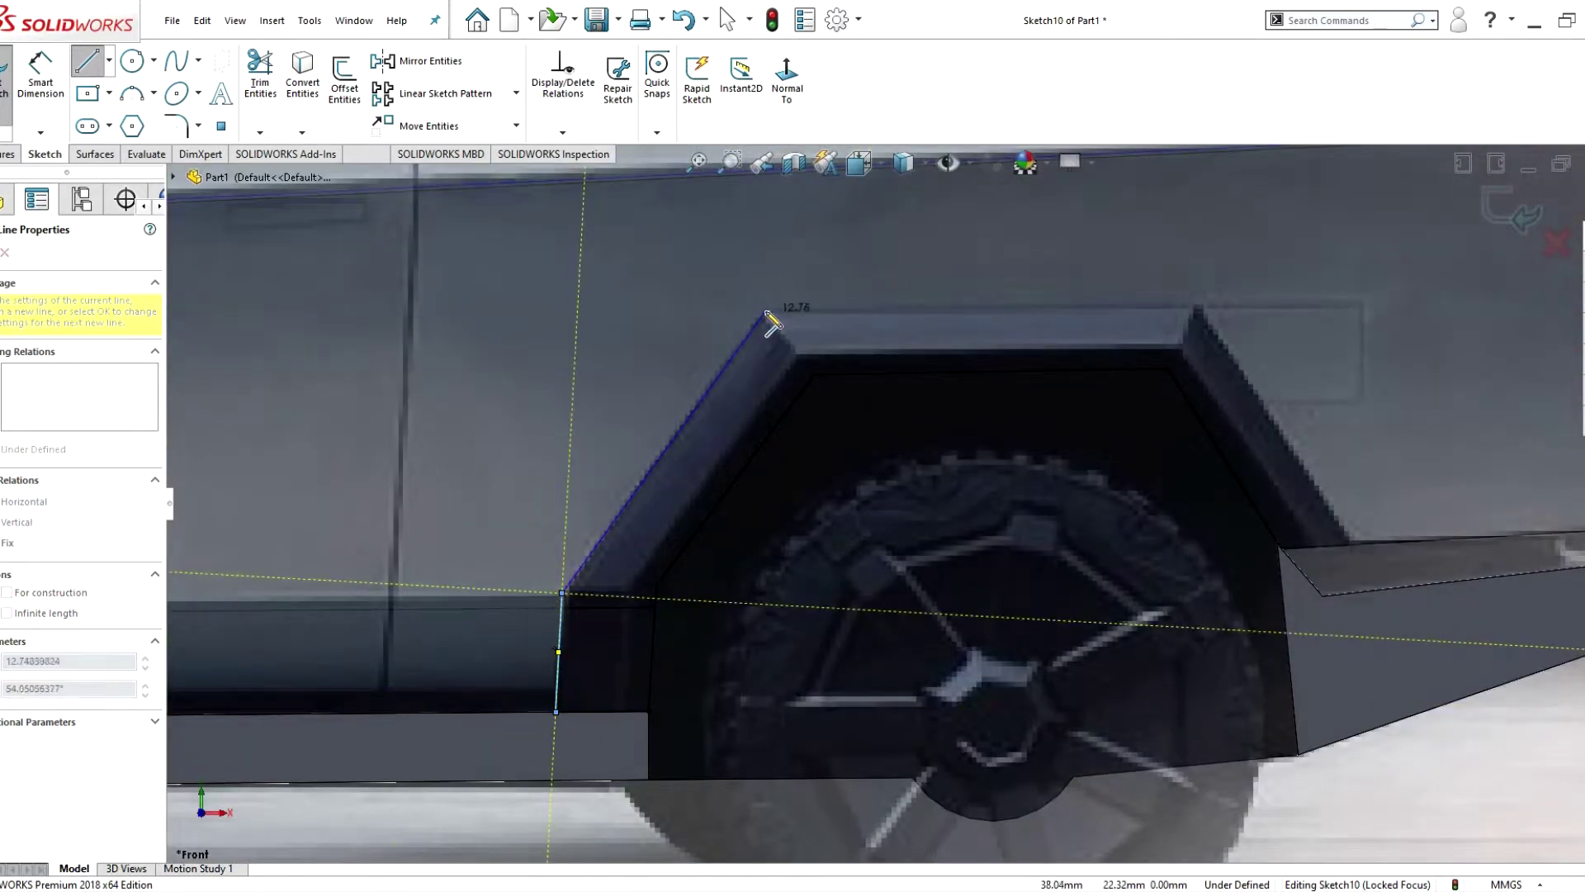
click(769, 318)
scroll(1156, 347, down, 3)
click(1118, 379)
scroll(1118, 378, up, 3)
click(1104, 648)
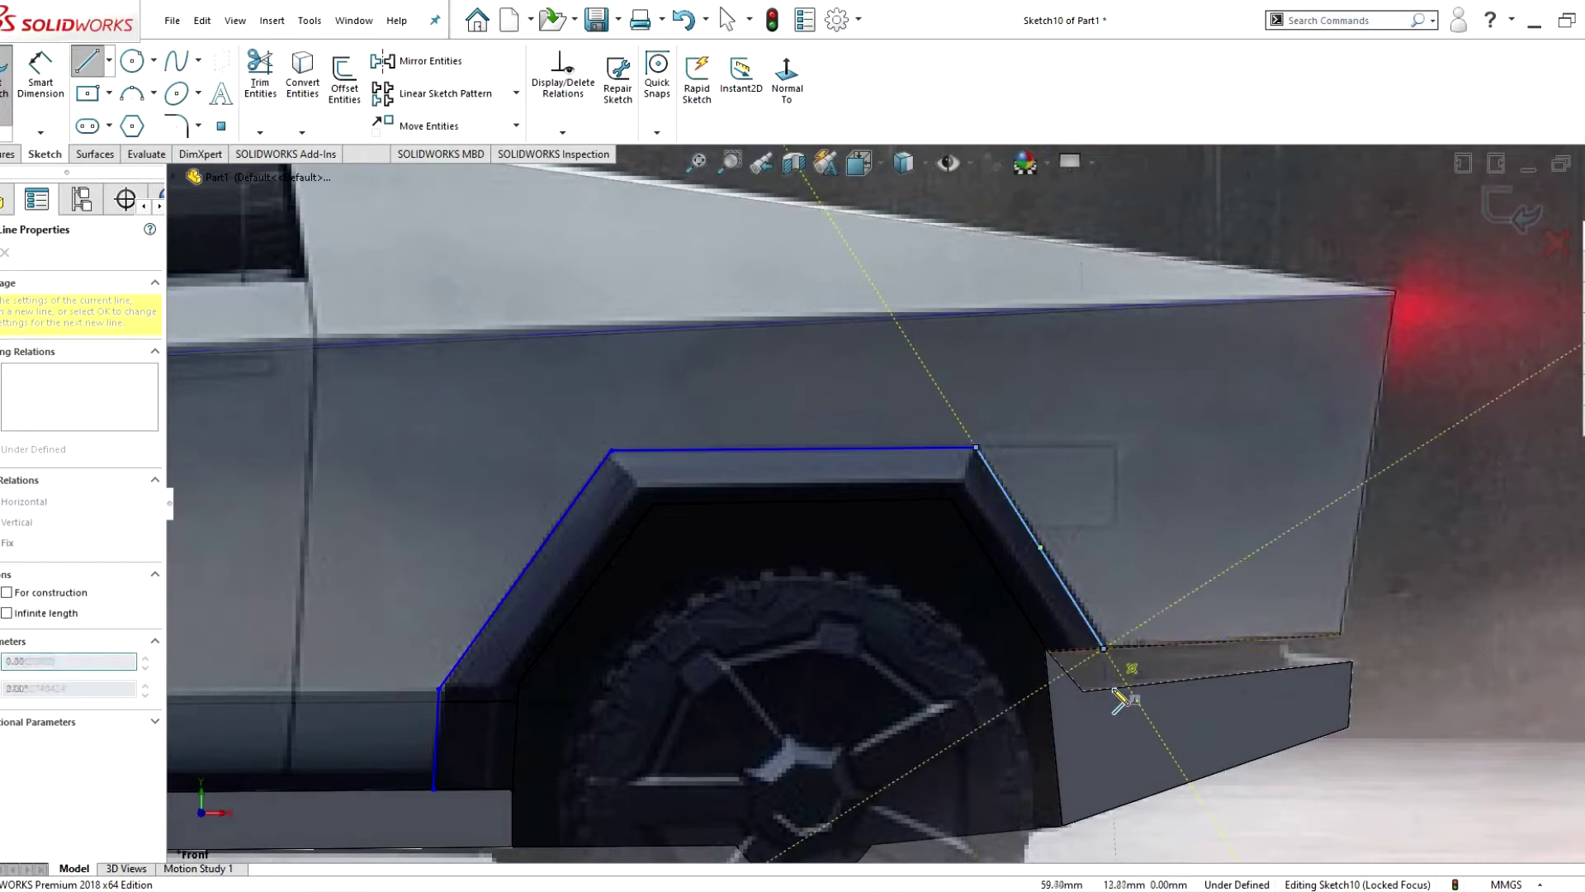
click(1107, 688)
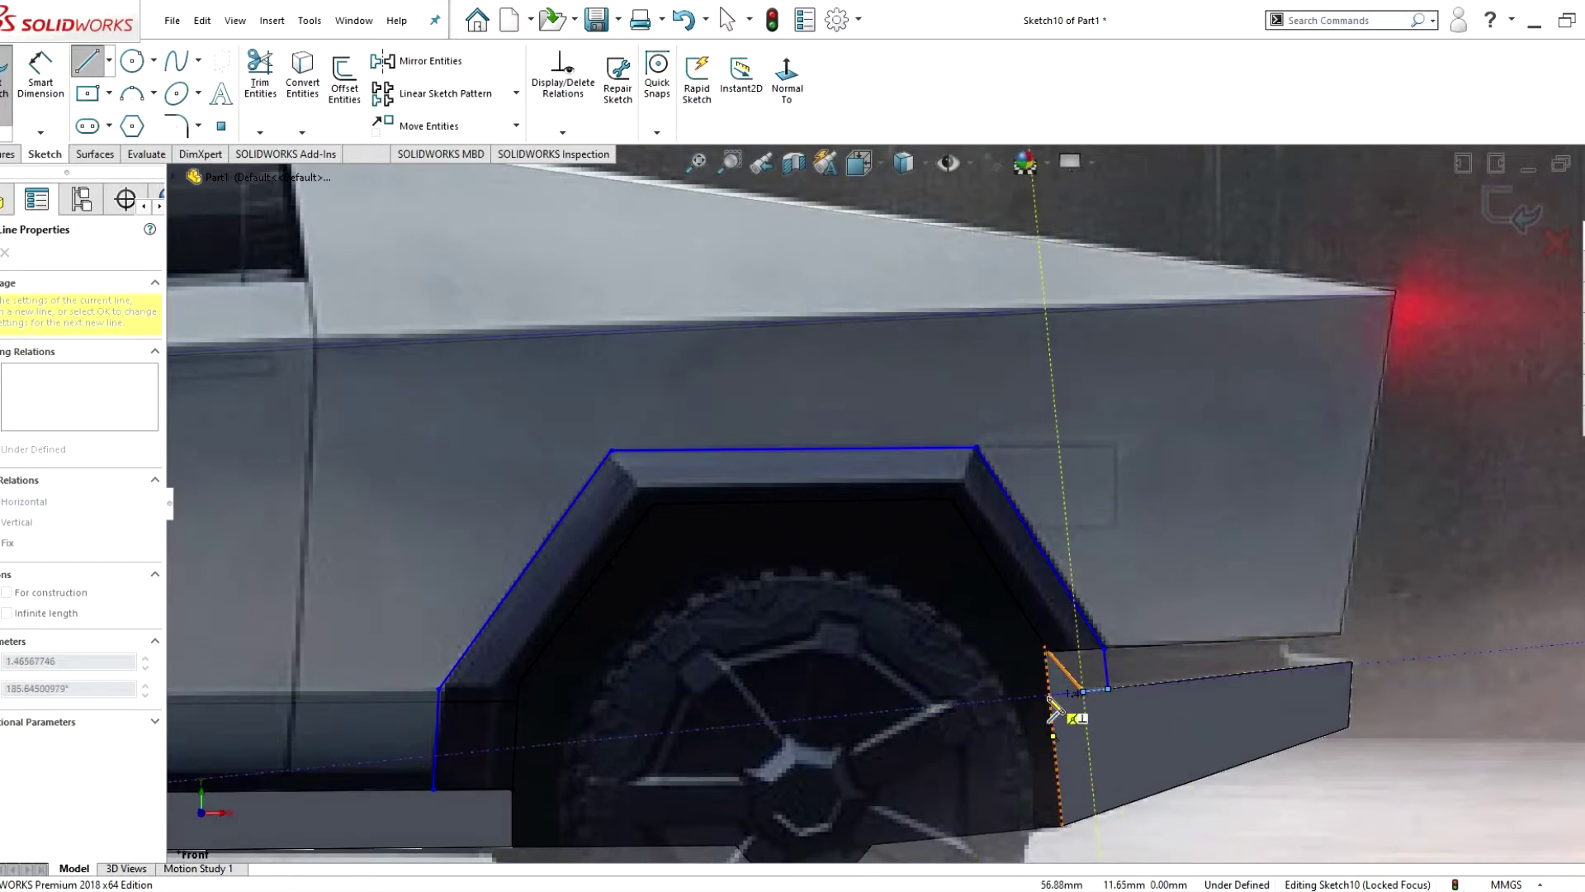
click(1050, 695)
click(951, 499)
click(640, 495)
click(519, 682)
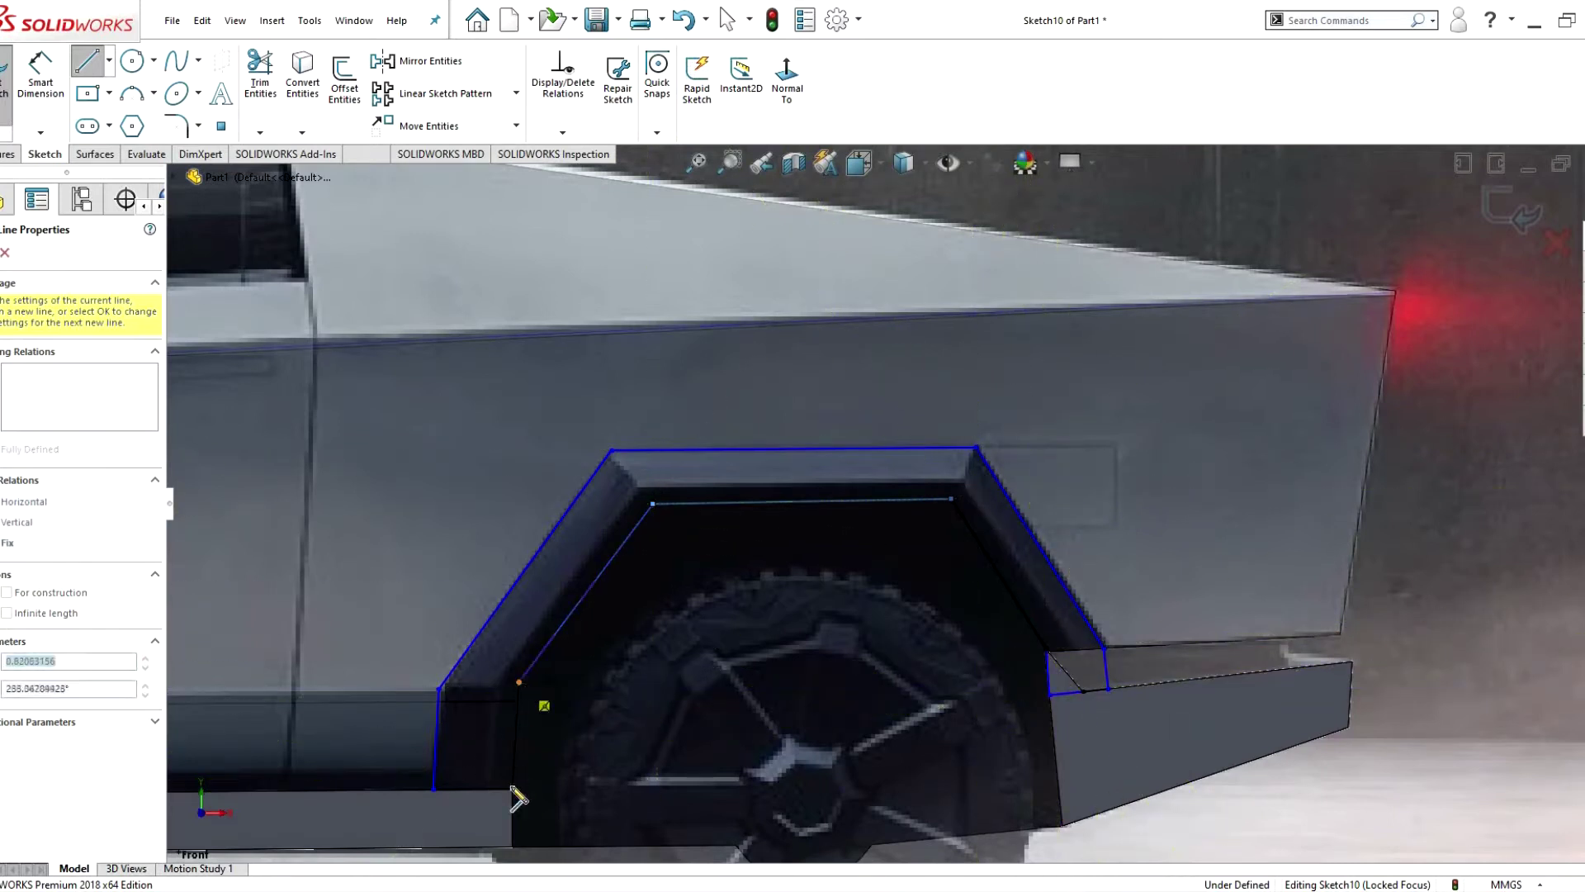
click(512, 788)
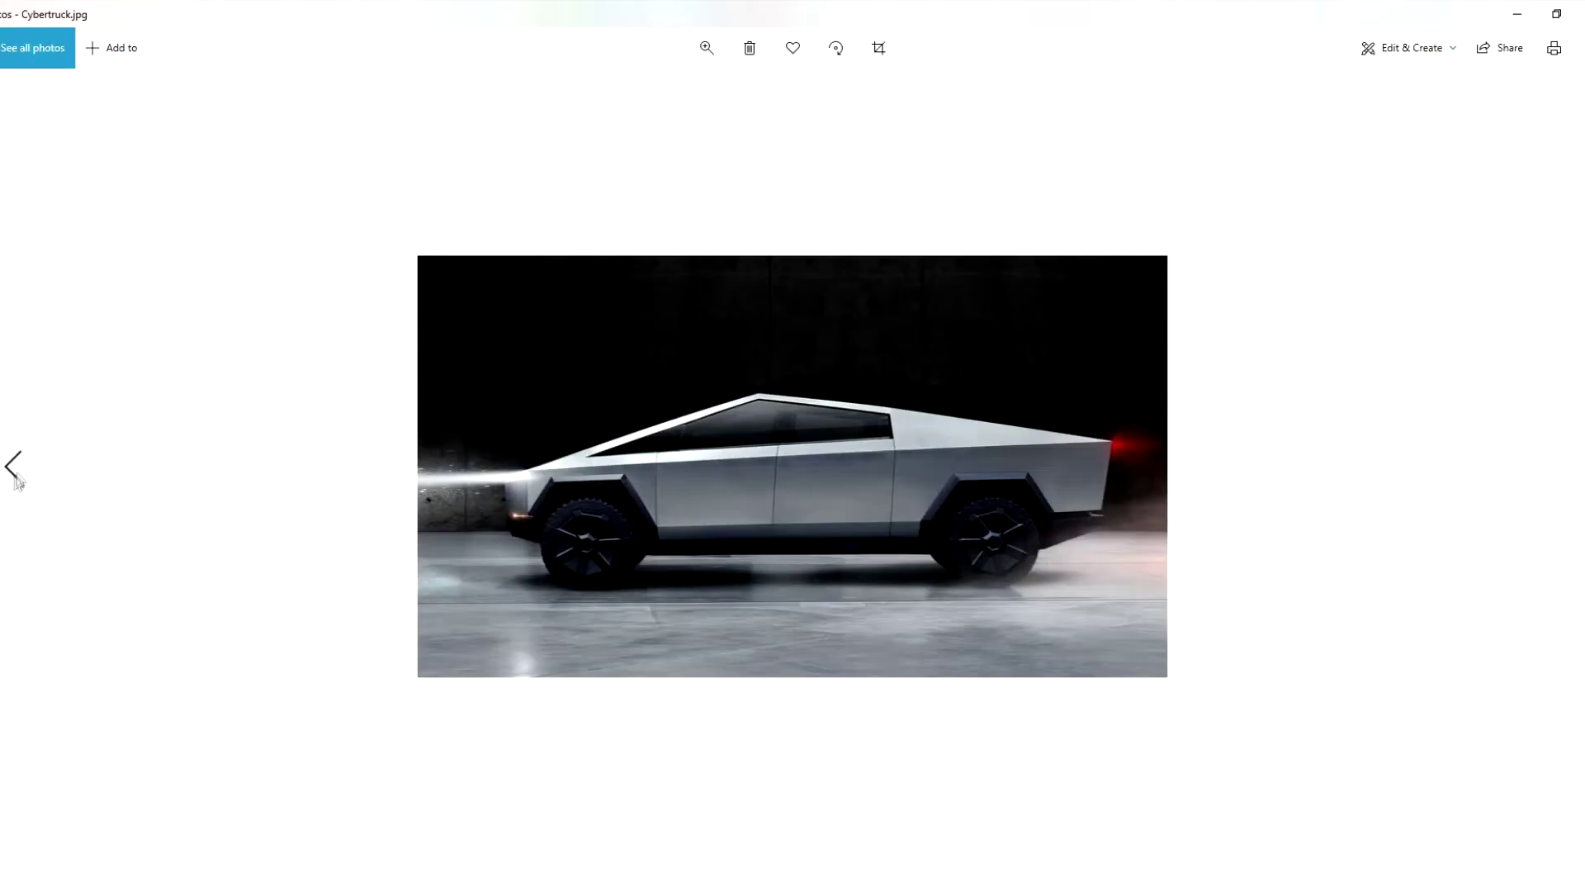
- Extrude the Sketch10 flare bands Up To Surface at the truck's side face, then pick a flare edge to chamfer
click(14, 469)
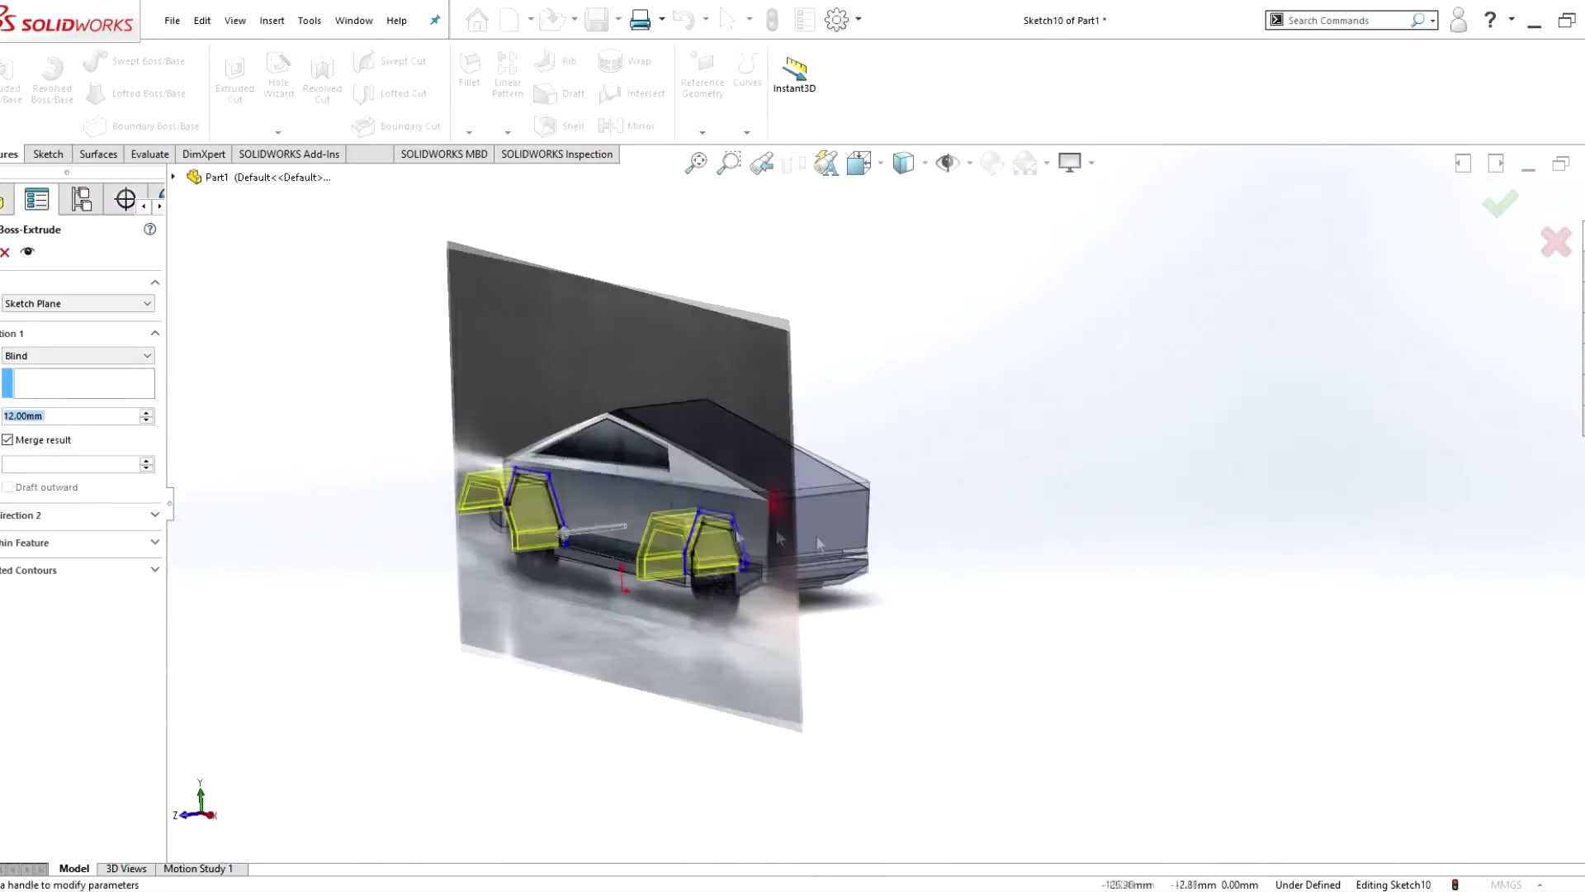
scroll(779, 538, down, 5)
click(68, 418)
text(1.8)
key(Return)
scroll(733, 619, down, 5)
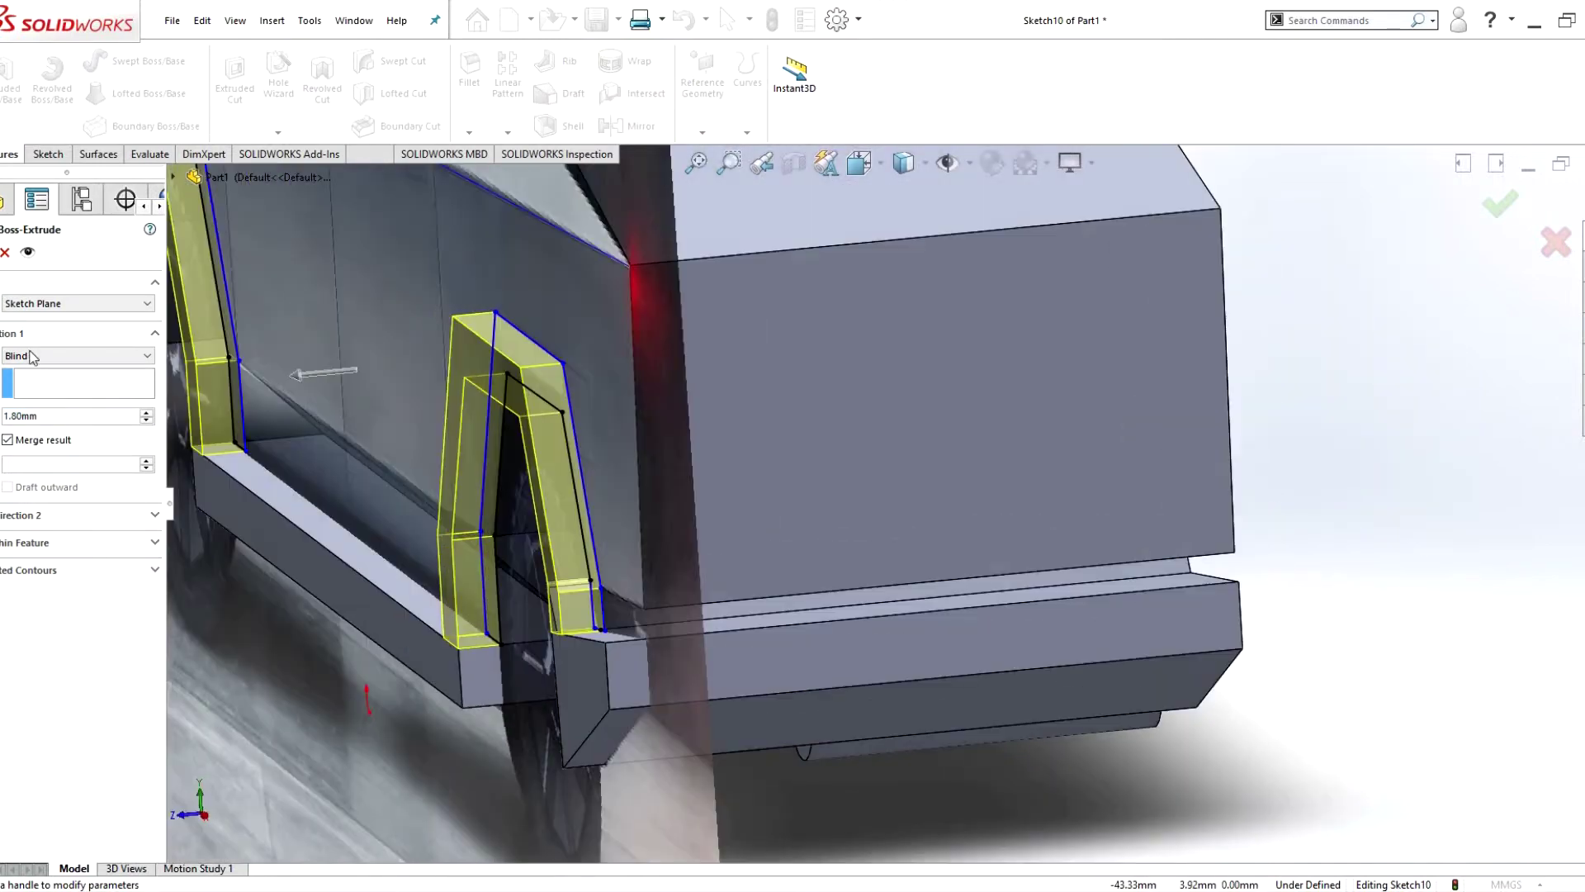
click(45, 404)
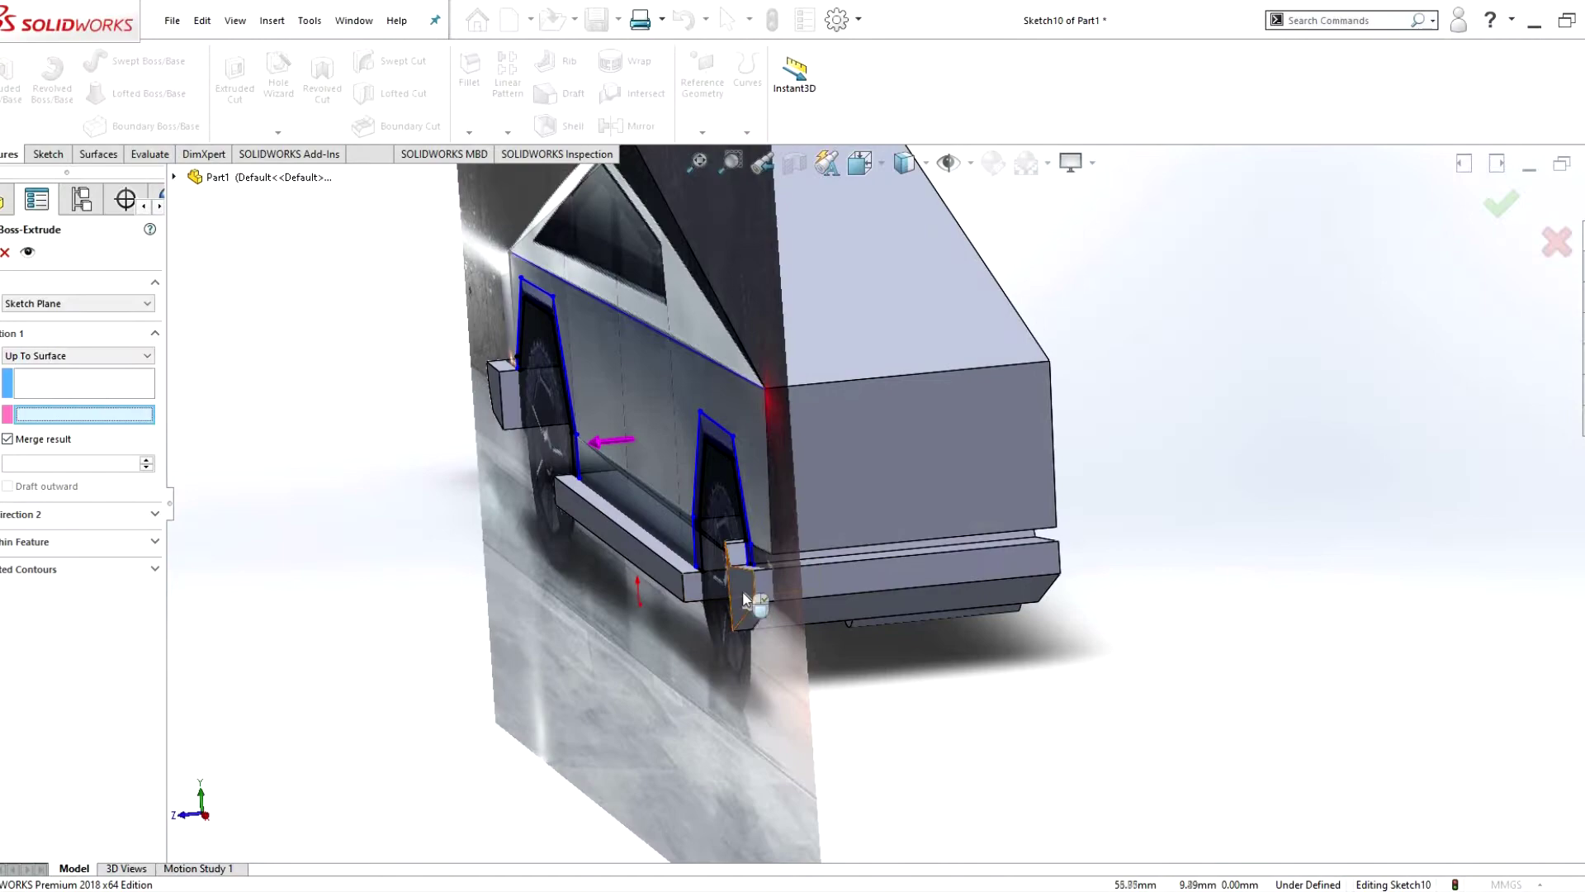
click(745, 600)
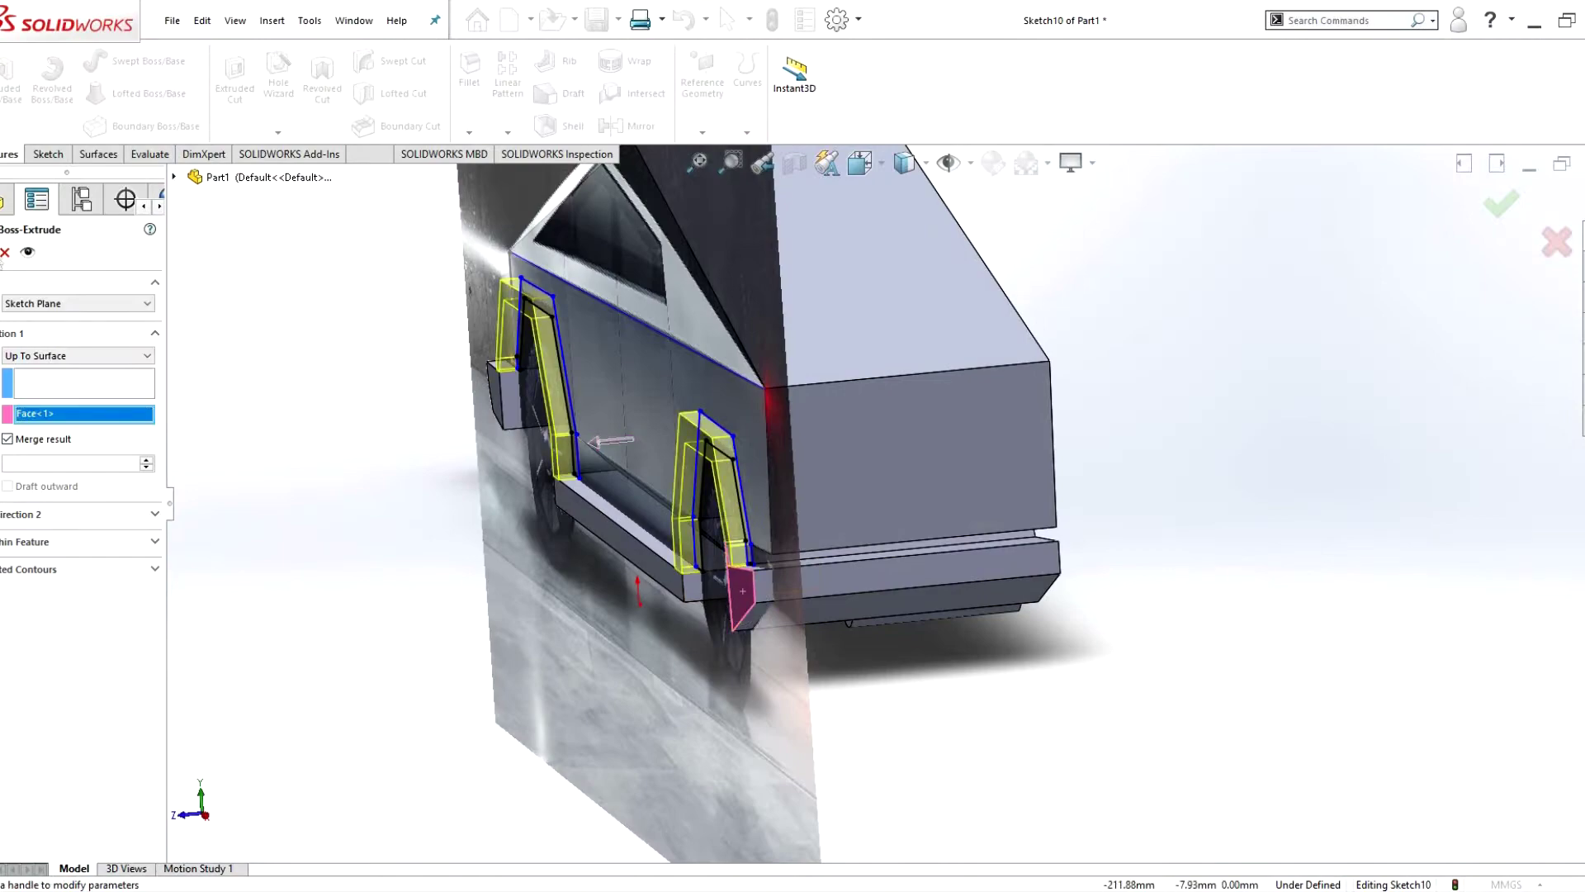
key(Return)
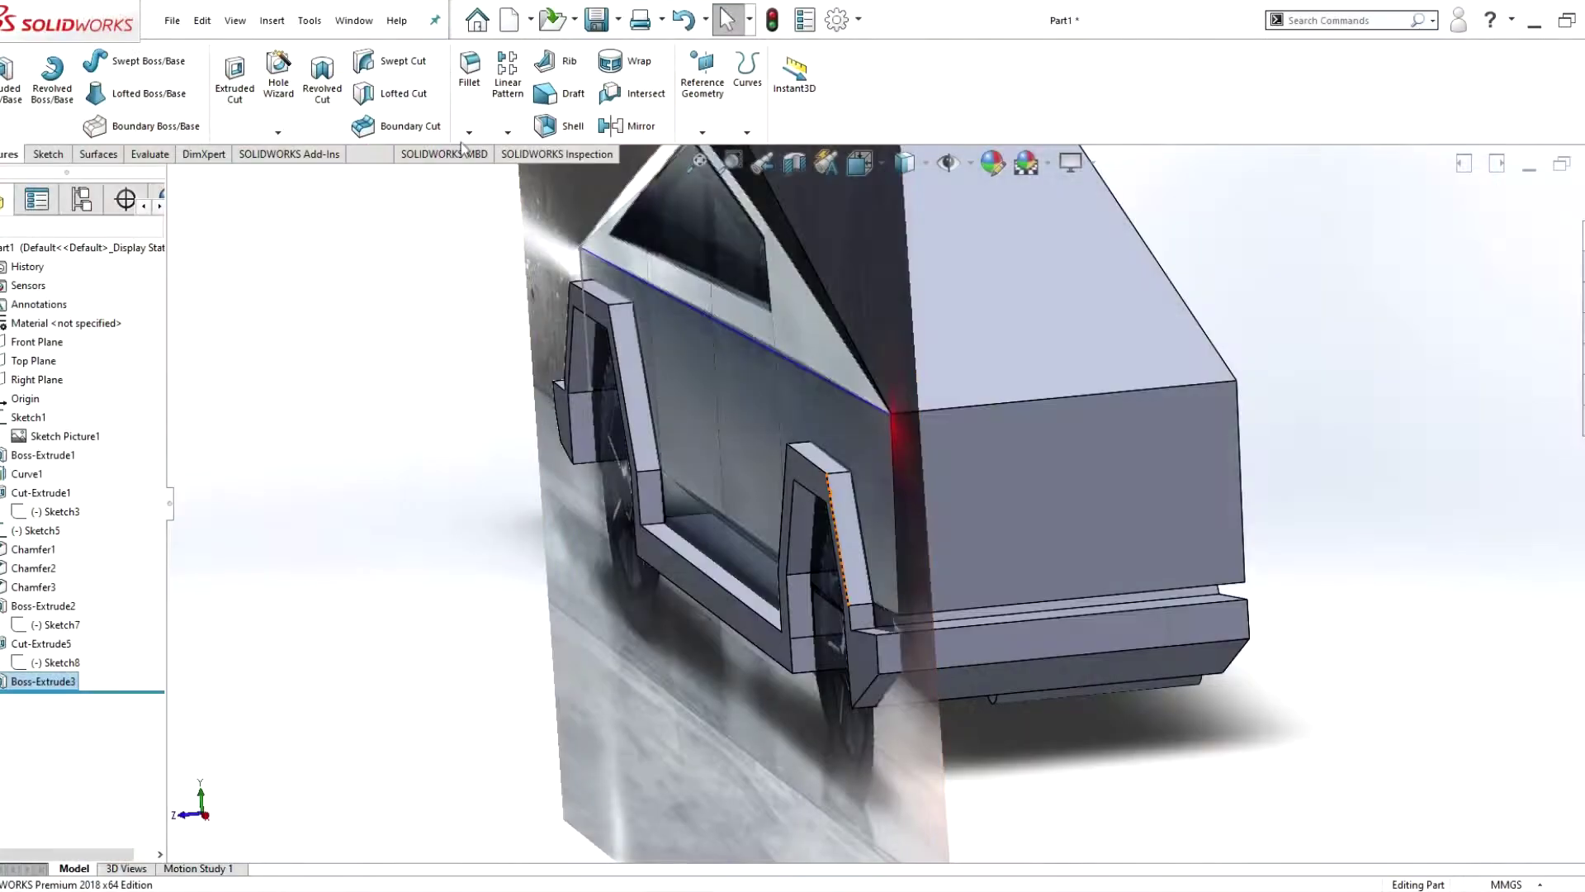
click(469, 132)
click(489, 175)
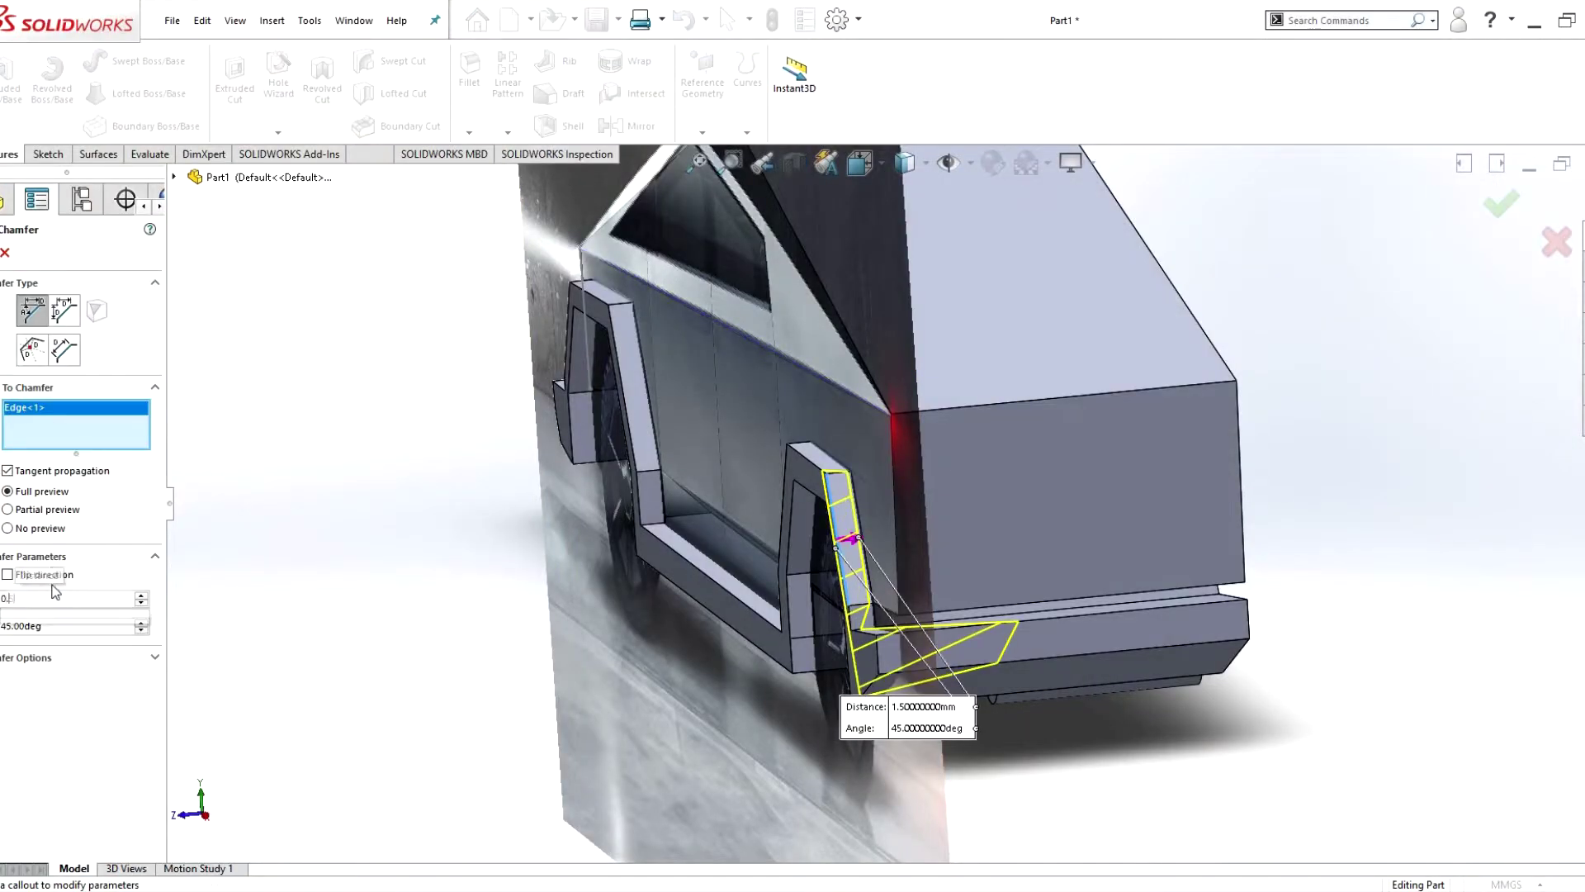
- Select the rear and front flare edges for the chamfer with tangent propagation off
text(5)
scroll(781, 578, down, 3)
click(794, 496)
click(830, 408)
click(867, 496)
click(885, 611)
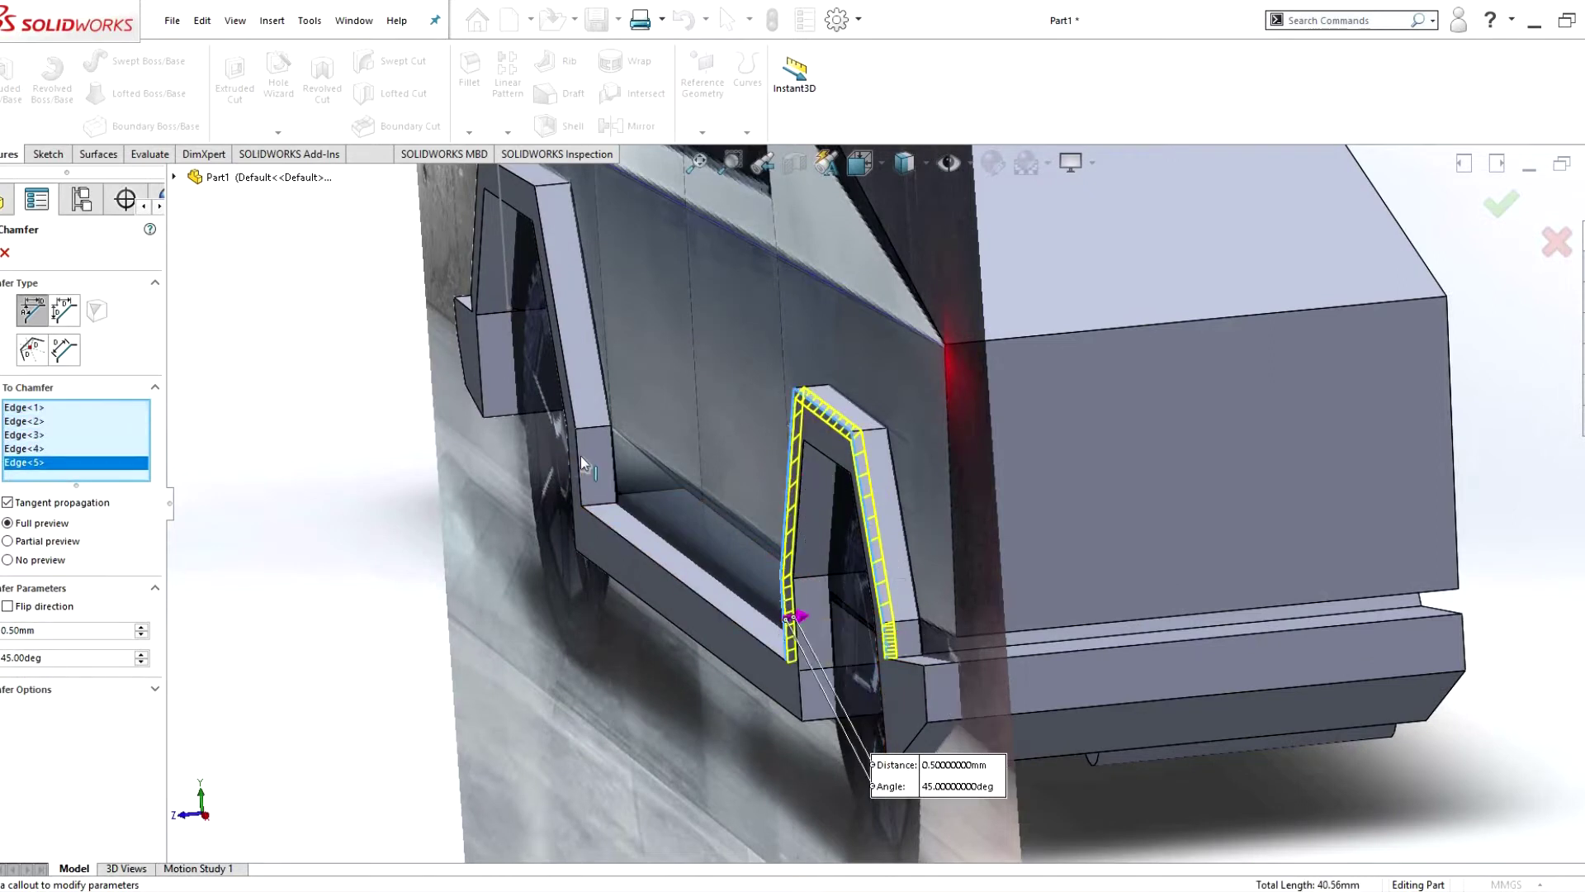
click(588, 467)
click(578, 371)
middle_drag(578, 371, 677, 380)
scroll(688, 372, down, 3)
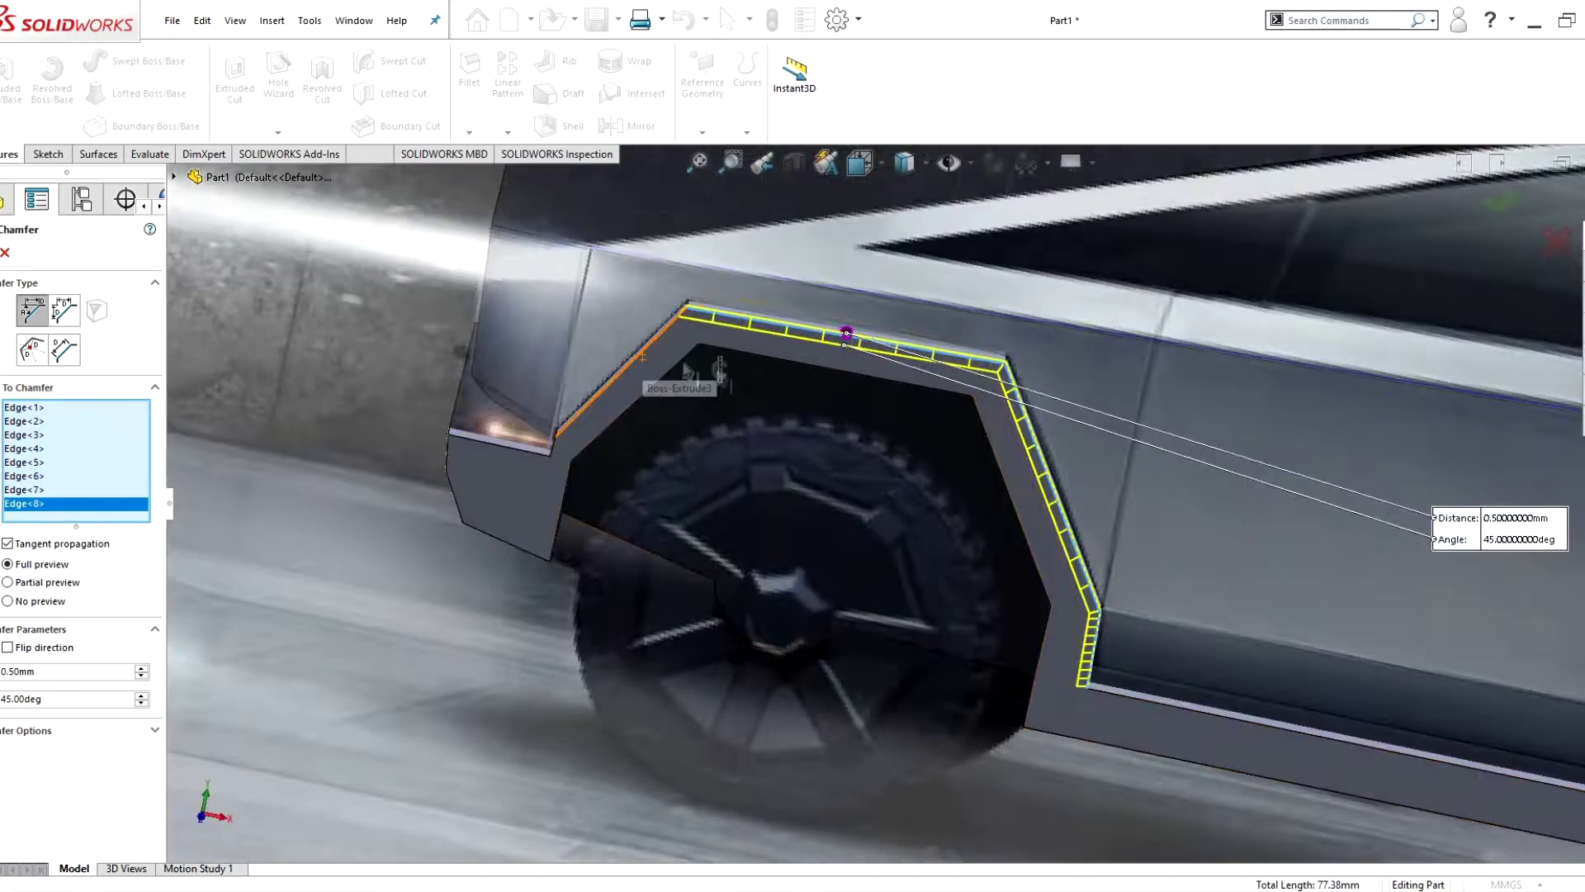
scroll(688, 371, down, 2)
click(665, 465)
click(7, 544)
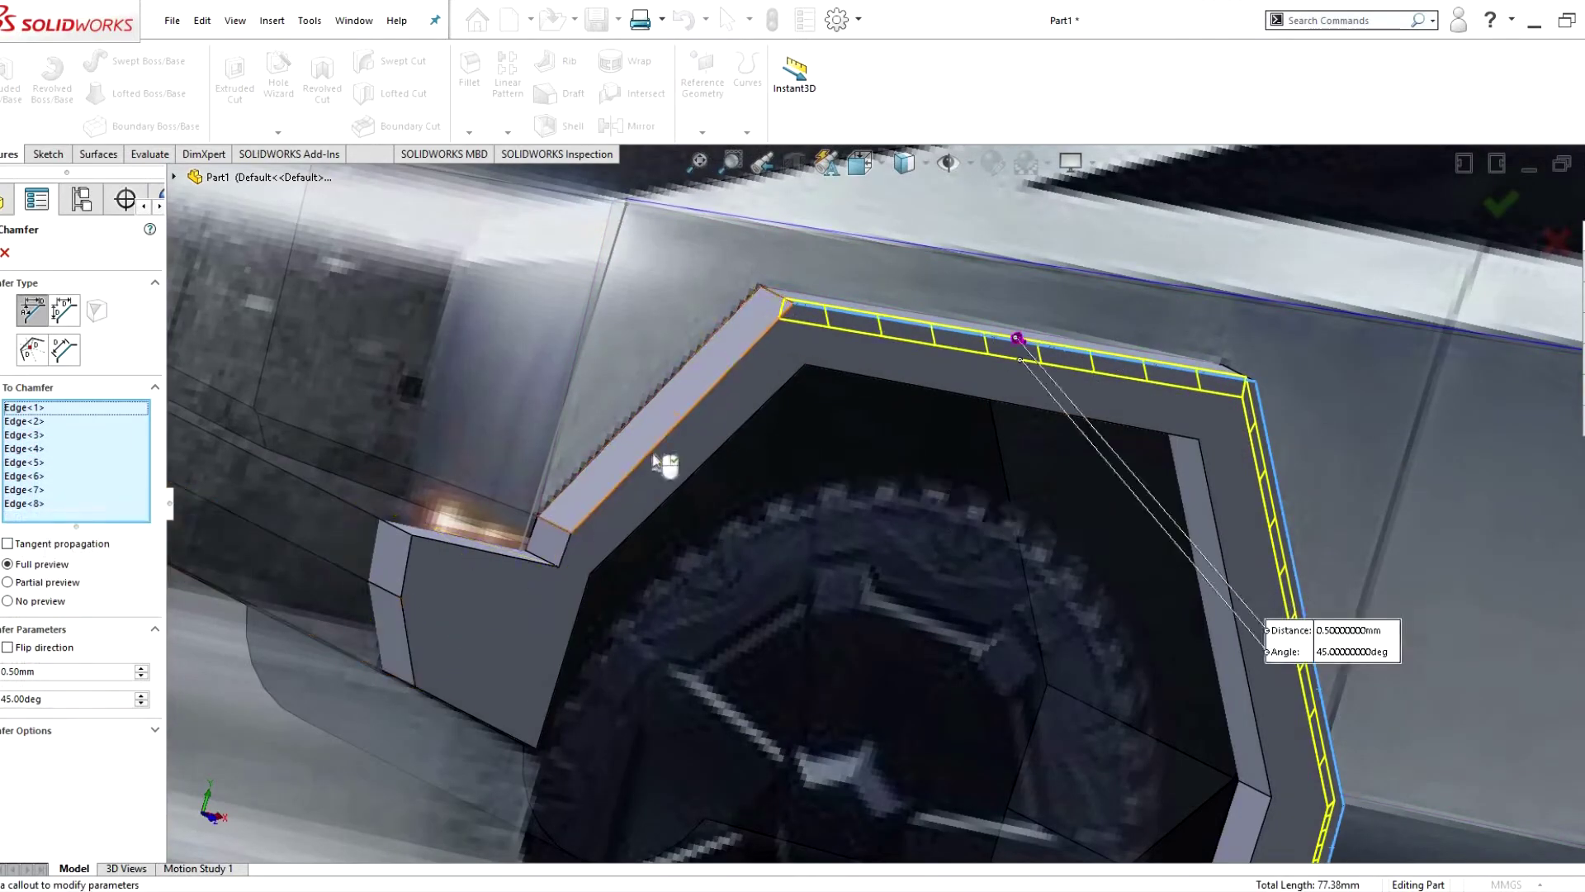
click(558, 546)
- Set the chamfer to 1.80 mm distance at 35 degrees and accept it
triple_click(53, 700)
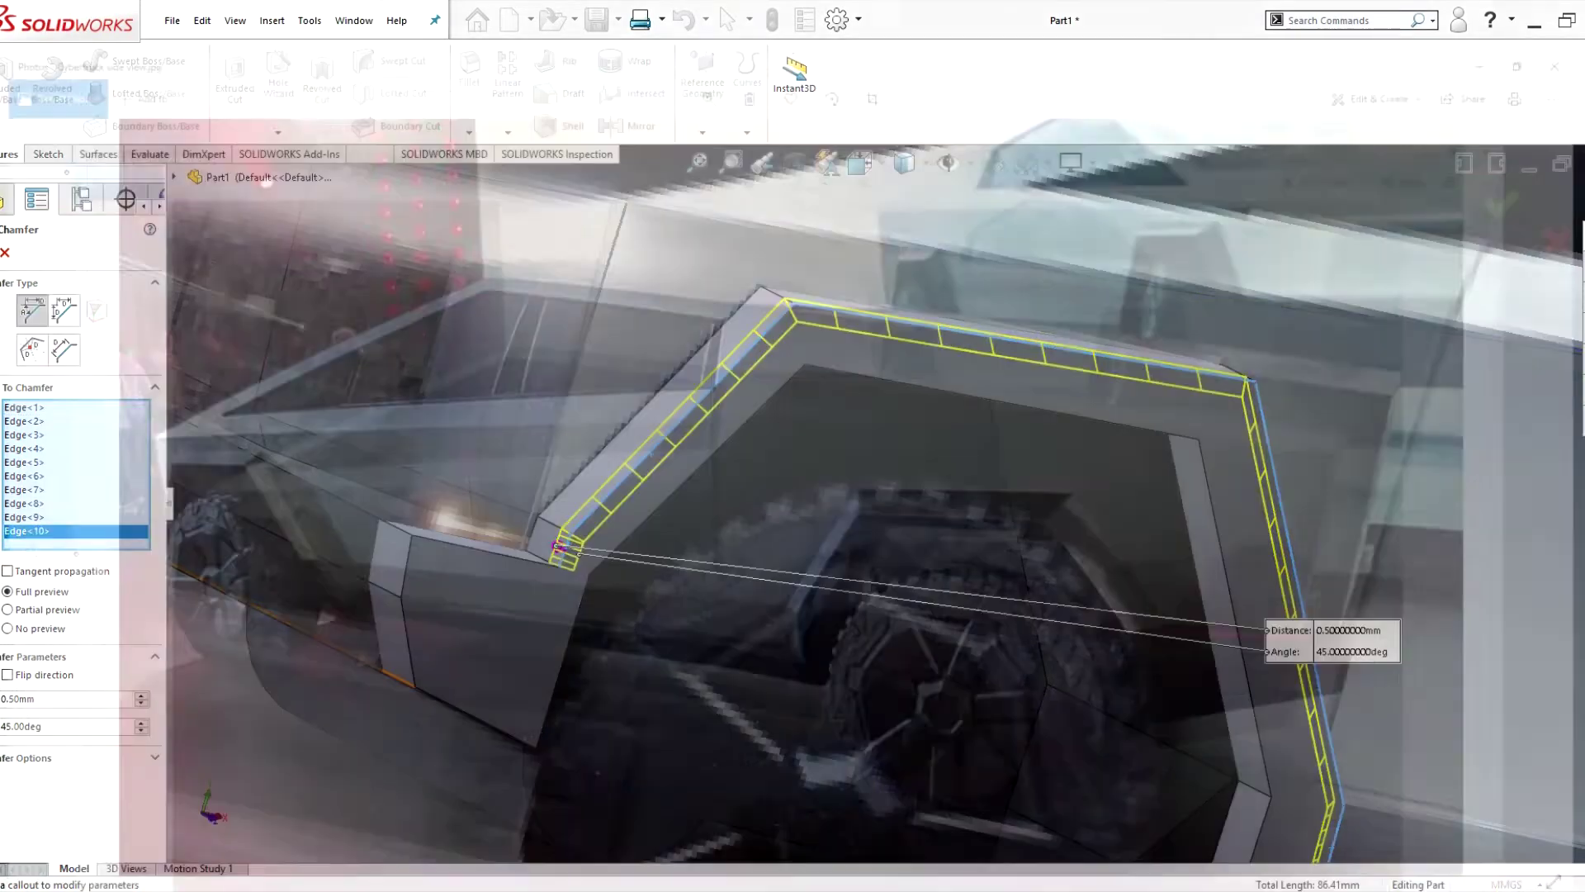
text(1)
key(Return)
text(40)
key(Return)
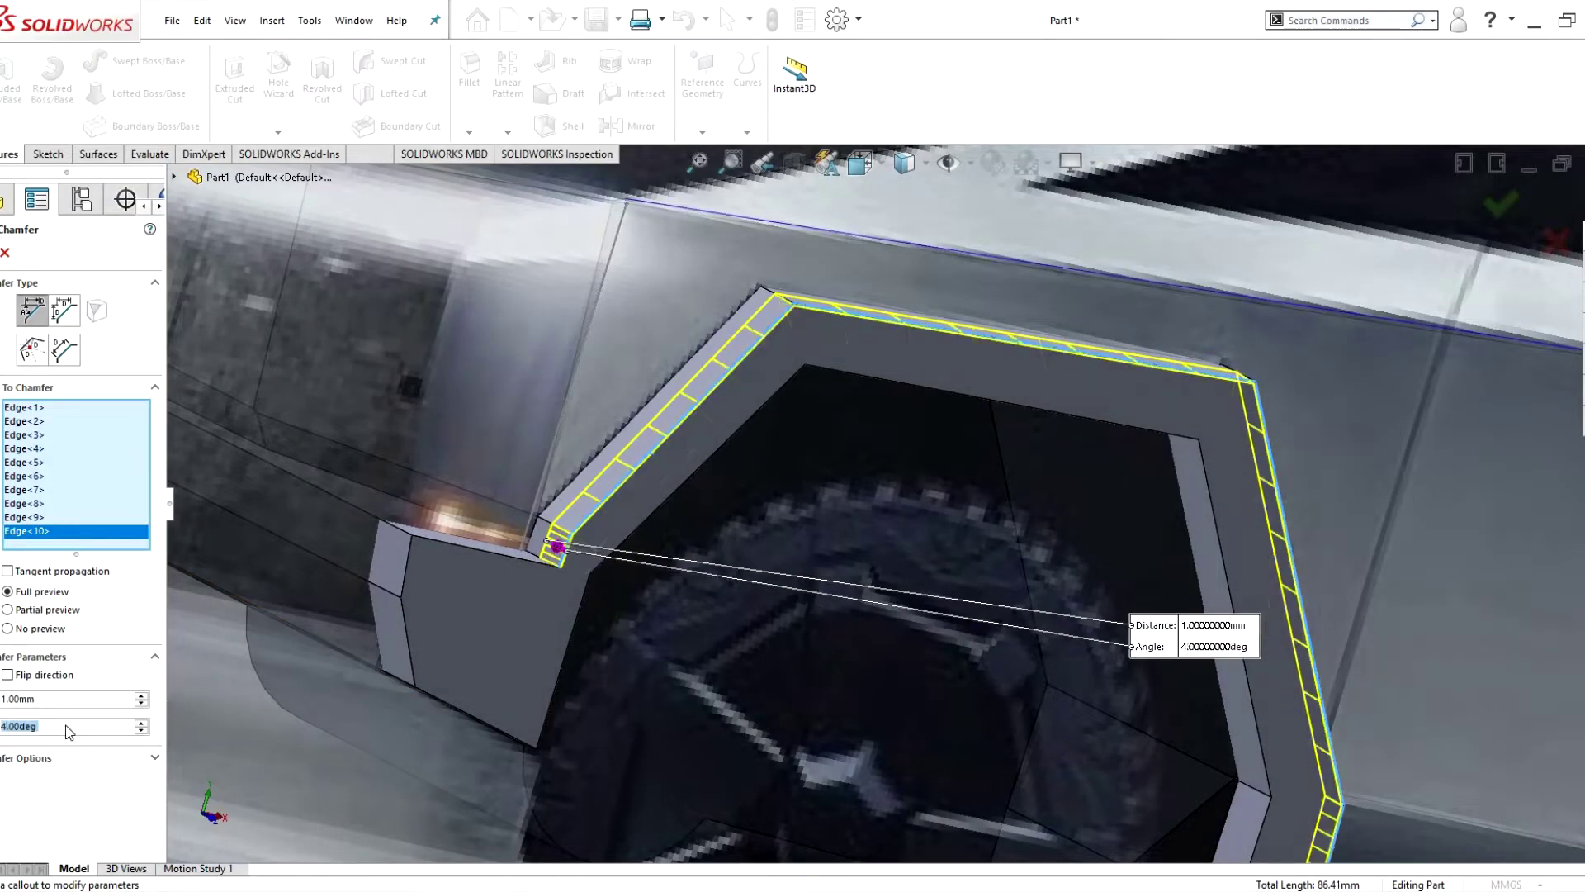
key(Tab)
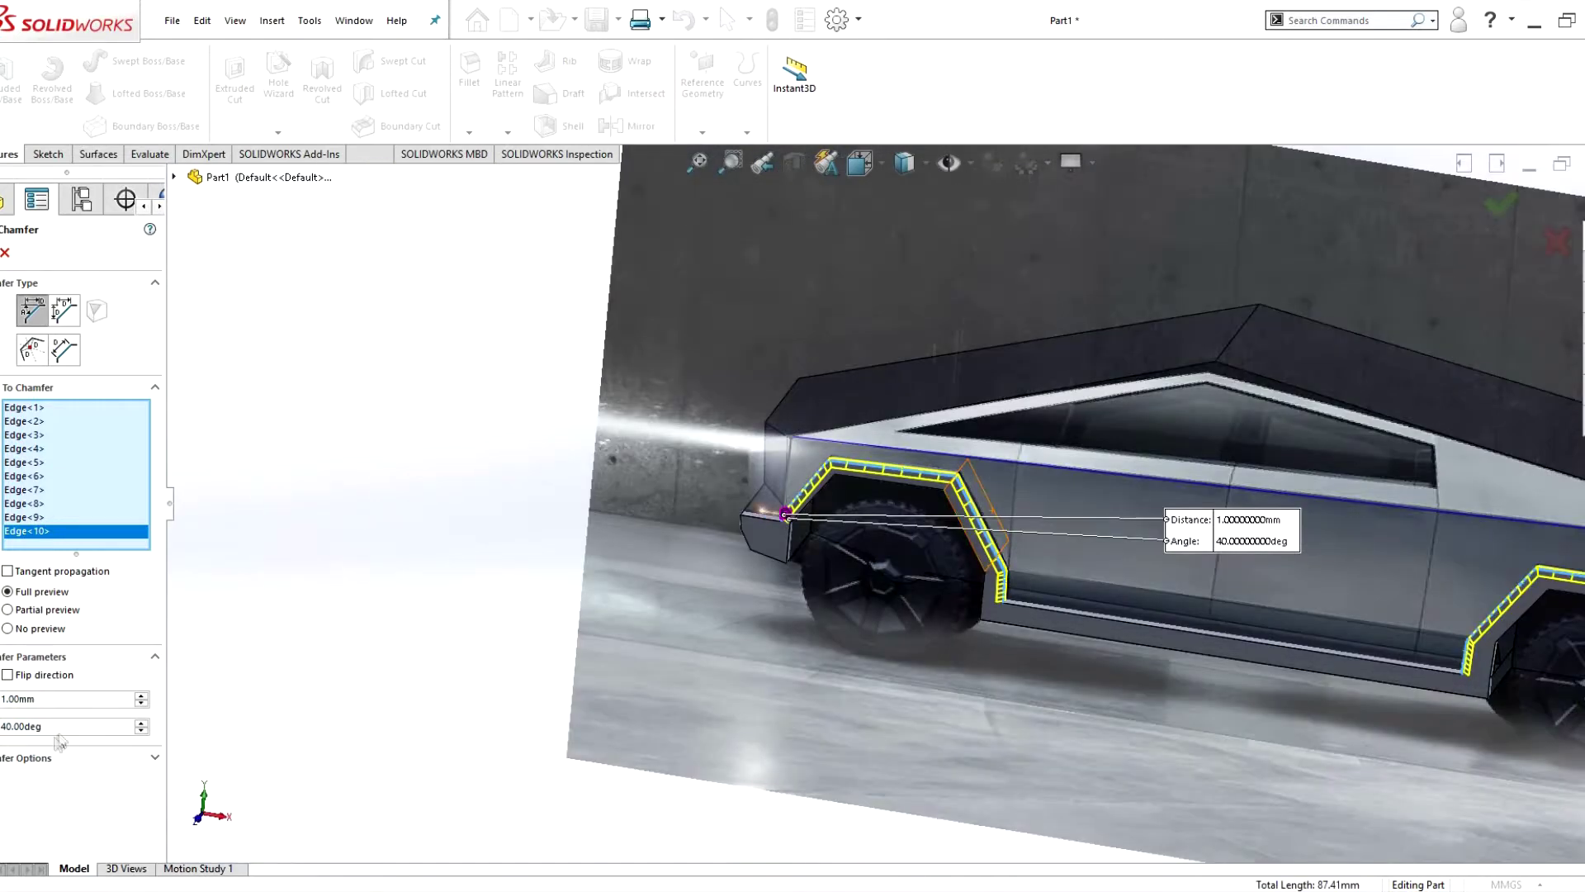
key(Return)
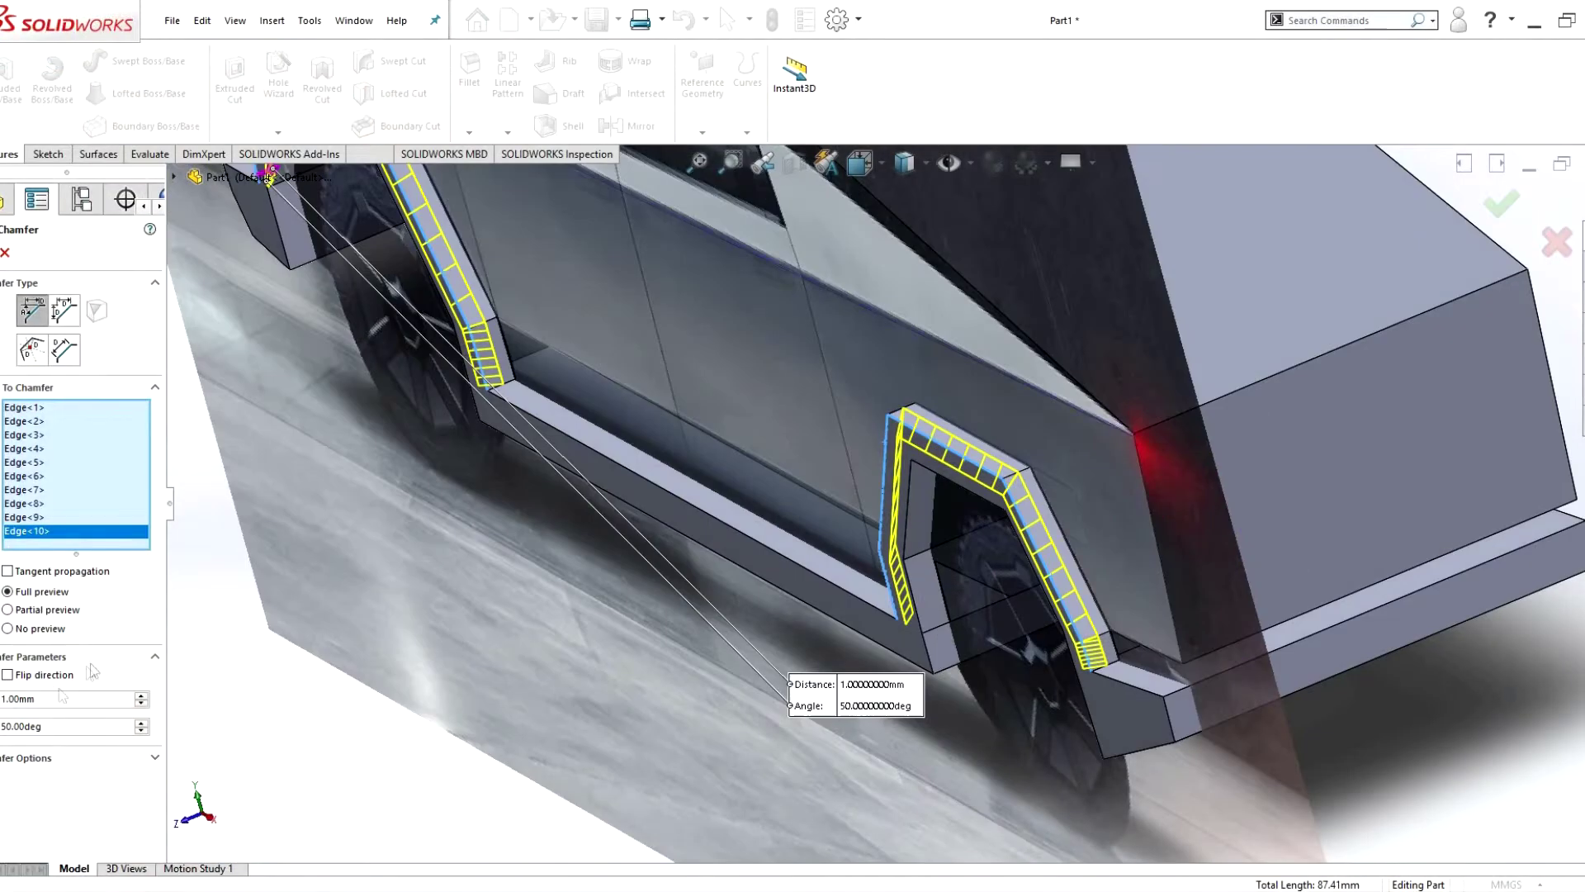
text(1.545)
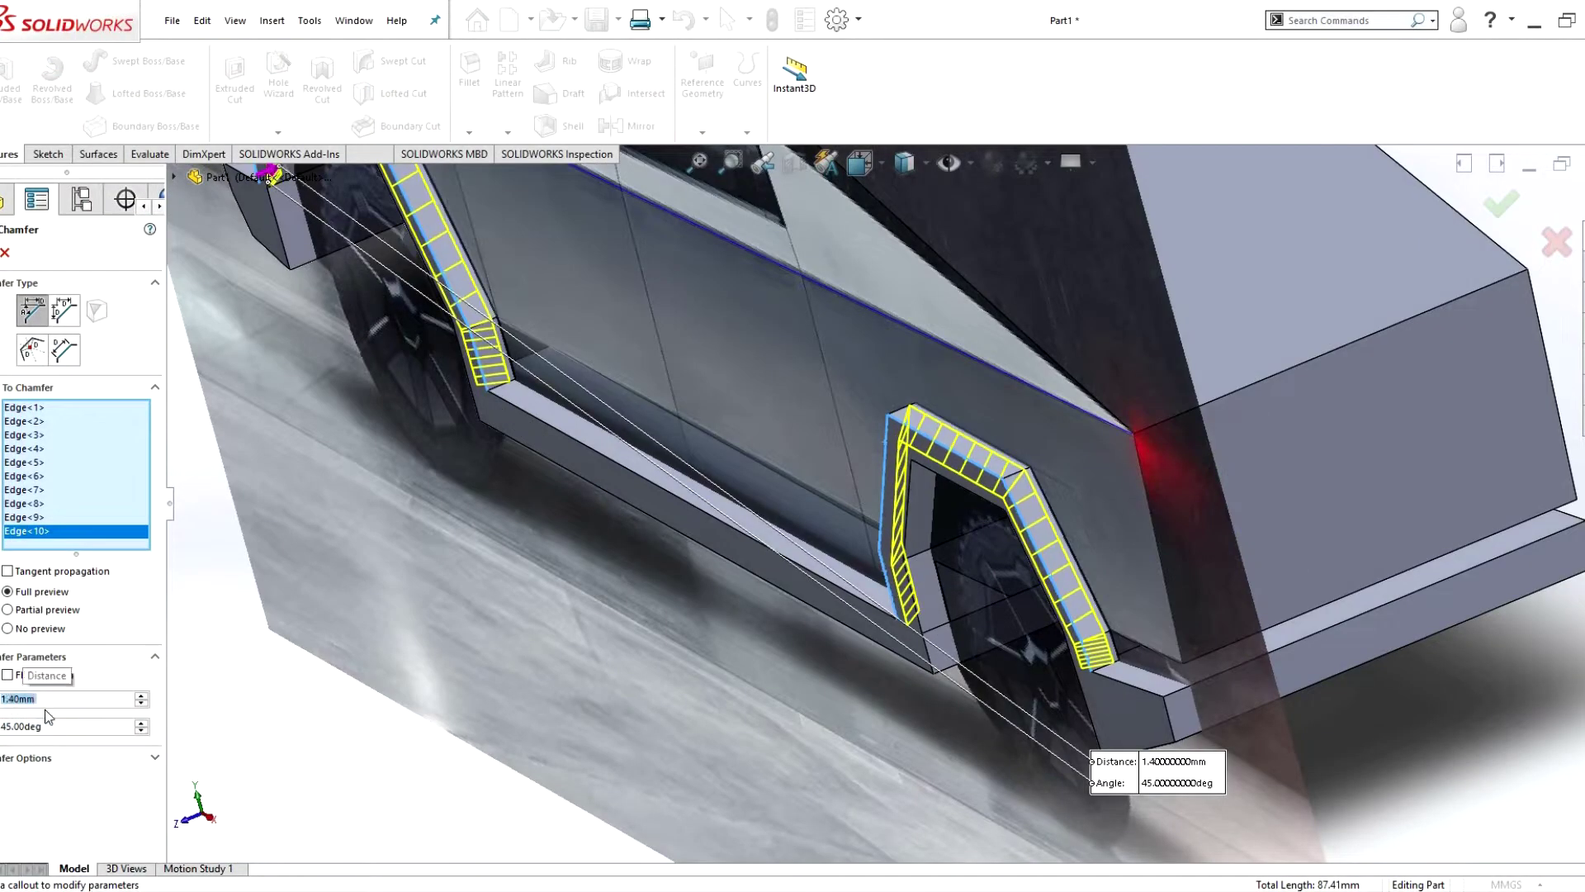
text(1.8)
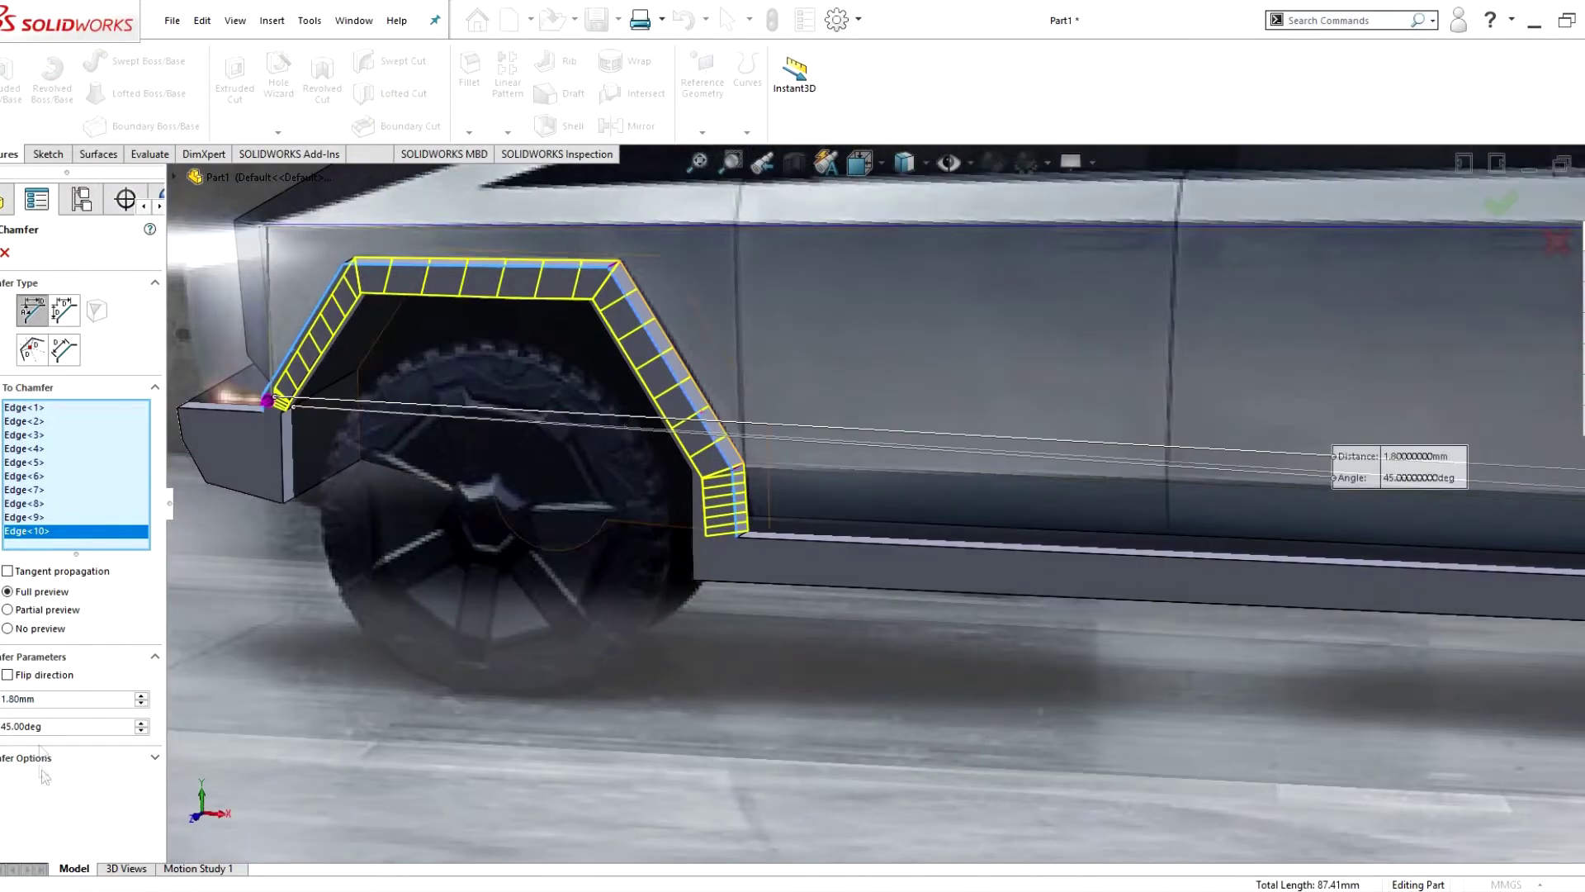
key(Tab)
text(35)
key(Return)
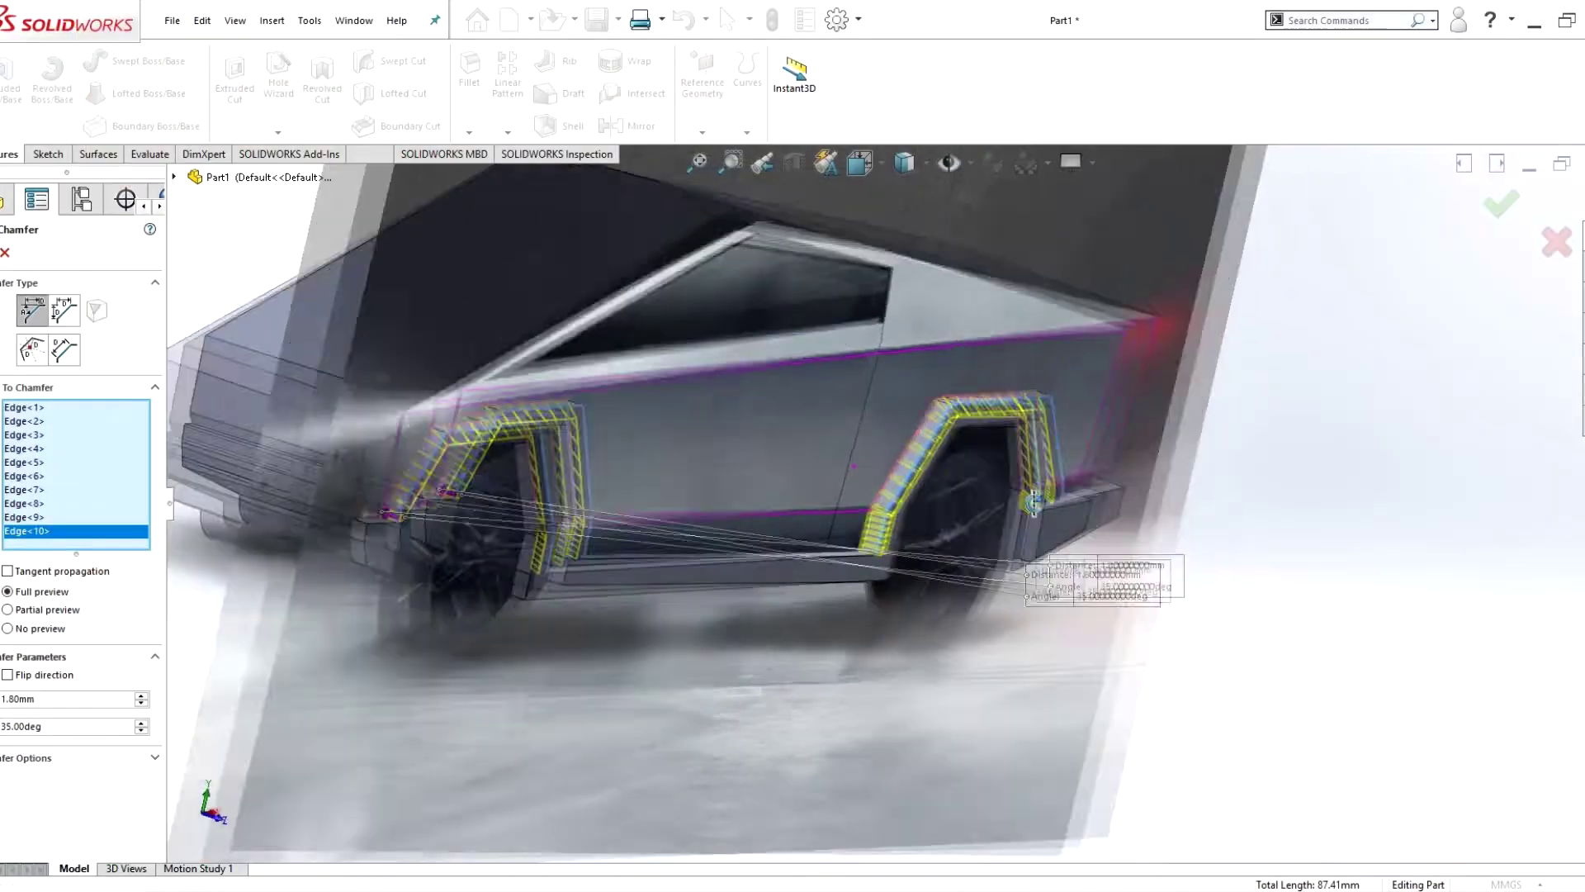
- Accept the chamfer, reopen the flare sketch, and move a freed corner point to the arch's top corner
key(Return)
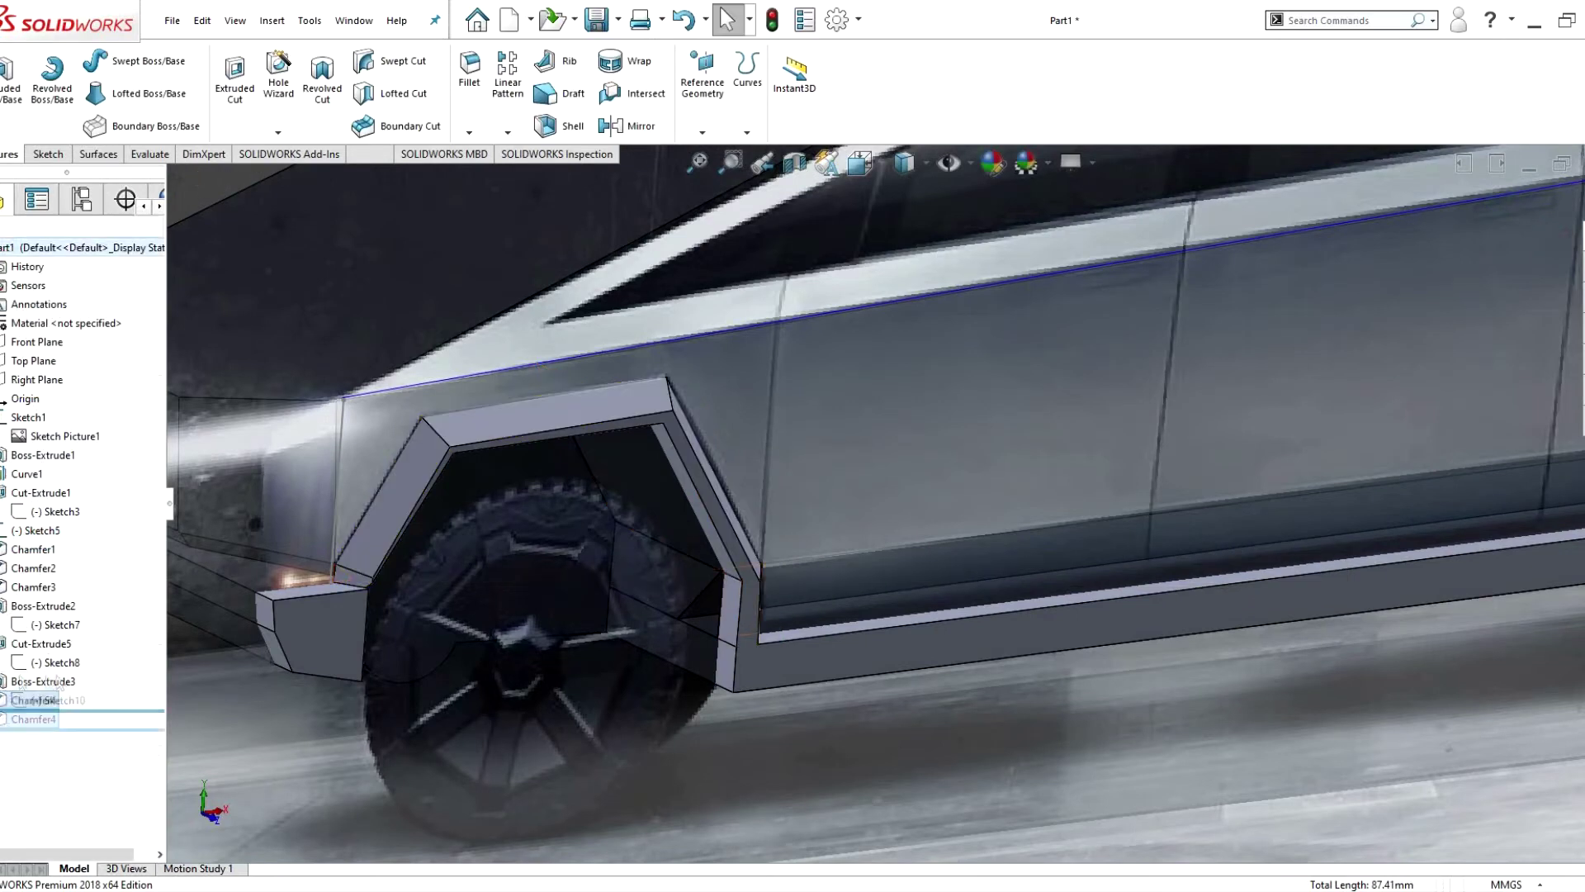
right_click(57, 701)
click(74, 602)
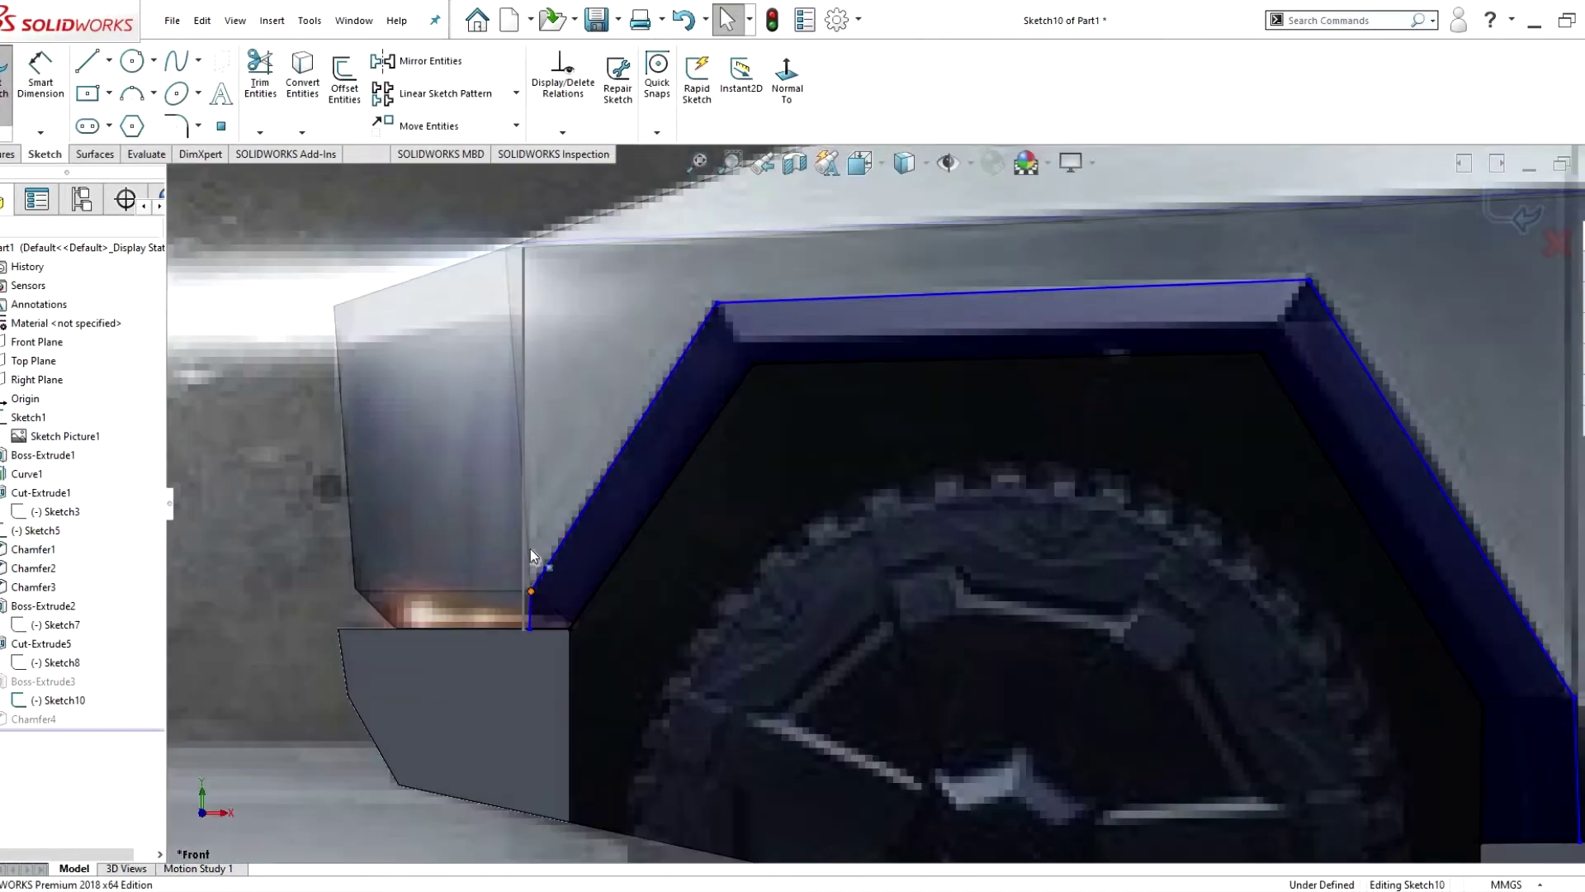
click(531, 593)
right_click(33, 303)
click(117, 333)
mouse_move(530, 593)
mouse_down()
mouse_move(715, 299)
mouse_move(1313, 278)
mouse_up()
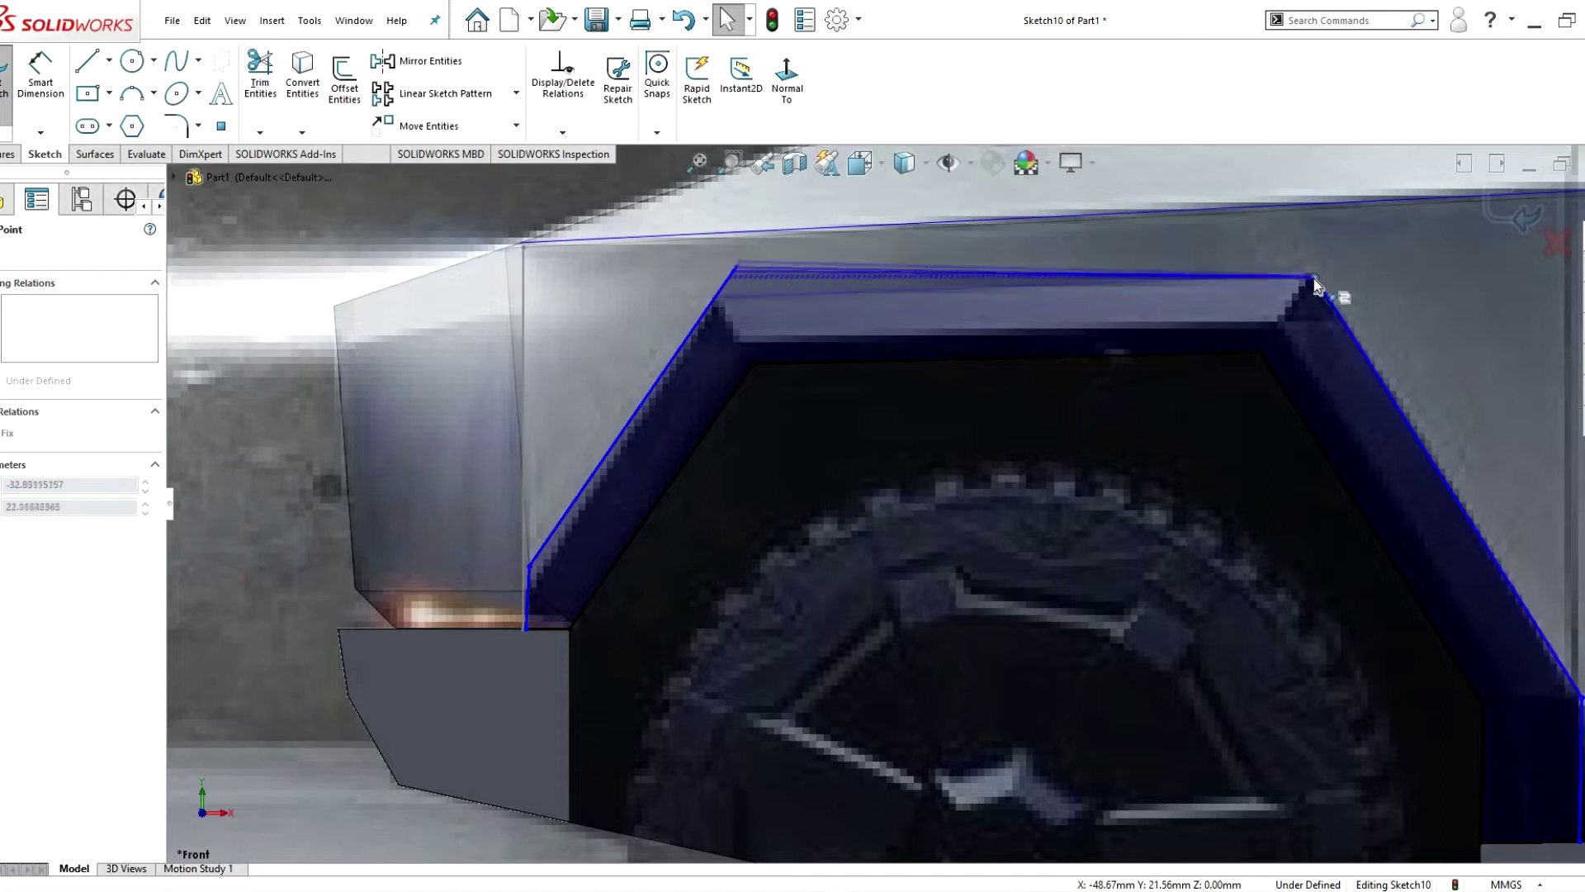
- Snap the top line's left endpoint to the arch corner and another point onto the bottom edge, removing its Fixed relation
drag(733, 271, 715, 296)
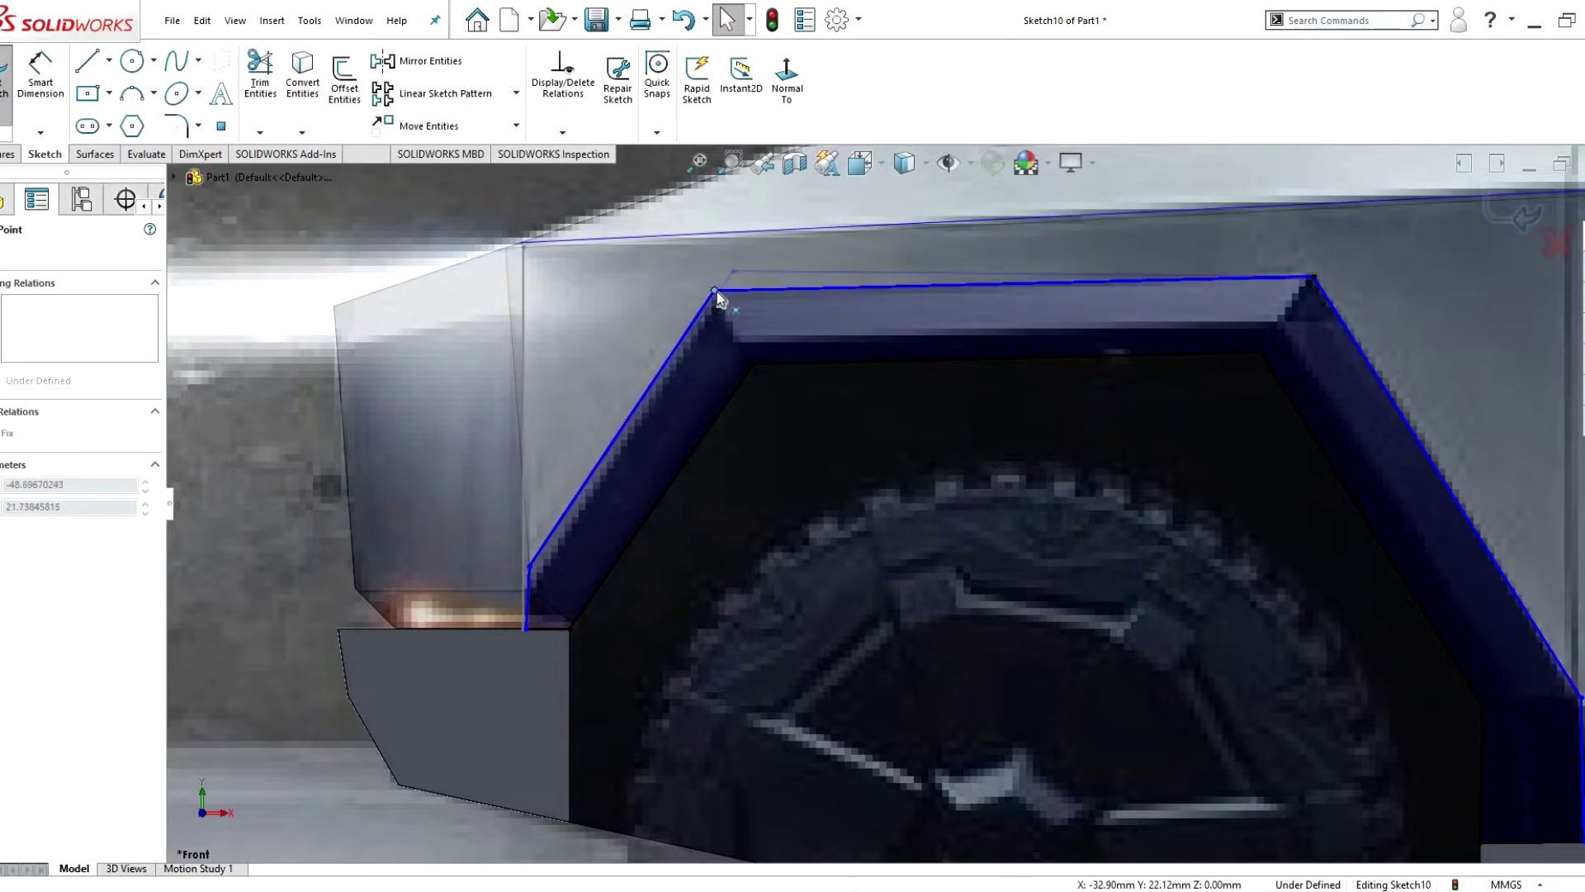
scroll(716, 297, up, 3)
scroll(1074, 562, down, 5)
scroll(969, 551, down, 3)
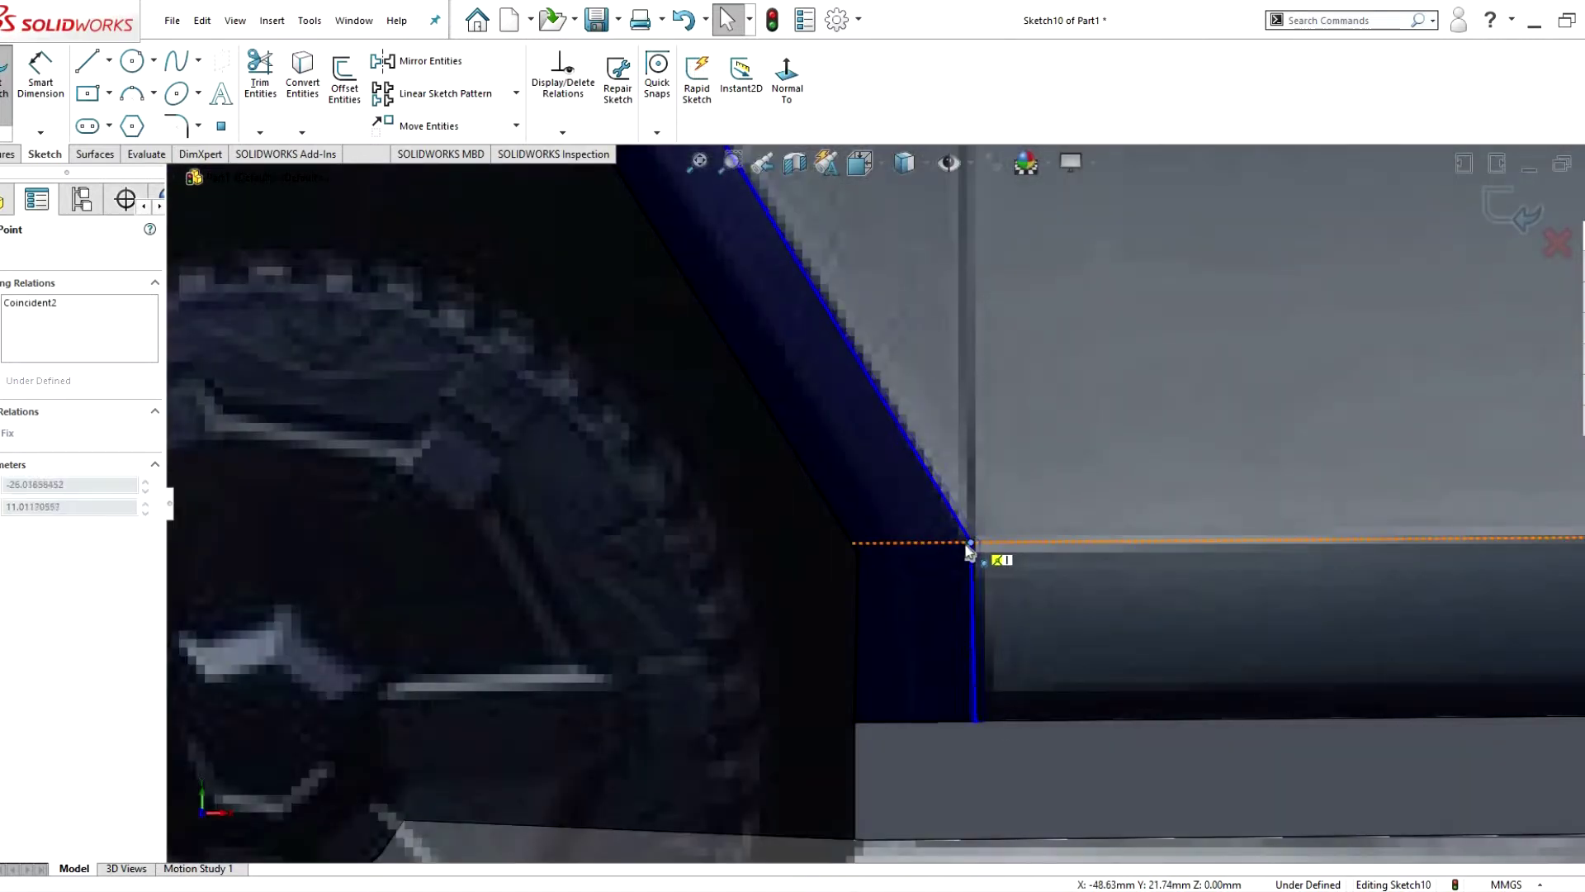
scroll(969, 551, up, 3)
drag(966, 548, 972, 732)
scroll(972, 733, up, 2)
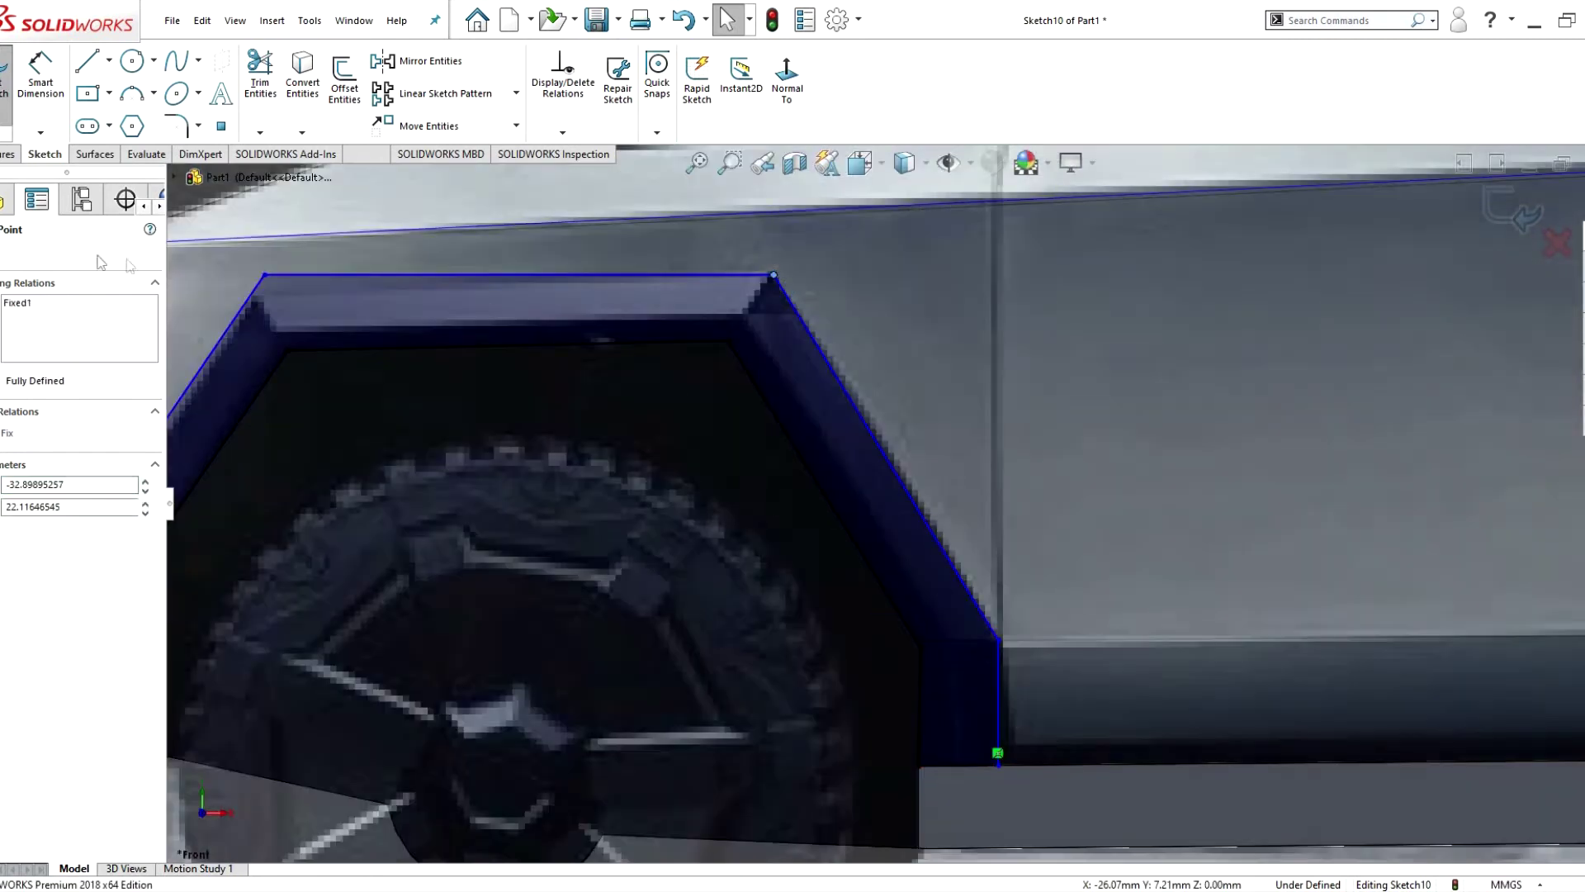
click(17, 302)
key(Delete)
- Move the top line's right endpoint and the top-left endpoint along the arch, deleting the Fixed relation
drag(773, 275, 773, 273)
drag(273, 275, 258, 296)
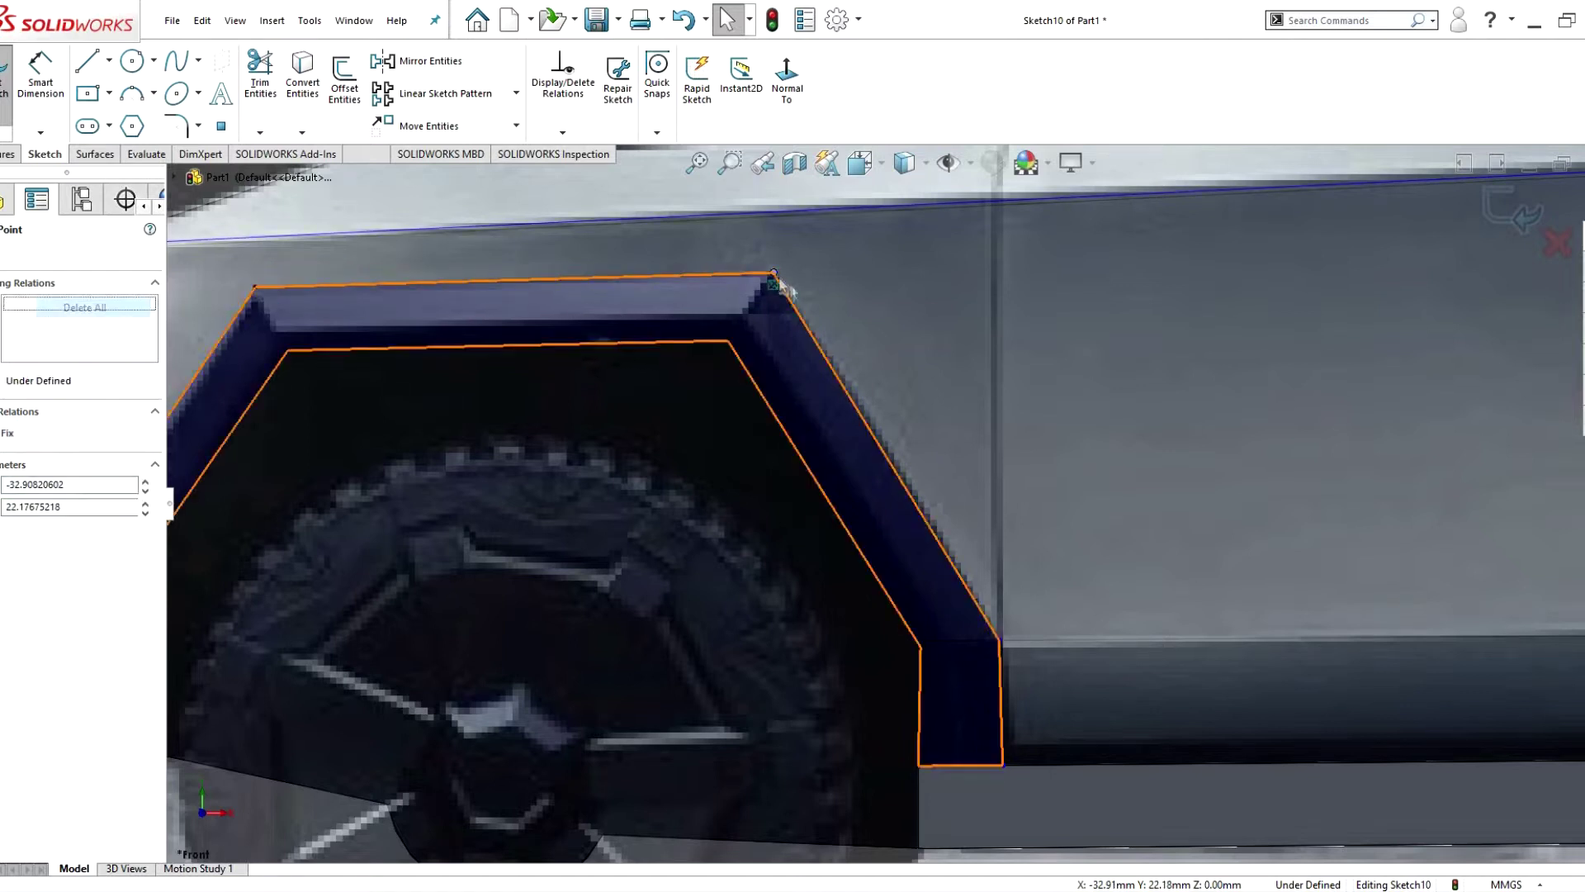
click(16, 302)
key(Delete)
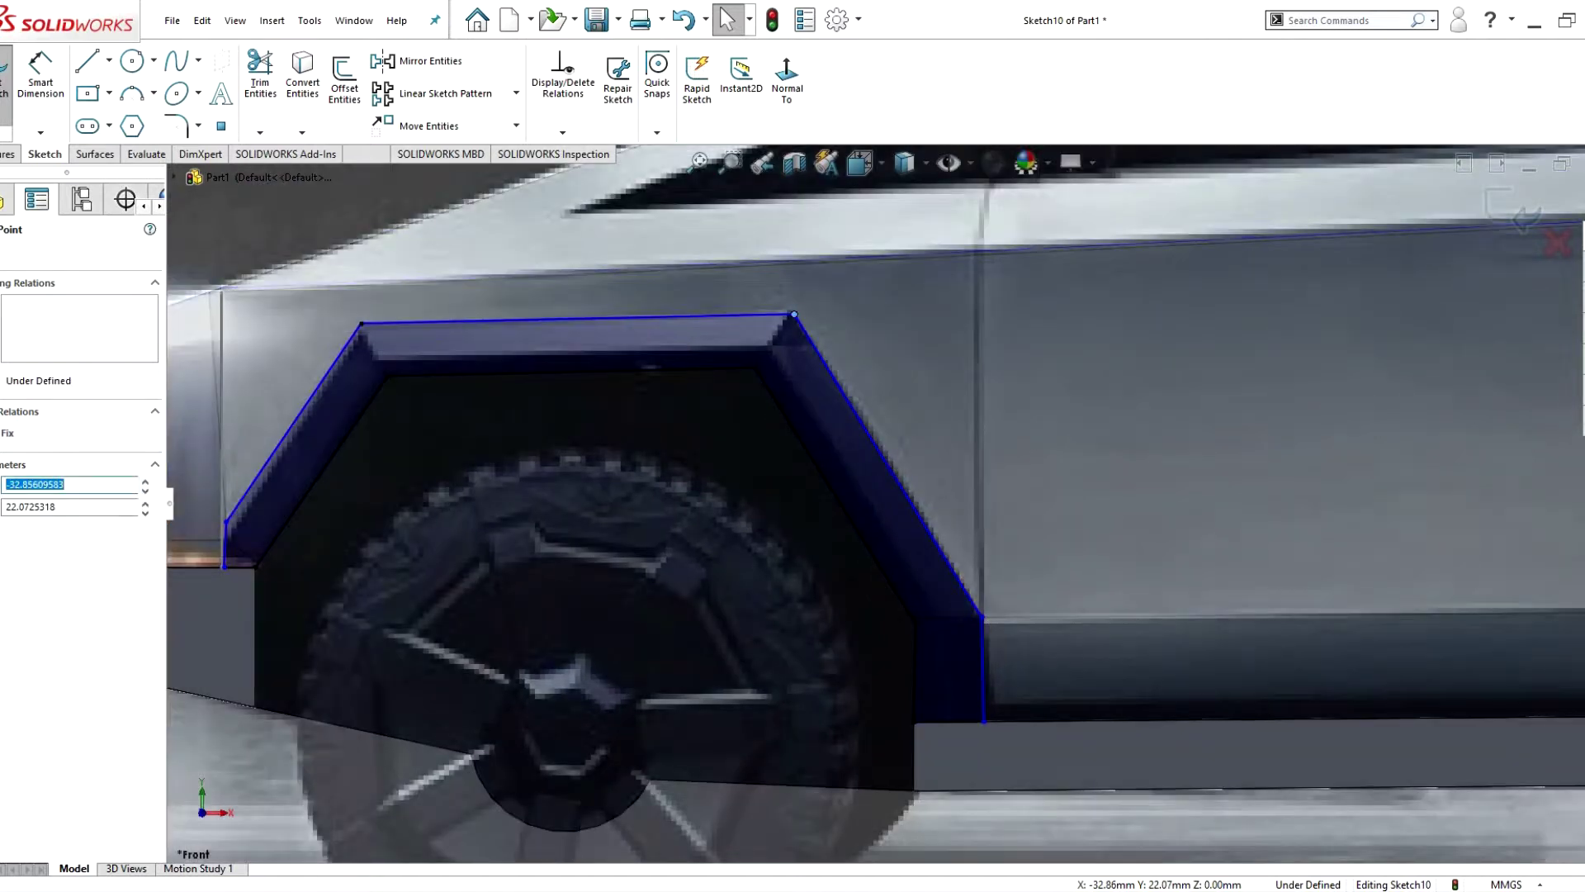
key(Return)
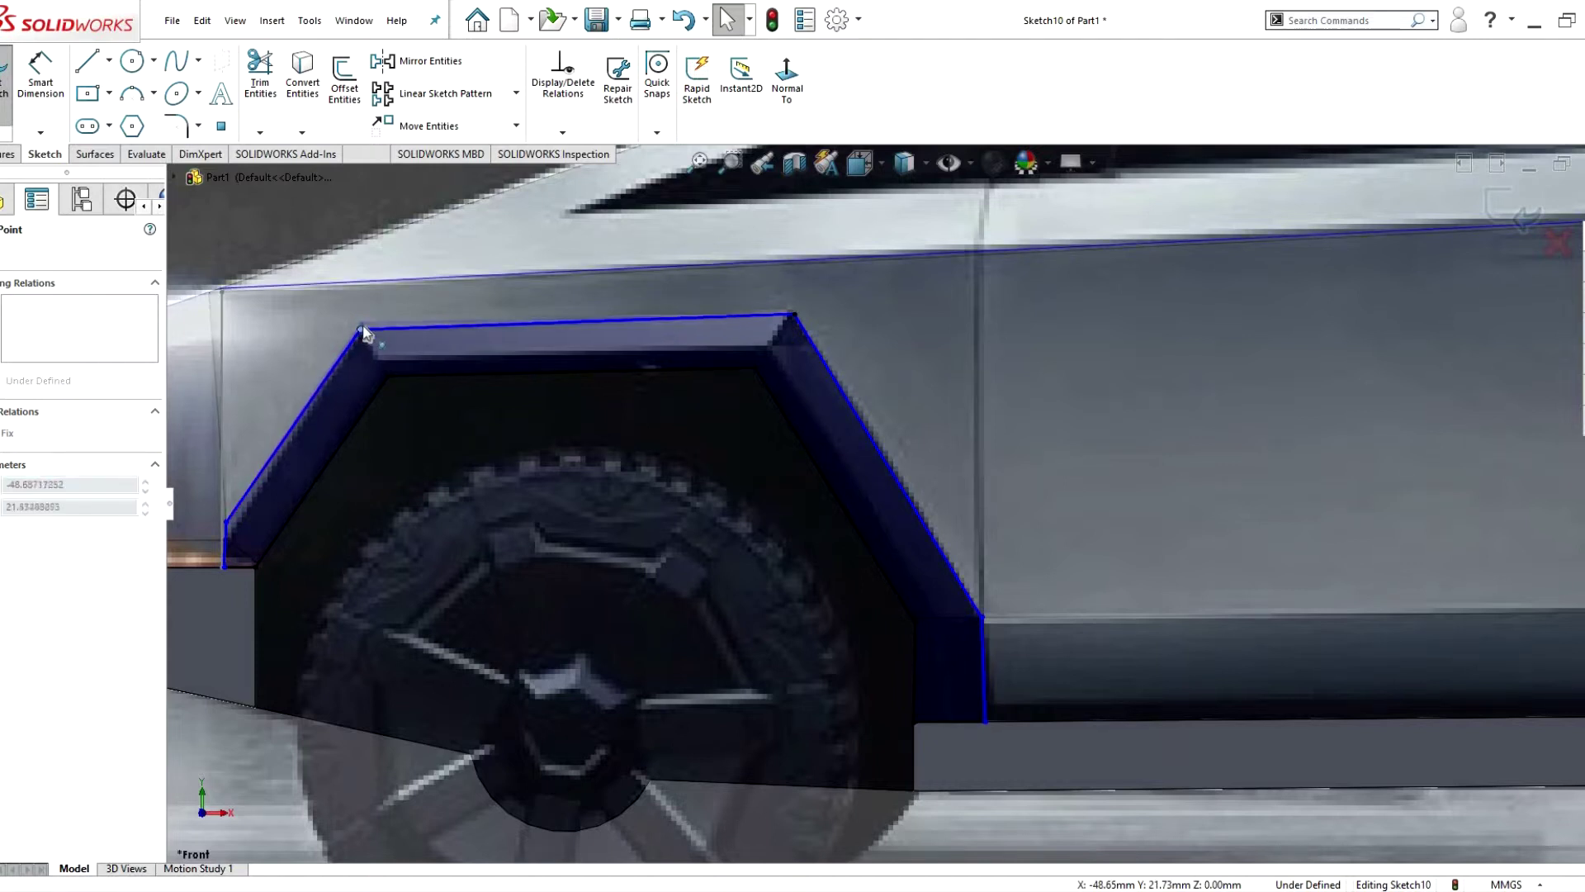
- Snap a sketch point onto the arch edge and slide it to the arch's lower front corner
drag(358, 325, 222, 459)
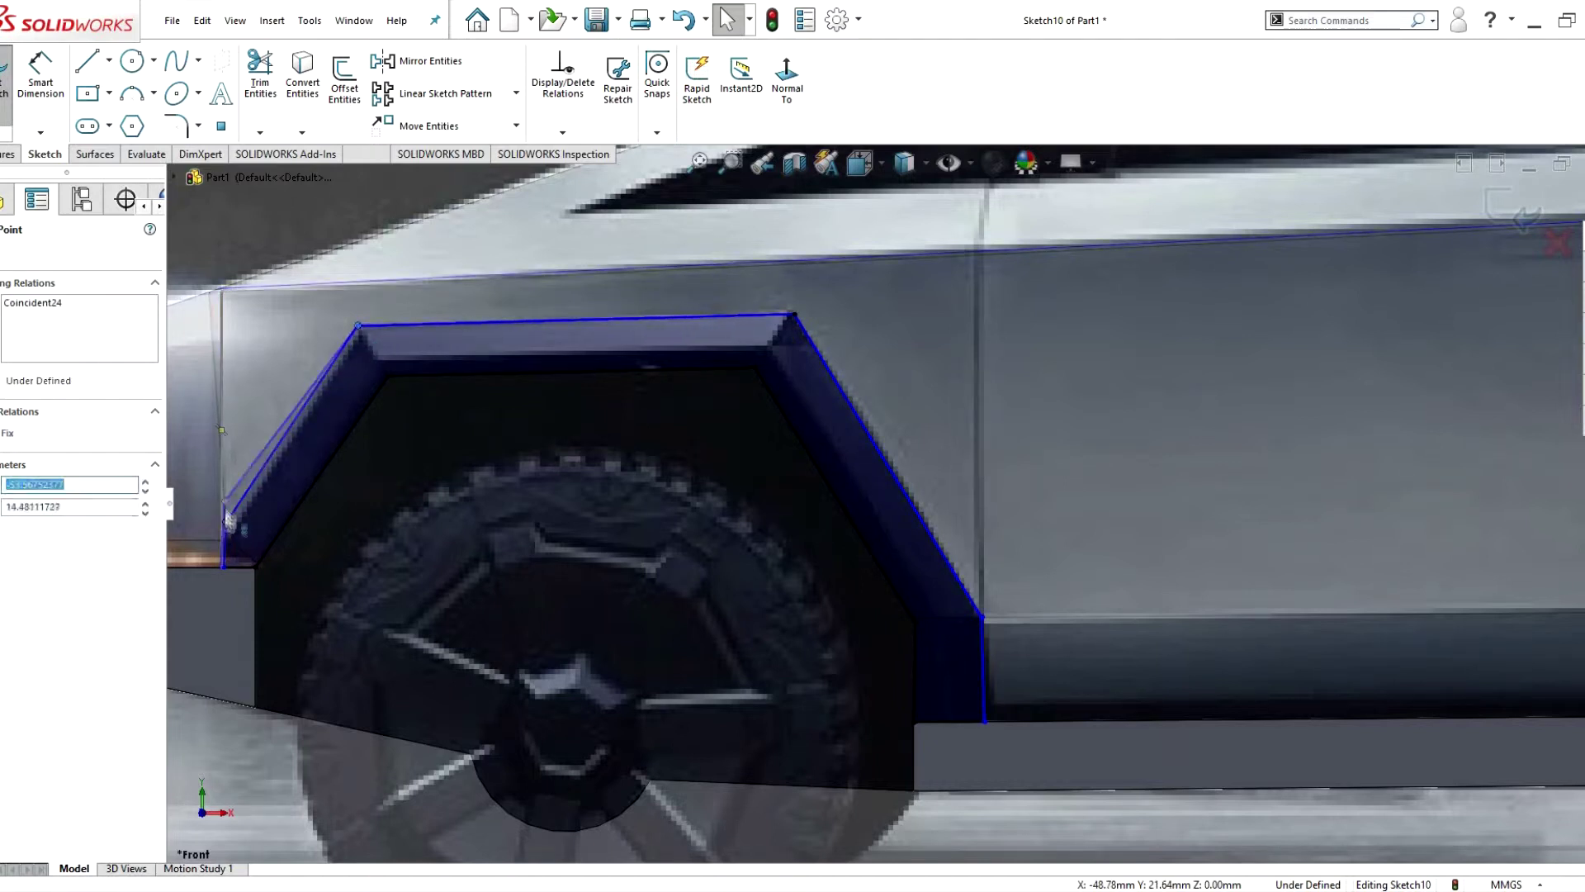
scroll(478, 482, down, 3)
scroll(477, 482, down, 3)
drag(413, 551, 416, 621)
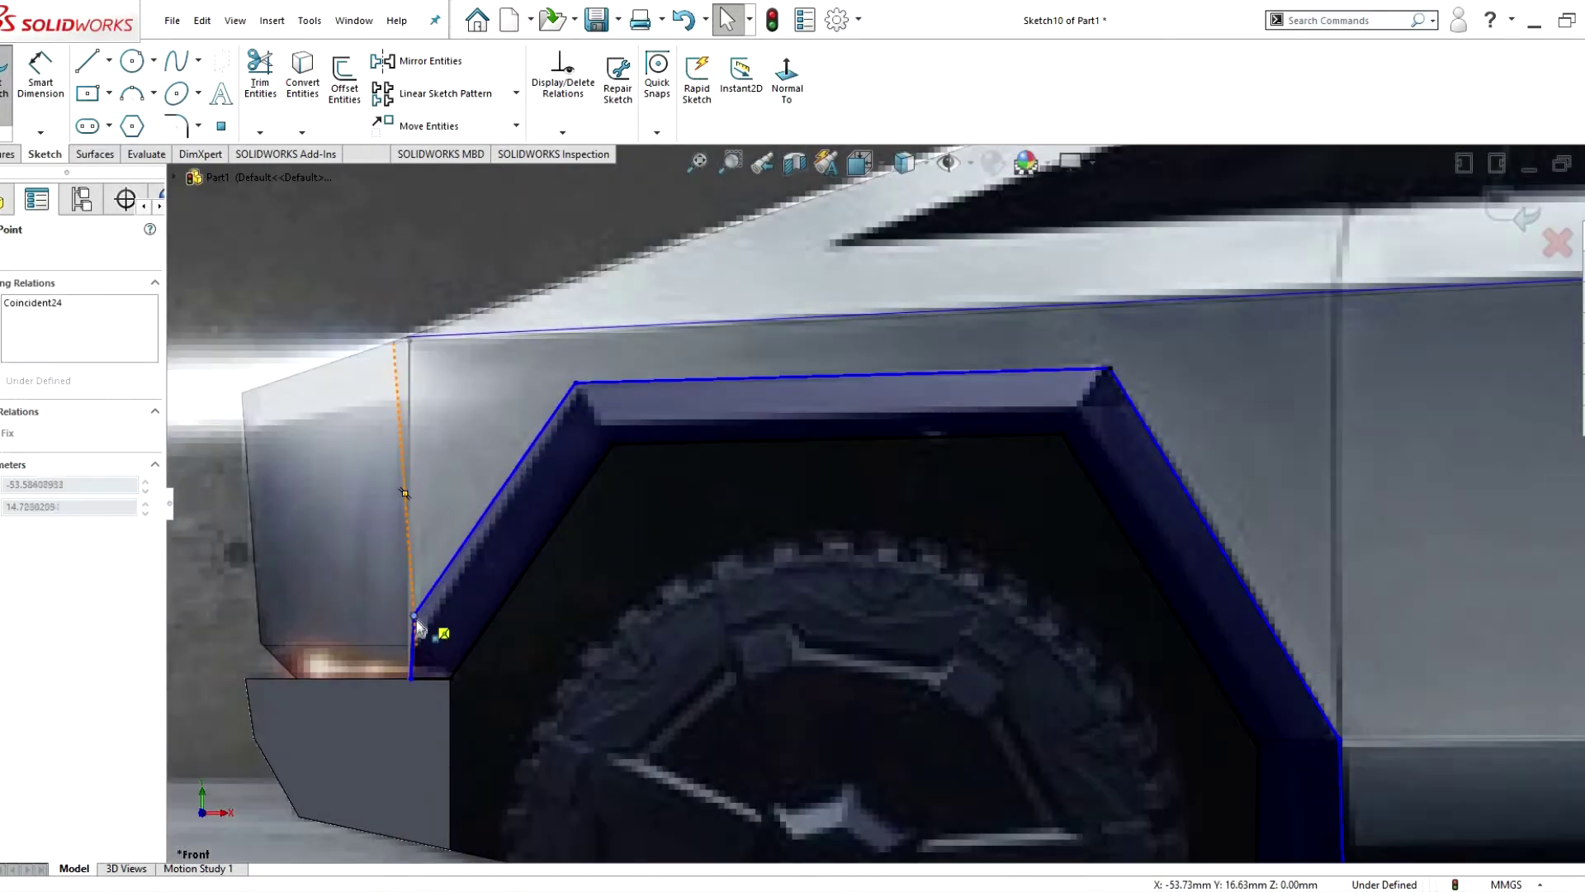
scroll(417, 627, up, 5)
scroll(983, 452, down, 5)
- Reposition the flare outline's top-right corner and bring the short vertical line's bottom end onto the body edge
click(982, 452)
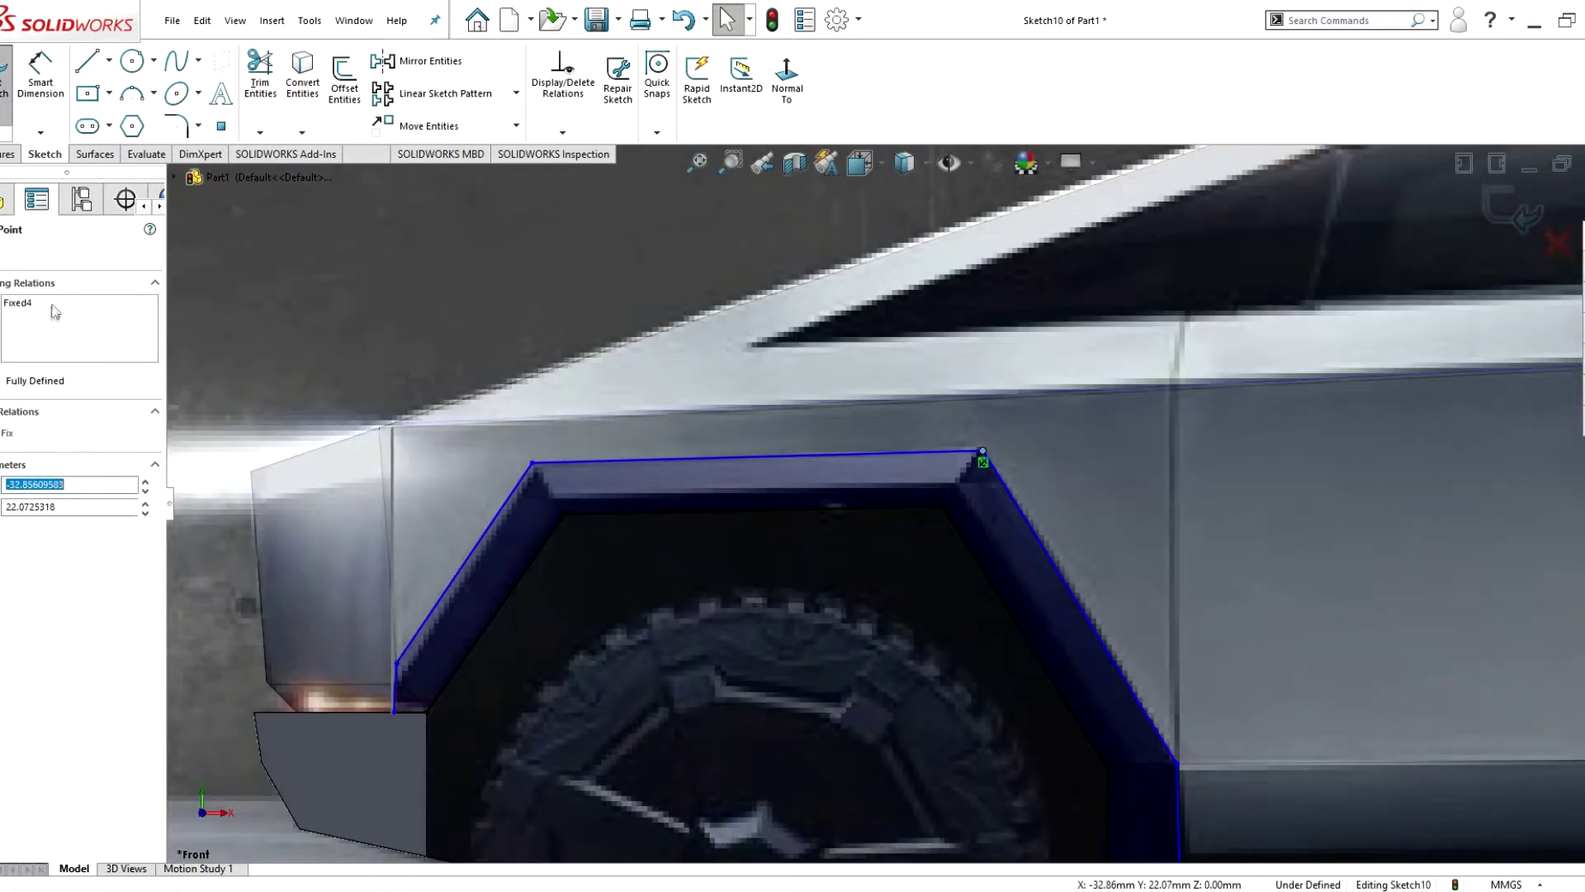
drag(969, 439, 981, 450)
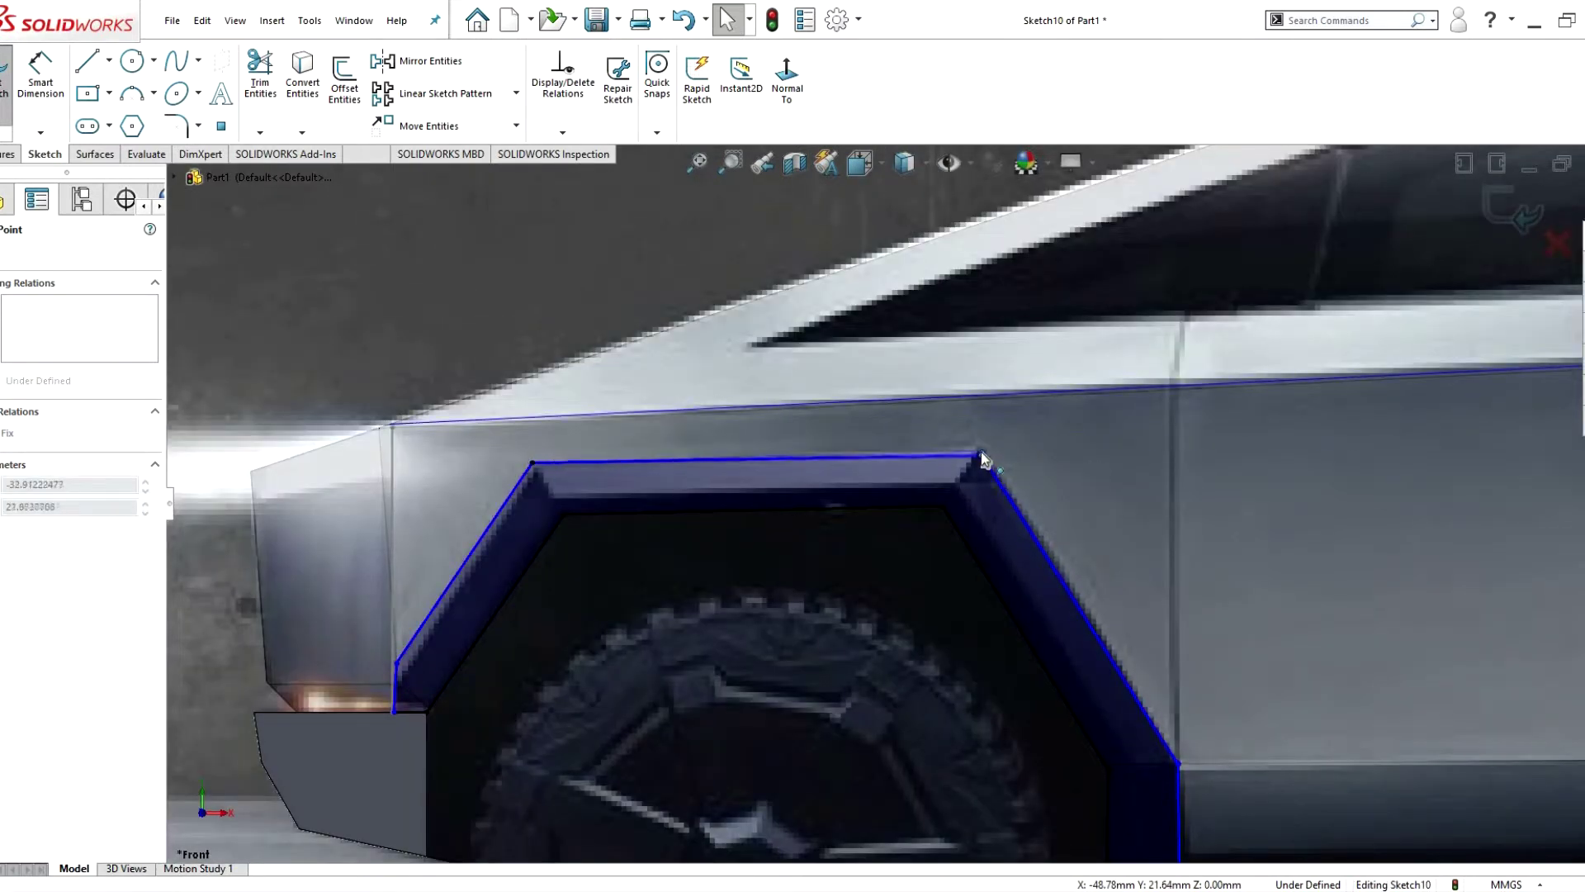
scroll(988, 458, up, 3)
scroll(1071, 648, down, 6)
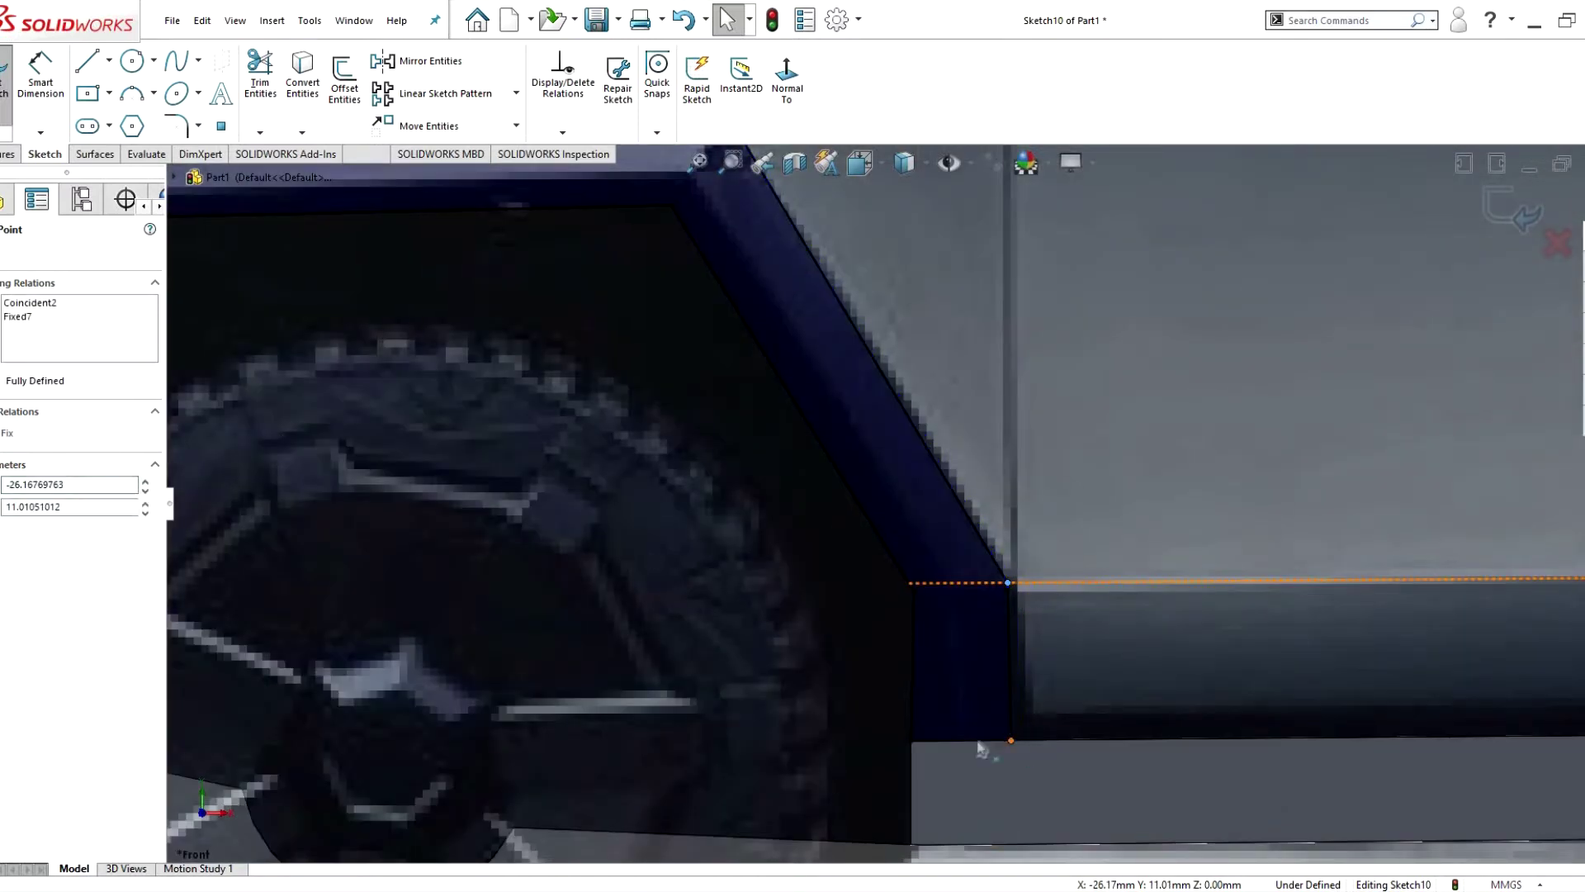
click(1010, 710)
drag(1014, 745, 1006, 745)
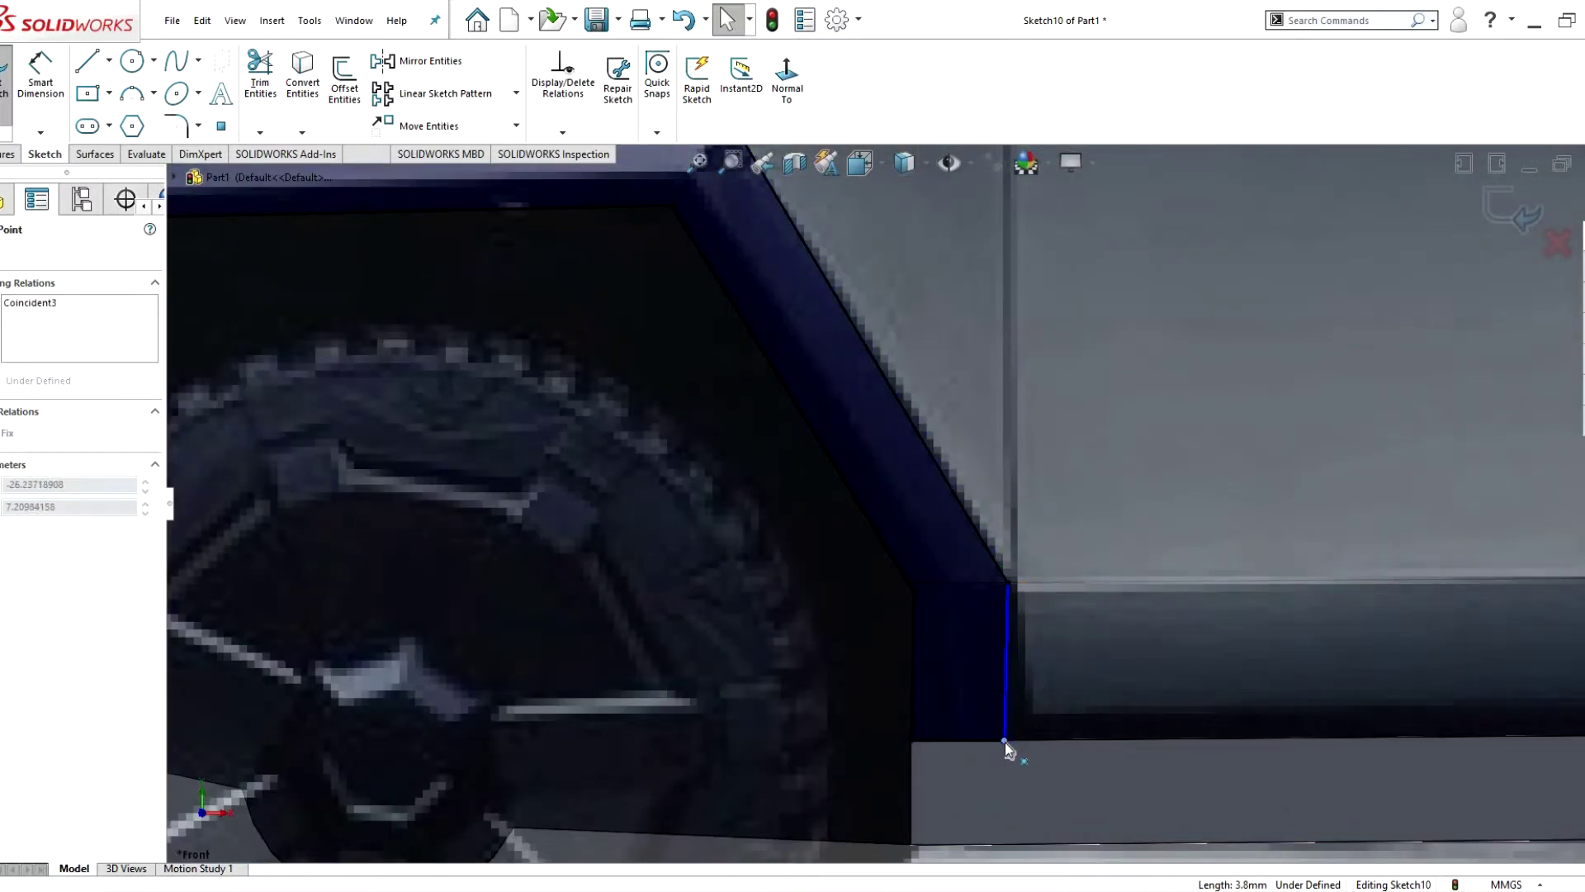
scroll(1006, 746, up, 3)
scroll(980, 354, down, 5)
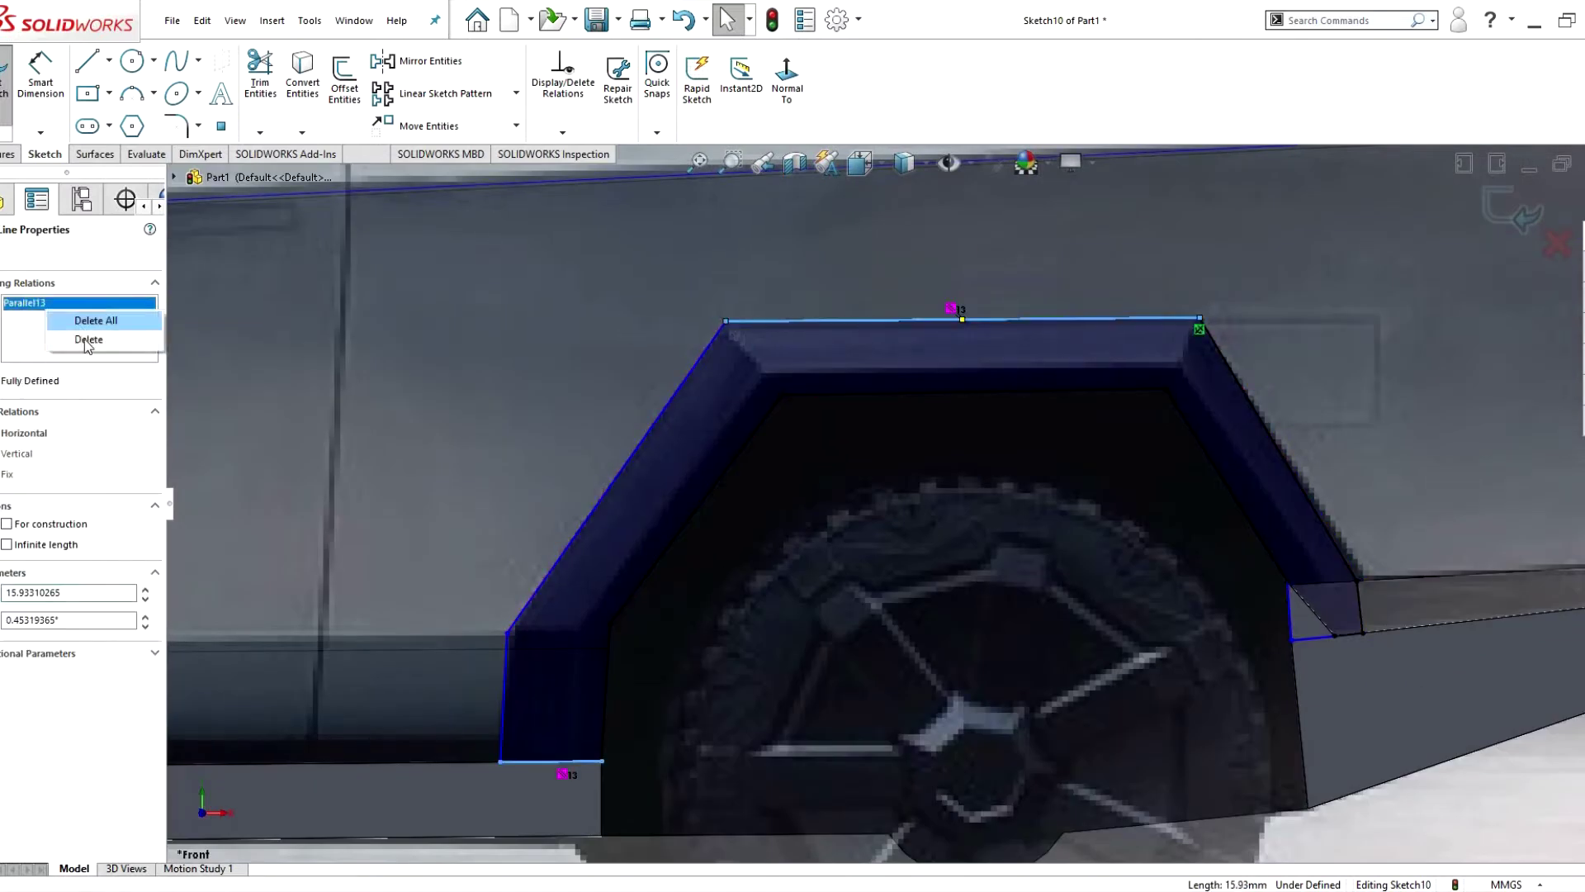
- Place the lower-left endpoint on the body's bottom edge with a Coincident relation, deleting its Fixed relation
drag(732, 321, 725, 337)
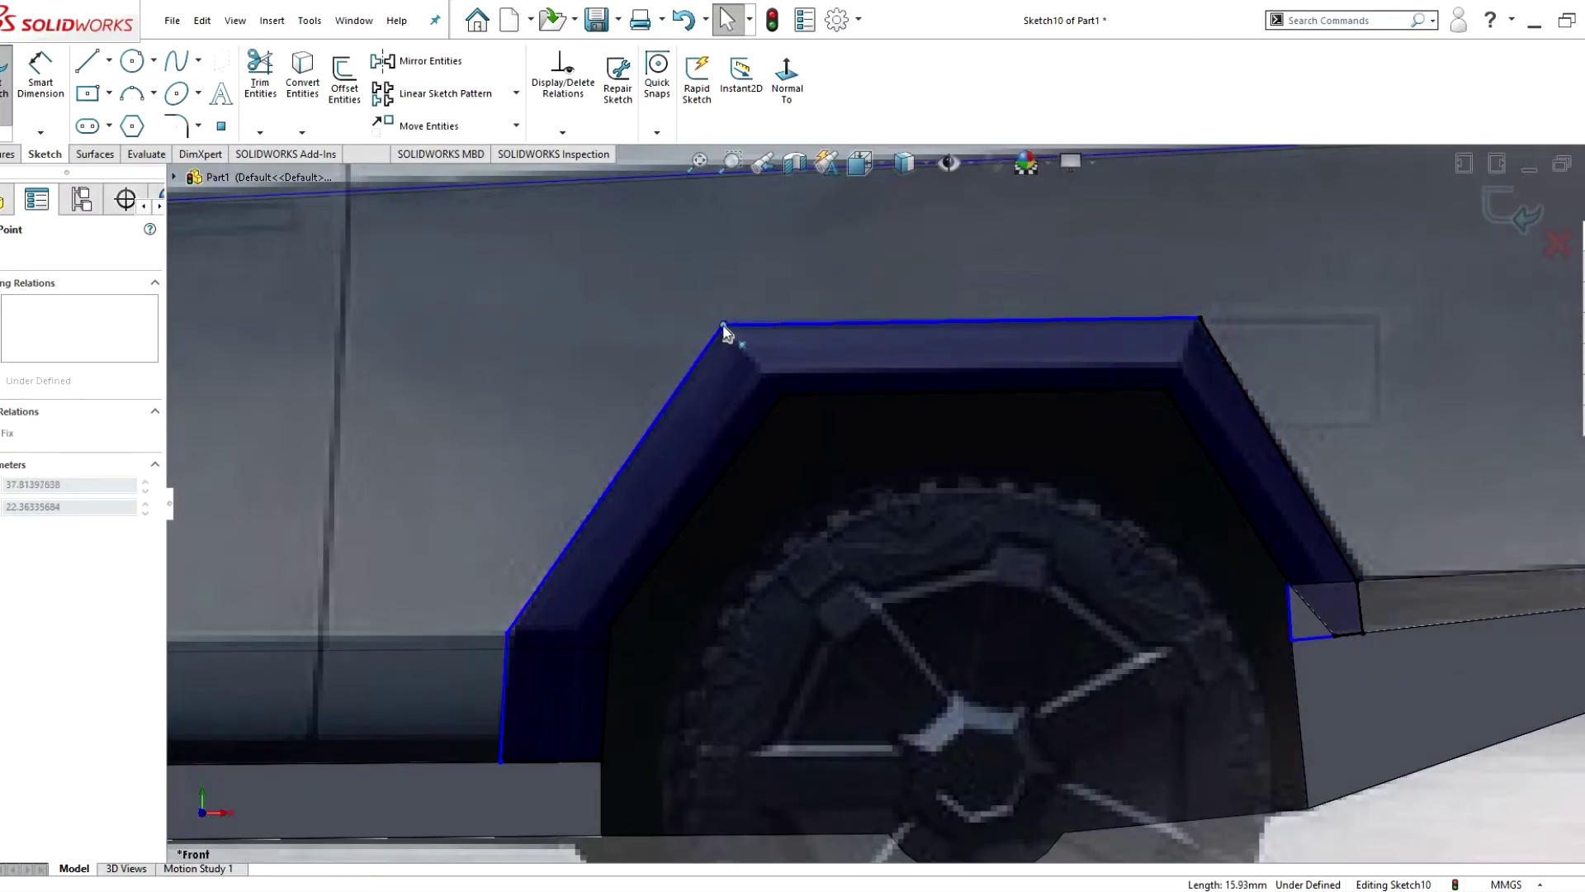
drag(516, 634, 511, 763)
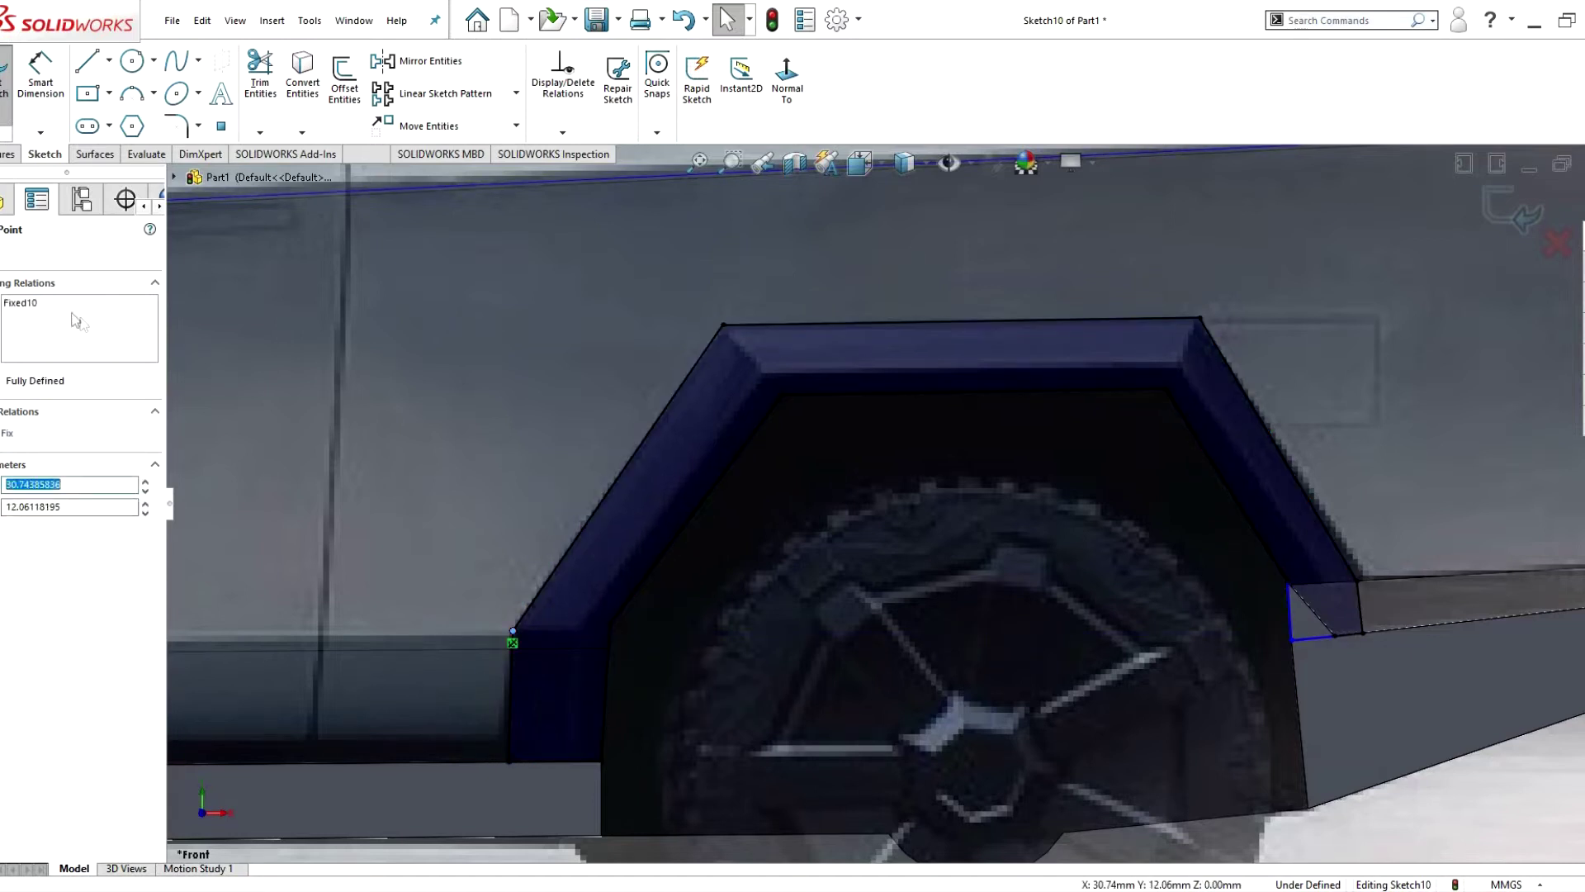
click(24, 303)
key(Delete)
drag(513, 631, 505, 638)
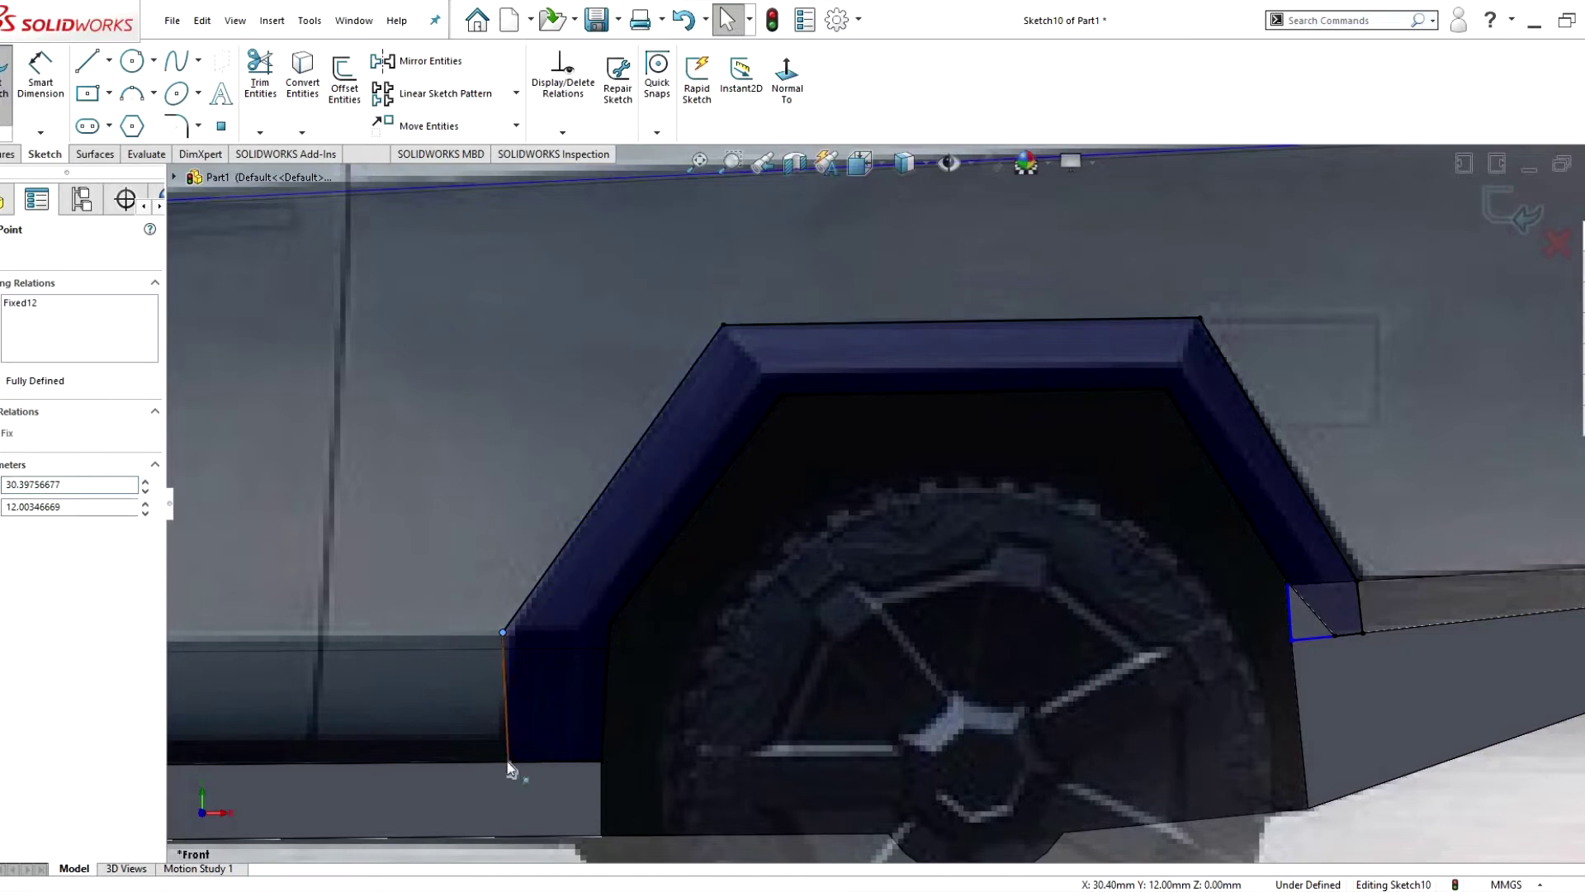
ctrl+click(533, 770)
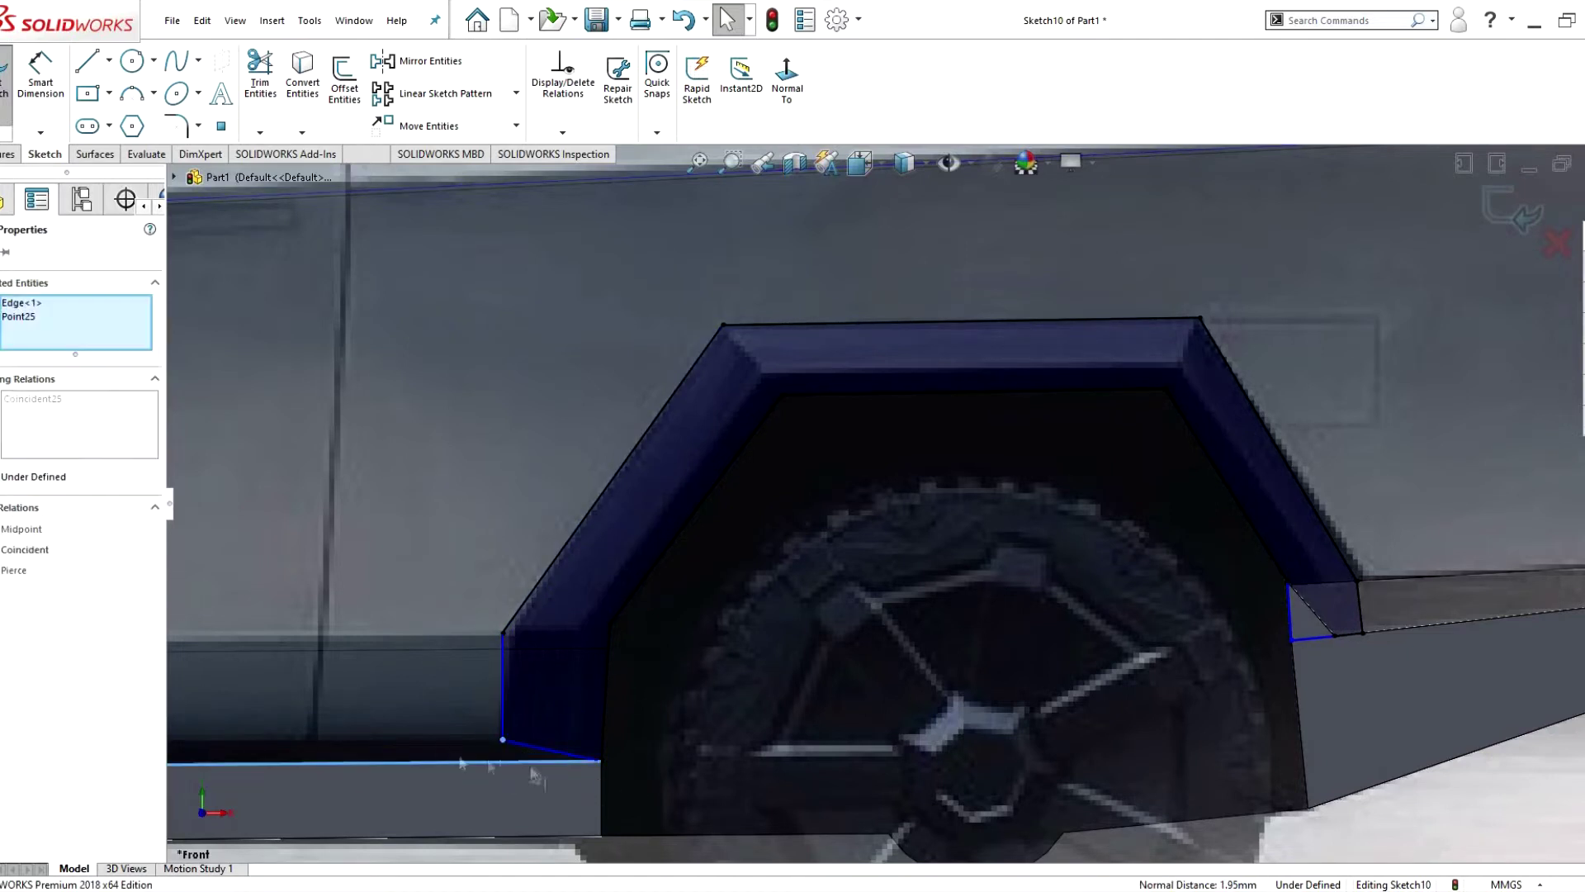
click(504, 635)
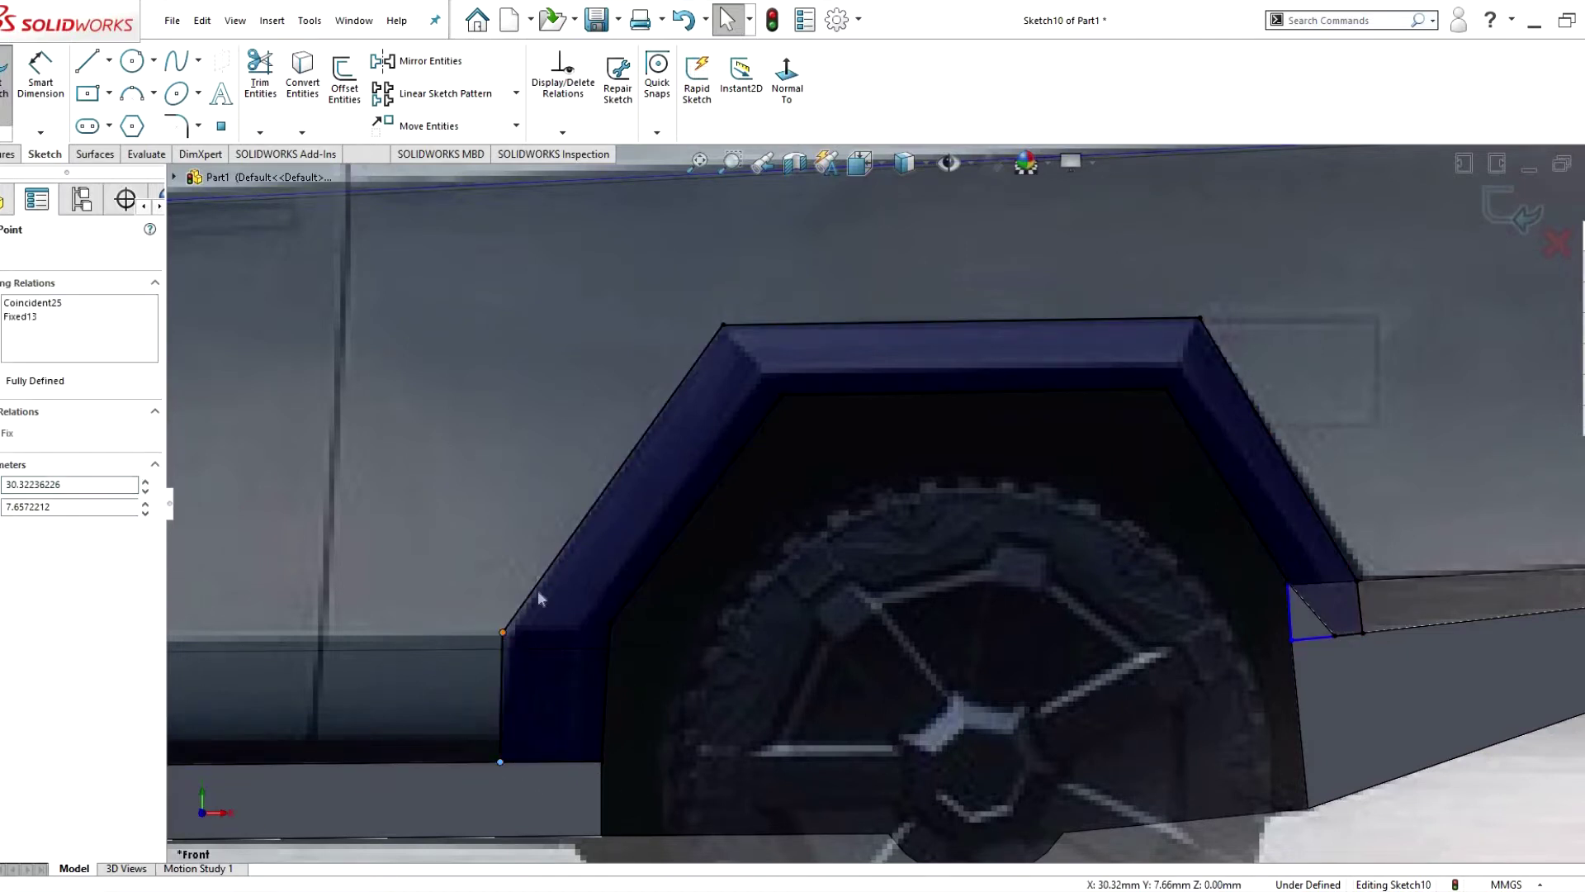
- Adjust the flare's upper-left corner points and snap a point onto the slanted edge's end
drag(505, 634, 508, 629)
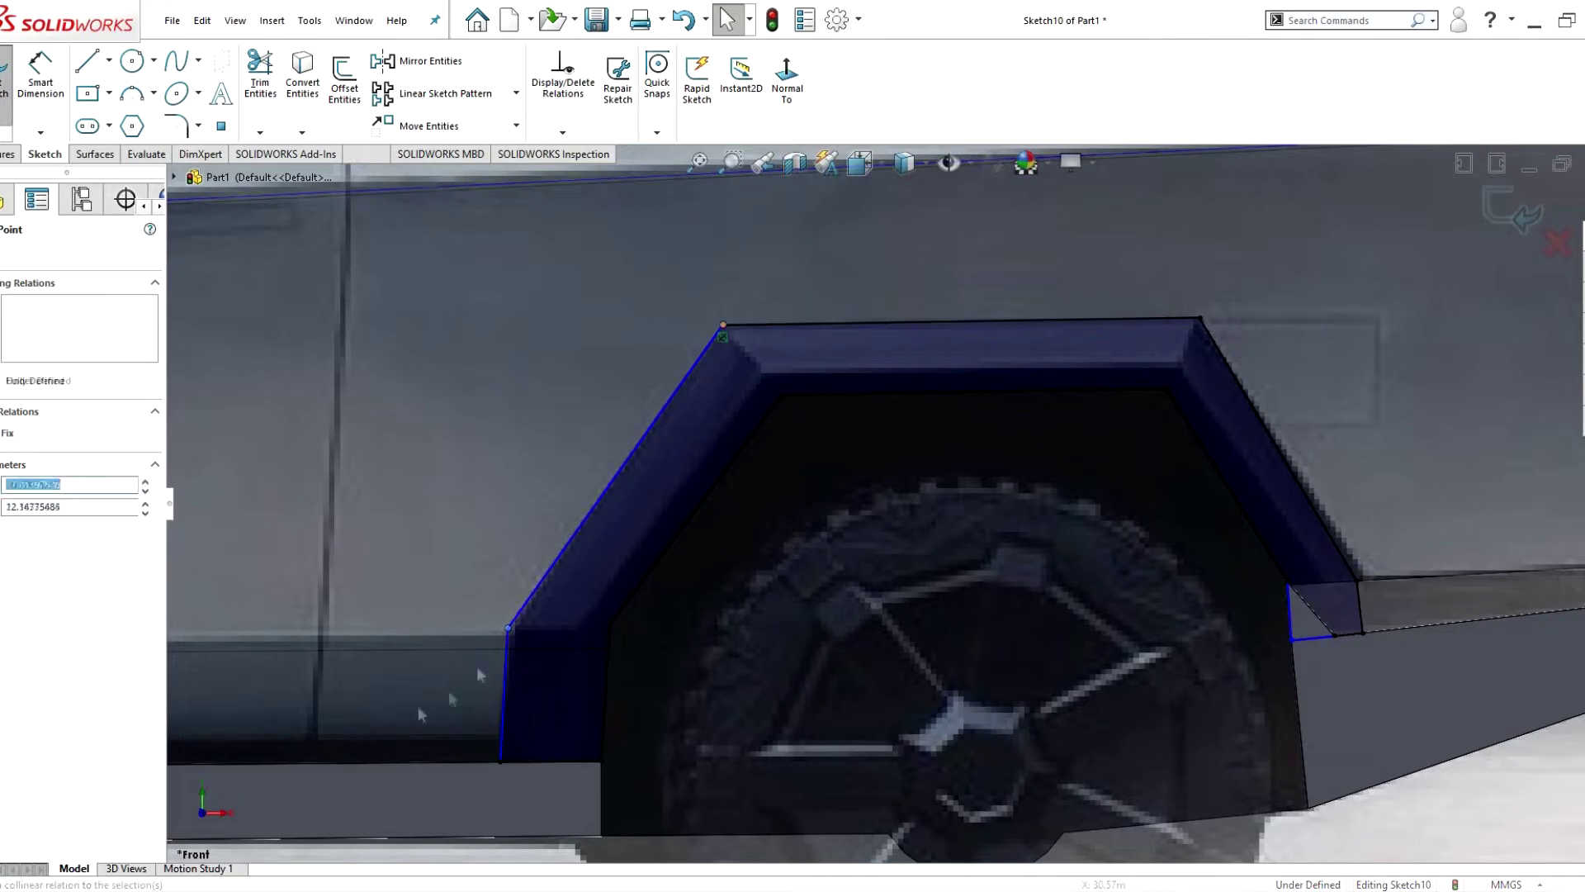
drag(724, 329, 728, 335)
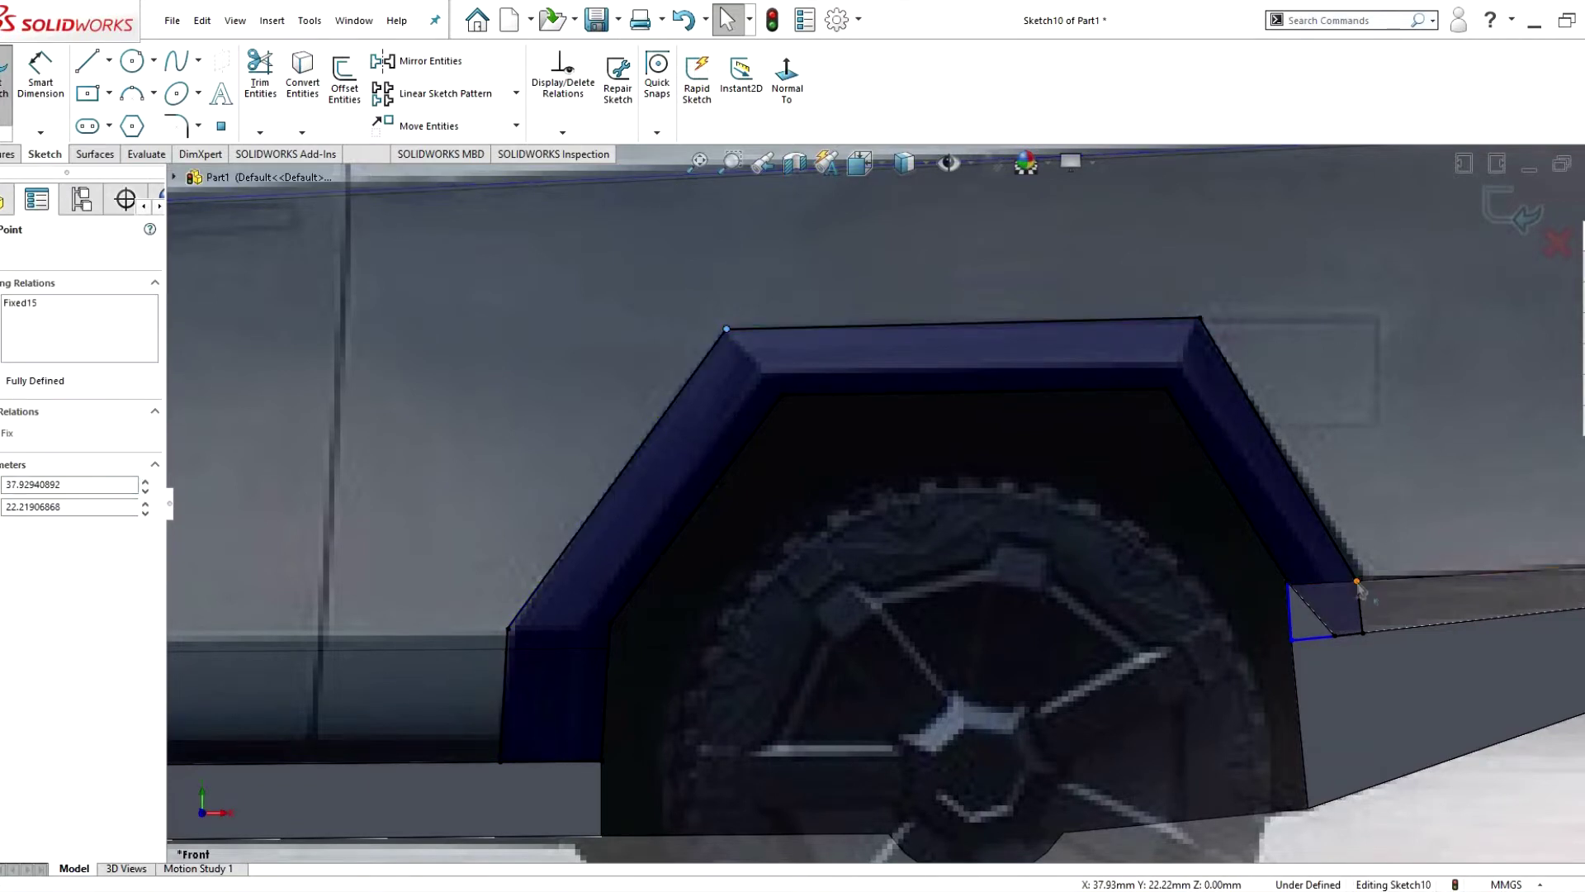
drag(1404, 582, 1361, 580)
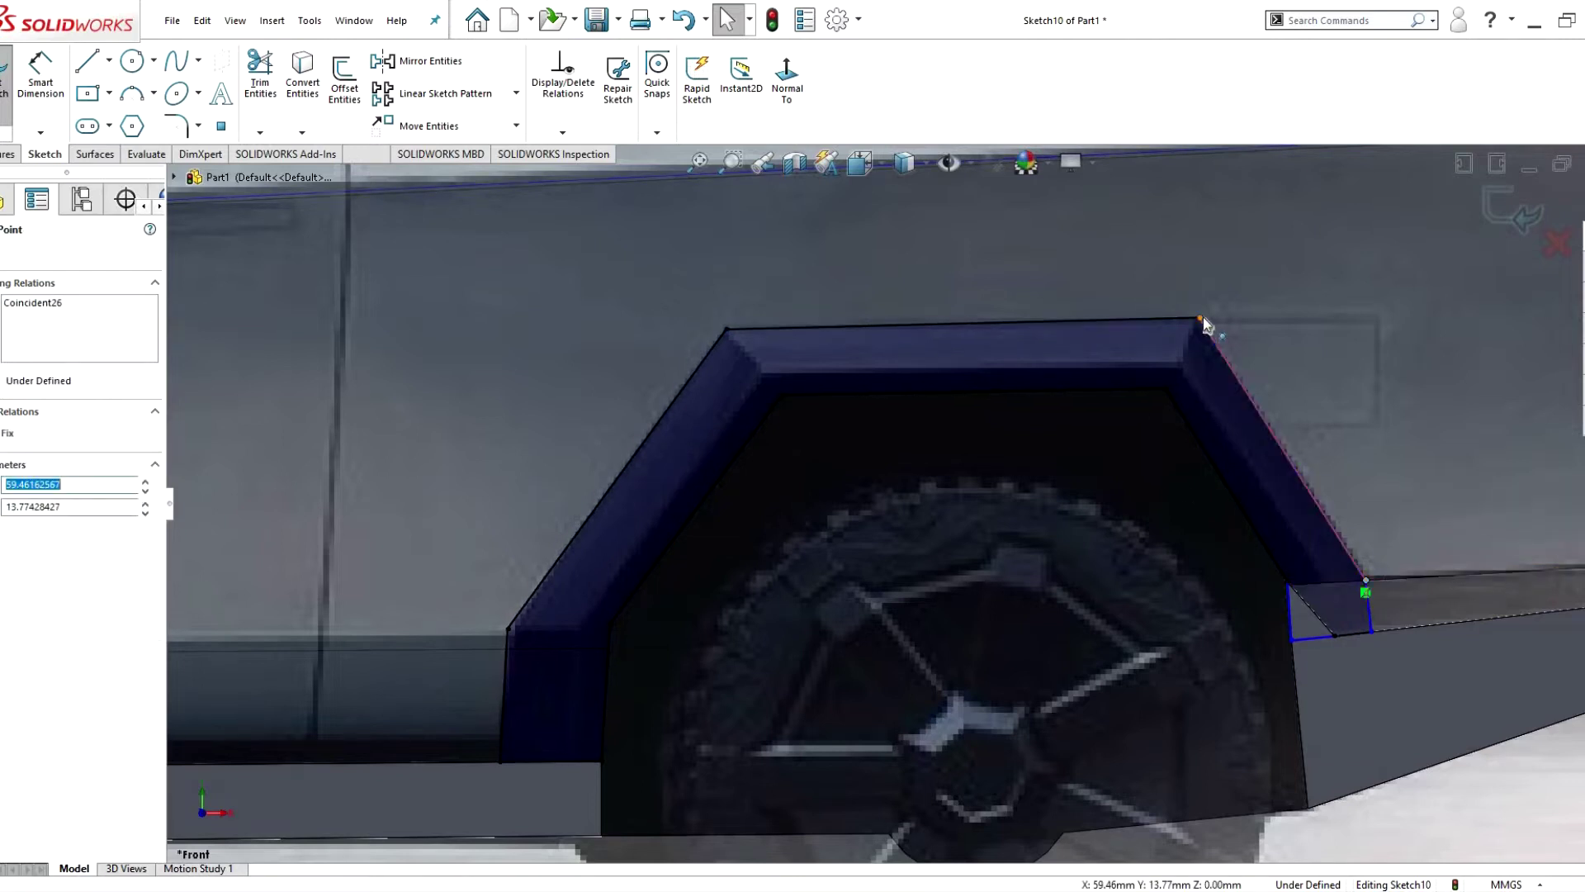
click(1364, 578)
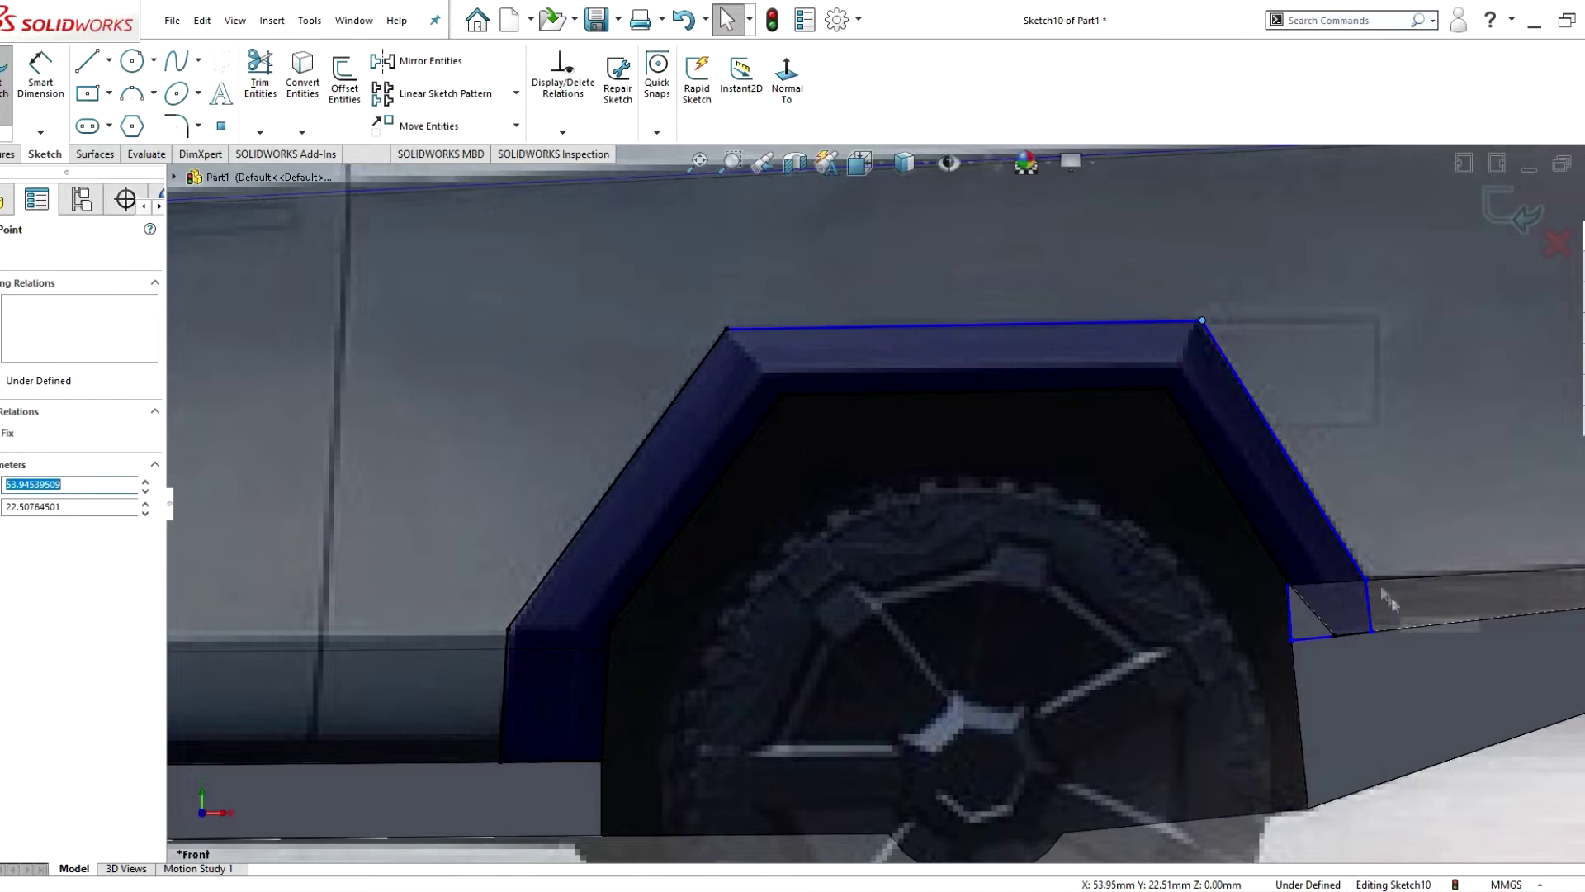
scroll(1364, 578, down, 2)
scroll(1144, 621, up, 2)
scroll(1140, 627, down, 2)
- Rework the flare's lower rear corner point, then exit Sketch10 and rebuild the part
drag(1143, 621, 1139, 619)
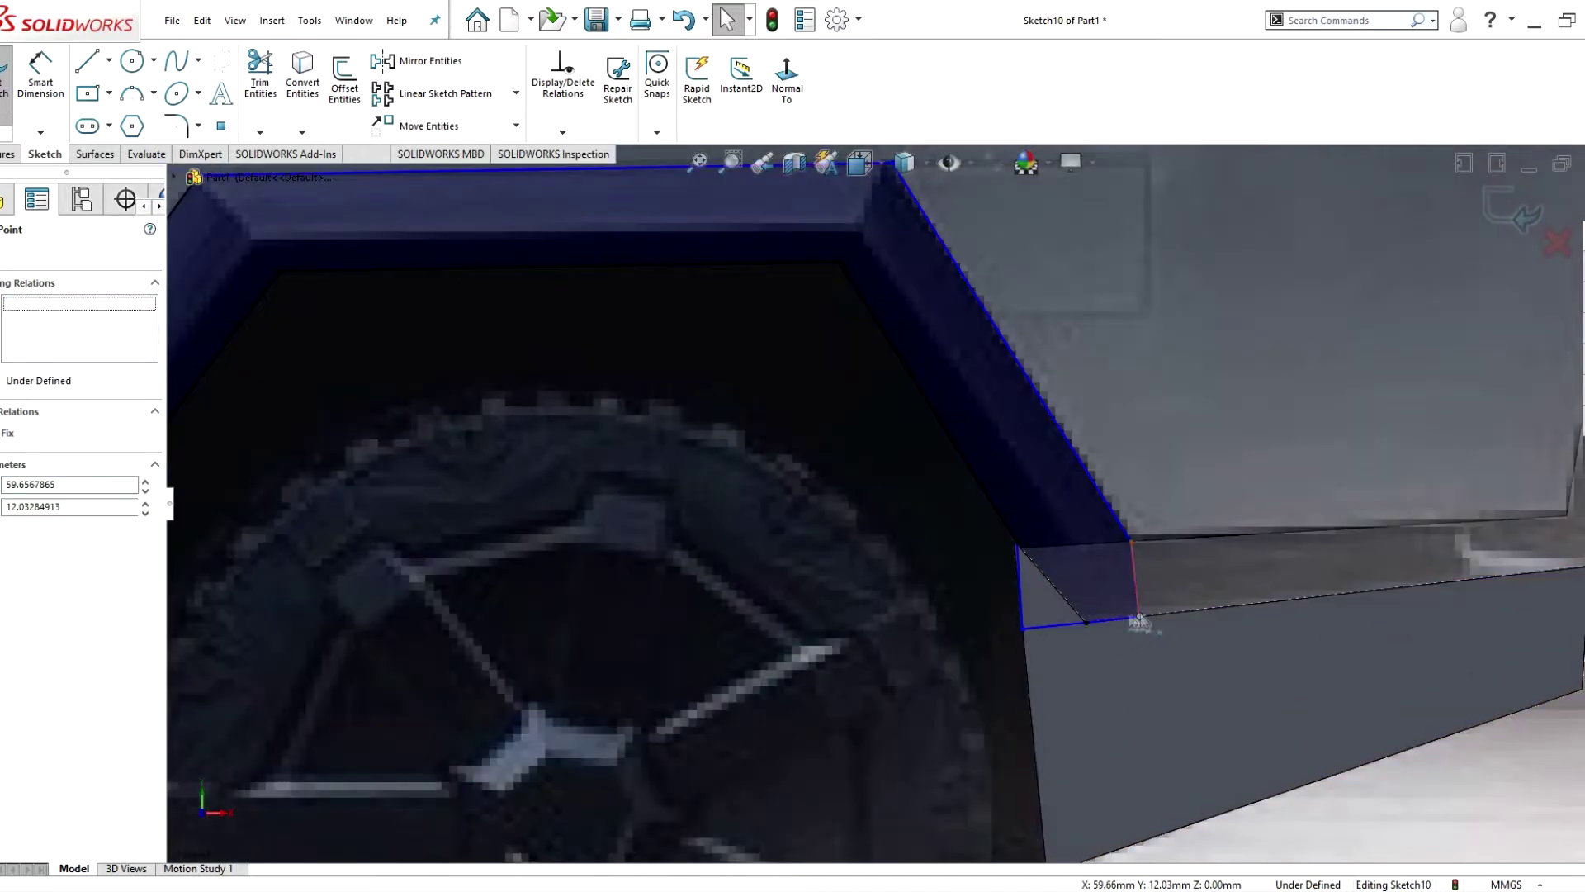
click(1110, 619)
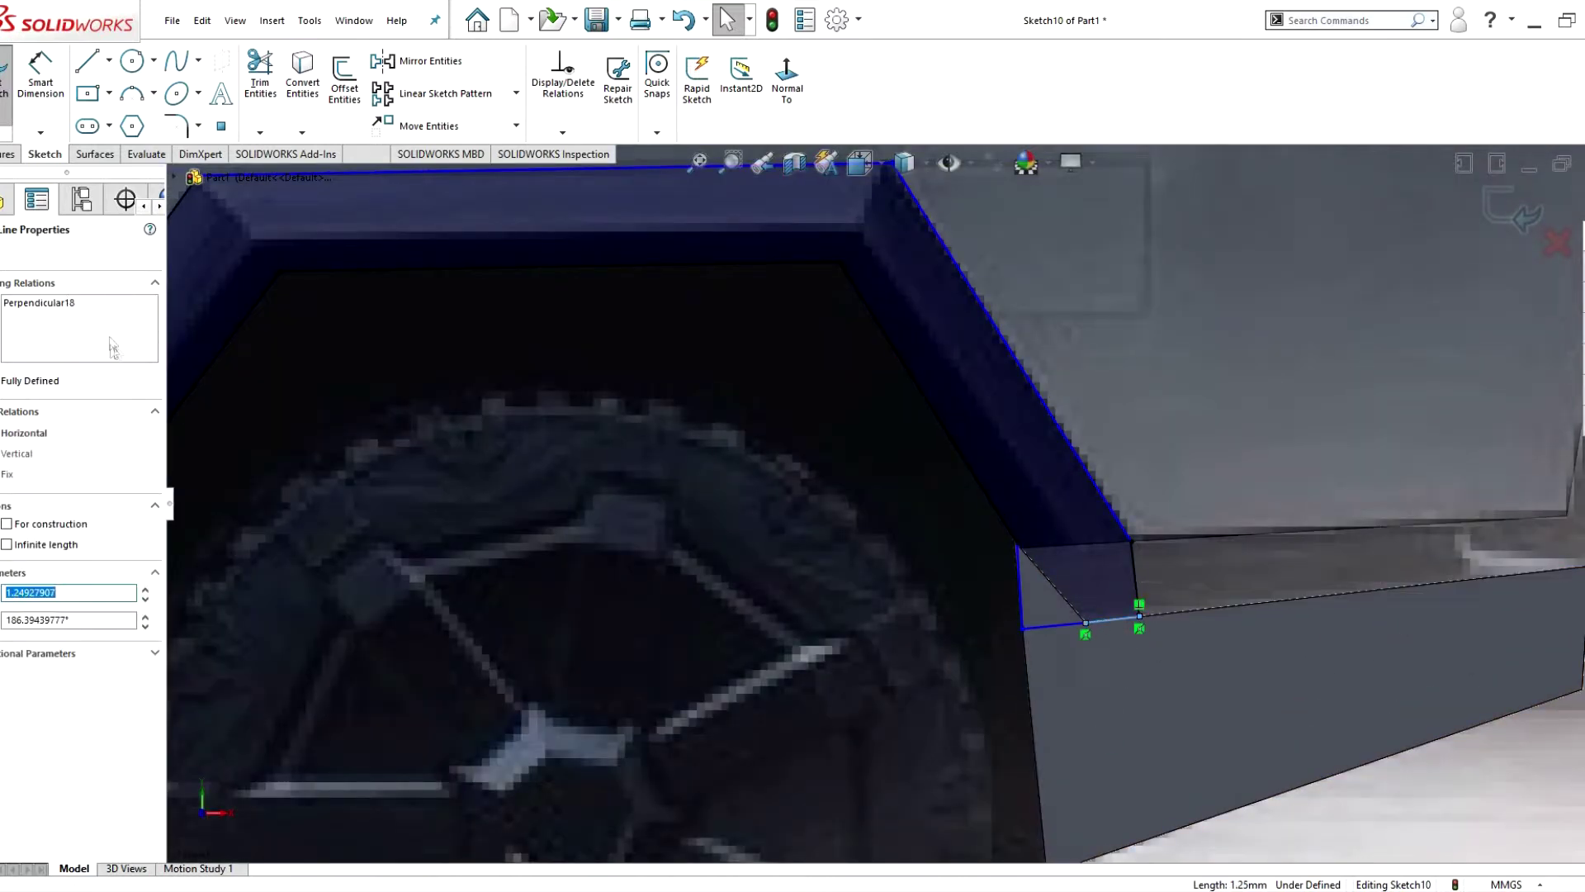
click(1139, 618)
scroll(1143, 630, up, 3)
scroll(342, 468, up, 2)
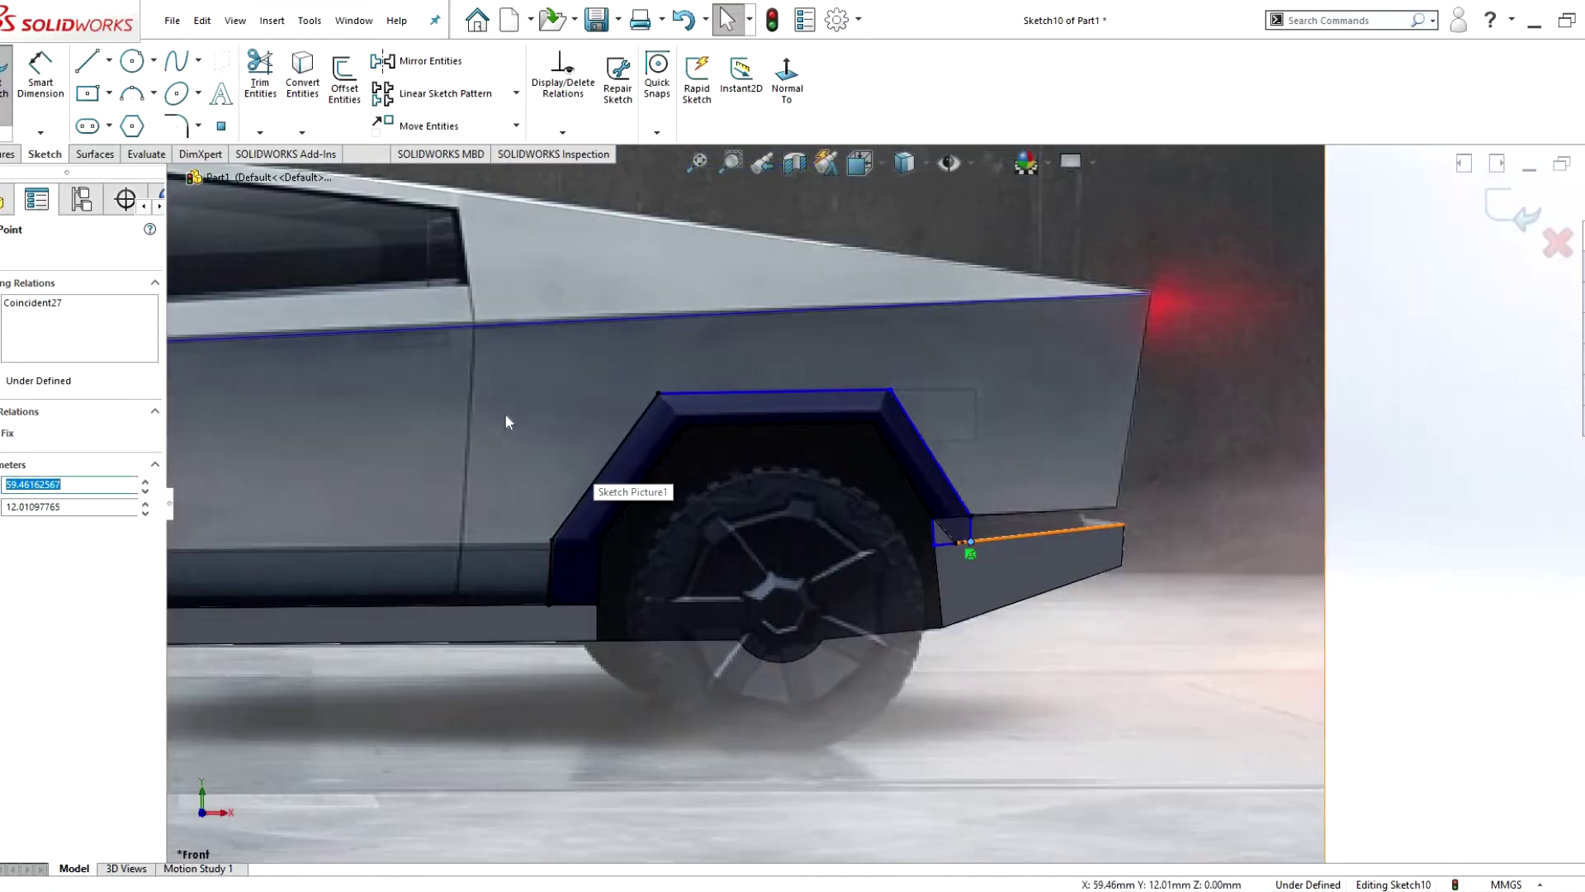
key(ctrl+b)
key(f)
scroll(497, 483, down, 3)
- Inspect the wheel-arch cut sketch's front corner point, then leave it and rebuild
scroll(485, 523, down, 2)
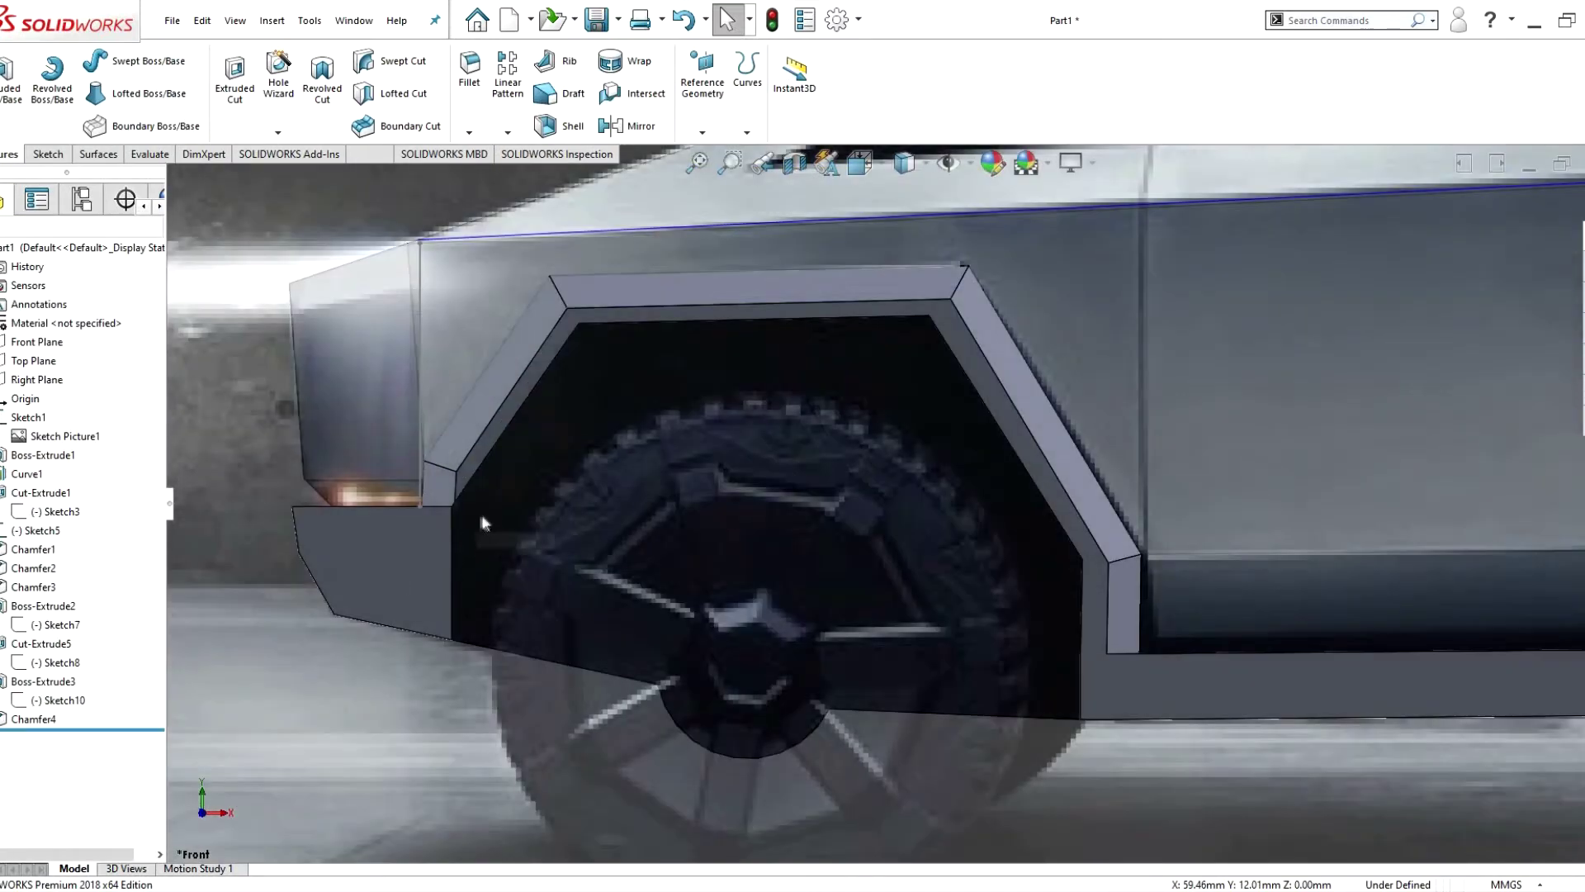
click(444, 500)
click(434, 566)
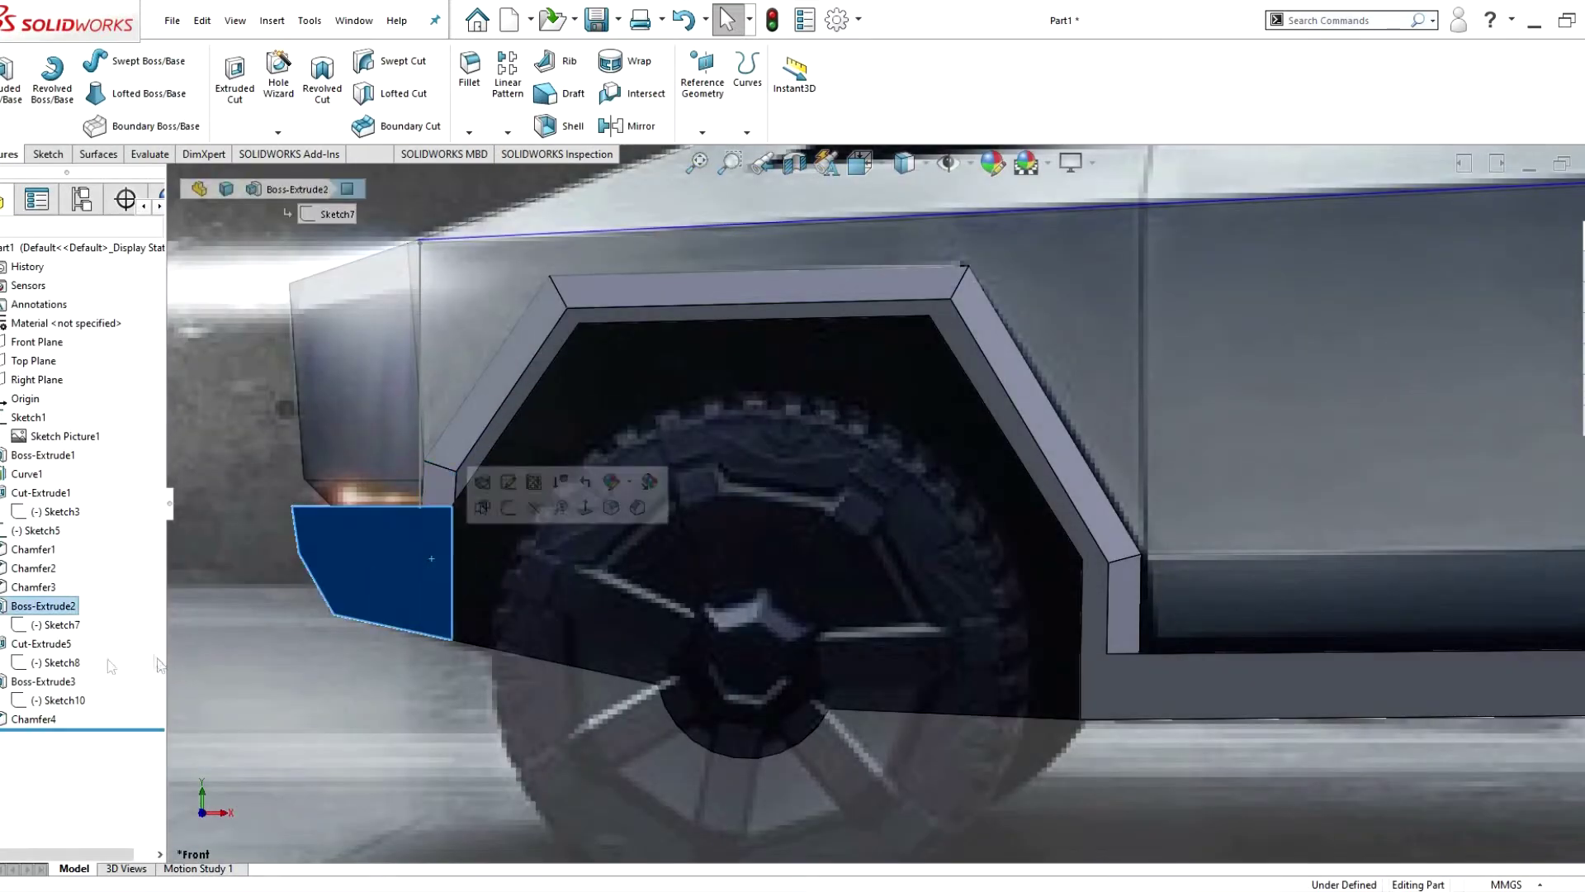
click(62, 662)
click(460, 498)
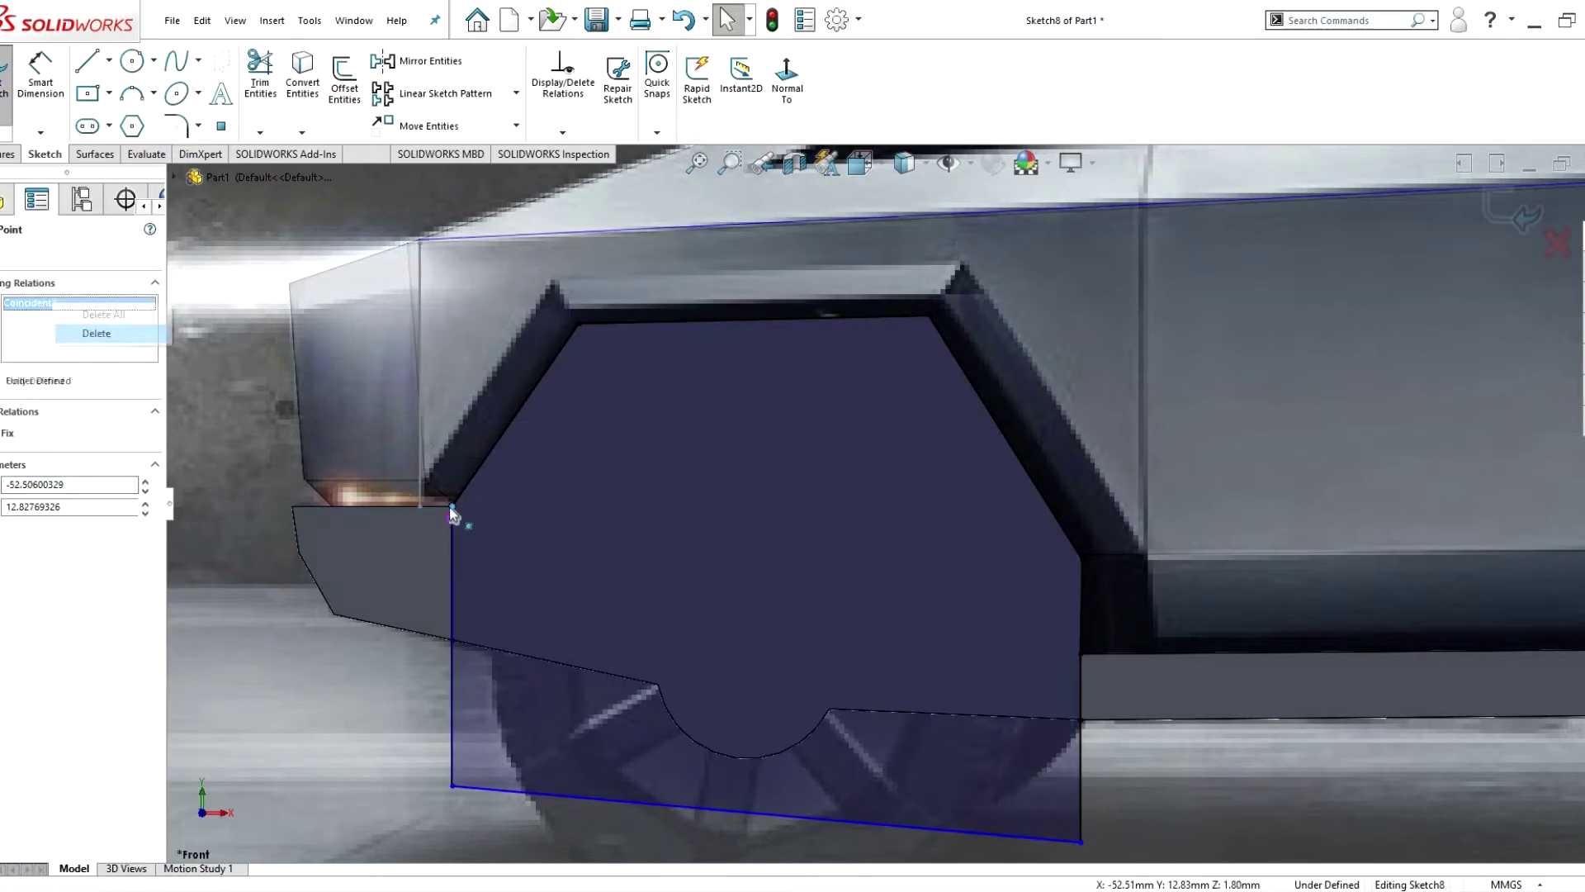
key(Escape)
key(ctrl+b)
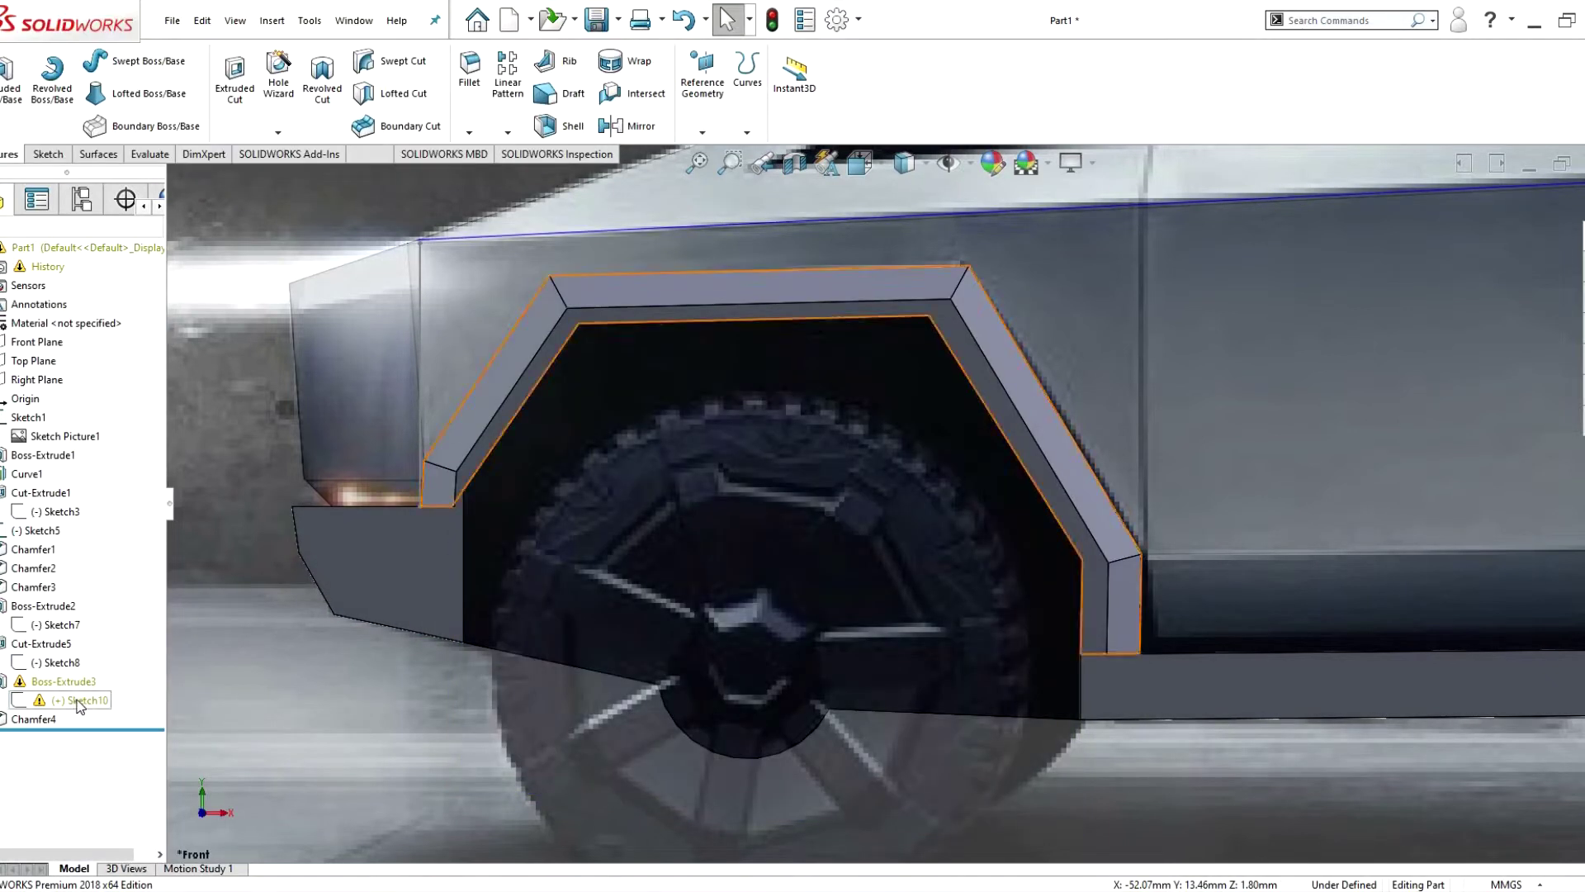
- Reopen the flare sketch, check its lower front corner point, exit, then undo back into editing
right_click(74, 700)
click(217, 555)
click(454, 505)
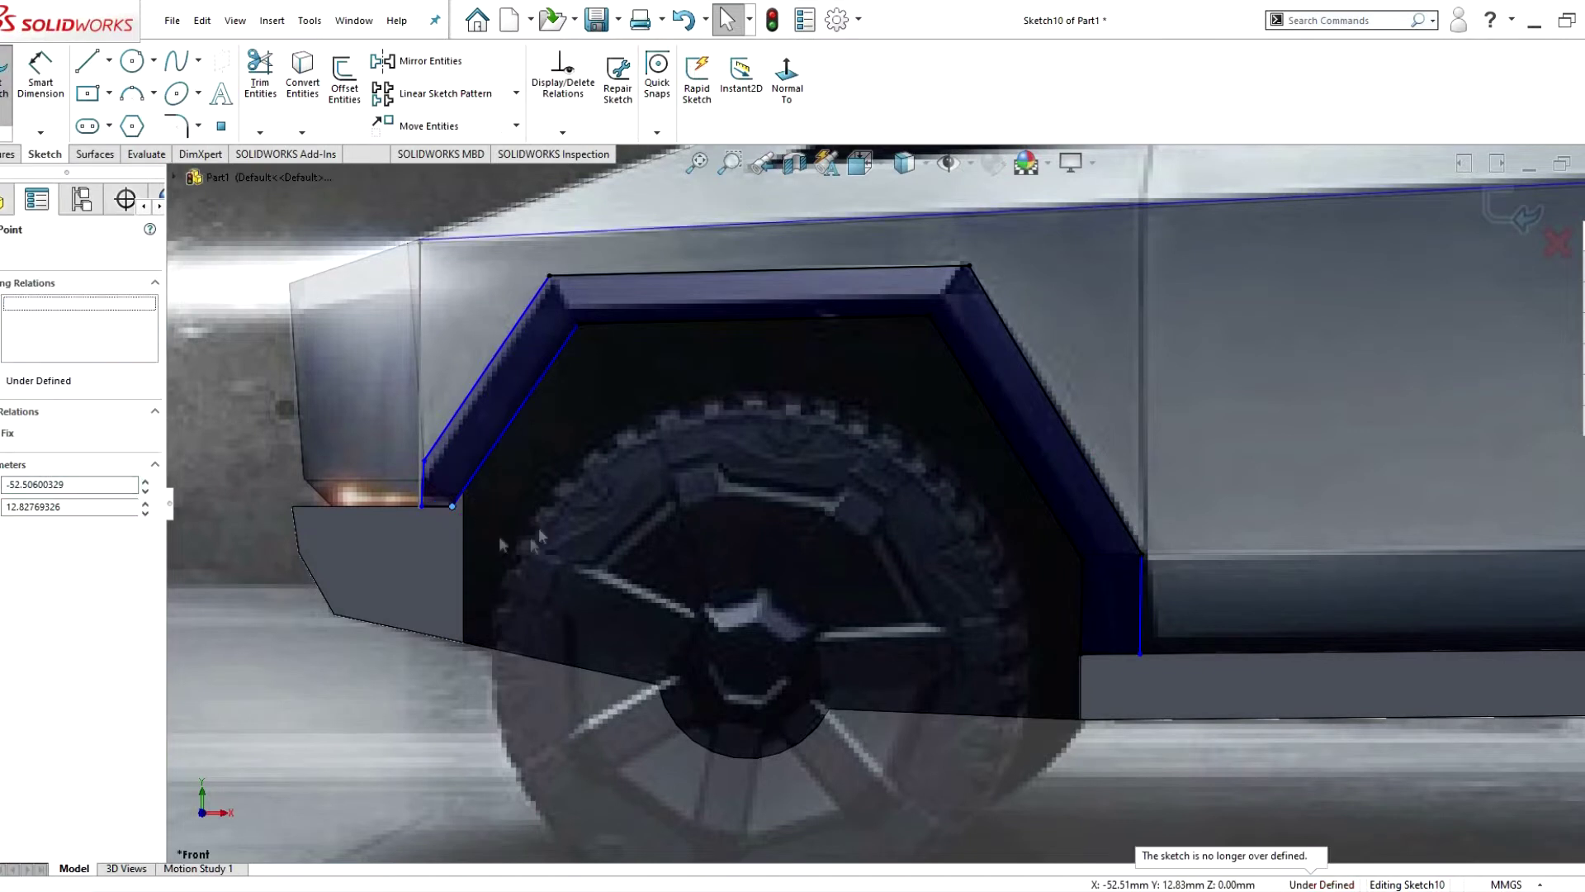
scroll(538, 527, up, 5)
scroll(550, 531, down, 2)
key(ctrl+b)
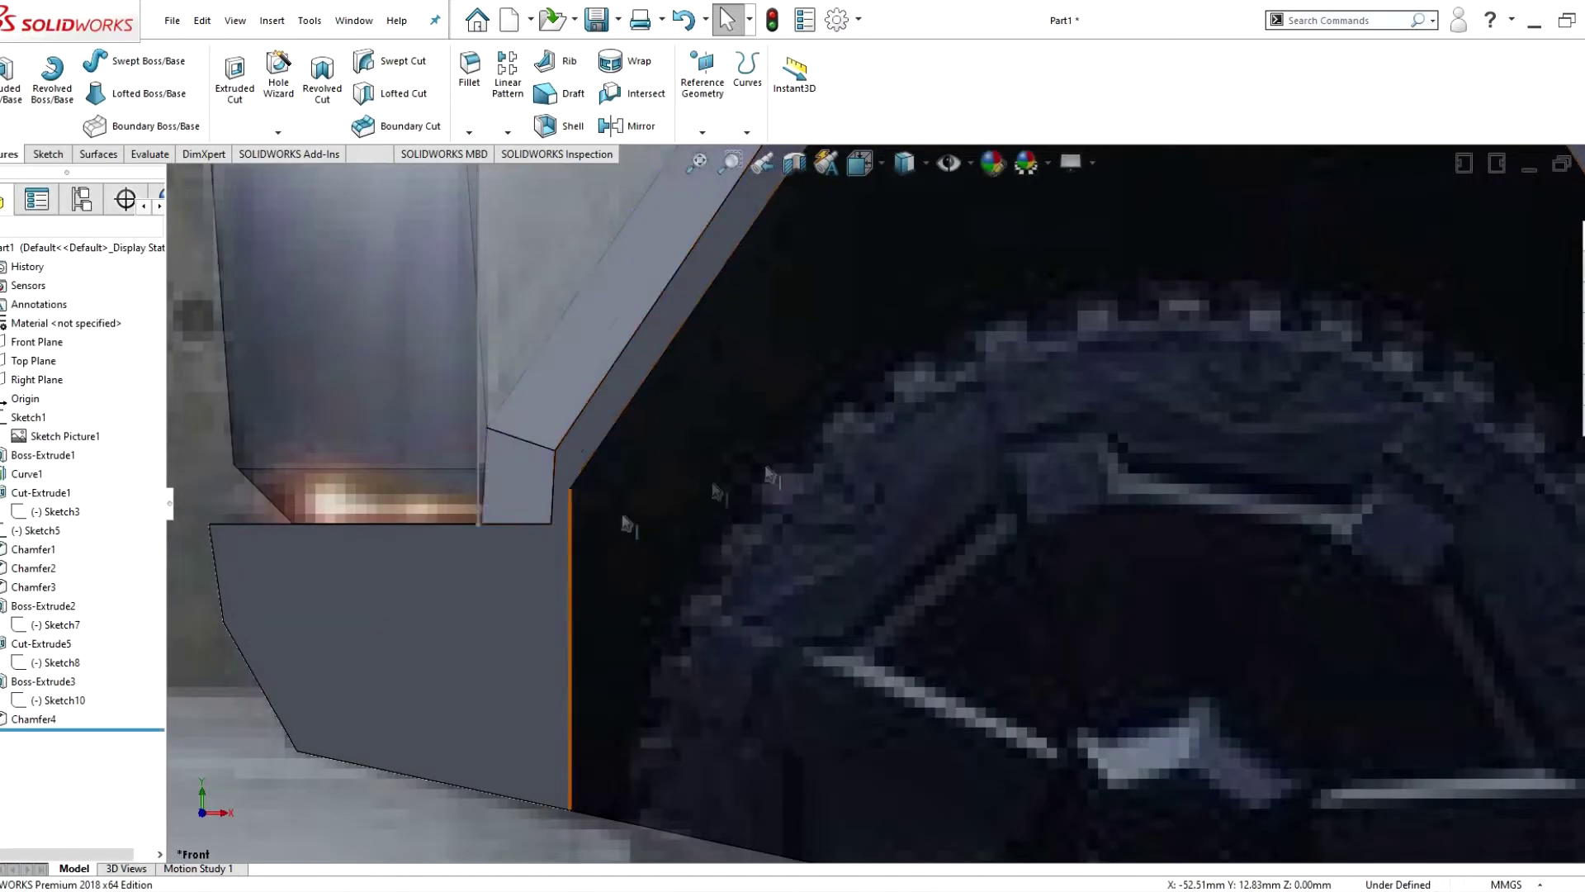
scroll(1338, 513, down, 3)
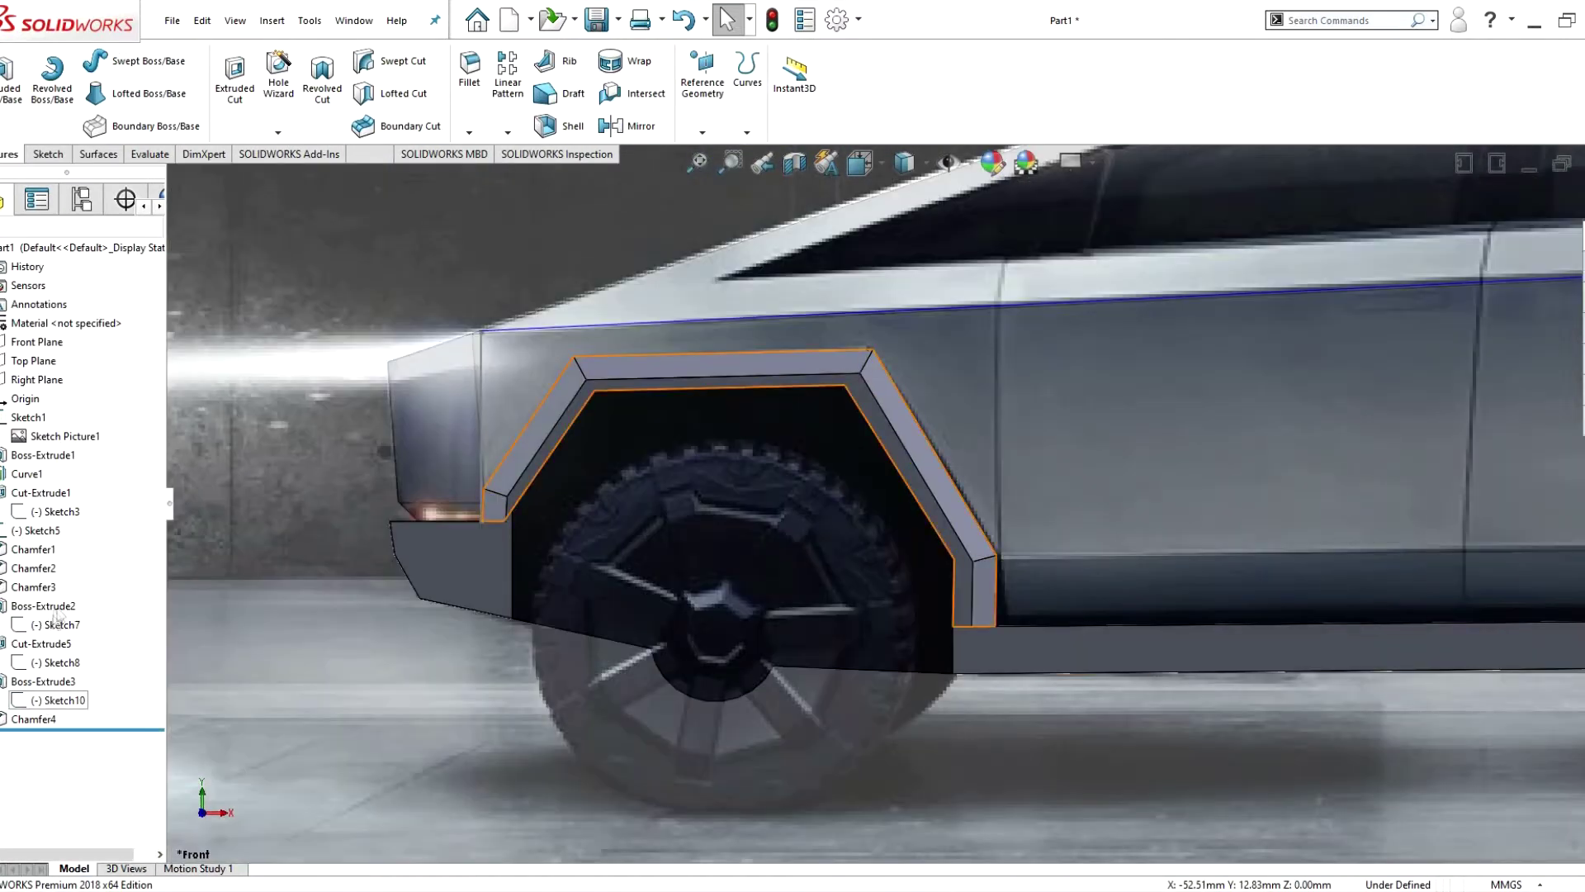
key(ctrl+z)
- Drag the arch's lower corner point onto the vertical edge and exit to rebuild the front flare
click(859, 363)
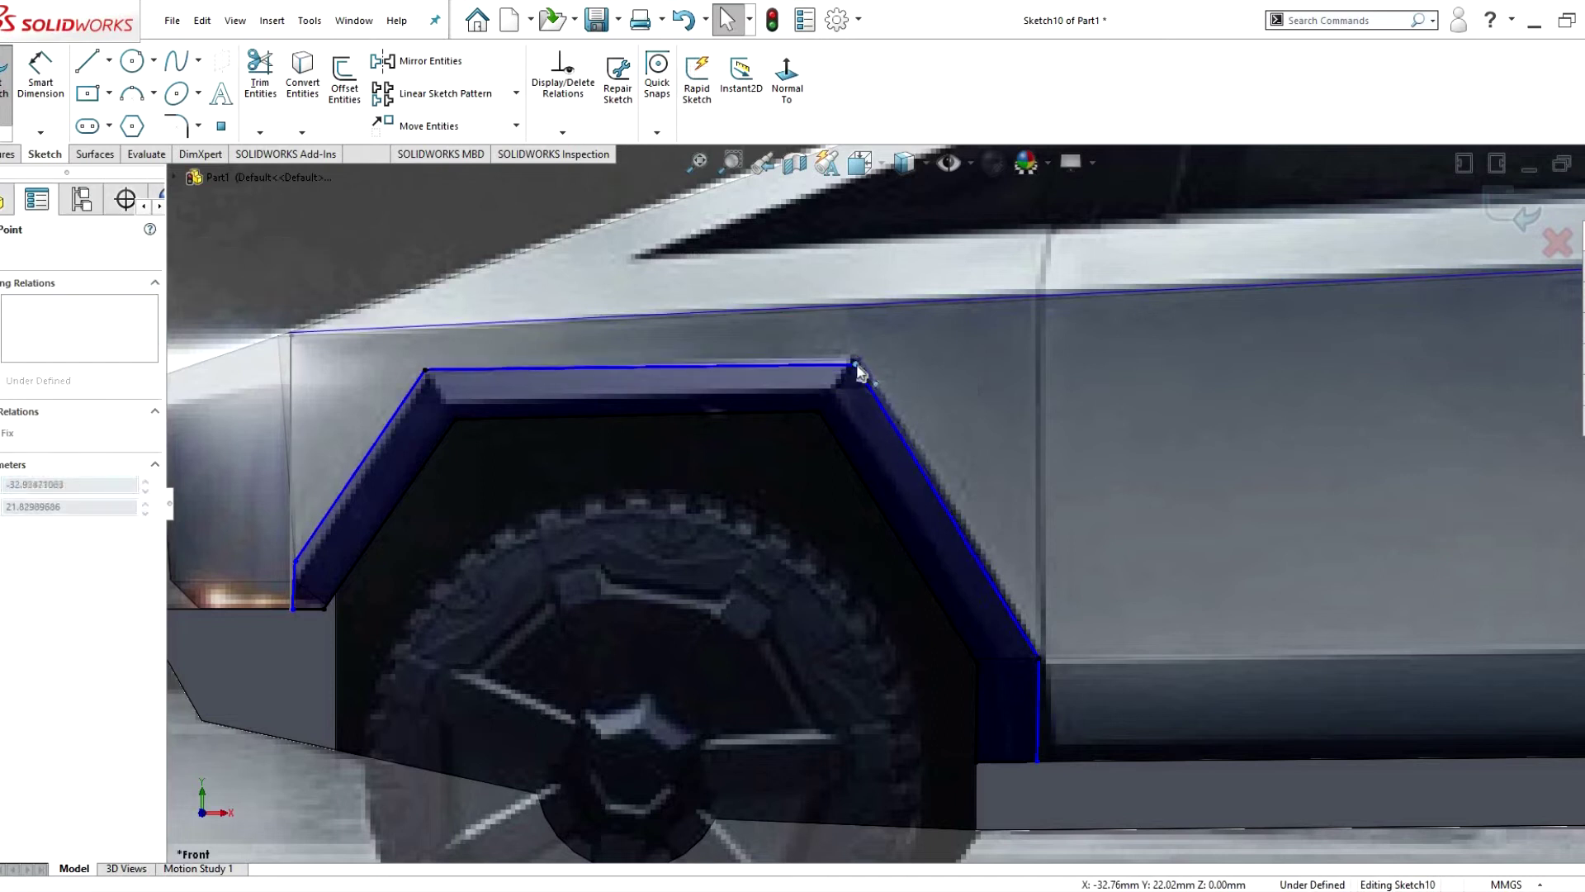
click(1034, 660)
mouse_move(1039, 670)
mouse_down()
mouse_move(1040, 767)
mouse_move(1082, 753)
mouse_up()
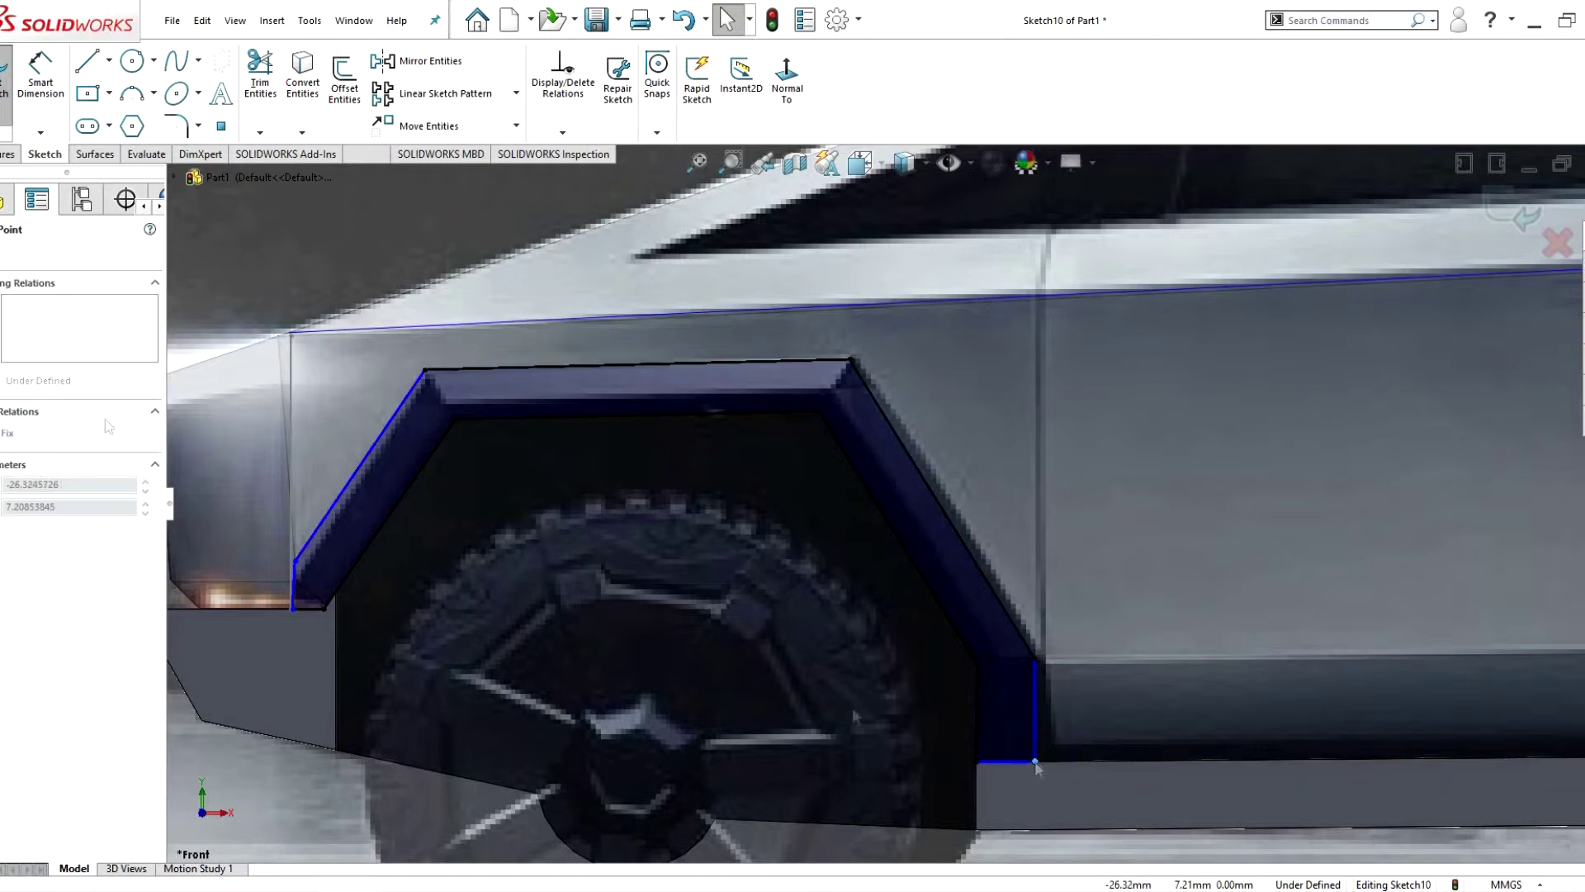
key(Escape)
scroll(1140, 657, up, 3)
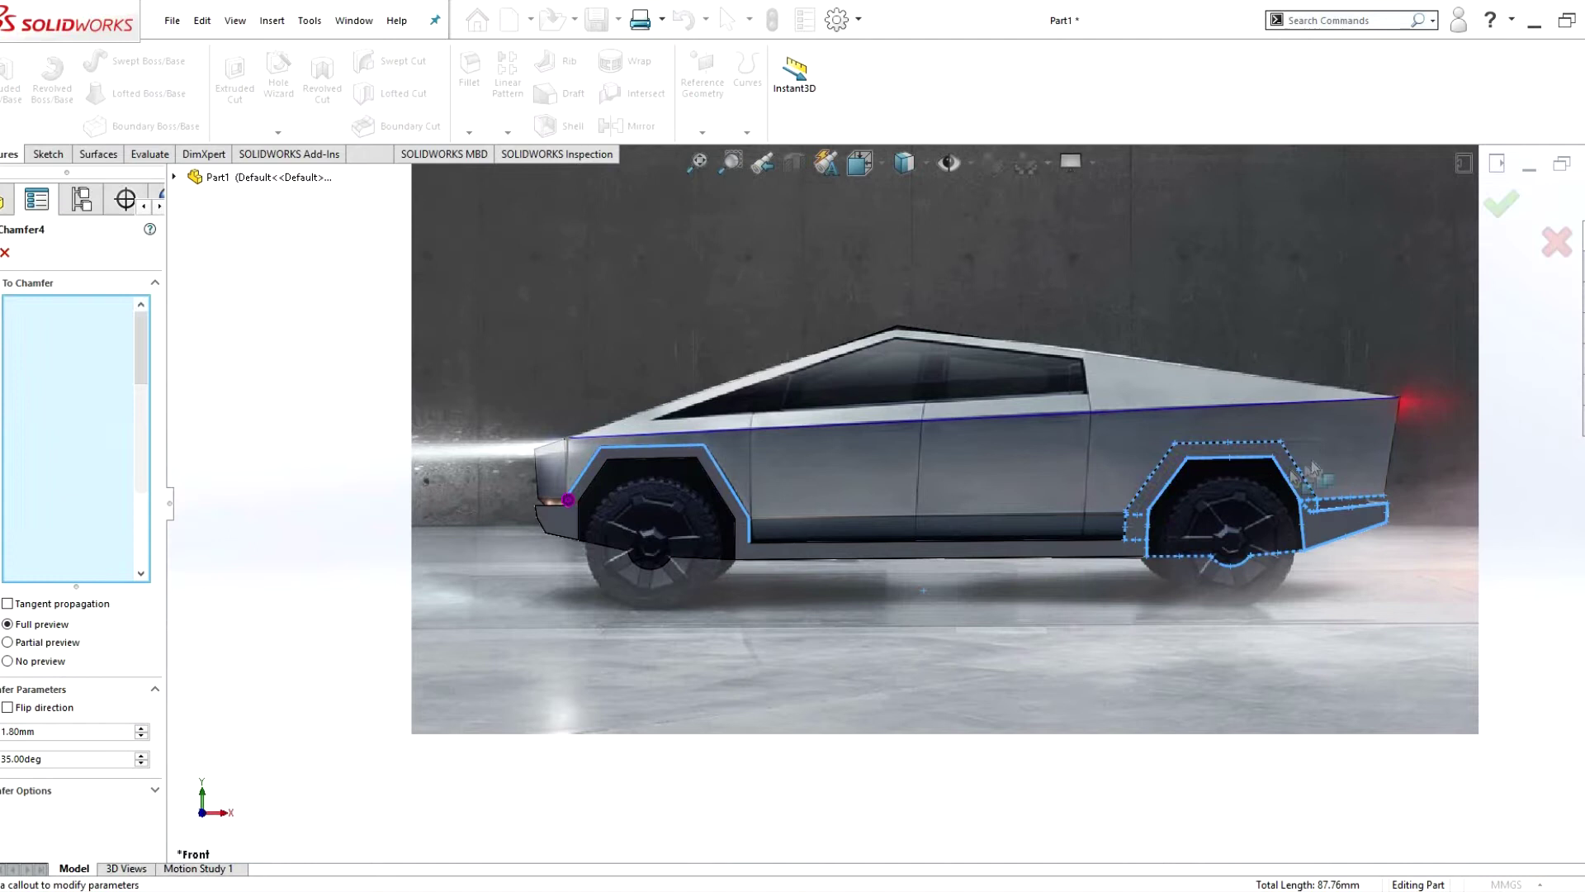
- Redefine Chamfer4 with only the four front wheel-arch edges
right_click(50, 326)
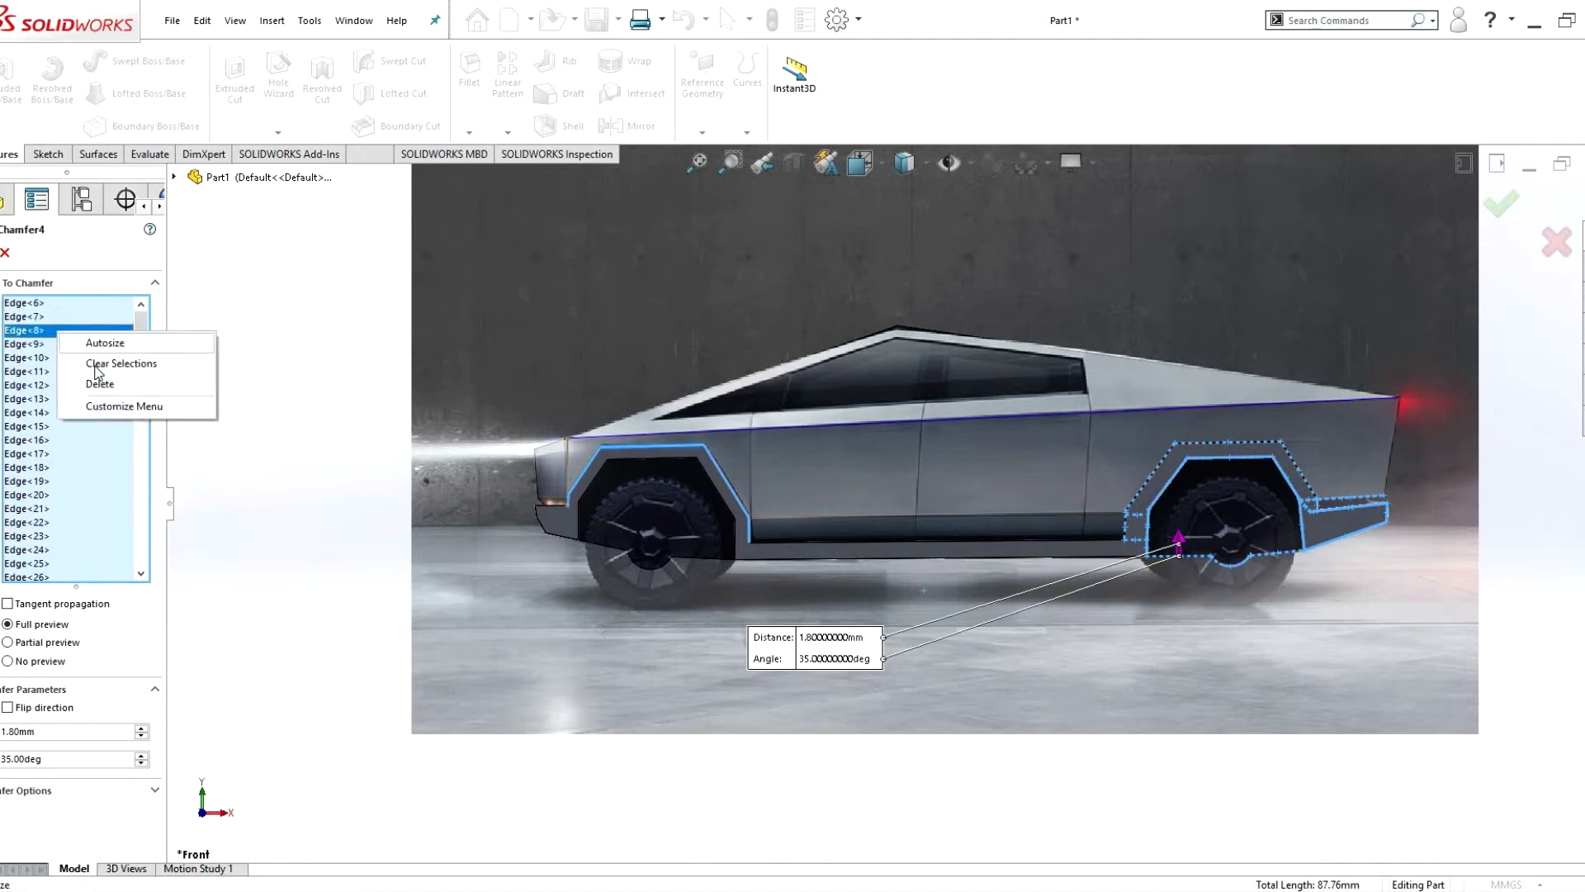
click(124, 364)
scroll(578, 495, up, 3)
click(602, 496)
scroll(773, 384, up, 2)
click(950, 367)
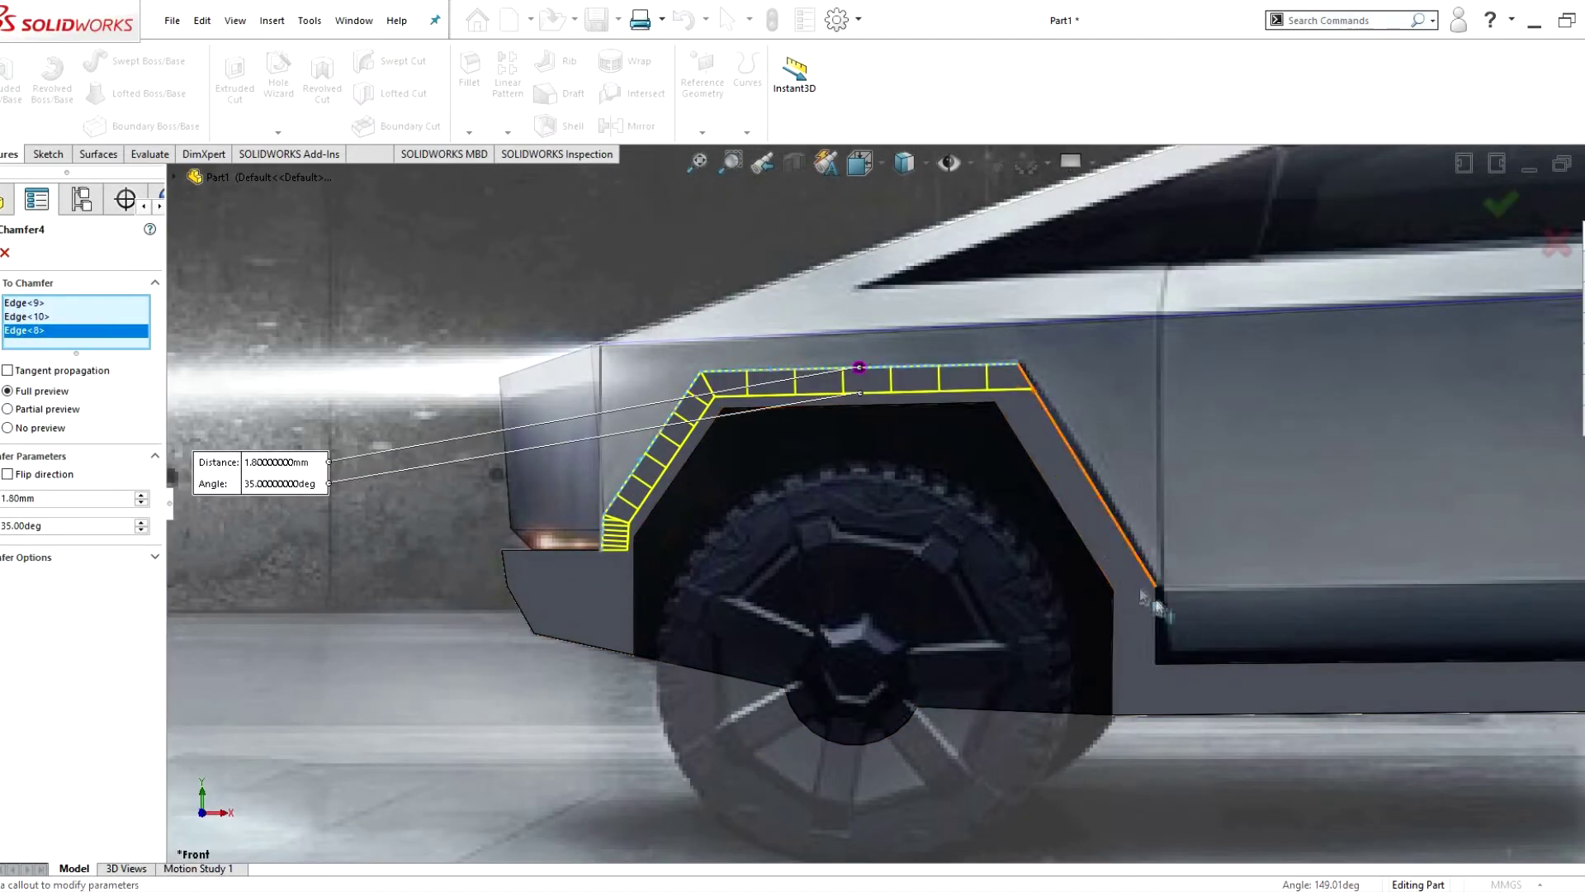
click(1081, 475)
click(1154, 625)
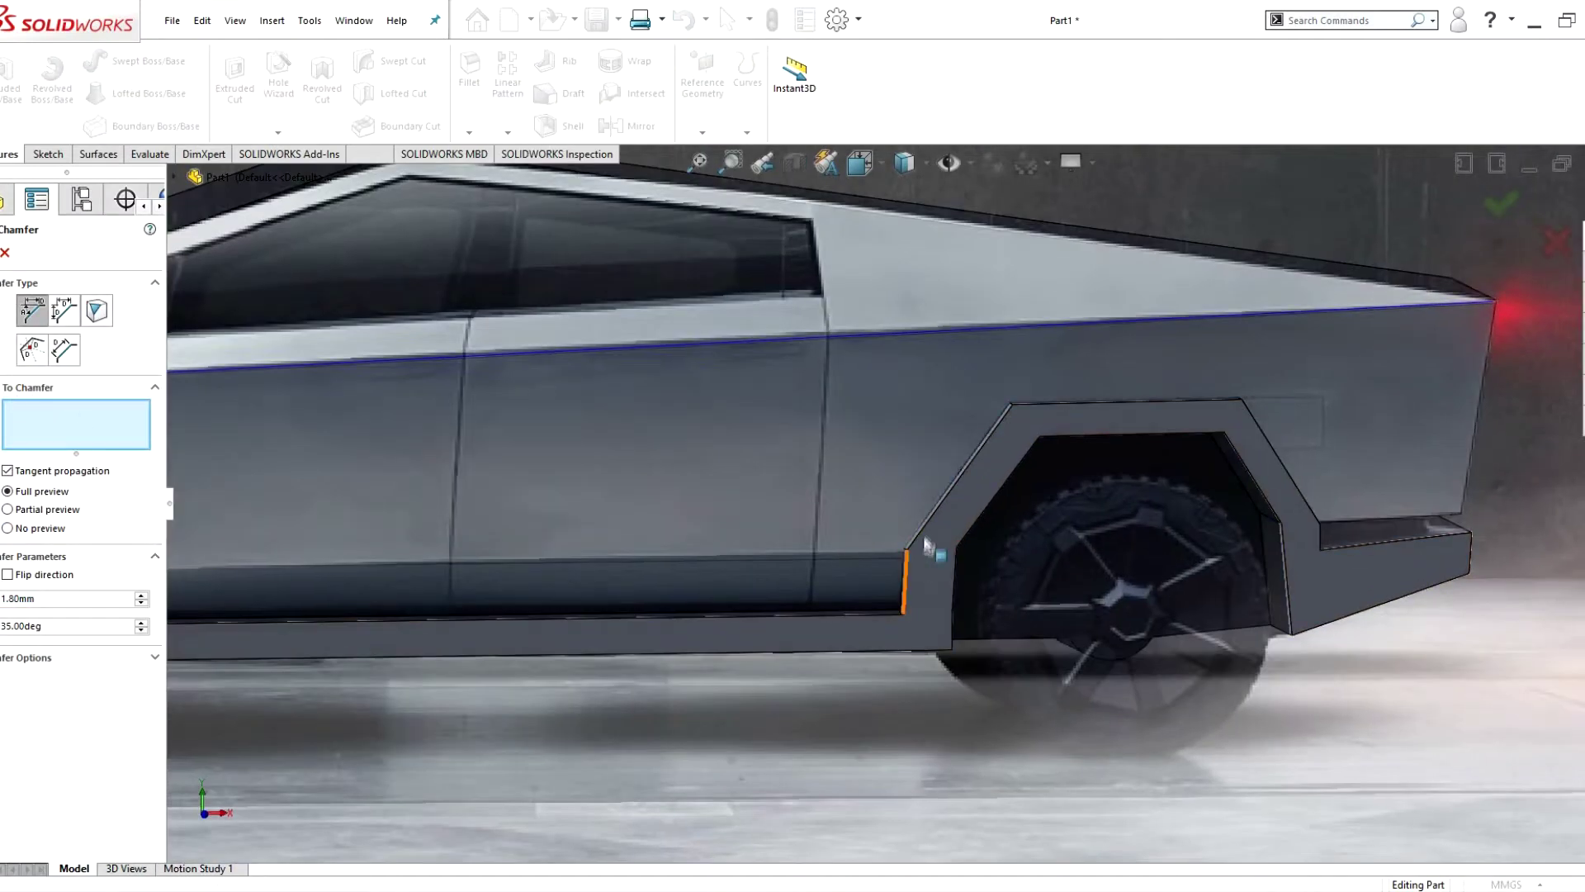
- Chamfer the rear arch edges at 1.80 mm and 40° as Chamfer5
click(924, 545)
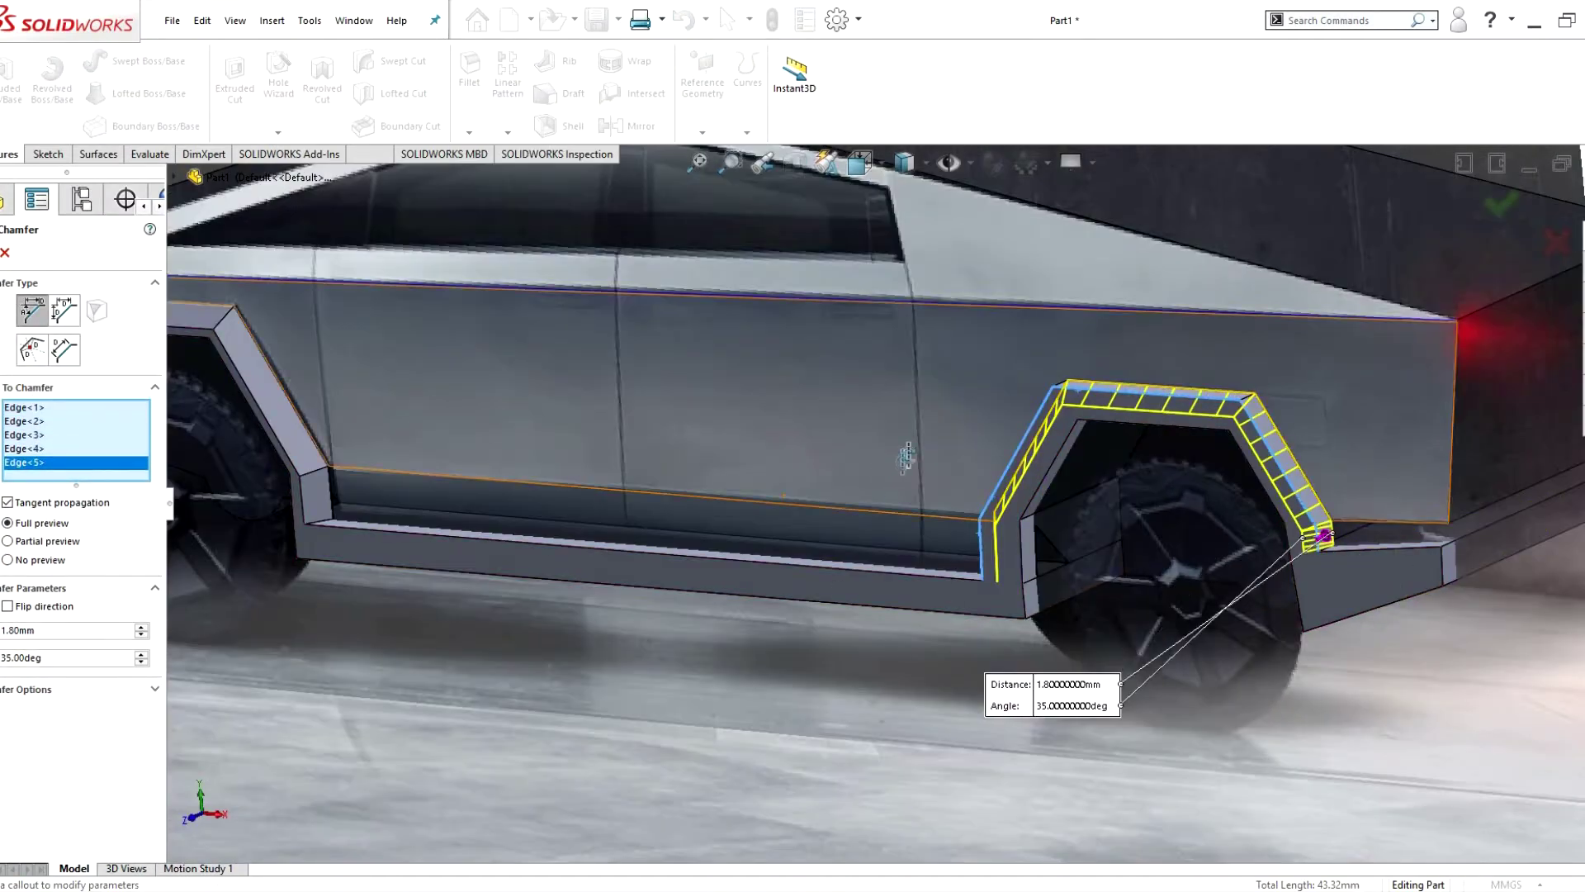
middle_drag(906, 457, 941, 463)
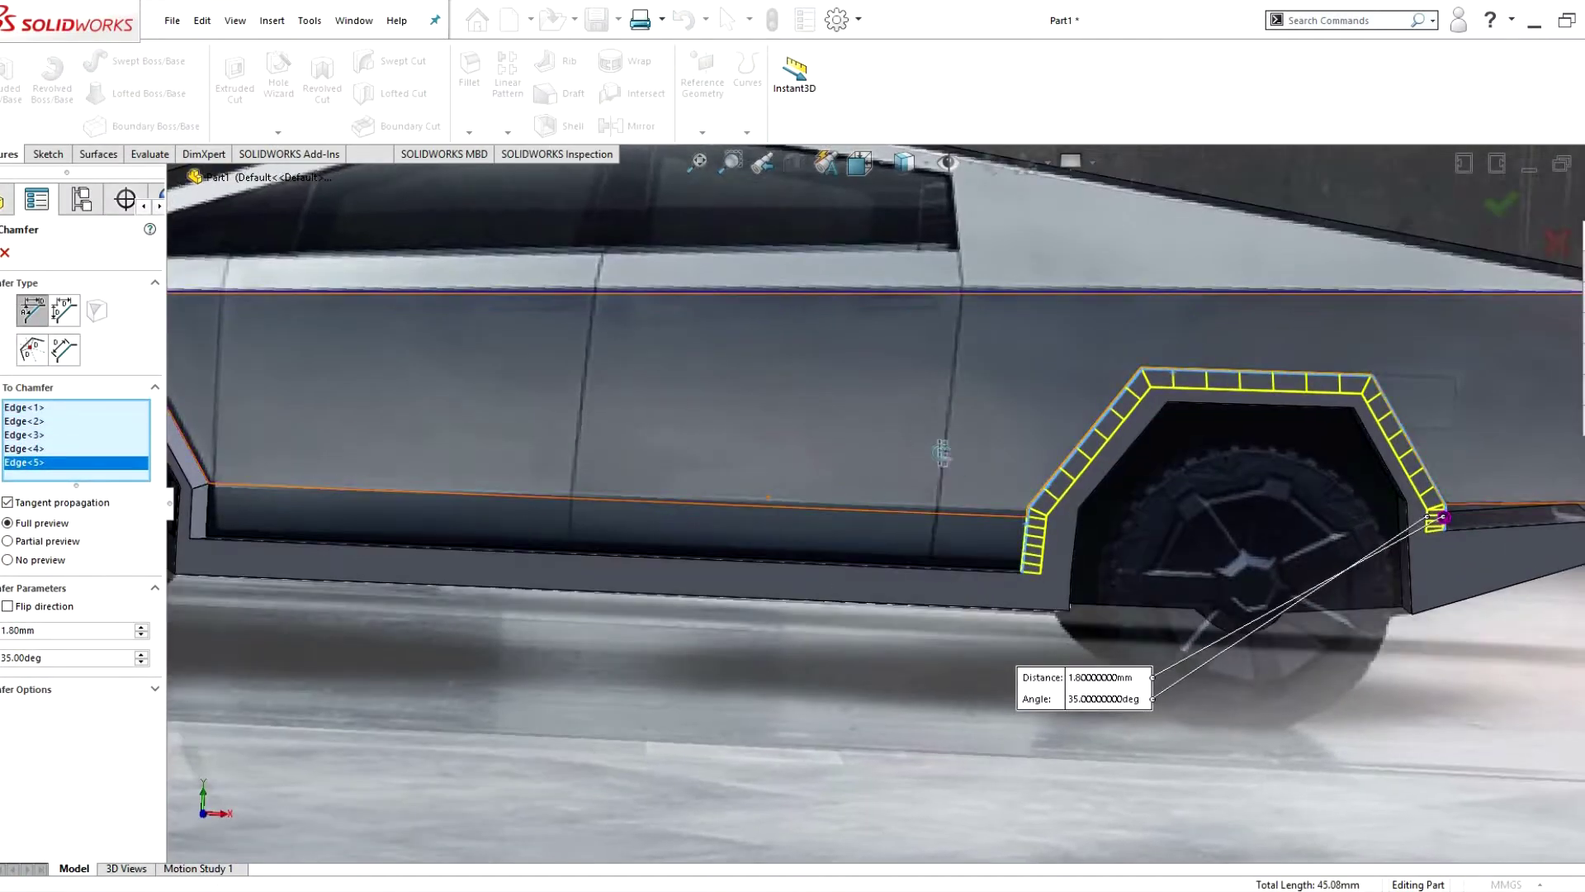
text(40)
key(Return)
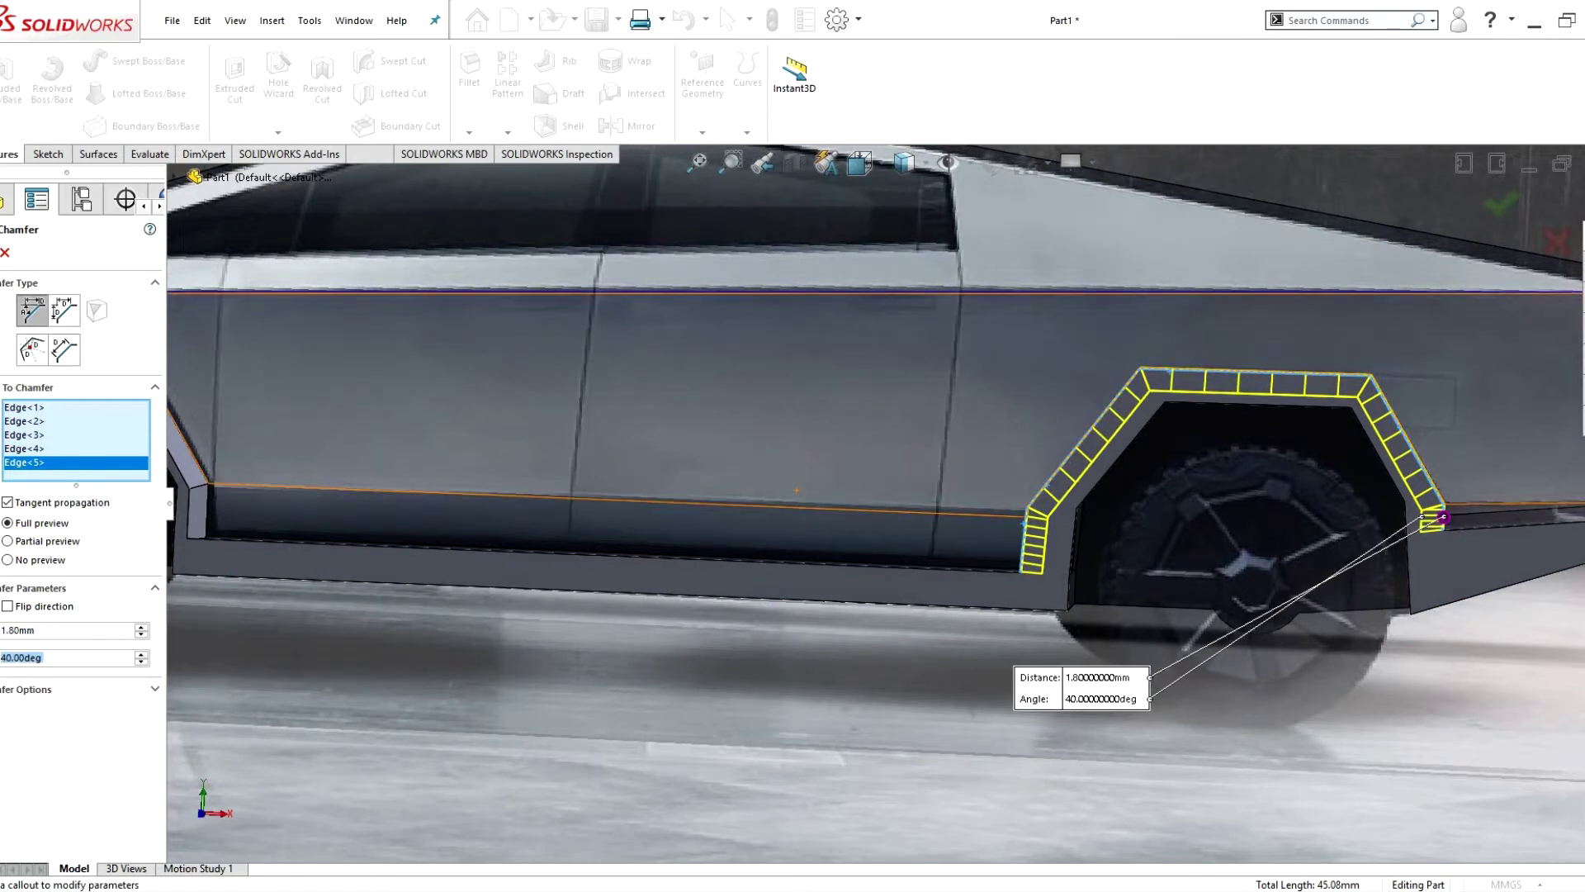
right_click(33, 700)
- In Sketch10, delete a point's Fixed relation and move rear flare points onto the arch edge and corner
click(787, 74)
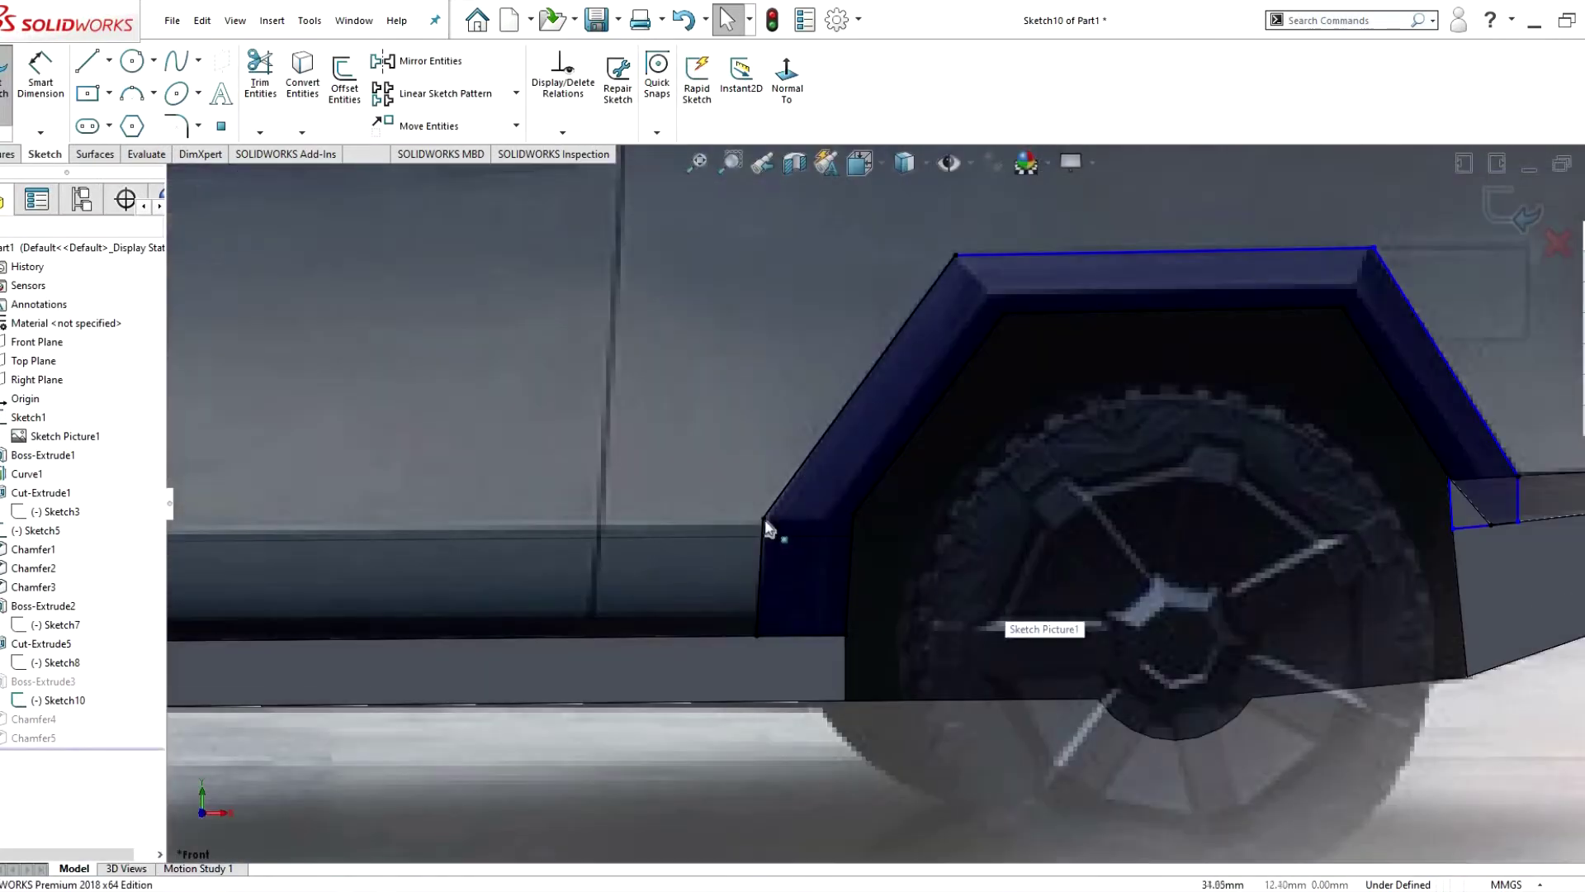
click(763, 519)
right_click(33, 302)
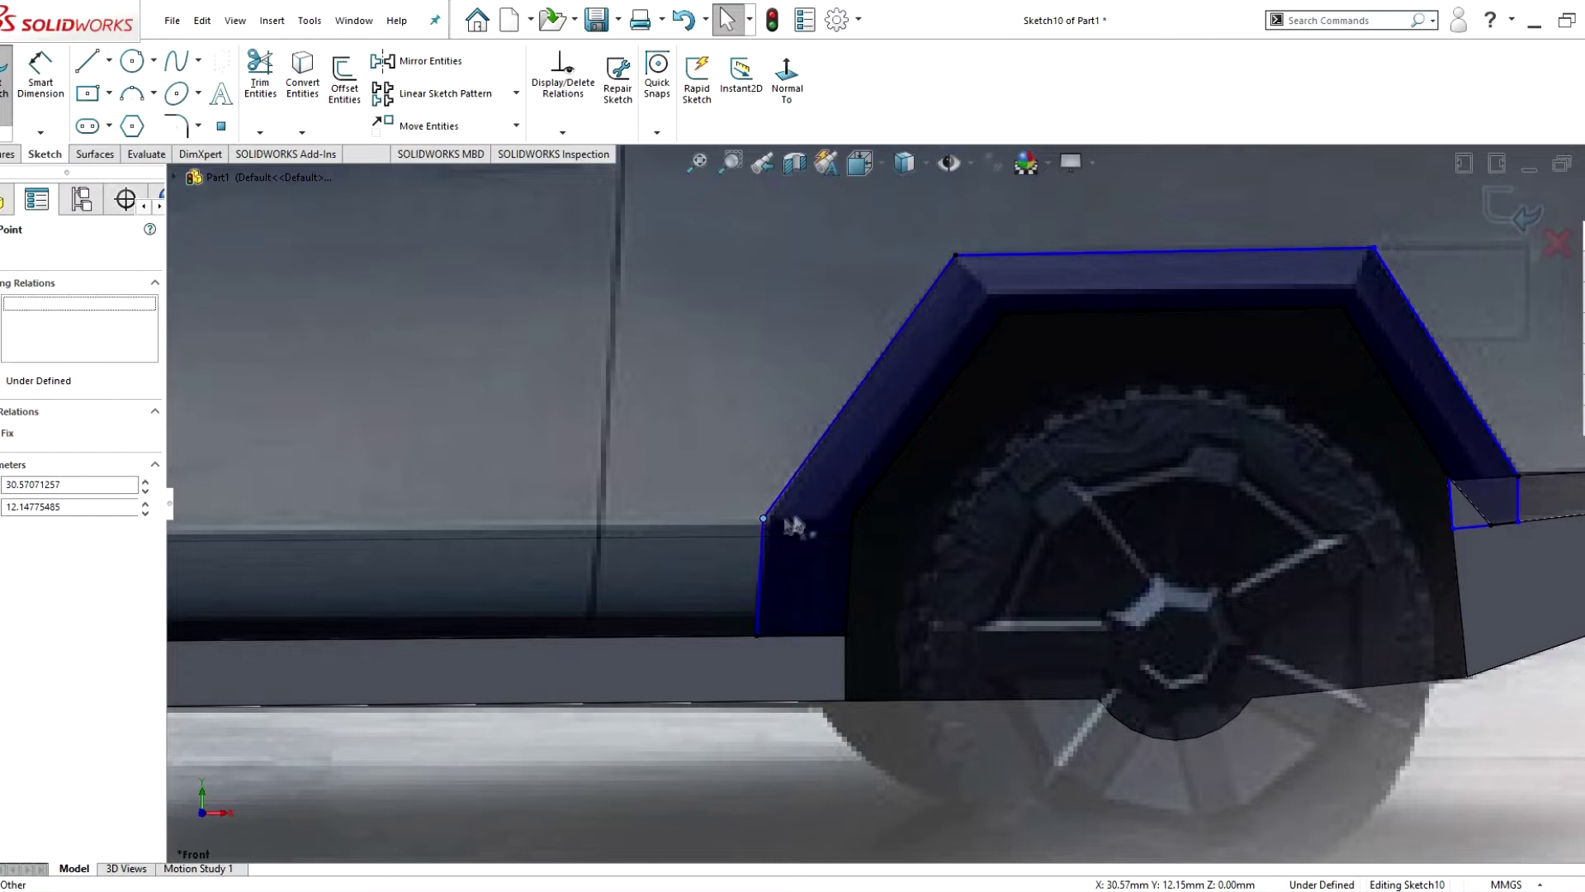
drag(764, 519, 776, 524)
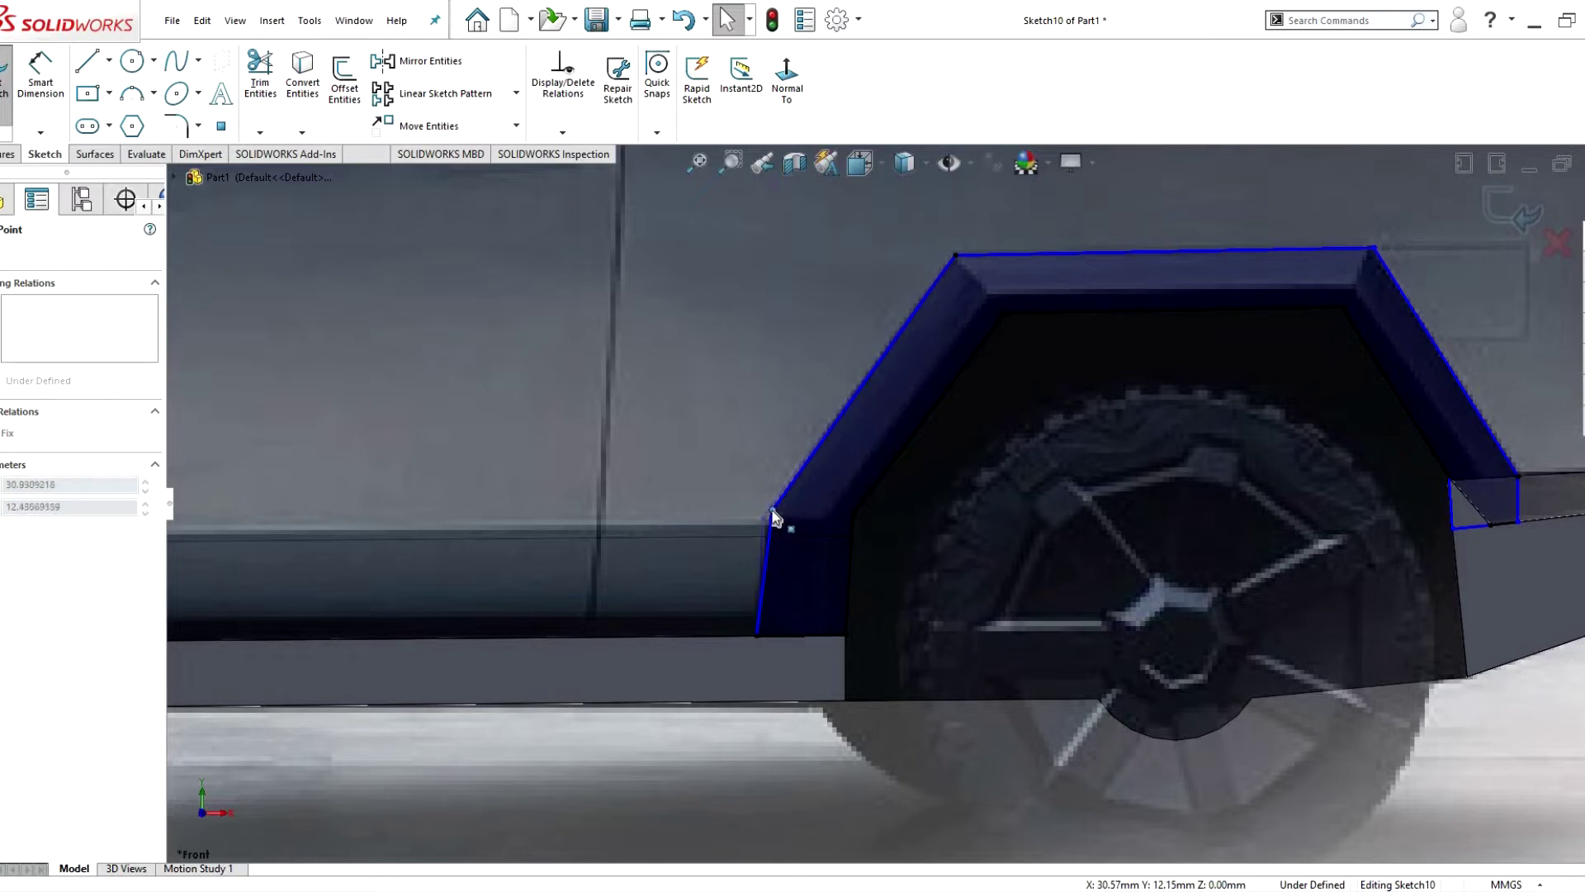
click(86, 346)
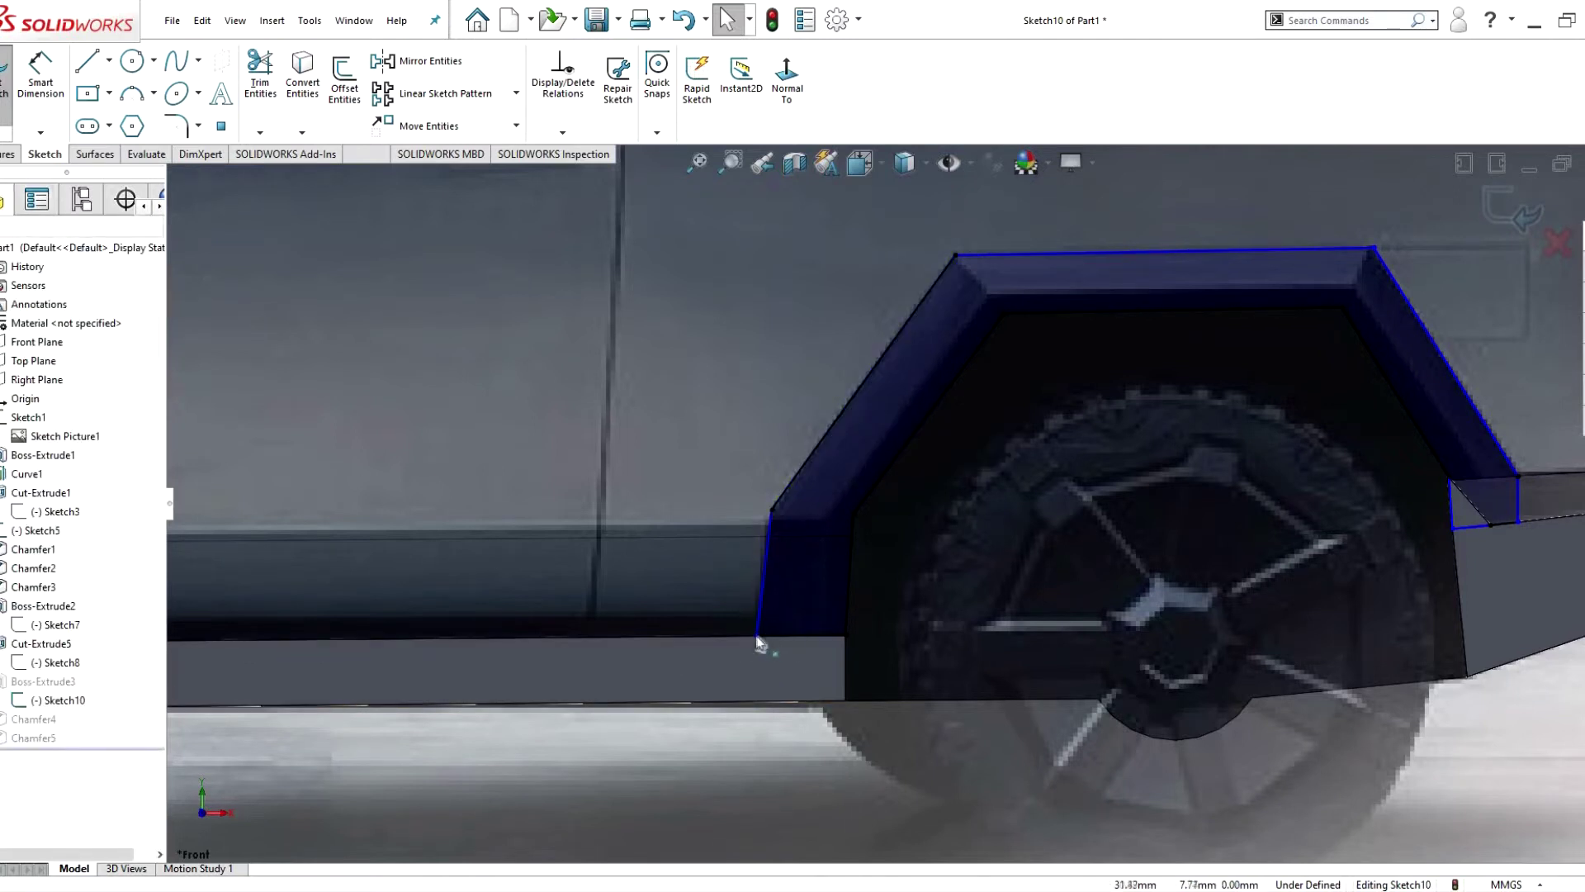
drag(756, 636, 767, 636)
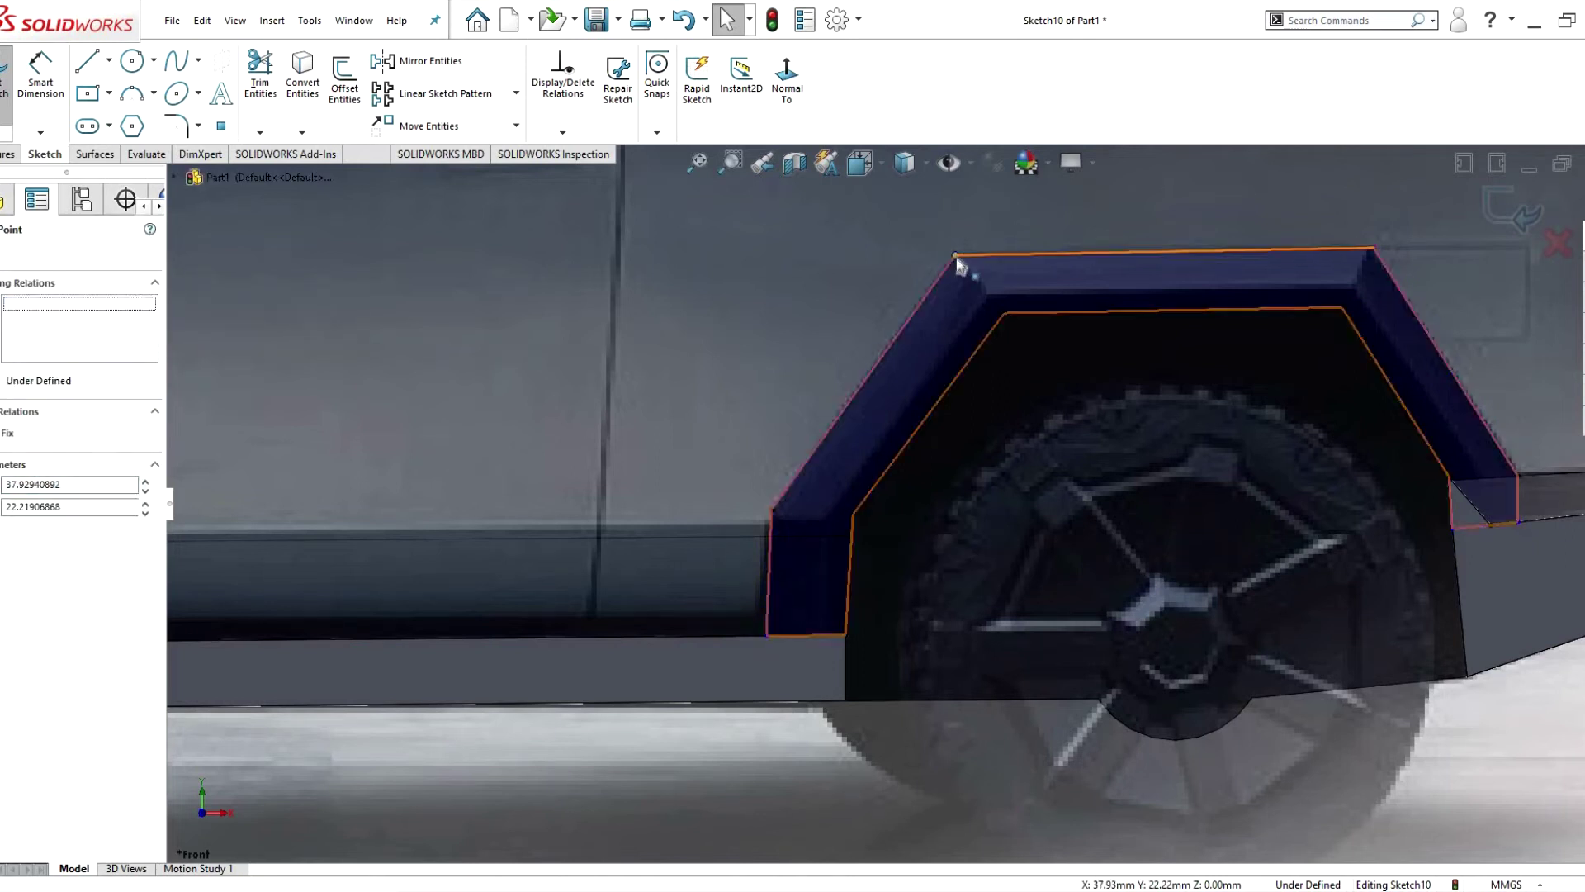
drag(955, 255, 959, 253)
- Change the rear chamfer value to 45 and select the flare's corner point
click(51, 513)
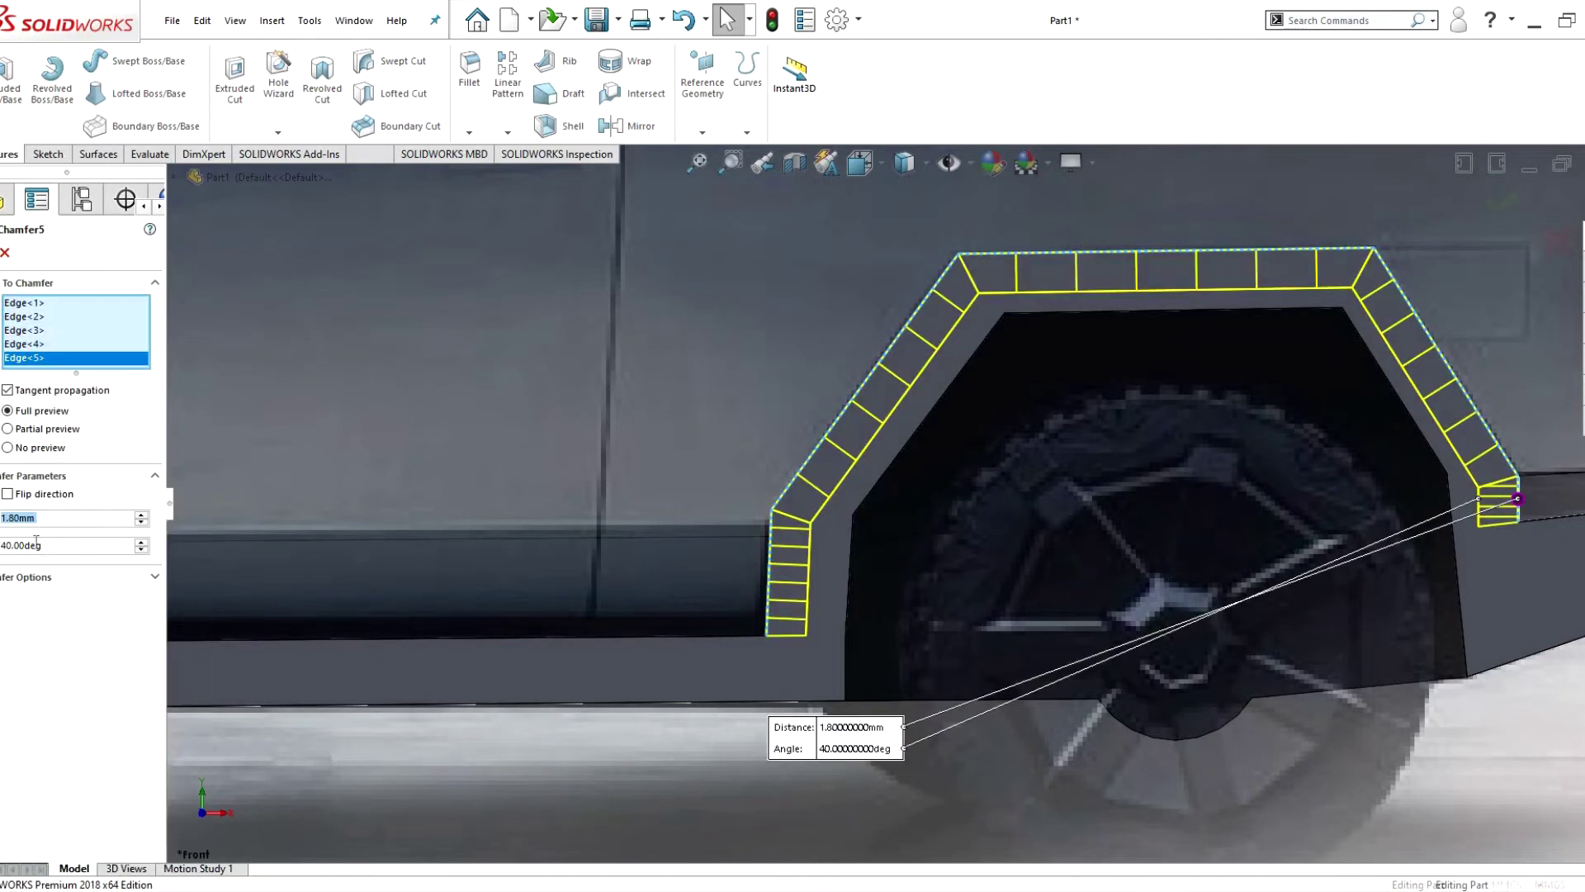
text(45)
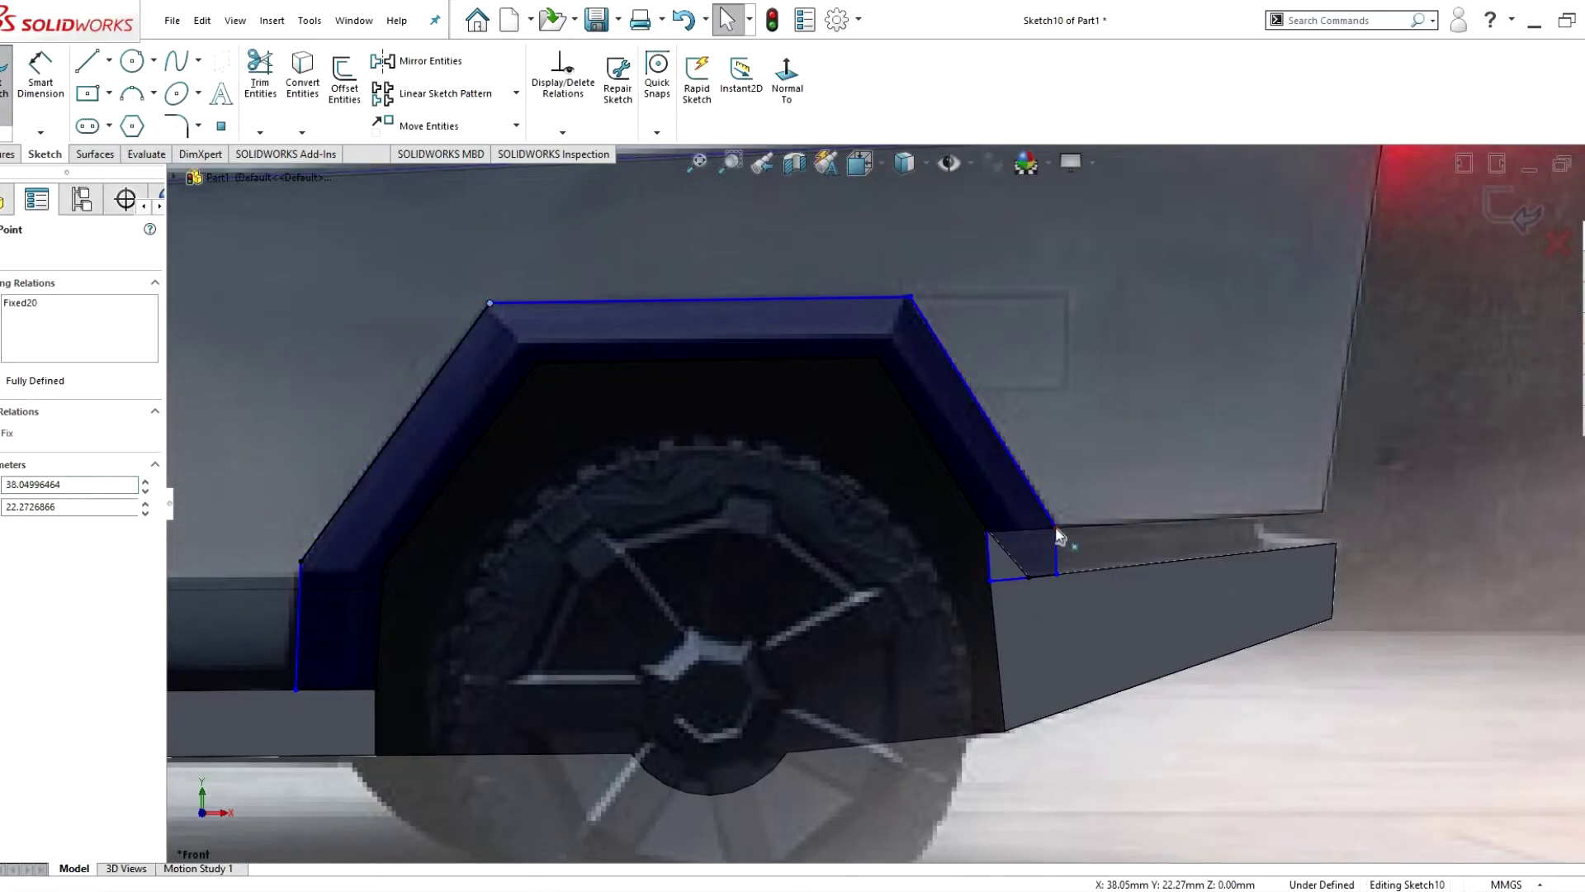
click(918, 295)
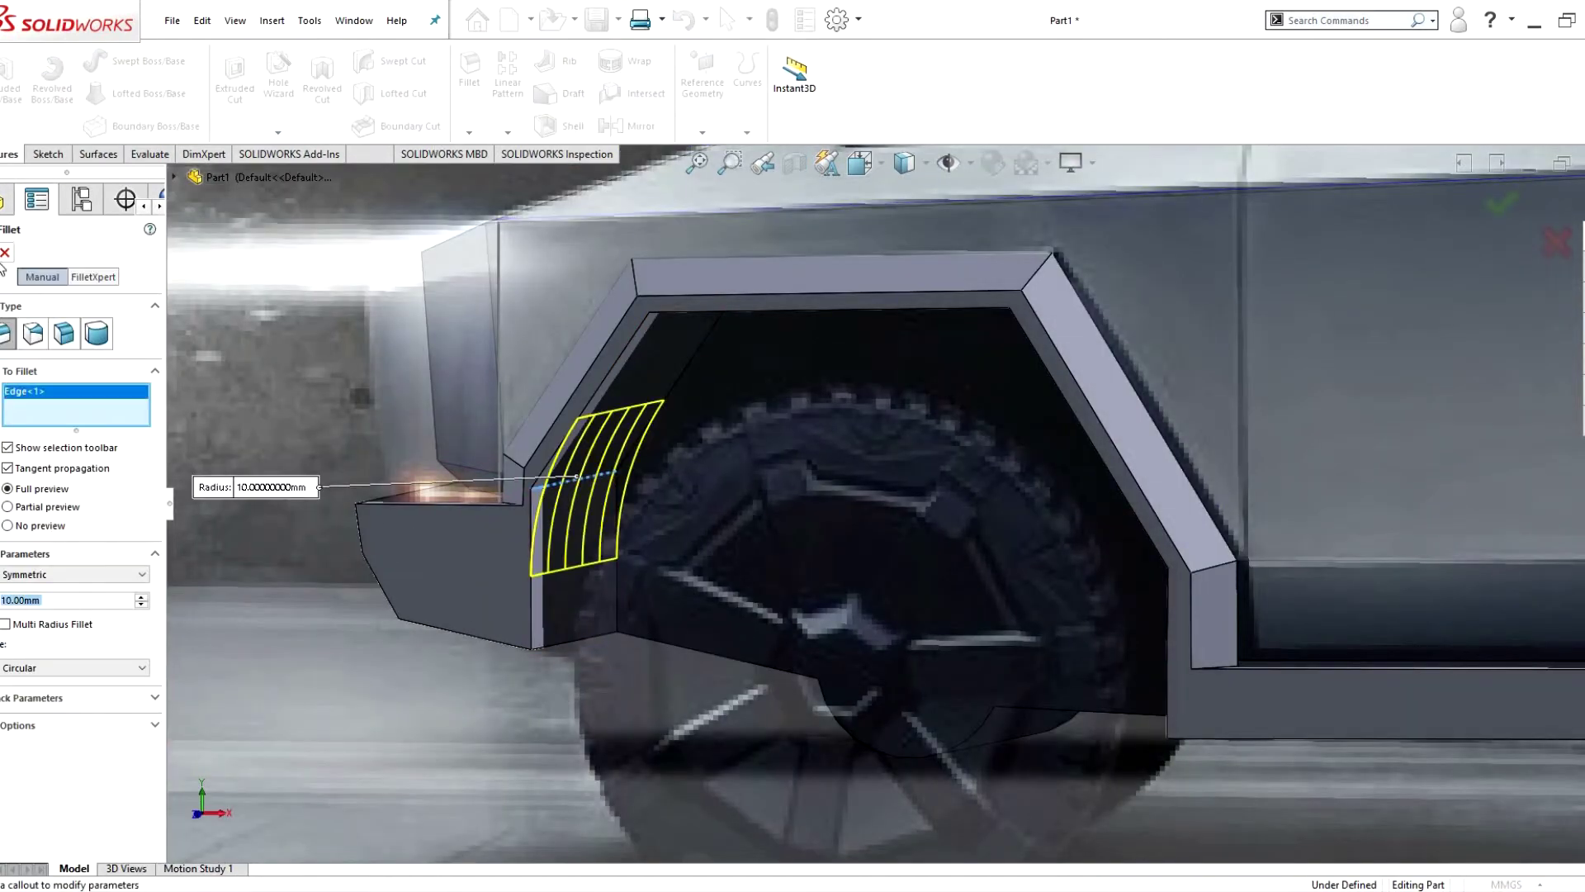
- Enter a 15 mm radius for the trial fillet on the front arch edge
text(15)
key(Return)
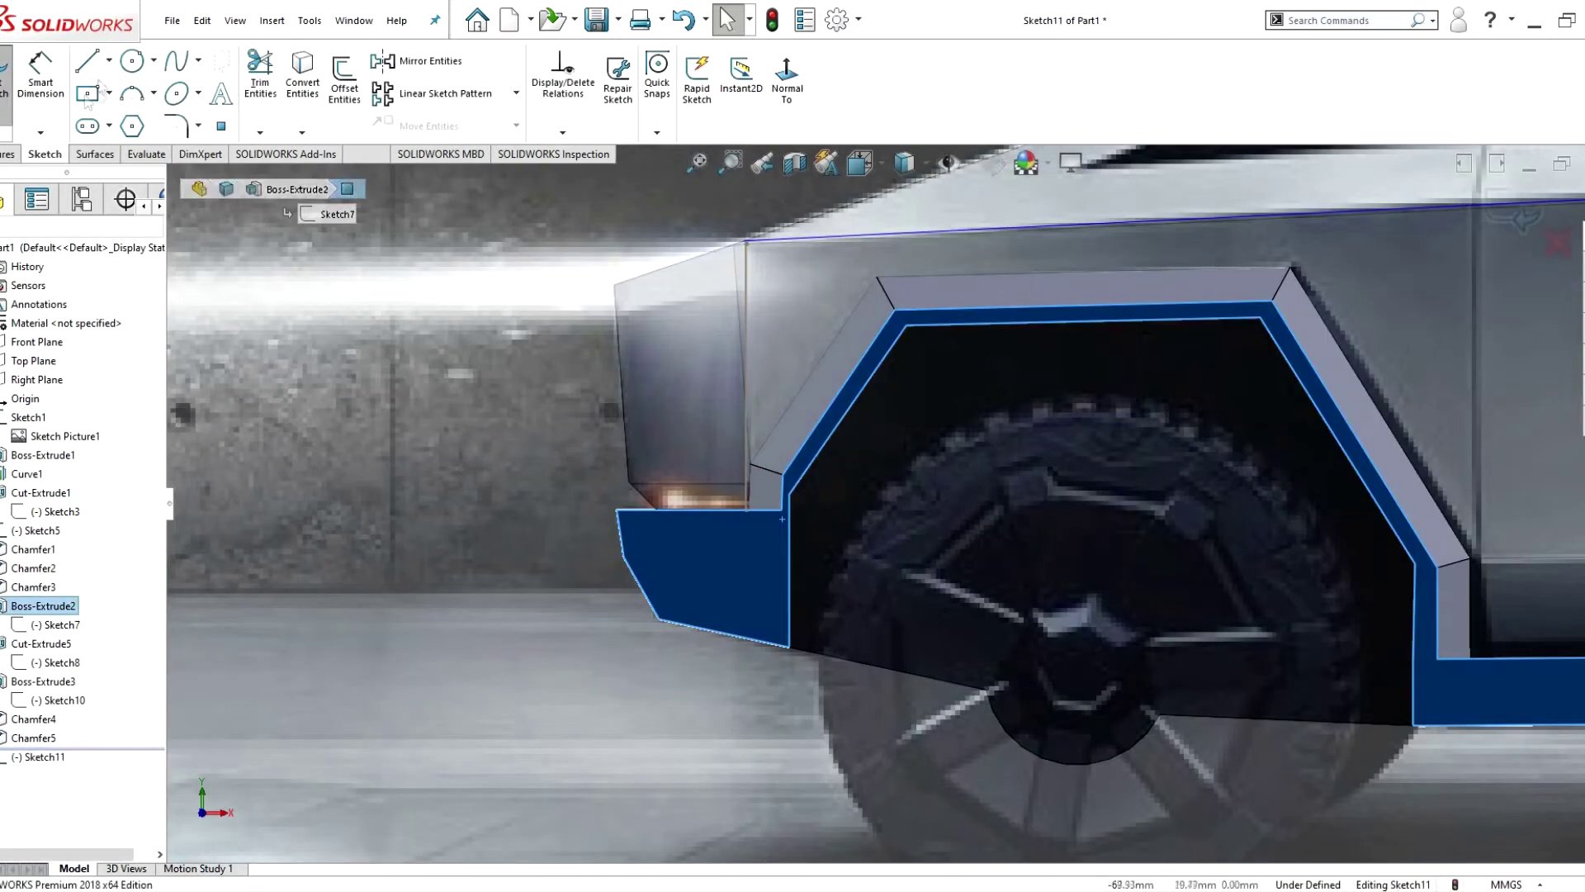
- Draw initial lines at the front flare's corner, then cancel a first extrusion attempt
click(86, 61)
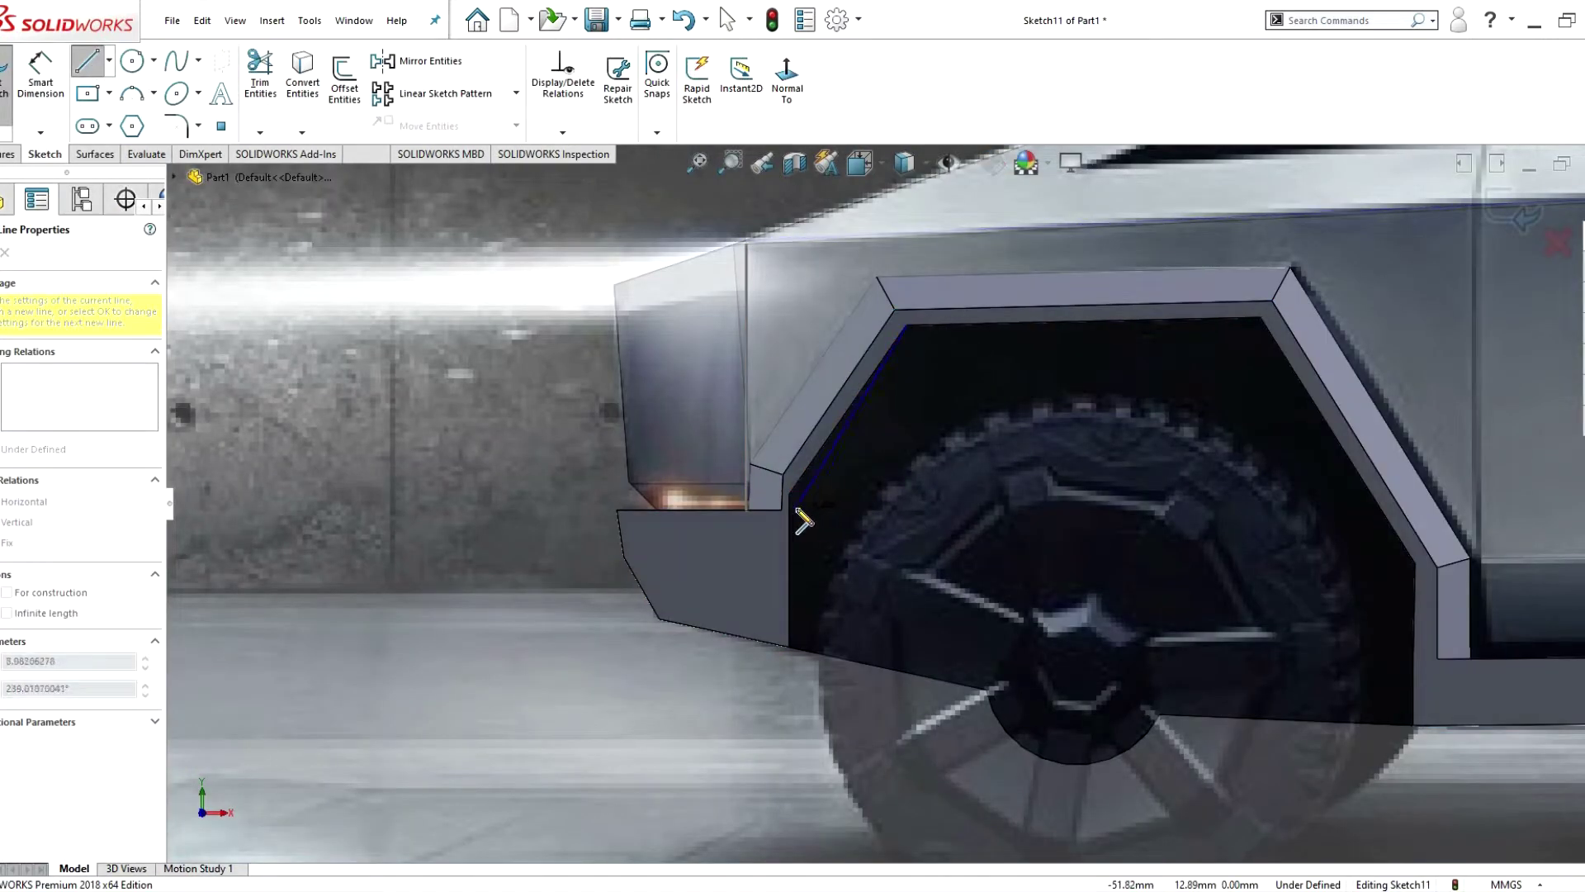
scroll(792, 520, down, 4)
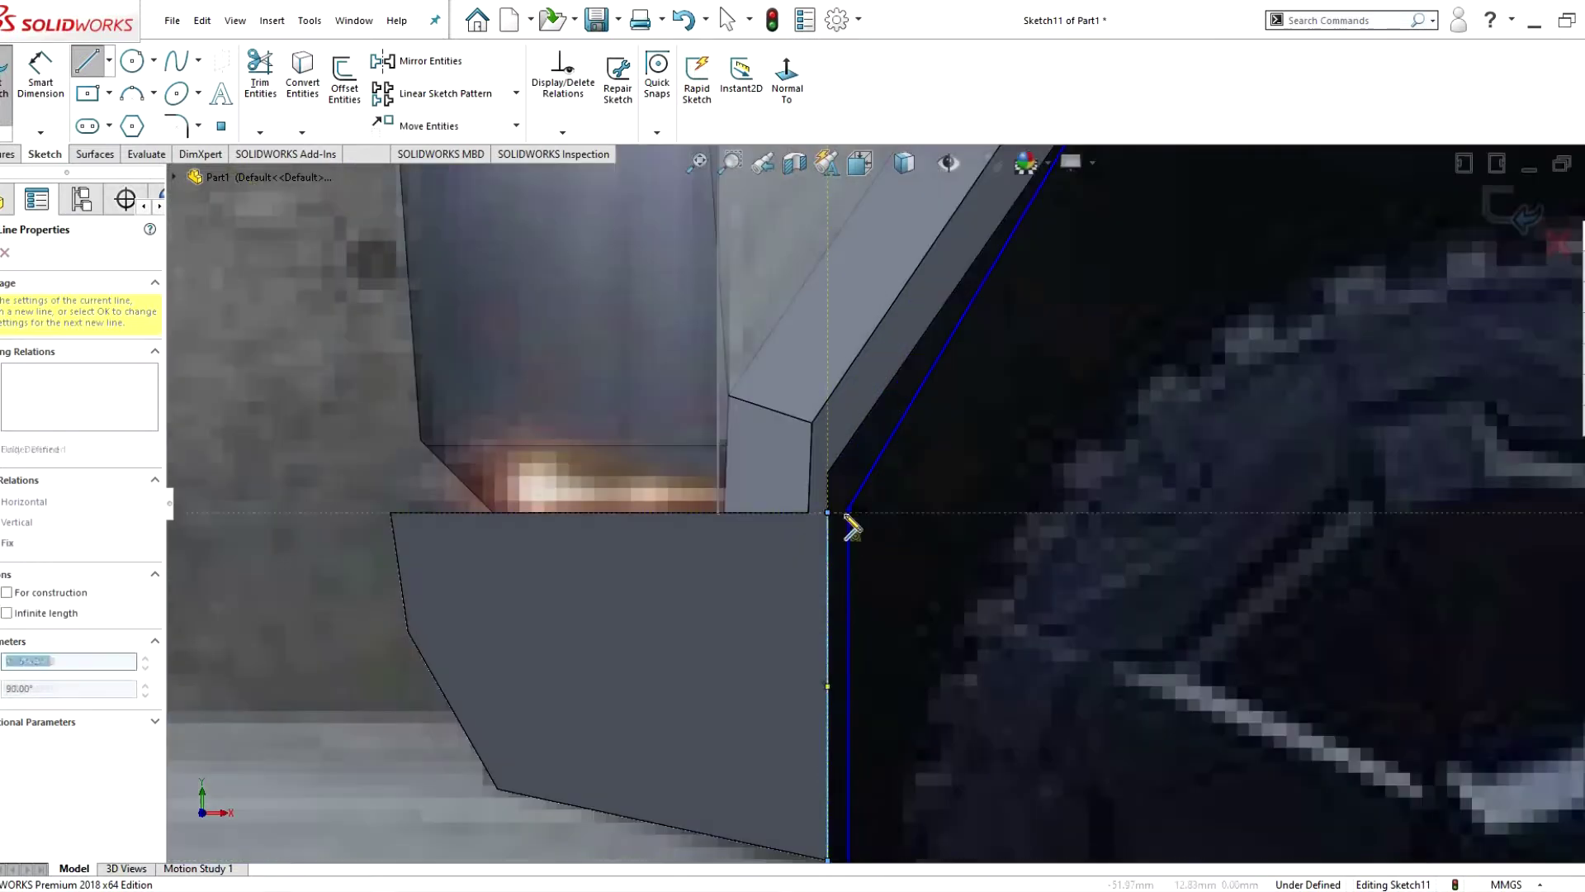
right_click(846, 516)
click(938, 534)
middle_drag(850, 524, 553, 334)
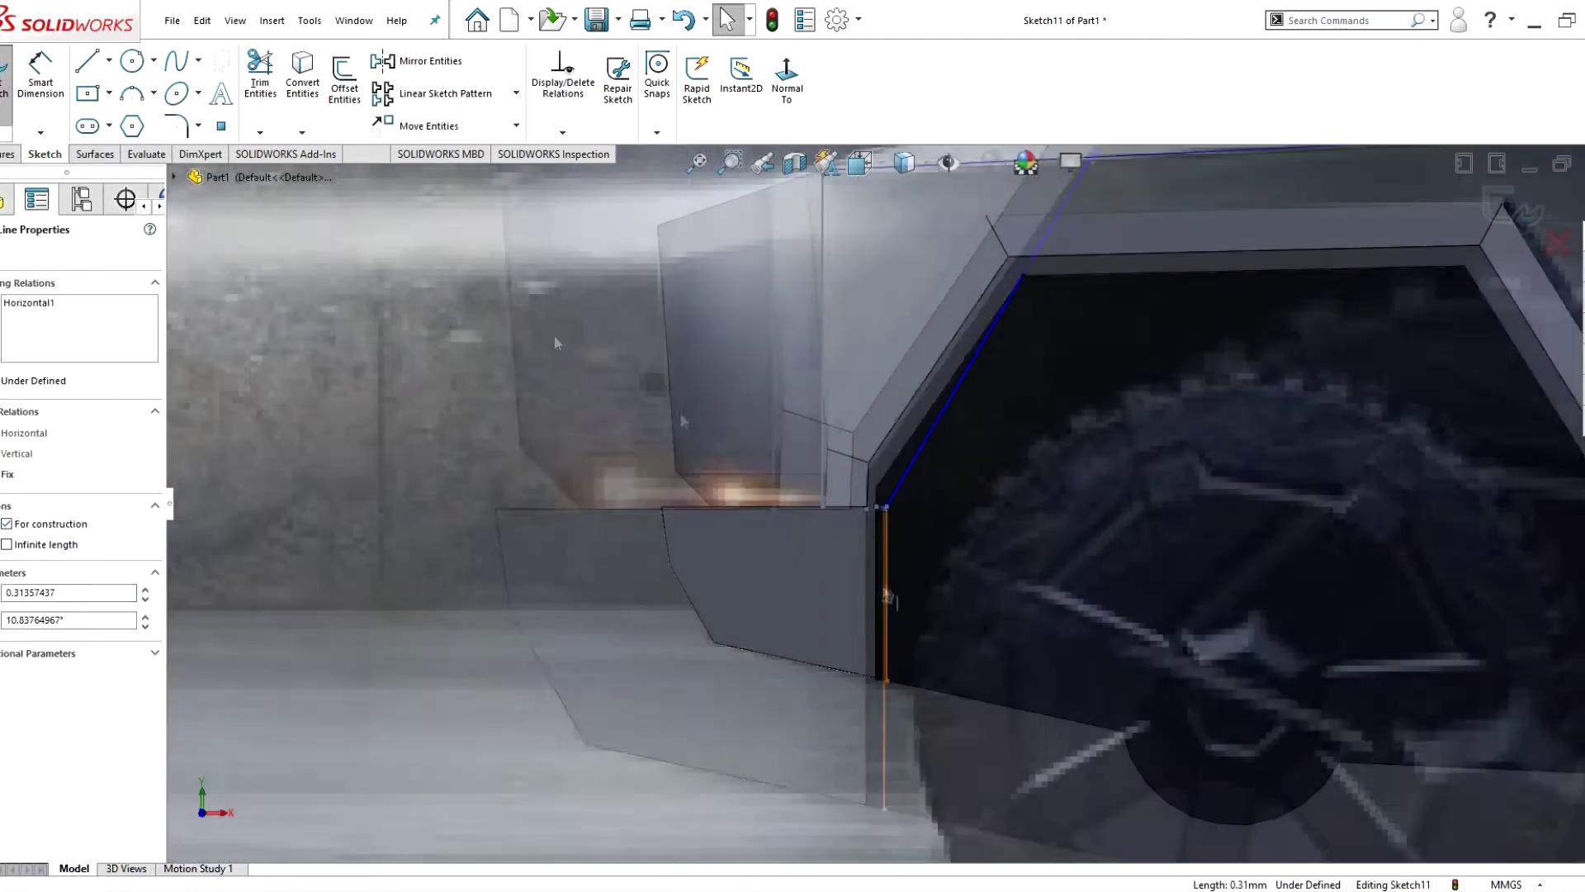
click(8, 154)
click(10, 75)
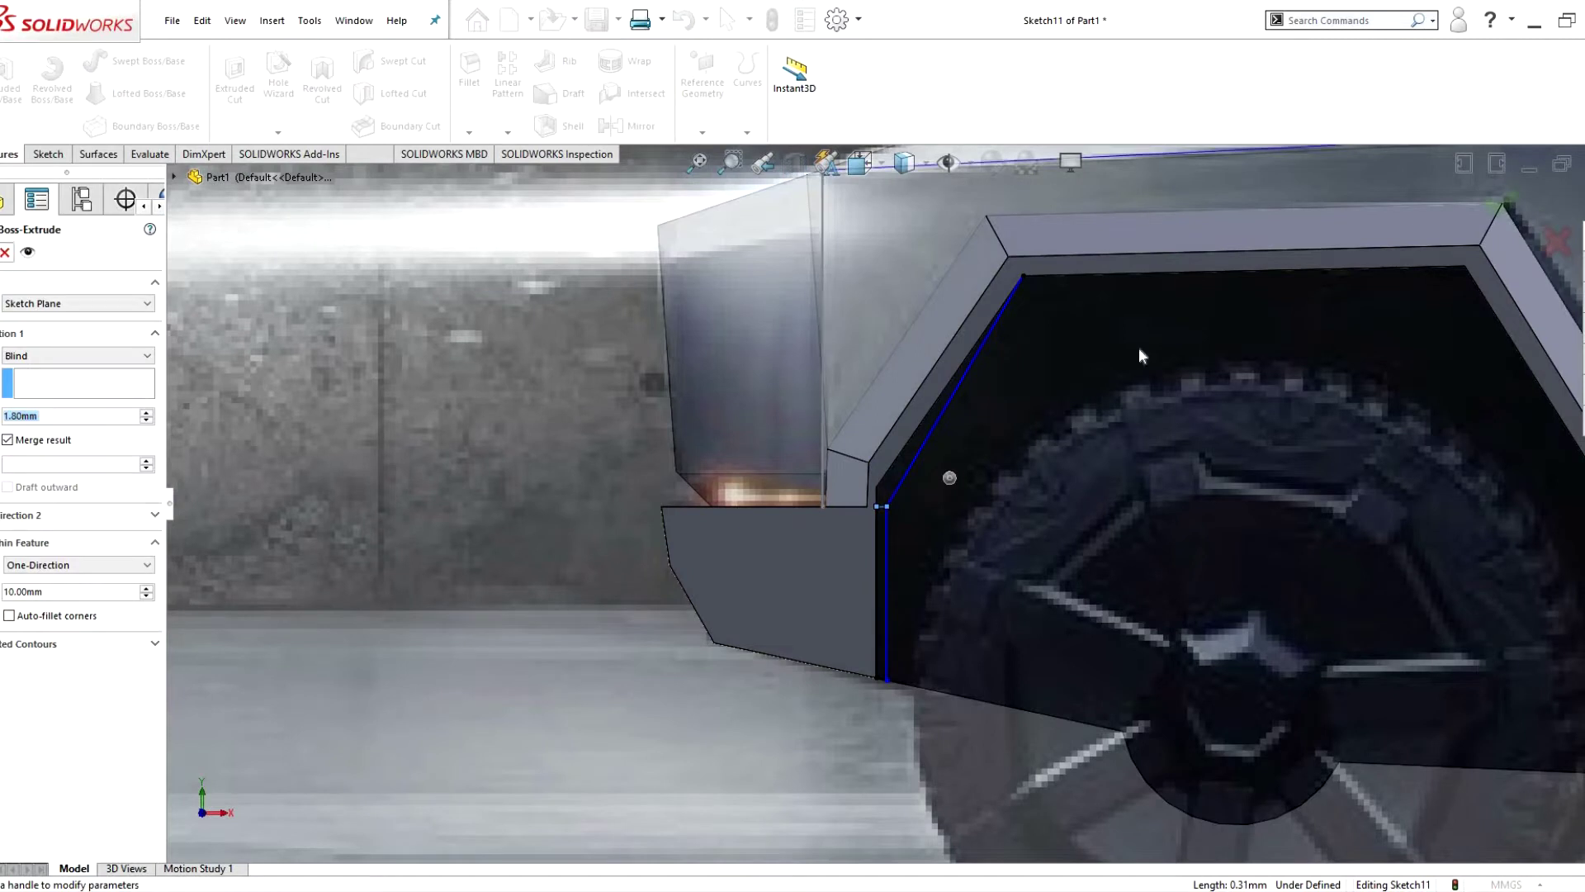
key(Escape)
- Draw the corner profile line up the flare's diagonal edge to its upper corner
click(44, 154)
click(87, 60)
click(665, 828)
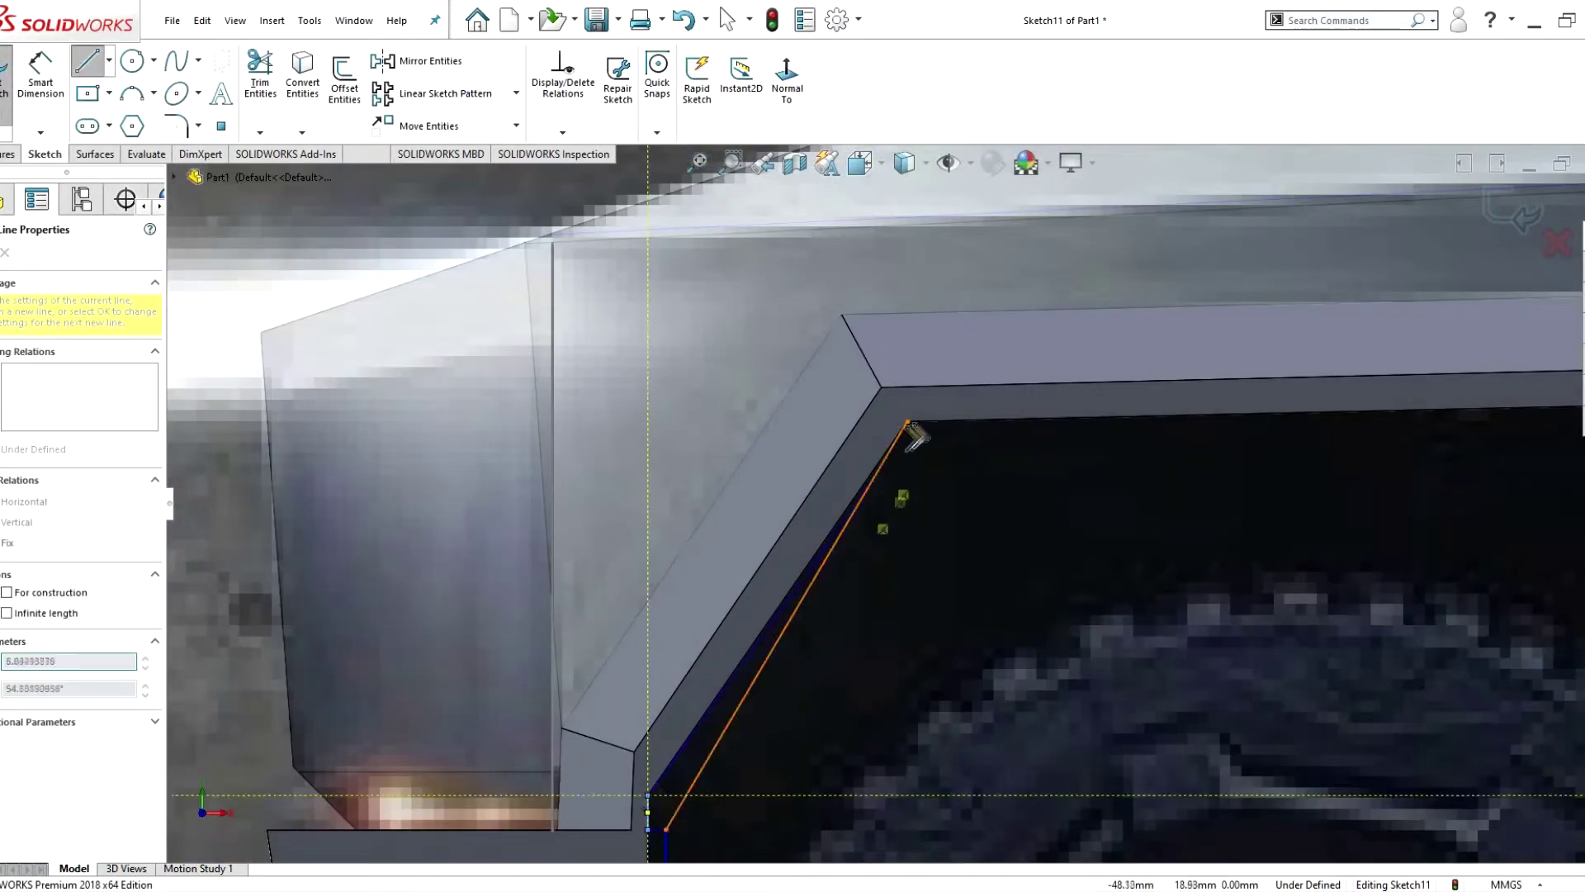
click(907, 423)
key(Escape)
- Extrude the corner profile 1.80 mm with a different end condition as Boss-Extrude4
click(9, 154)
click(9, 74)
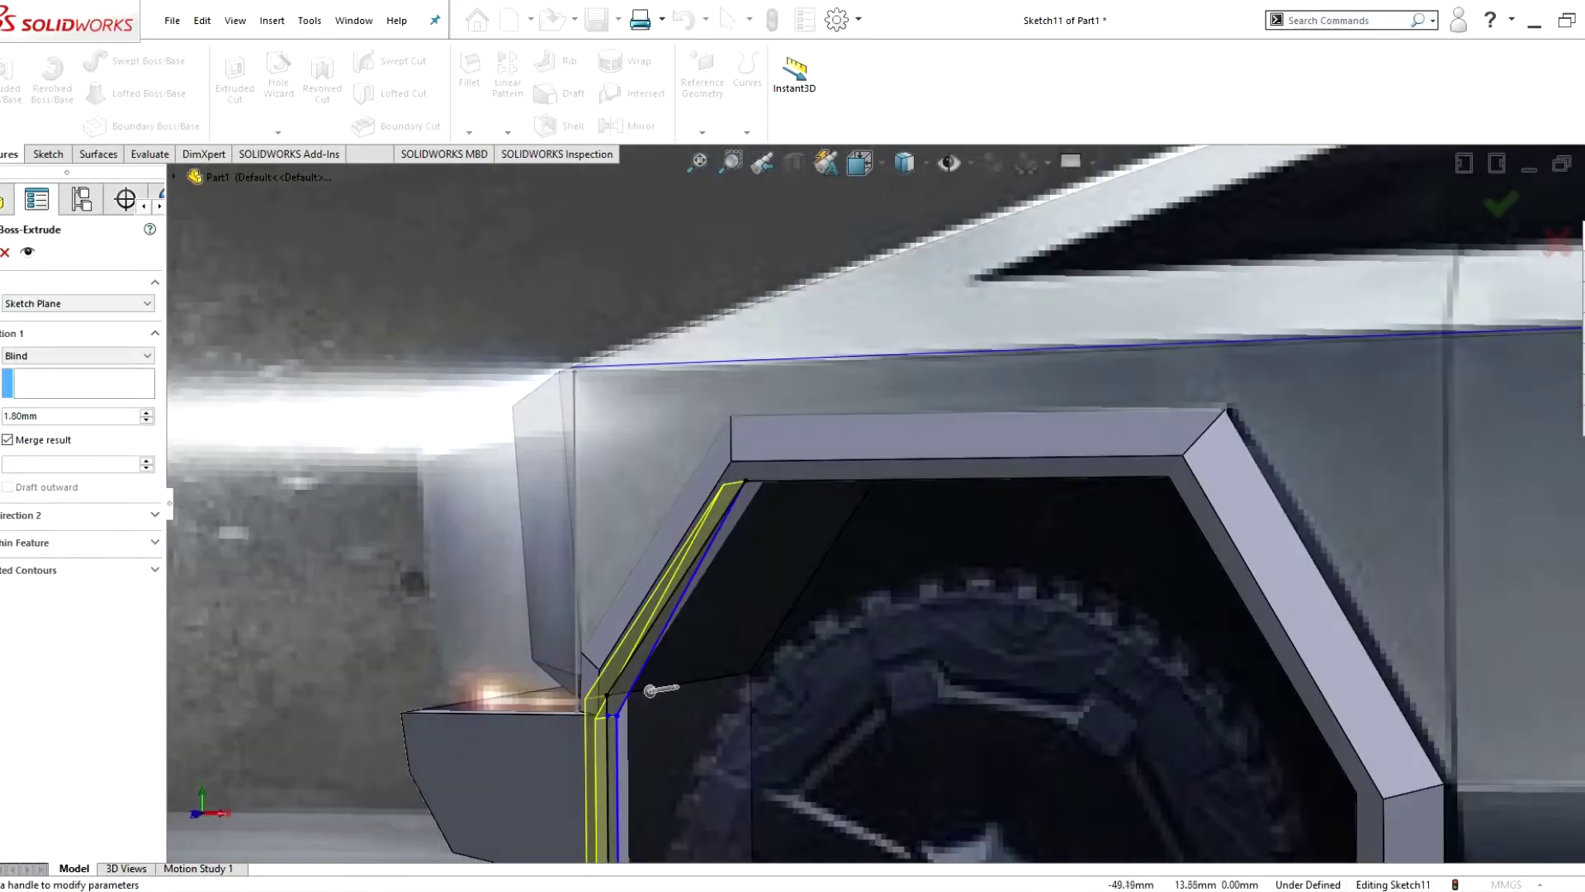
click(78, 355)
click(33, 410)
key(Return)
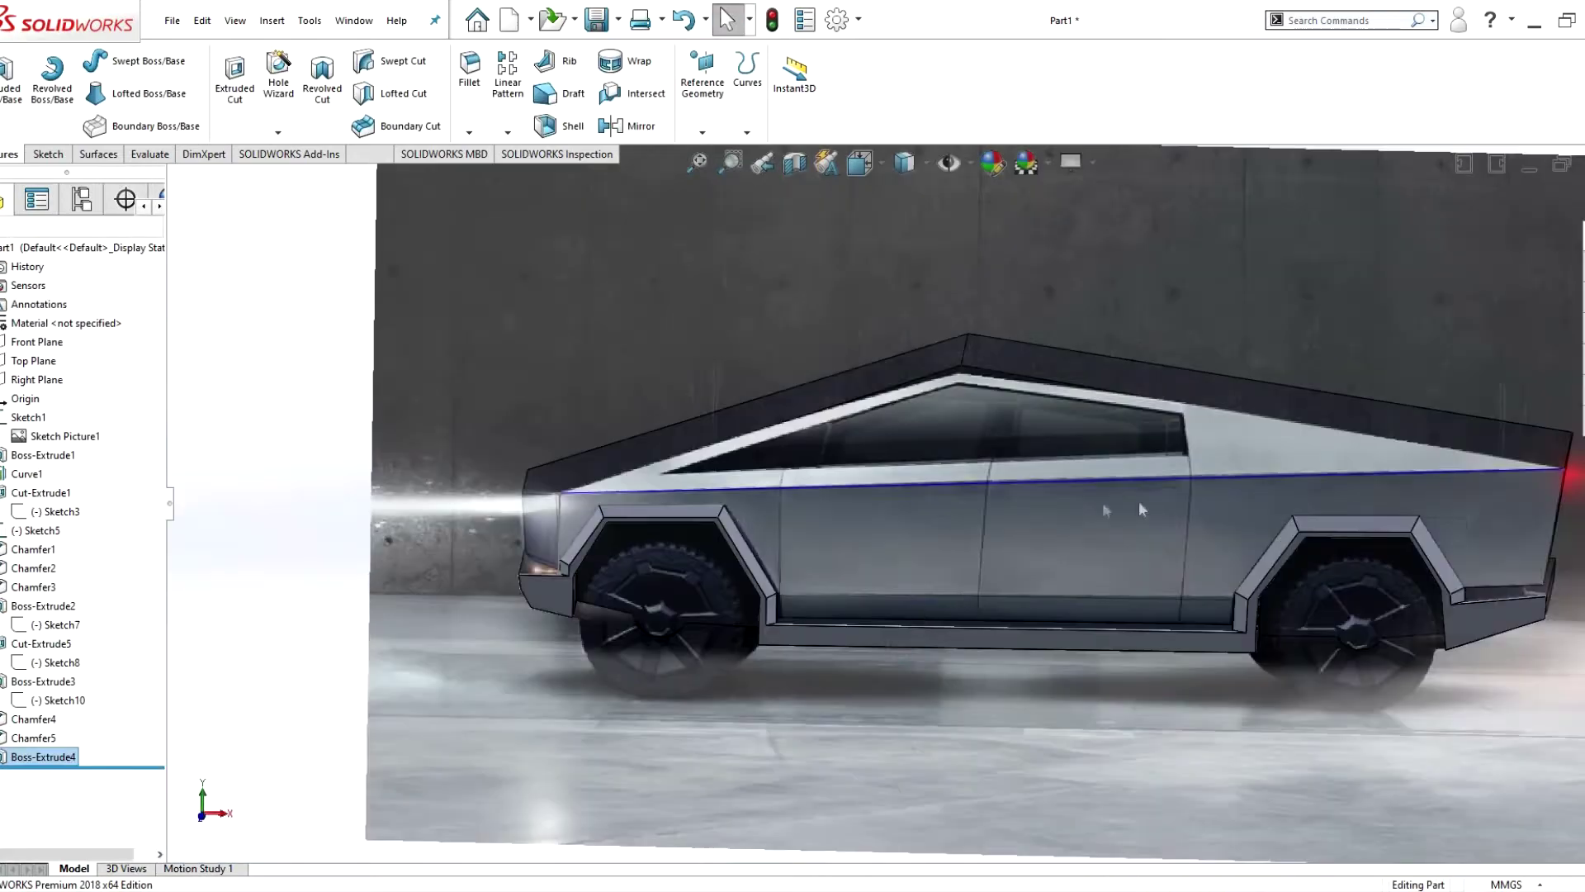
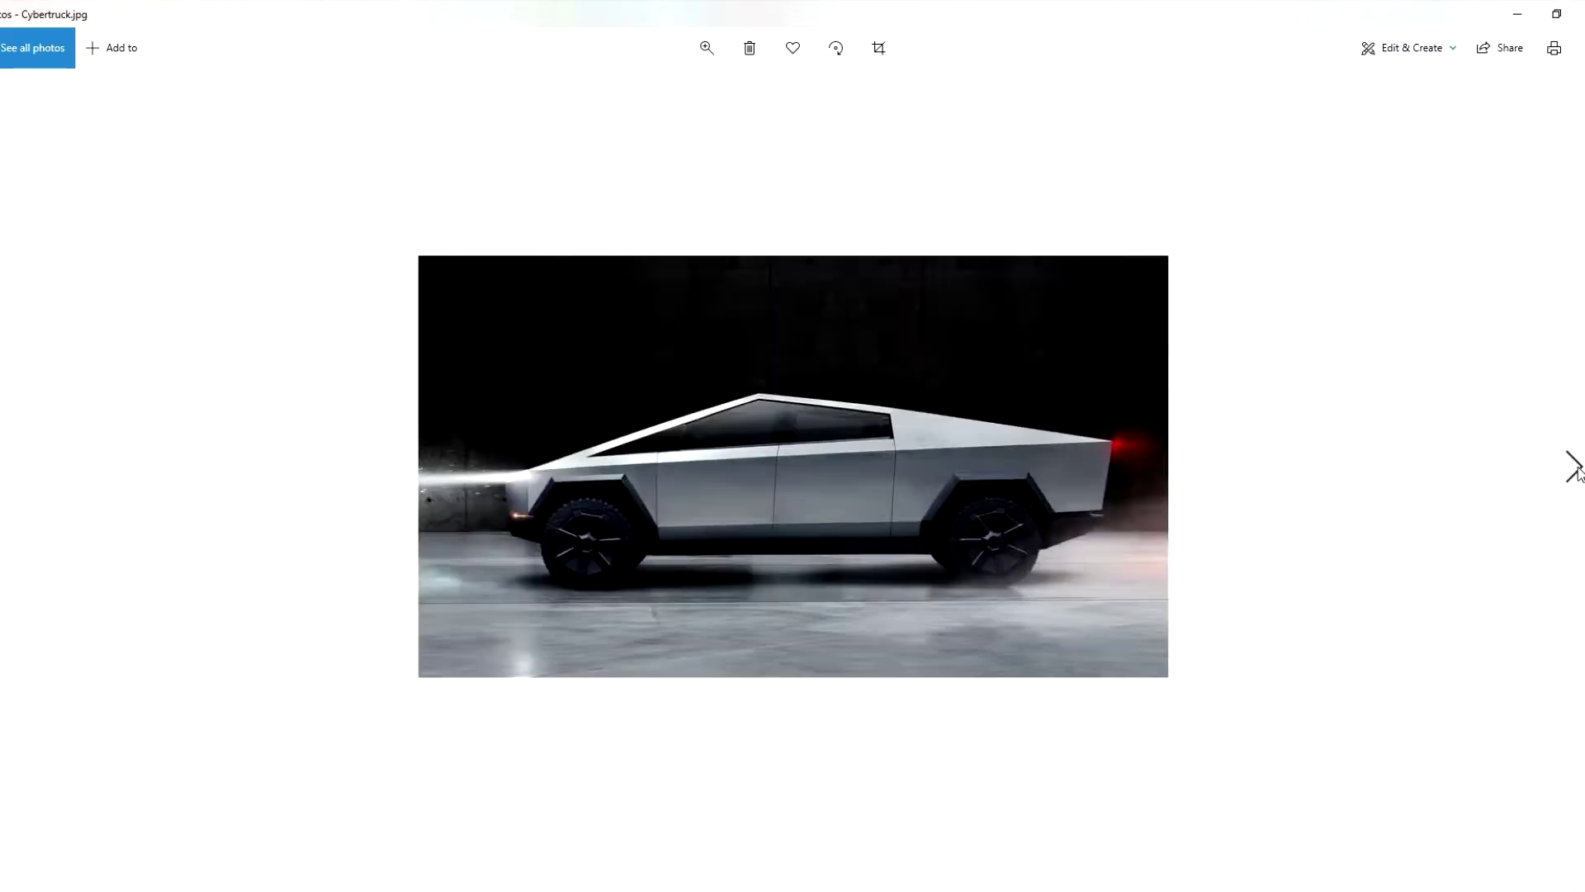
- Advance two photos in the viewer to the Cybertruck front angled view image
click(1575, 469)
click(12, 464)
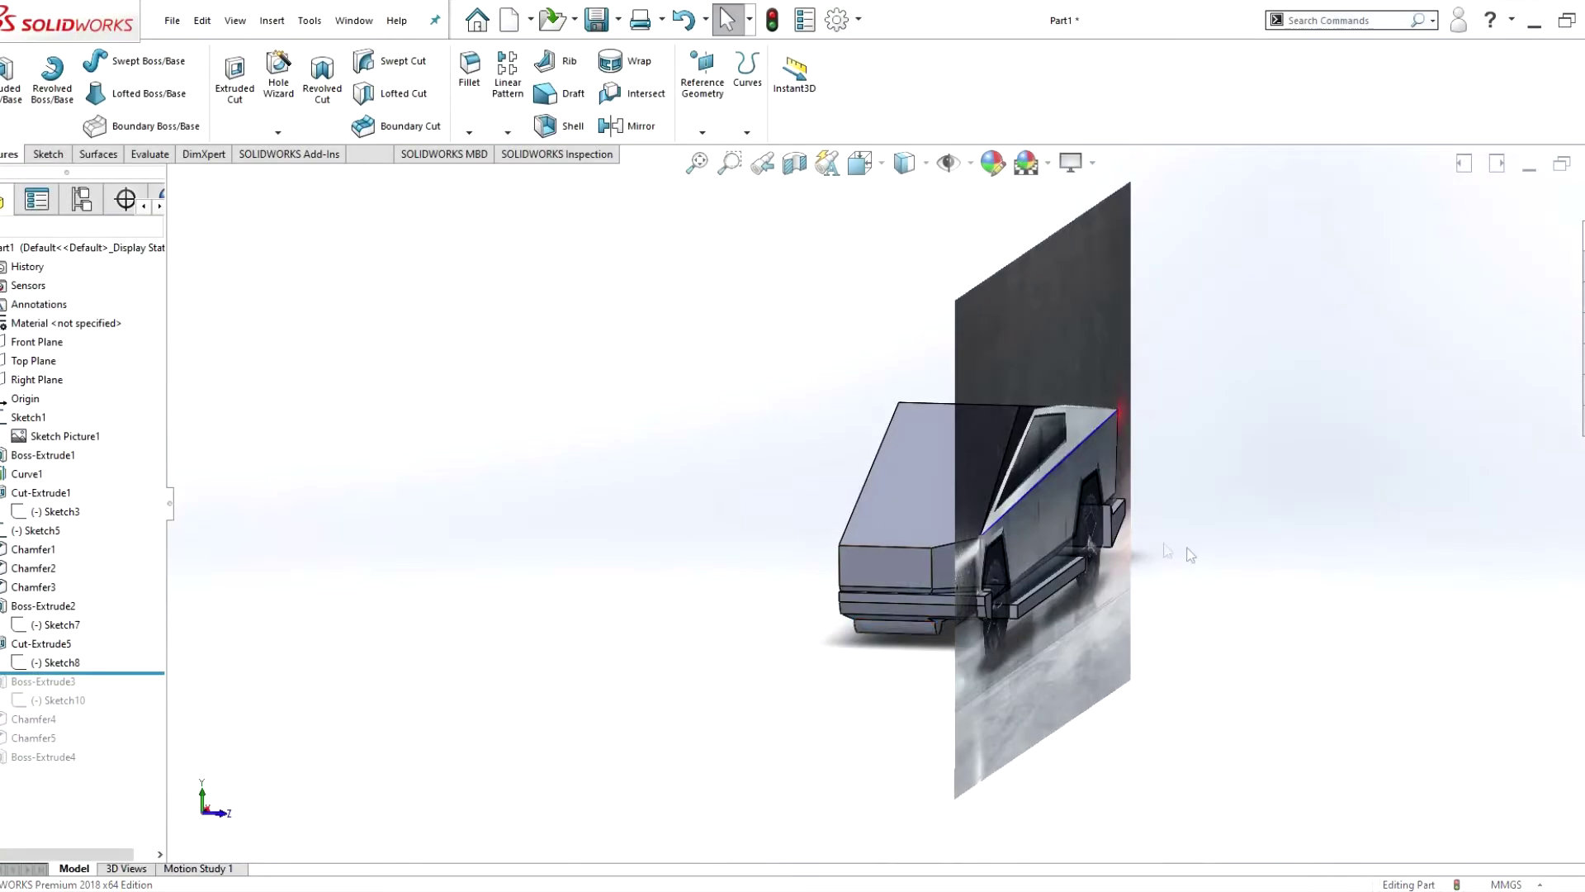
- Sketch a triangular corner-cut profile on the truck's front face
click(883, 568)
click(904, 537)
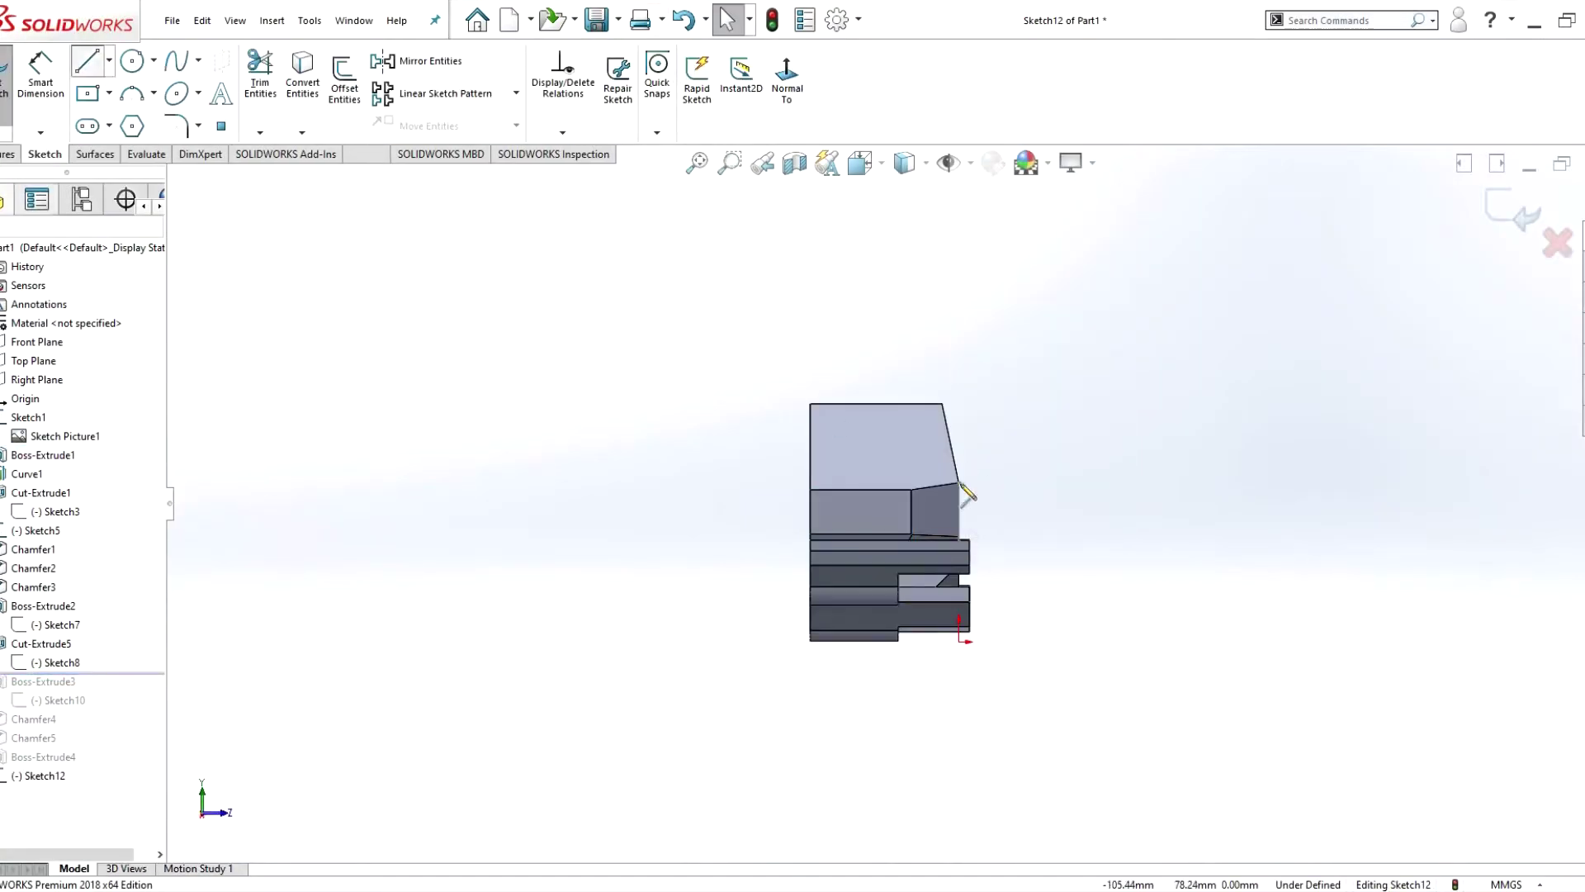
click(959, 484)
click(1017, 507)
click(958, 483)
right_click(1028, 395)
click(1062, 471)
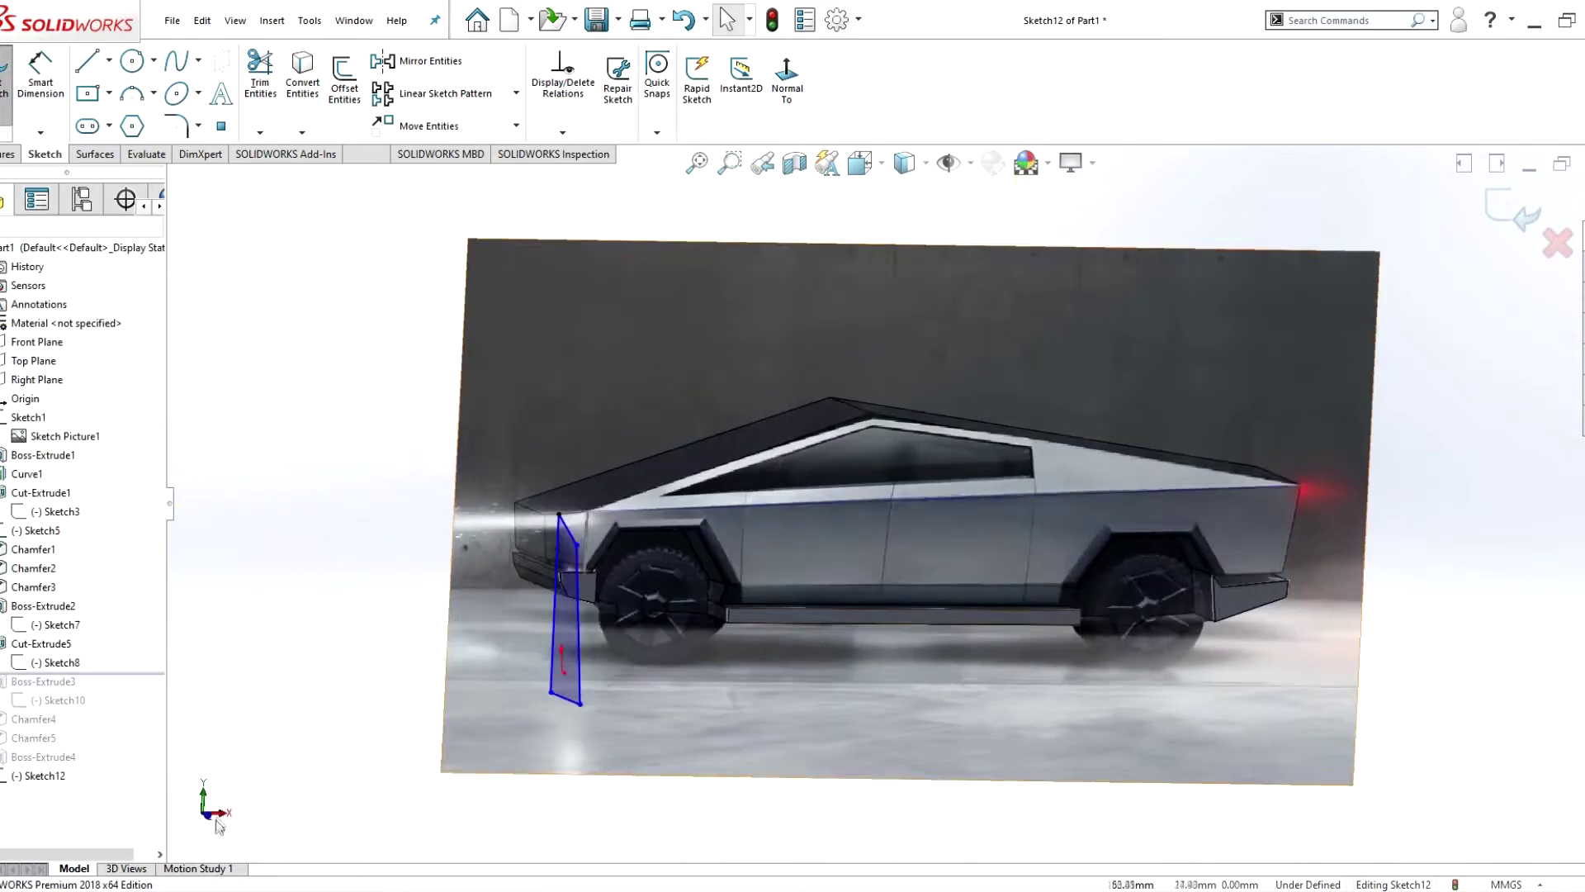
scroll(1044, 524, down, 2)
drag(826, 776, 868, 774)
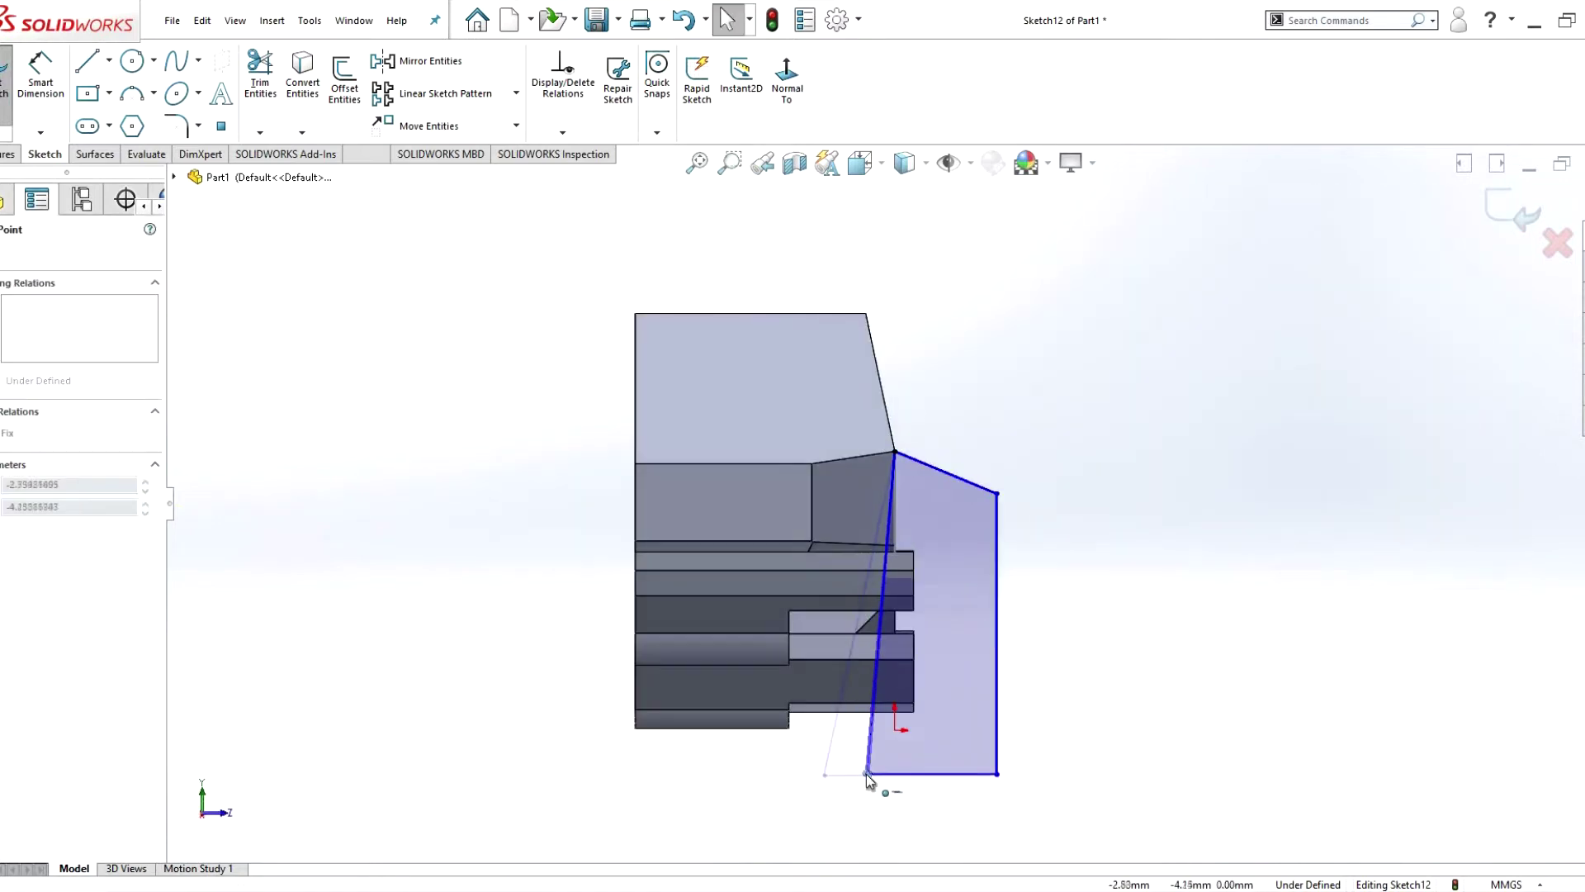
- Cut the profile into the body as Cut-Extrude6, then roll the part back before it
click(7, 154)
click(235, 78)
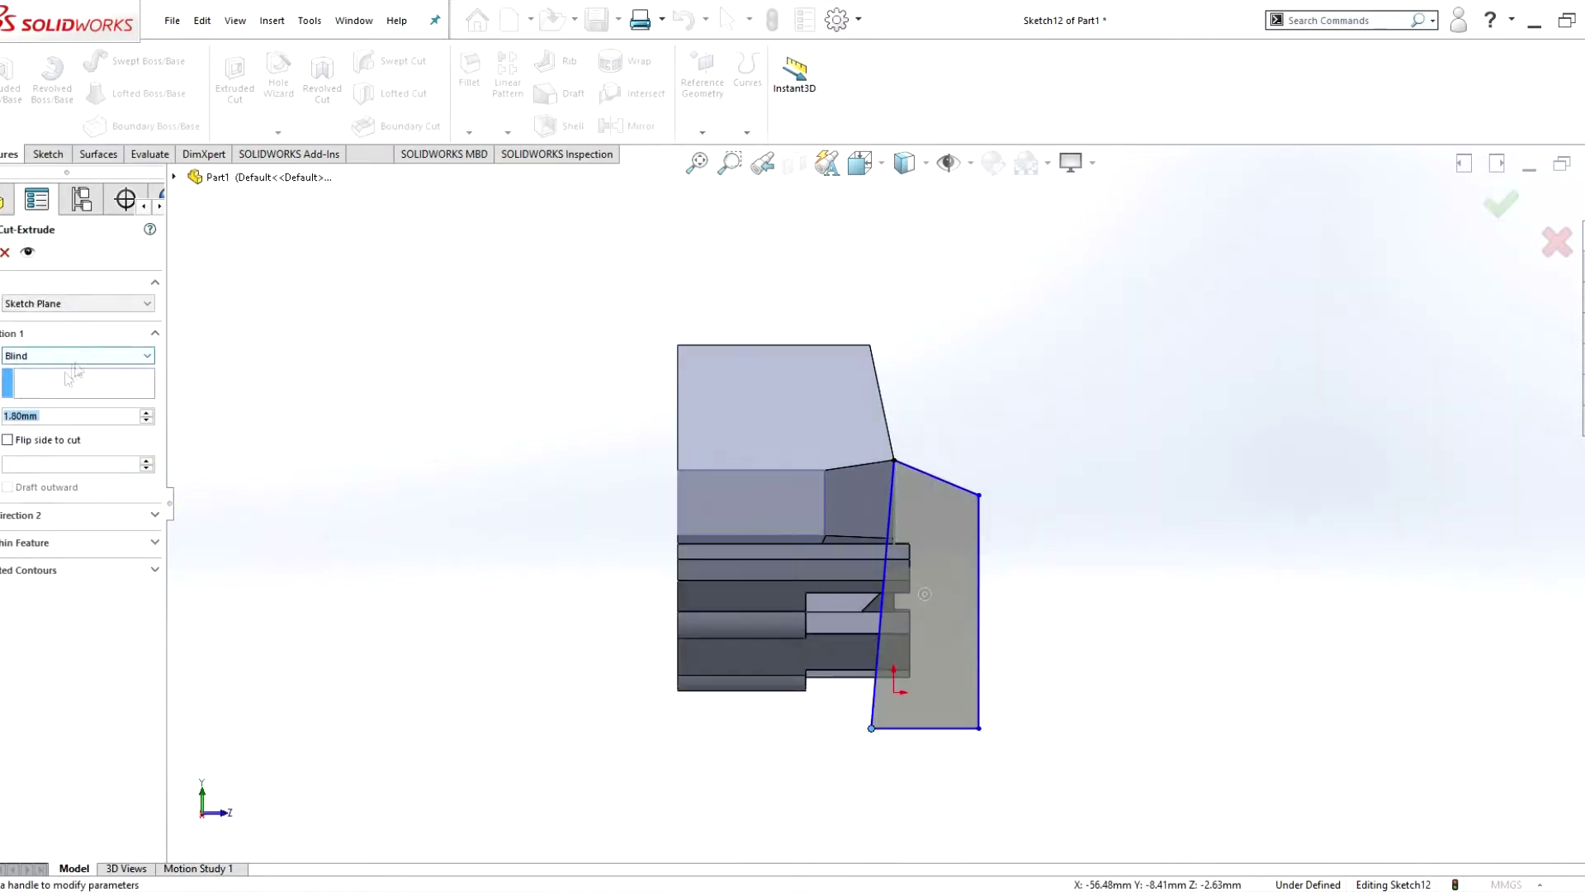
key(Return)
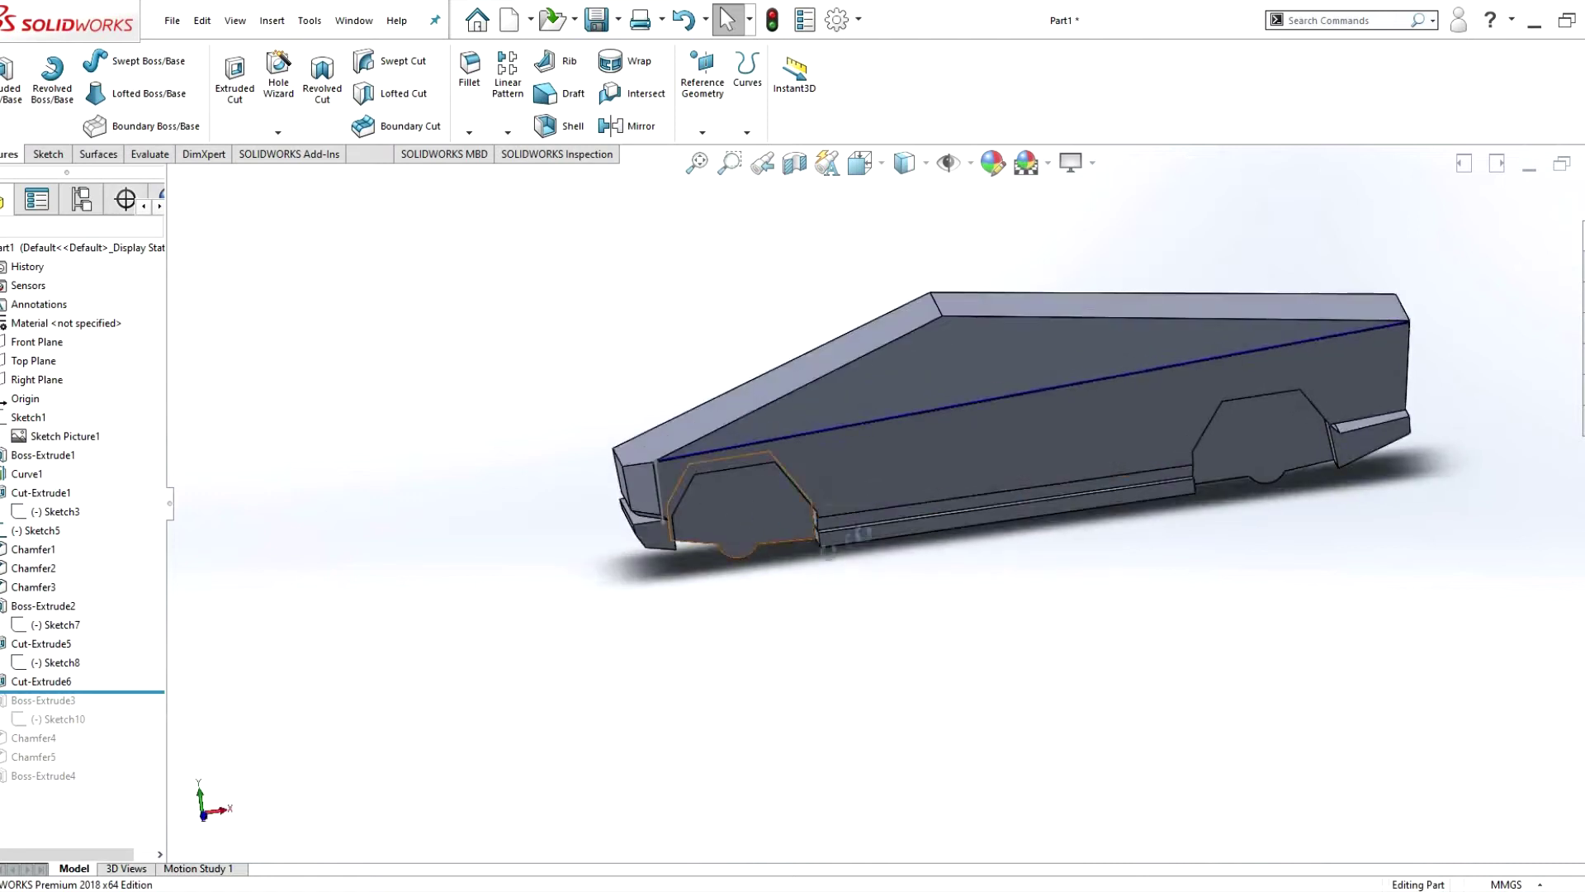
right_click(72, 720)
click(113, 432)
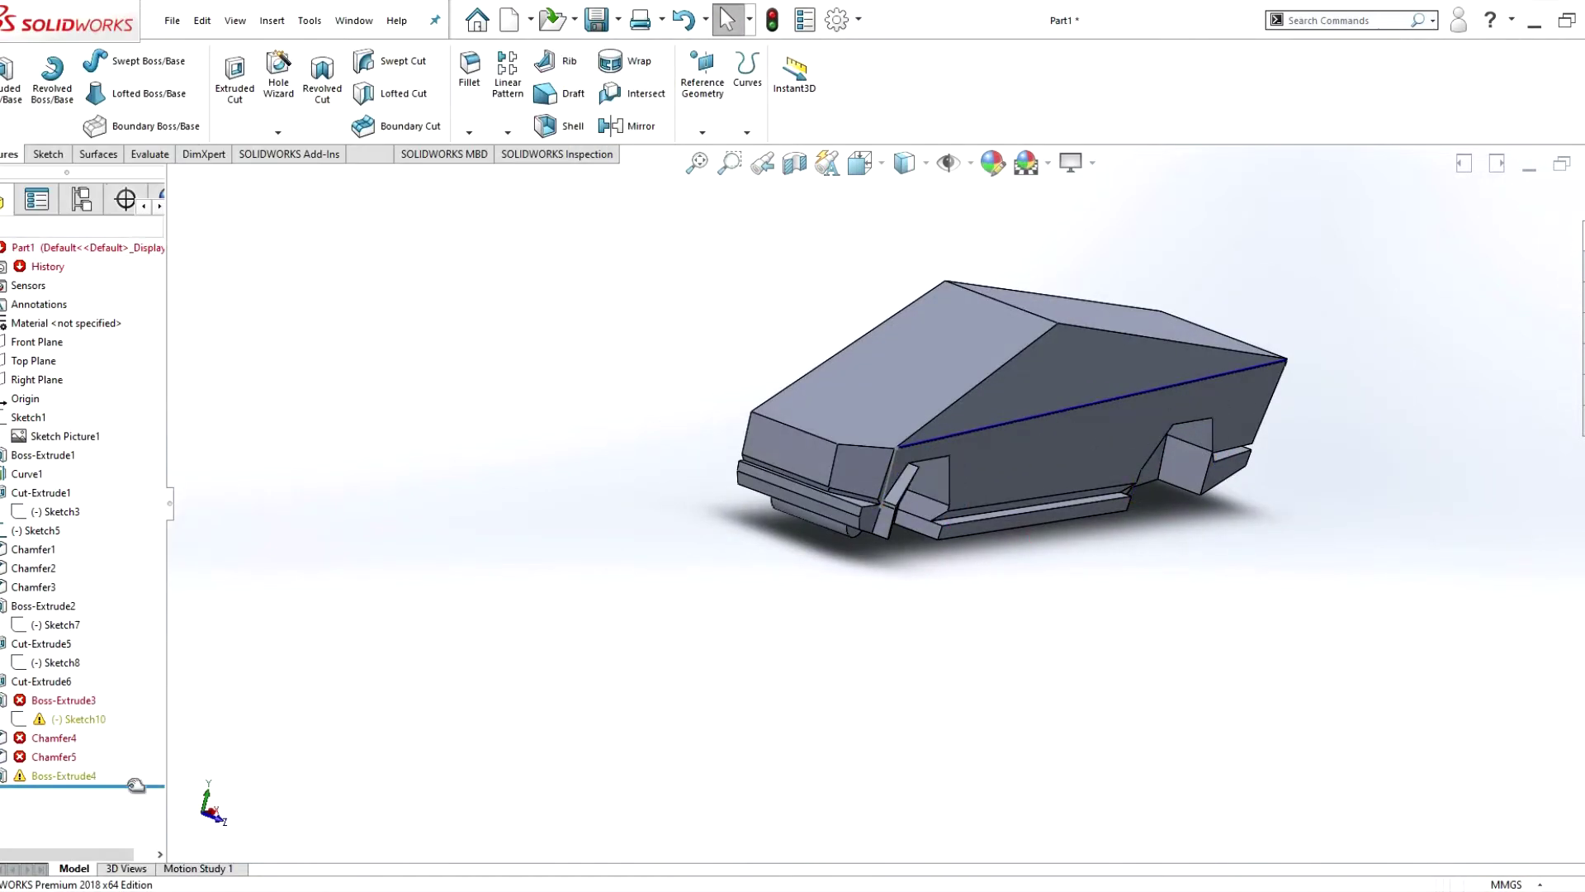
drag(120, 673, 119, 673)
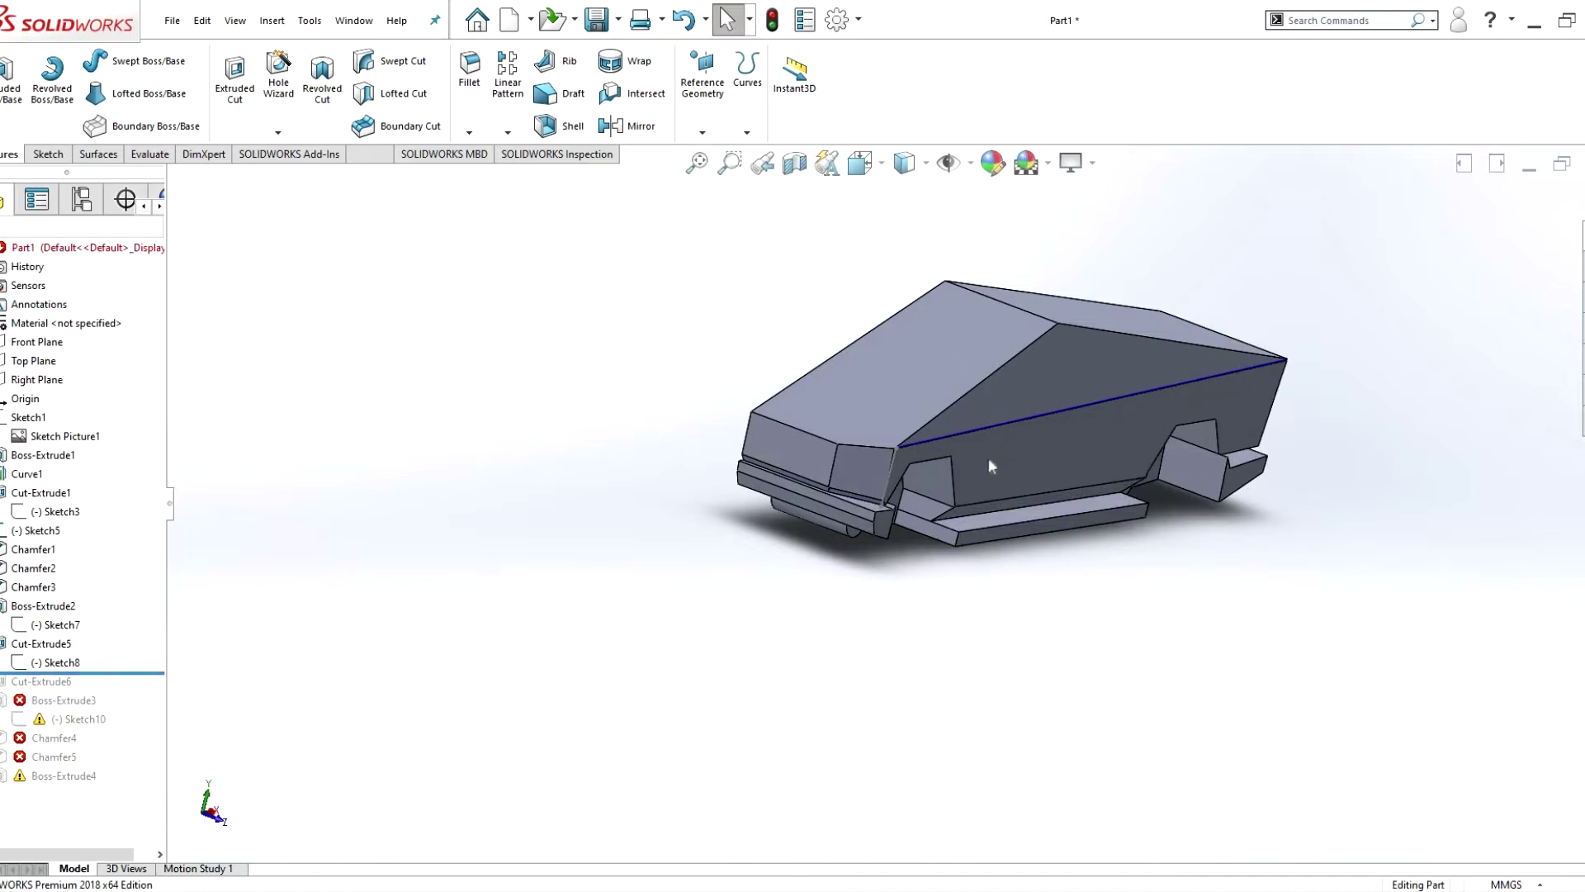
- Create Plane1 directly on the truck's side face with zero offset
click(704, 106)
click(1002, 443)
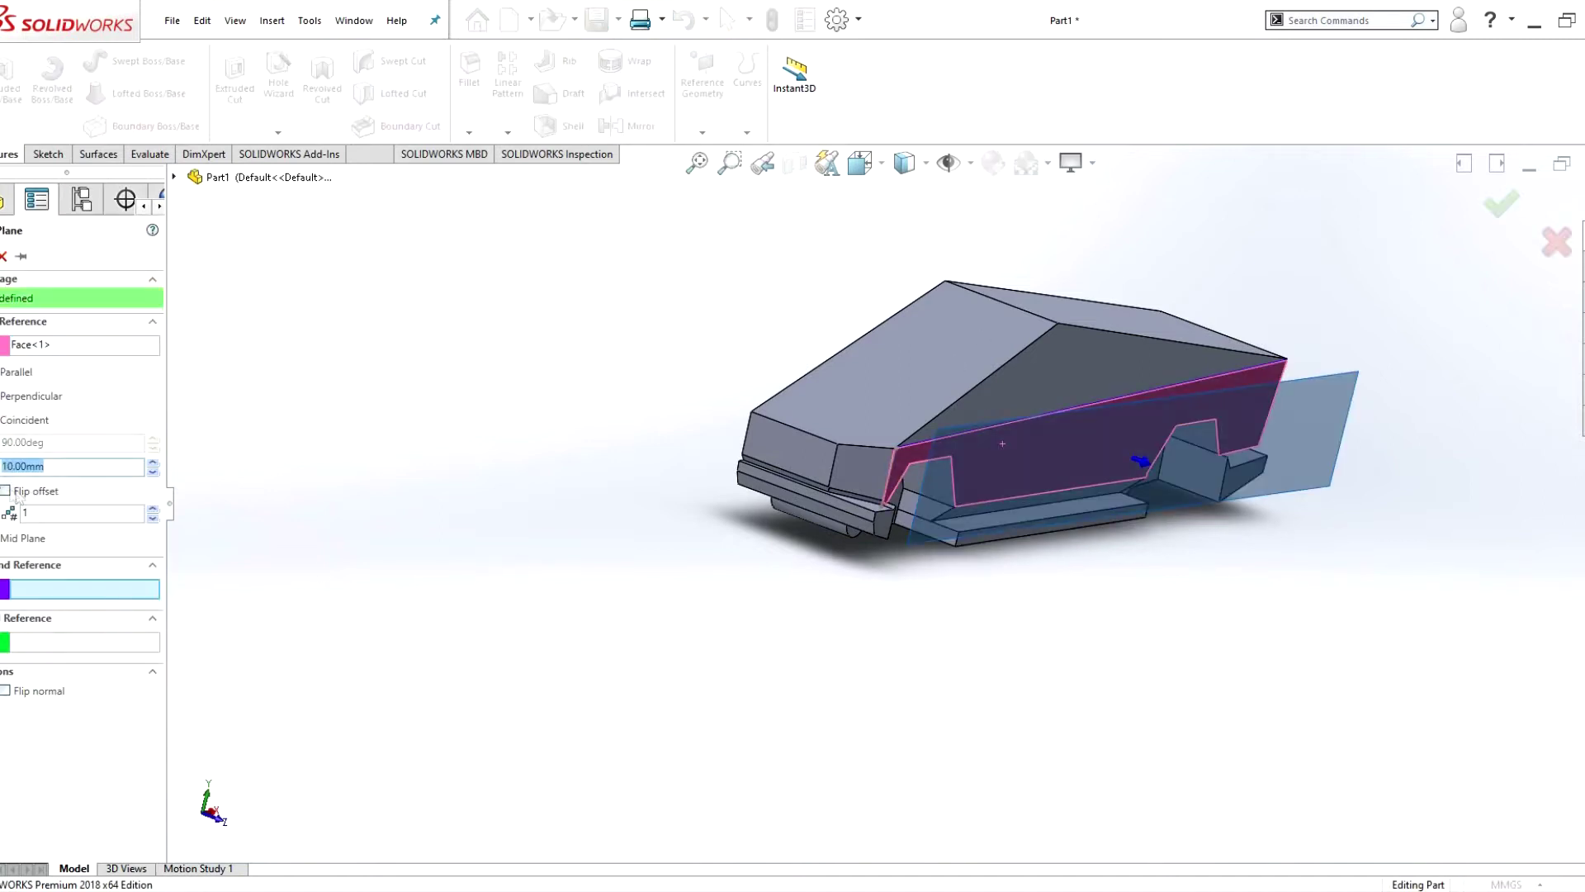
click(4, 466)
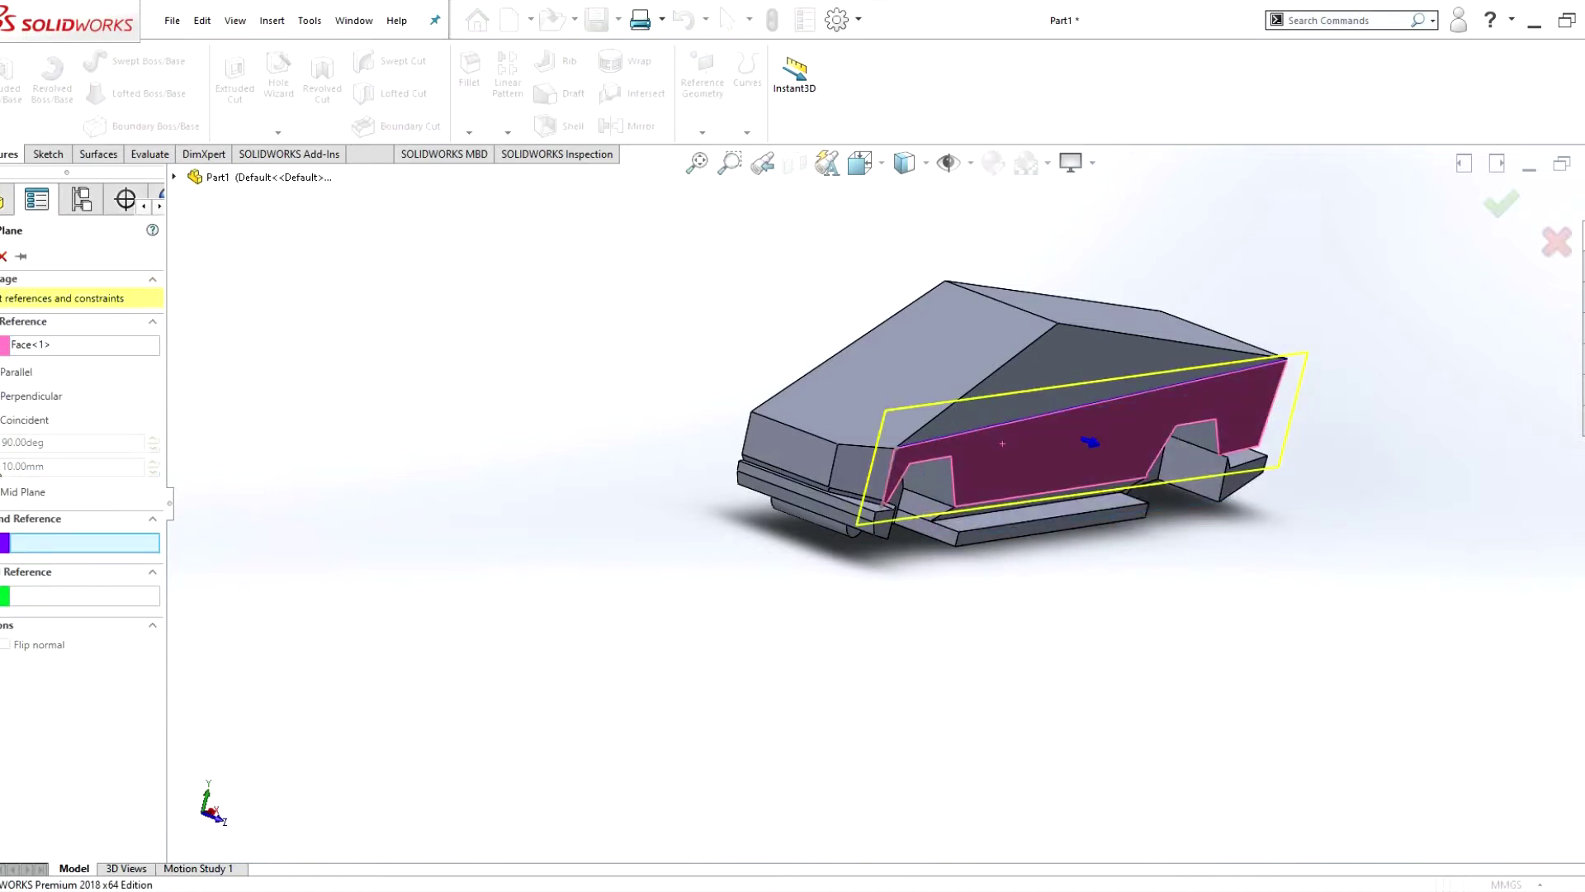
key(Return)
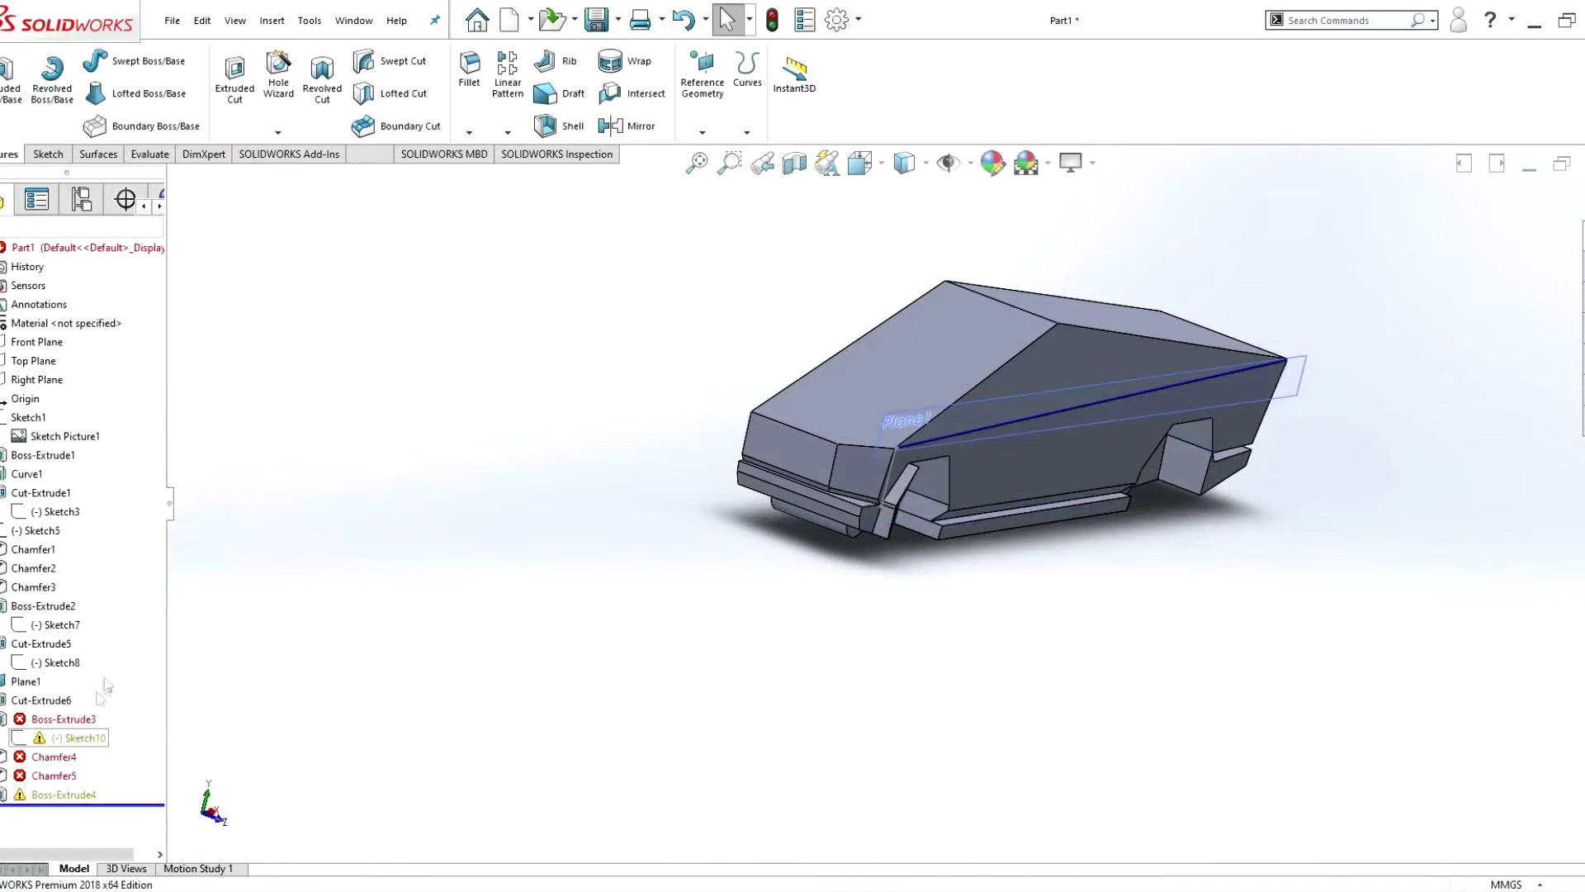
- Move Sketch10's sketch plane onto Plane1
right_click(78, 738)
click(145, 467)
click(871, 454)
key(Return)
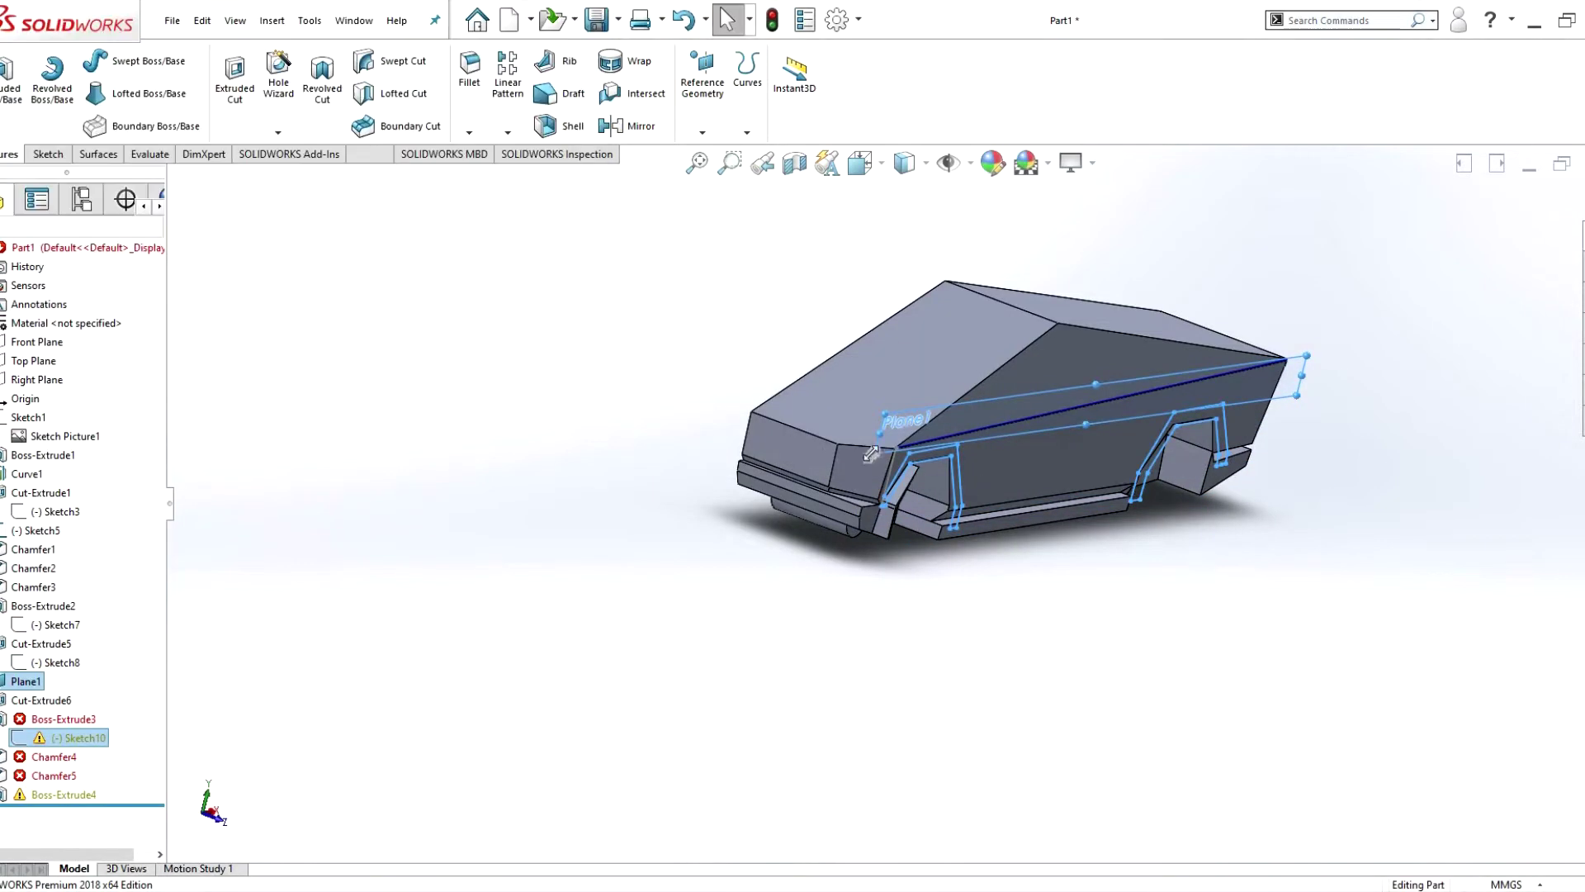
- In Sketch10, free the fixed front arch endpoint and drag it onto the body corner
click(66, 737)
click(78, 710)
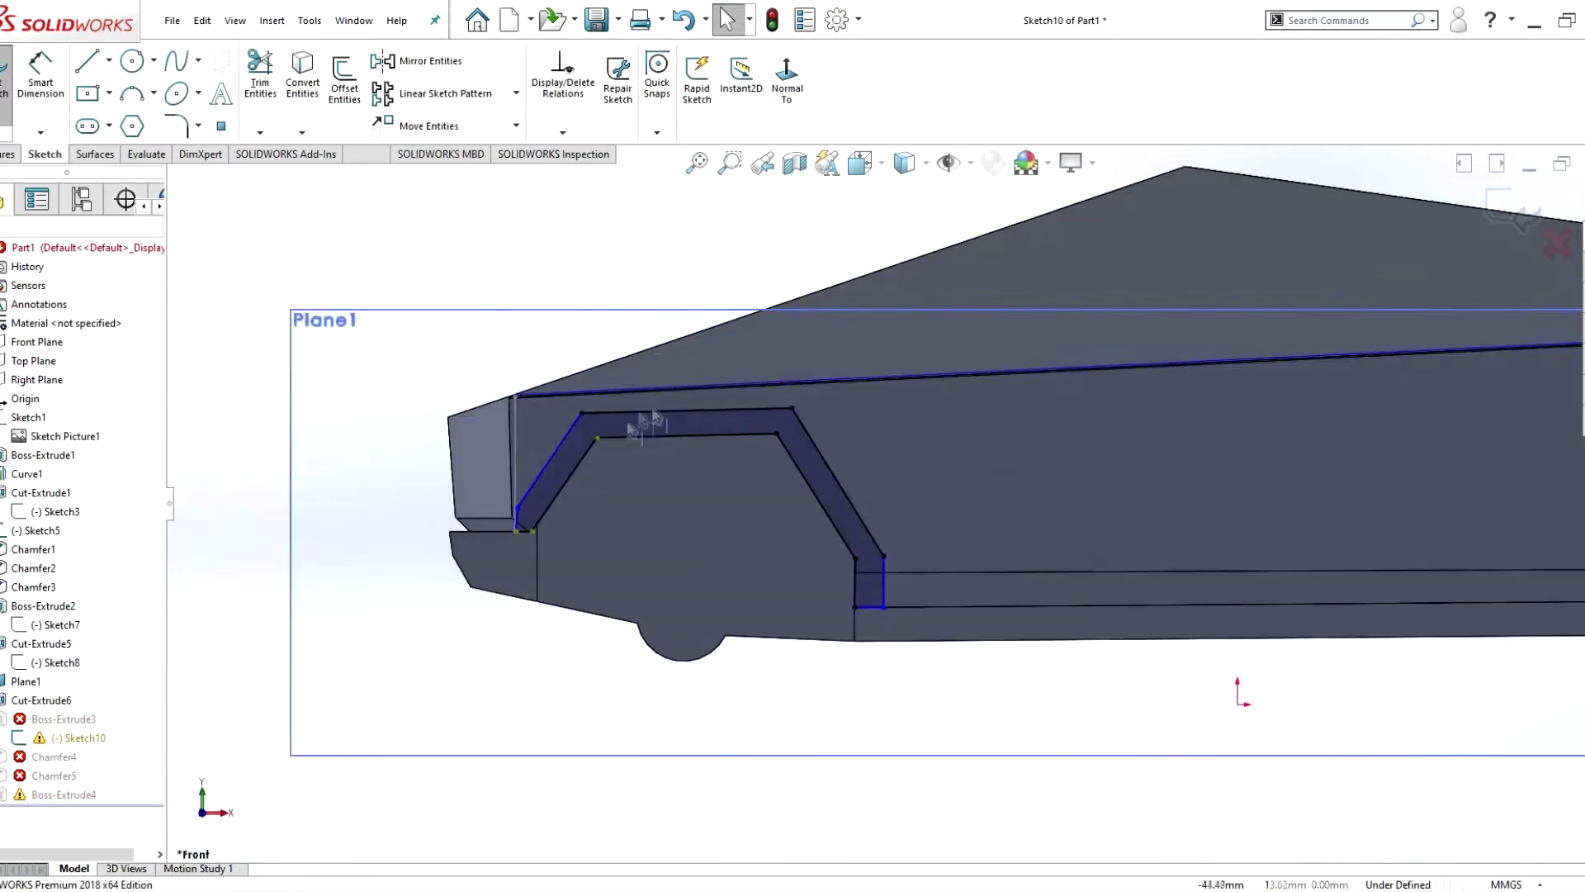
click(537, 575)
right_click(72, 304)
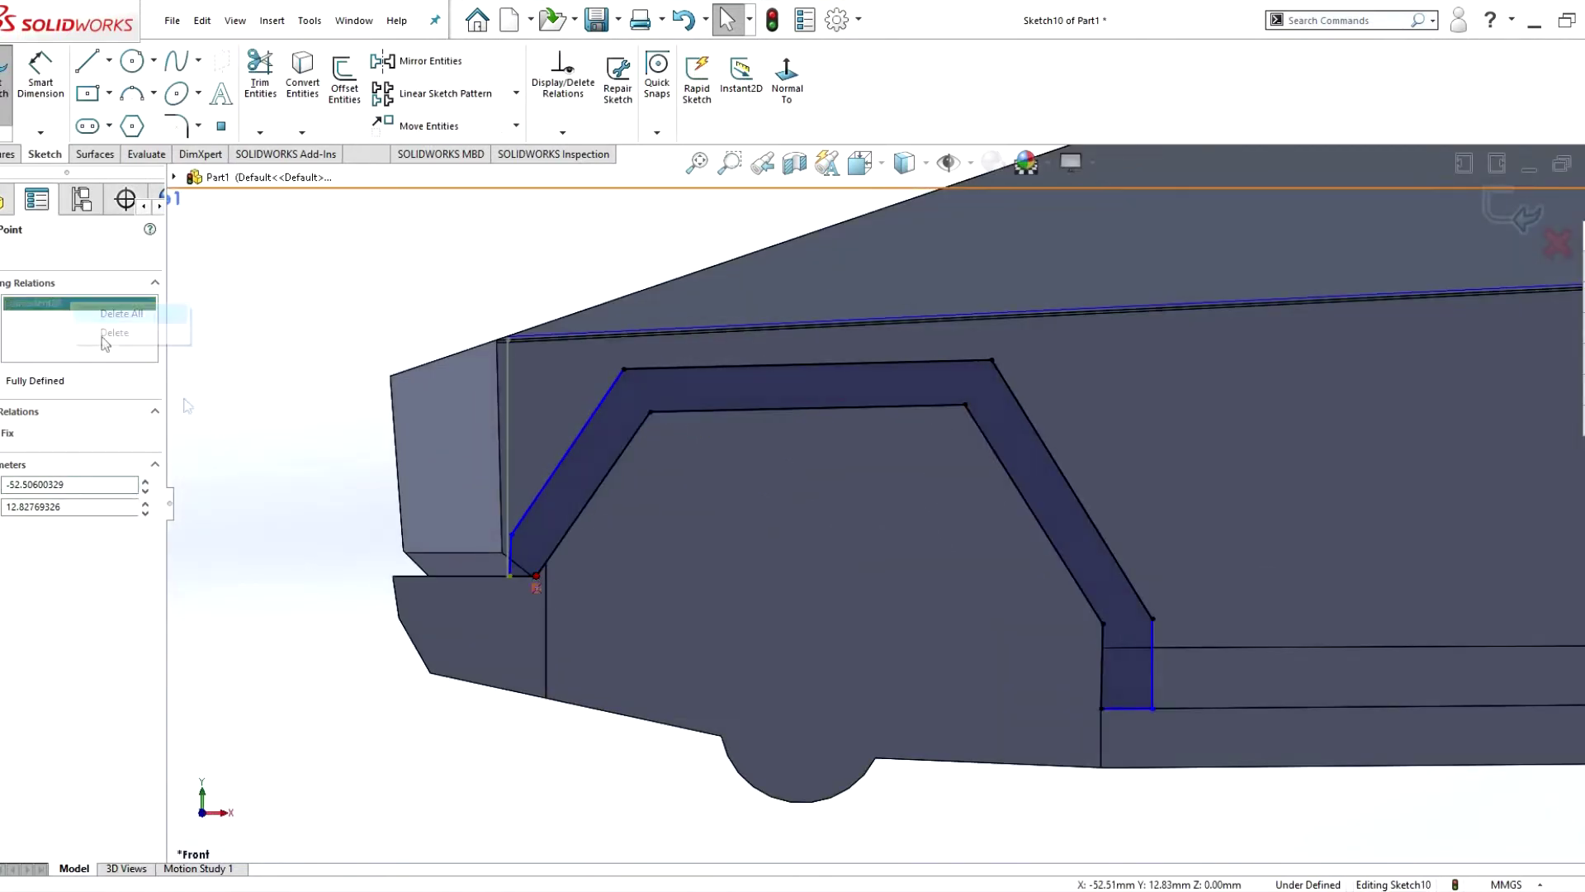
drag(534, 578, 515, 577)
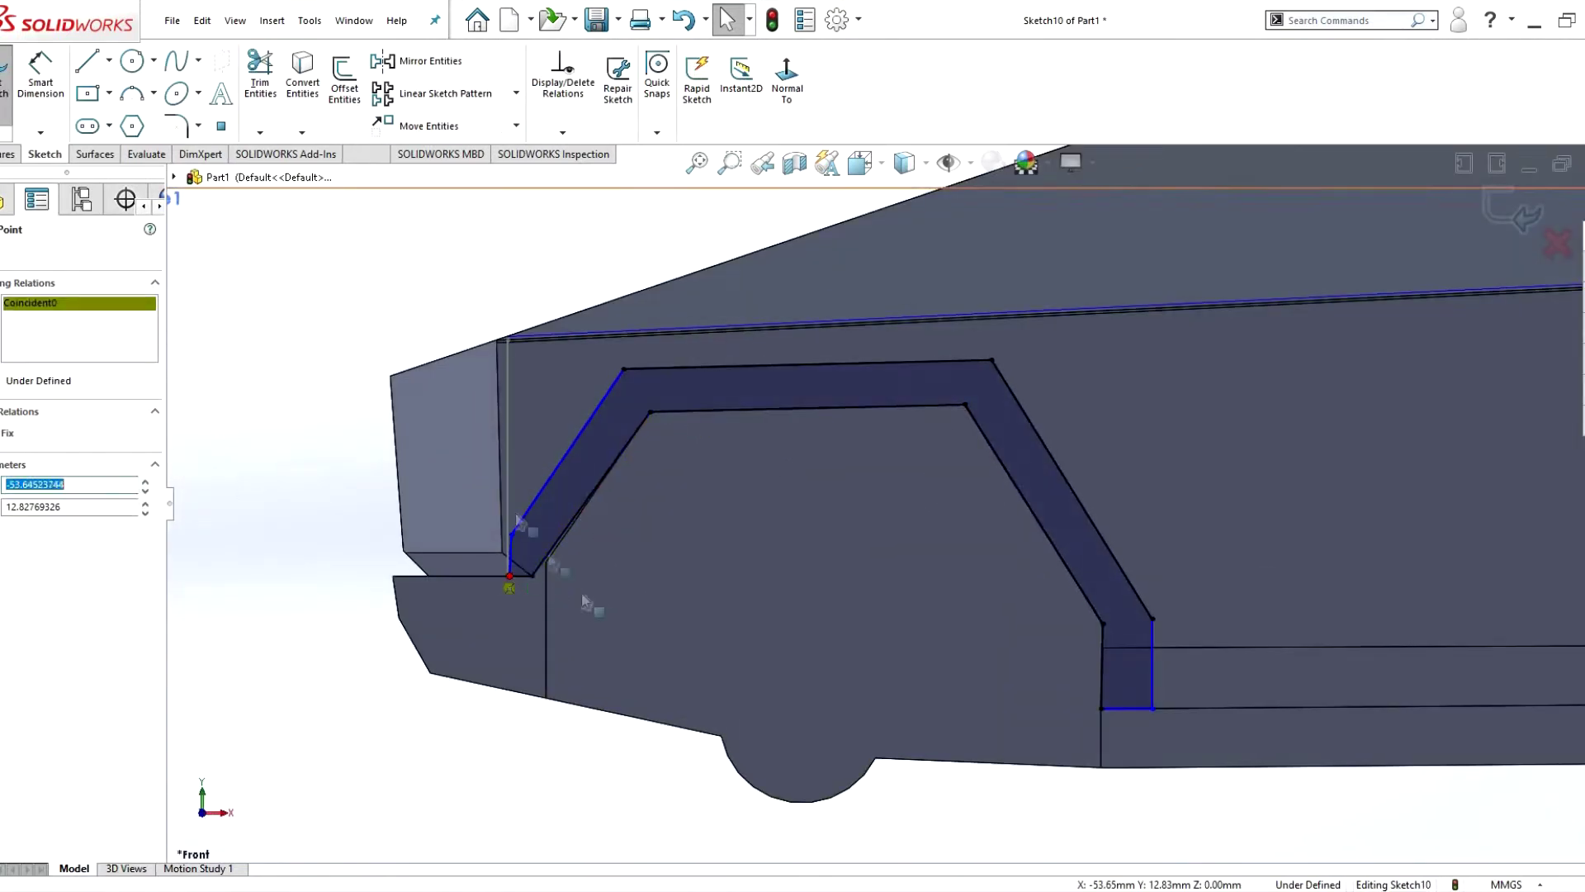
scroll(516, 529, down, 3)
scroll(578, 479, down, 2)
scroll(593, 477, up, 5)
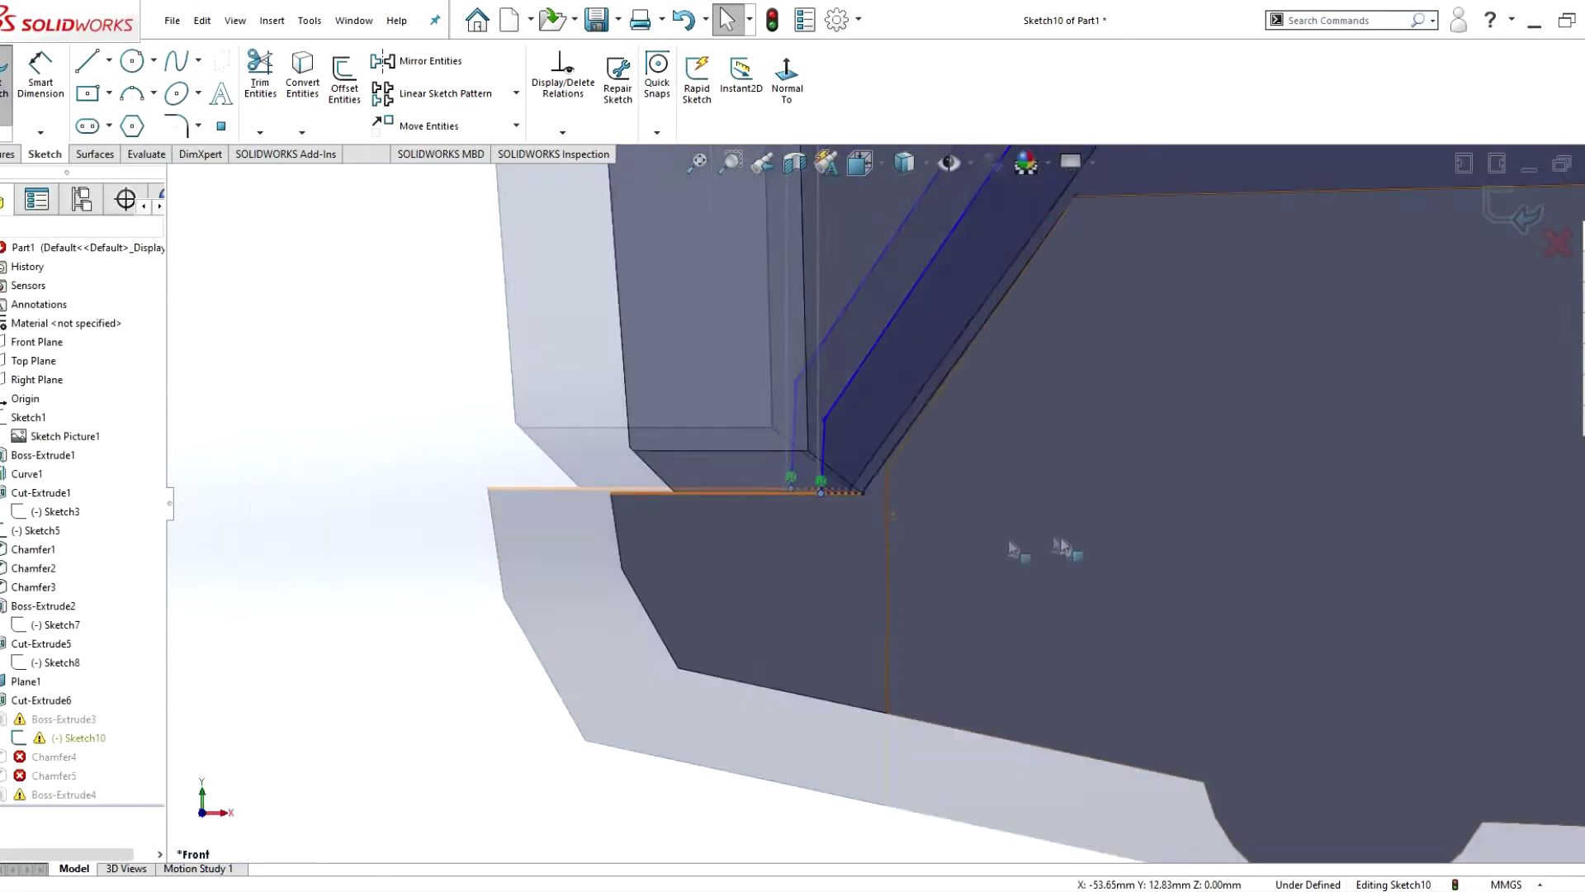
scroll(1128, 586, down, 5)
- Snap the rear arch endpoint onto its body corner and exit the sketch
click(1128, 586)
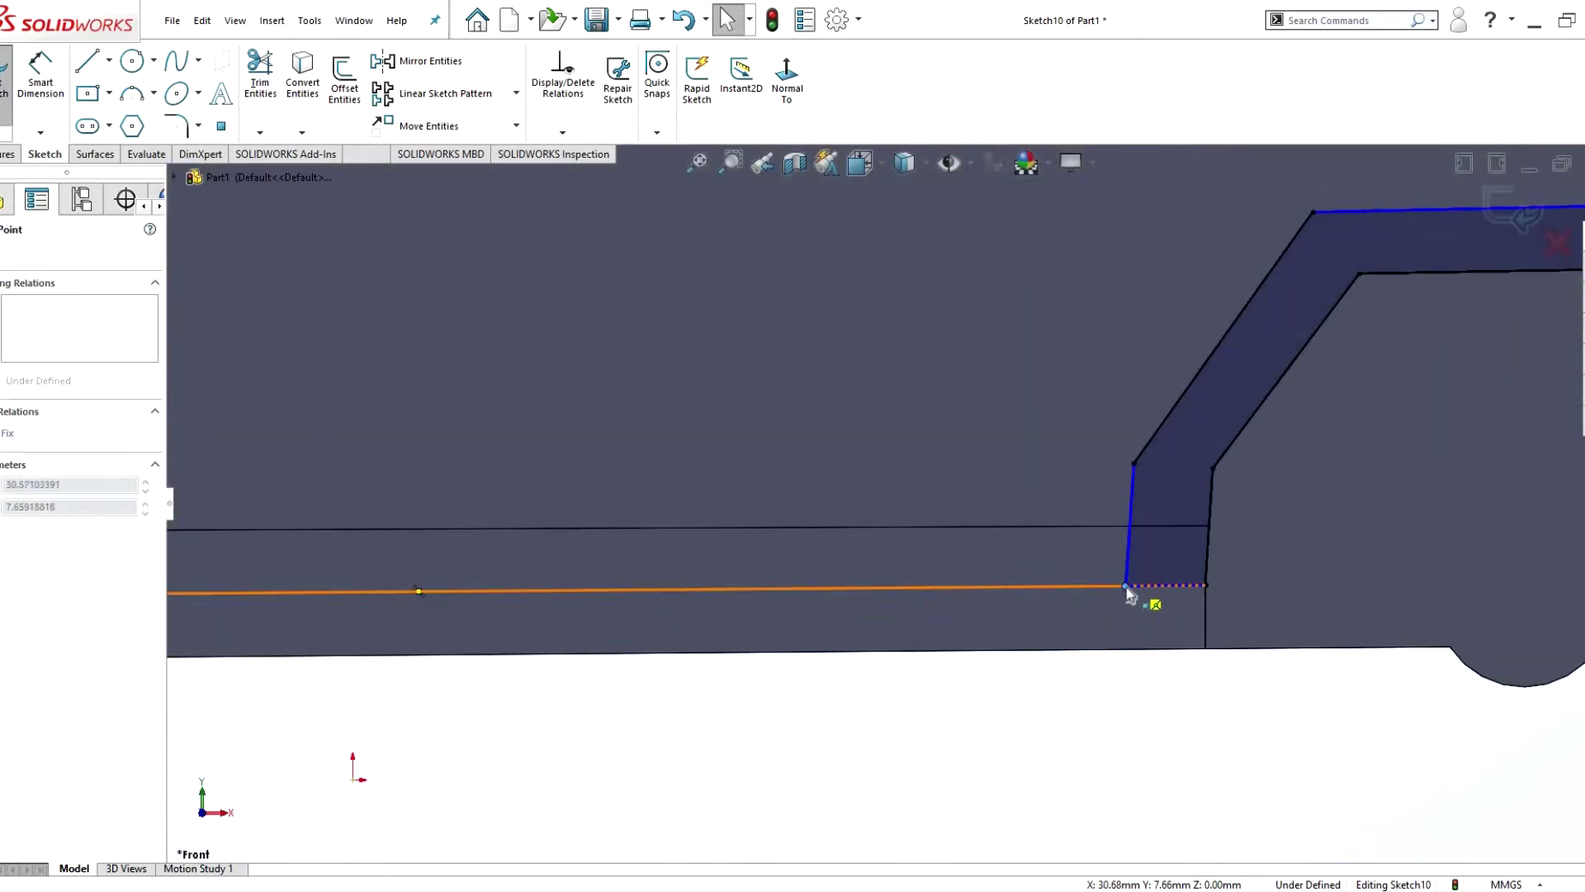
scroll(1128, 593, up, 5)
scroll(891, 501, down, 5)
click(891, 498)
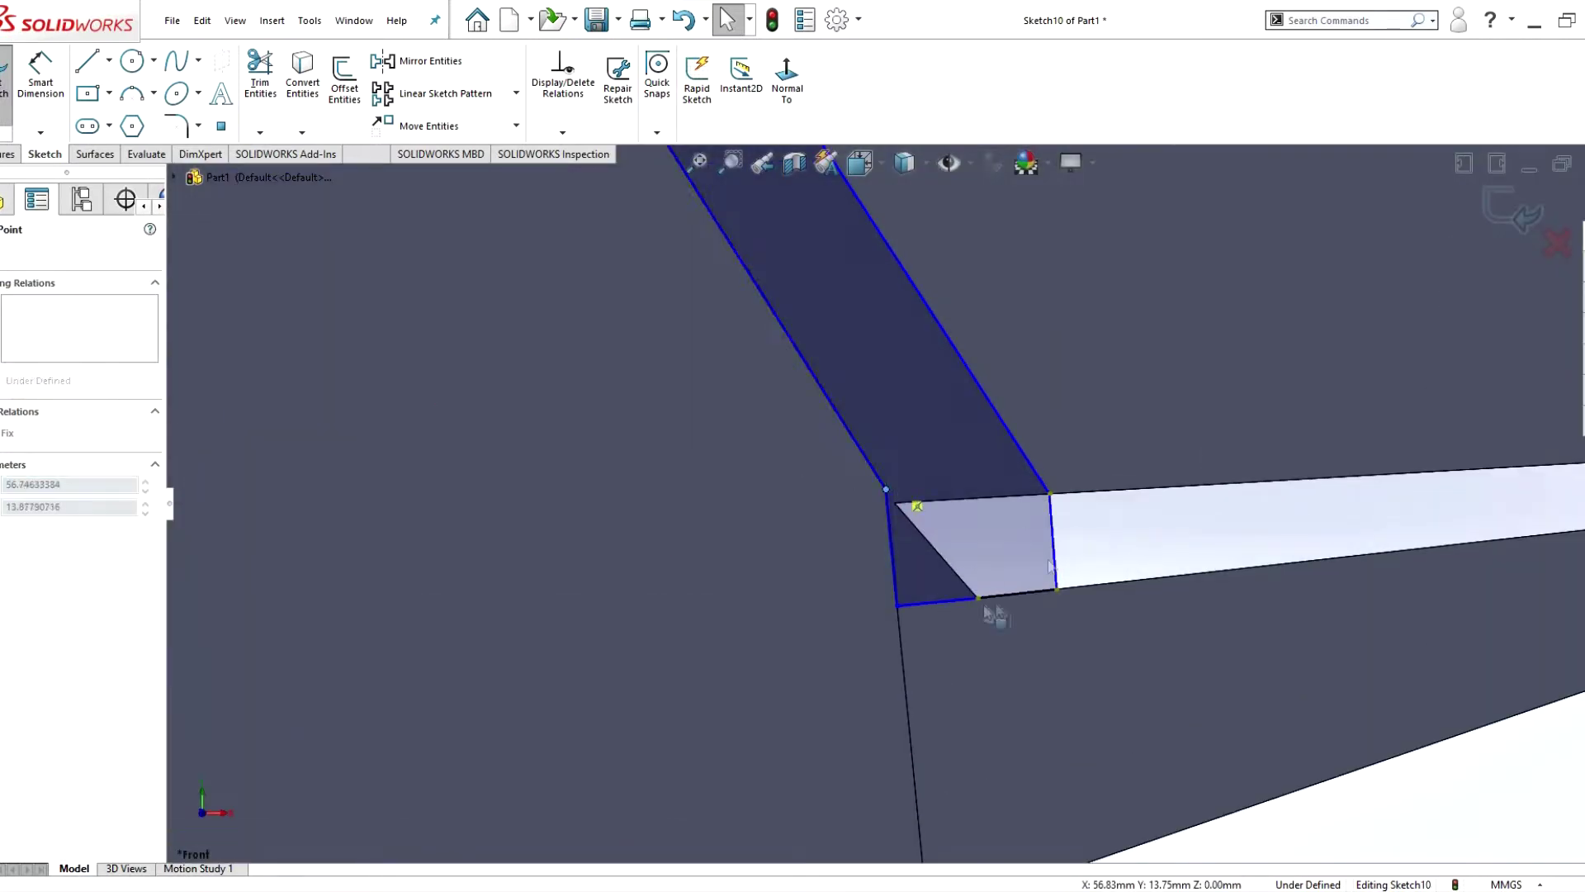
drag(979, 607, 1057, 591)
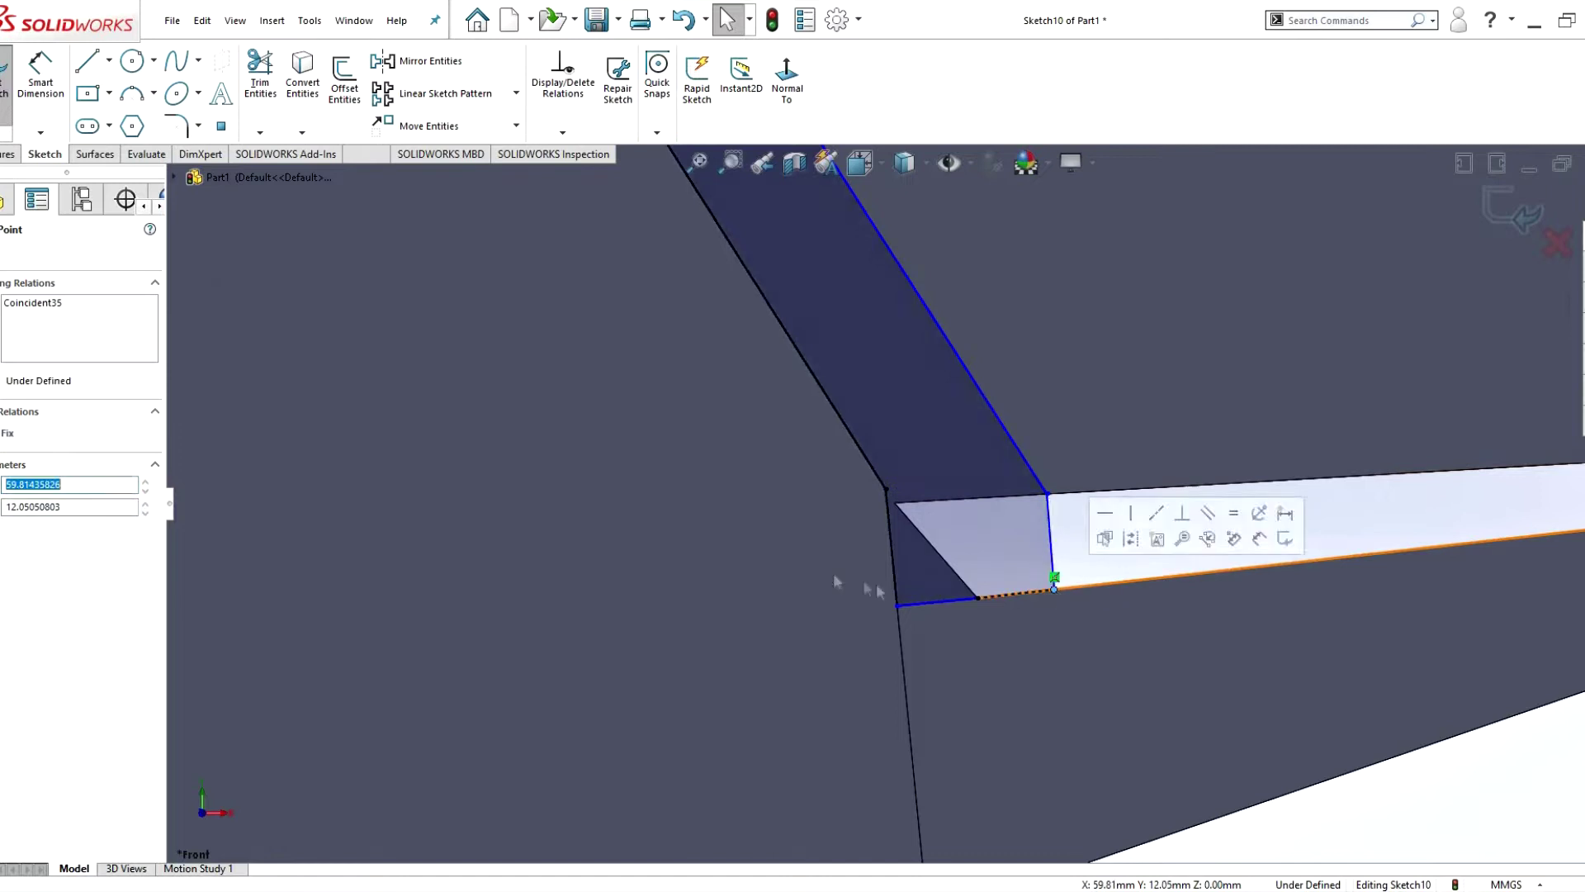
scroll(871, 584, up, 5)
click(4, 74)
- Change Boss-Extrude3's end condition to a fixed Blind depth
right_click(64, 718)
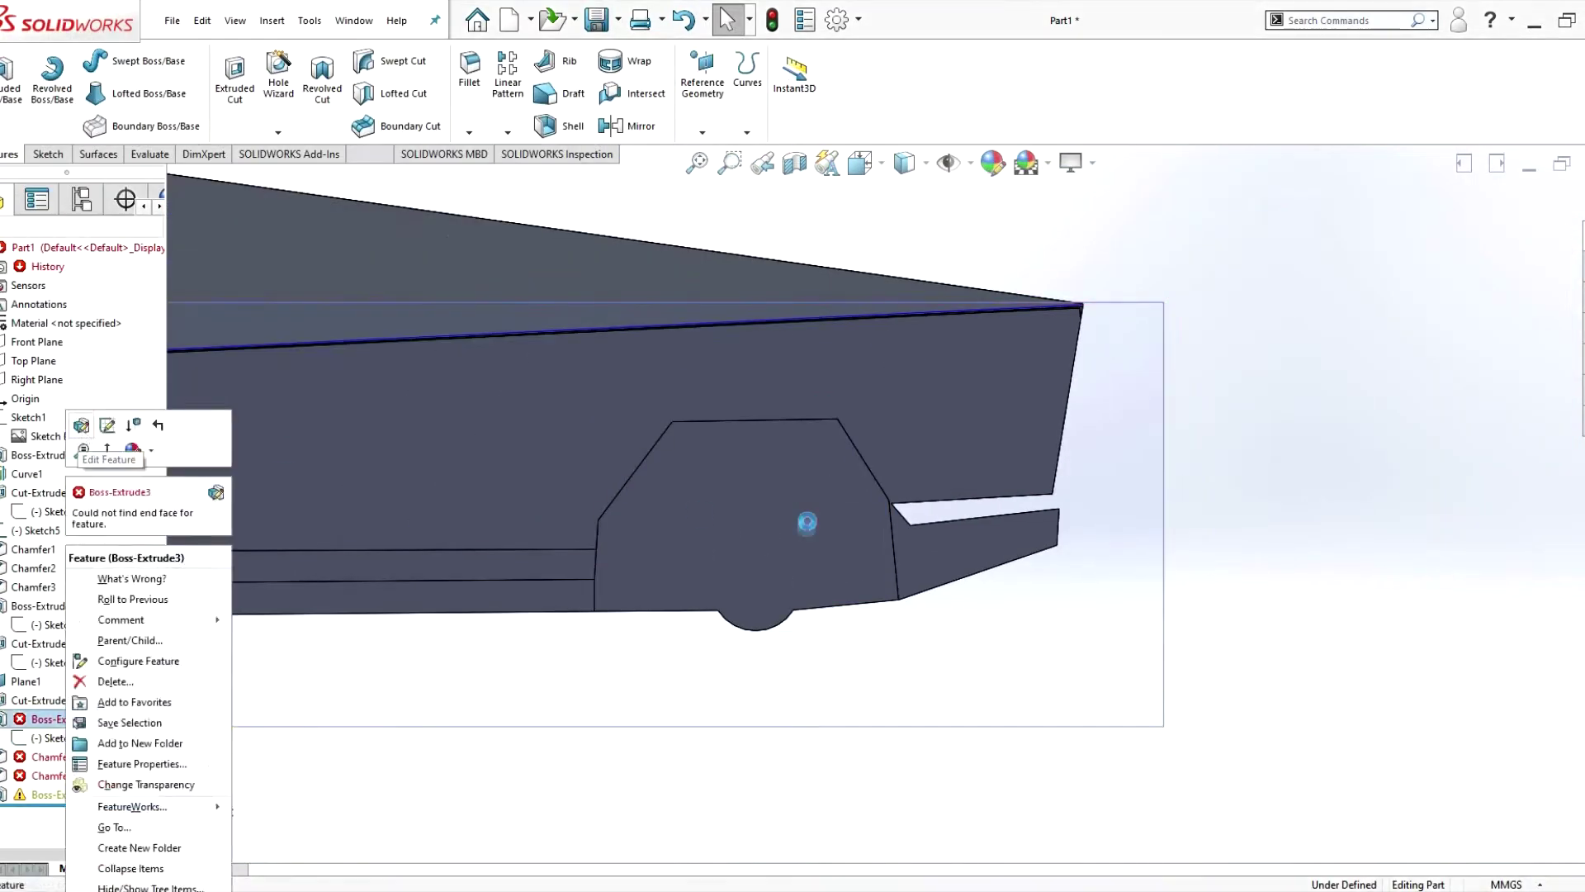
click(78, 418)
middle_drag(826, 578, 961, 621)
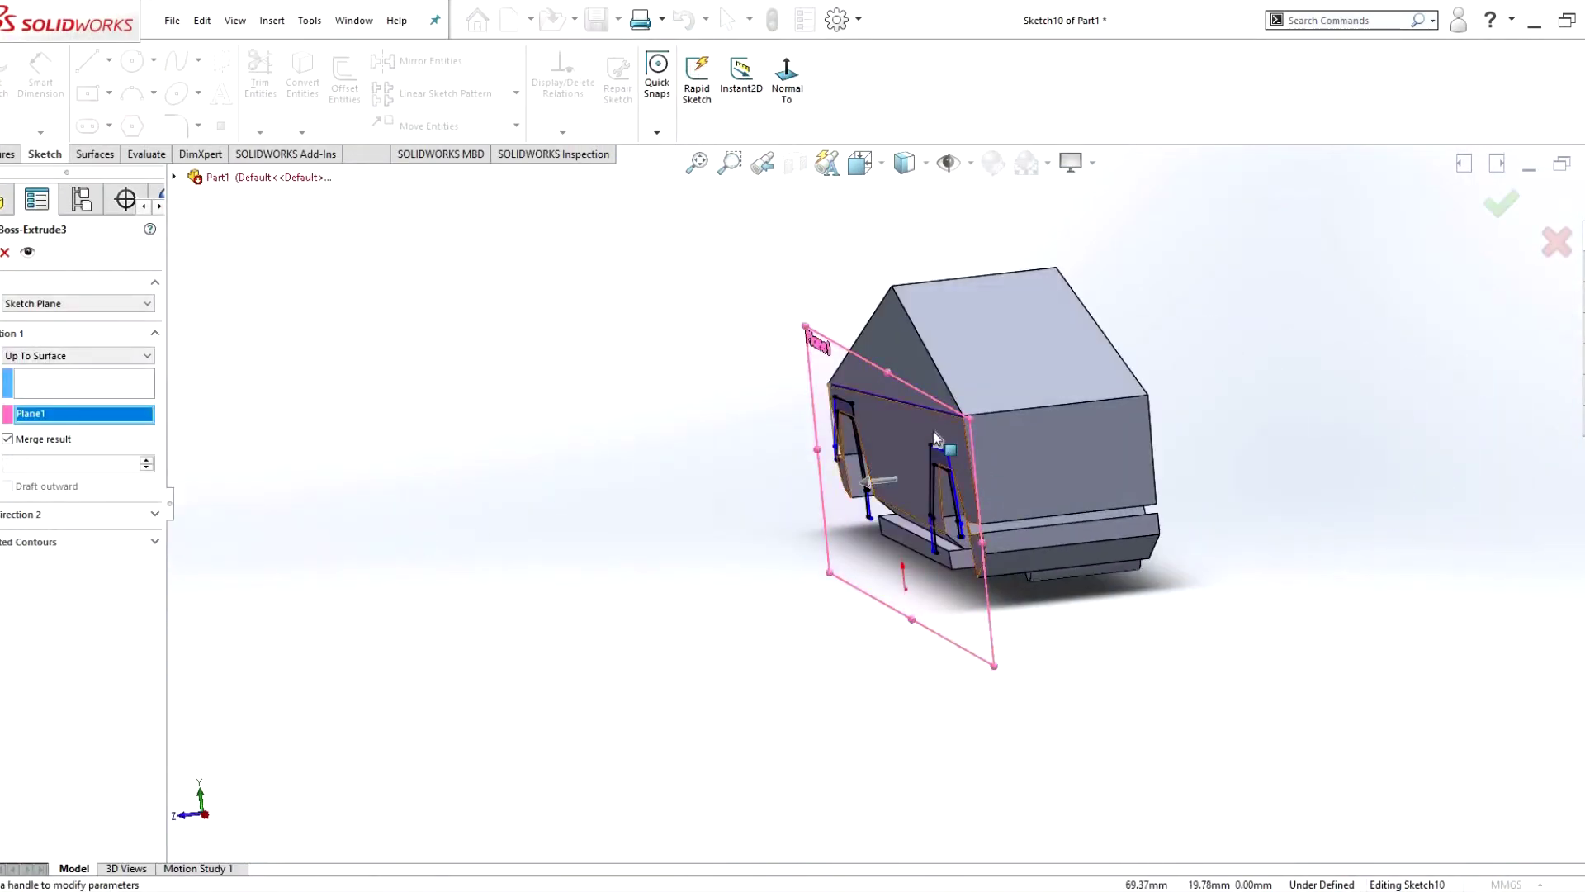
scroll(937, 438, down, 2)
click(79, 355)
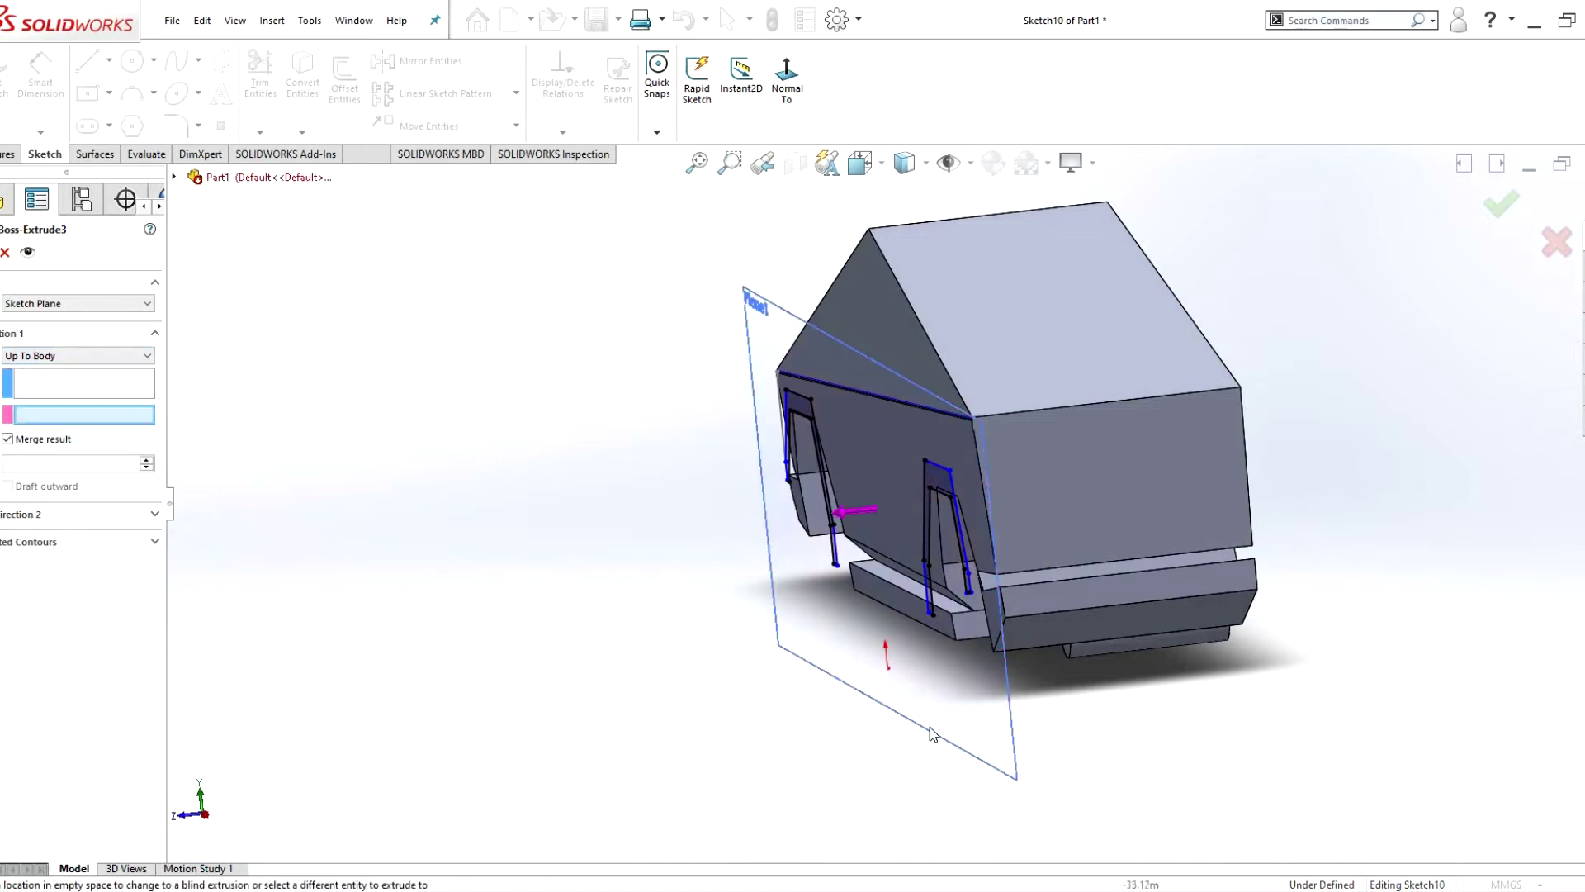
click(33, 364)
click(17, 371)
key(ctrl+4)
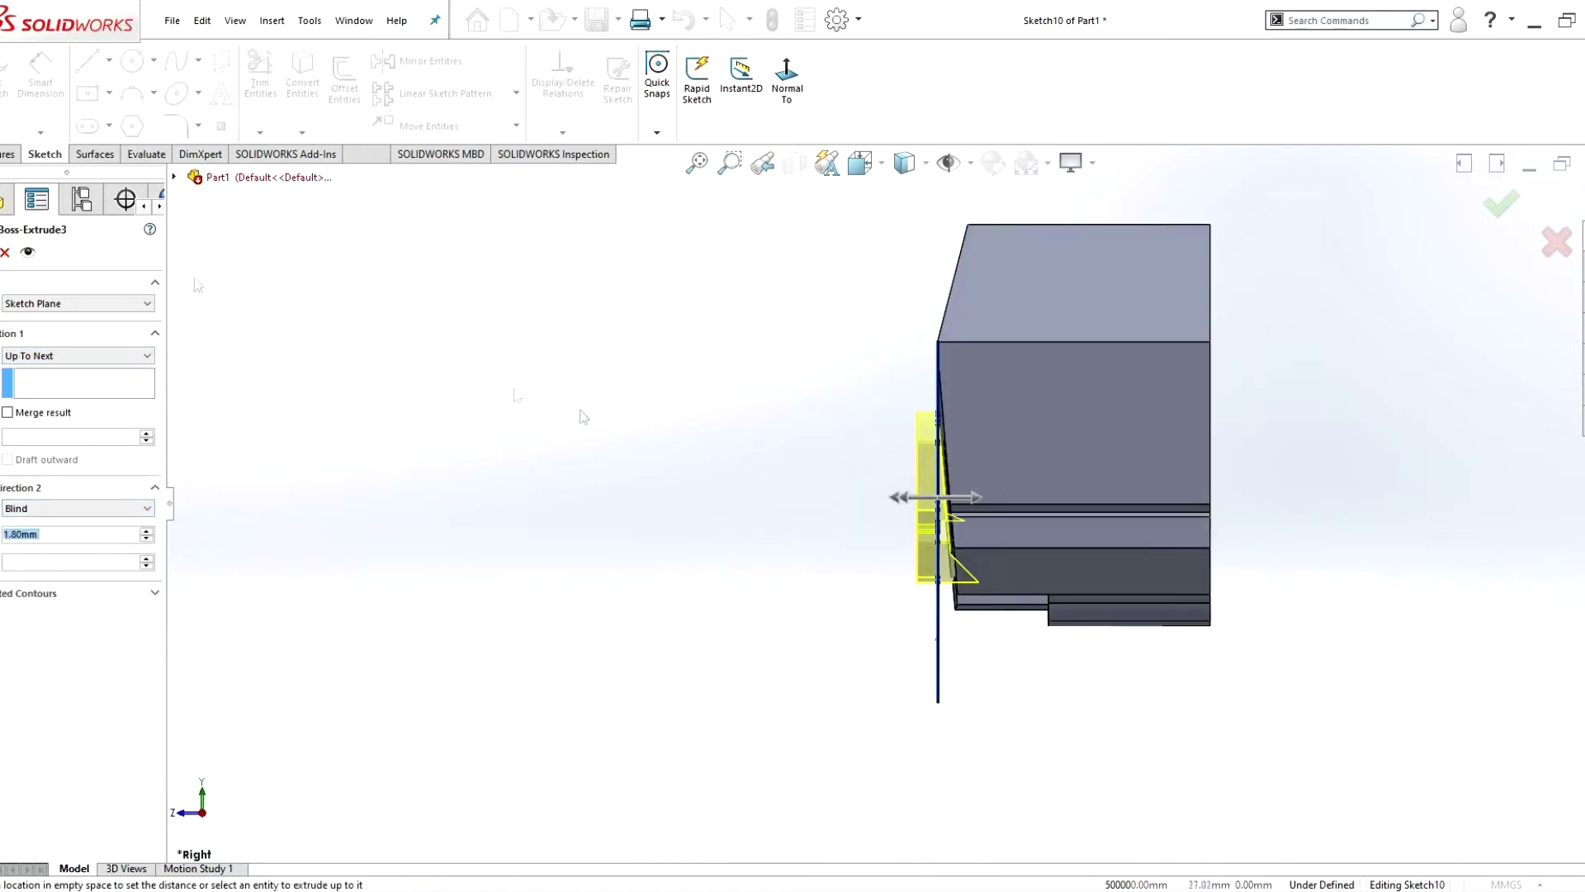
key(Return)
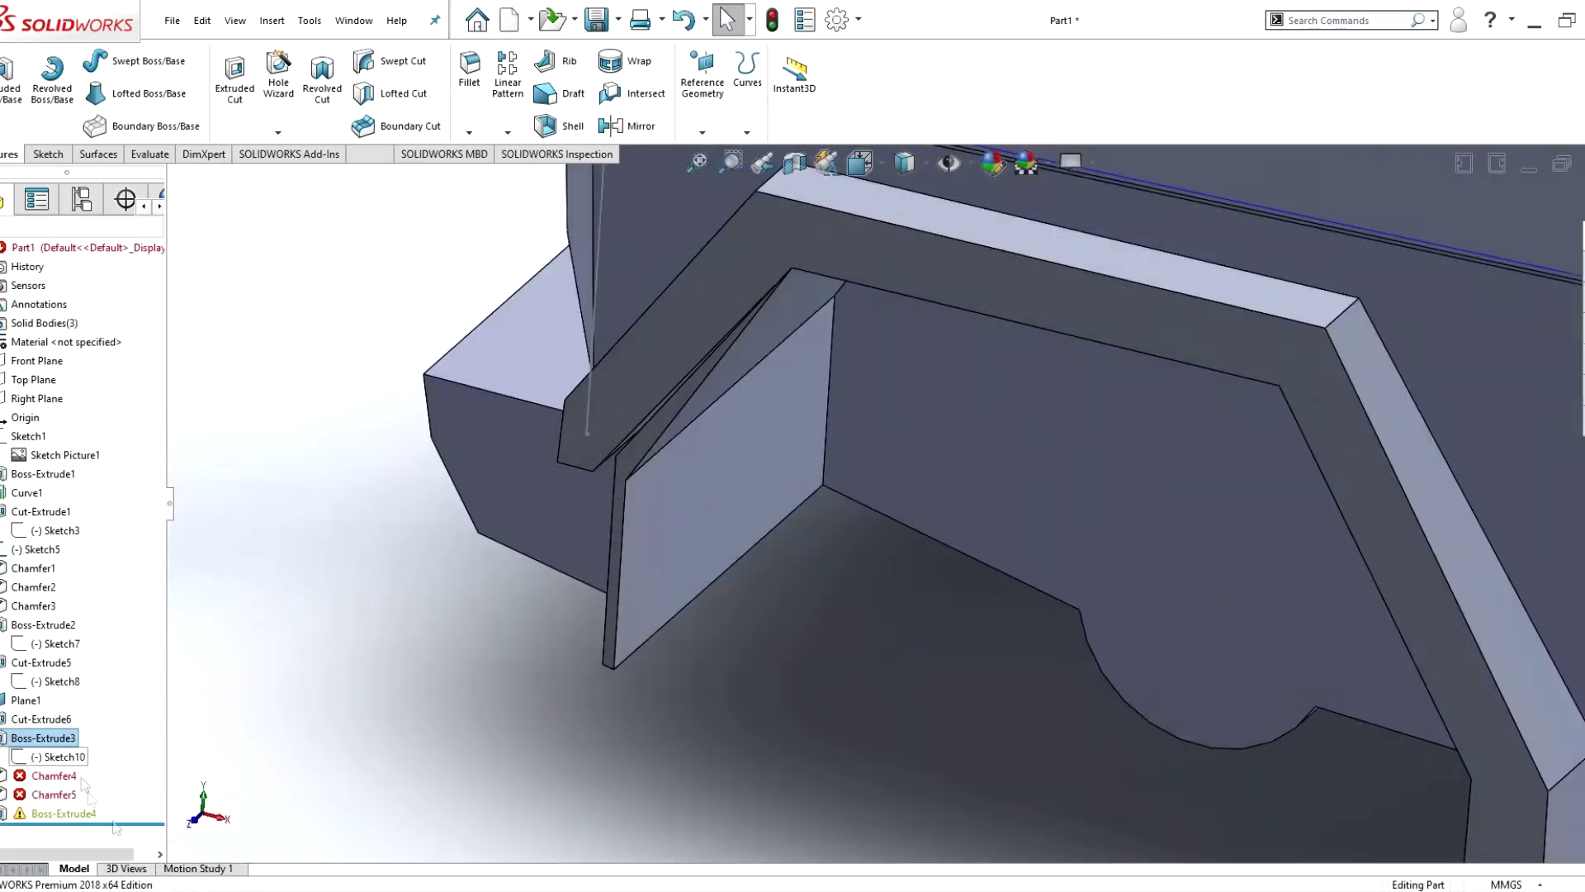
- Roll back before Chamfer4, inspect Sketch10's arch endpoint, then roll forward again
drag(119, 770, 112, 769)
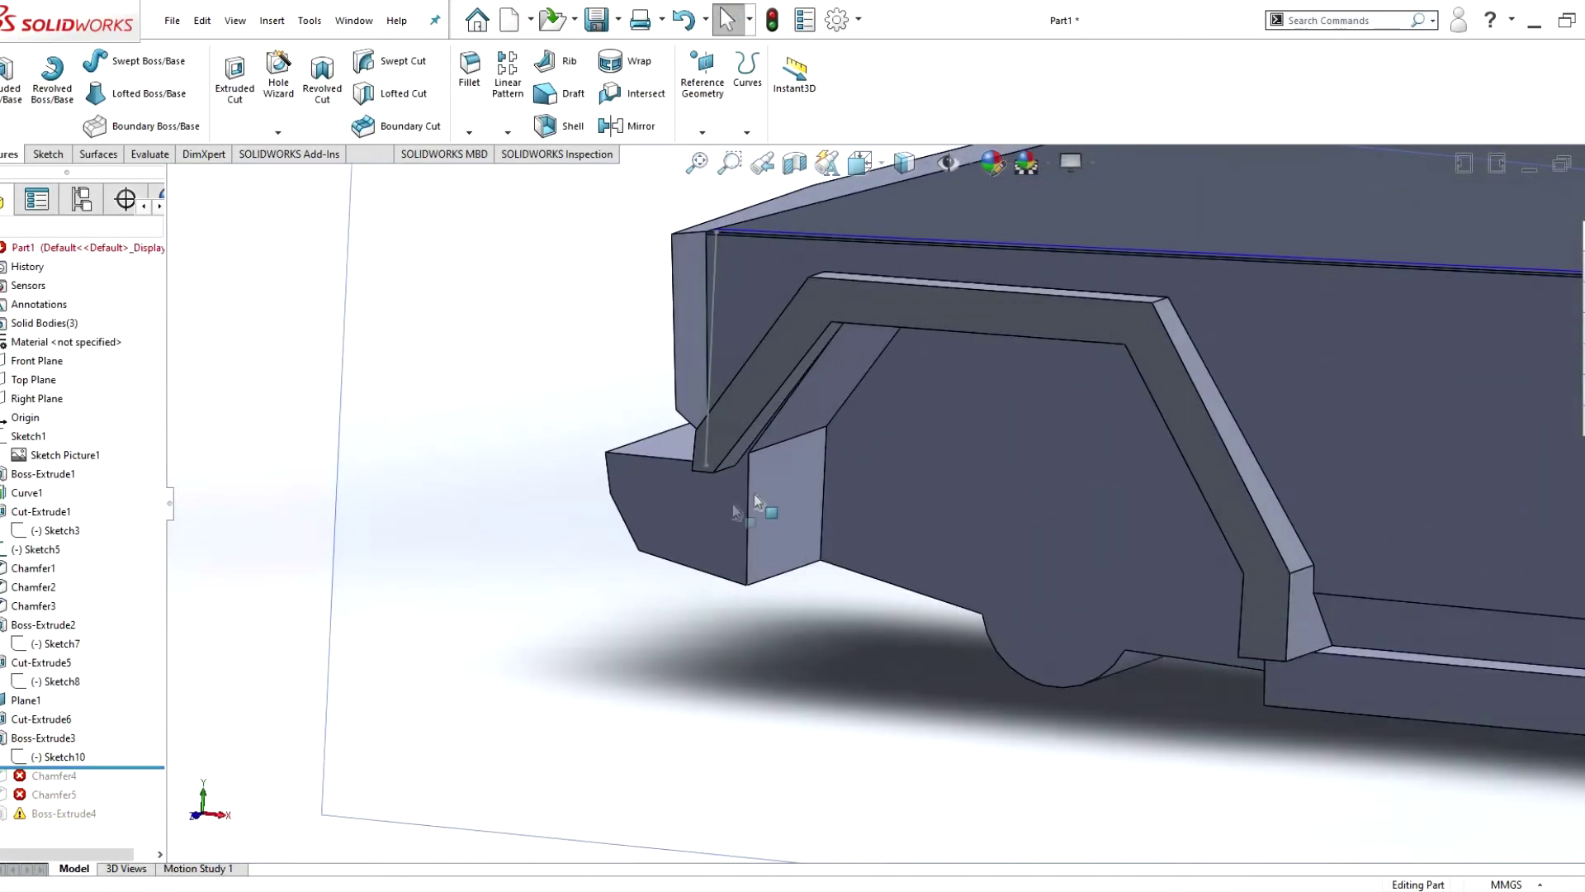
click(25, 700)
click(49, 756)
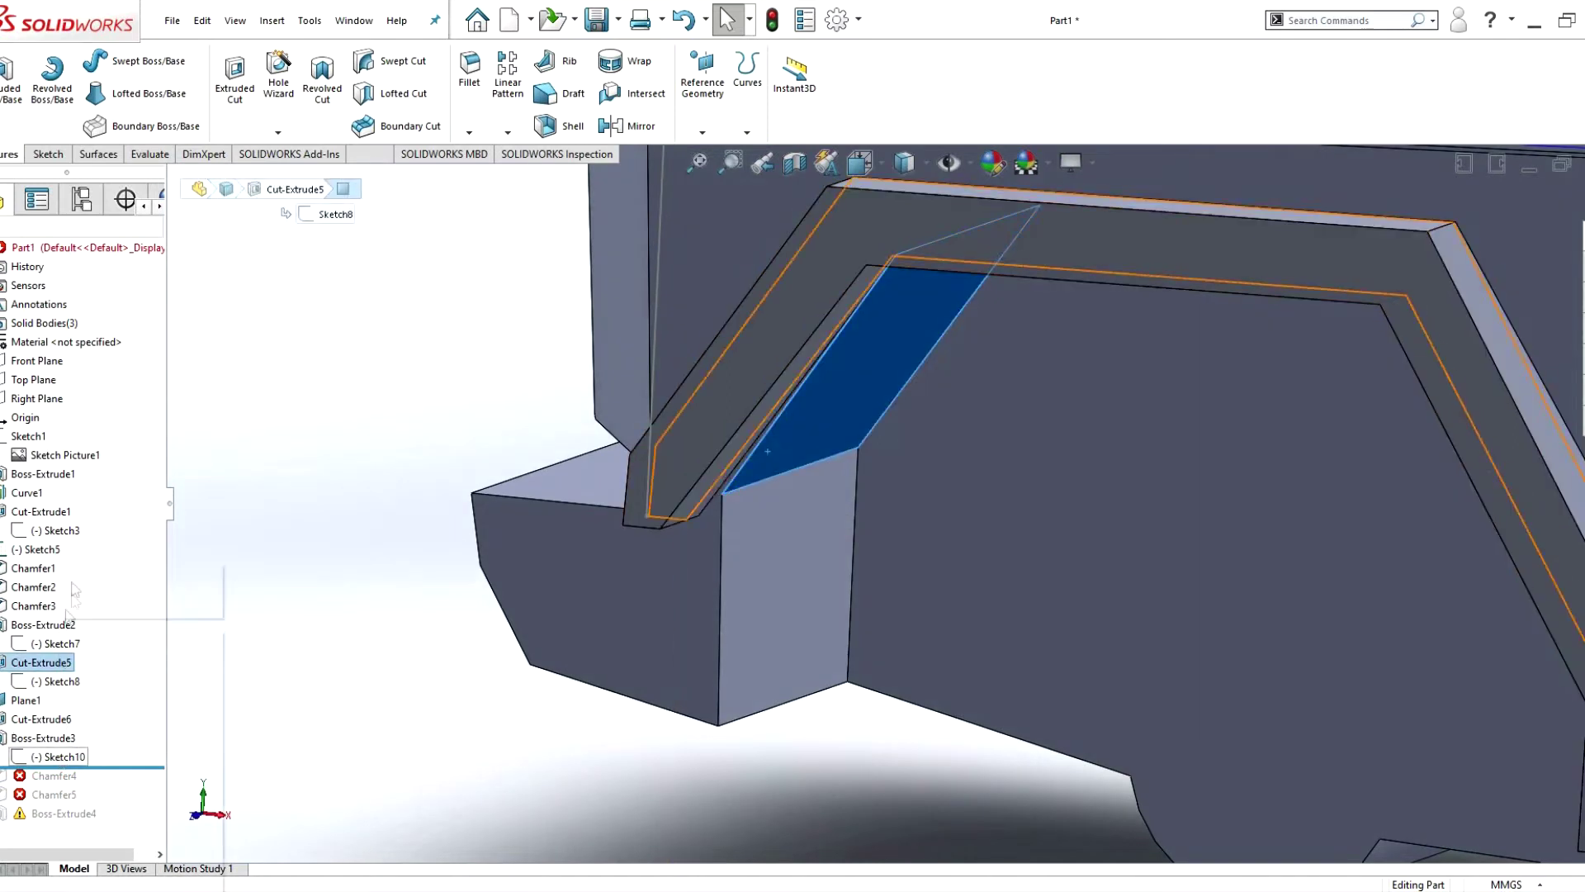
scroll(690, 619, down, 5)
click(671, 626)
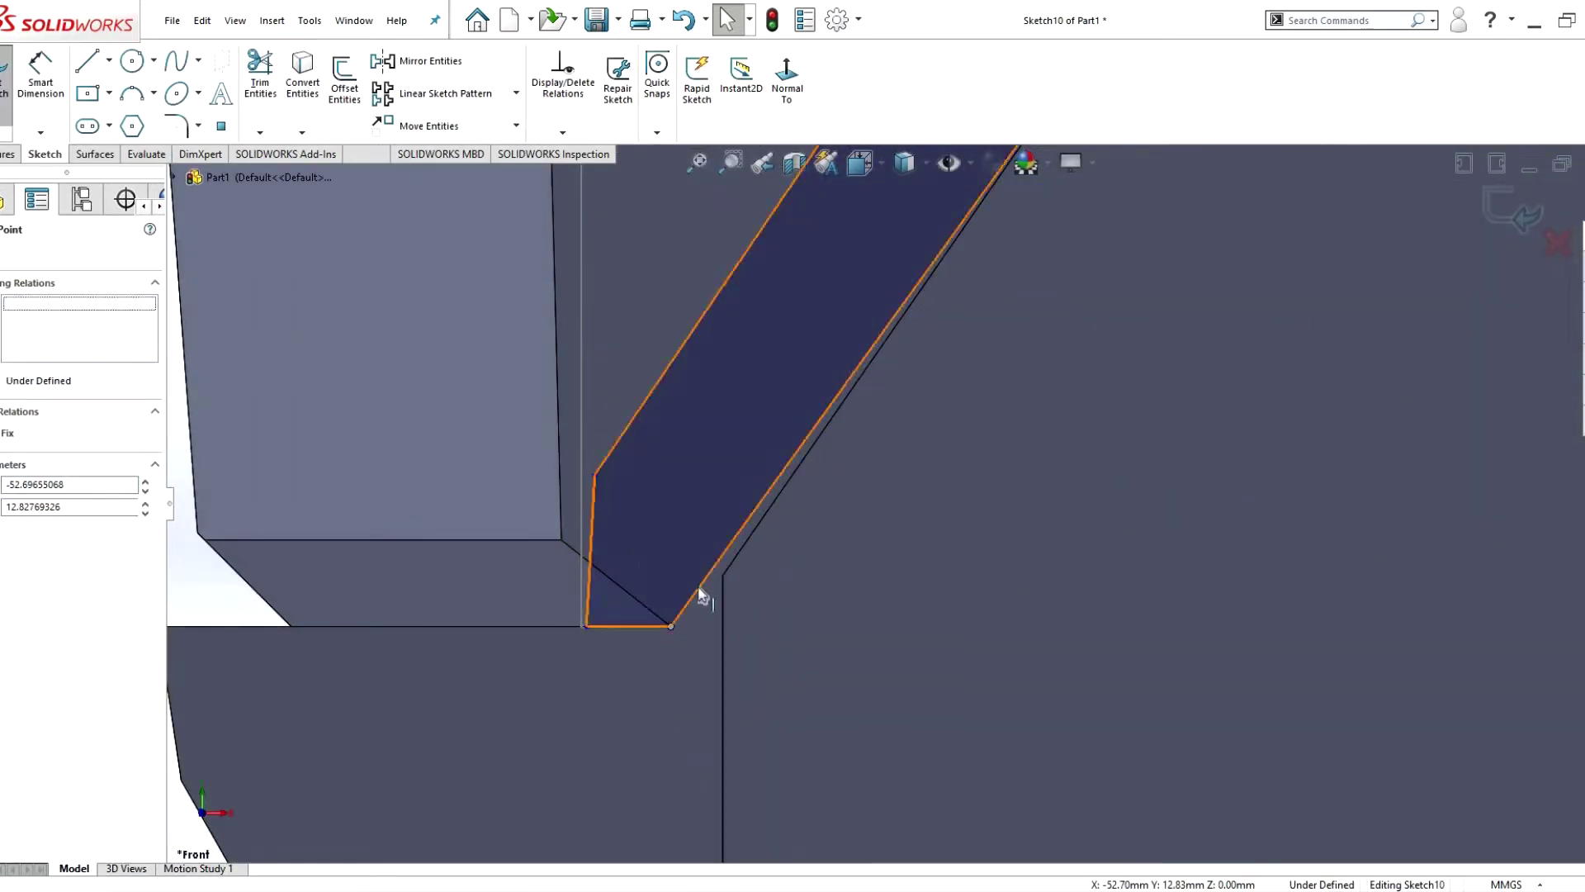
scroll(825, 594, up, 10)
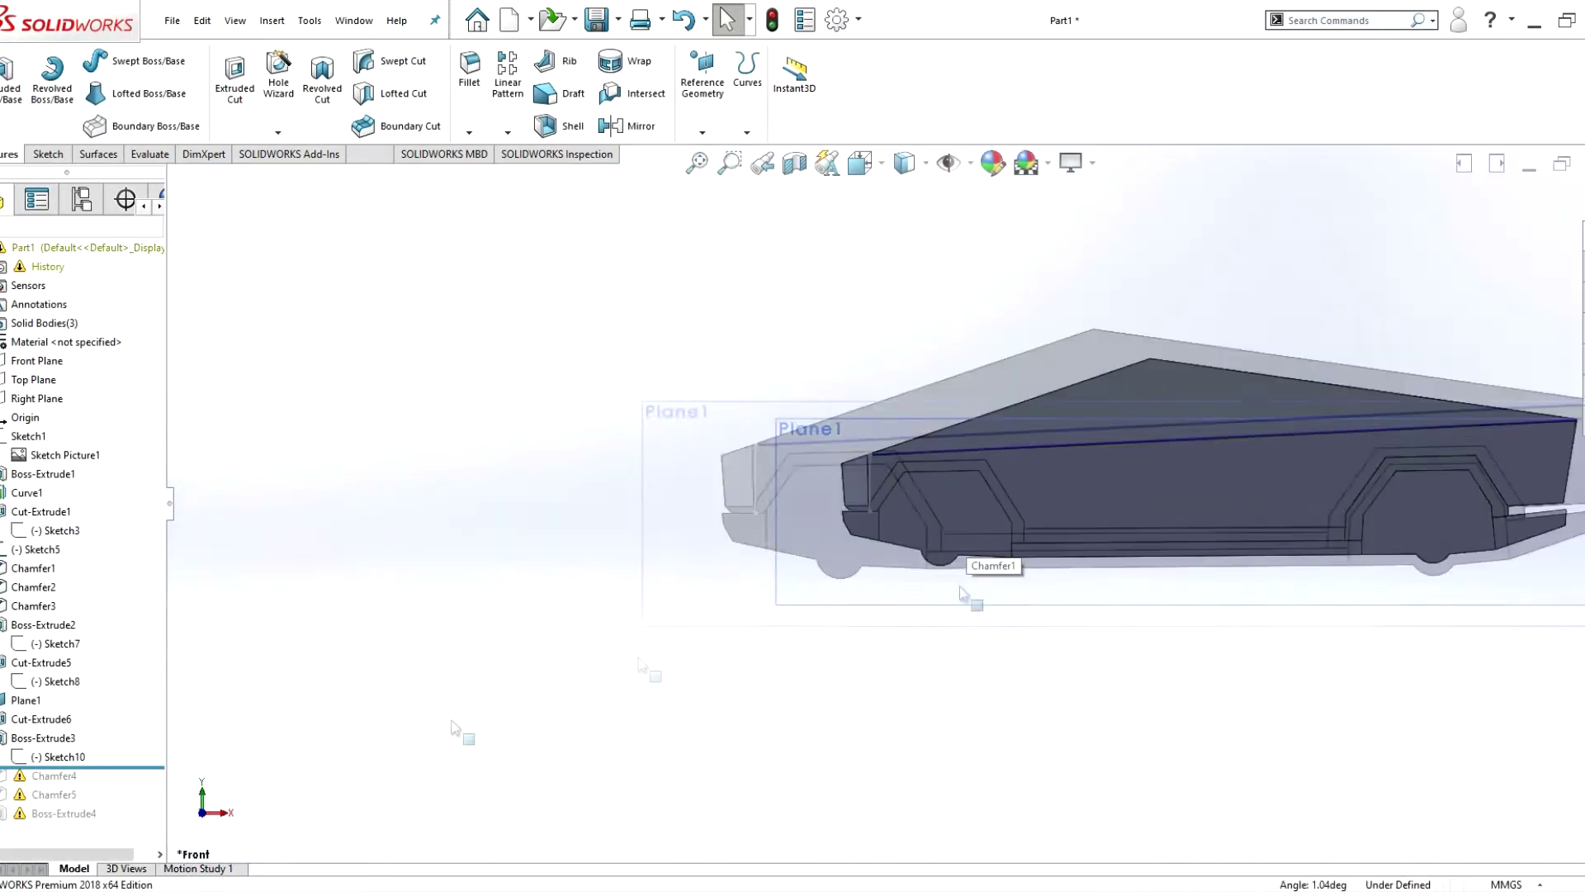
drag(124, 767, 134, 812)
- Select the four front wheel-arch edges for a chamfer and check its preview
middle_drag(682, 483, 644, 518)
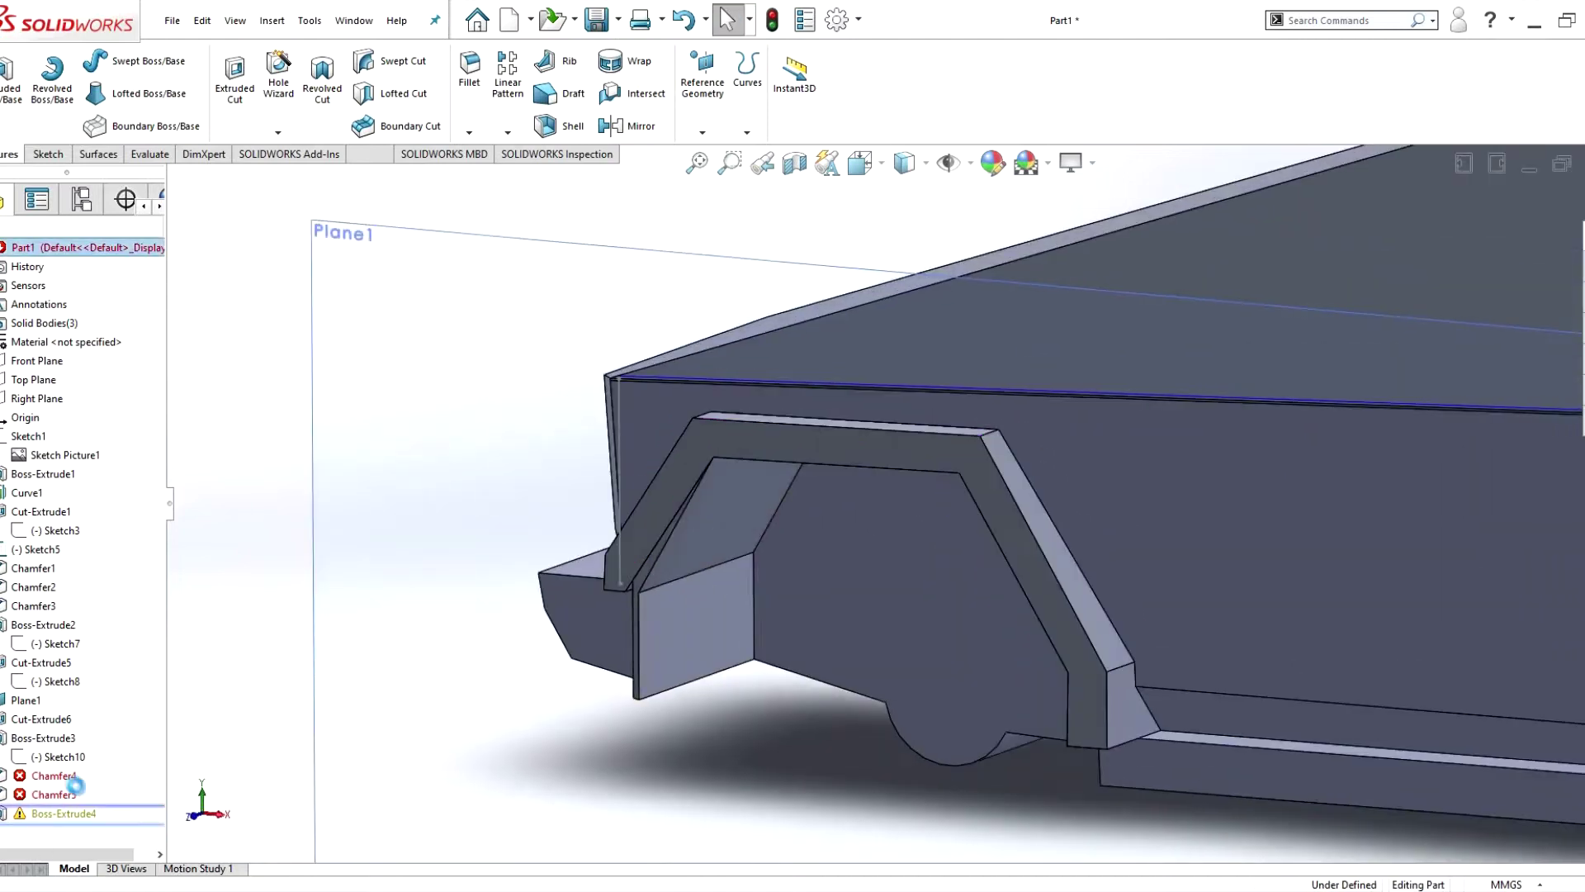
click(641, 515)
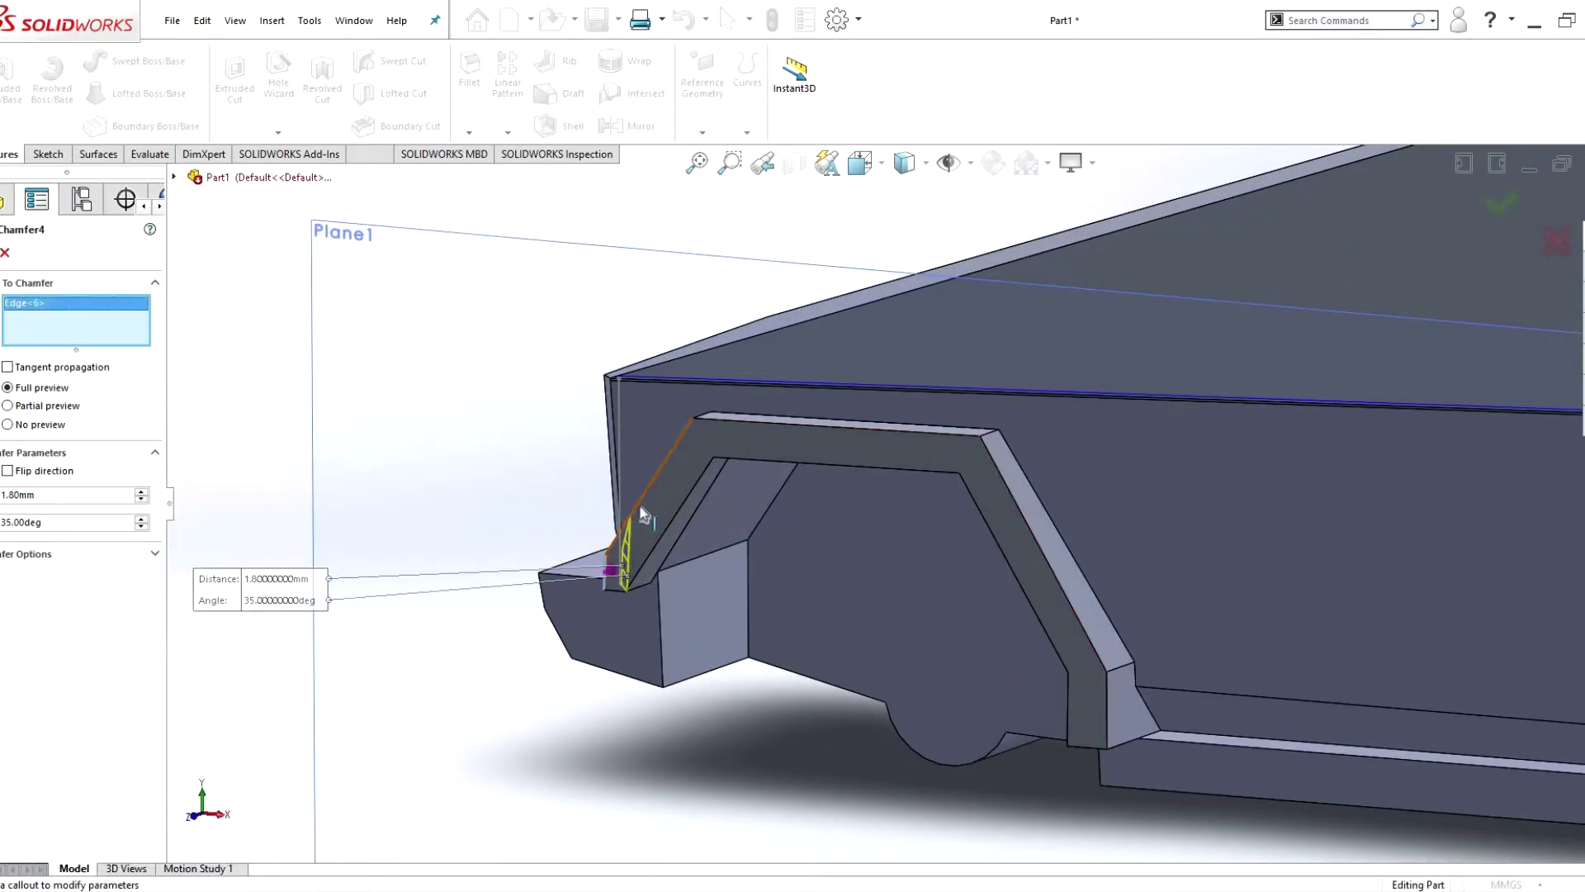
click(990, 444)
click(1056, 569)
click(1115, 661)
middle_drag(1057, 561, 679, 479)
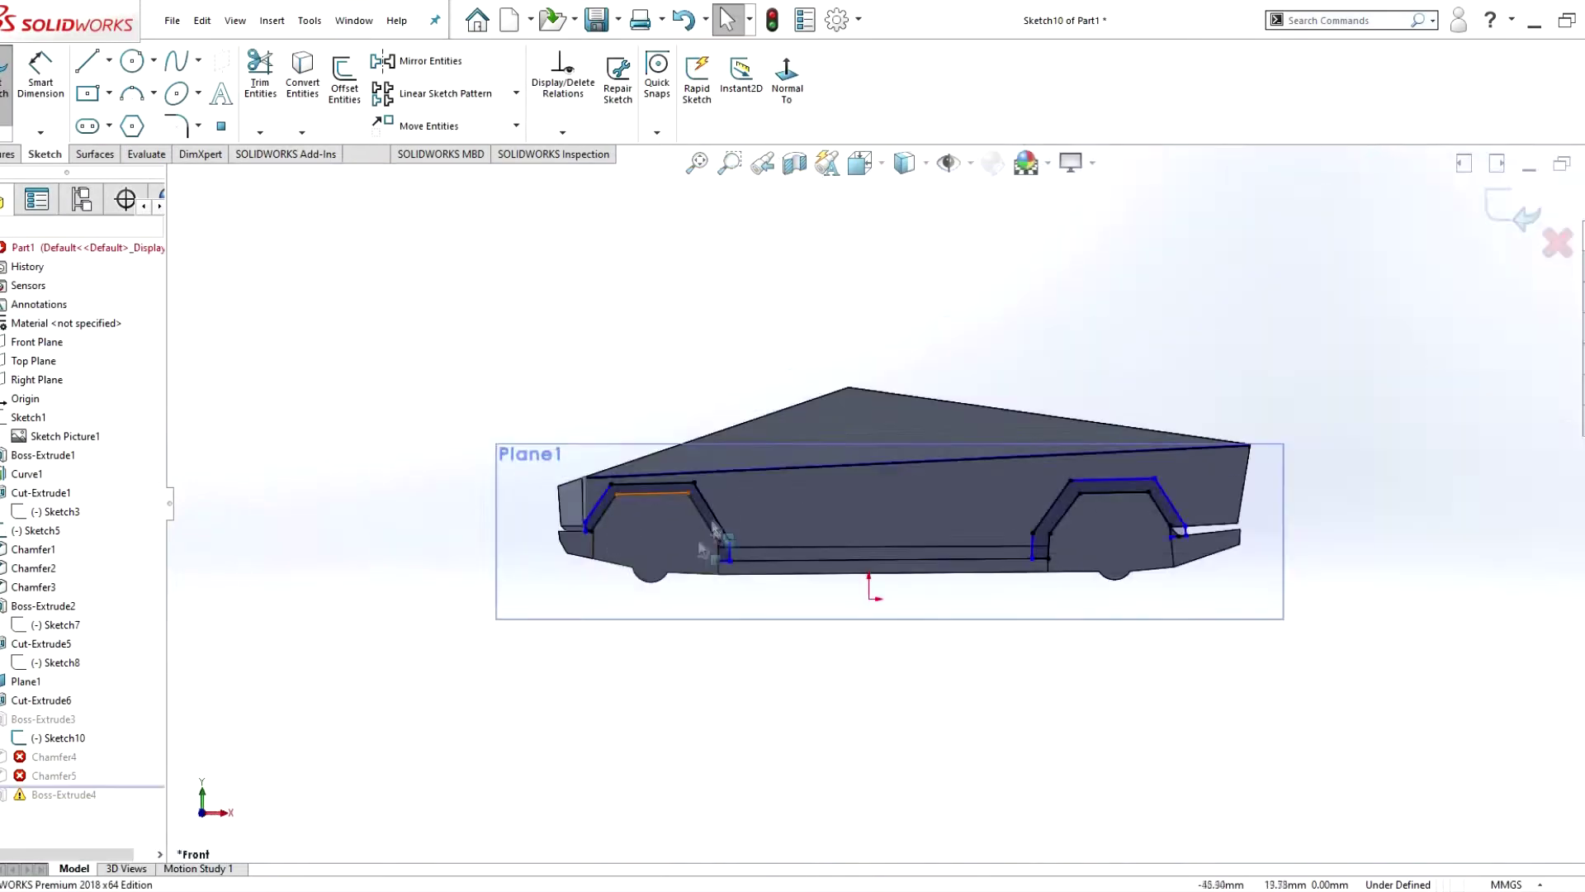
scroll(715, 532, down, 10)
- In Sketch10, relate the flare's lower corner point to the body's front edge and rebuild
key(l)
click(700, 516)
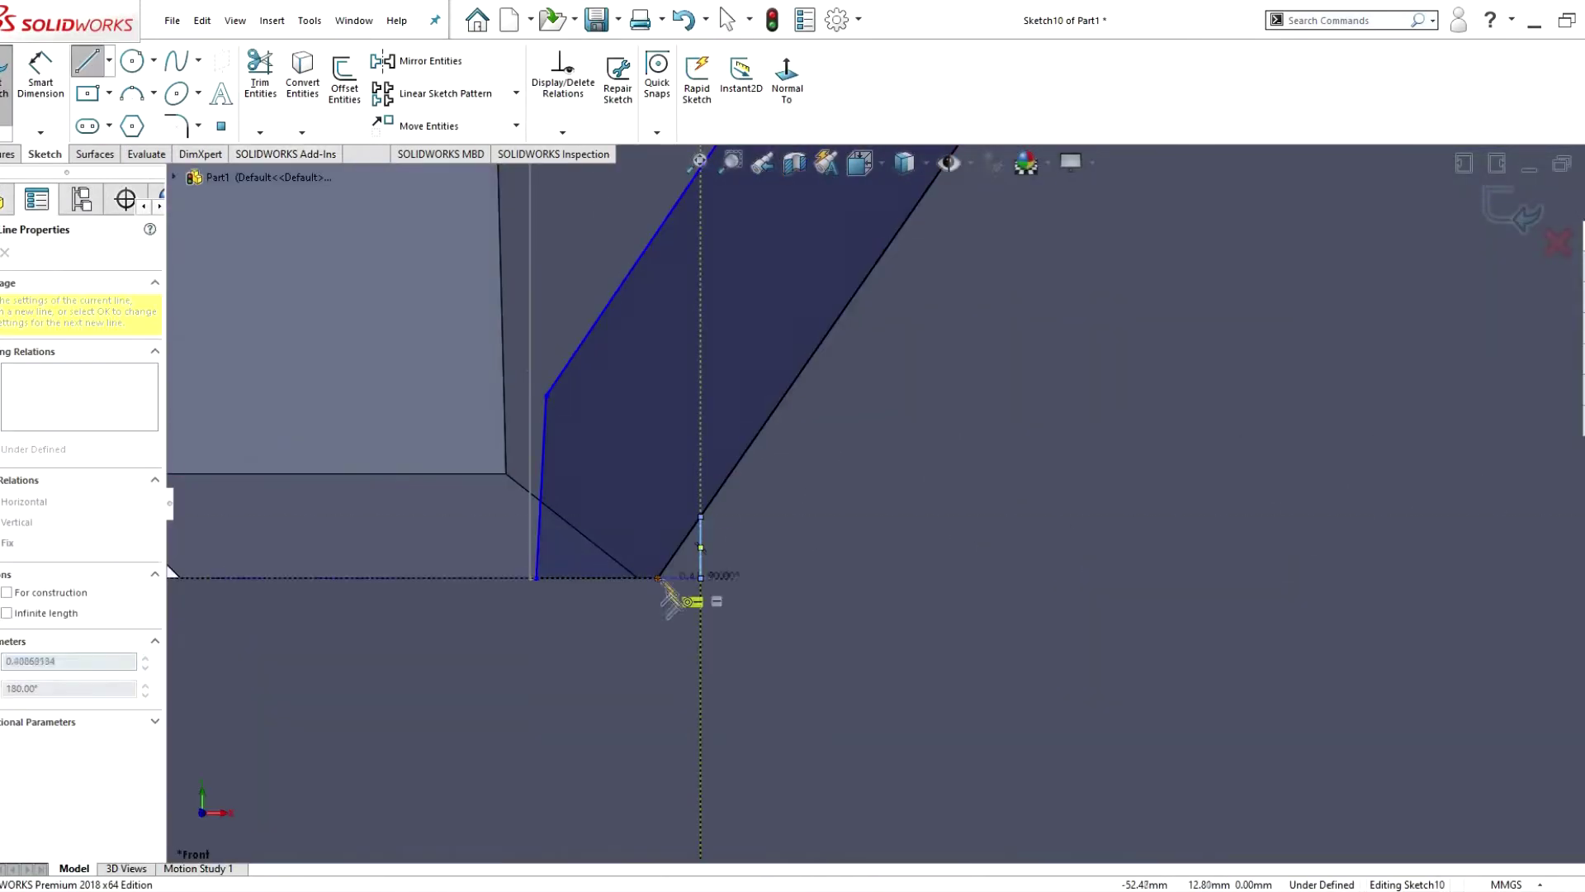
key(Escape)
key(ctrl+b)
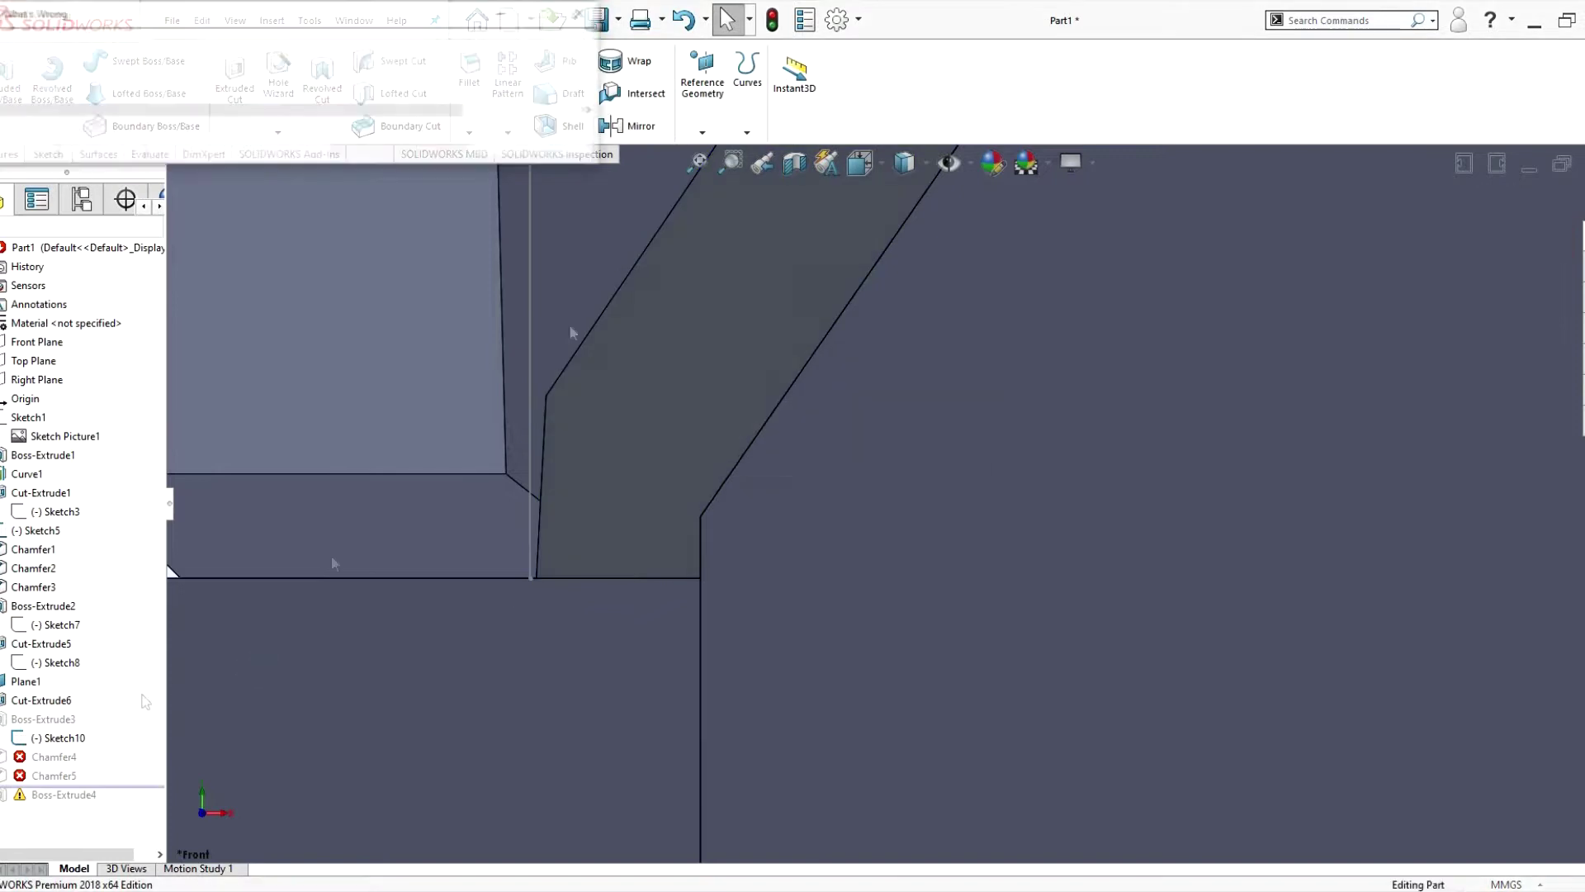
right_click(57, 756)
click(99, 570)
click(717, 464)
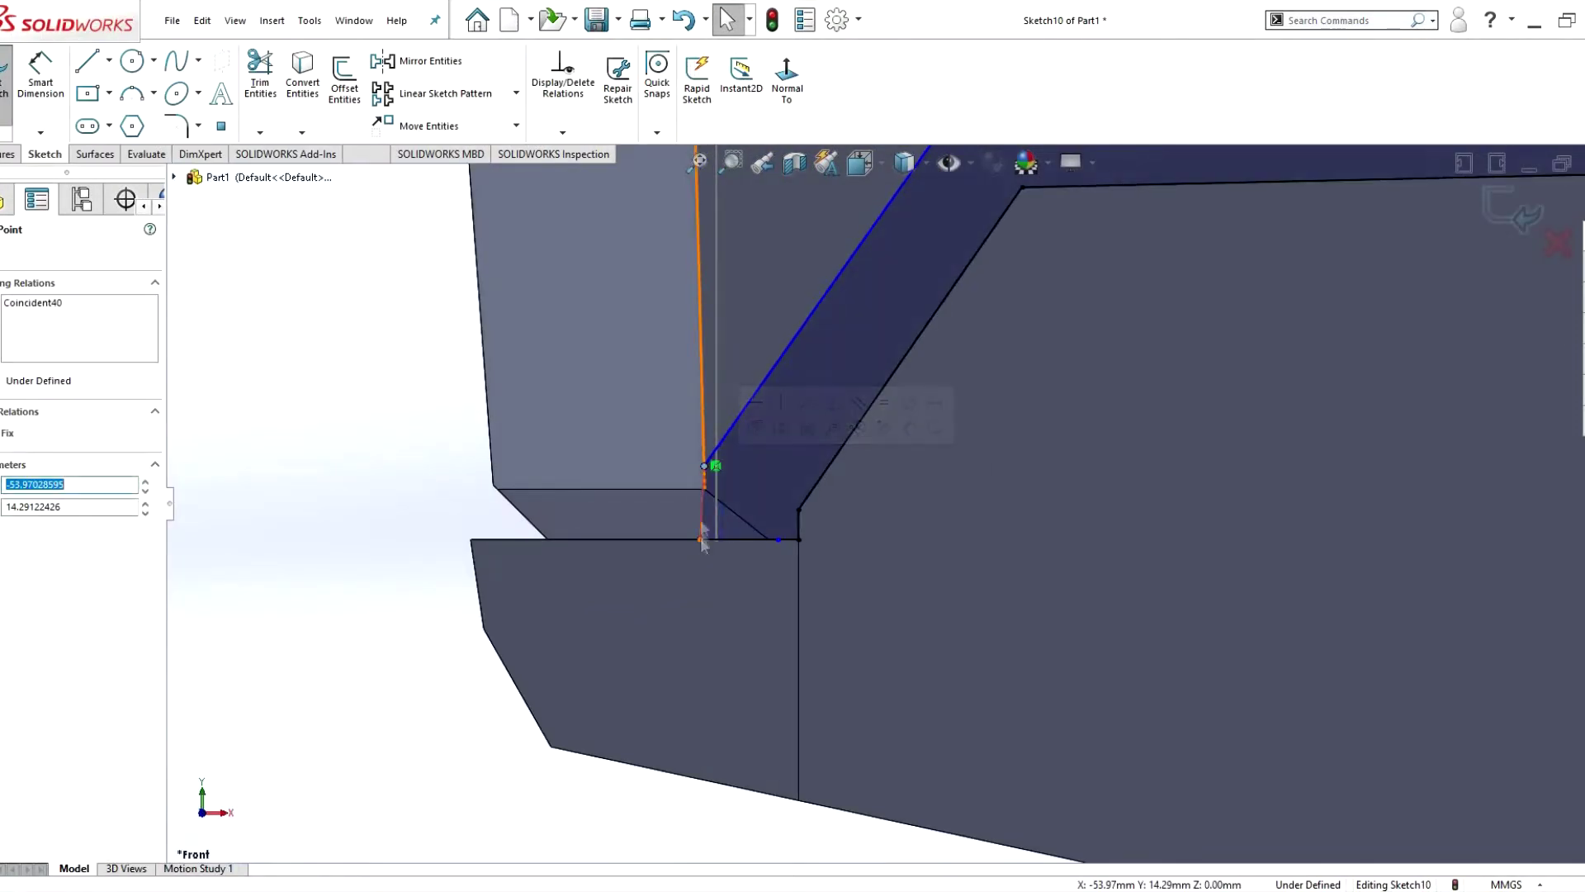
click(697, 446)
scroll(859, 508, up, 5)
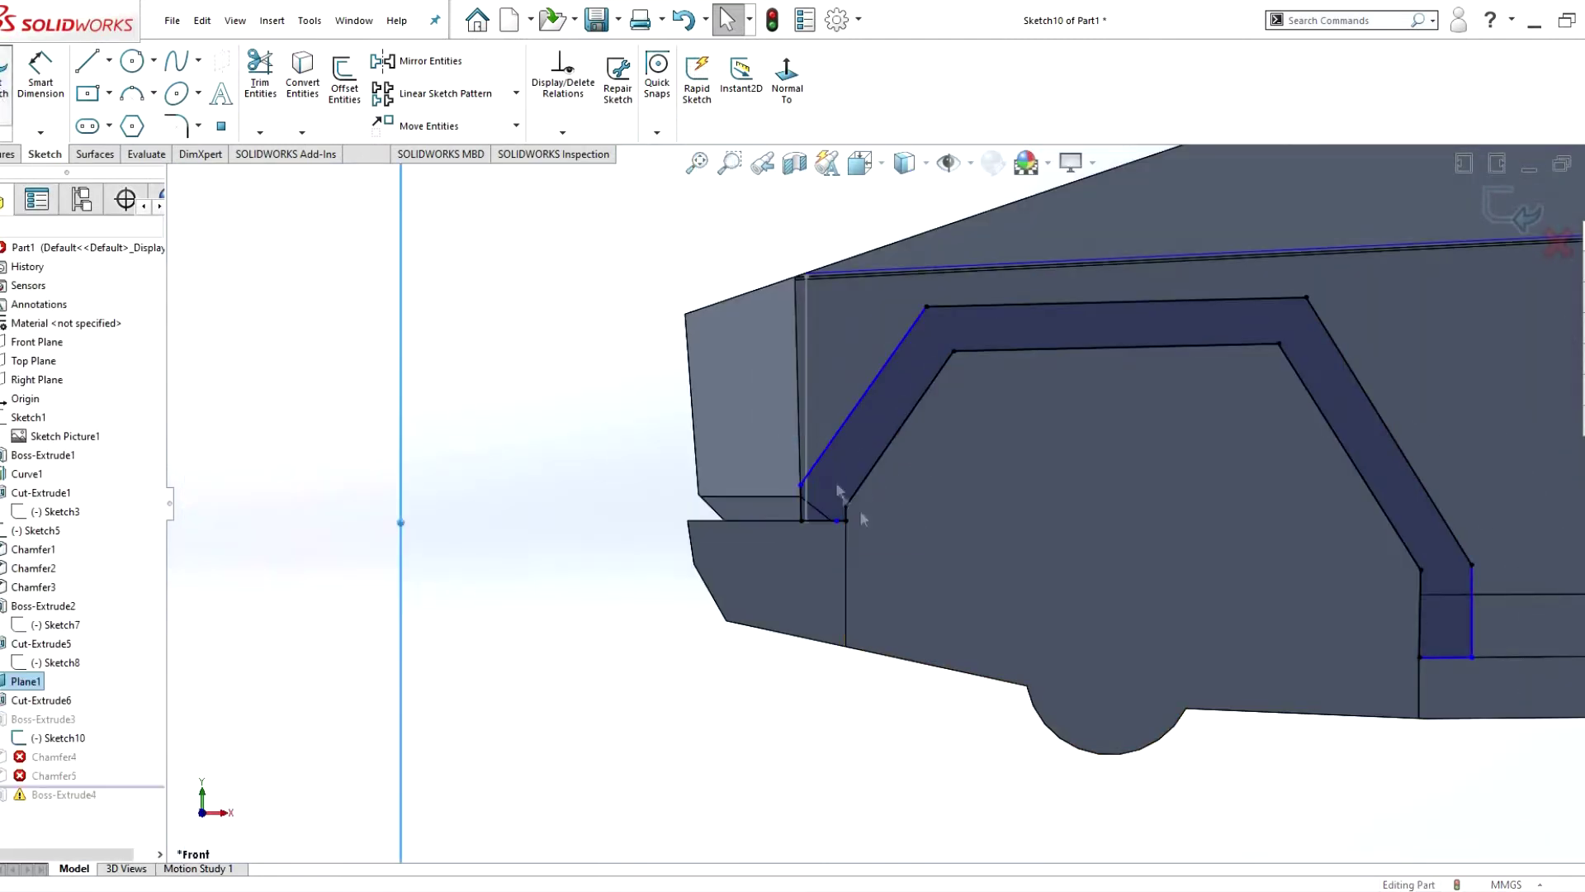
key(ctrl+b)
- Redefine Chamfer4 with the four edges around the front wheel arch
click(534, 141)
right_click(54, 757)
click(230, 400)
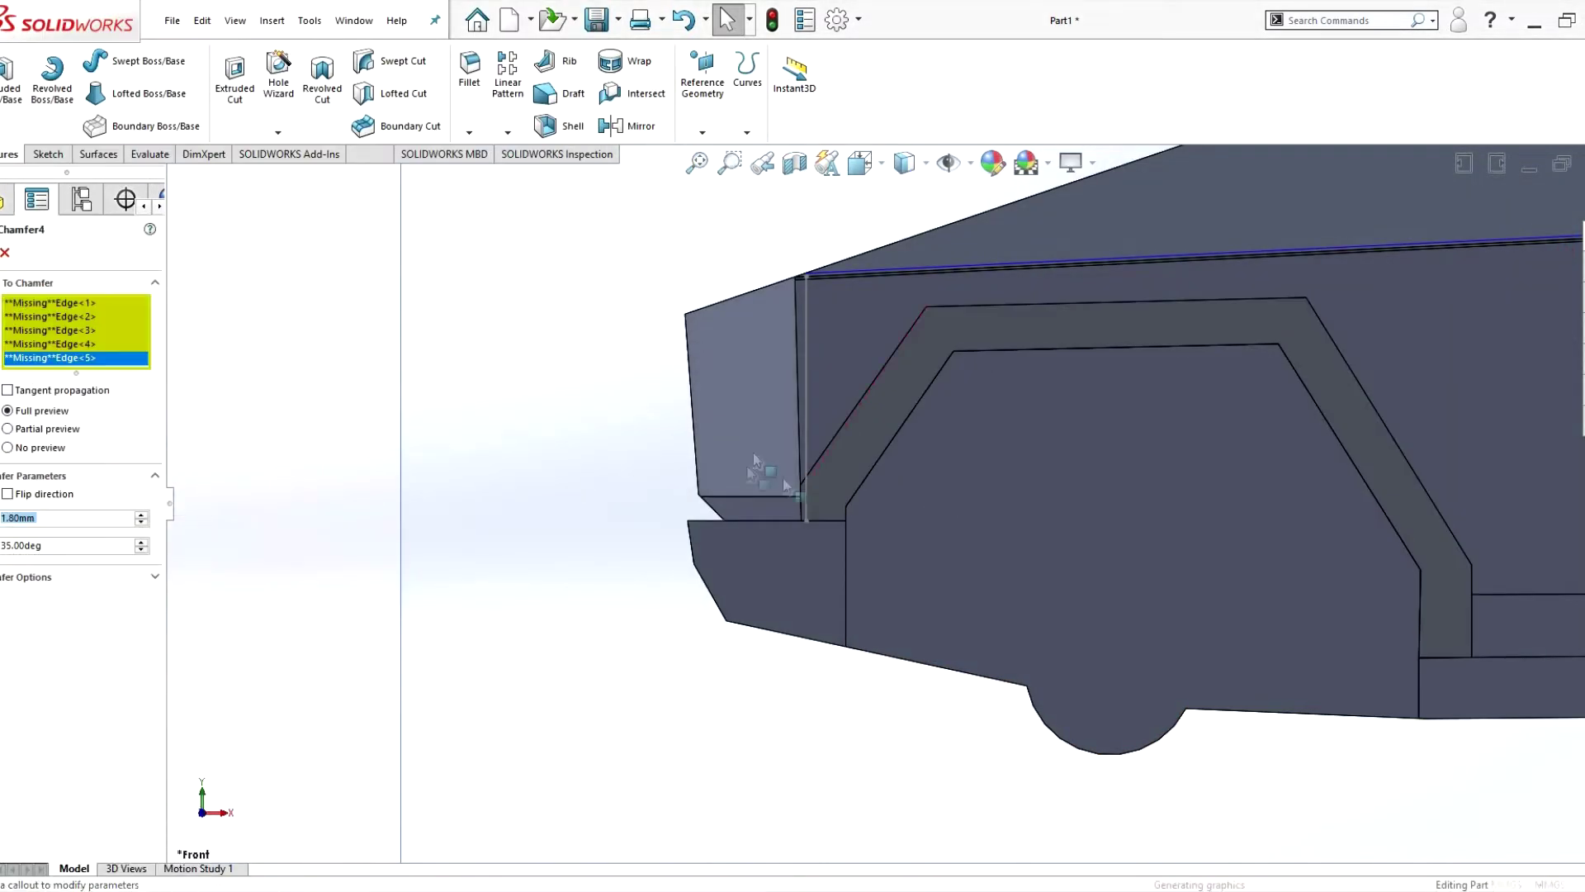
click(1156, 299)
click(1362, 388)
click(1394, 432)
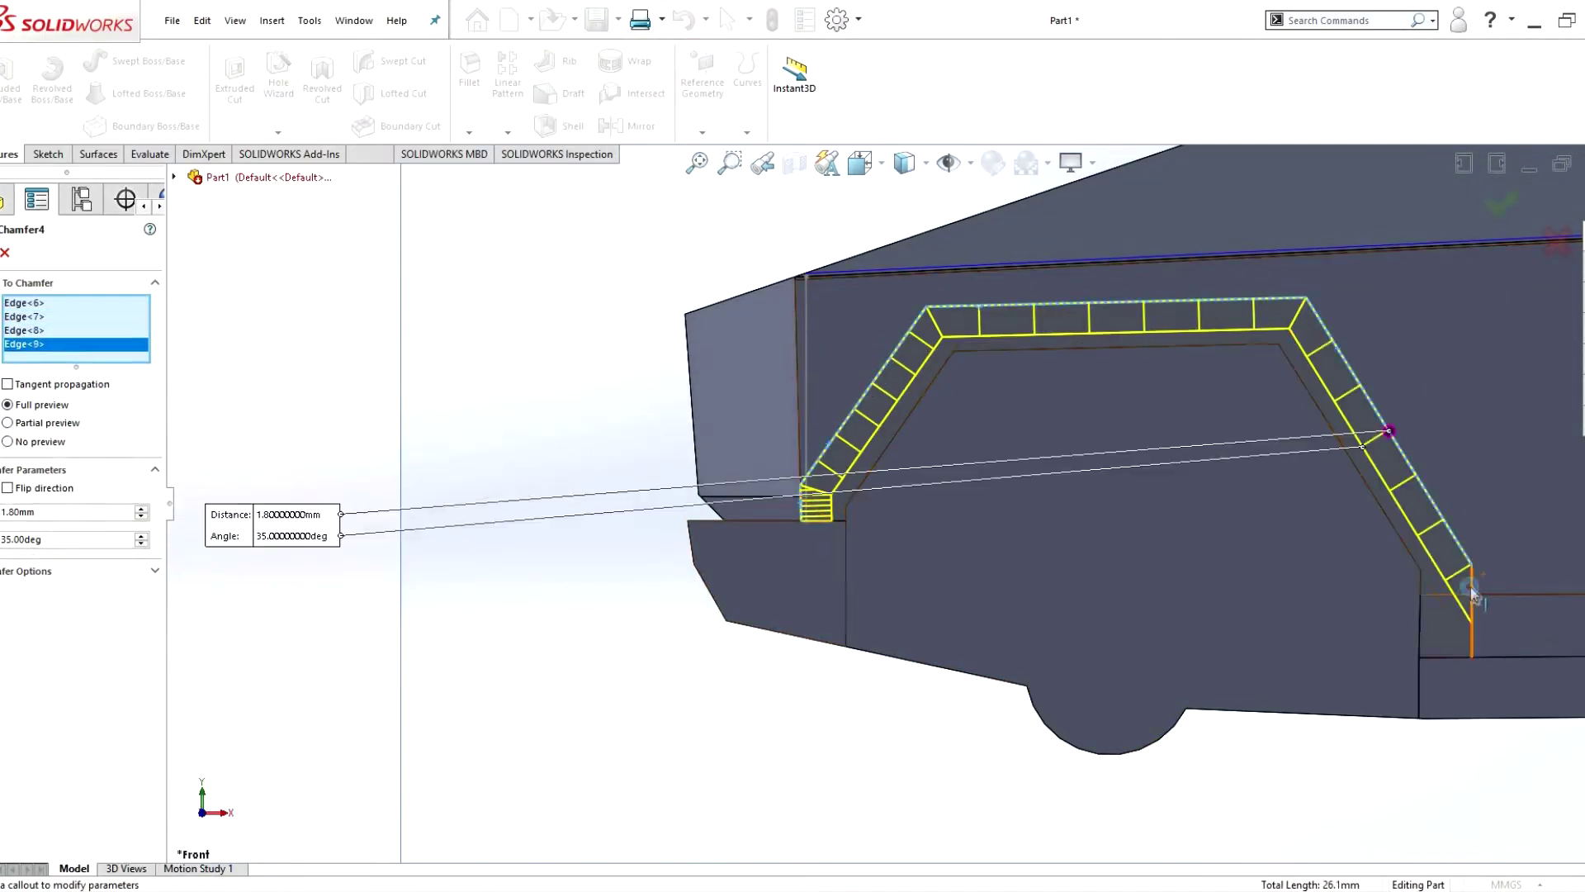
click(1470, 611)
mouse_move(1403, 578)
middle_down()
mouse_move(767, 648)
mouse_move(65, 532)
middle_up()
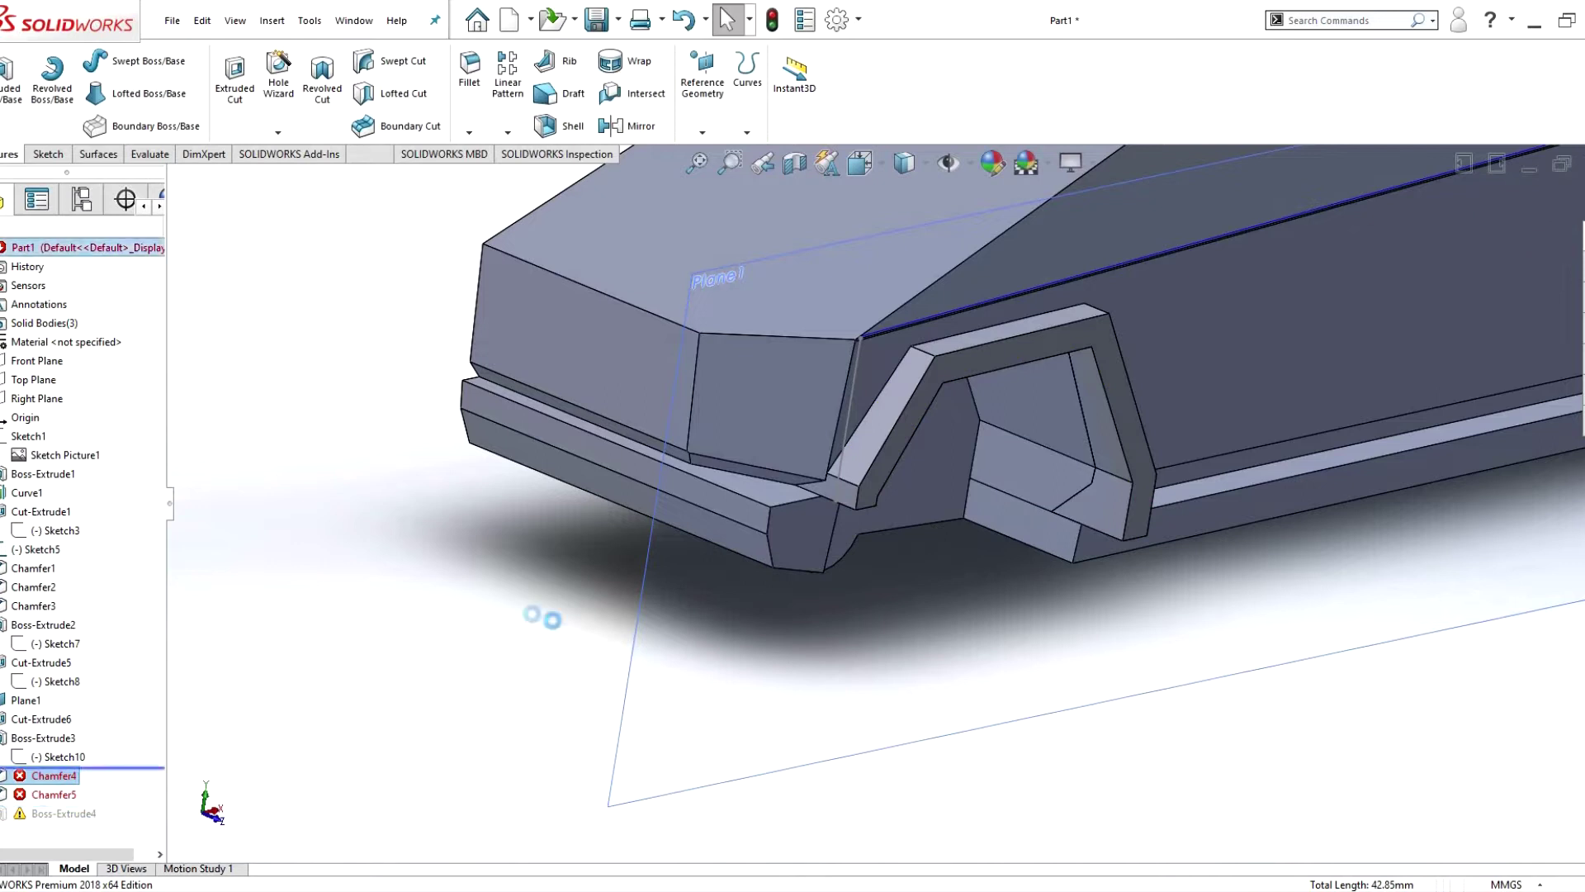
- Sketch a slanted line on Plane1 and offset it by 1.80 mm
middle_drag(538, 622, 805, 501)
key(l)
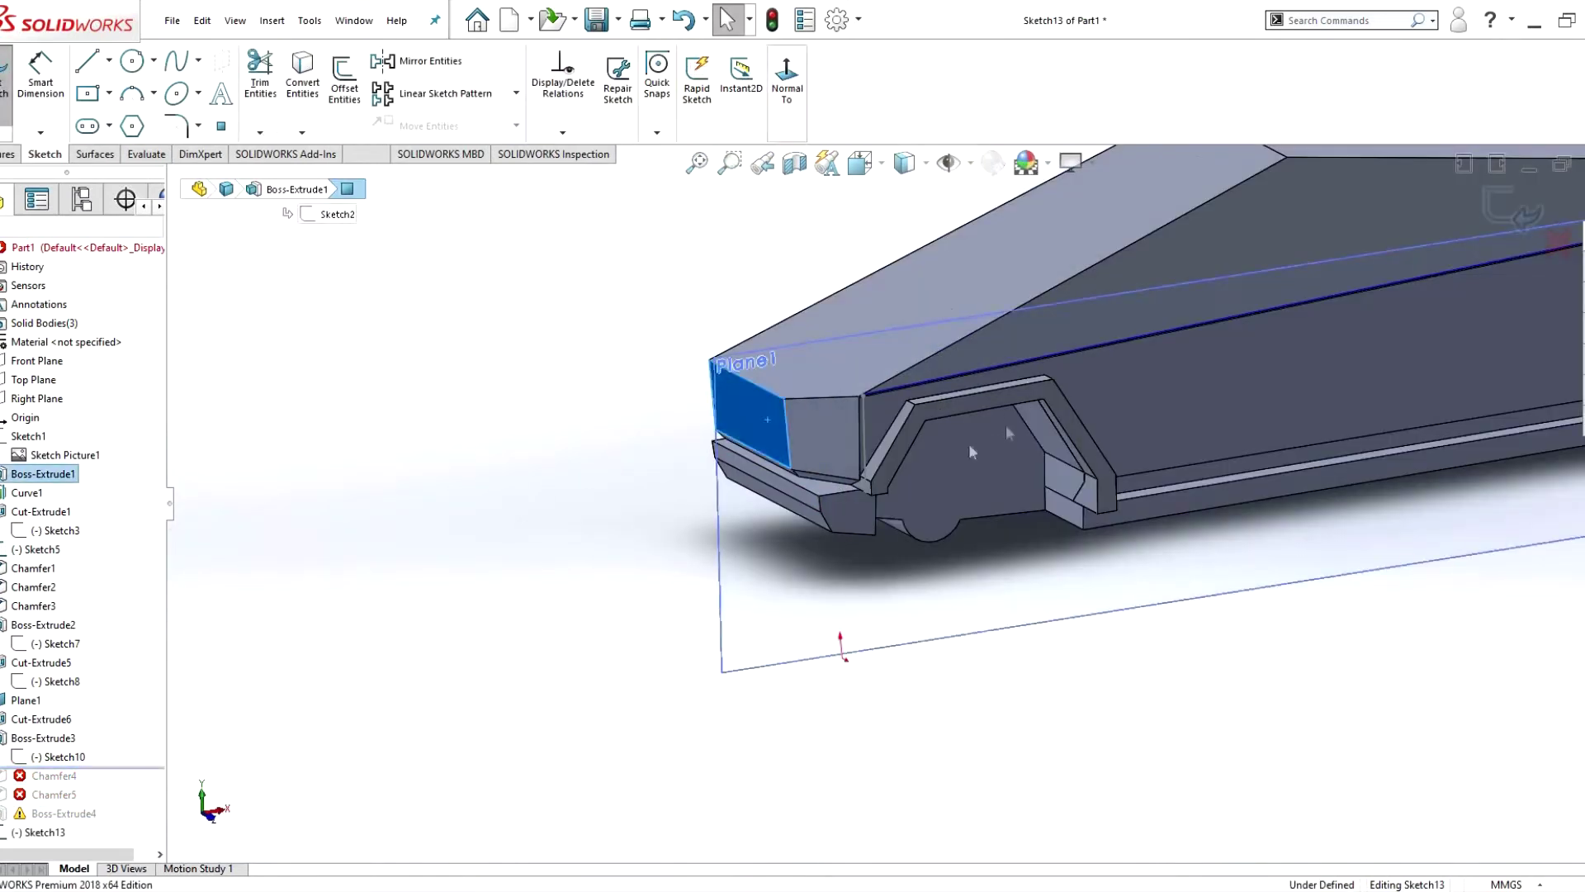
click(1021, 403)
click(977, 814)
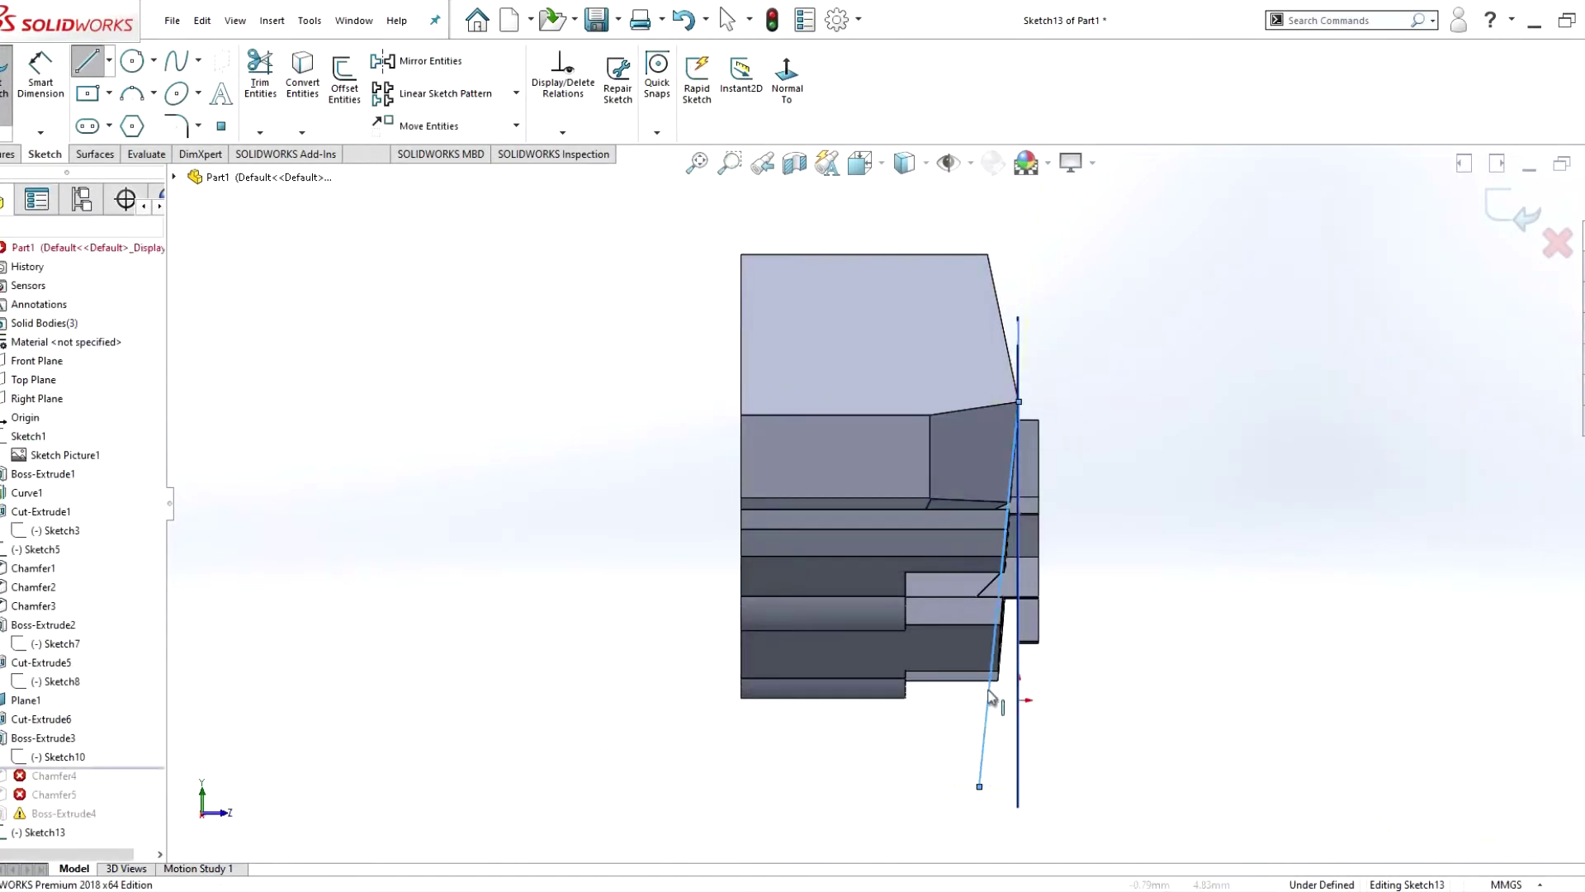
key(Escape)
scroll(978, 478, up, 5)
click(890, 578)
scroll(891, 504, down, 5)
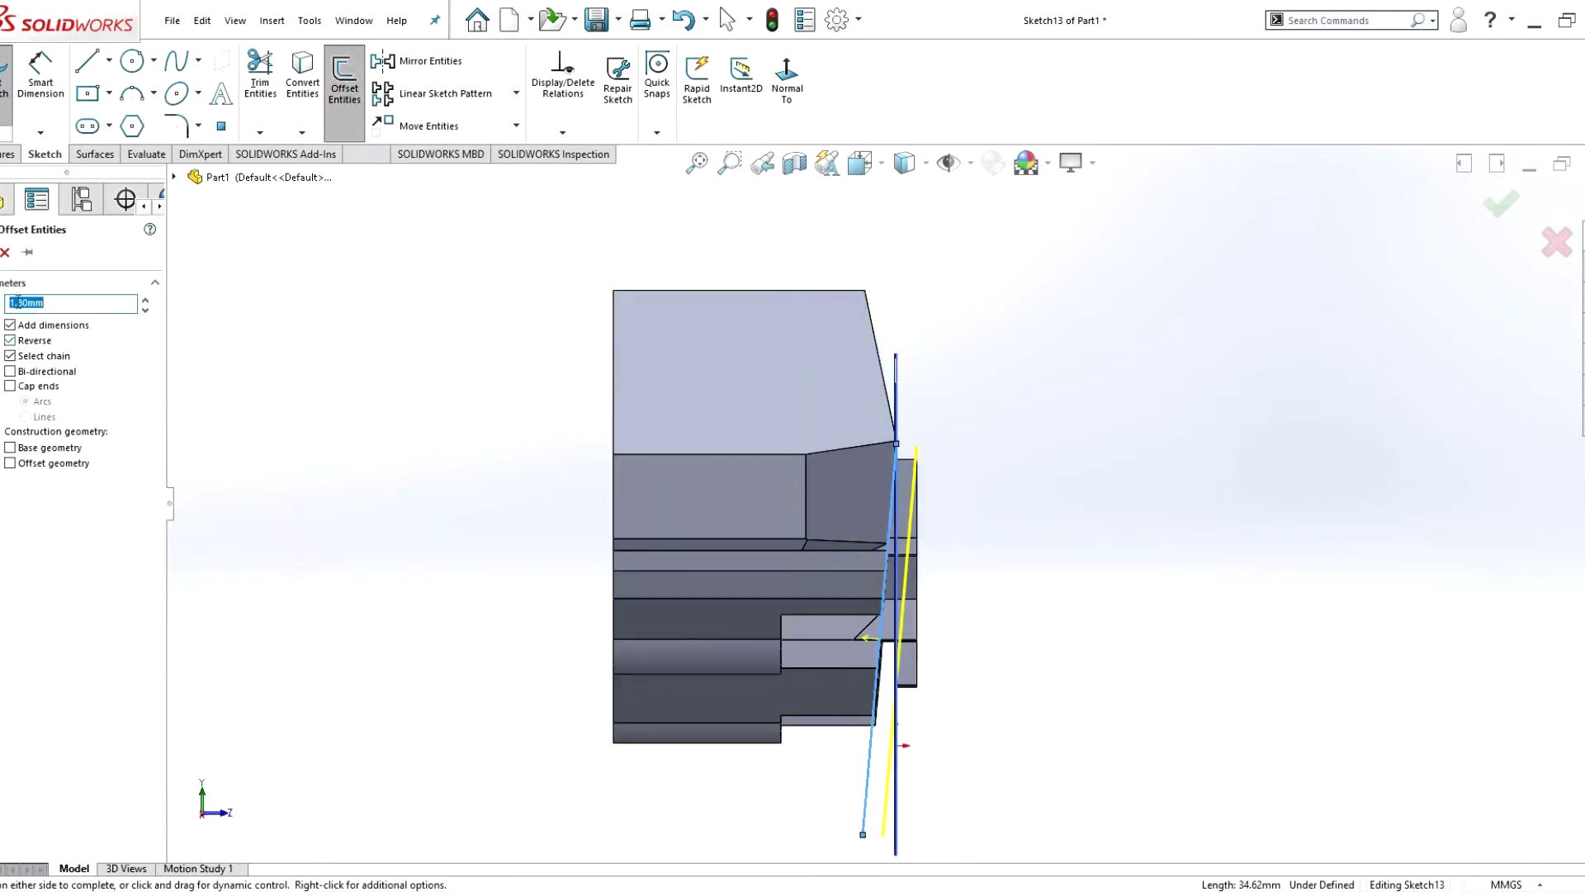
key(Return)
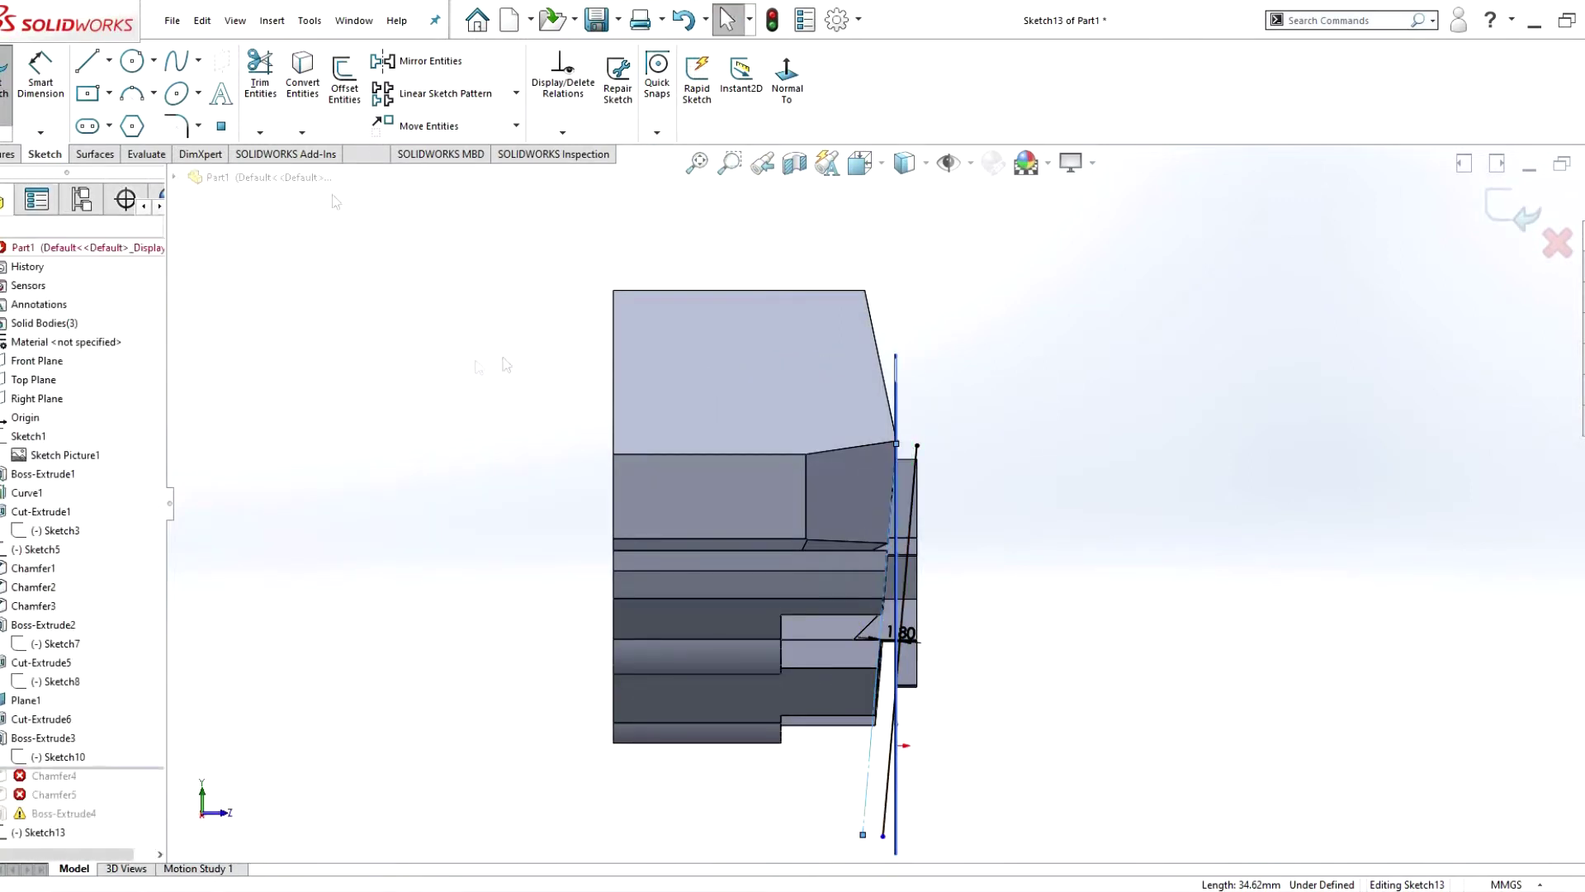
- Close the four-sided profile with lines and preview it as a Through All extruded cut
key(l)
click(916, 446)
click(989, 446)
click(993, 801)
click(882, 836)
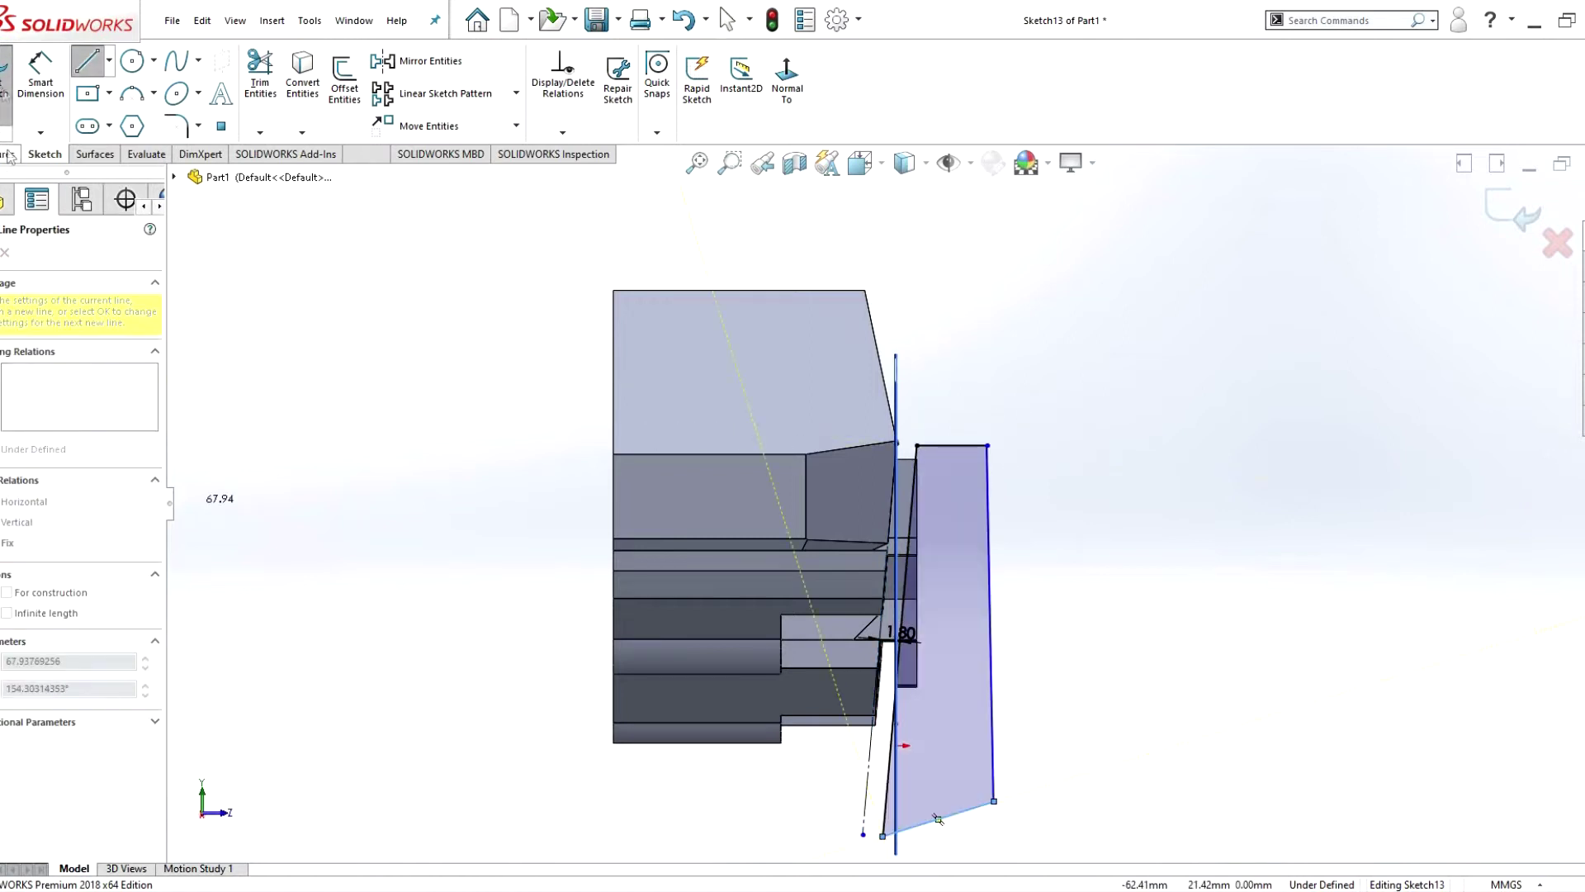
click(10, 153)
click(234, 78)
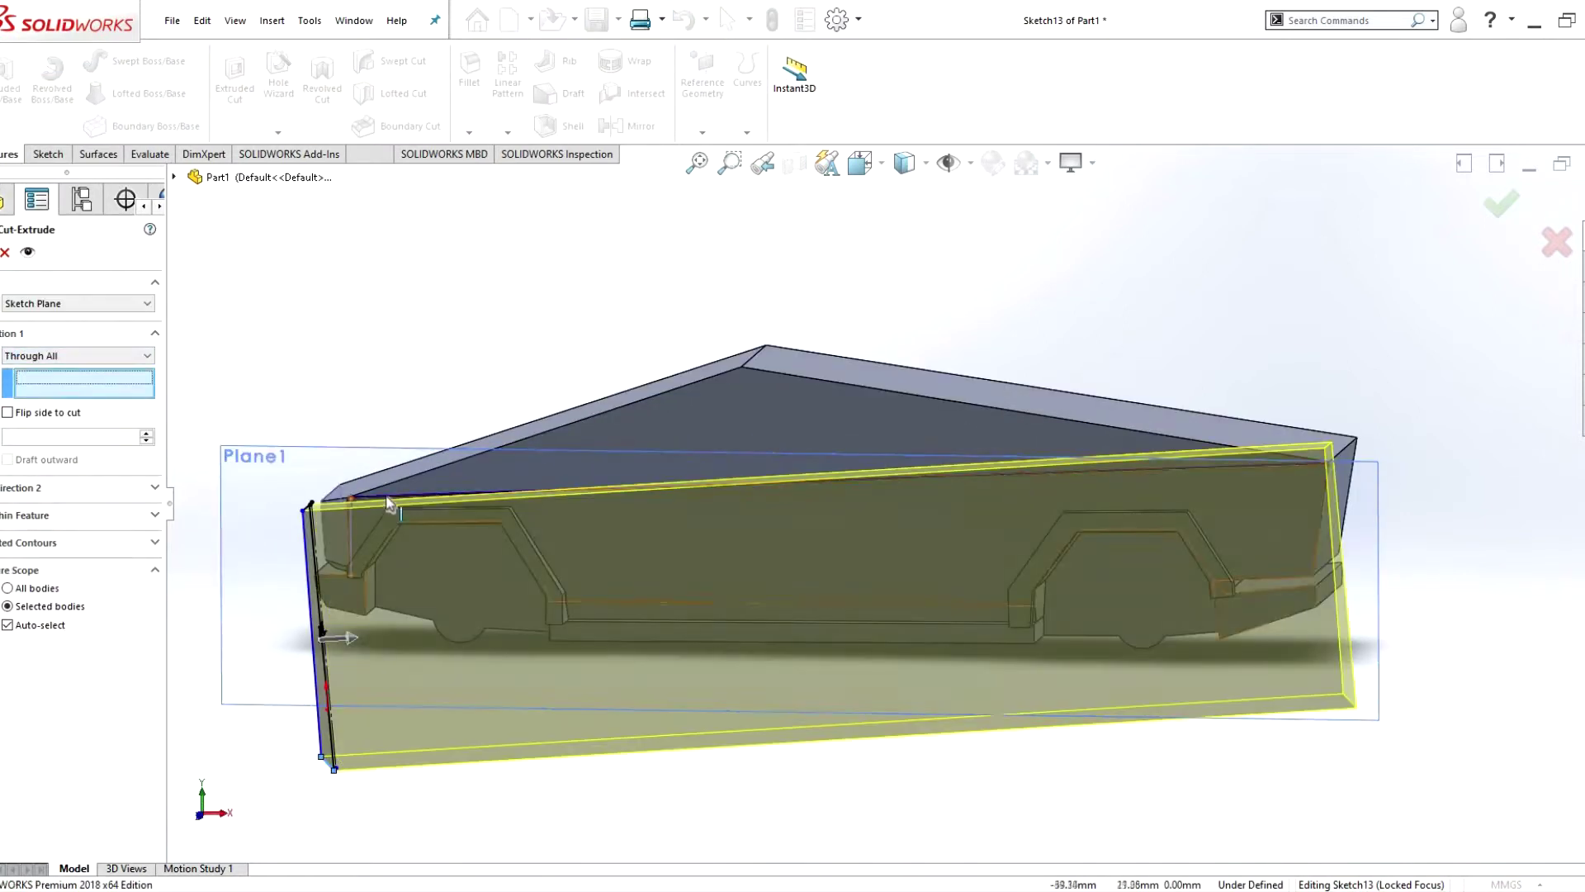
- Finish Cut-Extrude7 along the top edge and set Boss-Extrude3's Direction 1 to 3.00 mm Blind
click(390, 501)
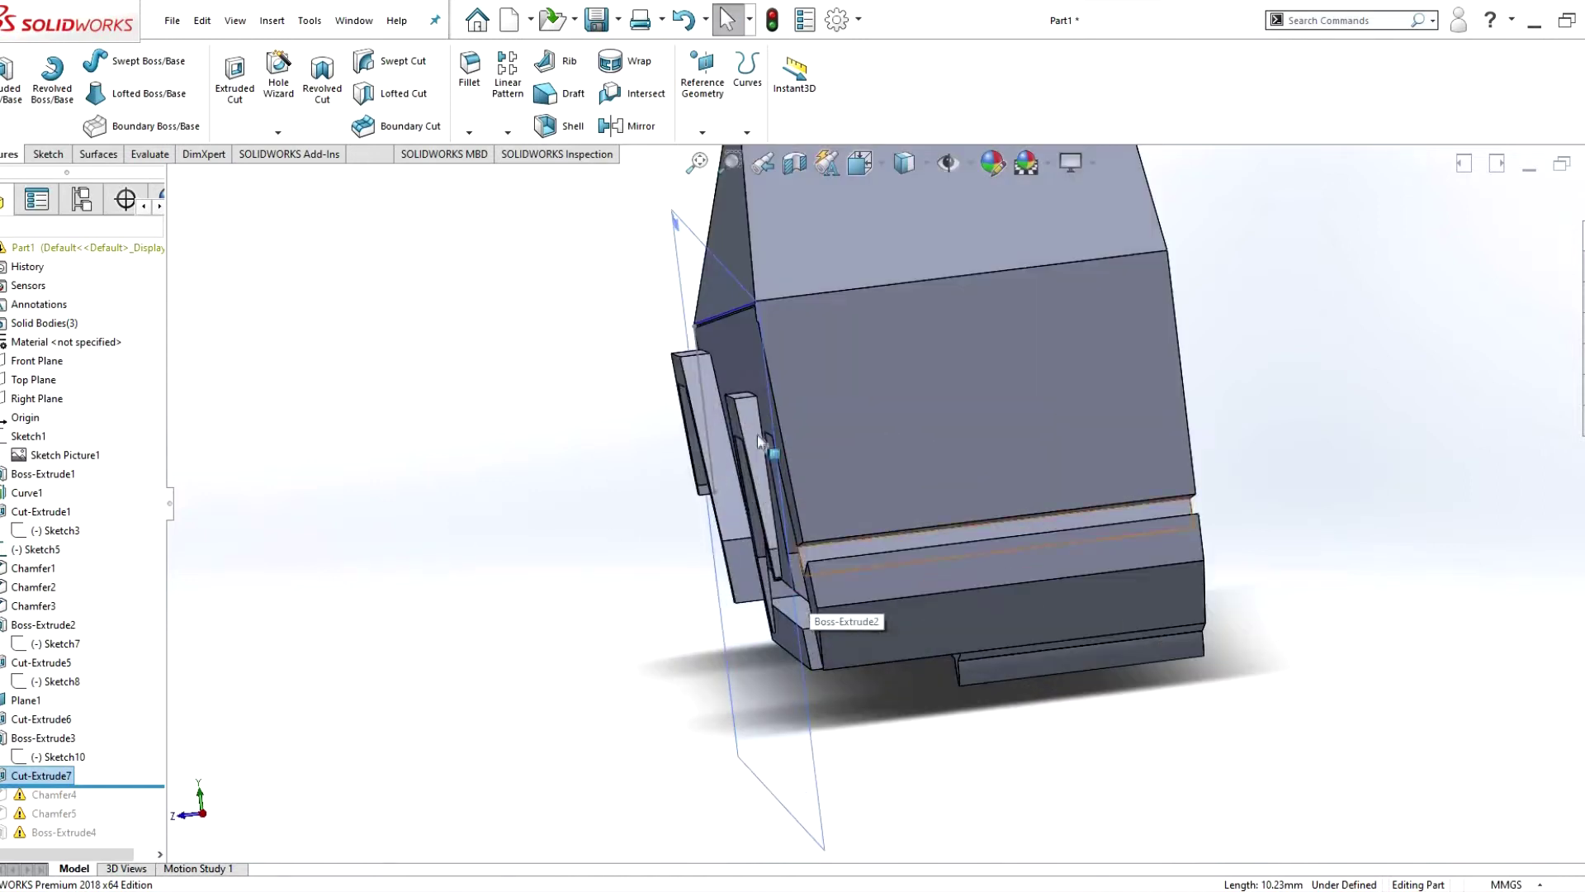
right_click(85, 466)
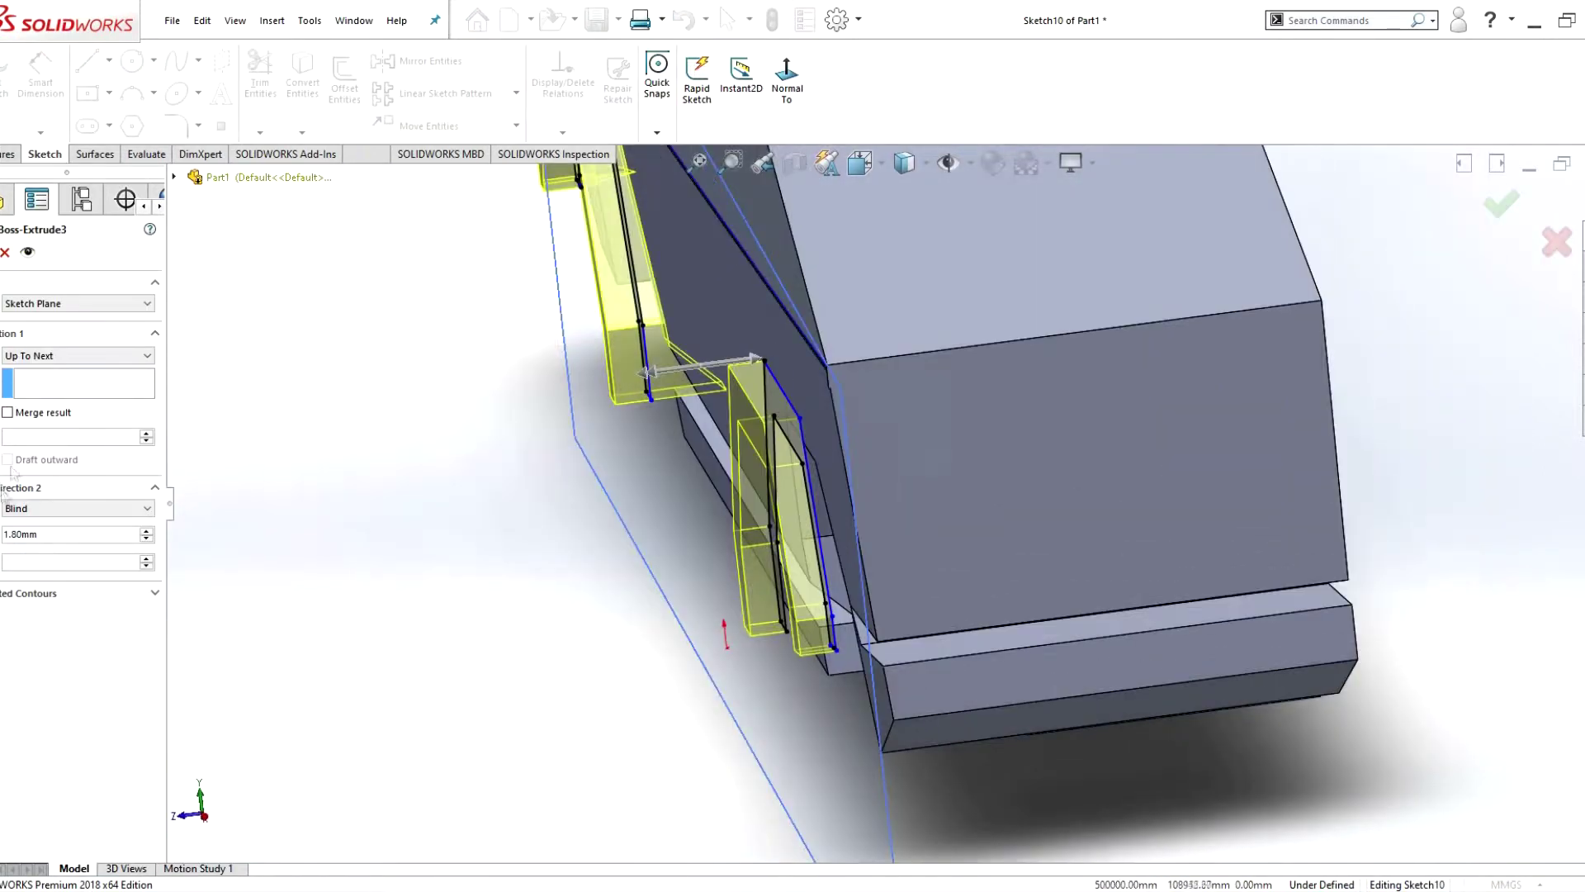
click(44, 374)
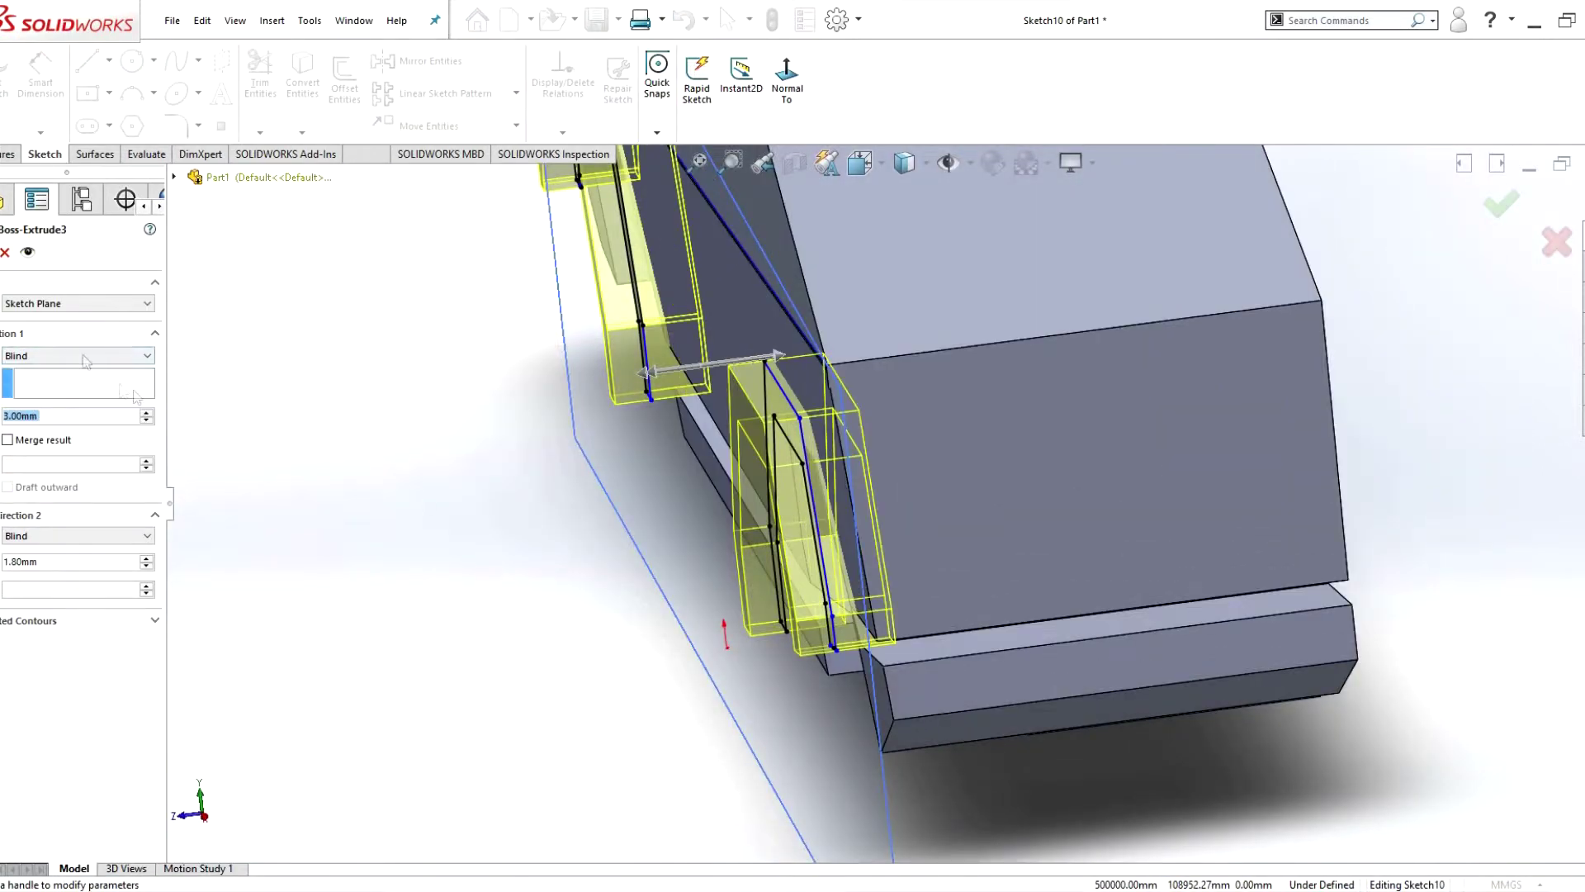
click(33, 416)
click(532, 576)
key(Return)
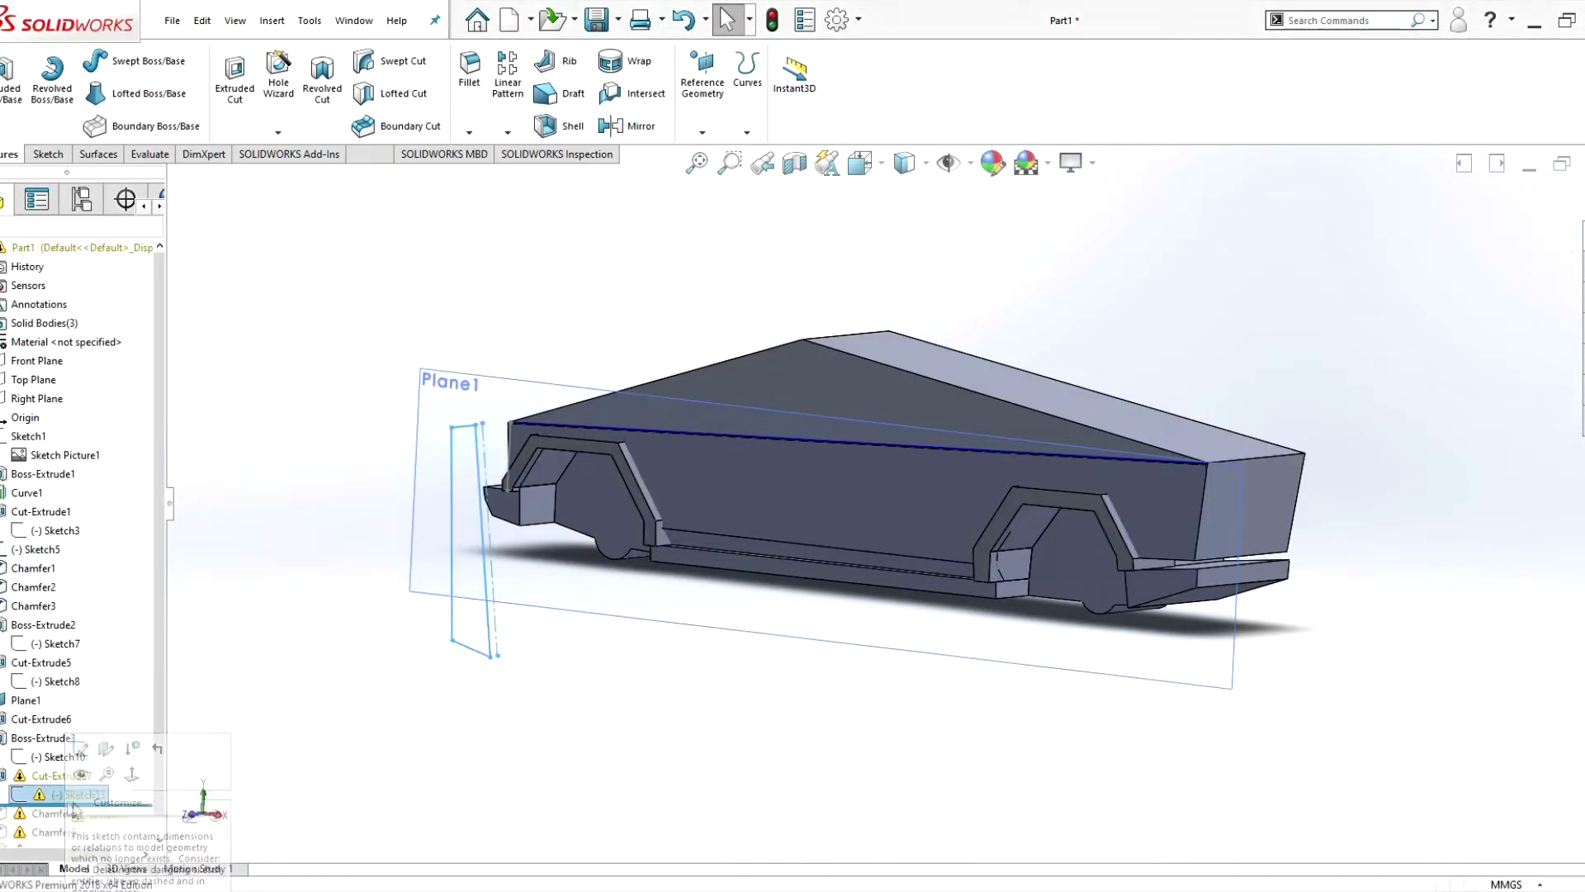
- In Sketch13, drag the profile's sketch point down along the body edge
right_click(58, 776)
click(173, 415)
scroll(909, 420, up, 5)
scroll(909, 419, up, 2)
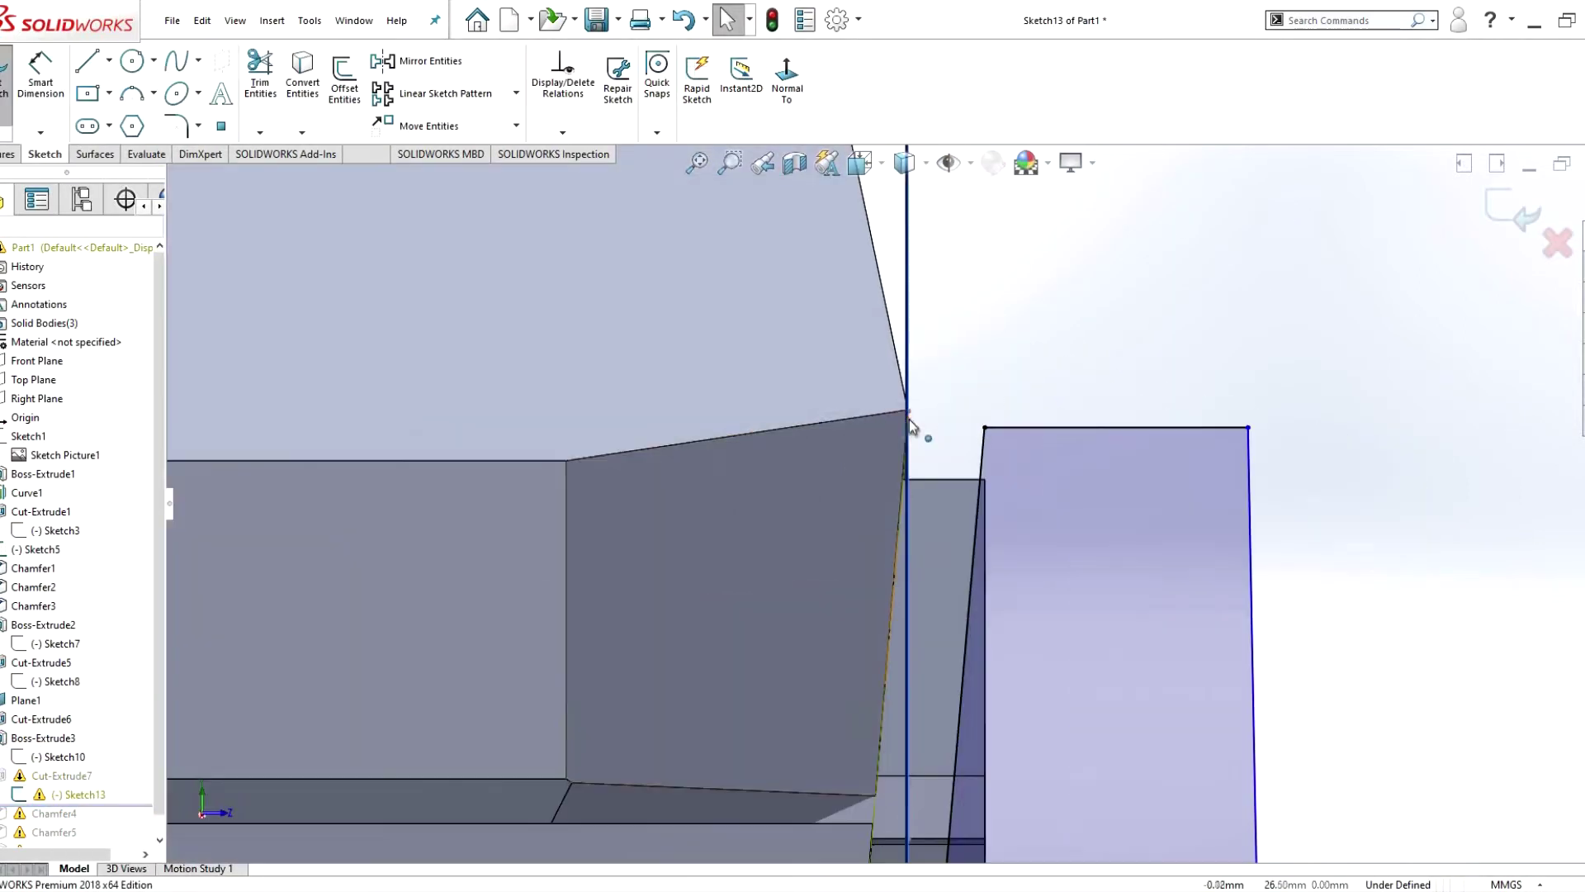
click(908, 421)
drag(912, 430, 928, 525)
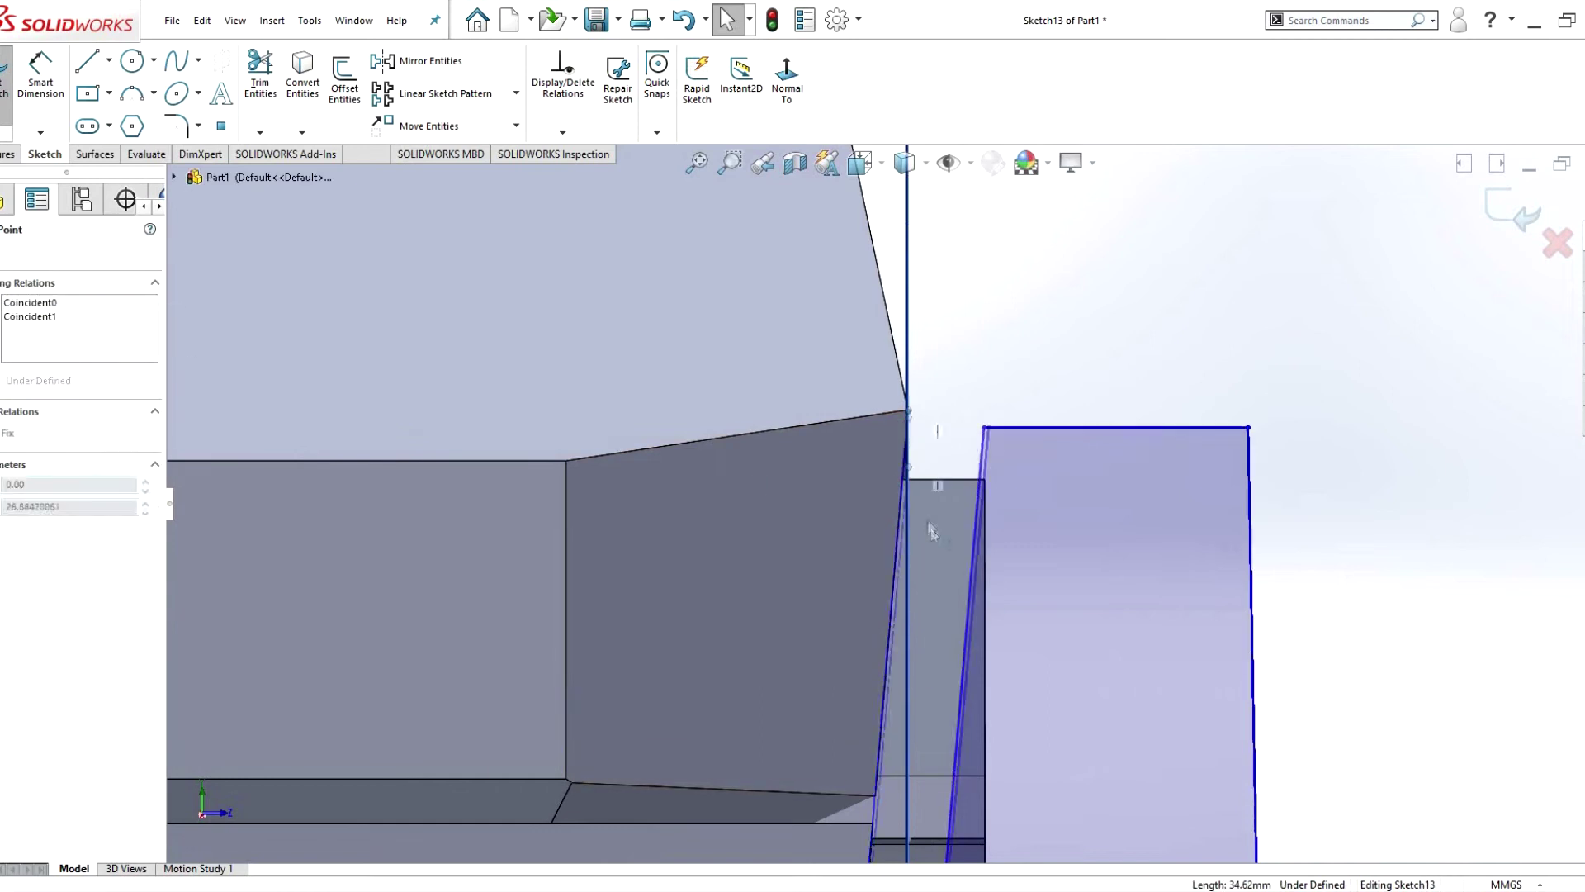
- Dimension the offset gap, trying 1.90 mm and then 1.93 mm
ctrl+click(895, 638)
scroll(895, 637, down, 3)
scroll(884, 512, down, 2)
click(898, 453)
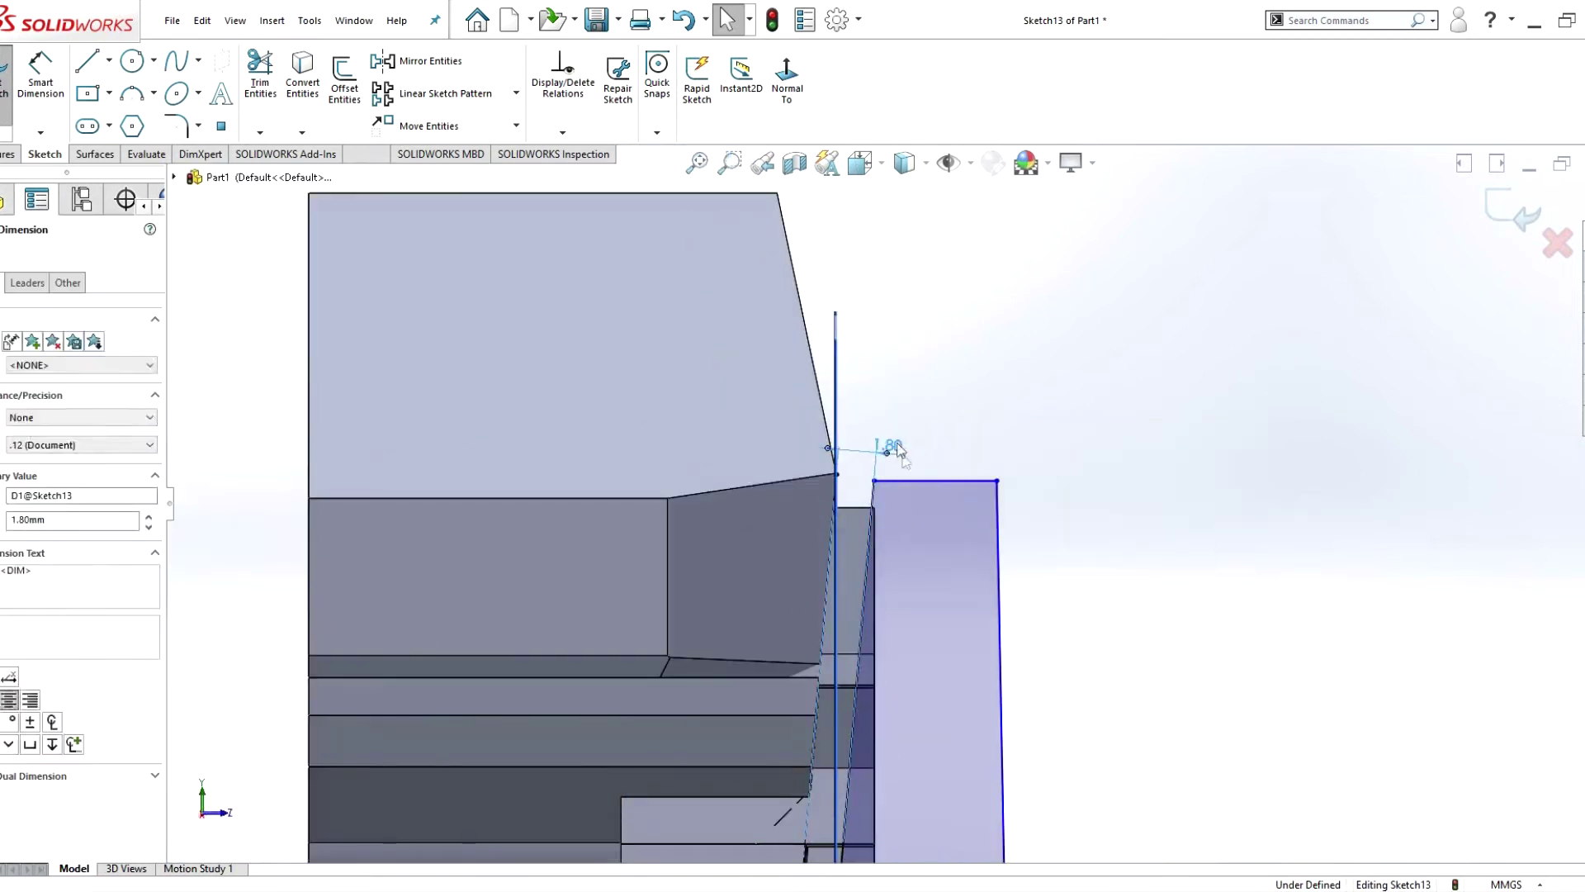
text(1.9)
key(Return)
scroll(862, 503, up, 5)
double_click(842, 263)
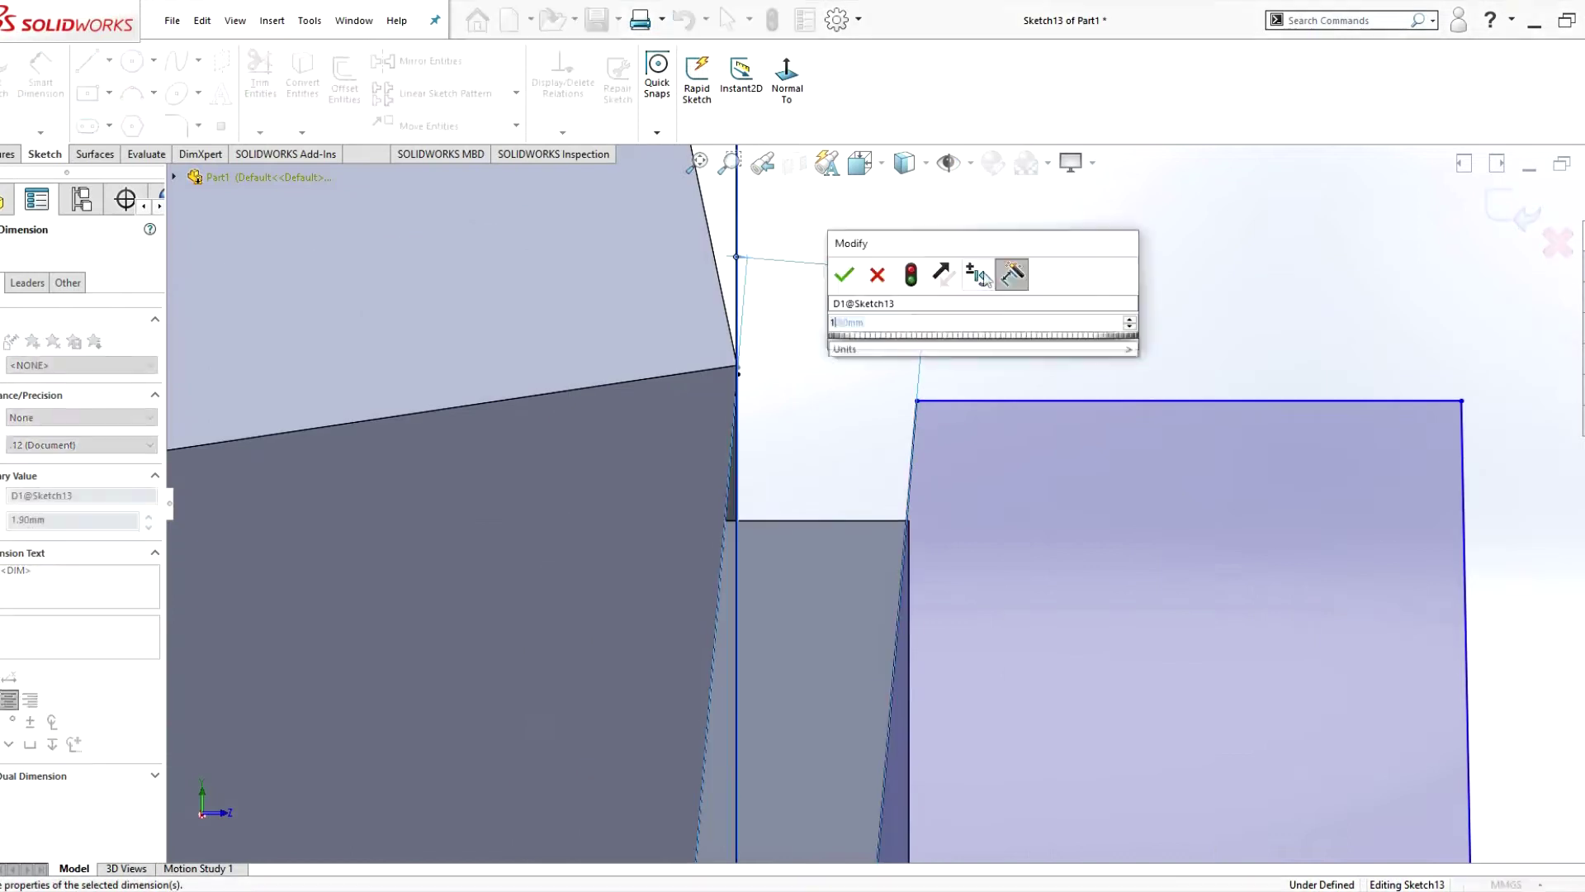
text(.93)
key(Return)
- Settle the gap dimension at 1.92 mm and rebuild the part
scroll(937, 252, up, 3)
scroll(949, 264, down, 3)
double_click(958, 274)
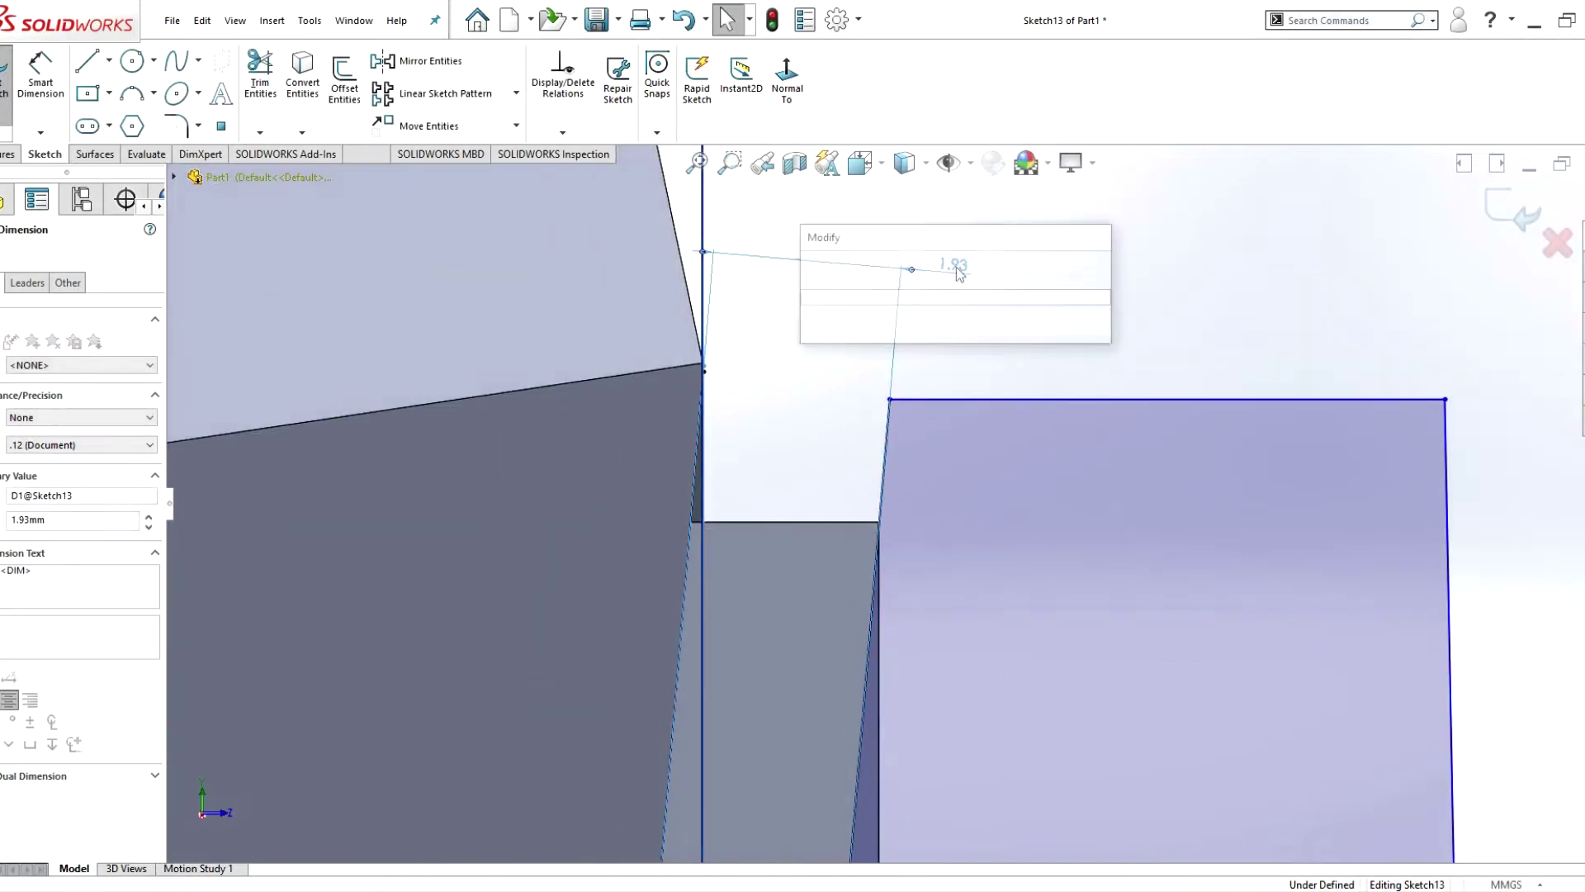
text(1.92)
key(Return)
scroll(890, 534, up, 3)
scroll(918, 406, down, 4)
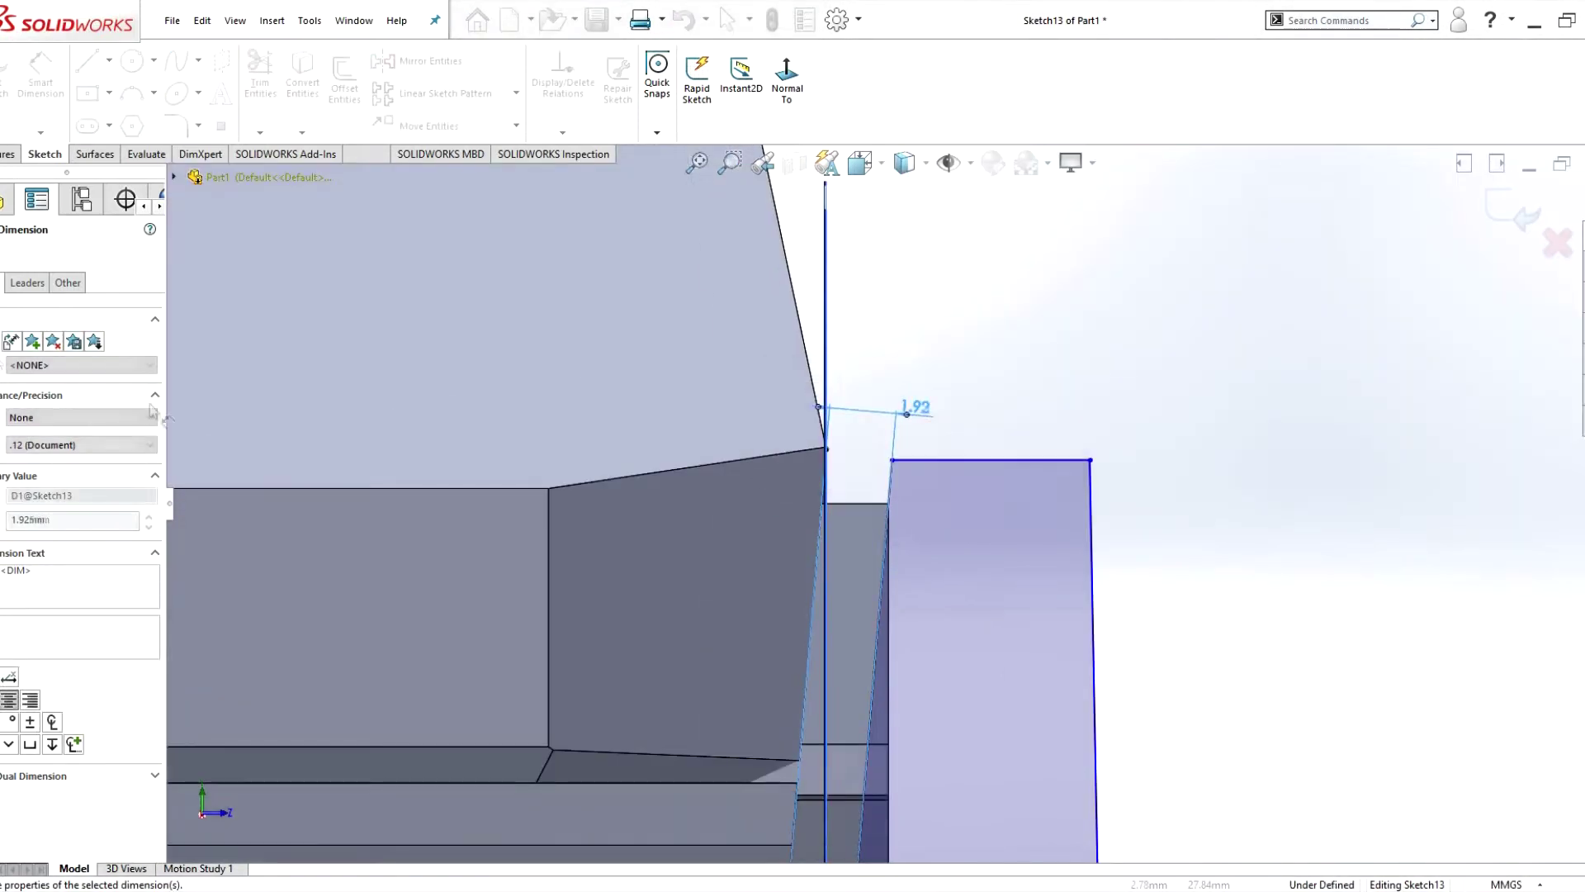
scroll(899, 516, up, 3)
scroll(900, 516, down, 3)
key(ctrl+b)
- Open Chamfer4's definition for review, then close it without changes
scroll(487, 718, up, 4)
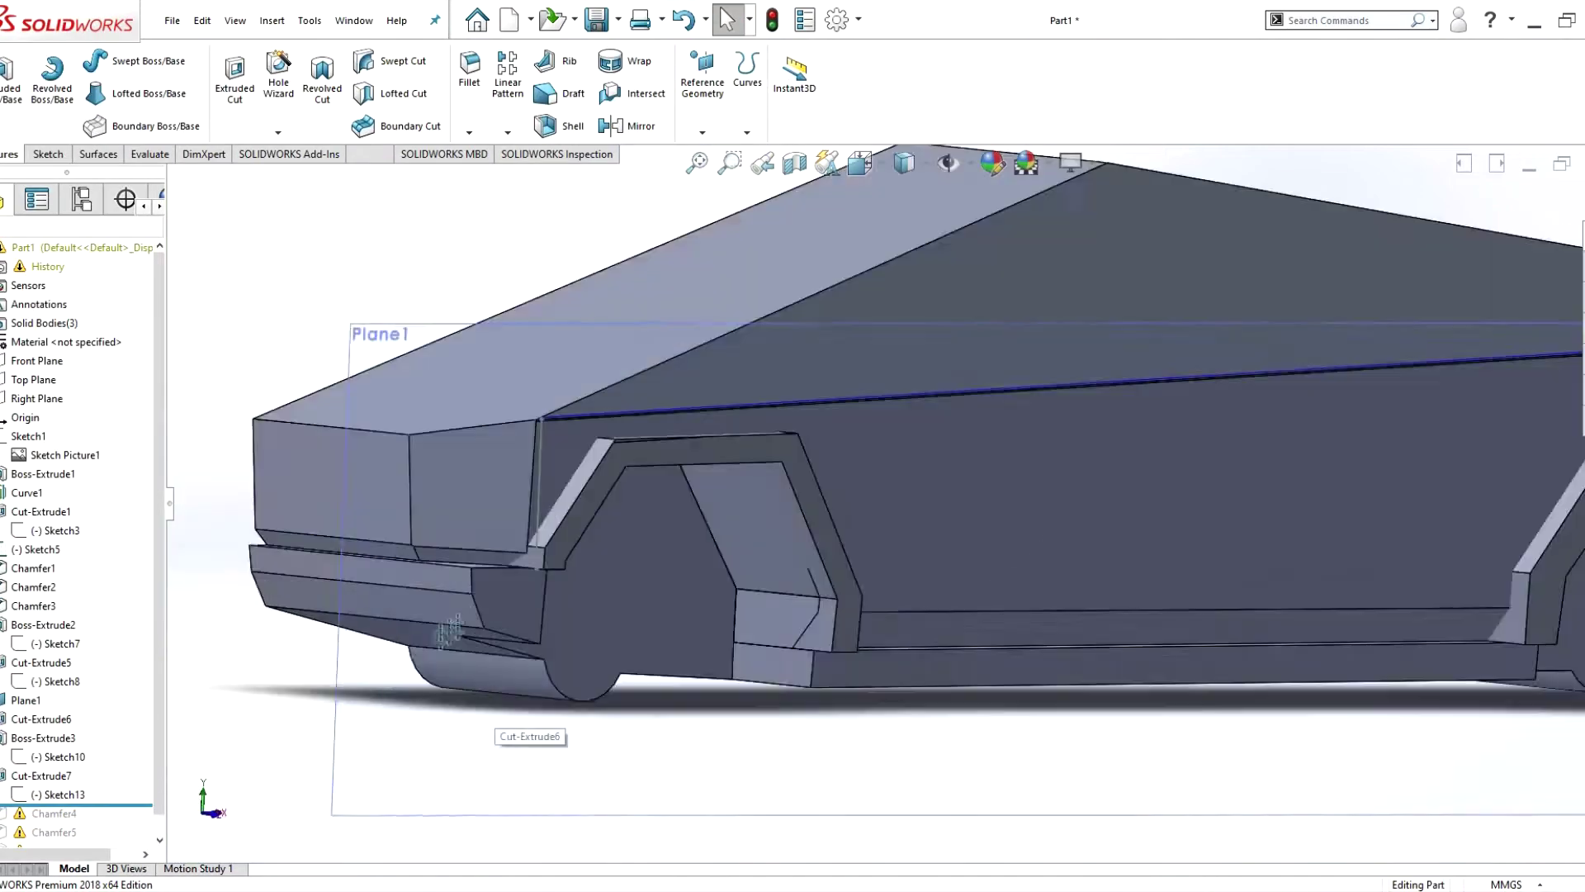
scroll(450, 632, down, 3)
scroll(525, 606, up, 3)
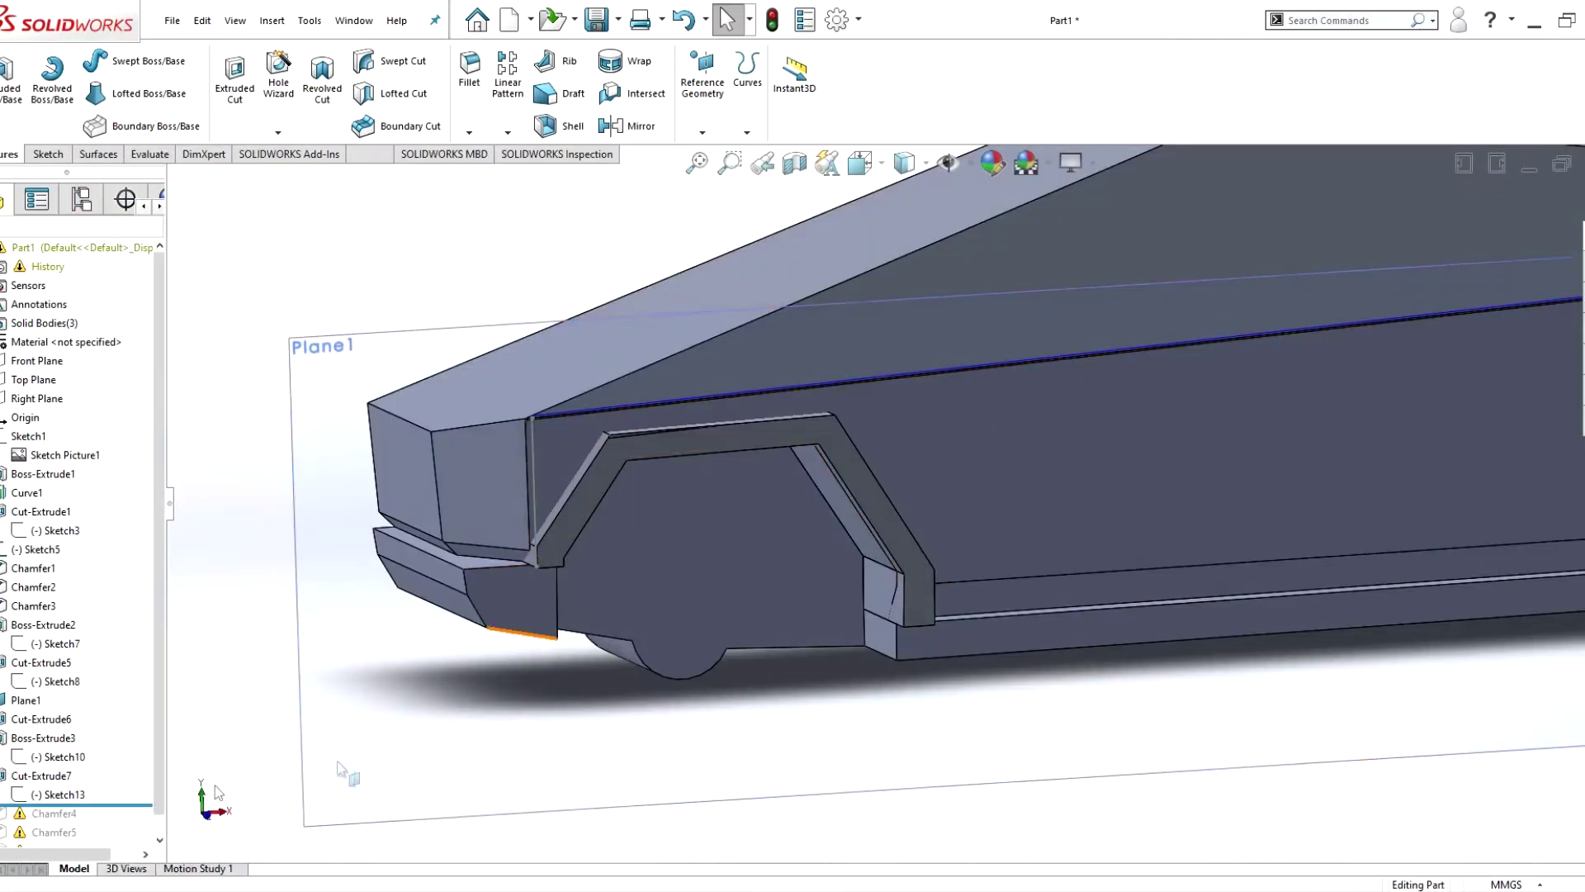
scroll(122, 842, down, 1)
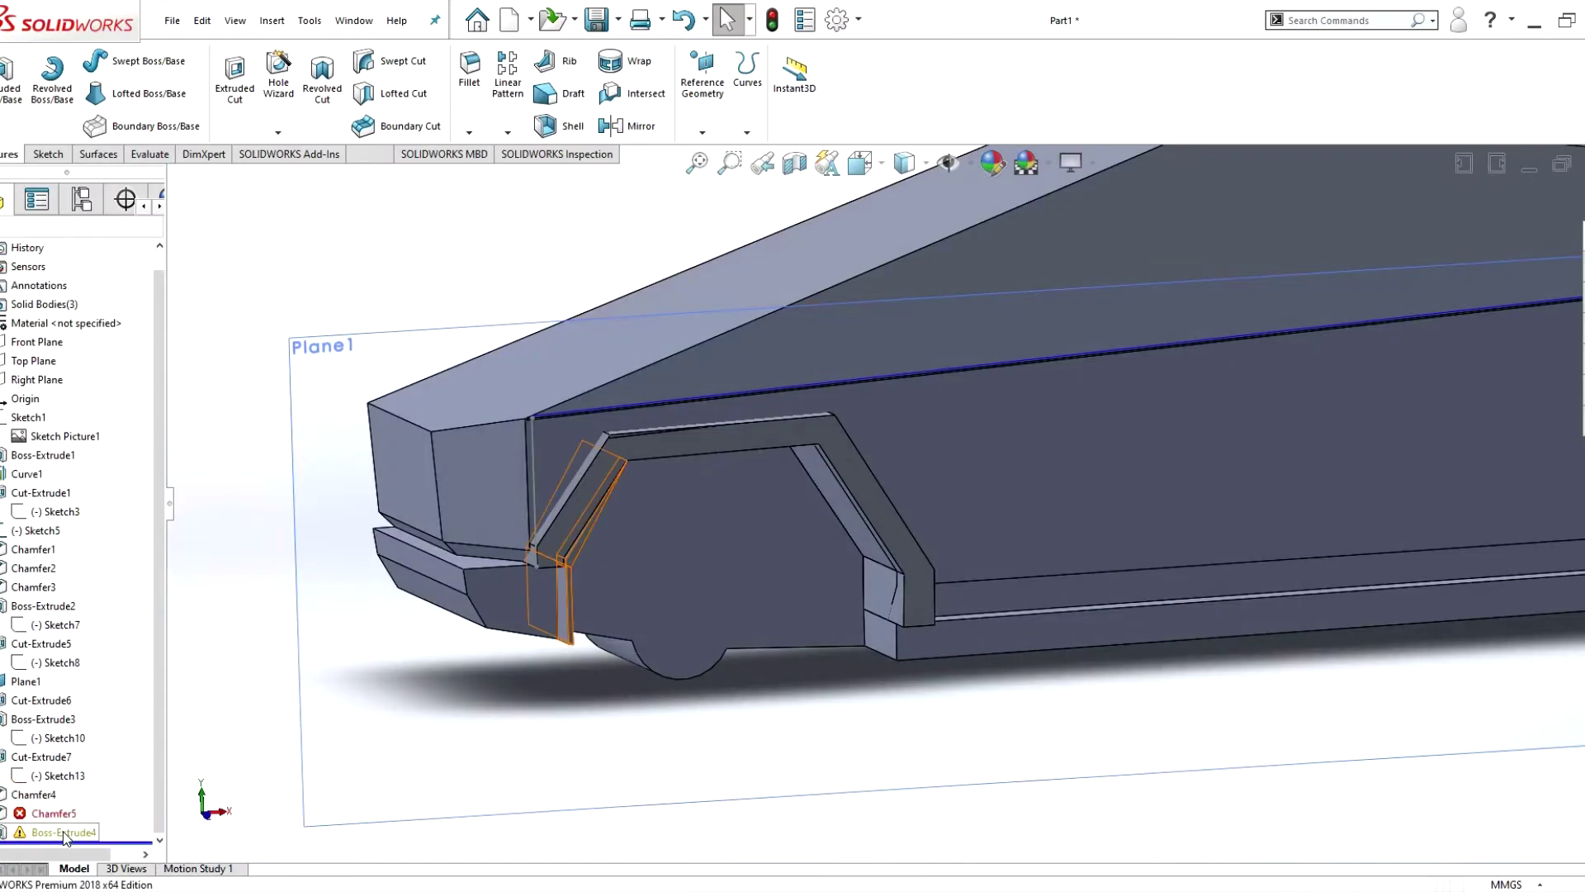
click(33, 795)
click(133, 541)
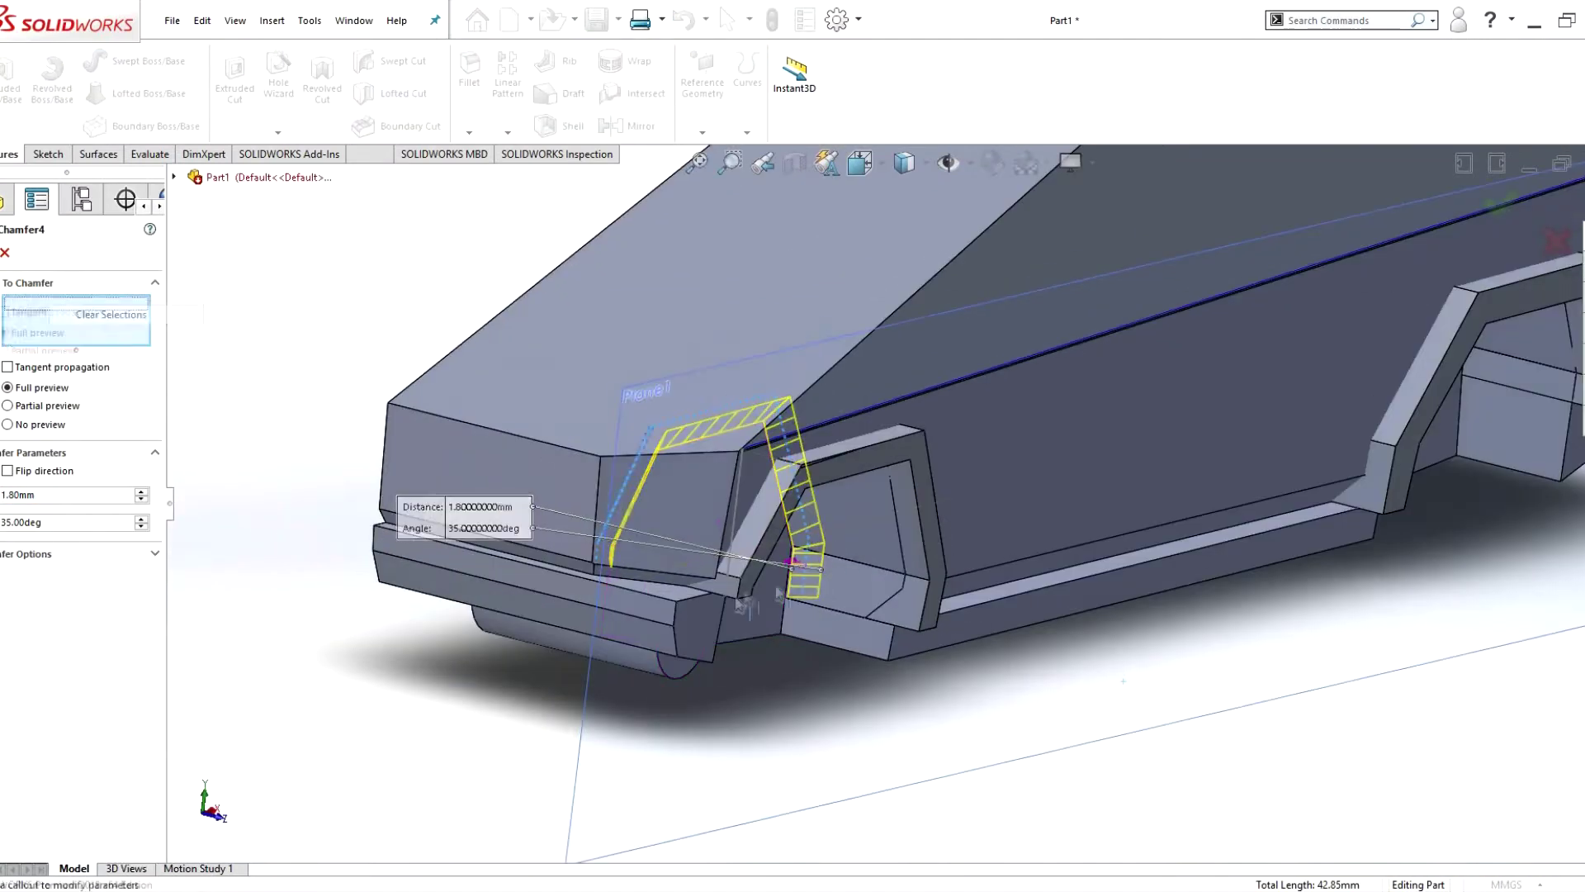
scroll(825, 463, up, 5)
click(5, 253)
- Edit Sketch13, continue past the Chamfer5 rebuild error, exit, then reopen Sketch13
right_click(45, 775)
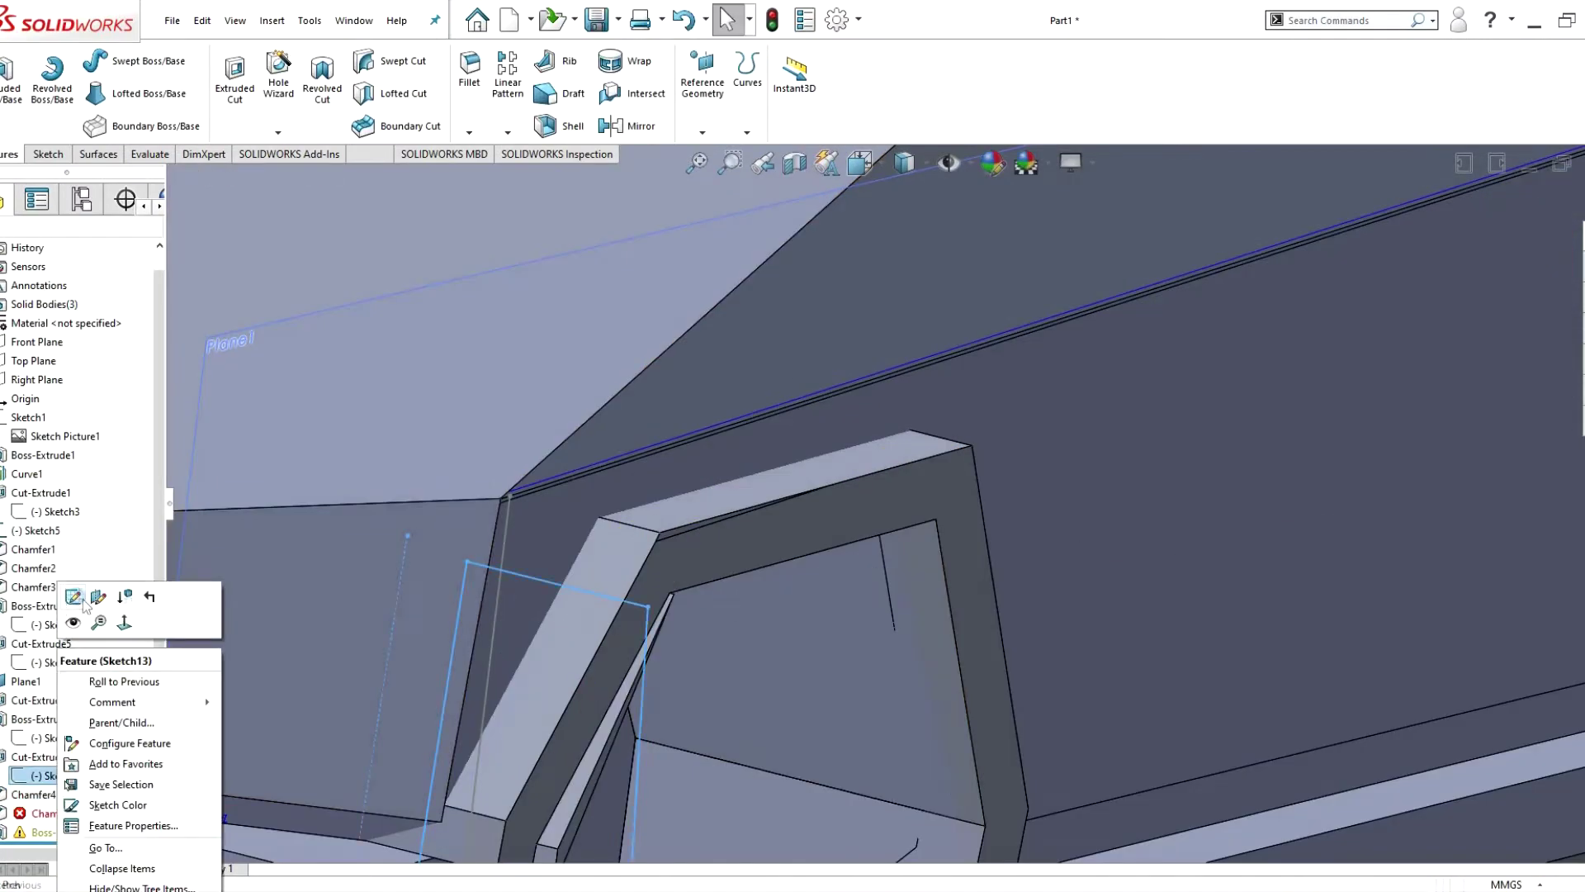
click(74, 596)
scroll(867, 459, up, 5)
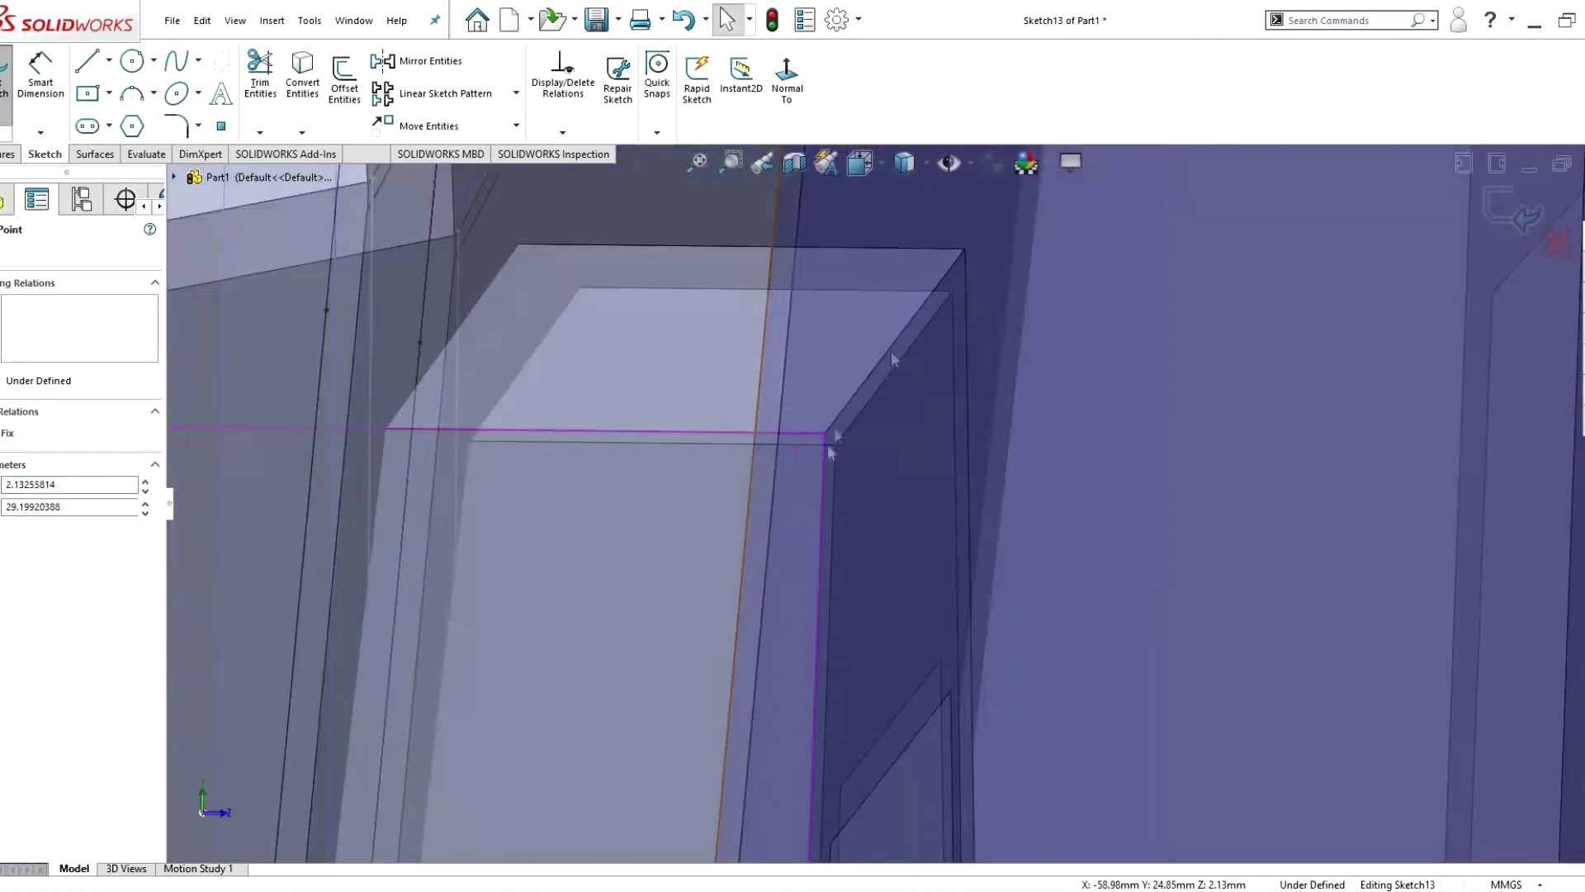
scroll(900, 304, up, 3)
click(1504, 207)
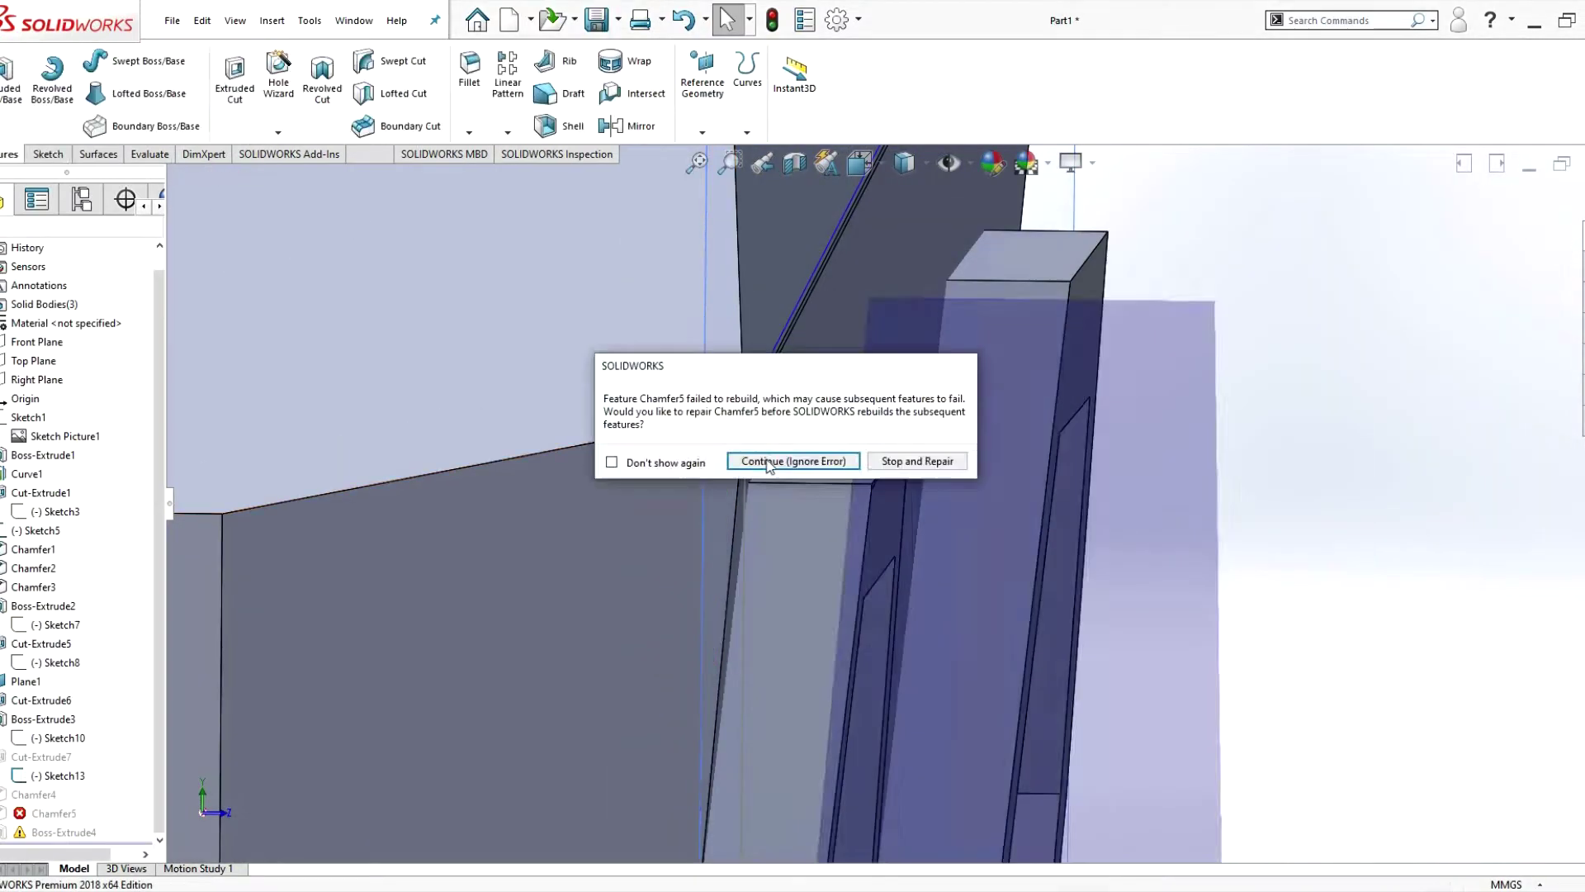
click(820, 459)
click(506, 145)
right_click(50, 775)
click(72, 575)
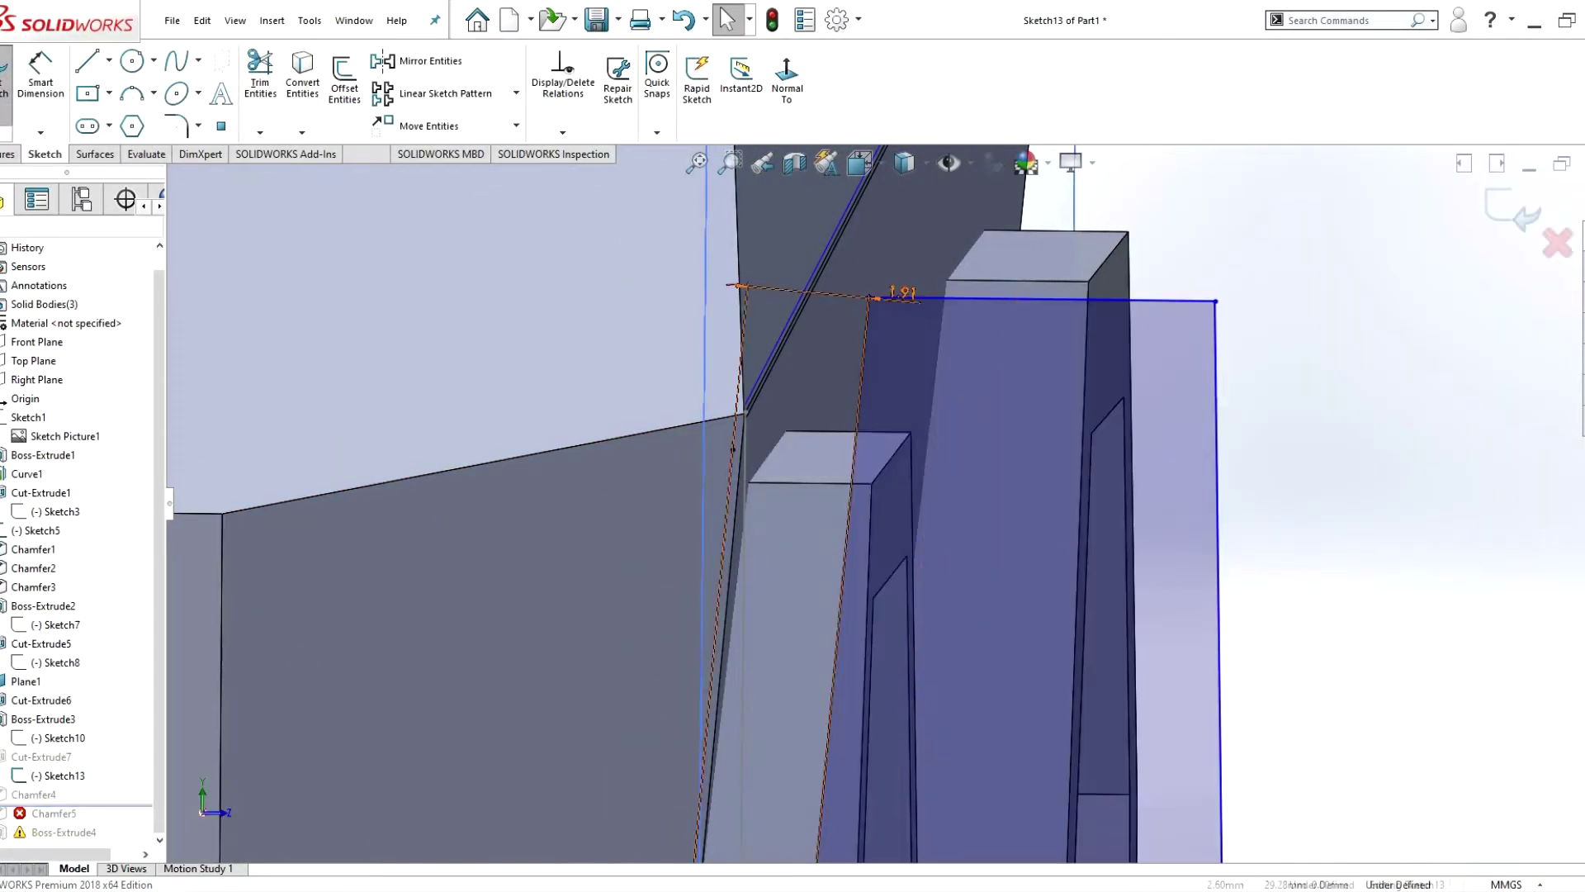
- Add three front-arch edges to Chamfer4 and set it to 2.00mm at 30°
click(33, 794)
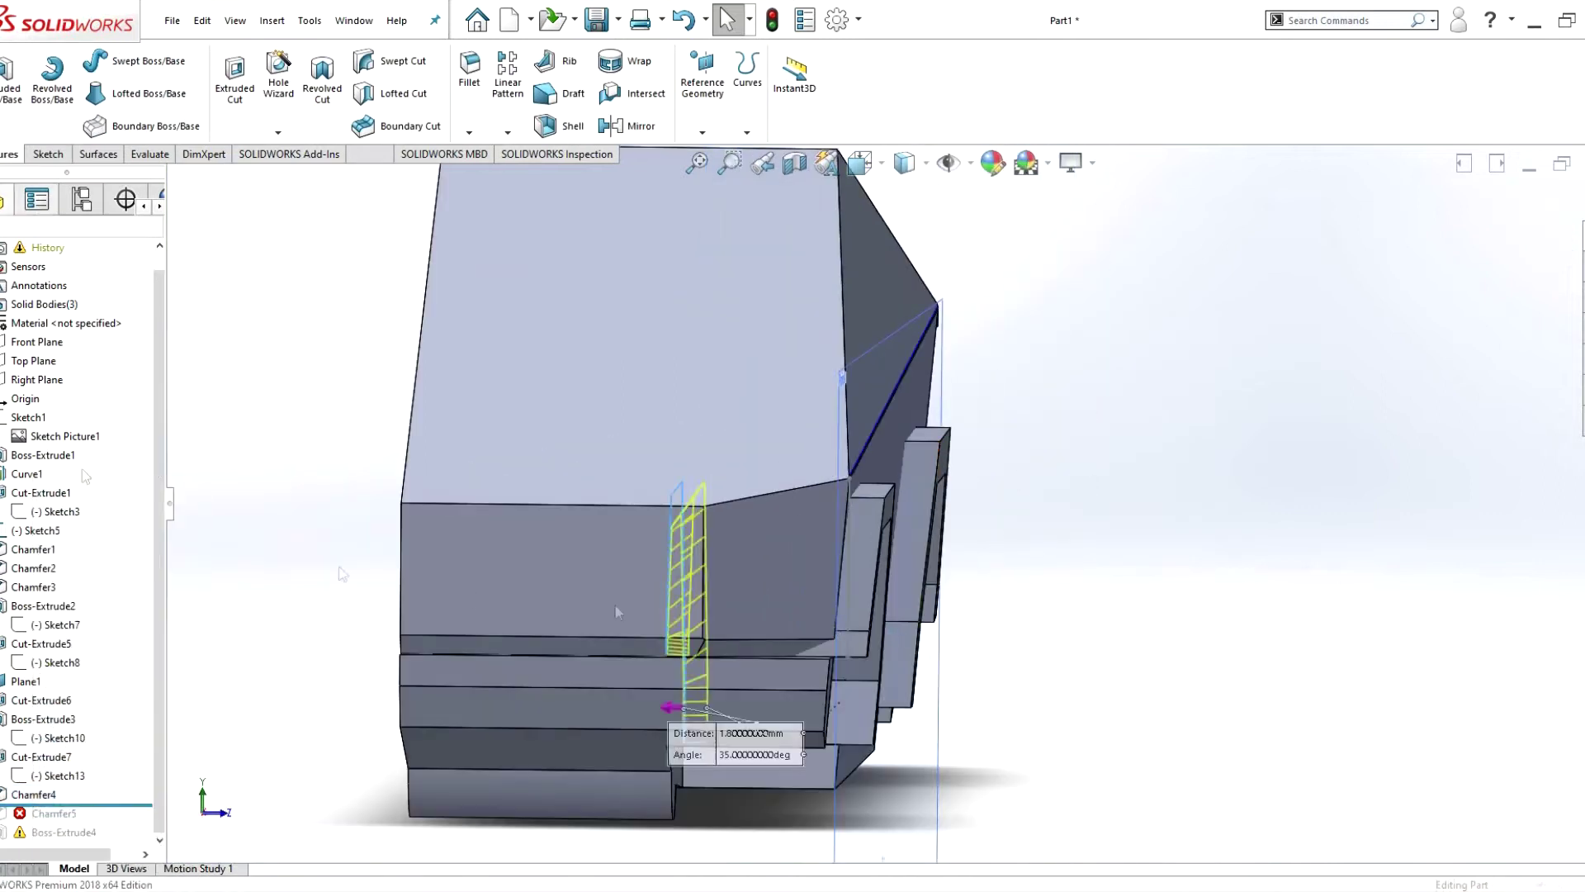
click(694, 743)
click(496, 574)
click(569, 635)
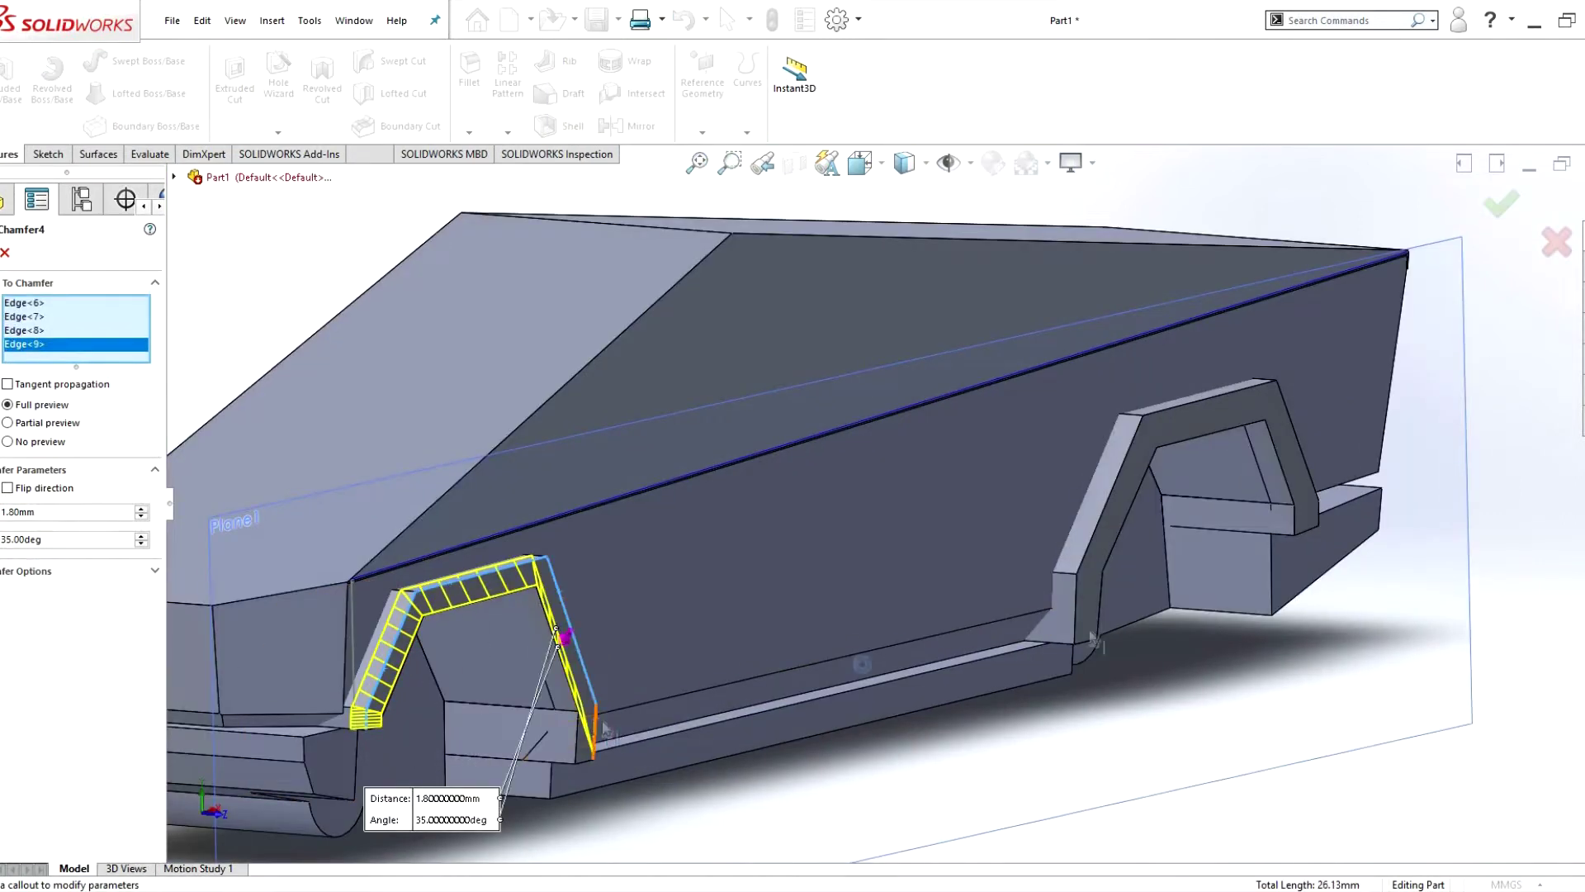
click(588, 731)
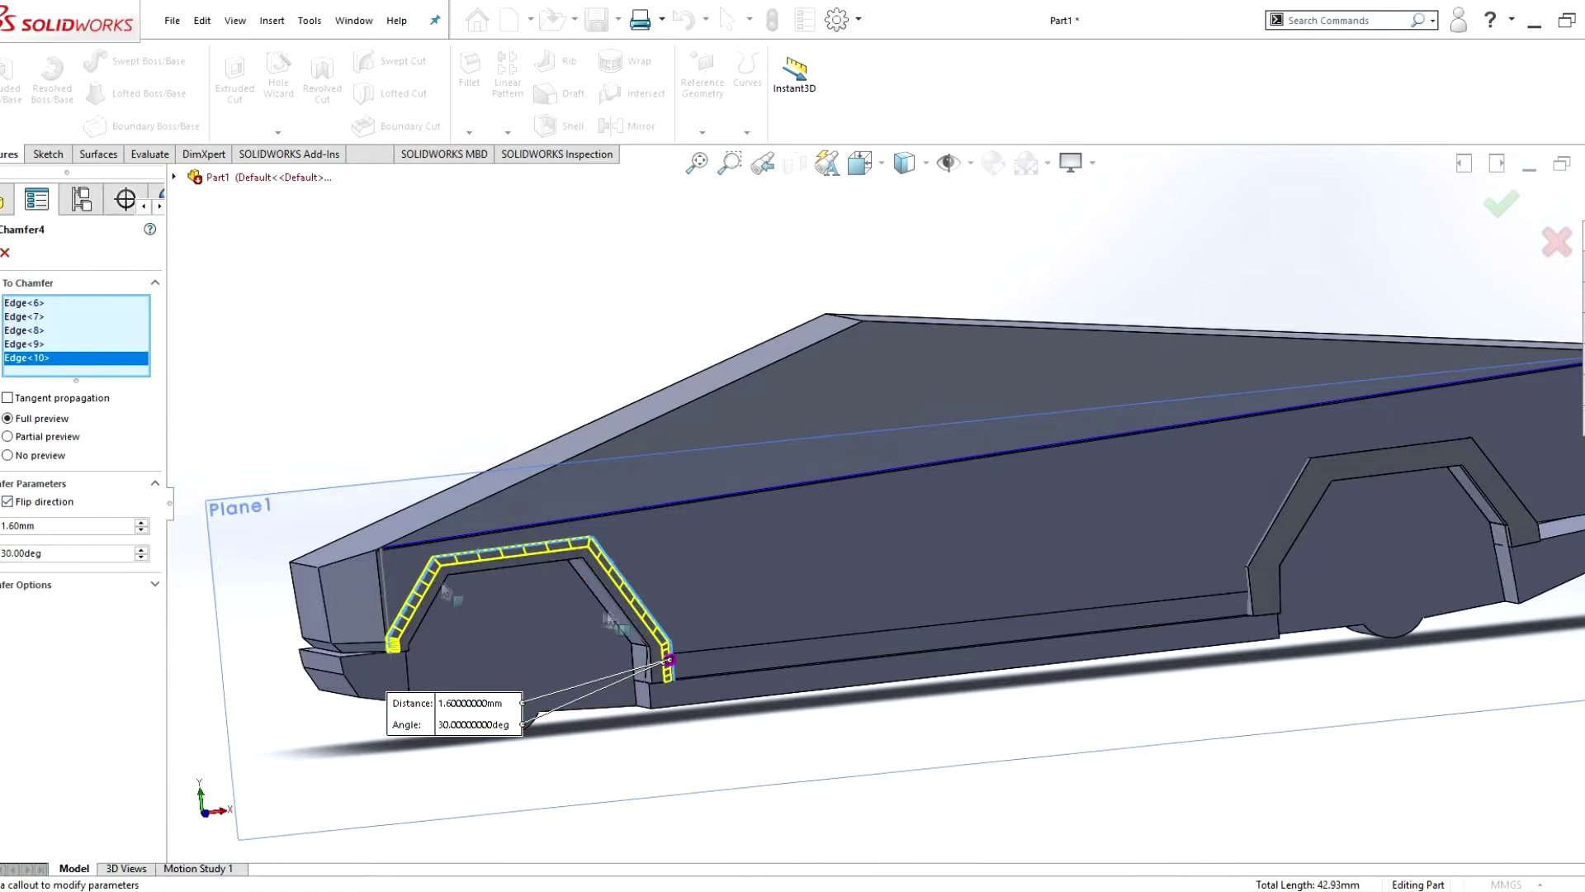
scroll(210, 589, up, 3)
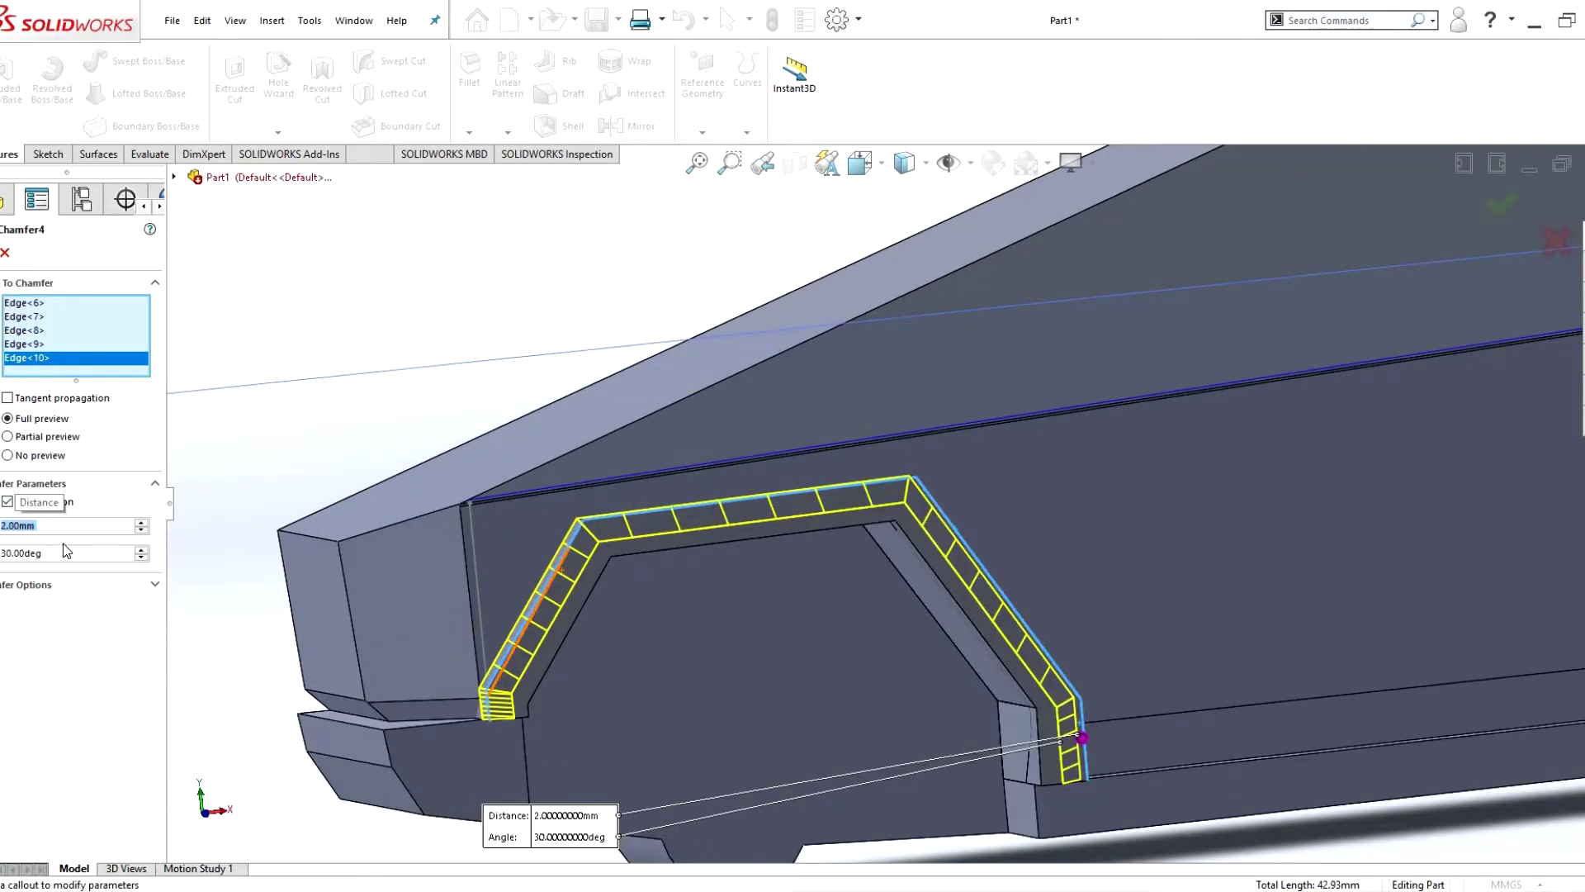
key(shift+Right)
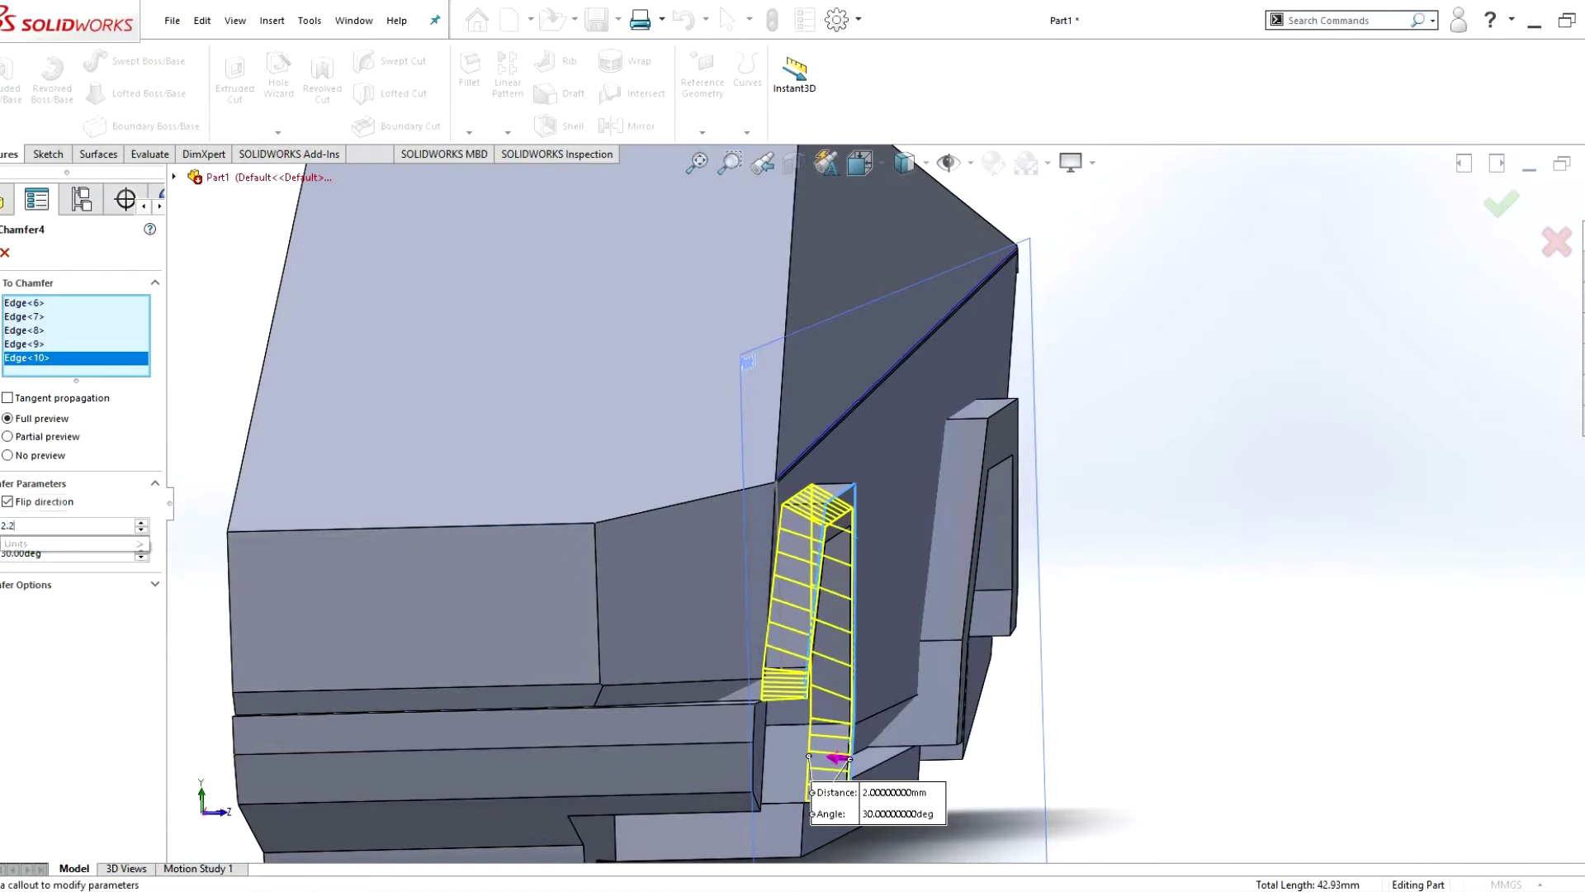
key(Down)
key(Right)
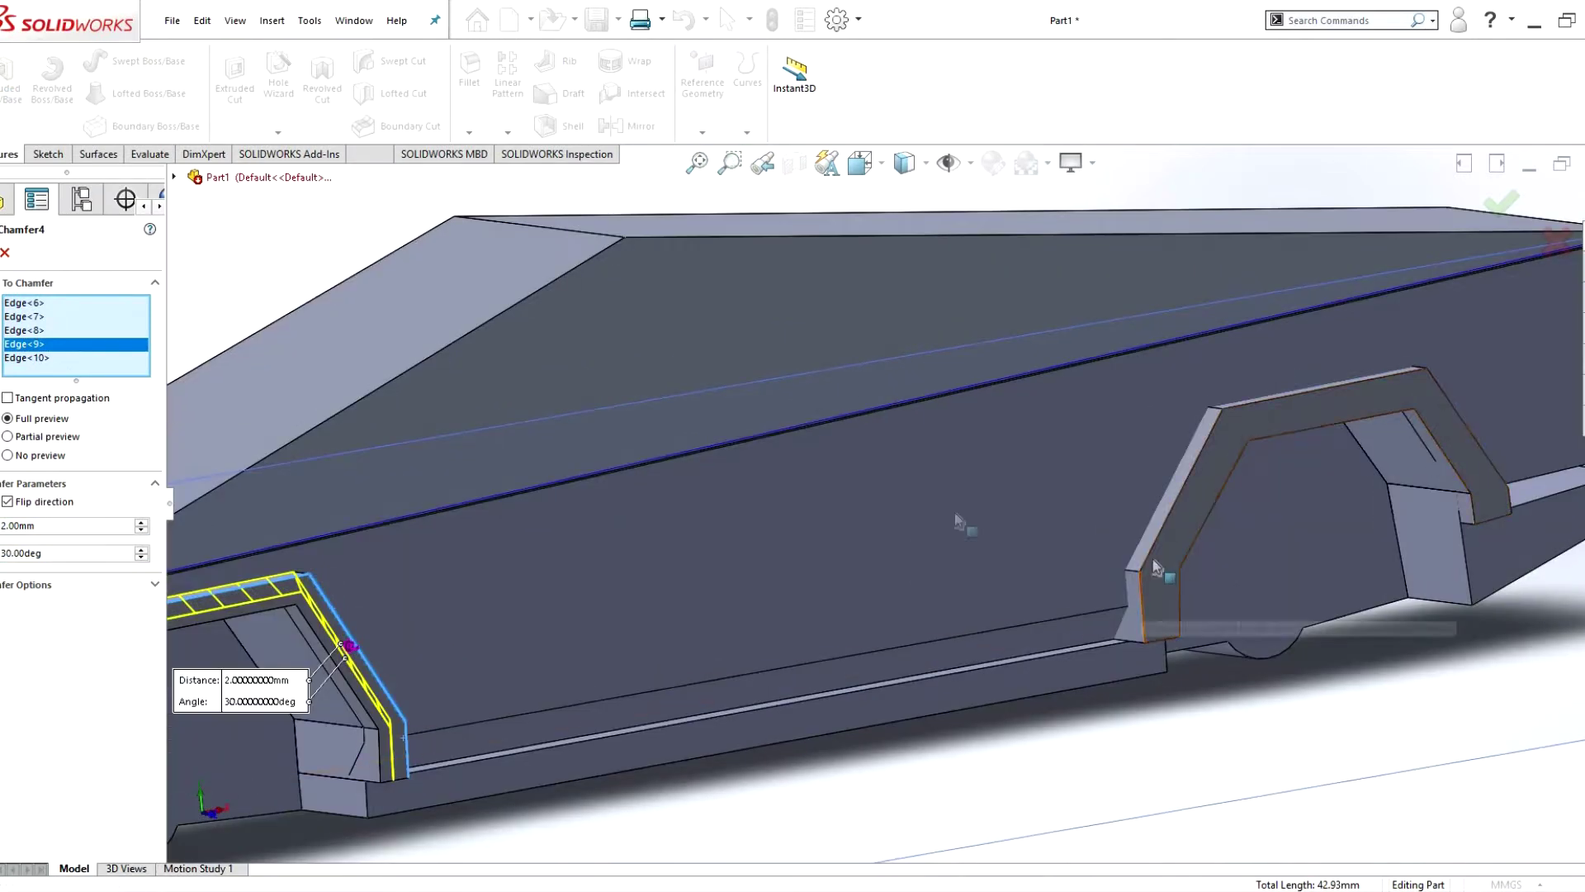
key(Return)
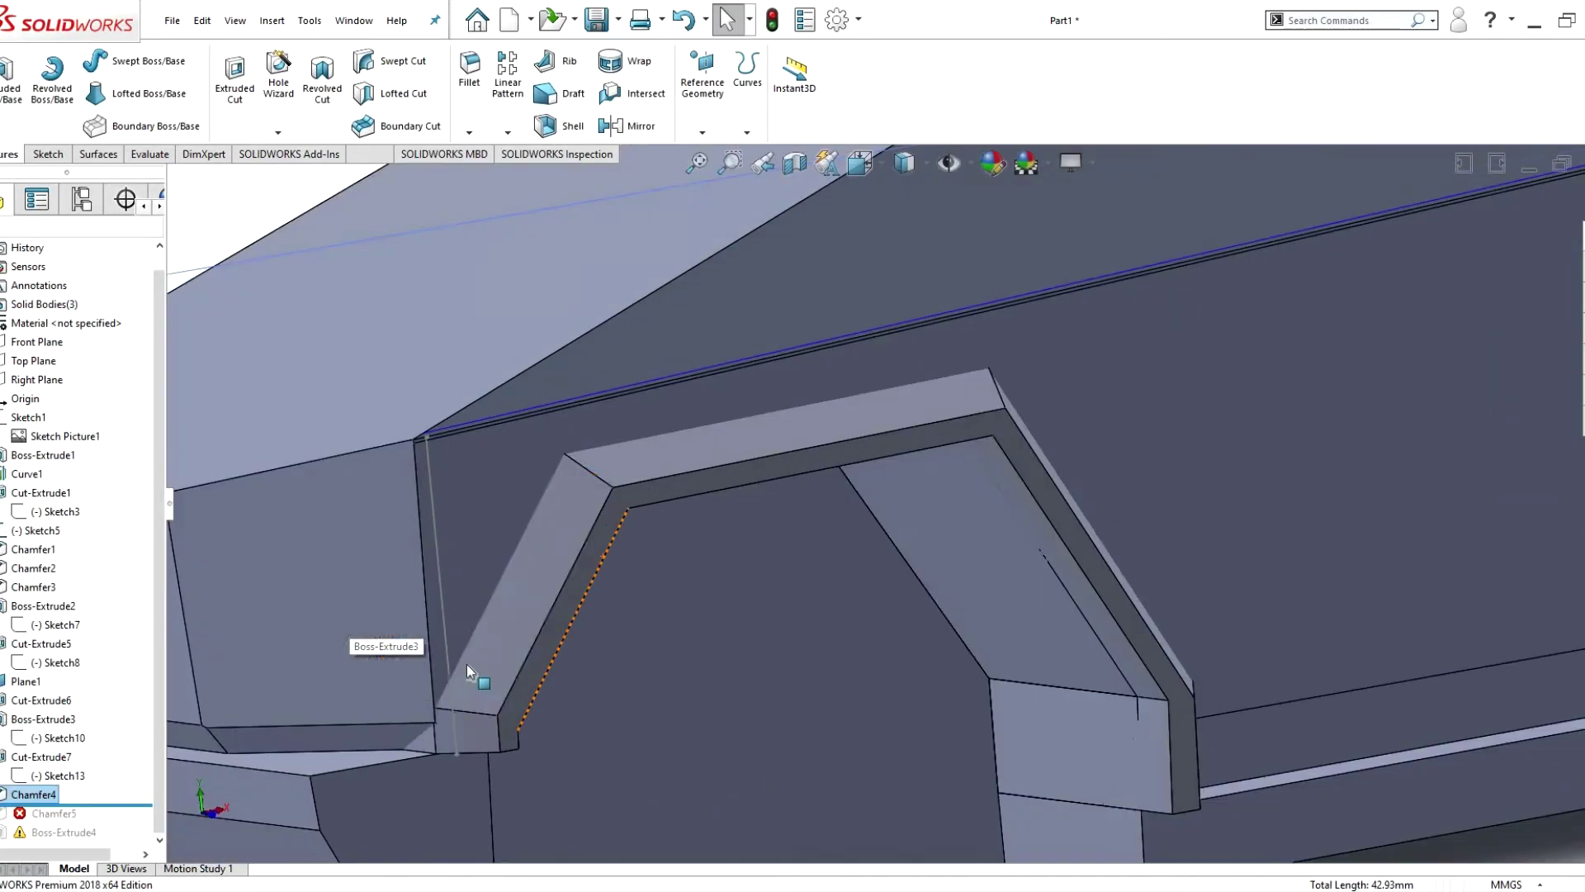
- Review the wheel-arch flare extrusion's settings without changing them
click(471, 661)
right_click(90, 462)
click(106, 481)
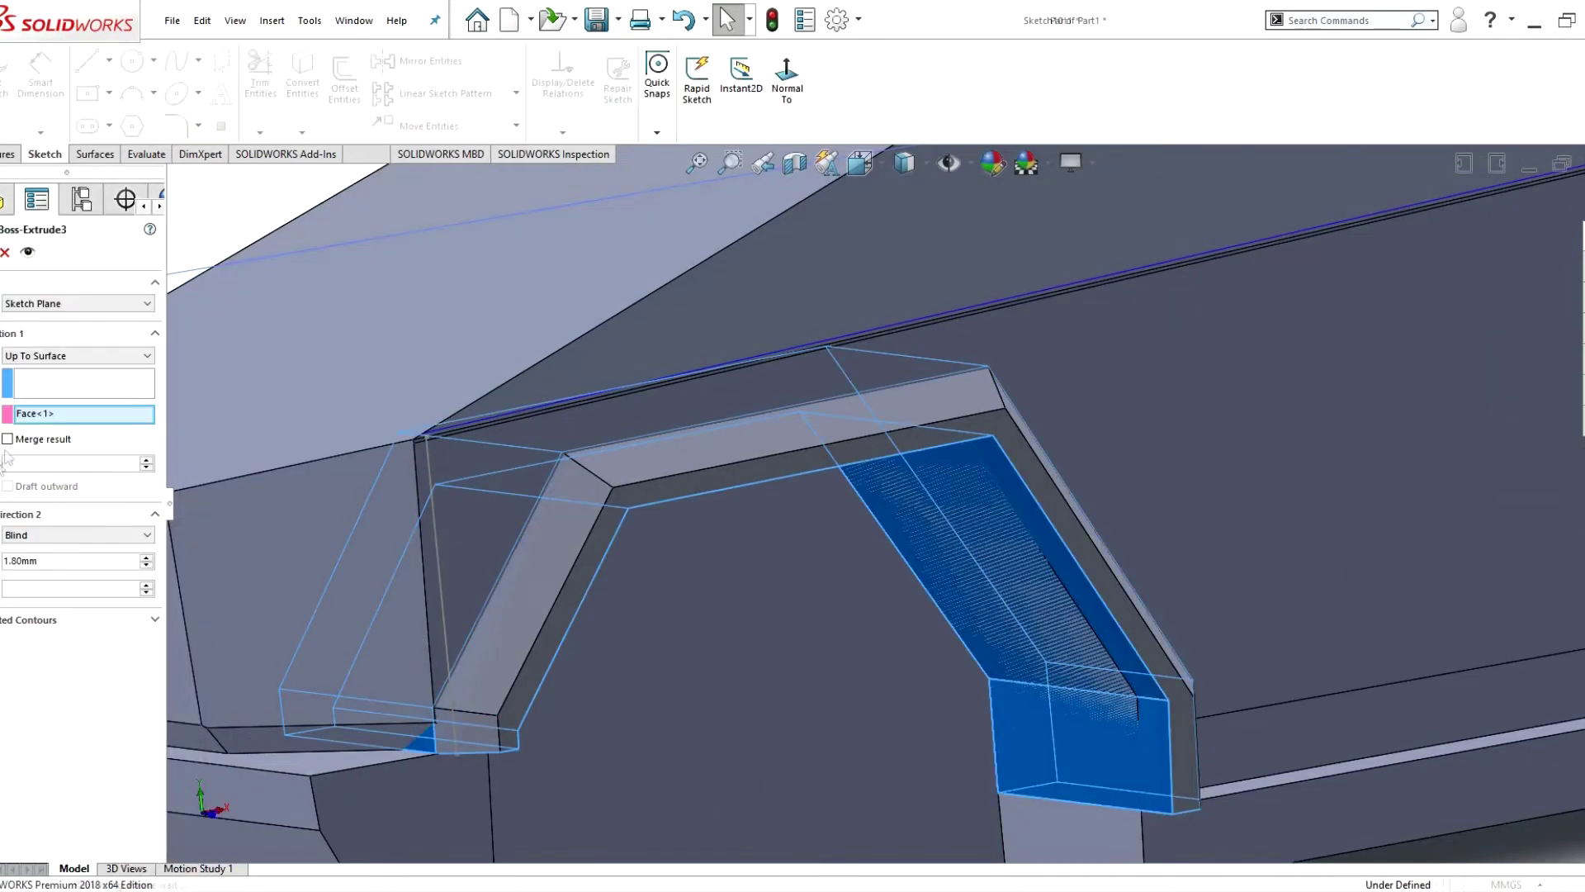
key(Return)
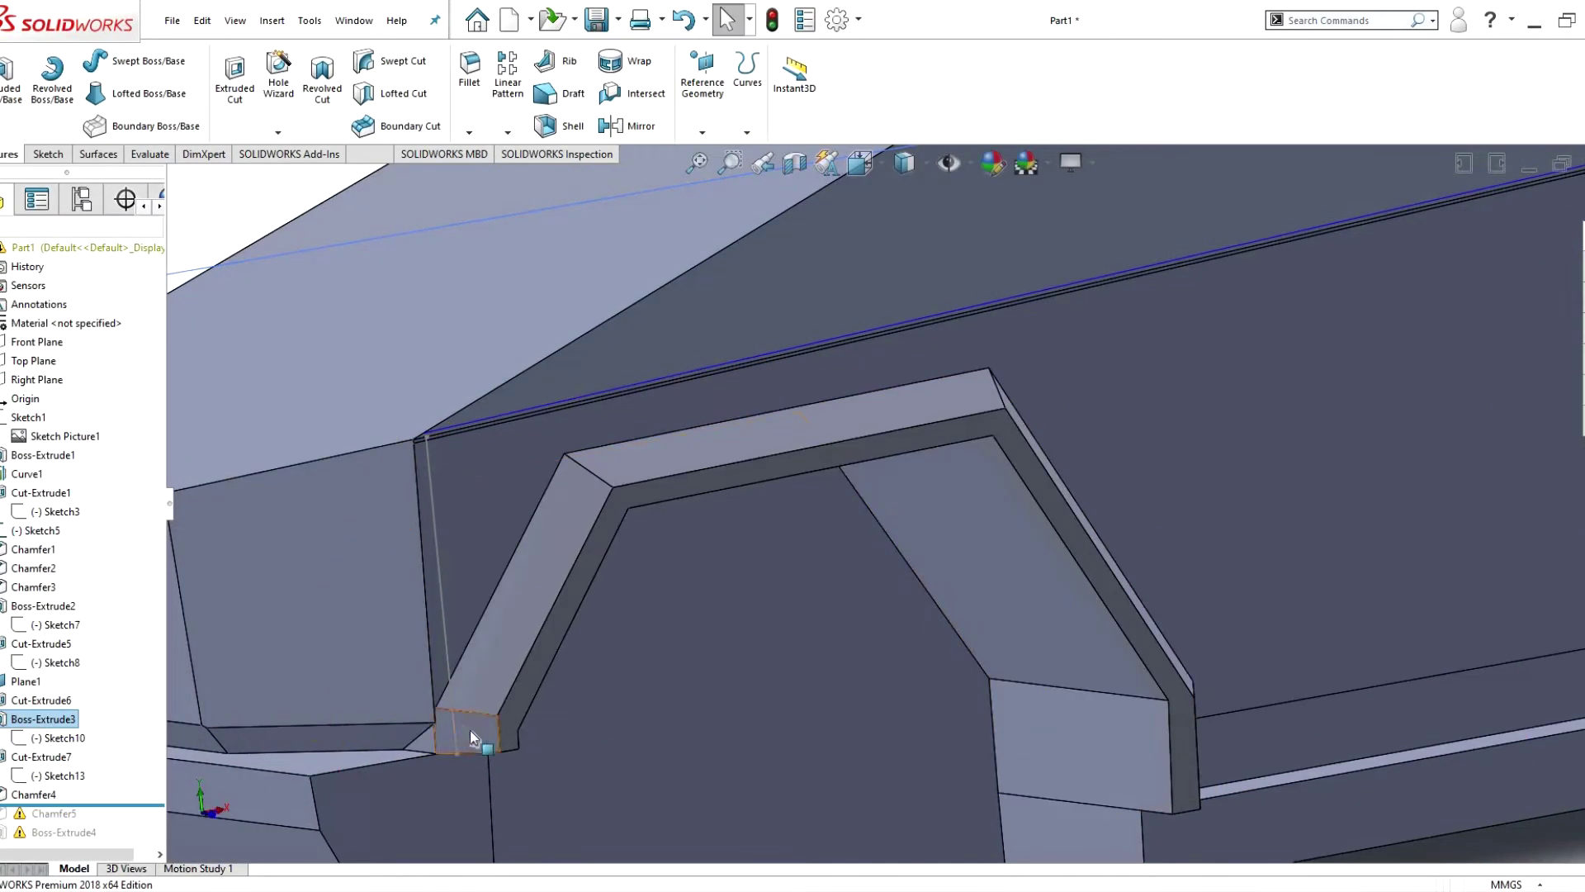
click(474, 738)
scroll(810, 548, up, 3)
- Save the part as Tesla Cybertruck Body in the Tesla Cybertruck folder
key(ctrl+s)
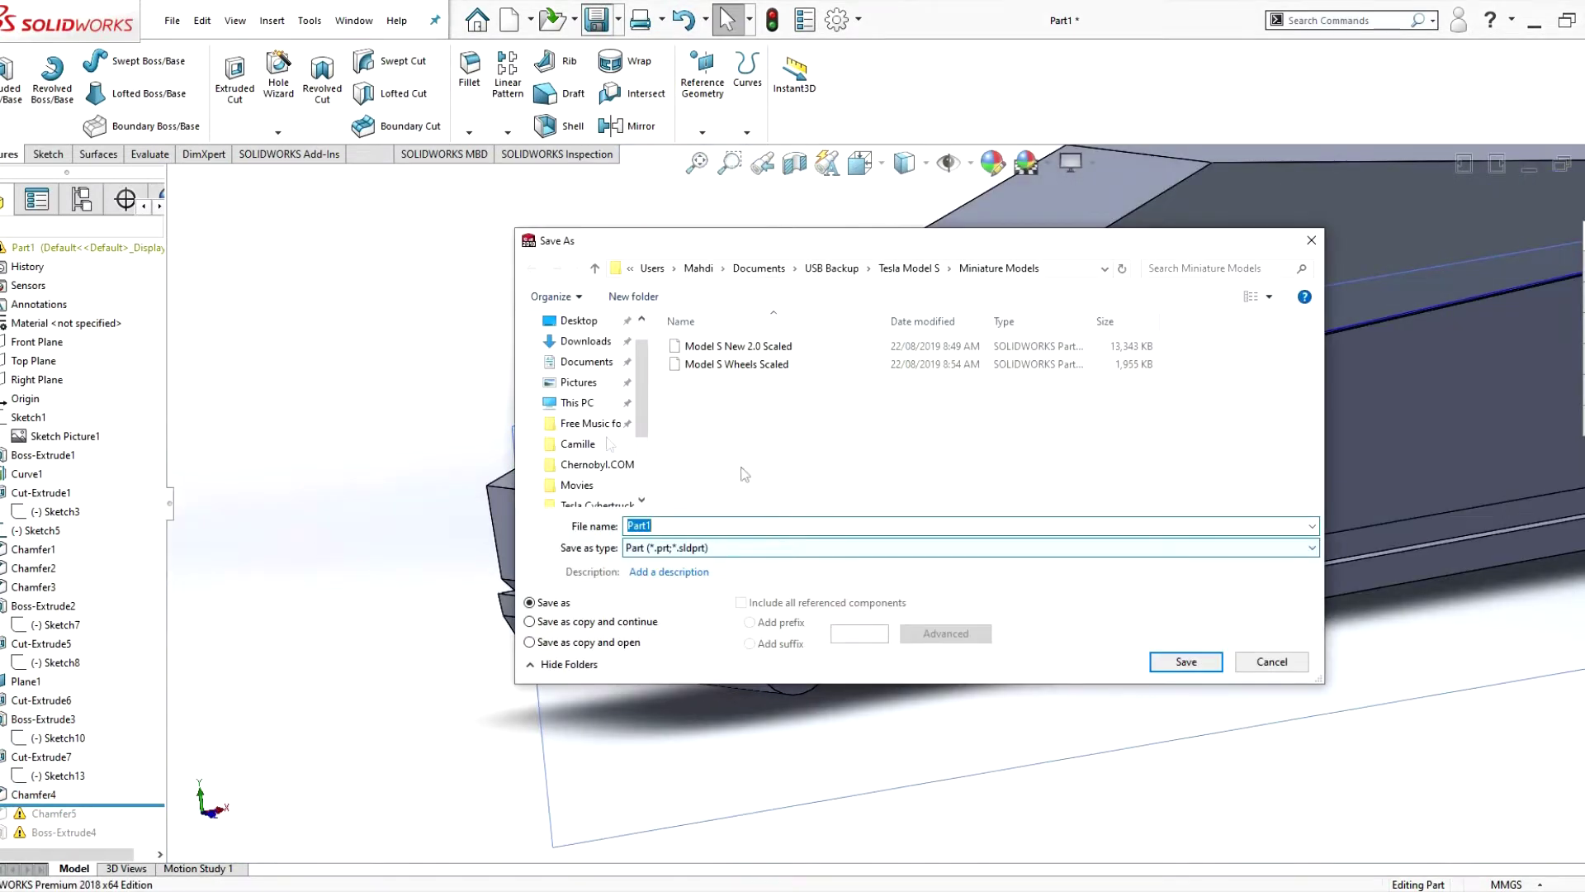
click(597, 485)
text(CybertruckBody)
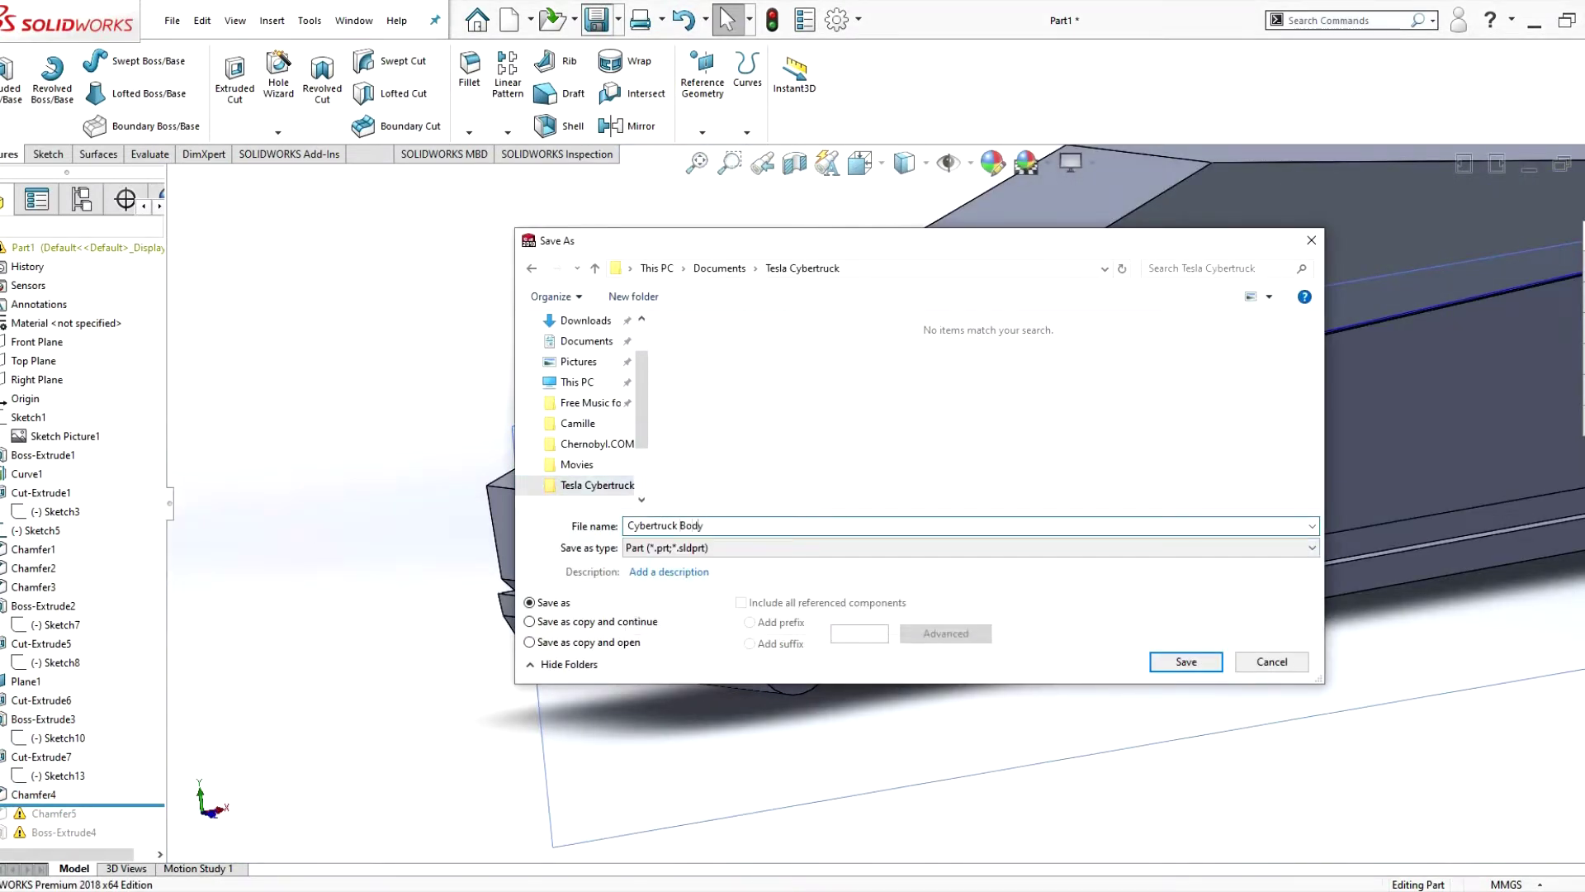
click(1200, 665)
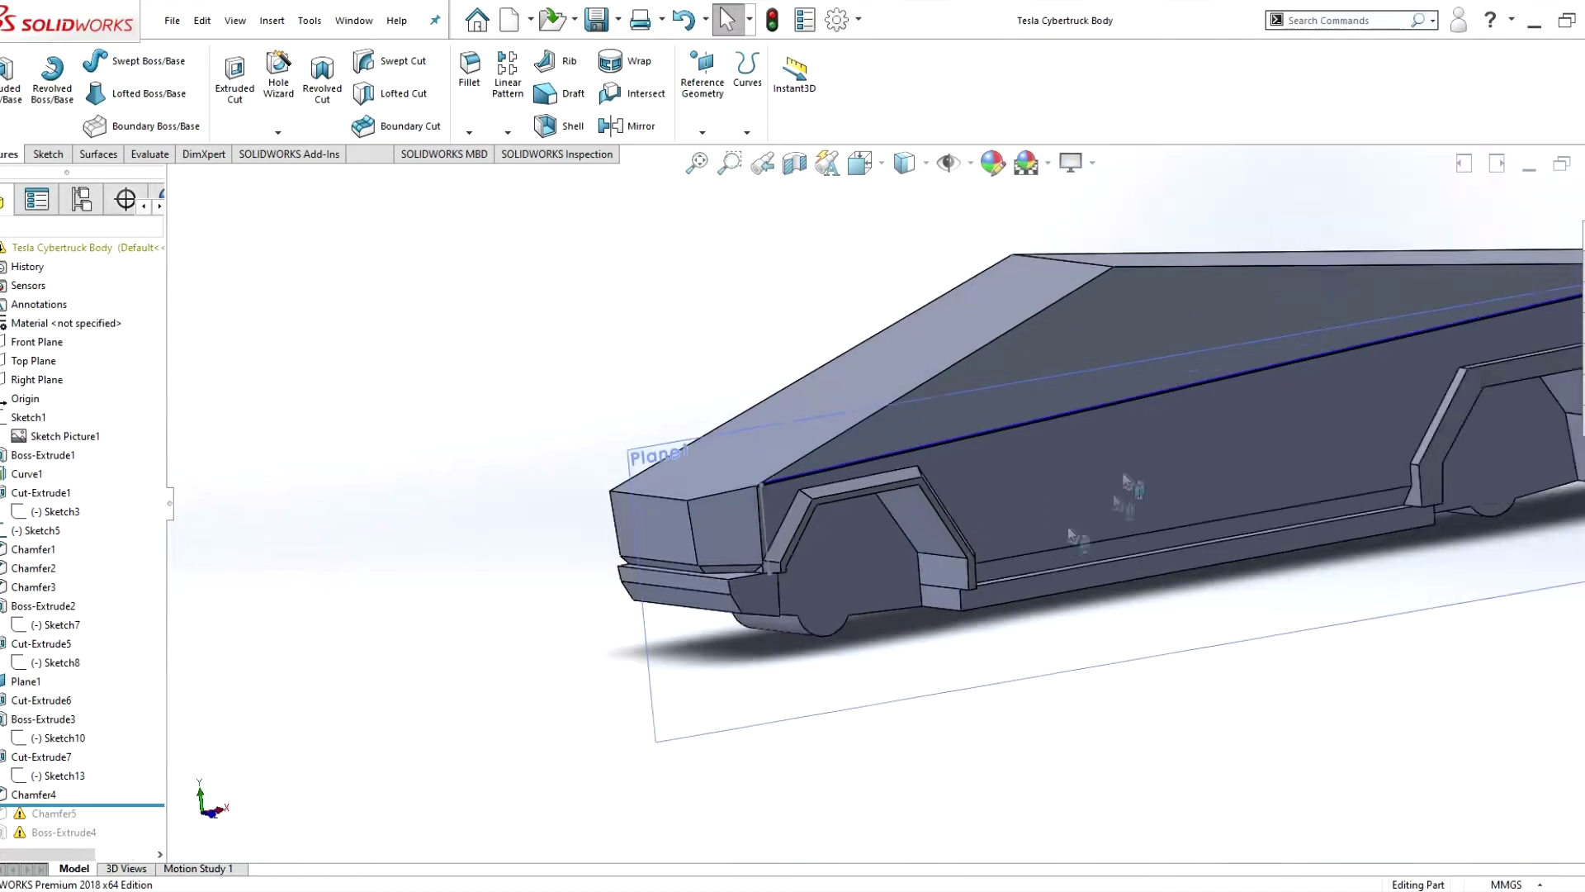
right_click(57, 817)
- Edit Chamfer5, dismiss the missing-edges warning, and reselect the rear arch edges
click(93, 409)
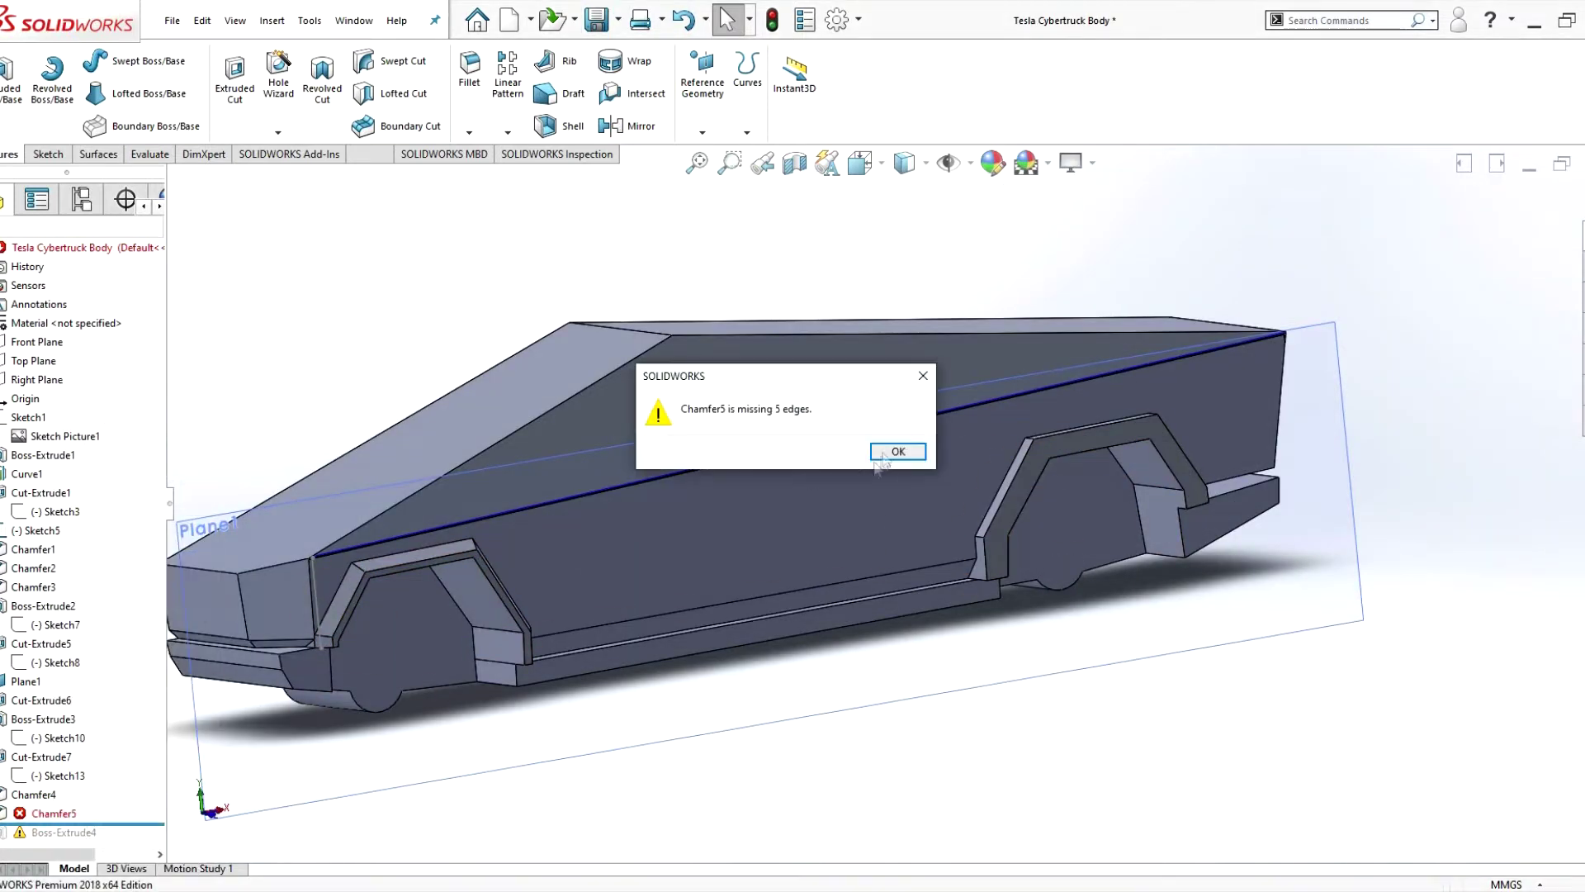
click(899, 450)
scroll(999, 508, down, 5)
click(999, 508)
middle_drag(999, 507, 1074, 430)
click(1081, 426)
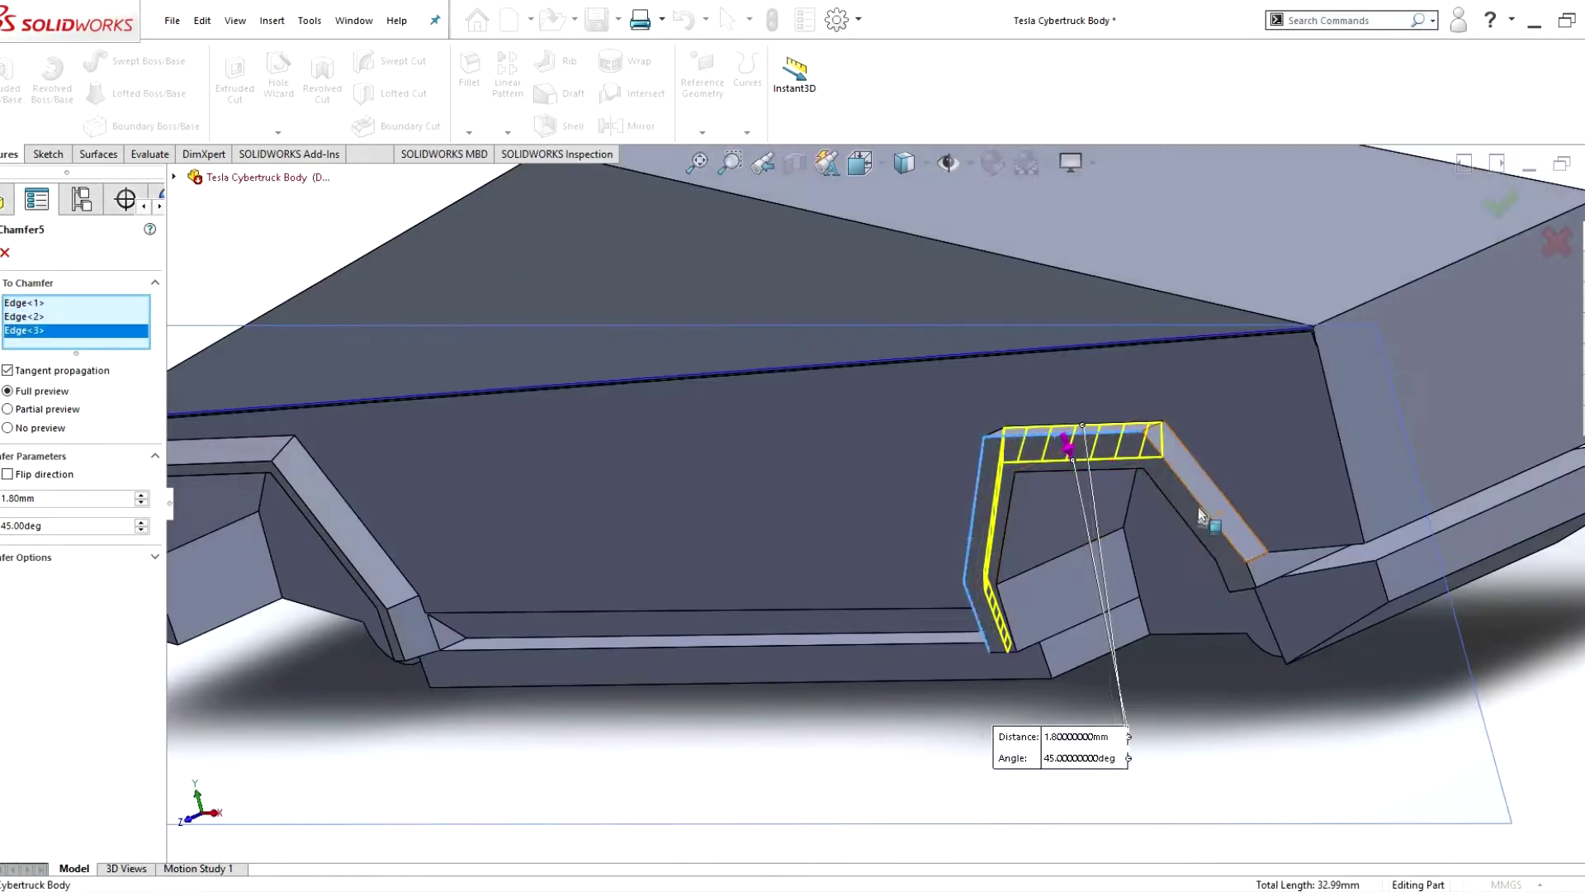
right_click(124, 331)
key(Escape)
click(1252, 579)
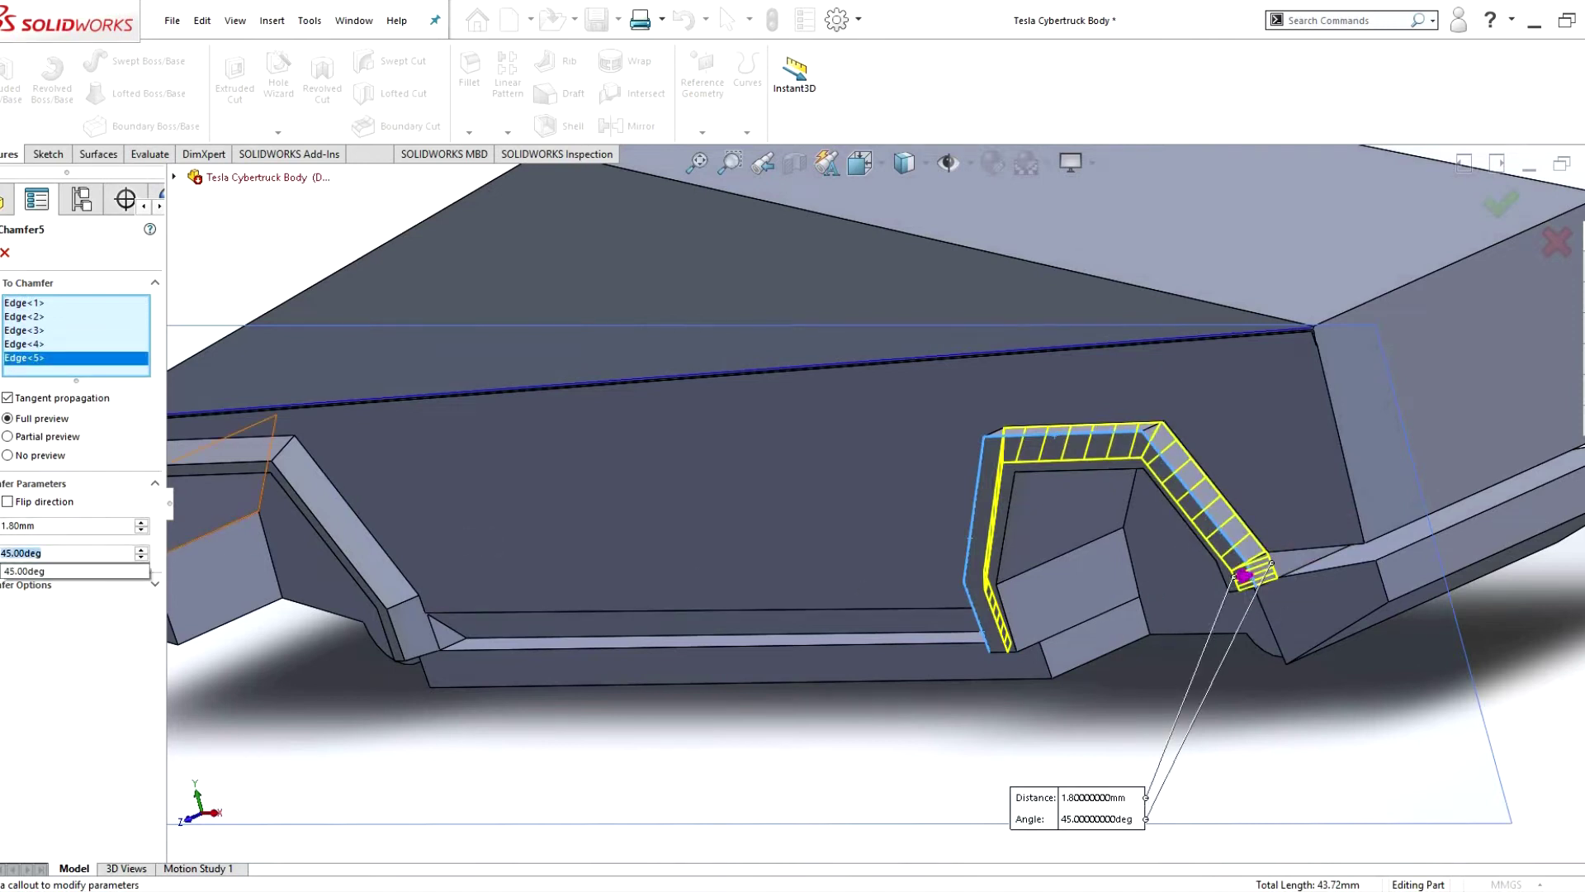
- Enter Chamfer5's distance and angle values, then select the arch cut's corner point
text(2)
key(Return)
text(35)
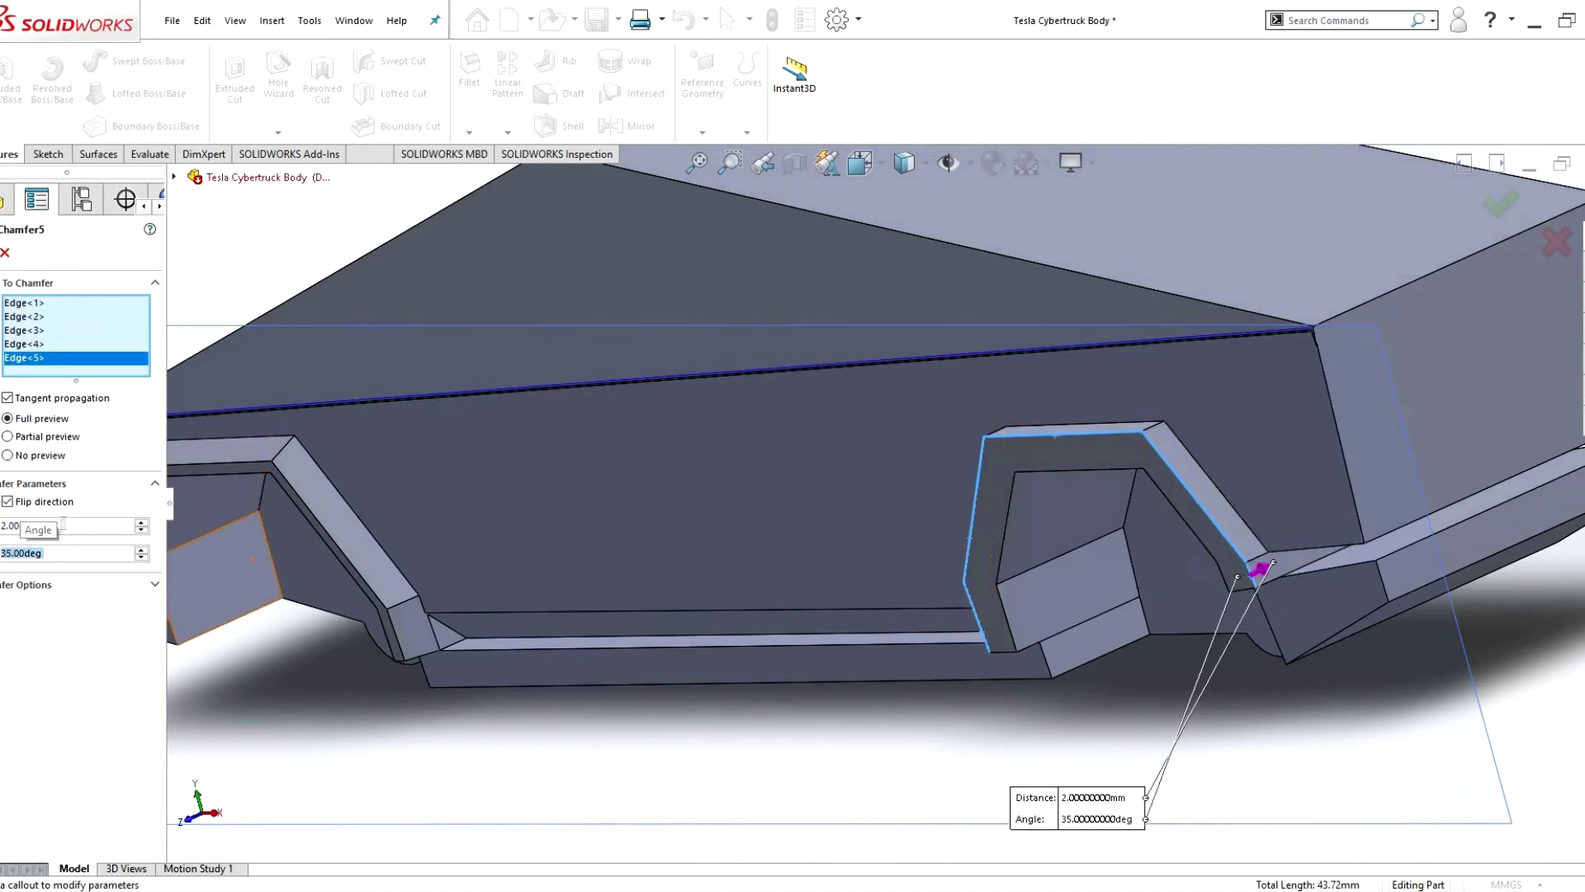
middle_drag(1073, 521, 950, 495)
click(59, 553)
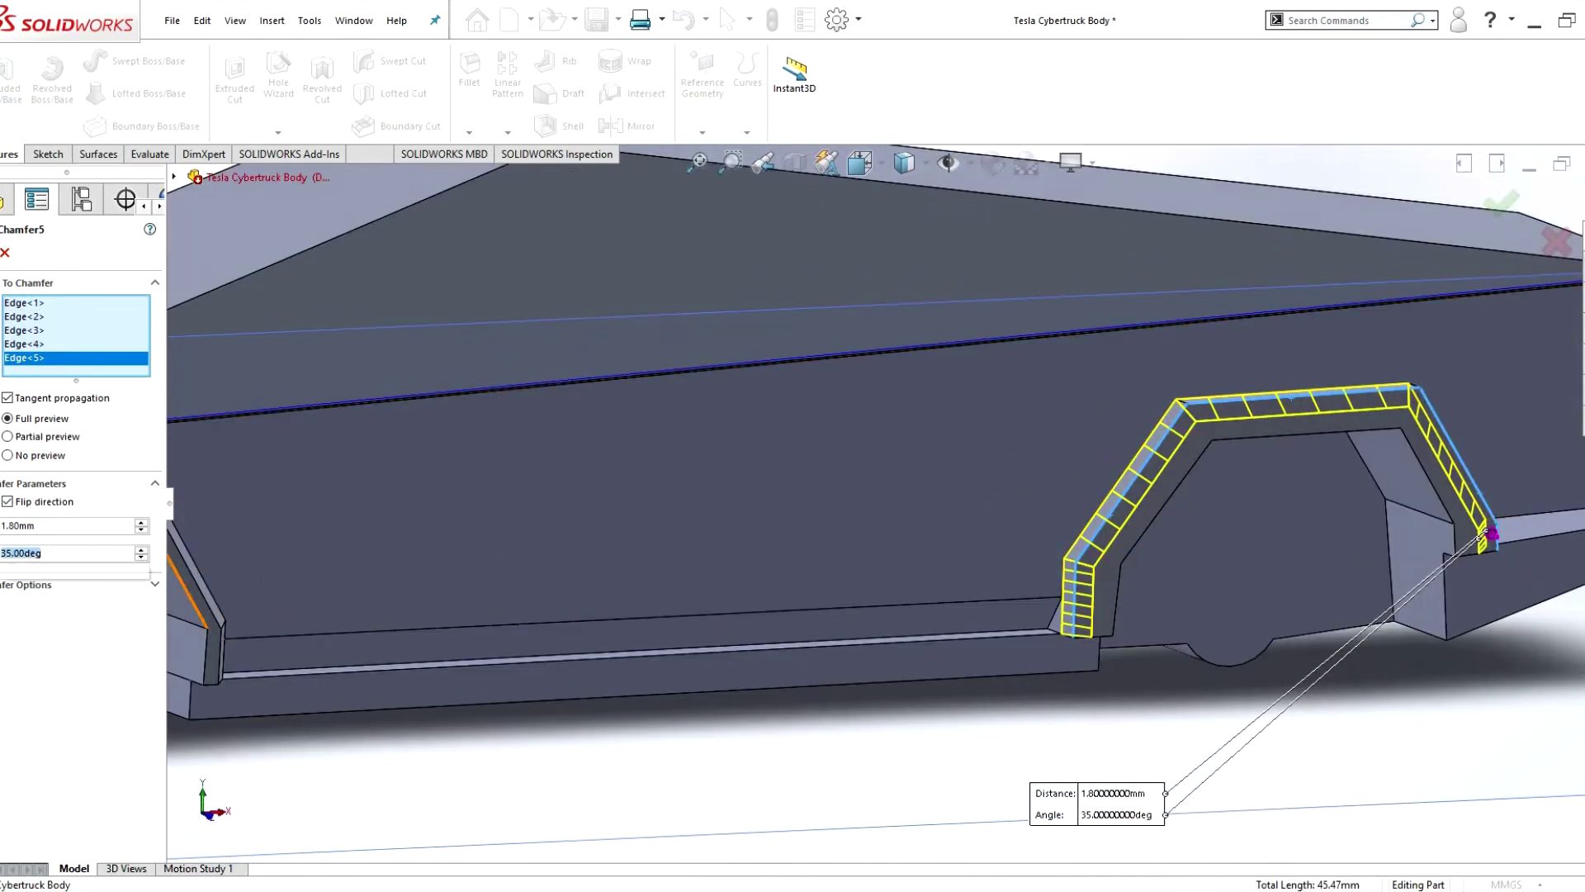
scroll(59, 553, up, 1)
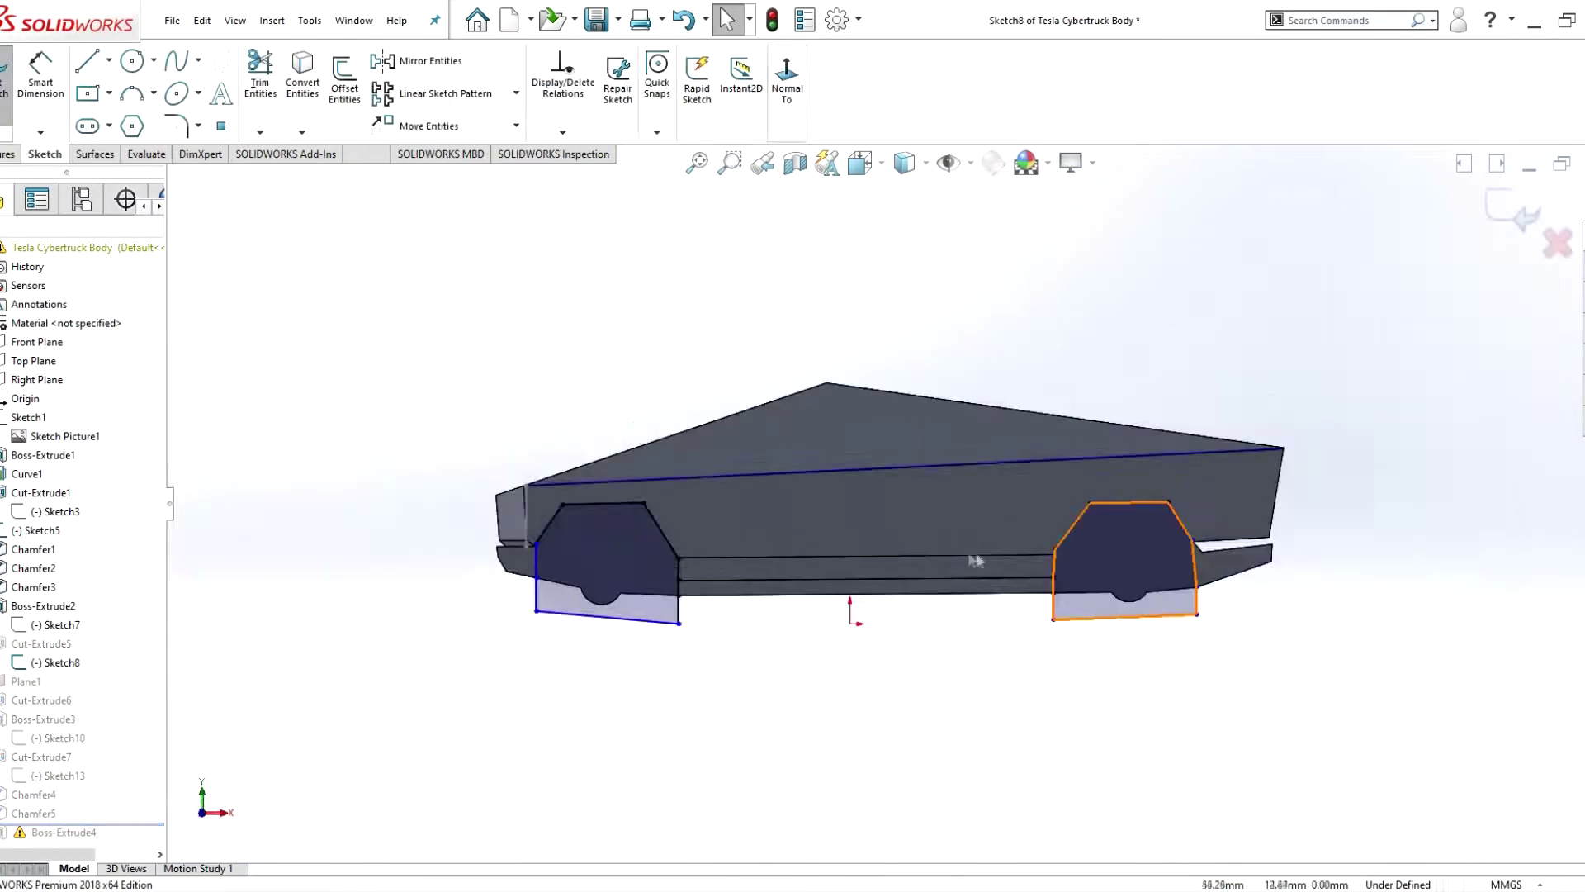
scroll(1032, 553, down, 8)
scroll(771, 577, up, 1)
click(769, 568)
scroll(832, 540, up, 4)
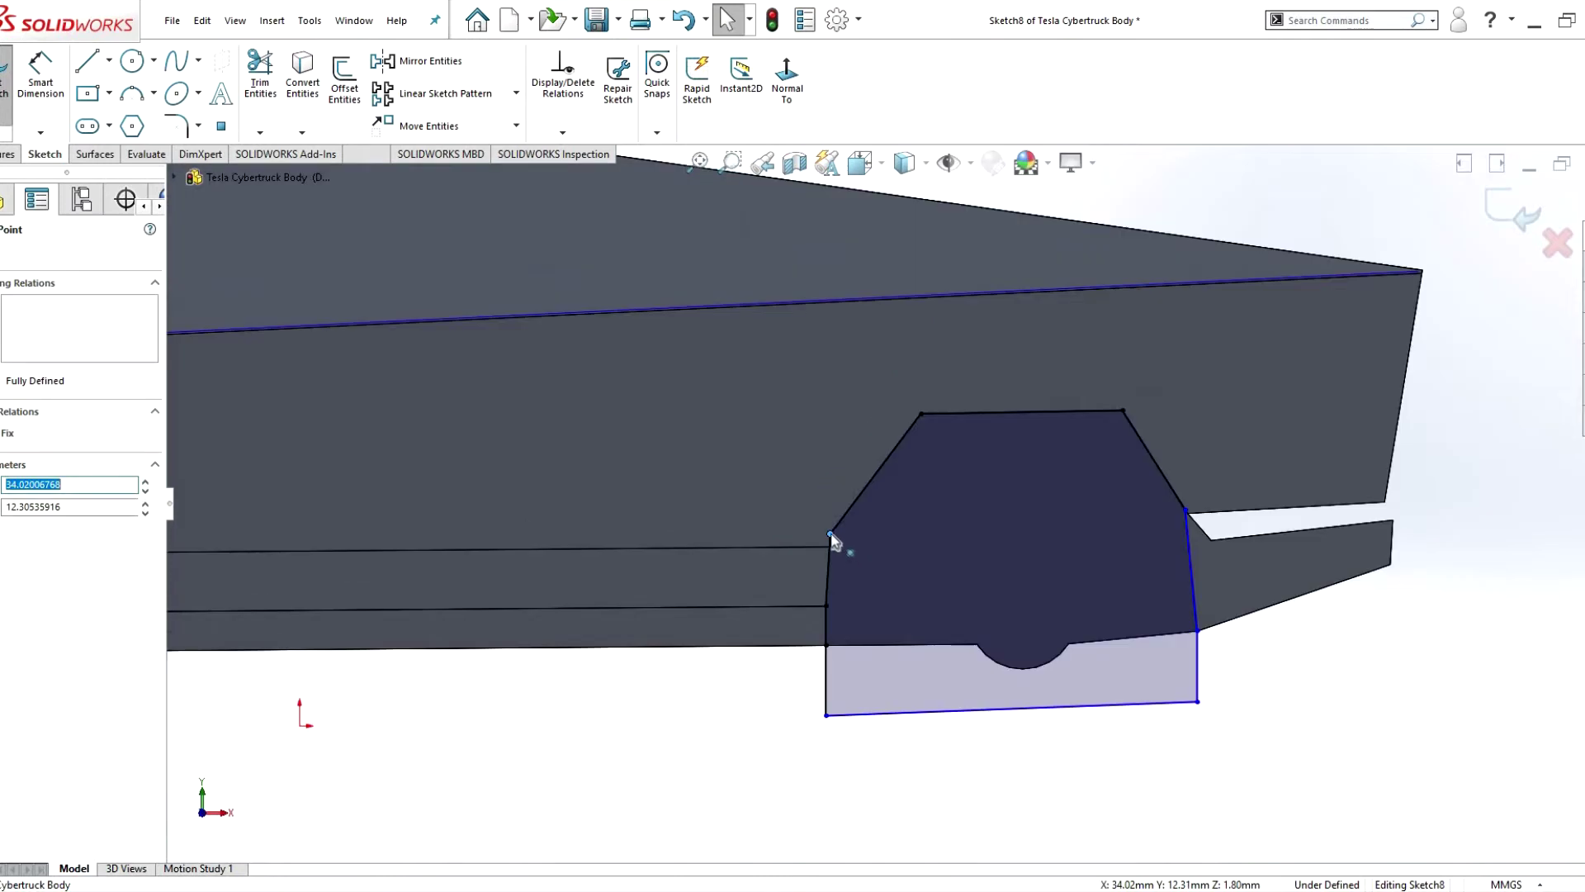
- In Sketch10, nudge the arch corner, delete the left line's Parallel relation, and drag its bottom endpoint onto the sill
right_click(56, 591)
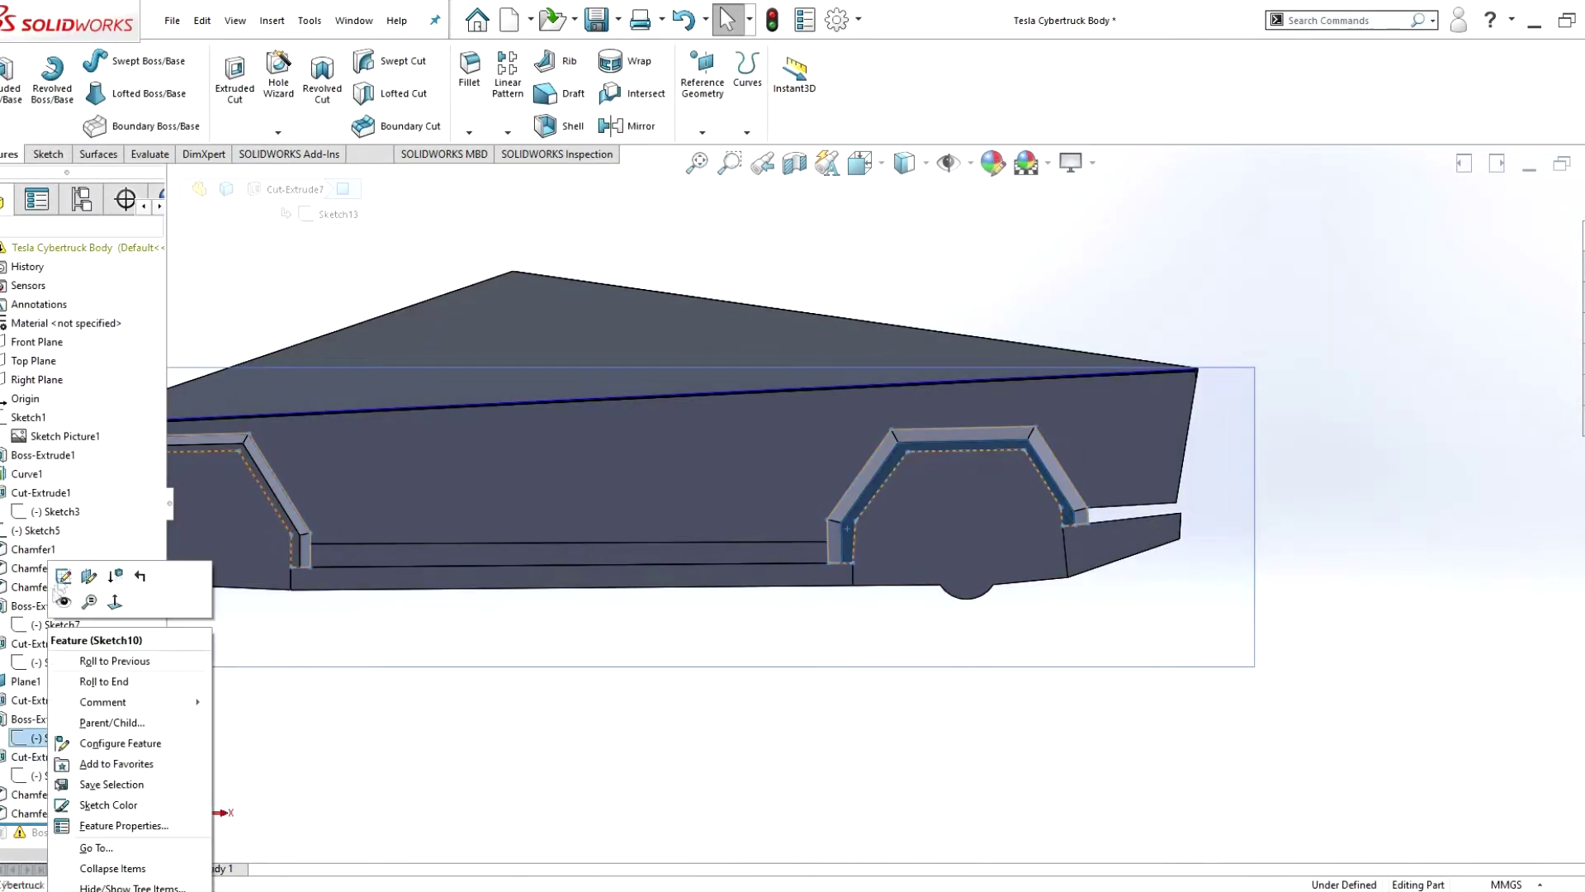
click(62, 575)
scroll(850, 529, down, 5)
click(726, 566)
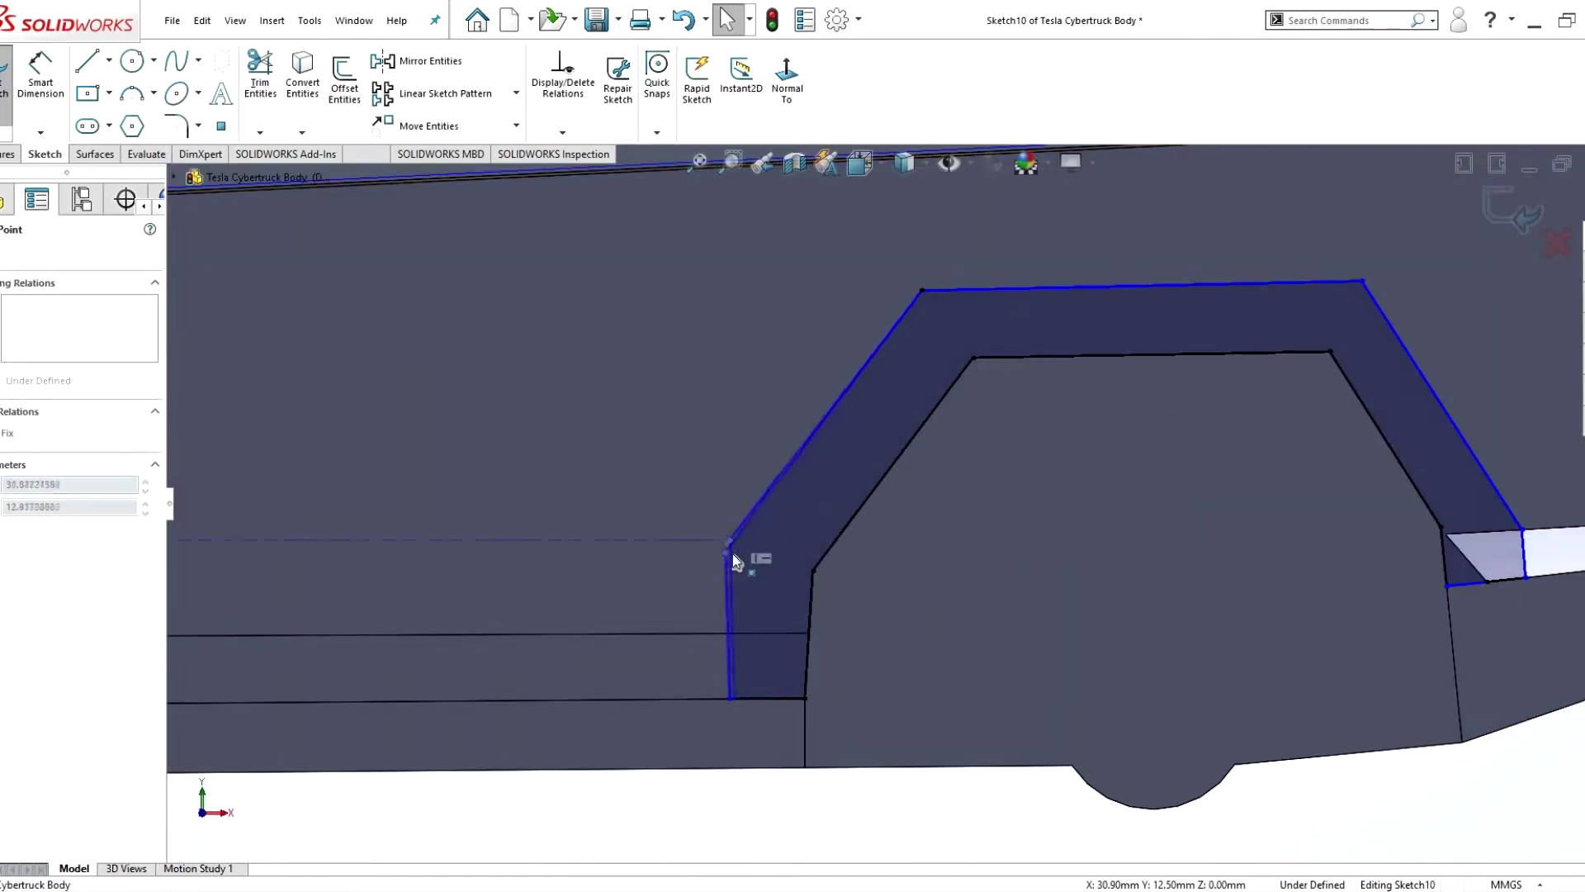
drag(732, 555, 732, 548)
click(735, 698)
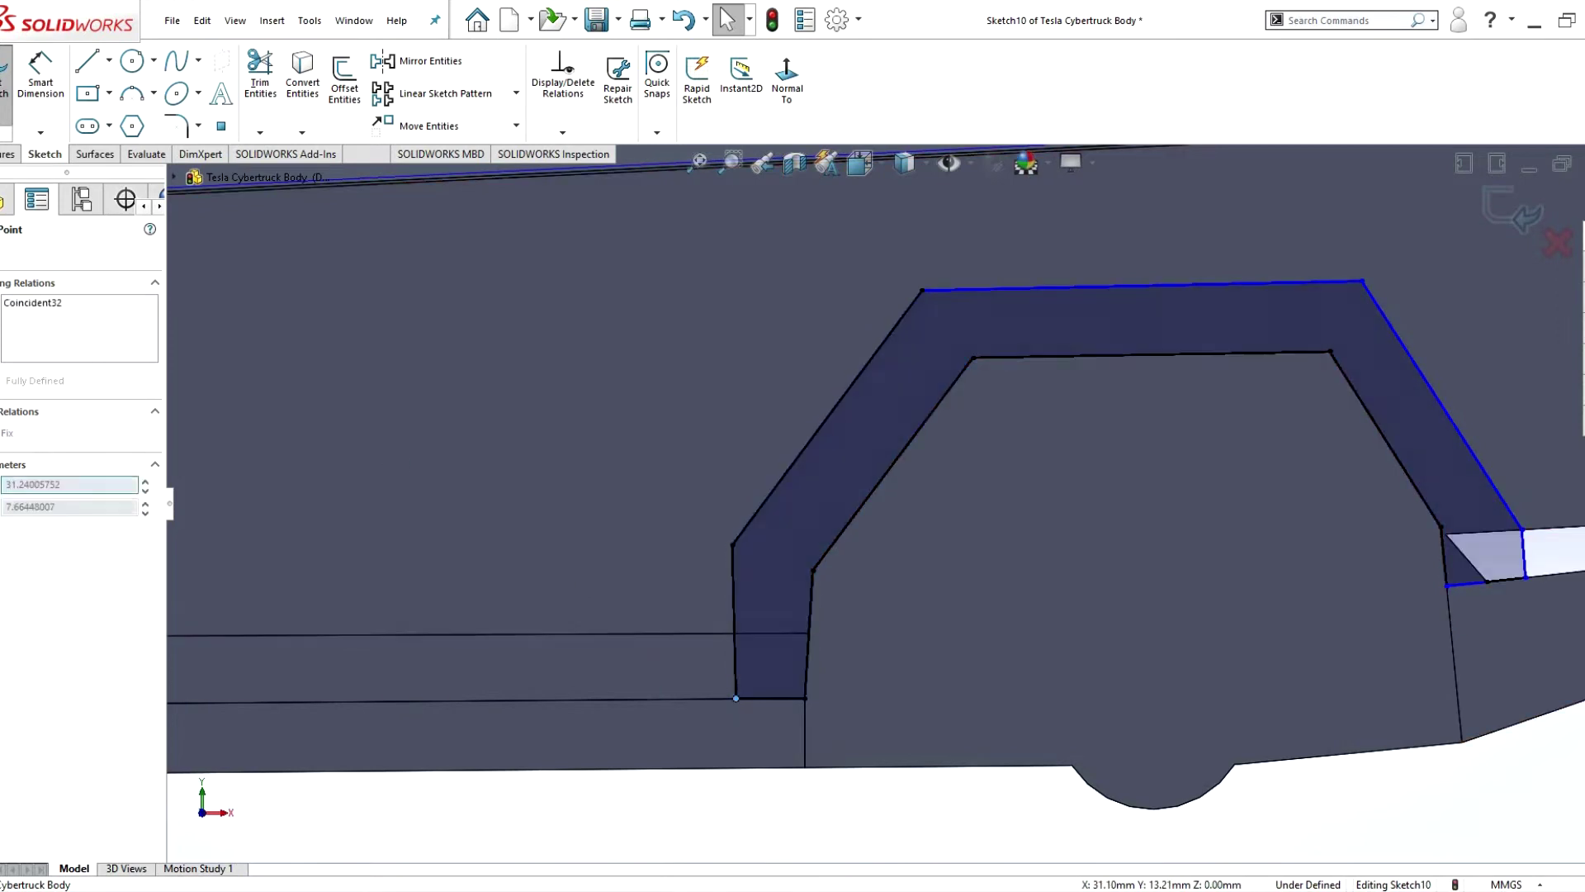
click(734, 669)
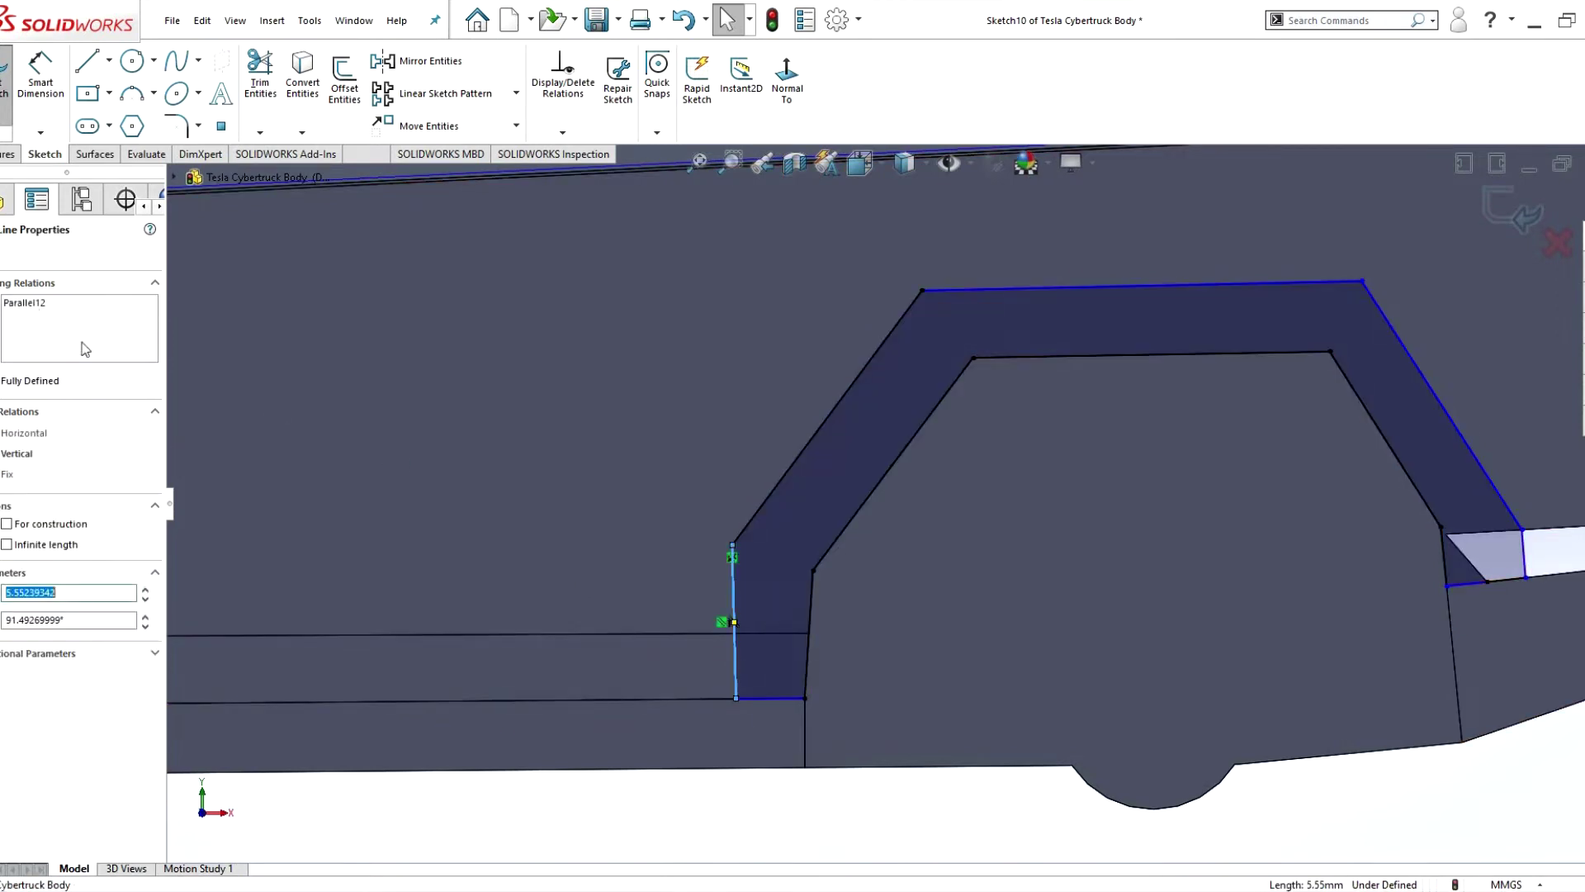
key(Delete)
drag(736, 698, 721, 704)
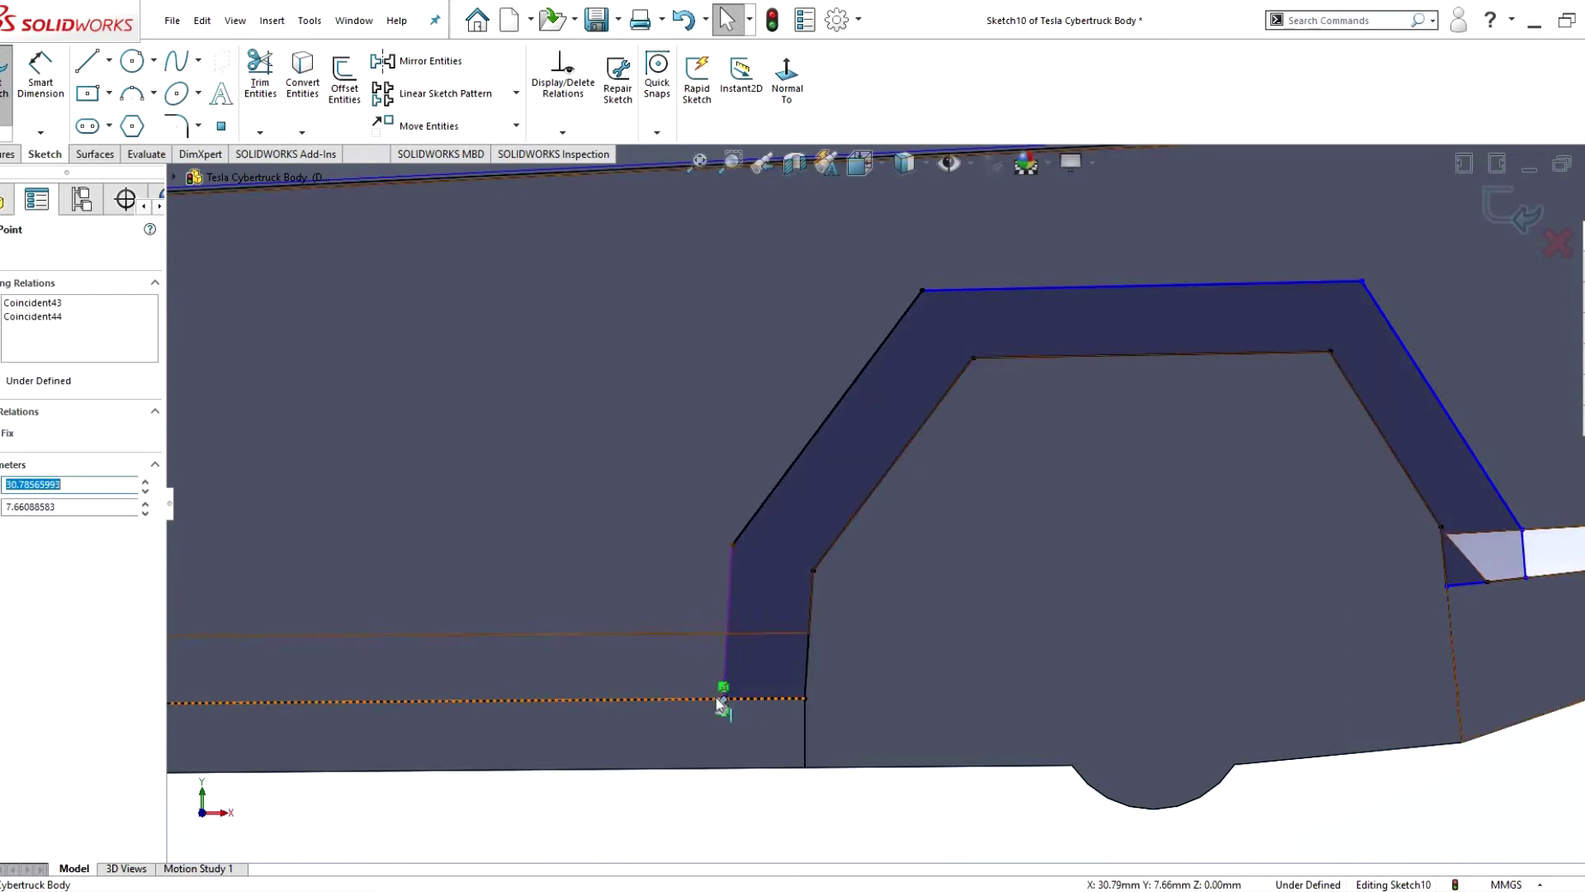
key(Escape)
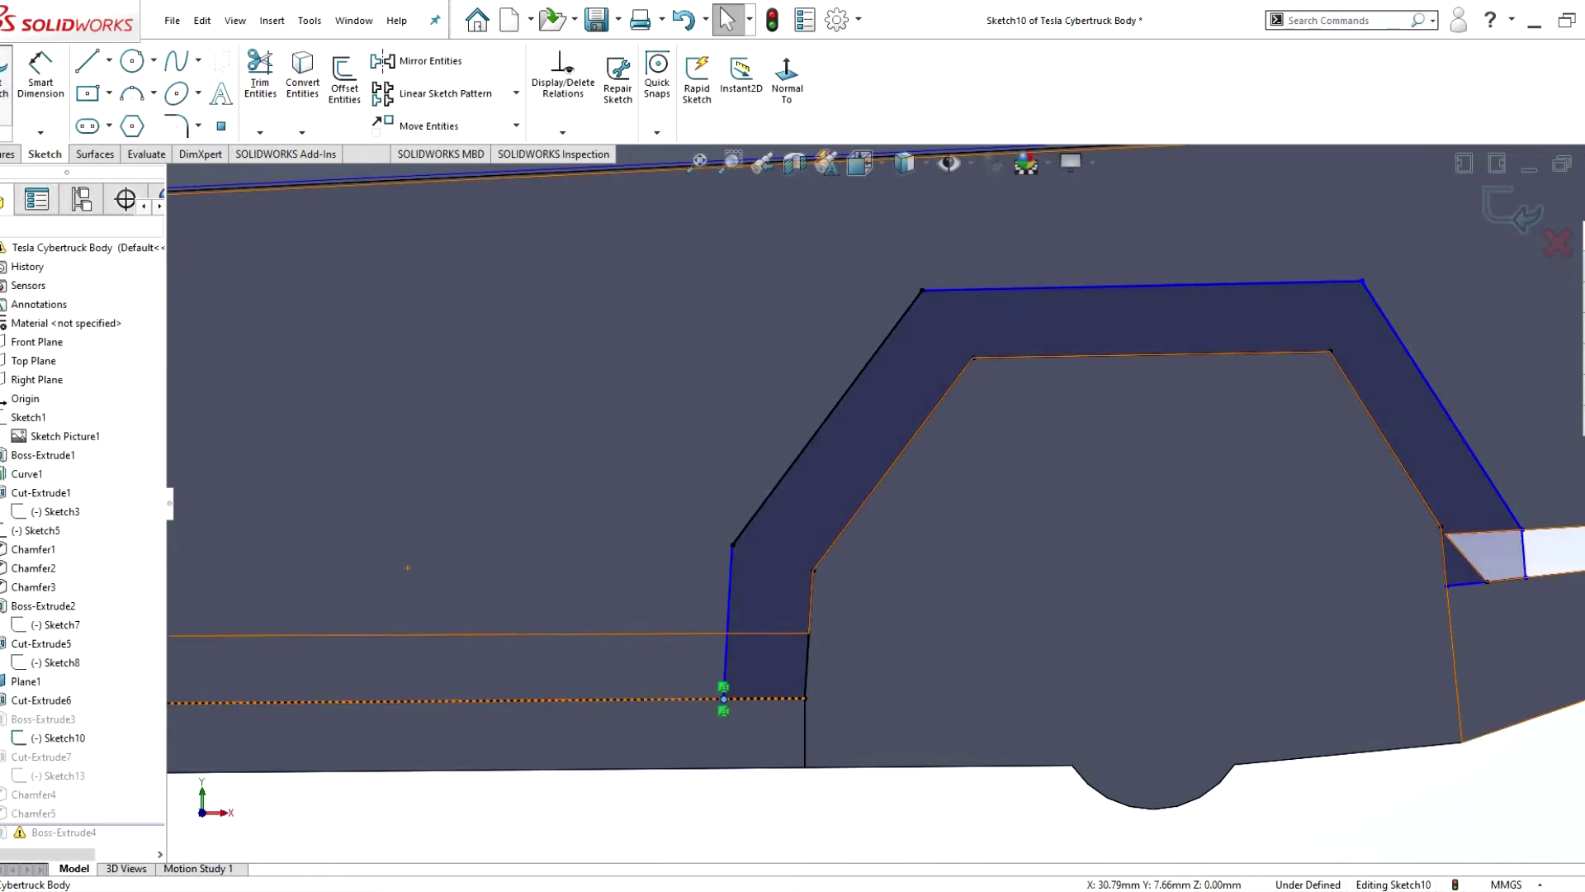
click(7, 79)
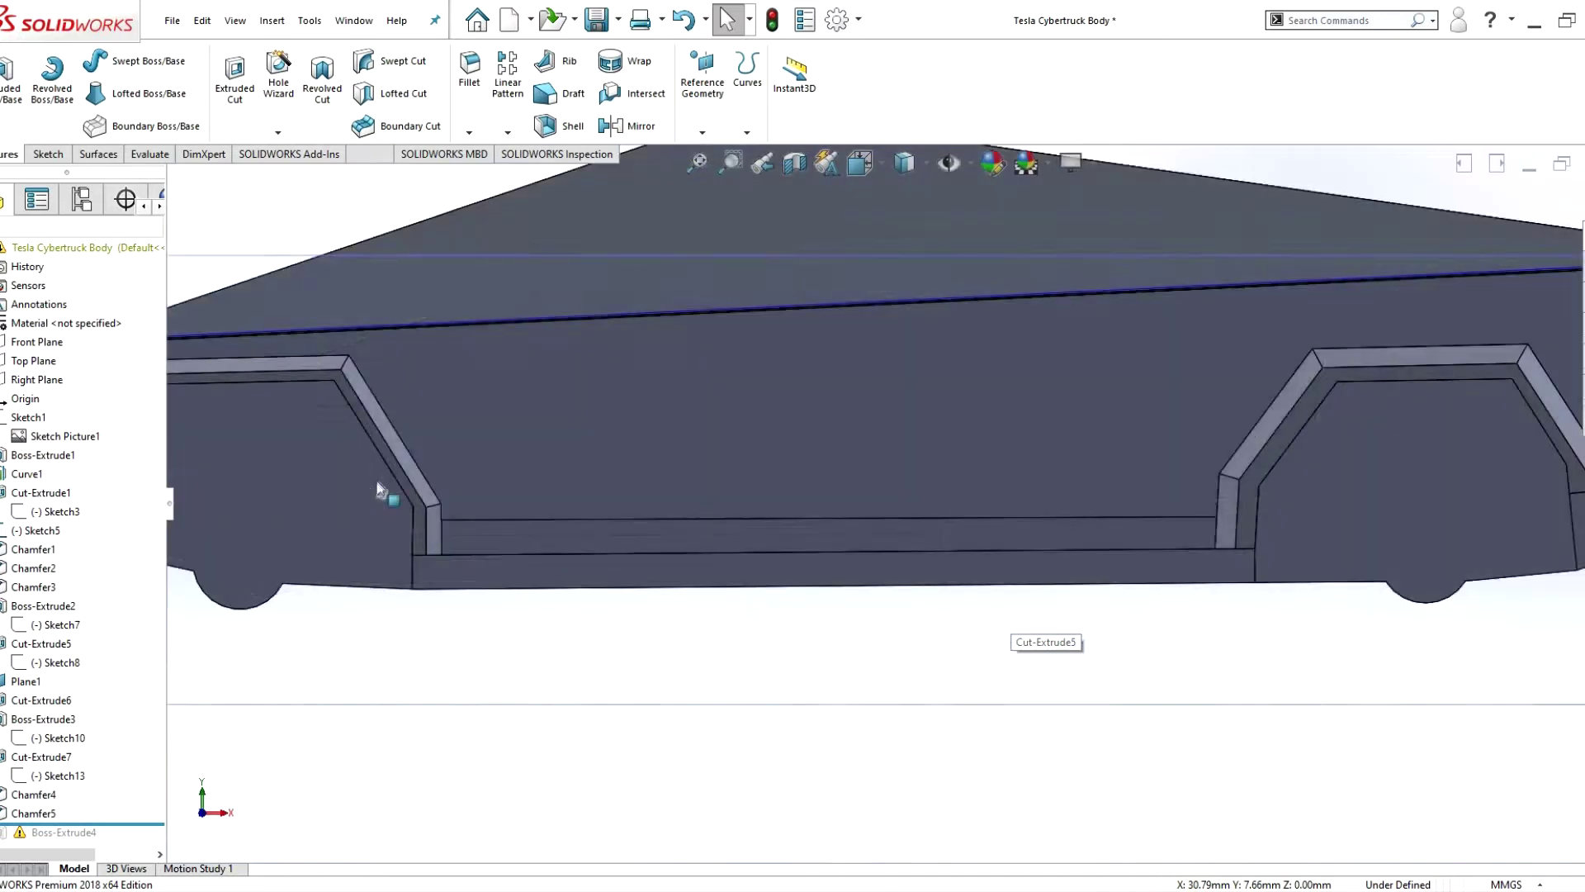
- Open and rebuild the corner-cut sketch and the side-skirt cut's Sketch8 without changes
scroll(442, 483, down, 3)
right_click(64, 737)
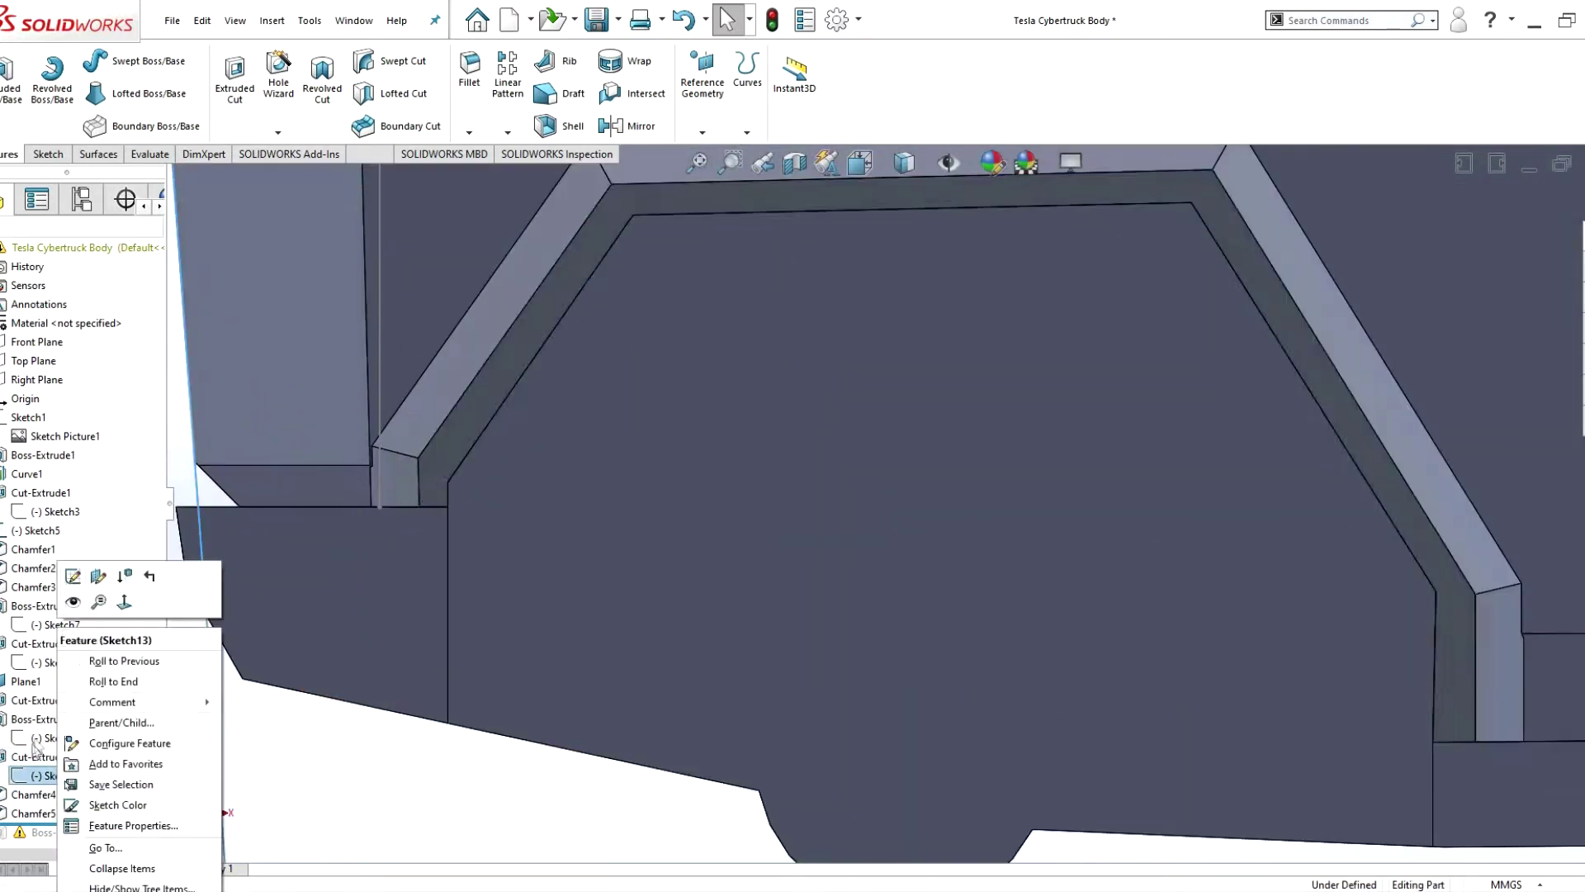
click(70, 573)
key(ctrl+b)
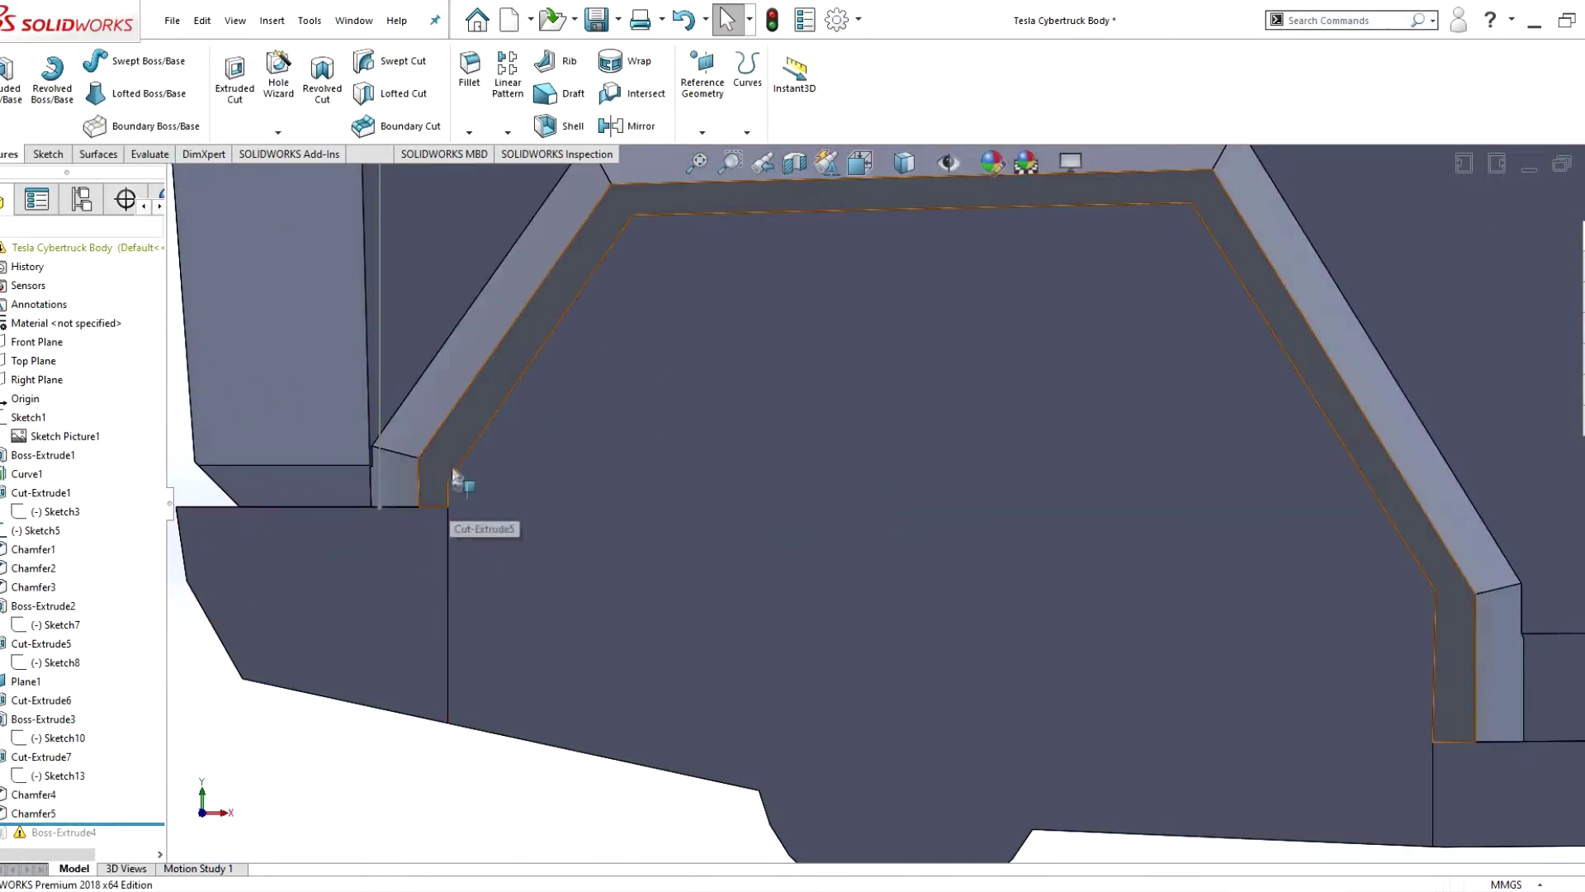
right_click(59, 779)
click(421, 544)
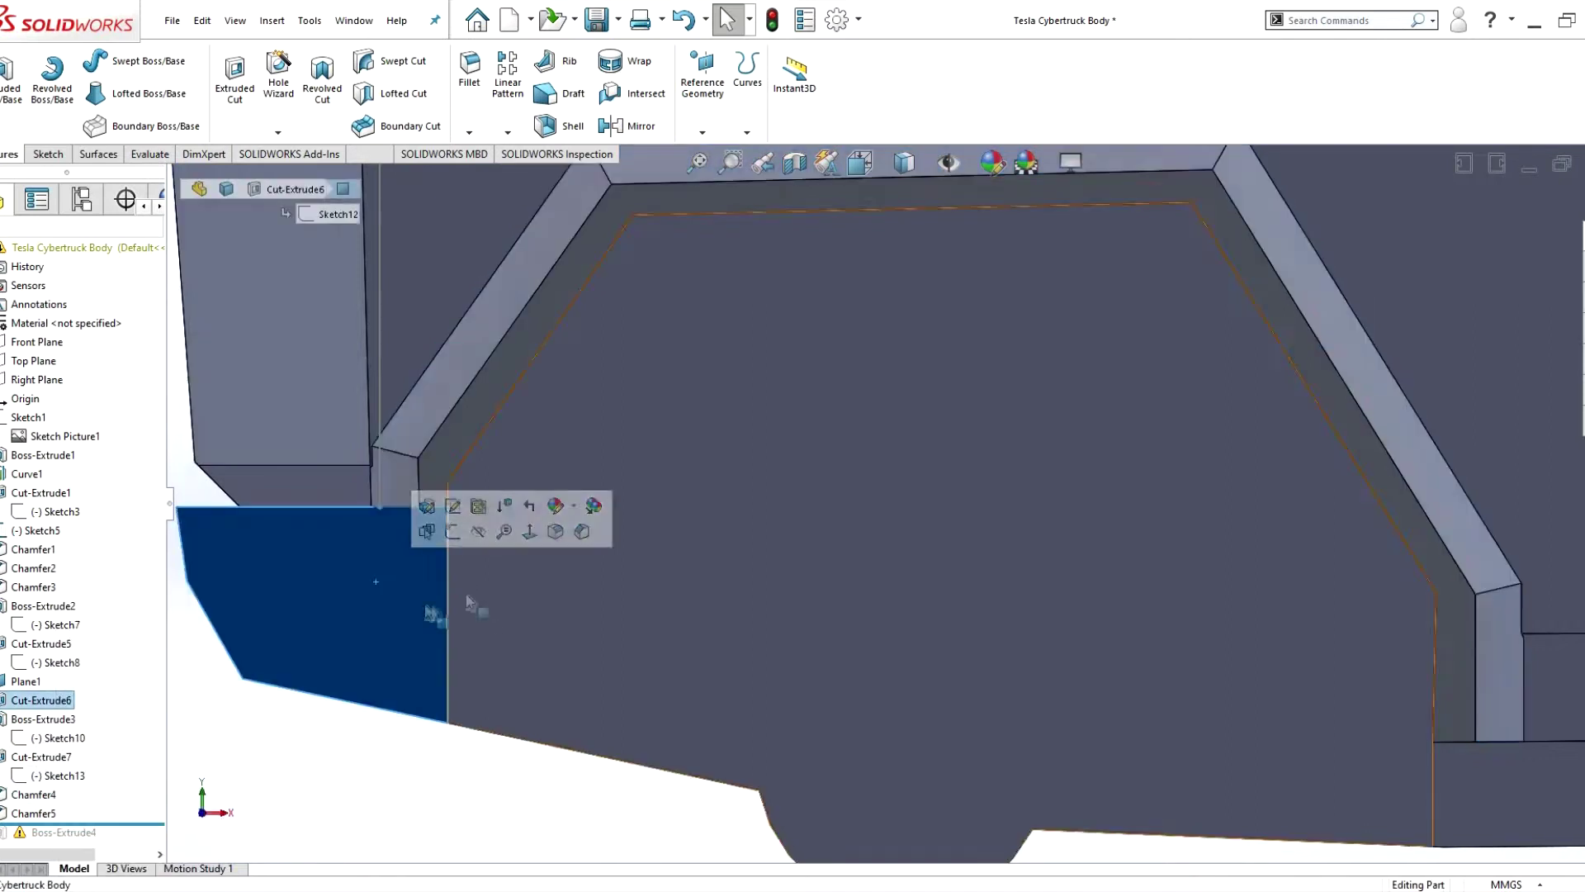
right_click(62, 662)
click(124, 573)
click(707, 427)
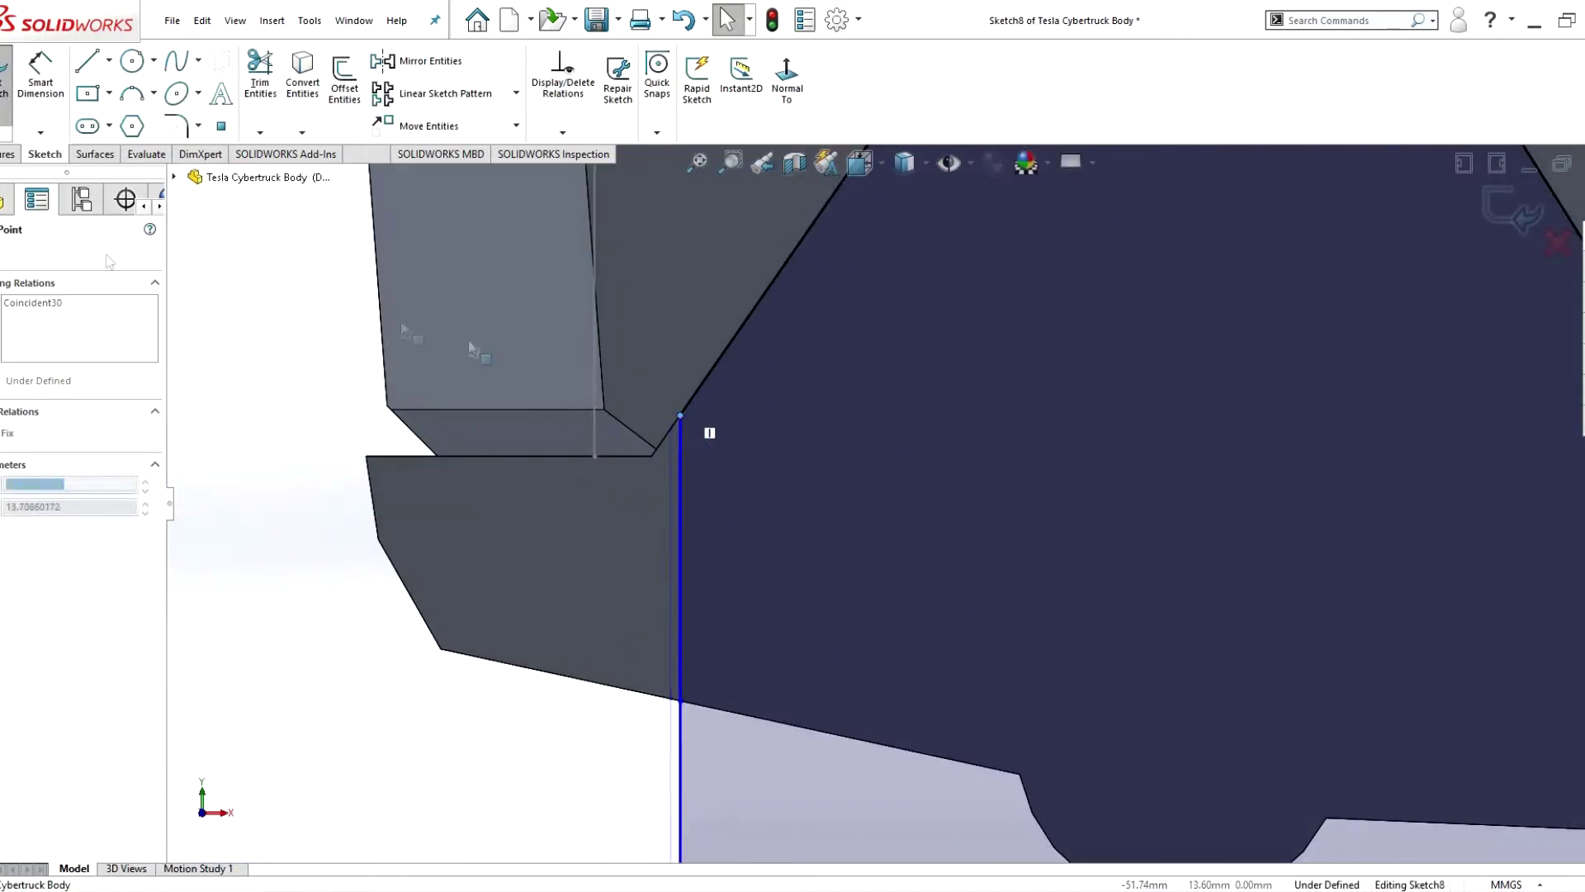
key(ctrl+b)
scroll(880, 487, down, 5)
mouse_move(881, 487)
middle_down()
mouse_move(794, 405)
mouse_move(876, 413)
middle_up()
- Edit Sketch12 of Cut-Extrude6 face-on, rebuild, and accept the 3.80 mm chamfer
click(41, 699)
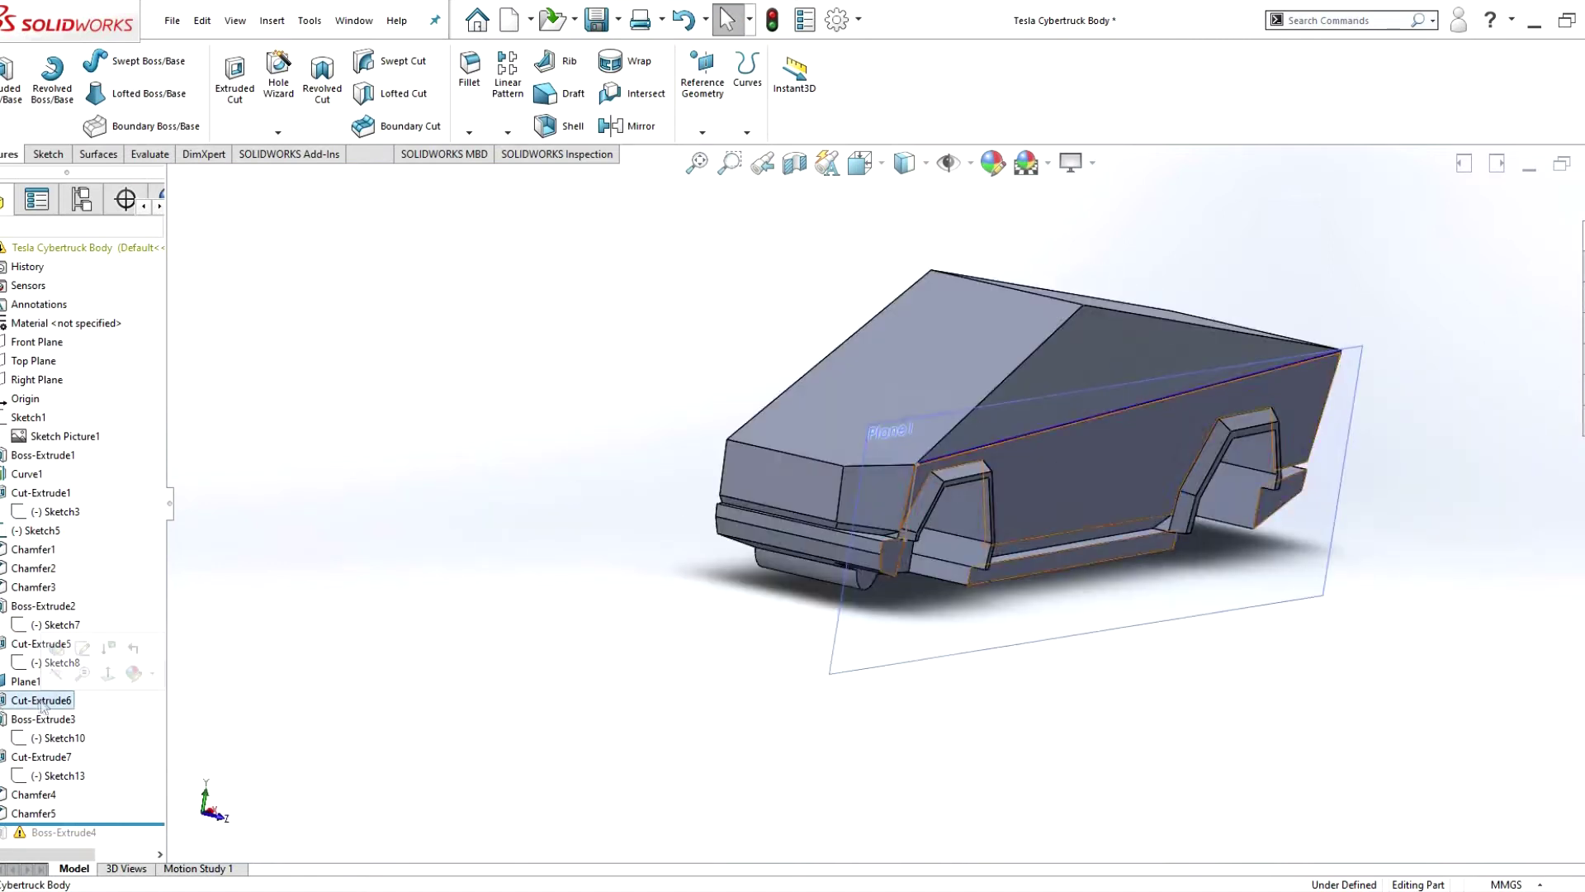
right_click(42, 699)
click(75, 571)
click(939, 704)
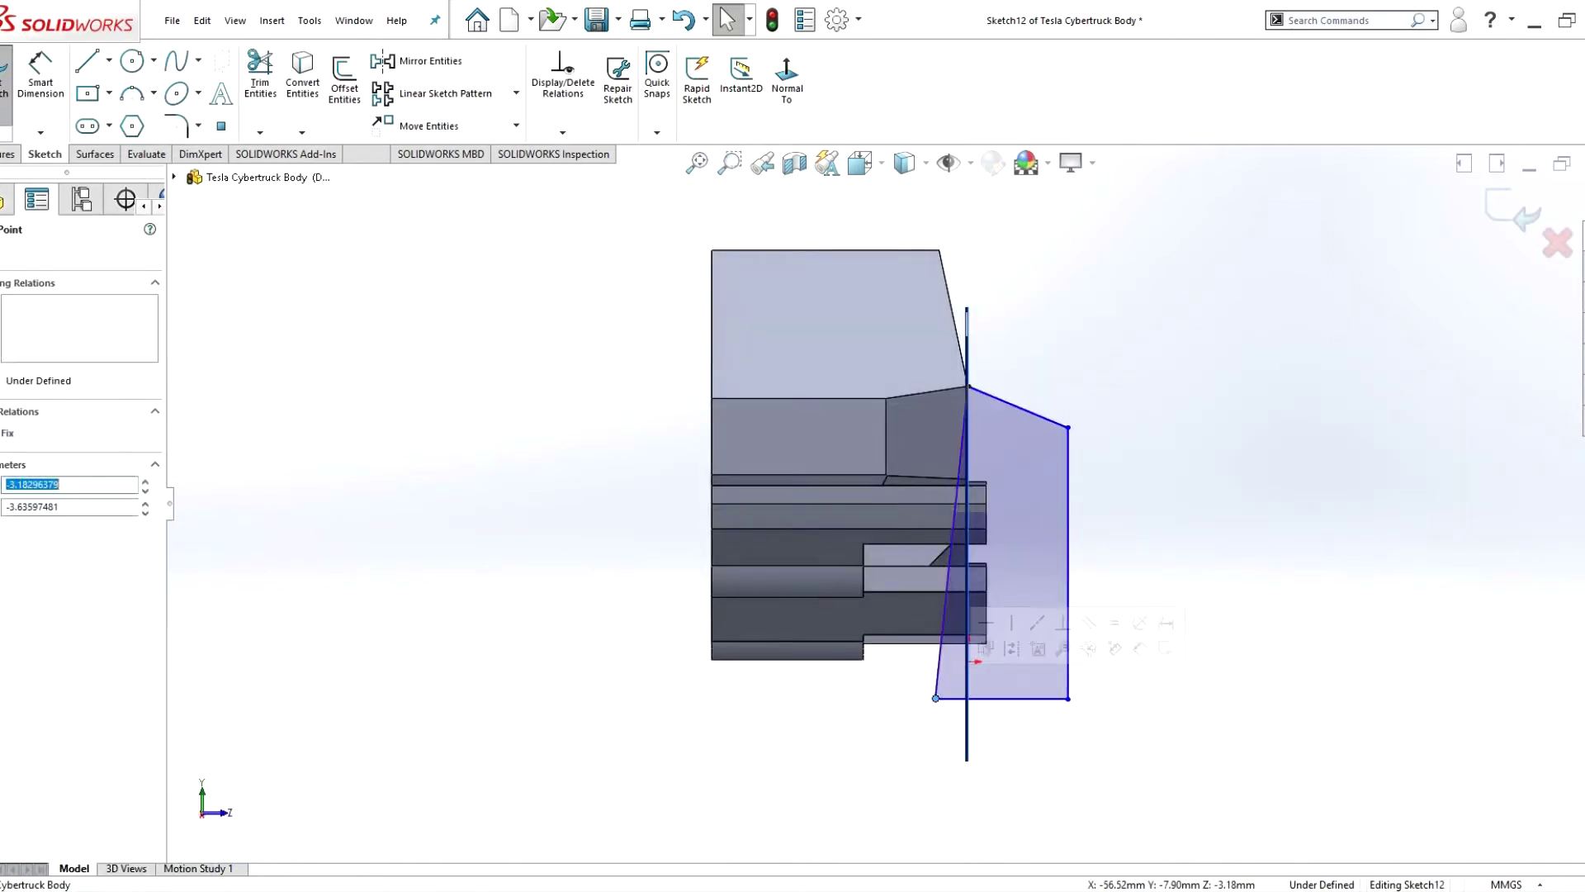
key(ctrl+b)
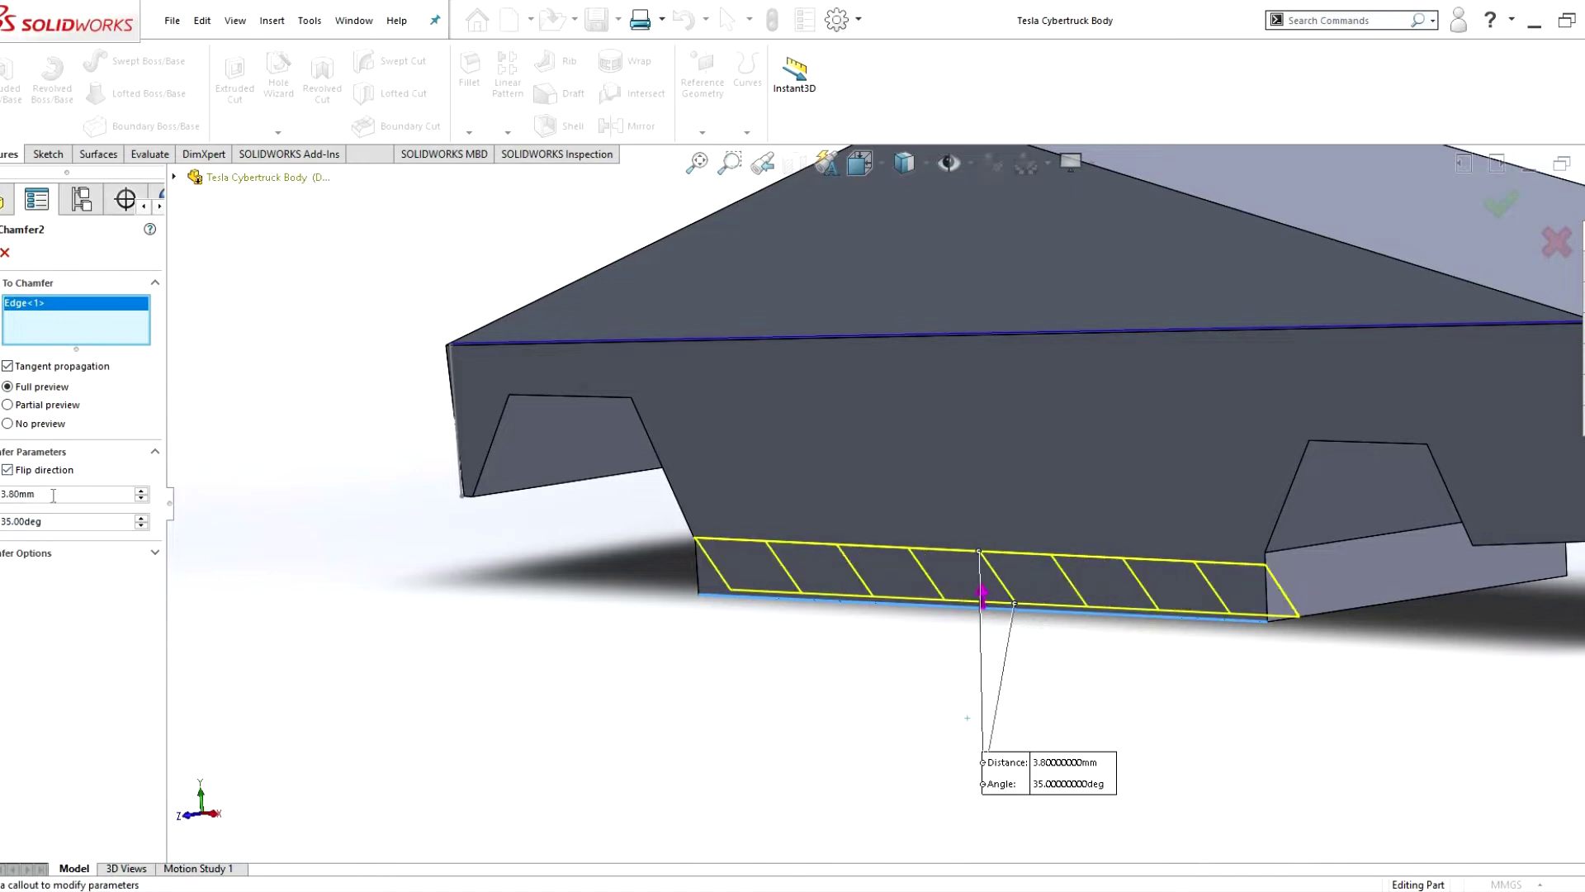
key(Return)
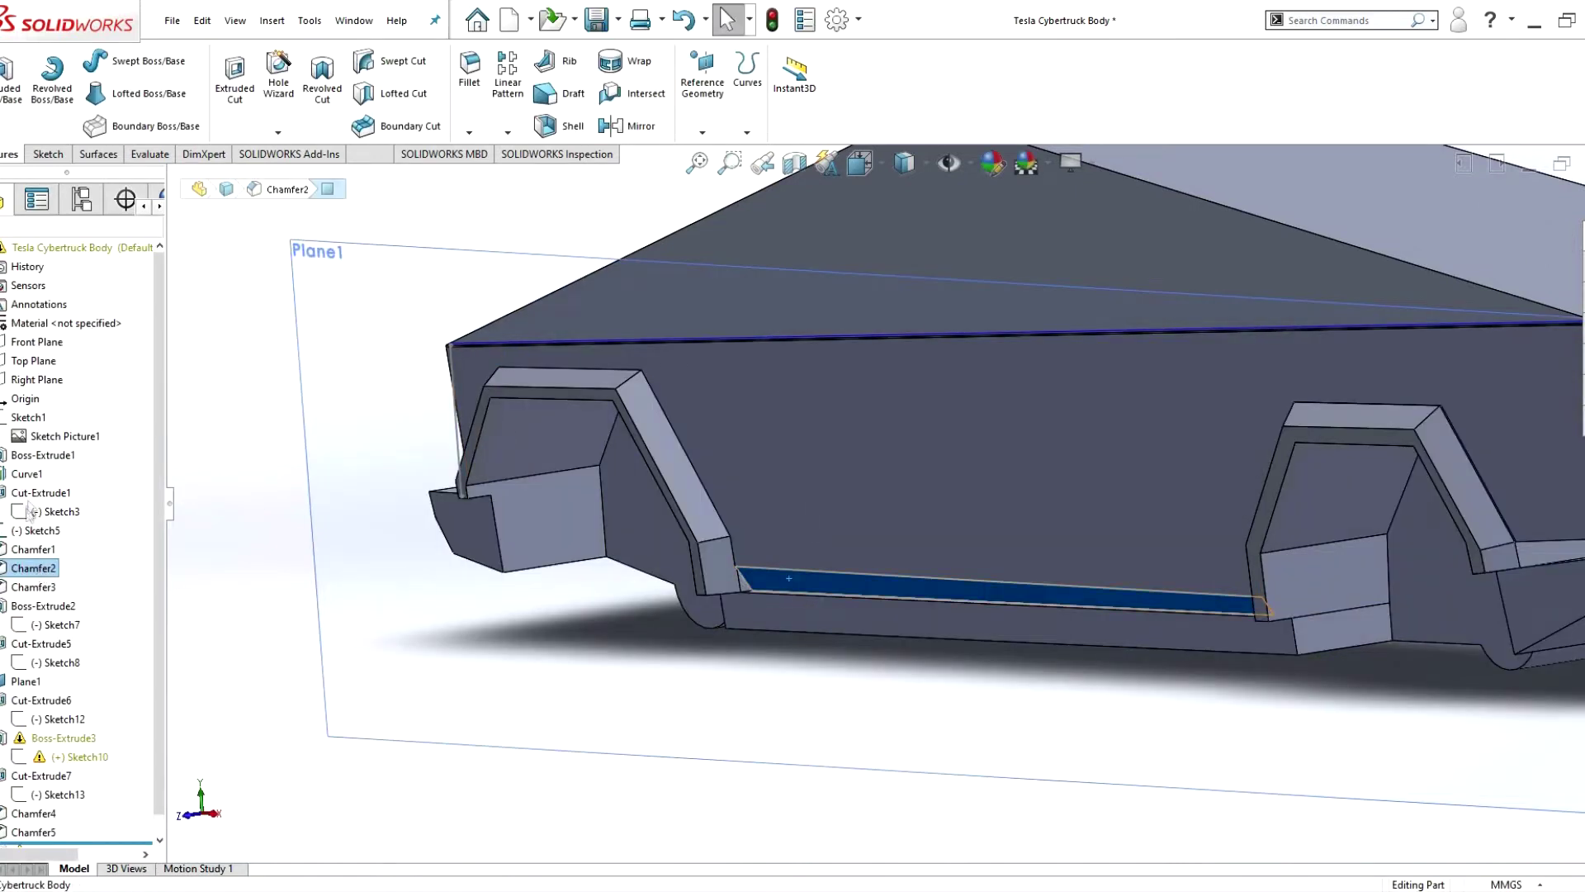
- Roll the part back to just after Sketch12 and reopen Chamfer2
right_click(29, 508)
key(Escape)
drag(74, 843, 75, 710)
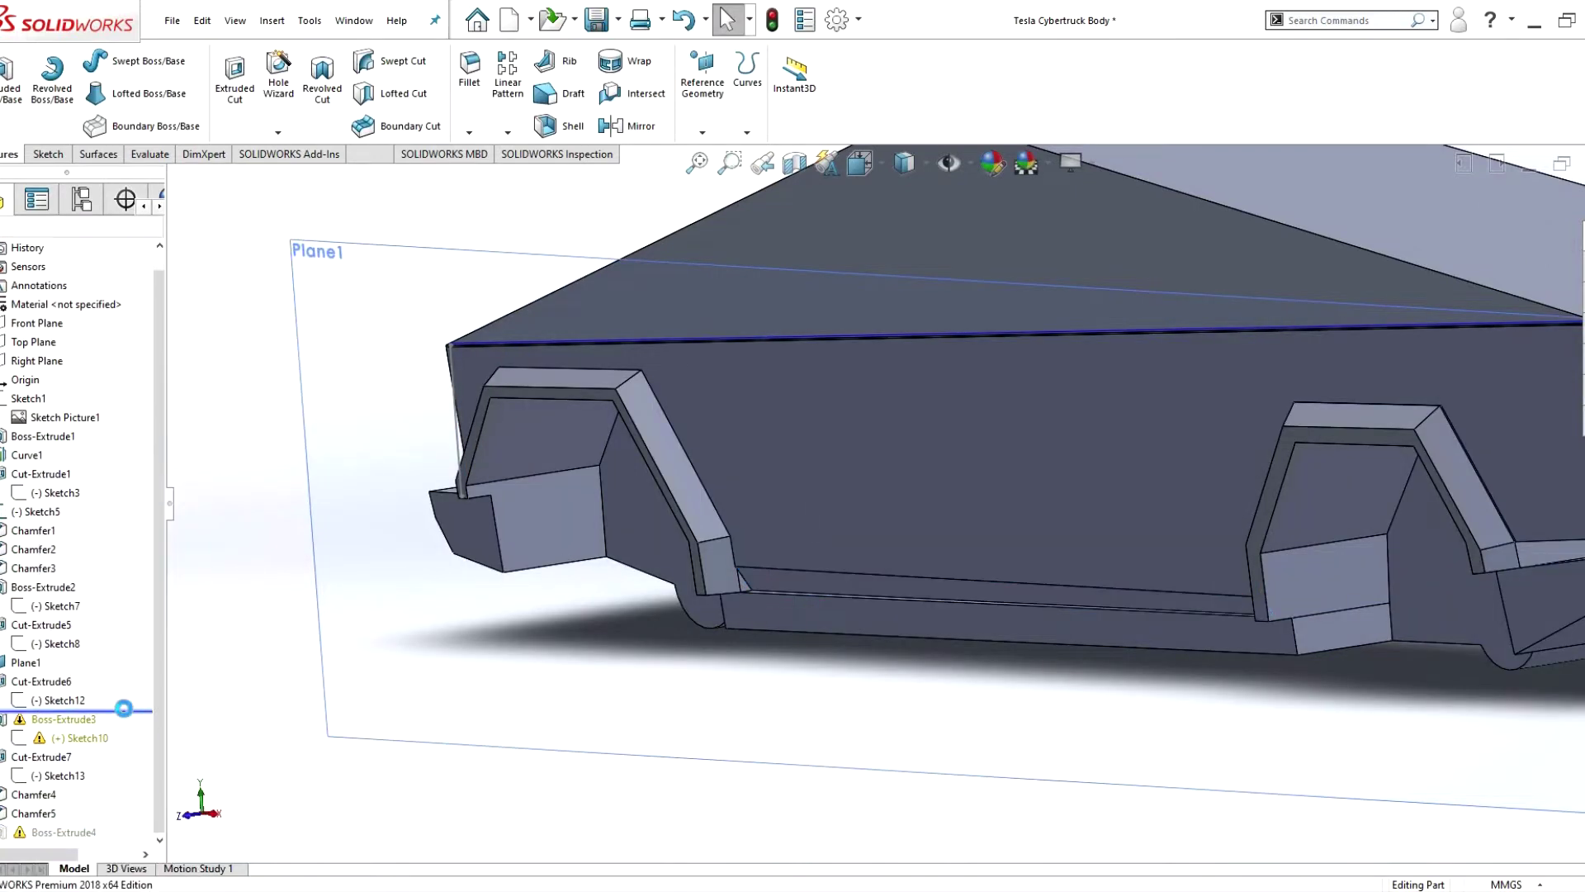
click(42, 550)
key(Return)
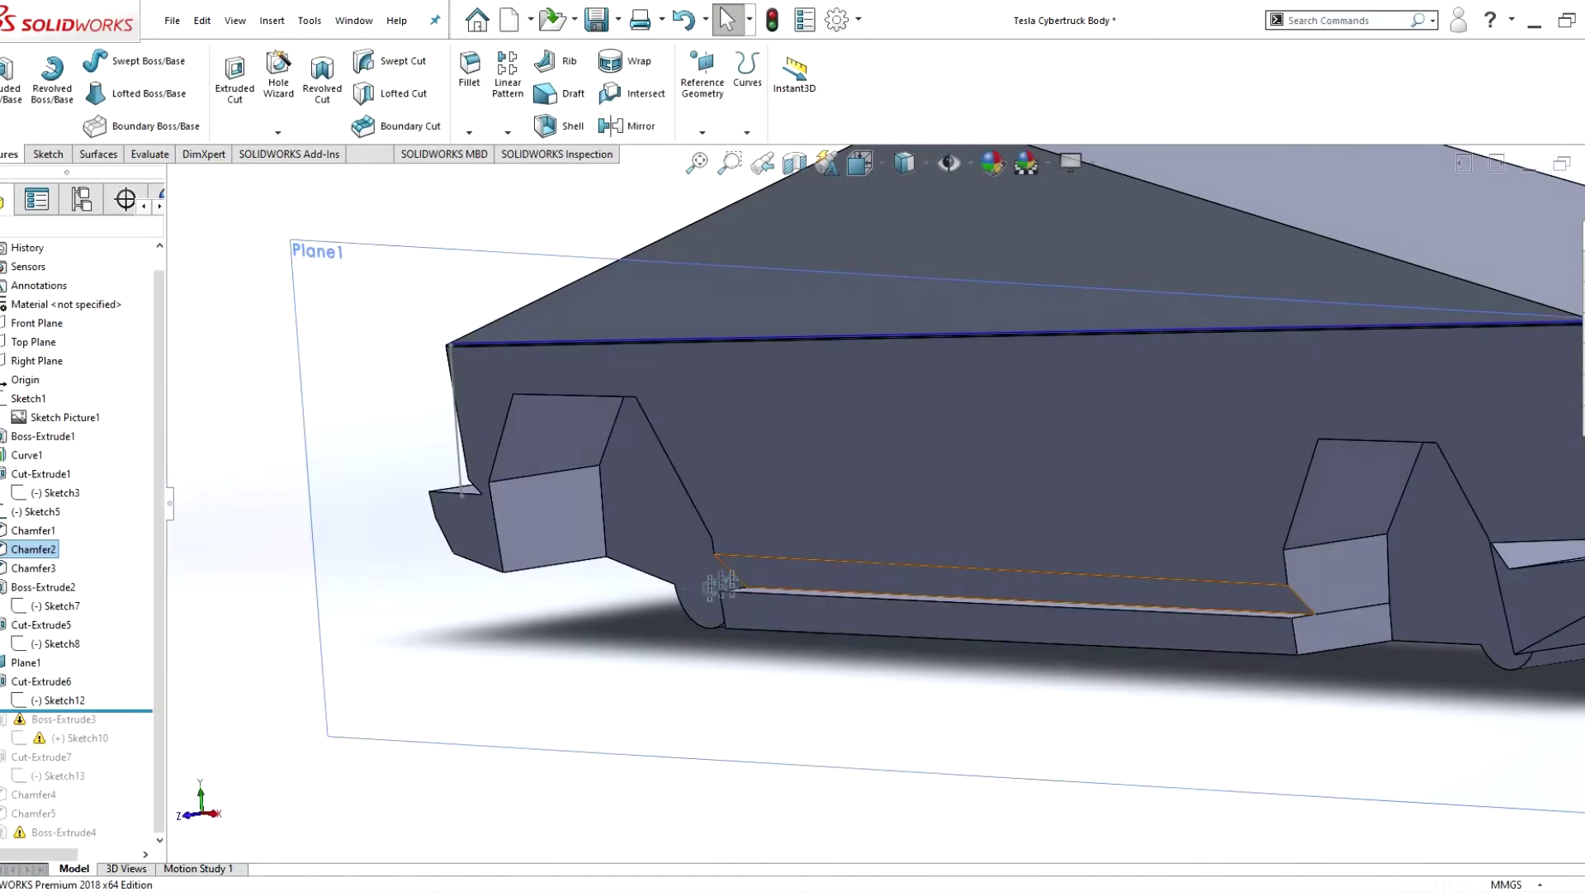
middle_drag(289, 447, 707, 580)
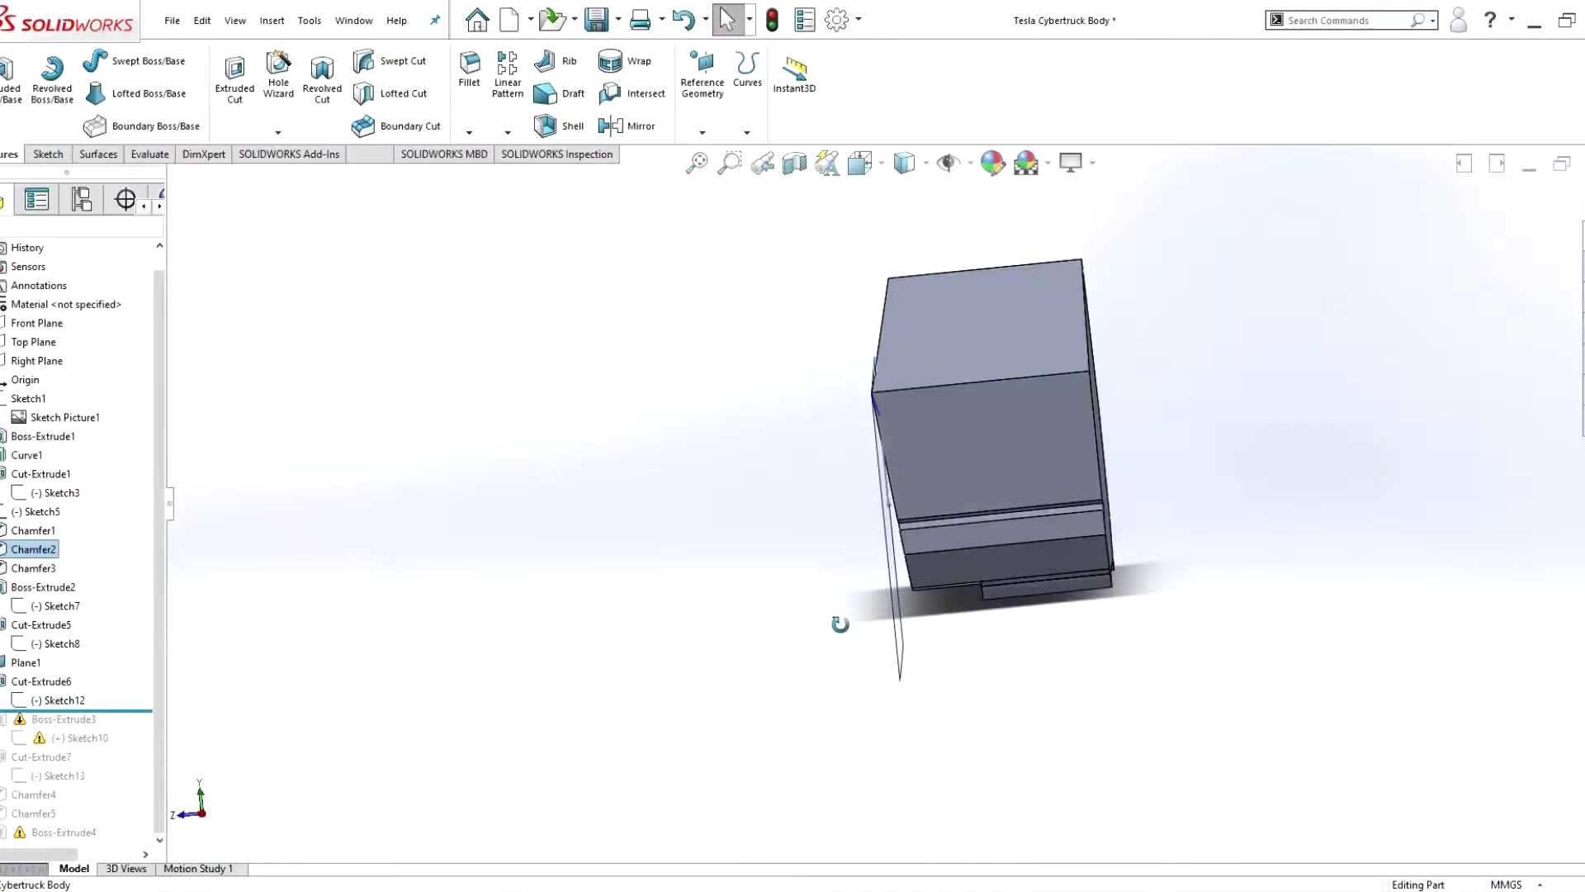
mouse_move(838, 622)
middle_down()
mouse_move(824, 555)
mouse_move(743, 496)
middle_up()
- Edit Chamfer2's settings, then move the rollback bar to just after Sketch13
right_click(33, 549)
click(53, 495)
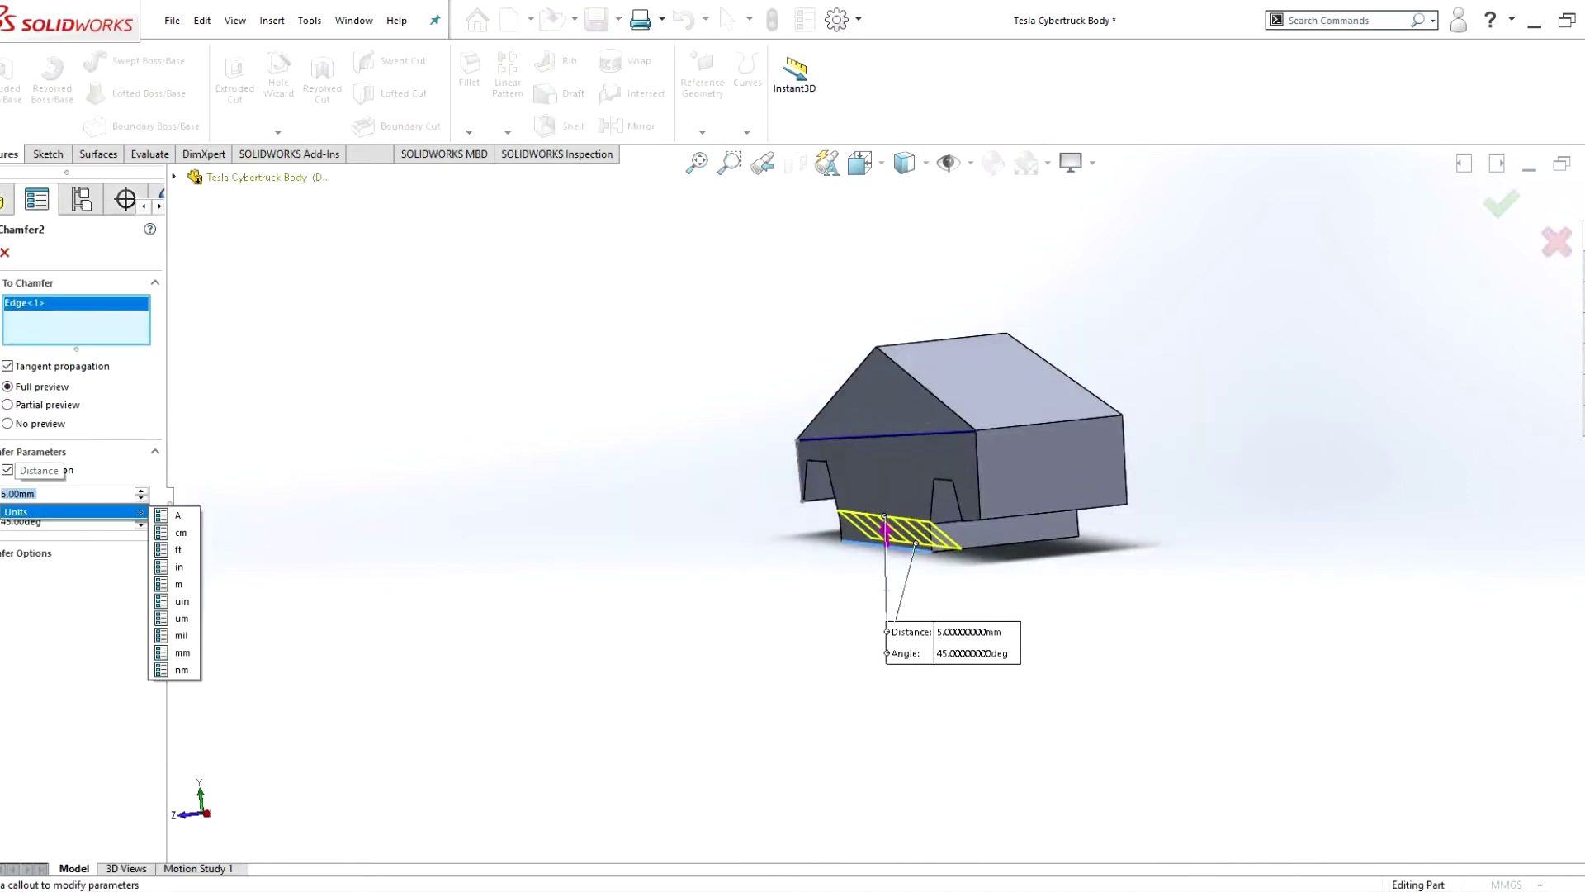
scroll(908, 562, down, 5)
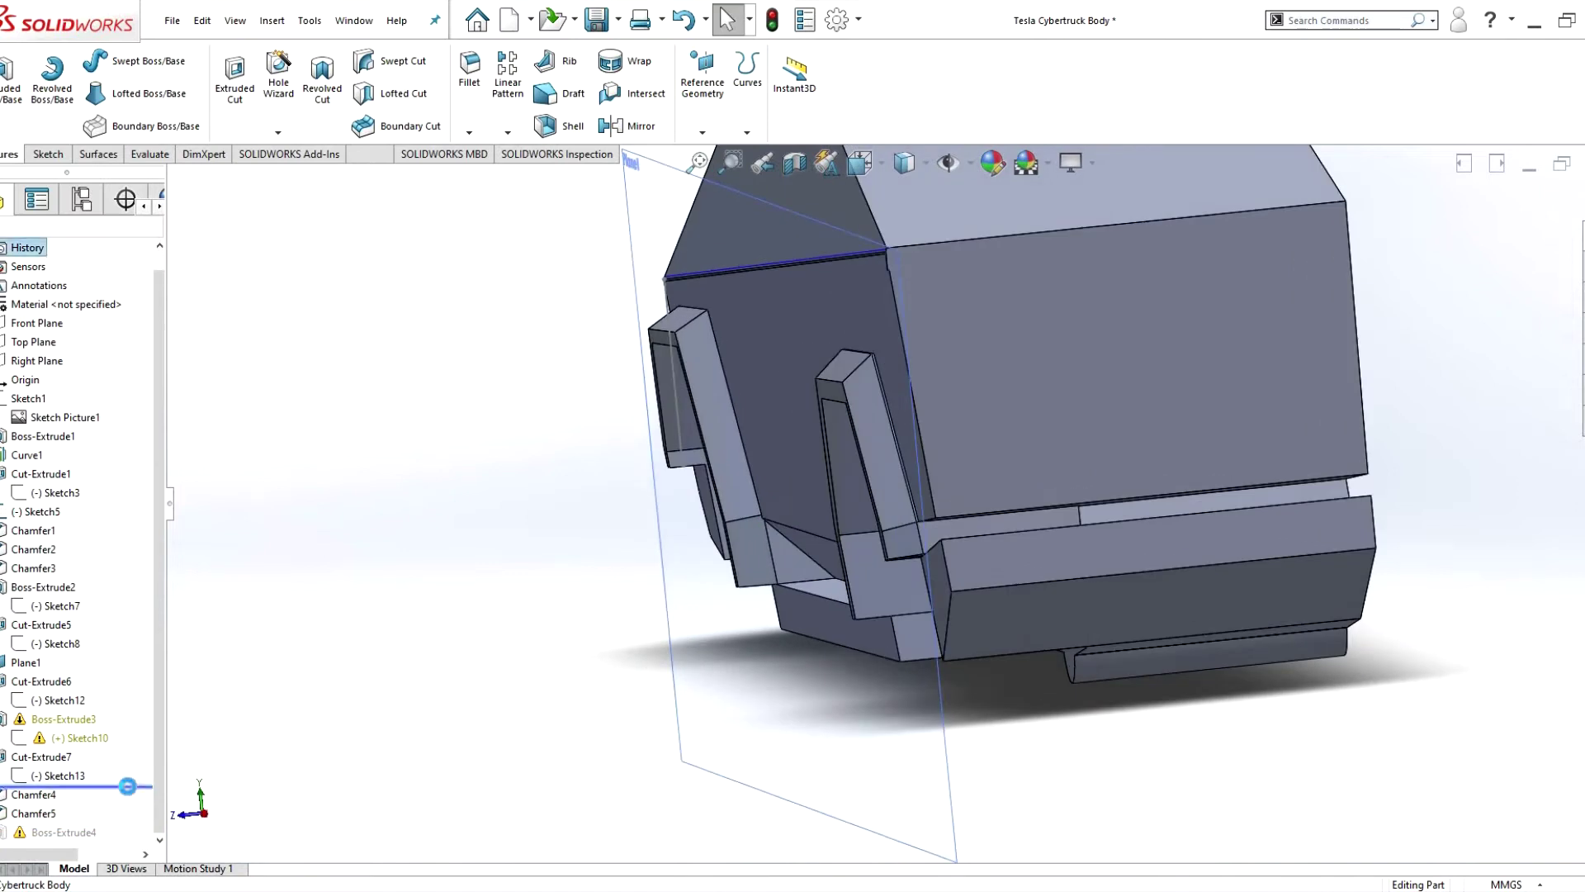
drag(127, 785, 124, 786)
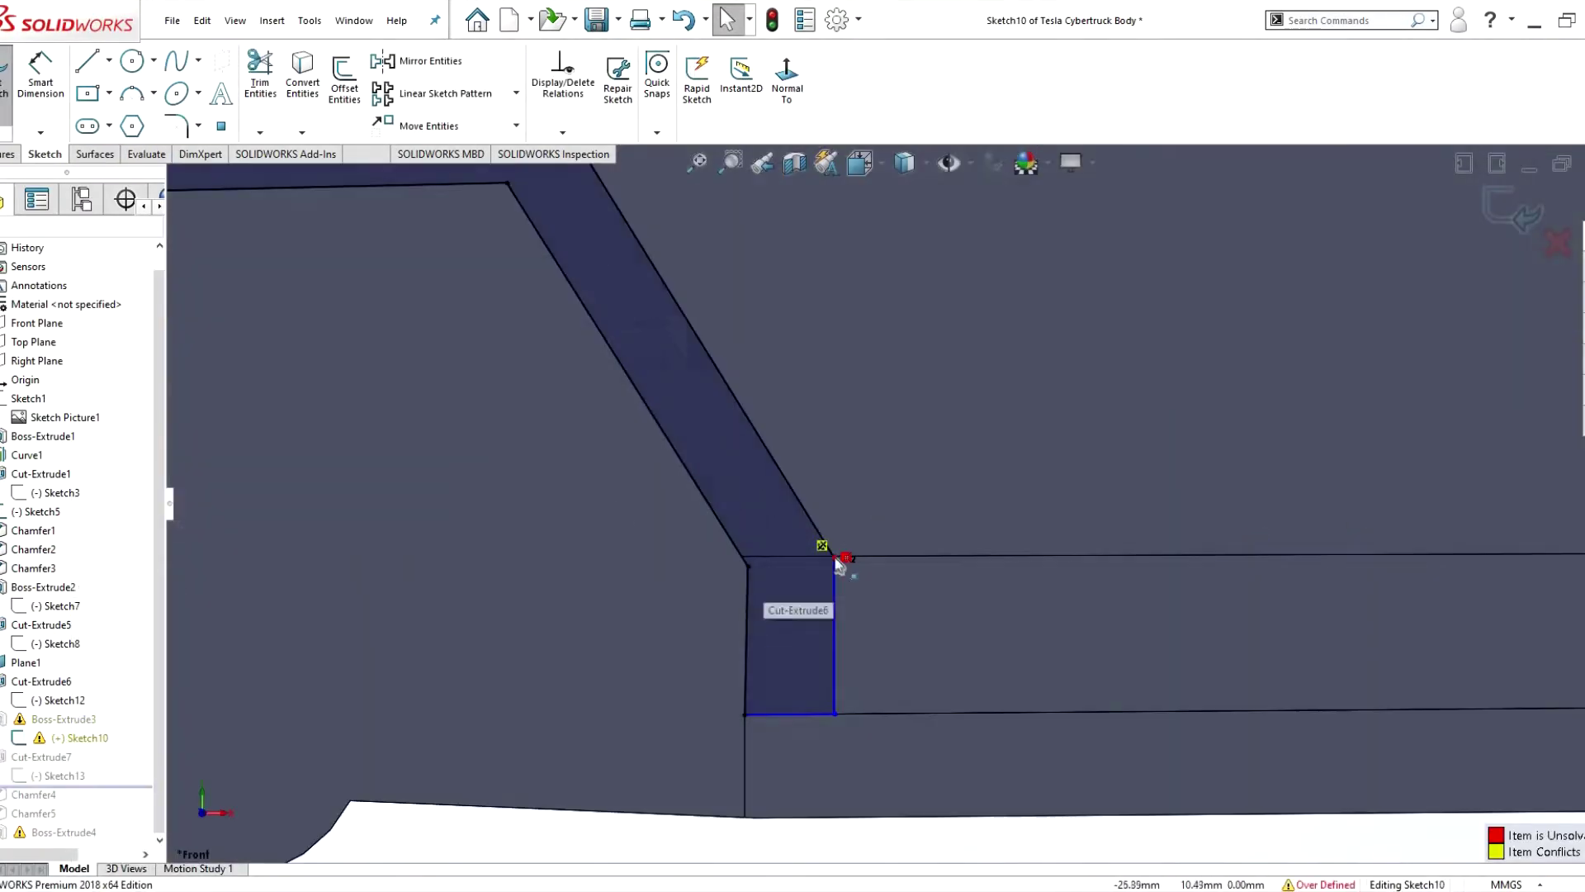
- Exit Sketch10 and reopen it for editing
click(834, 558)
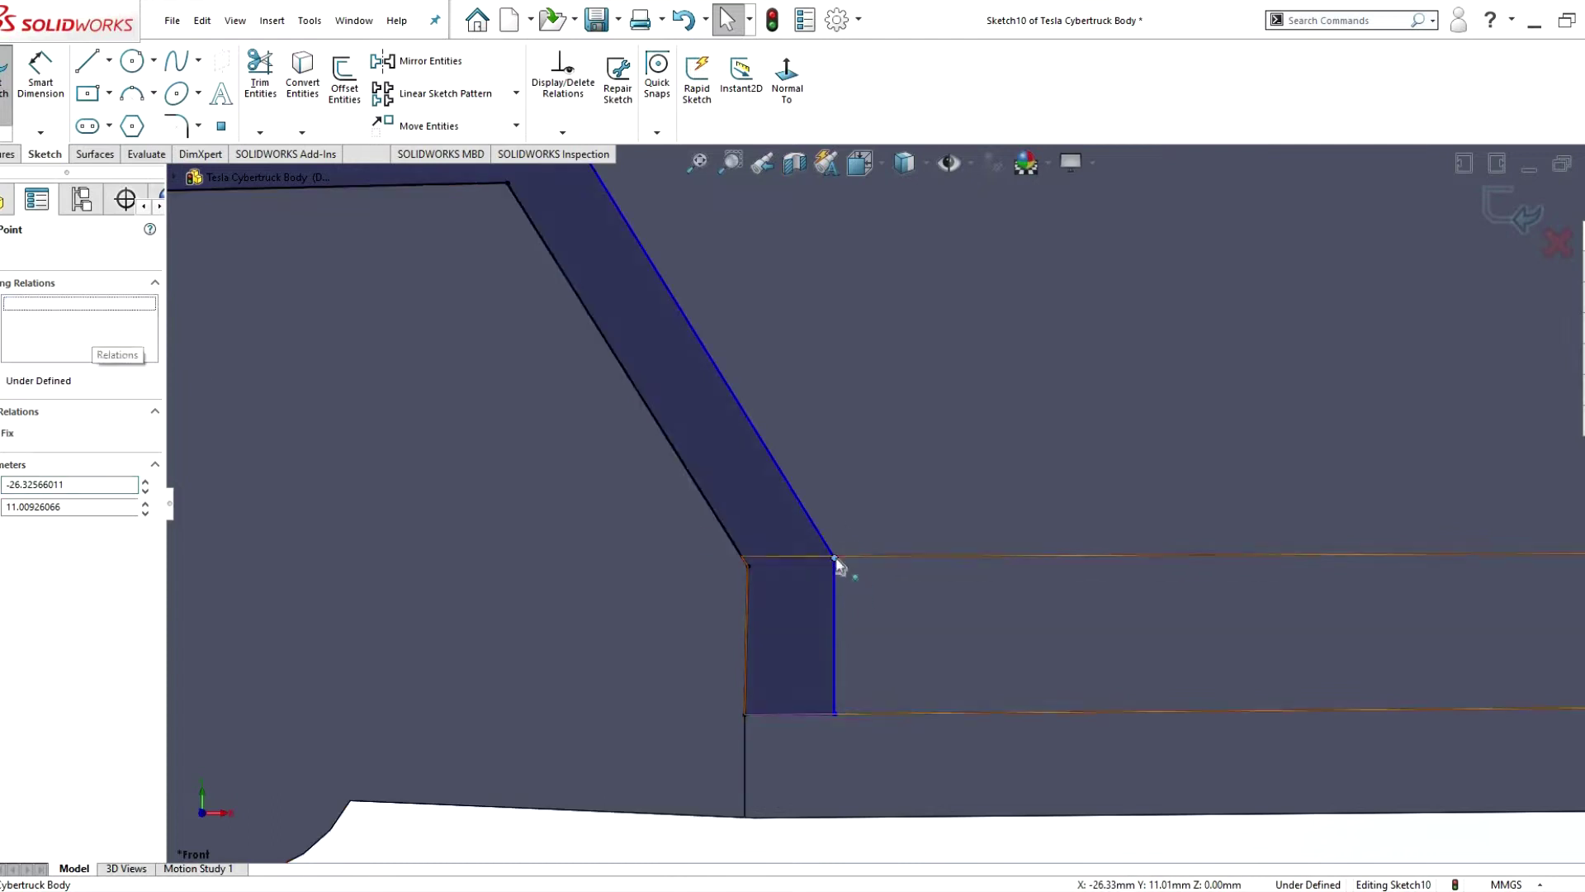
right_click(926, 577)
click(950, 615)
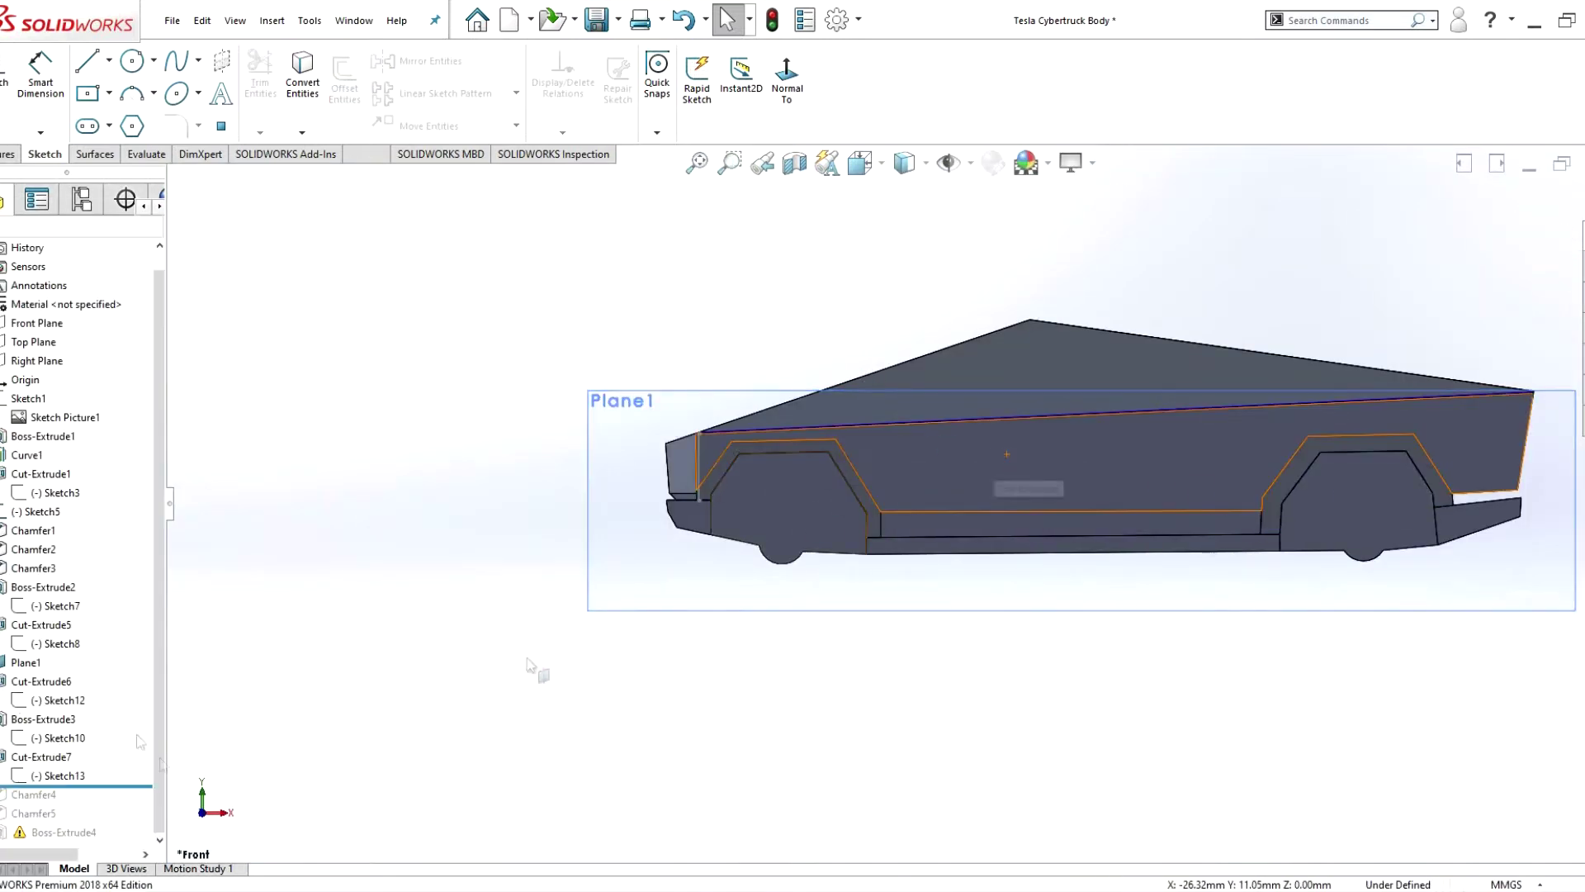
right_click(82, 738)
click(82, 575)
scroll(966, 709, down, 6)
scroll(991, 715, down, 2)
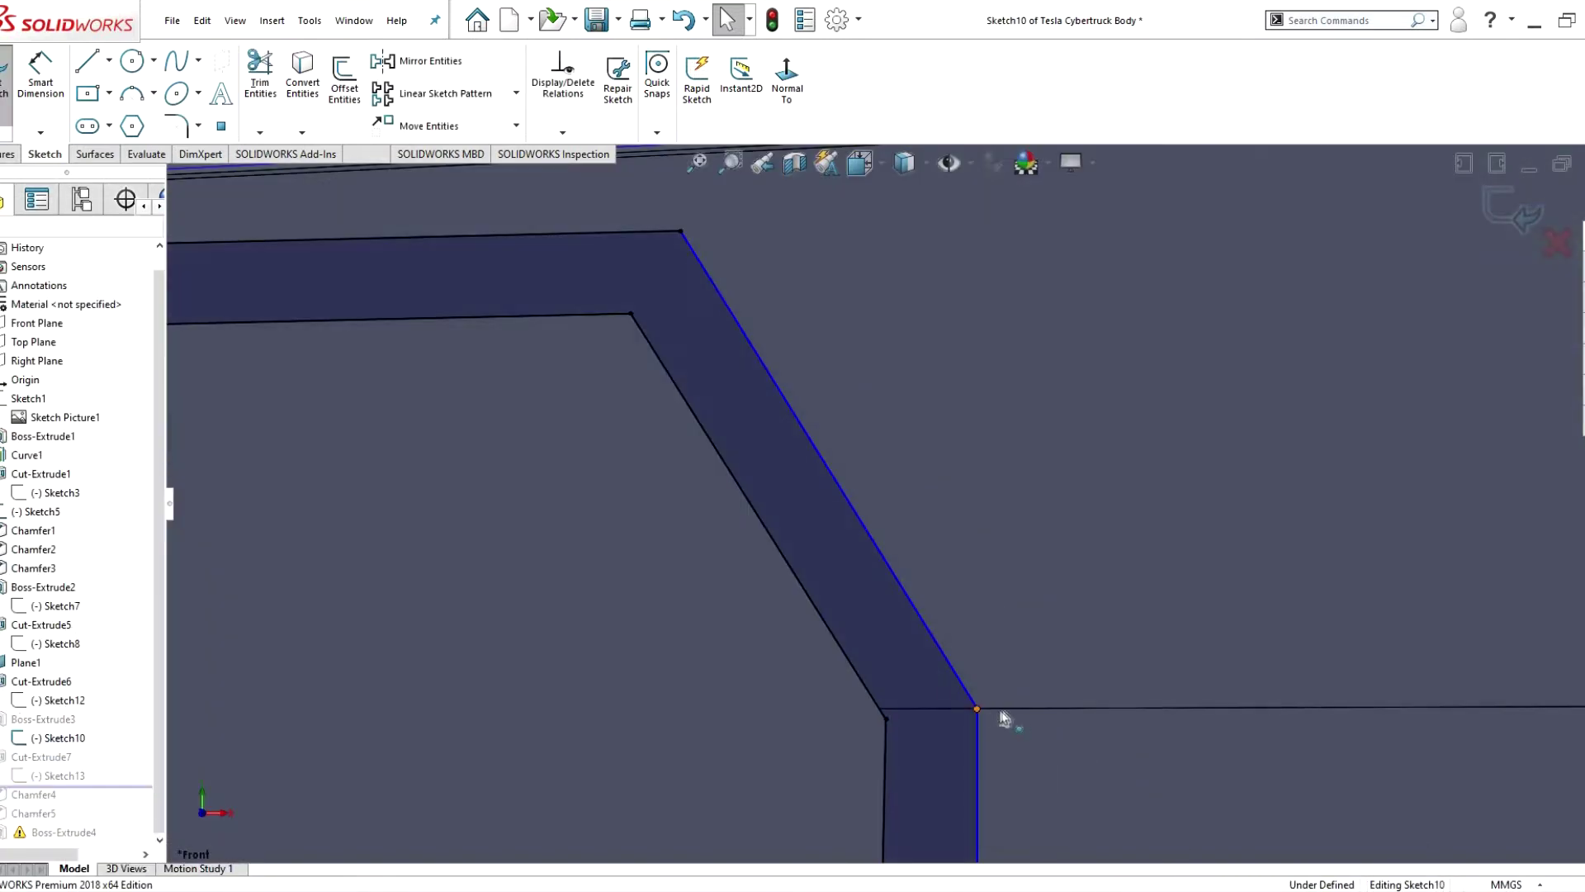
- Drag the arch's corner endpoints onto the sill edge so they become coincident
drag(977, 708, 985, 711)
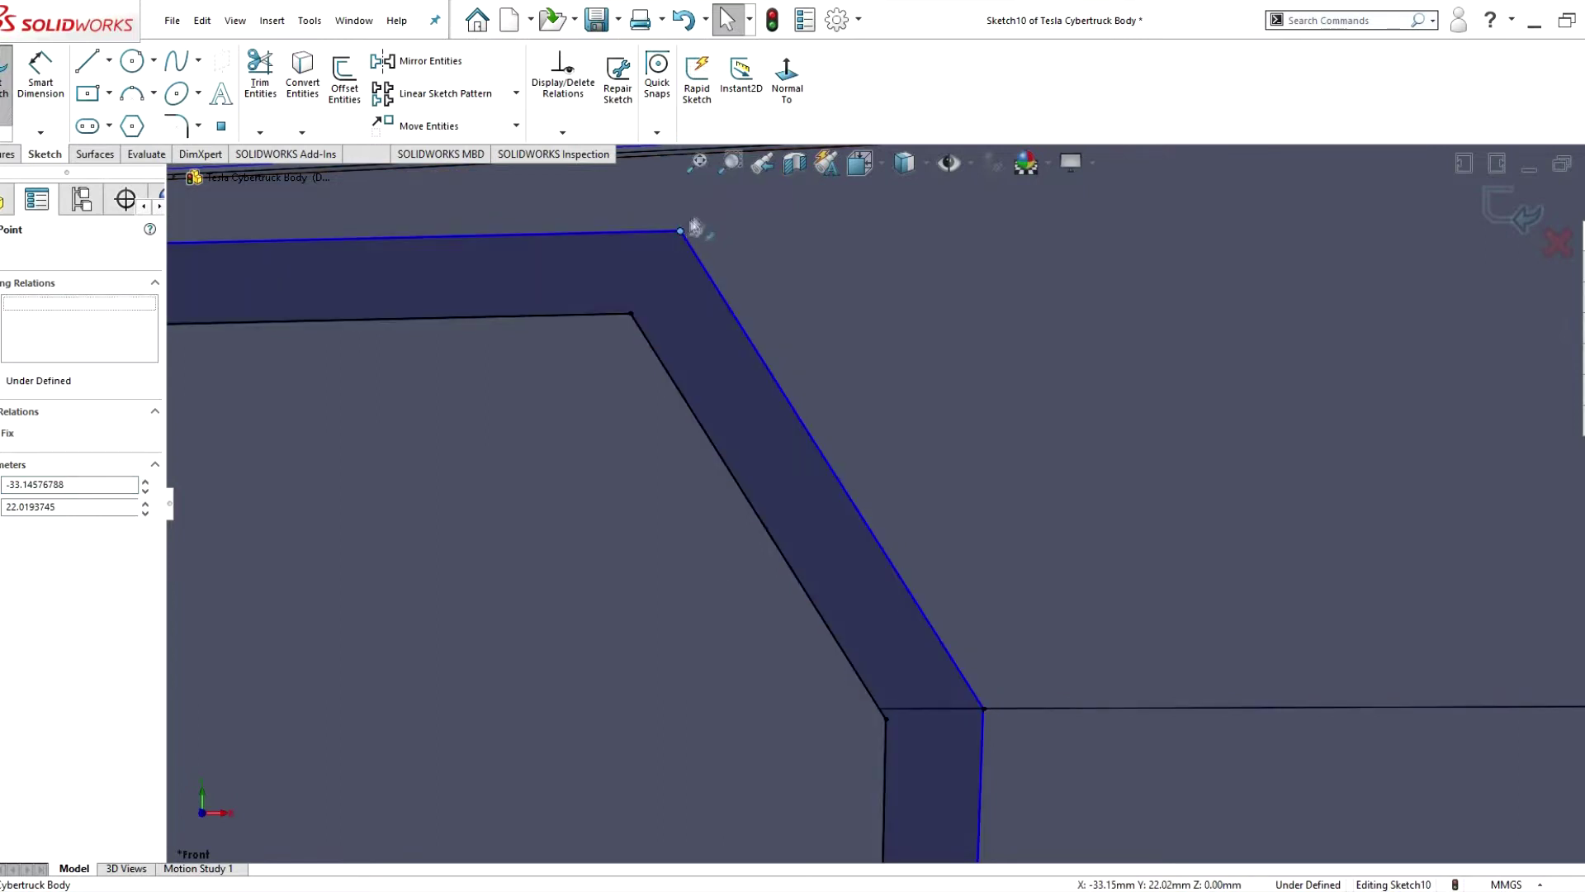
scroll(382, 338, up, 4)
click(371, 354)
scroll(495, 417, down, 4)
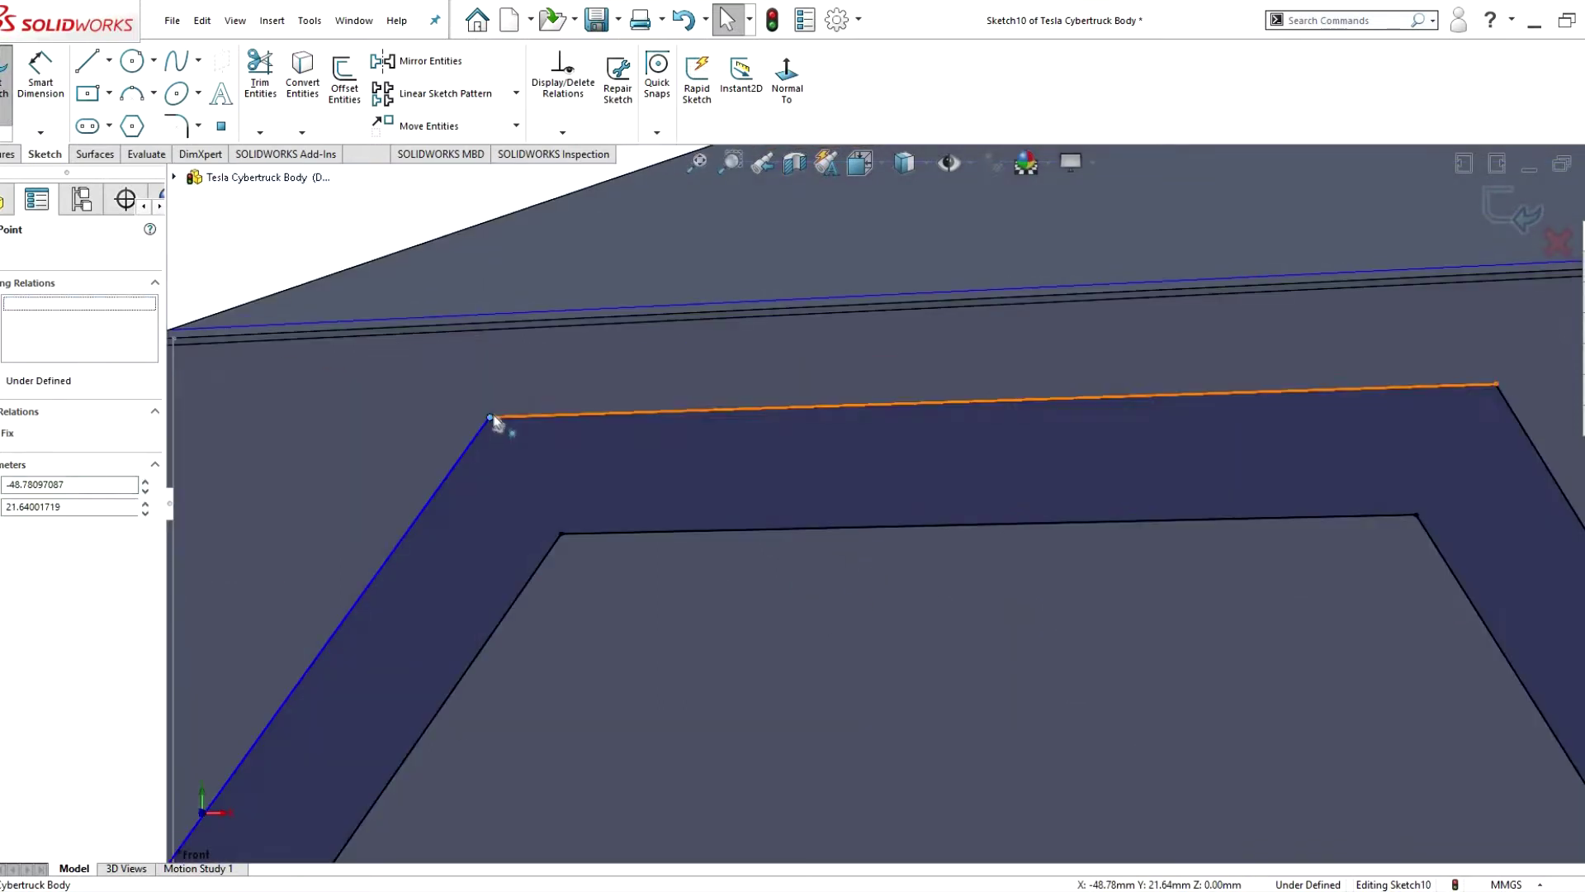
scroll(507, 577, up, 4)
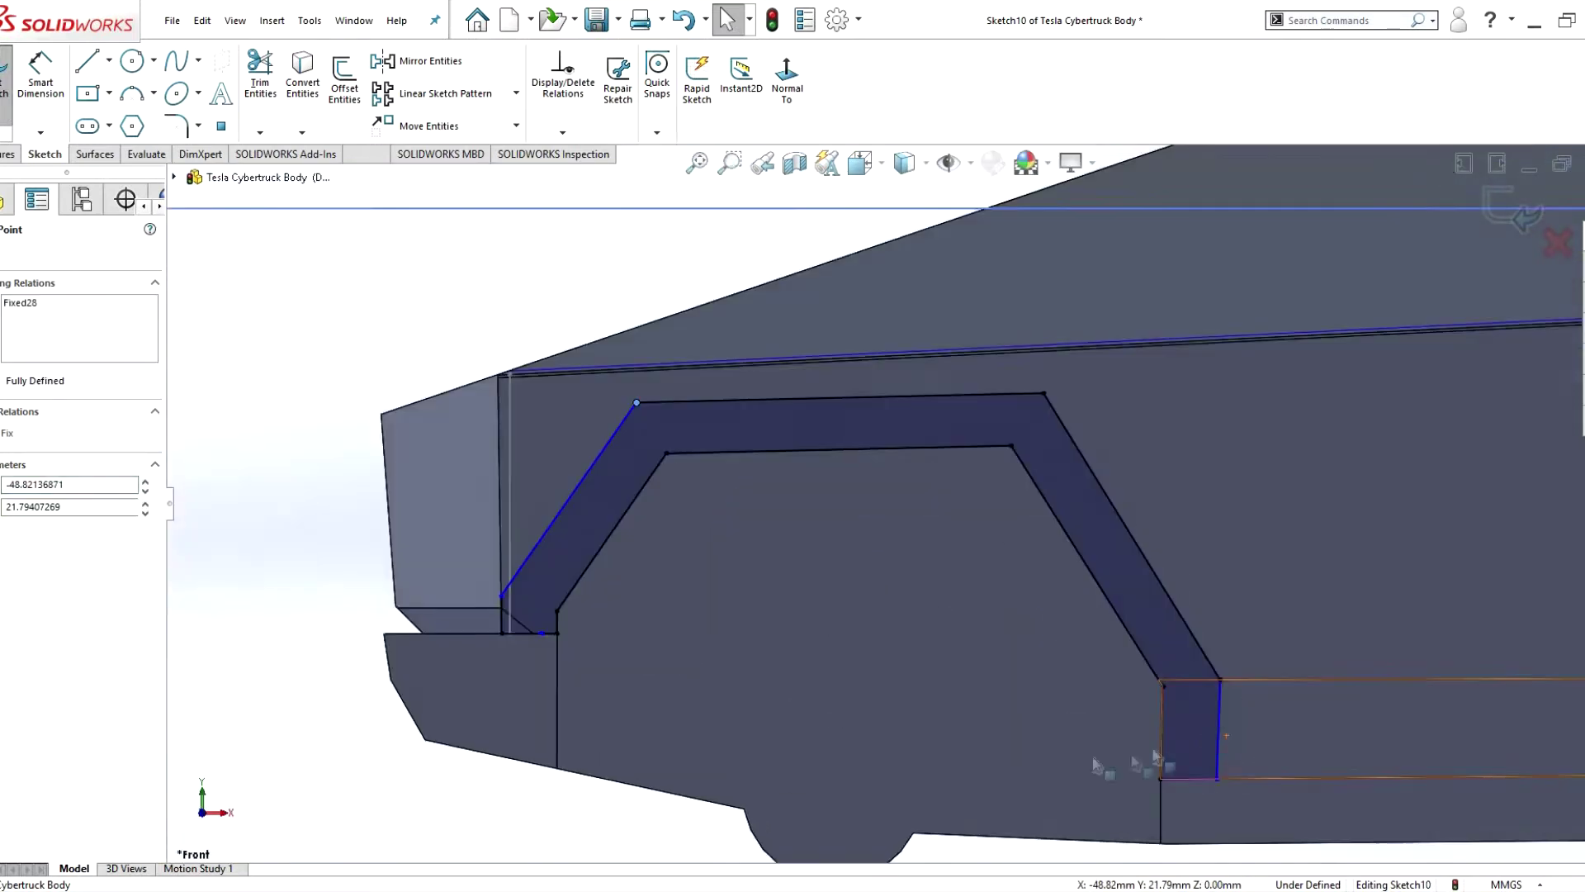
scroll(1071, 764, down, 4)
click(1070, 760)
scroll(1004, 686, down, 2)
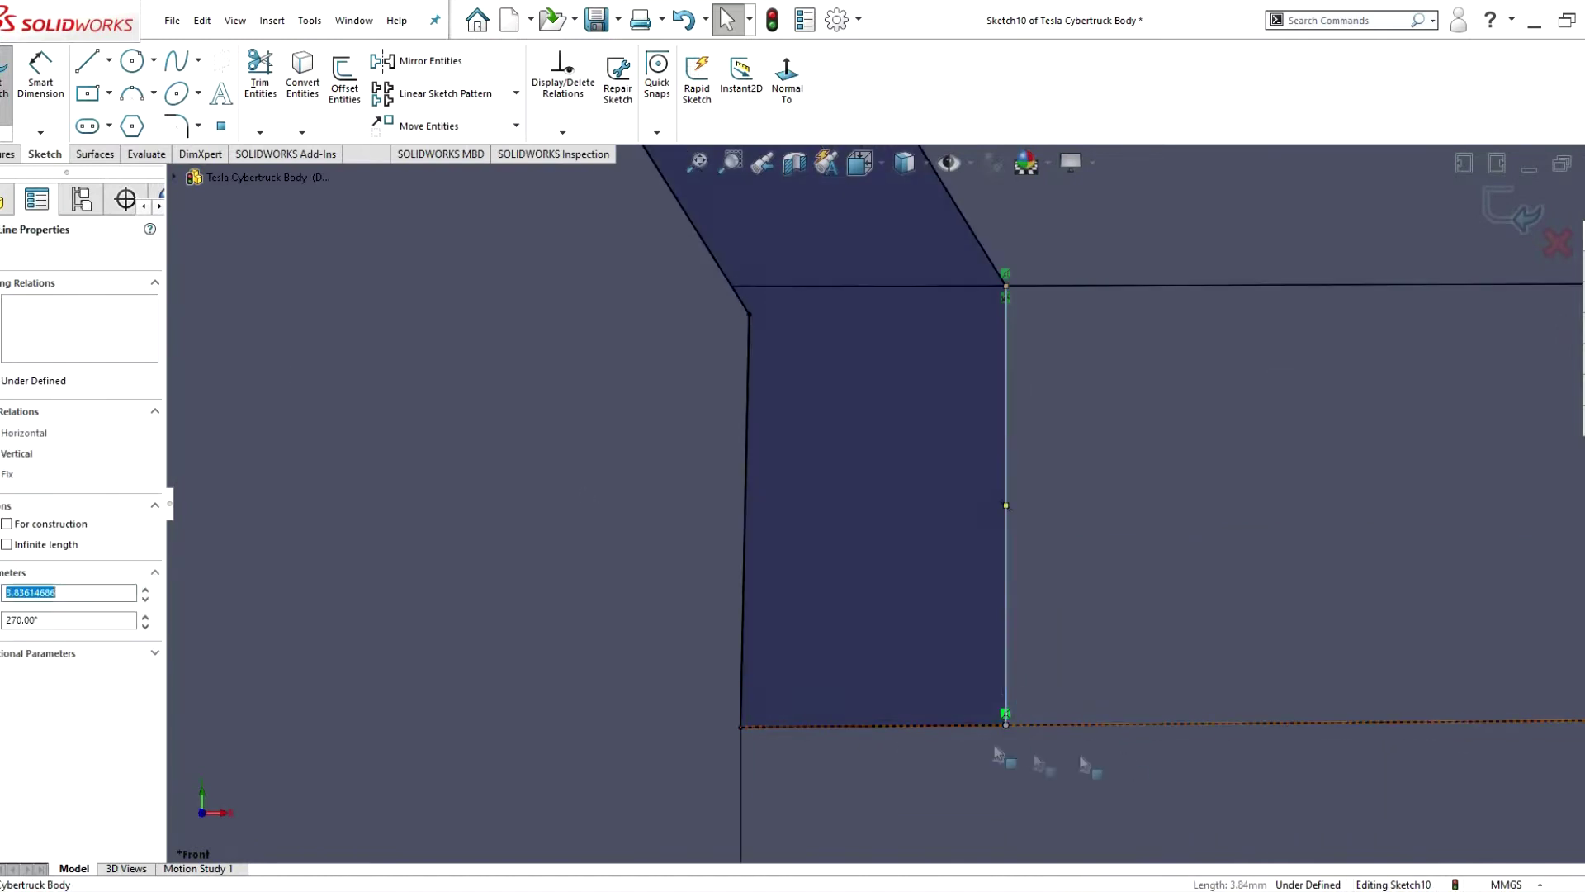
drag(1006, 718, 1001, 726)
scroll(886, 528, up, 3)
- Exit Sketch10 with a rebuild and start a new sketch on the sill chamfer face
key(Escape)
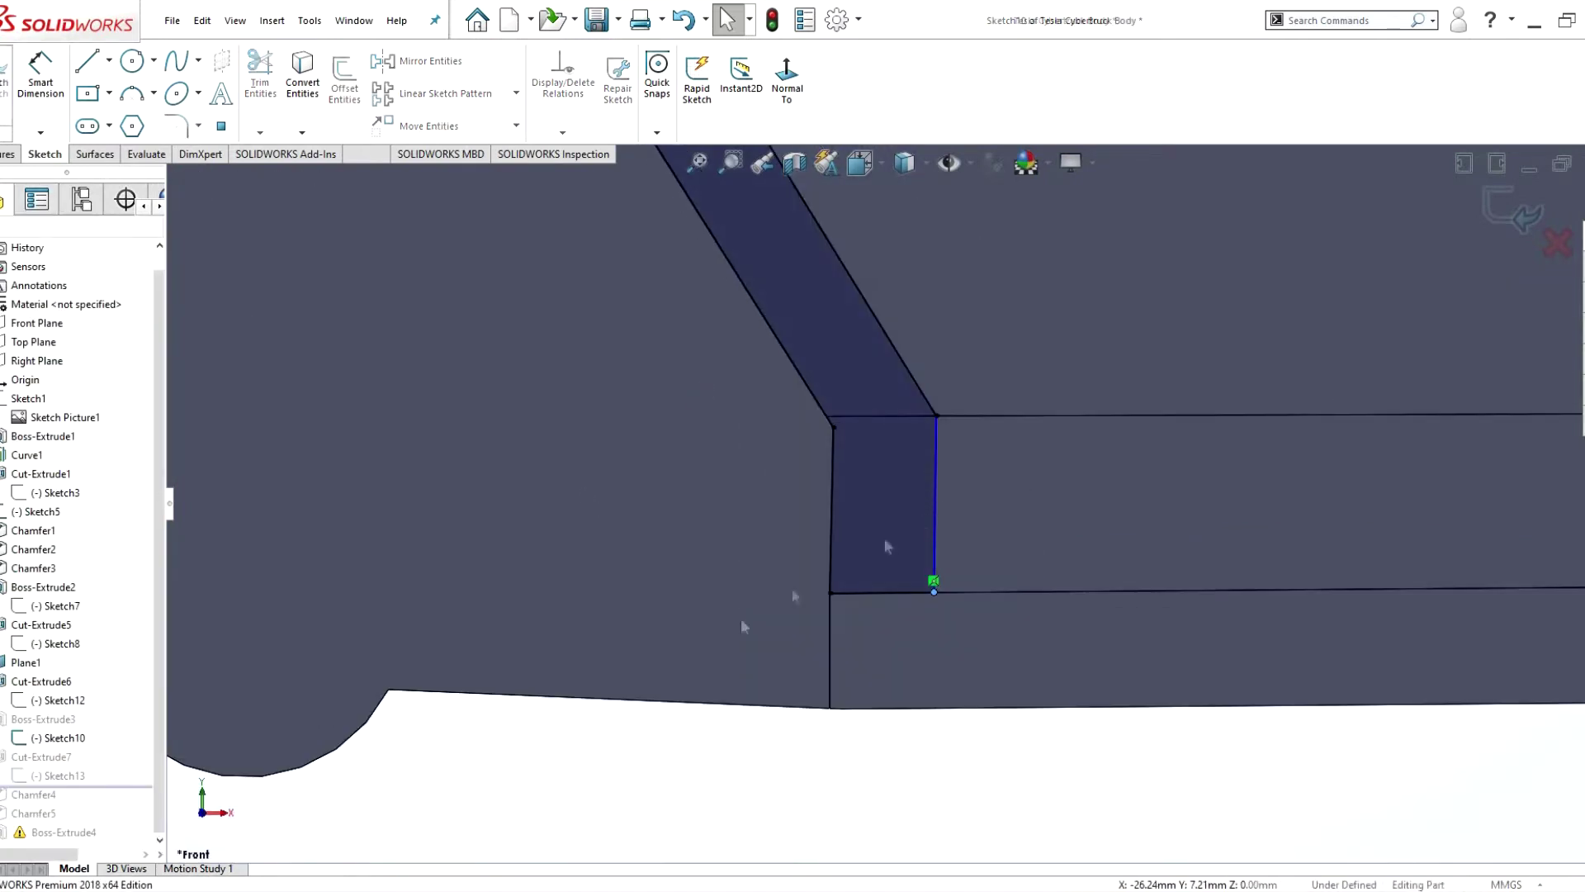
key(ctrl+b)
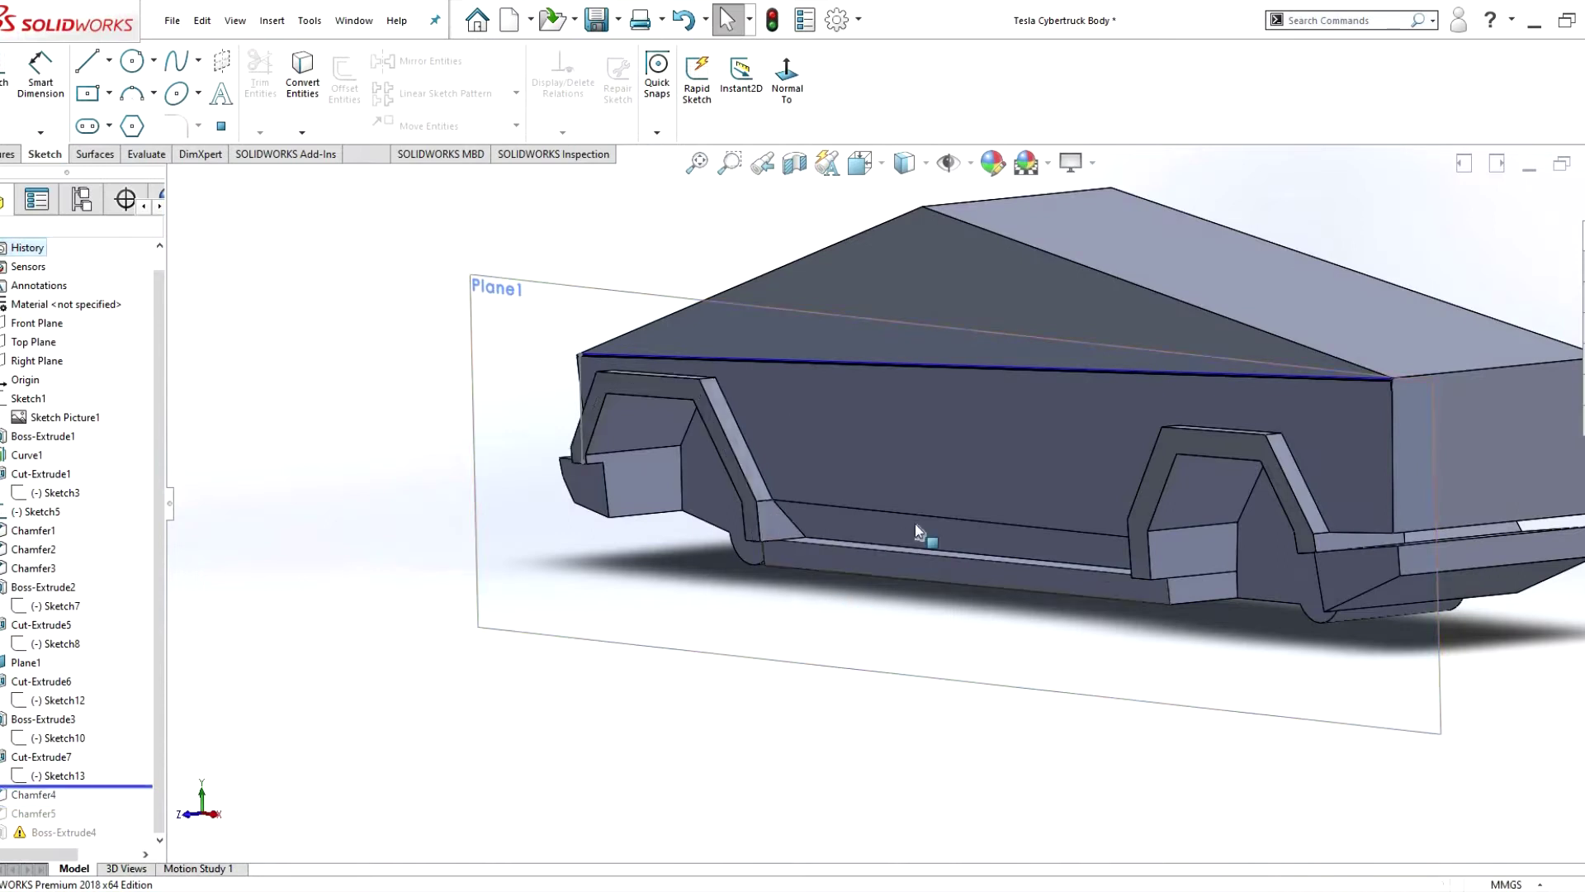
scroll(918, 531, down, 5)
click(627, 503)
click(668, 487)
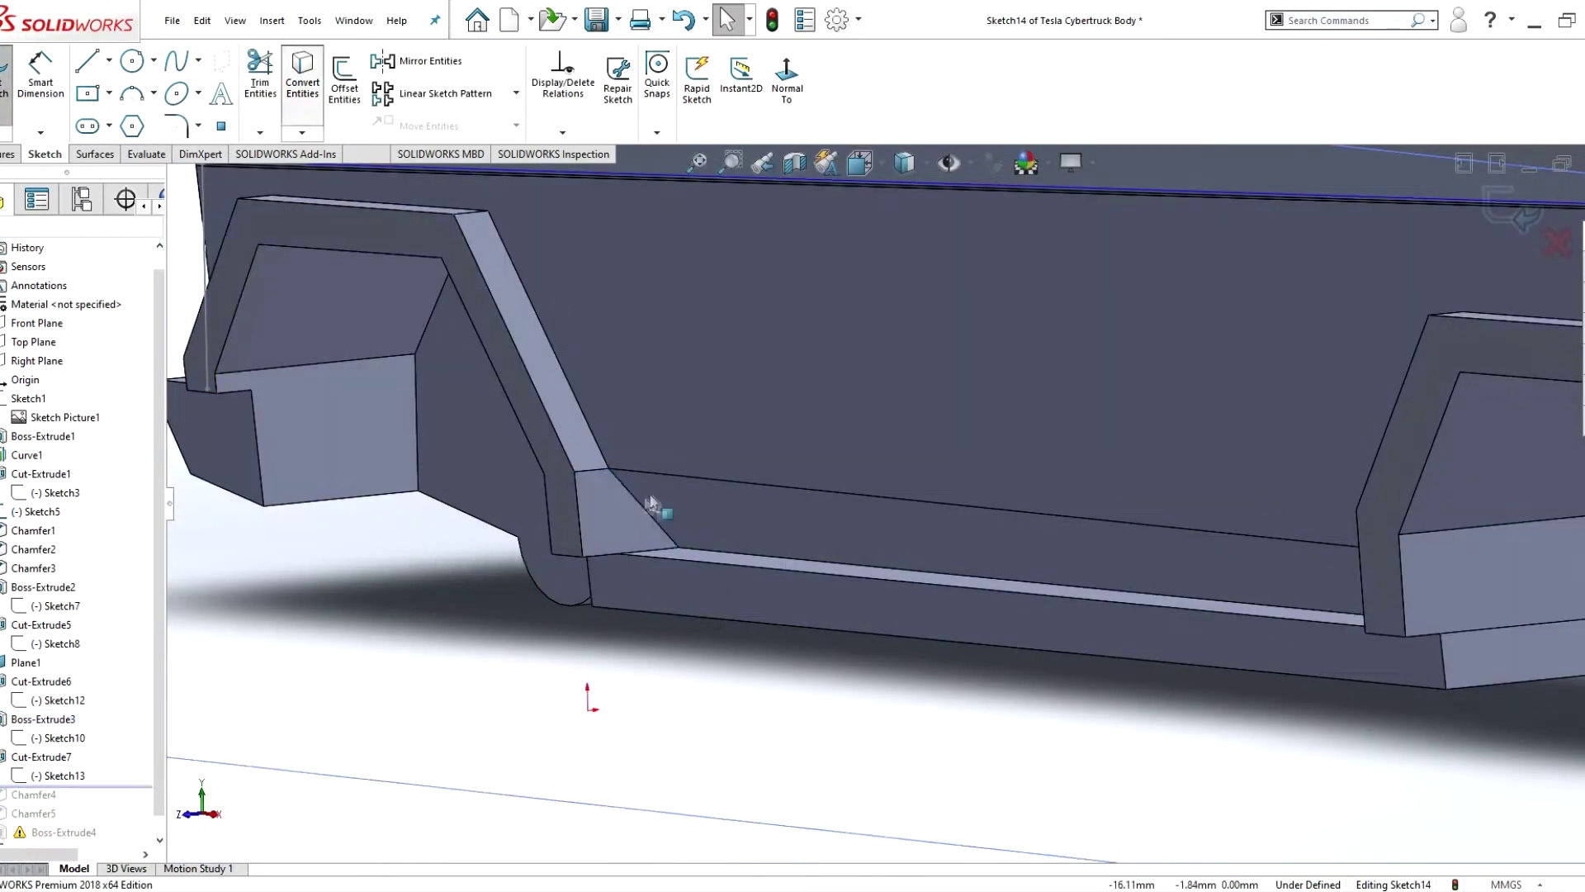
- Convert the chamfer edge, draw a line, and make Line3 and Line6 collinear
click(649, 503)
key(o)
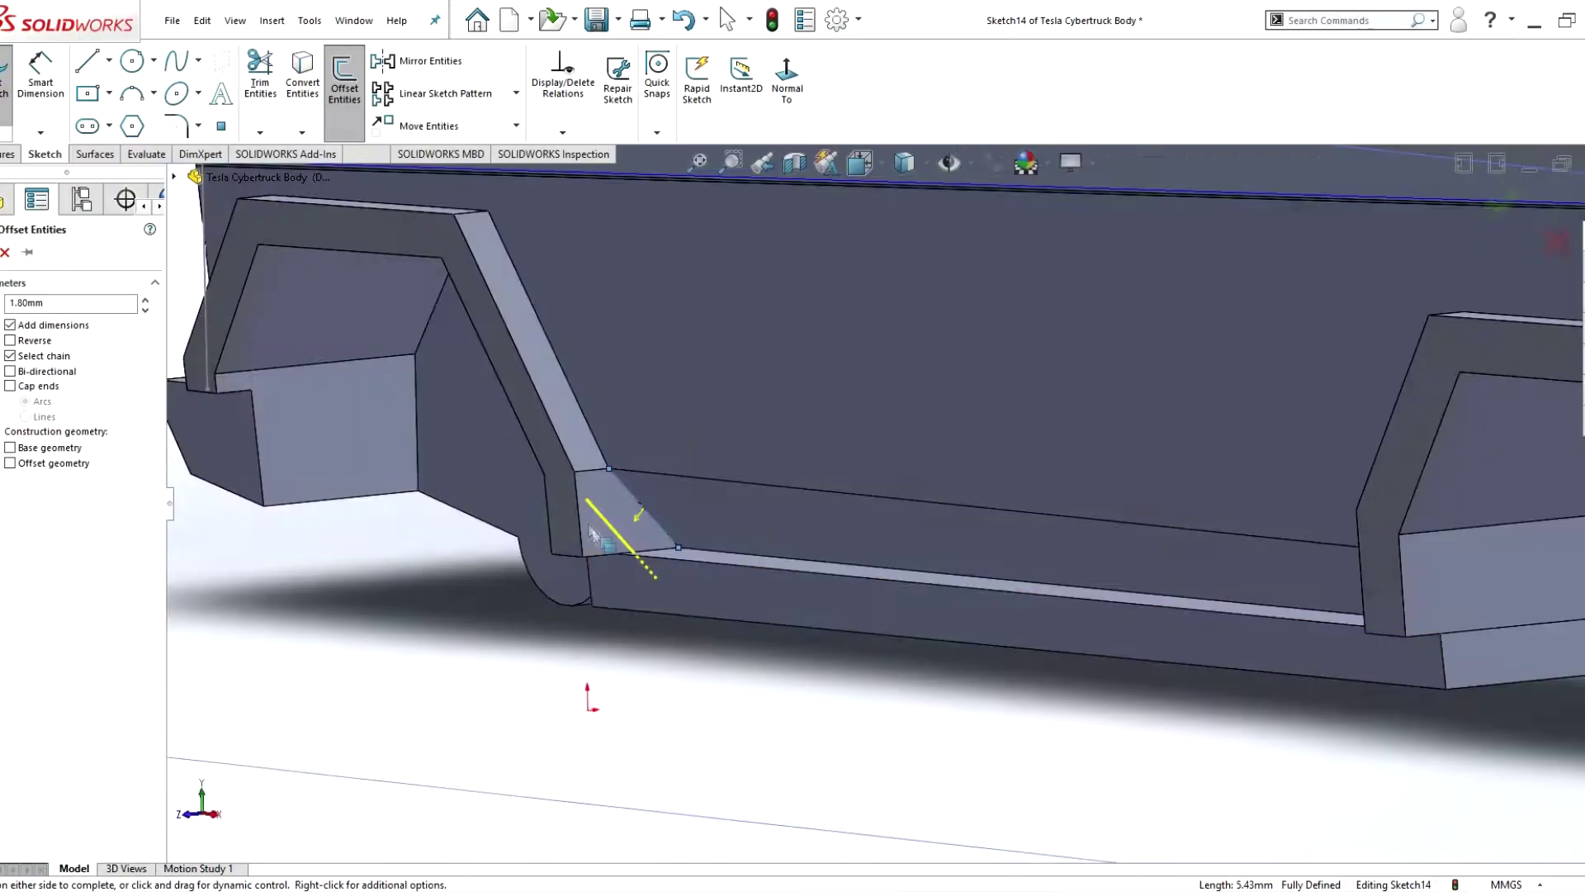
key(l)
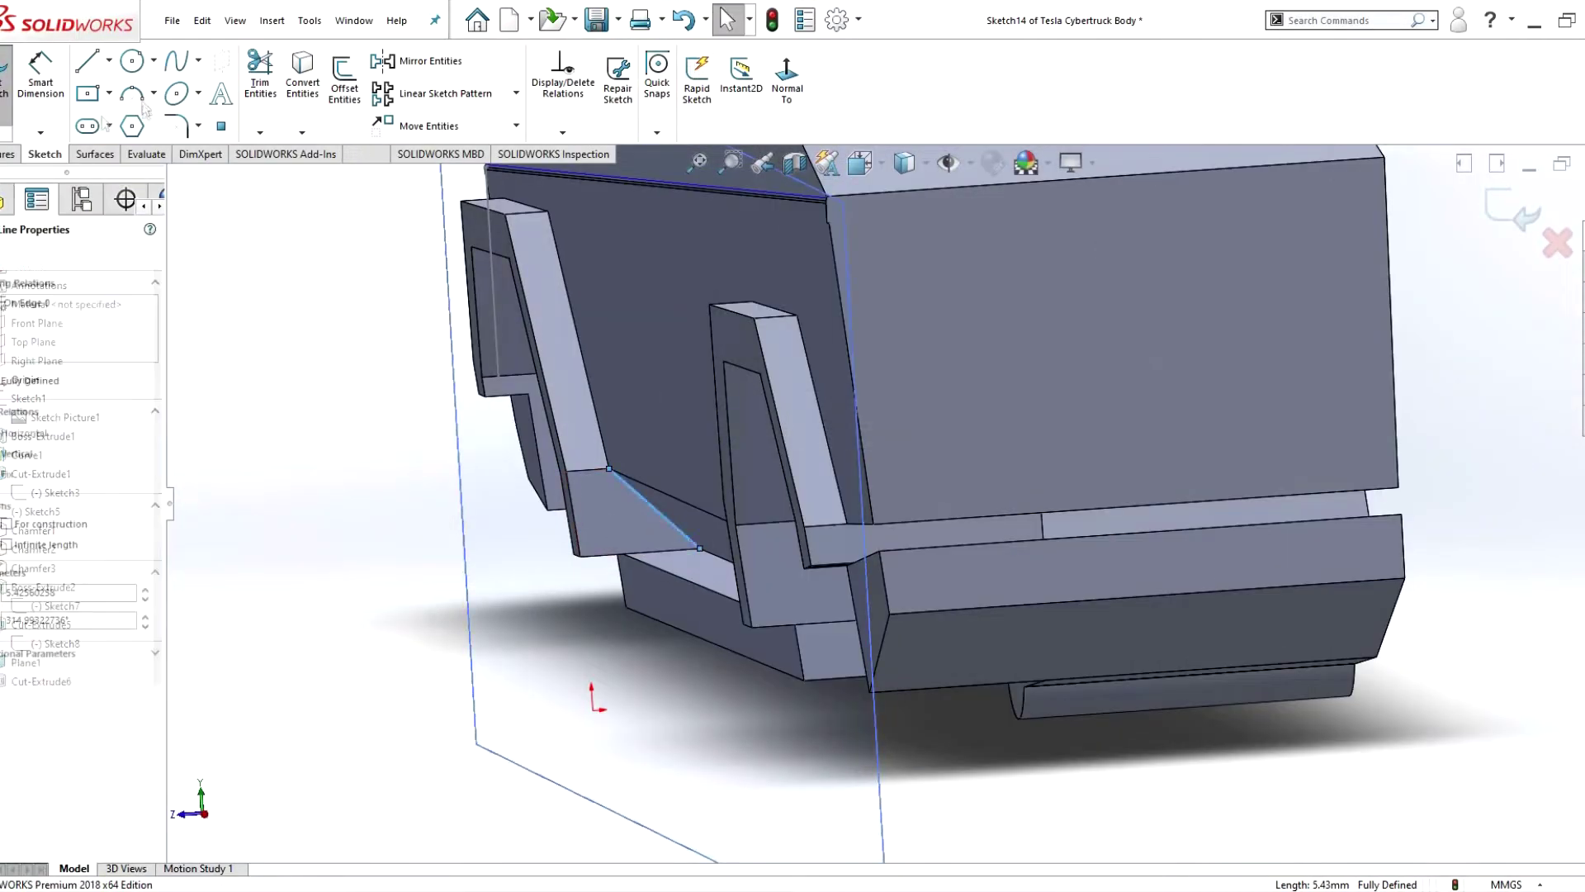
click(566, 470)
right_click(634, 535)
click(701, 621)
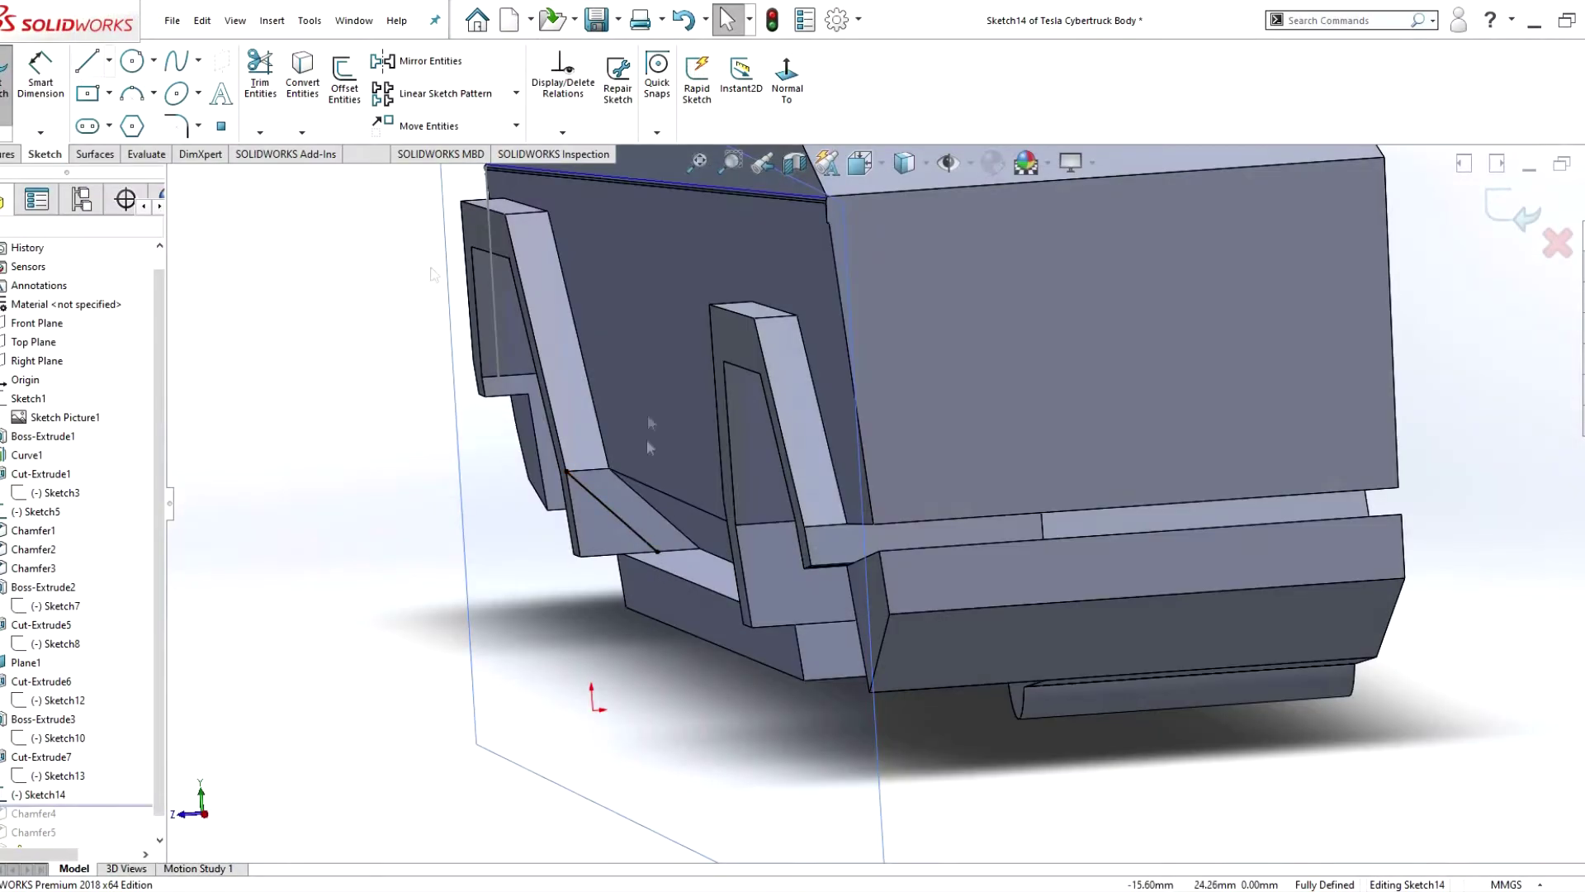
click(694, 590)
right_click(707, 578)
click(735, 667)
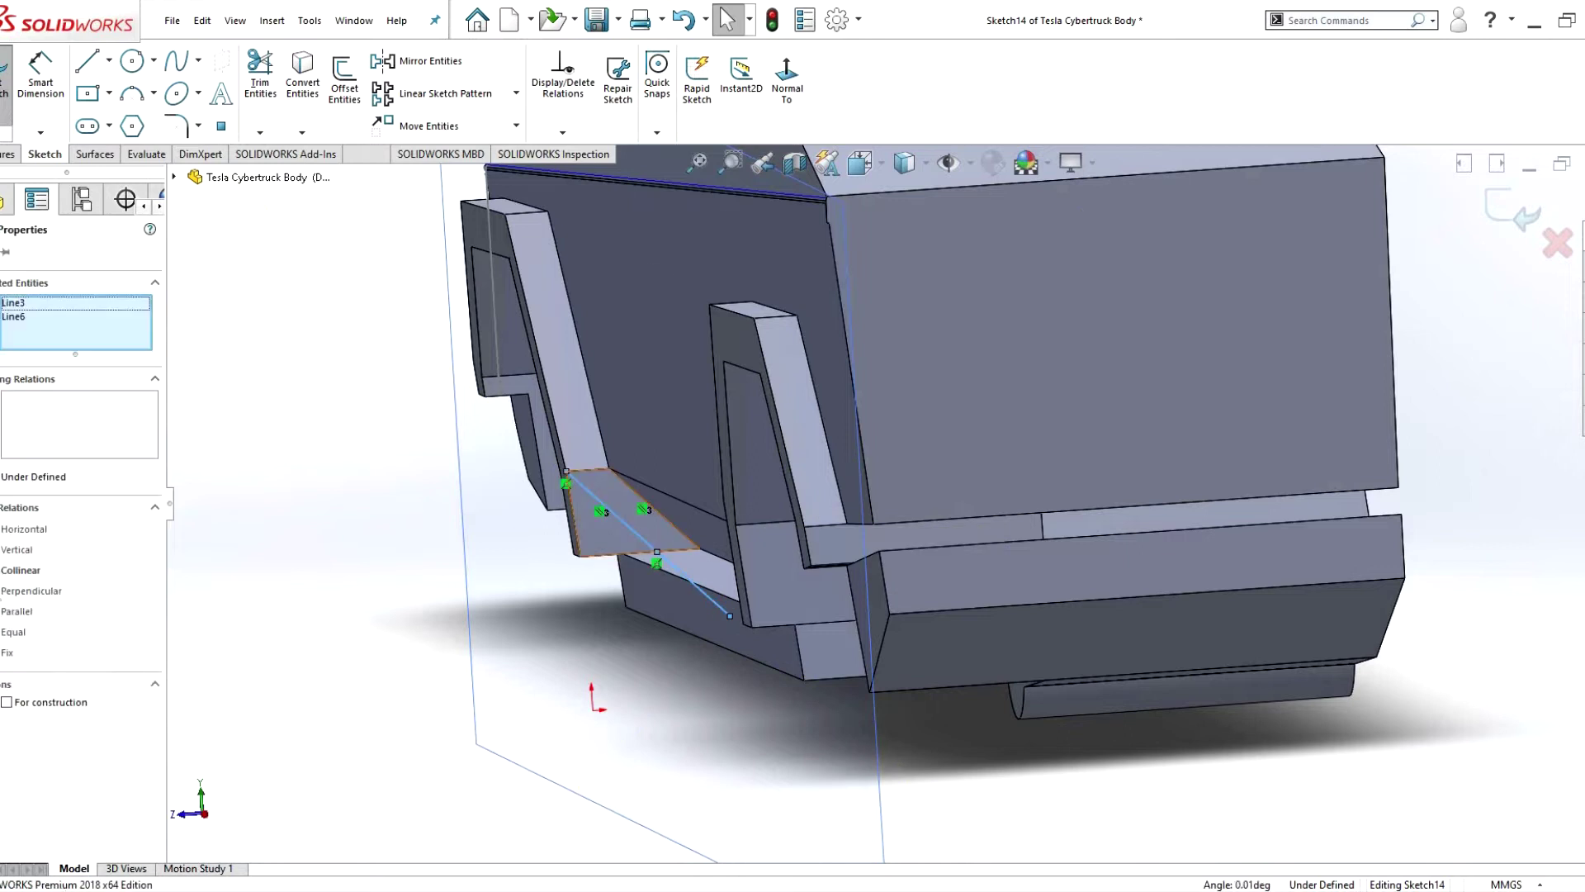
- Draw the closing line to complete the triangular notch profile
key(ctrl+4)
key(Escape)
key(l)
click(722, 713)
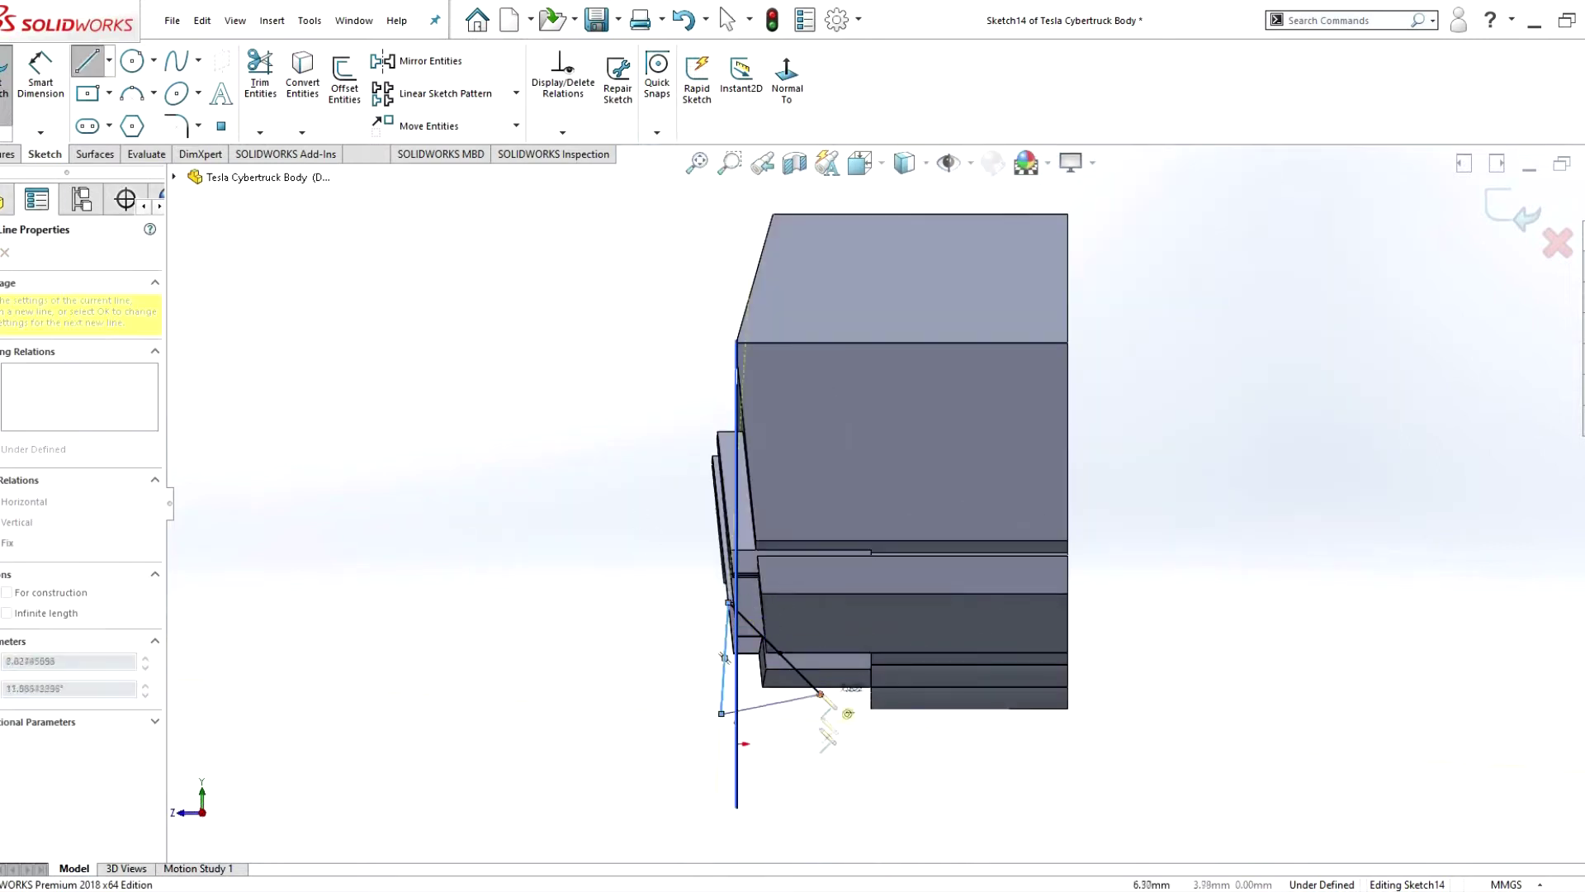
click(819, 693)
key(Escape)
key(ctrl+7)
- Extruded-cut the triangle with Through All - Both
click(8, 153)
click(234, 83)
click(147, 355)
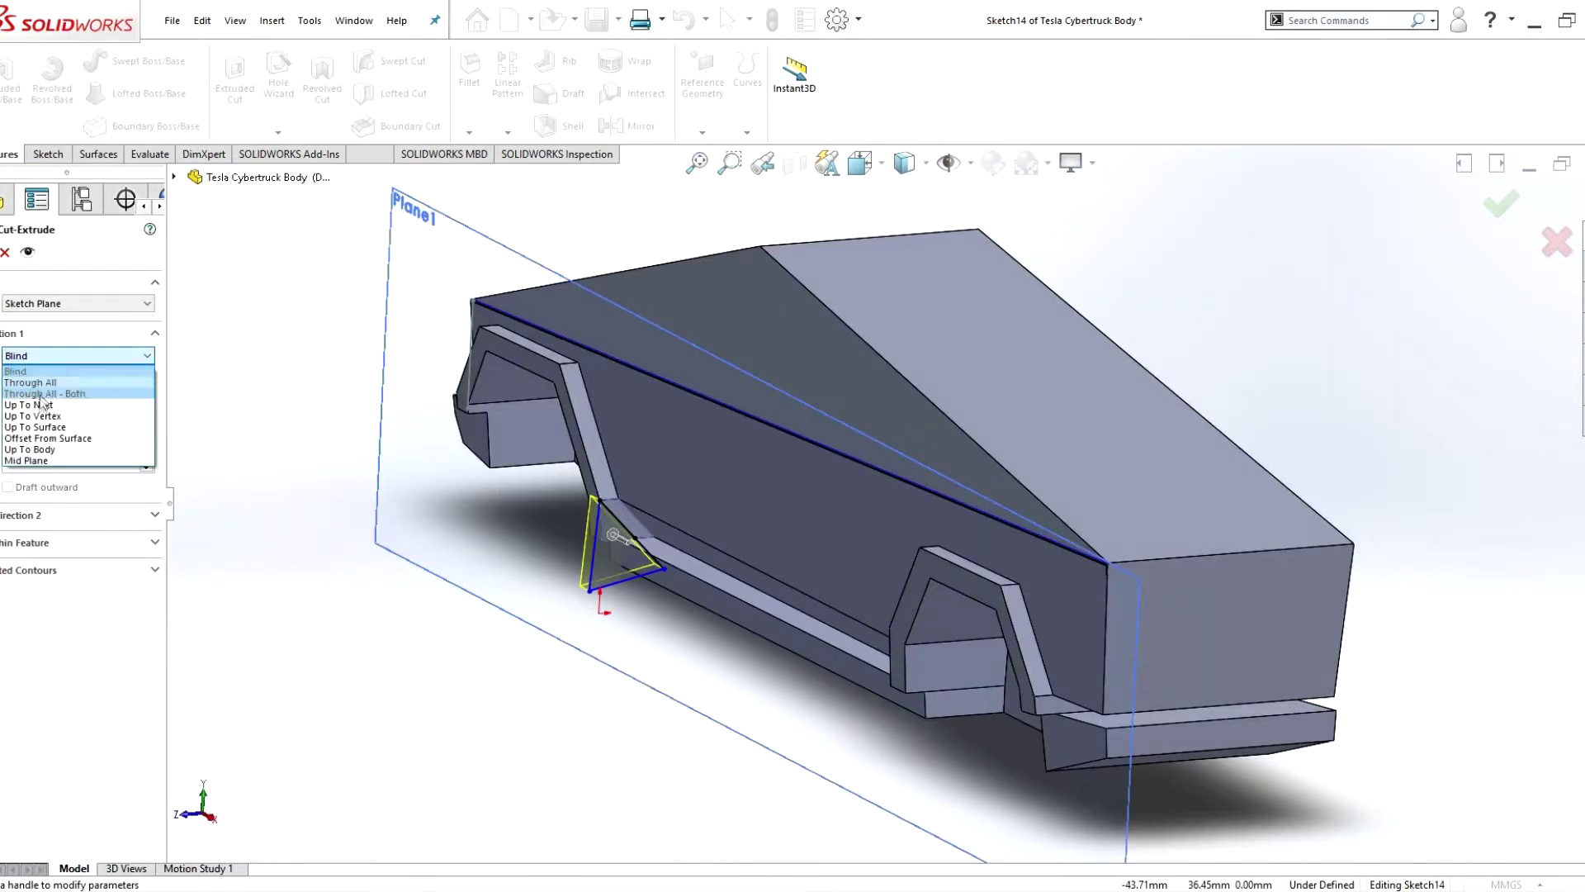
click(41, 393)
key(Return)
- Change Chamfer2's distance to 5 and re-accept its settings
right_click(28, 549)
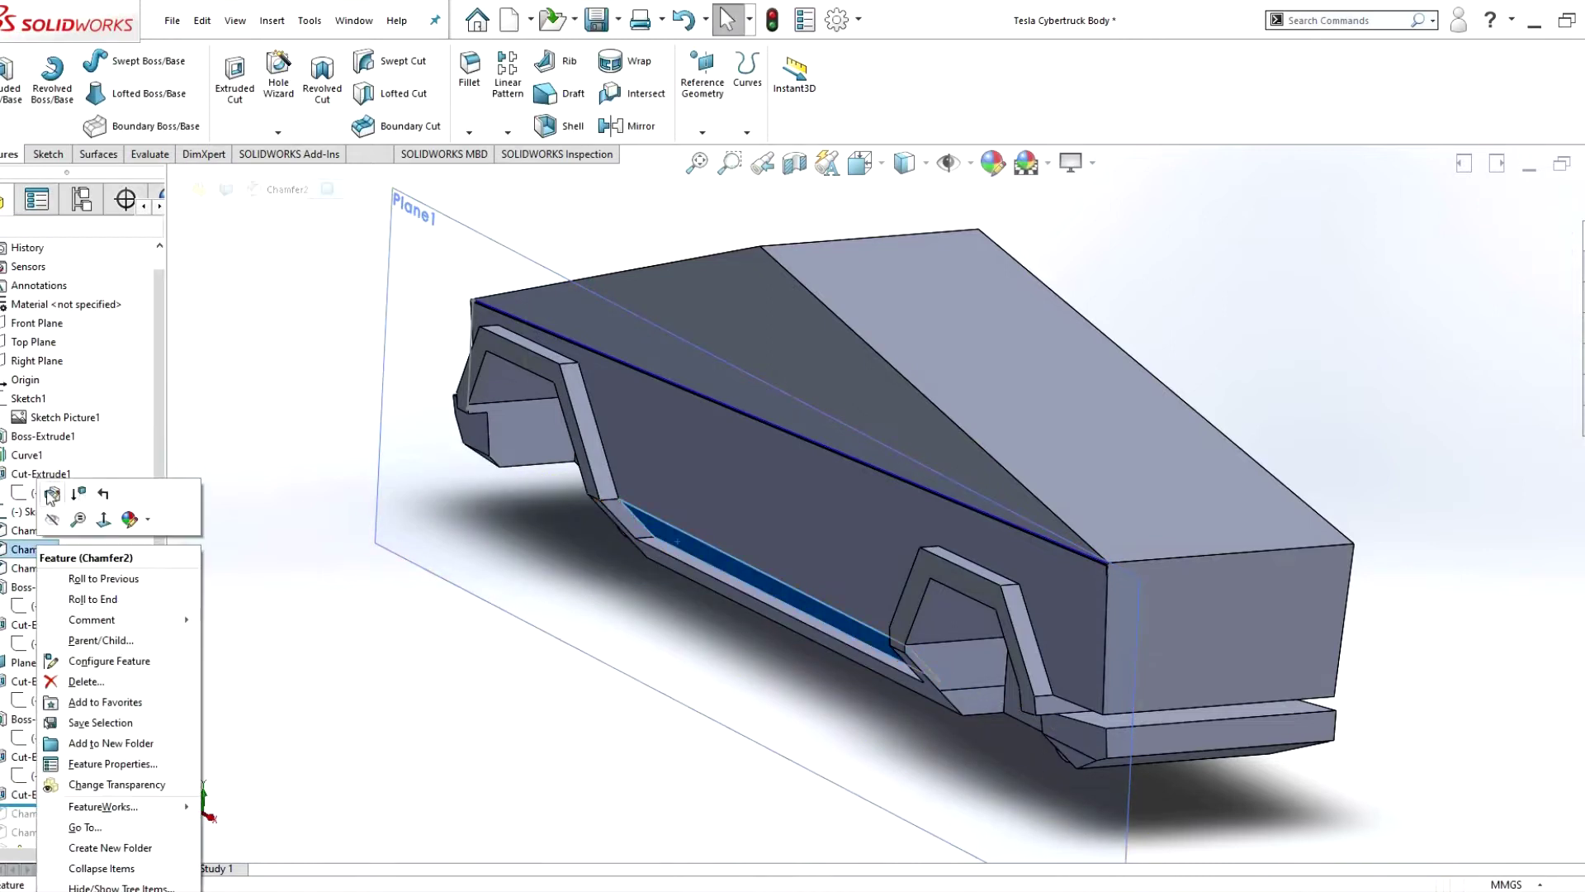
click(51, 494)
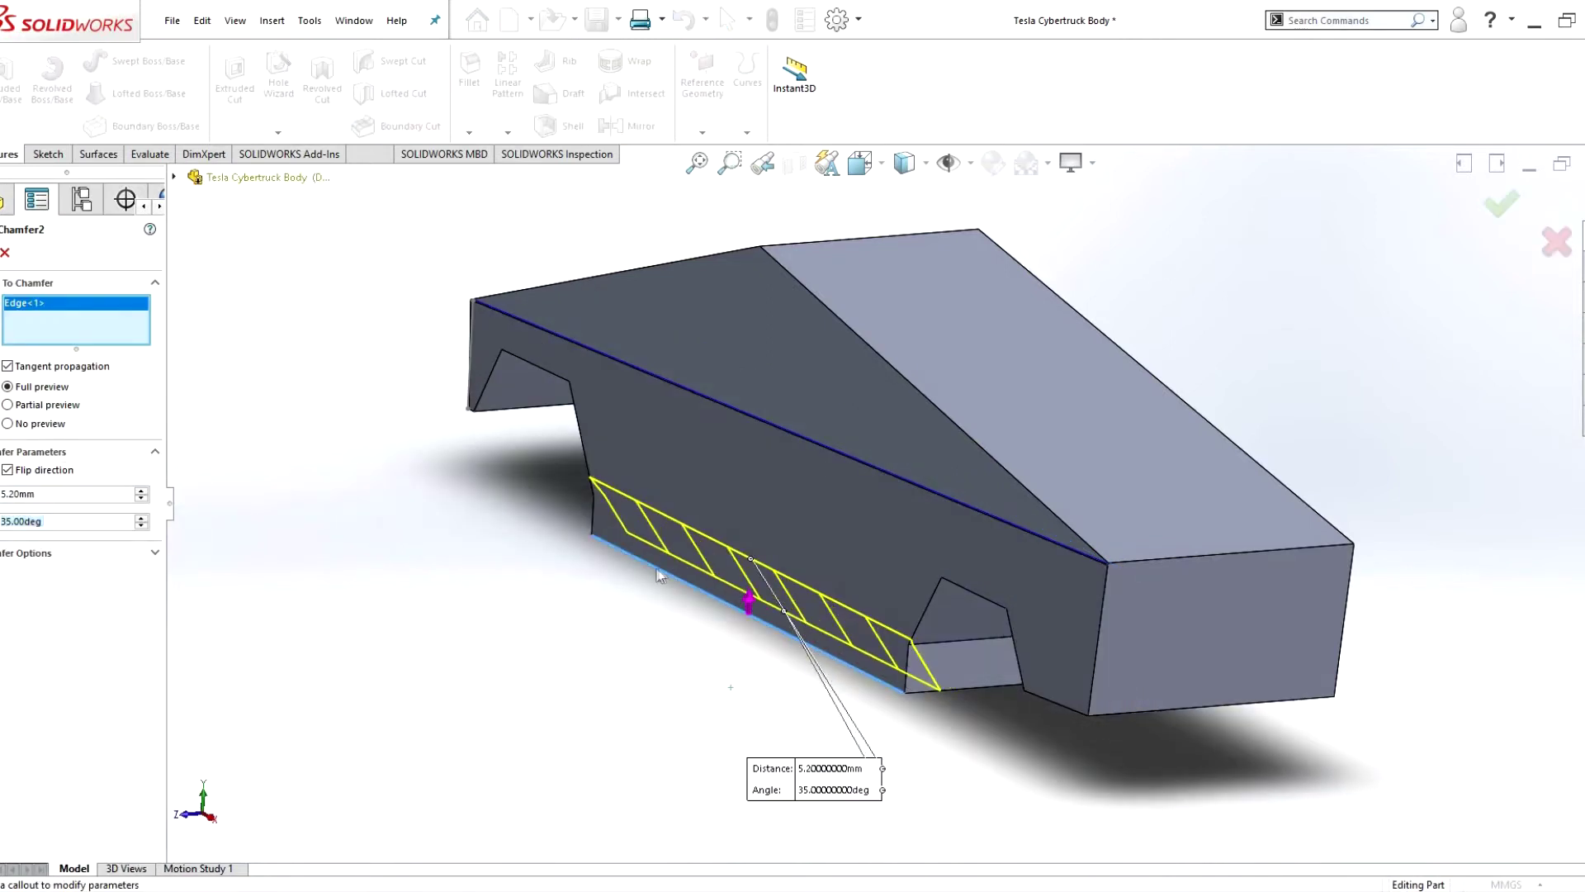
double_click(76, 493)
text(5)
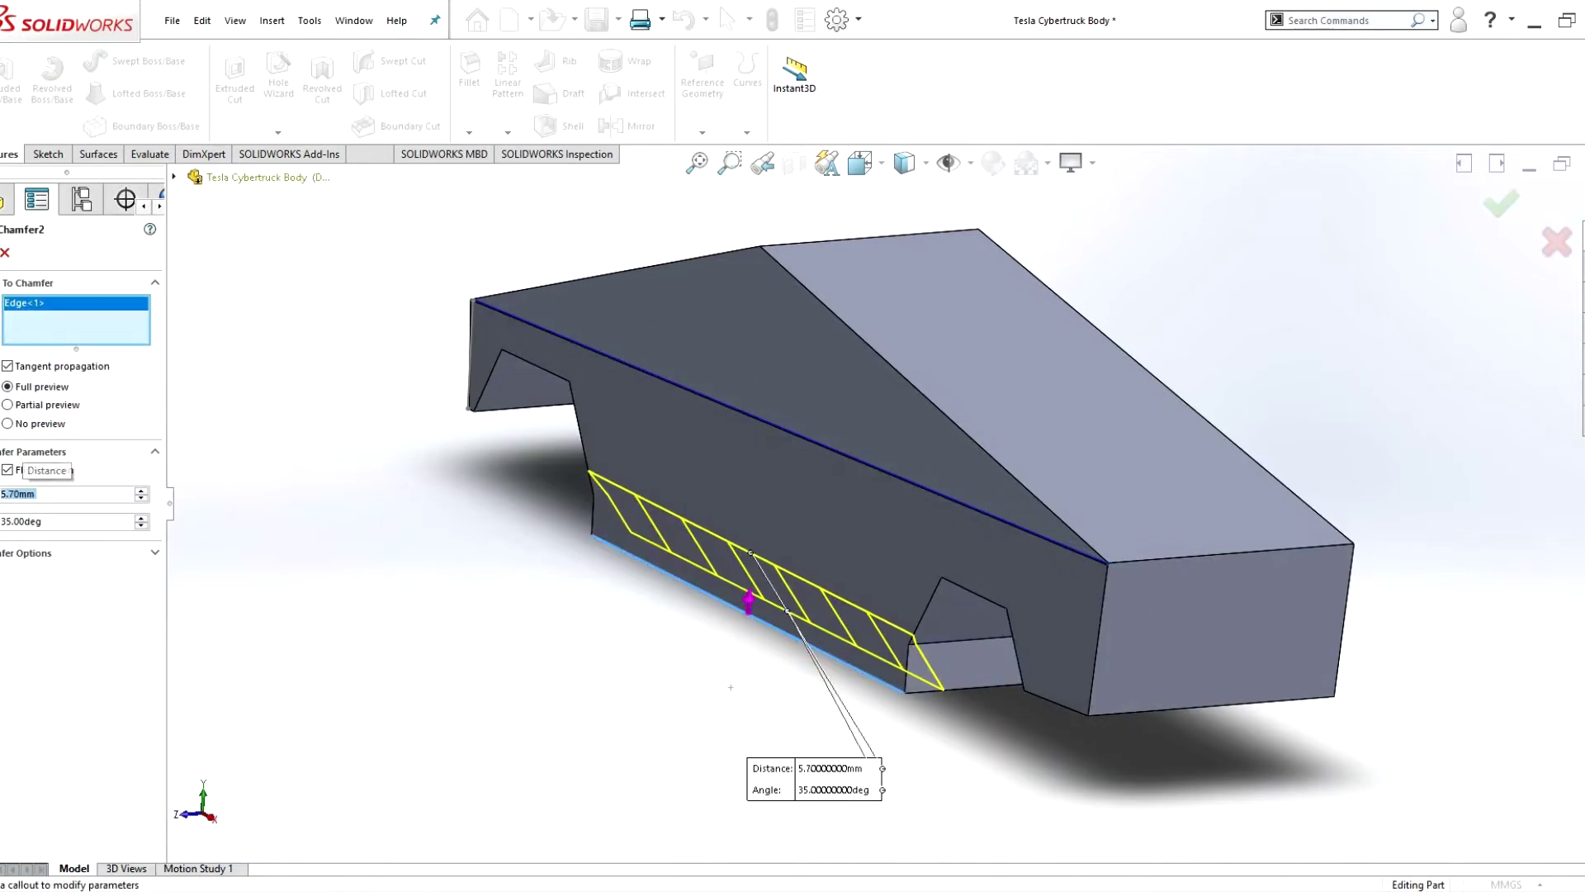
key(Return)
scroll(578, 536, down, 5)
scroll(577, 536, down, 5)
right_click(29, 549)
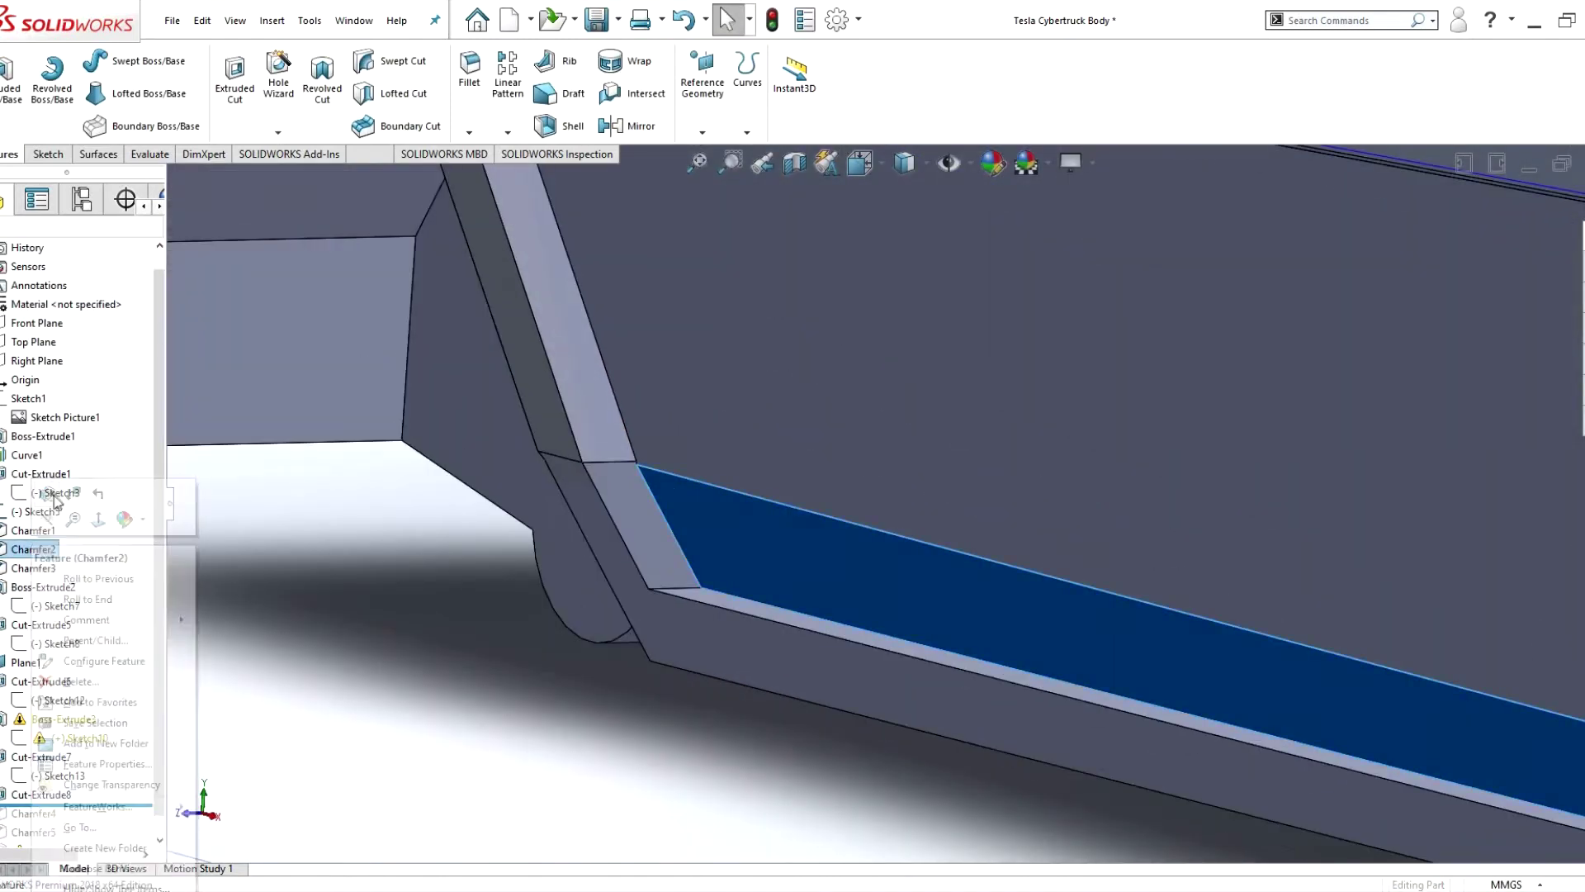
click(55, 495)
key(Return)
right_click(37, 549)
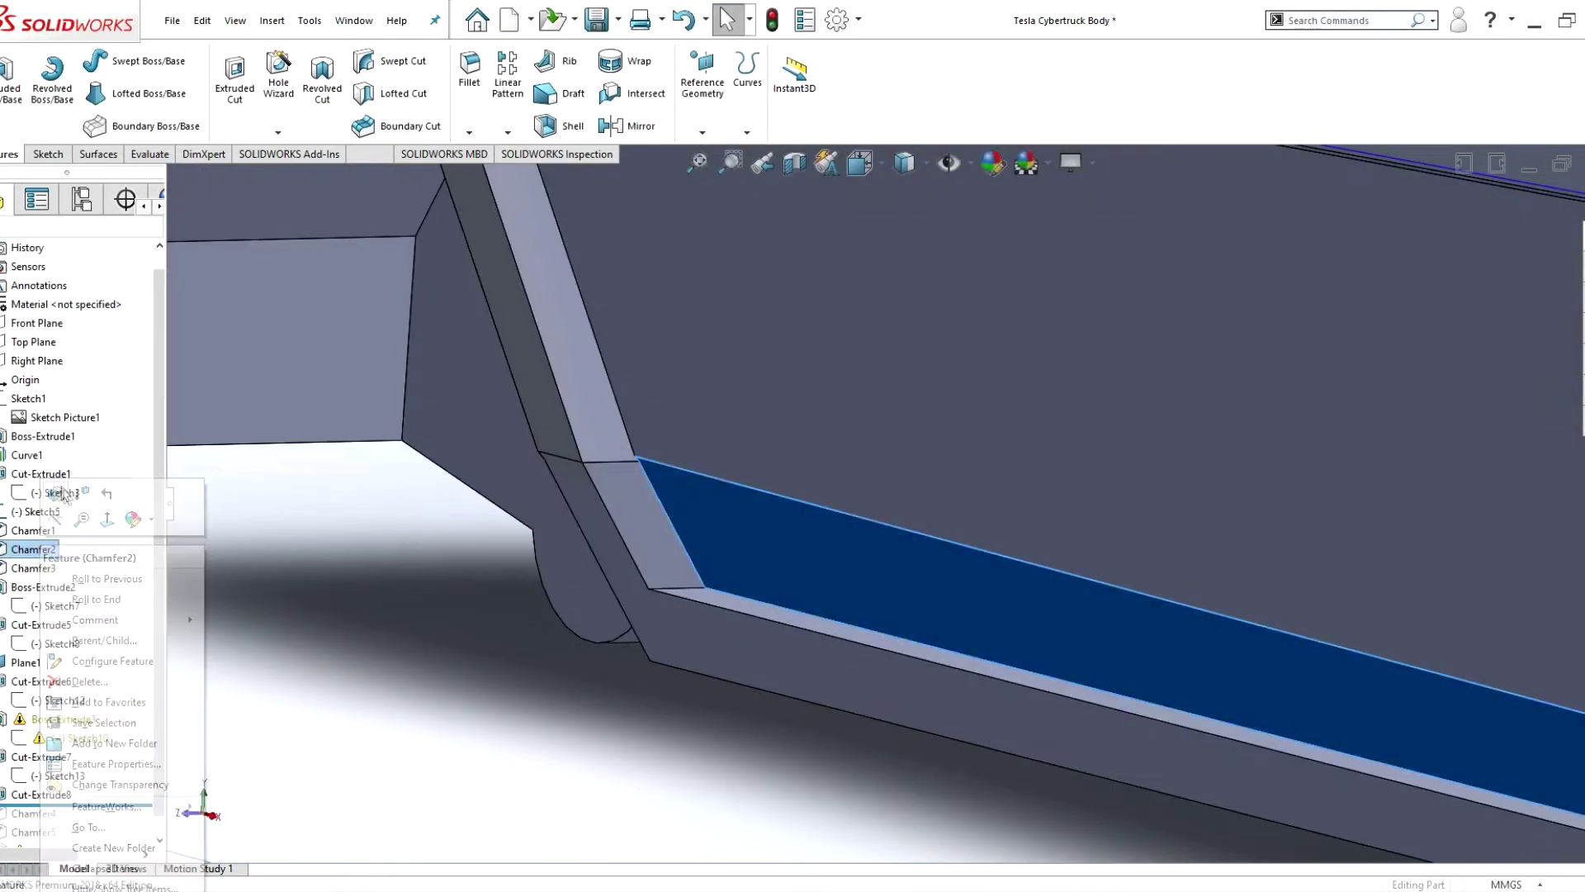
click(58, 493)
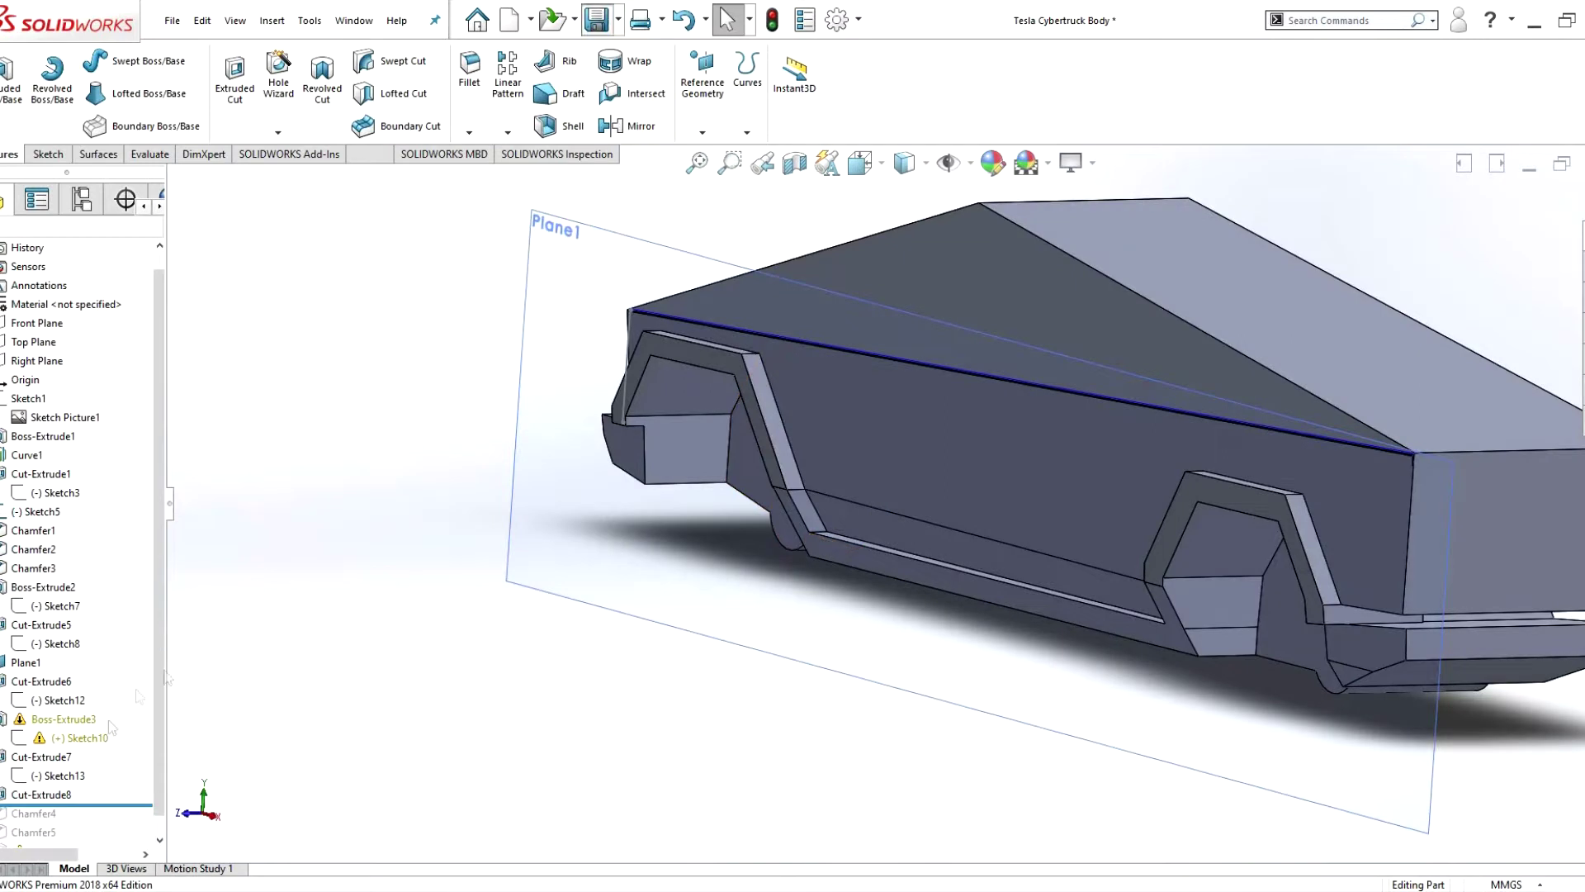
- Make Sketch10's arch corner coincident with the sill edge, then rebuild and return to 3D
right_click(83, 737)
click(116, 478)
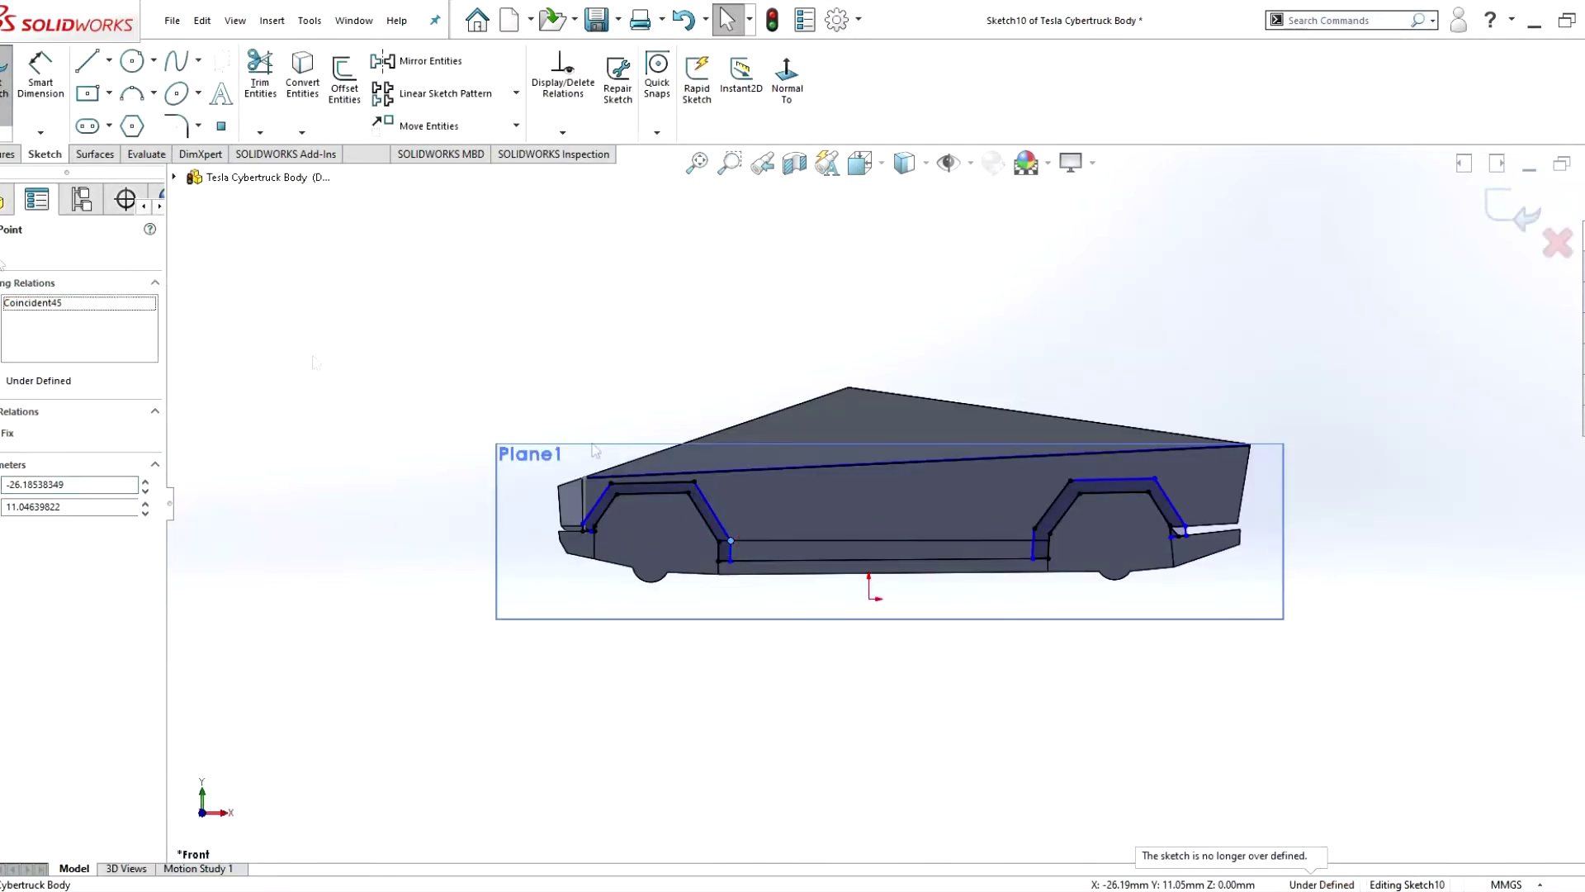
scroll(731, 537, down, 3)
scroll(726, 531, down, 3)
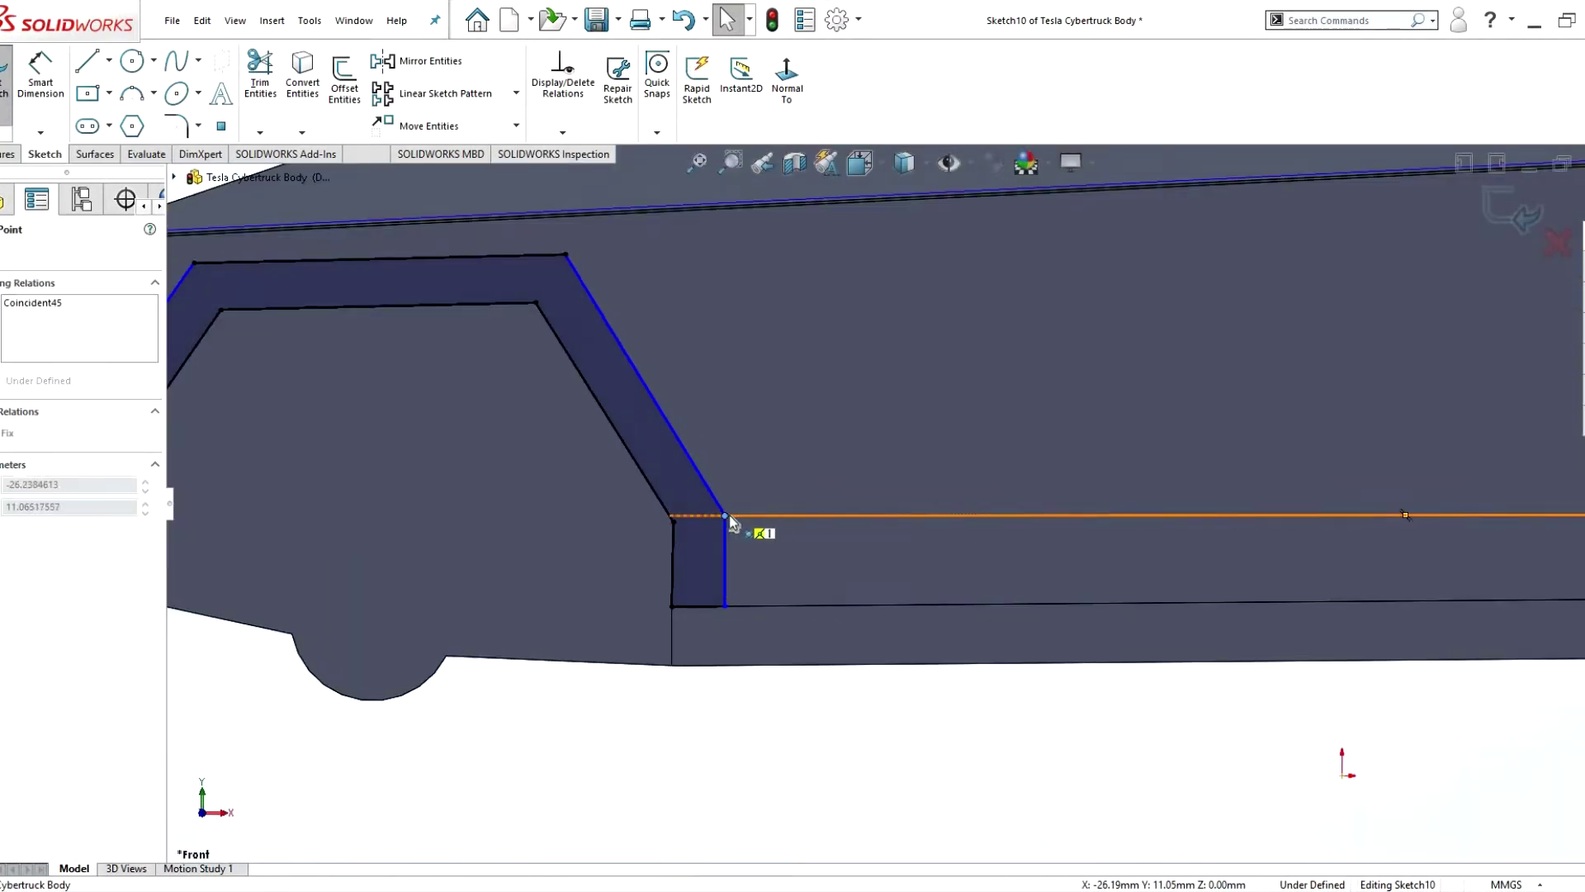
scroll(735, 545, up, 5)
key(ctrl+b)
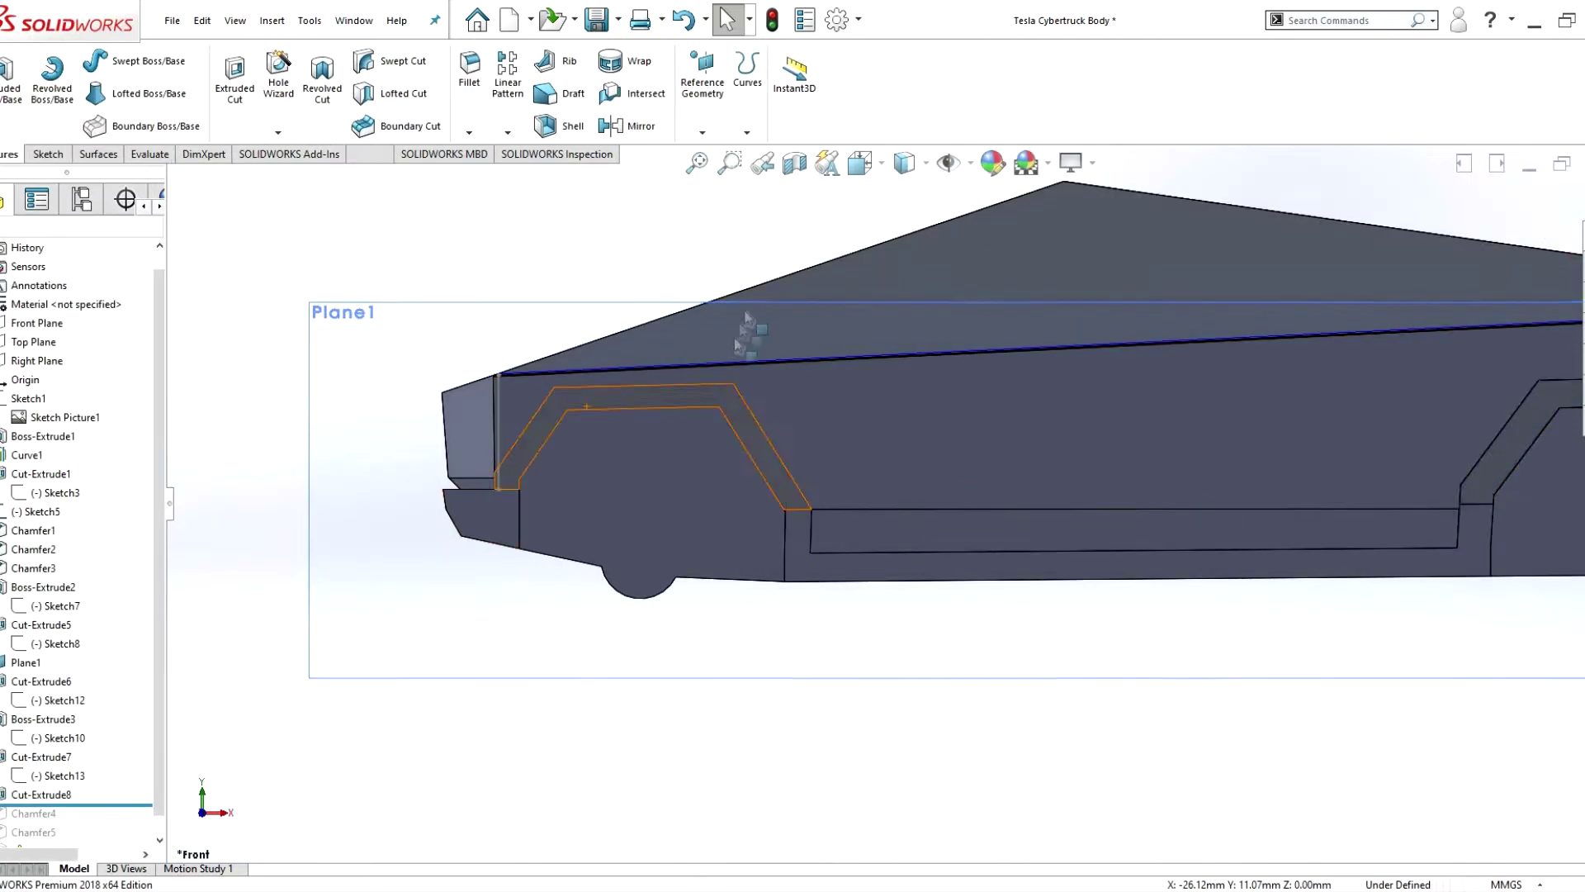
middle_drag(737, 372, 338, 746)
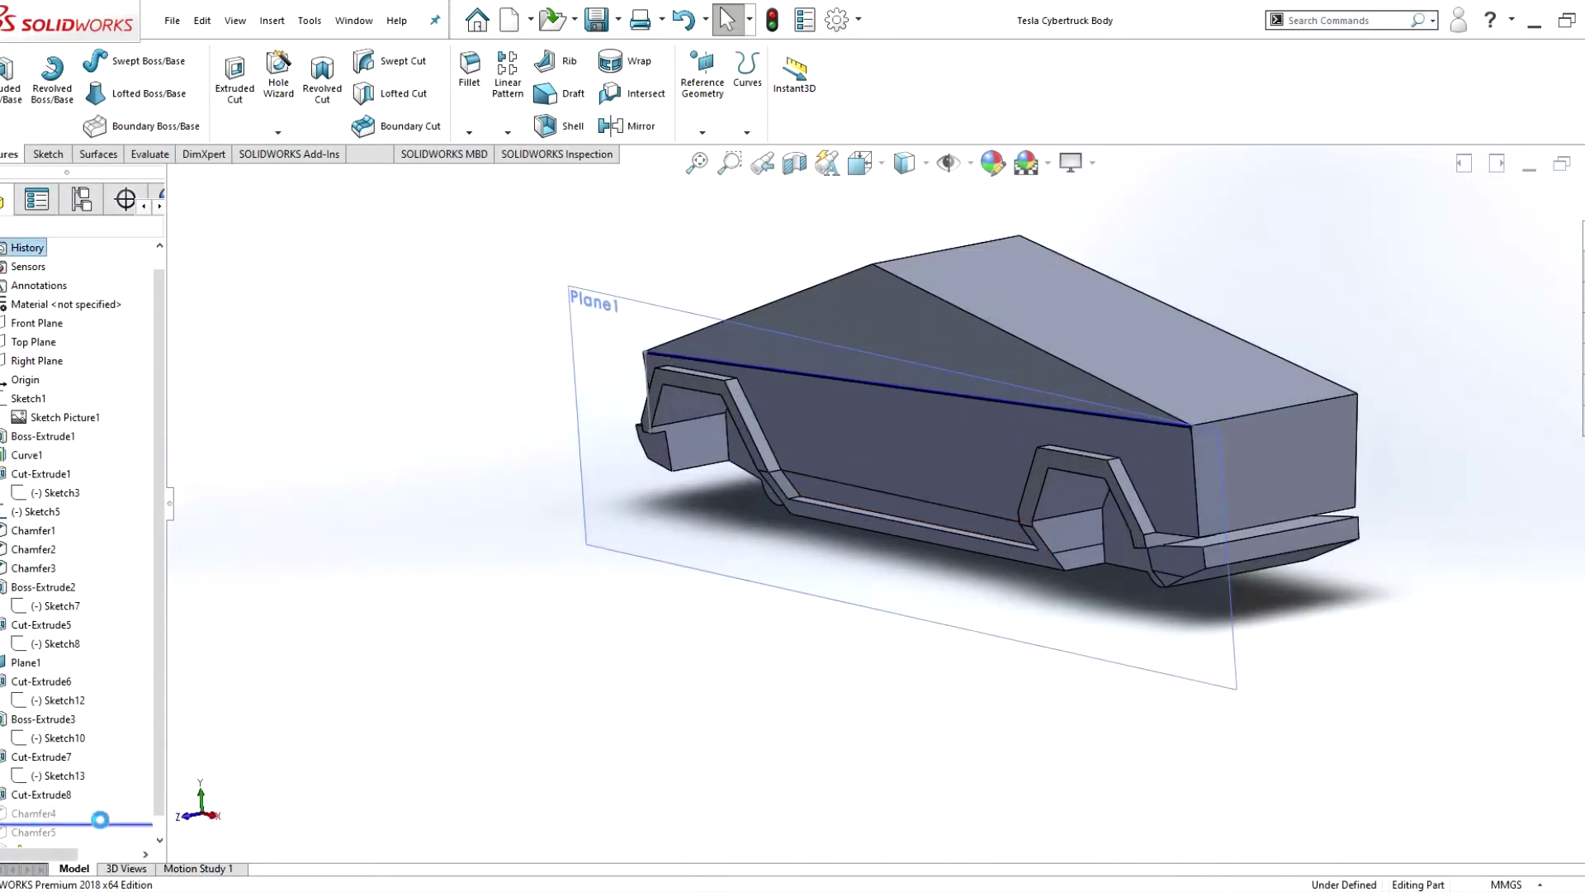
- Set Chamfer4's distance to 1.80 mm and remove the wrongly added edge
right_click(57, 817)
click(116, 420)
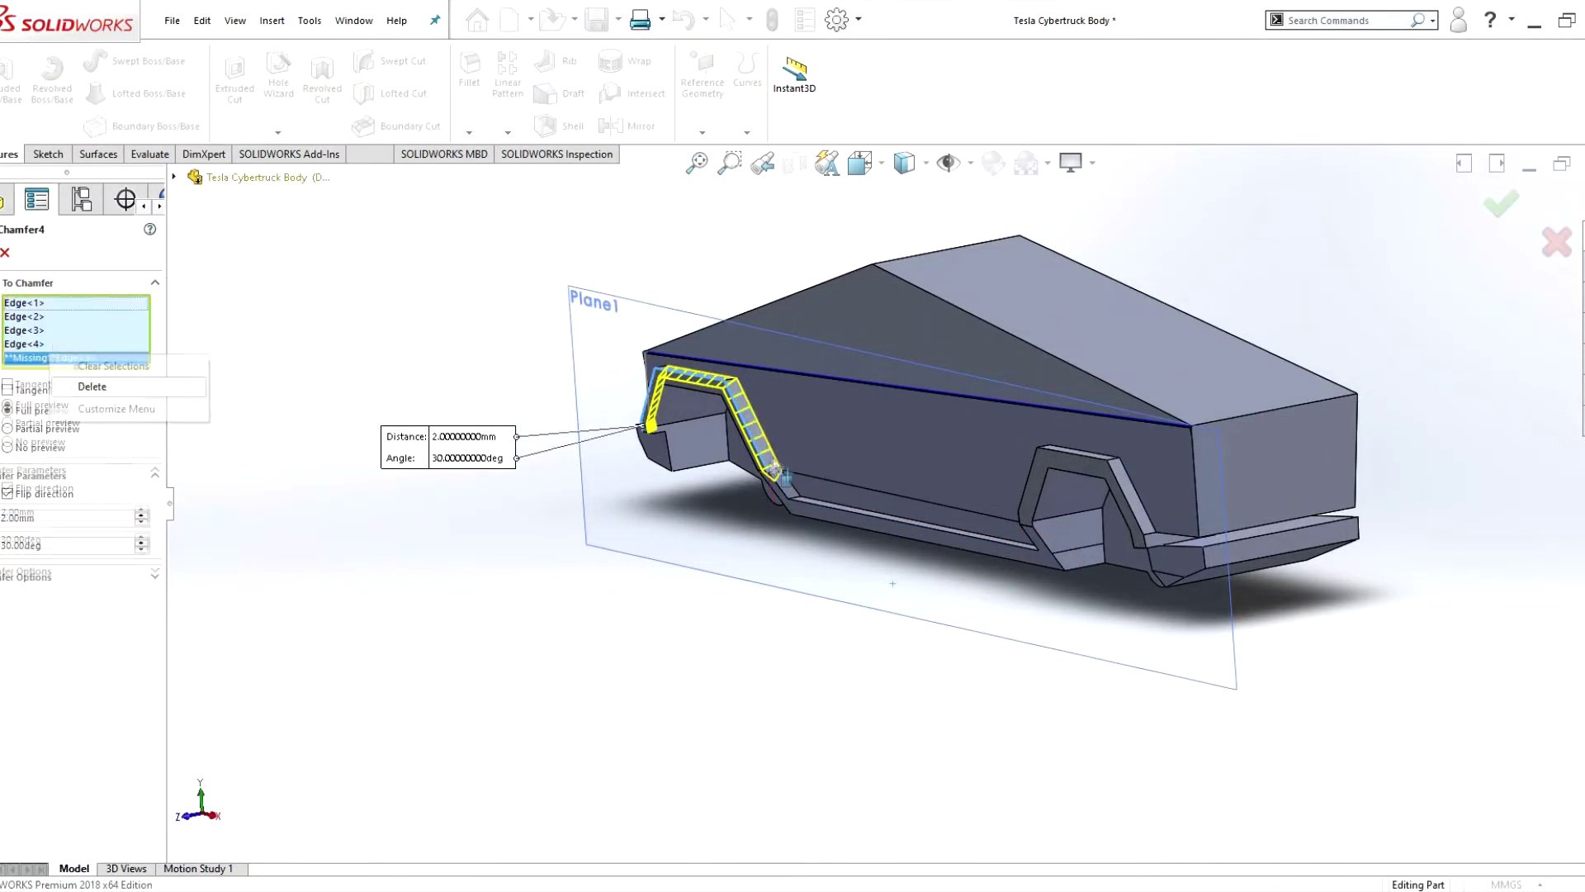
scroll(823, 471, down, 5)
key(Tab)
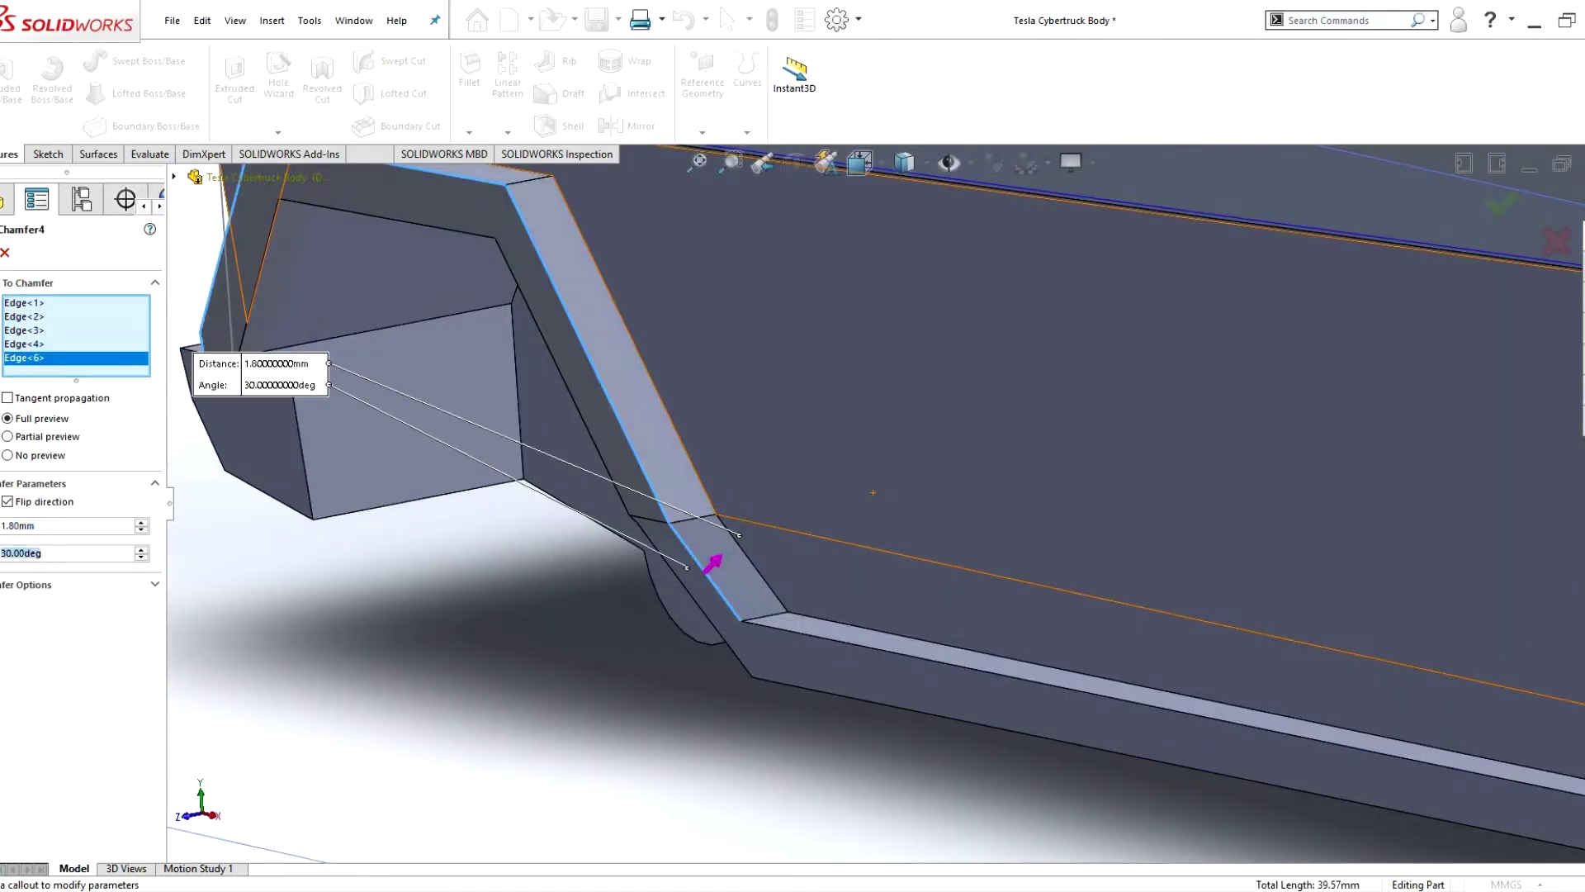
click(873, 492)
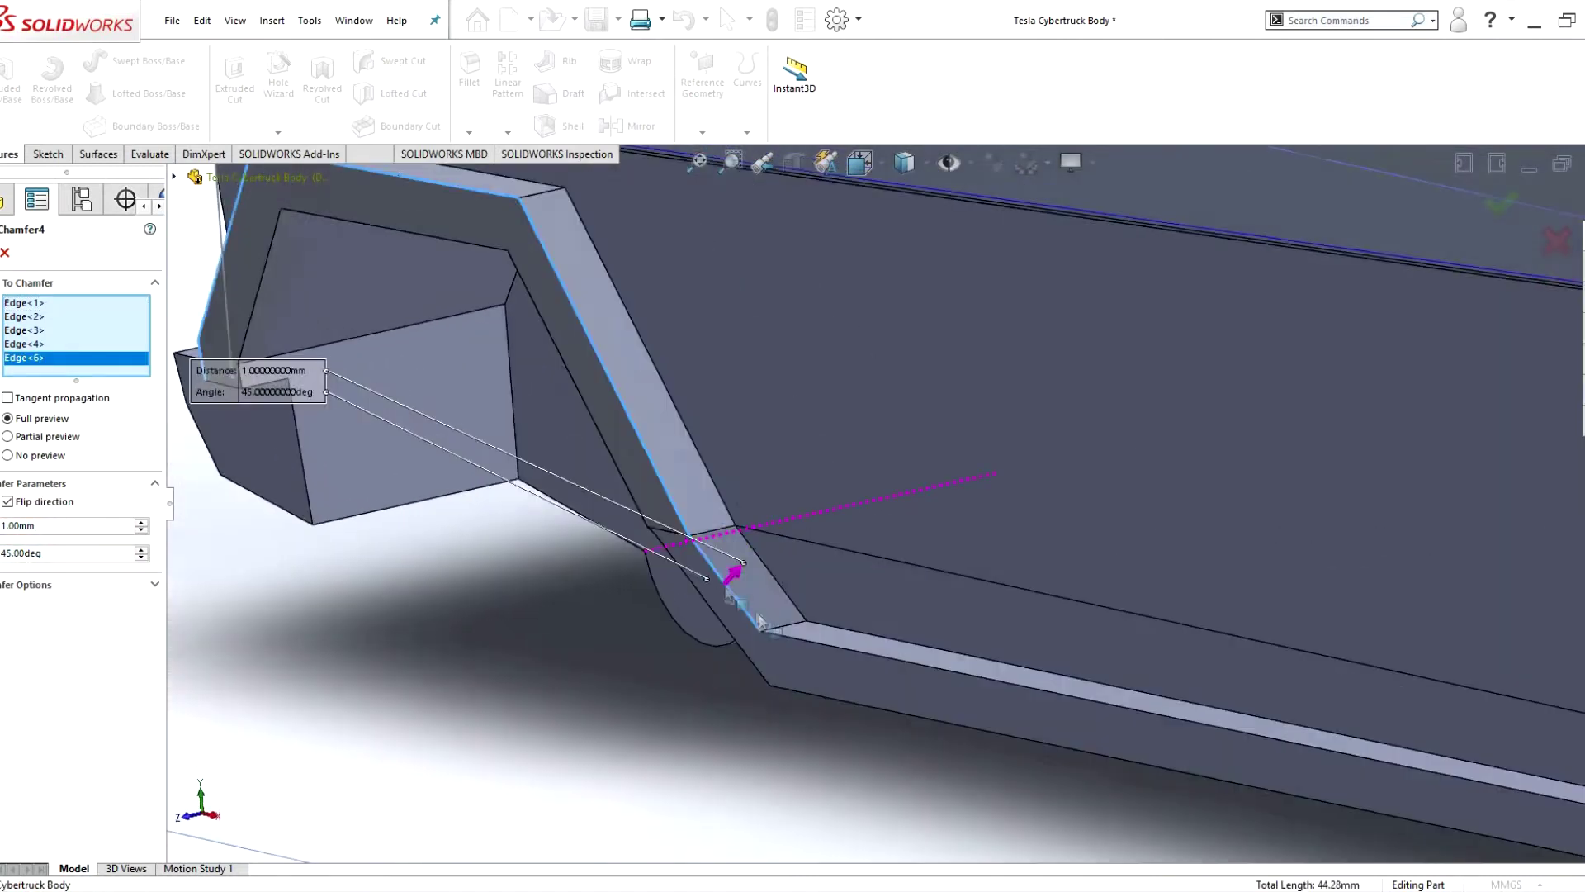
right_click(43, 372)
click(66, 402)
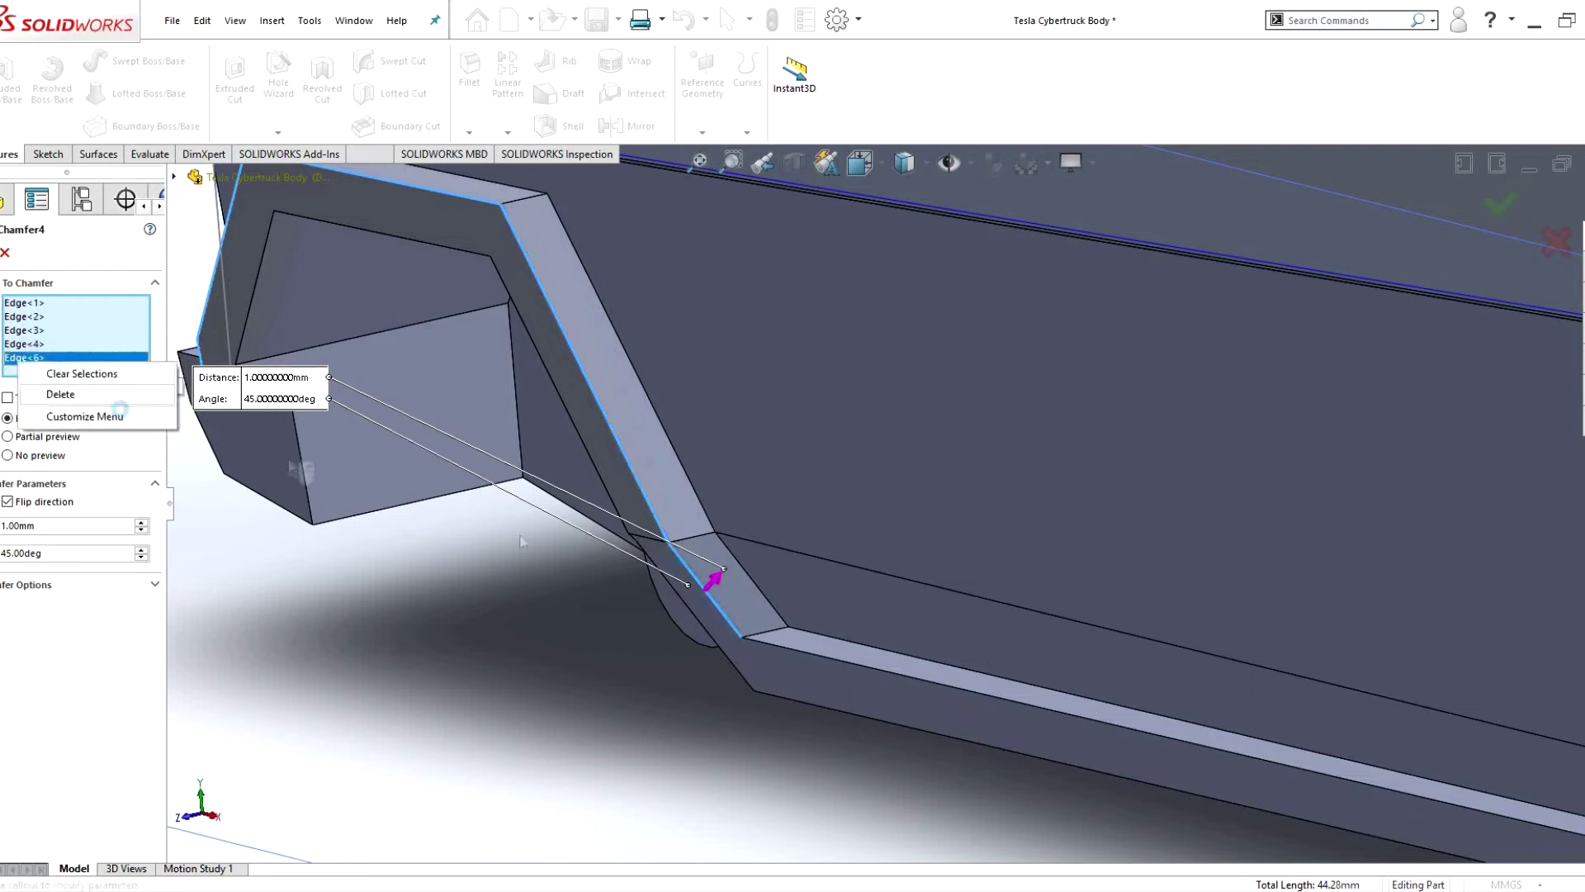
click(469, 133)
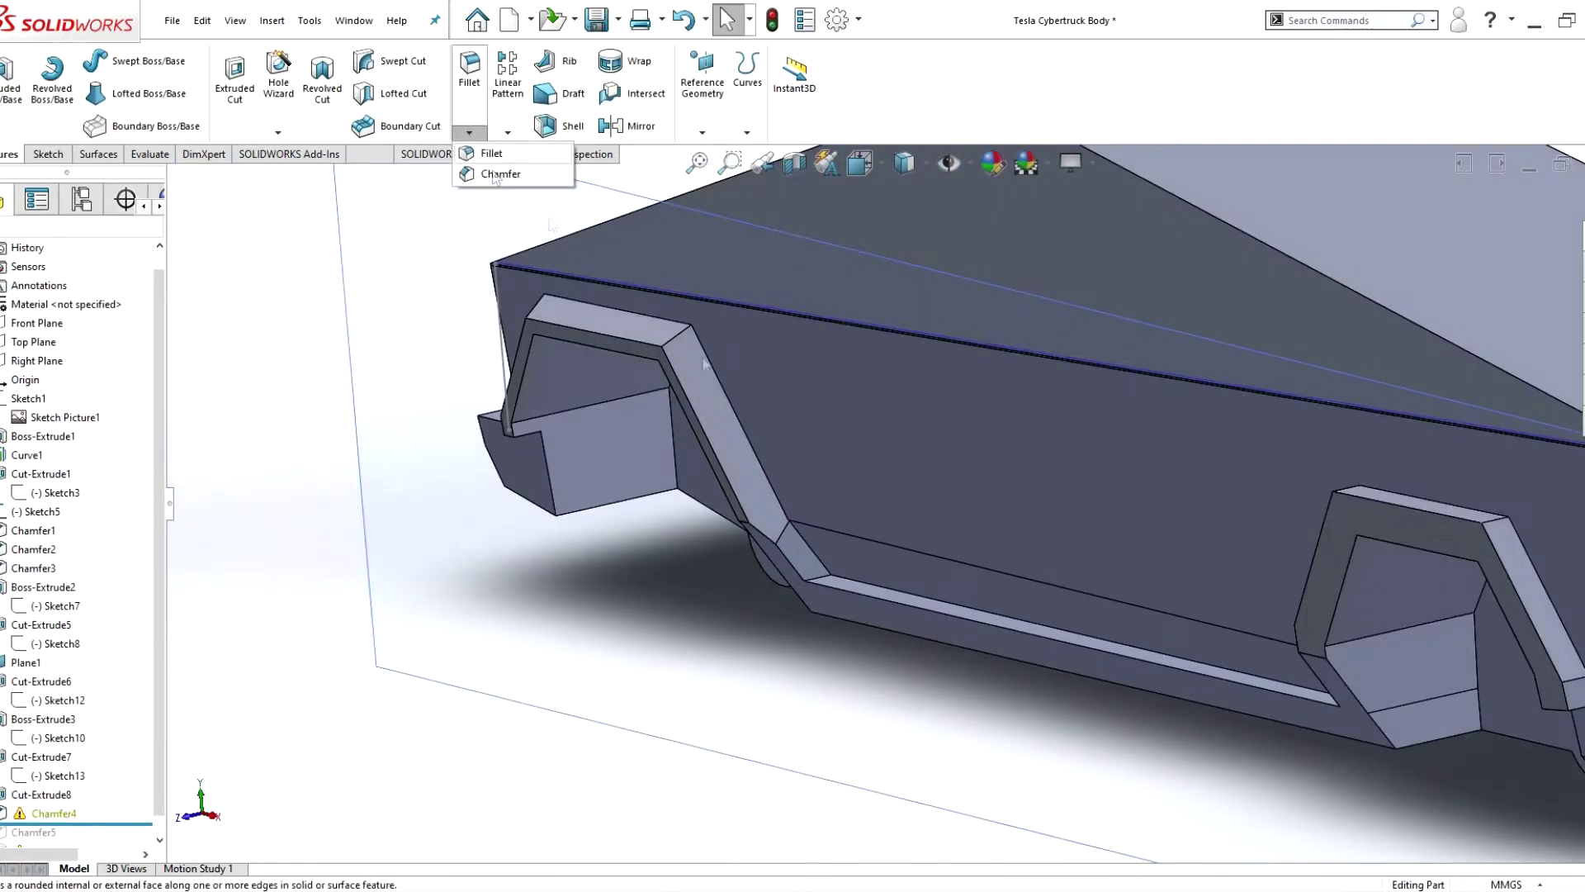
- Add a new chamfer on the corner edge
click(500, 174)
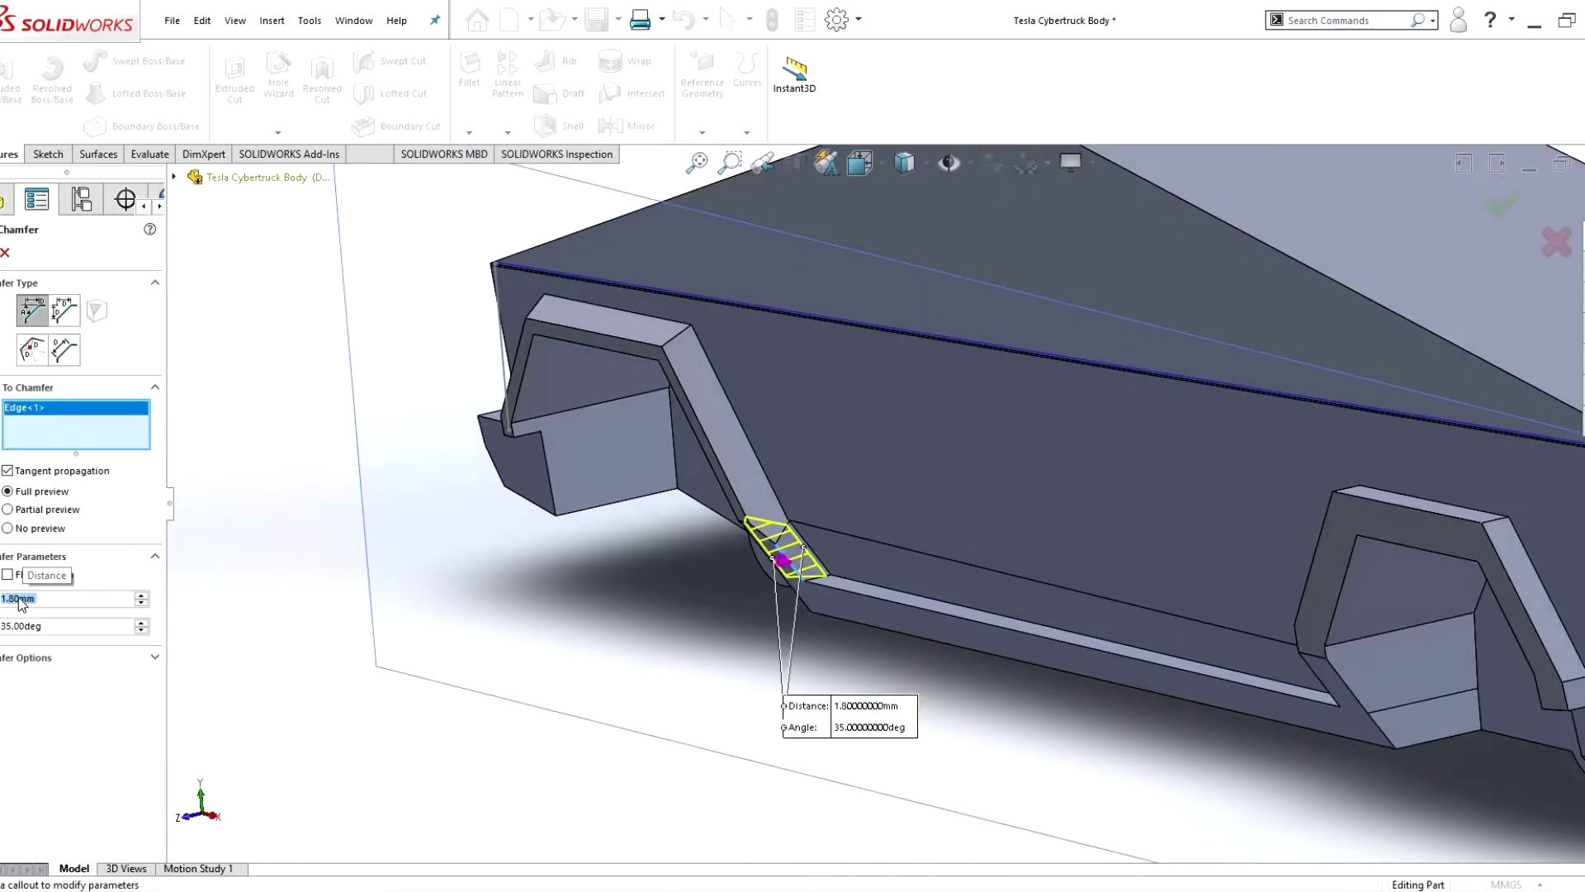
key(Return)
right_click(103, 478)
click(117, 496)
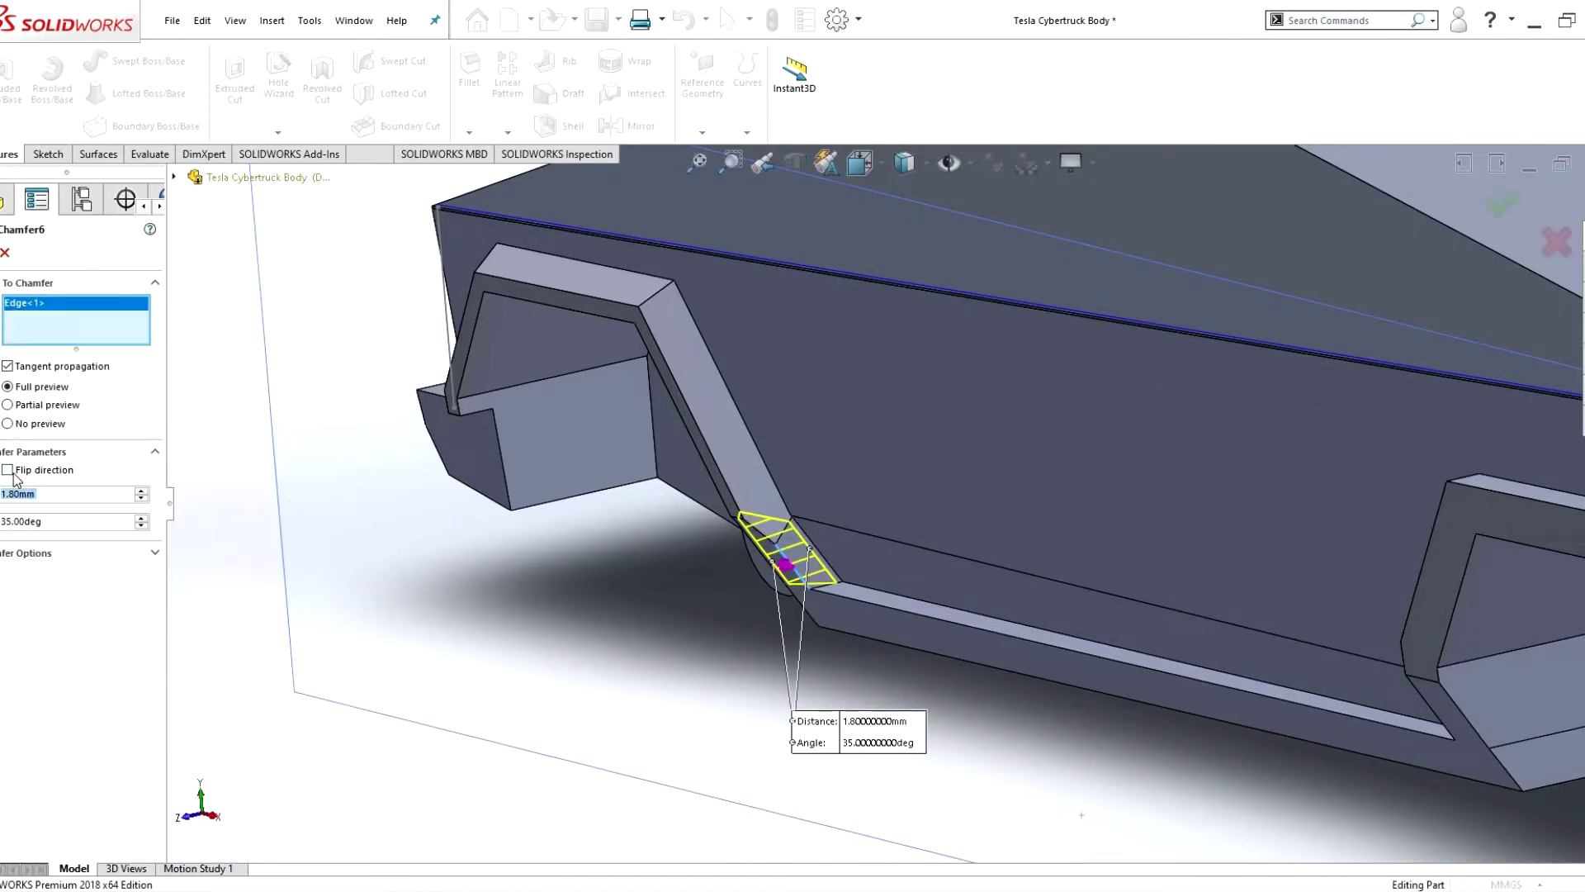
- Roll back to just after Chamfer4, dismiss the error report, and open Cut-Extrude8's sketch
right_click(33, 832)
click(273, 595)
click(903, 461)
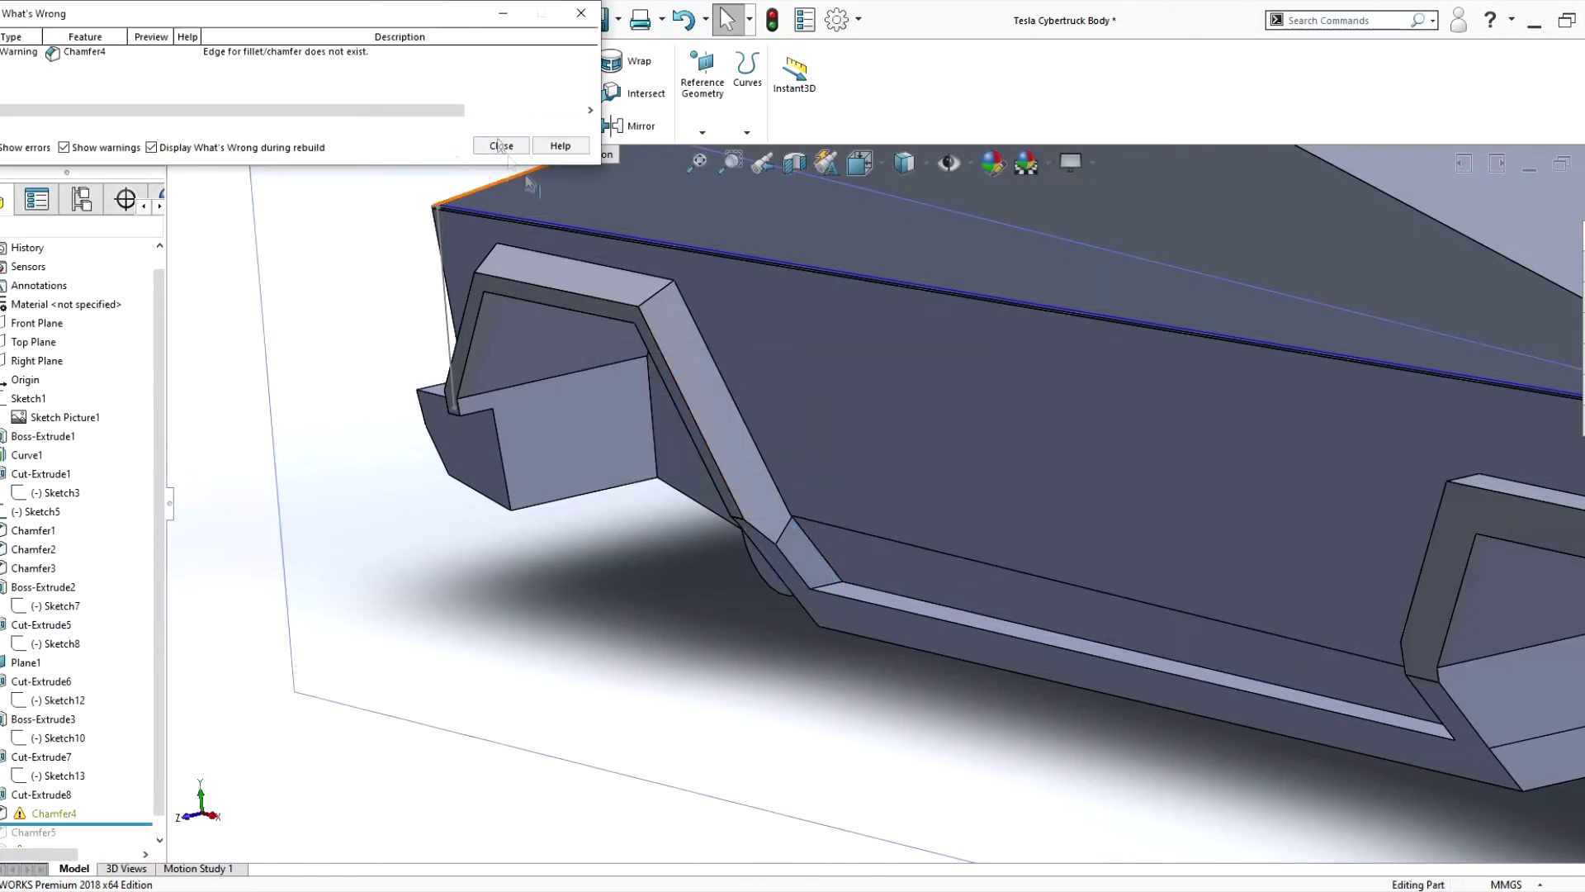
click(46, 794)
right_click(45, 794)
click(169, 575)
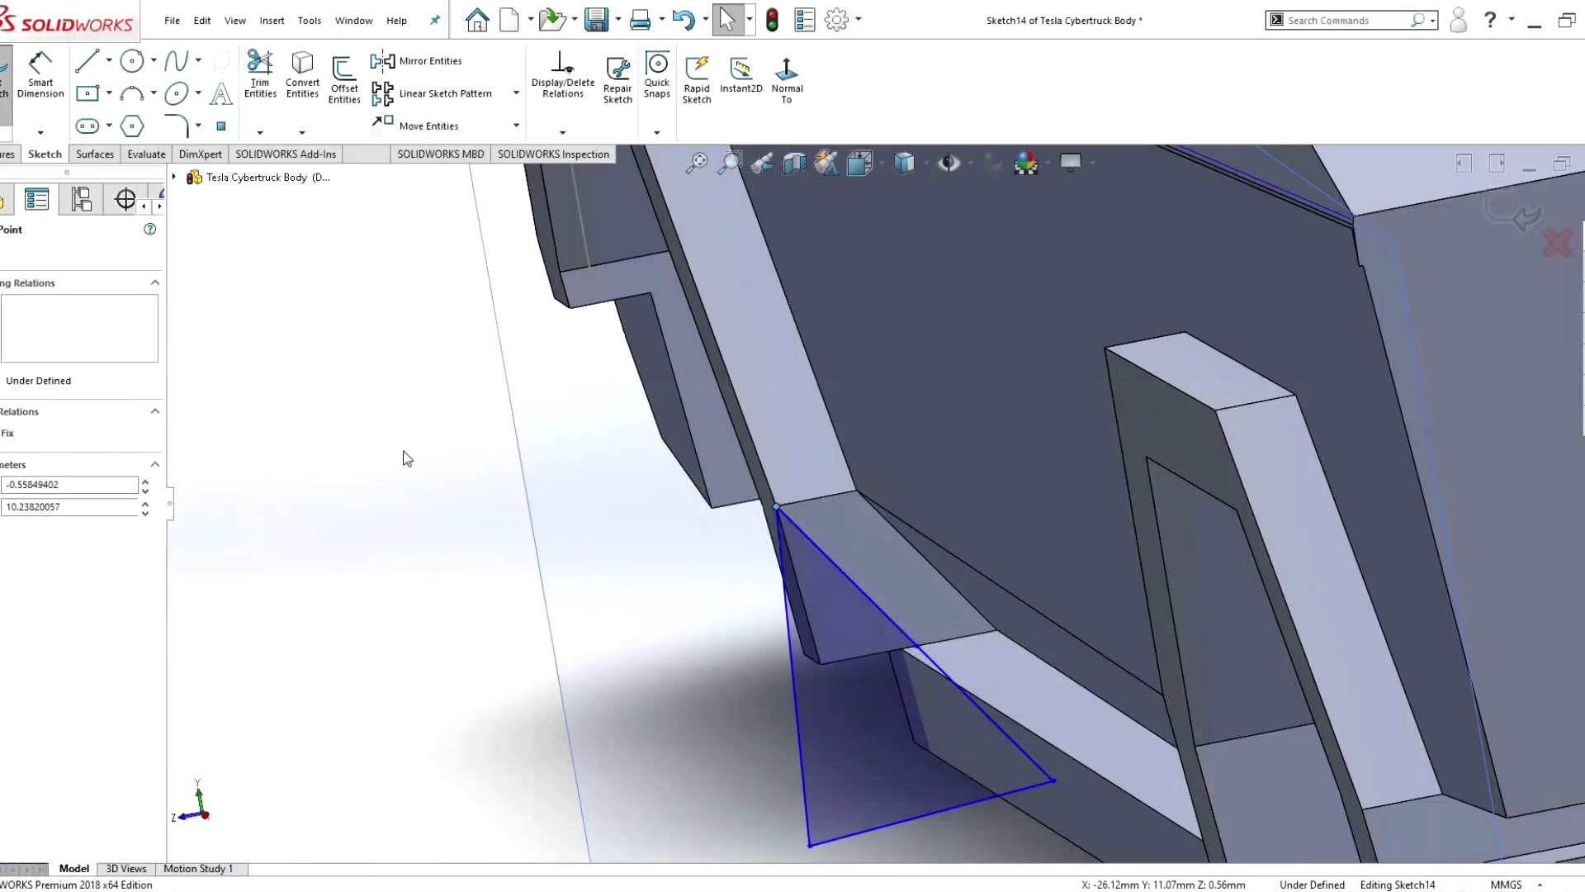
- Drag a Sketch14 corner point to make the corner-cut profile a triangle and rebuild
click(904, 632)
drag(916, 657, 883, 657)
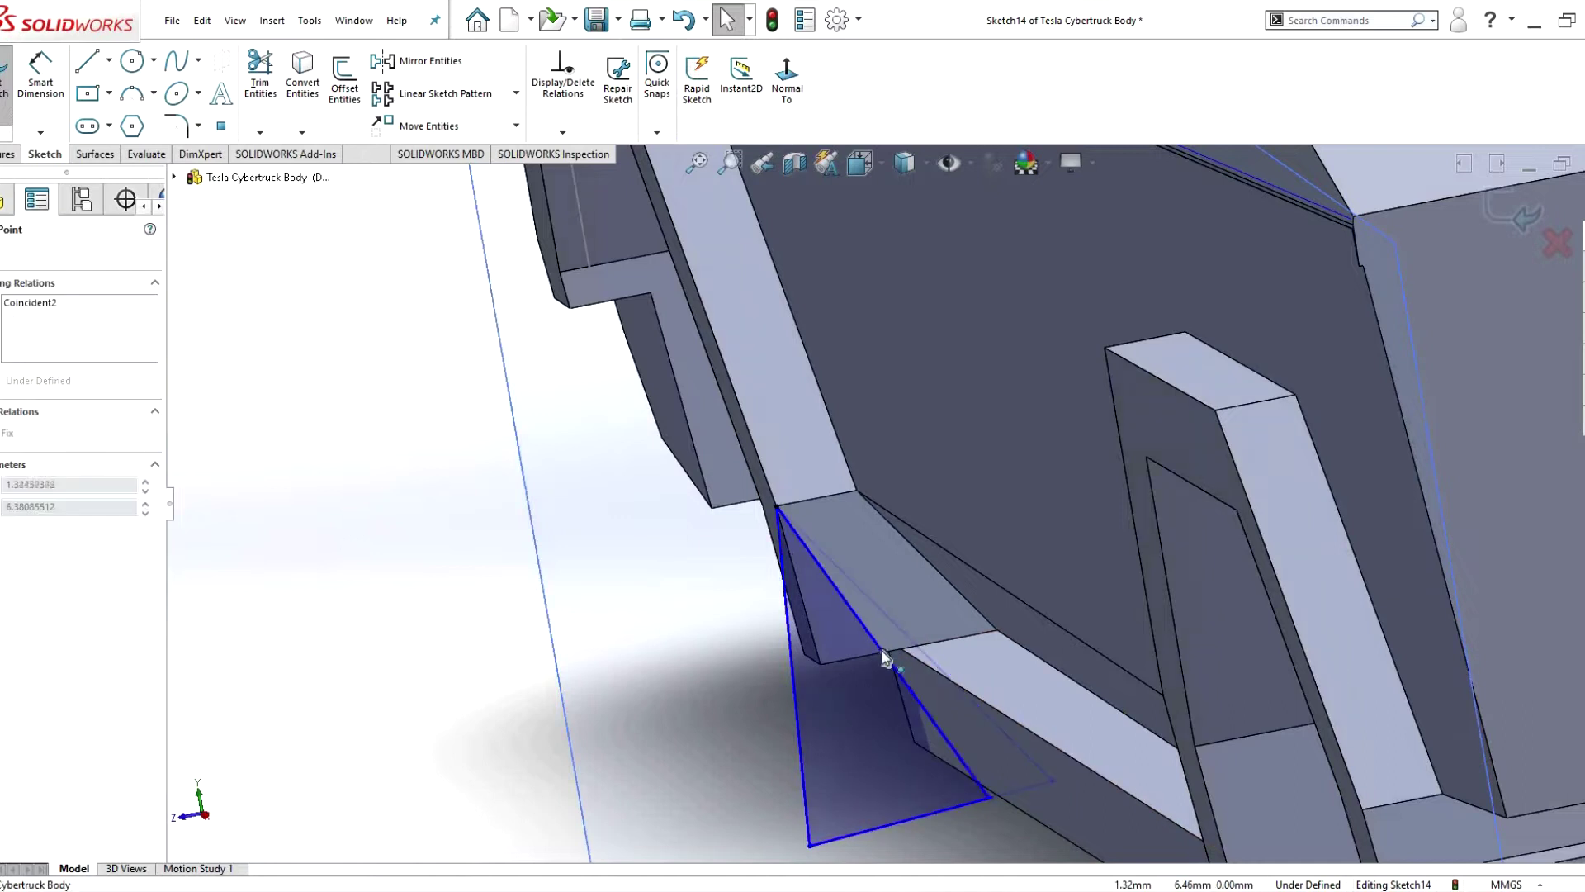
key(Escape)
click(8, 74)
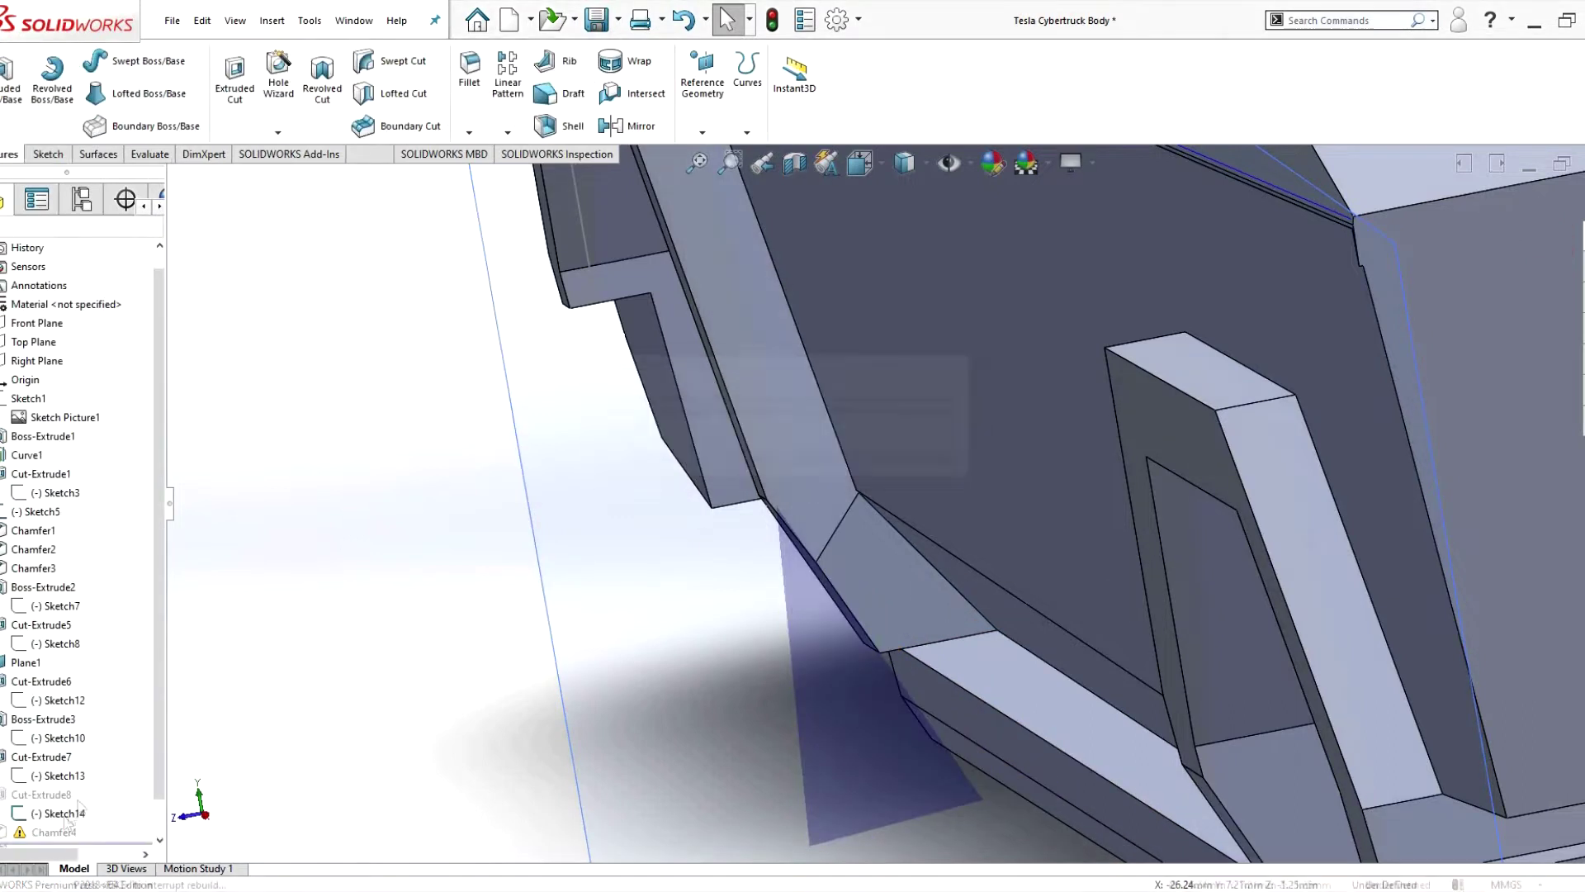
- Add Edge<4> and Edge<7> at the front arch's lower corner to Chamfer4
right_click(110, 830)
click(73, 435)
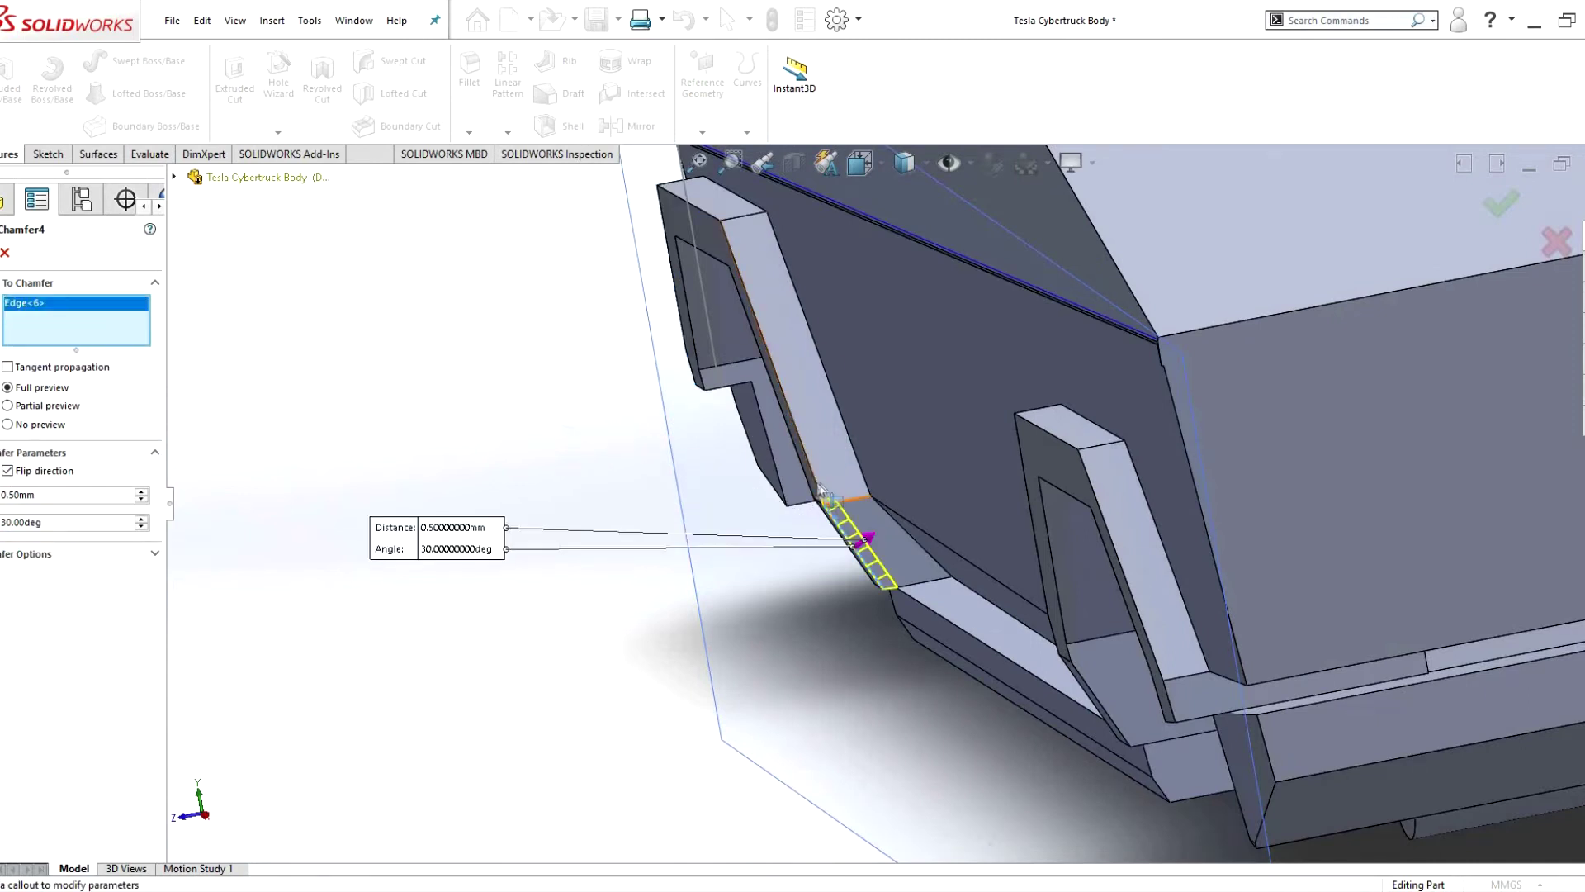
click(820, 489)
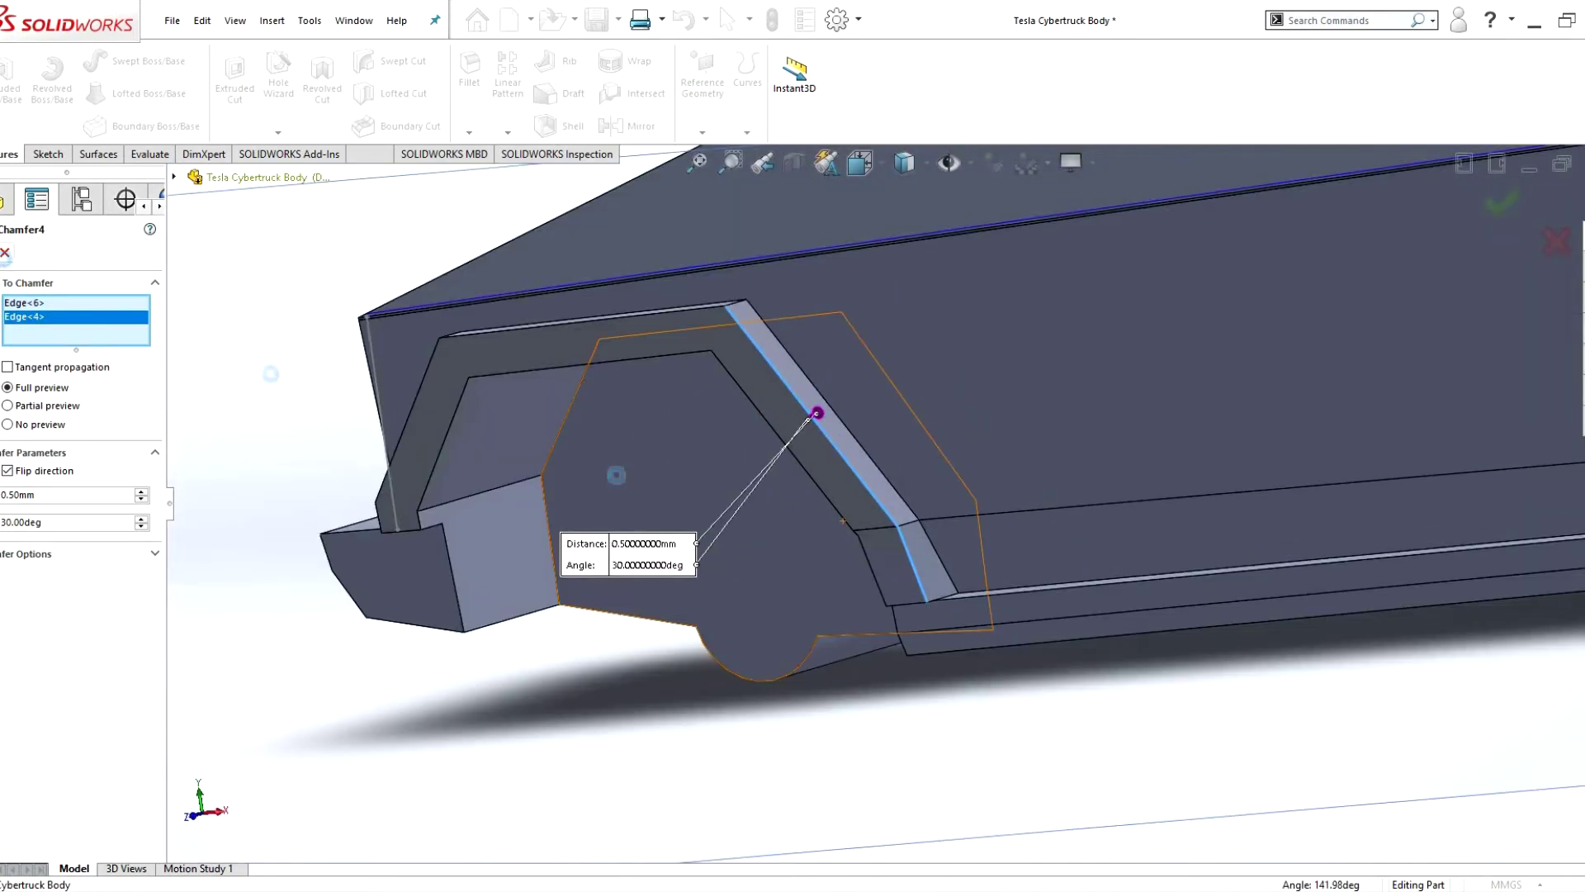
key(Return)
right_click(49, 832)
click(83, 413)
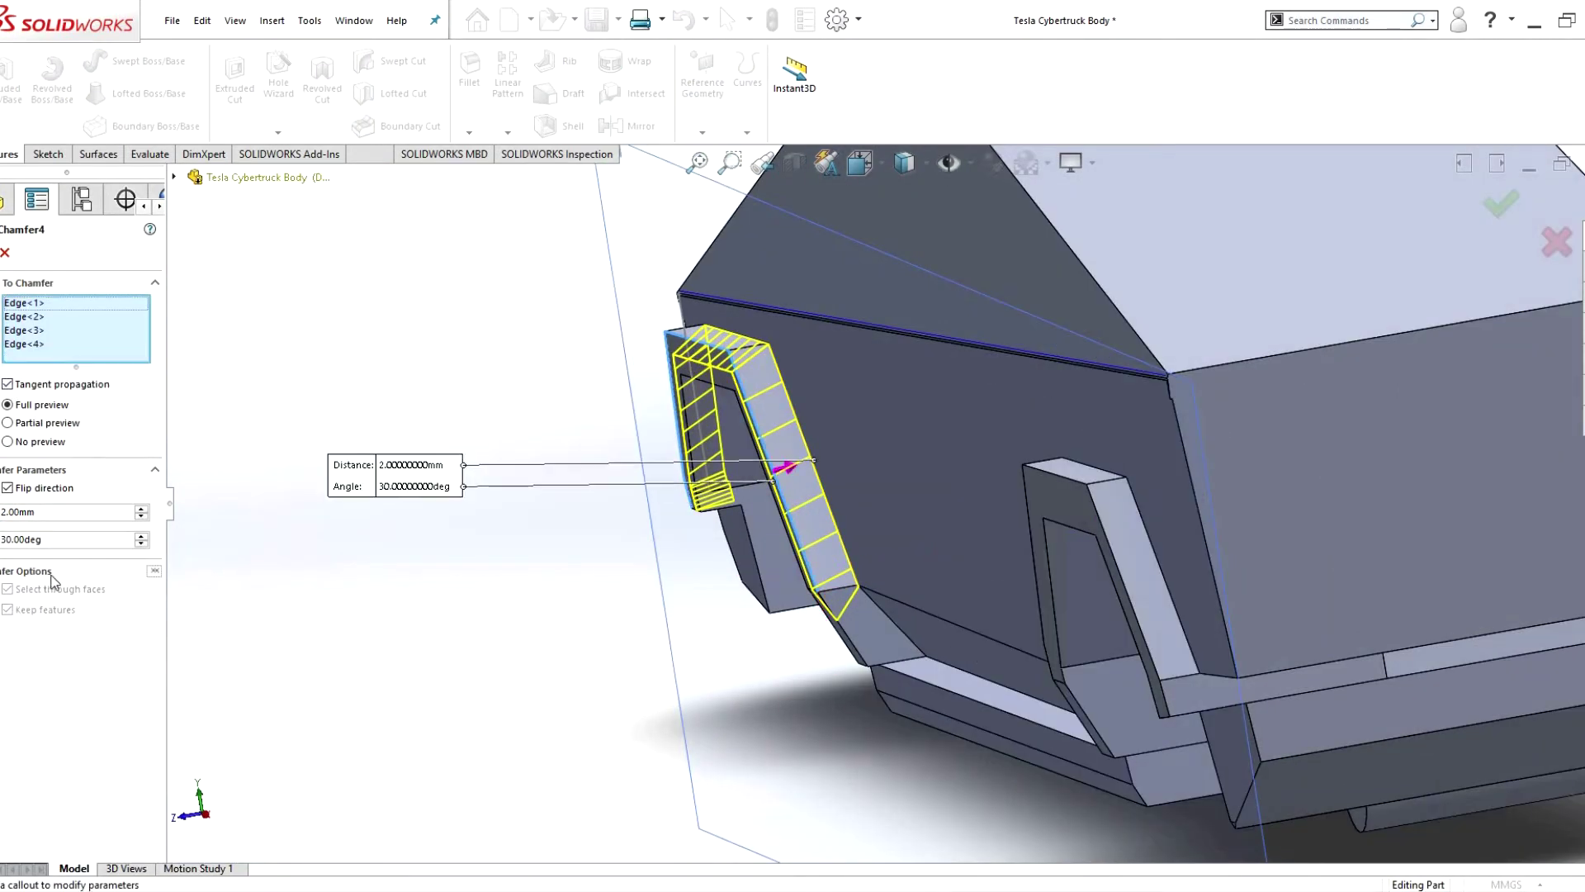
scroll(882, 637, down, 2)
click(870, 694)
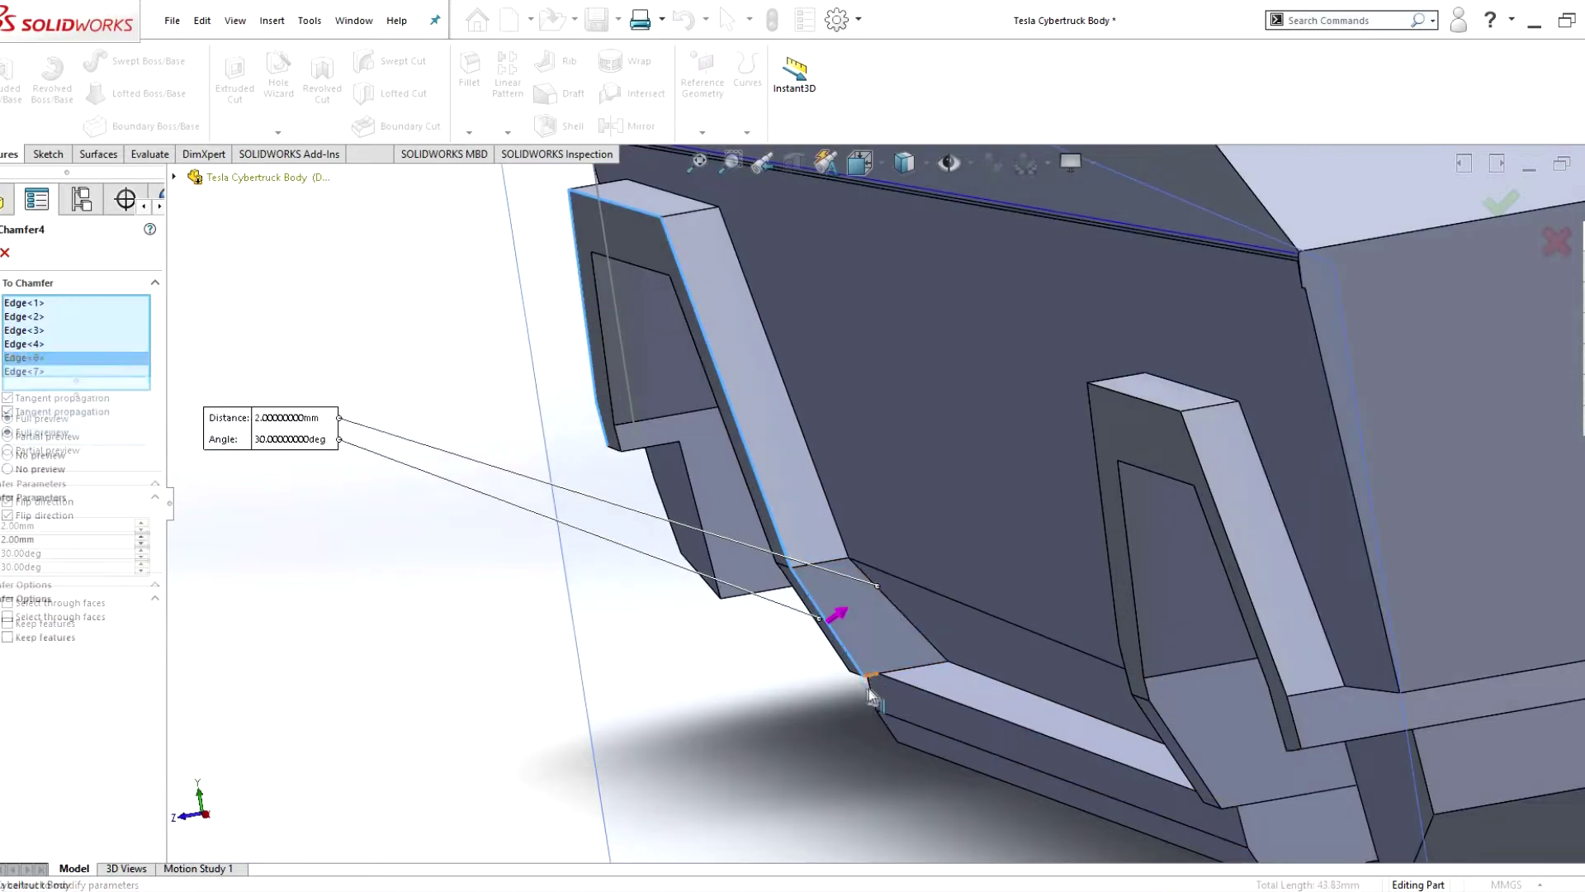
click(6, 252)
middle_drag(867, 643, 751, 435)
scroll(859, 611, up, 3)
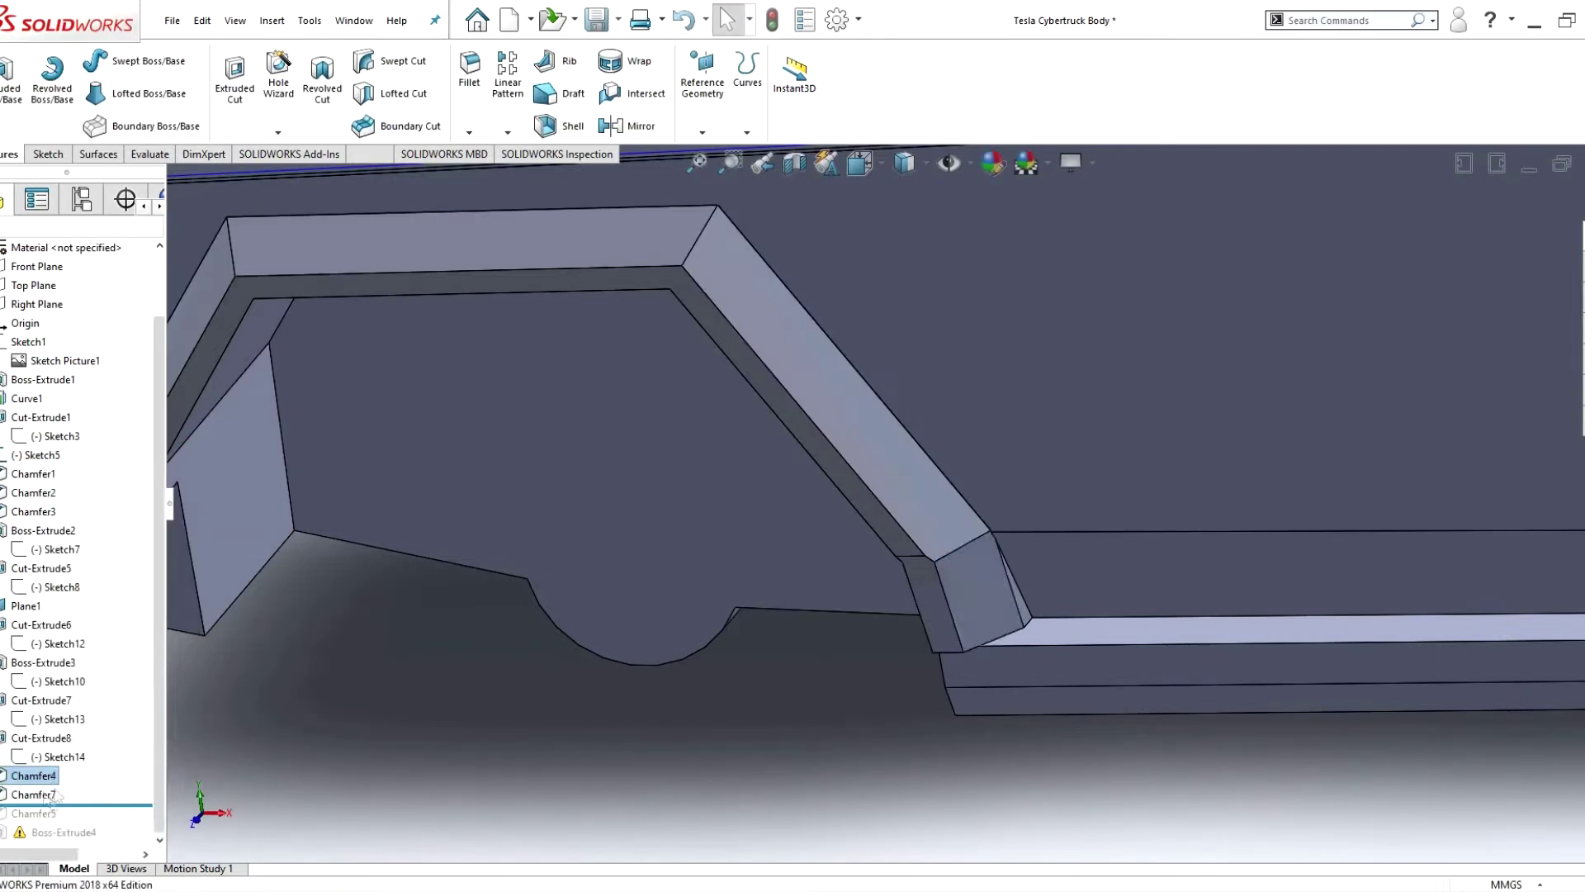
- Review Chamfer7's settings (2.00 mm, 35°) and close it unchanged
right_click(49, 795)
click(77, 499)
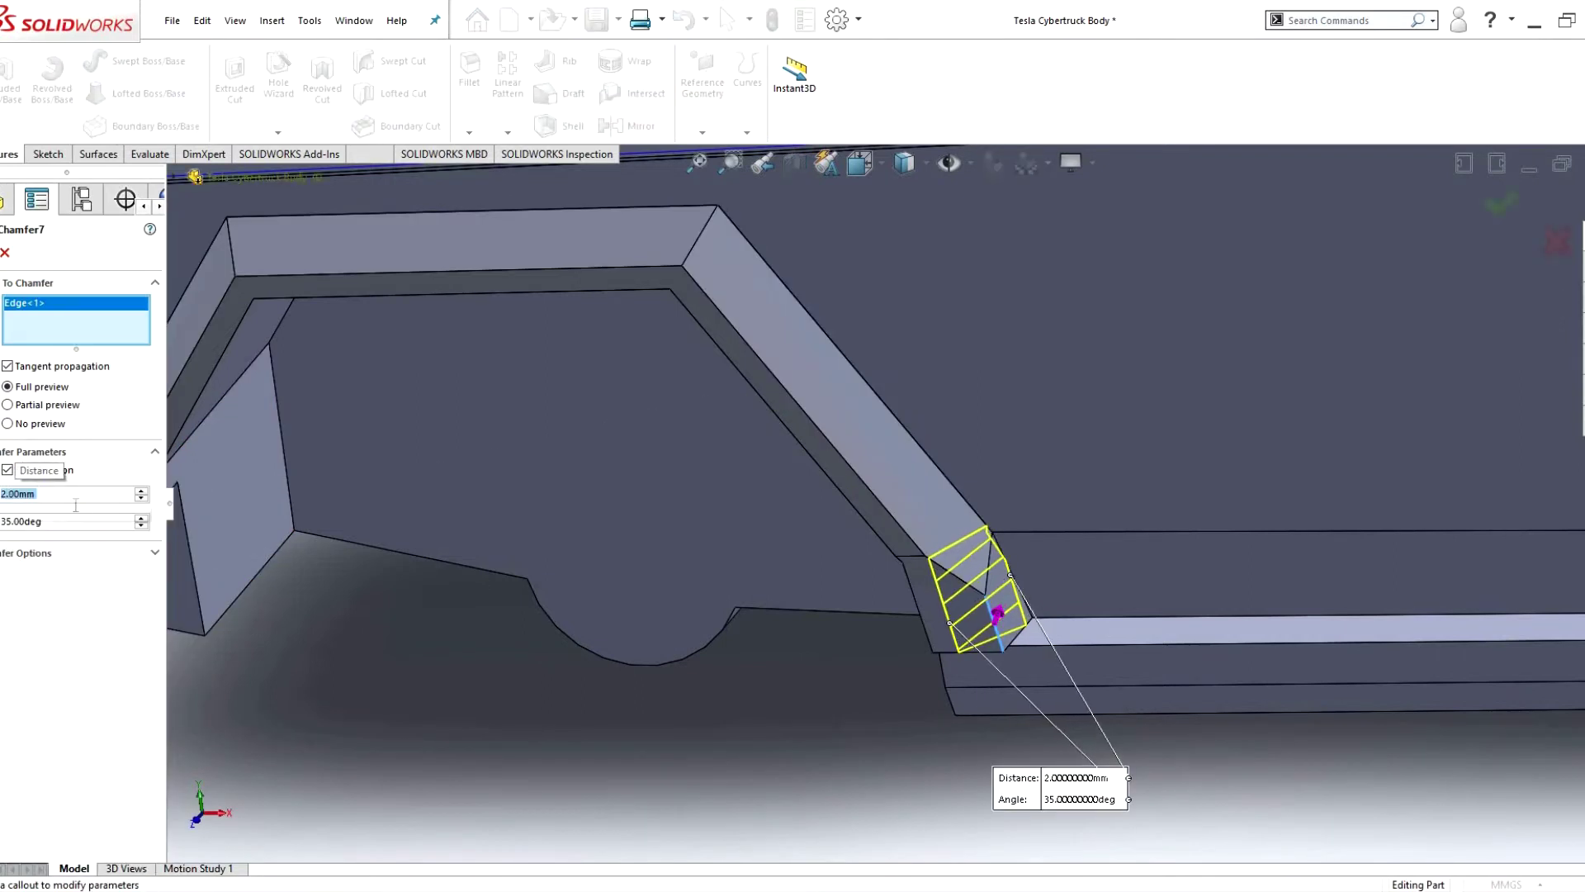
key(Return)
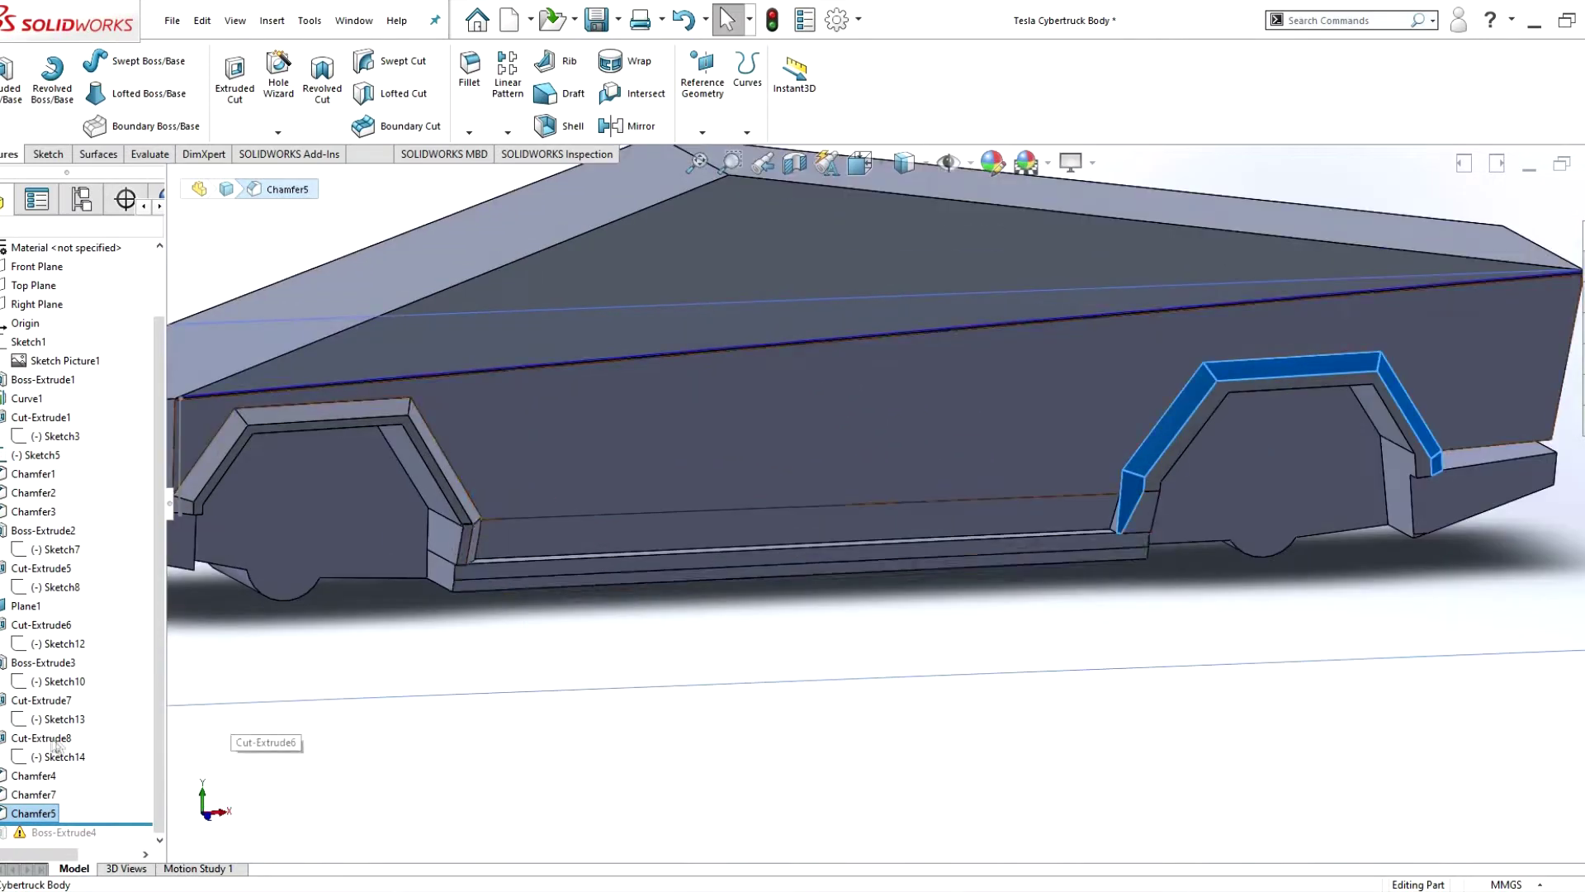
- Make Cut-Extrude8 cut in one direction along a picked body edge, clearing Direction 2
right_click(57, 739)
click(231, 495)
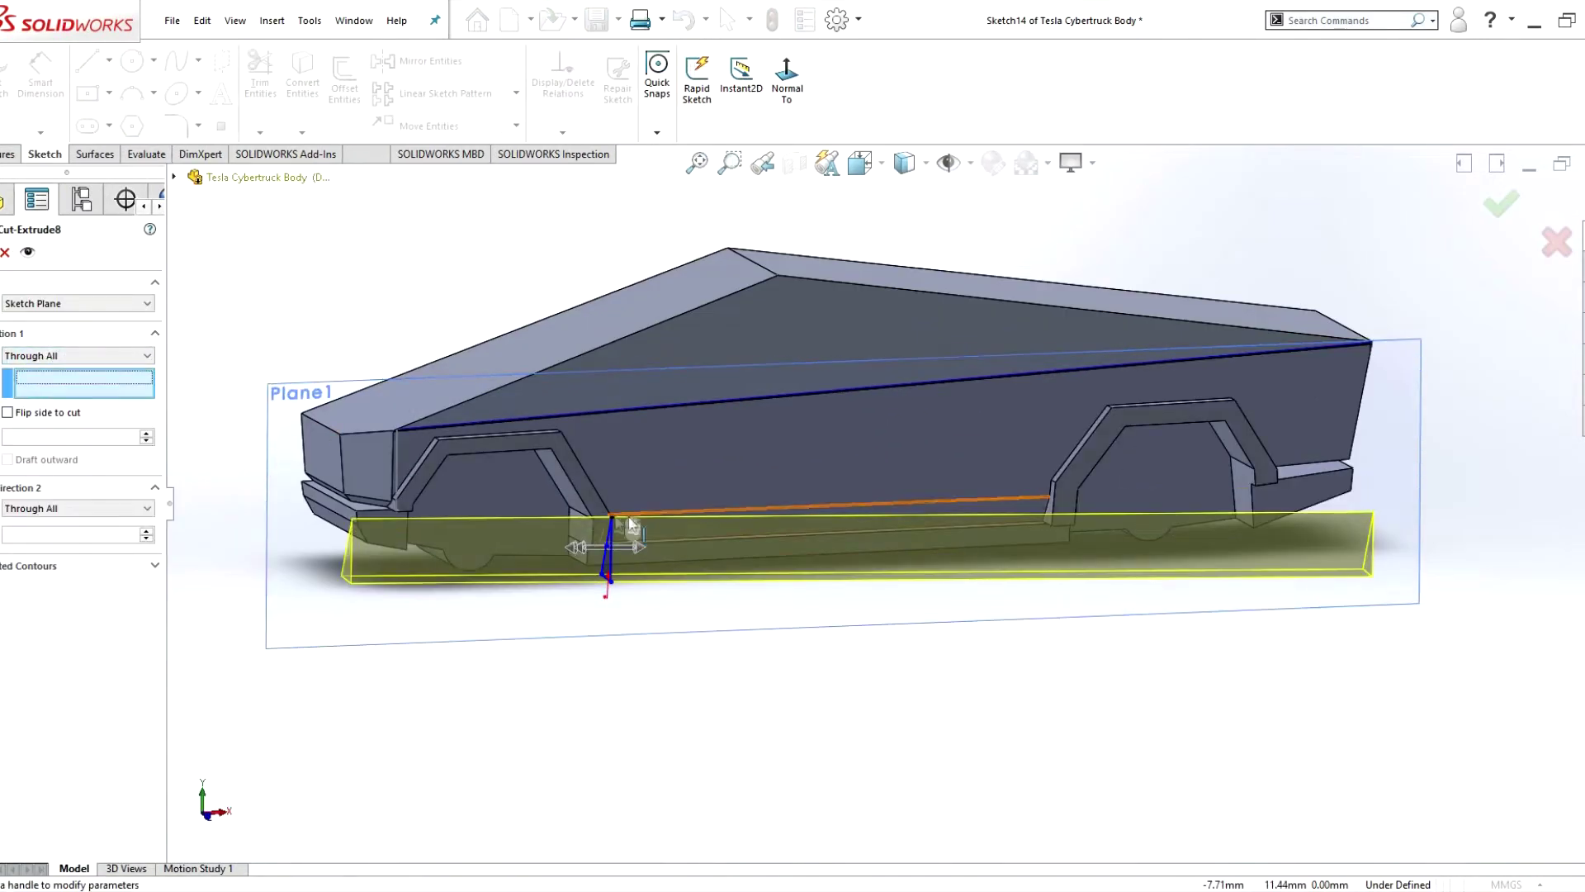
click(49, 356)
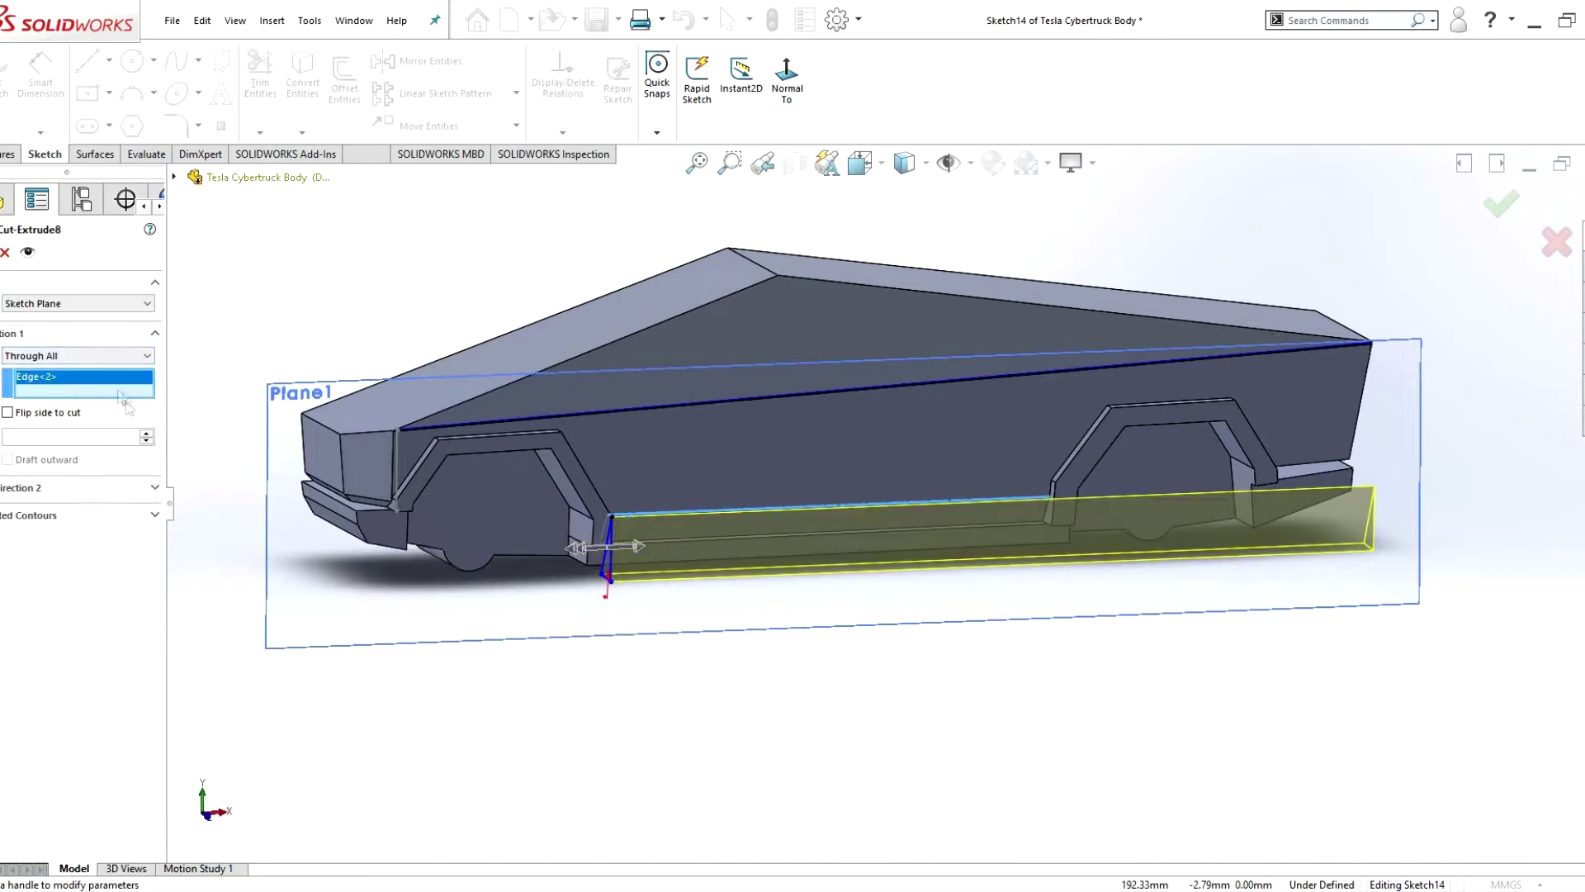
key(Return)
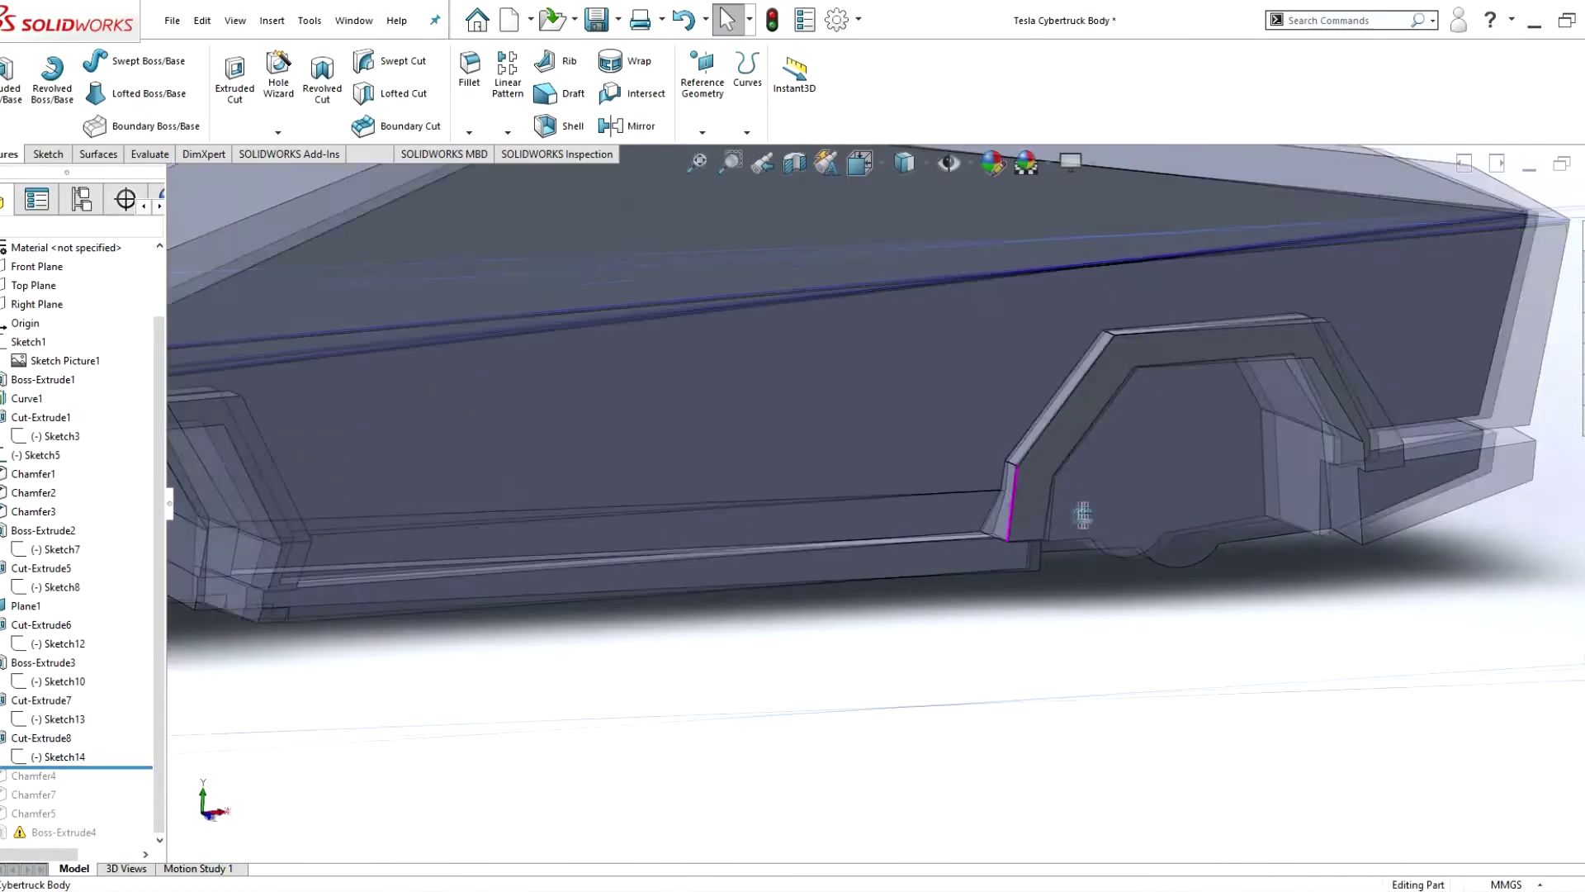
- Sketch a closed line profile for the sill notch on the flare face (Sketch15)
click(727, 805)
click(45, 154)
click(16, 82)
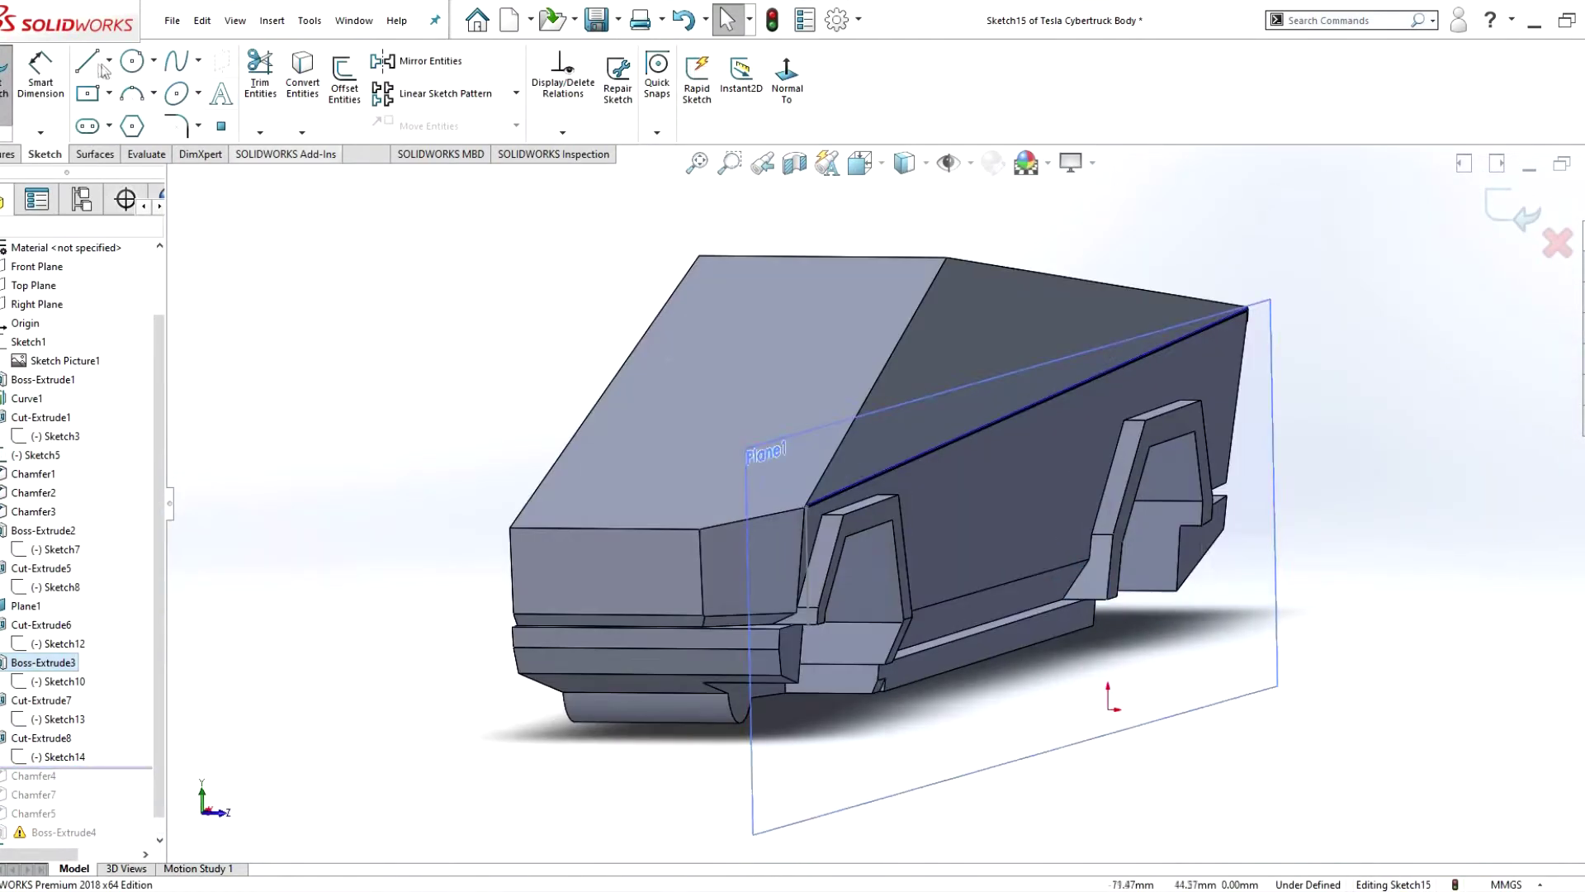
click(87, 61)
scroll(1147, 578, down, 5)
click(1042, 721)
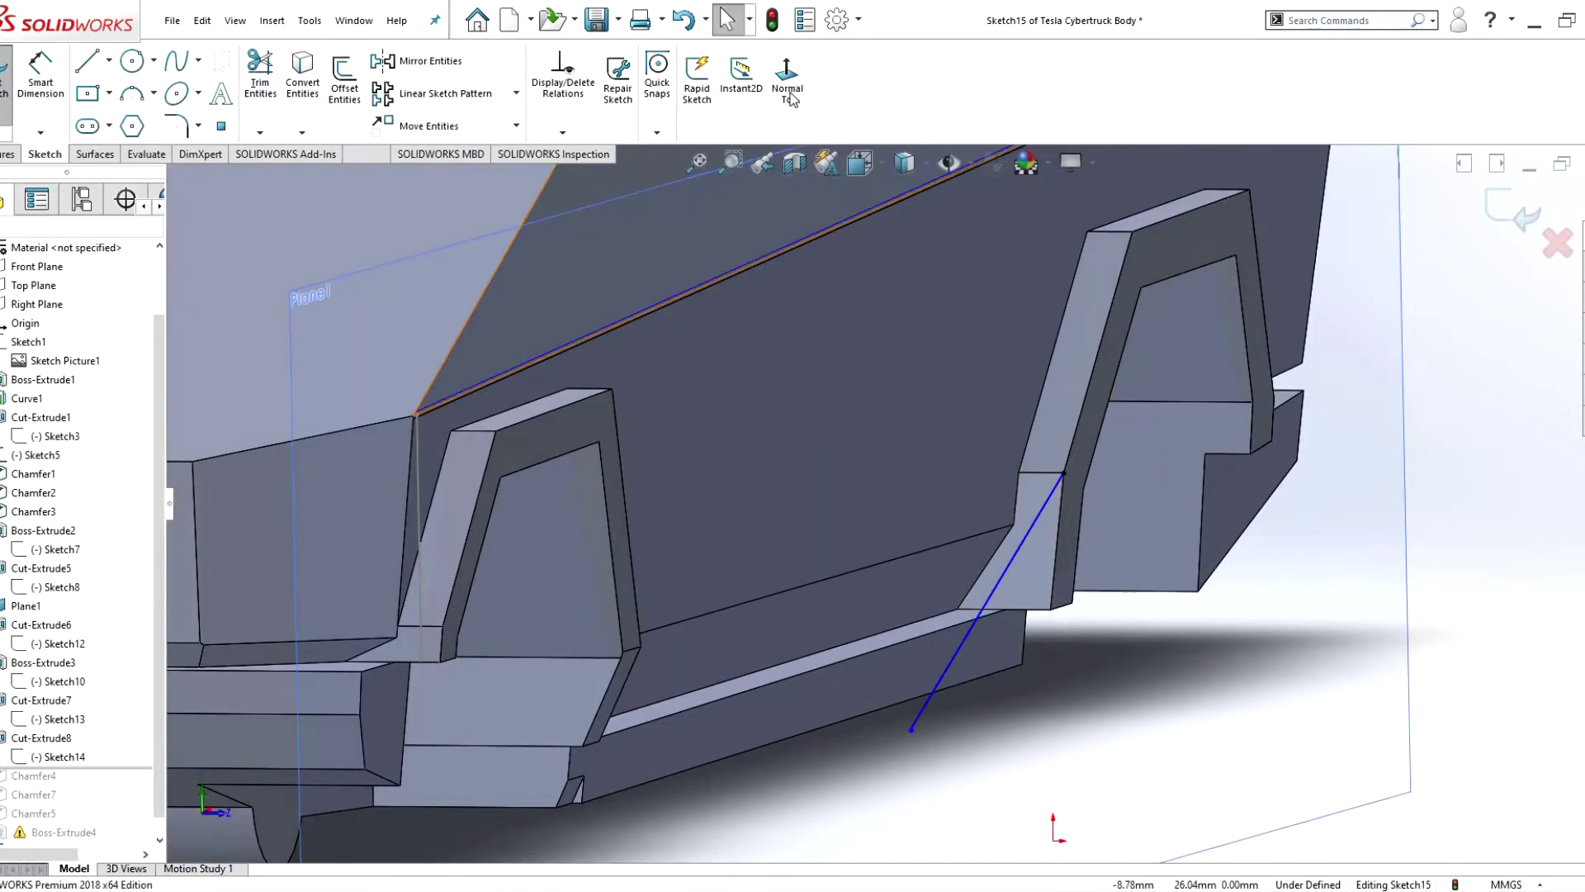
key(ctrl+3)
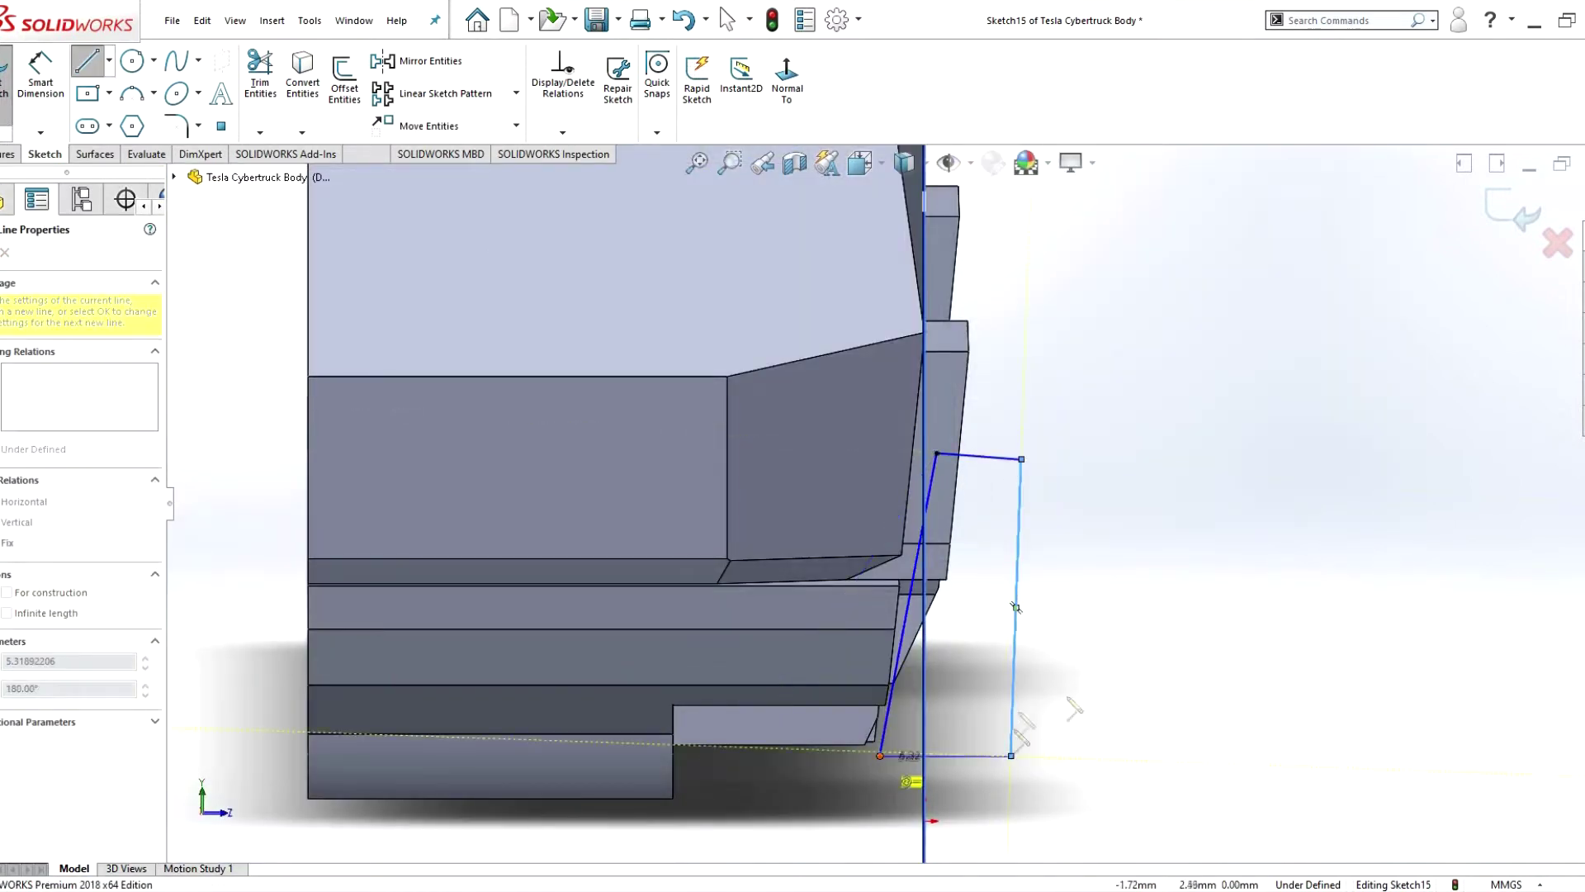
right_click(1150, 549)
click(1173, 578)
- Cut the Sketch15 notch profile Through All as Cut-Extrude9
middle_drag(1173, 578, 938, 698)
click(937, 697)
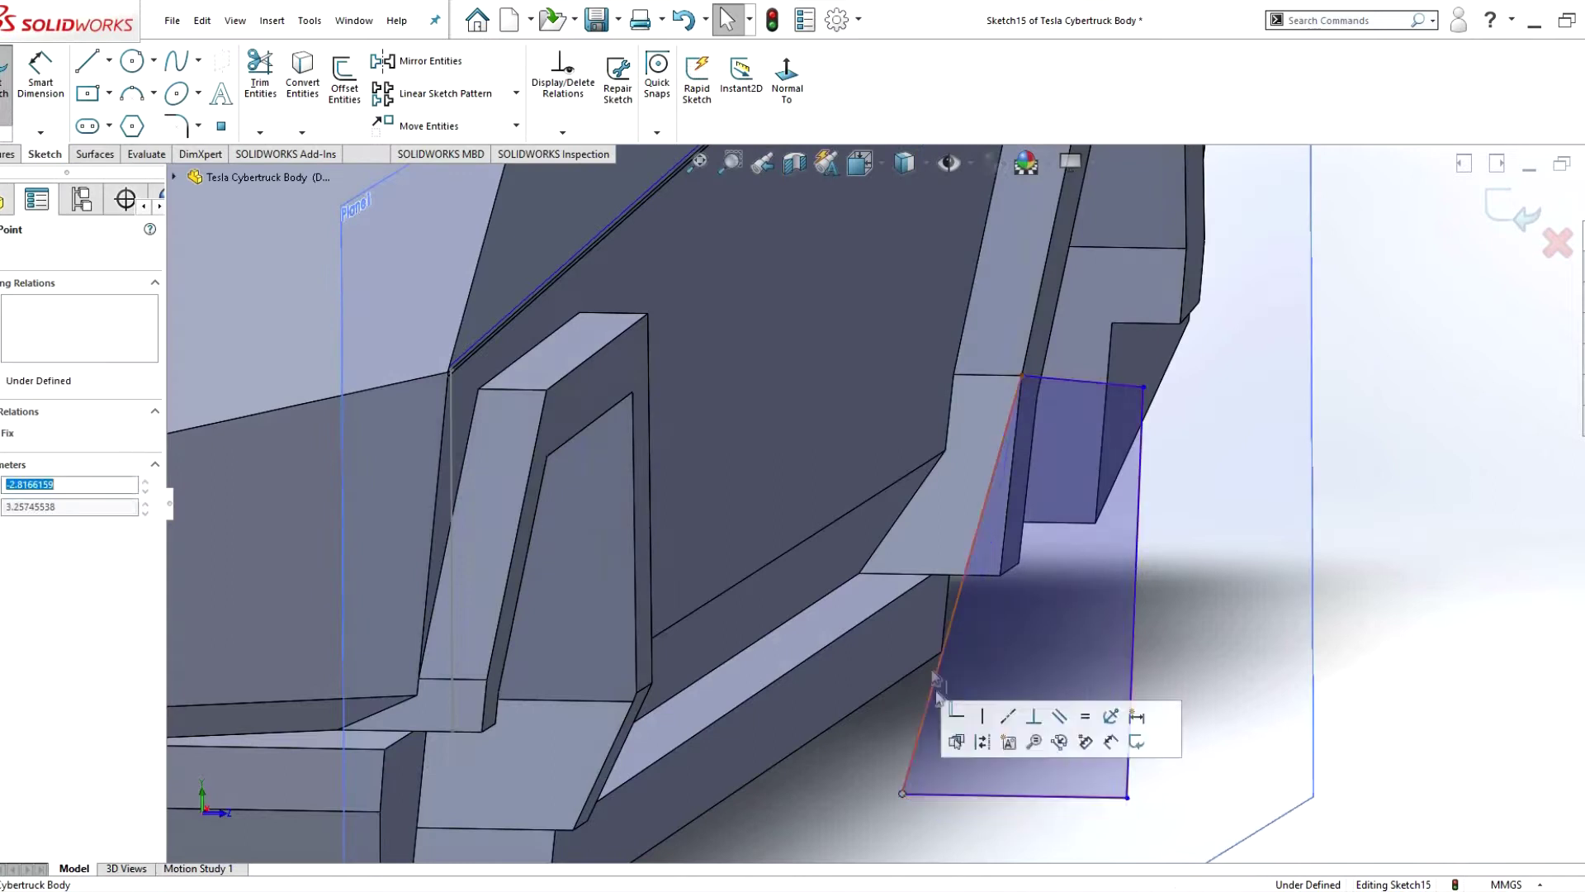
key(ctrl+3)
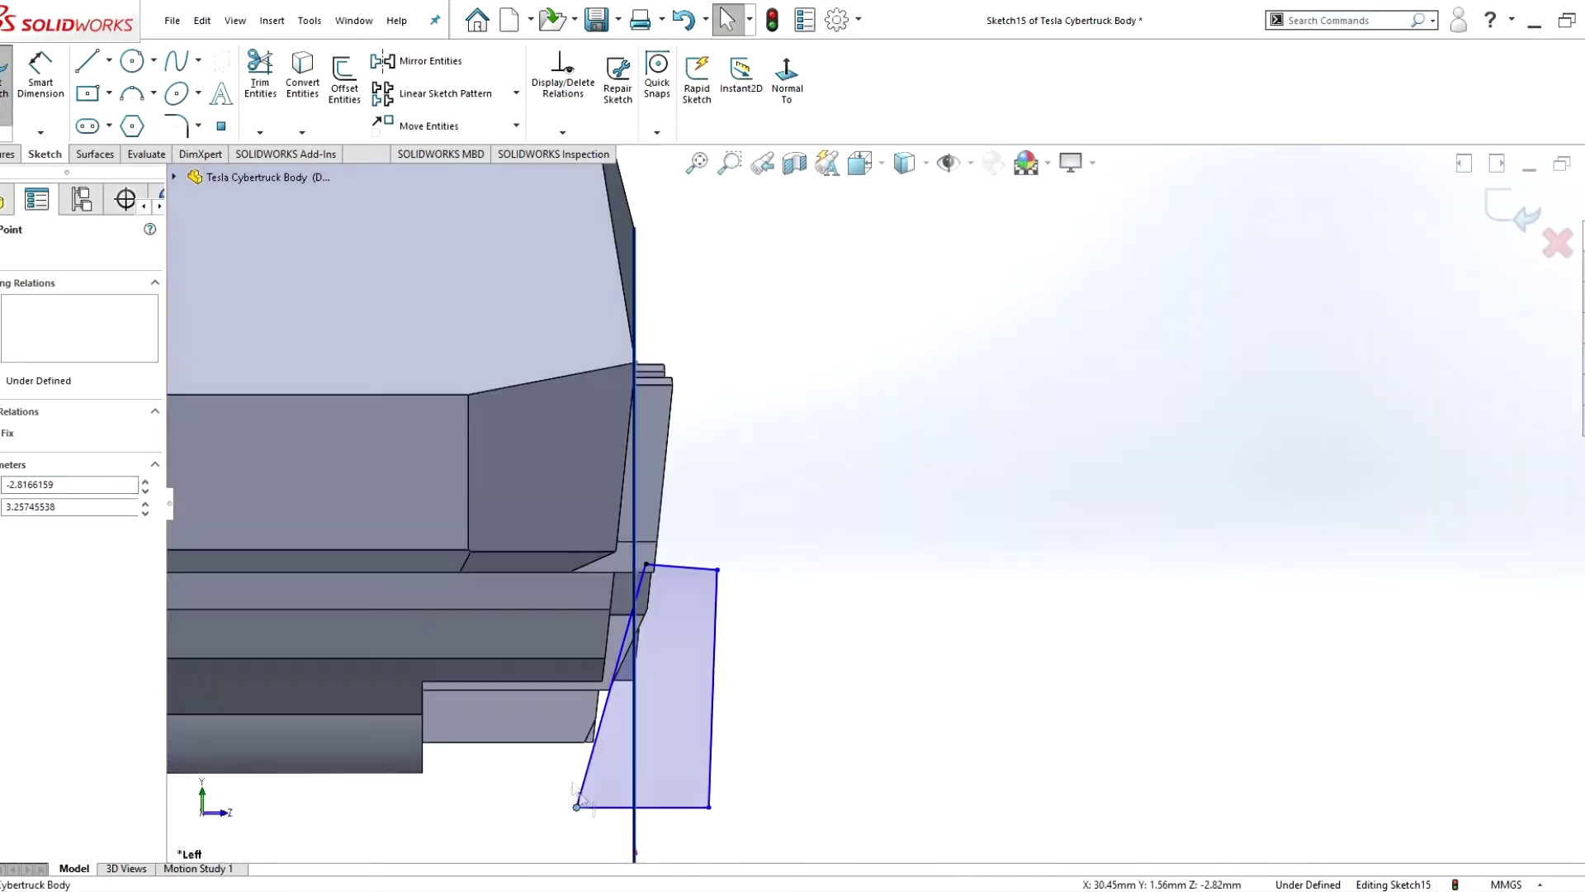
click(544, 776)
scroll(888, 503, up, 3)
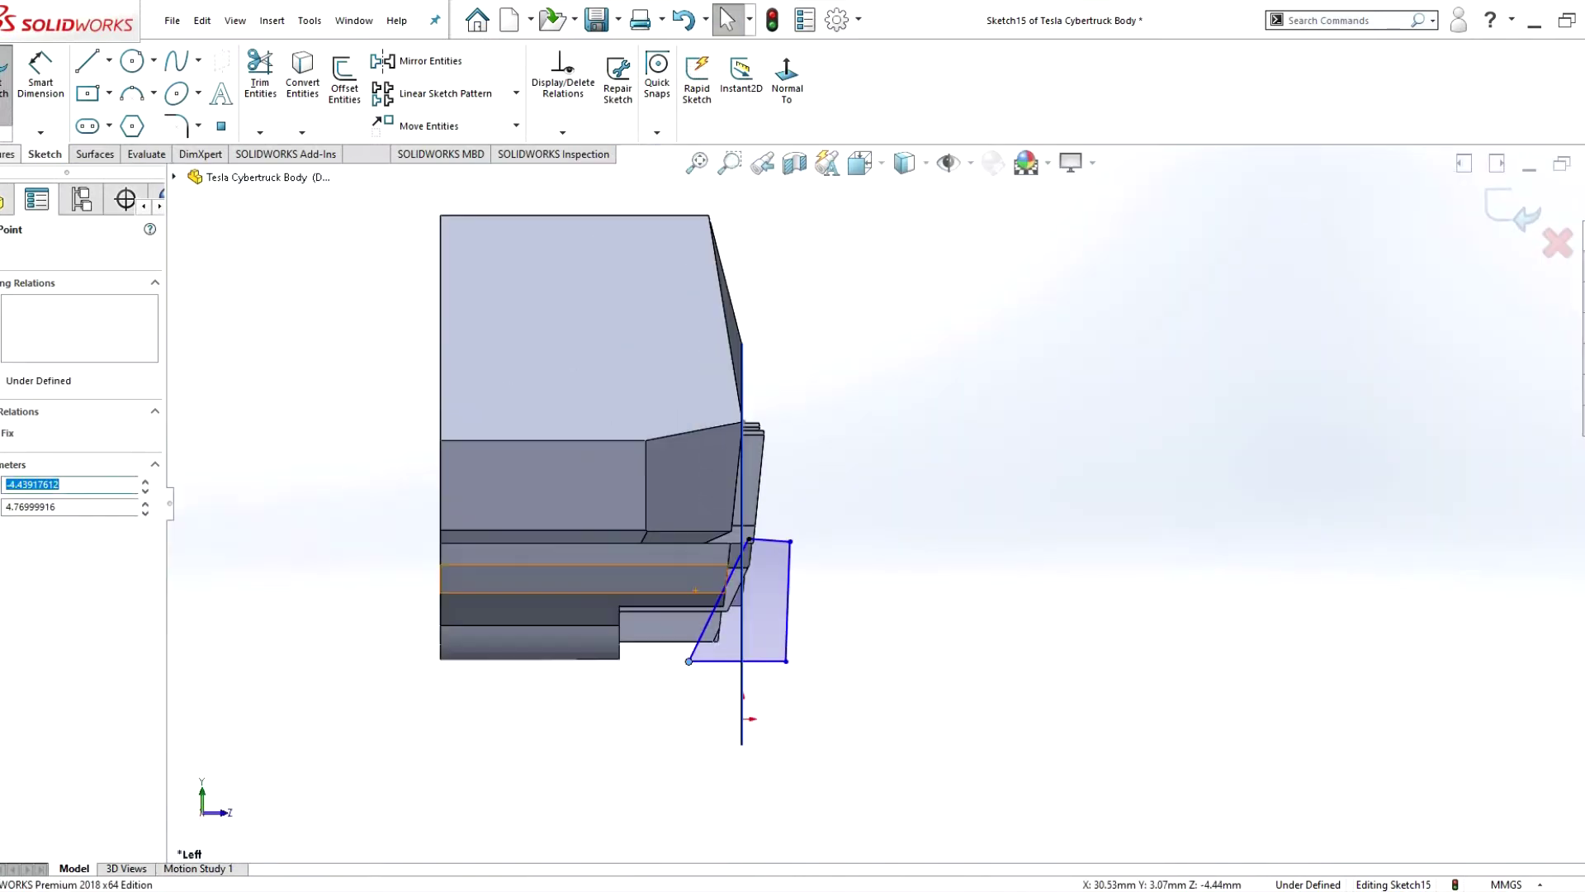
click(235, 79)
click(79, 355)
click(33, 376)
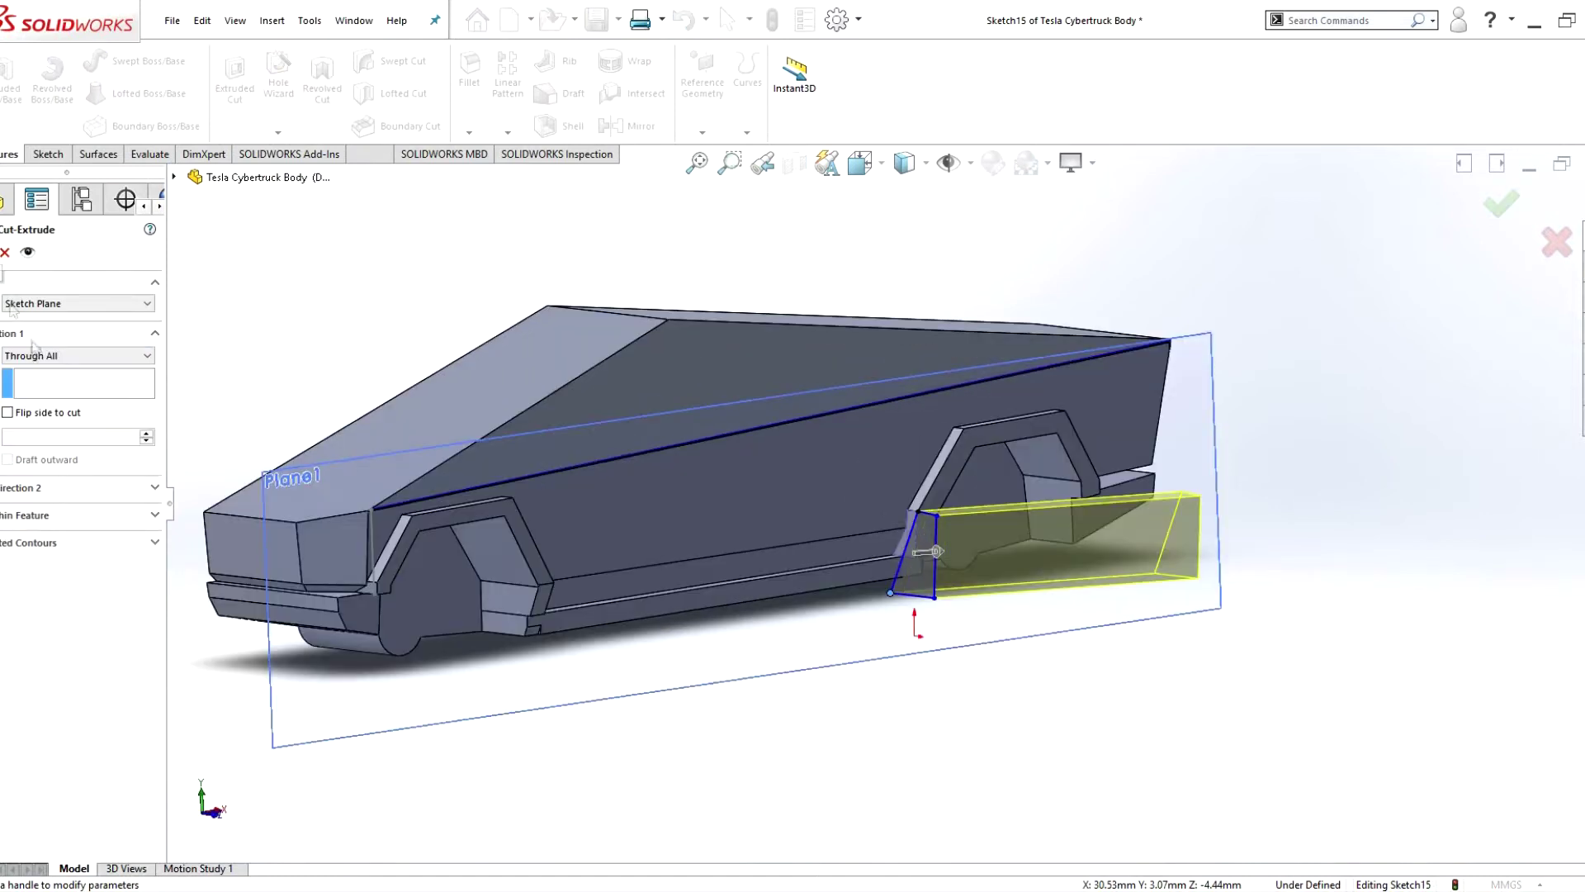
scroll(954, 576, down, 5)
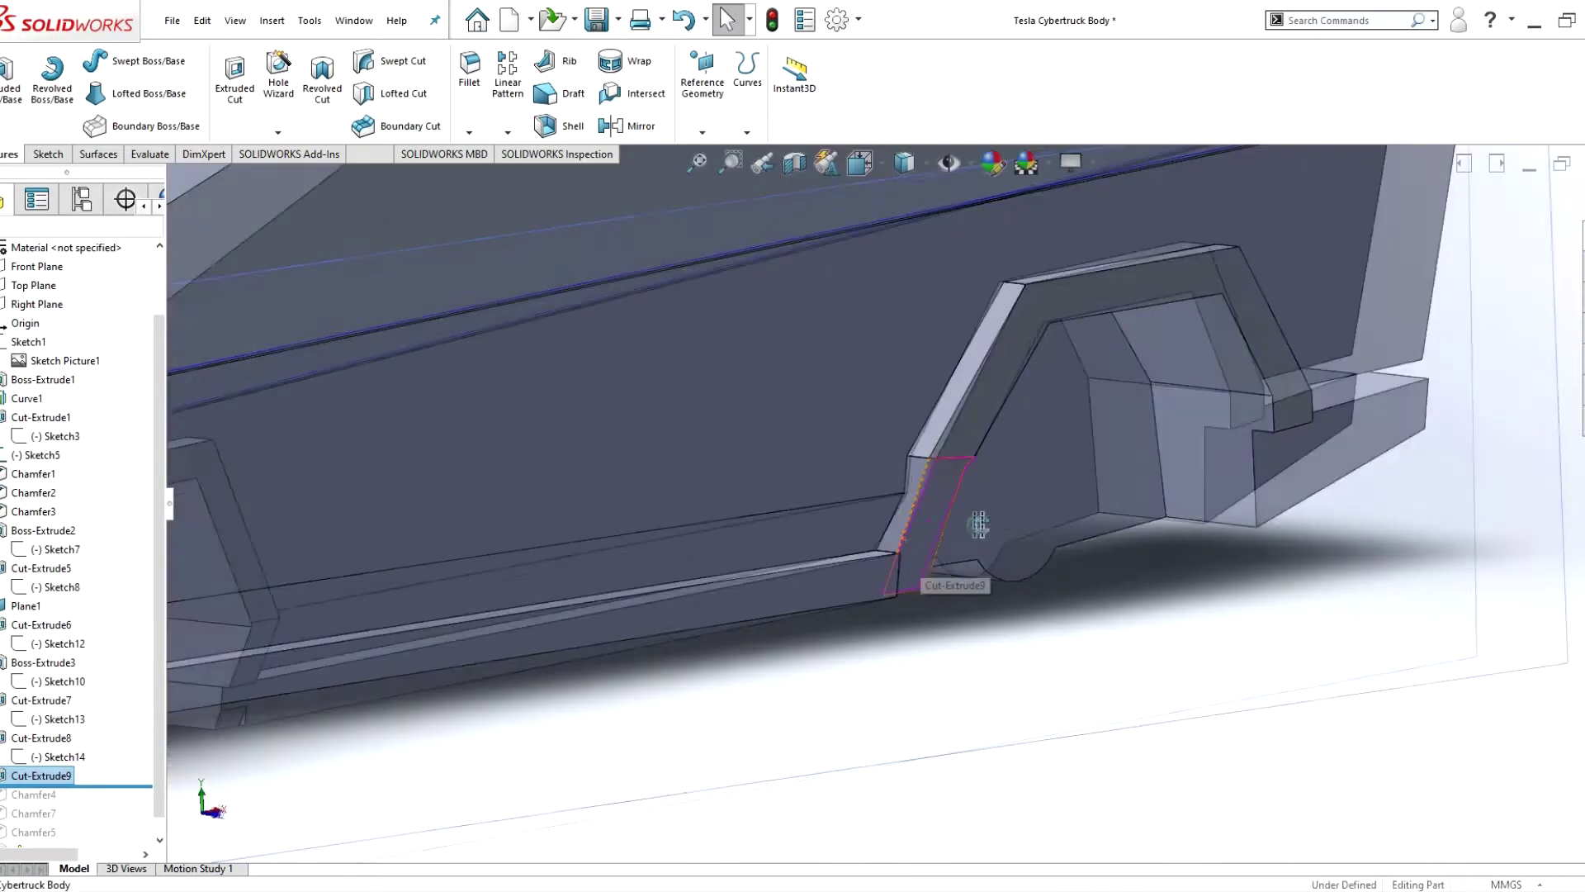
- Edit Sketch15, dragging its corner vertices up to the sill, and rebuild the cut
right_click(41, 775)
click(123, 567)
drag(871, 639, 892, 644)
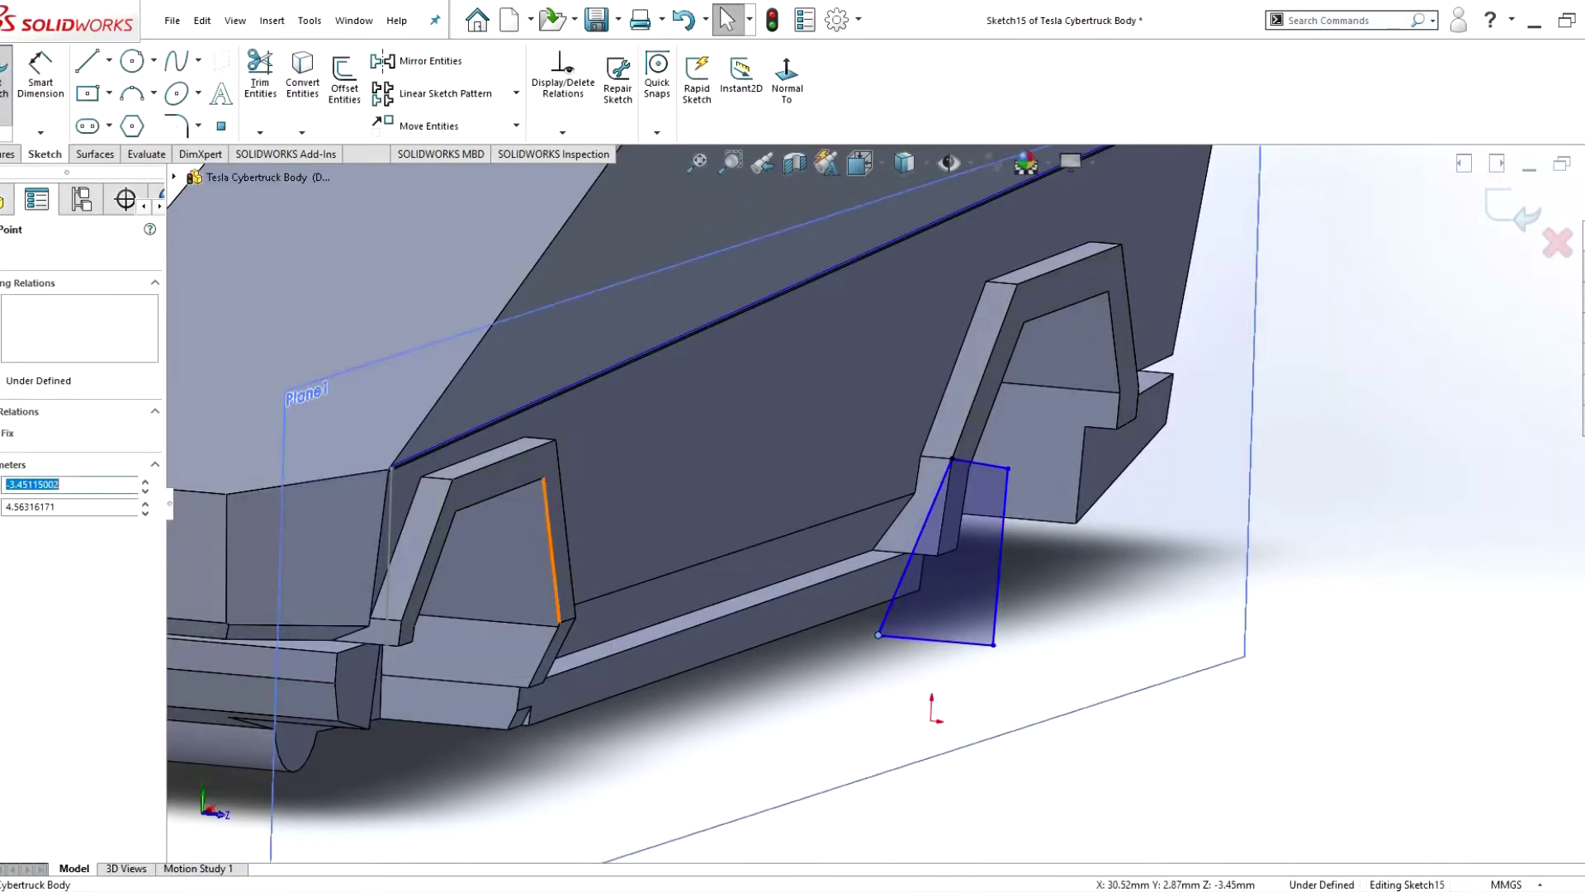
key(Escape)
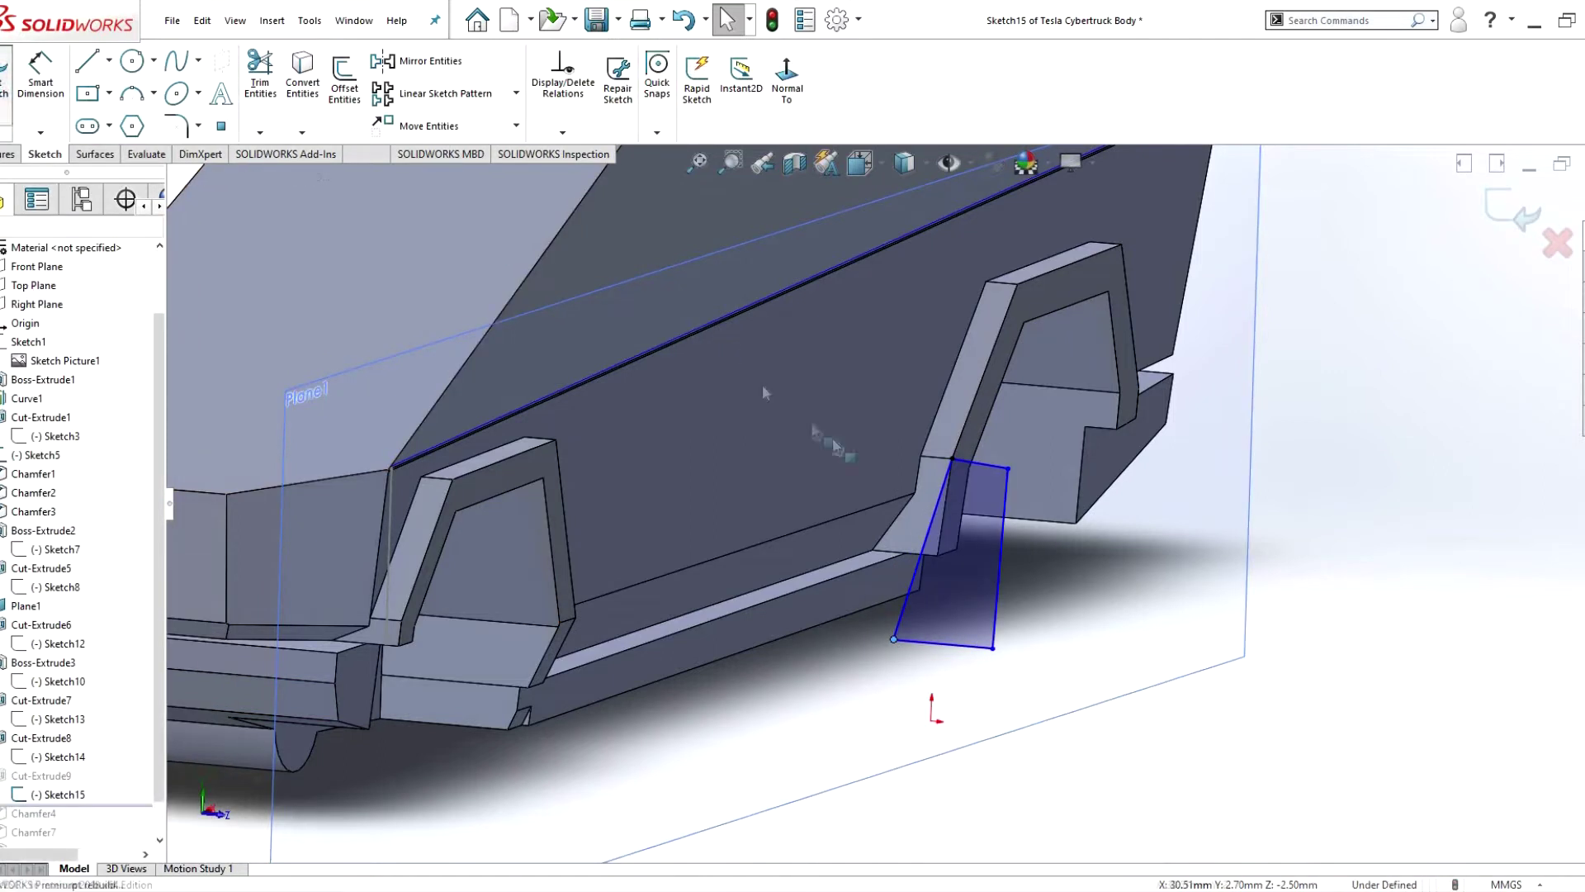
key(ctrl+b)
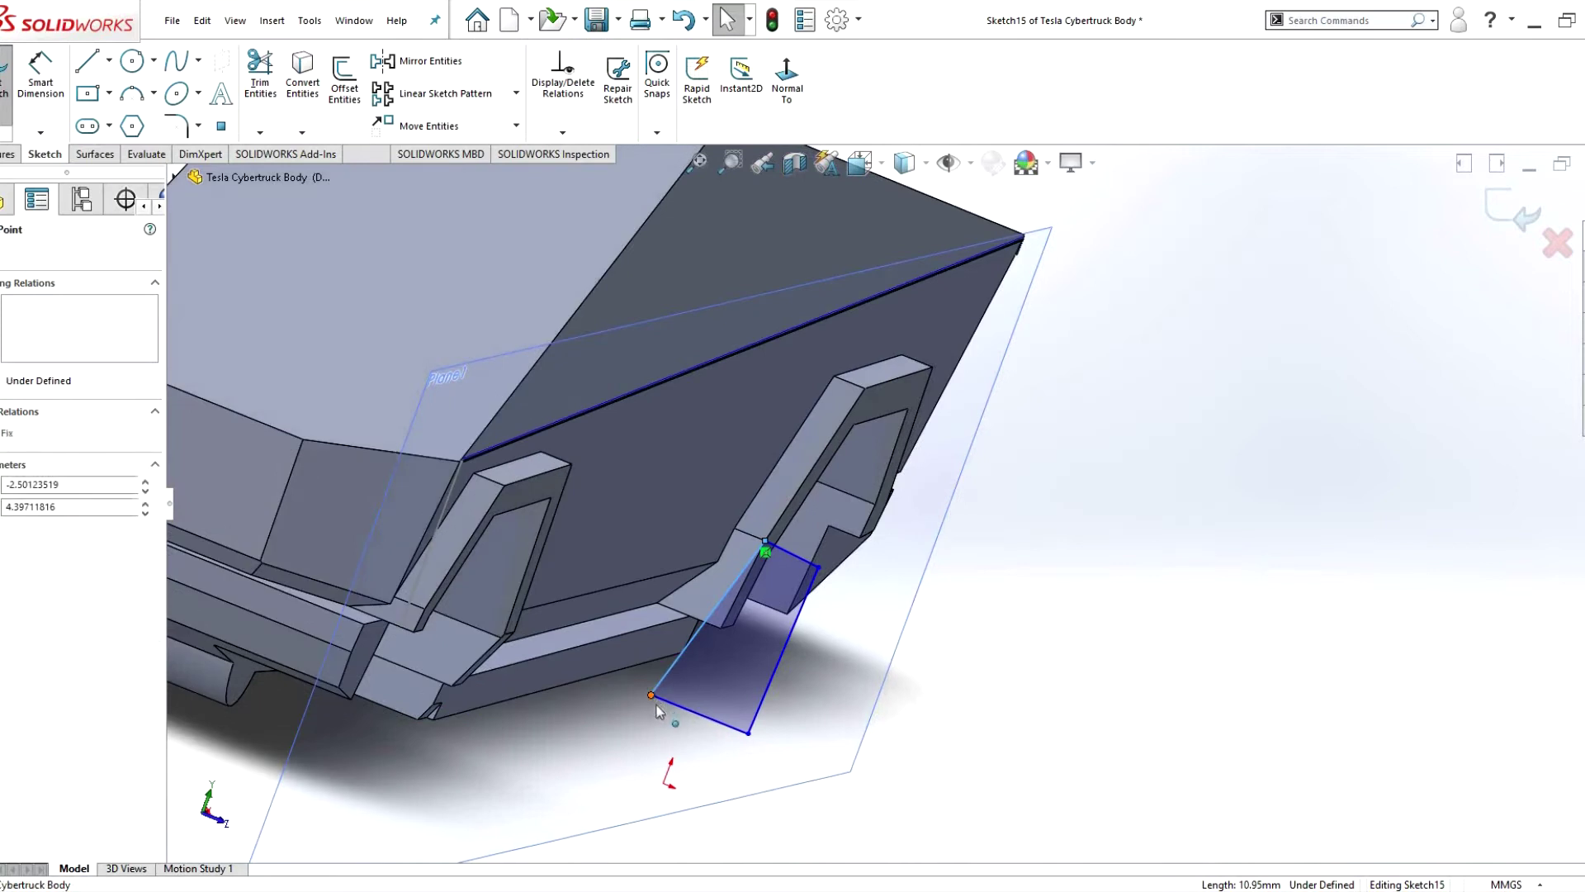
key(Escape)
key(ctrl+b)
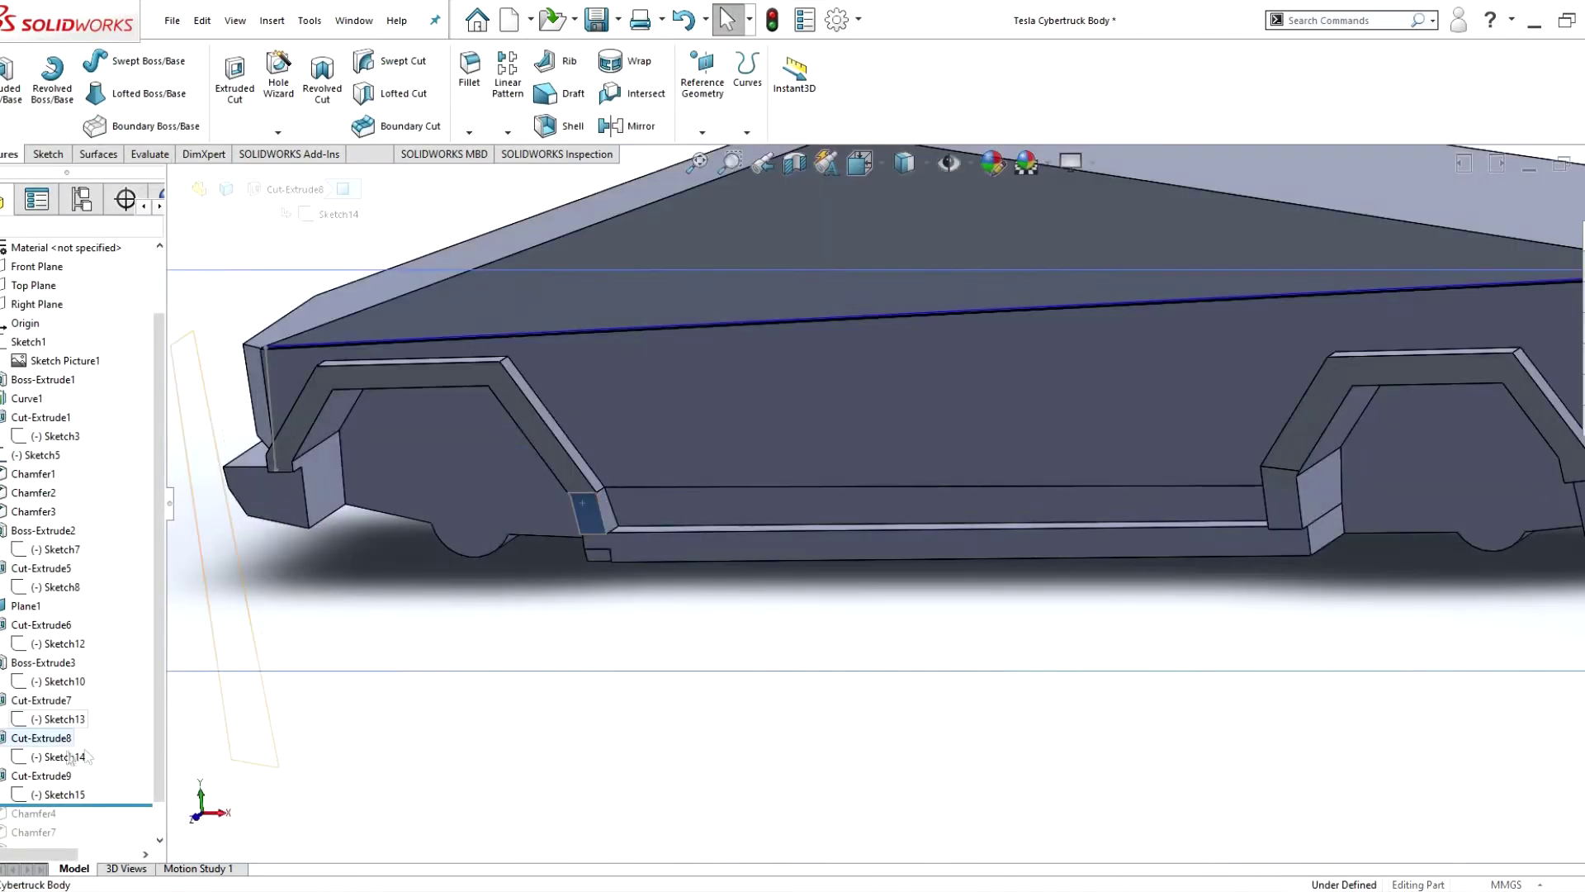
click(72, 575)
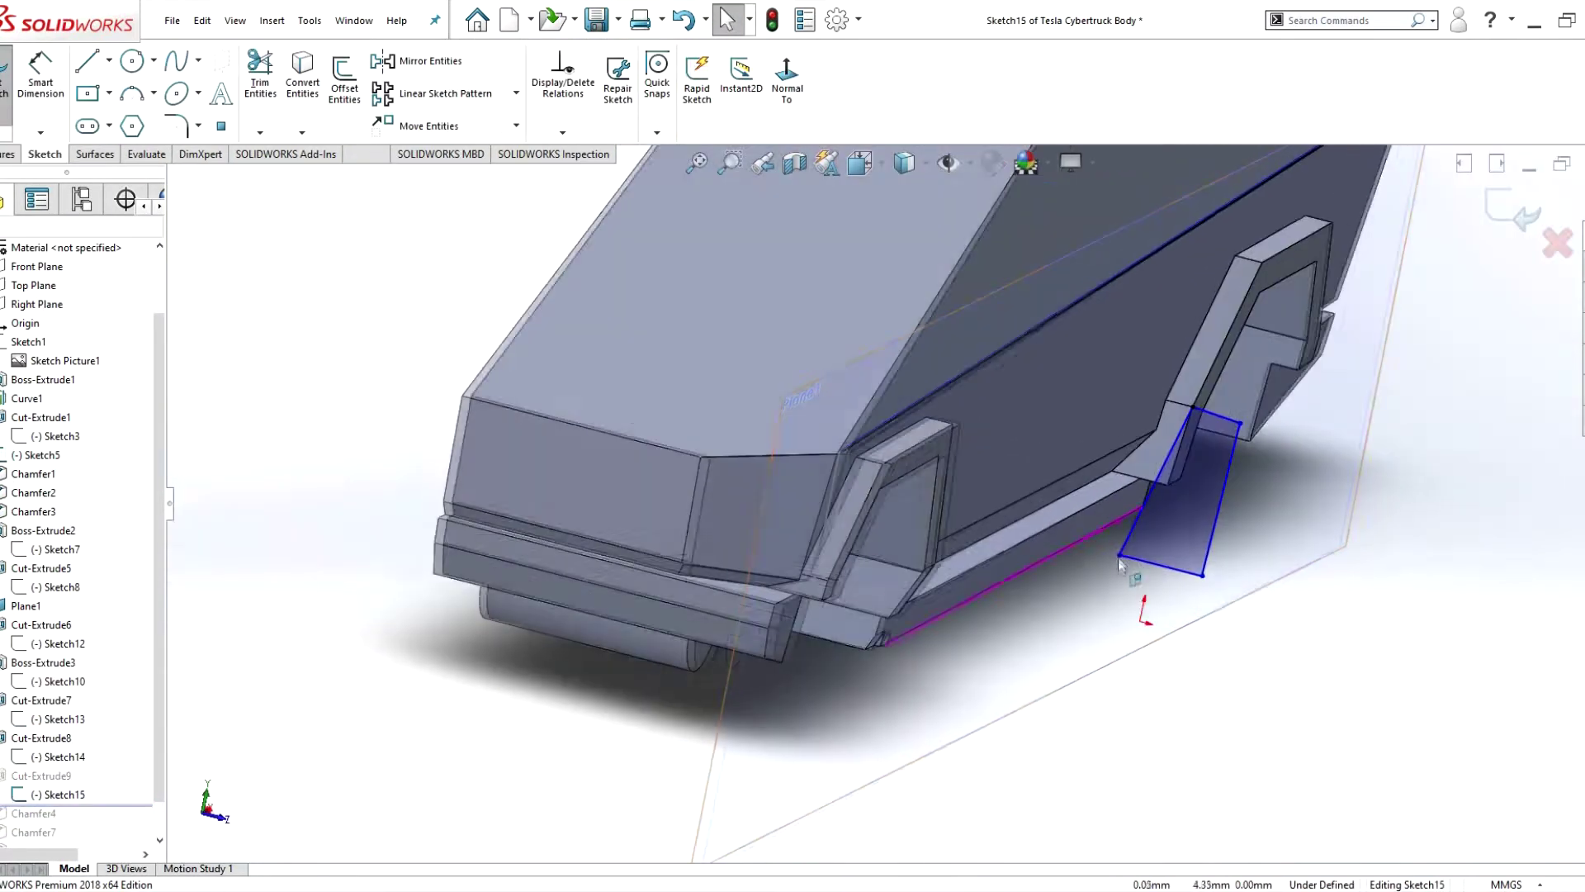
key(ctrl+b)
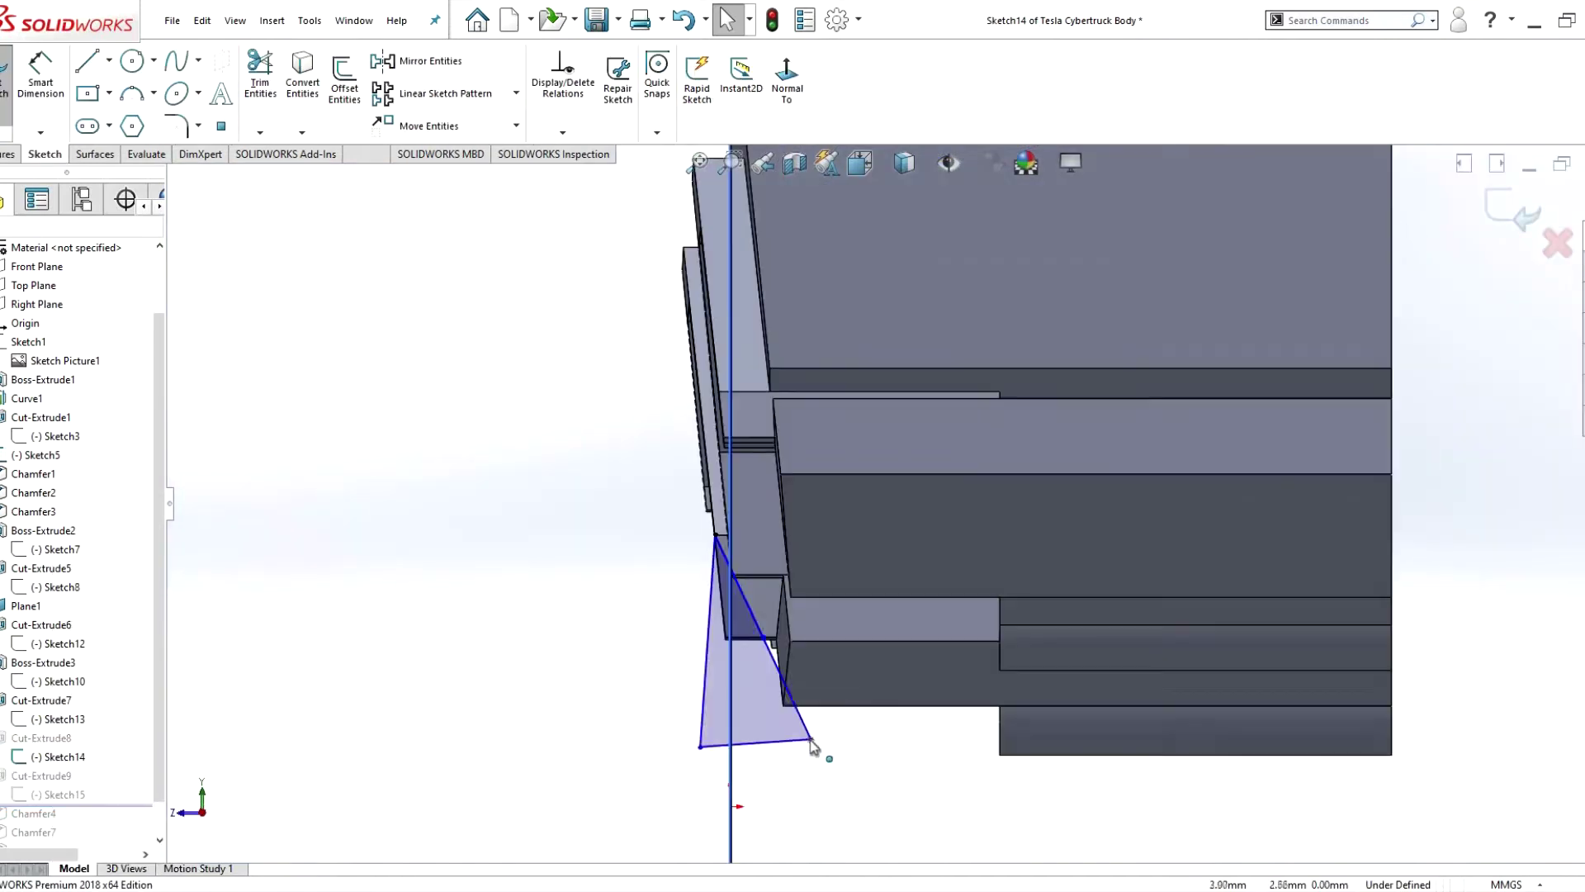
drag(812, 745, 773, 665)
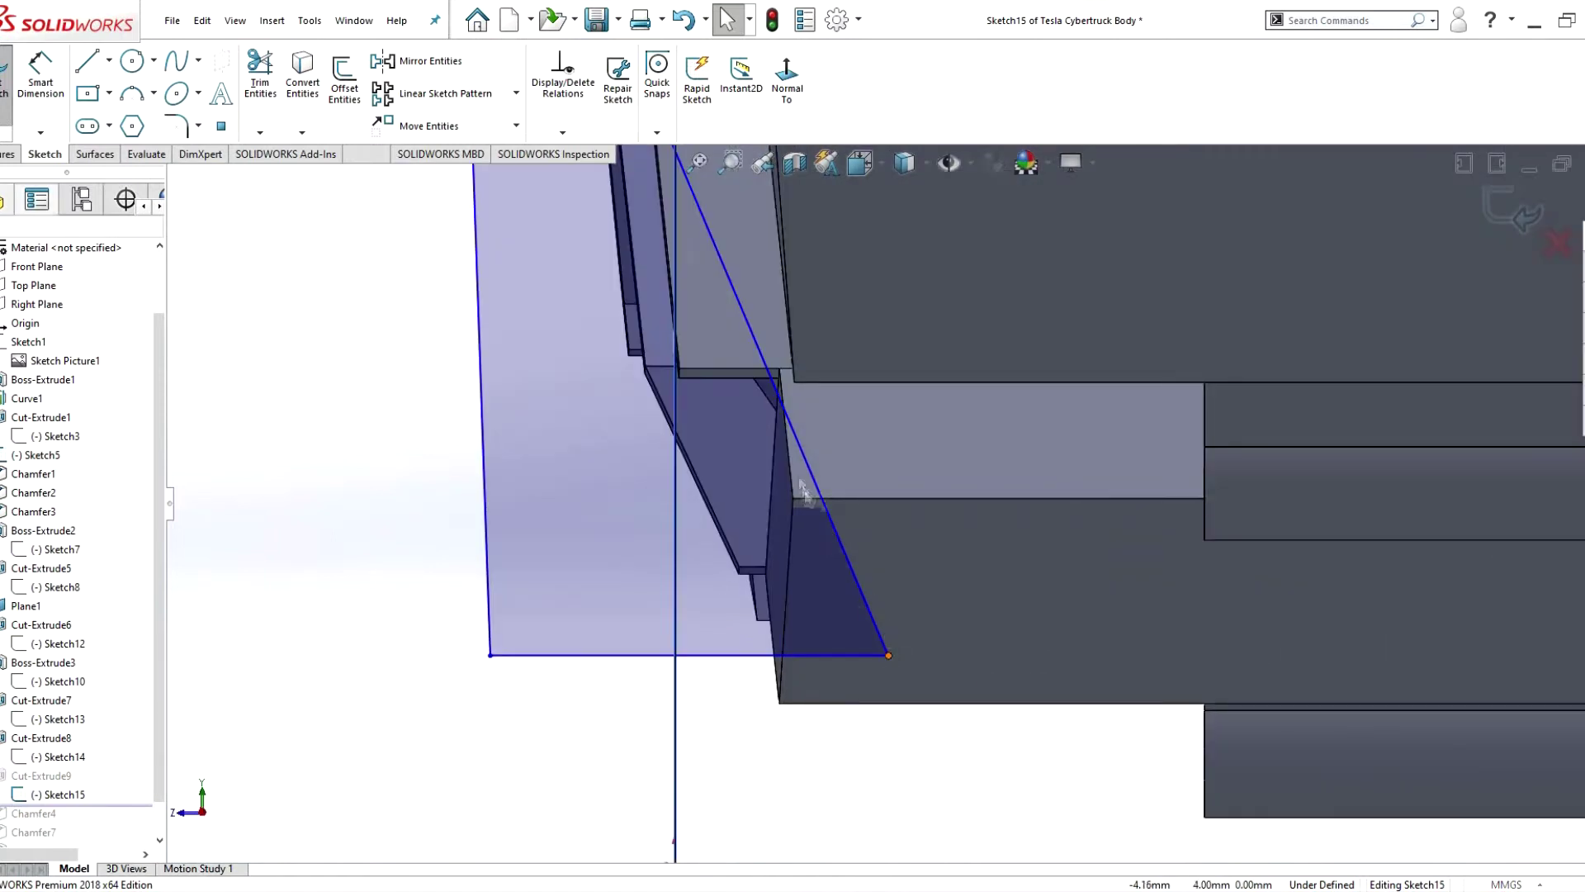
drag(888, 654, 774, 388)
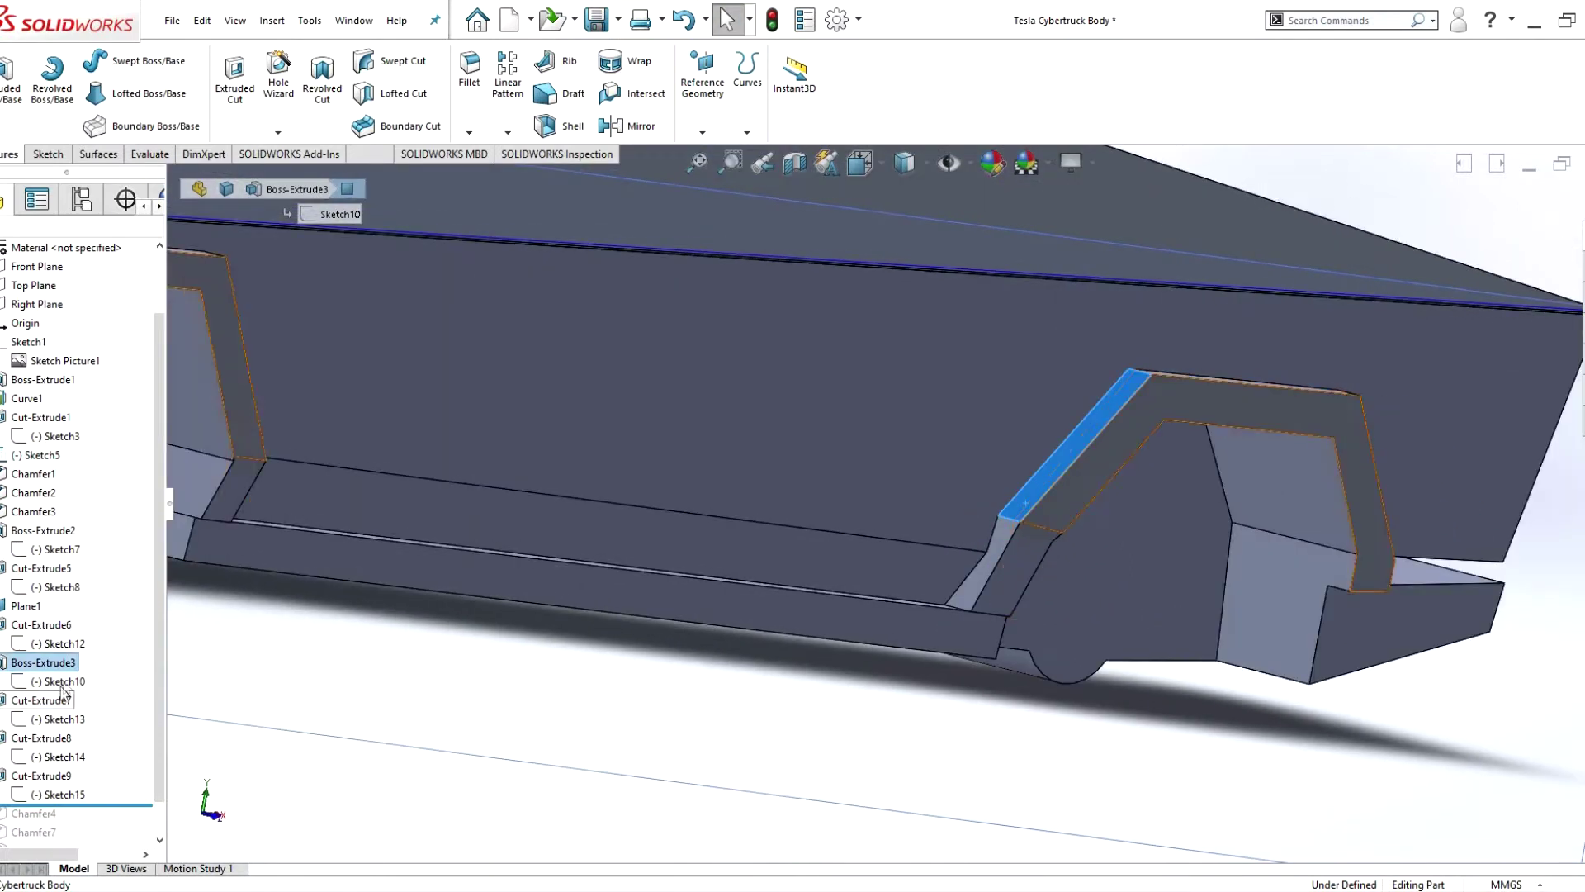
- Set Cut-Extrude9 to end Up To Next and start Sketch16 on the side face
right_click(45, 681)
click(76, 575)
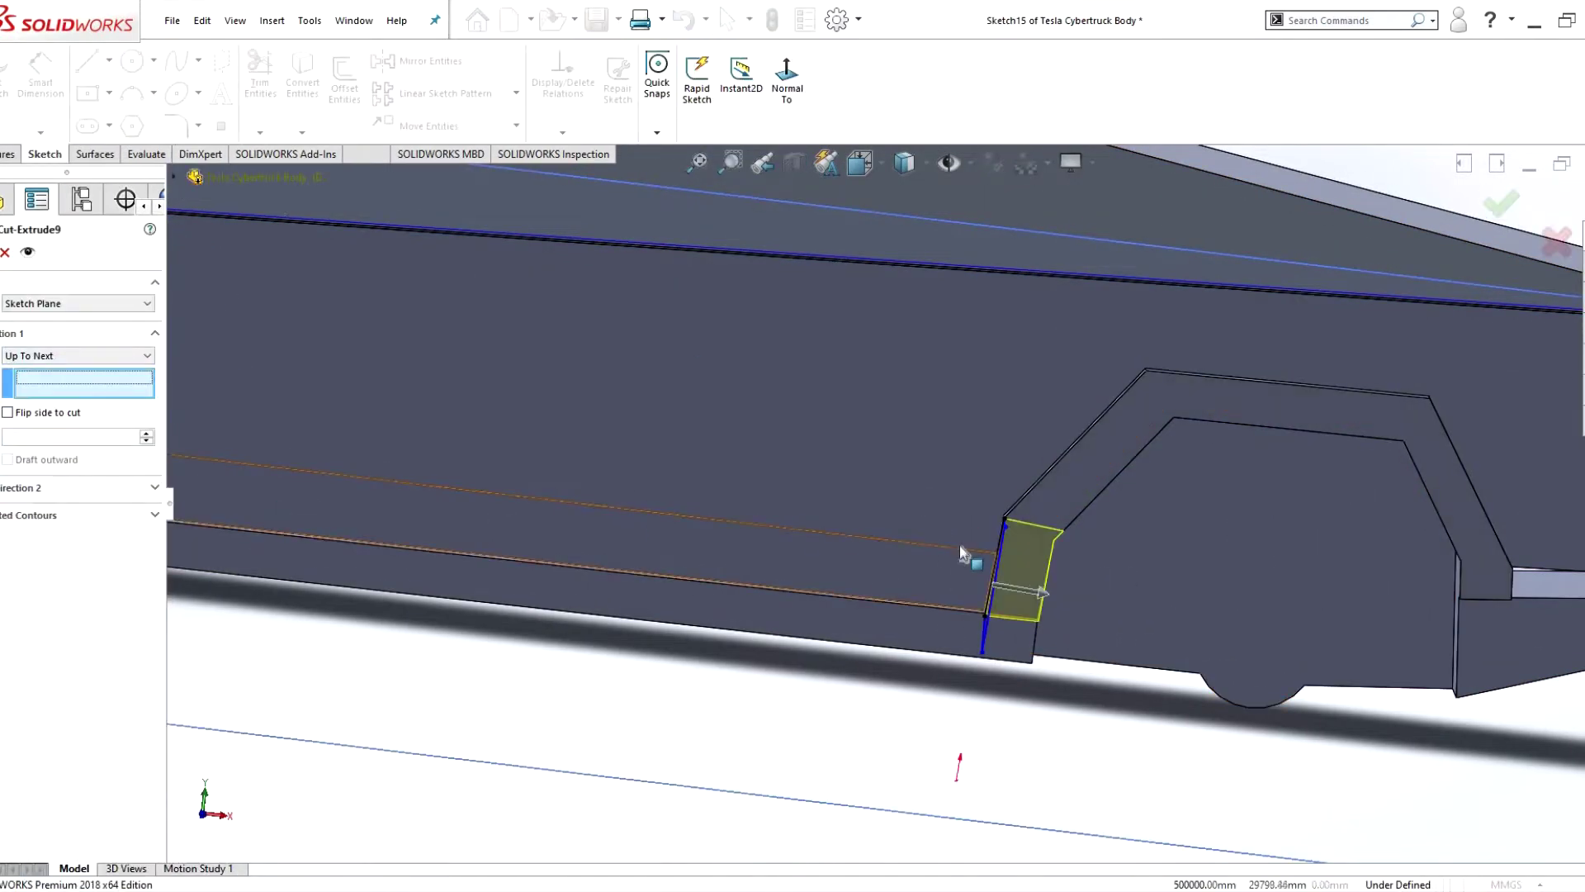
middle_drag(971, 625, 1015, 653)
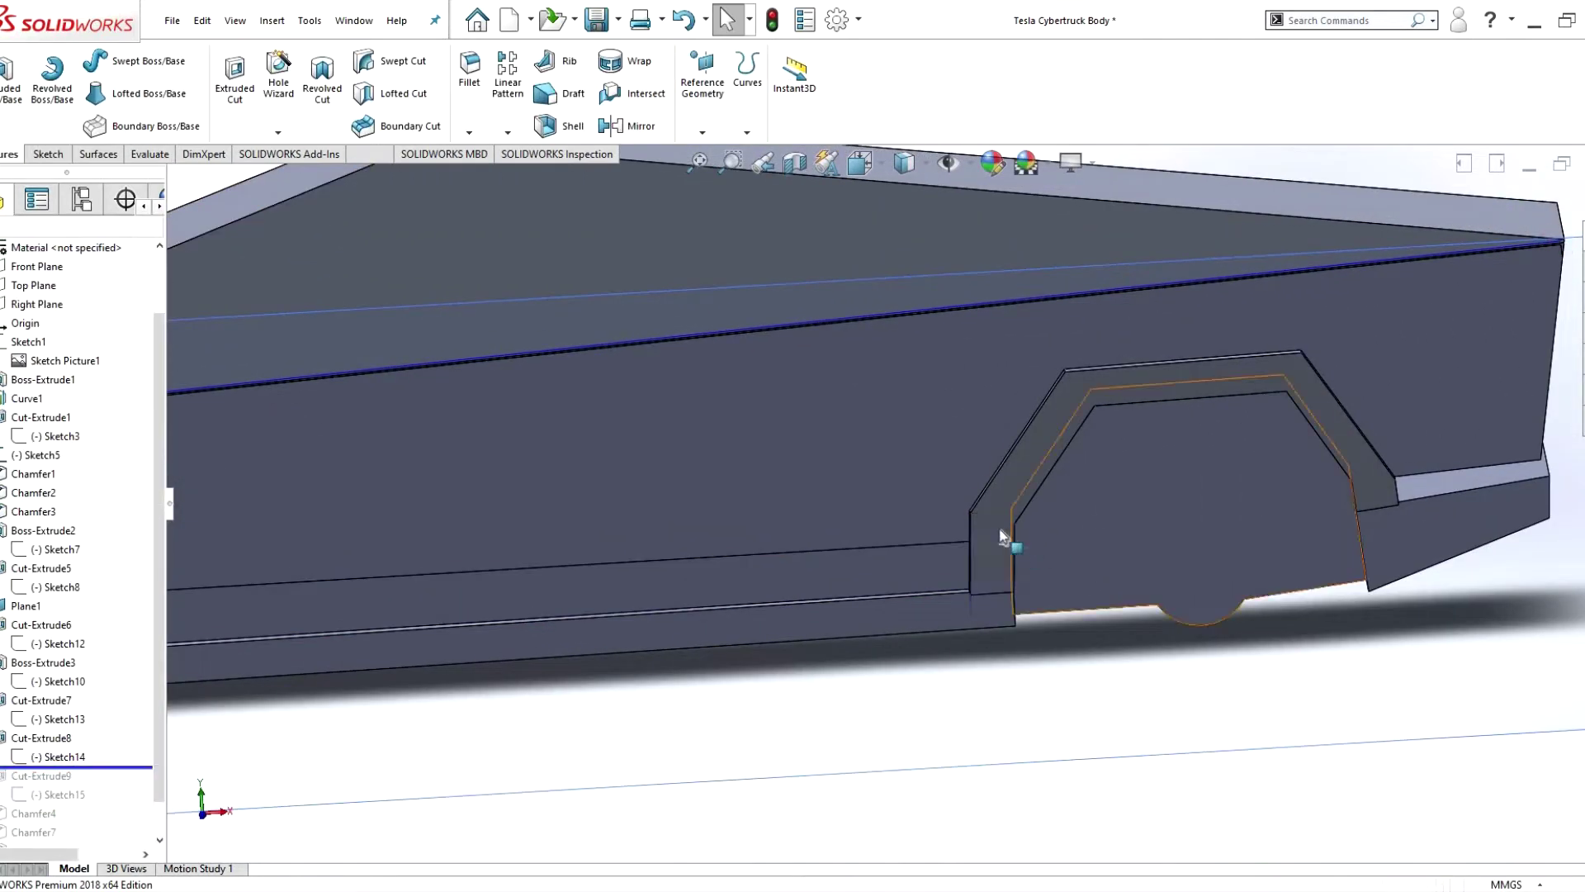
click(1002, 536)
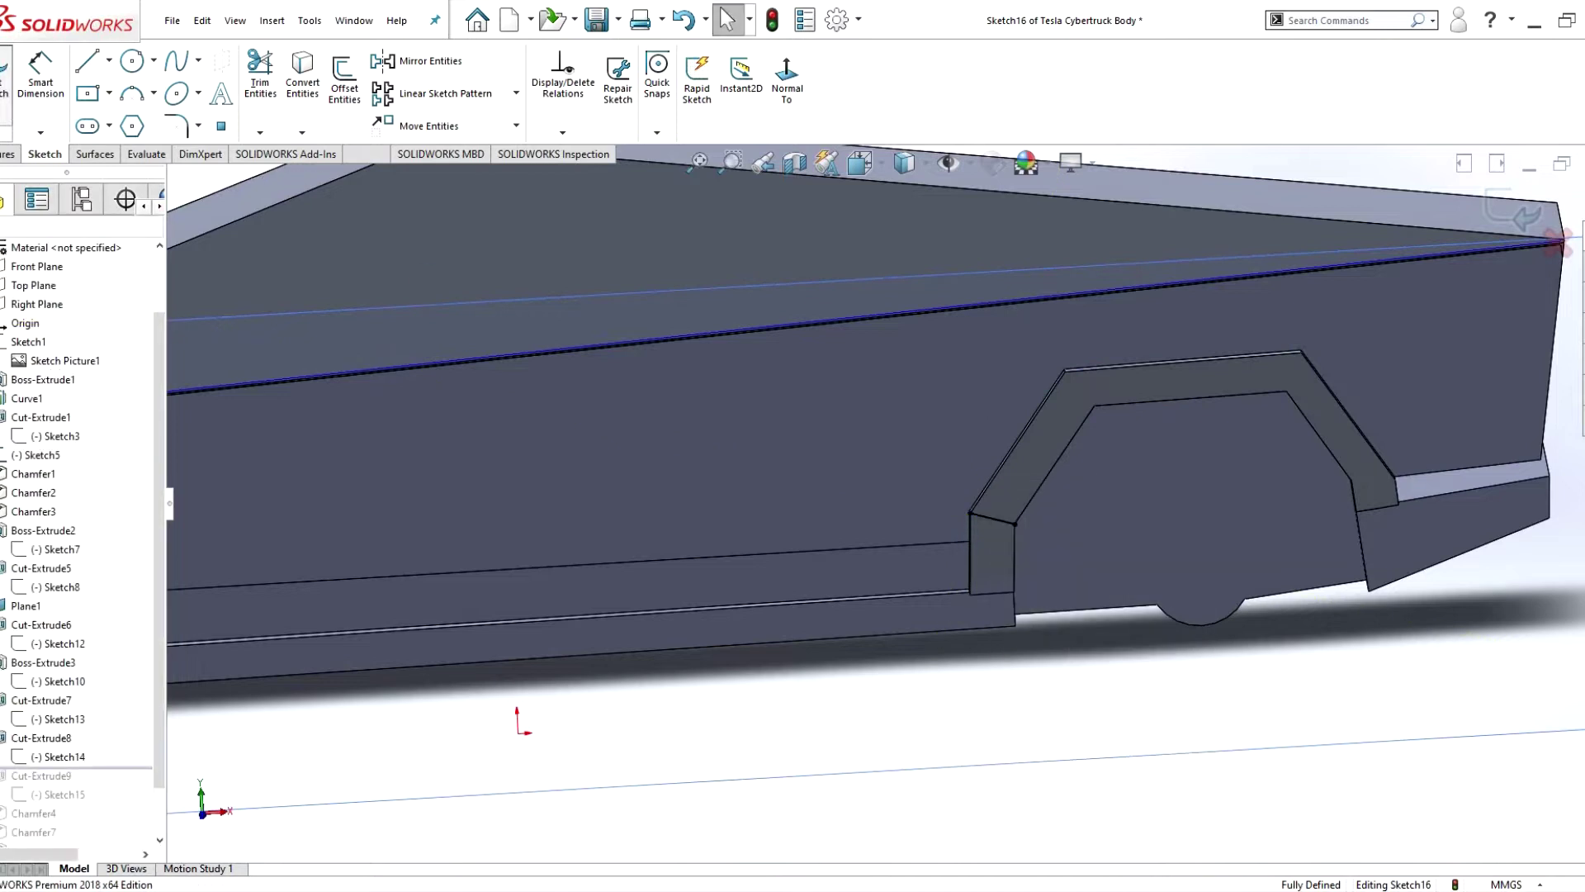
click(56, 795)
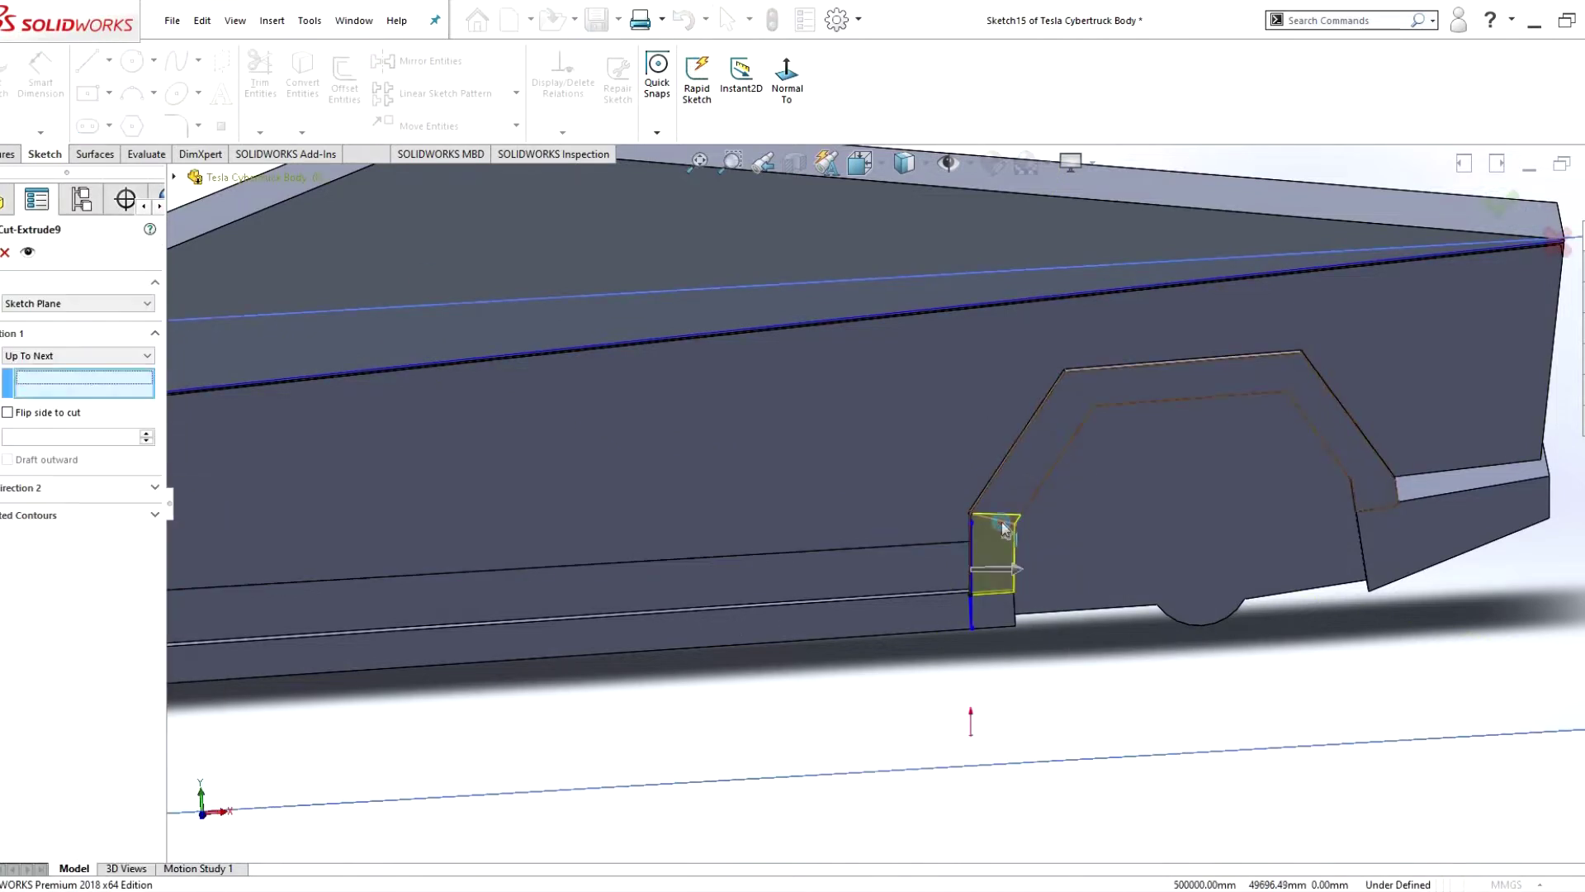
middle_drag(1001, 537, 1145, 574)
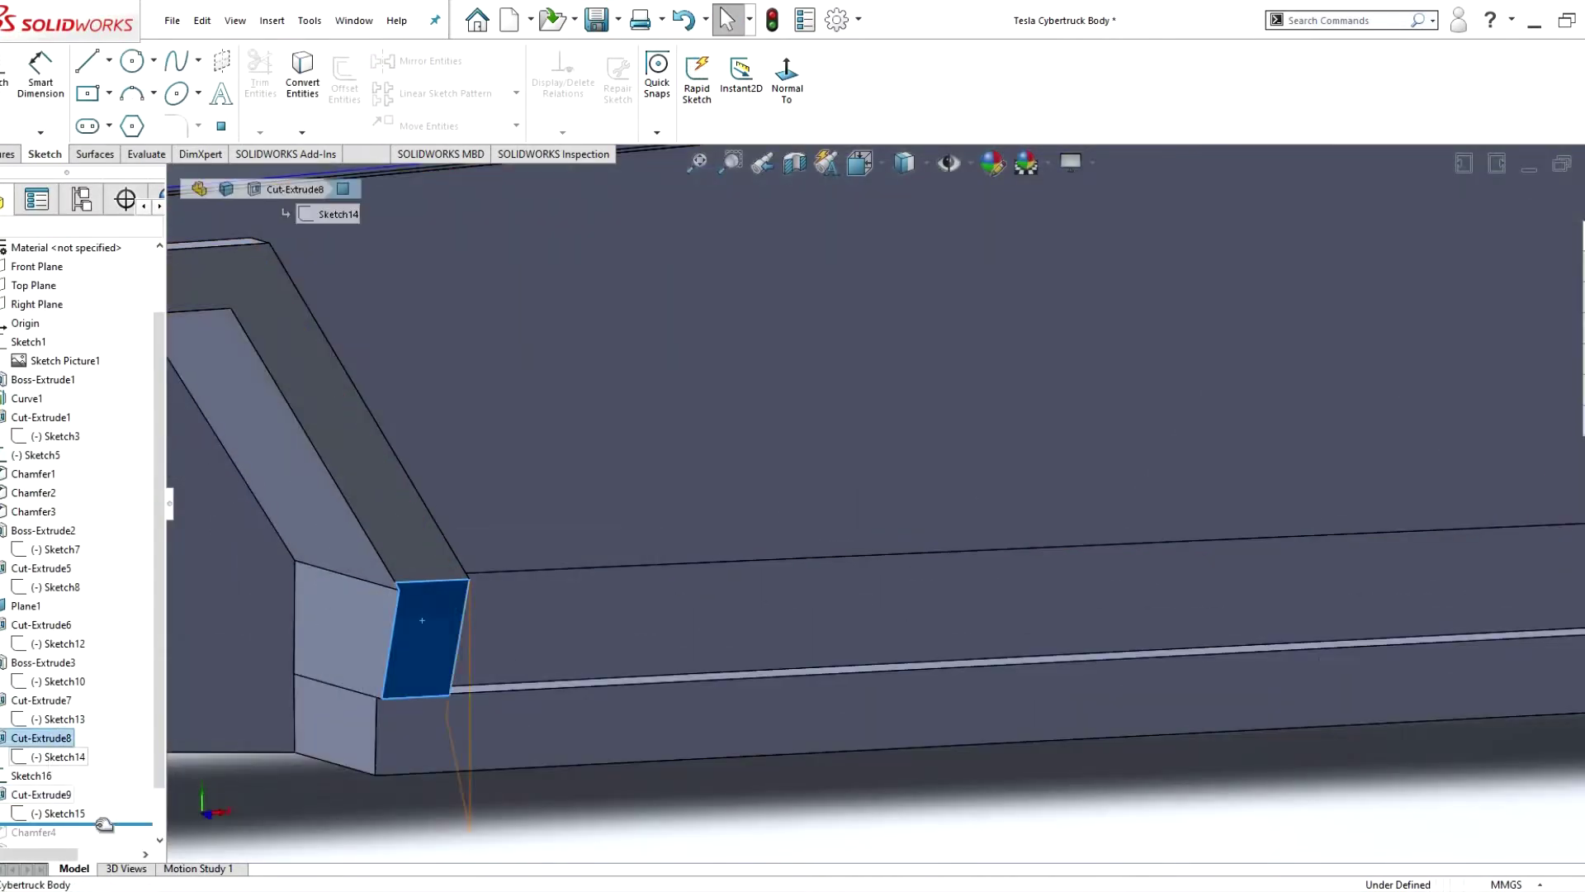
- Sketch a line on the flare's corner face as Sketch17
click(438, 585)
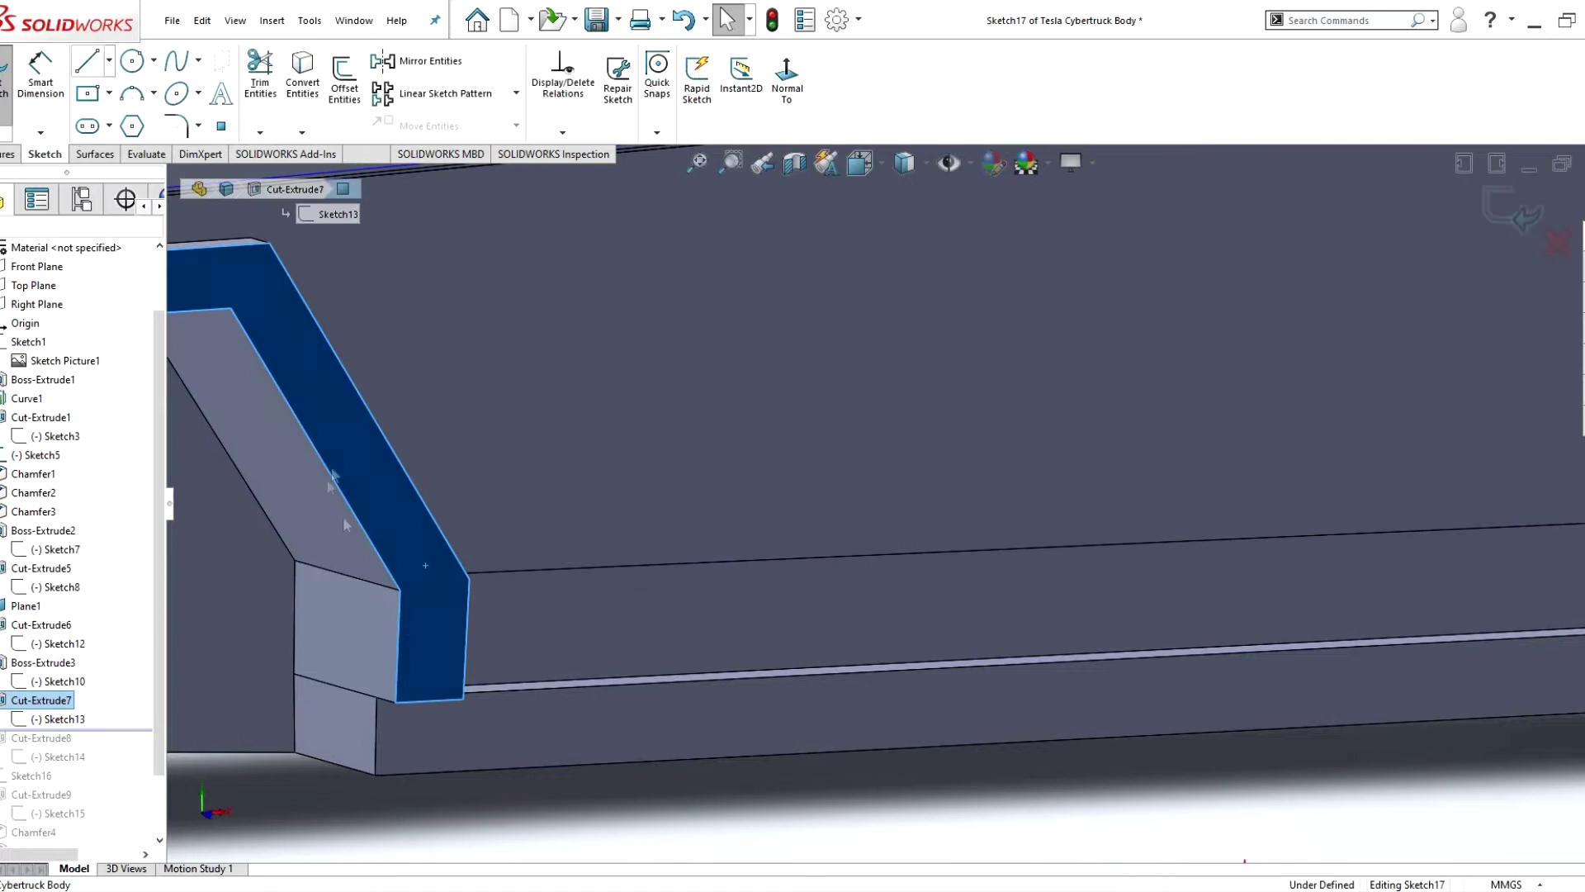
click(468, 580)
right_click(505, 535)
click(545, 636)
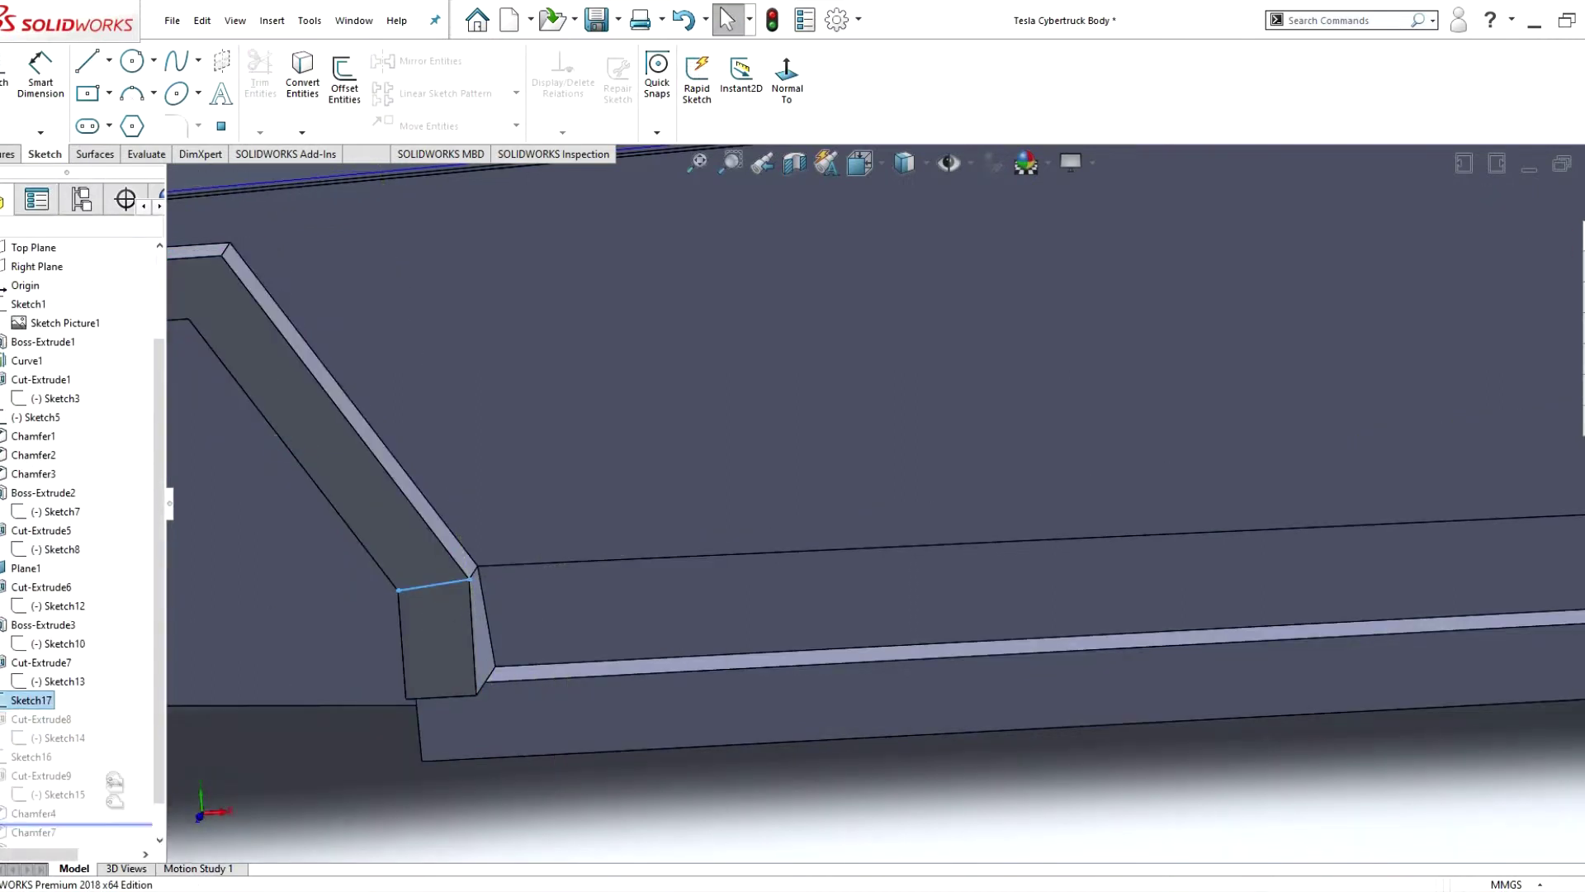
- Clear Cut-Extrude8's end-face reference and revisit Chamfer4's edge selection
right_click(31, 387)
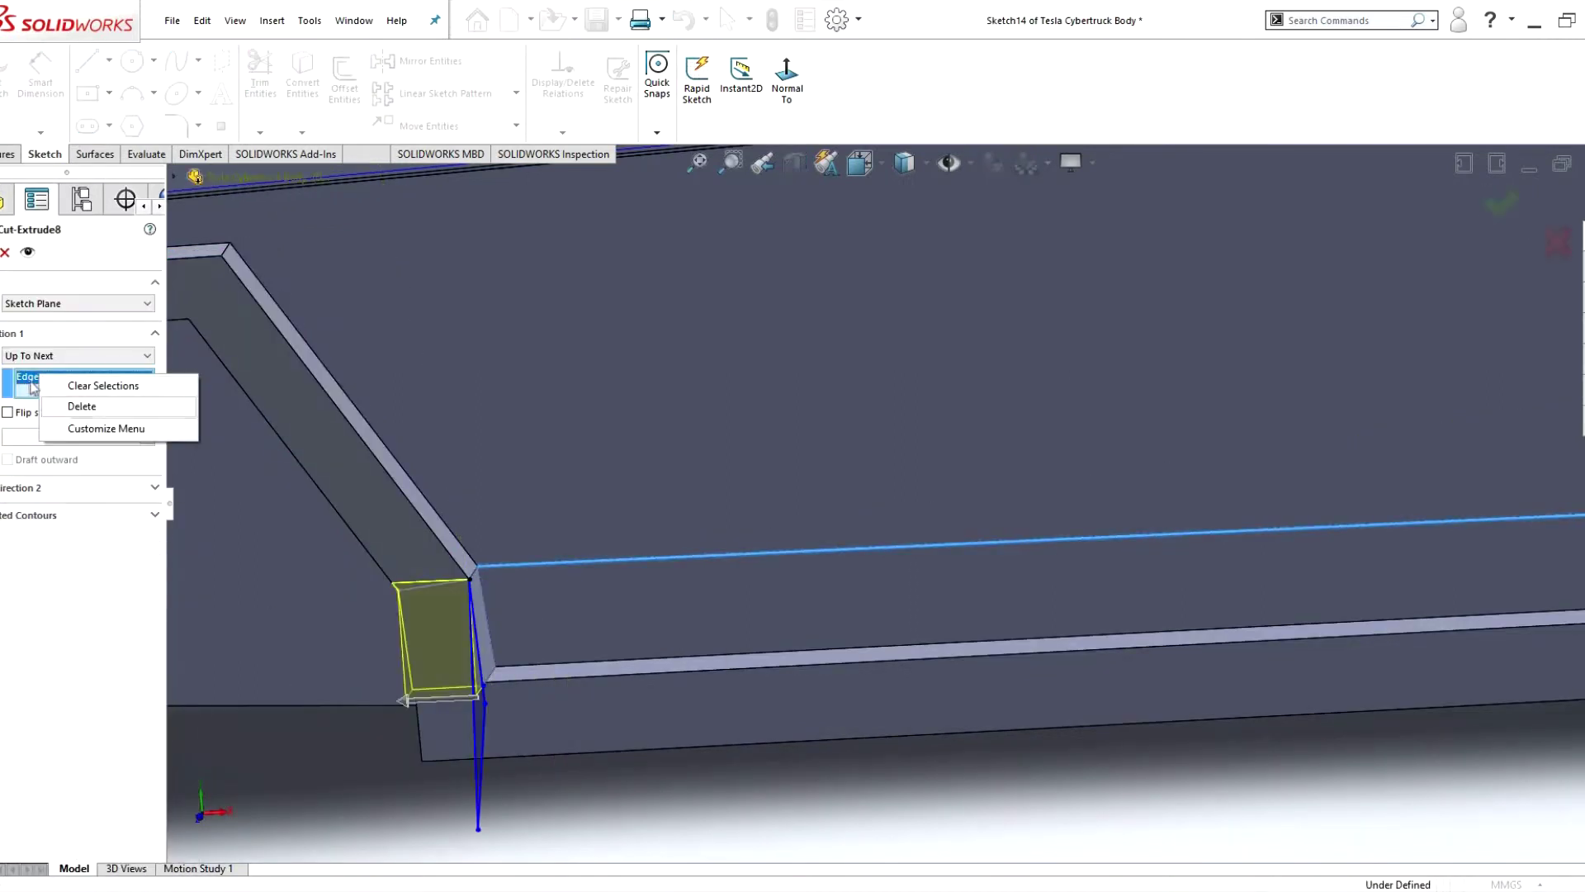
right_click(416, 597)
click(33, 775)
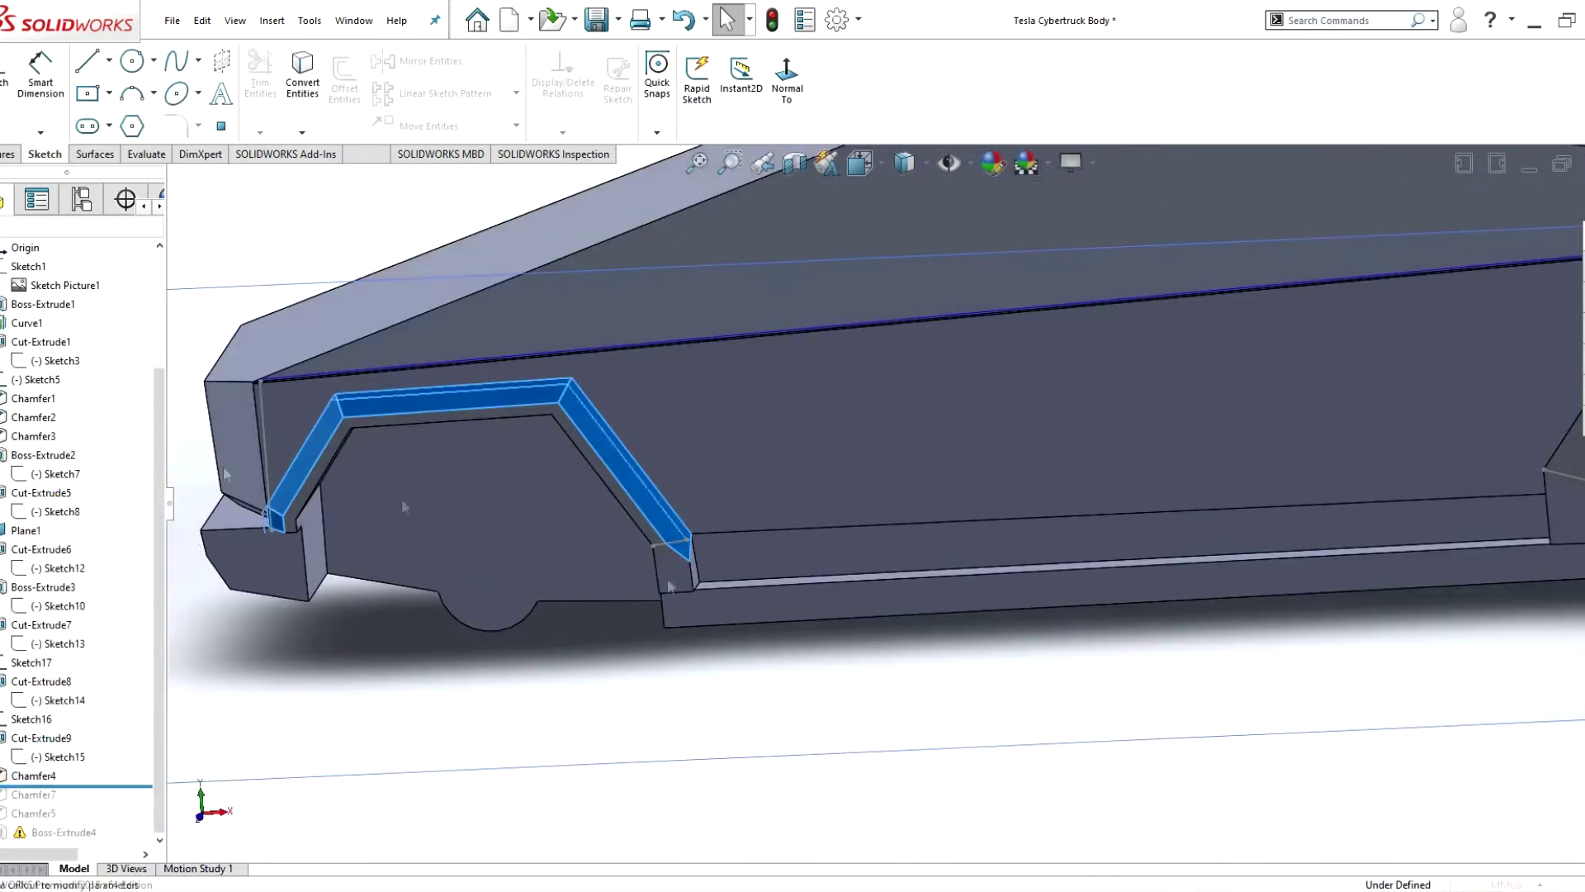
click(50, 747)
scroll(694, 496, up, 5)
scroll(694, 495, up, 3)
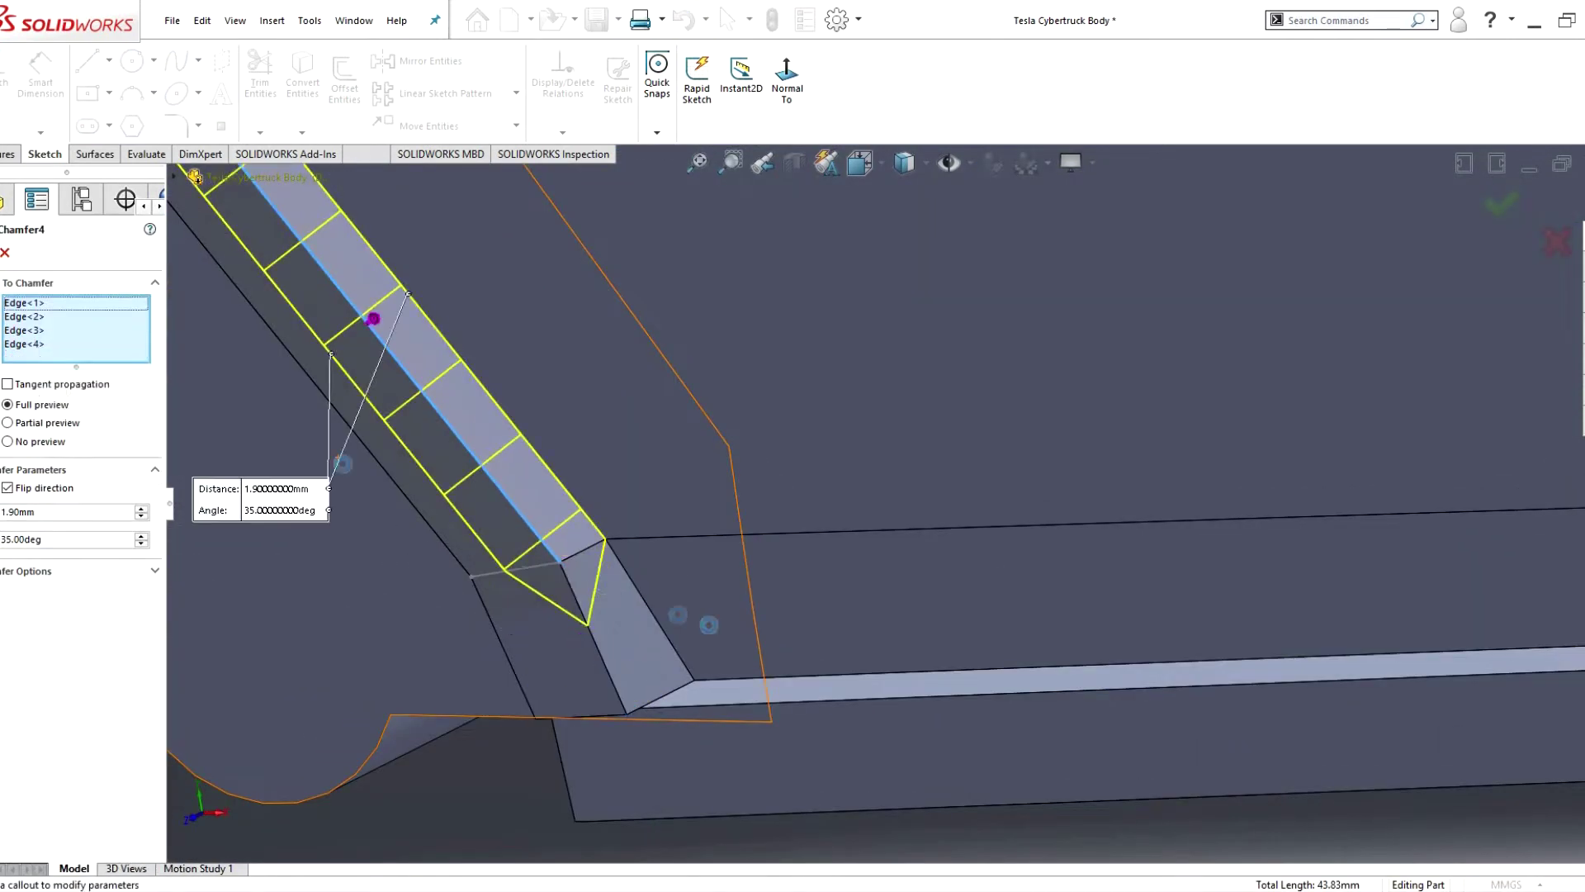
key(Escape)
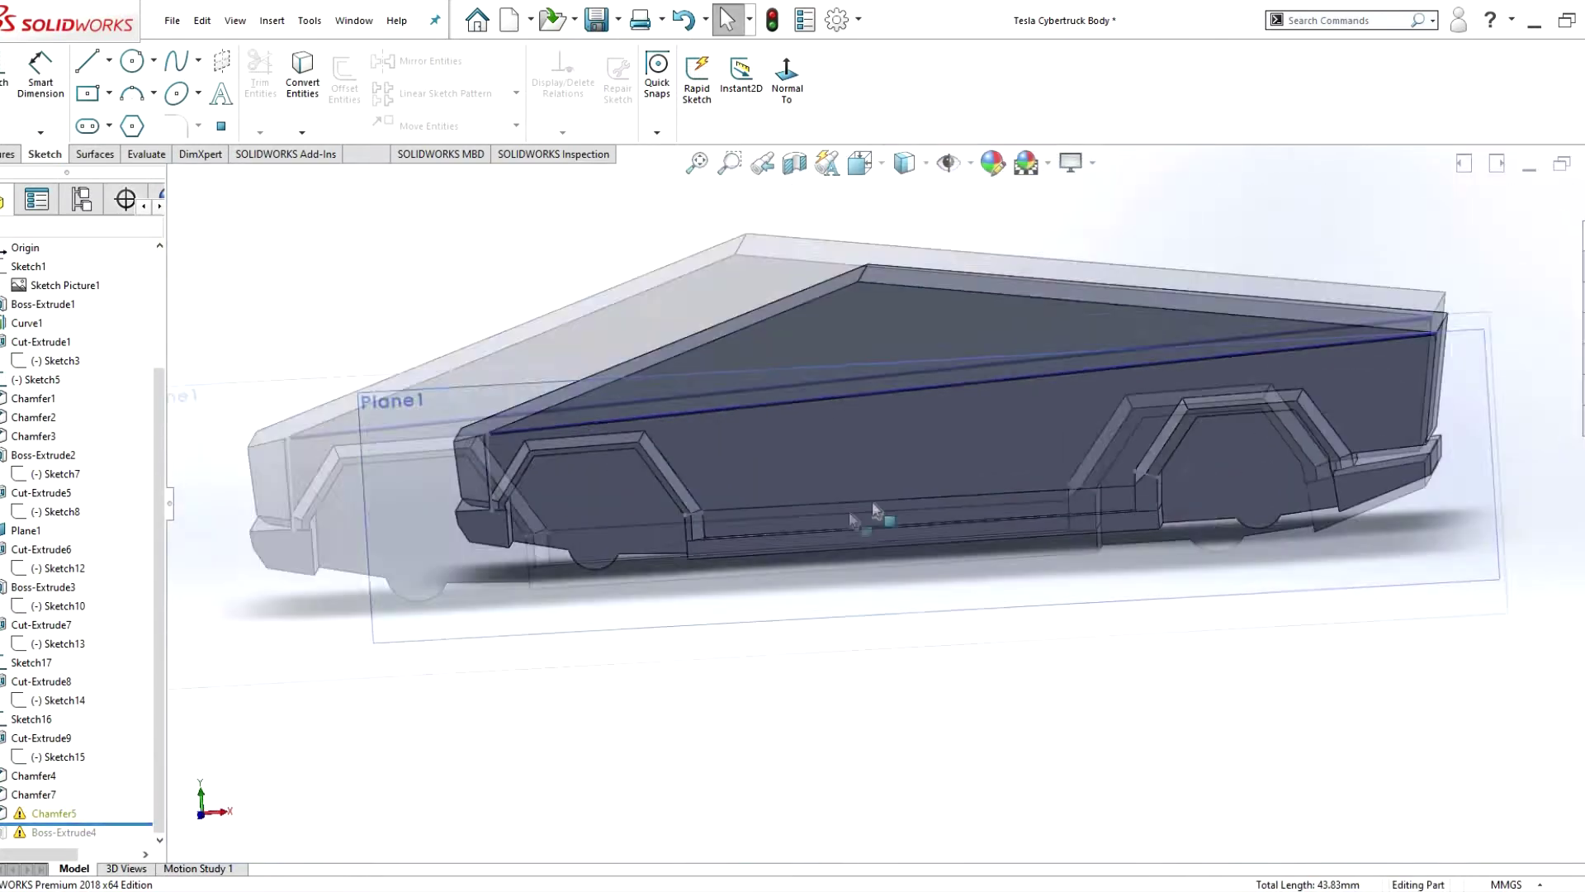
- Remove the missing edge from Chamfer5
right_click(104, 816)
click(51, 325)
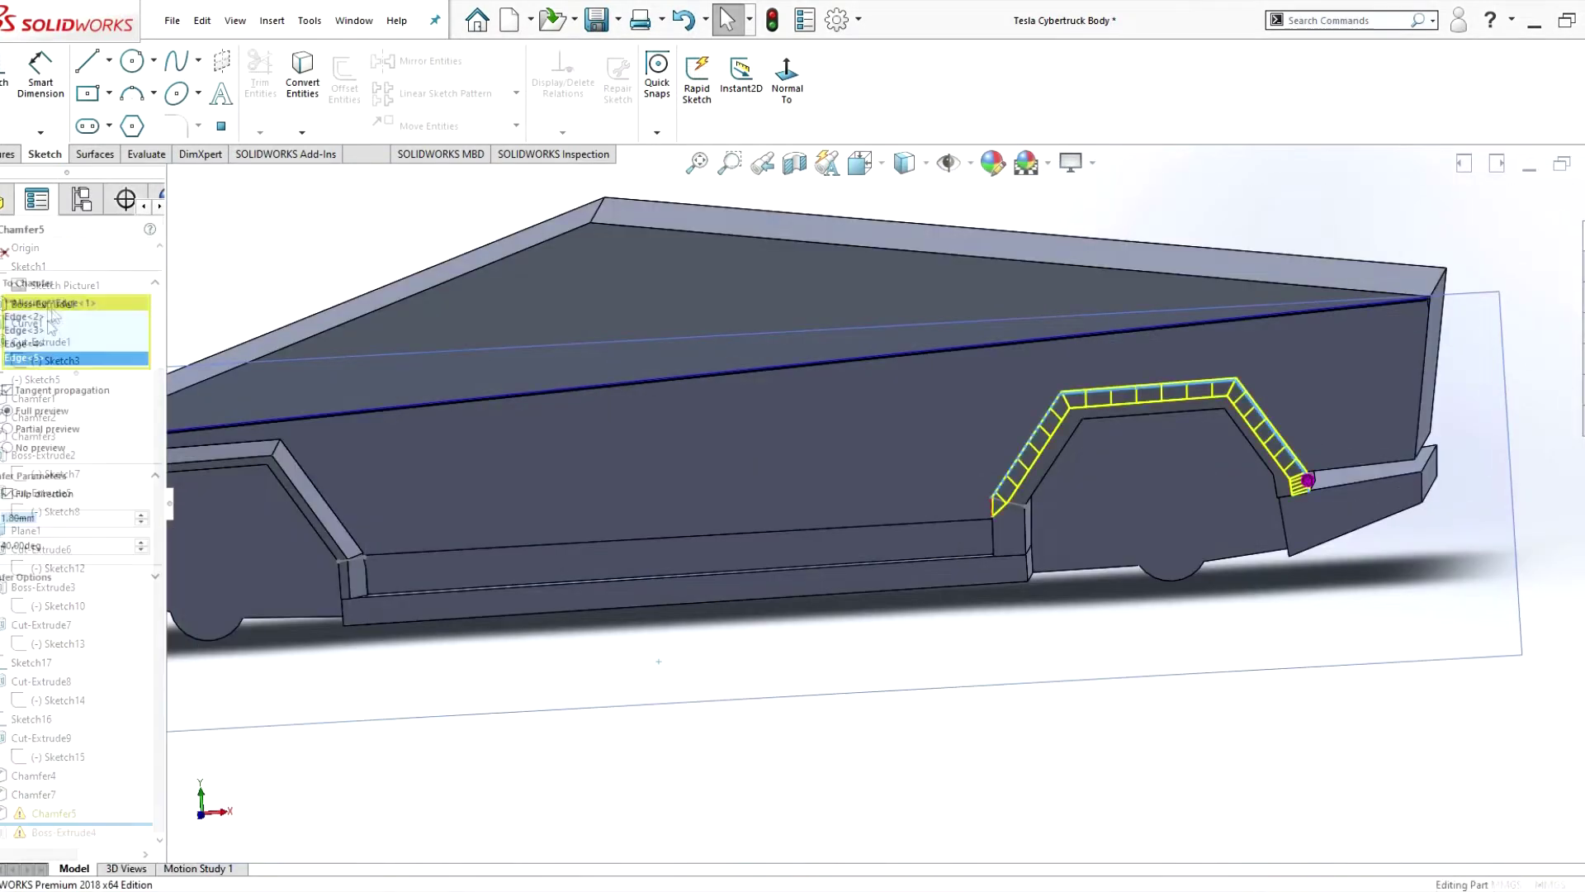
right_click(54, 305)
scroll(1042, 527, down, 5)
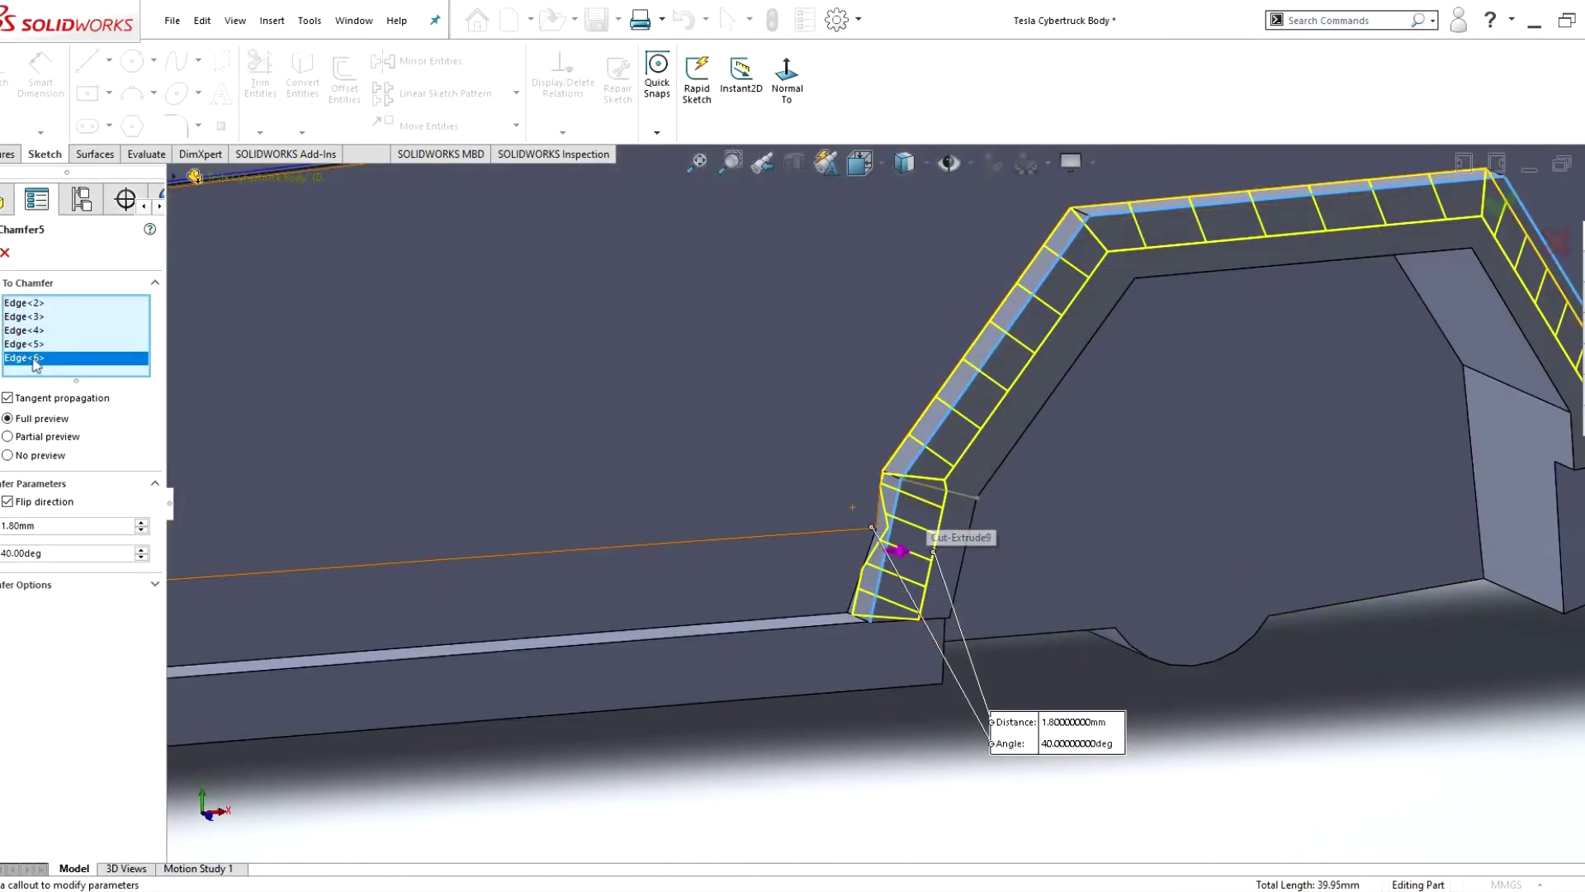
key(Return)
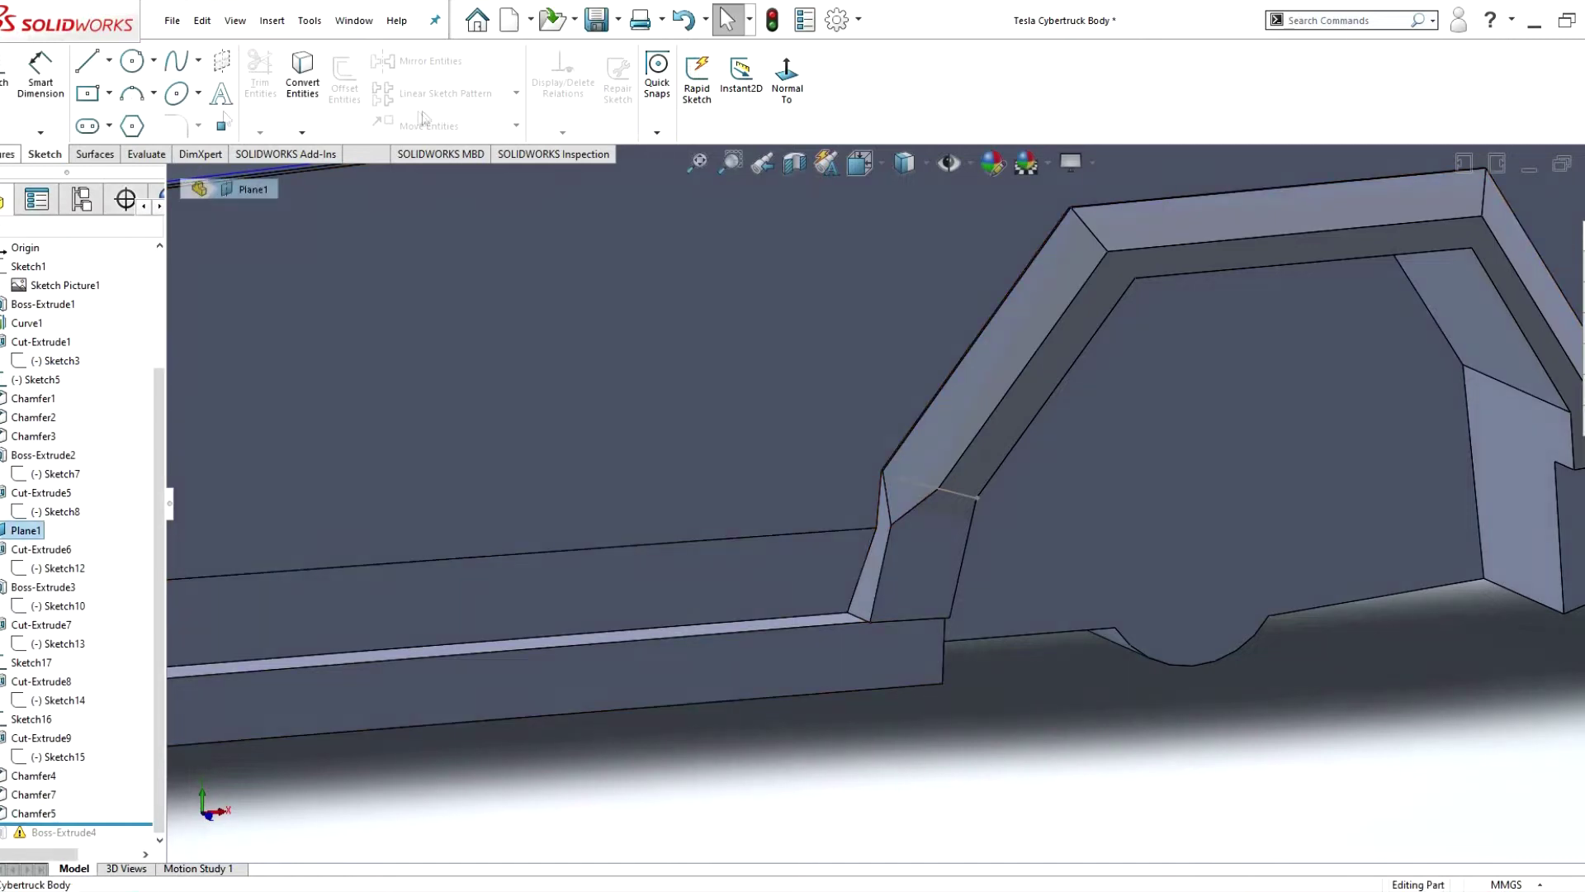
- Add Chamfer8 on the flare corner edge
click(500, 174)
key(Return)
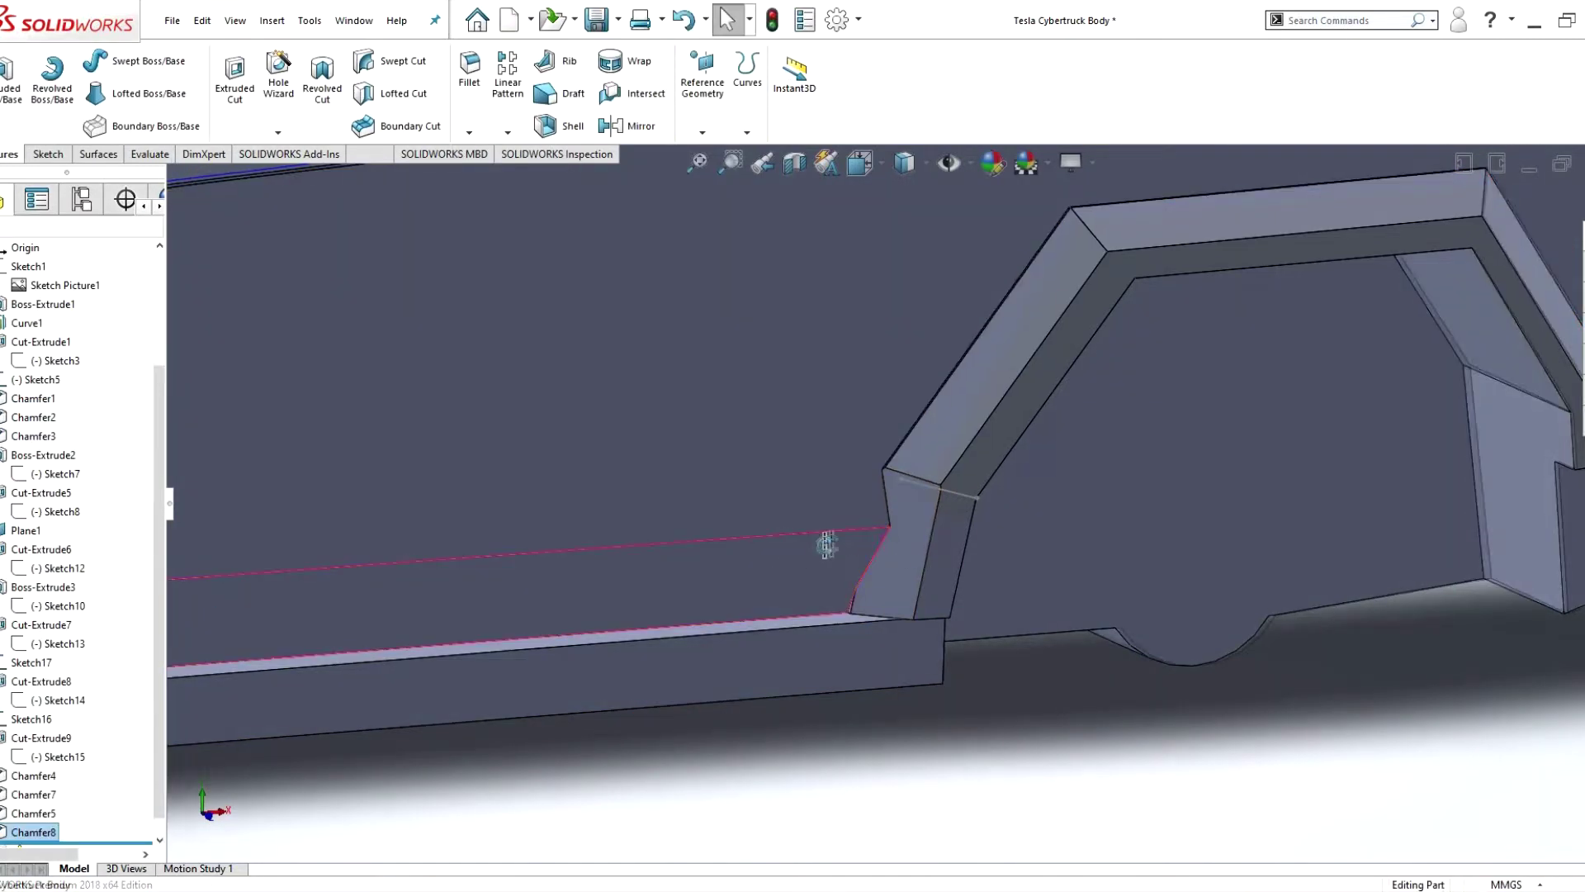
scroll(826, 548, up, 5)
scroll(351, 380, down, 5)
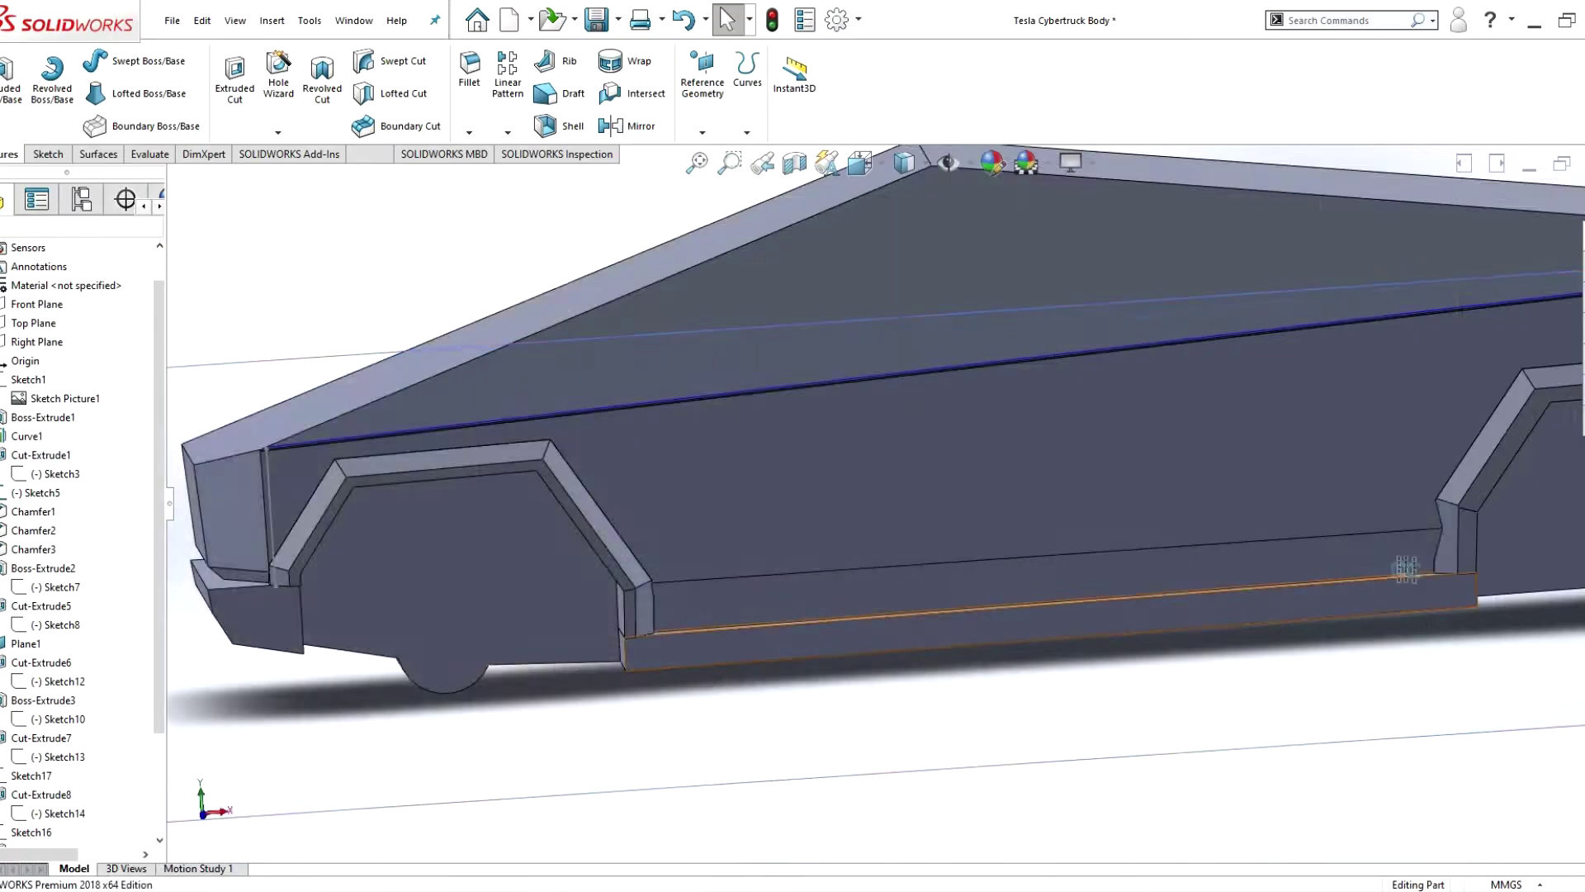
middle_drag(950, 594, 836, 572)
click(836, 572)
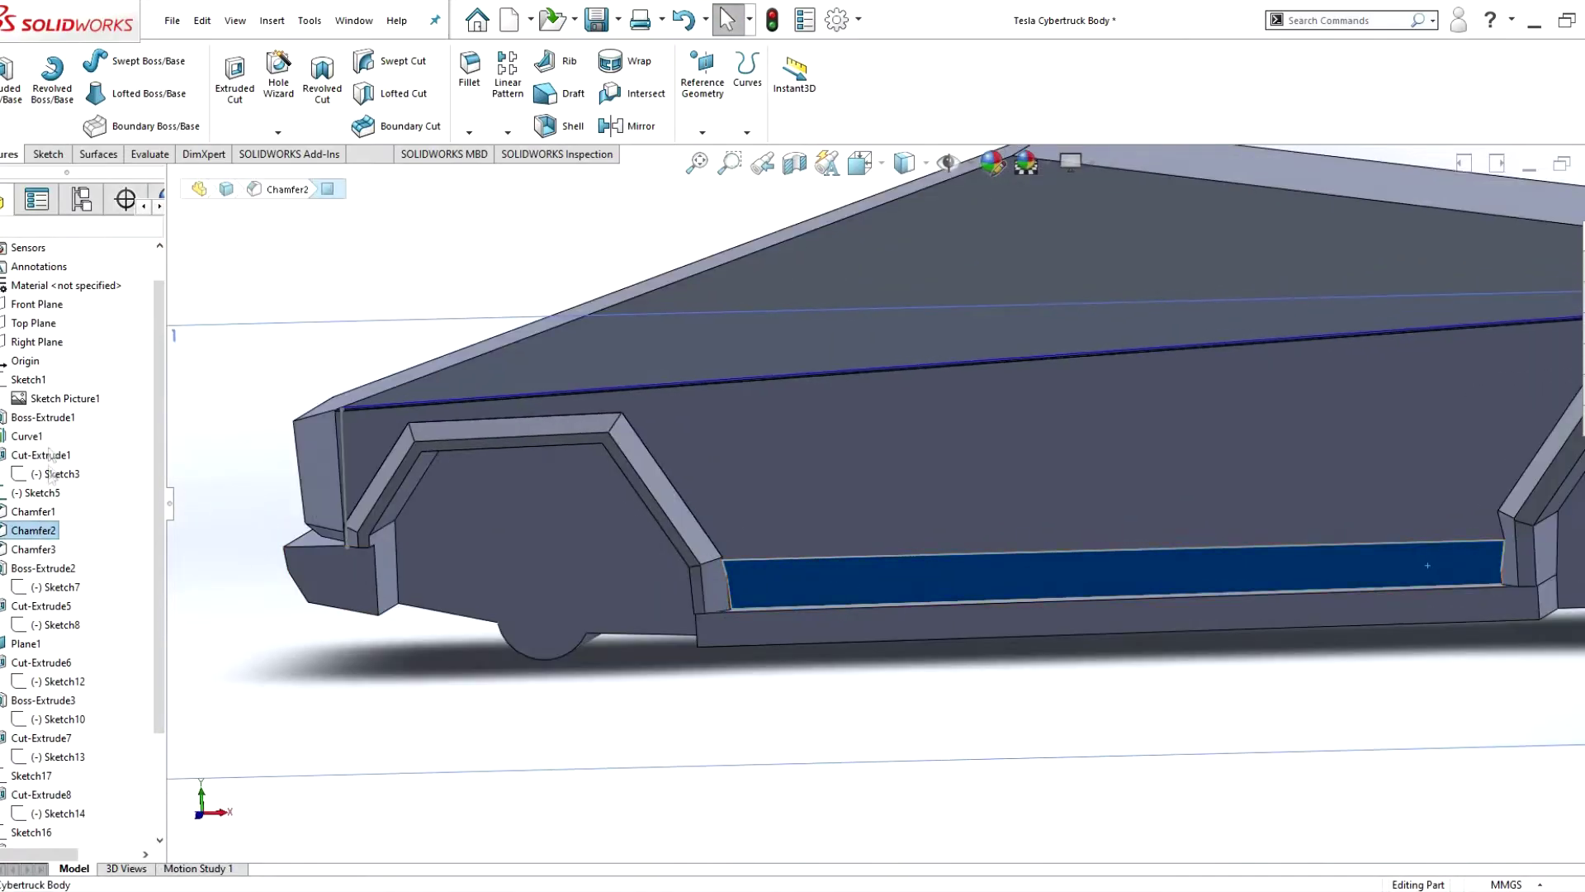
- Suppress Chamfer2, roll the history to the end, and re-edit Chamfer2
click(199, 189)
click(6, 253)
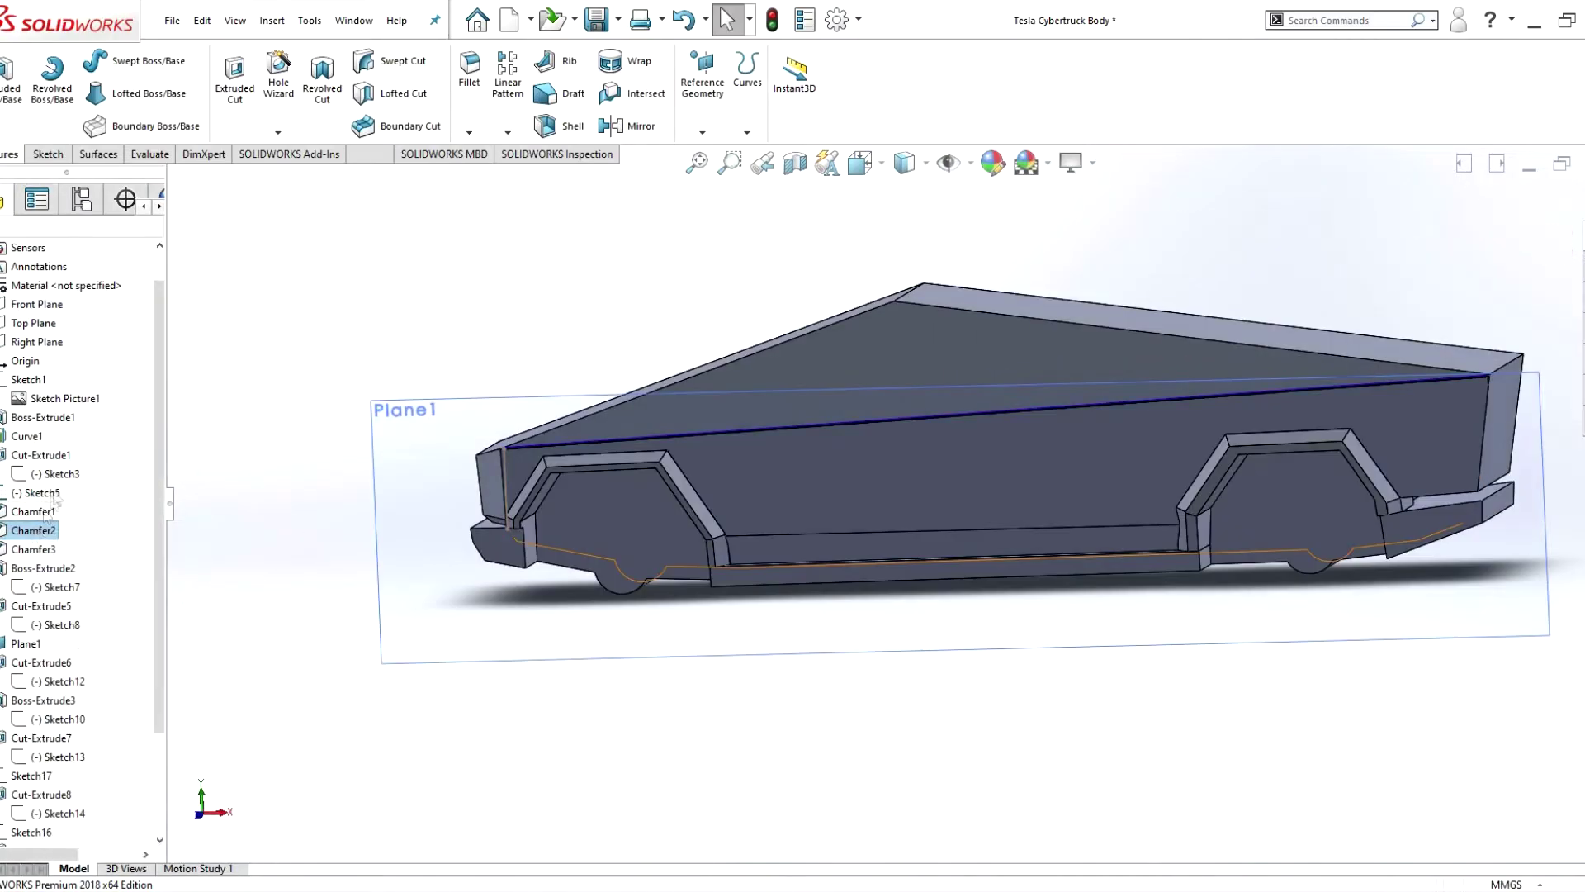
right_click(33, 530)
click(95, 479)
drag(124, 835, 124, 822)
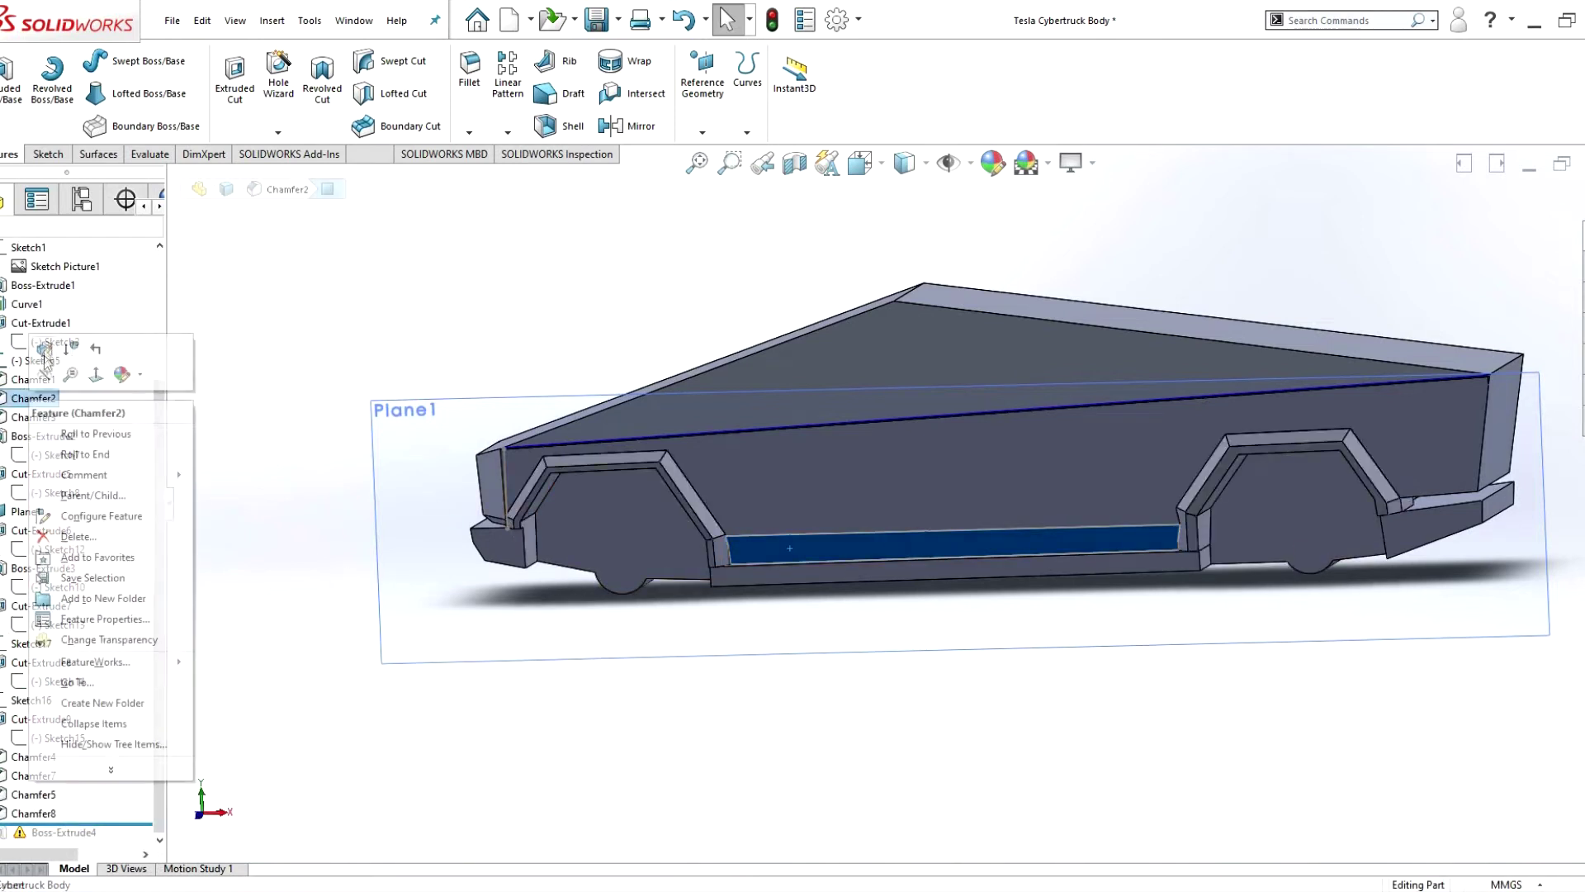
click(44, 350)
click(5, 253)
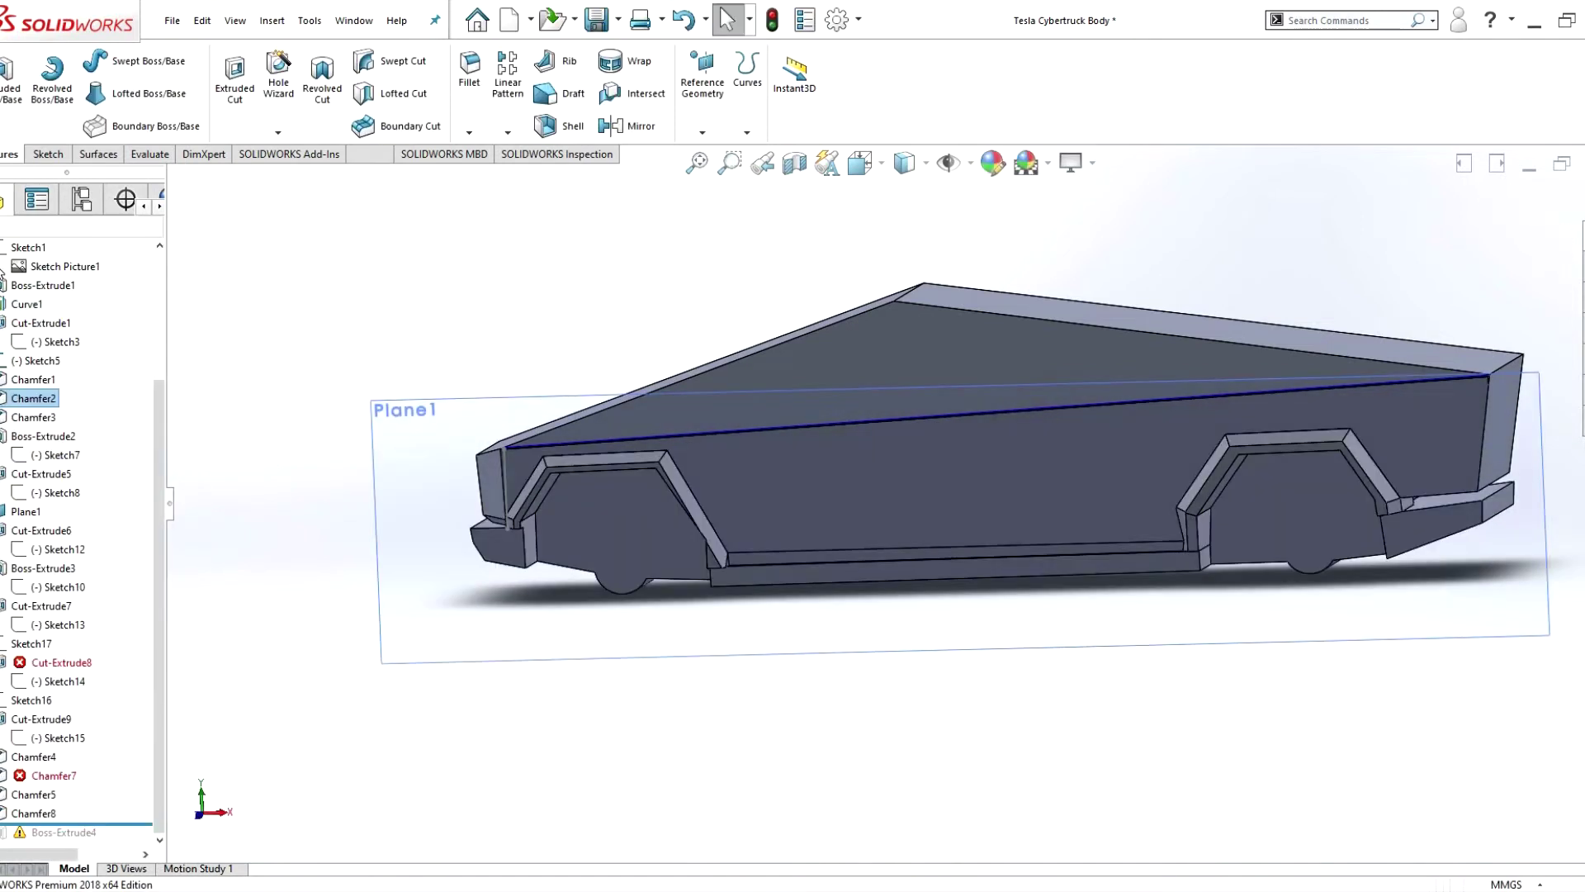
scroll(740, 552, down, 5)
- Sketch a closed corner profile at the front wheel arch, pulling one corner point lower
click(87, 60)
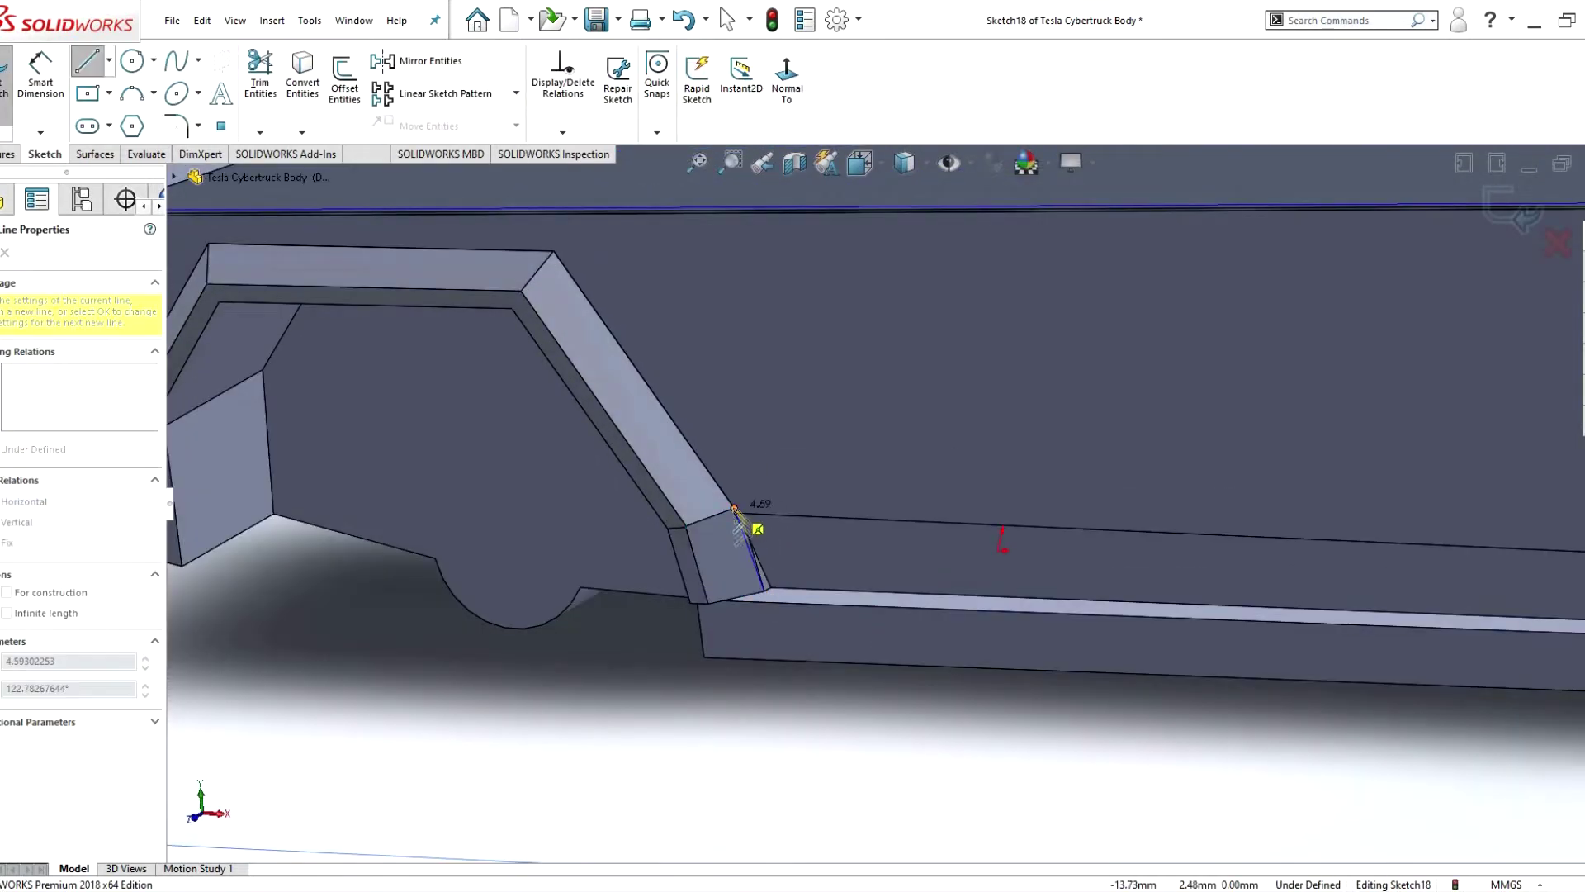
scroll(735, 510, down, 3)
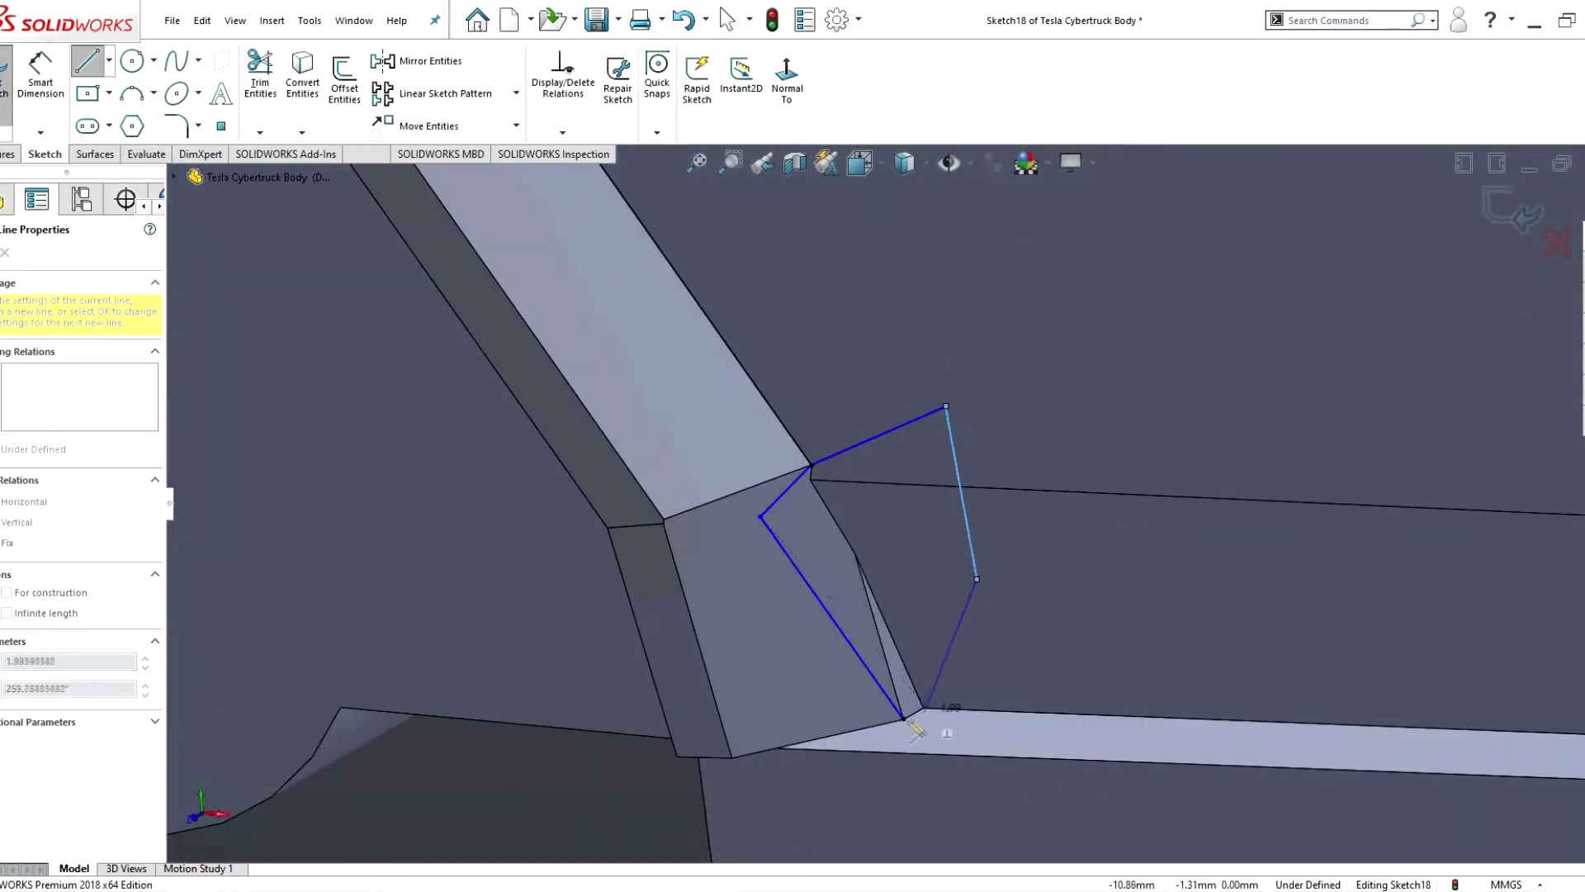
middle_drag(928, 720, 960, 688)
key(Escape)
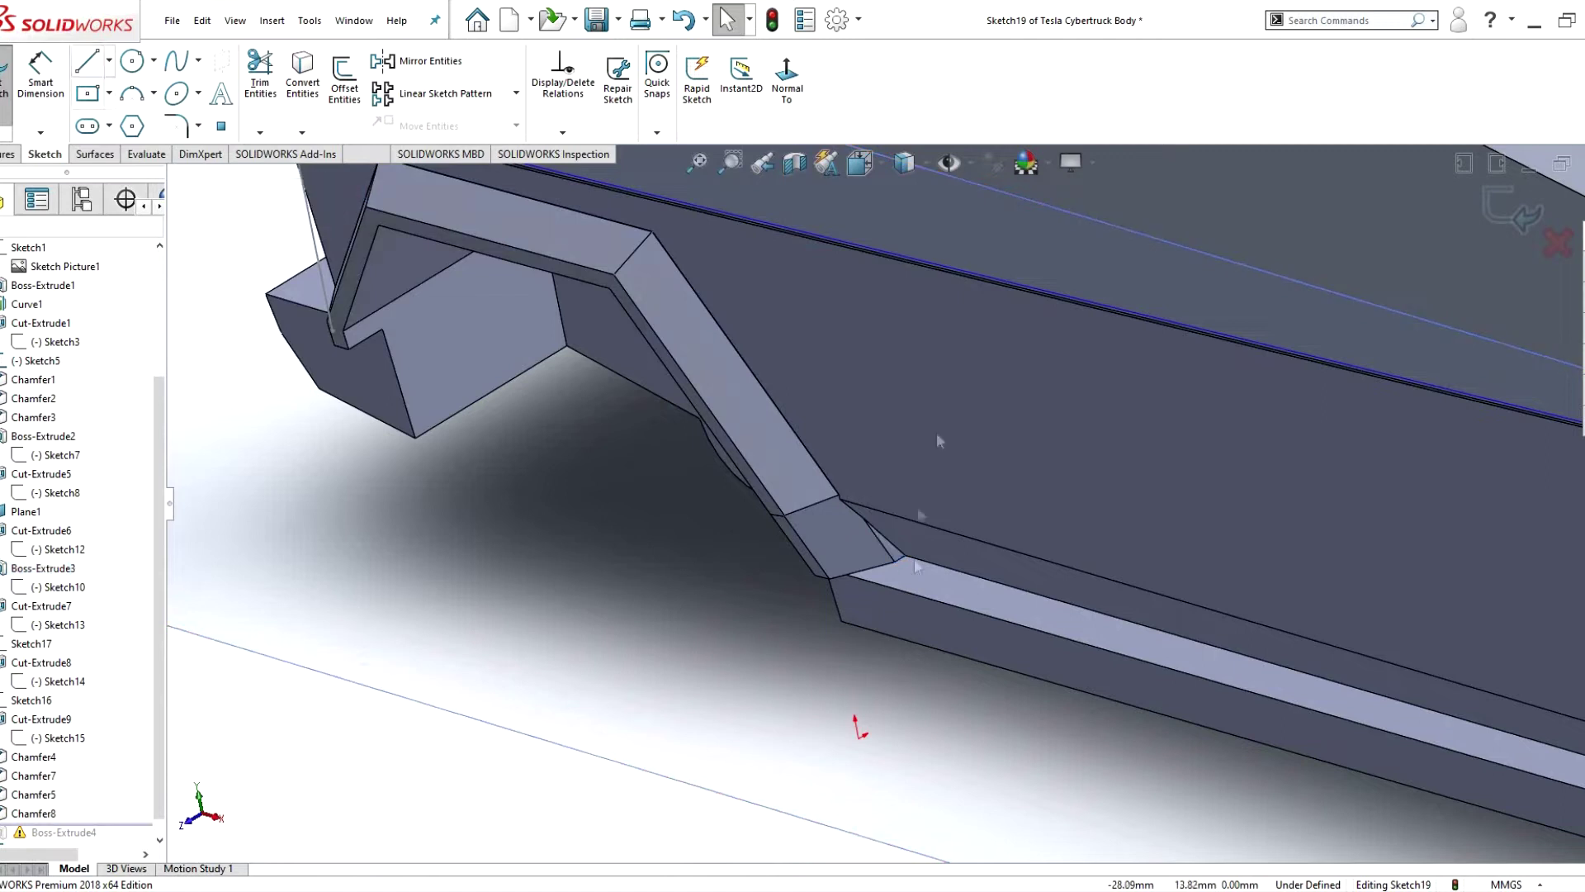
key(l)
scroll(862, 508, down, 2)
scroll(830, 508, down, 2)
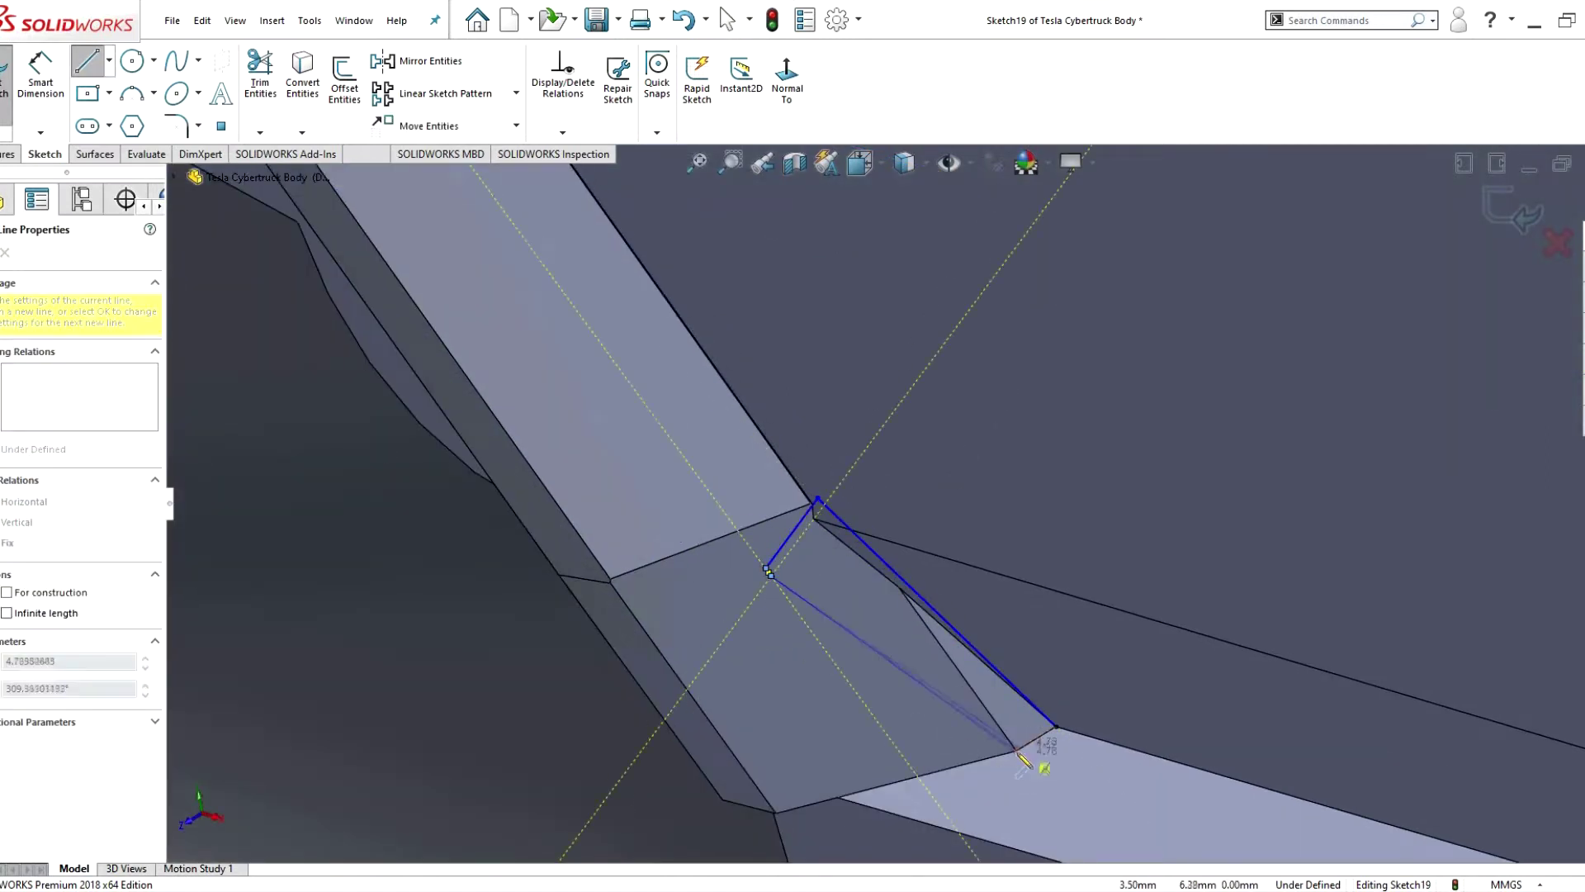
click(1017, 751)
key(Escape)
drag(768, 569, 795, 687)
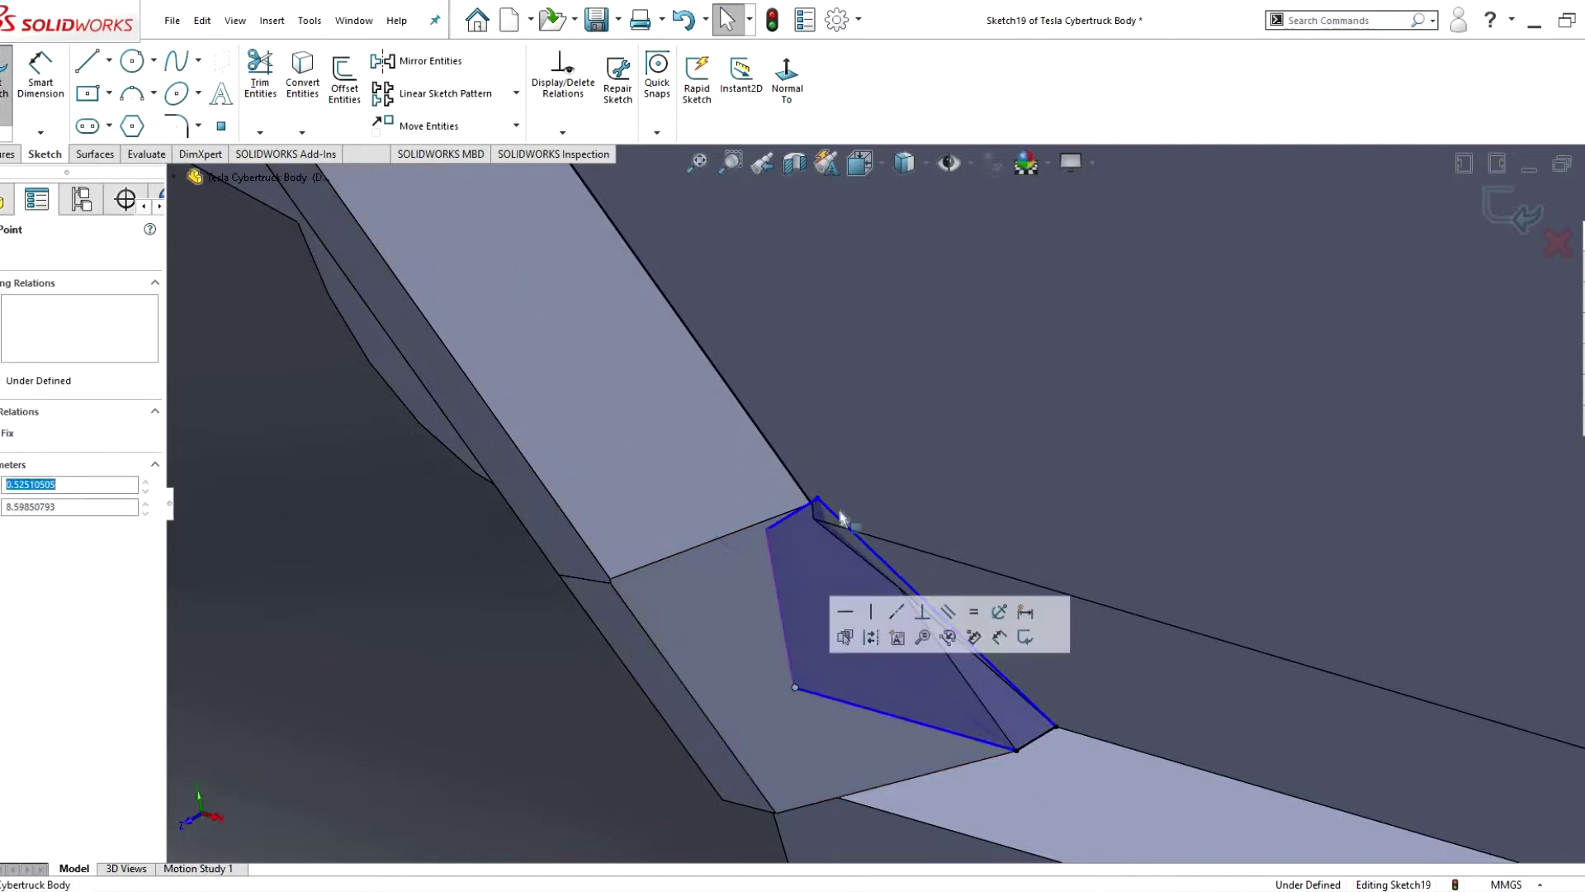
middle_drag(840, 516, 725, 533)
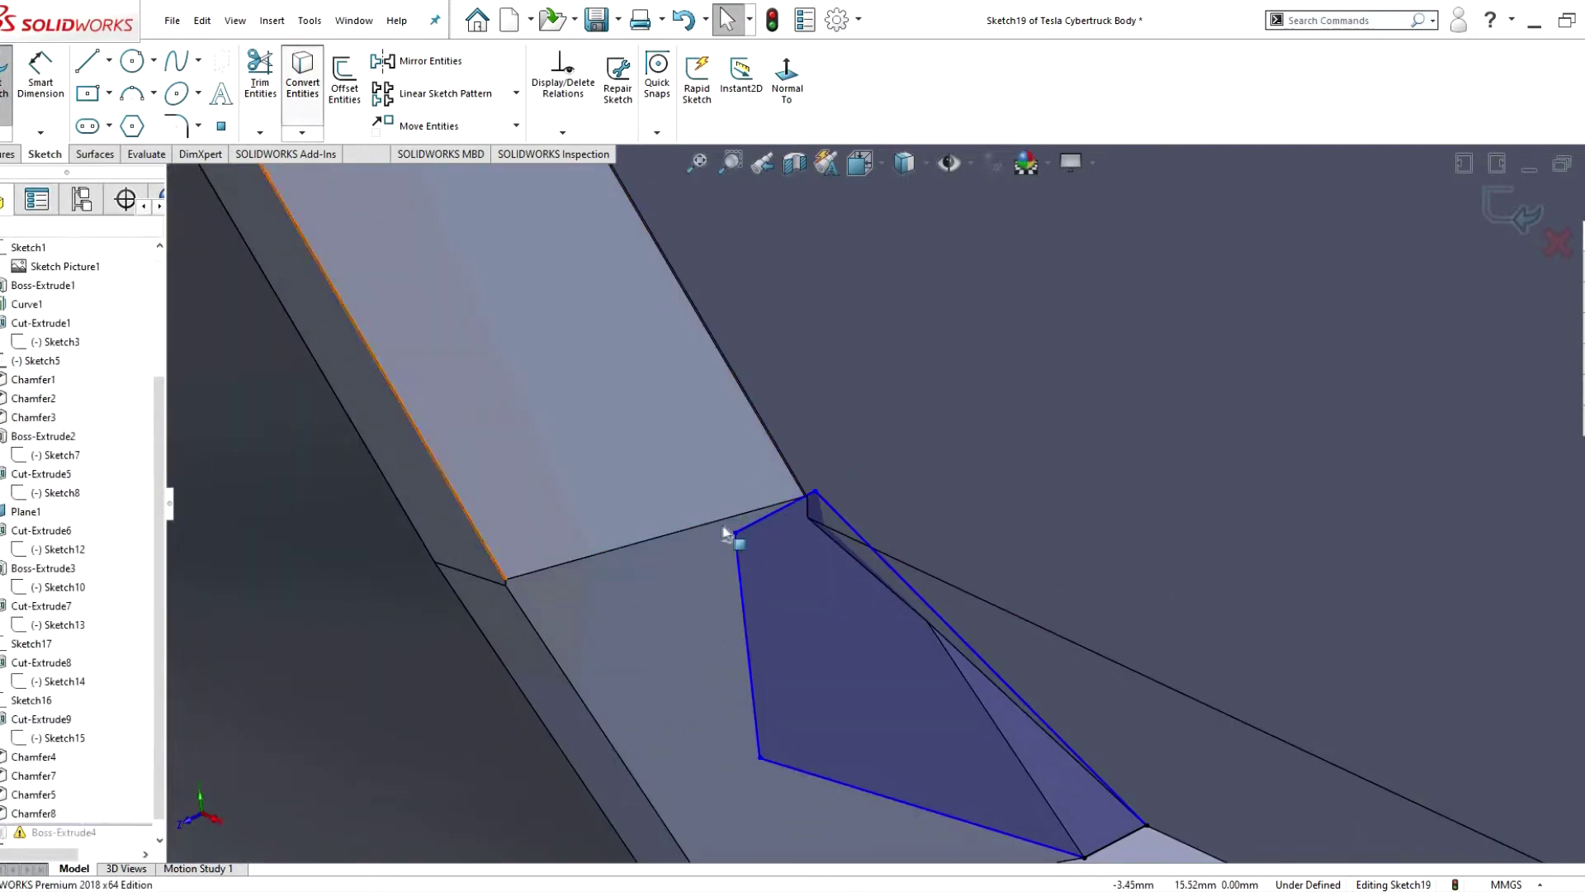
- Add a line from the profile's upper corner and extrude-cut it up to the rear face
key(l)
click(816, 502)
key(Escape)
scroll(820, 528, up, 3)
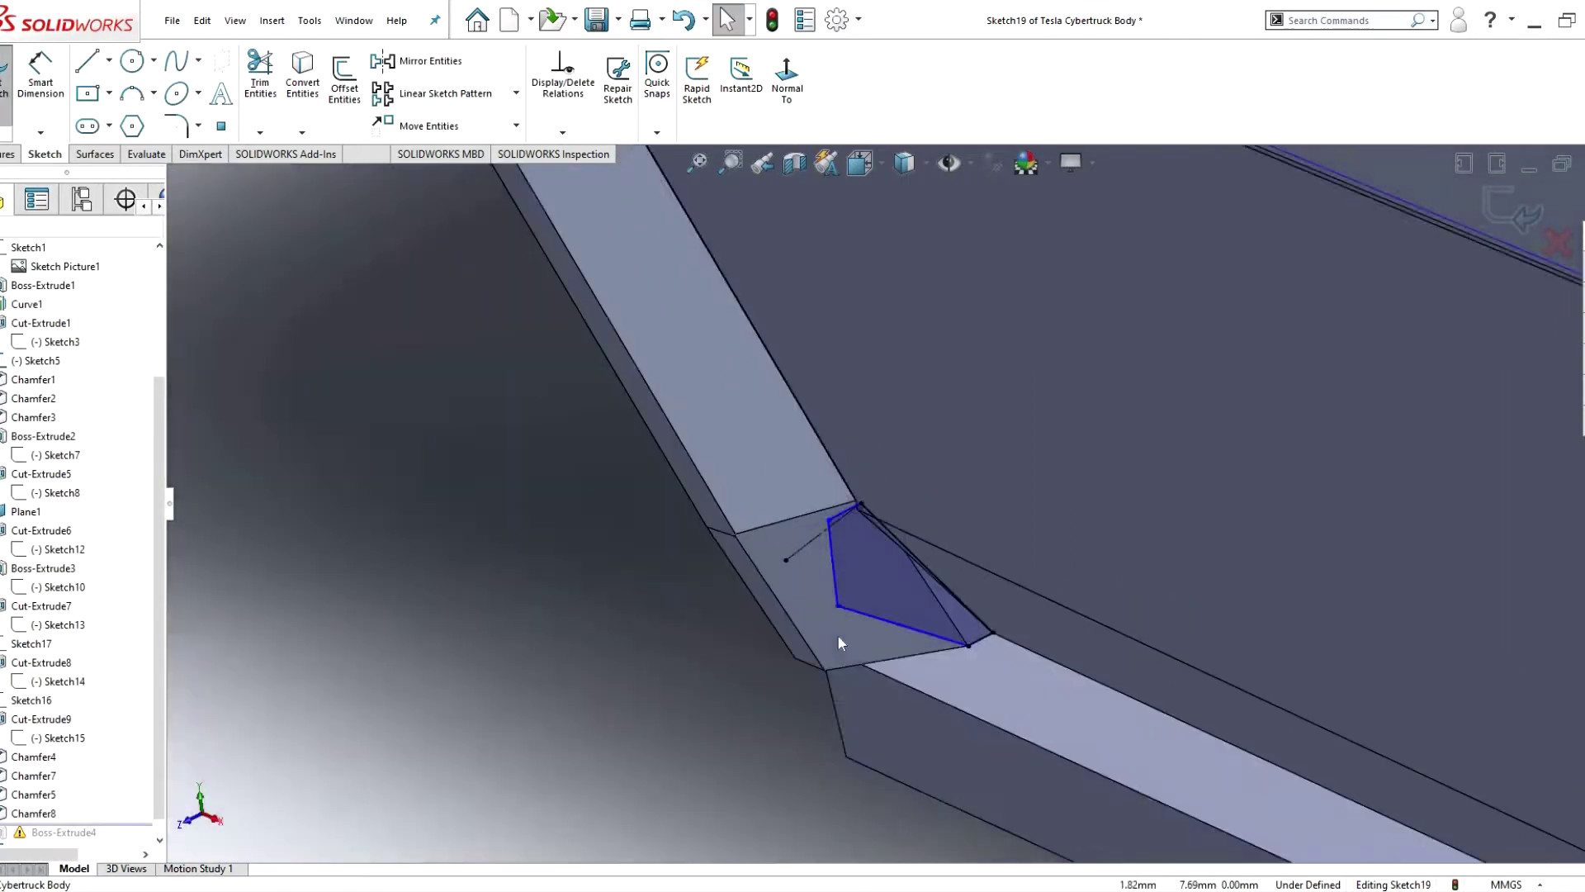
scroll(820, 528, up, 3)
scroll(820, 528, up, 3)
key(e)
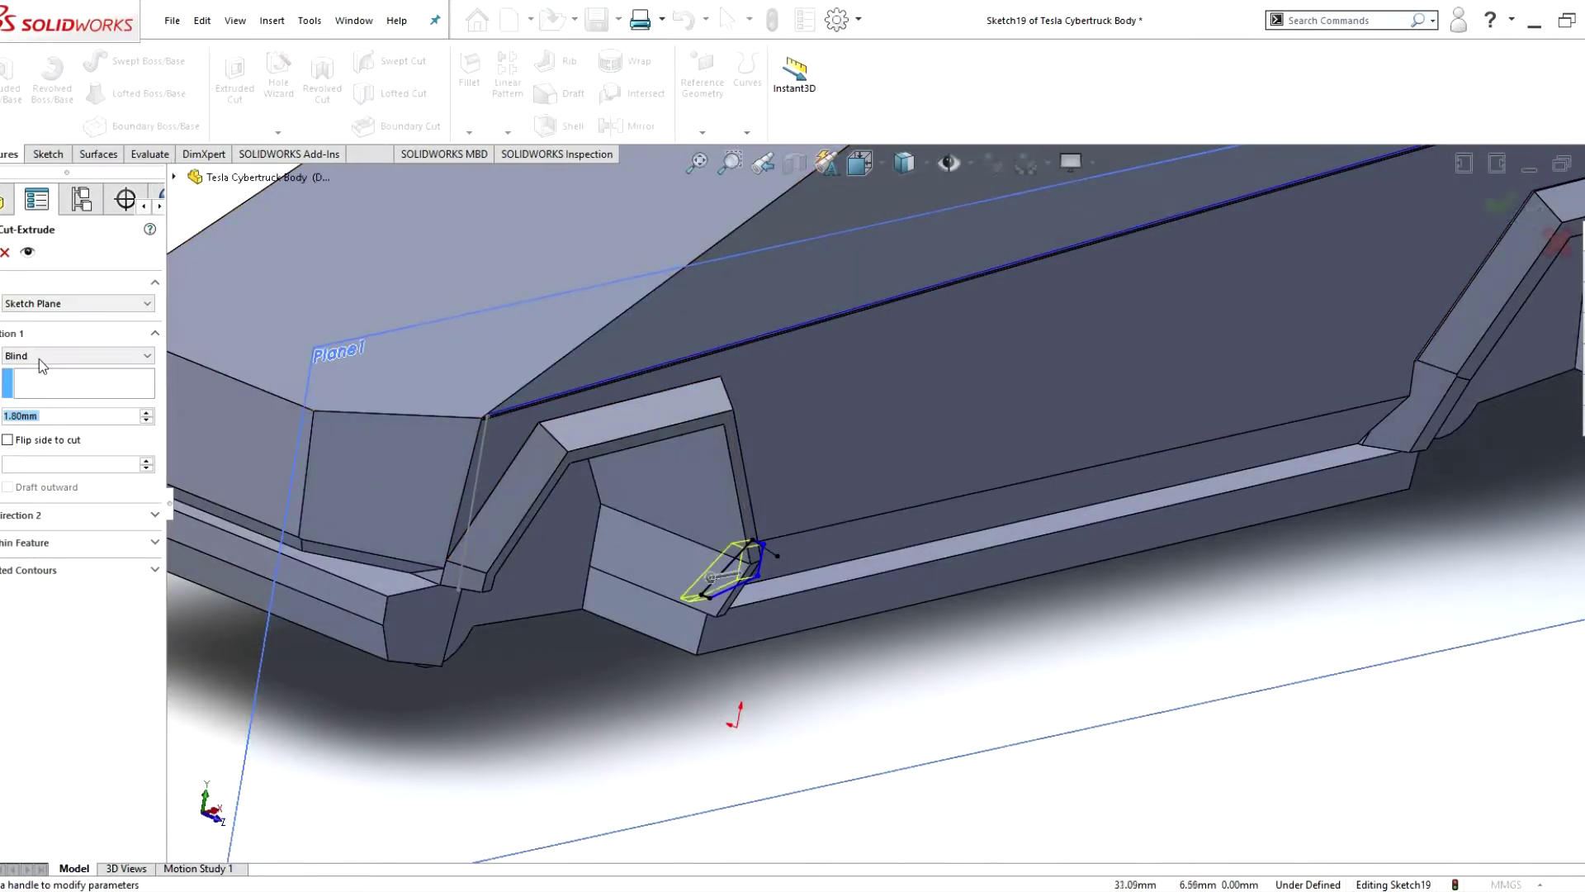
click(1423, 400)
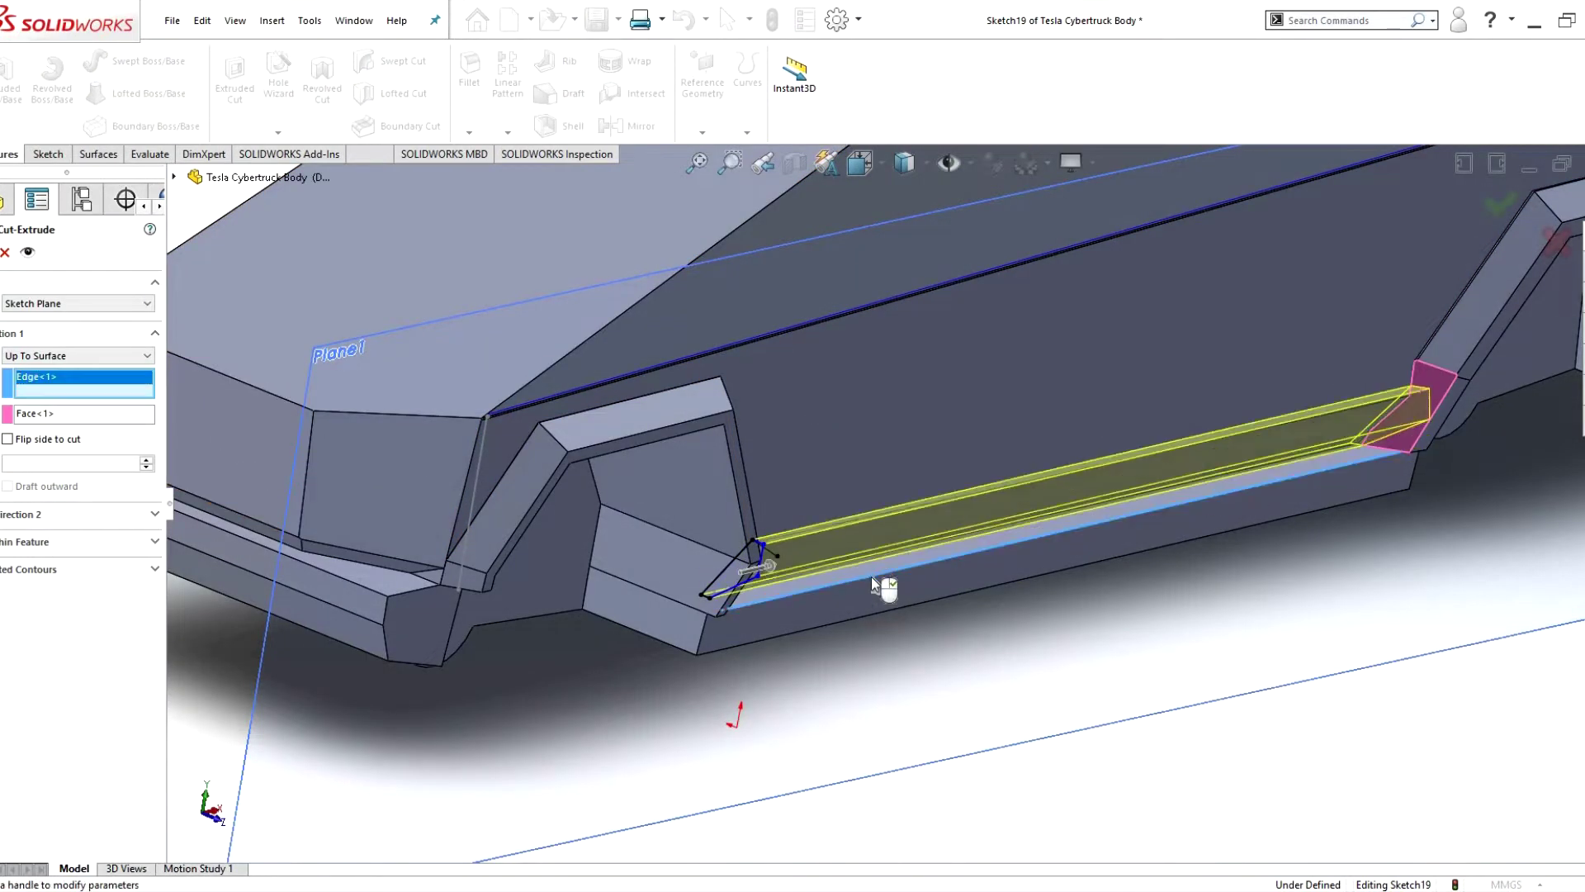
key(Return)
- Edit the cut's profile sketch so its left edge is vertical
click(63, 834)
click(331, 214)
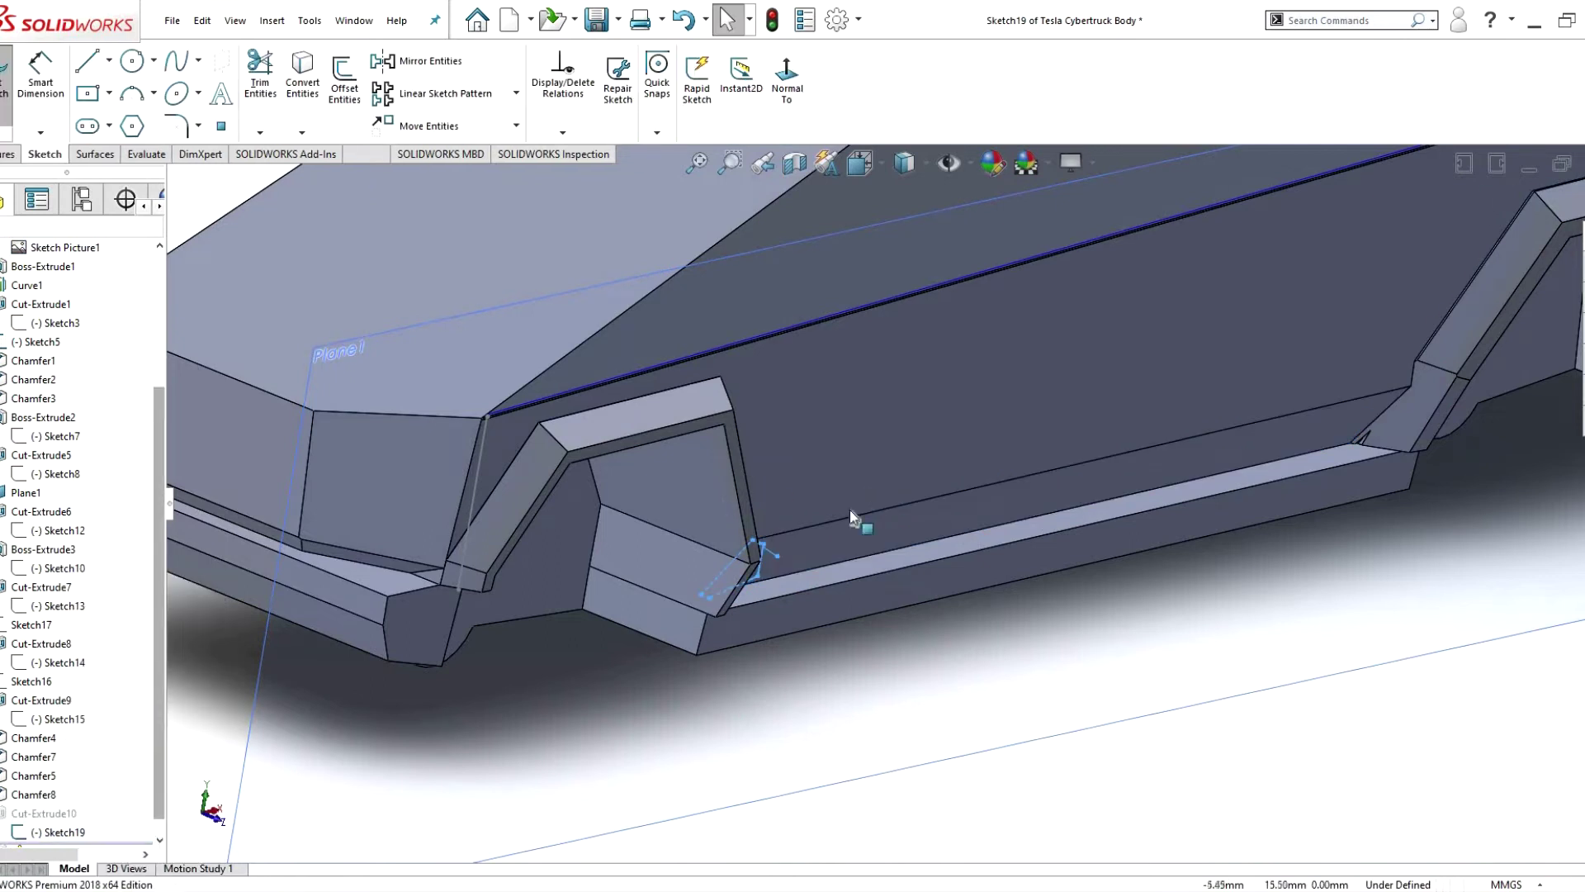
middle_drag(850, 509, 813, 495)
scroll(748, 459, down, 5)
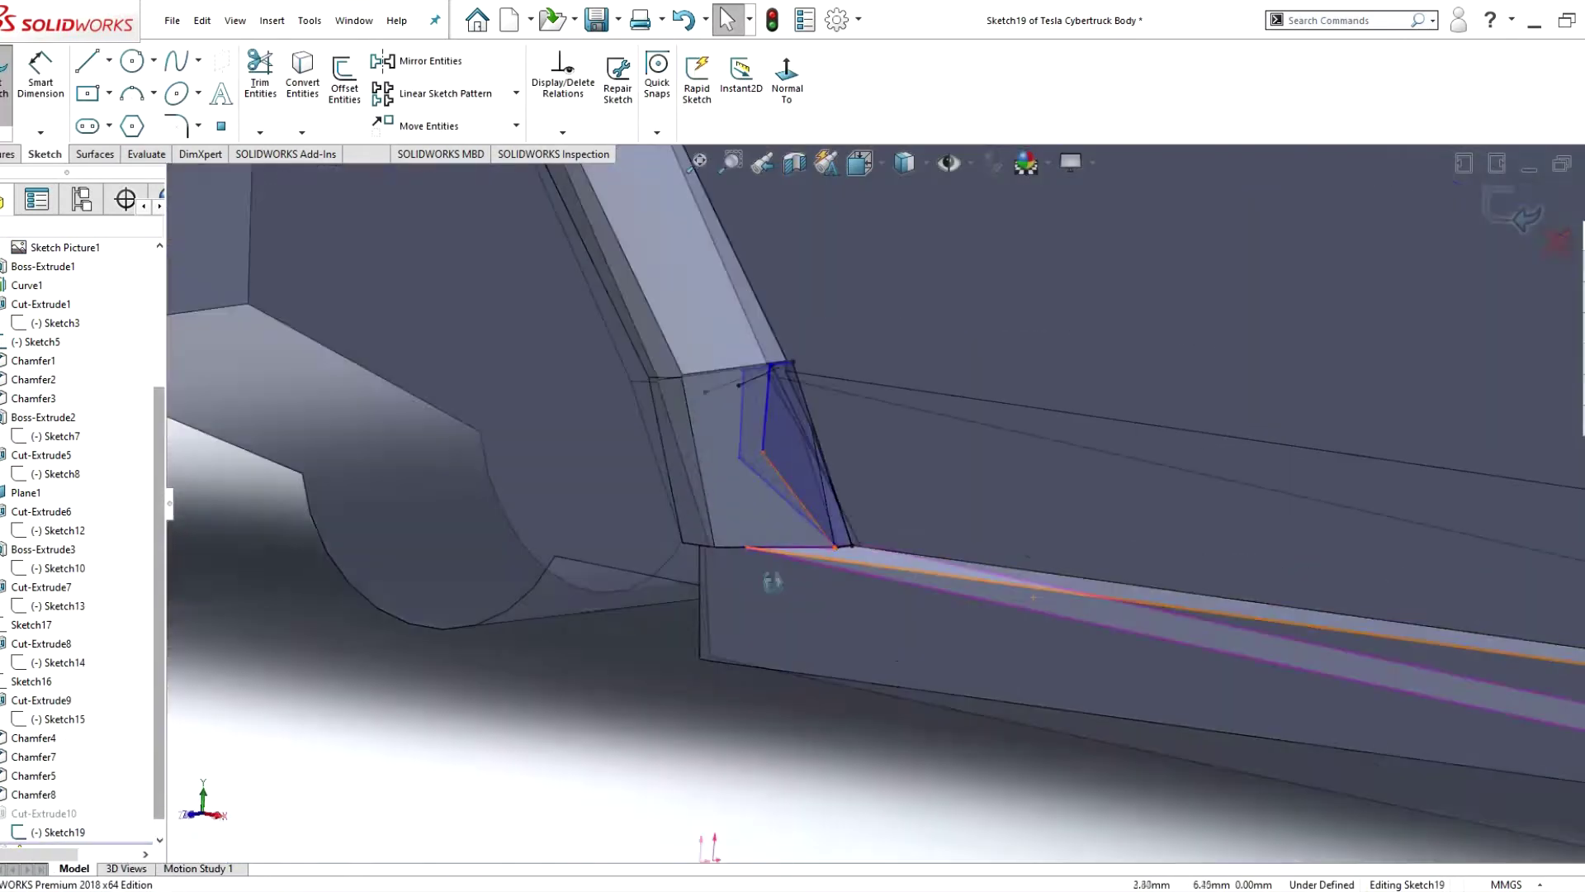
click(840, 546)
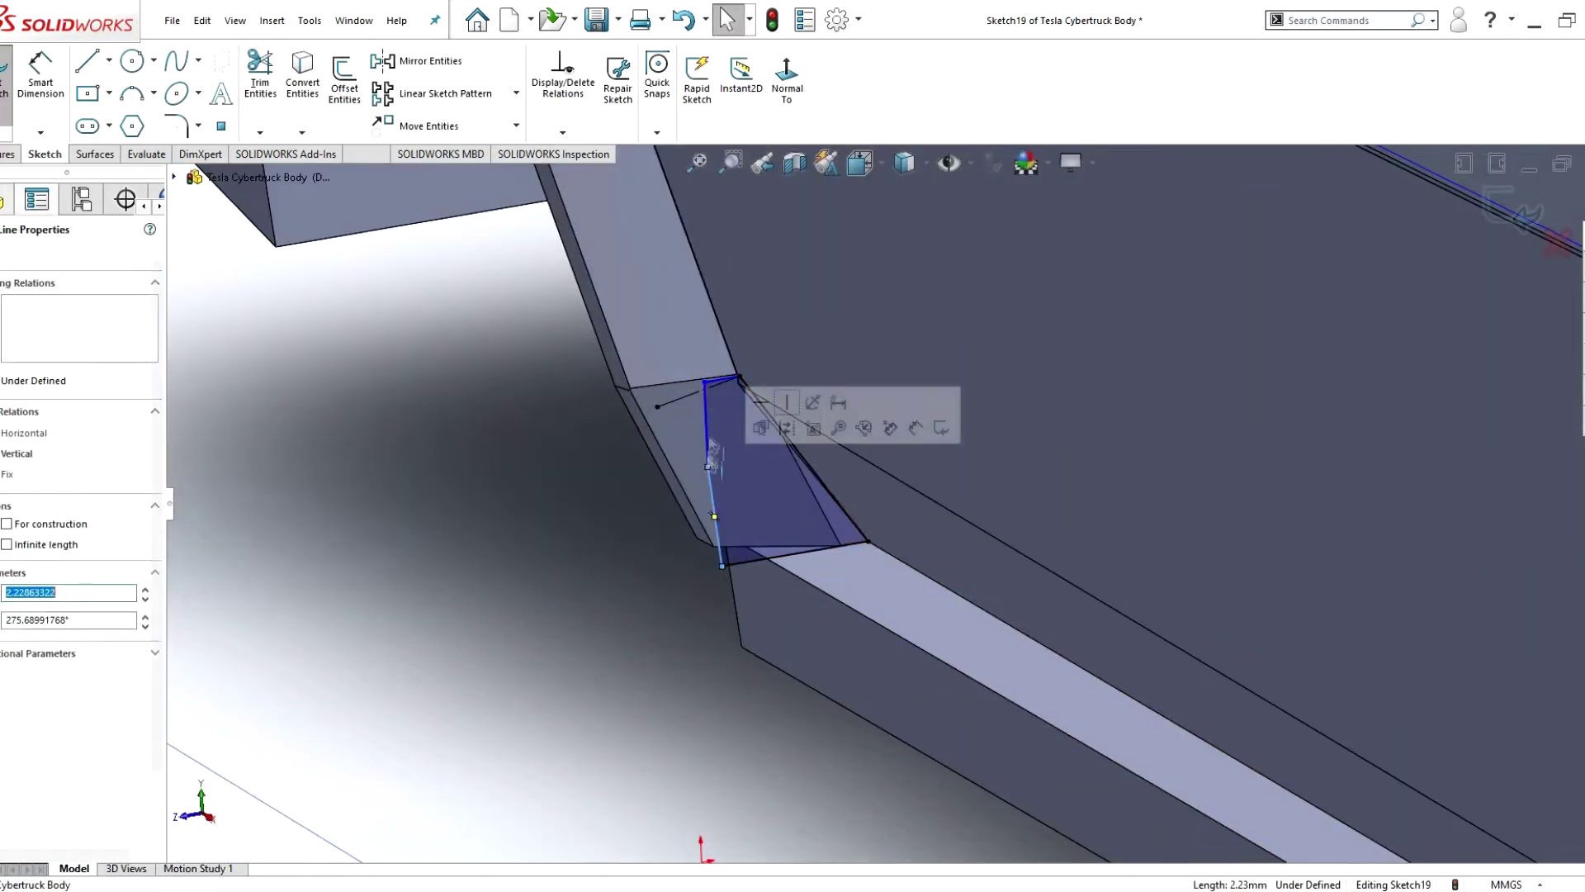
drag(720, 461, 726, 462)
scroll(838, 510, up, 5)
key(ctrl+b)
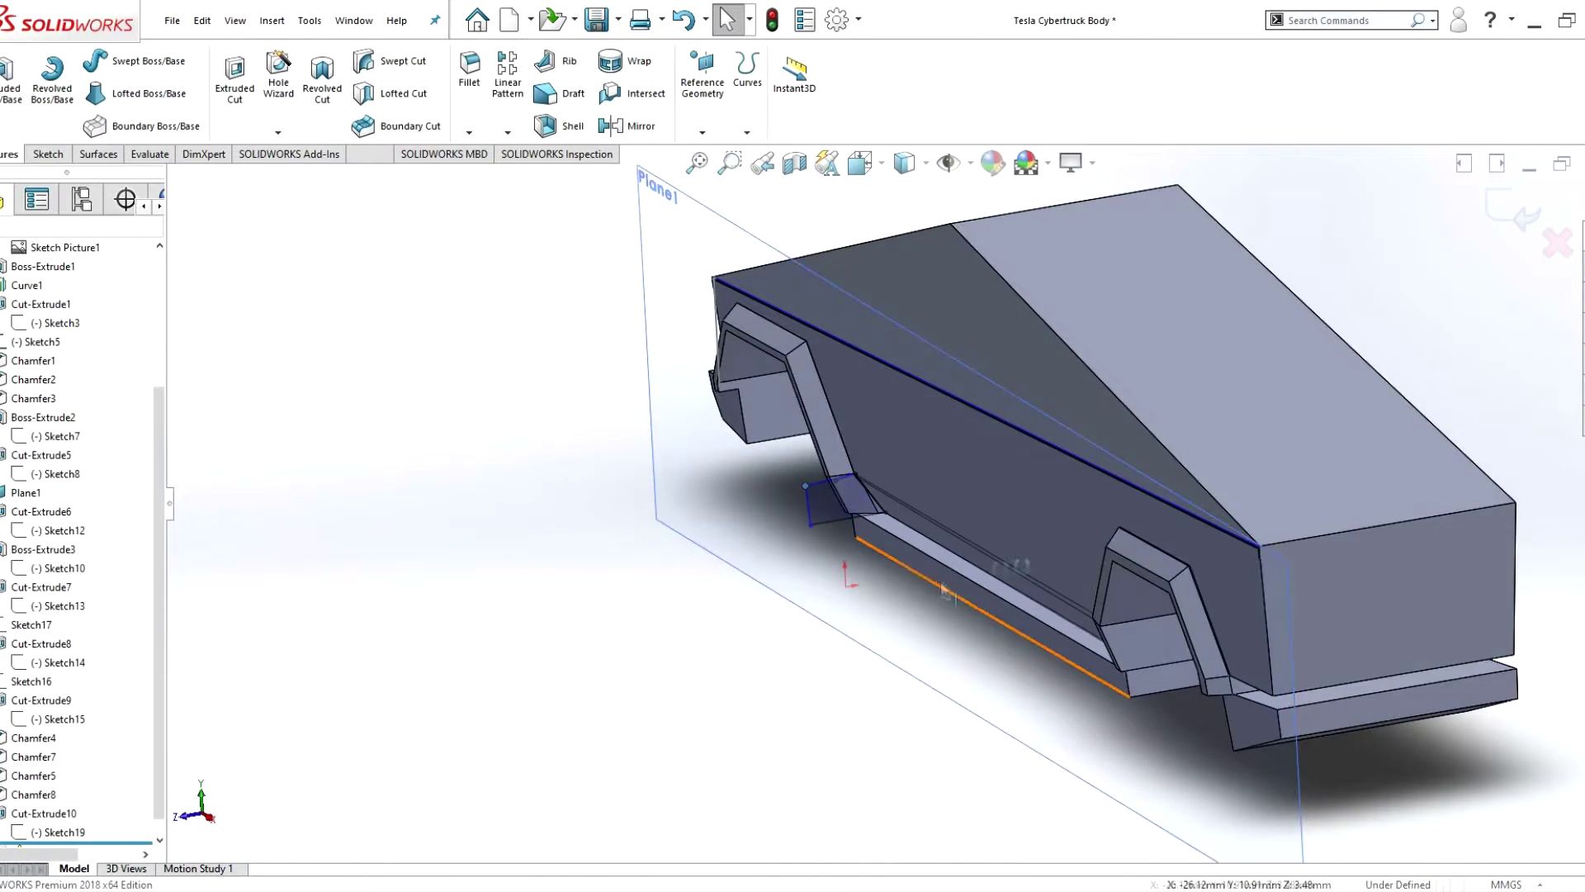
- Draw a 3D sketch line along the sill's top edge to the rear arch
click(44, 154)
click(5, 132)
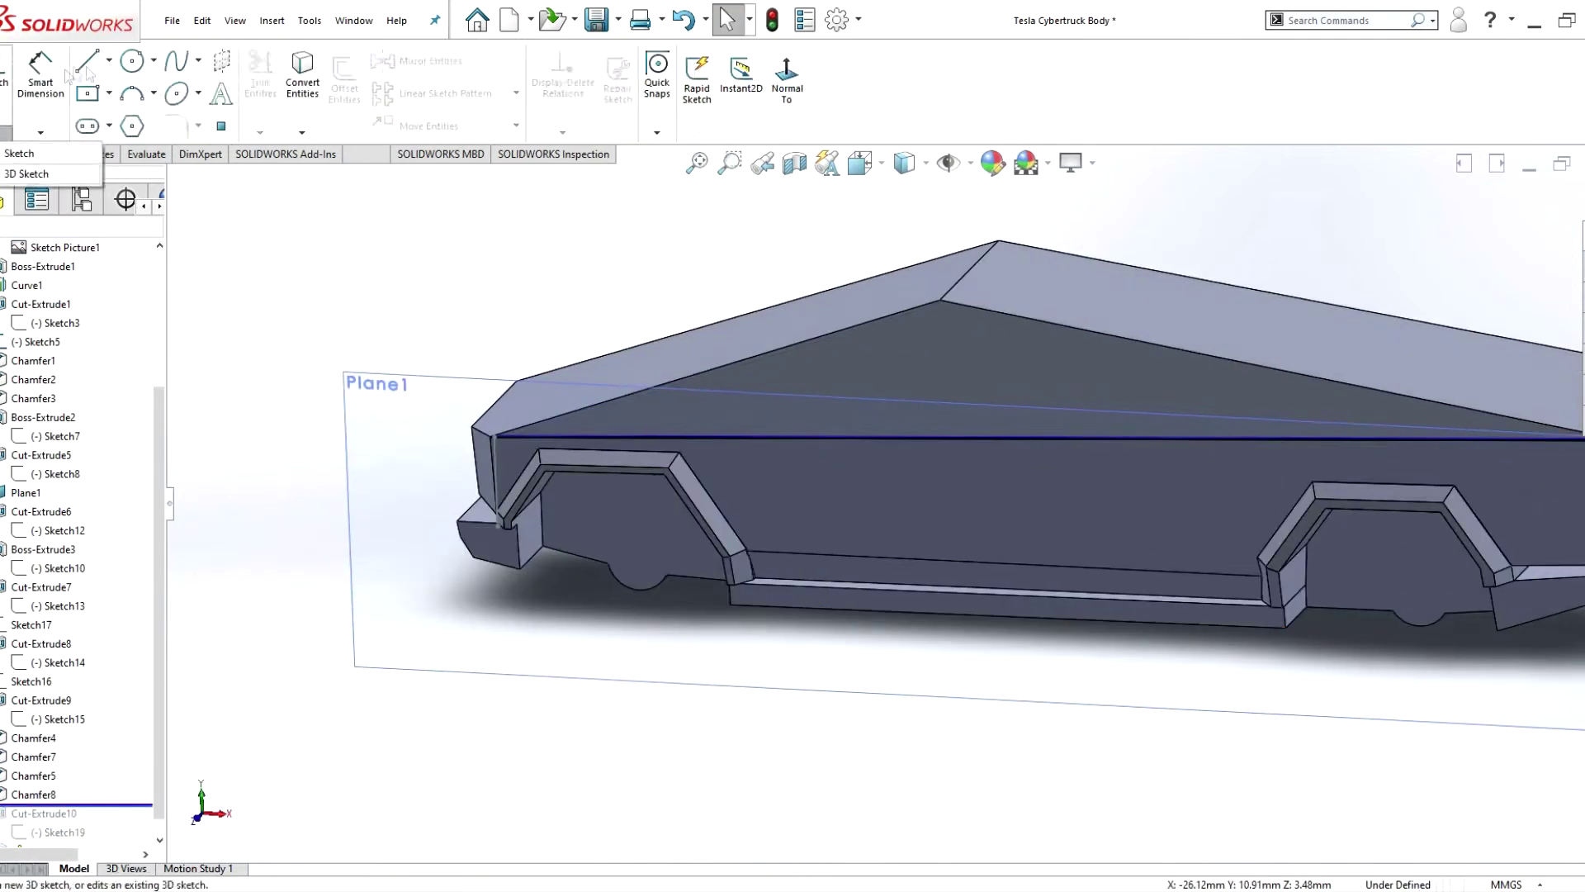
click(25, 168)
scroll(670, 560, down, 5)
ctrl+middle_drag(1274, 568, 1014, 546)
click(1525, 538)
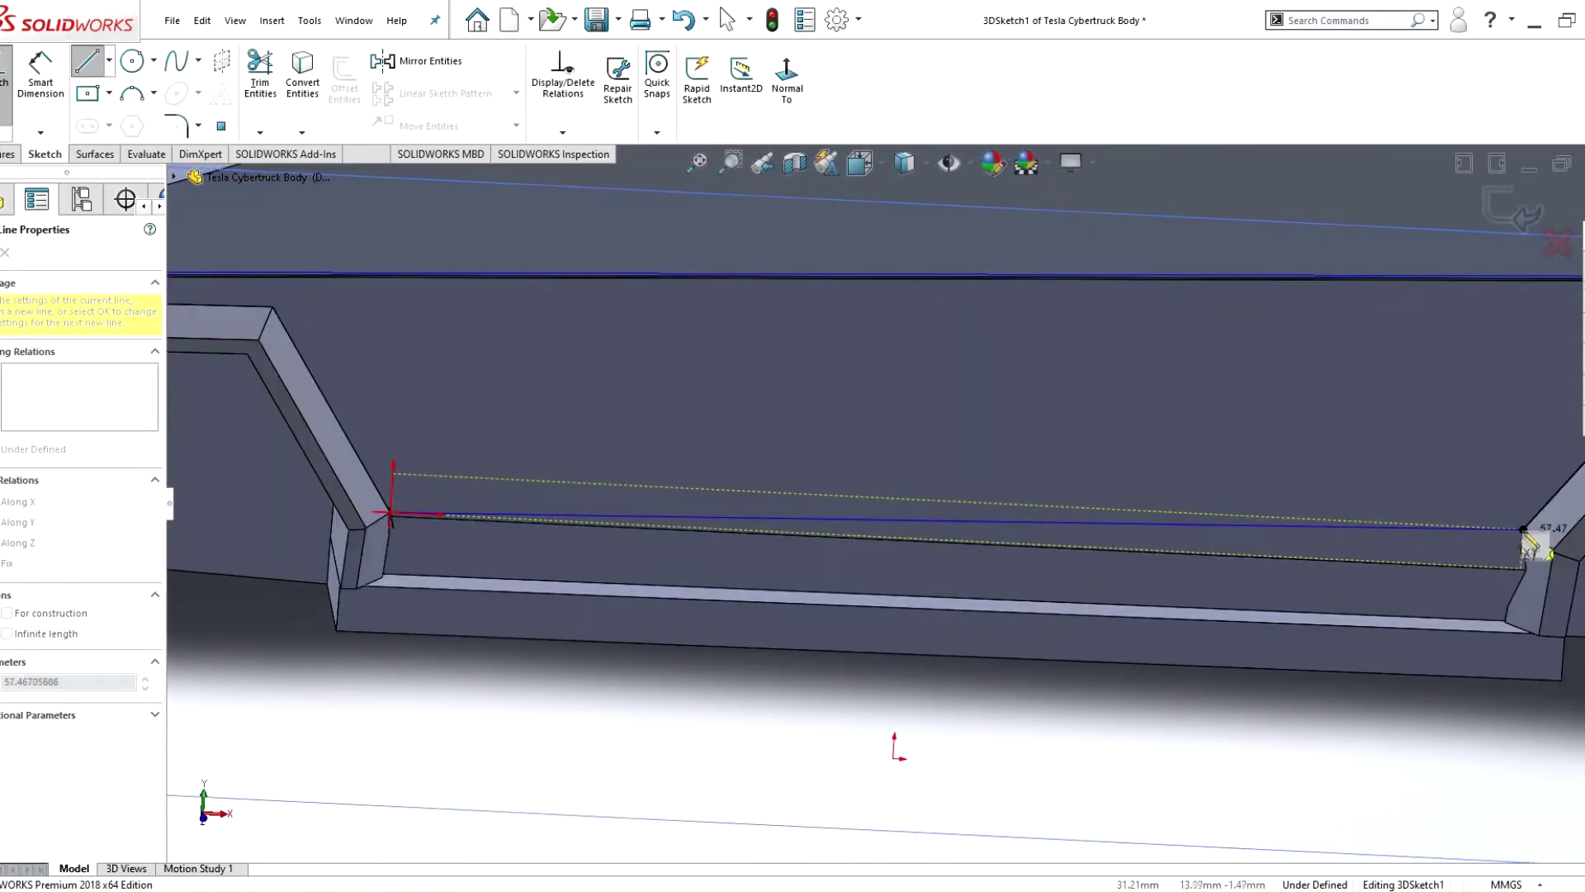
key(Escape)
scroll(1008, 554, up, 3)
scroll(83, 810, down, 1)
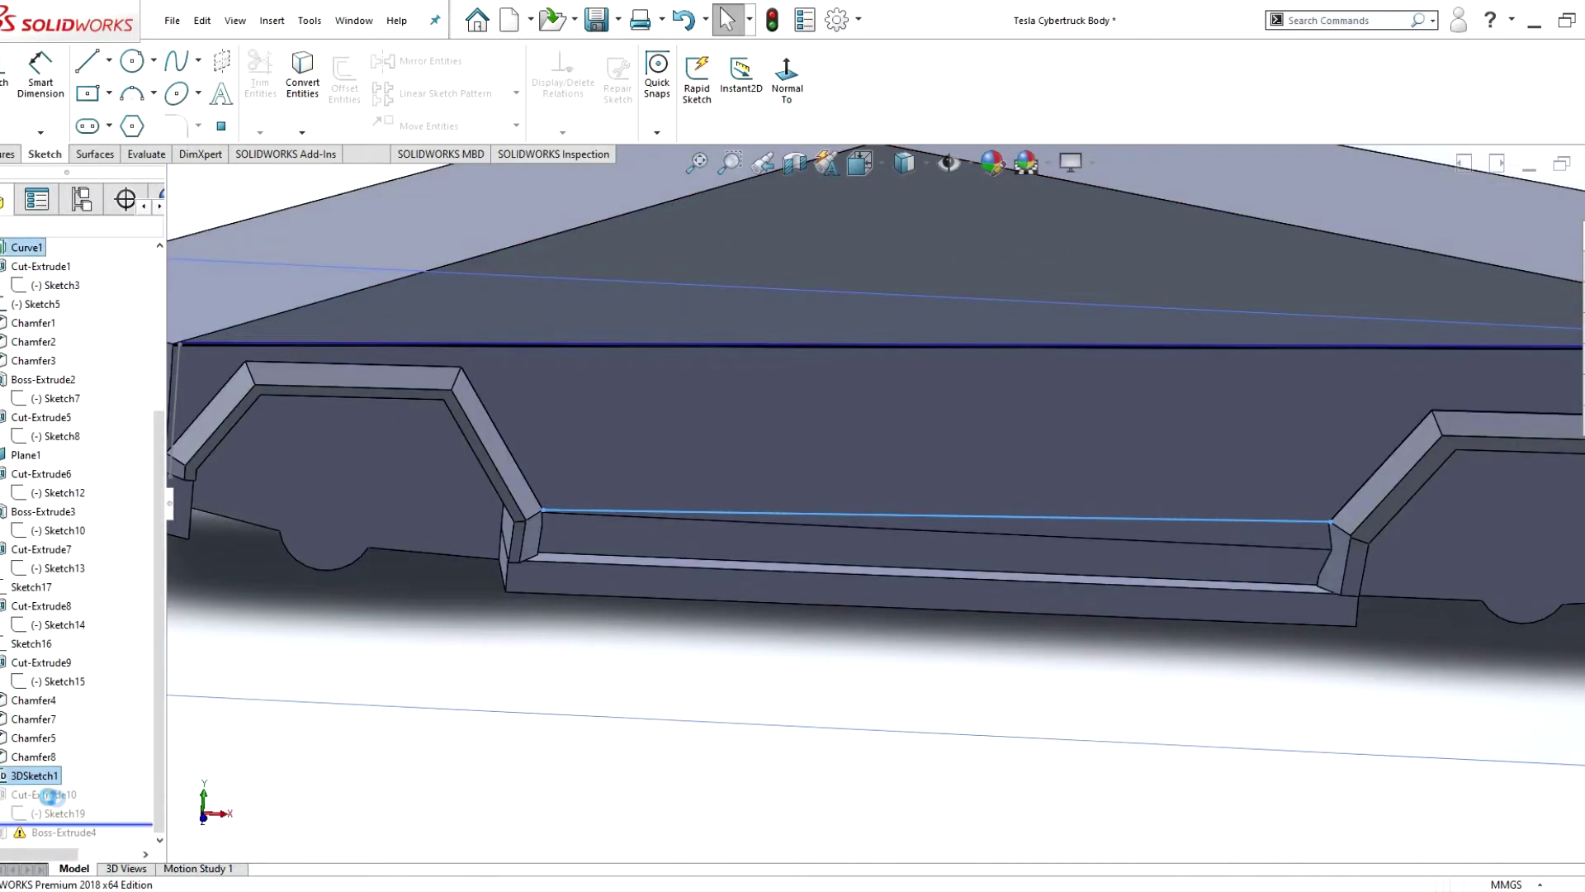
- Re-apply the corner cut along the new 3D sketch line
right_click(41, 794)
click(60, 492)
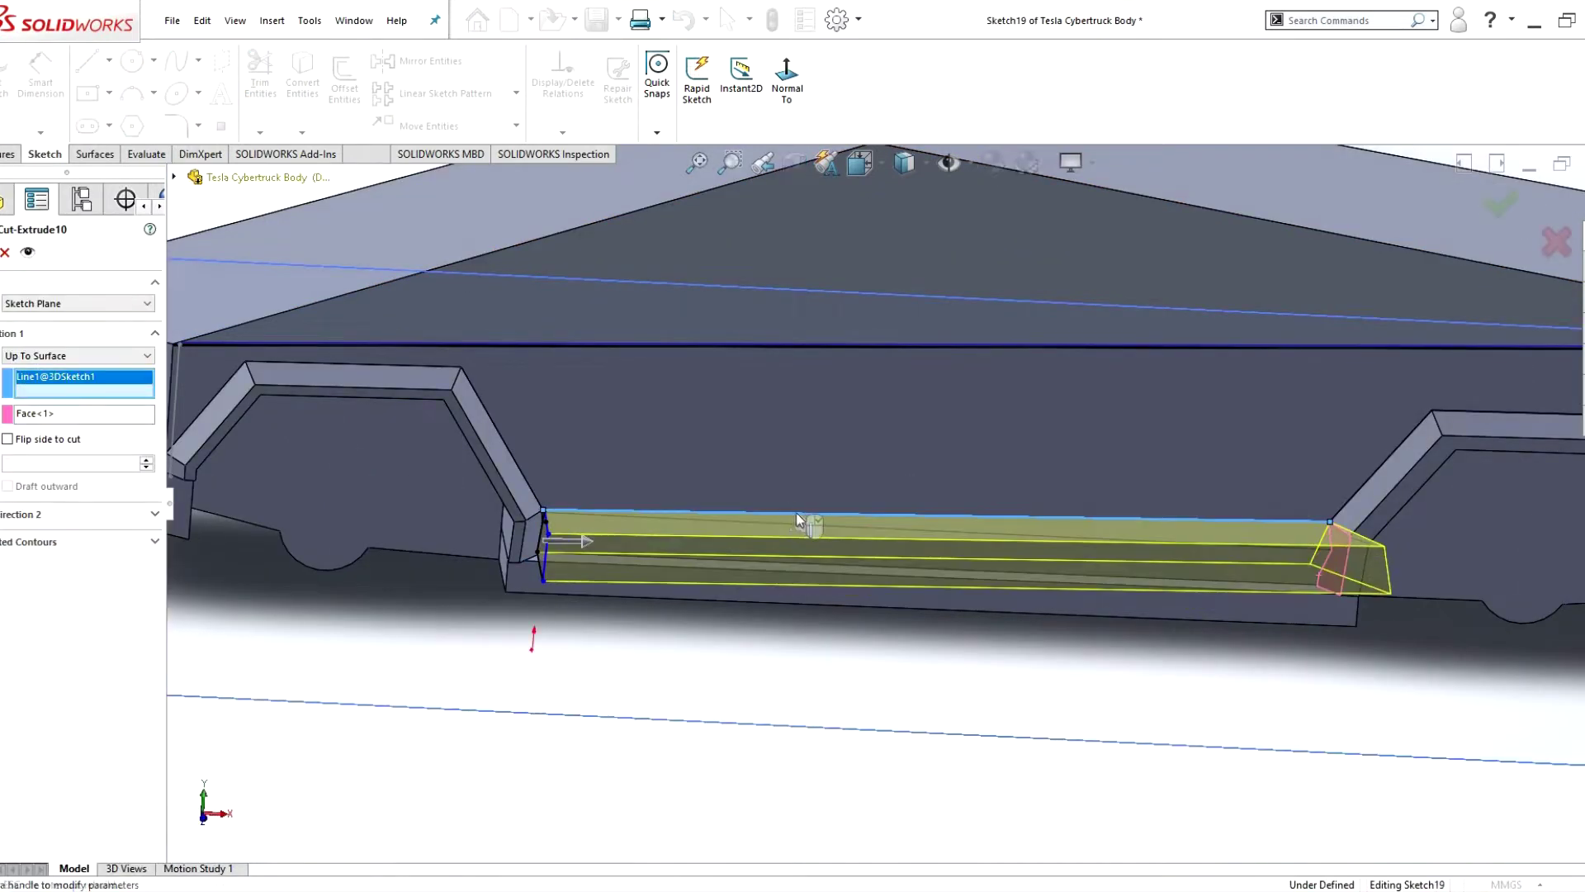
key(Return)
scroll(902, 559, down, 3)
scroll(923, 576, down, 3)
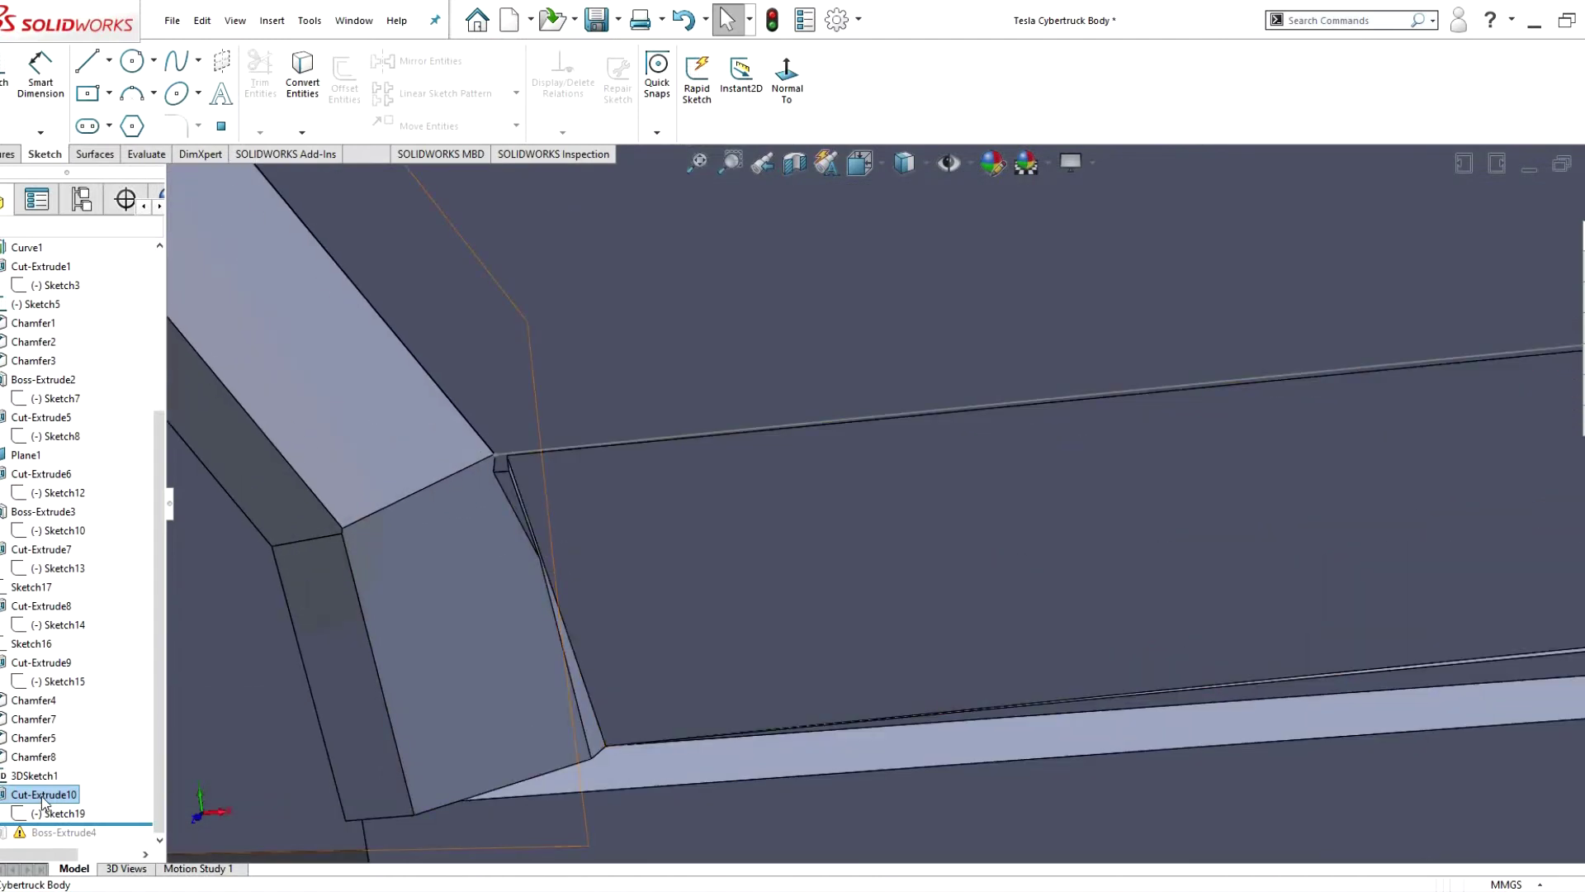
- Add a second direction to the corner cut
right_click(43, 799)
click(54, 506)
click(78, 535)
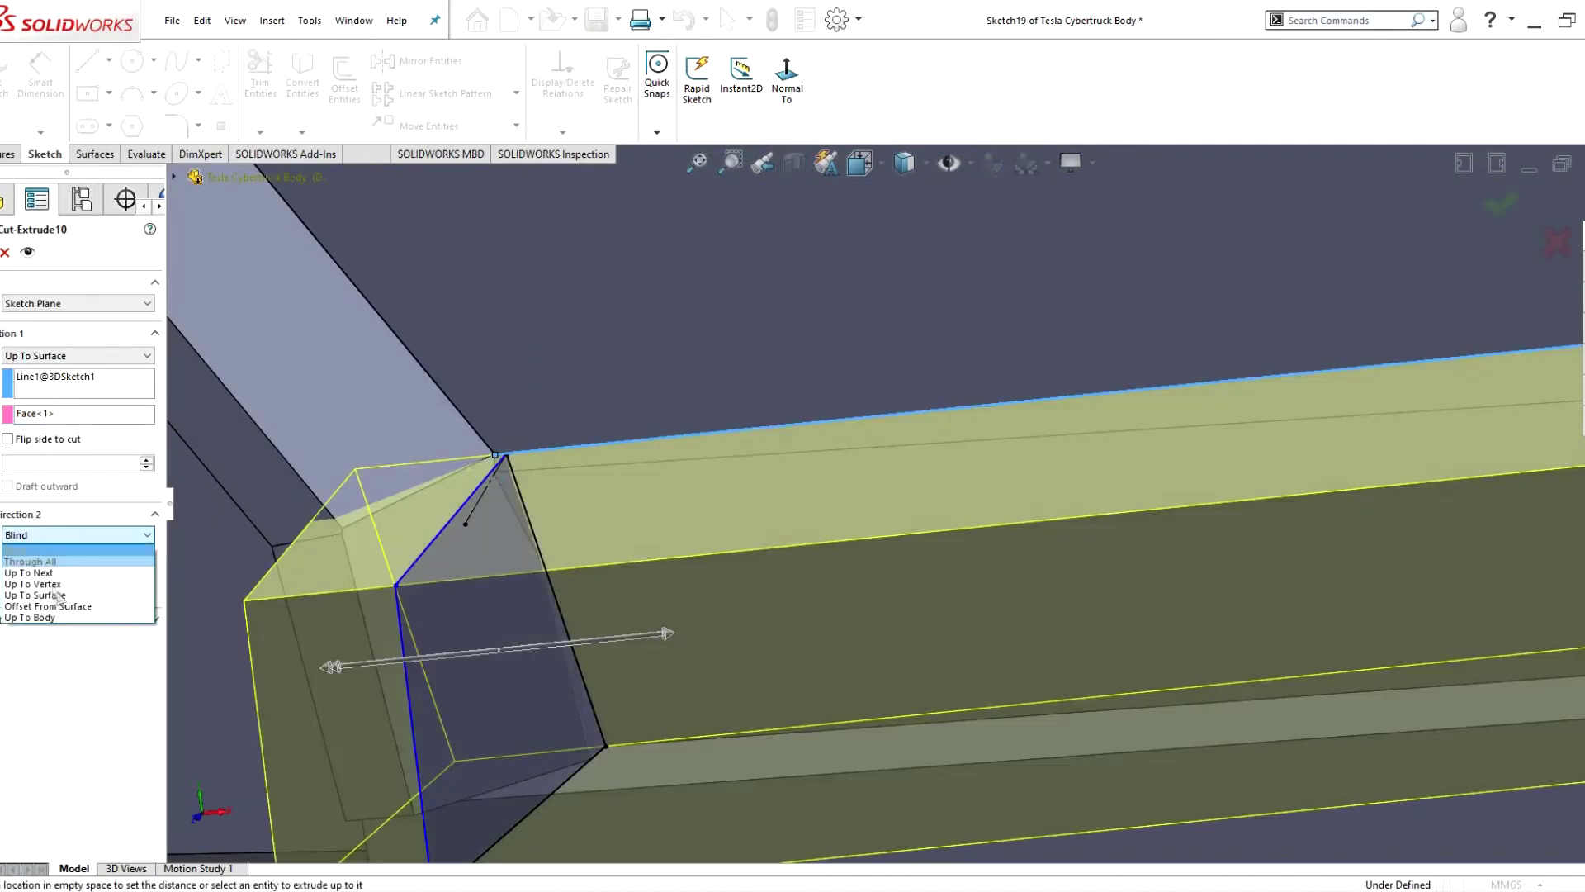
click(497, 456)
key(Return)
scroll(624, 516, down, 3)
scroll(652, 462, down, 3)
- End the cut's second direction Up To Vertex at the arch corner vertex
right_click(43, 794)
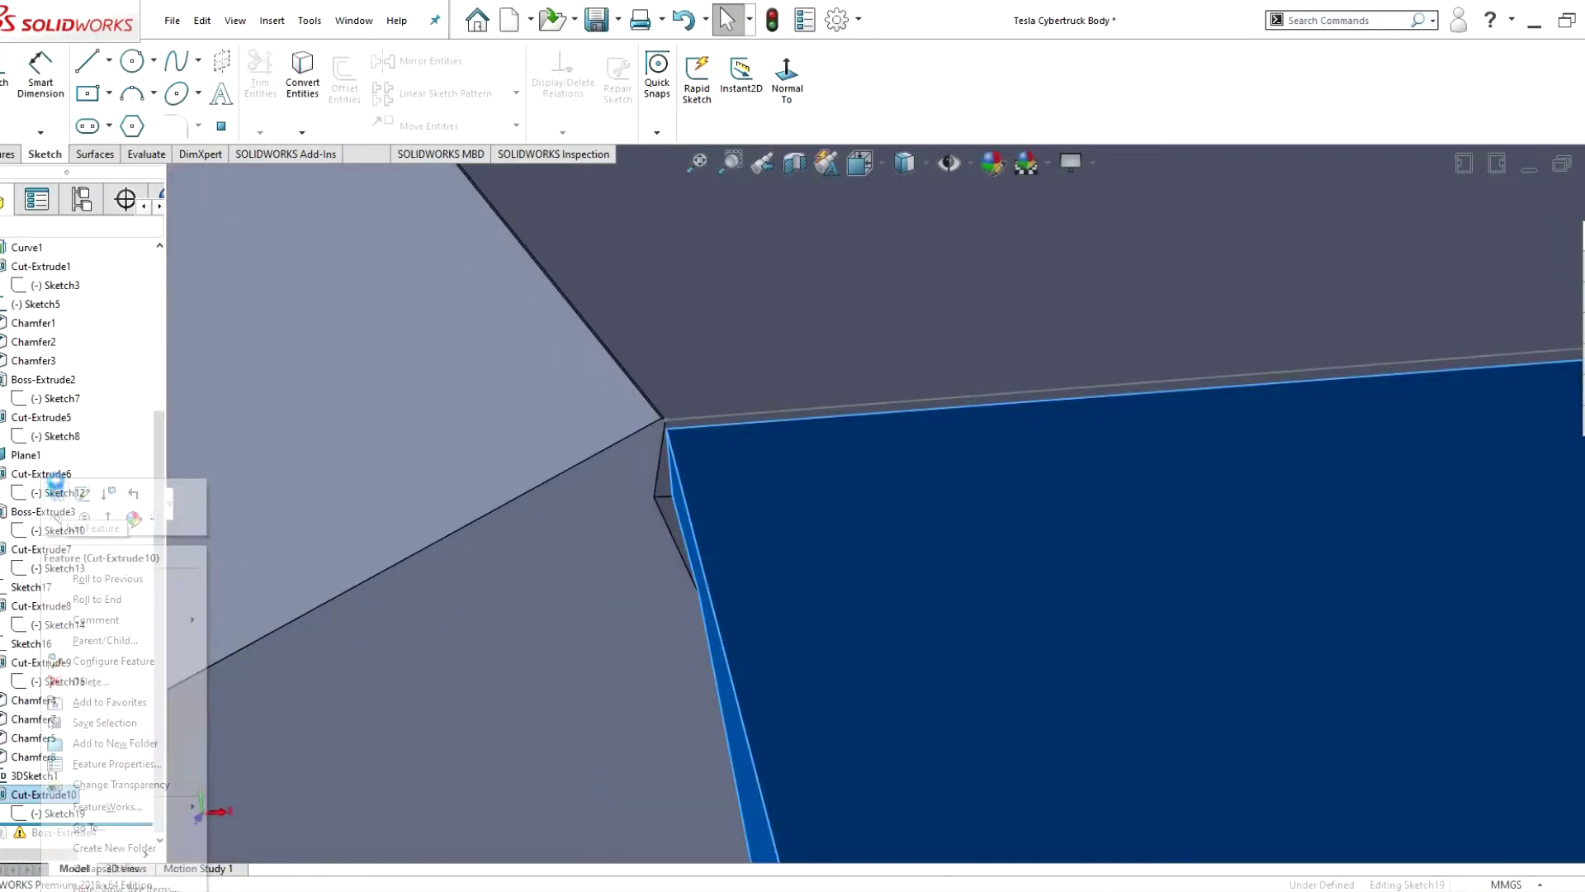
click(56, 487)
click(78, 535)
click(107, 592)
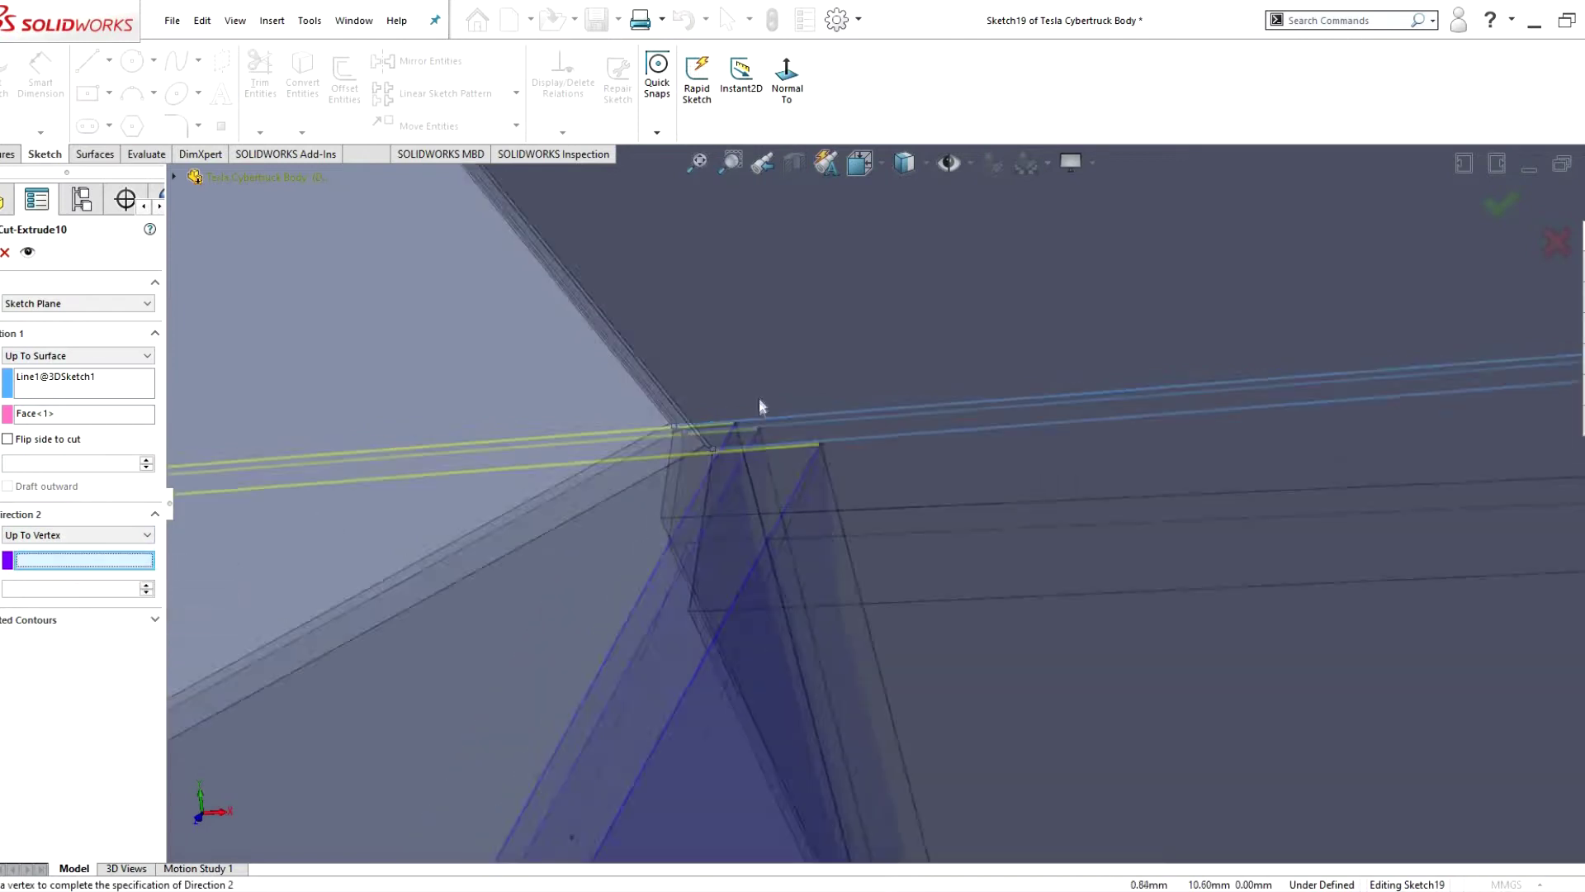
scroll(759, 405, up, 2)
click(785, 520)
key(Return)
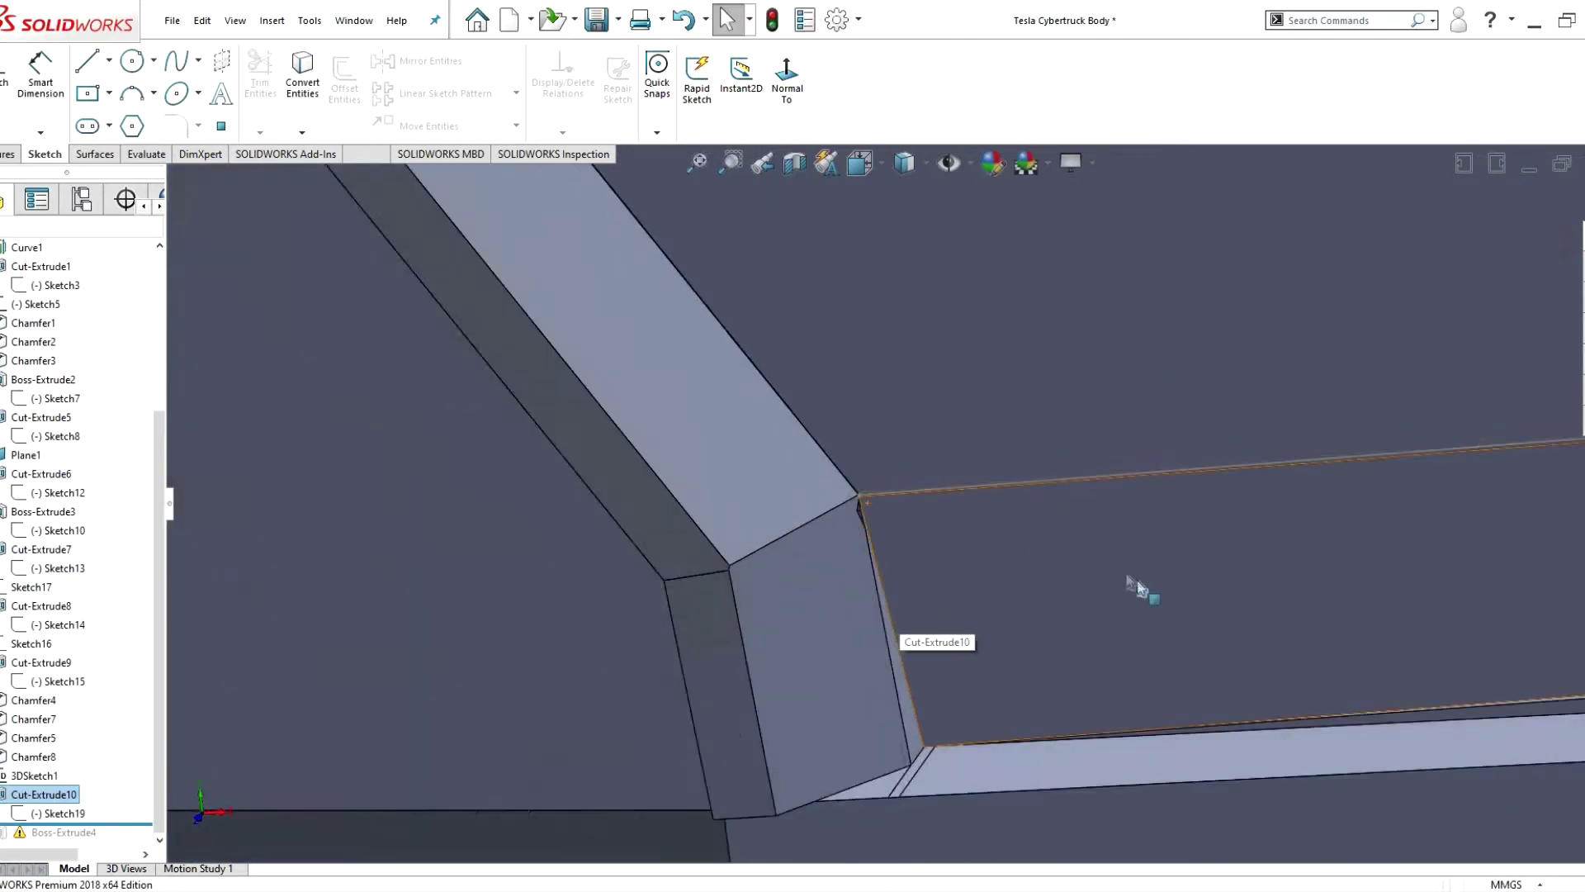
scroll(737, 567, up, 3)
scroll(644, 661, down, 4)
scroll(637, 690, down, 2)
scroll(638, 690, up, 4)
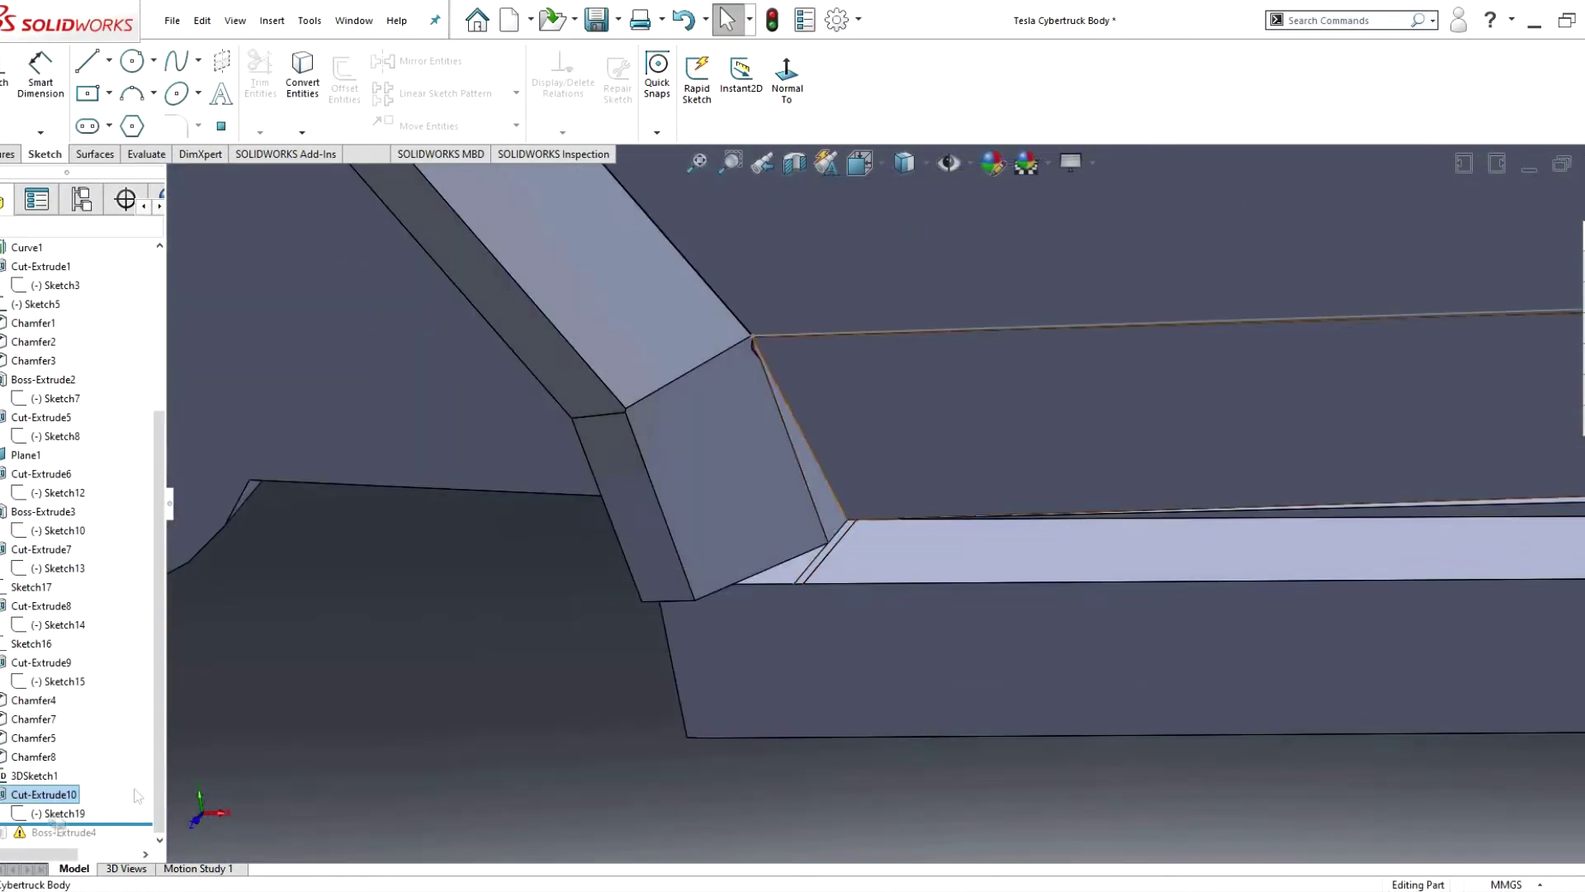
- Review the corner cut once more, then delete Cut-Extrude10 with its sketch
right_click(137, 796)
click(190, 496)
scroll(768, 520, down, 5)
scroll(768, 520, down, 3)
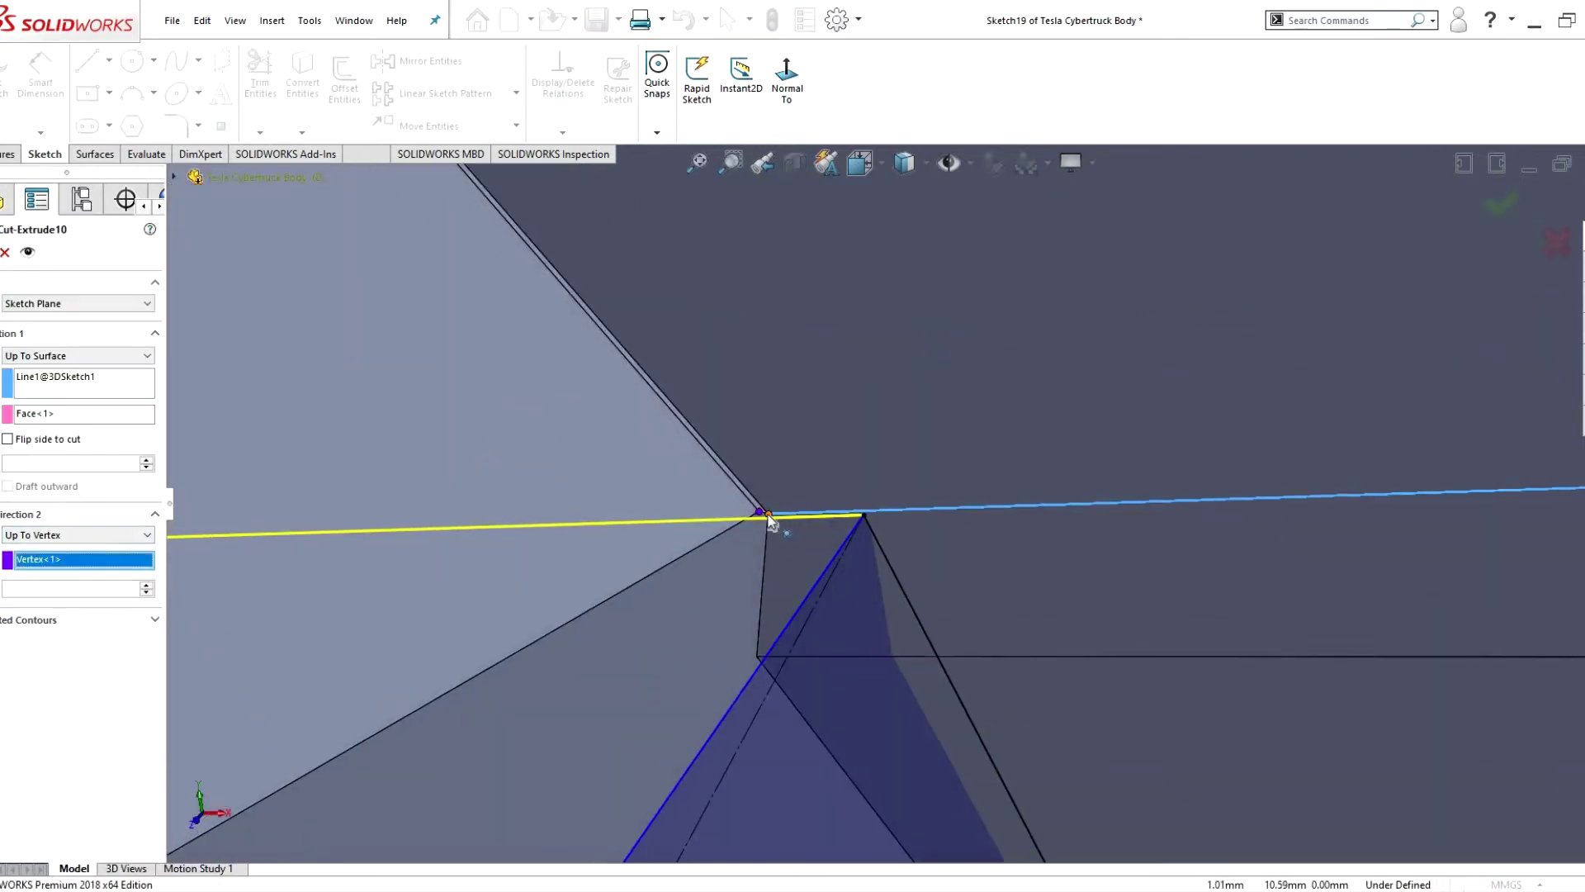
key(Return)
scroll(895, 559, up, 3)
scroll(927, 602, down, 5)
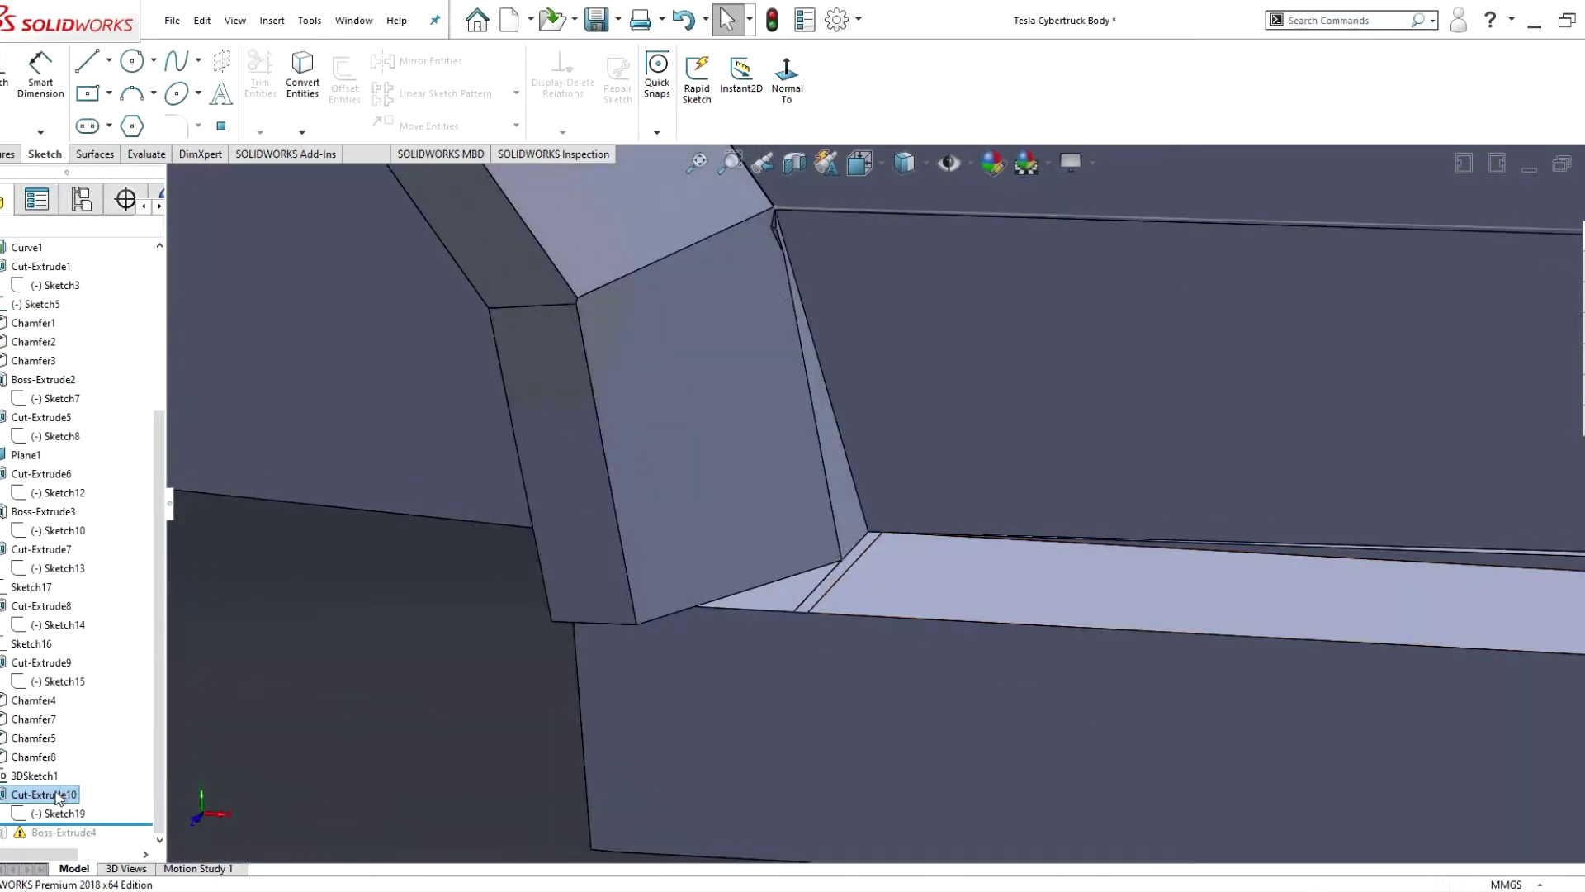
right_click(57, 798)
click(157, 687)
key(Return)
- Create a reference plane on the triangular arch-corner face through the corner vertex
click(92, 702)
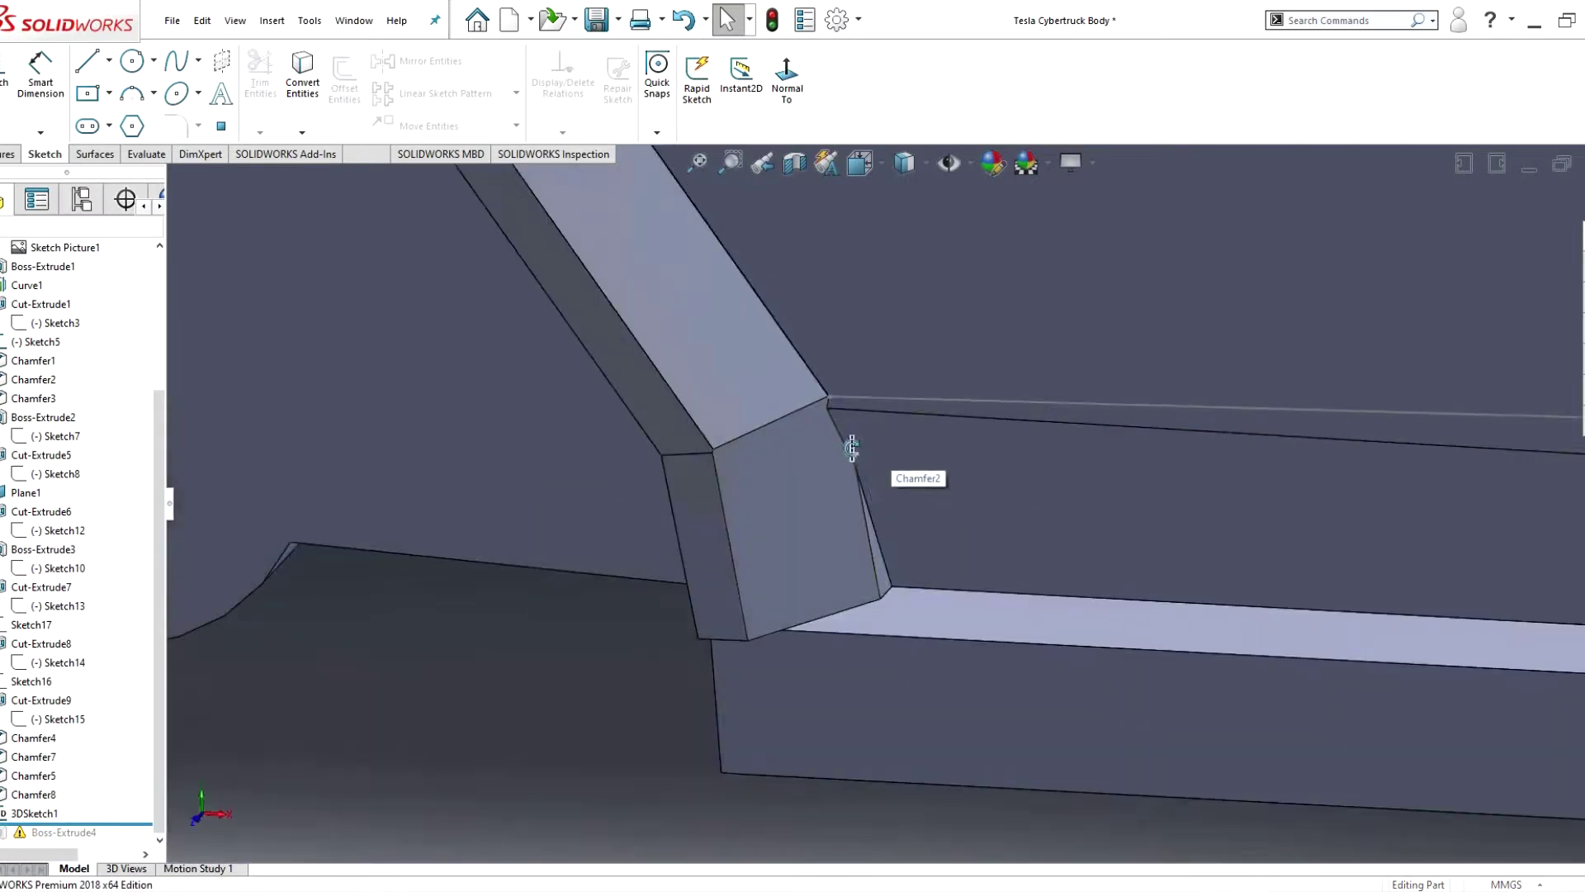
click(908, 537)
click(702, 70)
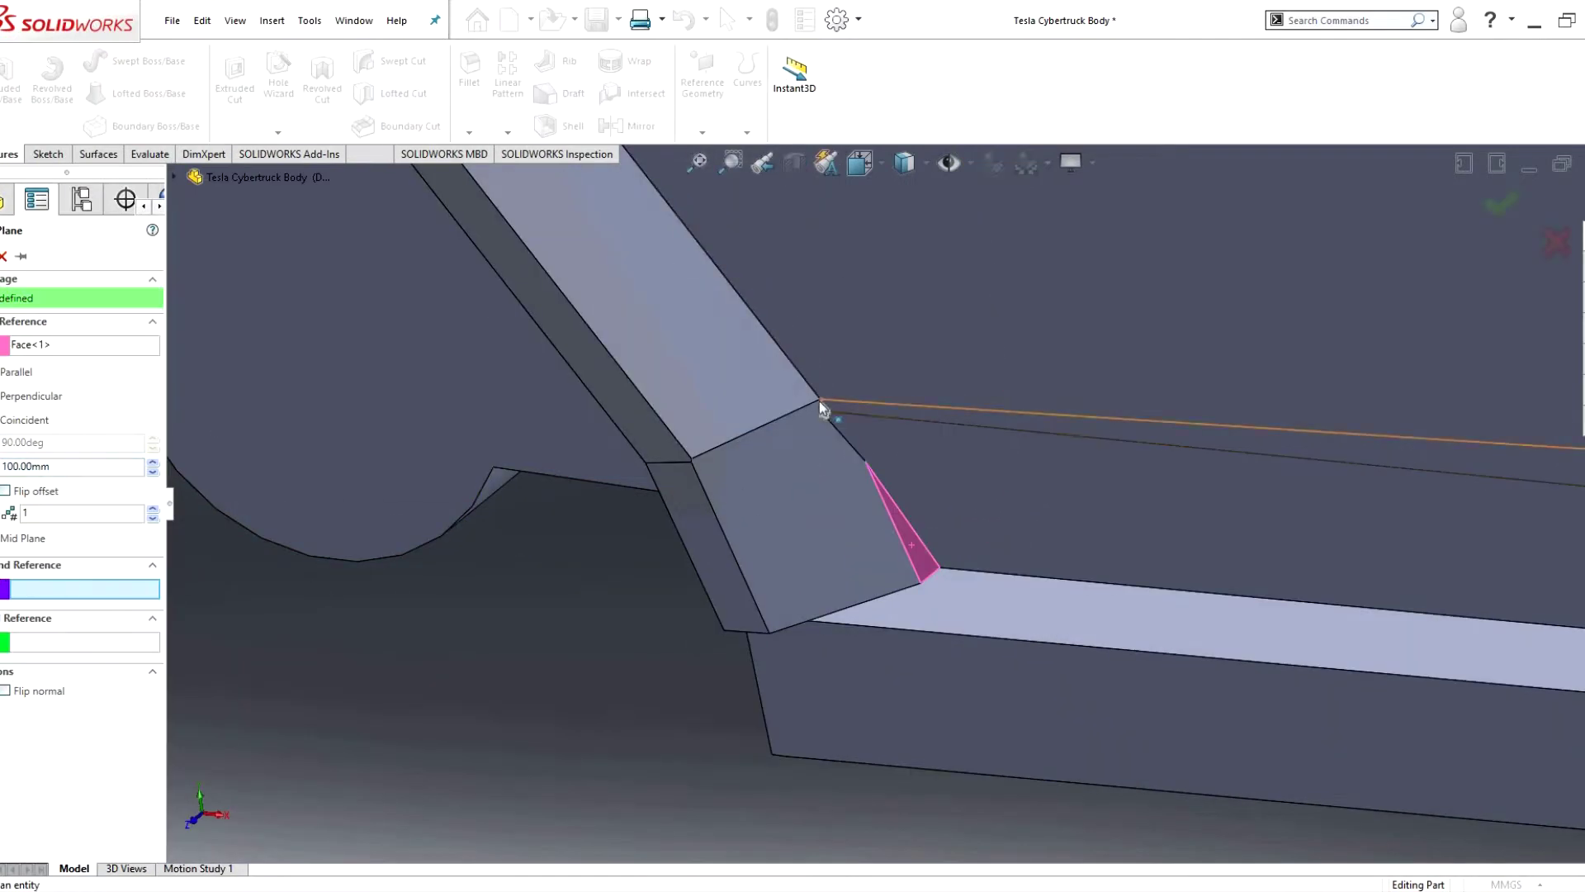
scroll(822, 407, down, 5)
click(651, 627)
scroll(908, 512, up, 5)
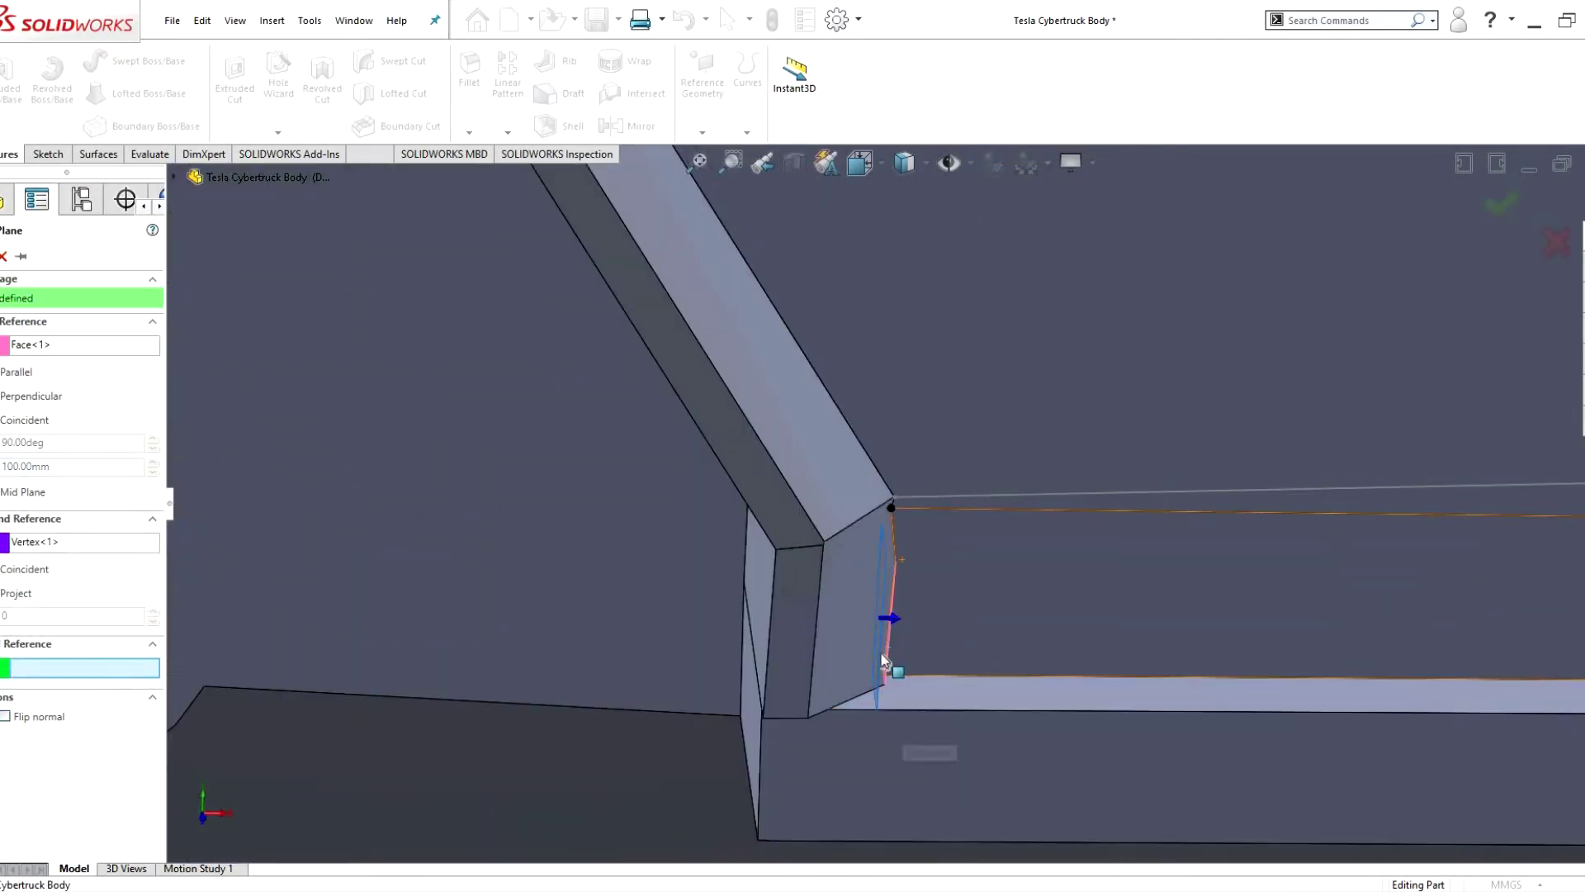
scroll(972, 547, down, 3)
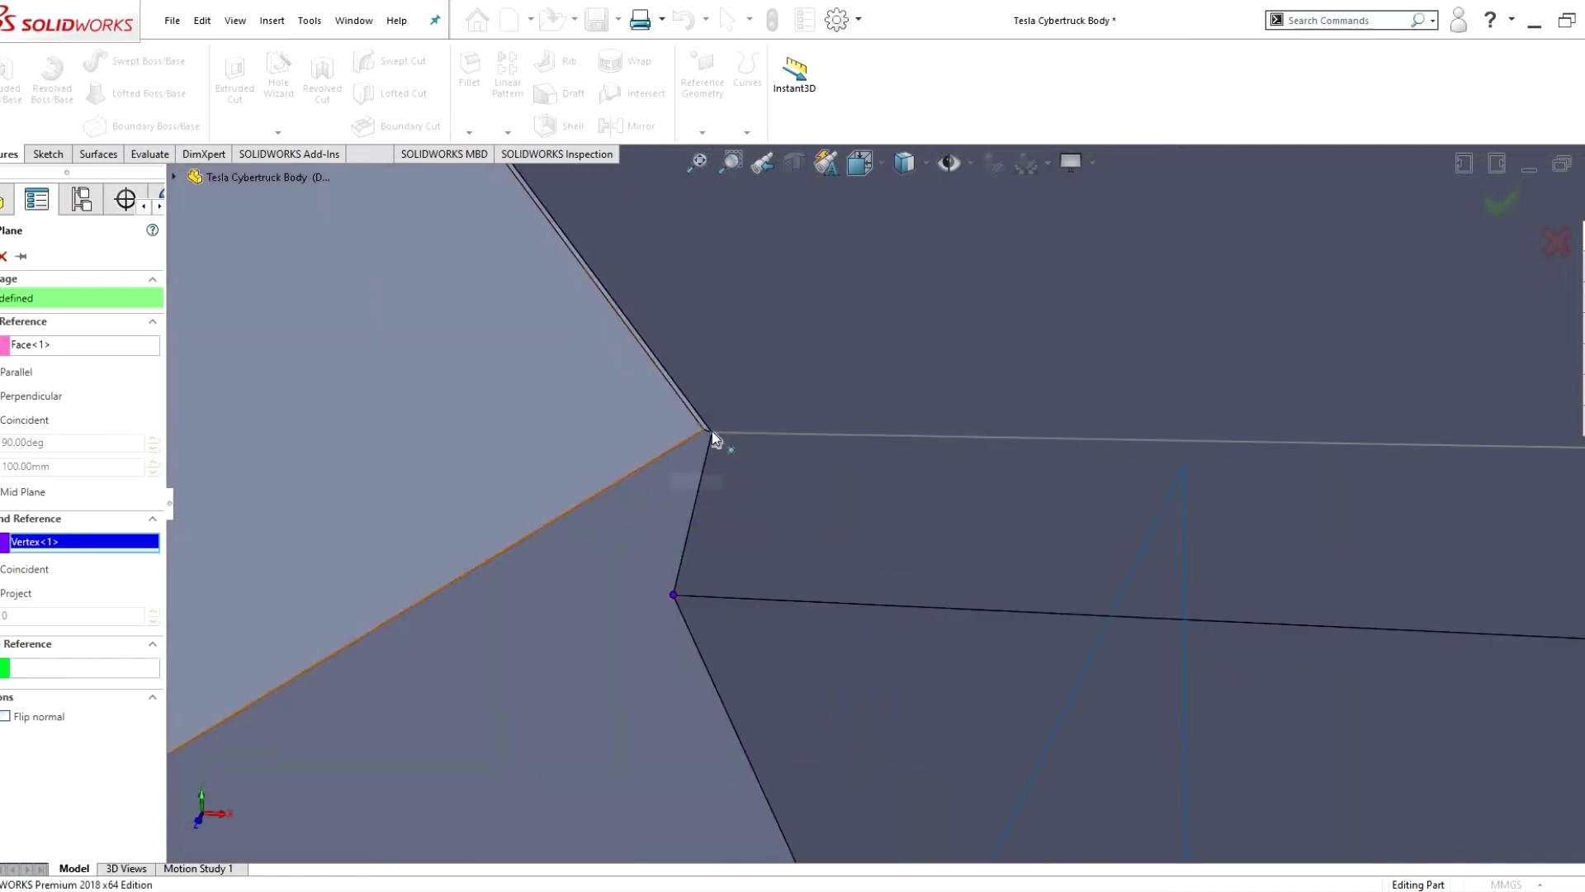
key(Return)
scroll(887, 675, up, 3)
- Re-apply Chamfer2 and select the chamfered arch edge
right_click(49, 363)
click(124, 324)
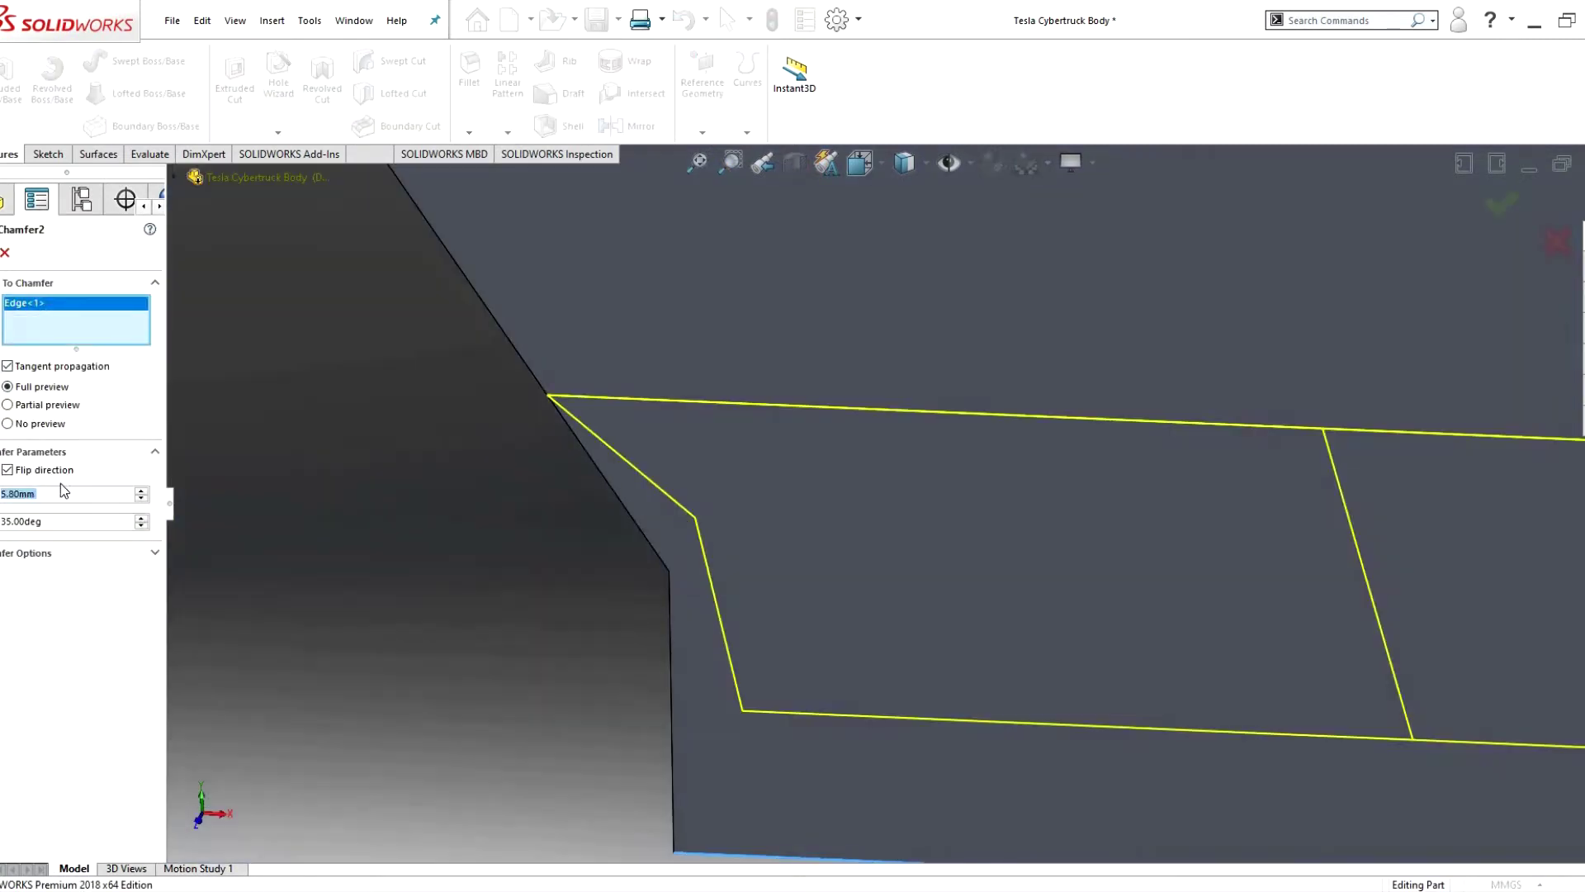
key(Return)
click(29, 379)
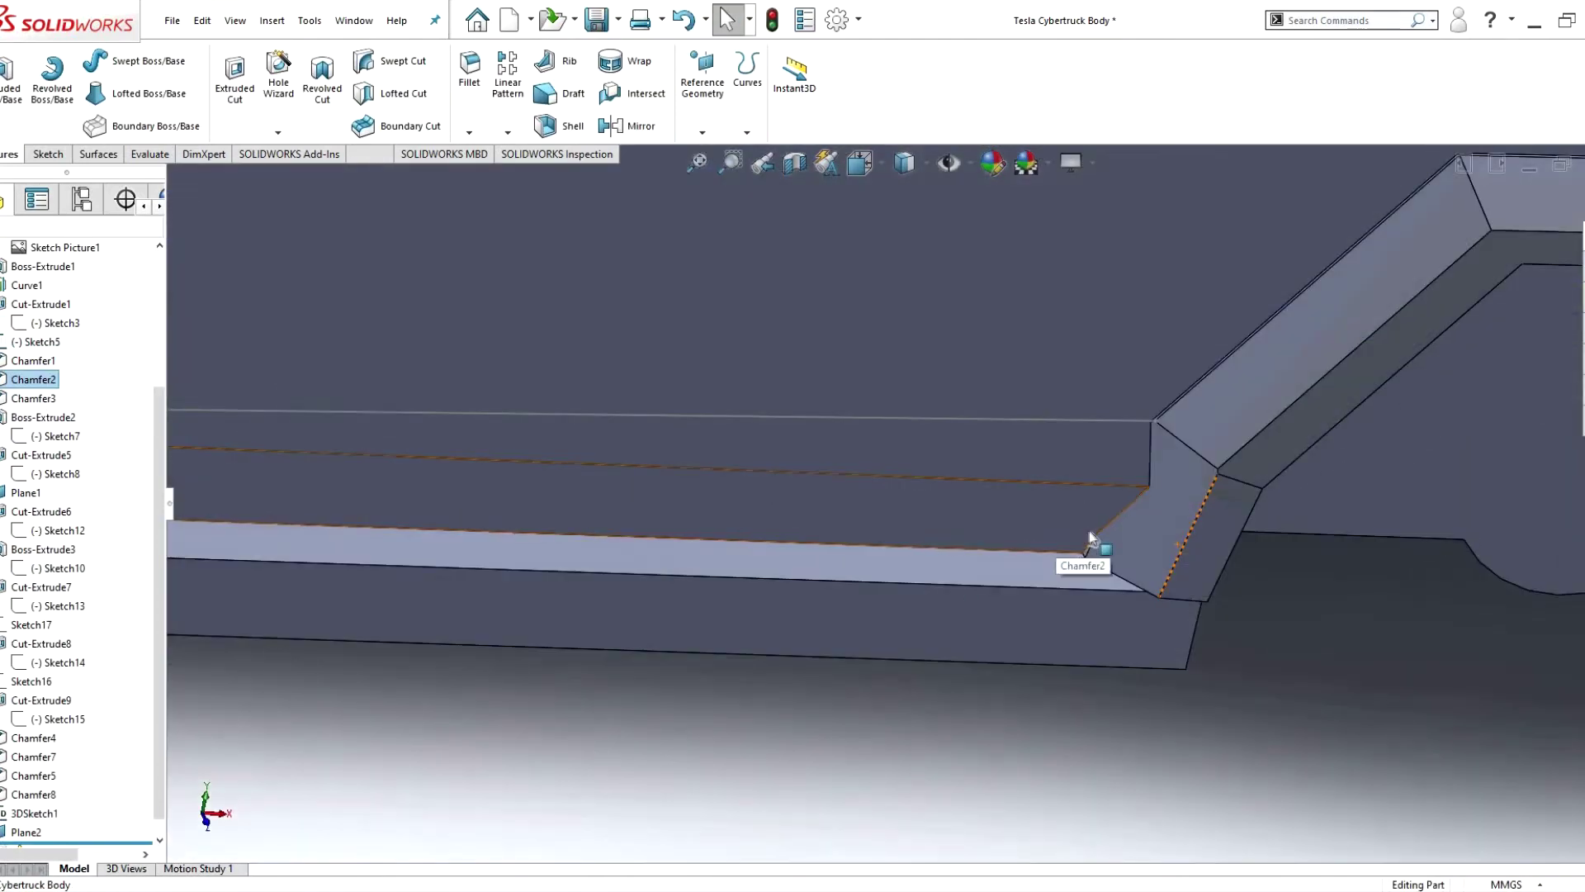
scroll(615, 462, up, 5)
scroll(615, 462, down, 5)
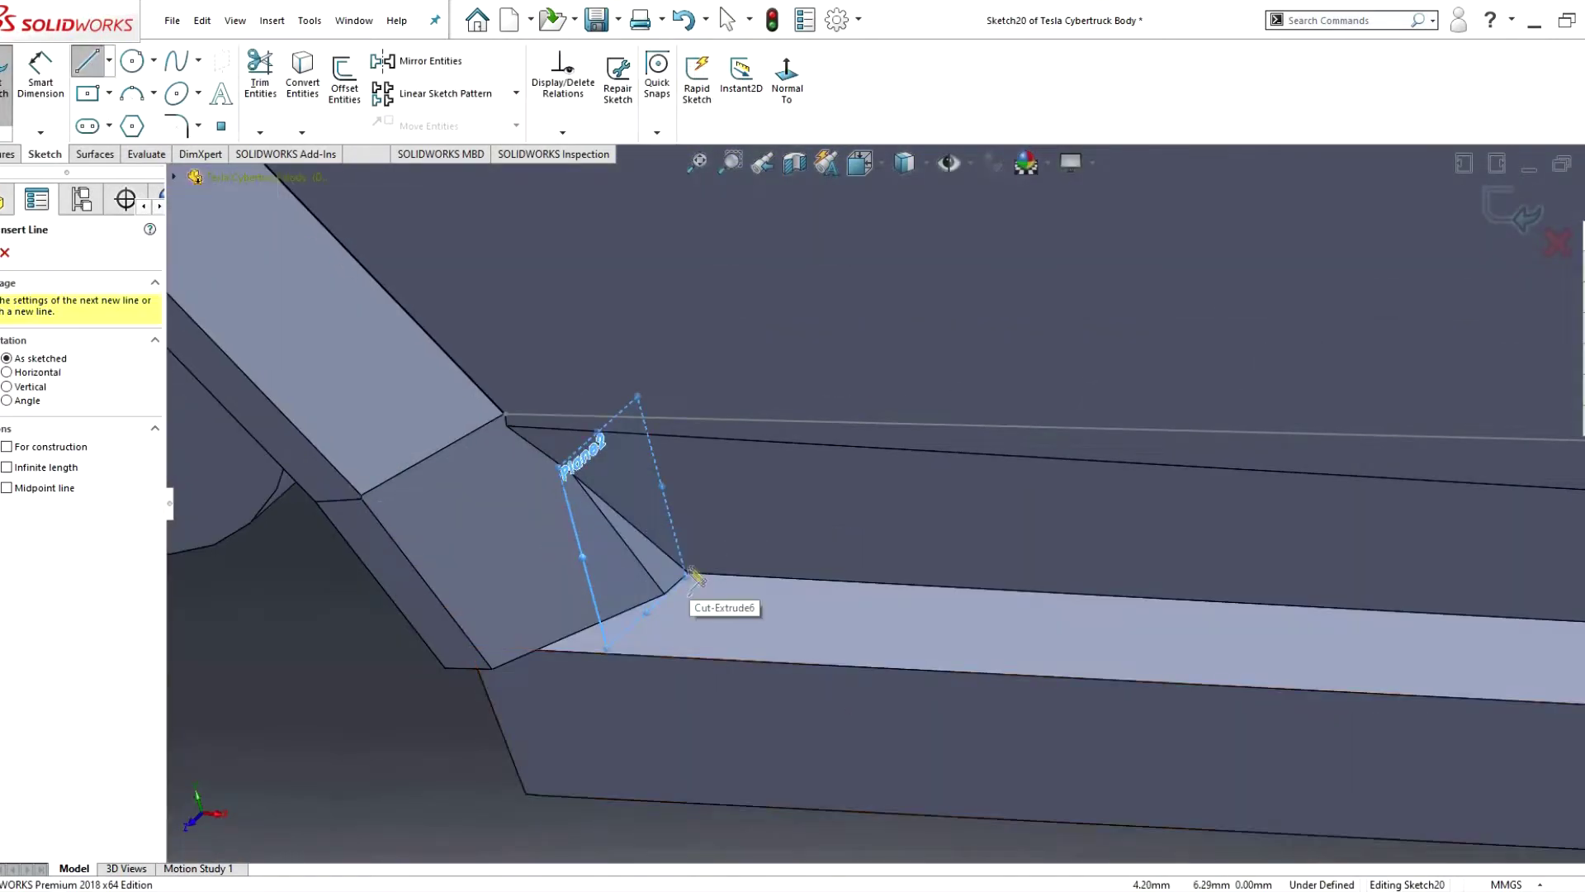
scroll(698, 568, down, 3)
- Draw lines for the first triangular corner sketch, Sketch20
key(l)
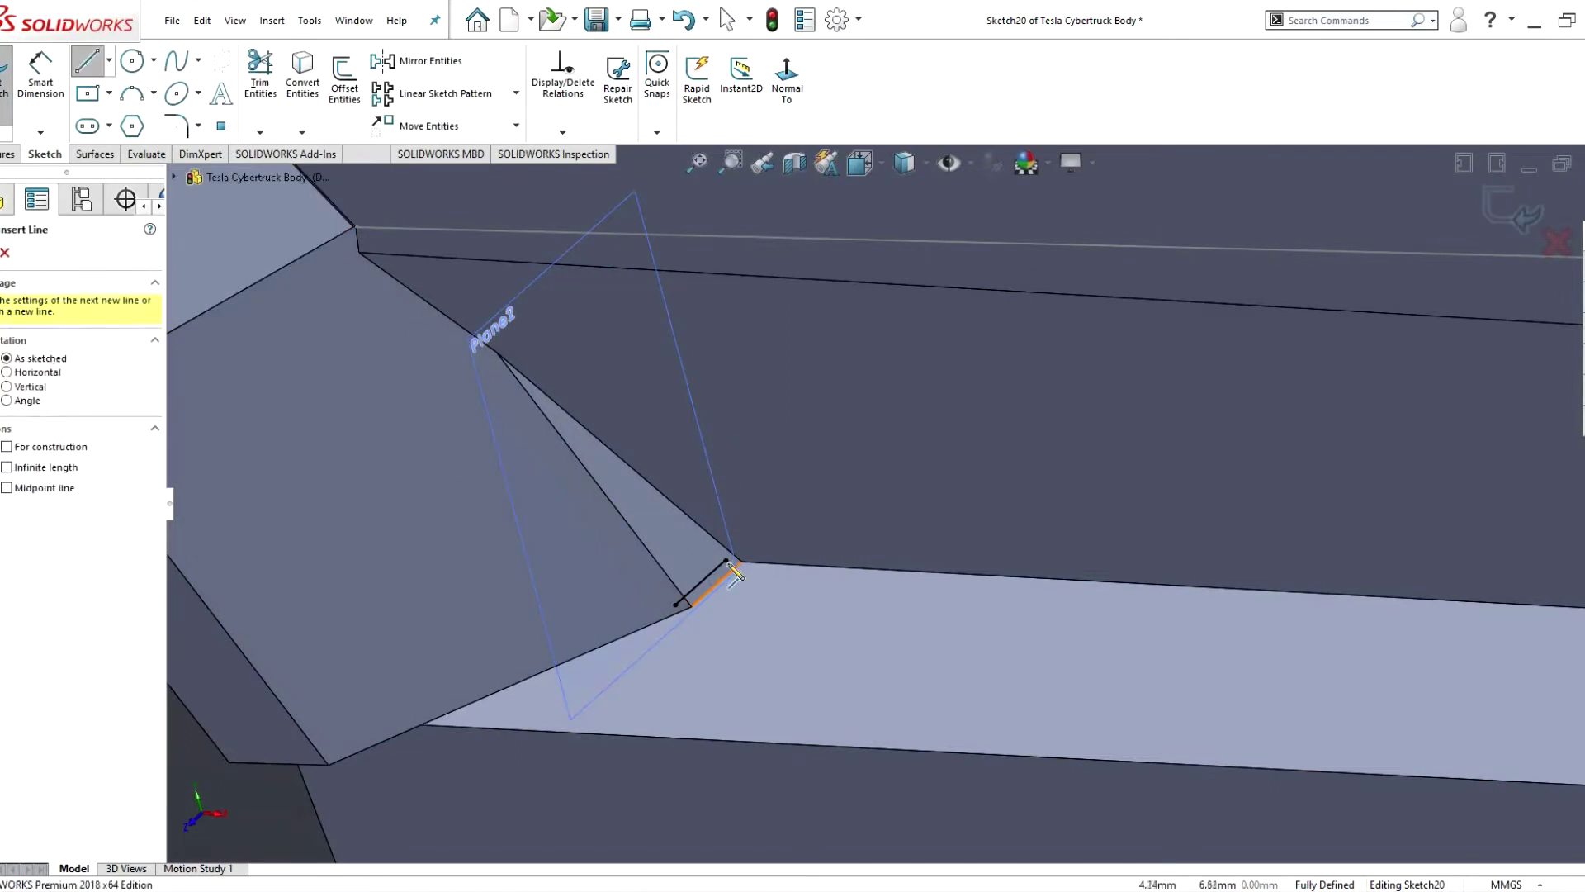
middle_drag(446, 700, 580, 729)
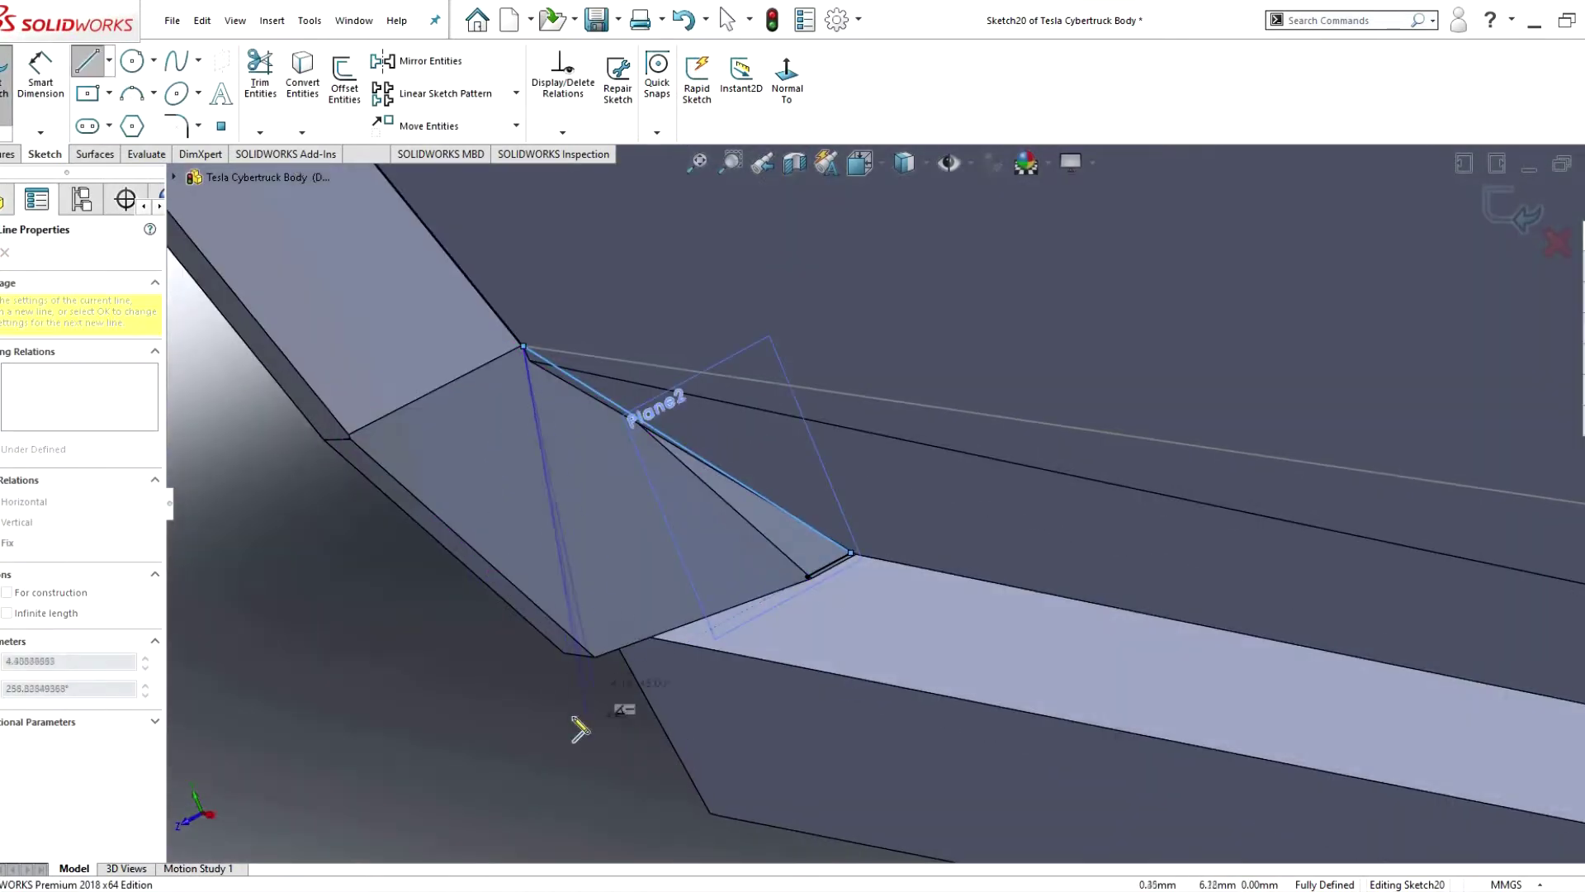
key(Escape)
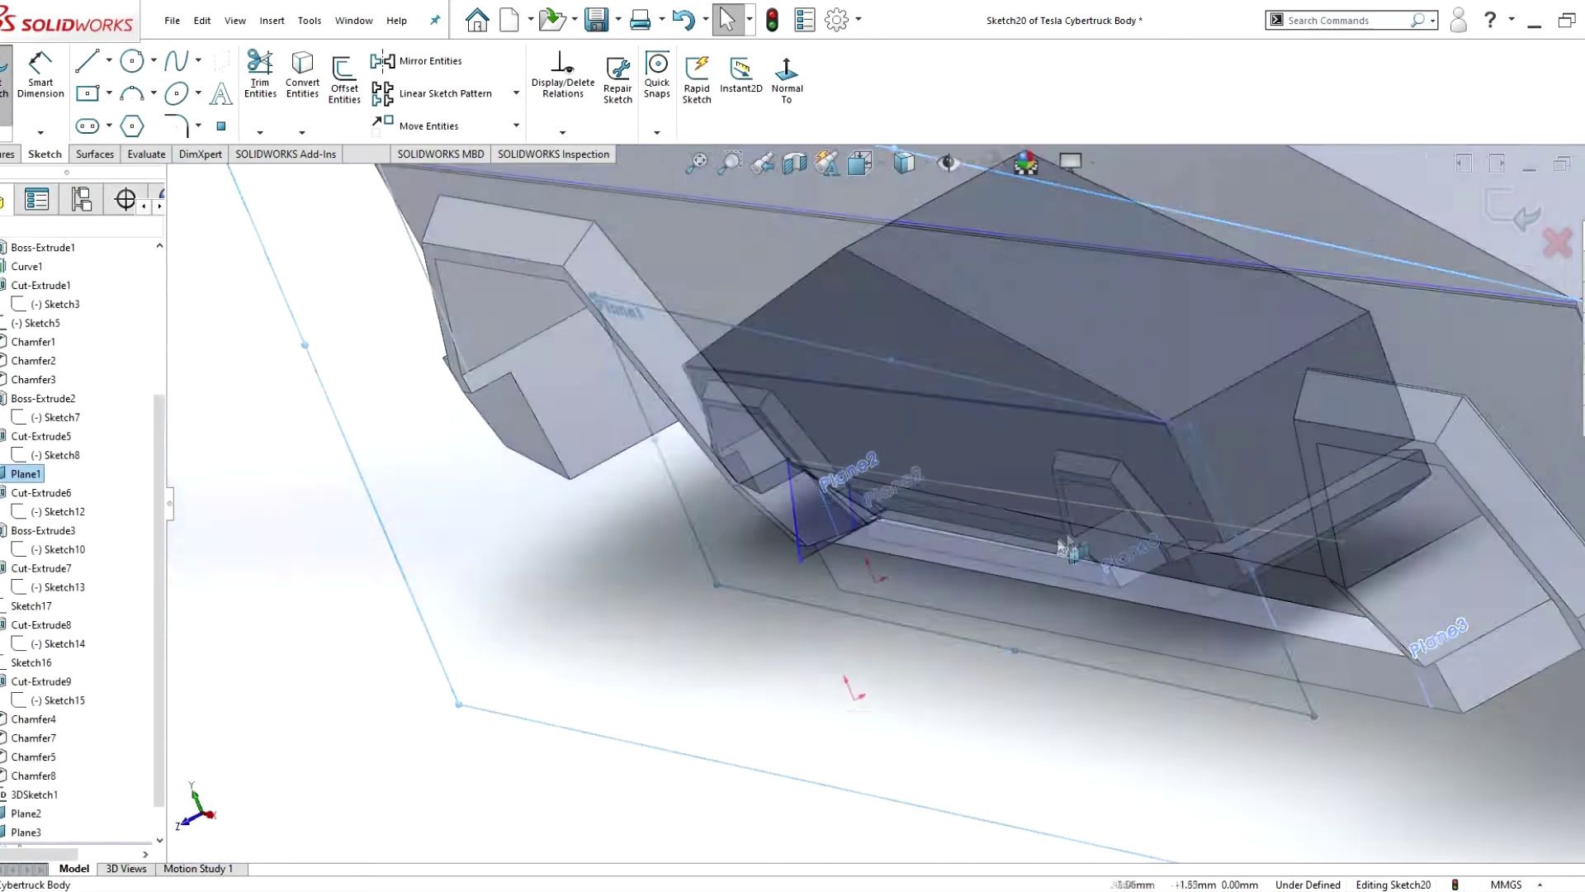
middle_drag(452, 727, 239, 727)
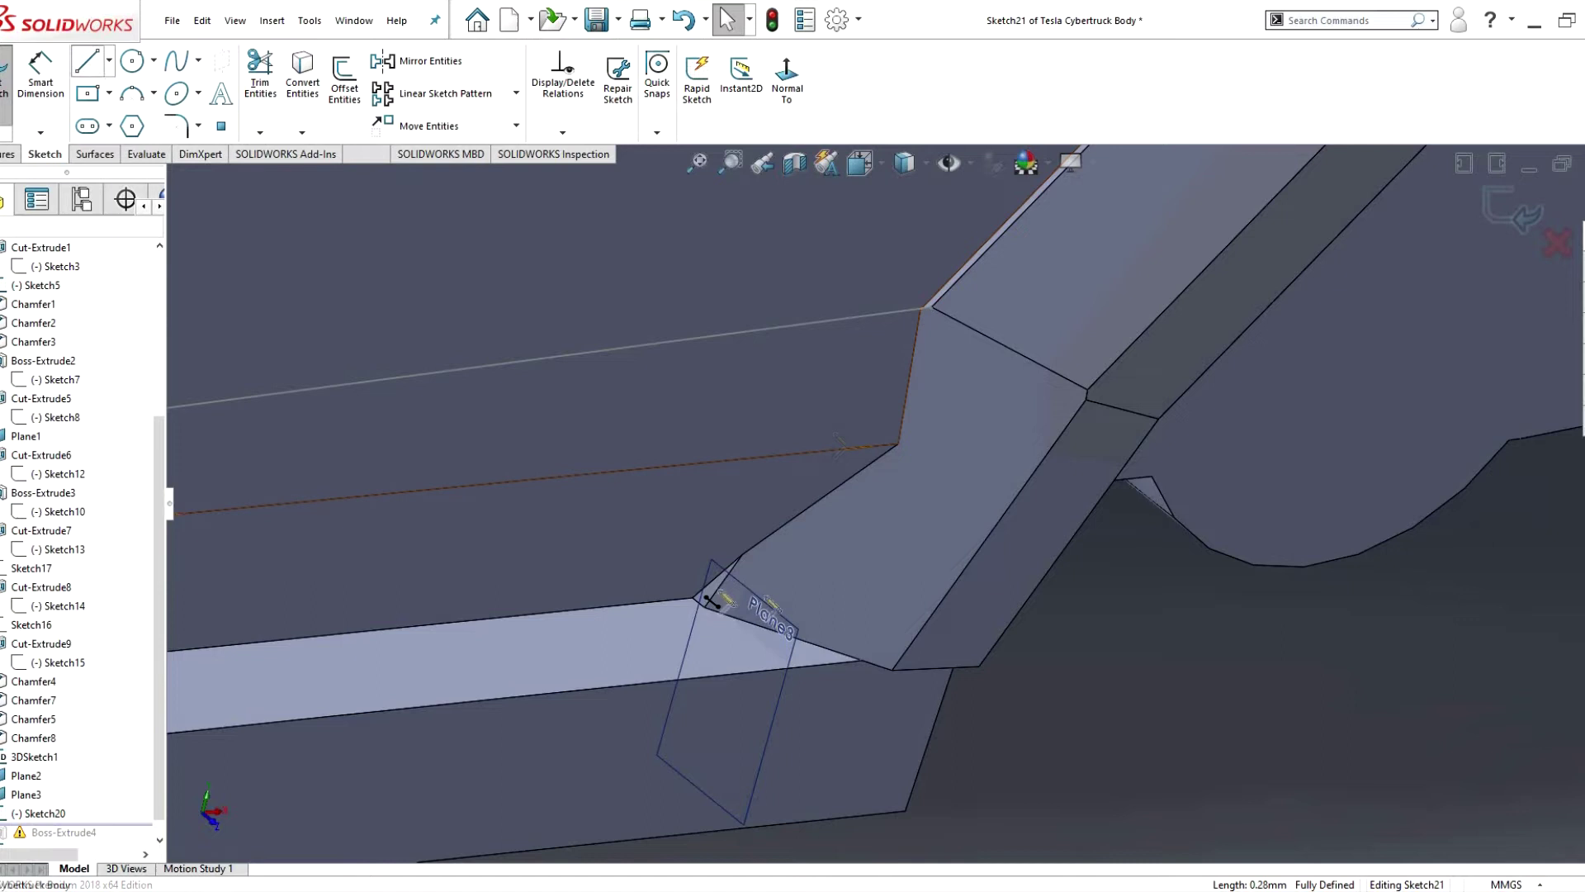
- Draw the triangular Sketch21 profile at the far corner with two lines Collinear
key(l)
click(708, 600)
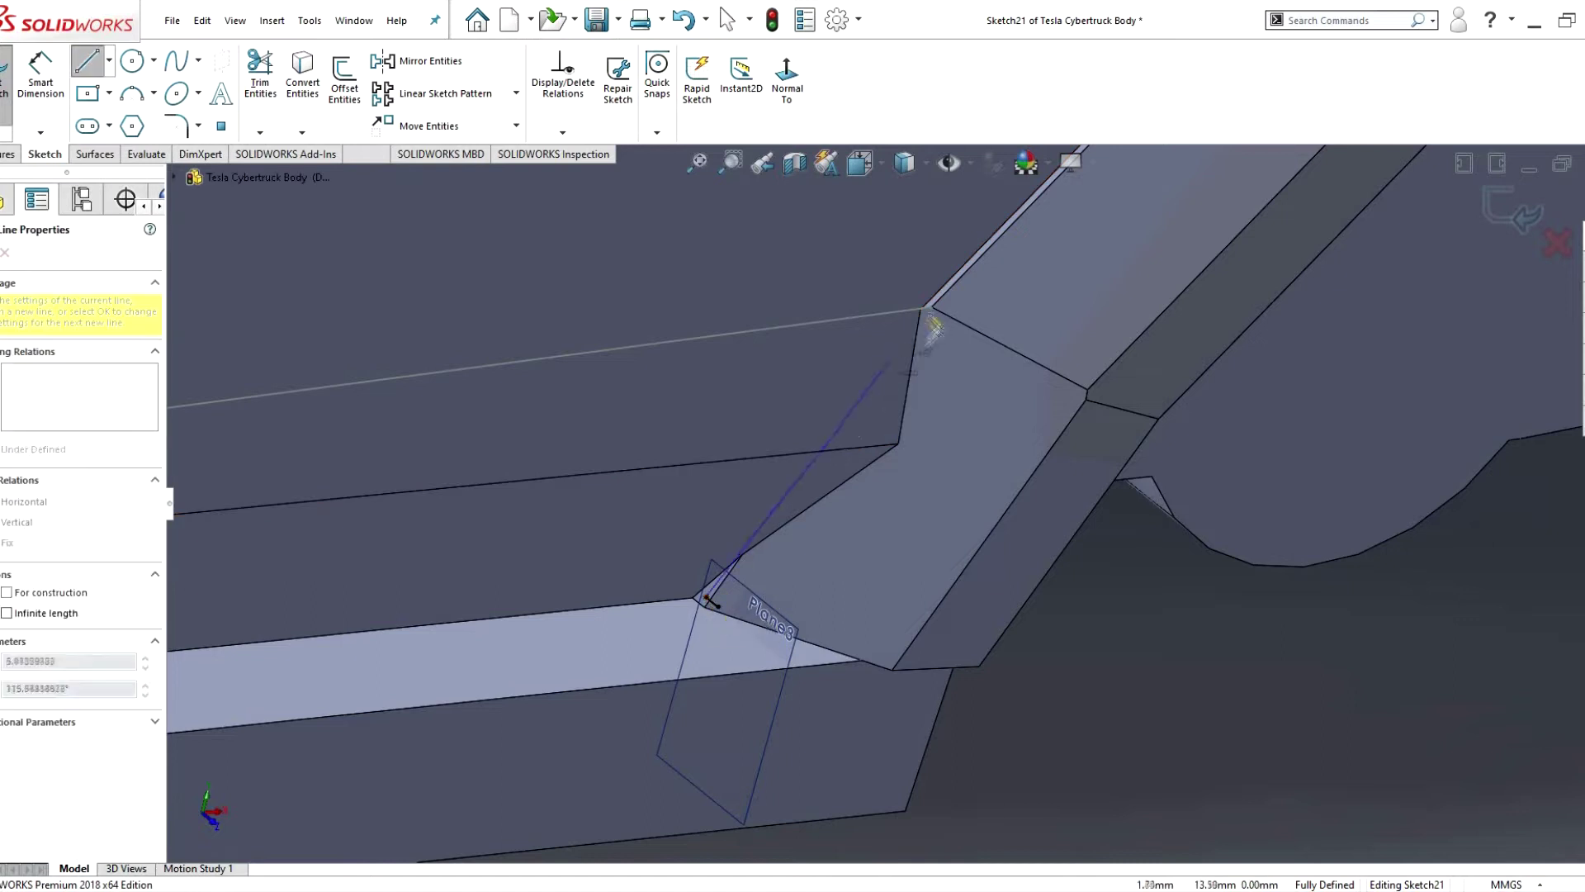
right_click(1123, 648)
click(1164, 728)
scroll(853, 502, up, 3)
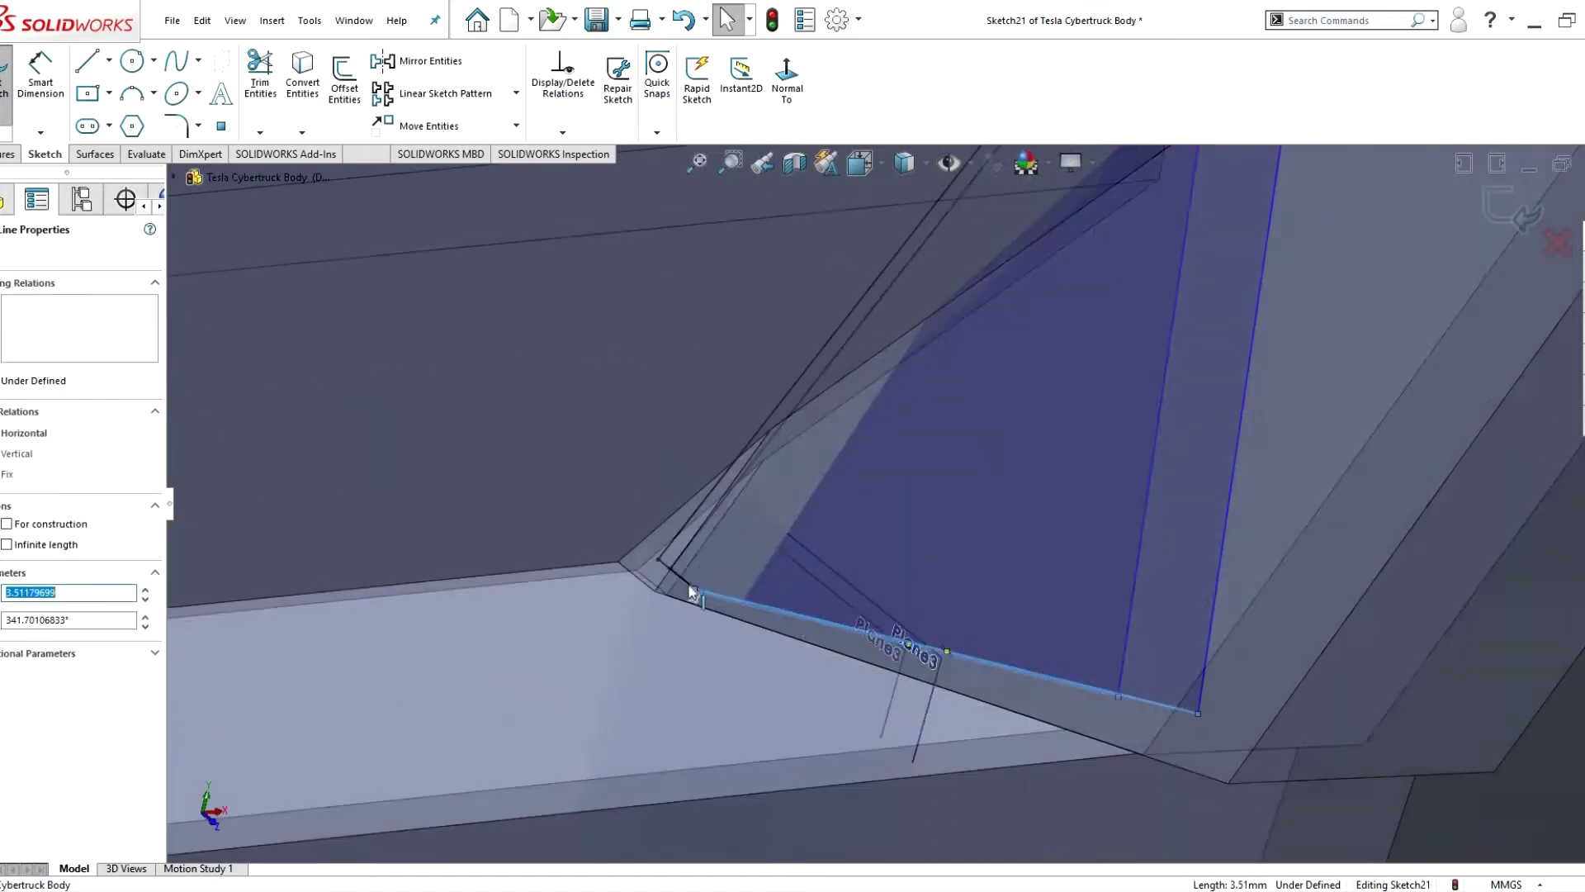
click(801, 620)
ctrl+click(1040, 404)
click(5, 74)
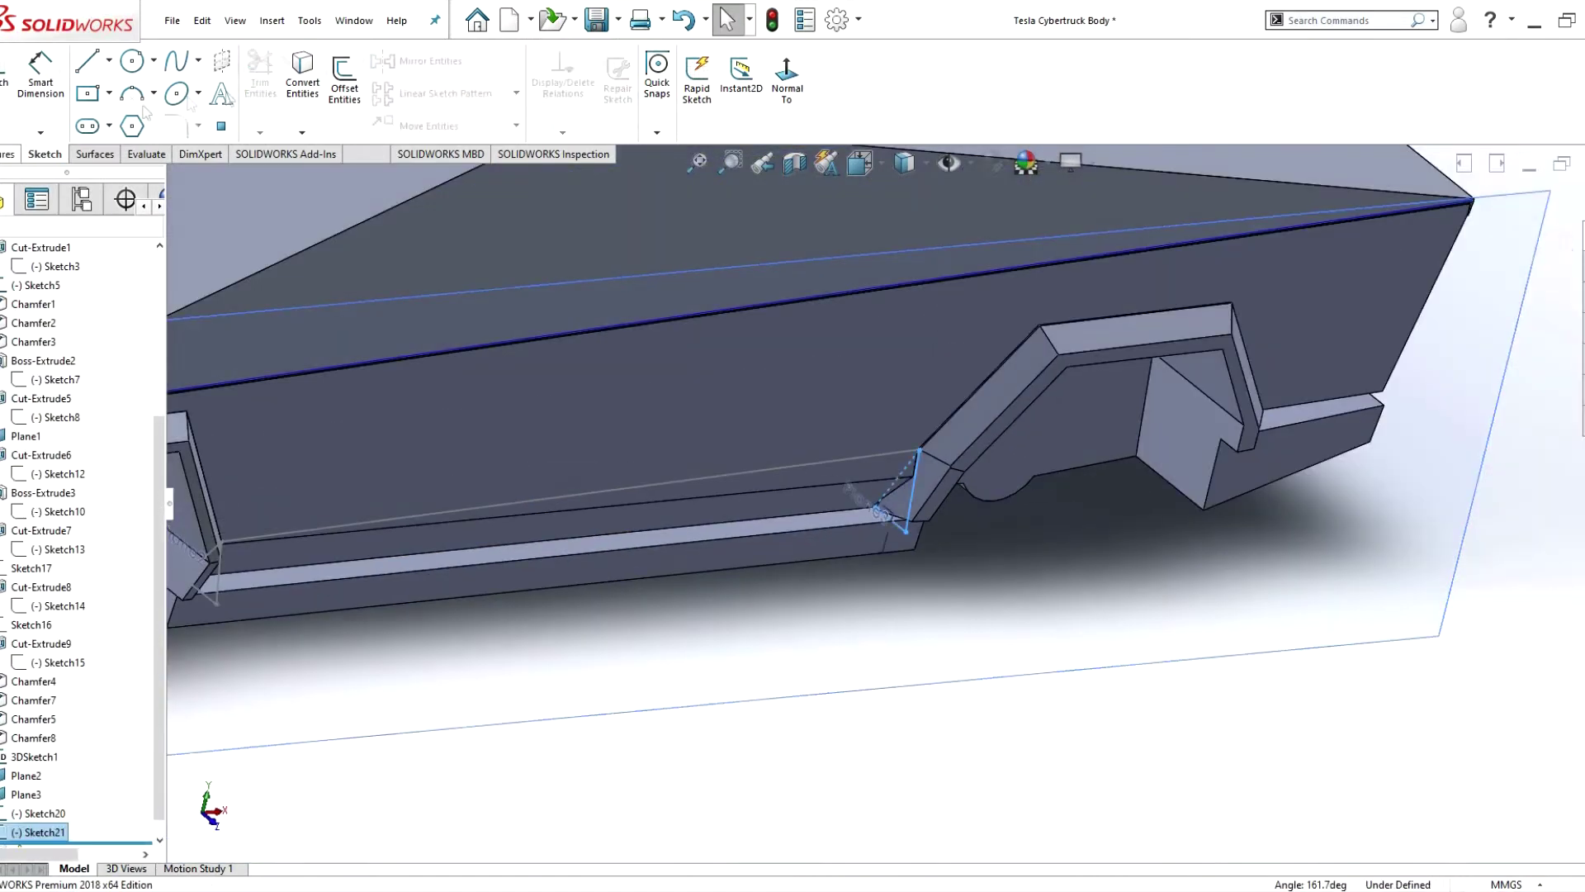
- Loft-cut from Sketch21 to Sketch20 with a guide curve, creating Cut-Loft1
click(397, 94)
click(217, 578)
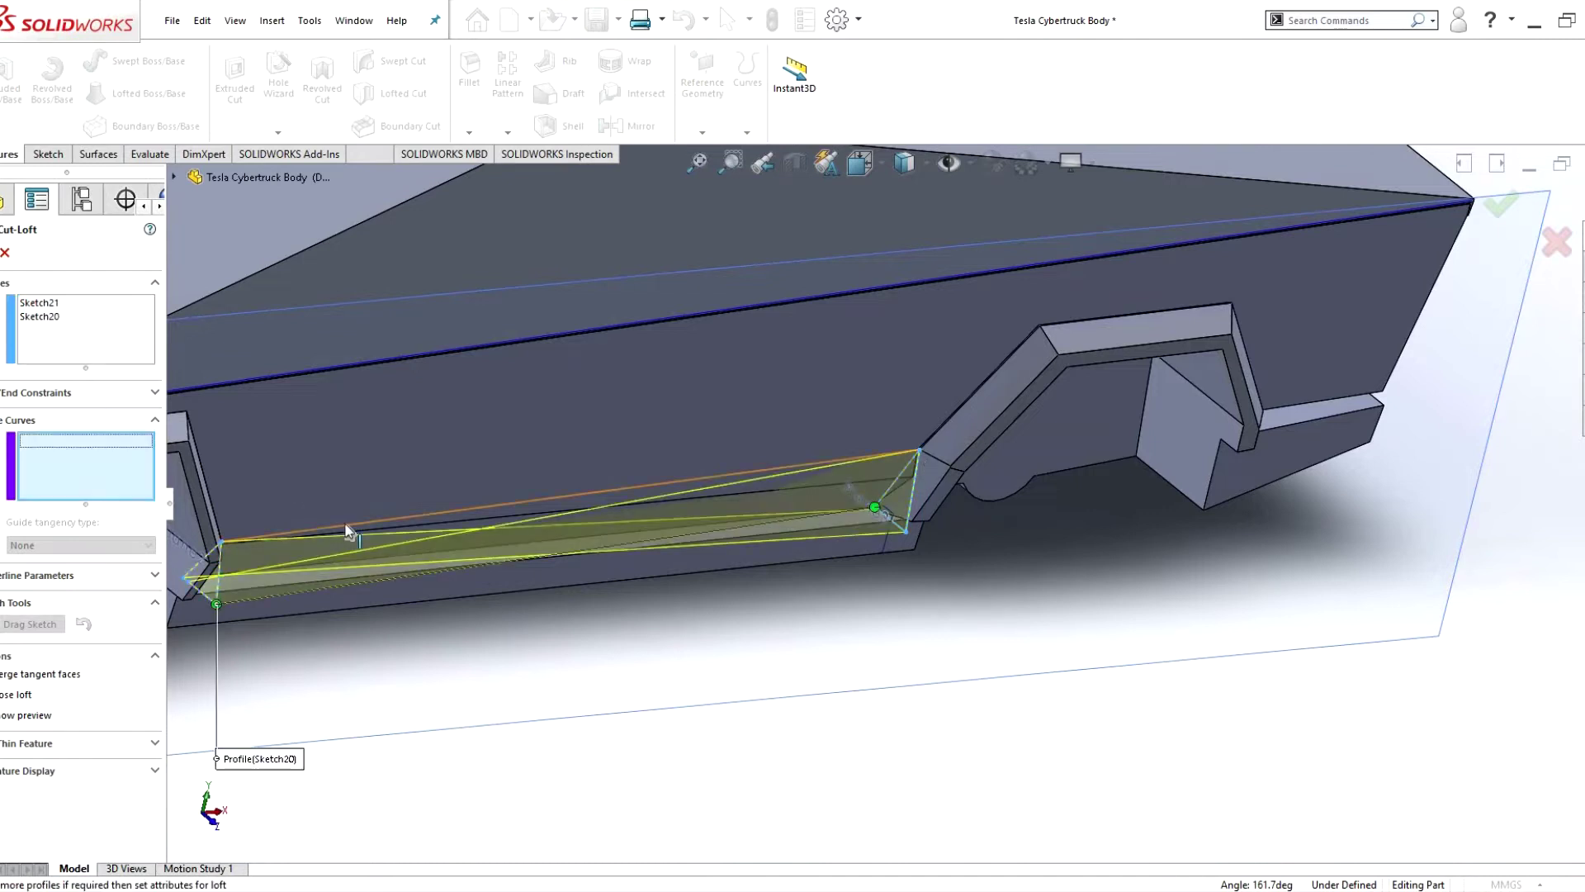
click(569, 496)
click(1501, 203)
scroll(905, 466, up, 5)
mouse_move(905, 466)
middle_down()
mouse_move(736, 573)
mouse_move(945, 499)
mouse_move(630, 549)
middle_up()
scroll(670, 520, up, 3)
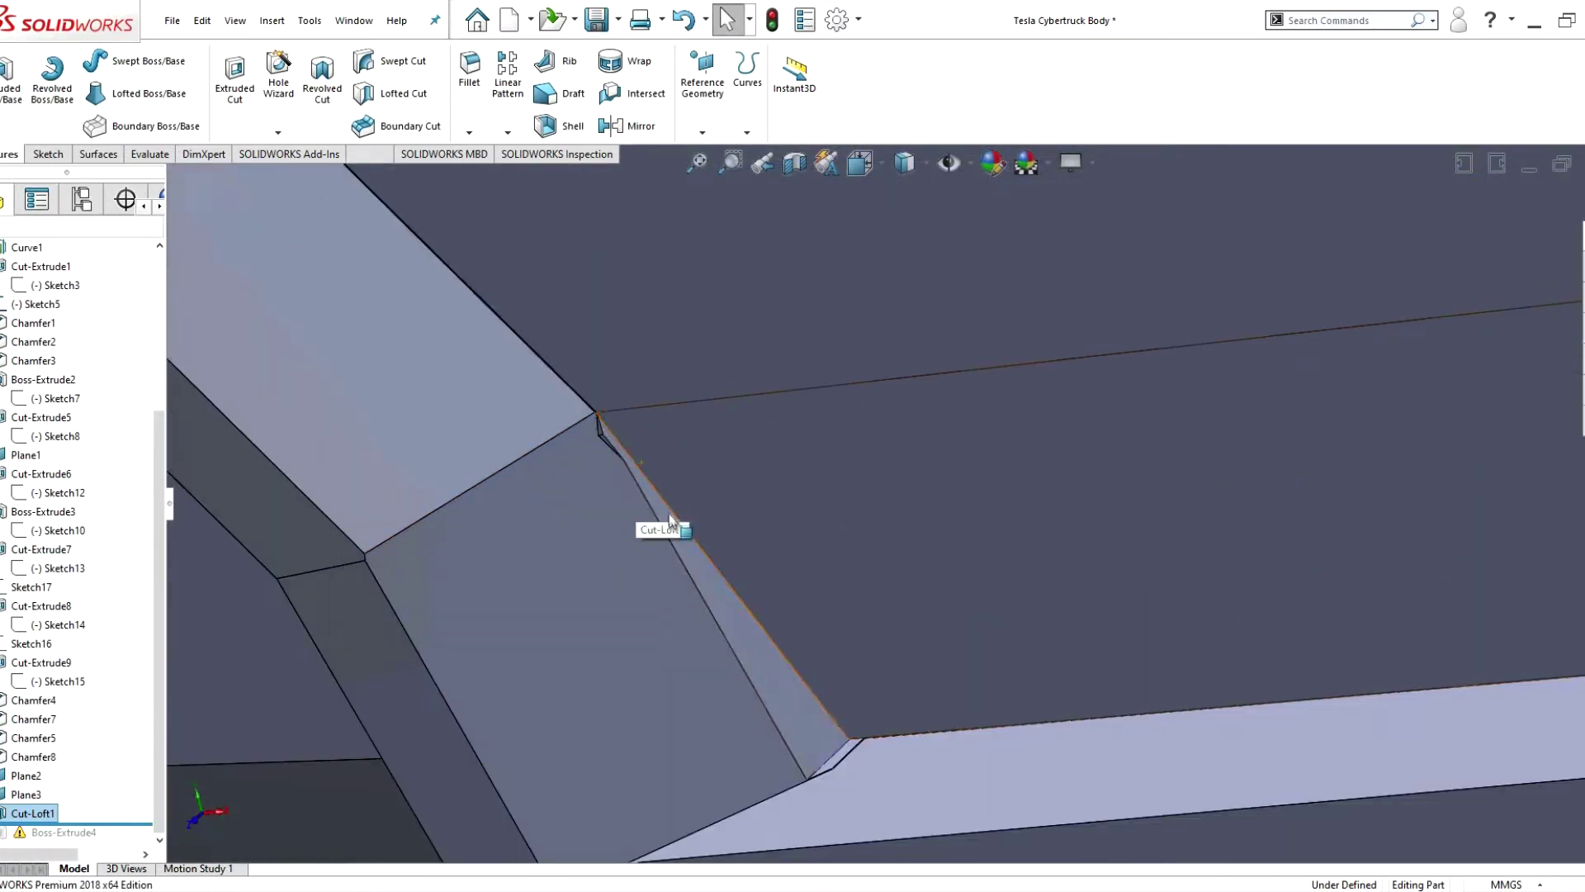
- Sketch a corner profile from converted cut edges and extrude-cut it Up To Surface at a face
click(357, 378)
click(754, 486)
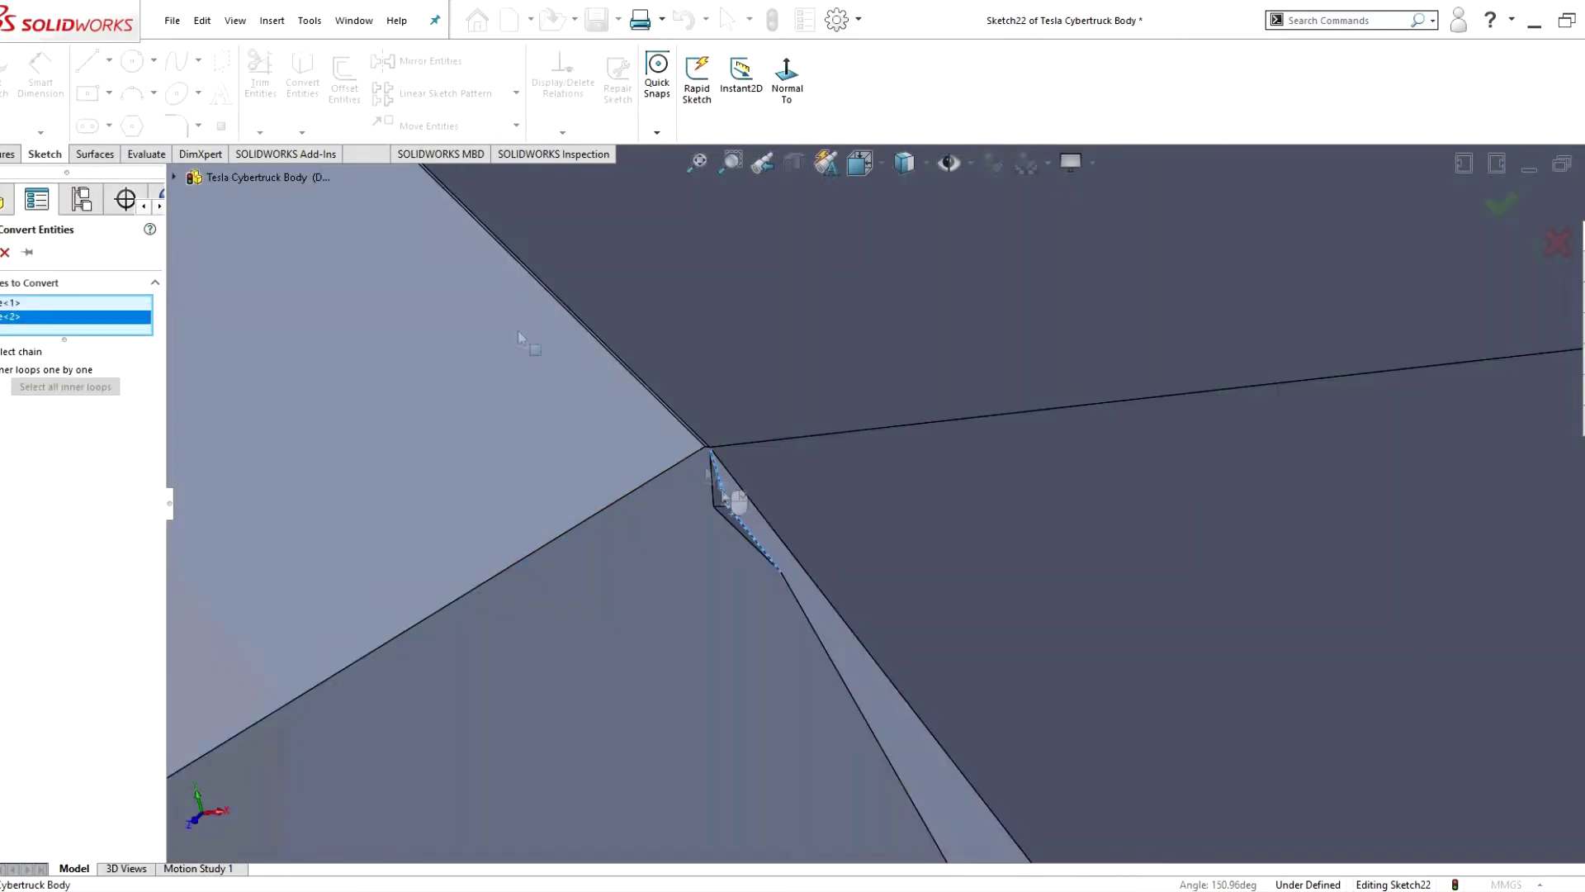
key(Return)
key(l)
click(10, 154)
click(235, 82)
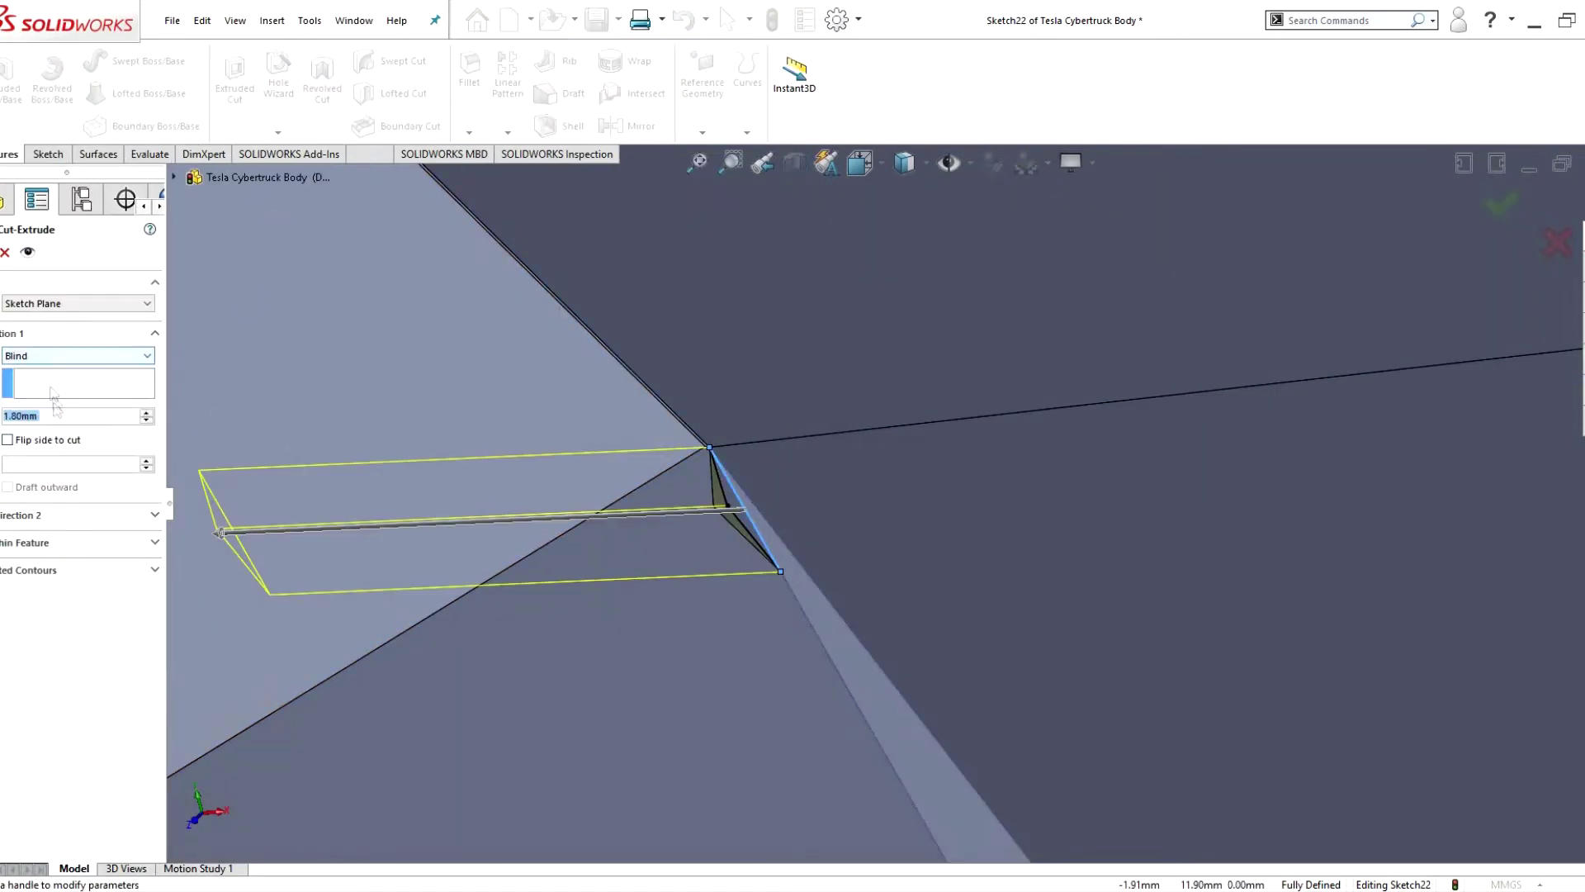
click(680, 624)
key(Return)
- Review Cut-Extrude11's end condition, then delete that trial cut while keeping its sketch
right_click(50, 831)
click(135, 495)
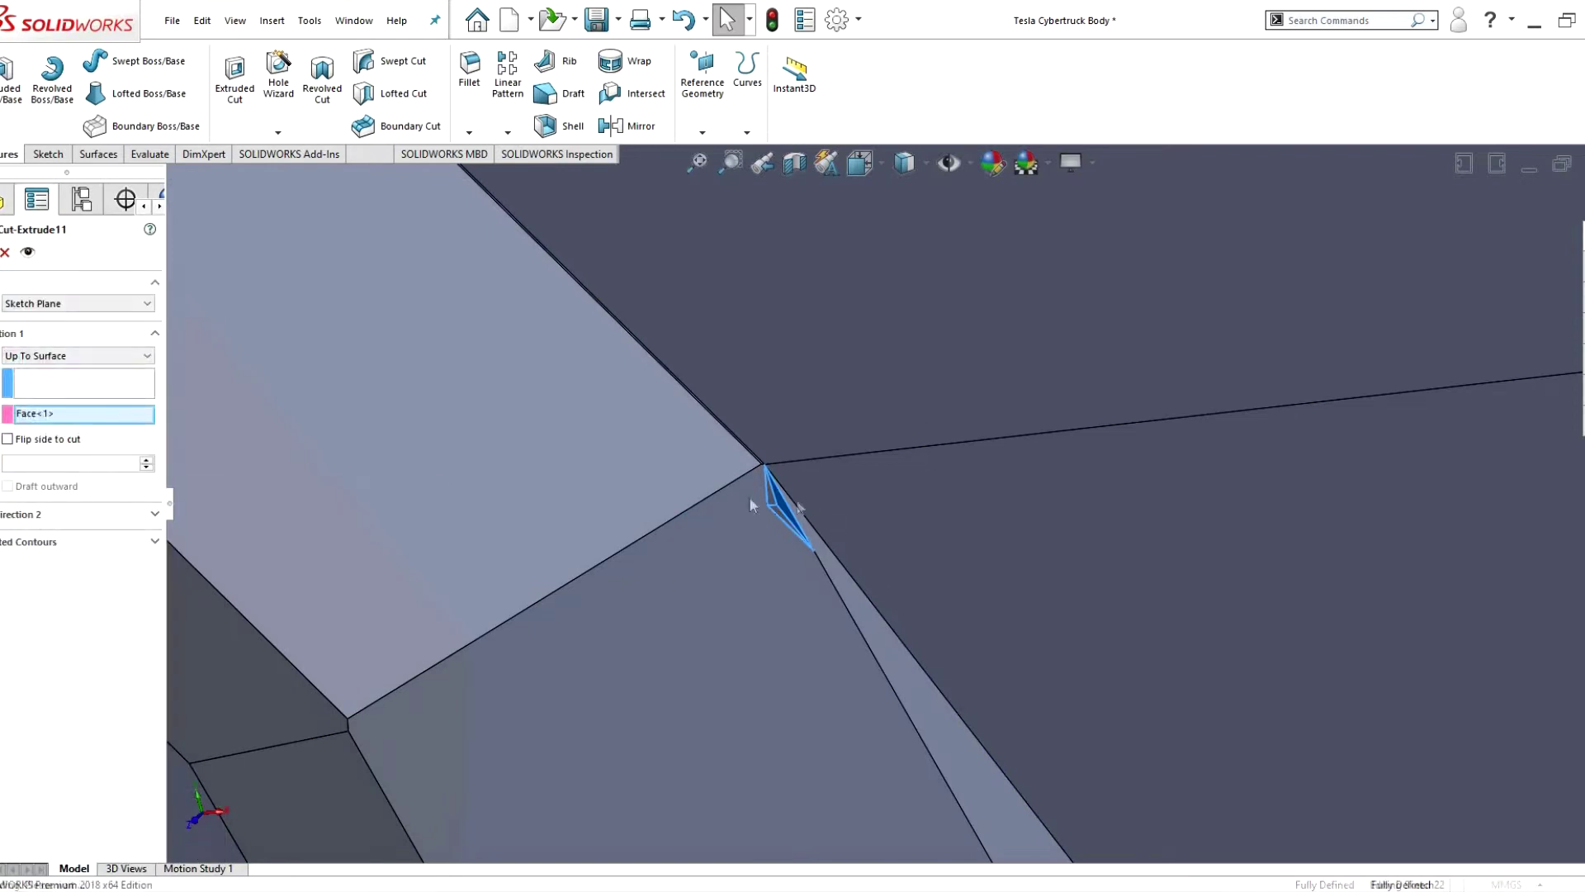
click(29, 357)
middle_drag(615, 537, 735, 591)
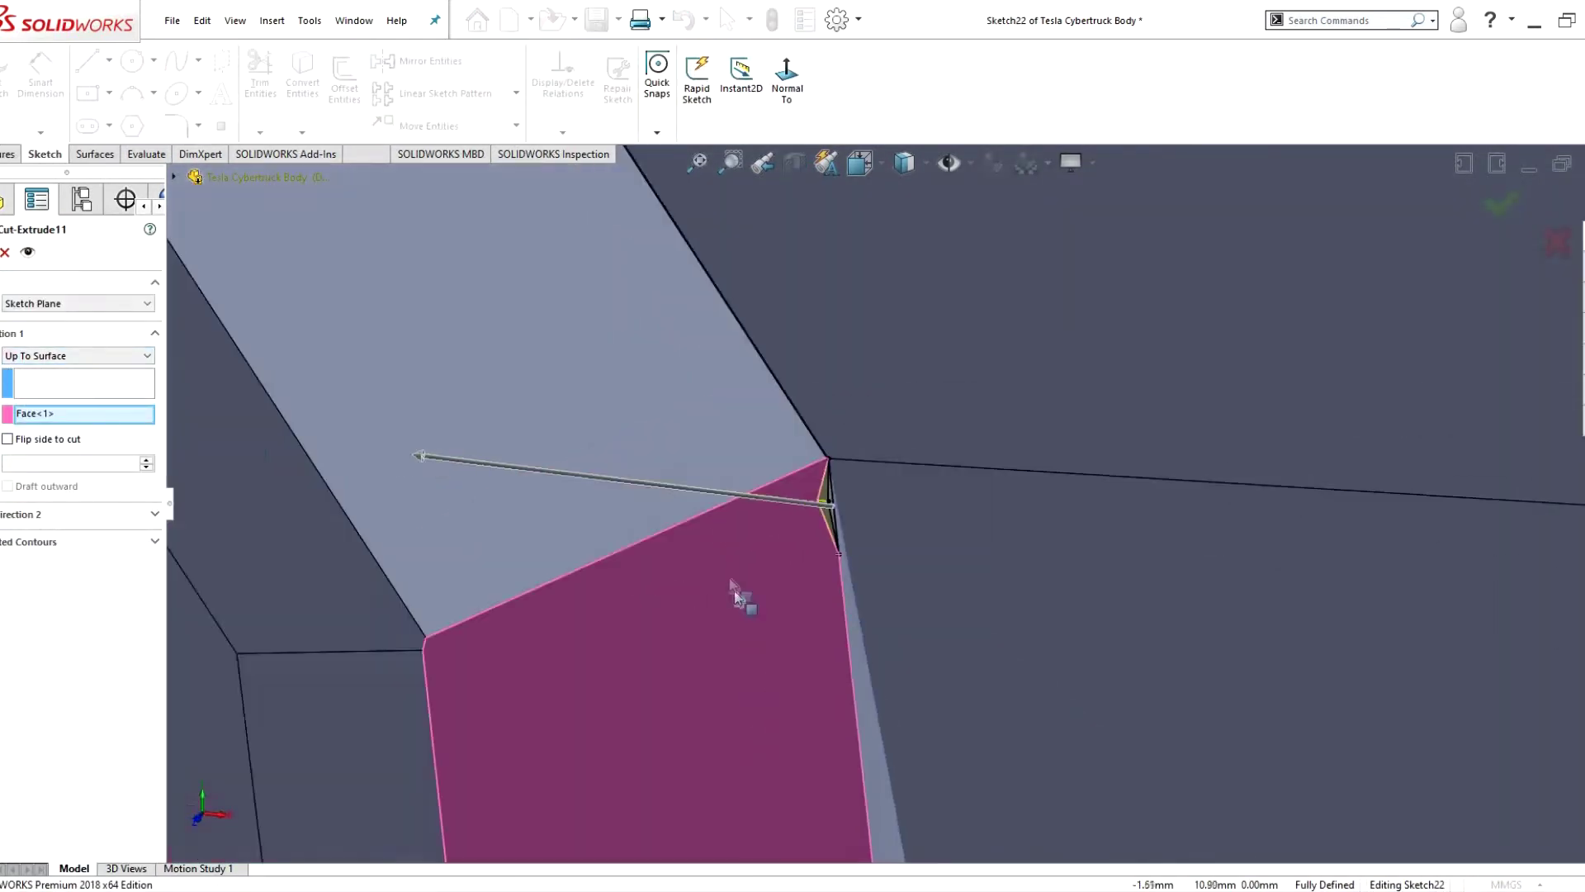
key(Return)
scroll(869, 518, down, 5)
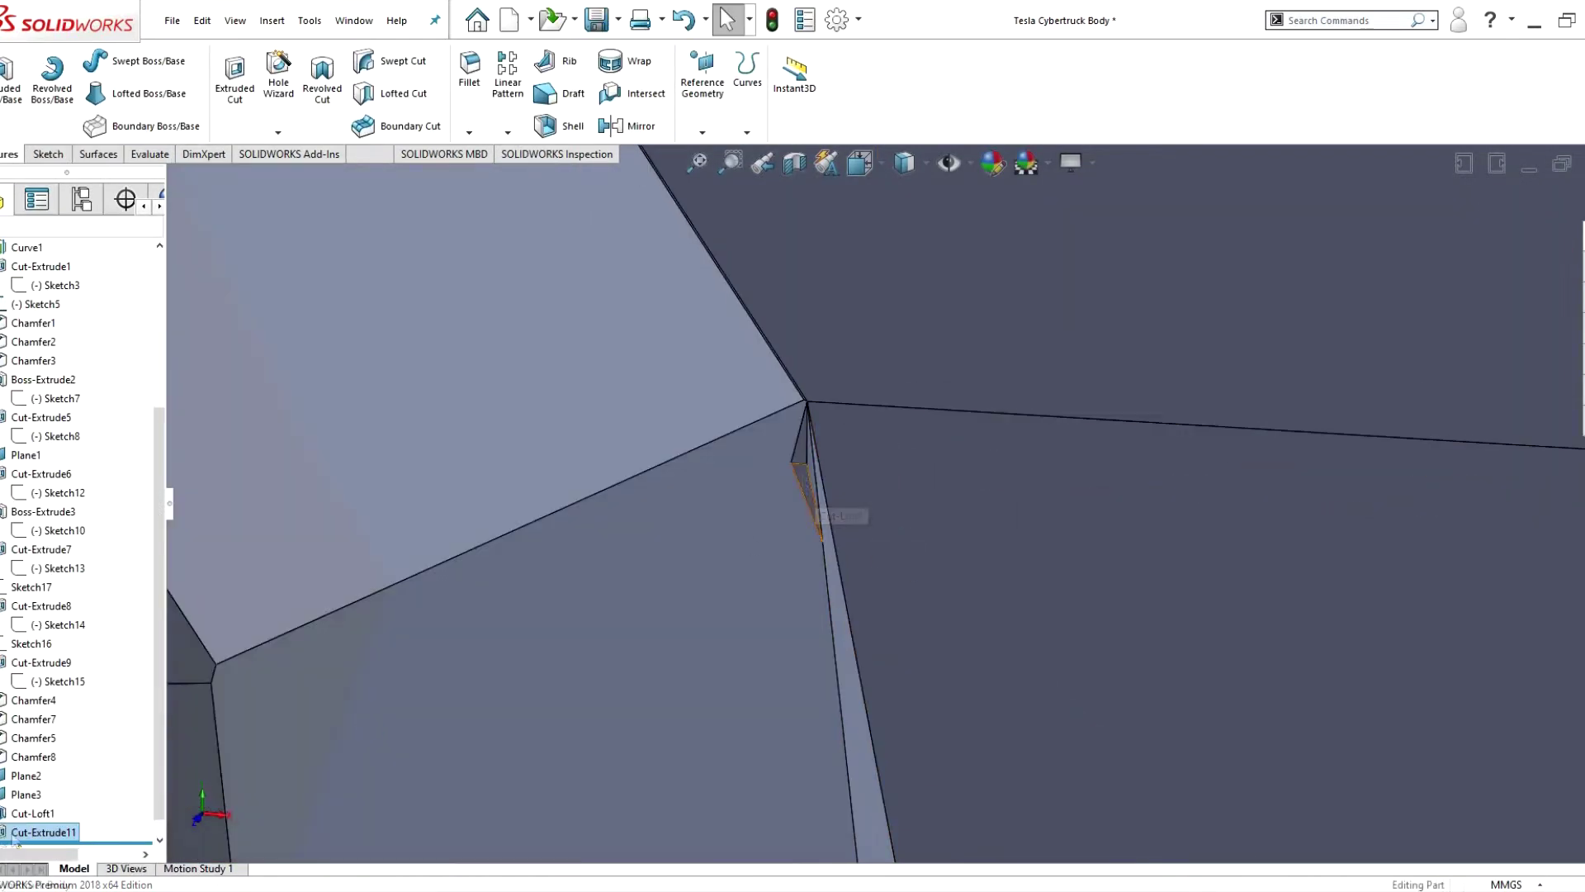
right_click(41, 832)
click(91, 673)
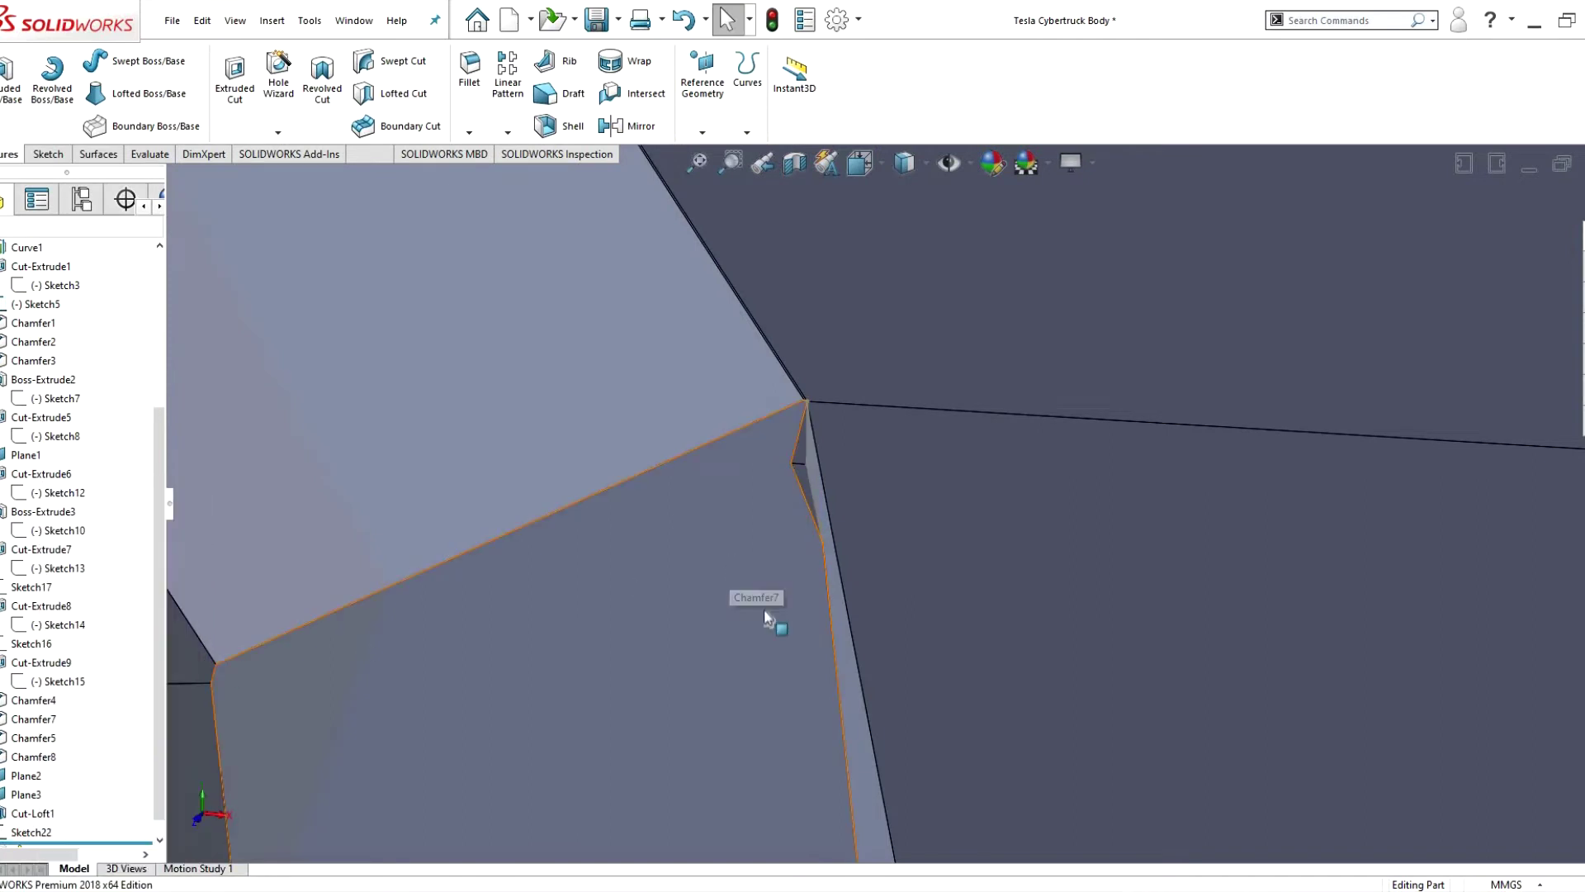
- Sketch lines for the other corner's profile and extrude-cut it Up To Surface at a limiting face
scroll(825, 603, up, 2)
scroll(903, 584, up, 4)
click(1453, 560)
scroll(1003, 498, down, 6)
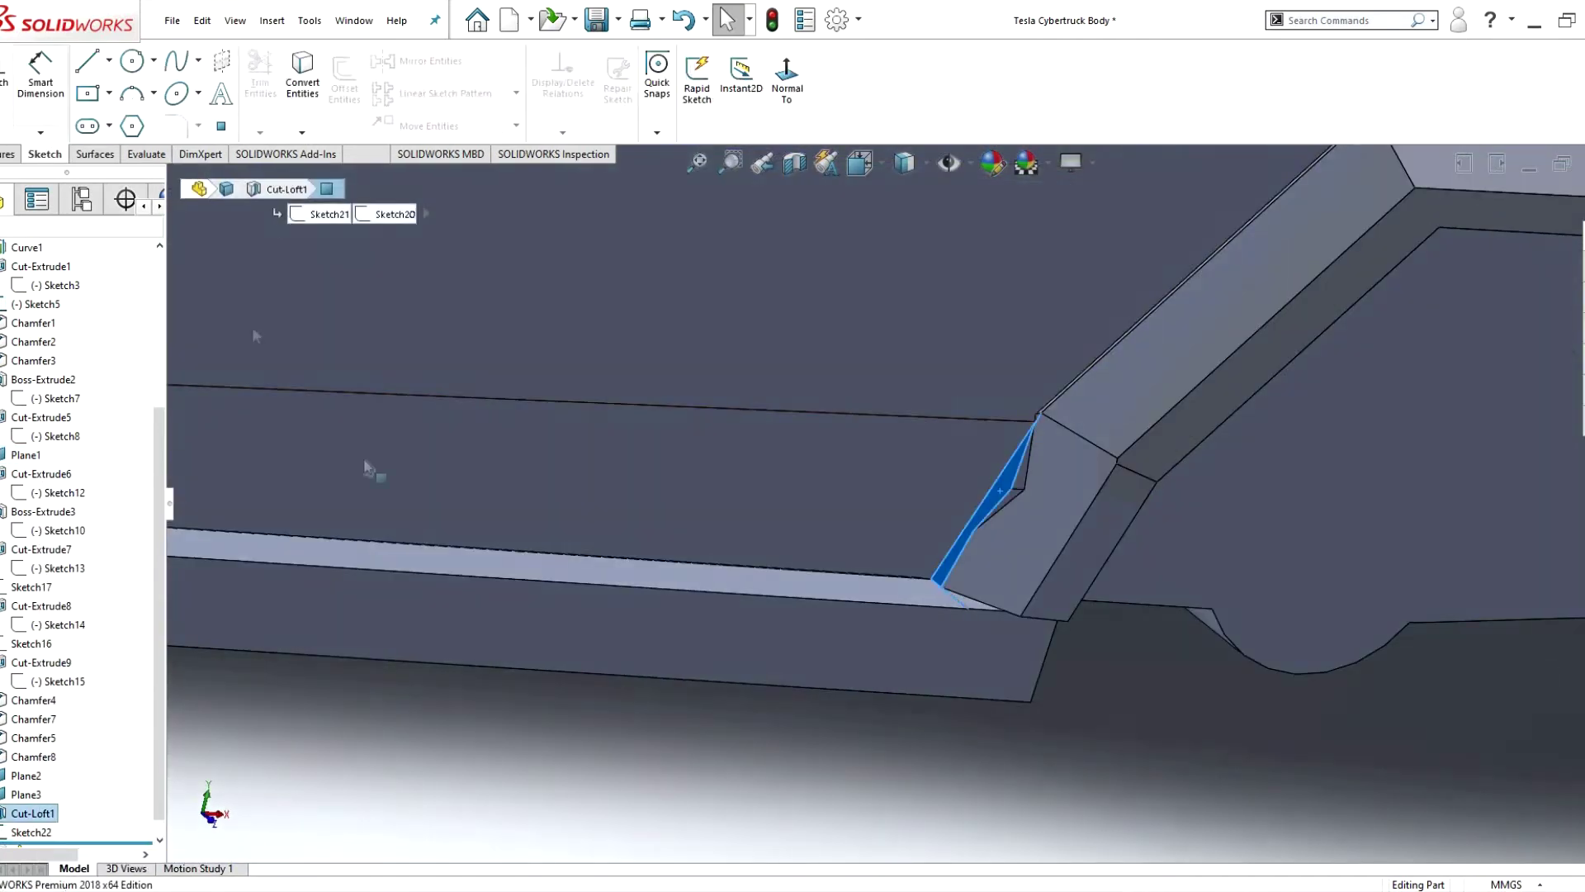
click(87, 63)
scroll(925, 350, down, 3)
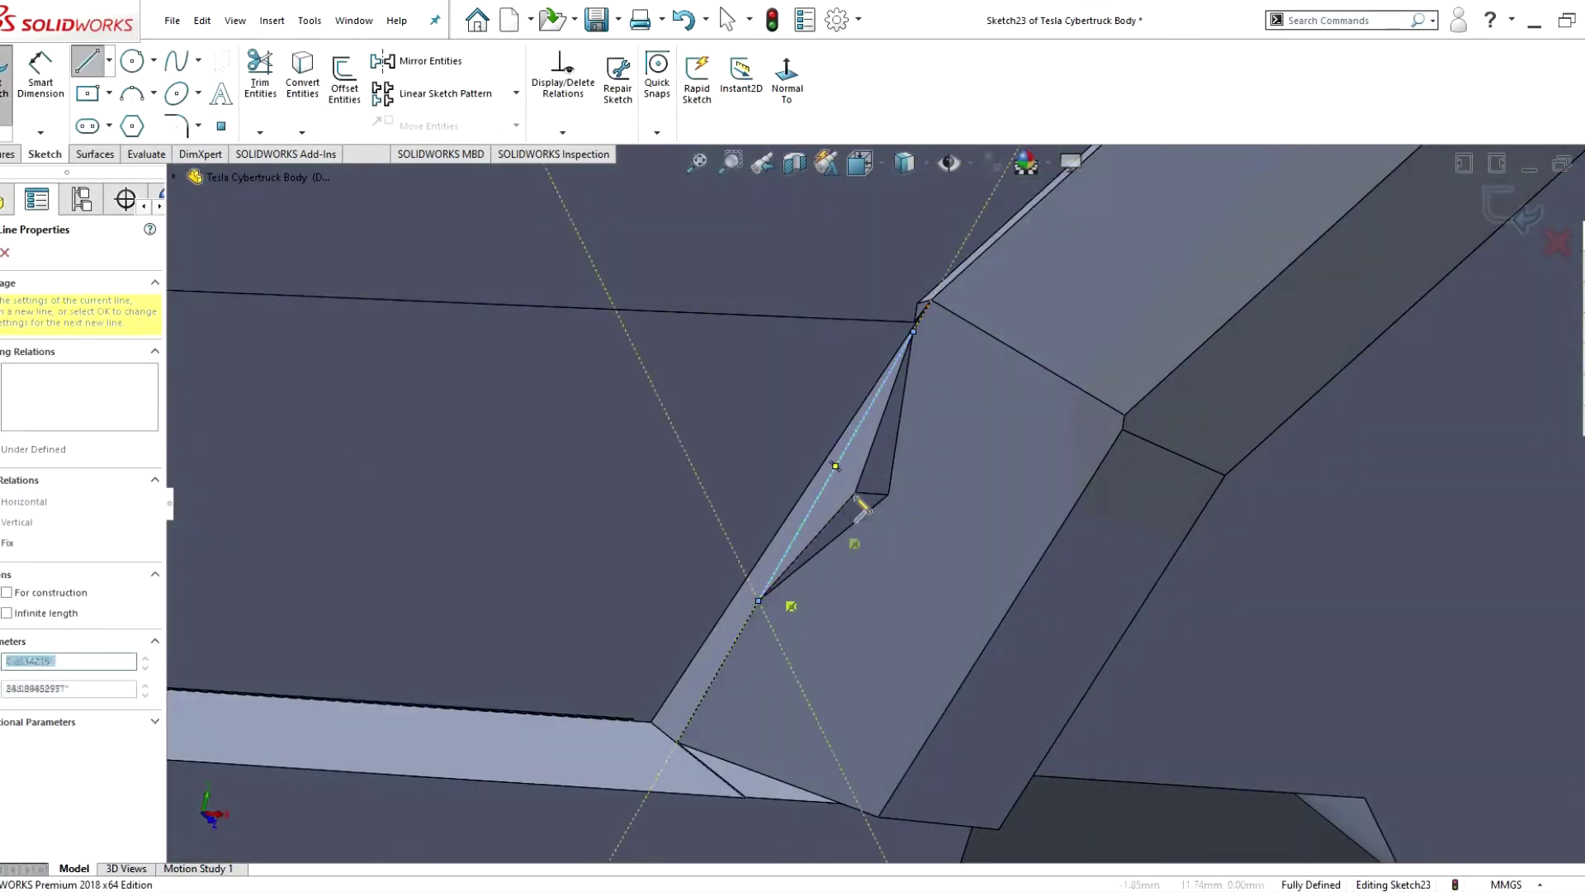
click(914, 334)
click(234, 78)
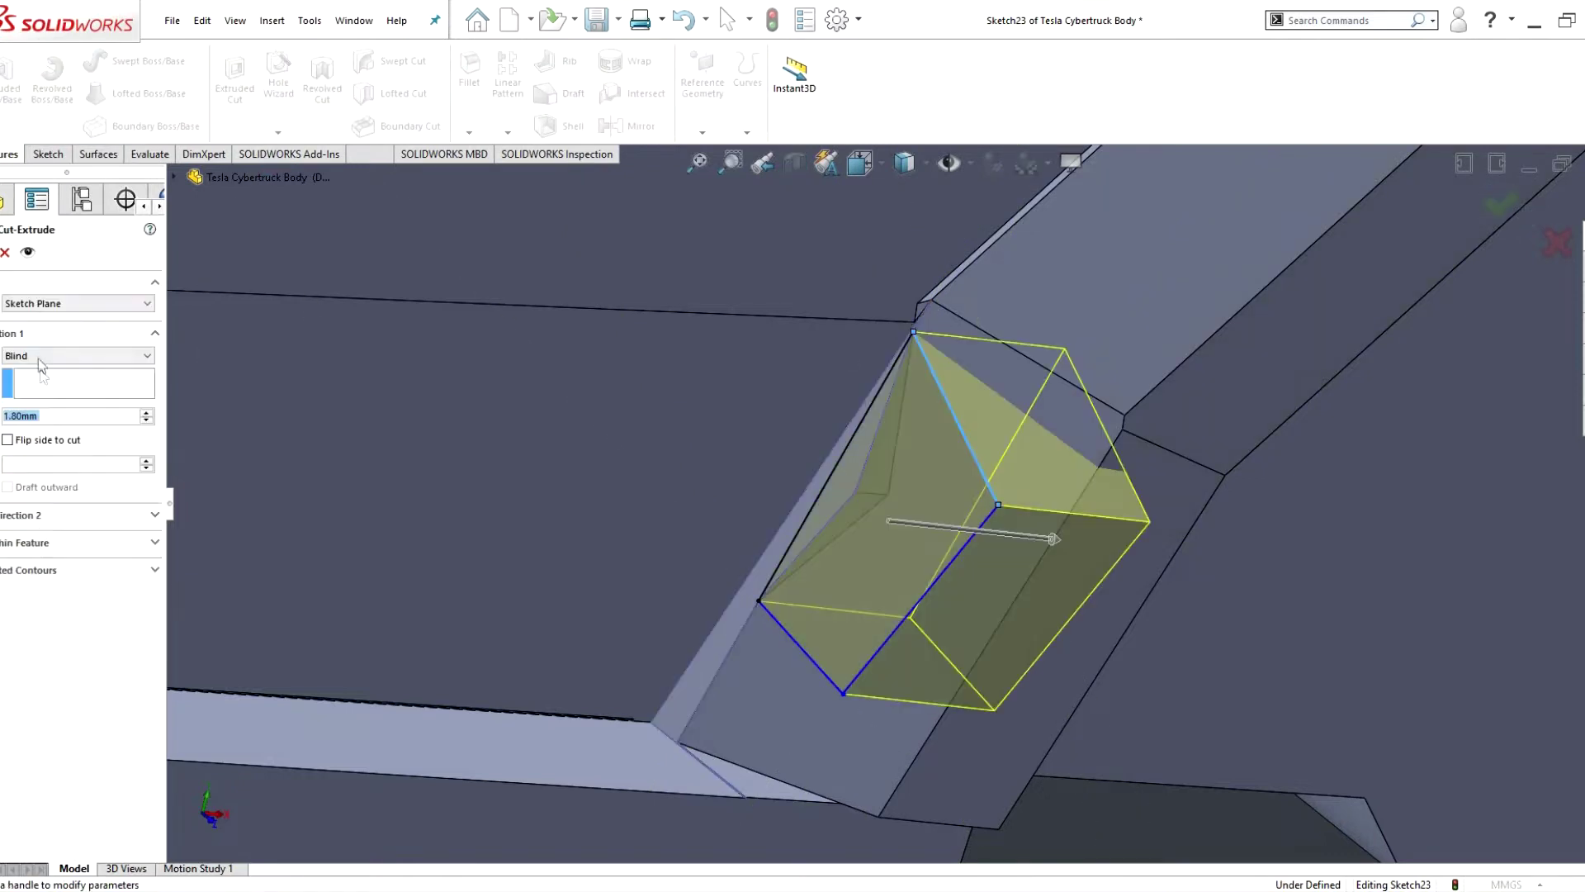
click(79, 355)
click(50, 421)
click(1019, 434)
key(Return)
- Adjust a line in Sketch22 and set up its extruded cut to stop at a chosen face
scroll(584, 691, up, 4)
scroll(815, 508, down, 3)
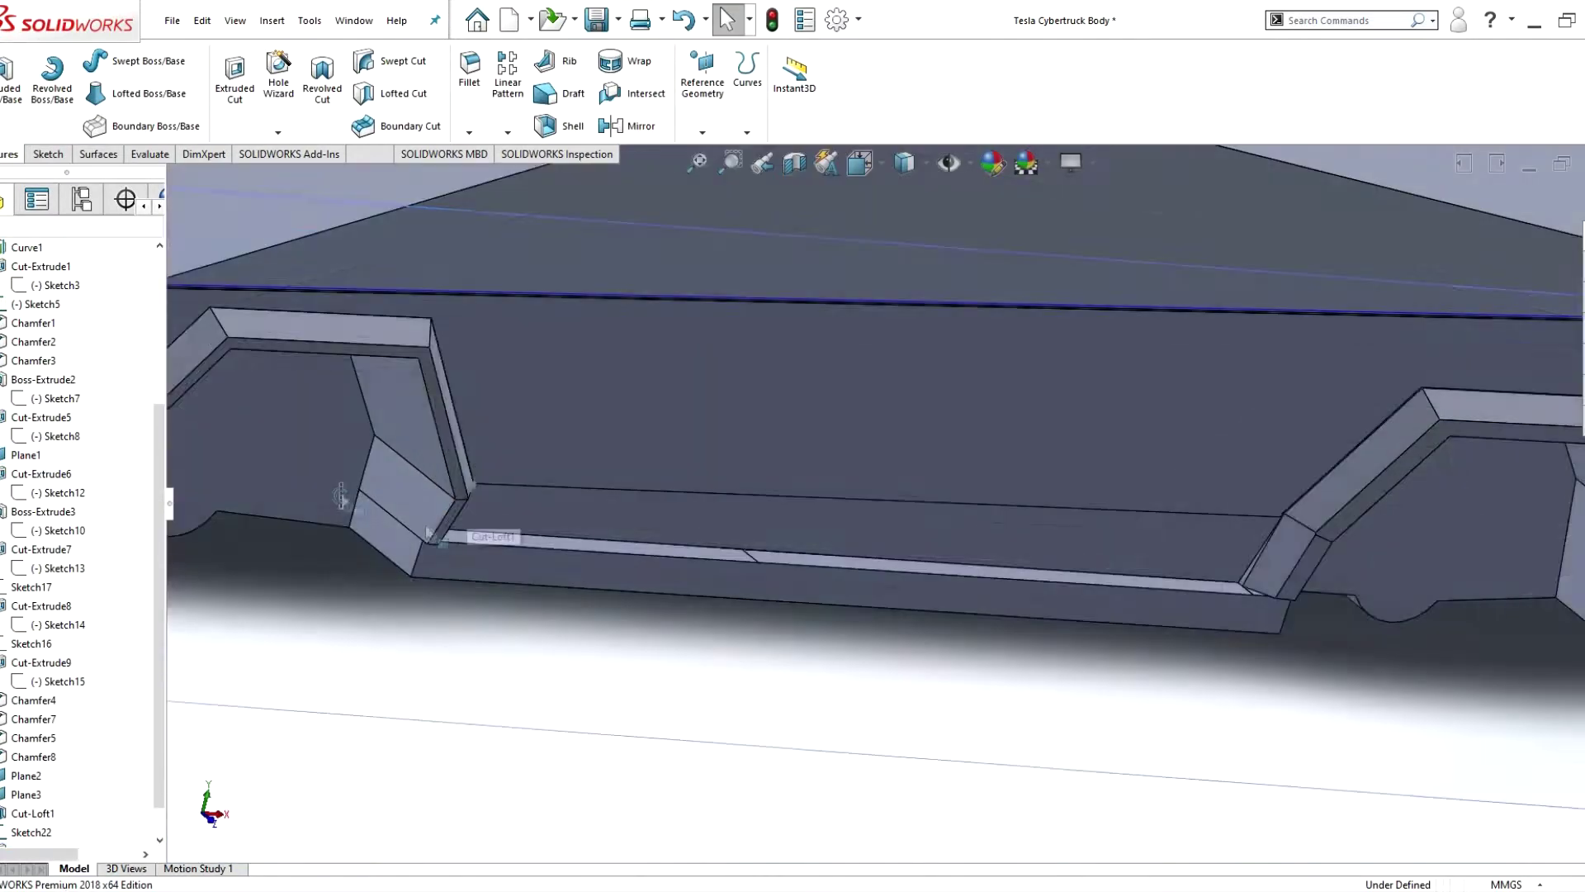
scroll(816, 507, down, 3)
click(809, 493)
scroll(818, 512, down, 3)
click(773, 385)
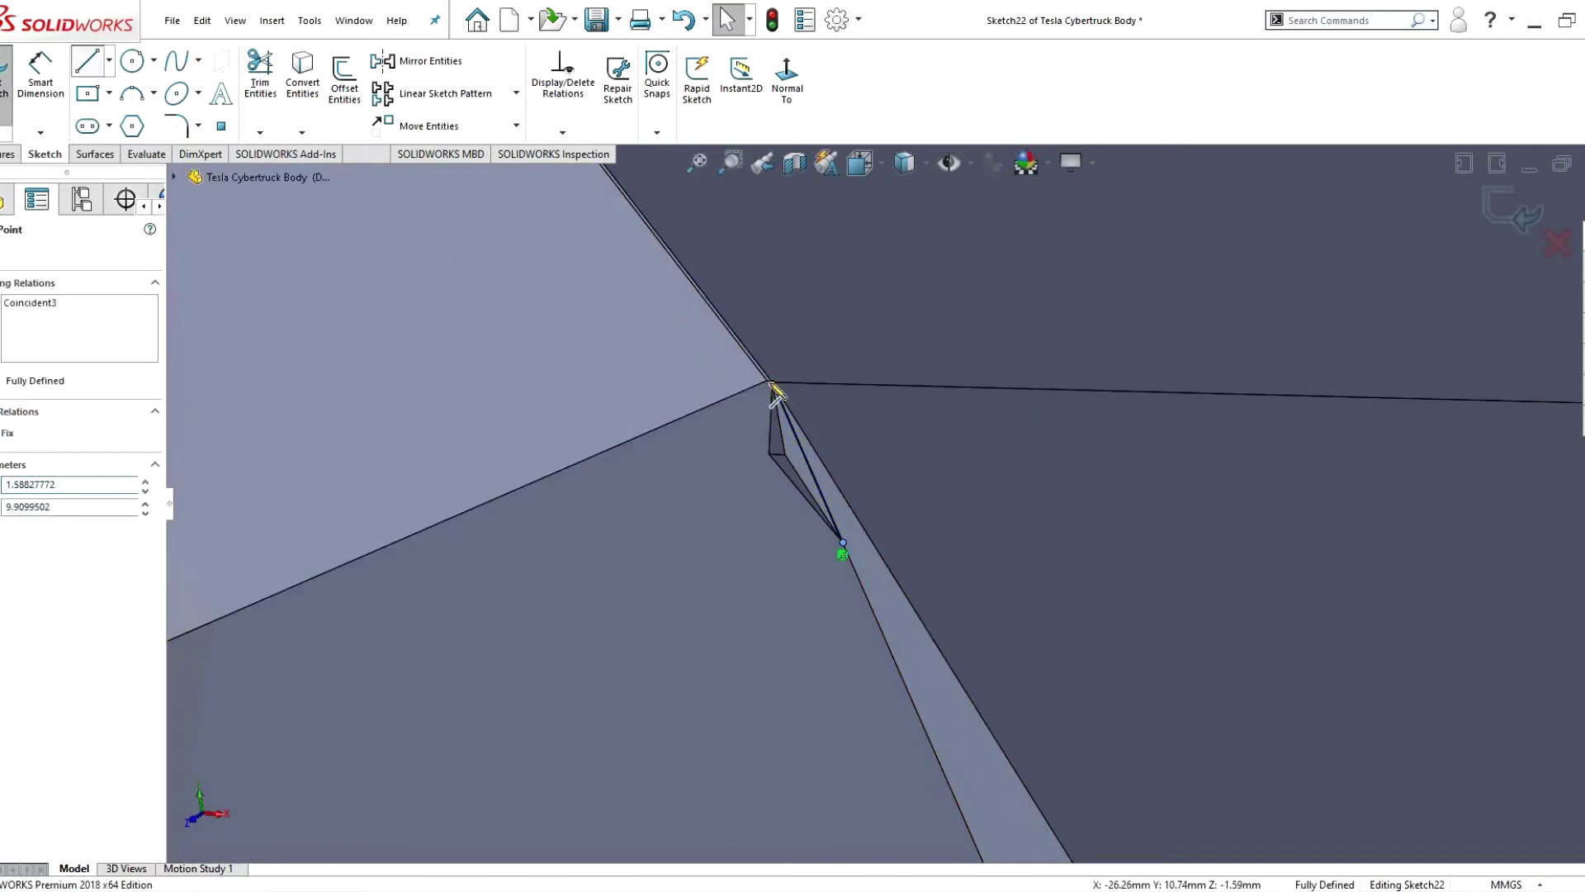
key(Return)
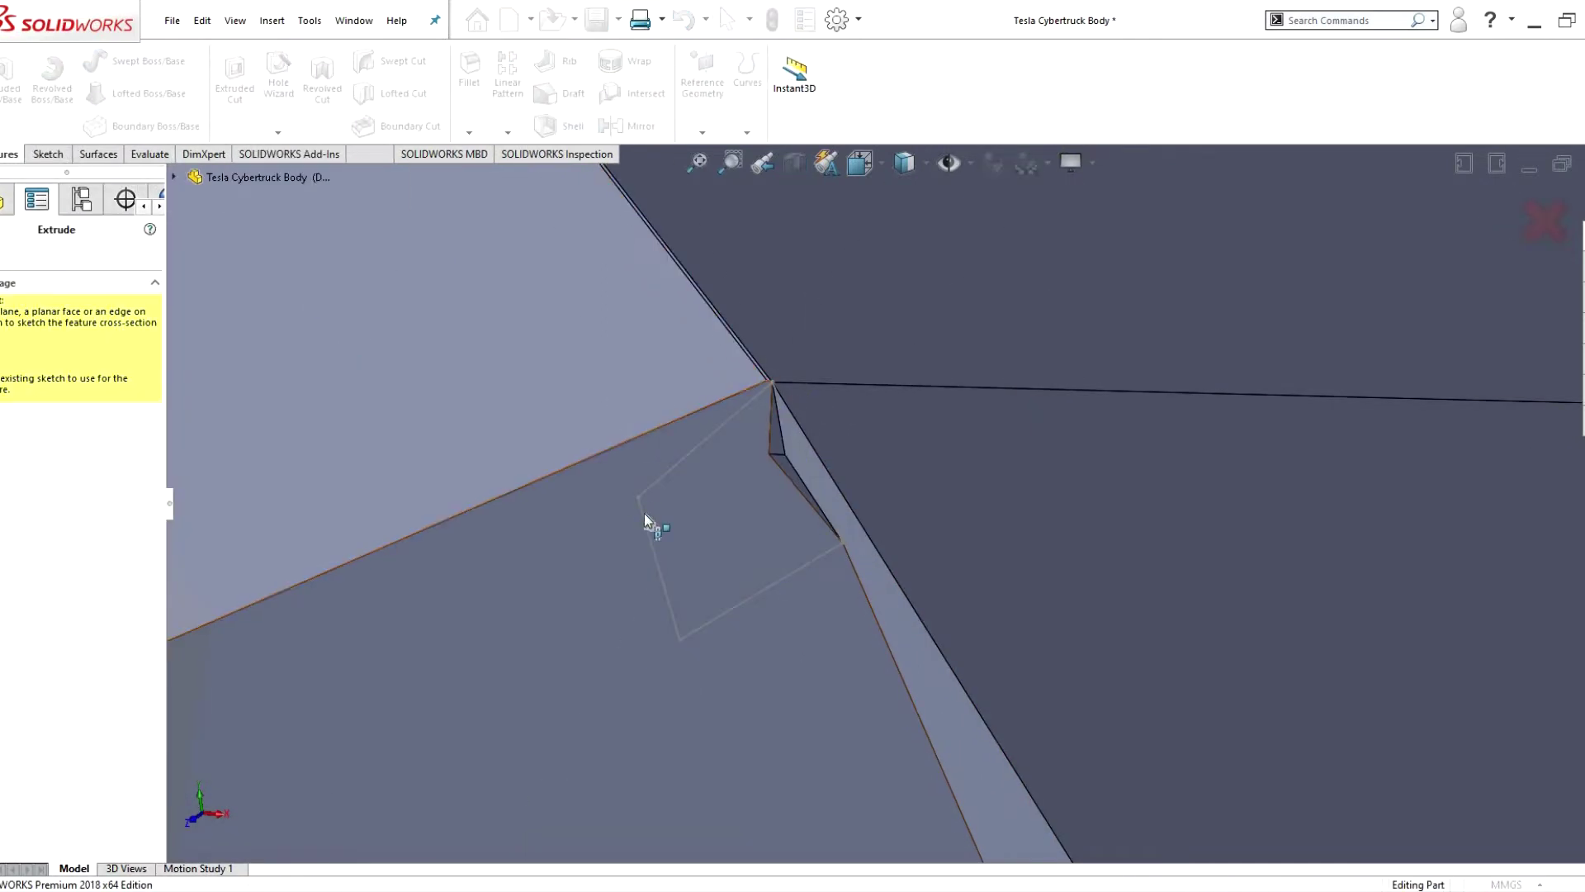
click(60, 428)
click(524, 630)
- Confirm the second corner cut and delete the failing Boss-Extrude4 feature
key(Return)
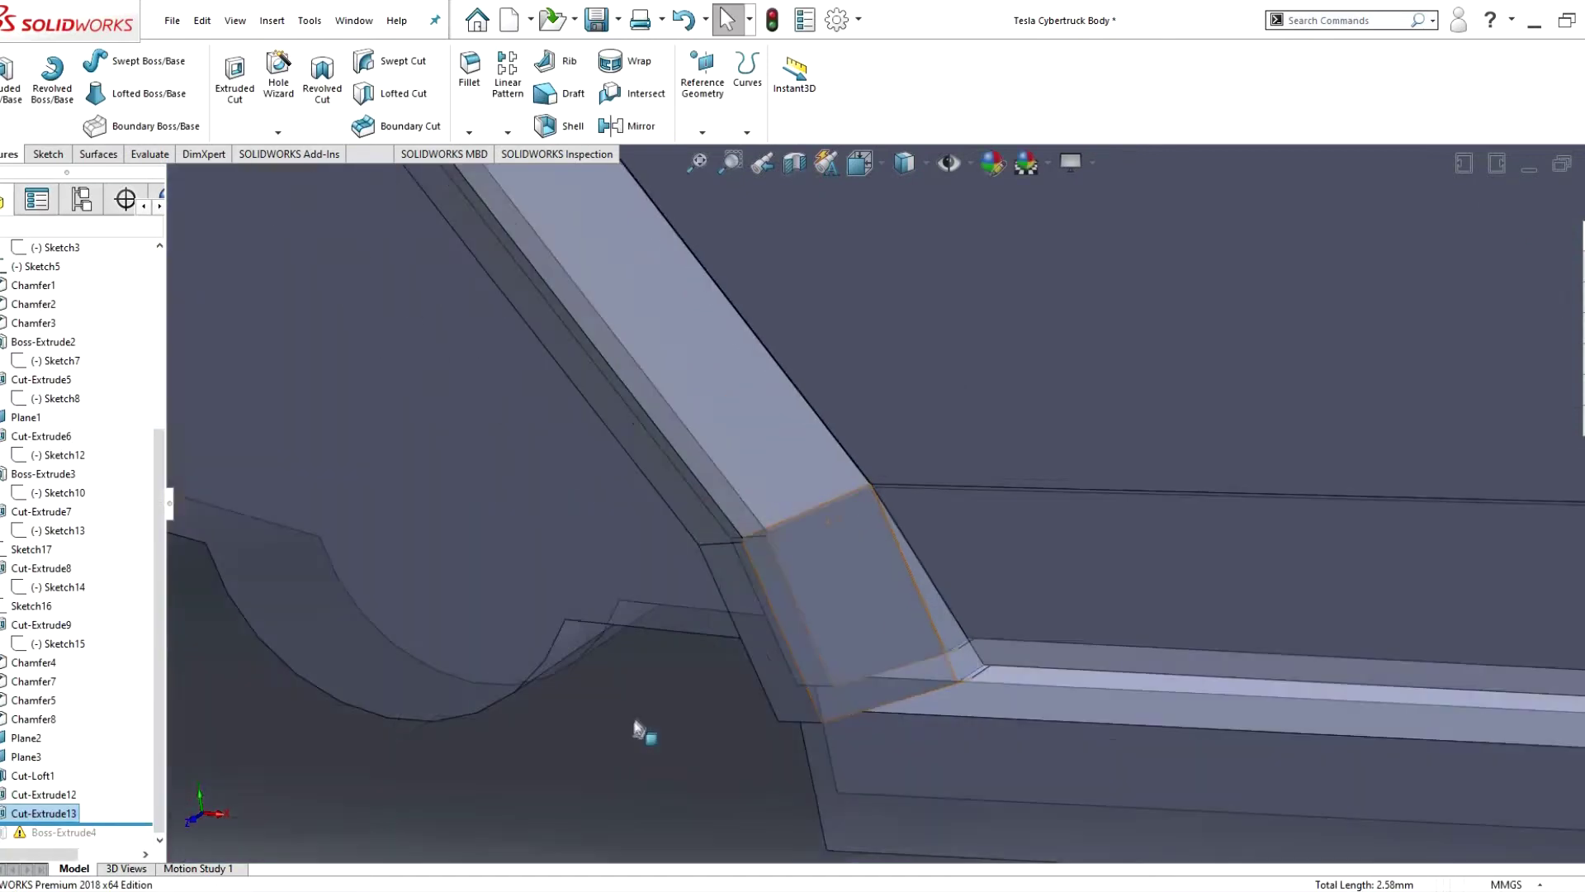
scroll(531, 470, up, 5)
scroll(1151, 496, down, 3)
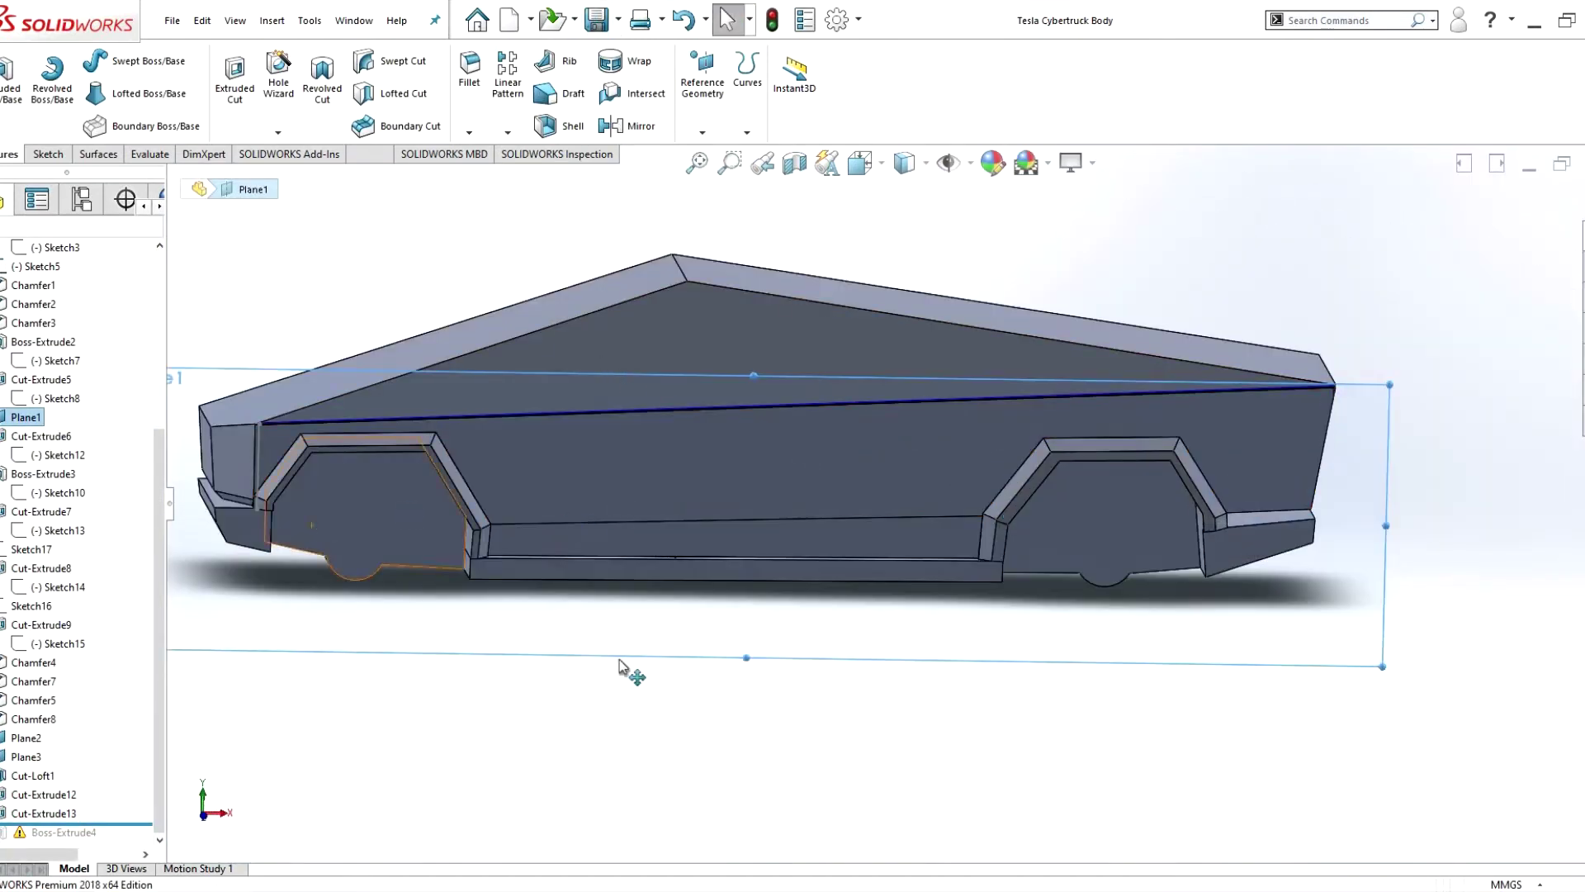
scroll(621, 667, up, 2)
scroll(830, 468, down, 5)
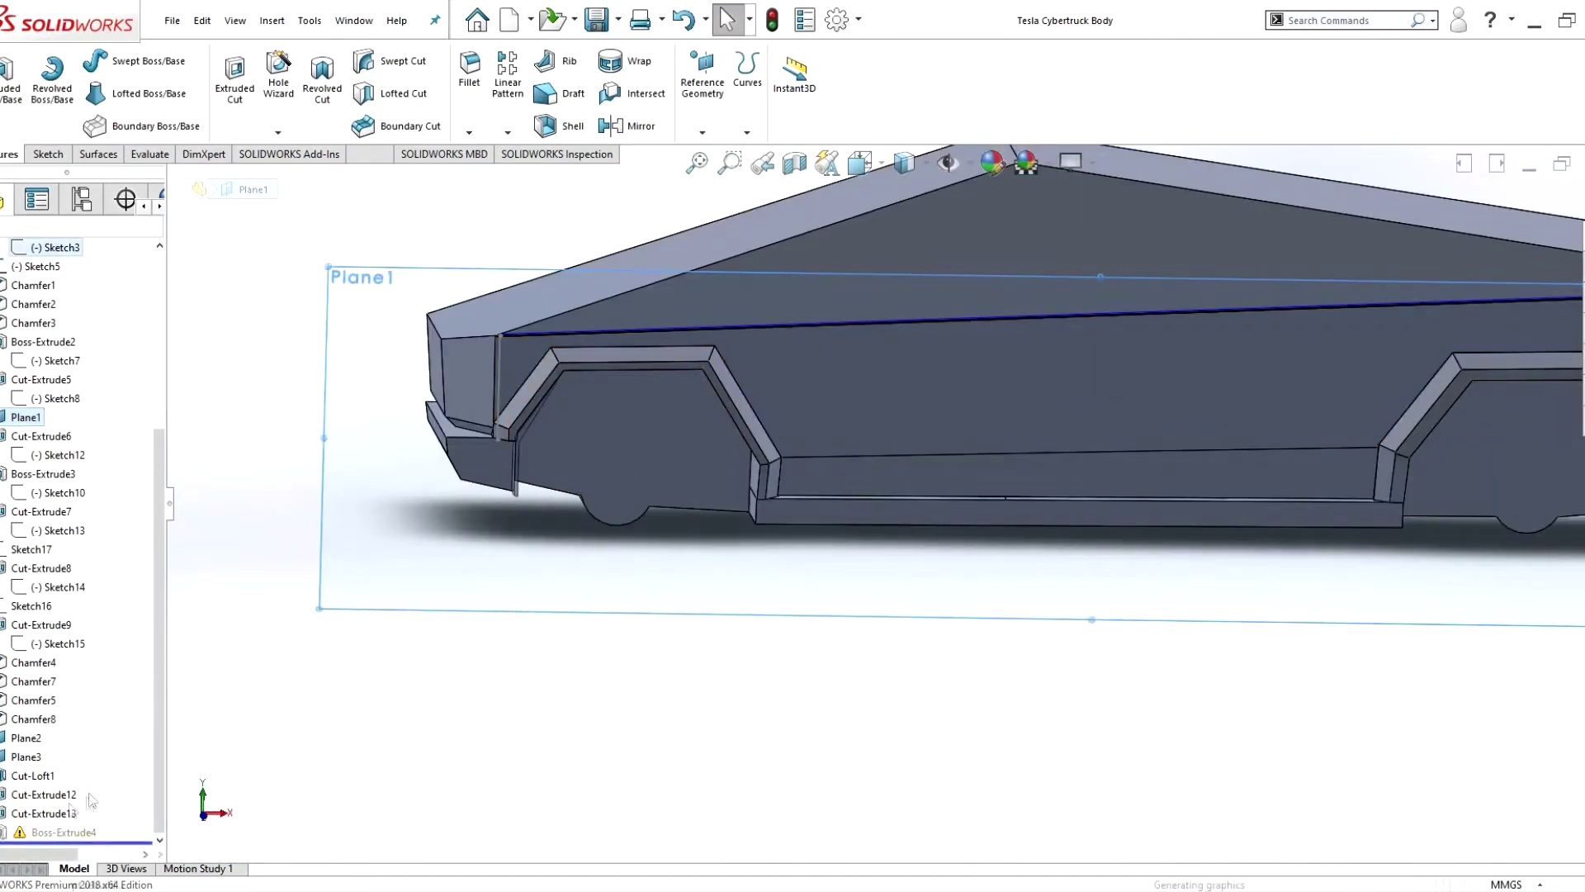
right_click(72, 832)
click(140, 616)
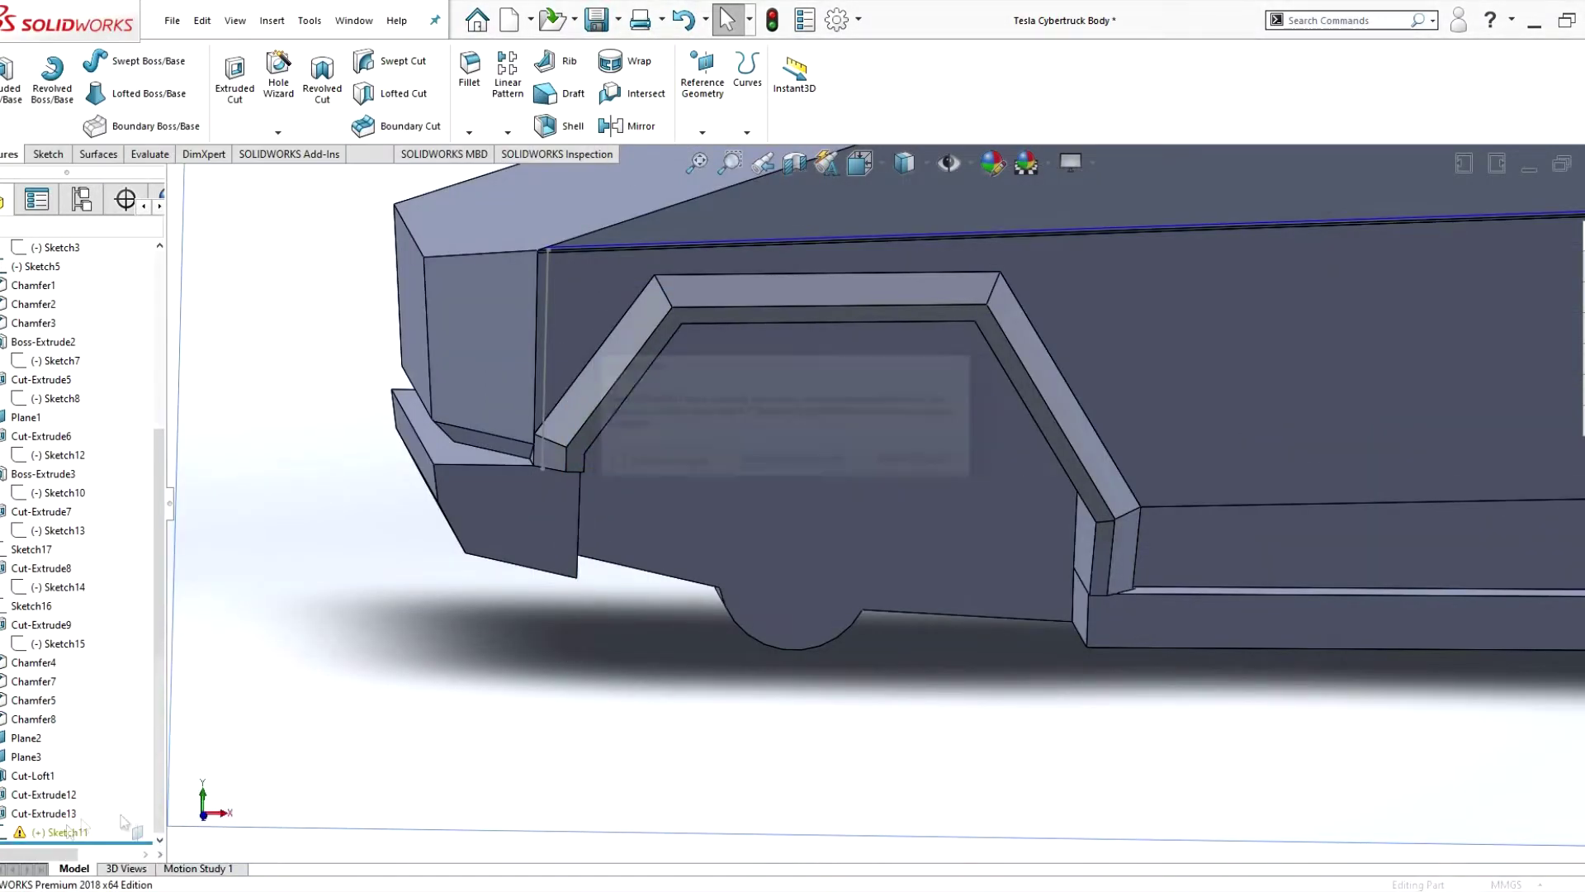
- Edit Chamfer1 to review its 8.50 mm, 30° front-corner edge chamfer
scroll(780, 505, up, 3)
scroll(777, 505, up, 5)
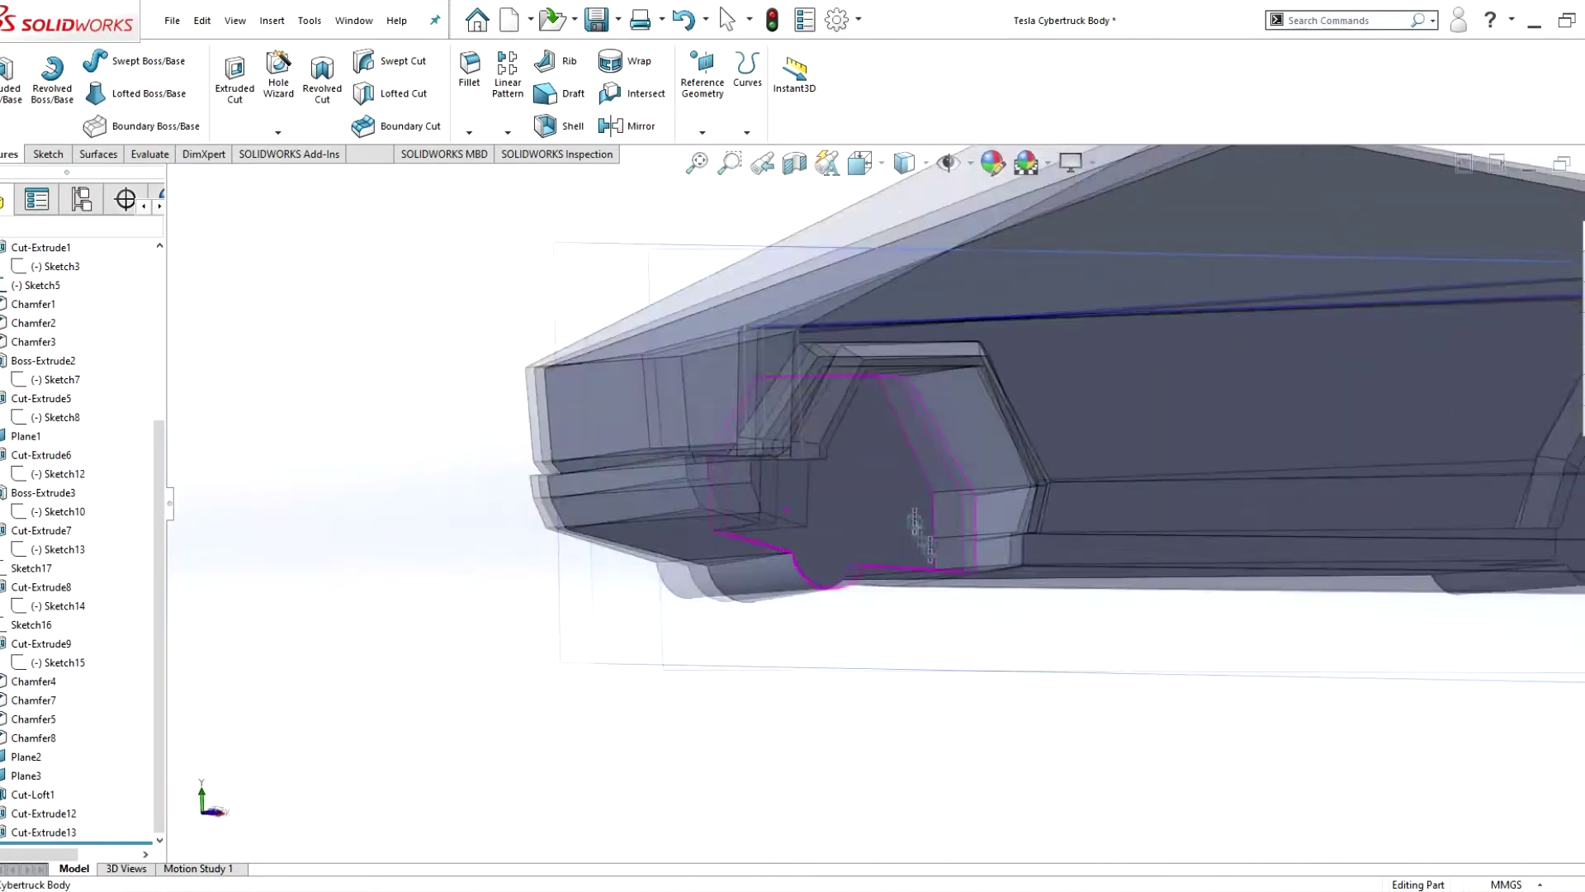
scroll(777, 505, down, 1)
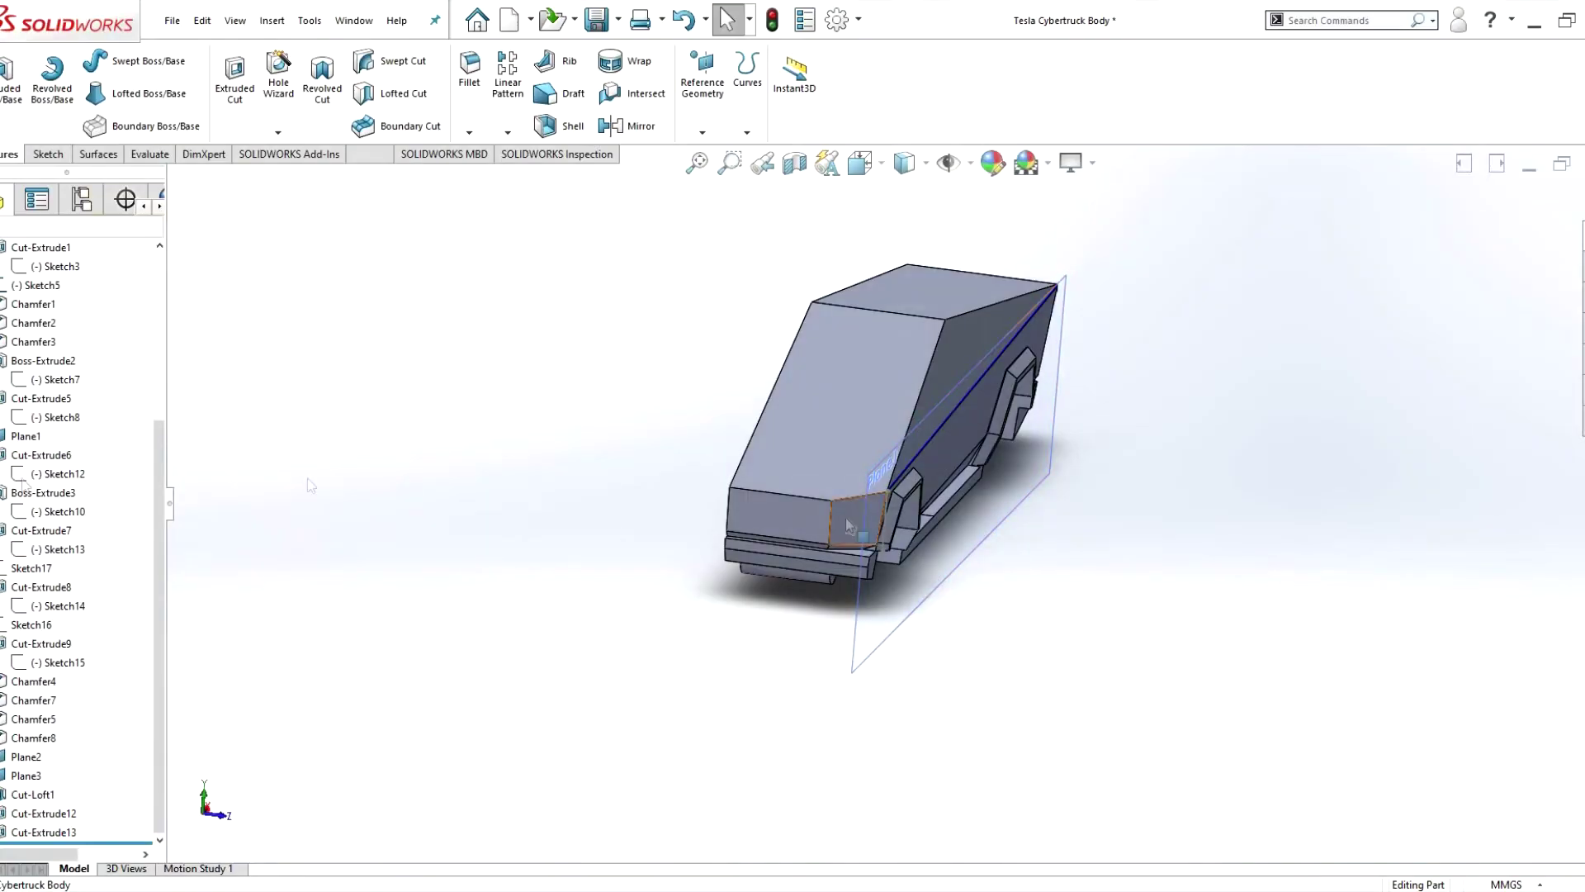
click(38, 255)
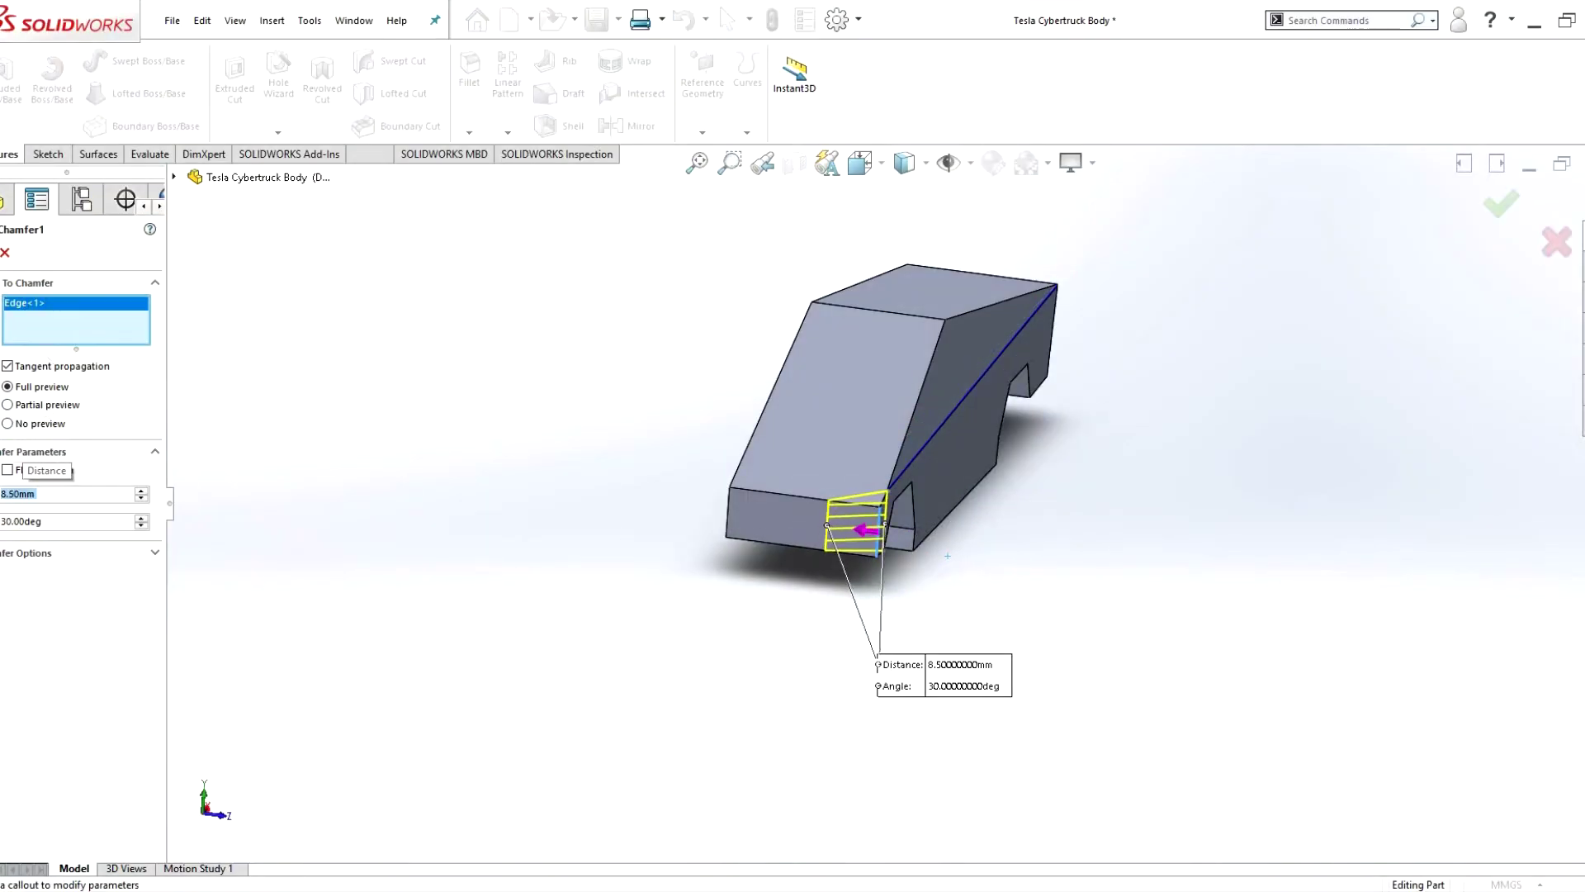
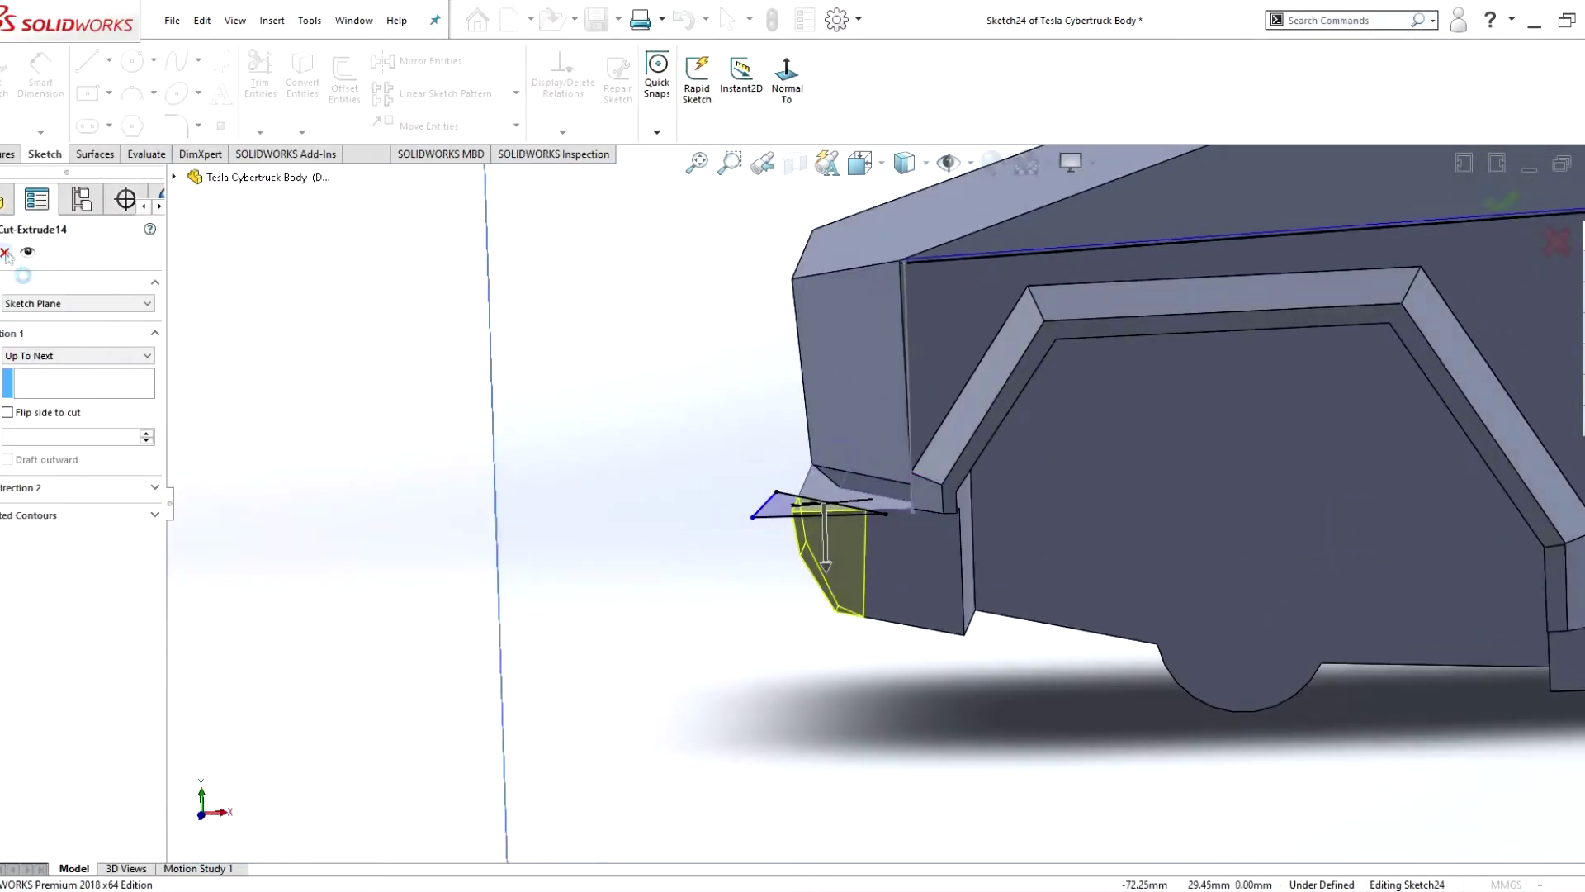
- Sketch a line along the bumper's top edge on its end face
click(47, 154)
click(87, 60)
click(875, 570)
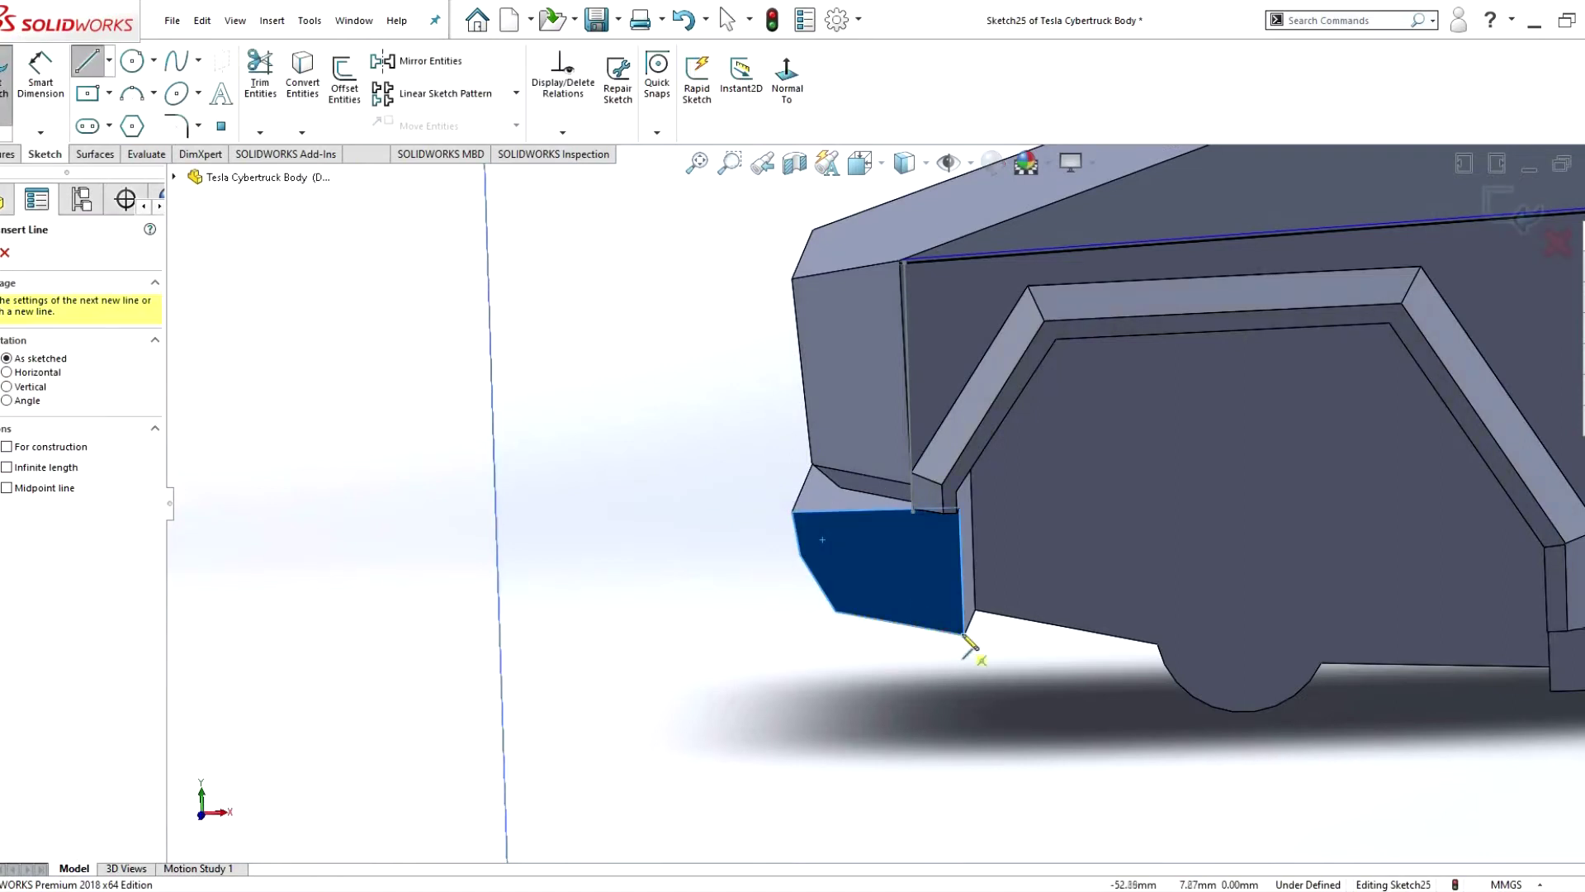
click(852, 511)
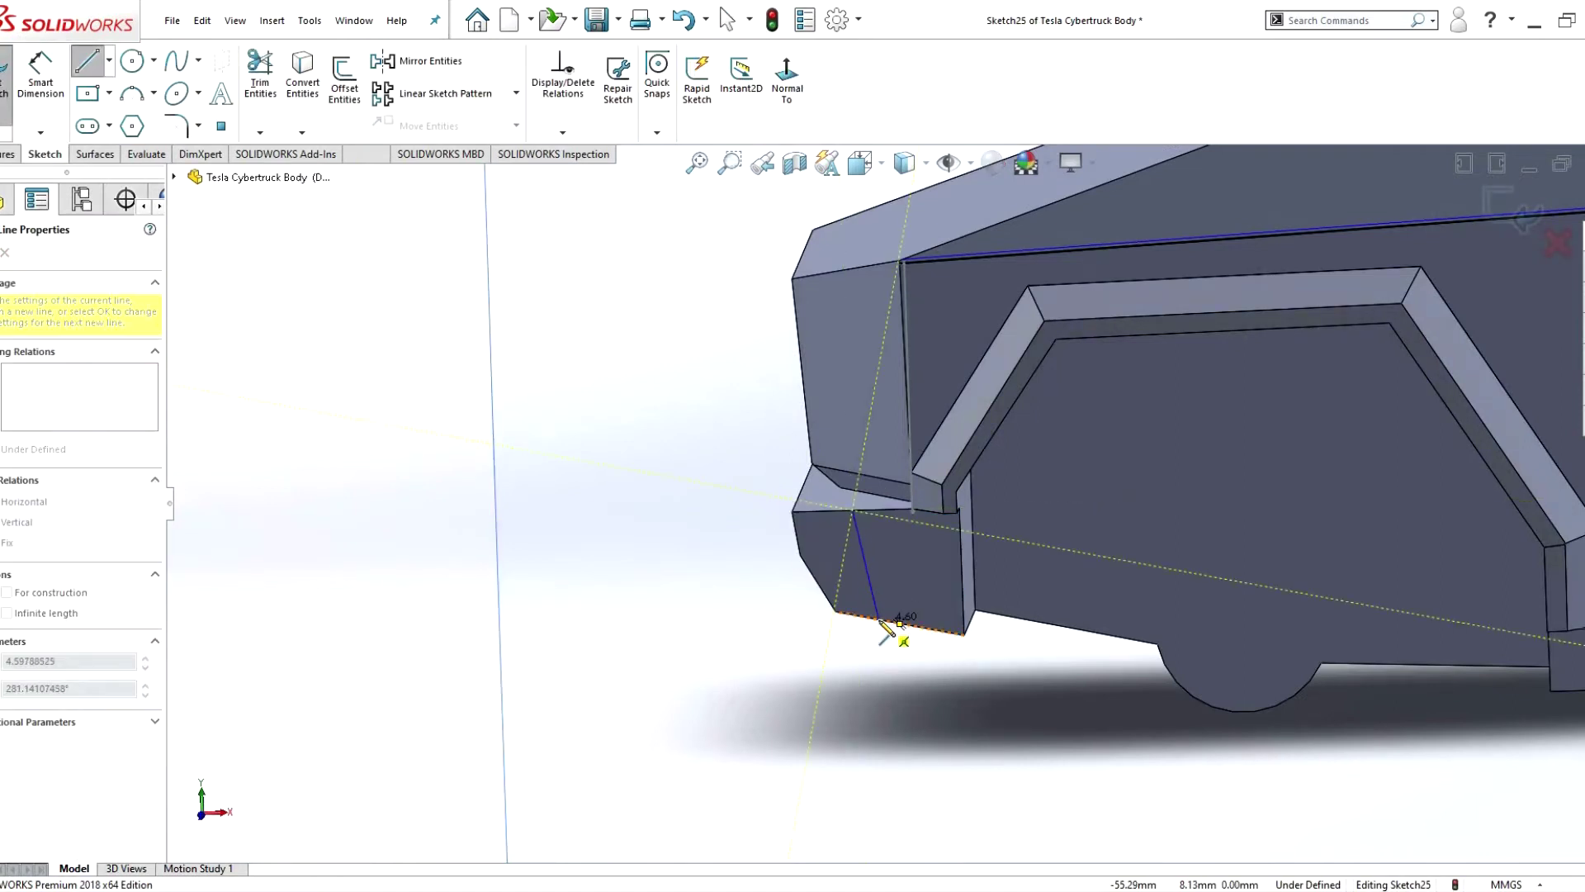
click(7, 115)
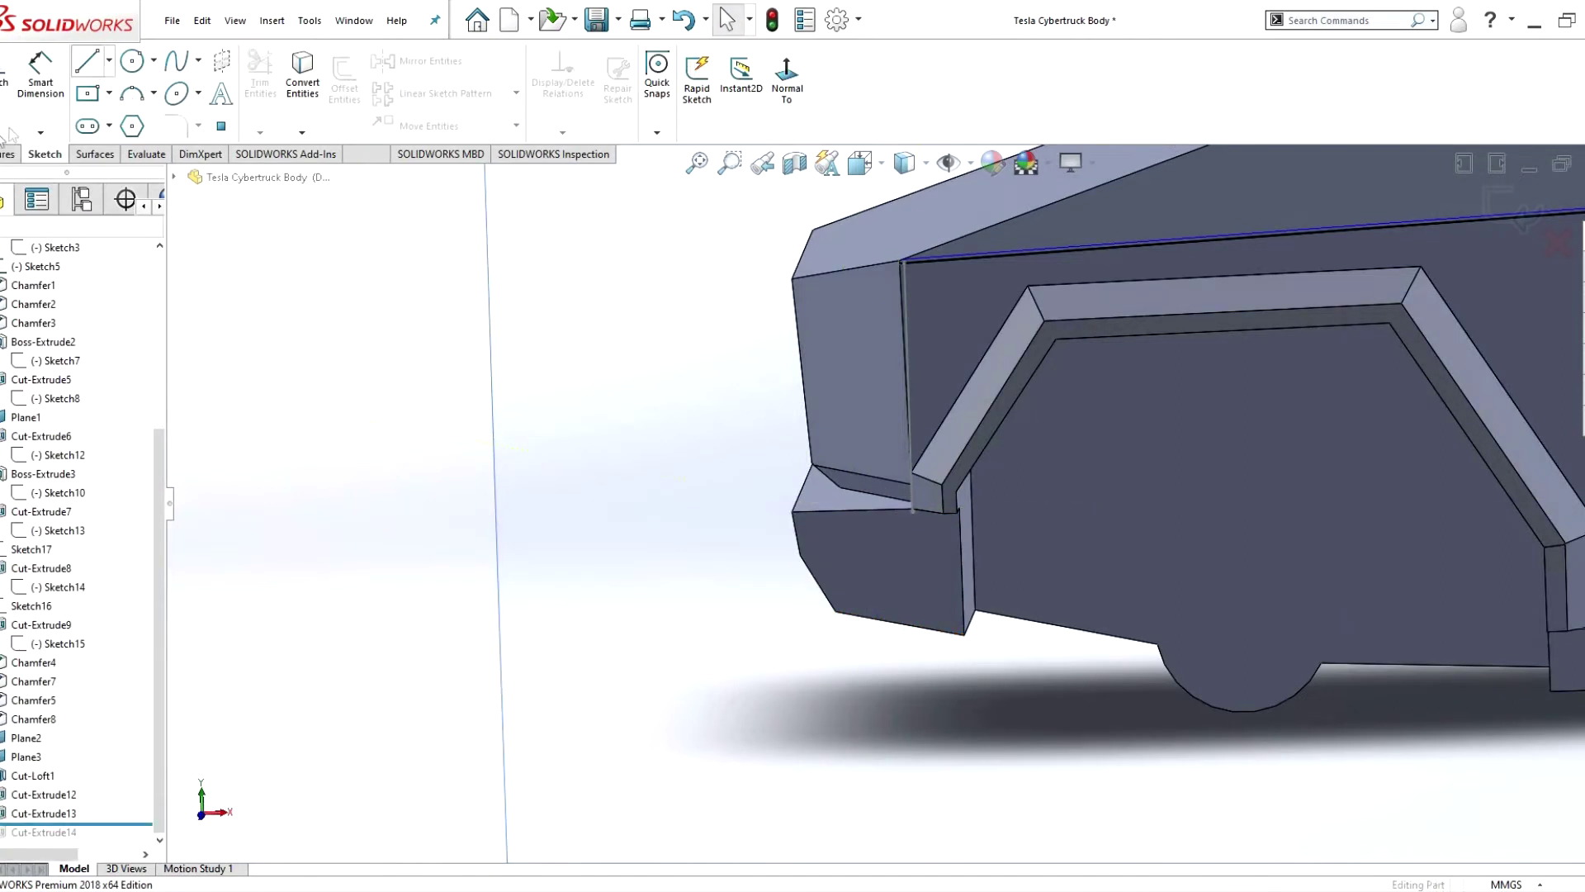
- Adjust the 3DSketch2 endpoint in Front, Left and Top views, then confirm Cut-Extrude14 Up To Next
click(808, 528)
right_click(839, 529)
key(ctrl+1)
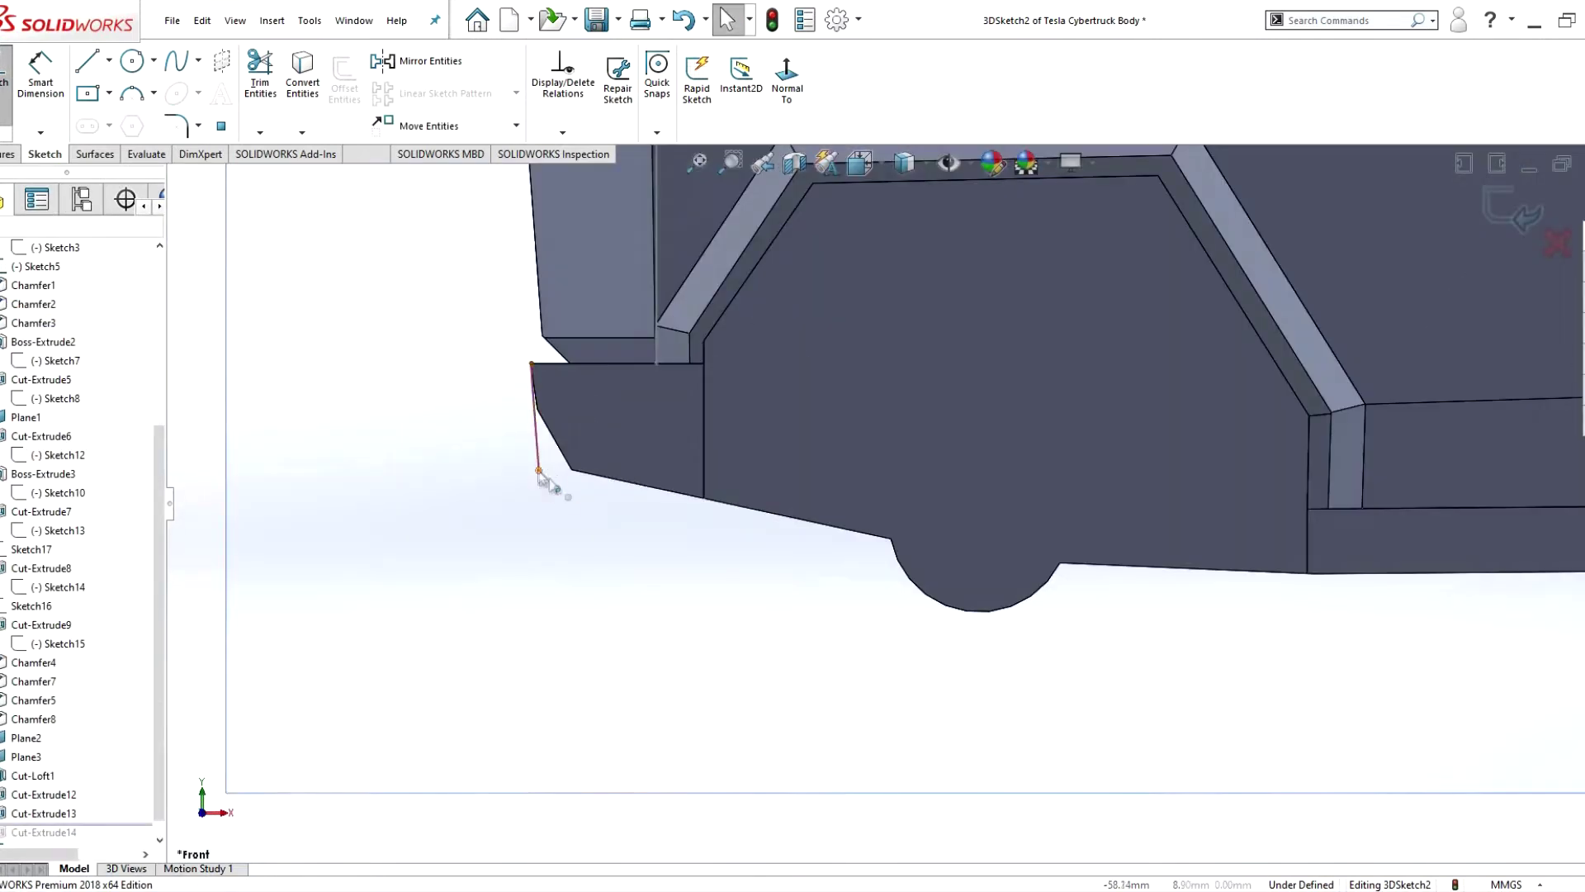
click(538, 470)
key(ctrl+3)
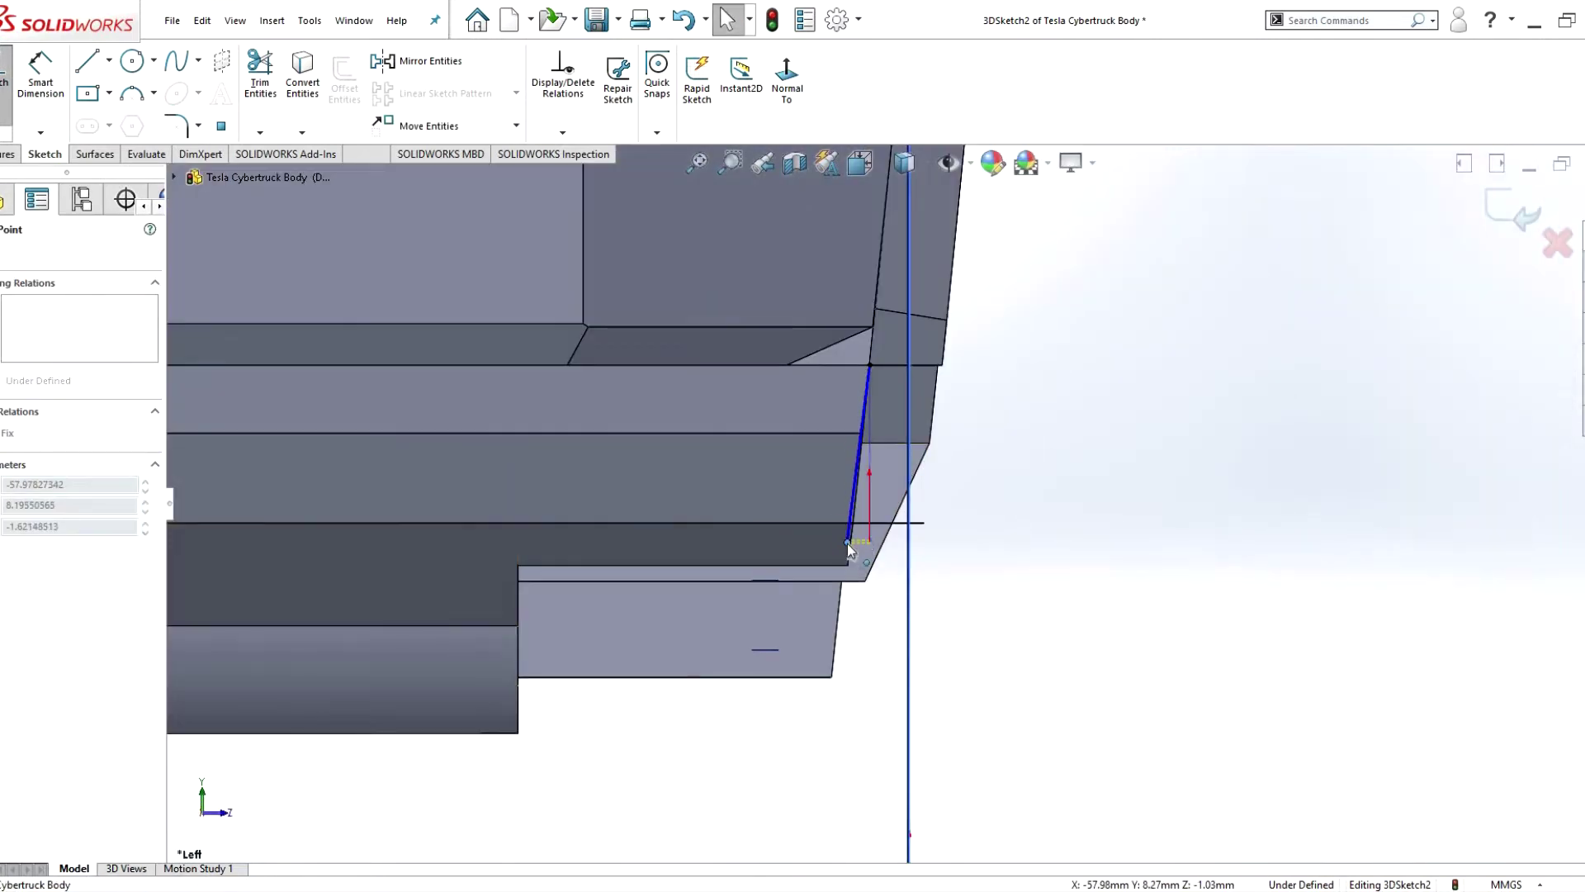
key(ctrl+5)
click(7, 82)
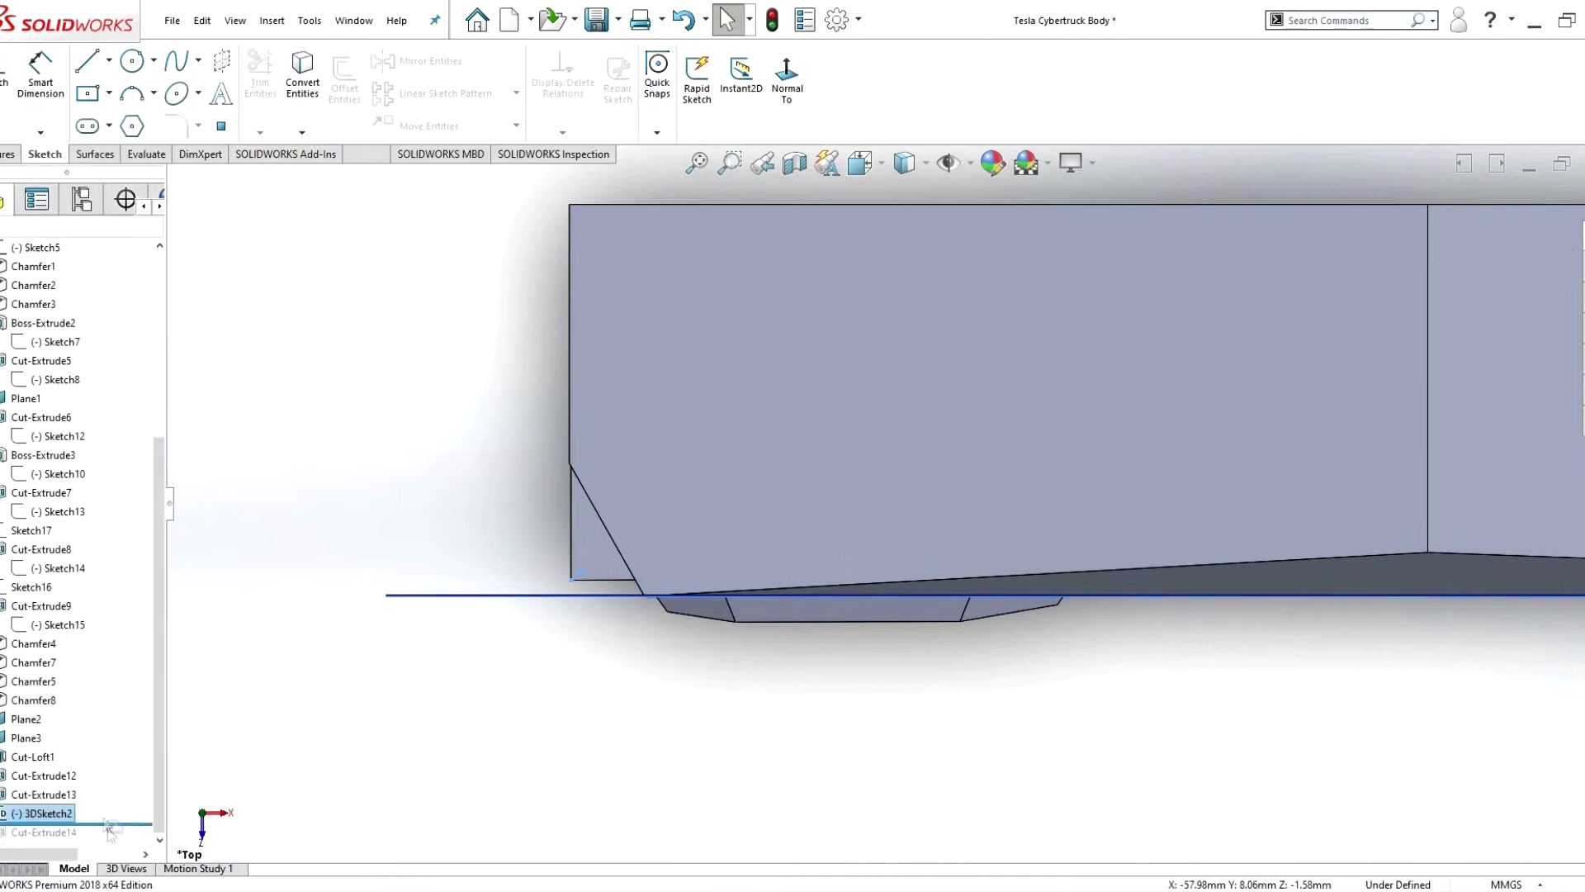
middle_drag(584, 530, 627, 578)
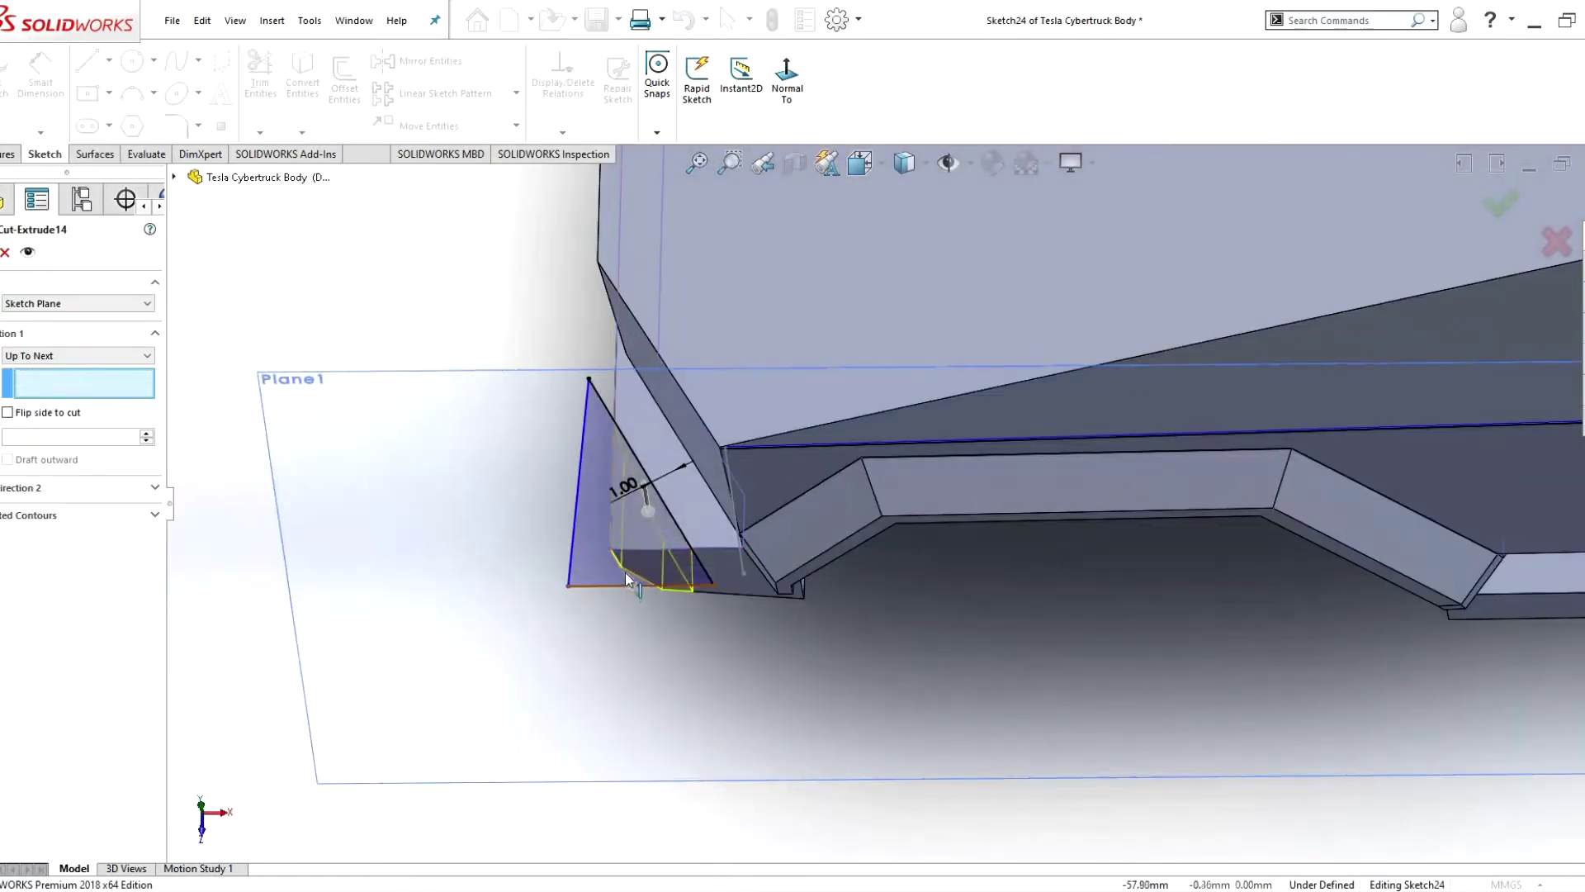
key(Return)
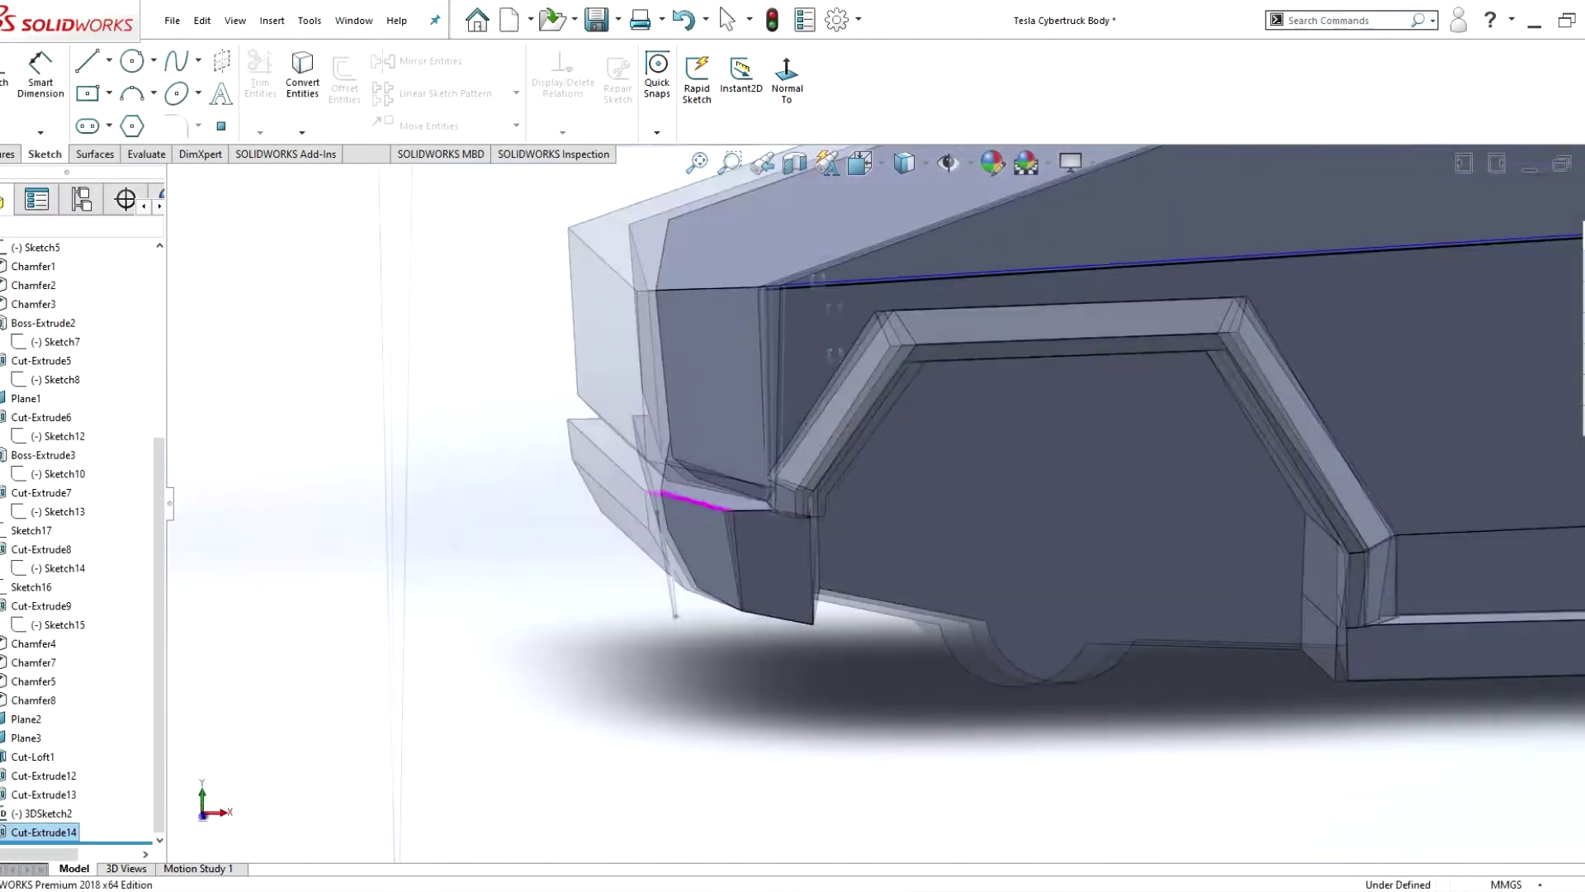
- Round the bumper's long, lower and short corner edges with a 0.50 mm fillet
click(618, 530)
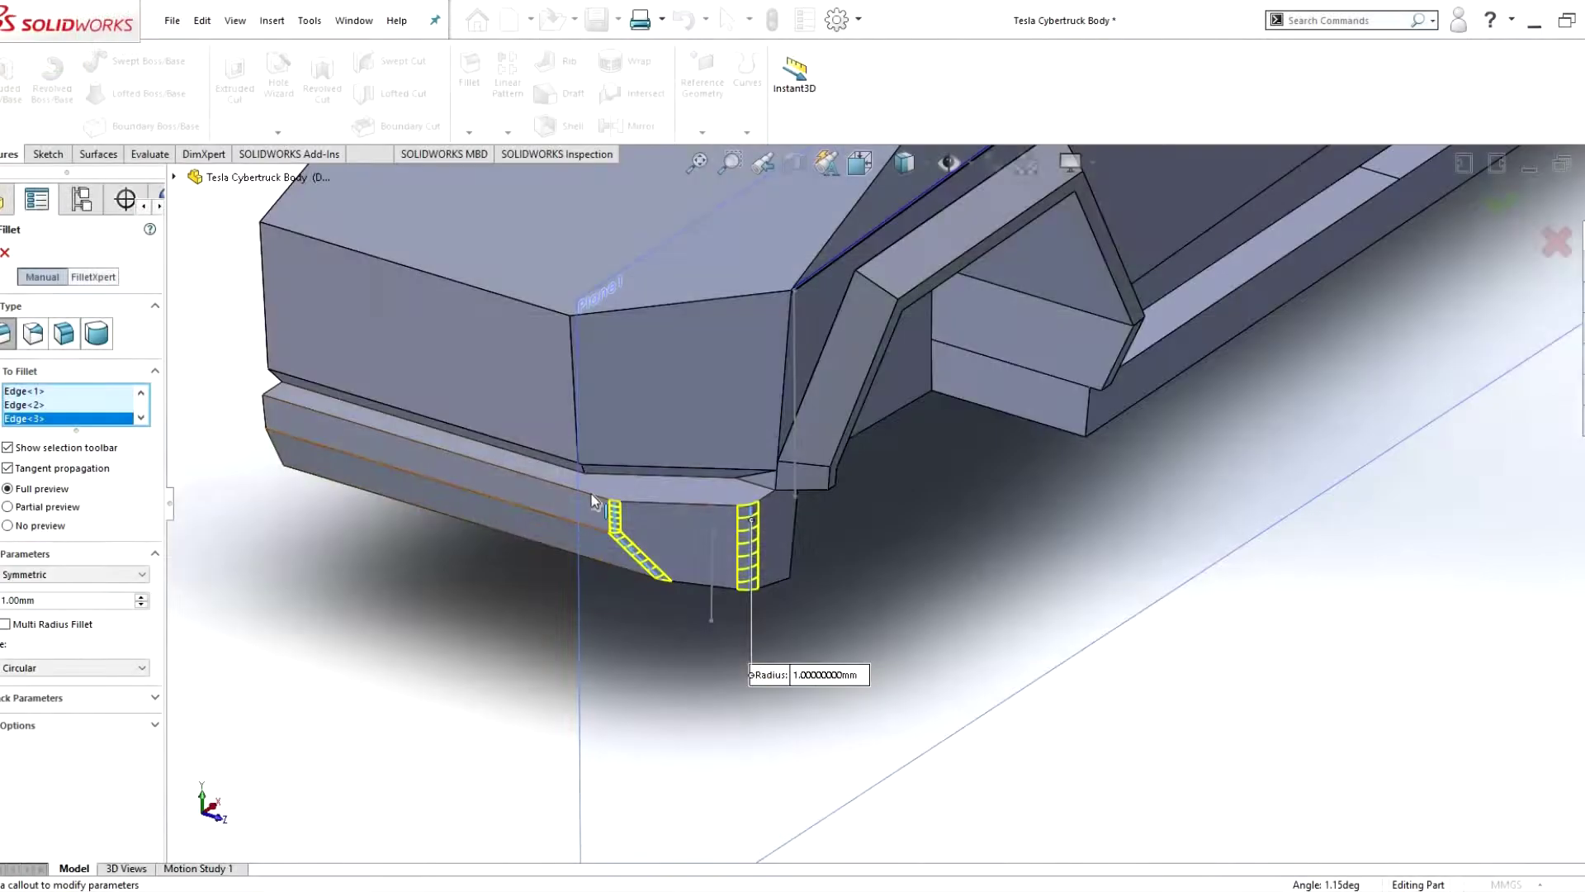
click(446, 446)
click(693, 500)
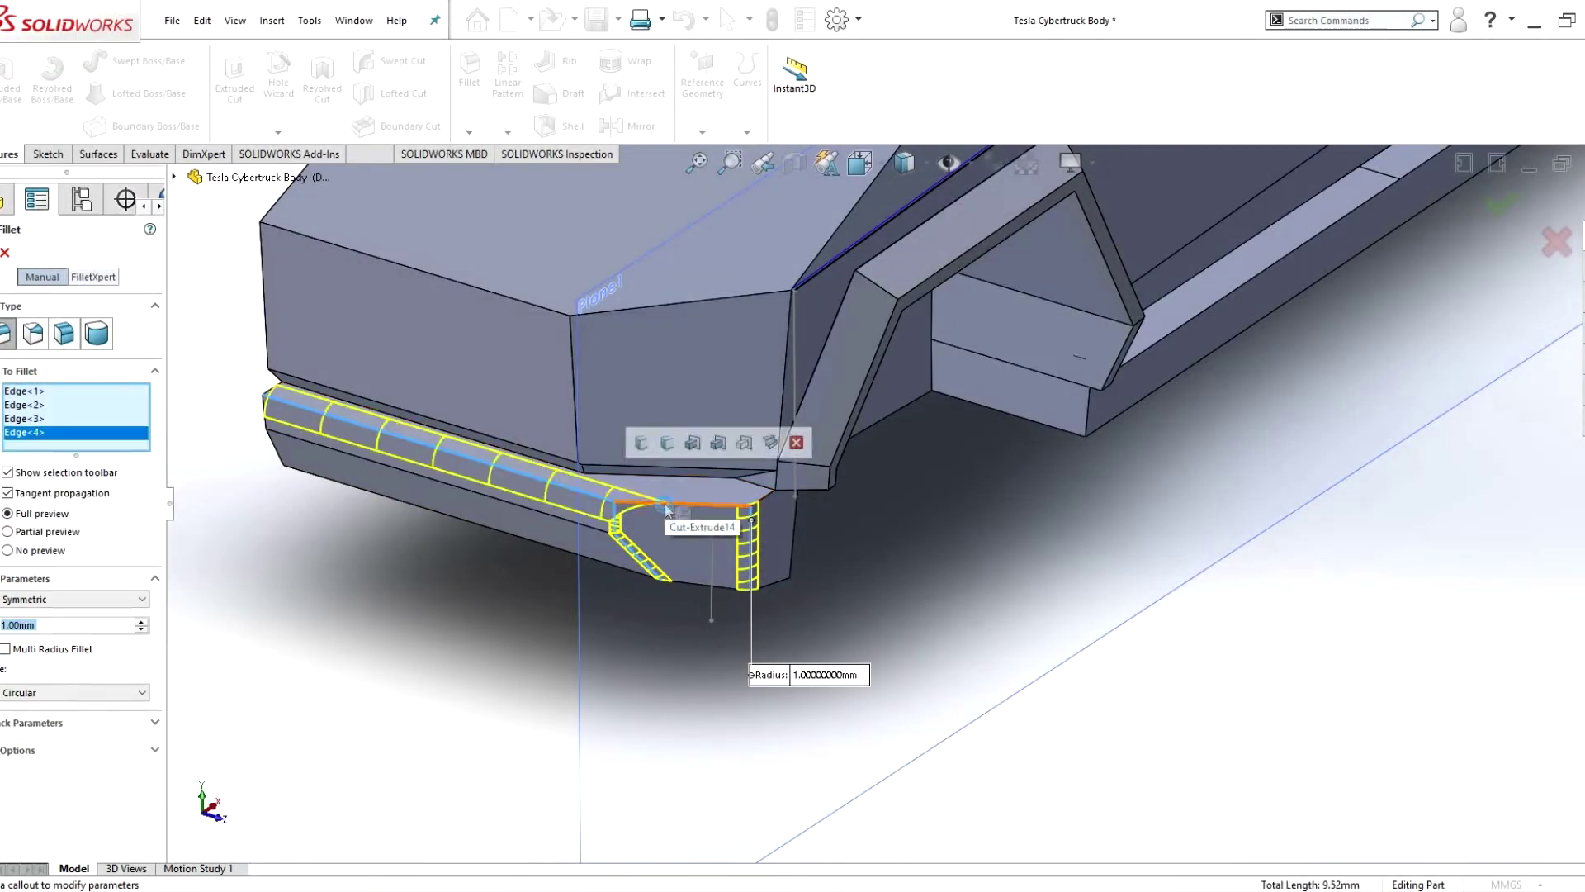
right_click(45, 417)
click(48, 600)
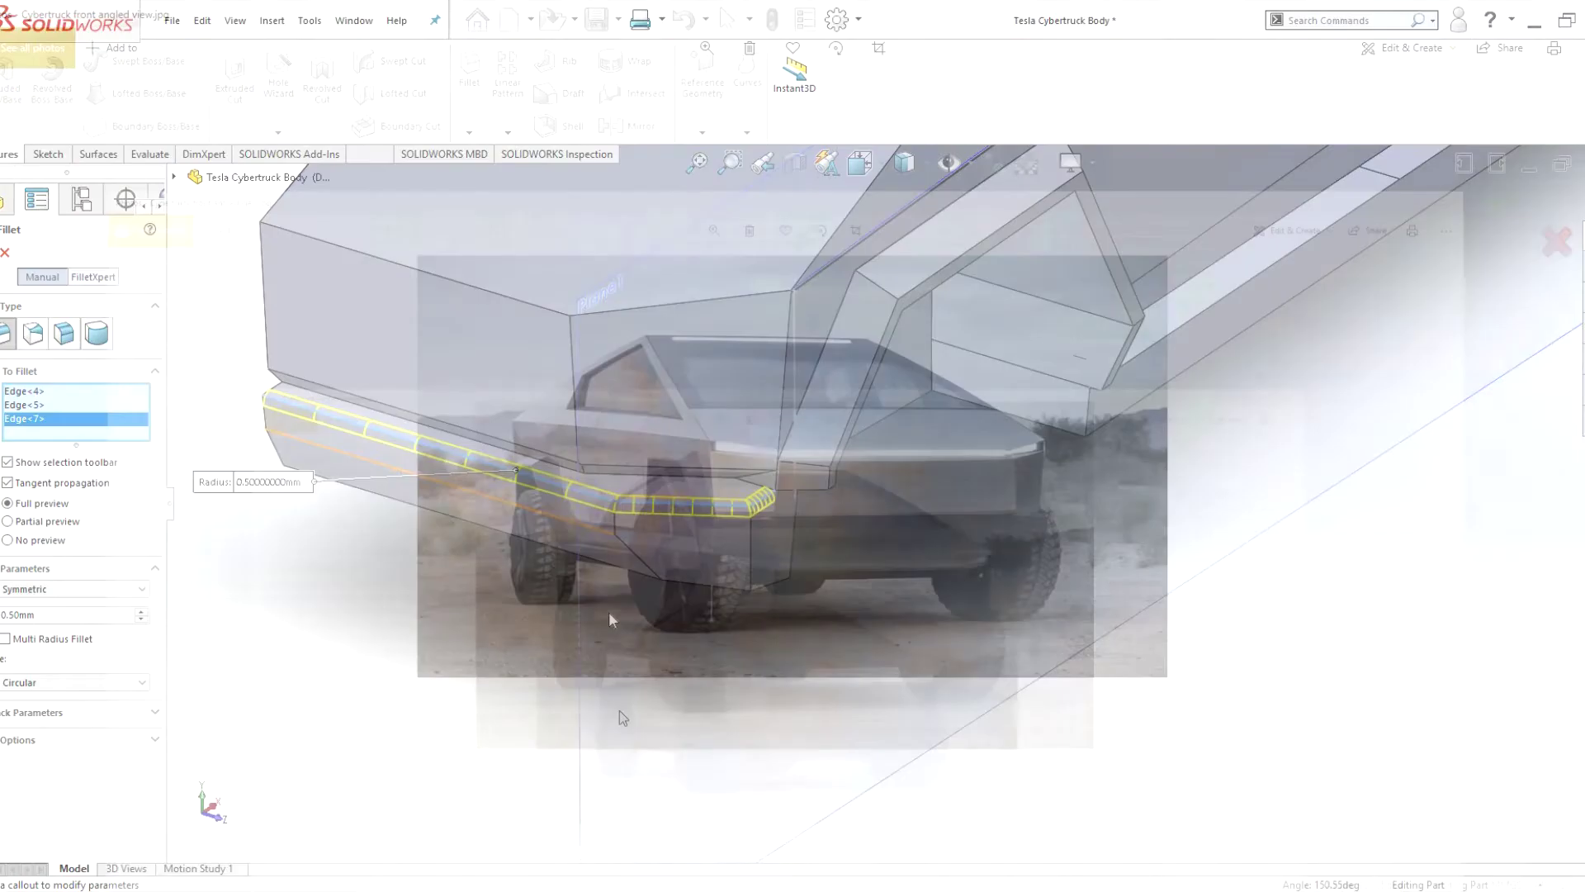
click(676, 581)
click(735, 590)
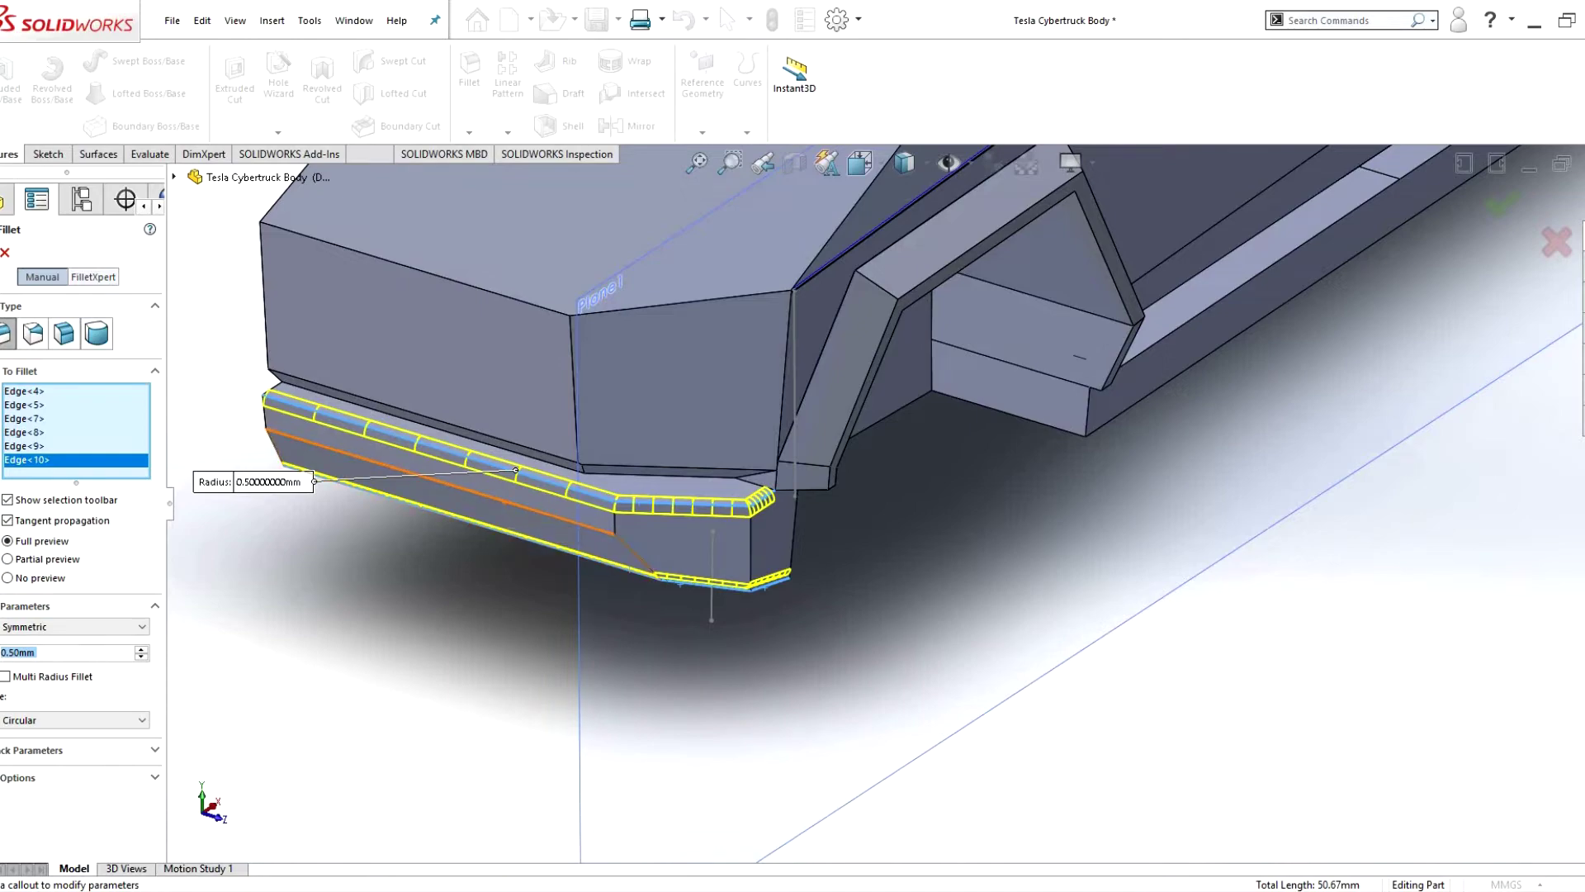
key(Return)
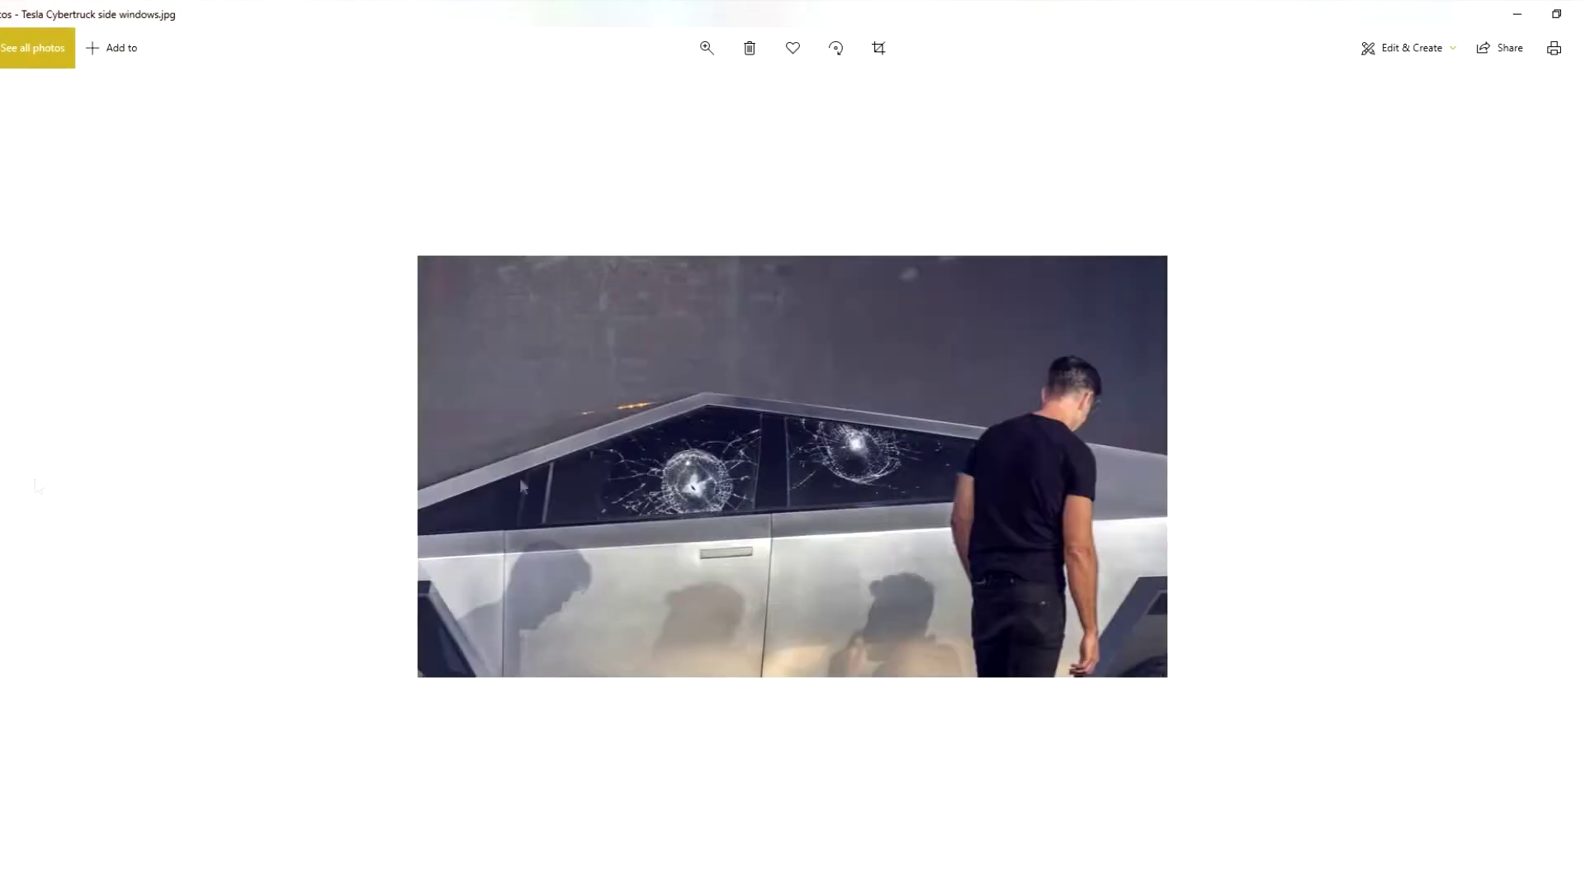
click(14, 467)
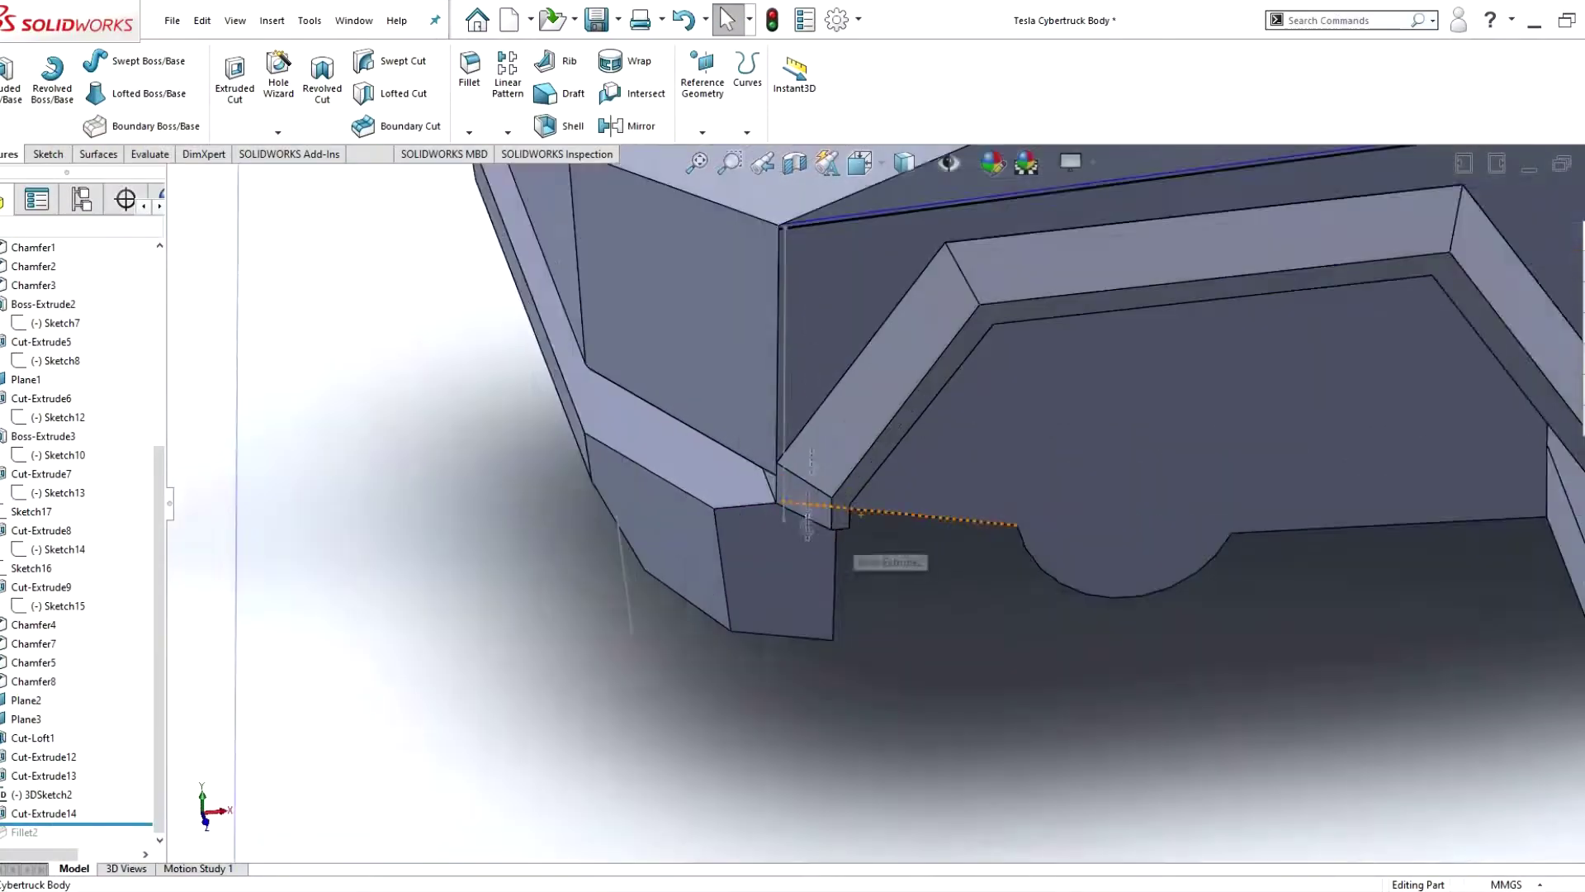
- Sketch a line at the bumper corner and extrude it as Boss-Extrude5
key(ctrl+8)
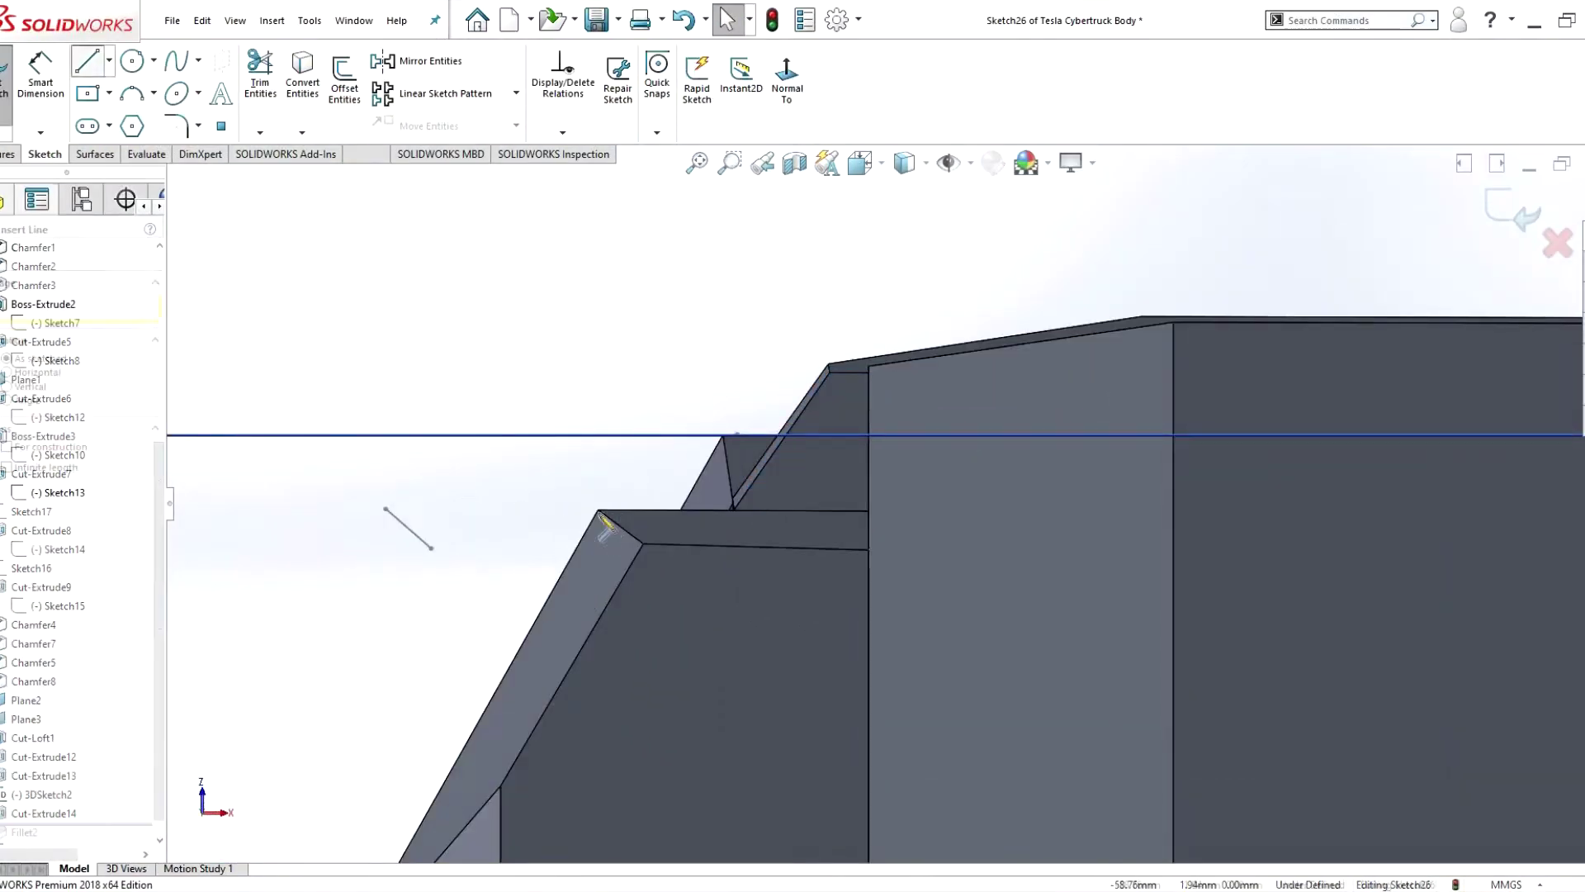
key(l)
click(598, 510)
click(600, 512)
key(Escape)
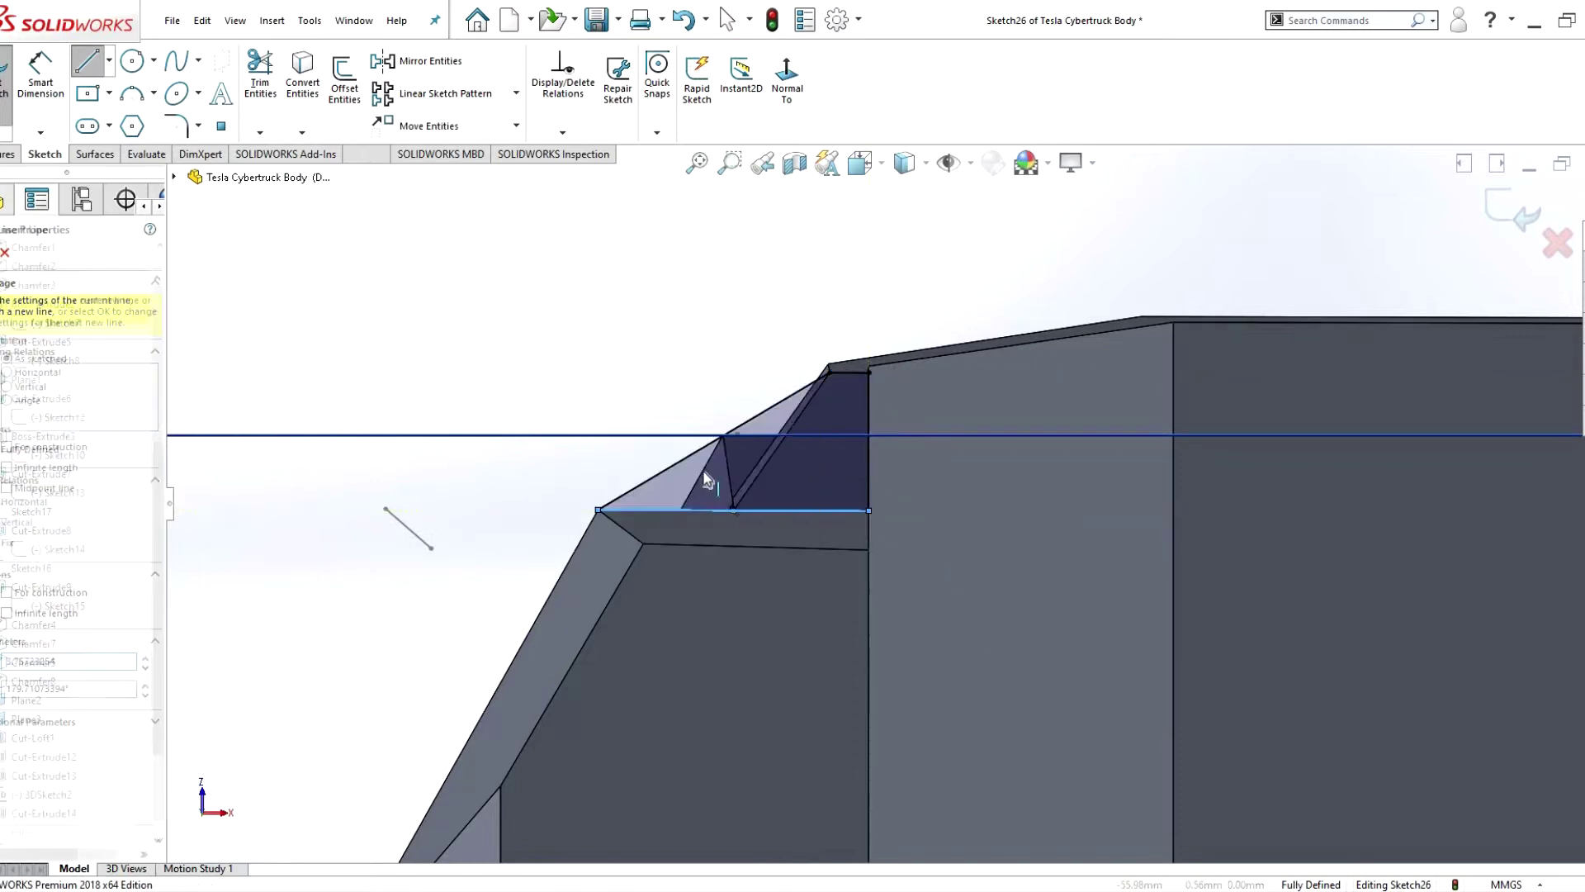
middle_drag(600, 511, 277, 121)
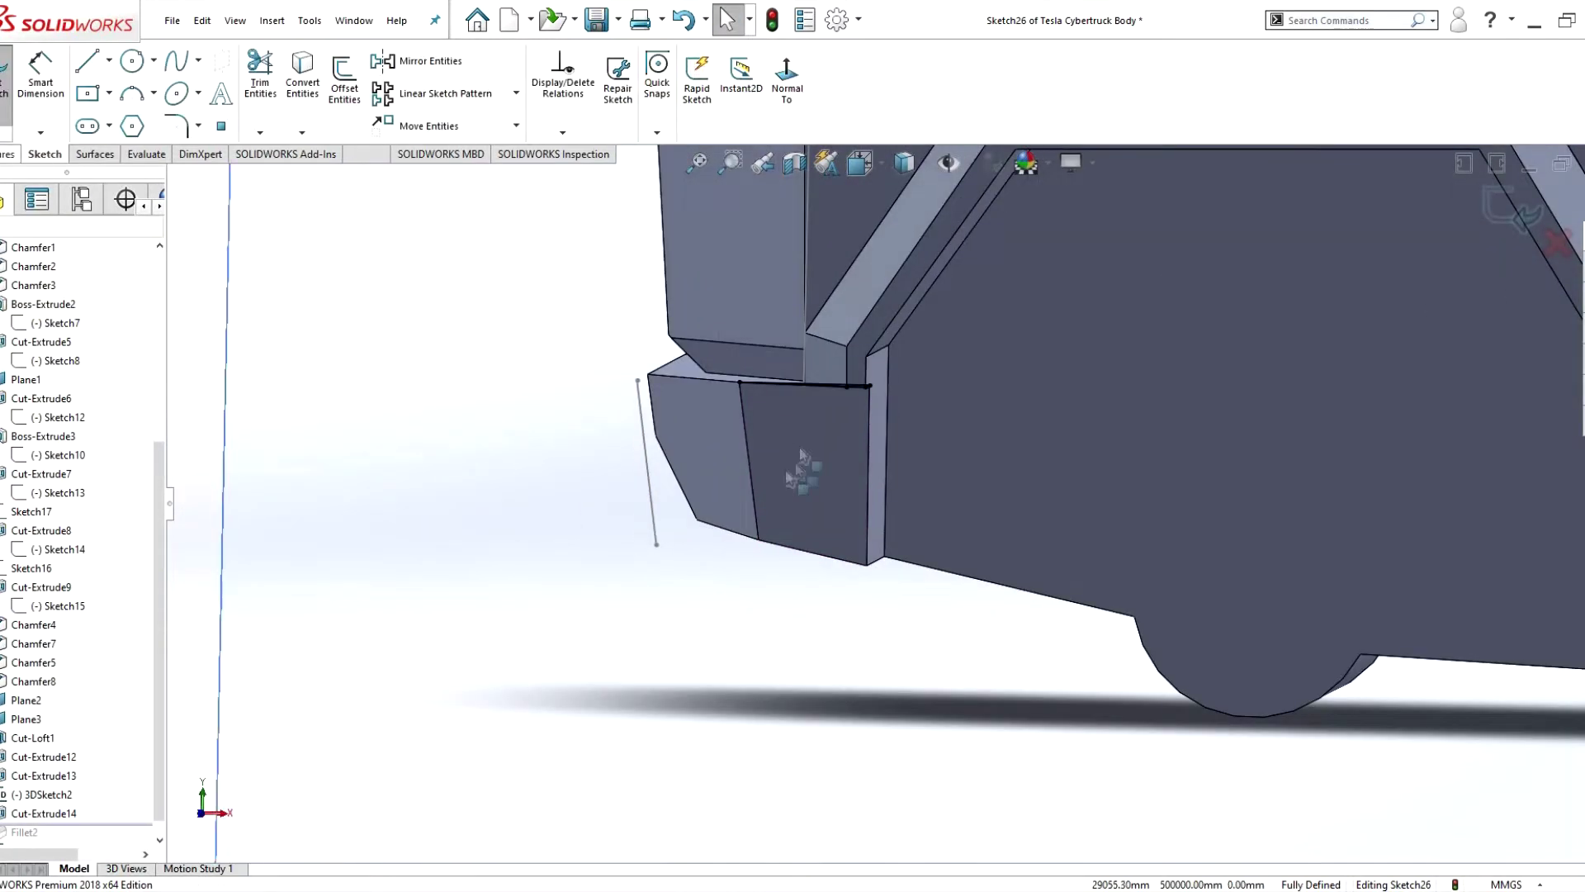
middle_drag(800, 463, 743, 430)
click(12, 74)
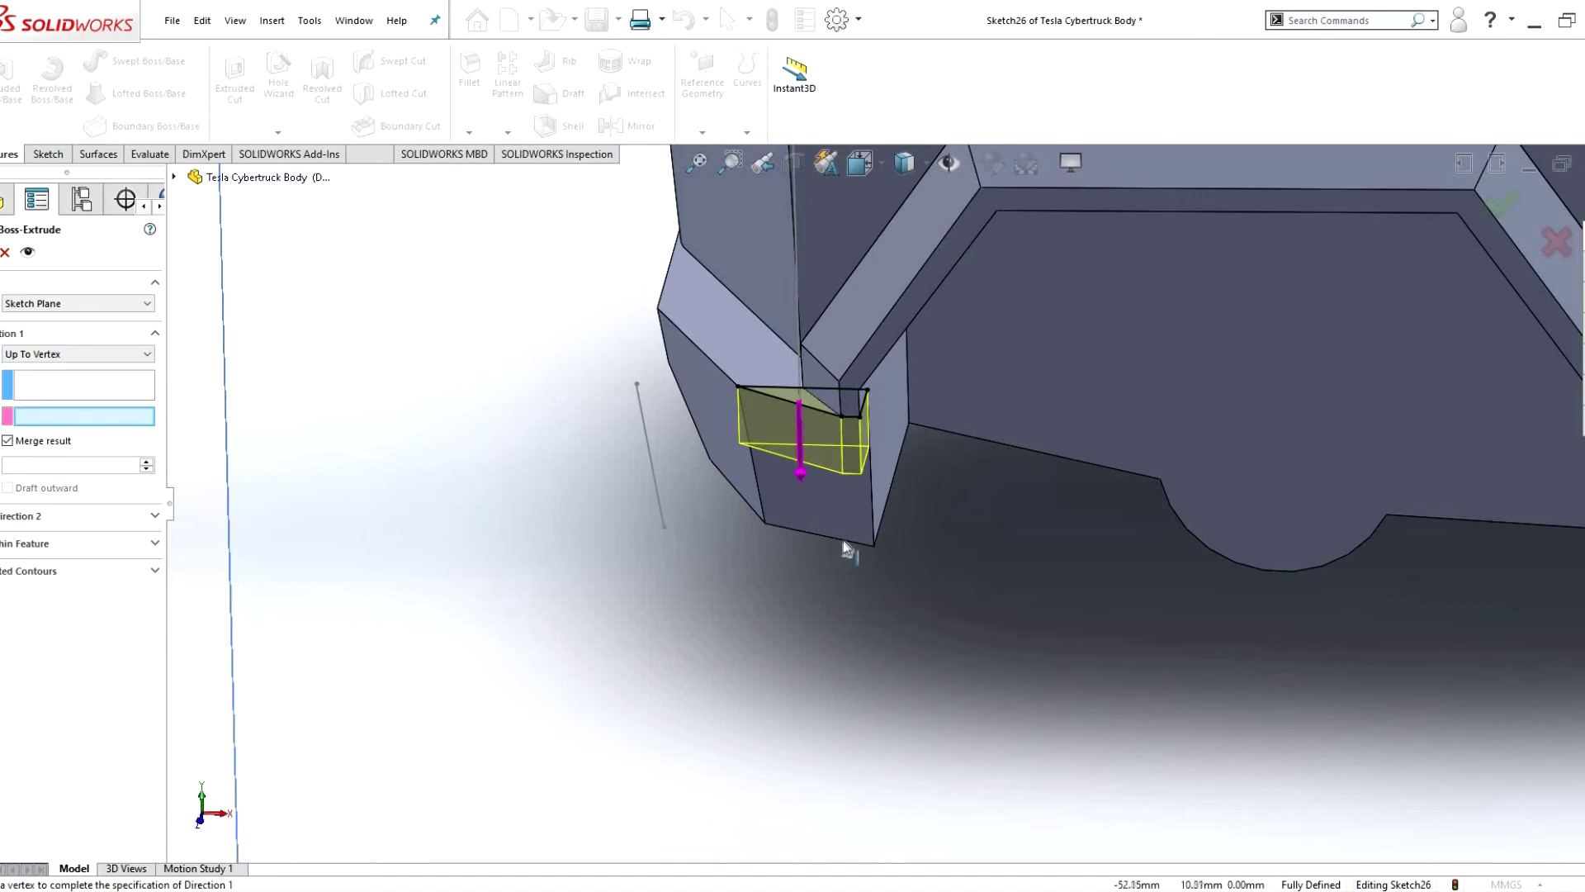
scroll(768, 487, down, 4)
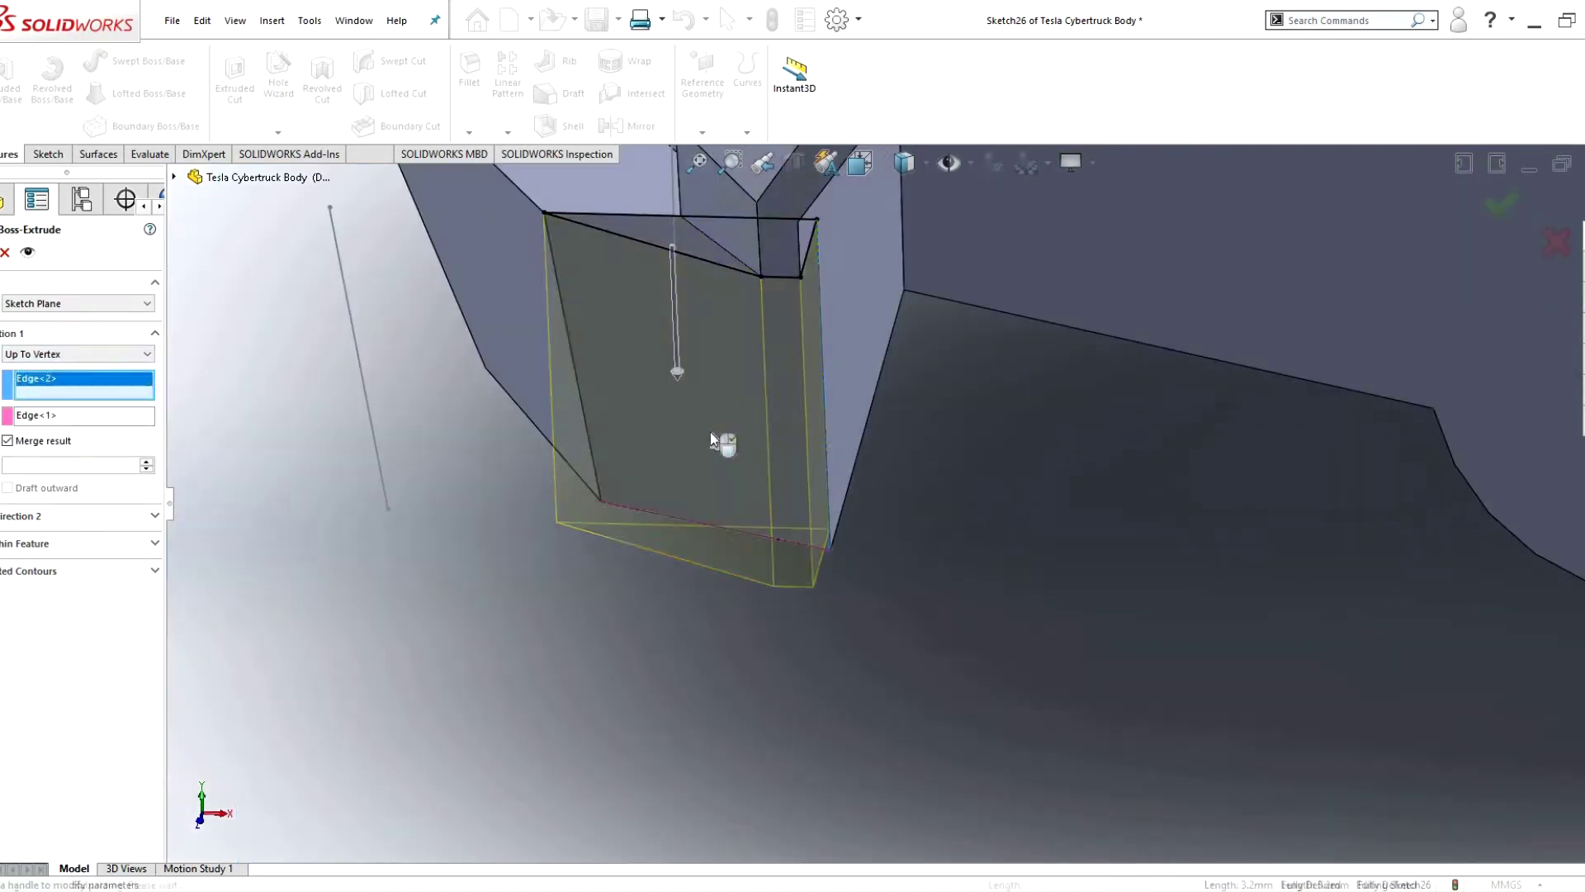
key(Return)
- Roll back before Cut-Extrude14 and extrude a closed bumper-side profile Up To Vertex
drag(69, 793, 33, 816)
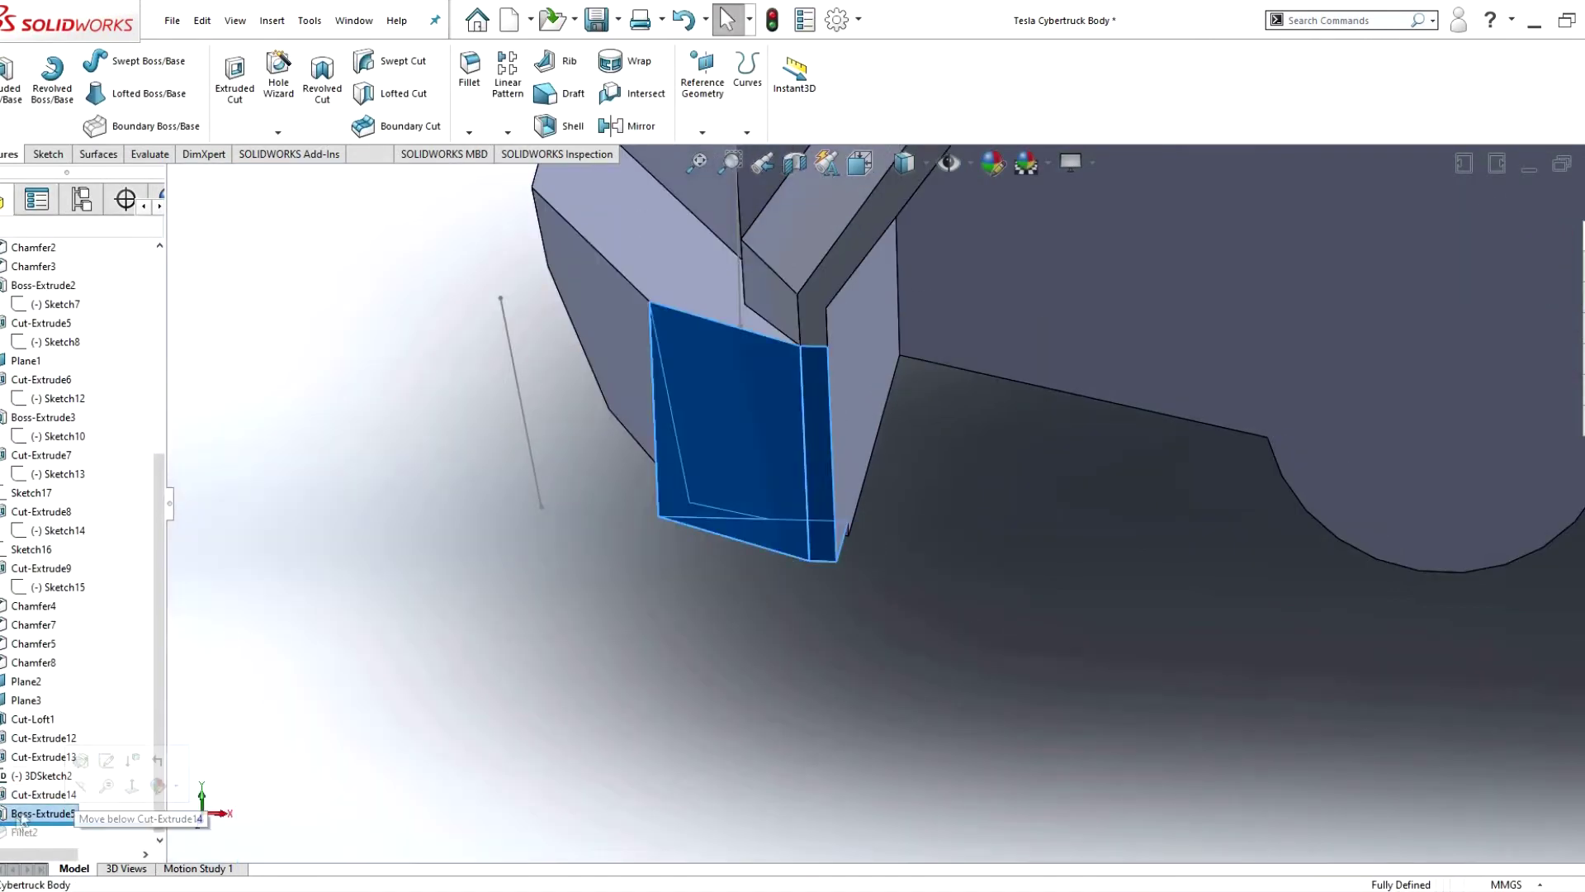
click(265, 661)
click(743, 418)
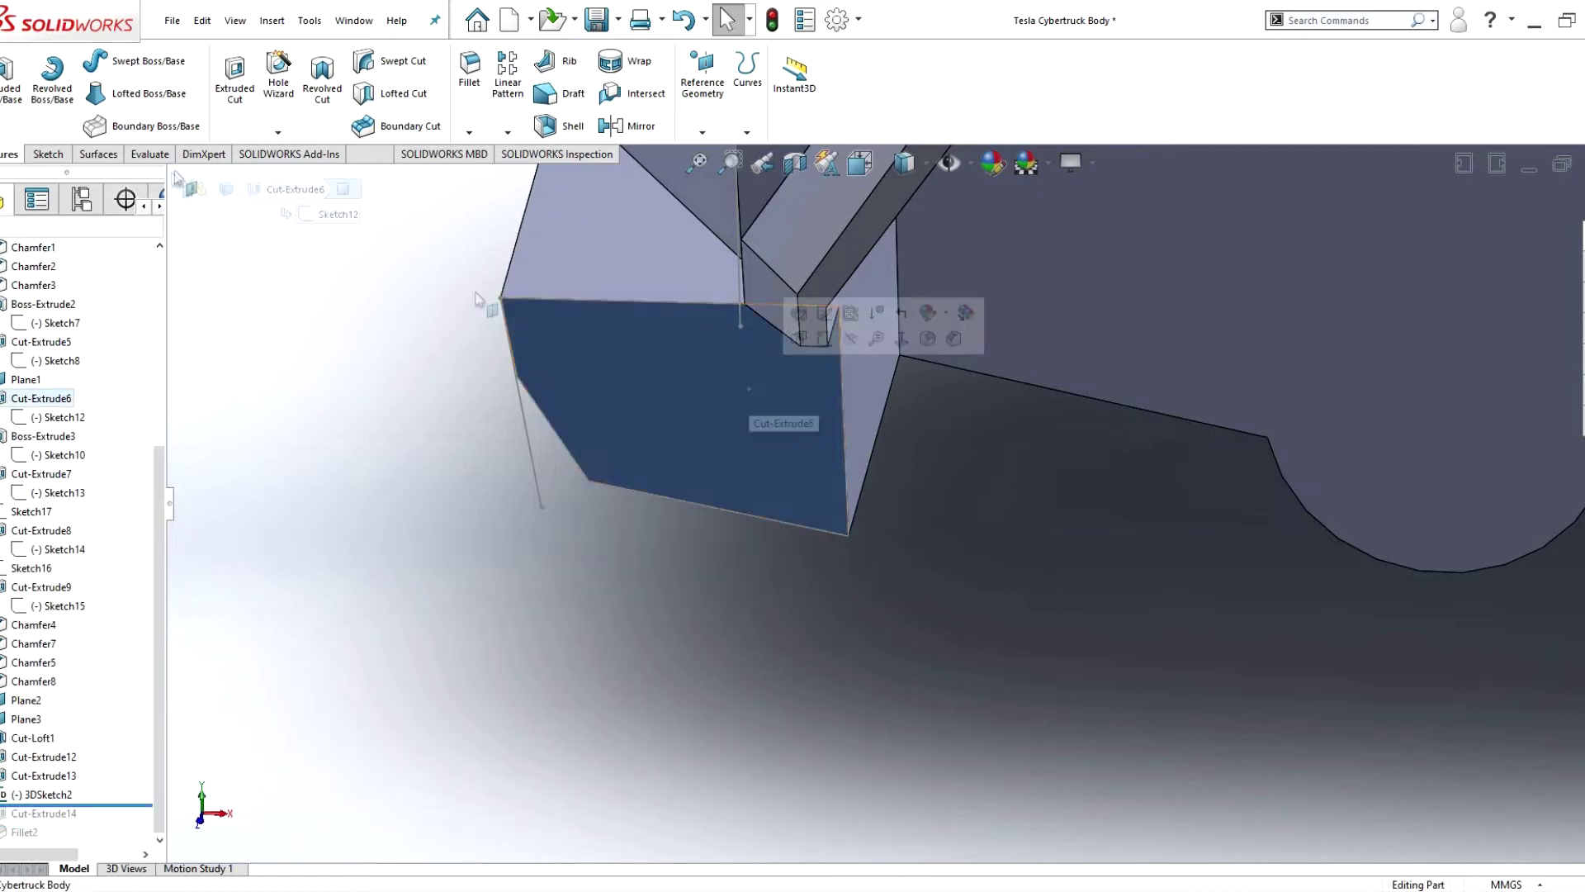
click(796, 318)
key(l)
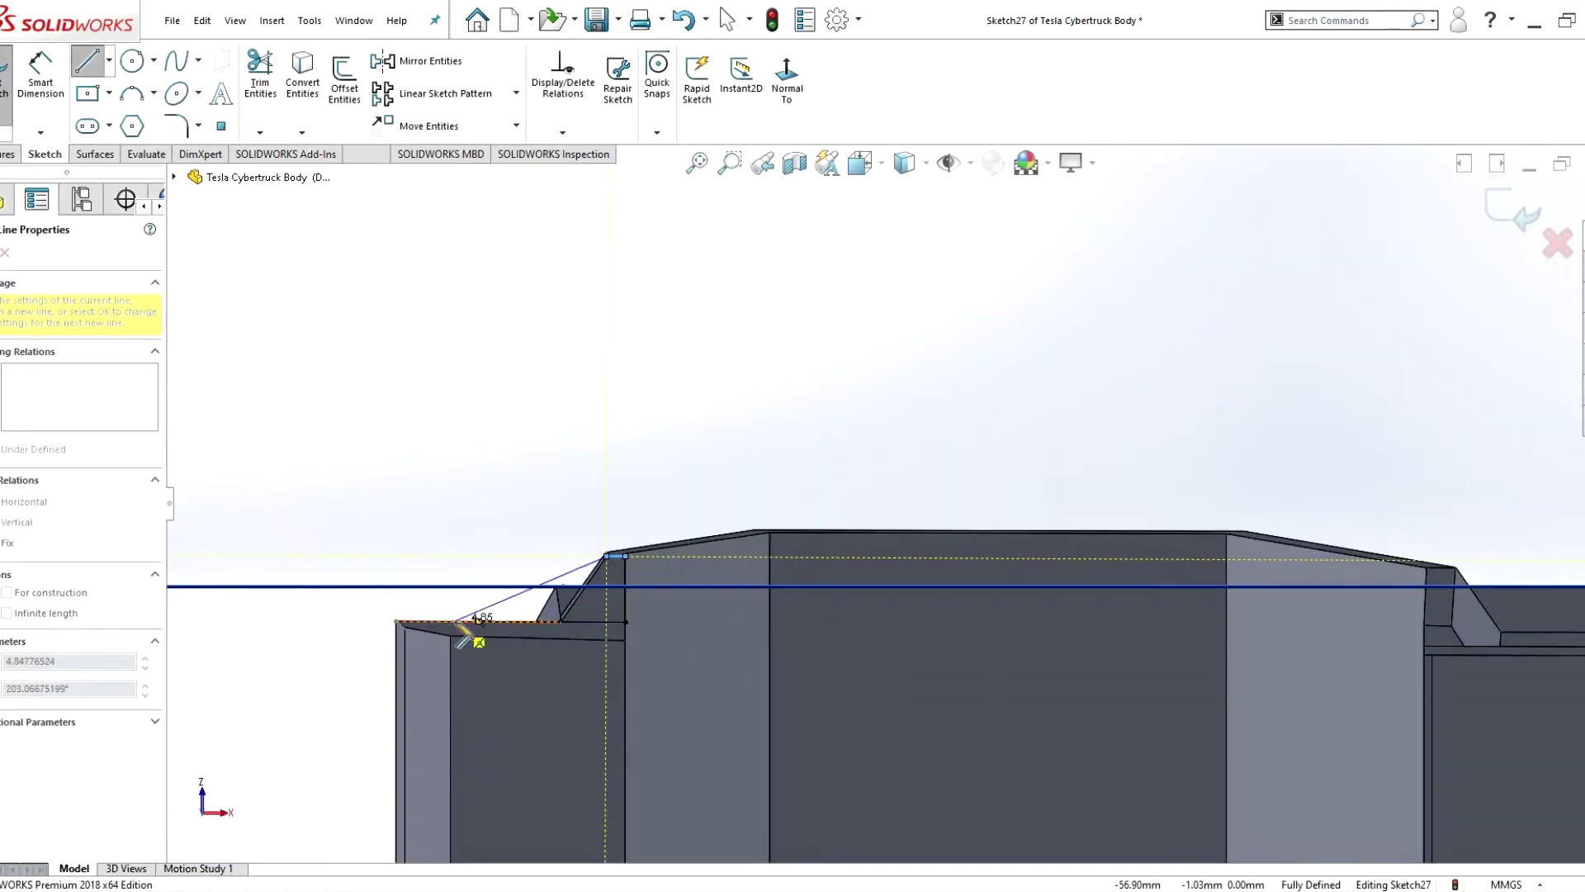
click(626, 623)
click(8, 154)
click(11, 78)
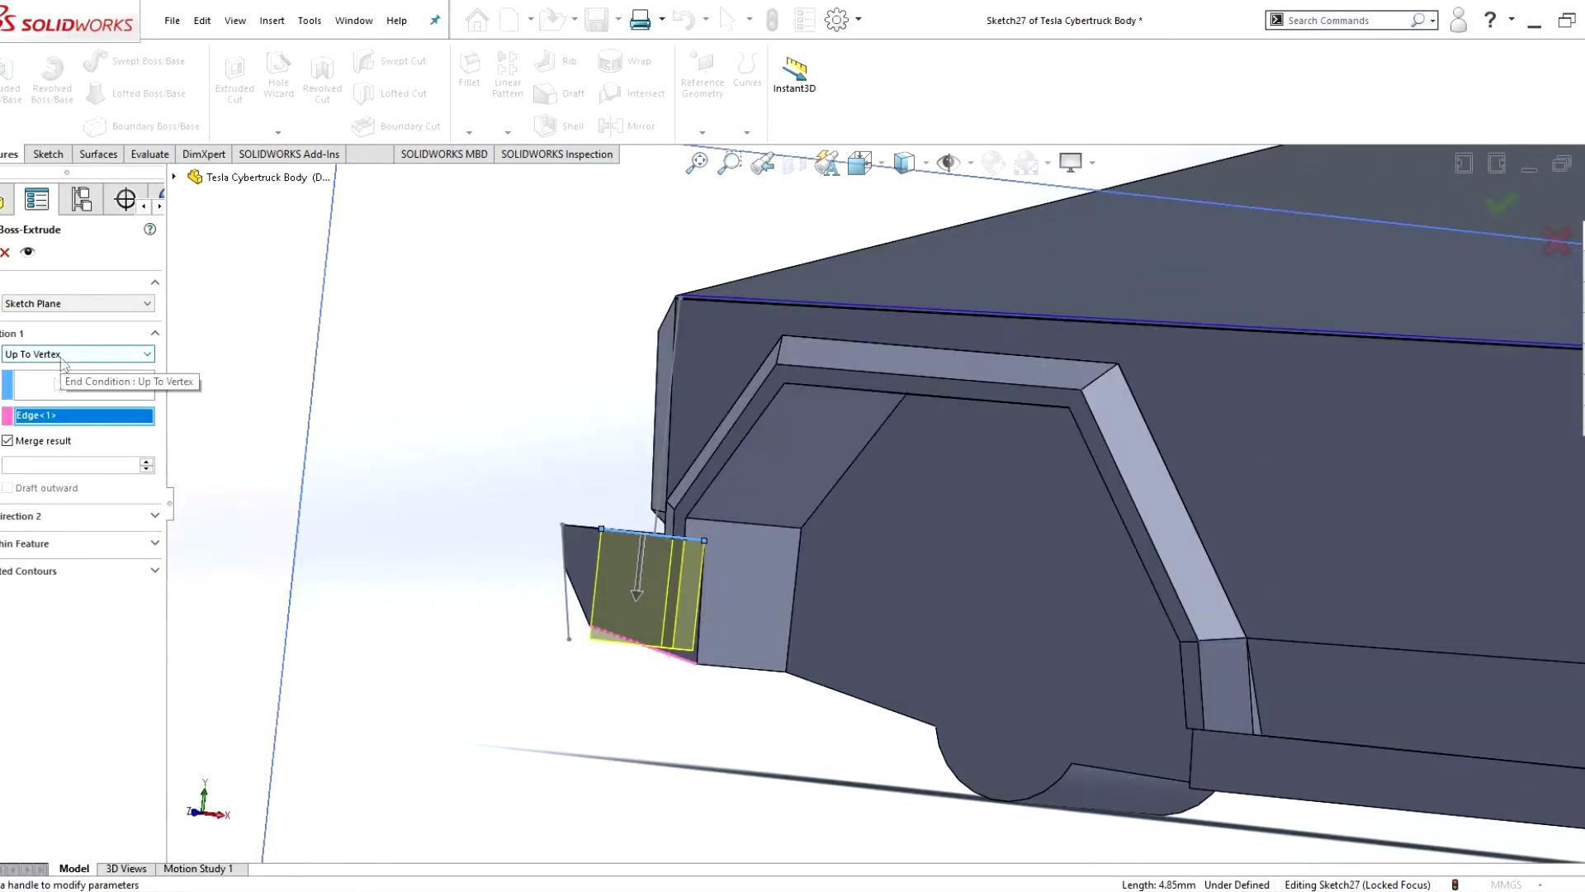
key(Return)
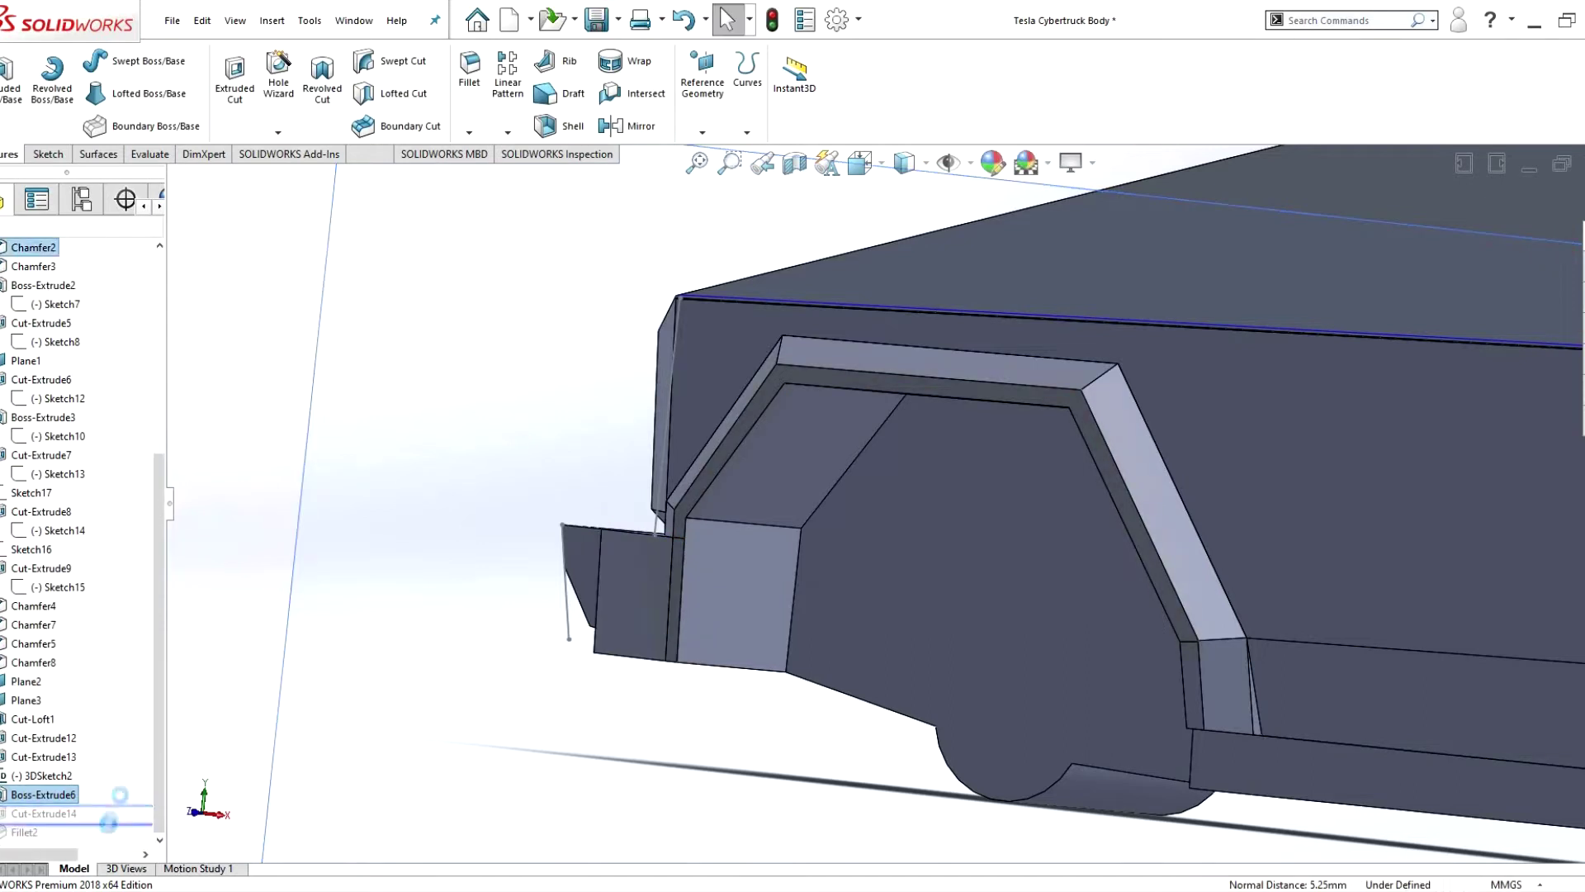
- Change Sketch24's offset dimension to 0.80 and review 3DSketch2
middle_drag(660, 578, 702, 722)
click(84, 576)
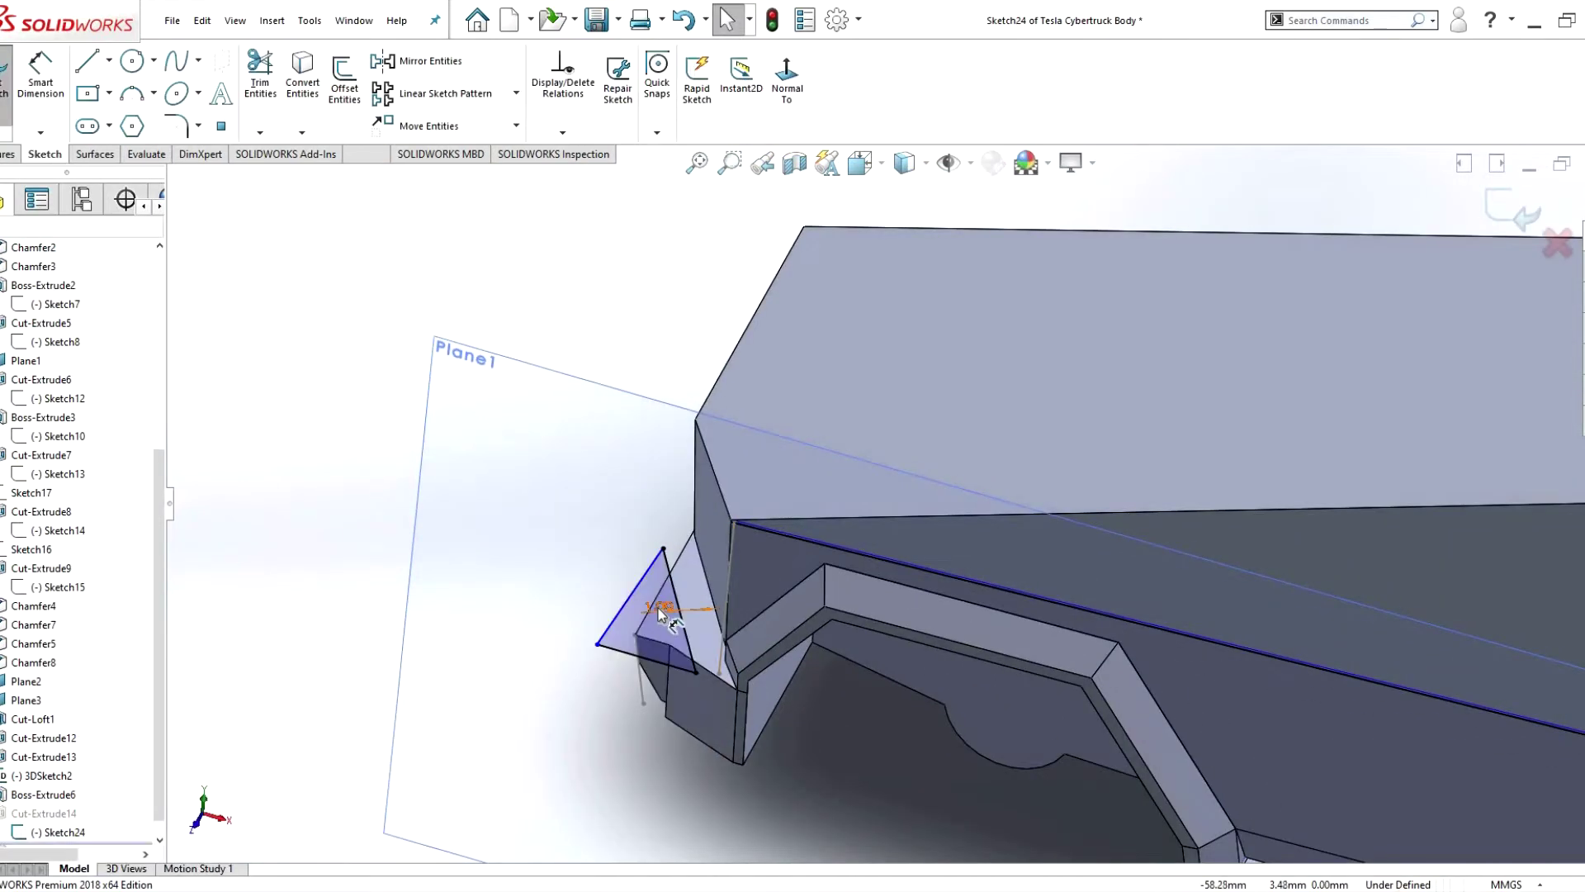
double_click(661, 613)
text(0.8)
key(Return)
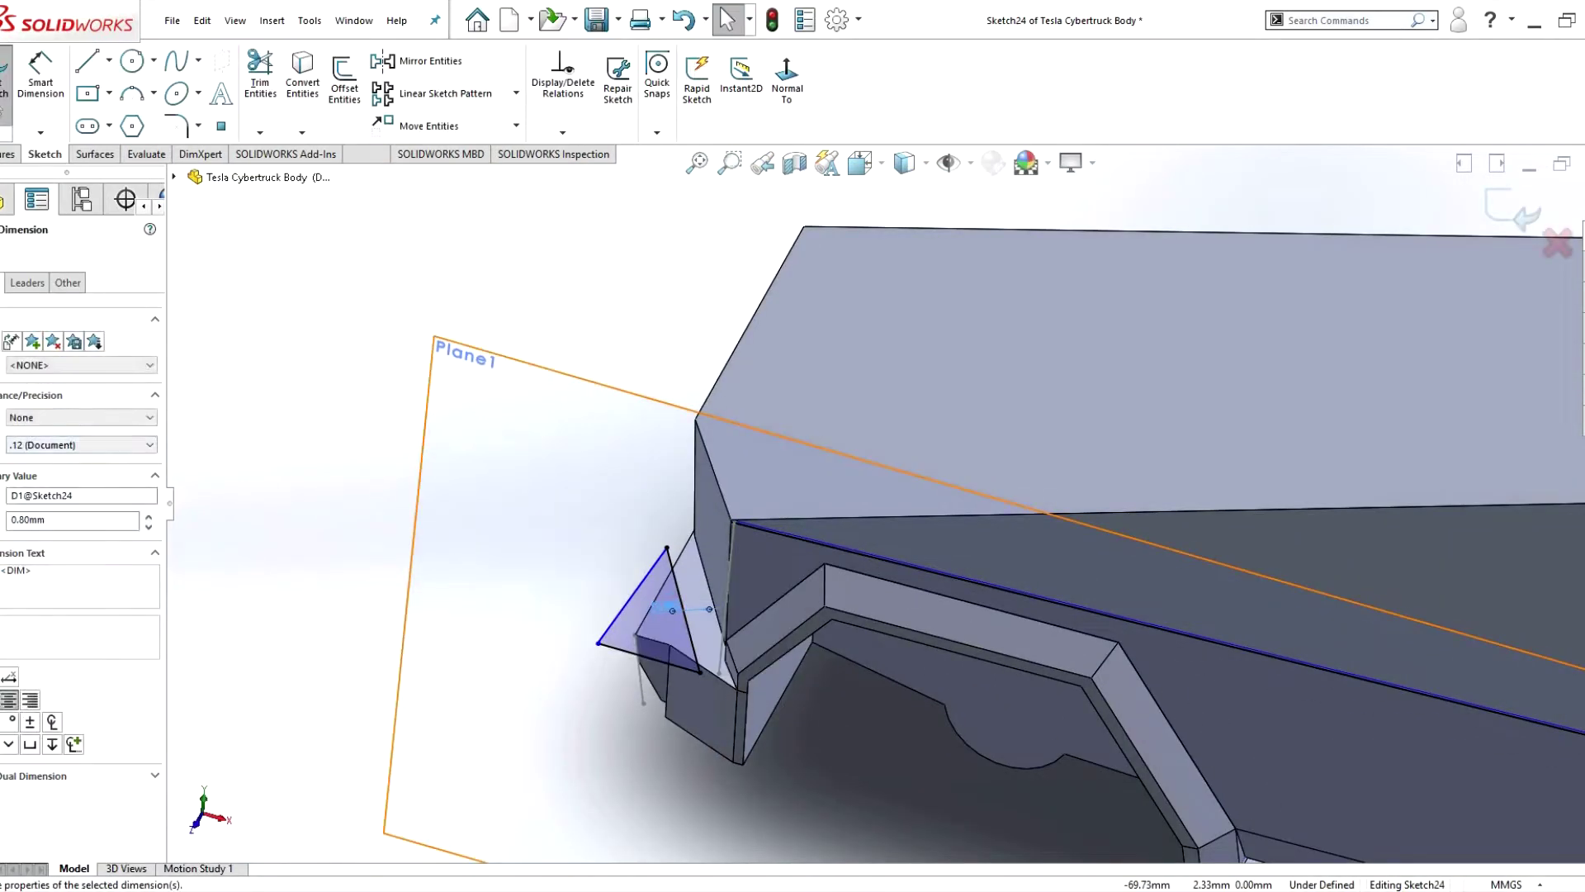
click(5, 78)
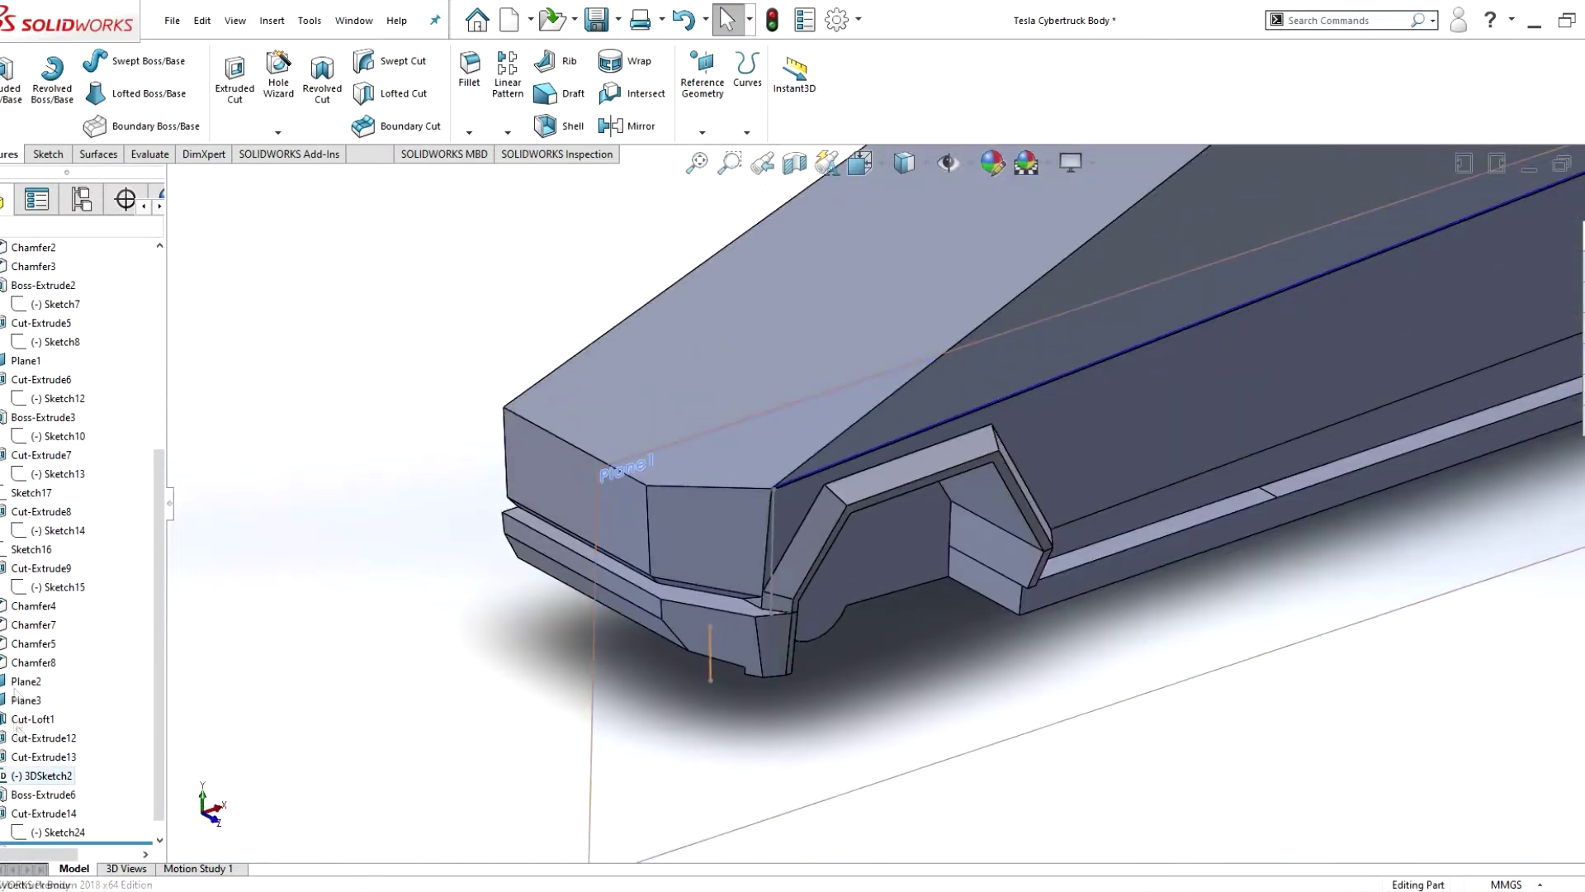
click(33, 513)
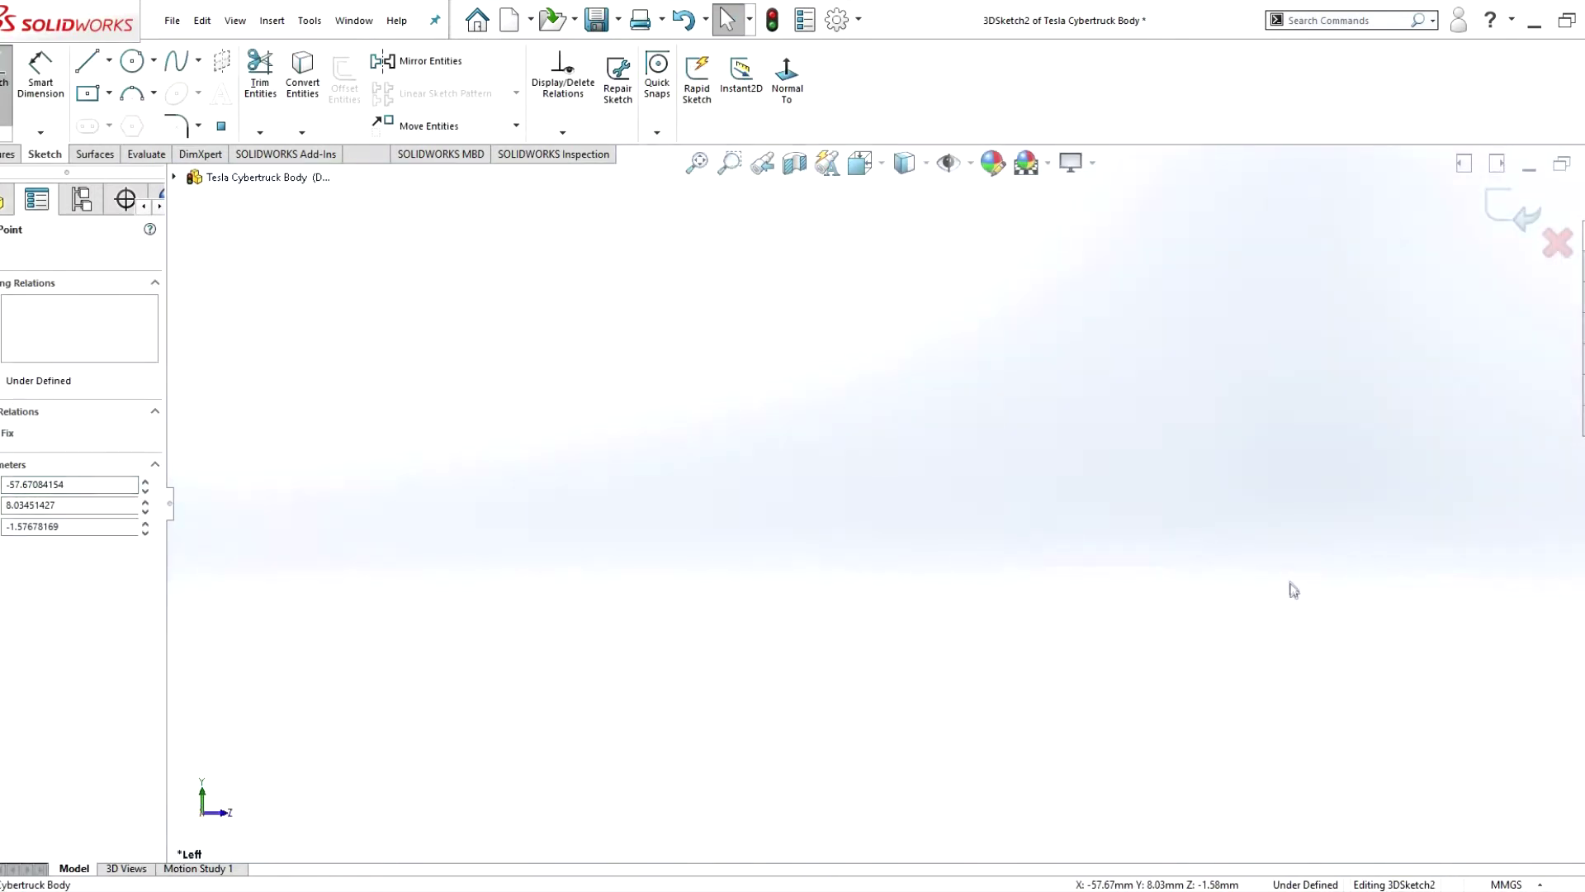
scroll(1292, 589, up, 3)
click(5, 79)
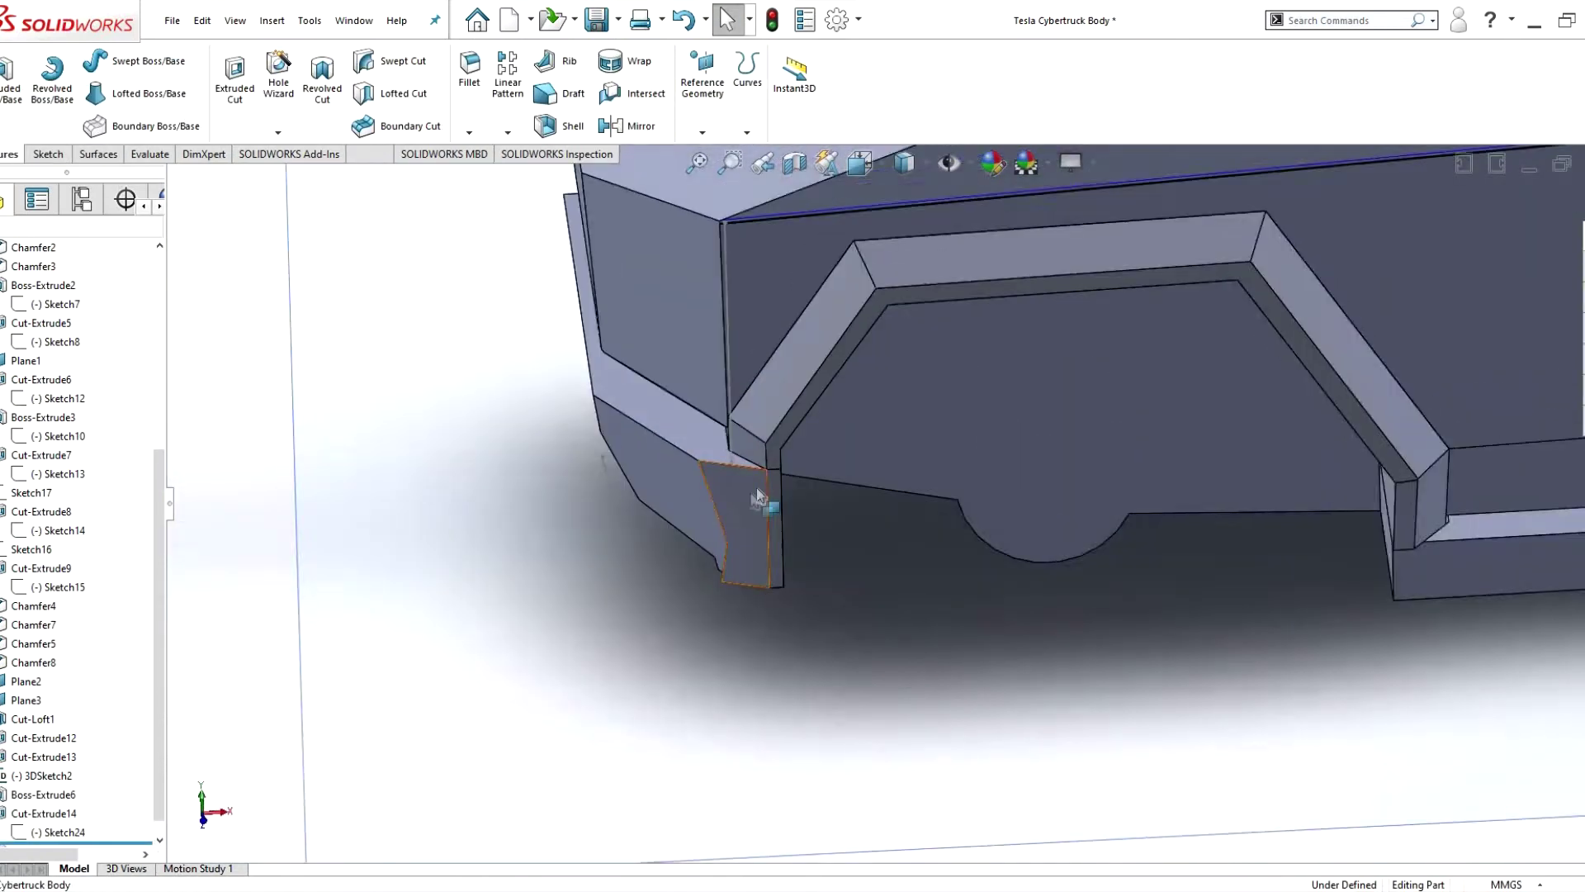
- Reopen Sketch24 of the earlier extrude, inspect its triangle lines, and rebuild
click(756, 495)
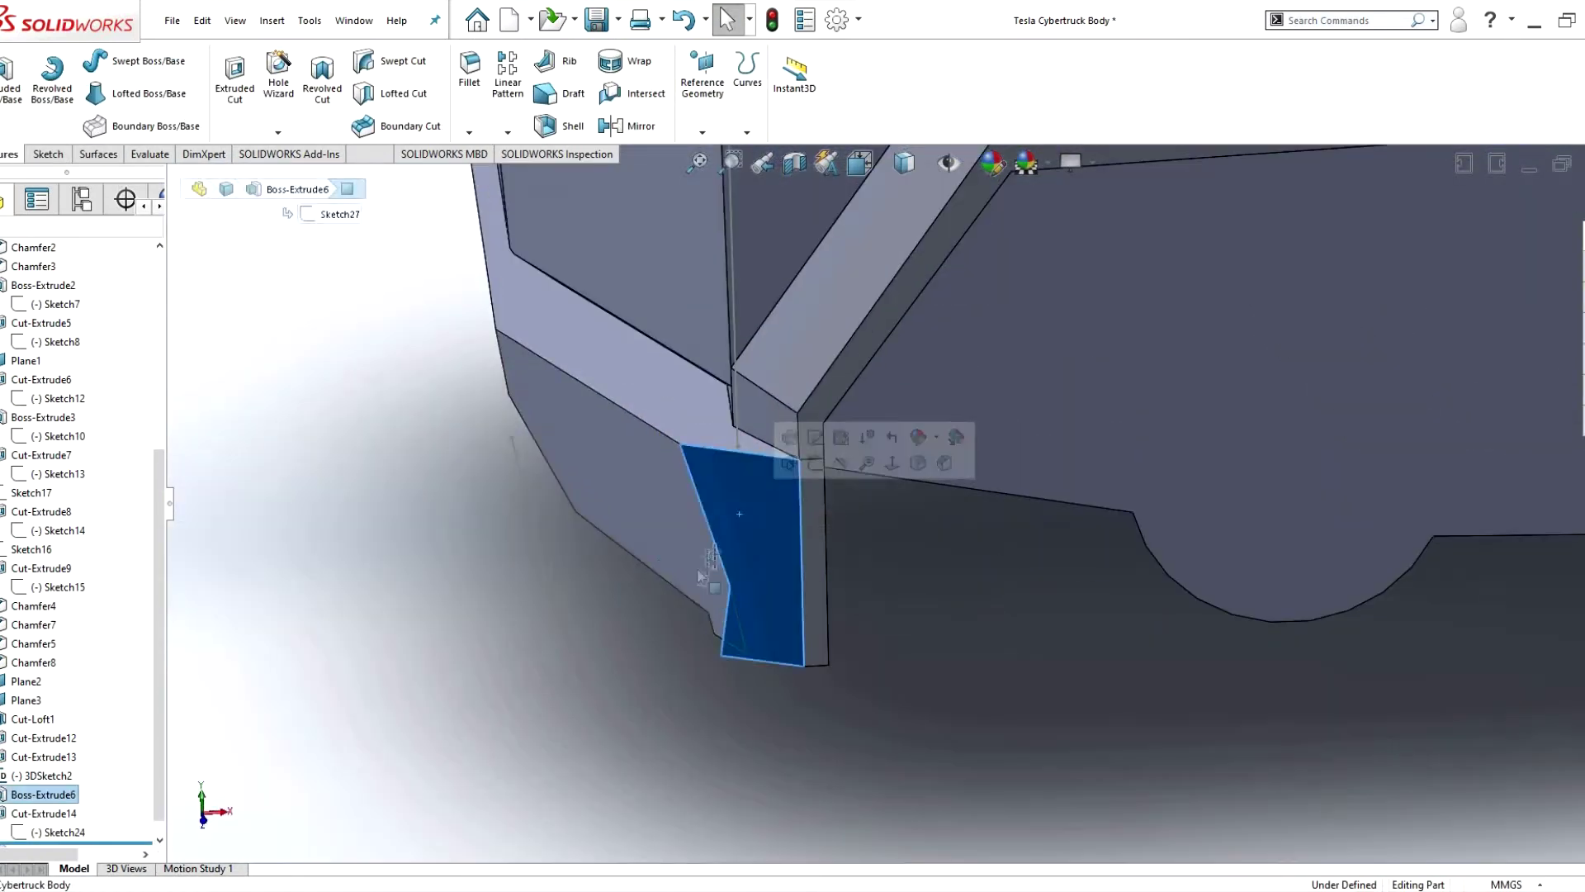
right_click(49, 831)
click(132, 573)
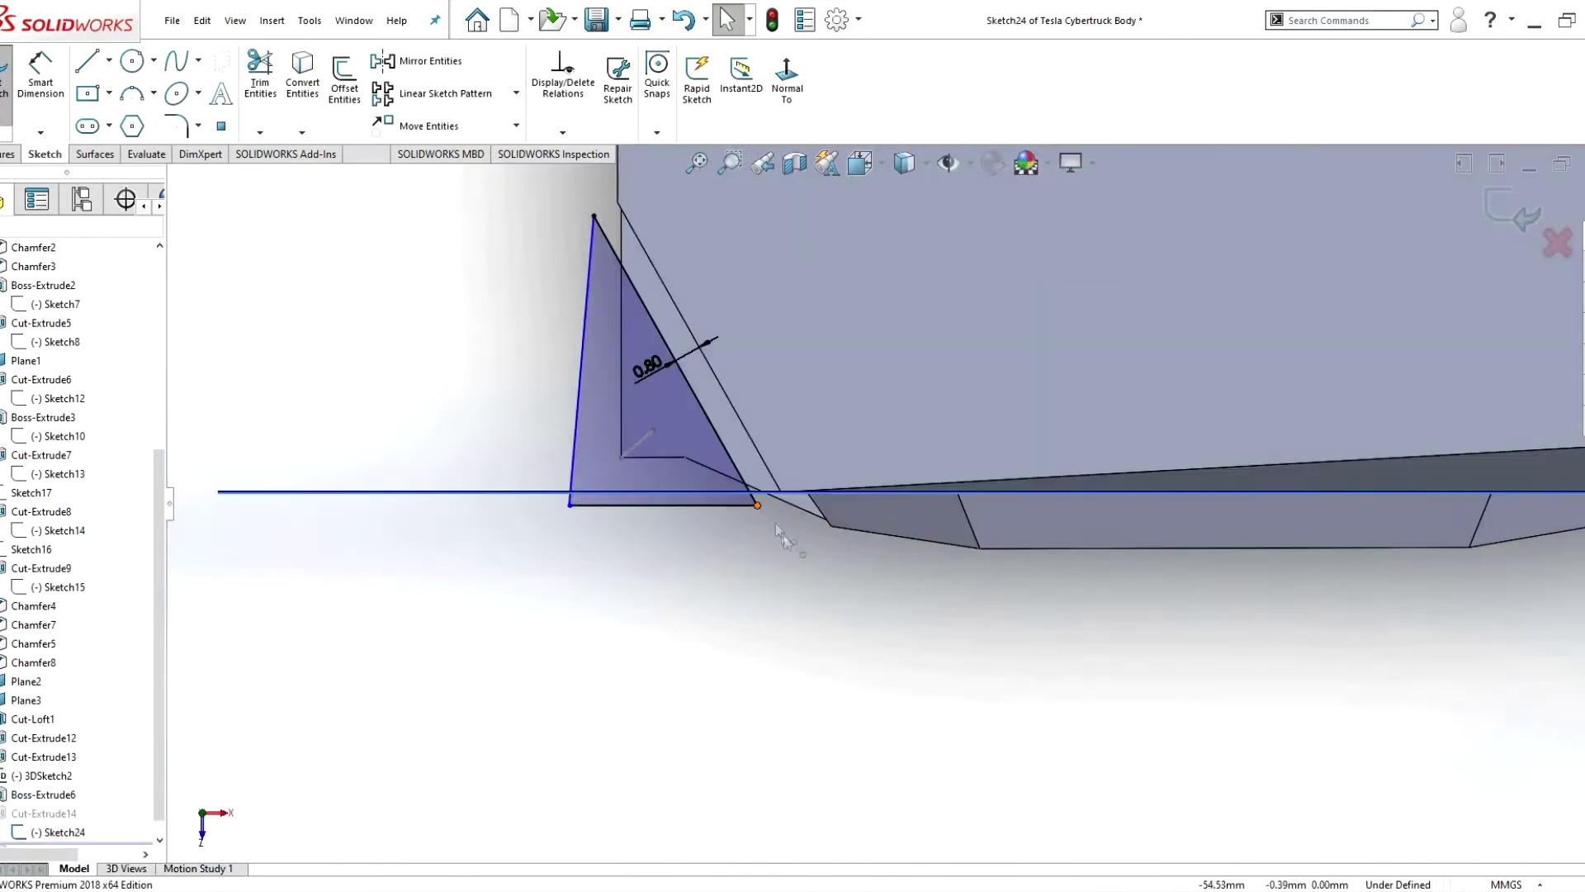
click(775, 522)
click(793, 608)
click(5, 79)
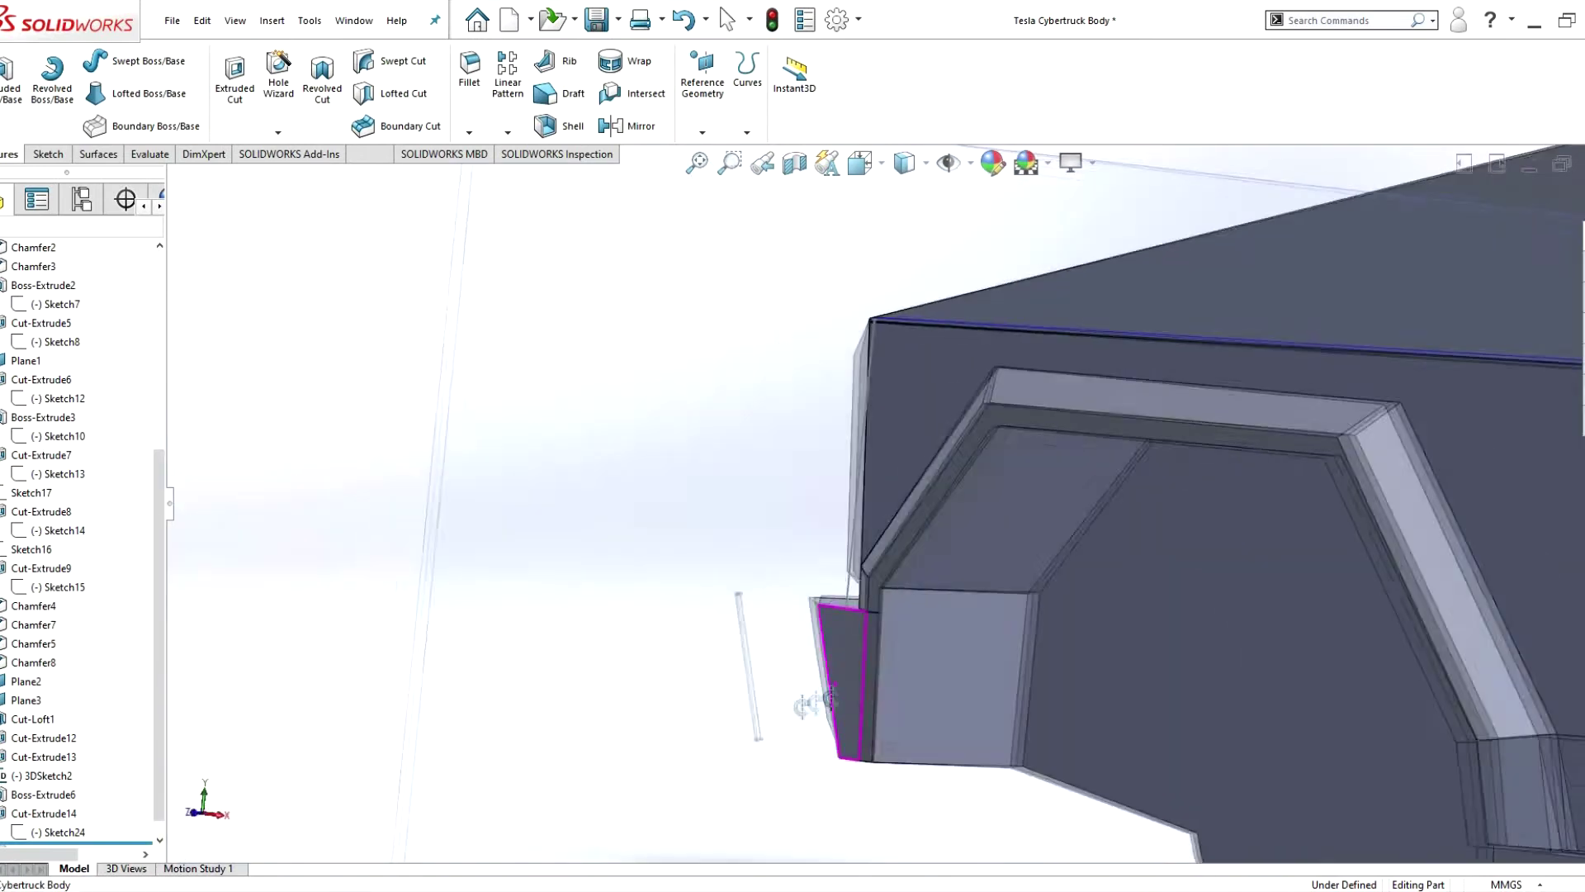
- Sketch on the tapered wheel-arch face and cut it as Cut-Extrude15
click(859, 685)
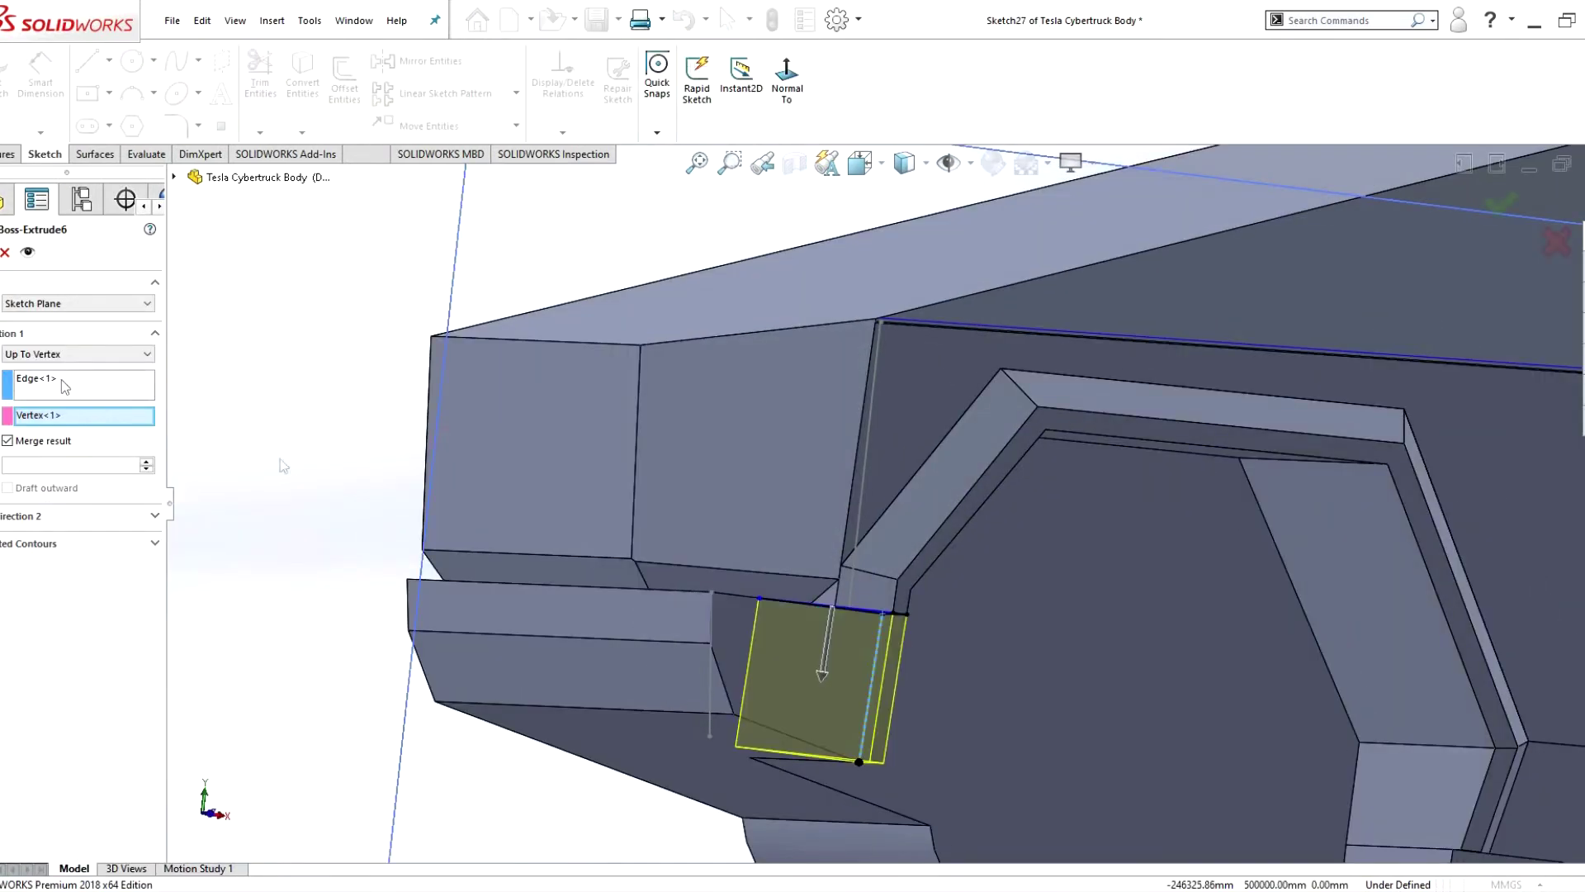
click(864, 747)
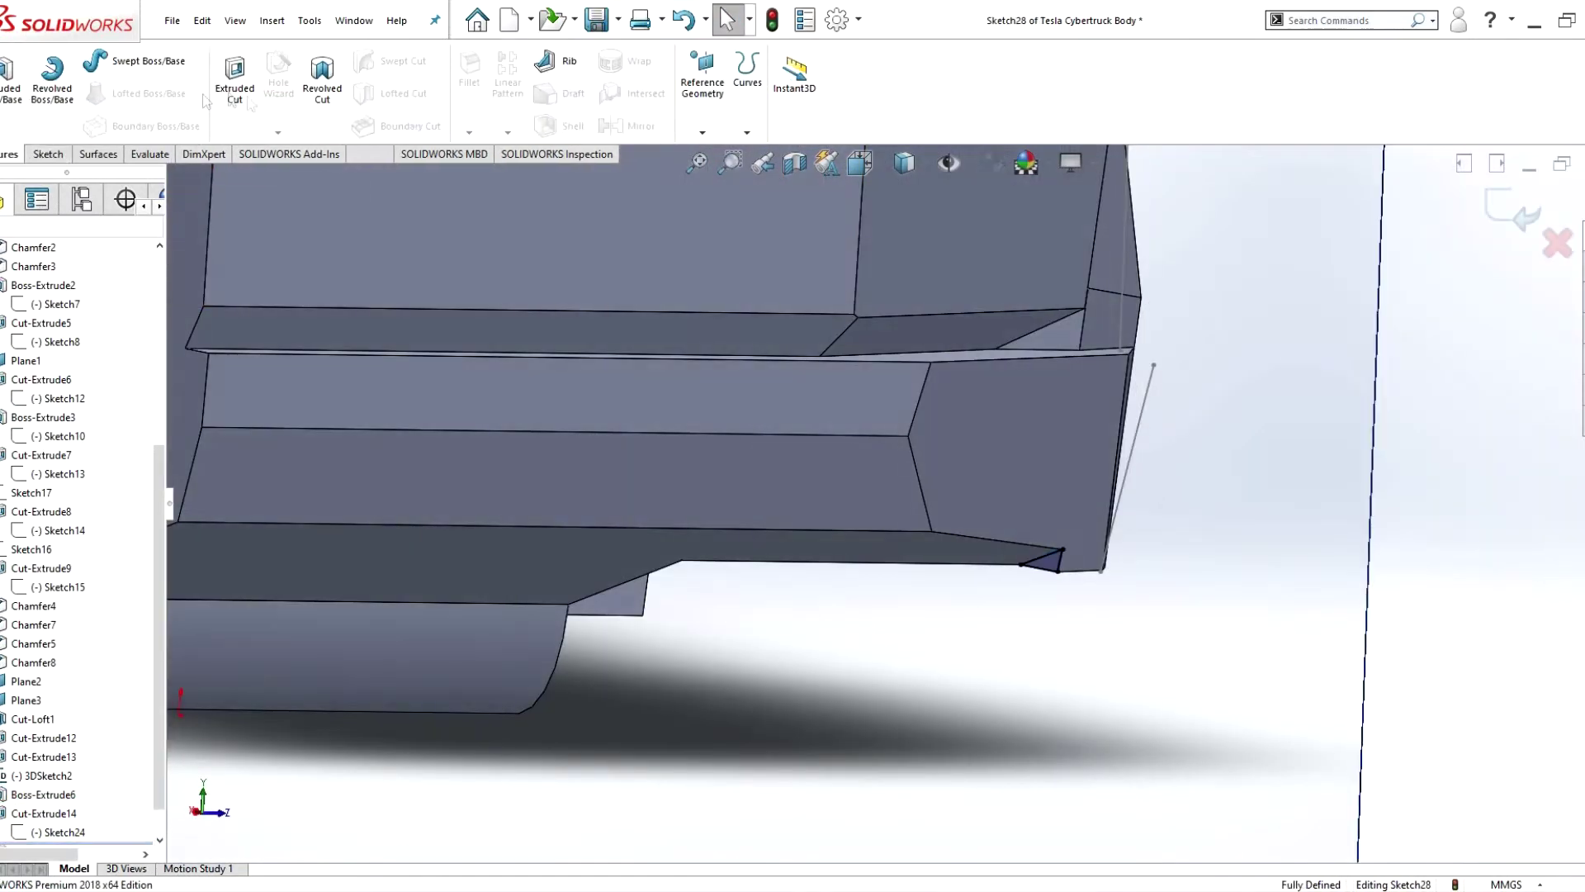
click(234, 78)
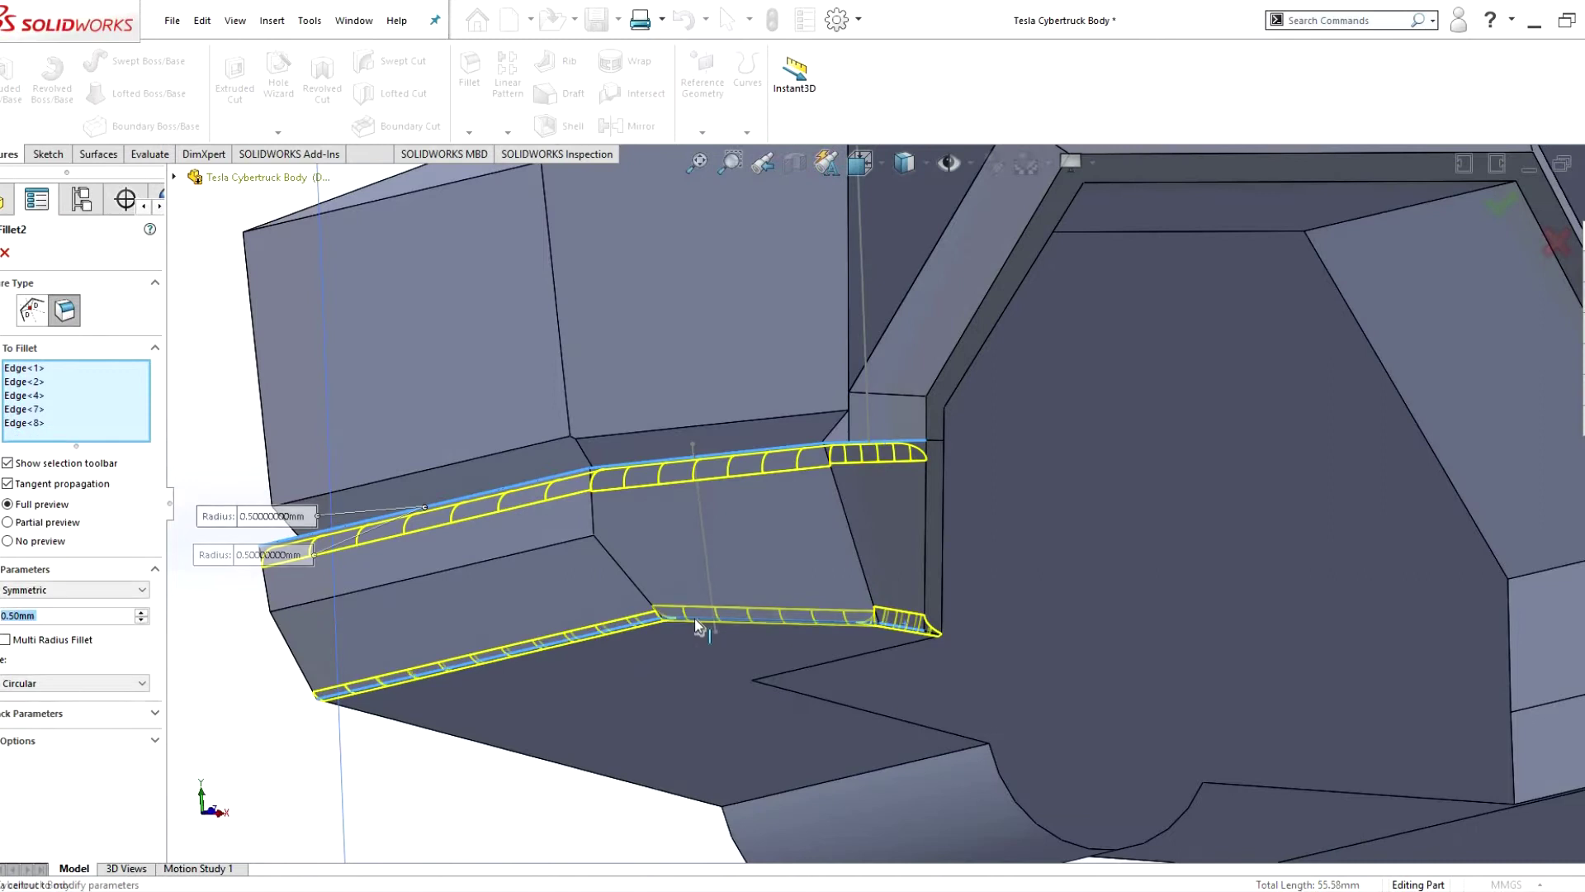
- Add six more bumper edges to the 0.5 mm fillet and apply it
click(695, 618)
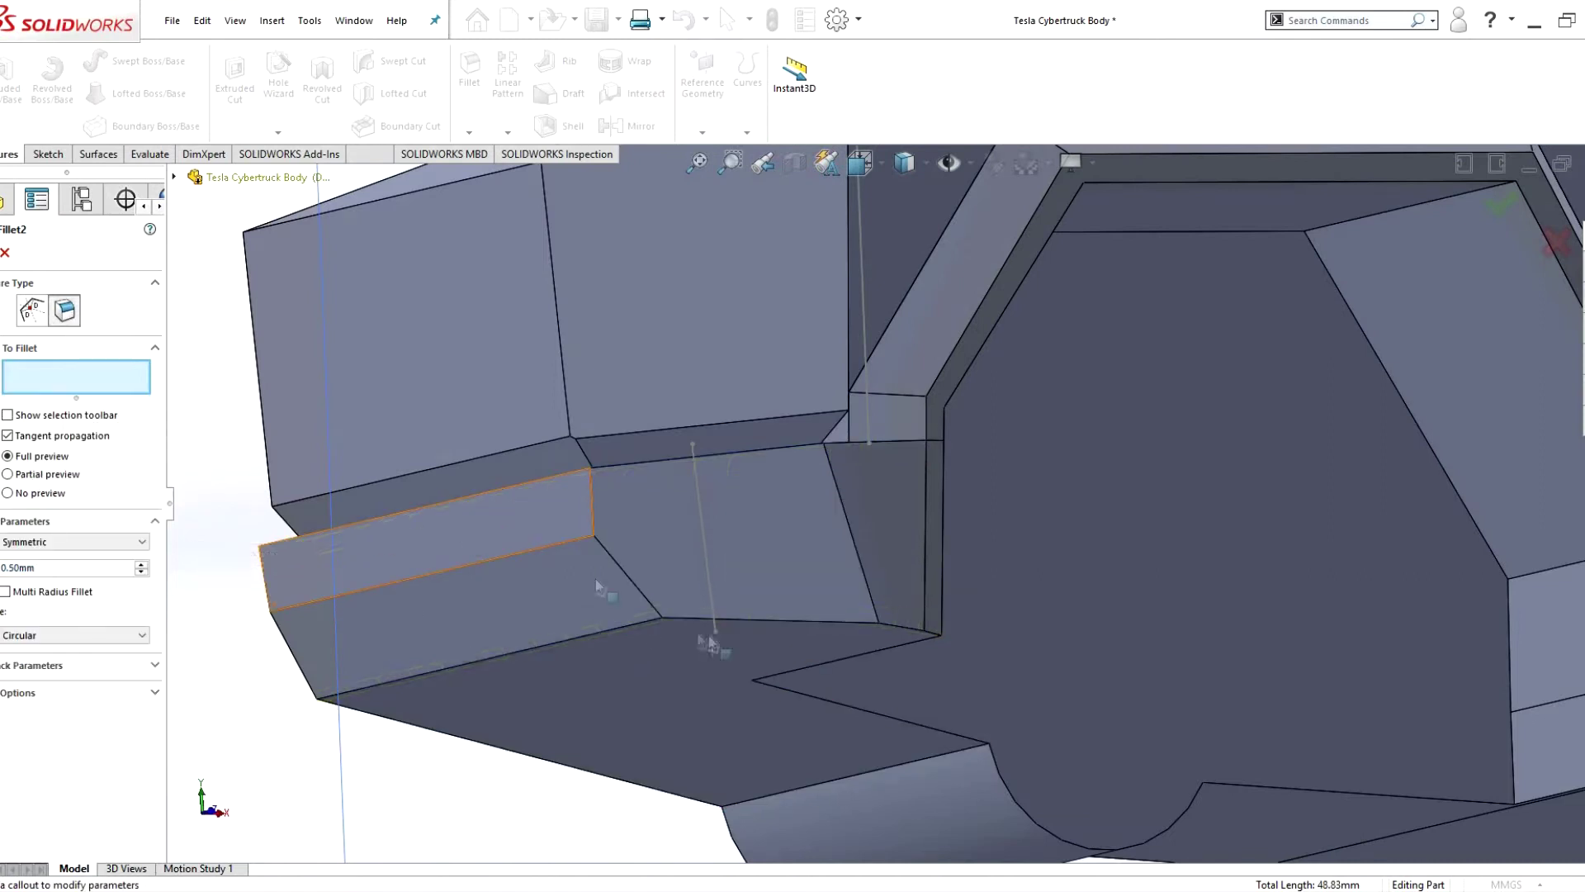
click(495, 657)
click(909, 623)
click(834, 446)
click(528, 486)
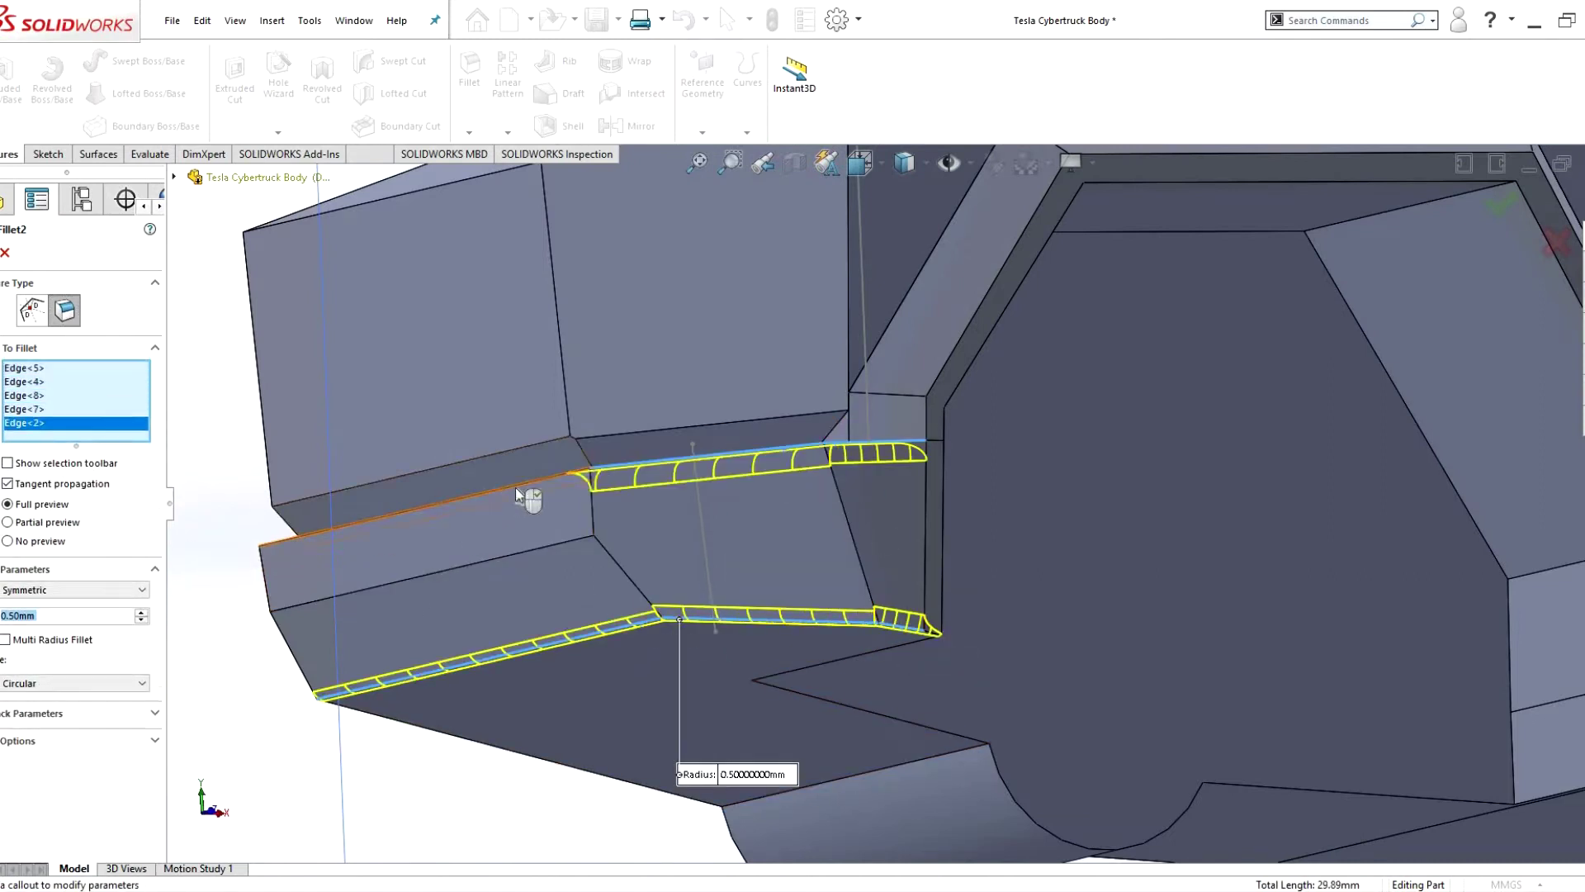
click(701, 458)
key(Return)
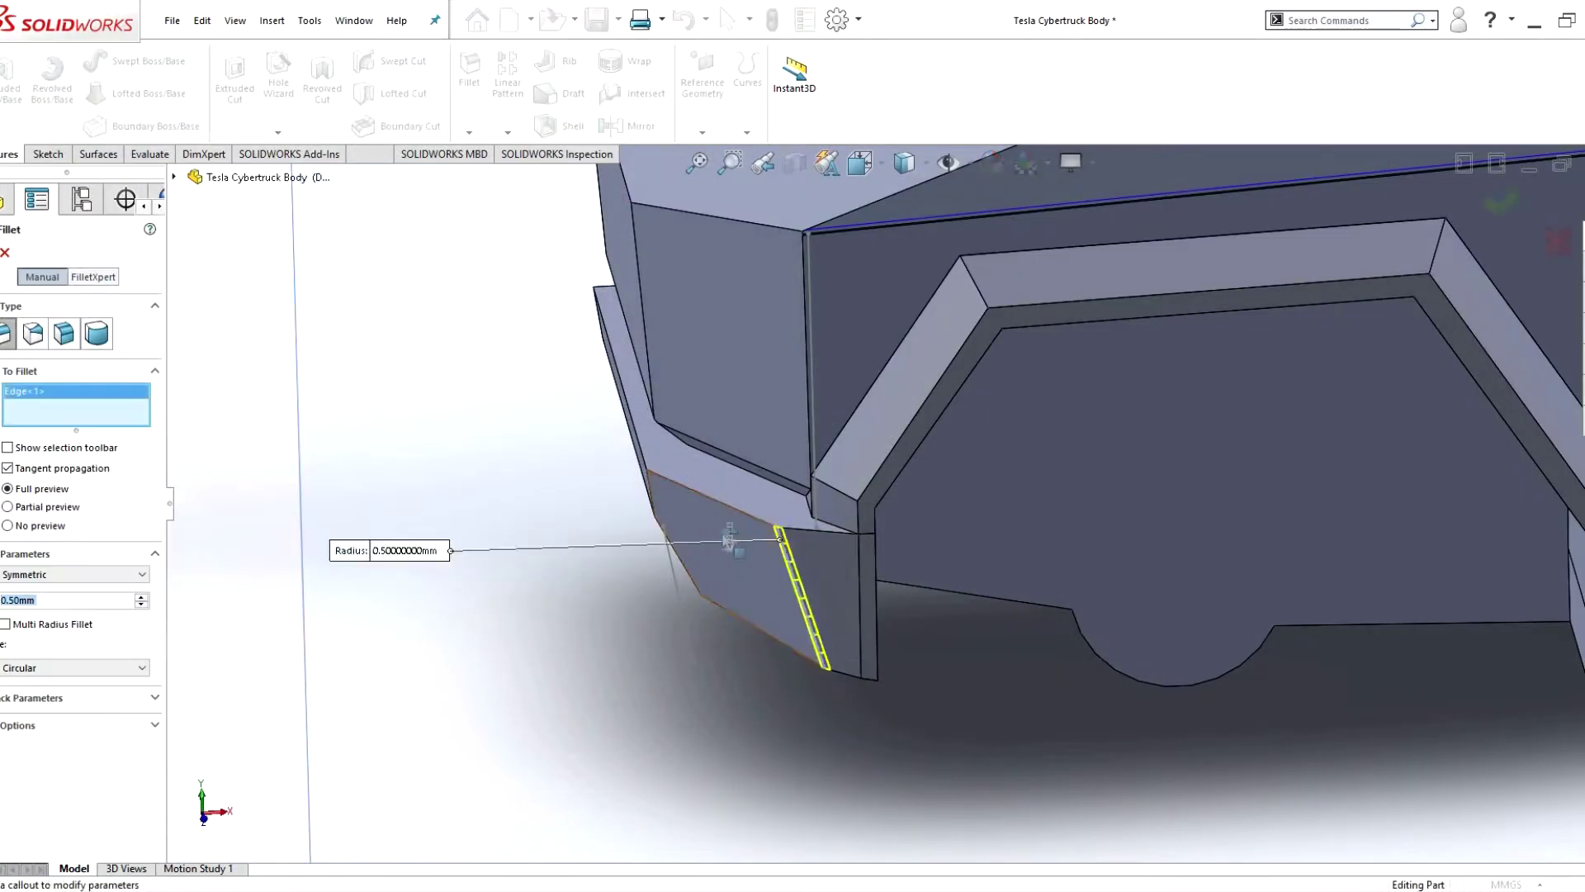
- Create 0.50 mm Fillet3 on the corner block edge and add one more edge to Fillet2
key(Return)
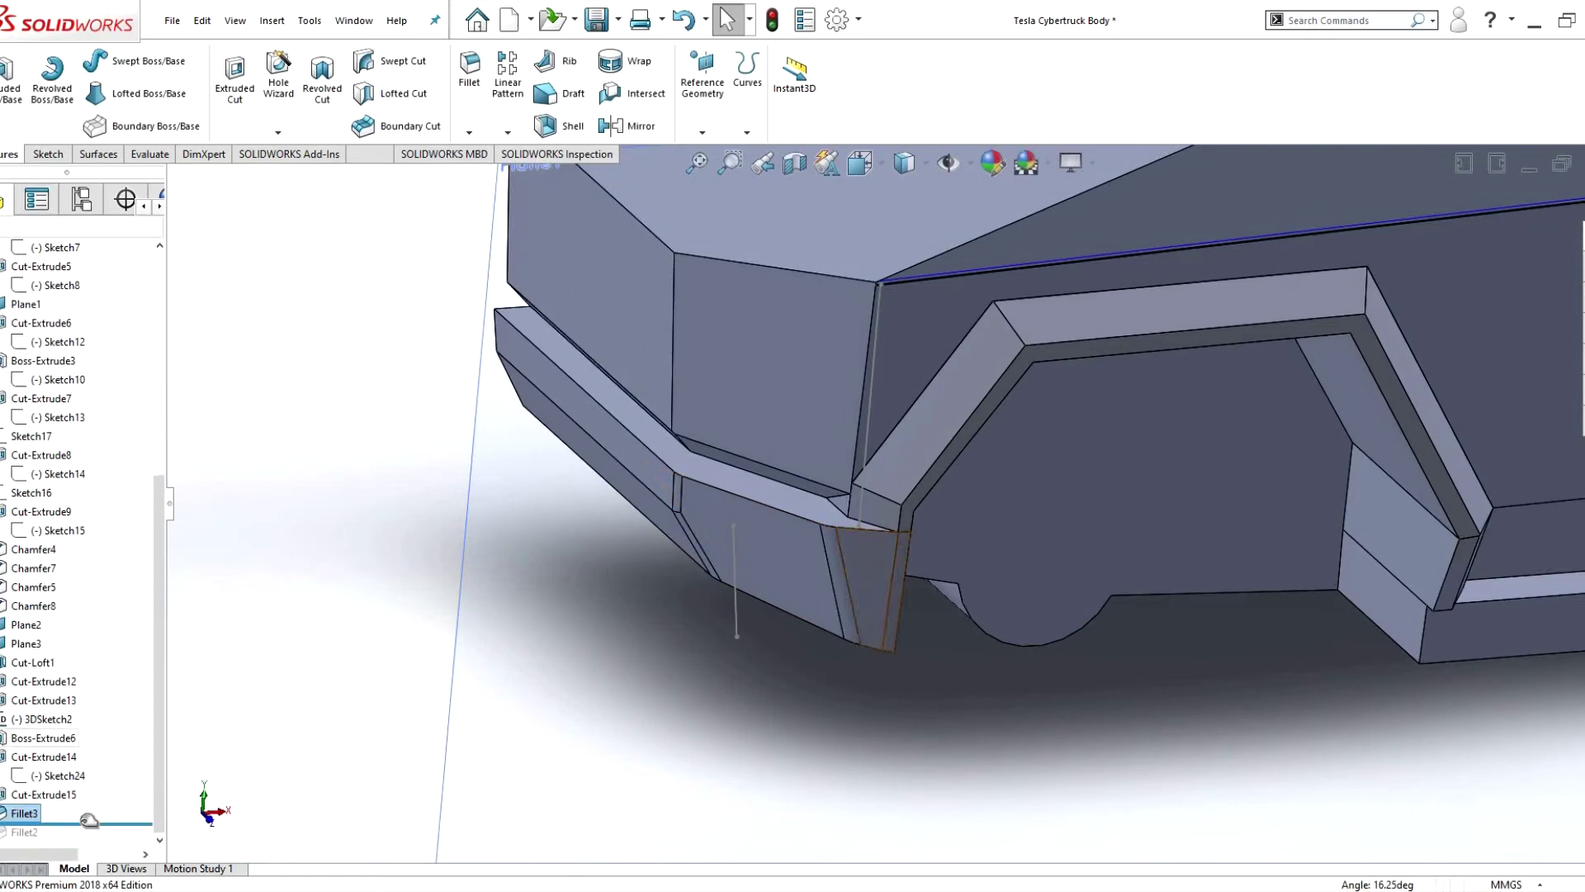
right_click(28, 833)
click(70, 487)
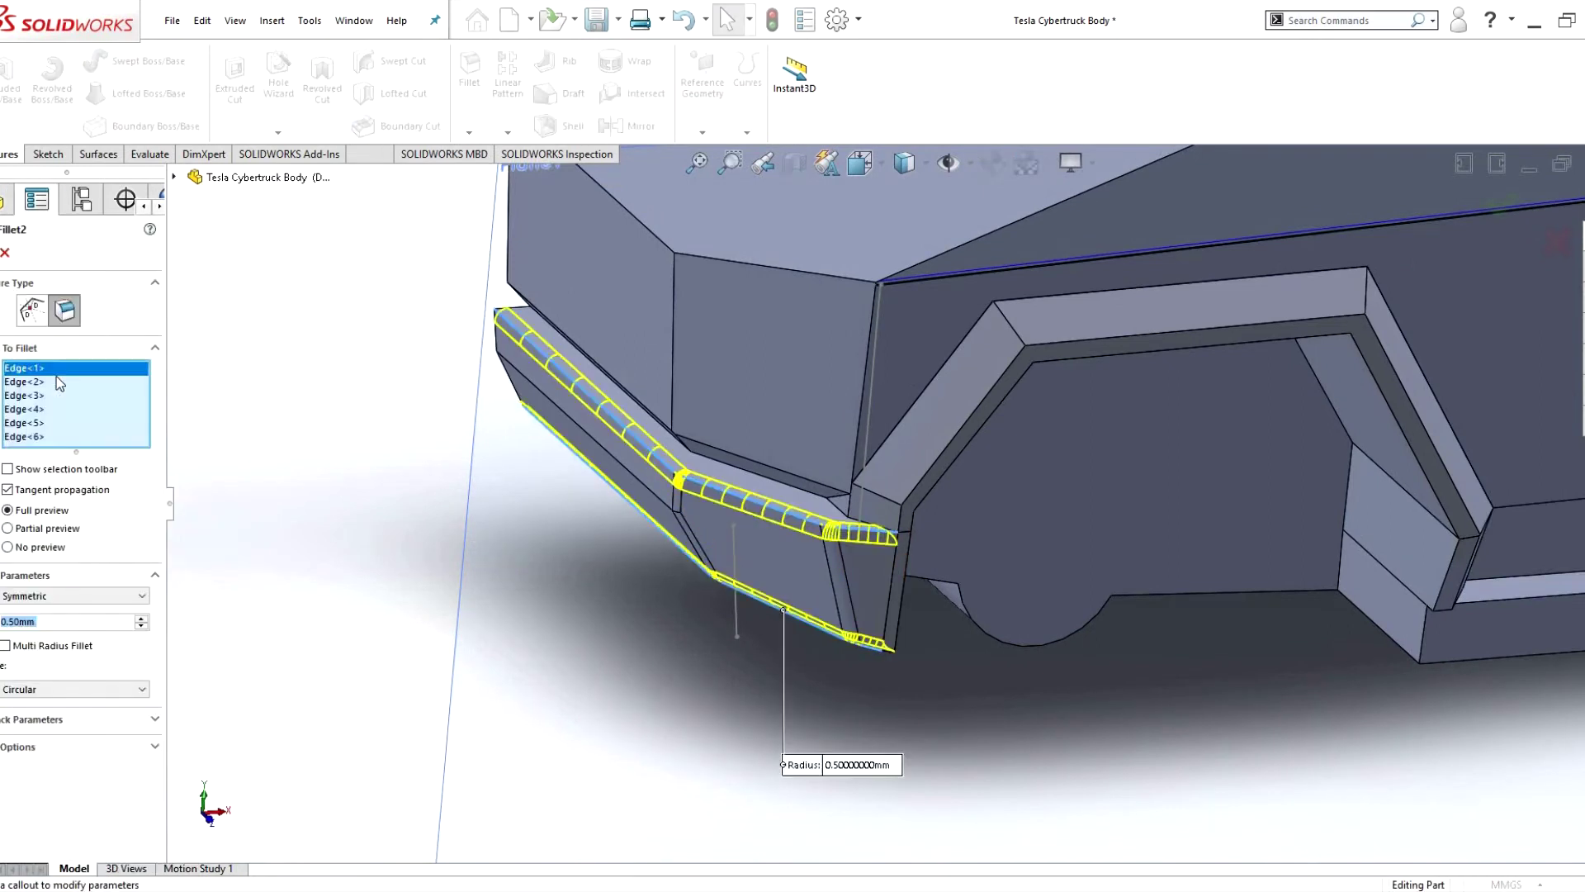
click(620, 471)
key(Return)
scroll(875, 525, up, 3)
scroll(875, 524, up, 2)
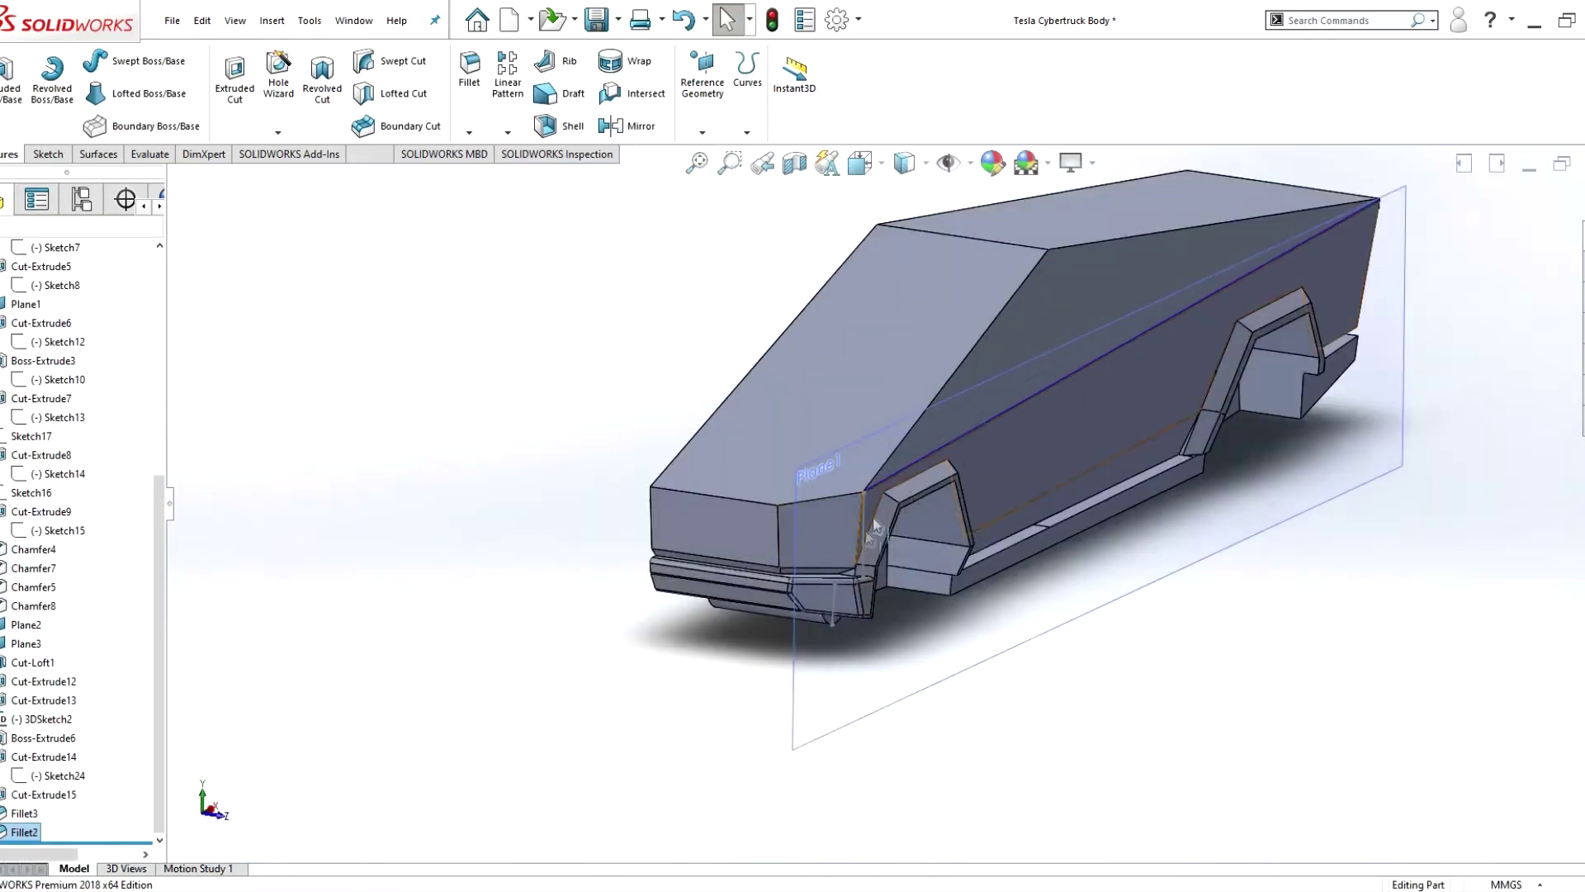
scroll(875, 525, down, 2)
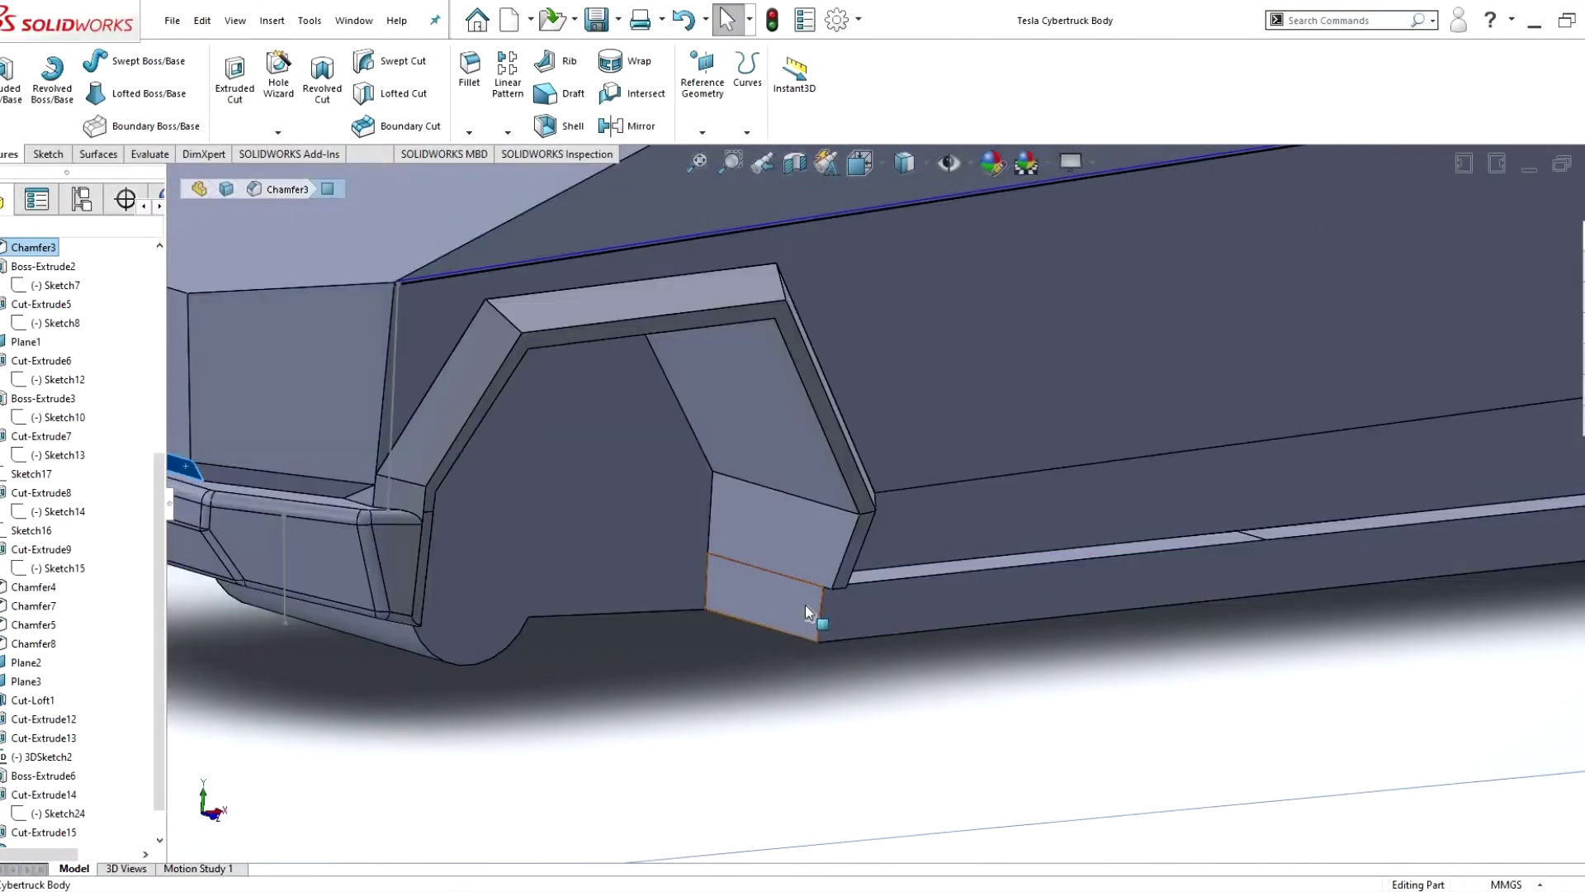
- Sketch a closed wedge profile on the lower panel face and extrude it Up To Surface
click(3, 87)
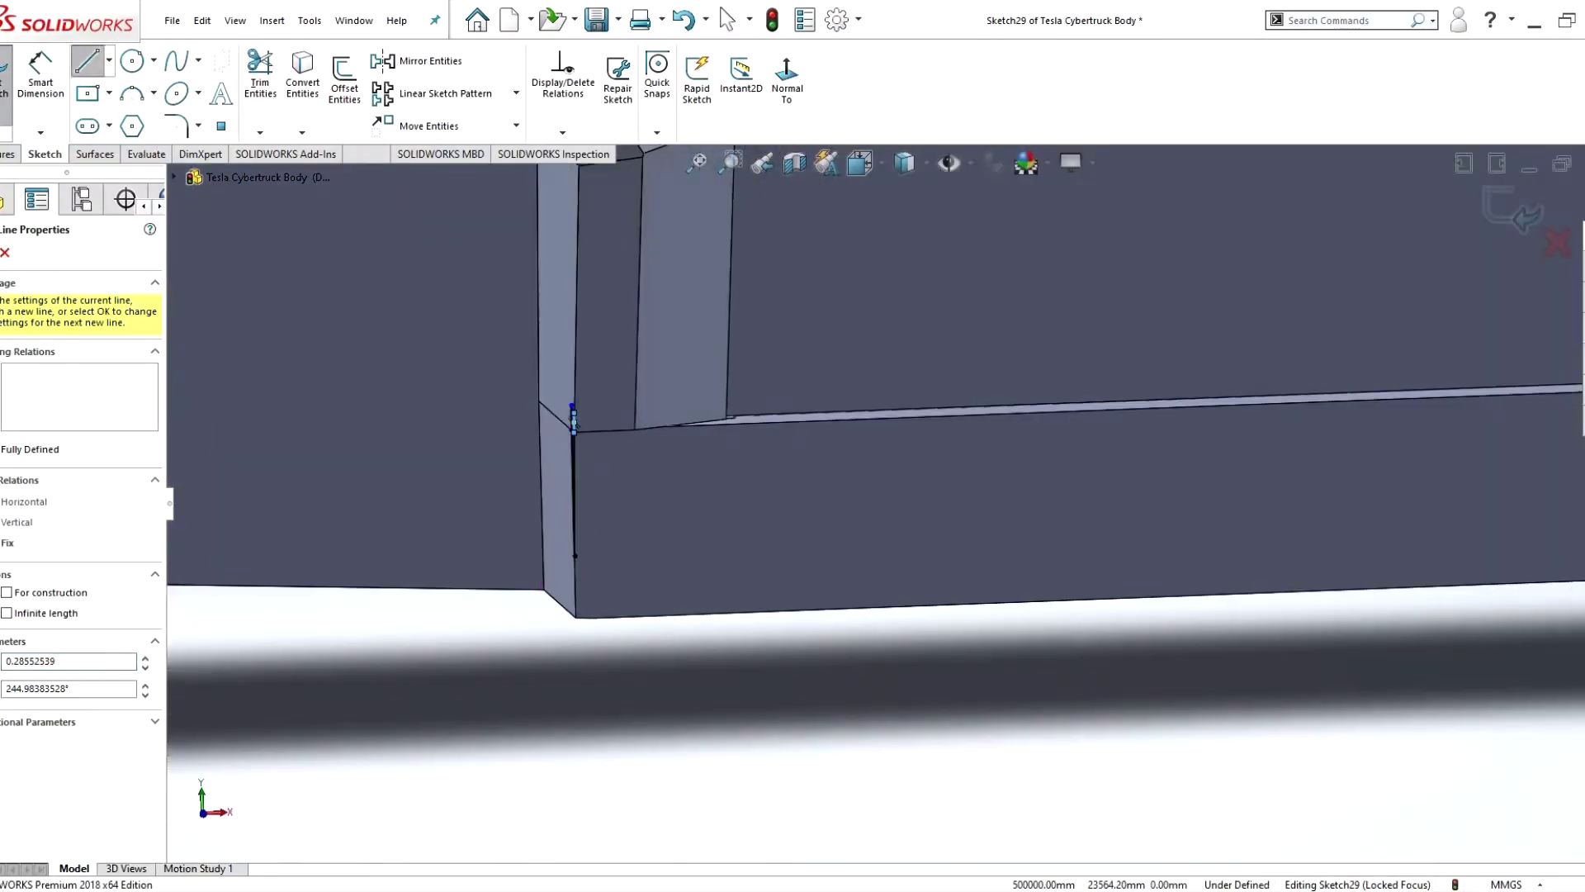
click(12, 83)
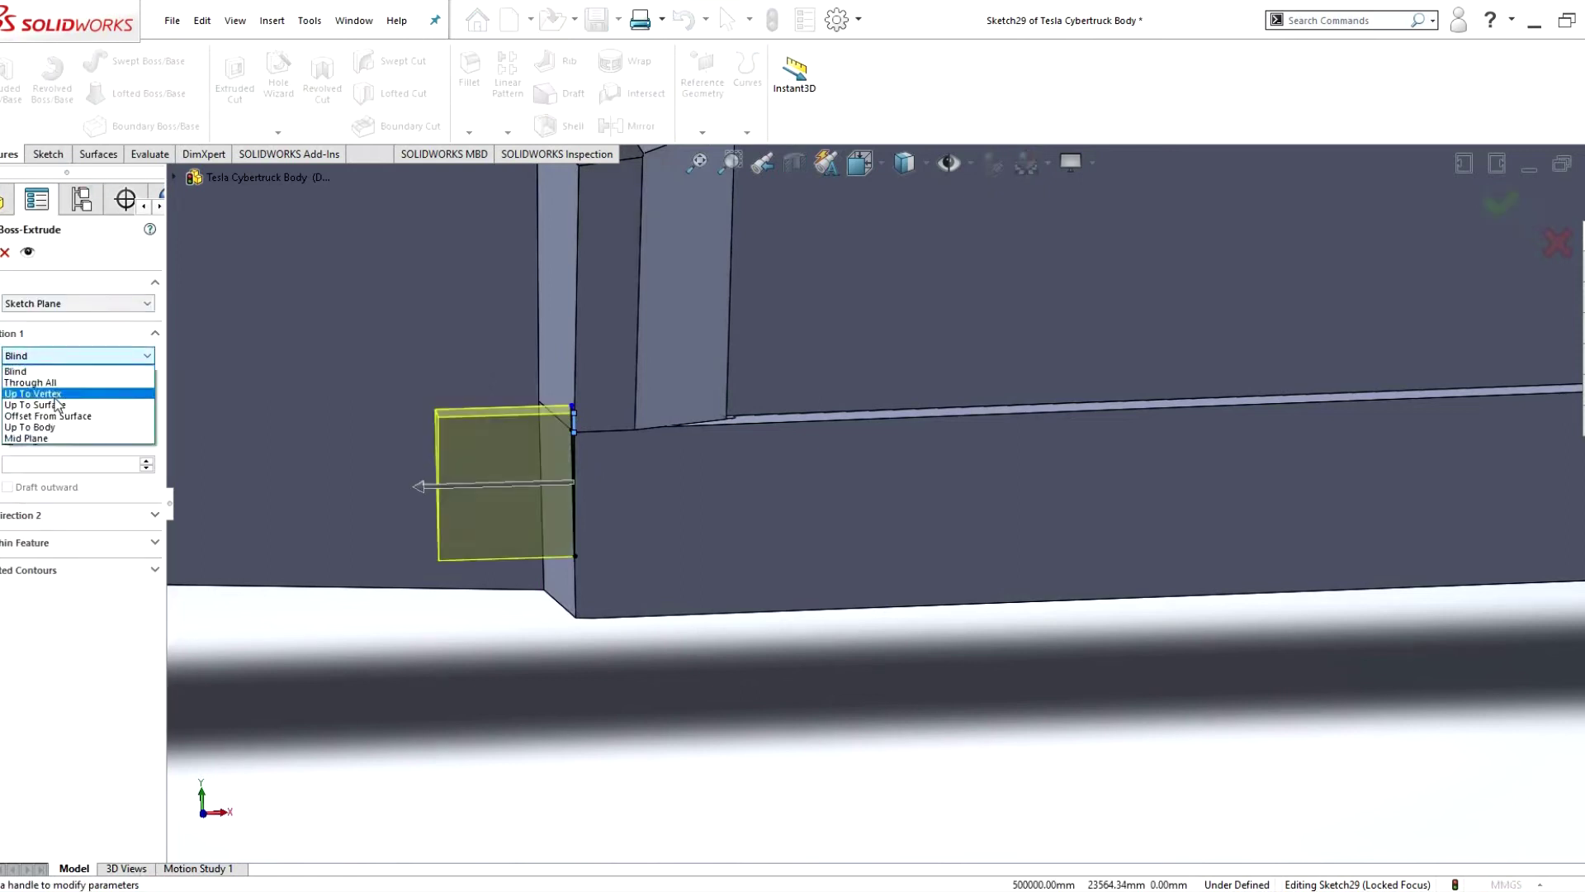
click(675, 405)
key(Escape)
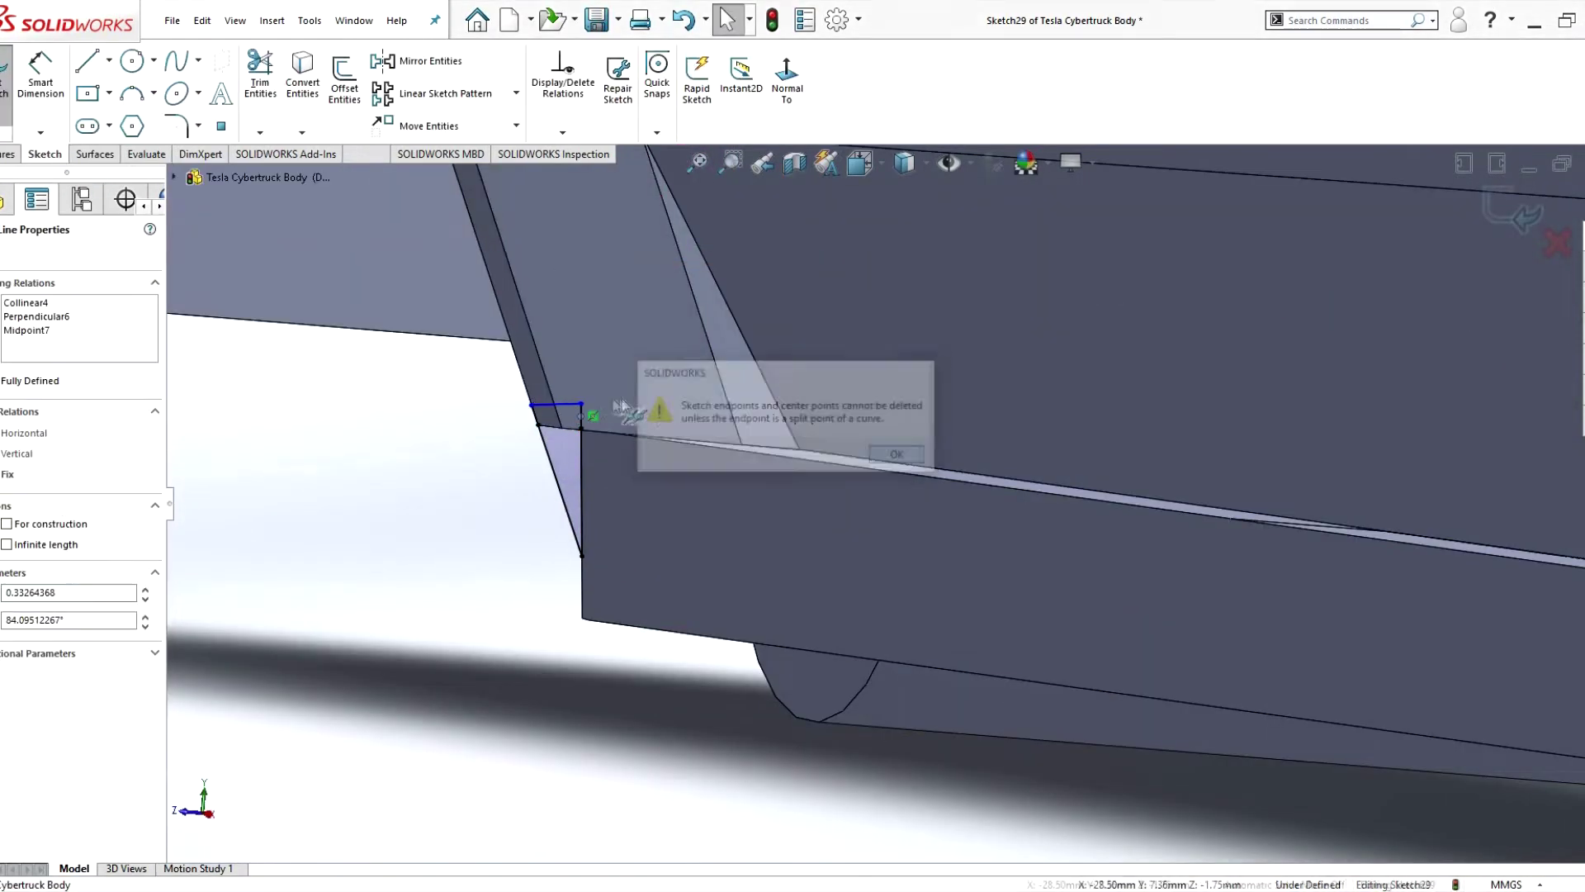
scroll(561, 376, down, 3)
key(l)
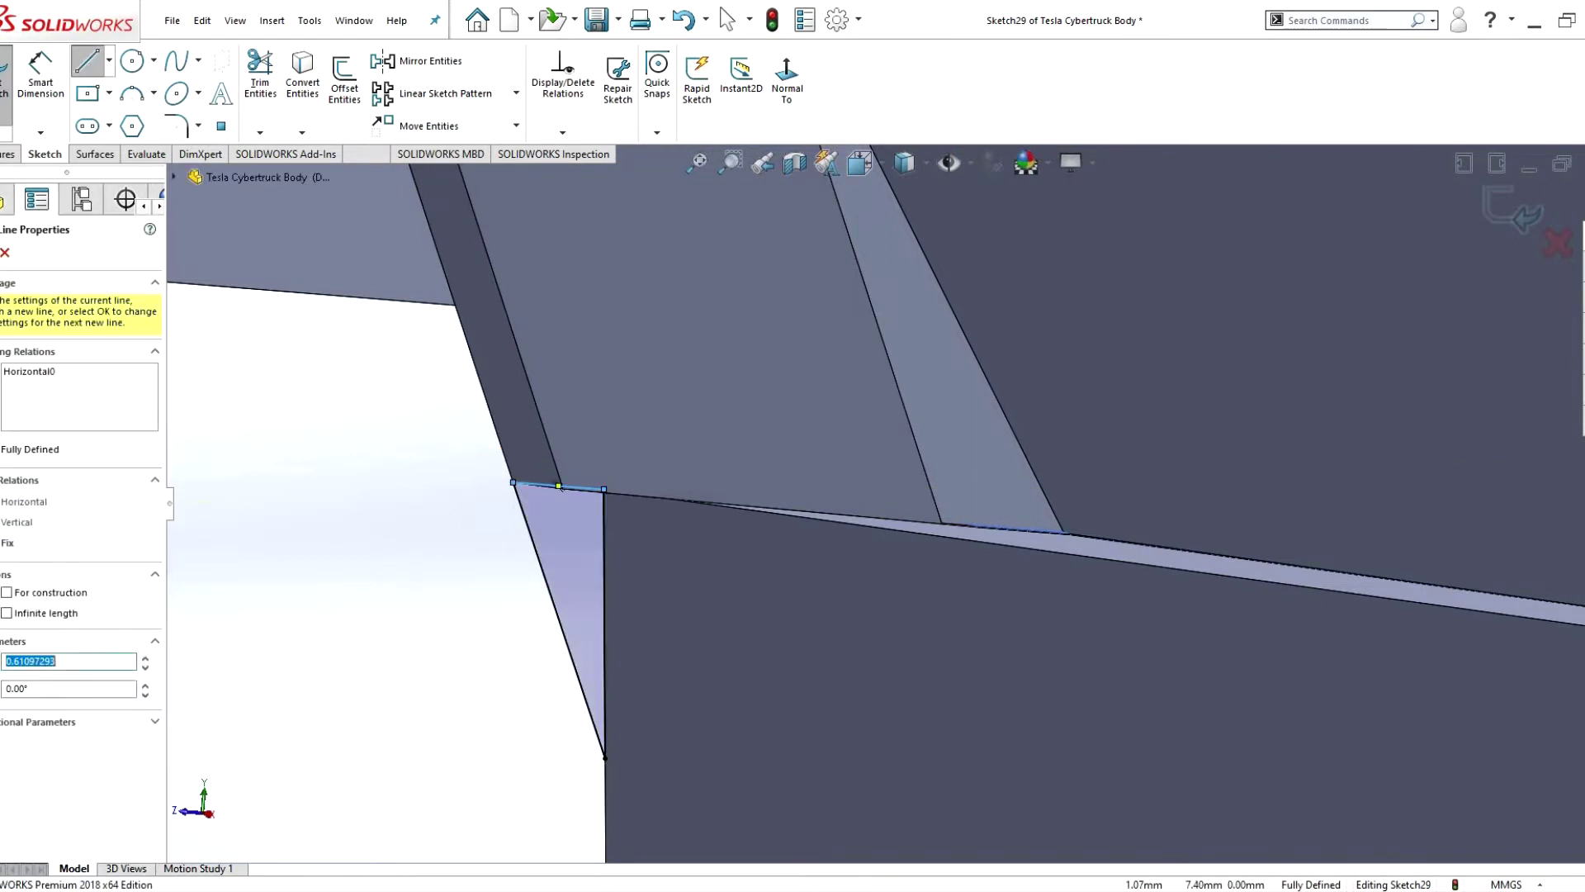
key(e)
click(37, 405)
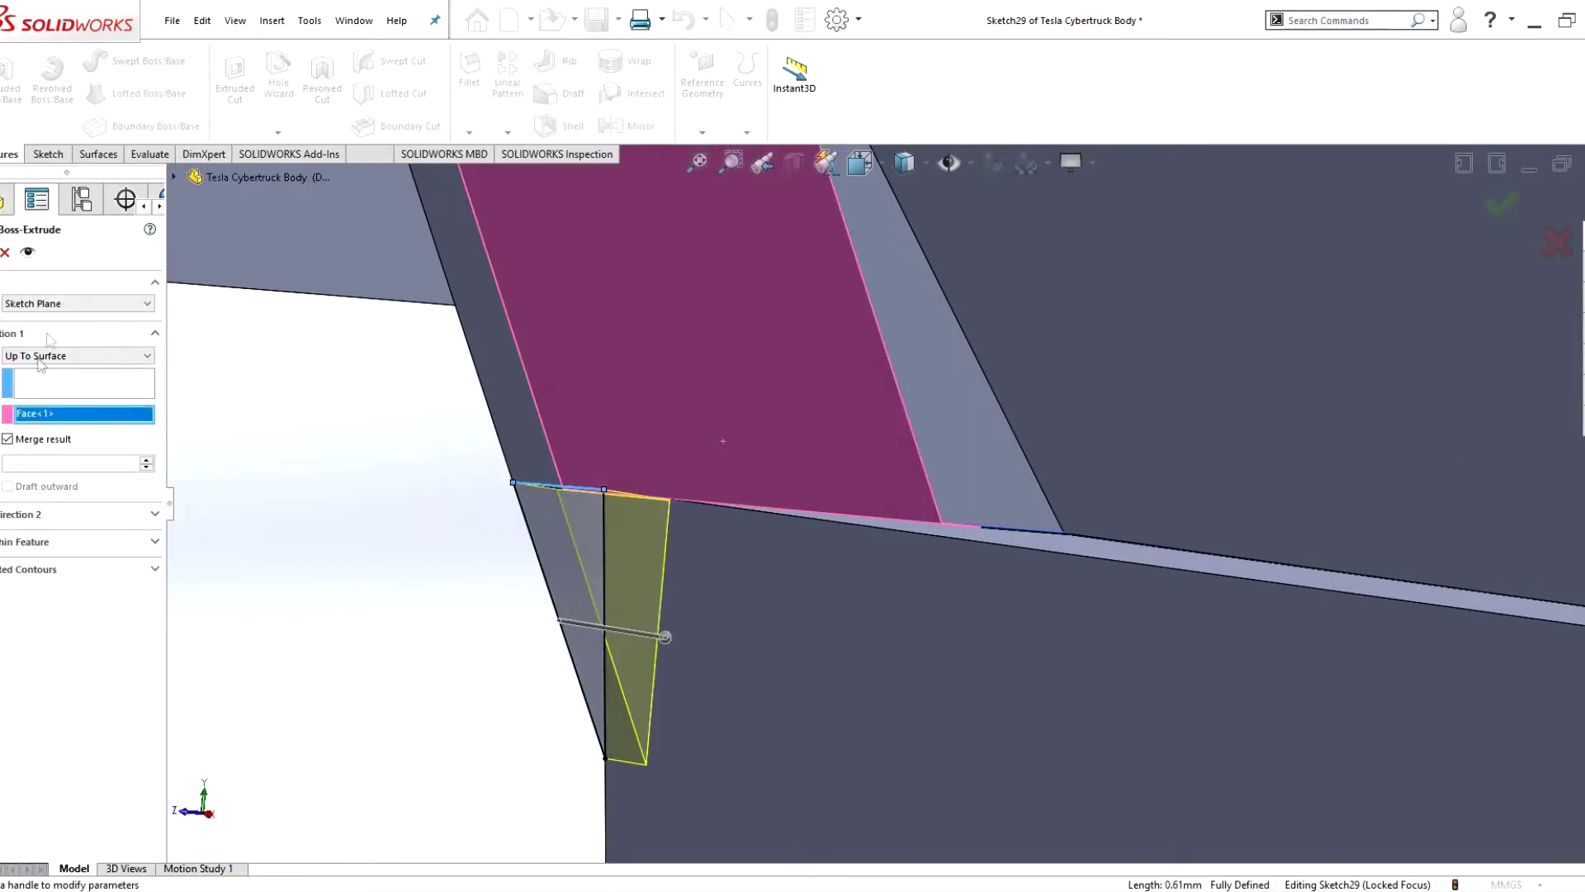
key(Return)
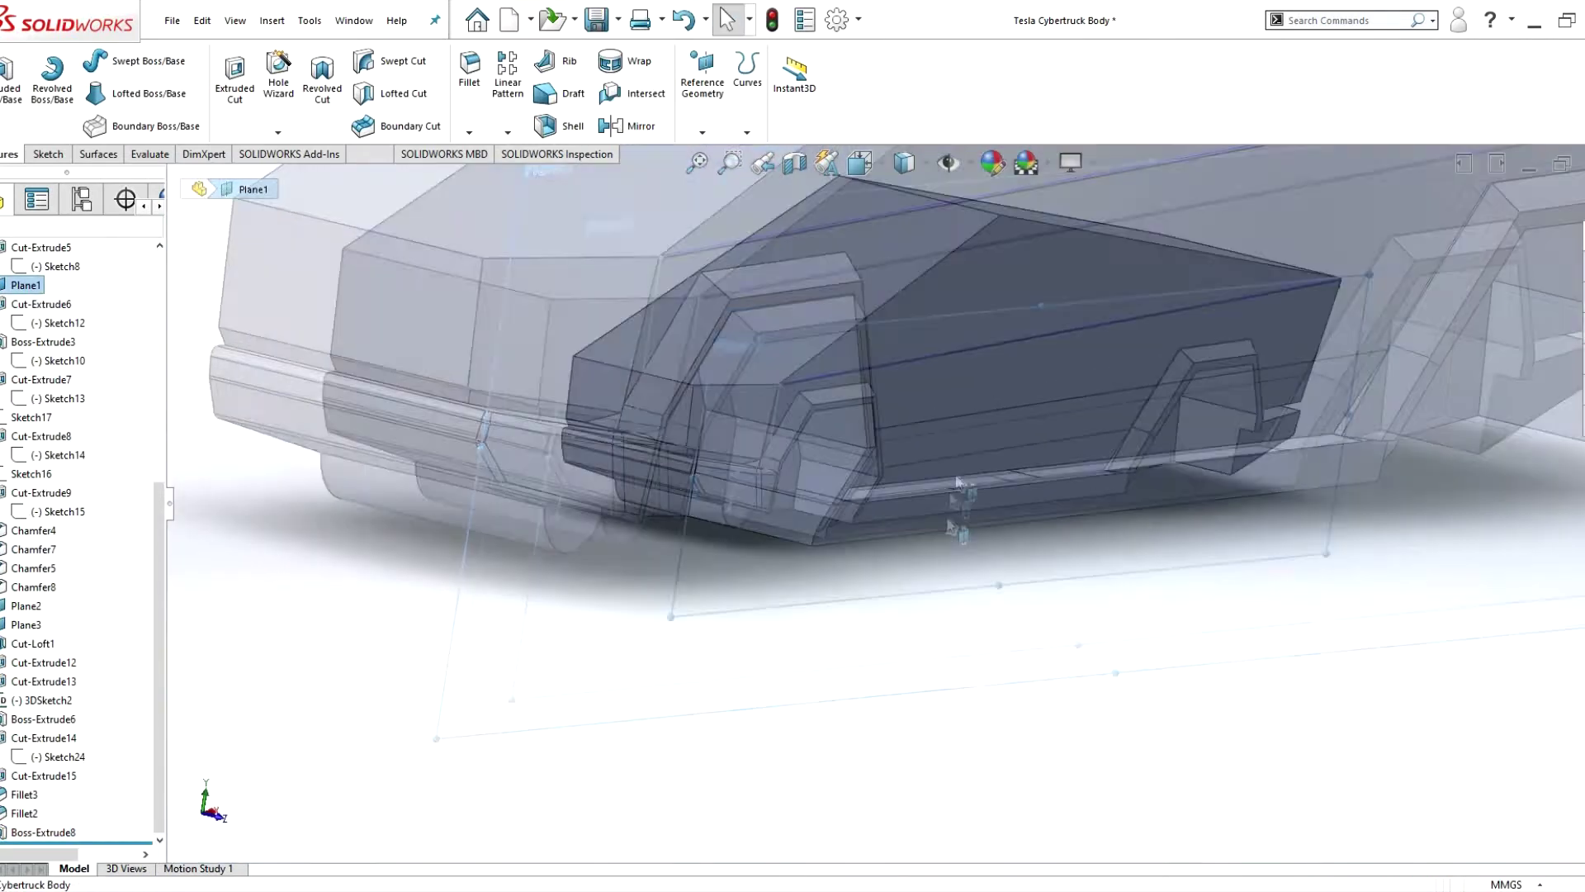
- Sketch corner lines on the side panel face and relate an endpoint to the panel edge
scroll(956, 482, down, 10)
click(1073, 496)
key(l)
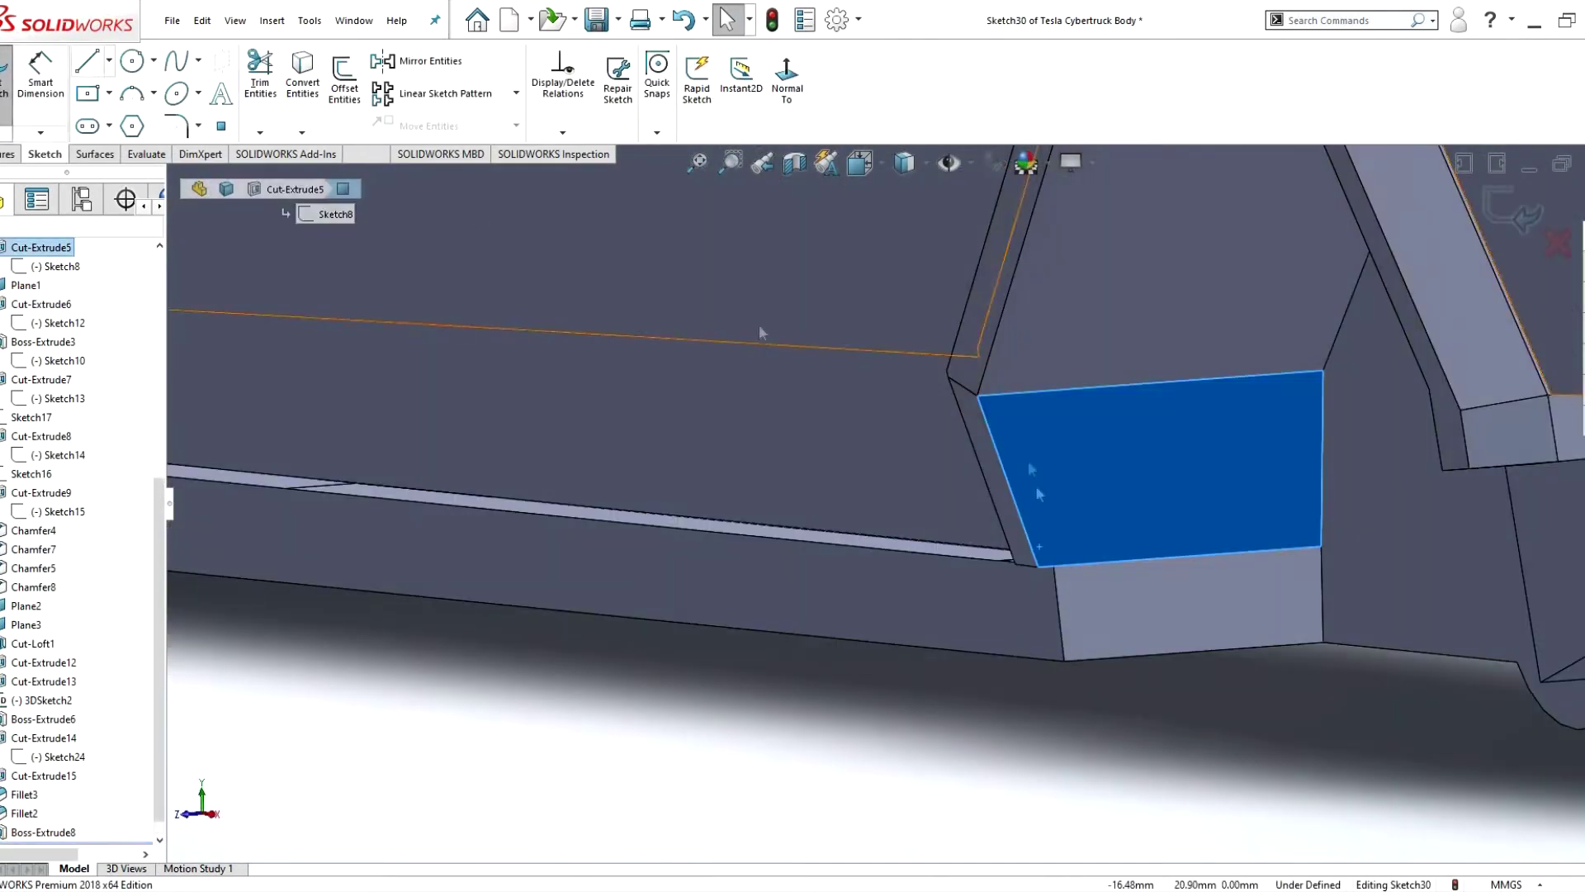
click(1038, 567)
right_click(1065, 603)
key(Escape)
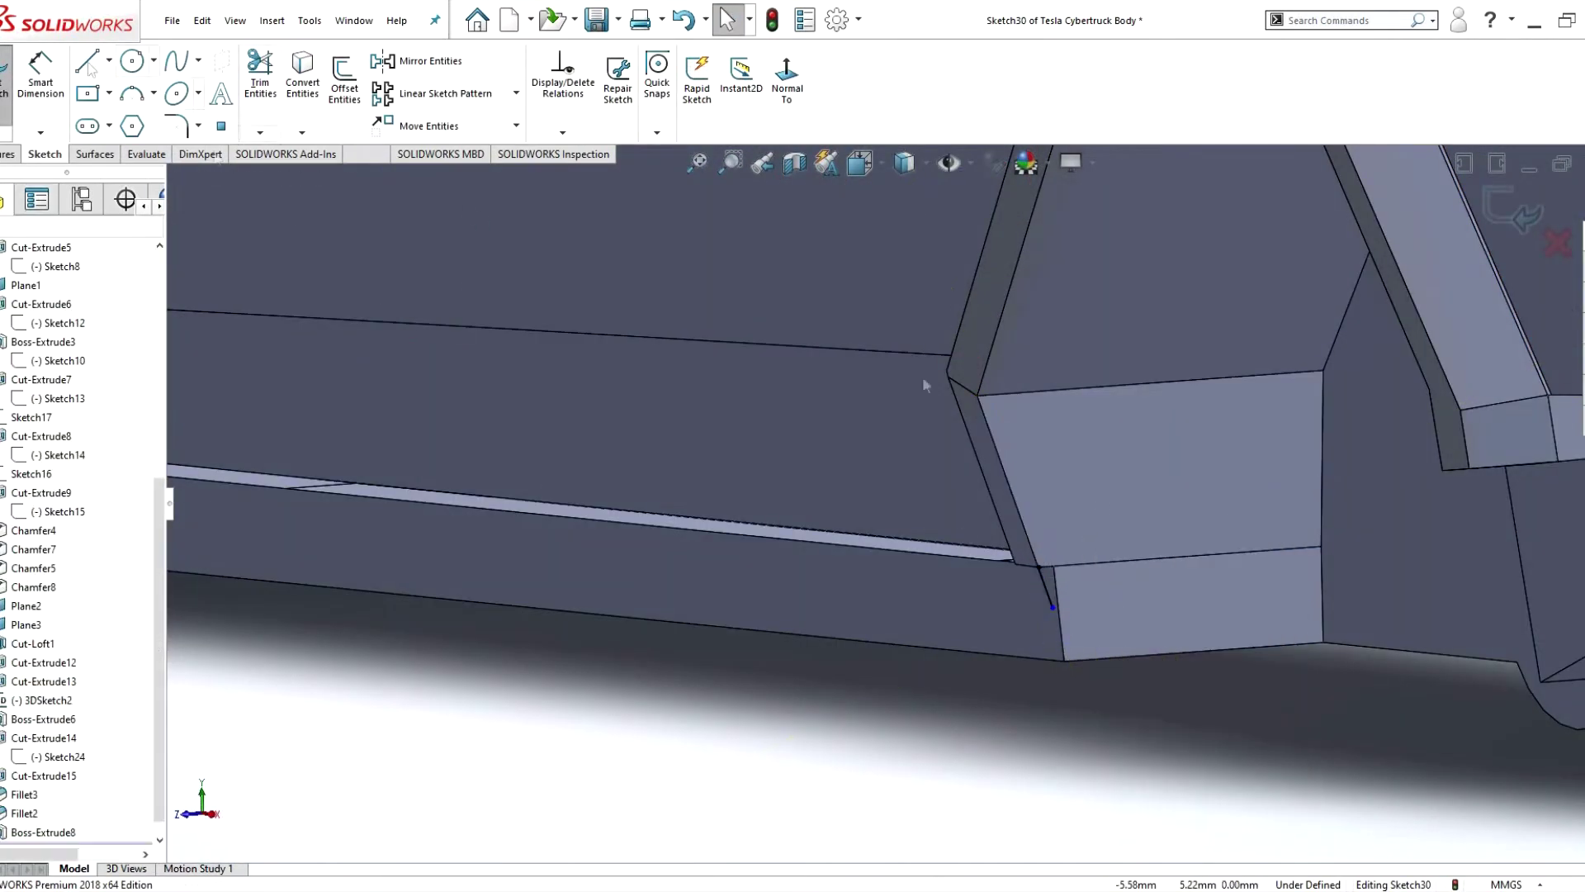
scroll(947, 646, down, 5)
key(Escape)
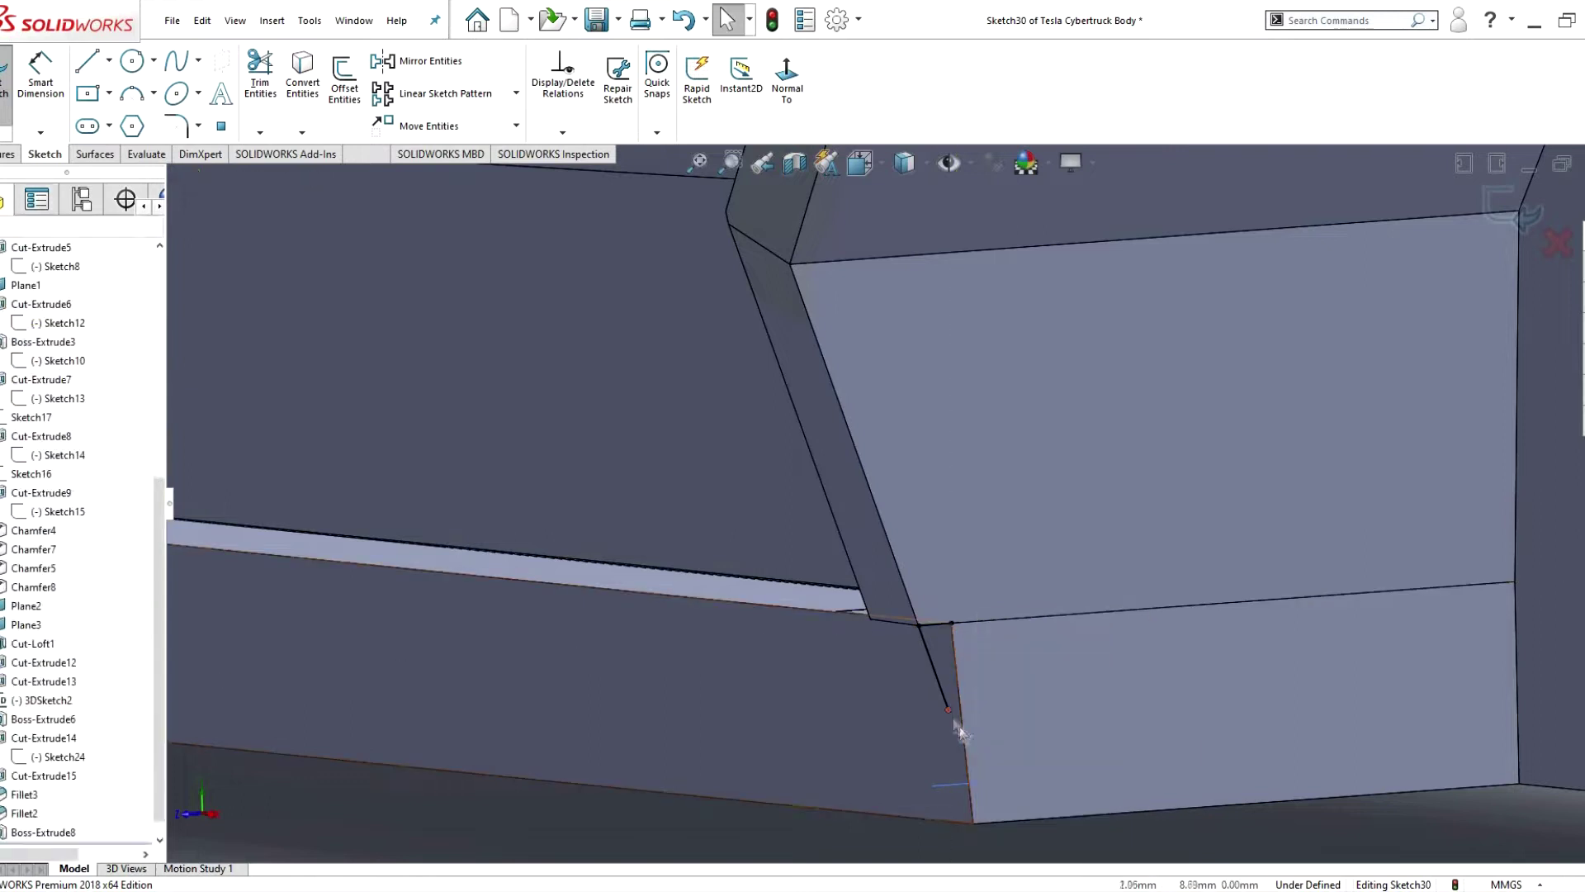
click(958, 735)
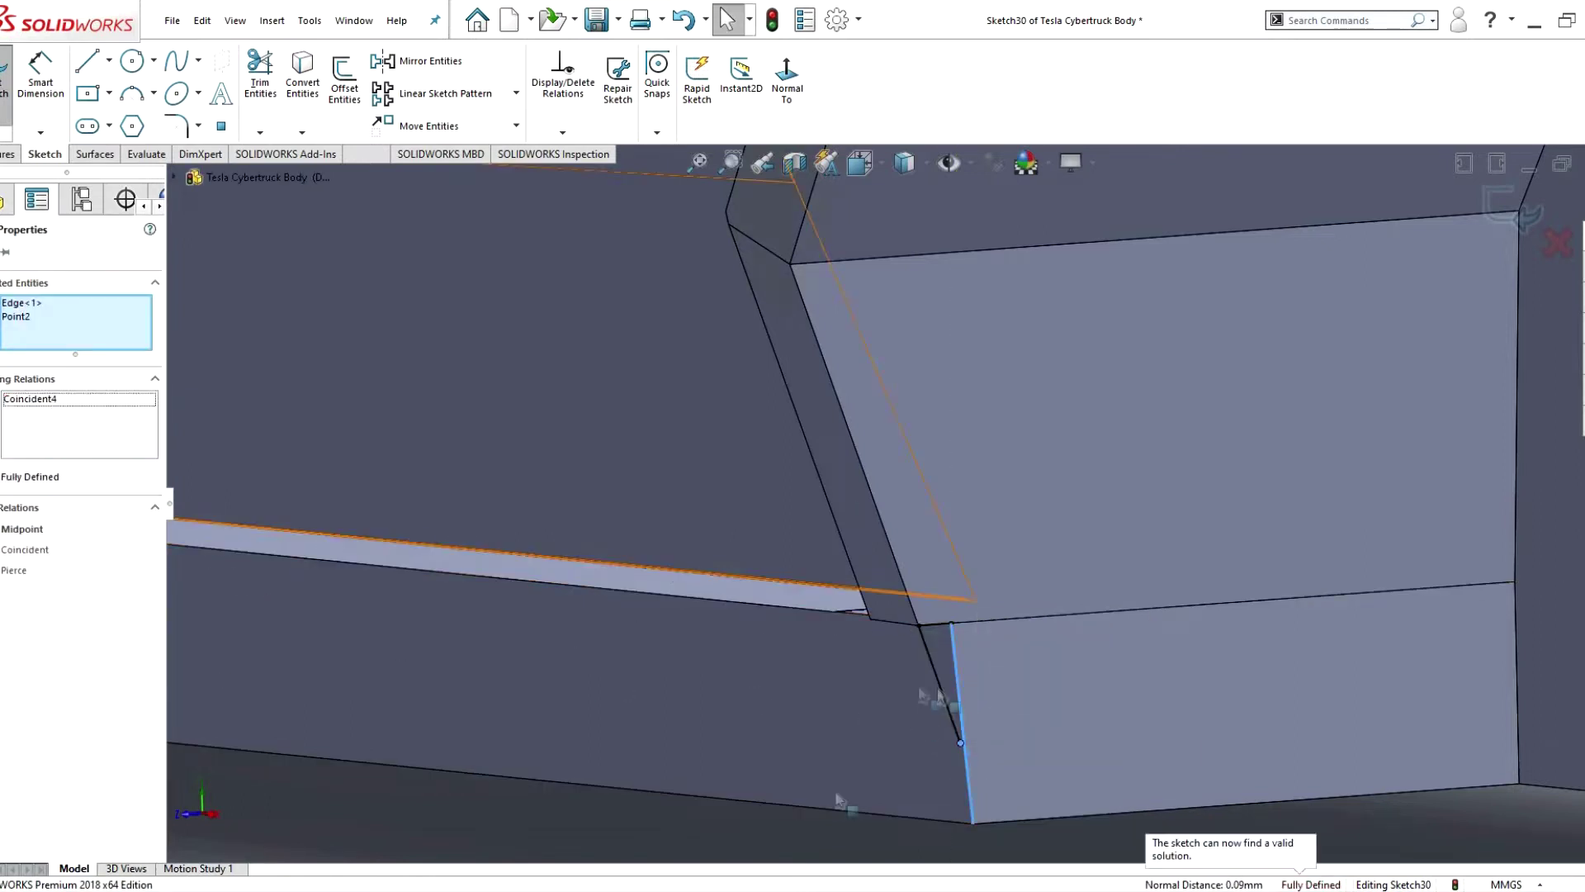
- Extrude the small corner sketch Up To Surface against the adjacent face
scroll(940, 698, up, 4)
key(l)
key(Escape)
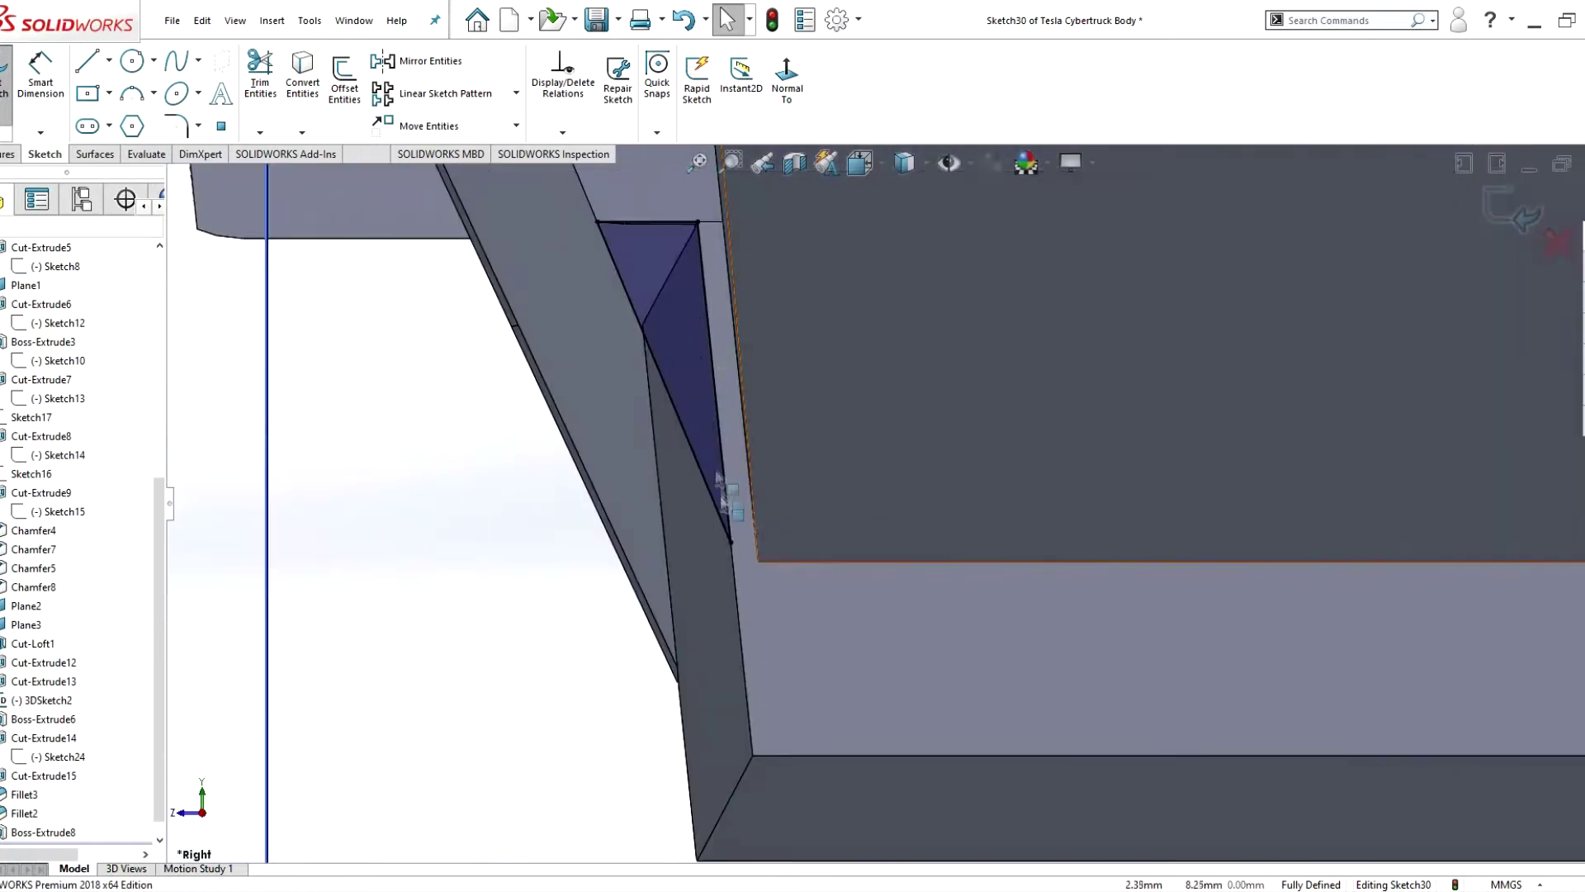
middle_drag(1014, 658, 1353, 570)
scroll(805, 445, down, 5)
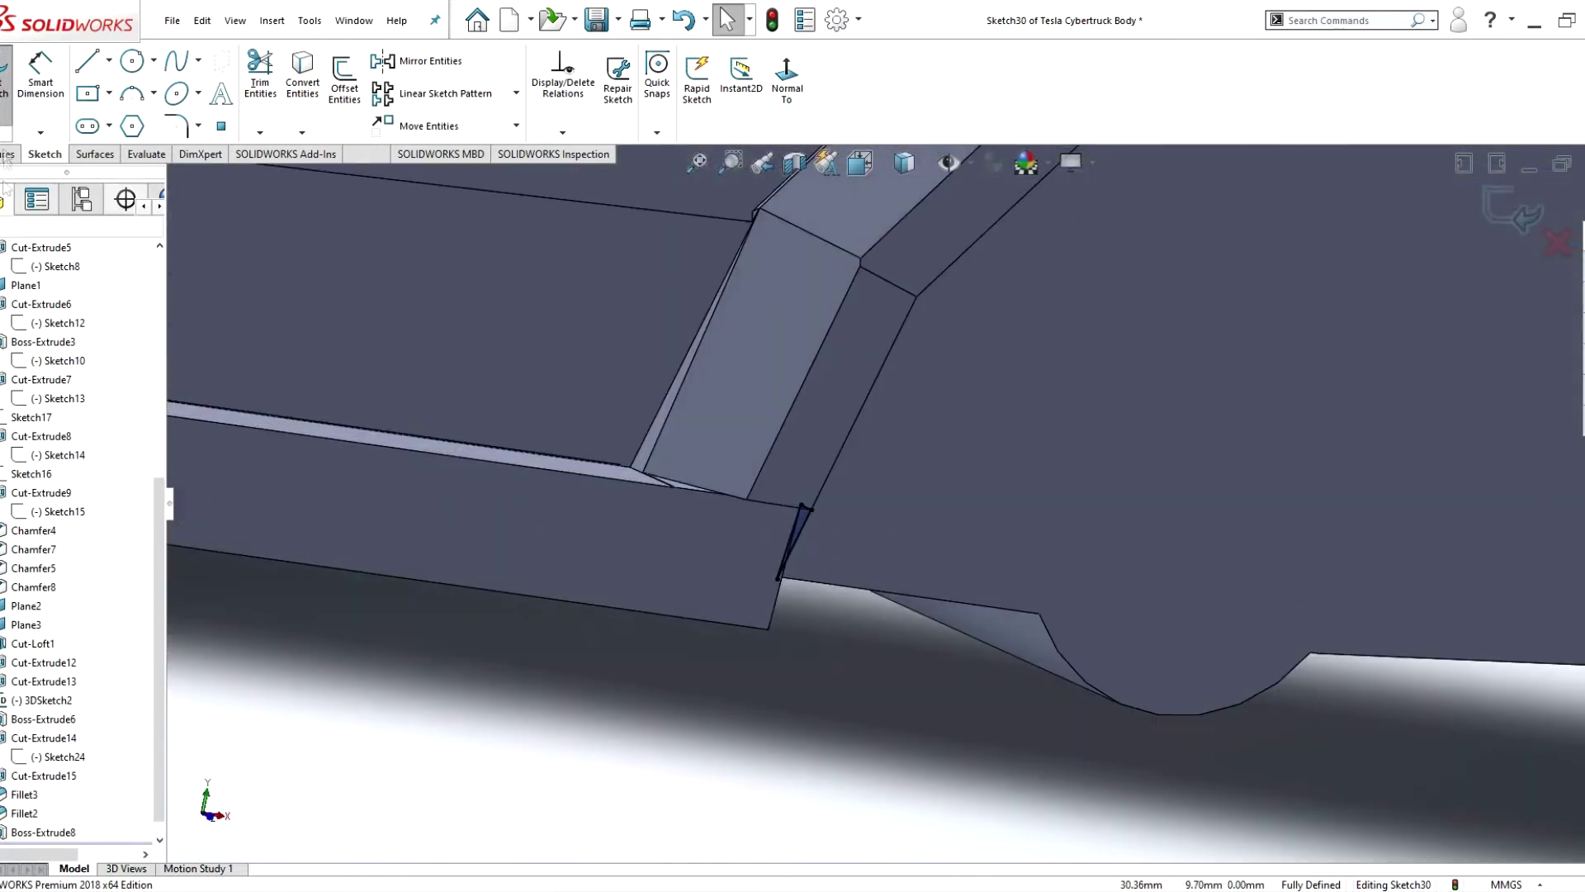
click(13, 154)
click(11, 78)
click(743, 524)
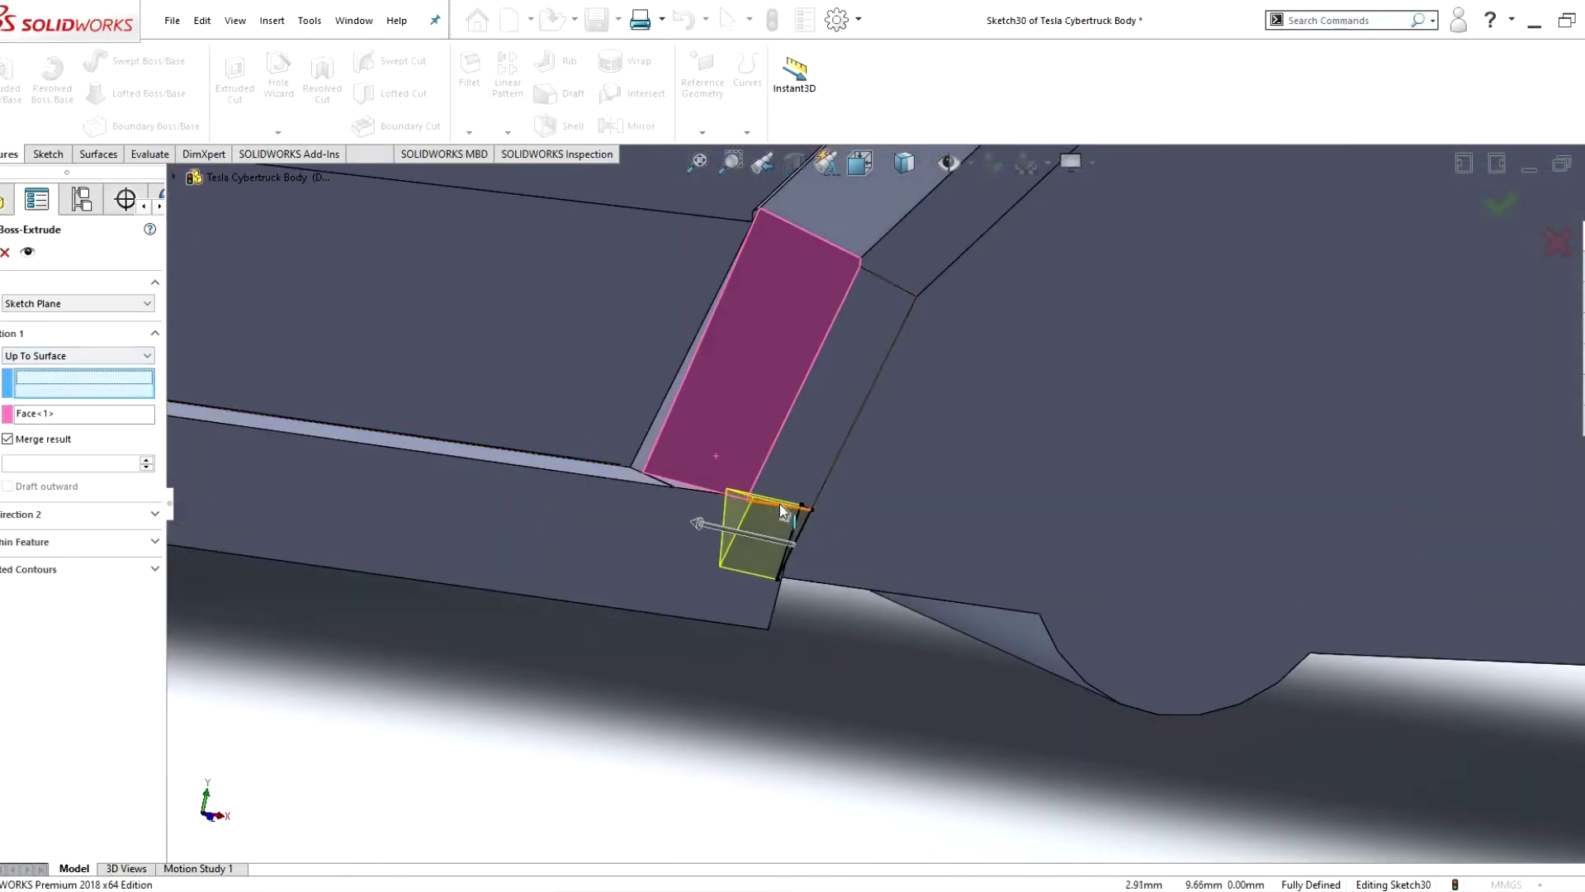
key(Return)
scroll(630, 630, up, 5)
scroll(1531, 630, down, 6)
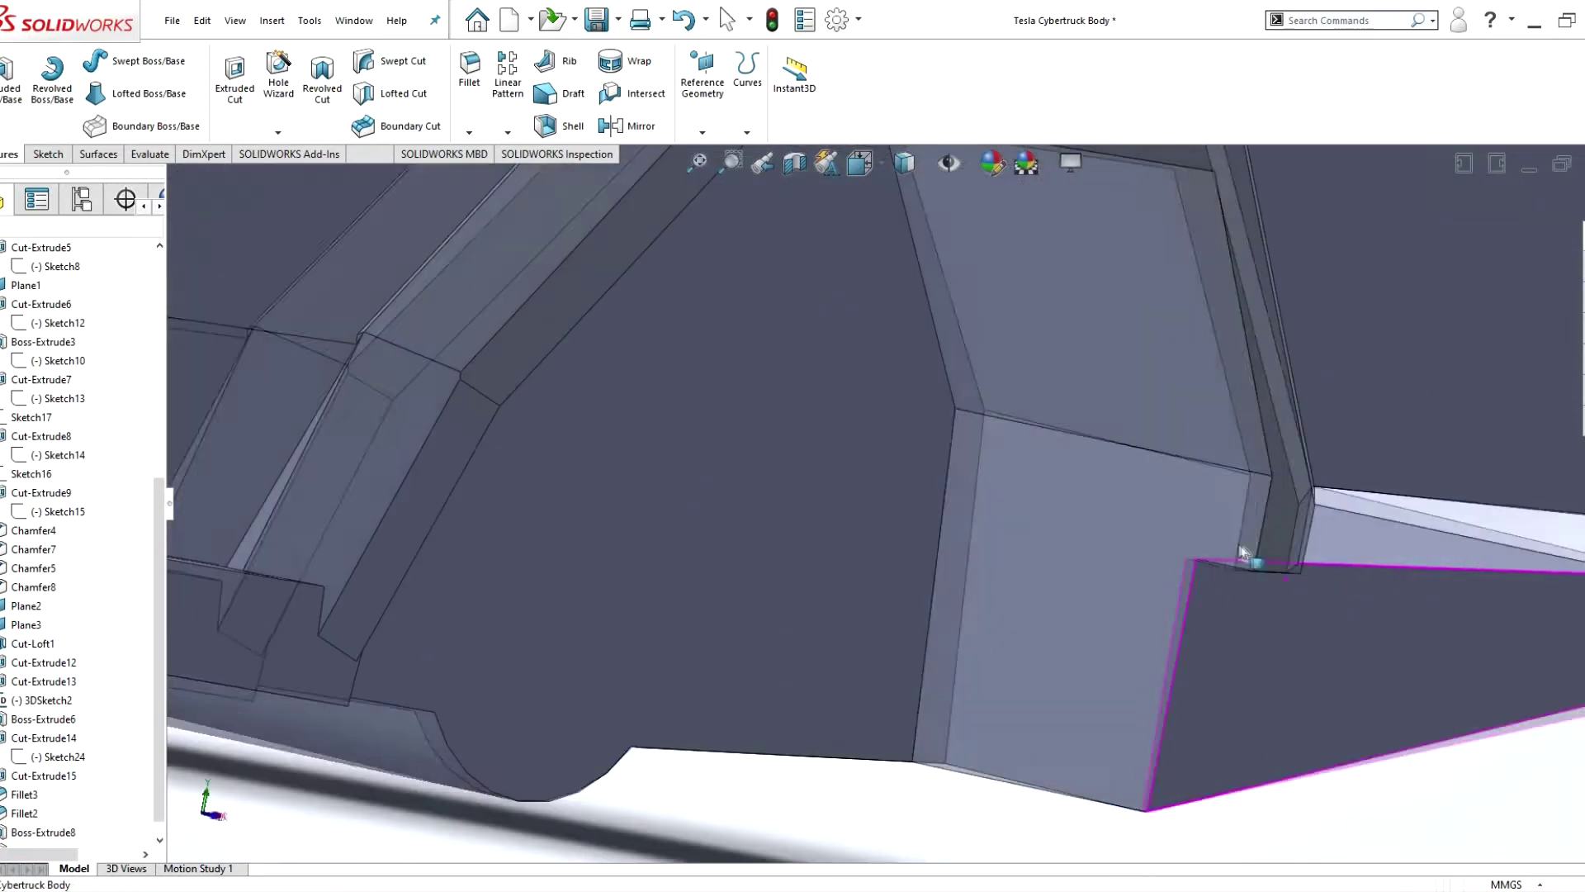
- Sketch a triangle behind the arch, snapping its line ends onto the body edges
click(1156, 594)
key(l)
click(1197, 560)
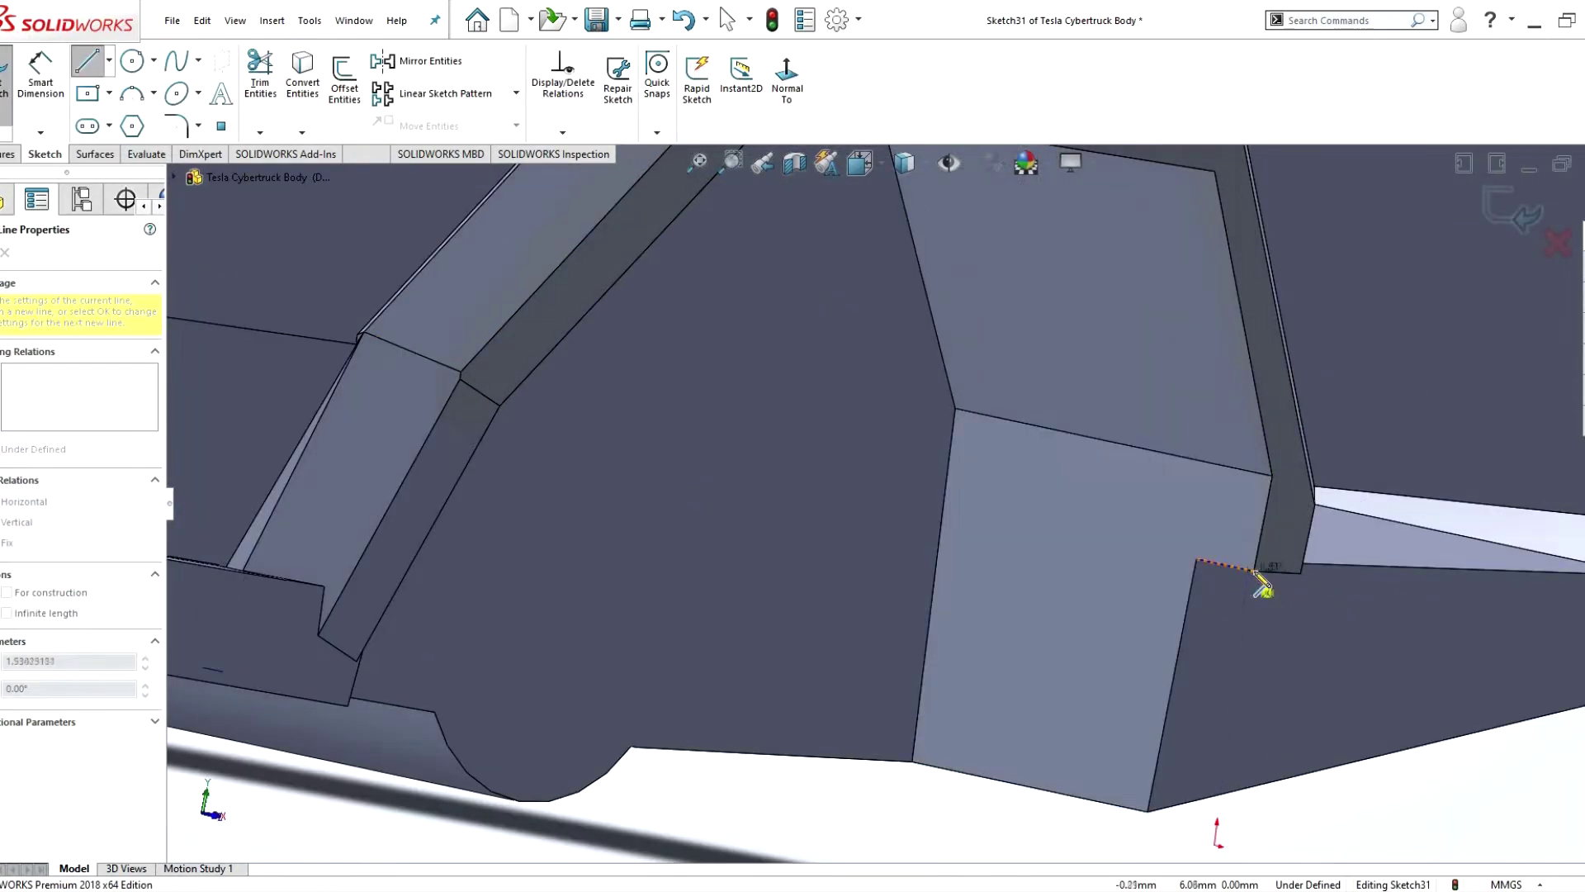
key(Escape)
key(ctrl+8)
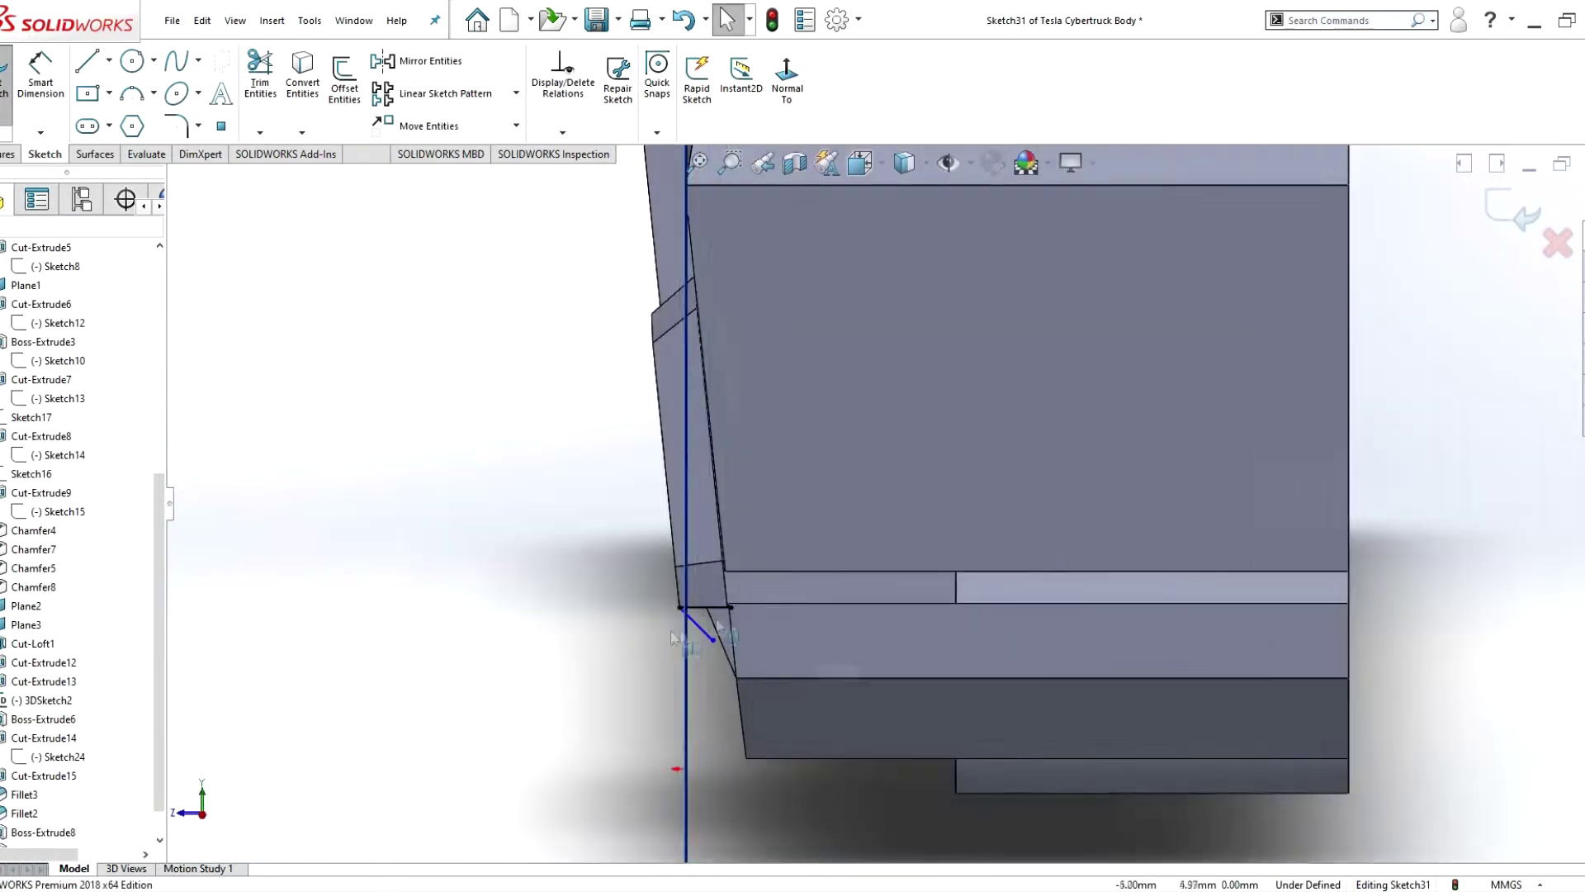
click(708, 664)
drag(716, 683, 719, 686)
key(ctrl+shift+z)
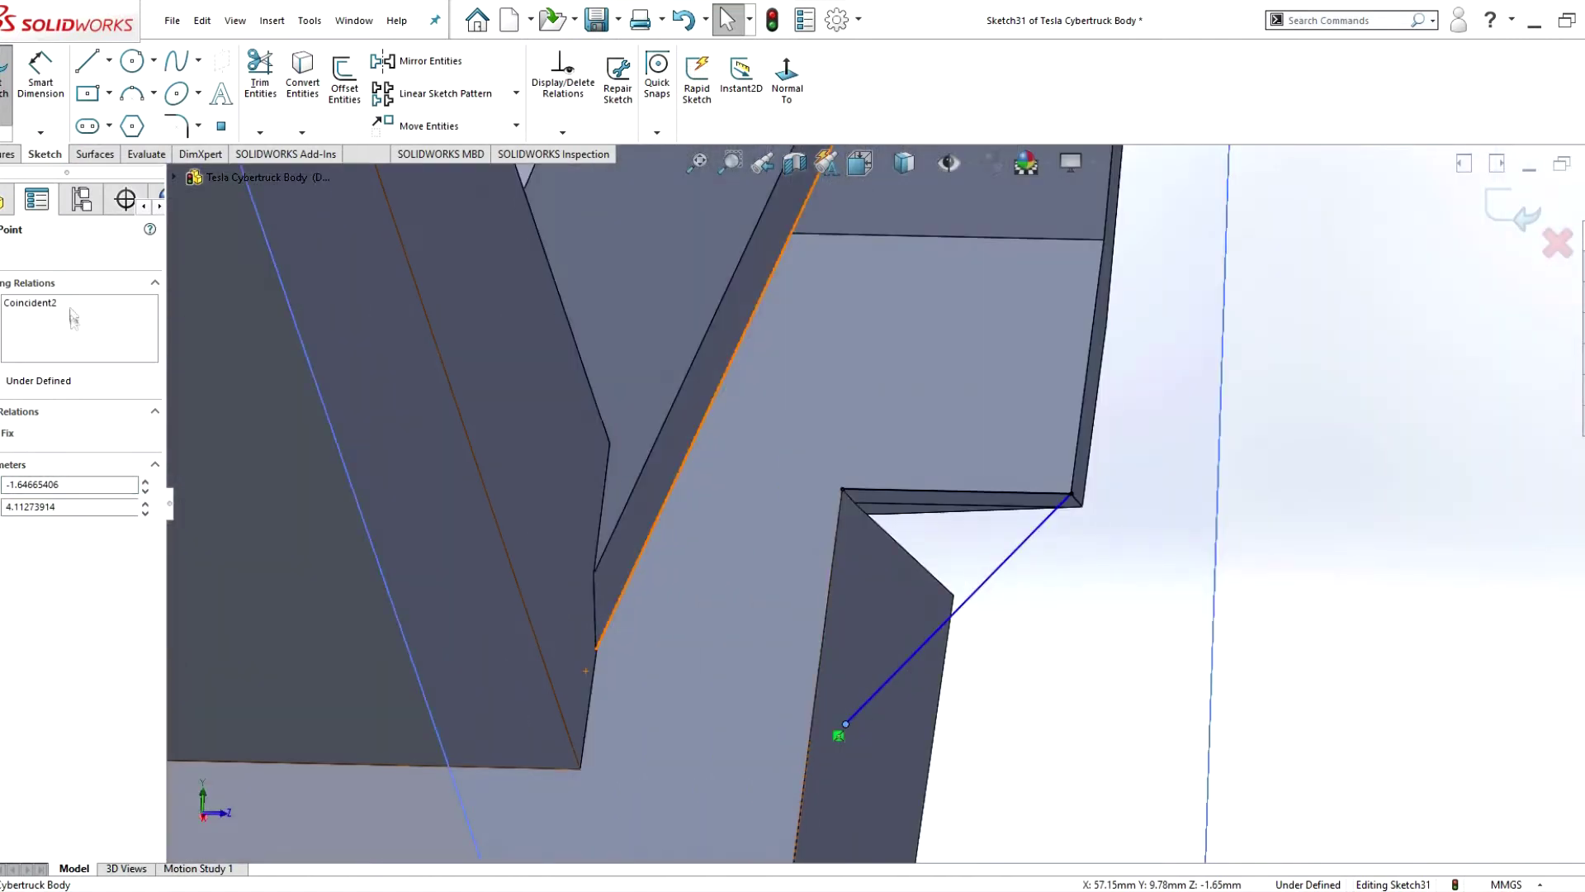
drag(805, 792, 807, 791)
key(ctrl+shift+z)
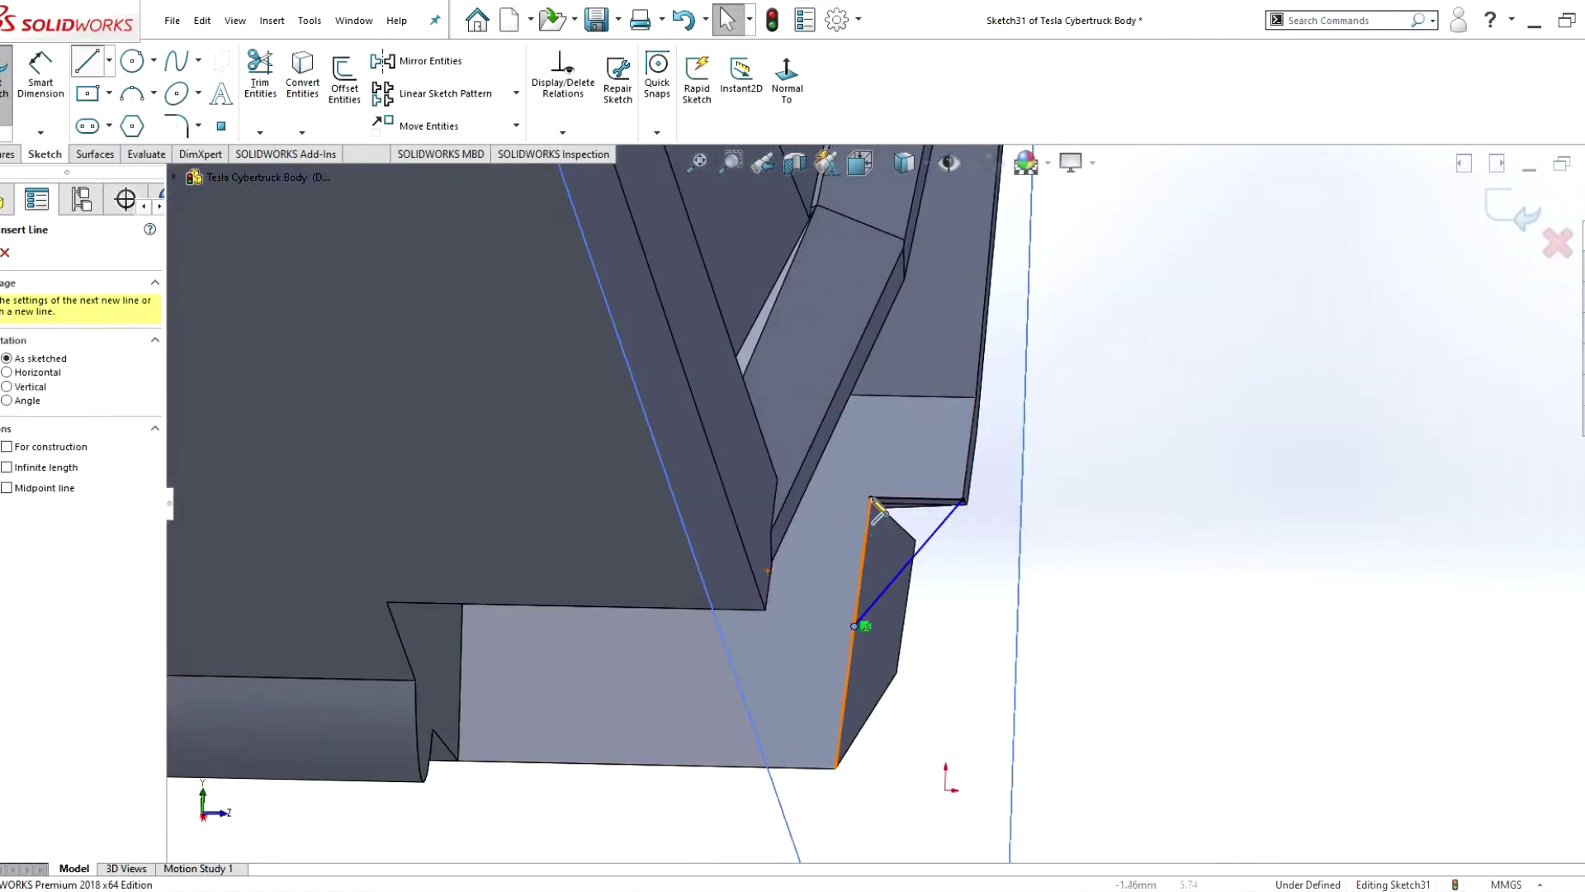
key(Escape)
key(ctrl+shift+z)
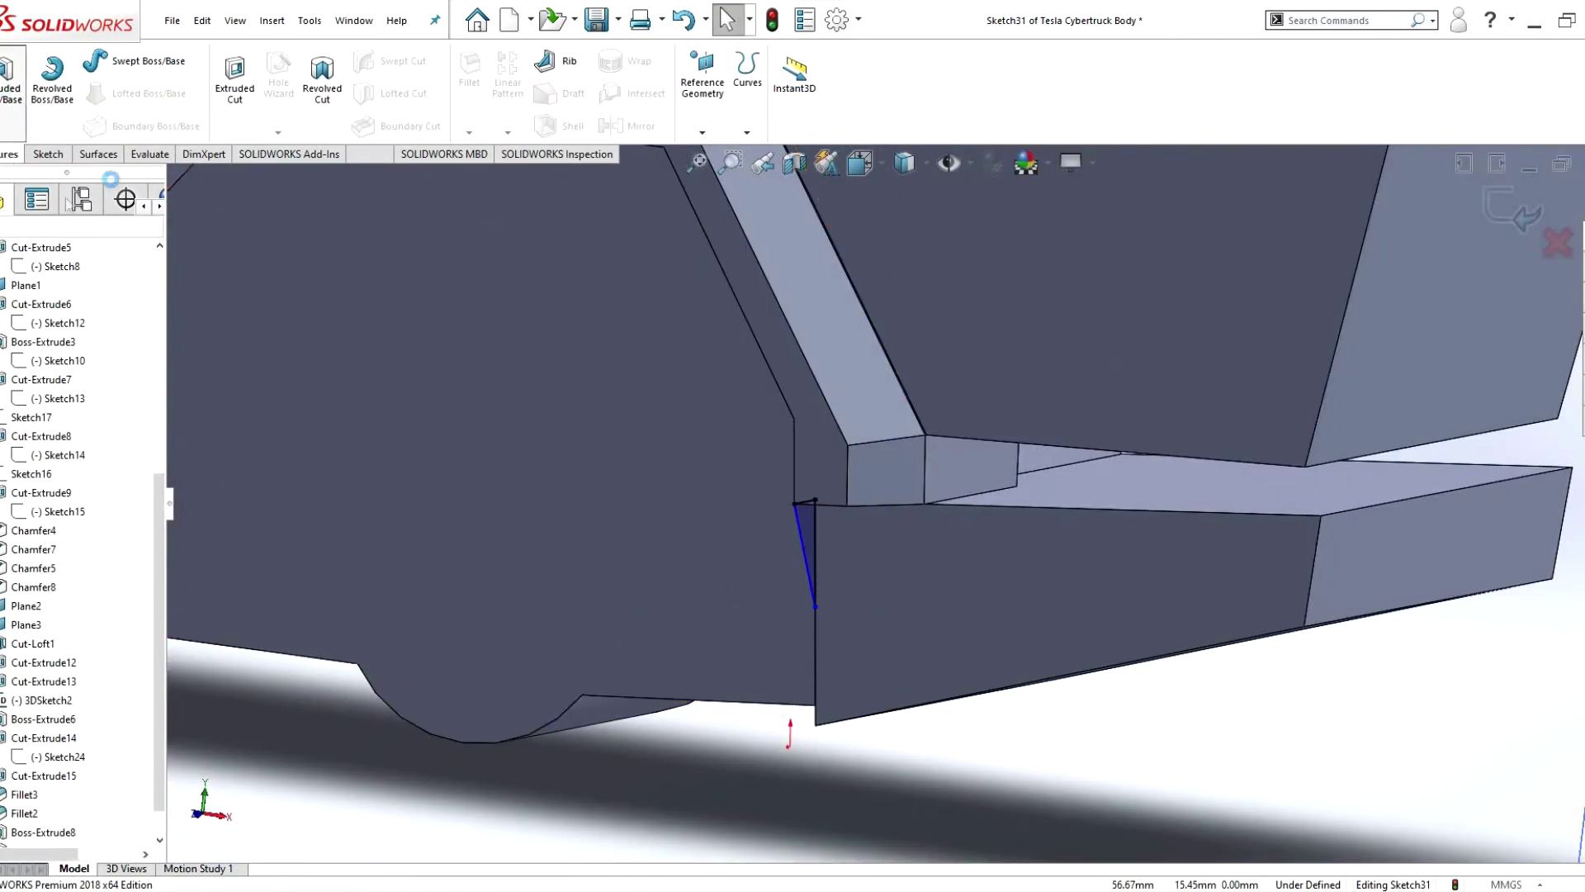
- Extrude the triangular Sketch31 Up To Surface against the neighbouring face
click(79, 355)
click(62, 415)
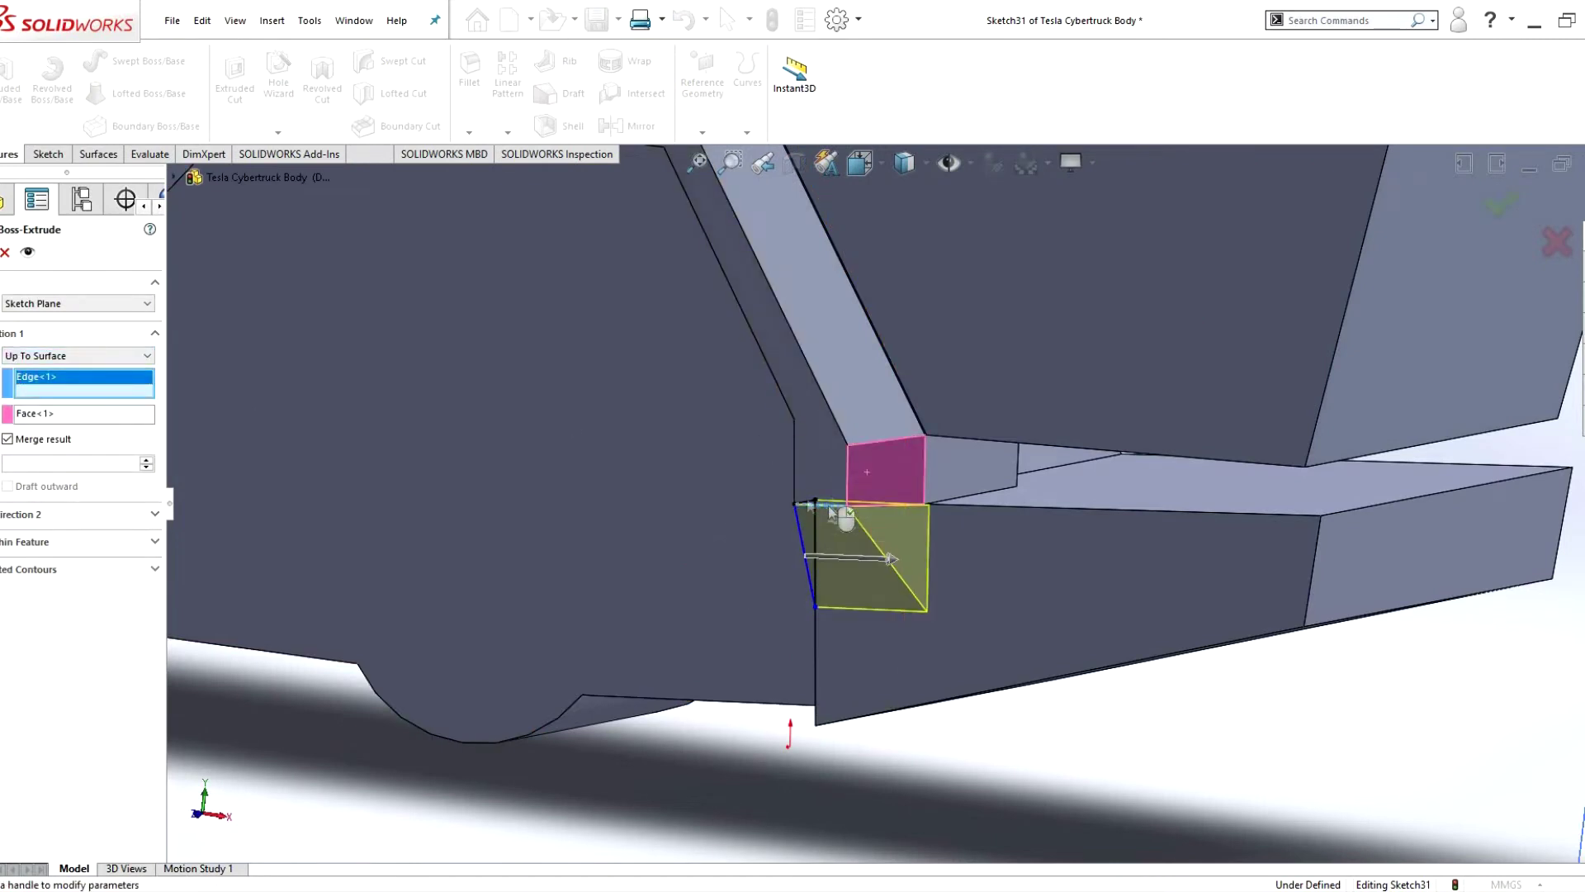
key(ctrl+shift+z)
key(Return)
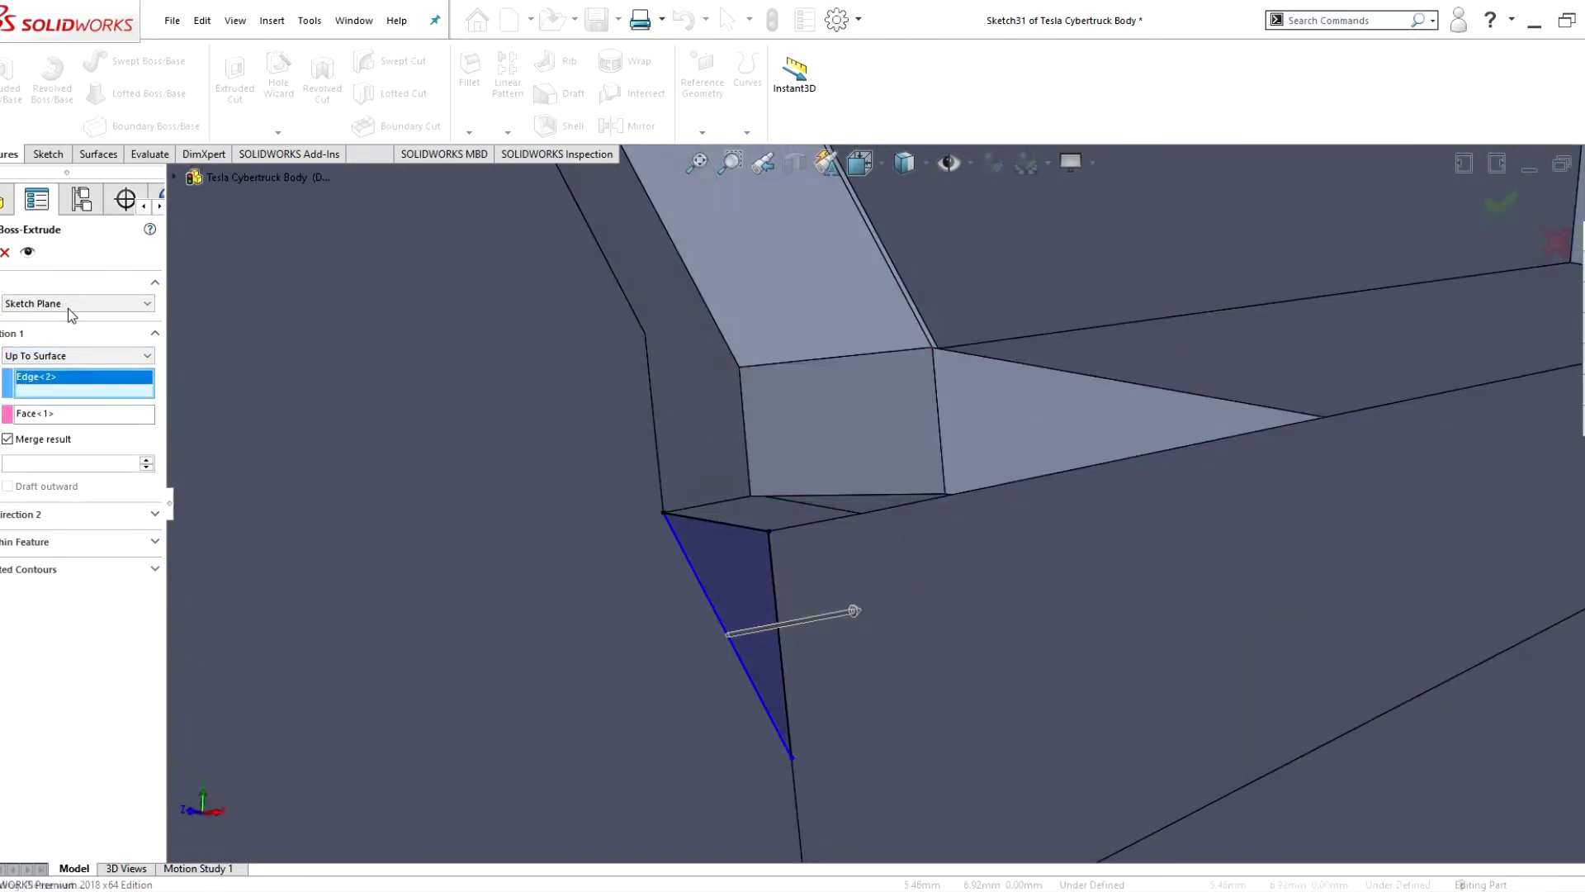
scroll(902, 488, down, 3)
scroll(983, 508, down, 2)
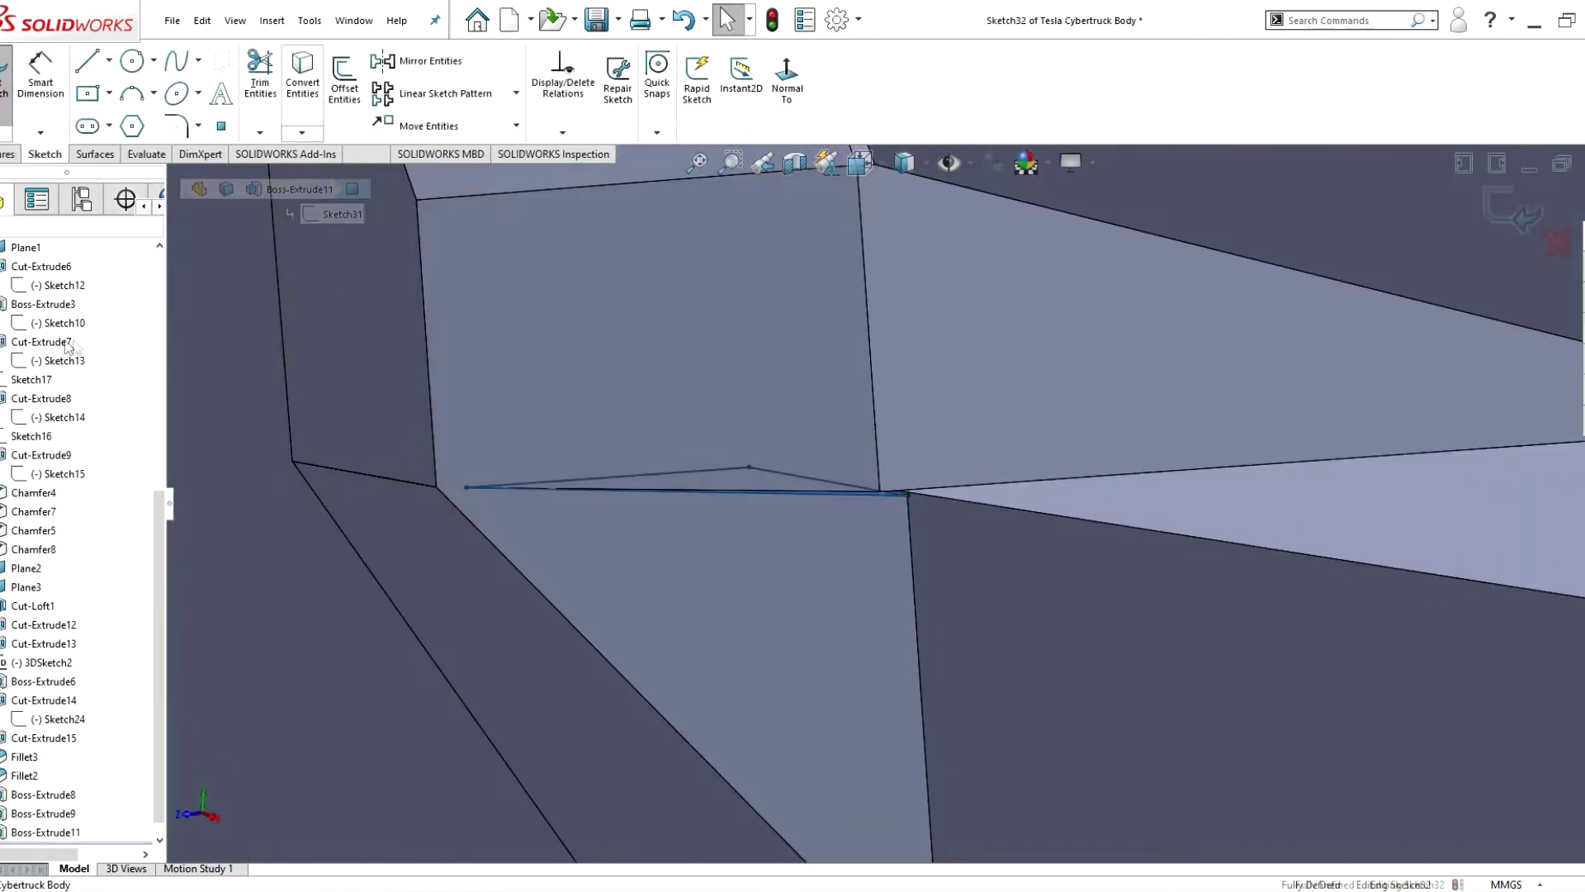
- Extrude Sketch32 as Boss-Extrude12 to close the sliver gap beside the wheel-arch trim
click(9, 154)
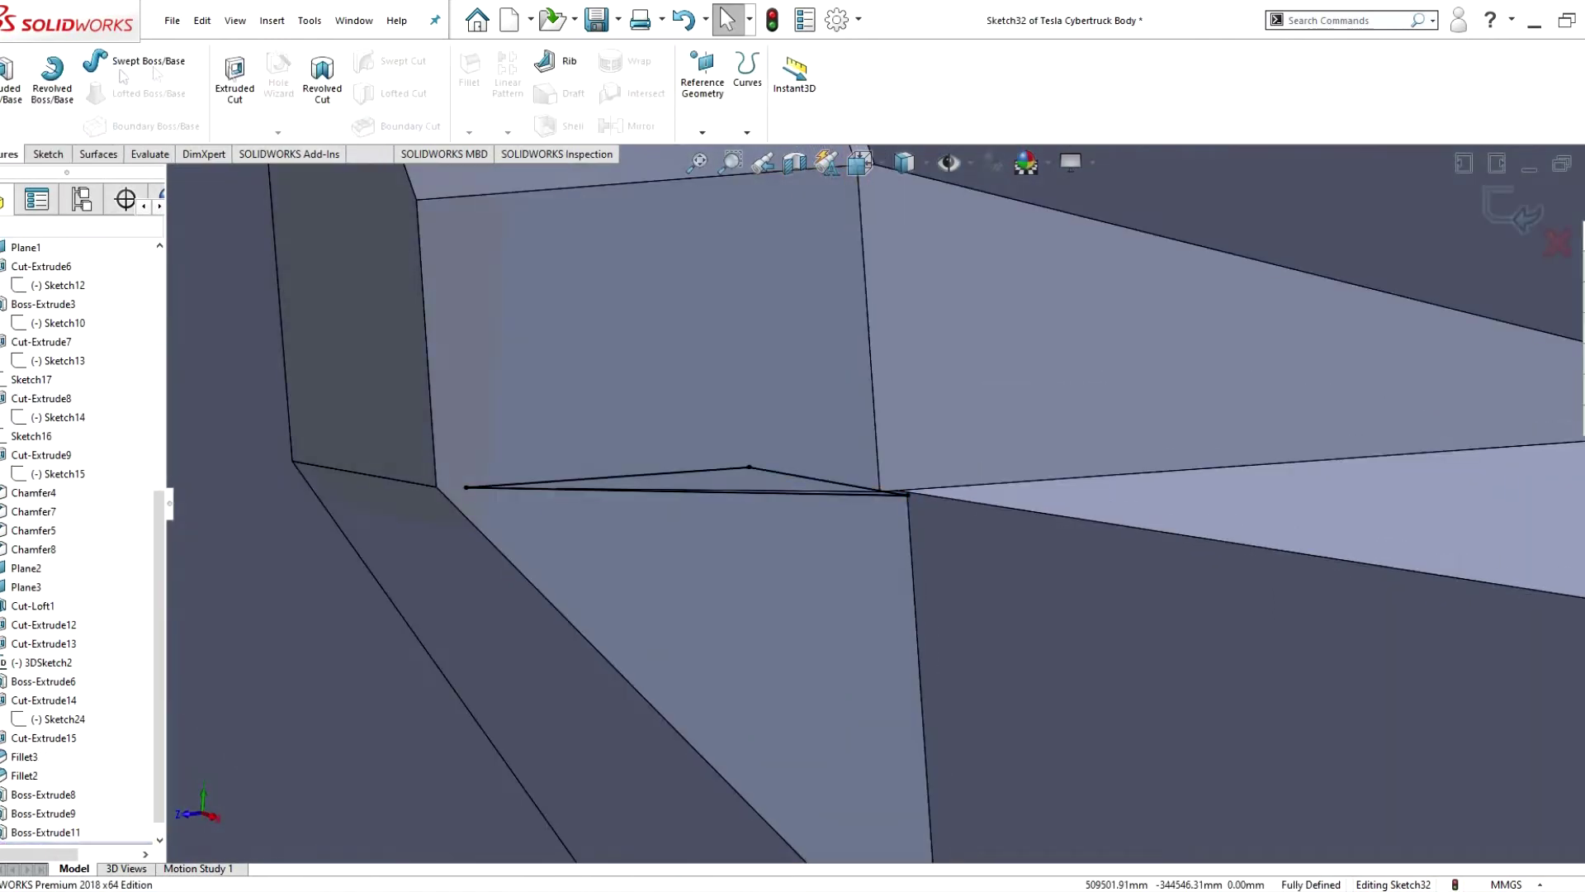
click(10, 75)
click(79, 355)
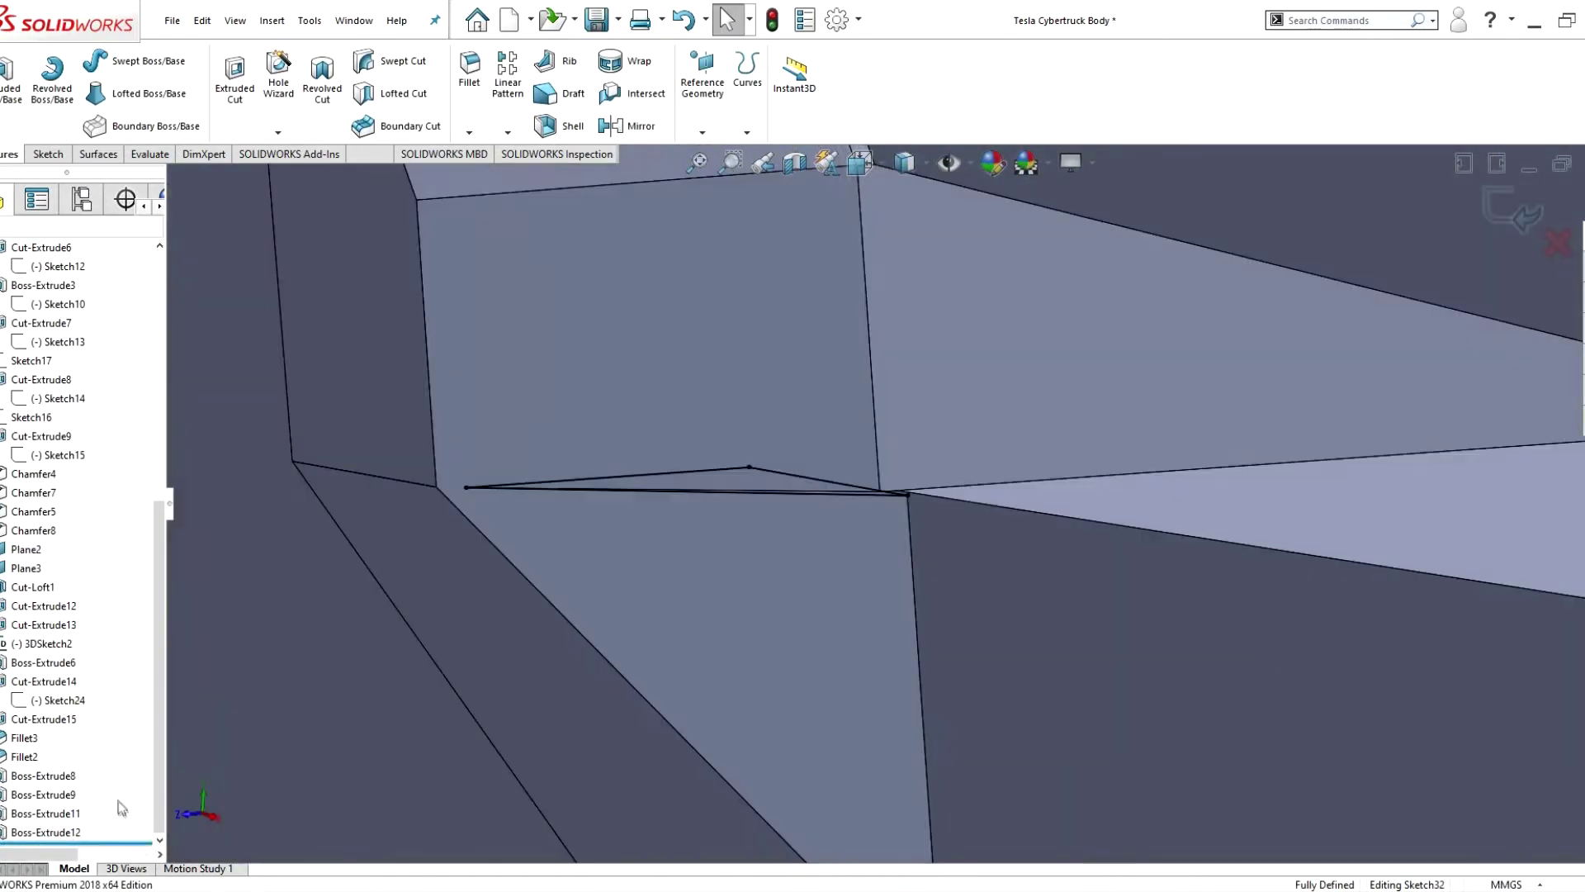
- Add a horizontal line across the wedge profile in Sketch31
right_click(33, 834)
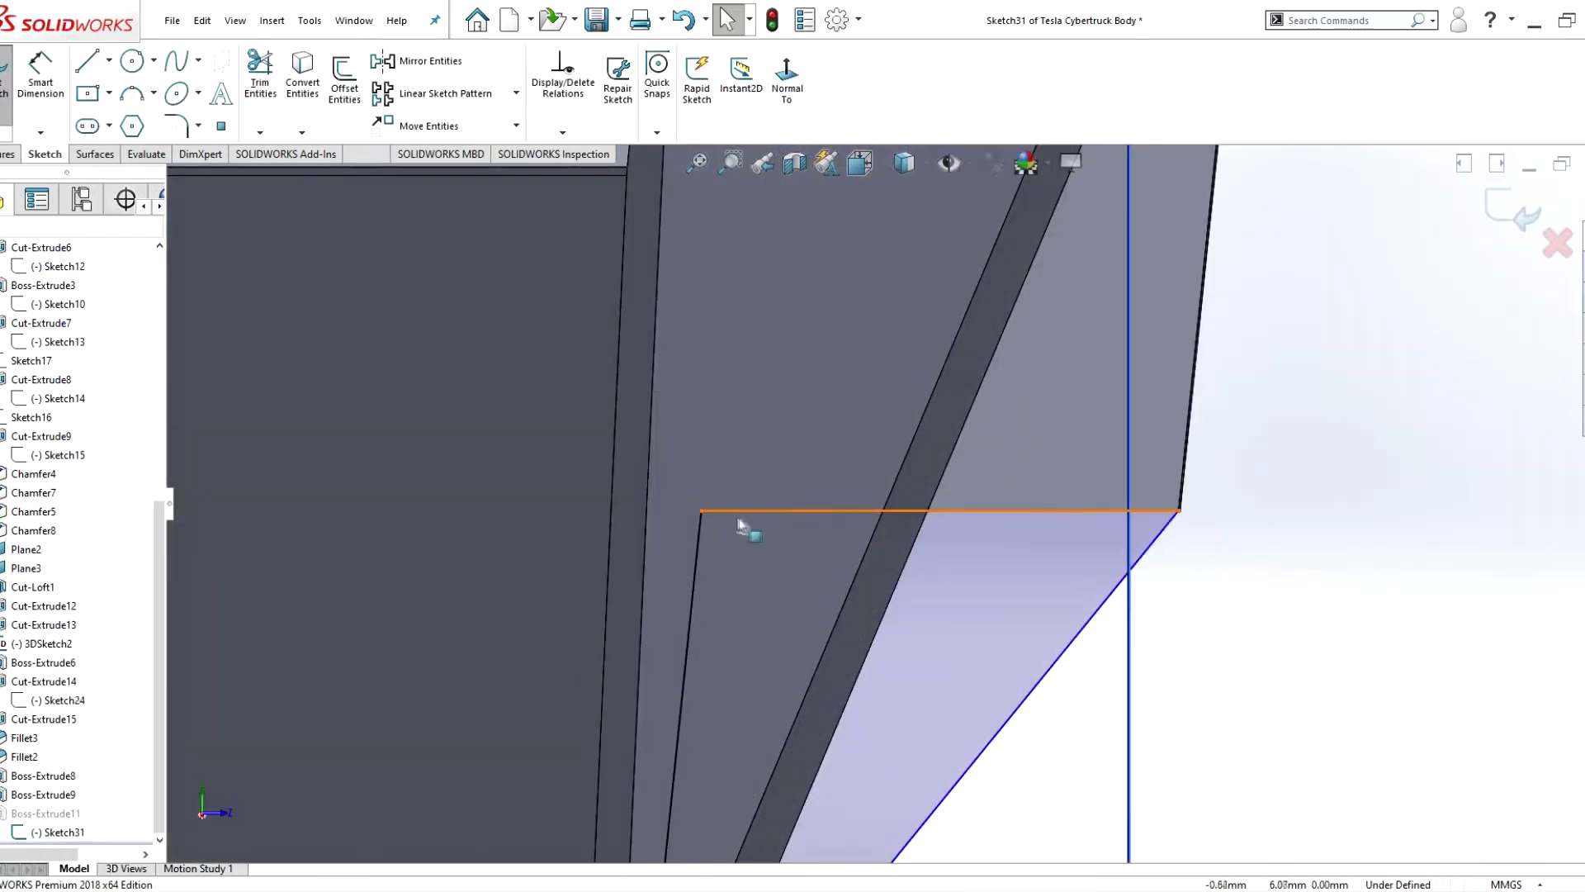
click(702, 510)
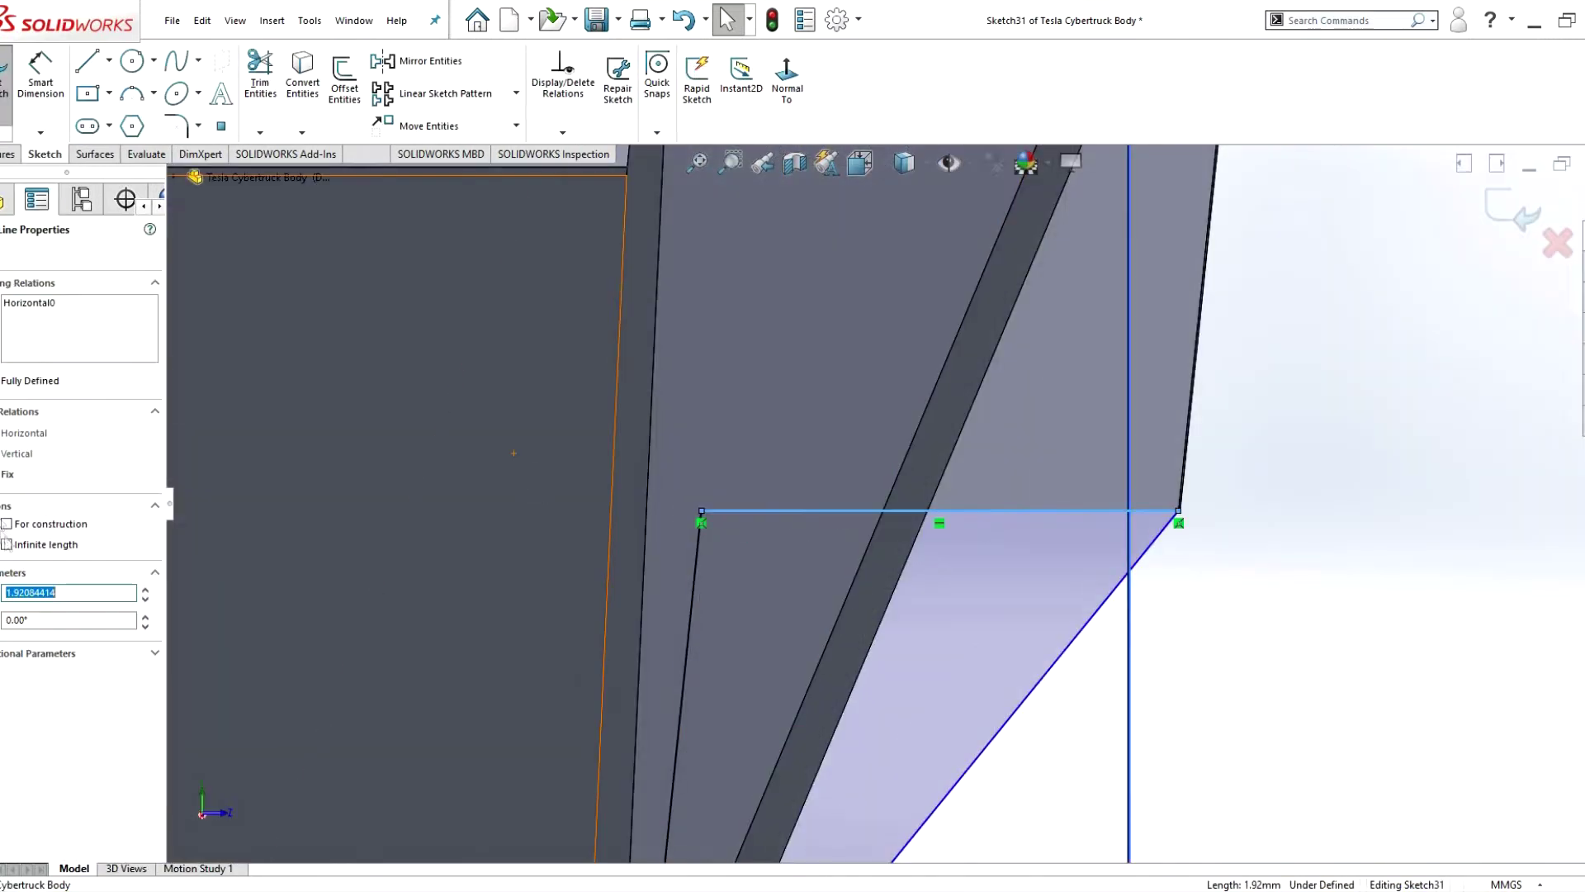
click(1205, 487)
key(Escape)
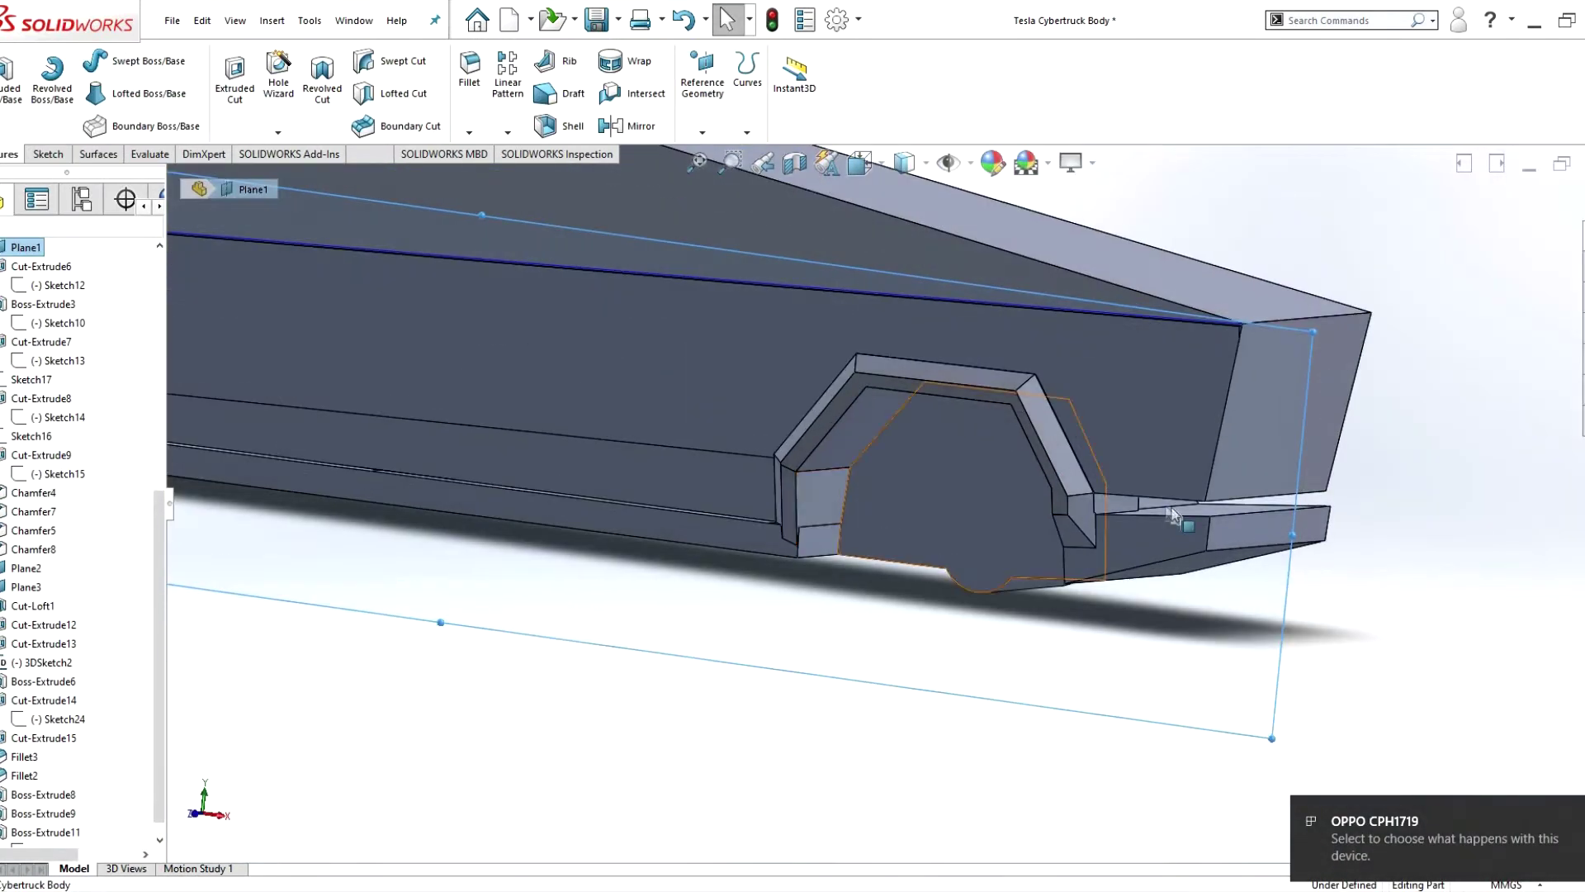
- Orbit to the bumper notch and select its face for a new sketch
middle_drag(1173, 516, 763, 429)
scroll(764, 430, up, 3)
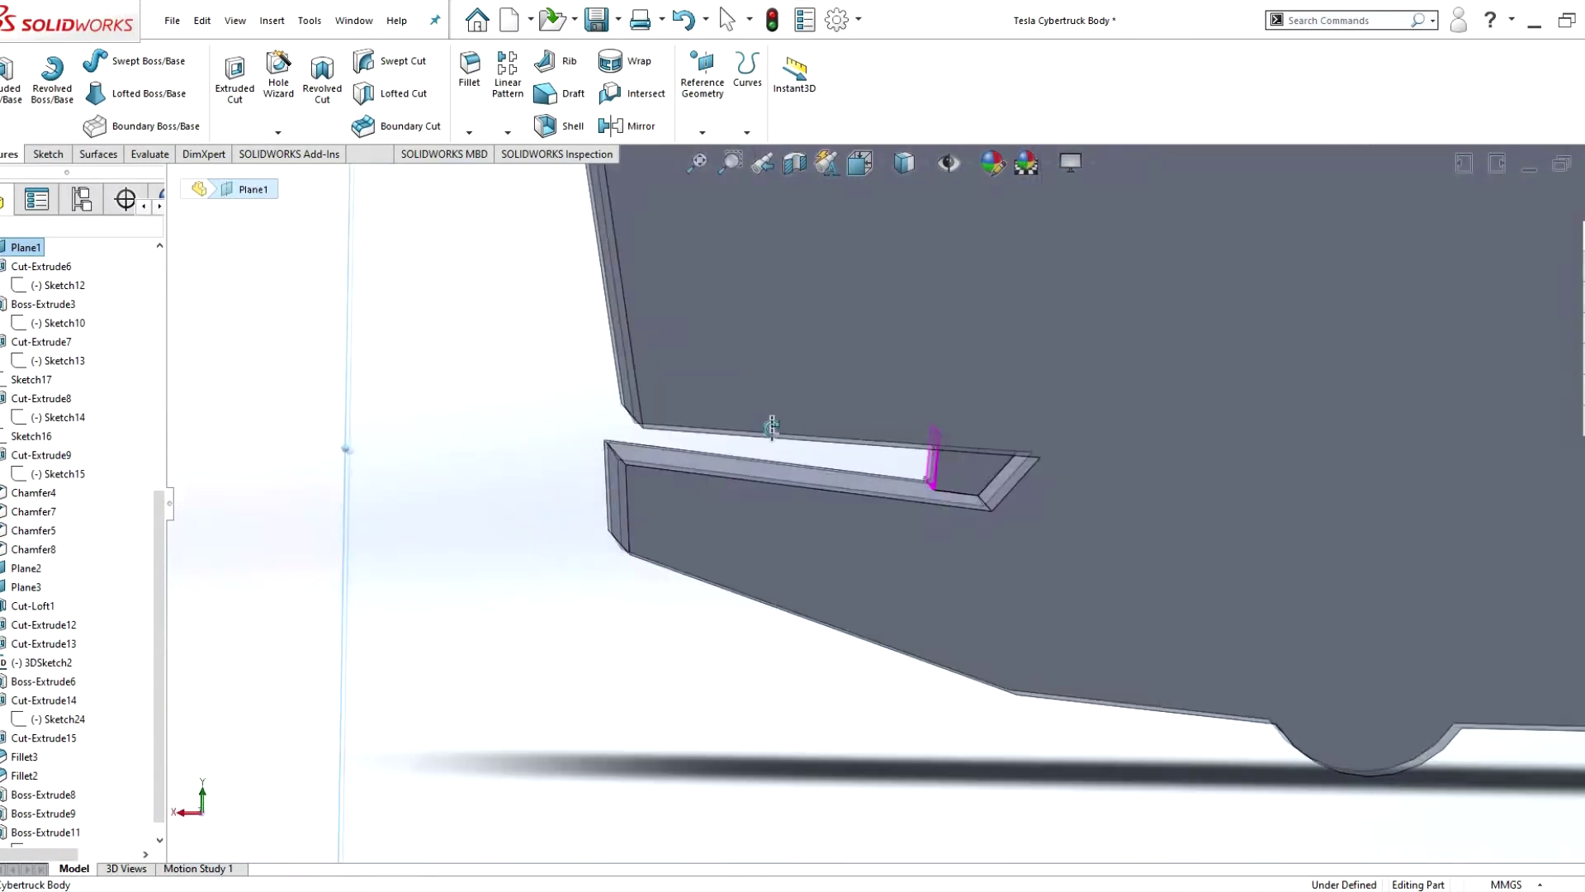
click(764, 430)
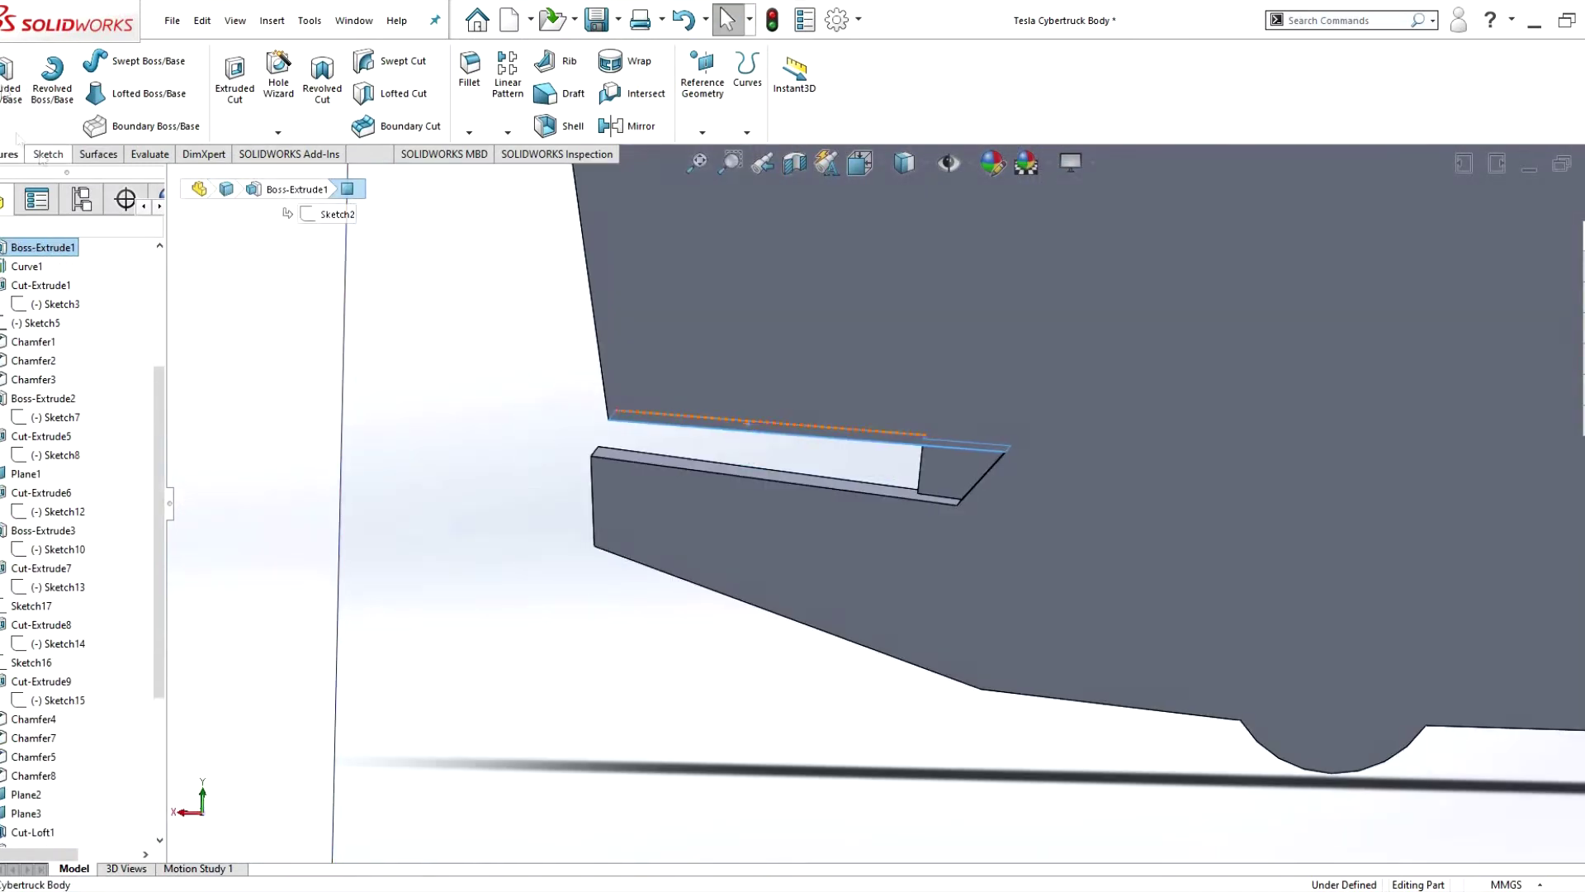
- Sketch the notch lines and add the existing lower body edge, viewed face-on
click(786, 92)
key(l)
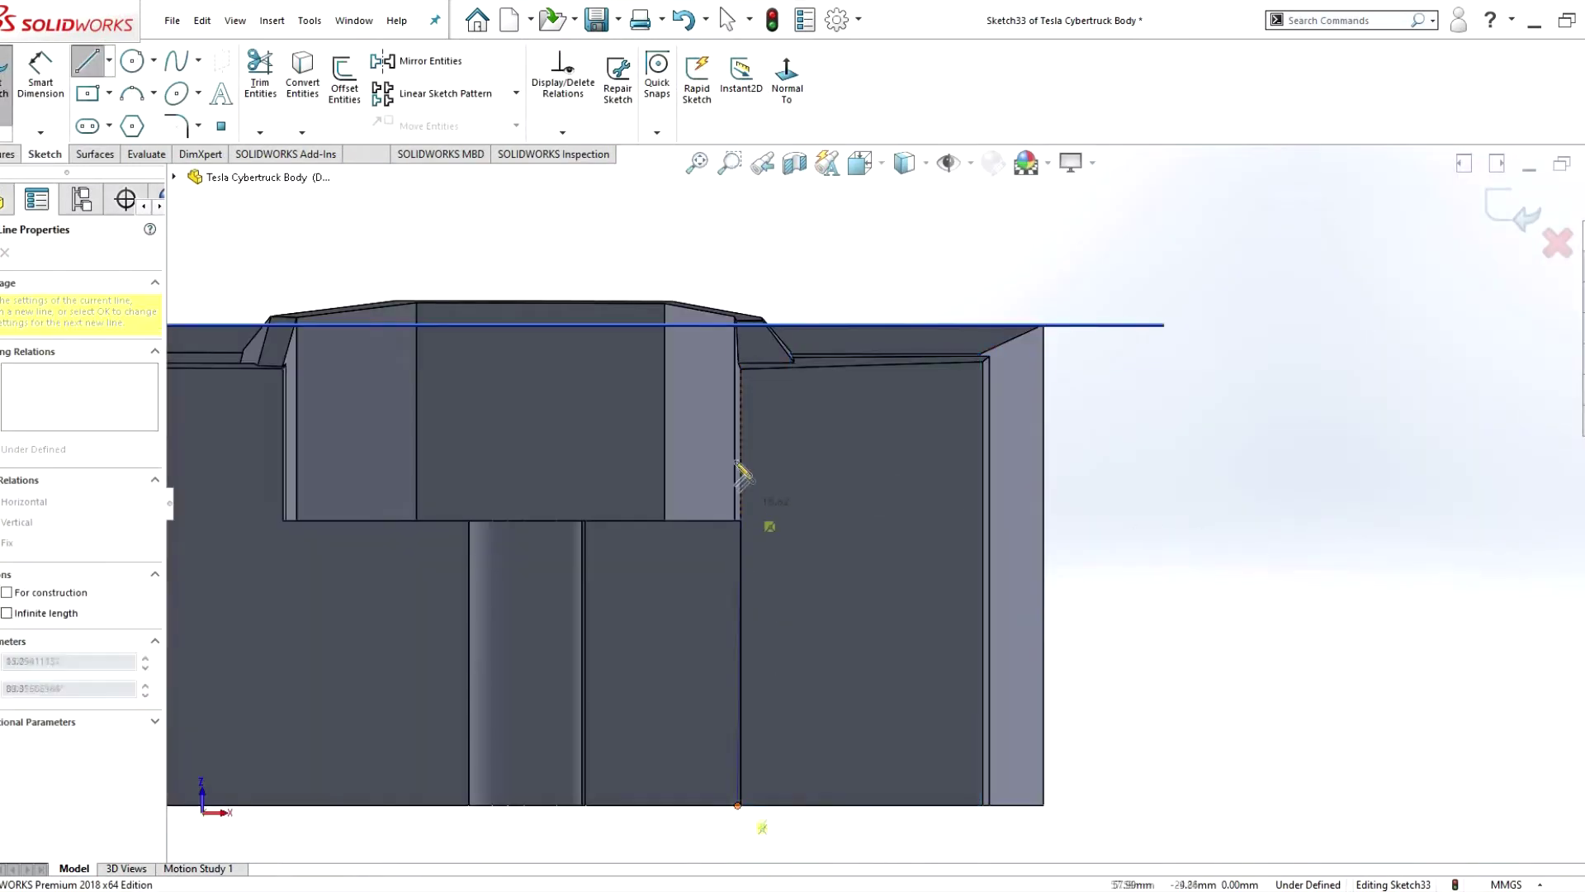
scroll(741, 471, up, 2)
click(722, 410)
click(1055, 410)
scroll(887, 511, down, 2)
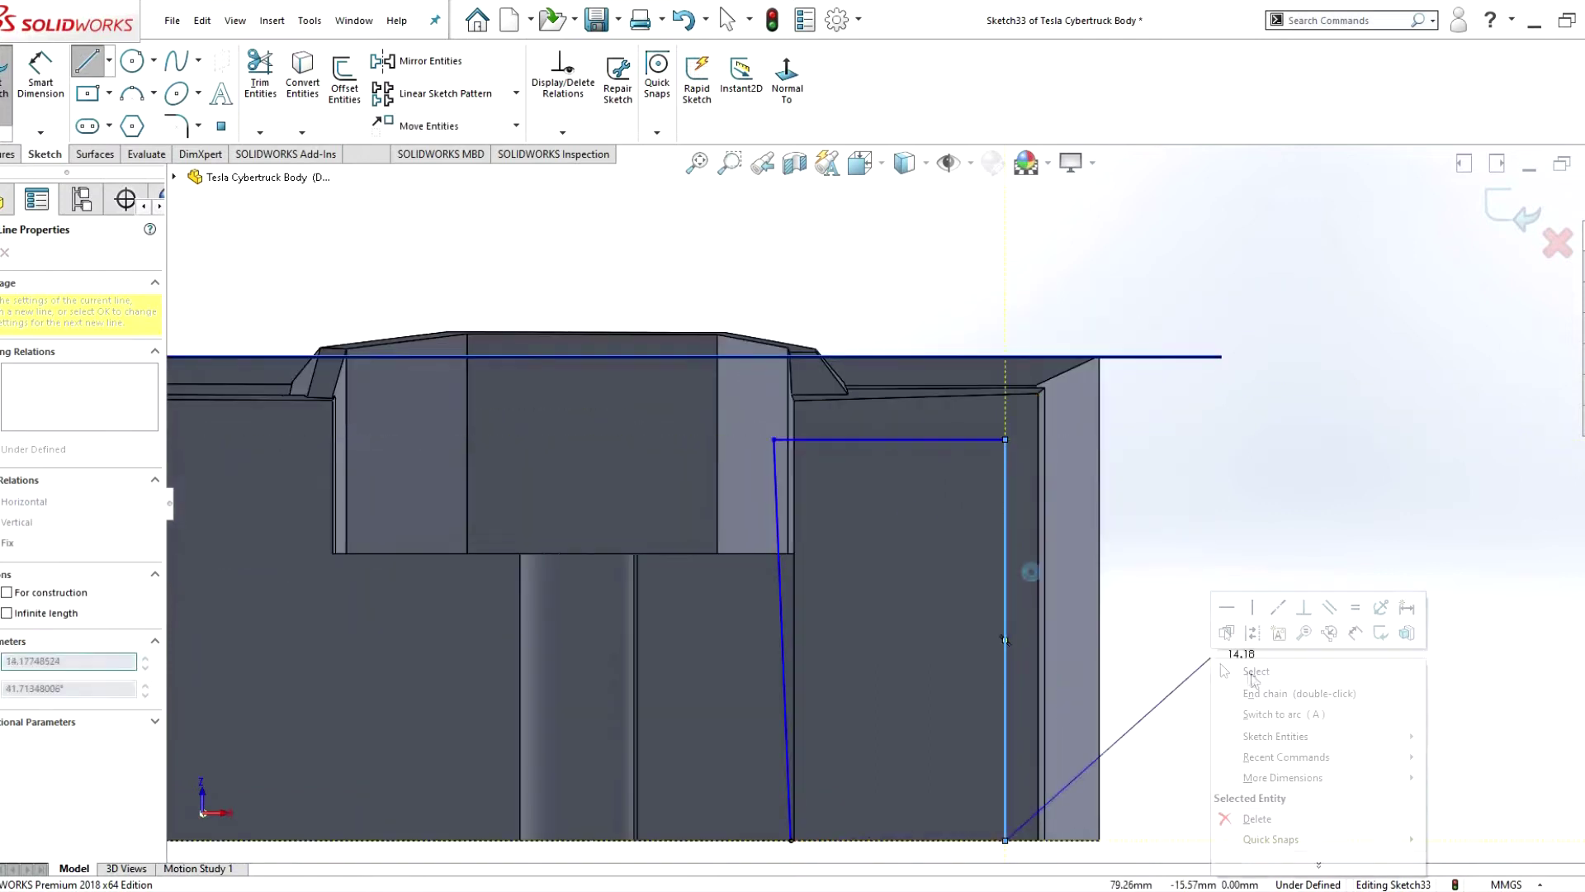
click(1251, 679)
mouse_move(1252, 679)
middle_down()
mouse_move(867, 611)
mouse_move(838, 530)
mouse_move(776, 462)
middle_up()
ctrl+click(838, 530)
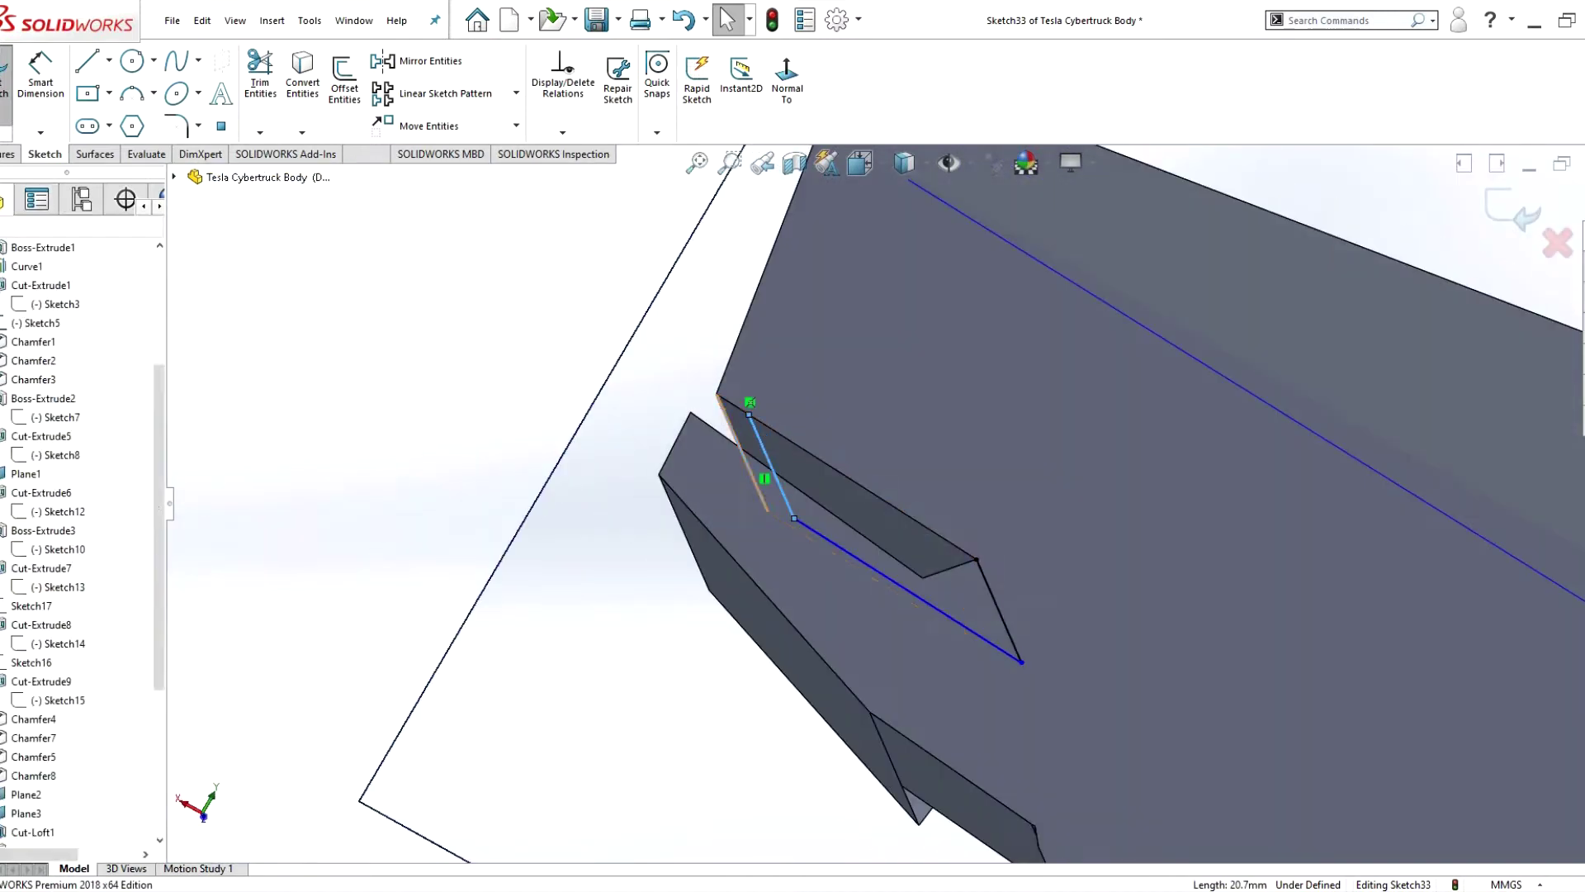
click(787, 78)
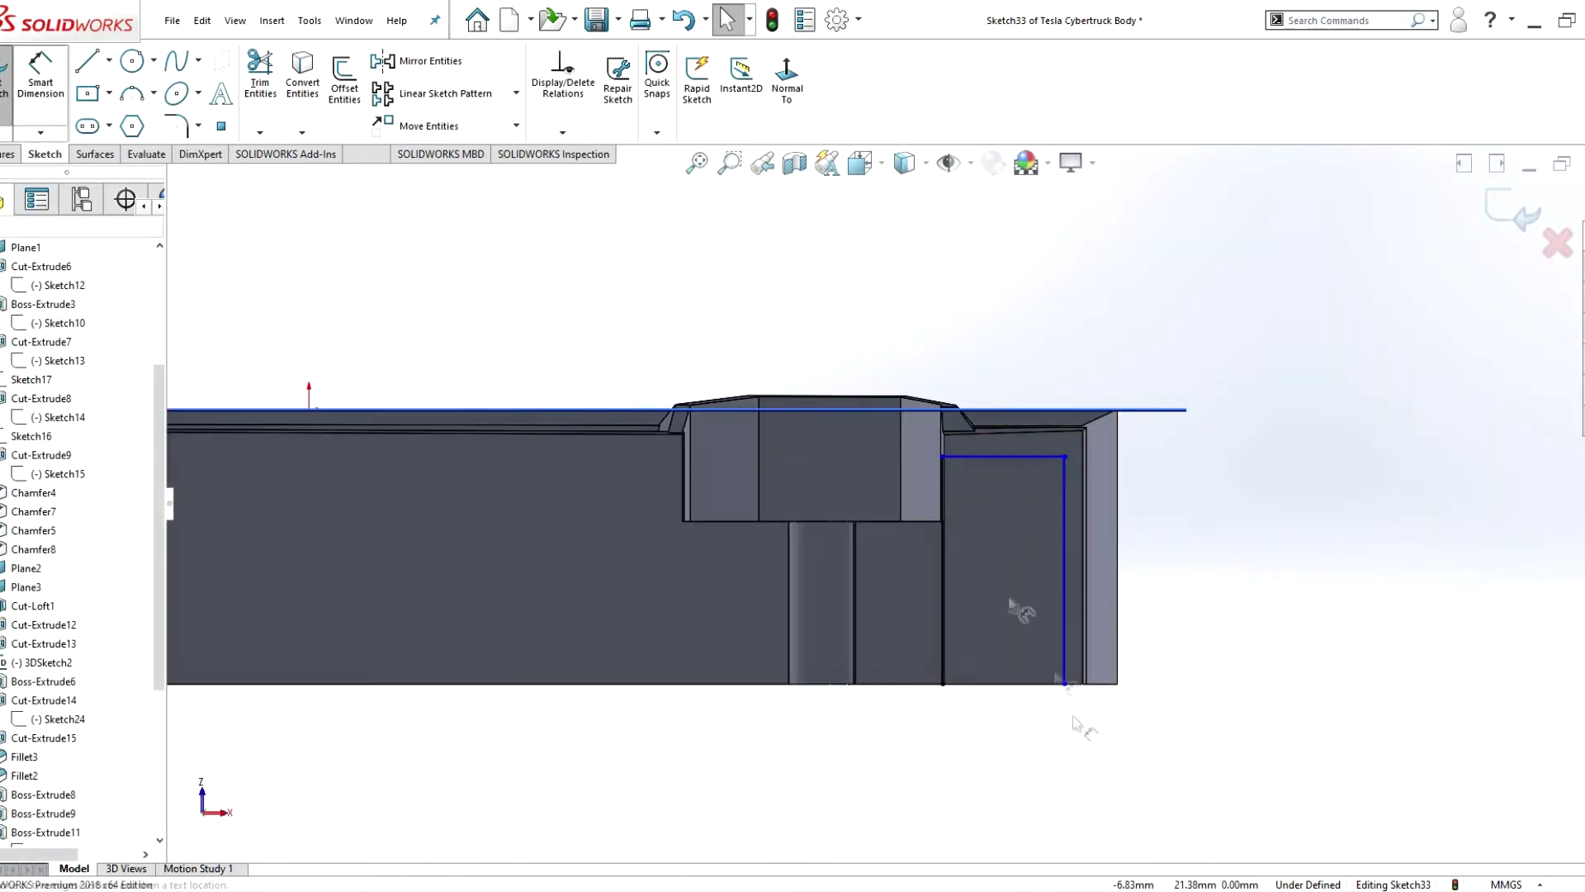
- Dimension the notch with a 1.50 spacing and a 1.80 mm gap between top edges
click(1065, 652)
click(1084, 652)
click(1076, 706)
key(Return)
click(1067, 456)
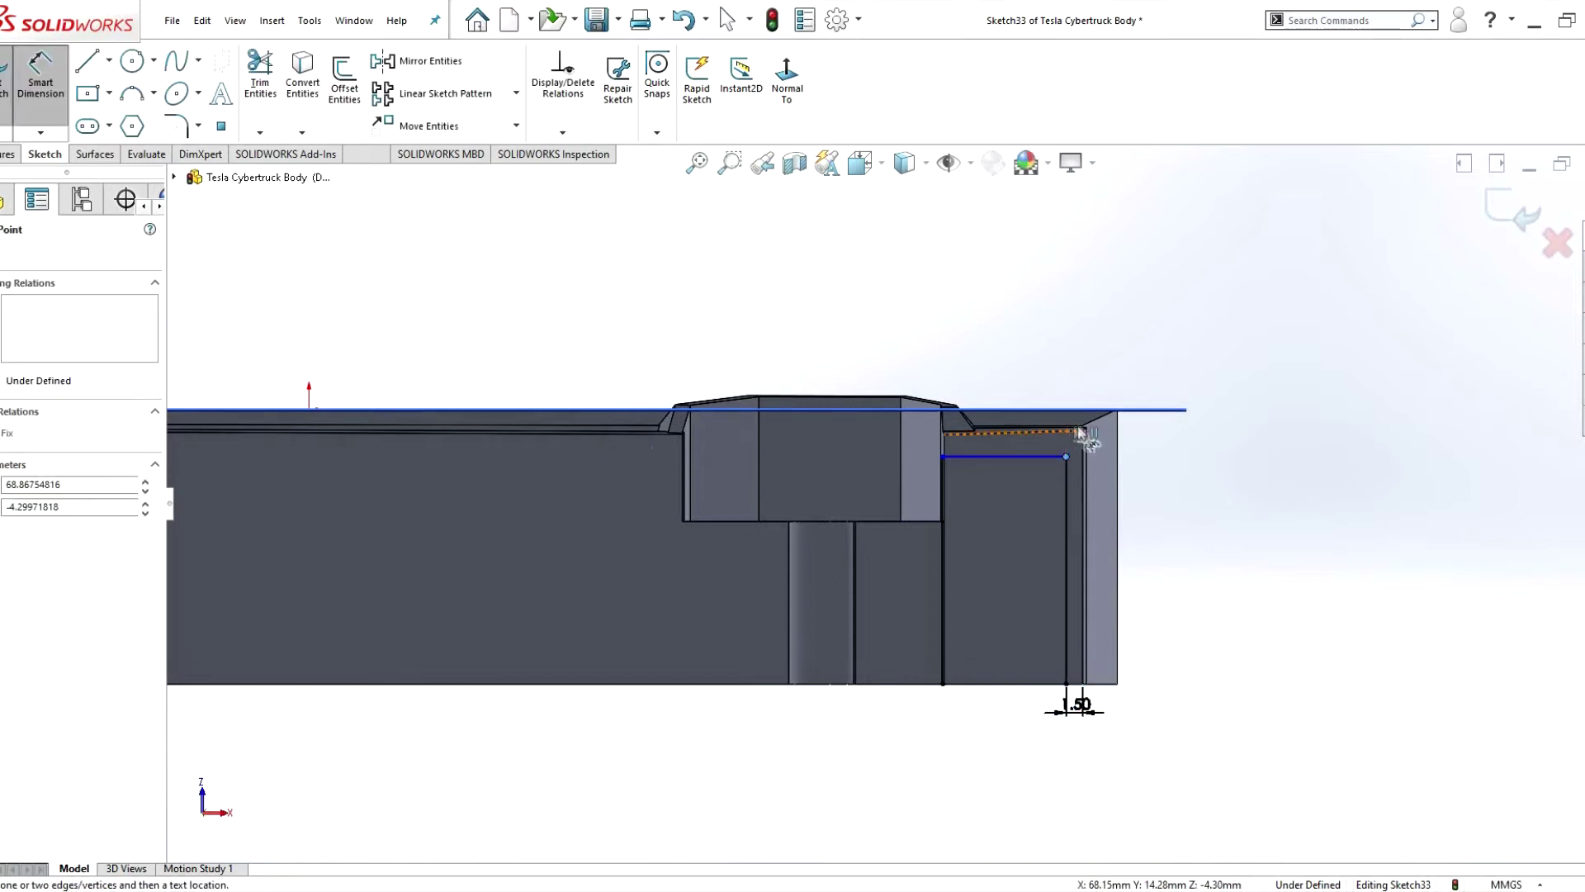
scroll(1082, 434, down, 3)
click(1024, 453)
click(1203, 462)
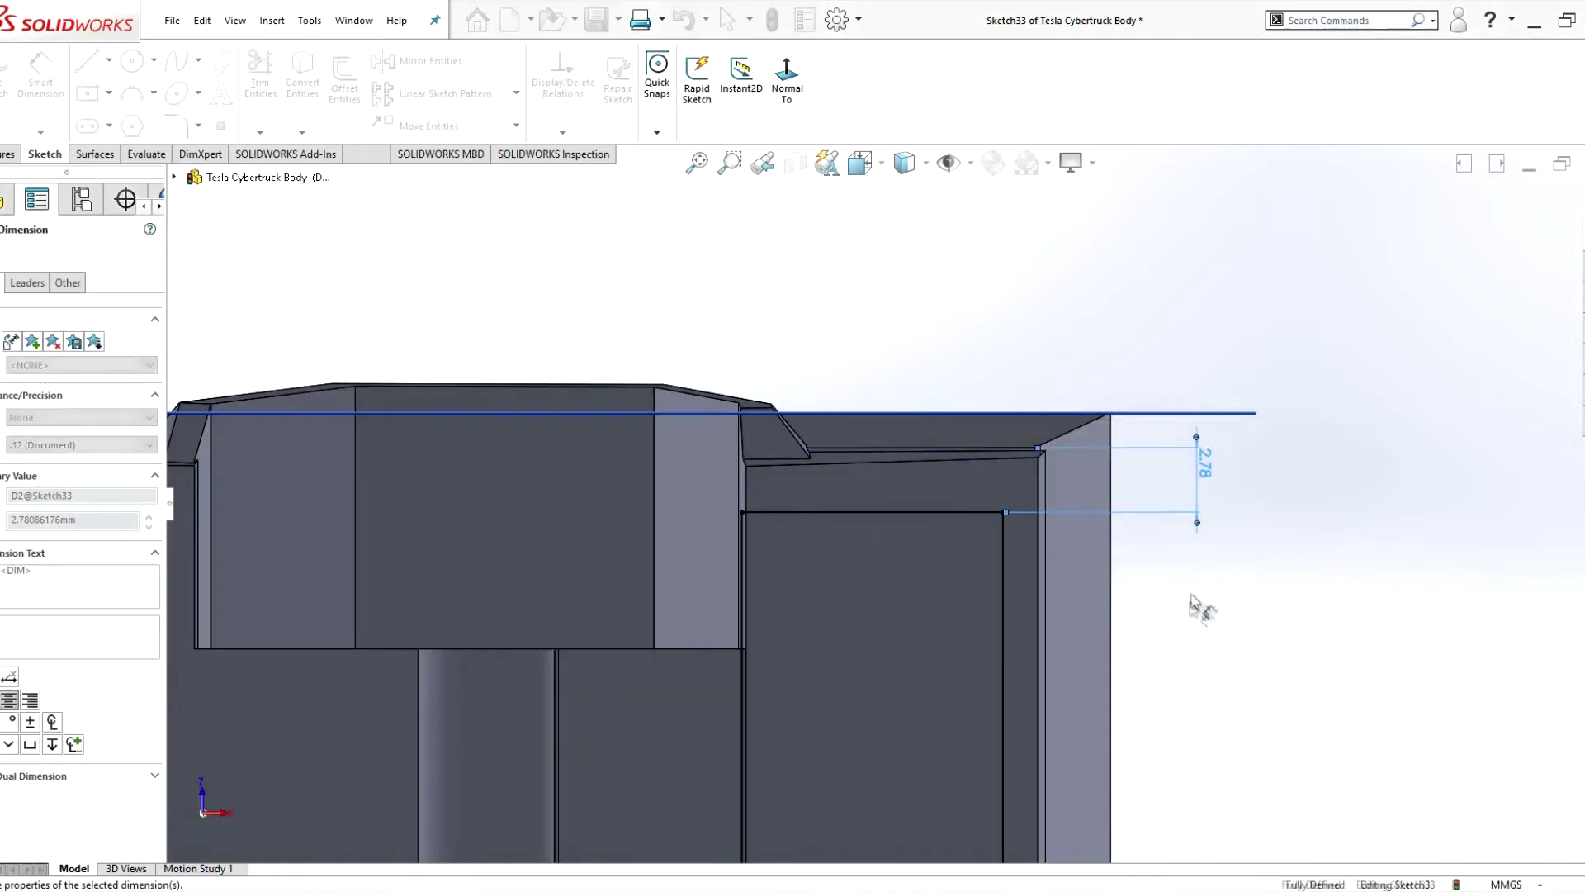
middle_drag(1203, 608, 908, 578)
- Extrude Sketch33 as a 1.80 mm blind boss, re-editing the sketch before accepting
click(8, 153)
click(13, 75)
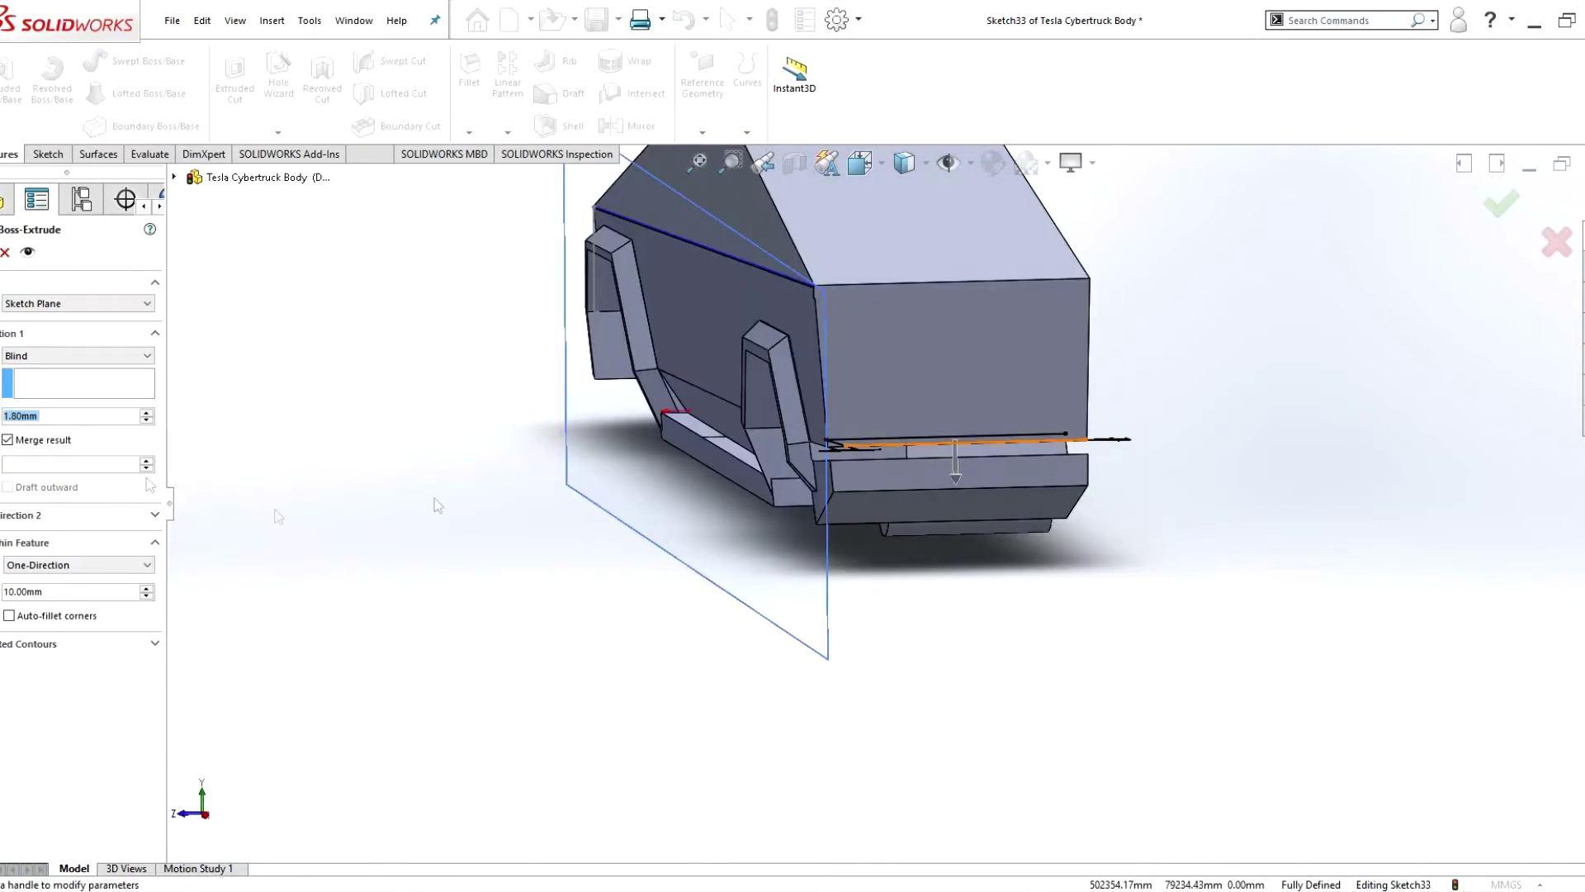
scroll(832, 492, down, 3)
key(Escape)
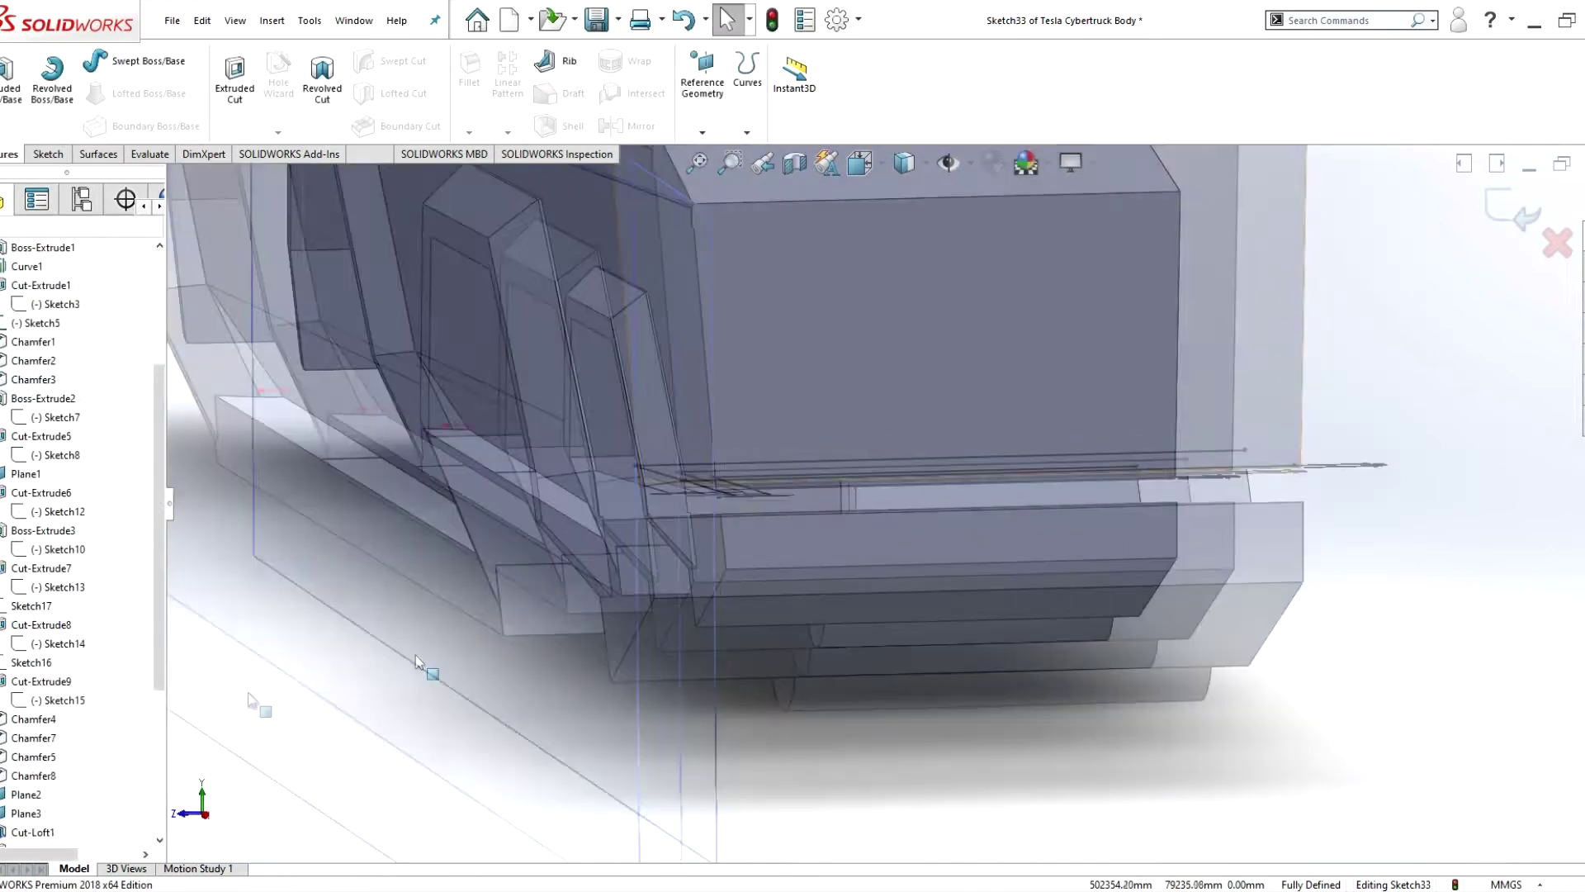
right_click(49, 648)
click(82, 668)
key(l)
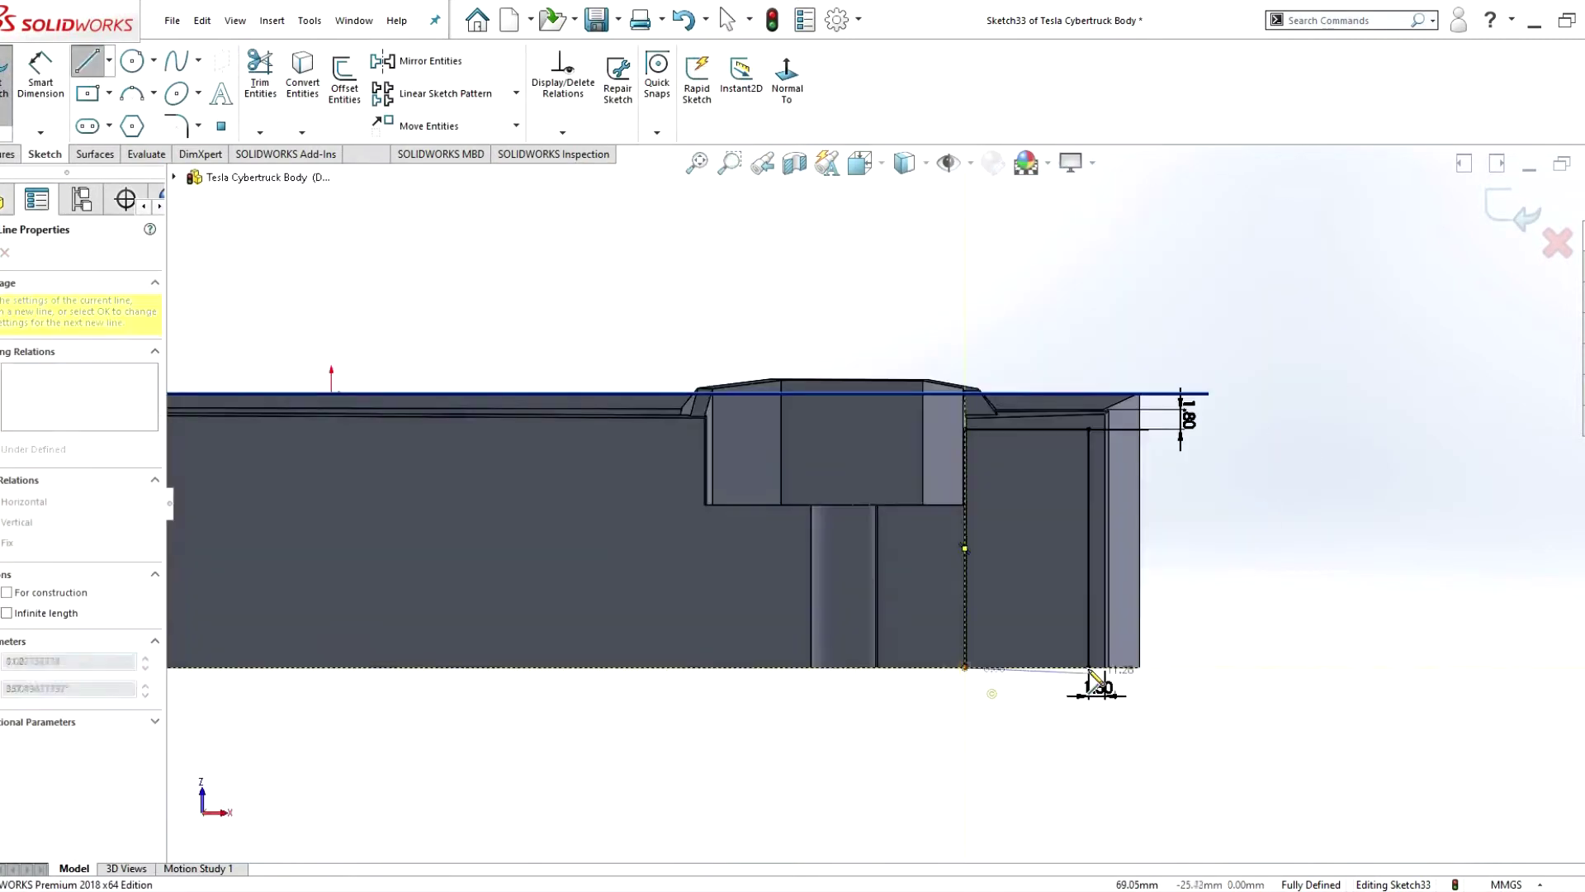
click(8, 154)
click(12, 74)
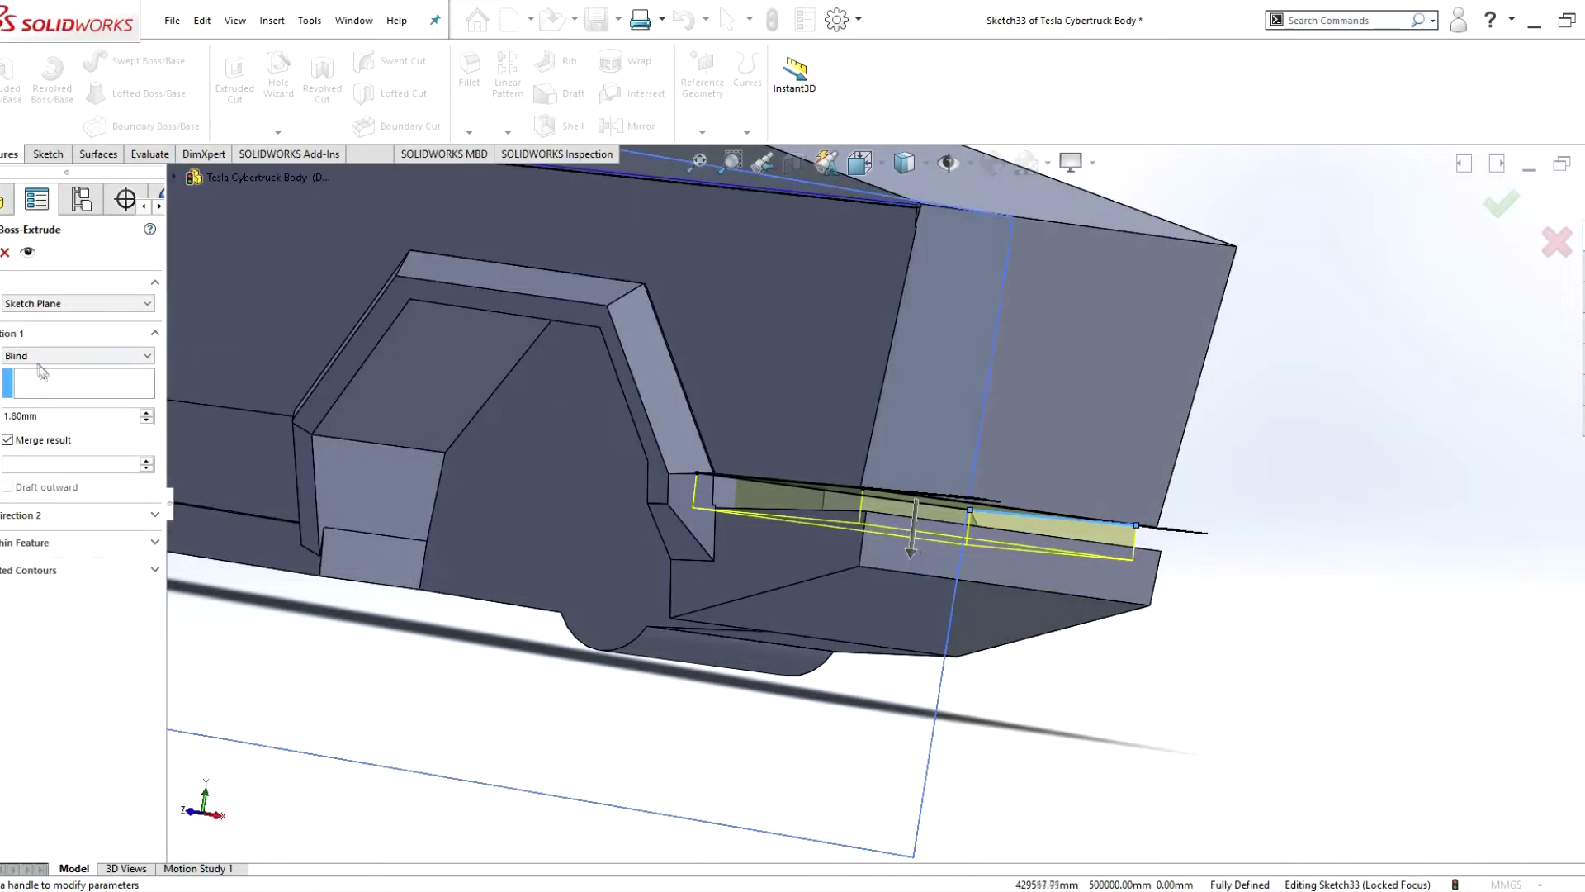
key(Return)
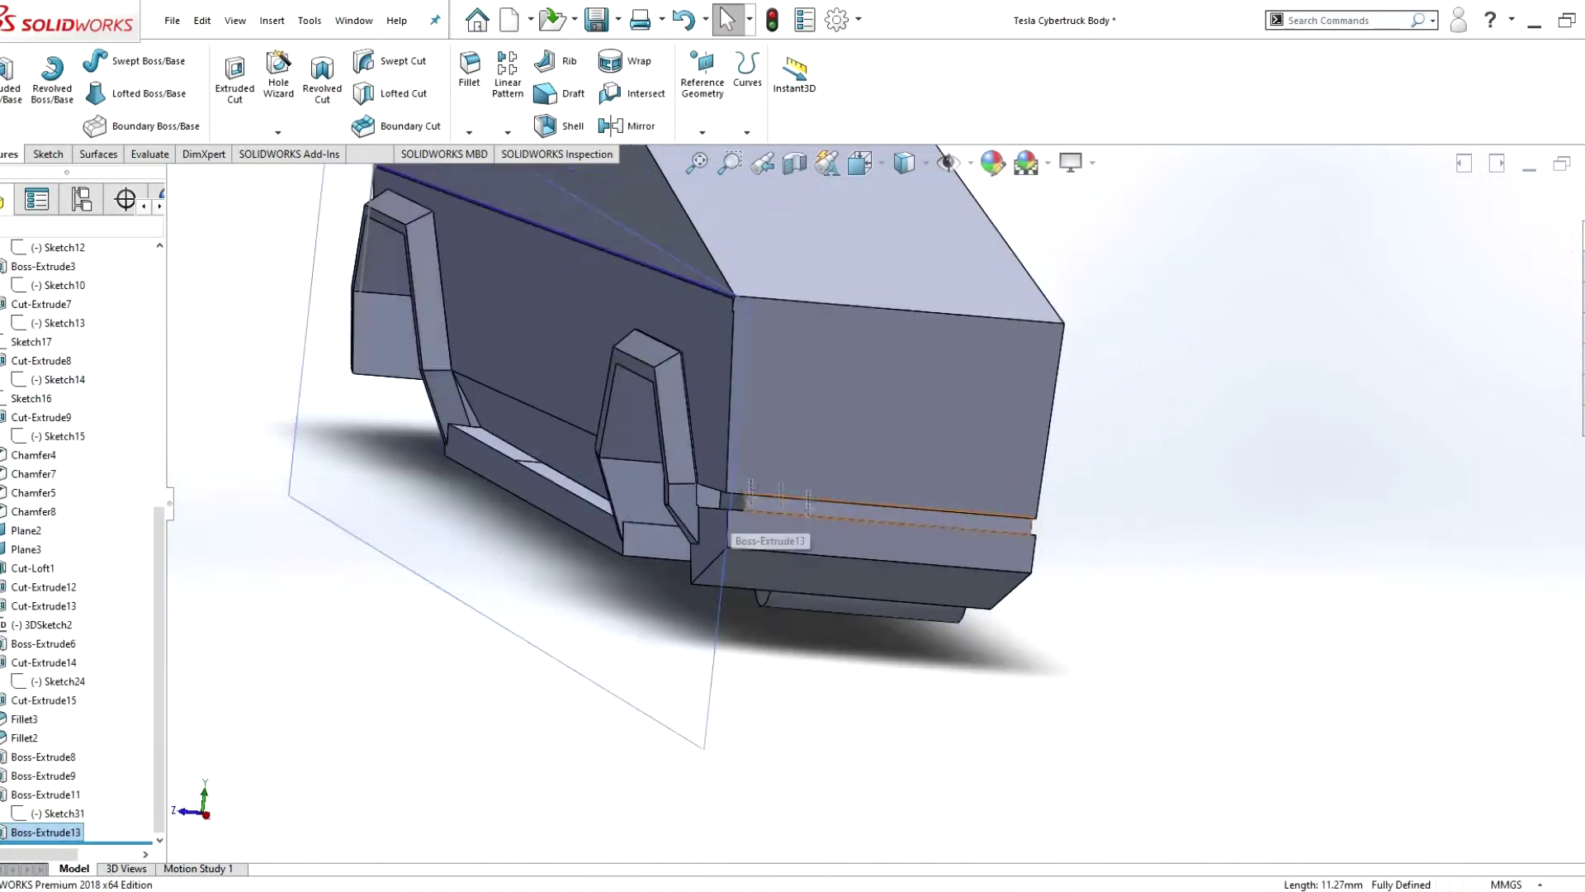
- Sketch a 3.30 mm diameter circle at the front wheel hub on Plane1
right_click(418, 487)
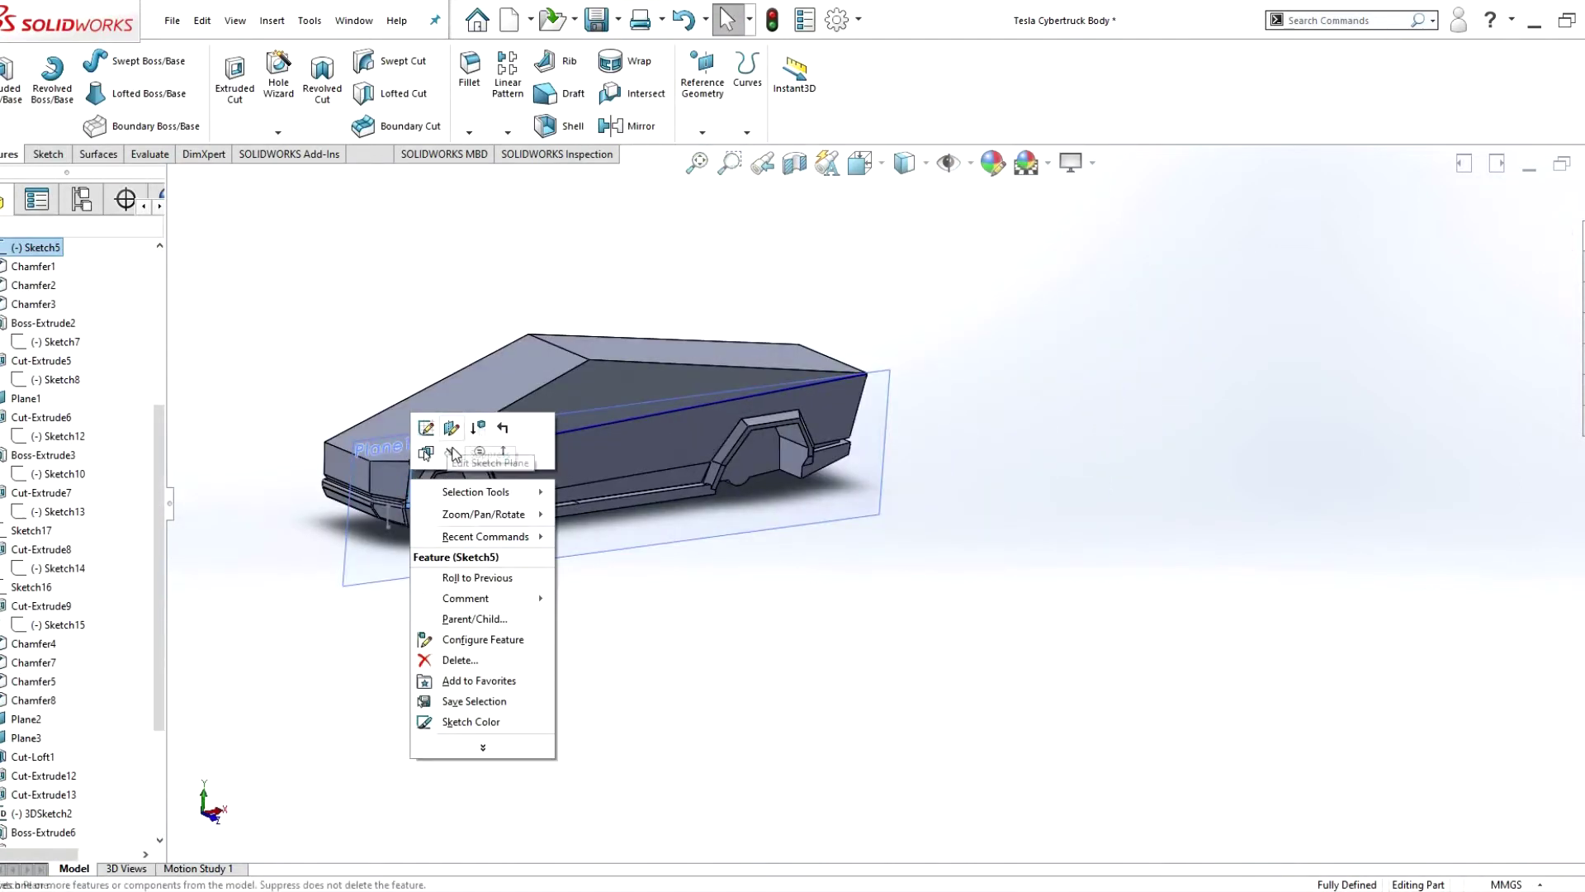
scroll(530, 524, down, 3)
middle_drag(531, 523, 821, 382)
click(450, 422)
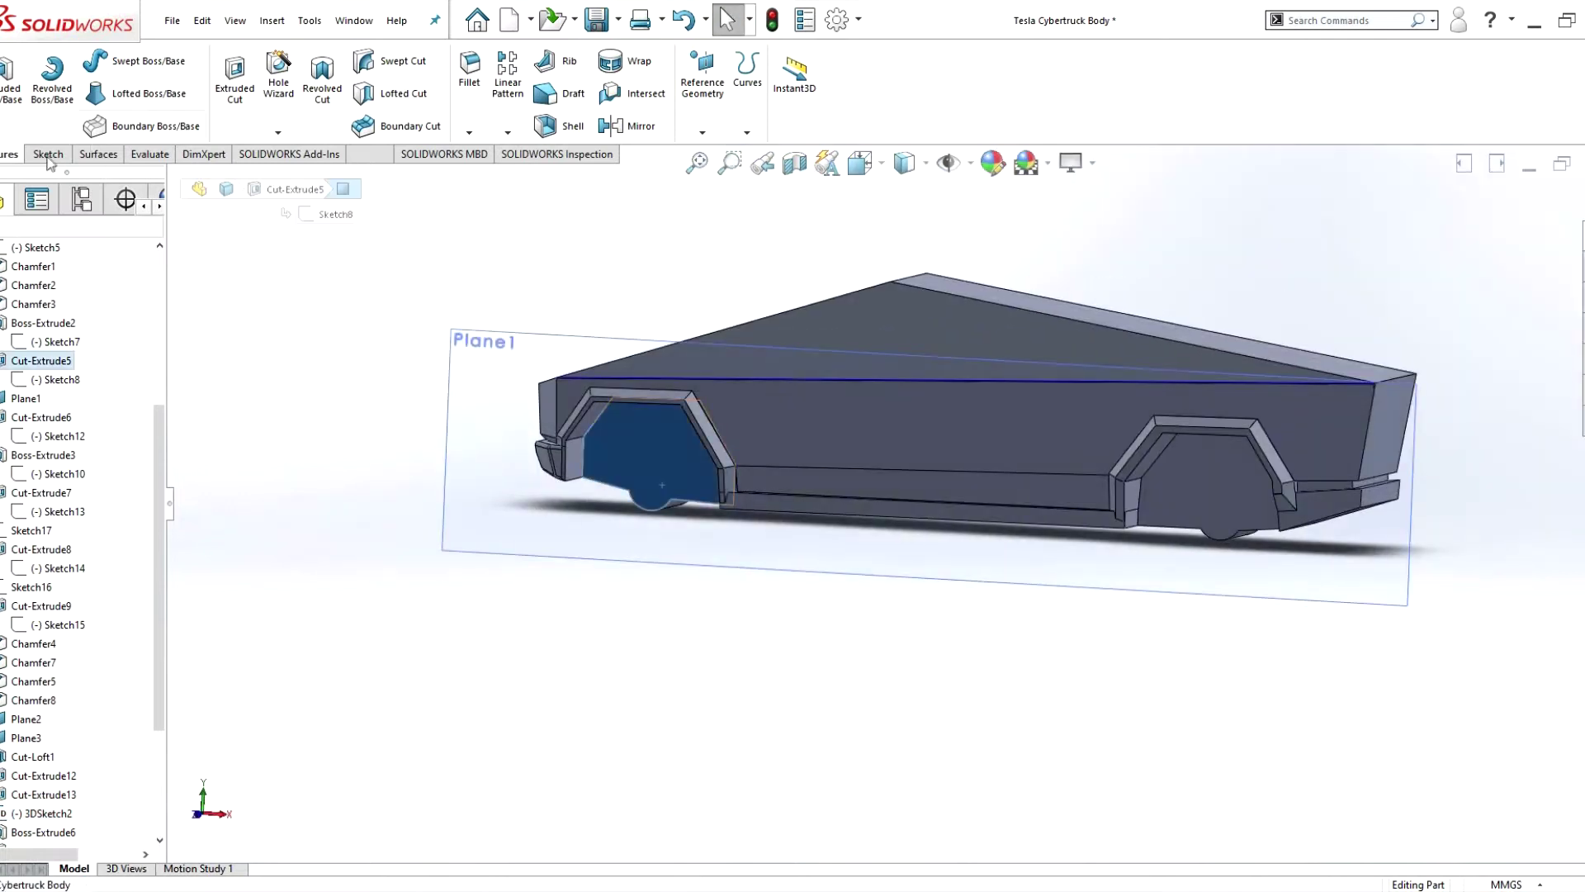
click(132, 61)
scroll(575, 495, down, 3)
drag(569, 488, 589, 490)
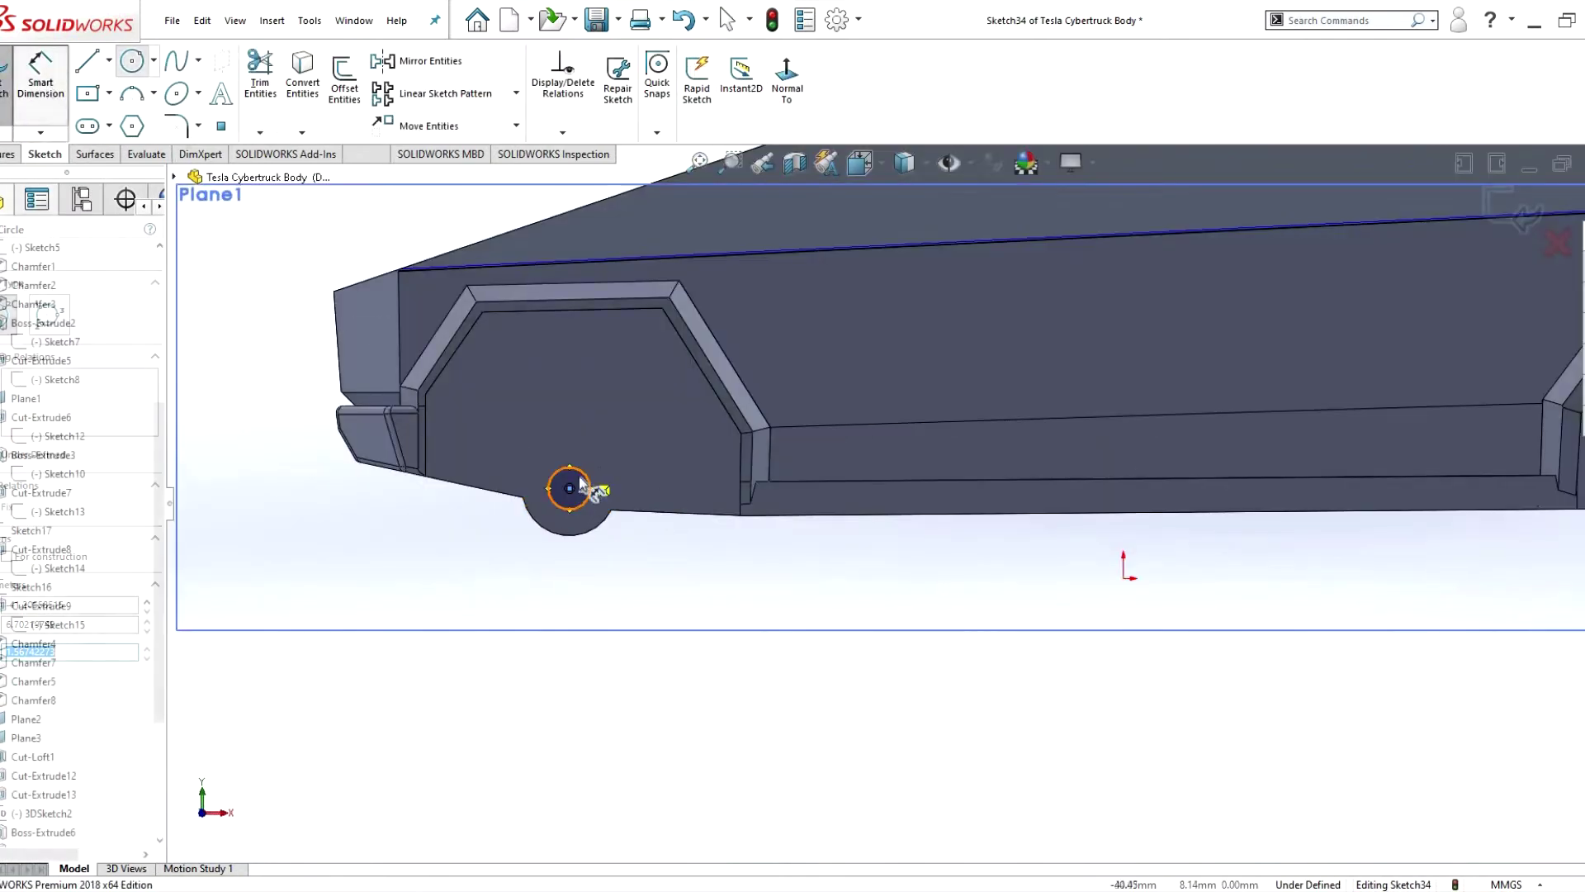
right_drag(609, 485, 618, 471)
click(588, 476)
click(618, 456)
text(3.3)
key(Return)
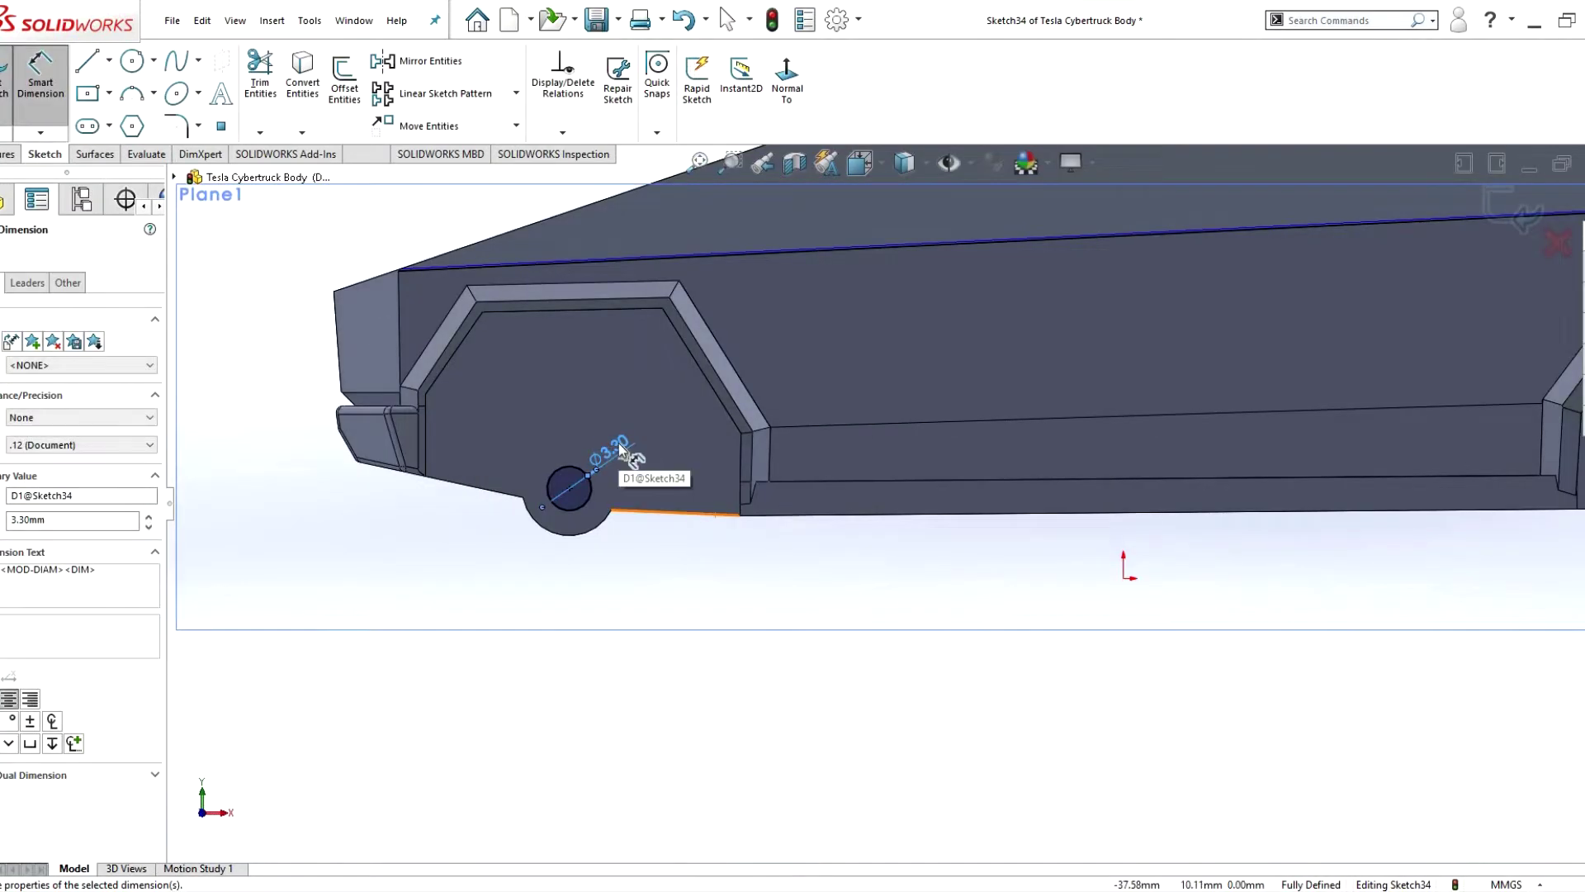
- Add a 3.30 mm rear-wheel circle and cut both circles through the body
scroll(621, 450, up, 5)
click(133, 61)
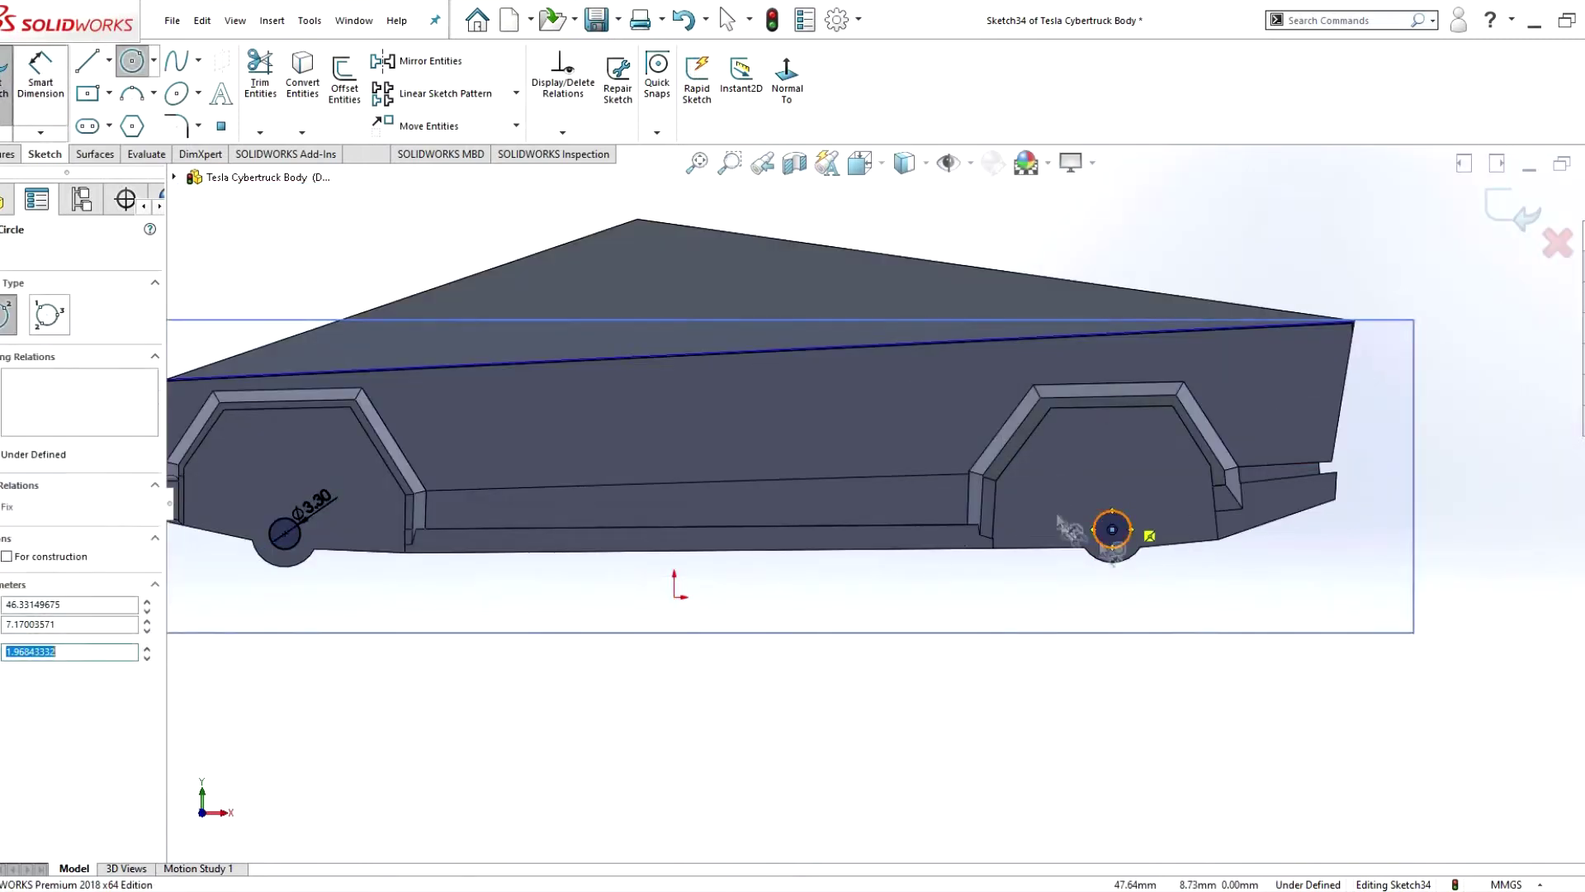
right_drag(1139, 528, 1148, 514)
click(1131, 529)
click(1152, 496)
text(3.3)
key(Return)
click(8, 153)
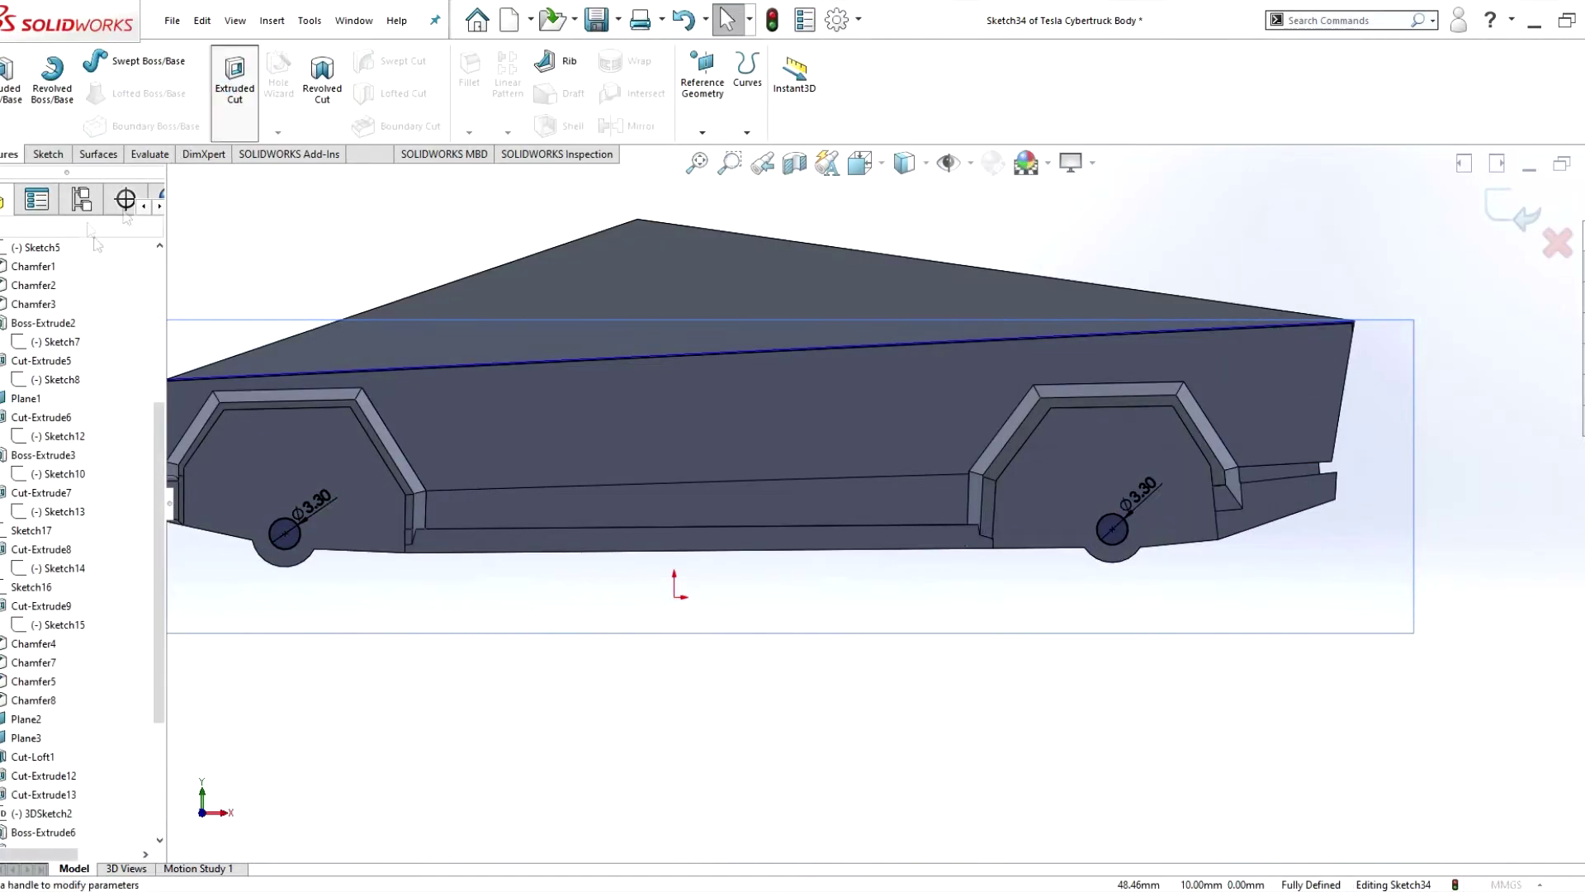
click(17, 355)
key(Return)
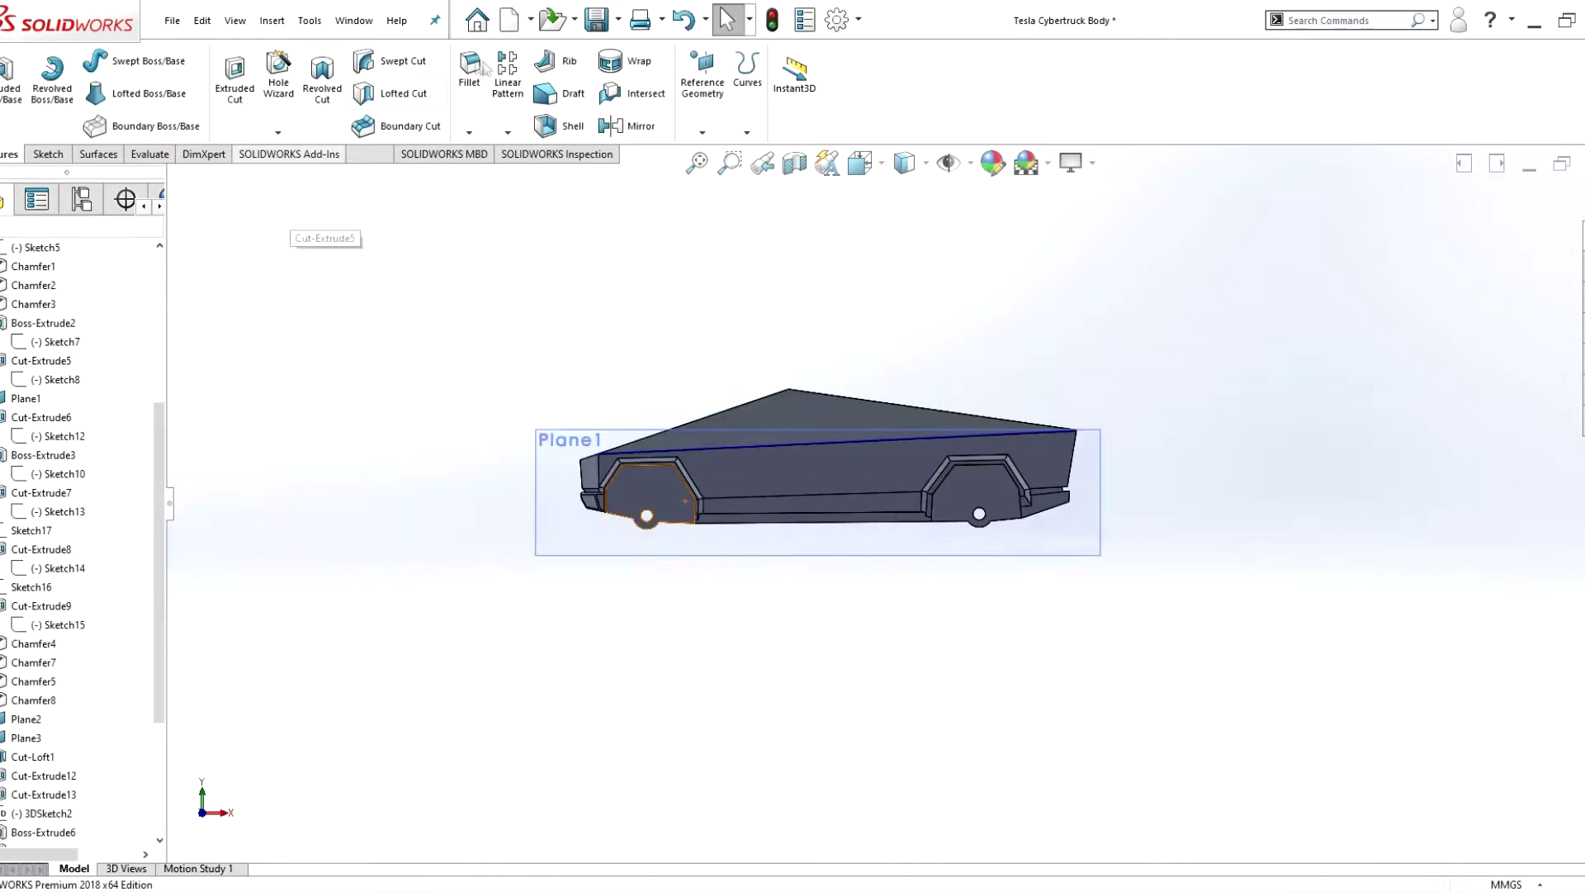
- Fillet the edges beside the front wheel opening at 0.5 mm
click(469, 73)
mouse_move(628, 462)
middle_down()
mouse_move(682, 533)
mouse_move(598, 528)
middle_up()
click(85, 422)
click(667, 545)
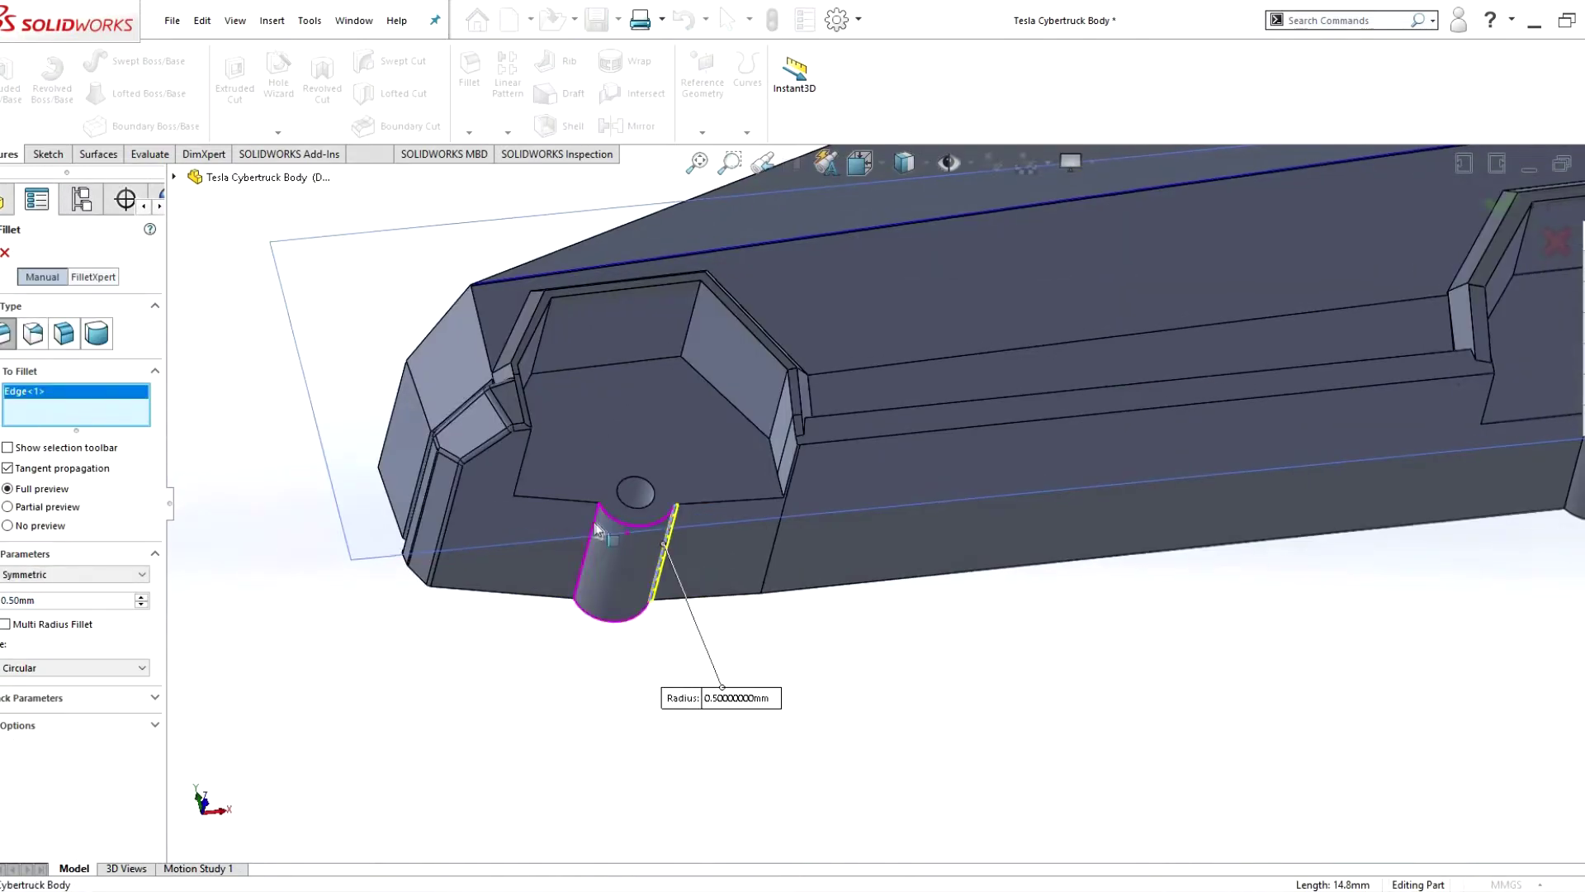
scroll(661, 496, up, 3)
click(1313, 462)
mouse_move(744, 537)
middle_down()
mouse_move(825, 578)
mouse_move(828, 635)
middle_up()
key(Return)
middle_drag(84, 713, 30, 832)
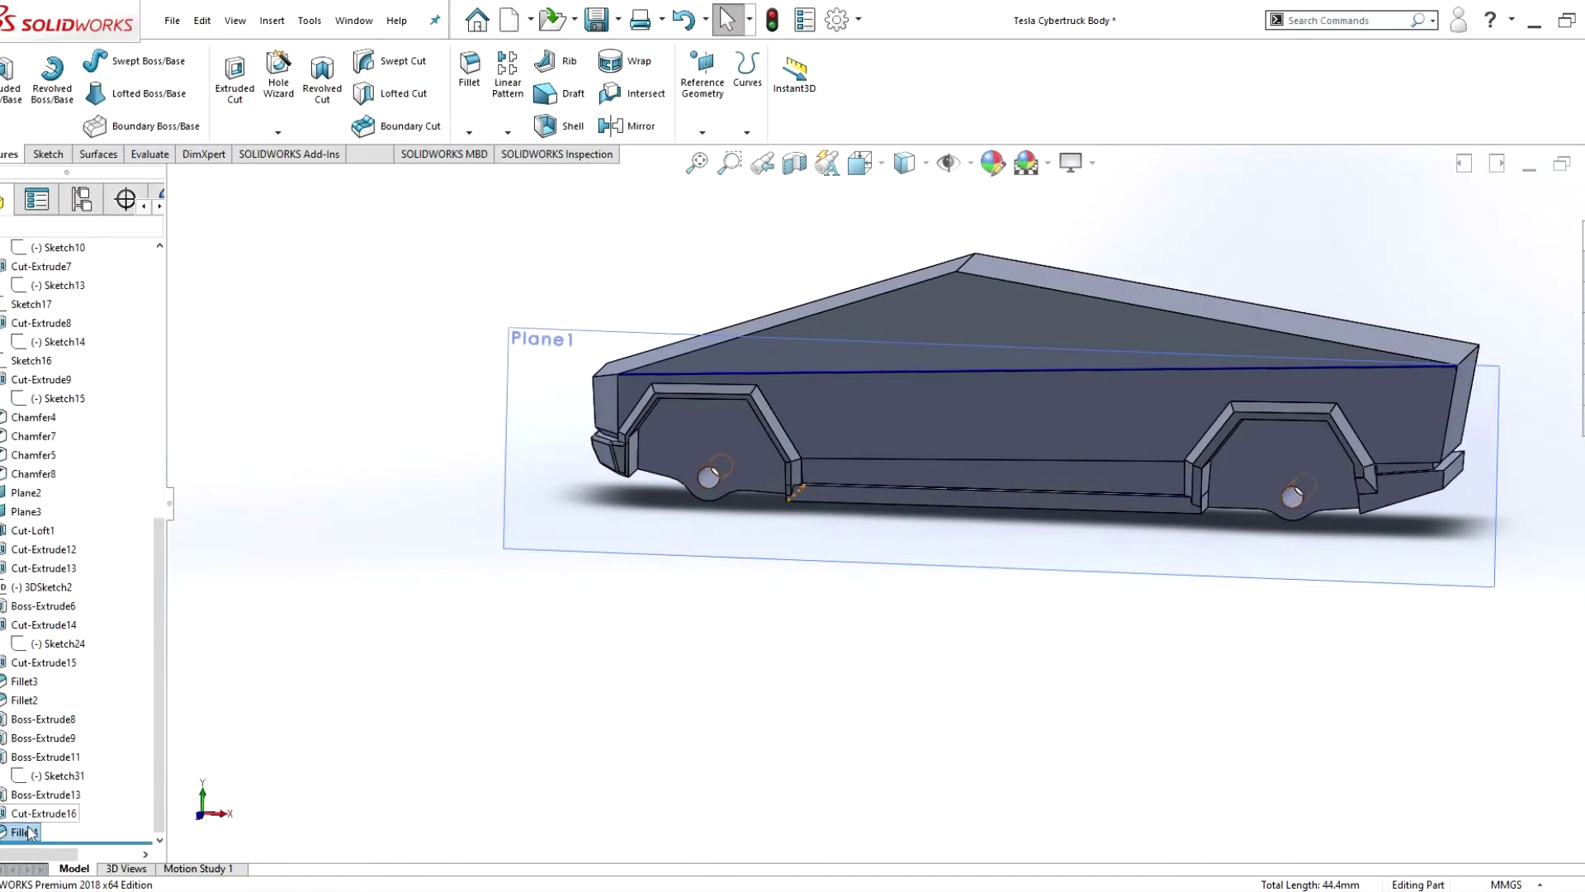
- Start an angled chamfer on two wheel-opening edges, previewing 8.50 mm at 30°
click(469, 132)
click(487, 178)
scroll(710, 478, down, 5)
click(697, 512)
- Change a chamfer value to 5 and apply the 3 mm angled chamfer
click(788, 537)
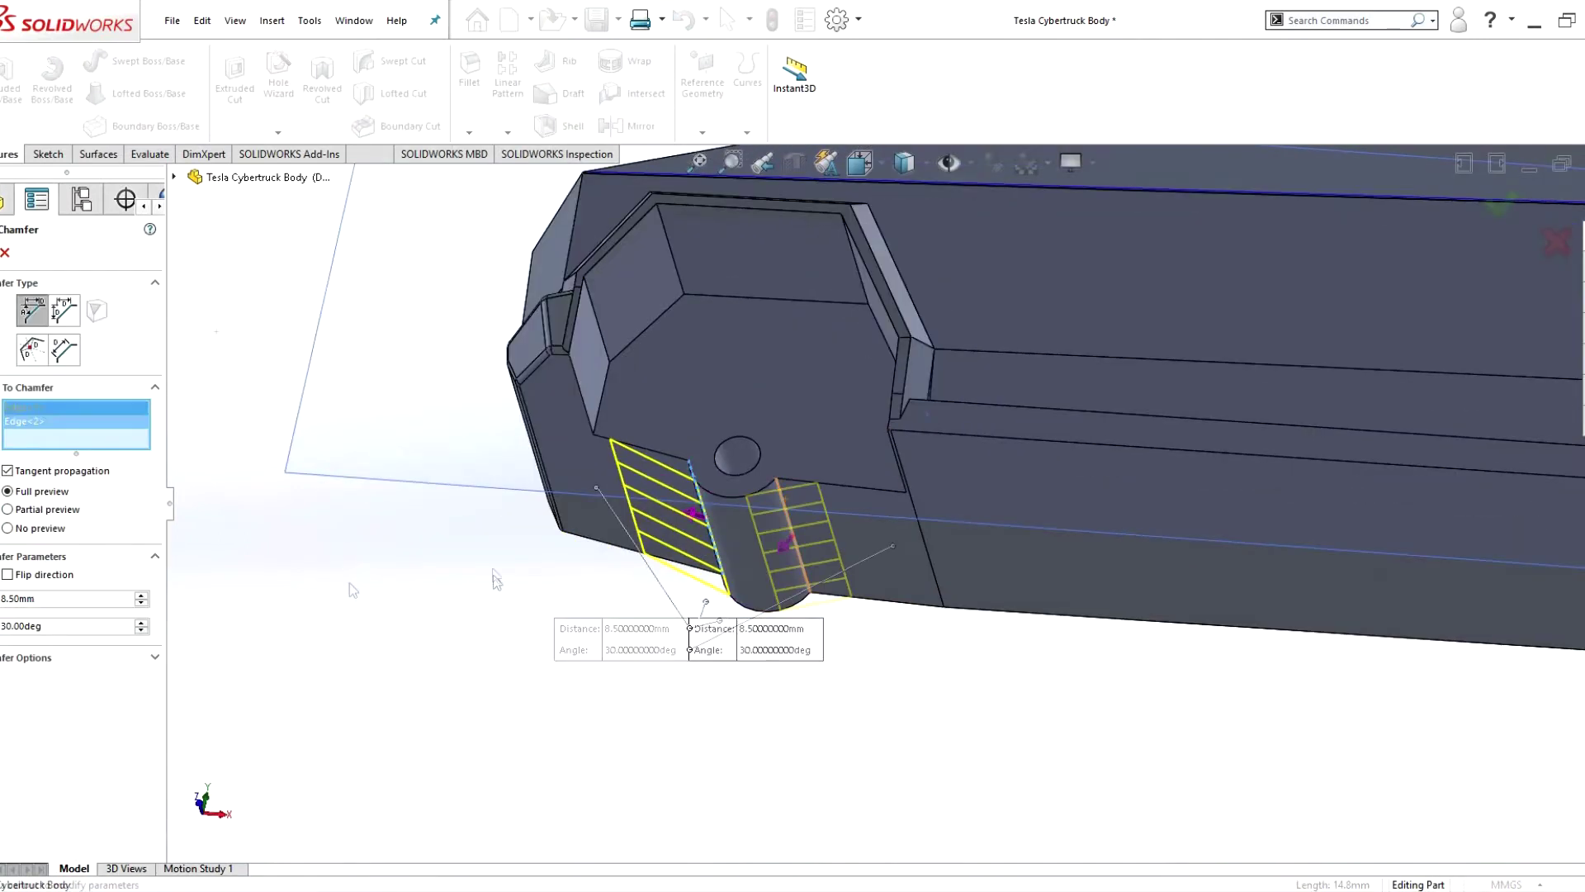
text(5)
key(Return)
scroll(838, 613, up, 3)
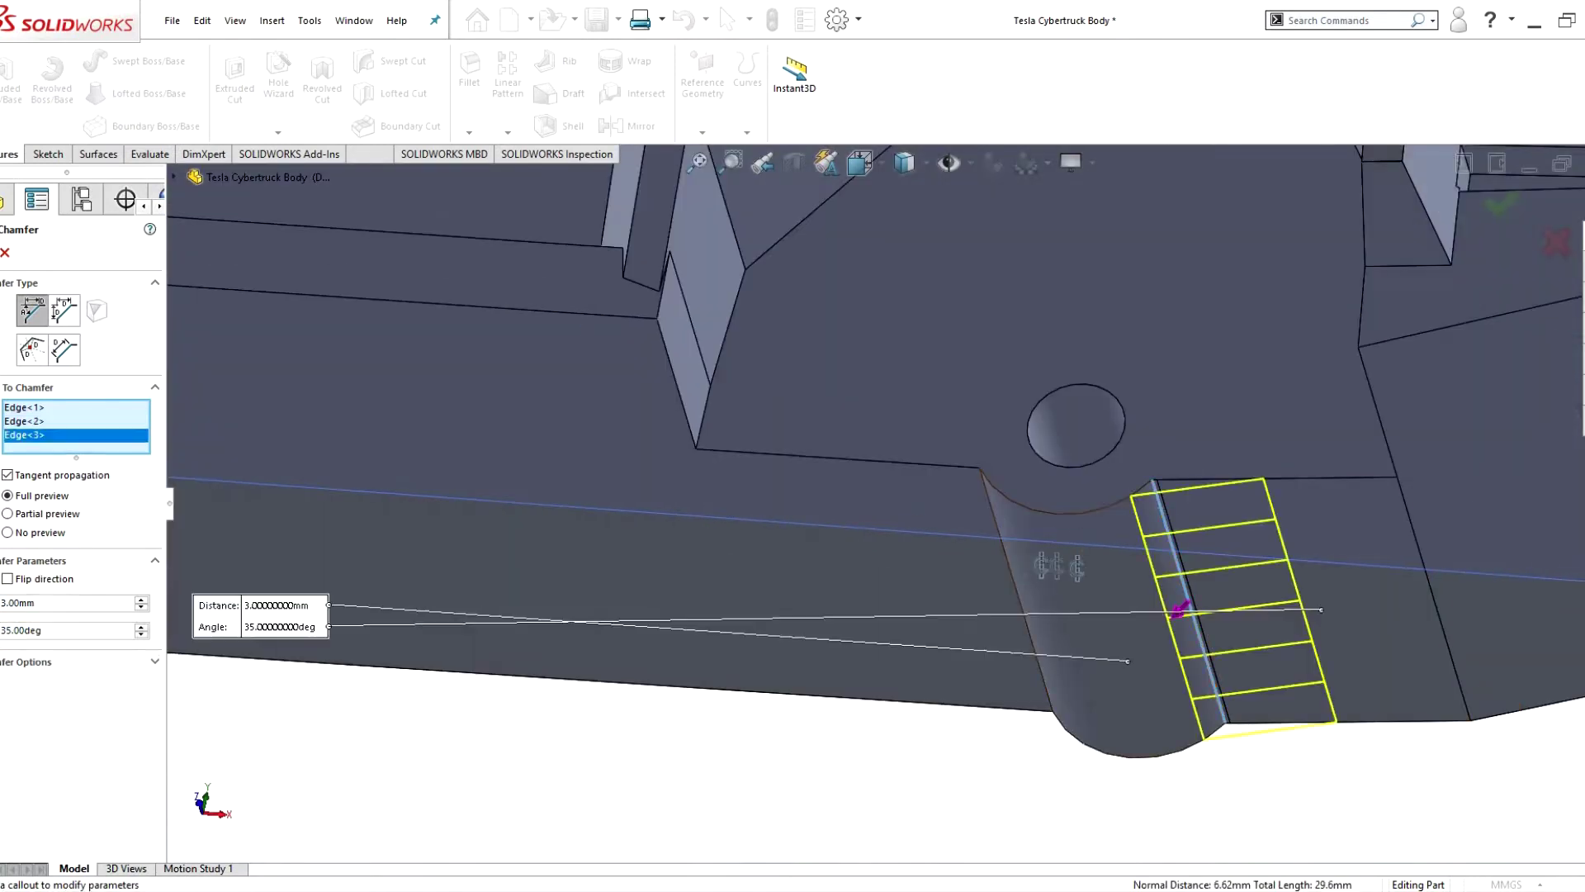
key(Return)
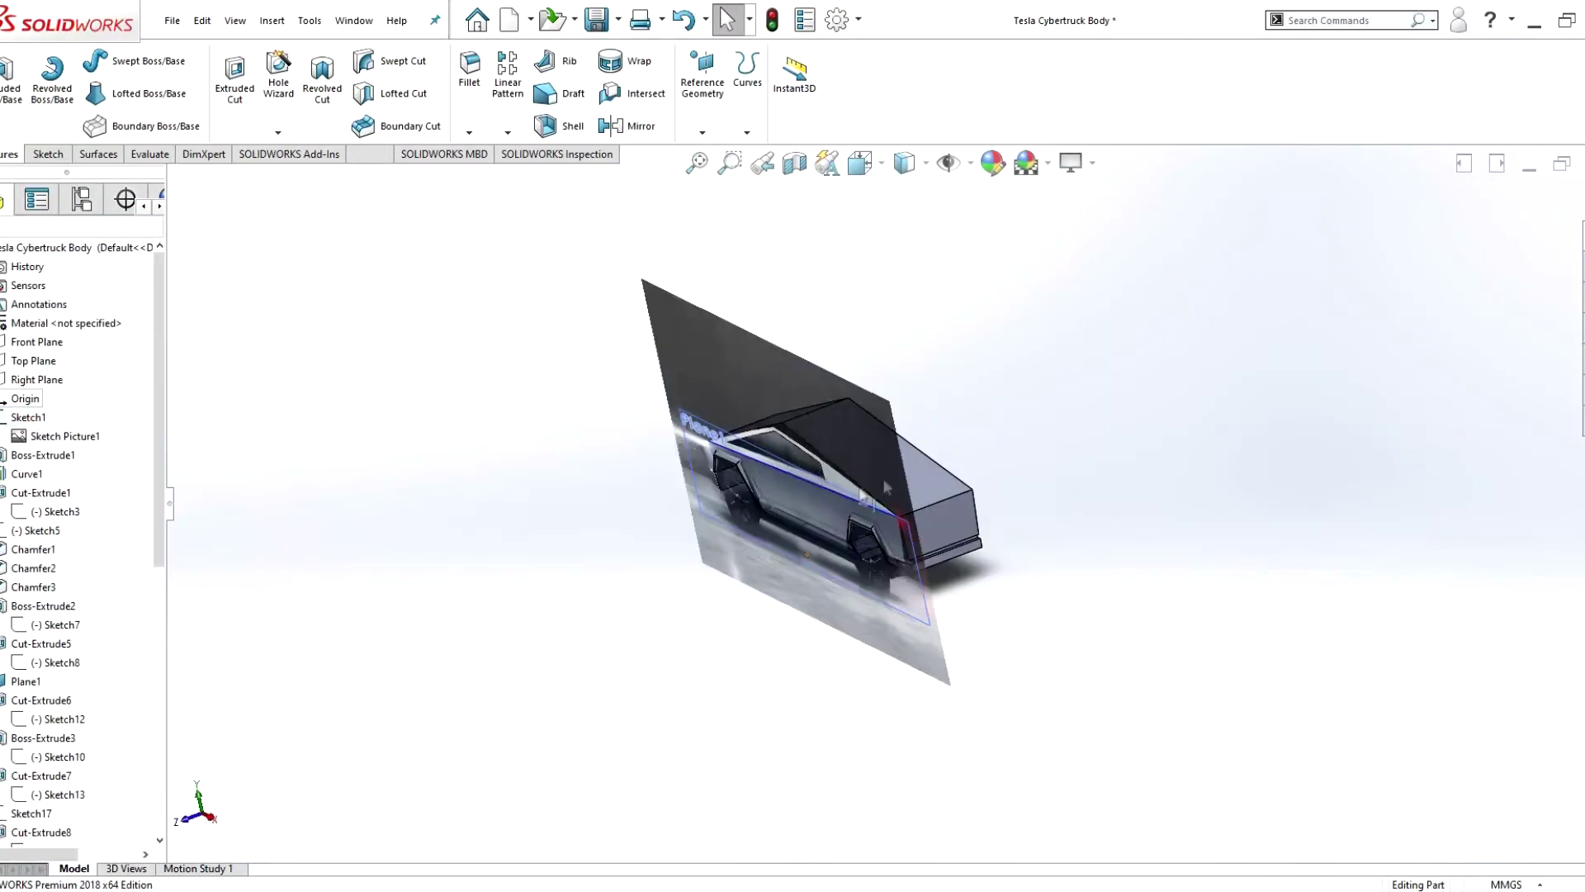
- Sketch the side-window outline with lines on Plane1 over the photo
click(47, 154)
click(7, 82)
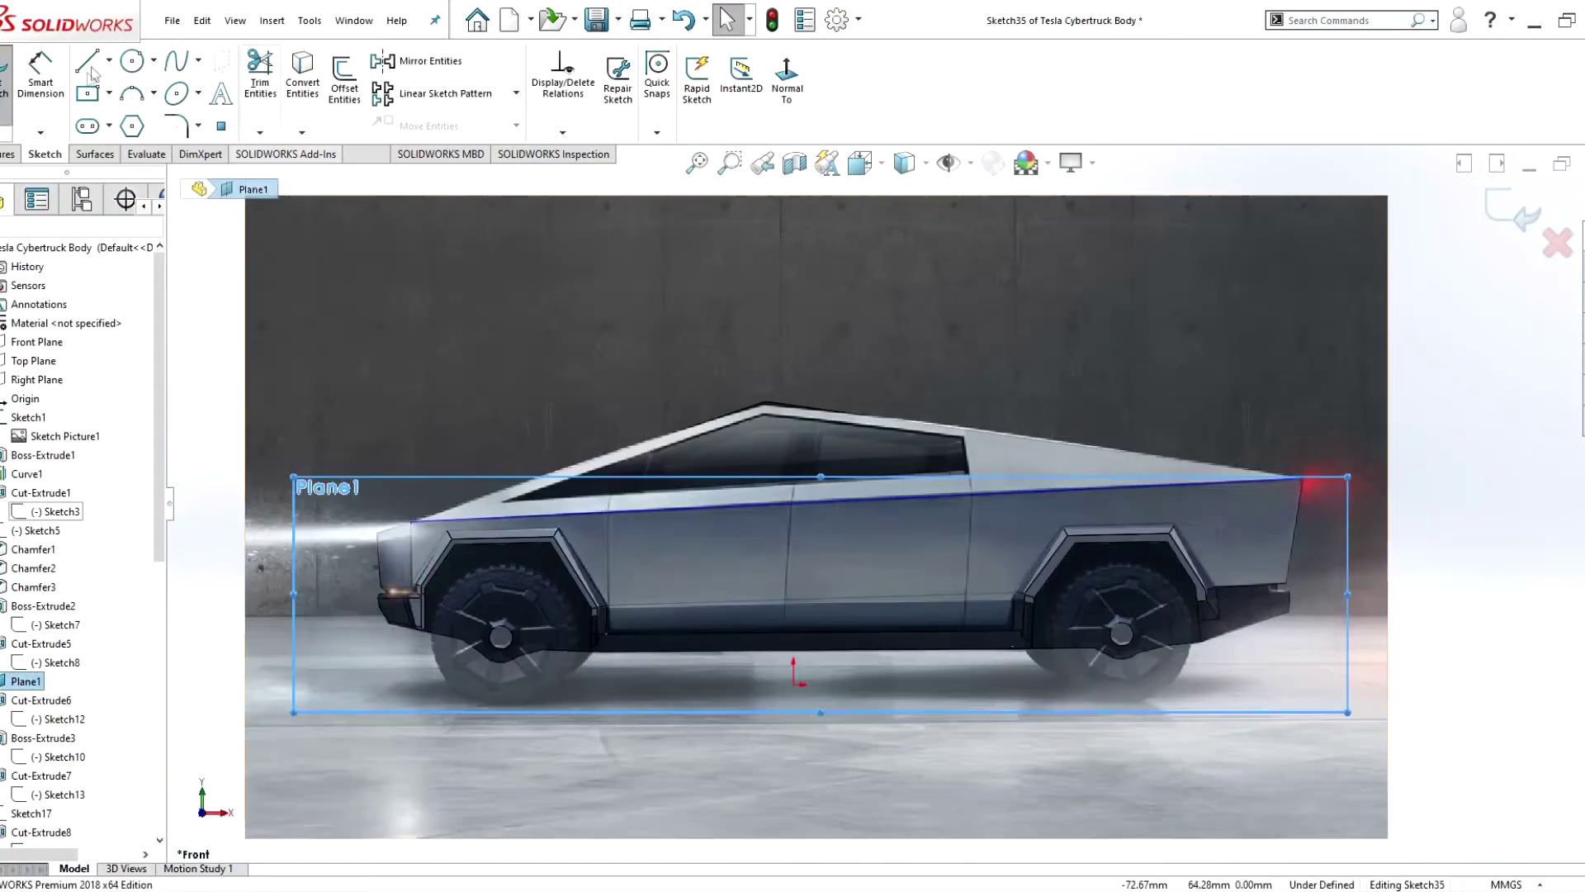
click(88, 61)
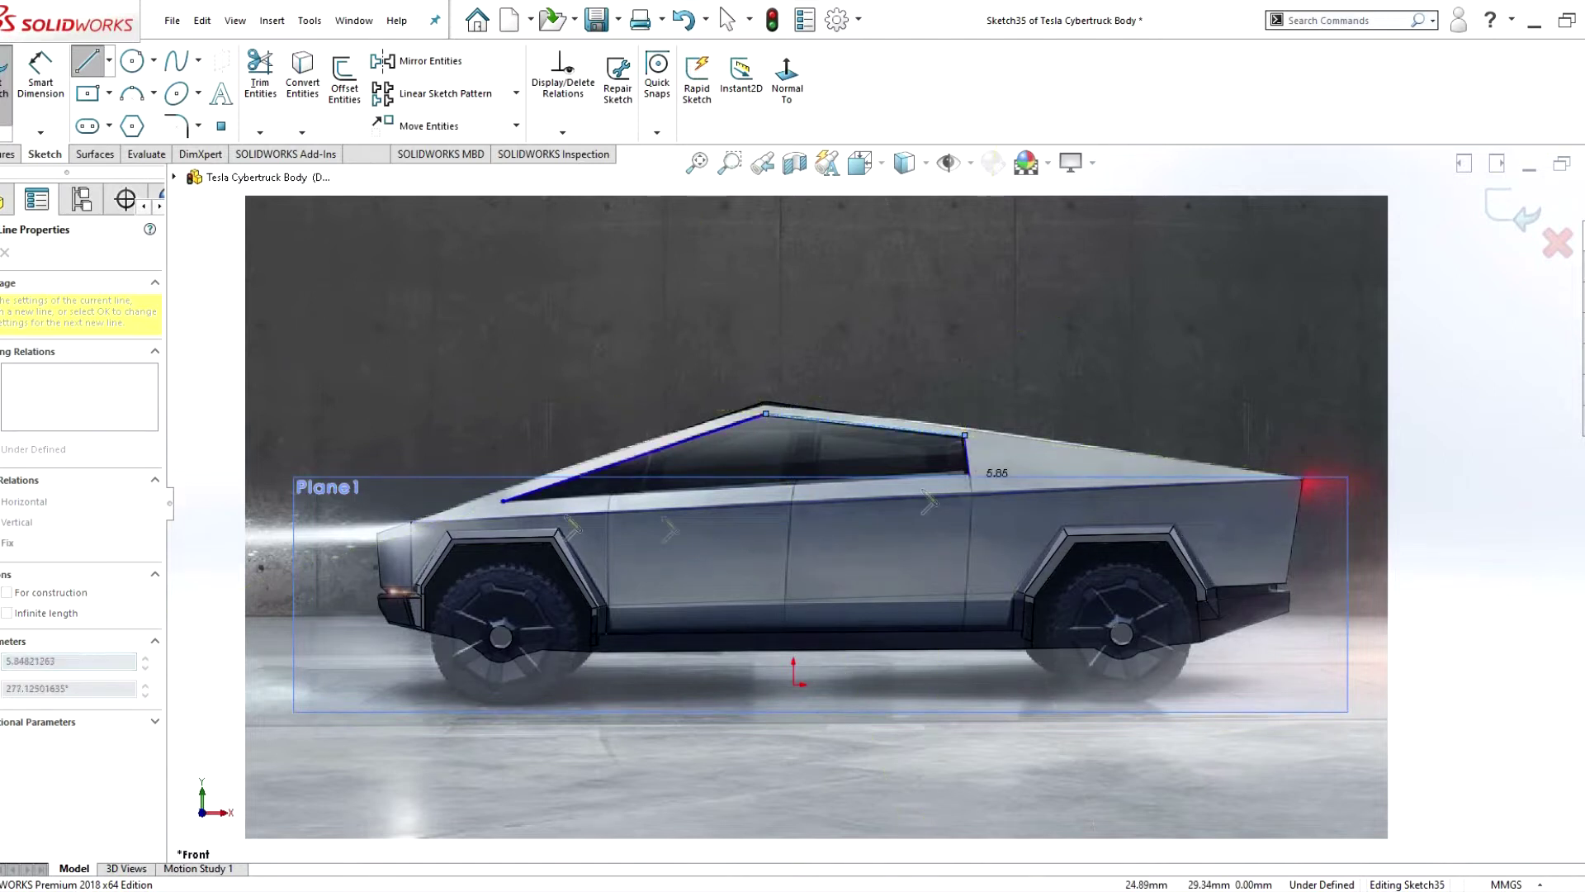
right_click(969, 473)
click(899, 307)
scroll(974, 446, up, 5)
click(929, 463)
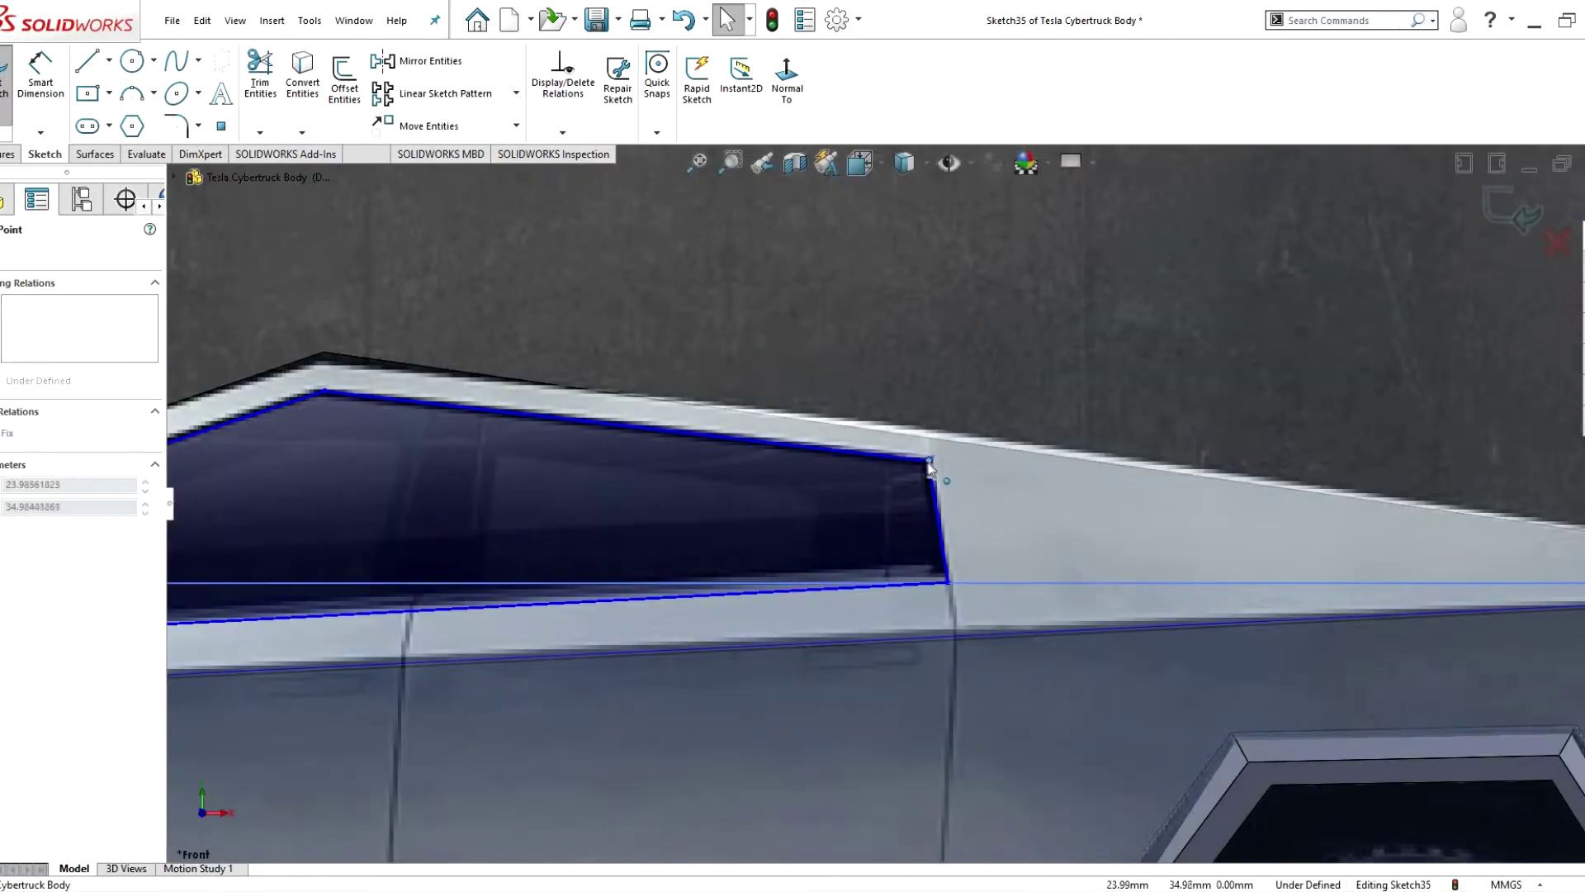
scroll(935, 468, up, 5)
scroll(495, 532, down, 3)
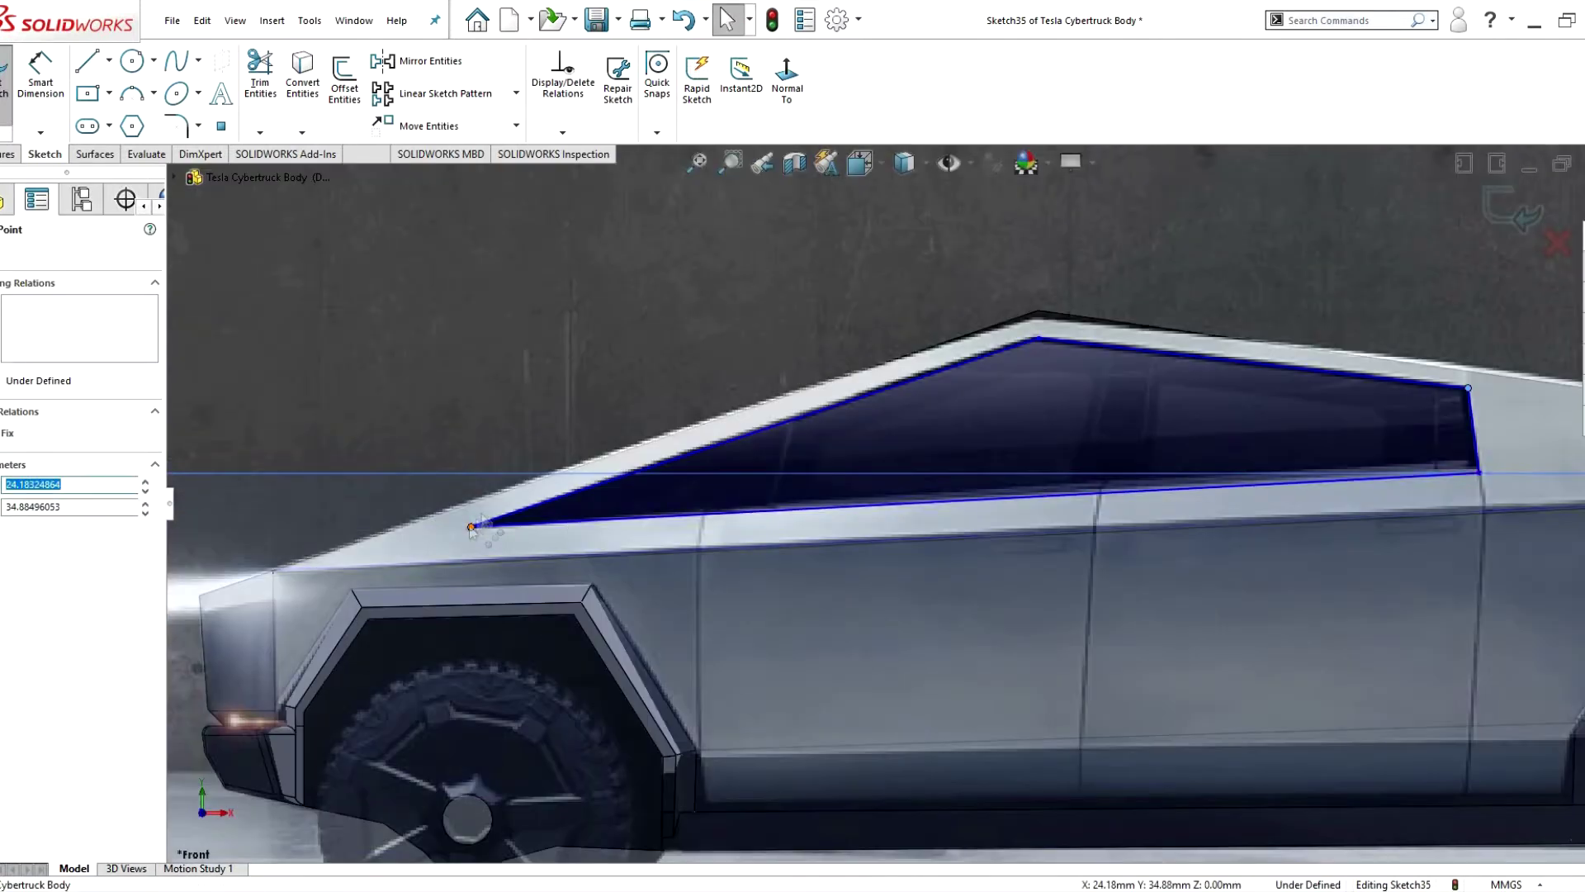
key(Escape)
- Start an extruded cut of the window outline and draw a 3D guide line
click(9, 154)
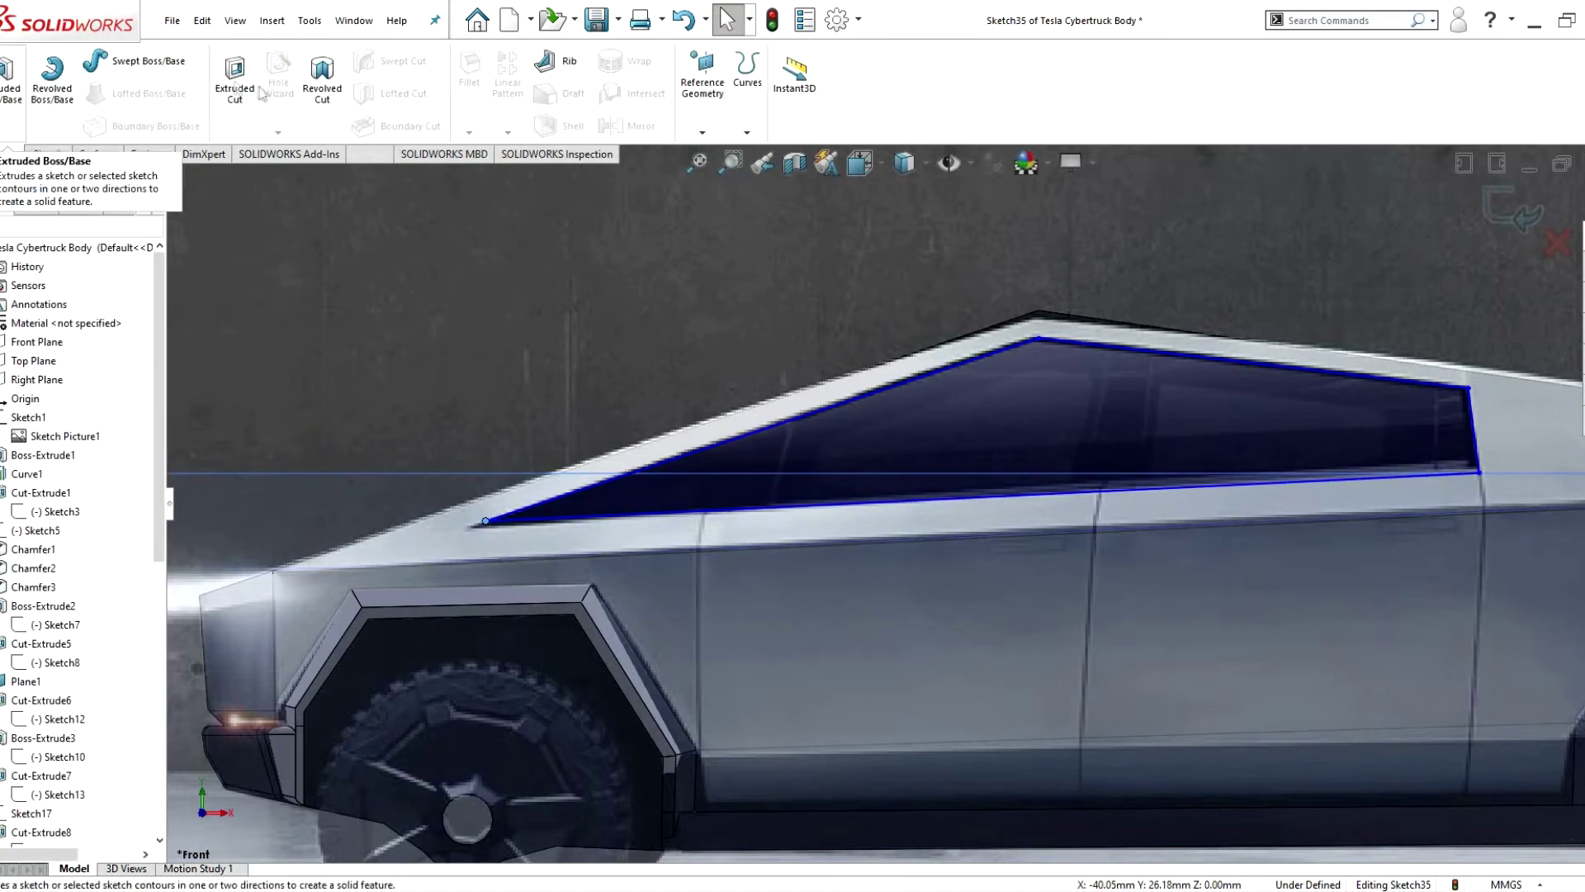
click(234, 75)
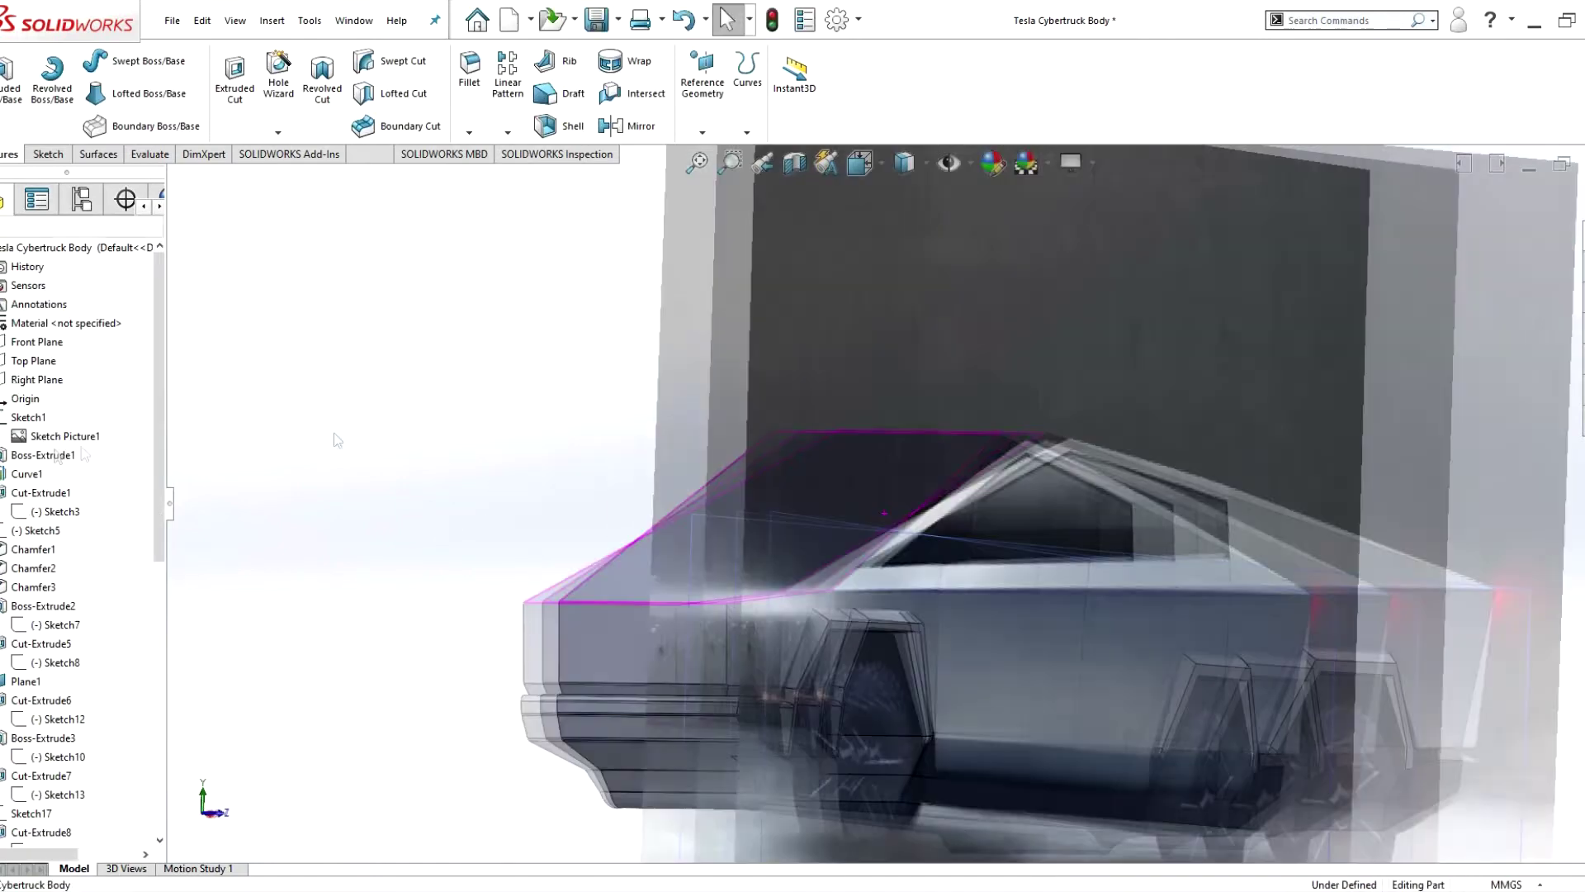
right_click(35, 417)
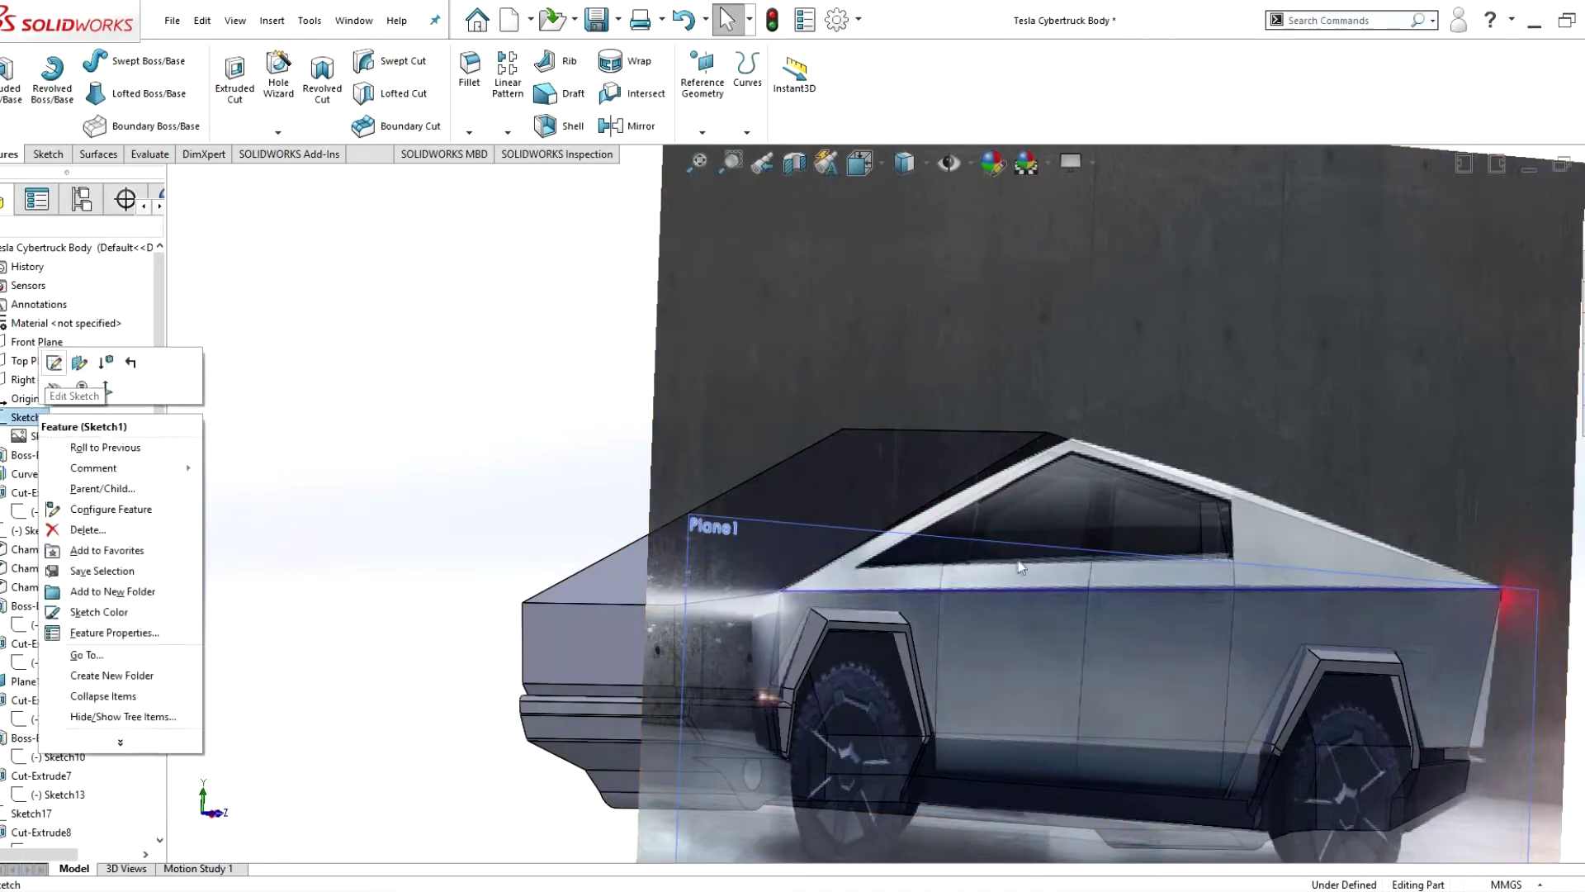
click(58, 382)
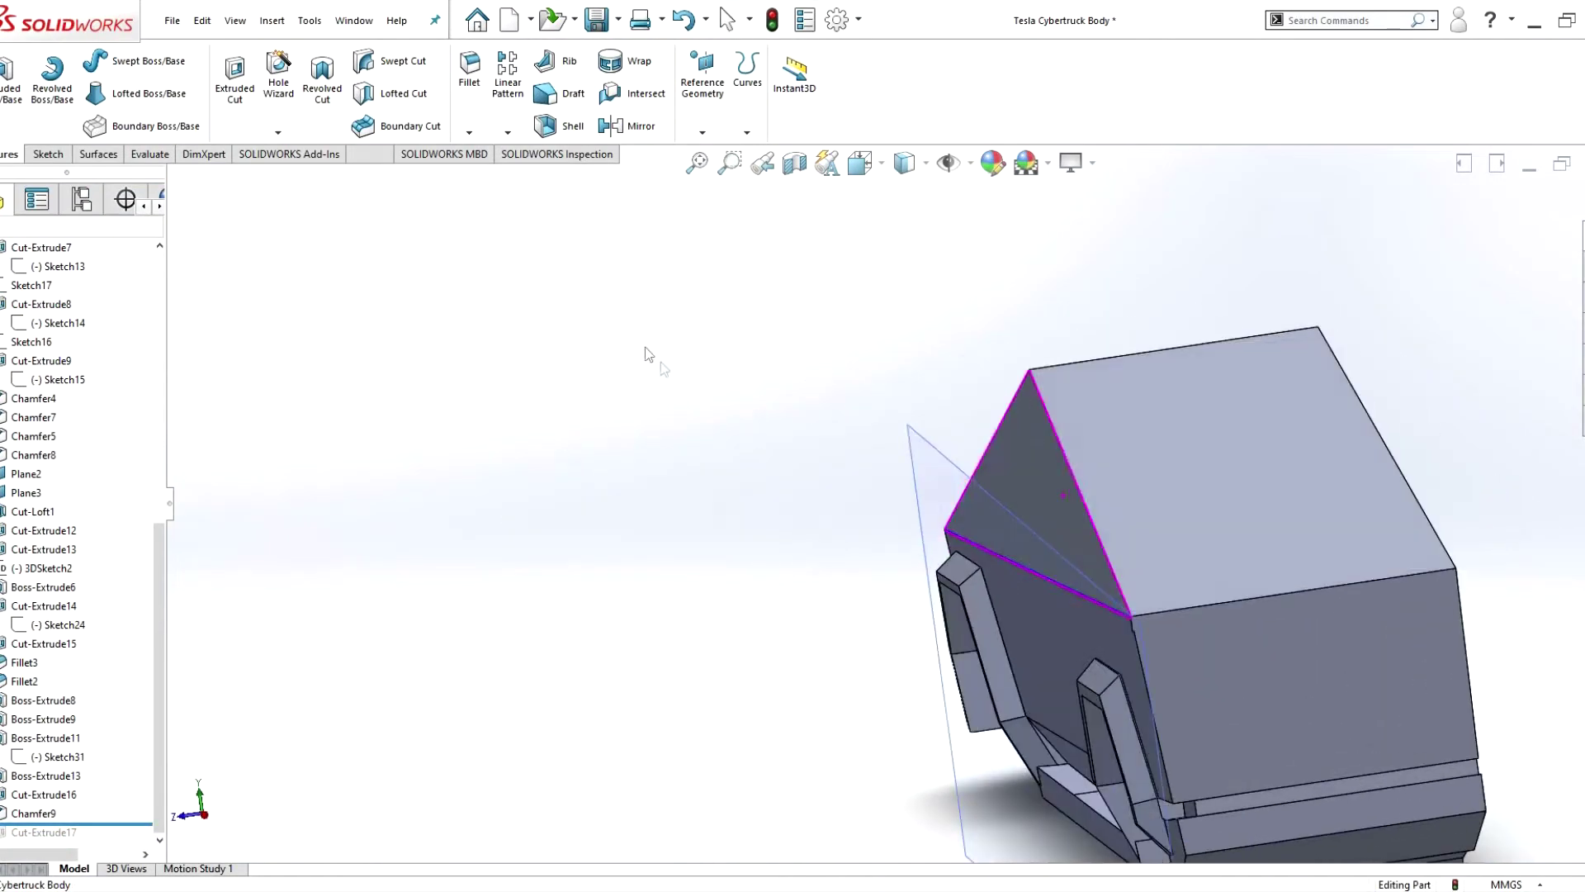
key(l)
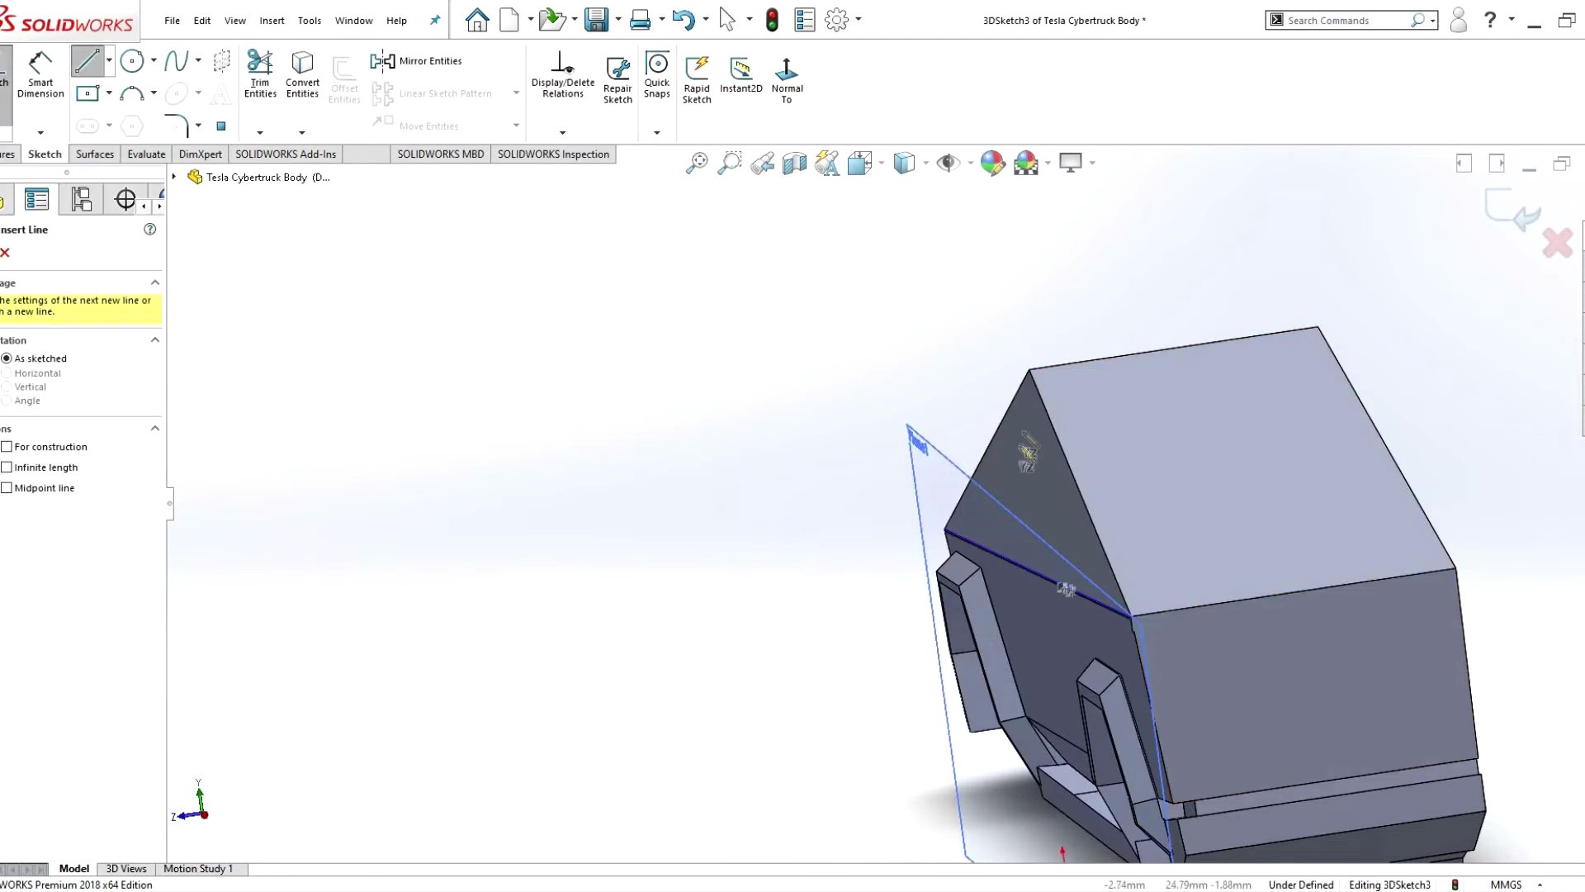
key(Escape)
- Edit Cut-Extrude17 to its 3.40 mm blind depth, accept it, and save the part
key(ctrl+4)
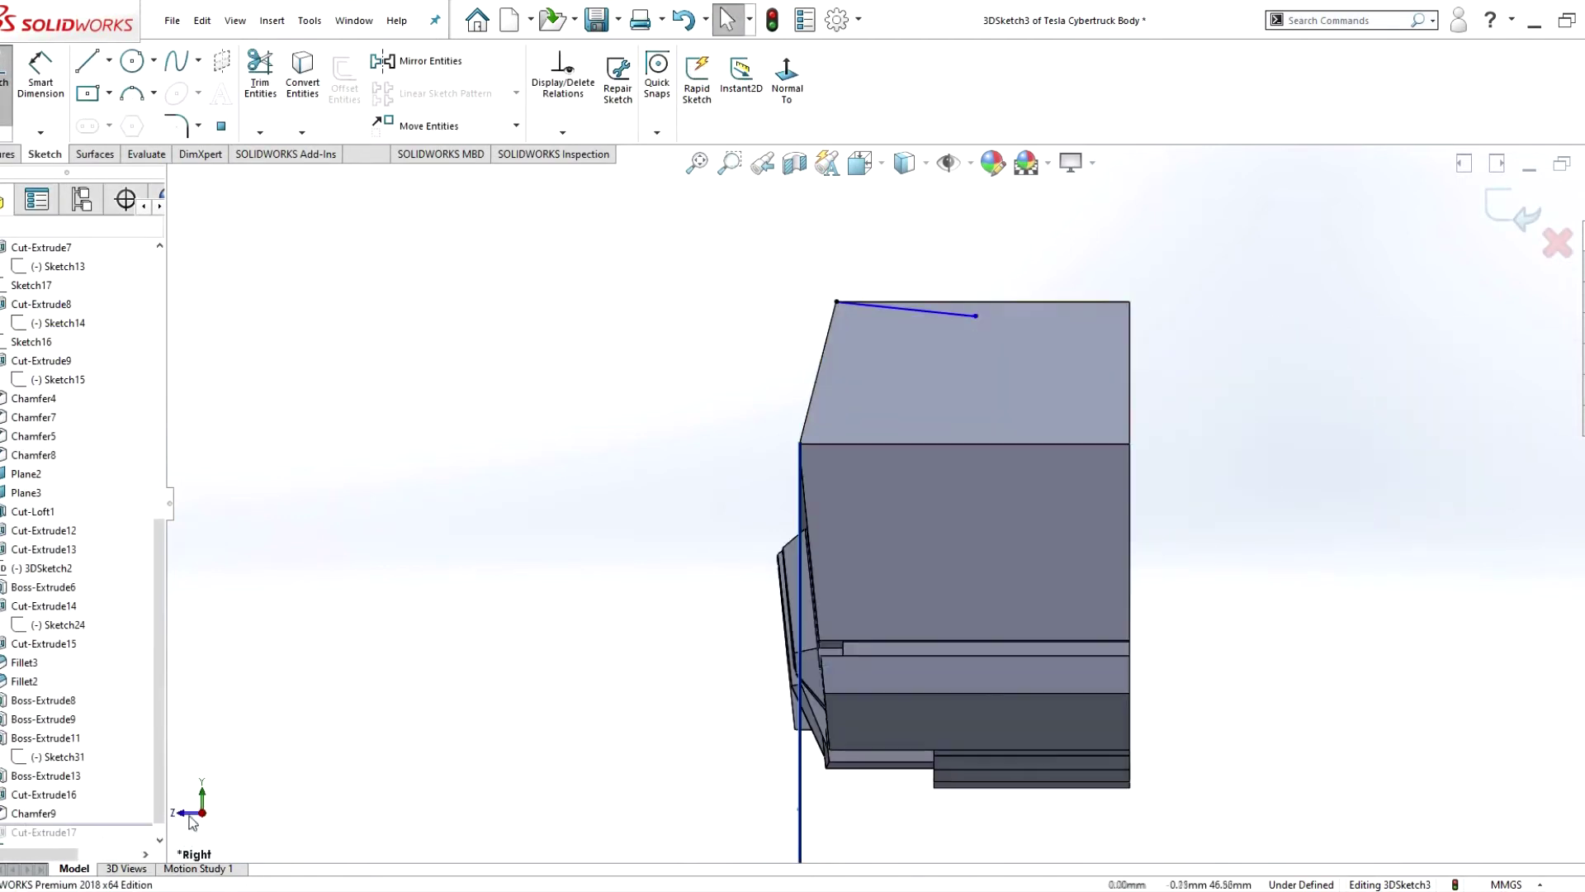
key(ctrl+1)
key(ctrl+4)
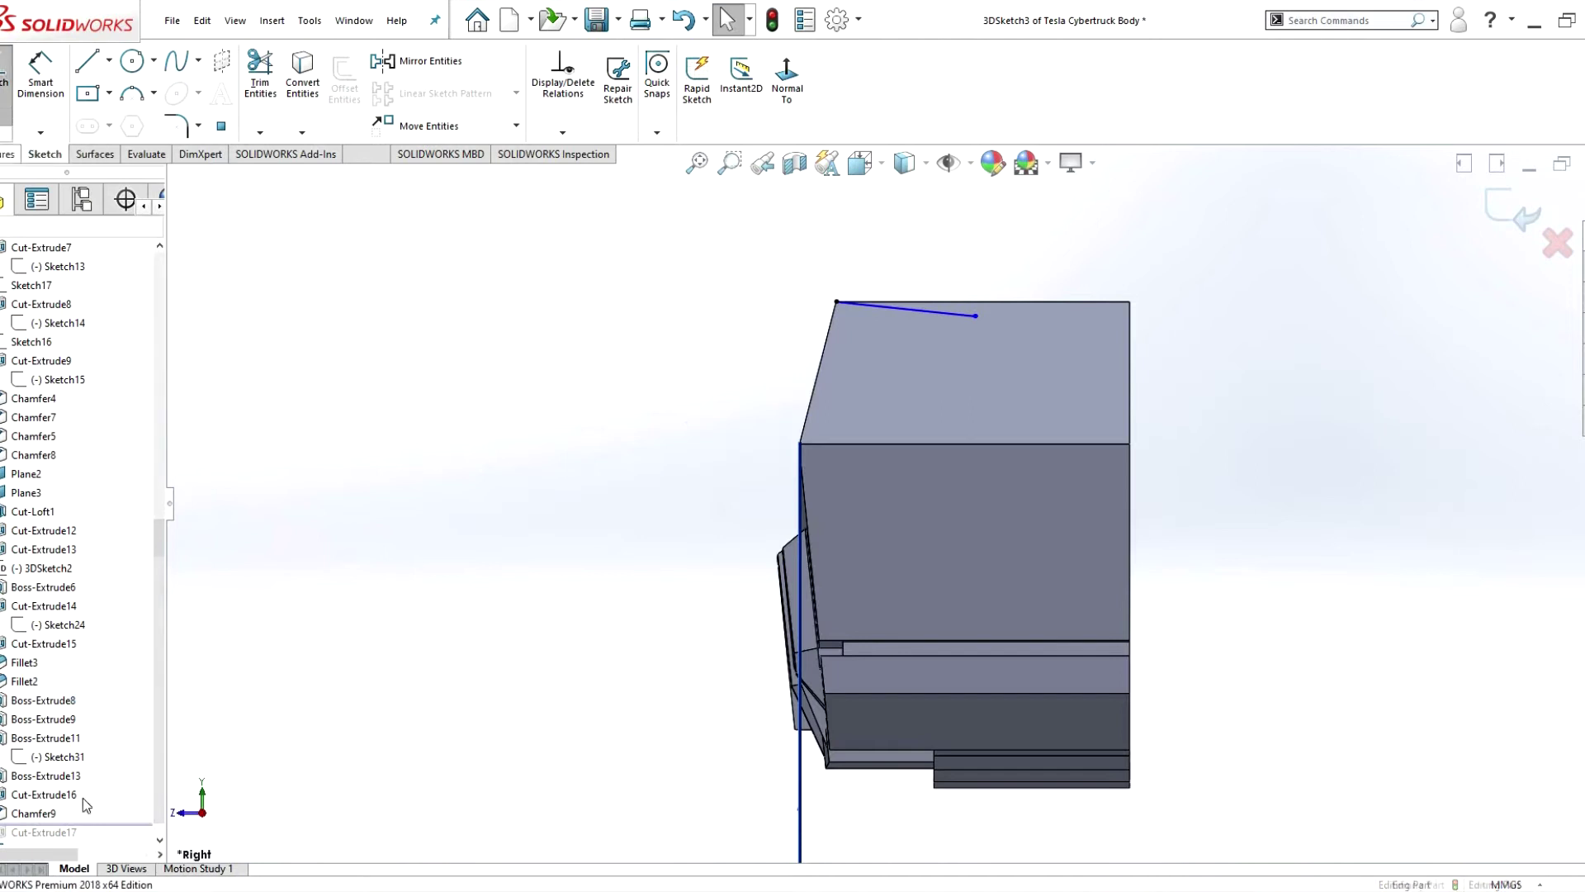
right_click(46, 831)
click(76, 514)
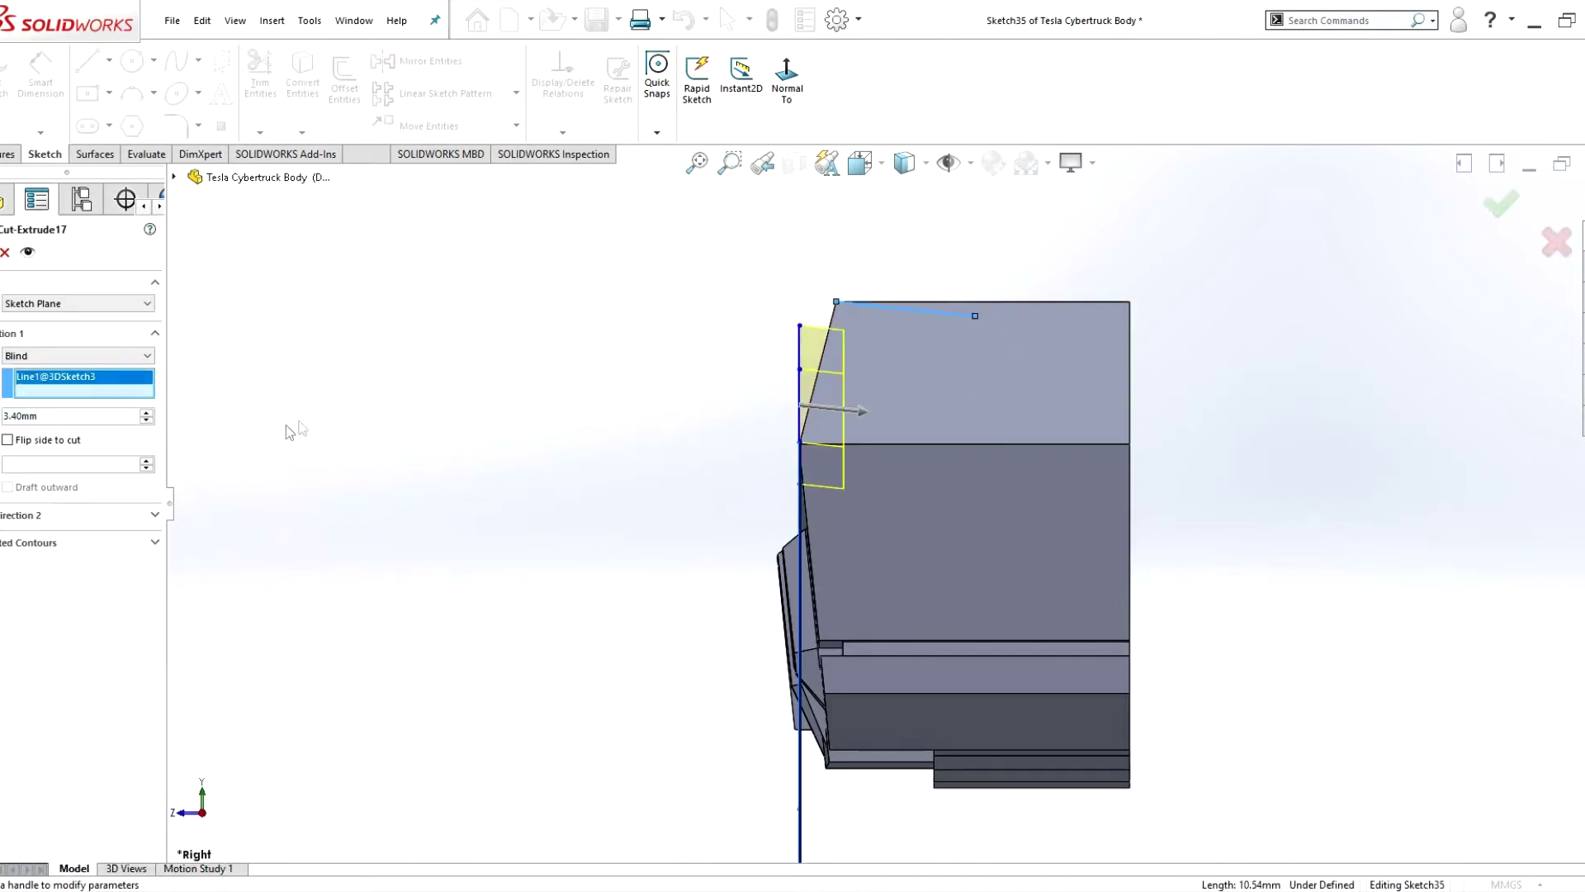
key(Return)
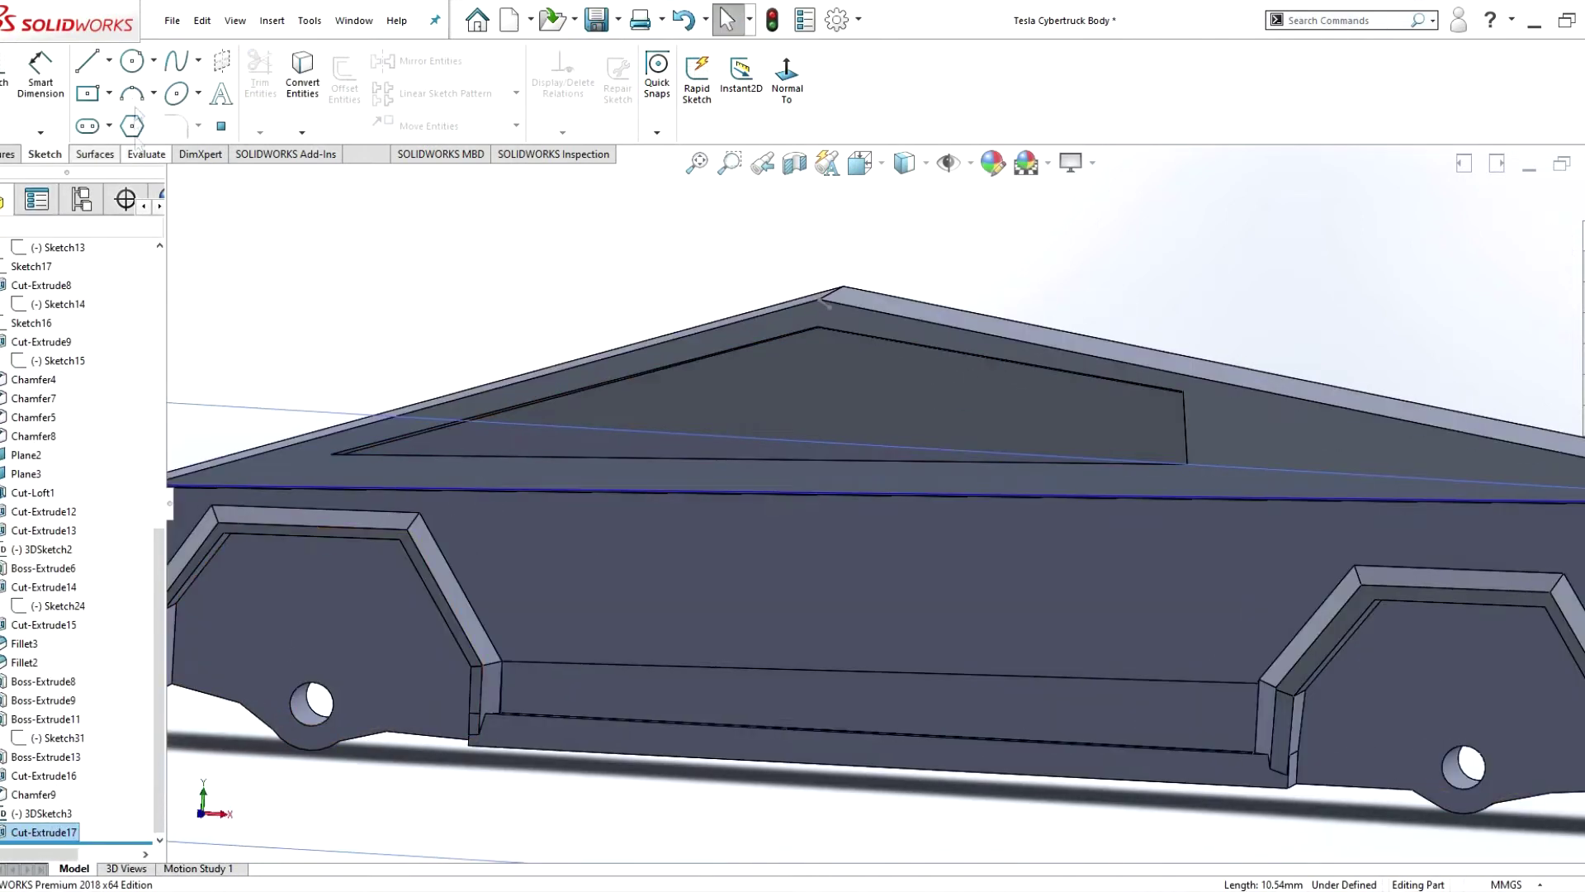
click(146, 153)
key(ctrl+s)
- Measure on the model from an end-on view and place a 3D line endpoint
click(40, 83)
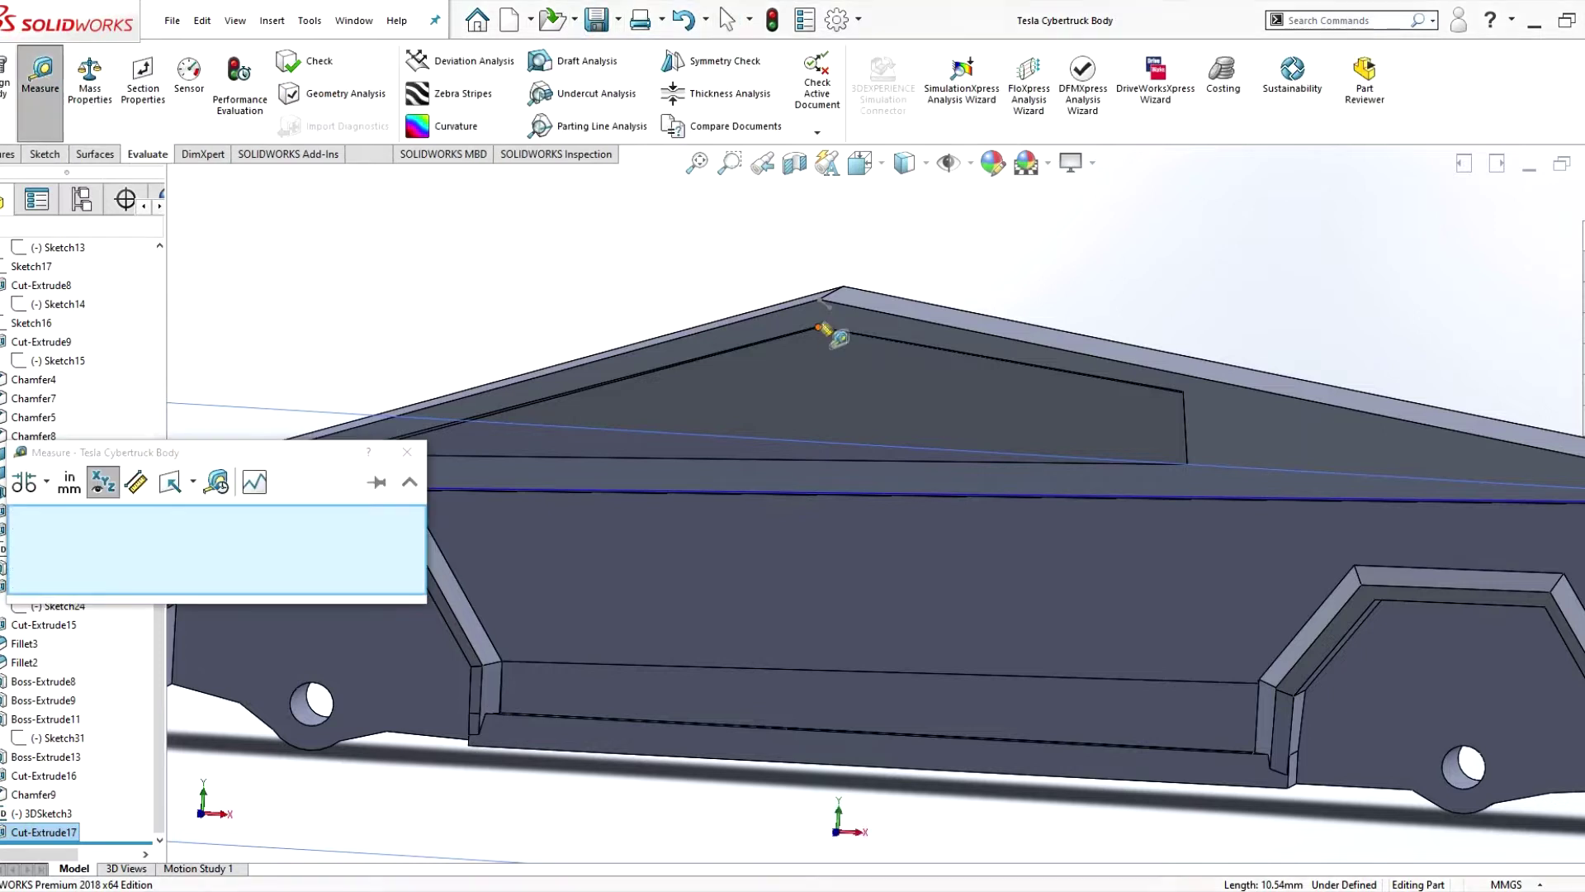
key(f)
key(Escape)
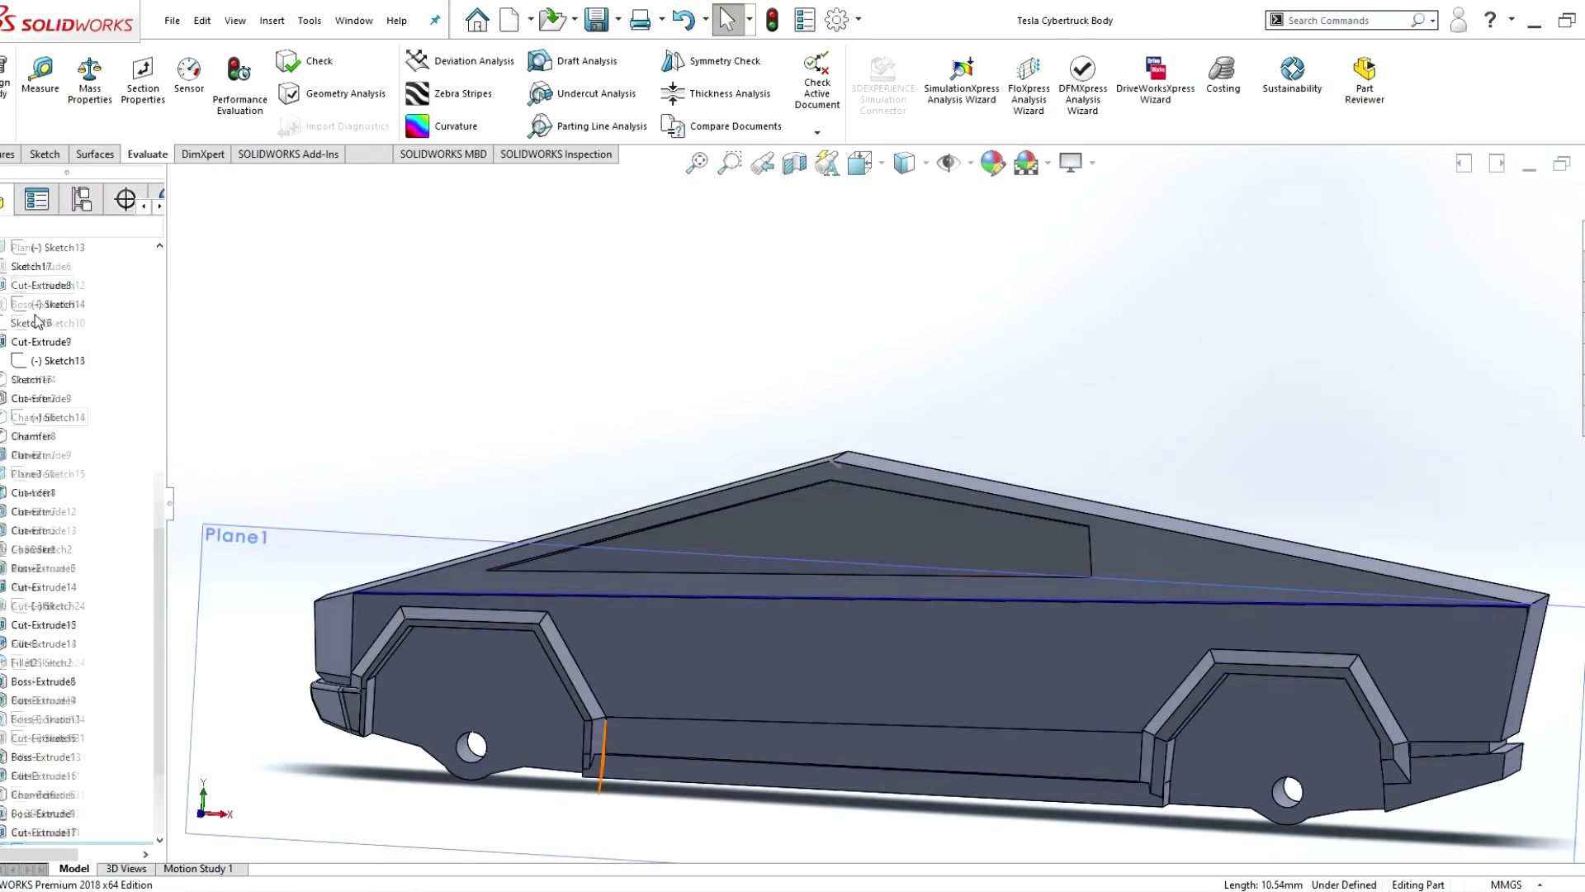
key(ctrl+4)
scroll(816, 545, down, 5)
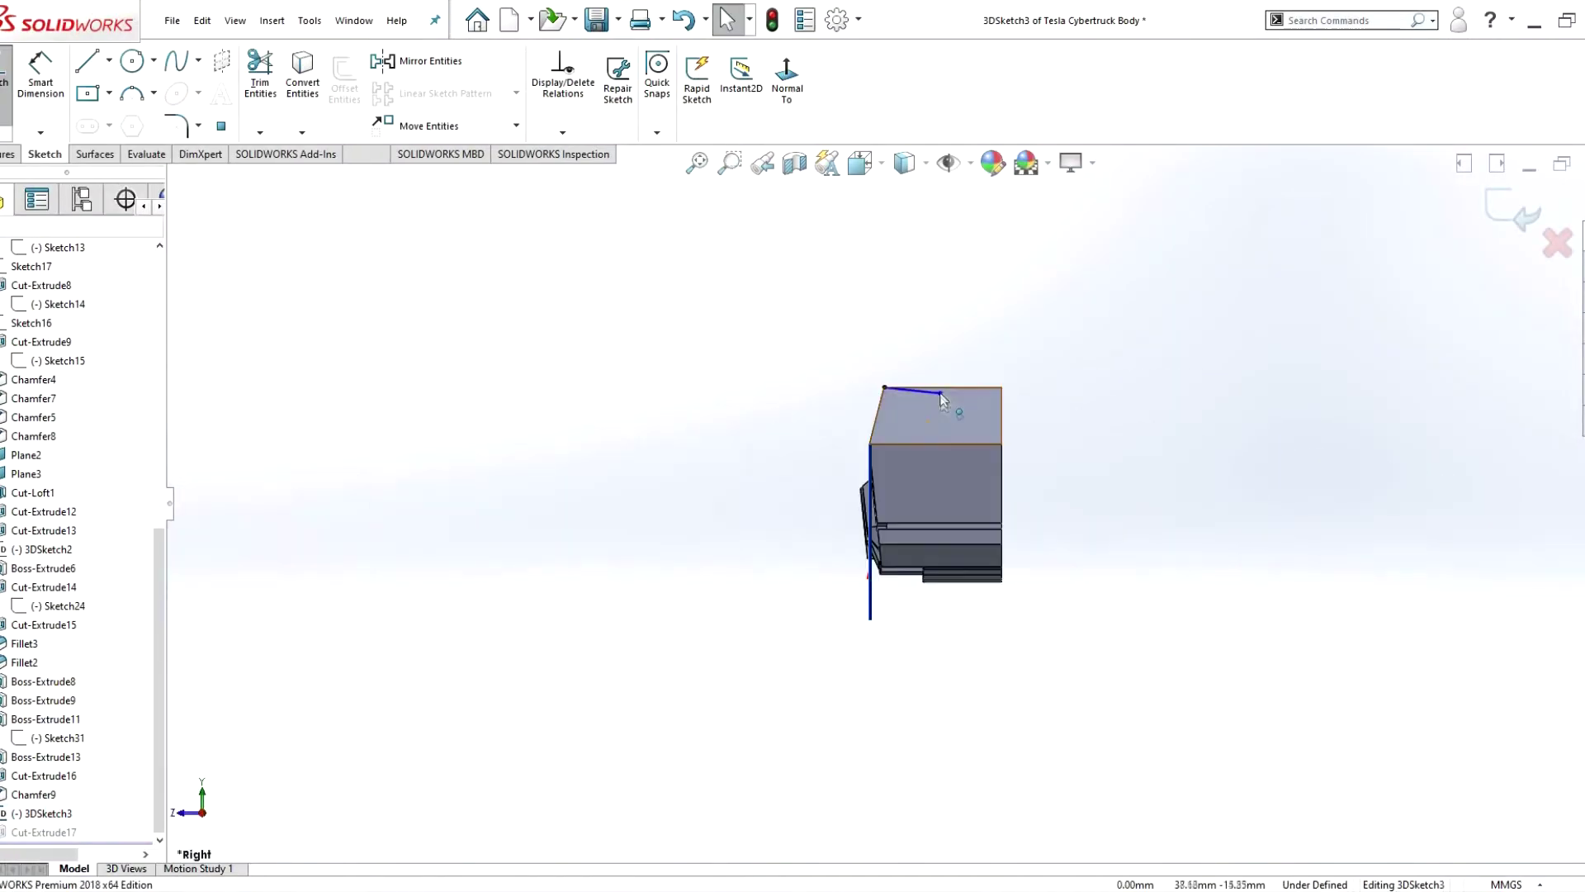
click(942, 395)
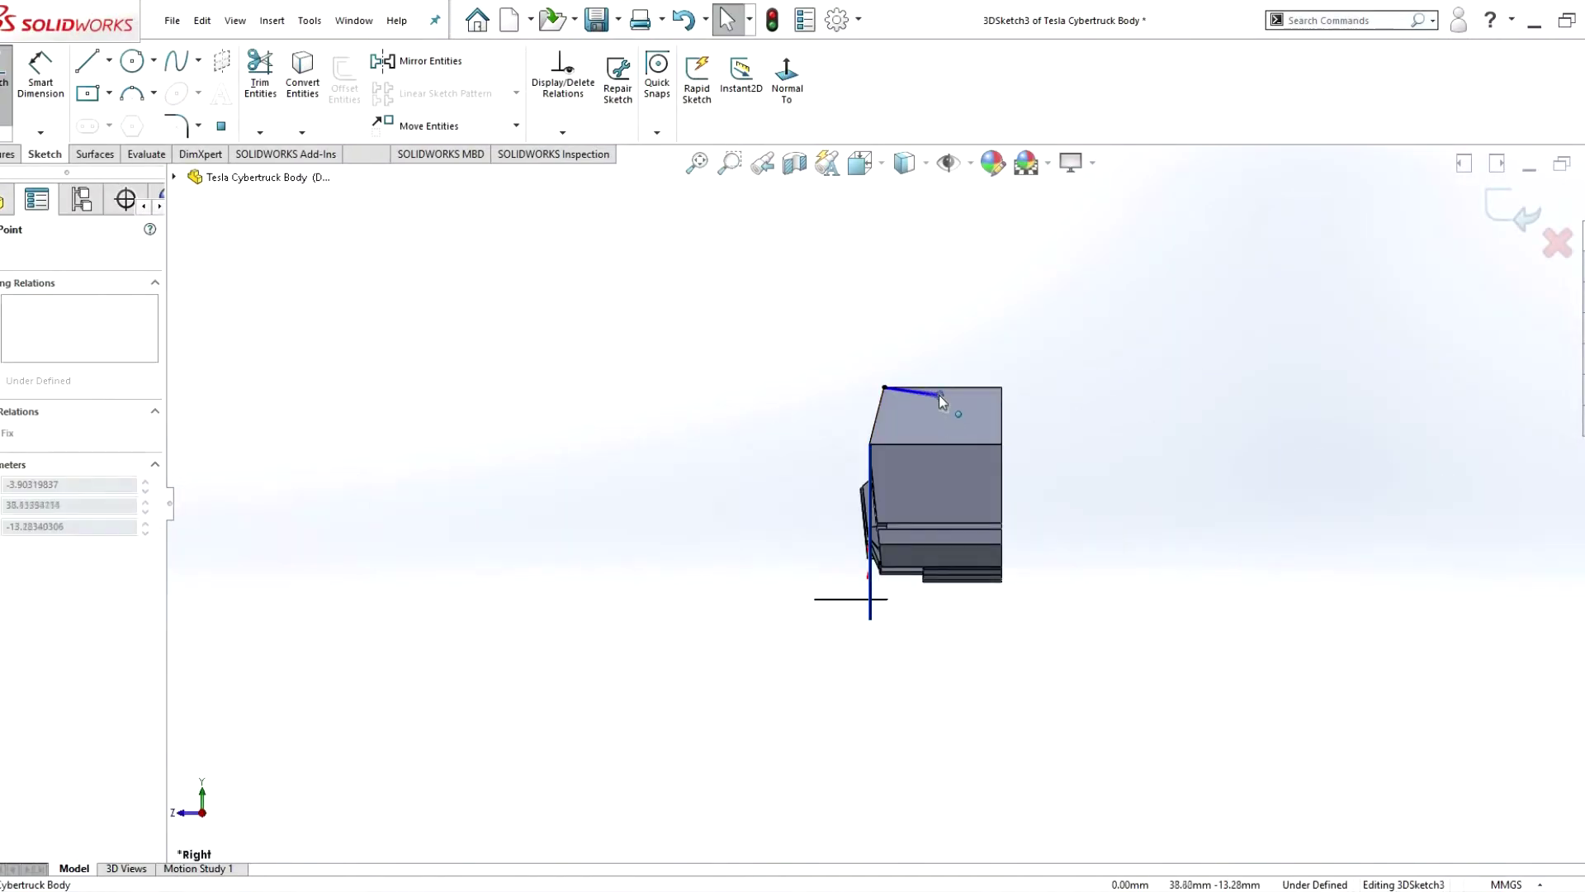
key(Escape)
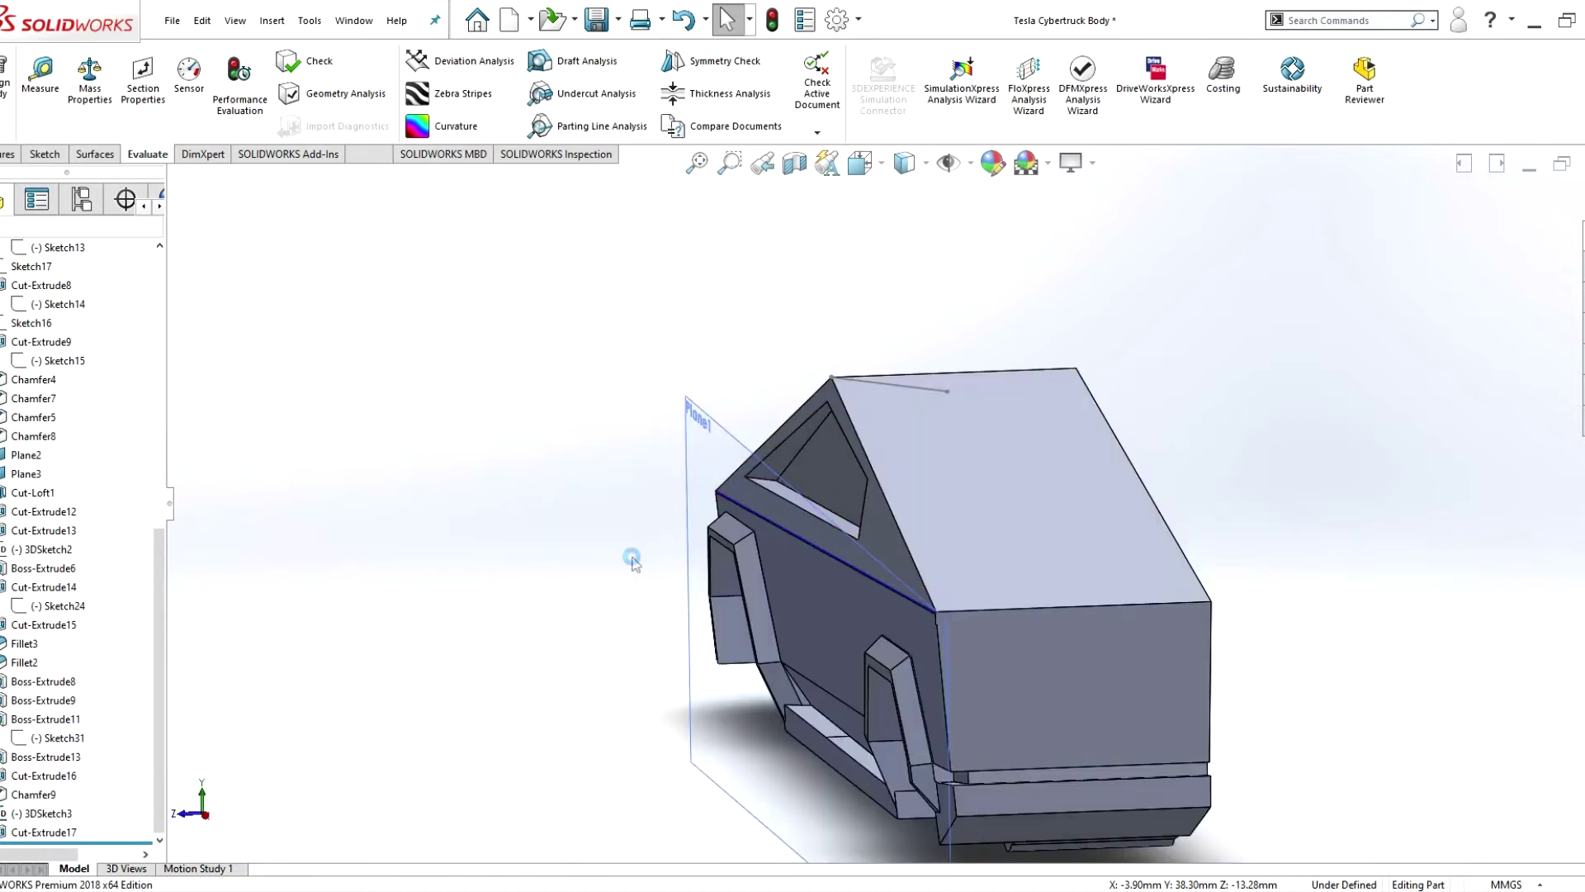
- Edit Sketch35 and check the windshield apex and window's front-lower corner points
click(33, 834)
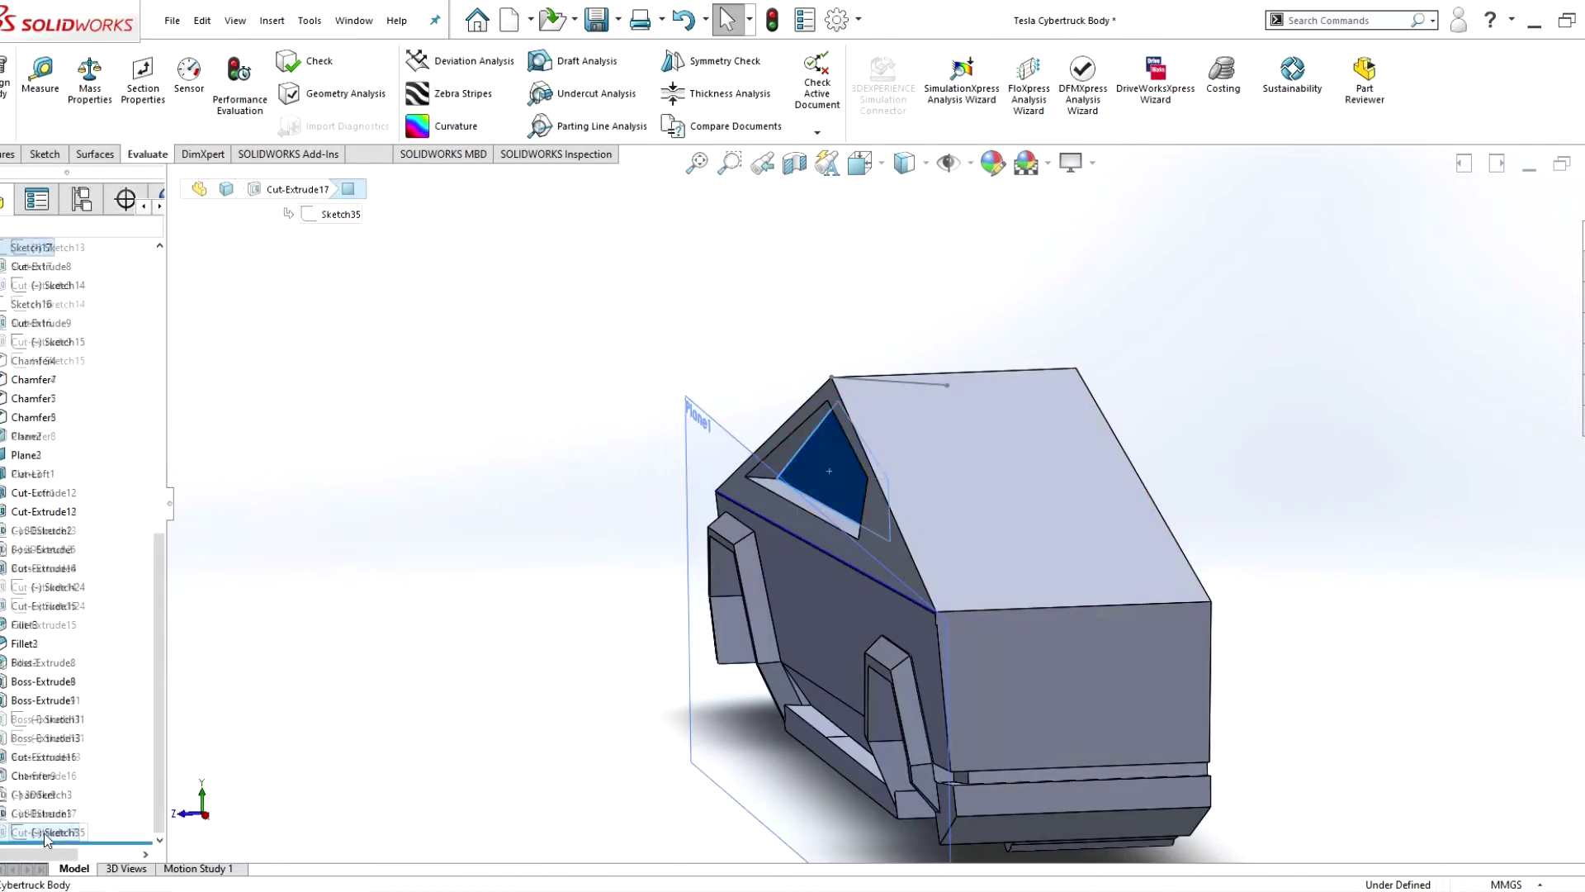
right_click(62, 832)
click(92, 593)
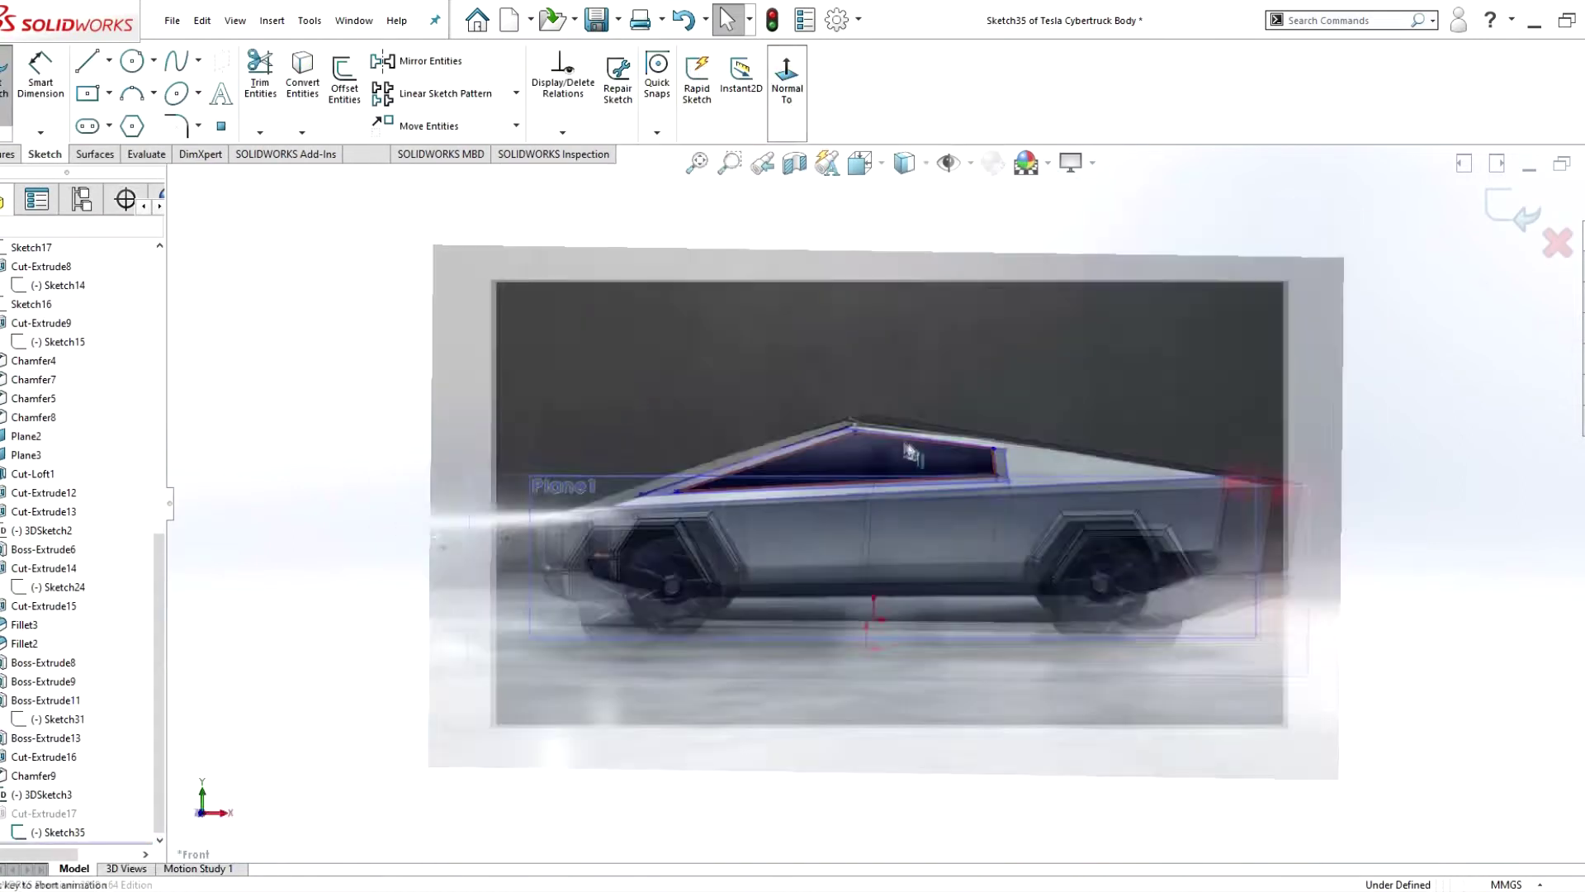
scroll(850, 426, down, 5)
click(839, 465)
scroll(977, 538, up, 5)
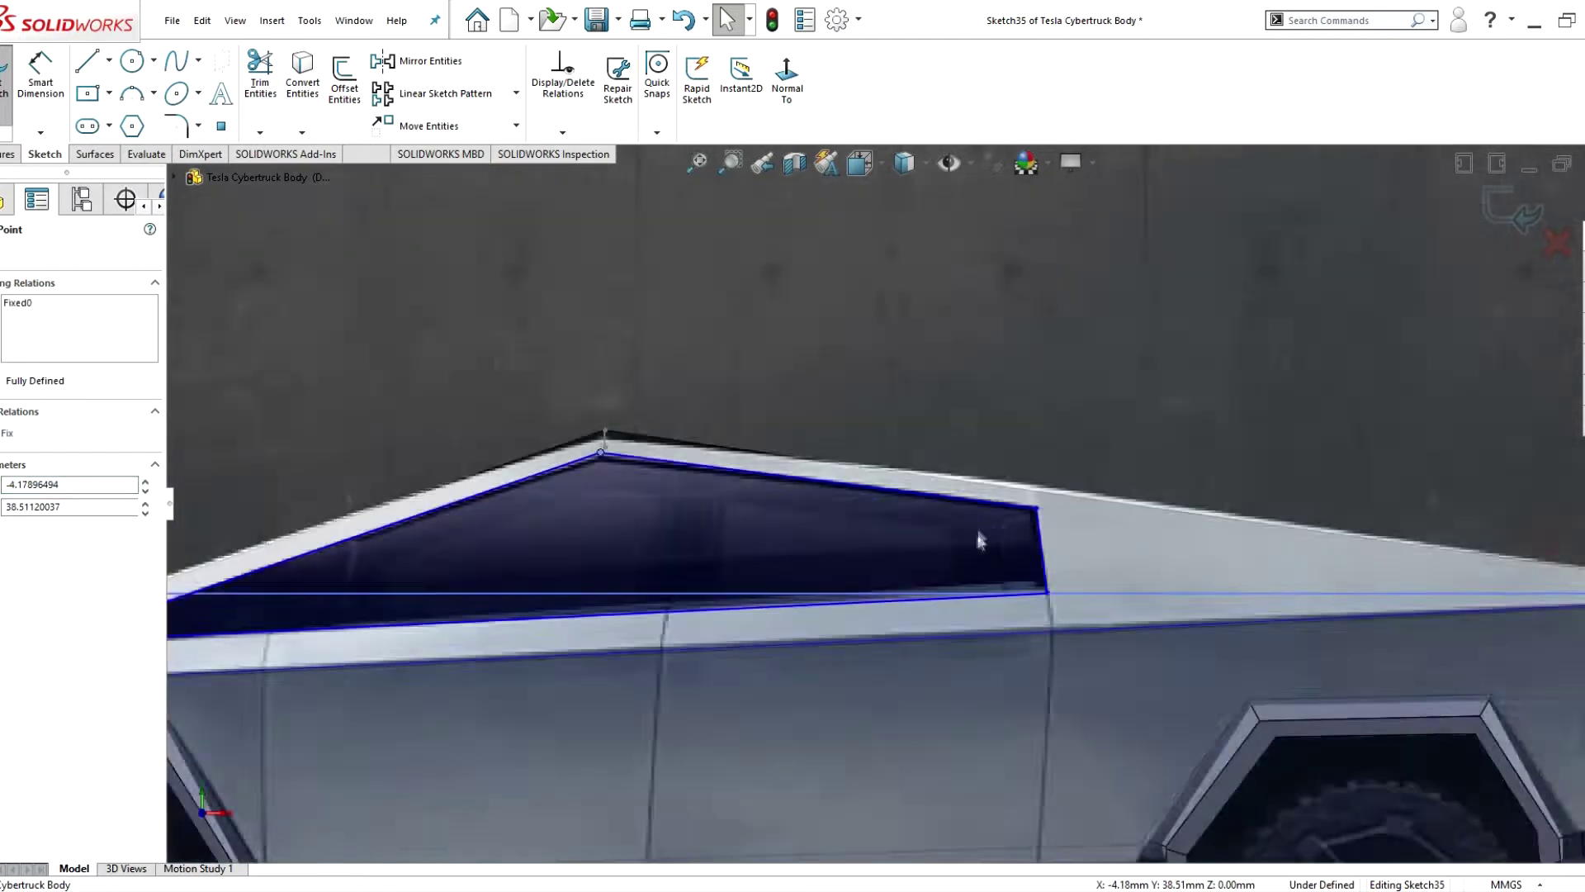
scroll(997, 510, down, 4)
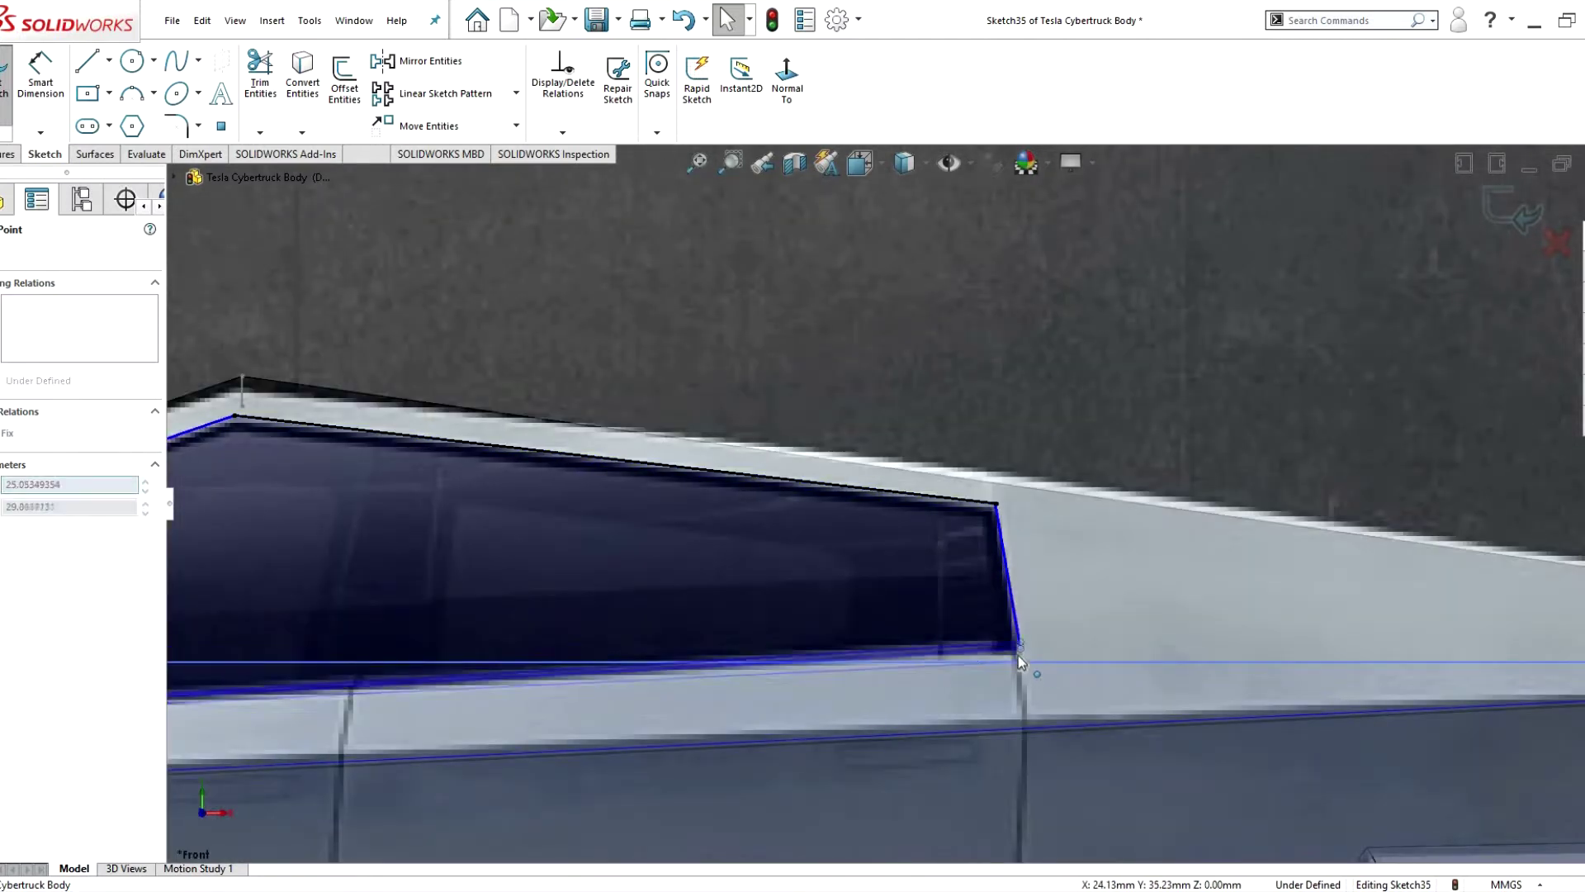
scroll(336, 637, up, 2)
scroll(328, 568, down, 4)
click(329, 568)
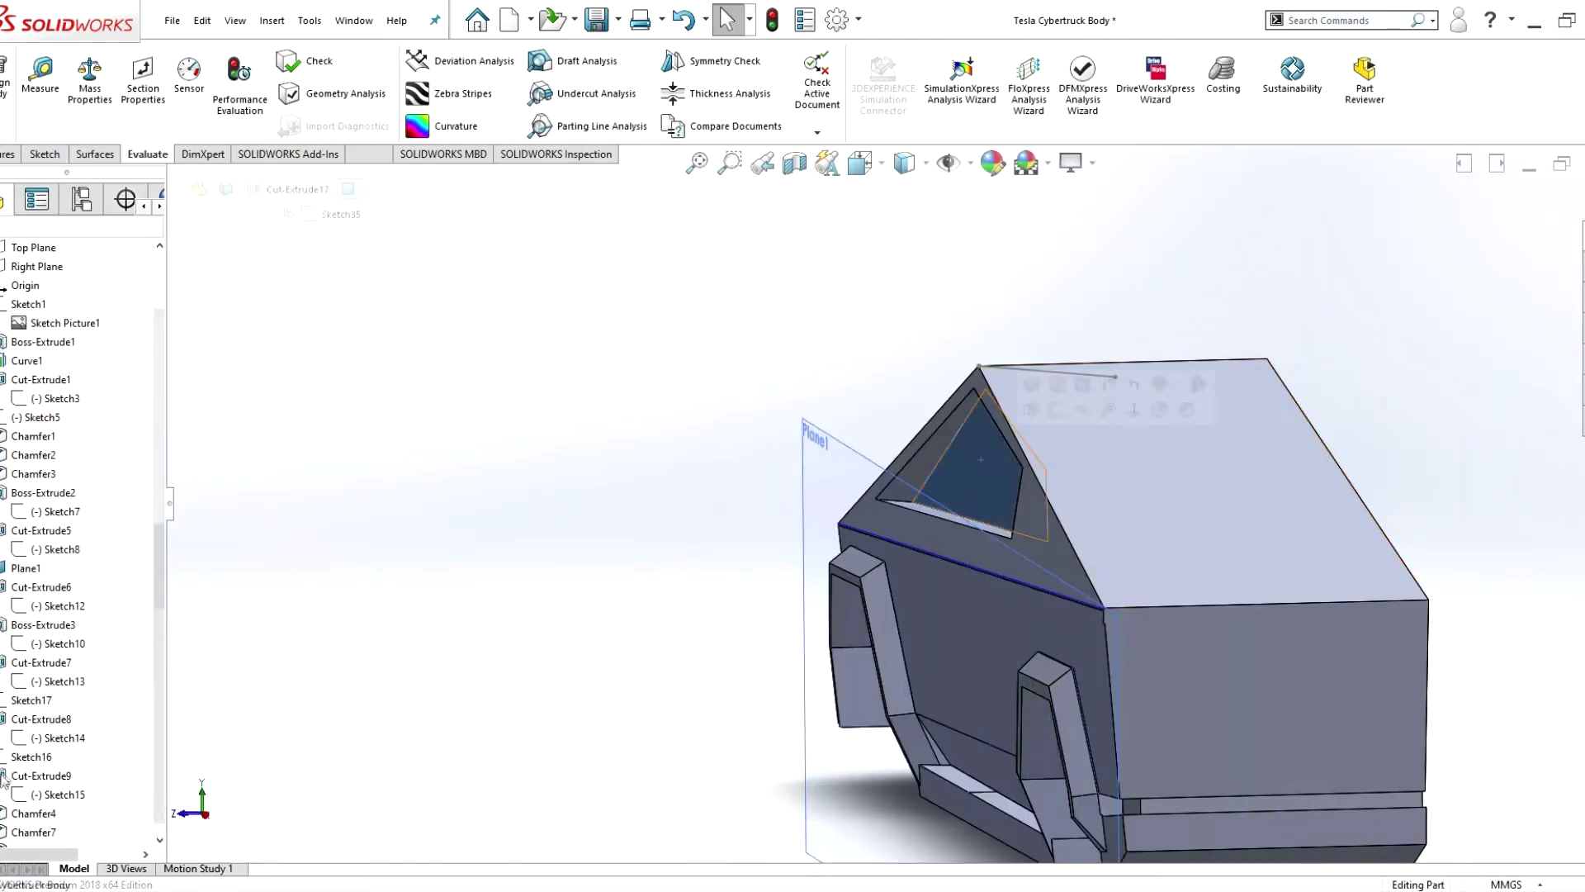
- Begin the new Sketch36 on Plane1 beside the window
right_click(50, 557)
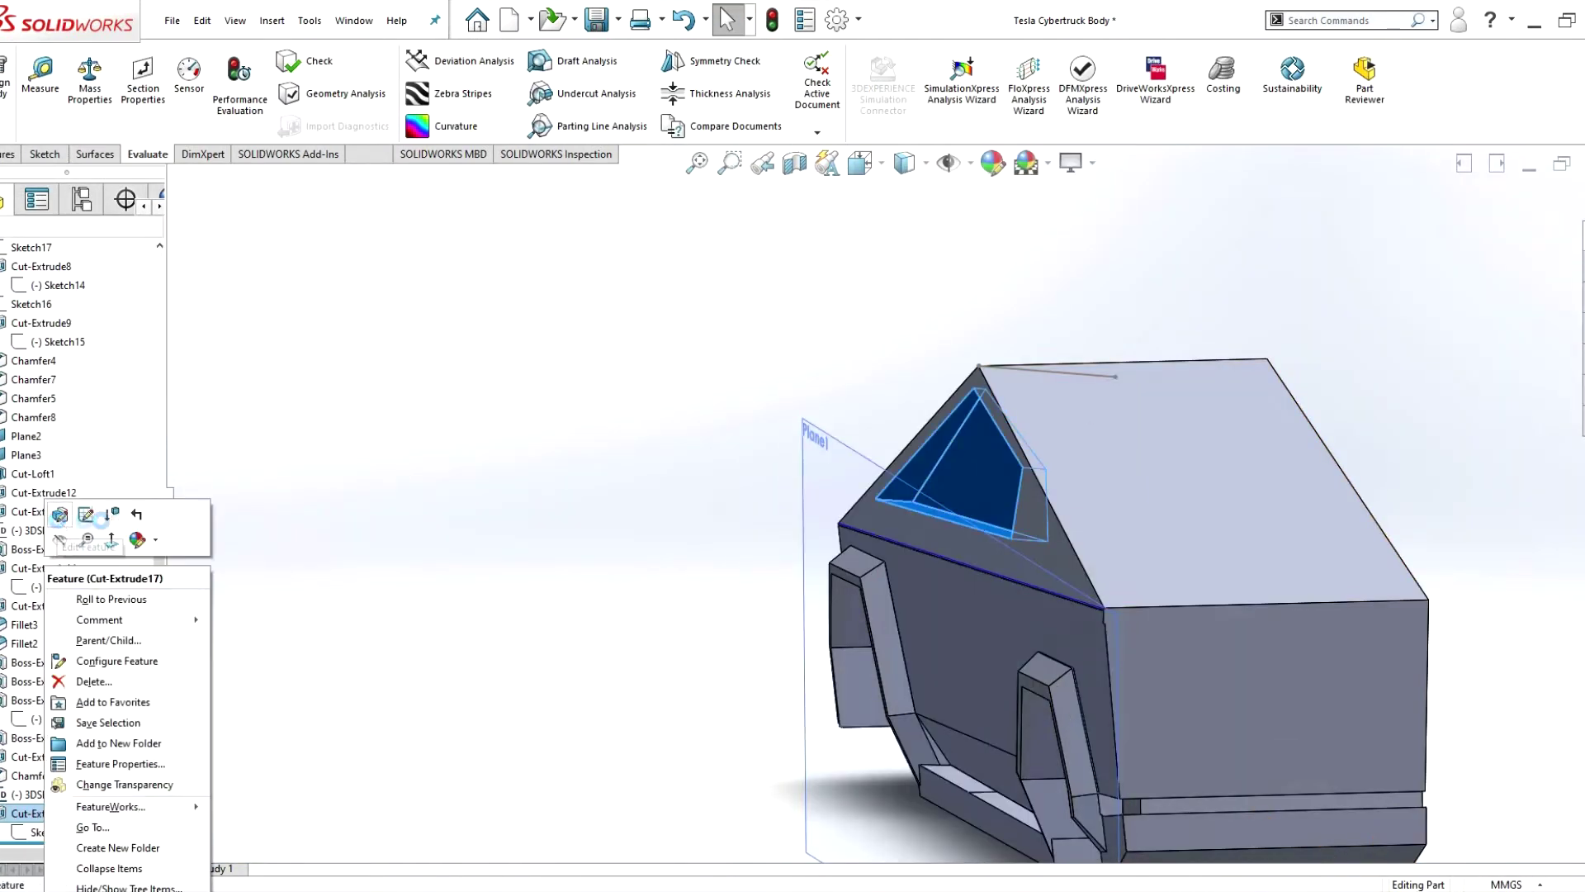
click(58, 514)
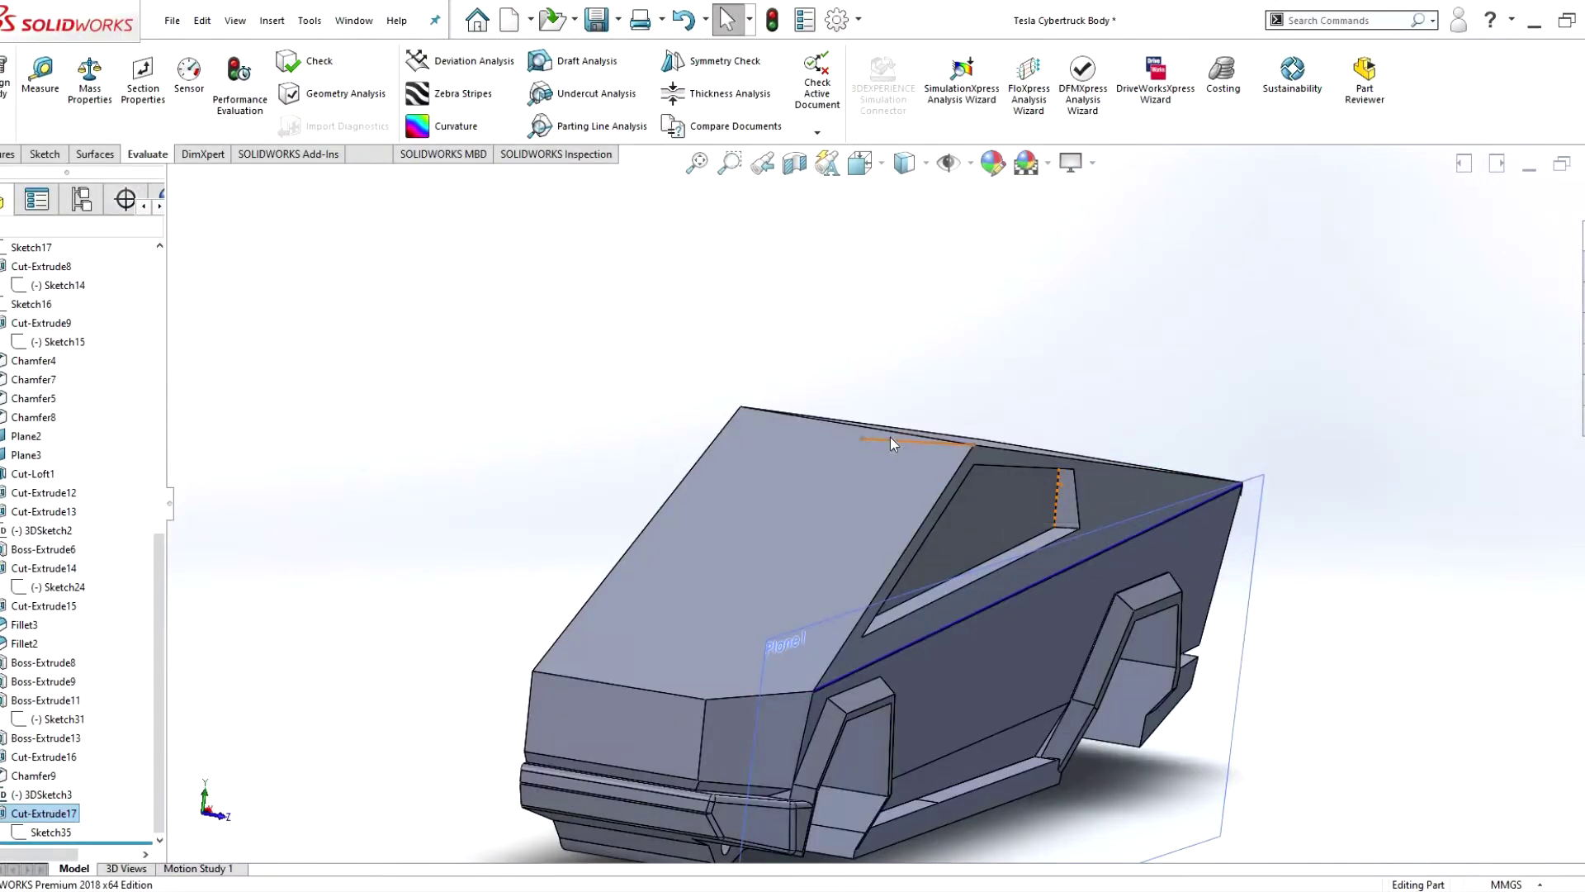
click(73, 536)
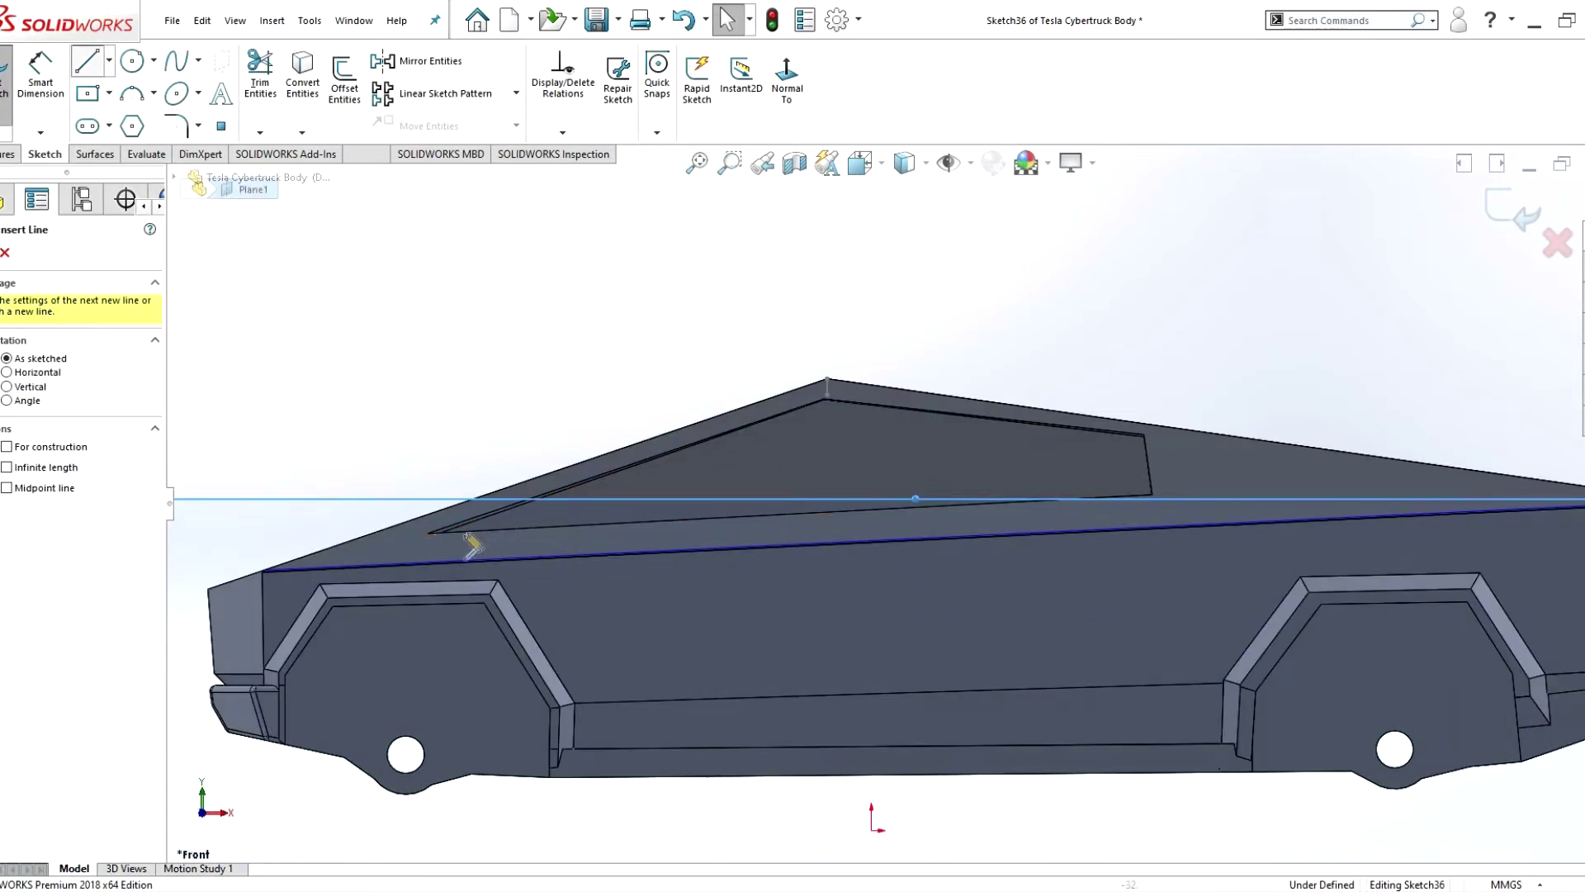
- Try extruding the strip Up To Surface and cancel after the zero-thickness error
scroll(1158, 508, down, 4)
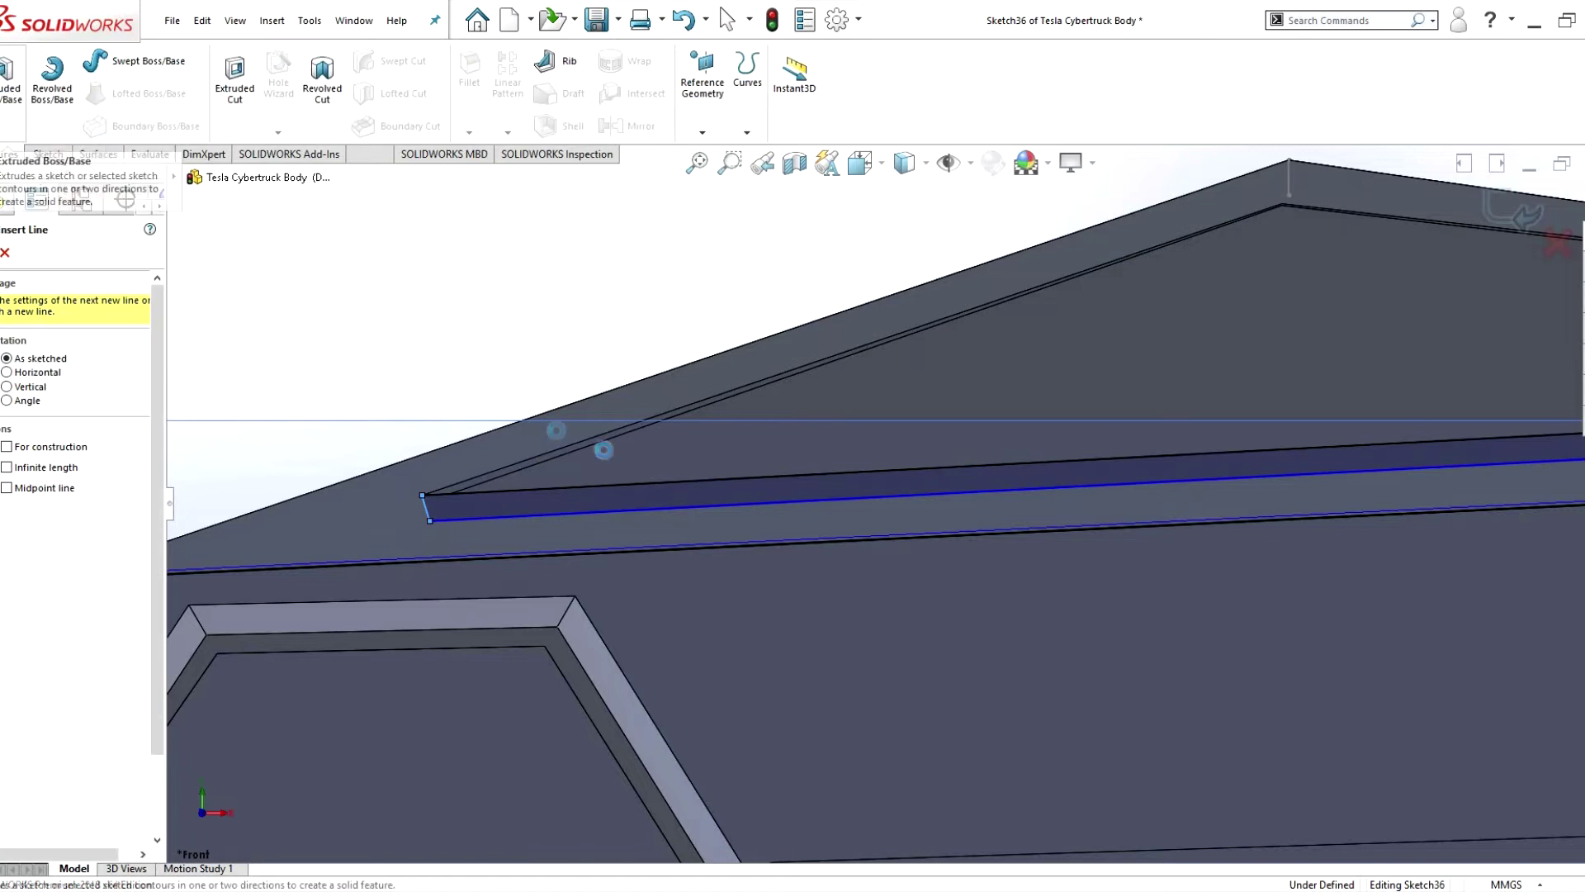
click(12, 79)
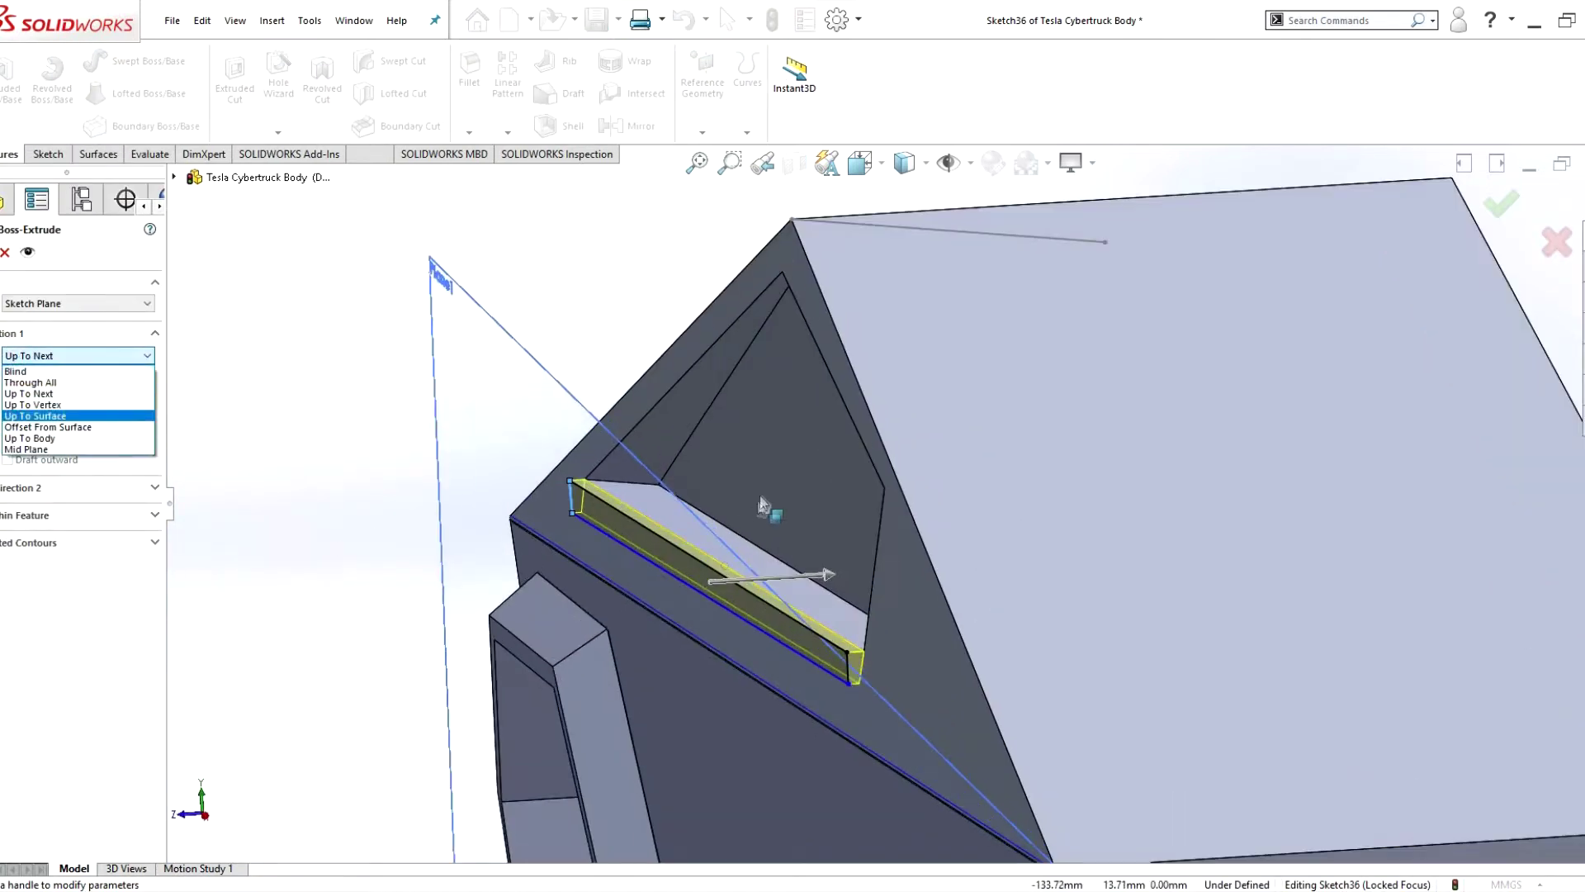
click(761, 505)
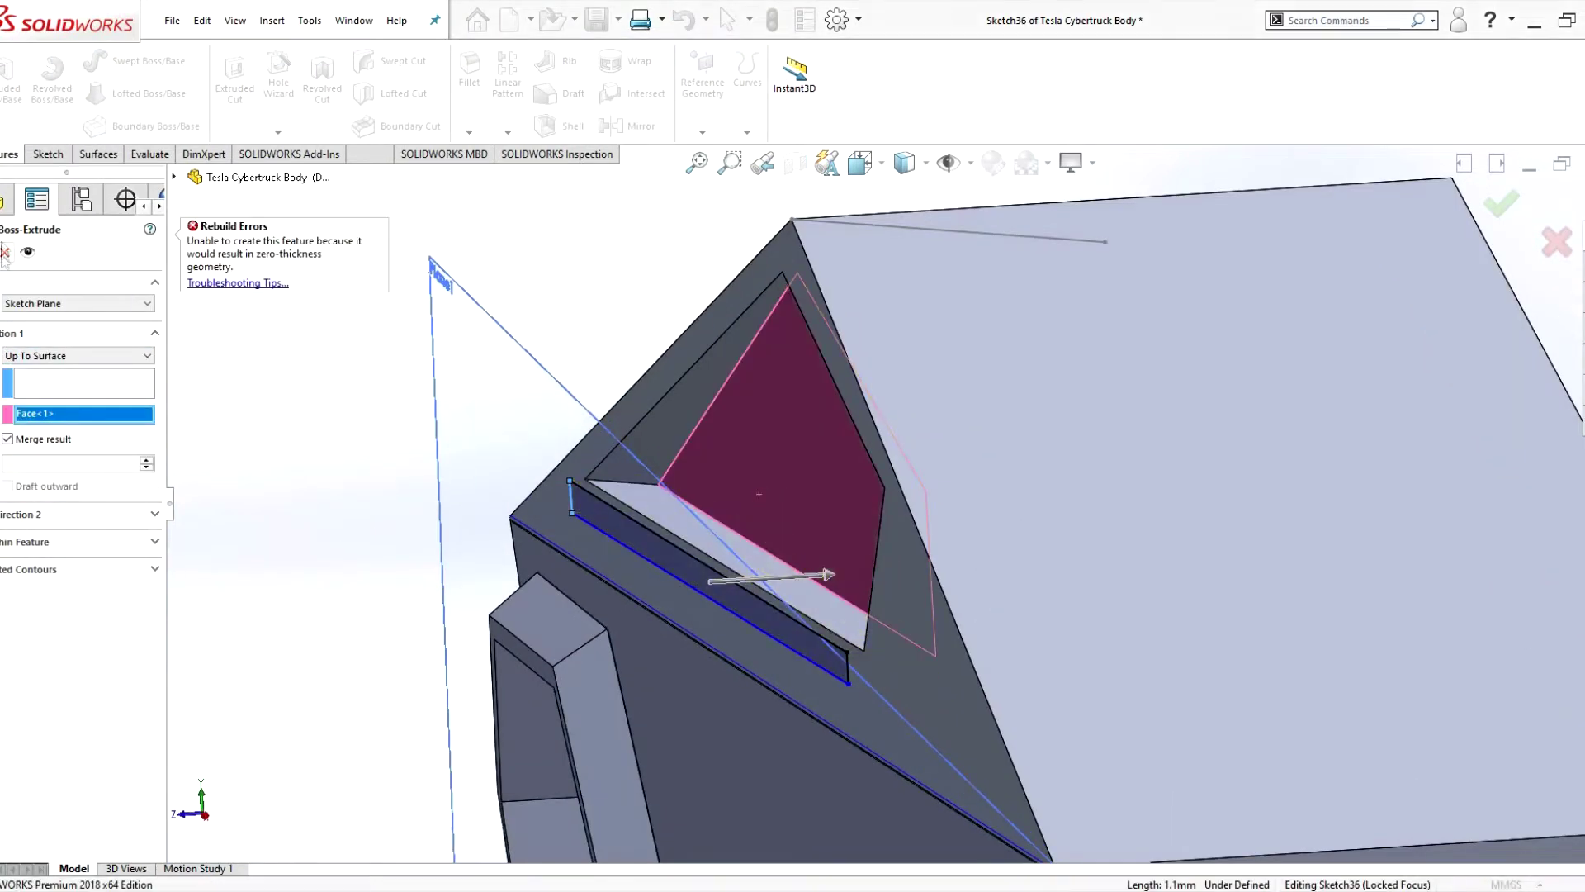
key(Escape)
- Reopen Sketch36 and offset the window-edge line with distance 0
right_click(56, 646)
click(47, 157)
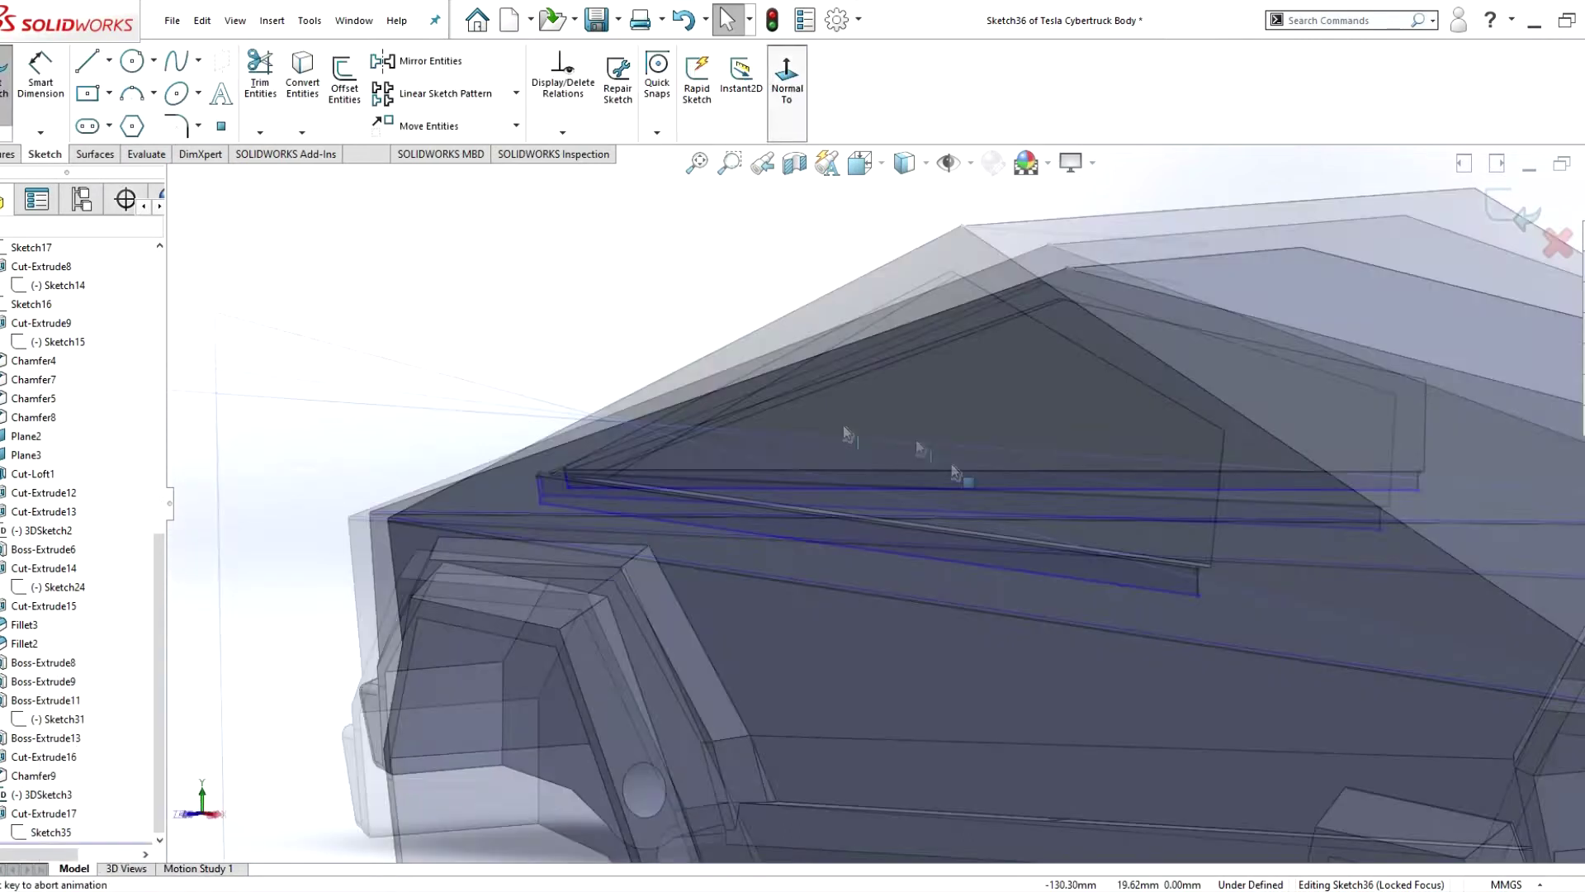
click(471, 577)
click(345, 79)
text(0)
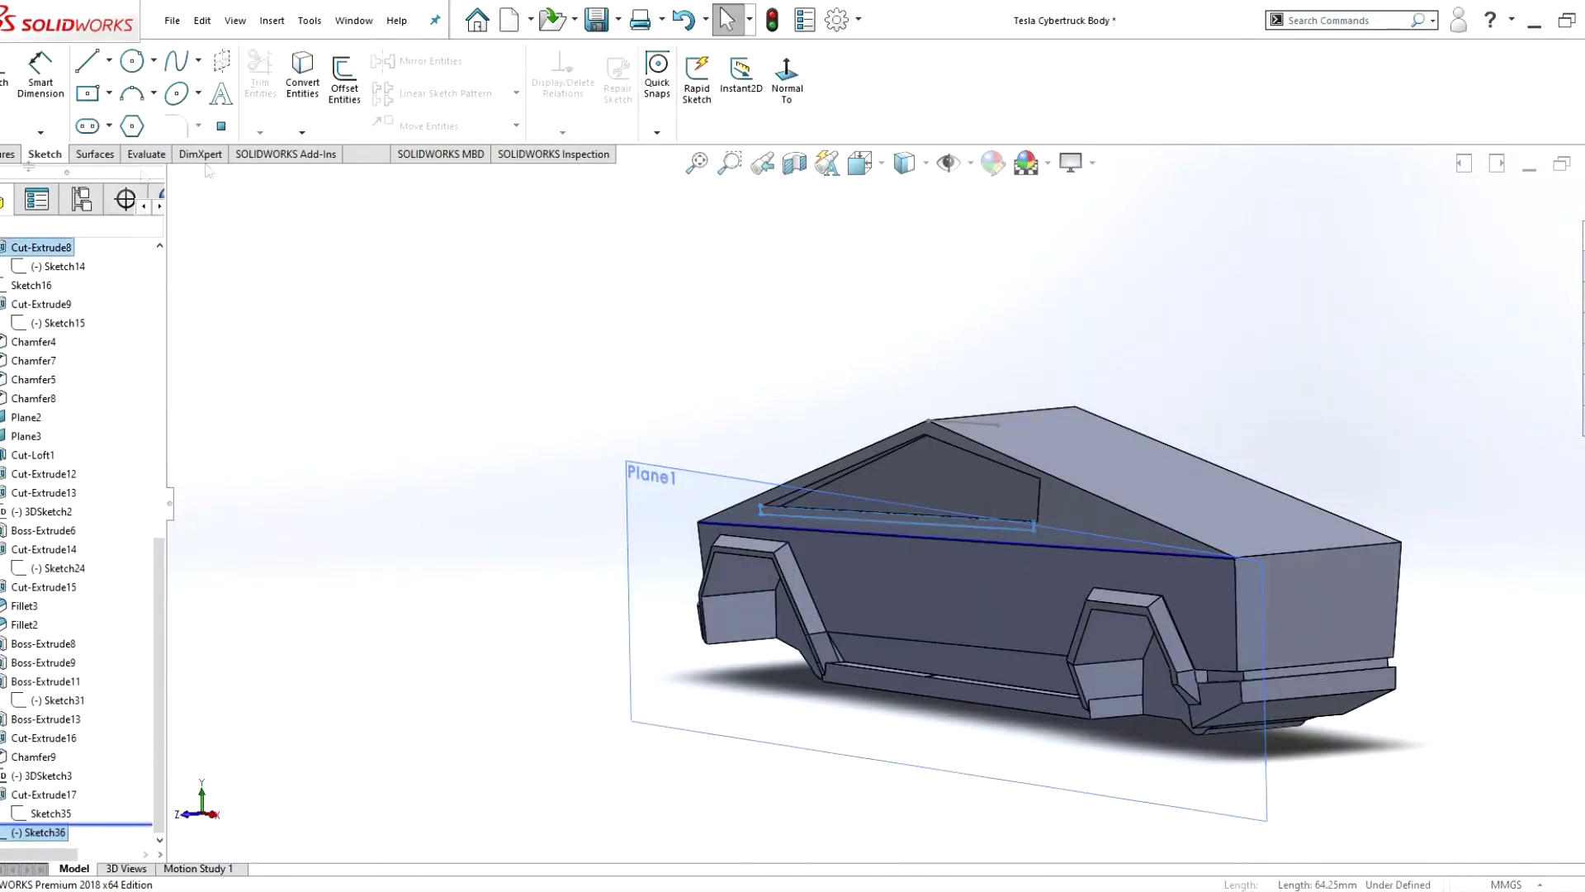
- Draw a direction line from the roof corner in the new 3DSketch4
click(26, 173)
key(ctrl+4)
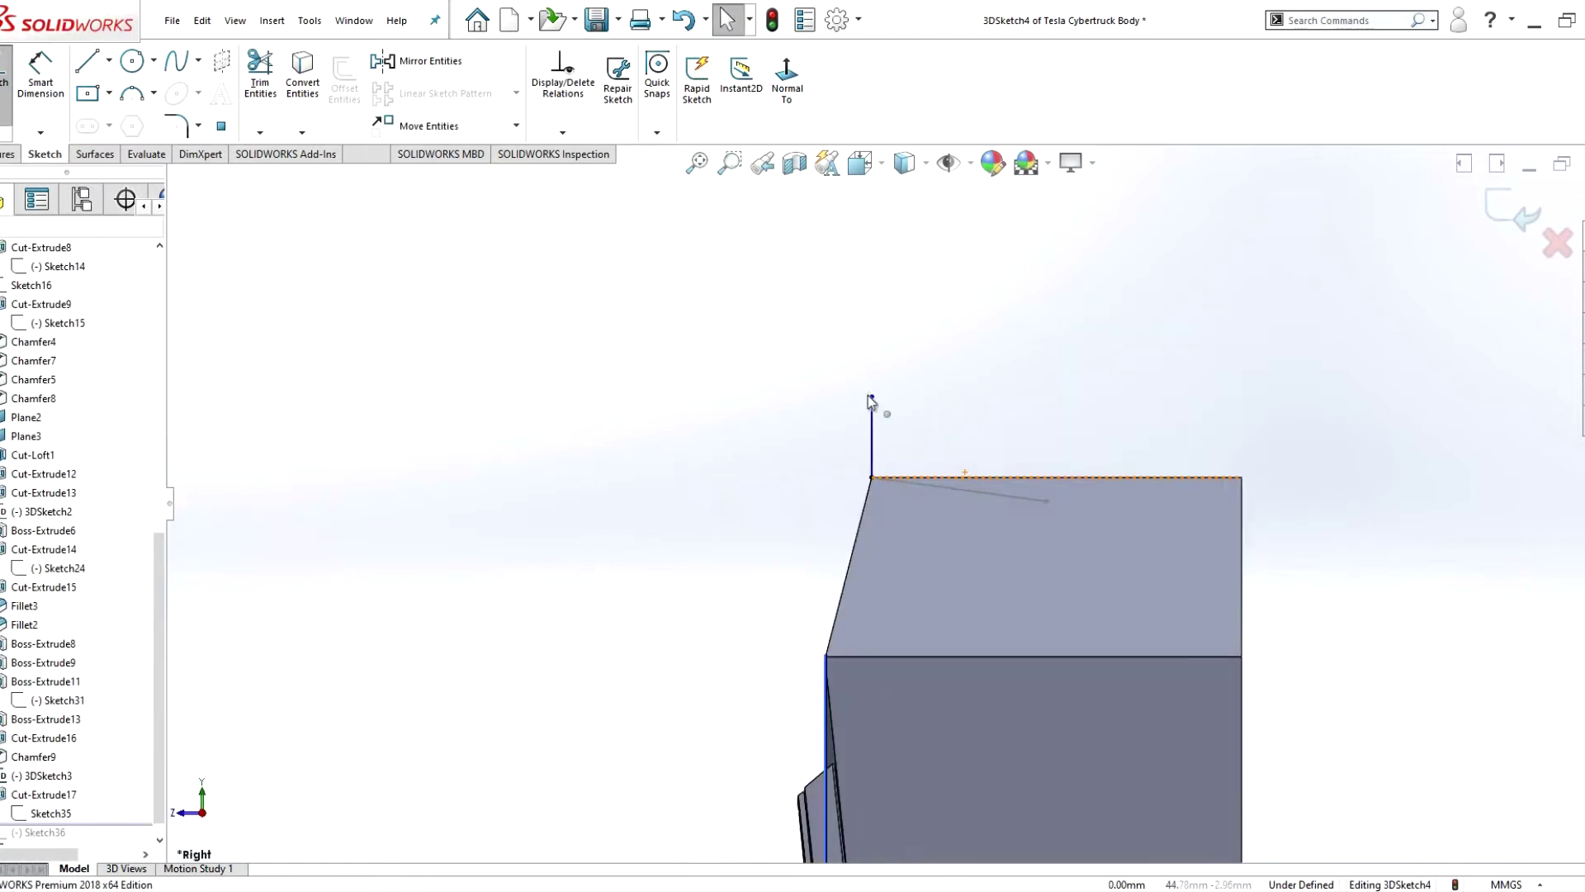
drag(868, 394, 1045, 443)
key(Delete)
click(86, 60)
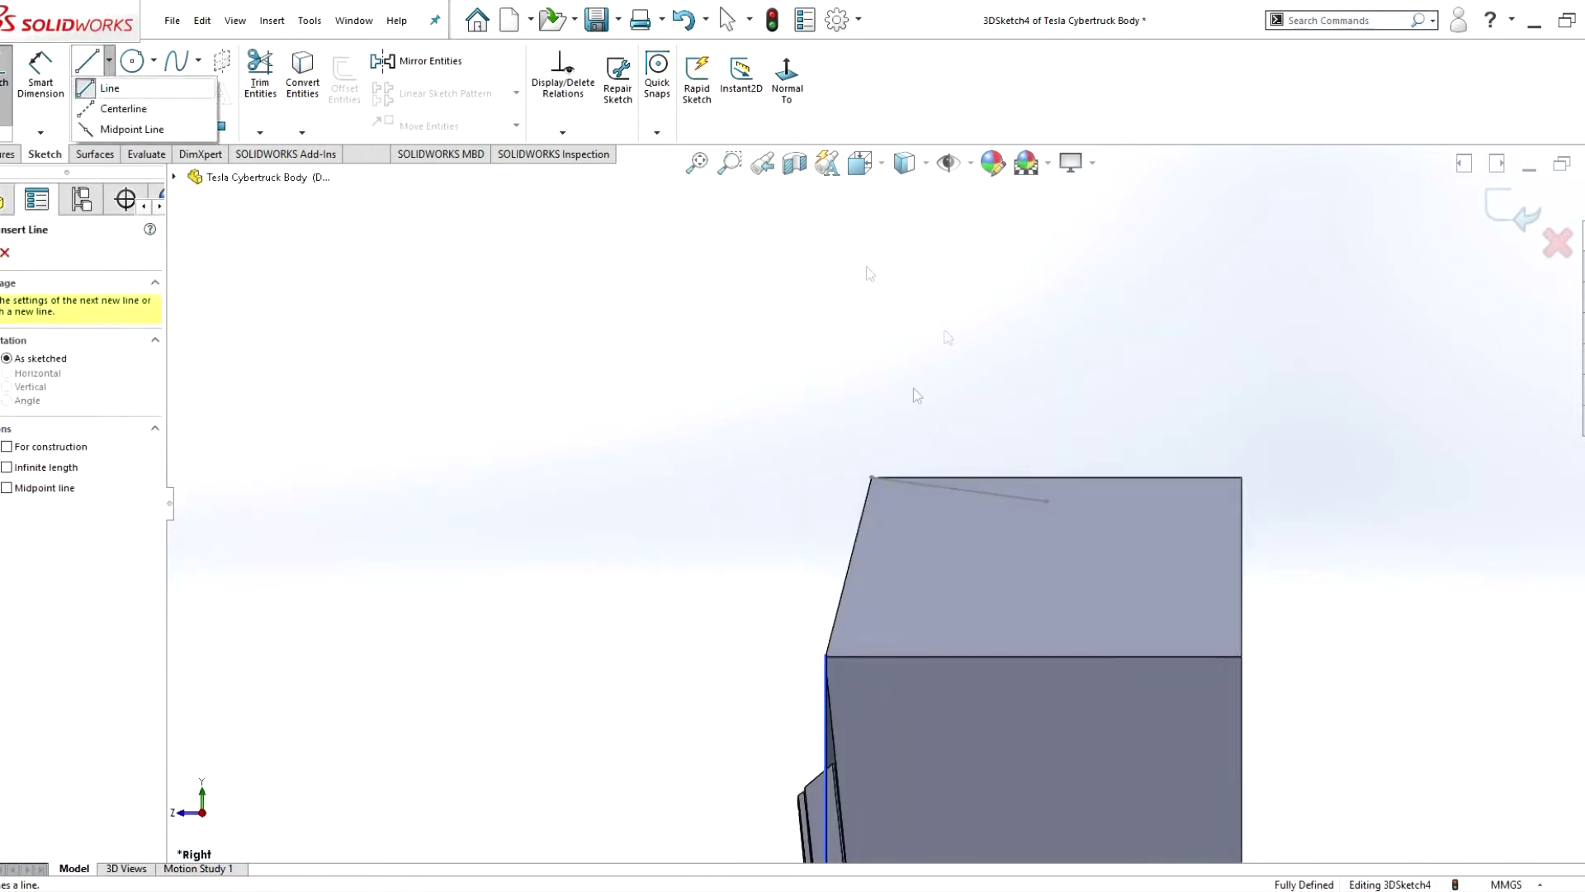
click(872, 477)
click(1050, 467)
right_click(1127, 401)
click(1164, 452)
click(1050, 467)
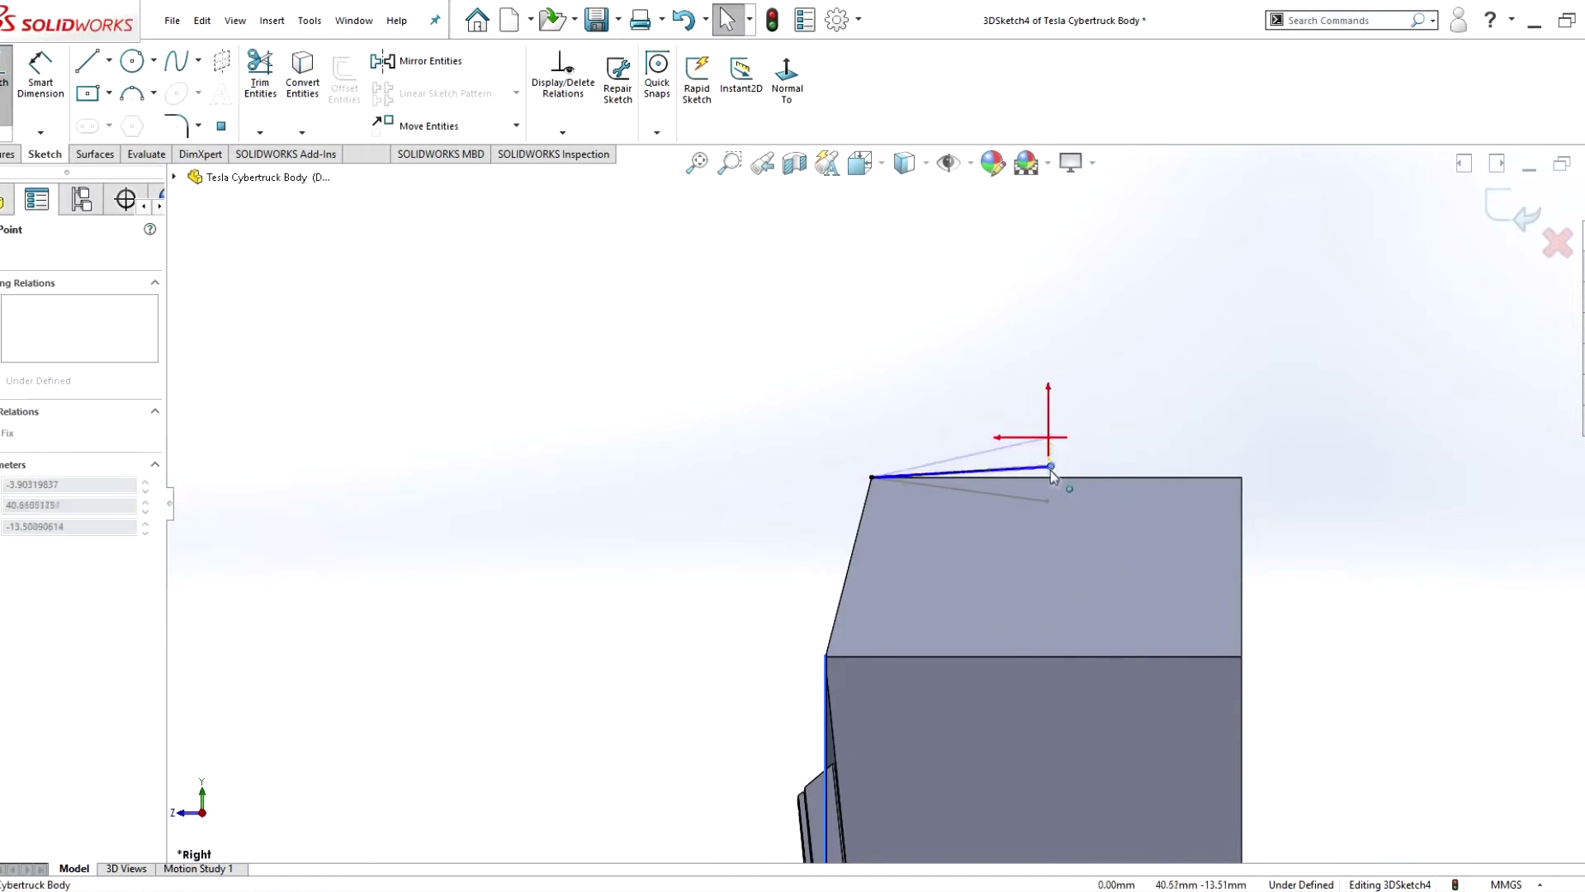
key(ctrl+b)
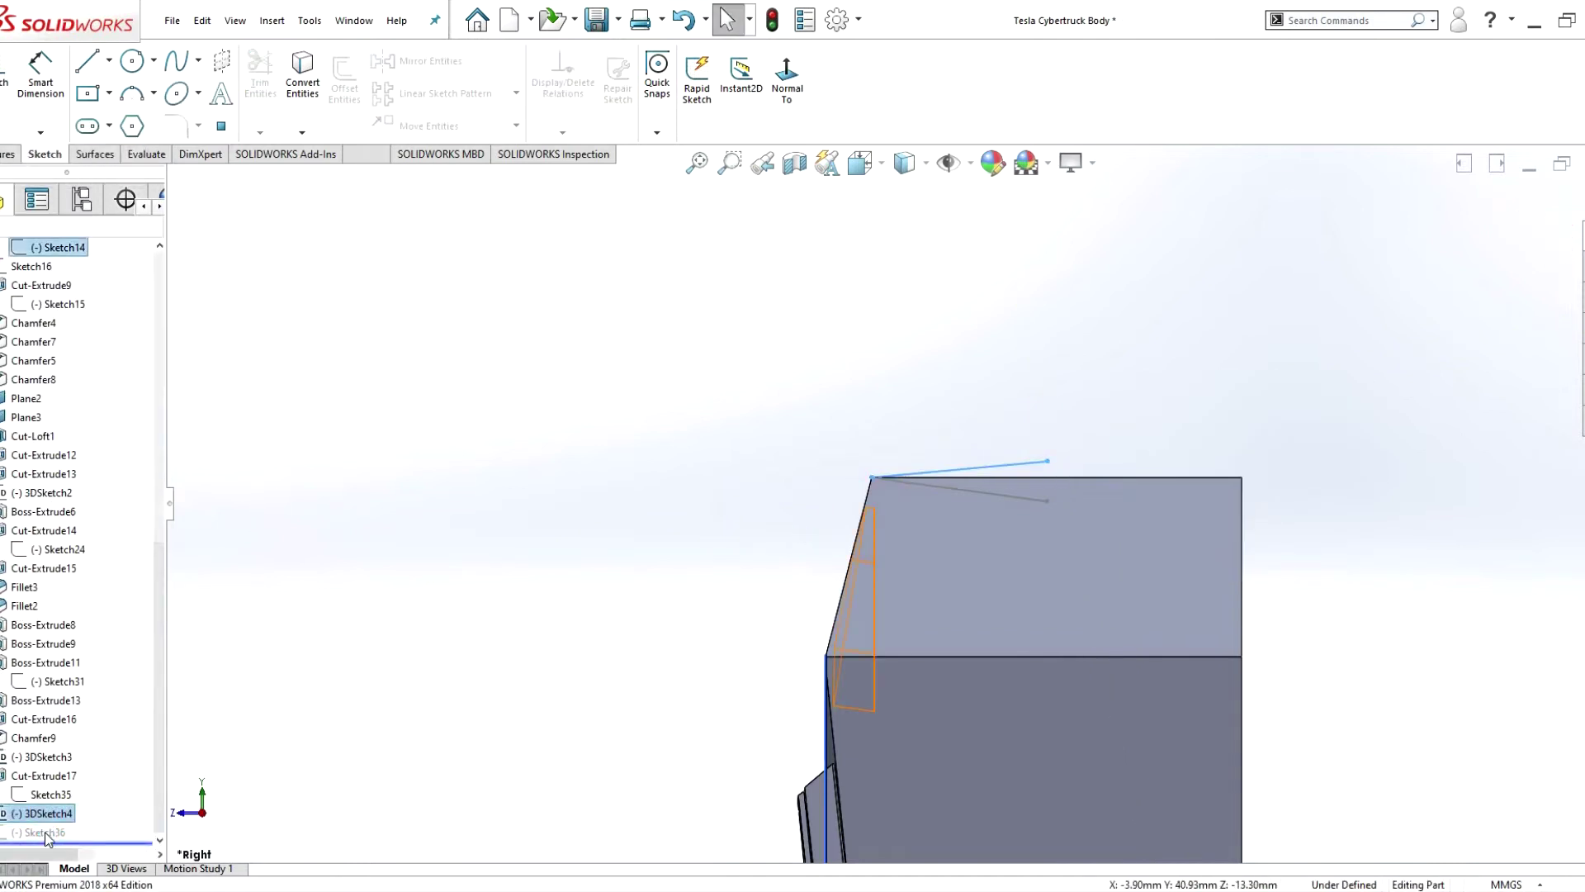
- Extrude Sketch36 blind 5.00 mm along Line2@3DSketch4 as Boss-Extrude15
click(41, 832)
click(8, 154)
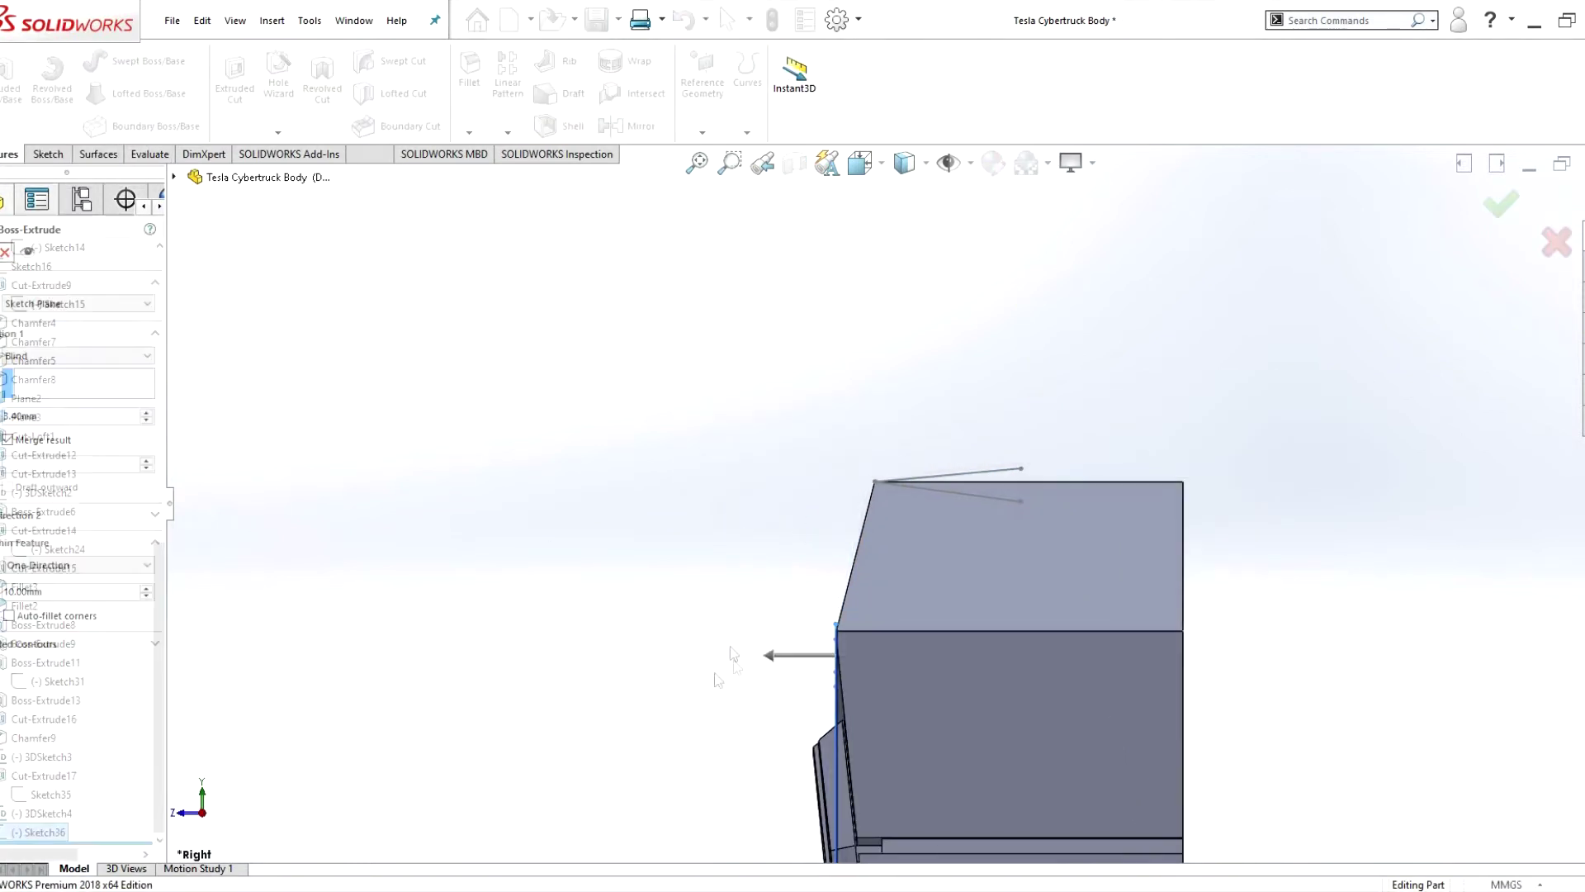
right_click(42, 832)
click(46, 531)
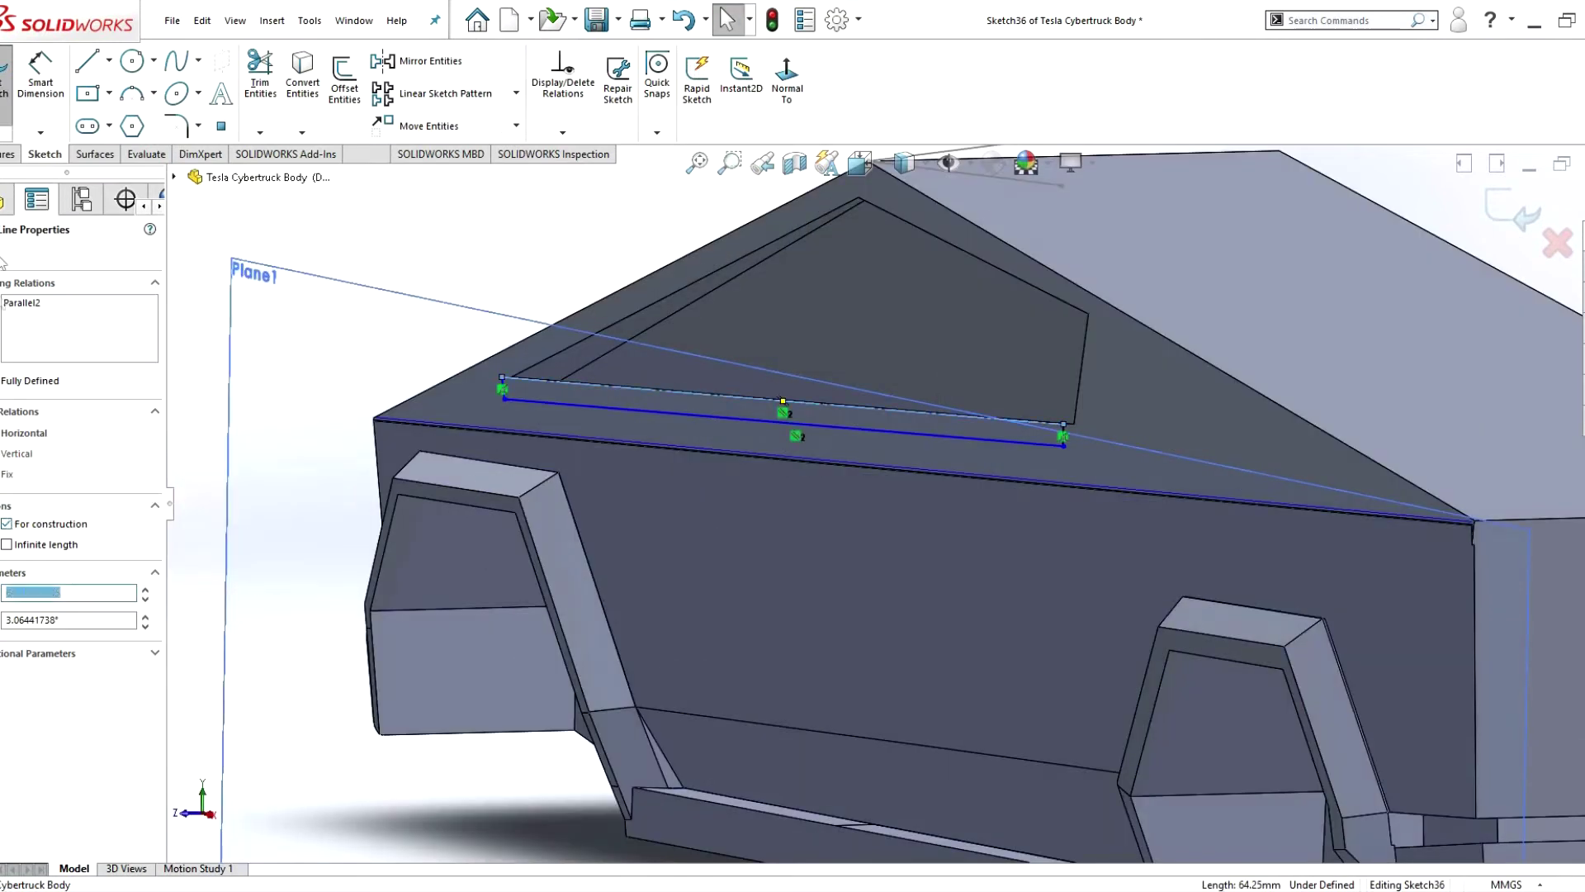
click(9, 154)
click(10, 74)
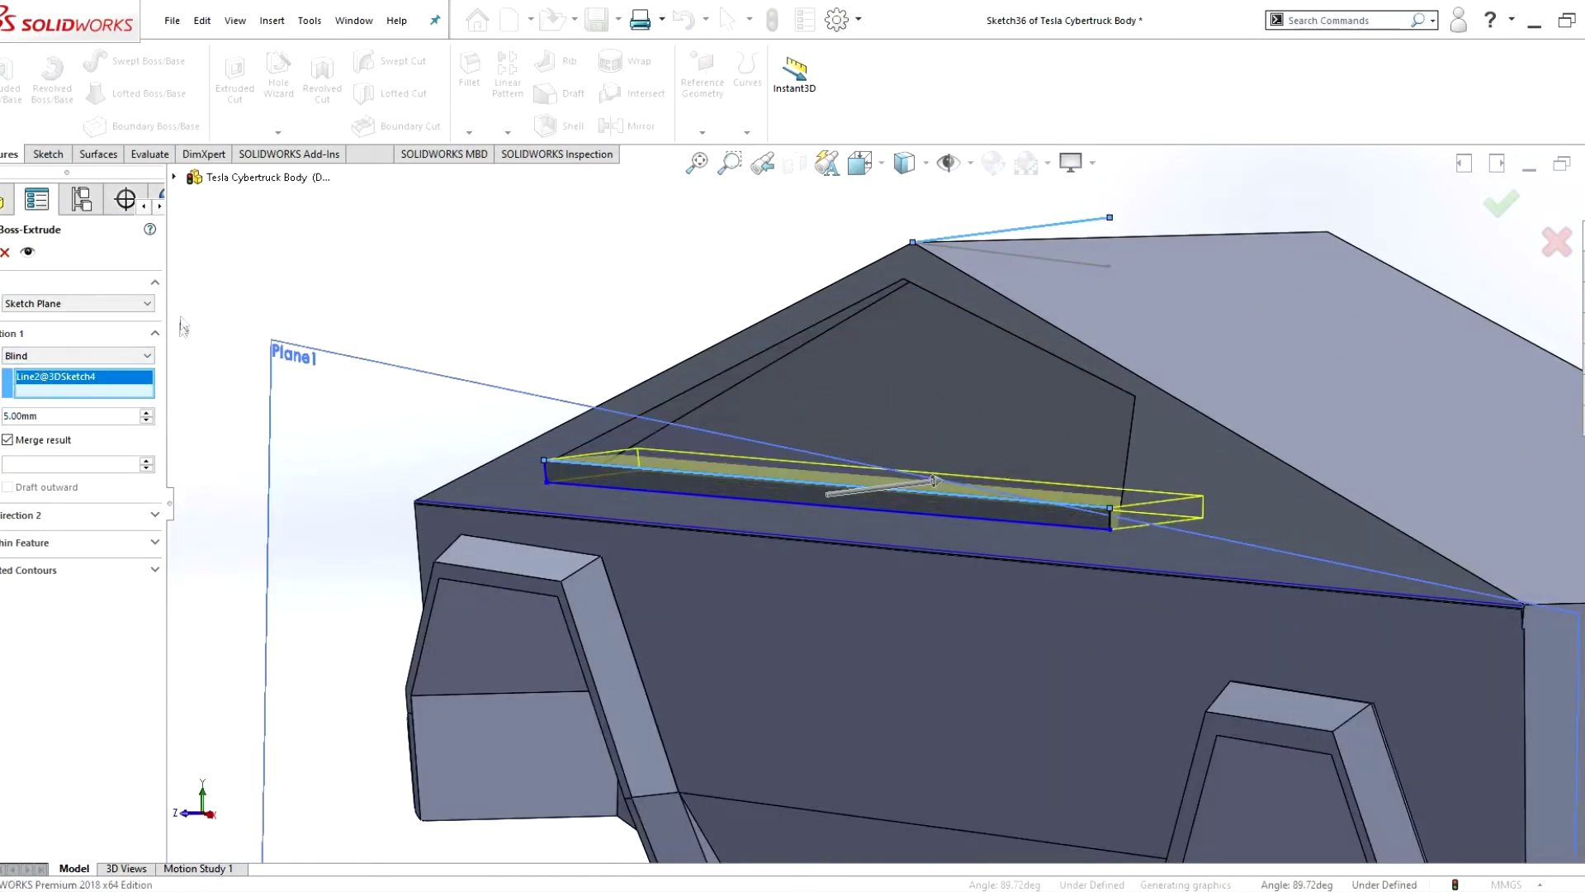
key(Return)
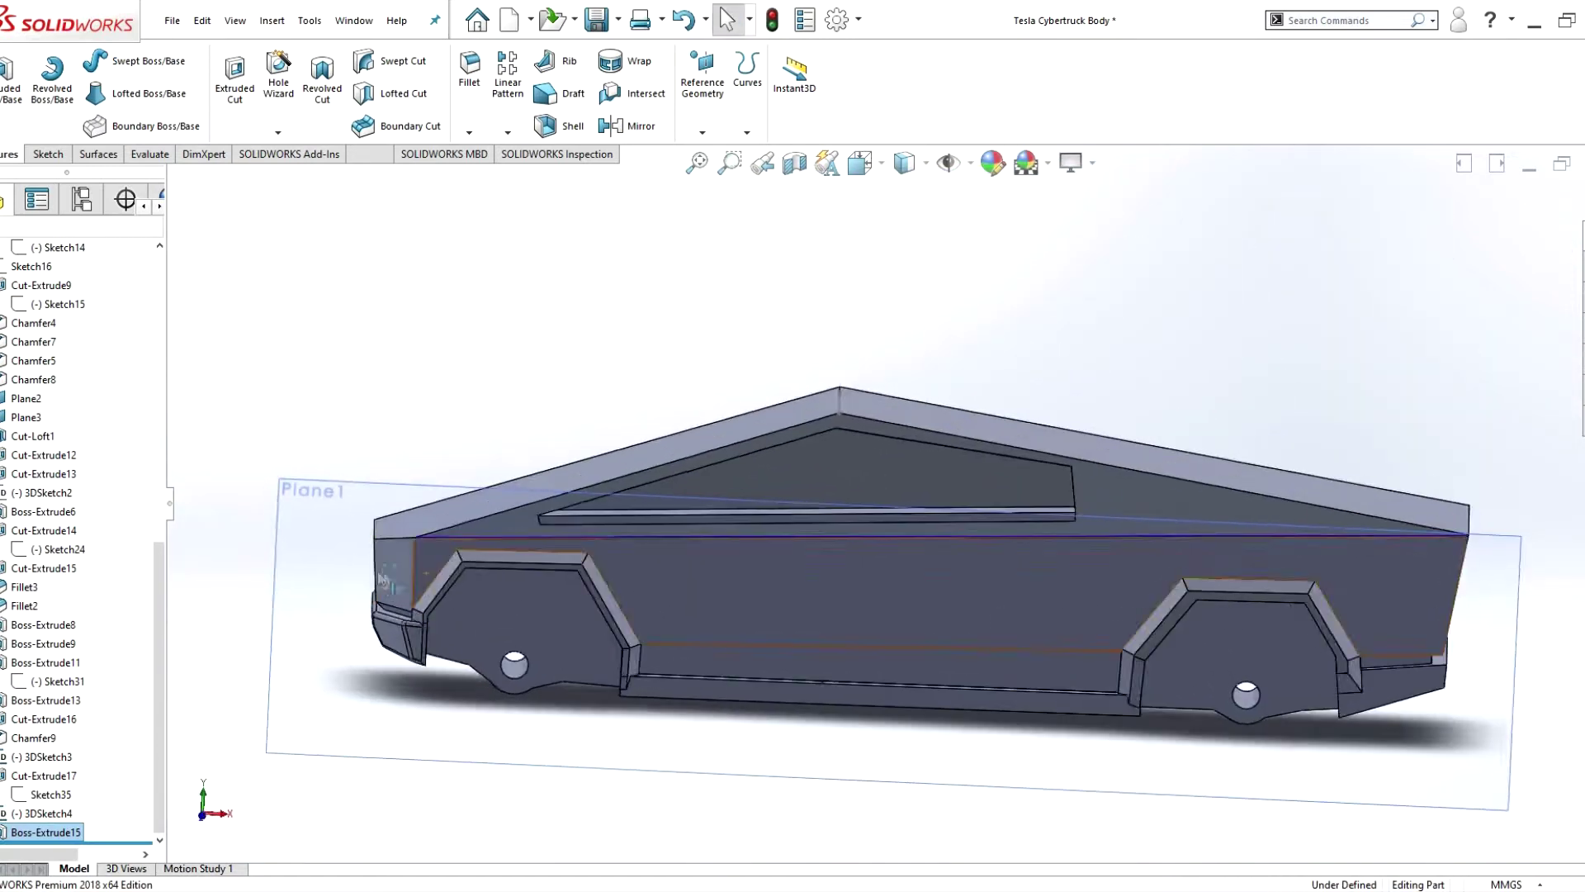
- Sketch a small line profile on the front face and cut it Through All as Cut-Extrude18
click(388, 570)
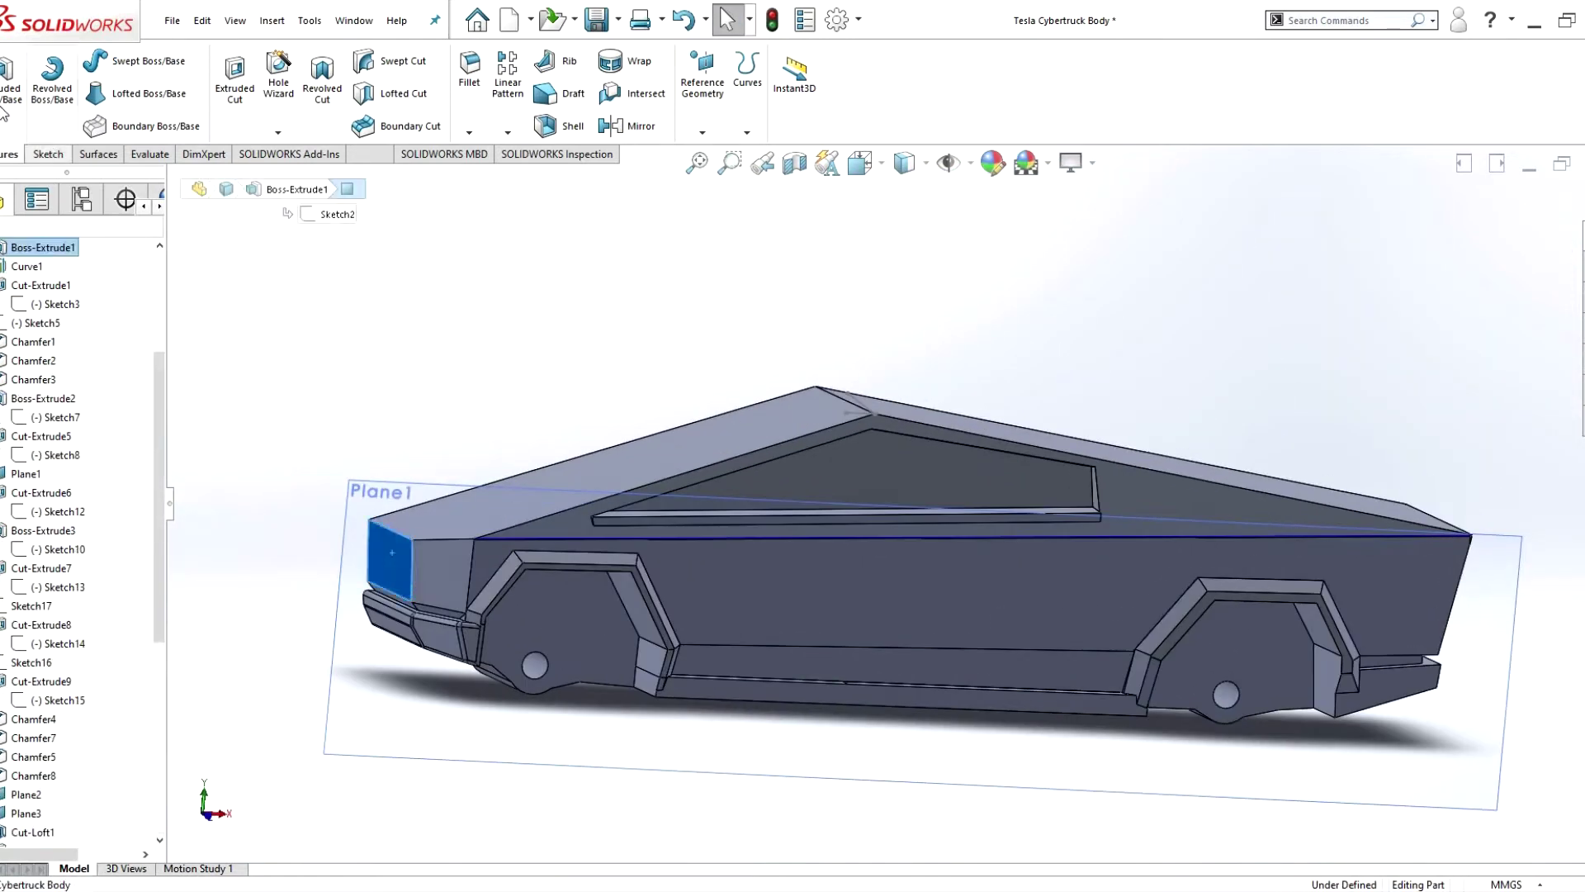
key(l)
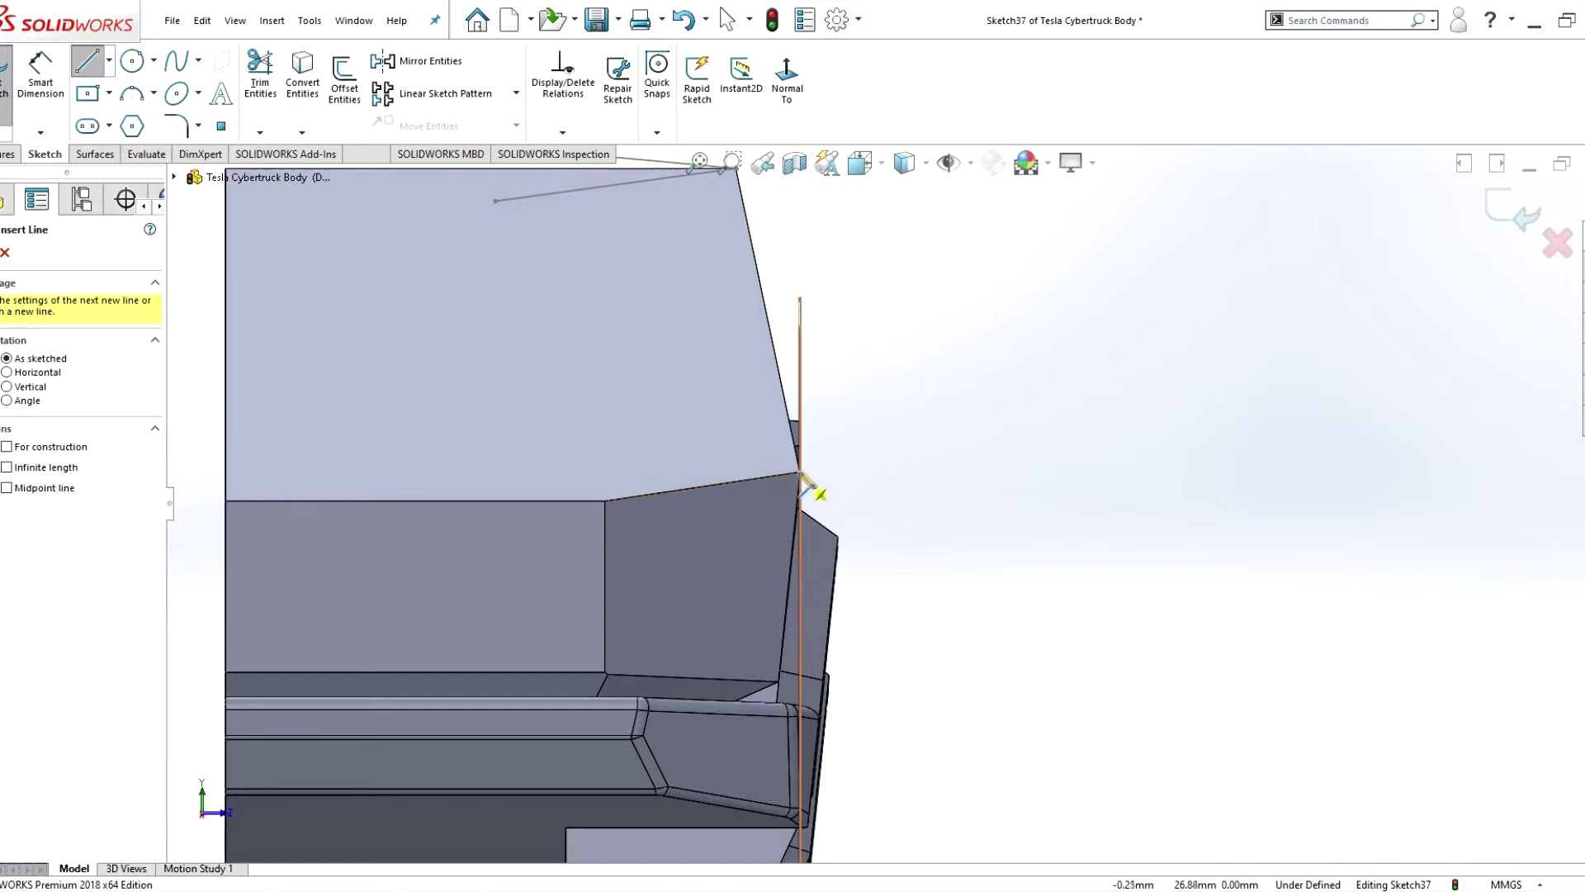
click(801, 476)
scroll(803, 479, down, 3)
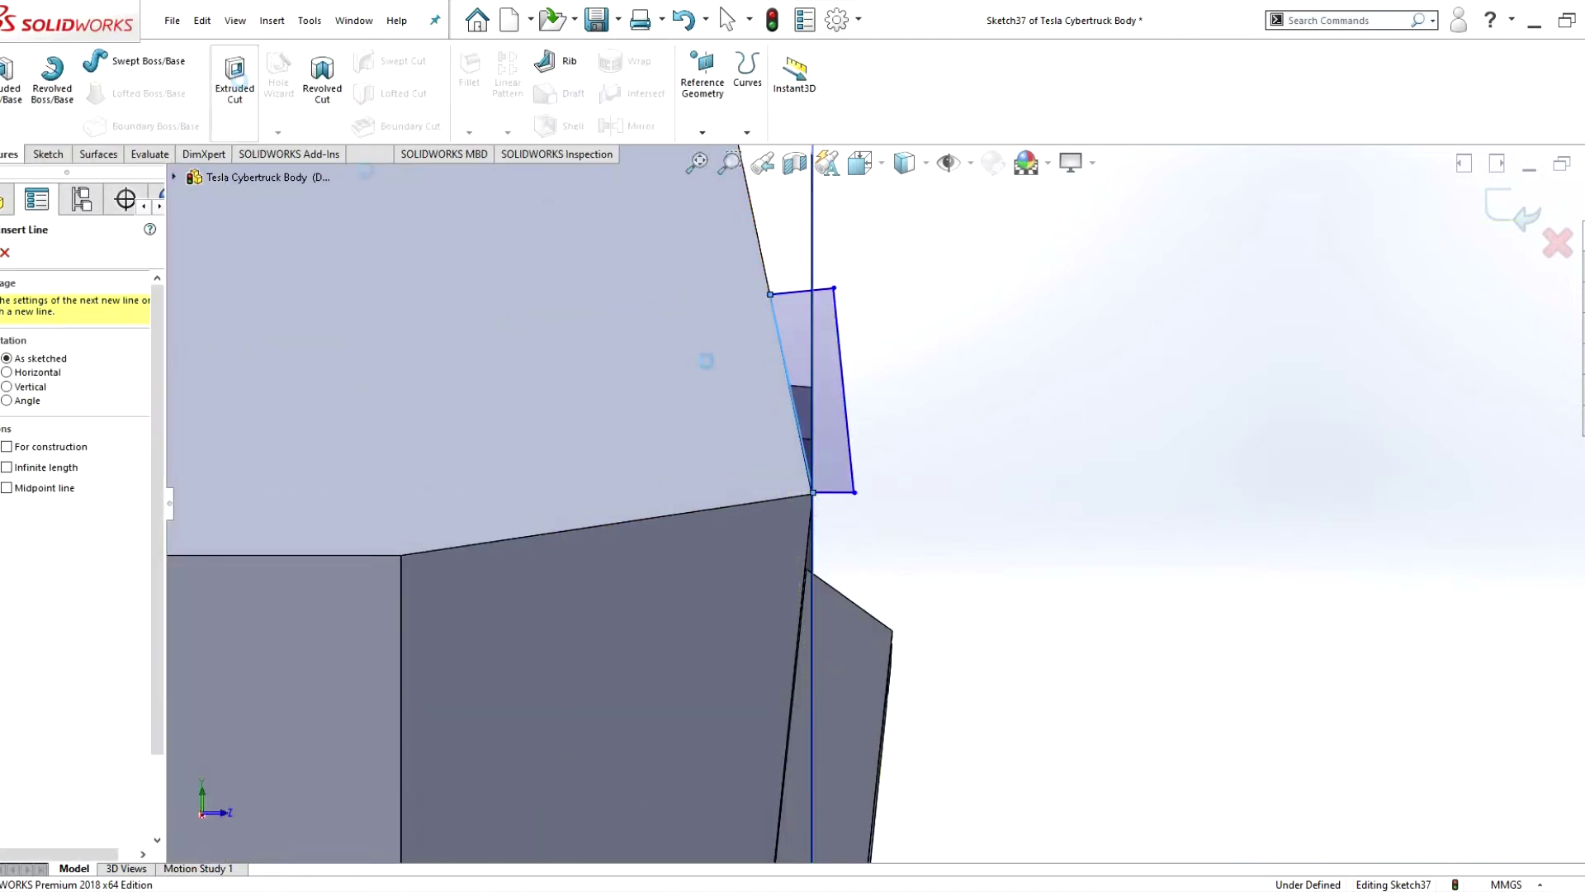
key(ctrl+e)
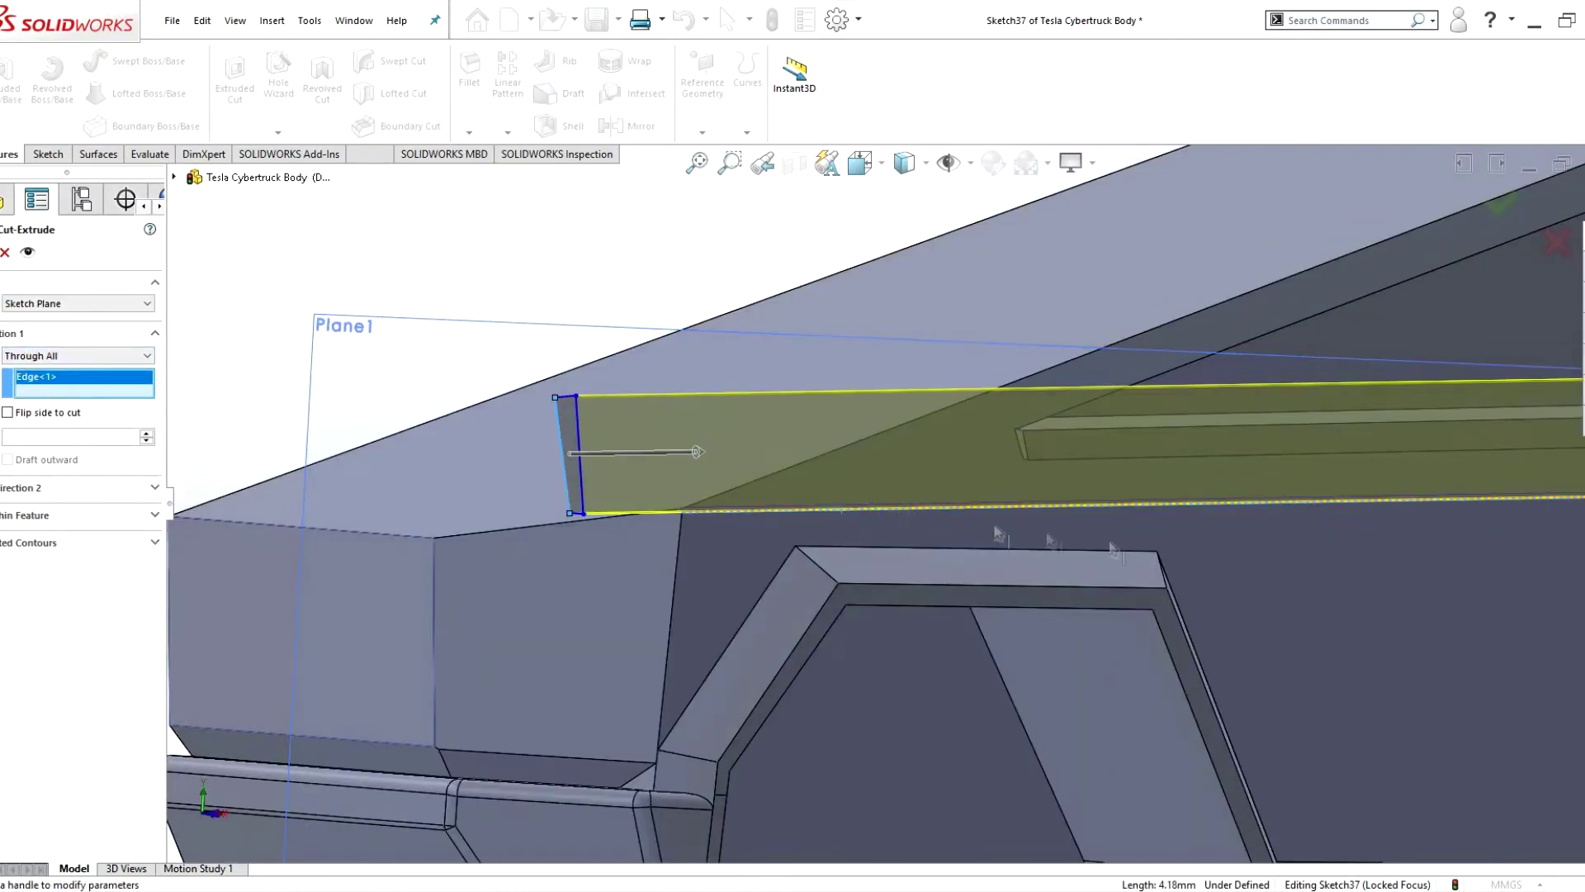
key(f)
key(Return)
- Reopen Sketch37 for editing and exit it again
right_click(58, 833)
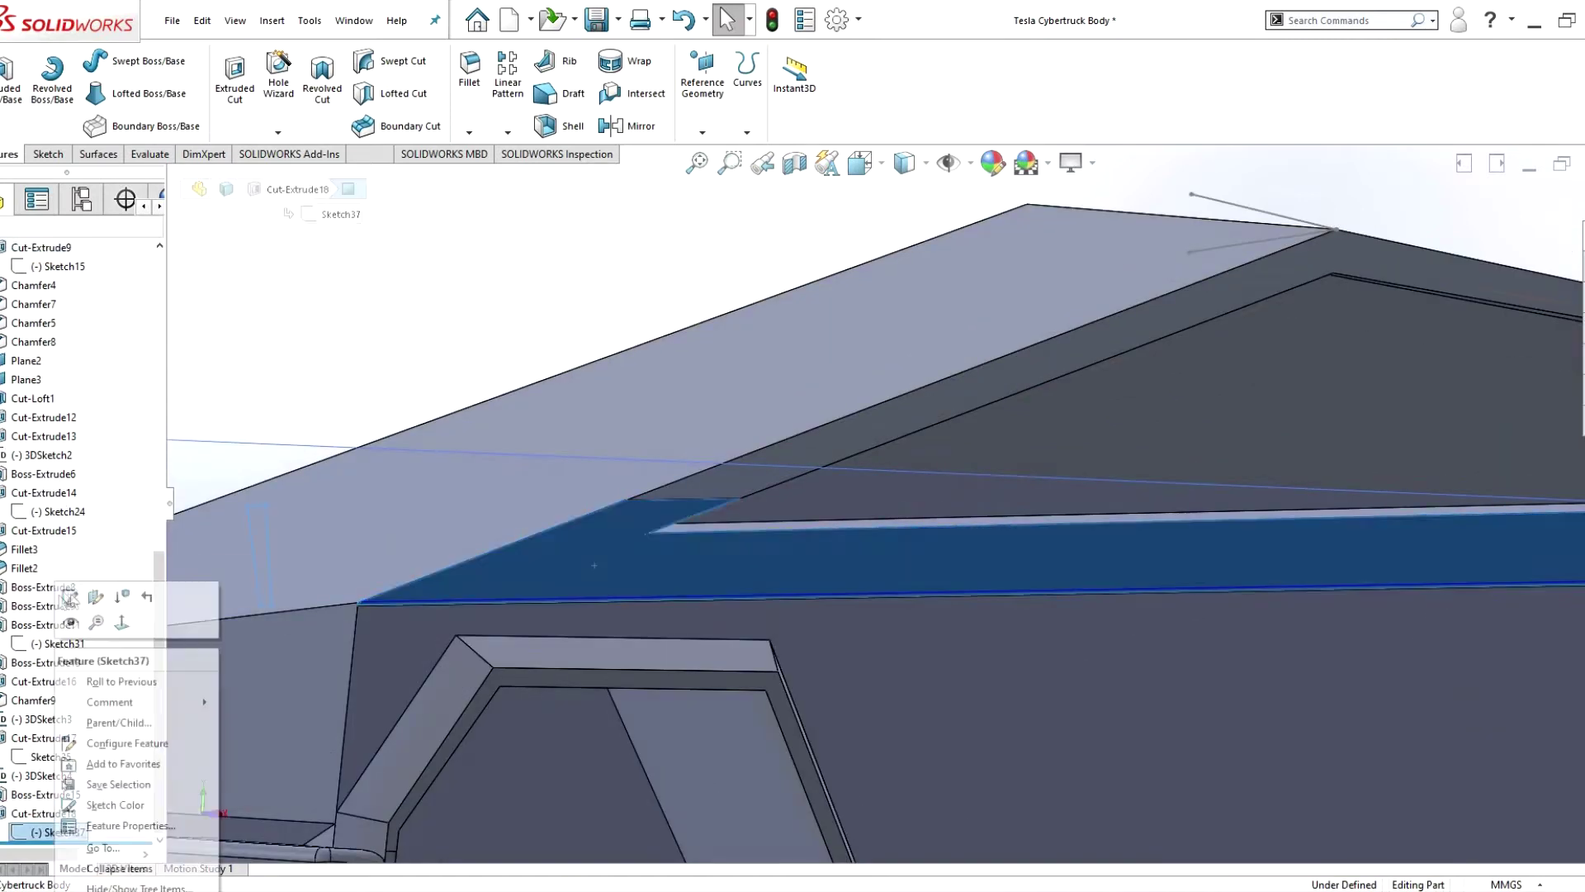
click(82, 609)
click(4, 74)
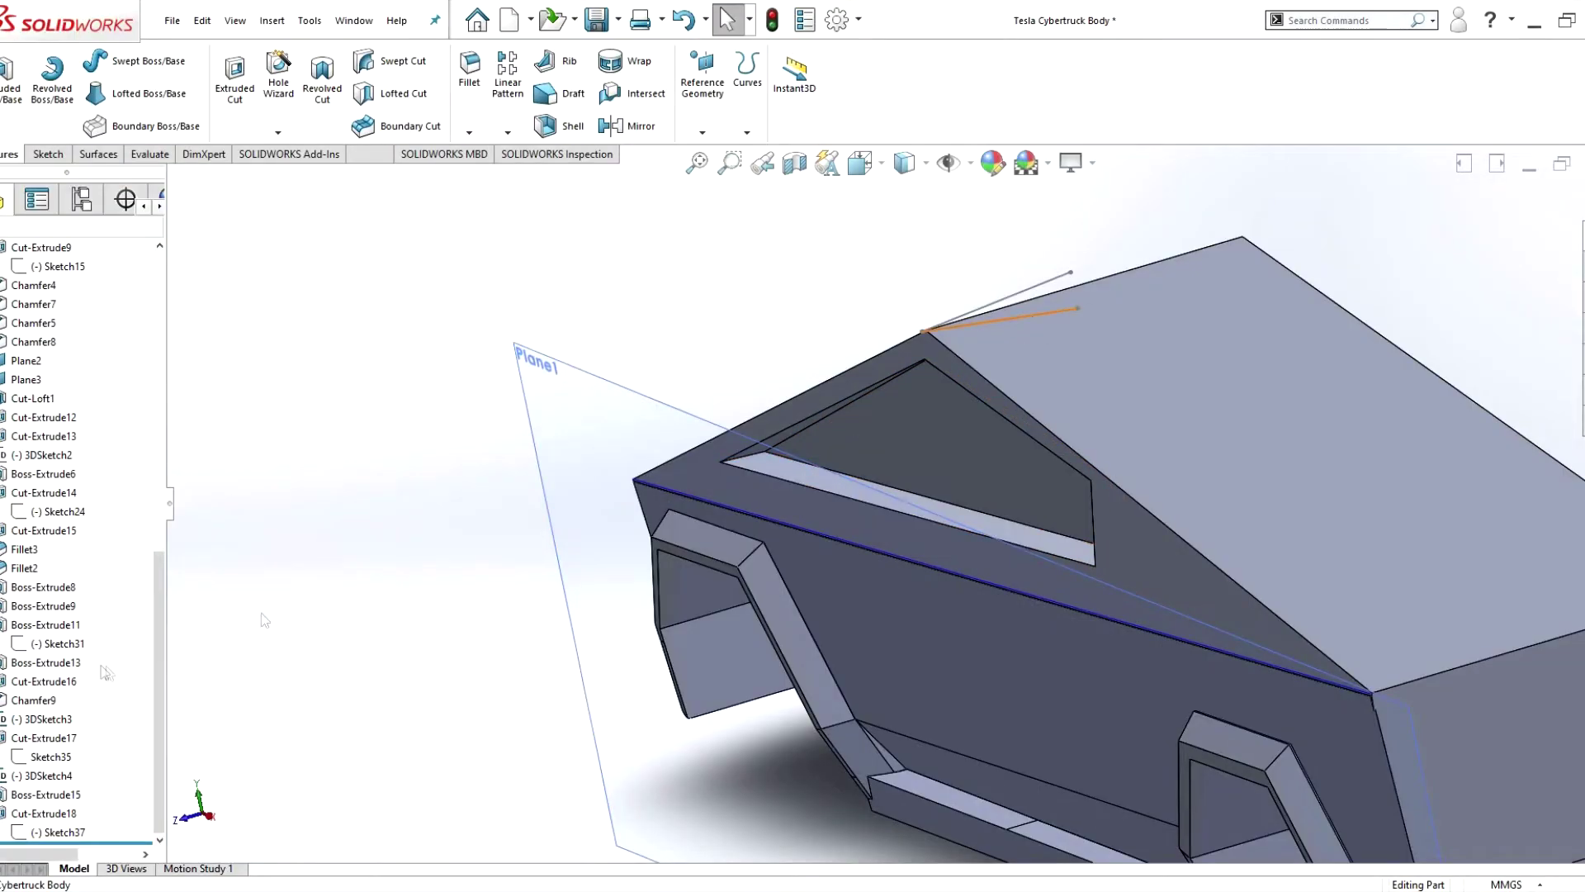
- Open 3DSketch3, check the direction line's endpoint, and exit the sketch
double_click(37, 727)
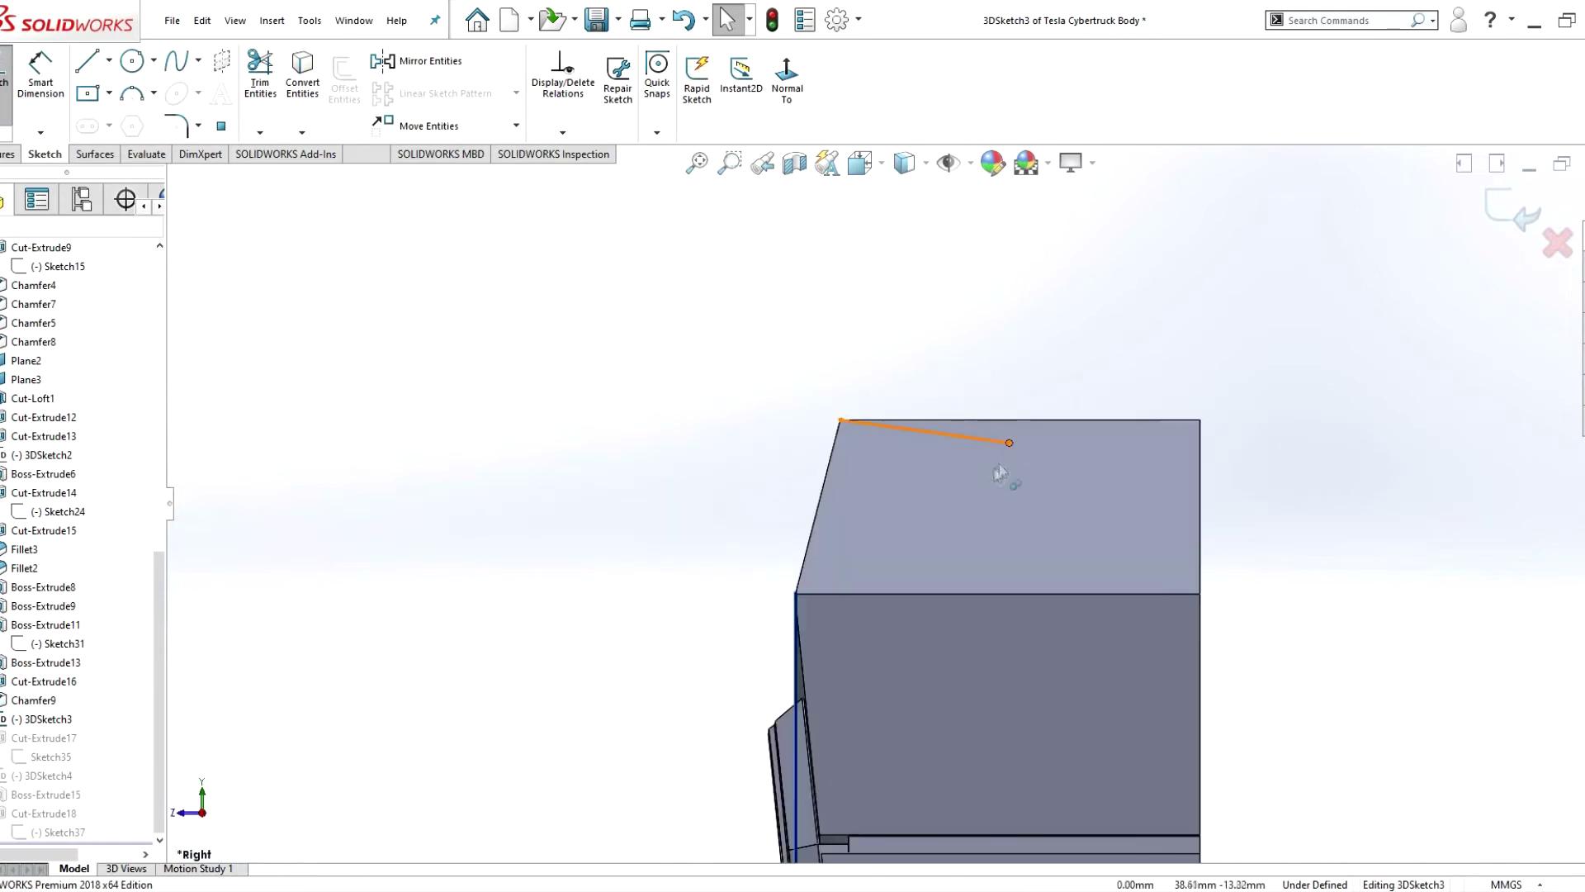
click(995, 456)
key(Escape)
key(ctrl+b)
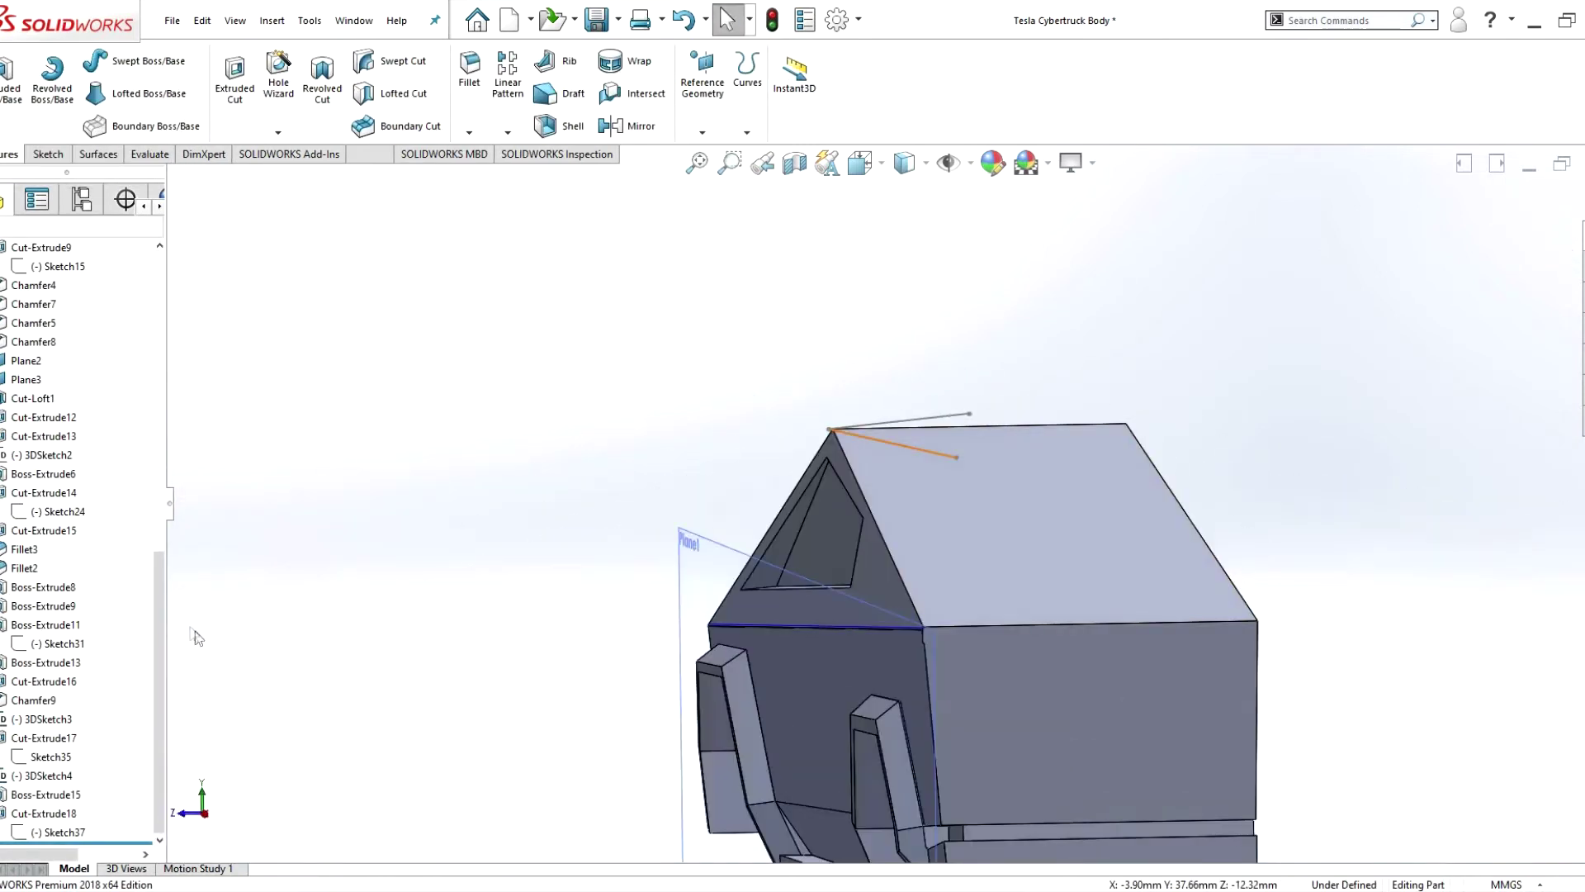
- Recheck 3DSketch3's endpoint, then edit Cut-Extrude17's 3.00mm blind window groove
right_click(41, 719)
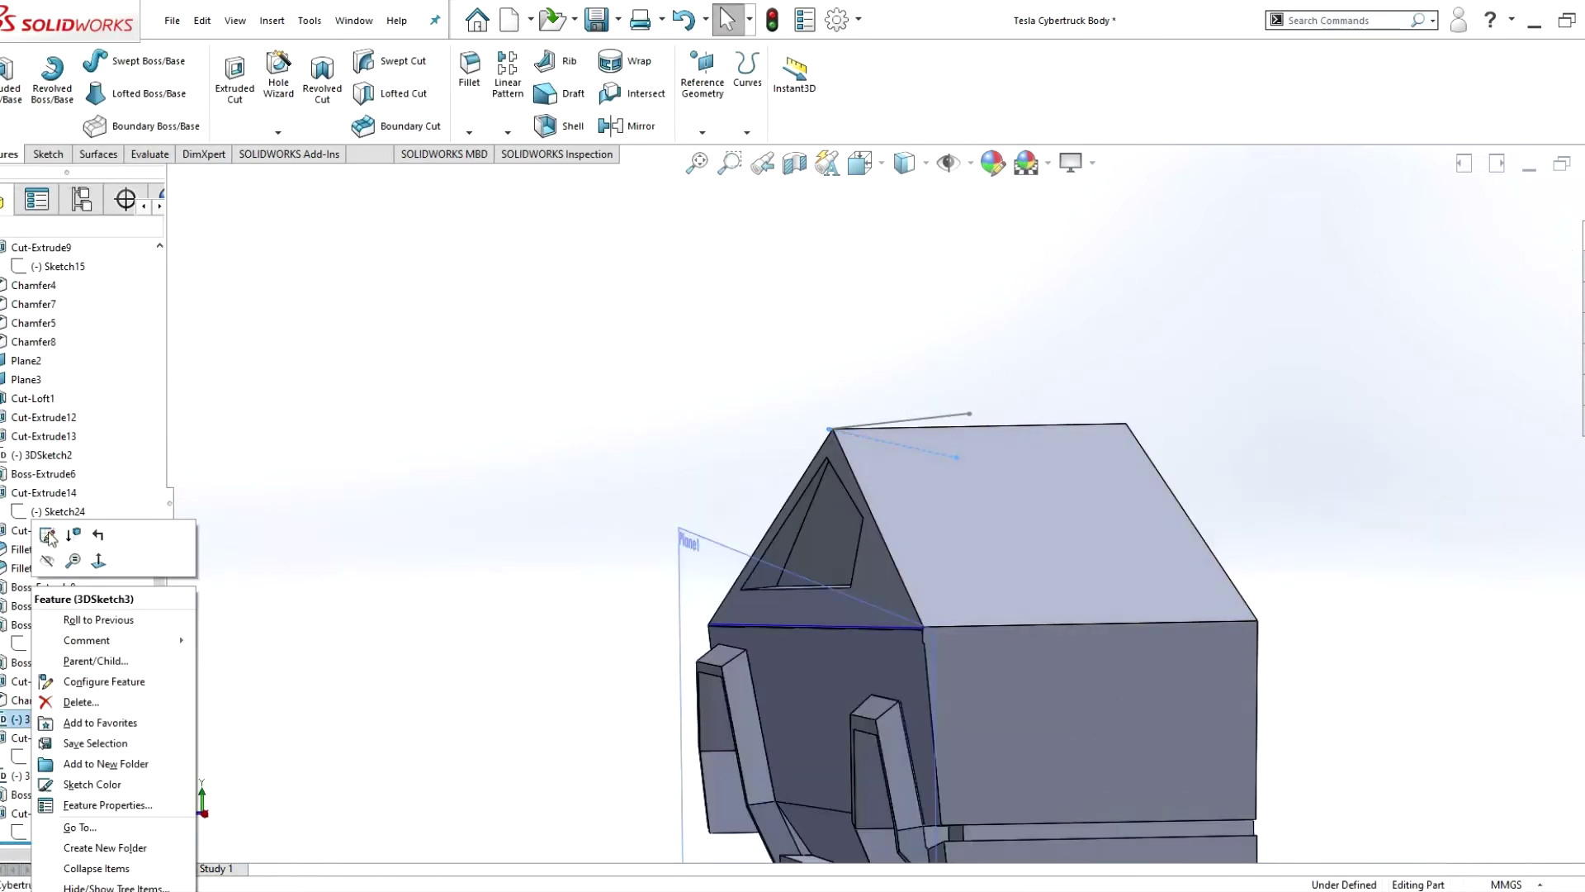
click(46, 532)
click(970, 462)
key(Escape)
key(ctrl+b)
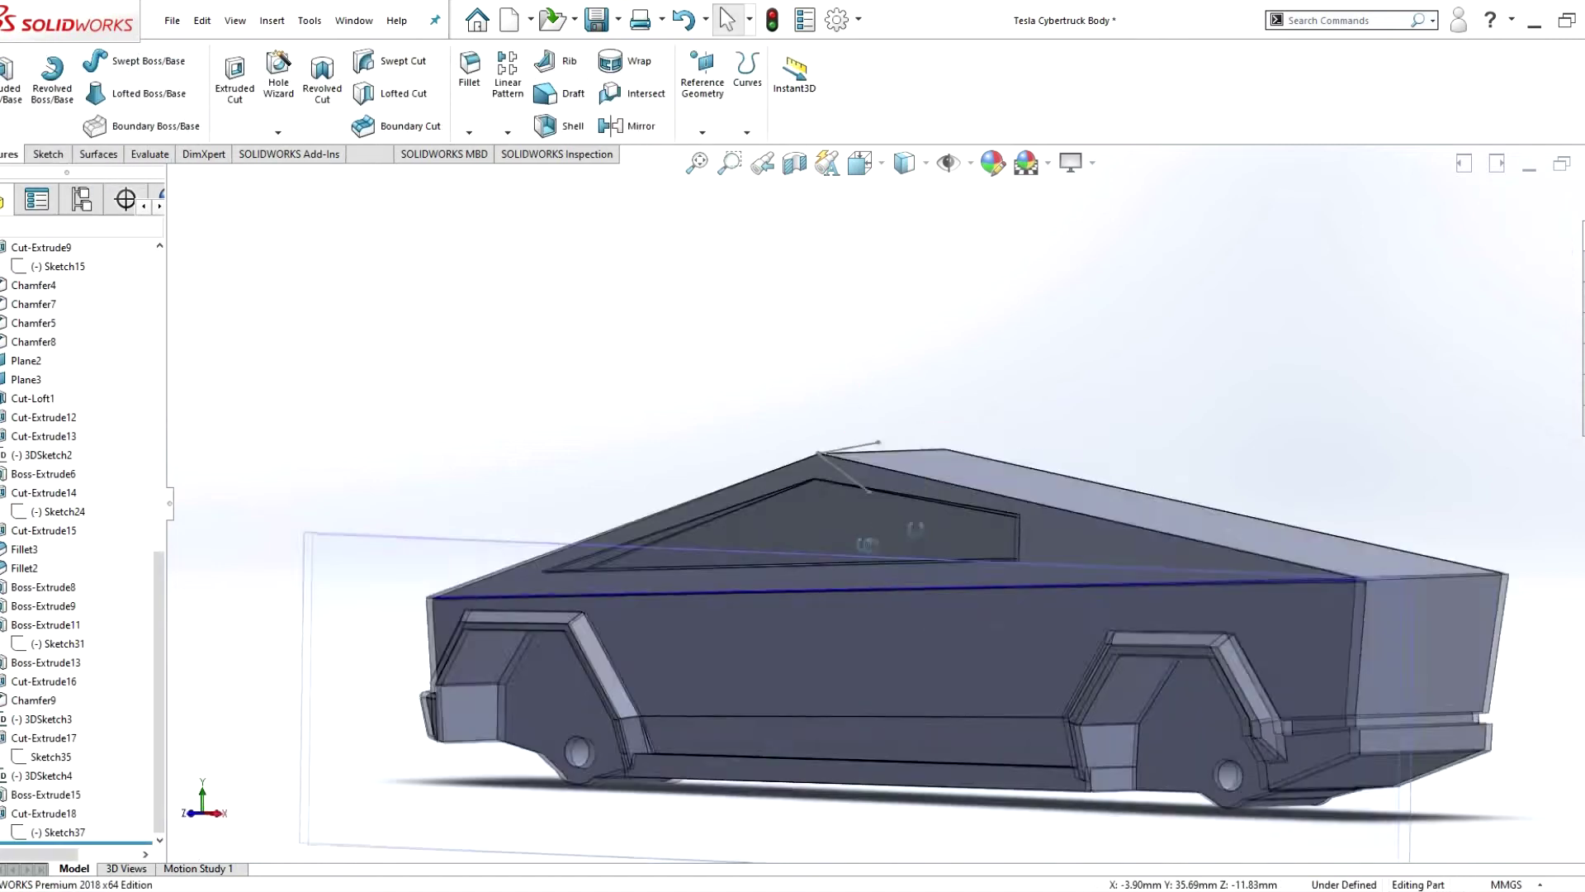
right_click(43, 737)
click(116, 517)
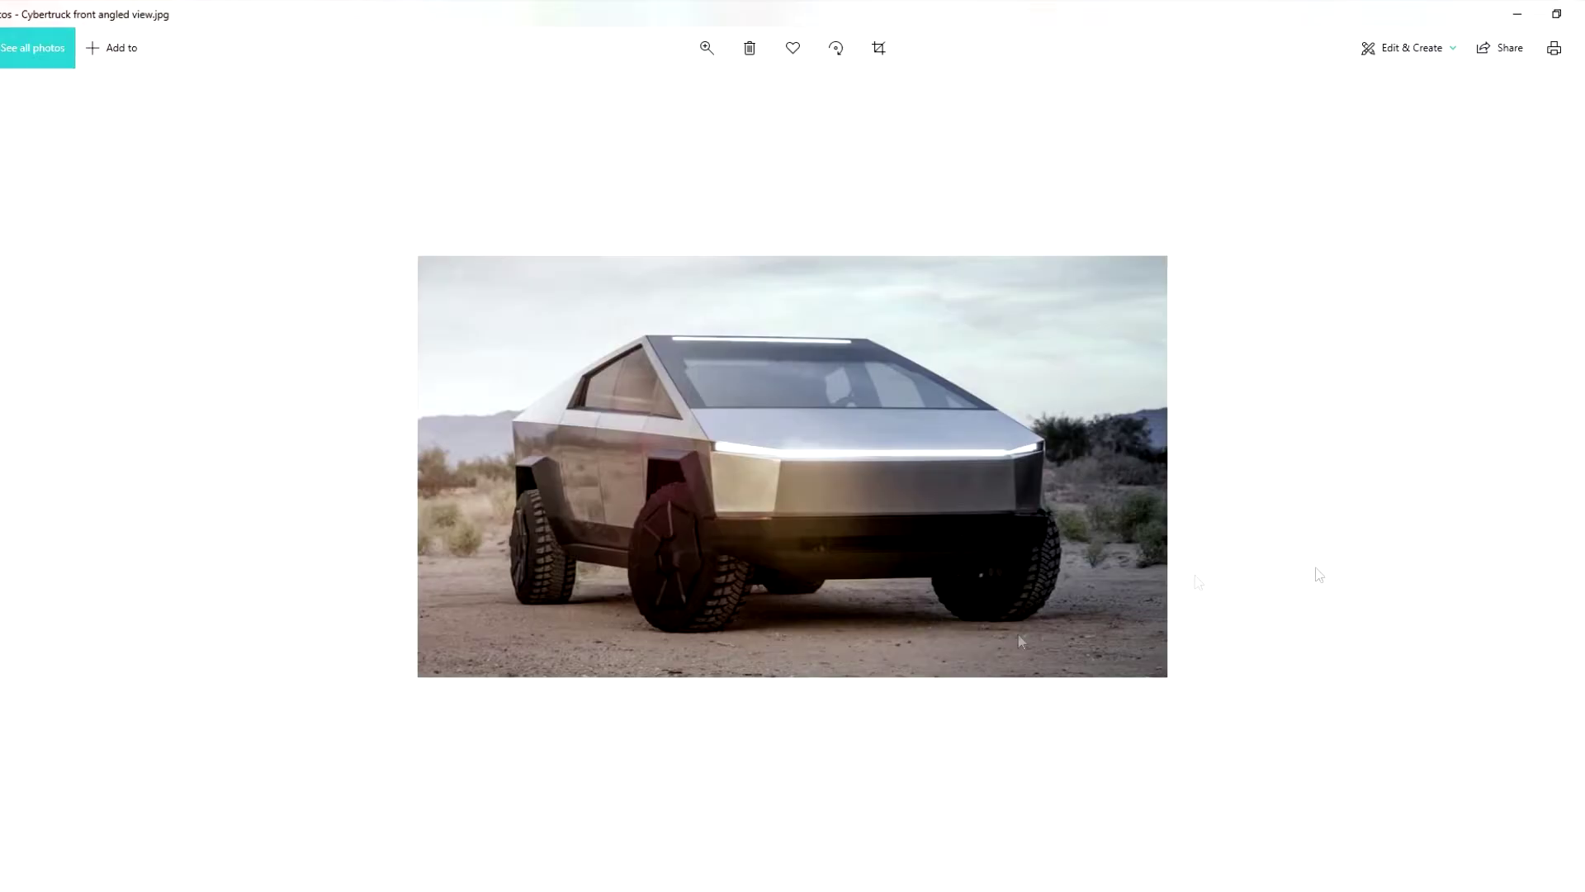
- Advance the Photos viewer from the front angled view to Cybertruck rear.jpg
click(1579, 480)
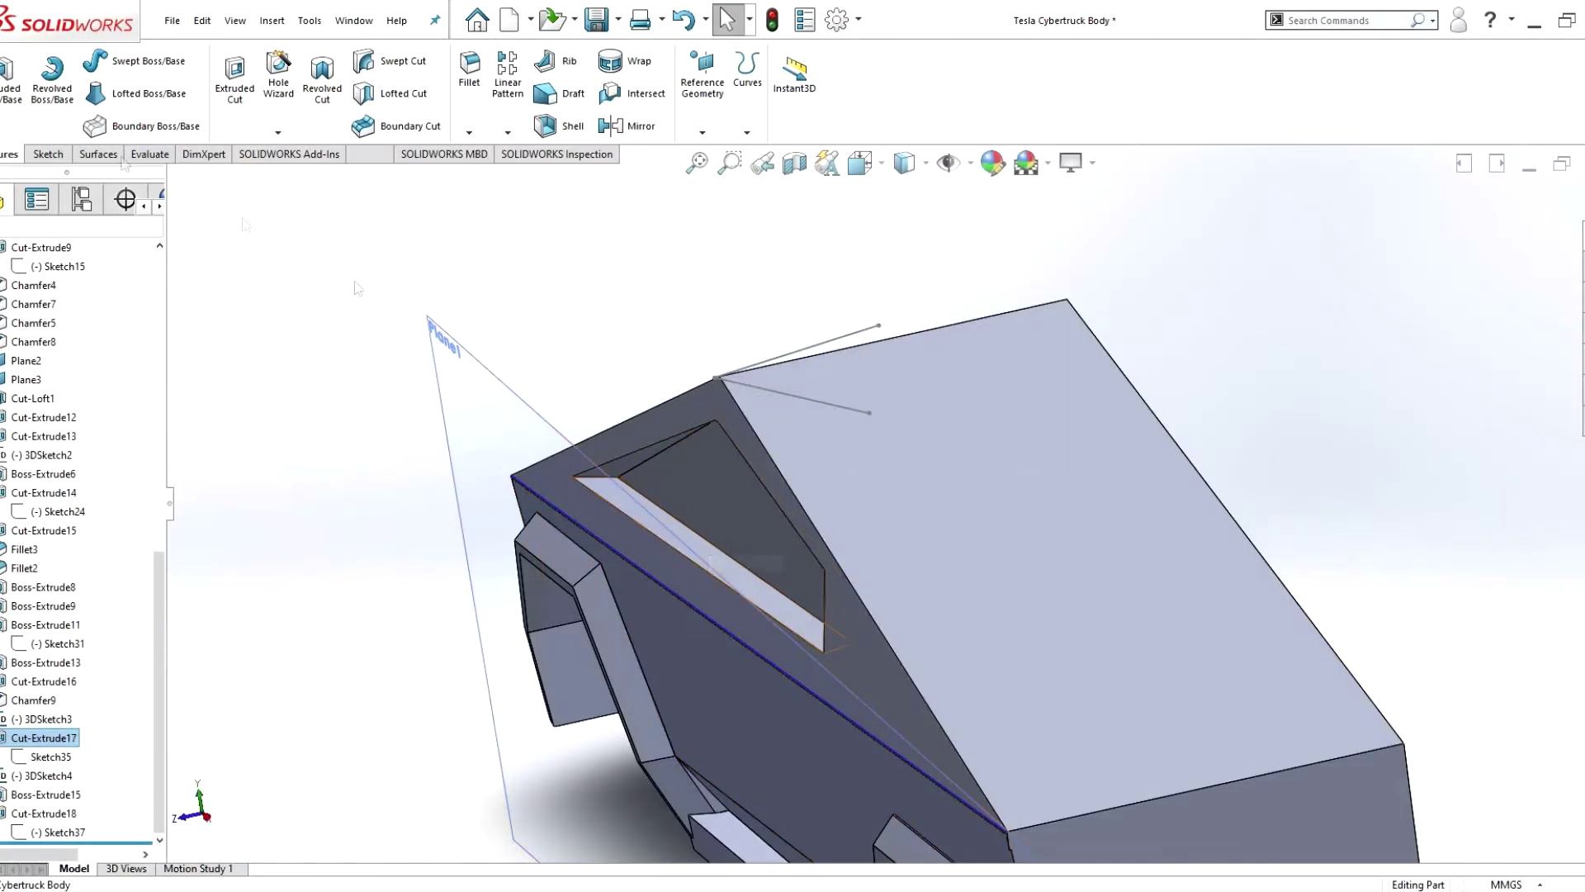
- In 3DSketch5, dimension the first short window-corner line to 0.80 mm
click(33, 170)
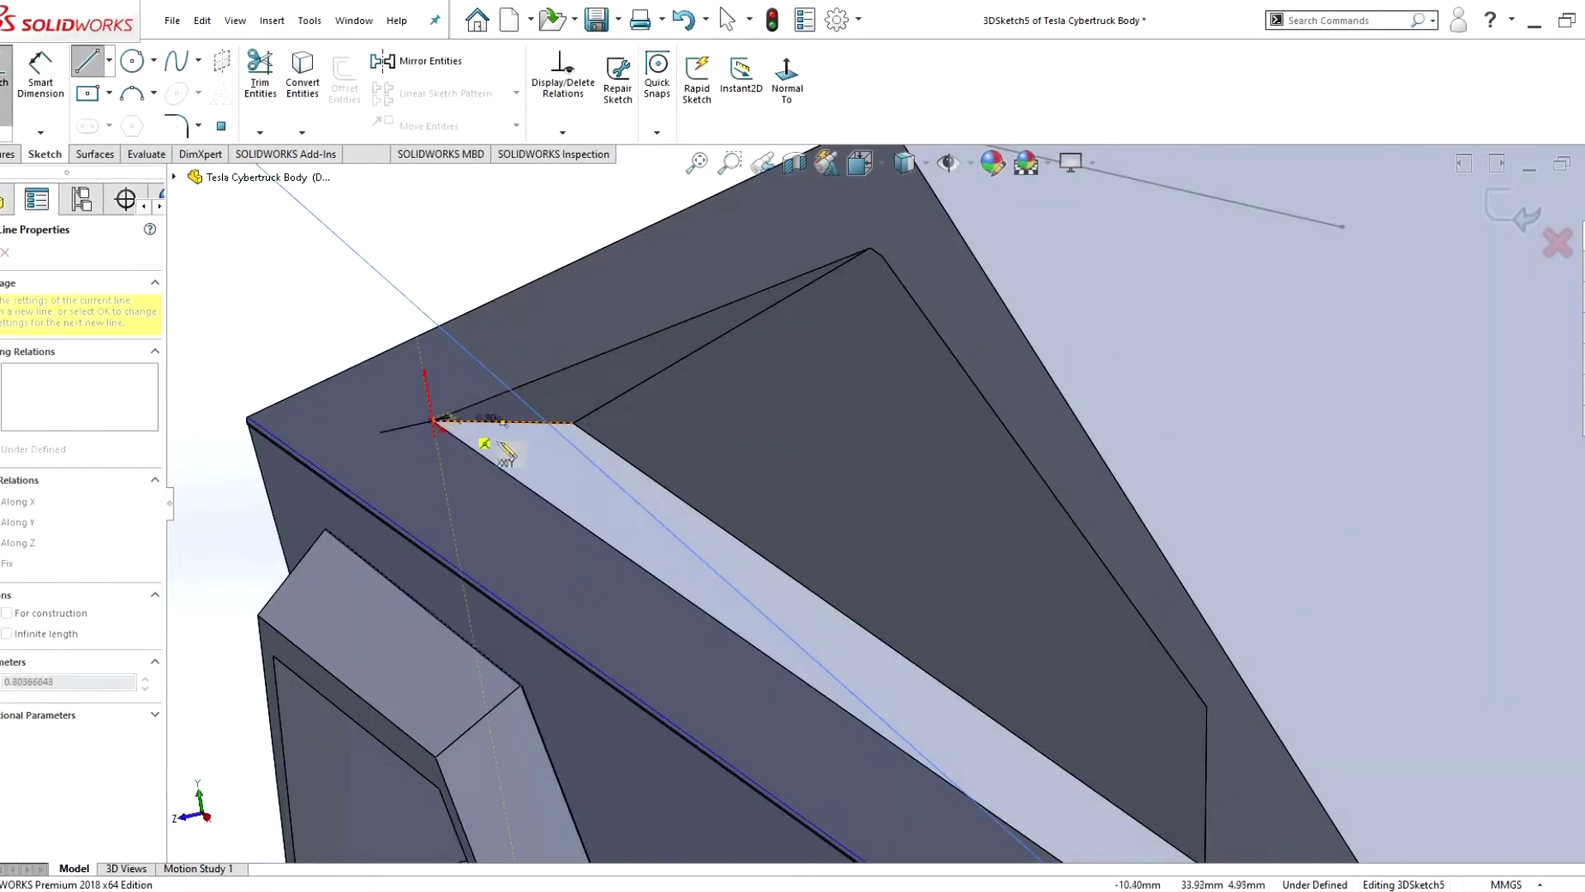
key(Escape)
click(39, 73)
click(446, 421)
click(380, 299)
key(Return)
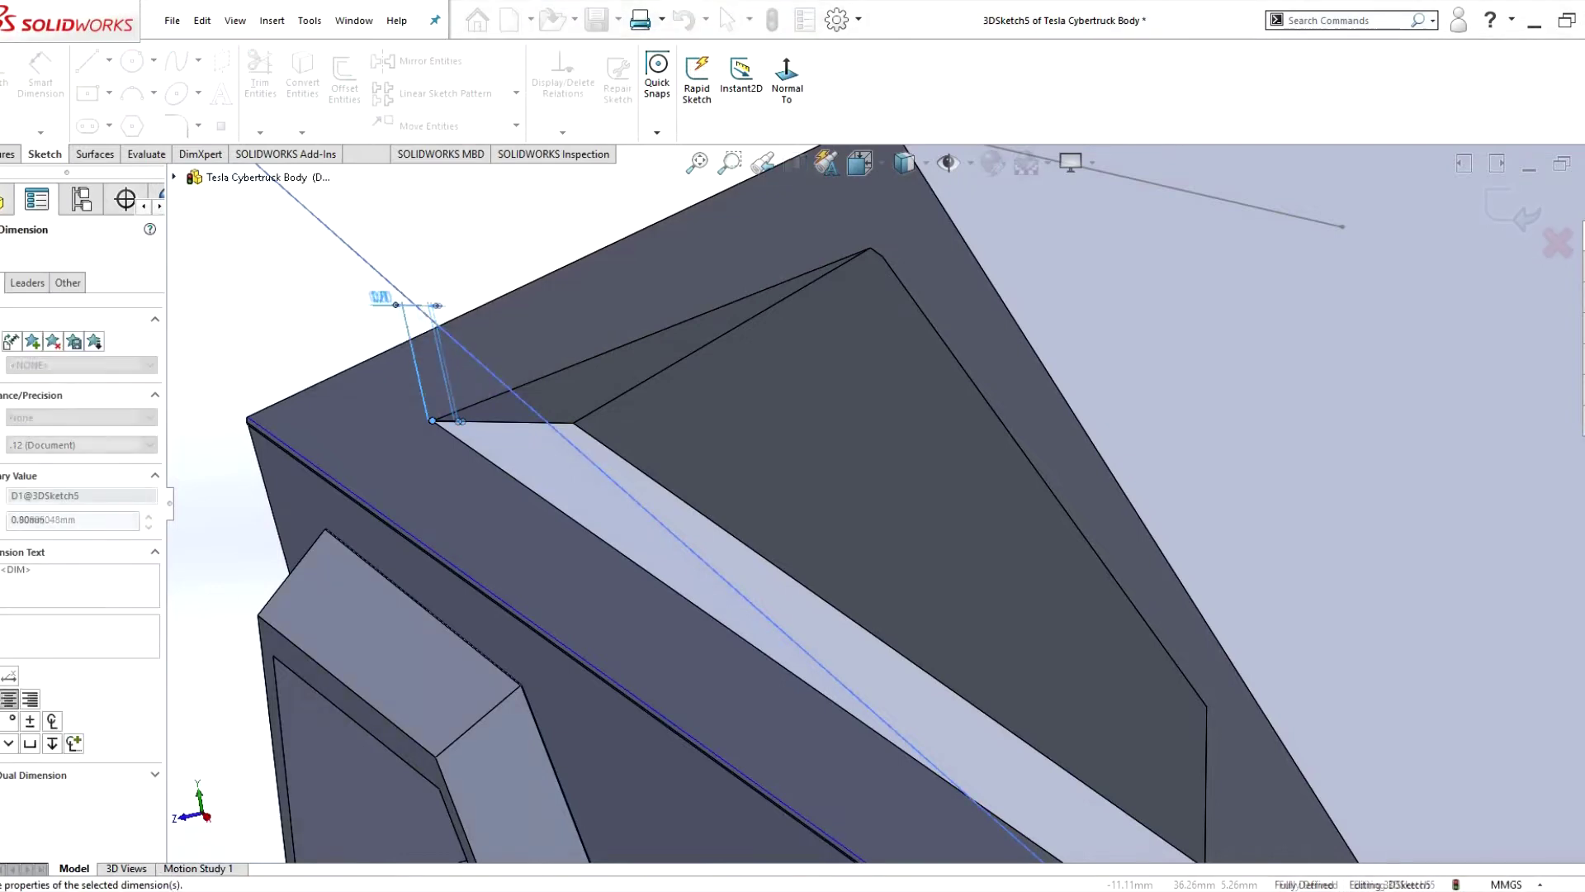
key(Escape)
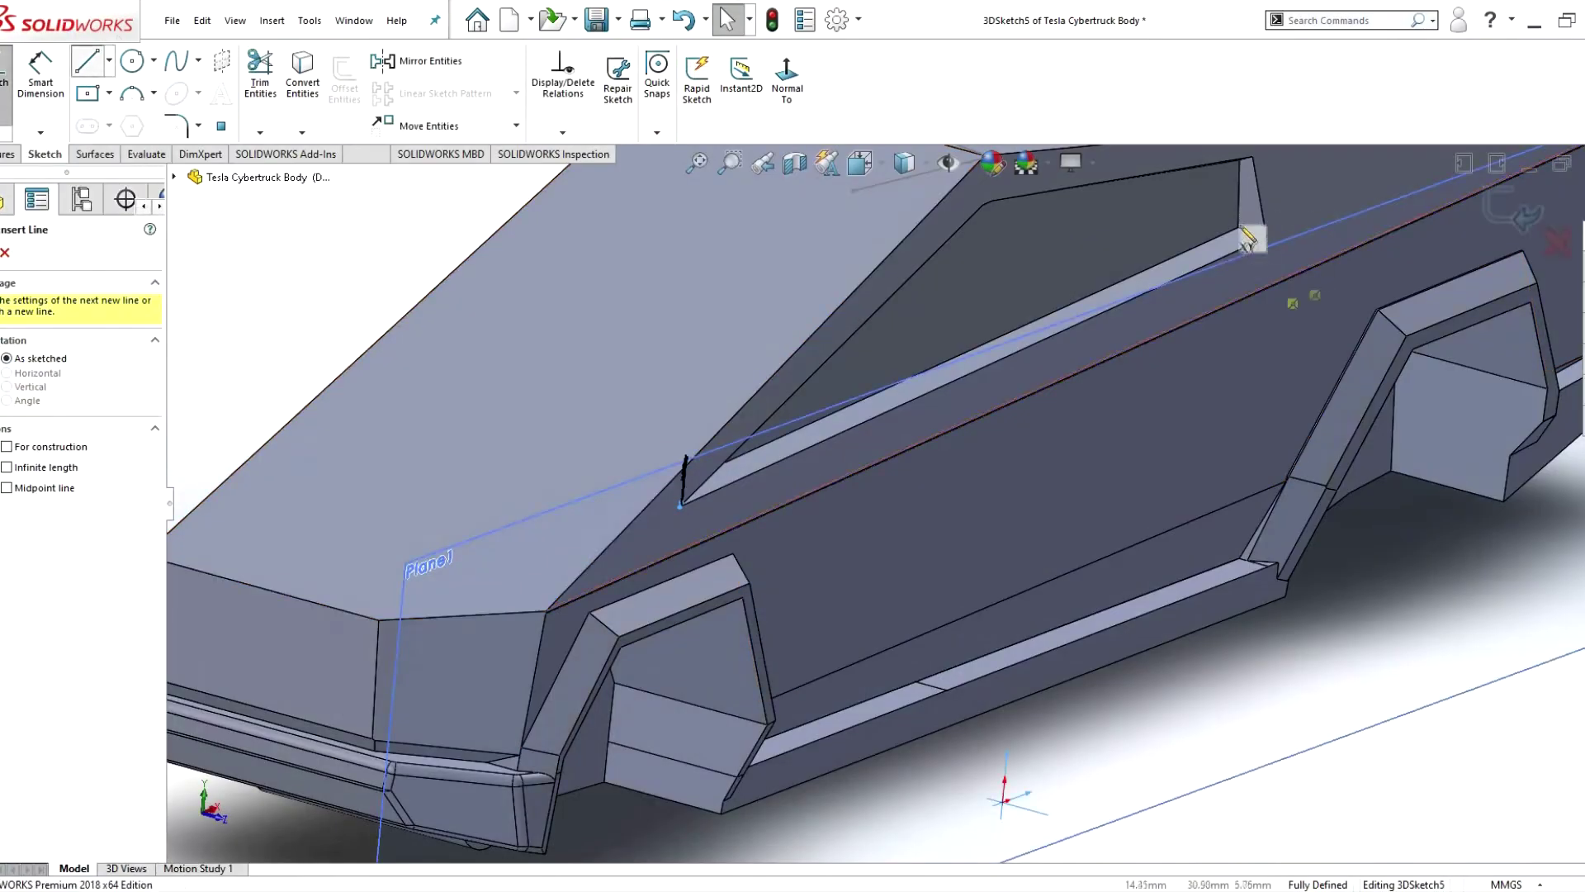
- Dimension the second short line to 0.60 mm and close the sketch
scroll(1247, 240, down, 2)
scroll(1219, 265, down, 4)
key(d)
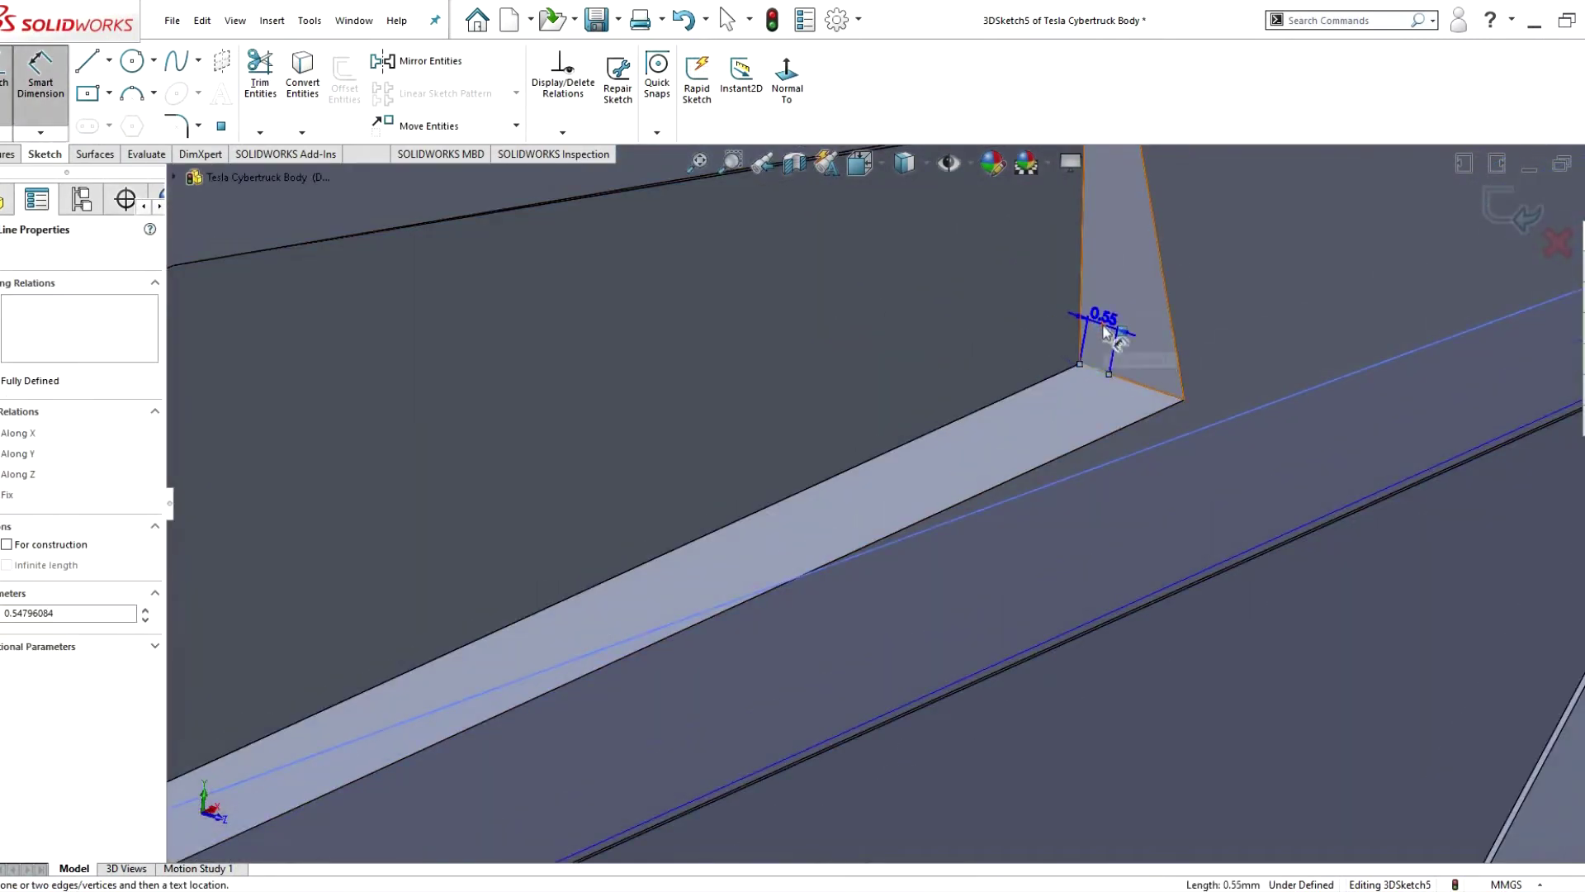
scroll(1107, 310, up, 5)
click(946, 216)
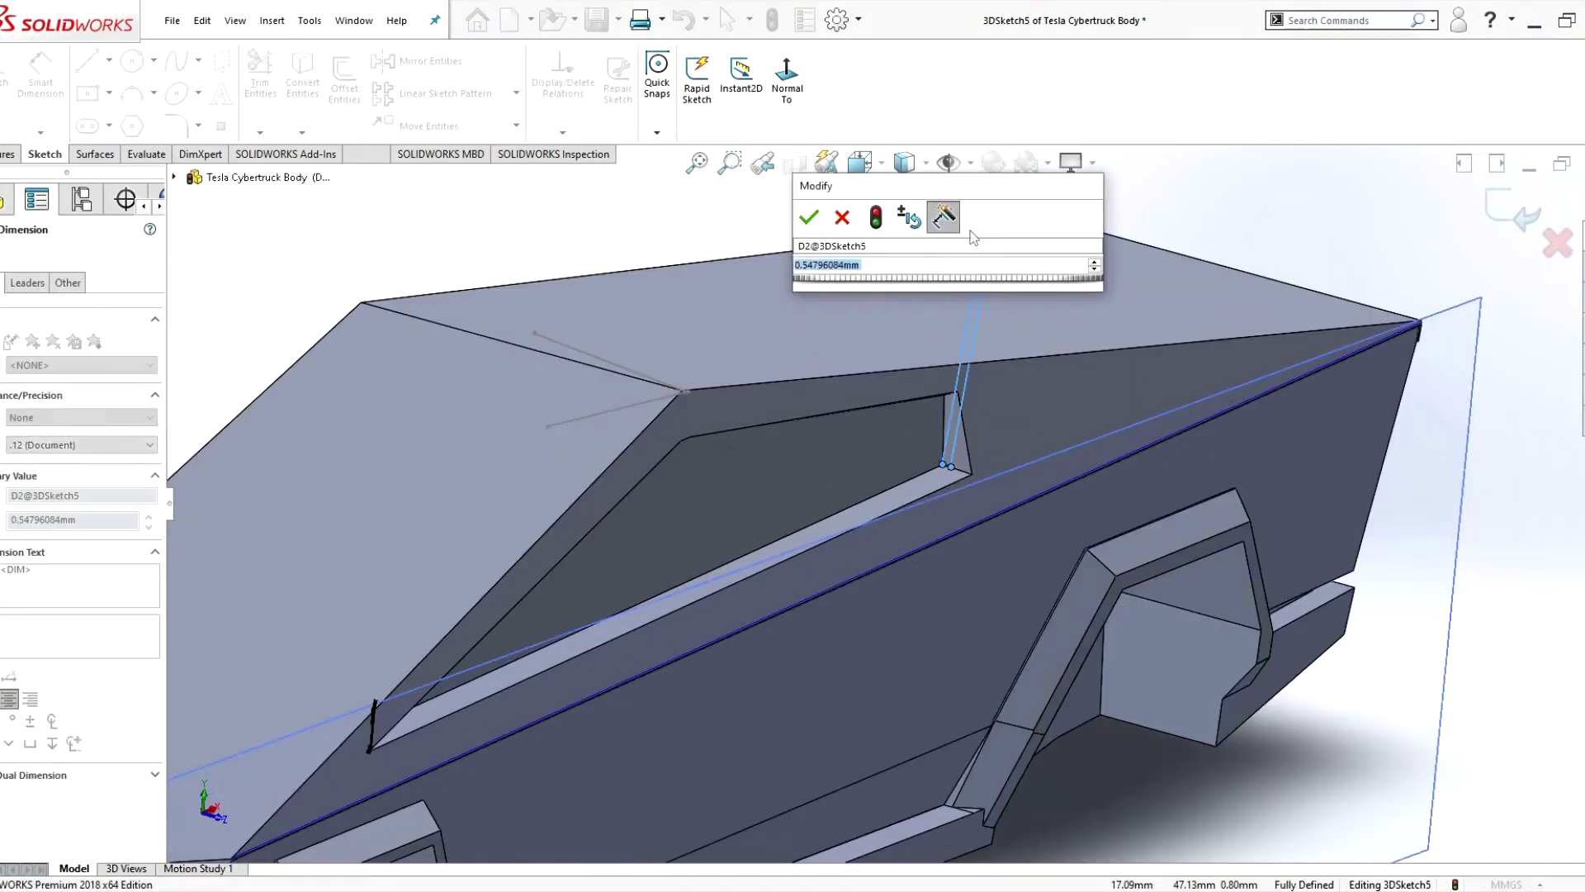
text(0.6)
key(Return)
click(945, 211)
key(Return)
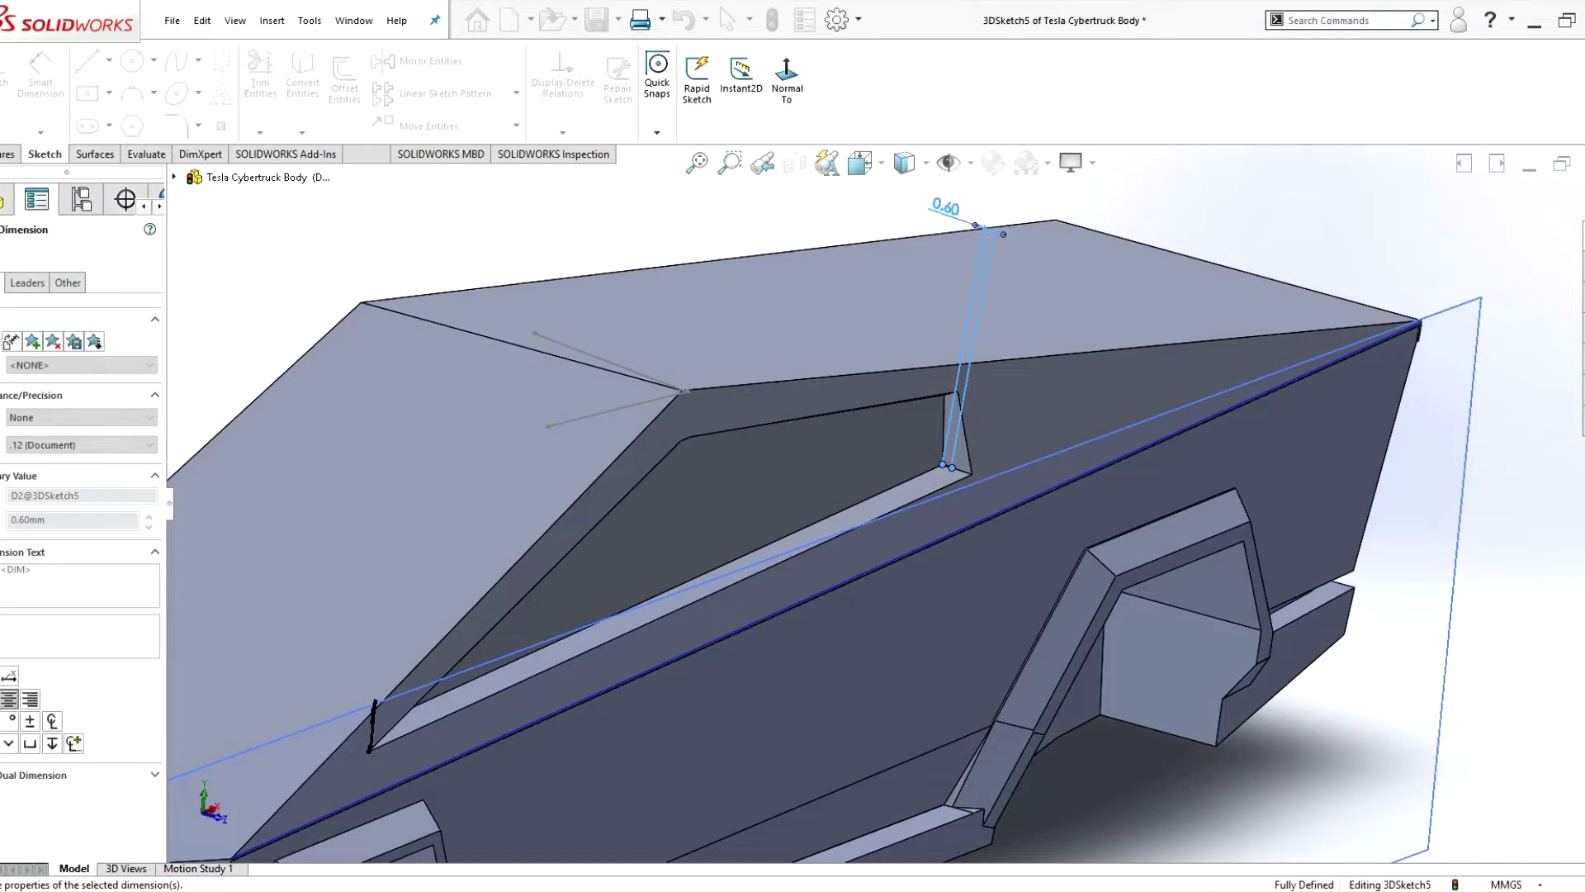
key(Escape)
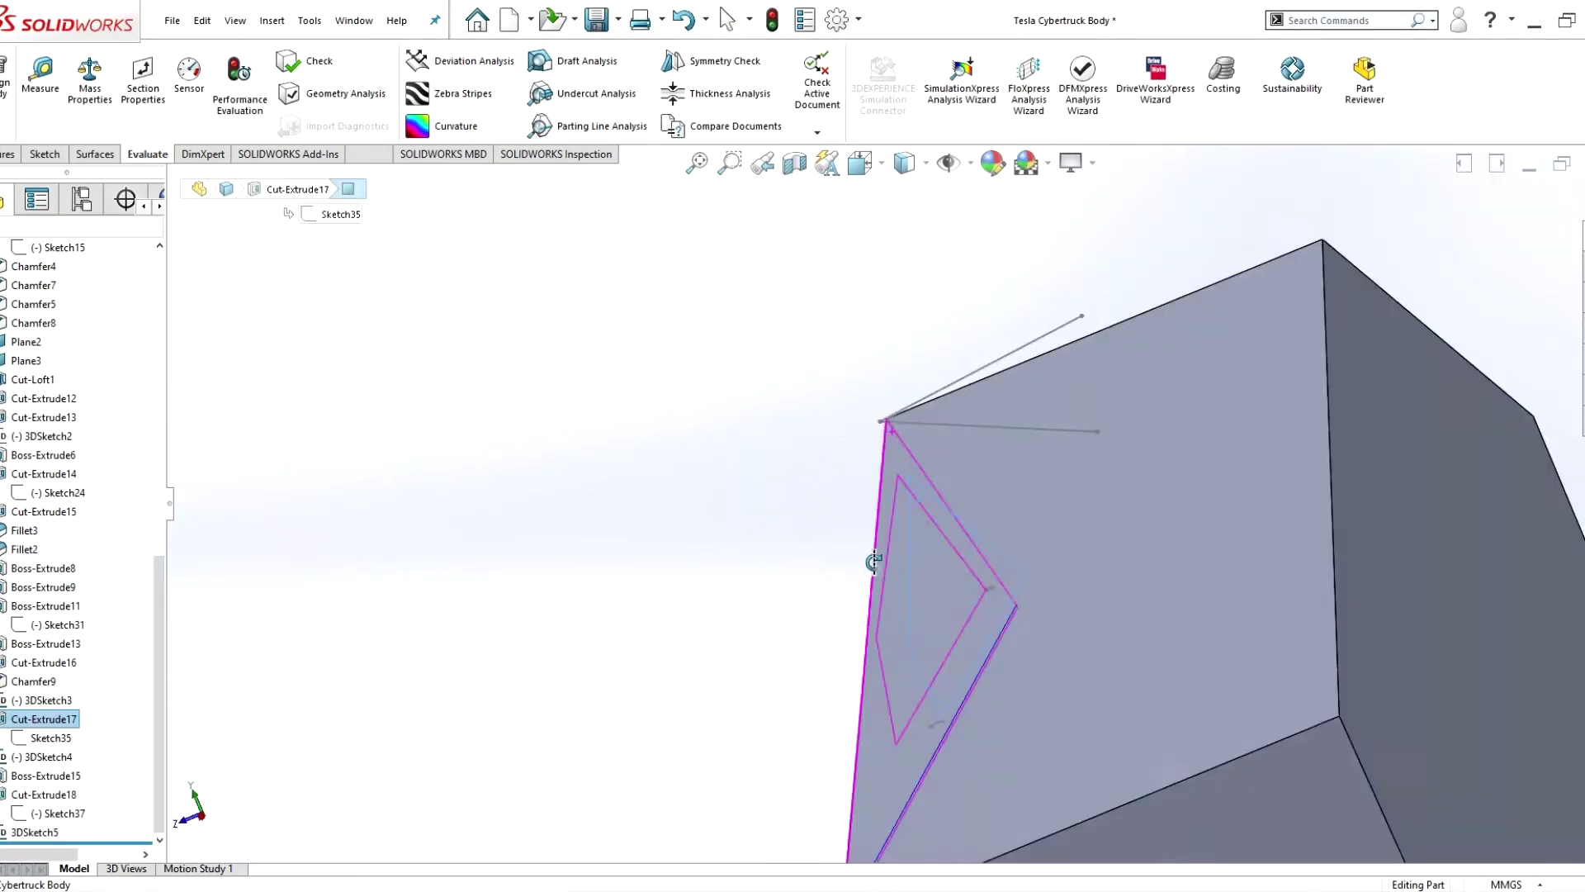
click(1052, 665)
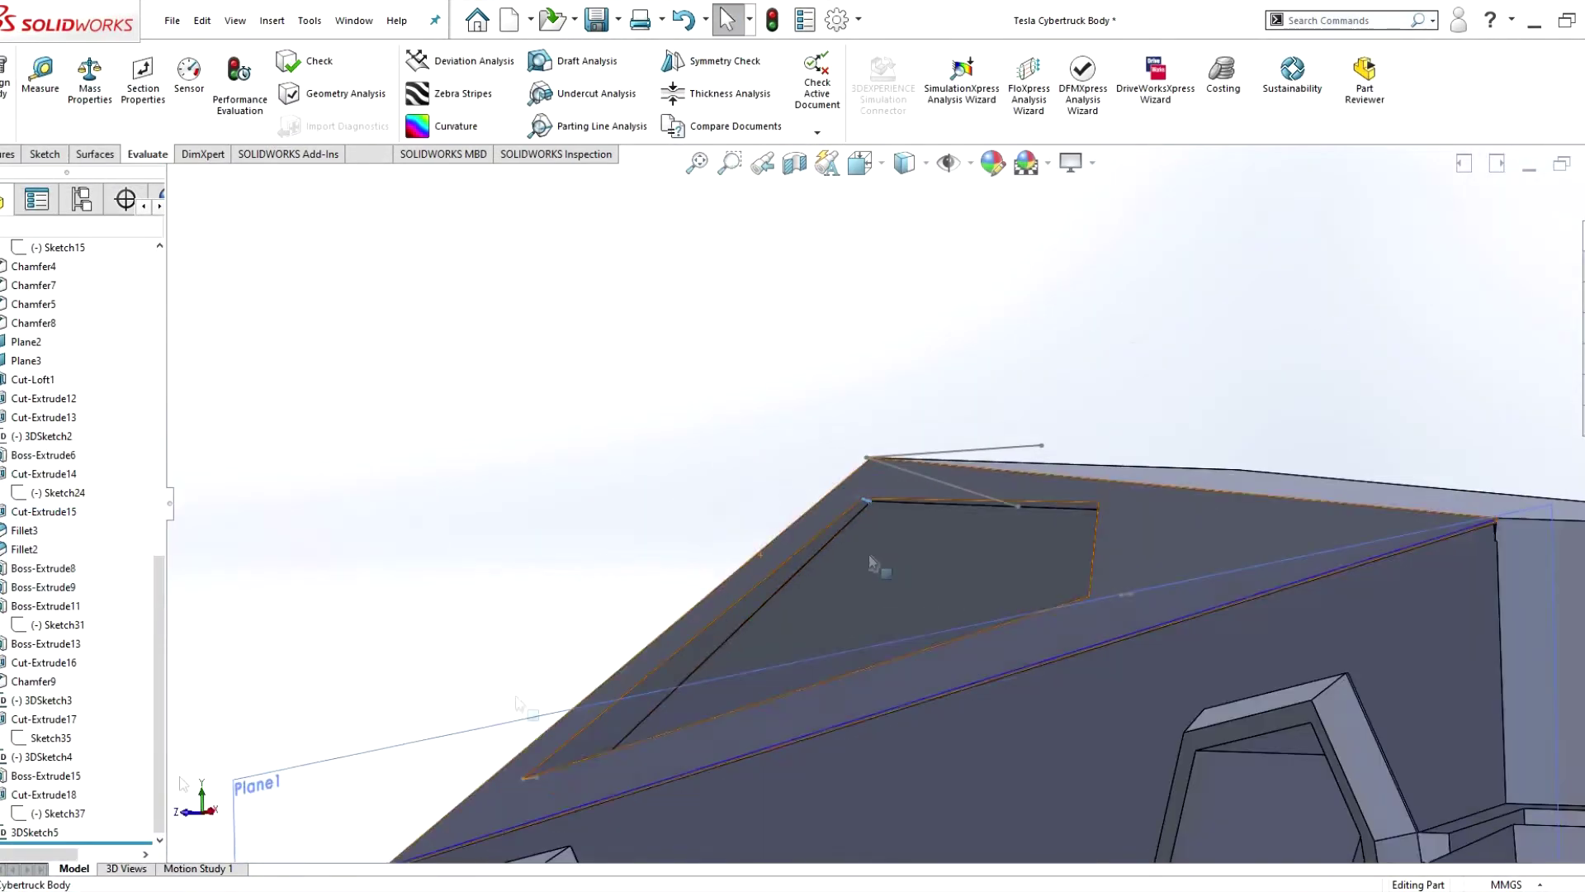
right_click(43, 719)
click(77, 520)
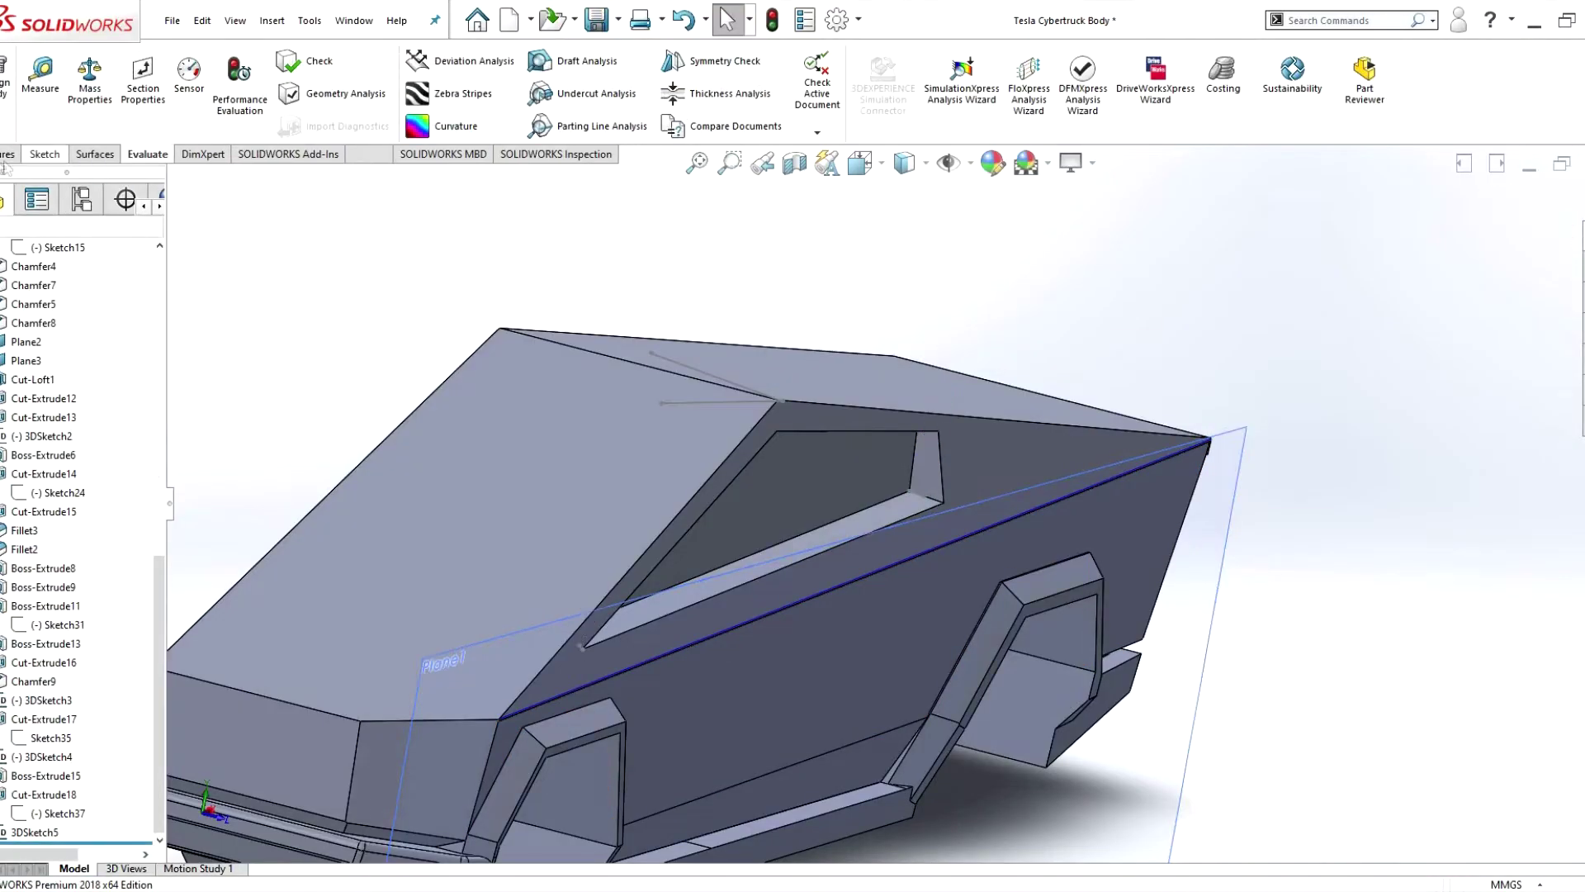
- Create Plane4 from the sketch point and the side window face
click(702, 131)
click(759, 150)
scroll(475, 678, down, 10)
click(867, 442)
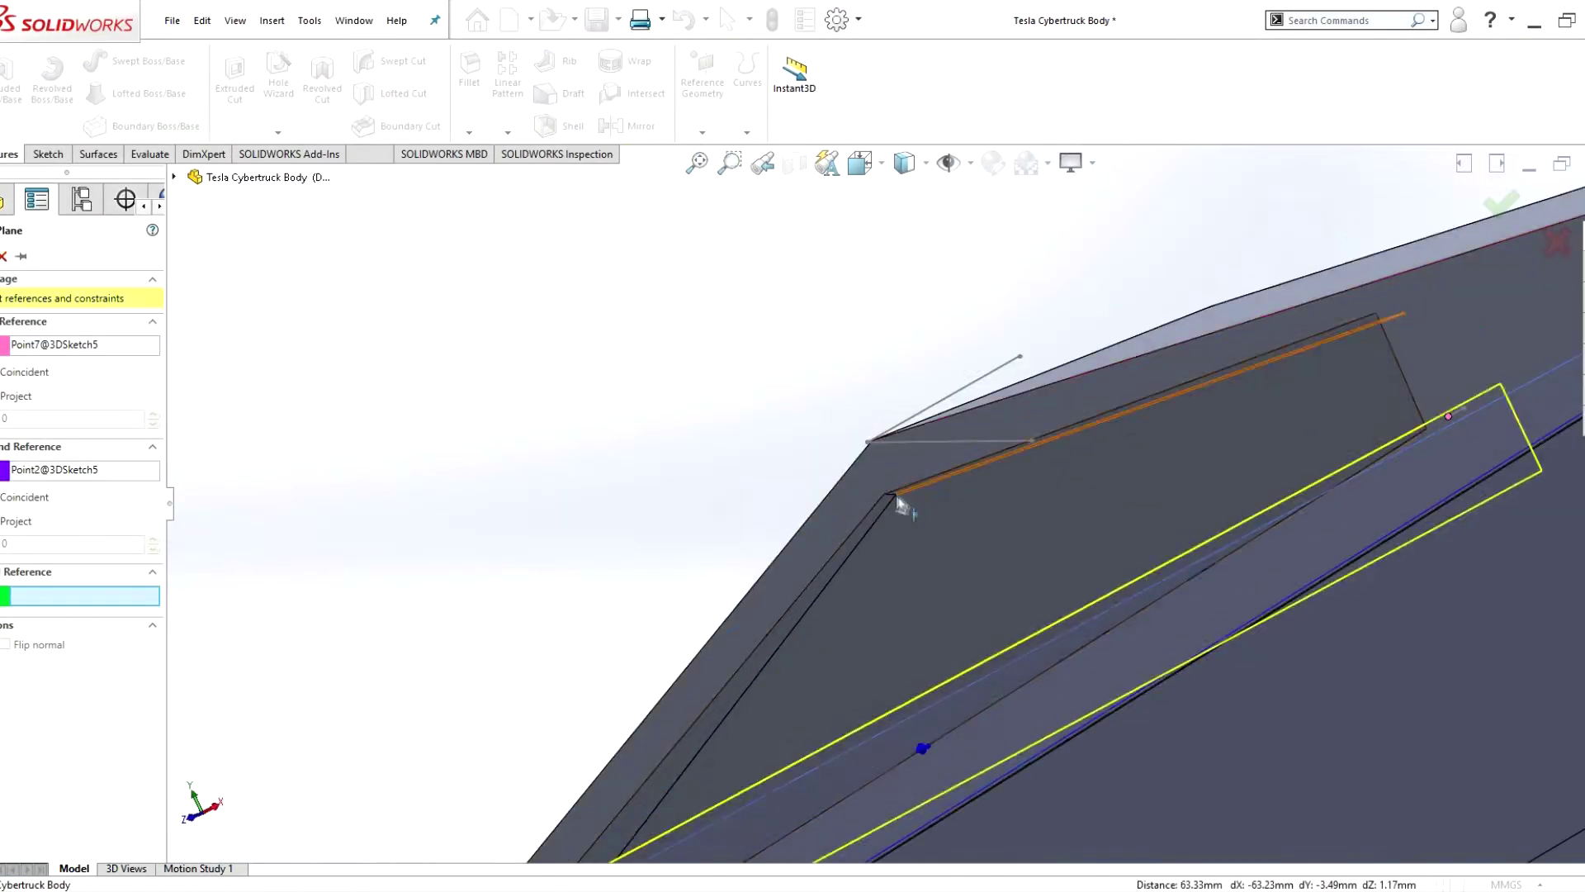
click(903, 492)
key(Return)
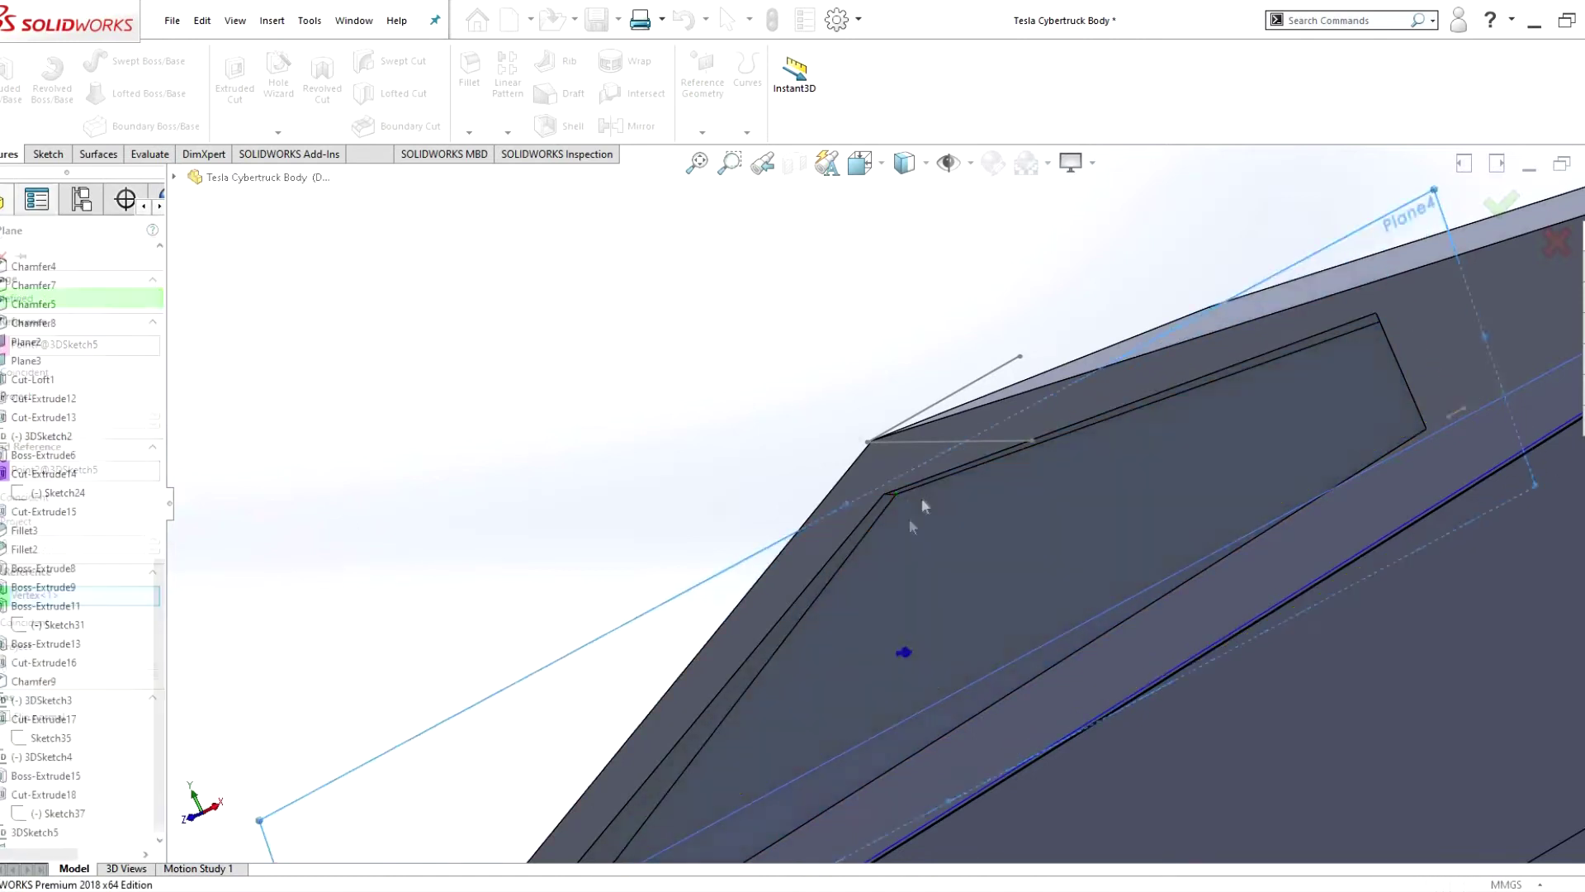
- Offset the window face outline 1.00 mm on Plane4, extrude Up To Body, and save
click(921, 497)
scroll(1000, 458, down, 5)
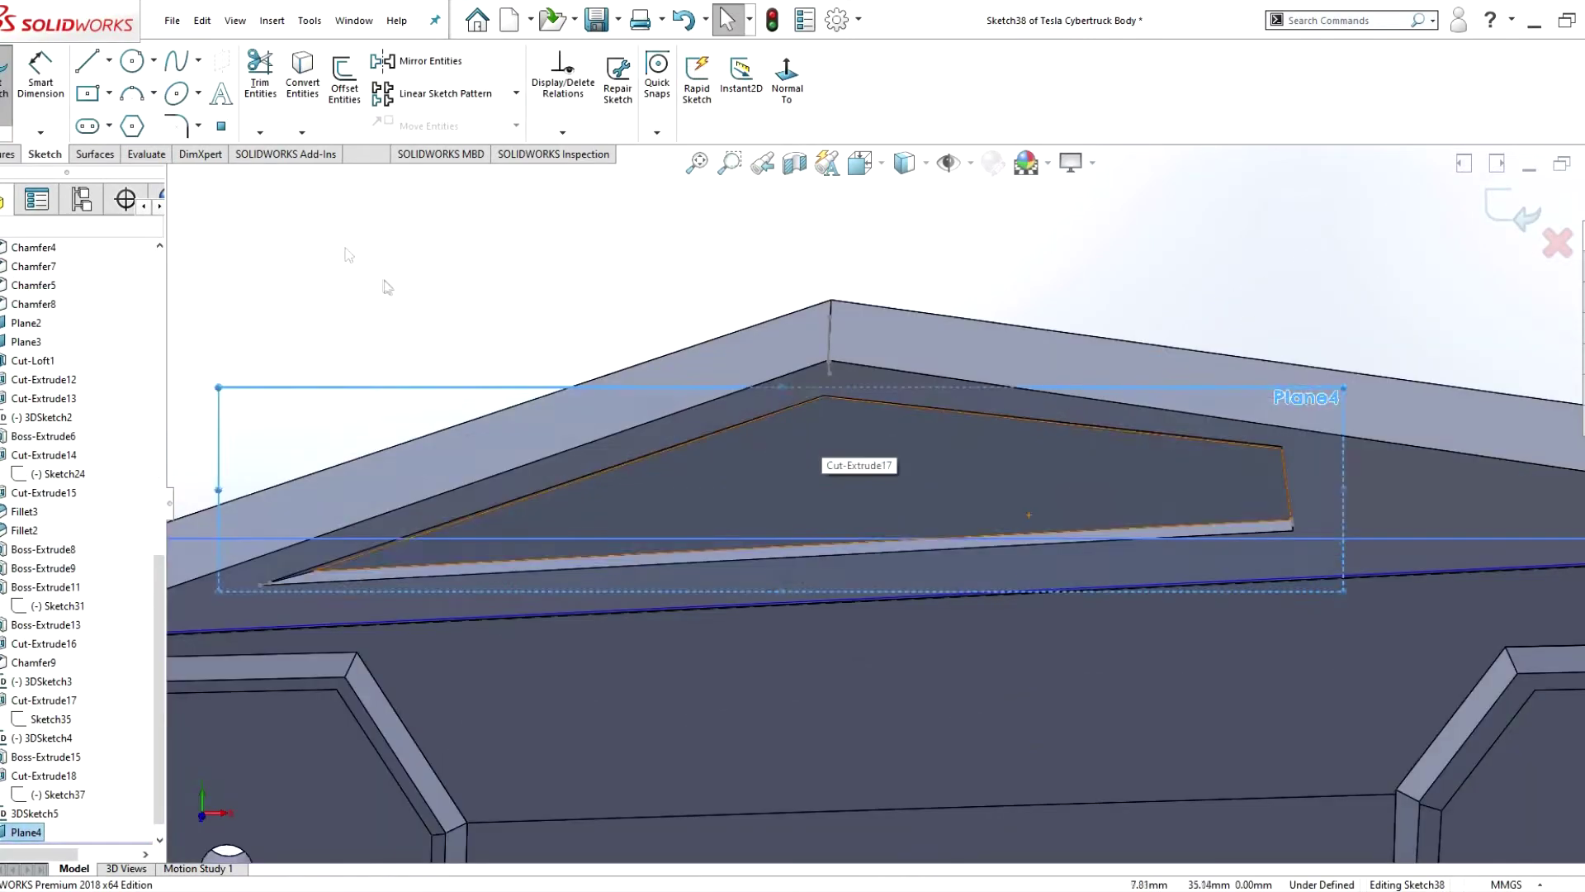
click(780, 491)
key(Return)
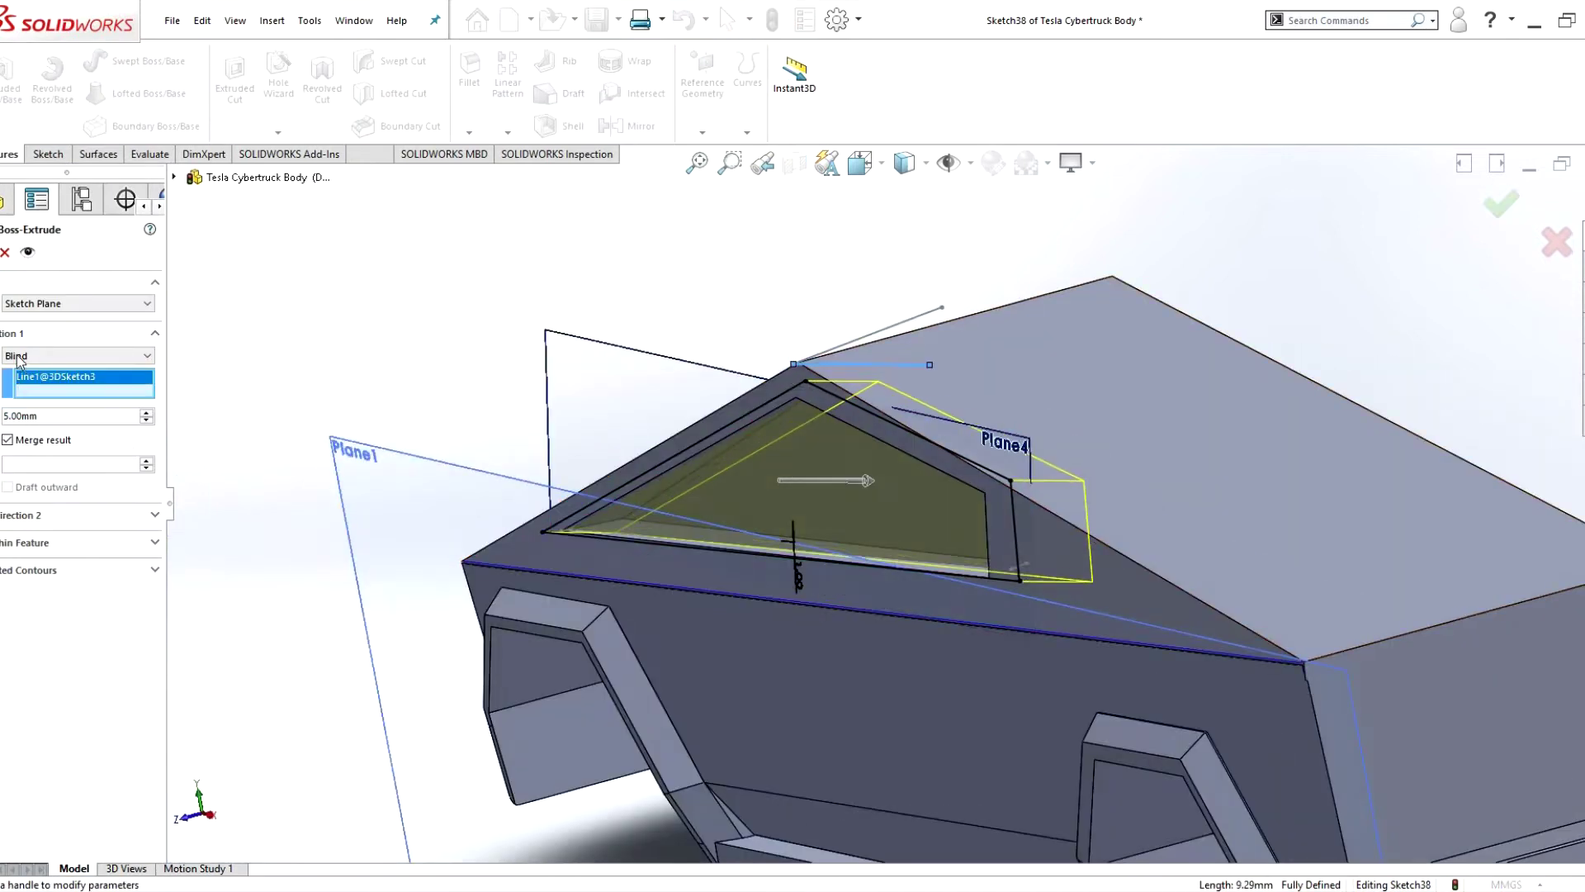
click(48, 427)
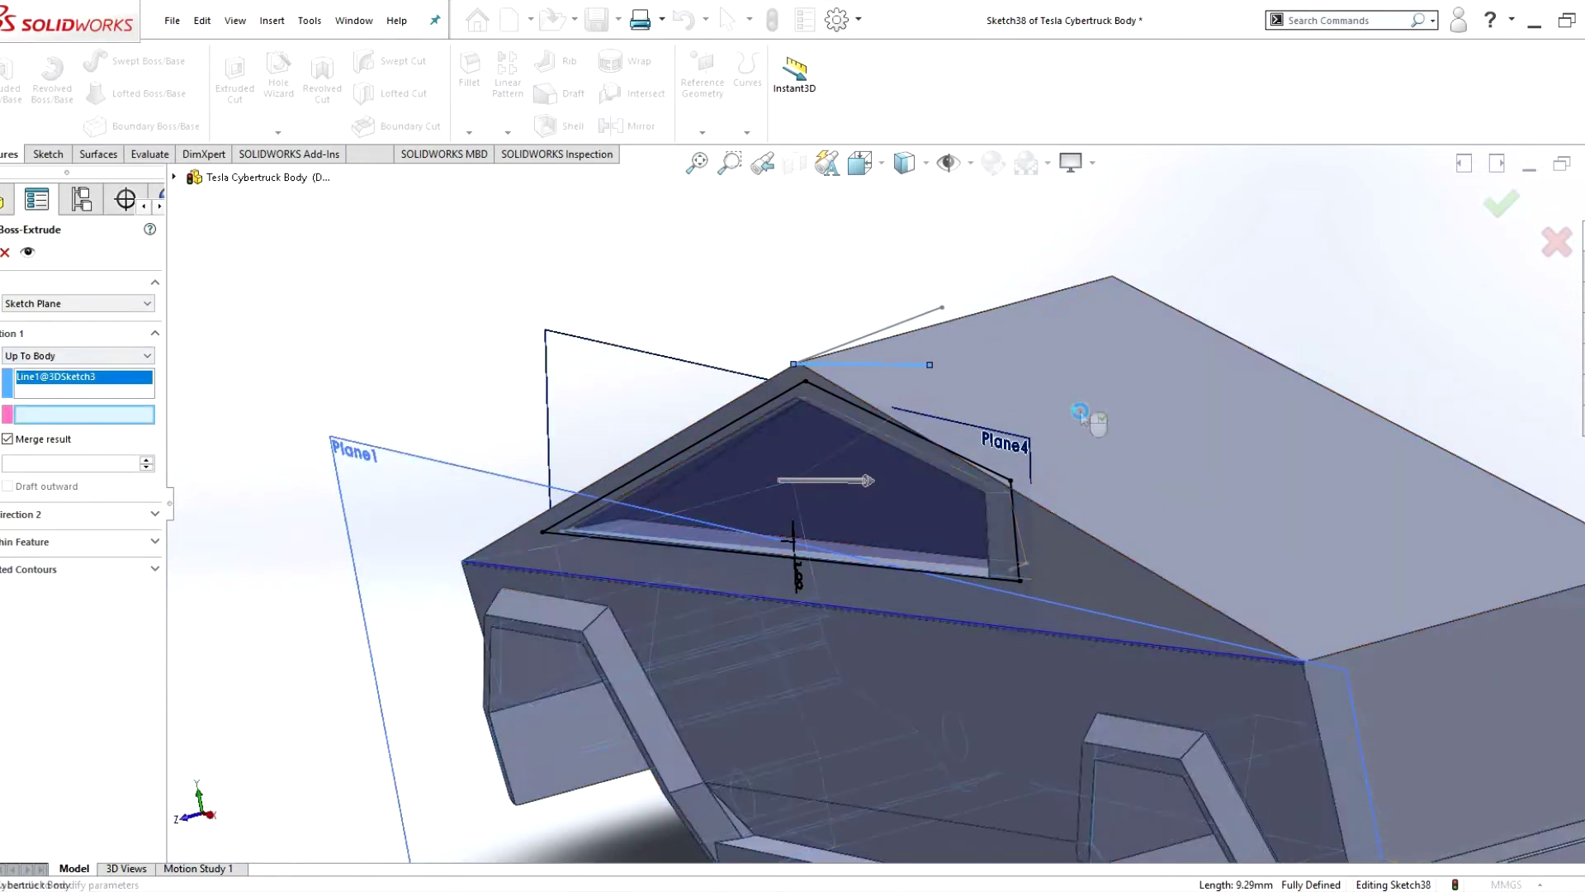
click(996, 486)
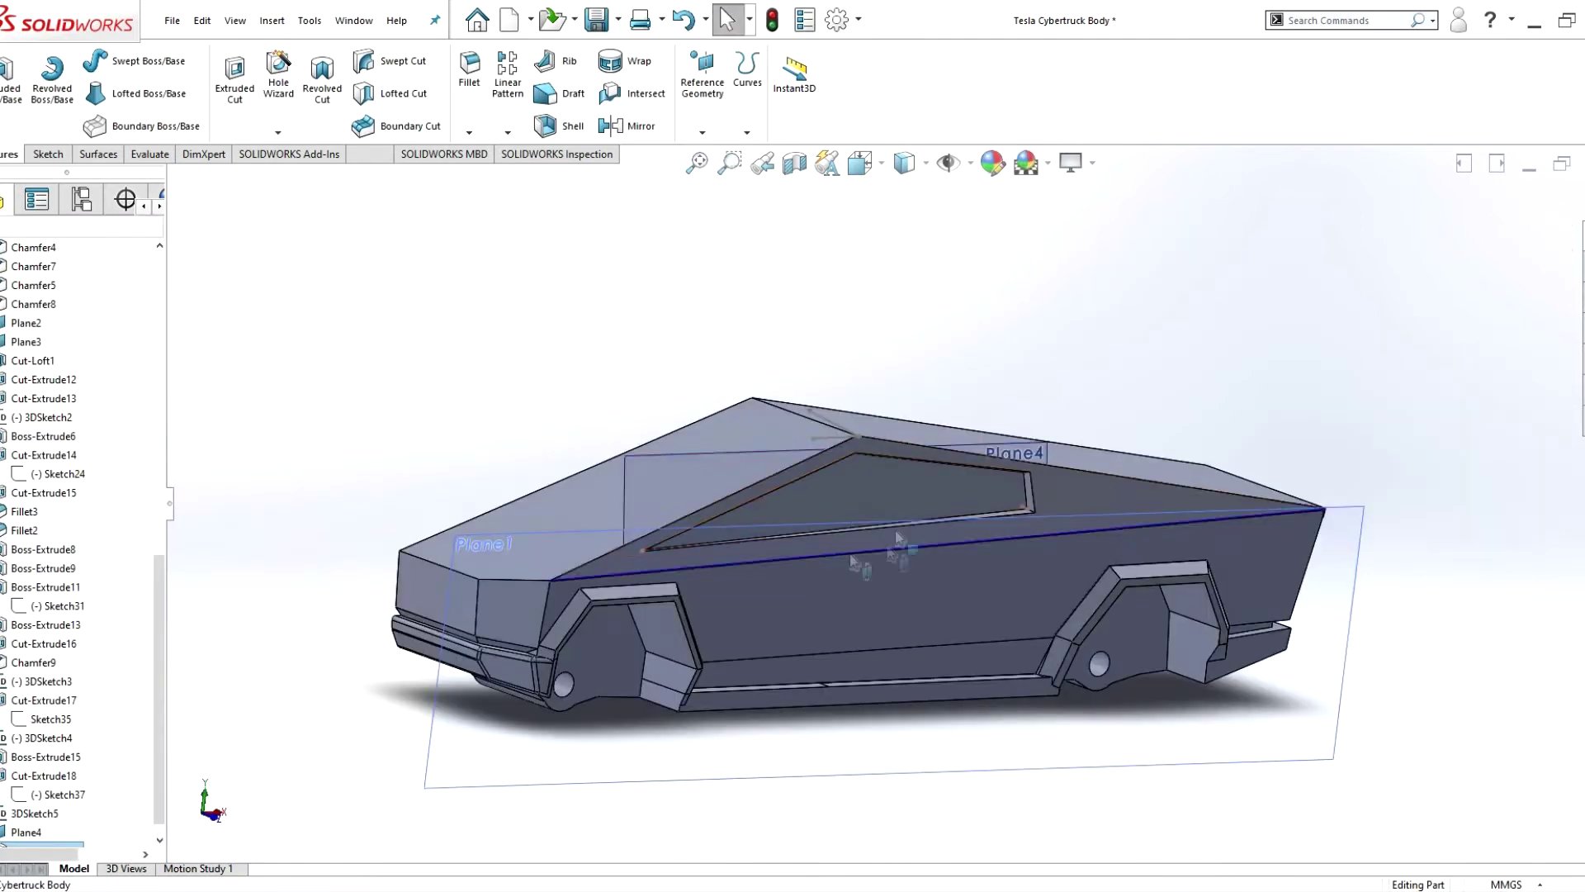
key(ctrl+s)
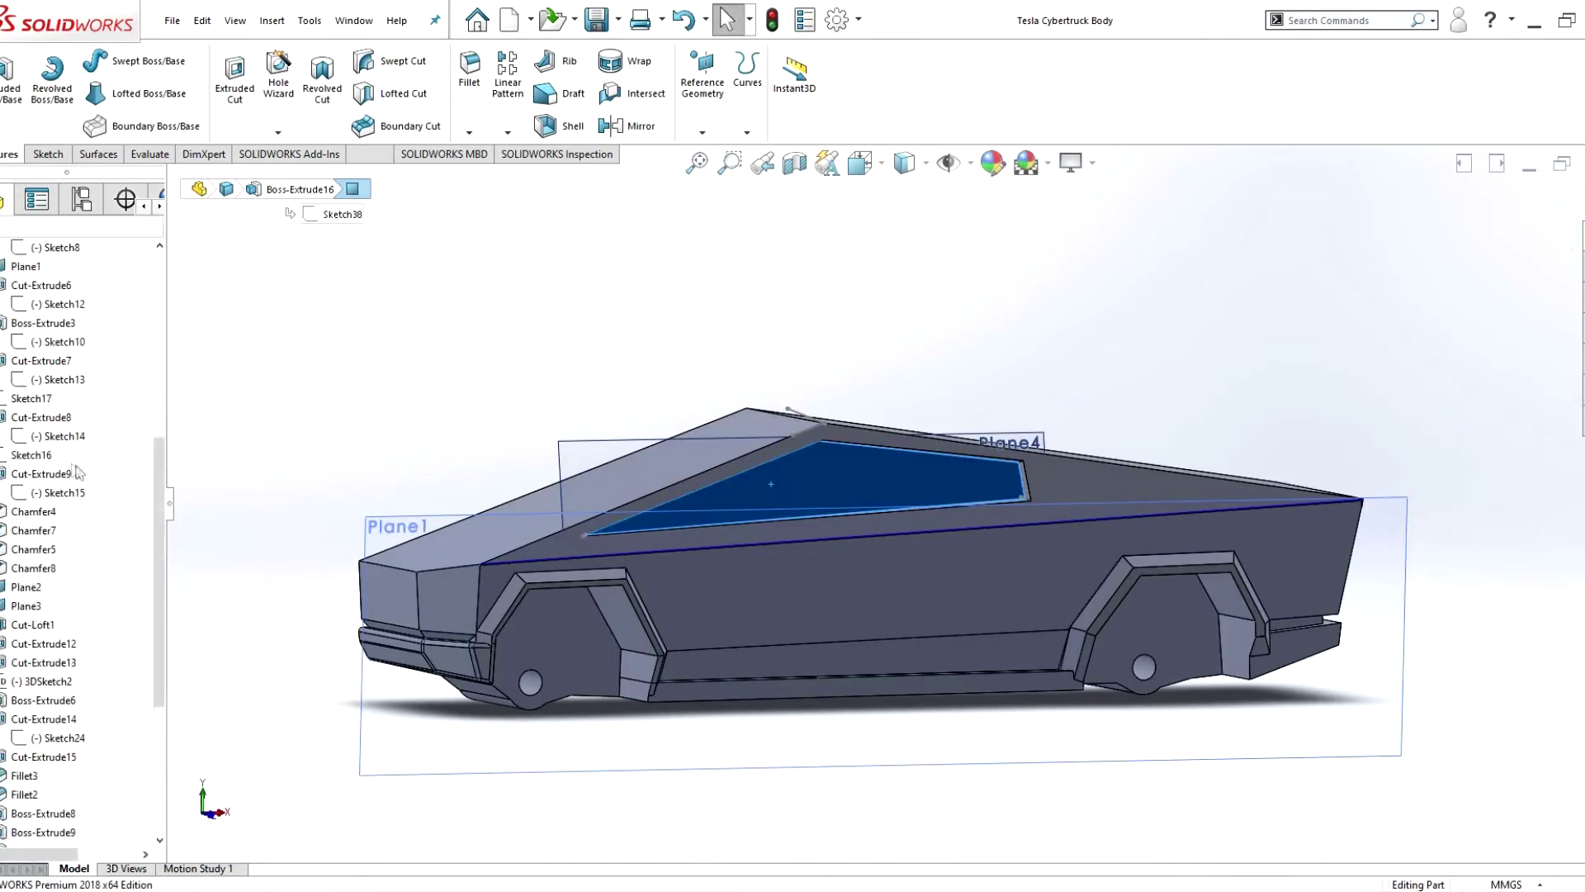
- Show Sketch1's Cybertruck reference photo, orbit to an angled view, and start Sketch39
scroll(79, 473, up, 7)
right_click(33, 417)
click(34, 367)
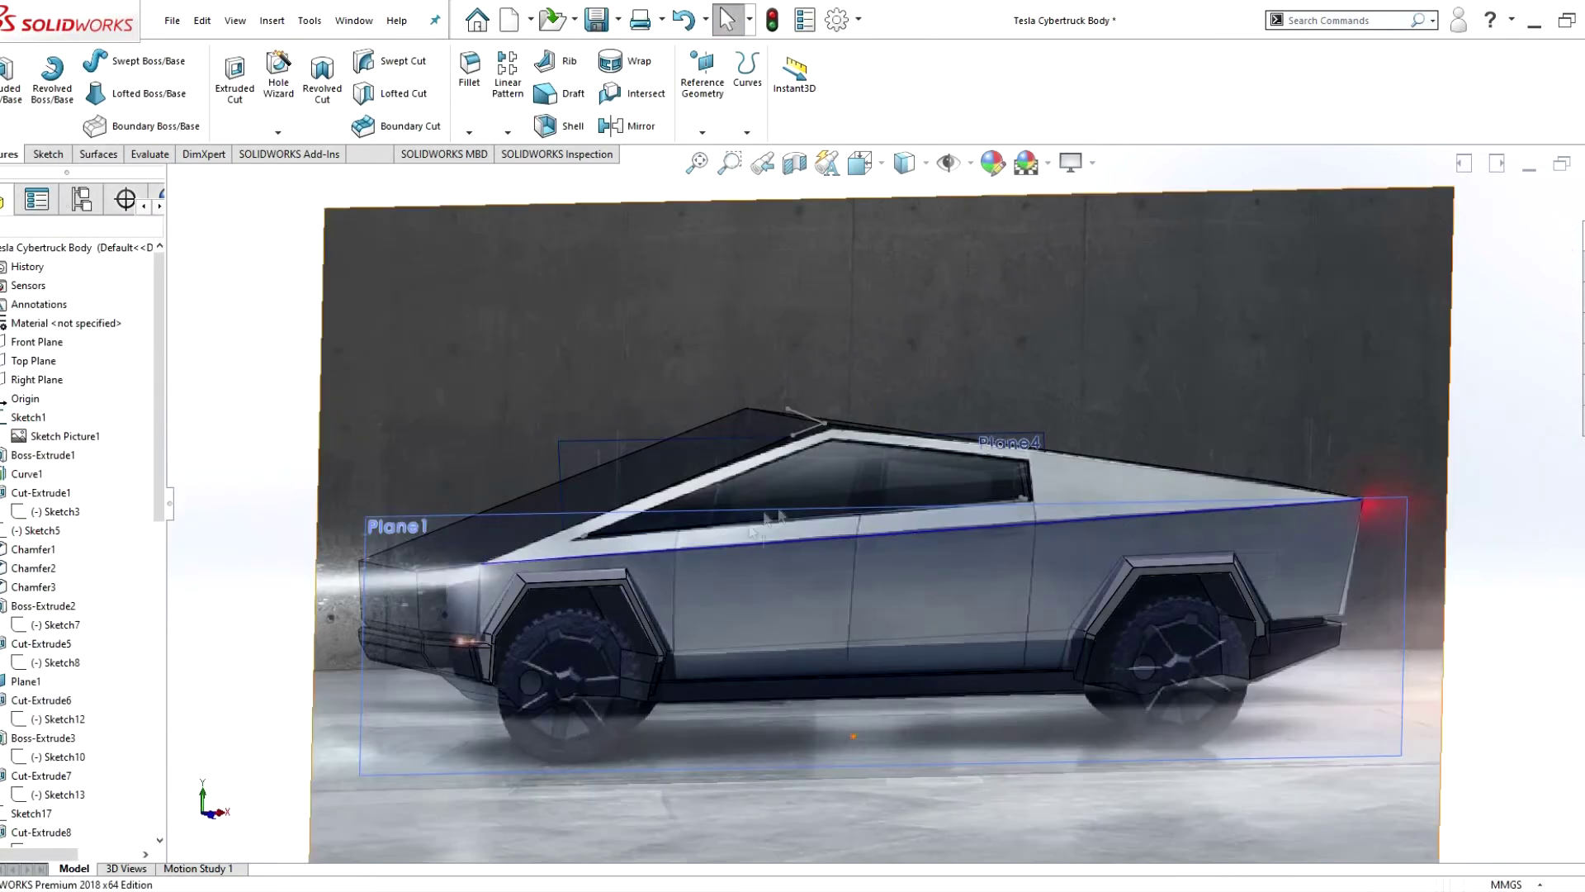
middle_drag(752, 531, 792, 463)
right_click(29, 417)
click(33, 367)
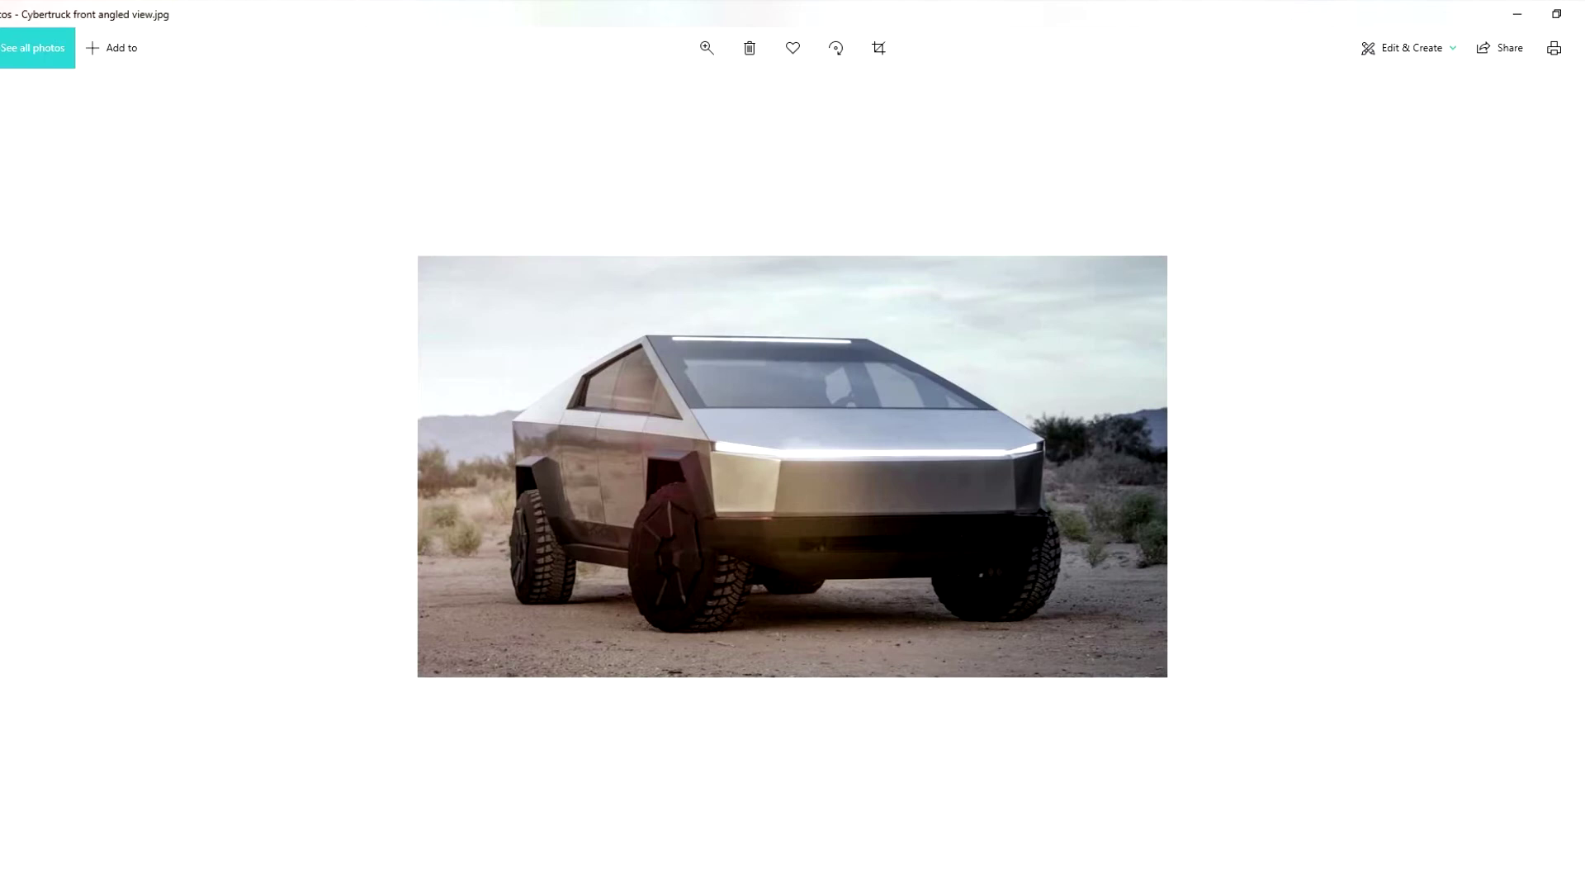
- Browse Photos to Tesla Cybertruck side windows.jpg, close it, and resume line drawing
click(1575, 470)
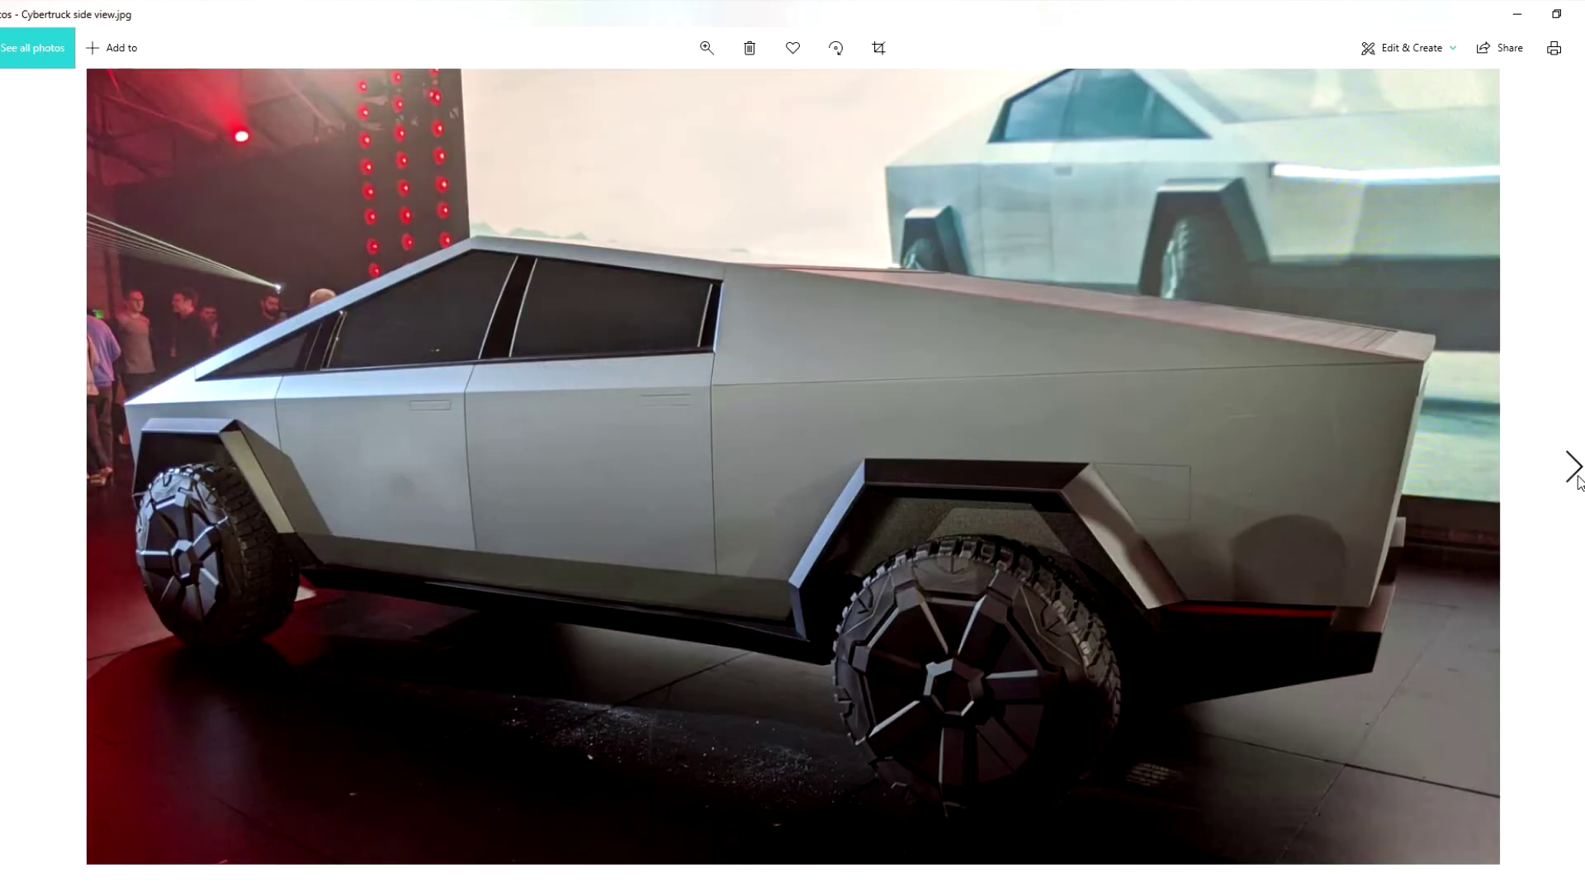
click(1577, 484)
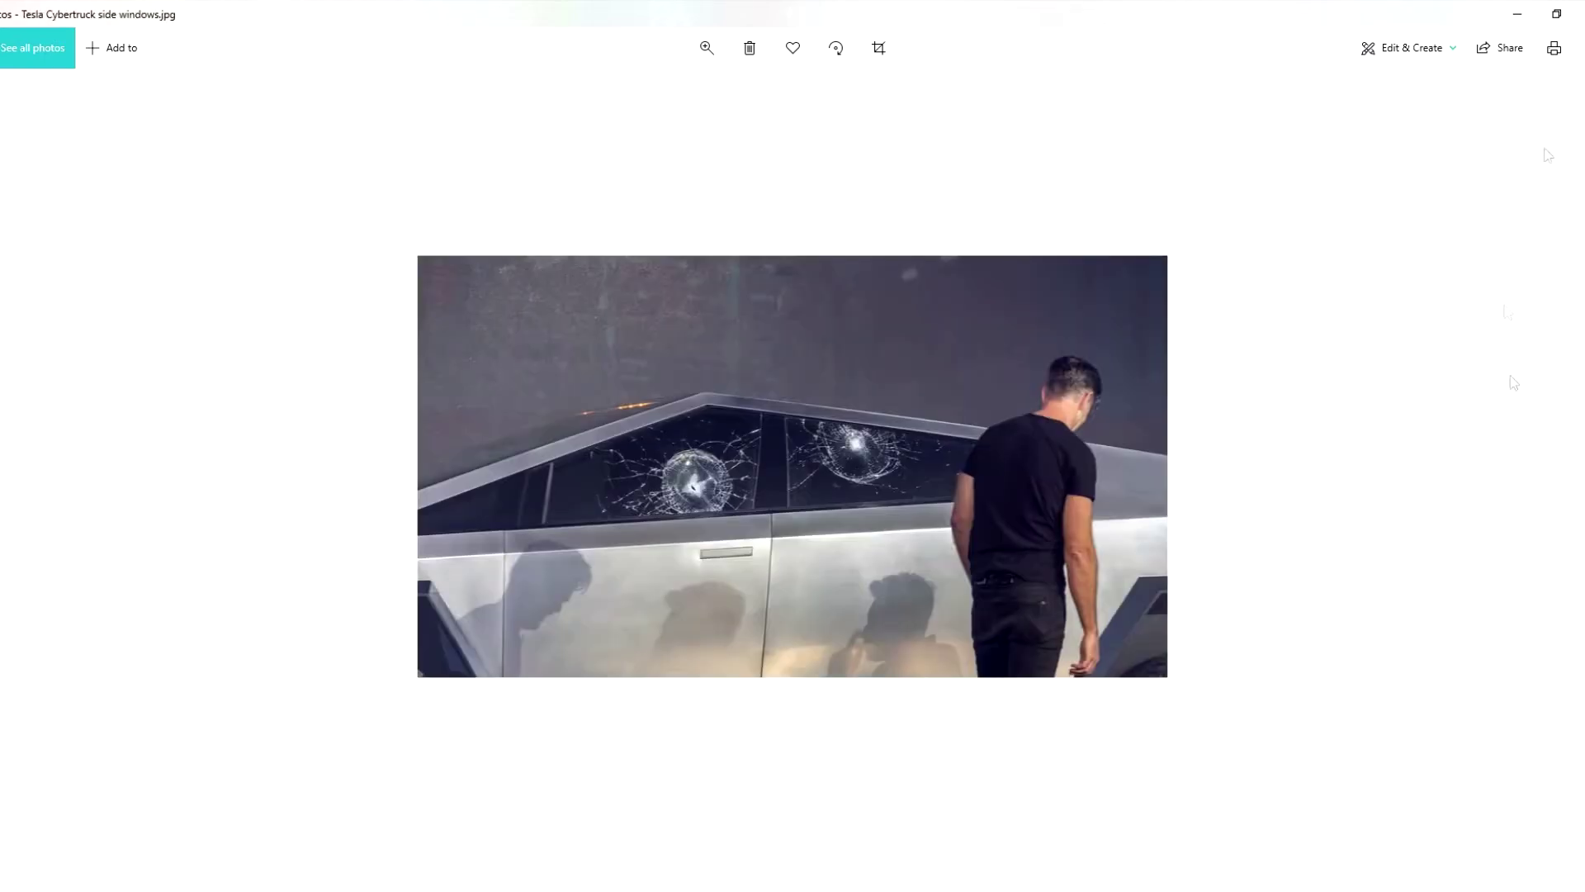
click(1517, 17)
key(l)
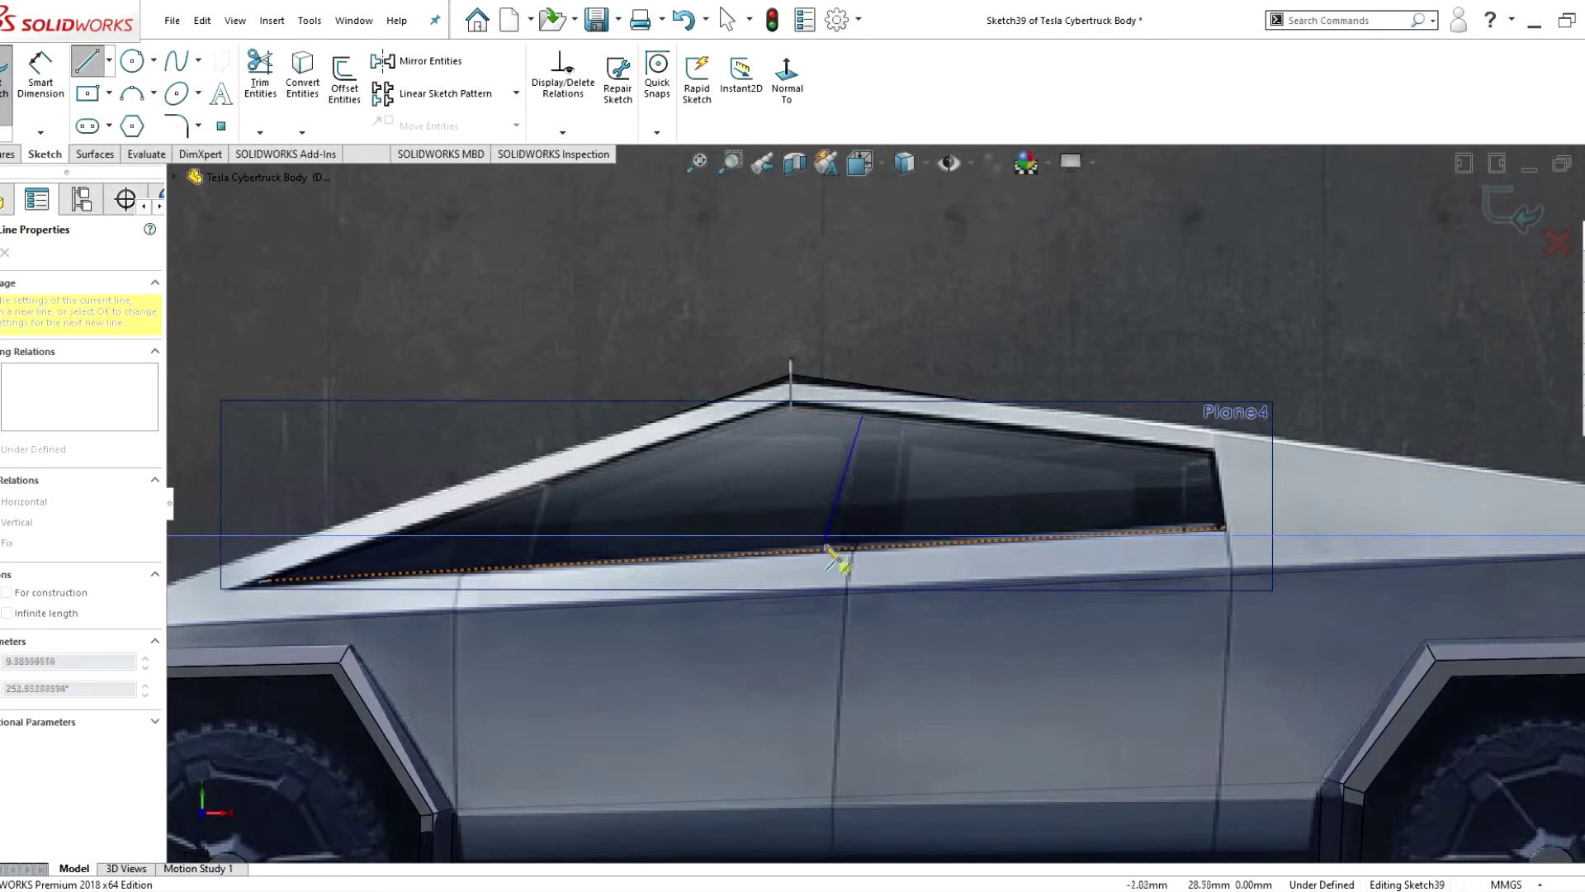
- Draw the right window seam line and attach its bottom to the window edge
scroll(833, 545, down, 5)
key(Escape)
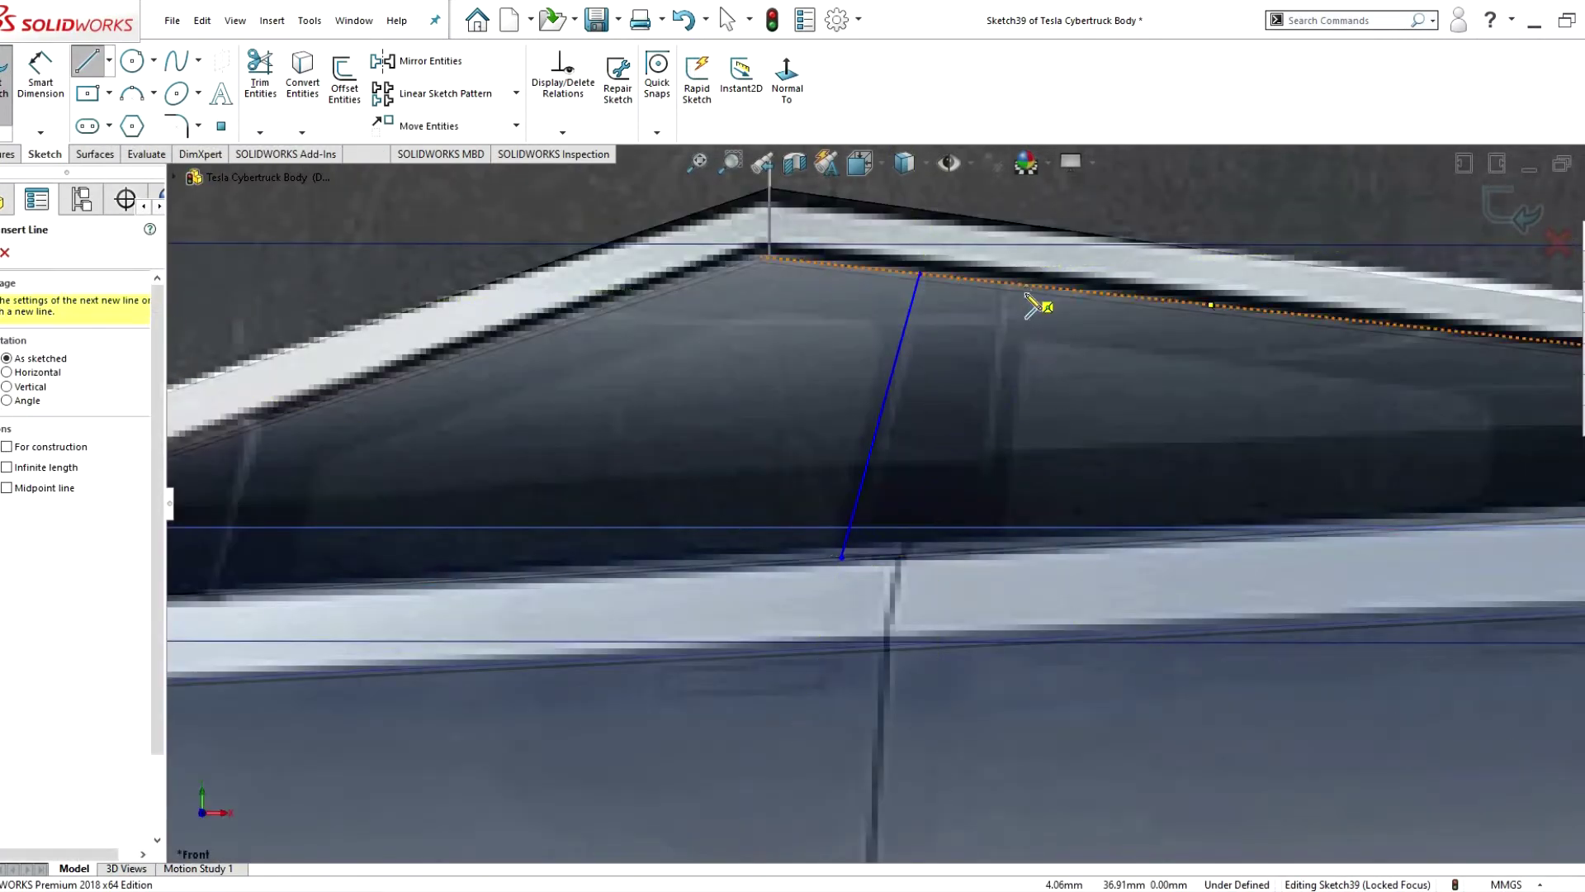
click(1019, 293)
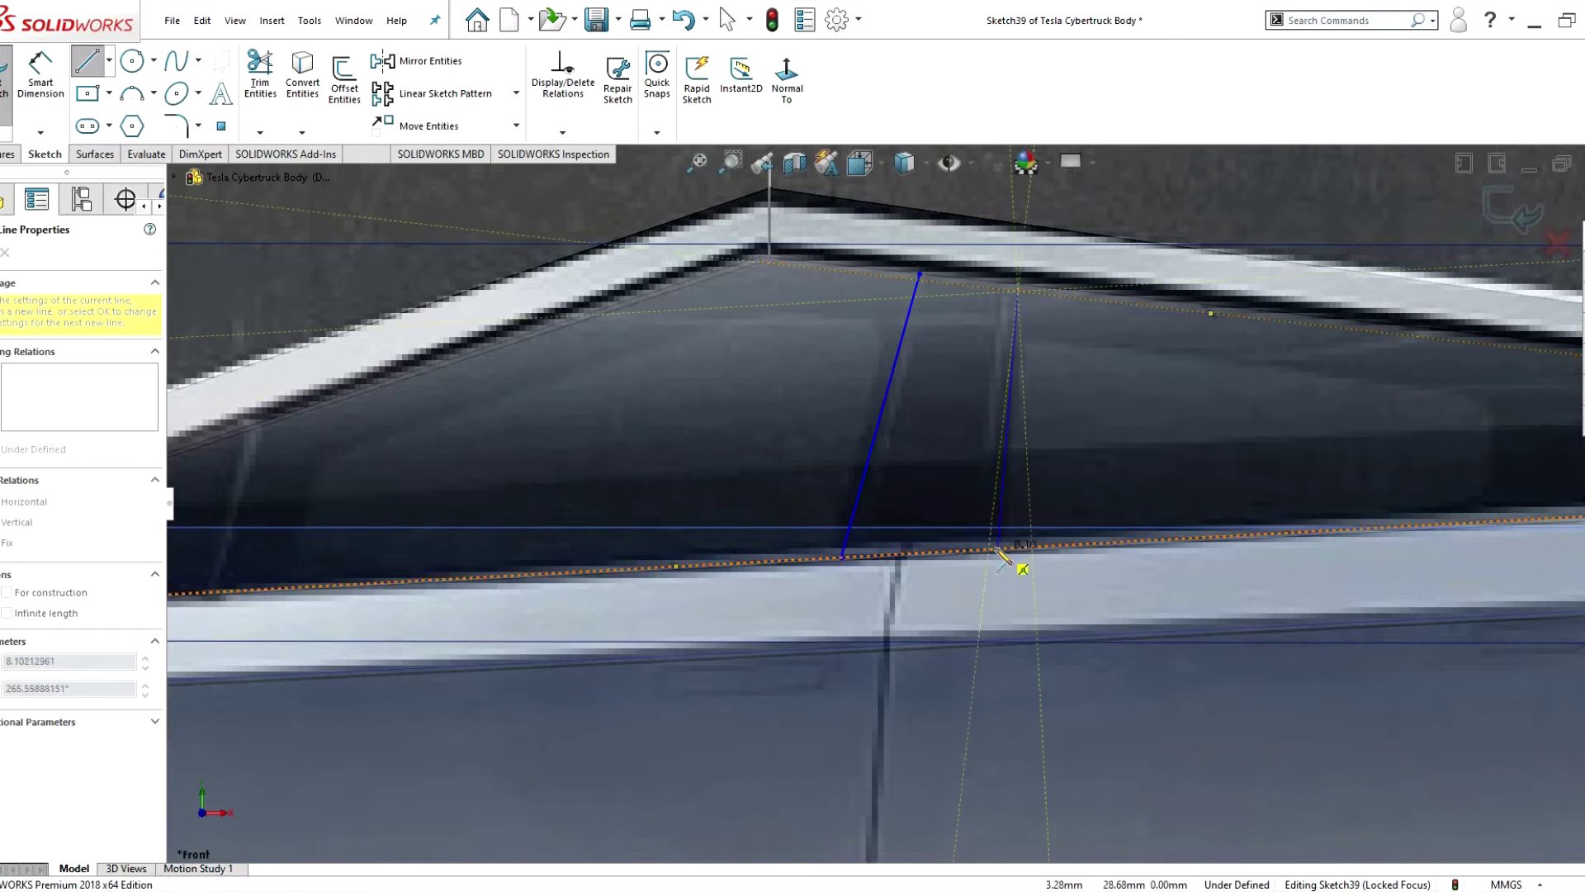
right_click(1053, 361)
click(1082, 398)
click(919, 275)
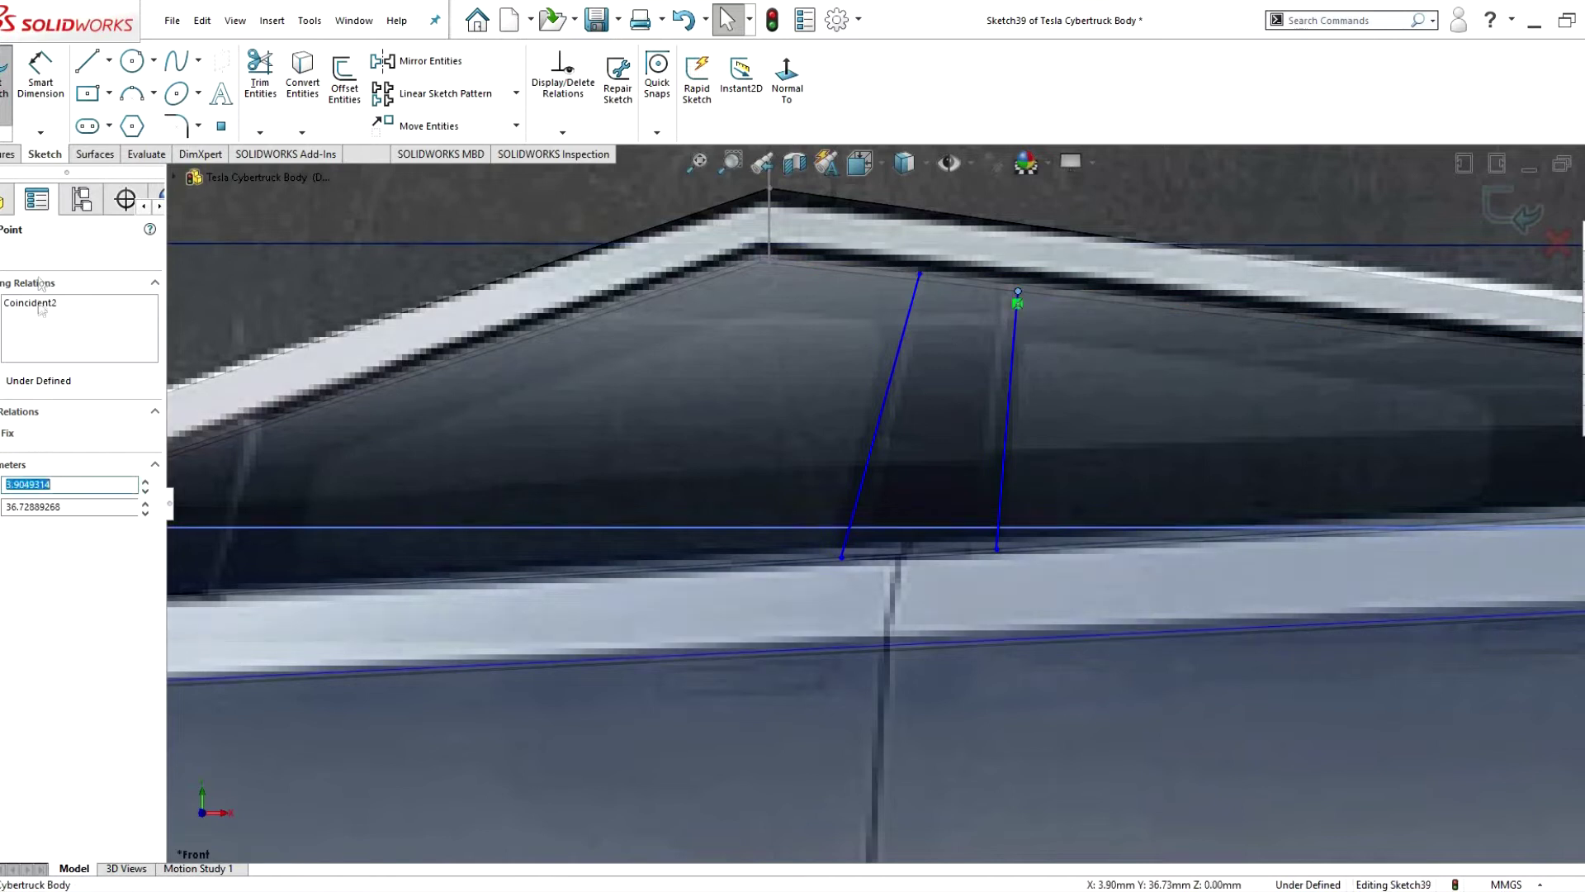
click(1018, 292)
drag(997, 547, 993, 576)
scroll(993, 575, up, 2)
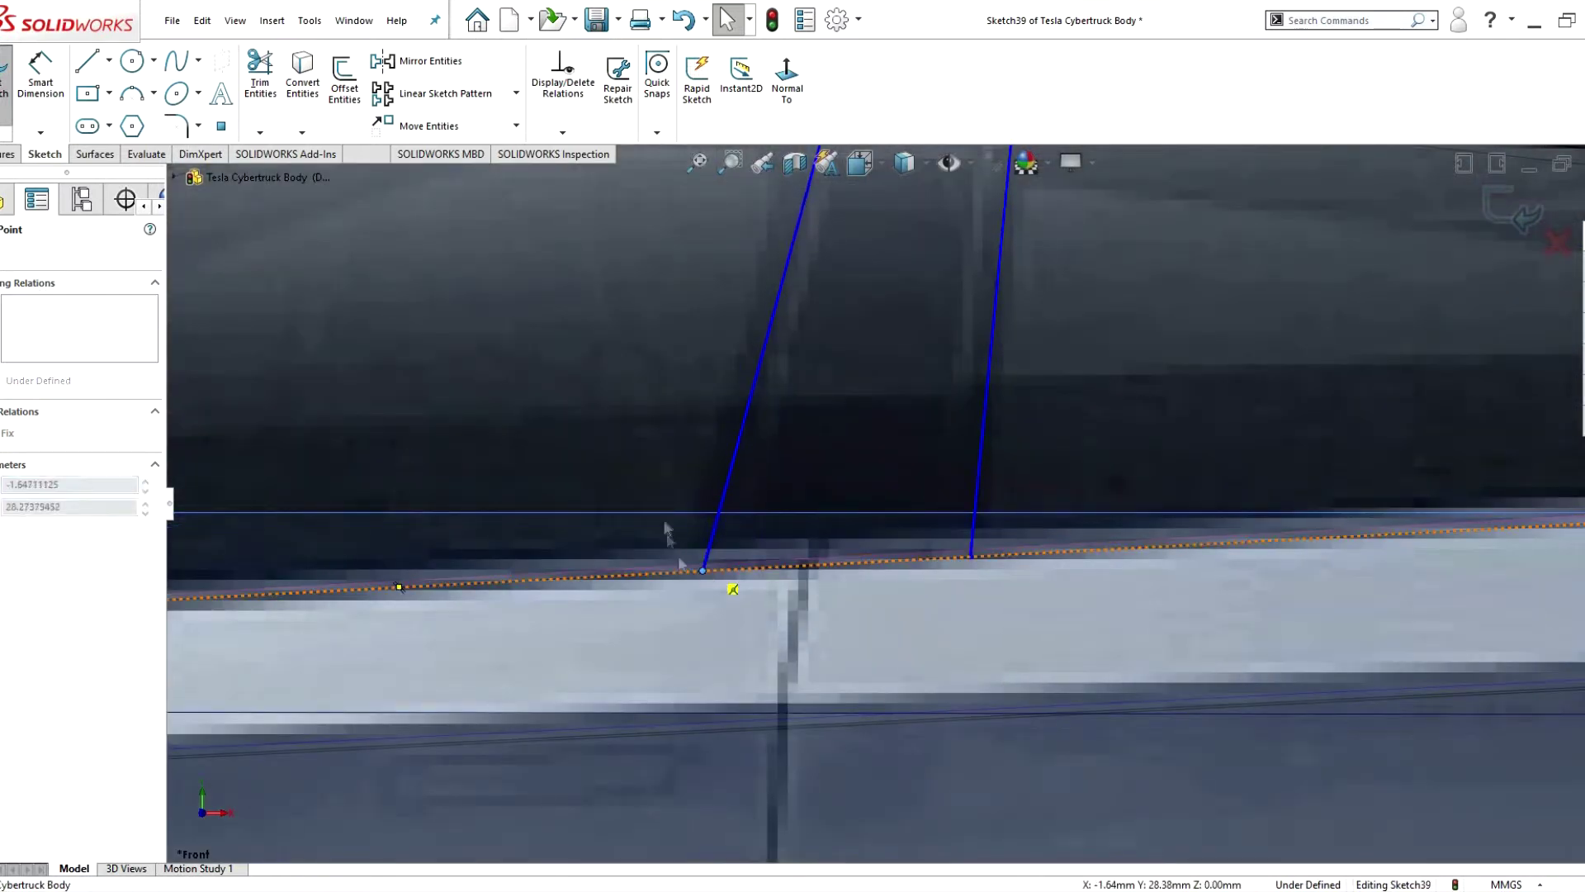
scroll(668, 532, down, 5)
- Add the front window seam line, orbit into 3D, and close Sketch39
key(l)
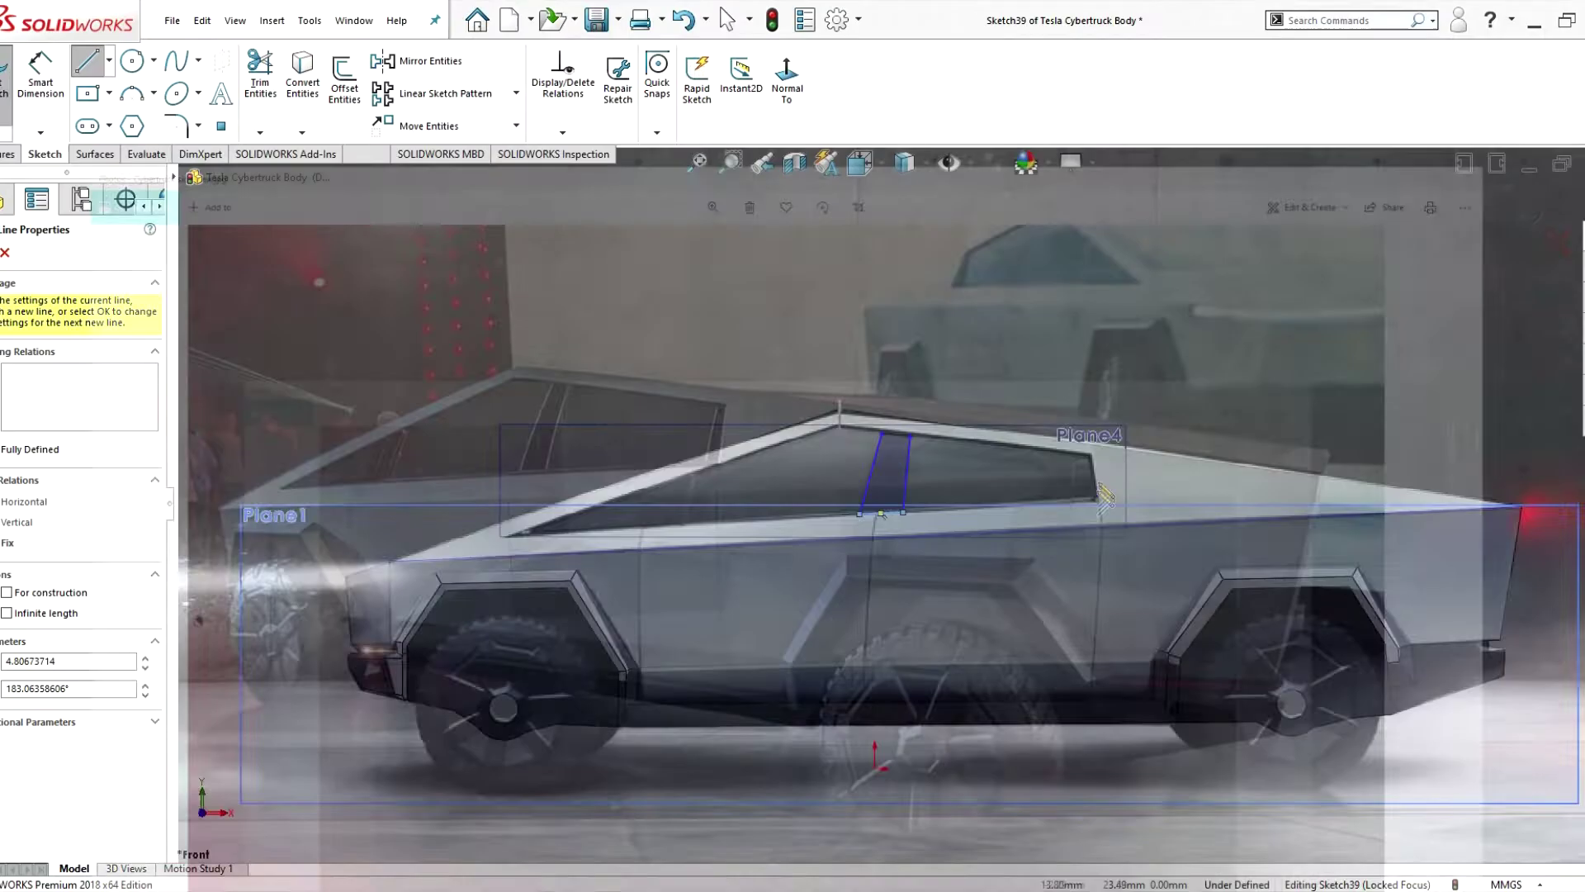
scroll(1105, 495, up, 5)
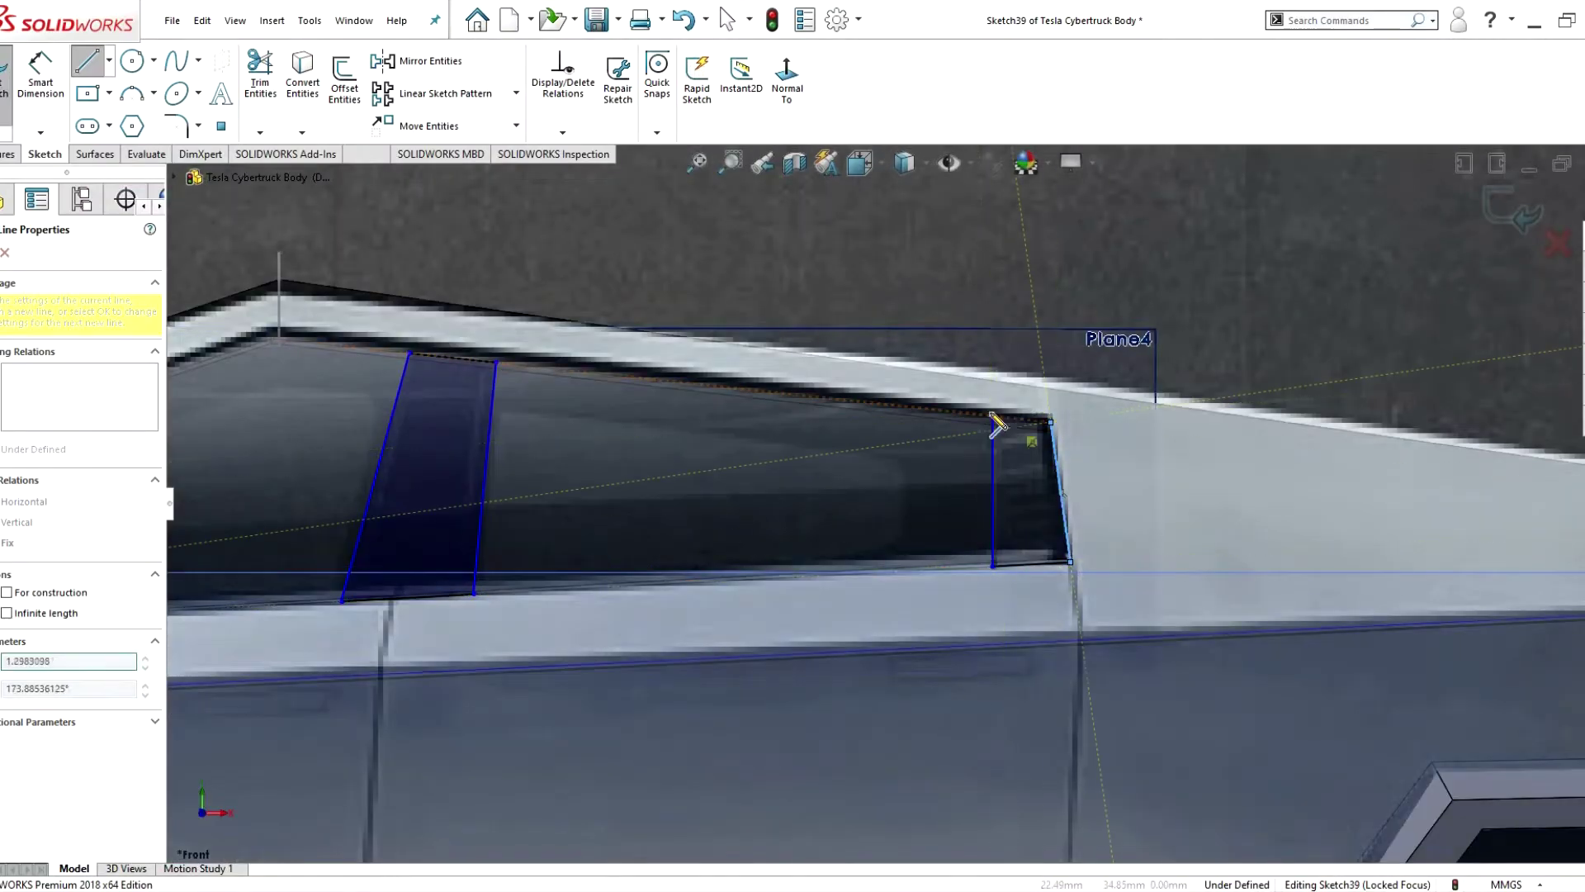
scroll(995, 423, down, 5)
scroll(875, 405, up, 5)
click(867, 399)
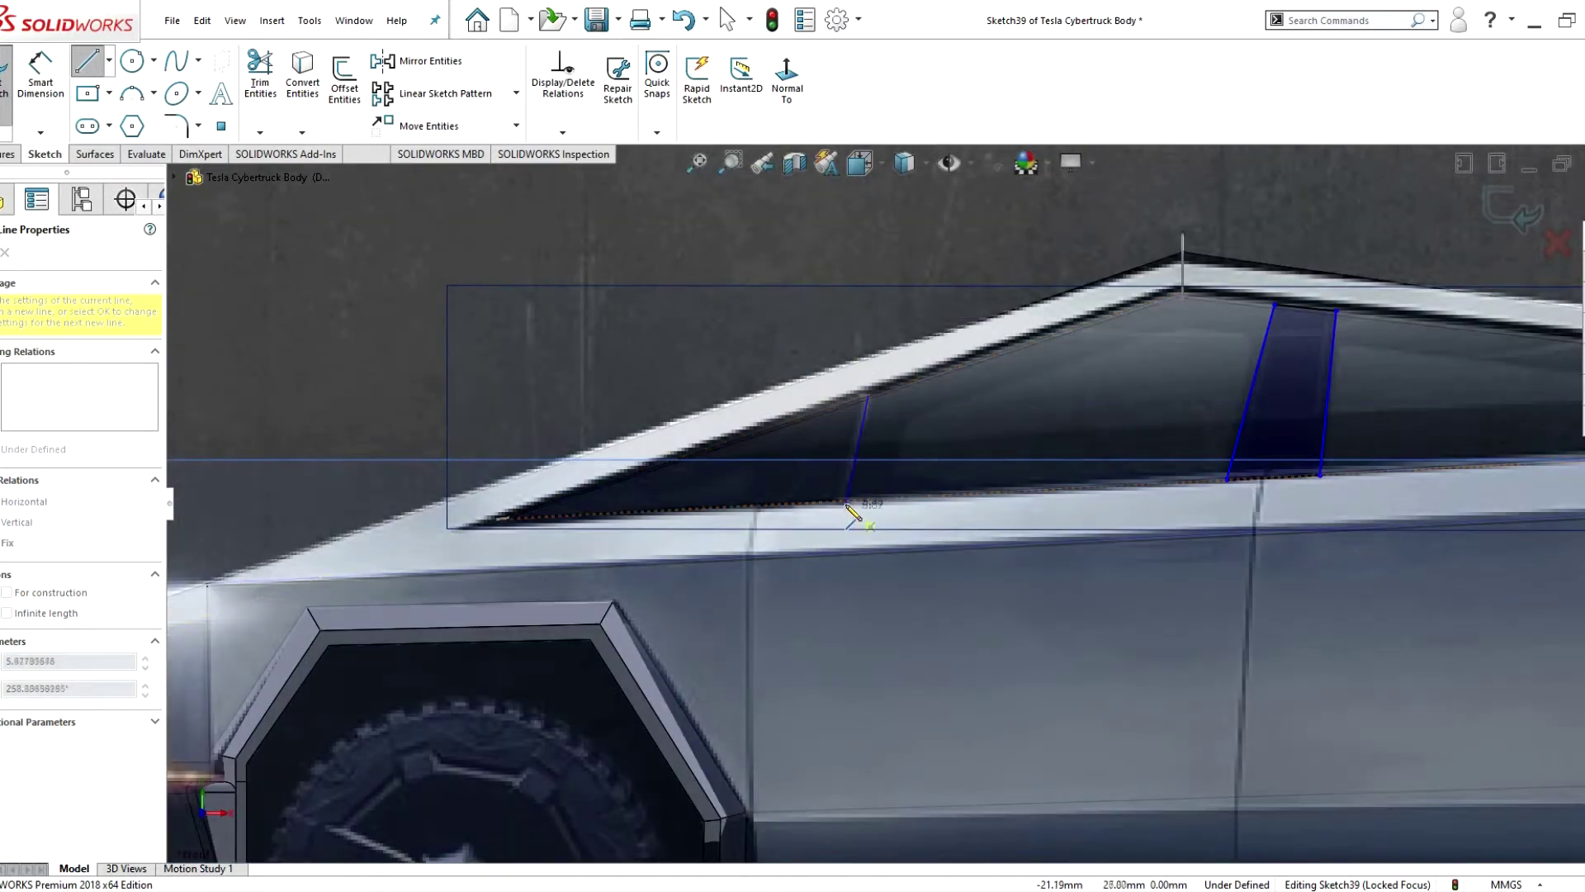
key(Escape)
scroll(883, 496, down, 5)
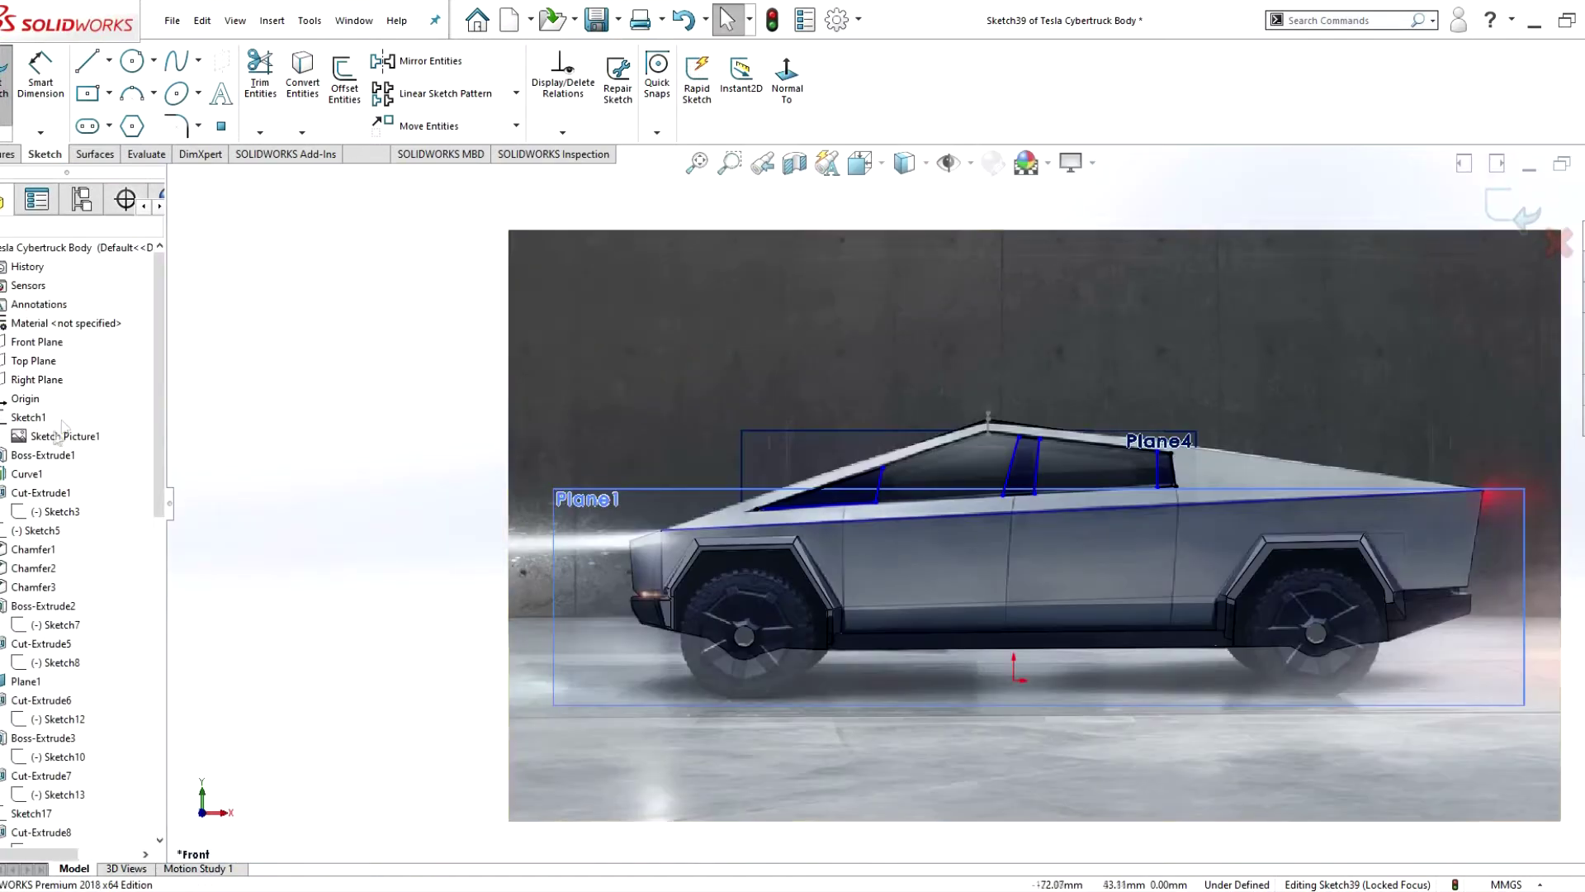
scroll(999, 469, up, 3)
mouse_move(999, 469)
middle_down()
mouse_move(980, 591)
mouse_move(10, 168)
middle_up()
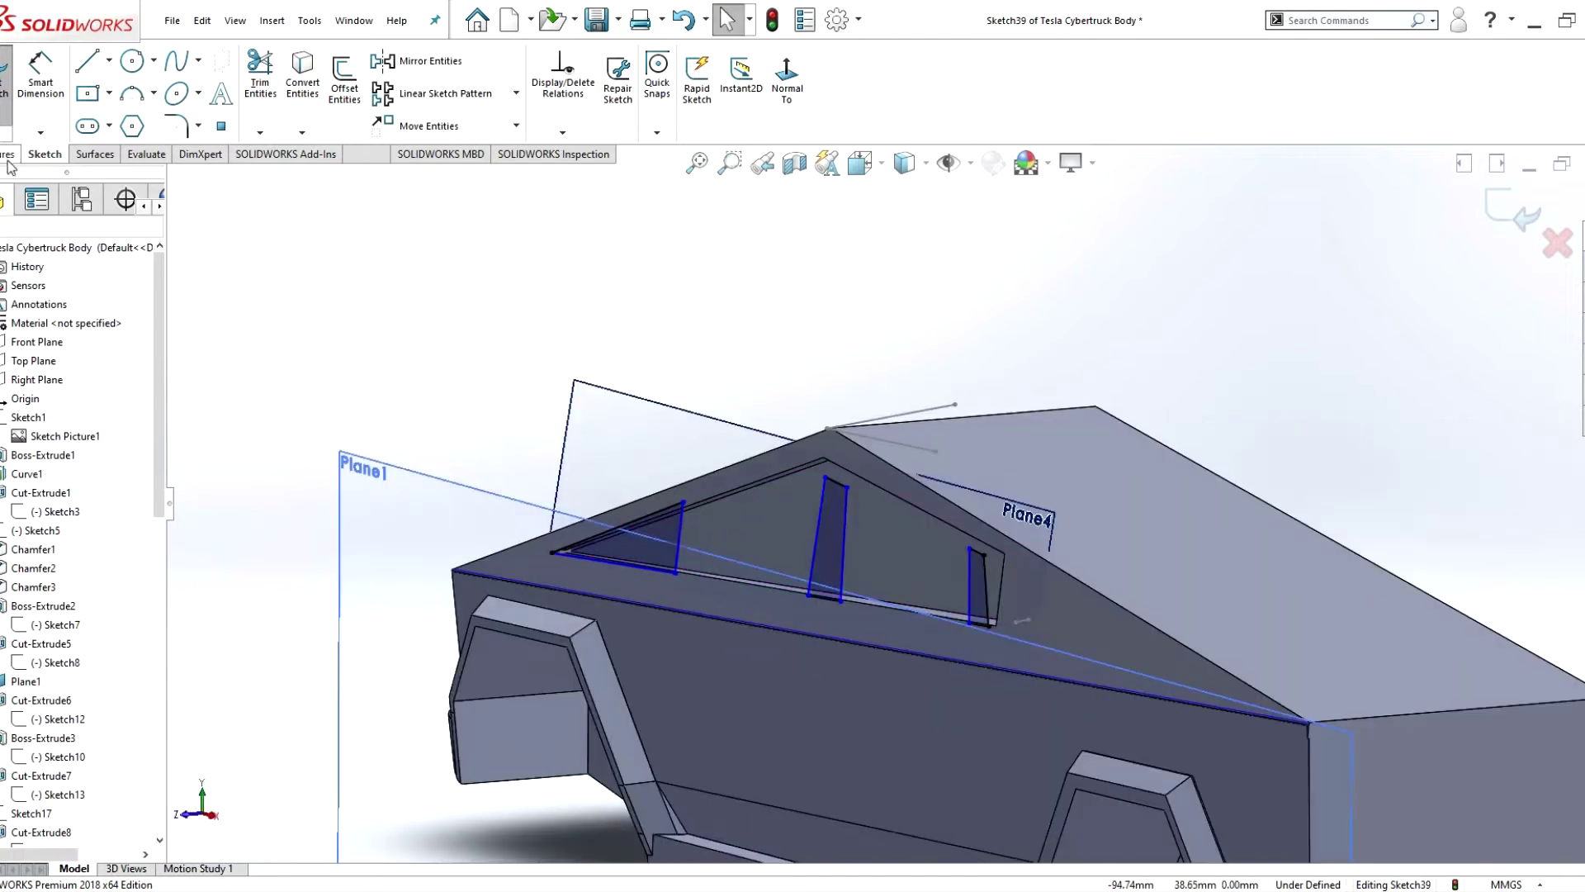
click(5, 83)
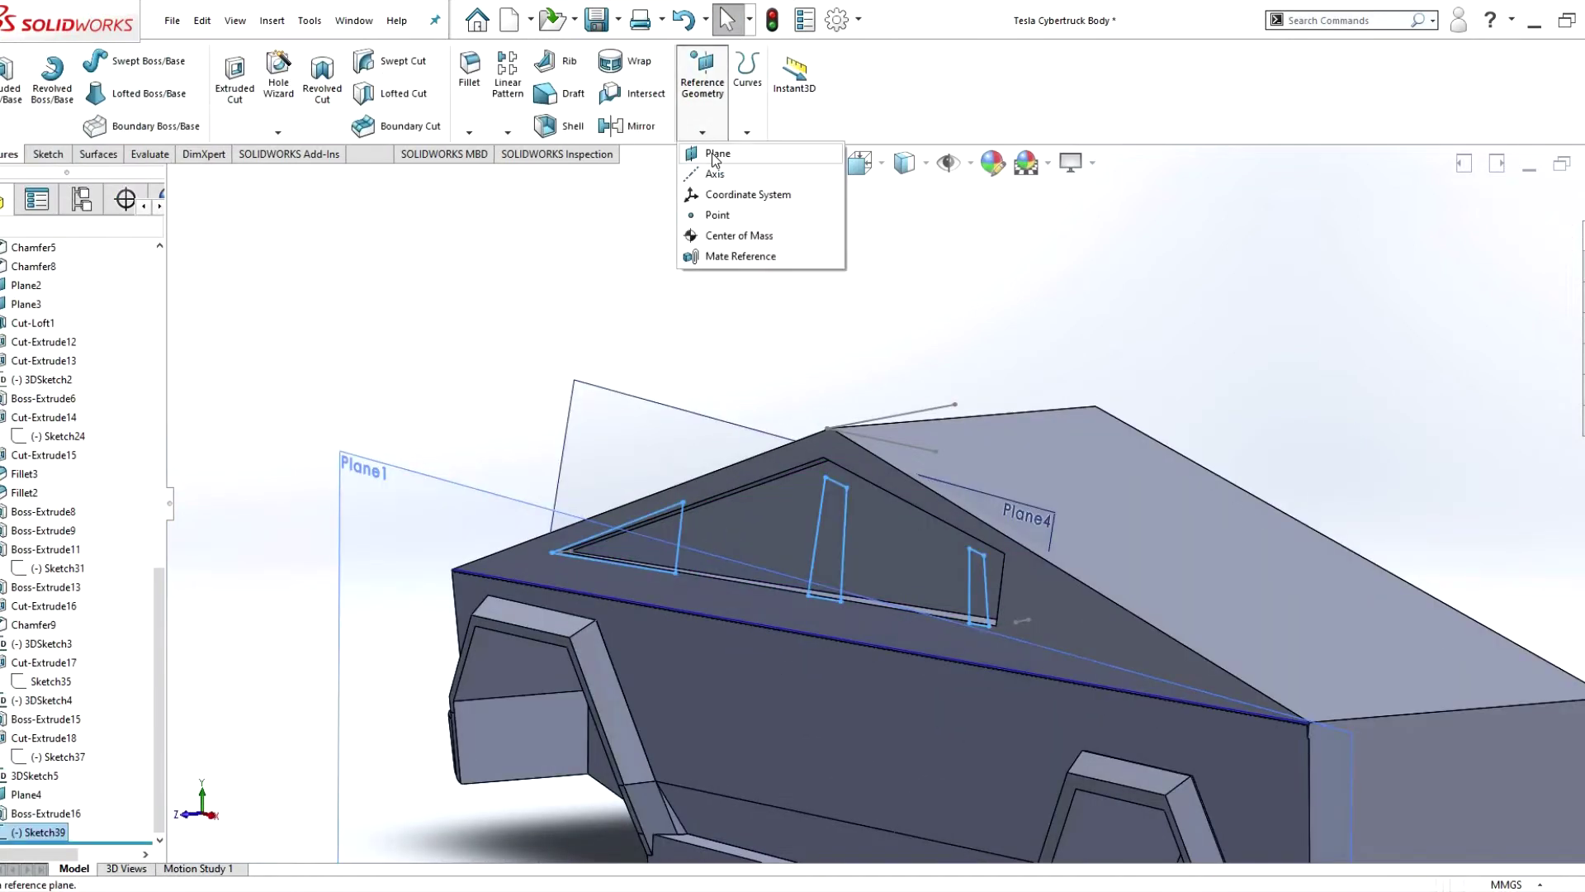
click(776, 177)
click(788, 532)
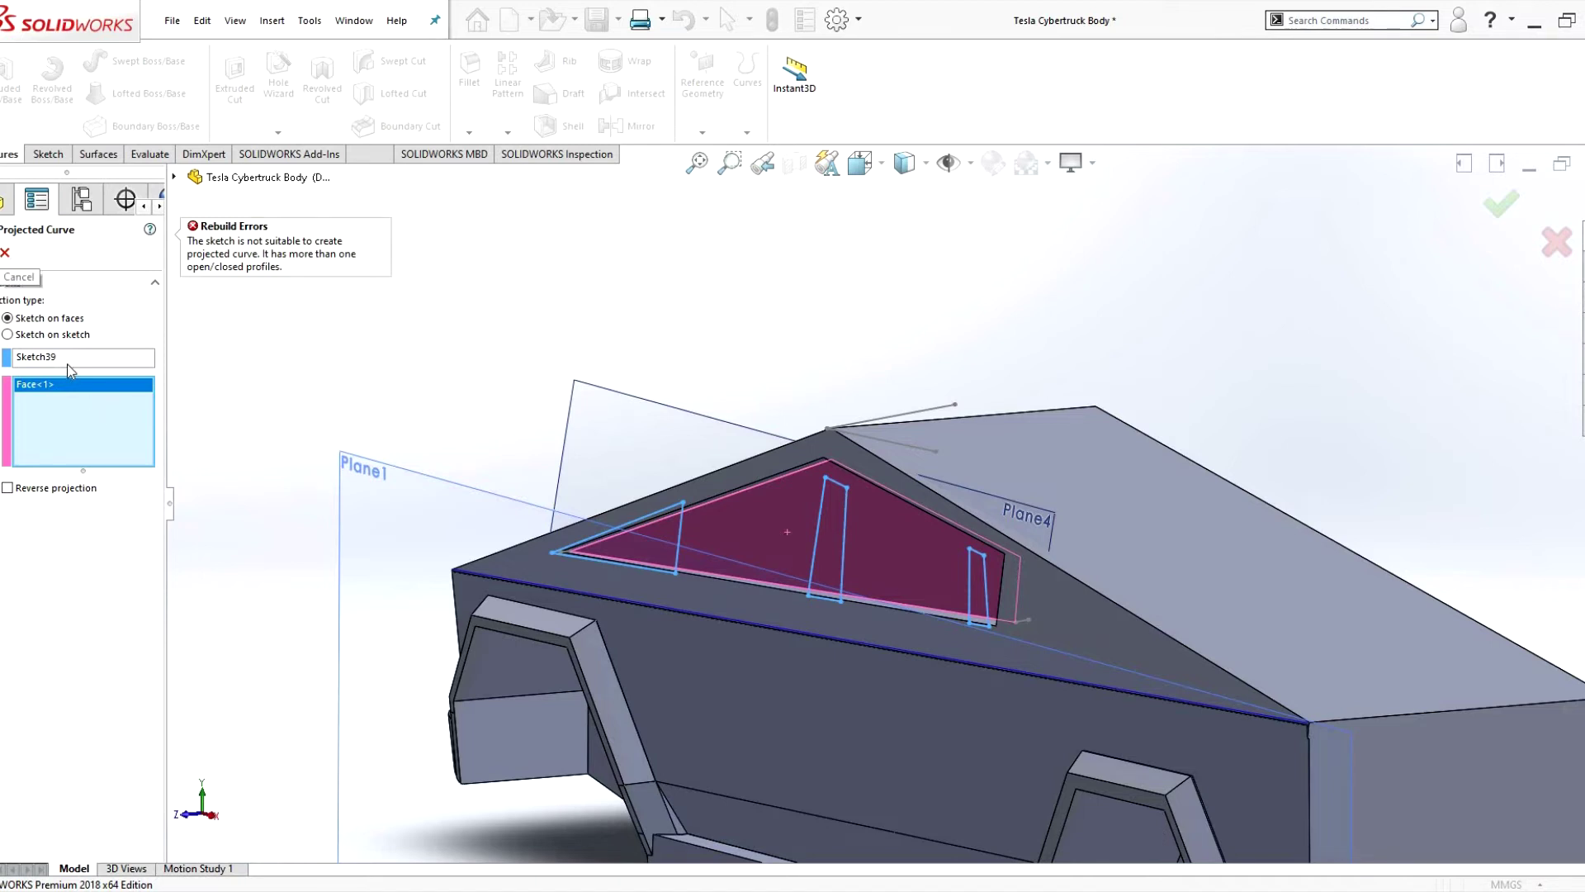
click(1063, 600)
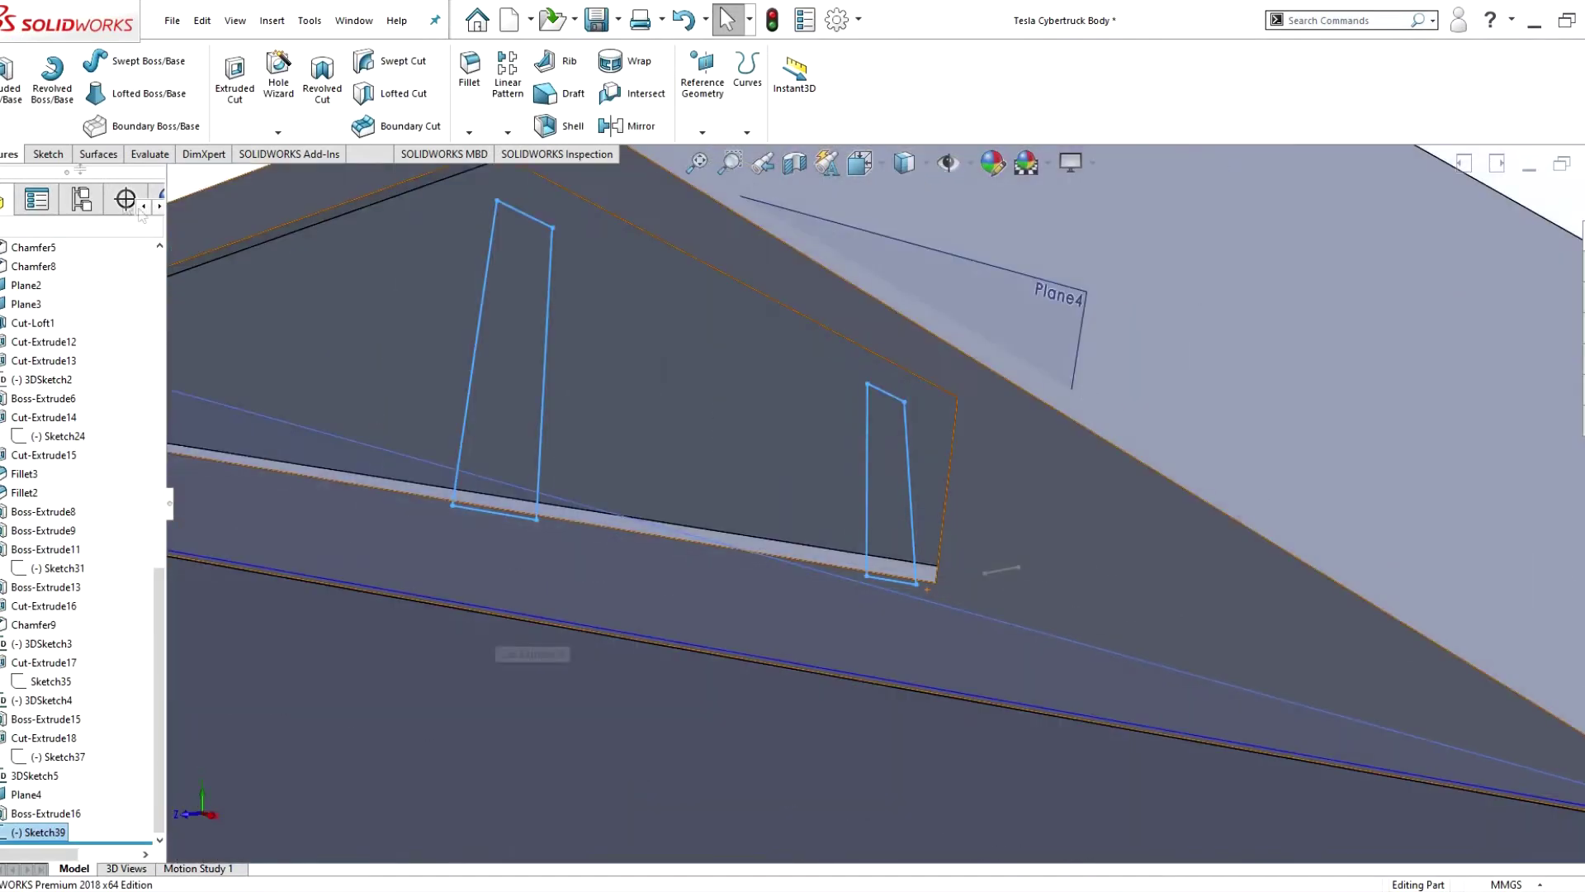
scroll(1070, 691, up, 5)
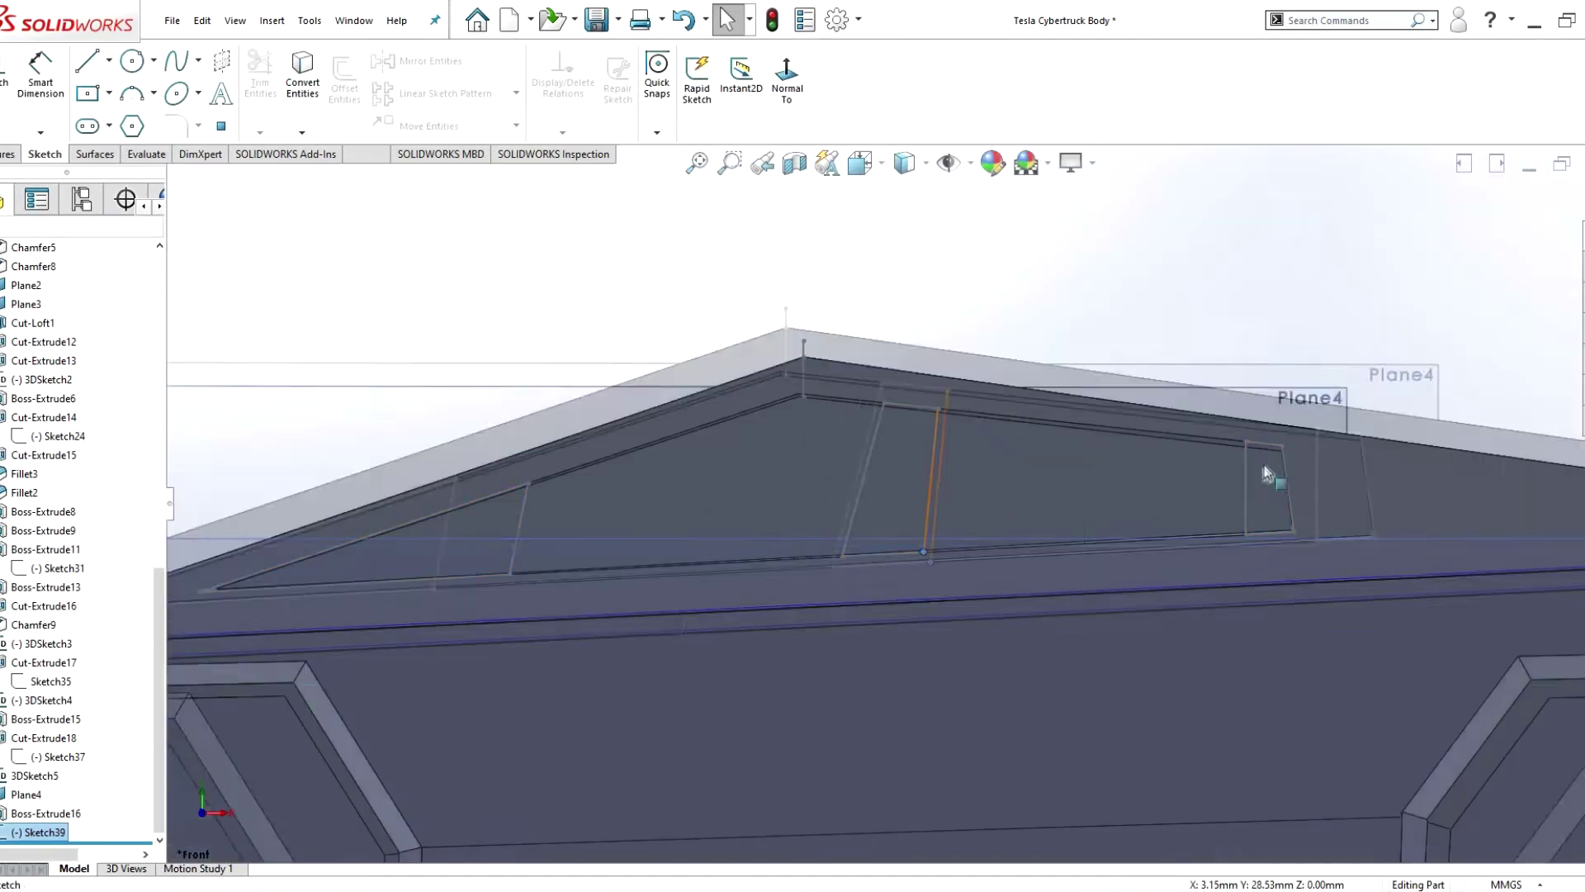
right_click(41, 832)
click(50, 525)
scroll(440, 558, down, 5)
scroll(439, 558, up, 5)
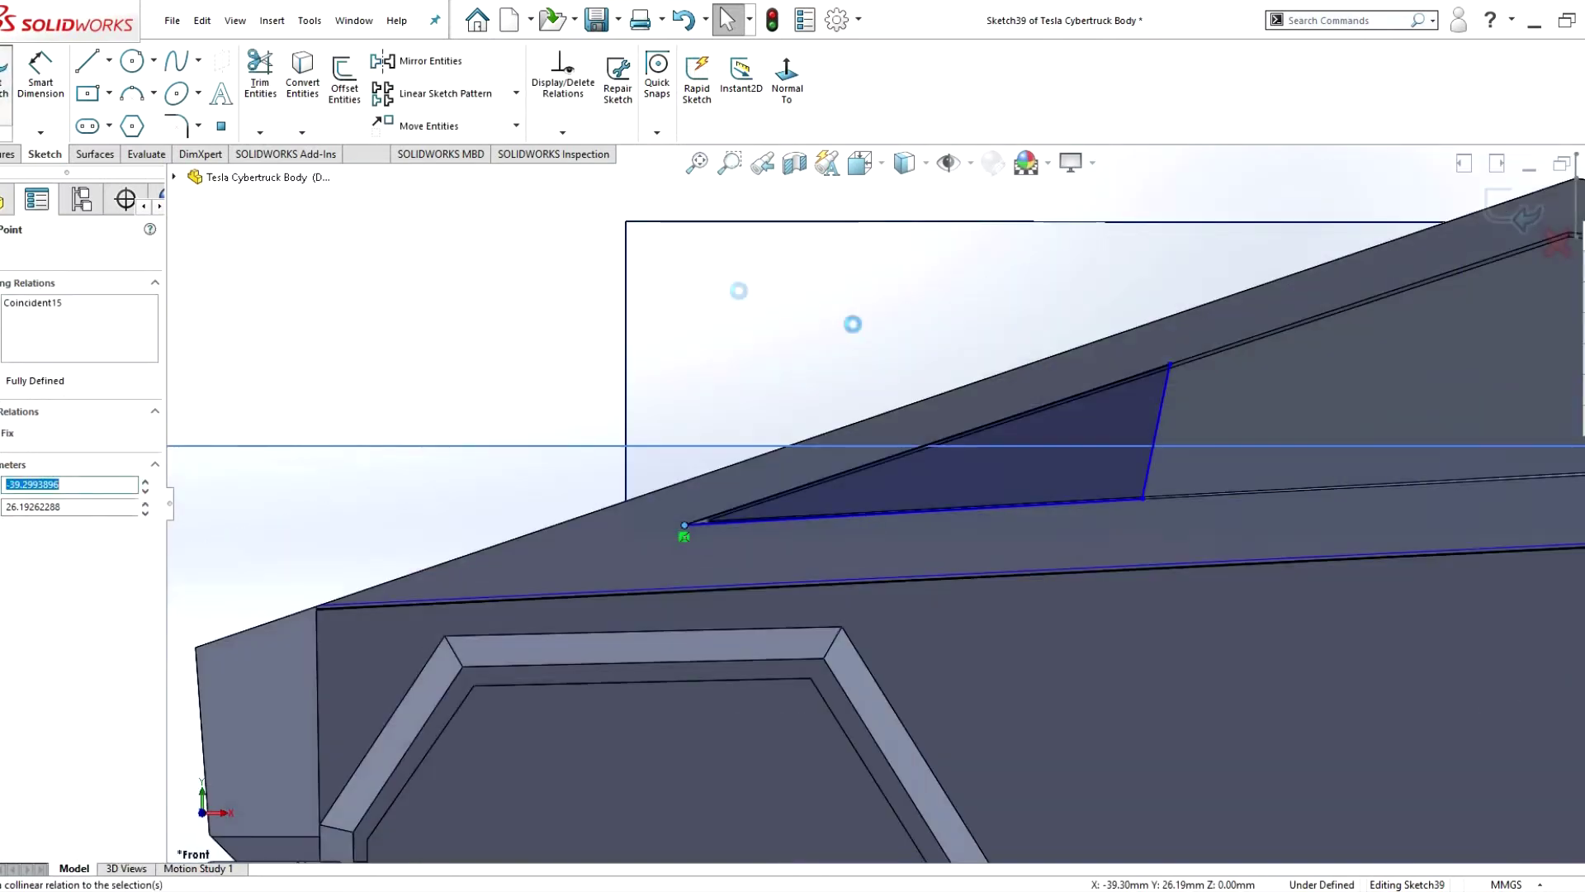
click(1497, 162)
scroll(925, 495, down, 4)
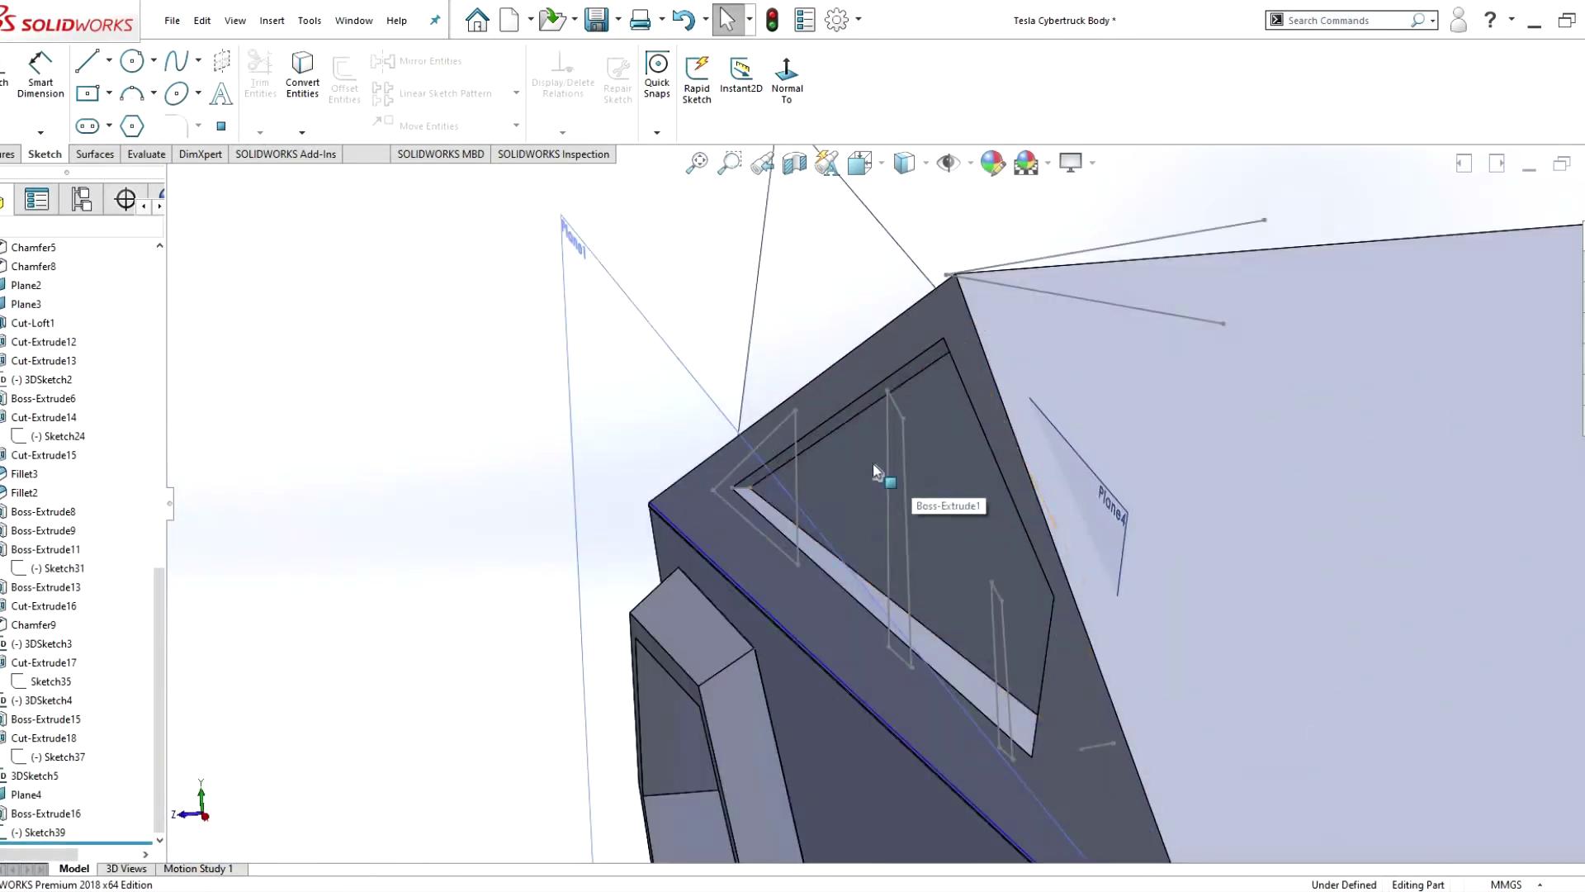
right_click(51, 832)
click(107, 534)
- Extrude Sketch39's window pillar profiles blind as Boss-Extrude17
click(1500, 202)
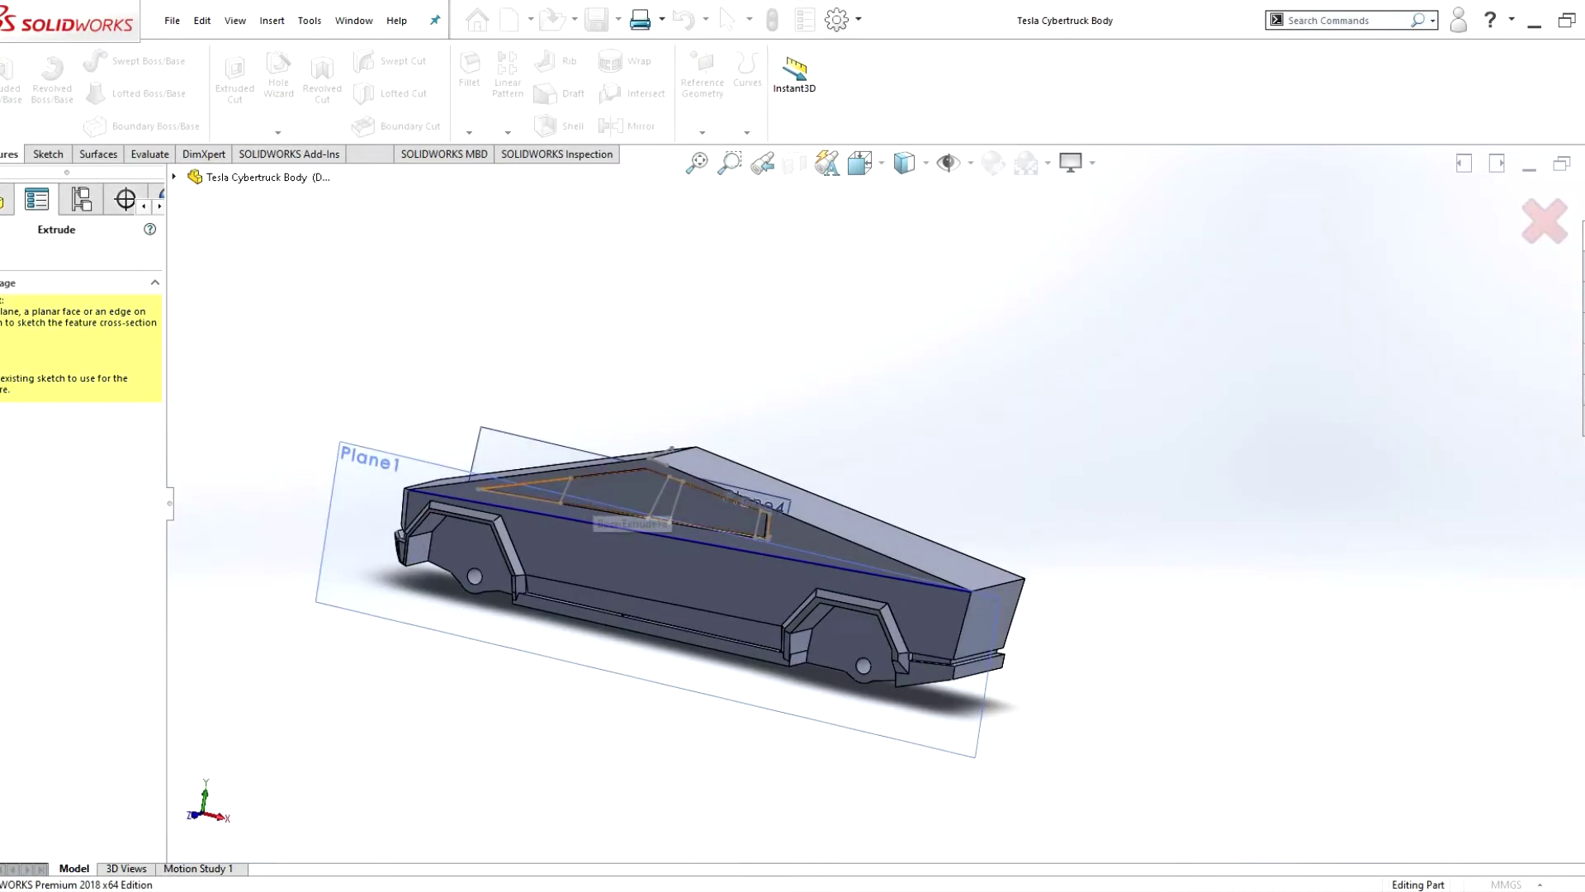
click(12, 79)
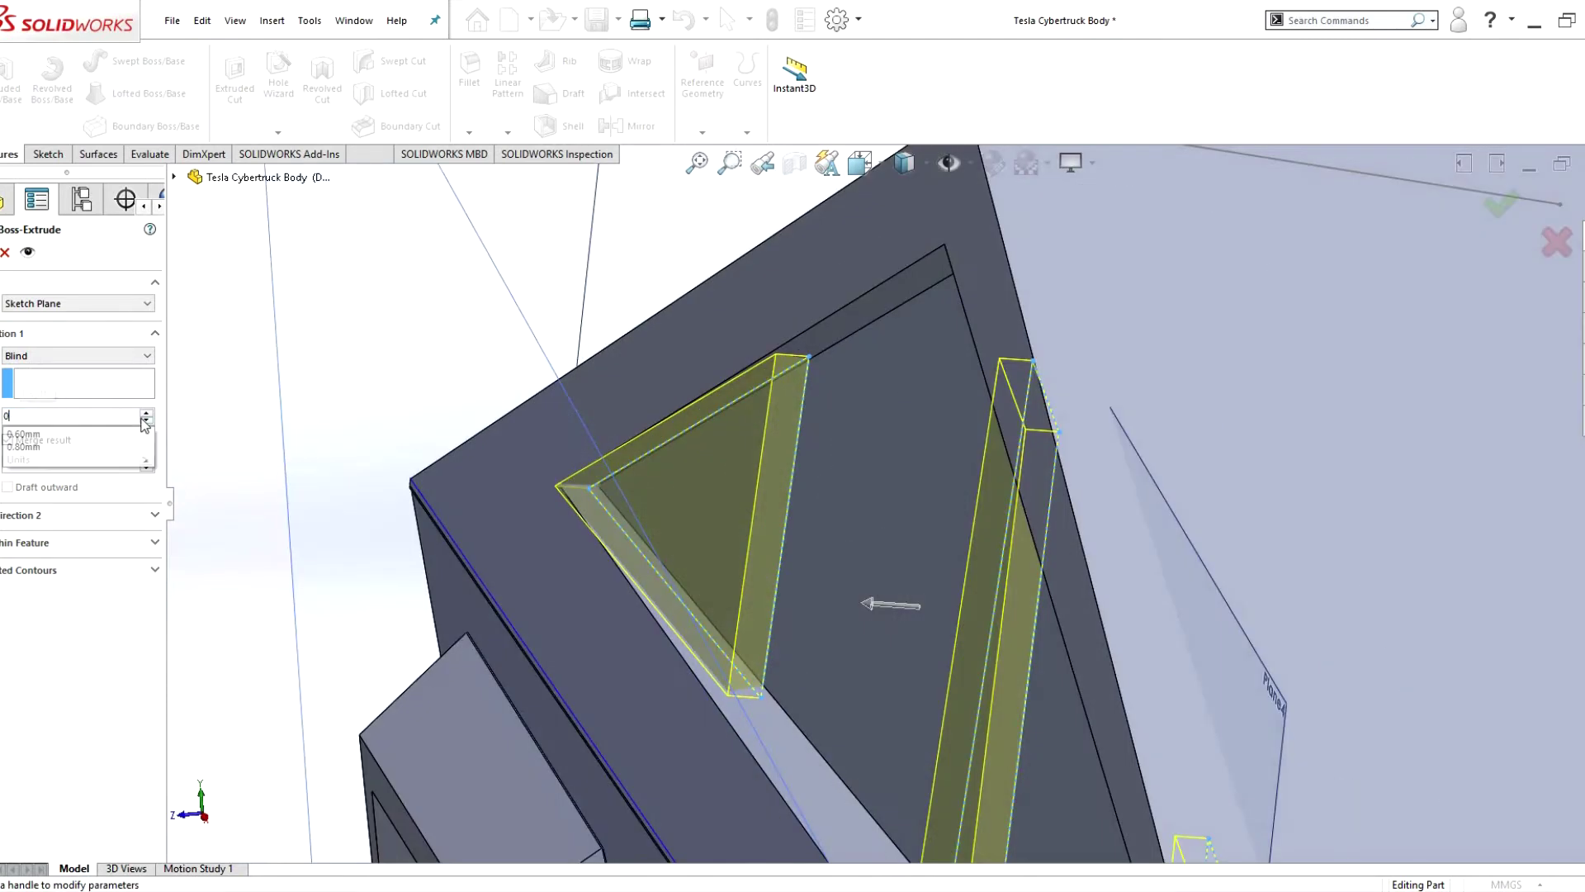
mouse_move(773, 482)
middle_down()
mouse_move(976, 621)
mouse_move(913, 522)
middle_up()
key(Return)
- Reopen Boss-Extrude17 from the bottom of the feature tree
scroll(914, 522, up, 3)
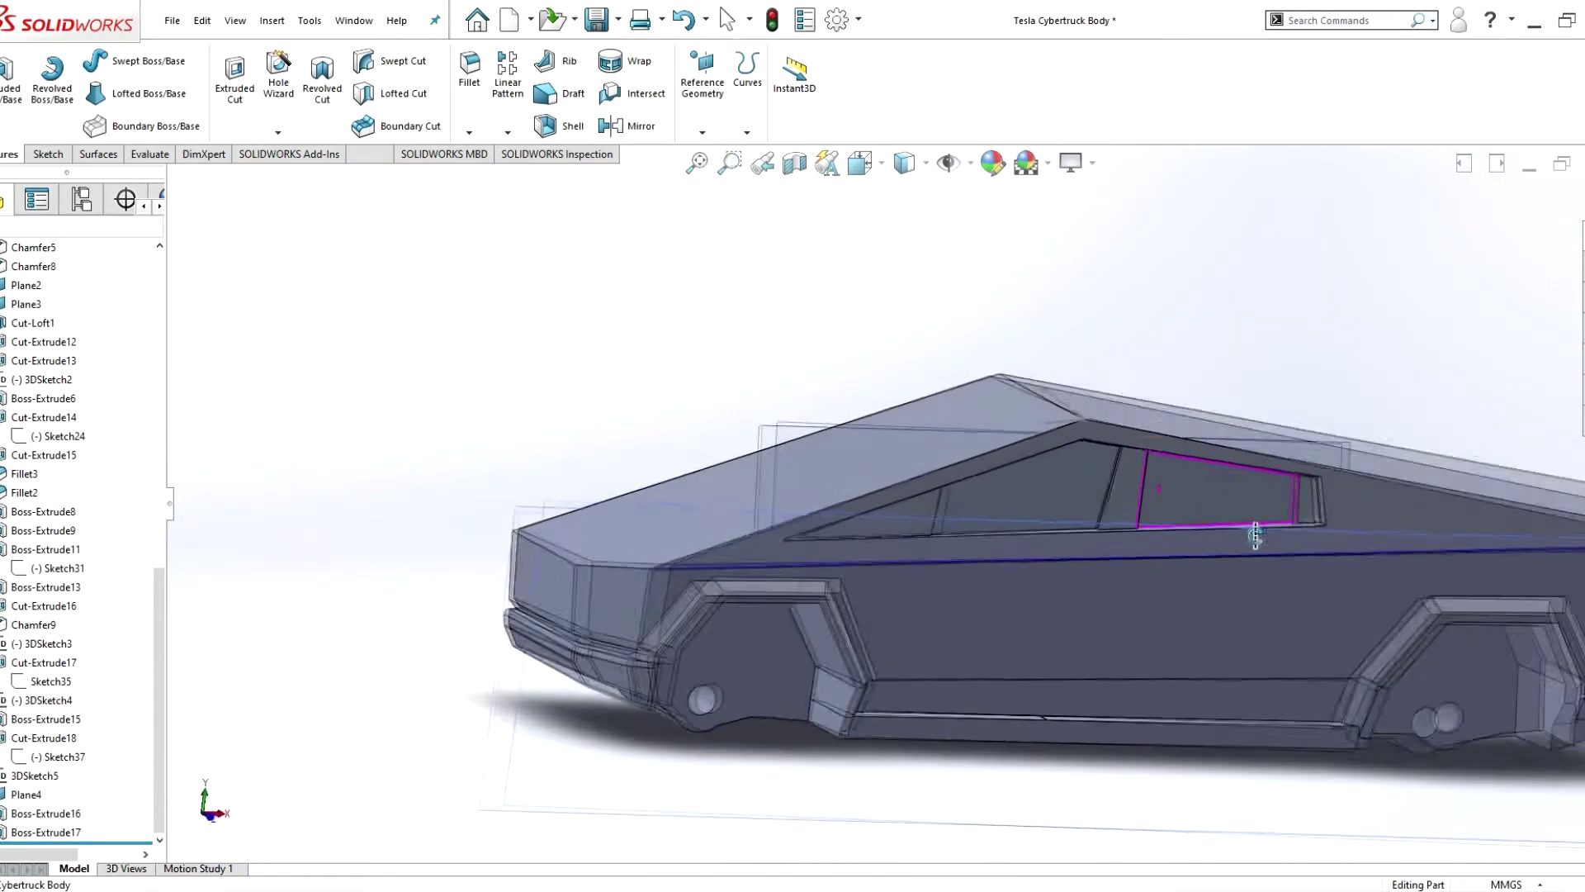
scroll(914, 522, up, 2)
right_click(45, 832)
click(88, 516)
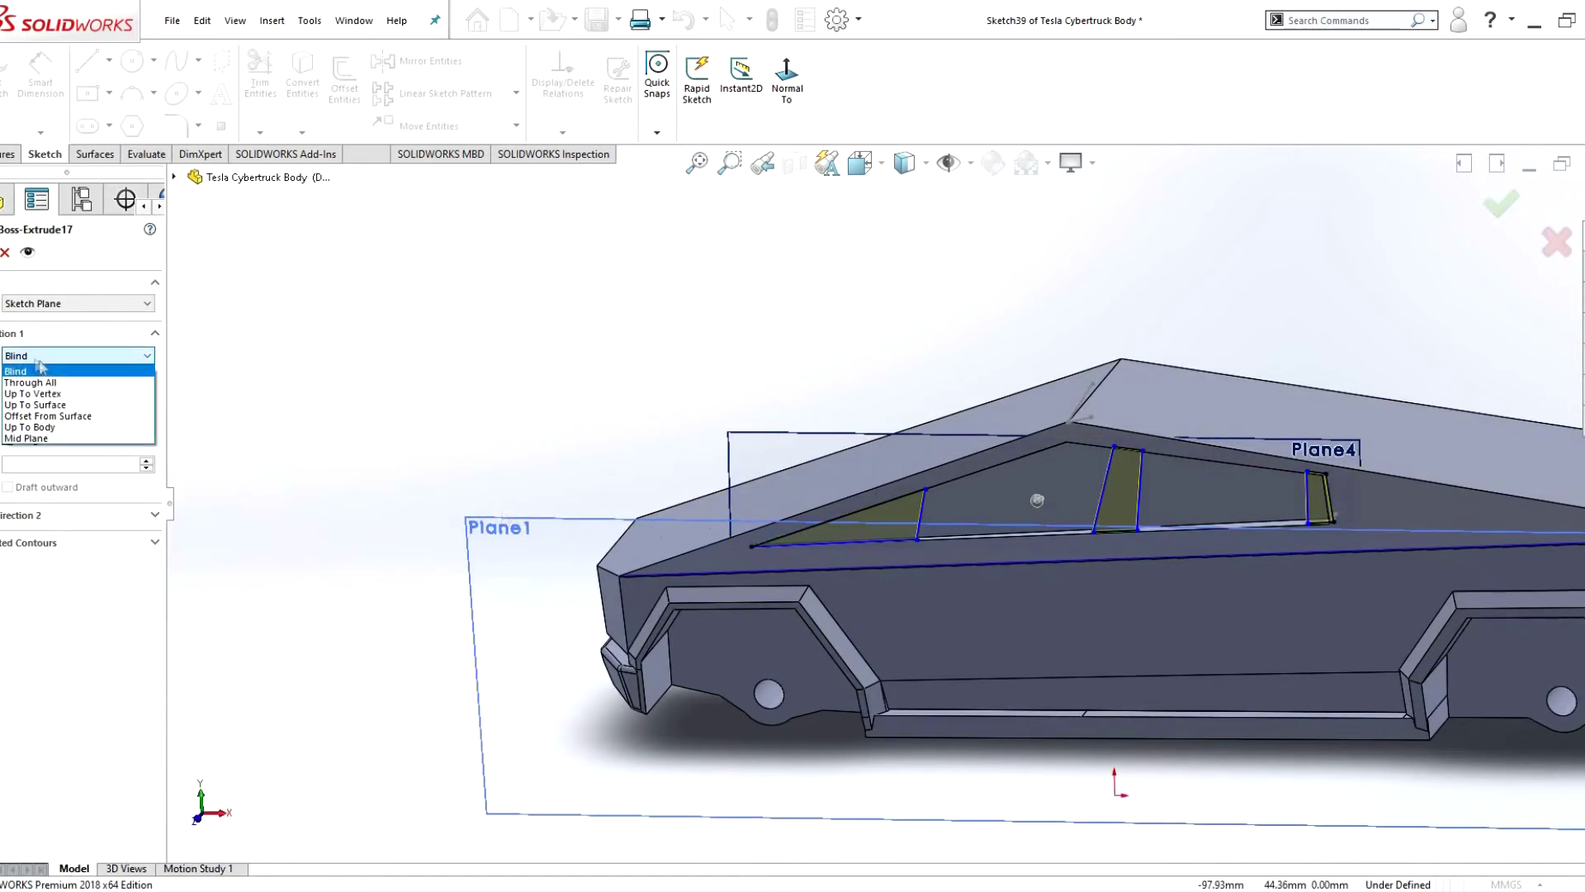
scroll(780, 551, down, 5)
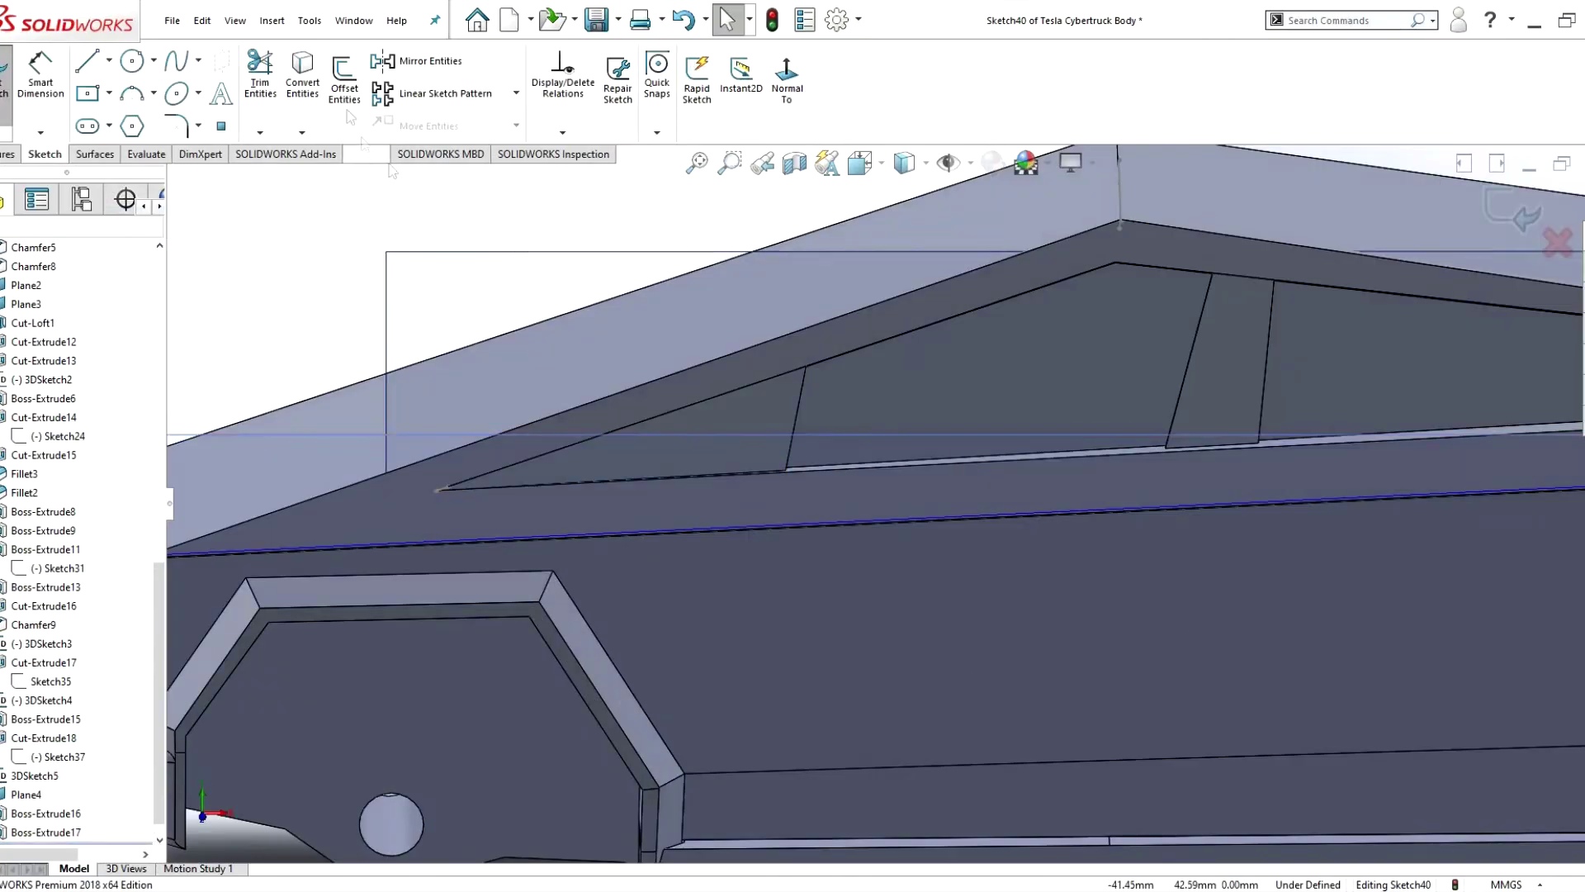
- Convert the side window opening's edges into Sketch40 lines
click(318, 91)
click(792, 370)
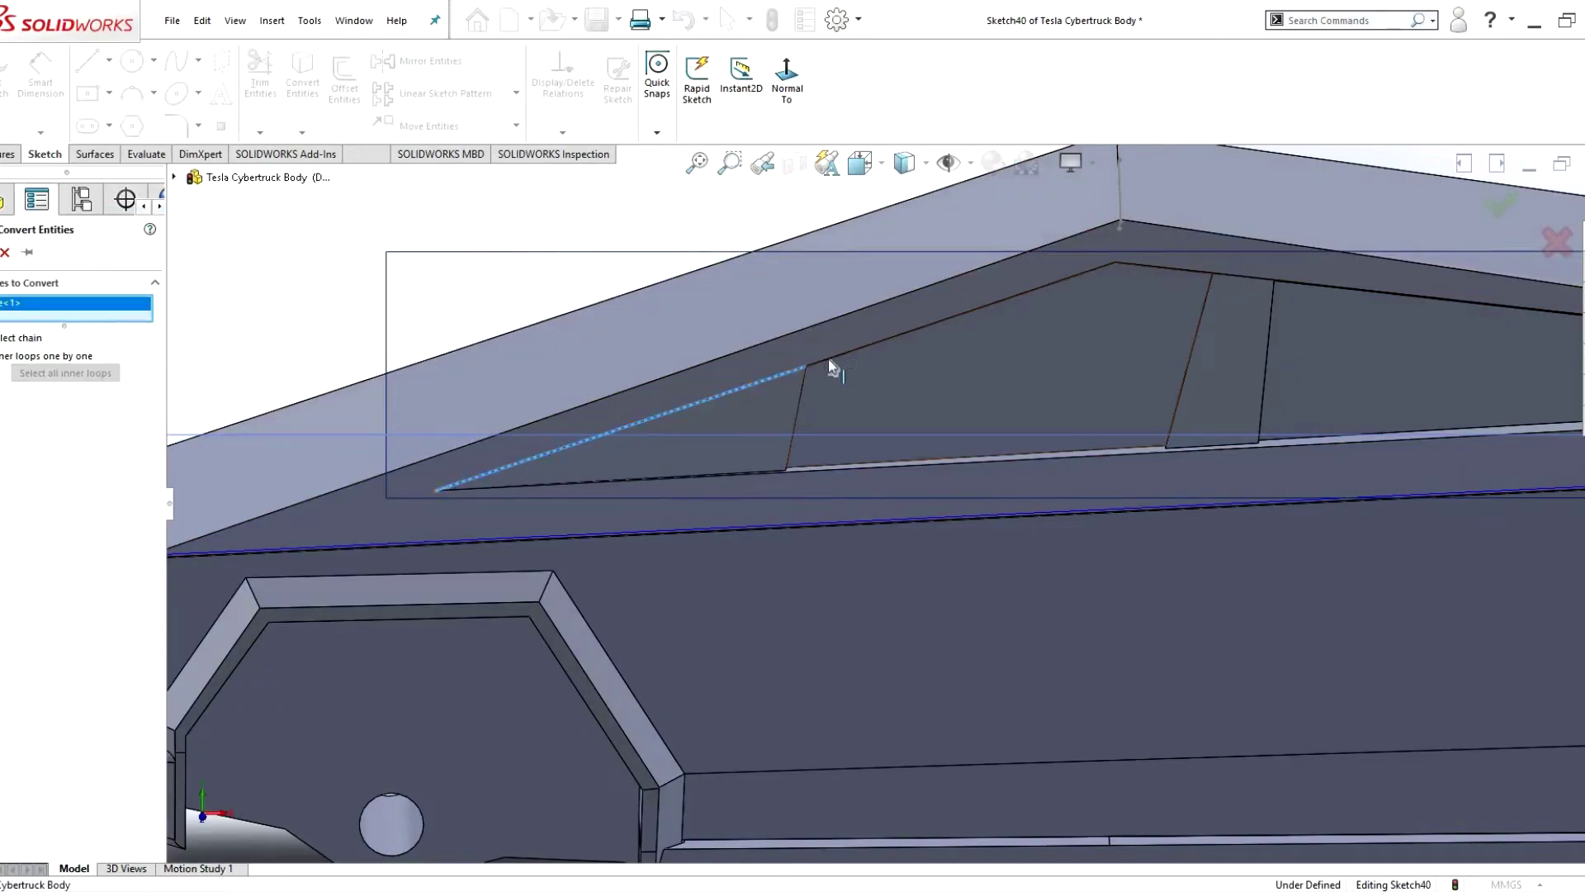
click(828, 363)
scroll(761, 432, up, 3)
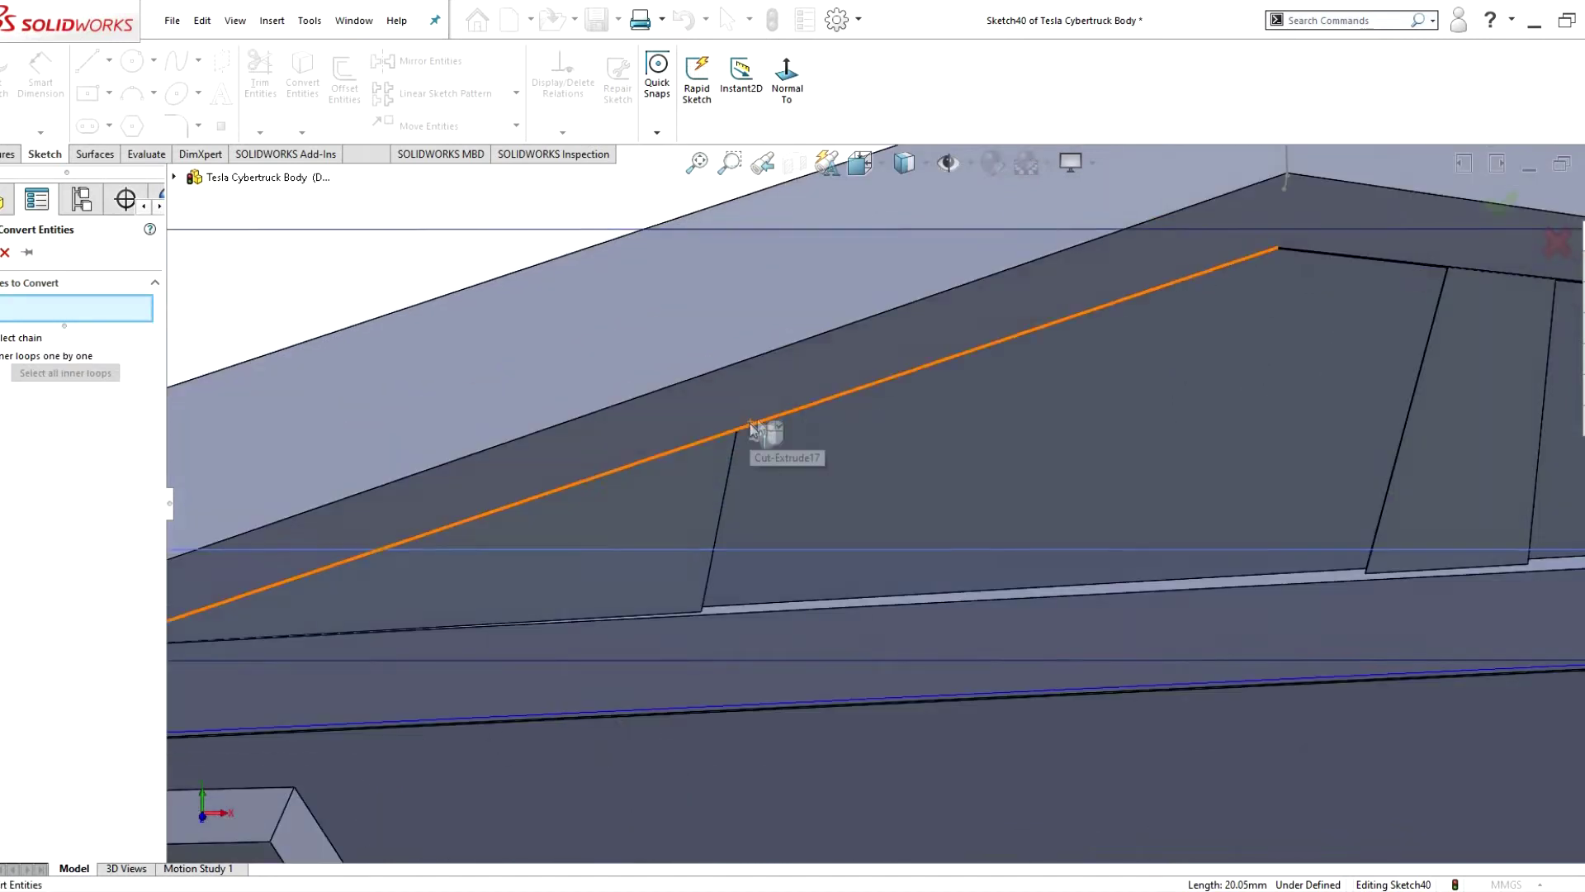
scroll(1133, 277, up, 3)
click(1132, 277)
scroll(1399, 566, down, 3)
scroll(1424, 617, up, 3)
click(1426, 618)
scroll(1425, 617, down, 3)
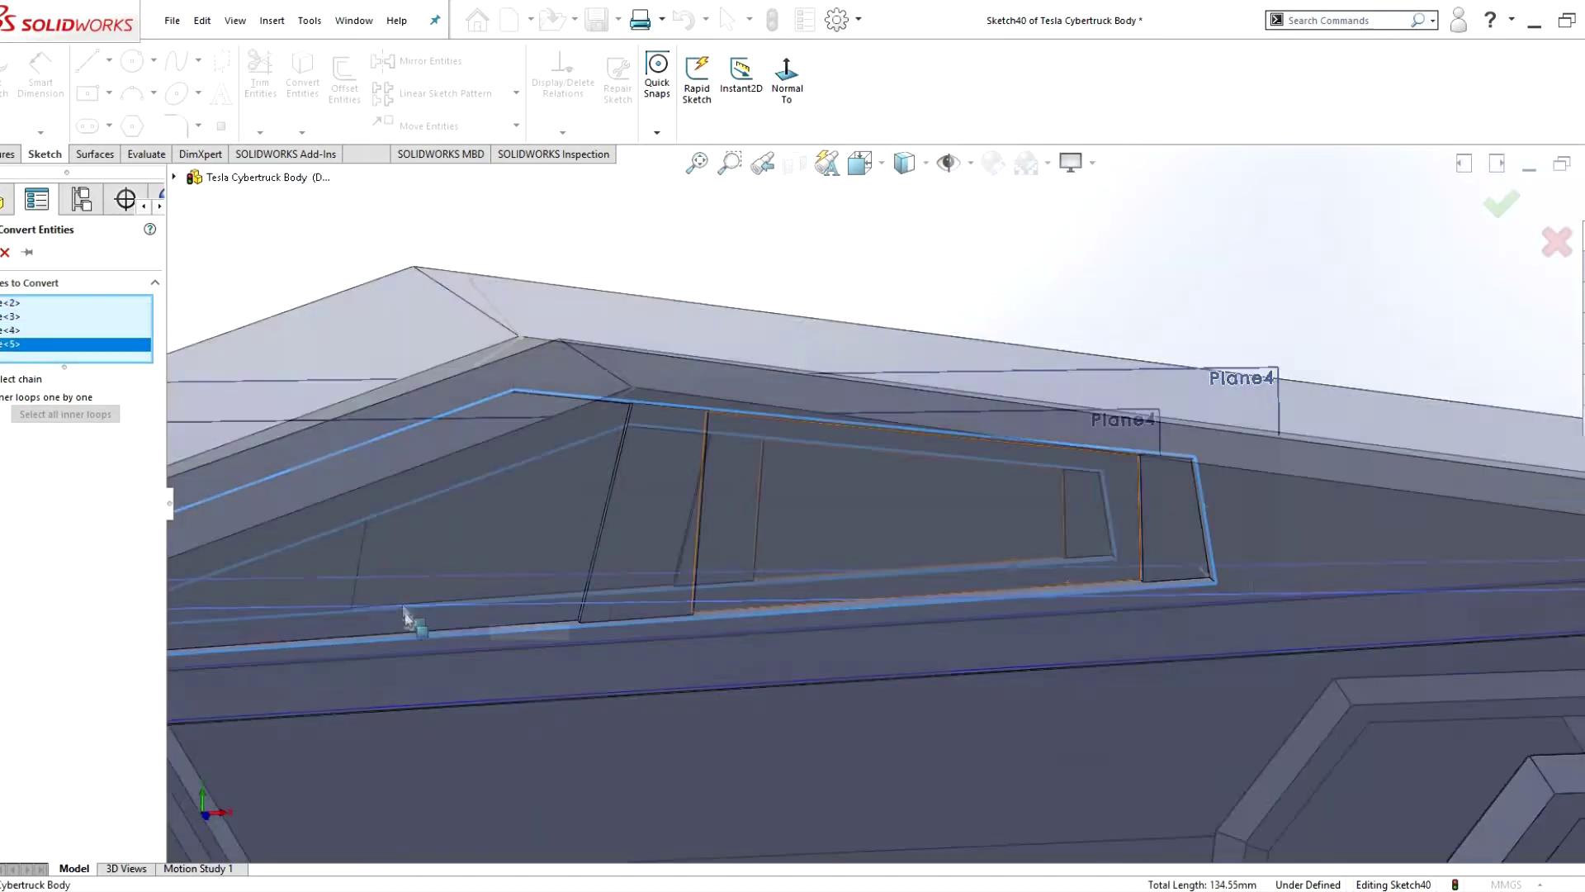
- Offset the converted outline 0.40 mm and cut it 0.40 mm deep
click(344, 79)
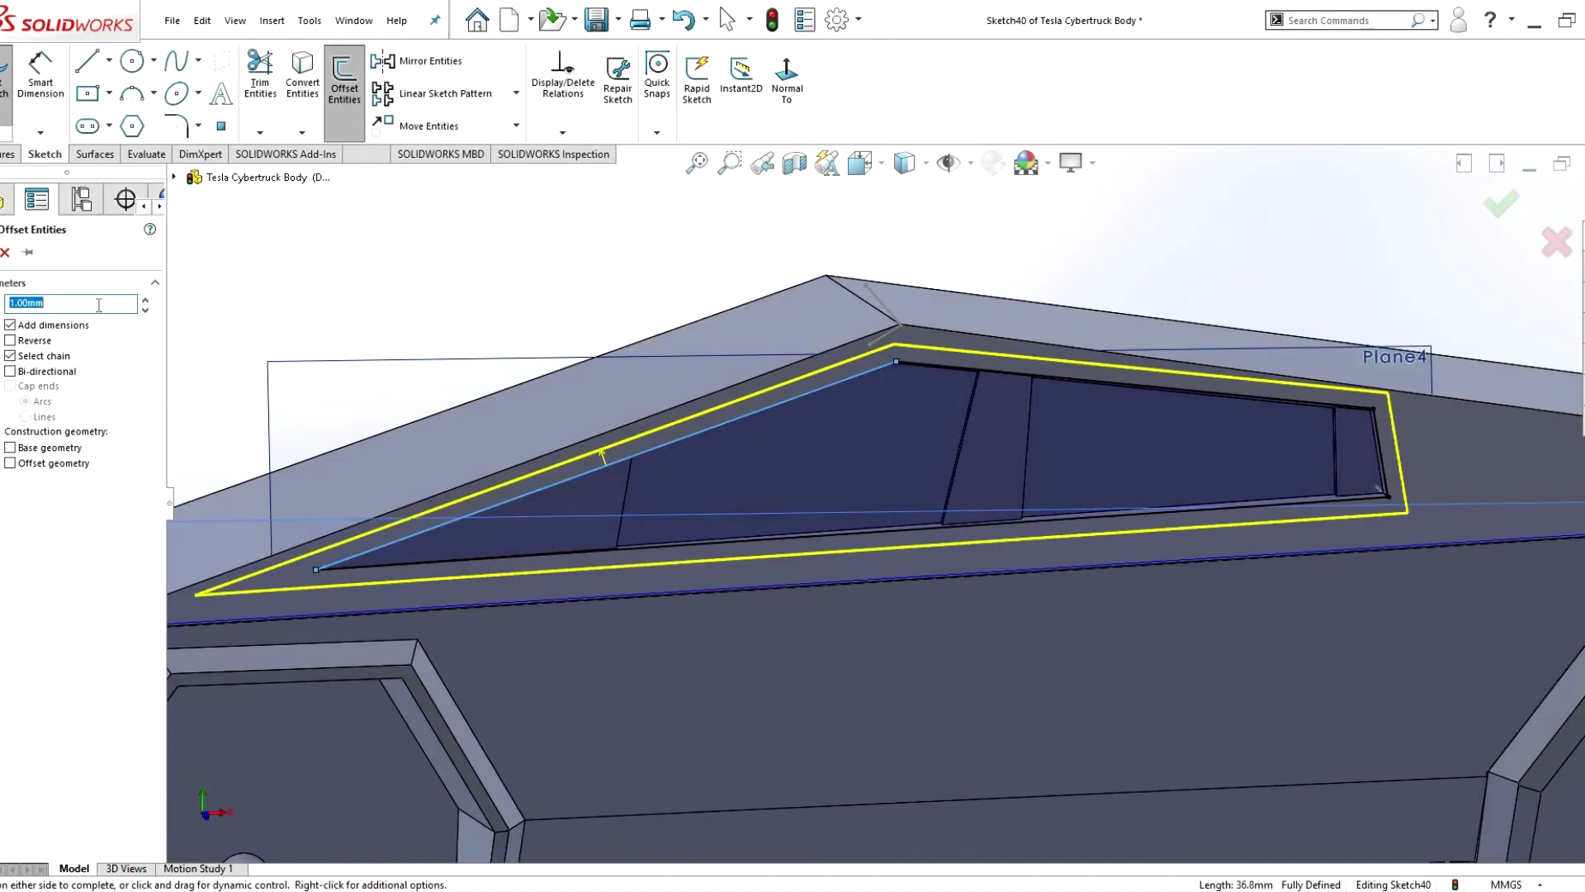
text(0.4)
key(Return)
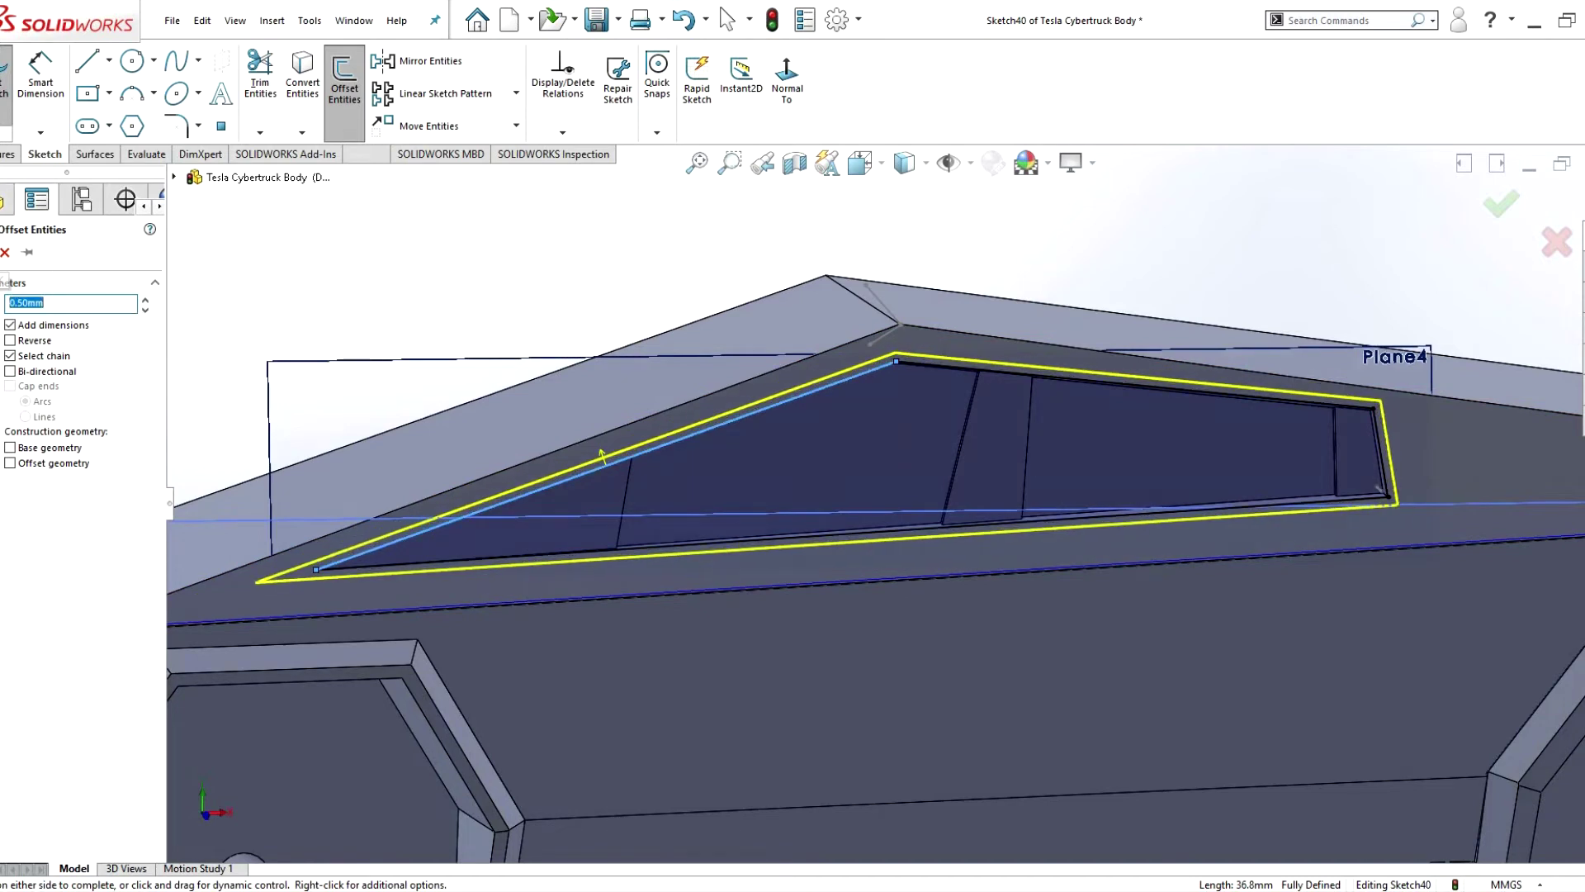
click(601, 455)
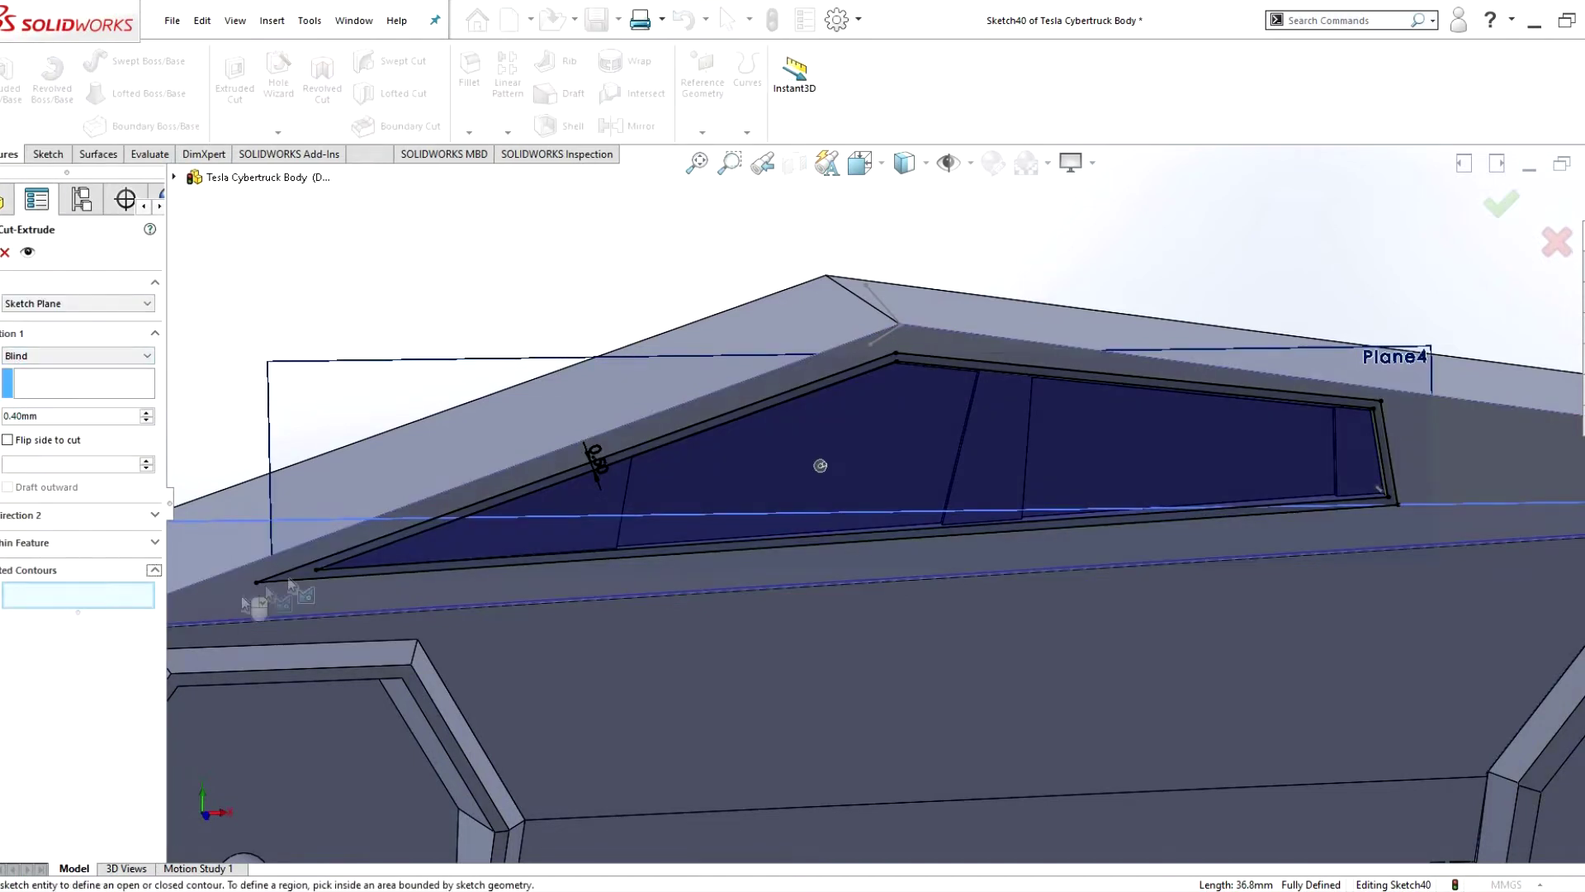
key(Return)
scroll(602, 577, down, 3)
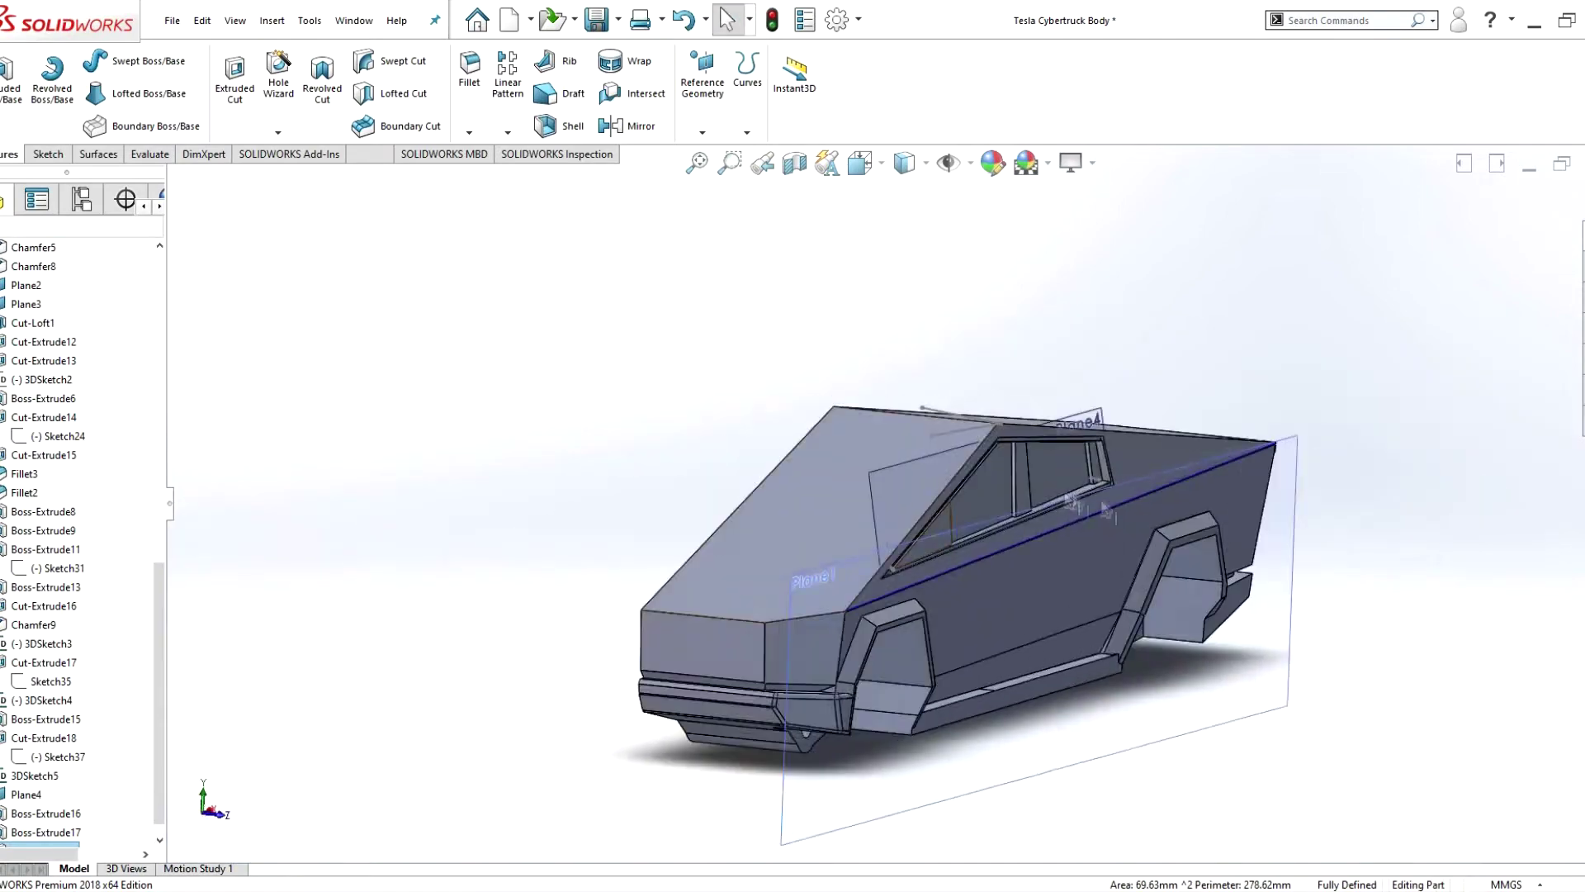
scroll(632, 582, up, 5)
scroll(632, 582, up, 3)
scroll(632, 582, down, 5)
scroll(632, 582, down, 2)
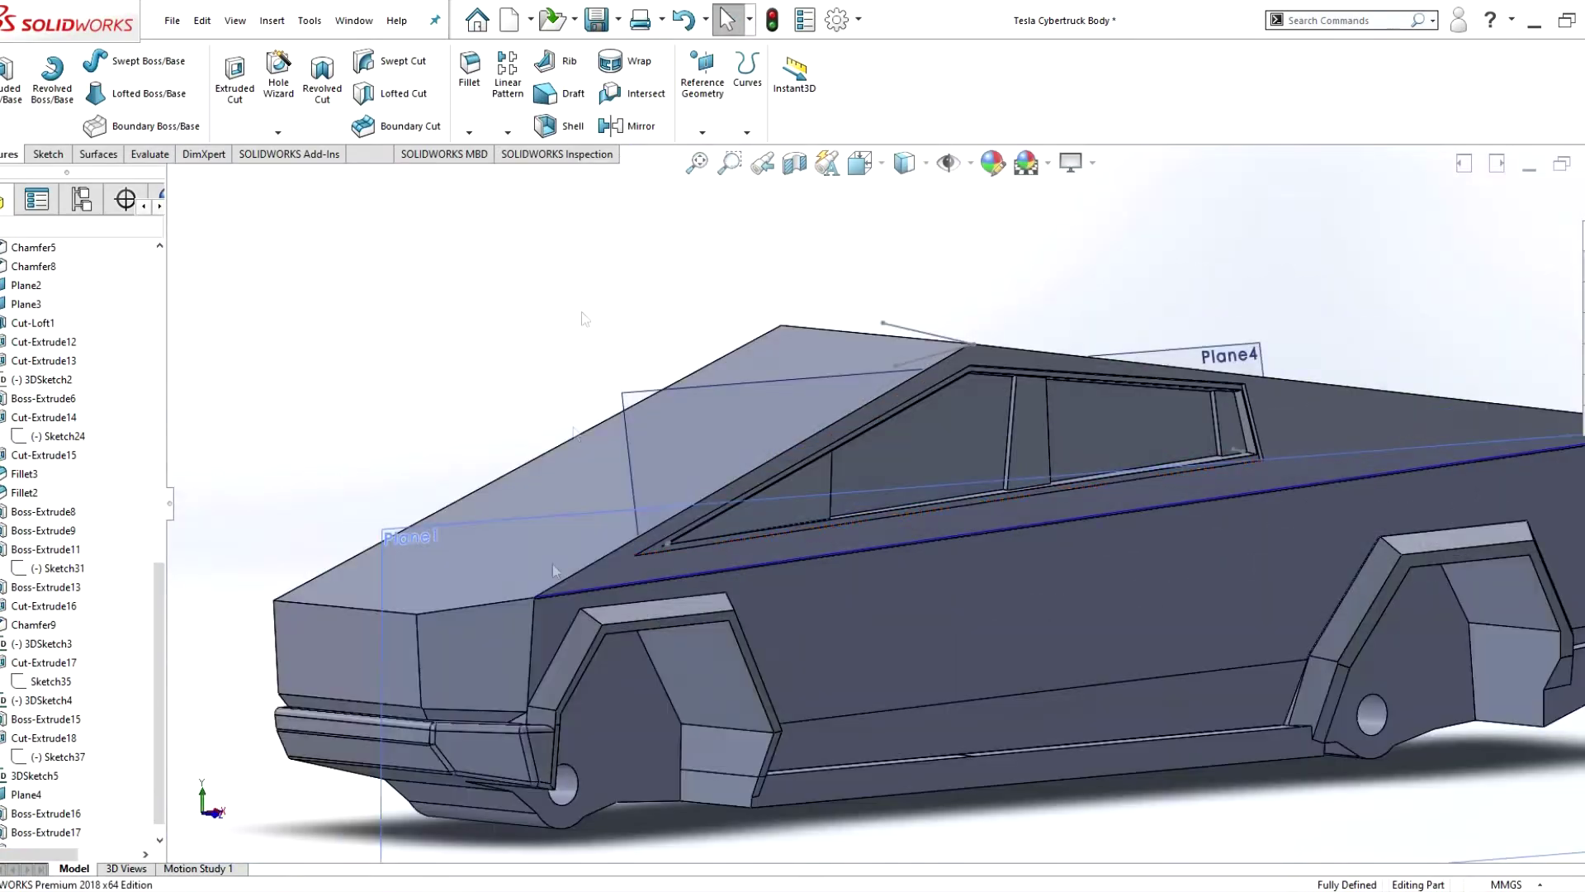
scroll(632, 582, down, 2)
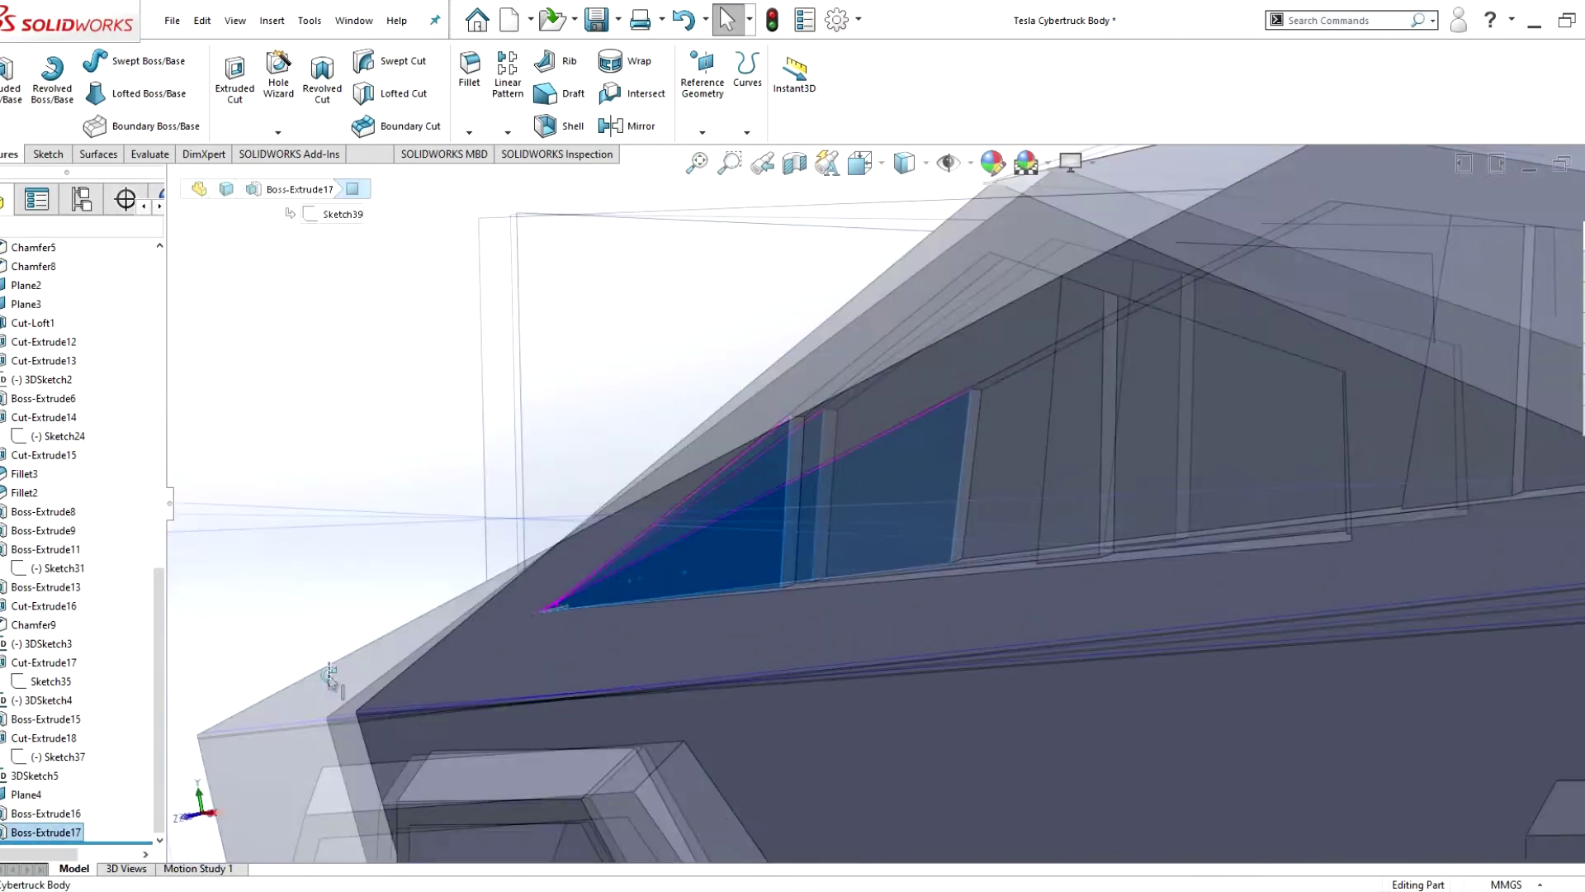
right_click(45, 831)
click(64, 537)
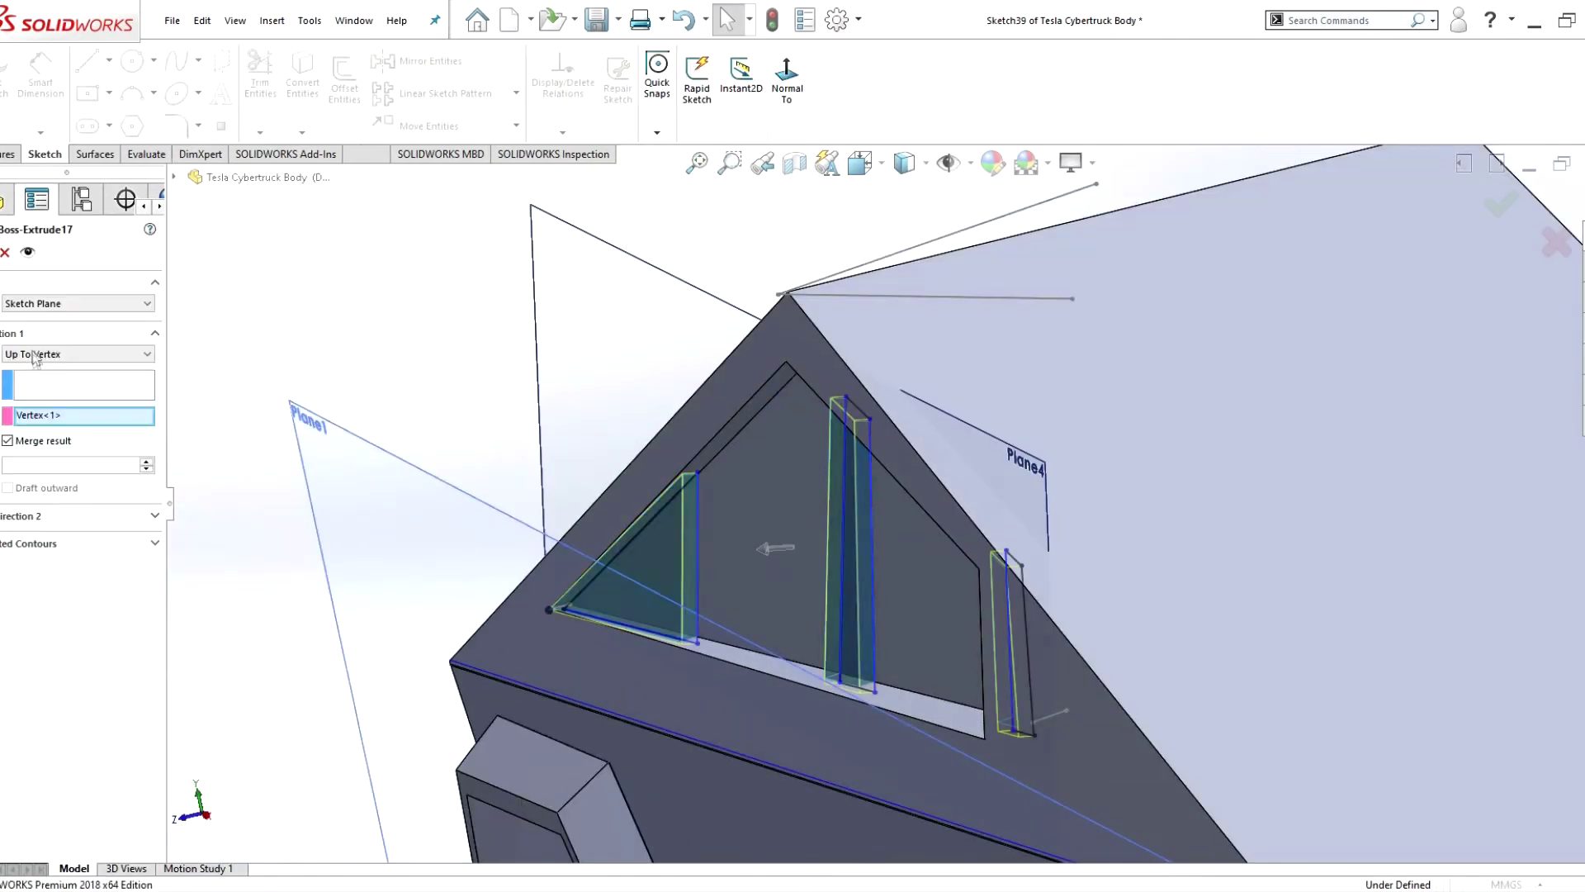
scroll(195, 537, up, 3)
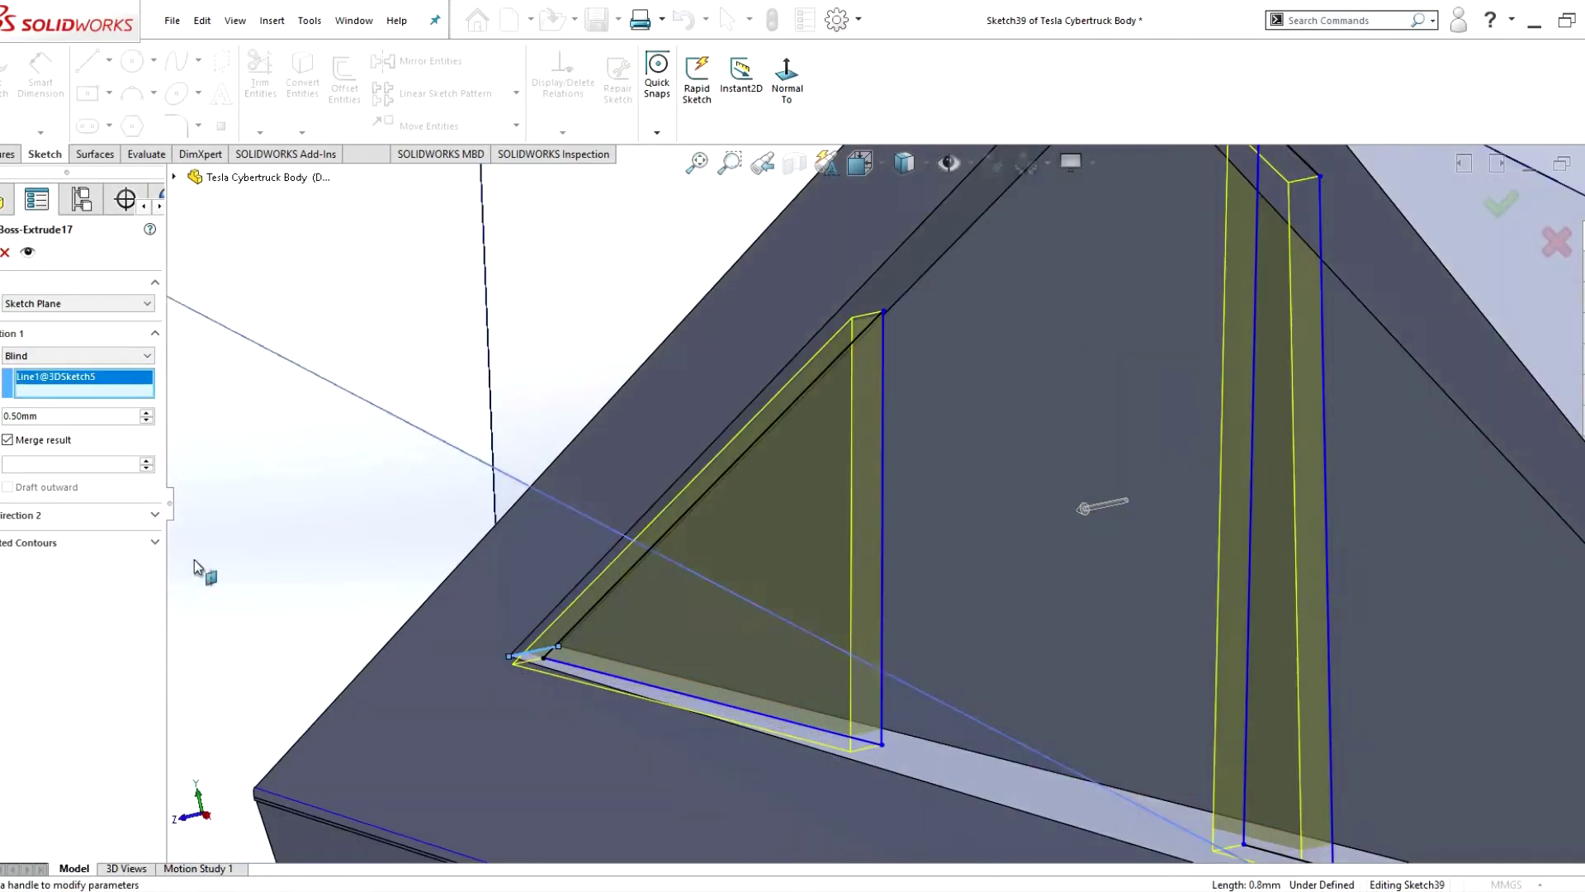
middle_drag(1084, 508, 921, 529)
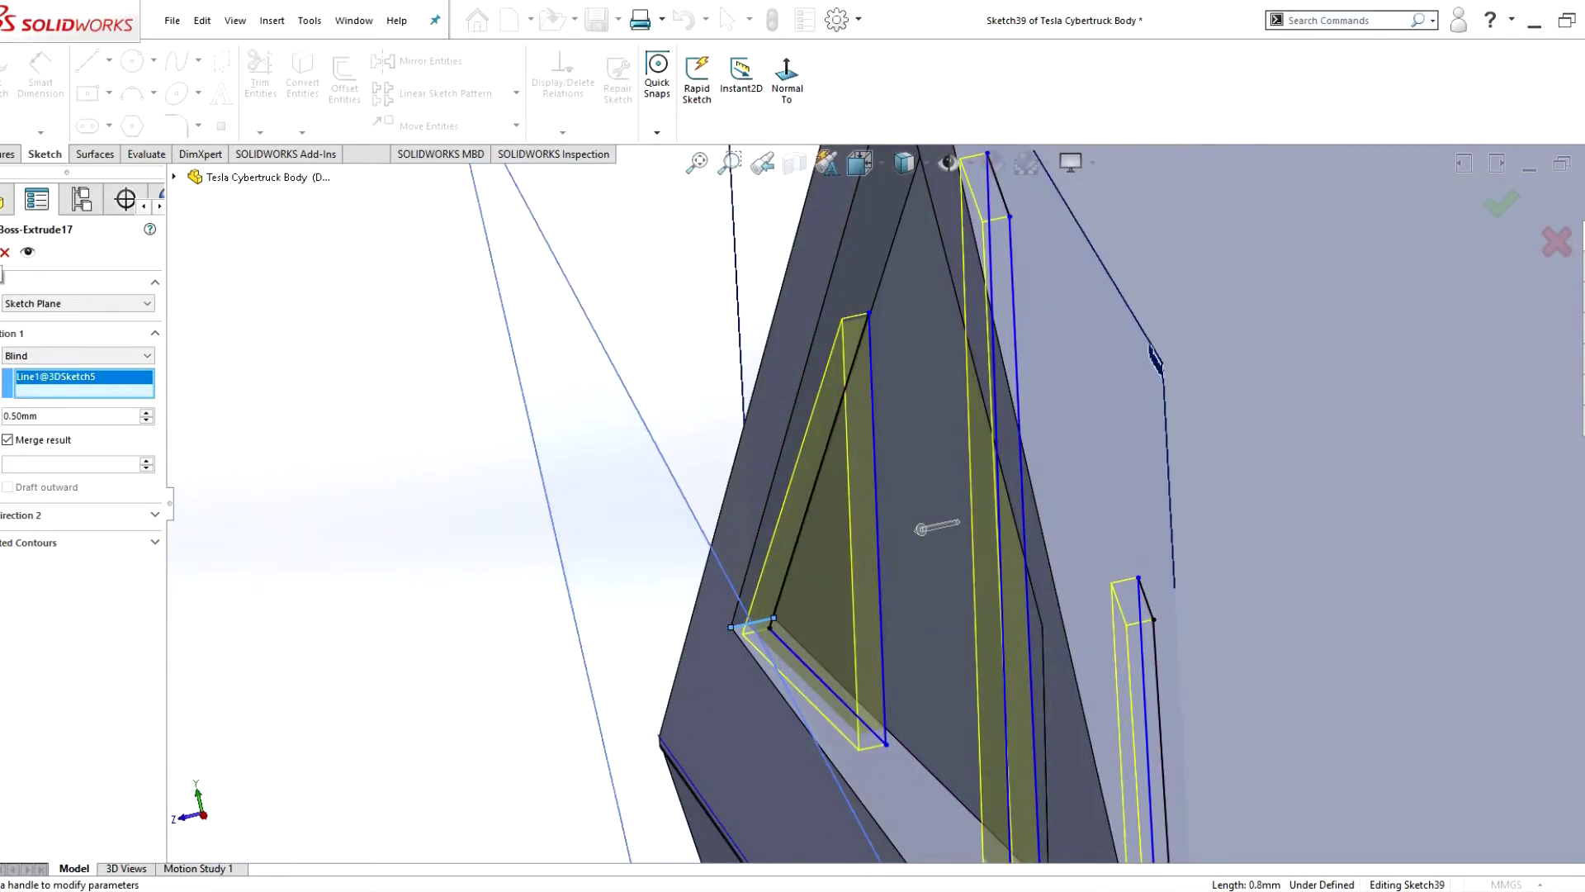
click(5, 252)
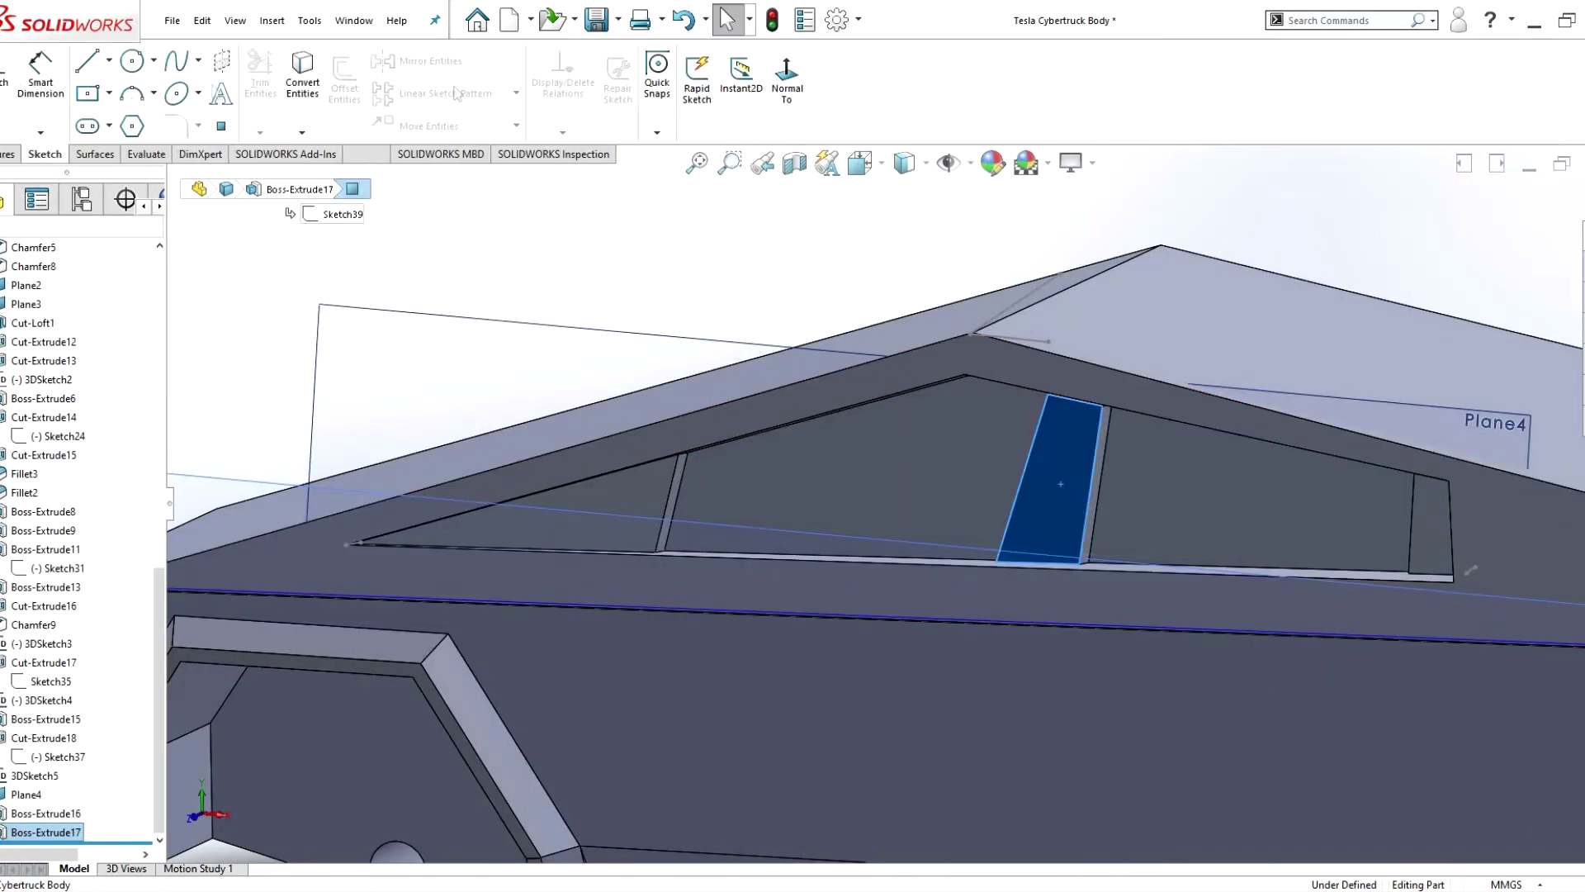
key(Return)
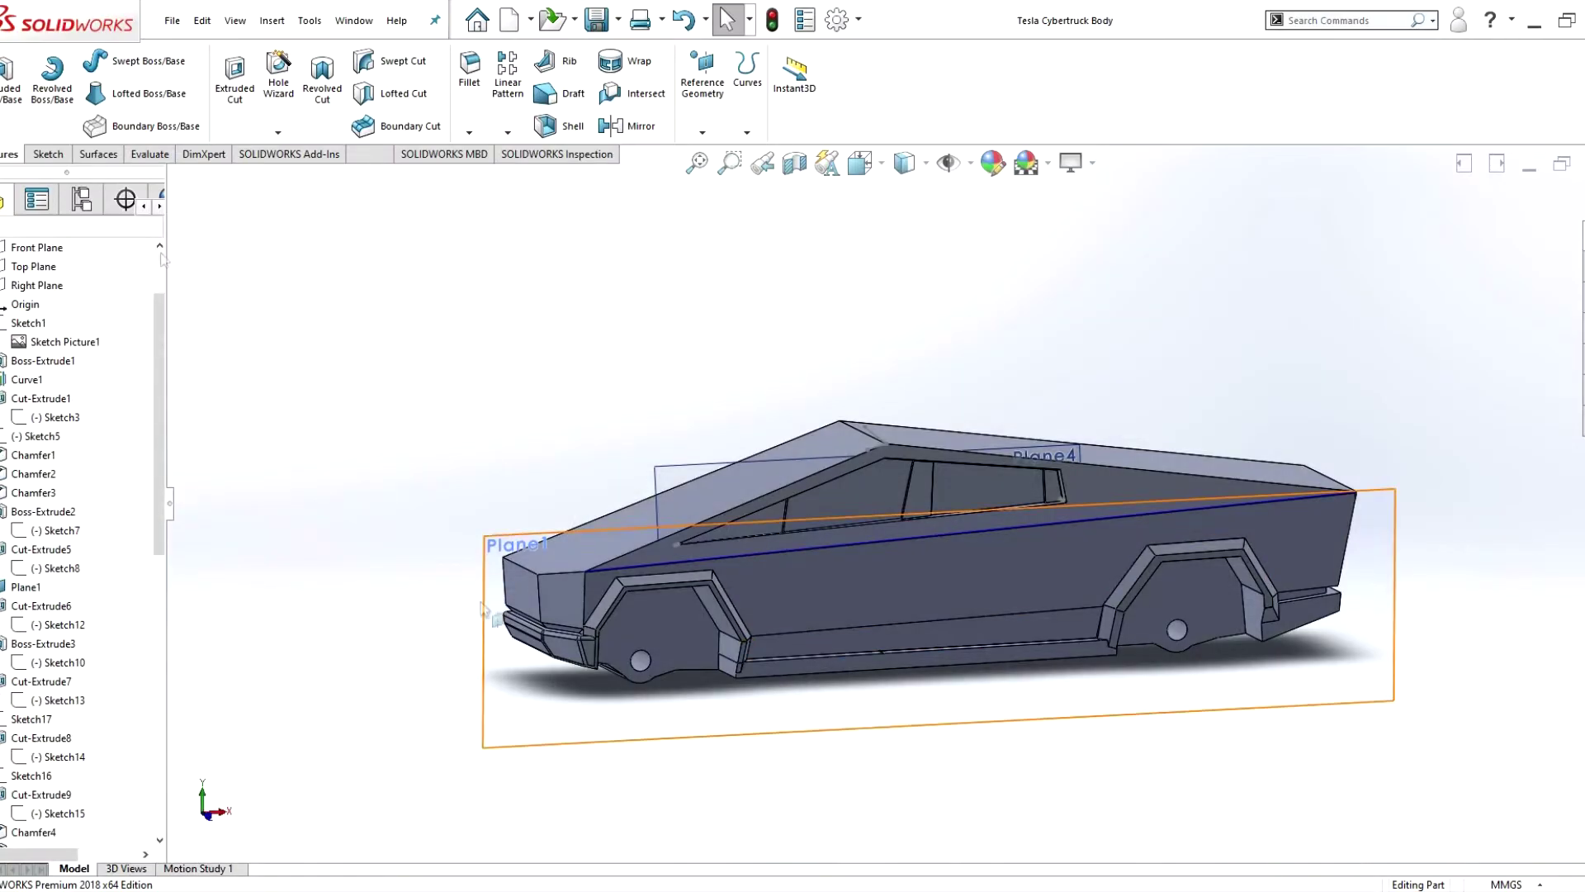
- Start a new sketch on Plane1 over the Cybertruck side-view reference picture
click(485, 610)
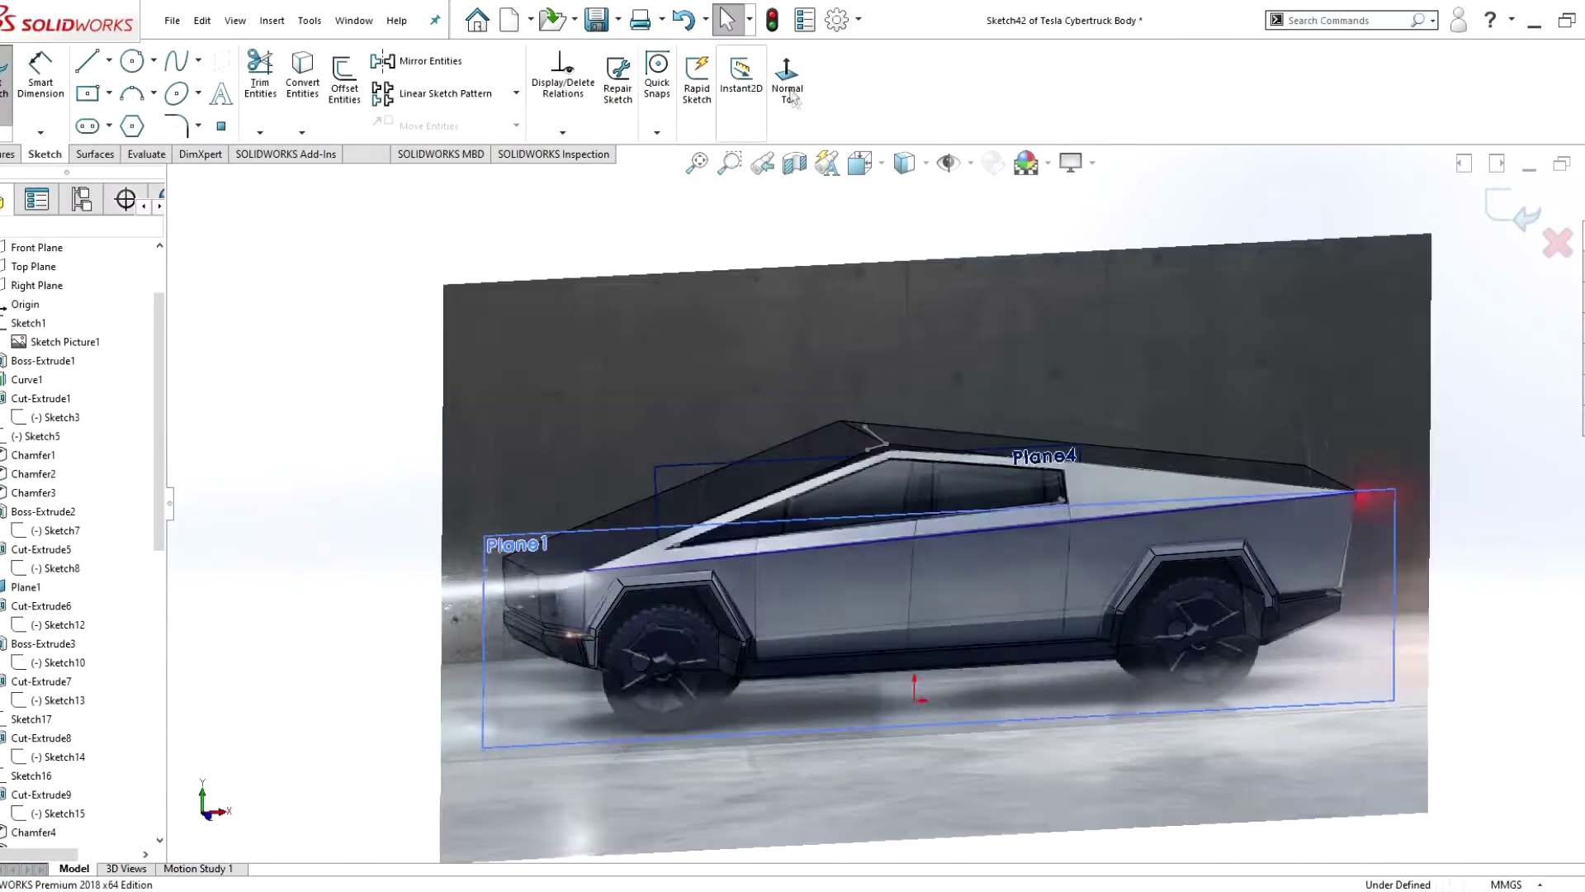
- Draw the sloped door-seam line down the Cybertruck's side
key(l)
scroll(541, 423, down, 3)
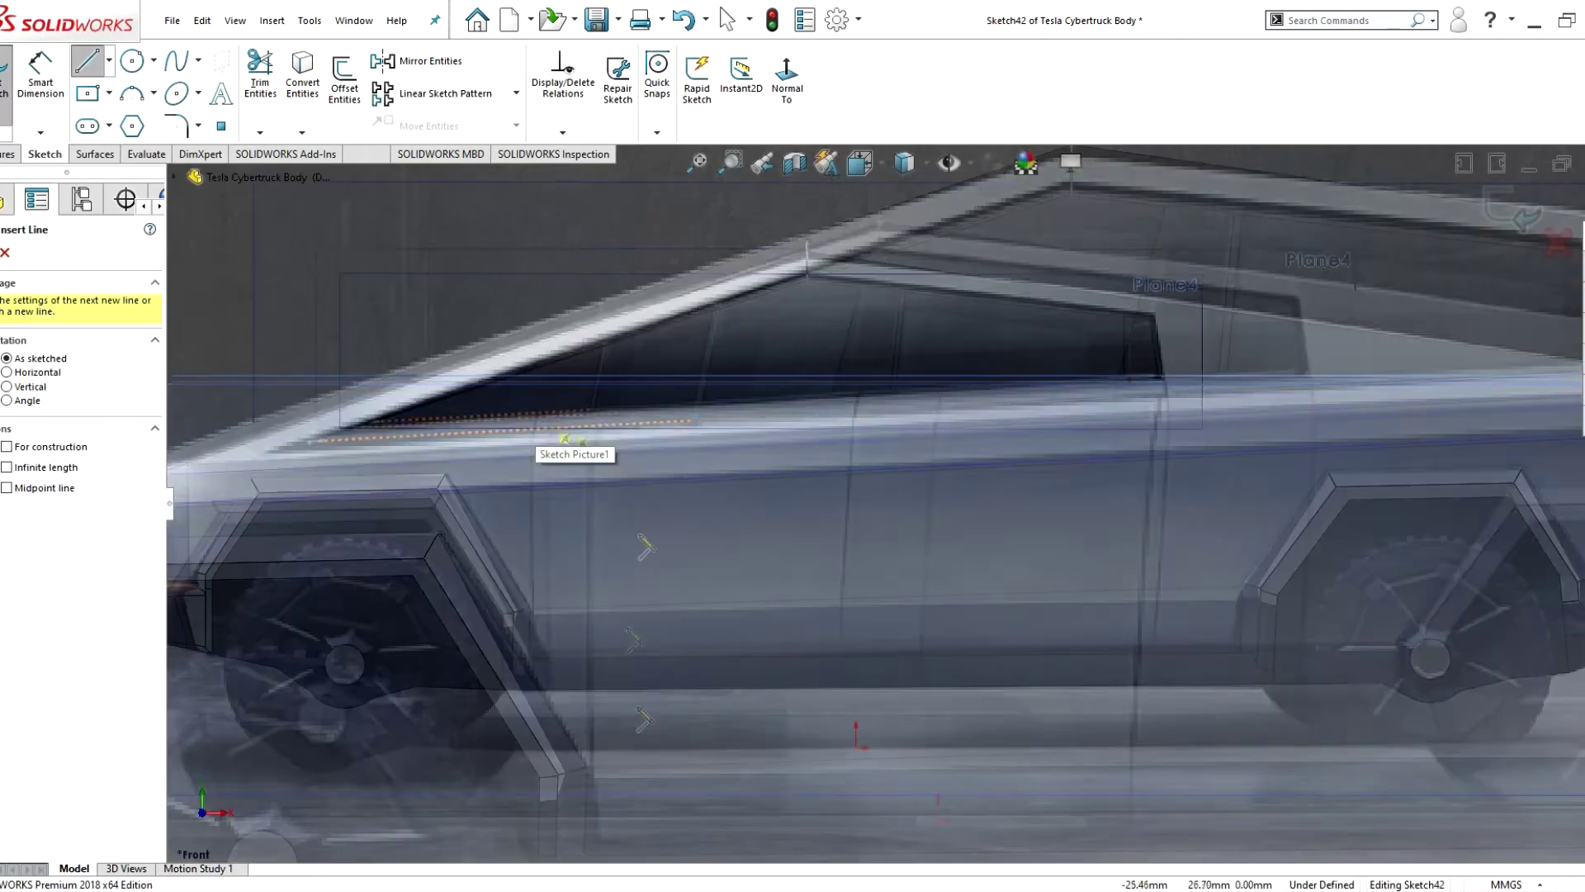
click(592, 484)
scroll(697, 797, down, 2)
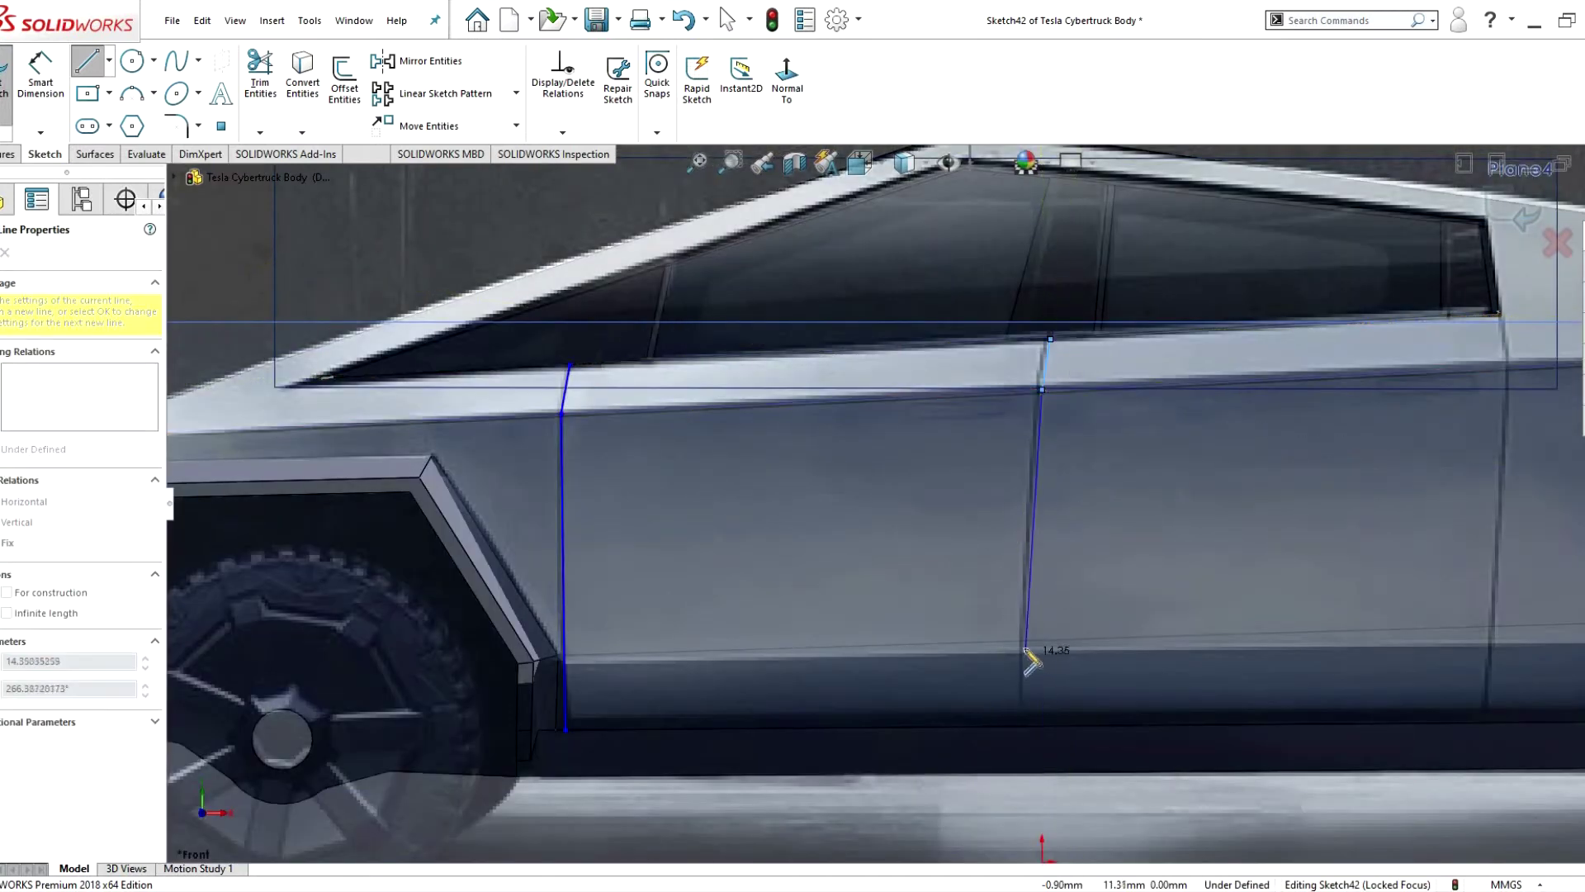
key(Escape)
- Replace the misplaced lower-left line with a seam line from the lower door corner to the window sill
click(565, 672)
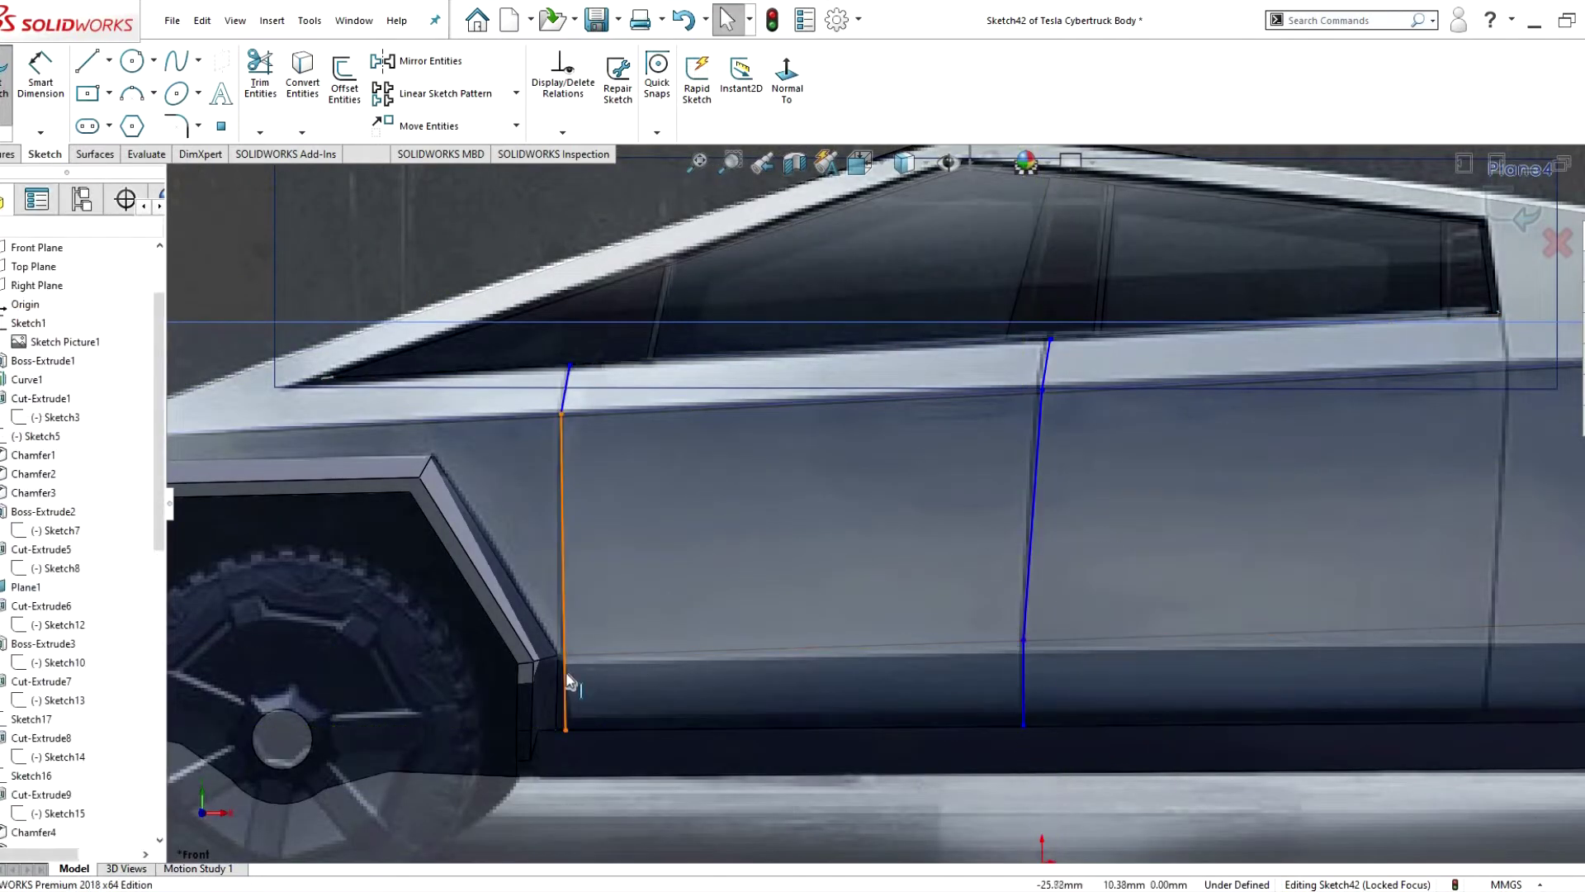
key(Delete)
click(561, 413)
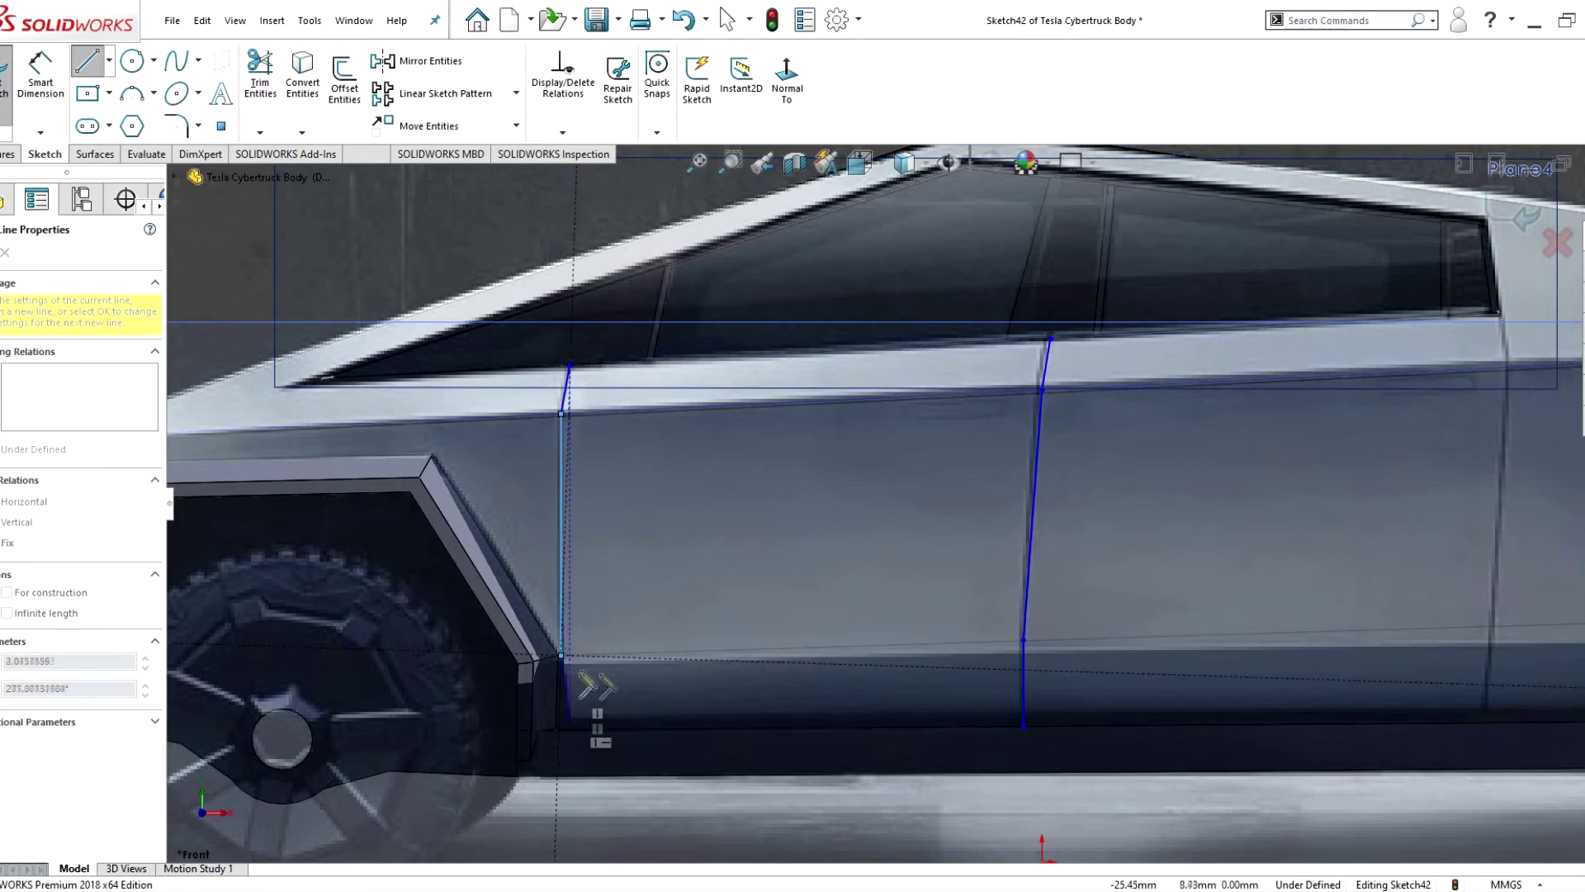
scroll(581, 675, down, 3)
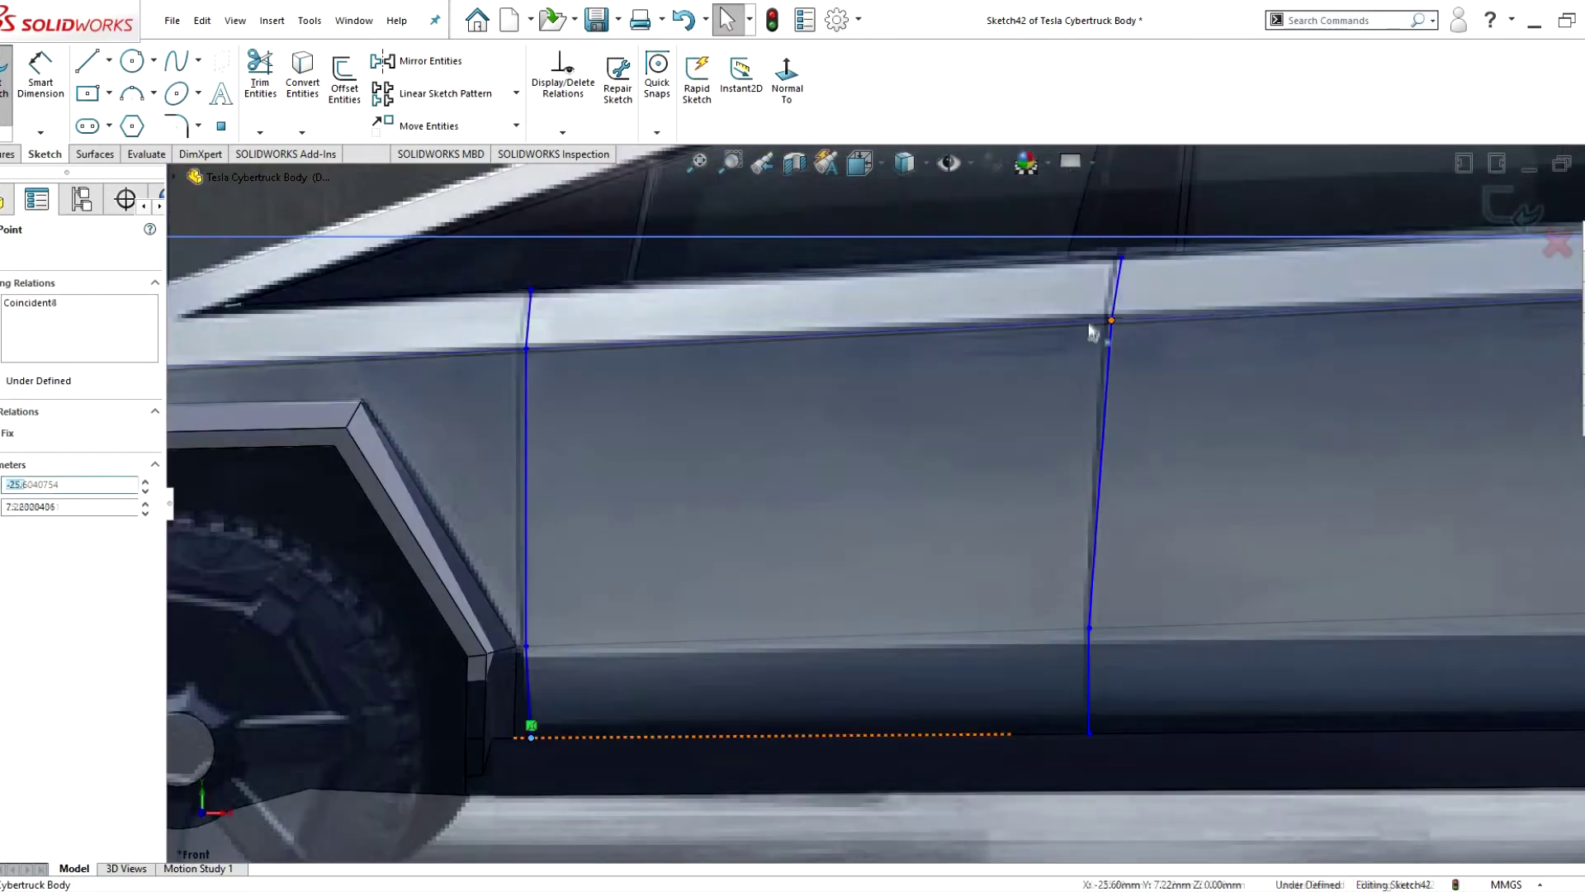
click(1121, 261)
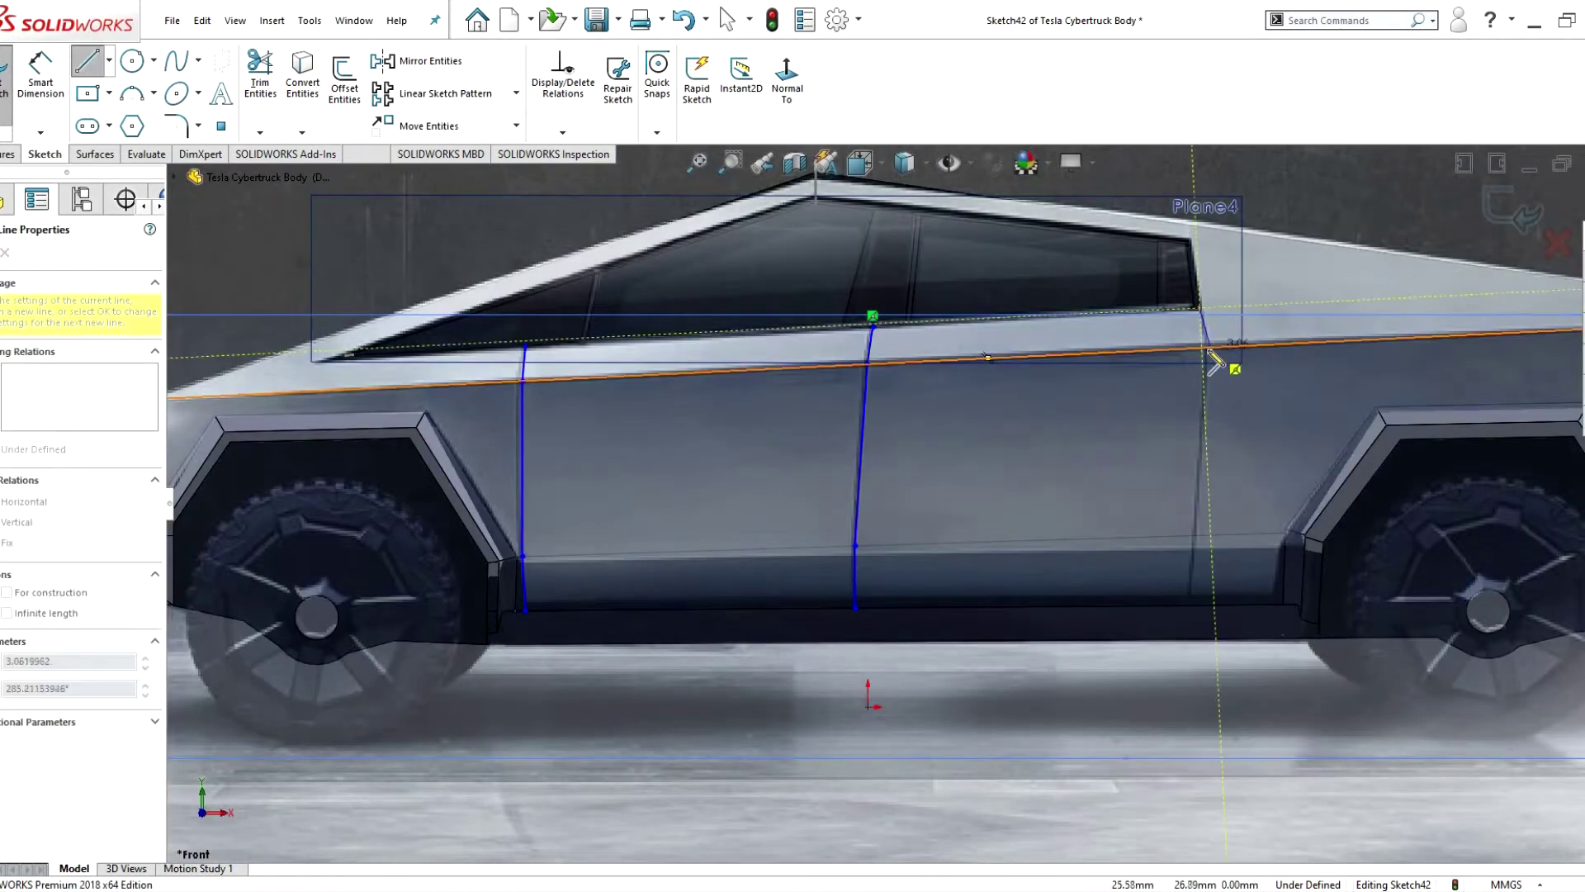
key(Escape)
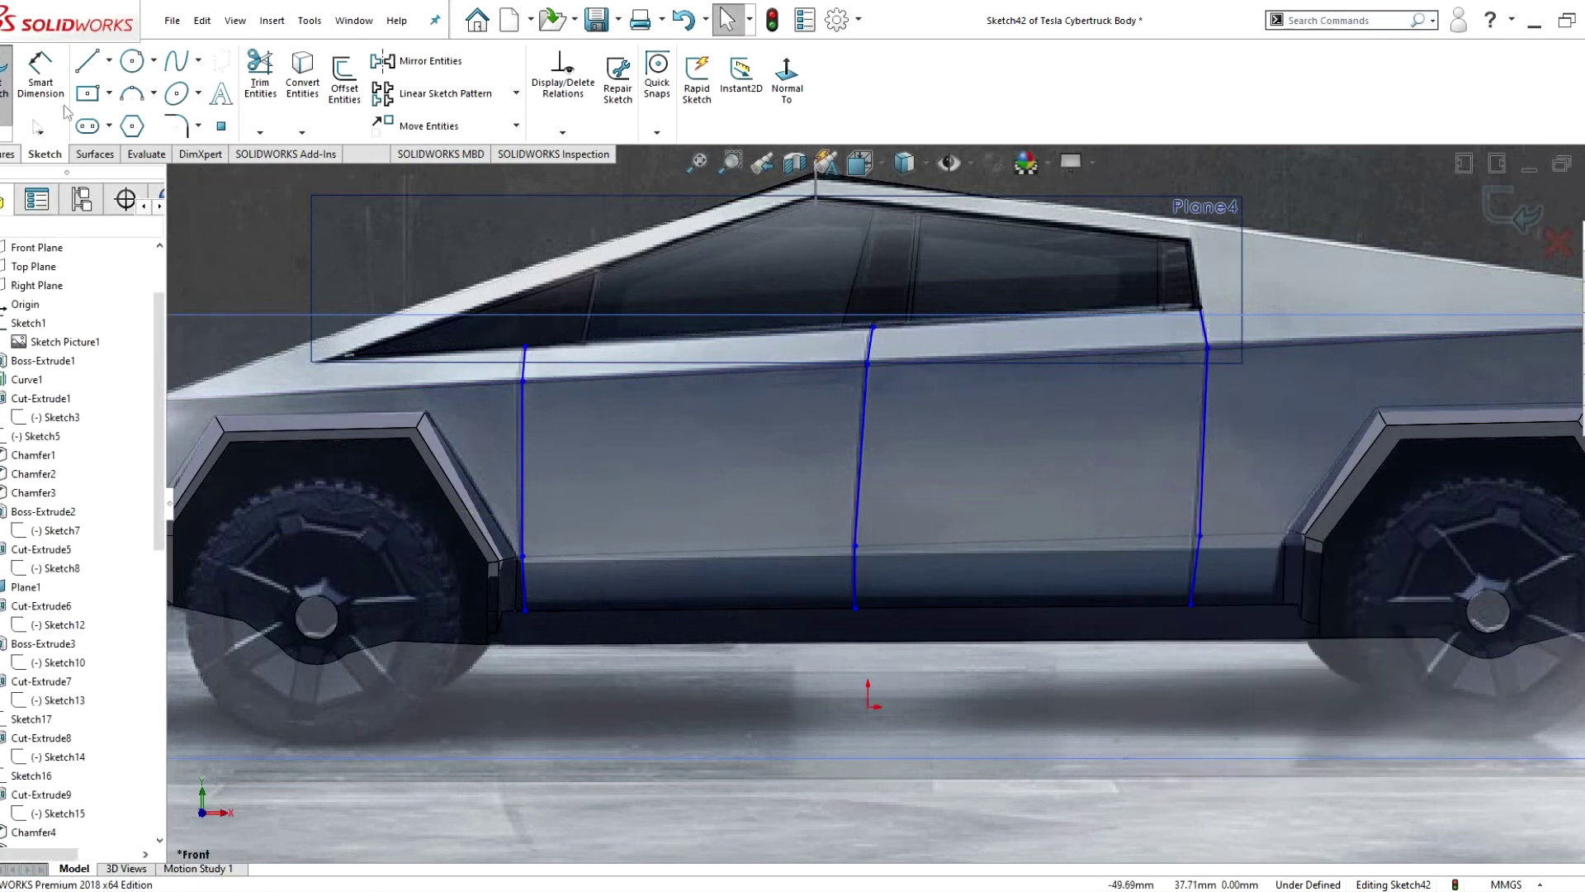
- Offset the left seam line by 0.60 mm to form a slot beside it
click(46, 299)
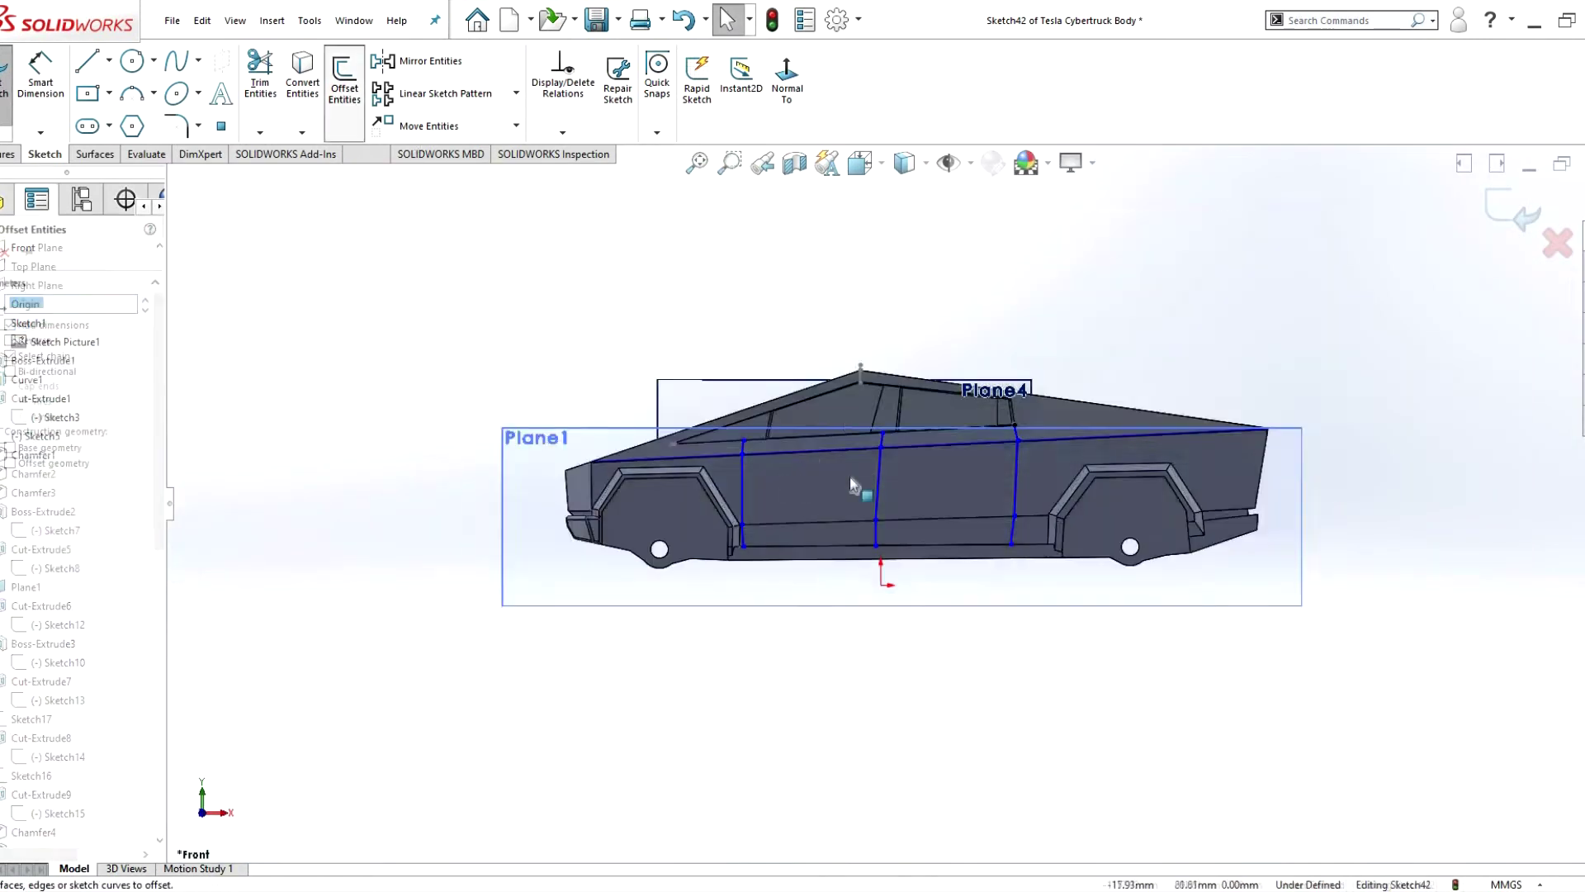
scroll(849, 478, down, 3)
click(668, 459)
scroll(761, 487, down, 3)
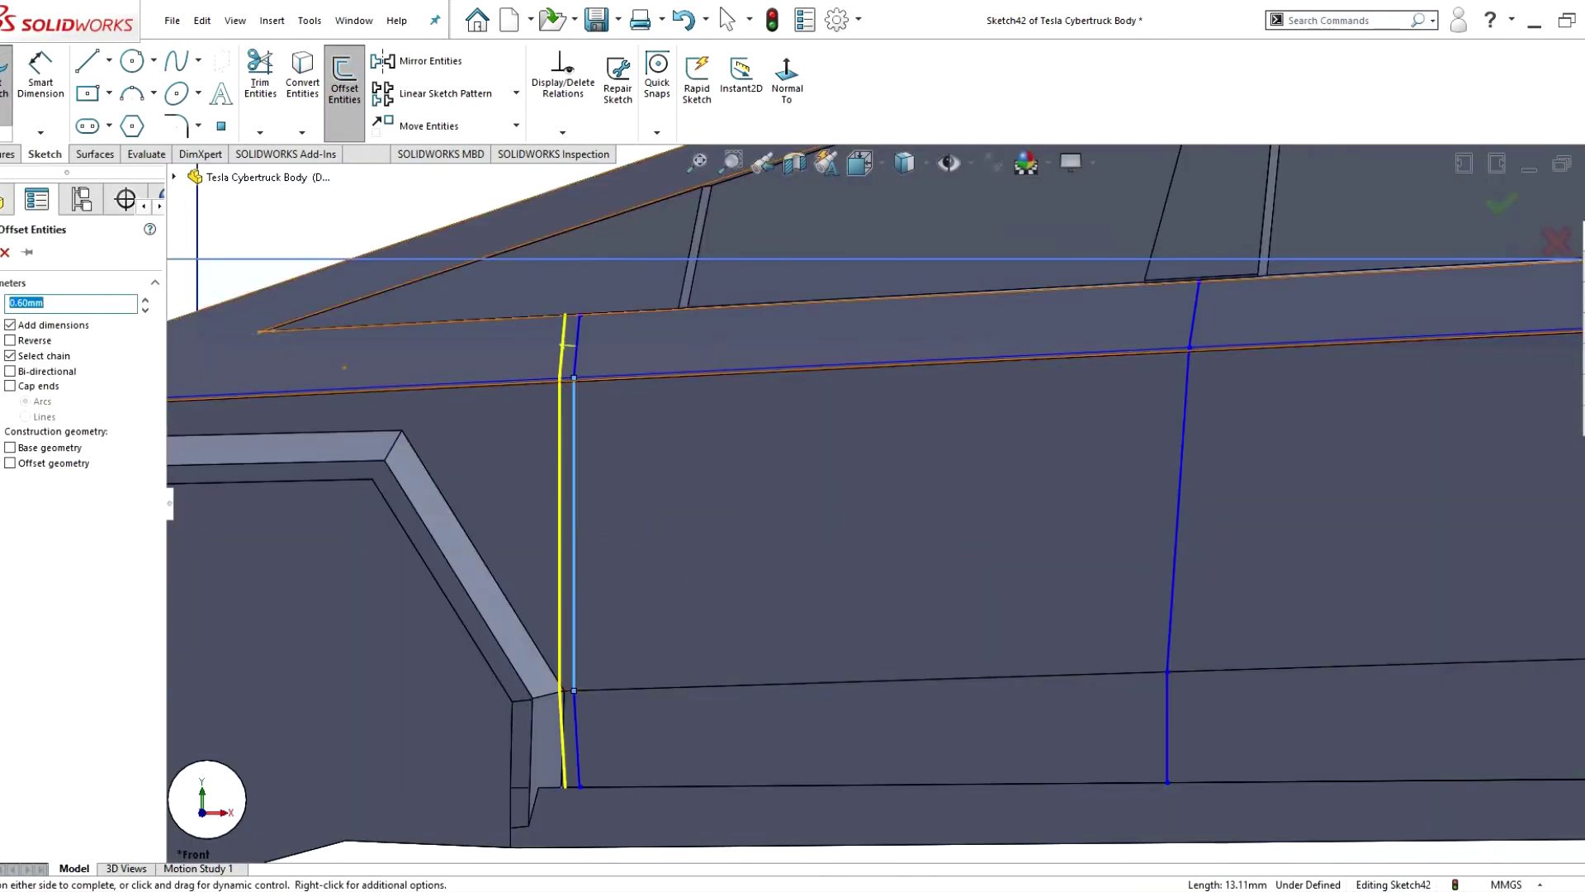
click(595, 695)
scroll(658, 830, down, 2)
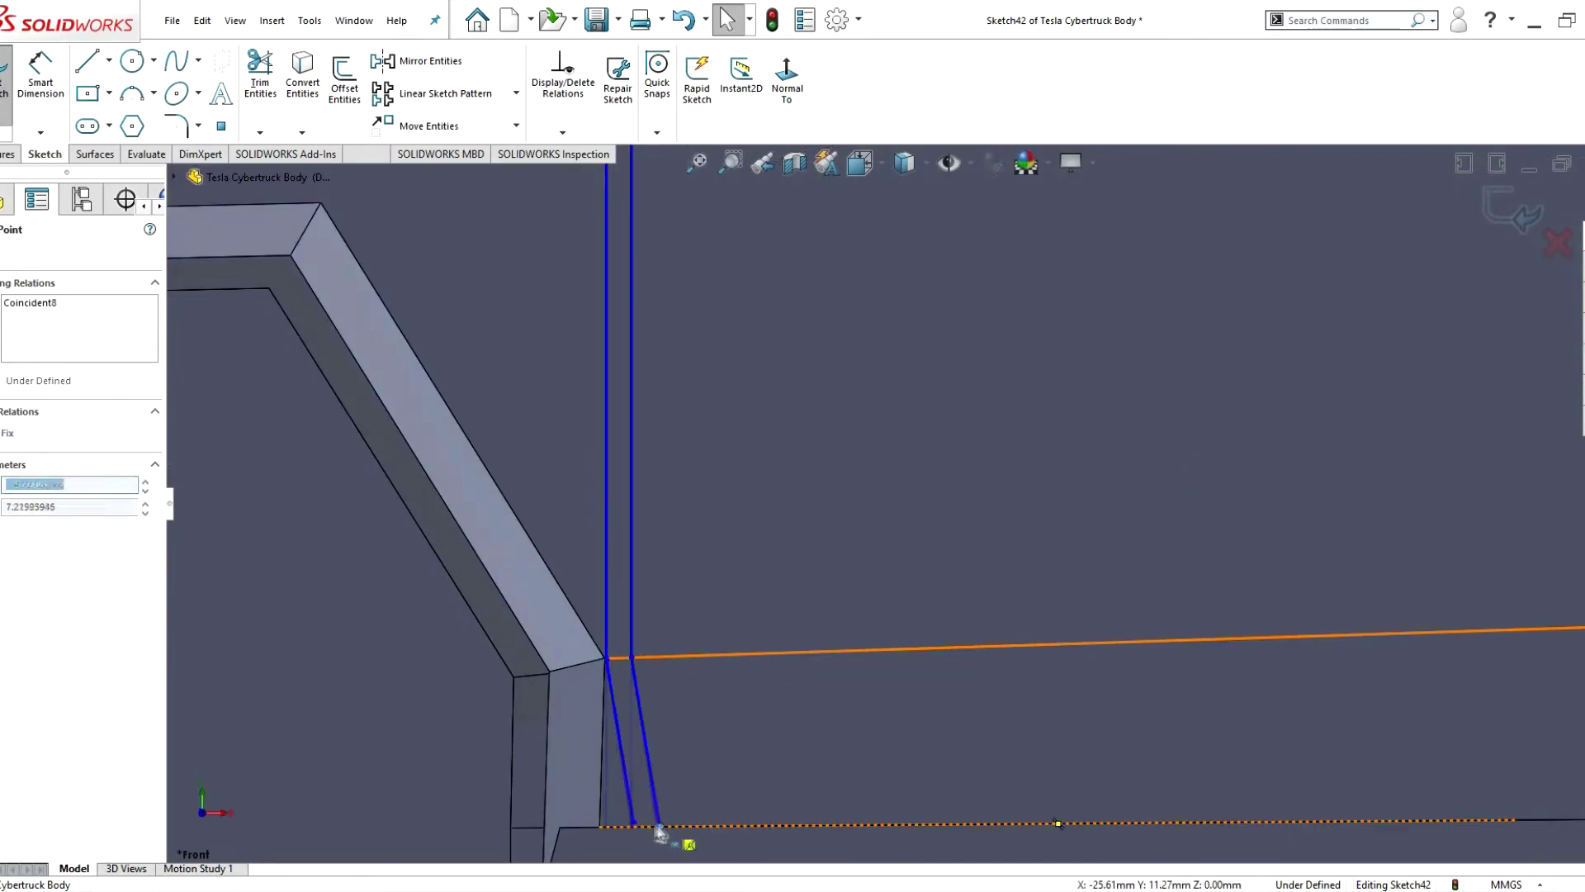
click(637, 665)
scroll(701, 648, down, 2)
scroll(715, 630, down, 2)
scroll(776, 308, down, 3)
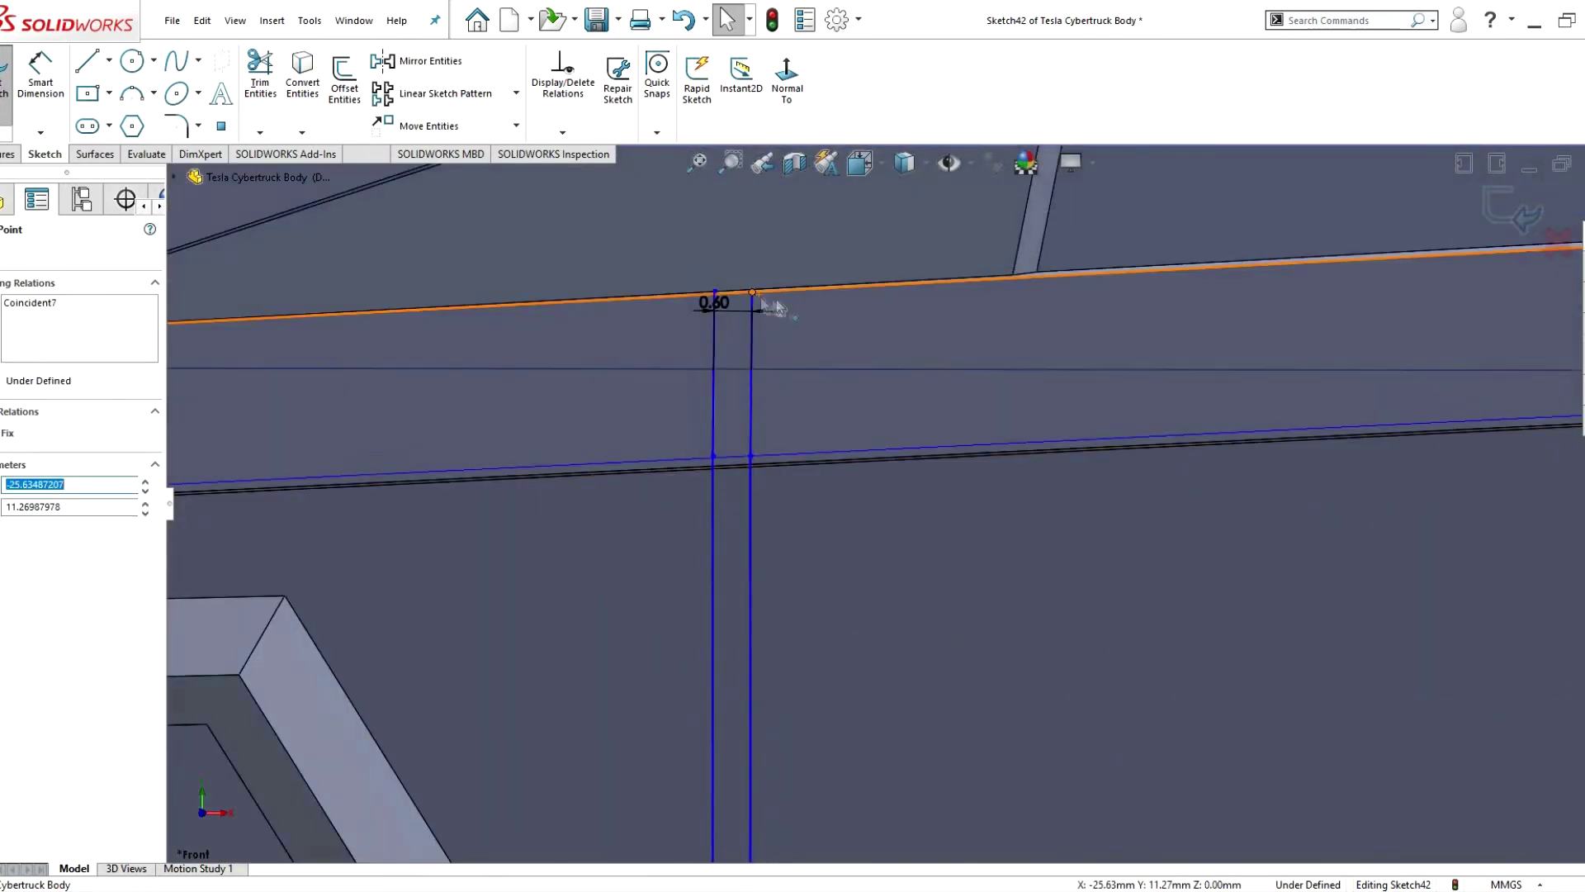
scroll(994, 489, up, 3)
scroll(389, 471, down, 2)
- Close the left slot's ends and move its bottom endpoint onto the body's lower edge
key(l)
scroll(655, 453, down, 2)
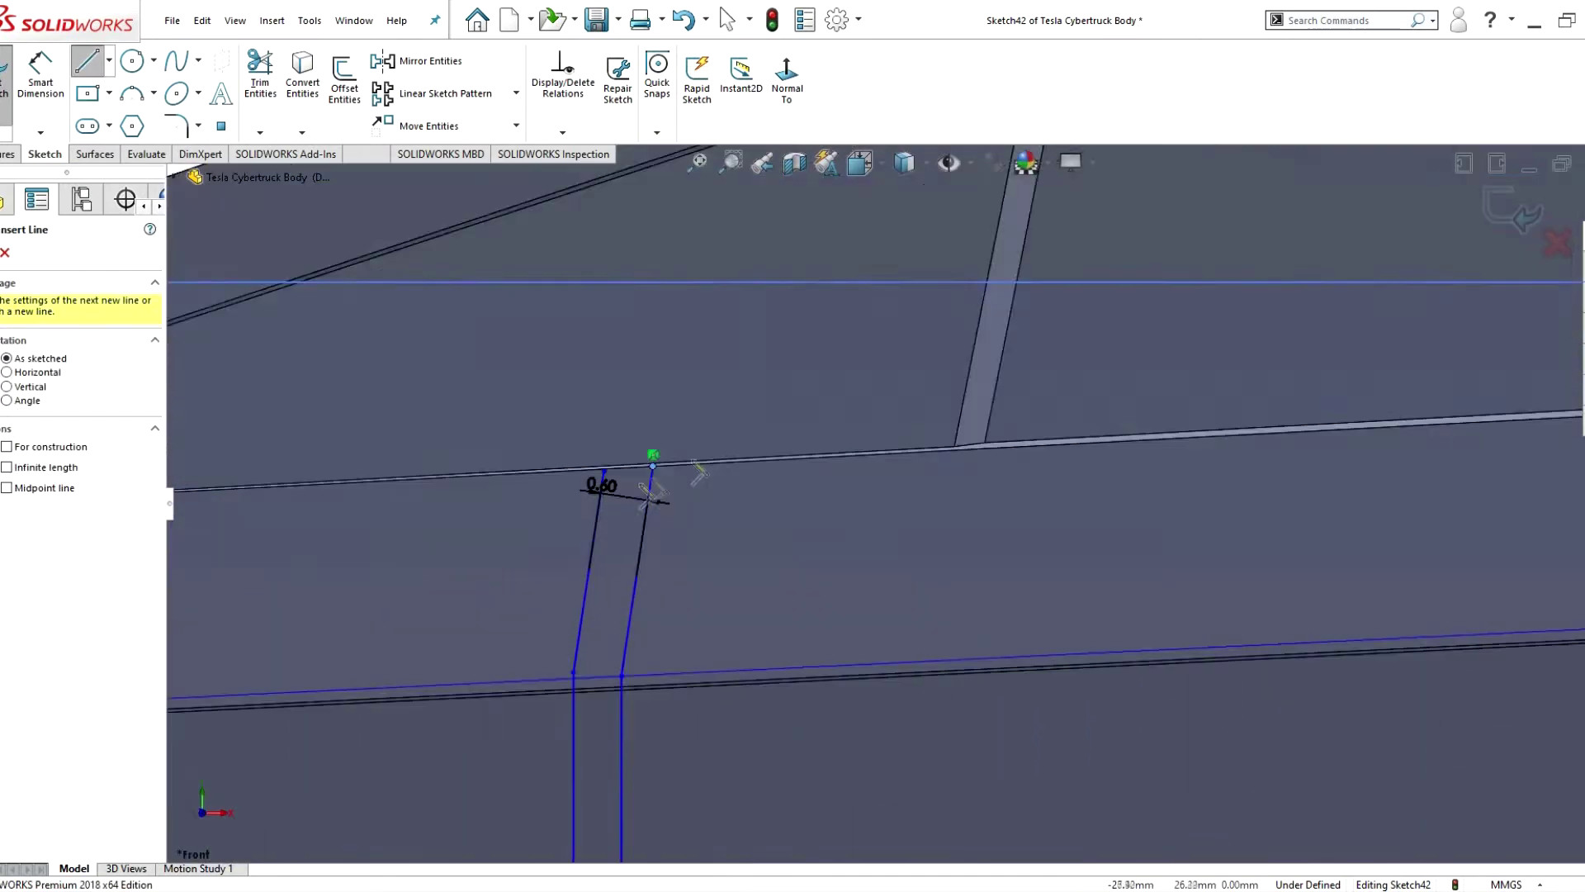
scroll(768, 446, down, 2)
key(Escape)
click(725, 459)
scroll(825, 475, up, 5)
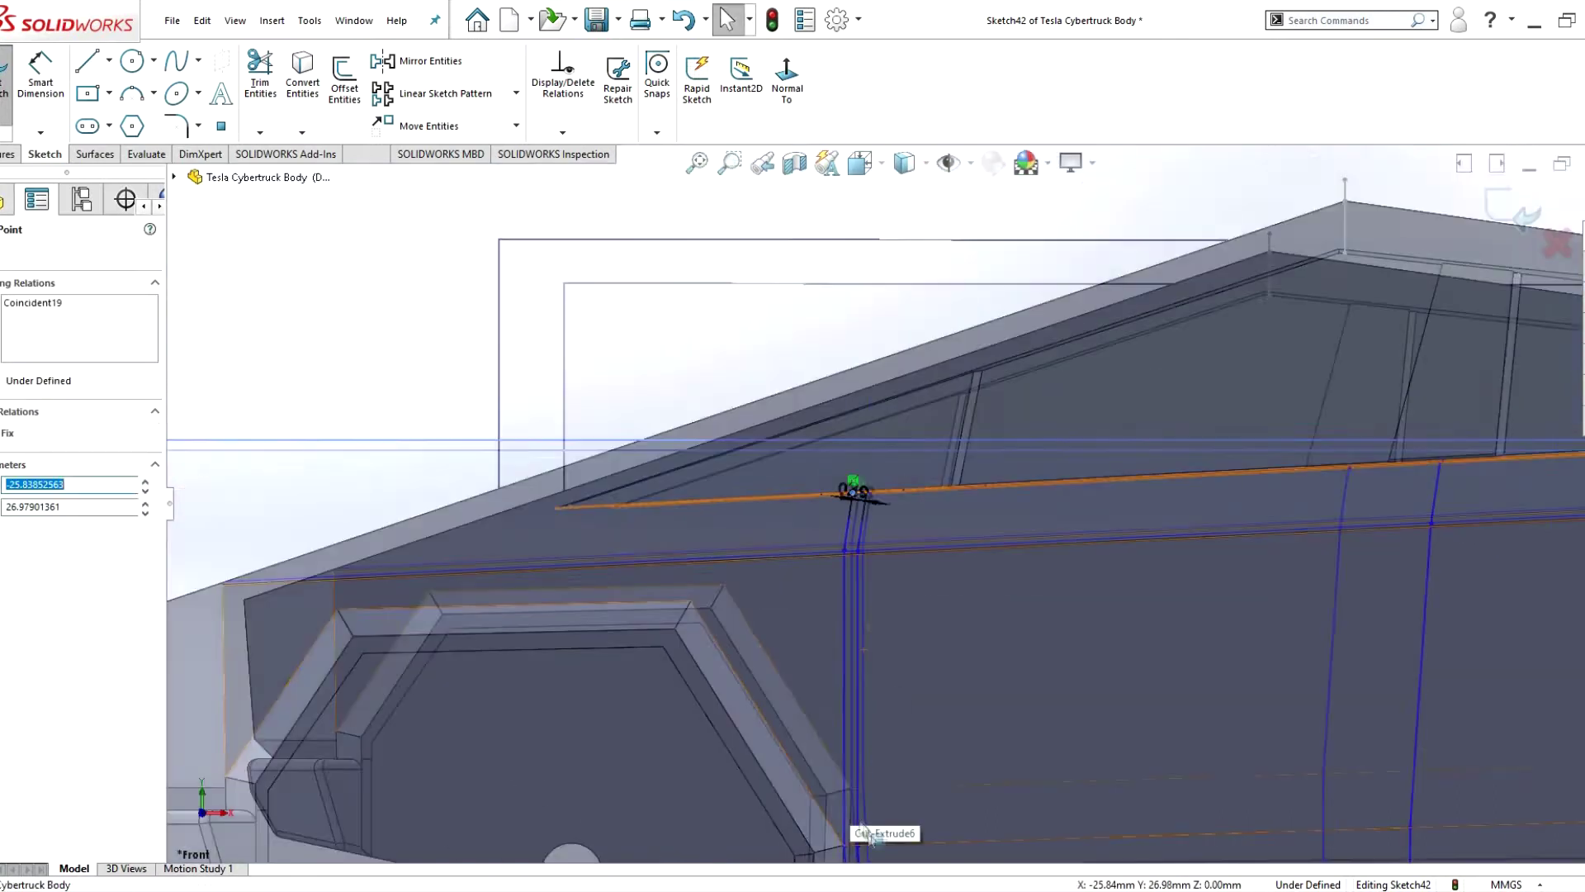
scroll(819, 706, down, 5)
right_click(962, 659)
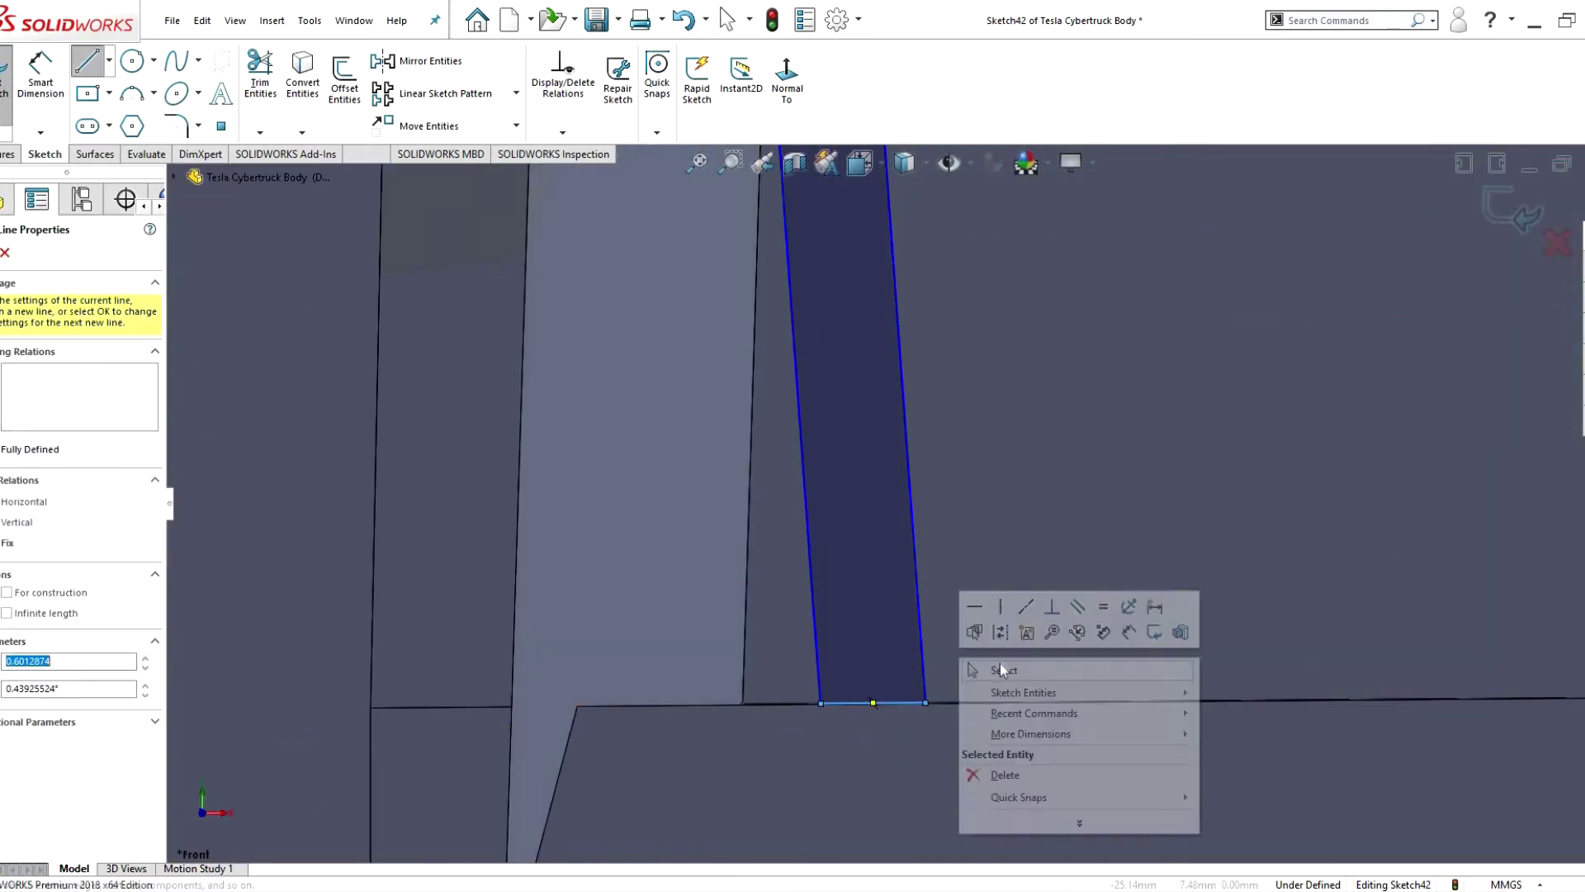
click(1001, 667)
click(925, 703)
scroll(925, 703, up, 2)
drag(820, 656, 762, 656)
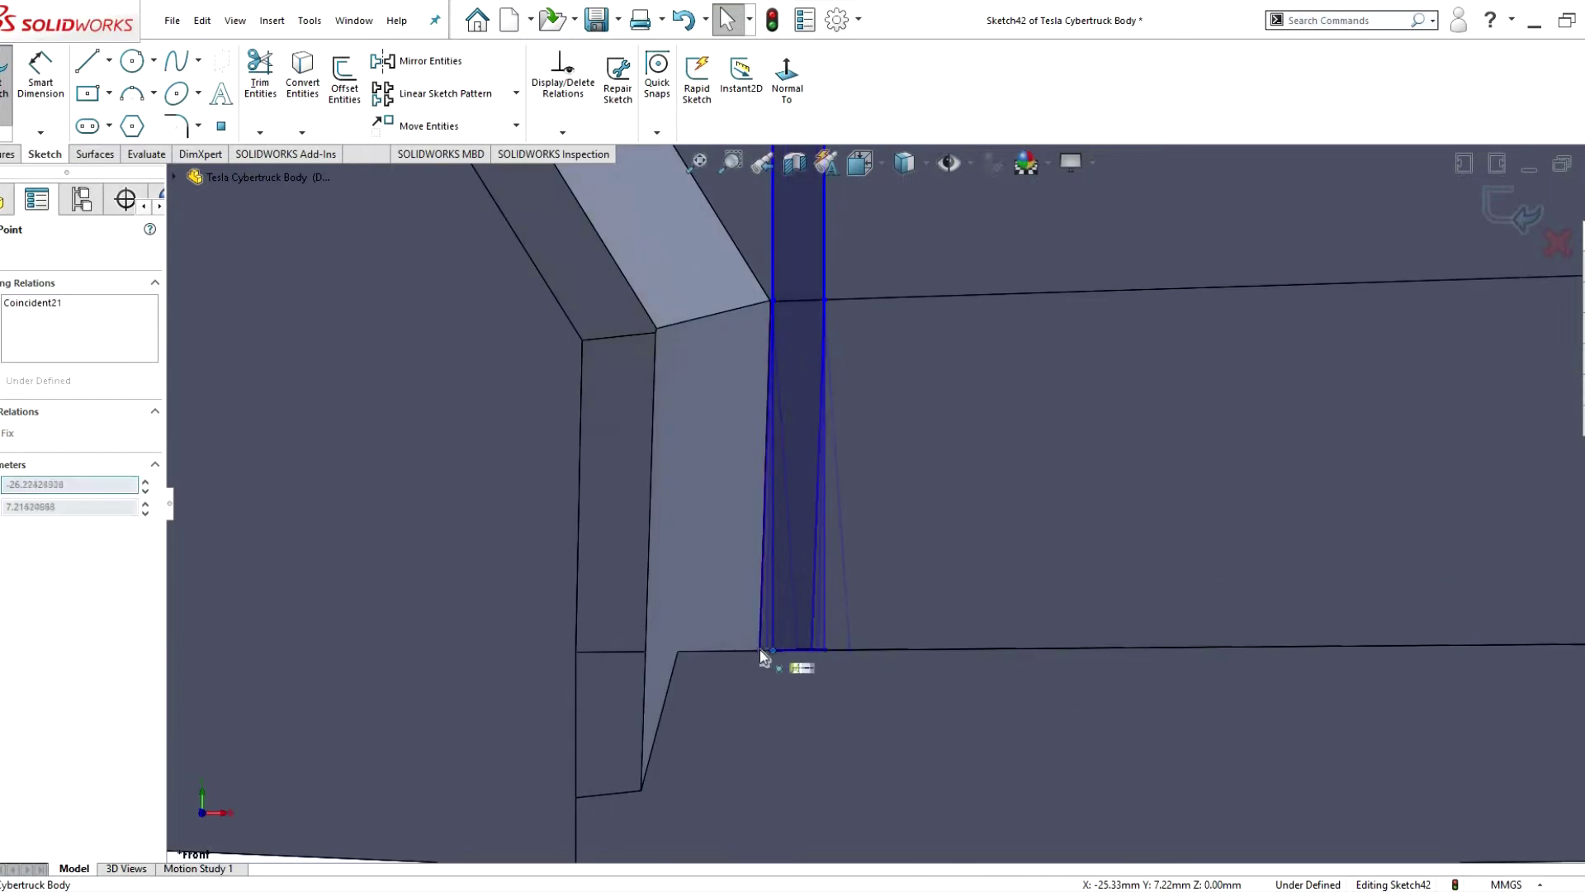
scroll(909, 380, down, 5)
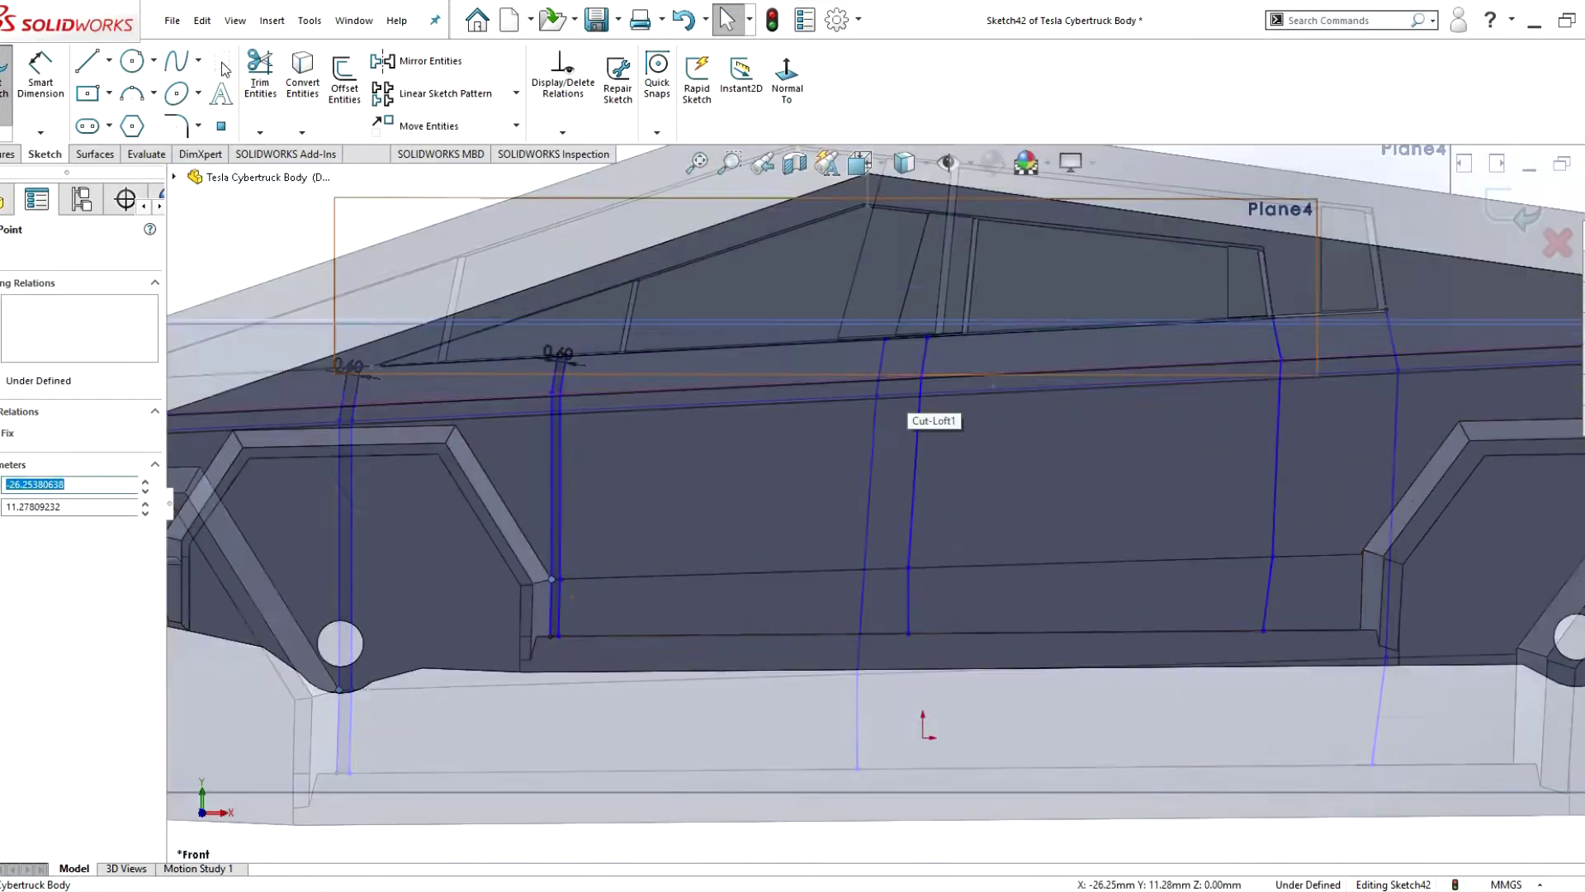
scroll(881, 376, up, 3)
- Offset the next seam line by 0.60 mm and check the slot lines from the front view
click(857, 534)
scroll(877, 389, up, 3)
key(l)
scroll(831, 449, up, 2)
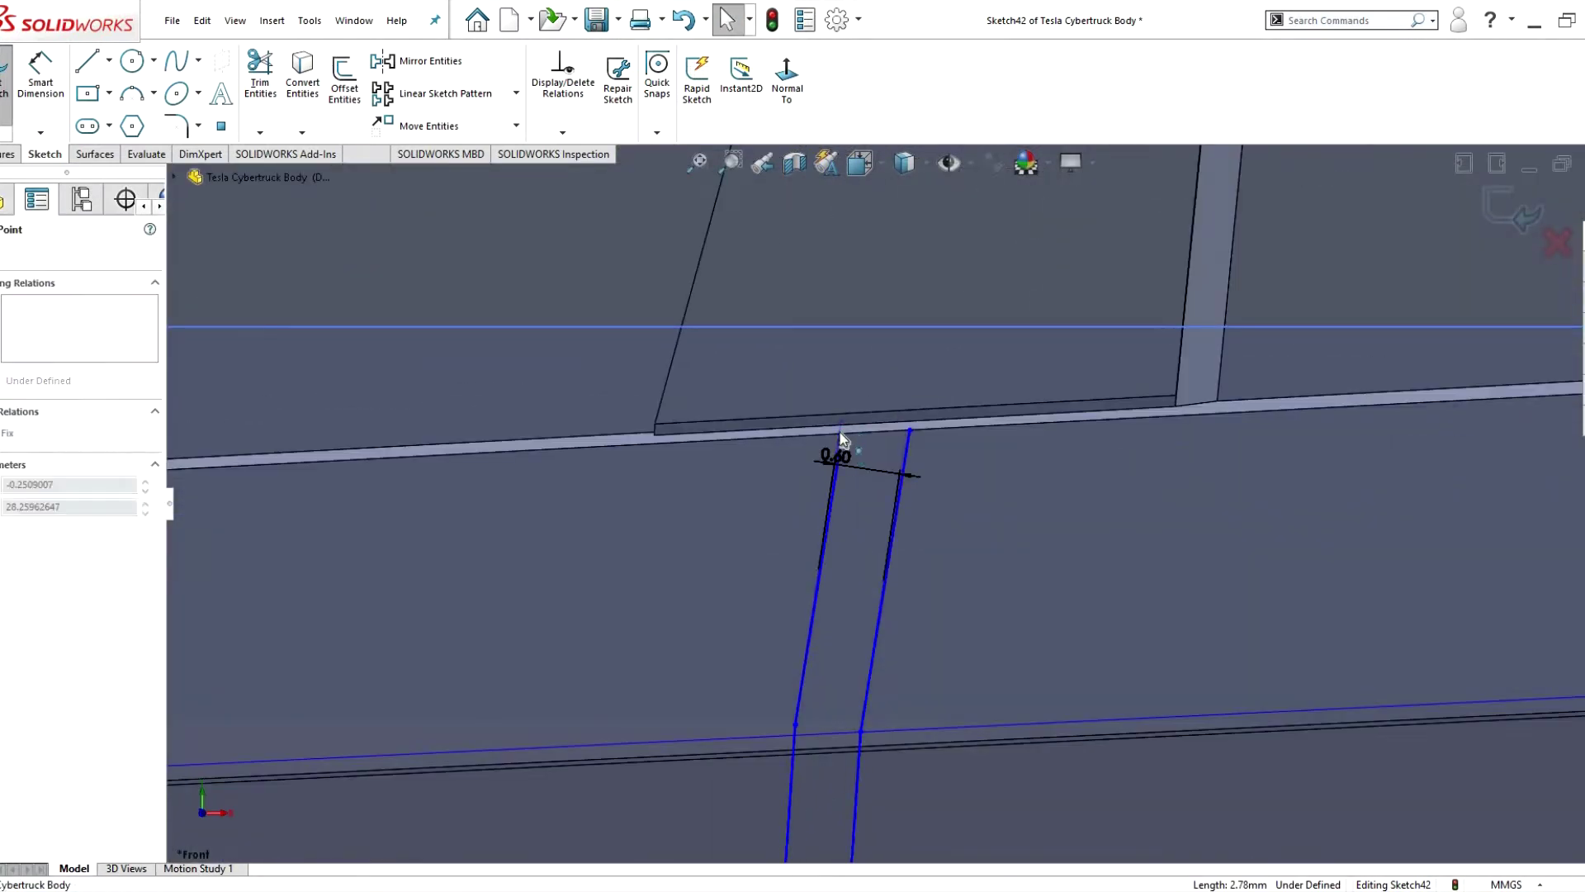
key(Escape)
mouse_move(825, 453)
middle_down()
mouse_move(1019, 414)
mouse_move(1019, 326)
middle_up()
scroll(892, 298, up, 3)
key(ctrl+1)
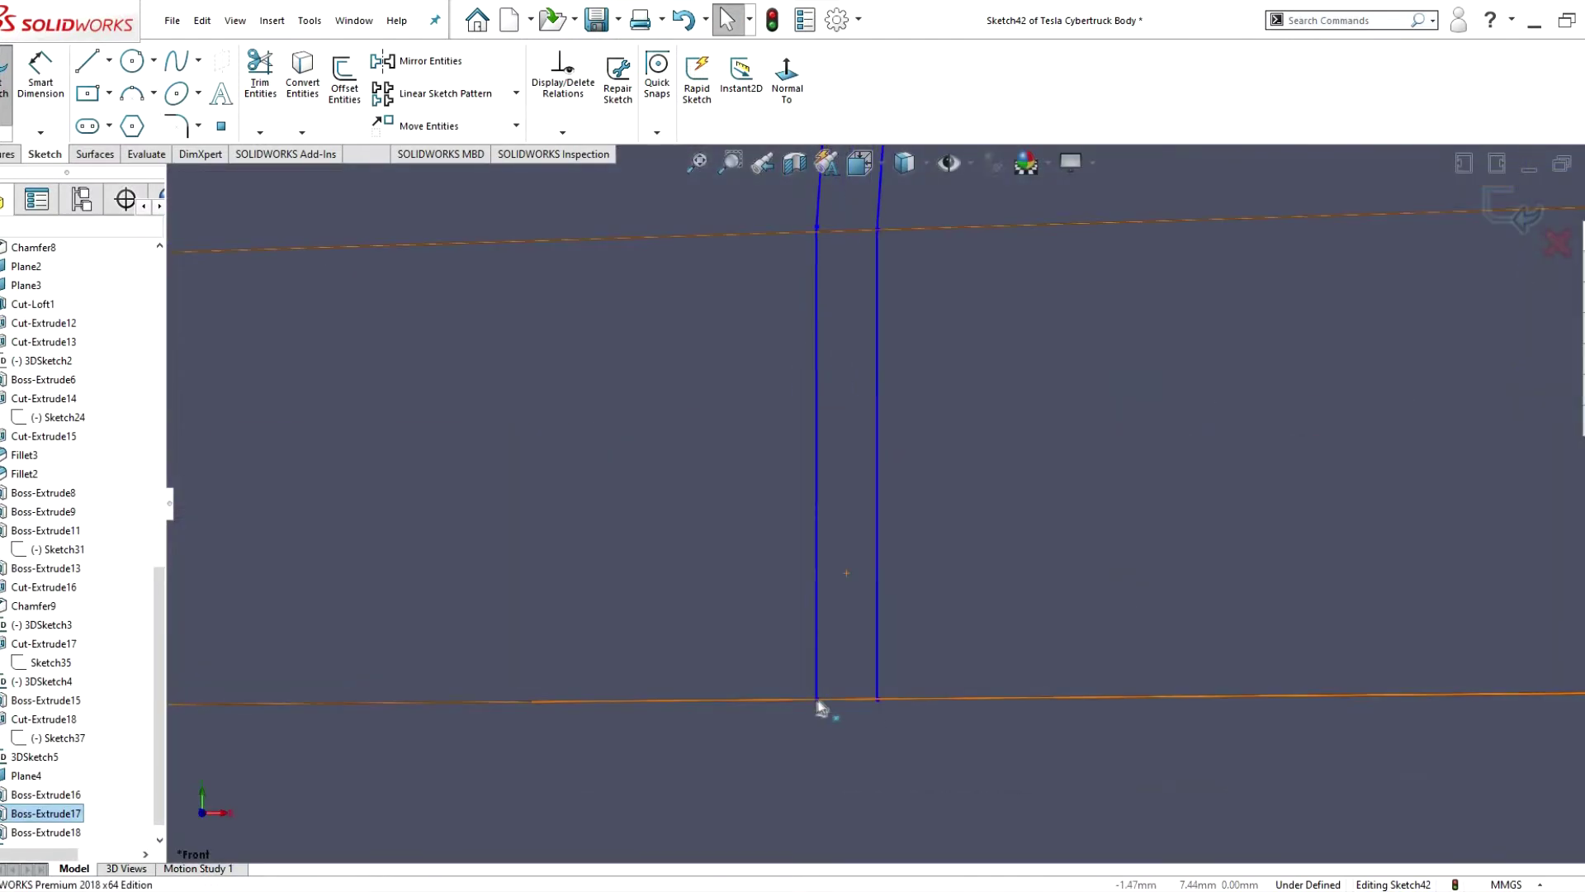
- Select the middle slot's bottom endpoint, seam line and door-corner fixed point to adjust it
click(817, 699)
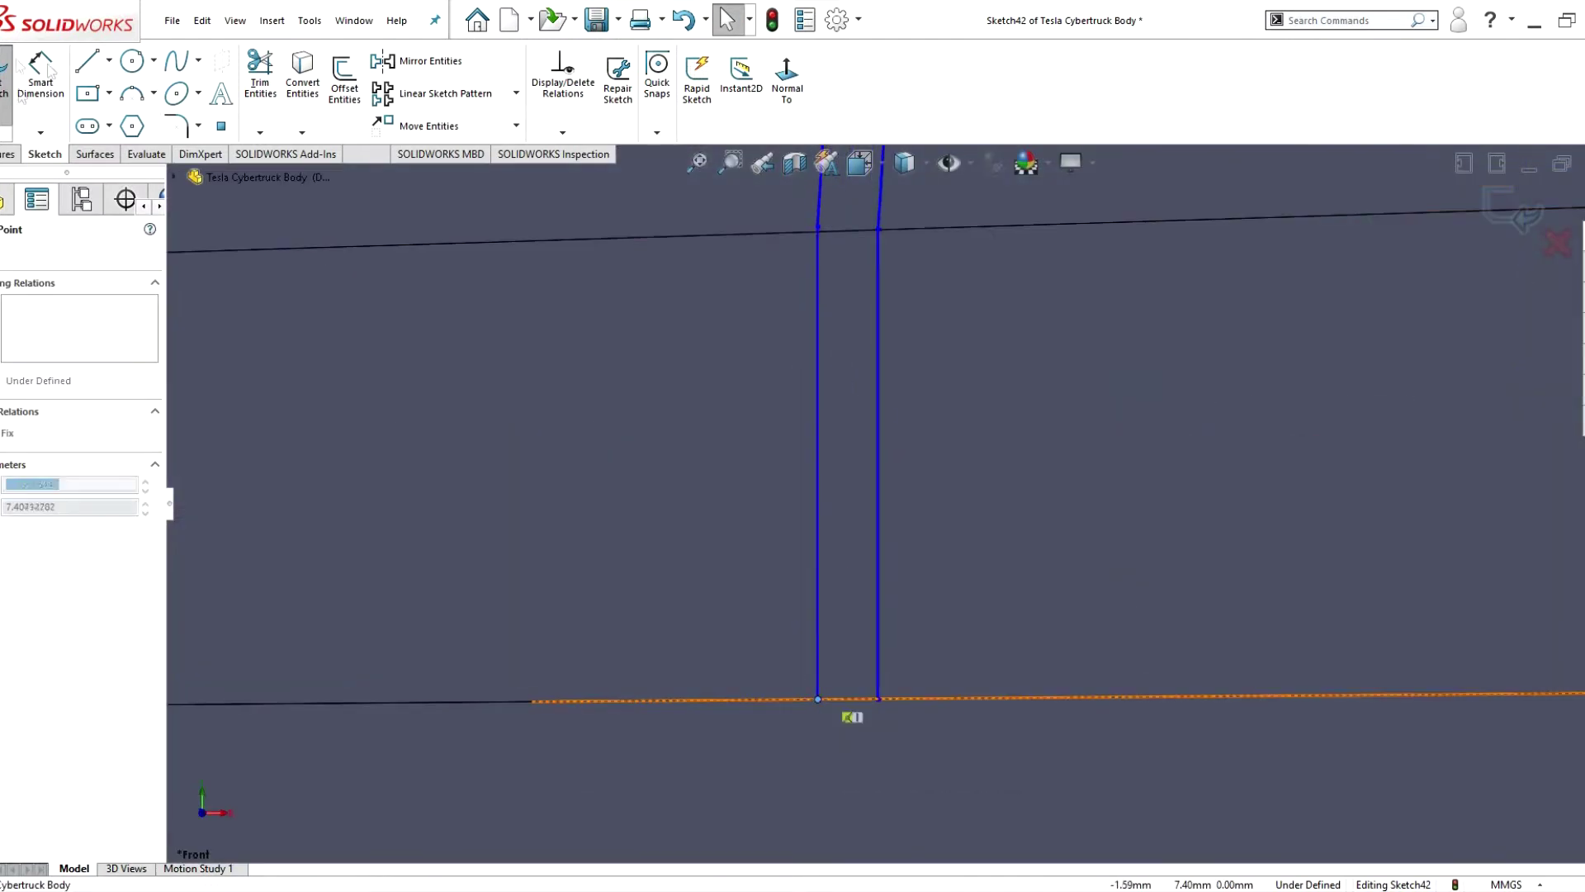
click(817, 660)
scroll(565, 413, down, 3)
scroll(972, 336, up, 5)
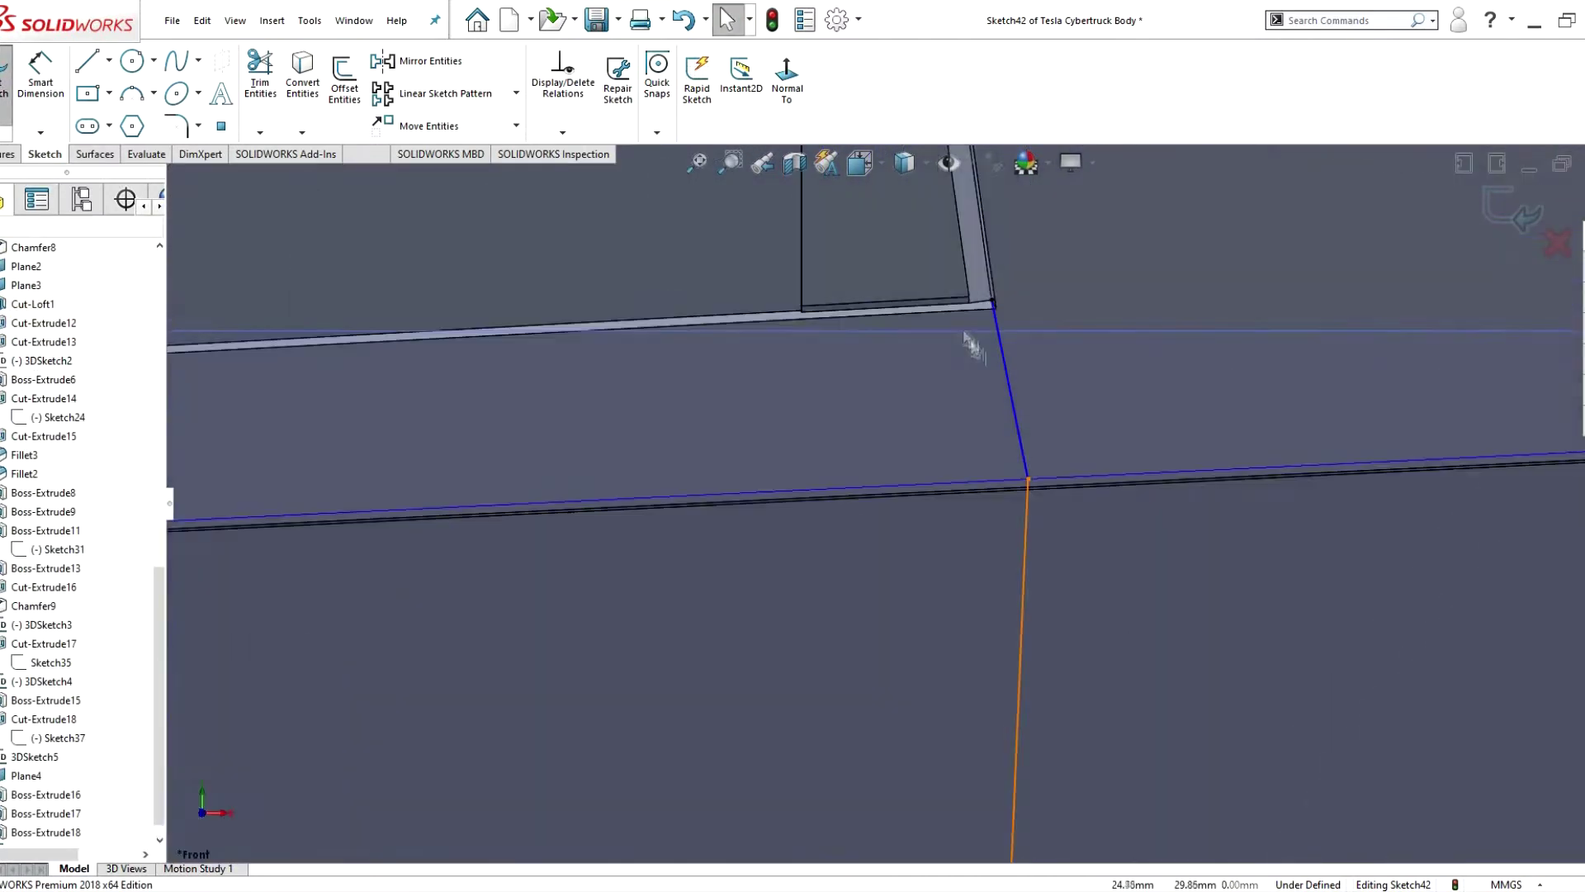
click(1002, 377)
scroll(681, 363, down, 3)
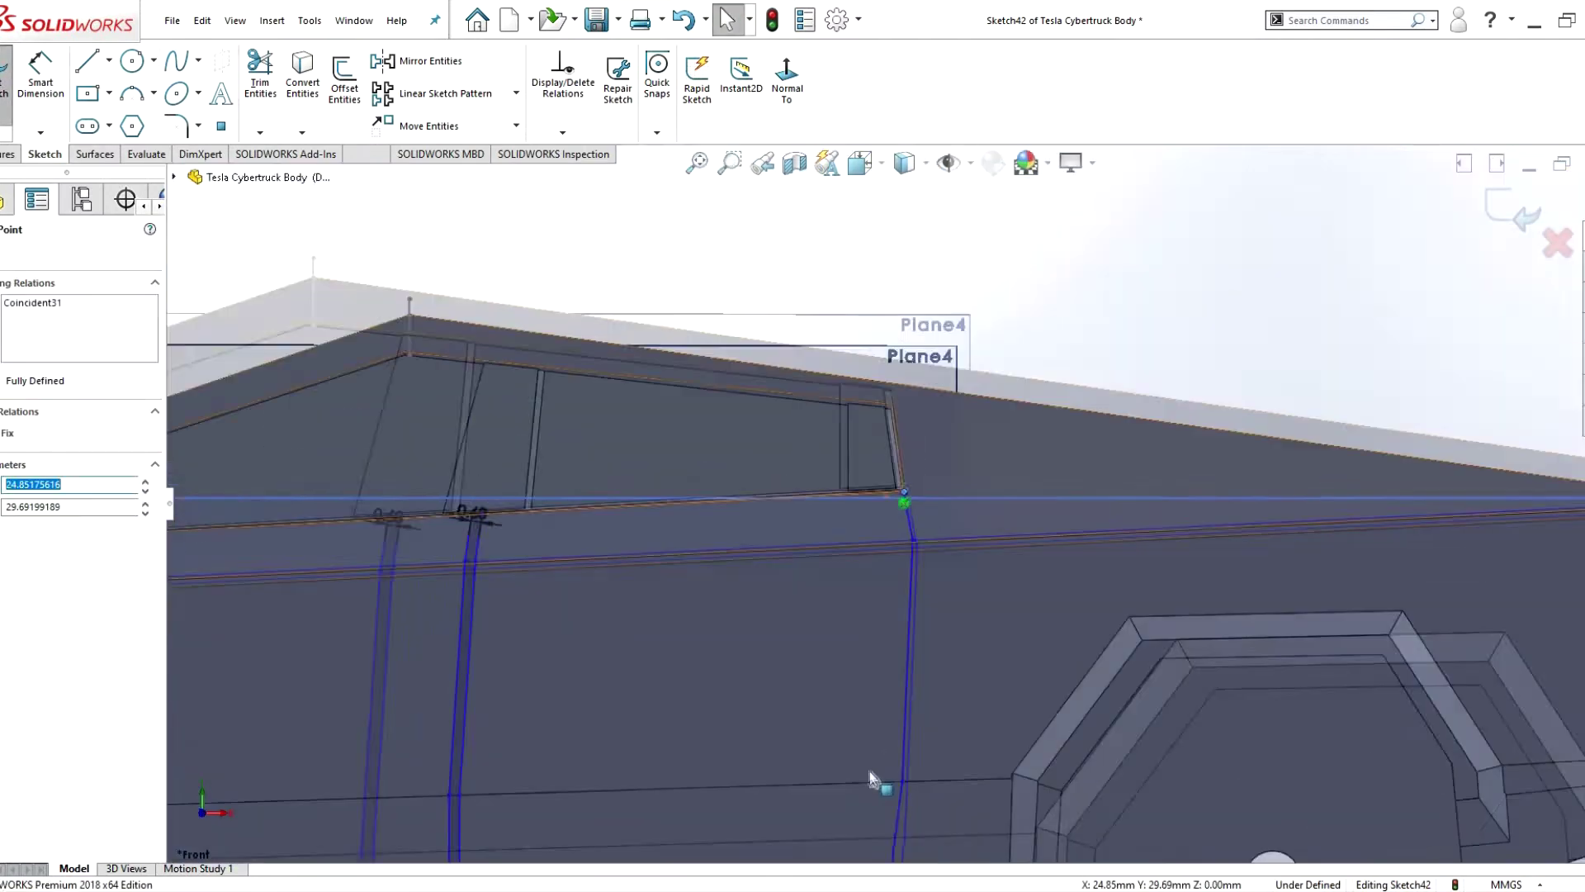
scroll(870, 779, up, 2)
click(927, 355)
key(Escape)
- Adjust the right slot's lower endpoint so it closes off at the bottom edge
click(913, 265)
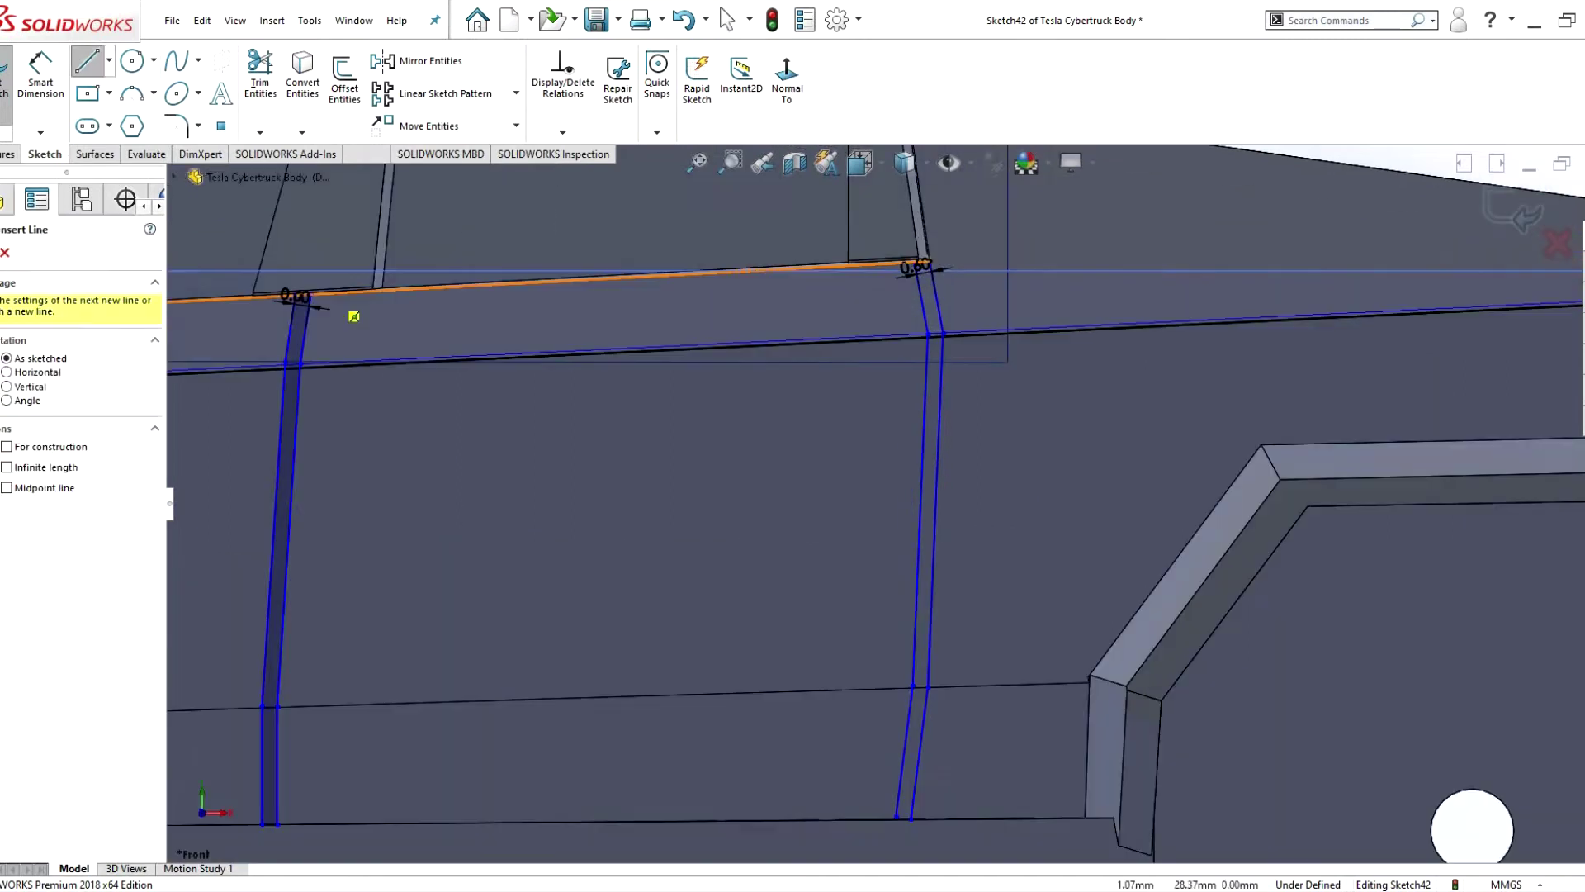
scroll(883, 355, up, 3)
scroll(918, 592, down, 3)
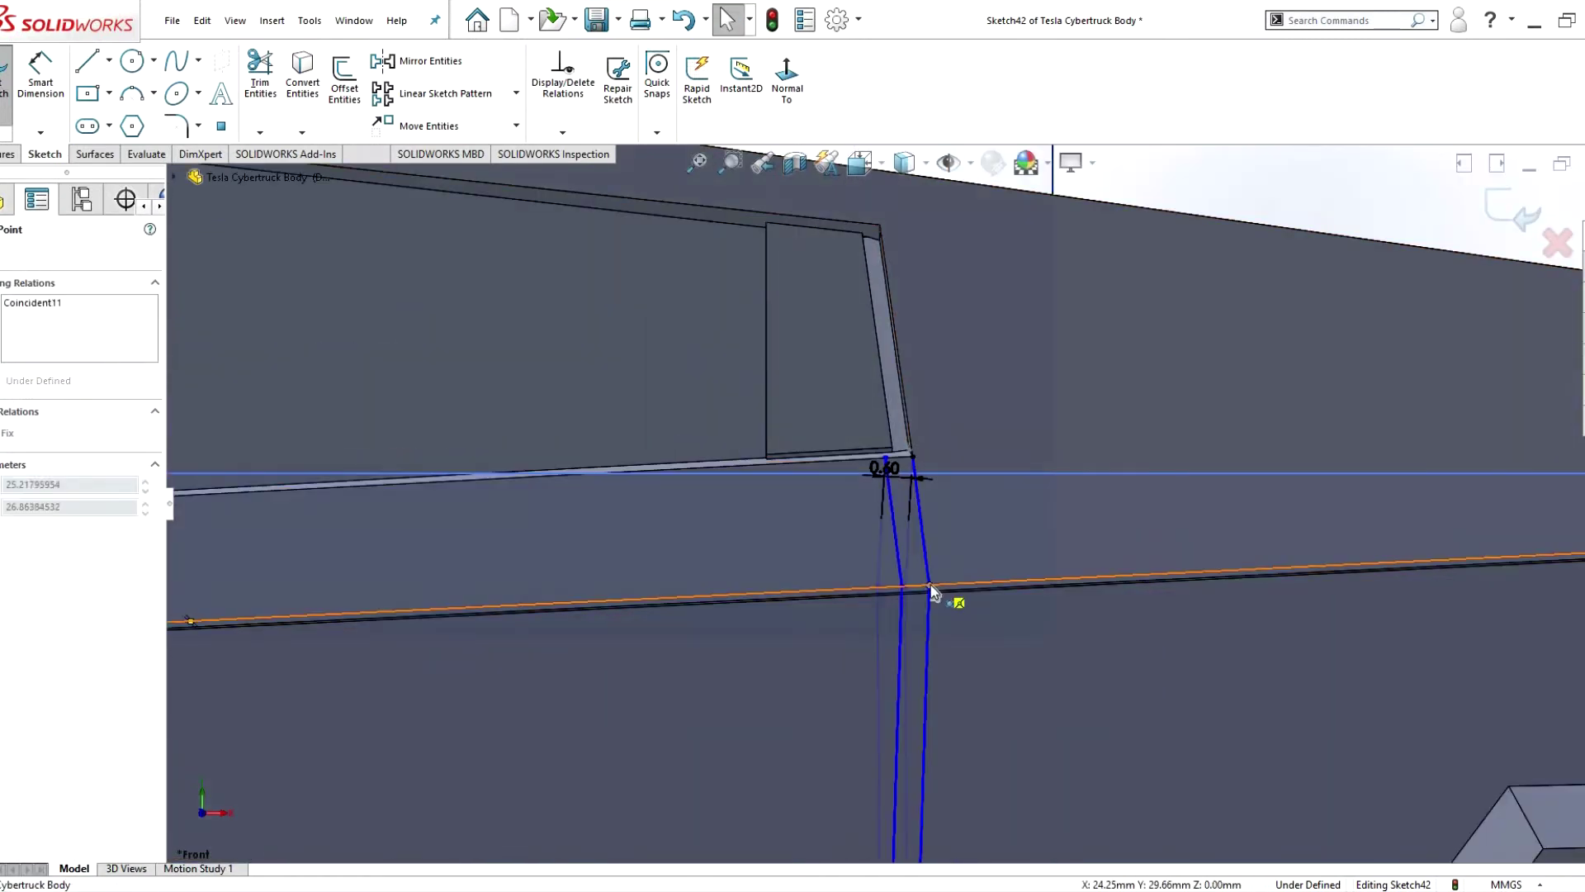
scroll(885, 743, up, 4)
click(844, 682)
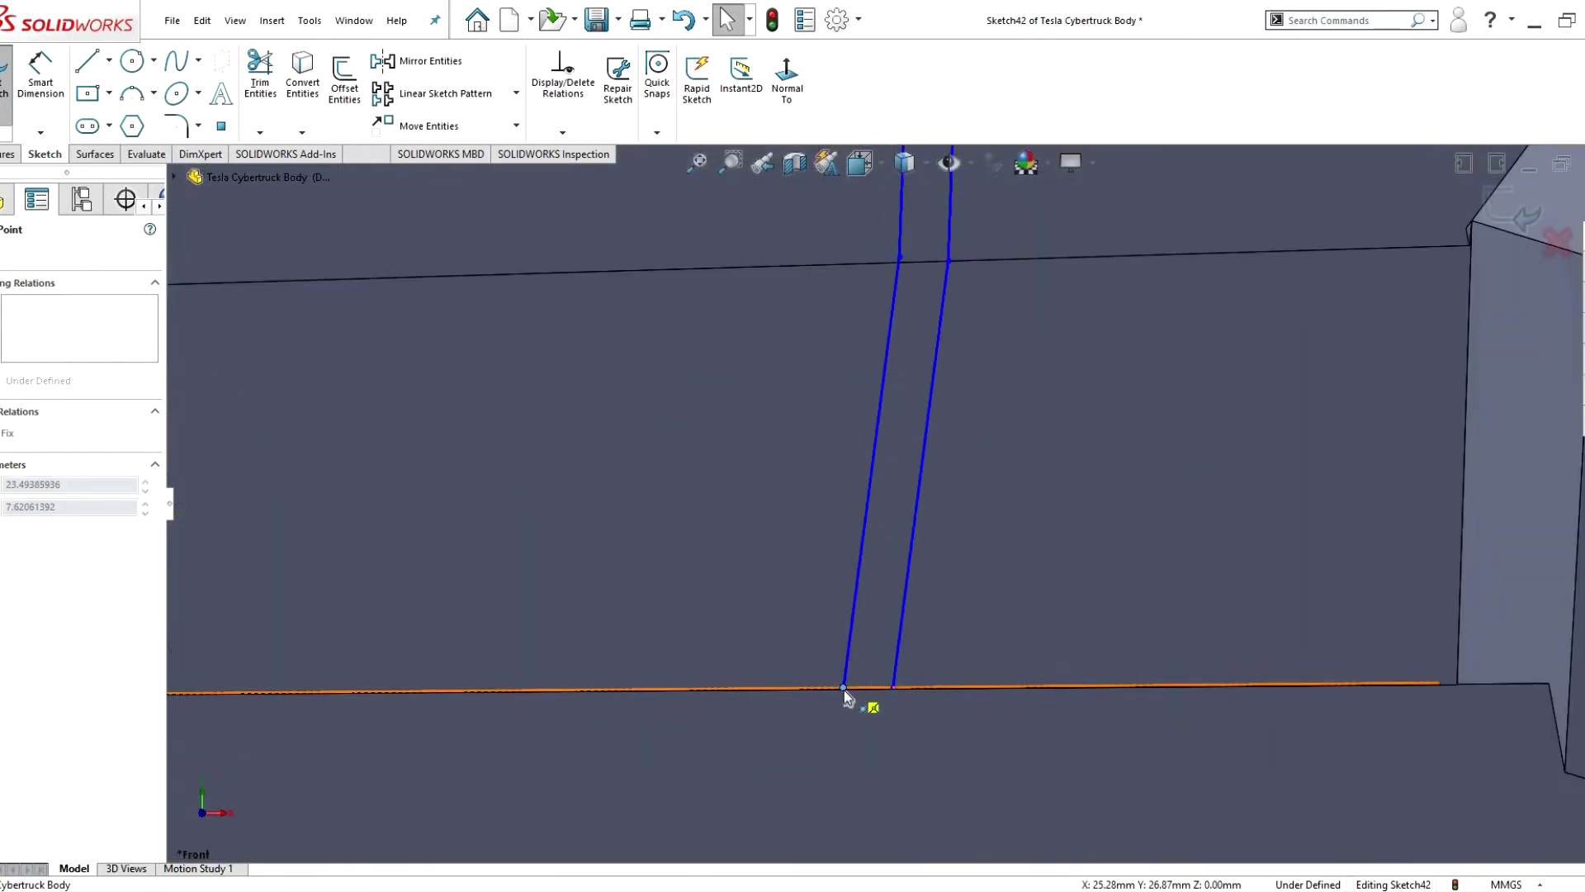
click(844, 687)
scroll(866, 718, up, 3)
scroll(933, 658, down, 2)
scroll(878, 418, down, 2)
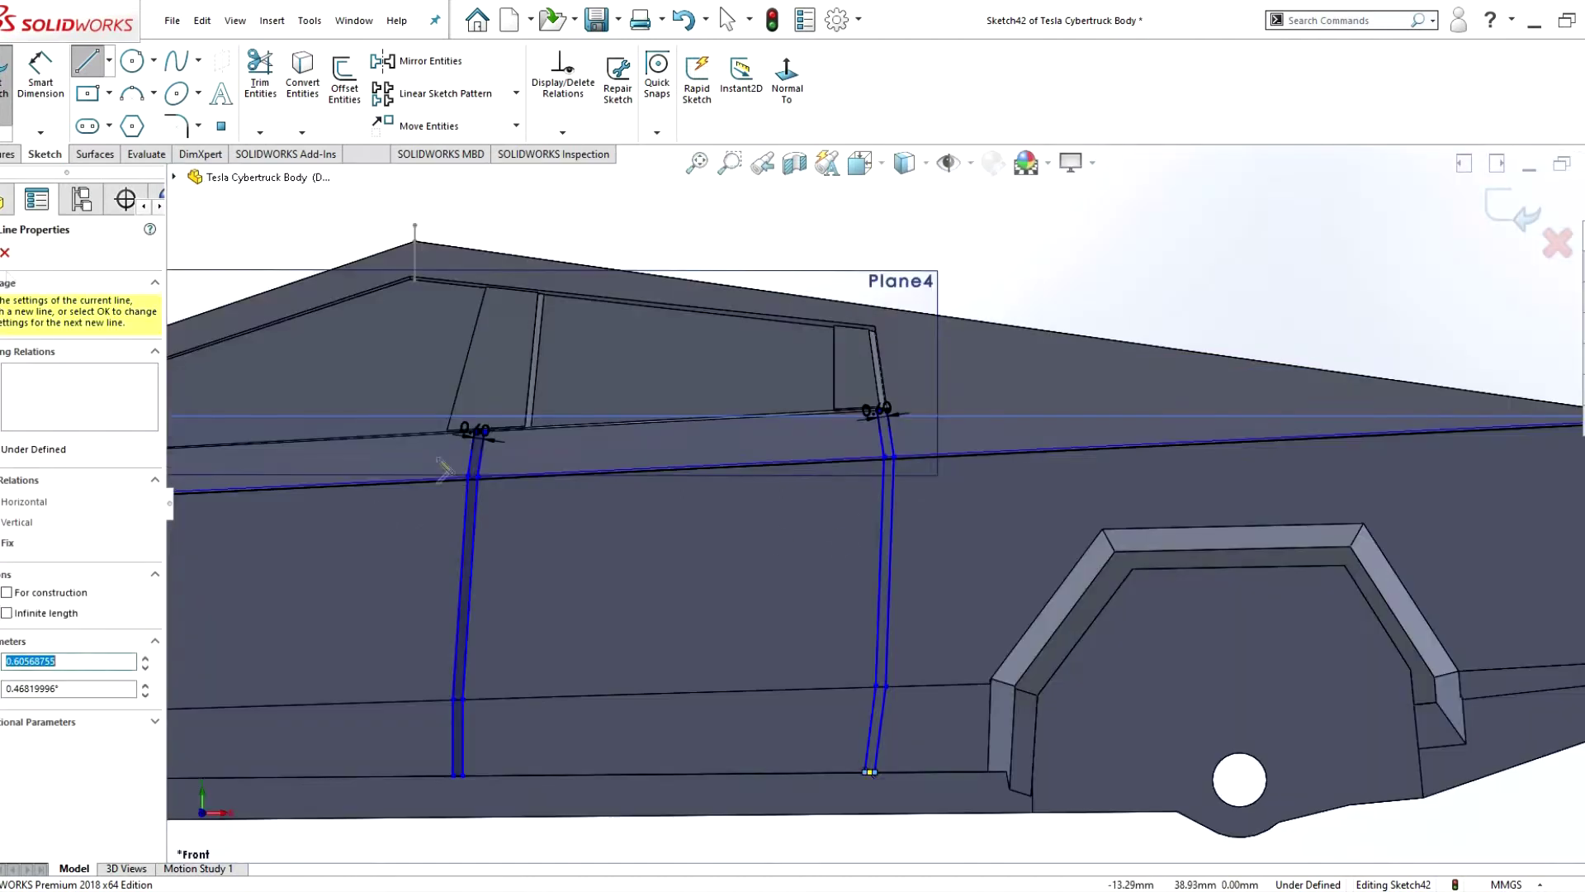
scroll(896, 429, up, 5)
key(ctrl+7)
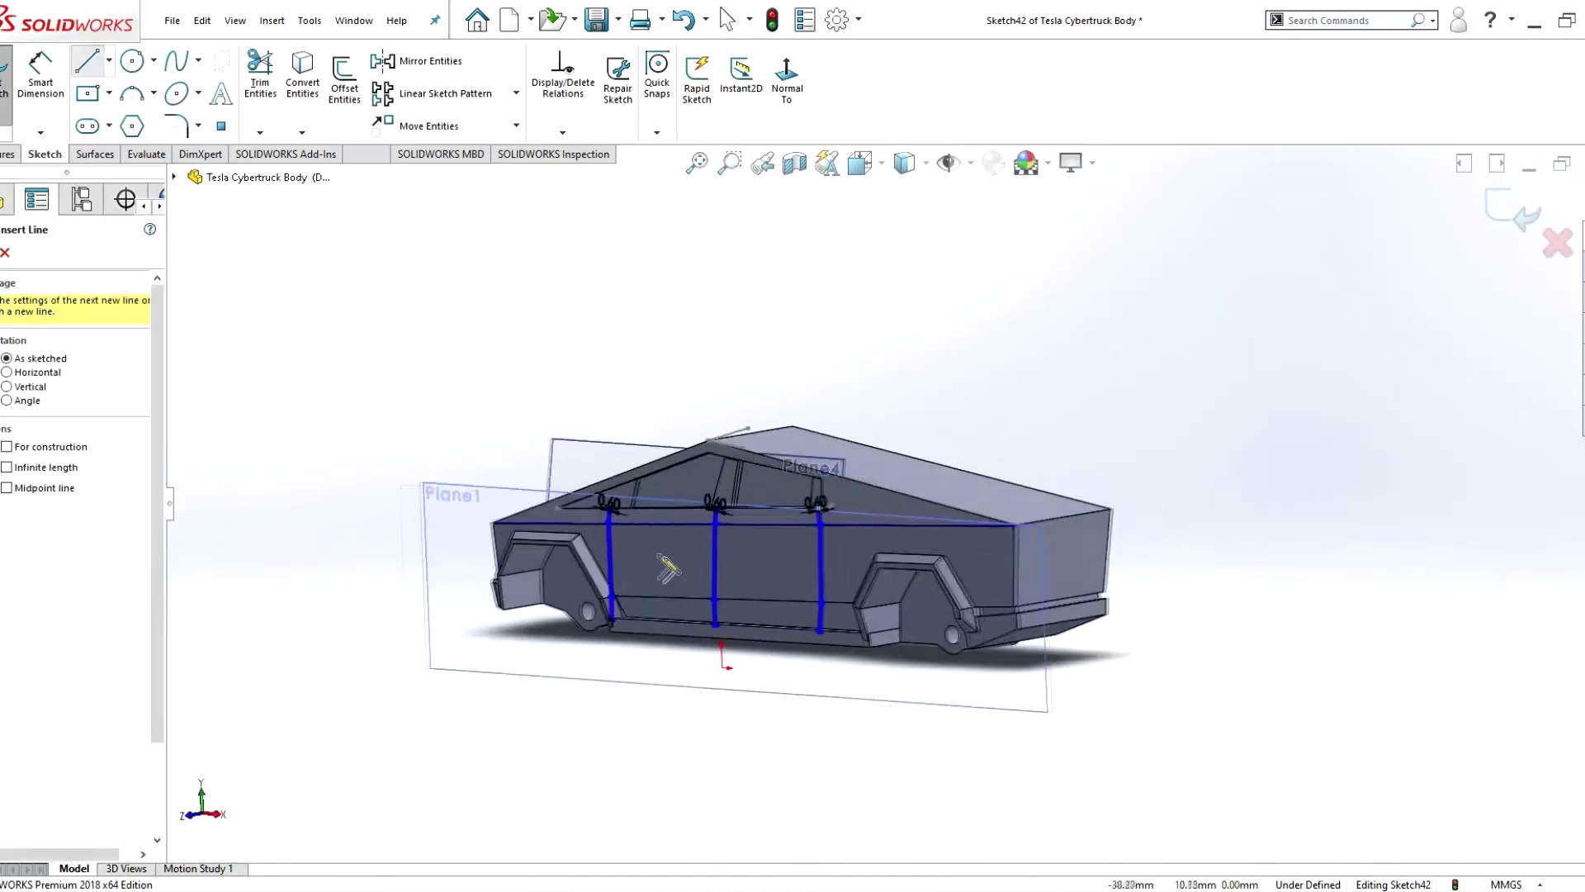
key(Escape)
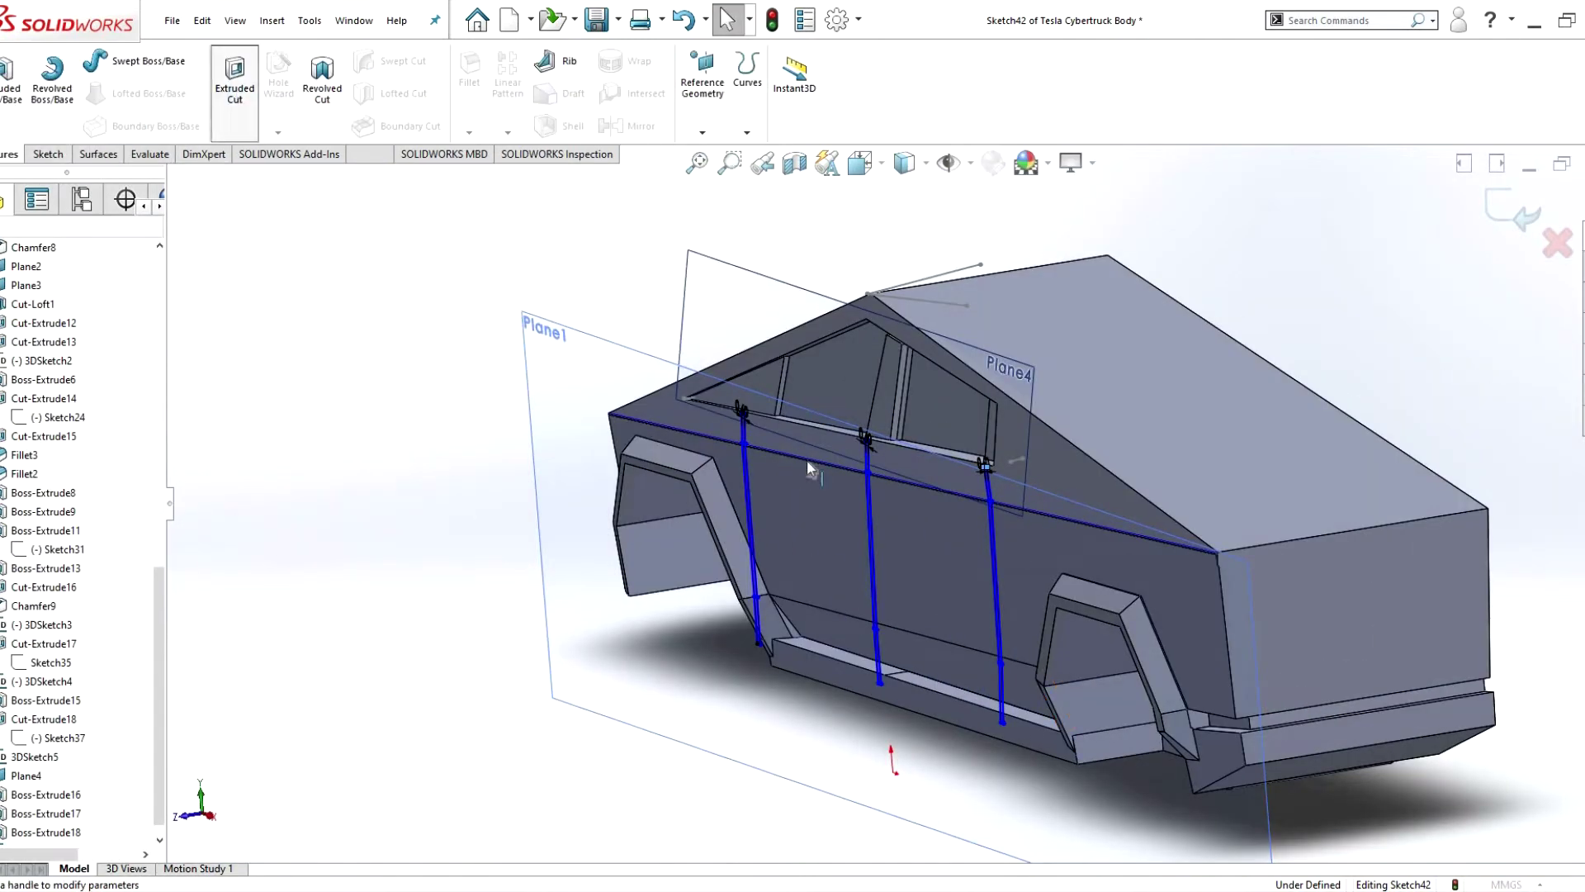
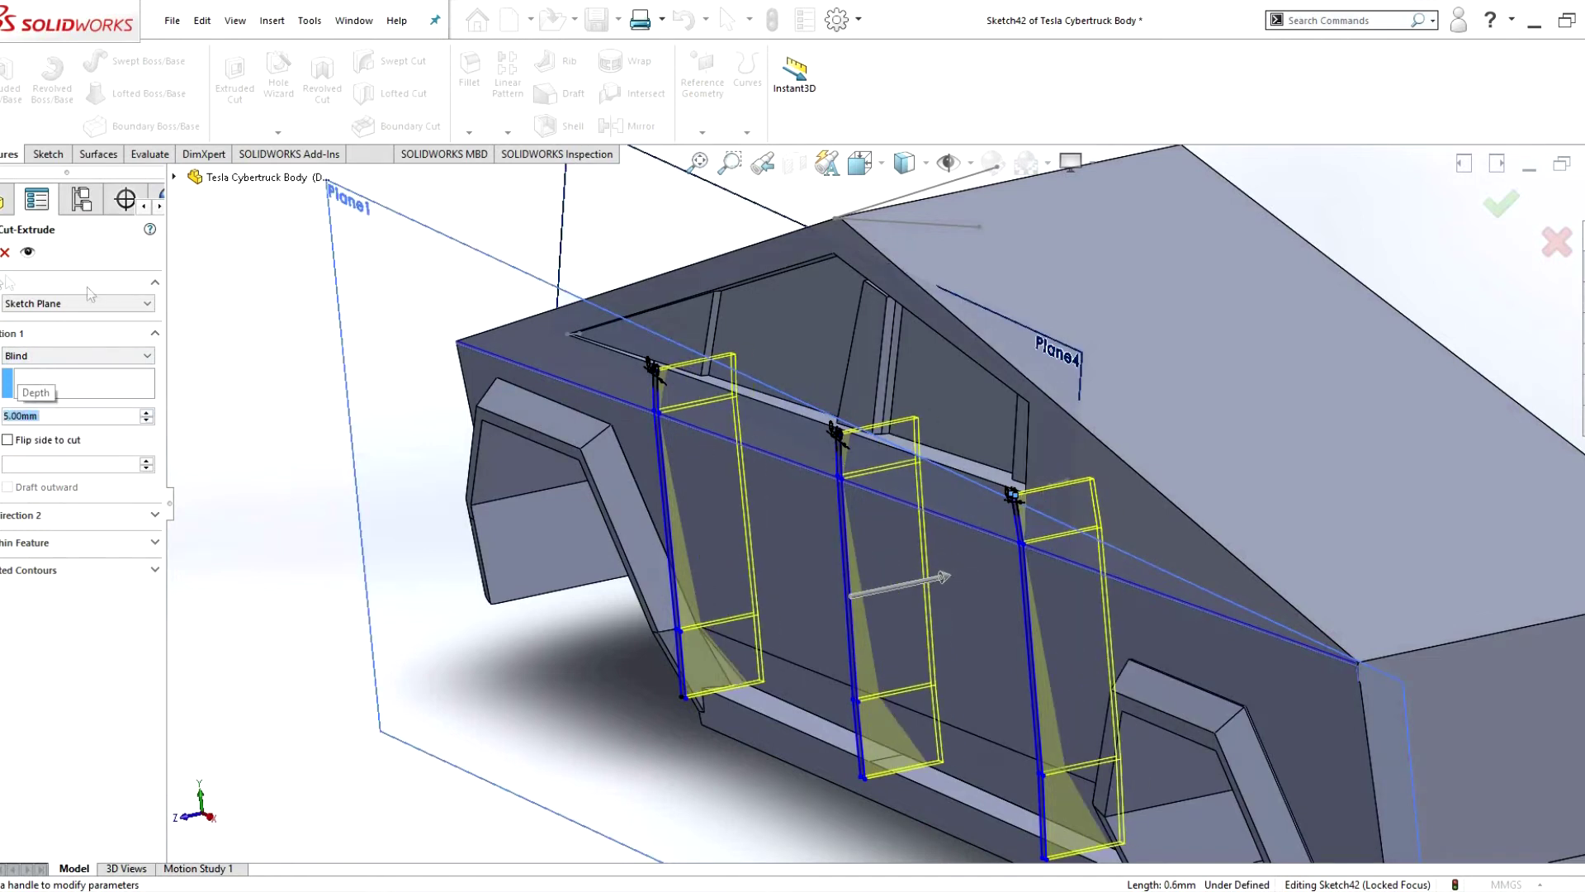
- Accept the cut extrude and select the face of the new cut
key(Return)
scroll(760, 312, down, 8)
scroll(785, 311, down, 4)
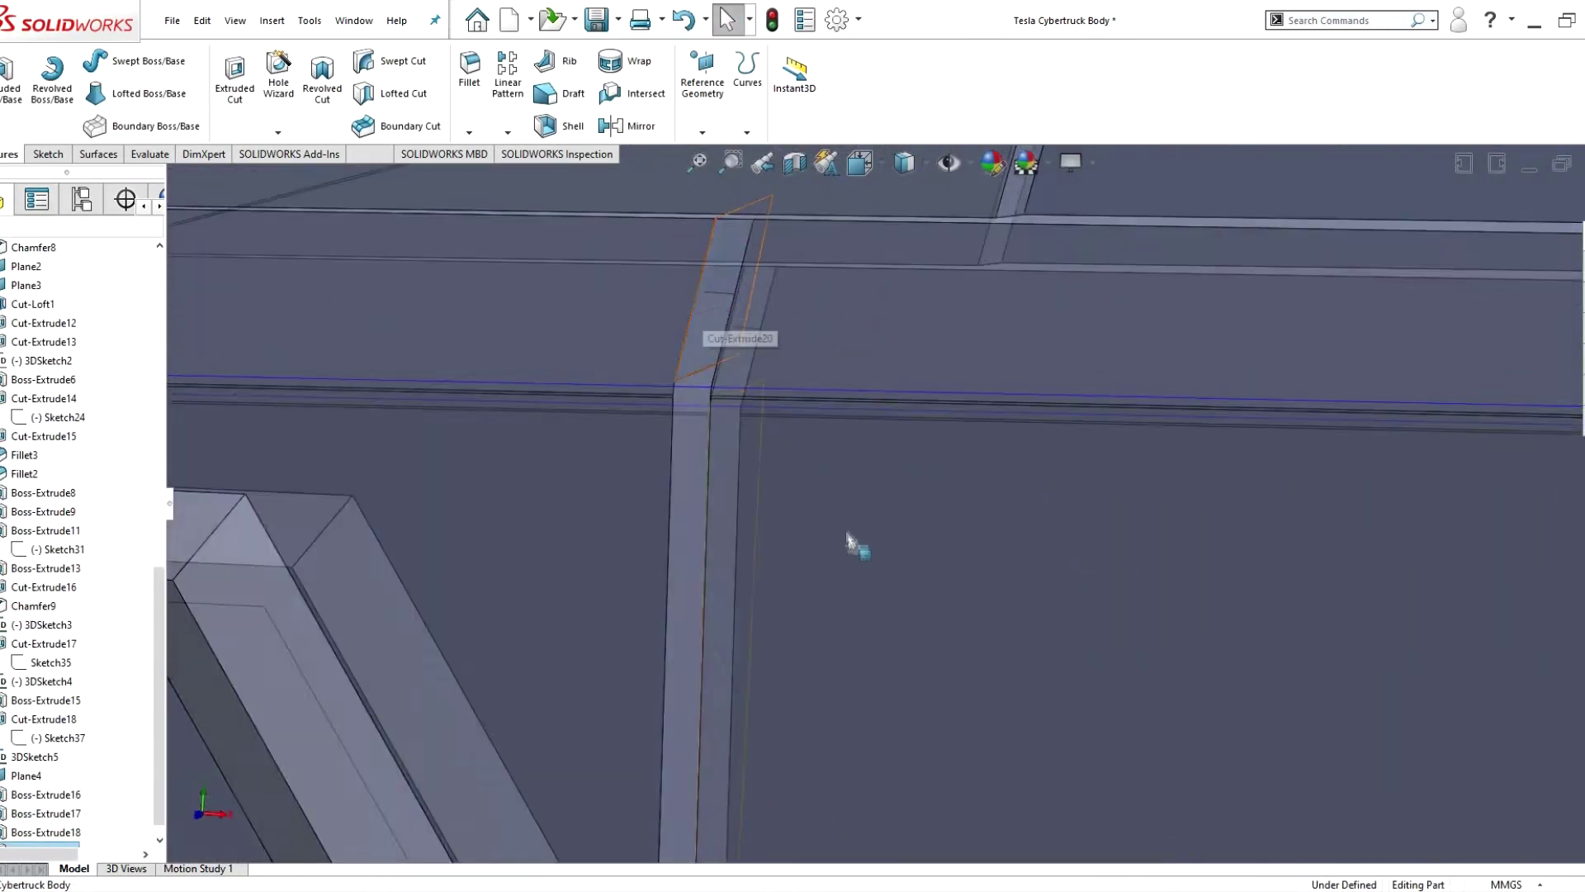
scroll(850, 541, up, 5)
scroll(855, 561, up, 2)
click(826, 640)
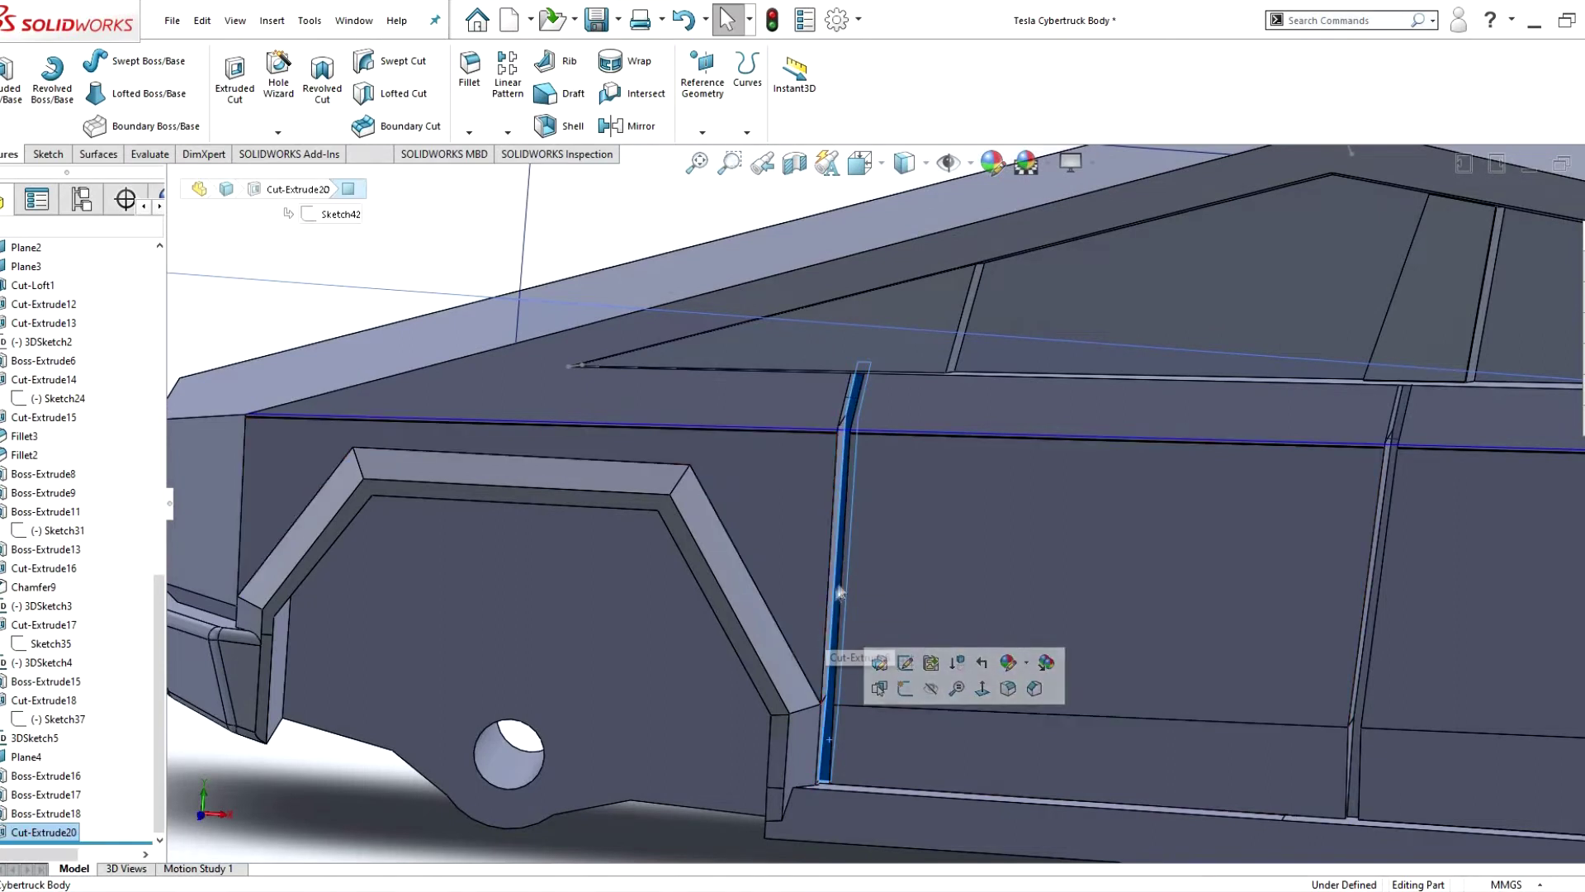
middle_drag(840, 593, 793, 593)
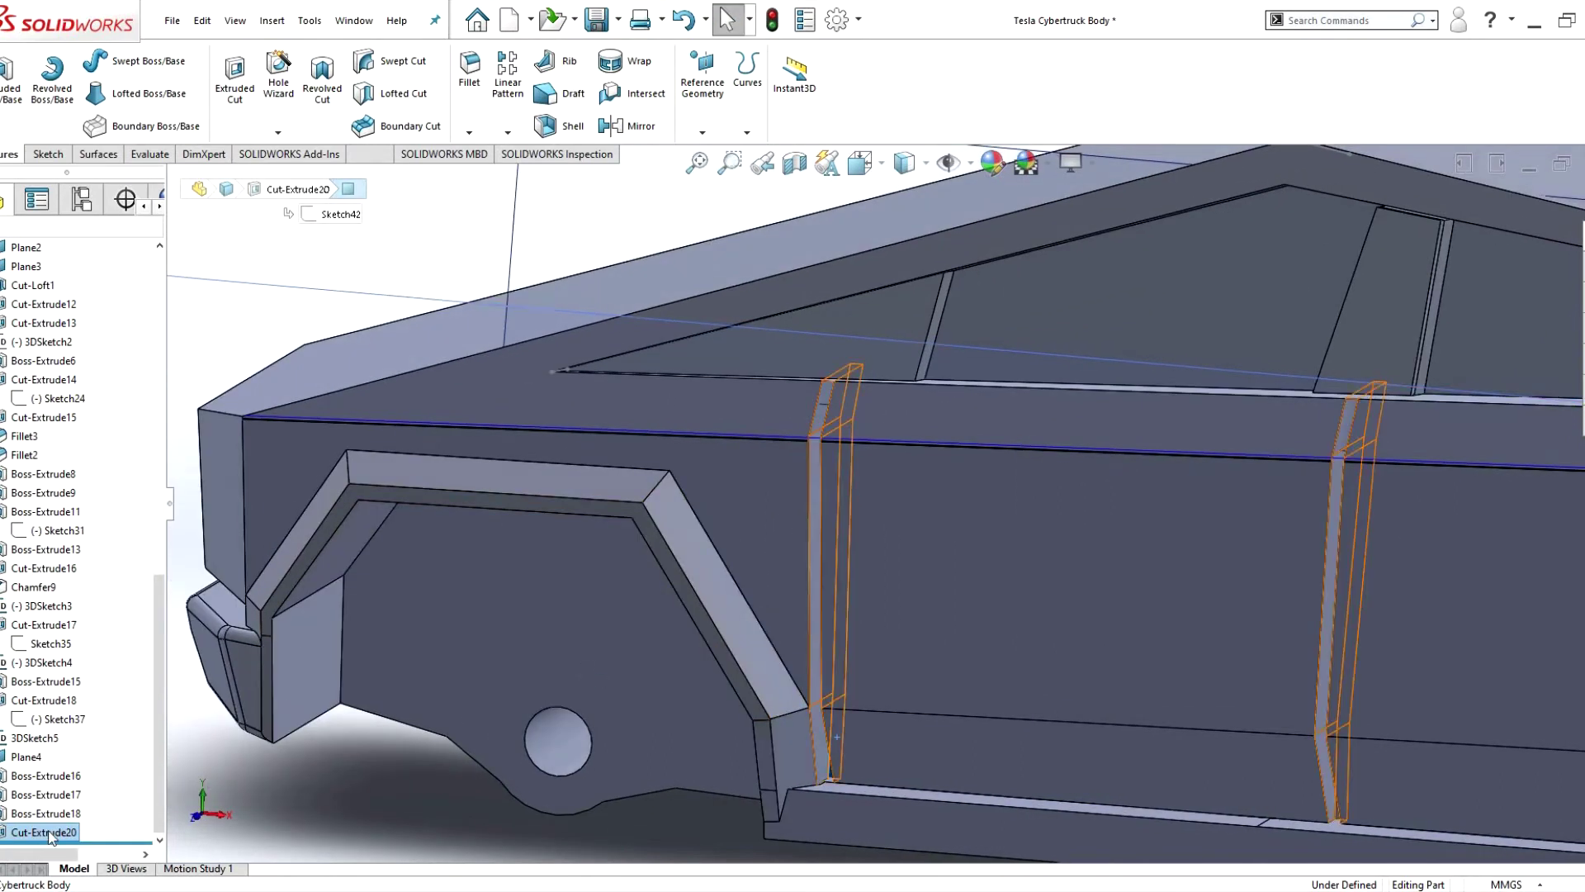
- Try projecting Sketch42 onto the truck's side faces, then cancel the Projected Curve
click(45, 834)
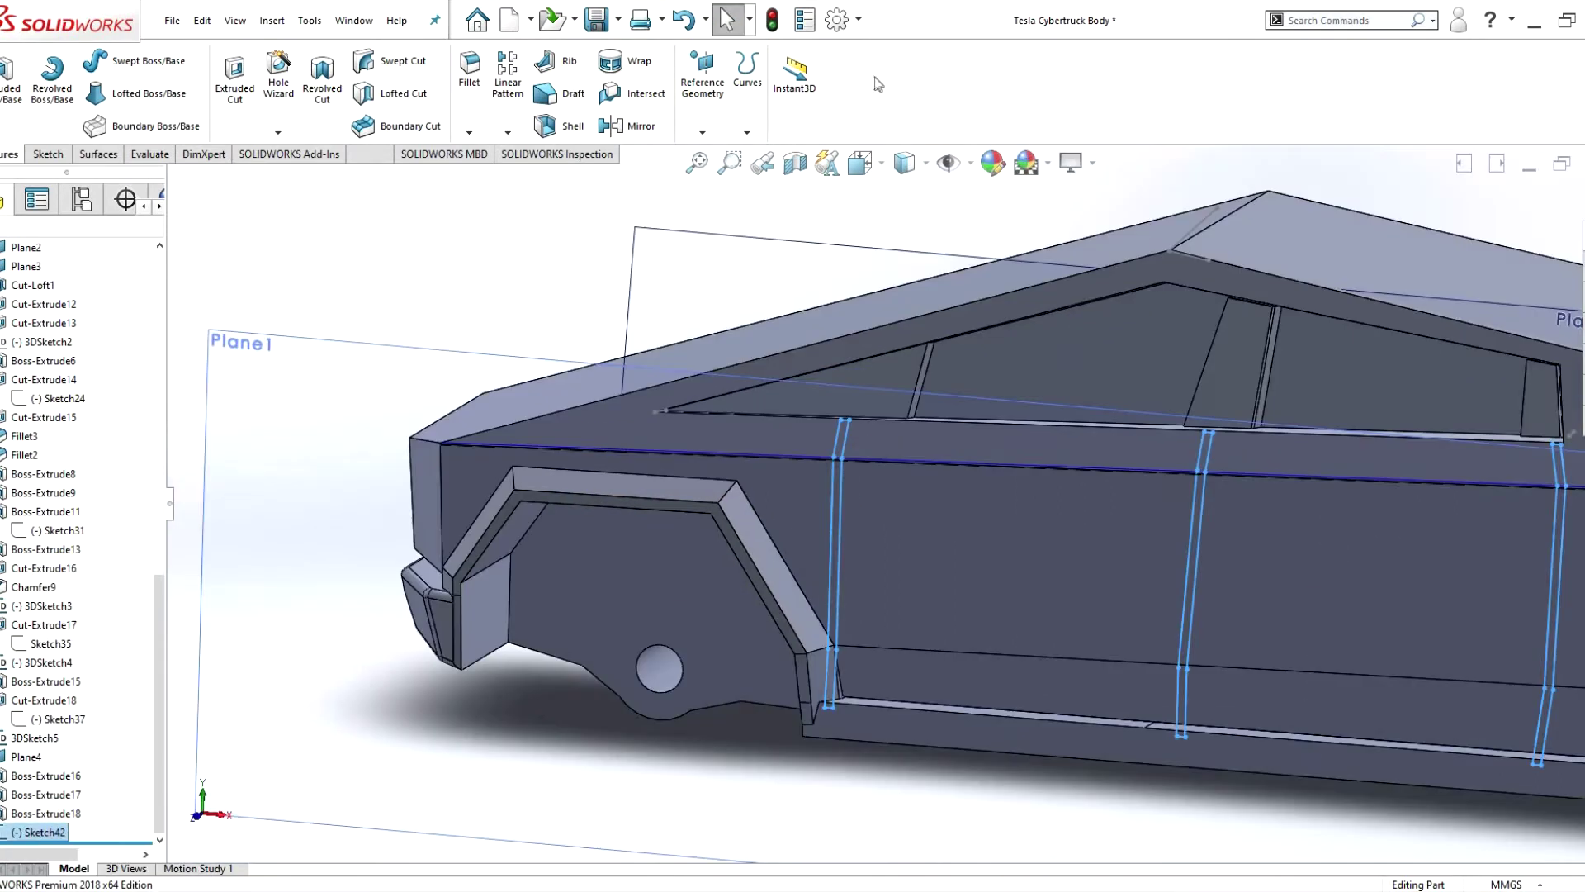
click(898, 438)
click(948, 644)
middle_drag(948, 644, 1221, 520)
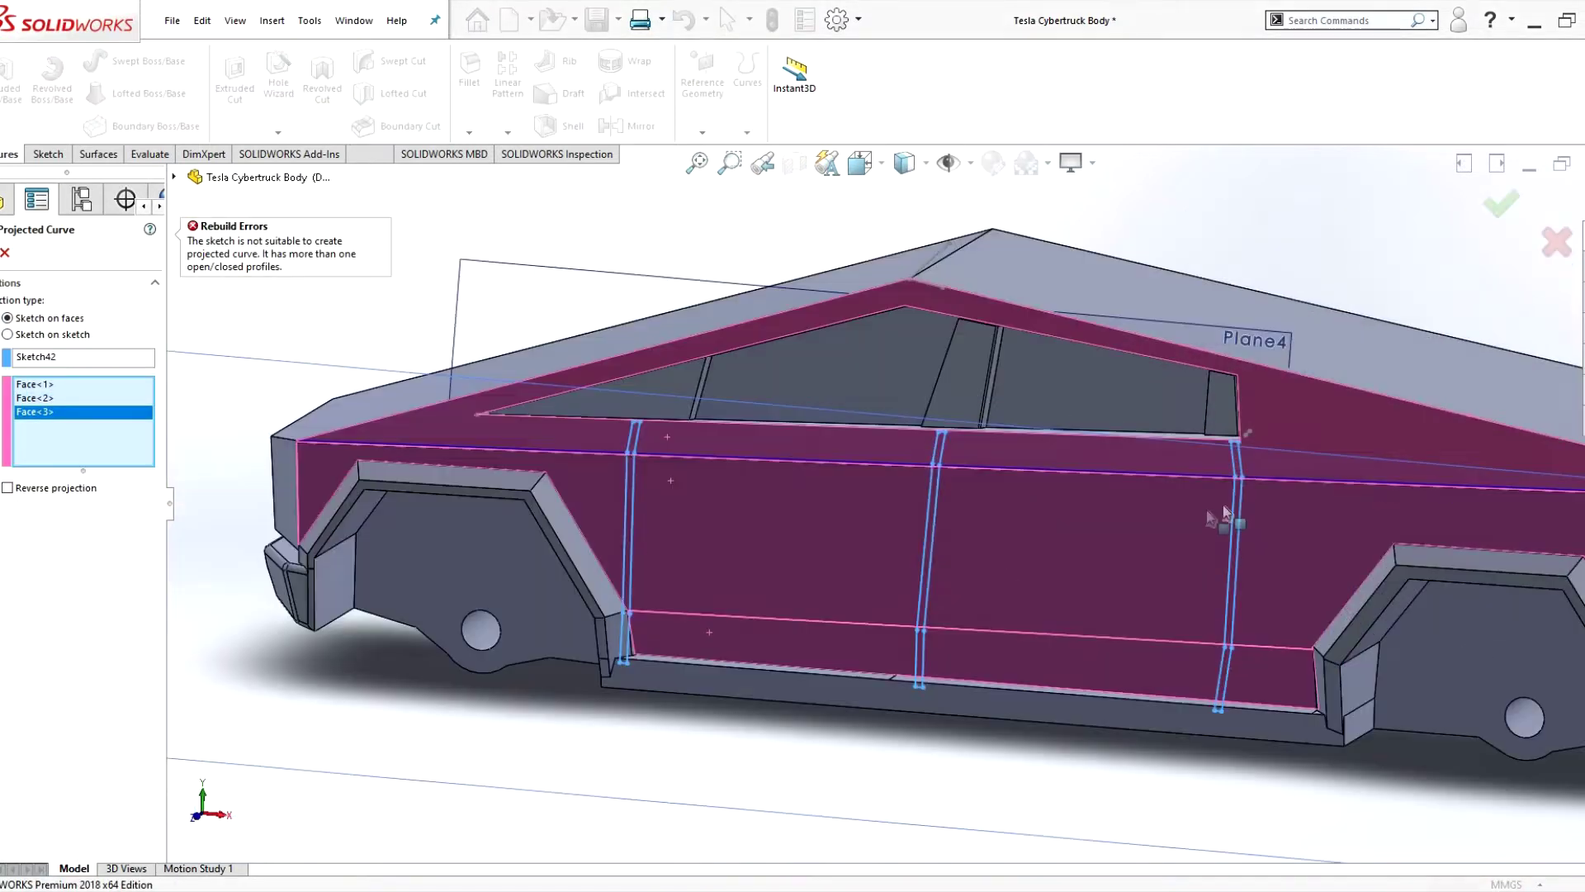
scroll(1221, 520, down, 5)
click(5, 253)
click(747, 133)
click(793, 170)
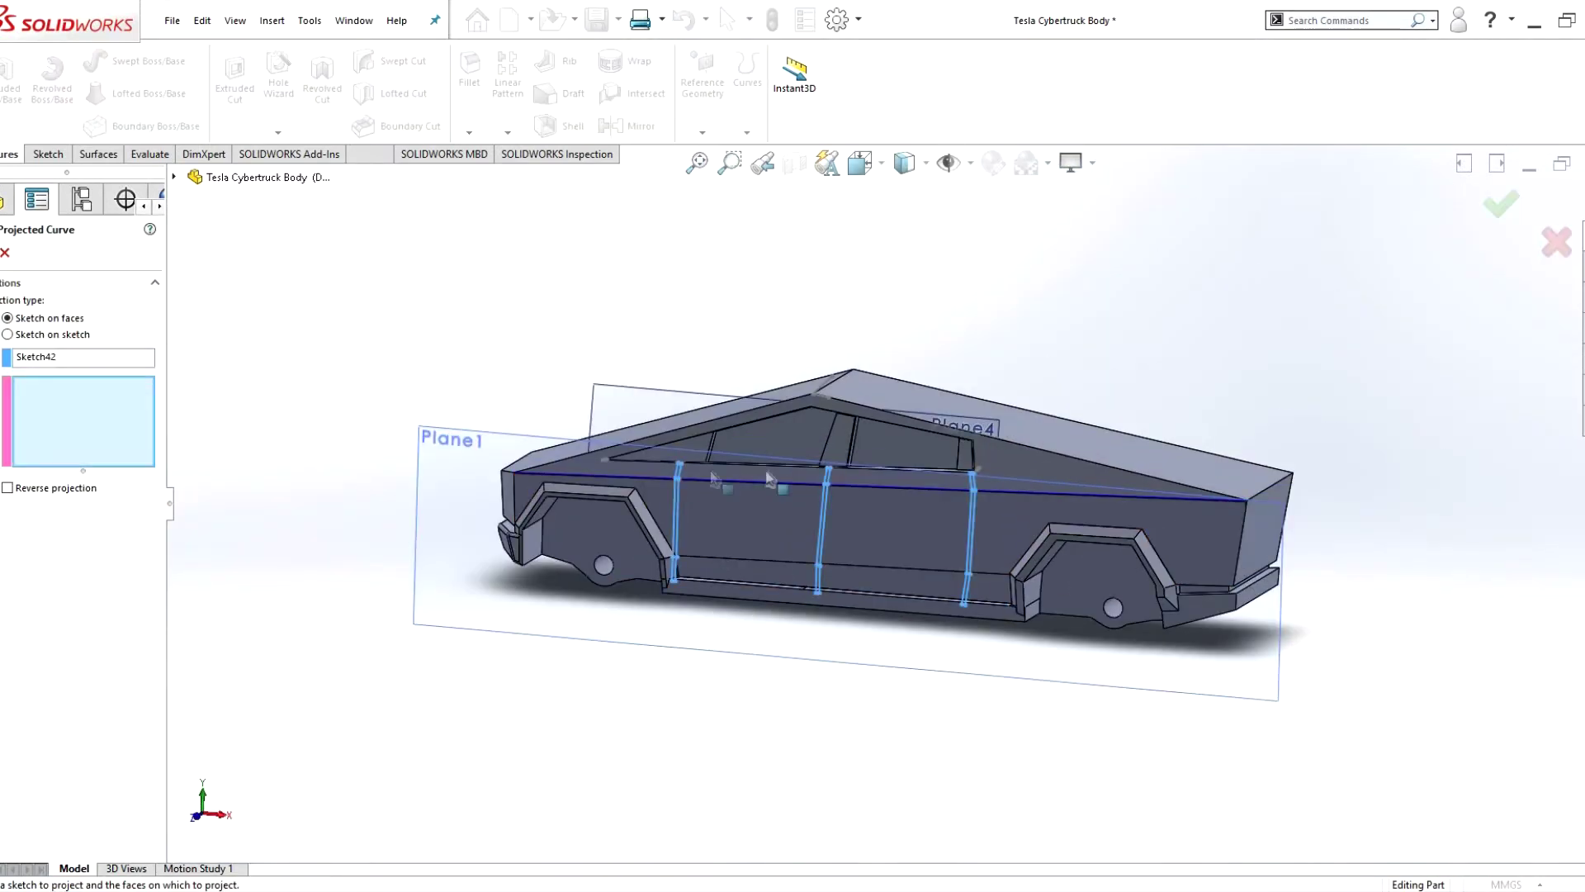
click(4, 252)
scroll(764, 503, down, 5)
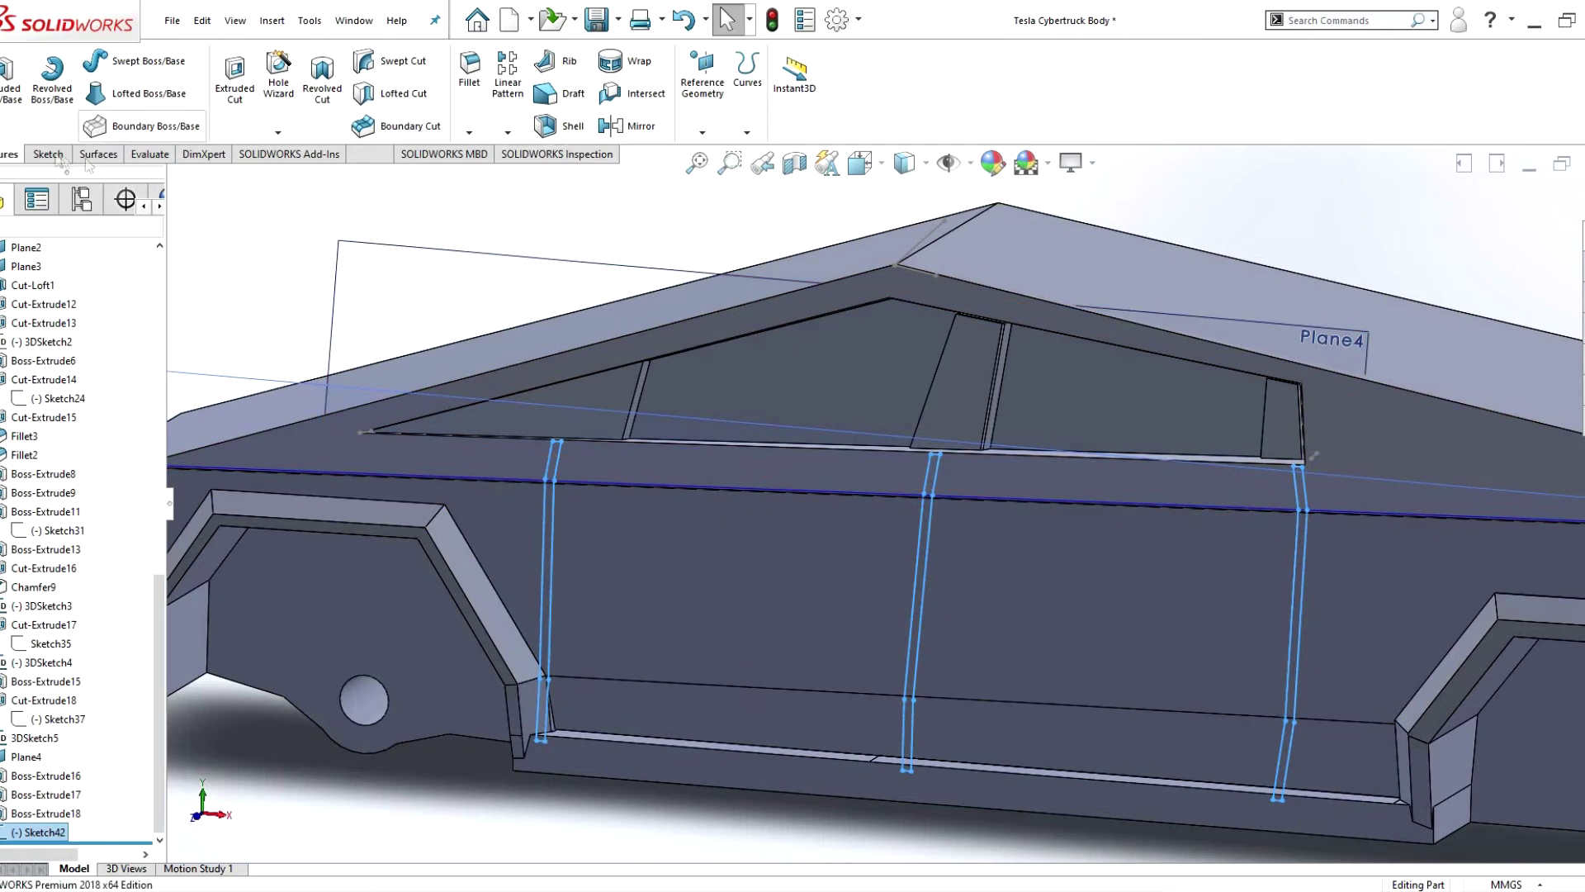
- Cut the three door gaps from Sketch42 and start a new sketch on a gap face
click(235, 74)
key(Return)
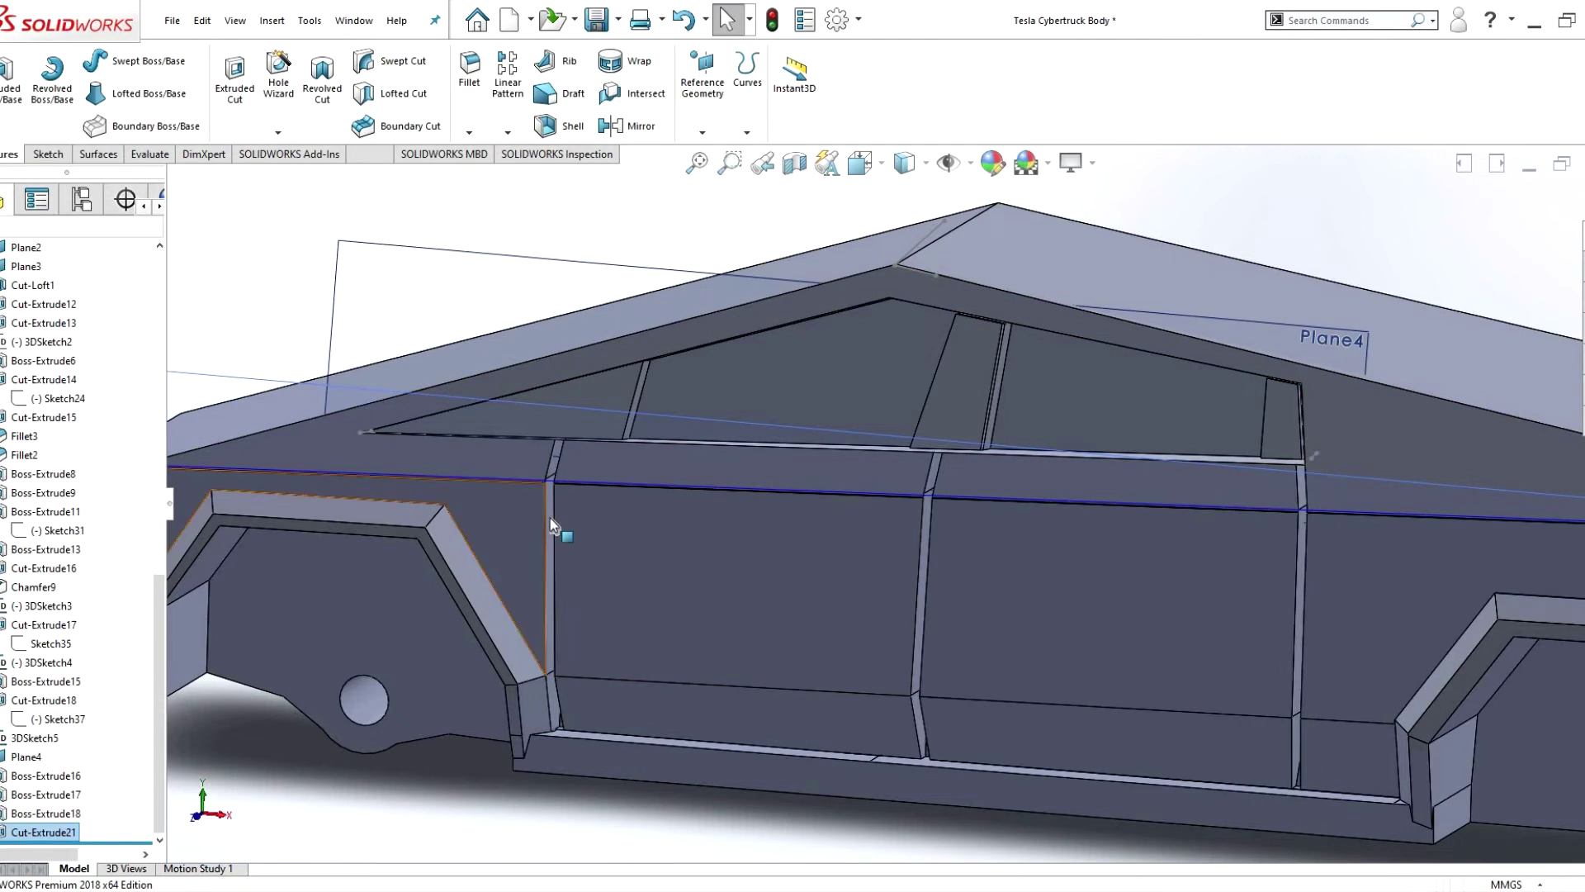
click(548, 537)
scroll(549, 495, down, 5)
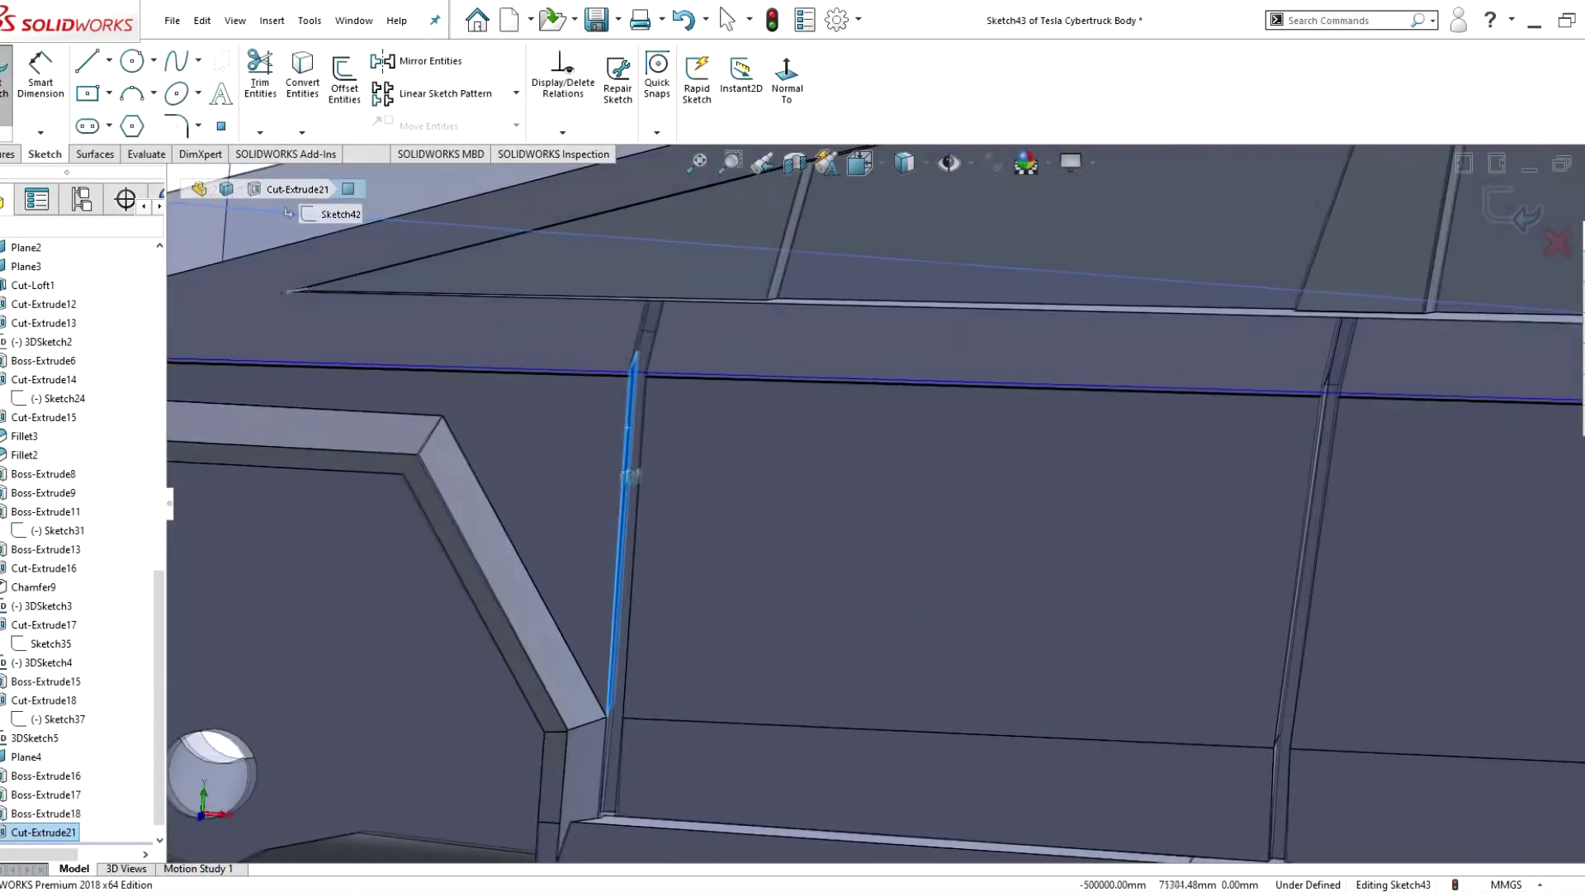
scroll(631, 476, up, 3)
- Offset the door-gap edges by 1.00 in the sketch
scroll(631, 477, up, 3)
click(345, 78)
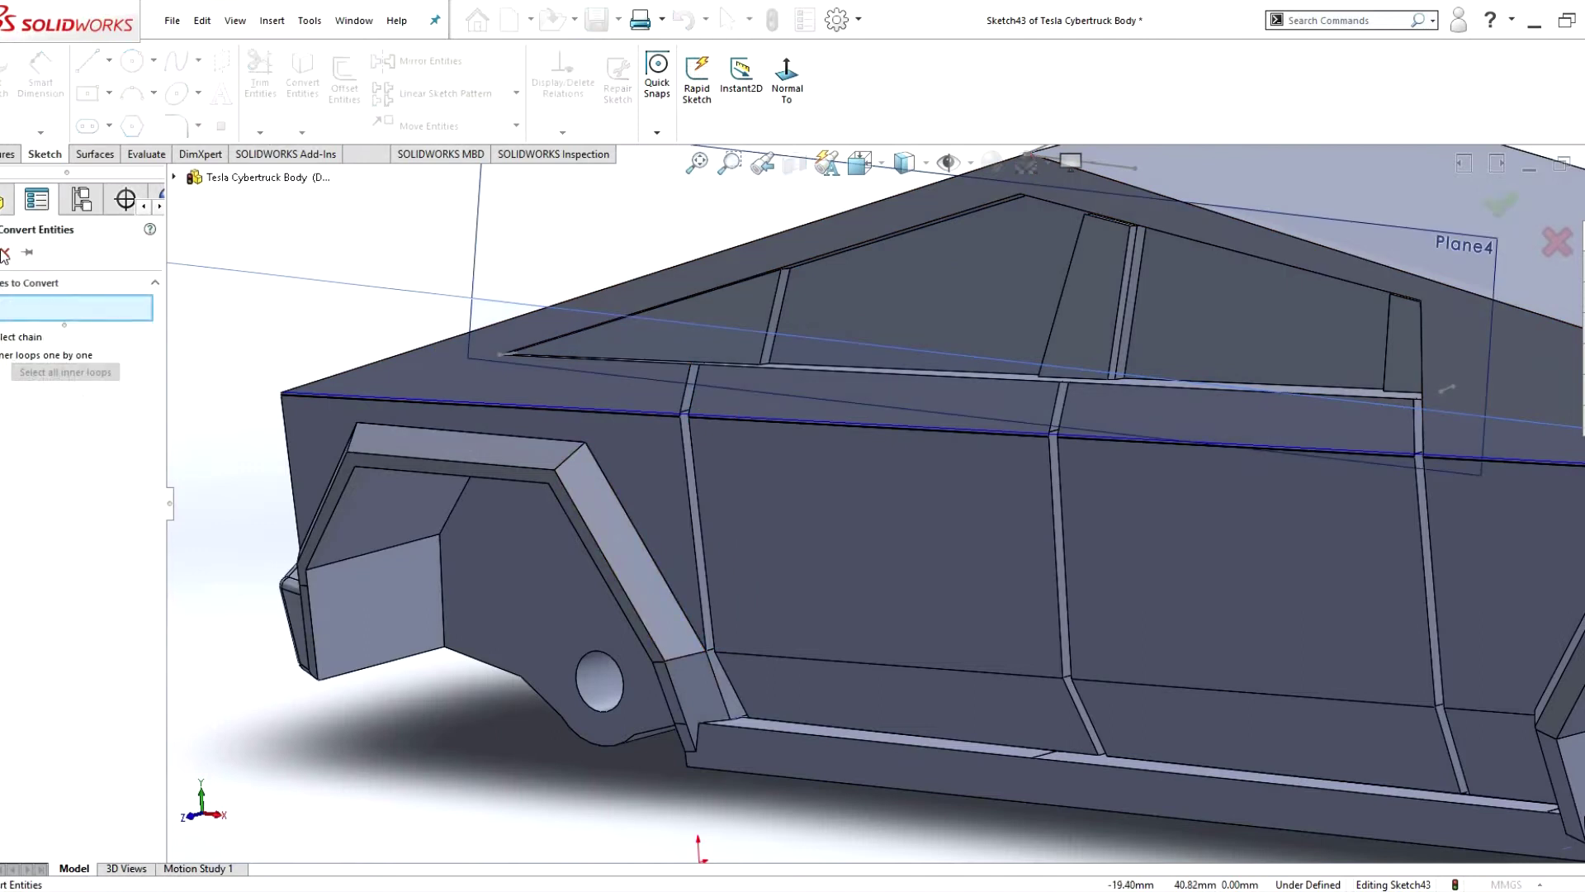
click(690, 393)
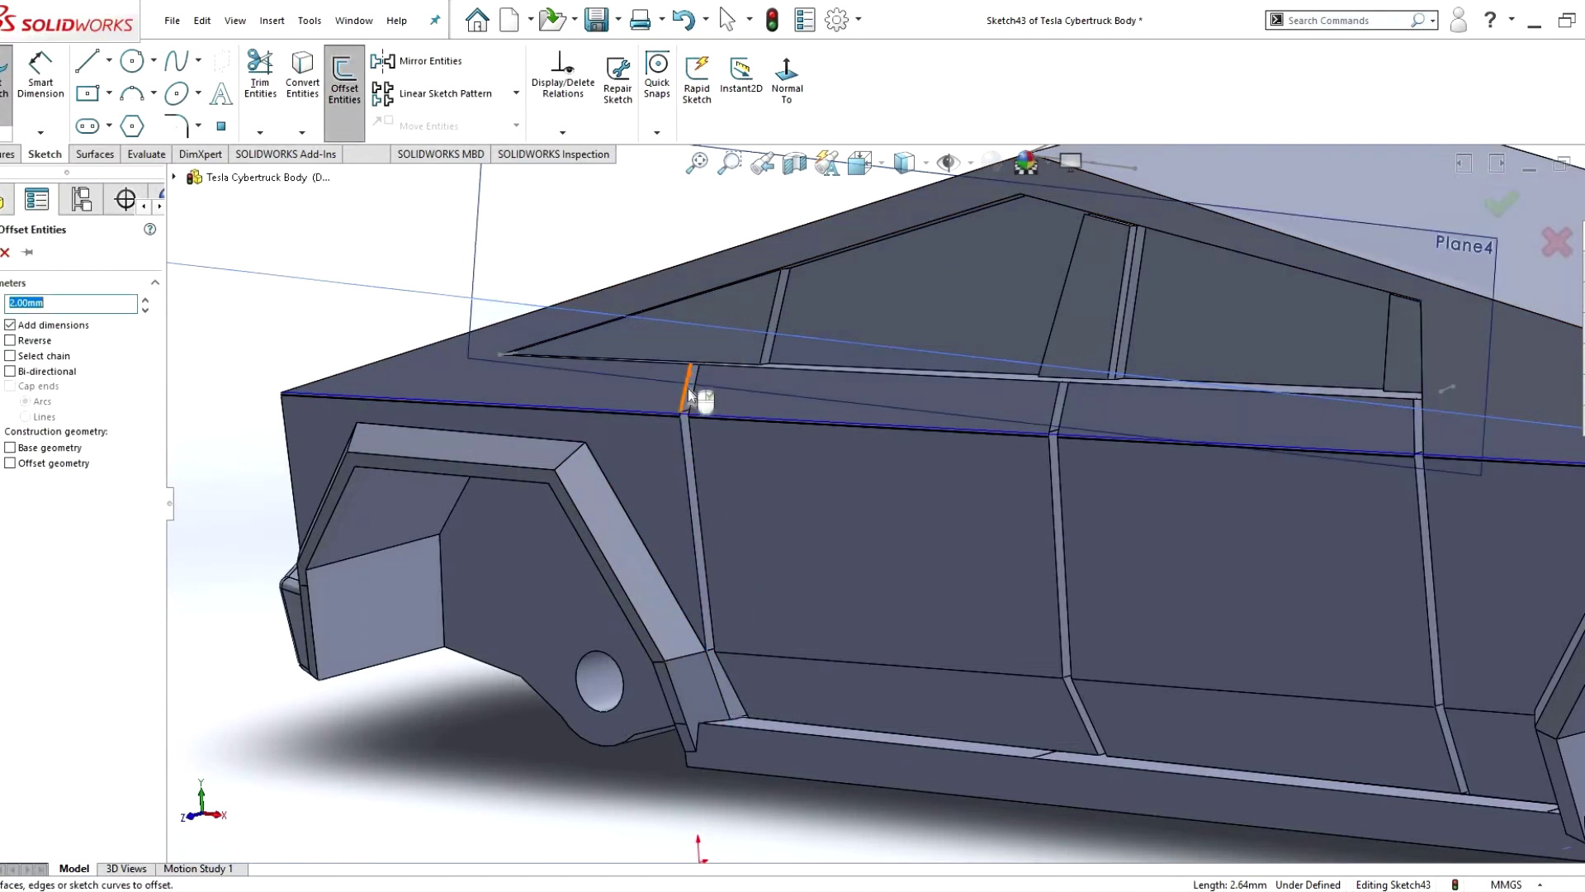
click(690, 390)
click(707, 496)
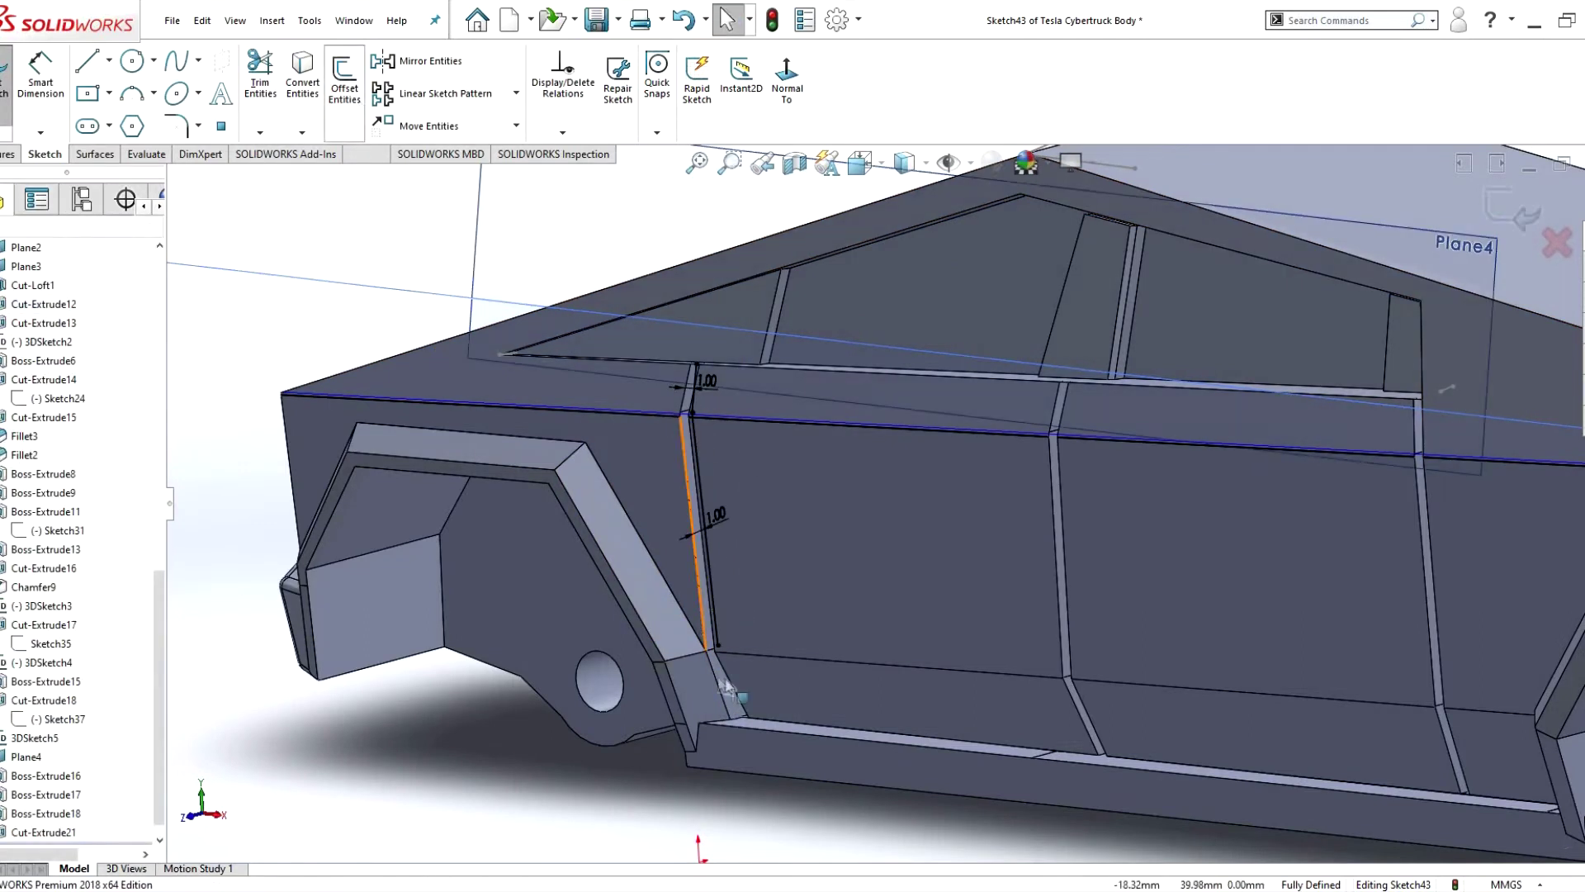
click(725, 683)
- Trim away the excess offset sketch lines
scroll(825, 628, down, 5)
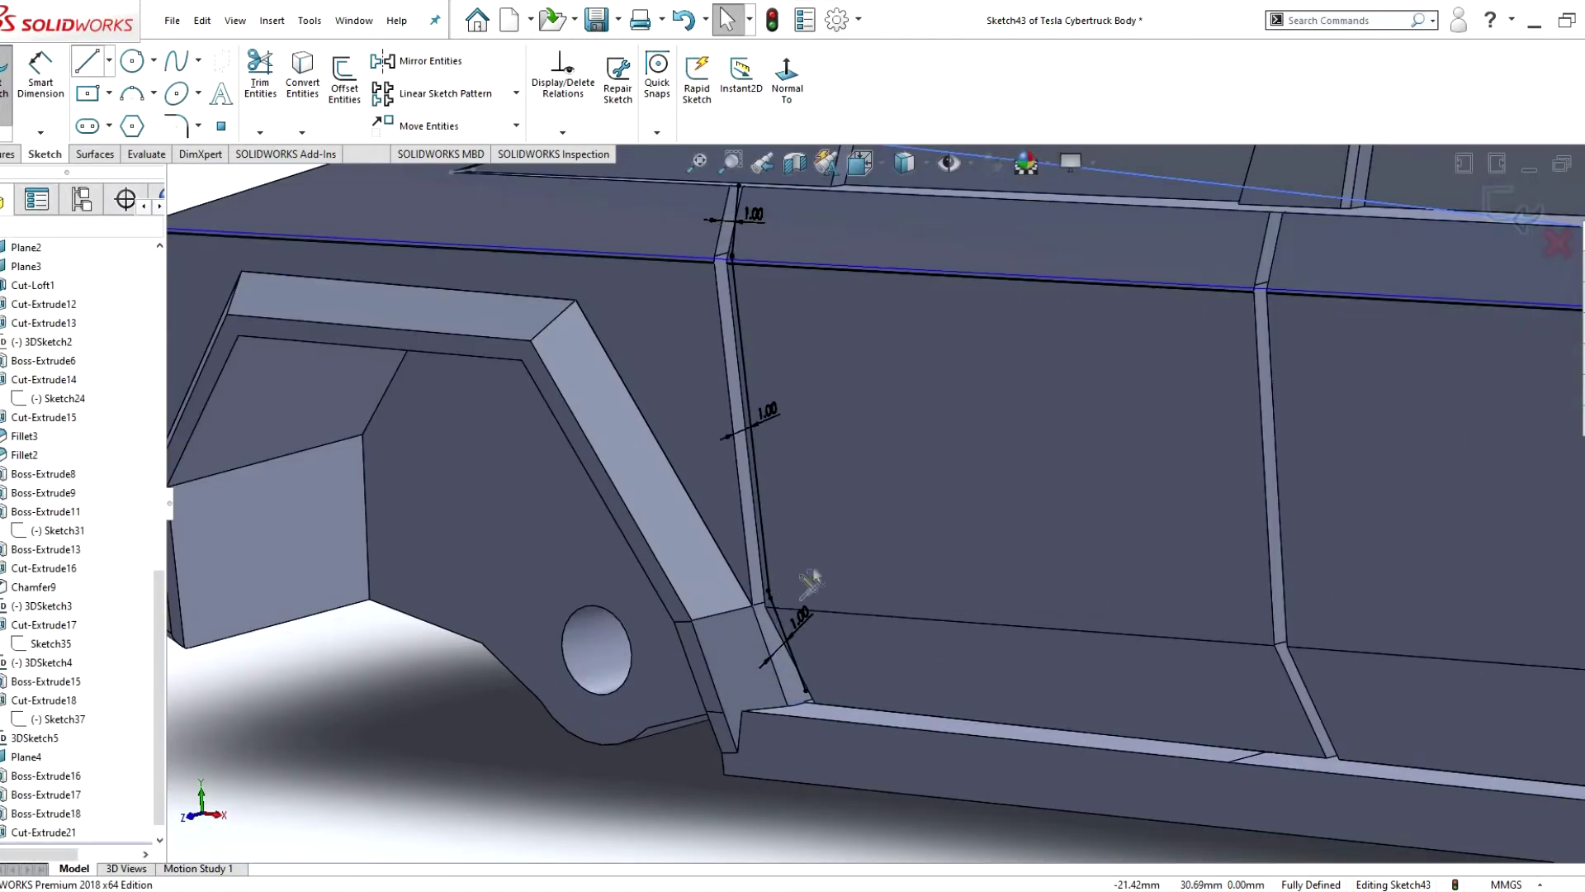
click(259, 72)
click(257, 70)
scroll(708, 559, down, 3)
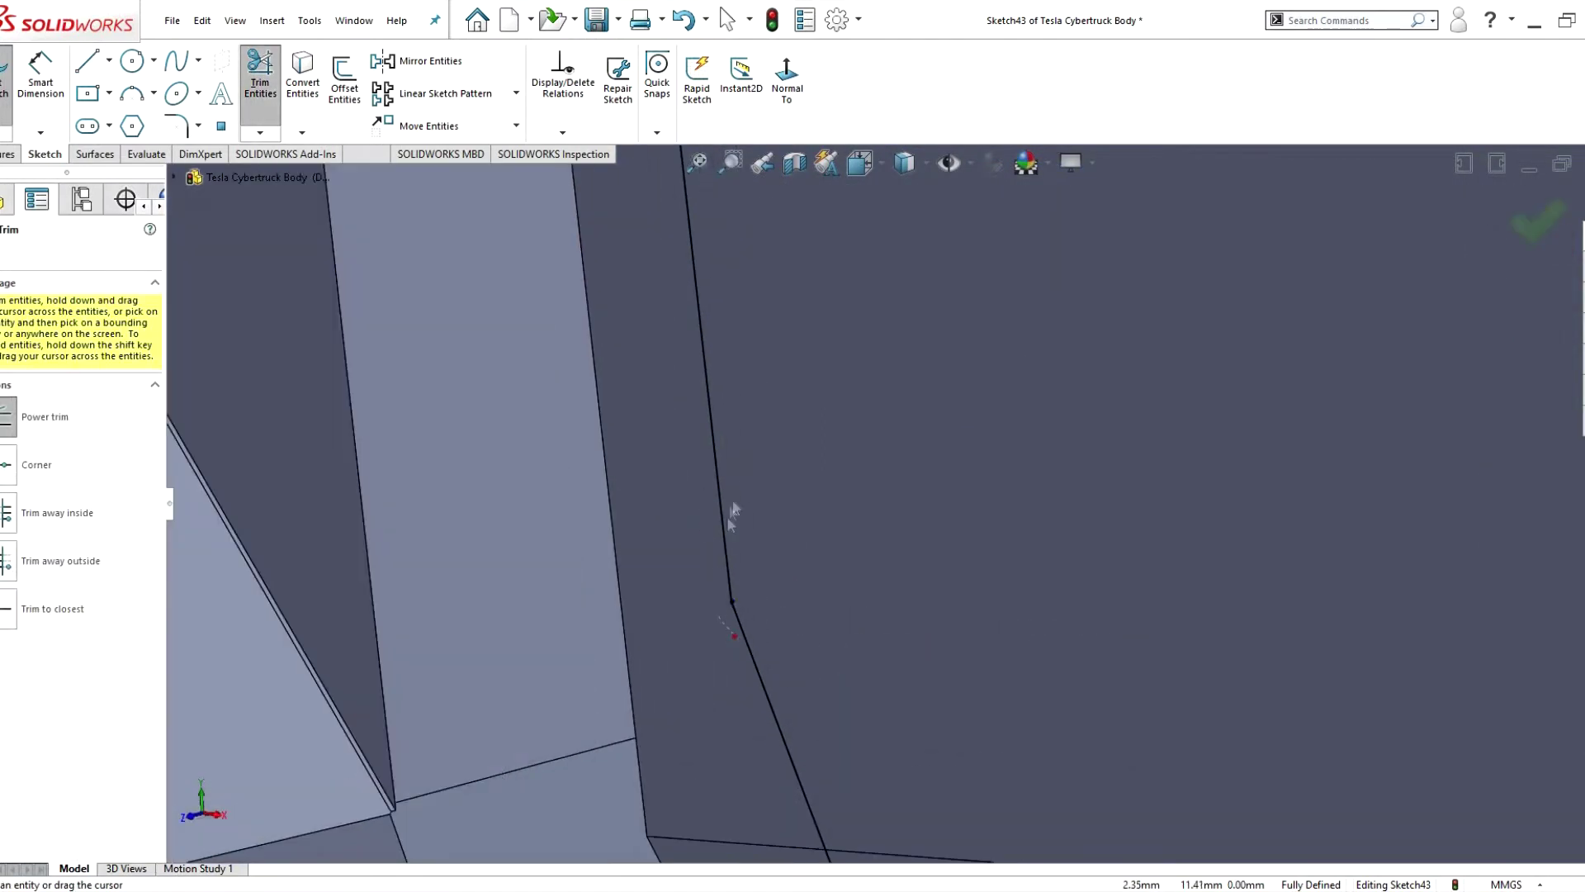
scroll(733, 514, up, 10)
scroll(892, 483, down, 6)
scroll(891, 483, down, 3)
key(Escape)
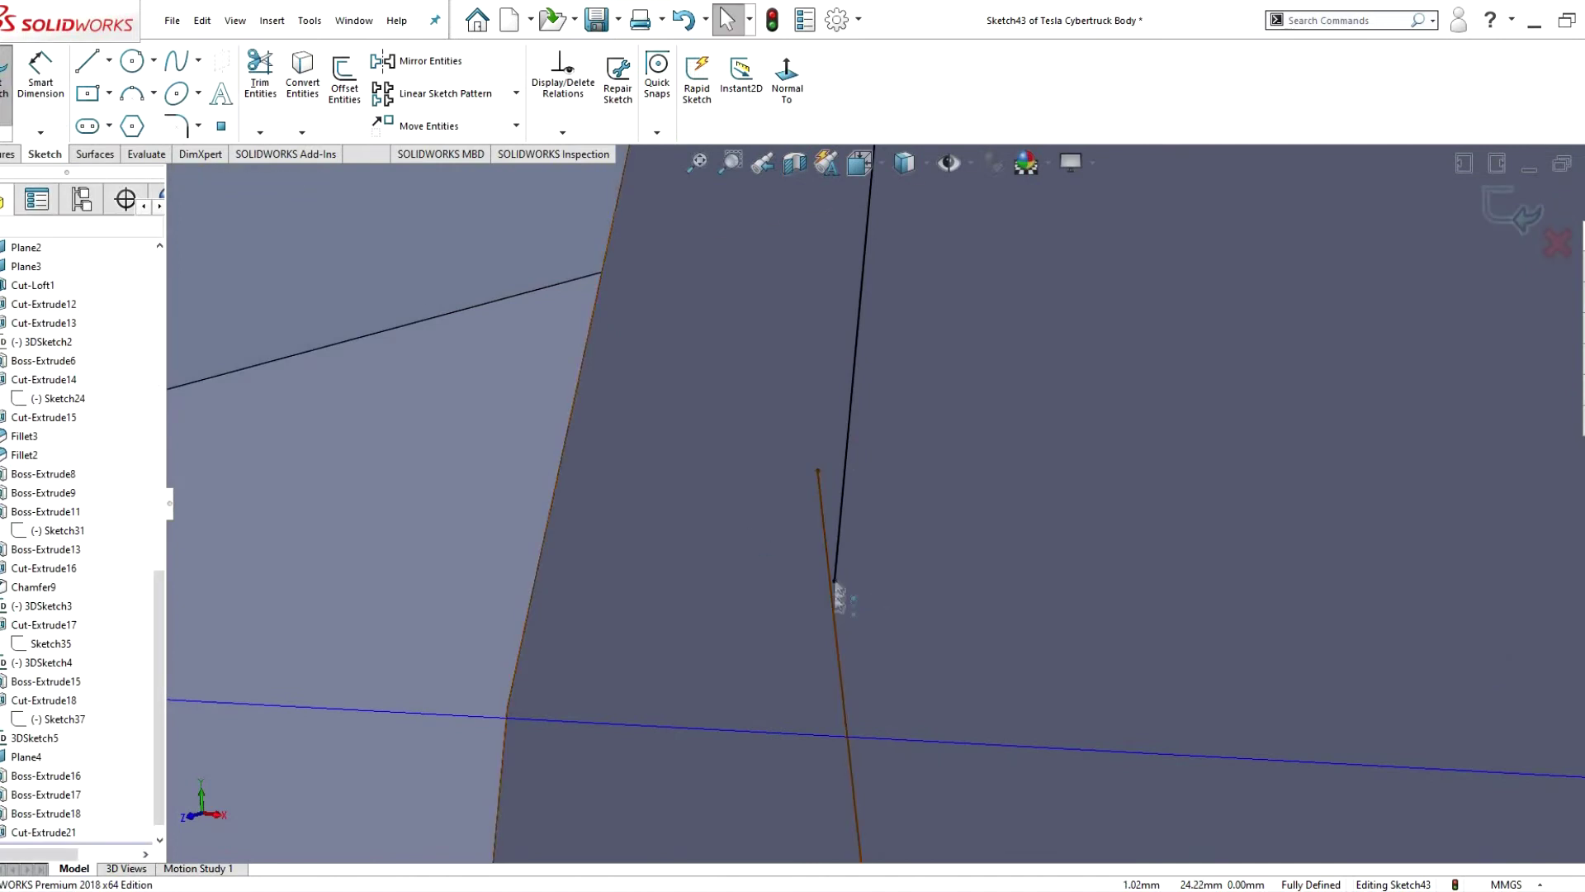
key(Return)
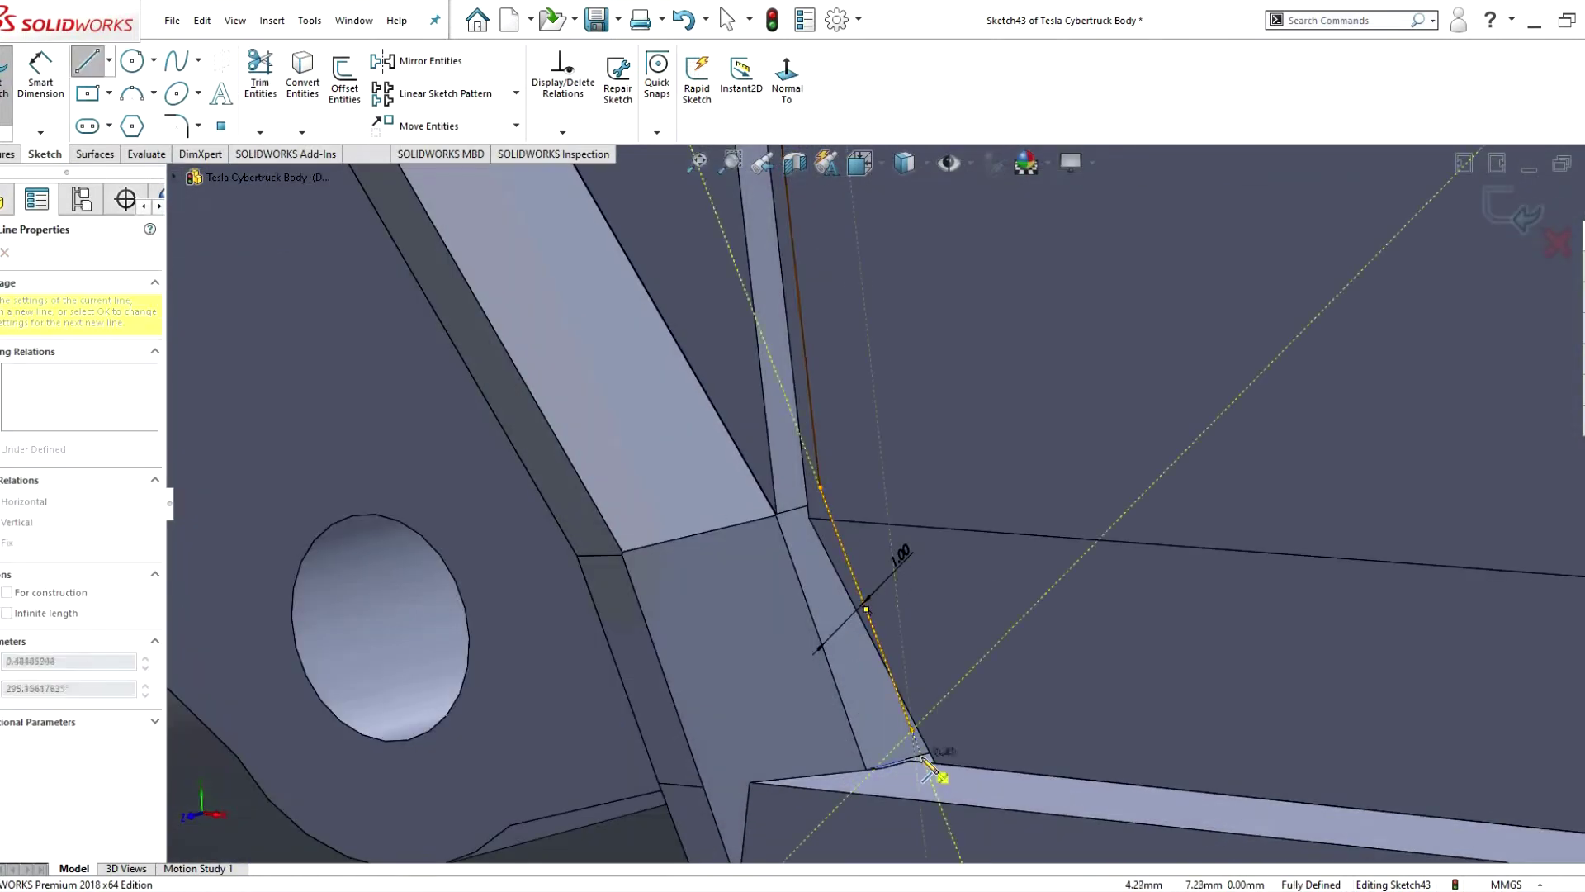
- Convert four door-gap model edges into the sketch
right_click(977, 768)
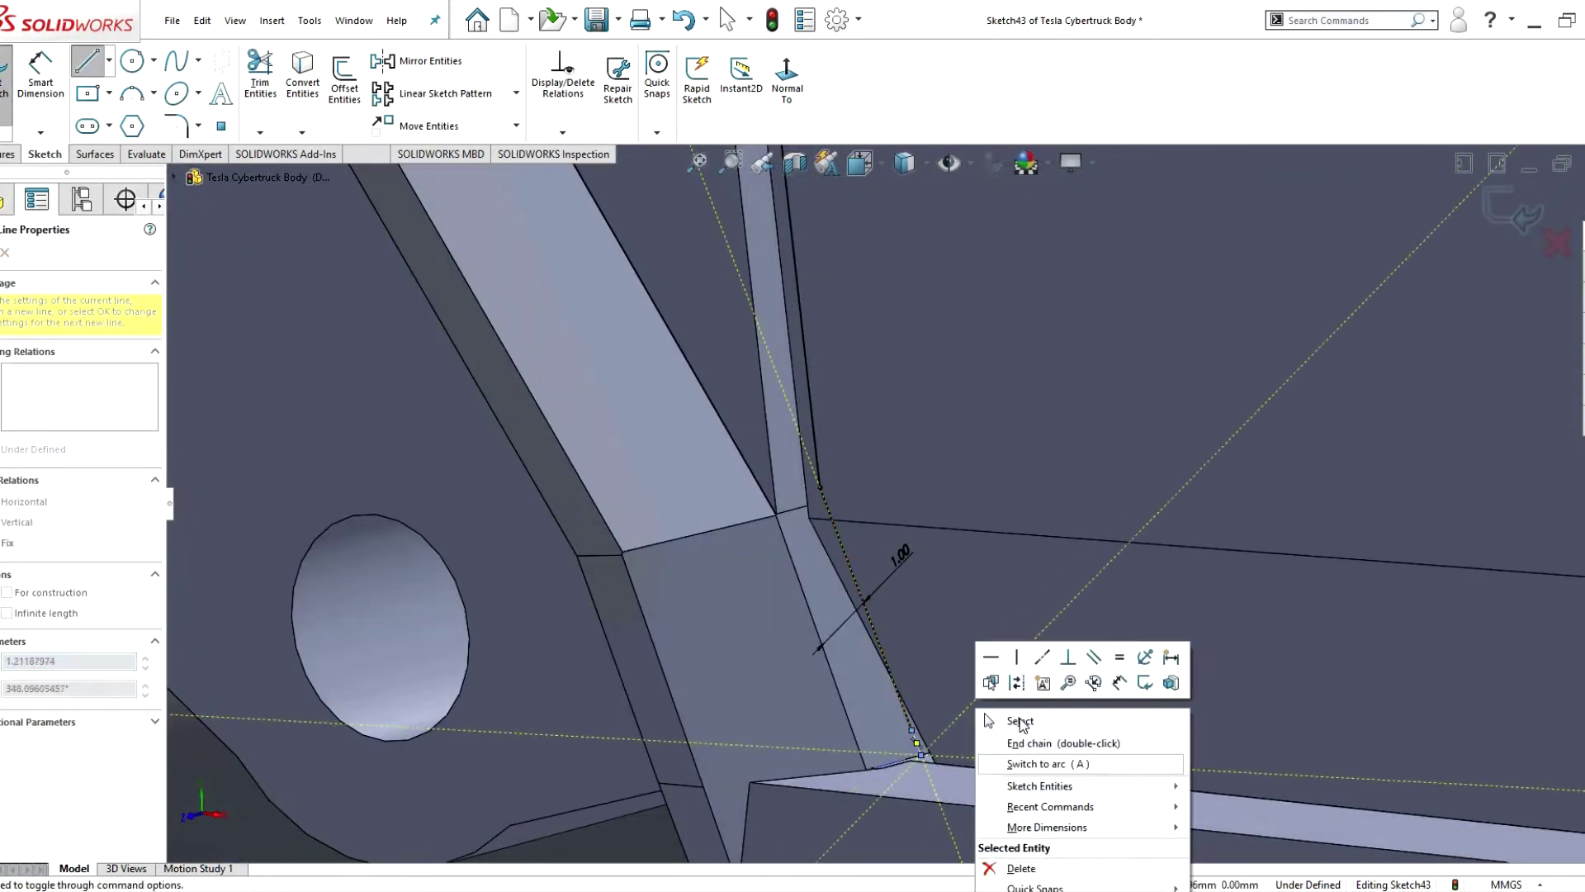
click(1023, 718)
click(302, 74)
mouse_move(991, 660)
middle_down()
mouse_move(902, 752)
mouse_move(890, 351)
mouse_move(931, 190)
mouse_move(909, 248)
middle_up()
click(901, 751)
click(888, 468)
click(890, 352)
click(863, 331)
key(Return)
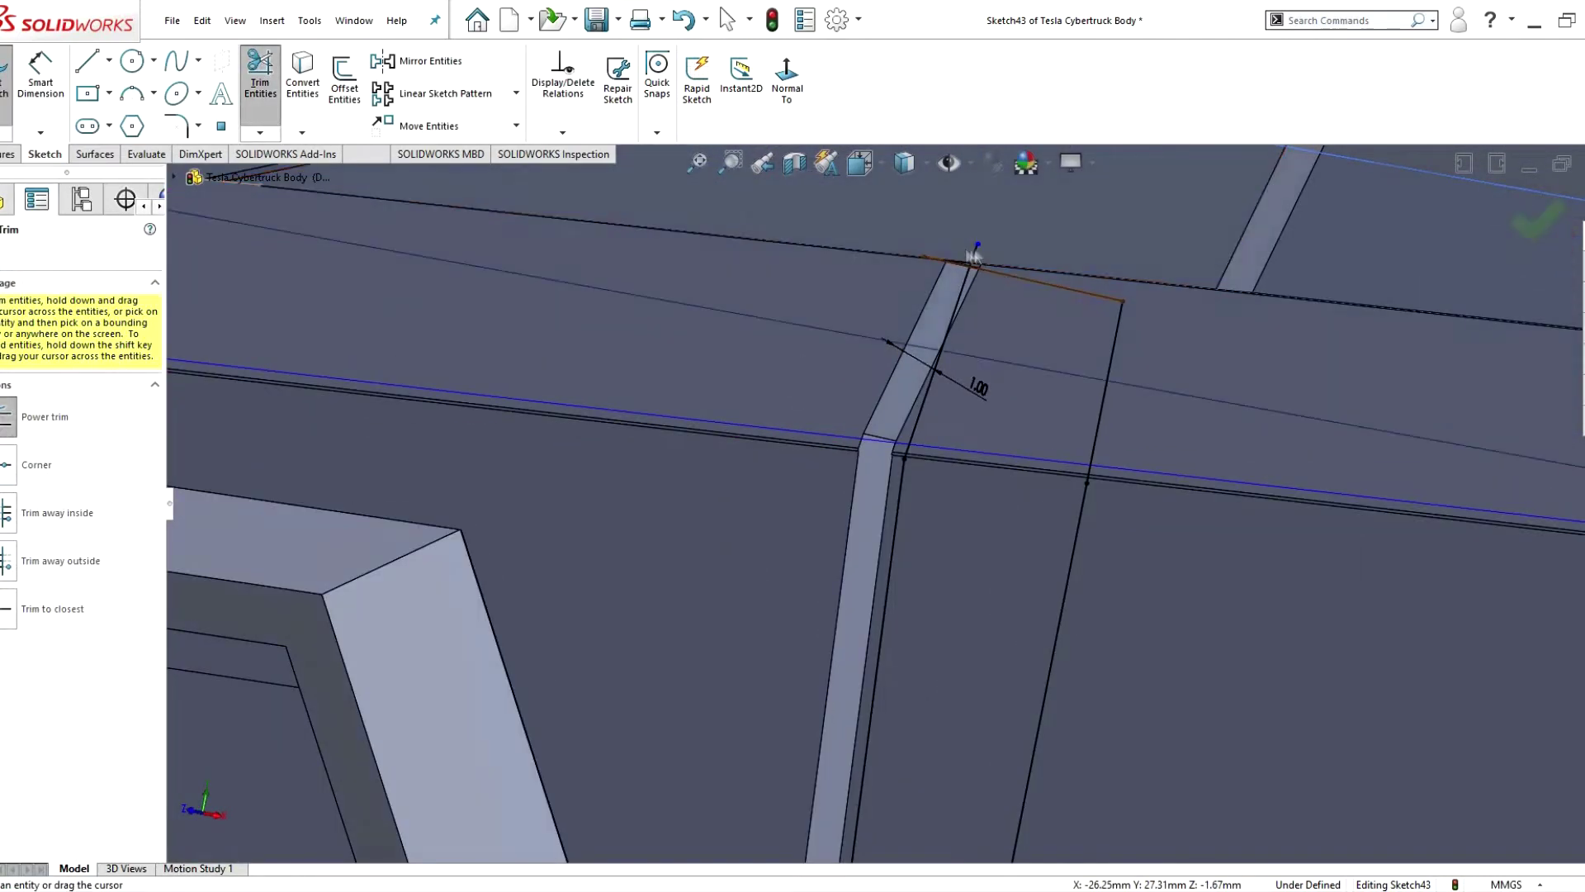
- Boss-extrude the sketch to 1.00mm offset from the door surface, with the offset reversed
scroll(977, 247, up, 5)
scroll(880, 706, down, 6)
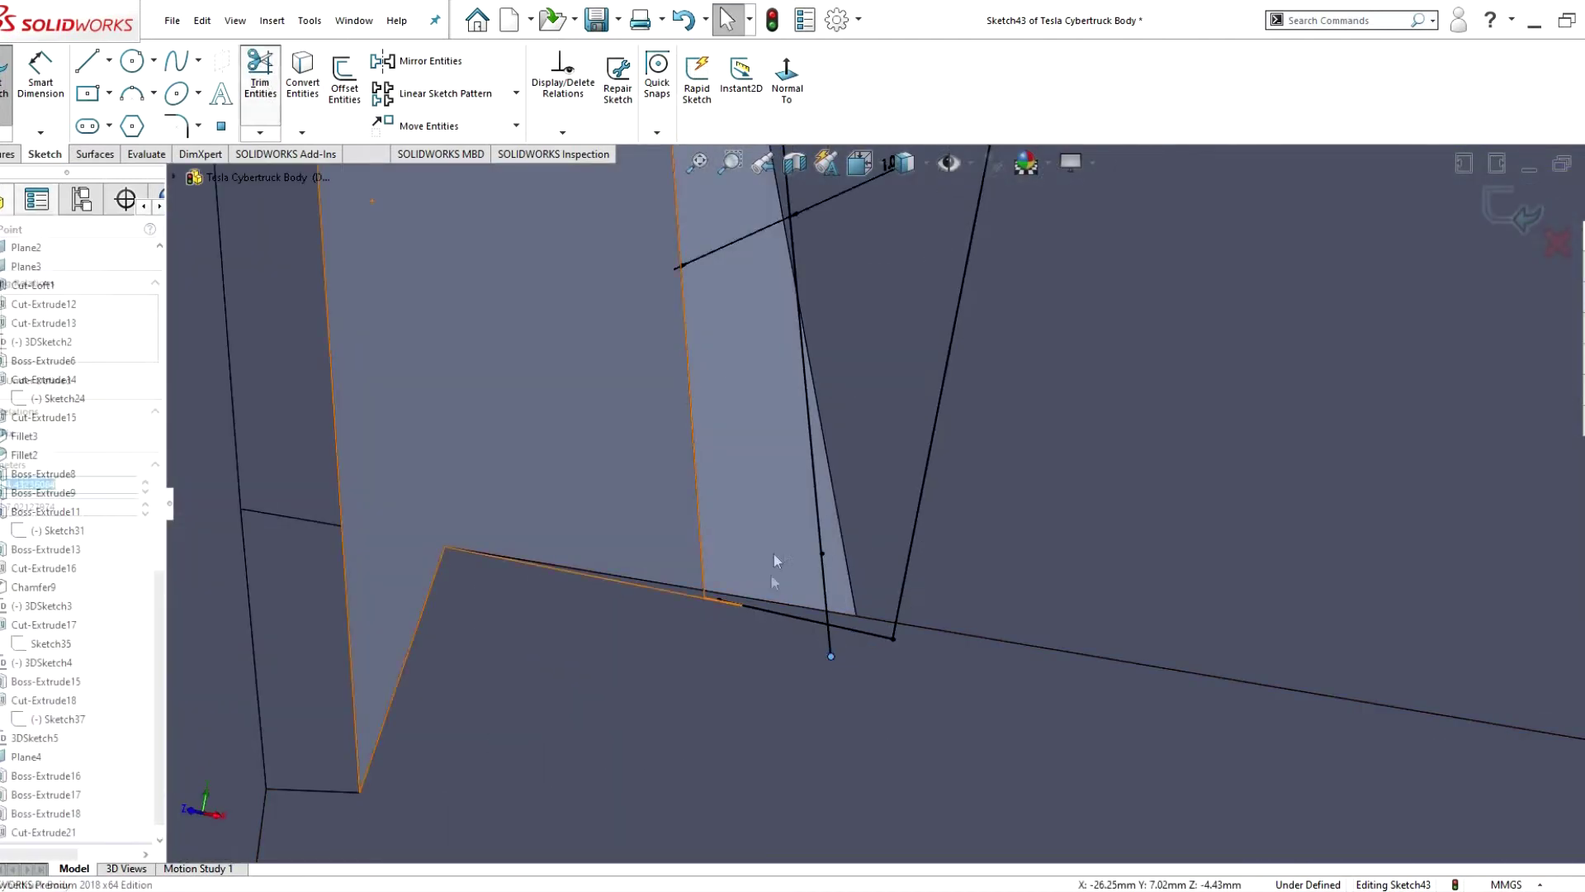
scroll(900, 622, up, 6)
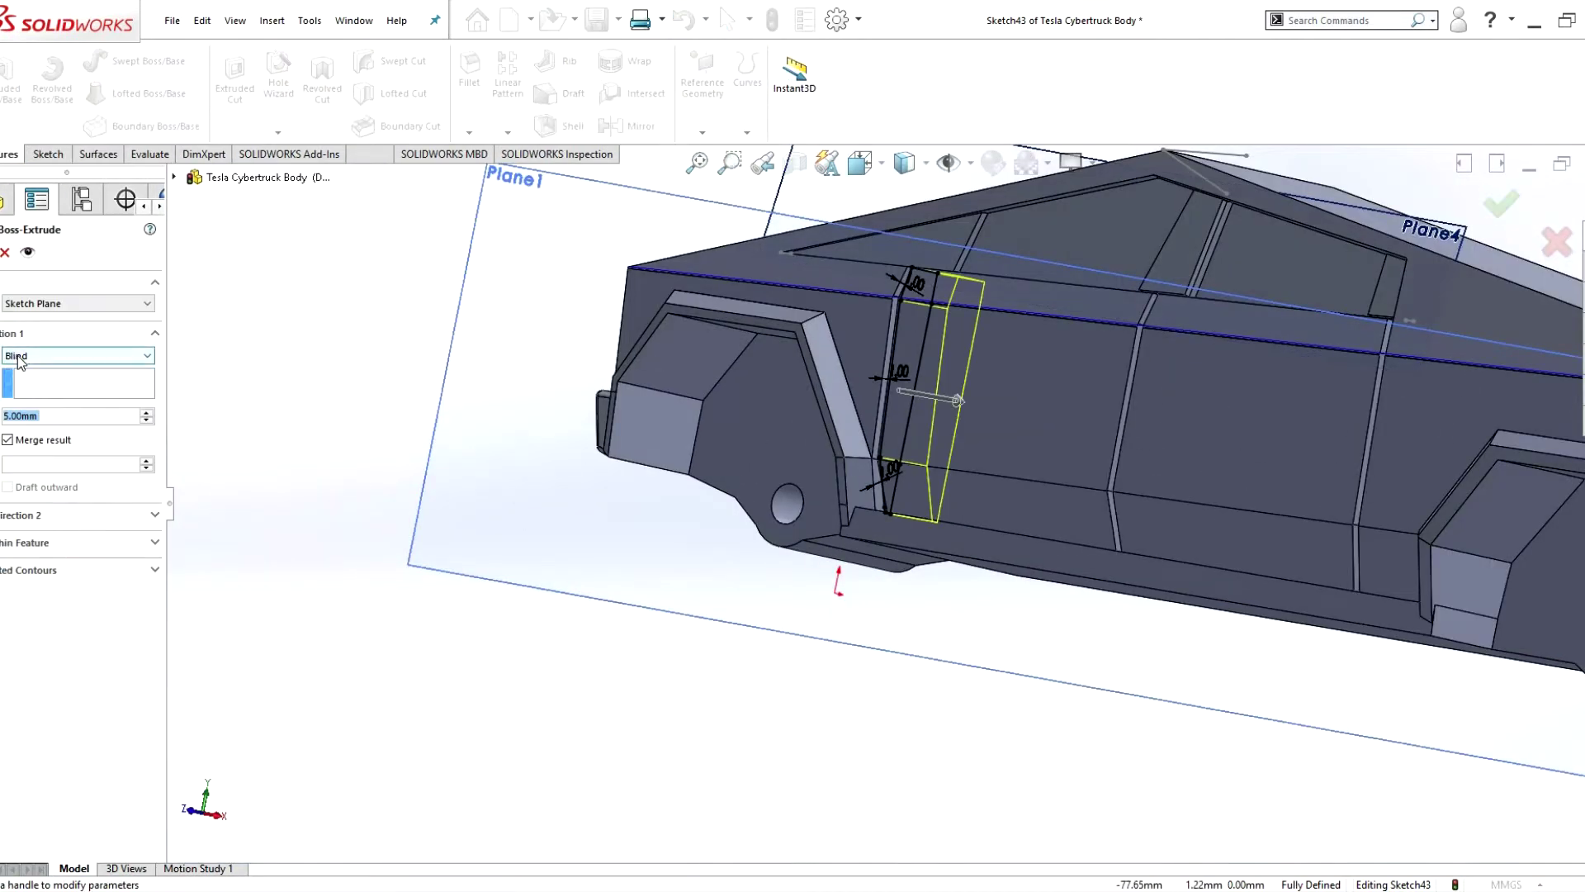
scroll(1218, 516, down, 3)
scroll(1239, 520, down, 2)
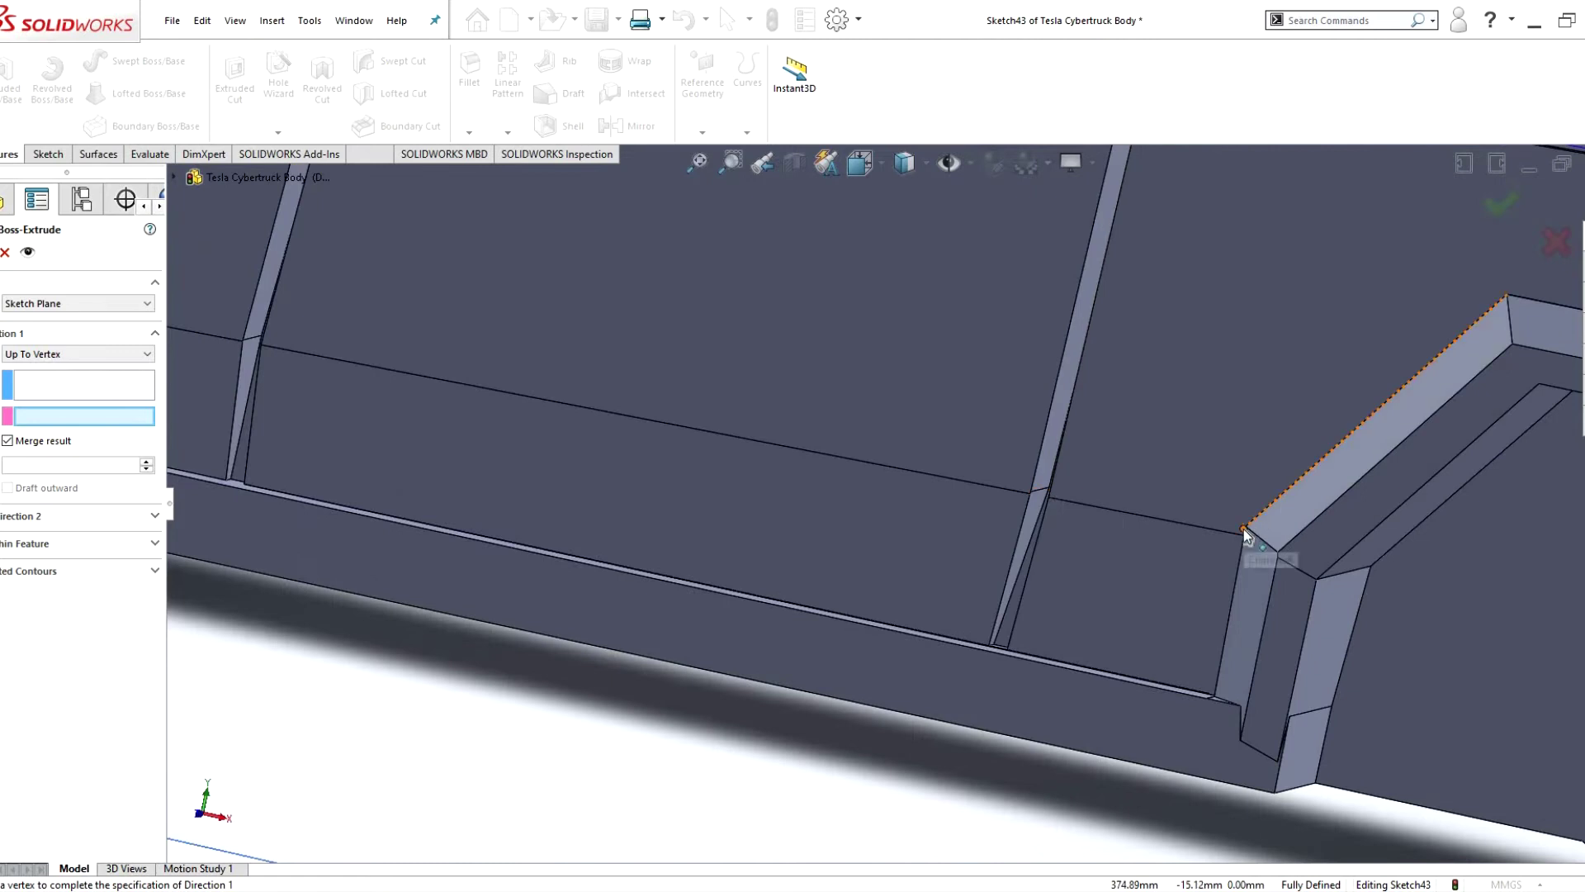
scroll(1098, 402, up, 3)
click(79, 355)
click(50, 427)
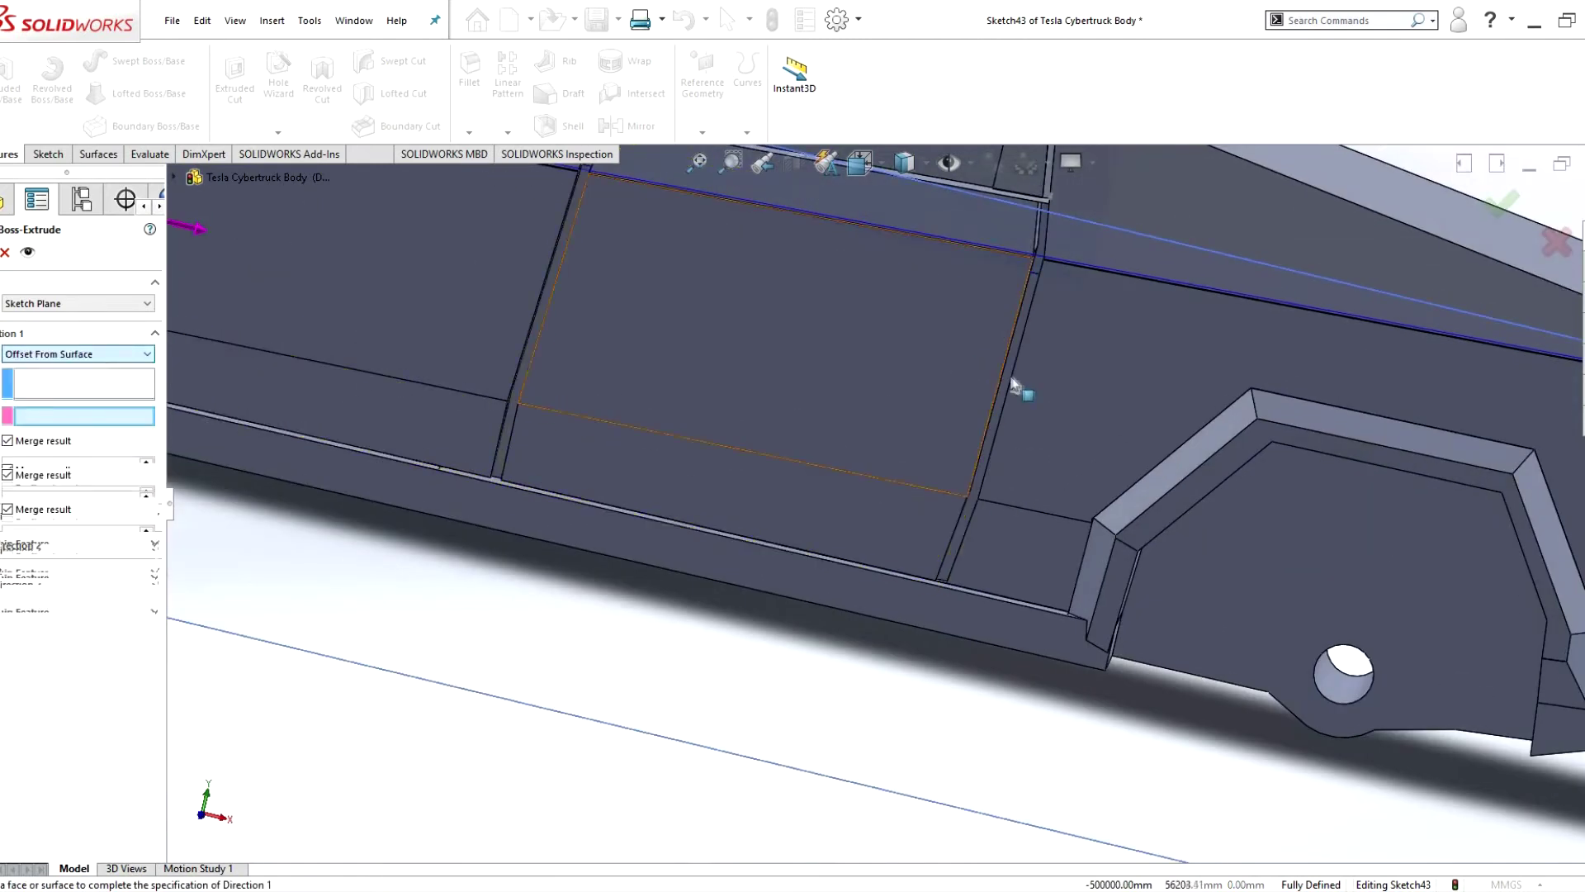
scroll(1019, 382, down, 2)
scroll(399, 448, up, 2)
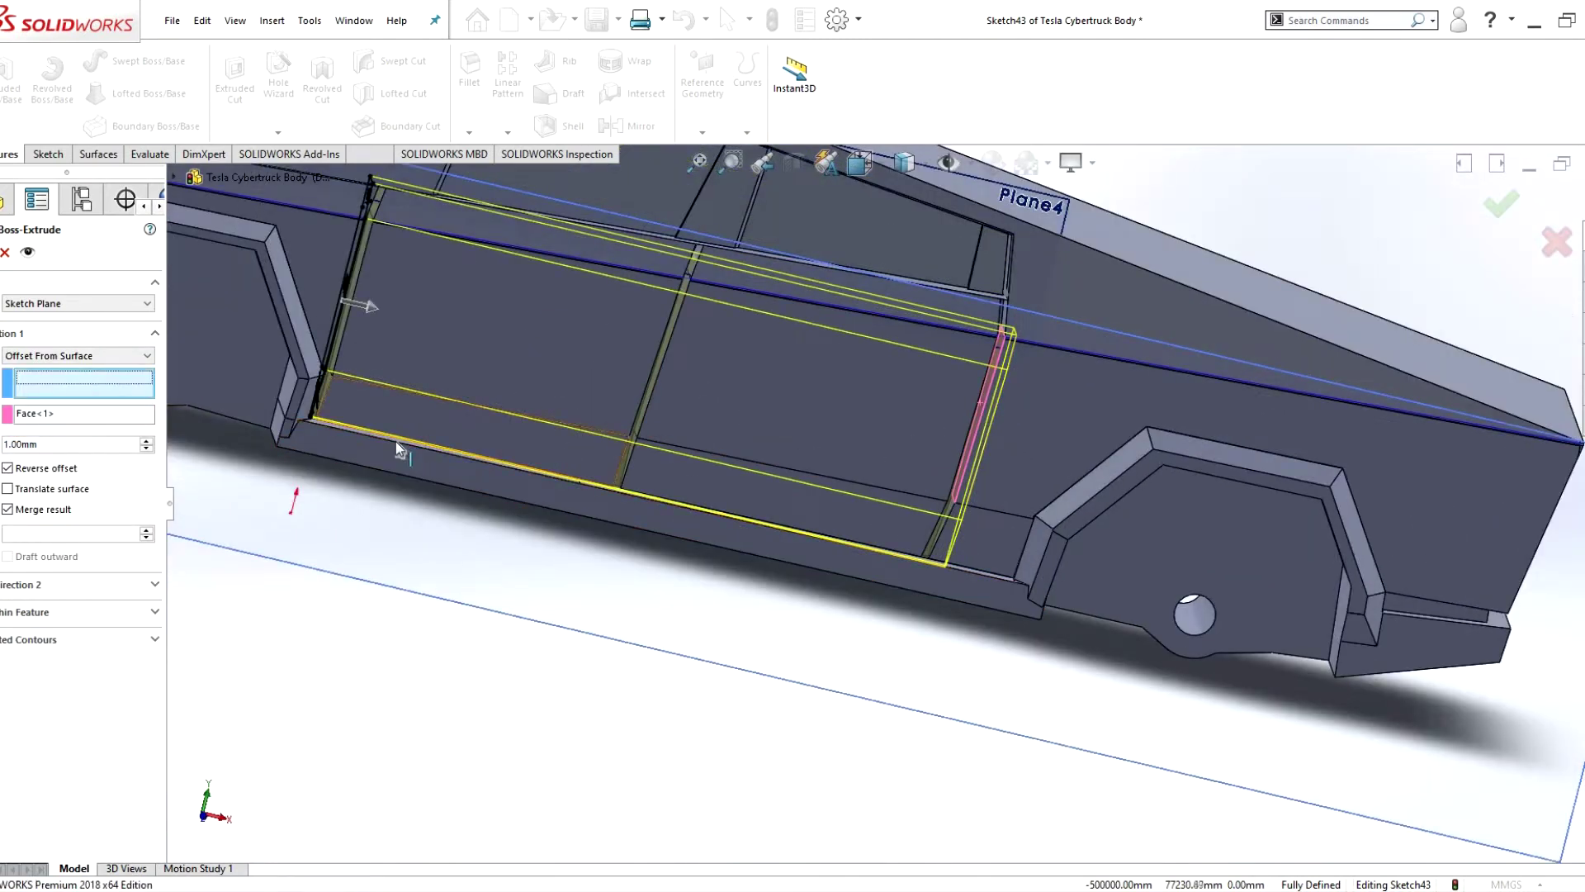
right_click(395, 441)
scroll(408, 447, up, 2)
scroll(660, 512, down, 4)
- Start a new sketch on the small face inside the door seam
scroll(895, 343, up, 2)
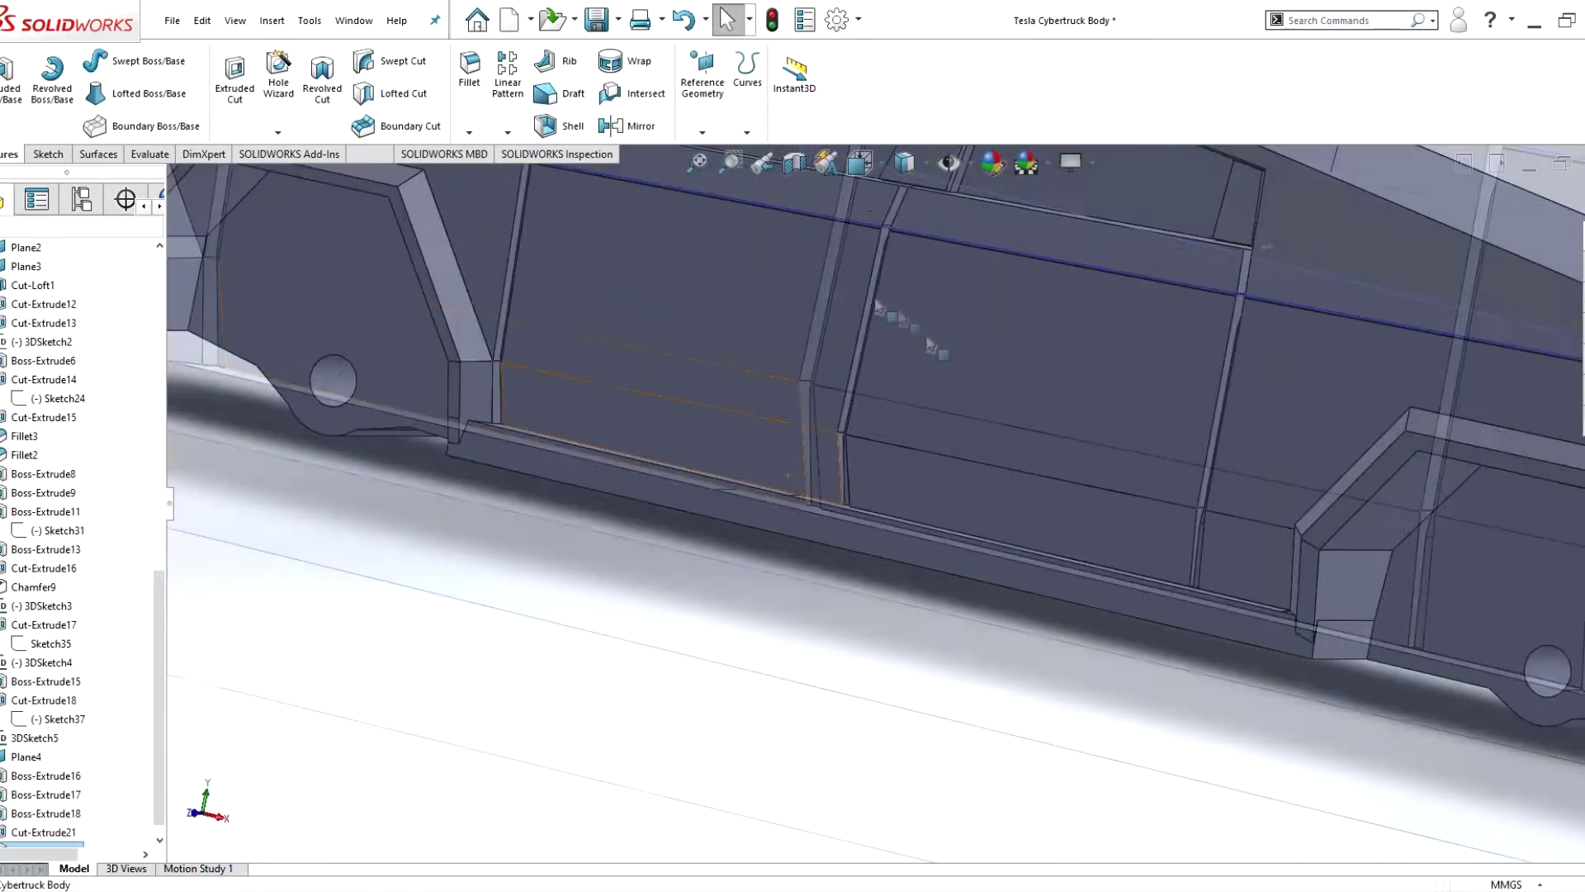
scroll(962, 399, down, 1)
scroll(961, 399, down, 2)
scroll(895, 443, down, 1)
scroll(608, 450, up, 3)
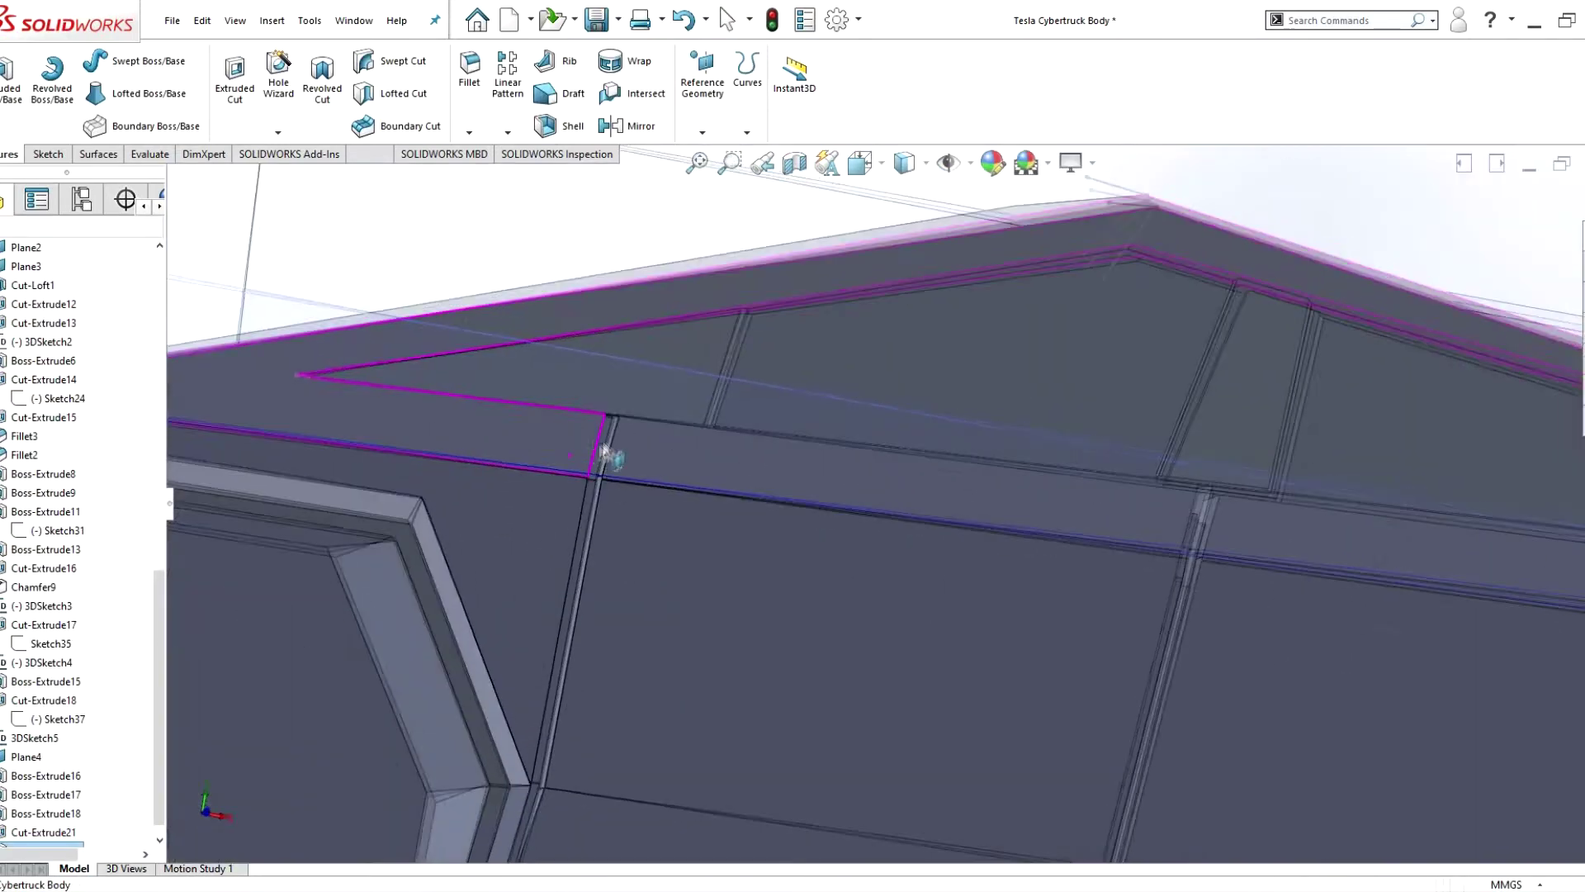
scroll(999, 600, up, 3)
scroll(835, 688, down, 2)
scroll(810, 608, up, 3)
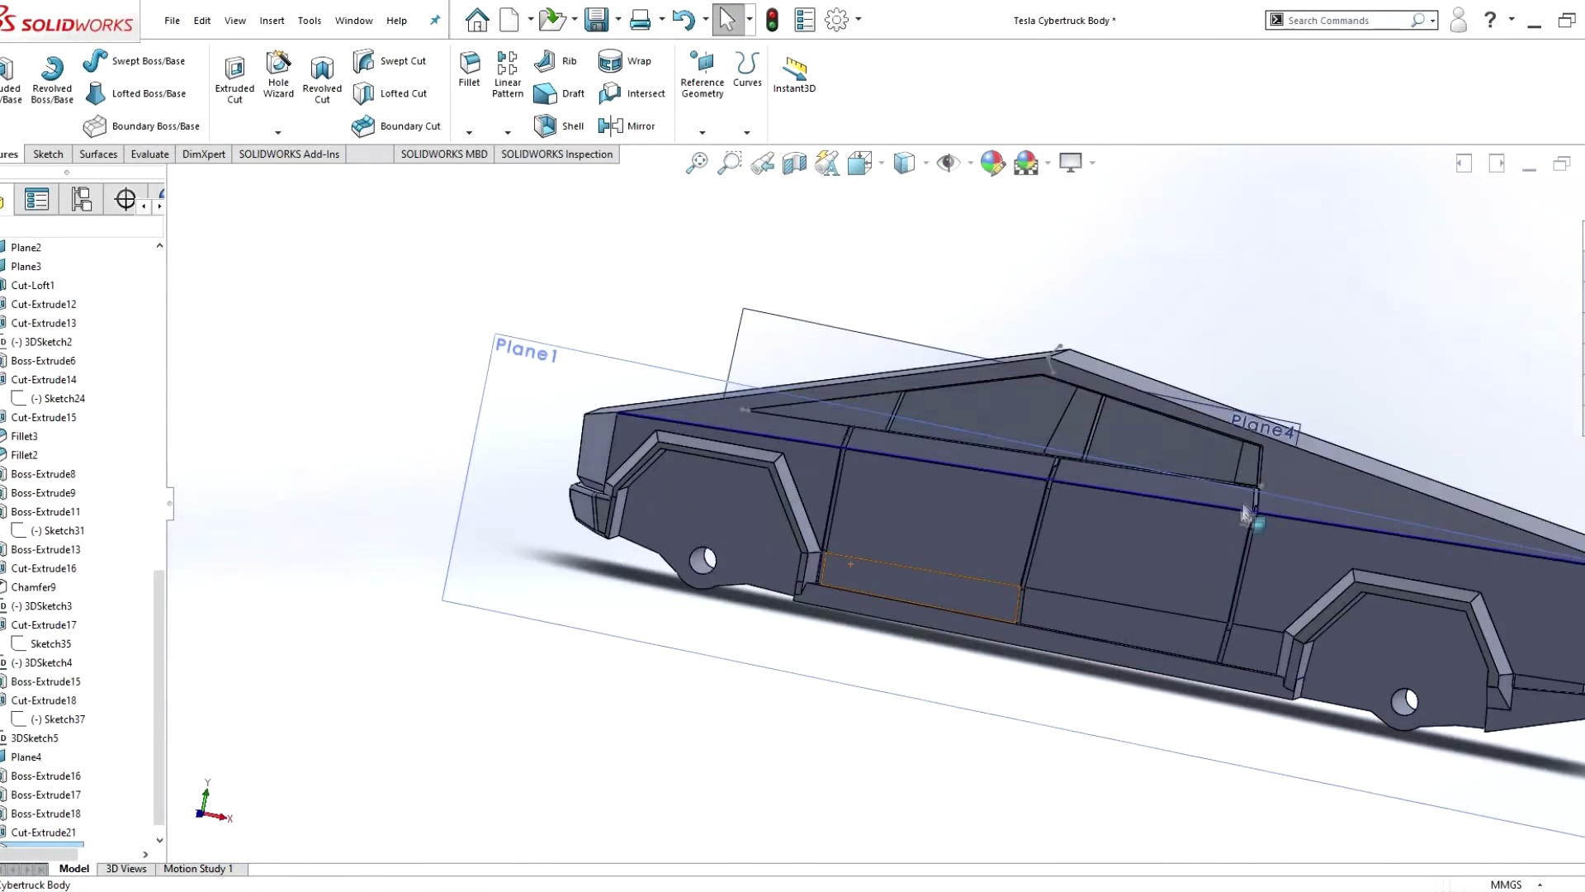
scroll(1197, 512, down, 4)
click(1171, 487)
click(1189, 538)
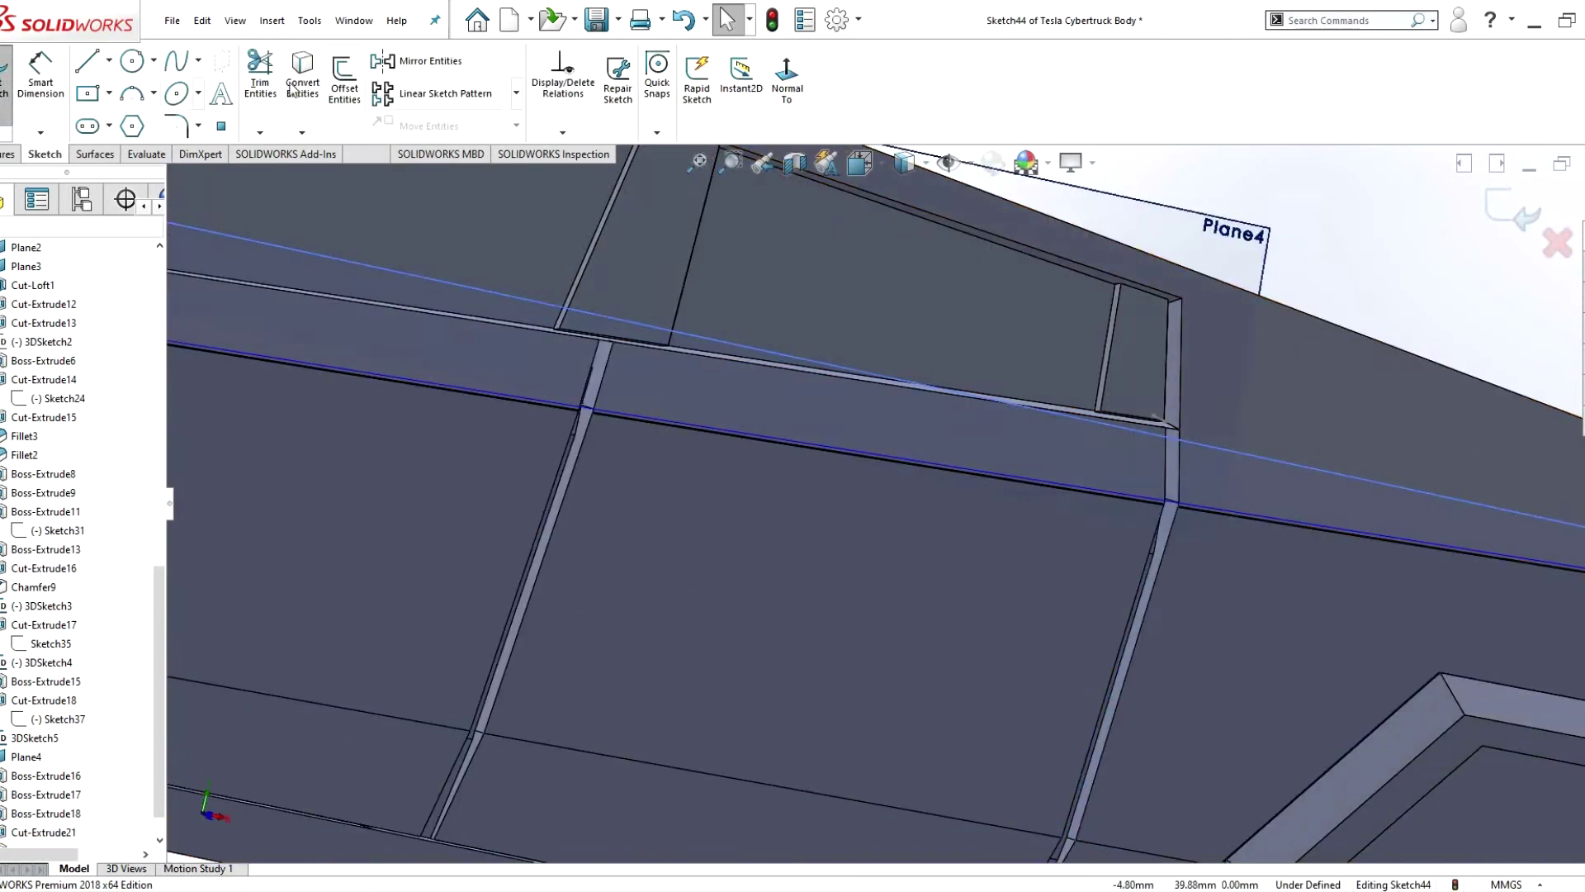
scroll(1150, 584, down, 2)
- Offset the seam edge by 1.00 and convert it into the sketch
click(1221, 539)
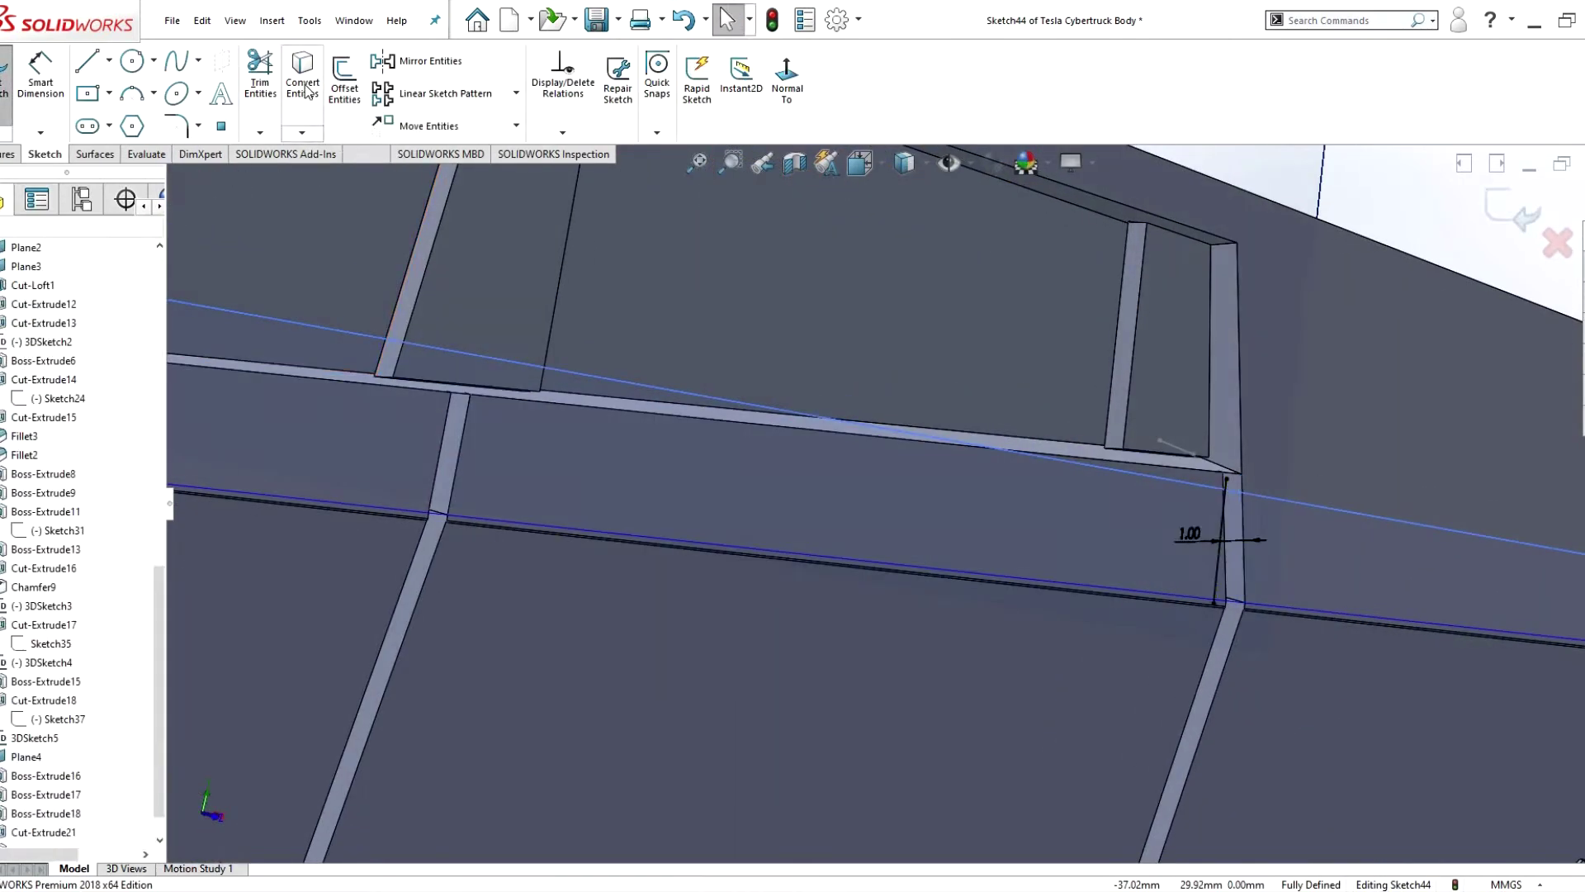
scroll(1138, 435, down, 3)
click(1138, 435)
middle_drag(1137, 435, 1106, 522)
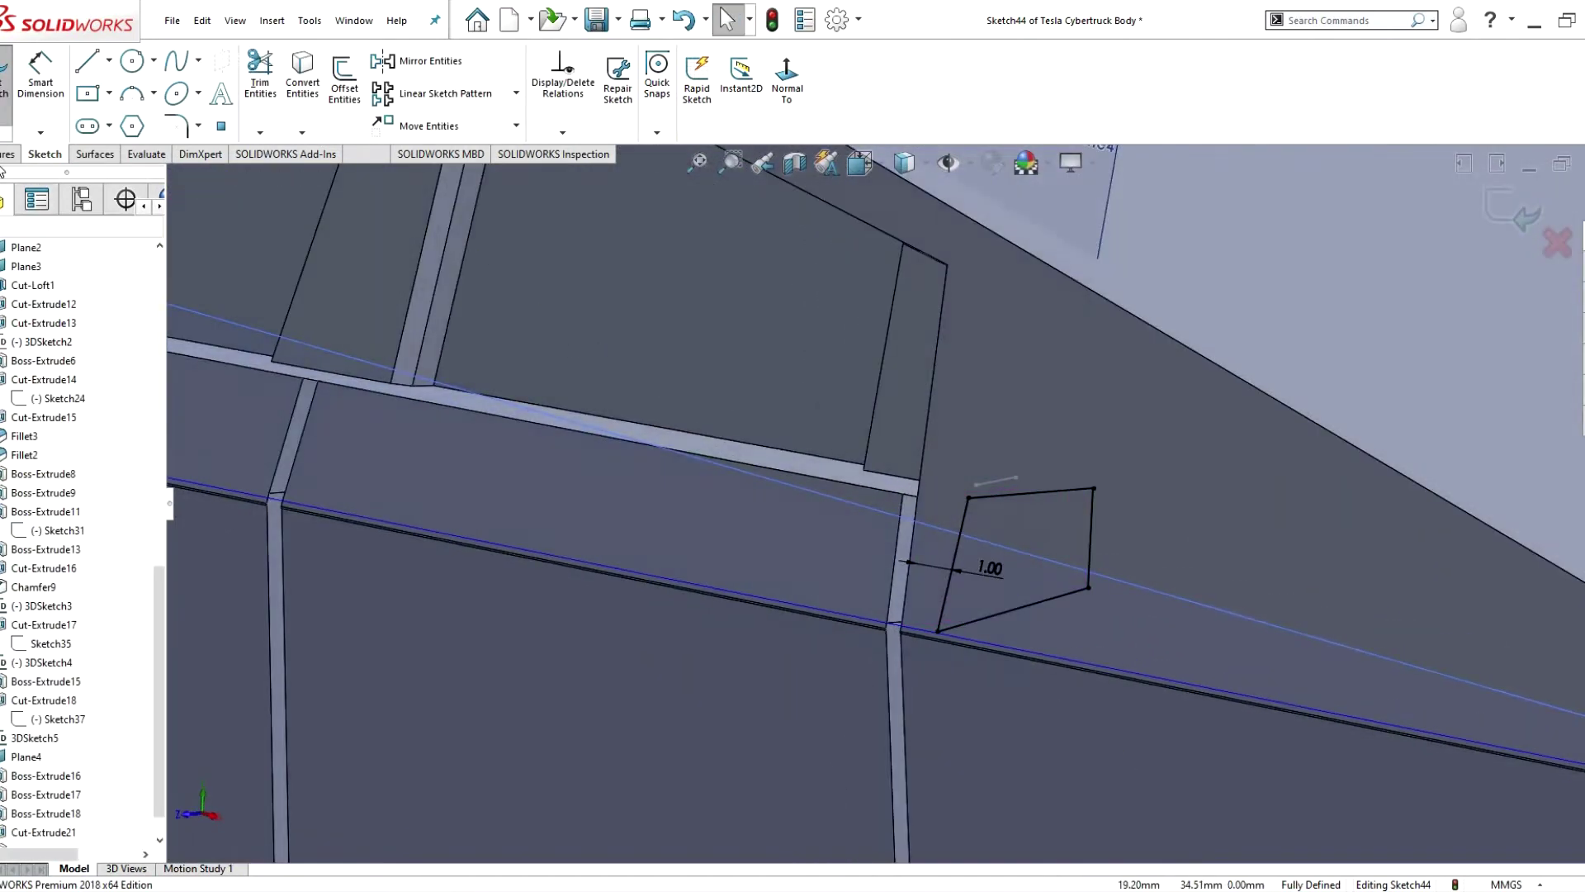
- Boss-extrude the sketch up to a vertex along the upper door seam
click(75, 355)
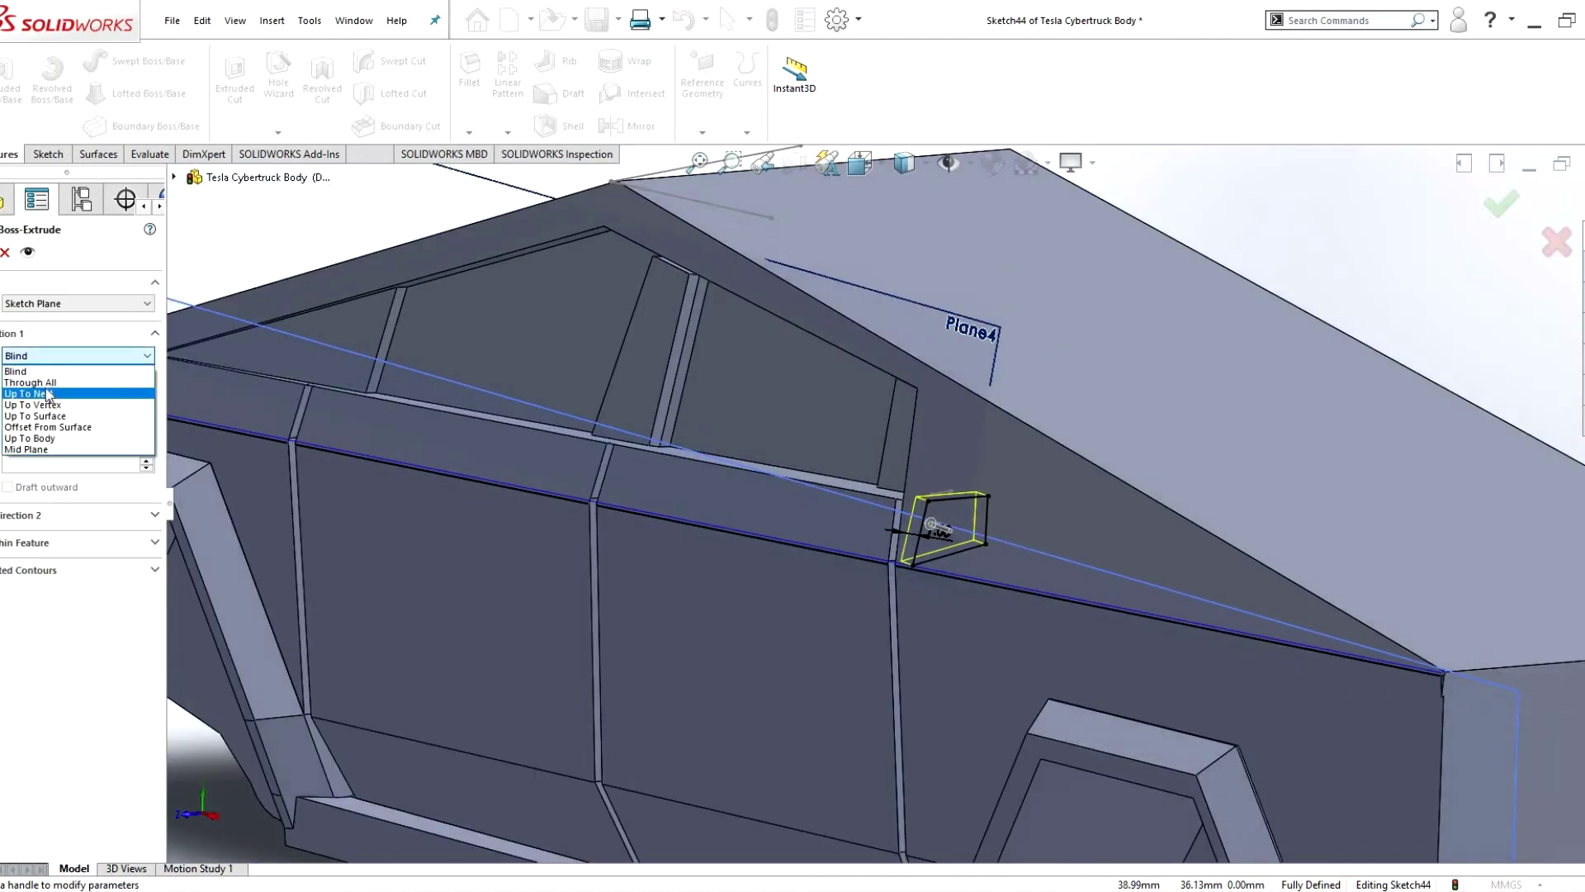
click(293, 440)
click(646, 460)
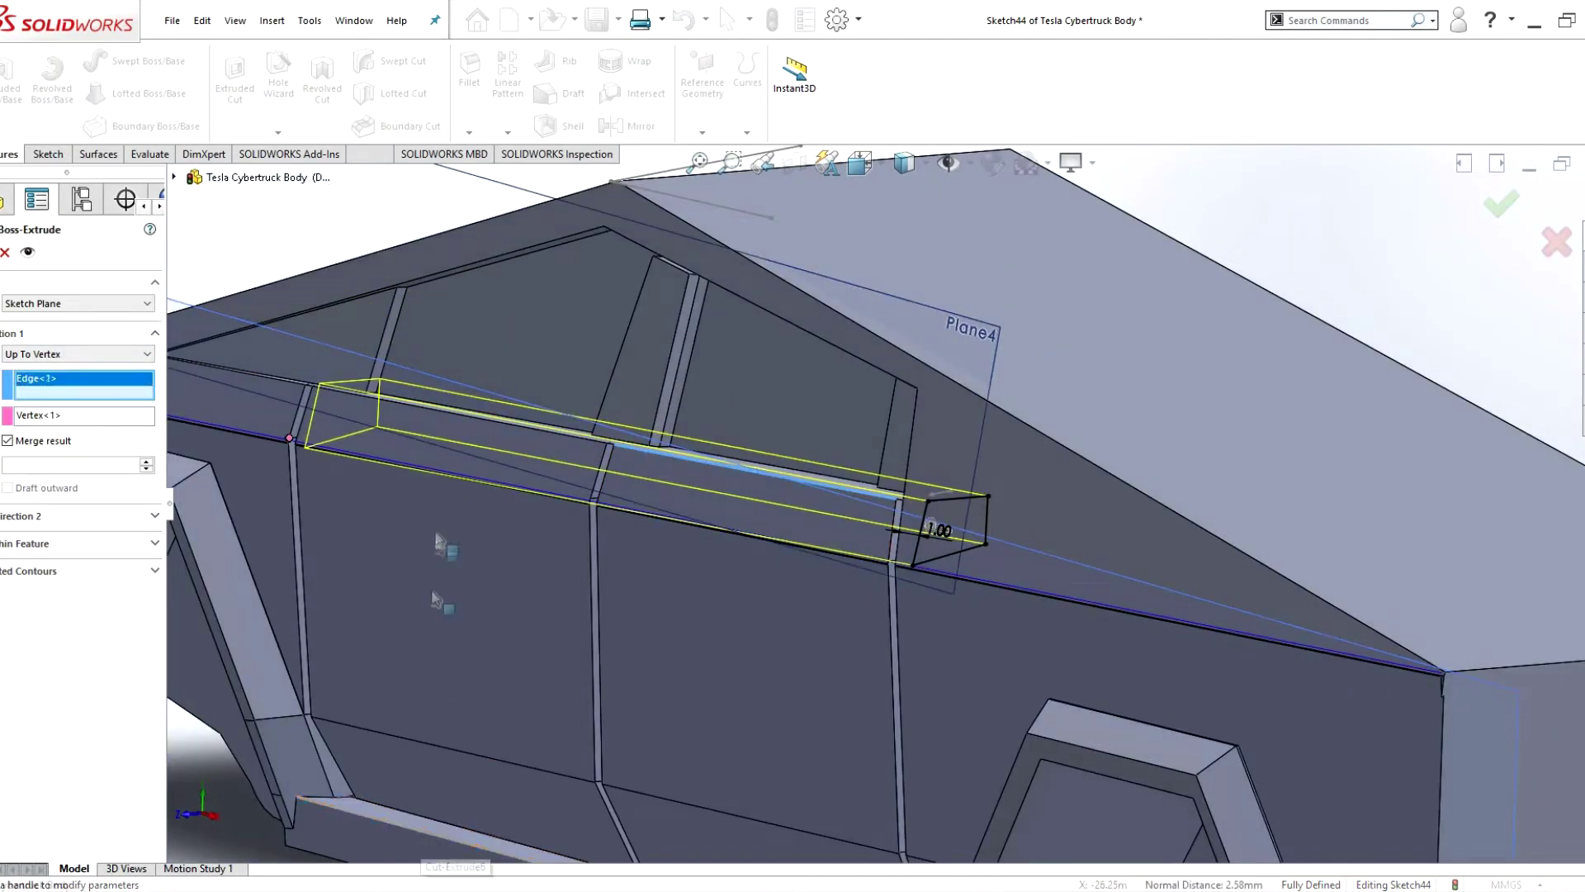
key(Return)
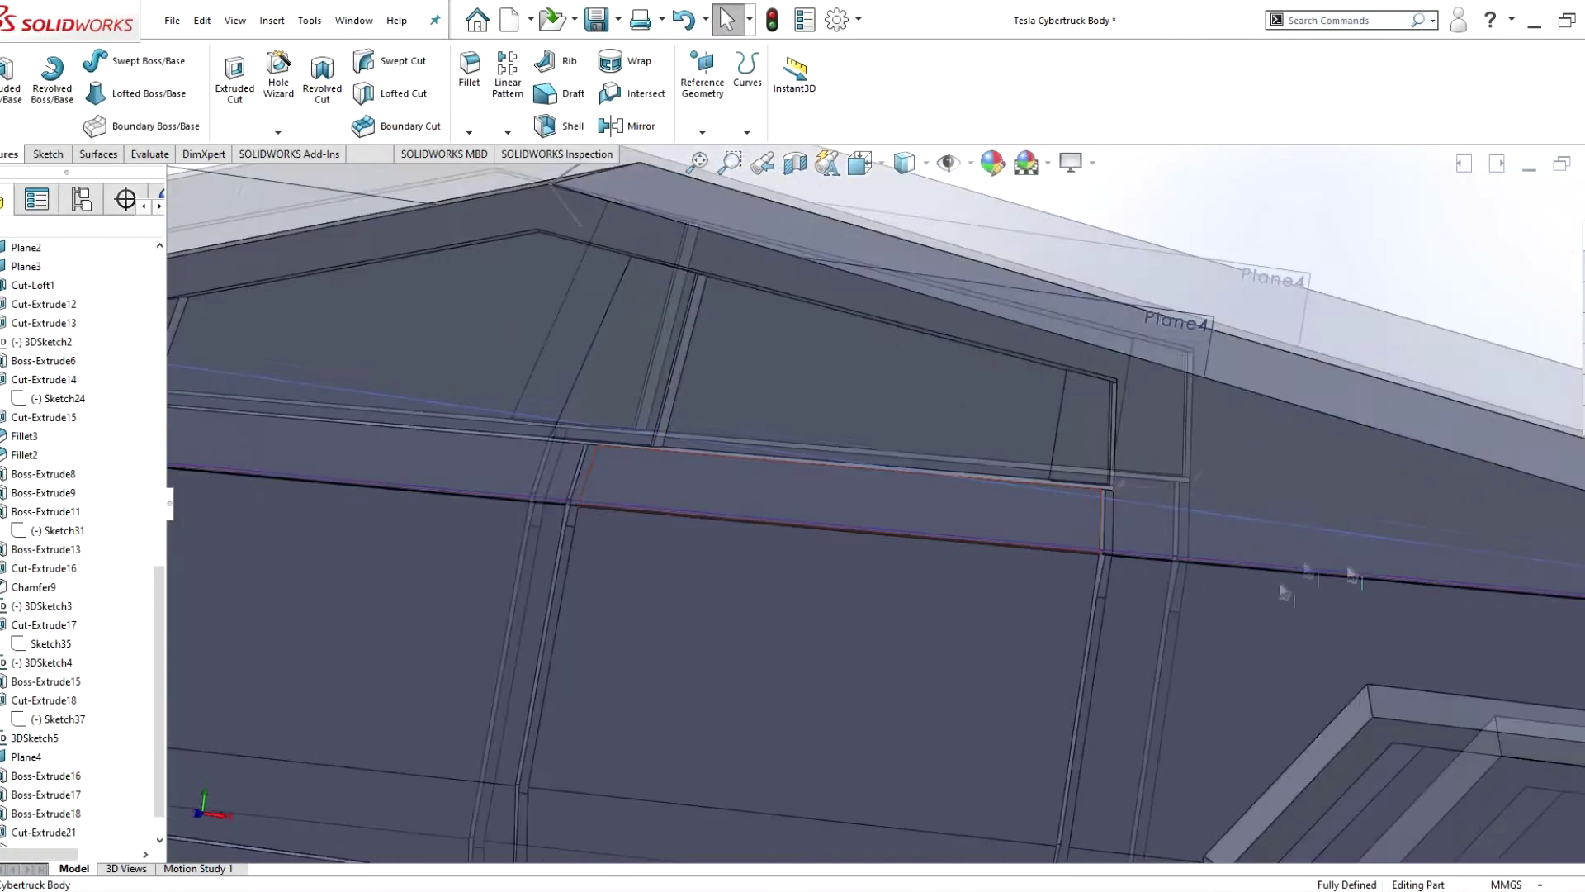
scroll(1352, 578, down, 3)
scroll(948, 531, up, 3)
scroll(1002, 531, down, 3)
scroll(997, 475, down, 2)
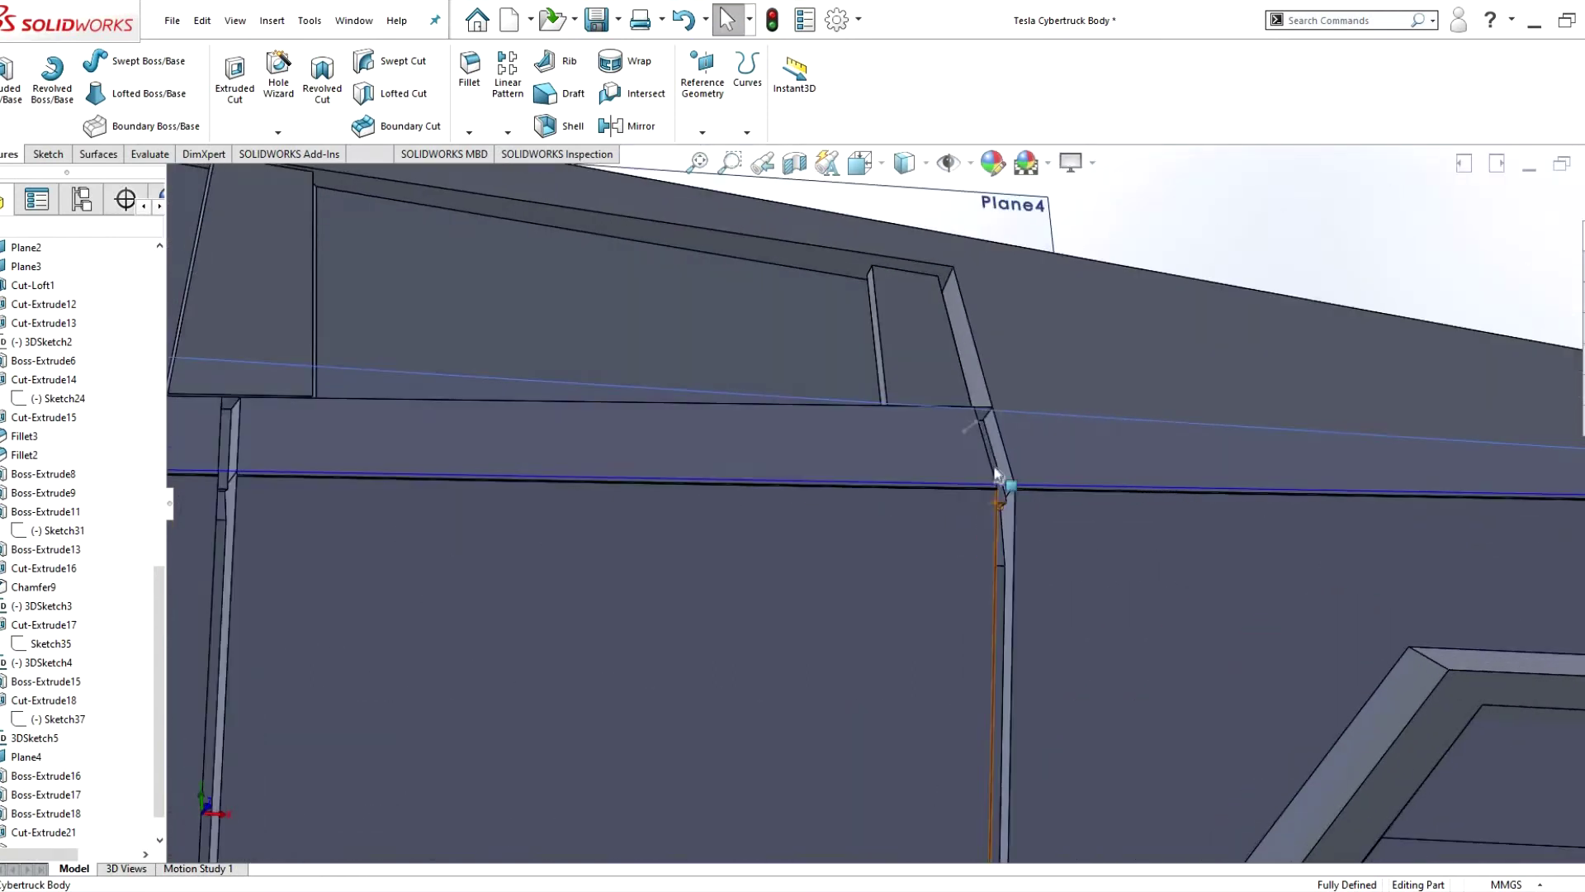
- Sketch short lines on the pillar face at the corner with the beltline edge
click(996, 475)
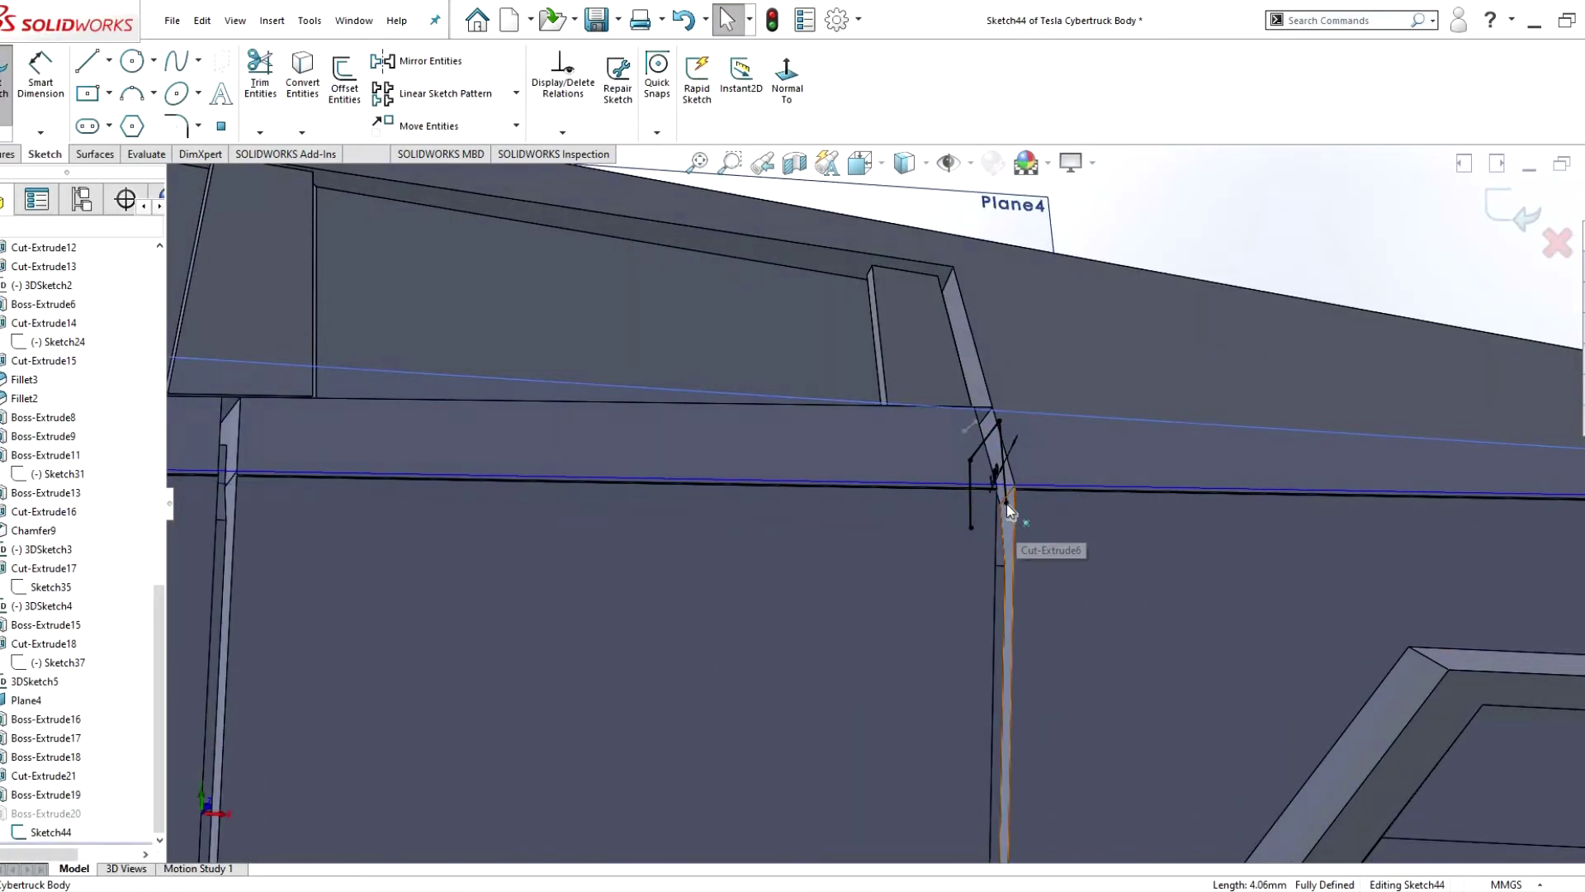
middle_drag(1079, 506, 1022, 496)
key(l)
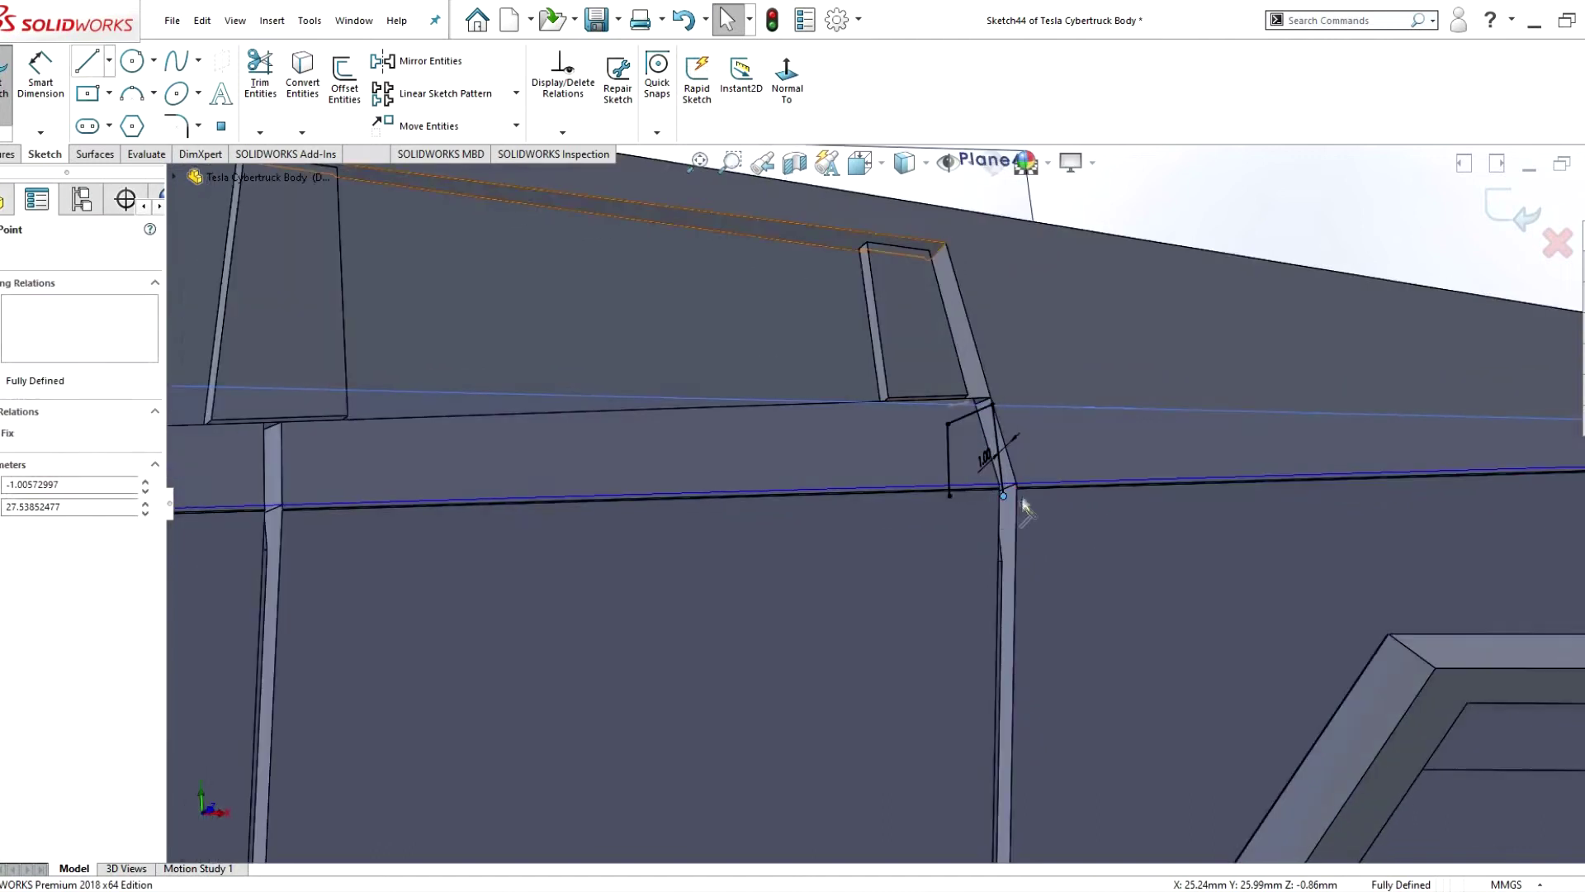
right_click(1006, 537)
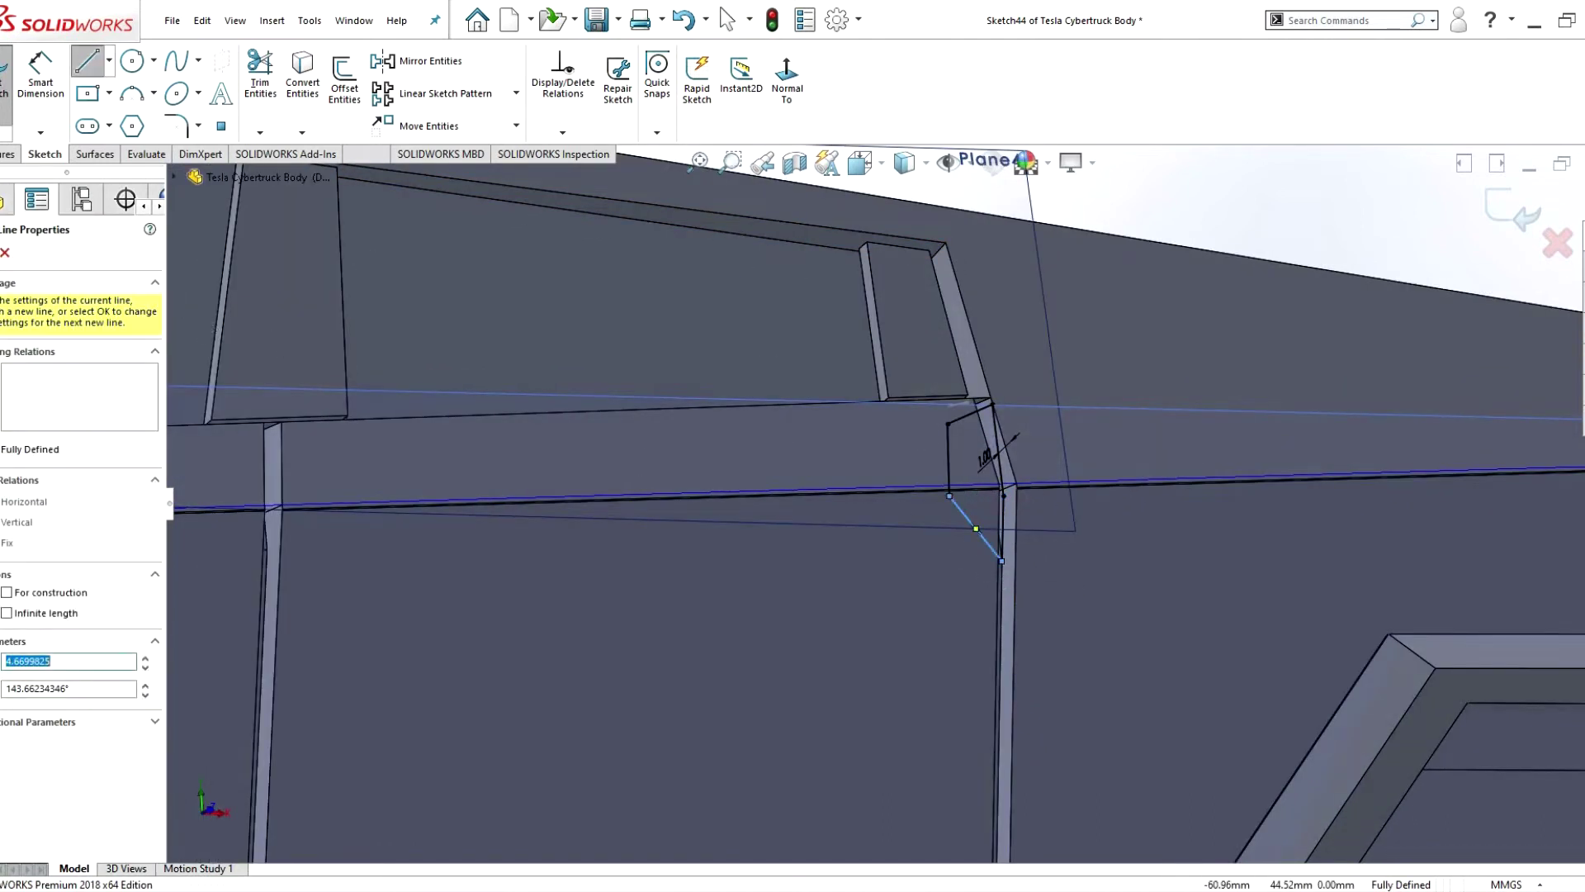
click(1516, 210)
scroll(924, 475, up, 5)
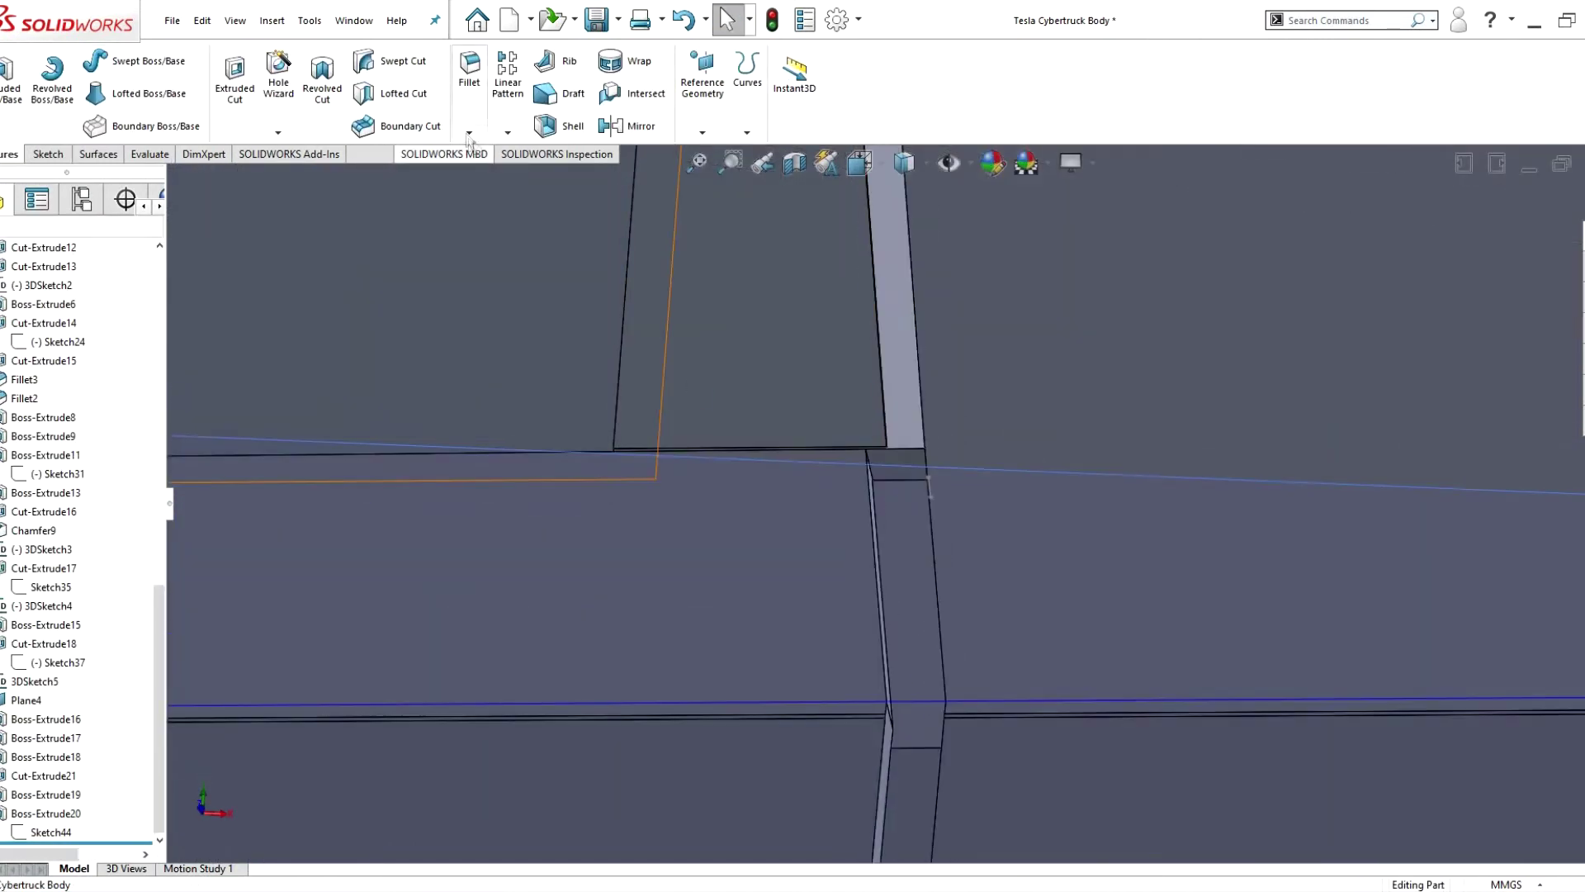
- Fillet the pillar's corner edge
click(905, 489)
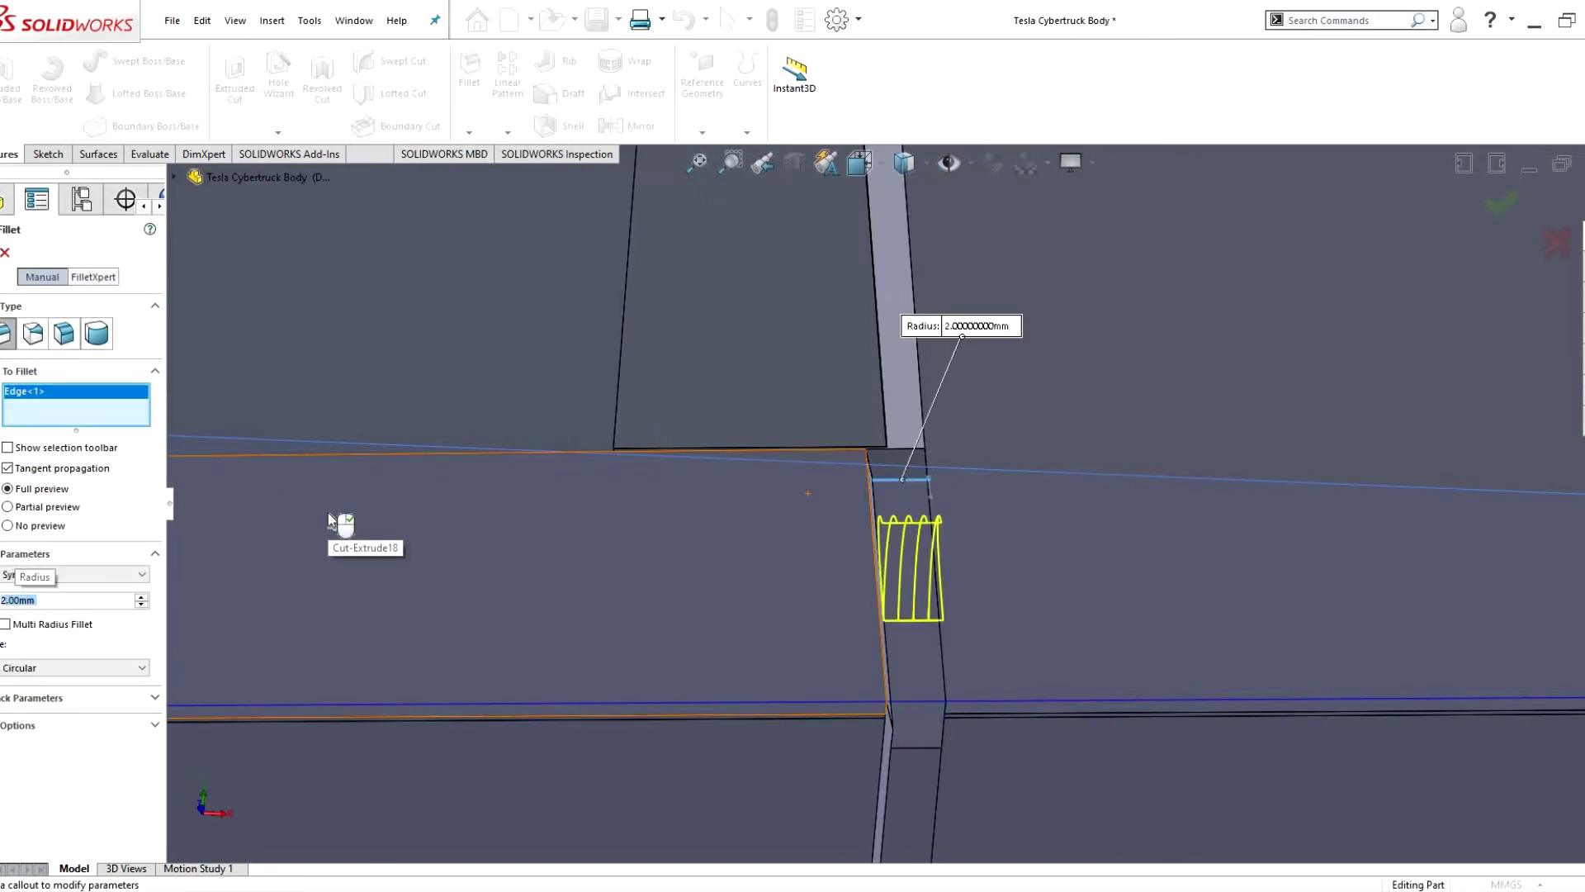
key(Return)
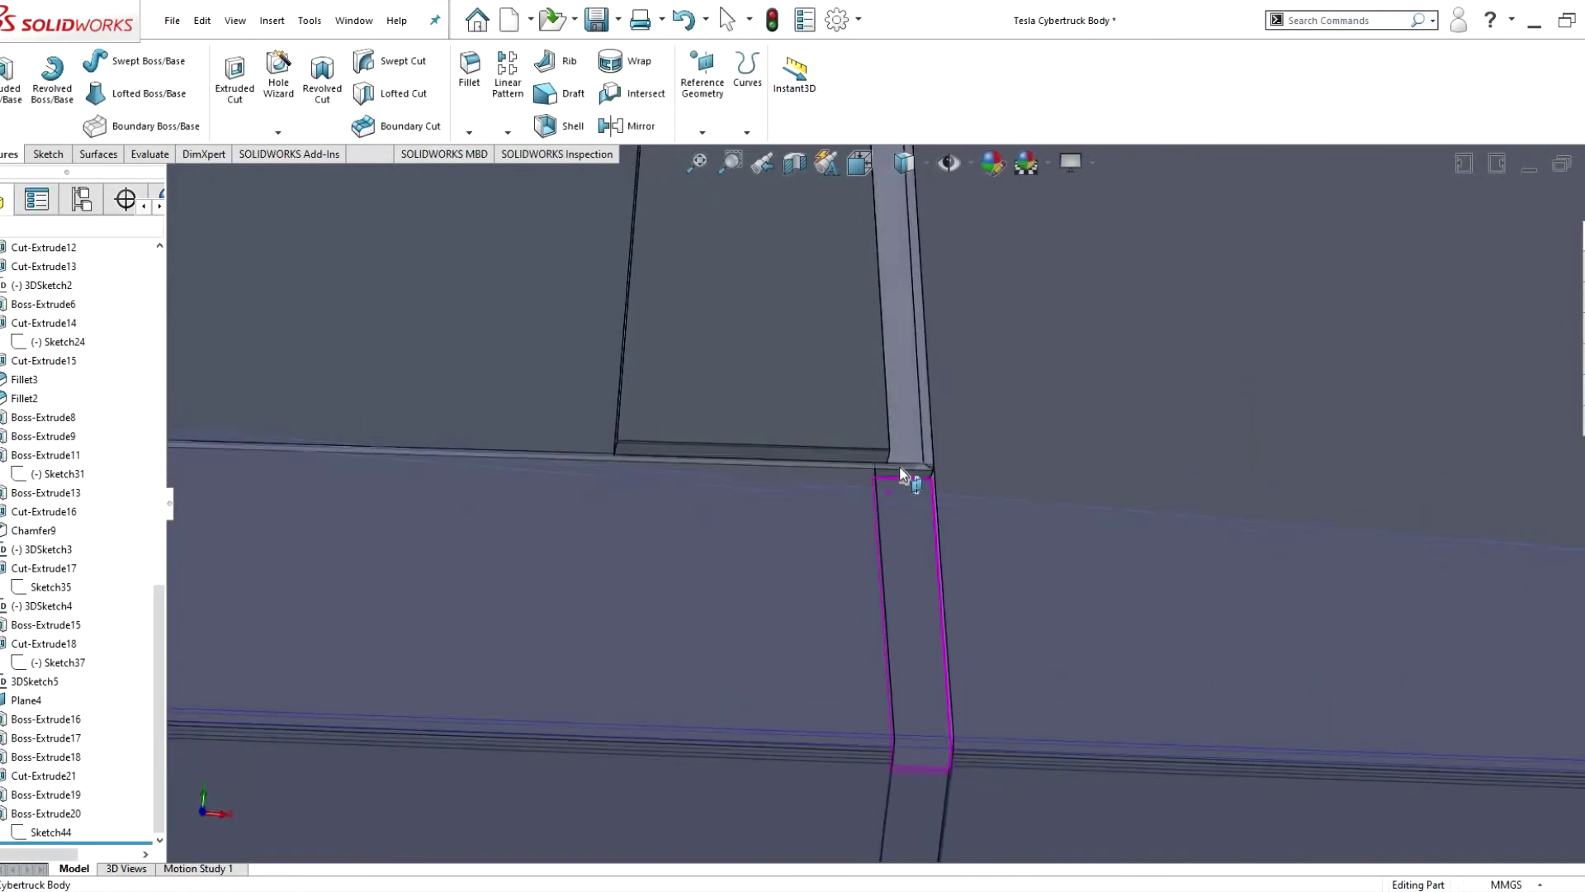
key(Return)
click(914, 469)
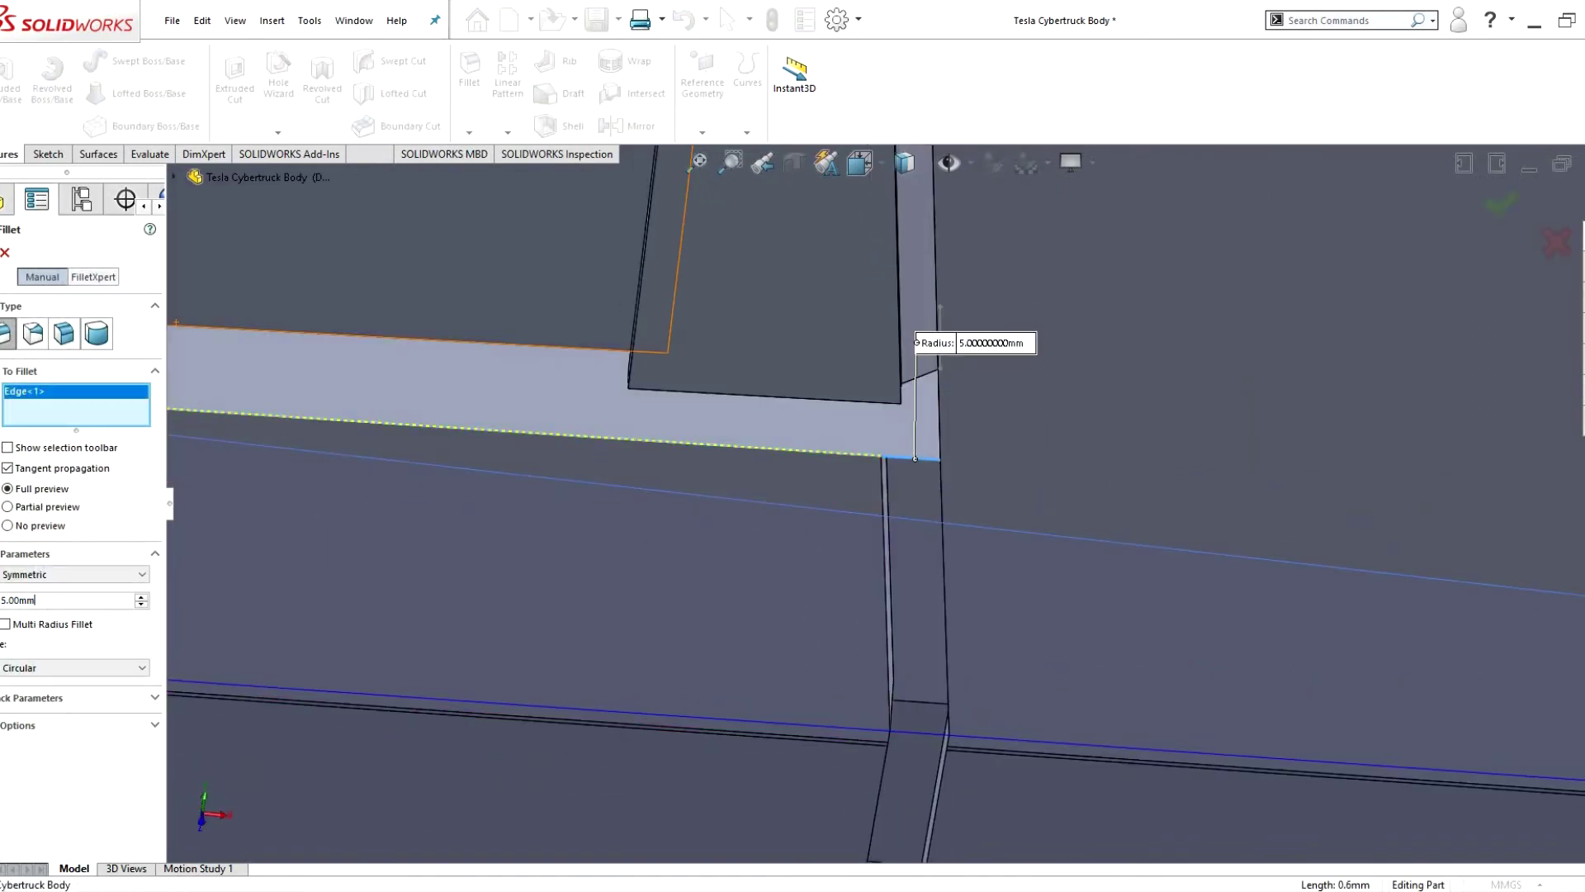
key(Return)
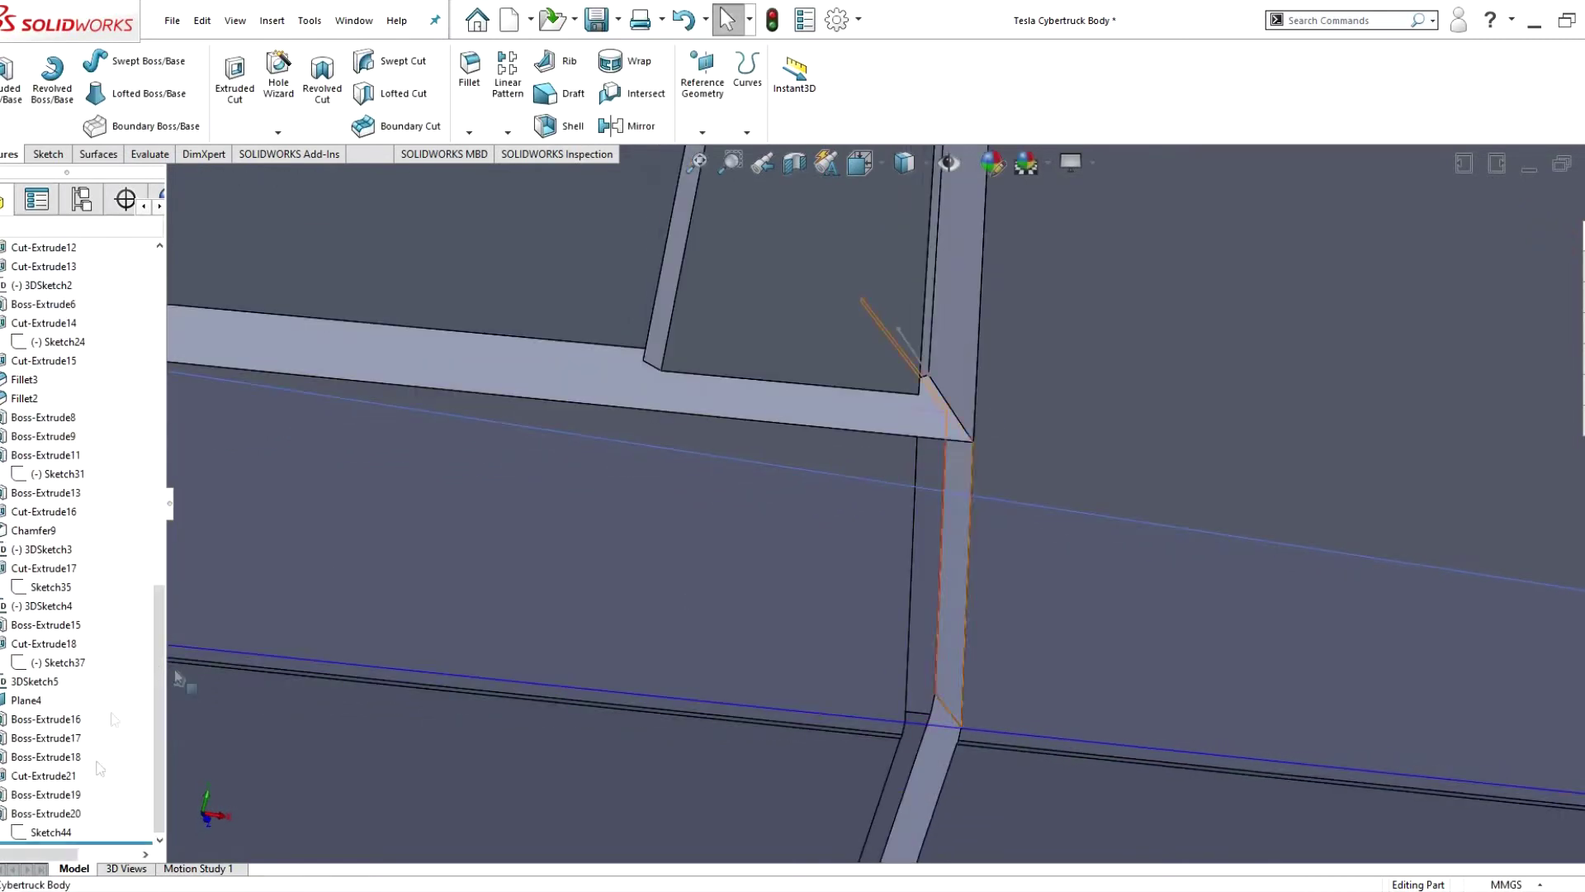
- Roll back above Boss-Extrude20 and move Sketch42's first top endpoint onto the beltline edge
drag(103, 809, 114, 806)
click(960, 473)
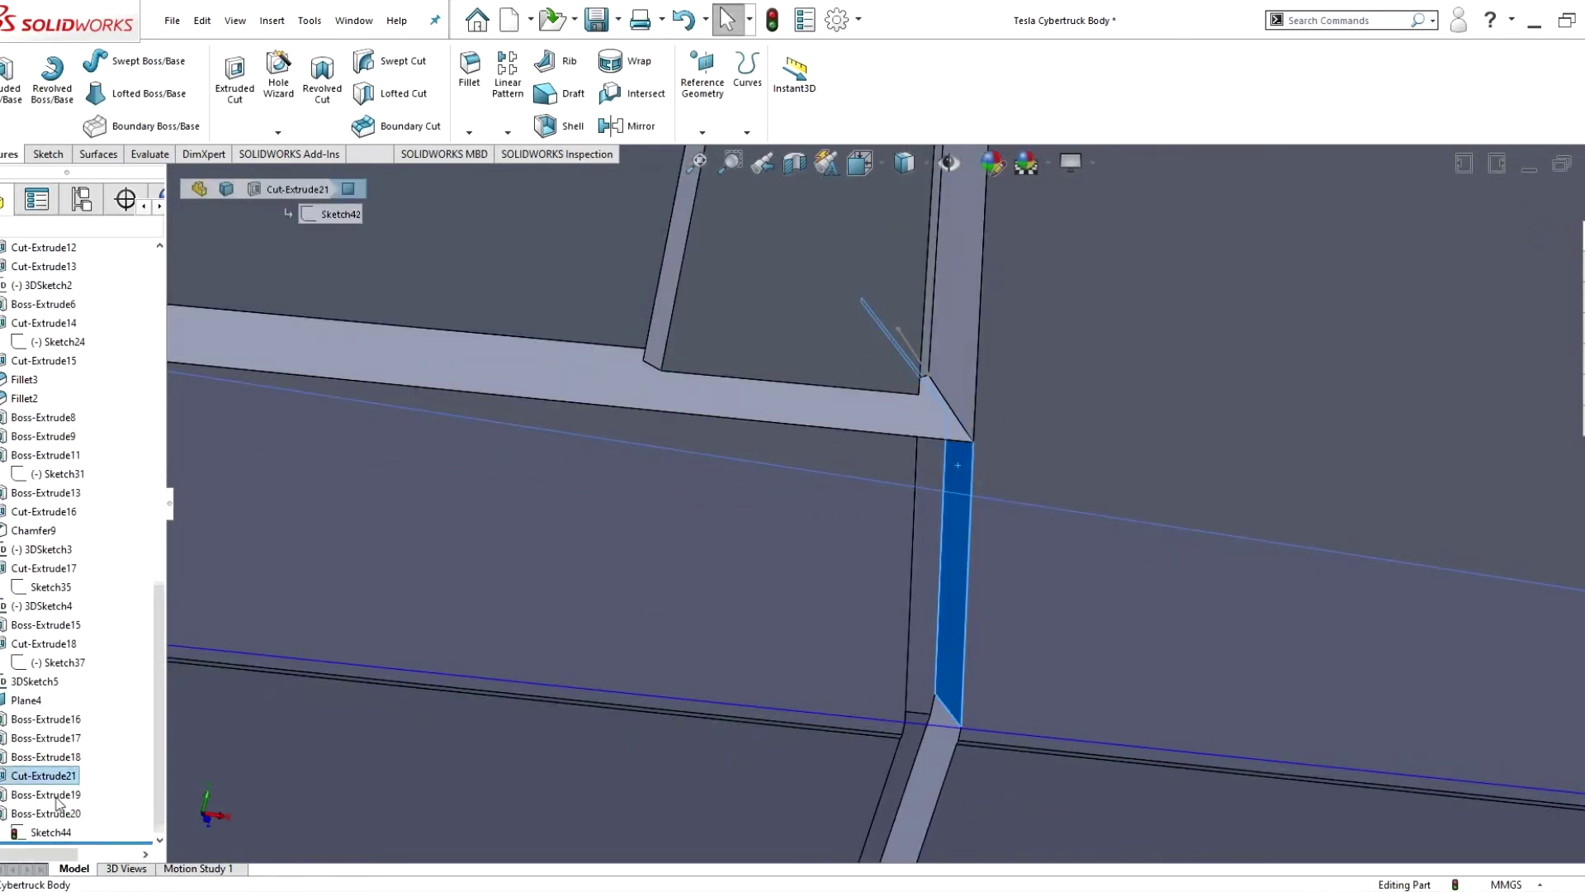
click(989, 464)
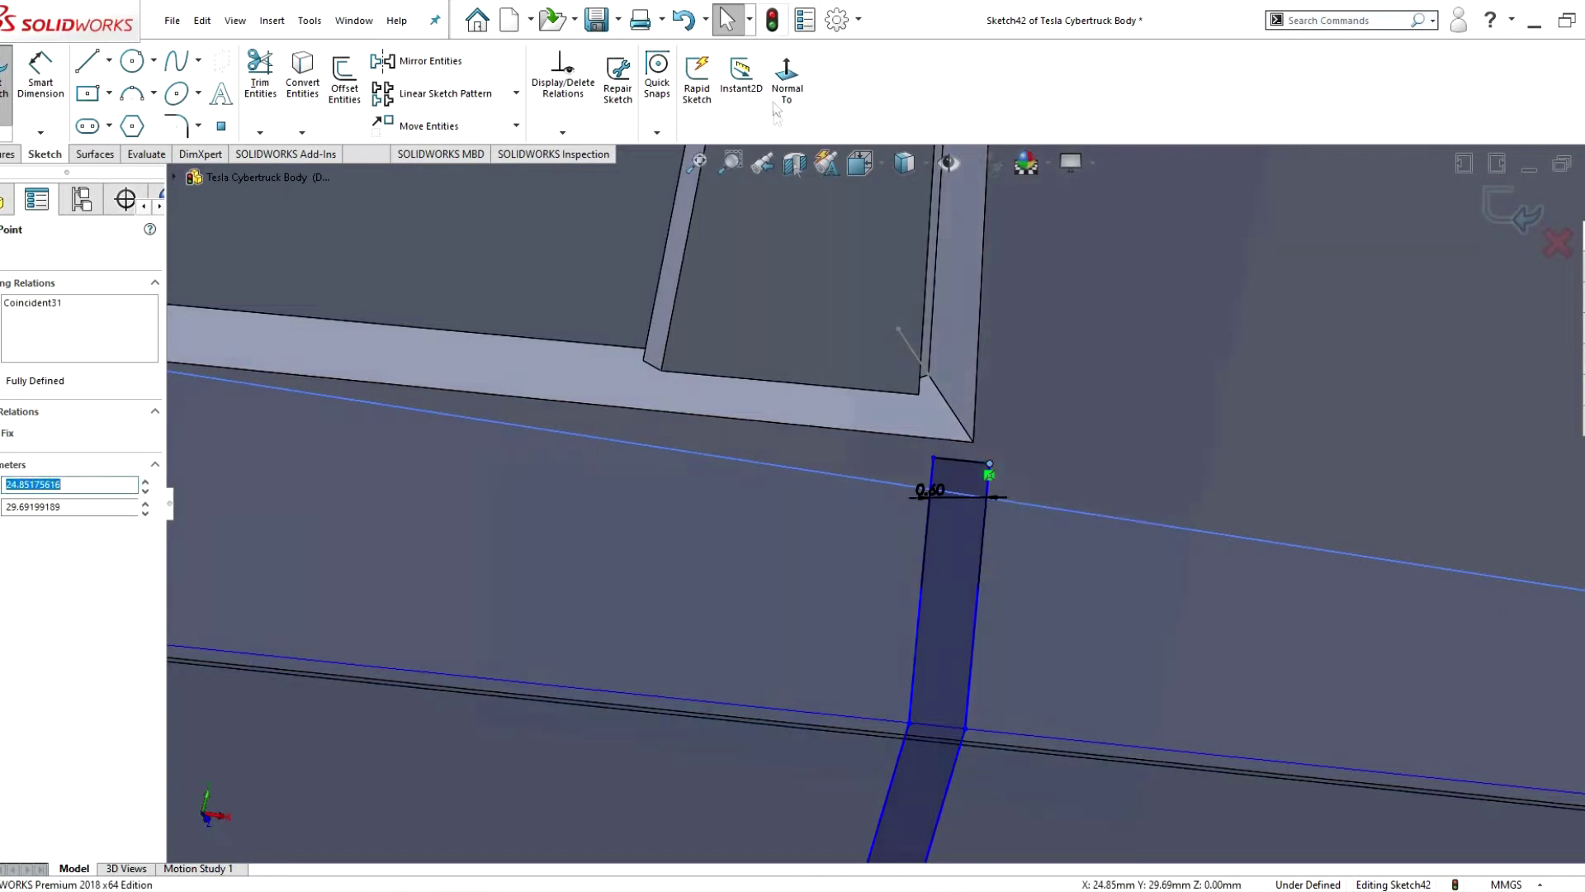
key(ctrl+1)
right_click(82, 304)
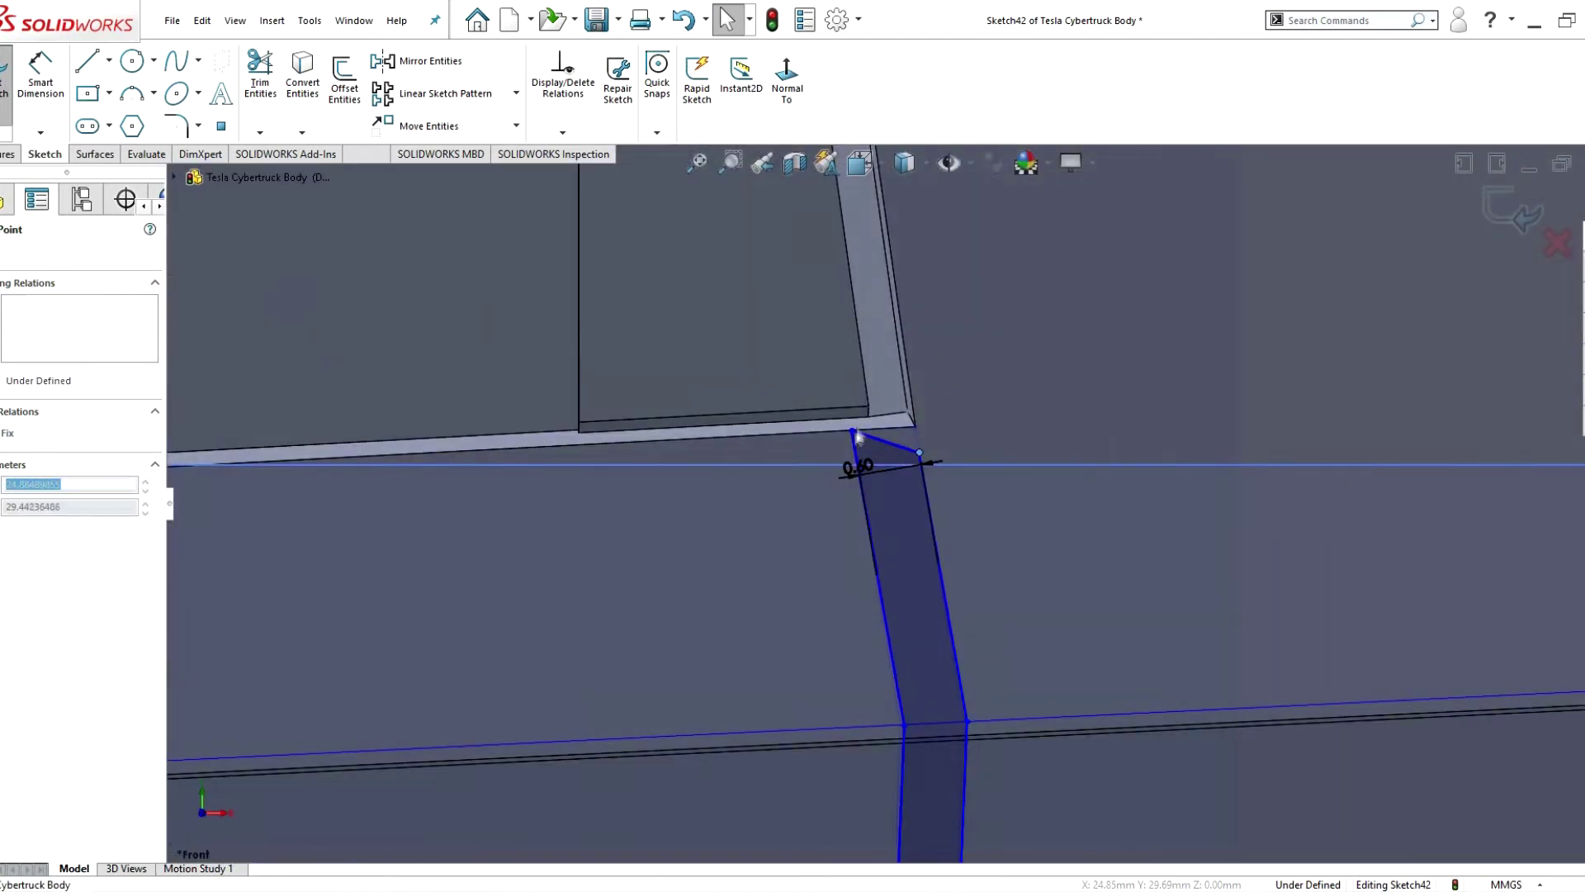
drag(861, 468, 830, 406)
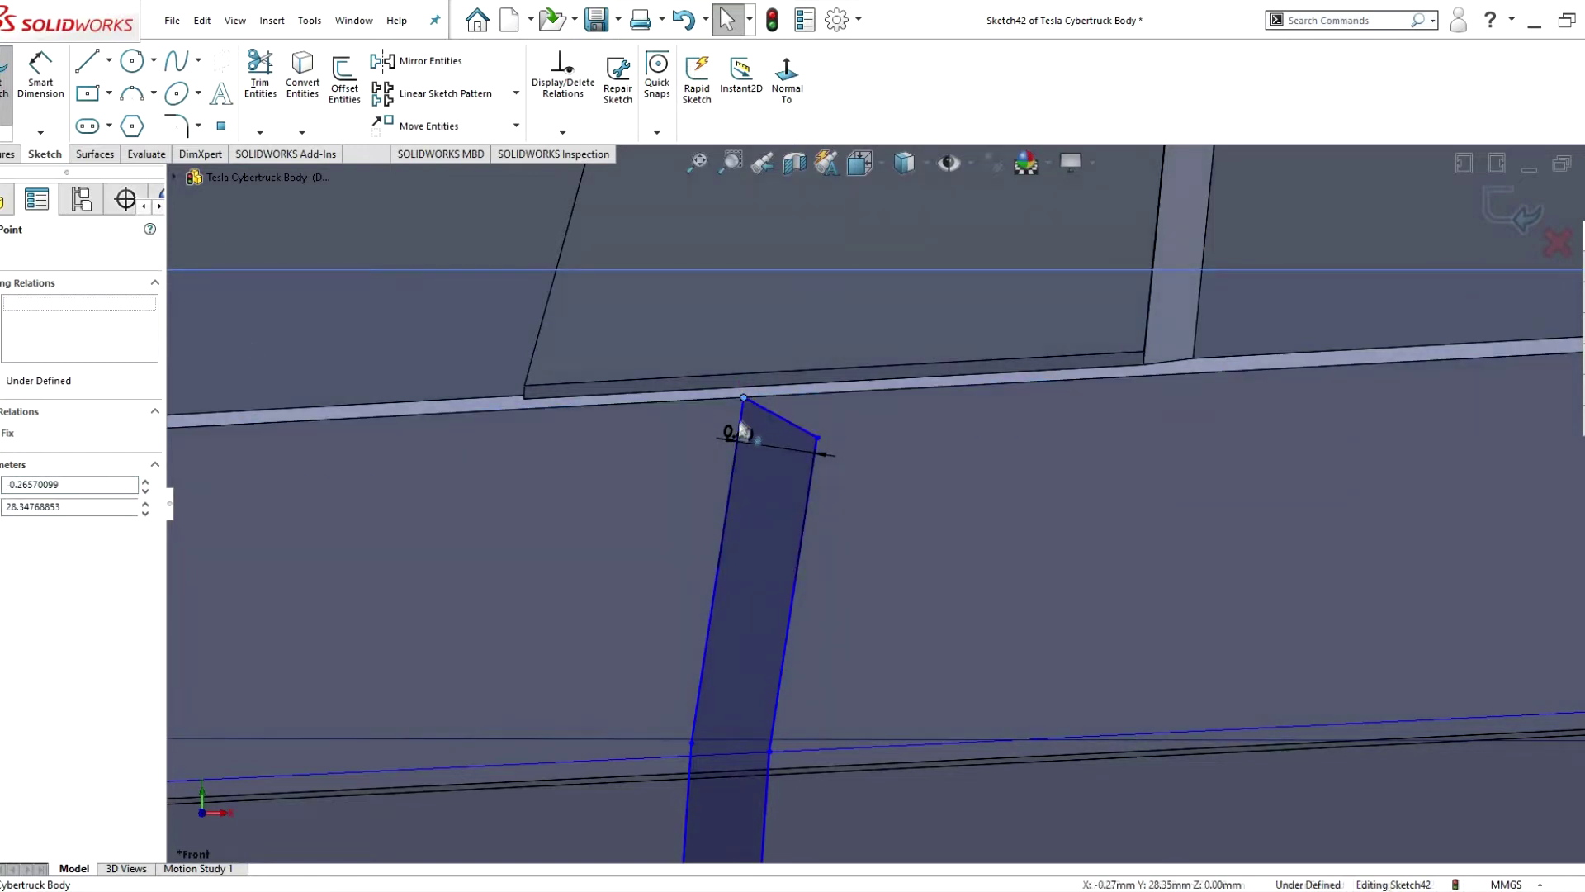
scroll(808, 531, down, 2)
scroll(555, 602, up, 5)
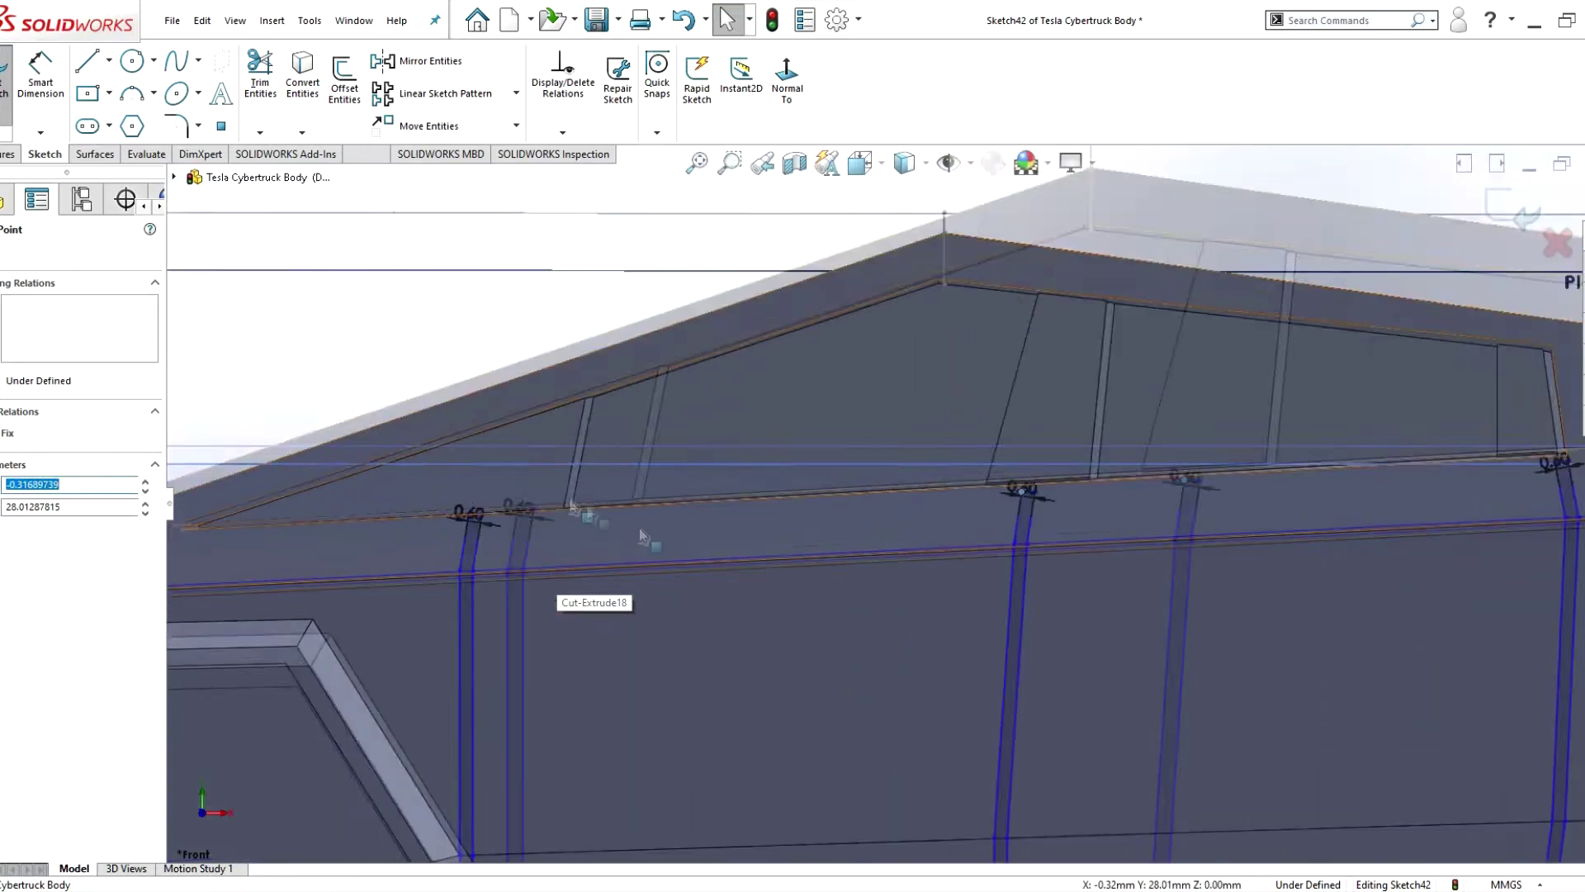
scroll(555, 602, down, 4)
- Slide the top-right profile corner left along the edge and pick the other profile's top points
drag(648, 447, 589, 451)
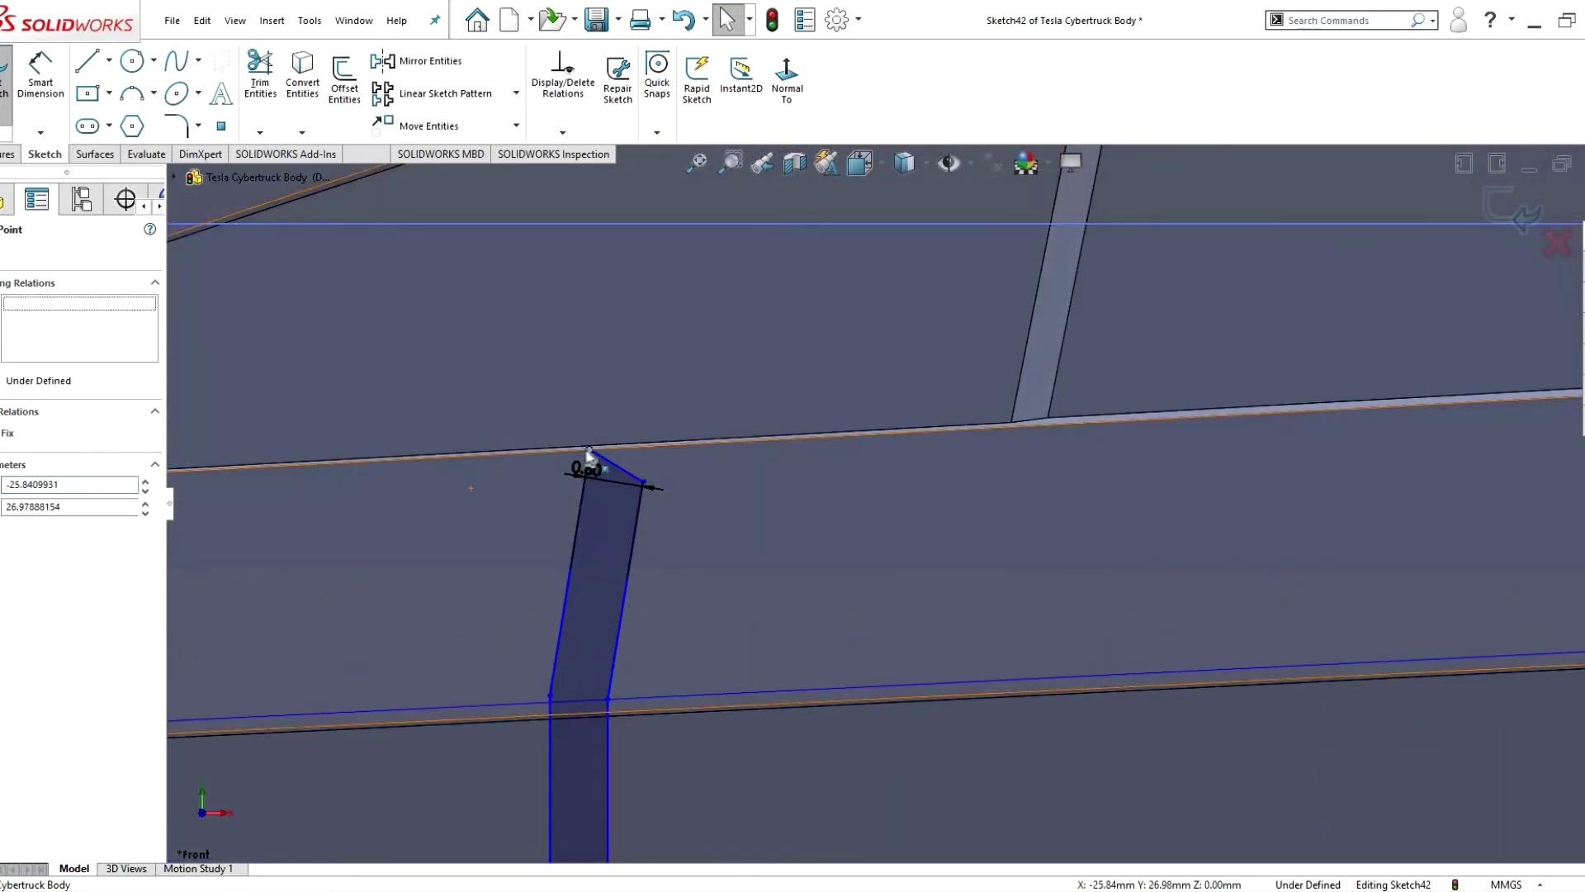
click(646, 485)
scroll(1139, 479, up, 3)
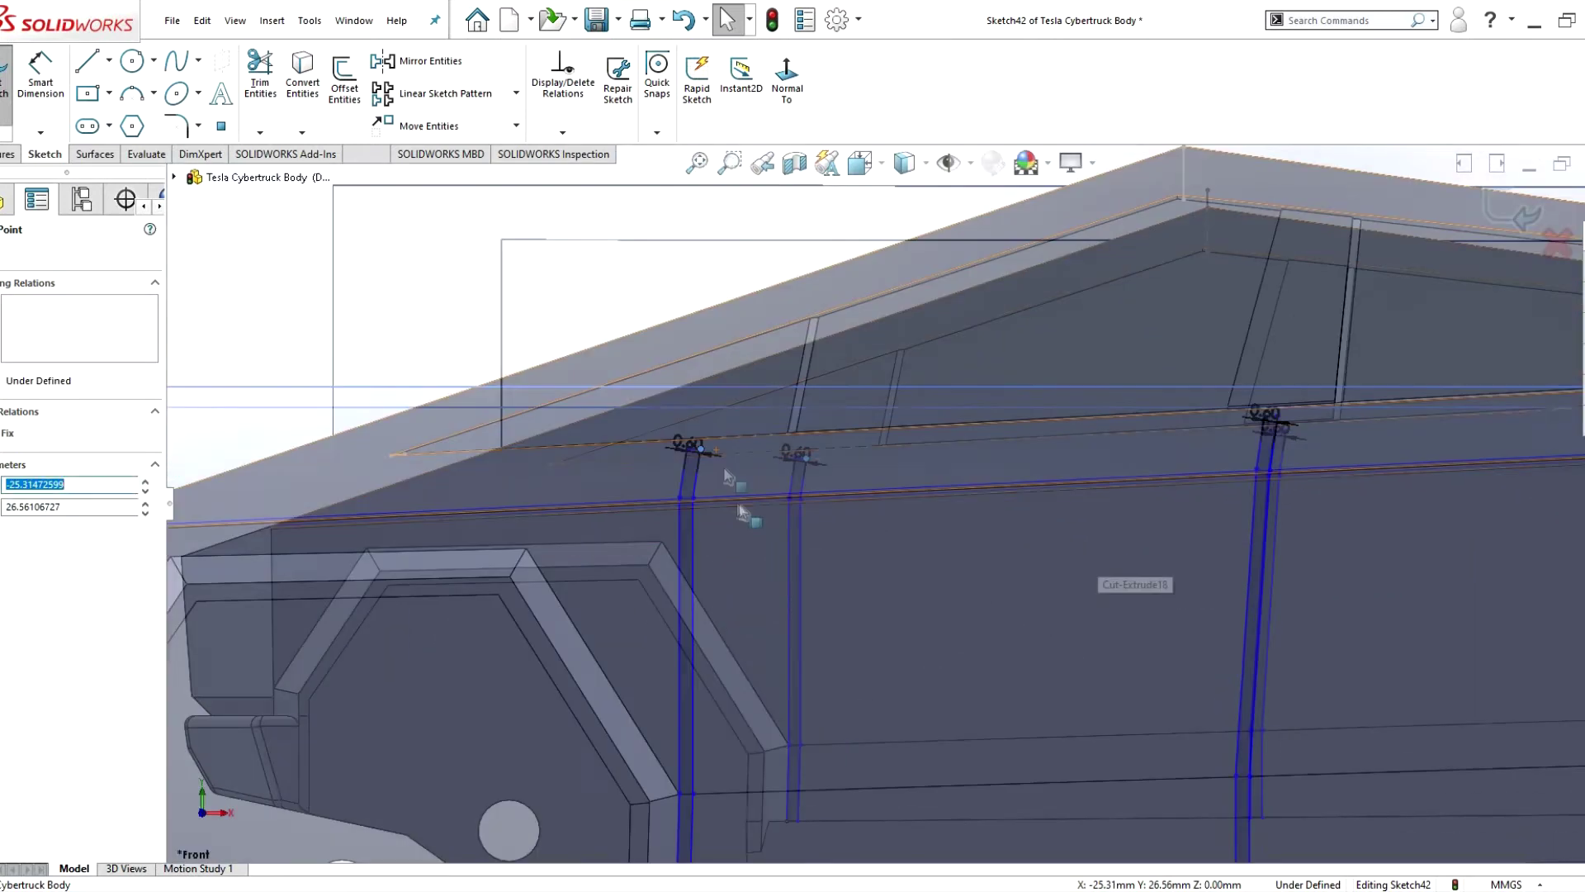
scroll(1164, 442, down, 5)
click(1096, 451)
click(1052, 453)
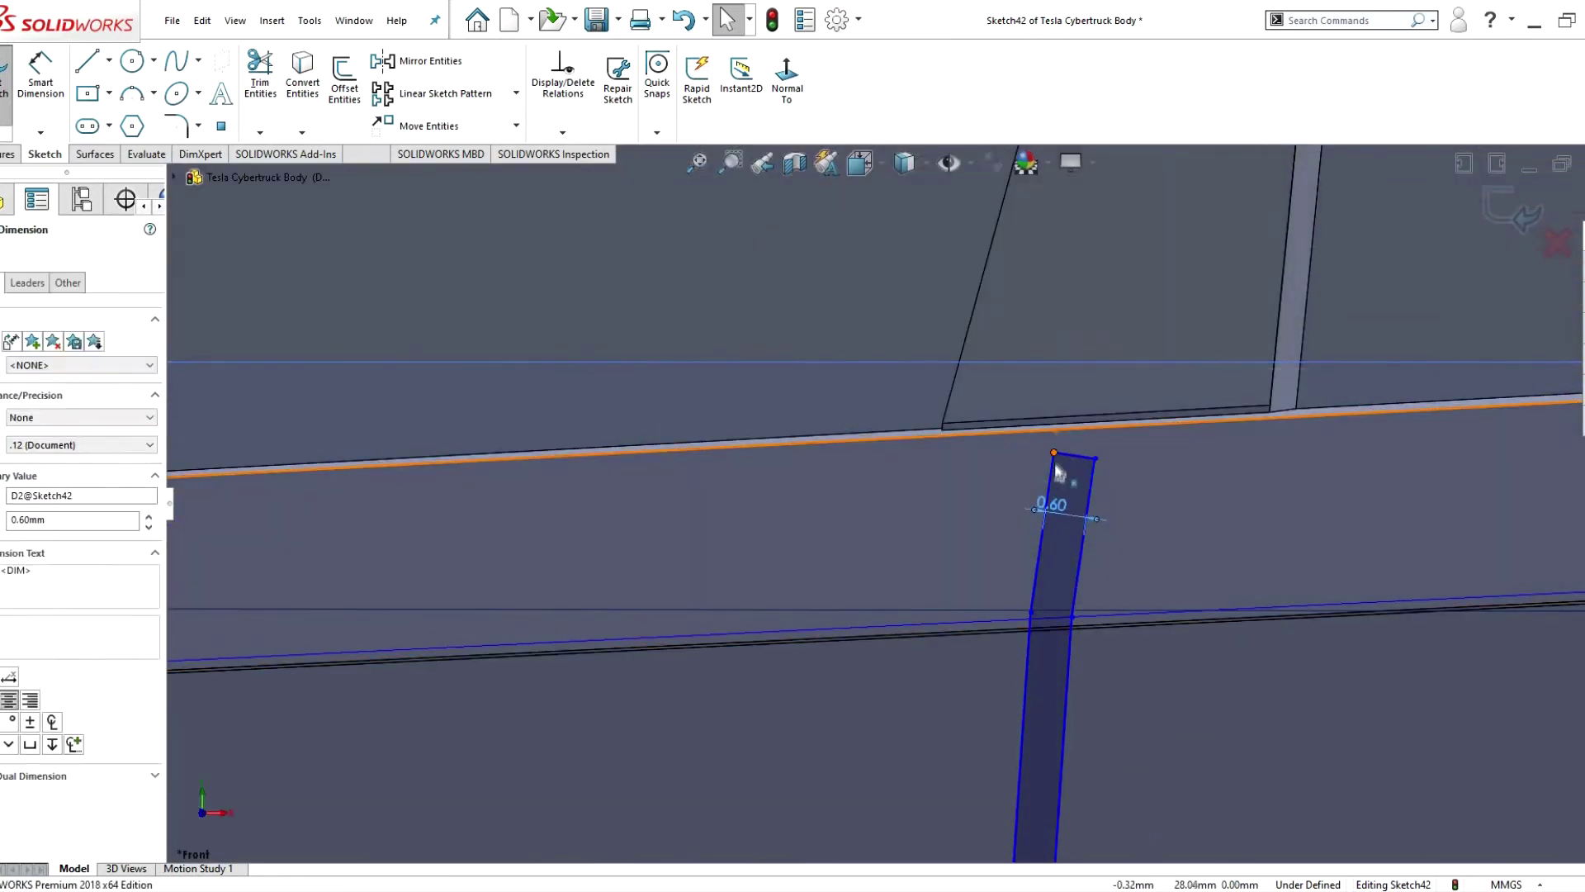
scroll(1172, 432, down, 2)
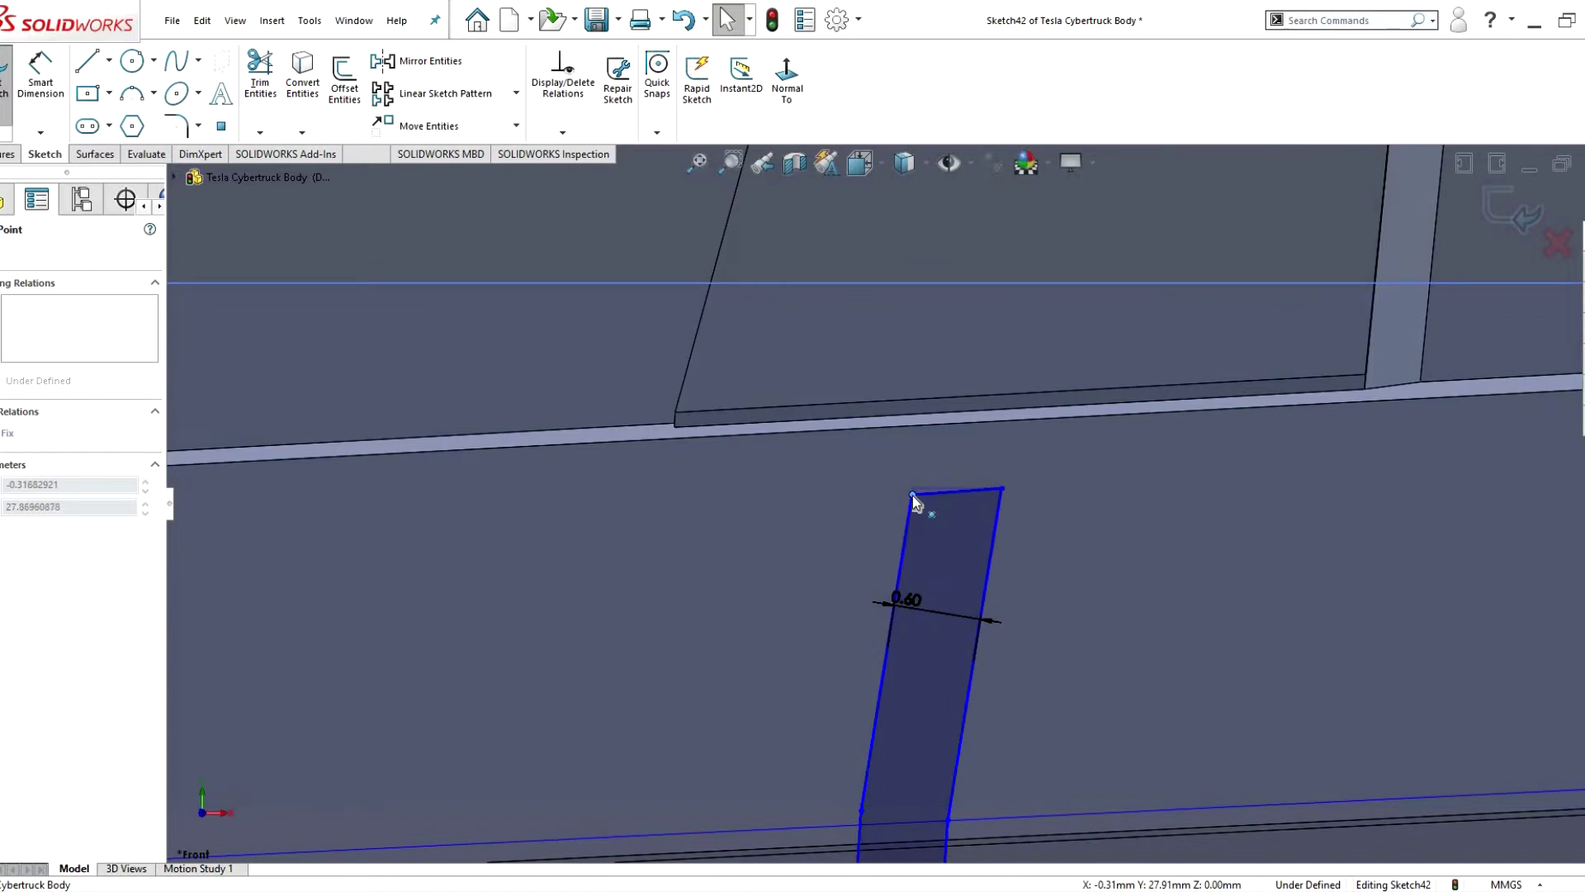
scroll(915, 502, up, 3)
scroll(1081, 458, down, 3)
- Move the last top-left corner onto the beltline edge and exit the sketch
click(1076, 454)
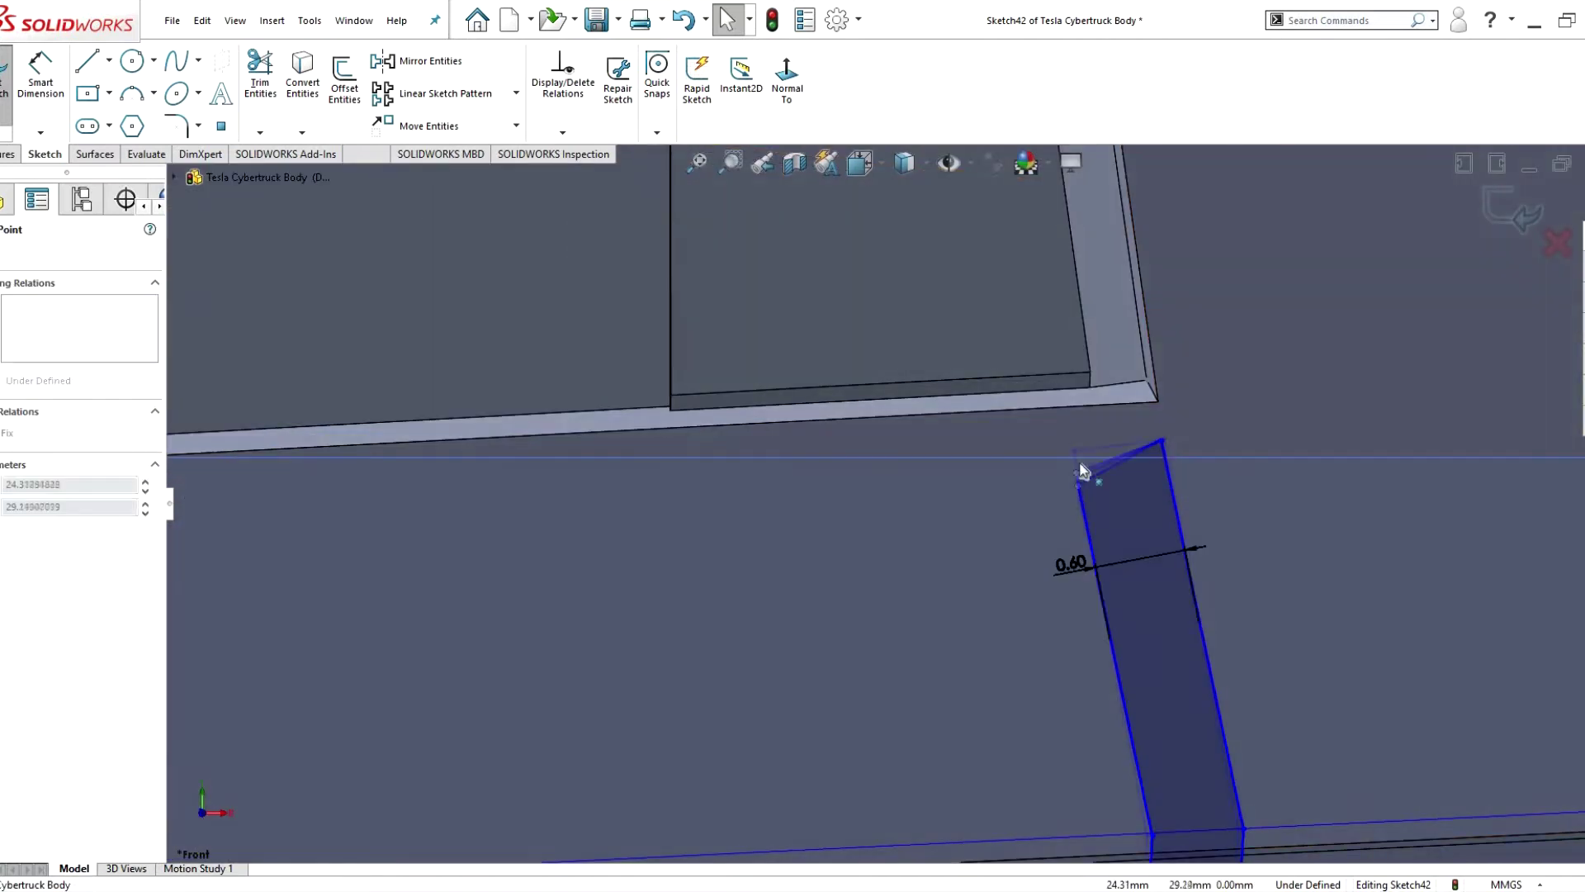
drag(1068, 447, 1122, 463)
scroll(1074, 464, up, 10)
scroll(970, 468, down, 3)
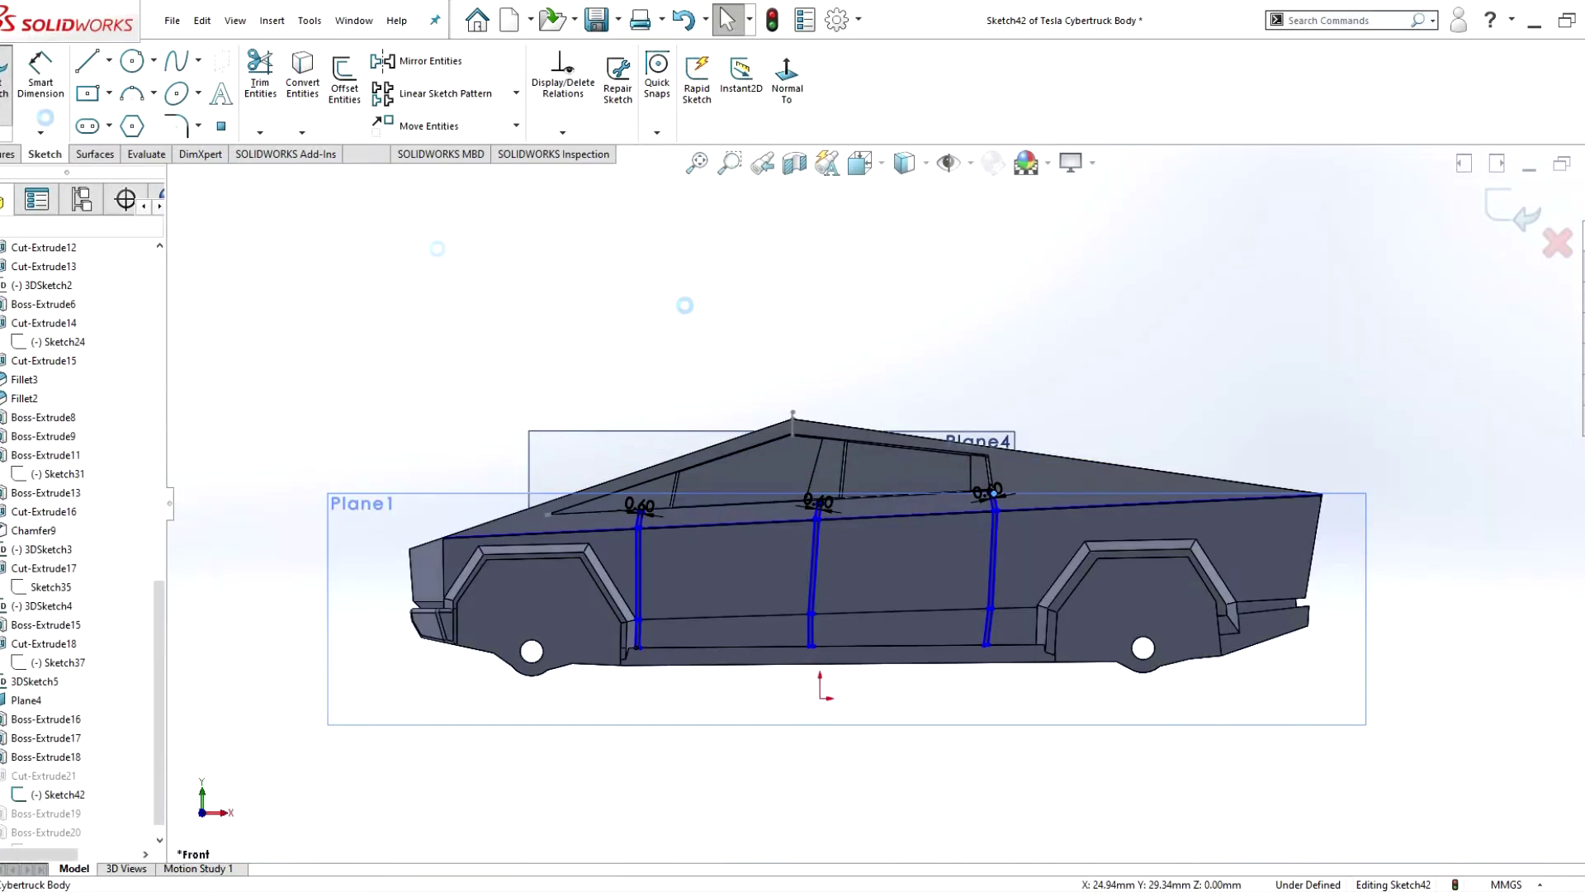
scroll(731, 528, down, 5)
click(731, 536)
scroll(731, 542, up, 5)
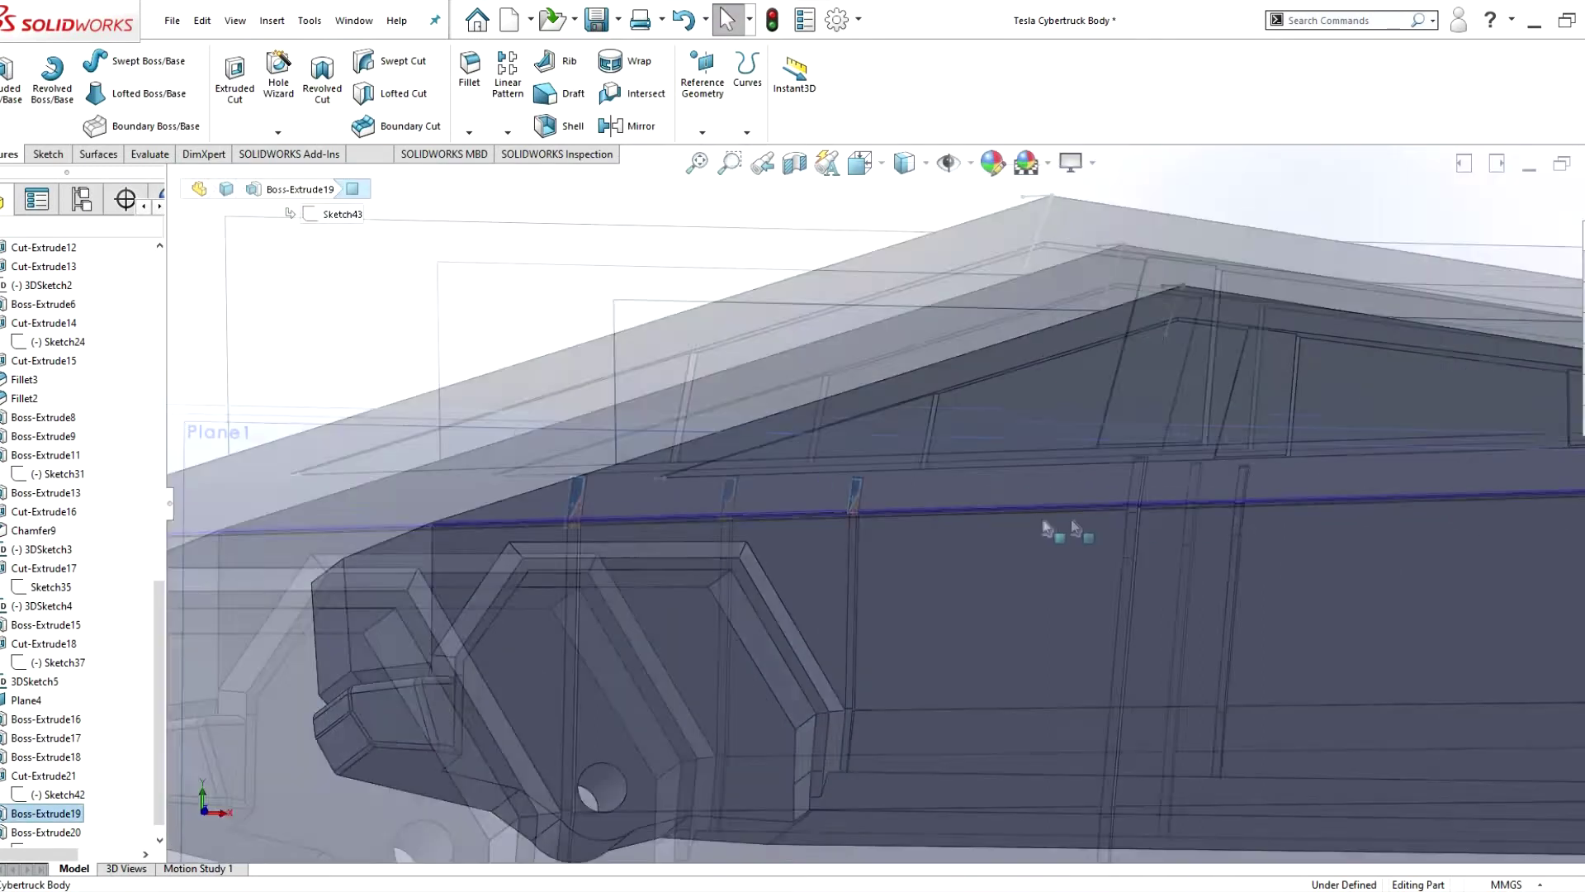
scroll(927, 534, up, 5)
- Flip back past the rear-view shot to the side-view Cybertruck.jpg reference photo
middle_drag(839, 594, 780, 629)
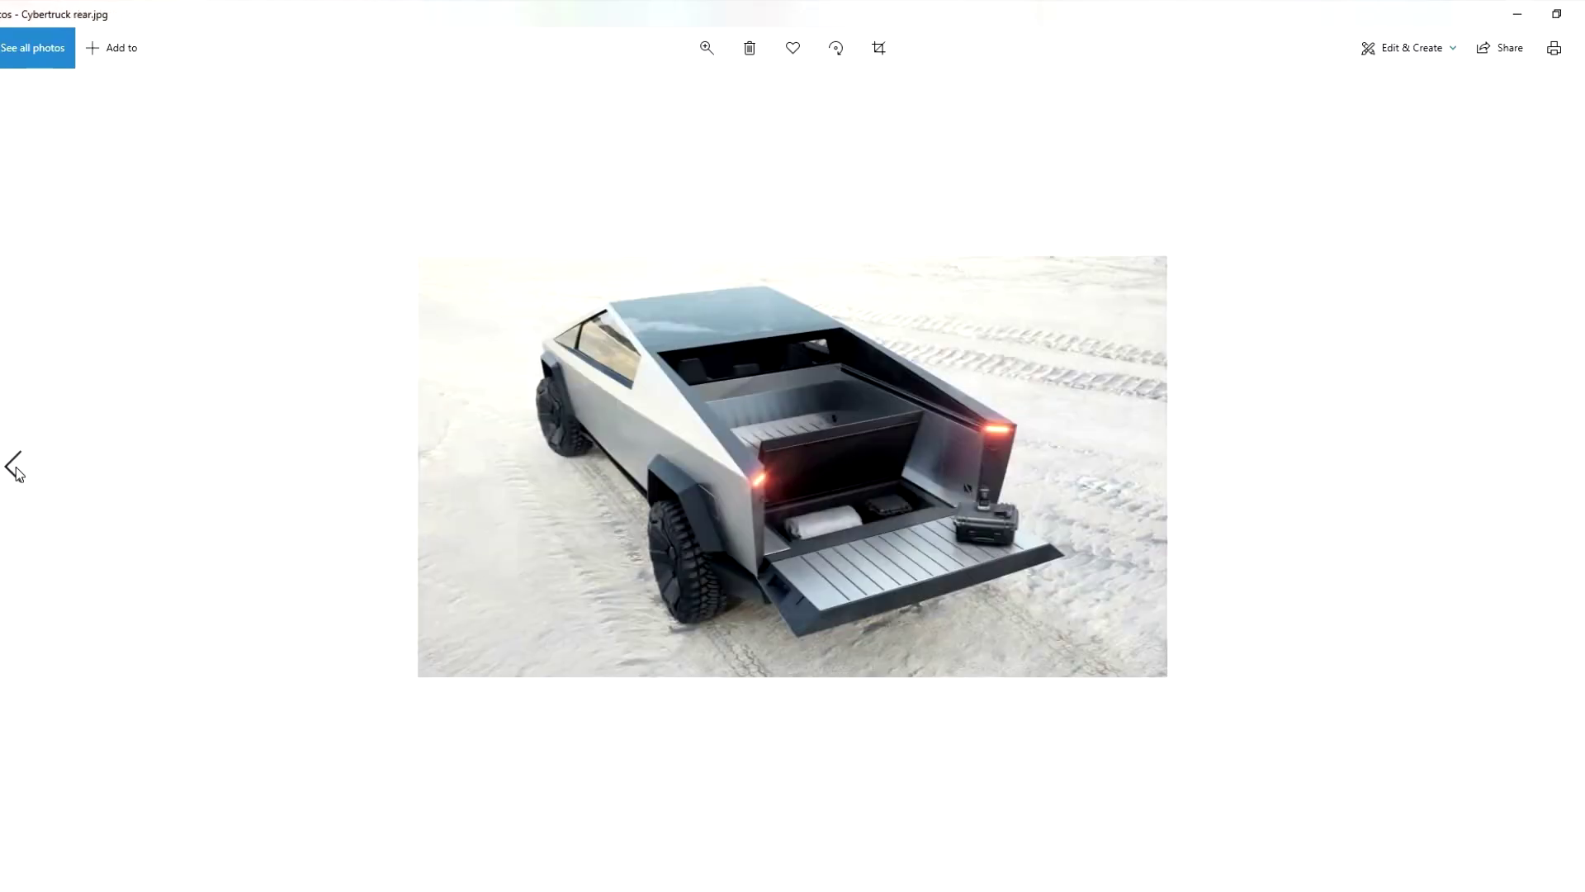
click(17, 472)
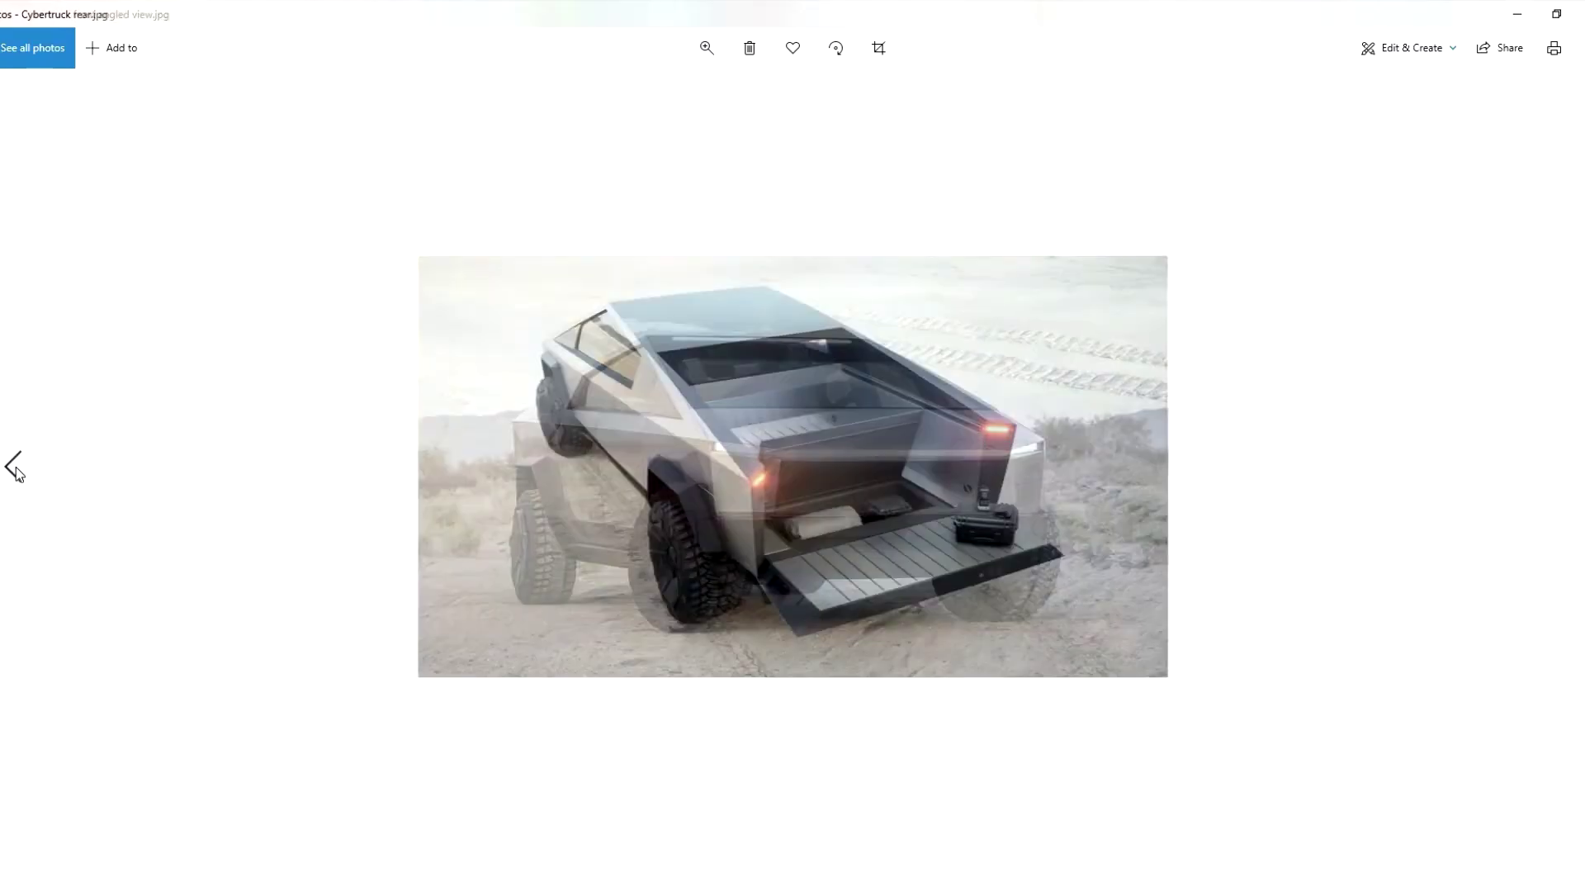
click(16, 472)
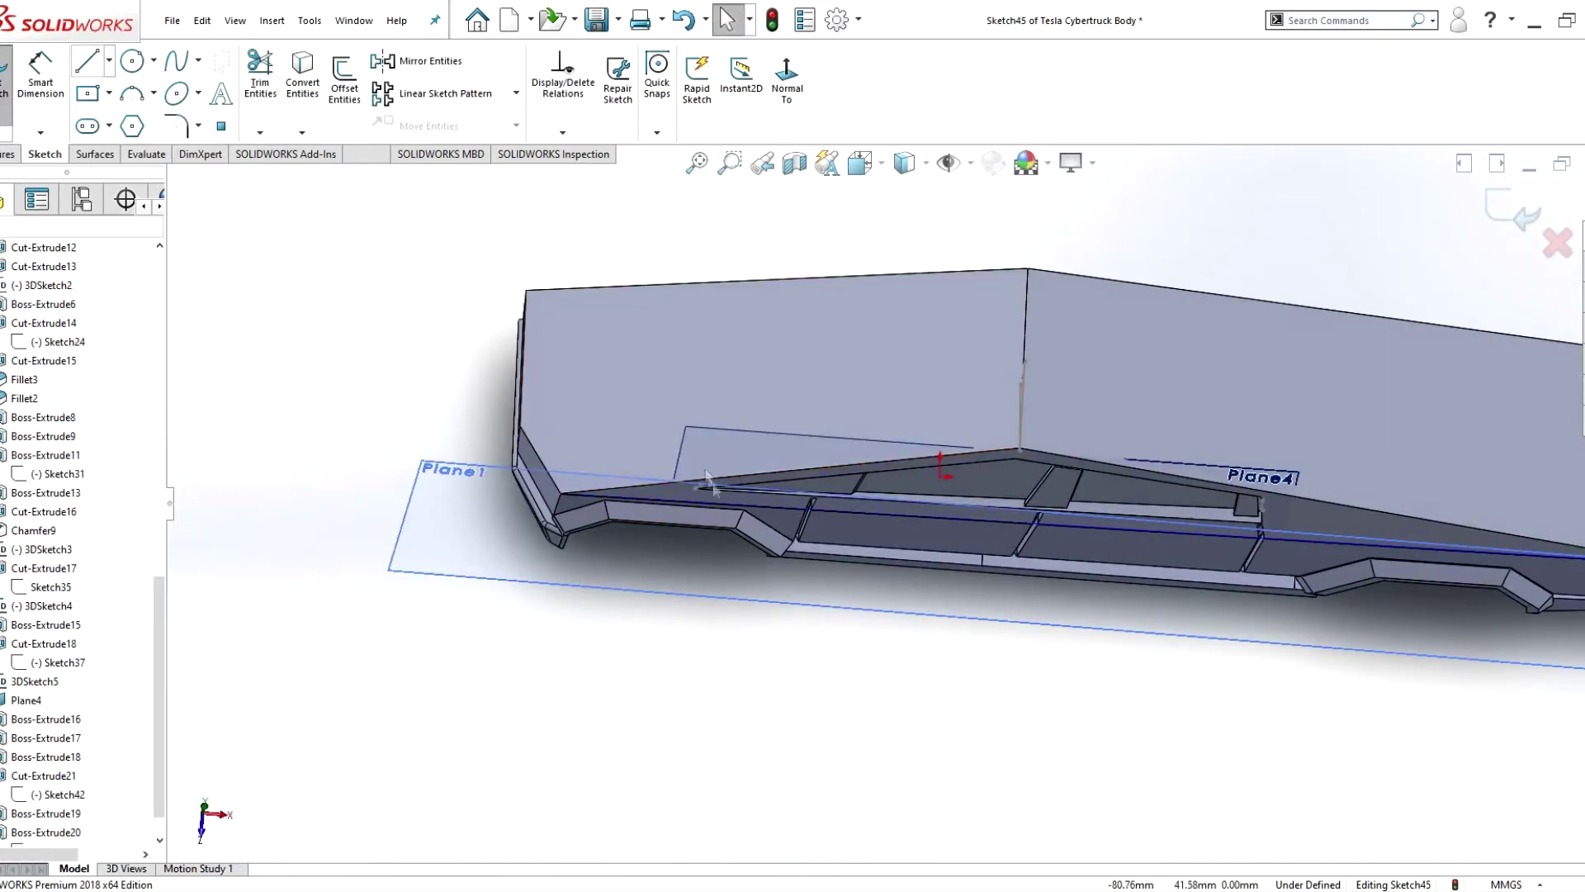
- Draw a line perpendicular to the cab edge and offset a copy 0.70 to one side
key(l)
click(706, 479)
right_click(694, 283)
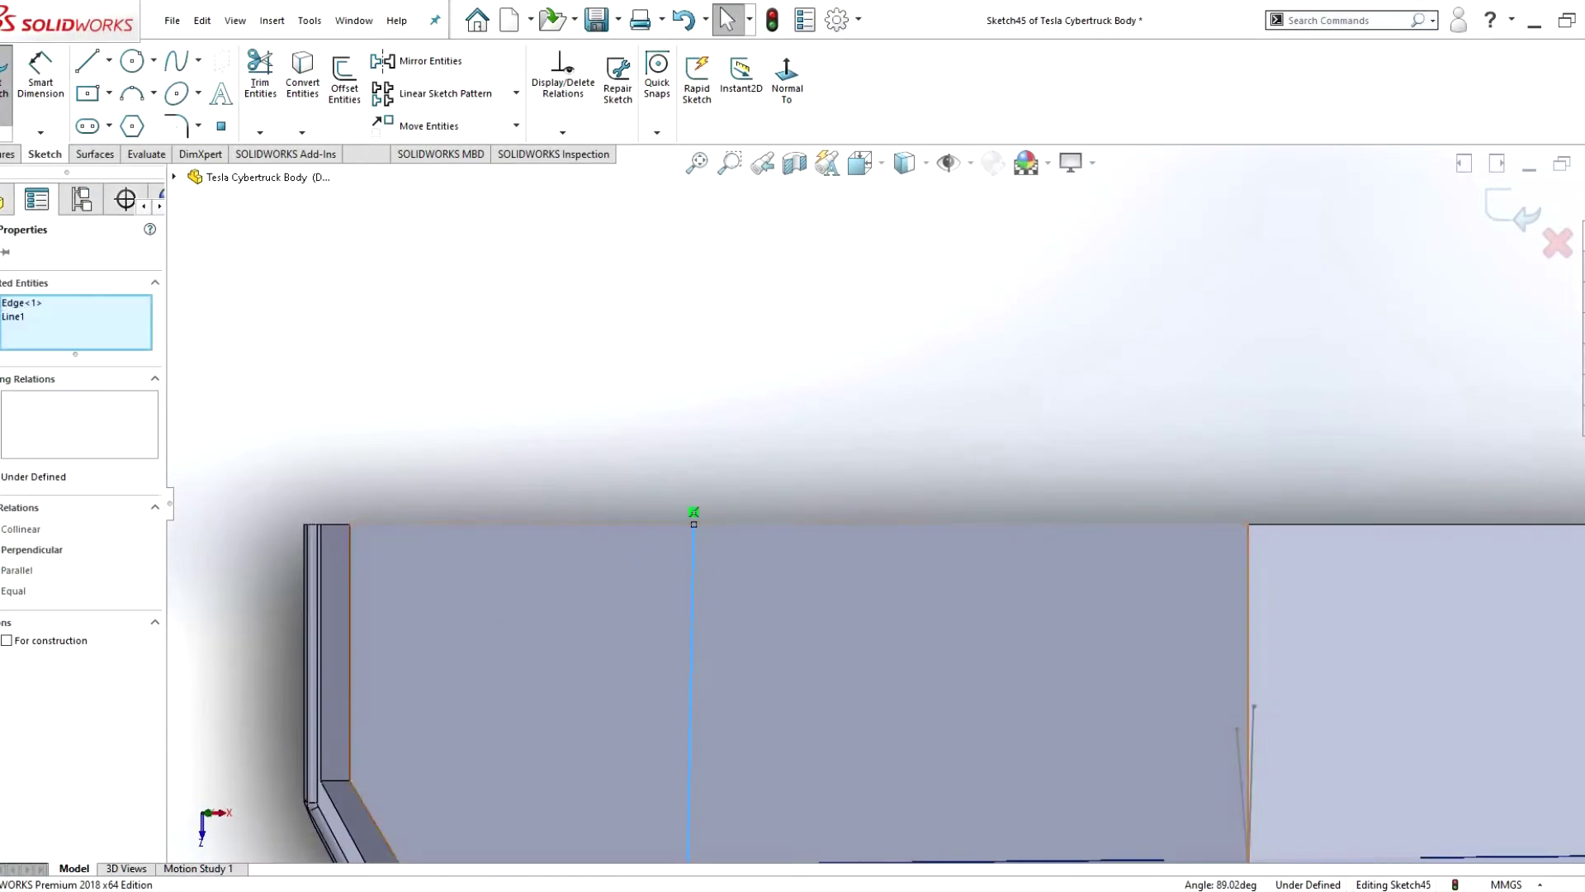
click(32, 549)
scroll(845, 636, up, 3)
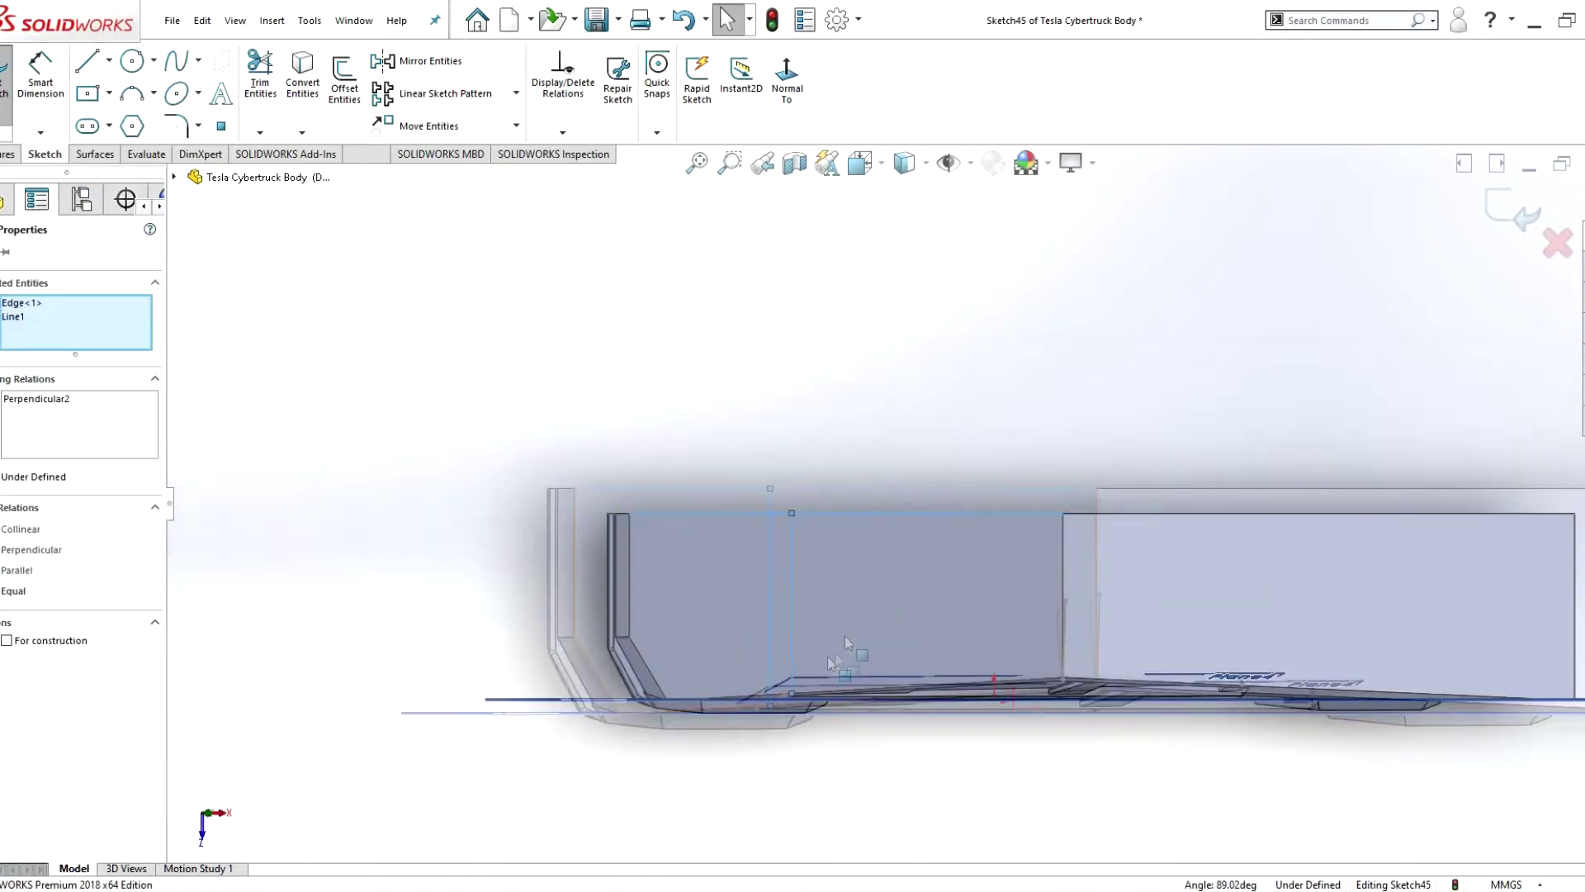
click(705, 632)
key(Escape)
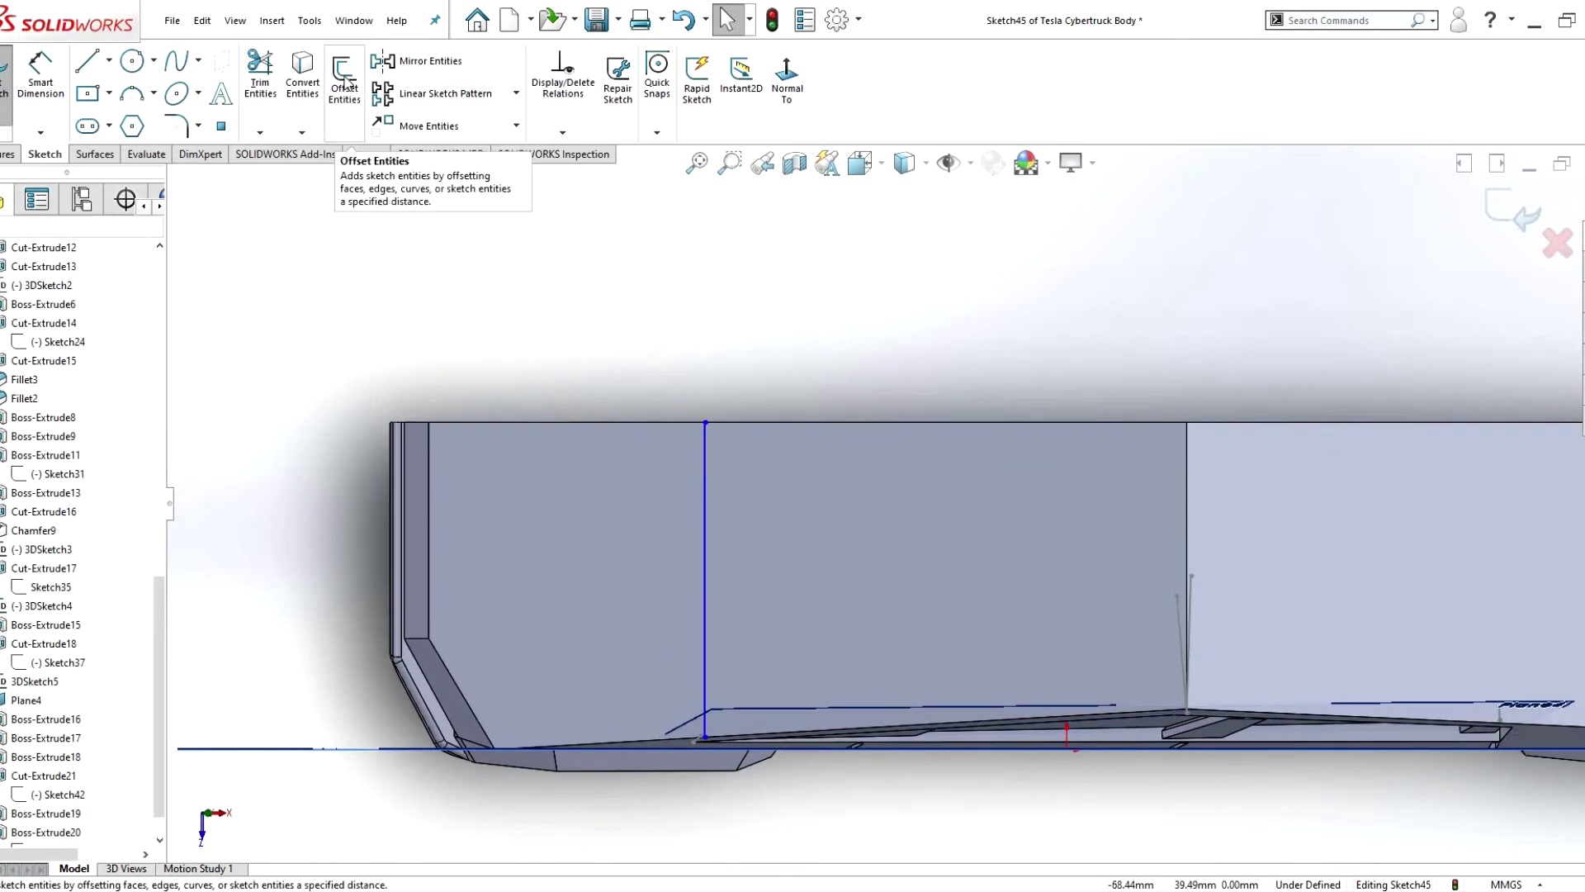
click(344, 80)
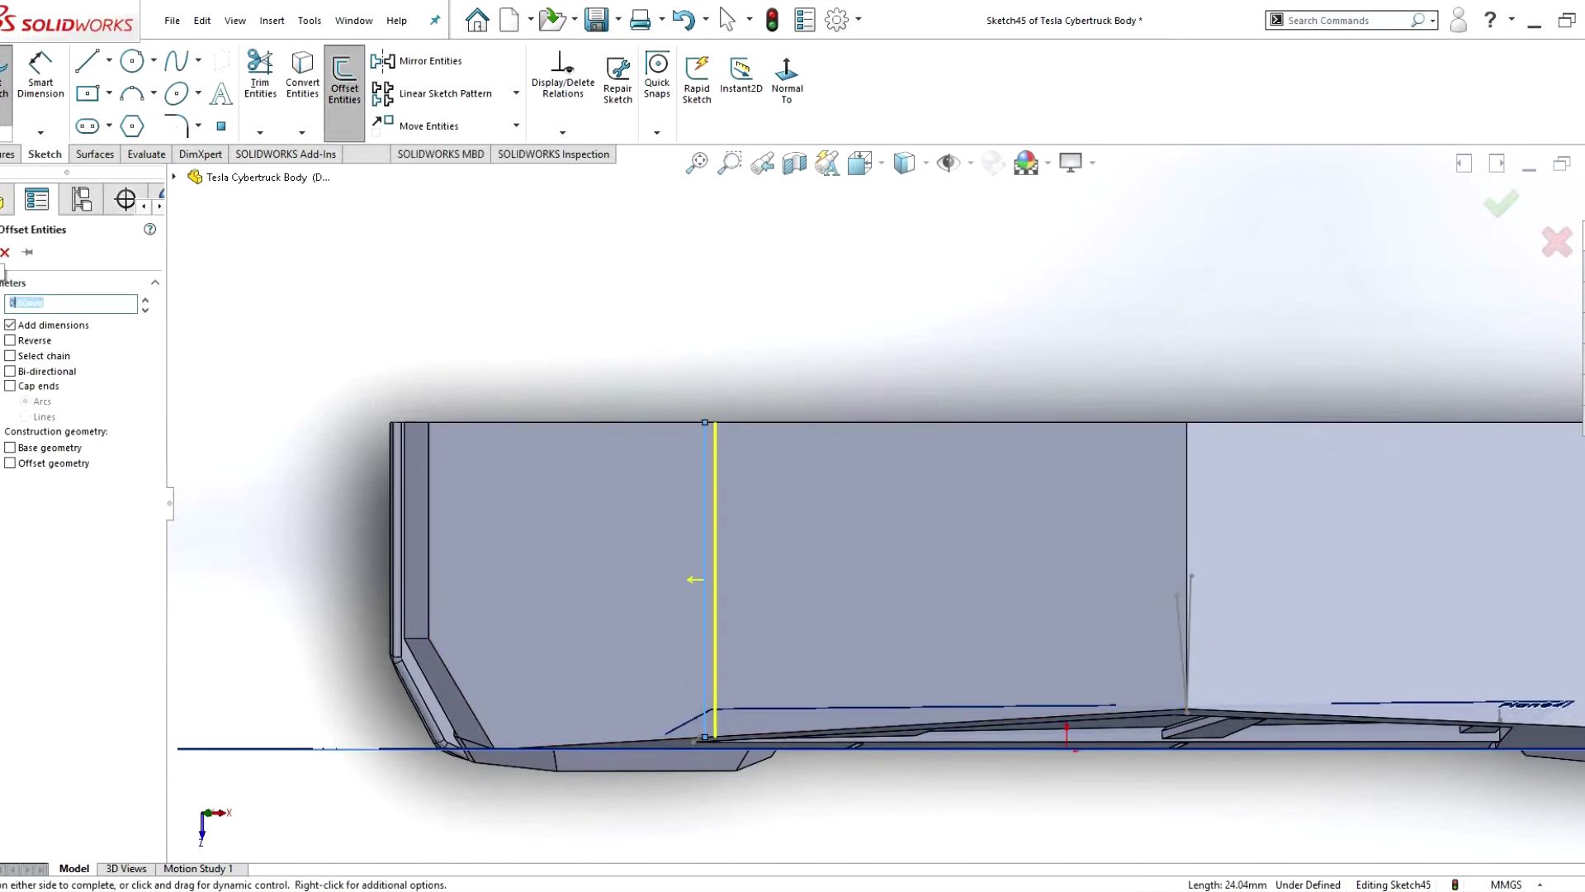
click(695, 579)
- Draw a diagonal line across the slot lines, then try an extruded cut and cancel it
key(l)
scroll(726, 453, up, 5)
click(726, 453)
scroll(850, 578, down, 5)
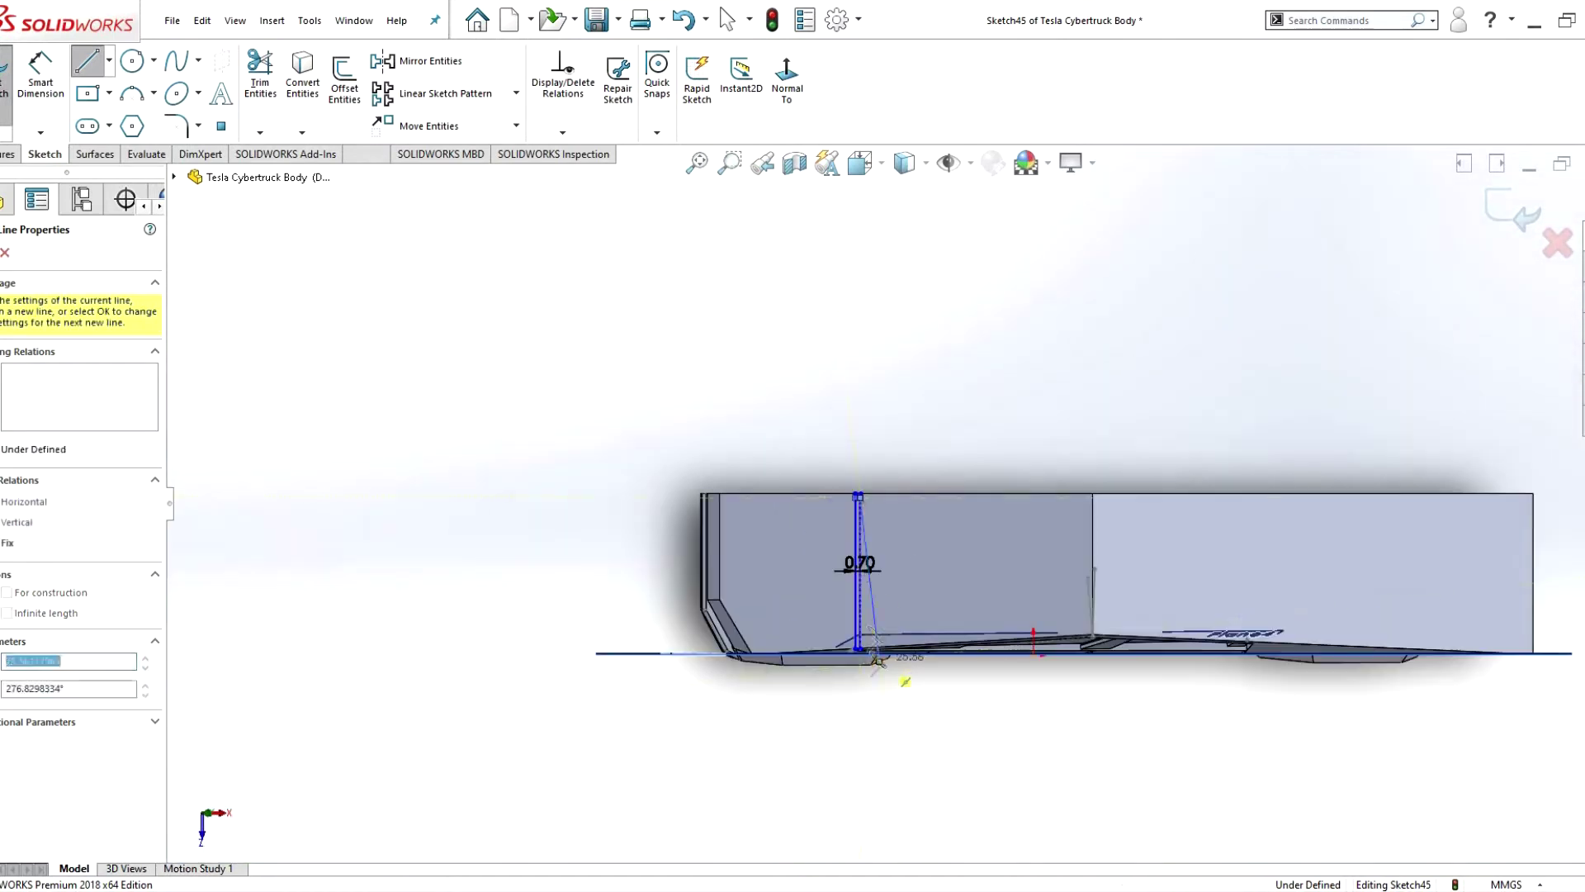
click(887, 652)
scroll(906, 600, up, 5)
scroll(763, 616, down, 3)
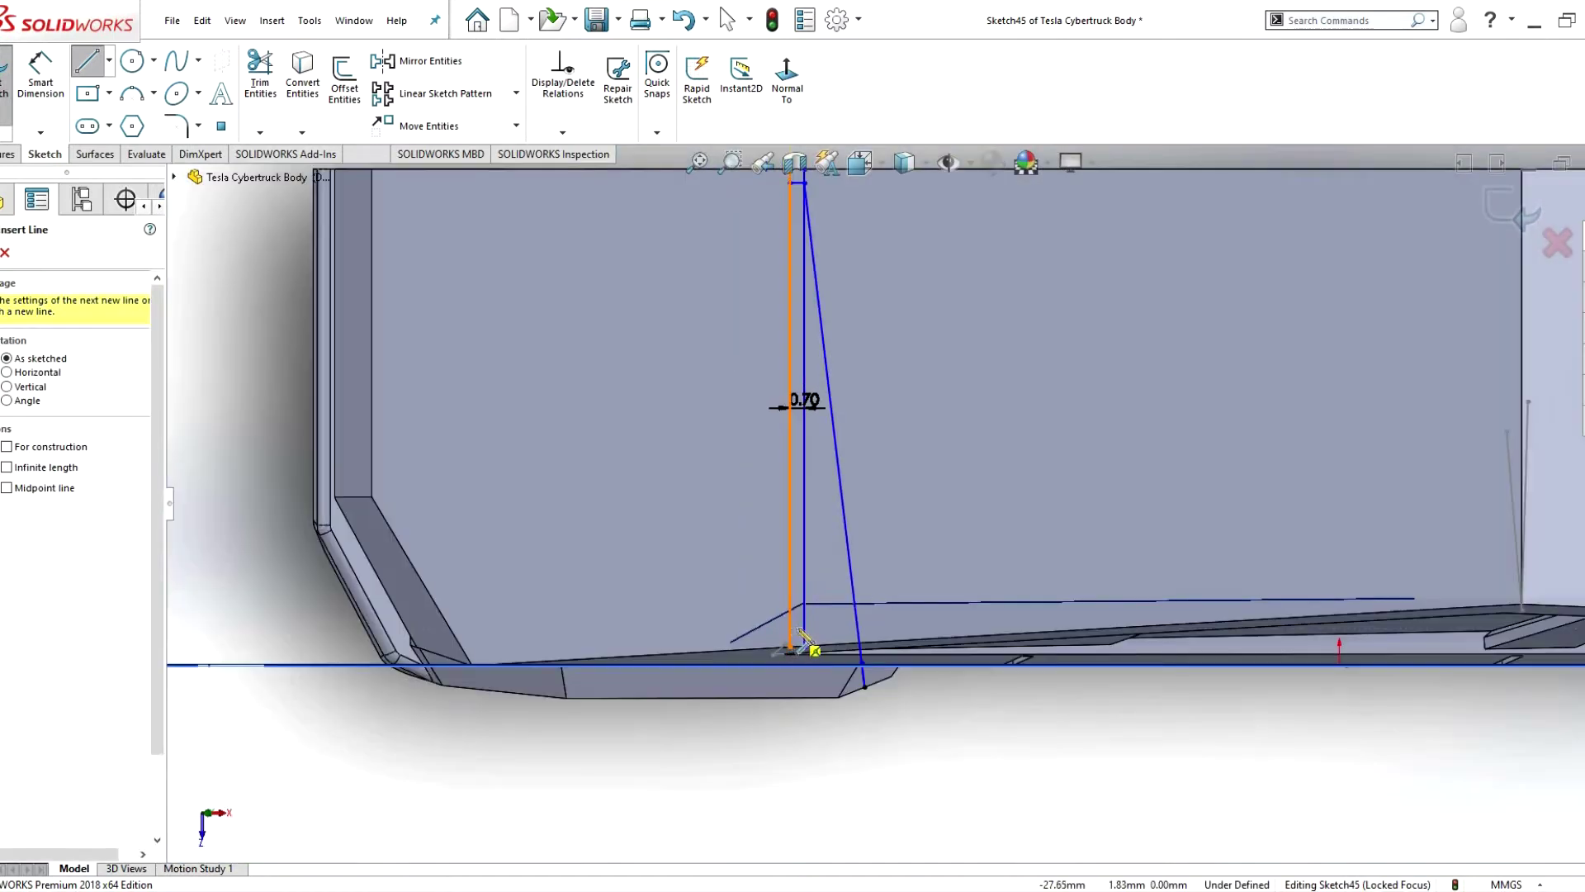
key(Escape)
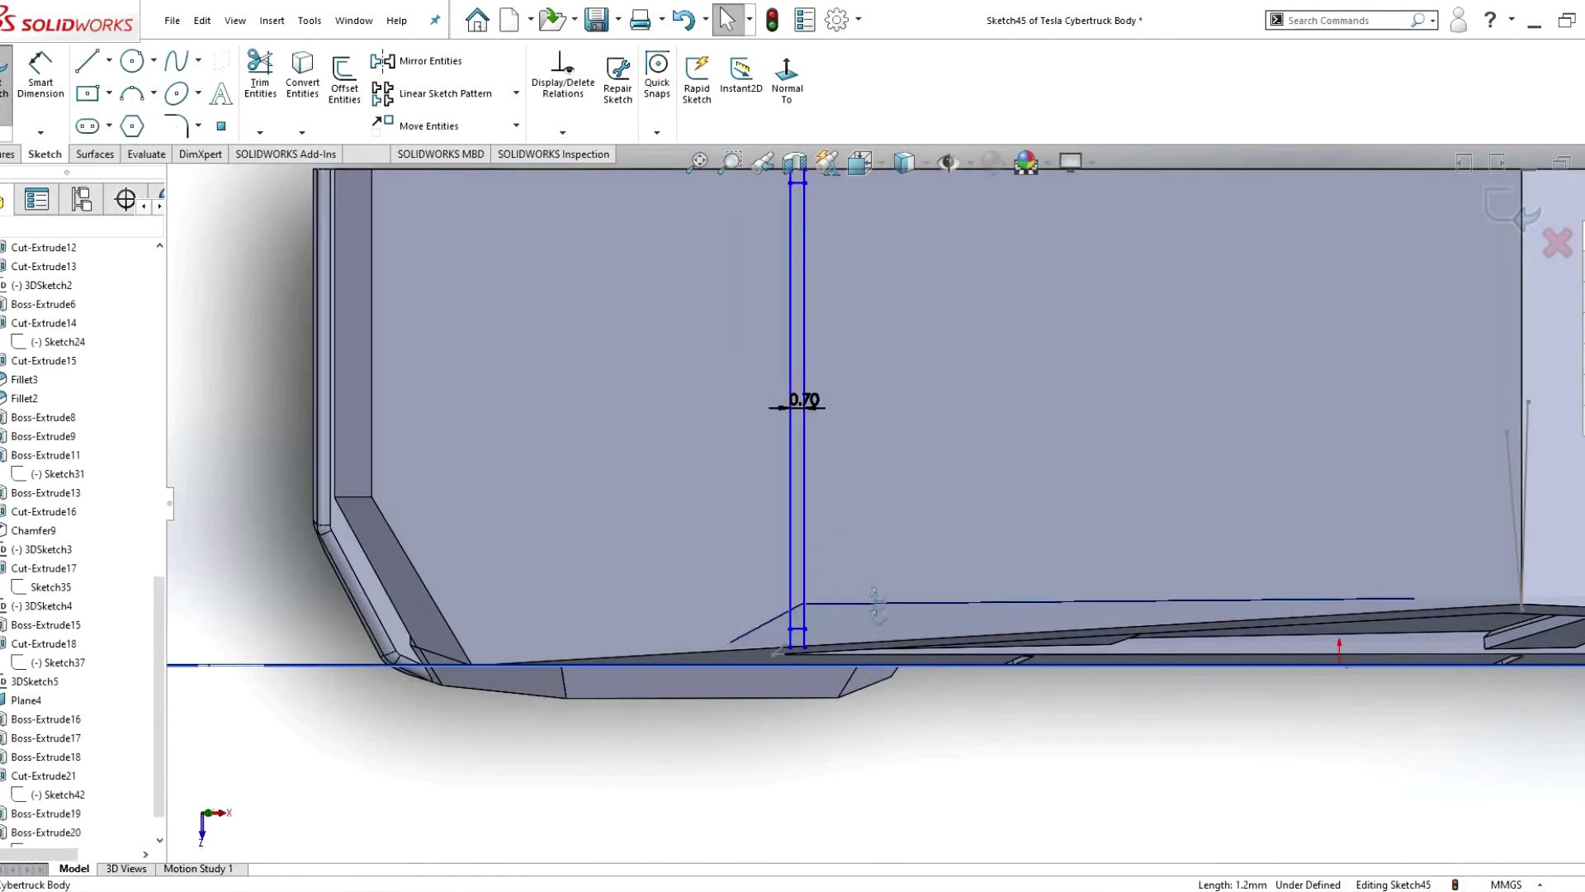
key(ctrl+e)
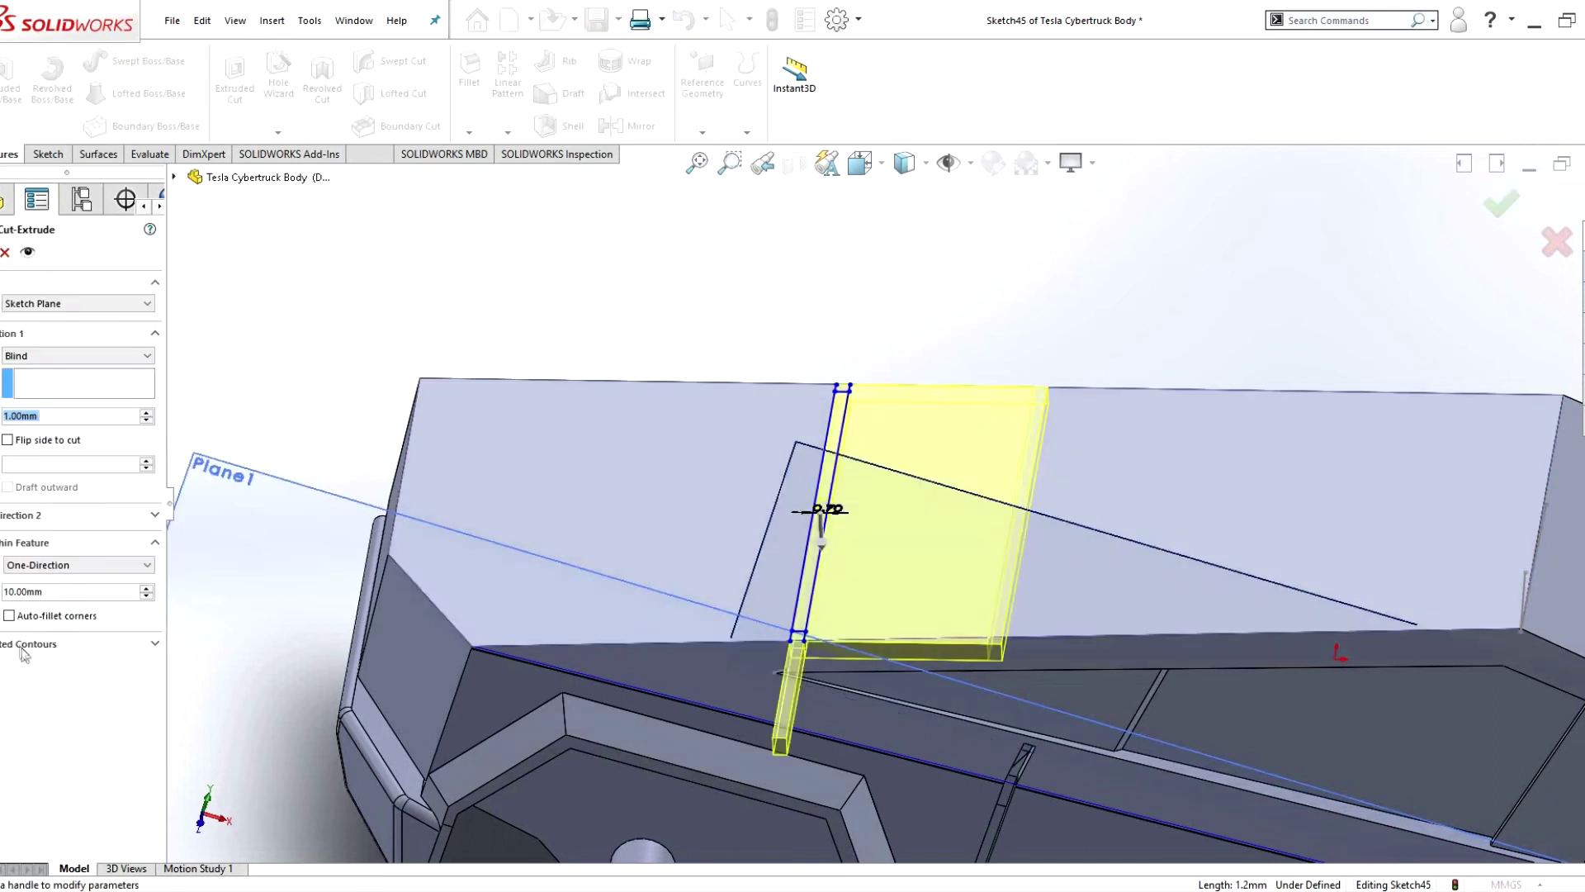
middle_drag(809, 588, 813, 528)
key(Escape)
- Trim the excess ends of the slot lines and check the slot face-on
key(t)
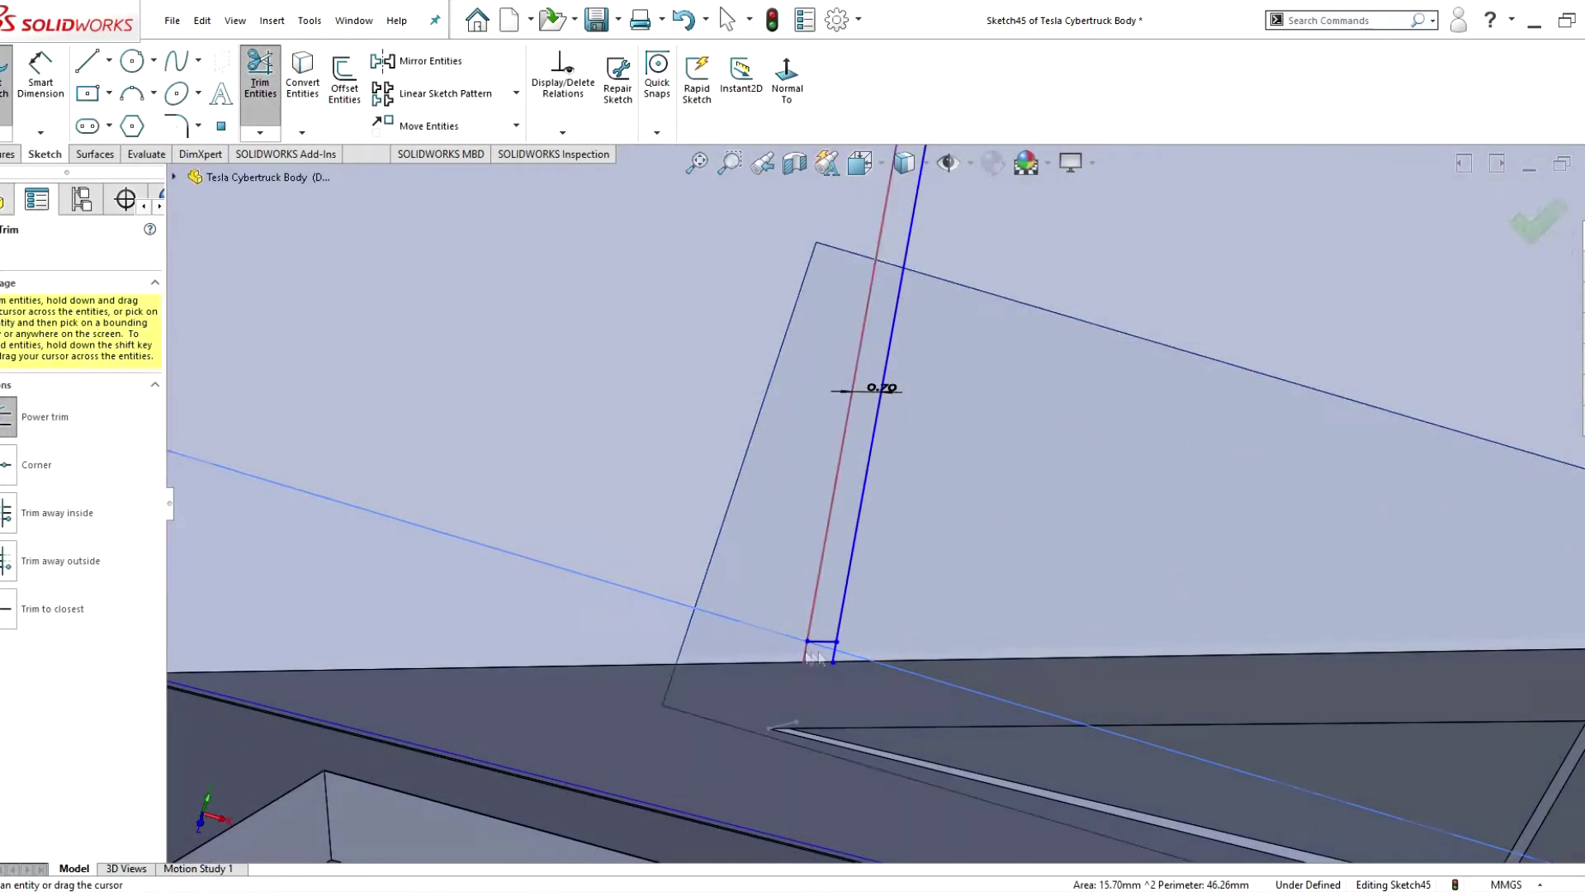
middle_drag(825, 429, 854, 396)
key(ctrl+8)
key(Escape)
click(858, 469)
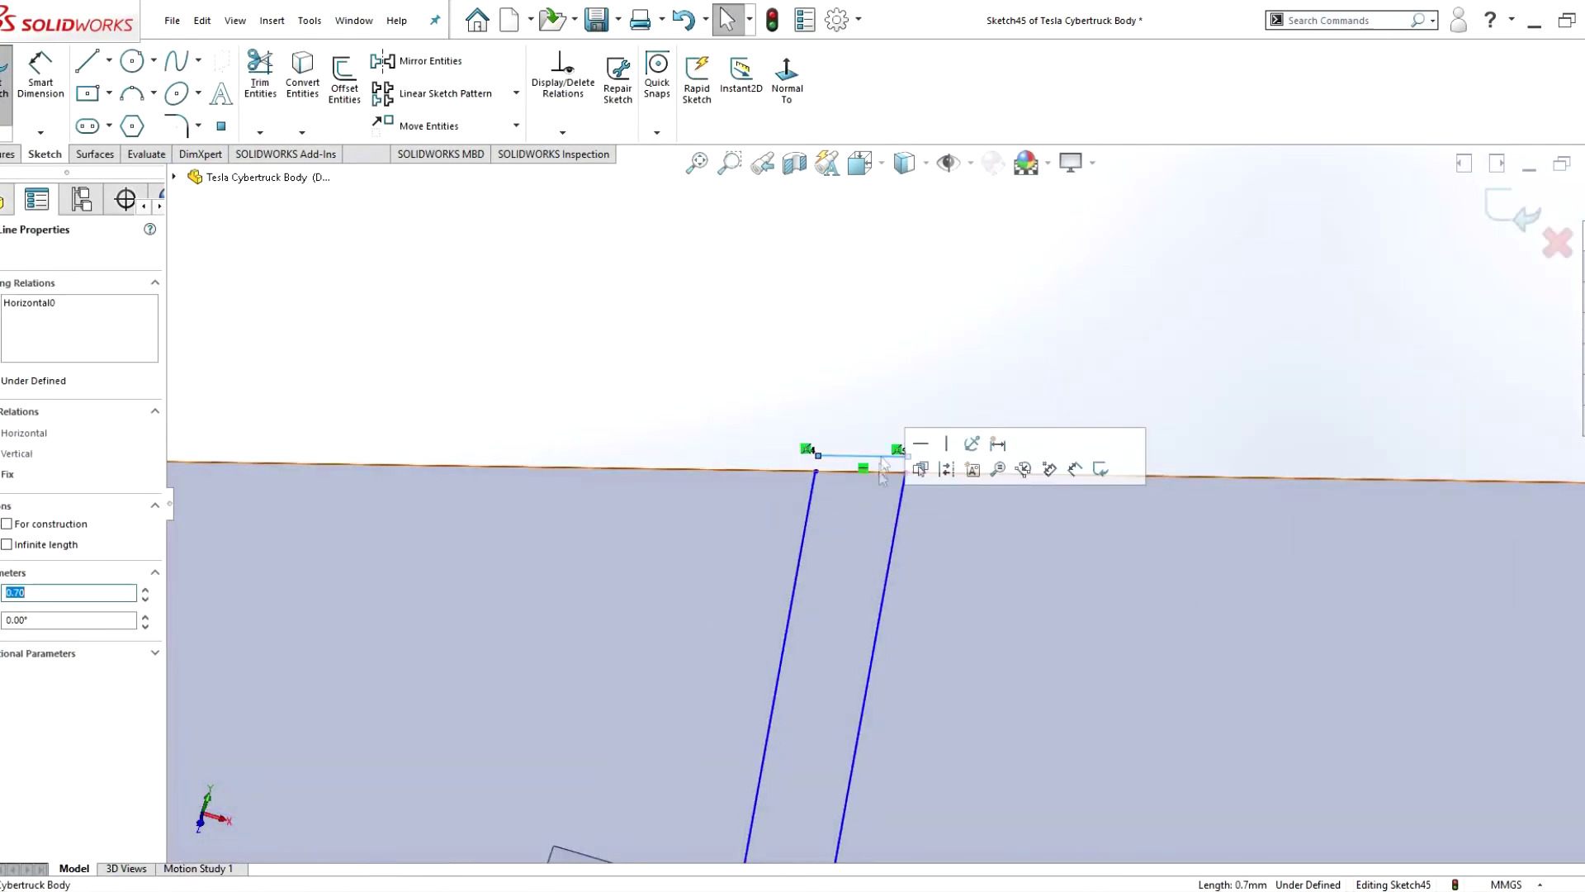
click(726, 362)
key(l)
middle_drag(727, 369, 866, 603)
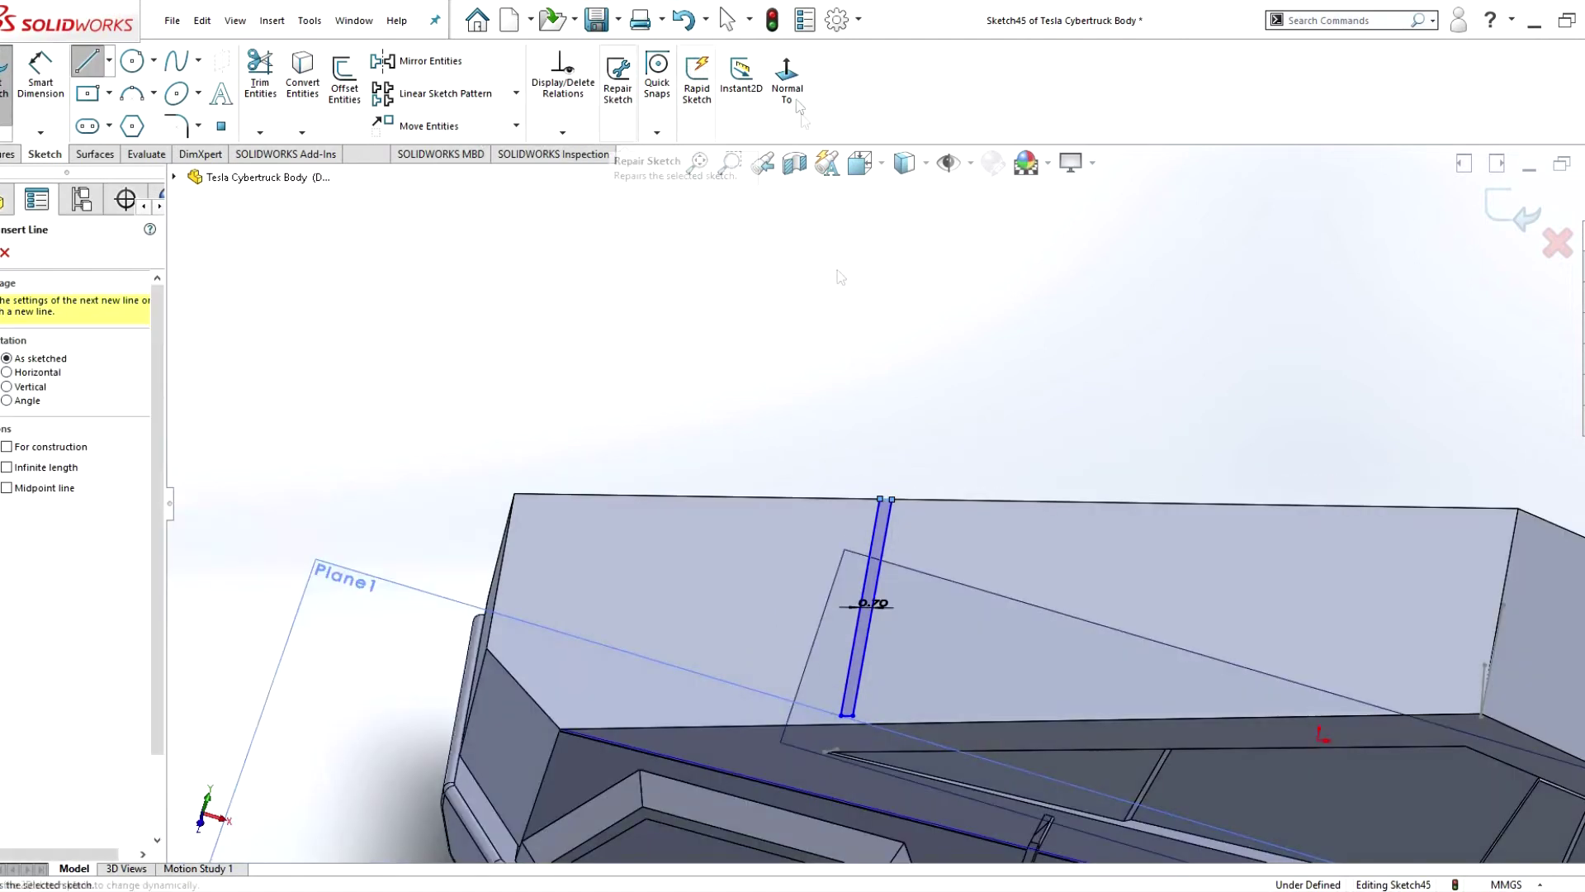
key(ctrl+5)
key(Escape)
- Pull the slot's bottom endpoint down and relate it to the body edge
click(822, 495)
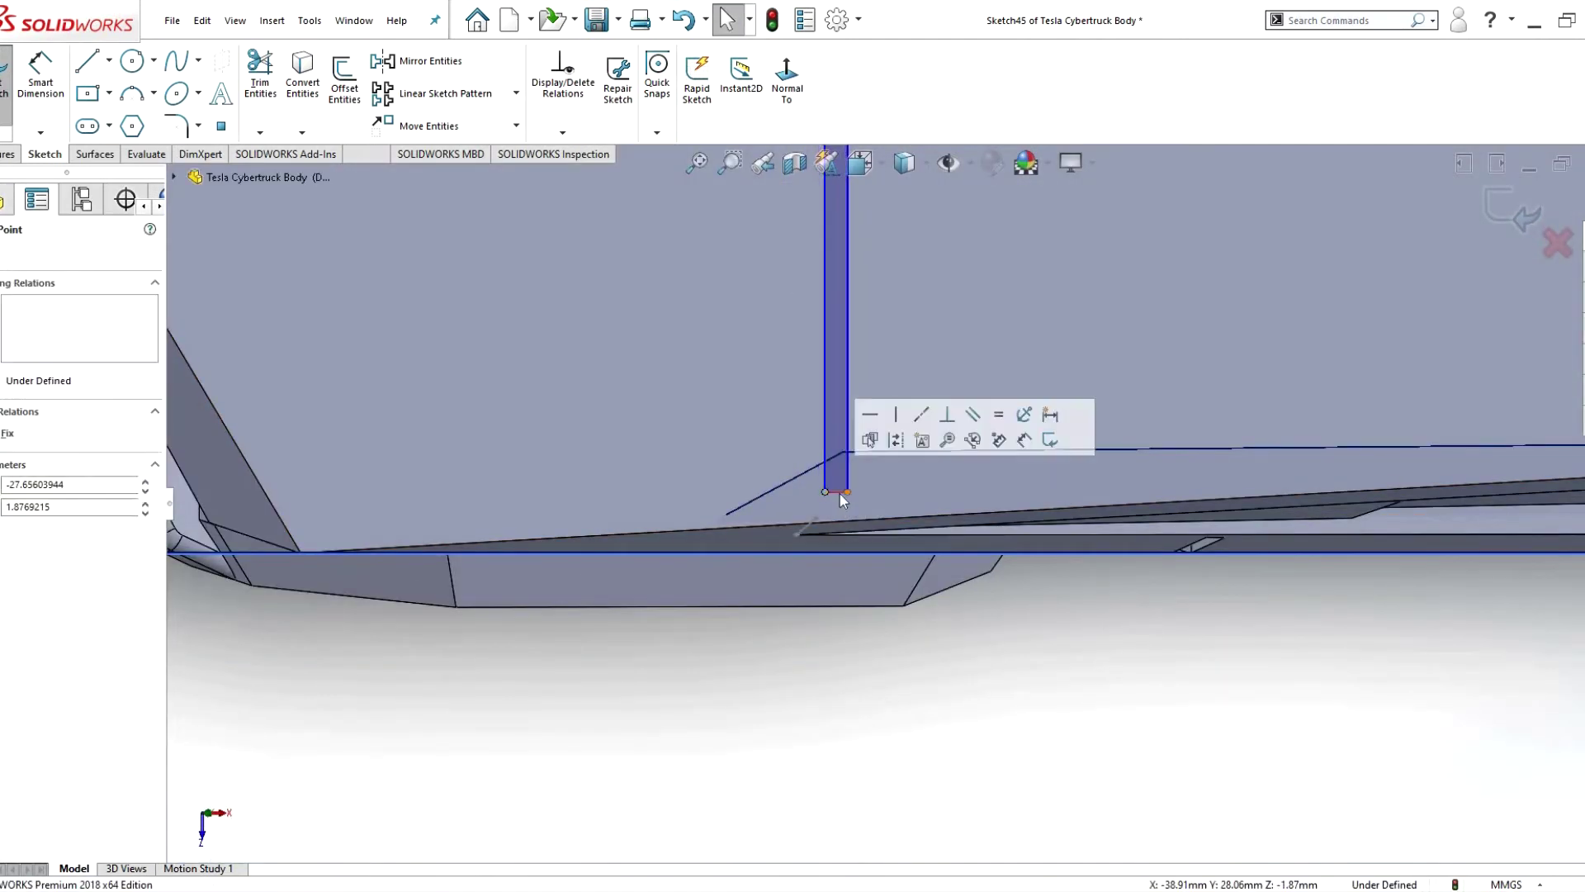
key(Escape)
drag(848, 509, 848, 522)
ctrl+click(680, 531)
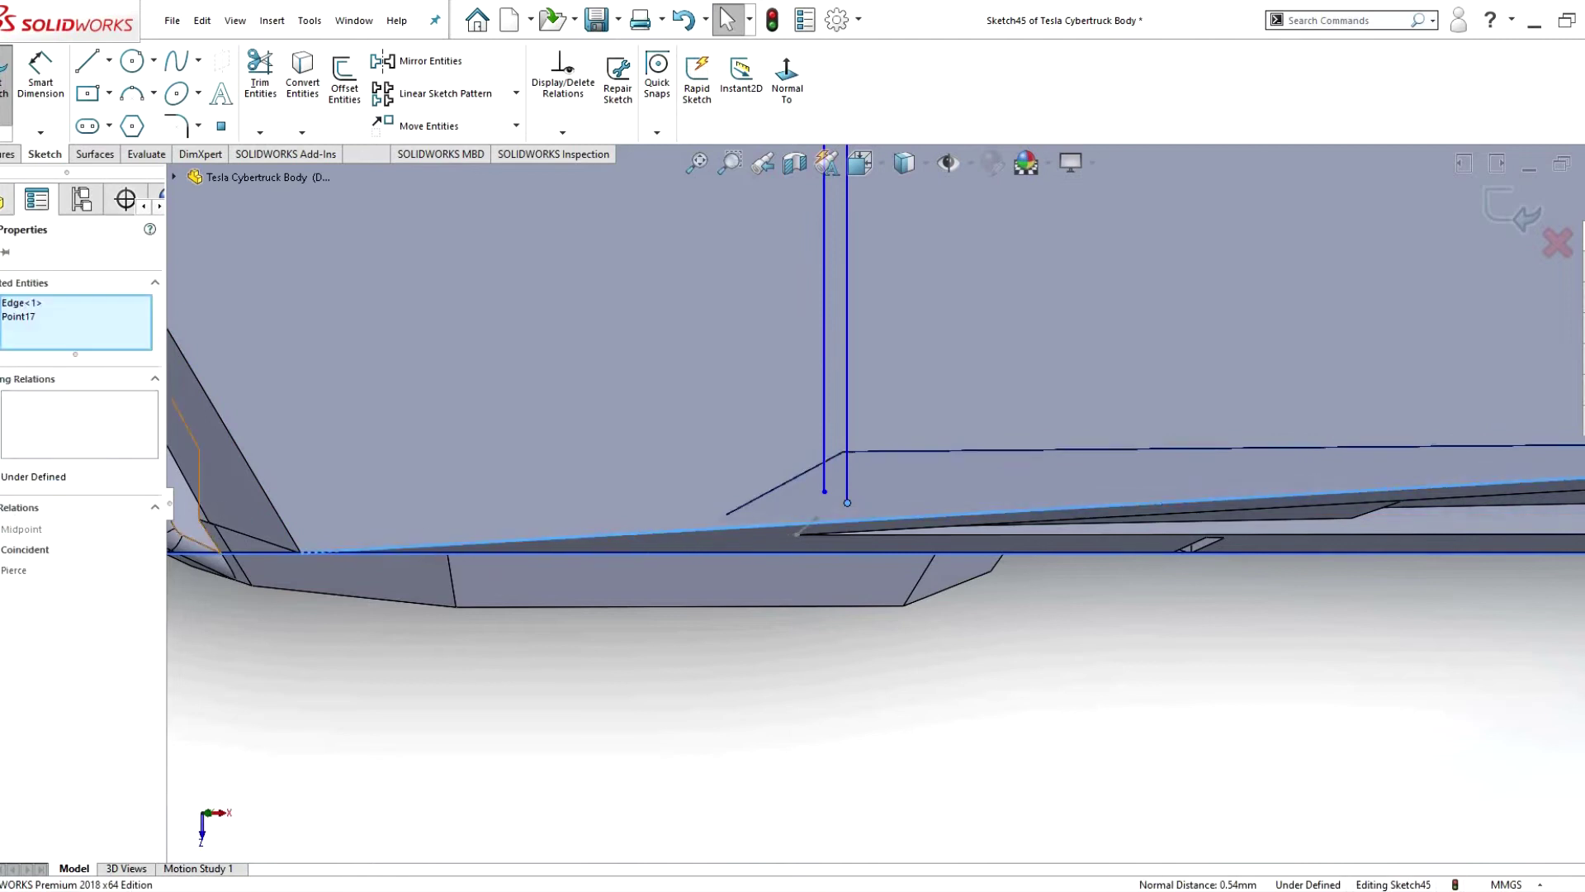
key(Escape)
click(826, 371)
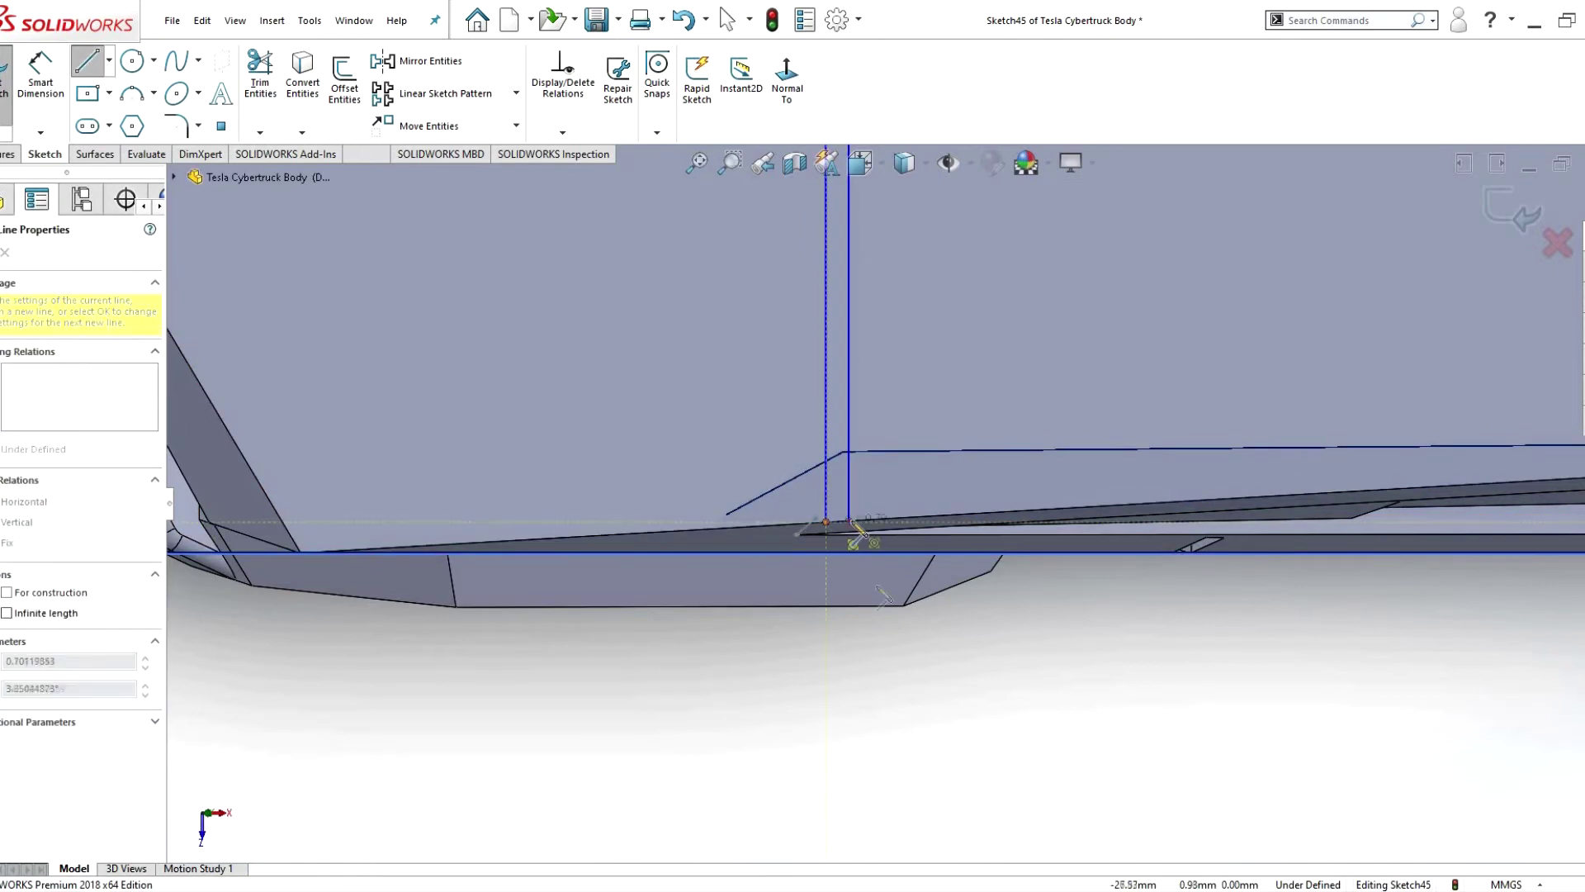
- Start an Extruded Cut from the 0.70 slot sketch
scroll(846, 290, up, 3)
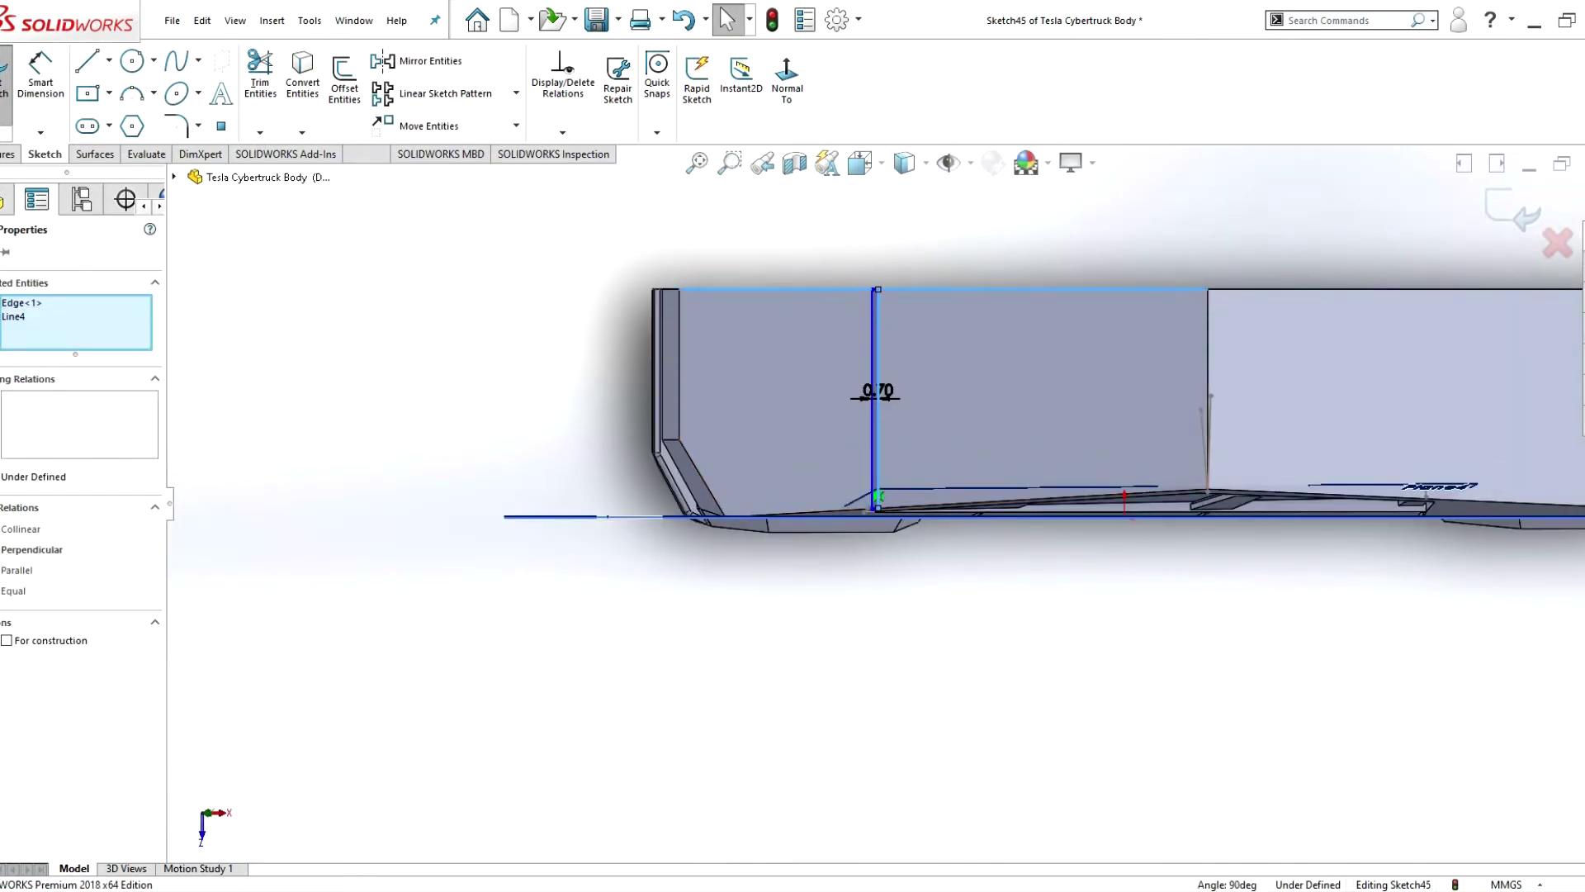
key(Escape)
click(10, 153)
click(235, 79)
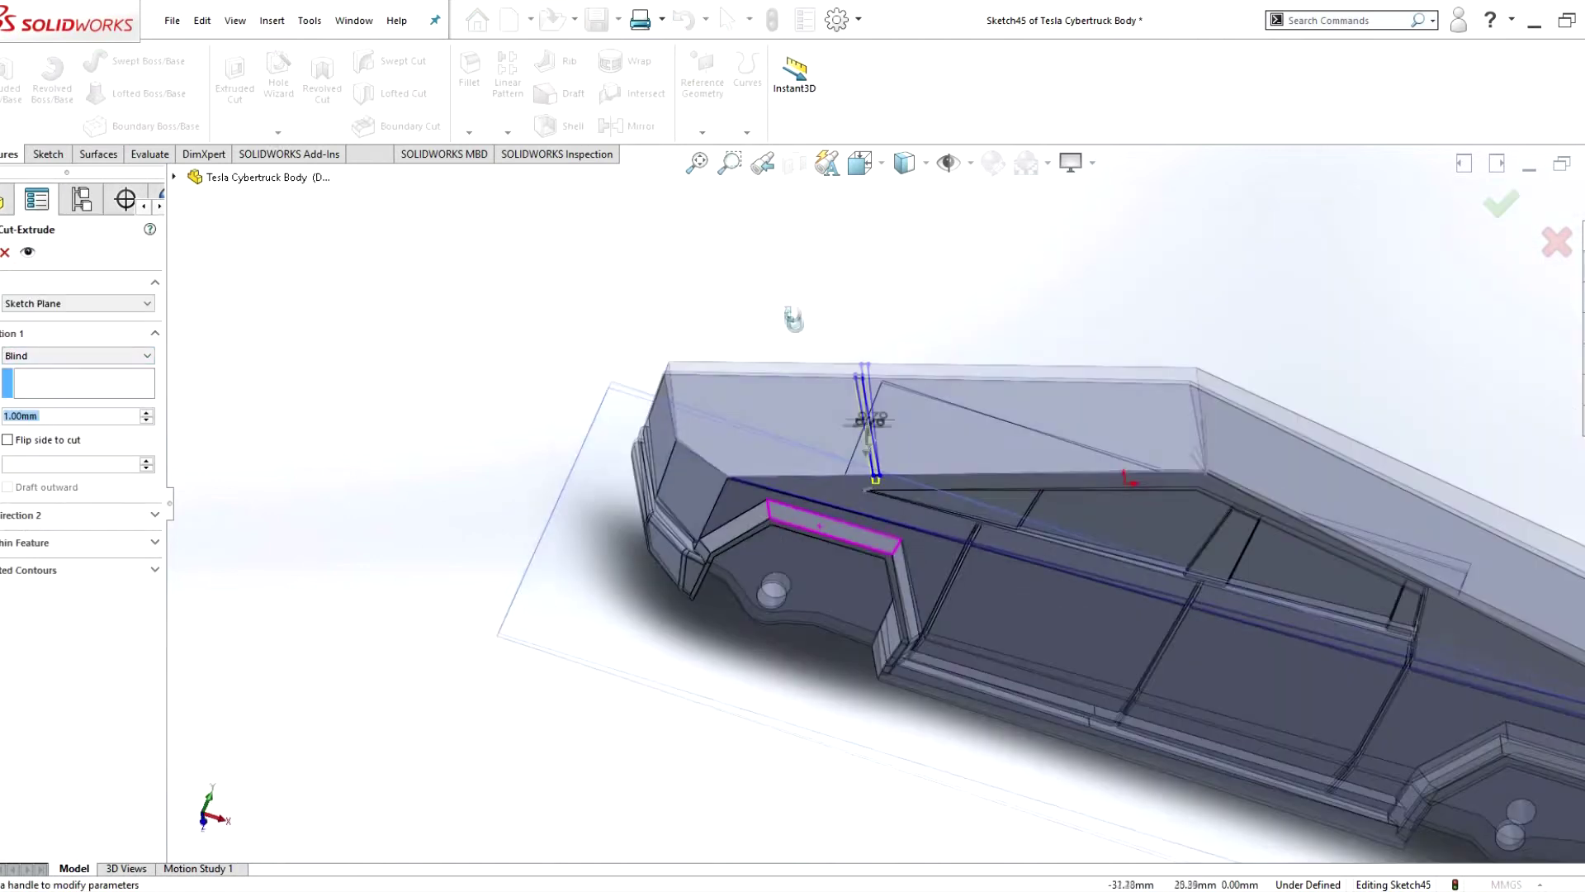
- Accept Cut-Extrude22, reopen the slot sketch and select its bottom point and 0.70 dimension
key(Return)
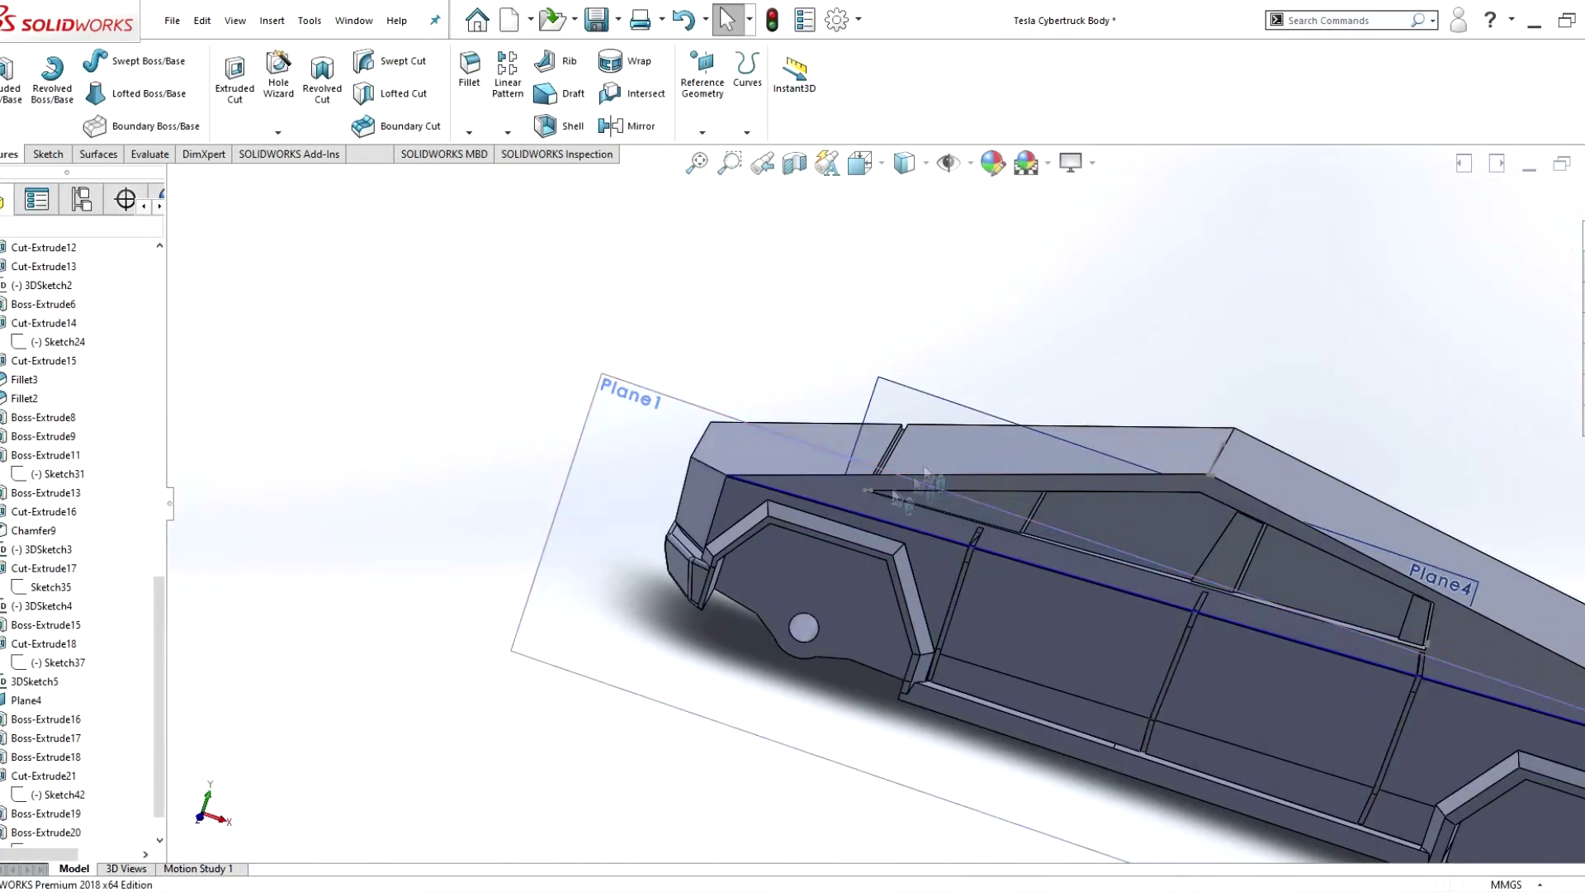
scroll(817, 495, down, 3)
scroll(817, 495, up, 1)
click(58, 832)
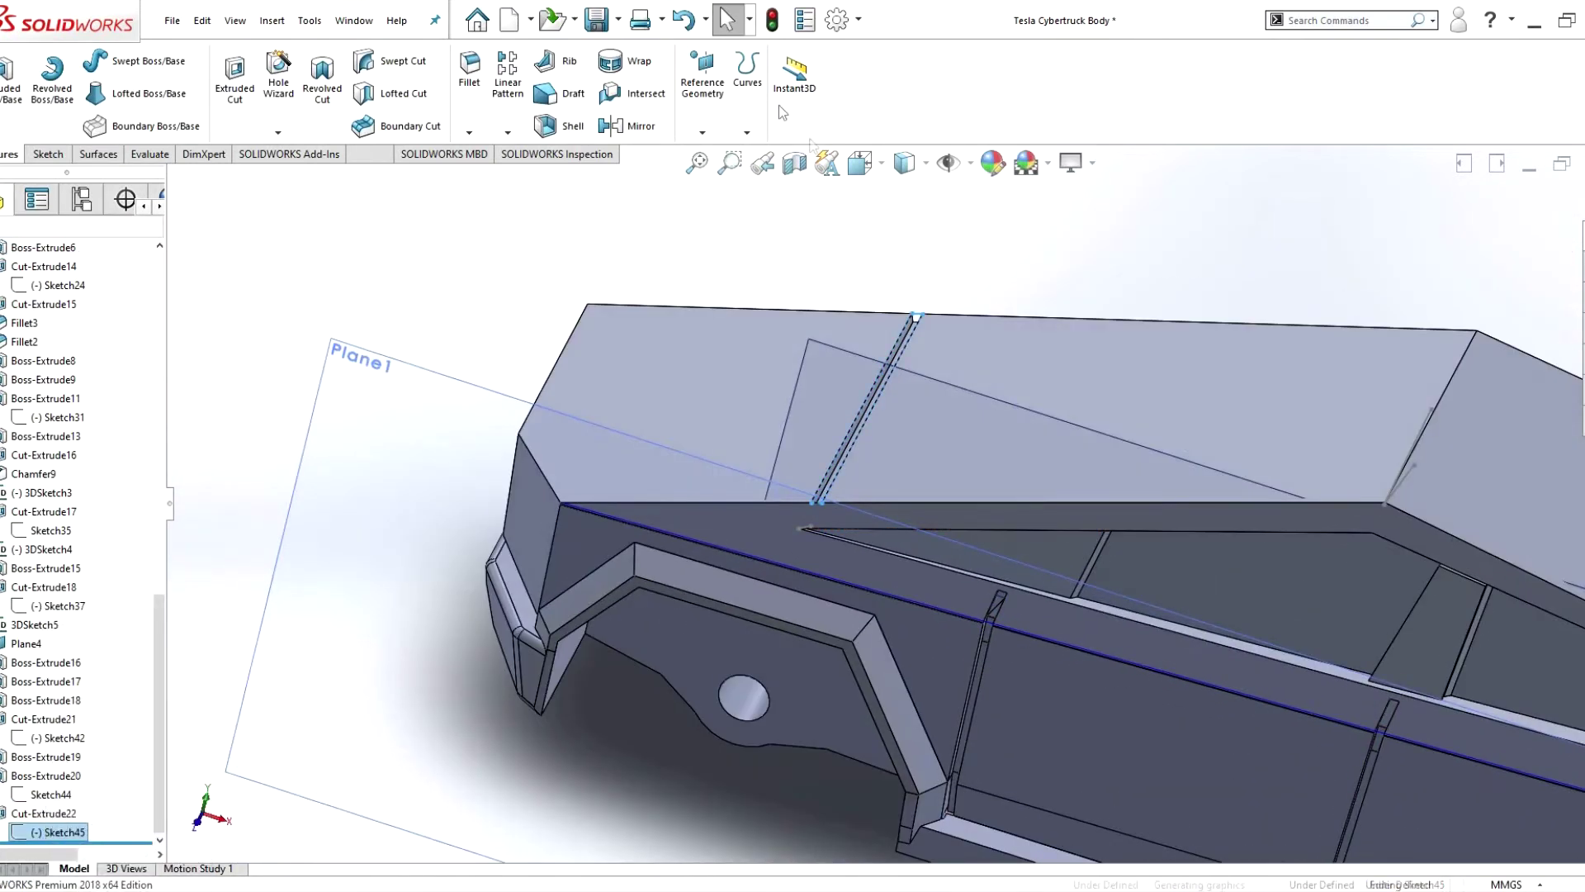
click(750, 500)
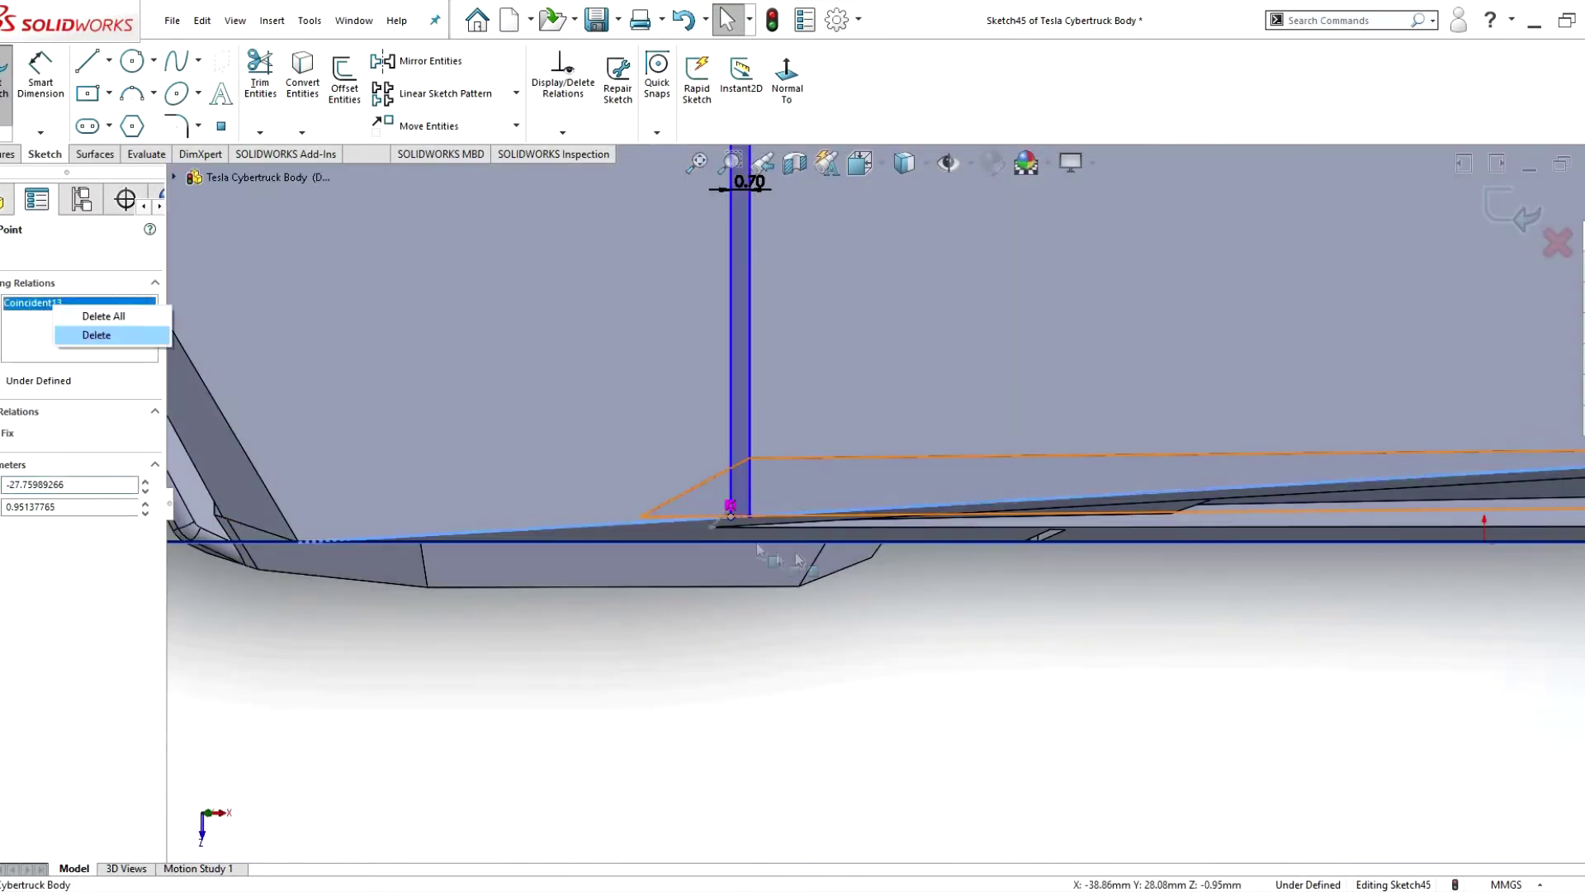
scroll(826, 488, up, 5)
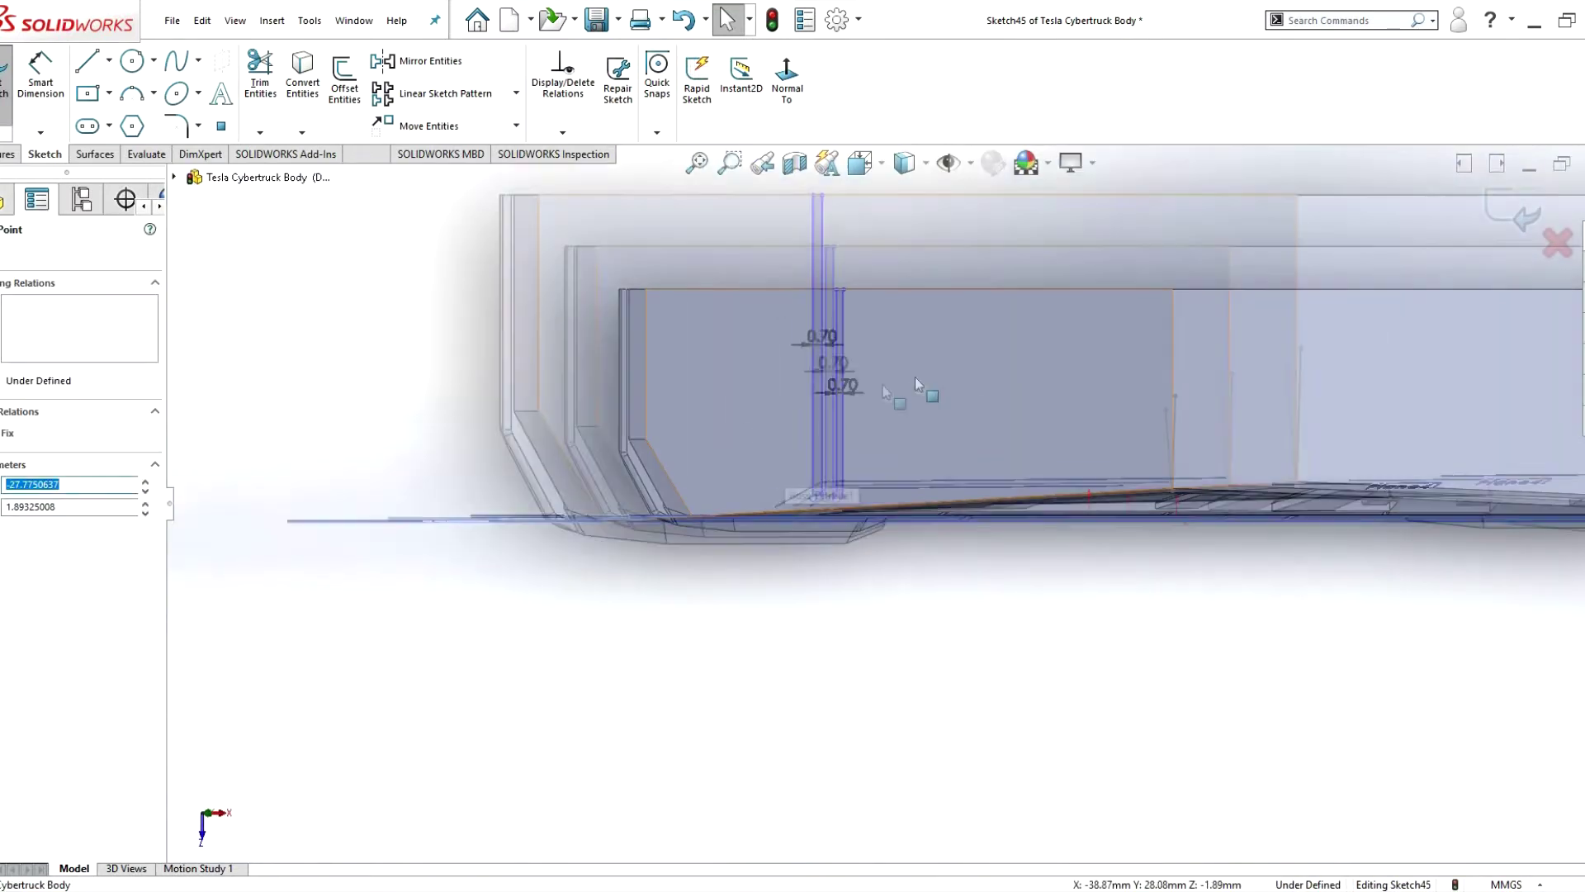
click(842, 388)
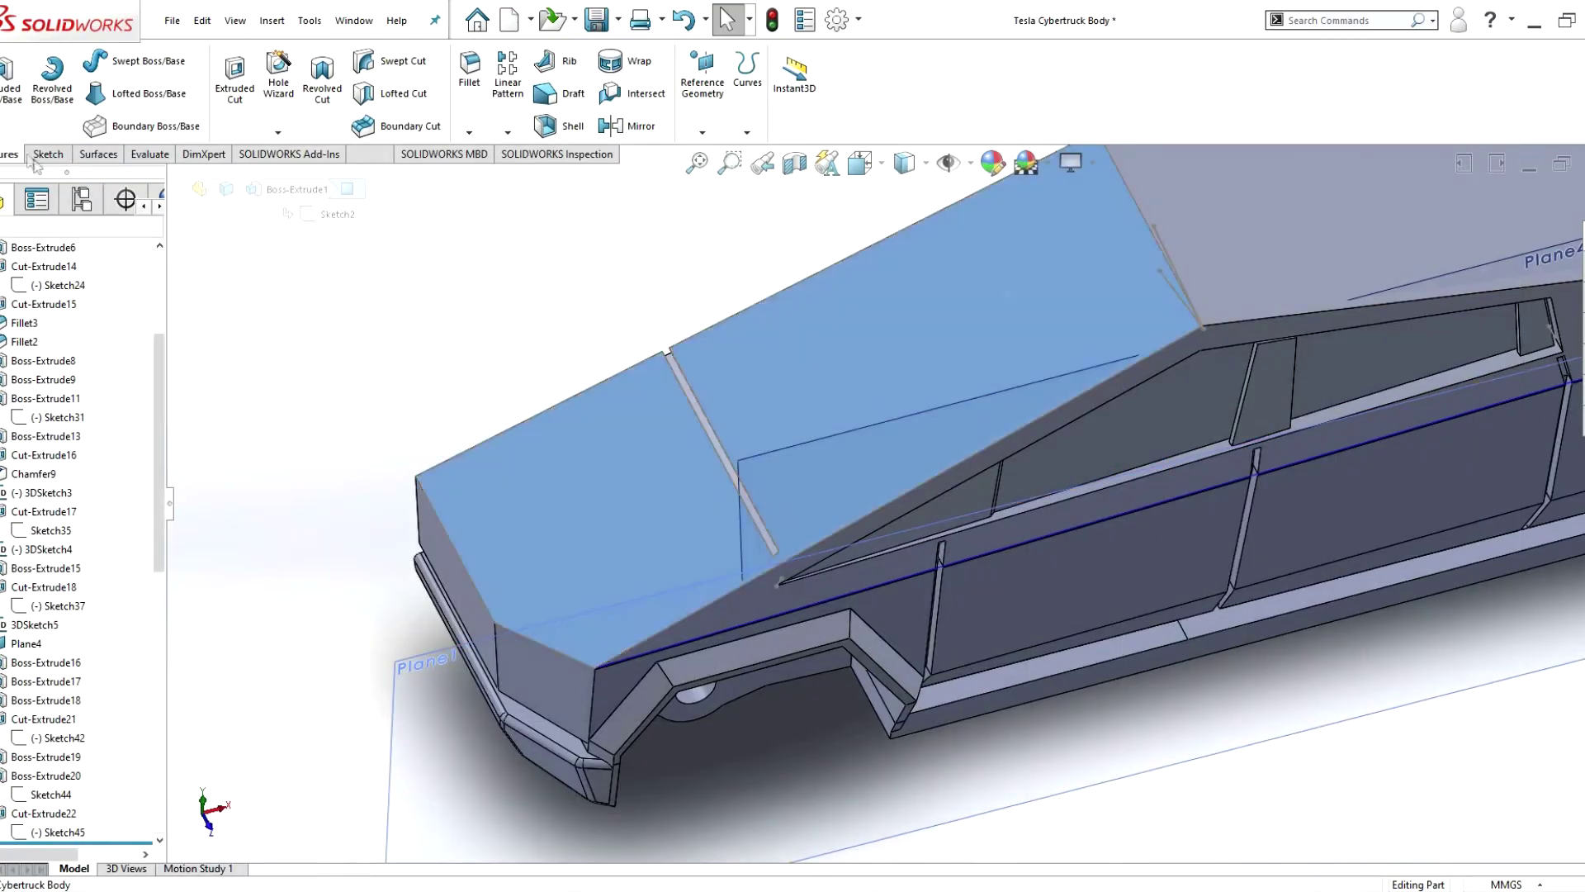
- Start Sketch47 on Plane4 over the truck's side profile
click(695, 529)
scroll(875, 549, down, 3)
key(l)
scroll(908, 546, down, 4)
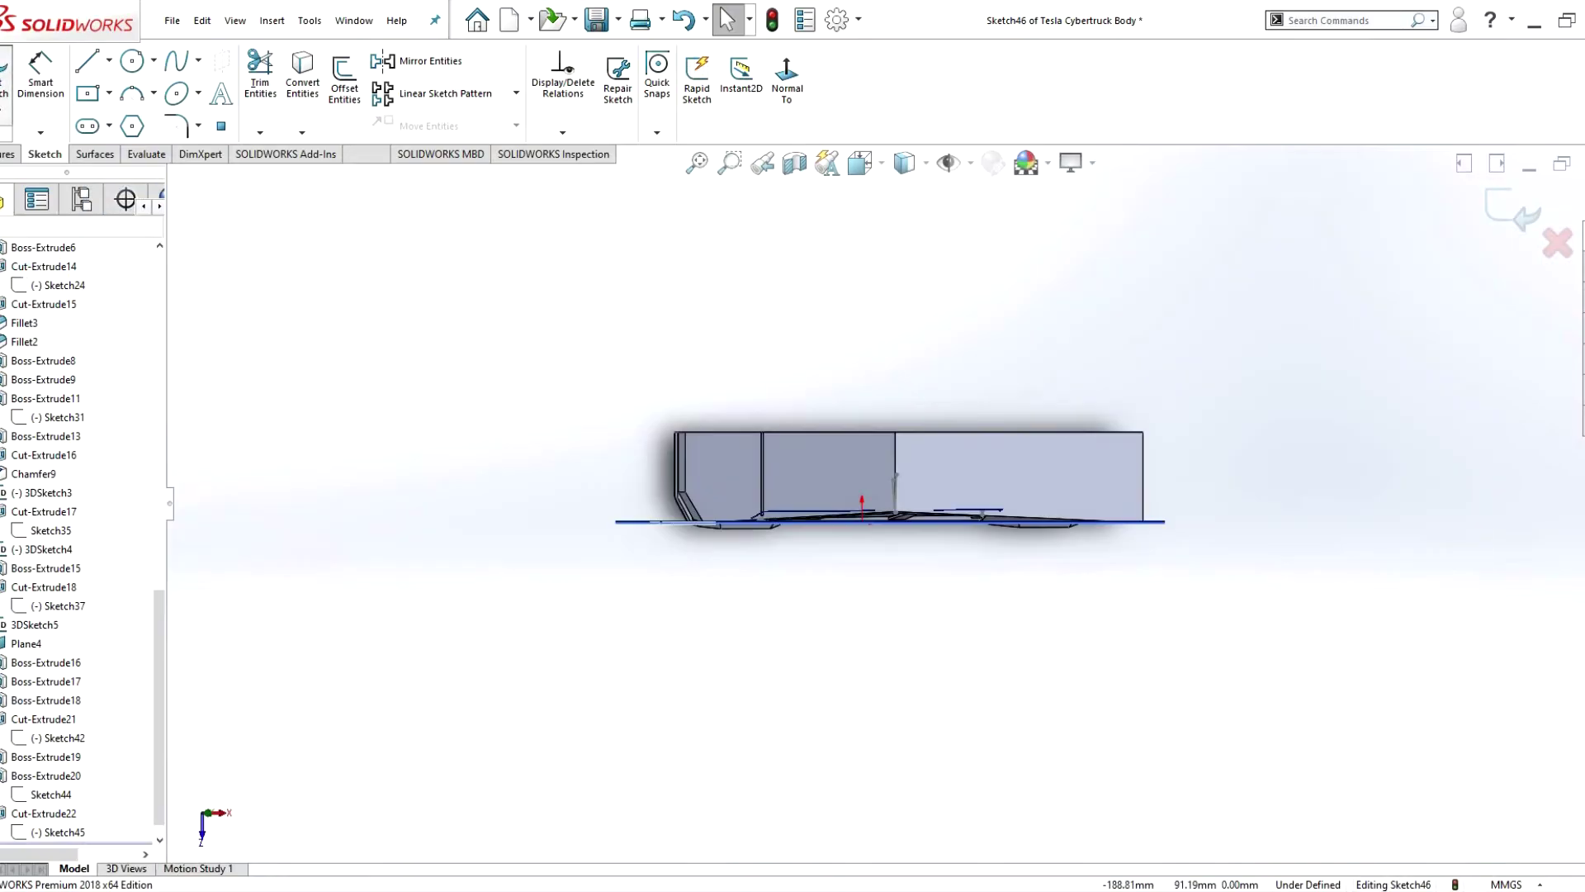
click(46, 814)
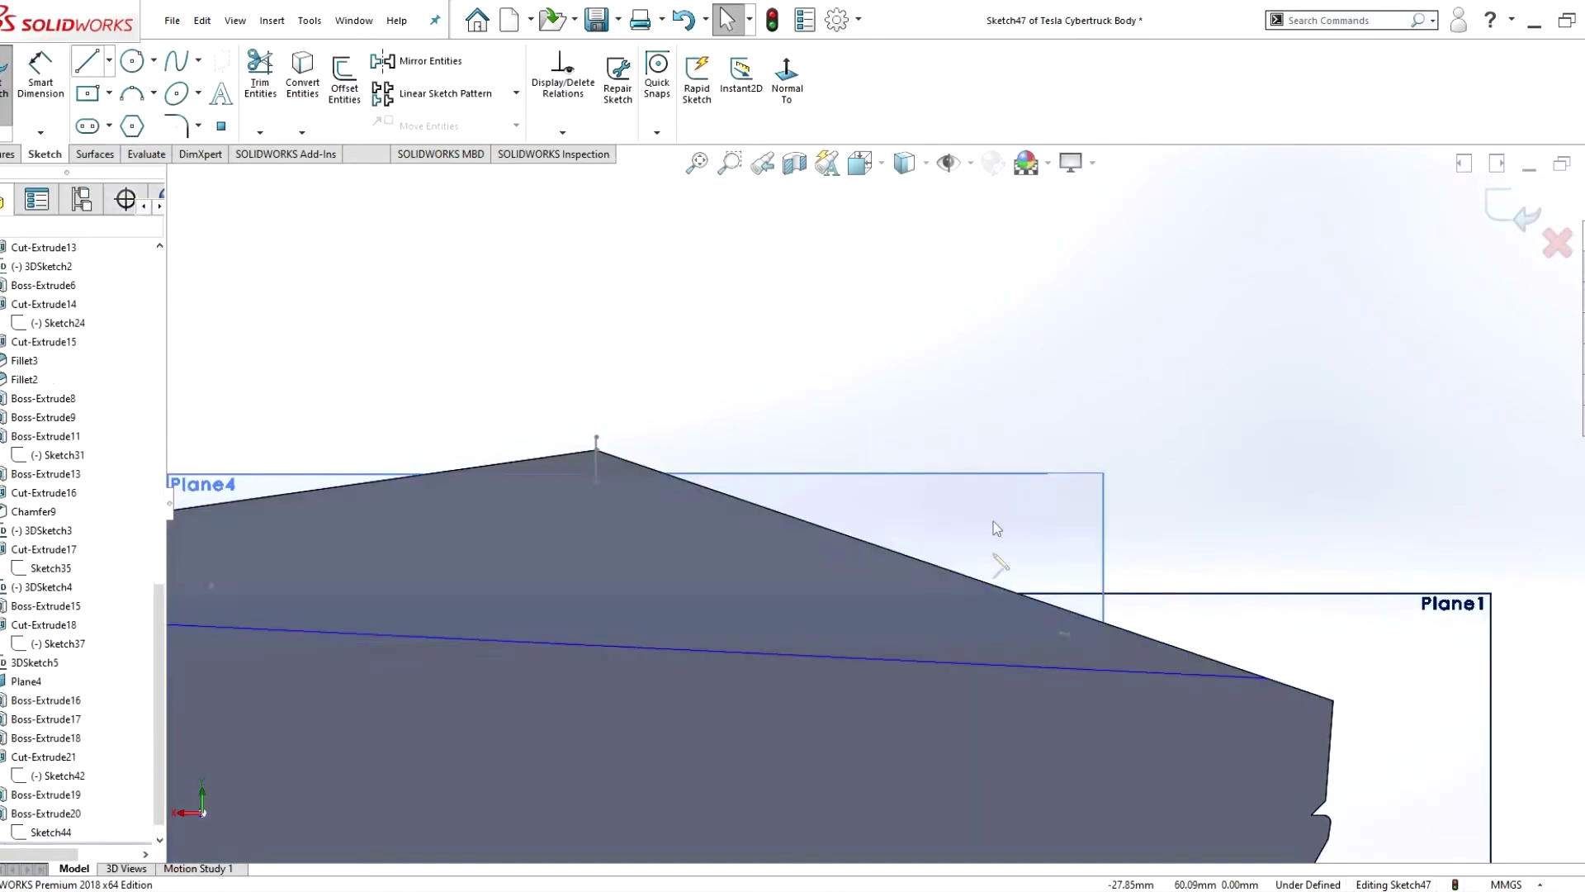
- Draw a short line from the roof apex and move its endpoint along the windshield edge
key(l)
click(596, 450)
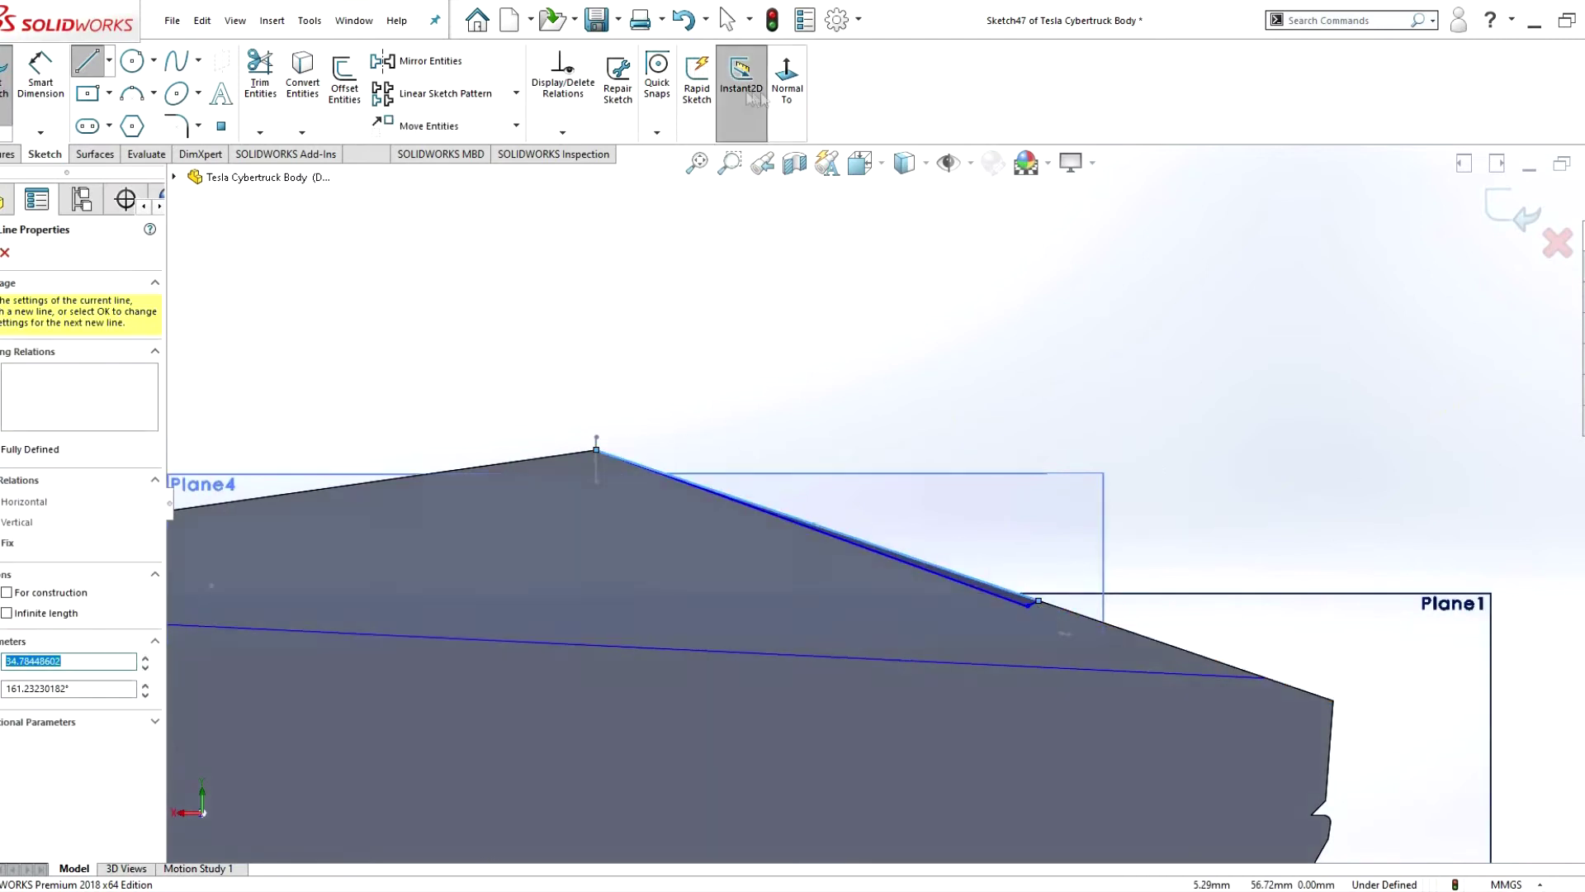
key(Escape)
key(f)
scroll(647, 505, up, 5)
click(596, 506)
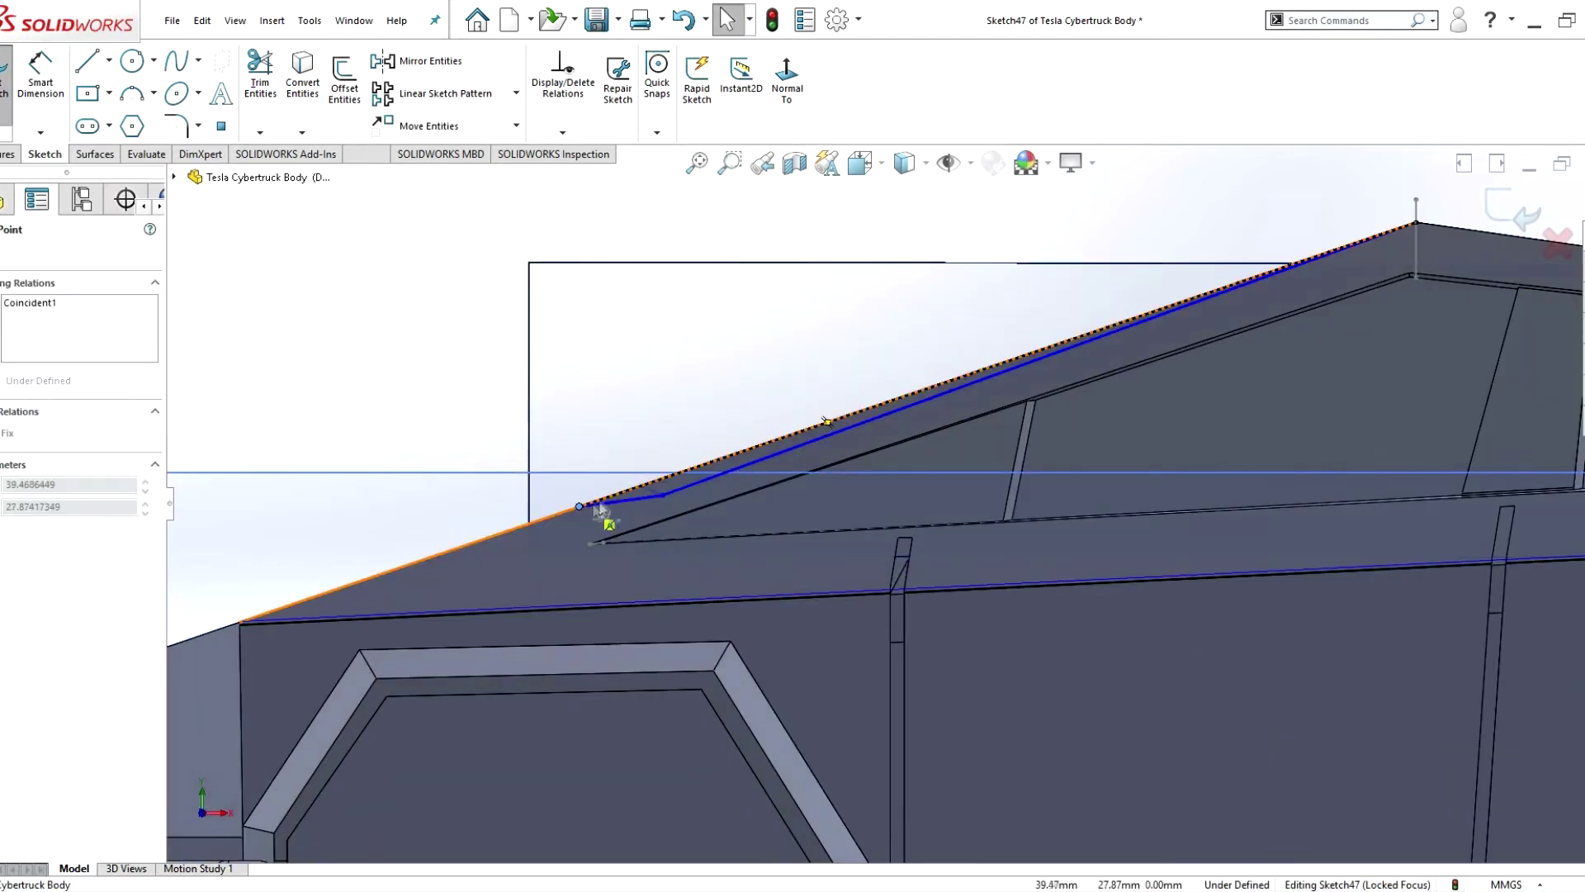
drag(661, 498, 622, 497)
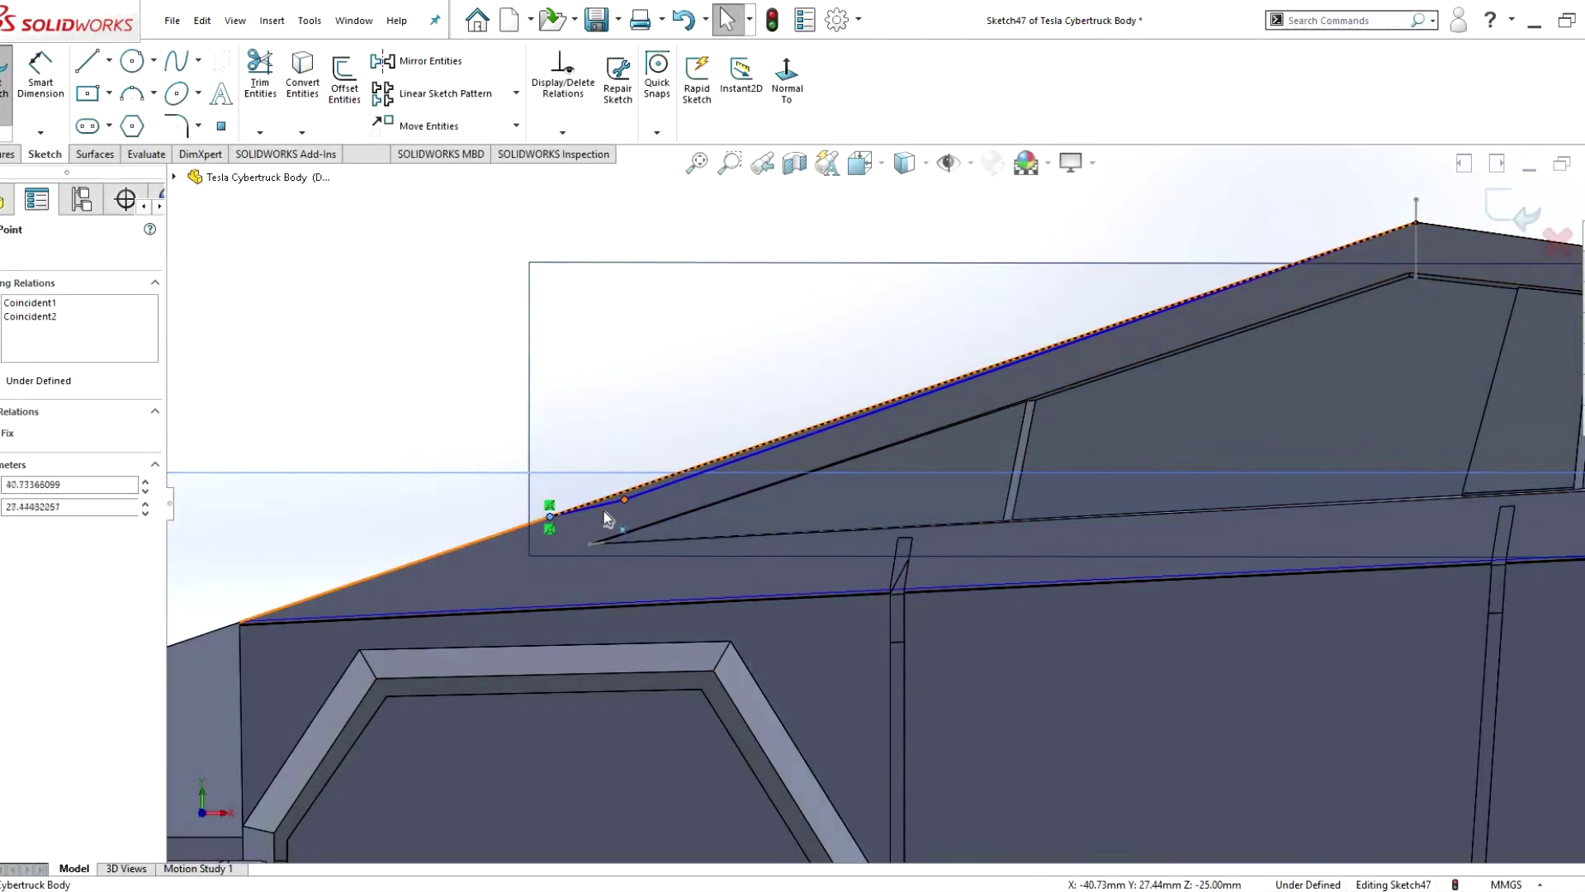
drag(624, 498, 609, 518)
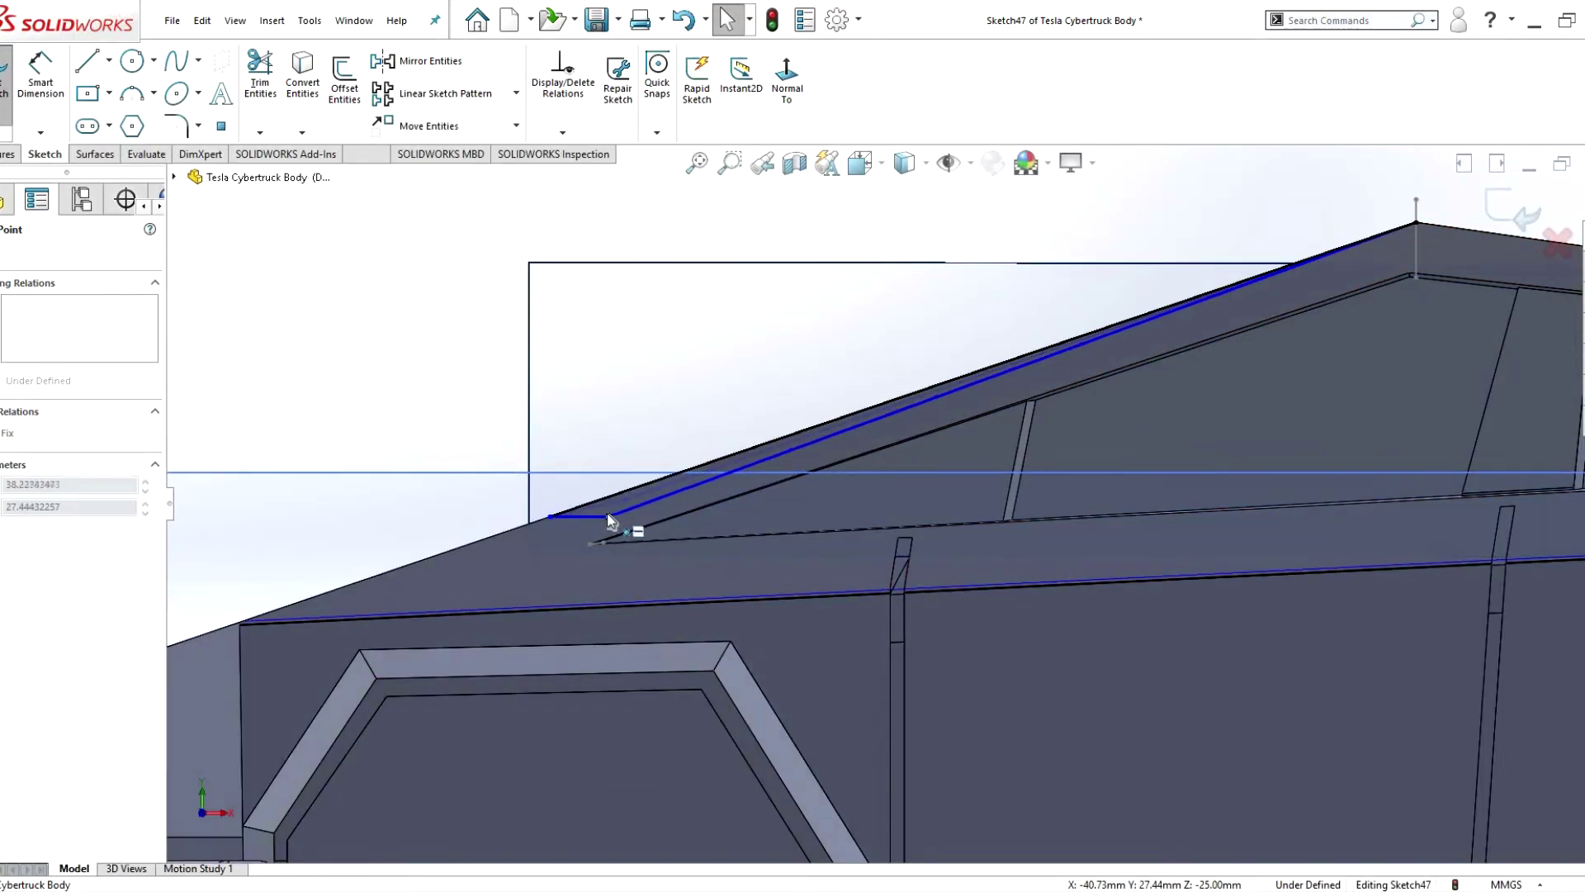
- Dimension the short line to 2 and cut it Through All as Cut-Extrude23
click(40, 74)
click(585, 513)
click(566, 443)
text(2.98)
key(Return)
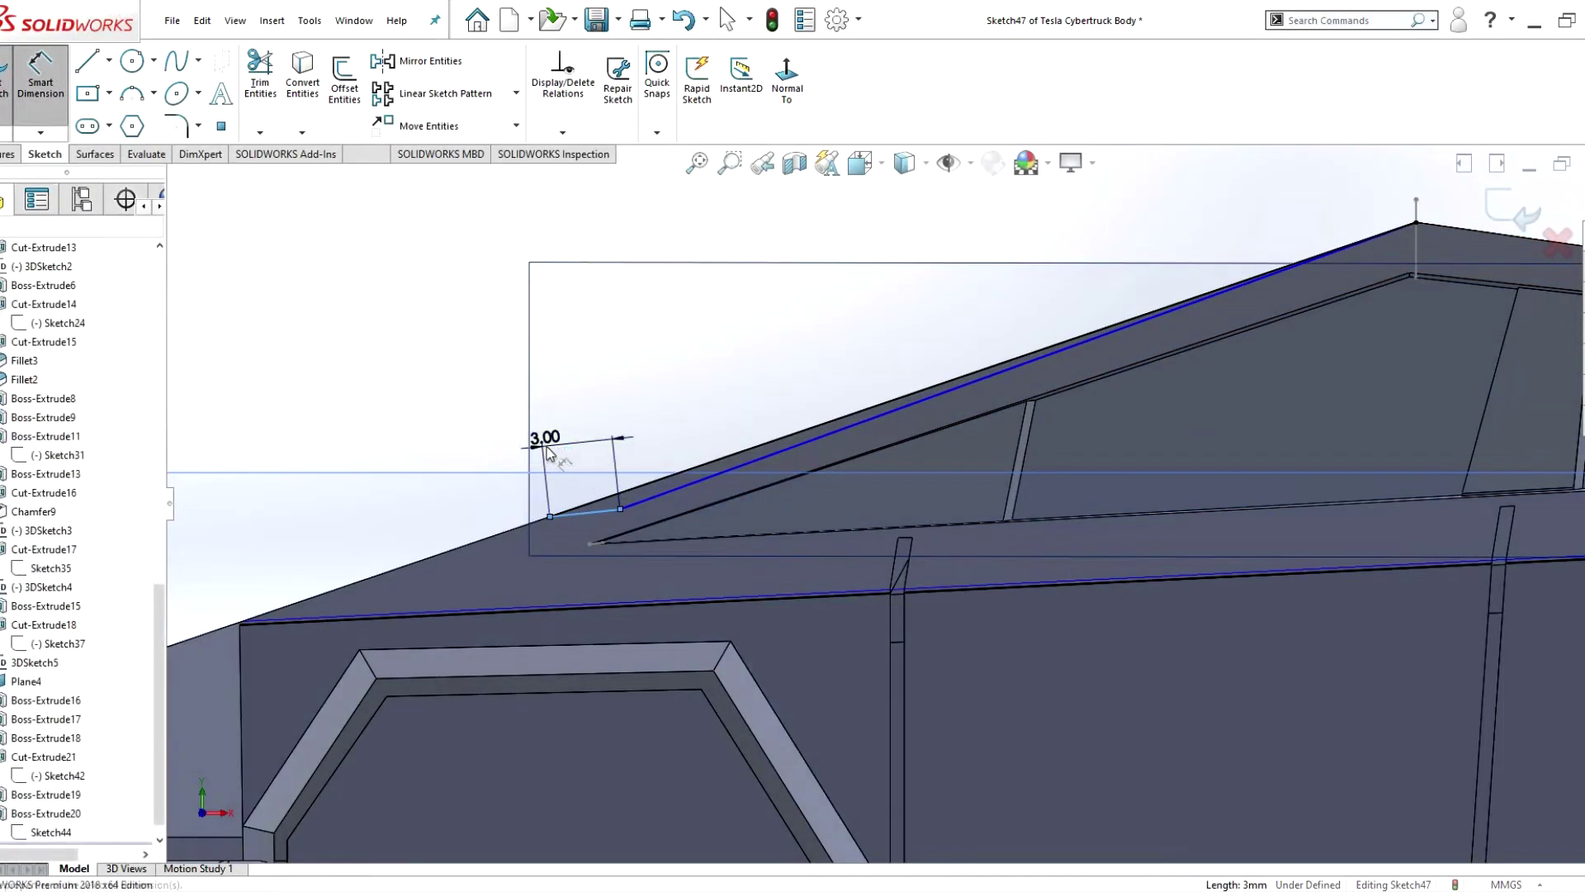
key(Return)
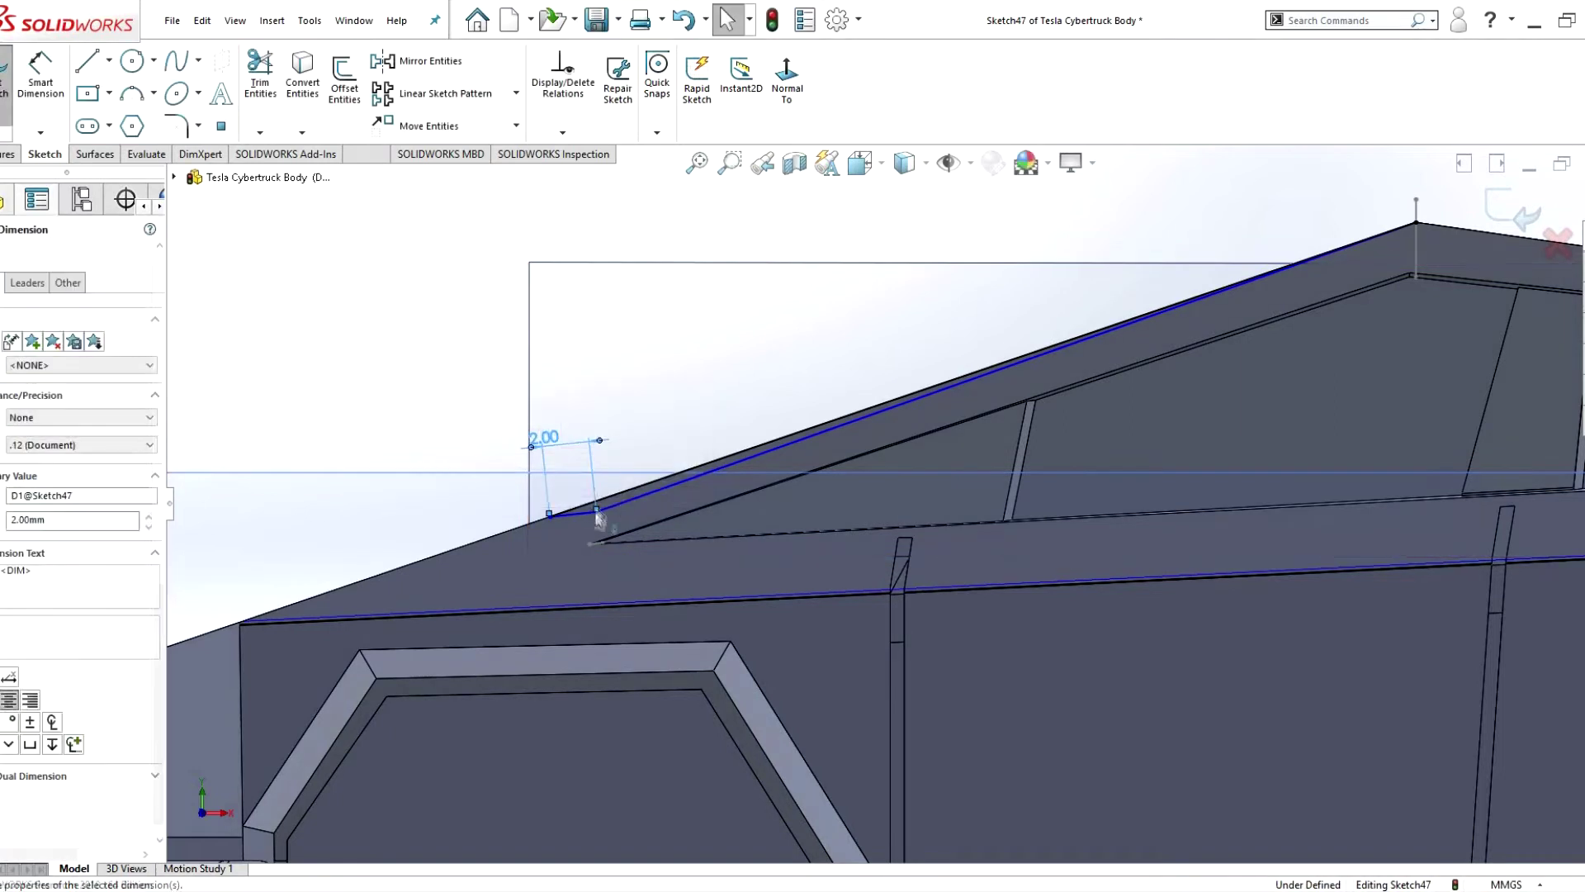
key(Escape)
click(51, 365)
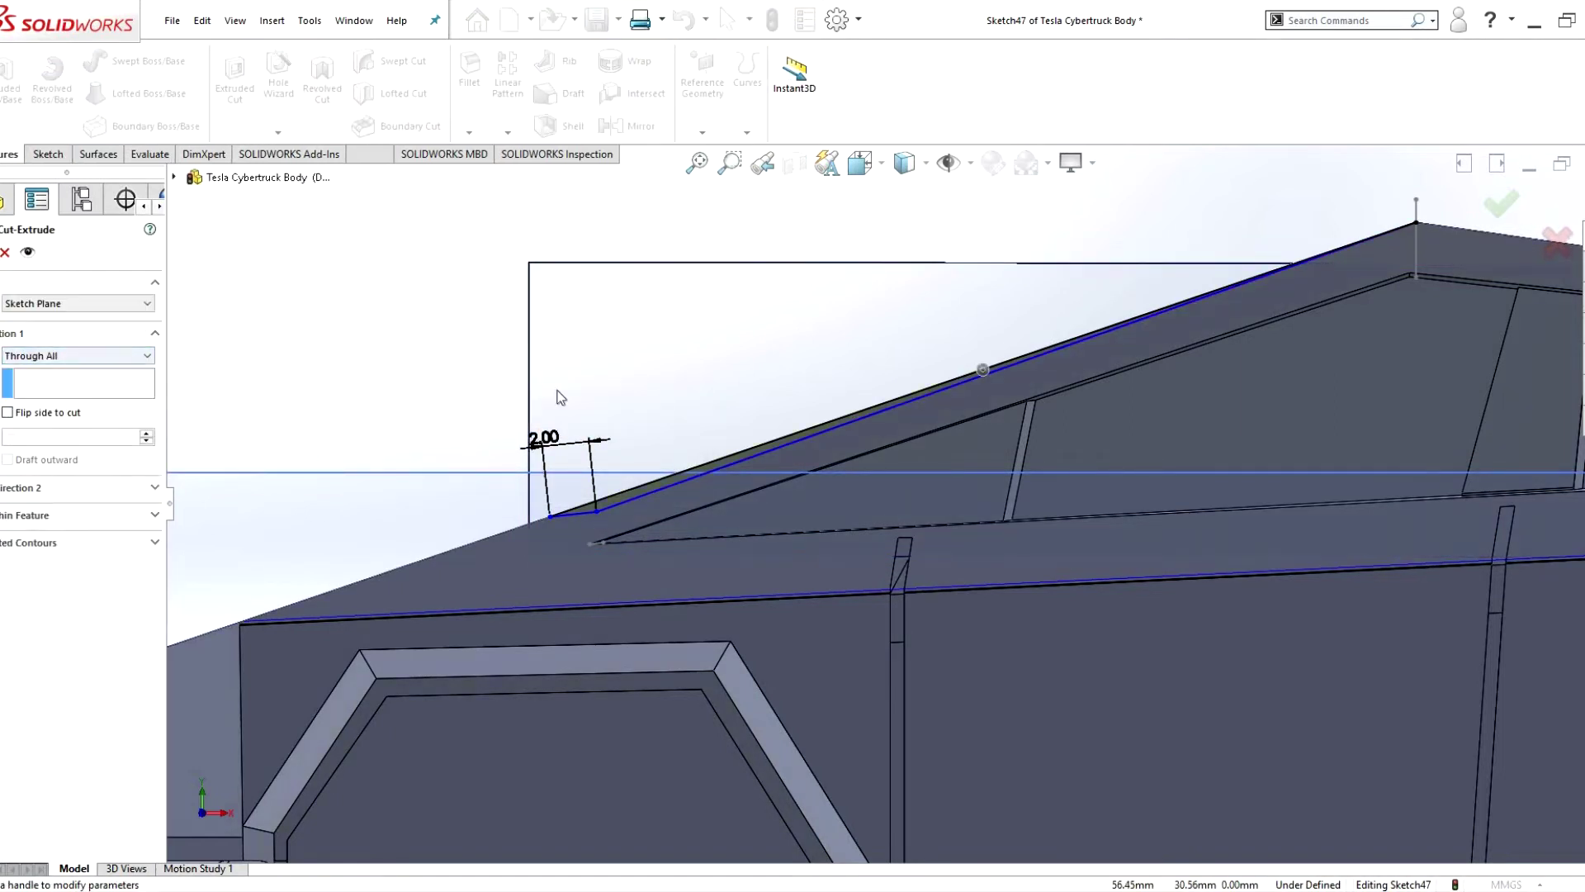
key(Return)
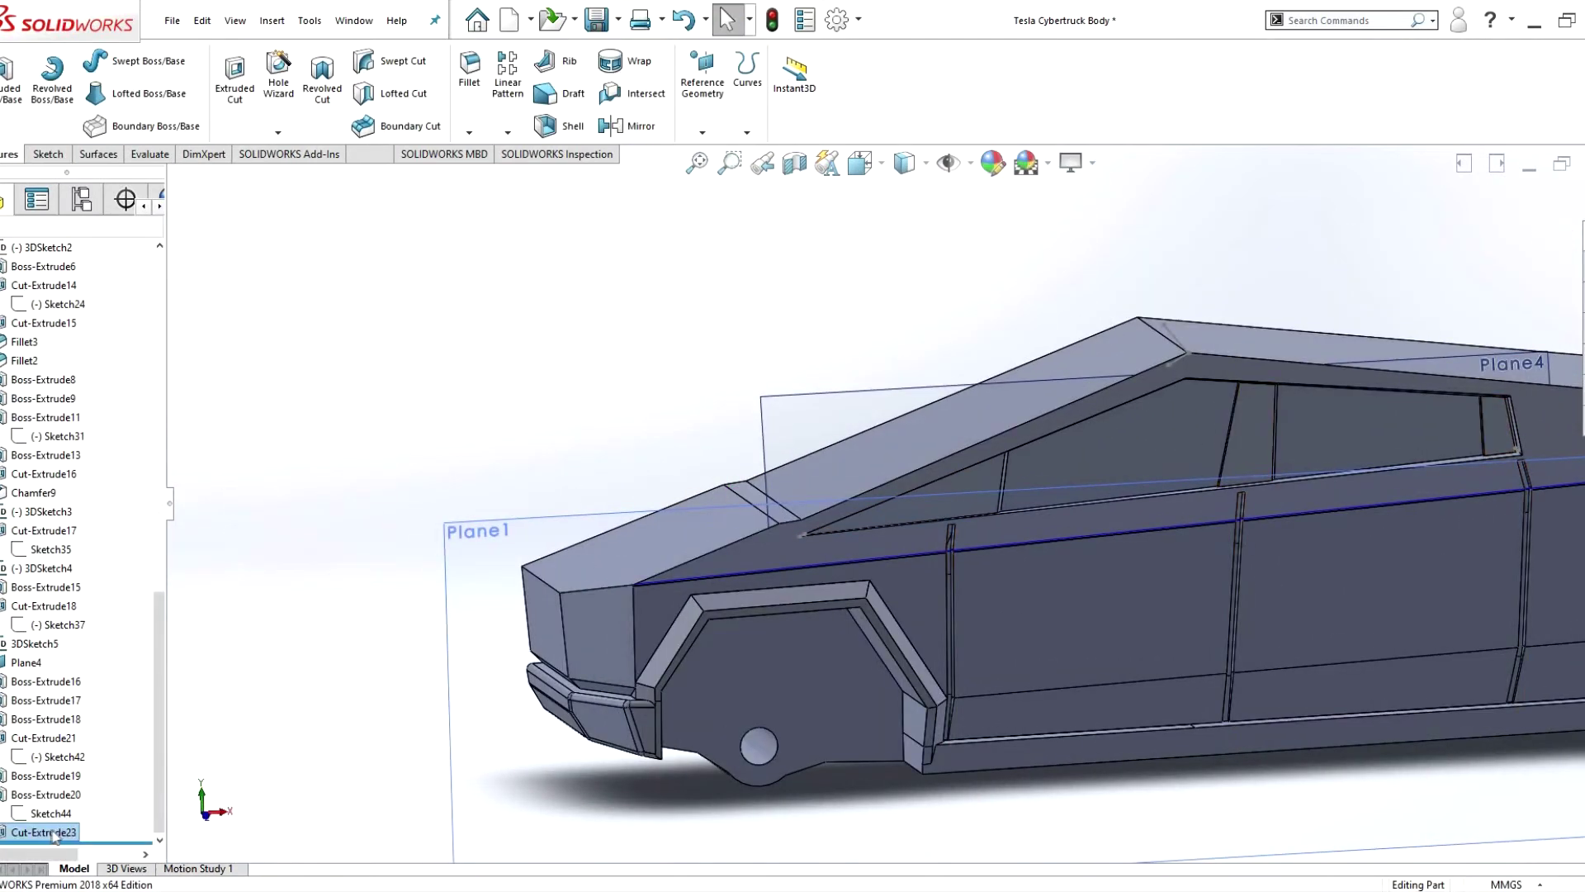
click(55, 836)
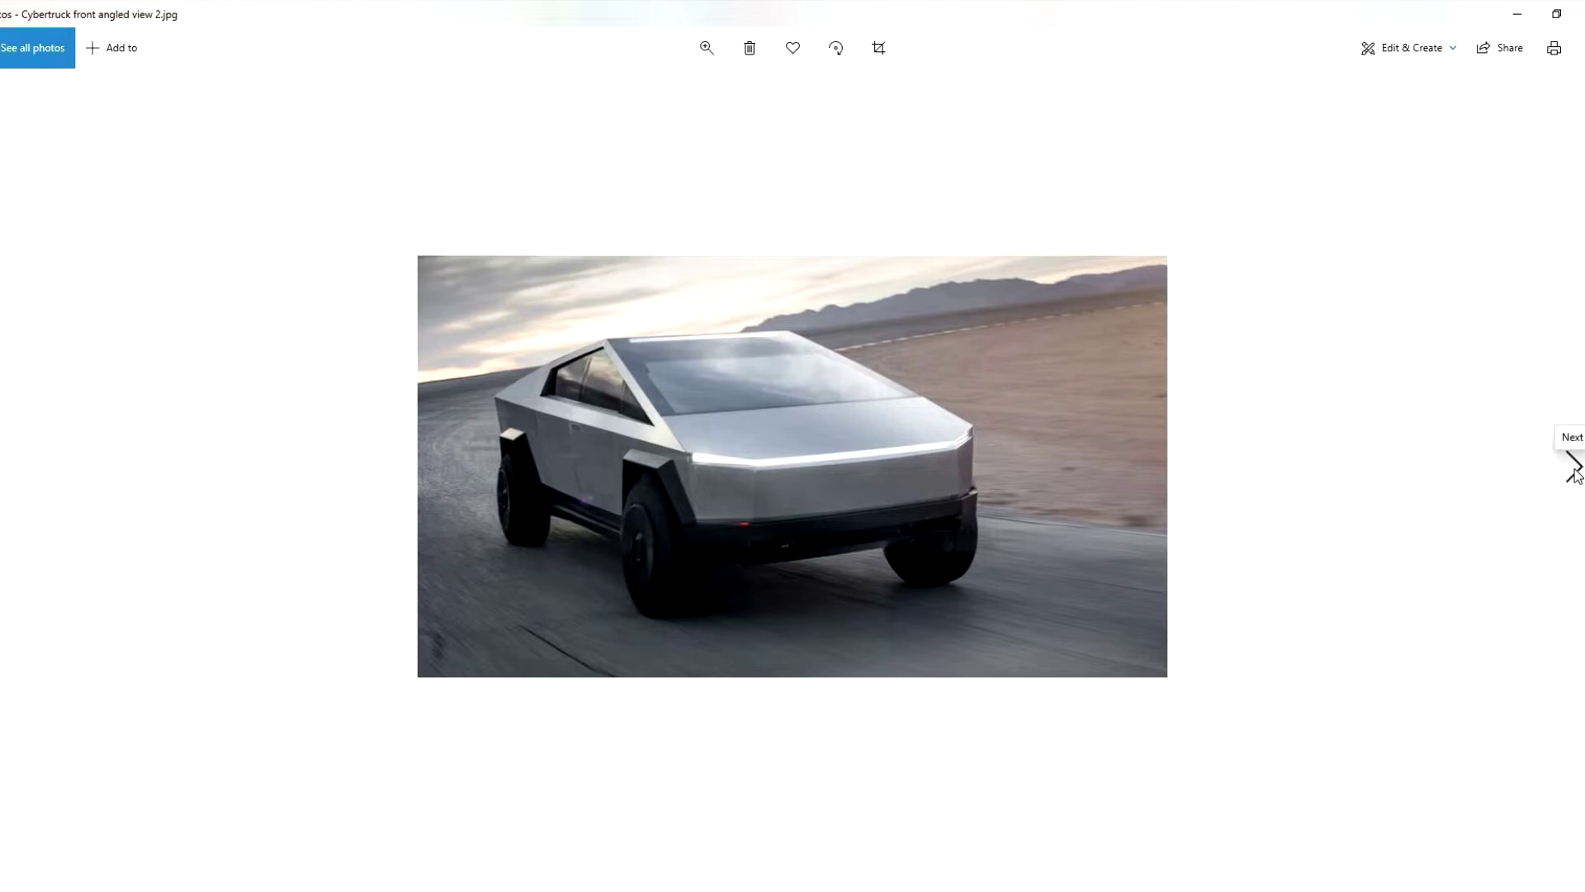
- Browse the reference photos back to the side view, then close the viewer
click(1574, 472)
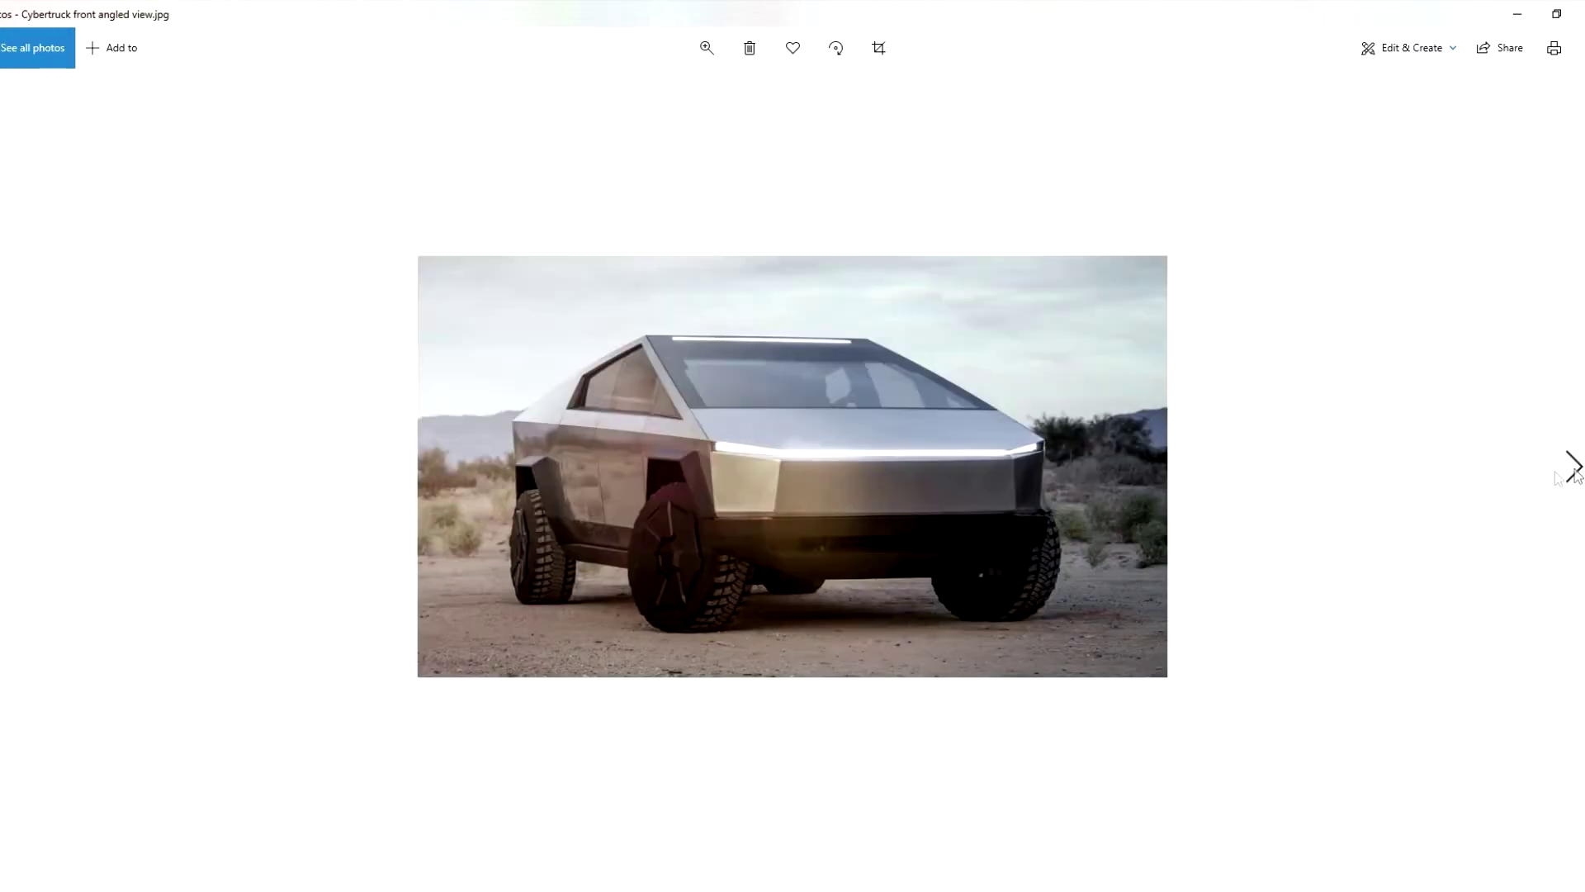
click(1572, 474)
click(1573, 475)
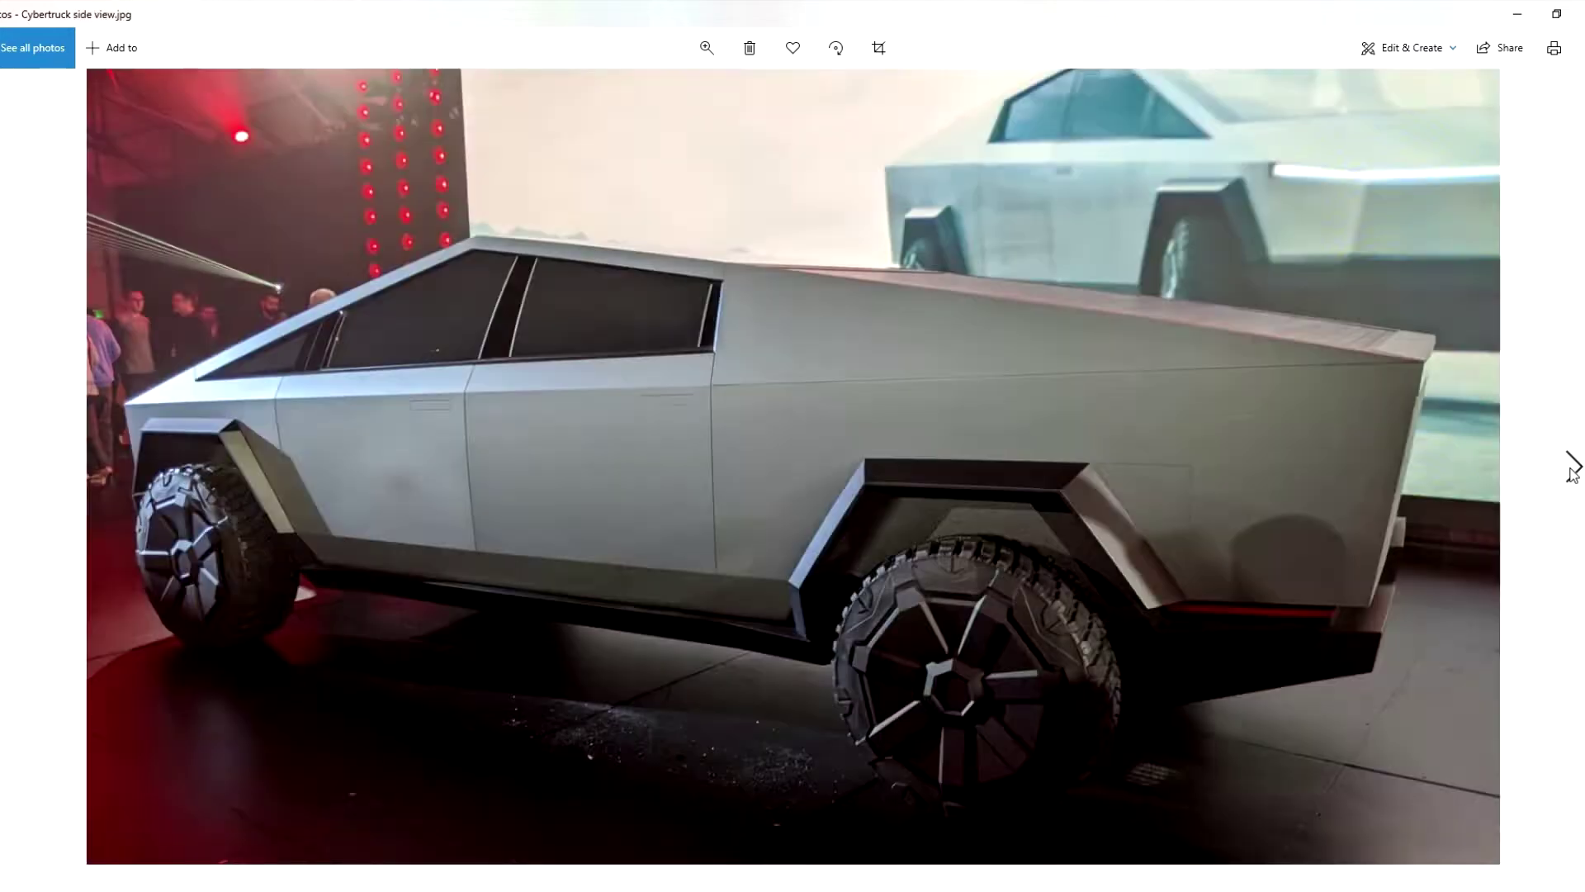
click(17, 472)
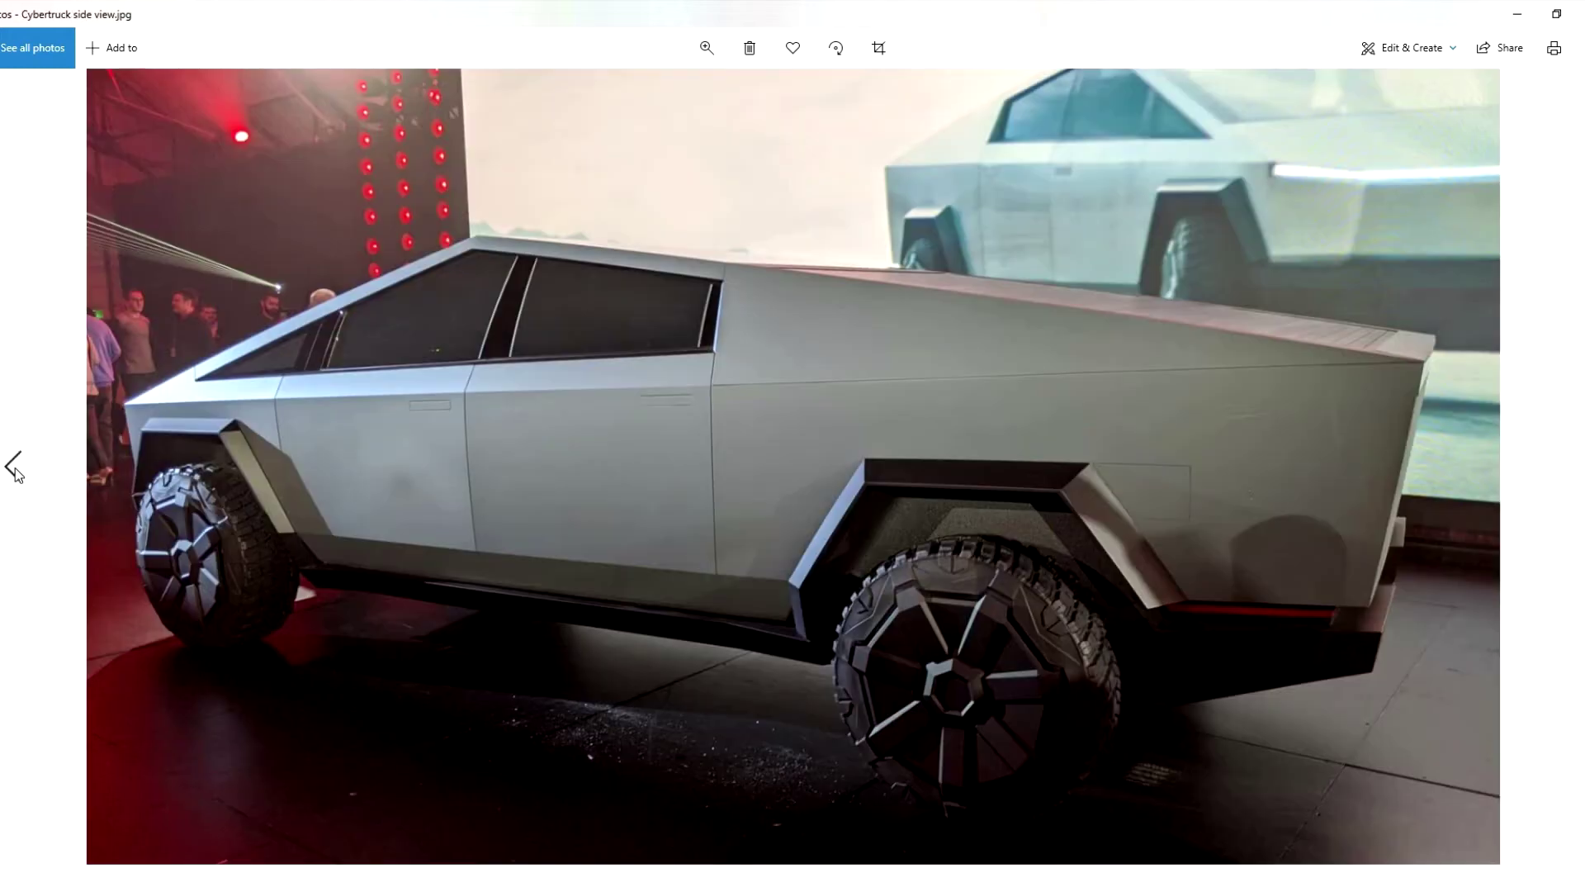
click(1519, 18)
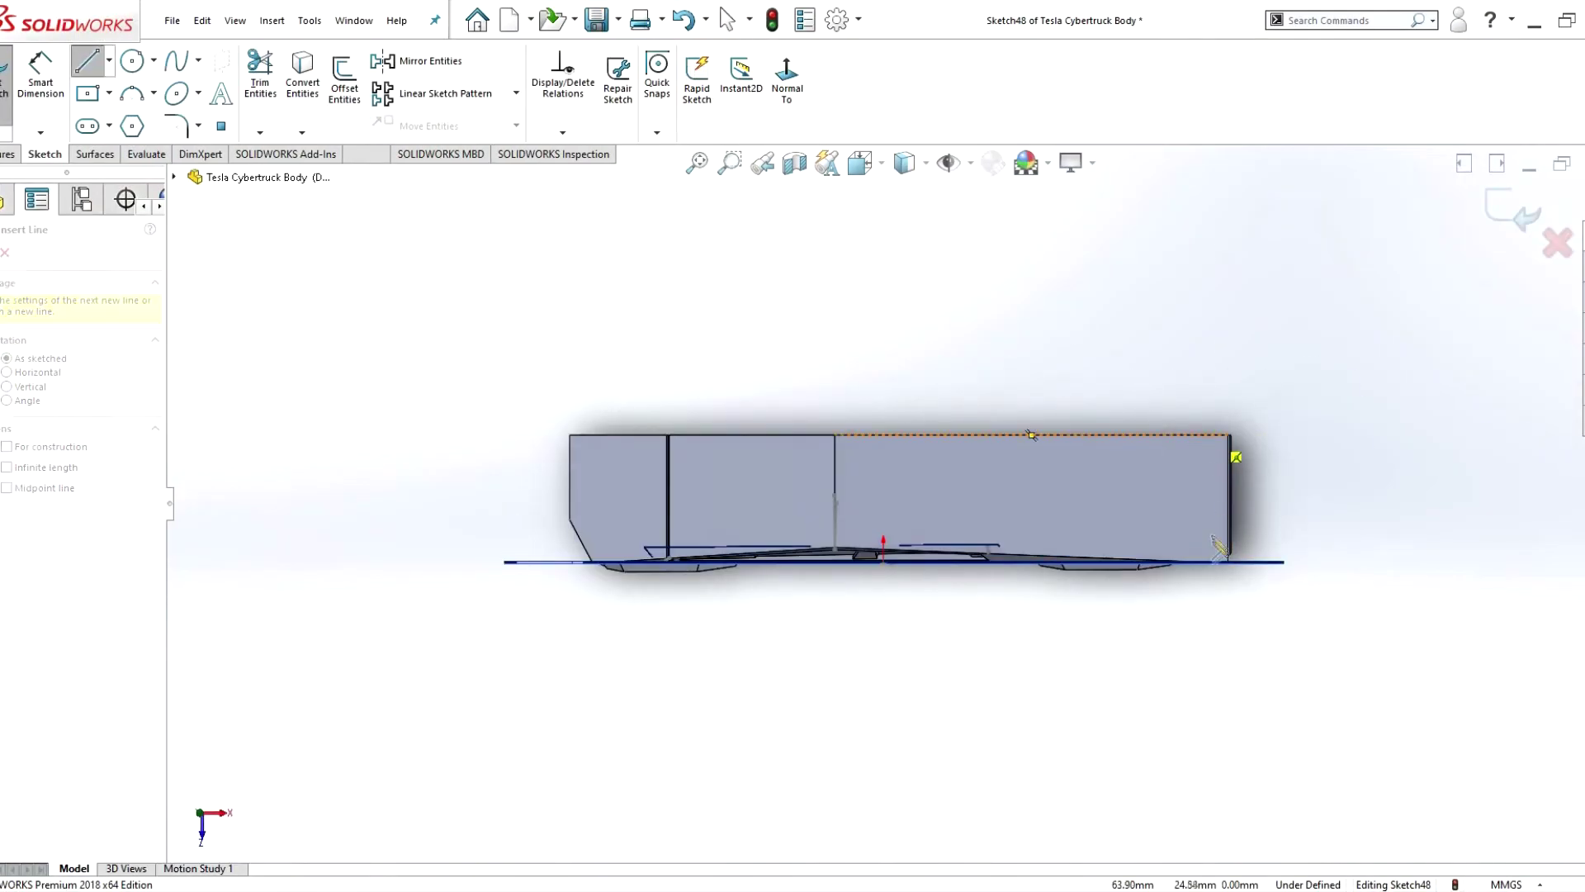
- Sketch a rectangle on the rear side panel, raising its bottom edge and adjusting its corner
click(1211, 546)
click(975, 546)
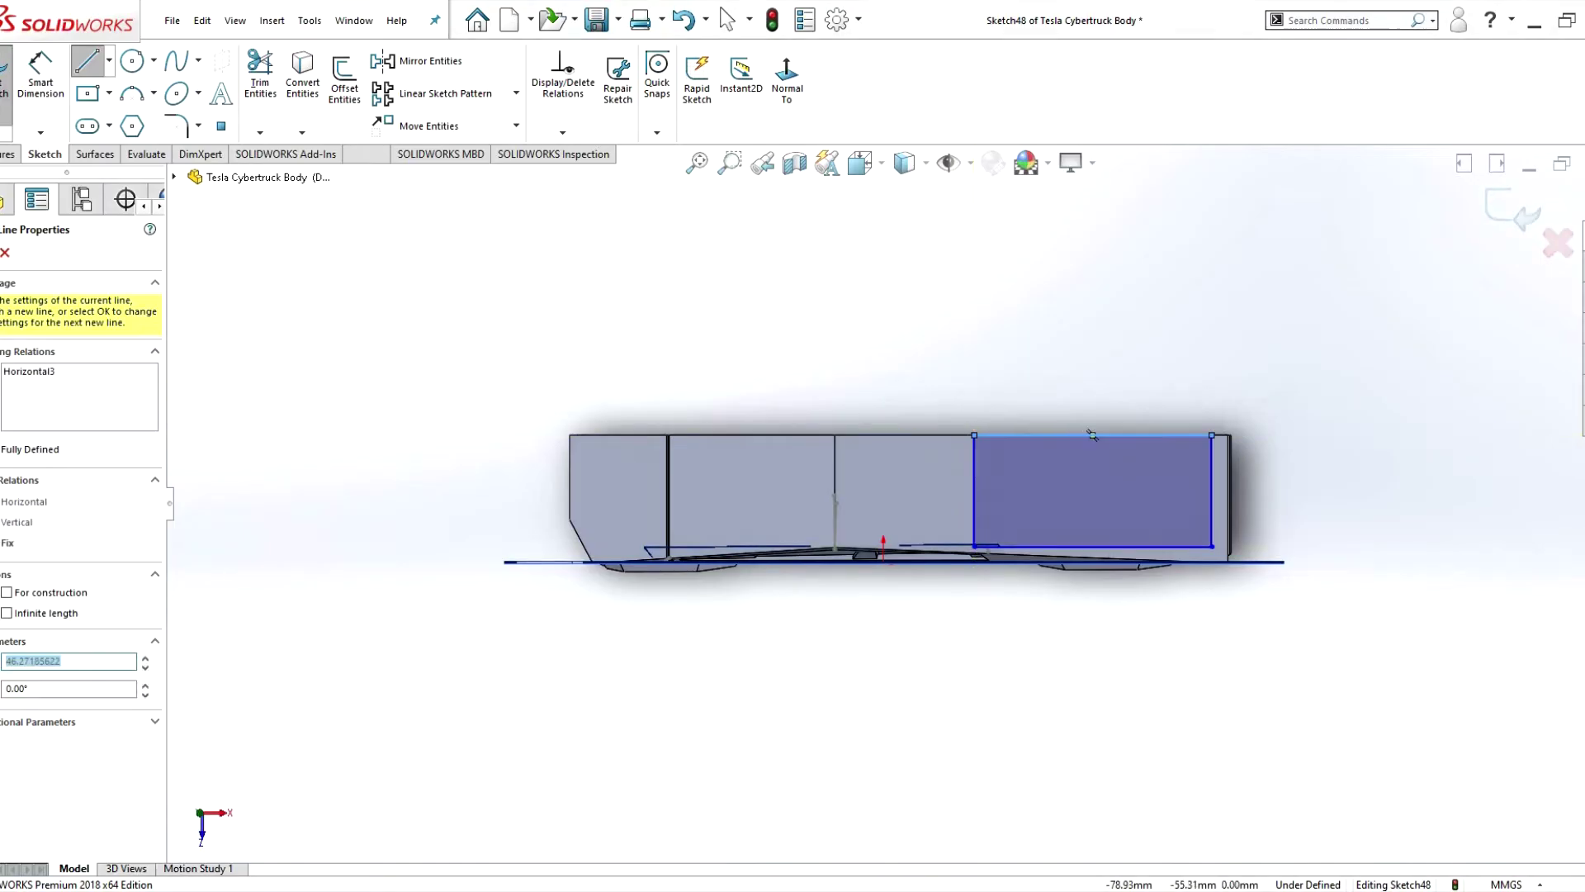
key(Escape)
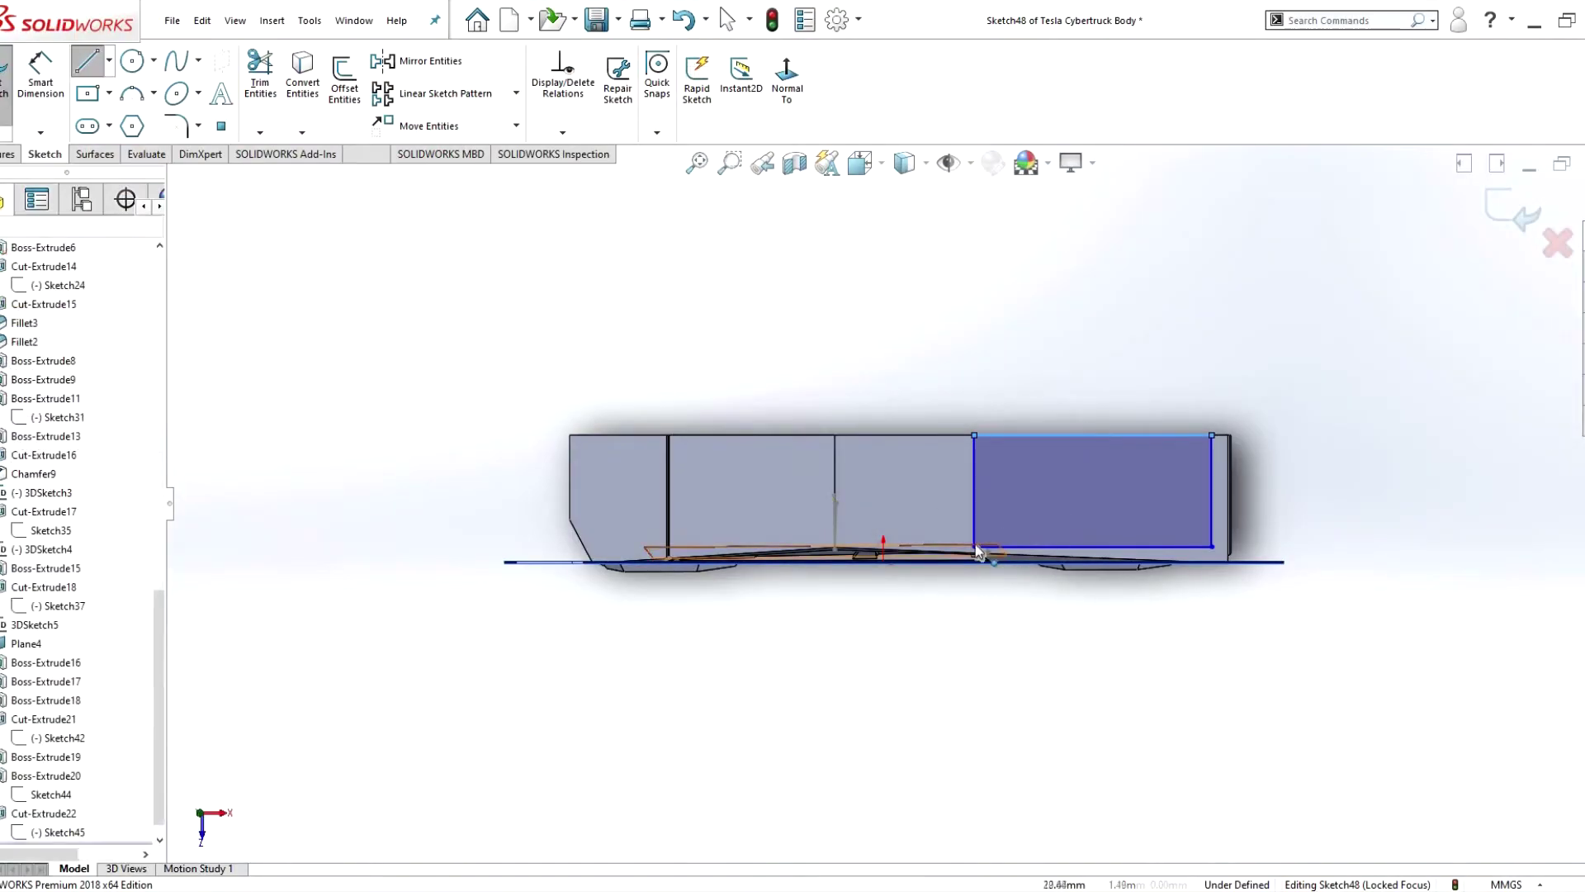
drag(975, 545, 975, 510)
scroll(1098, 564, down, 5)
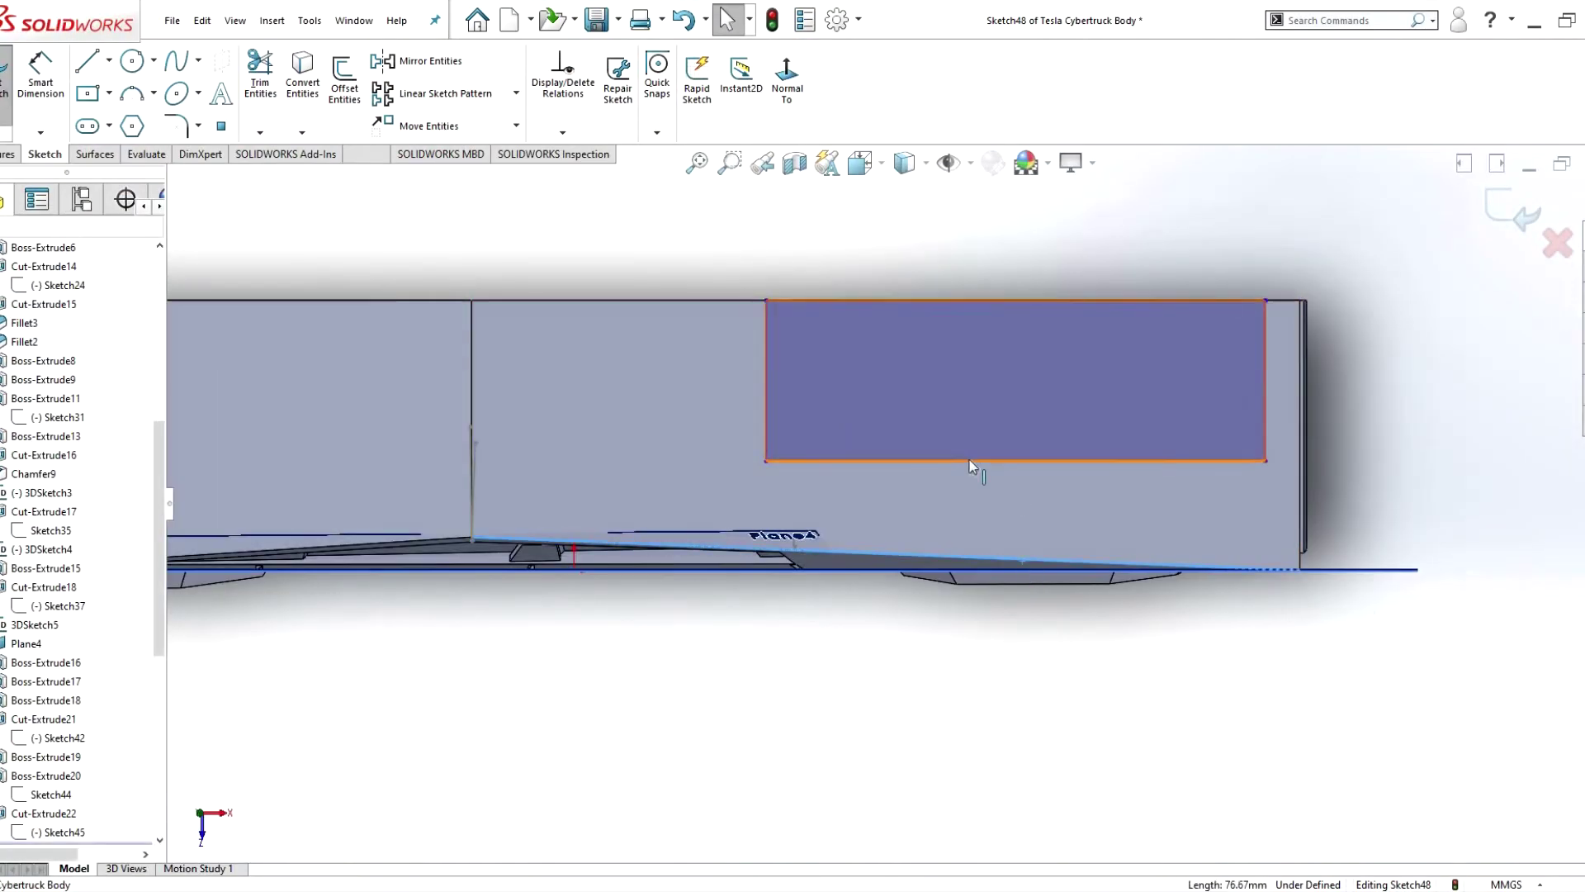
drag(1269, 519, 1282, 555)
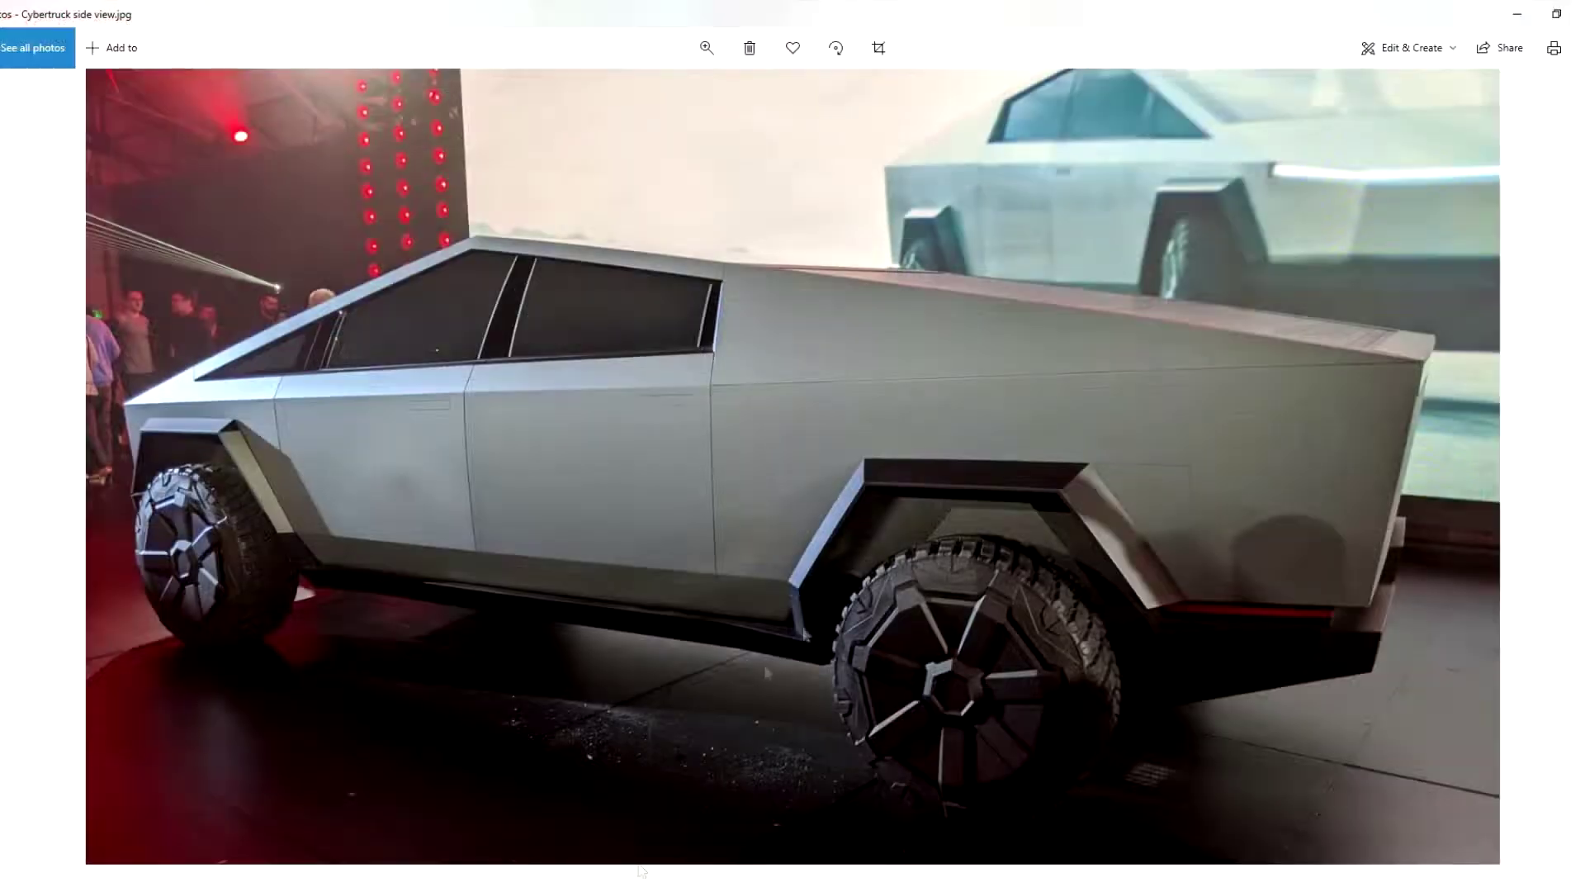
- Cut the rear panel rectangle 0.60 mm deep
key(ctrl+e)
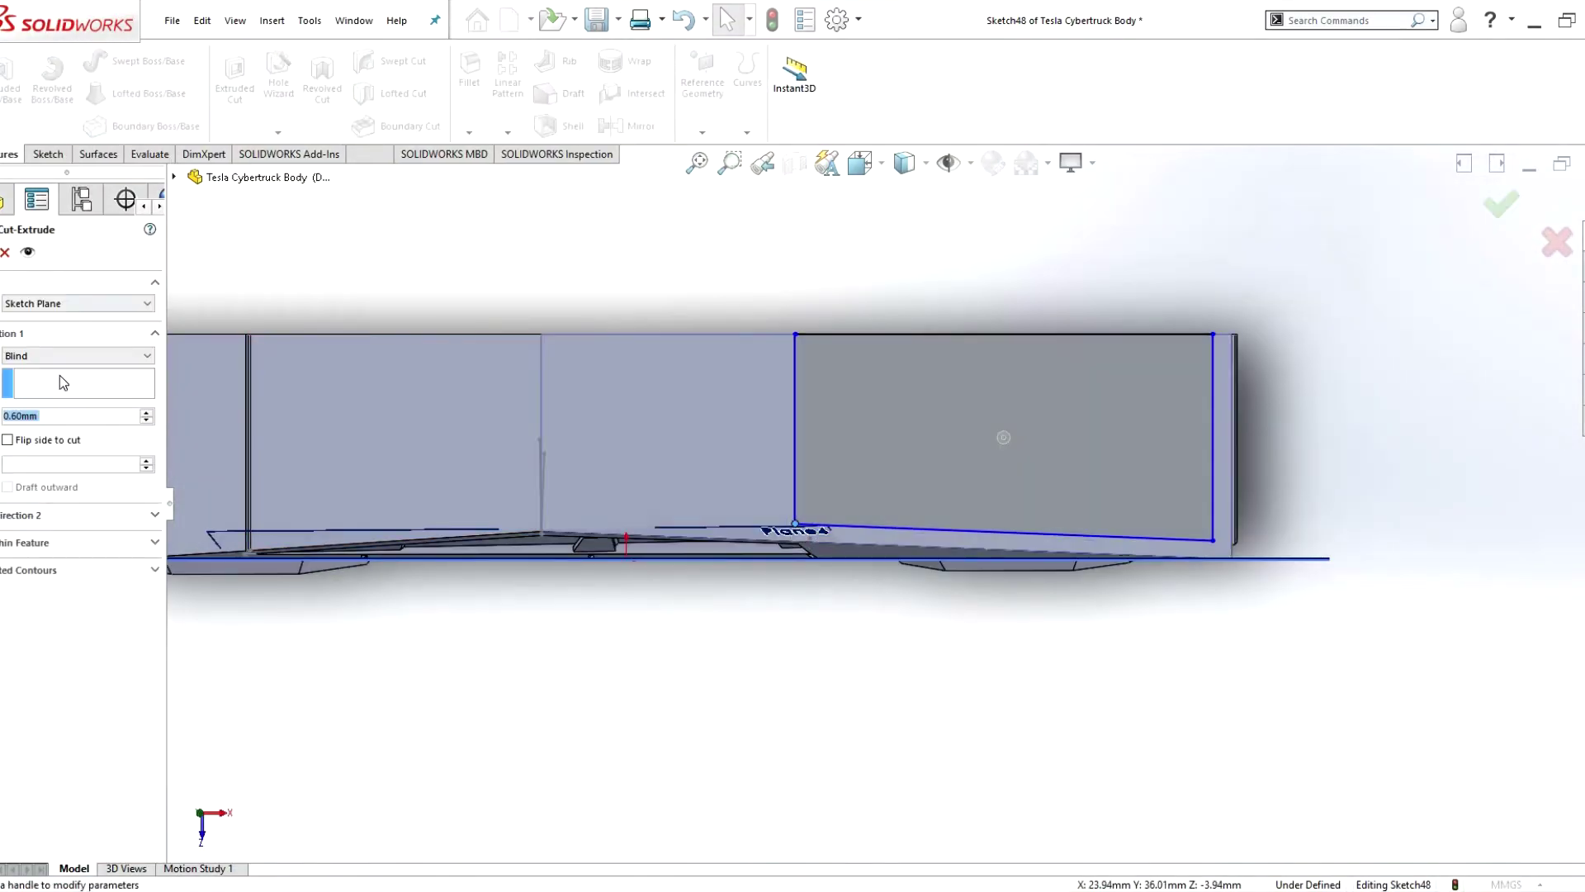
key(Return)
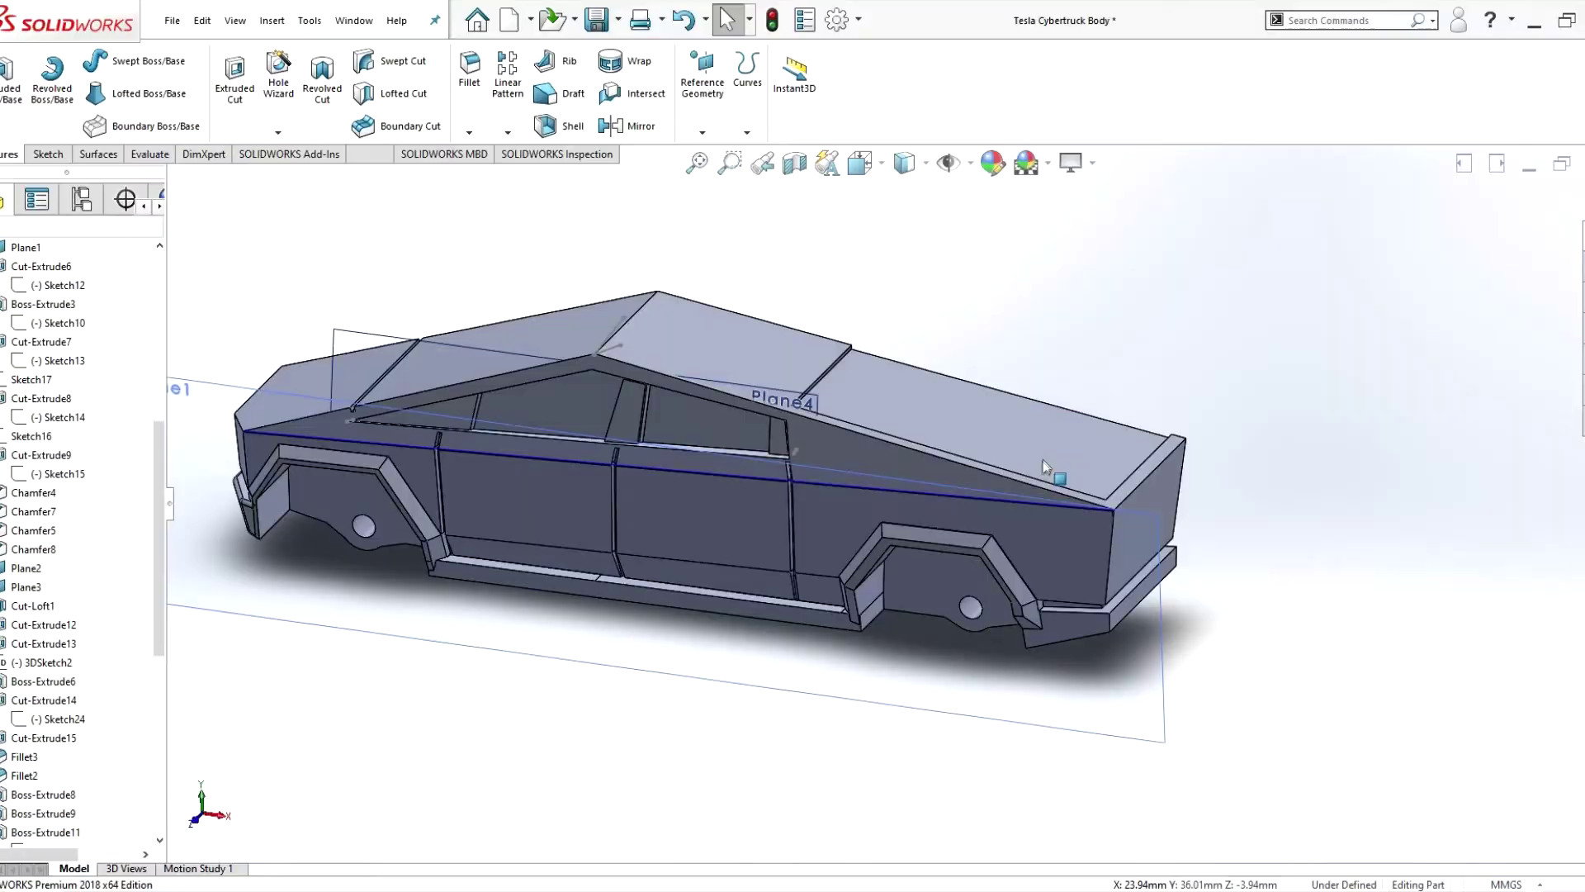
click(1089, 454)
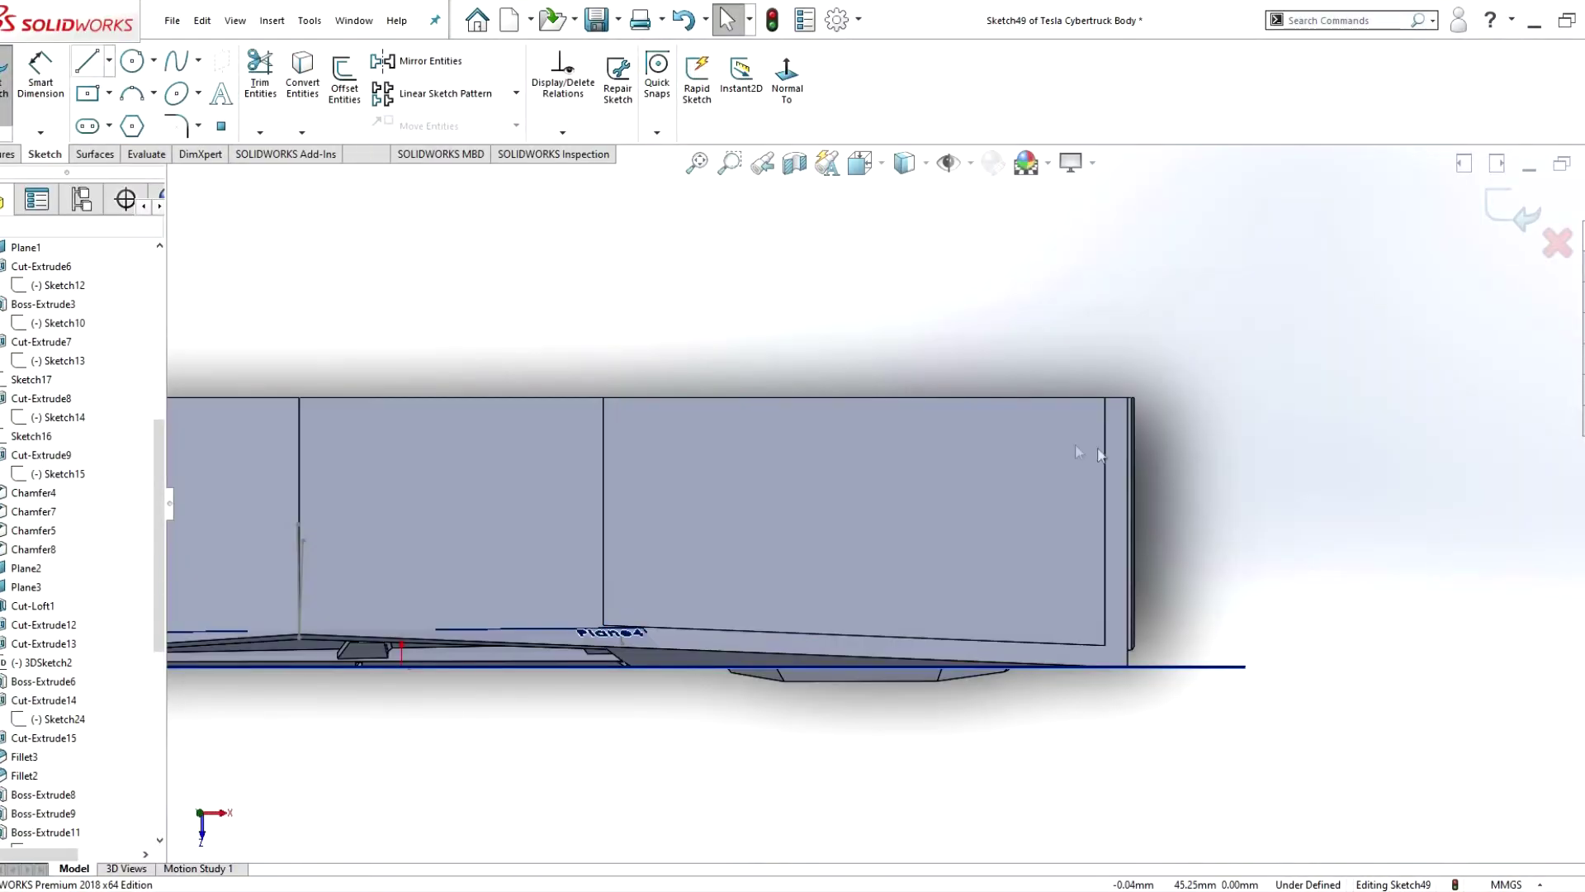
- Offset a line 0.70 inside the face edge and convert the panel's top and bottom edges
key(l)
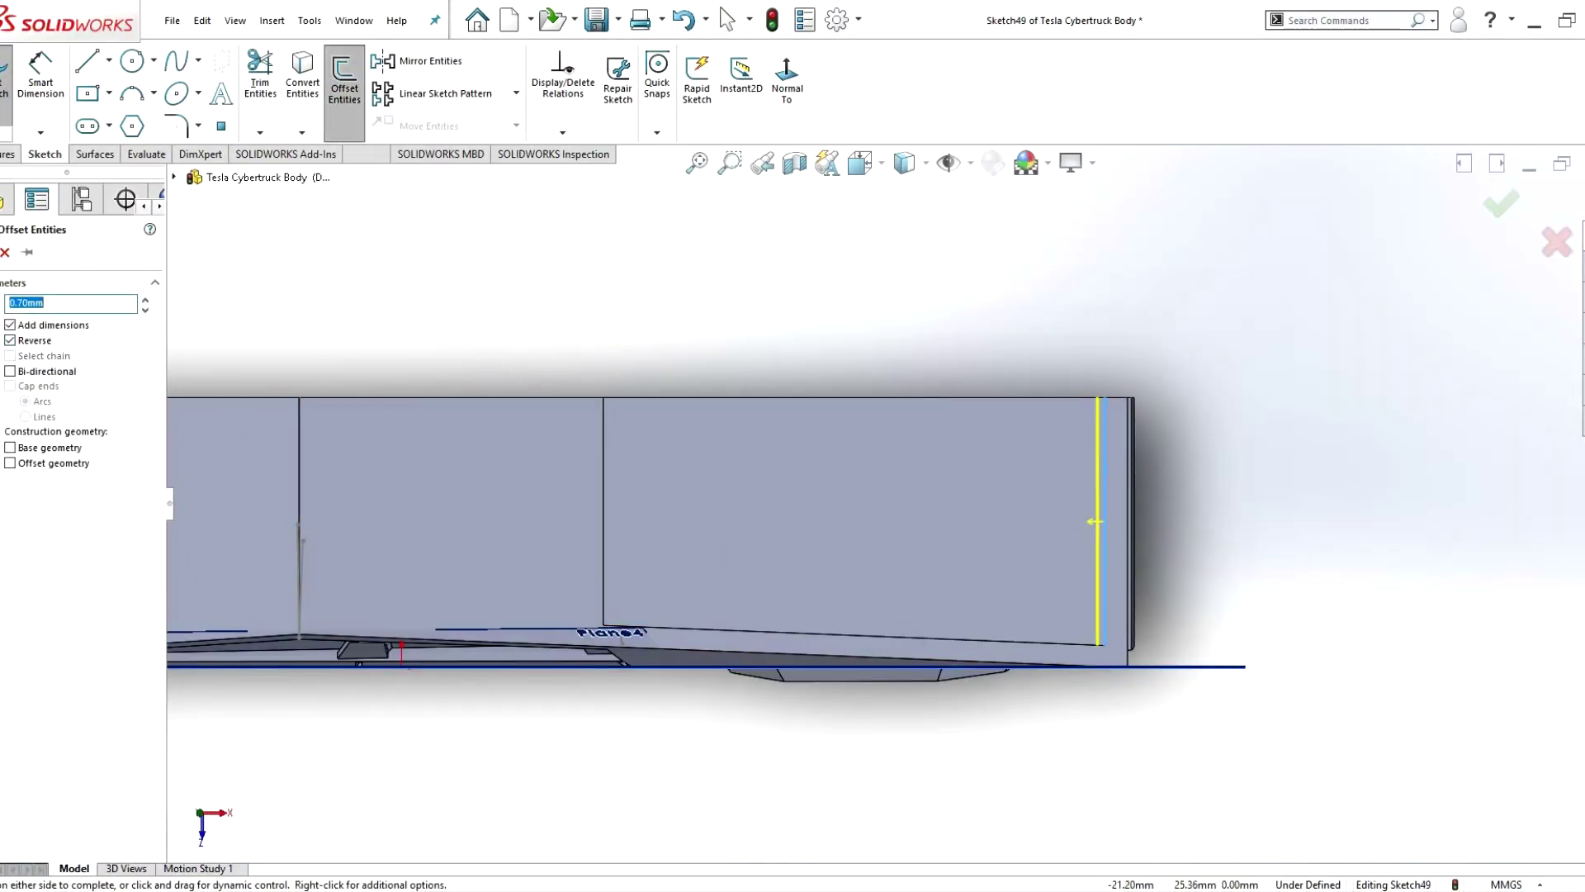
click(1094, 521)
key(Return)
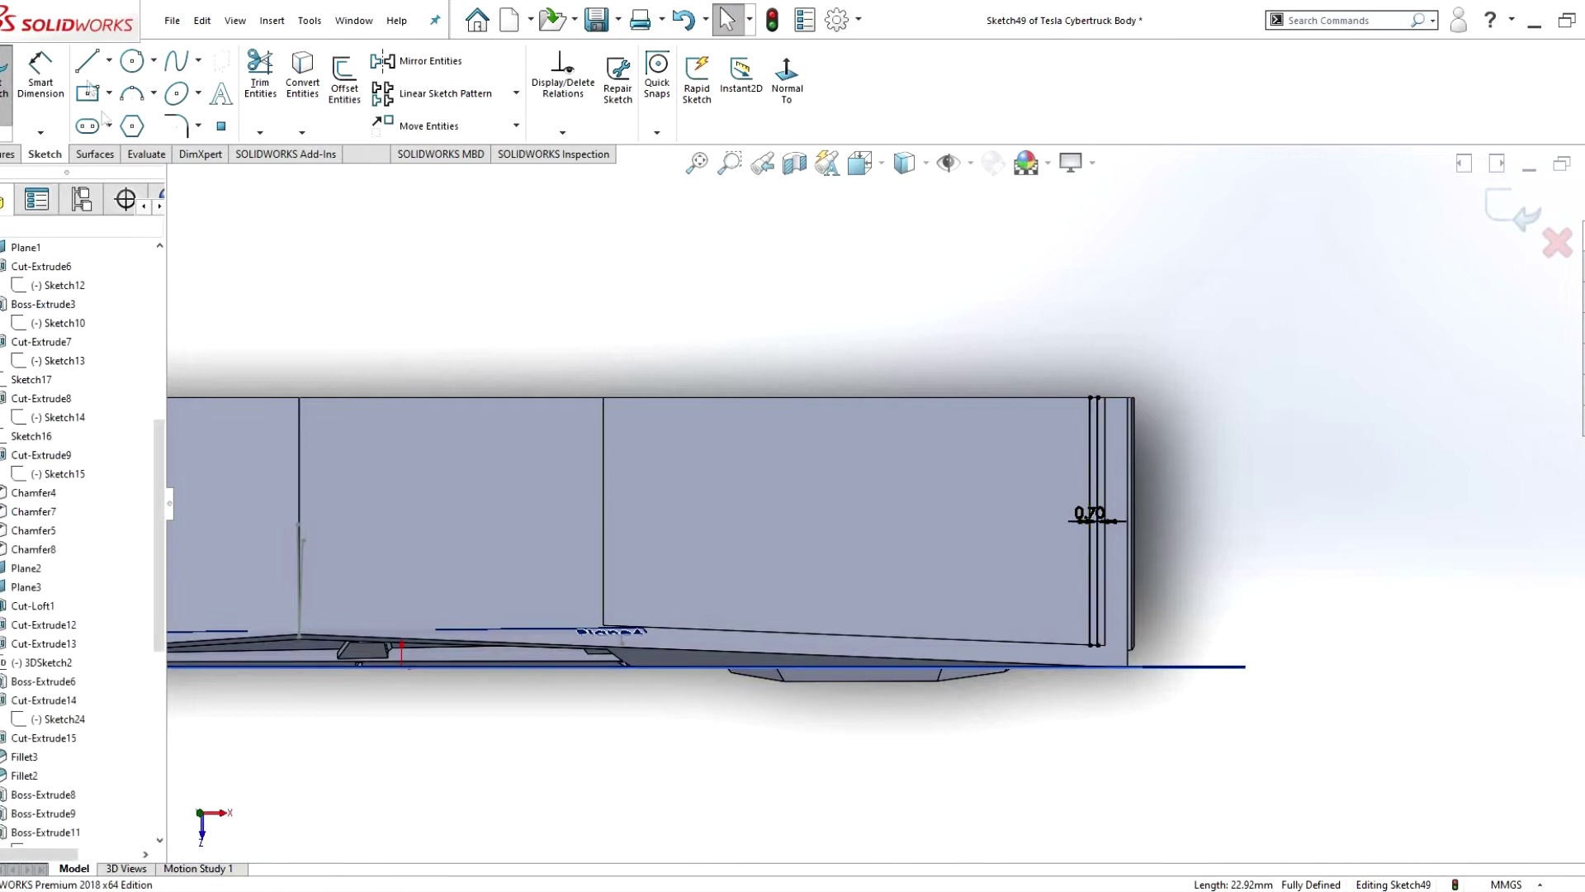
click(302, 79)
click(1023, 642)
key(Return)
click(302, 79)
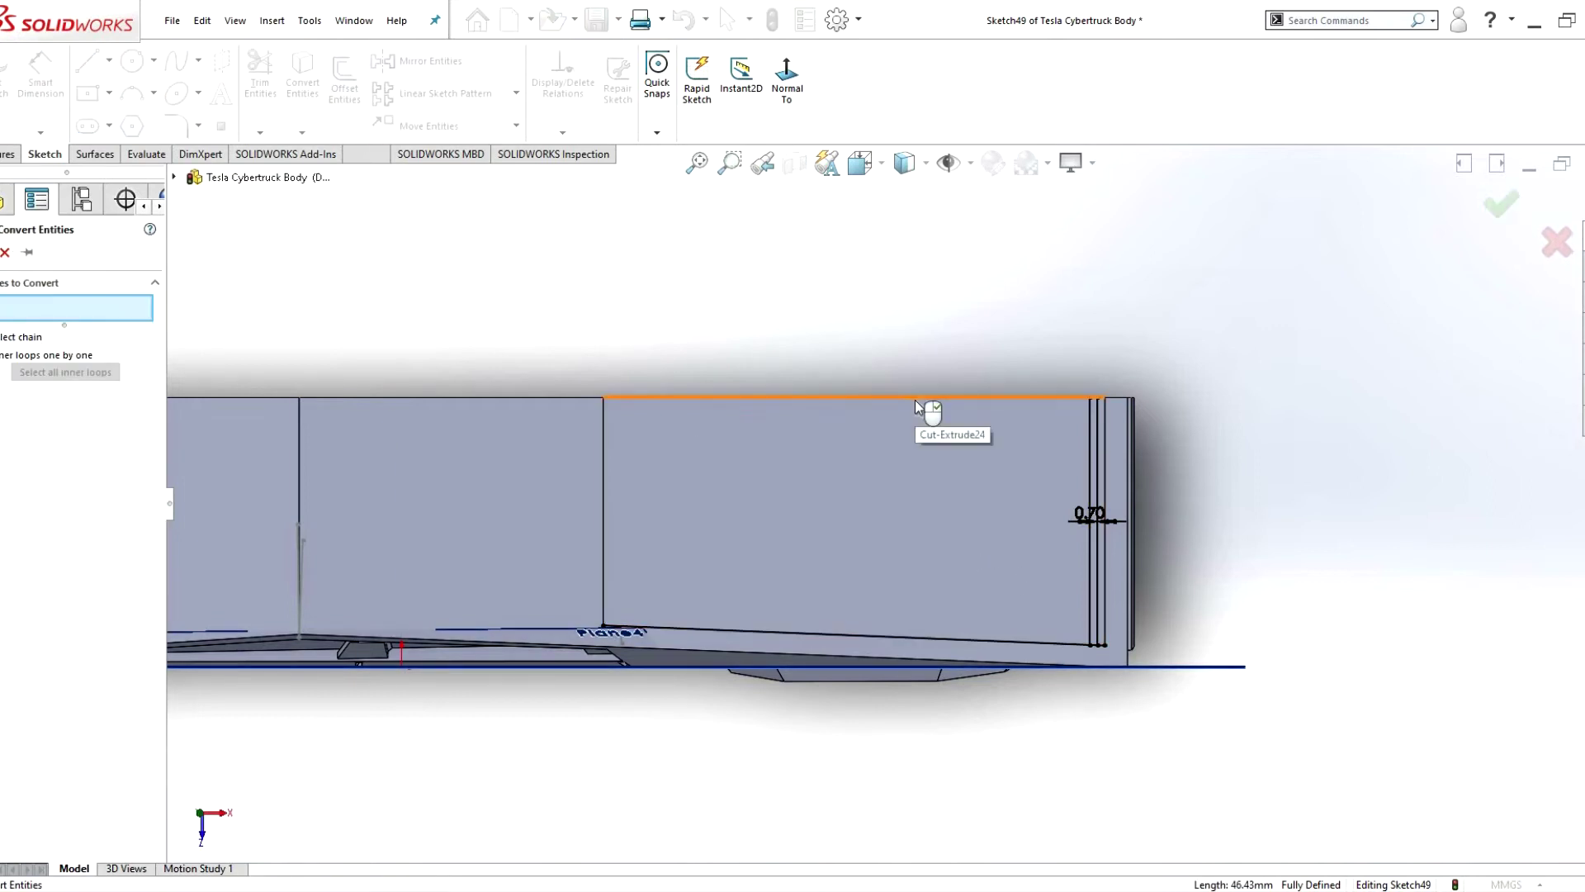
click(927, 397)
key(Return)
- Pattern the offset line leftward in a linear sketch pattern with 1.430 spacing
click(432, 94)
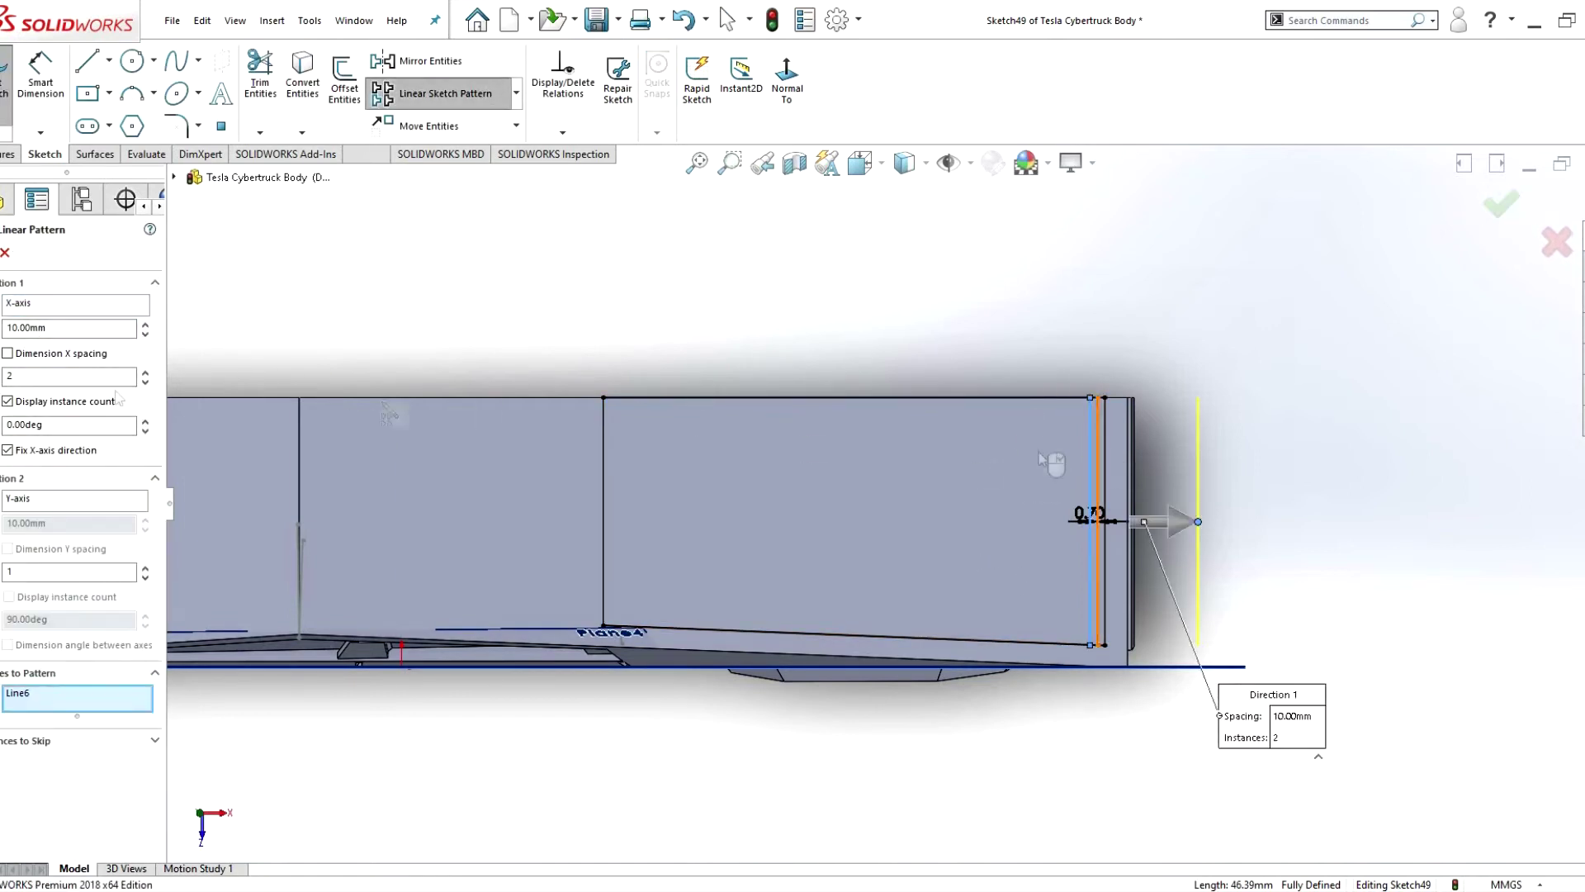
click(8, 315)
double_click(25, 328)
text(1.4)
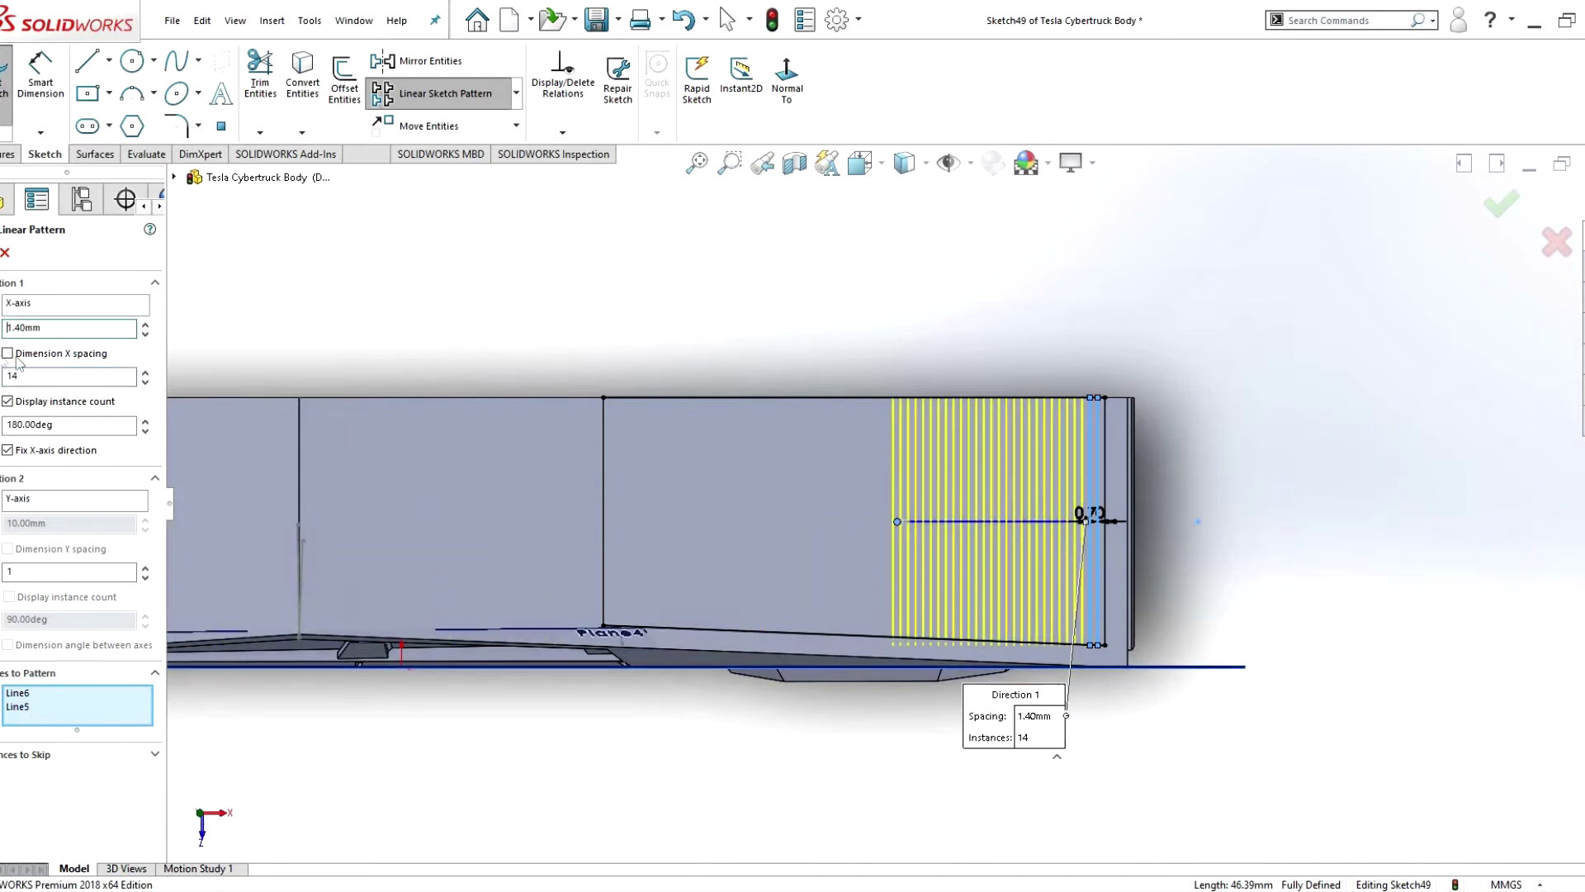
text(30)
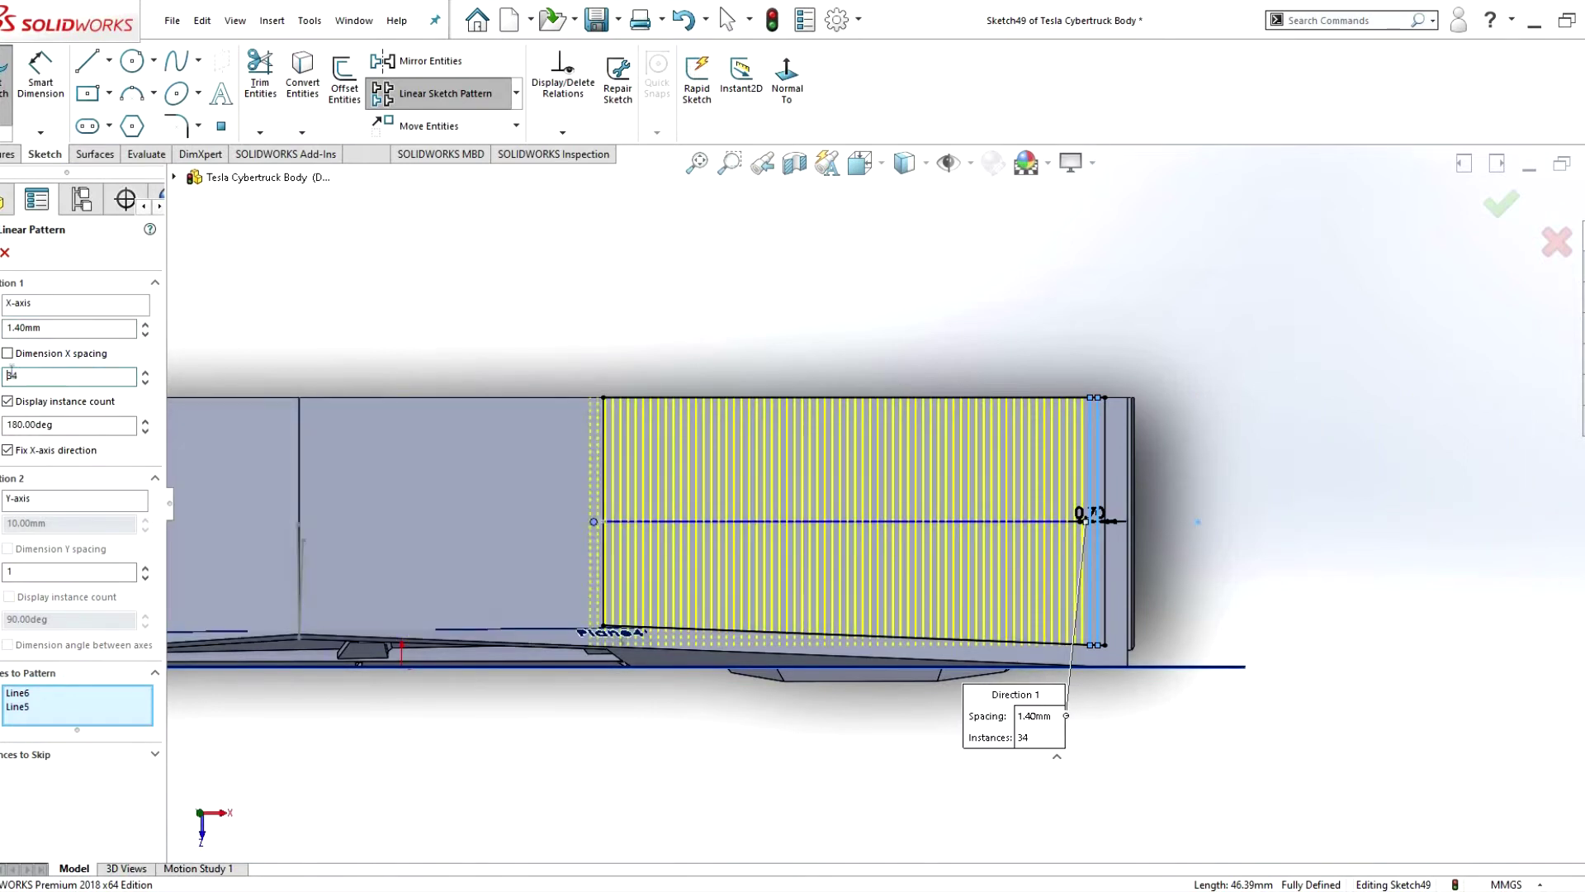
key(Return)
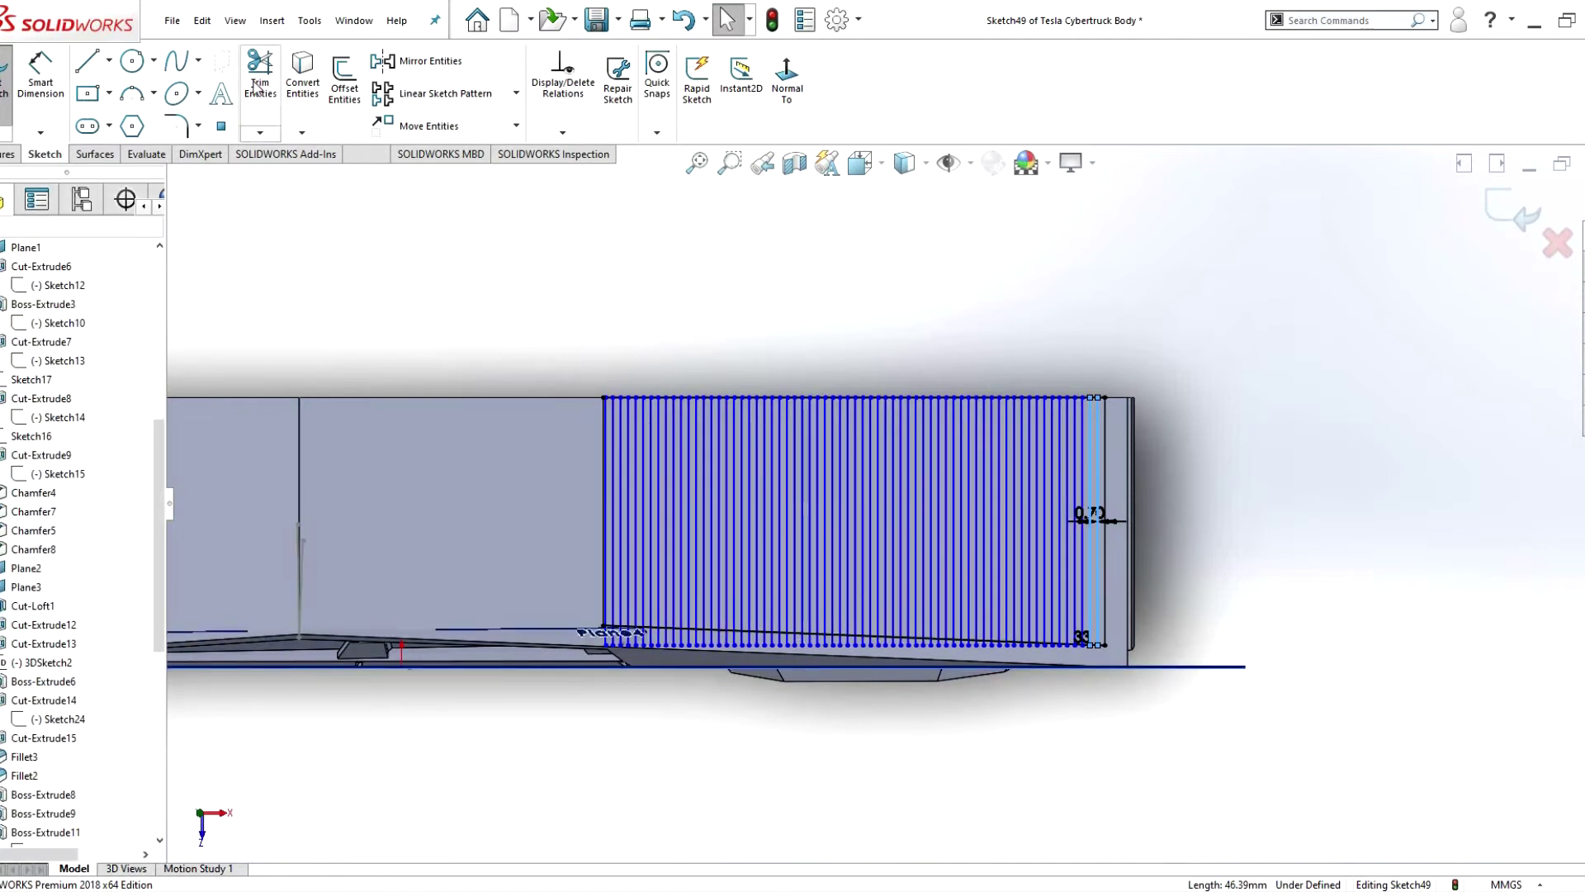
- Trim the lines, pattern the narrow strip's lines again, and extrude the ribs 0.60 mm
click(256, 87)
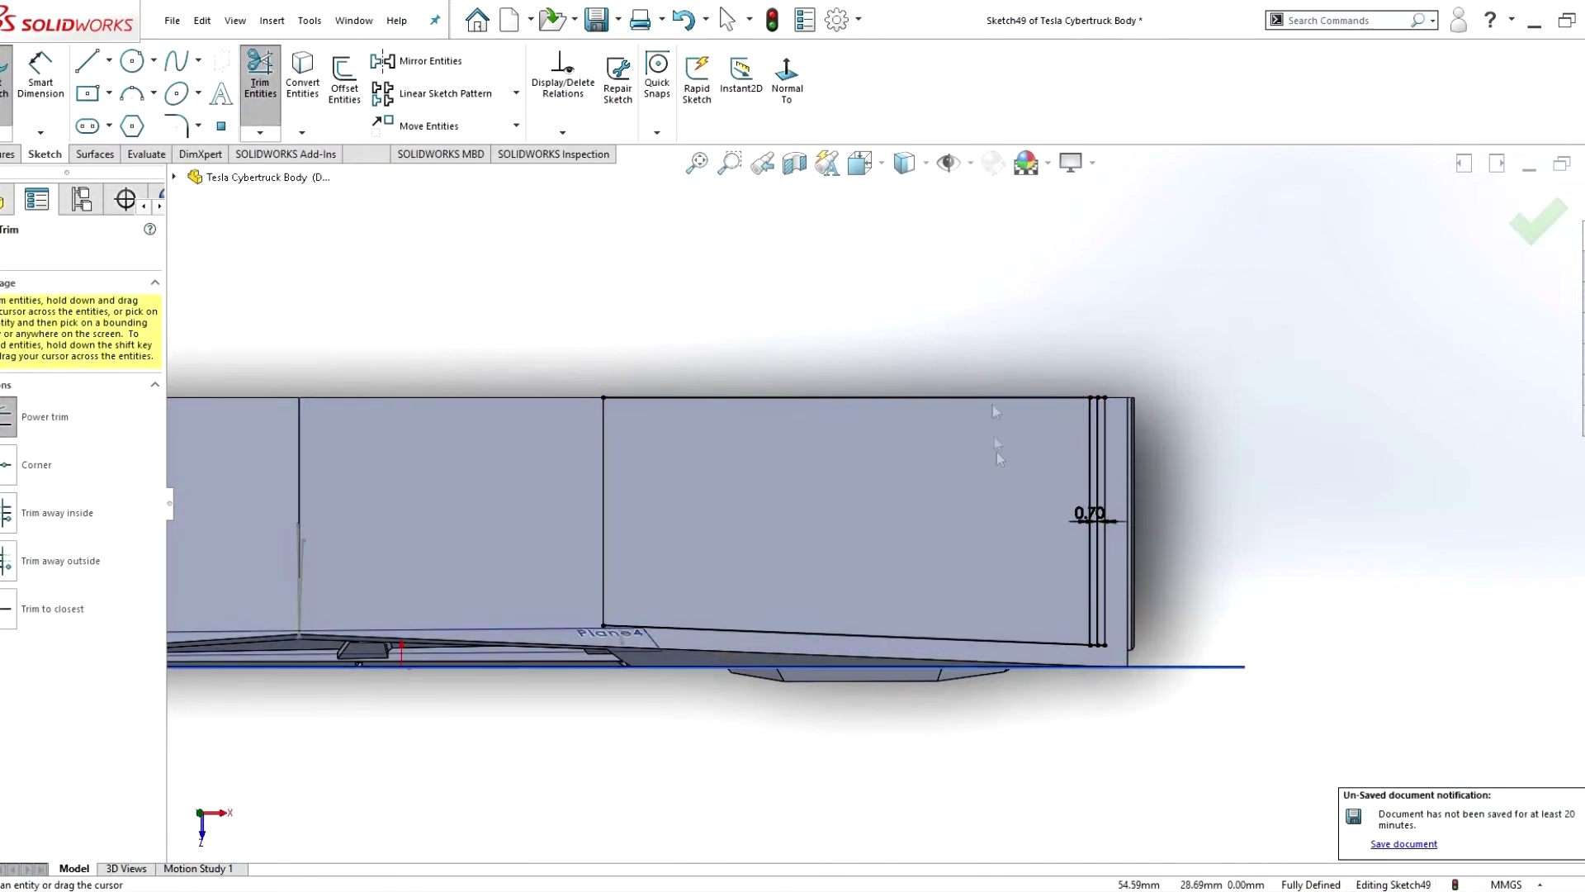
scroll(933, 598, down, 5)
scroll(985, 442, up, 6)
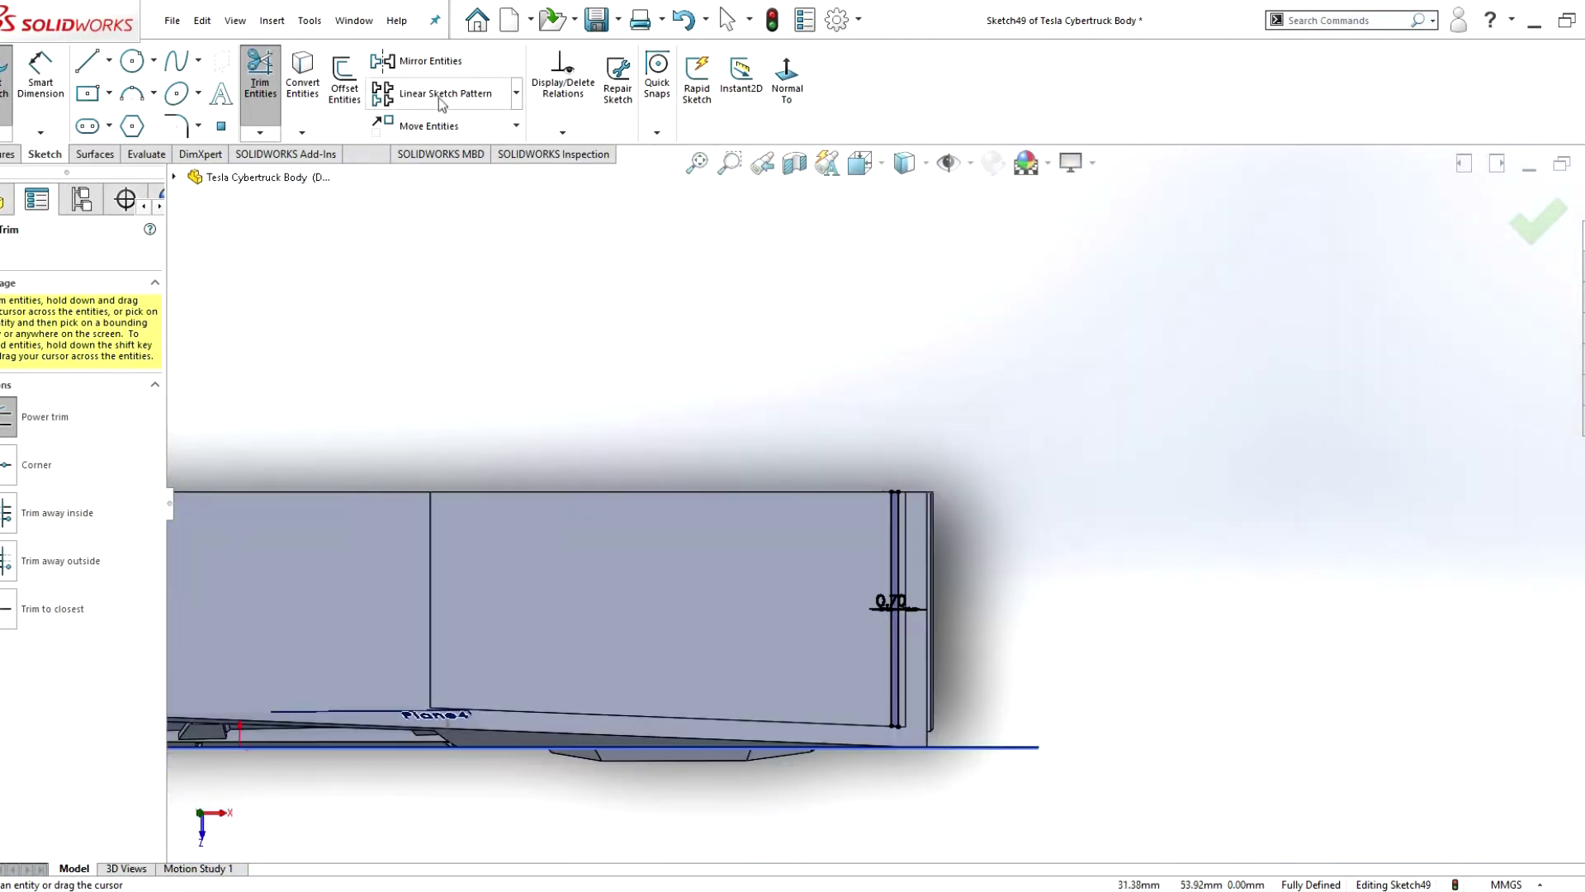
click(442, 97)
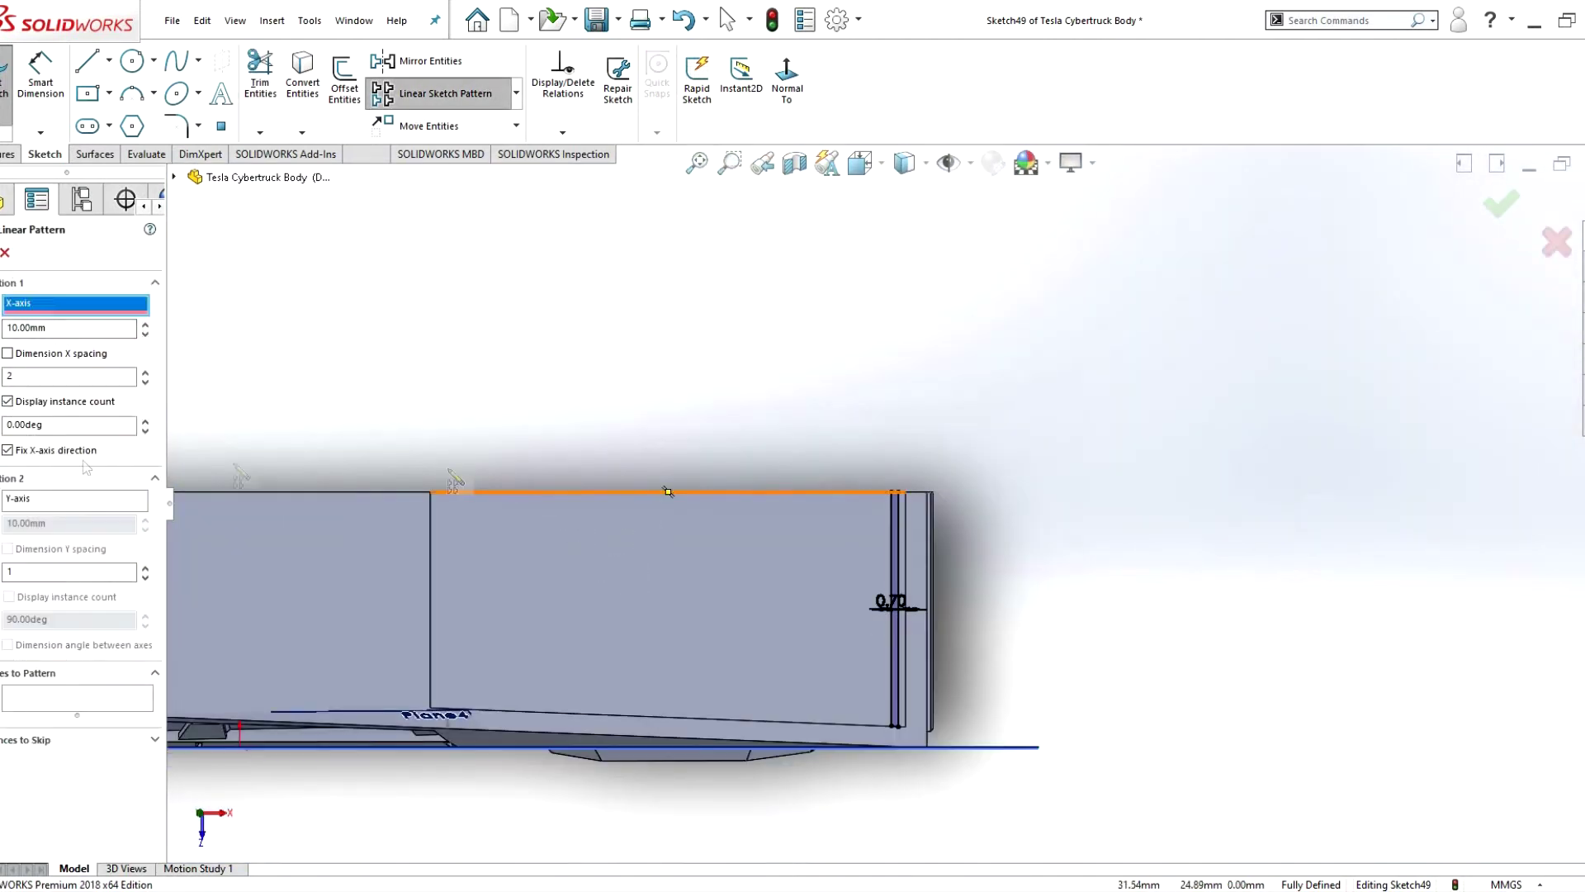
scroll(908, 498, down, 5)
click(860, 446)
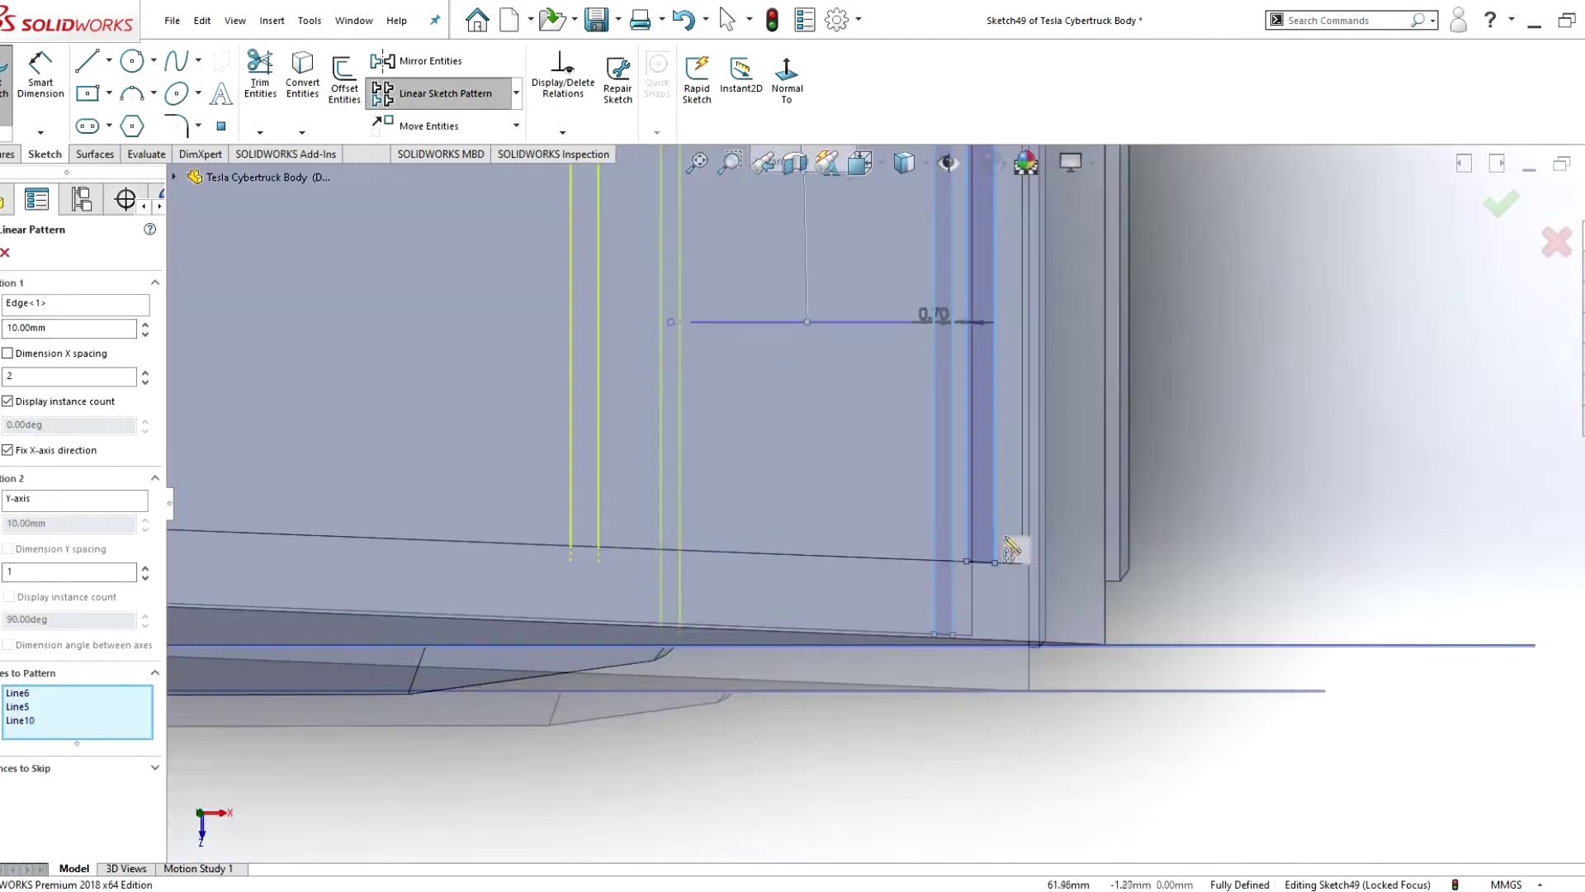
scroll(1015, 548, down, 3)
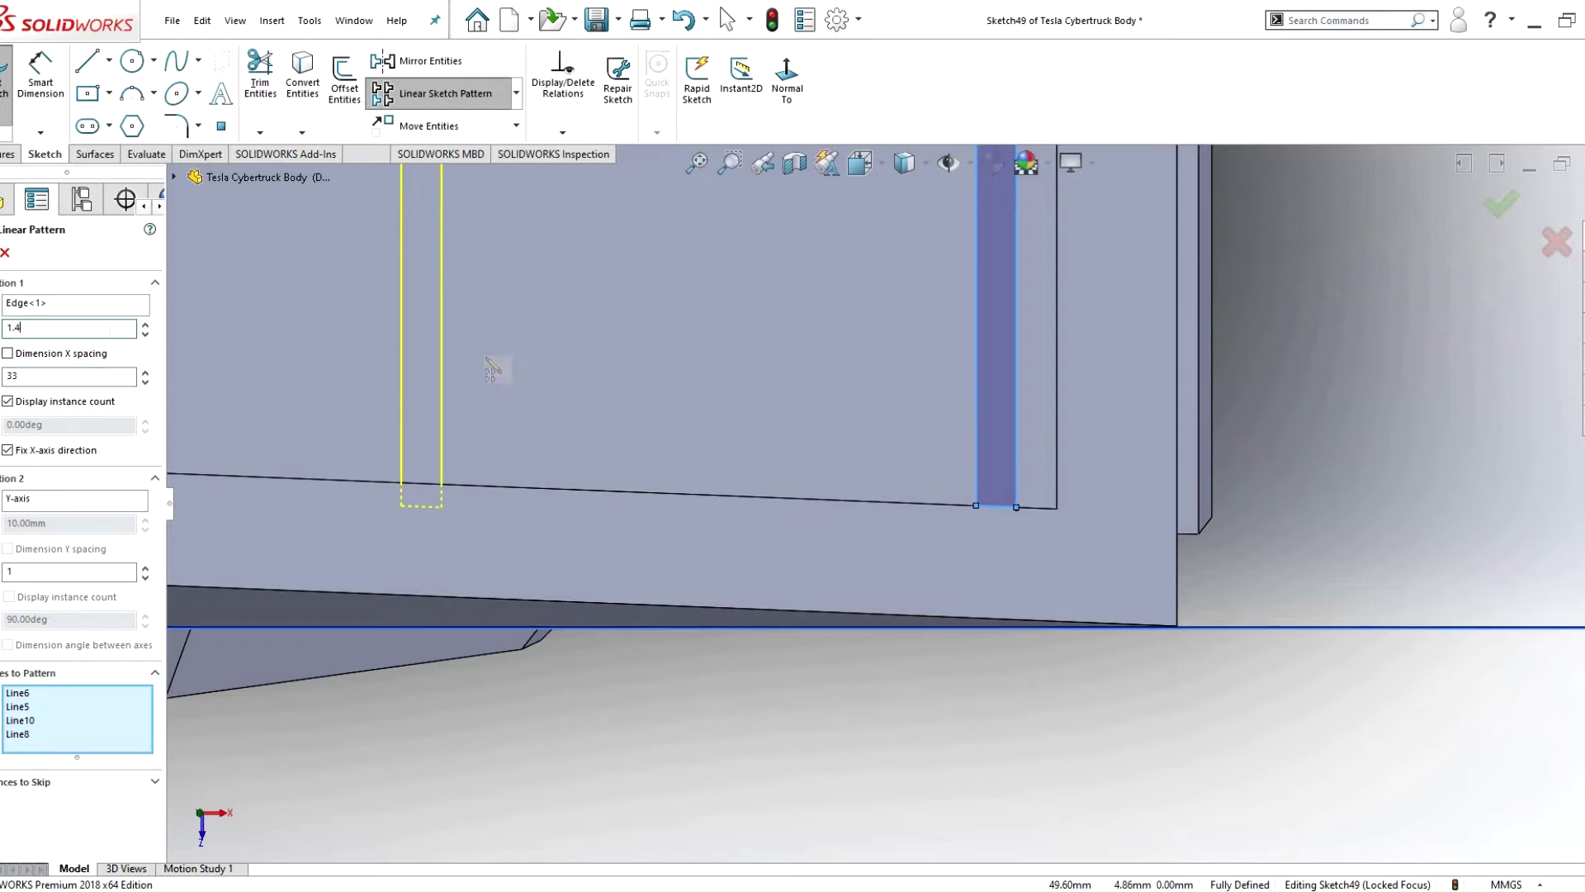
scroll(493, 369, up, 5)
key(Return)
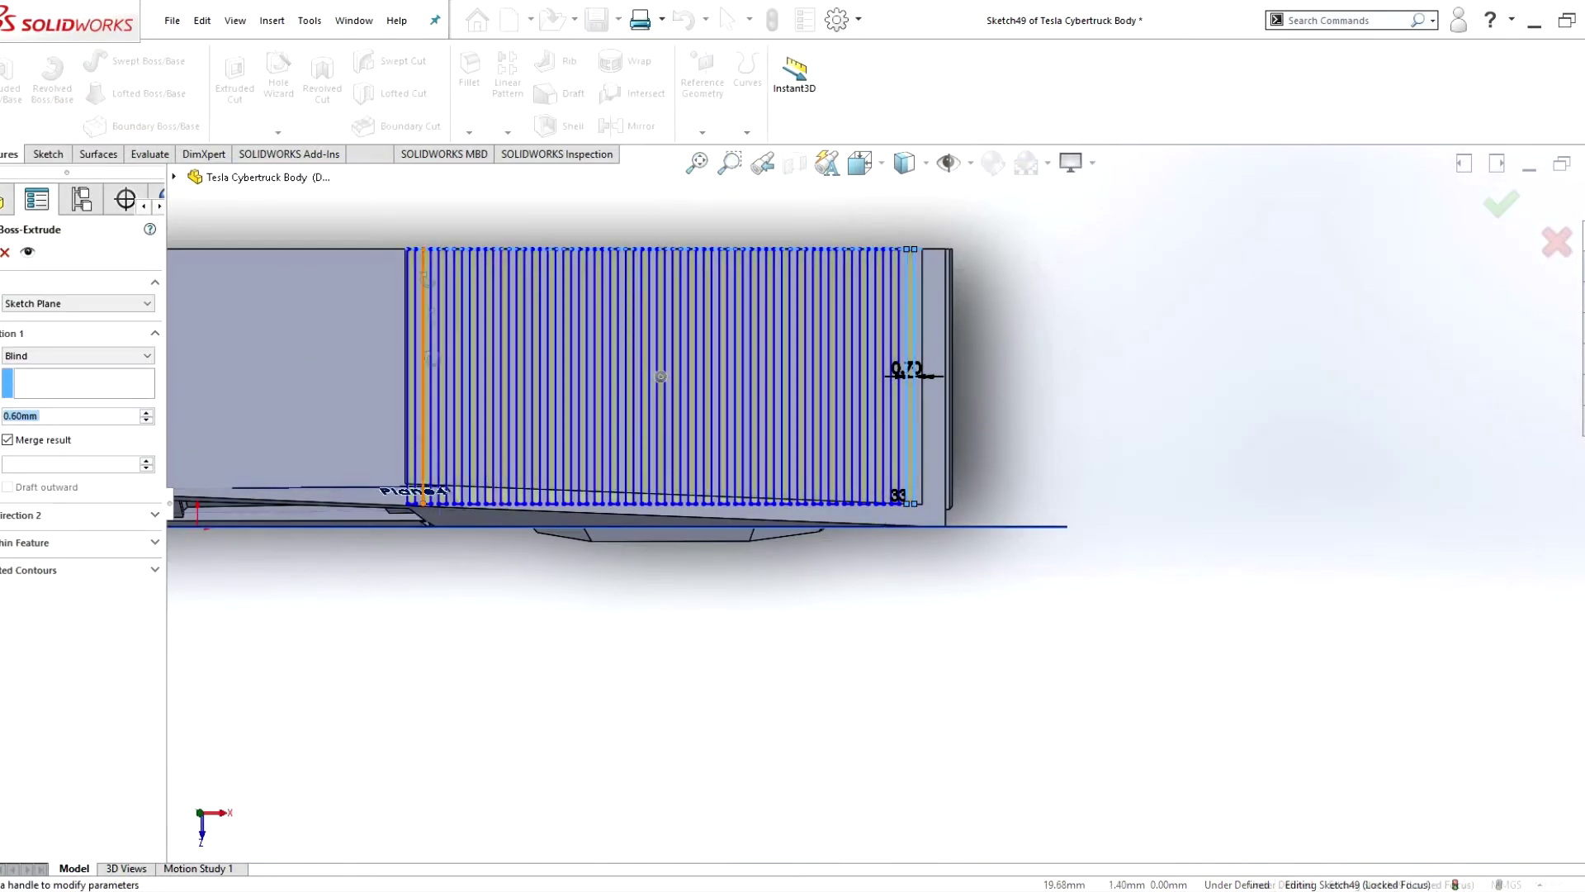
key(Return)
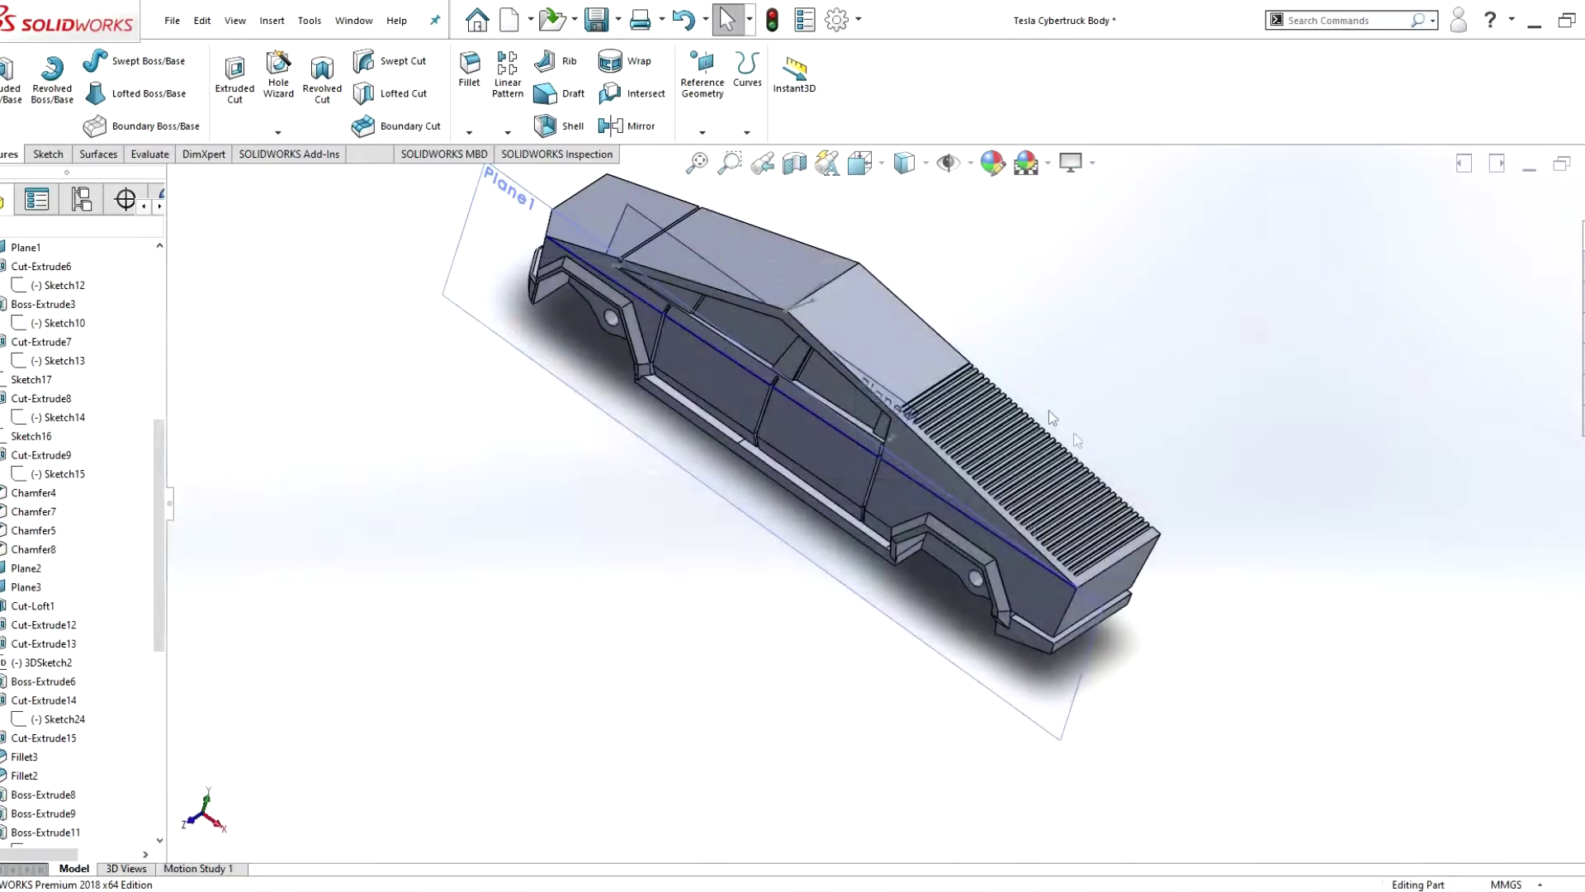
- Edit Boss-Extrude21's sketch and change the 0.40 grille dimension to 1.6 mm
scroll(1130, 499, down, 5)
right_click(33, 832)
click(72, 514)
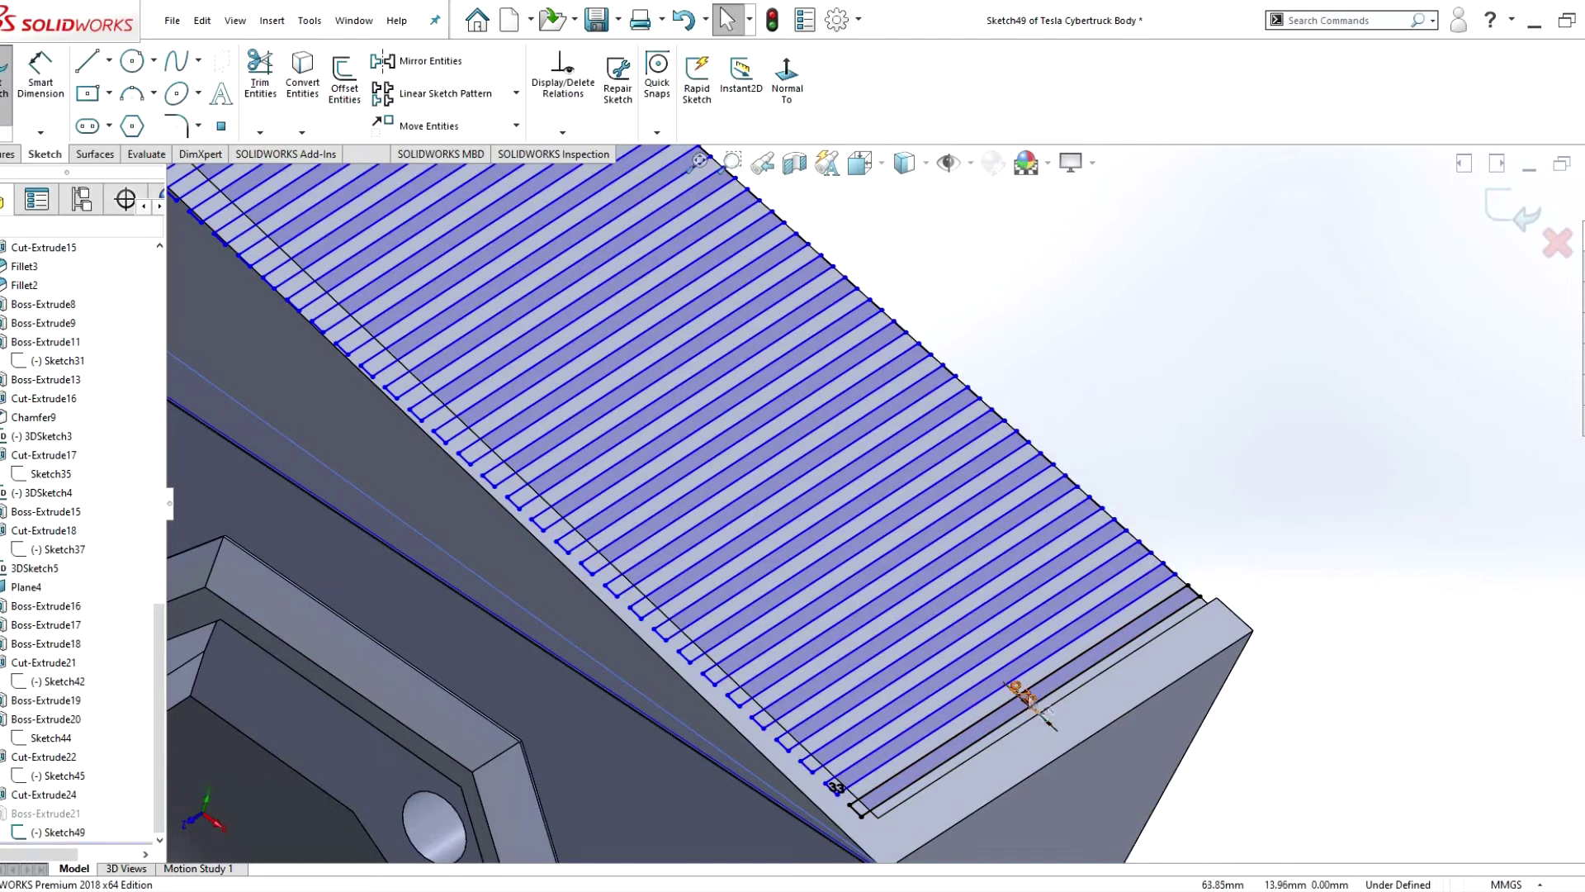
double_click(1019, 690)
key(Return)
double_click(1033, 701)
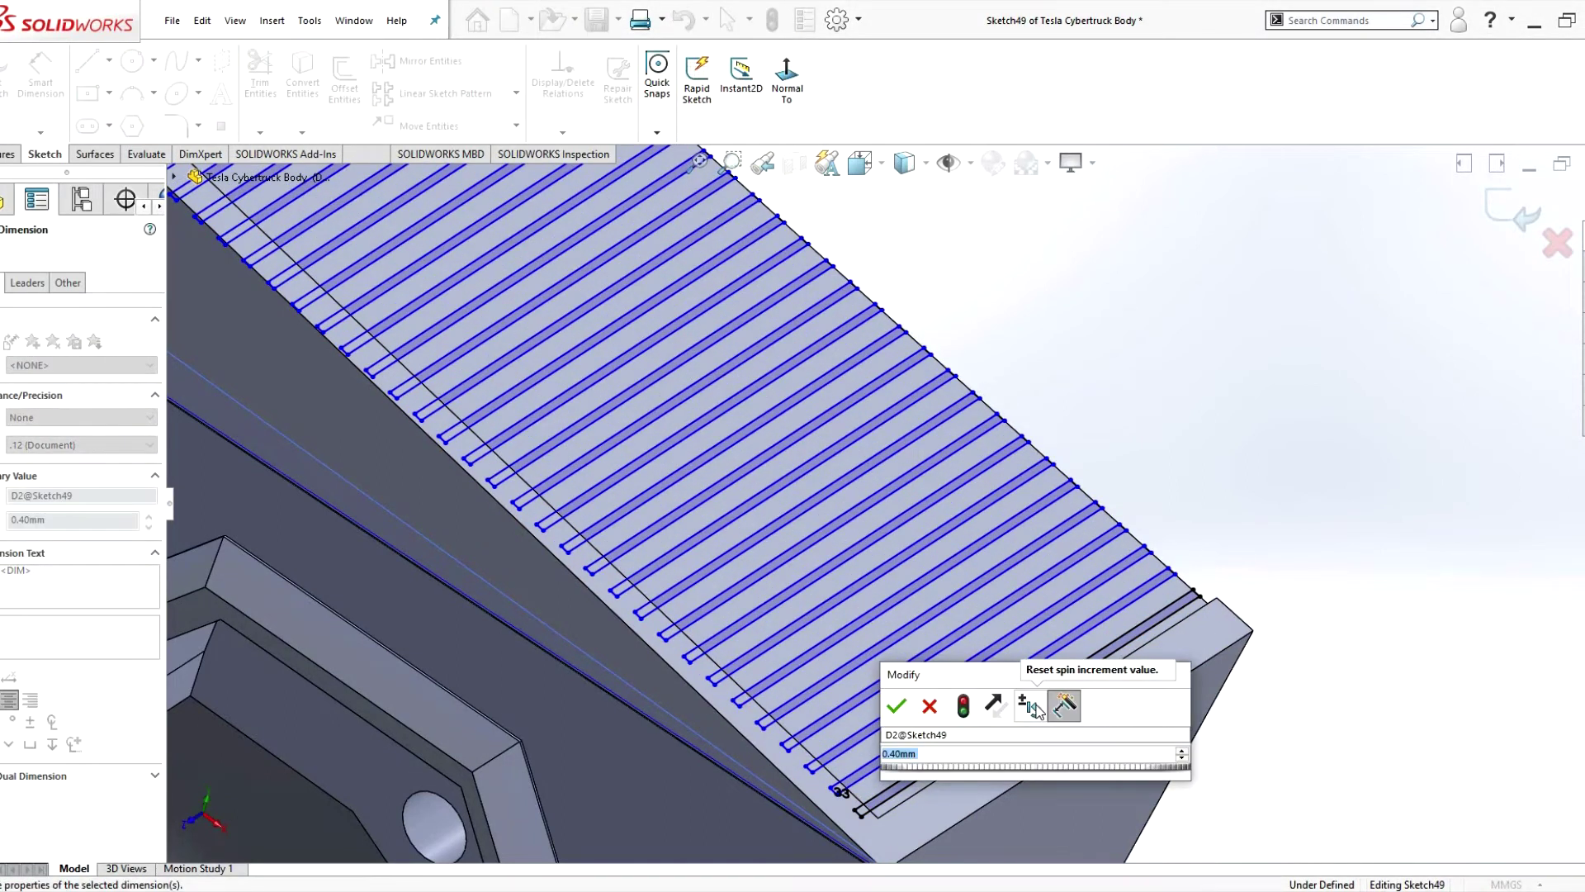
text(1.6)
key(Return)
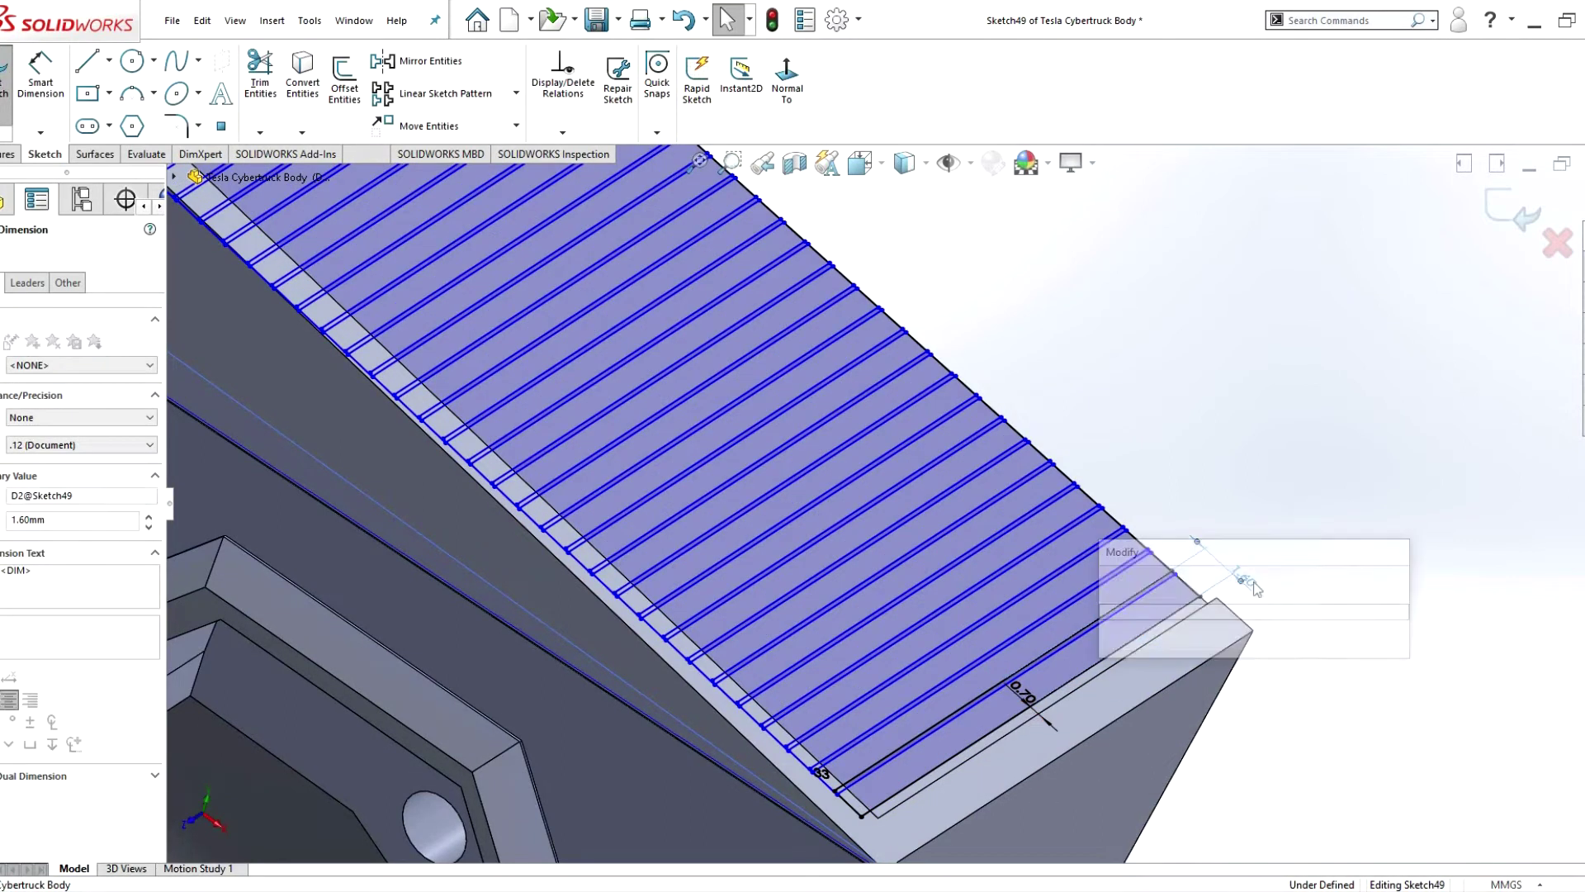
- Revise the rib dimension to 1.3, then 1.00 mm, and rebuild the grille
double_click(1248, 583)
text(1.3)
key(Return)
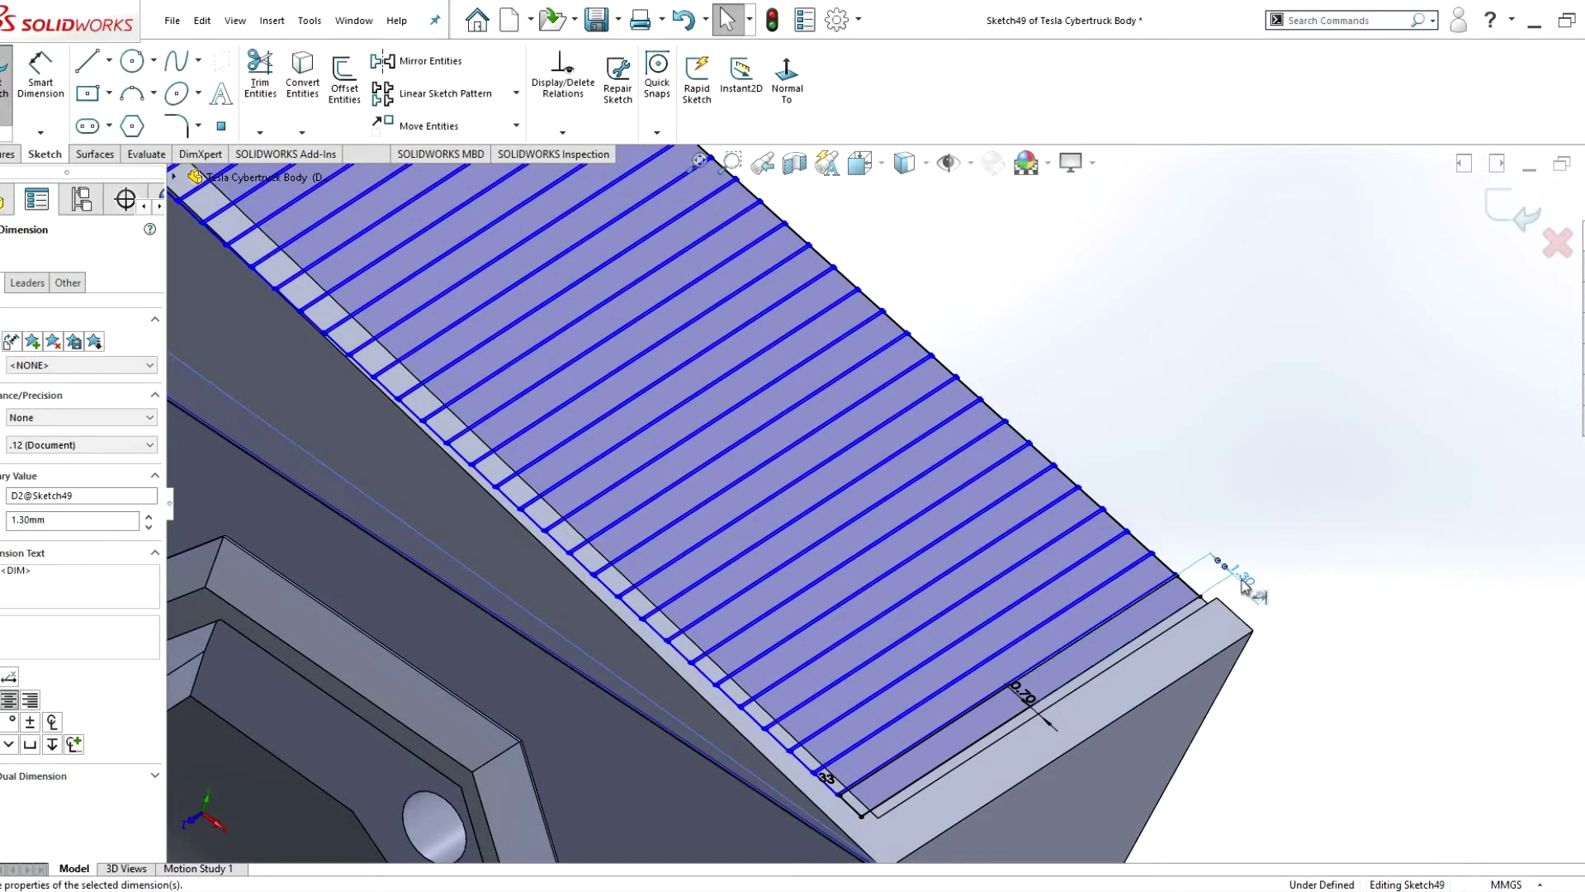
double_click(1244, 583)
text(0)
key(Return)
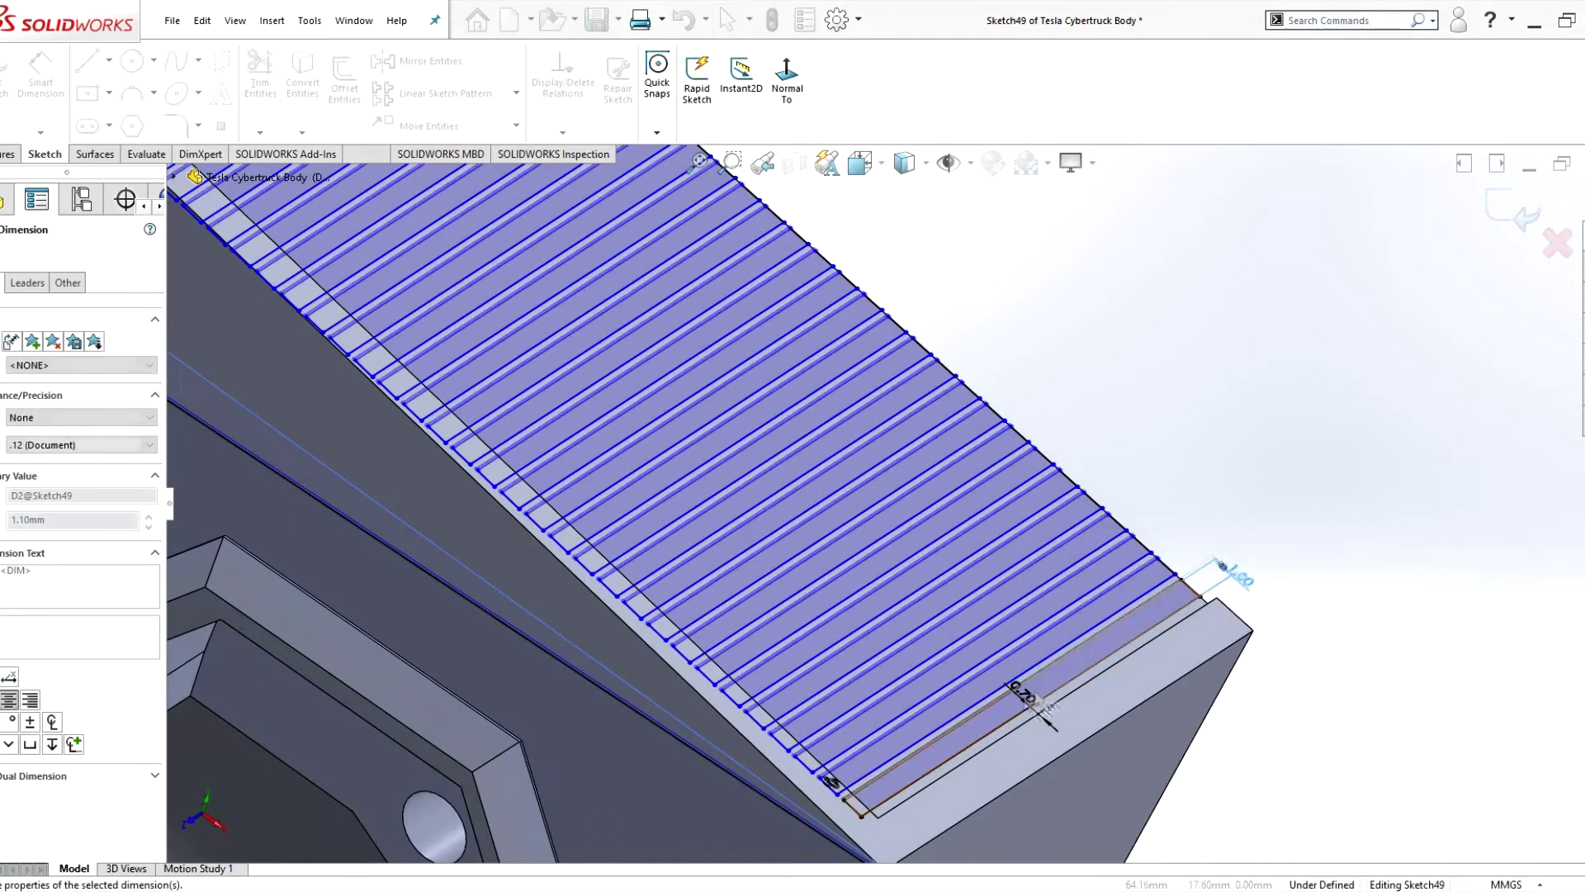
double_click(1028, 700)
key(Return)
scroll(639, 411, up, 5)
key(Escape)
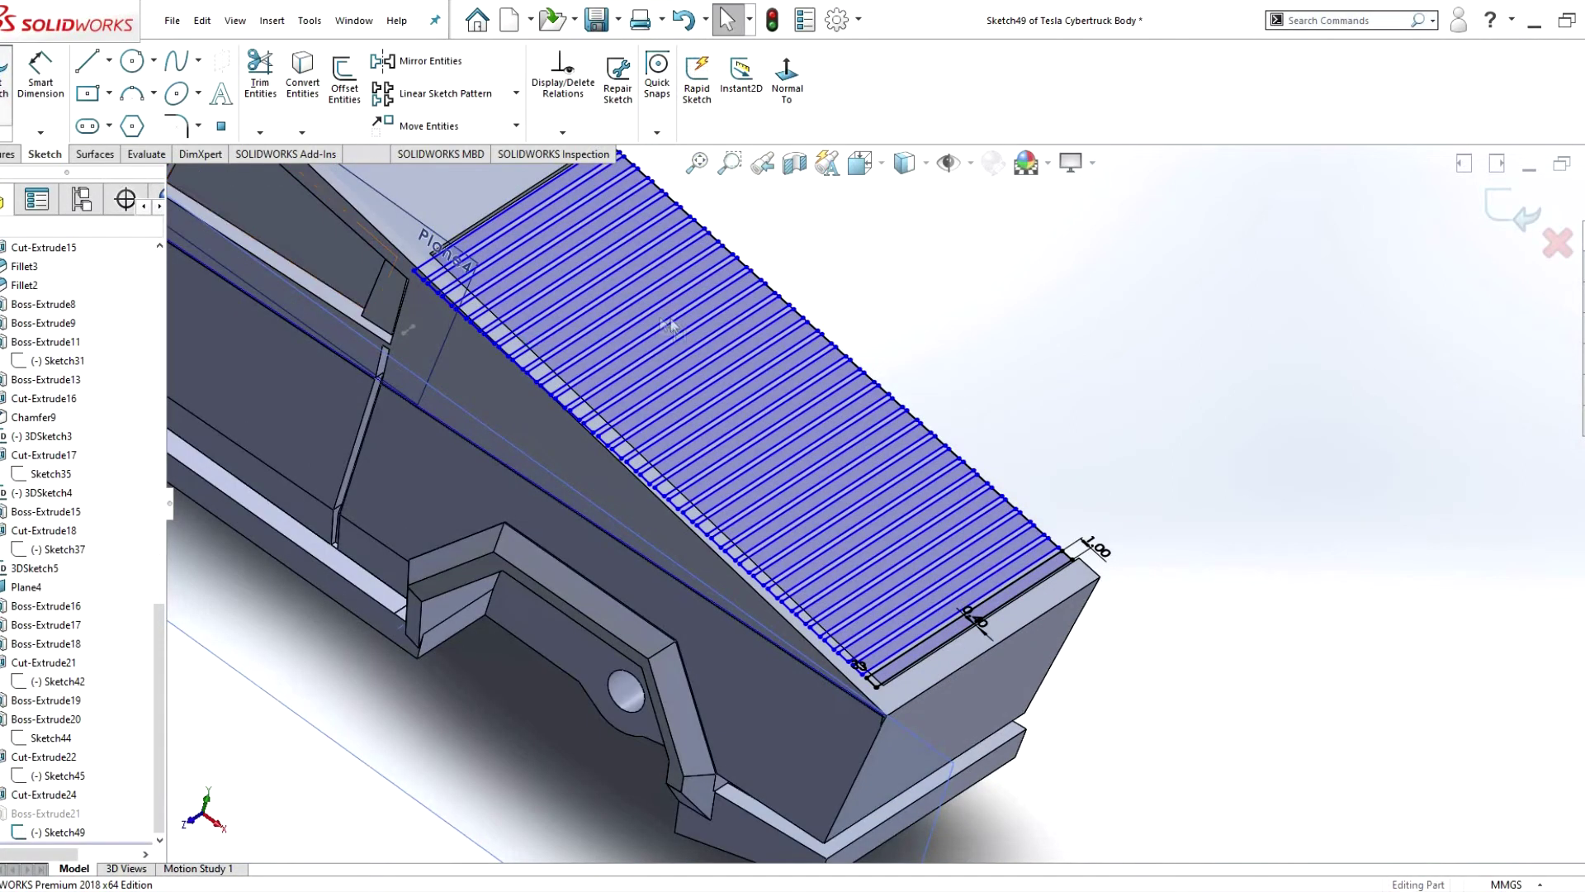
key(ctrl+b)
scroll(631, 410, down, 2)
- Sketch a short line along the grille's lower edge
click(826, 462)
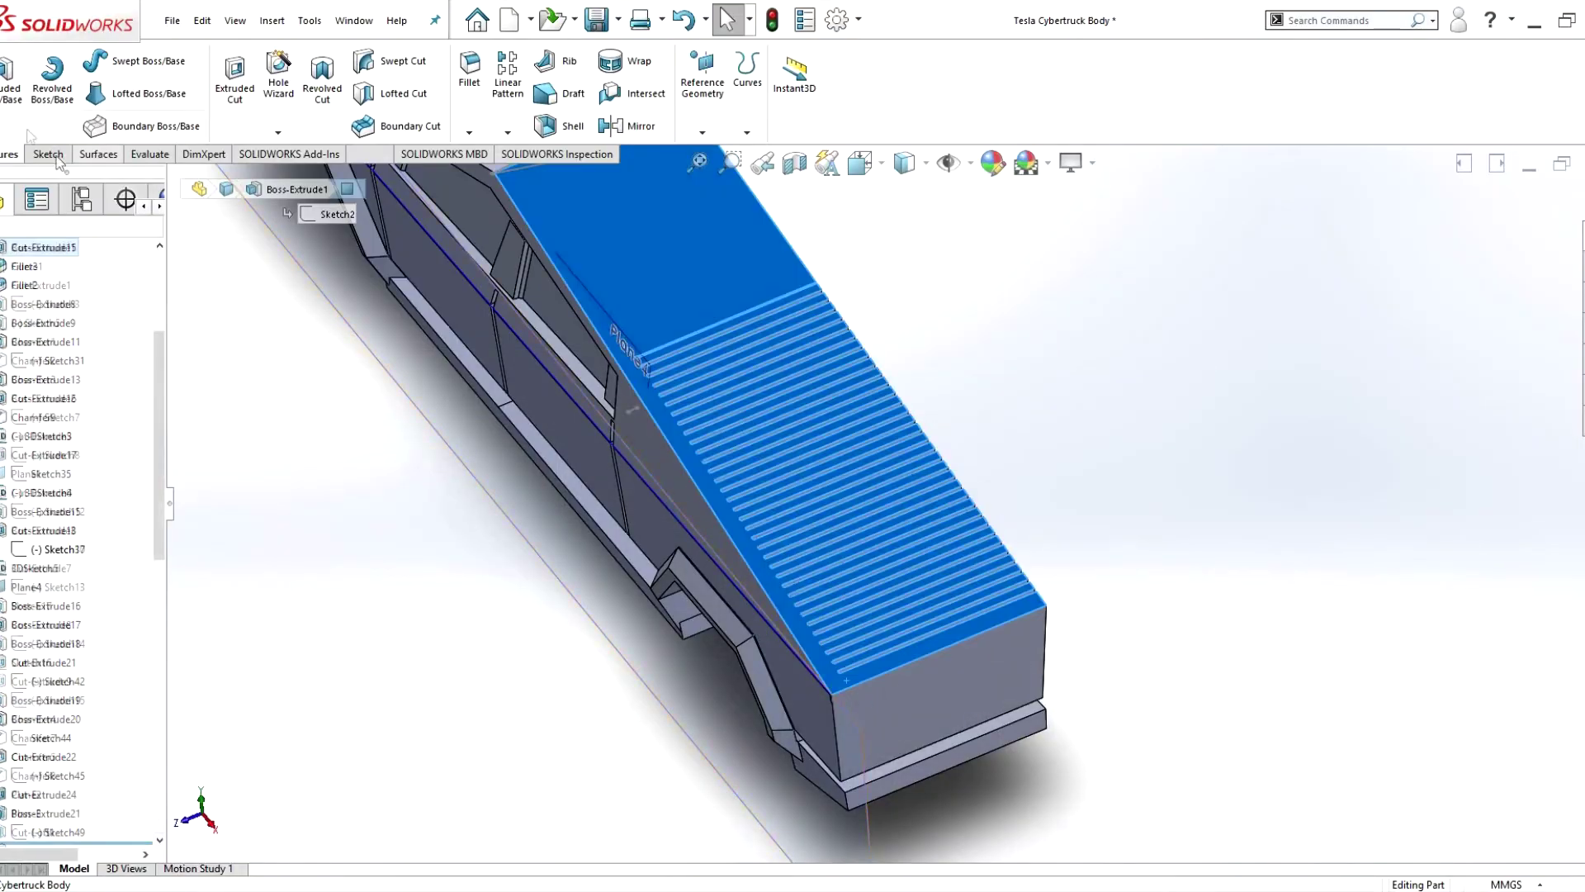
key(l)
scroll(1160, 557, up, 2)
click(1174, 549)
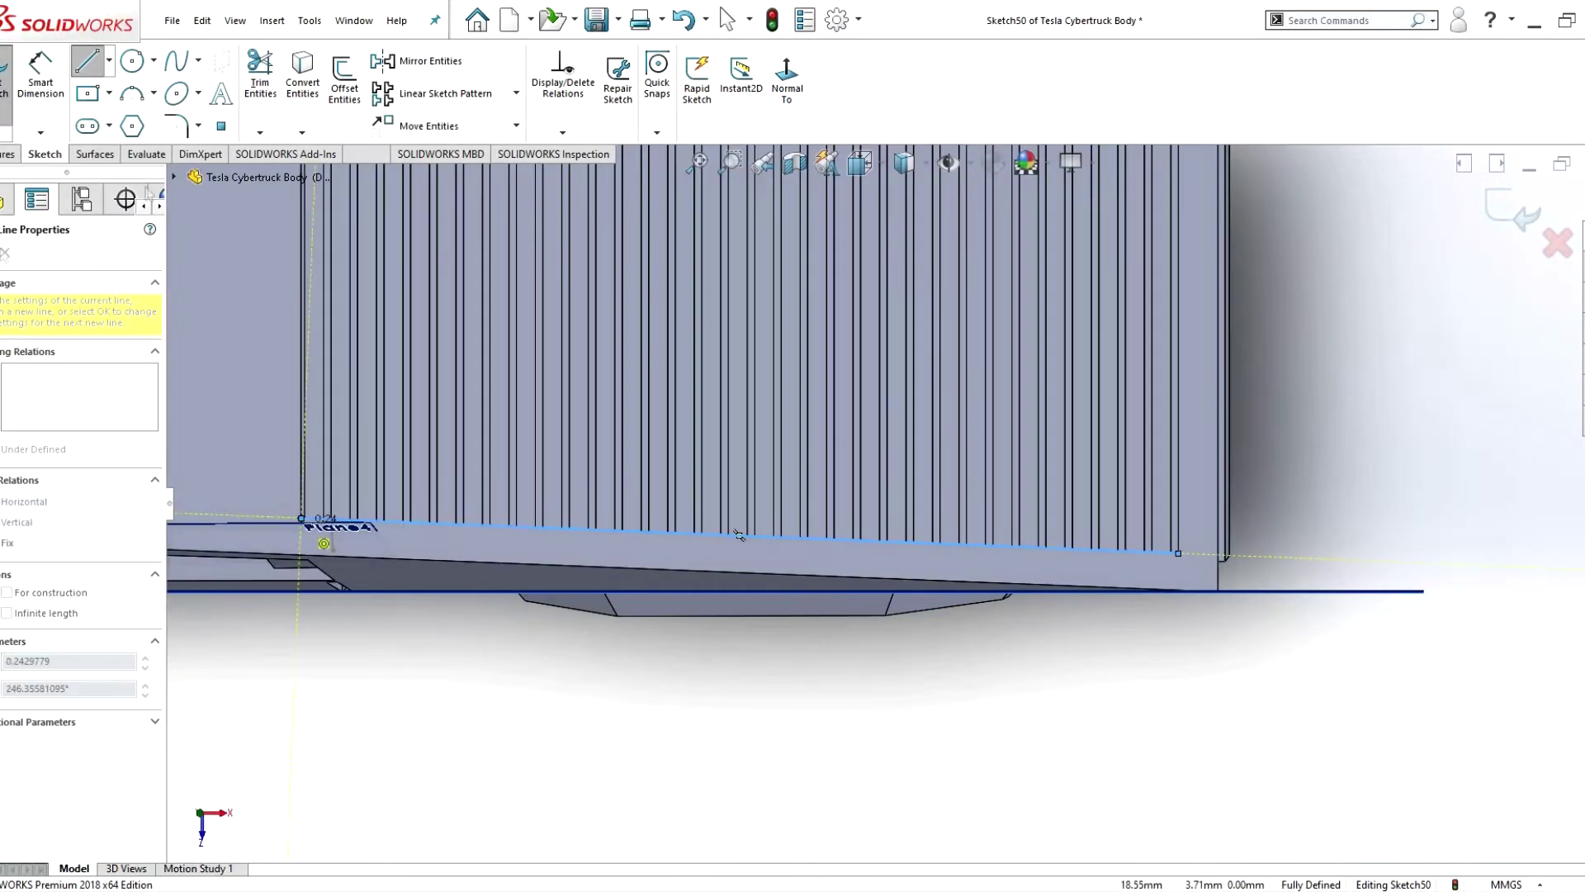
scroll(1178, 336, up, 2)
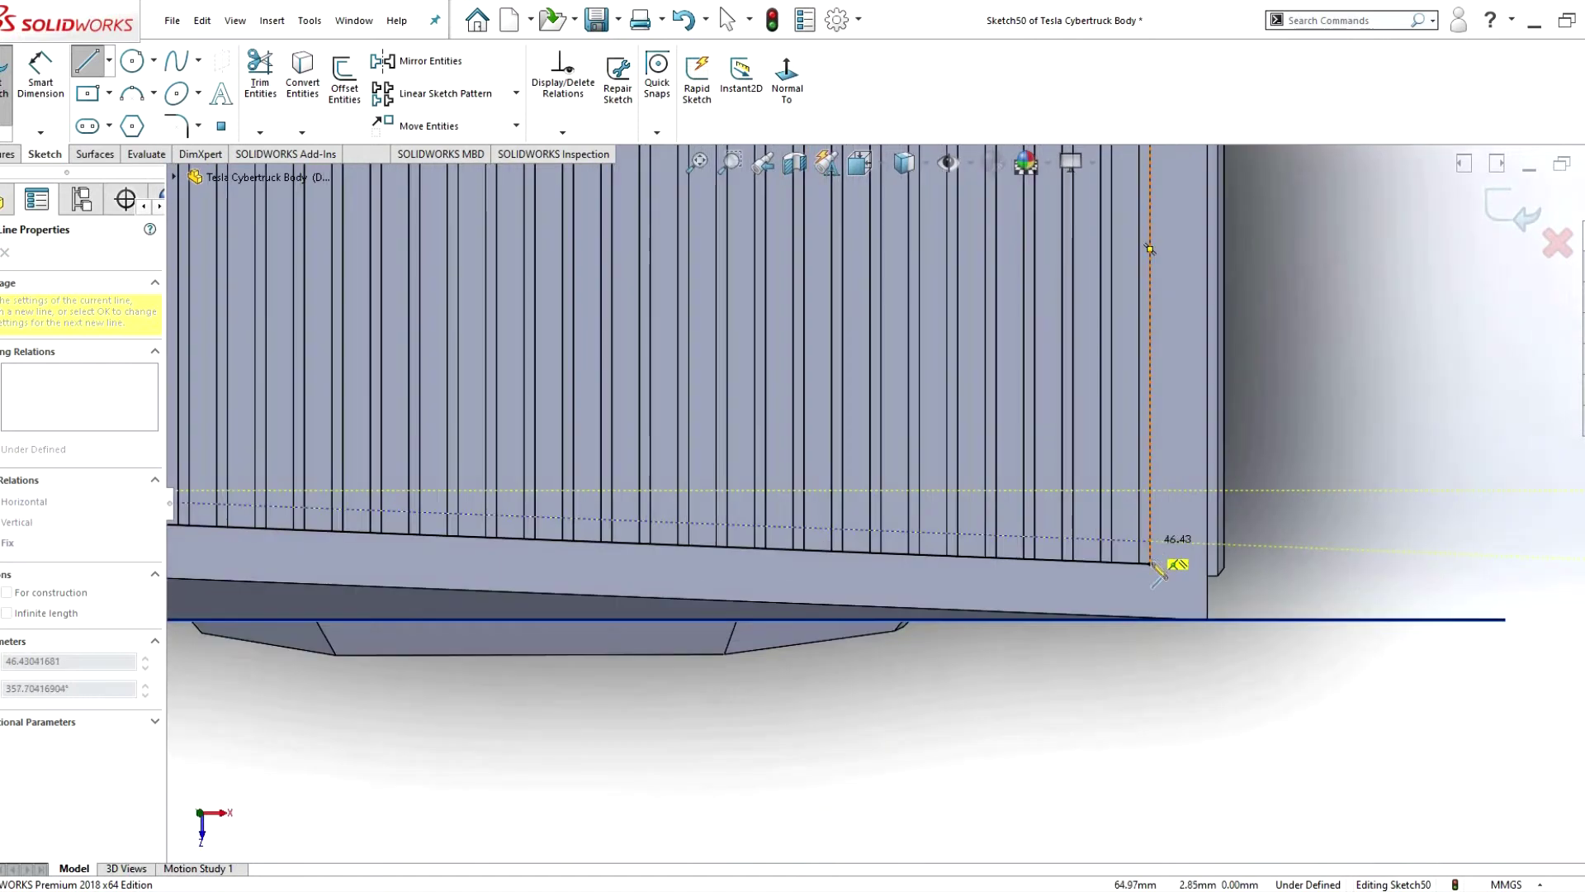
key(Escape)
click(1150, 553)
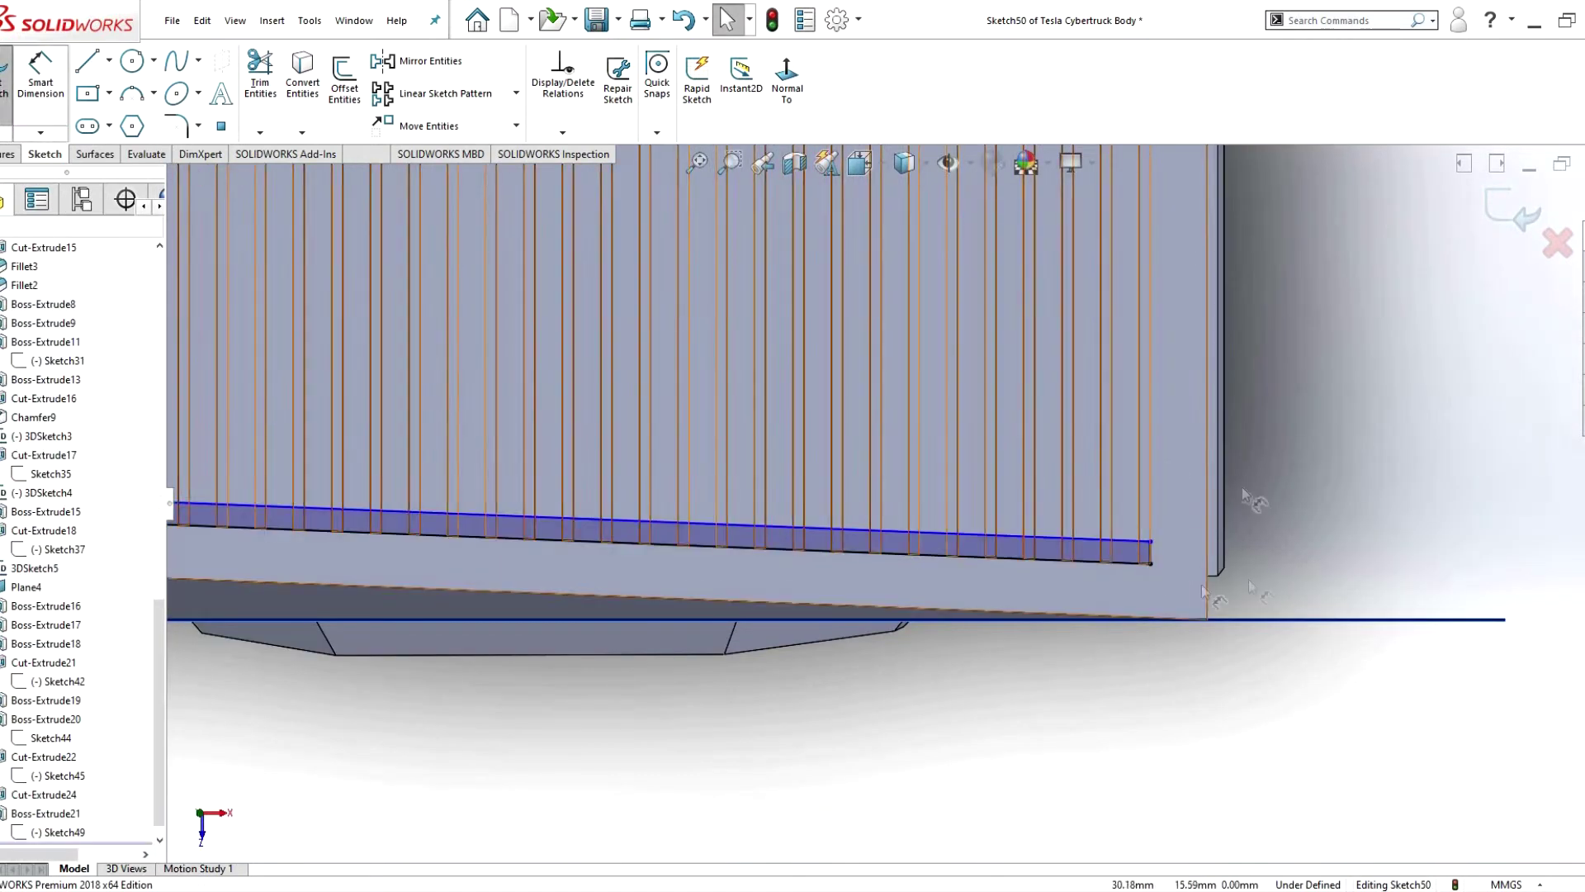
- Dimension the strip 0.50, cut it 0.5 mm deep, and select the rear panel feature
key(d)
click(1316, 525)
text(0.5)
key(Return)
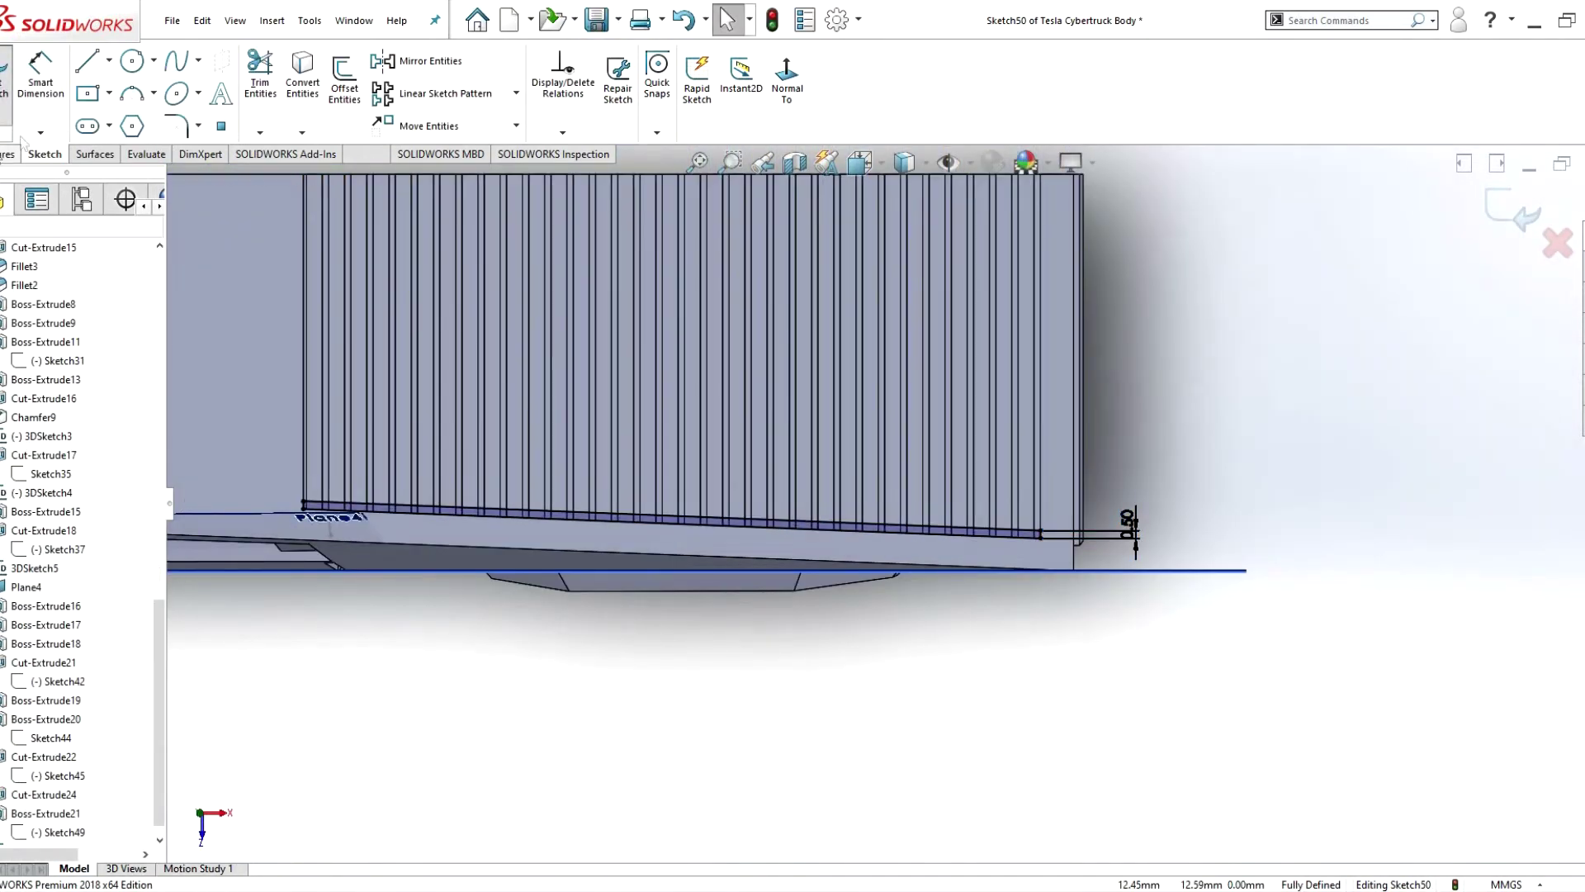
key(Return)
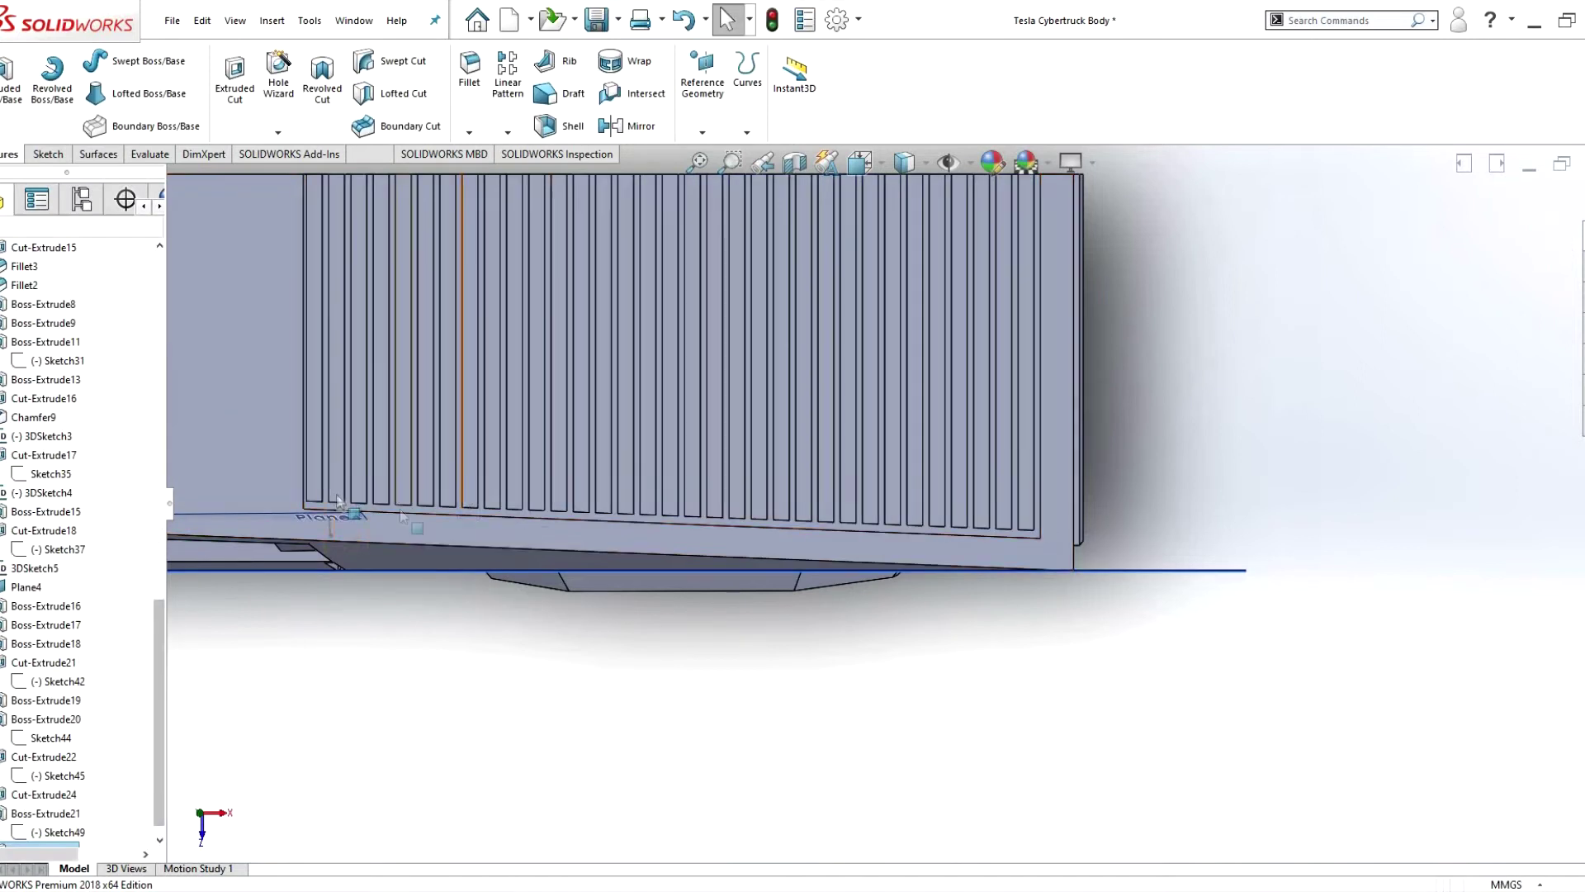
scroll(185, 497, up, 3)
click(44, 794)
- Open the rear panel's Sketch48 for editing, then exit it without changes
click(460, 536)
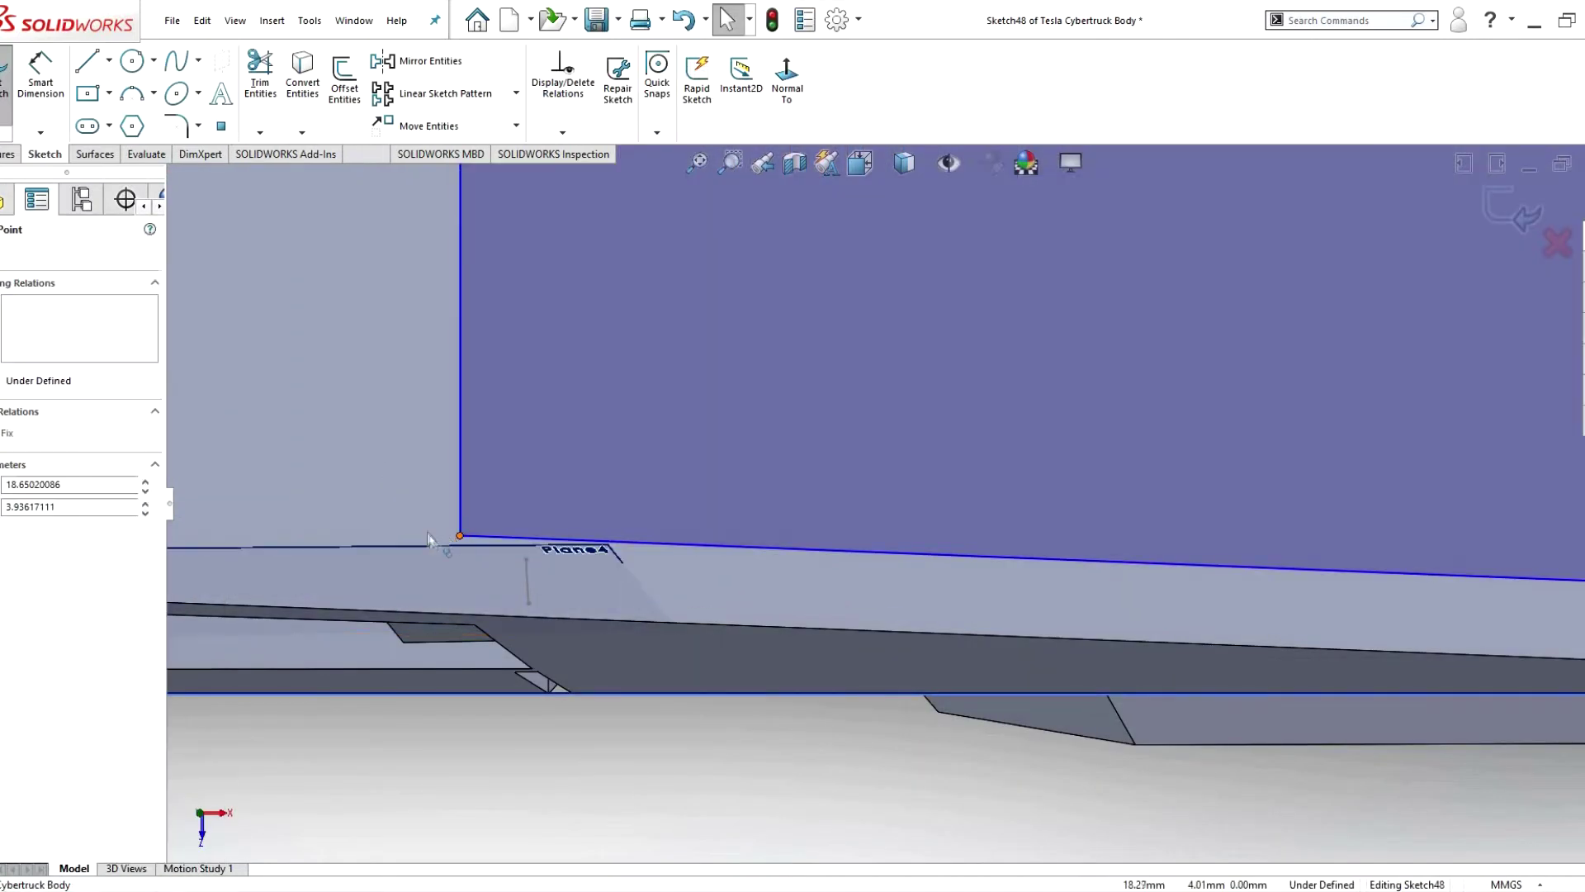
key(ctrl+b)
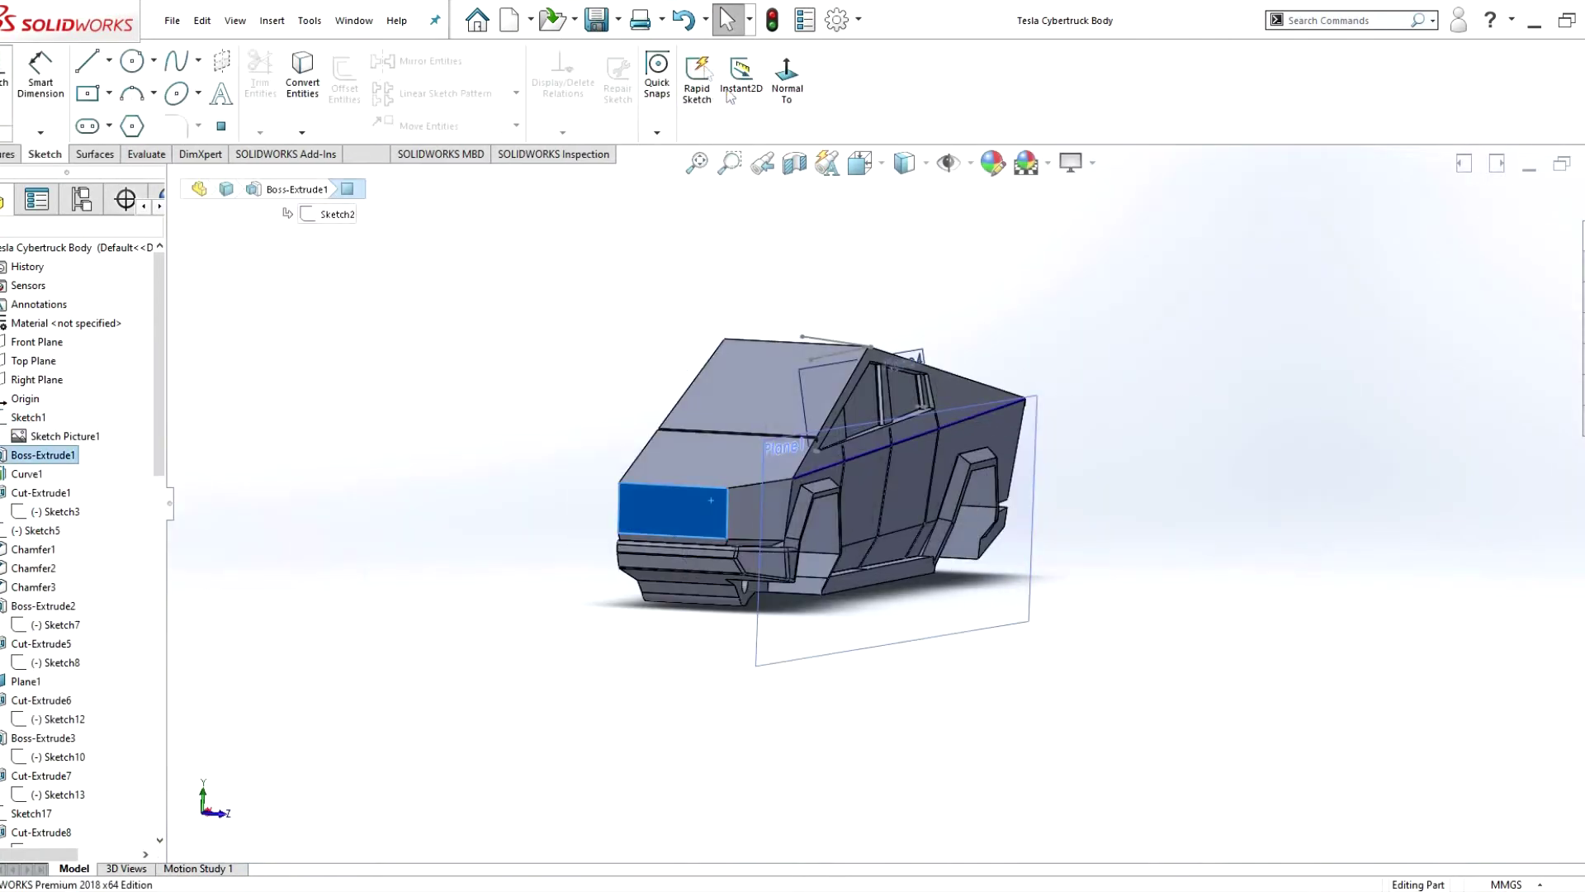
- Start a sketch on Plane1 and offset the hood edge down by 0.40
click(10, 75)
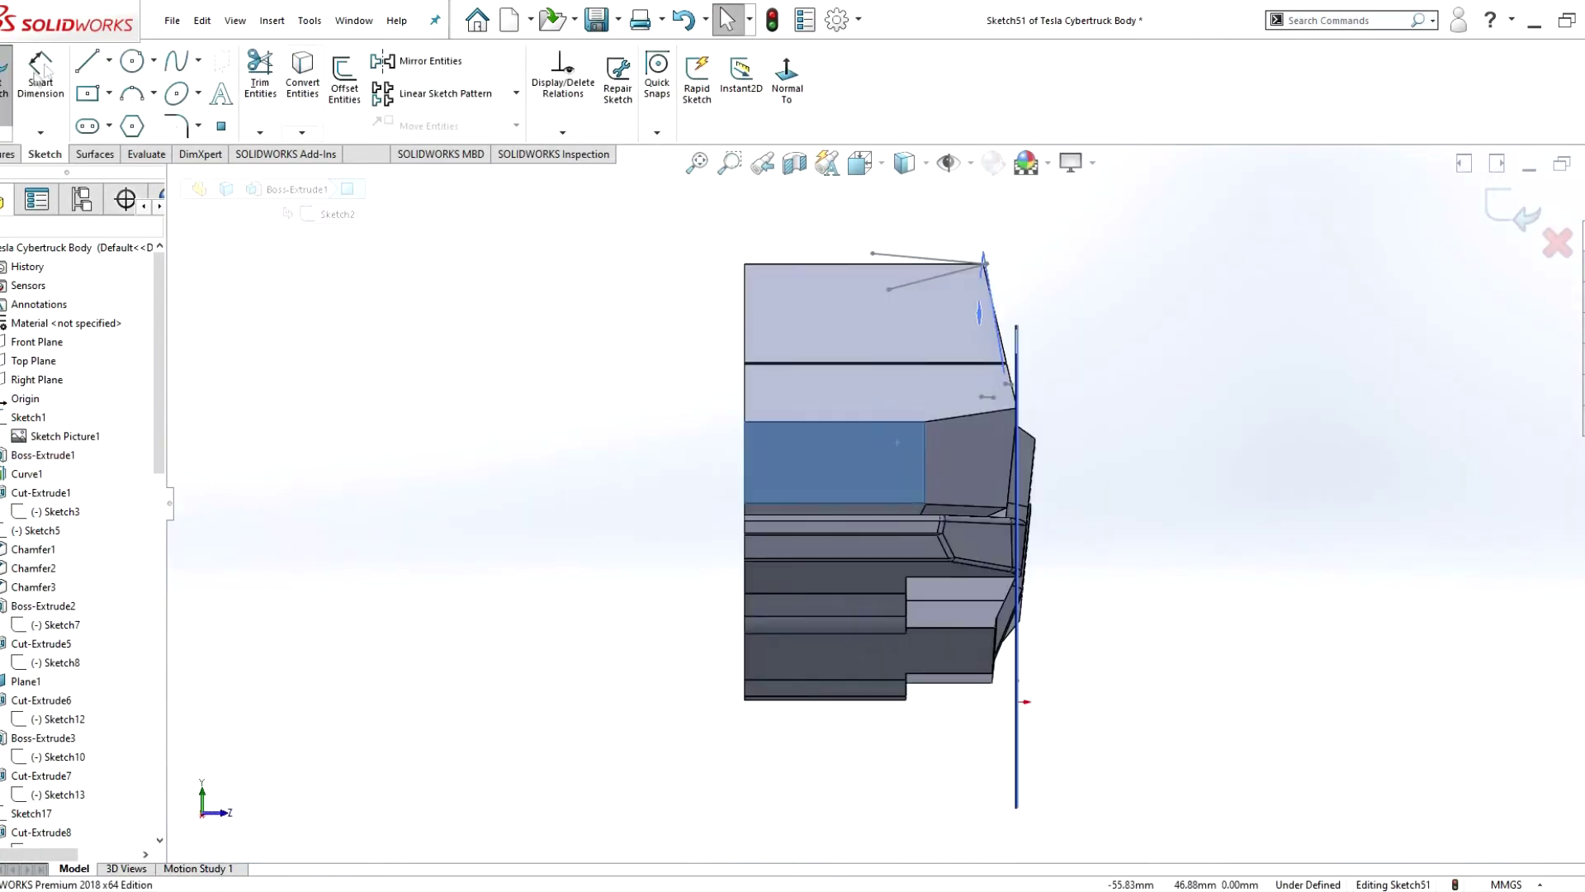
scroll(785, 429, down, 2)
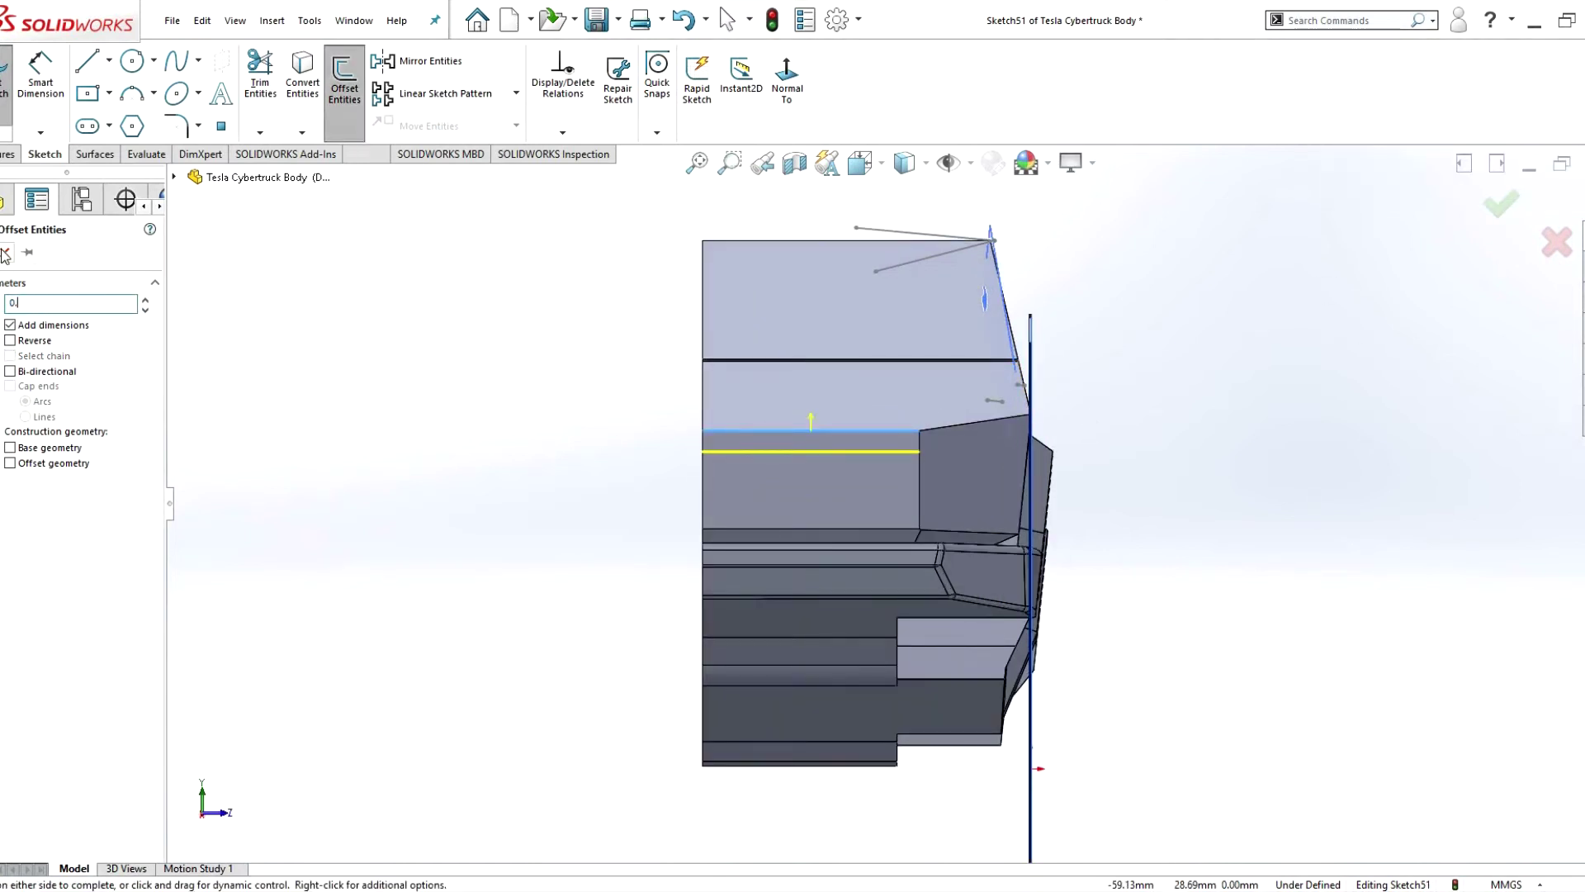
click(810, 434)
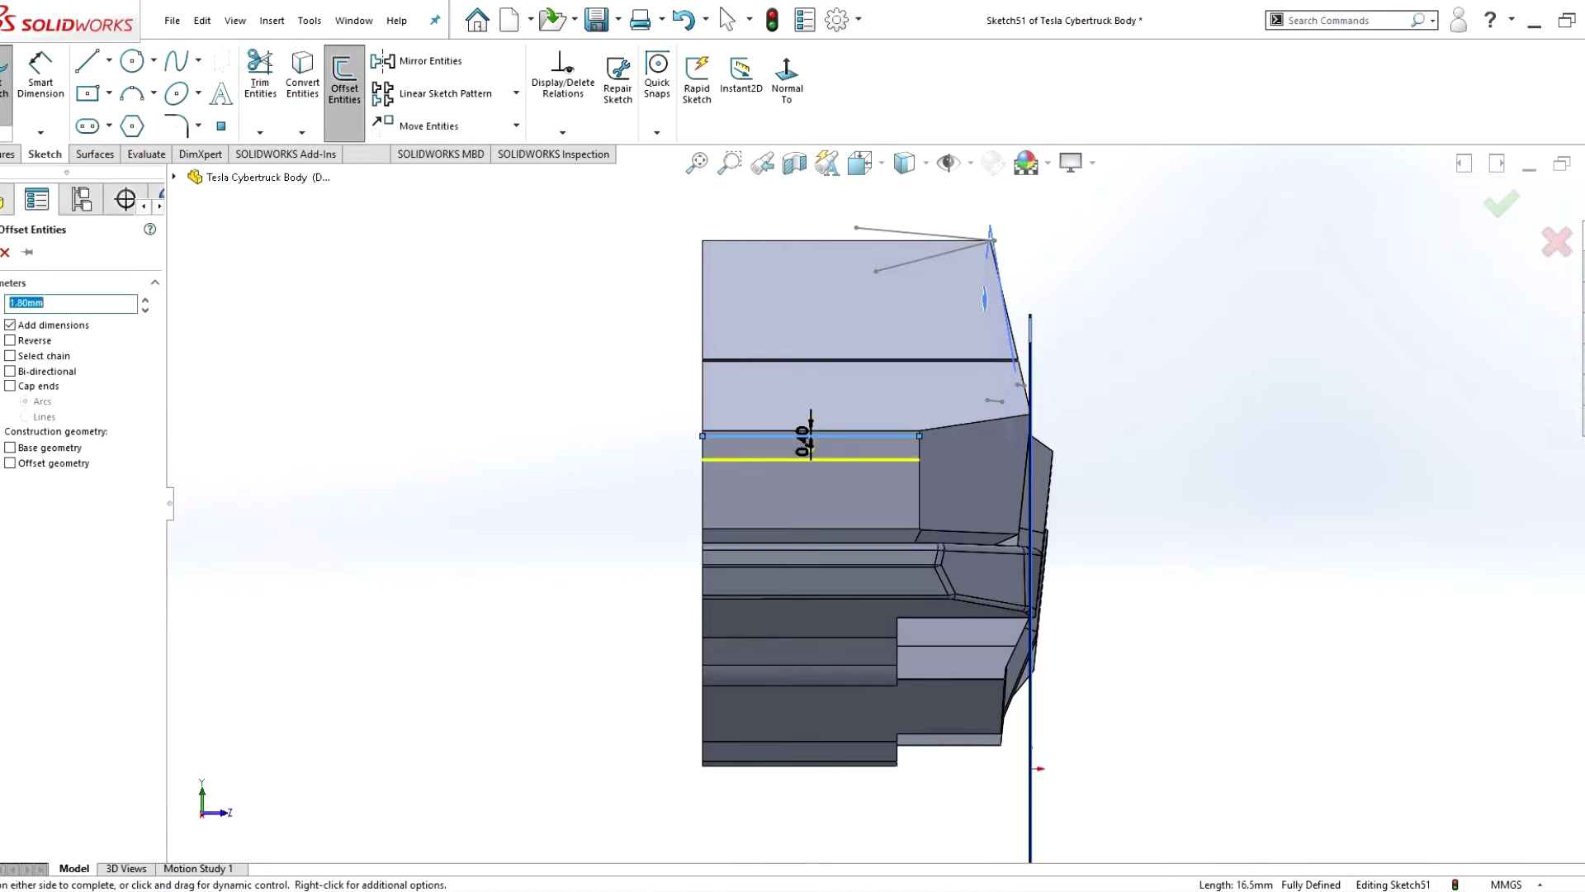
key(Return)
key(ctrl+7)
scroll(675, 540, down, 3)
- Close the strip with lines and cut it 1.00 mm deep into the nose
key(l)
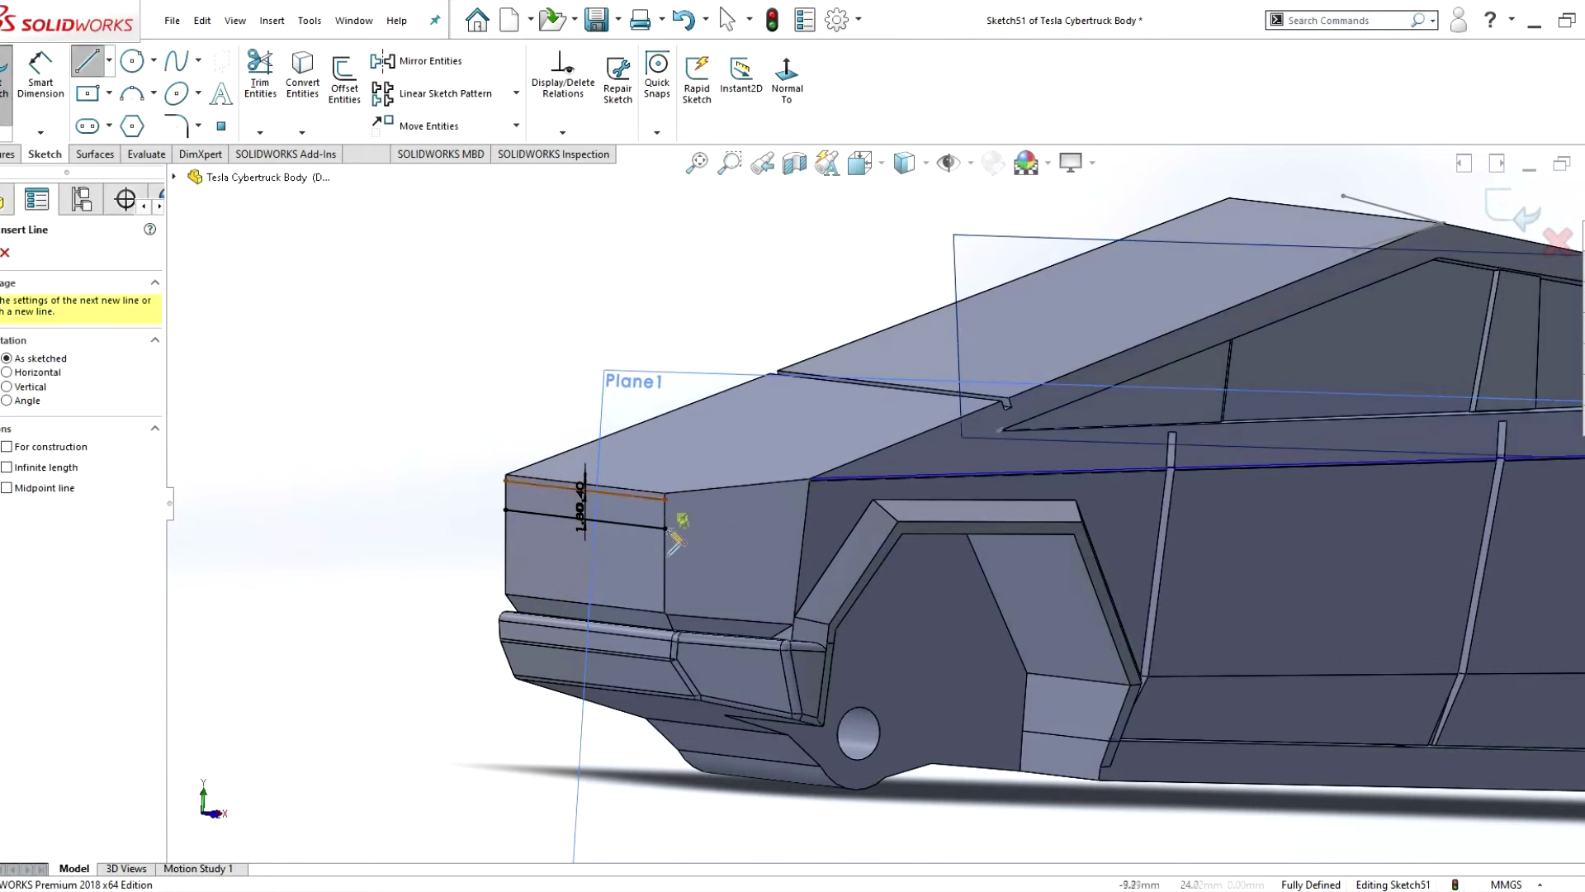
right_click(514, 520)
scroll(613, 492, down, 3)
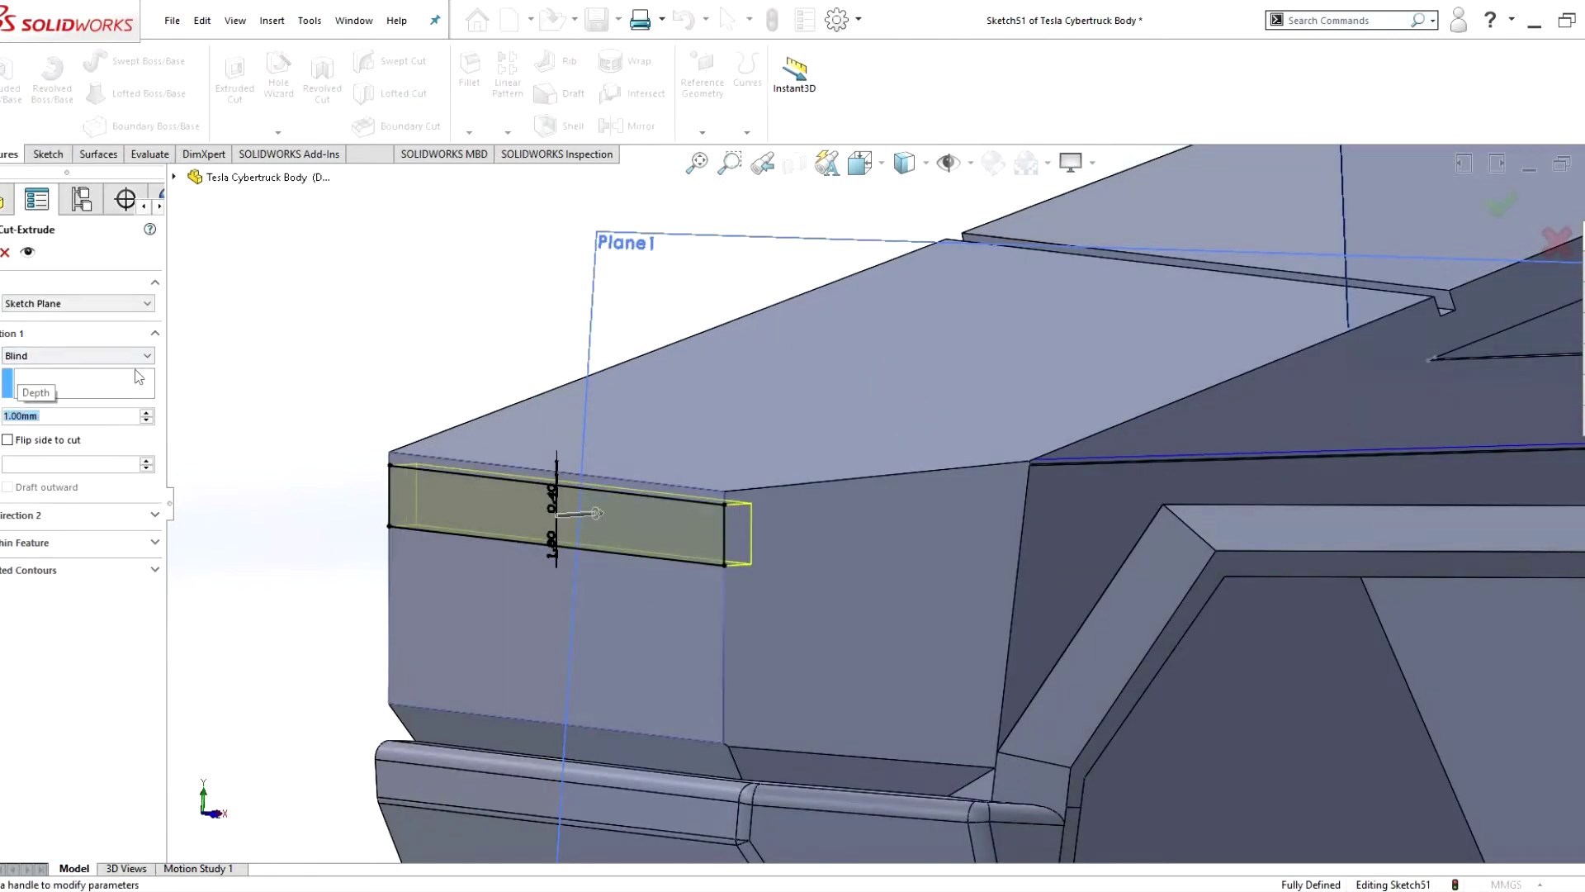
key(Return)
click(731, 520)
- Sketch a closed strip on the angled front face and extrude-cut it
key(l)
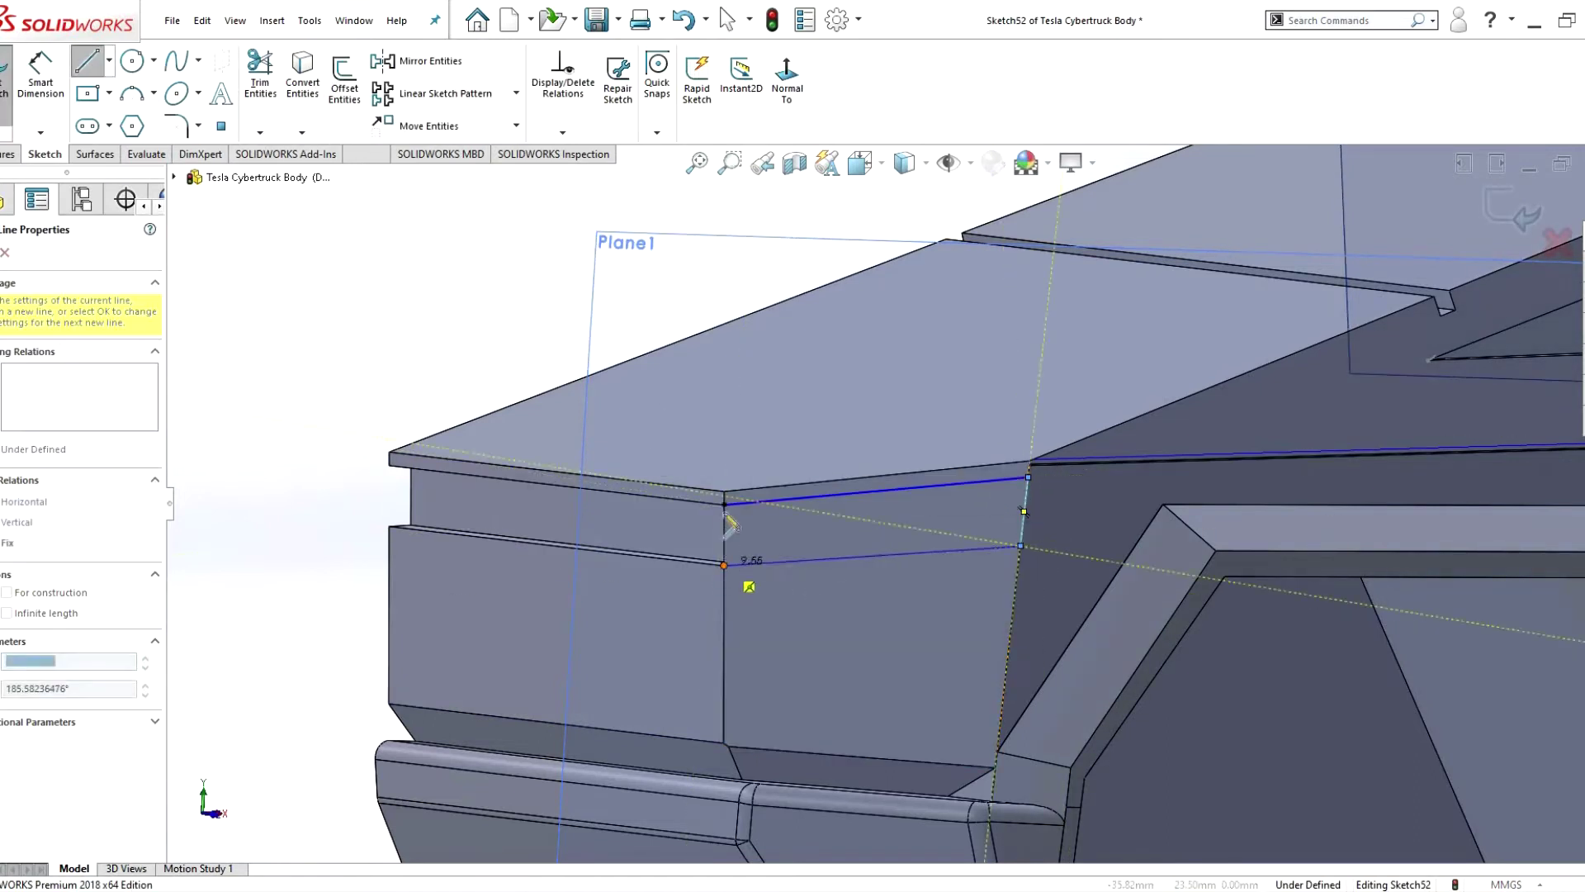
right_click(813, 495)
click(856, 538)
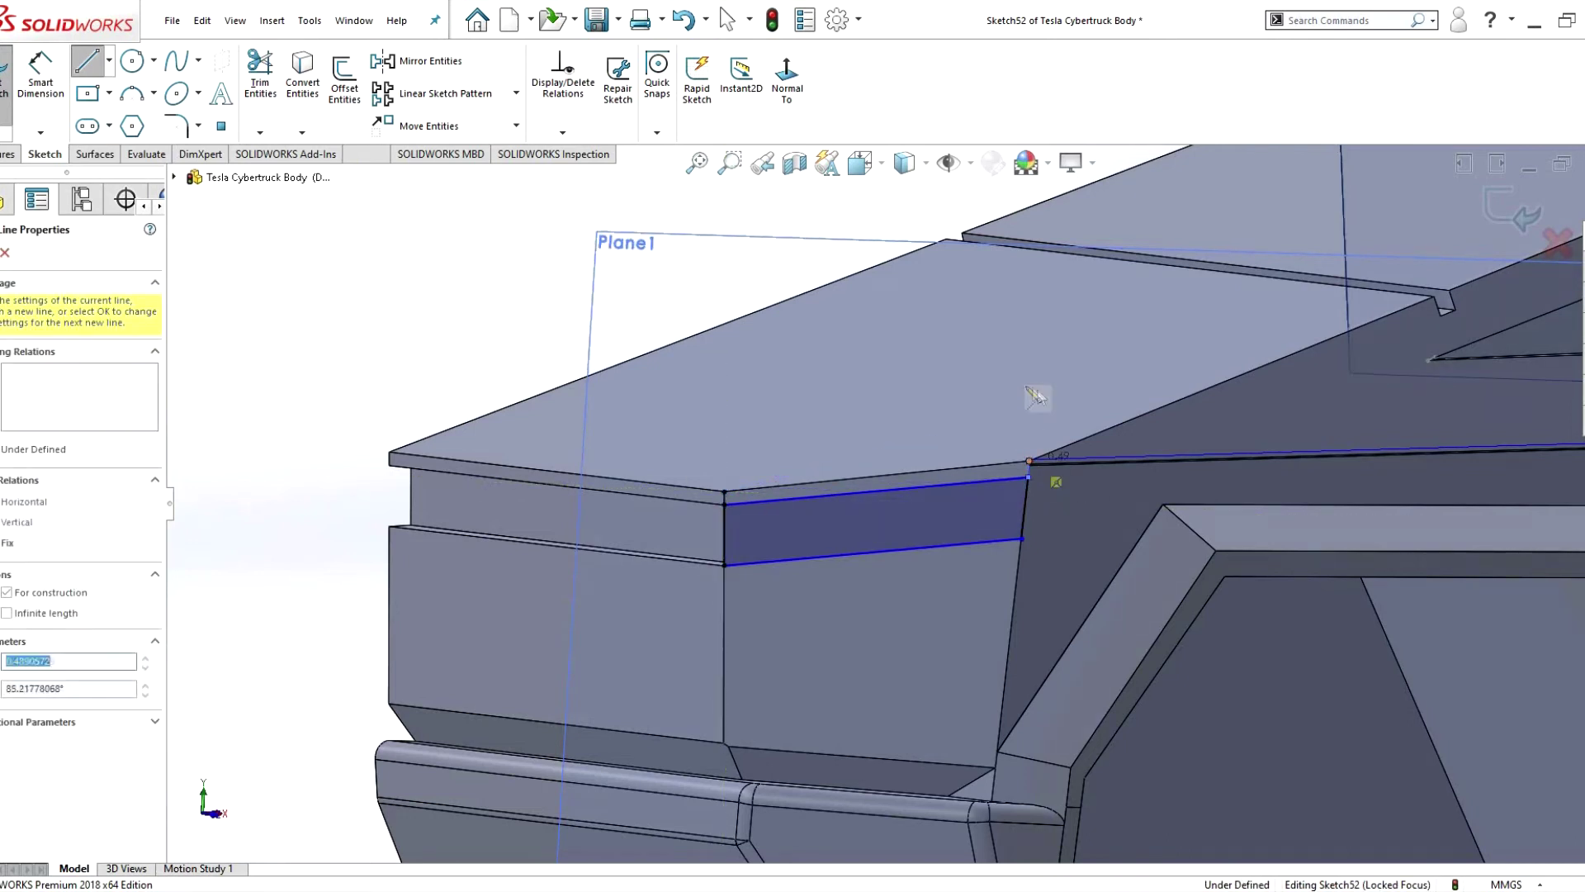
key(Escape)
scroll(925, 466, down, 4)
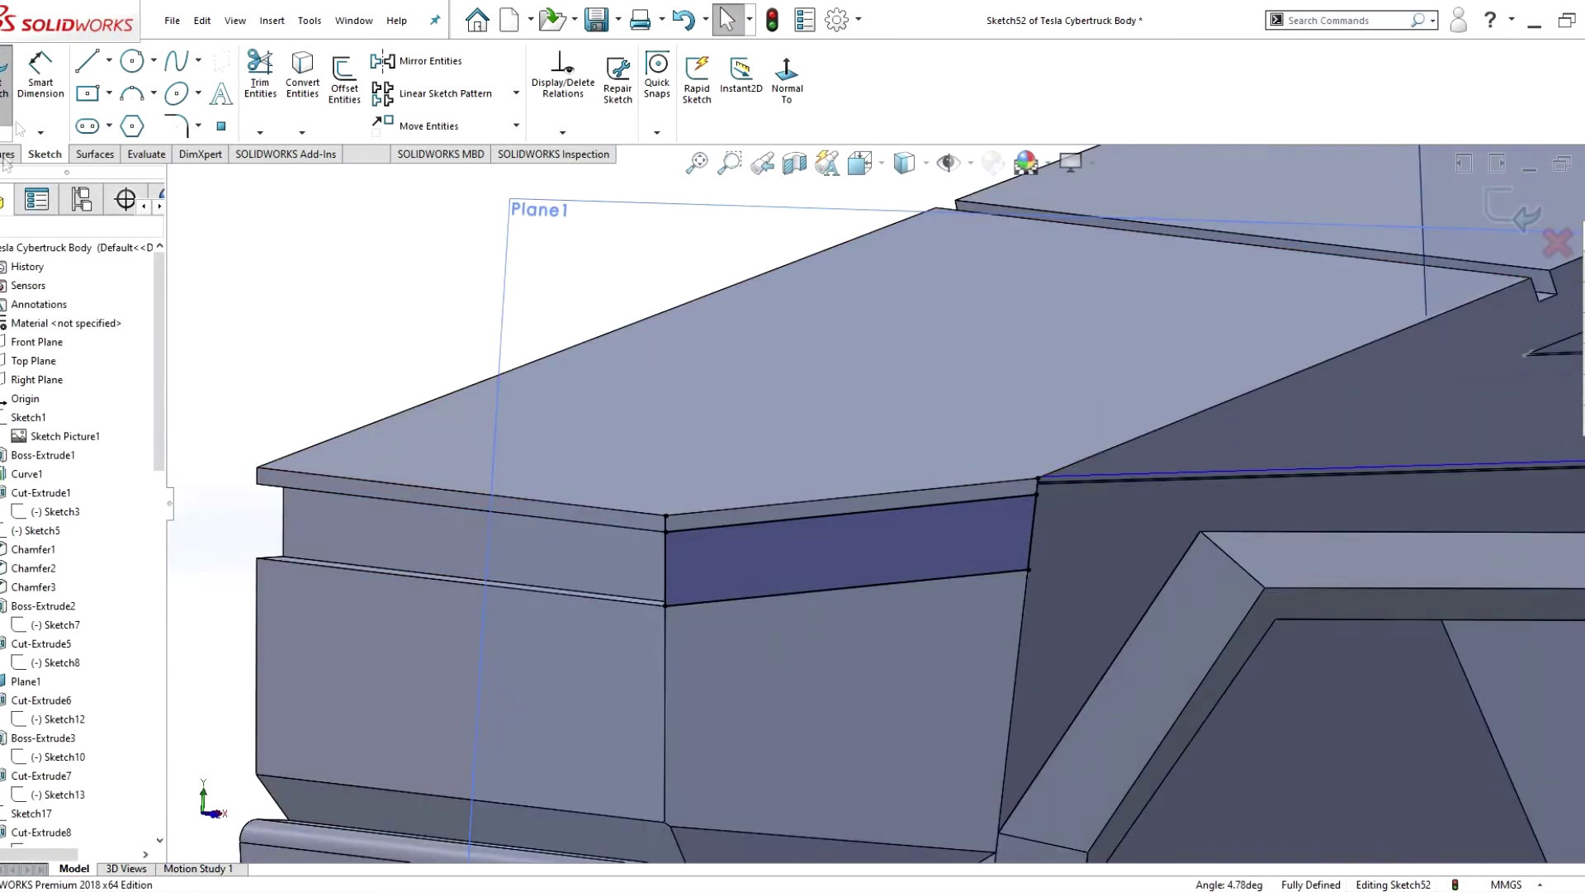
click(235, 74)
key(Return)
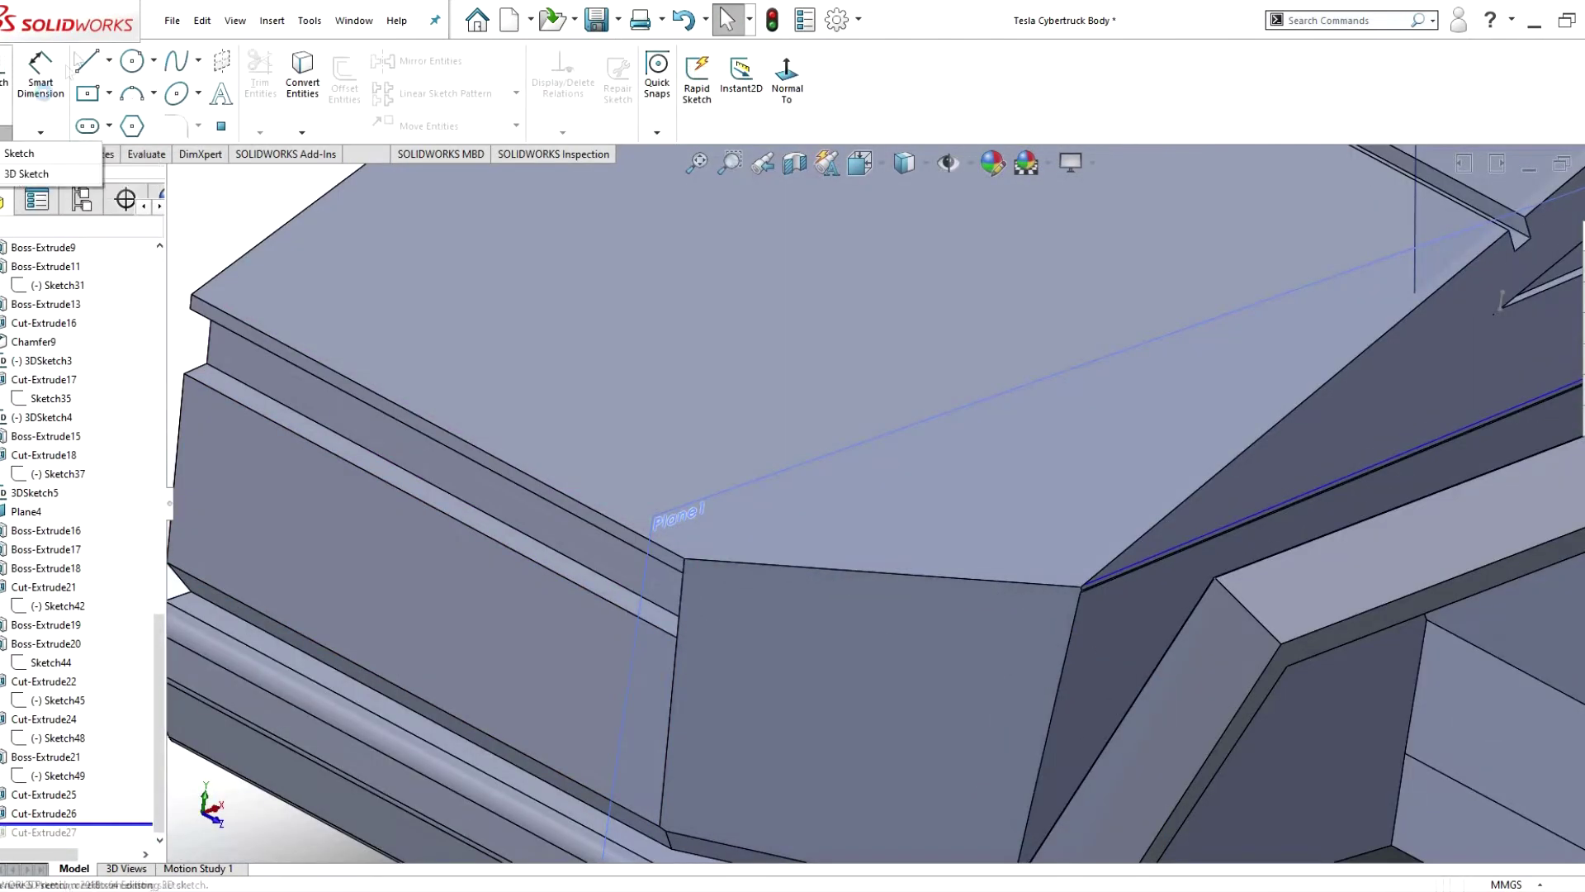
- Draw a 3D sketch line to serve as the cut direction
click(26, 174)
key(Escape)
key(ctrl+5)
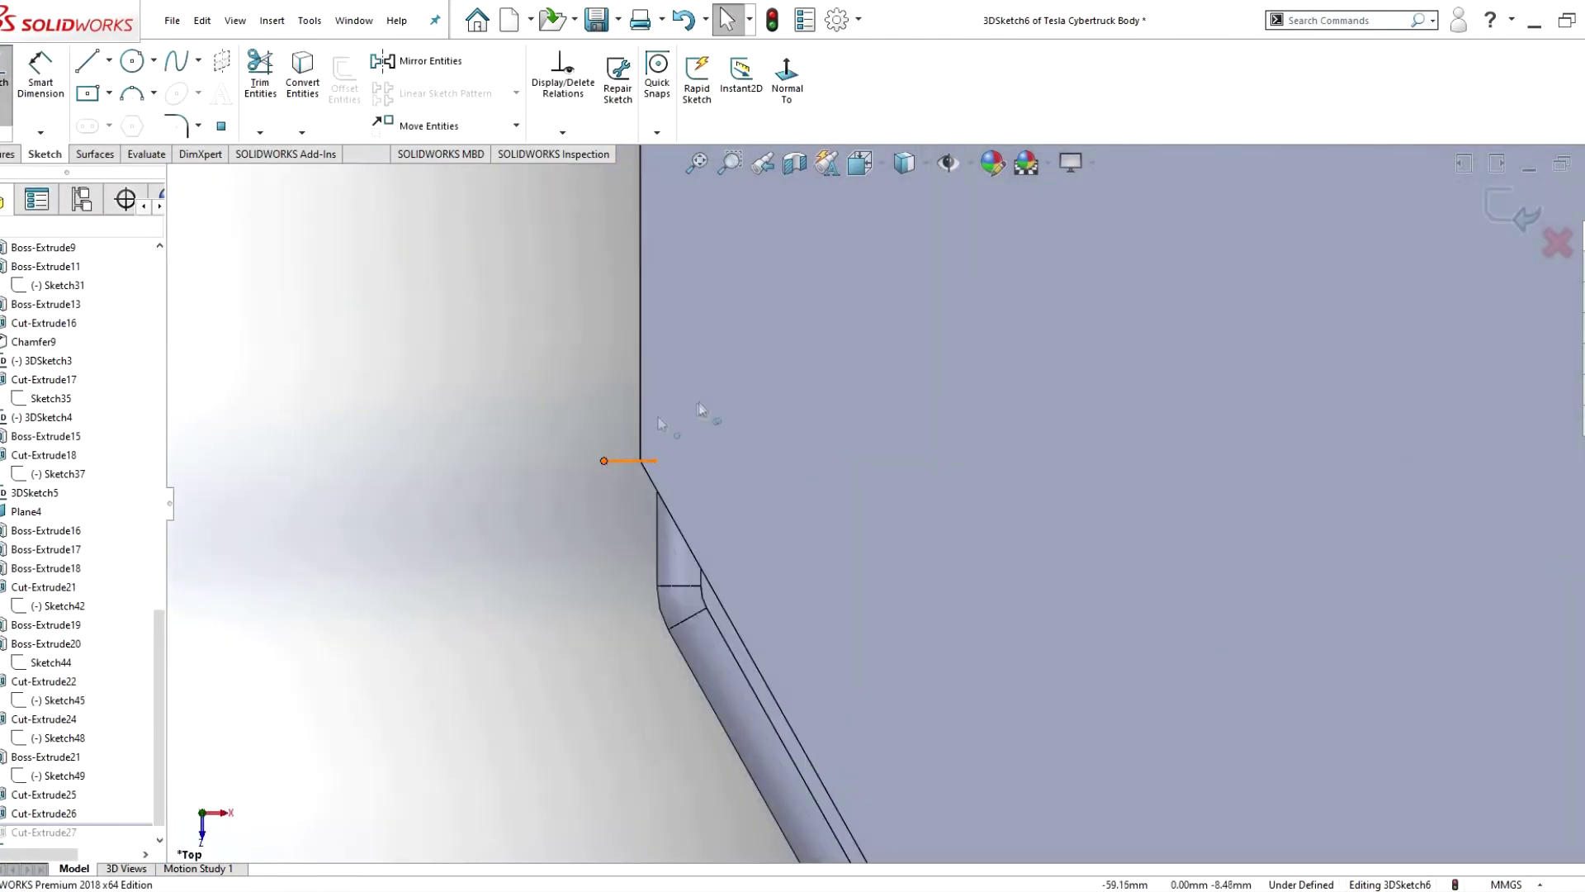
click(731, 394)
key(ctrl+3)
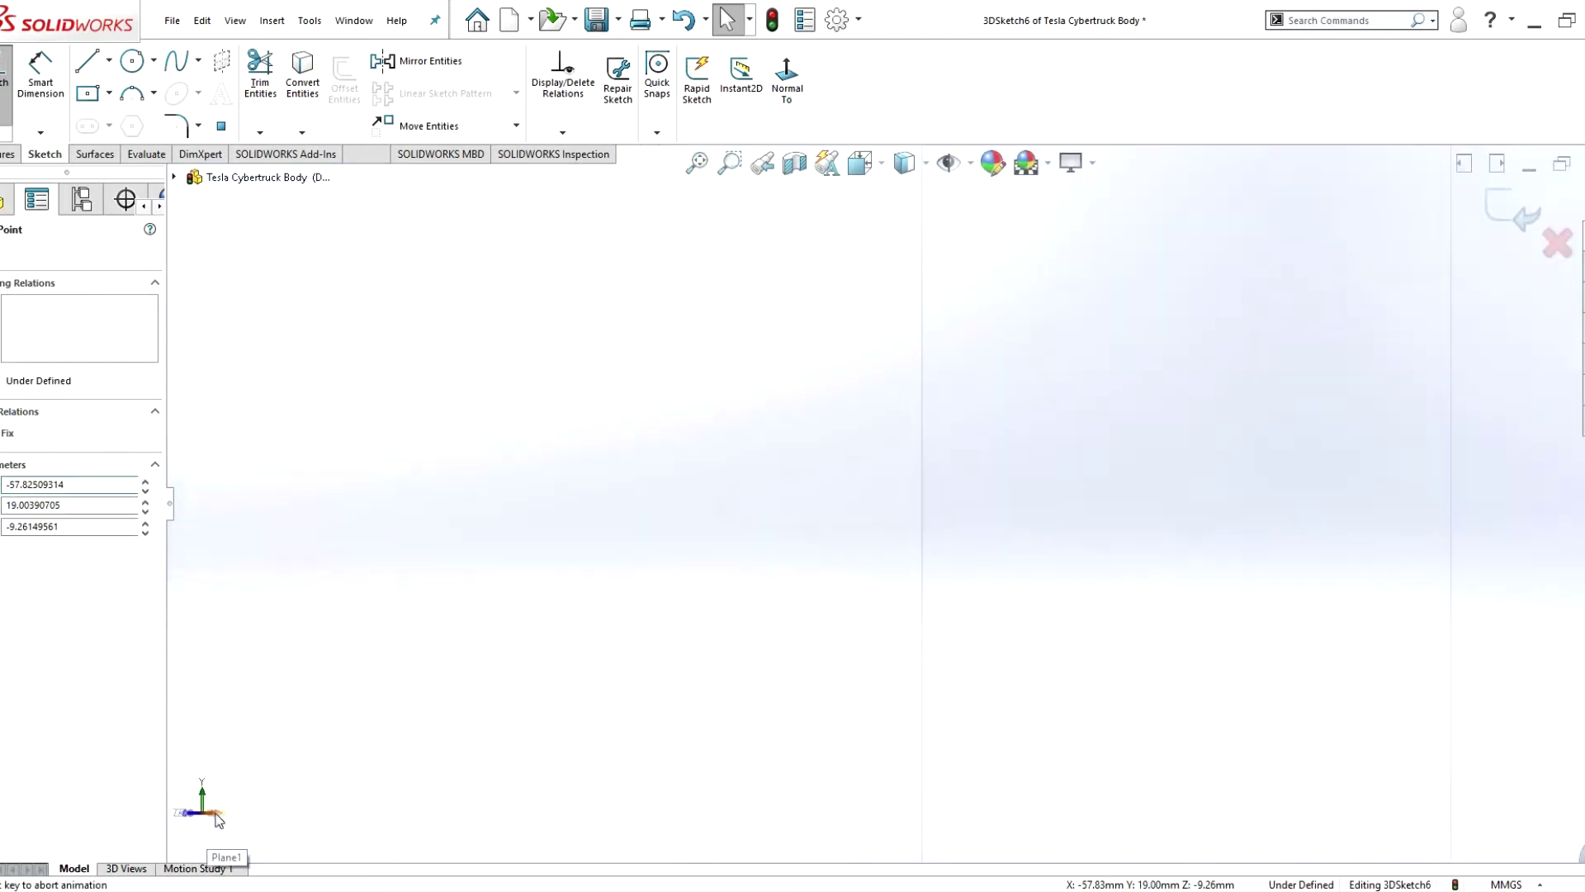
key(Escape)
key(f)
click(1511, 210)
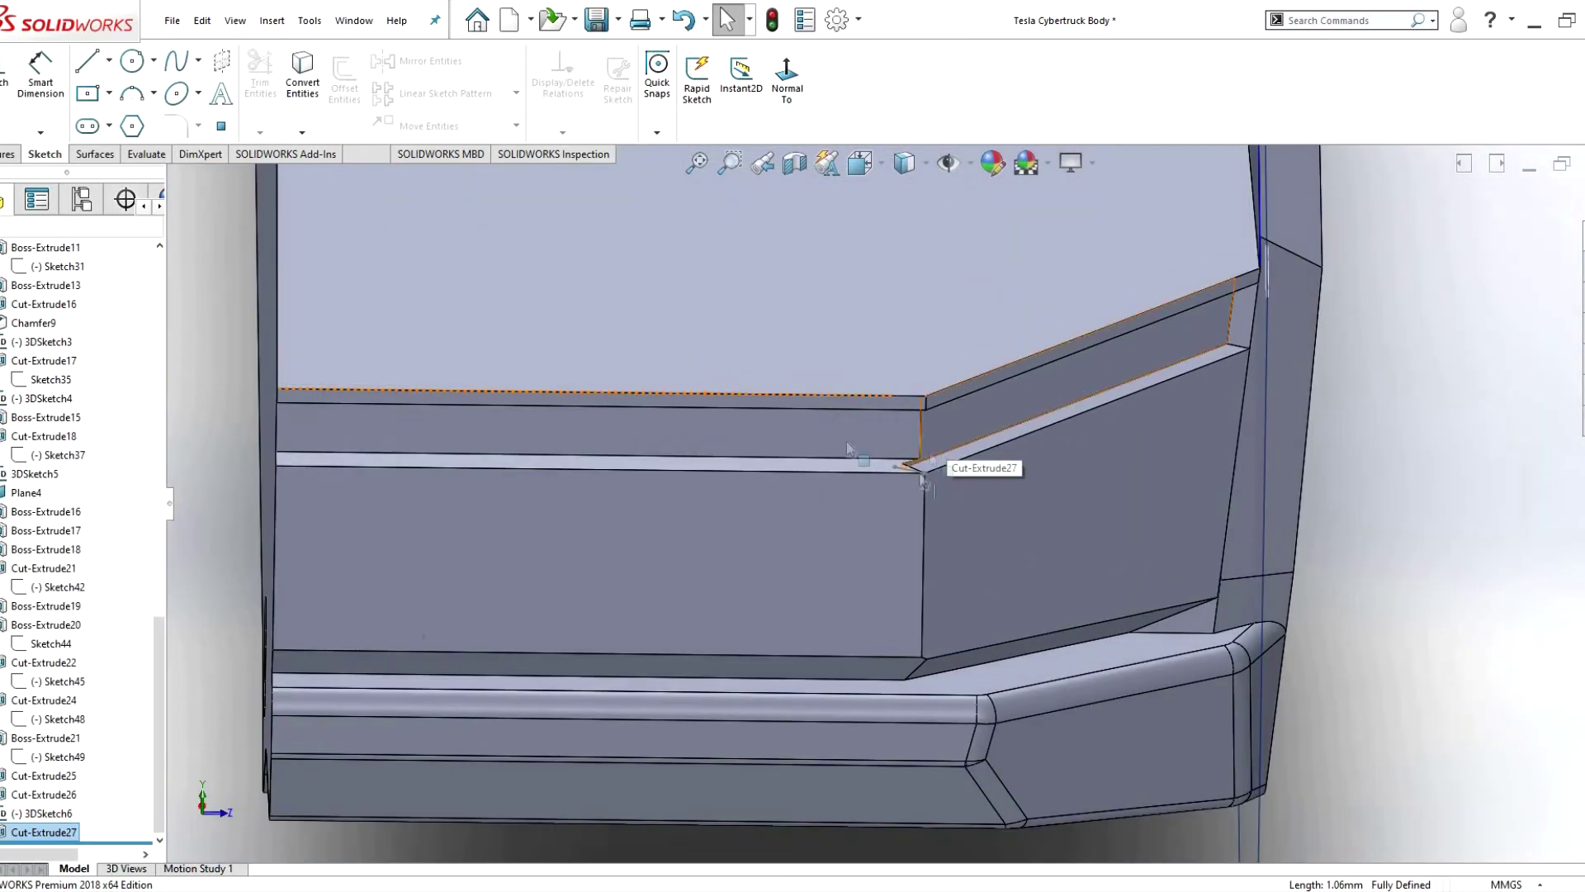
- Reopen Cut-Extrude27 and the straight groove's cut to review their settings
right_click(37, 833)
click(62, 516)
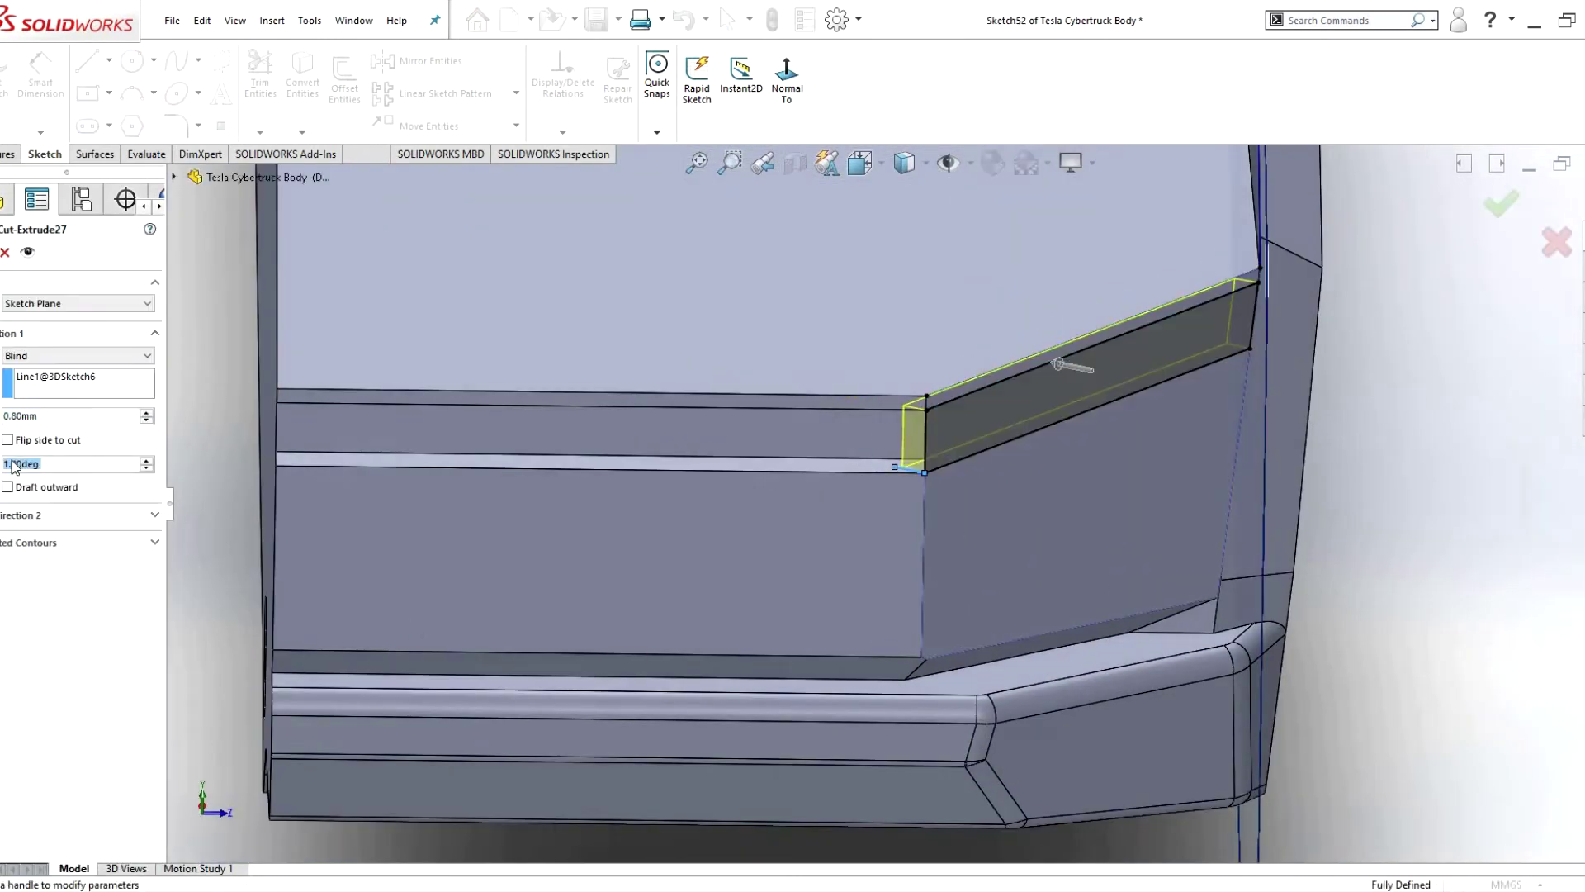
key(Return)
click(714, 438)
click(731, 396)
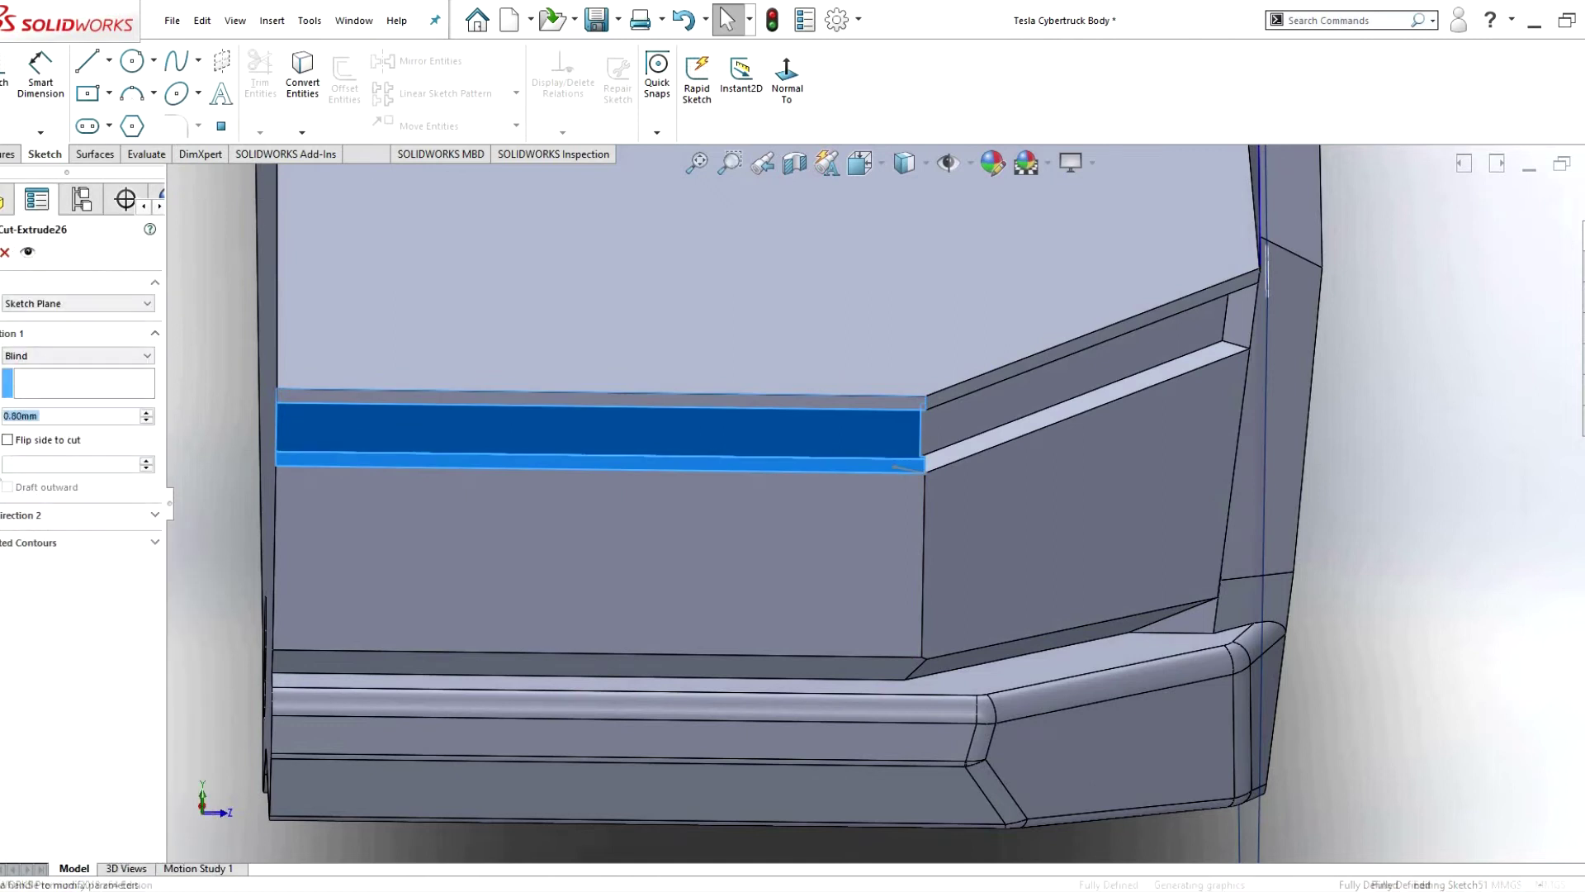
key(Return)
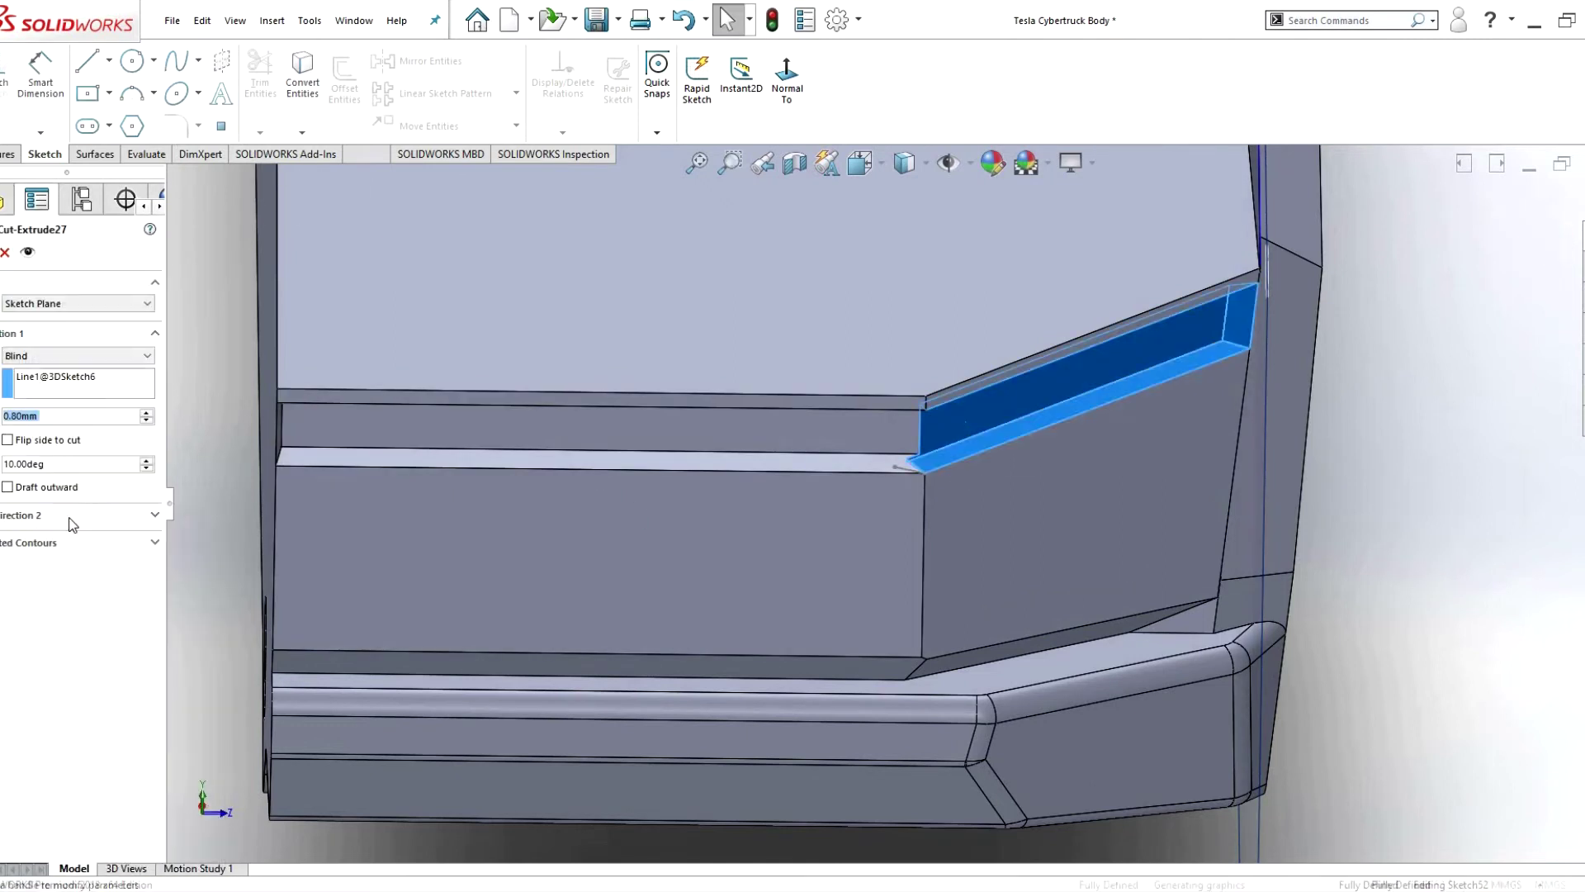
- Give the angled groove a 27° draft and set the straight groove's depth to 17
click(41, 459)
text(27)
key(Return)
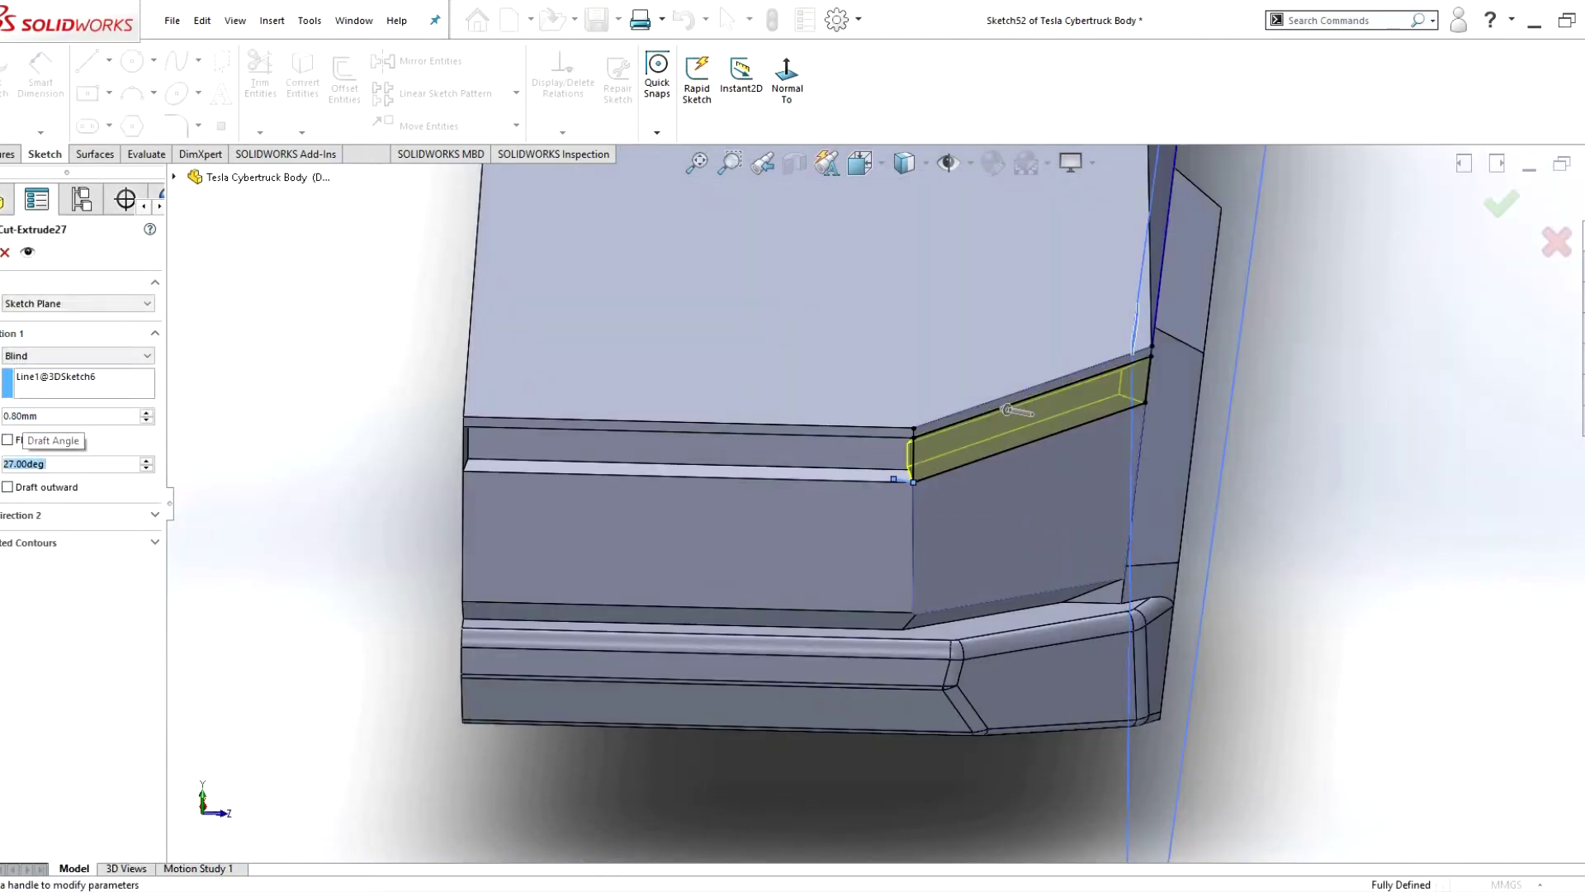
key(Return)
click(62, 776)
text(17)
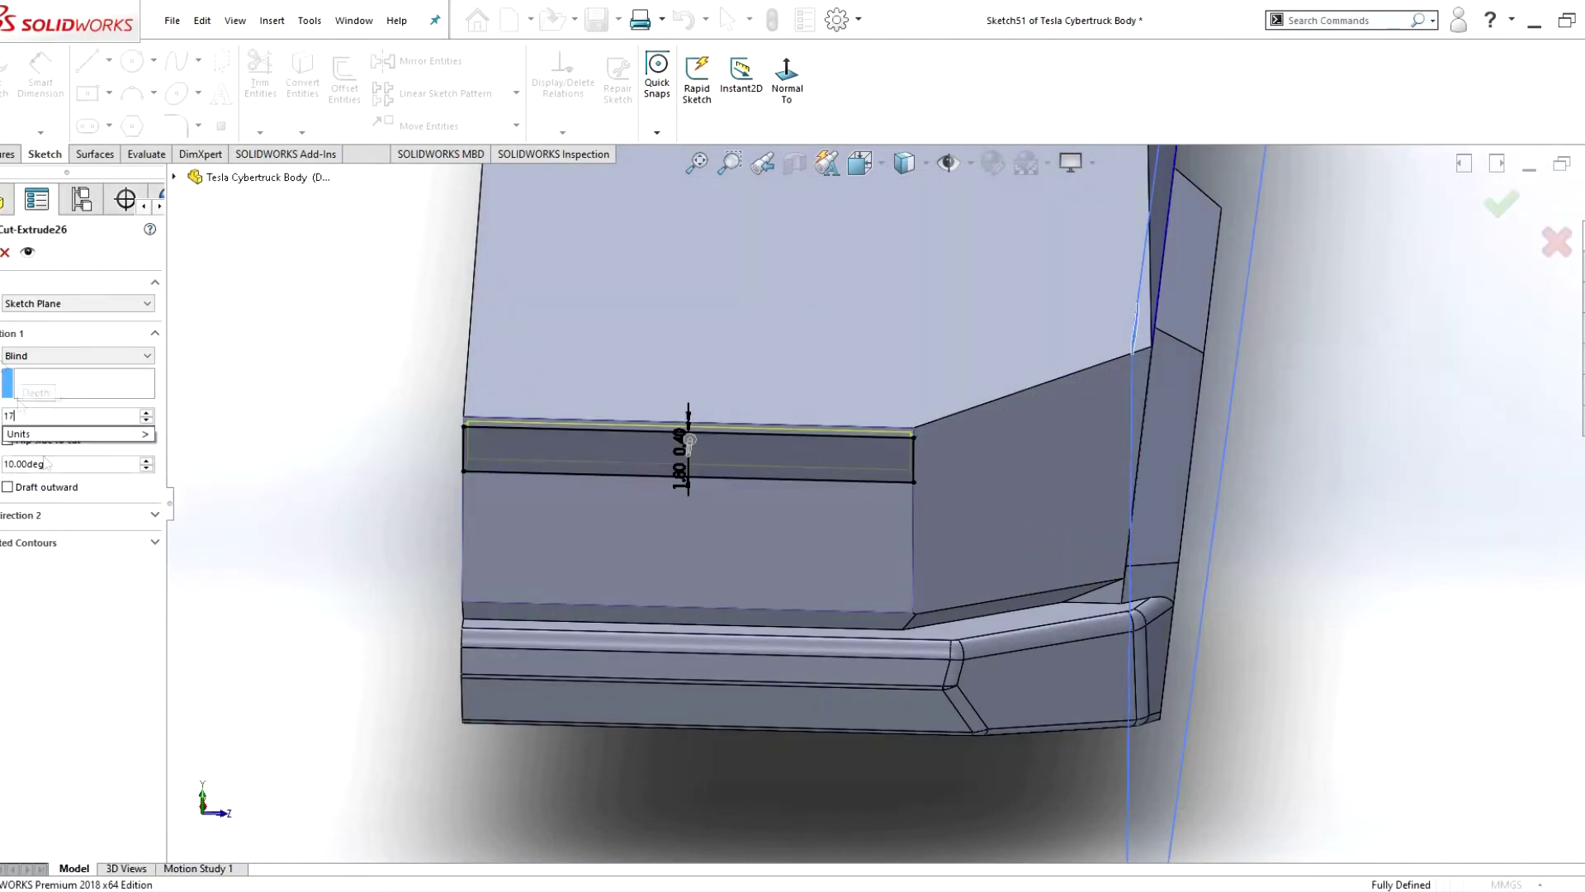
key(Return)
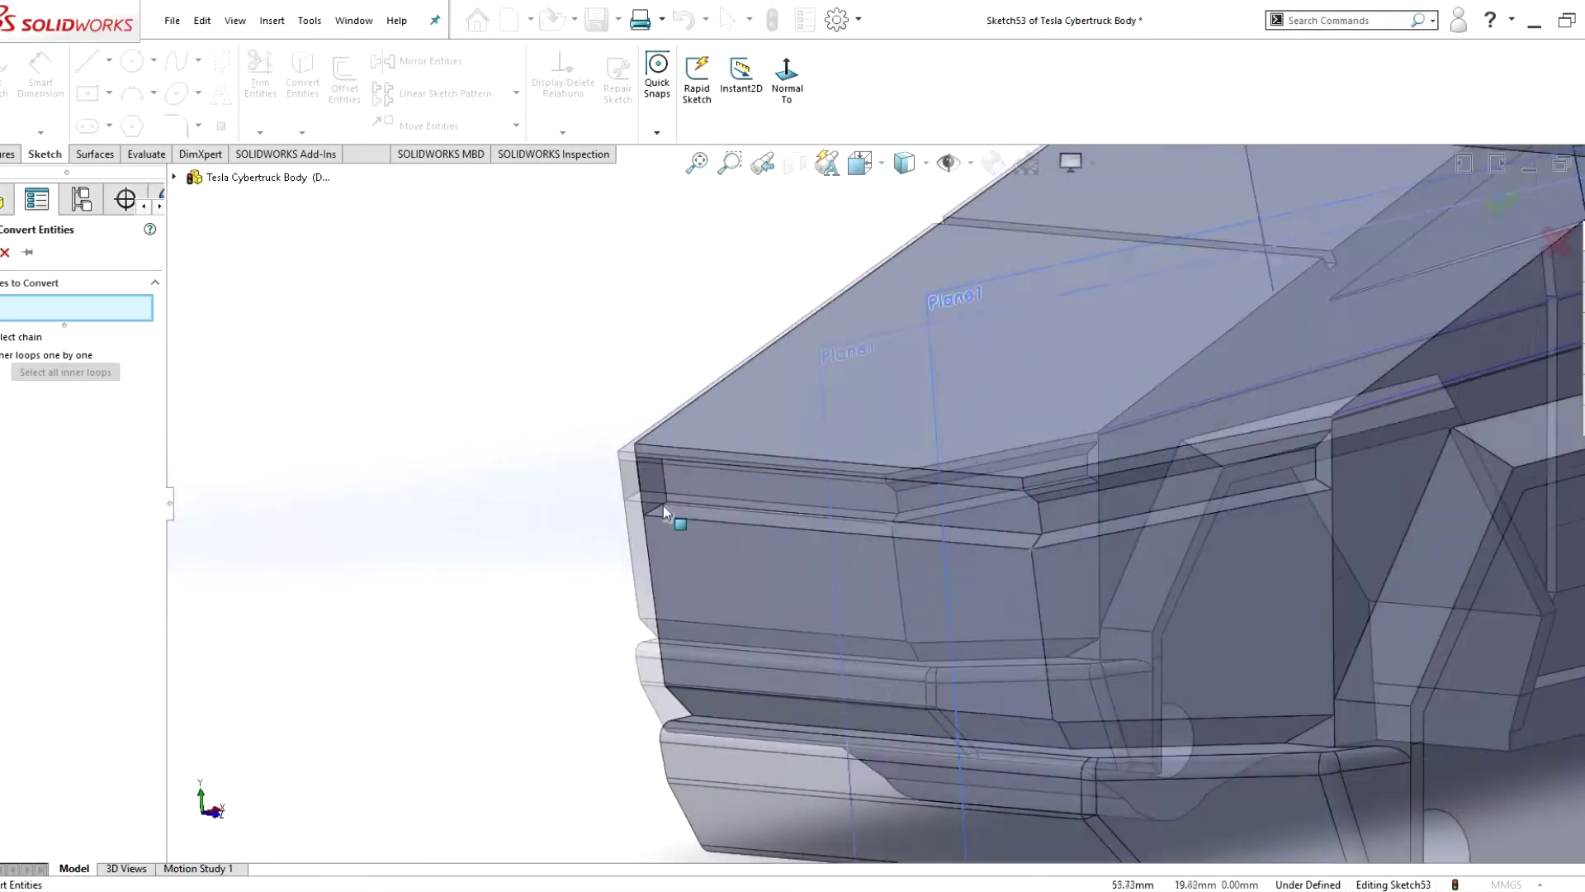
- Convert the corner edges into Sketch54 and cut it Up To Surface at the angled groove's face
click(662, 505)
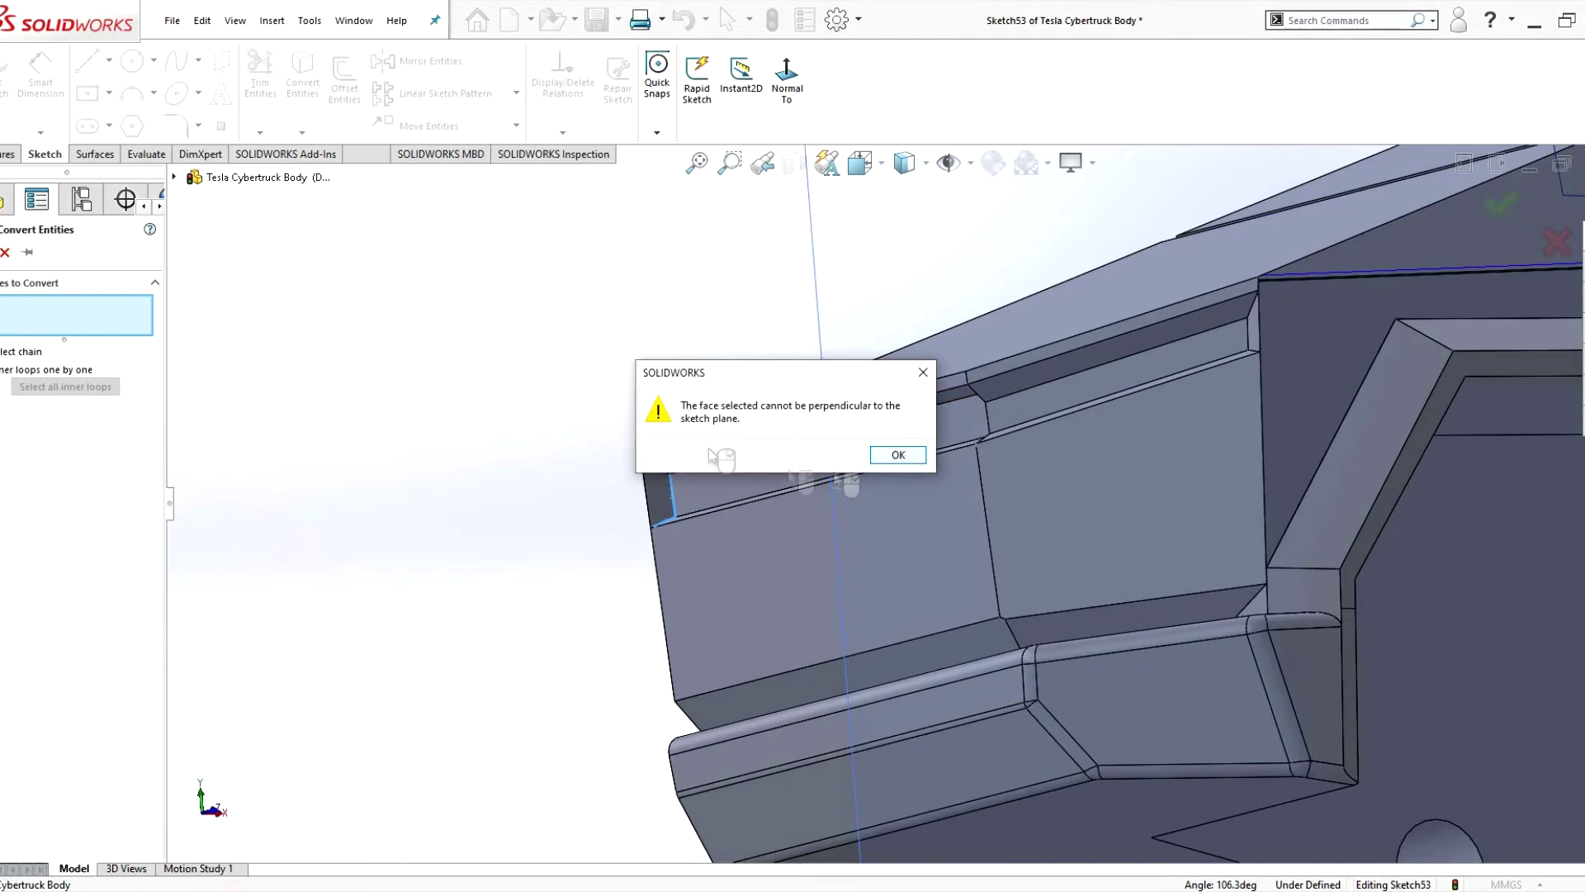
key(Return)
key(Return)
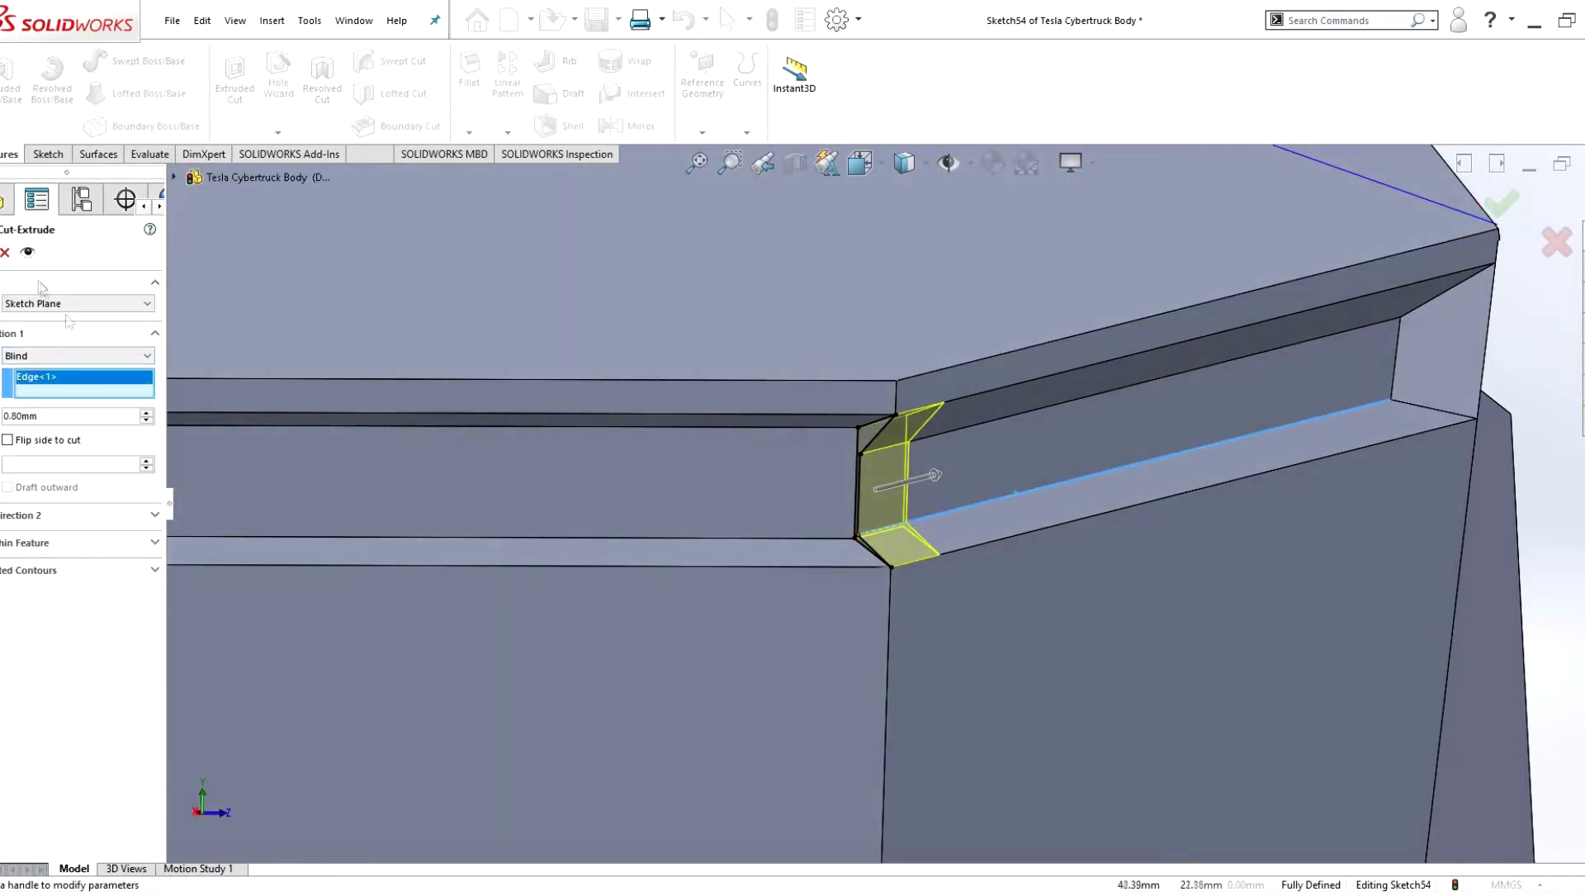
click(1395, 371)
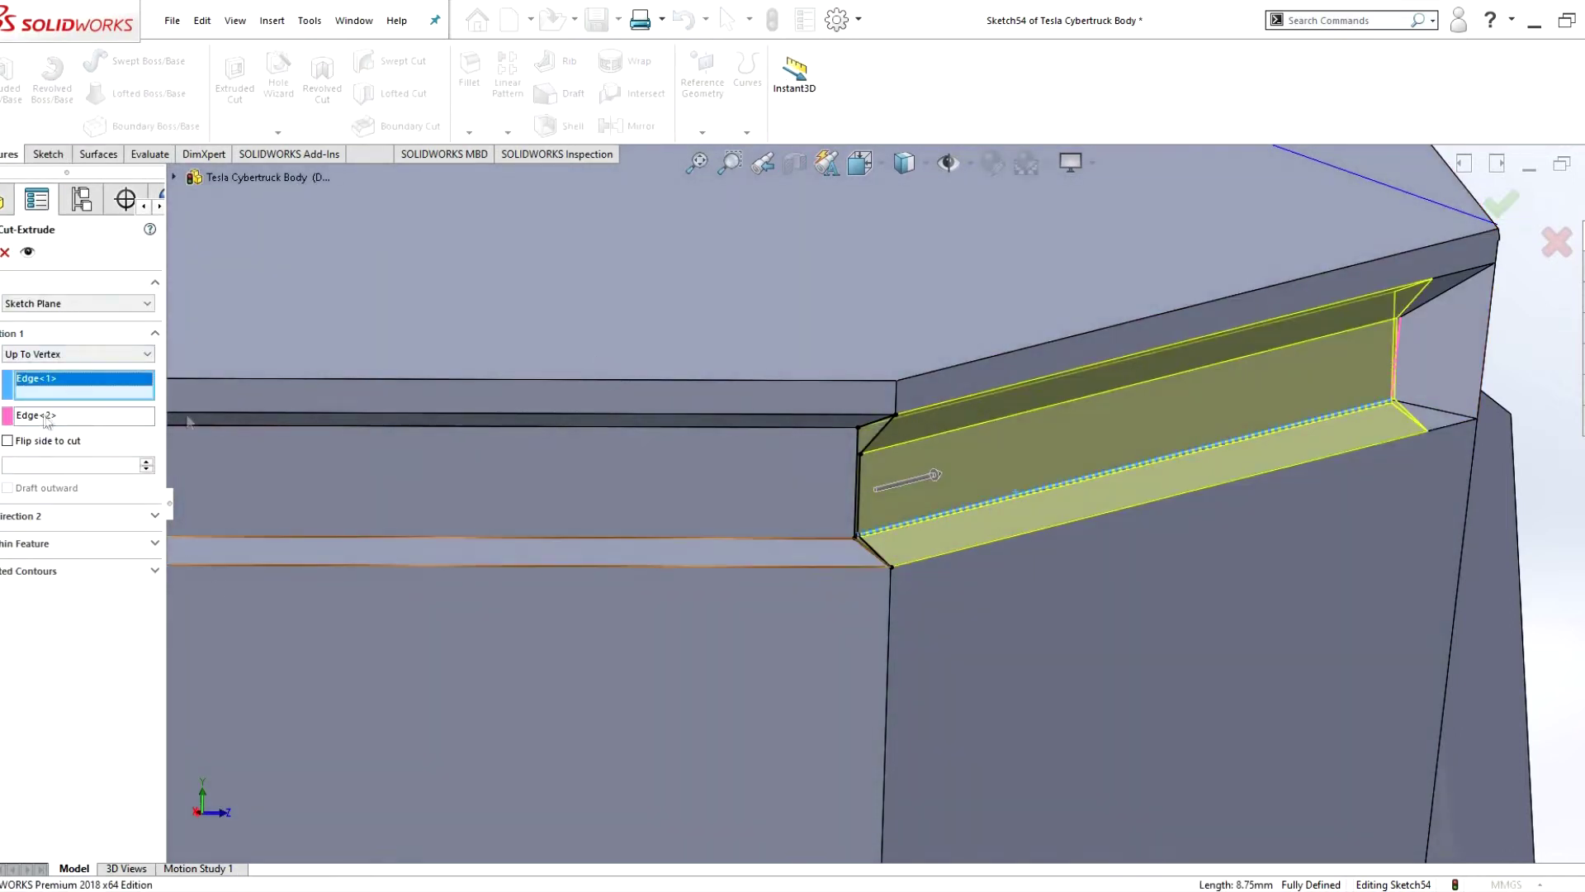
click(1488, 339)
key(Return)
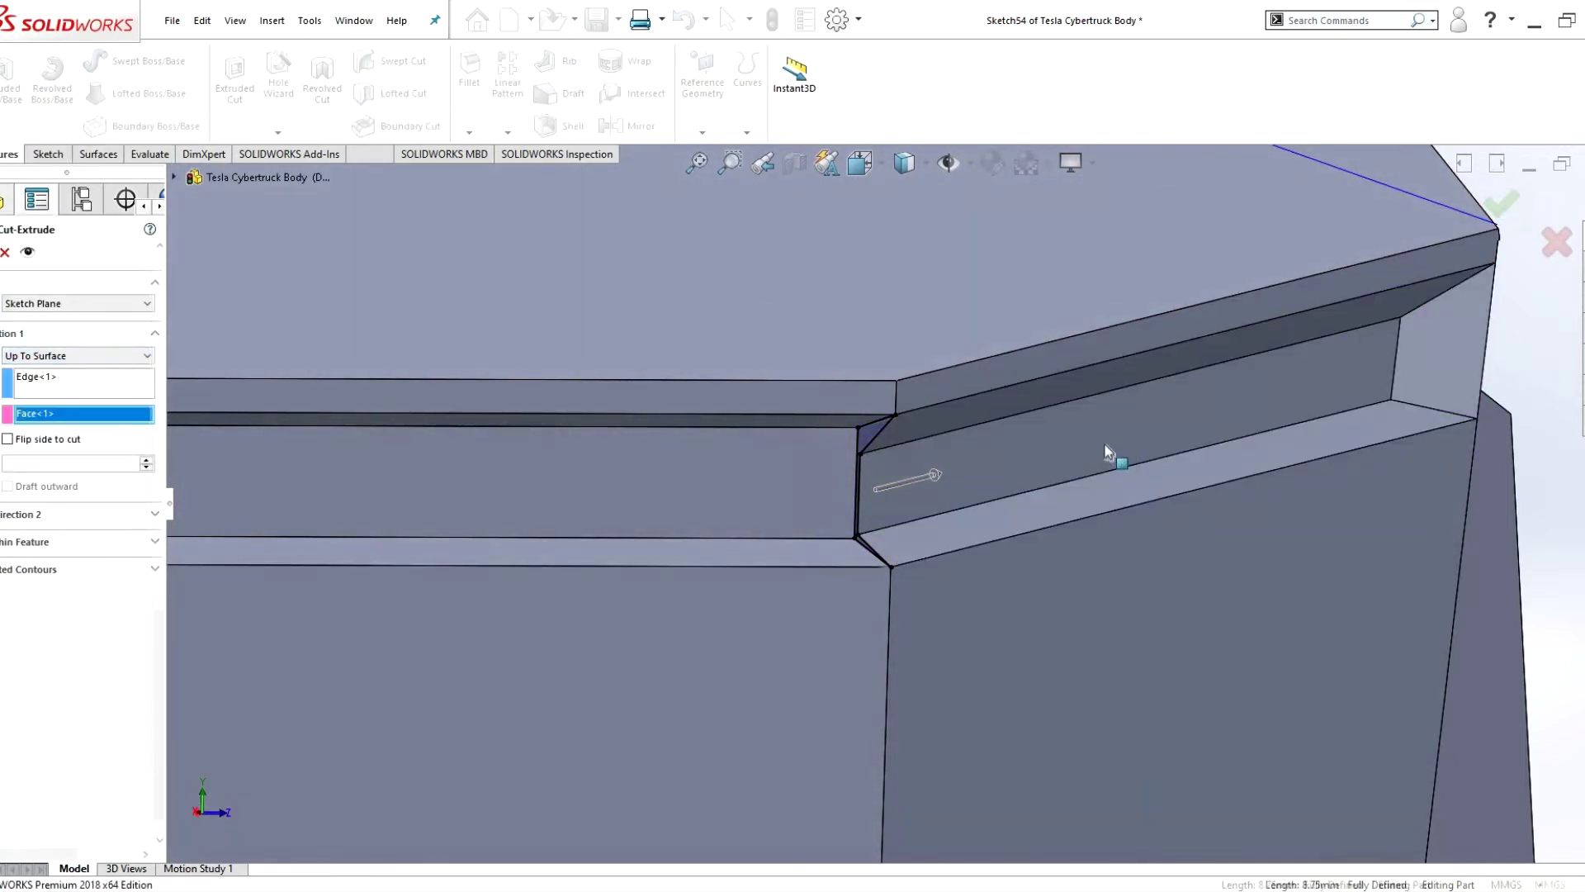
- Hide reference planes Plane1 and Plane4
scroll(1018, 545, down, 5)
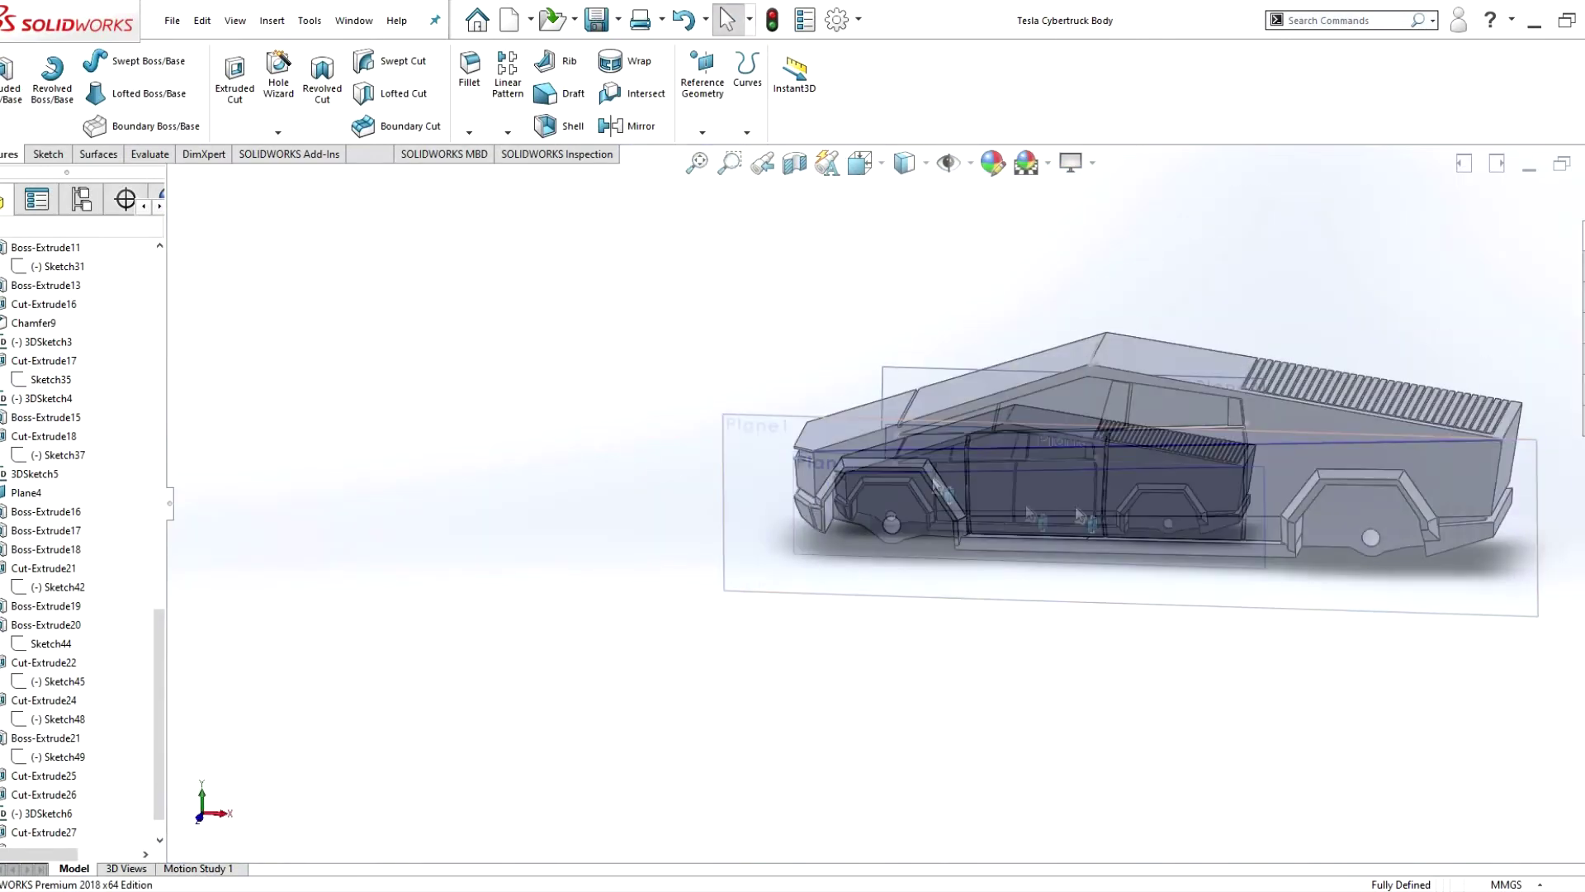
middle_drag(1018, 545, 796, 609)
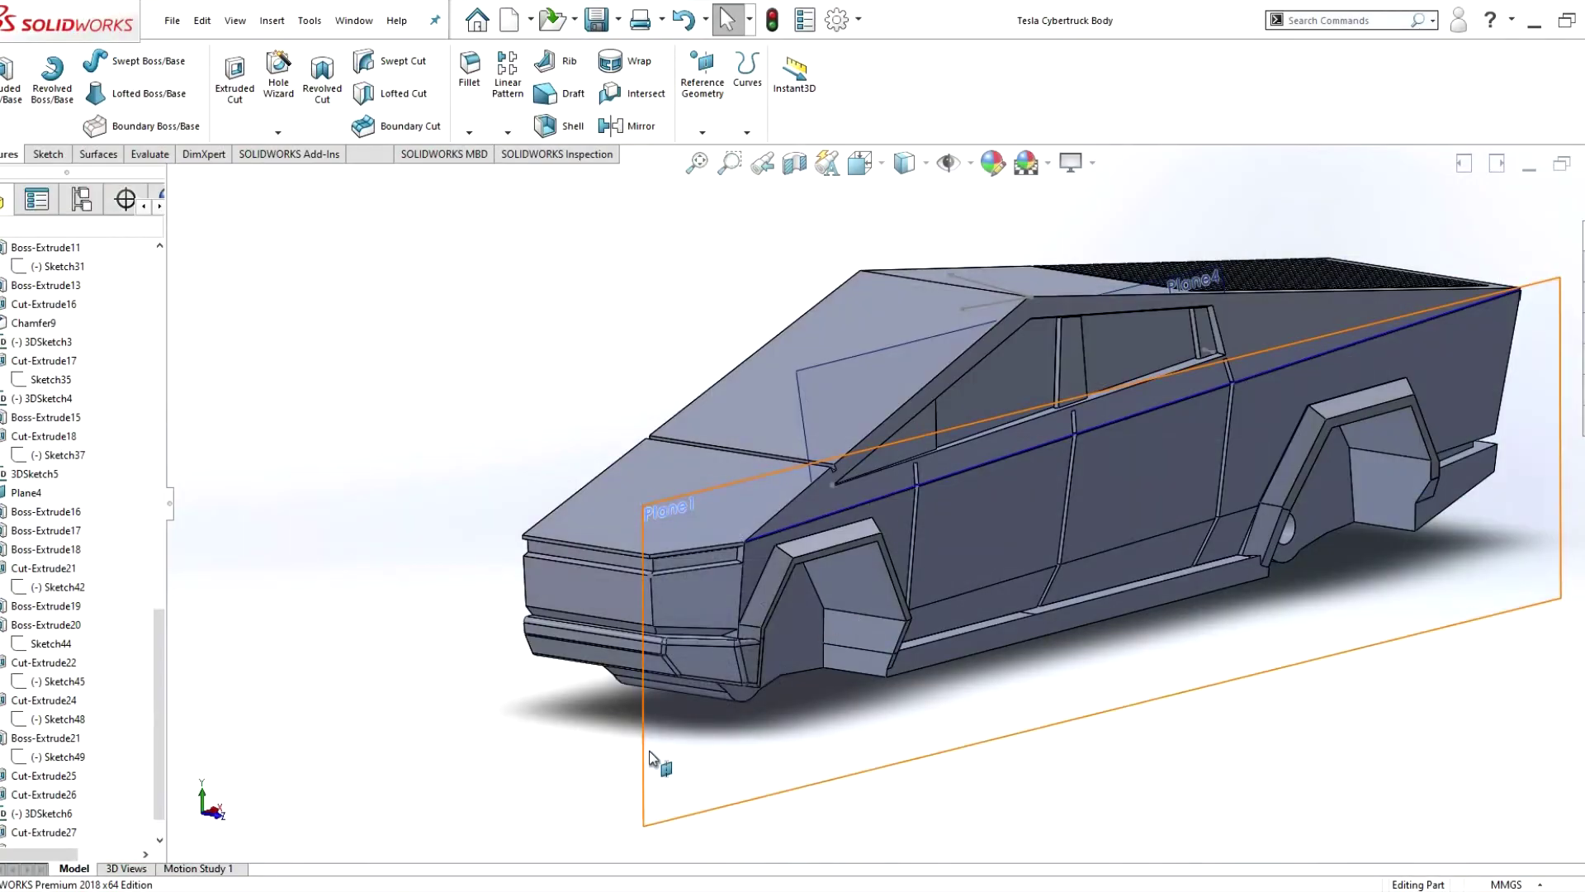
right_click(644, 621)
click(711, 597)
right_click(797, 378)
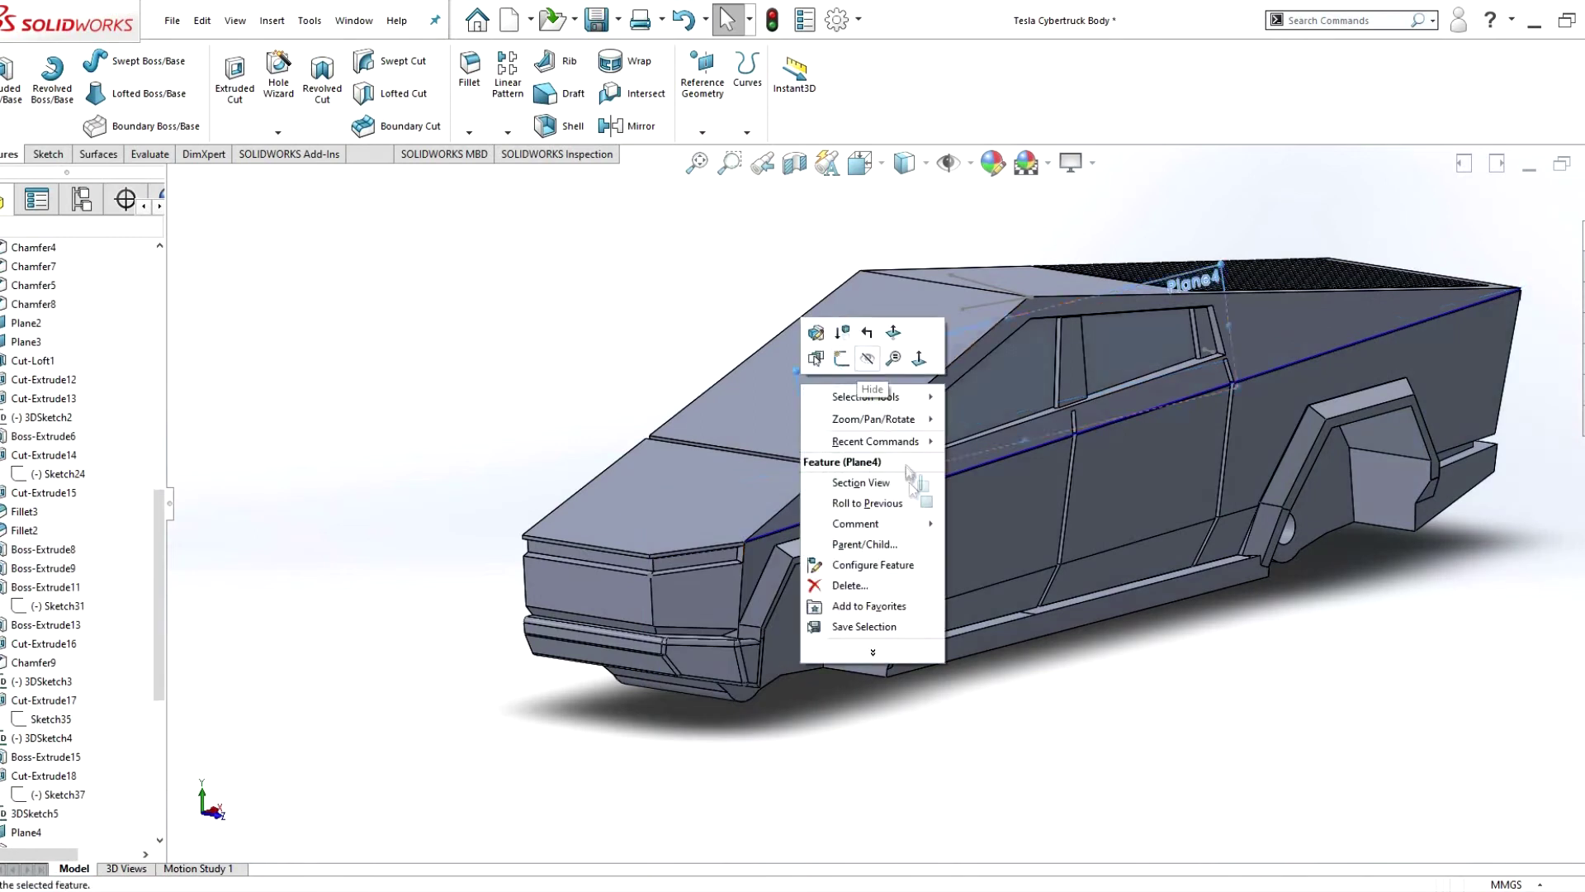
click(866, 357)
right_click(900, 416)
click(941, 462)
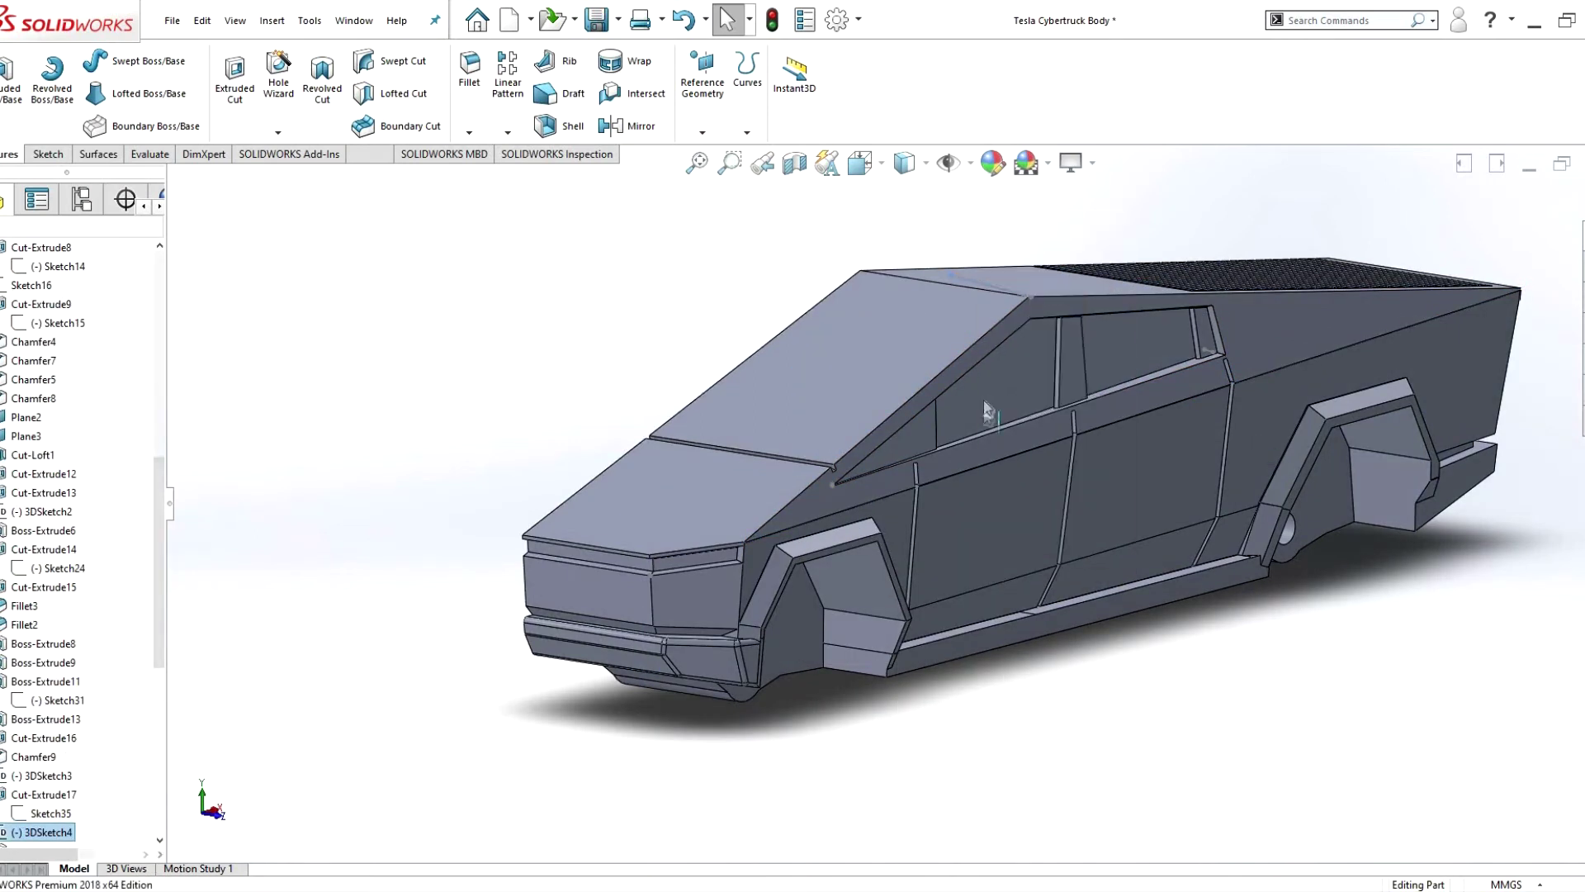
- Temporarily hide the truck body, check 3DSketch5 and a plane, then show the body again
scroll(712, 576, down, 3)
scroll(774, 506, up, 5)
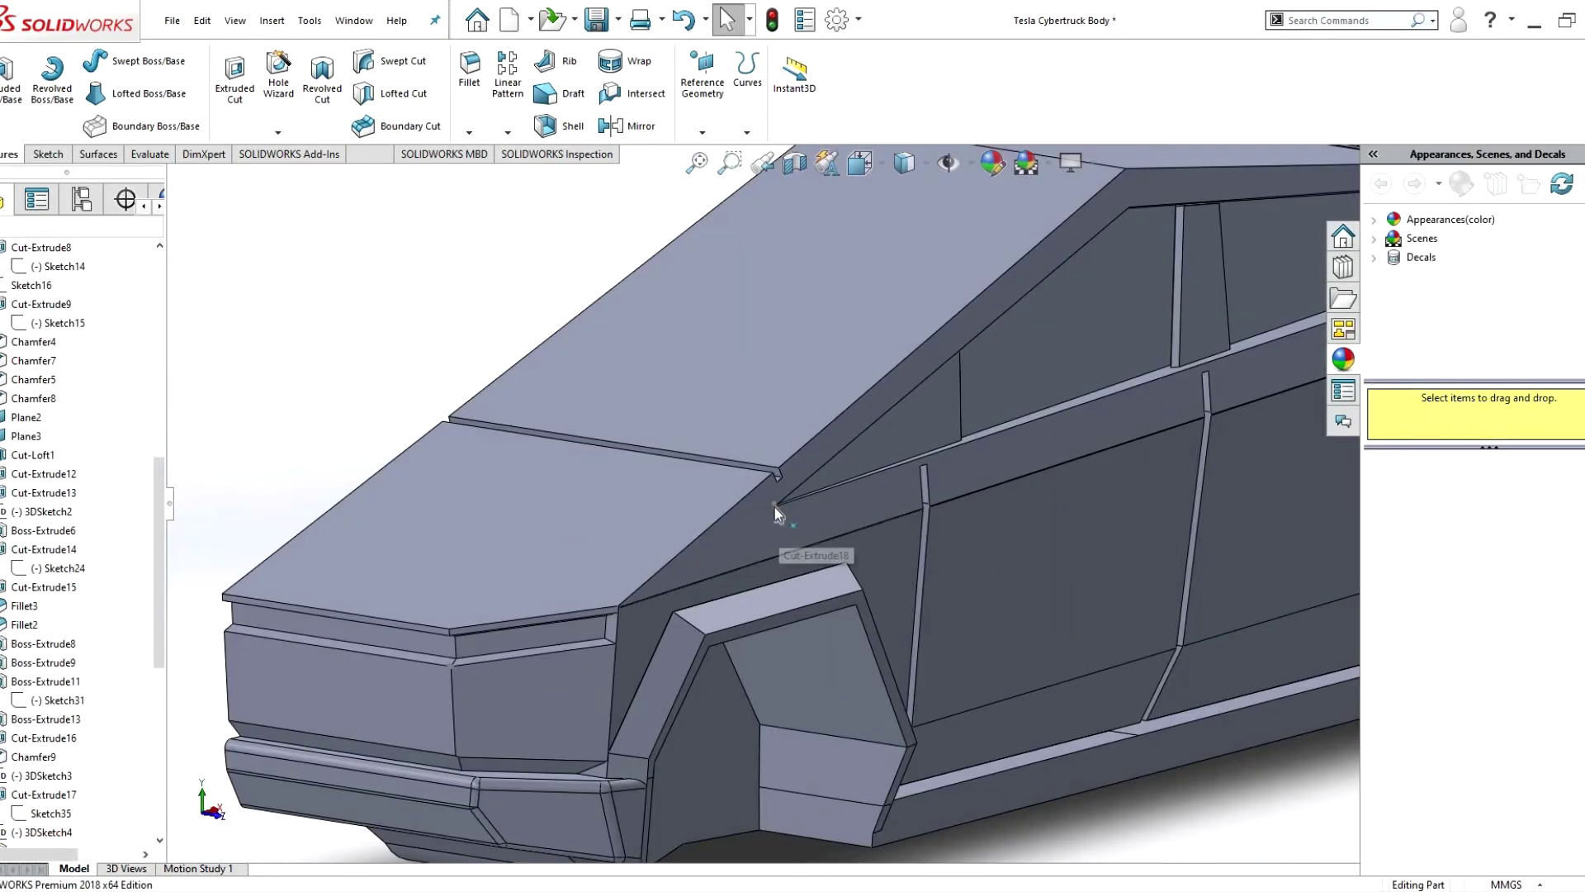
right_click(775, 507)
click(776, 661)
scroll(690, 495, up, 3)
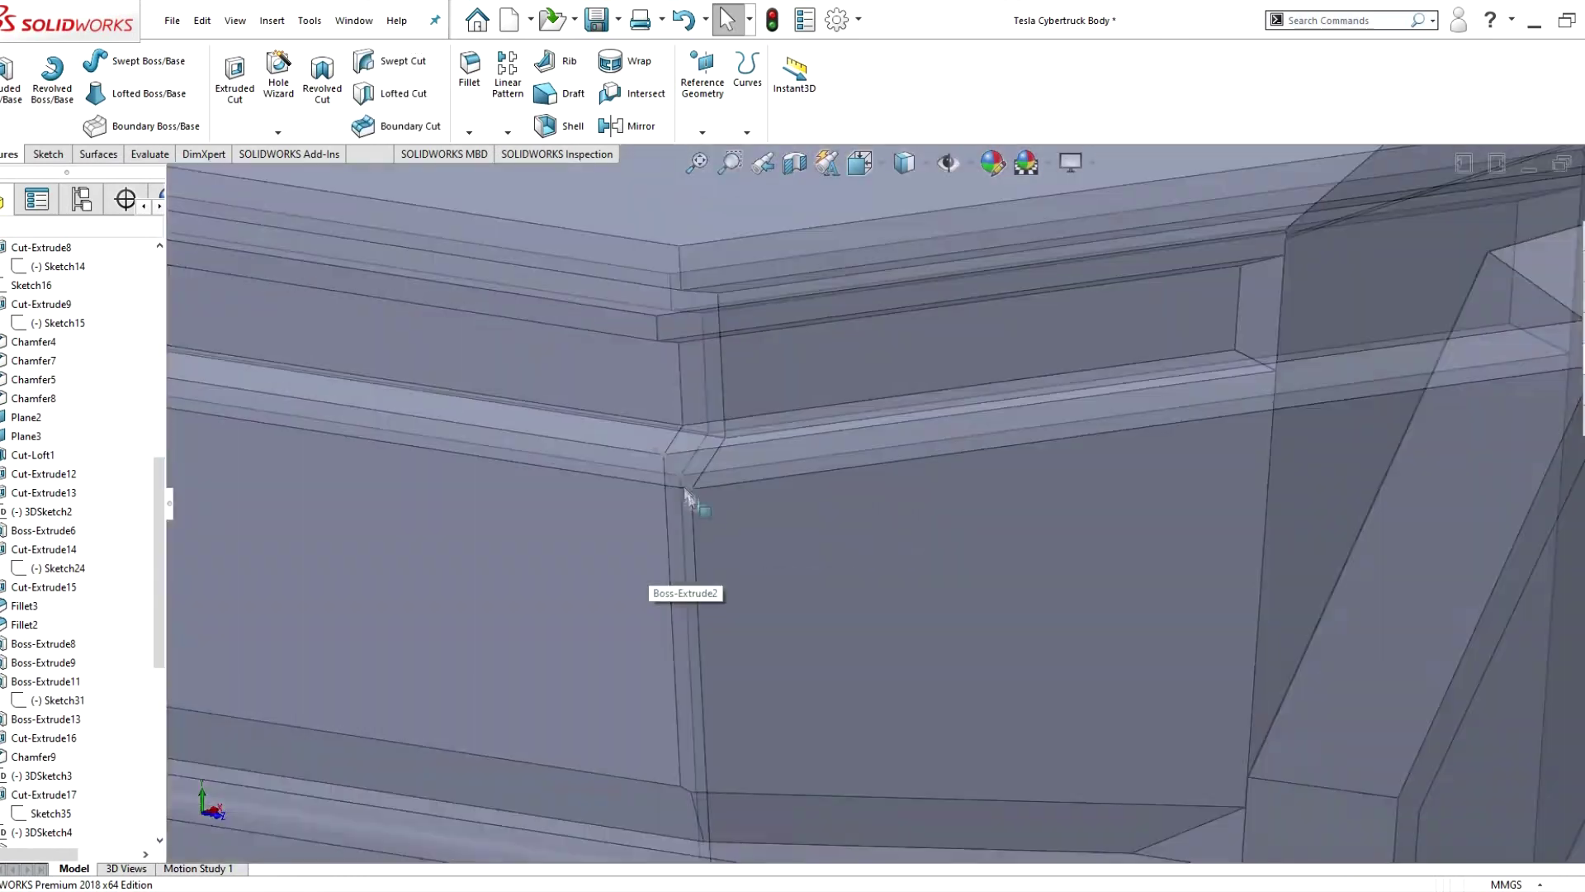
scroll(800, 595, up, 3)
right_click(798, 584)
scroll(861, 523, down, 5)
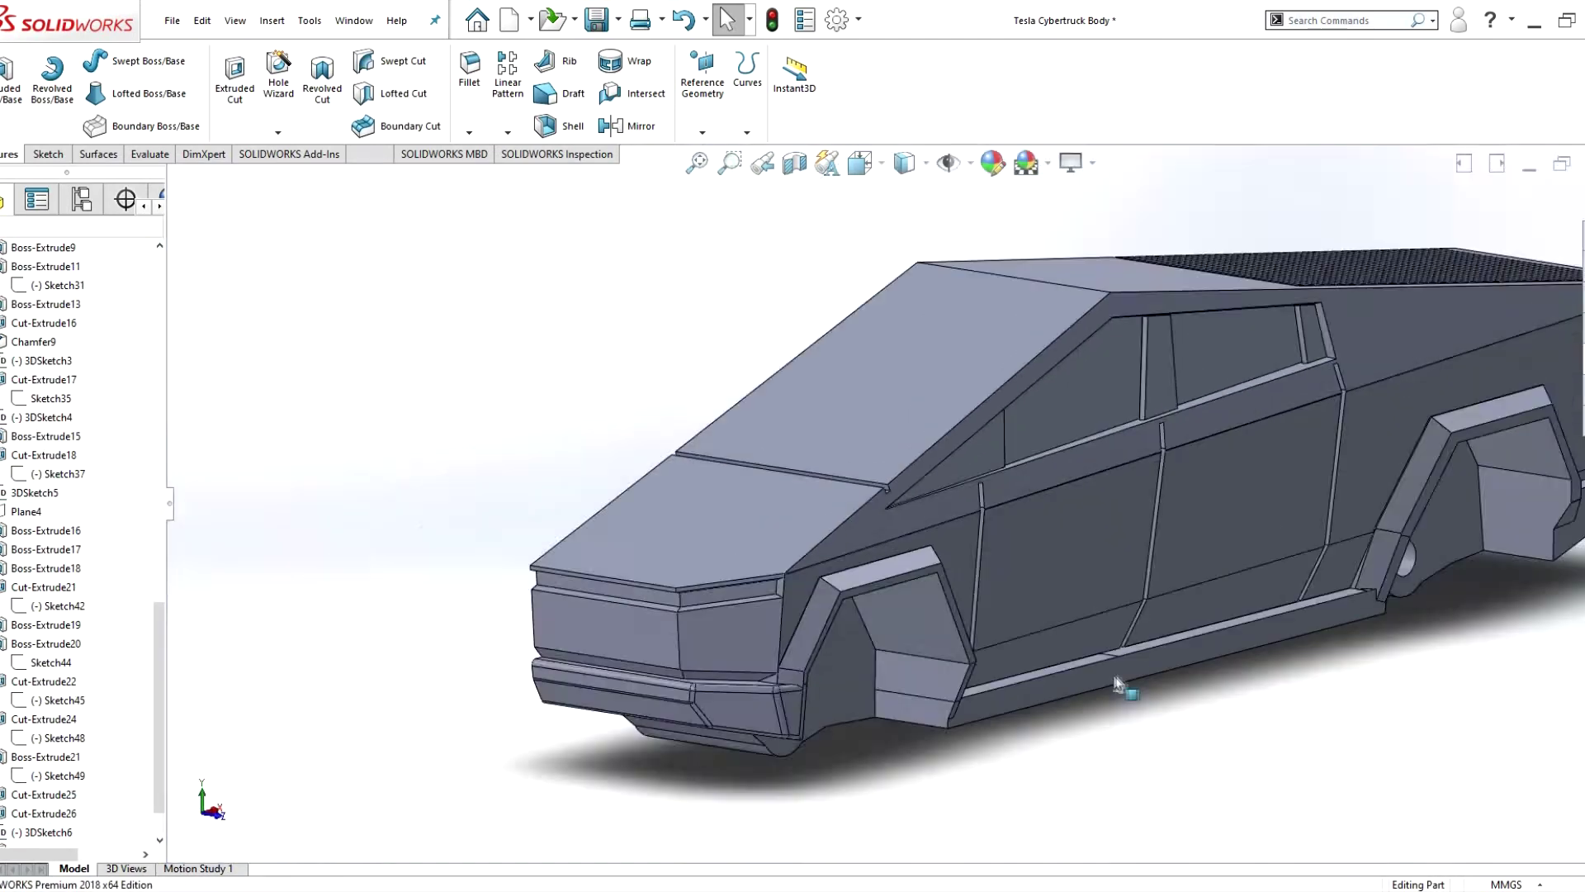
scroll(941, 478, up, 5)
scroll(941, 477, down, 5)
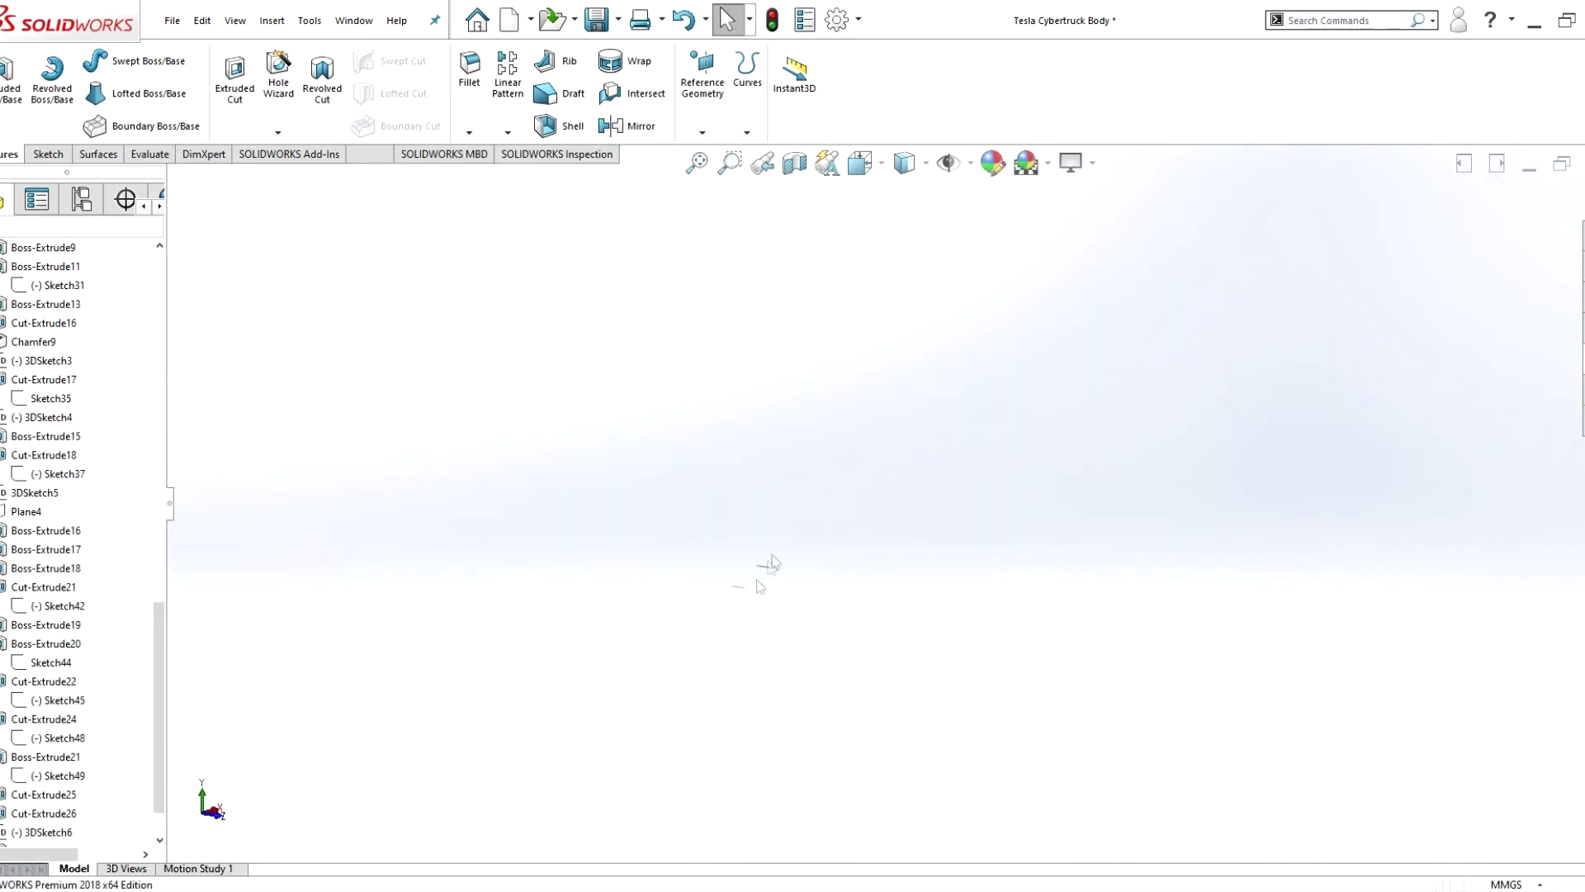
right_click(805, 569)
click(1239, 434)
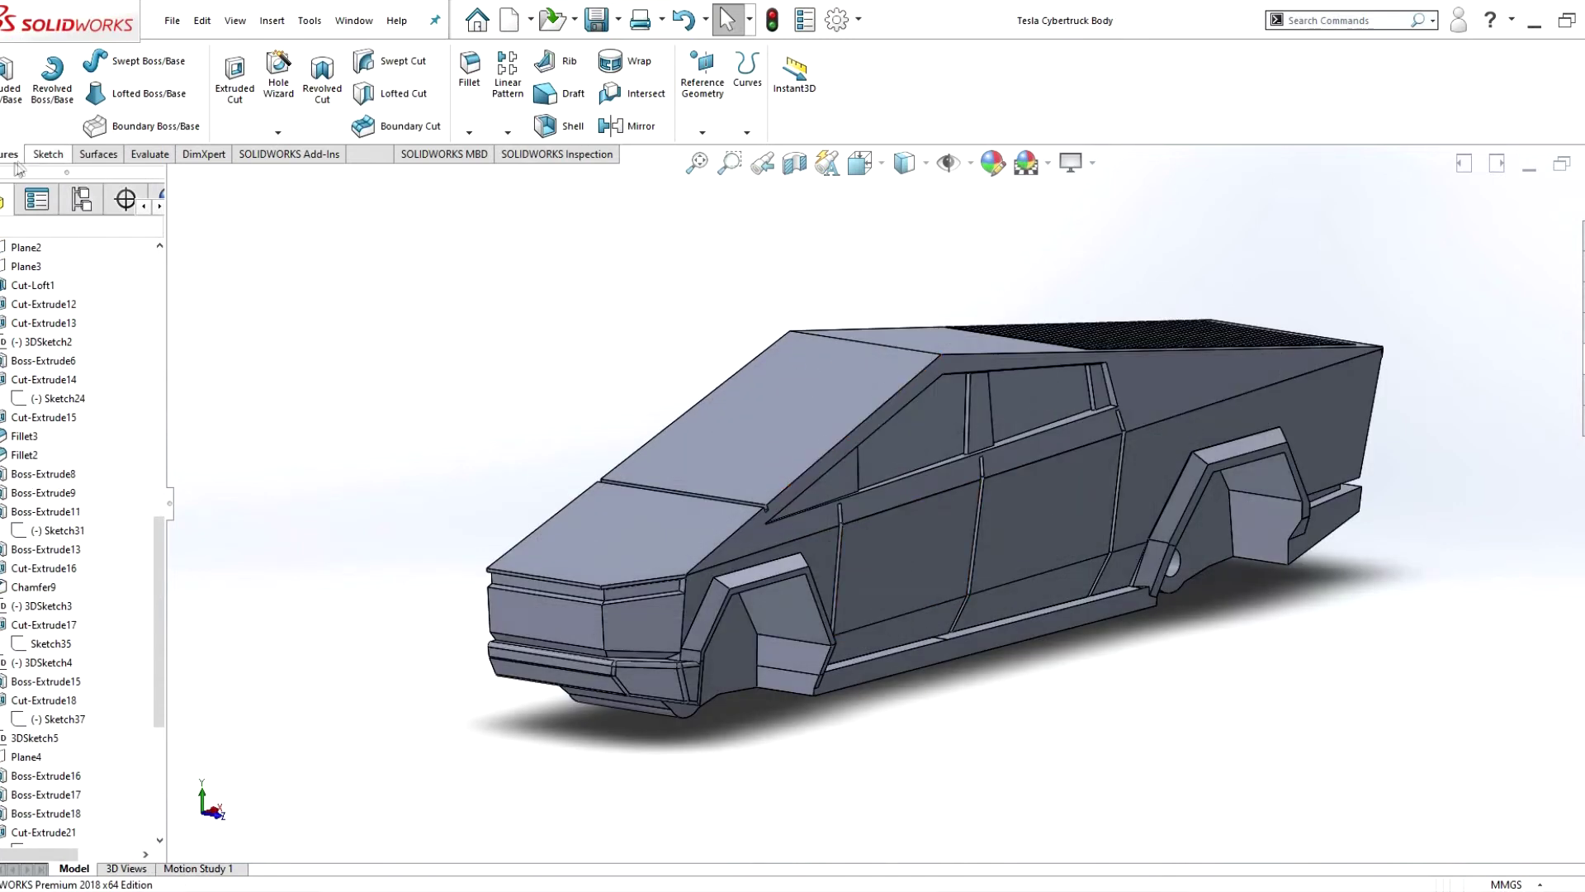
- Start a Mirror feature using the truck's side face as the mirror plane
click(635, 132)
middle_drag(743, 454, 720, 450)
click(720, 450)
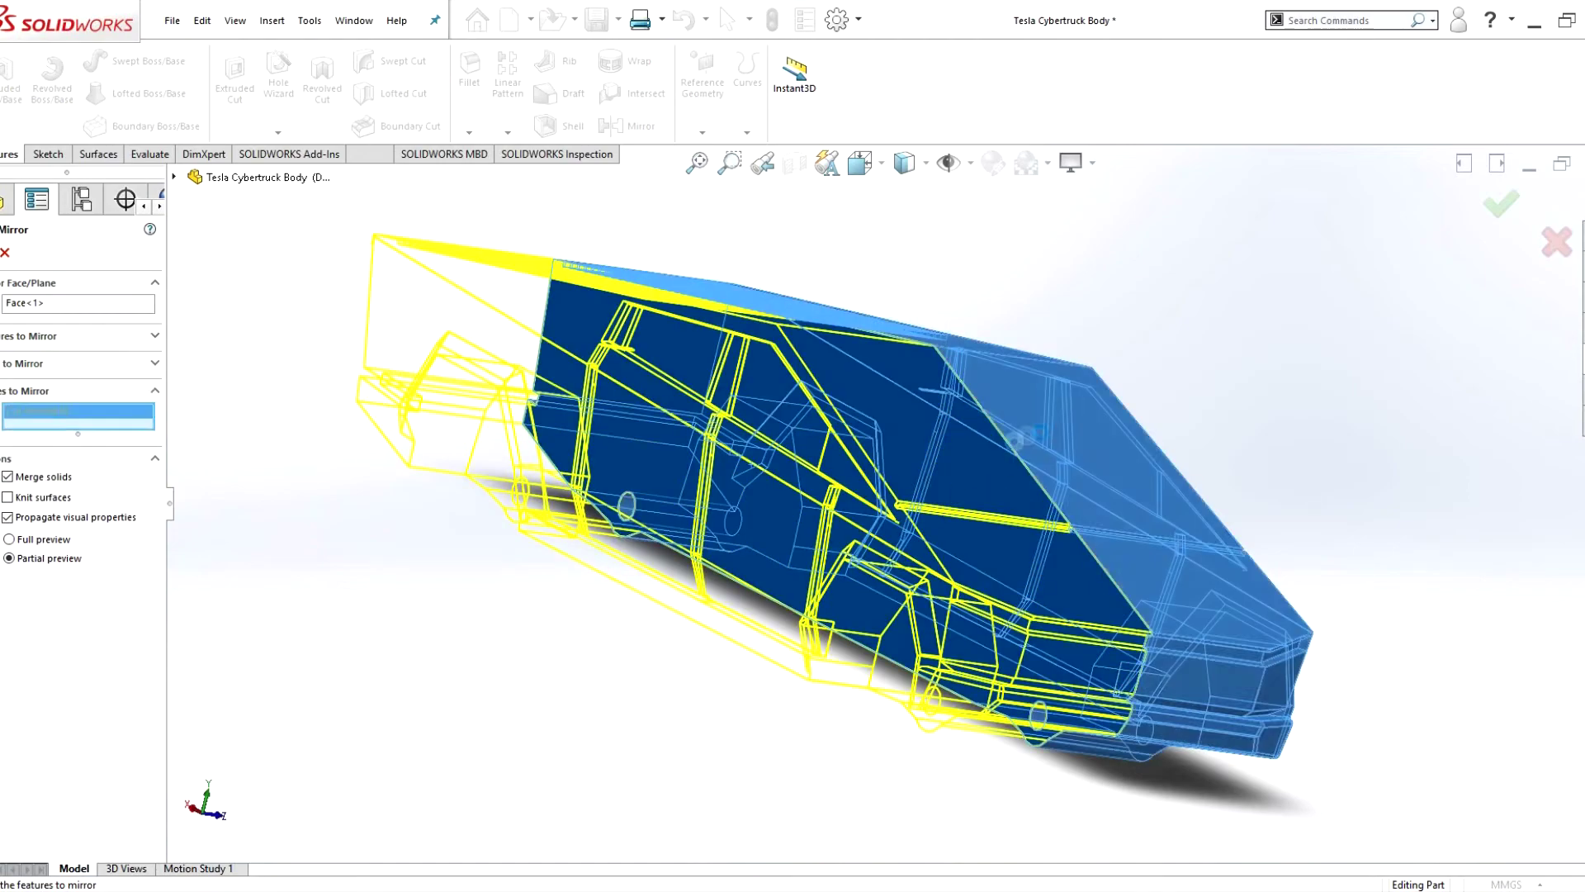
key(Return)
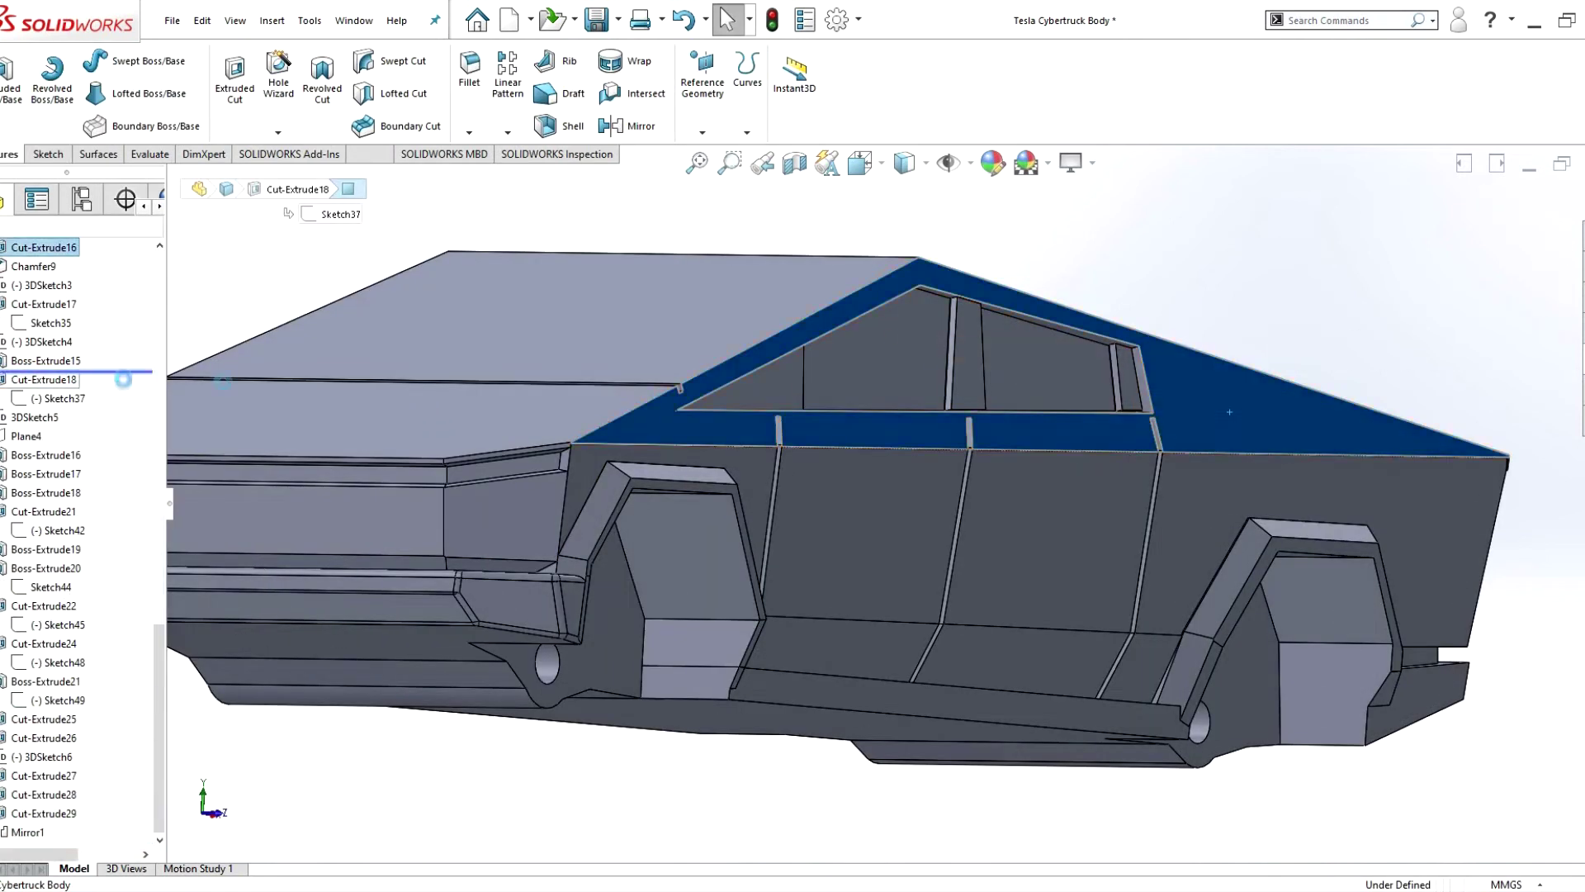
scroll(83, 379, up, 10)
right_click(107, 446)
click(144, 425)
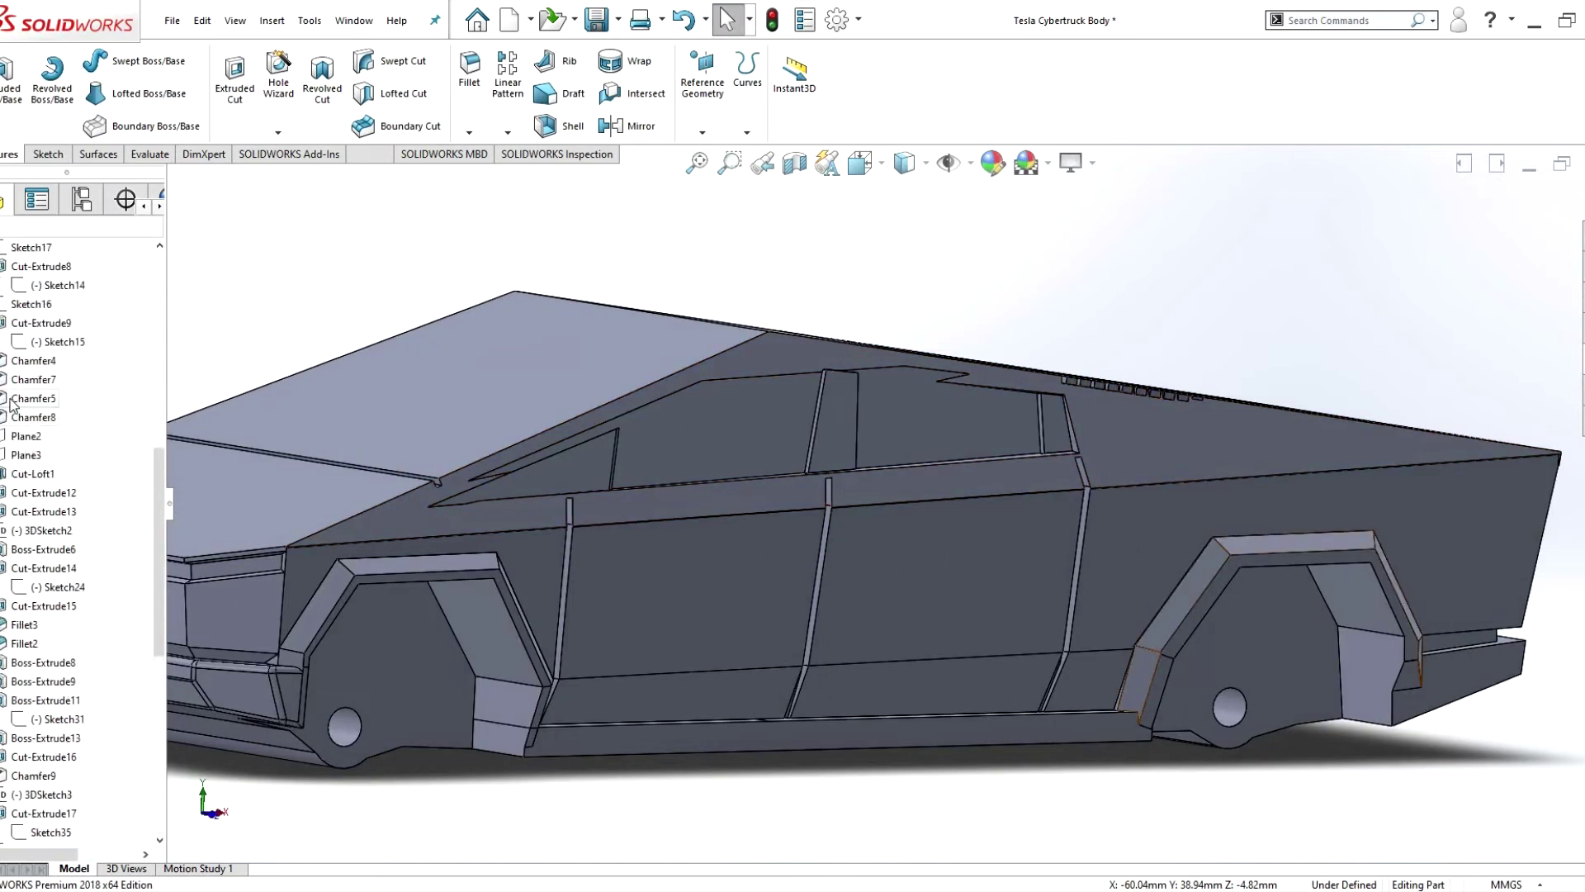
click(45, 511)
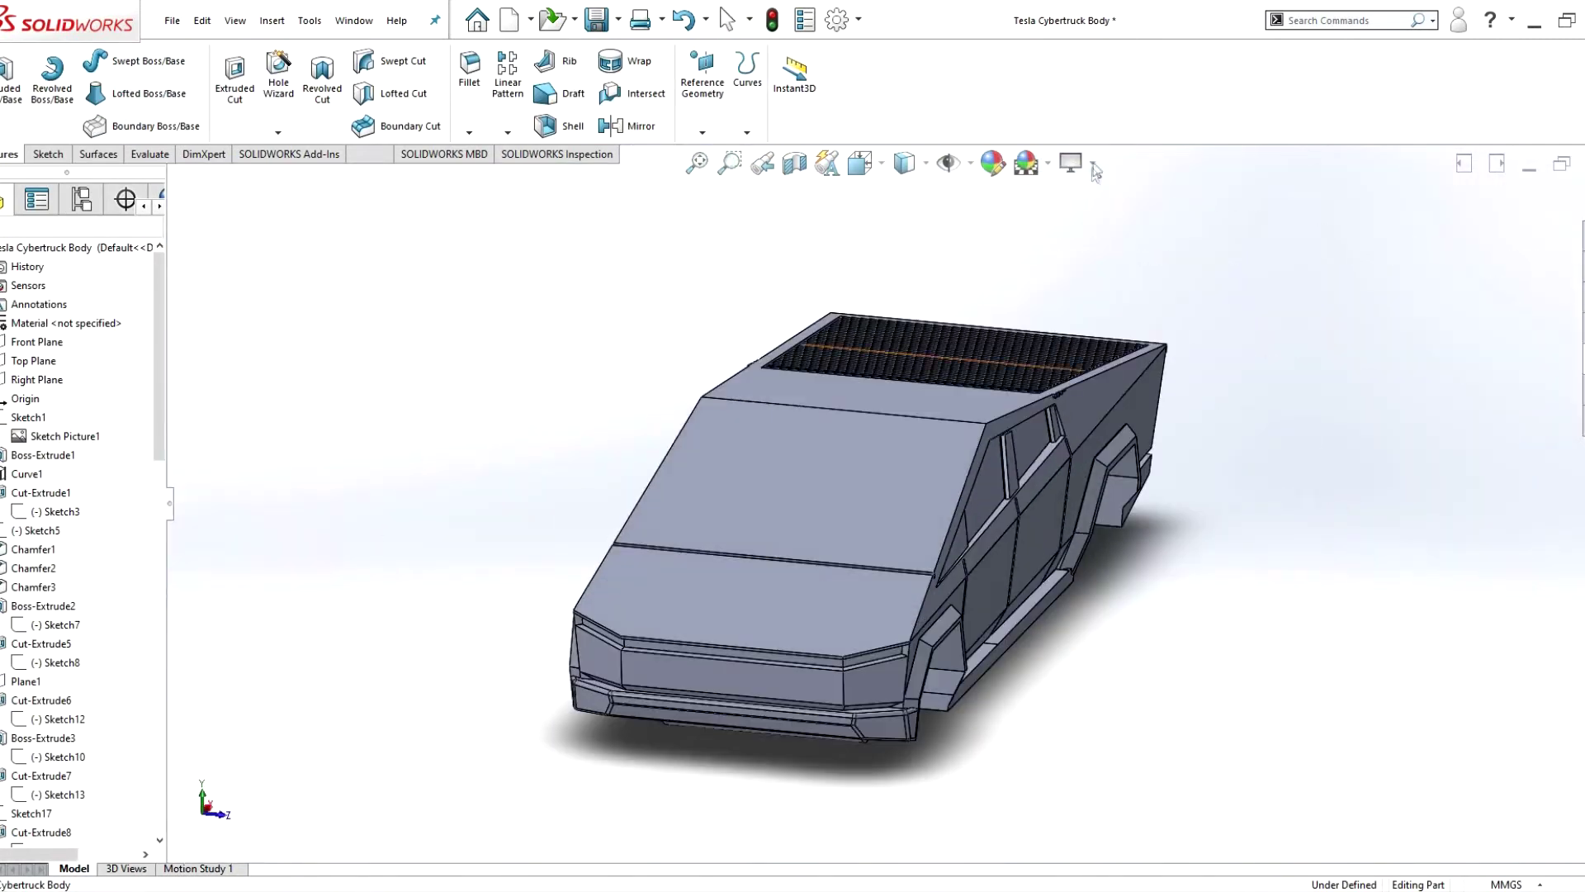
middle_drag(795, 539, 717, 570)
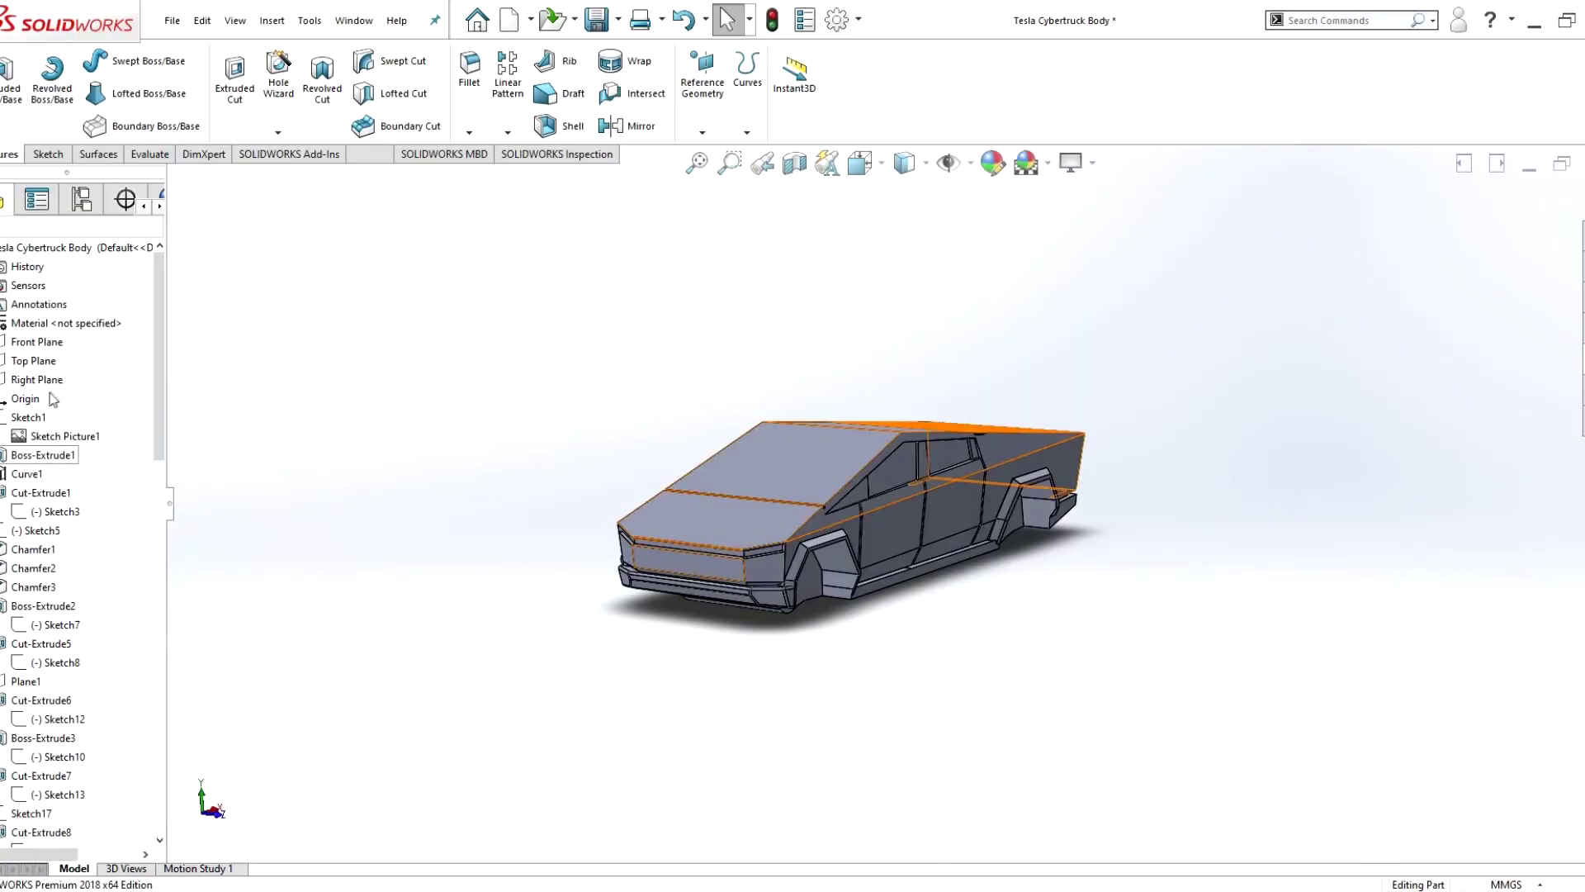
click(43, 455)
click(79, 393)
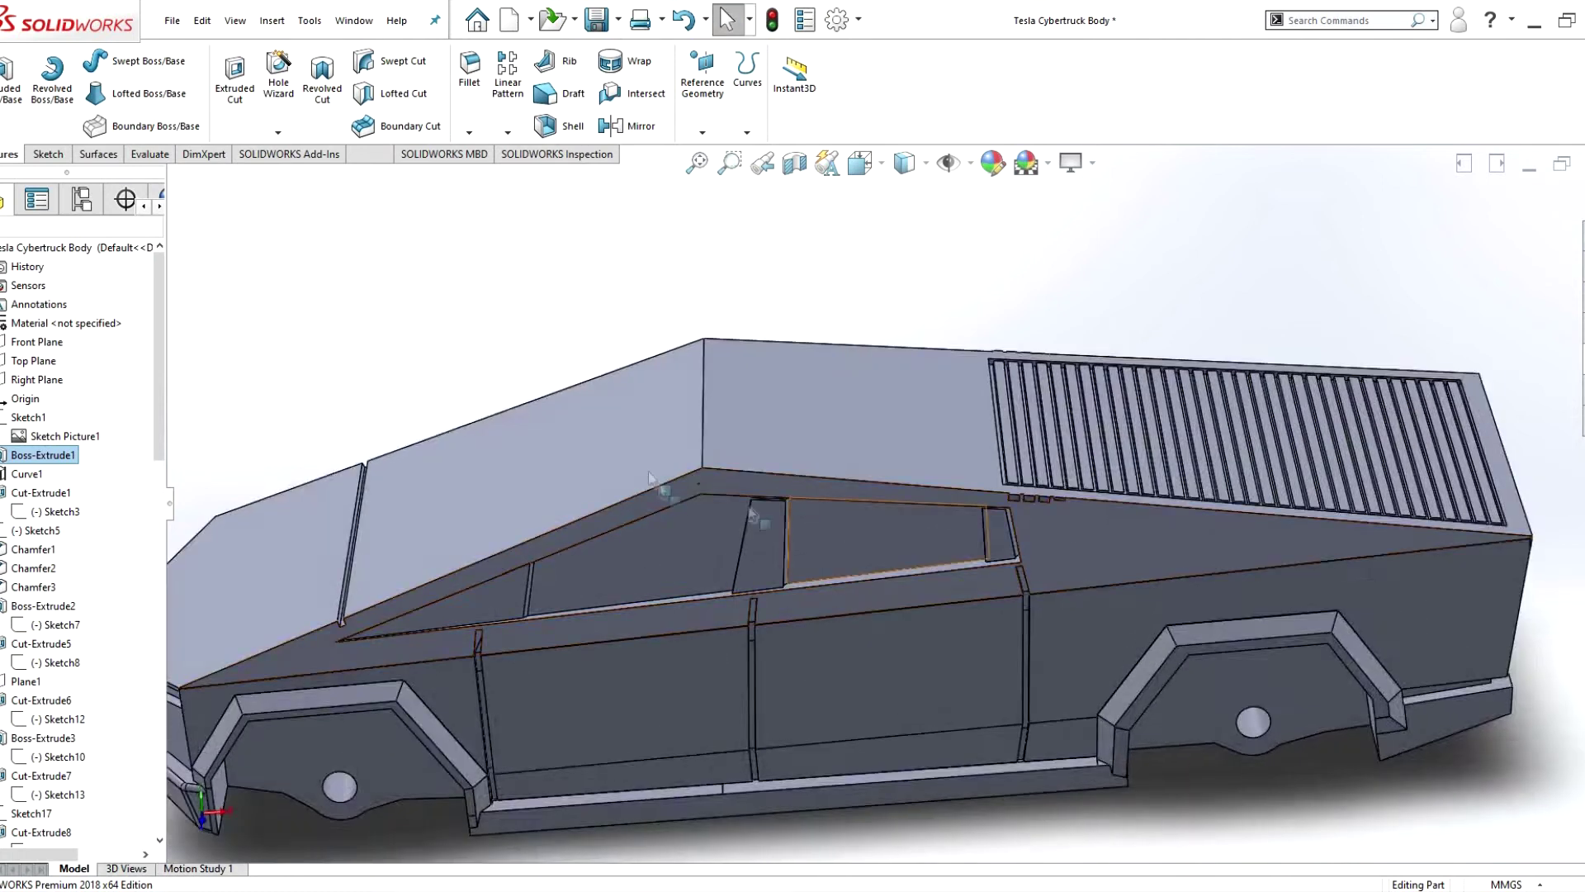
- Change Sketch38's window offset from 0.50 to 1.00 and rebuild
click(536, 457)
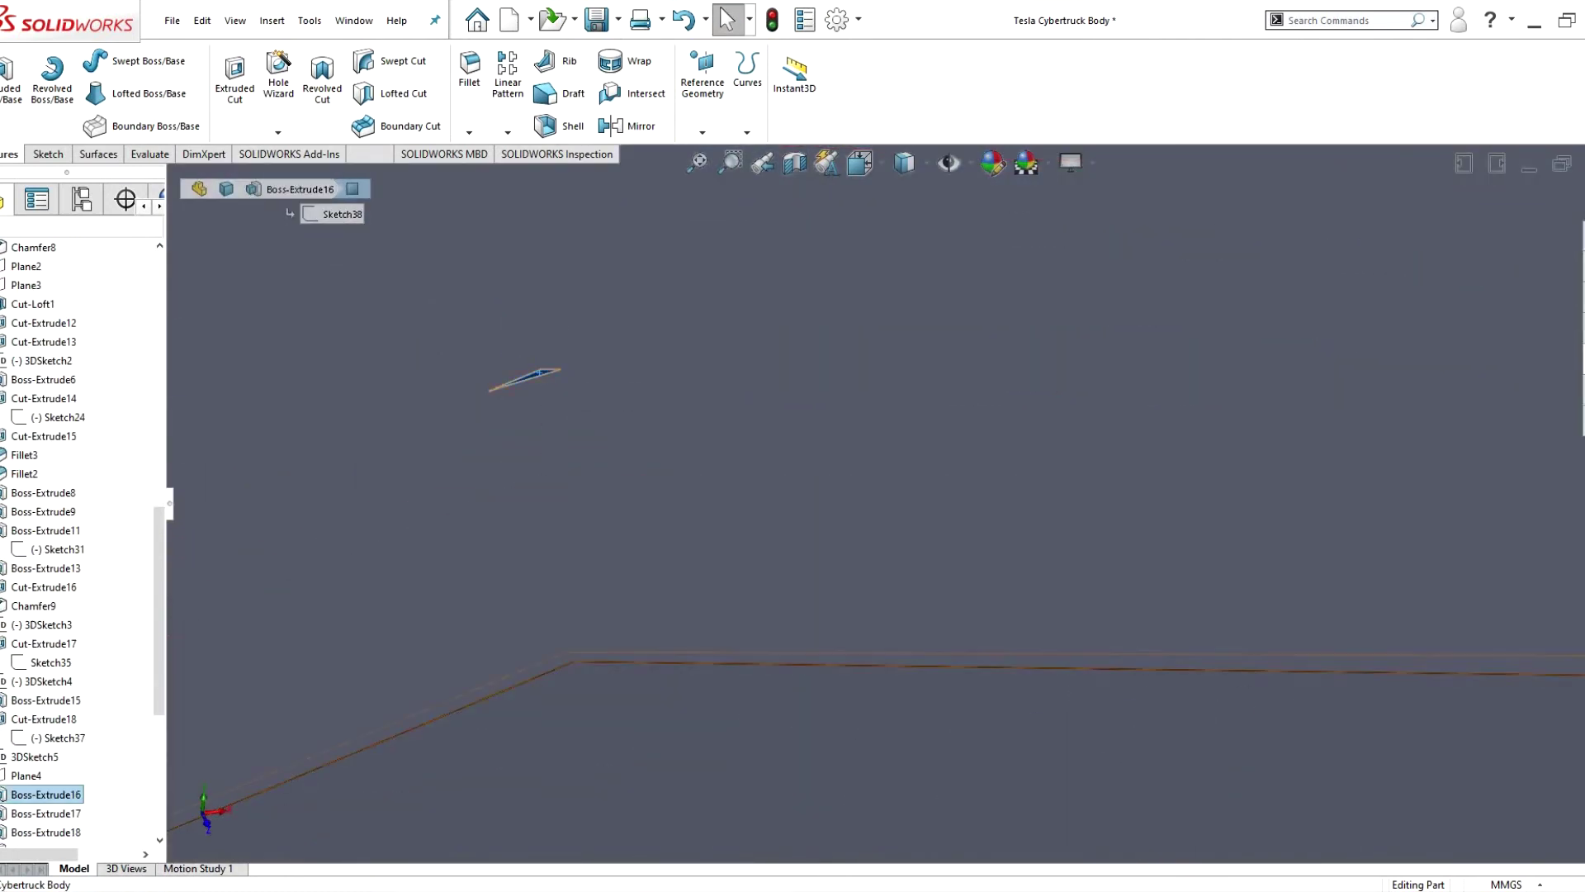
click(51, 813)
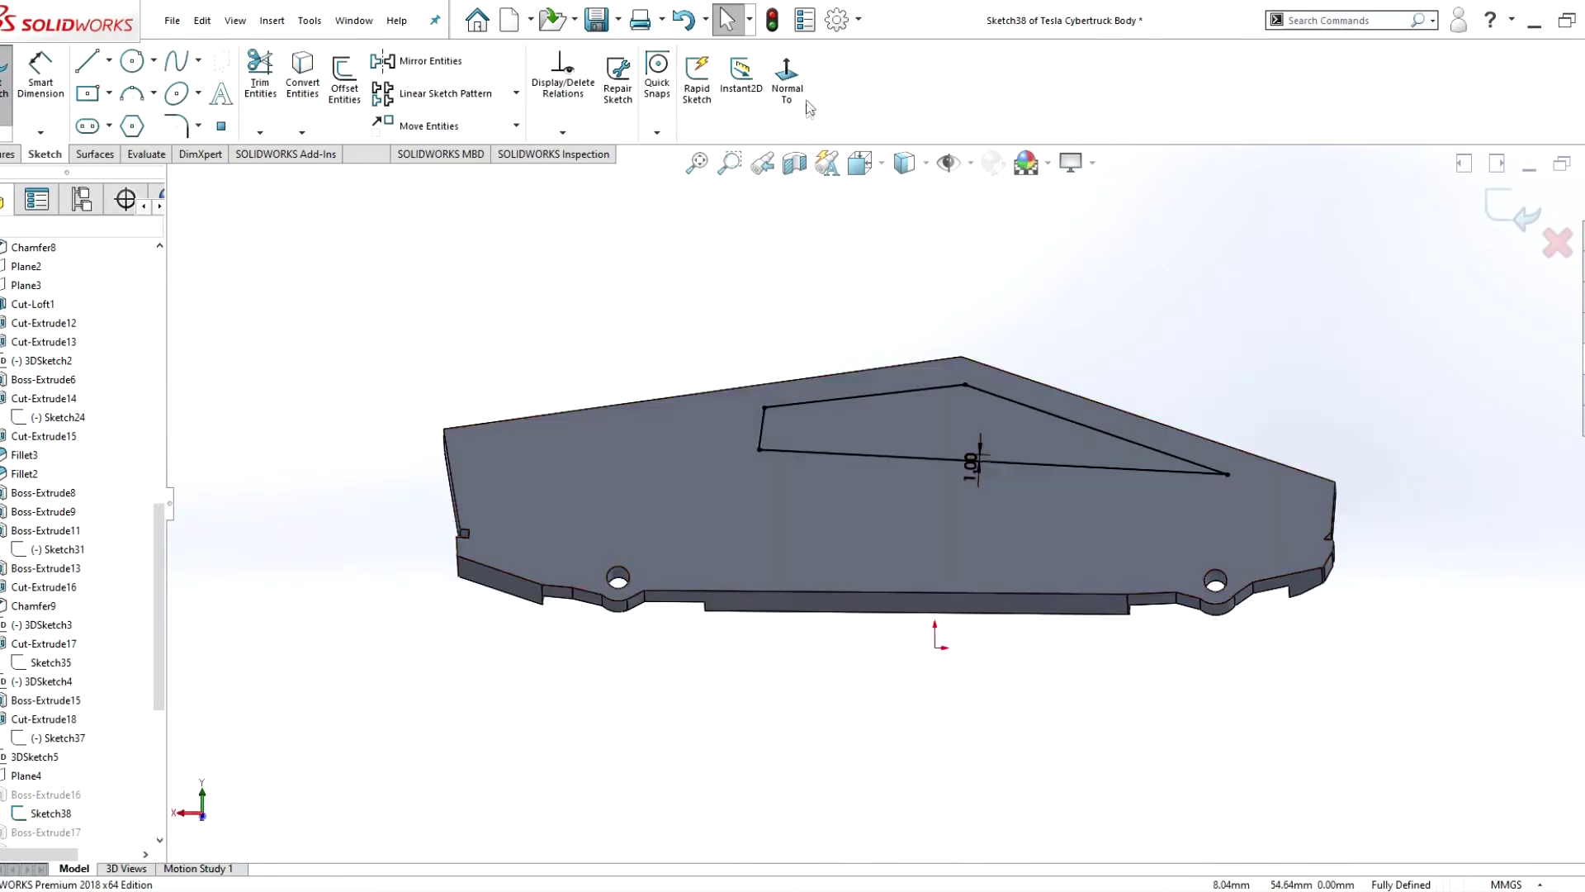
scroll(963, 449, down, 5)
click(772, 479)
key(Return)
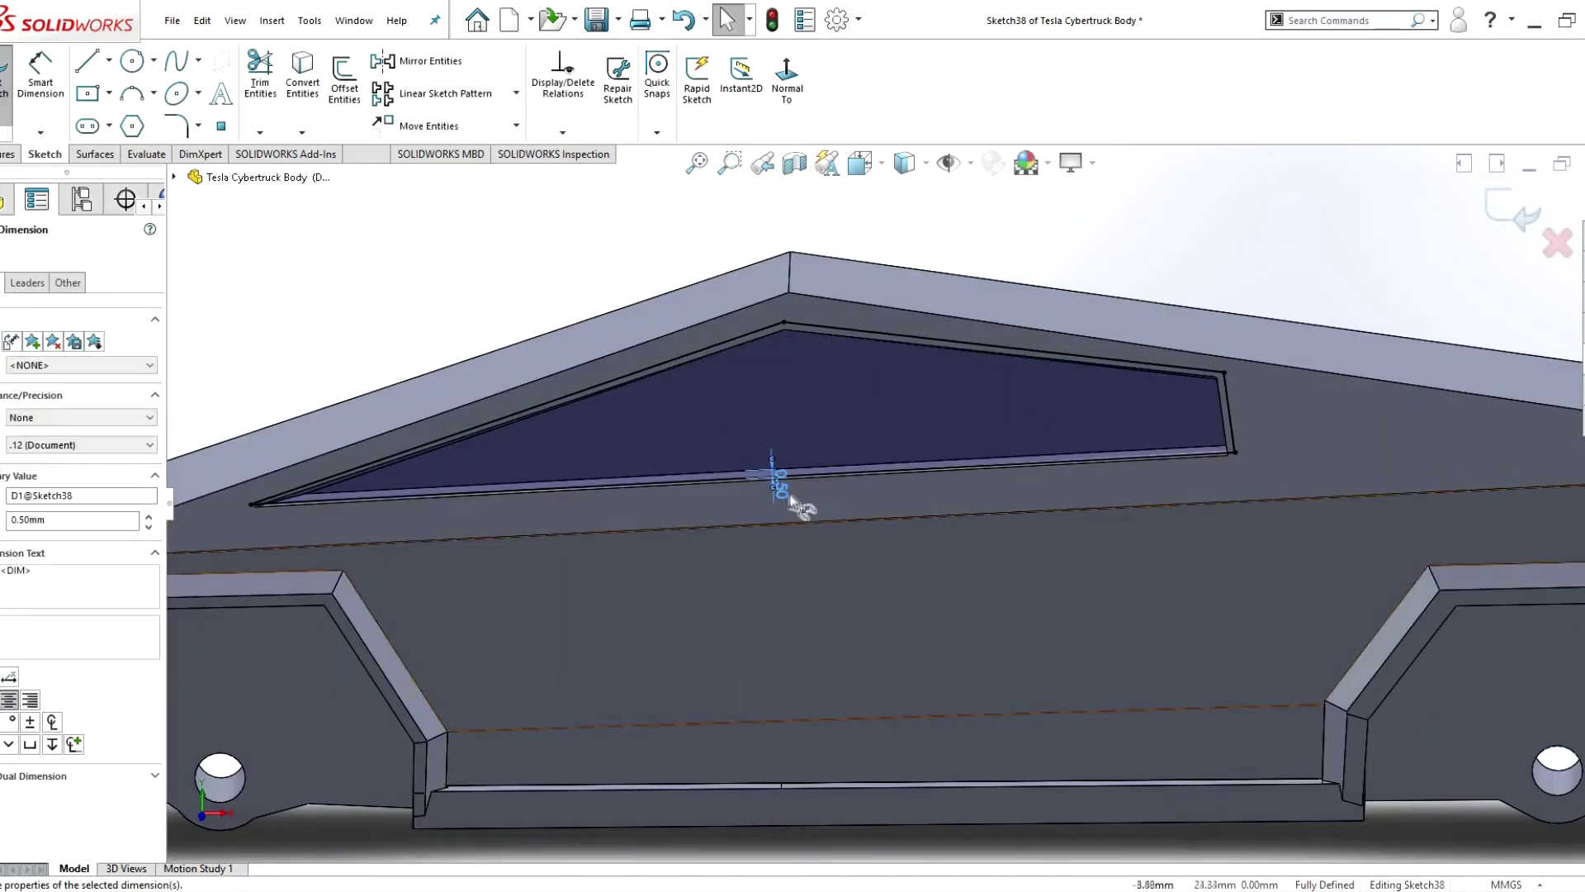
double_click(790, 497)
text(1)
key(Return)
key(Escape)
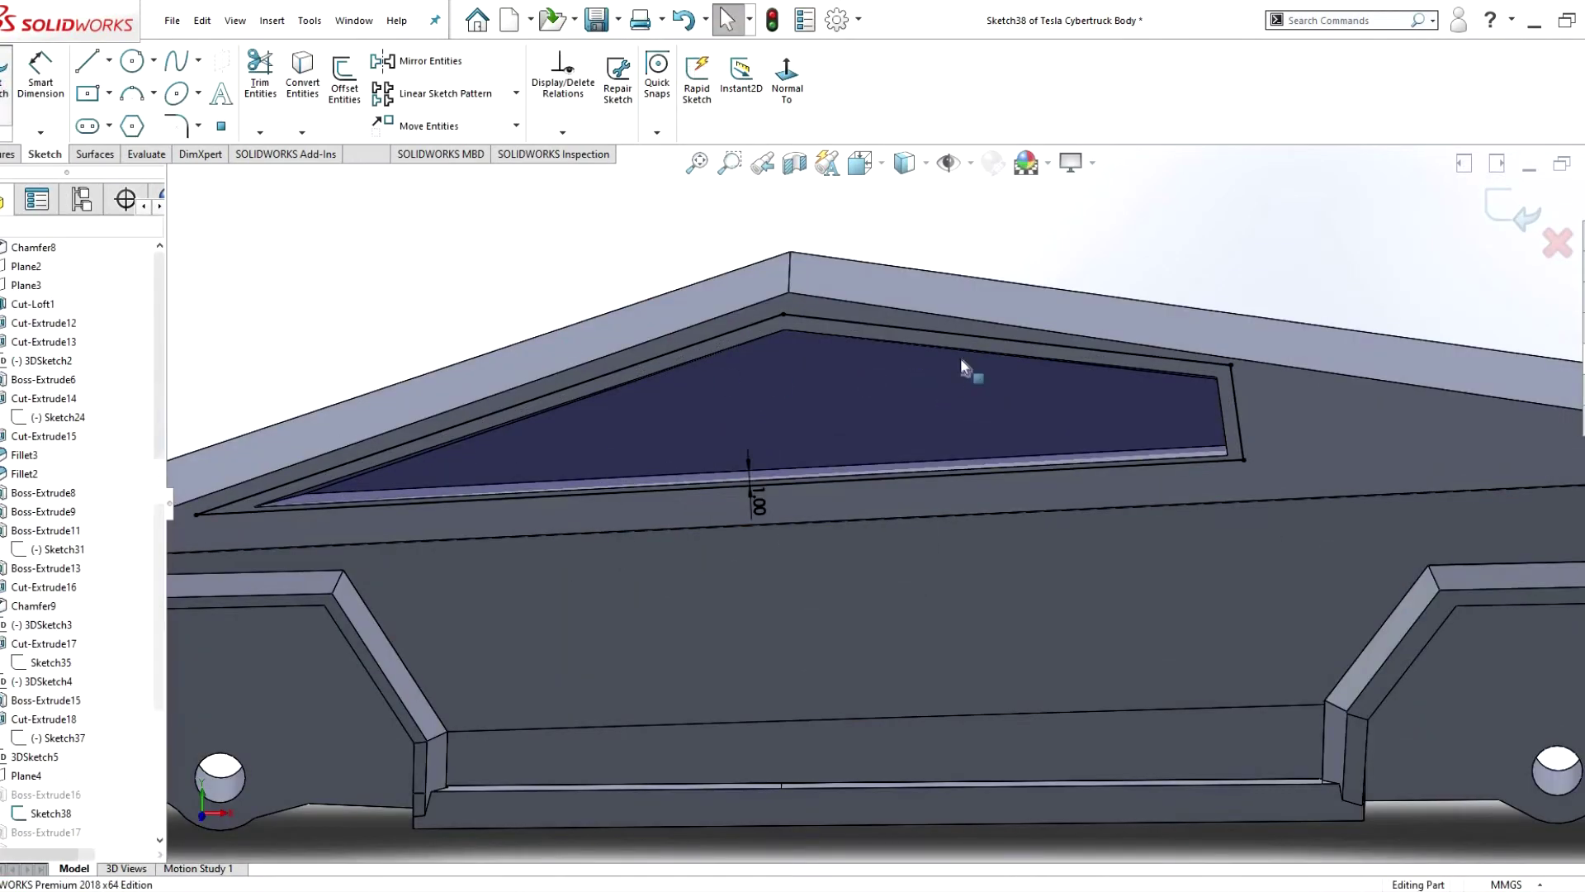
key(ctrl+b)
- Open Sketch3 and leave it without changes
scroll(776, 444, up, 3)
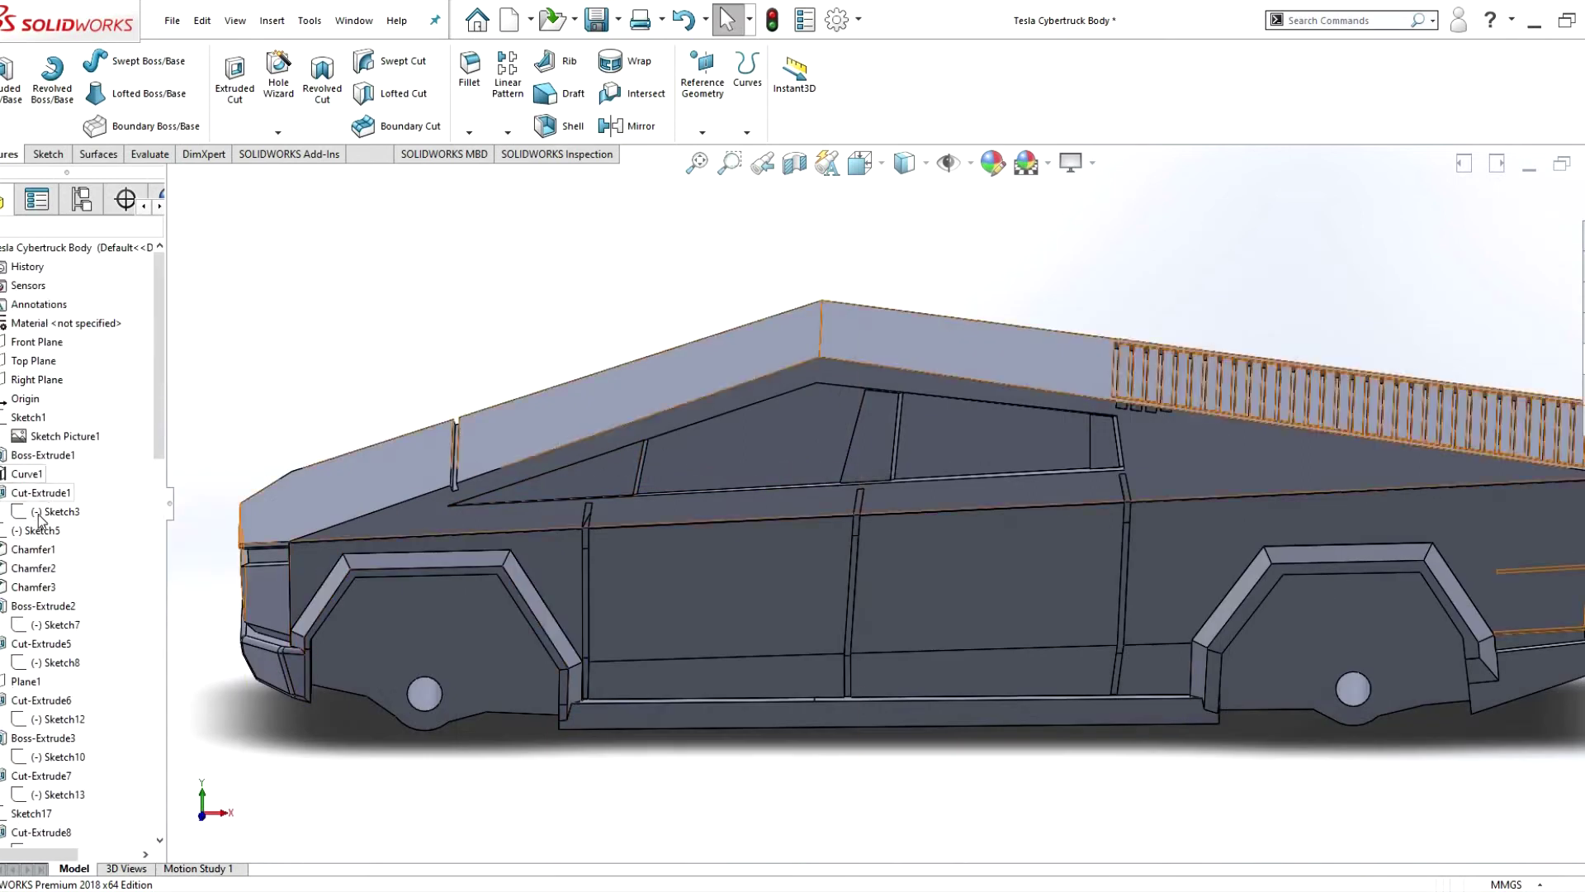
right_click(42, 512)
click(124, 457)
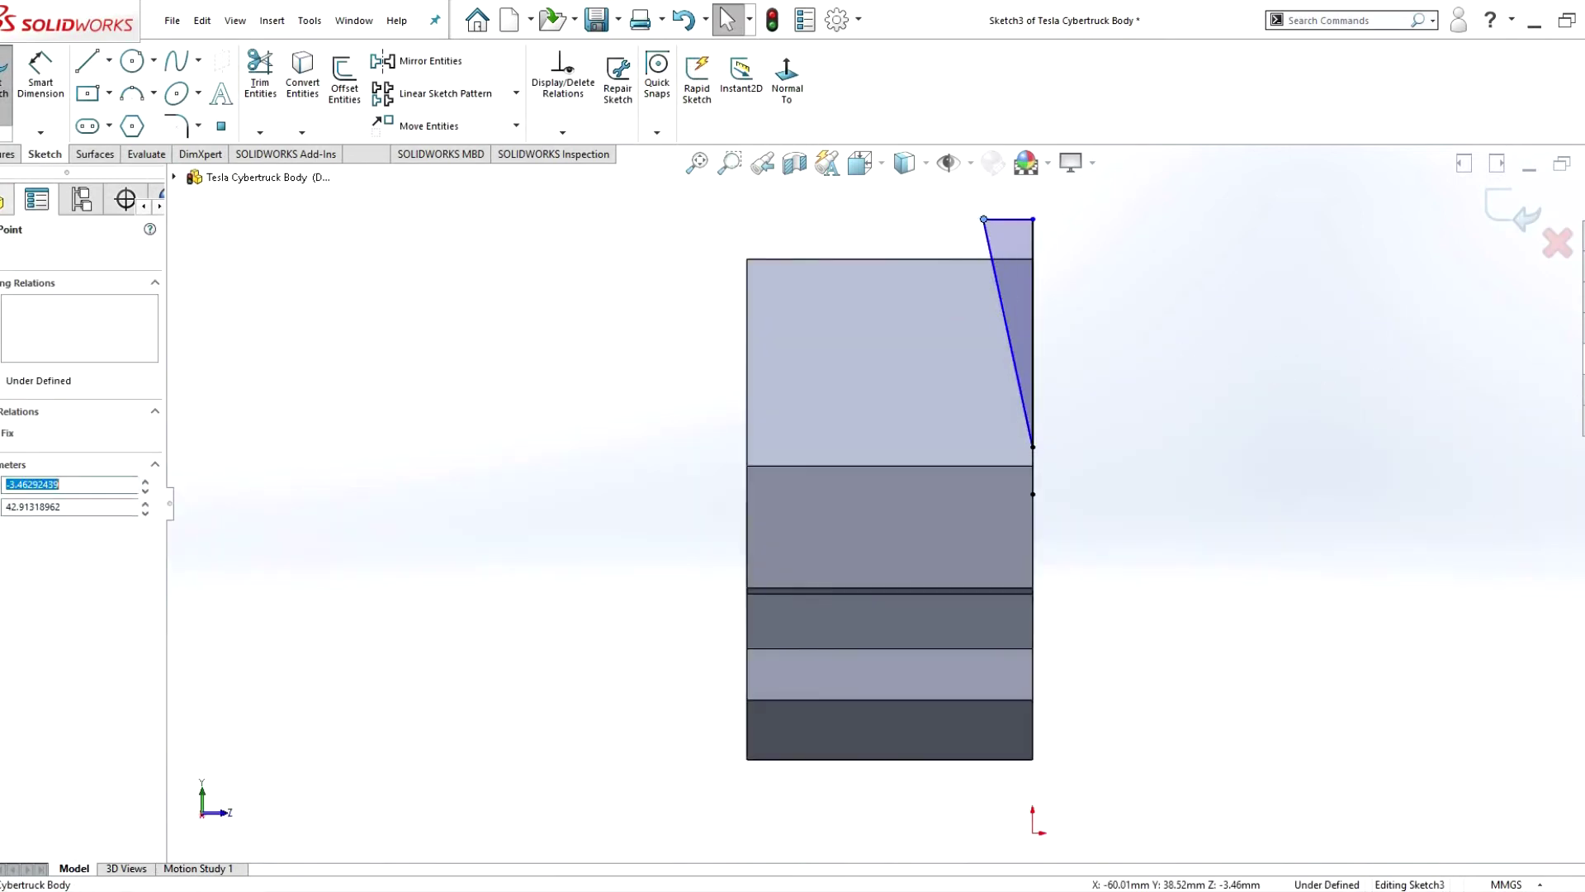
key(ctrl+b)
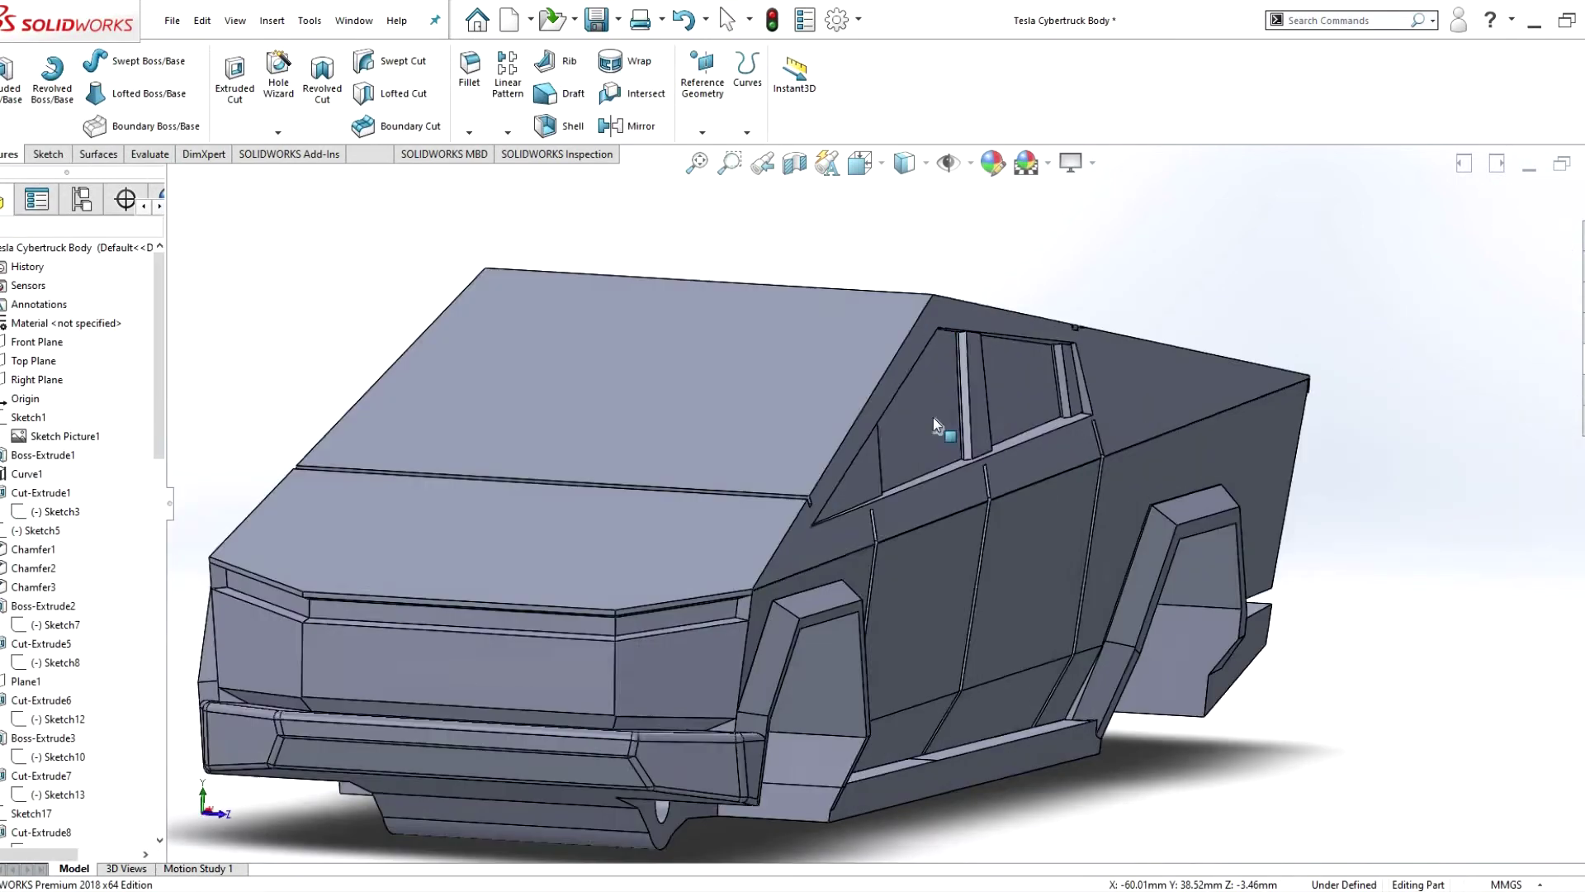
- Select the window ribs and suppress the Boss-Extrude18 rib extrusion
scroll(935, 369, down, 5)
click(935, 369)
ctrl+click(1193, 446)
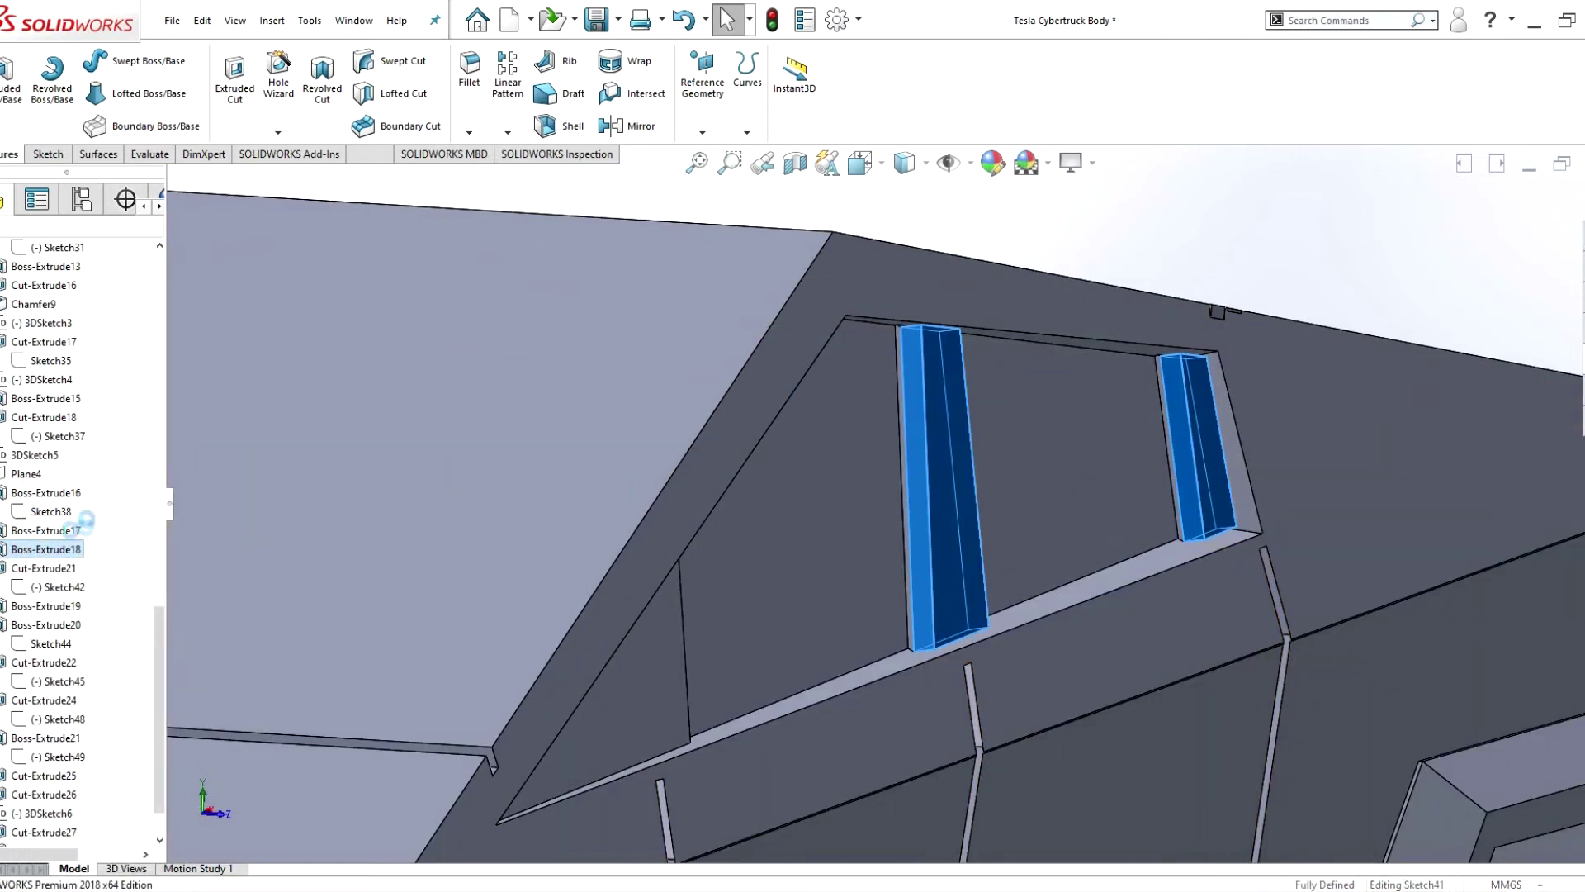
click(9, 78)
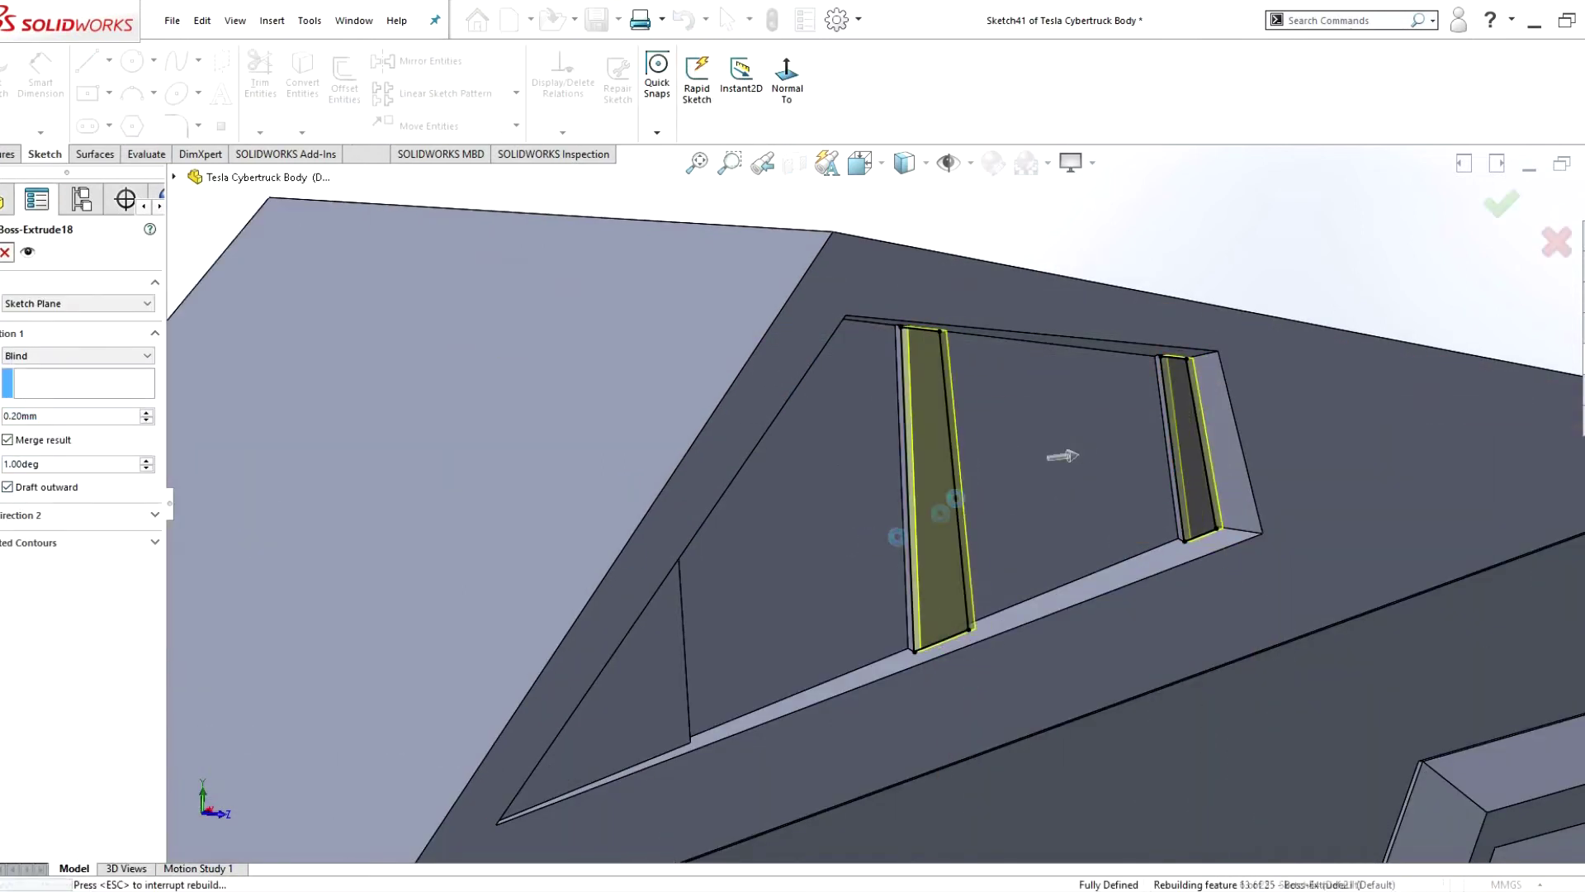
right_click(46, 549)
click(89, 629)
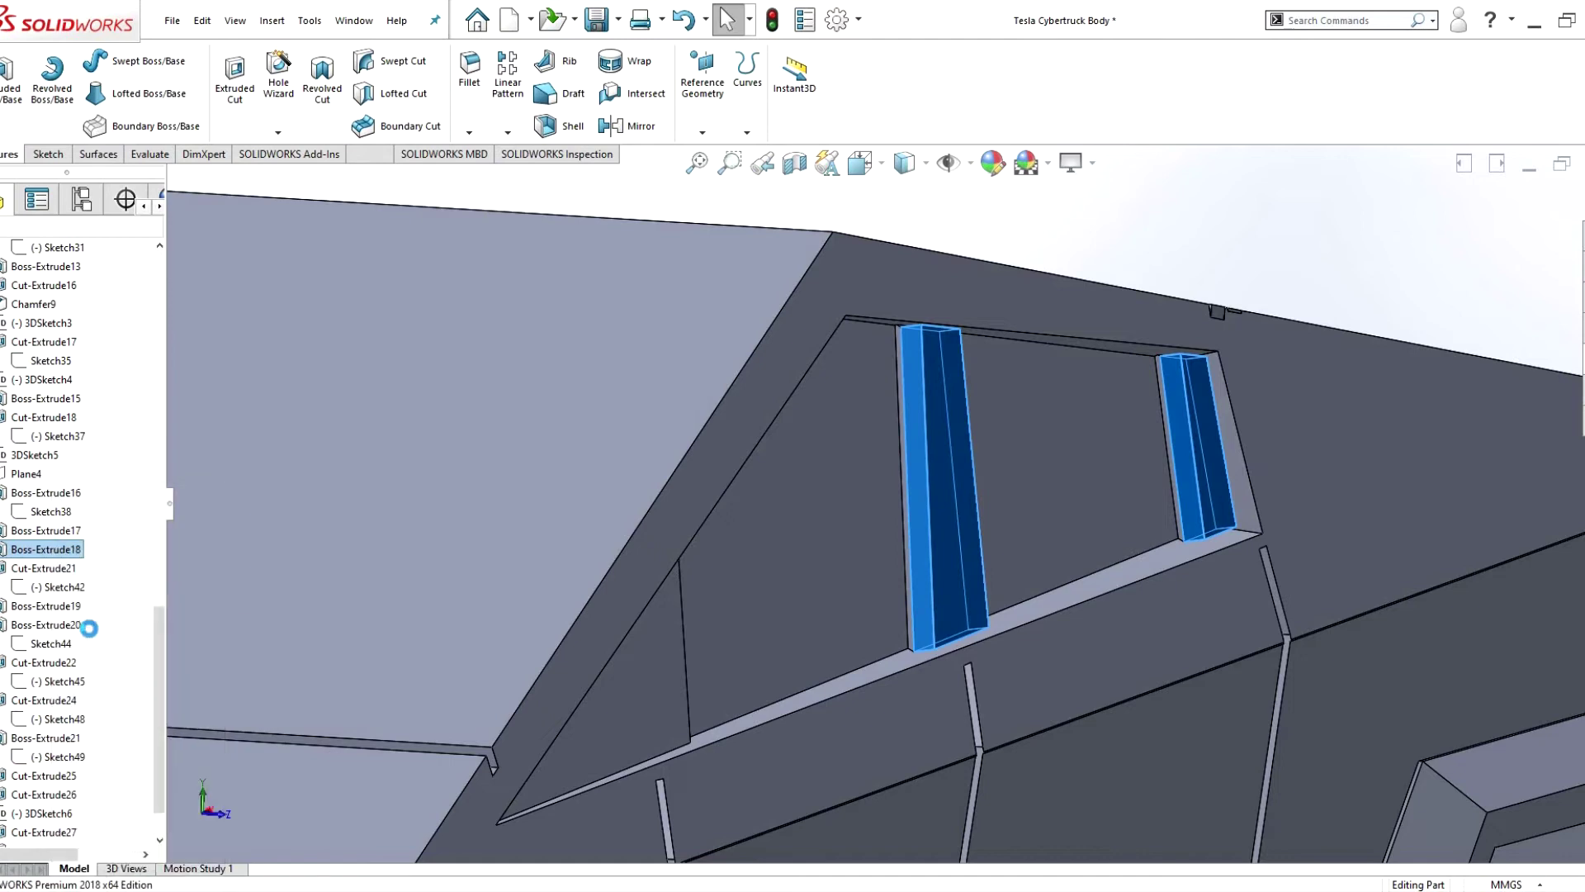
scroll(814, 566, up, 10)
scroll(1156, 495, down, 10)
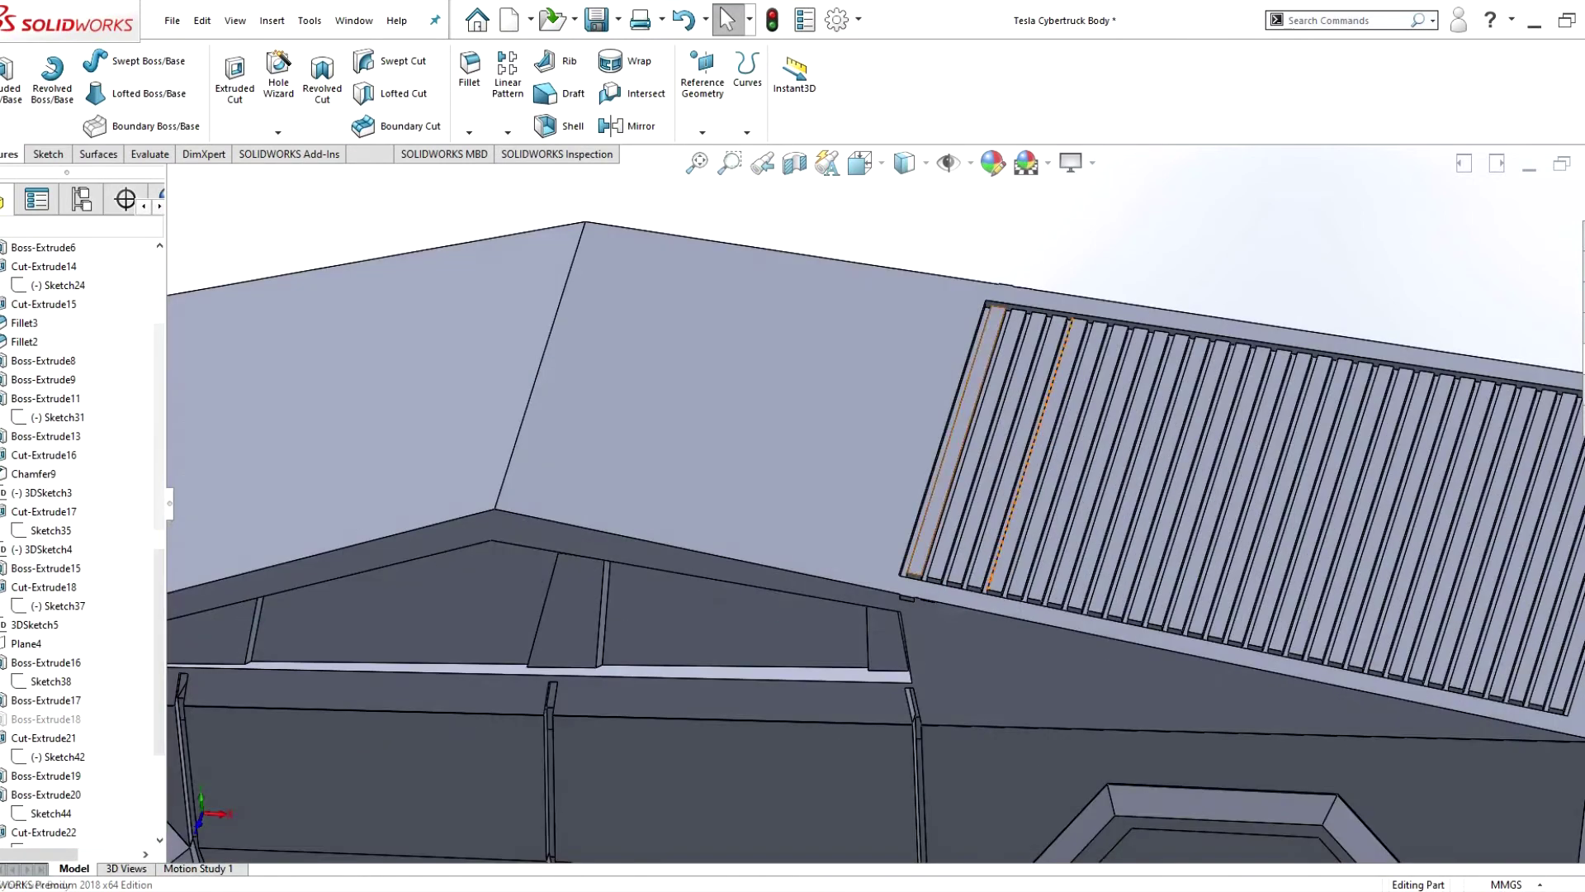
- Open the slat sketch Sketch49 from Boss-Extrude21 for editing
click(958, 445)
right_click(42, 247)
scroll(516, 689, down, 5)
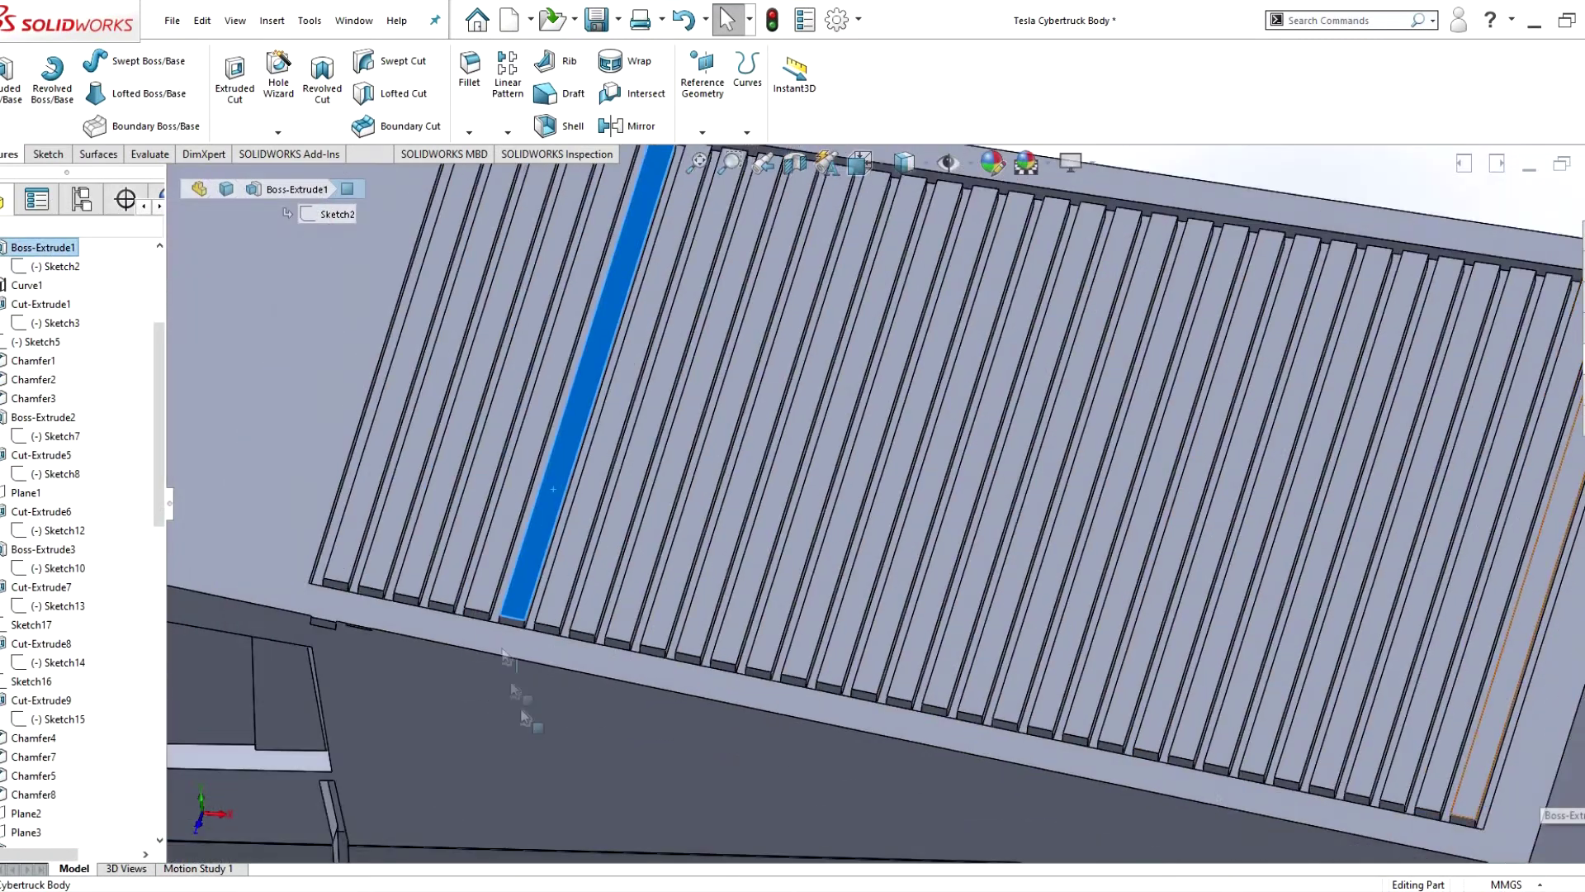
scroll(526, 718, up, 5)
scroll(1156, 702, down, 8)
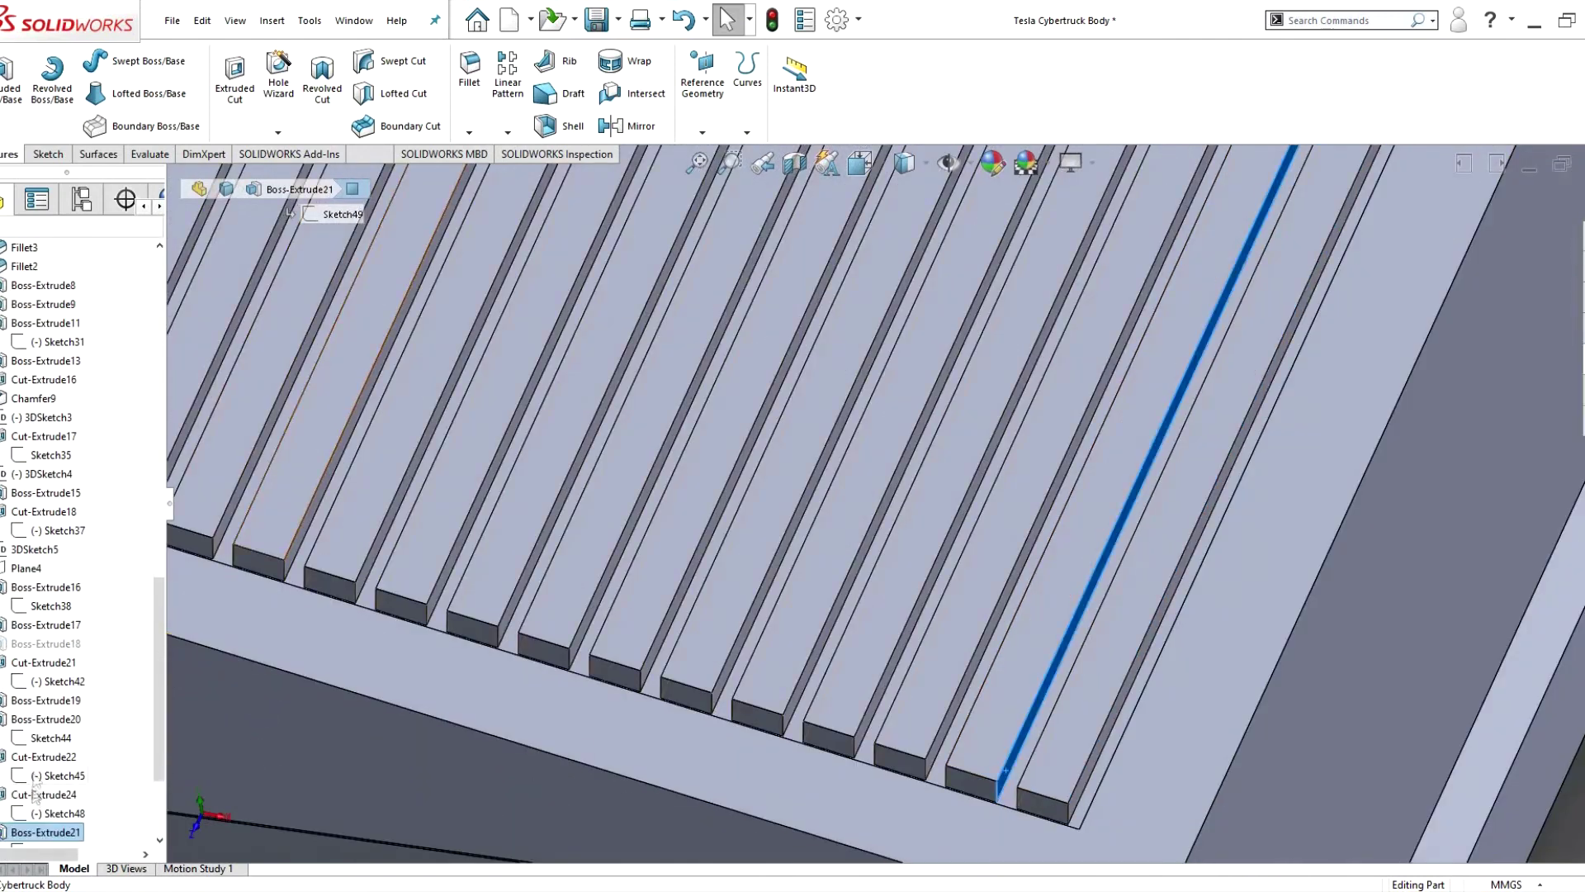
right_click(45, 832)
click(103, 602)
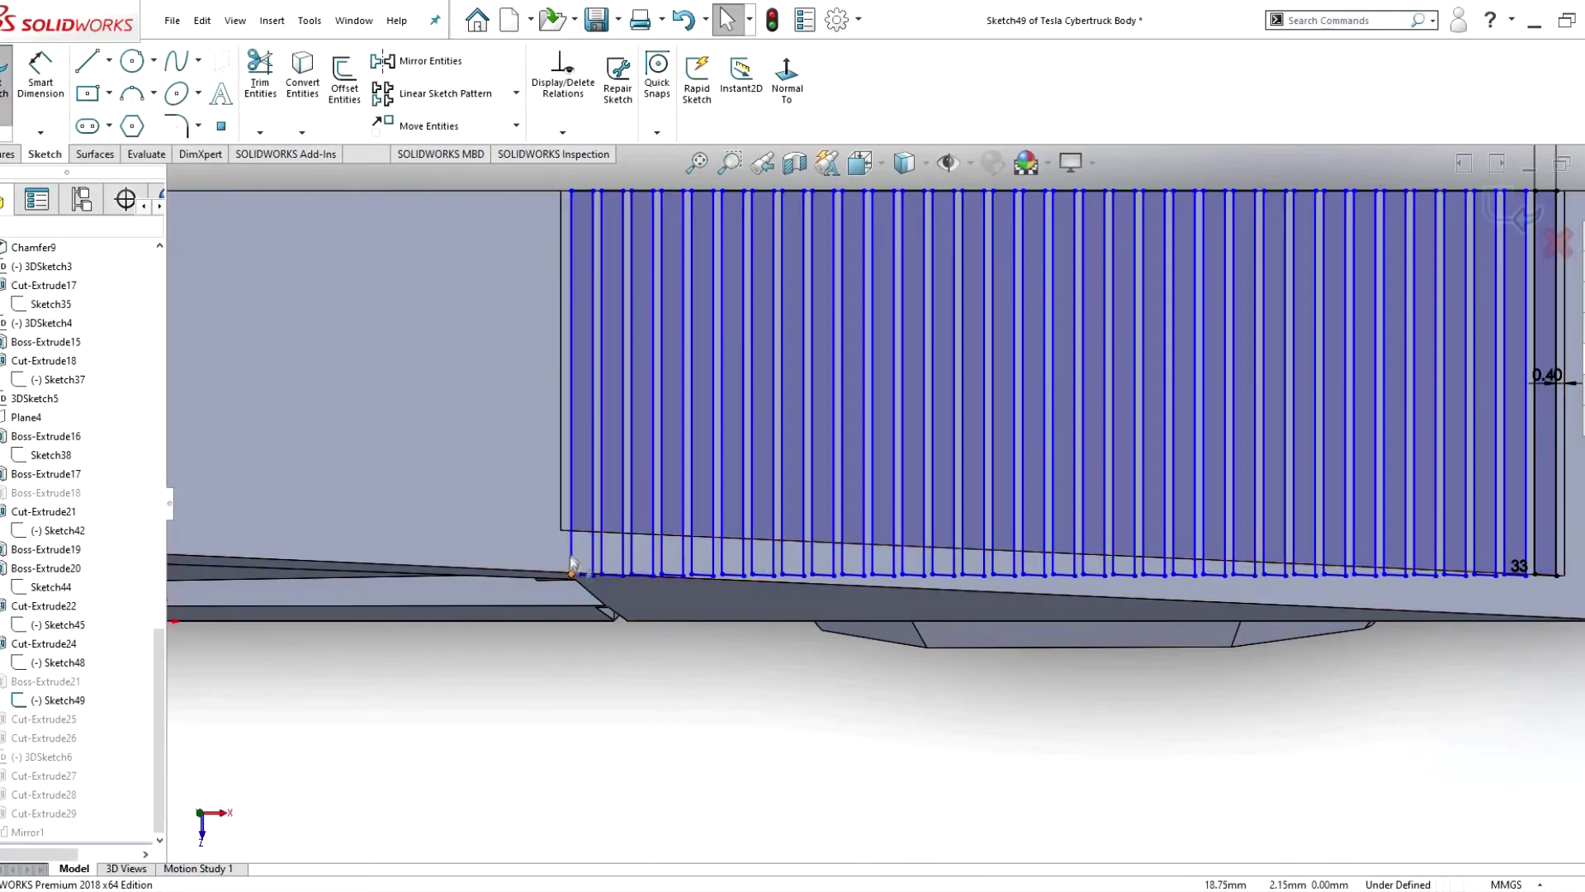
- Convert the bed face's bottom edge into a sketch line in Sketch49
click(573, 570)
scroll(949, 520, up, 3)
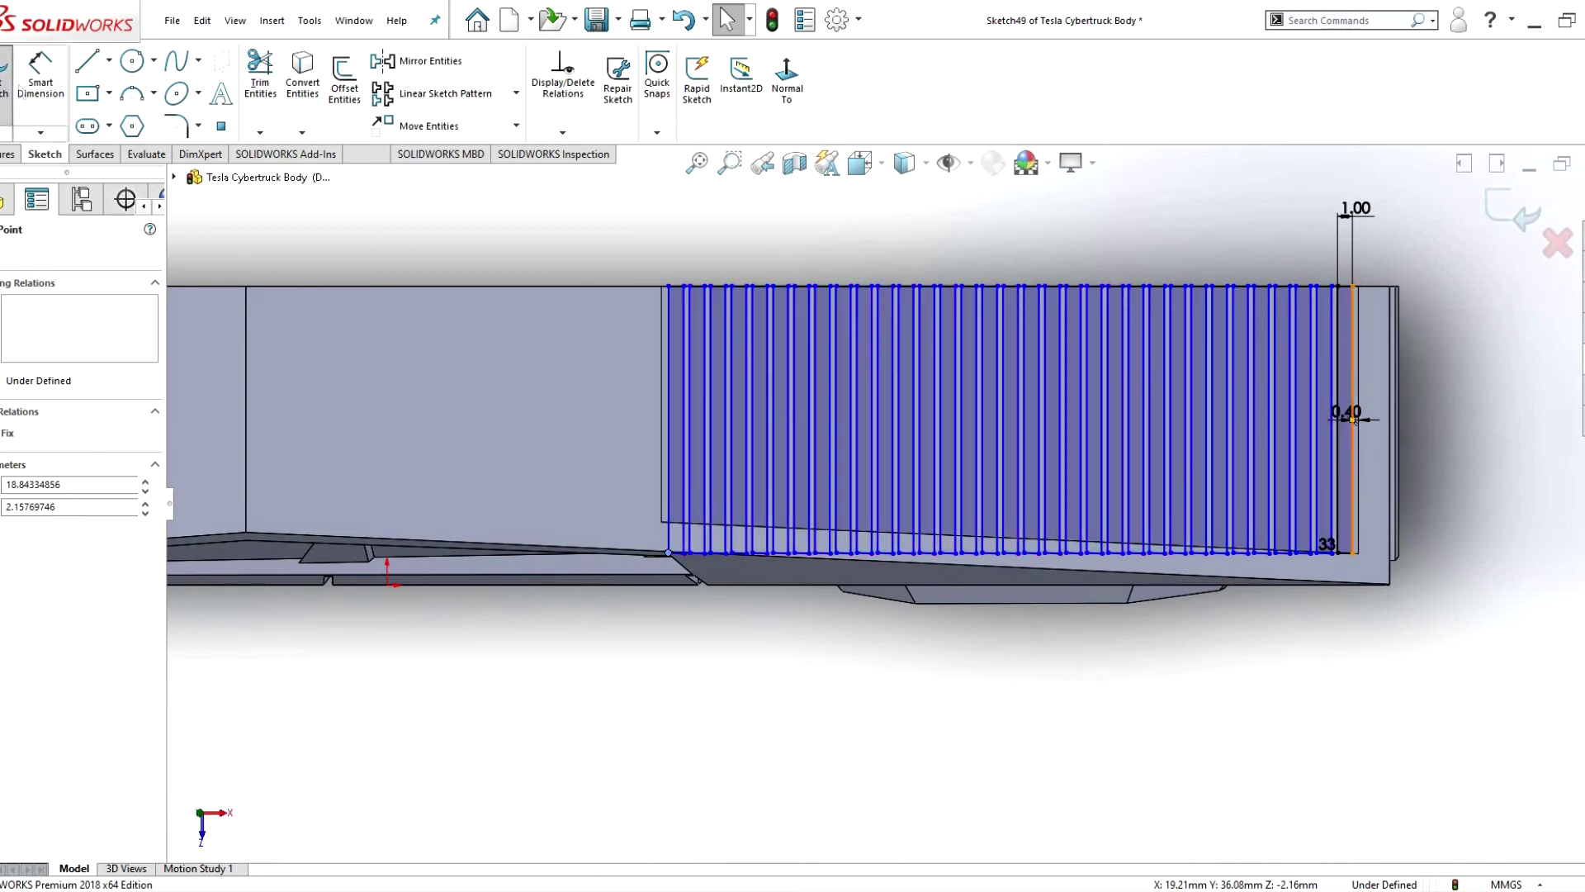
key(j)
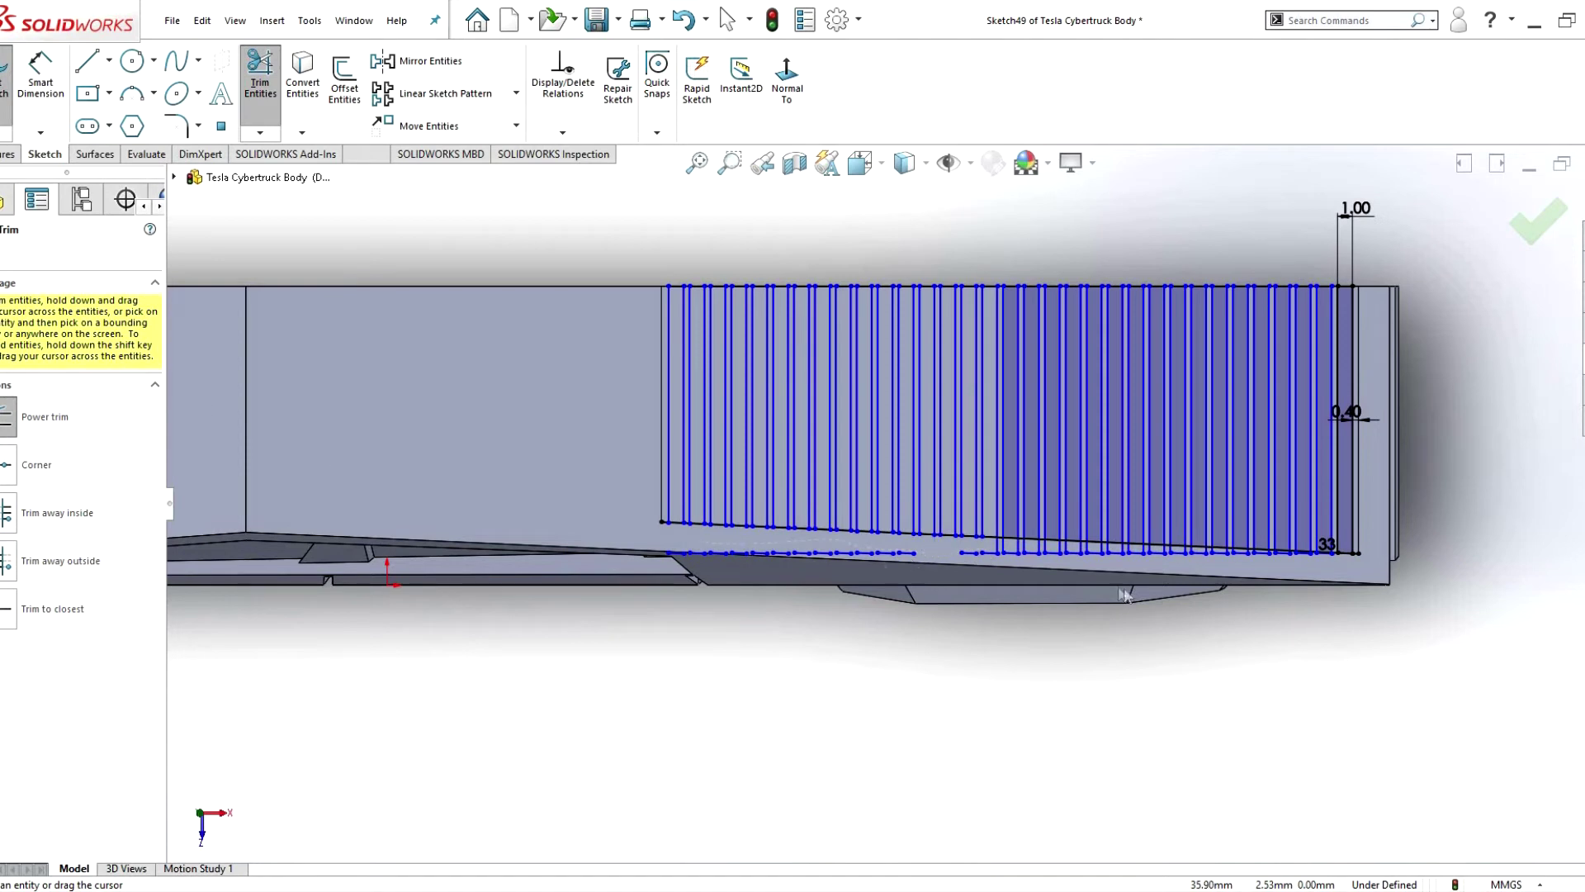
scroll(732, 533, down, 3)
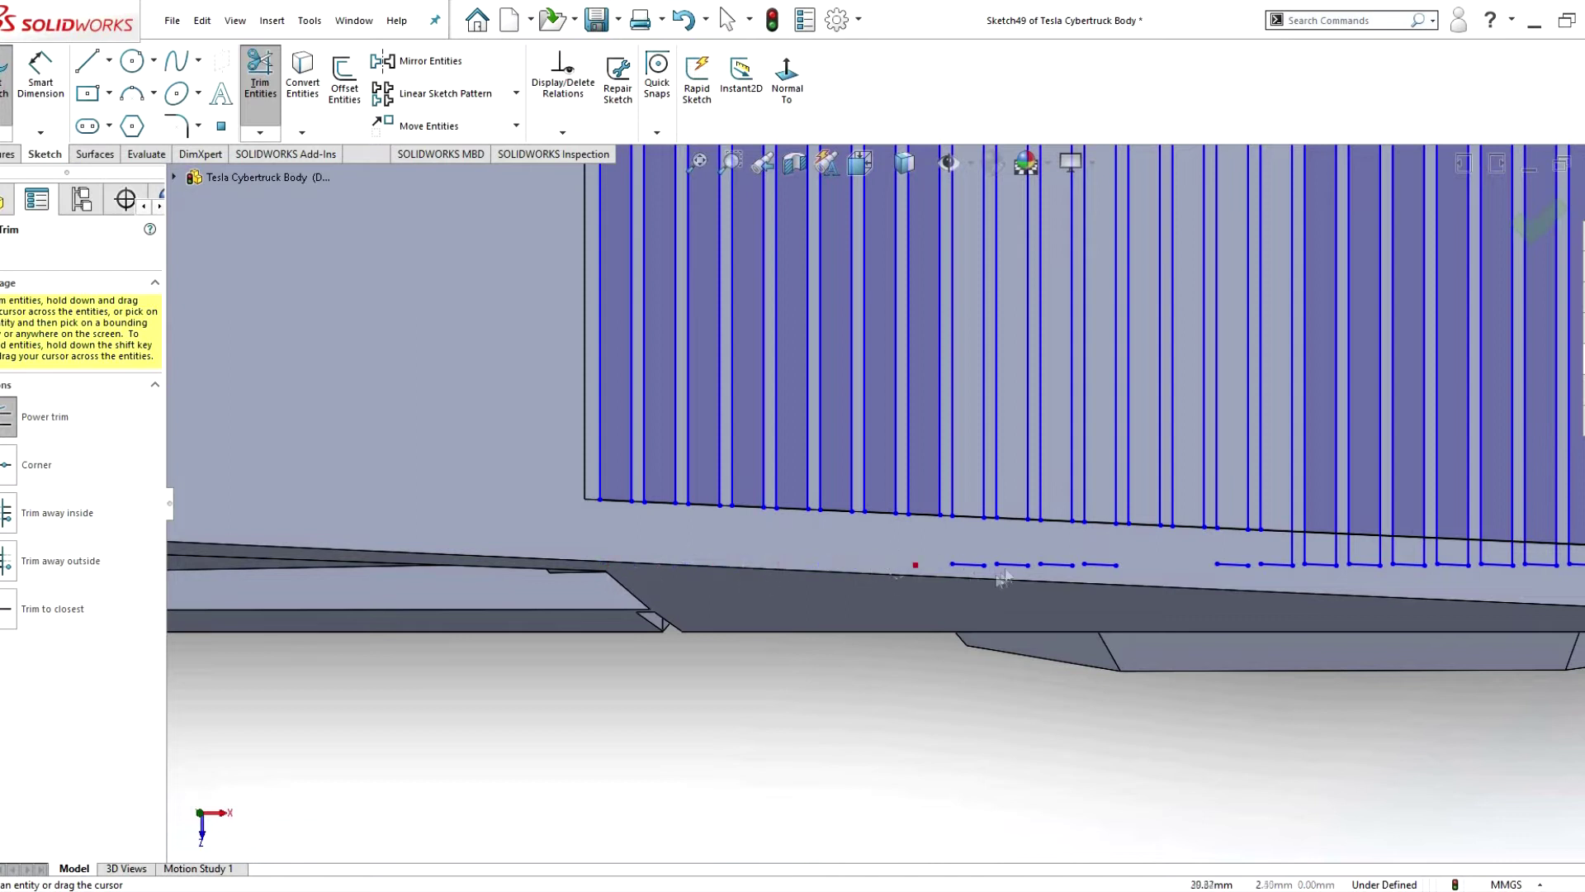
scroll(994, 540, up, 2)
scroll(821, 518, down, 3)
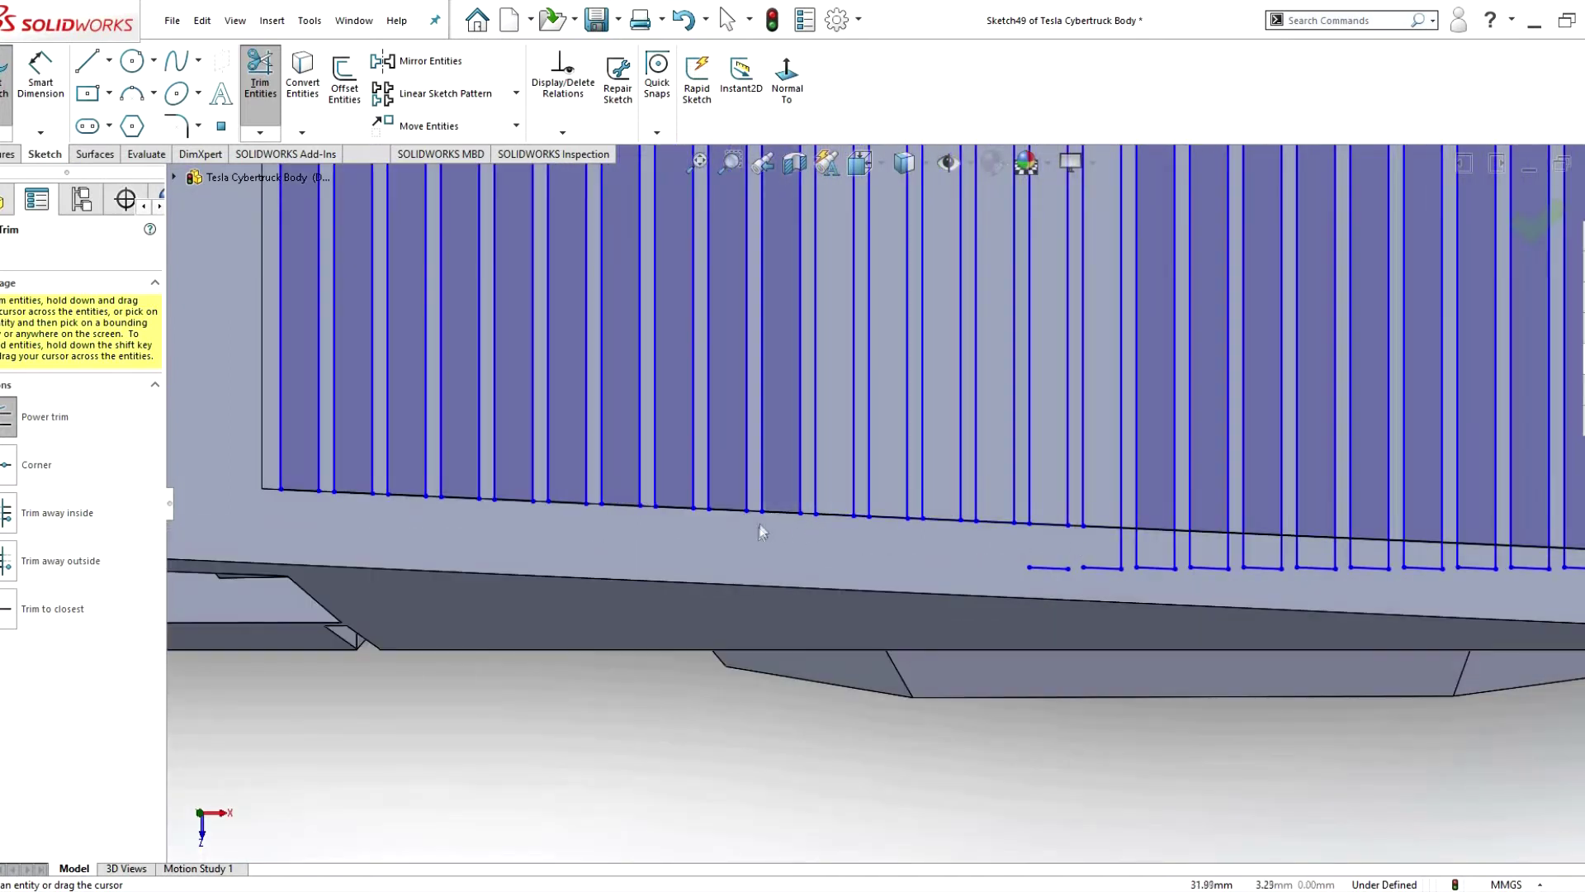
scroll(913, 522, down, 3)
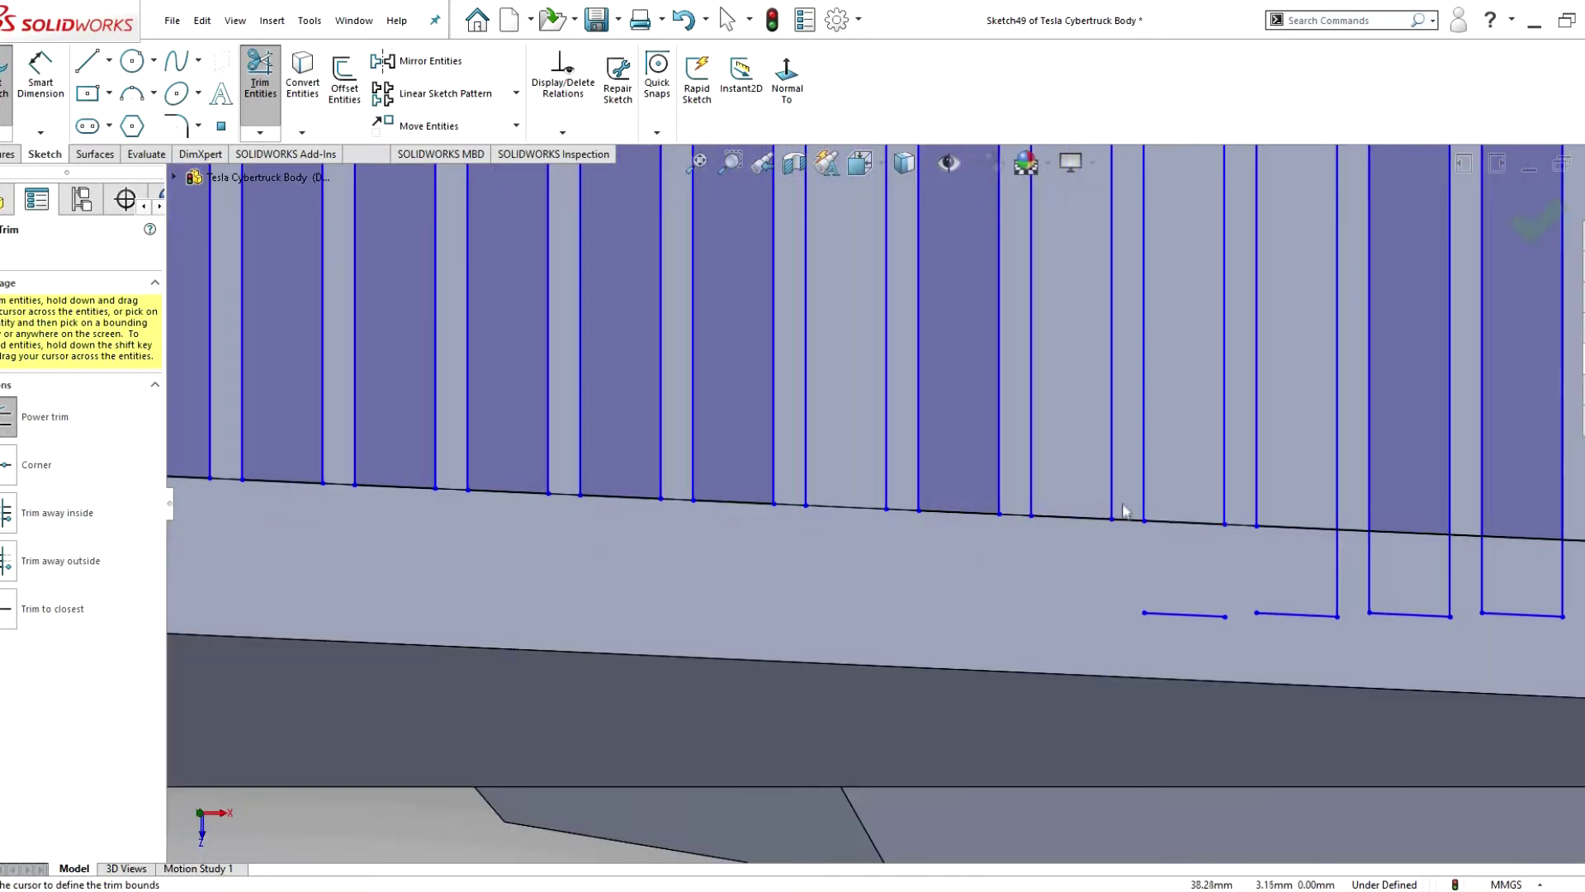
- Trim short segments below the baseline, add a baseline segment, and rebuild the part
key(l)
key(Escape)
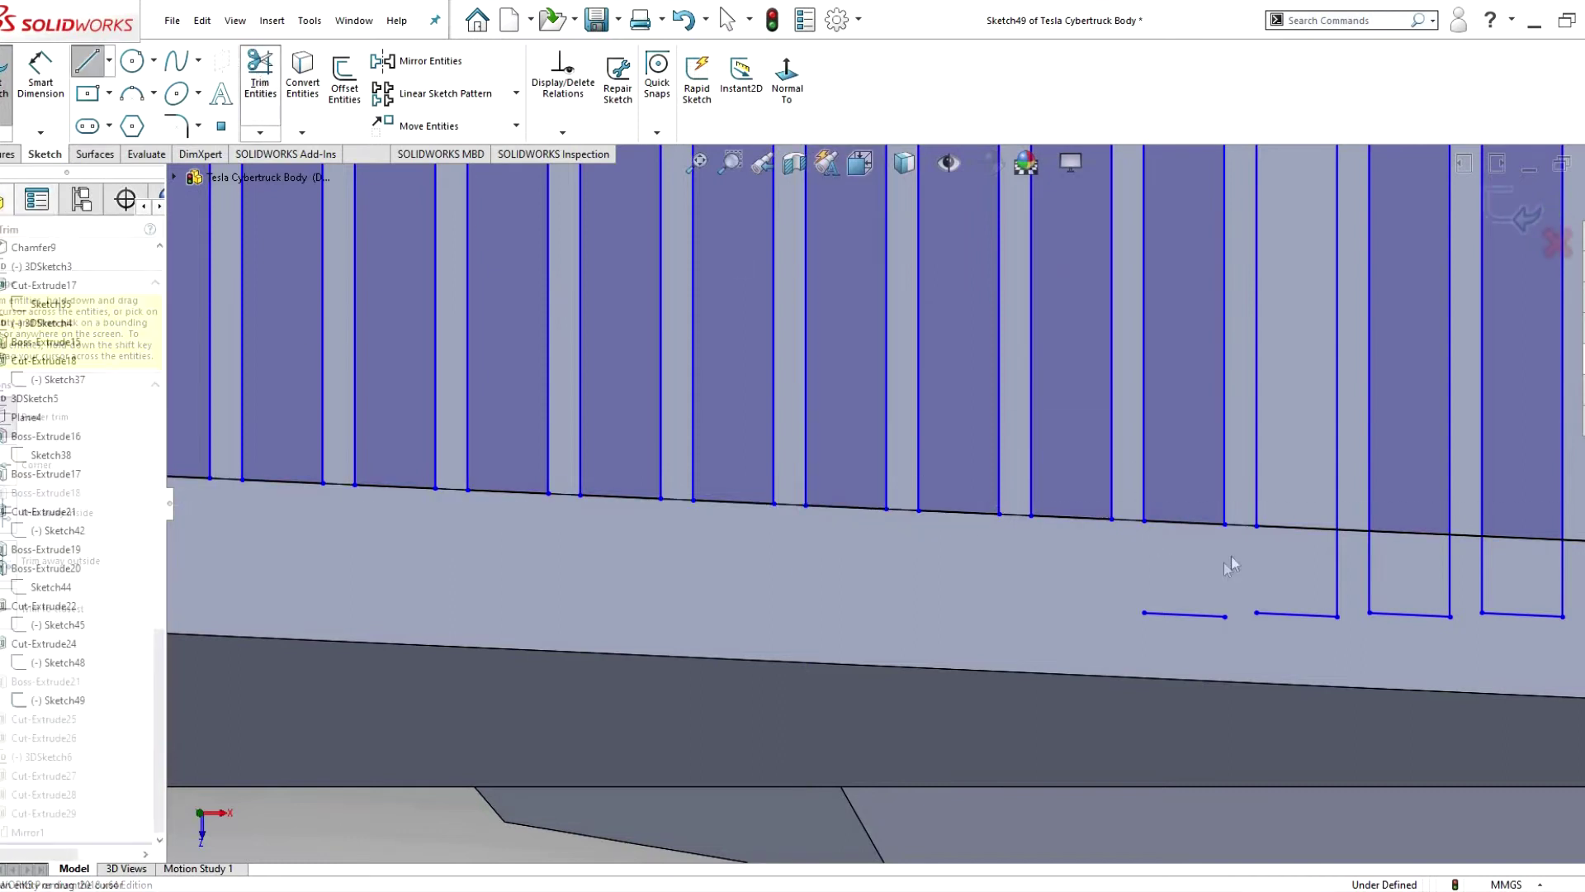
key(t)
drag(1238, 578, 1187, 661)
scroll(1156, 537, up, 2)
scroll(1108, 411, down, 1)
key(l)
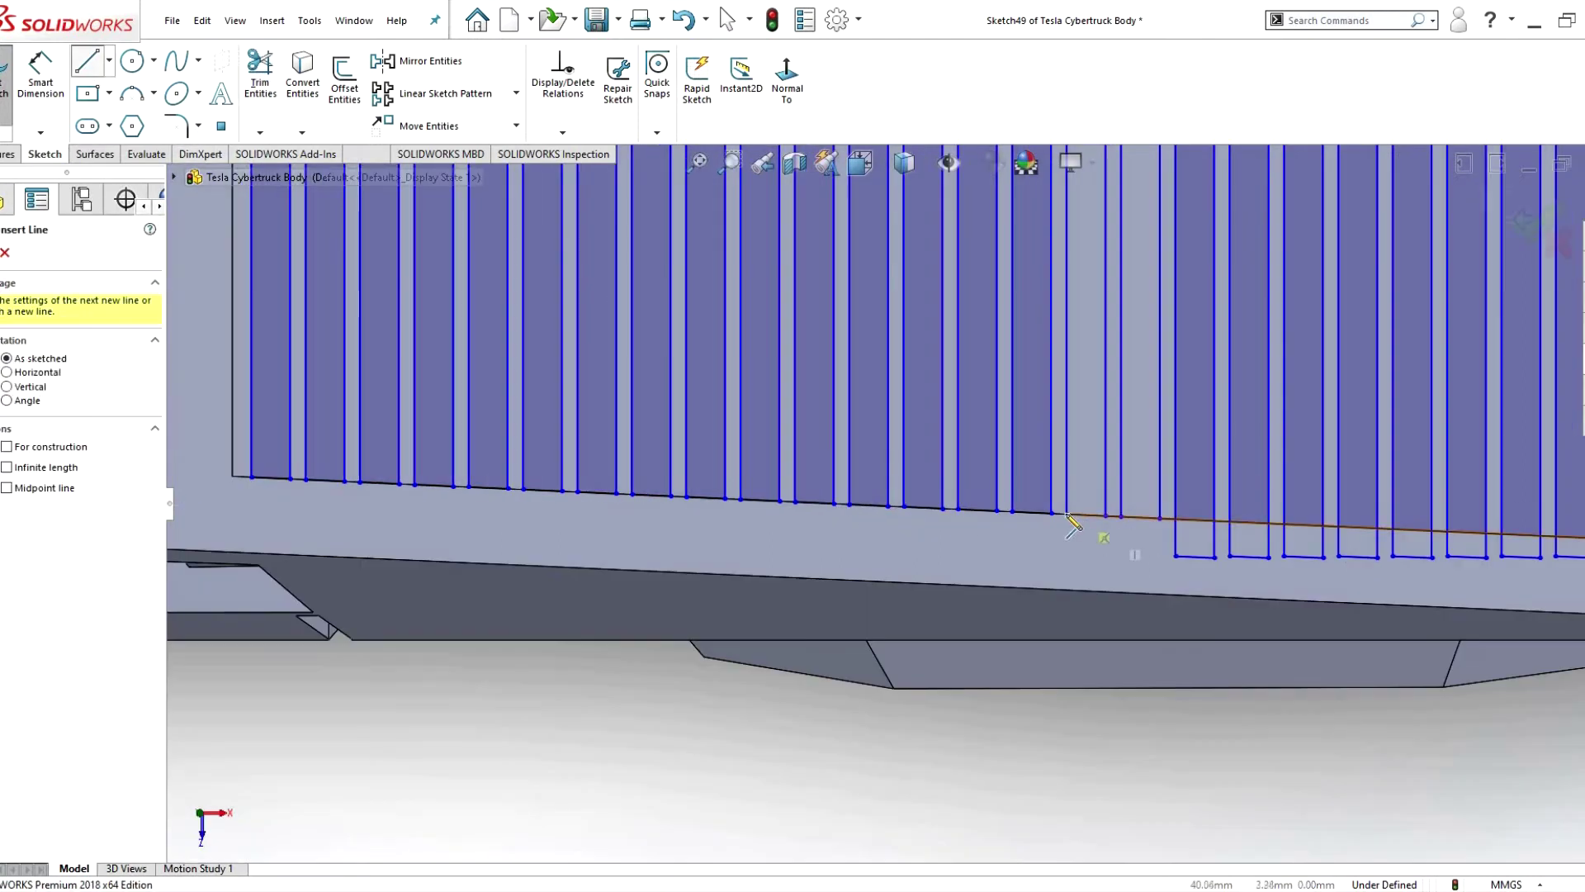
click(1121, 516)
scroll(648, 407, up, 3)
key(ctrl+b)
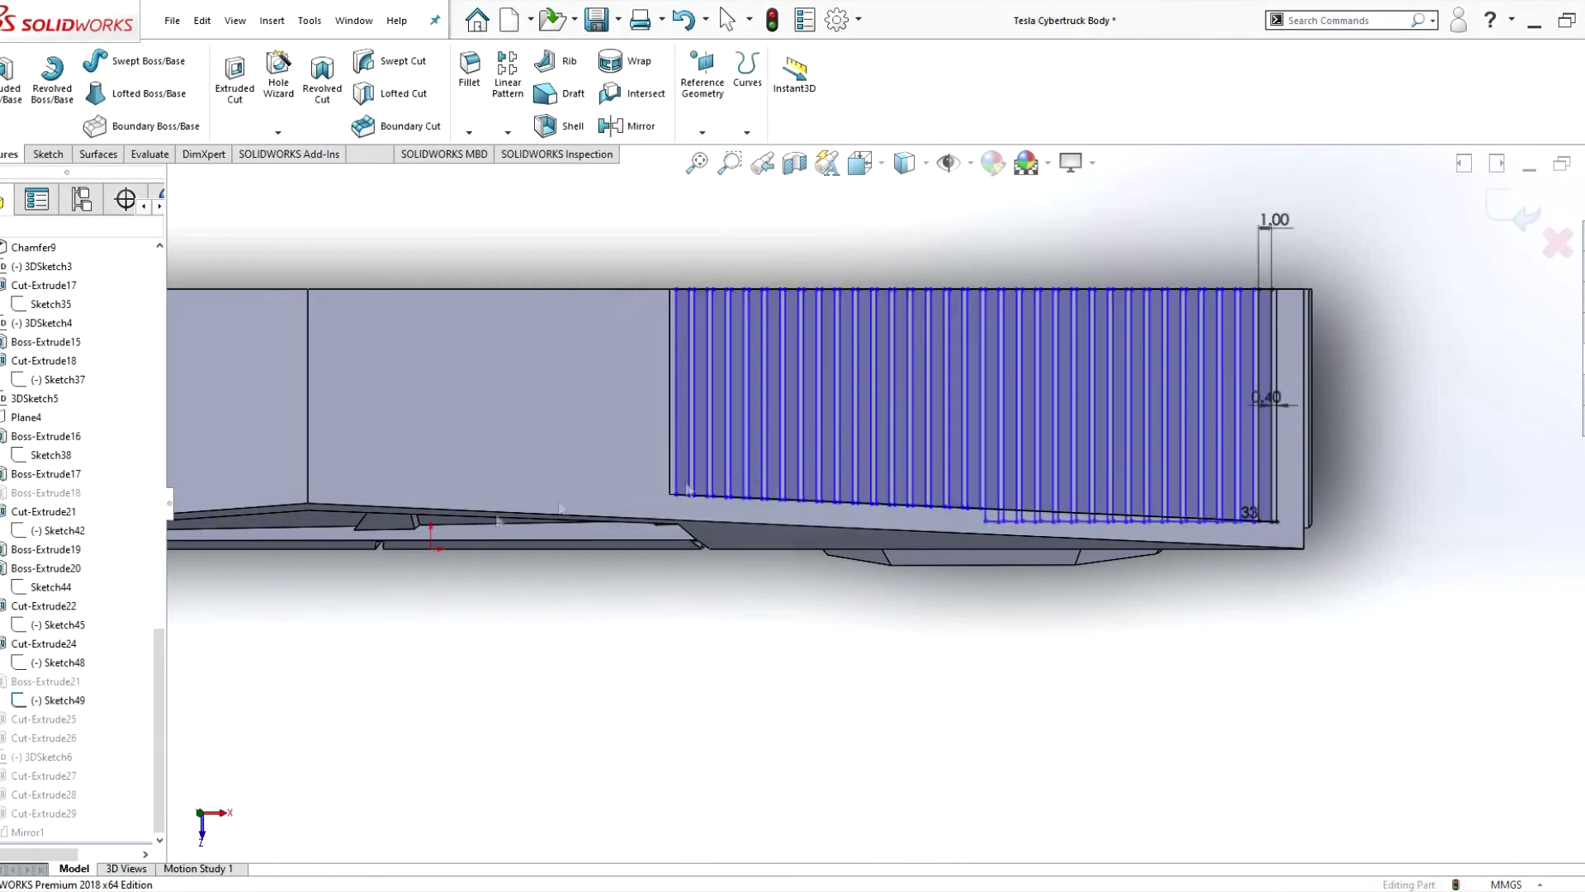
scroll(463, 320, down, 3)
- Inspect the failing Boss-Extrude21 feature's settings
click(61, 684)
right_click(61, 683)
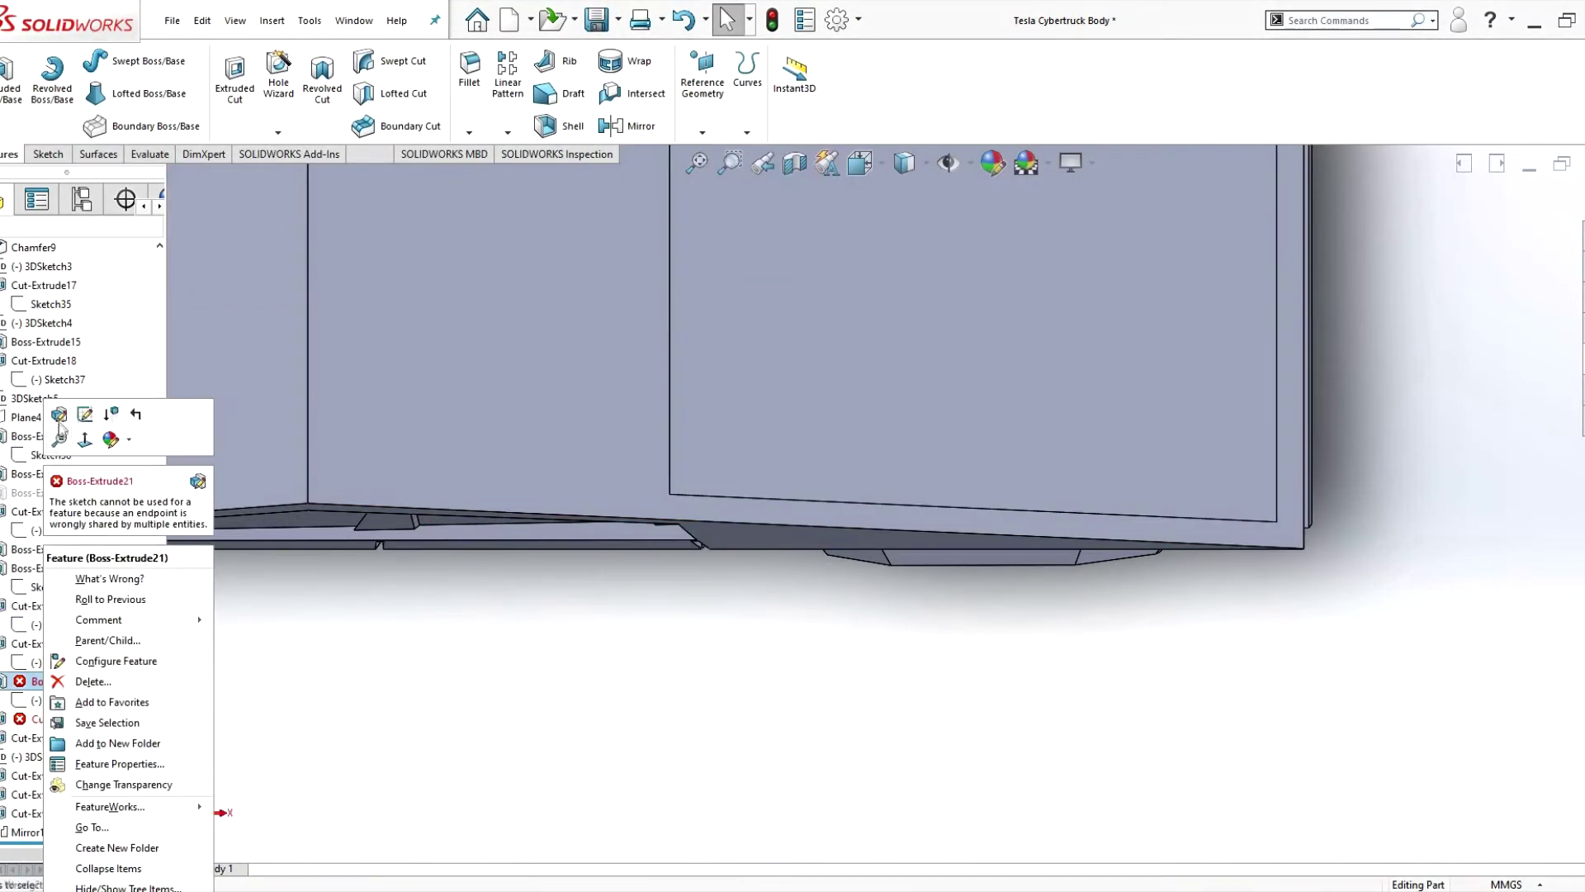
click(55, 420)
scroll(1187, 471, down, 2)
key(Escape)
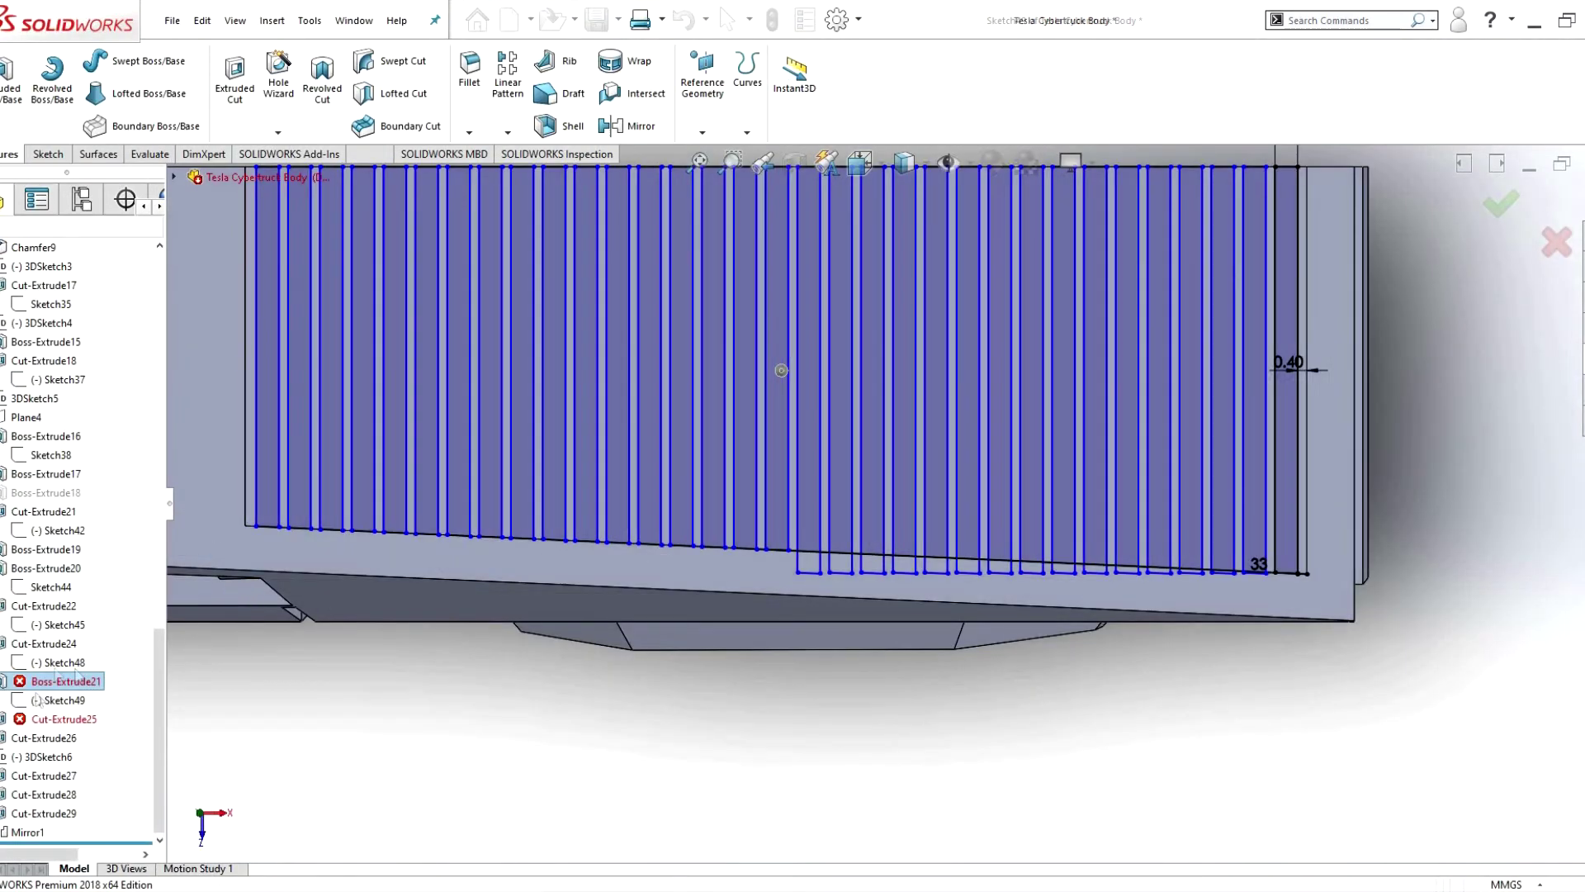
- Edit Sketch49 and trim away the strip loops below the bottom edge
right_click(61, 700)
click(124, 607)
key(t)
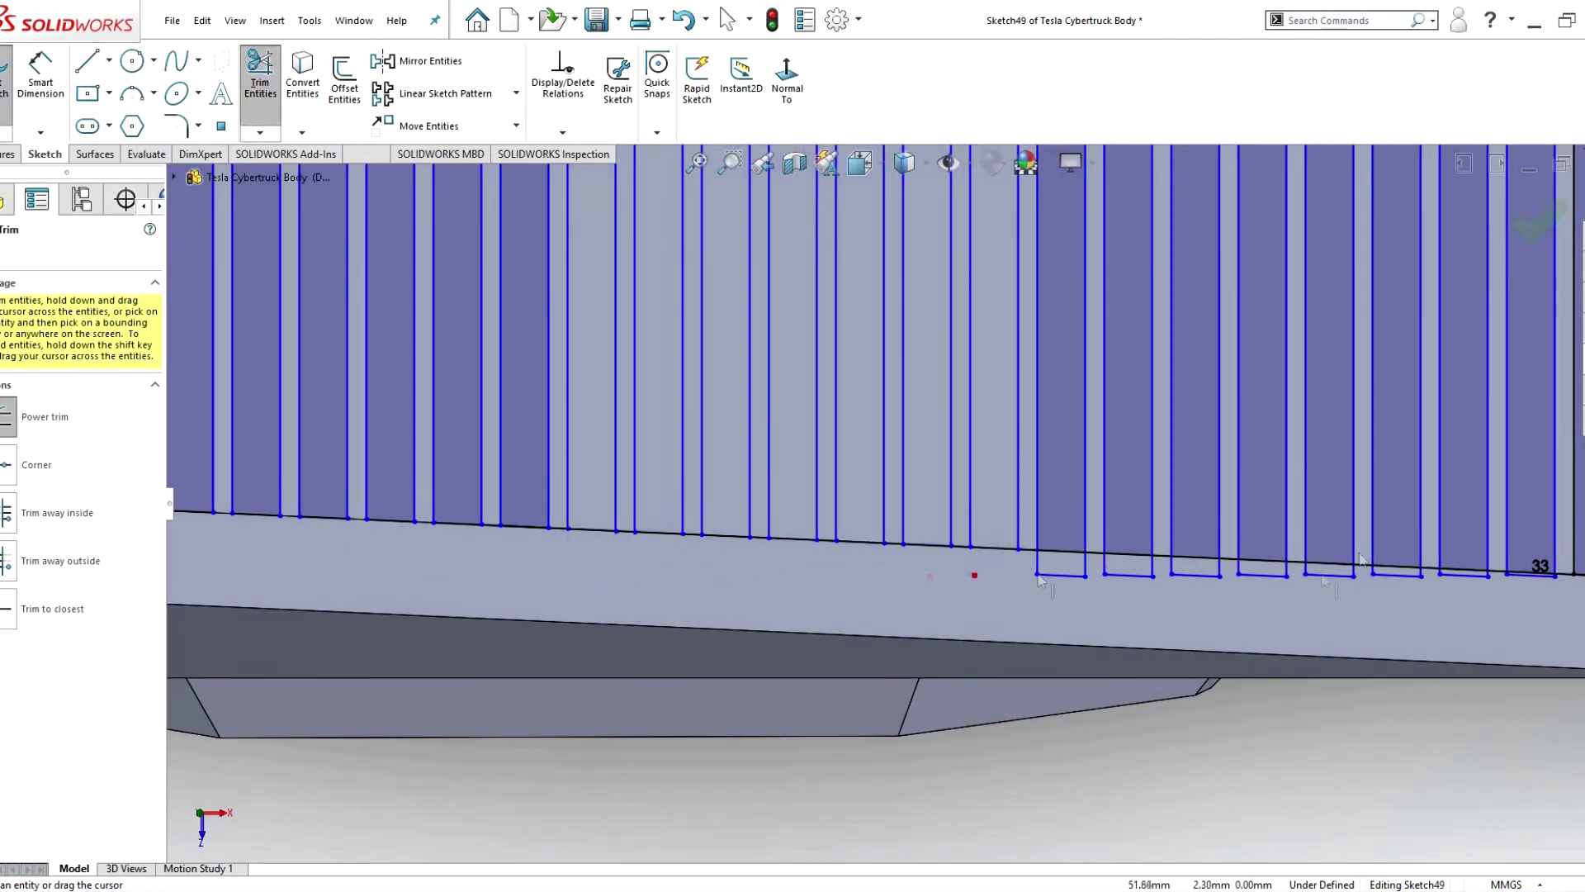
scroll(1040, 581, down, 1)
drag(1040, 580, 1513, 605)
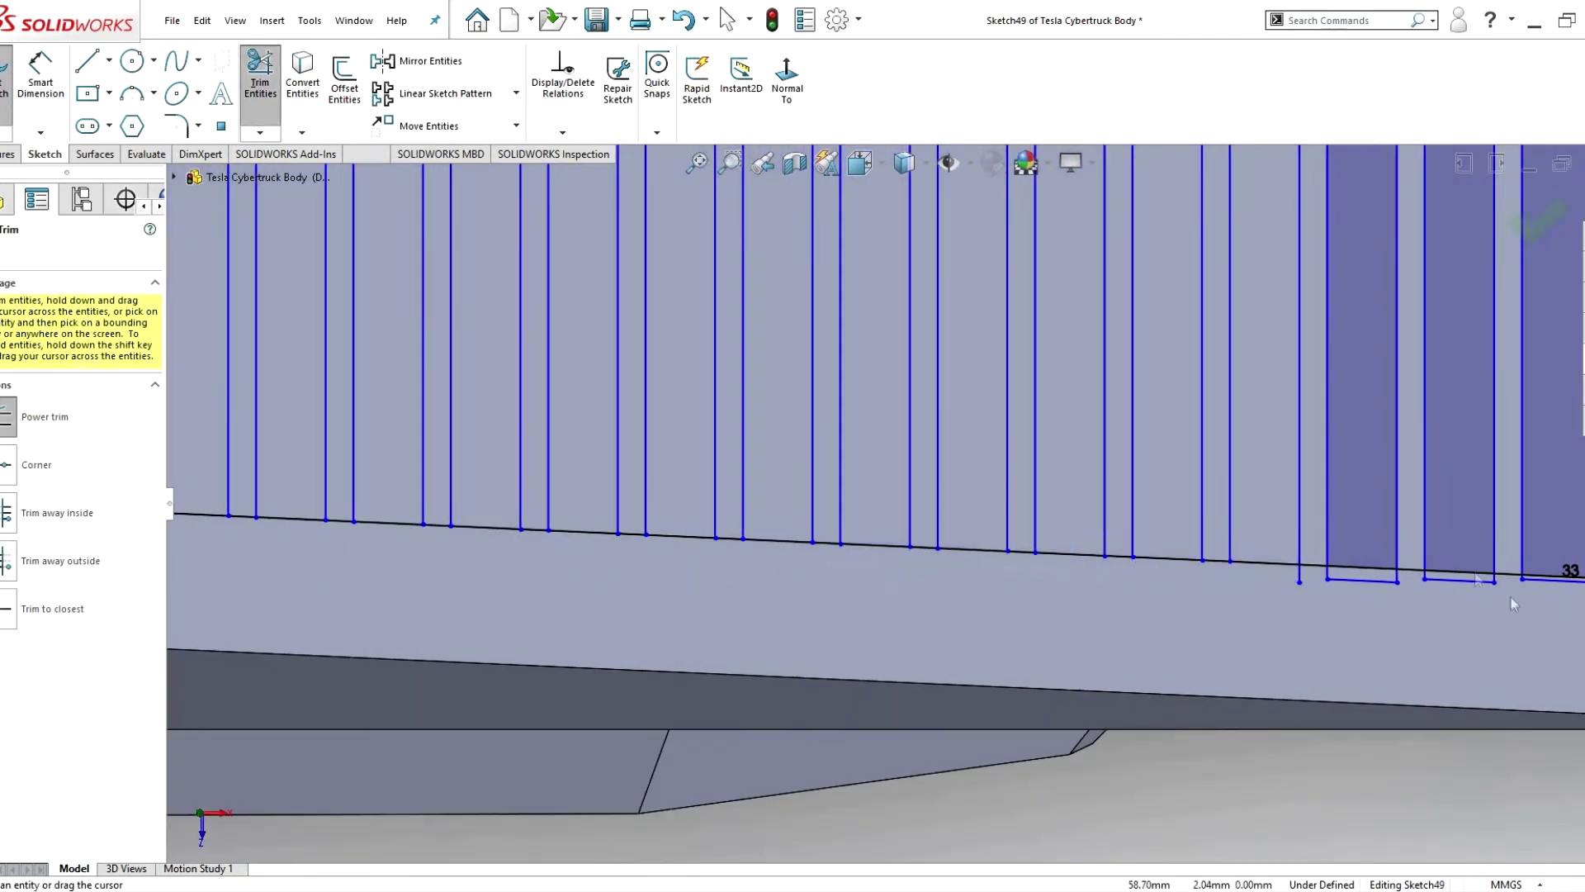
scroll(1513, 604, down, 3)
drag(881, 506, 1360, 523)
scroll(1285, 490, down, 1)
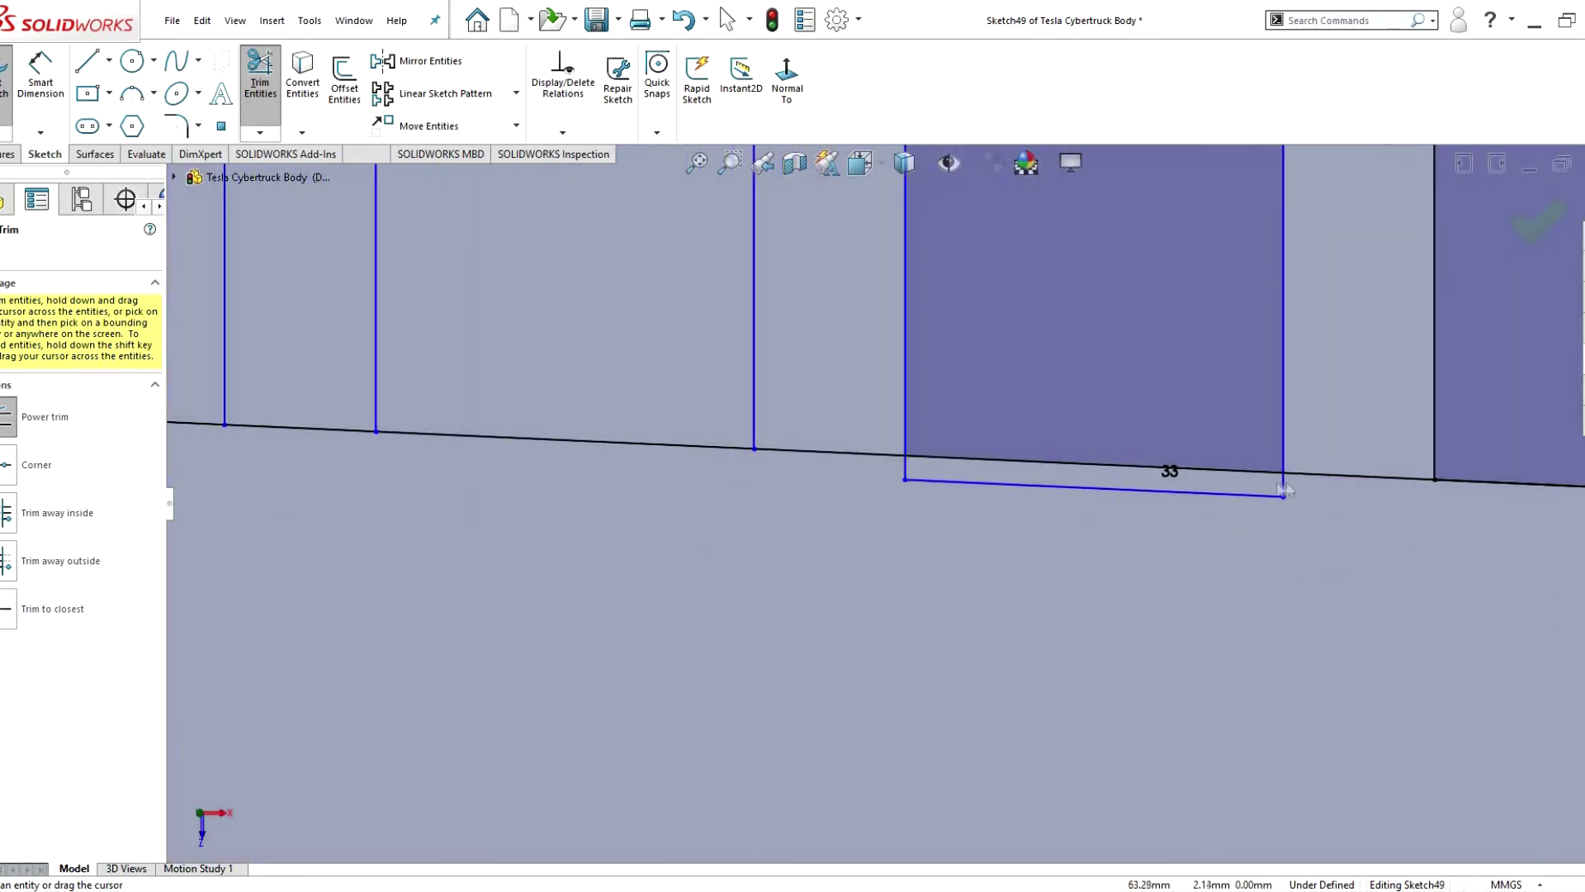
drag(1285, 490, 870, 469)
- Draw short closing lines along the bottom edge under each strip and finish Sketch49
key(l)
drag(1282, 472, 905, 455)
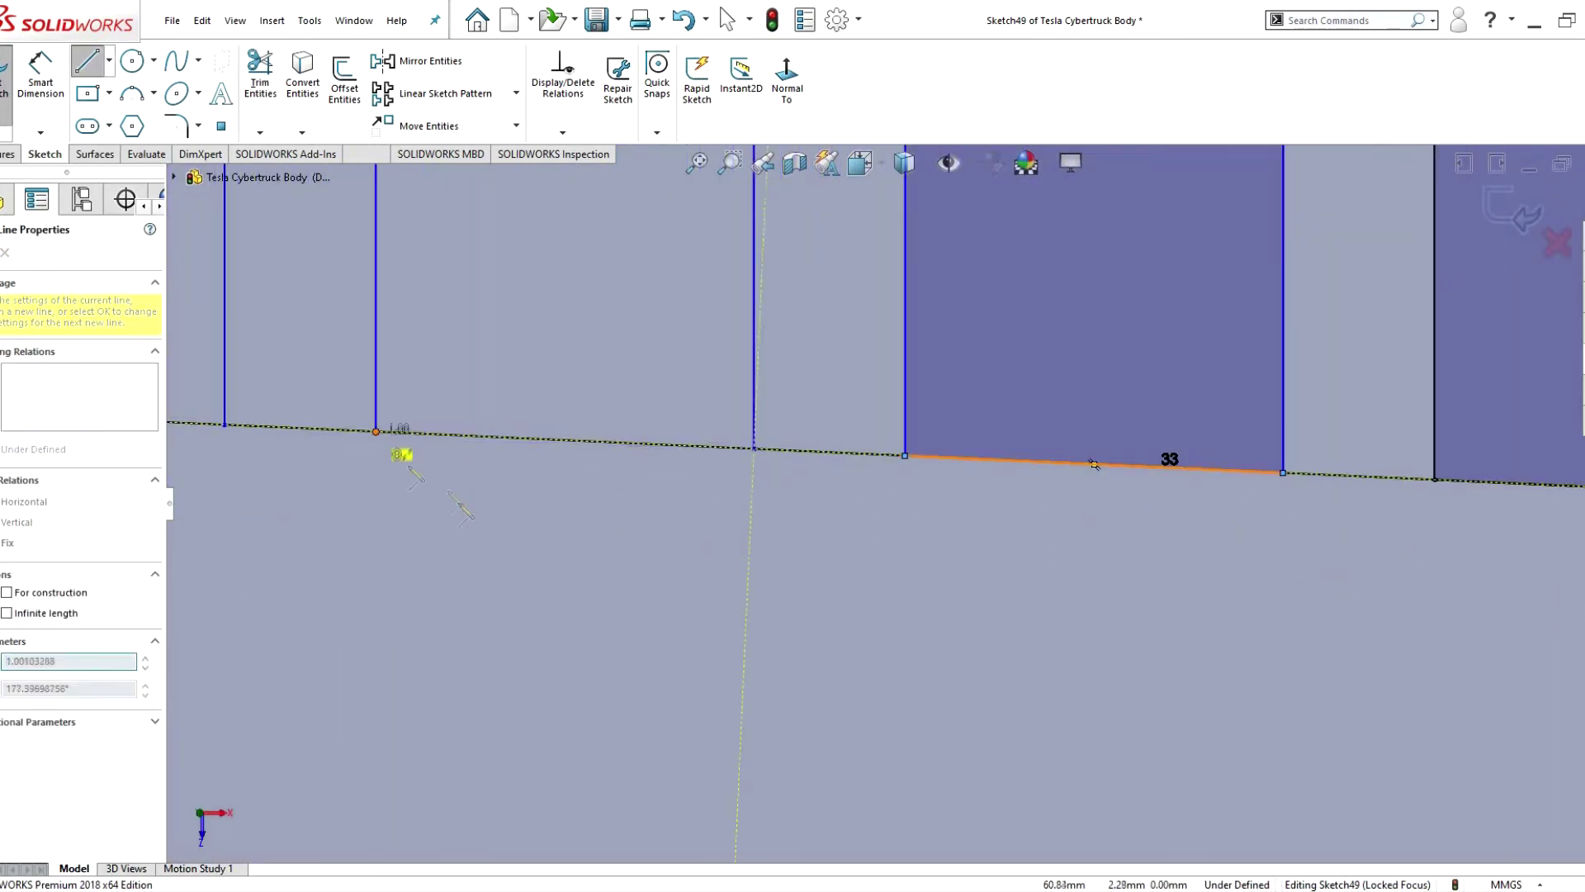
scroll(1094, 464, up, 5)
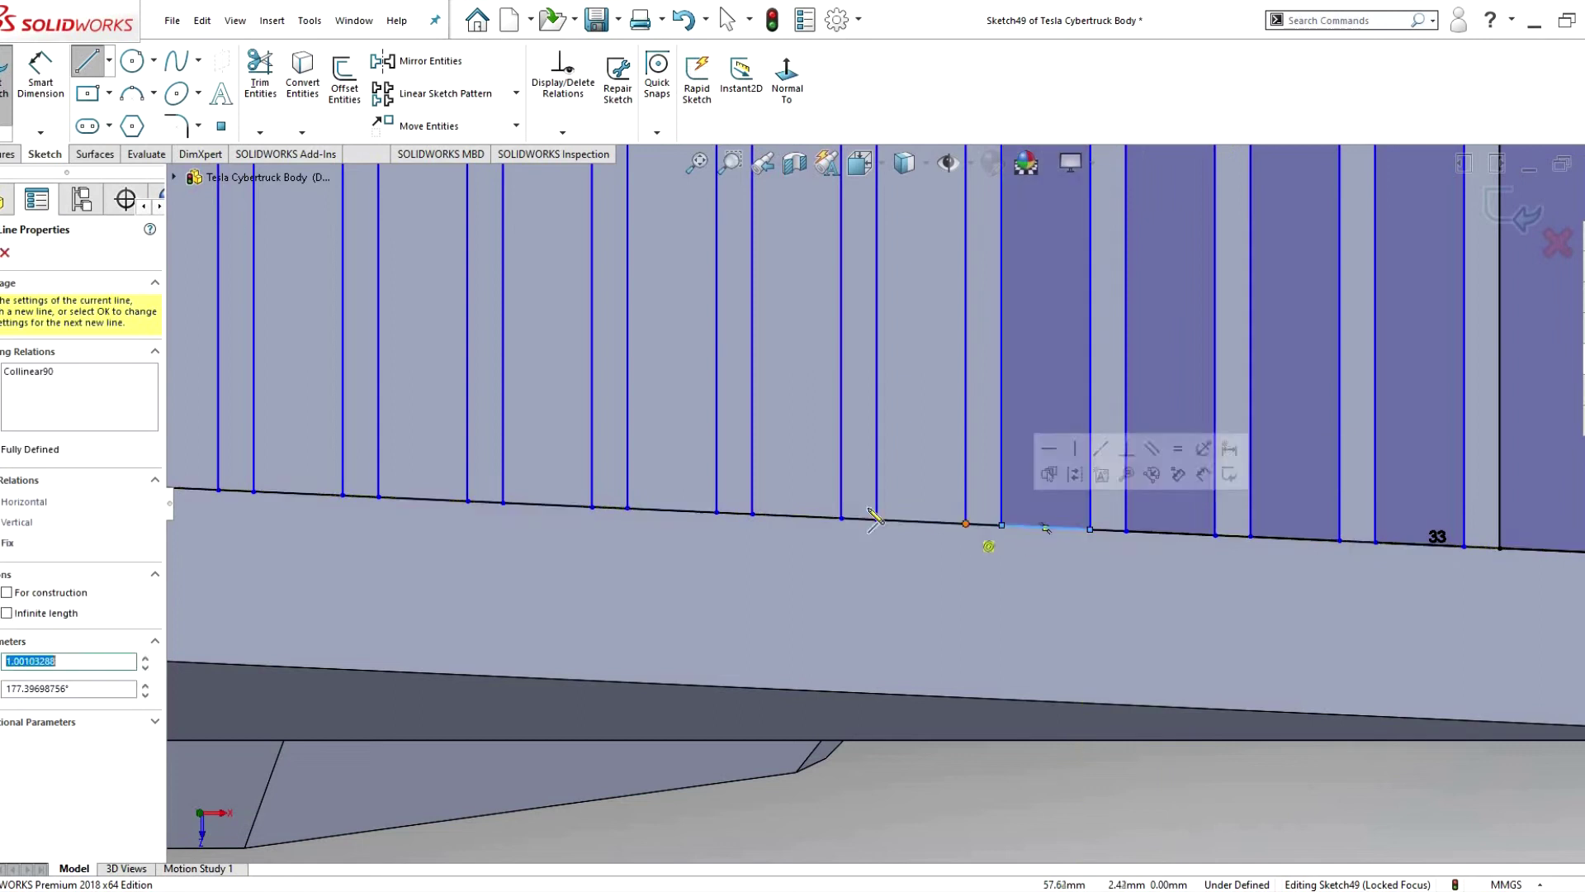
drag(877, 519, 965, 523)
drag(752, 514, 841, 518)
drag(627, 509, 716, 512)
drag(503, 503, 592, 507)
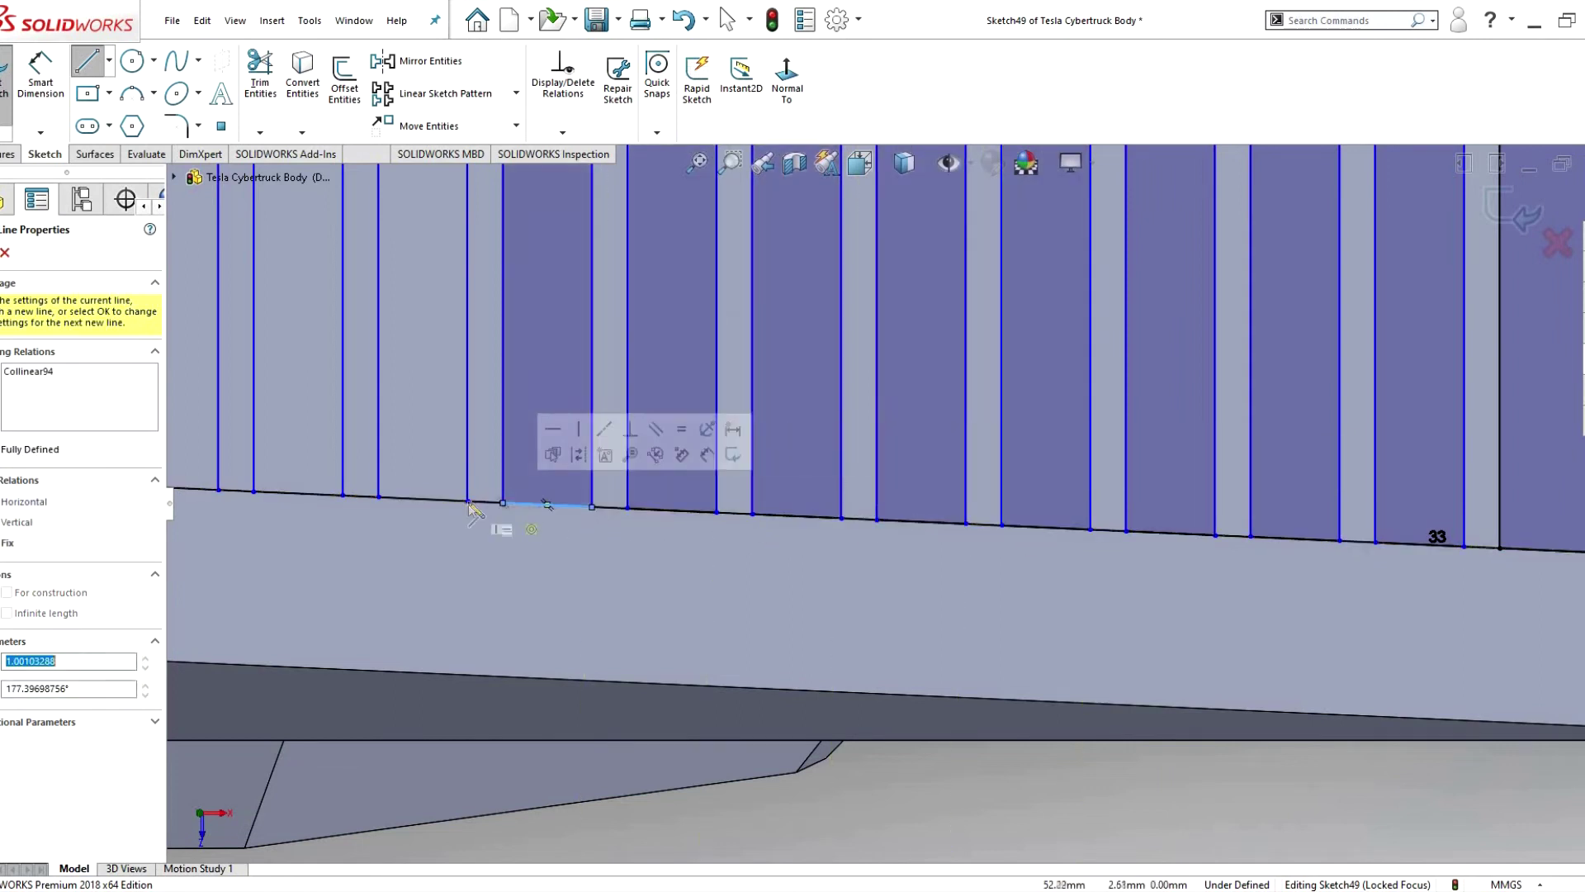
scroll(973, 528, down, 2)
drag(854, 525, 962, 530)
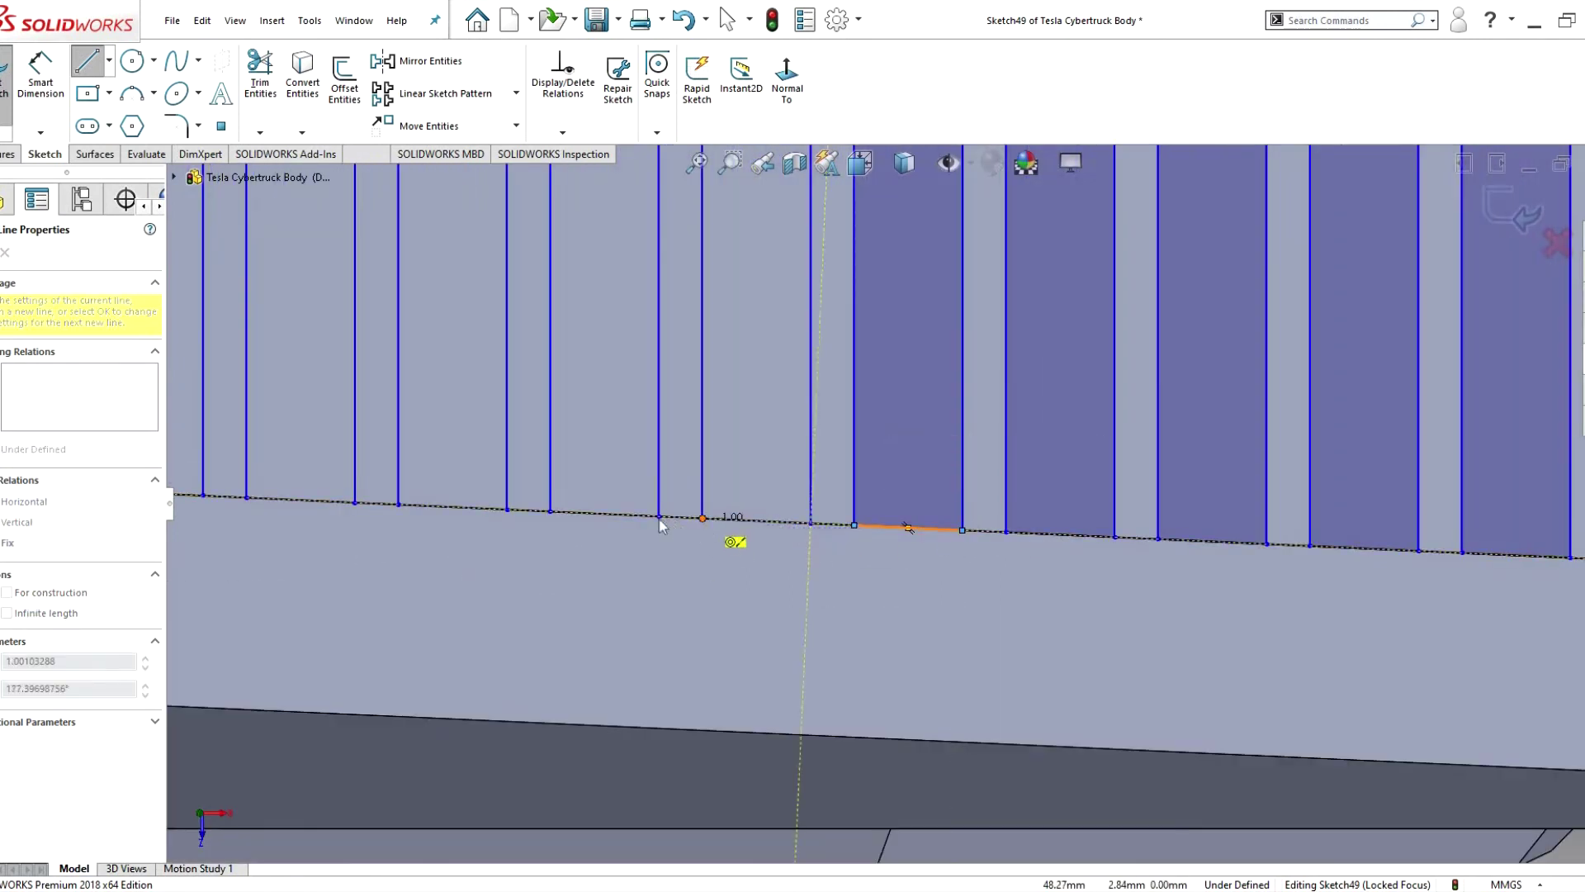
drag(702, 517, 811, 522)
drag(551, 512, 658, 516)
ctrl+middle_drag(704, 529, 877, 552)
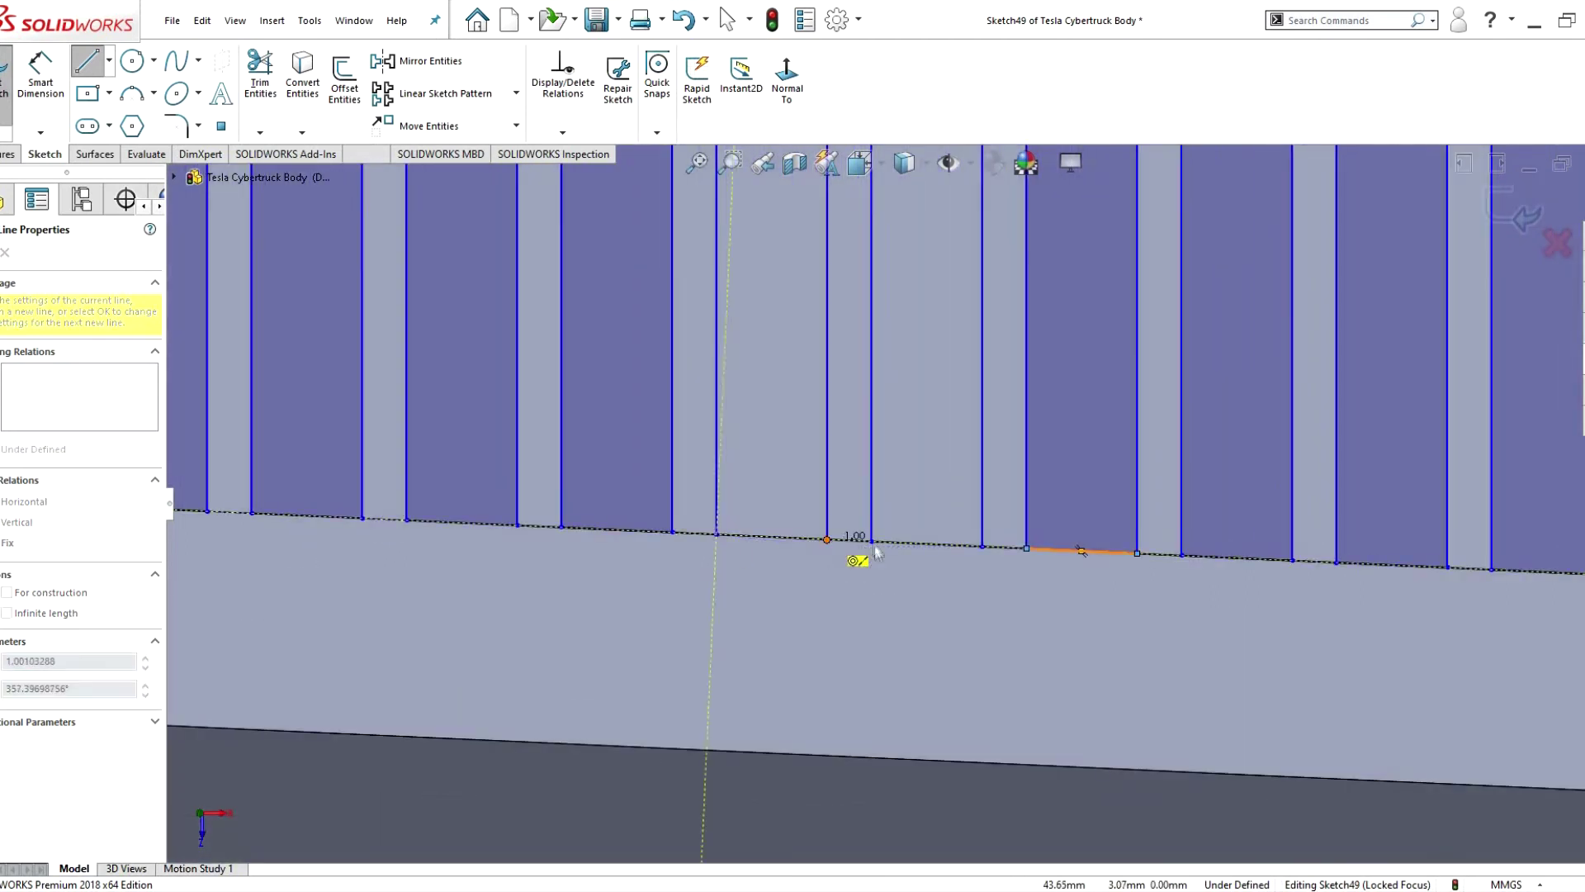
click(1523, 215)
- Dismiss the rebuild error and reopen Boss-Extrude21 for editing
click(743, 464)
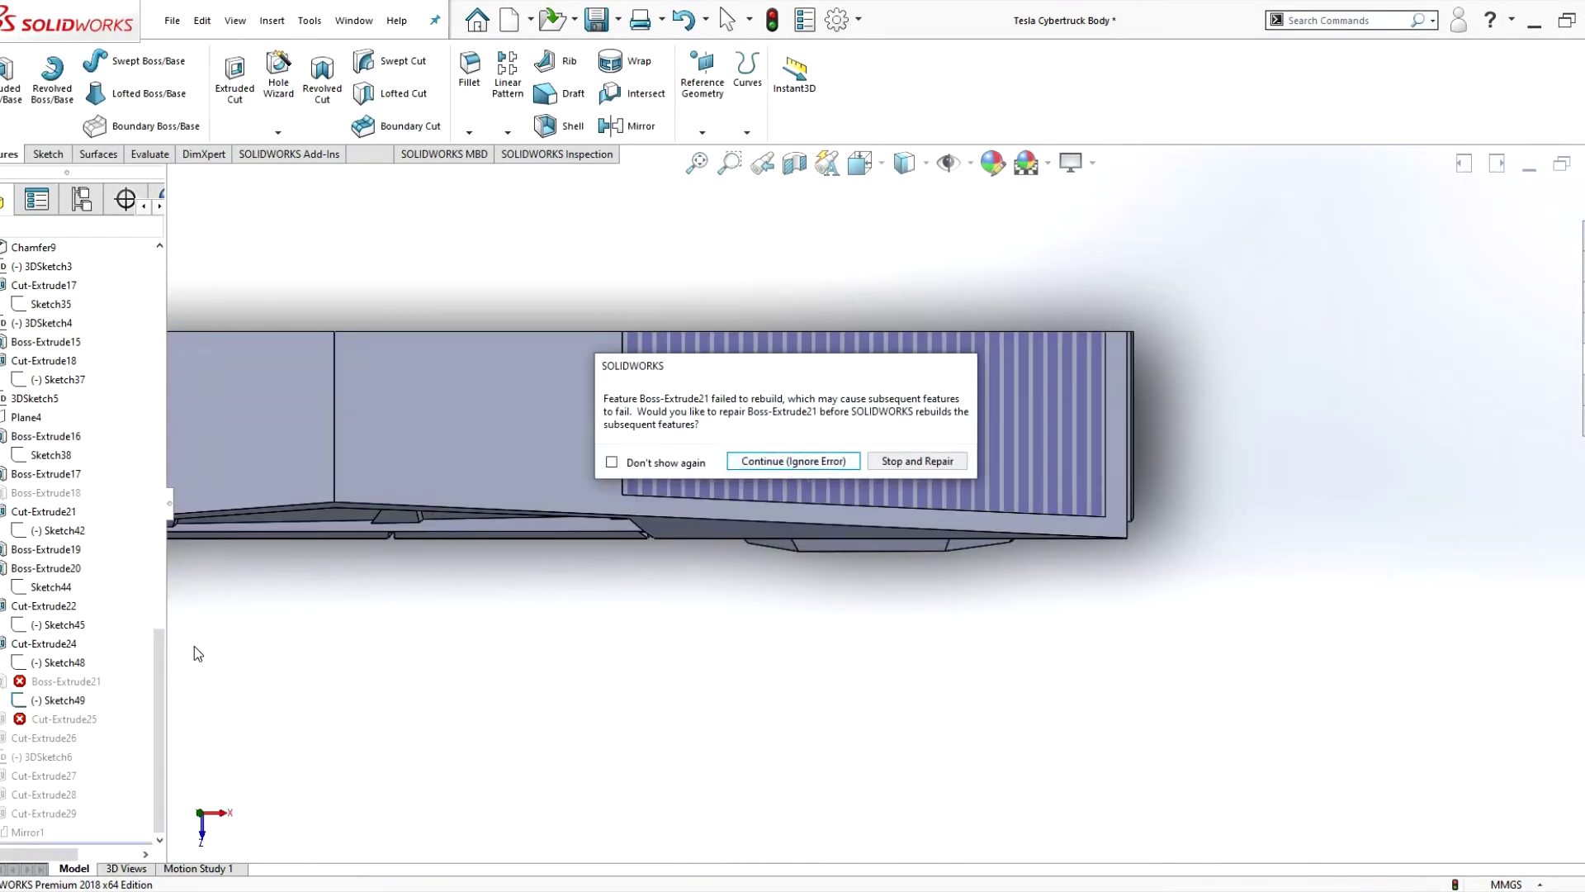
key(Return)
right_click(66, 680)
click(128, 414)
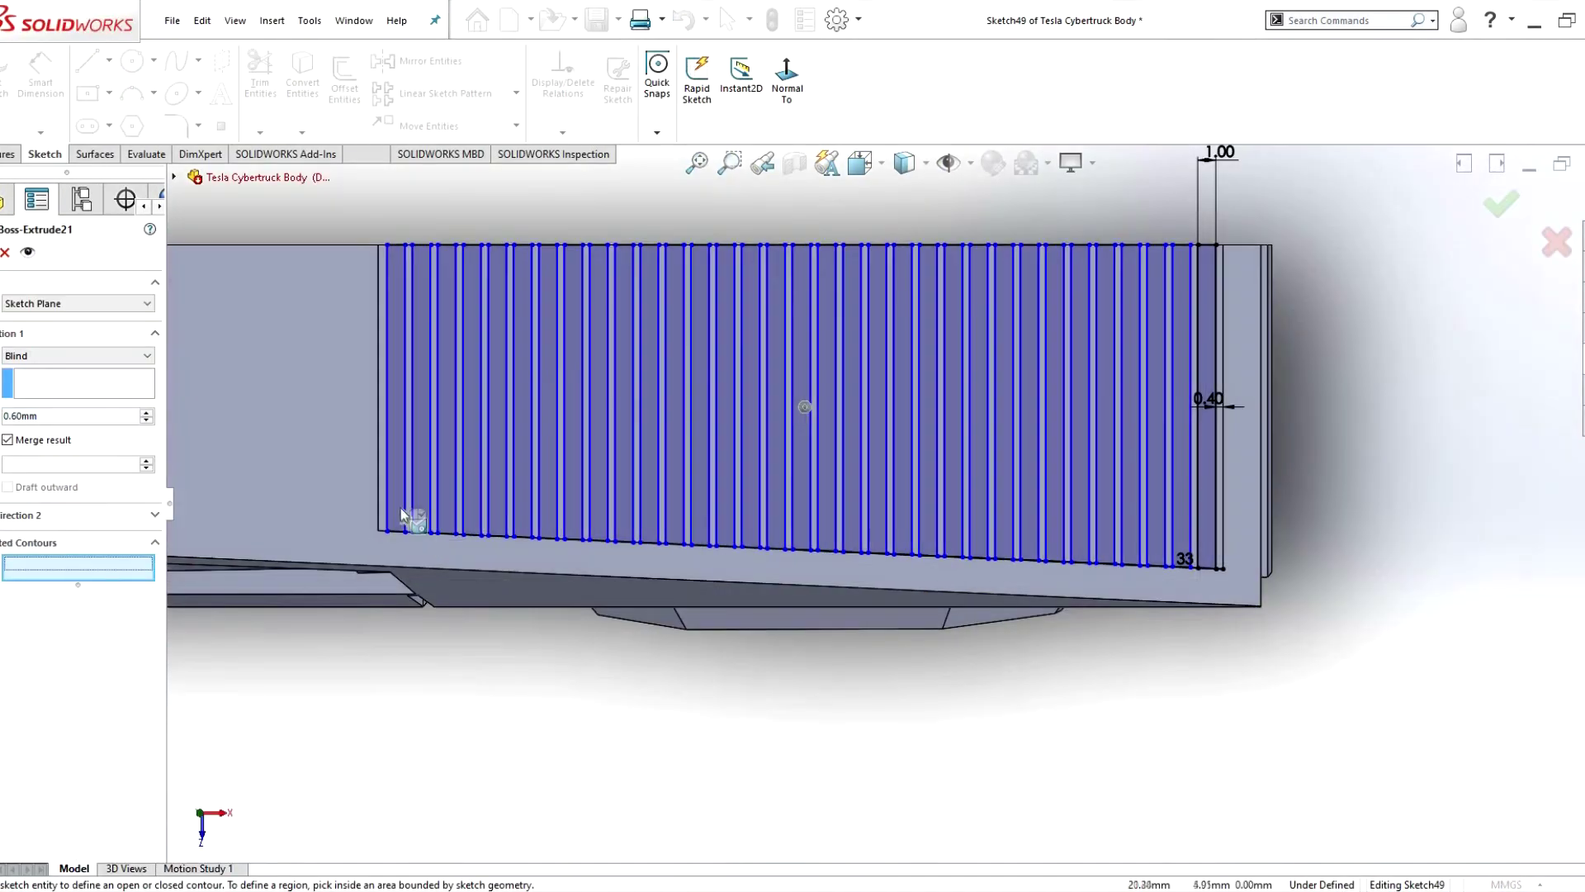
- Select the first nine Sketch49 strip regions as extrude contours
click(402, 514)
click(421, 510)
scroll(427, 488, down, 4)
click(468, 549)
click(574, 553)
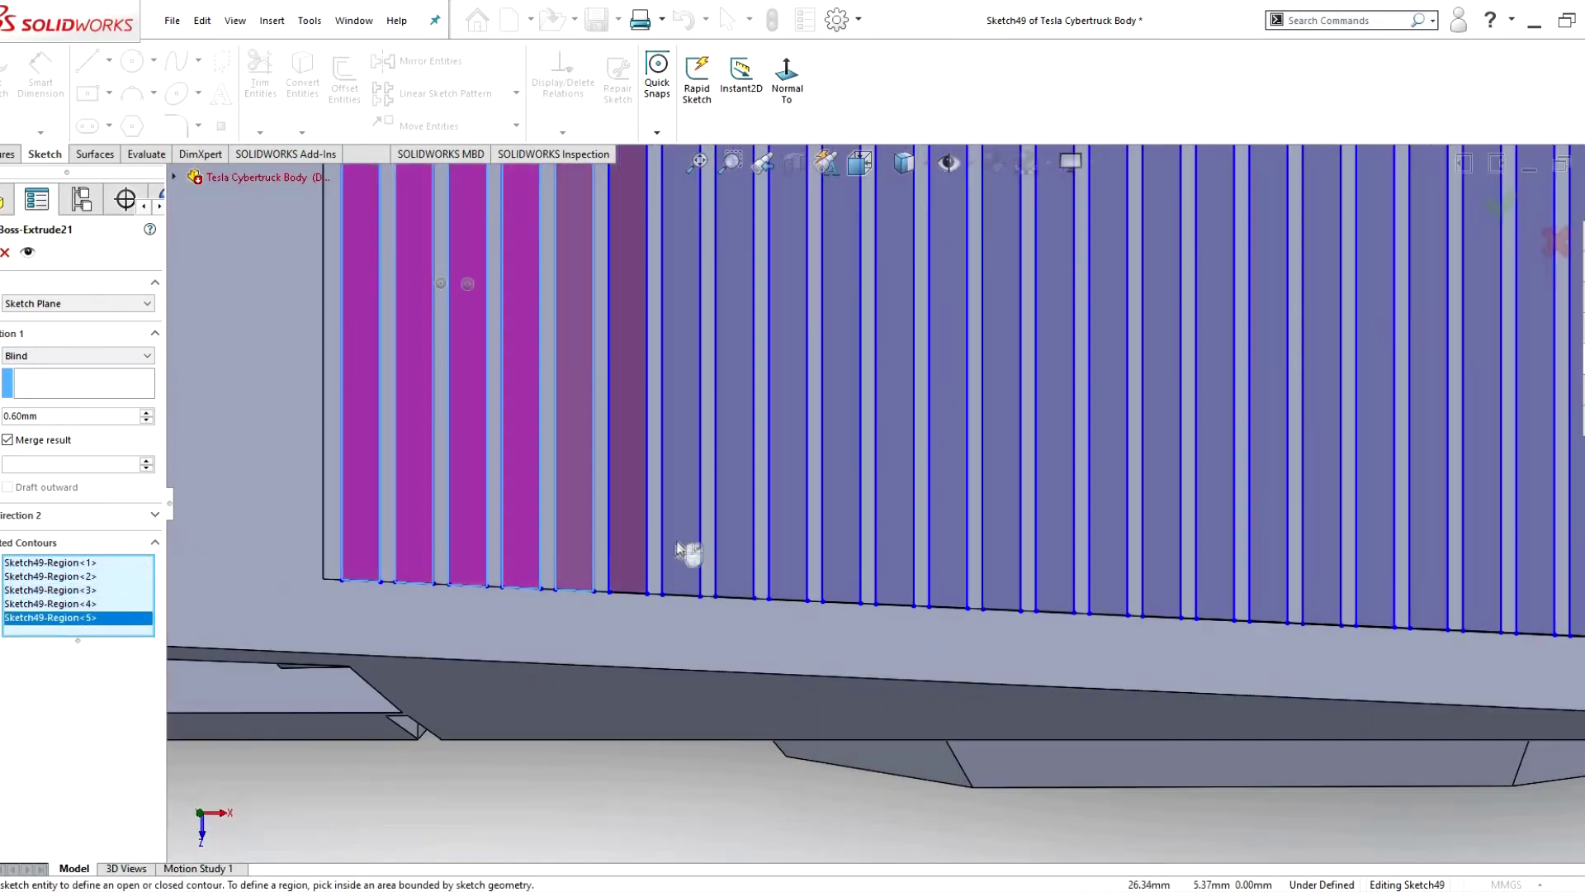
click(682, 557)
click(788, 570)
click(948, 574)
click(1069, 570)
click(1271, 578)
- Select the remaining strip regions and accept Boss-Extrude21 with all 33 contours
ctrl+middle_drag(1272, 578, 578, 567)
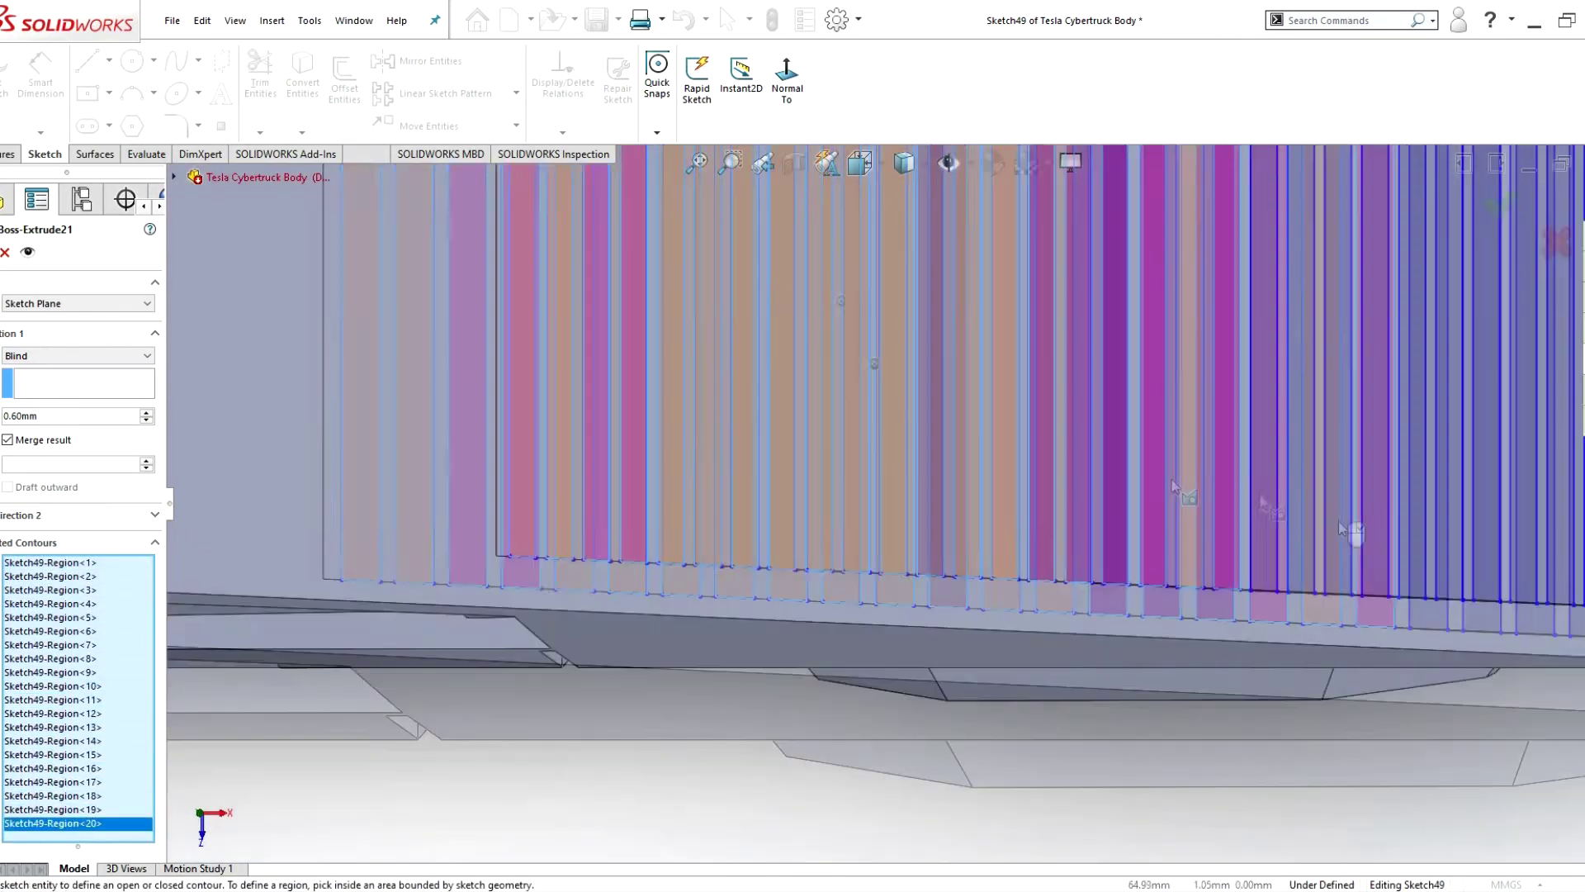
click(578, 566)
click(745, 578)
click(836, 580)
click(945, 581)
click(1053, 583)
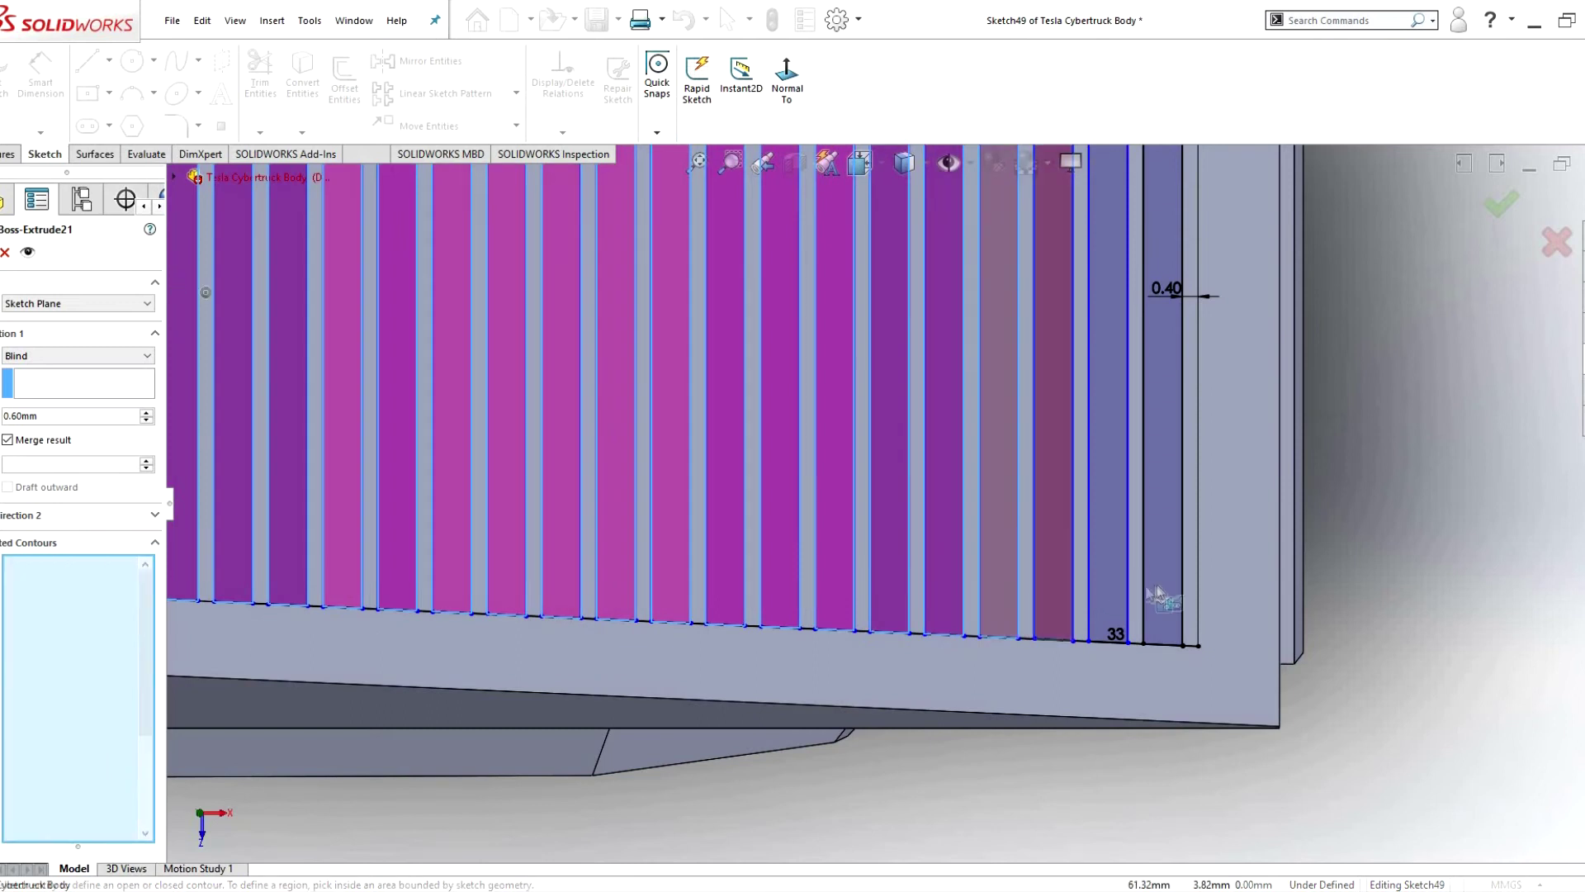
click(1108, 584)
click(1162, 585)
key(Return)
key(ctrl+7)
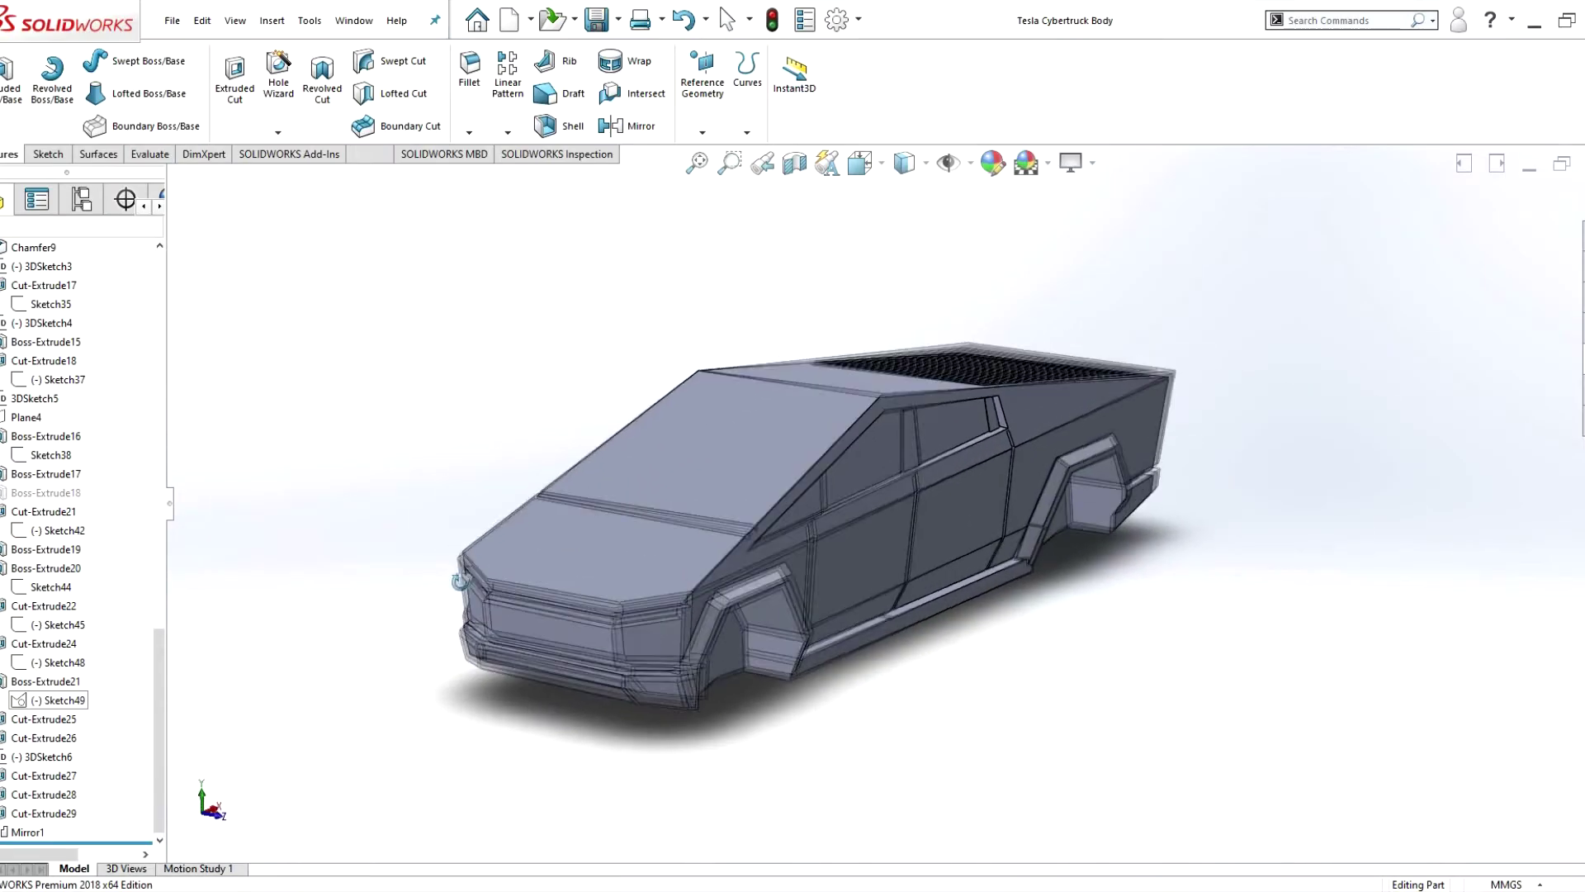
- Save the part as 'Tesla Cybertruck Wheel' and reopen the Tesla Cybertruck Body part
click(221, 240)
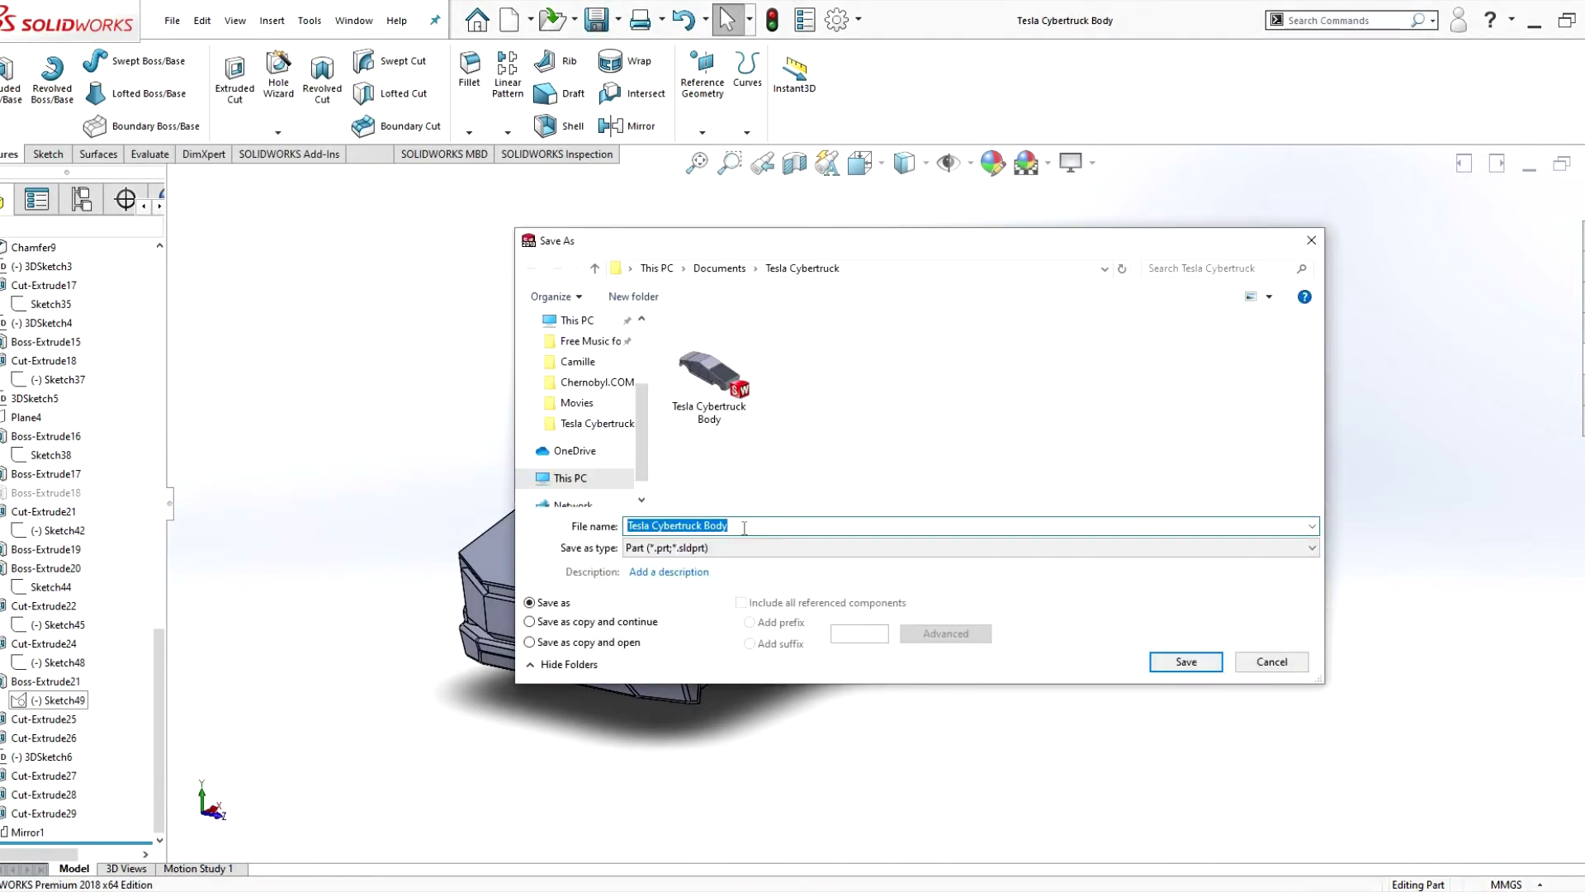
text(Tesla C)
text(k Wheel)
key(Return)
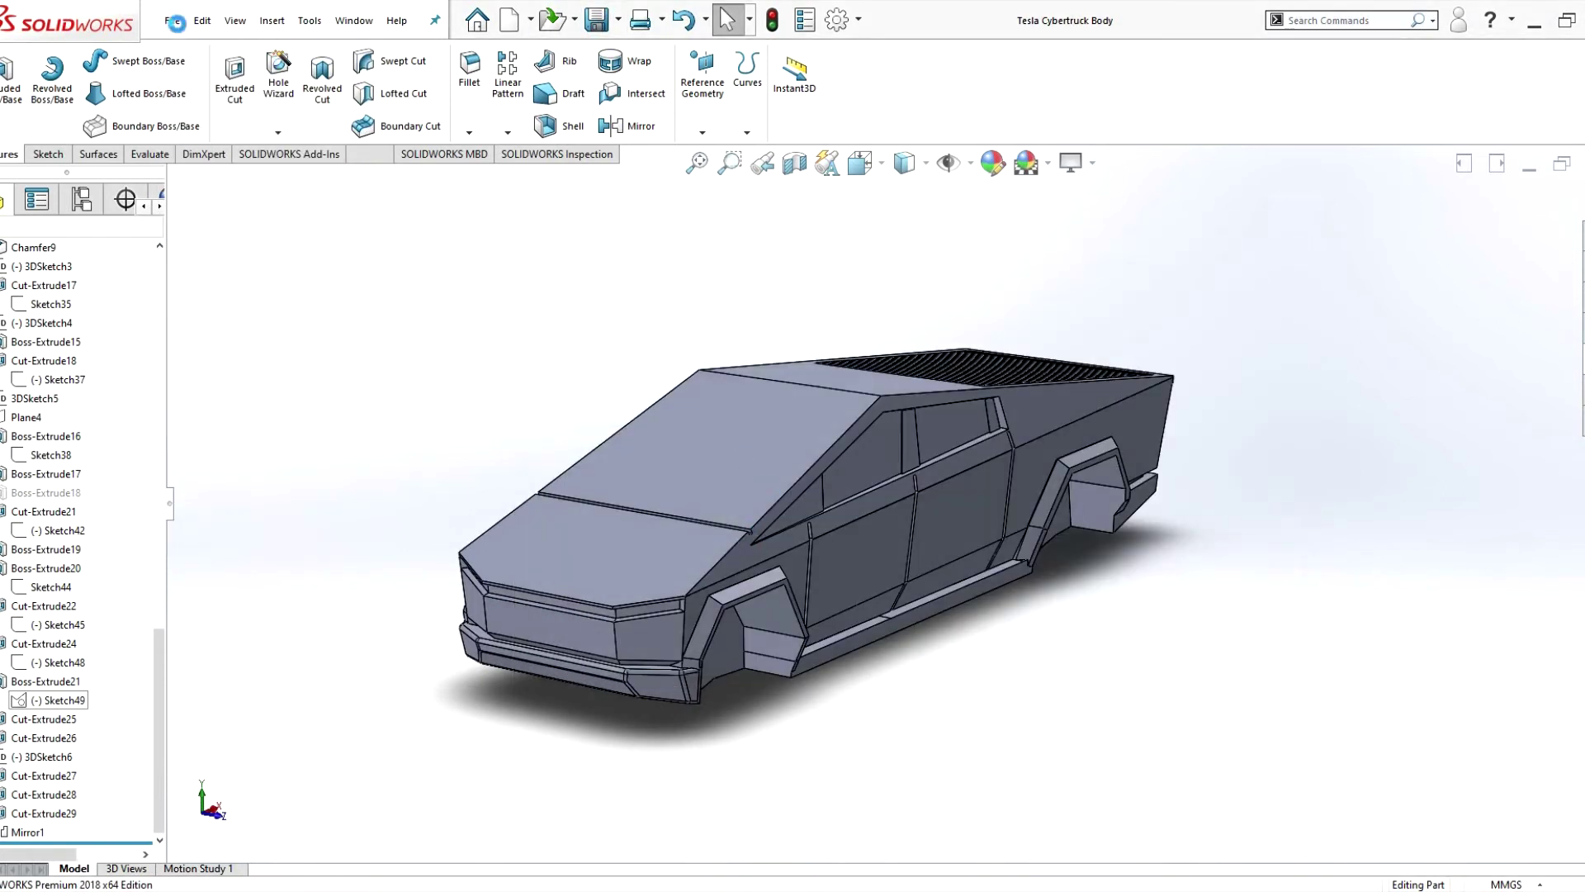
click(172, 20)
click(213, 67)
double_click(751, 376)
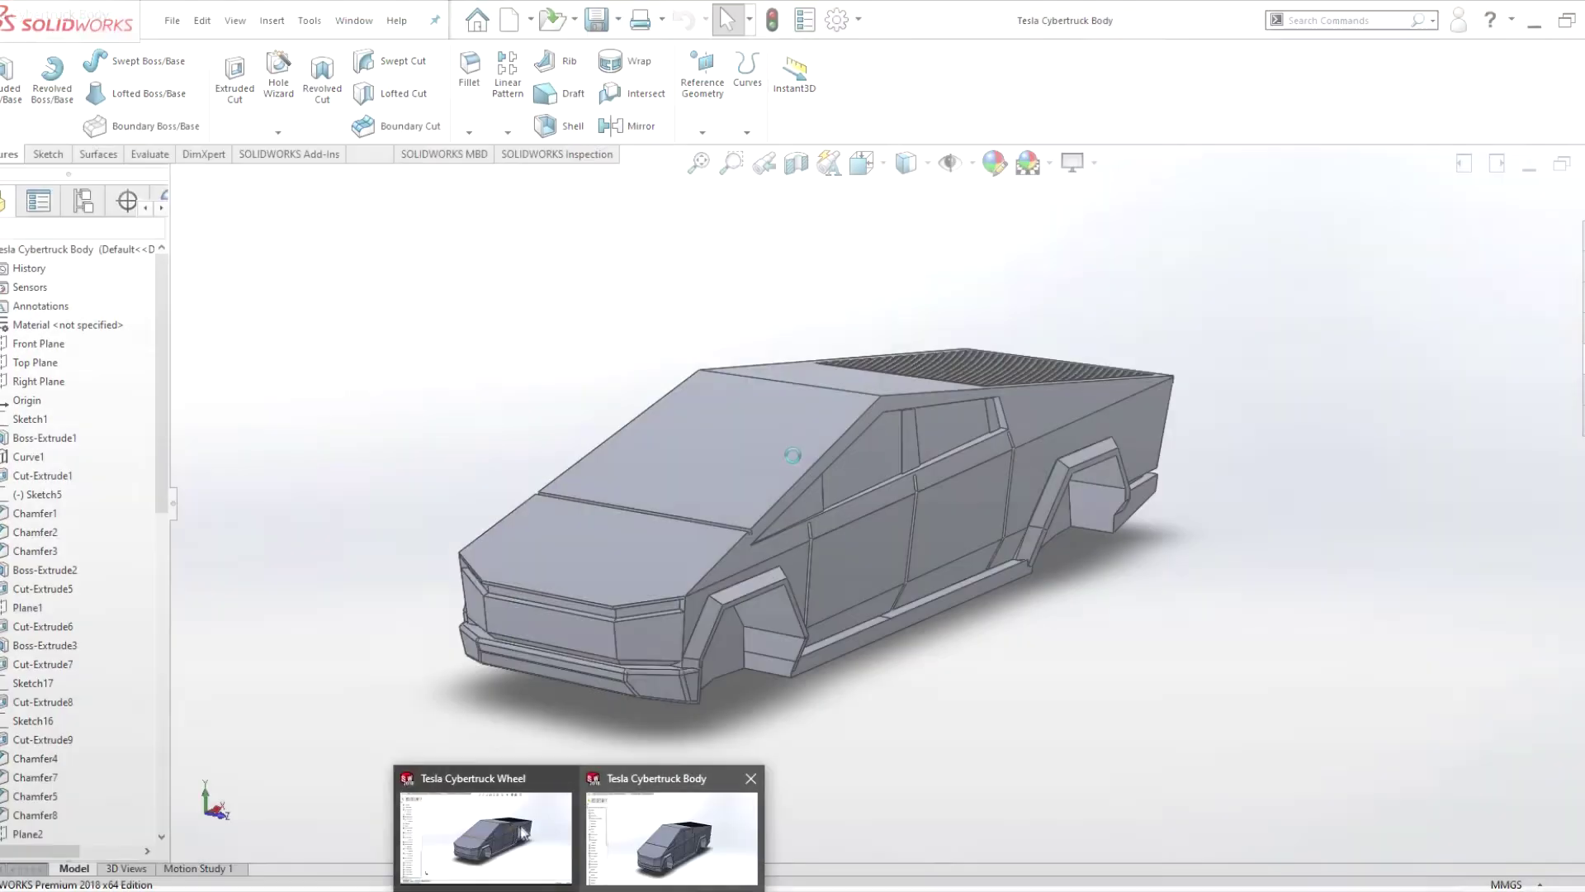
- In the wheel part, delete all body features, keeping only Sketch1 and its picture
click(484, 747)
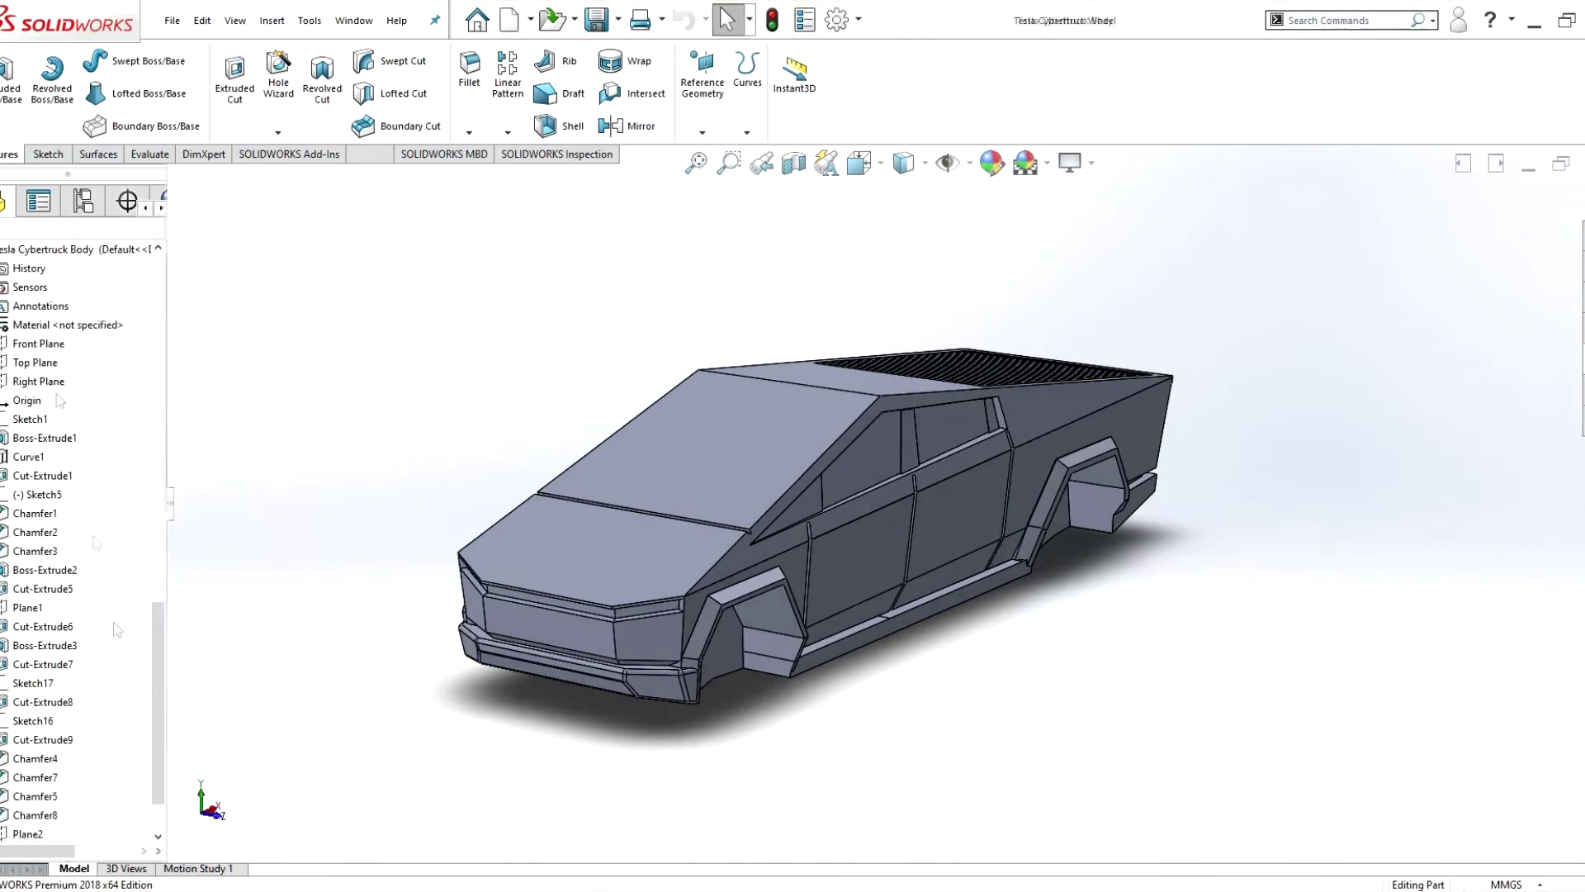
click(46, 457)
shift+click(33, 834)
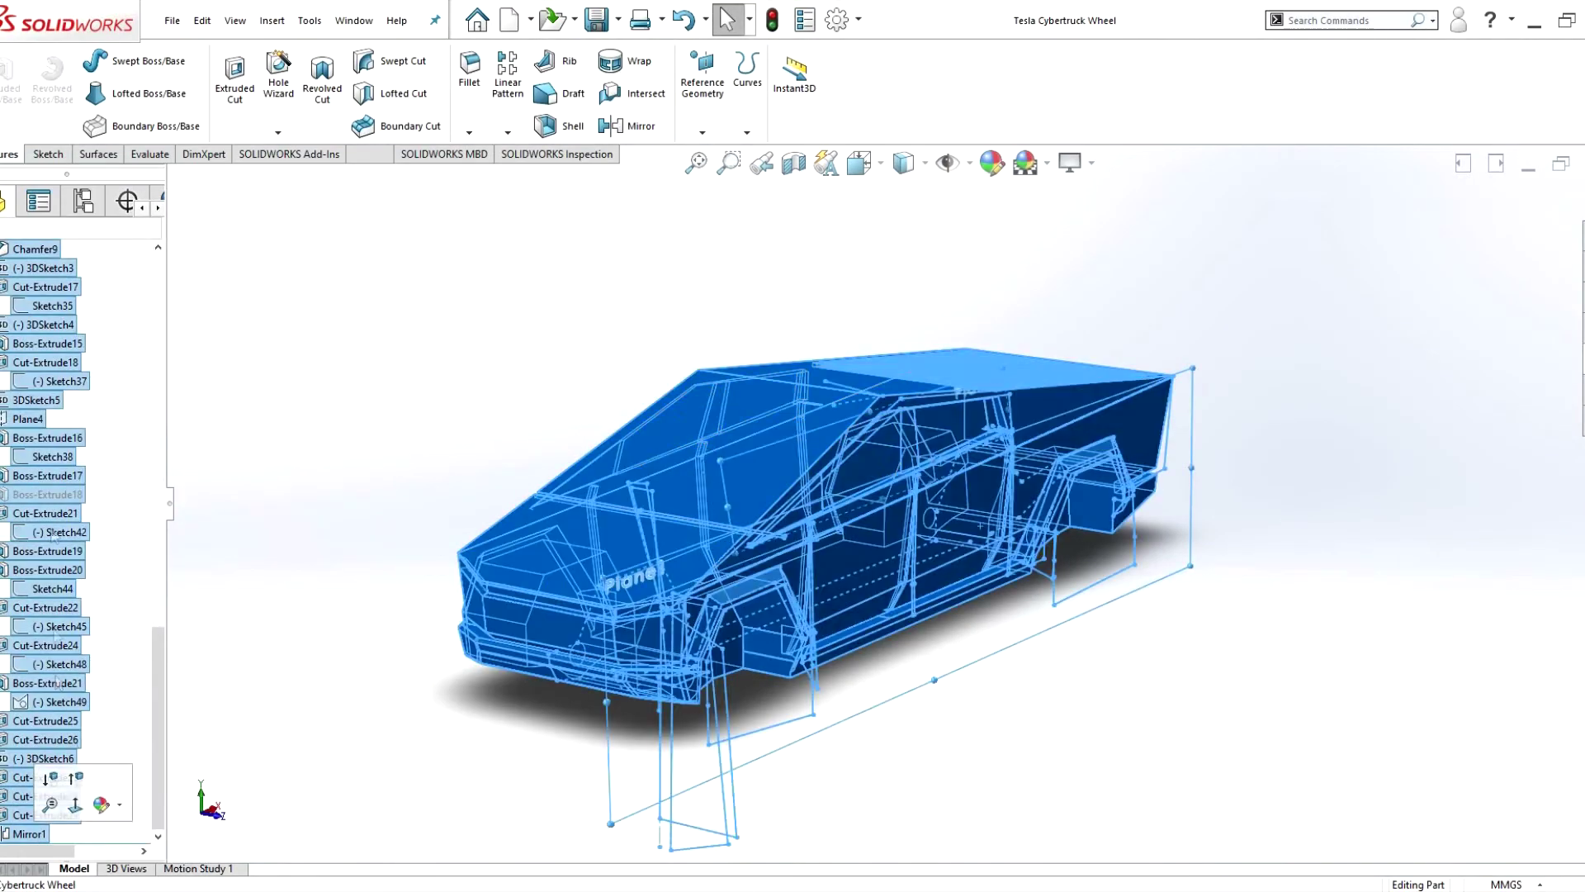
key(Delete)
key(Return)
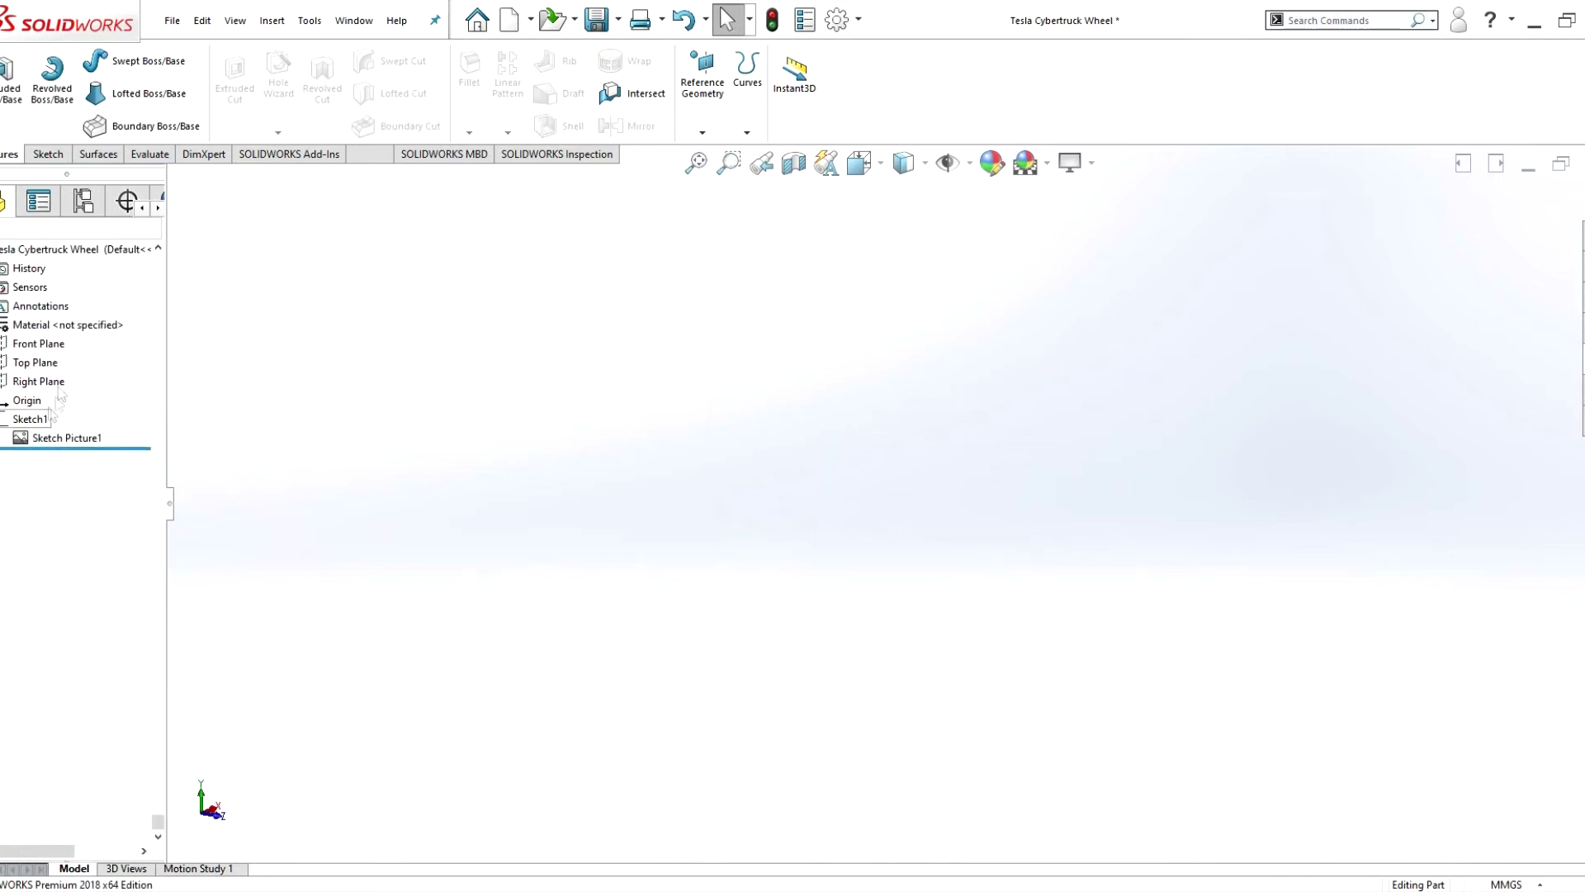
- Sketch a circle on the wheel hub and dimension its diameter to 20.30 mm
key(c)
scroll(688, 607, up, 5)
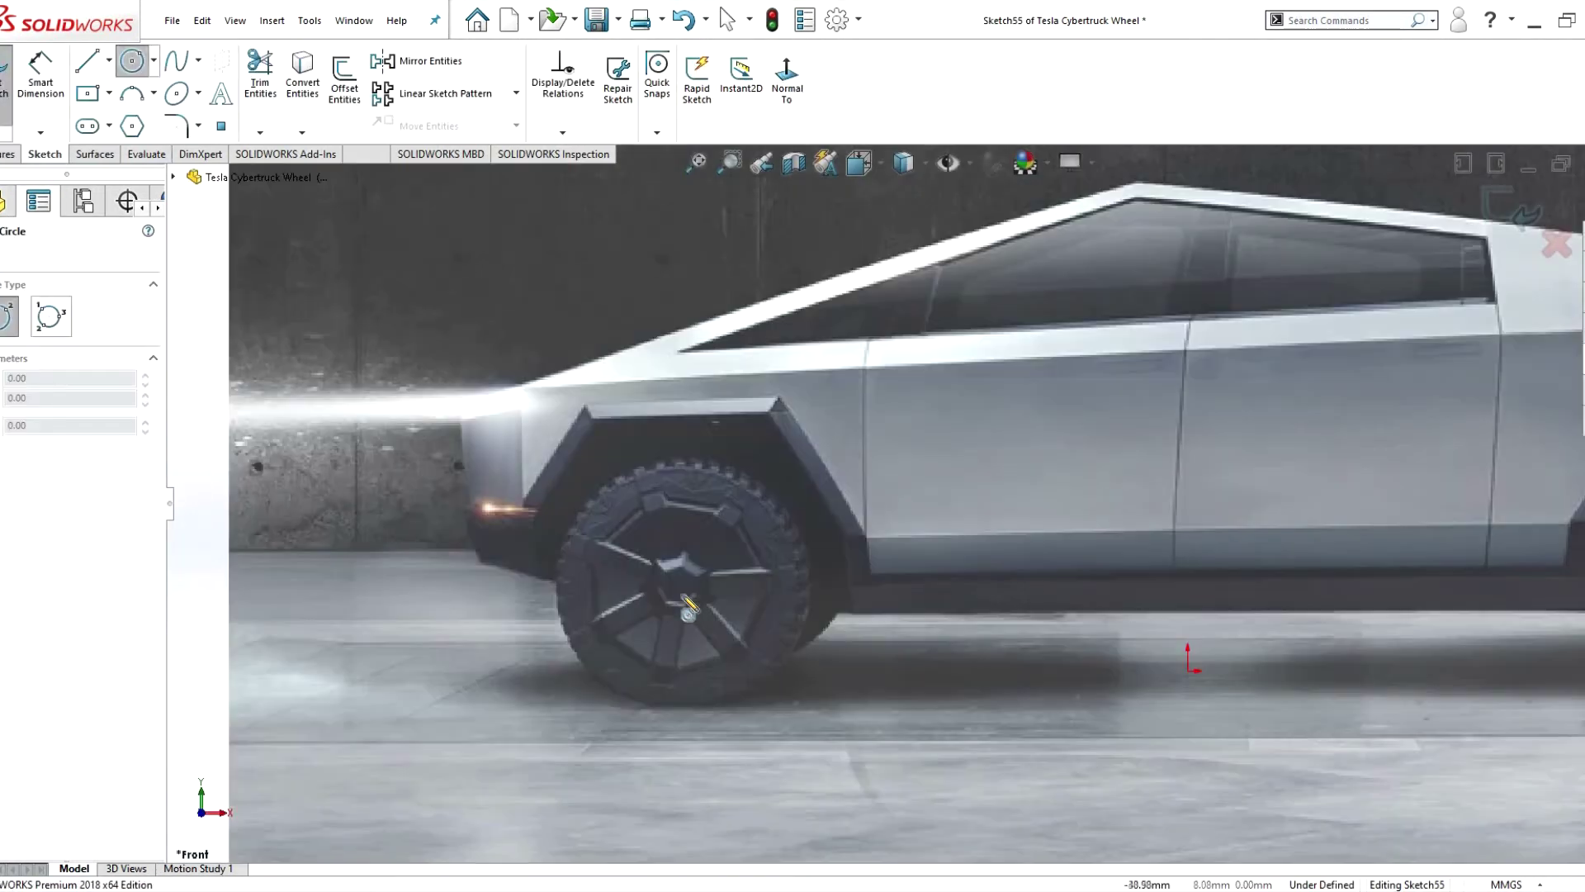
click(753, 489)
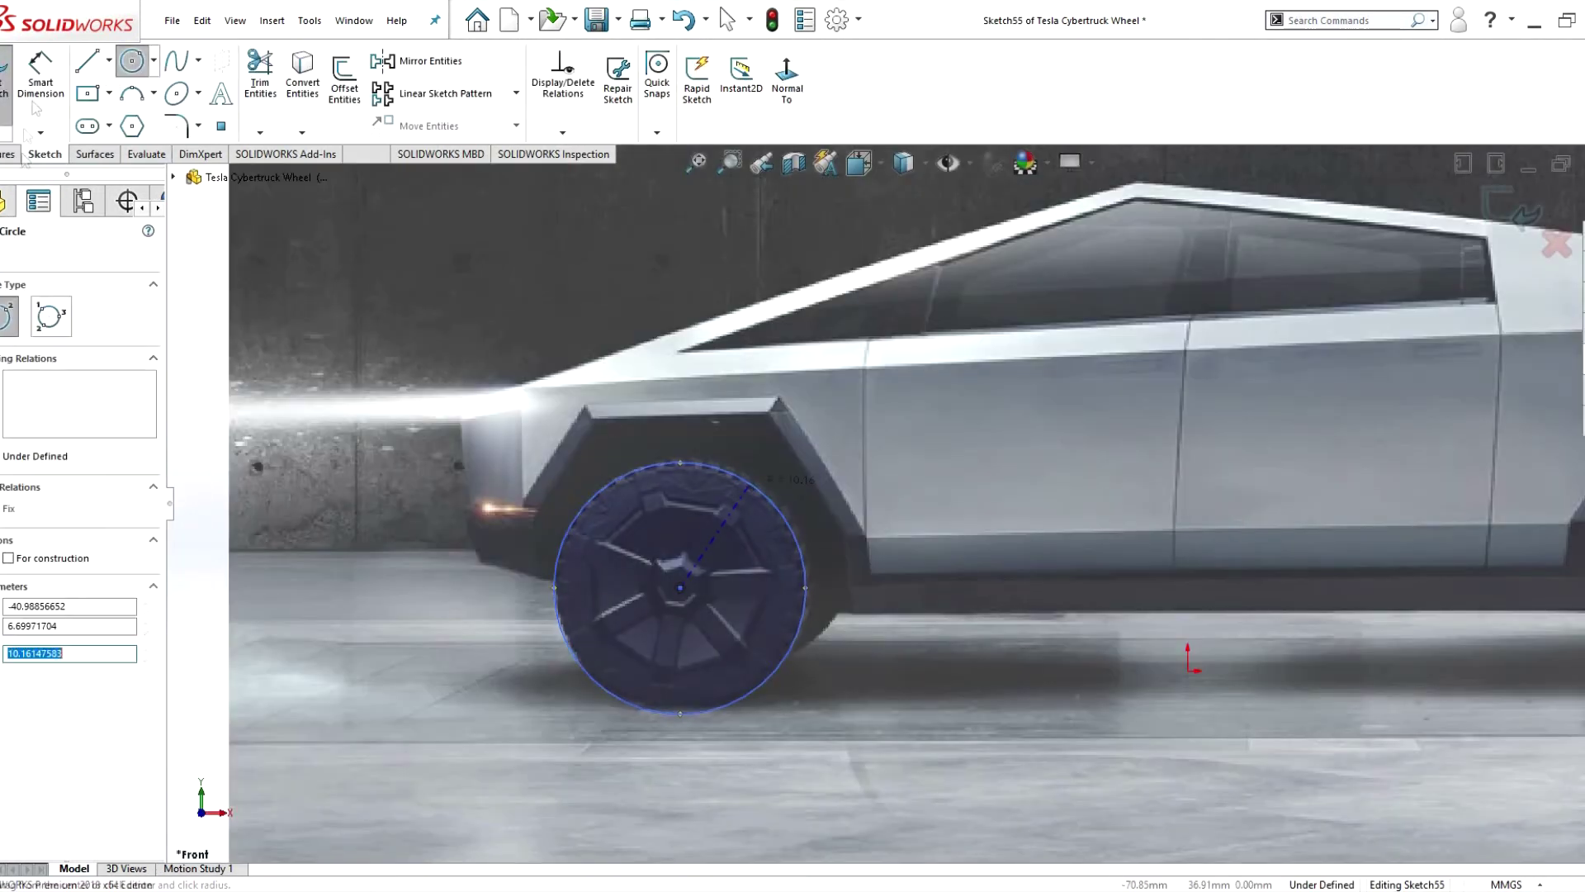
click(40, 74)
click(802, 578)
click(860, 590)
key(Return)
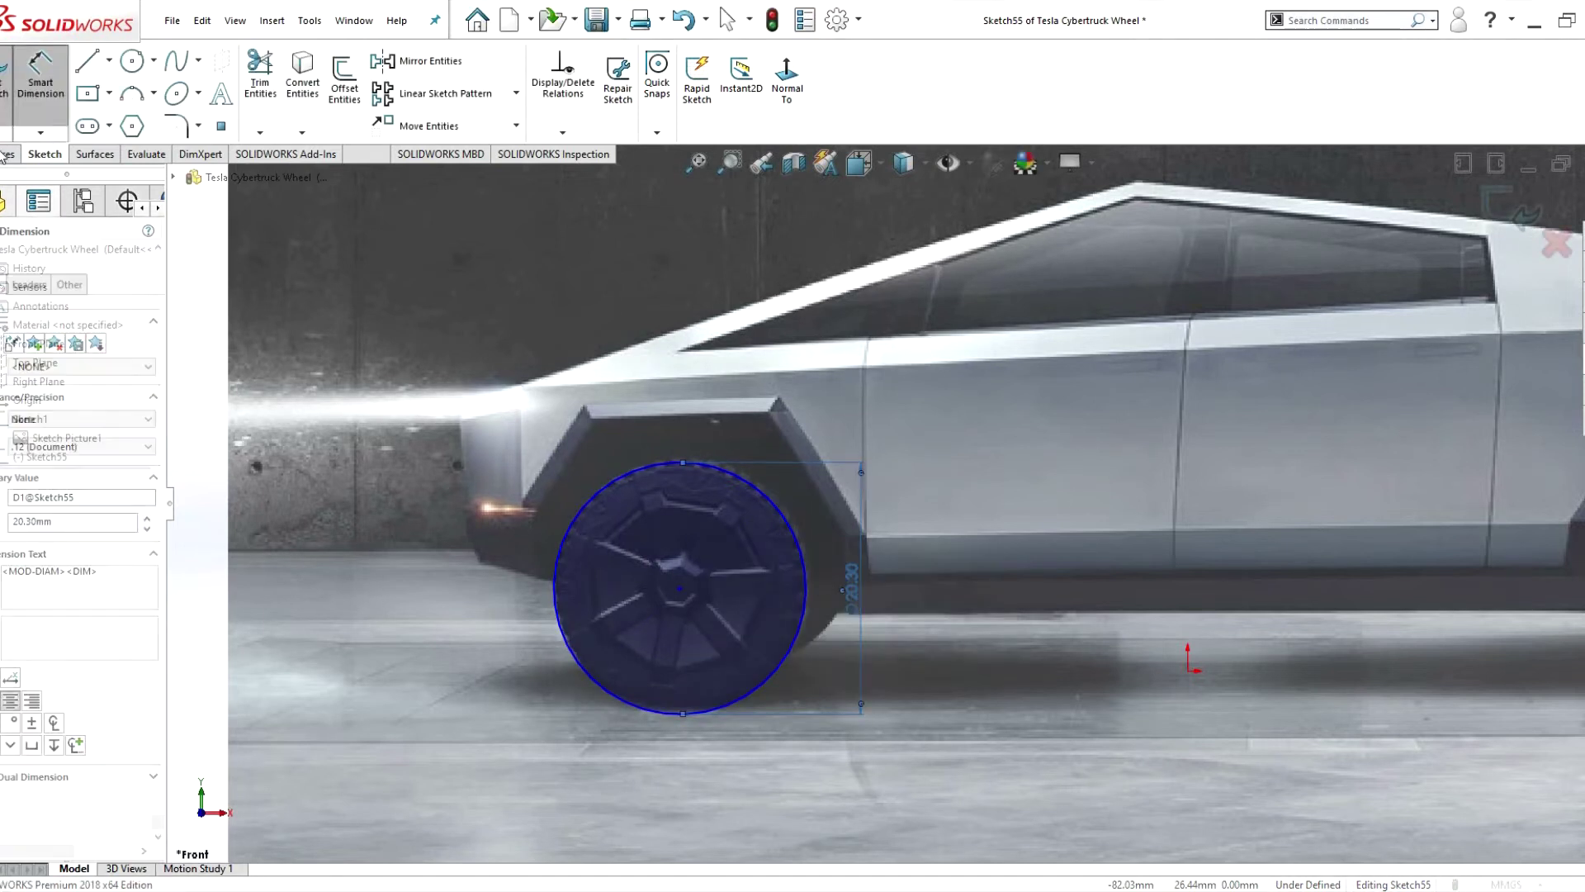
- Extrude the circle 10 mm as Boss-Extrude22, fillet its outer edge, and hide the car picture
click(8, 153)
click(10, 78)
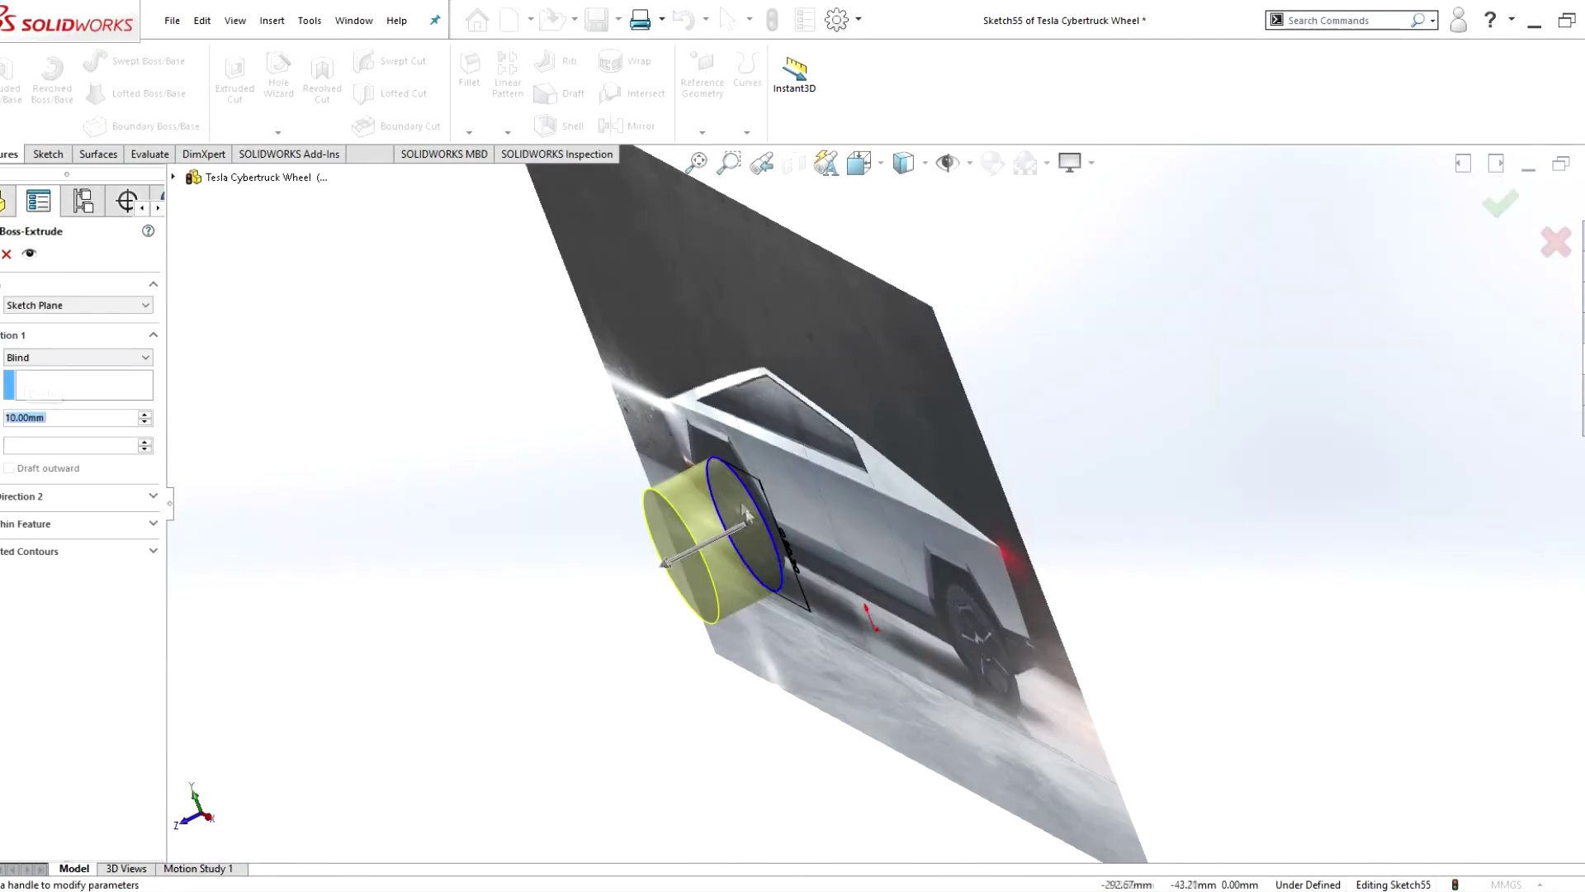
key(Return)
right_click(35, 453)
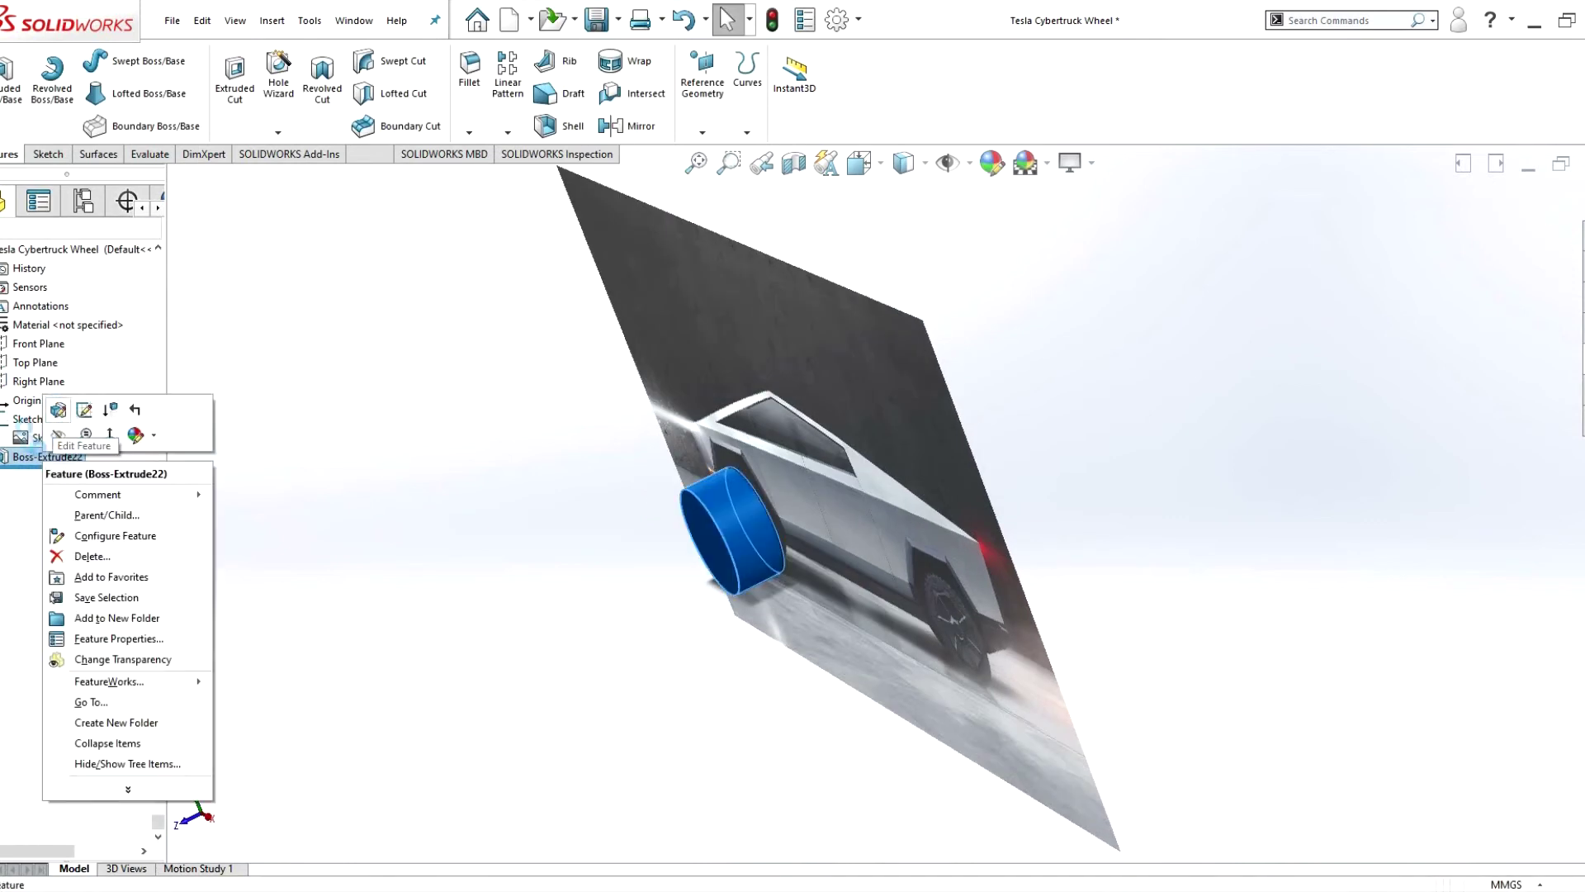
click(25, 410)
key(Return)
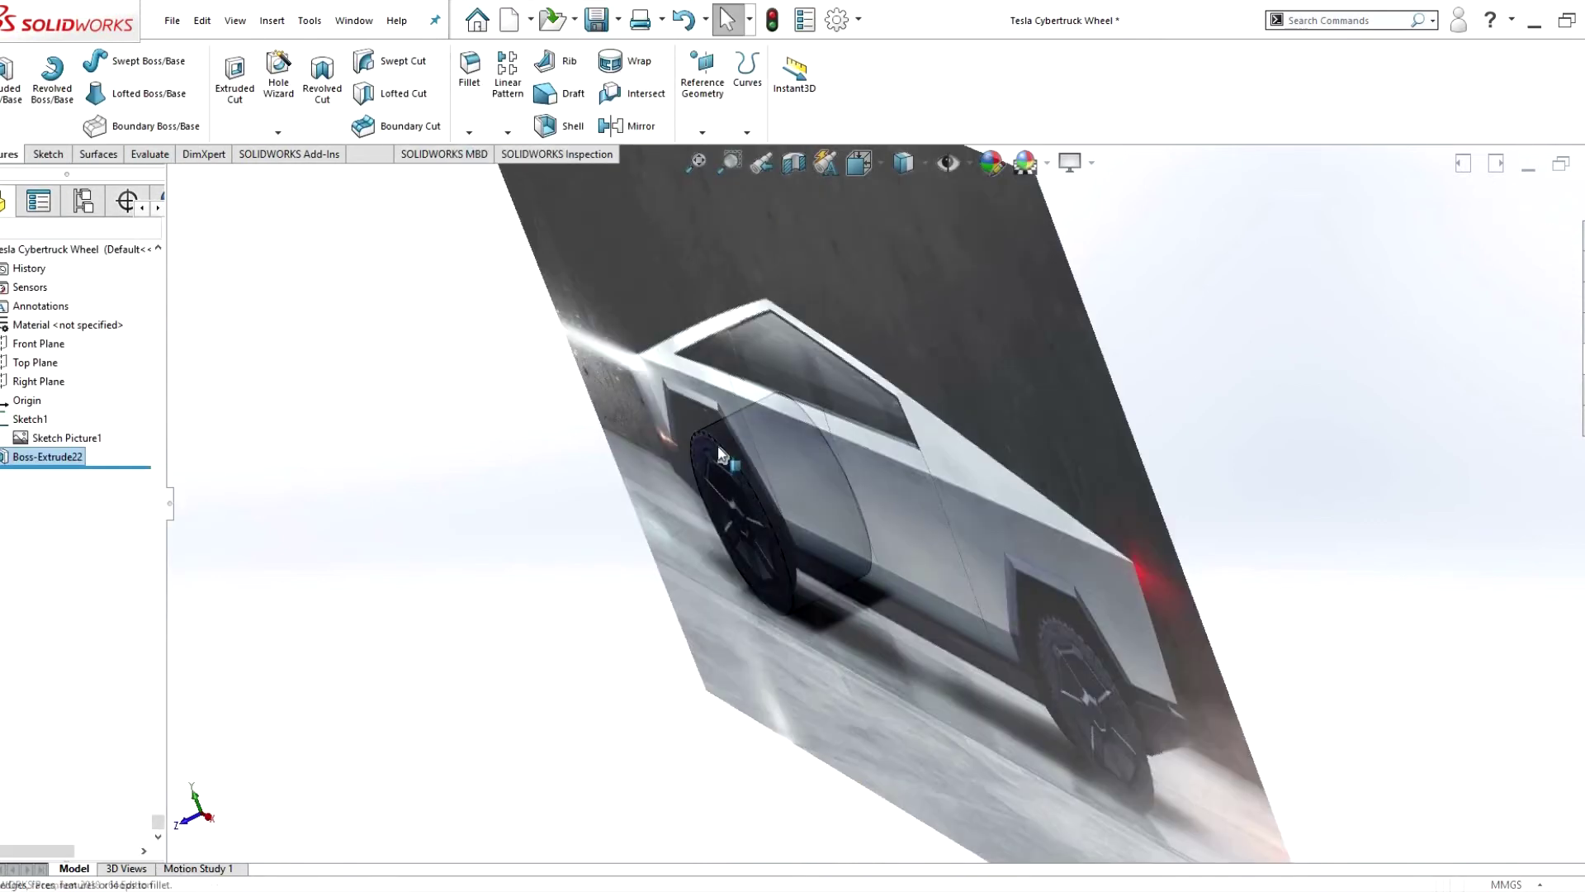
click(720, 452)
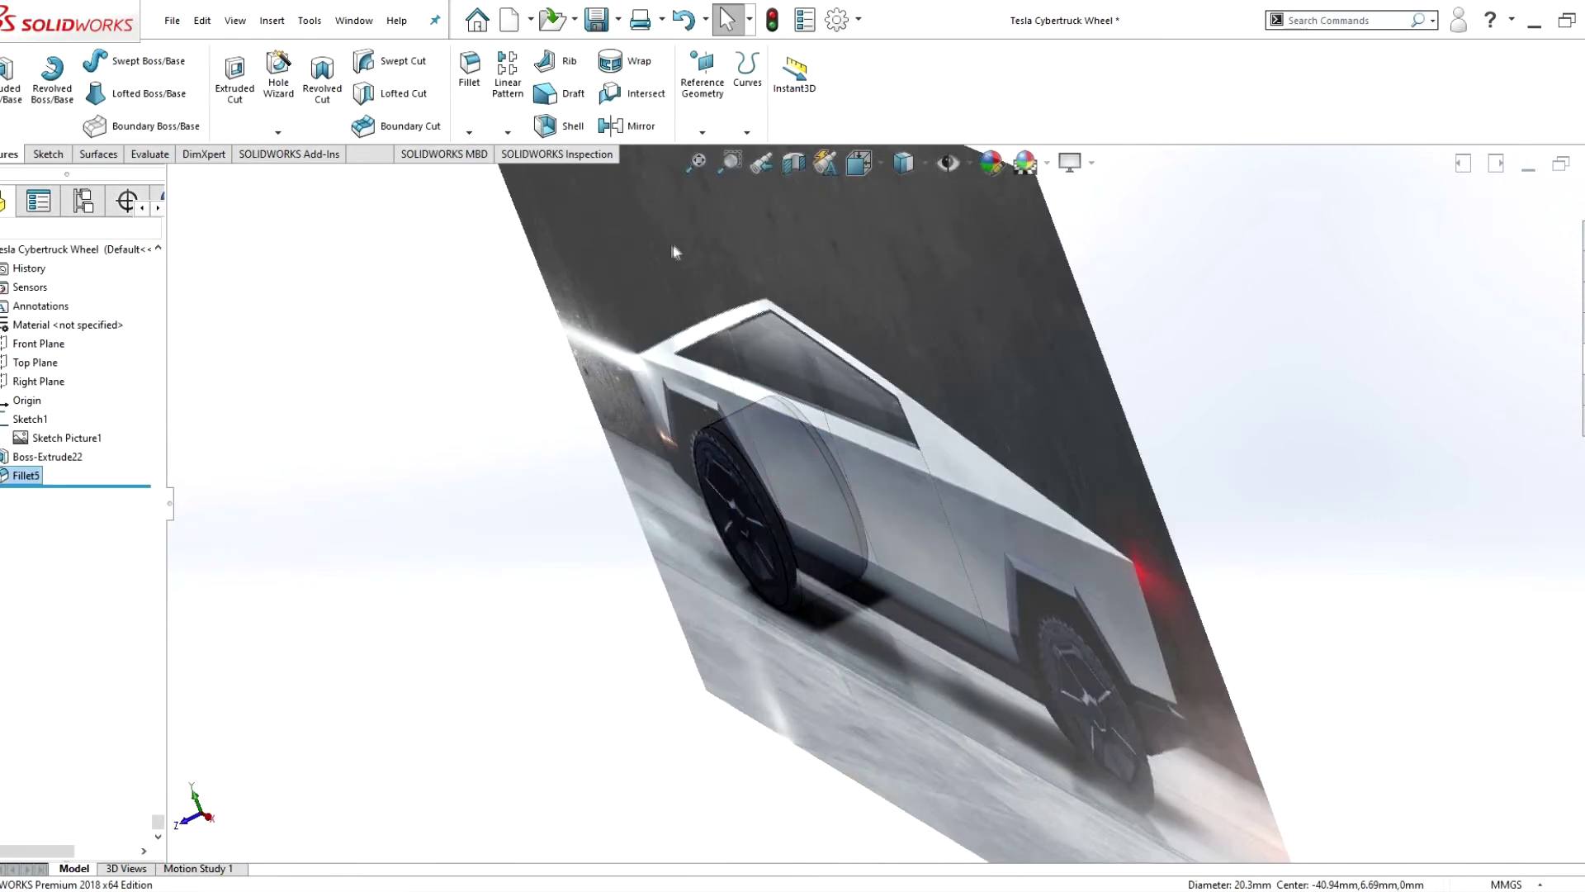
click(47, 456)
- On the wheel face, draw a polygon hub and a spoke centreline upward from it
click(814, 495)
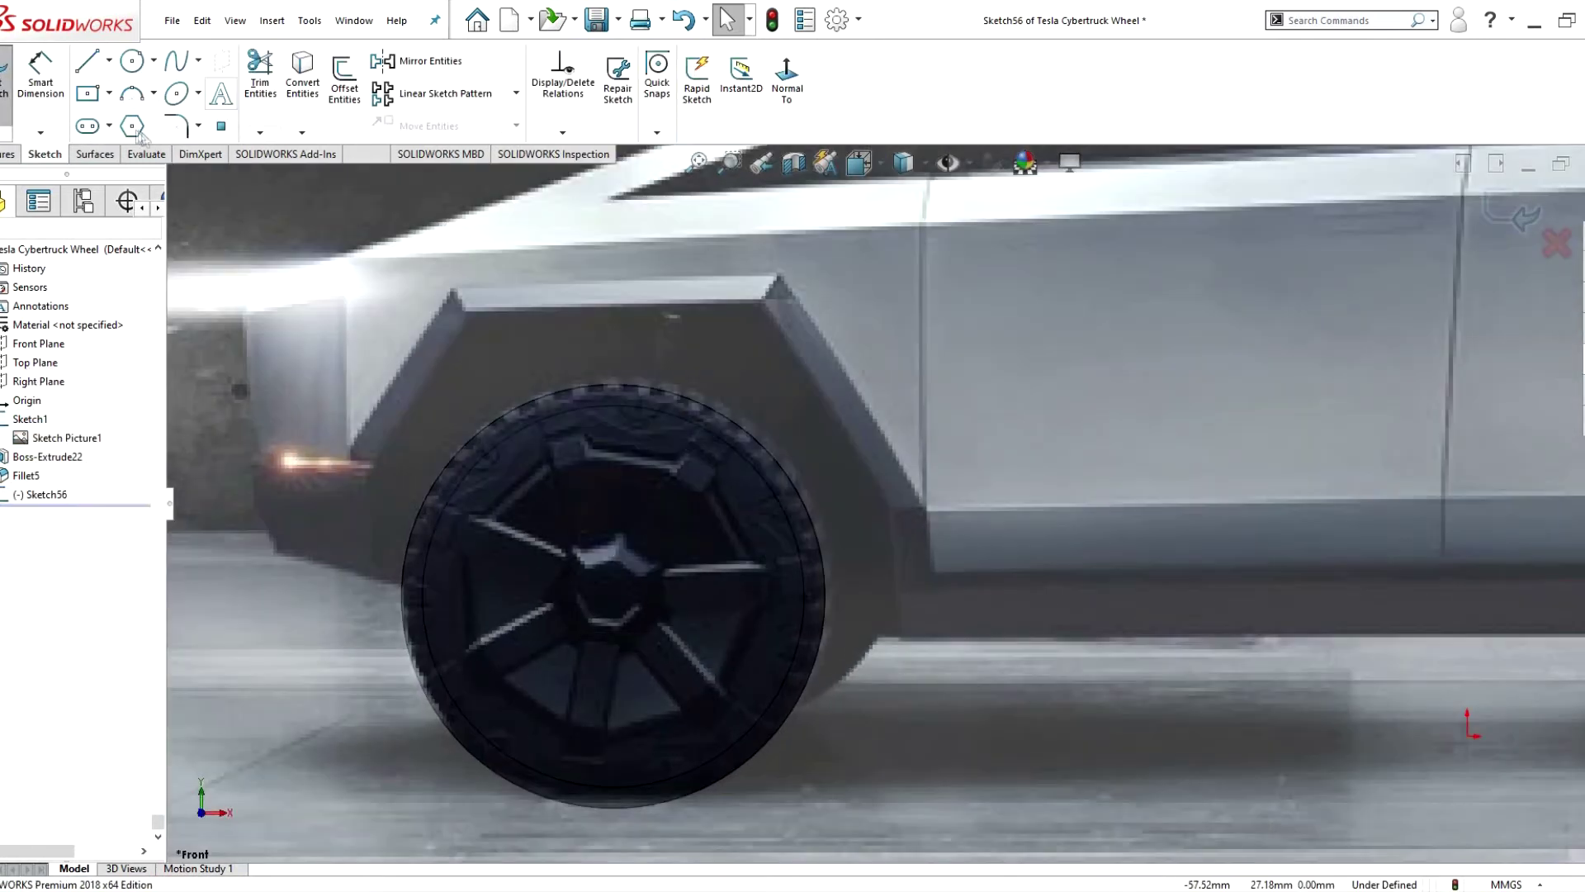
click(132, 125)
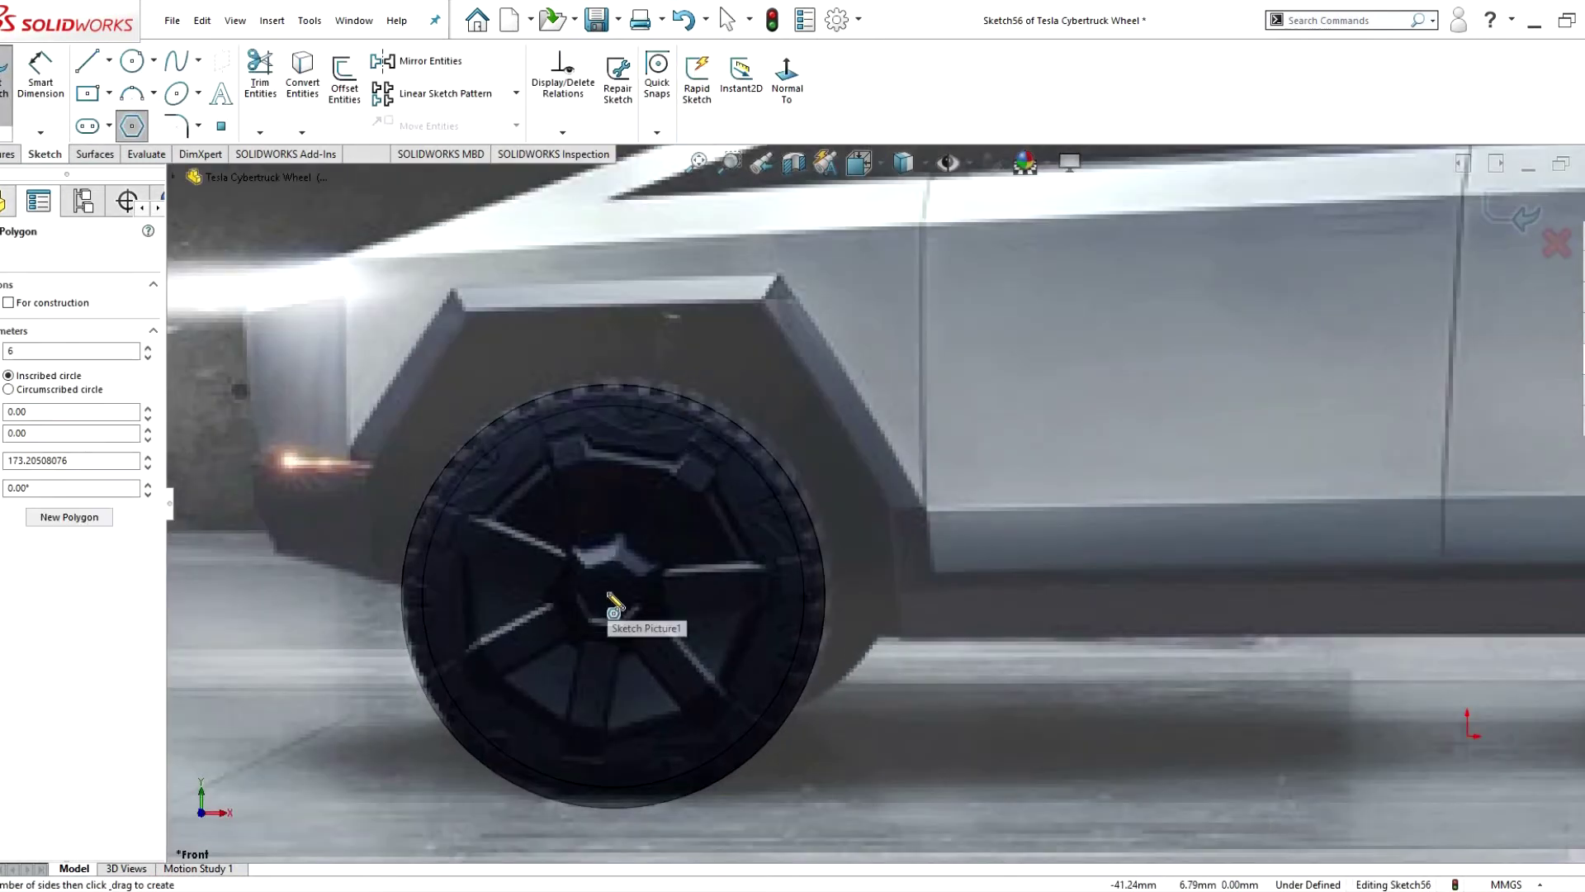
click(609, 591)
click(625, 543)
key(l)
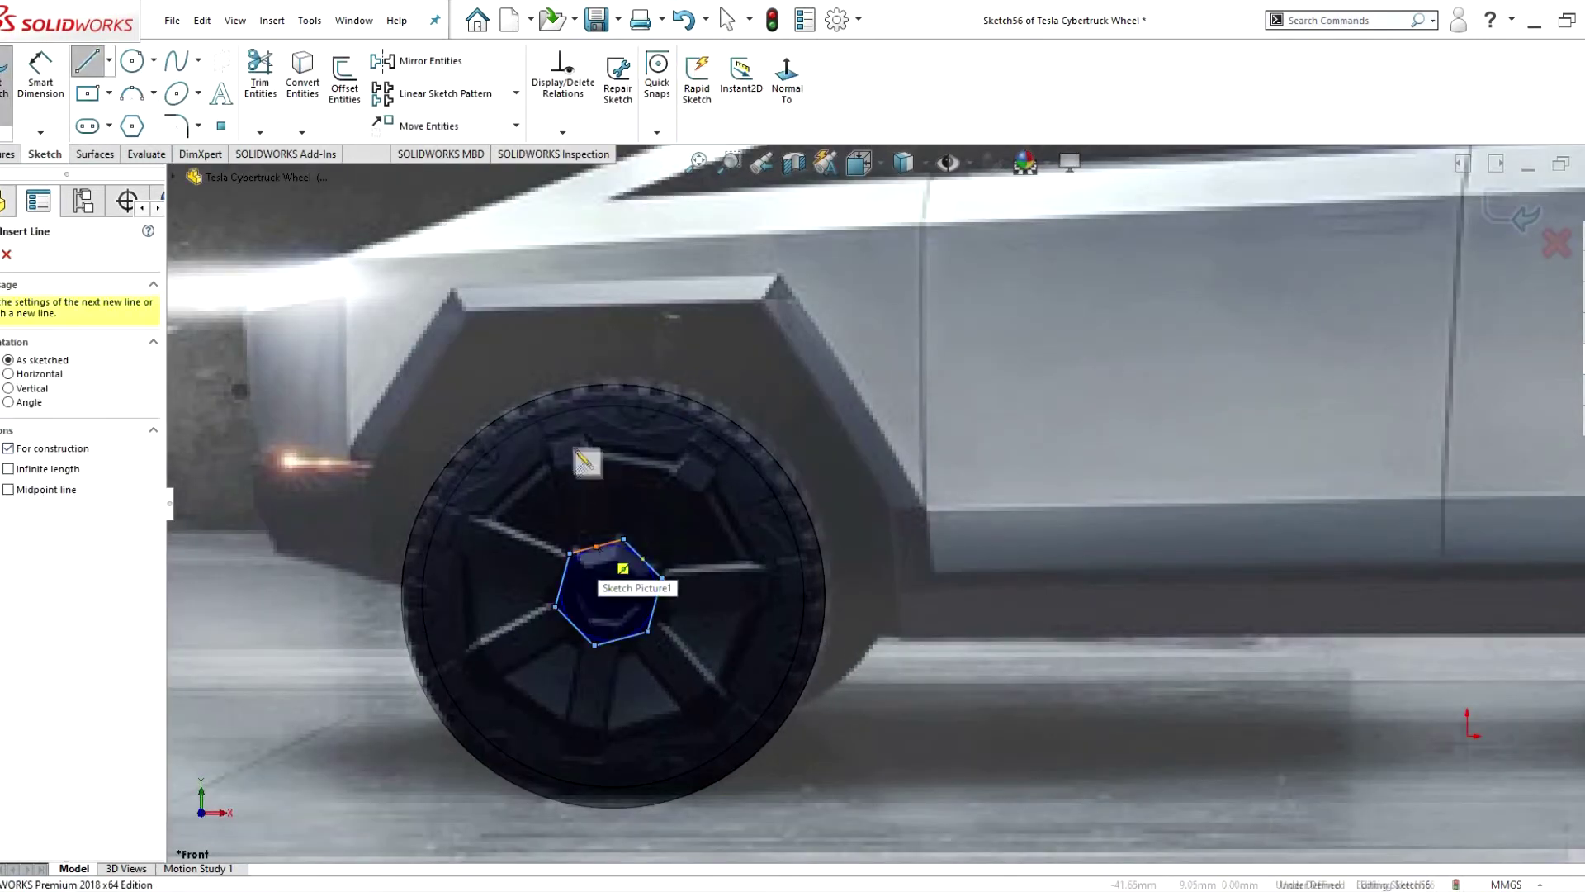
click(596, 547)
right_click(567, 431)
- Offset the centreline 1.00 both sides, close the spoke end, and circular-pattern it 7 times
click(380, 280)
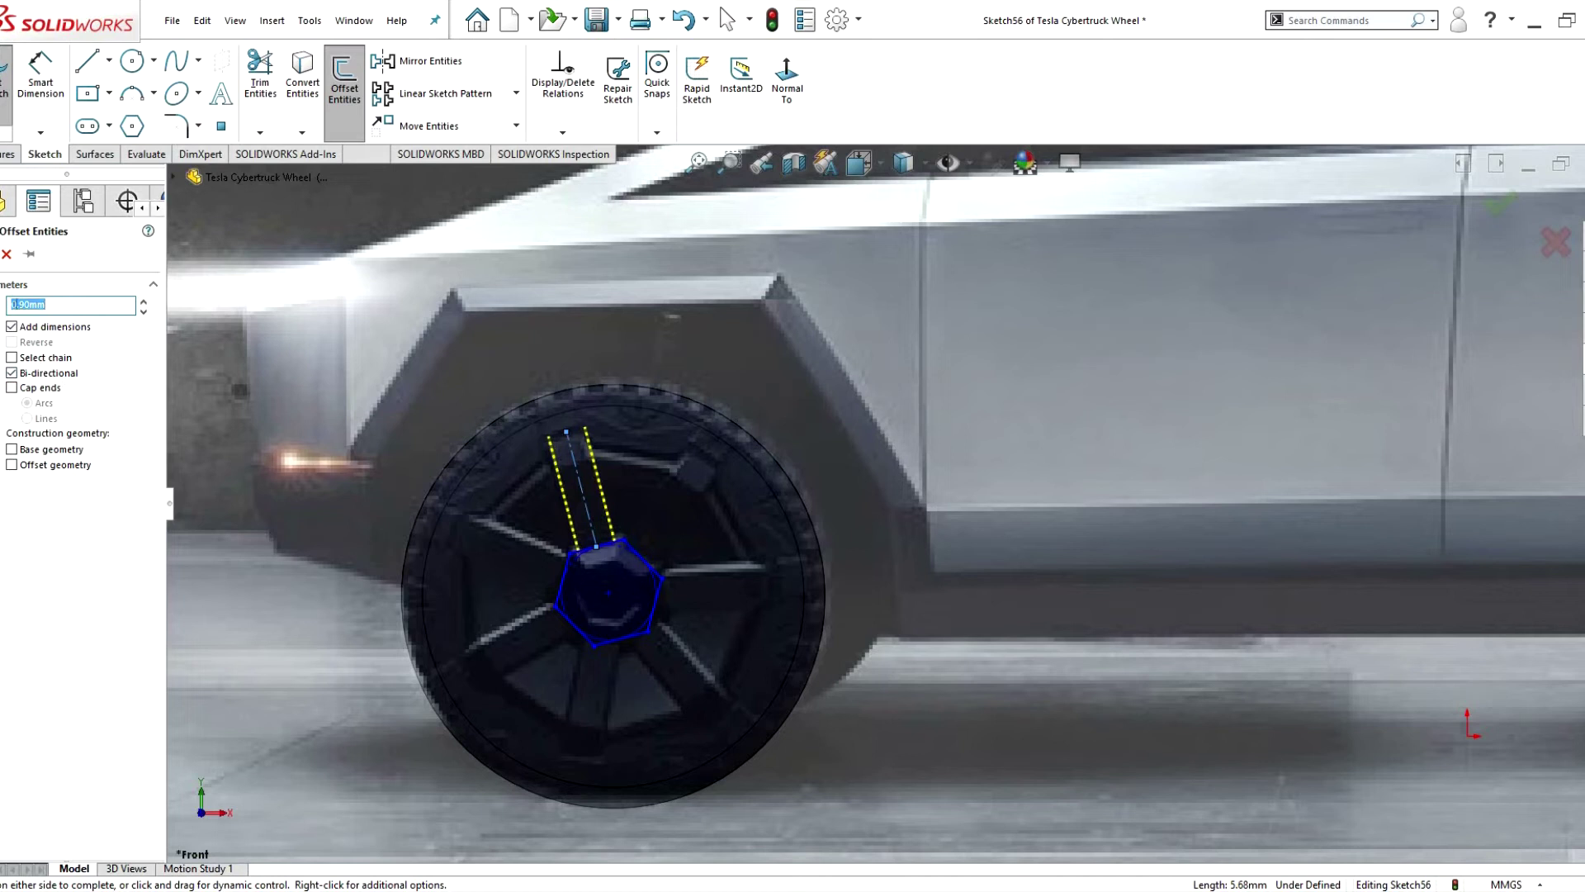
key(Return)
key(l)
click(546, 437)
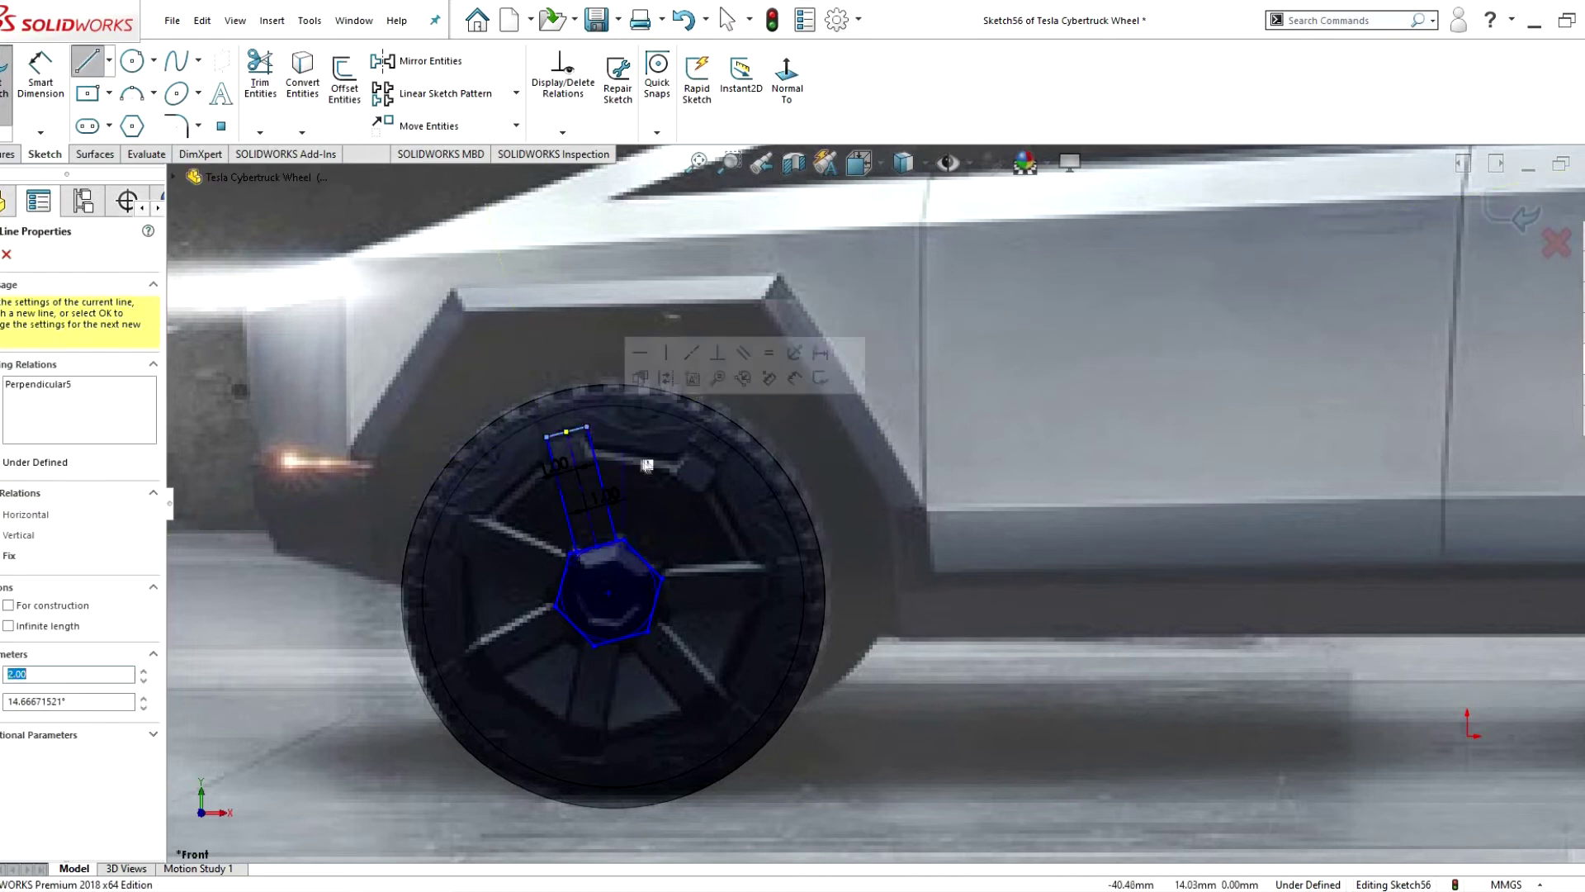
key(Escape)
click(515, 96)
click(438, 142)
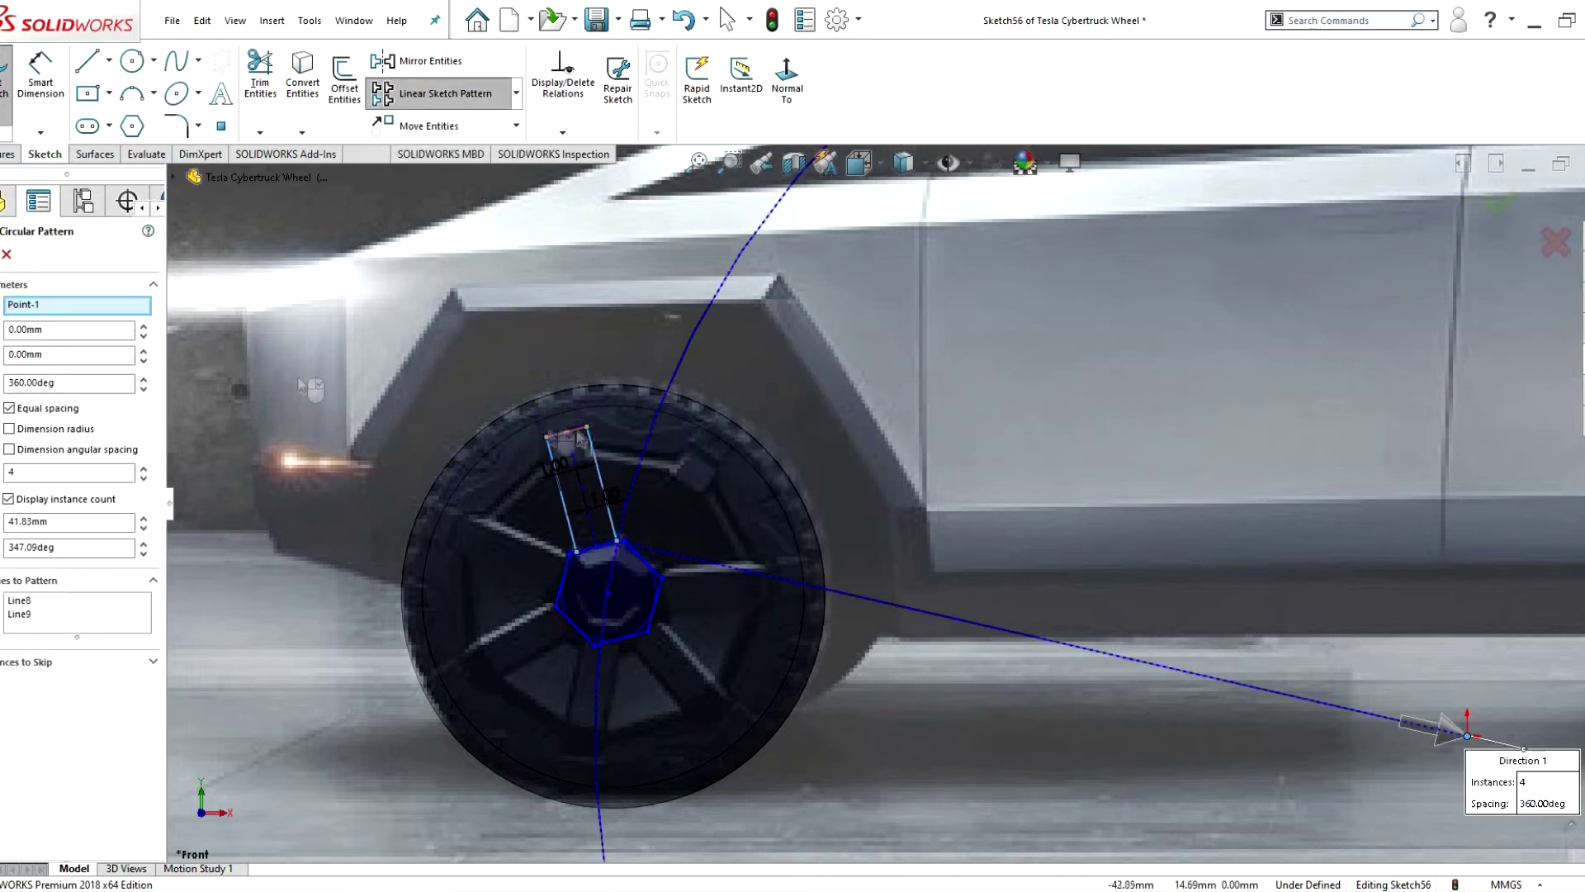
click(609, 591)
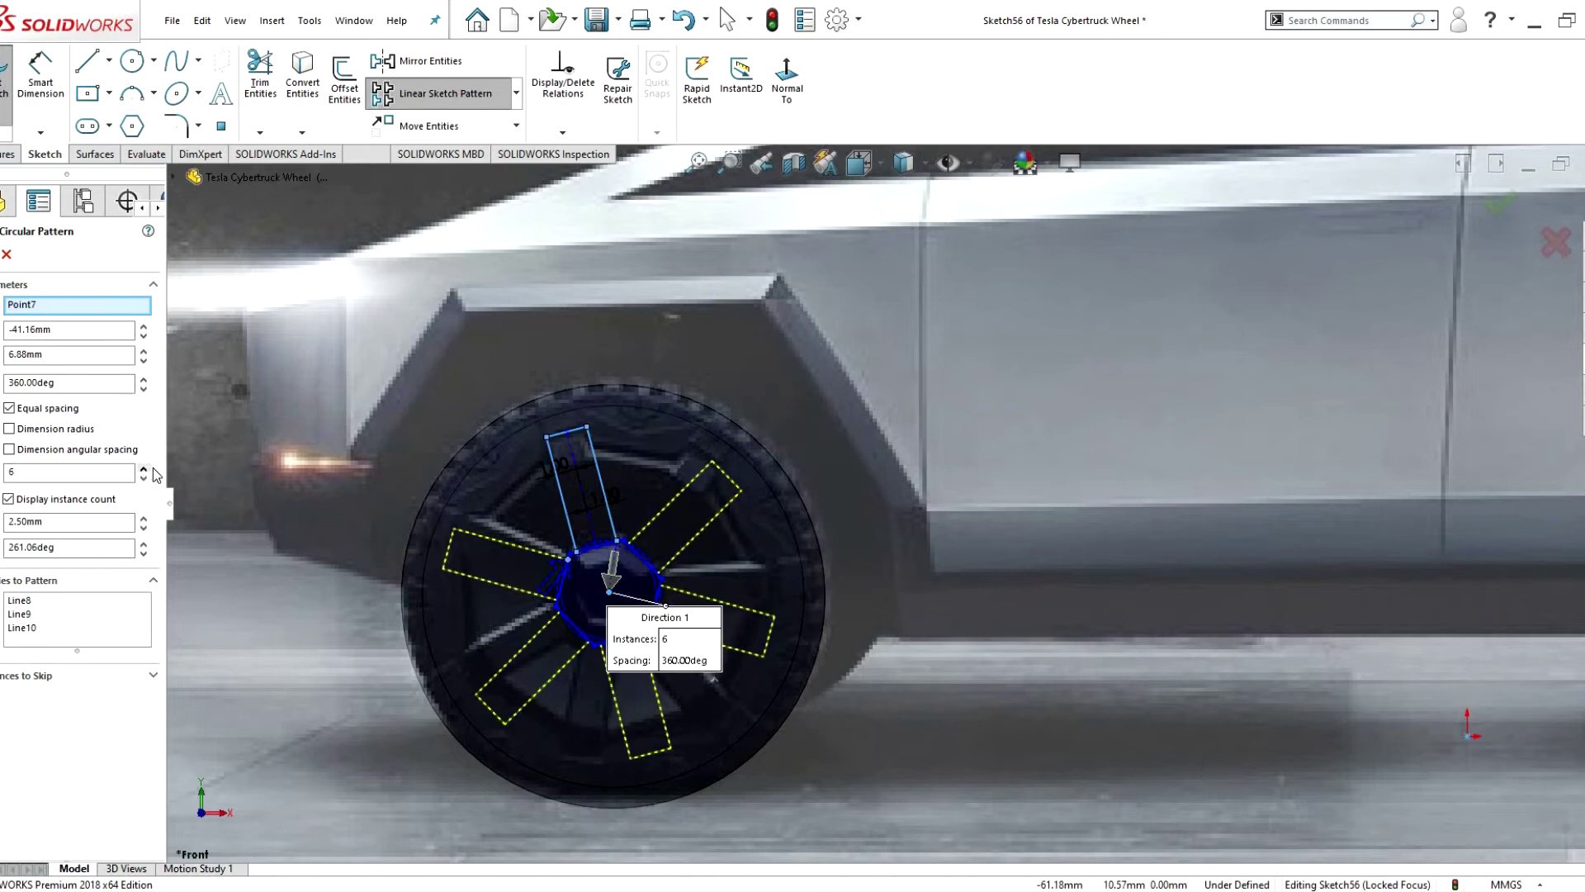
key(Return)
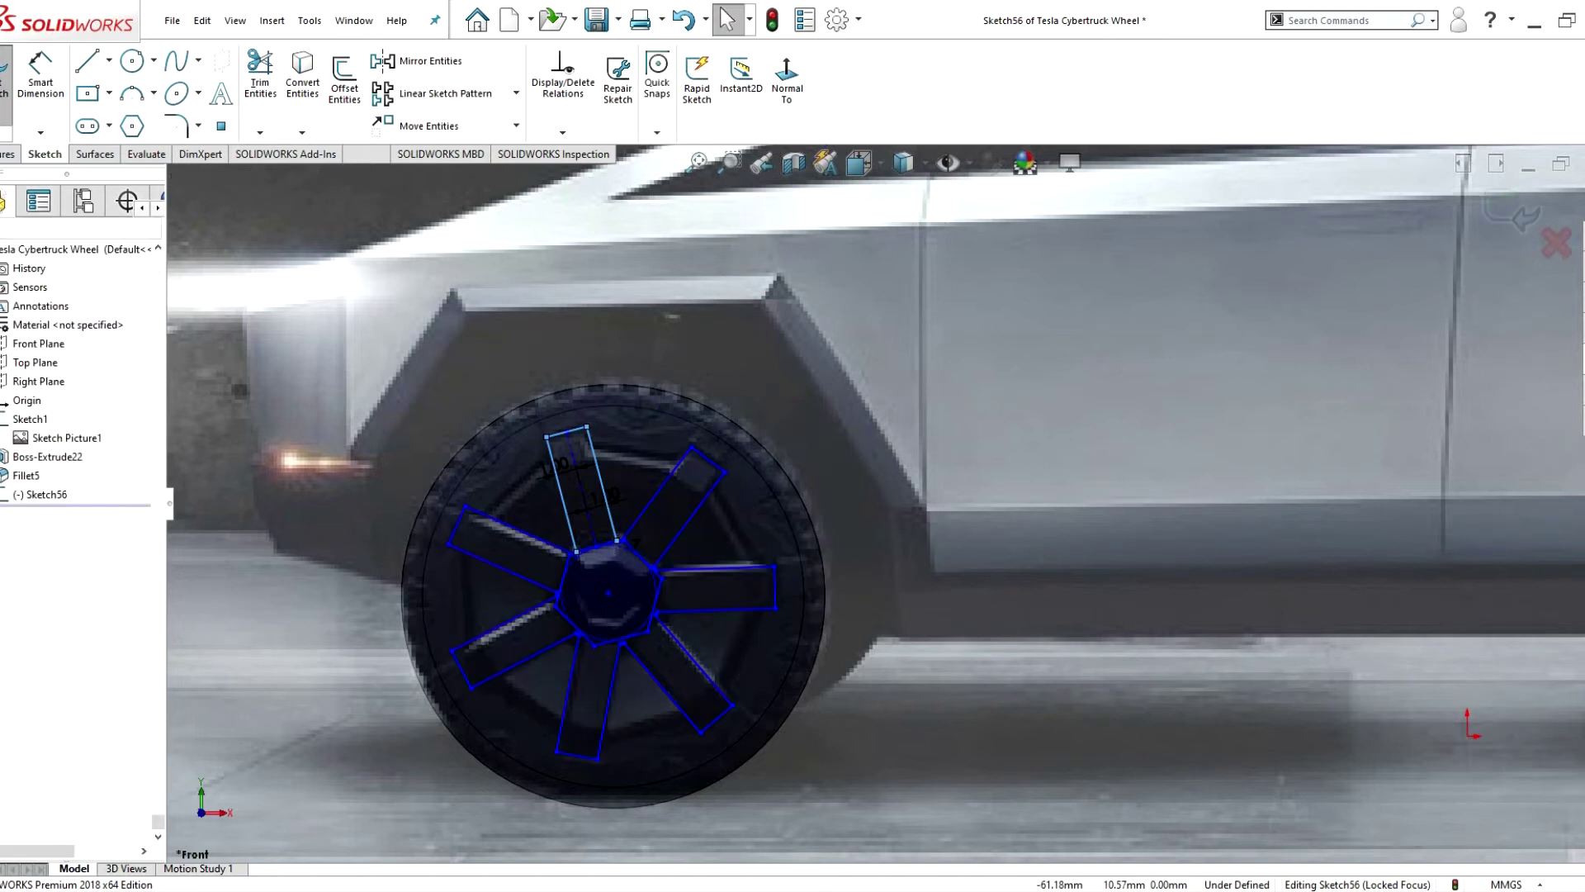
scroll(647, 583, up, 5)
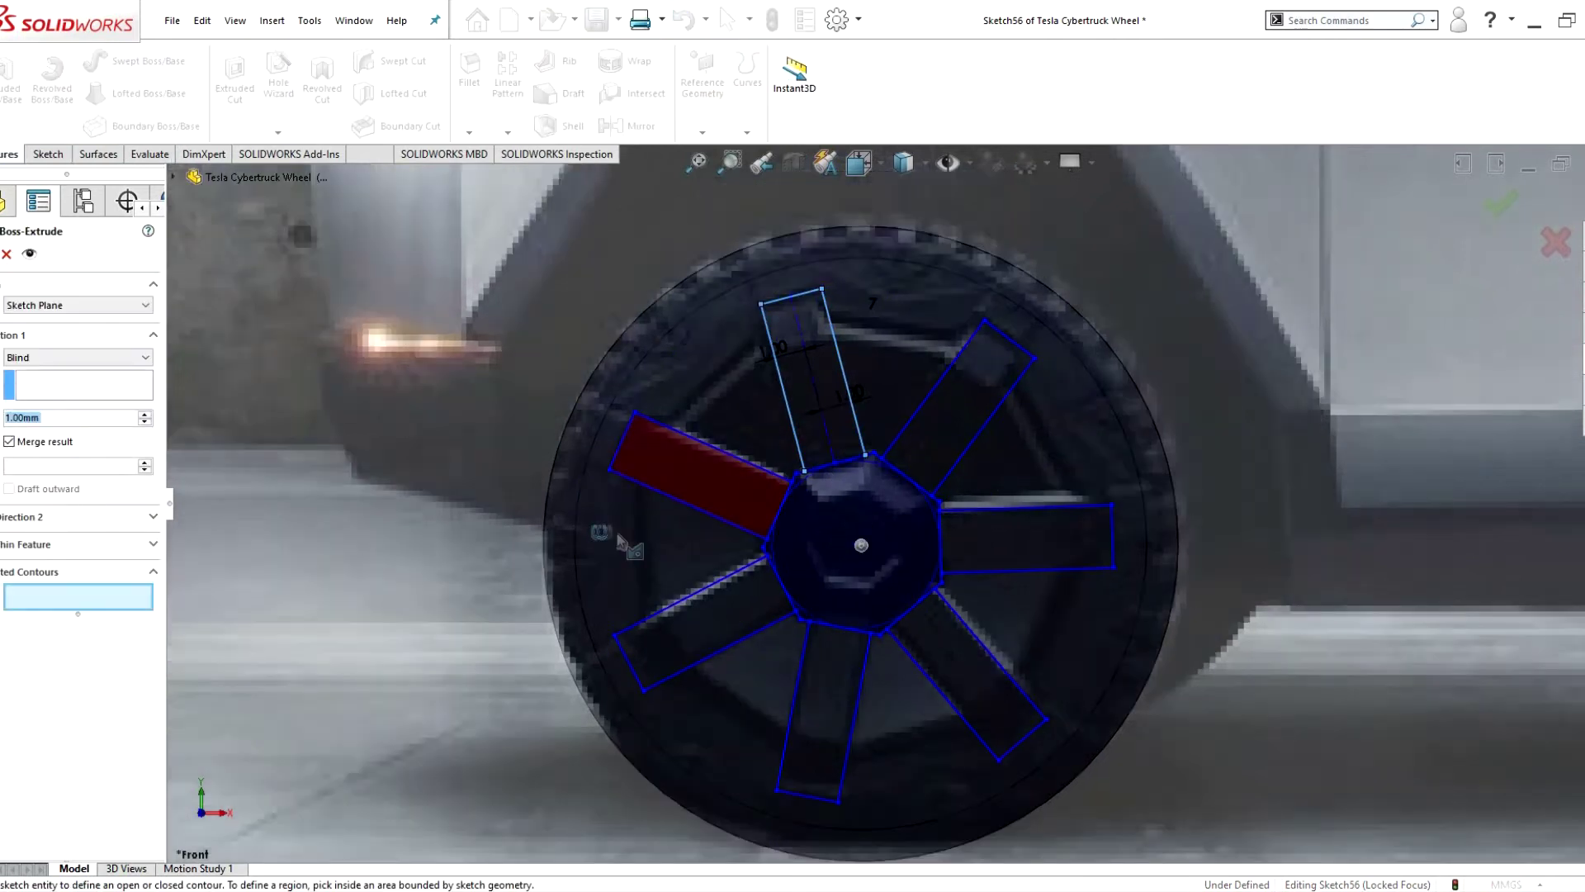
- Extrude the hub and seven spoke regions of Sketch56 0.60 mm as Boss-Extrude23
middle_drag(625, 540, 834, 656)
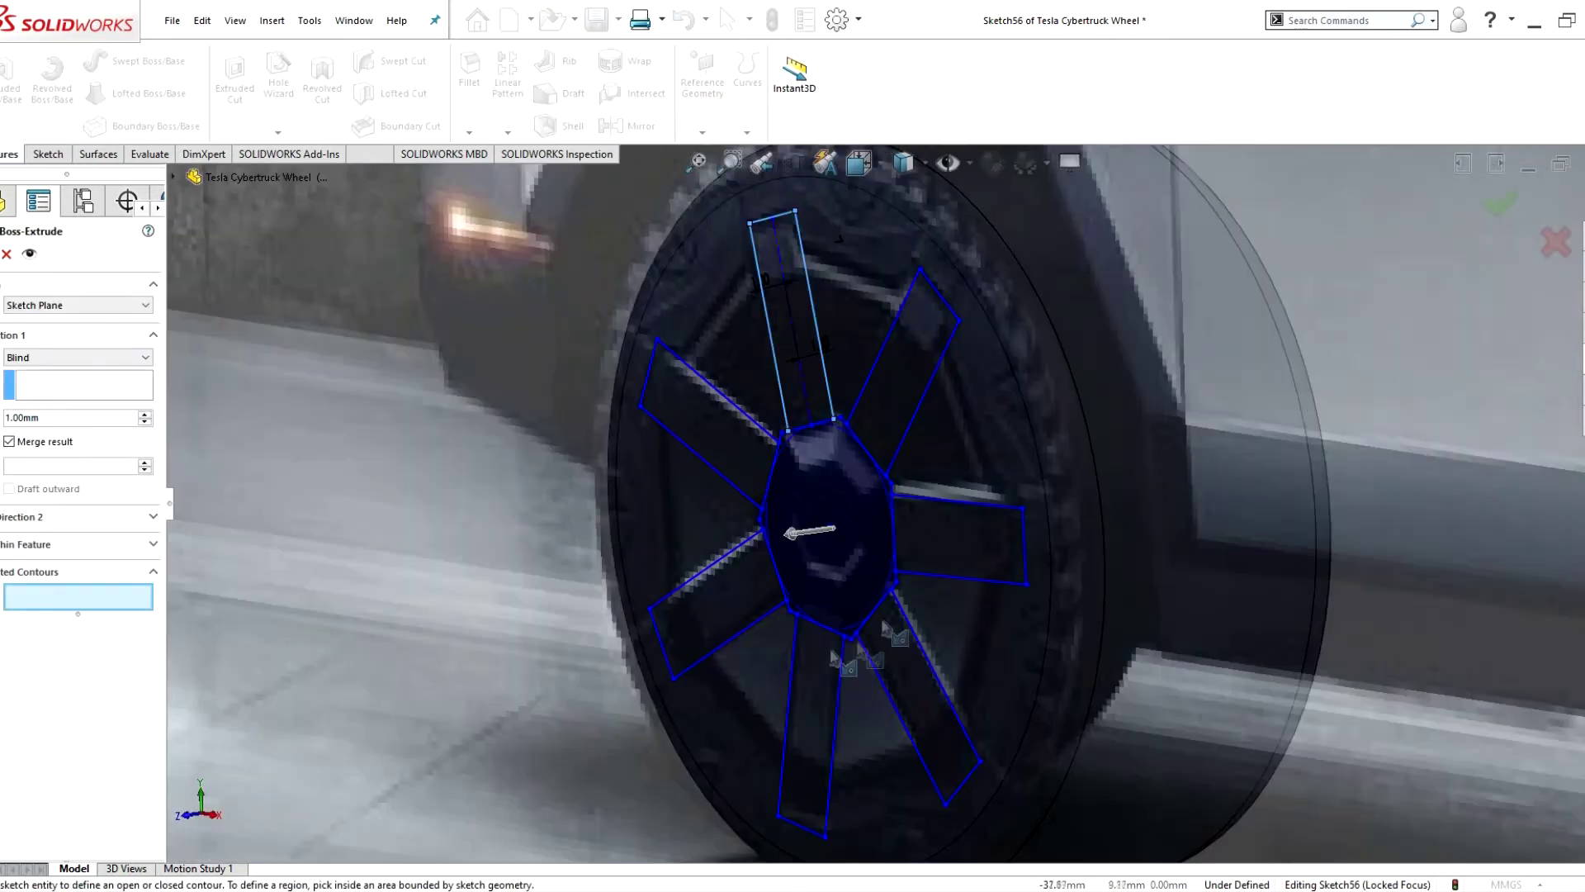
click(715, 581)
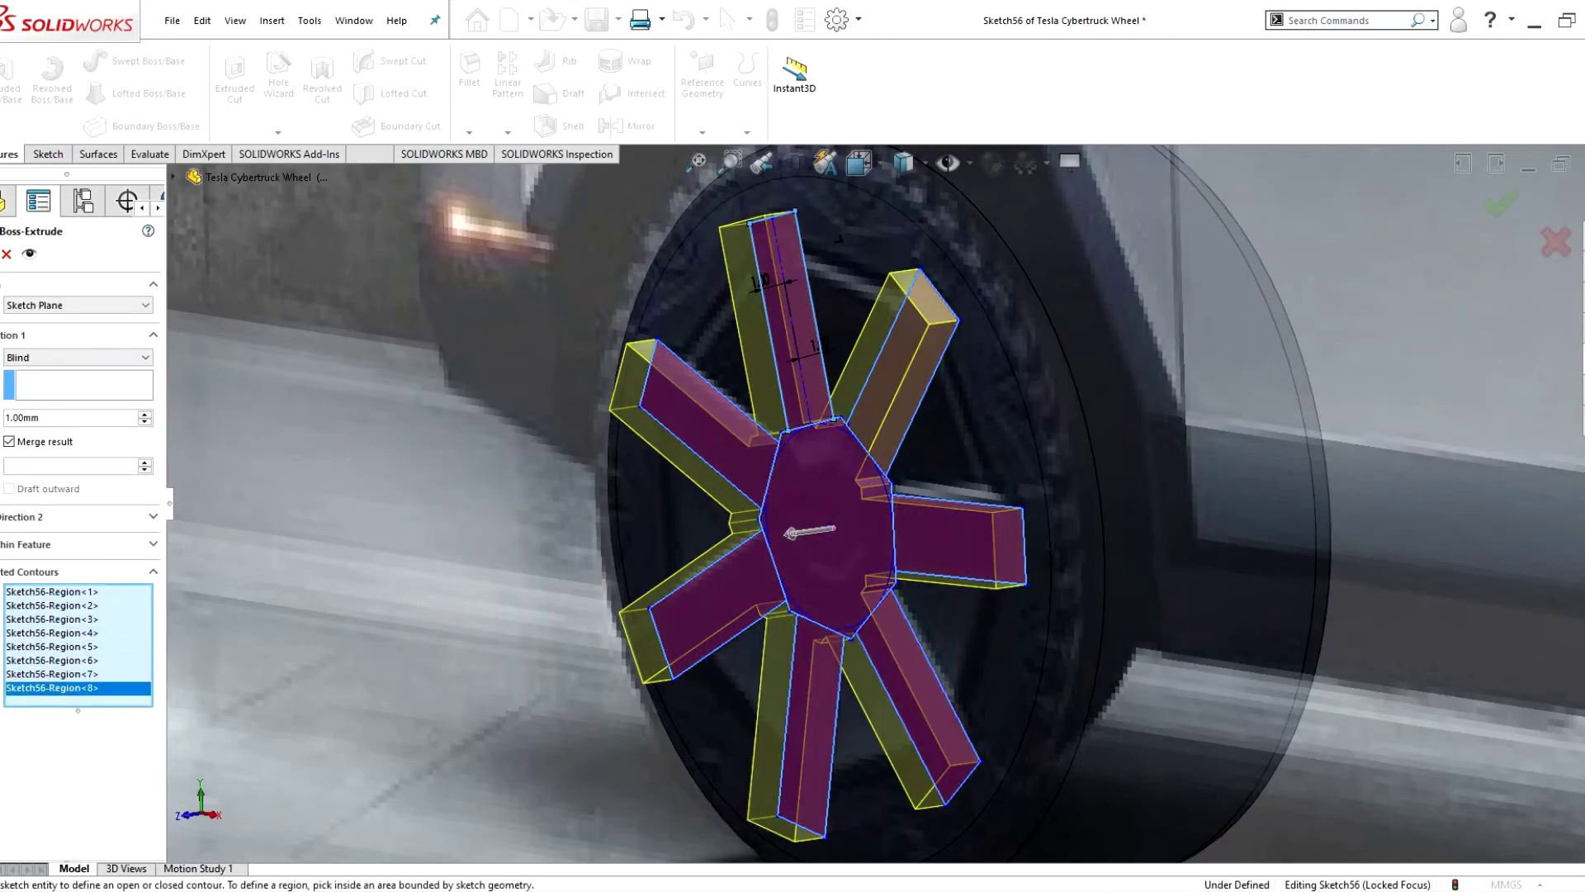
scroll(1365, 569, up, 5)
scroll(566, 499, down, 5)
scroll(566, 500, down, 2)
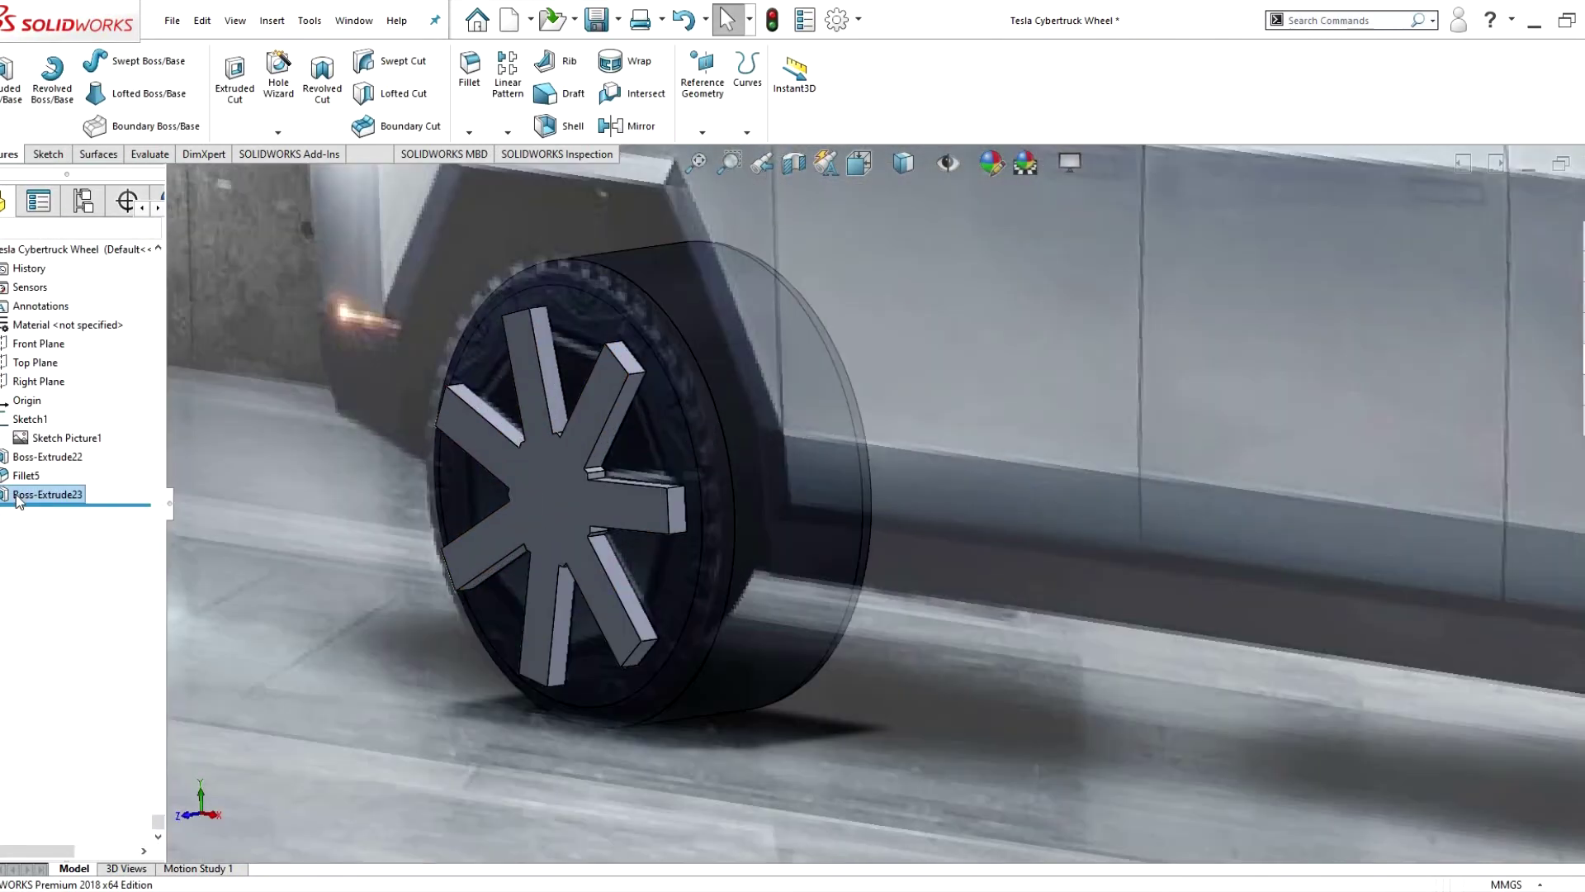
scroll(522, 107, up, 2)
- Chamfer the seven spoke-end edges as Chamfer10 and adjust its distance value
click(500, 173)
click(635, 450)
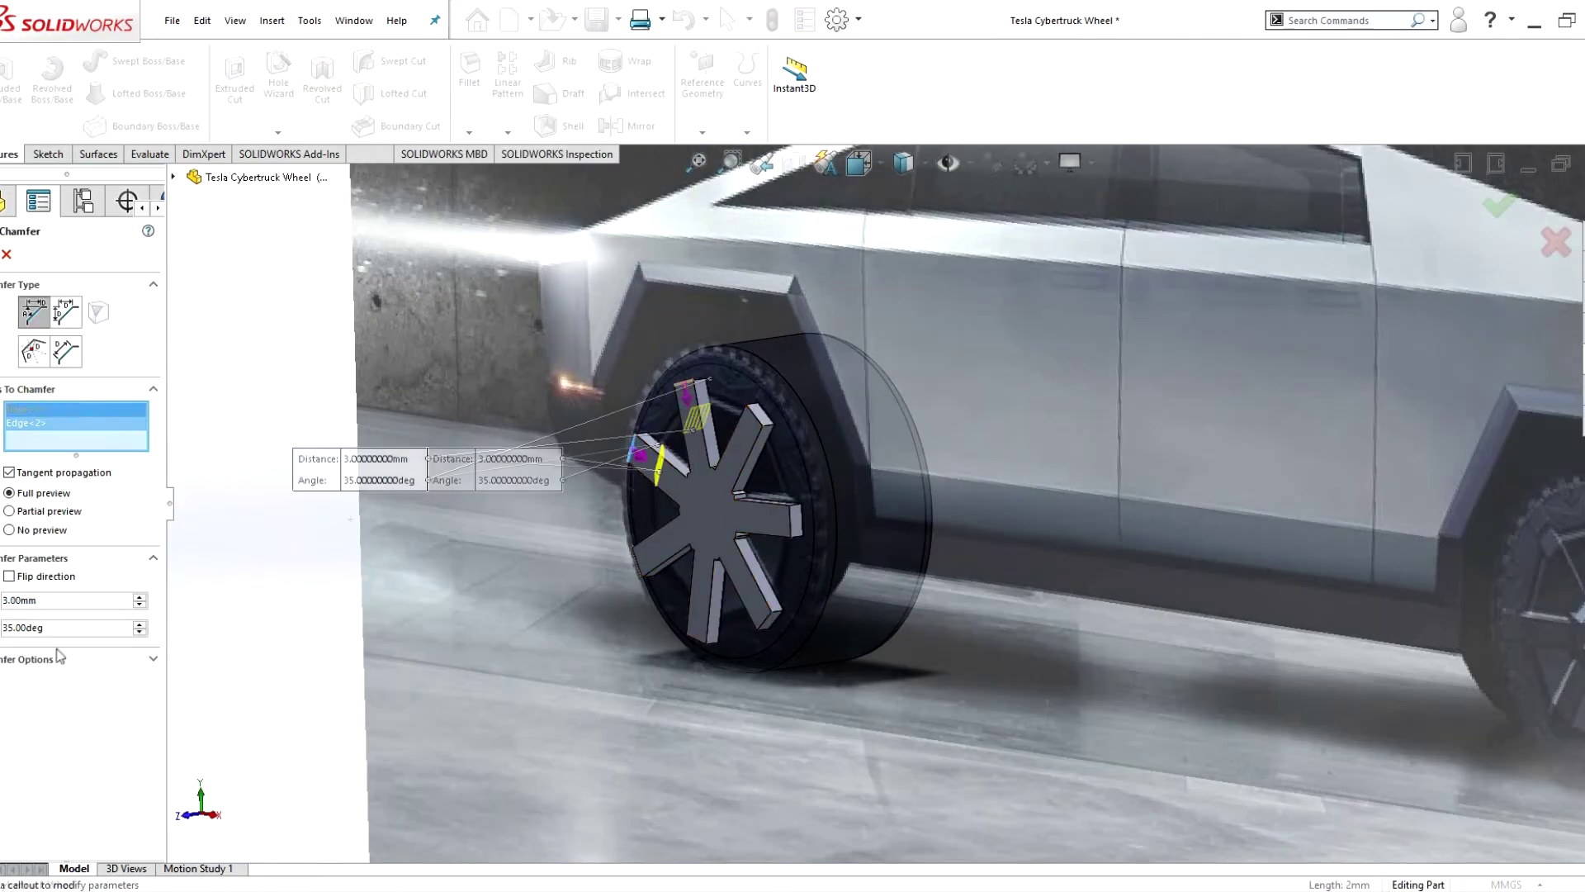
click(755, 417)
click(685, 386)
click(791, 520)
click(764, 615)
click(698, 634)
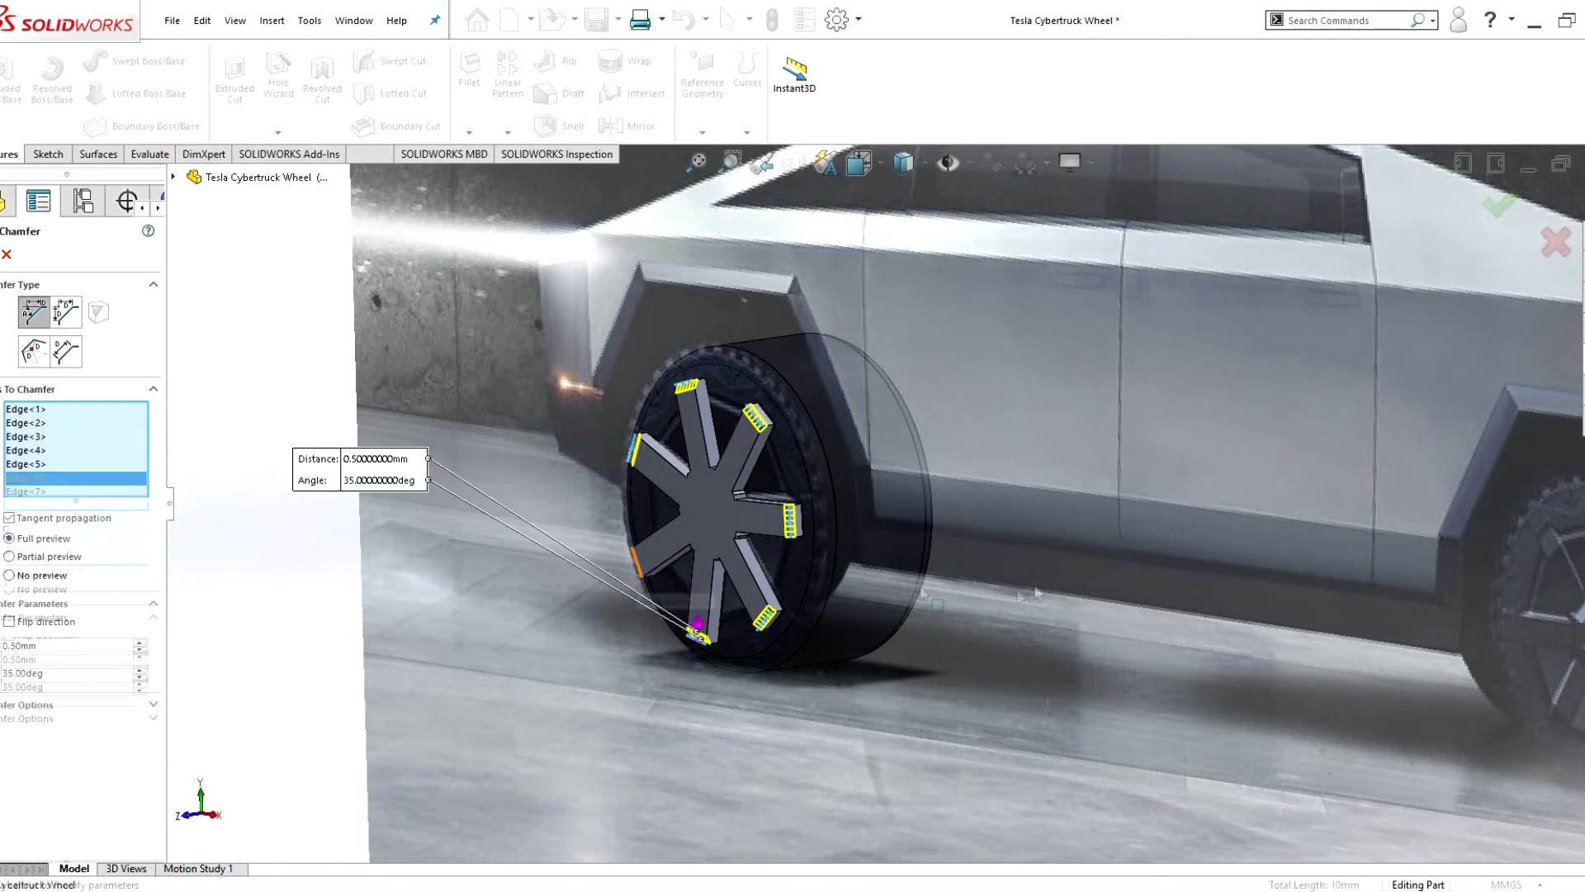
click(642, 560)
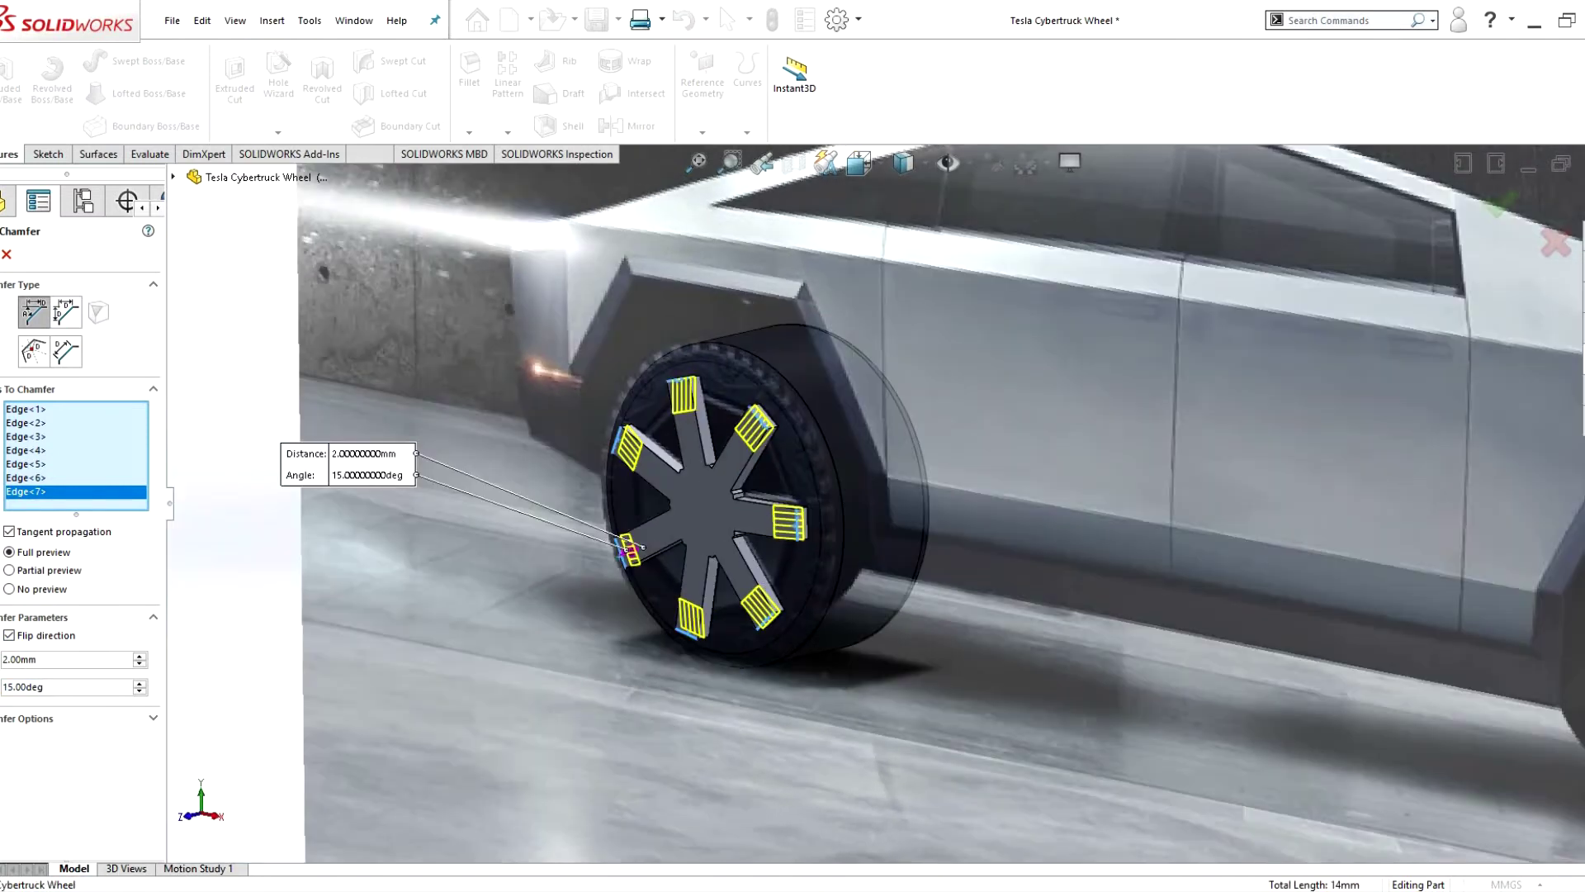
key(Return)
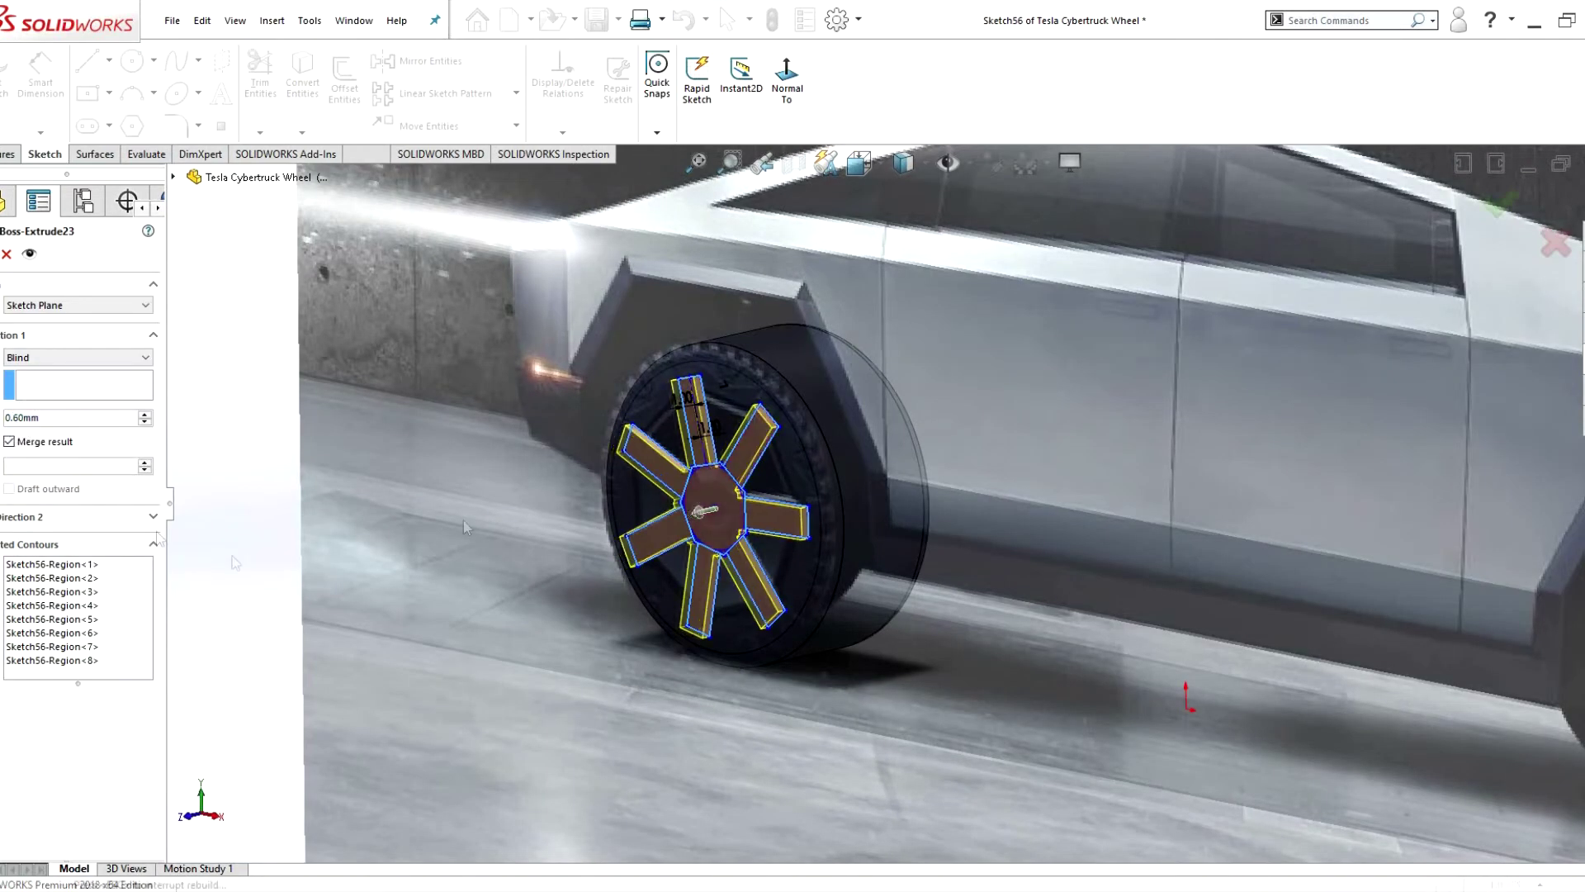
click(65, 547)
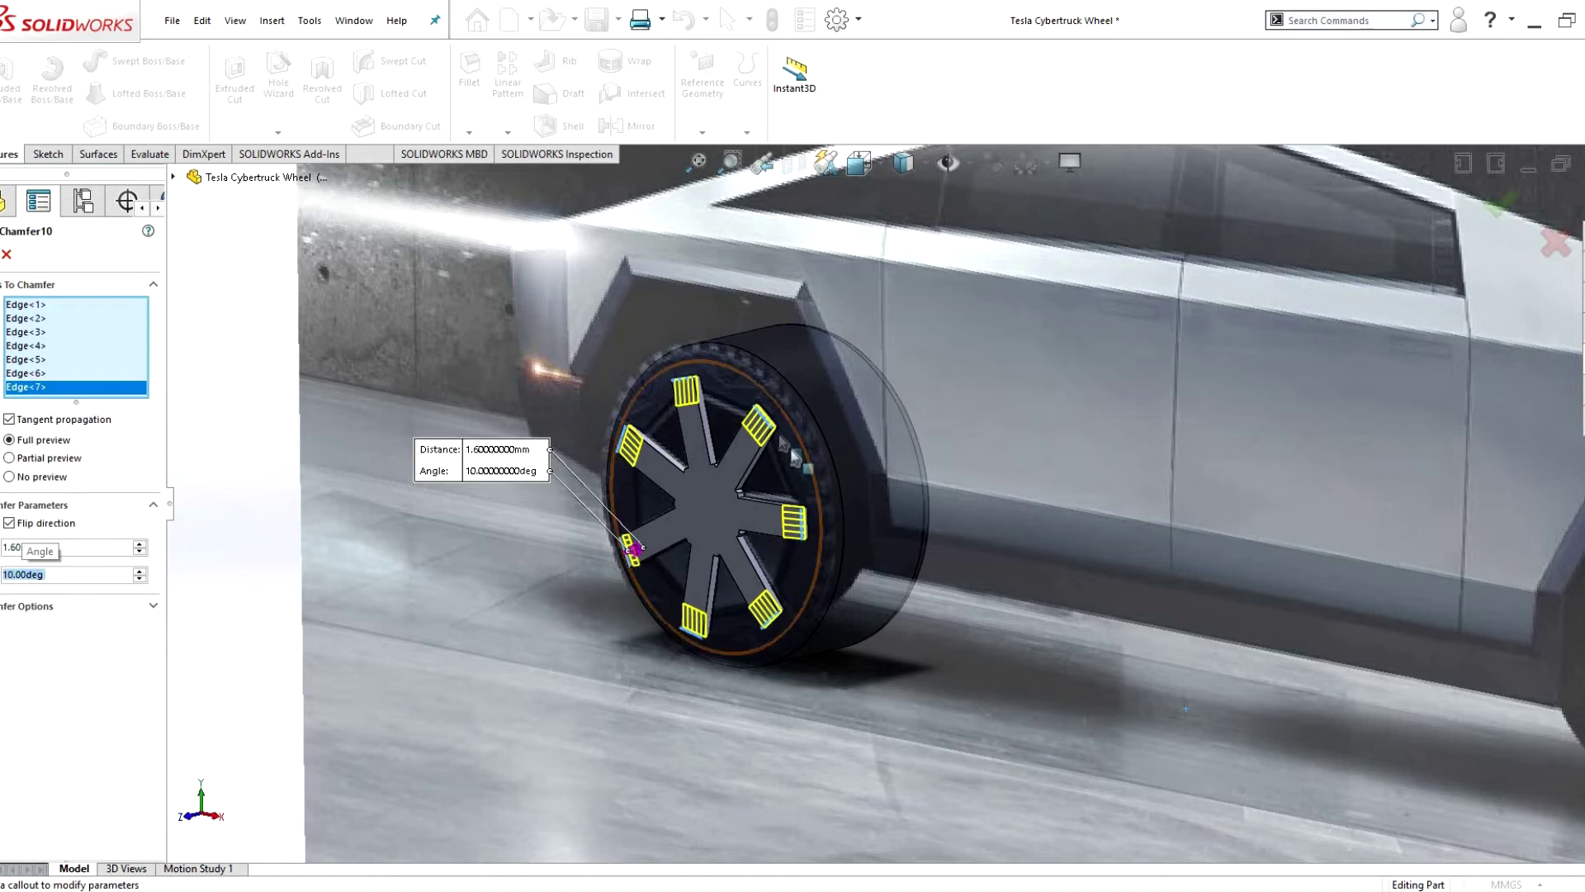
scroll(791, 453, down, 8)
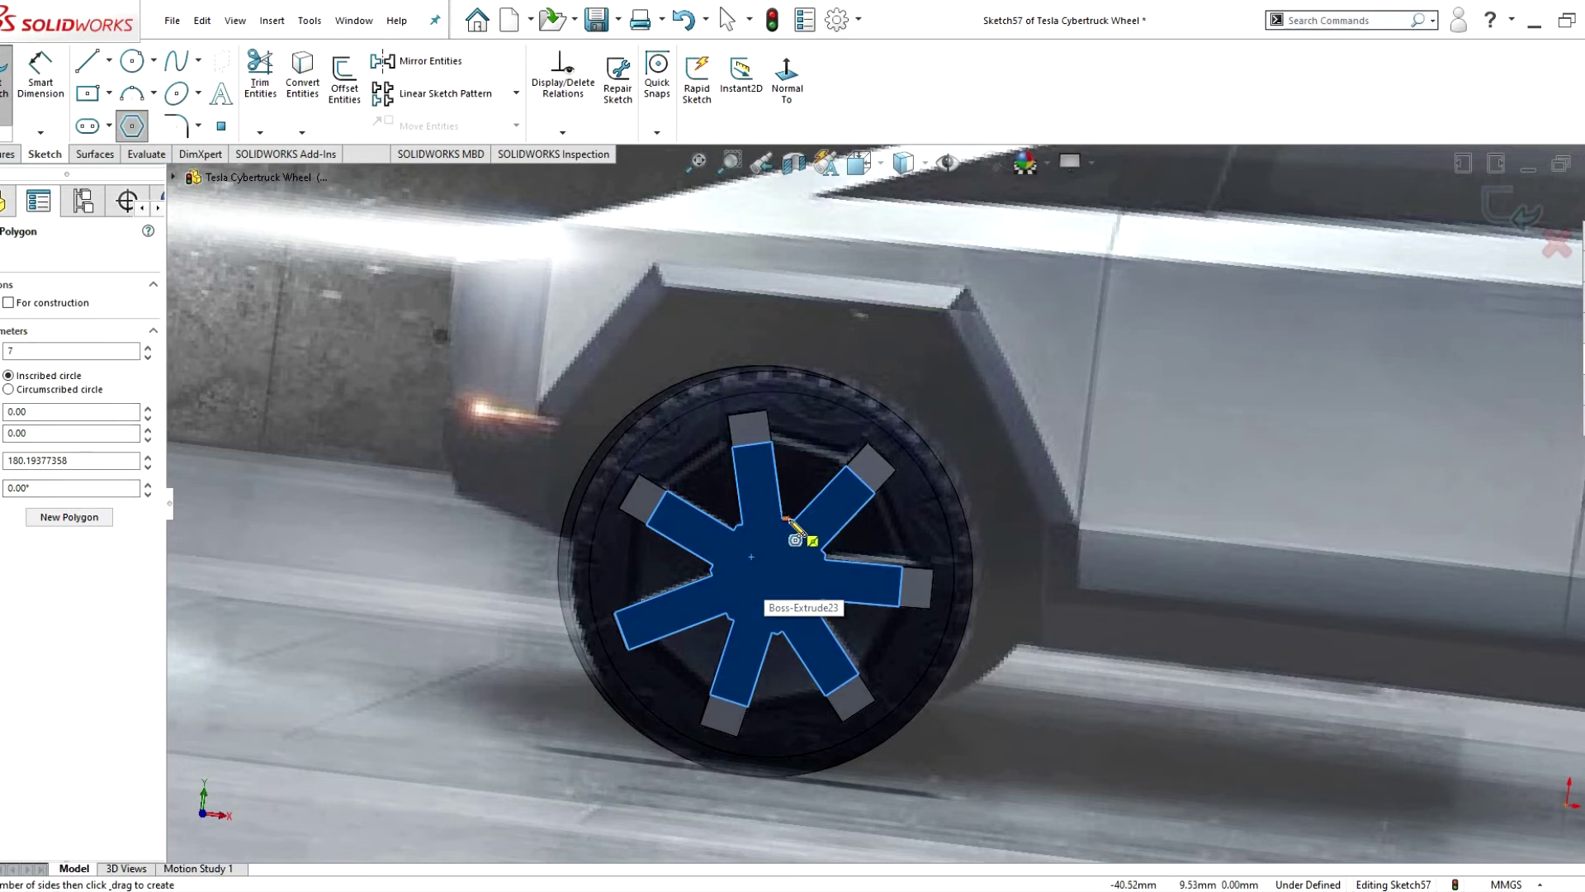
- Draw two construction lines across the hub, then discard the unfinished hub sketch
key(Escape)
key(l)
scroll(822, 575, down, 8)
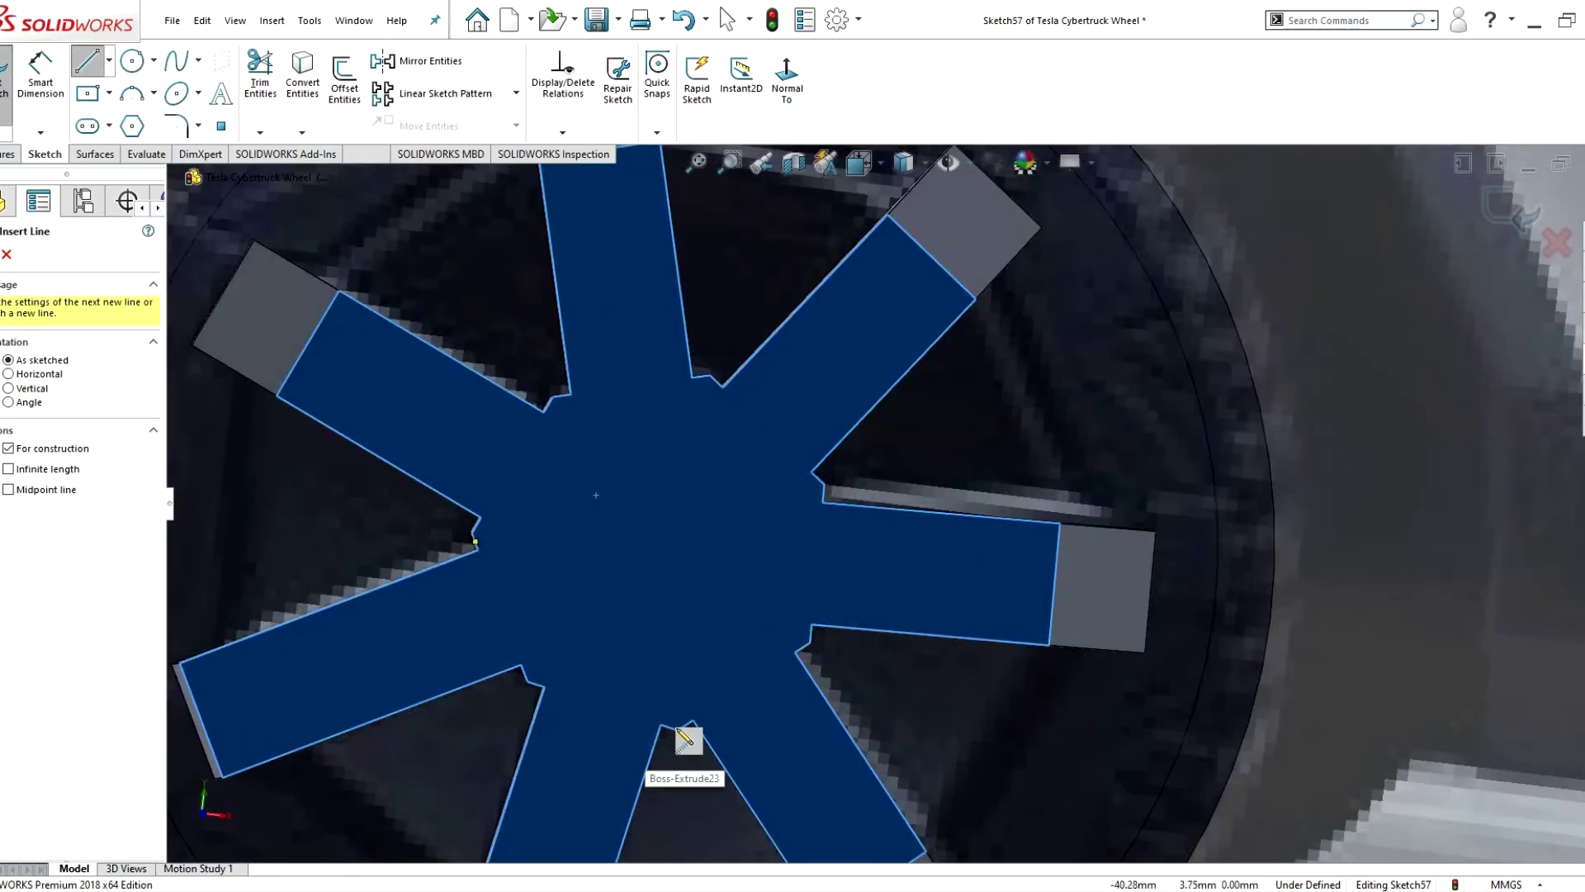
drag(679, 726, 706, 384)
drag(821, 487, 527, 679)
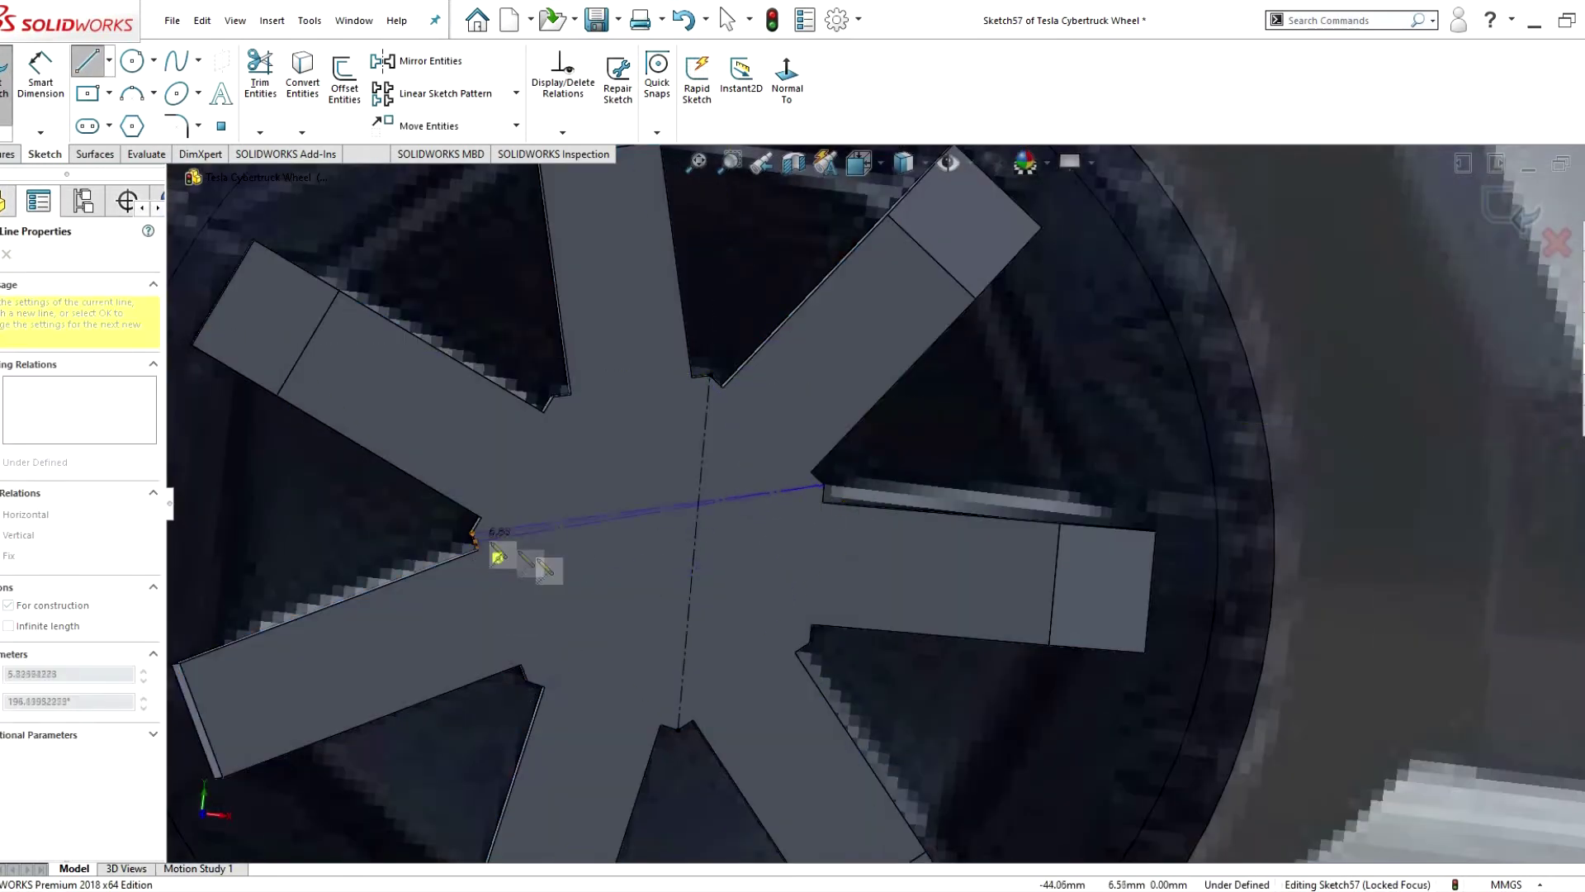
click(493, 546)
key(Escape)
scroll(749, 551, up, 5)
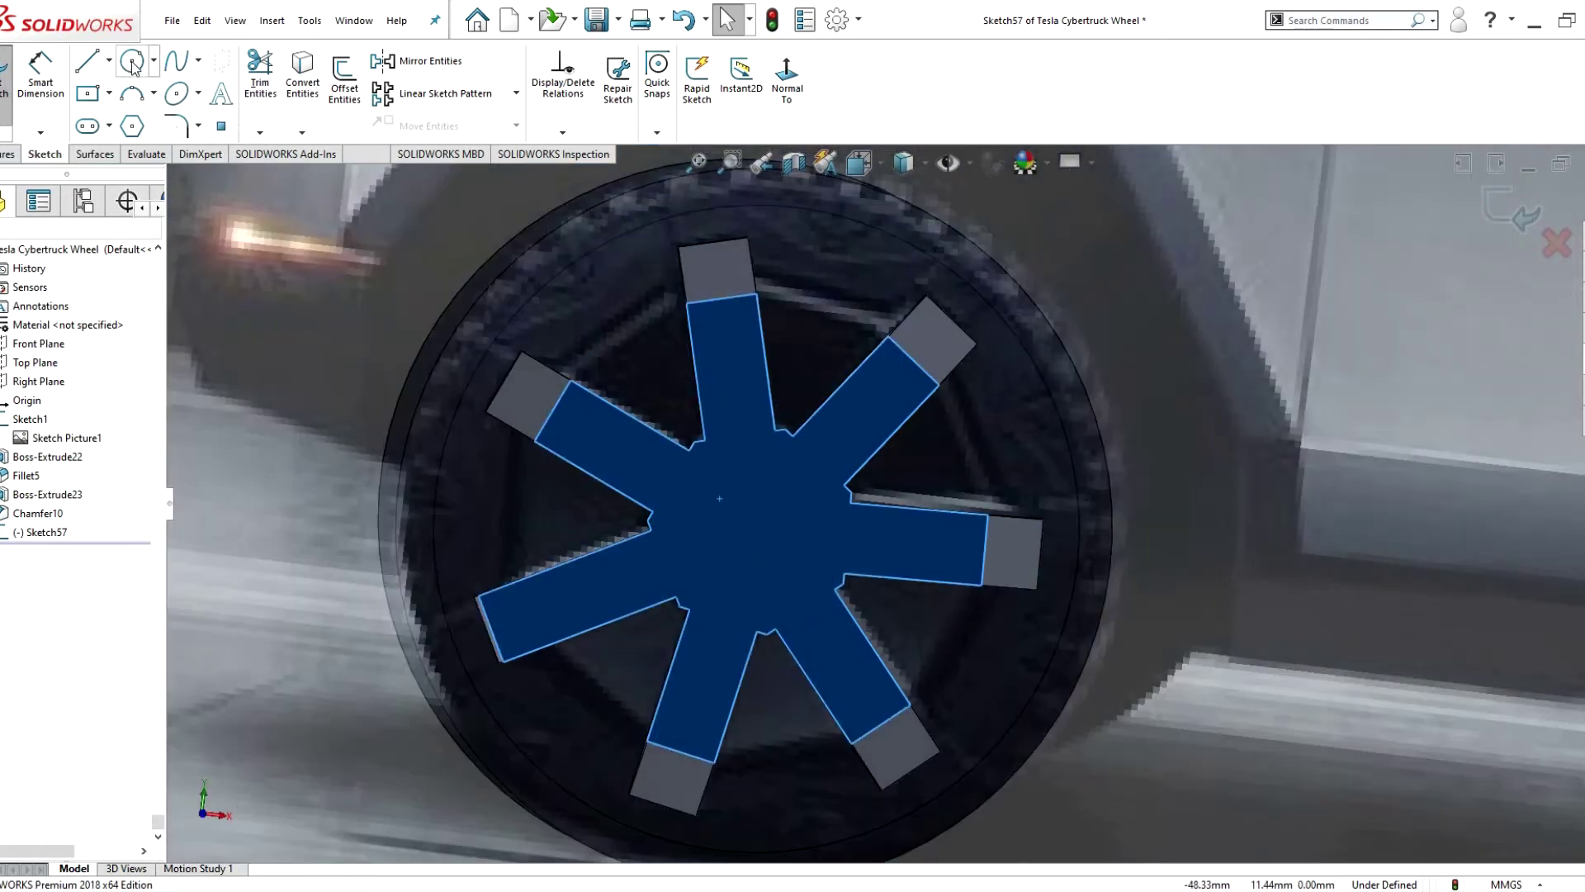
click(5, 83)
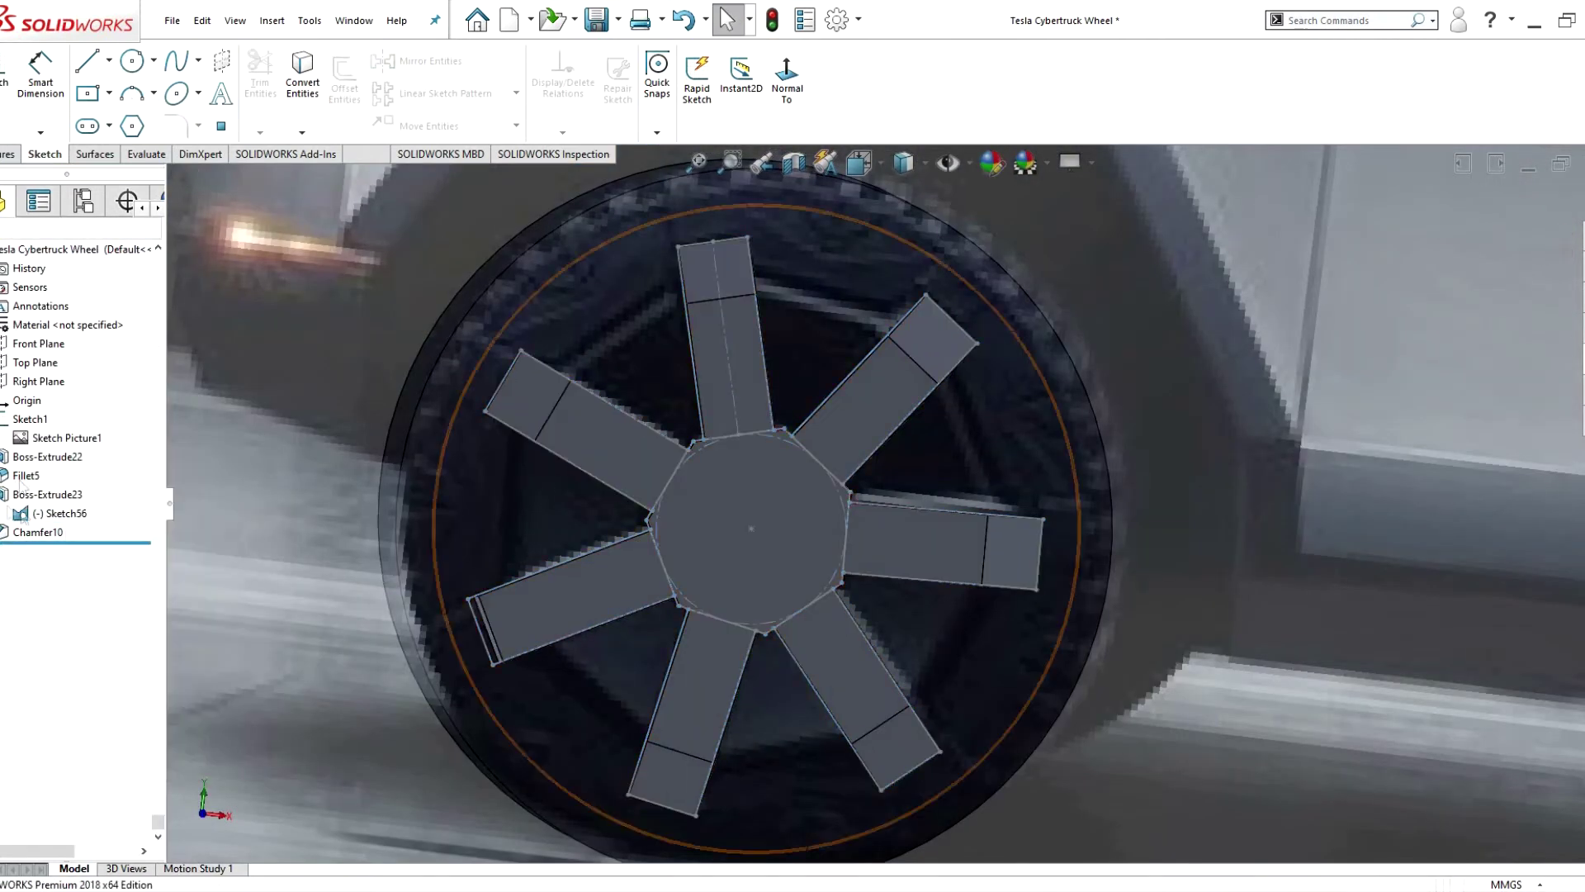
- Convert the octagon hub edges into a new sketch on the spoke face and extrude them 0.80mm
click(654, 539)
click(5, 83)
click(808, 619)
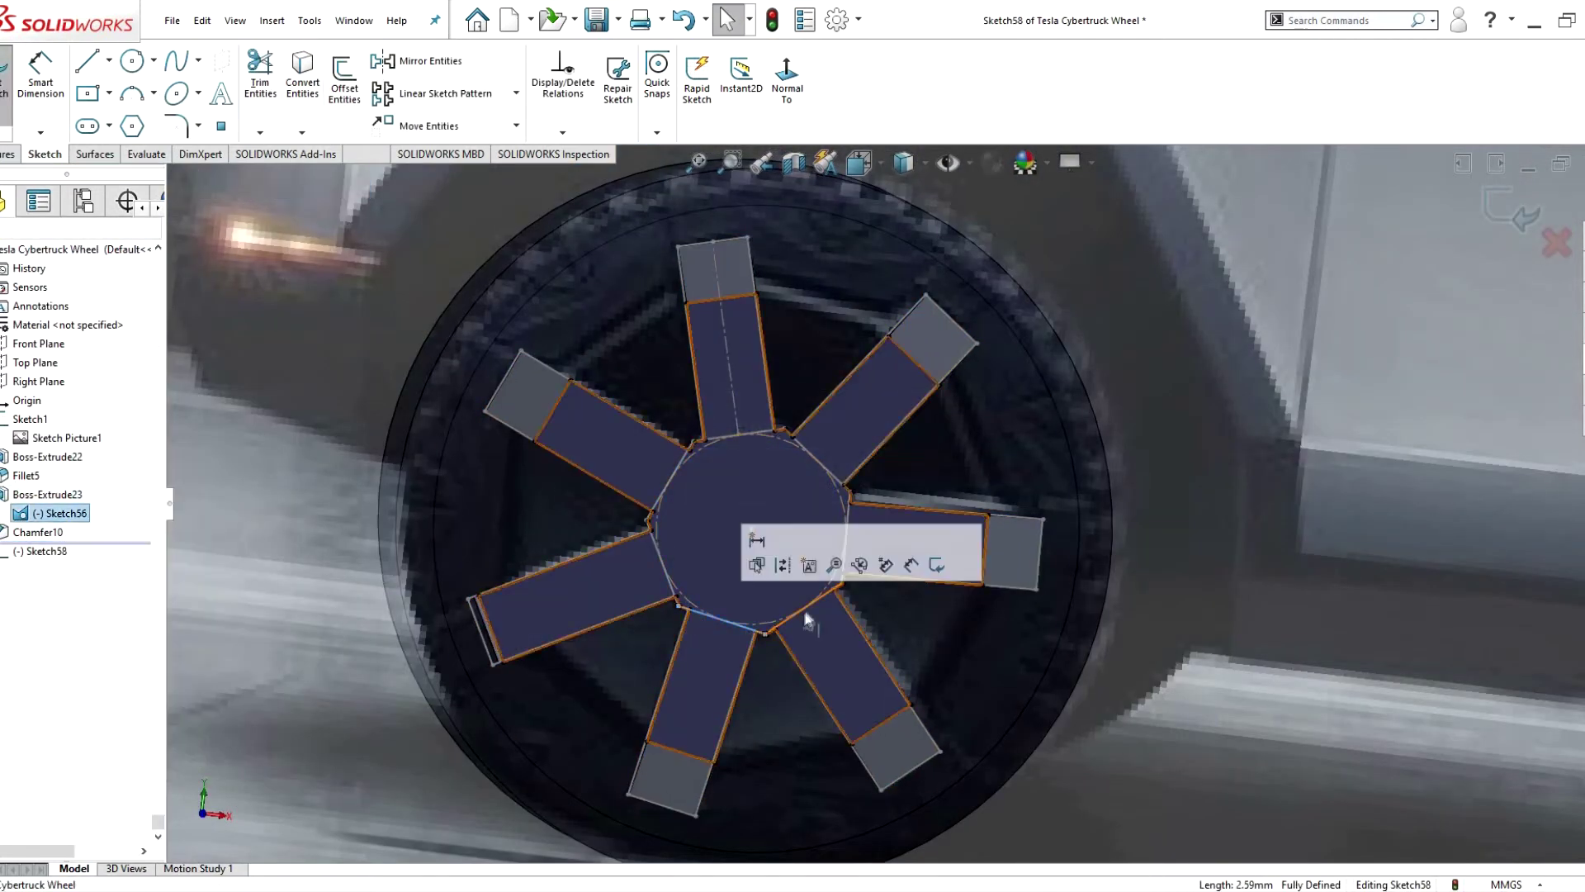
key(c)
scroll(796, 560, down, 3)
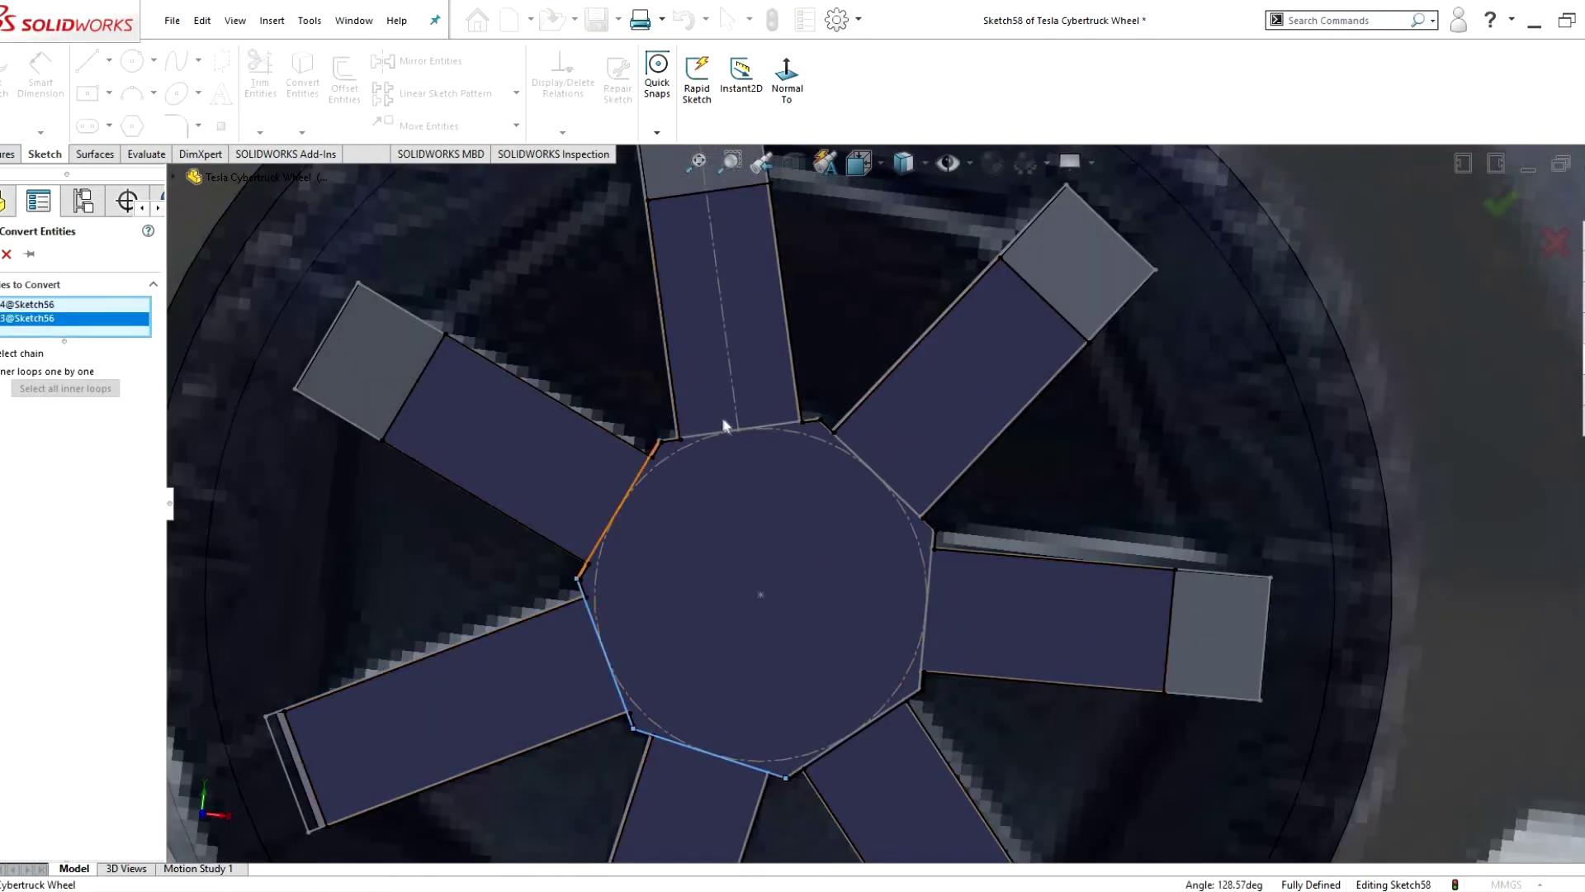
key(Return)
key(e)
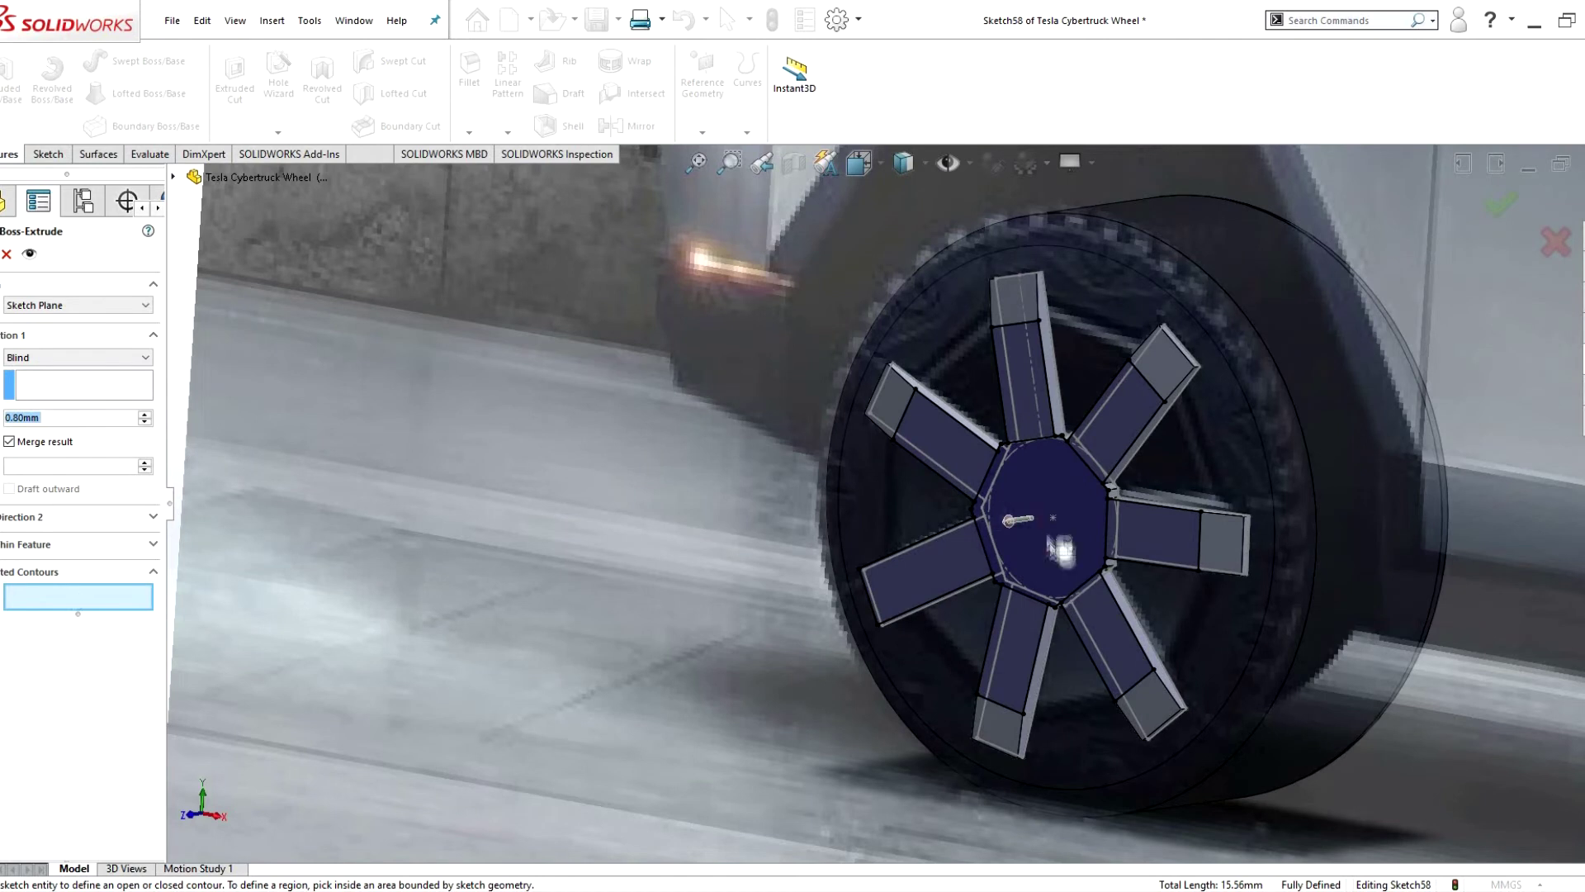
key(Return)
- Change the spoke extrusion (Boss-Extrude23) depth to 0.70mm
right_click(66, 545)
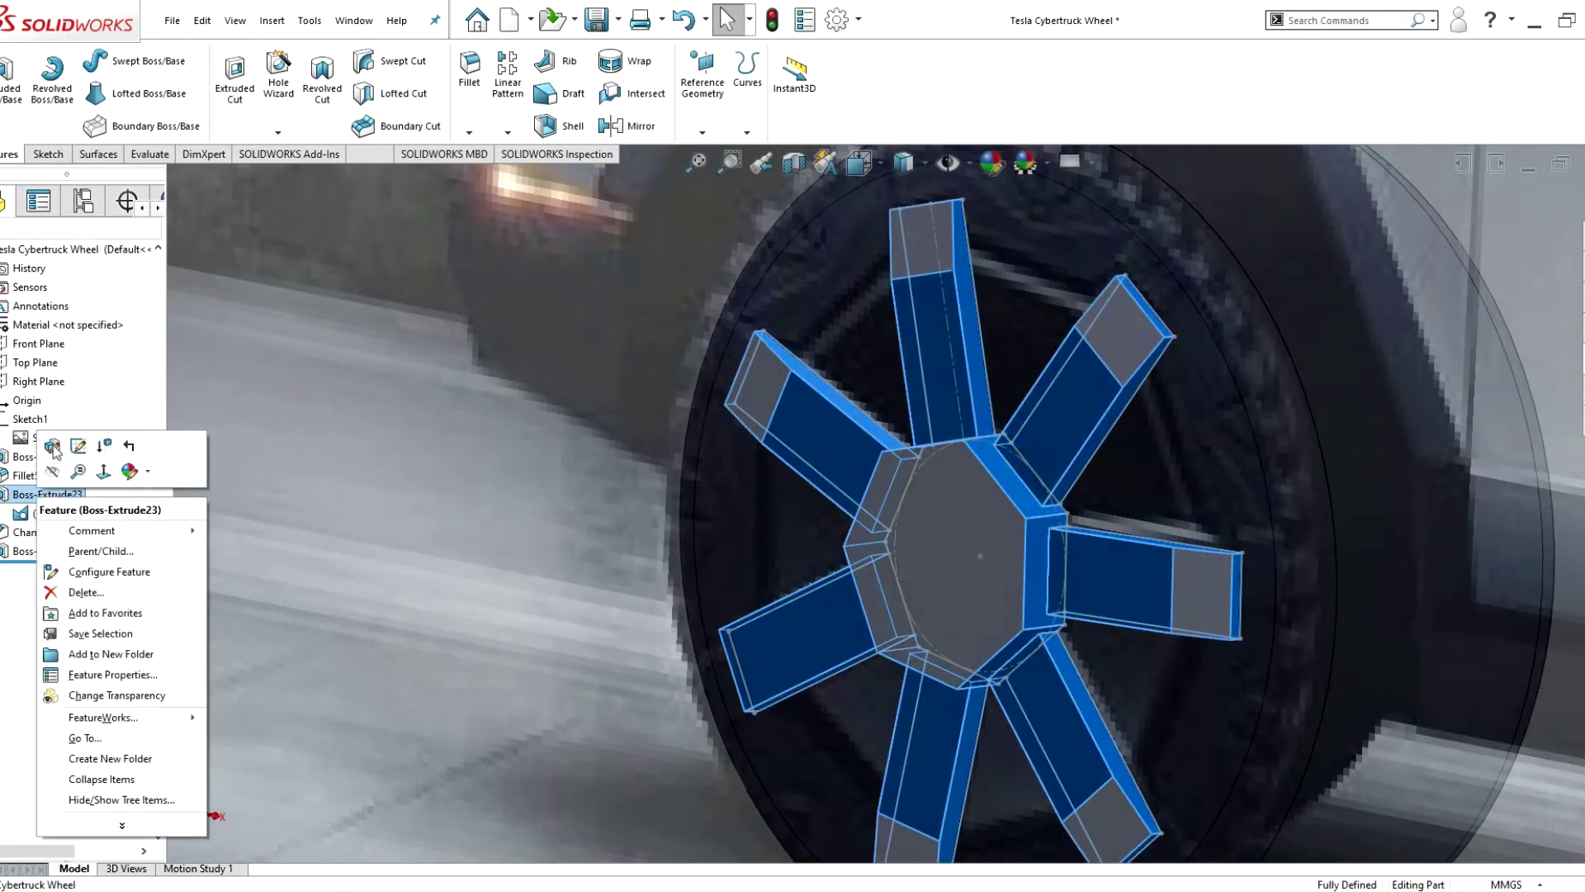
click(88, 418)
key(Return)
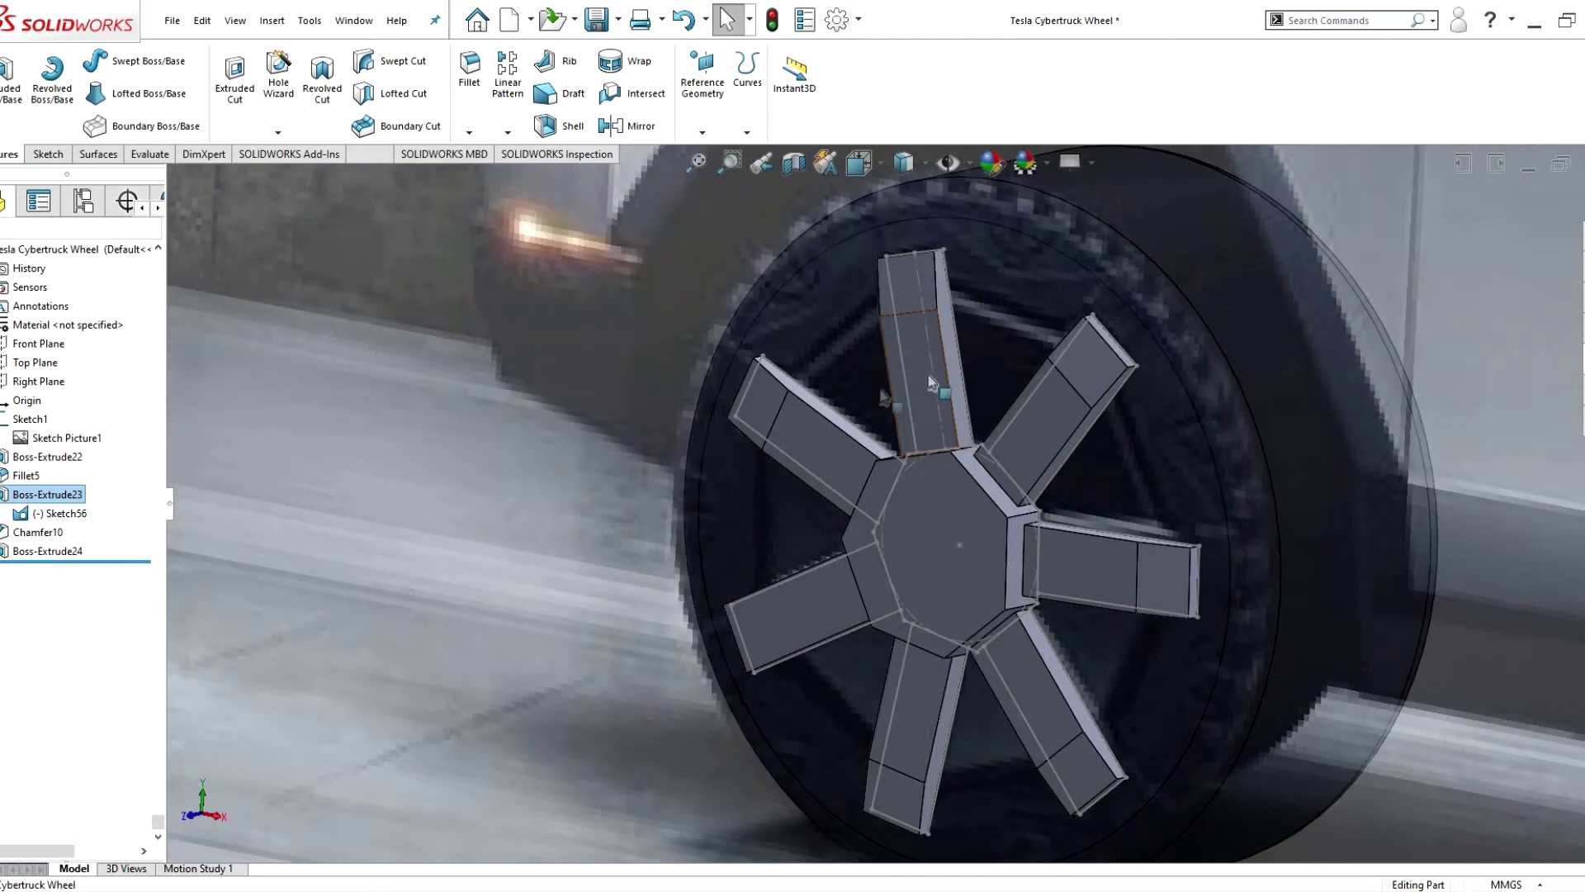
right_click(48, 493)
click(59, 450)
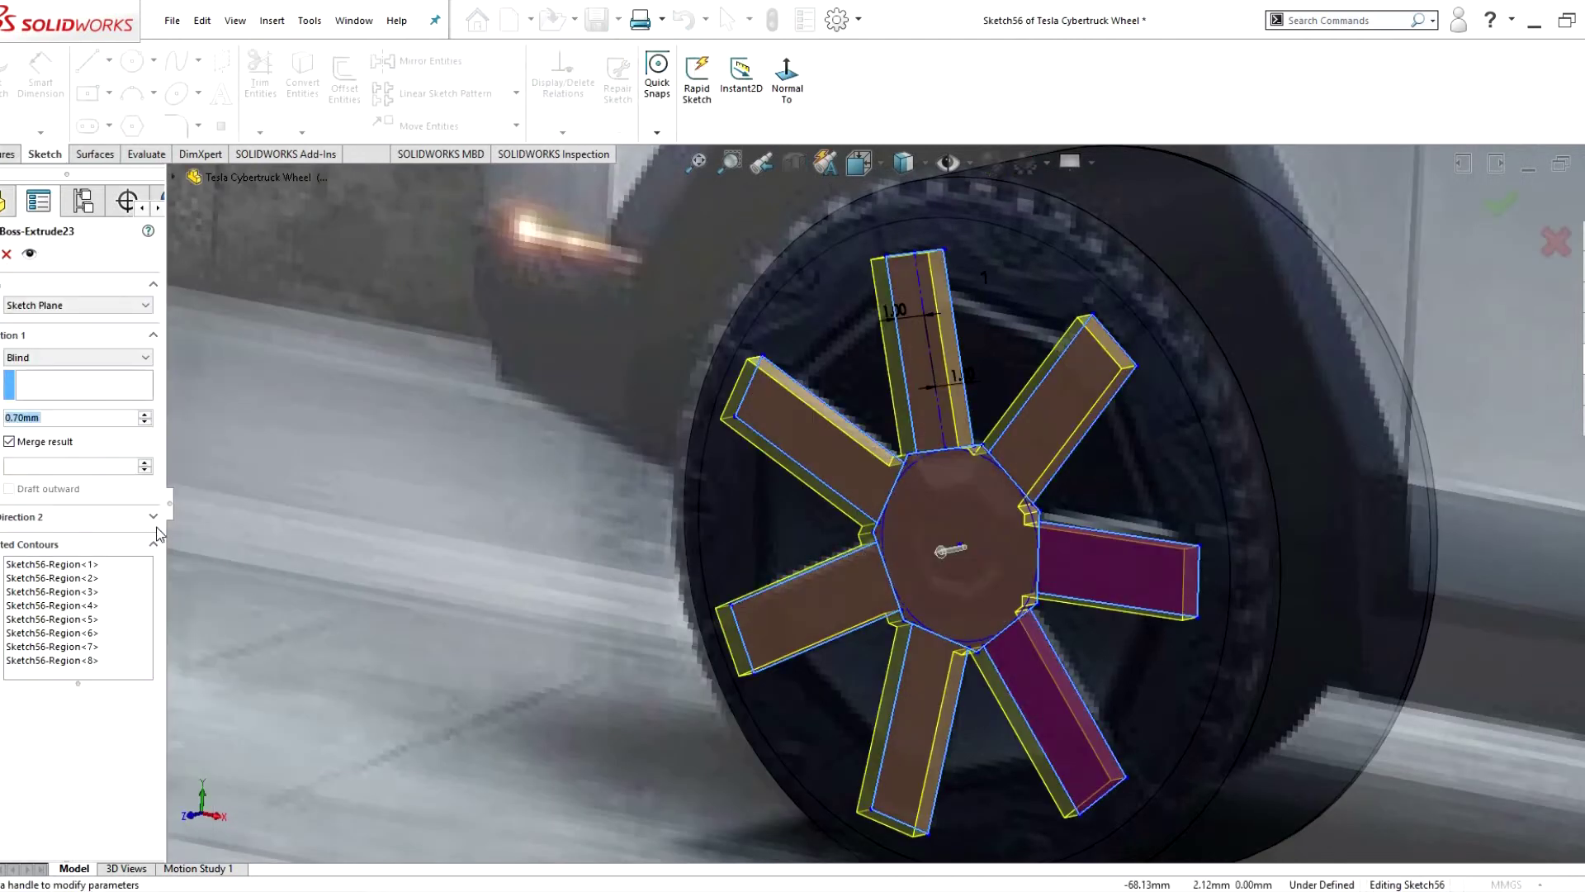
key(Return)
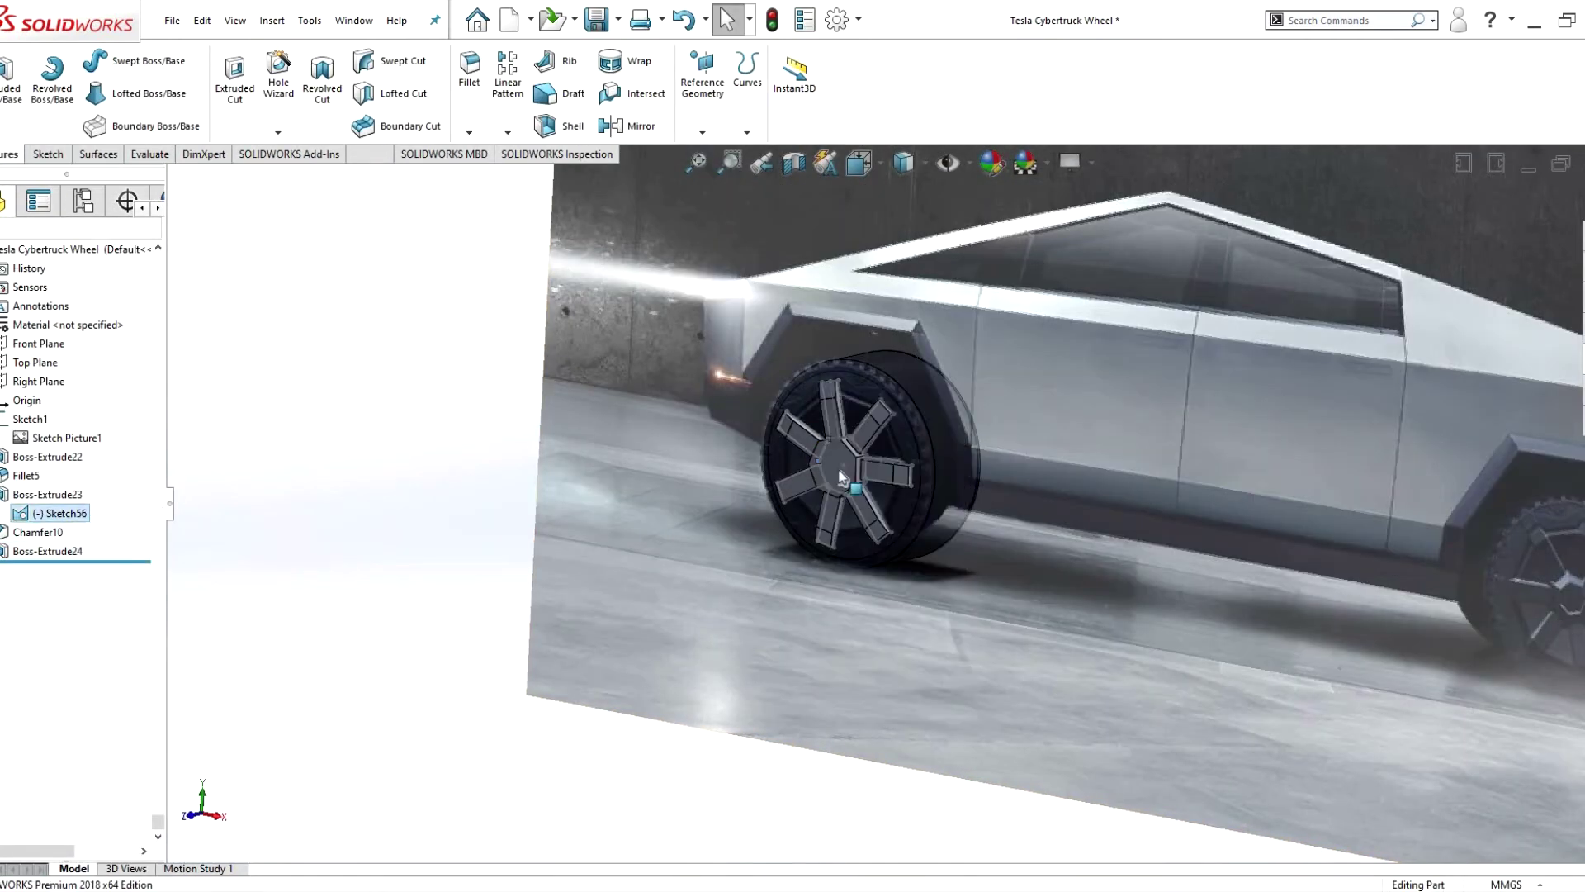
- Chamfer the octagonal hub's outer edges at 1.20mm
click(841, 477)
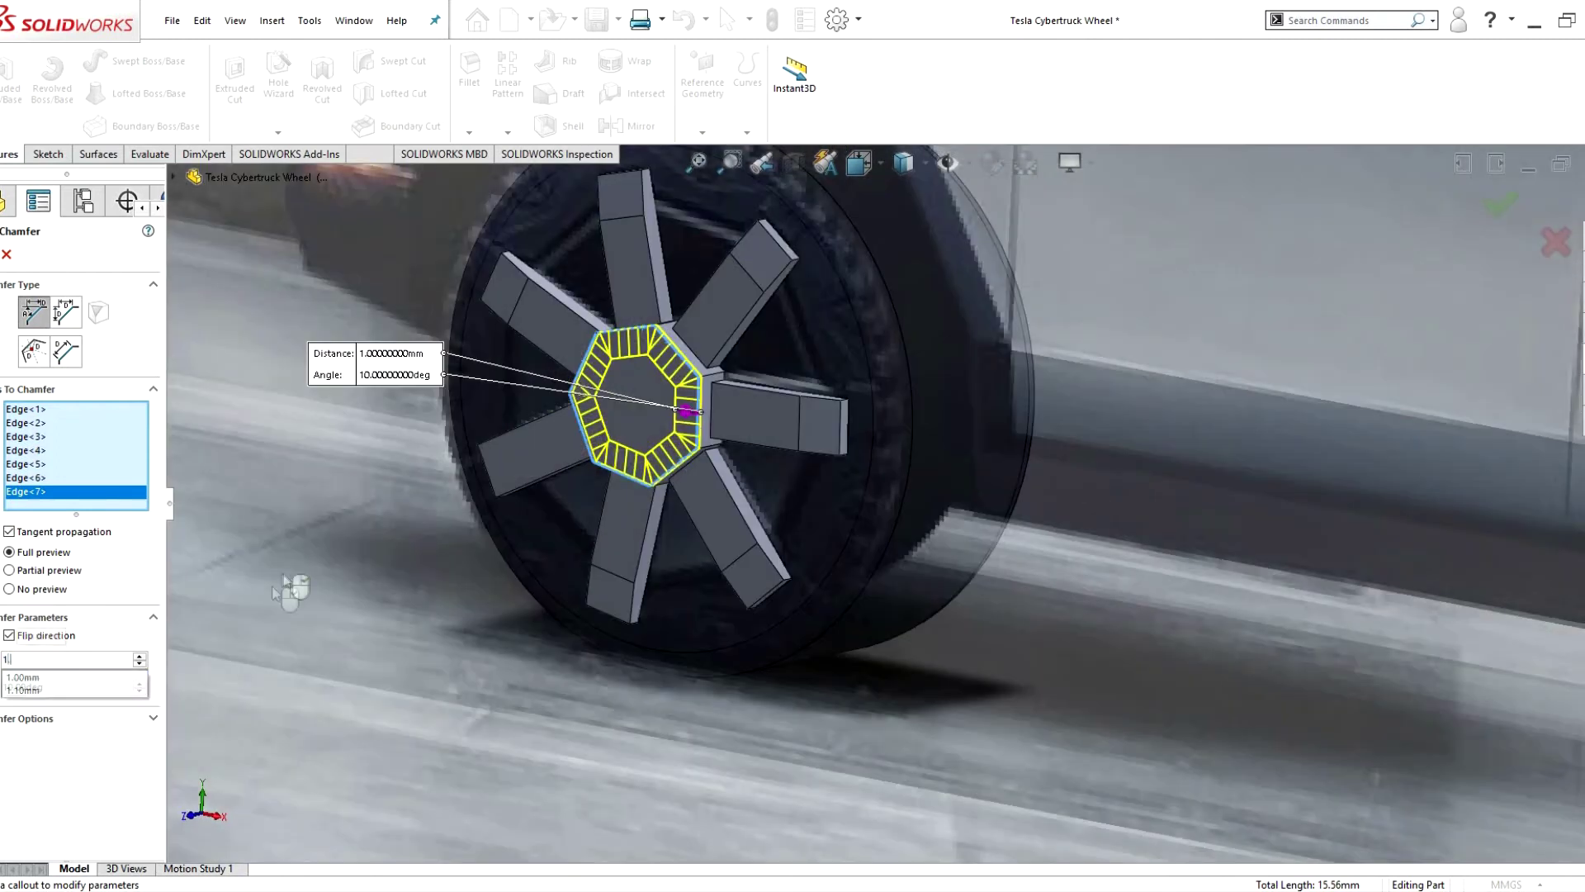
text(.2)
key(Tab)
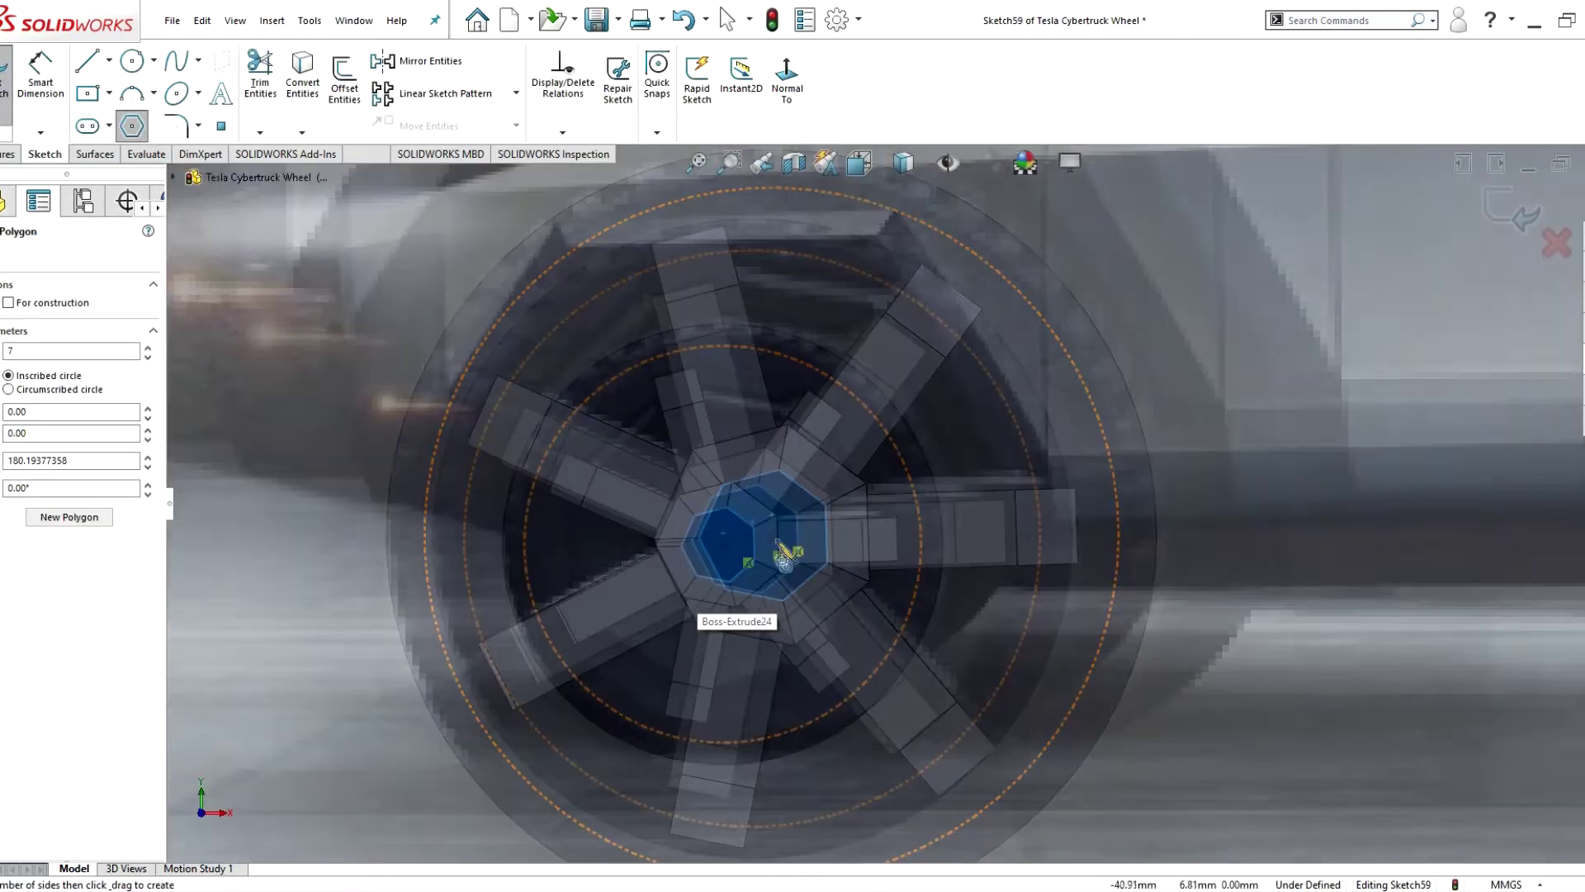
- Draw two crossing centrelines through the hub centre
click(785, 555)
key(Escape)
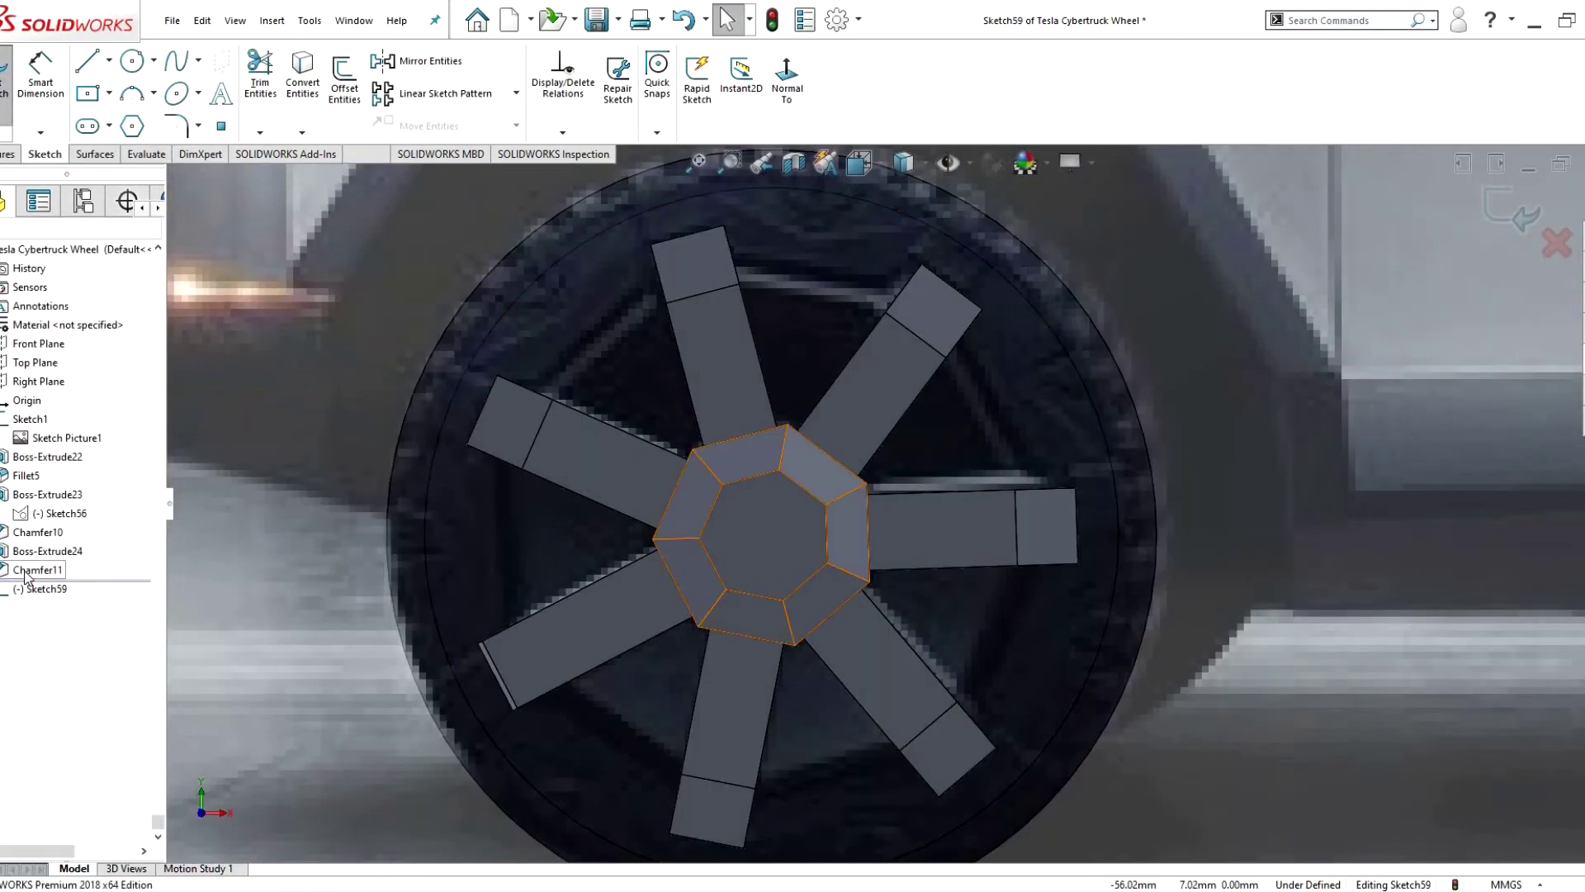
click(69, 565)
key(l)
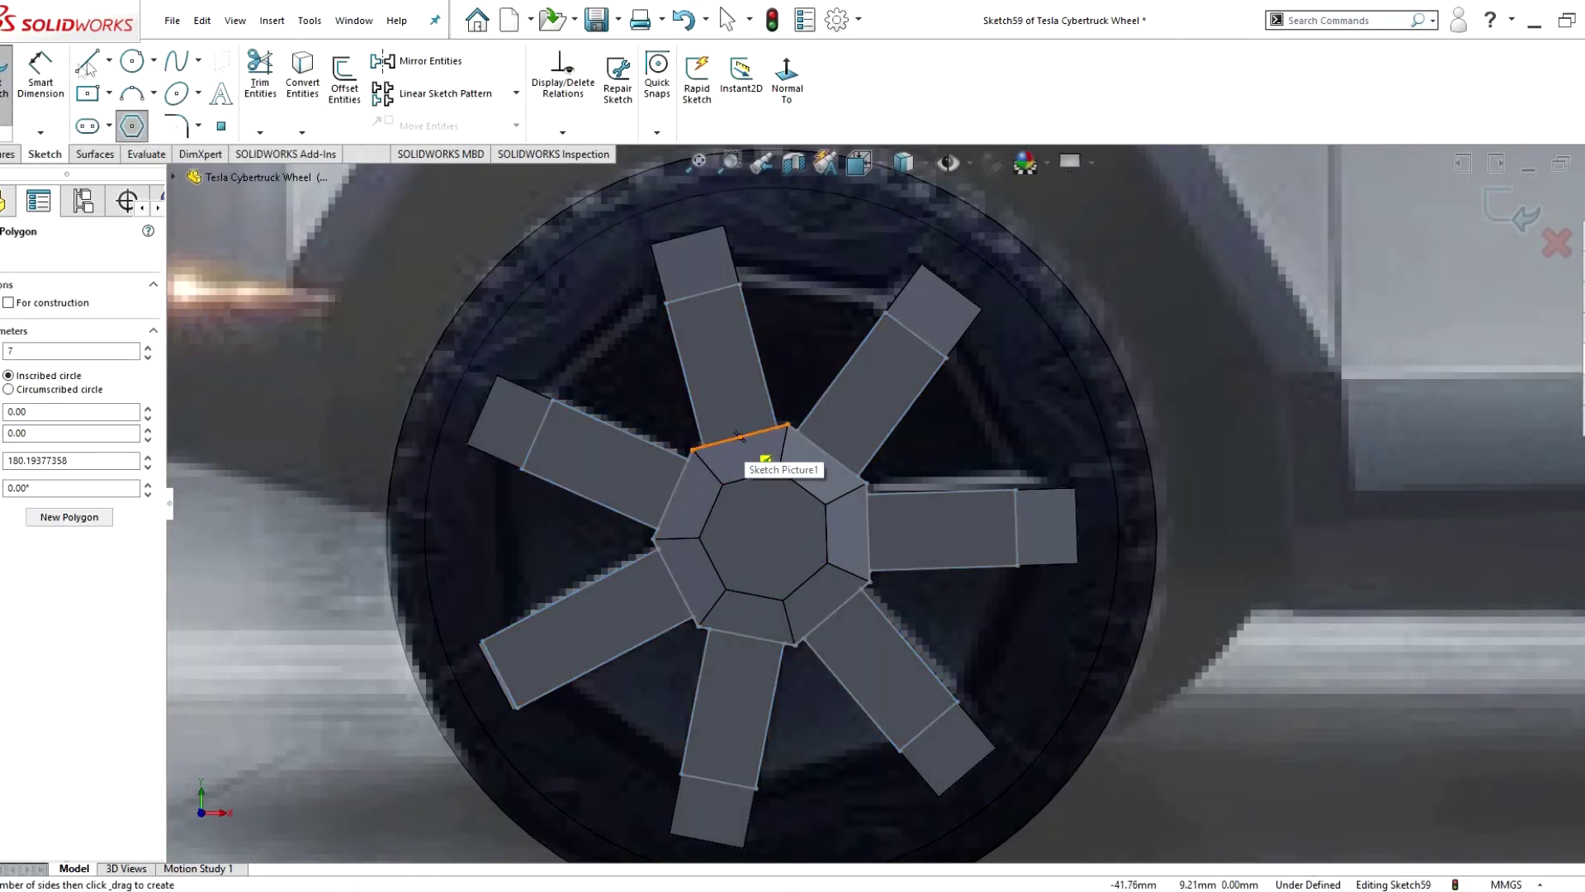
drag(741, 436, 781, 596)
drag(827, 493, 675, 581)
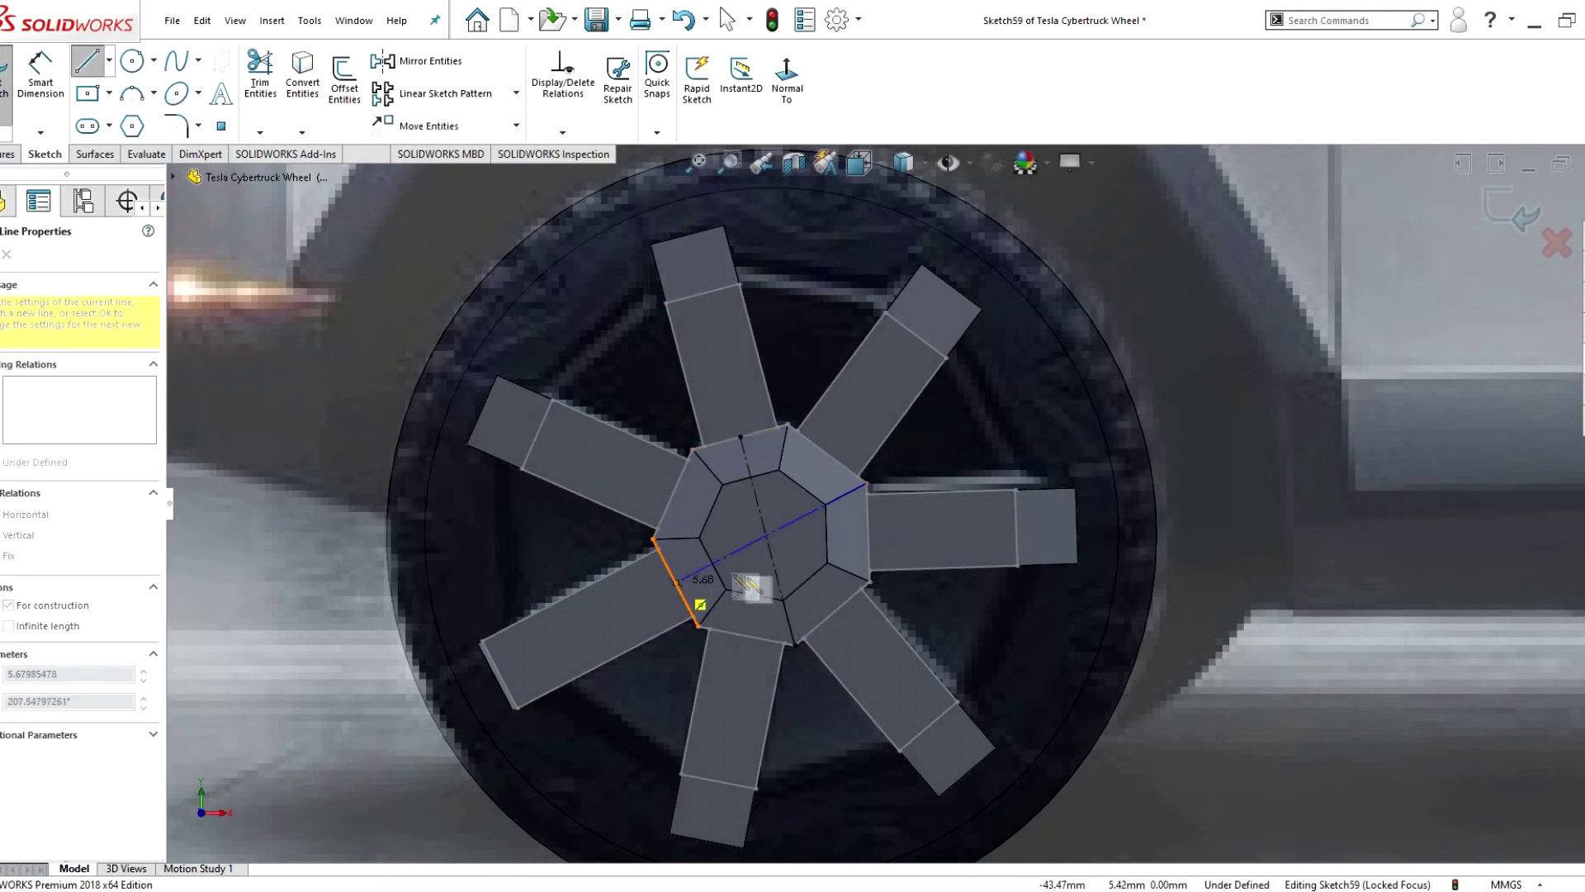
key(Escape)
- Draw a seven-sided polygon centred on the centreline intersection, sized slightly smaller
click(132, 126)
scroll(771, 531, down, 3)
click(802, 558)
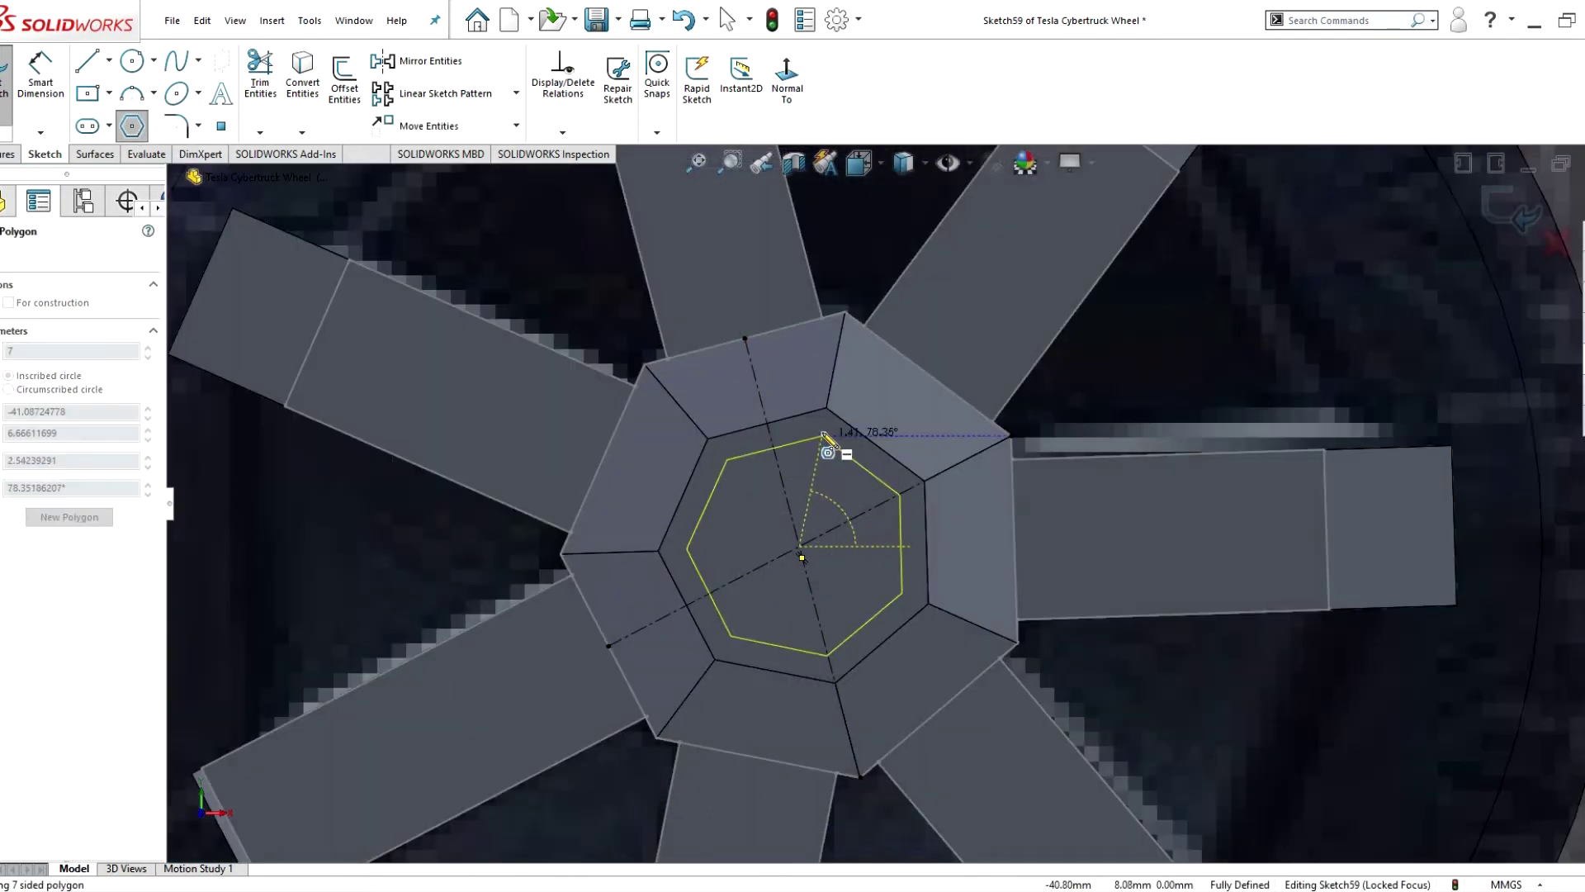
click(841, 483)
key(Escape)
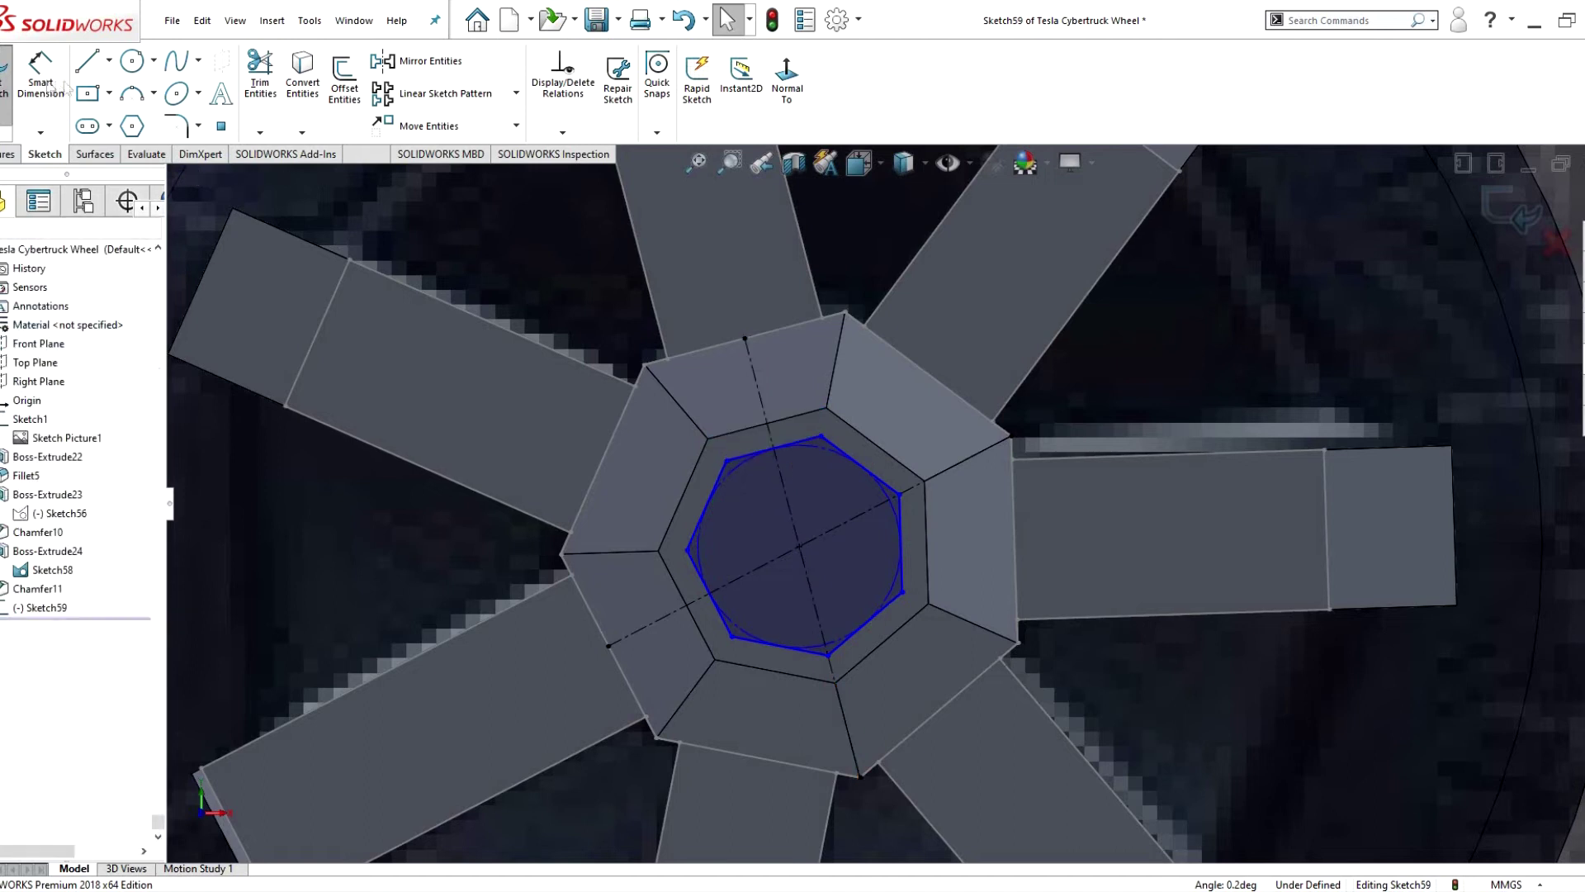
drag(819, 437, 821, 452)
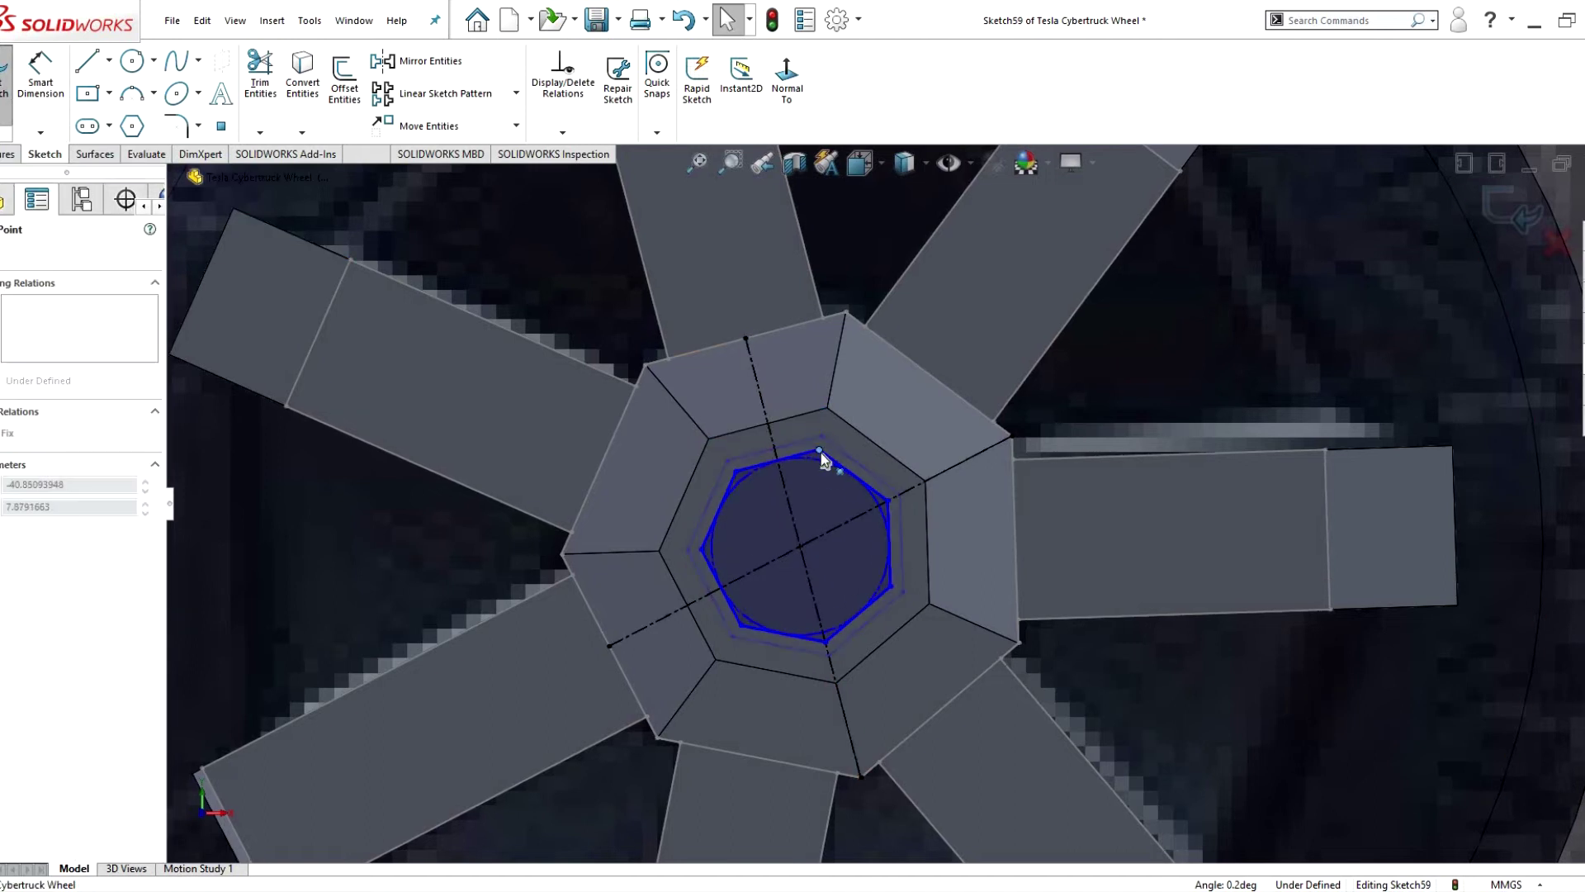
- Cut the polygon into the hub 0.80mm deep with a 10° draft
click(9, 154)
click(234, 82)
text(1)
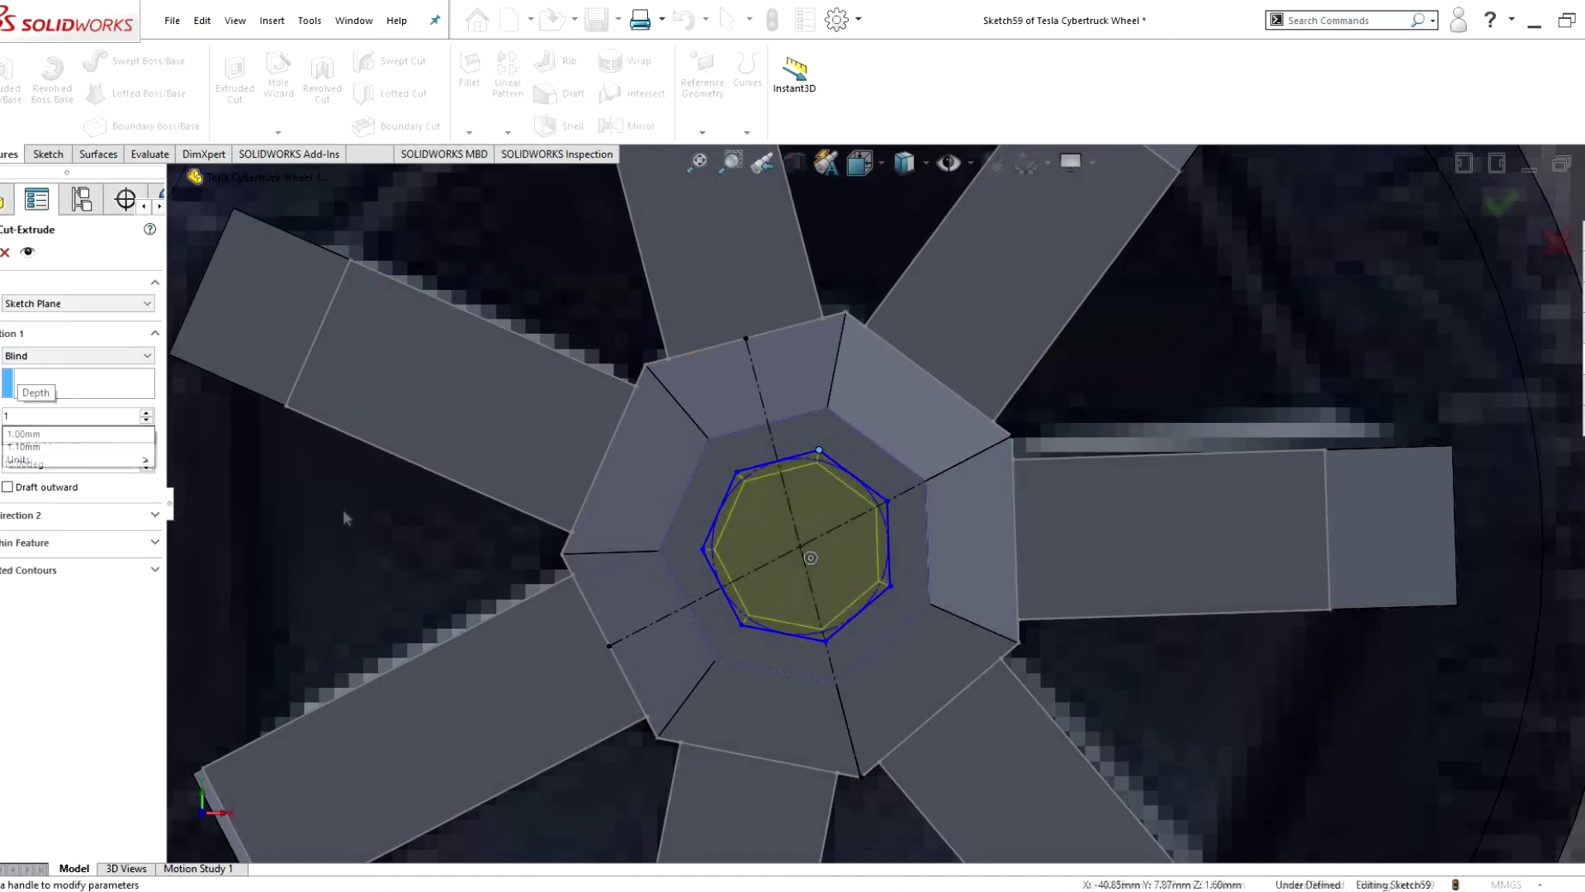
text(.00mm)
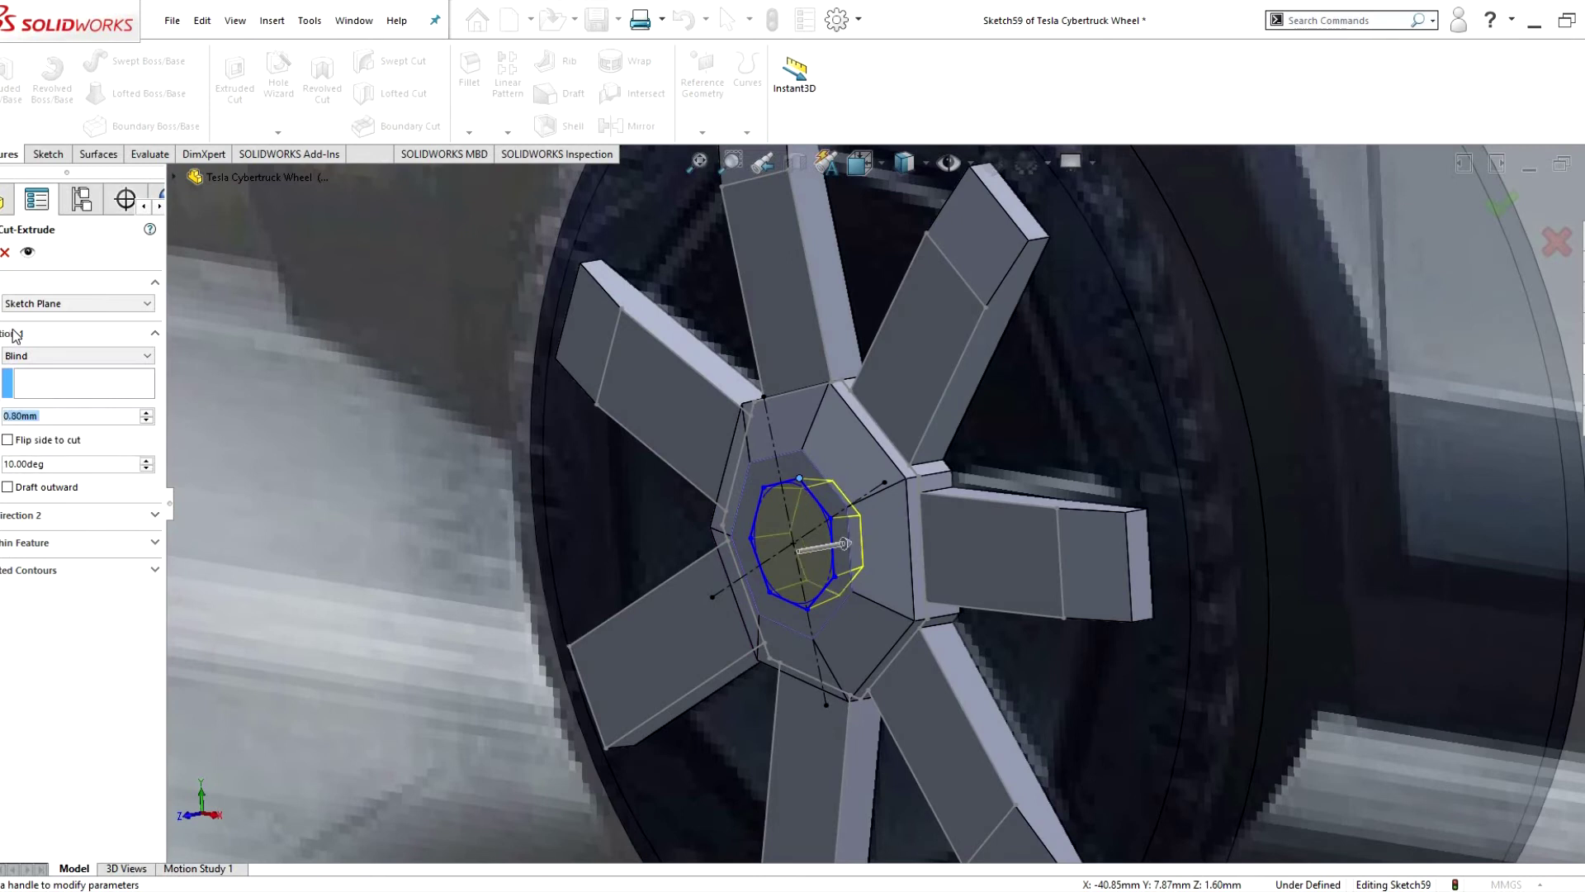
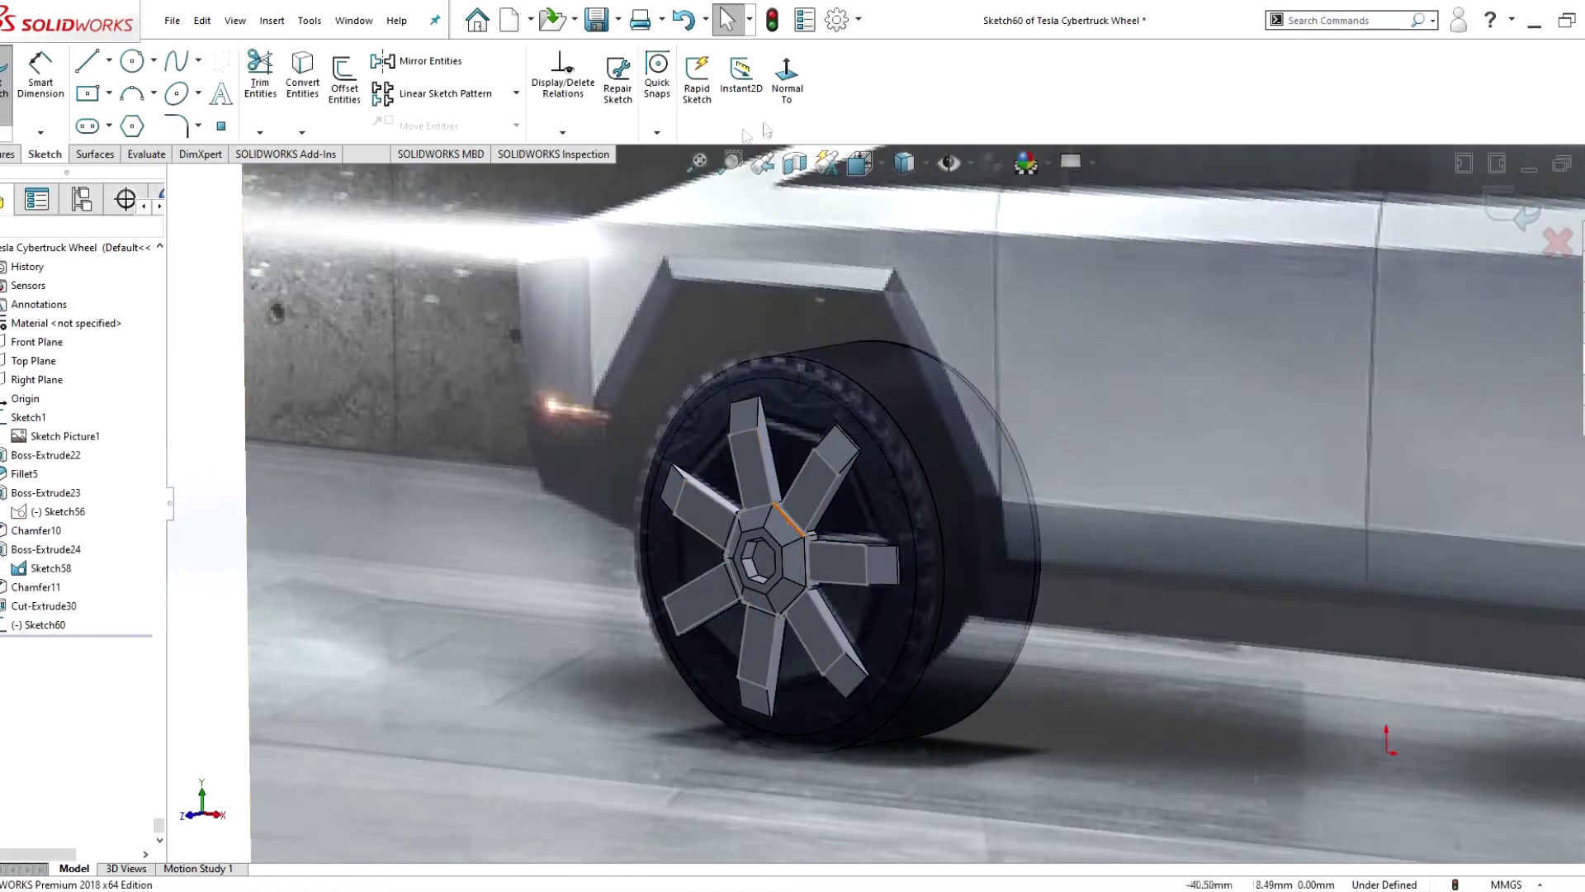
- Sketch a seven-sided polygon centred on the wheel hub, sized around the spokes
key(ctrl+1)
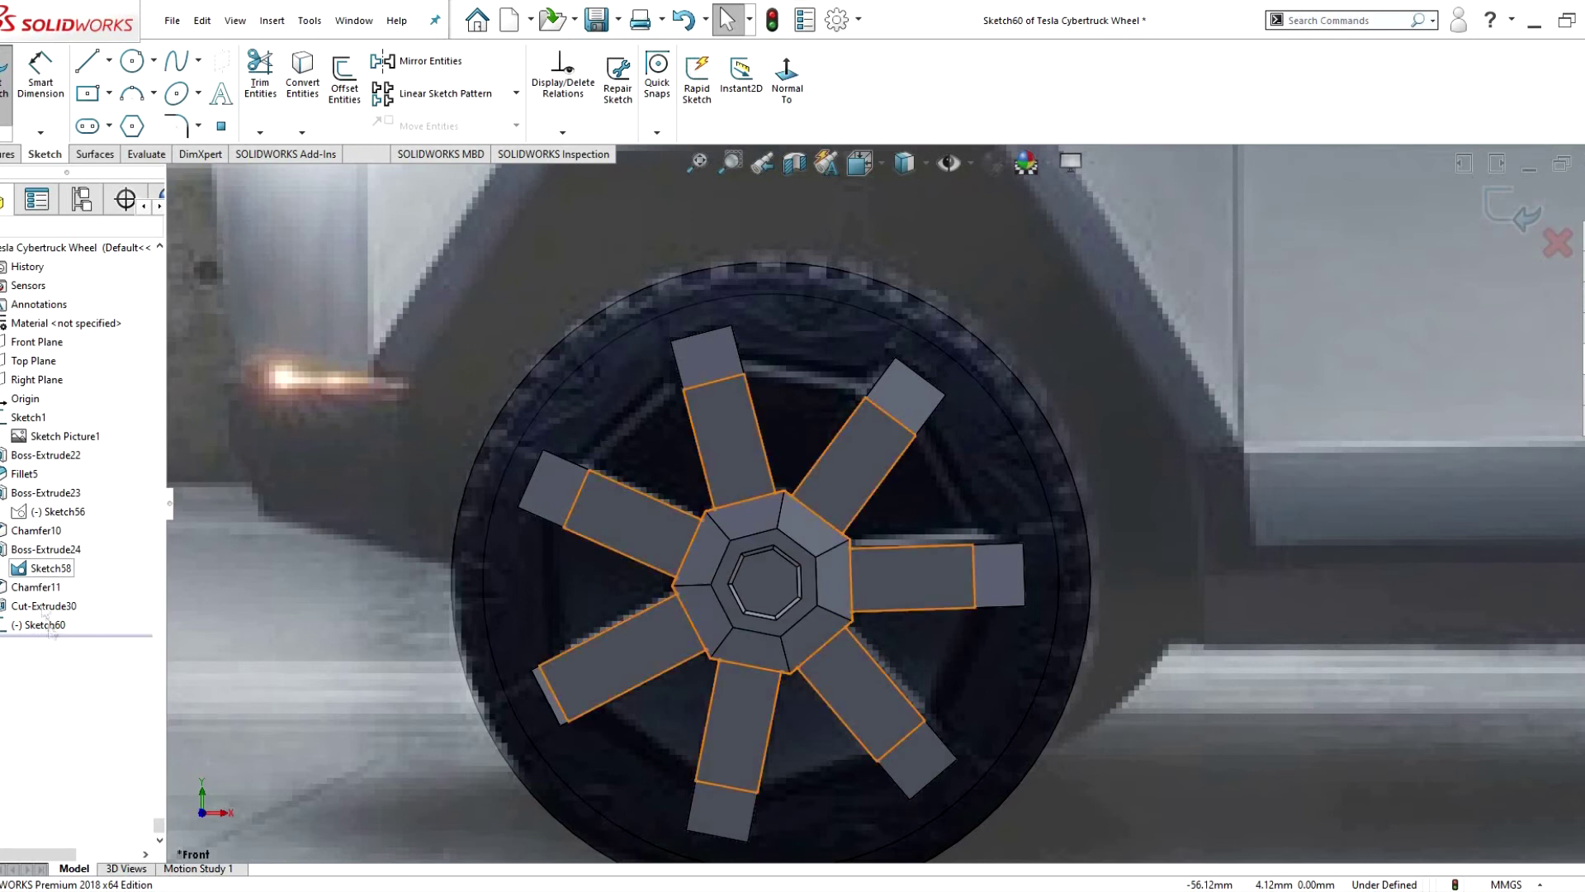
click(132, 125)
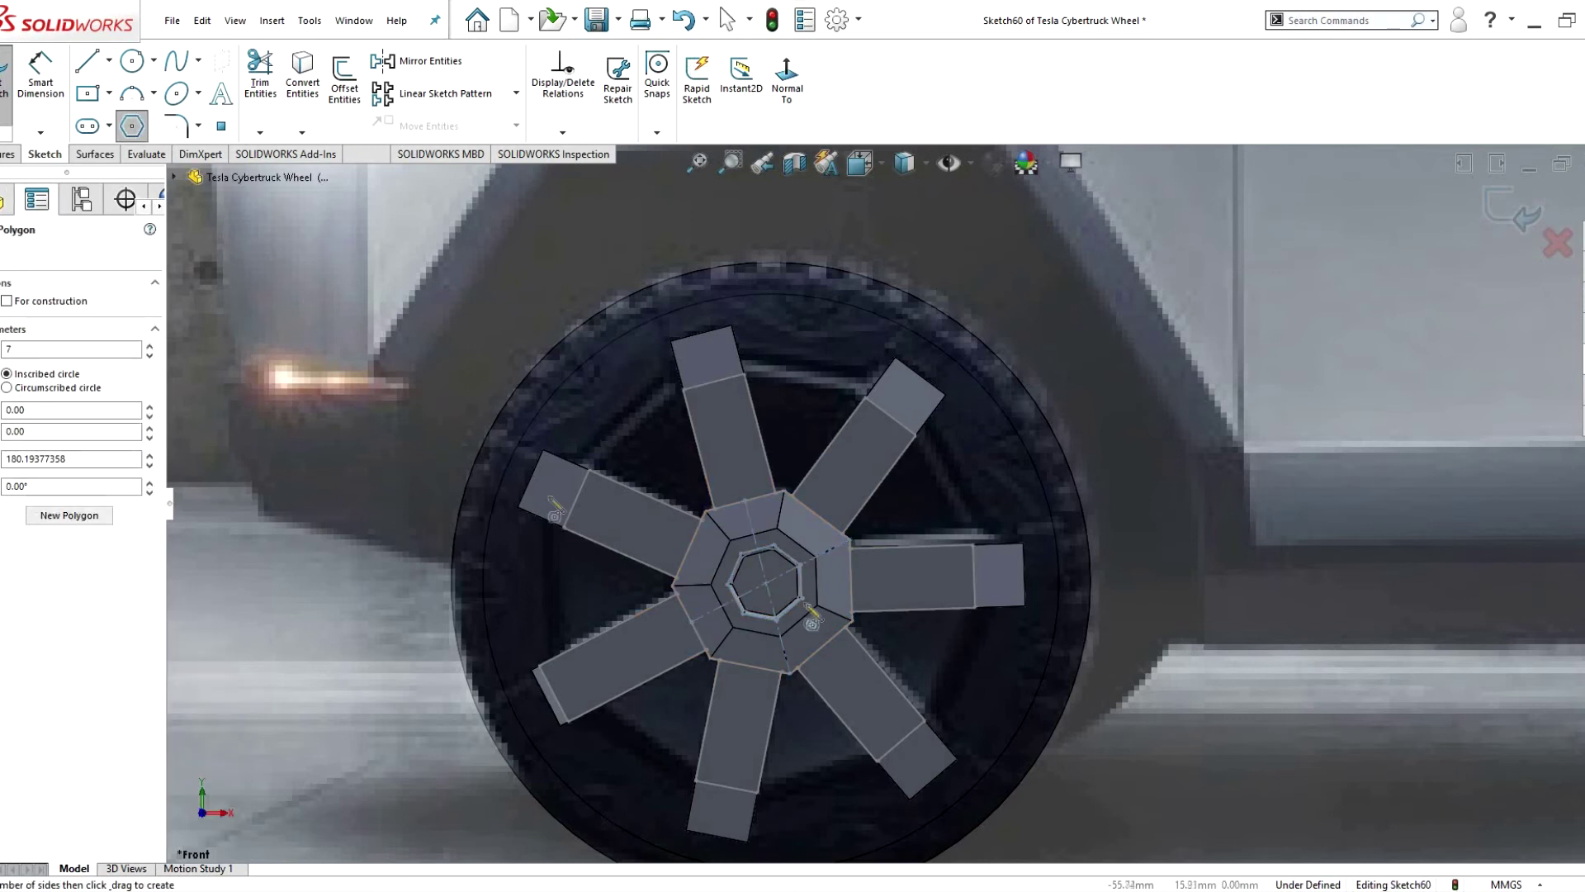
click(765, 582)
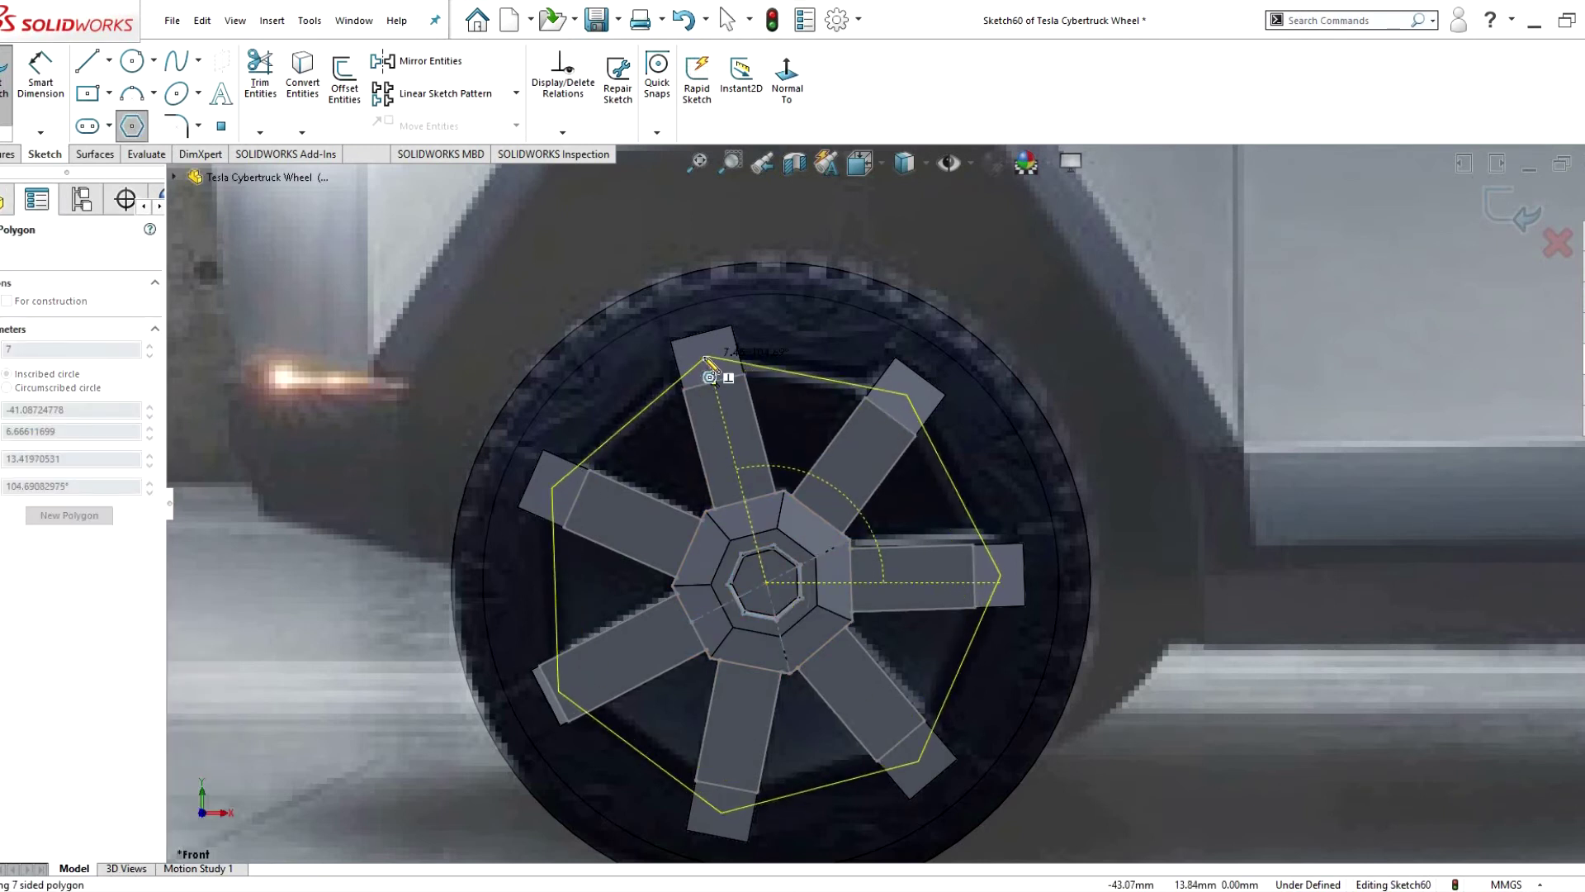
click(706, 358)
key(Escape)
- Extrude the polygon into a raised boss and fillet spoke edges at 0.5 mm
click(757, 548)
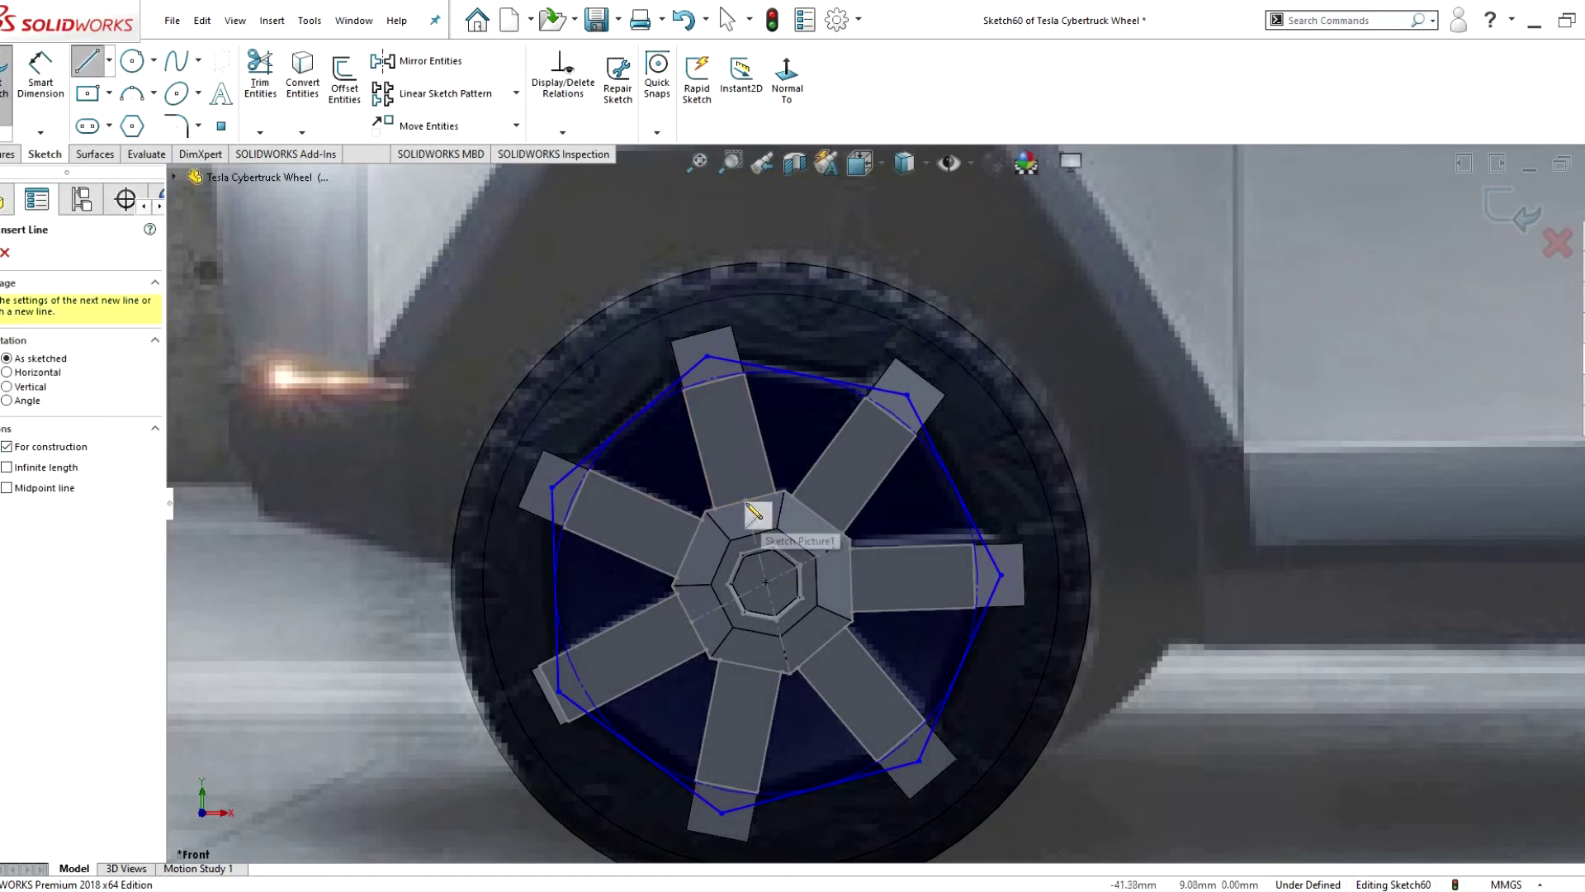
ctrl+click(730, 446)
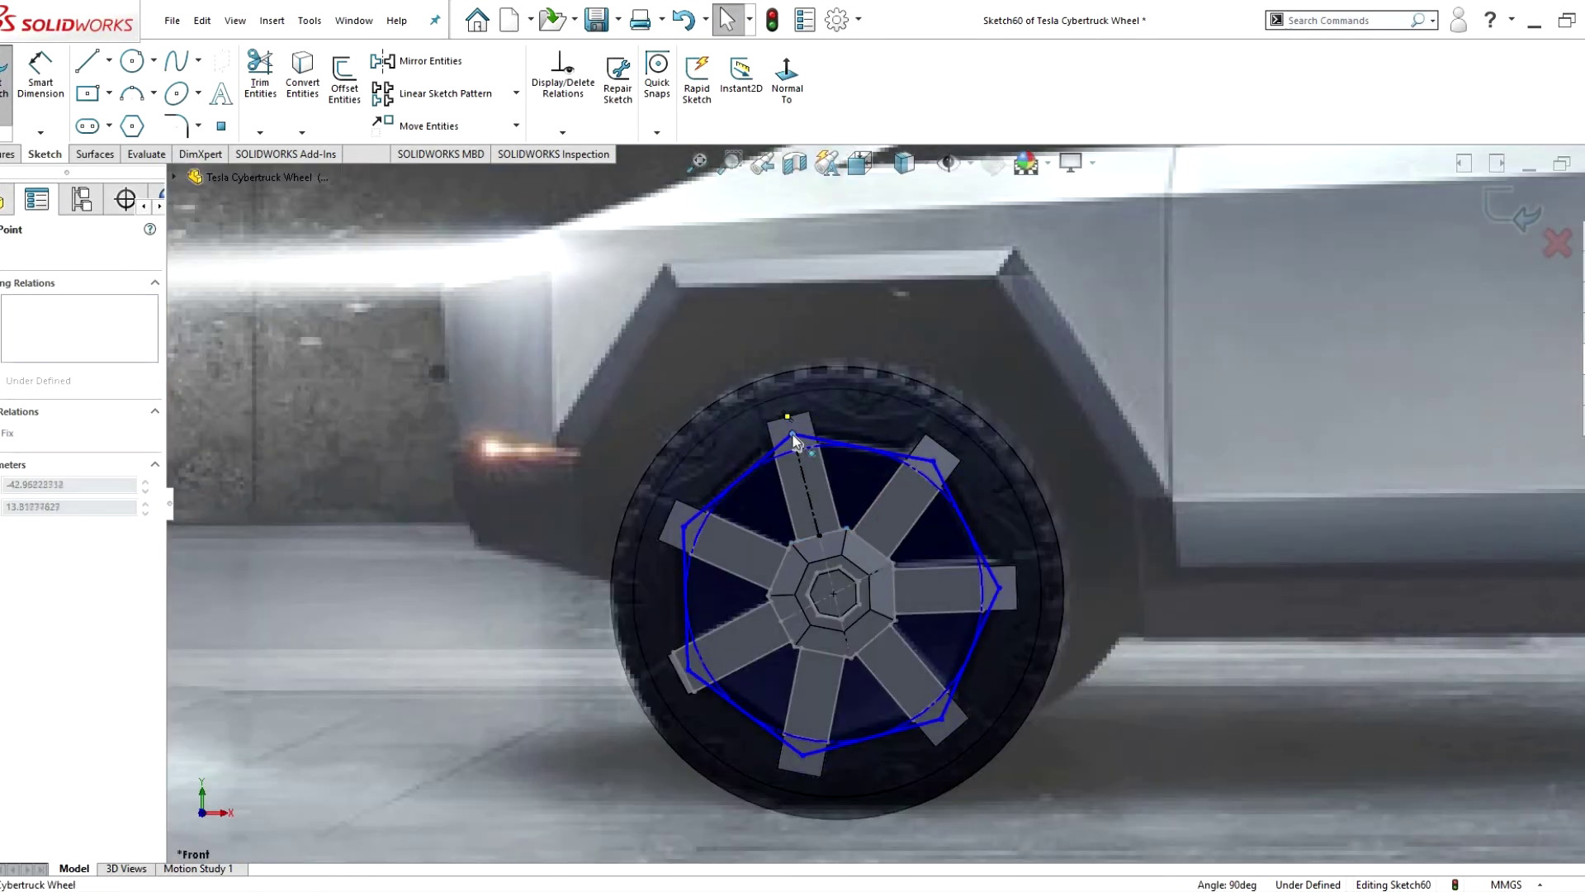
click(8, 154)
click(10, 78)
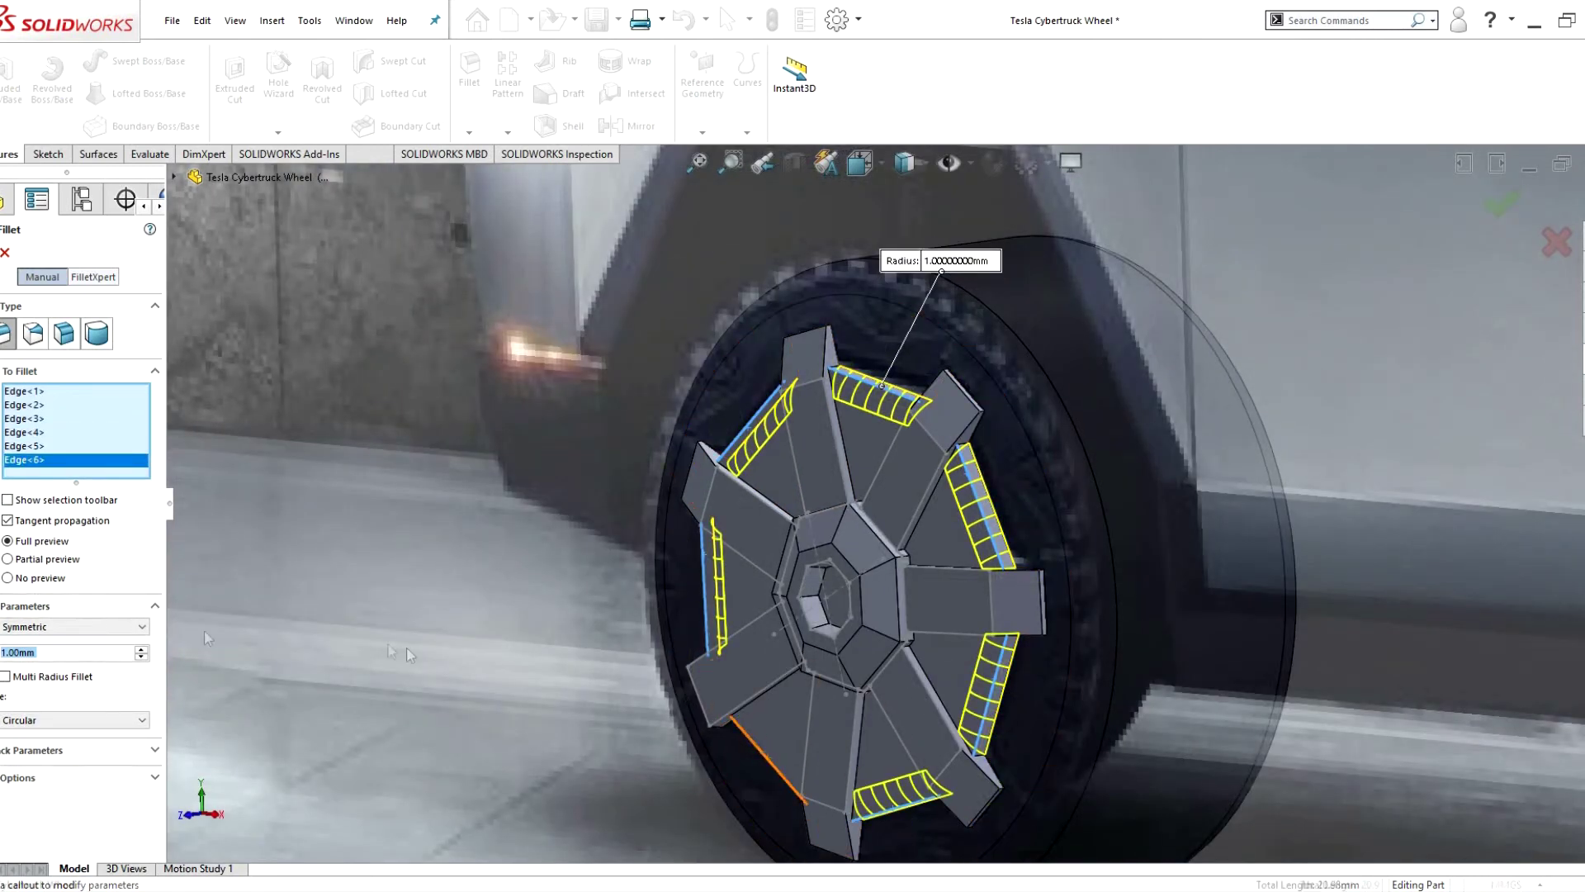
text(0.5)
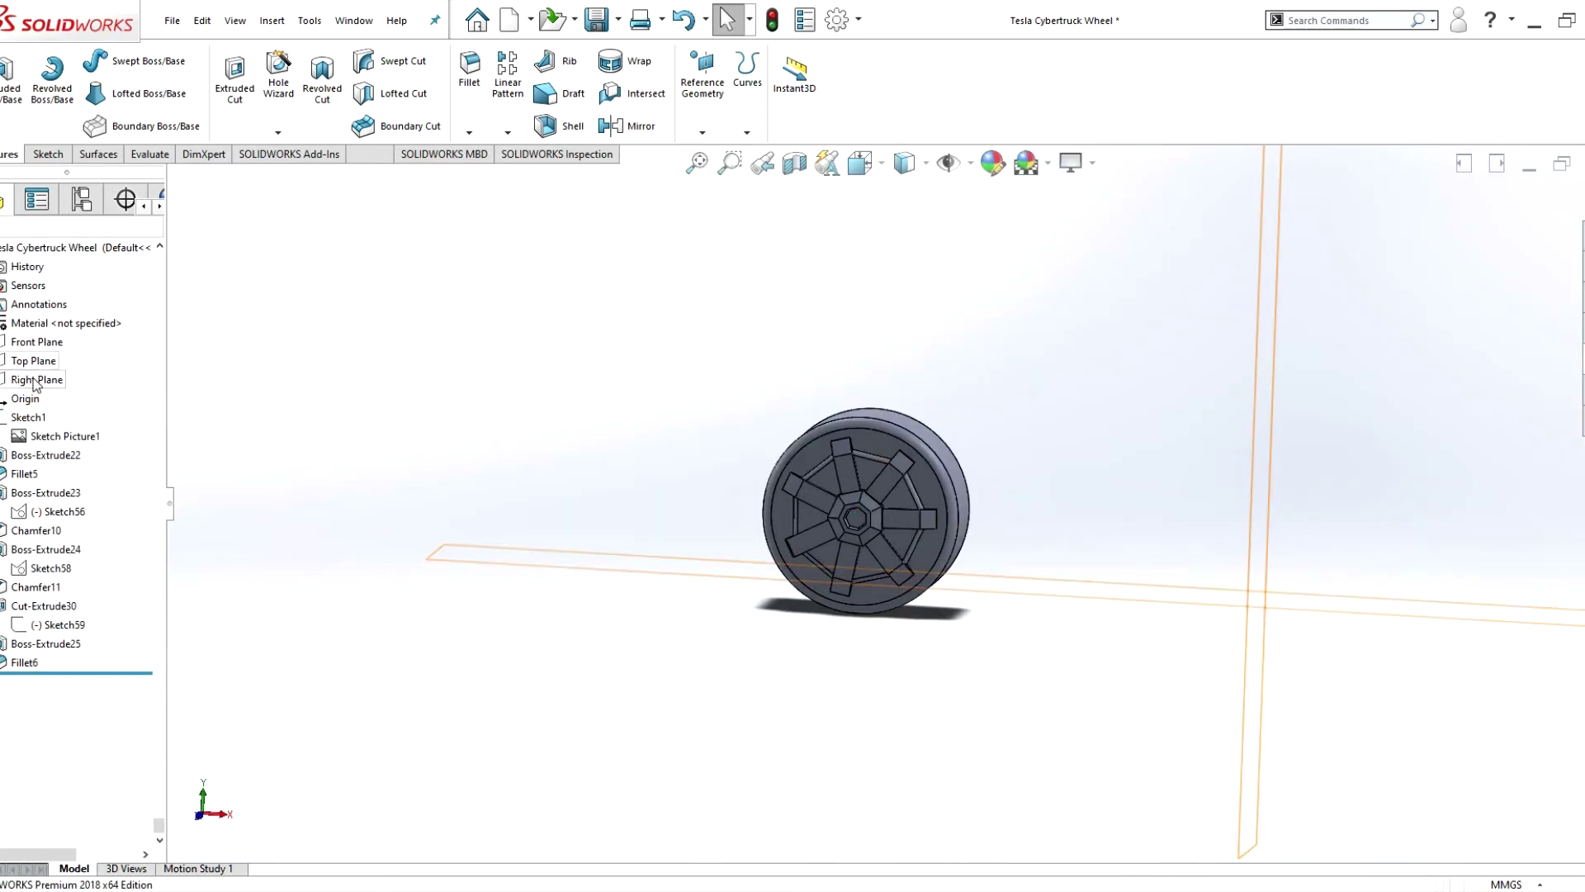
- Start a chevron tread outline on the Right Plane over the tyre
click(33, 381)
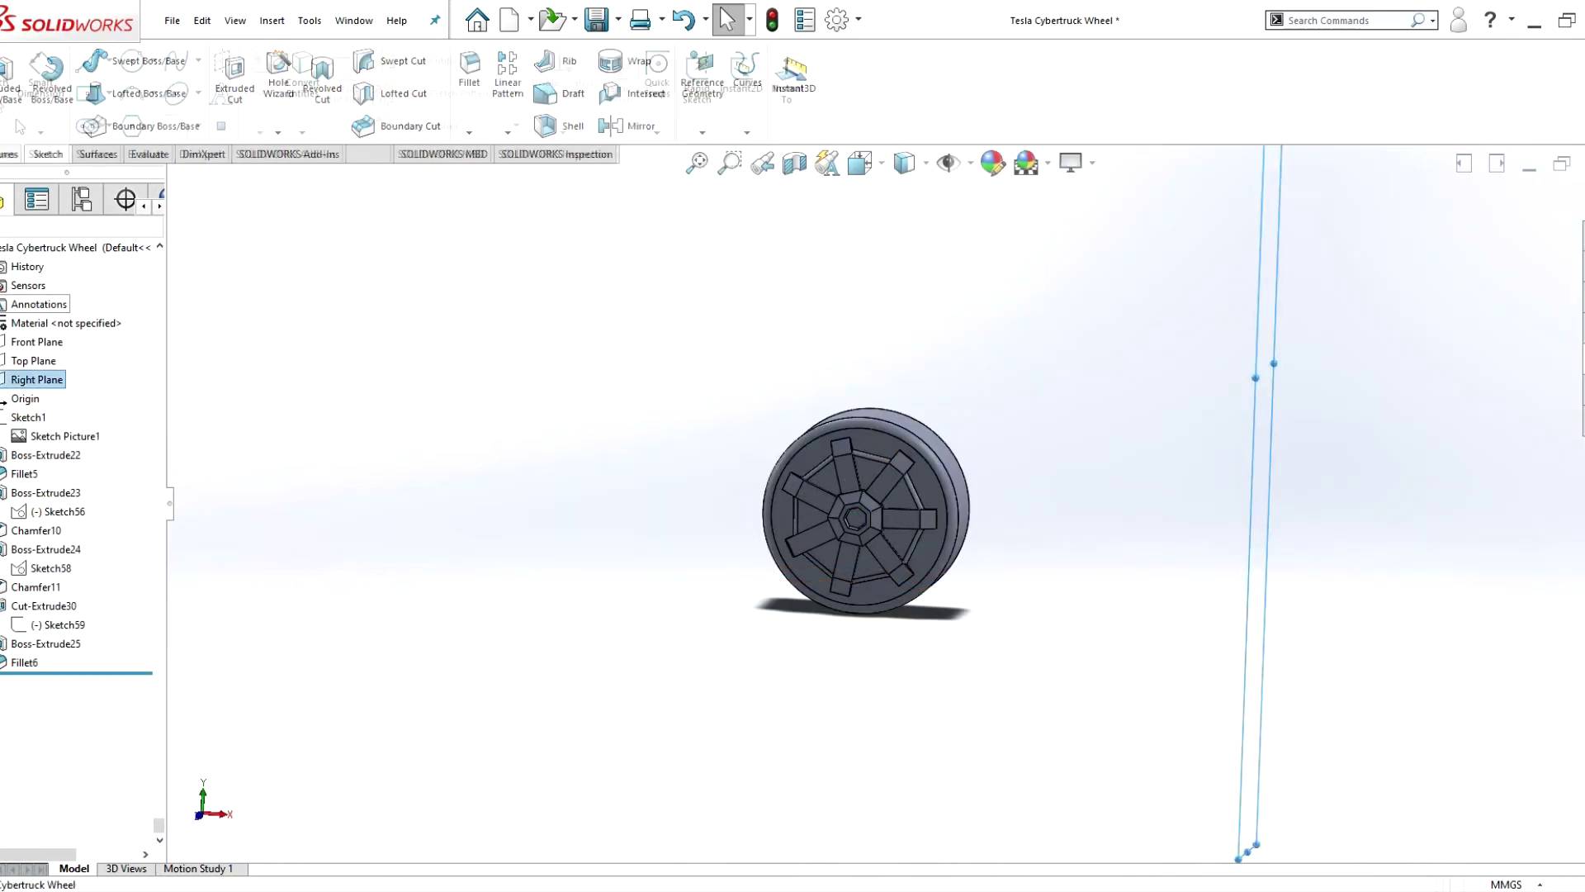
key(l)
click(809, 503)
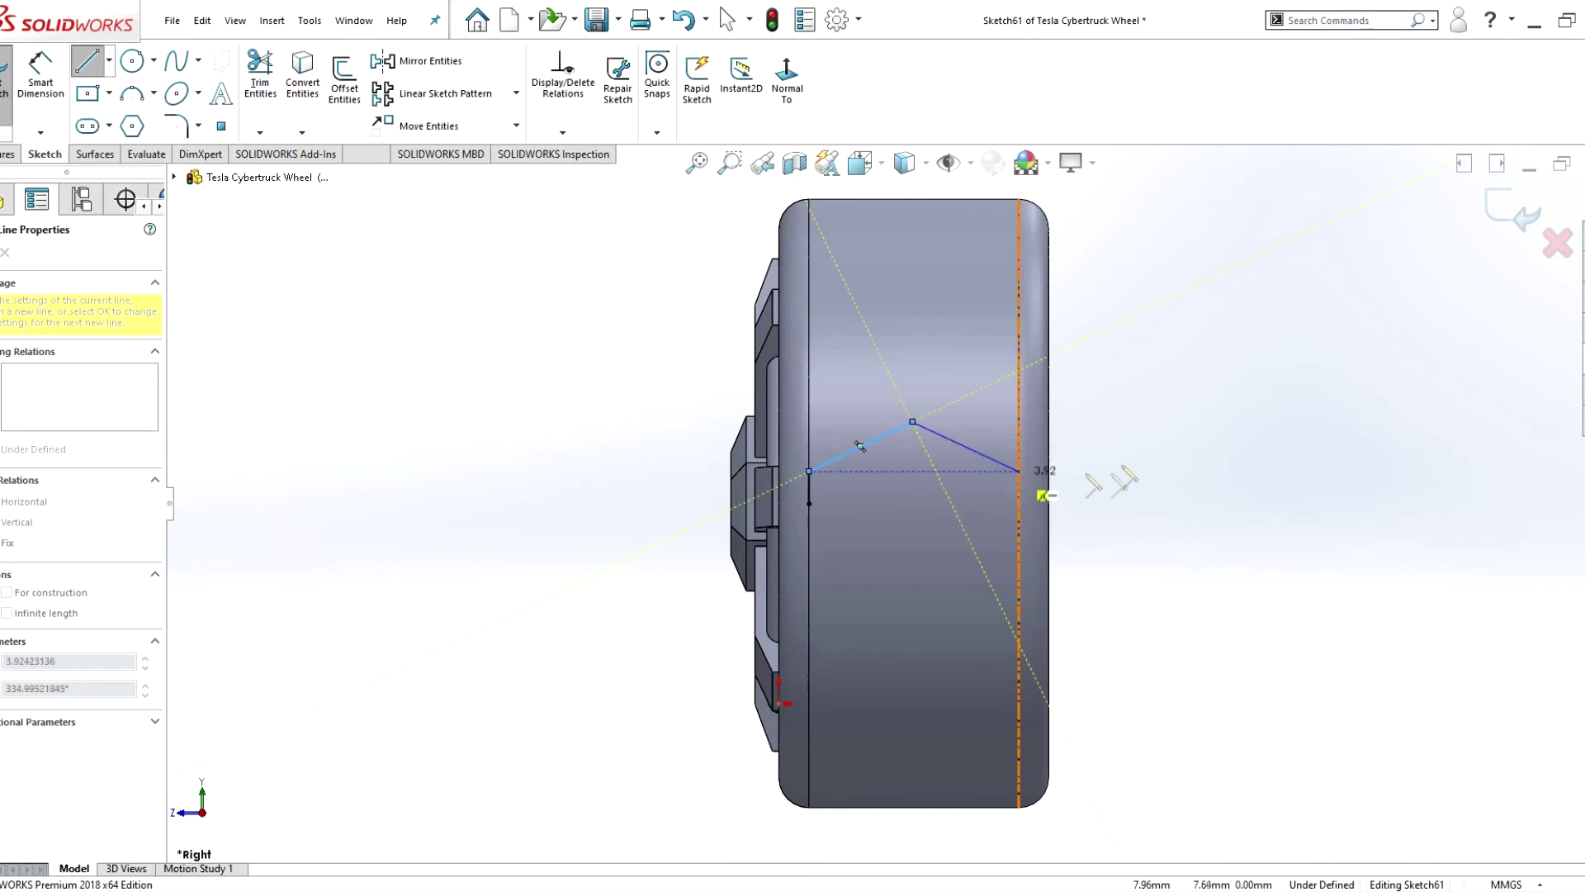
key(Escape)
drag(913, 422, 913, 448)
right_click(1156, 372)
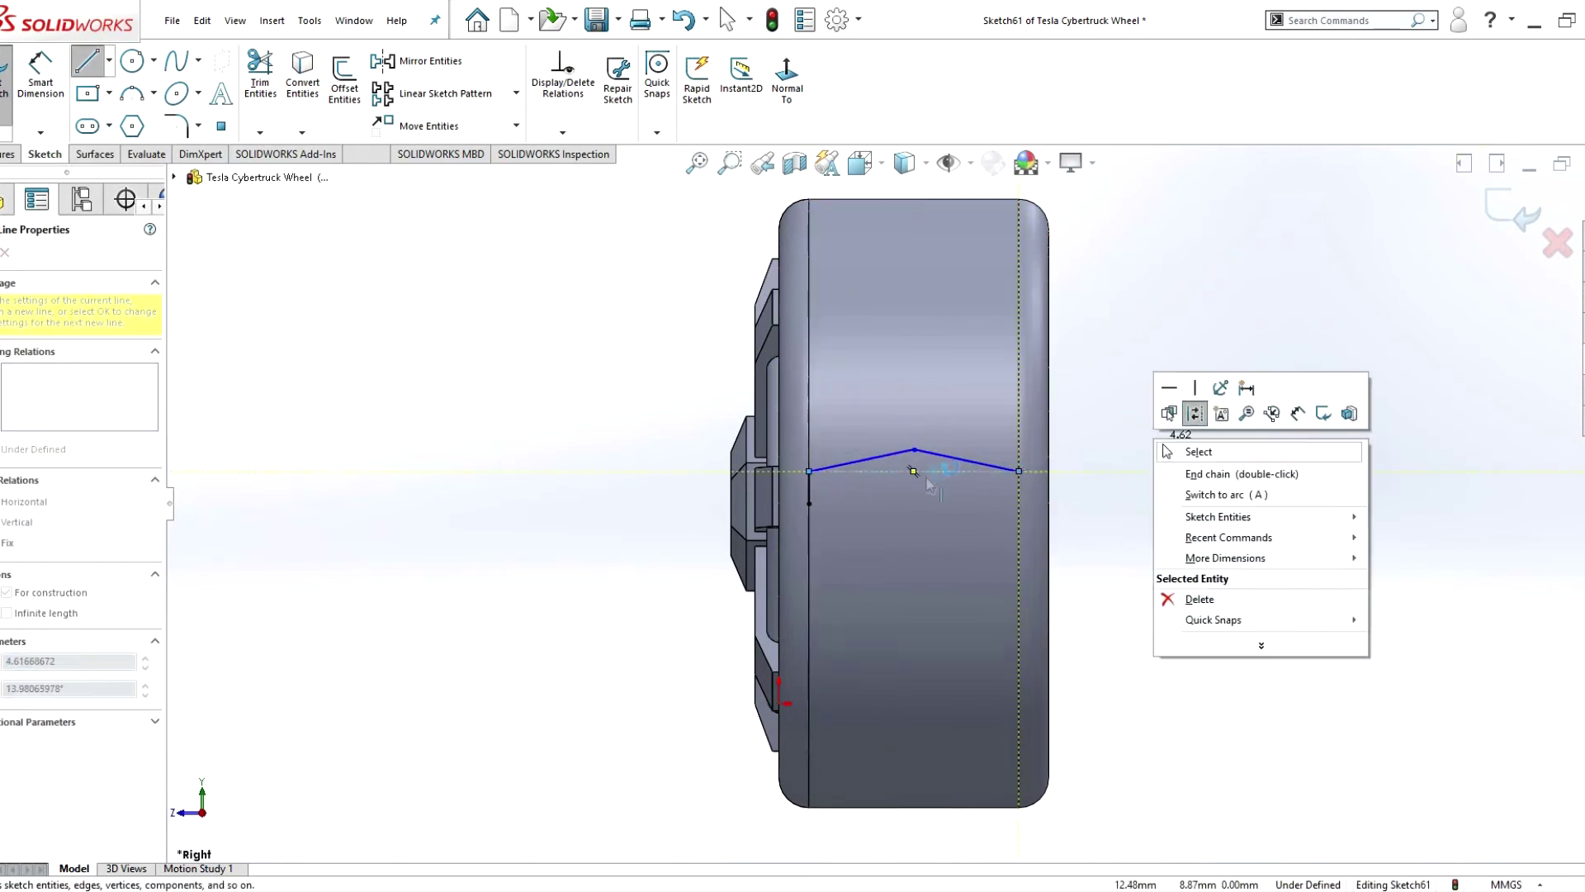
click(1192, 449)
- Close the chevron outline and extrude it Up To Next as Boss-Extrude26
scroll(932, 463, up, 3)
key(l)
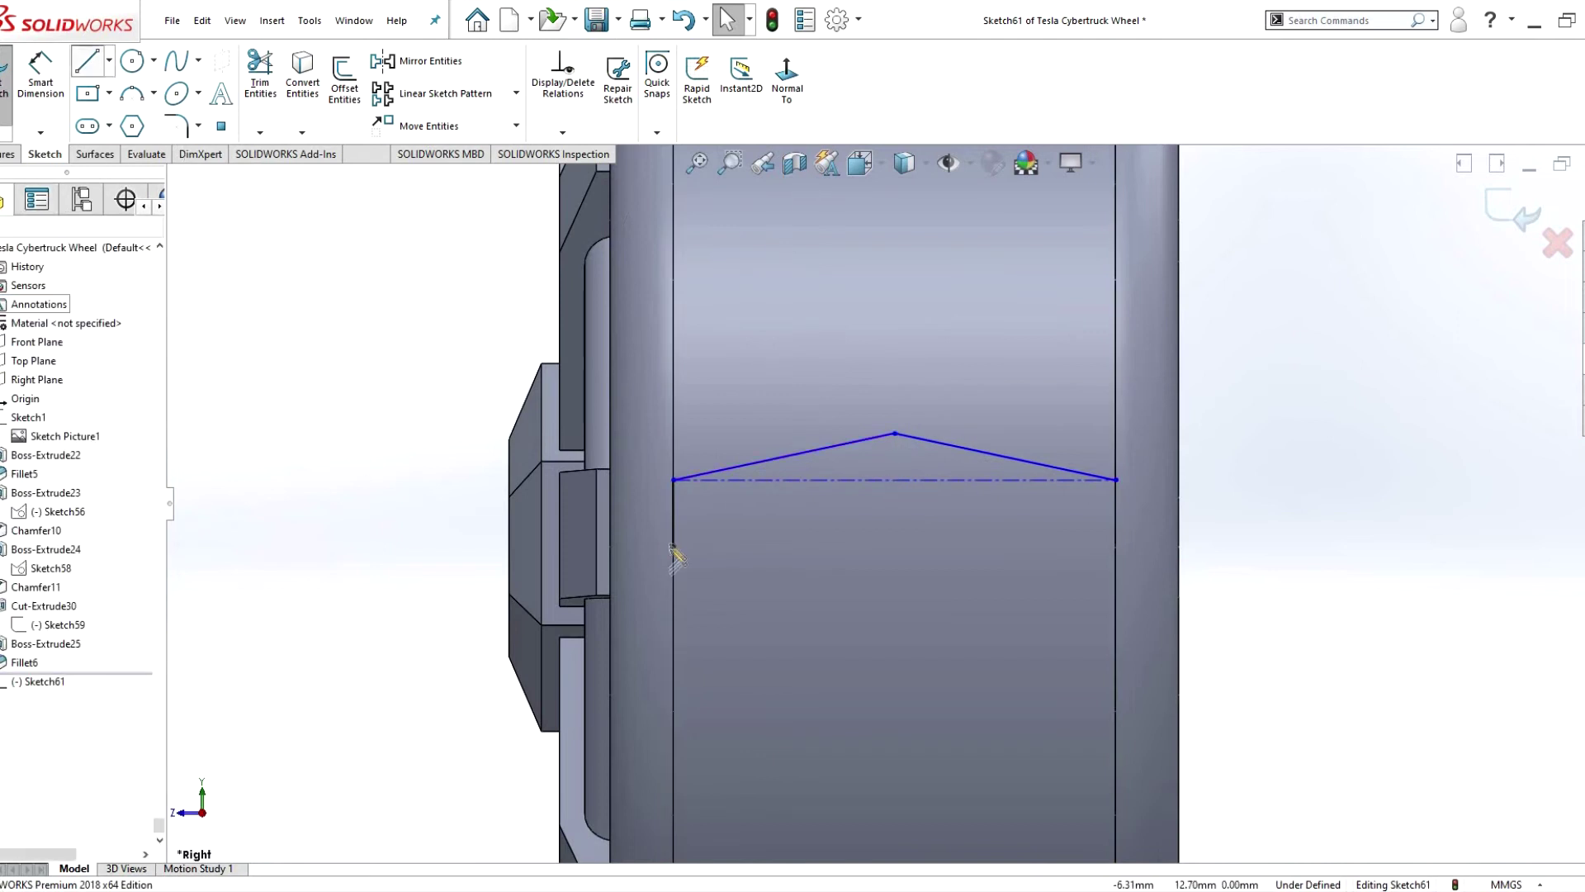
click(675, 546)
click(1115, 479)
right_click(1284, 481)
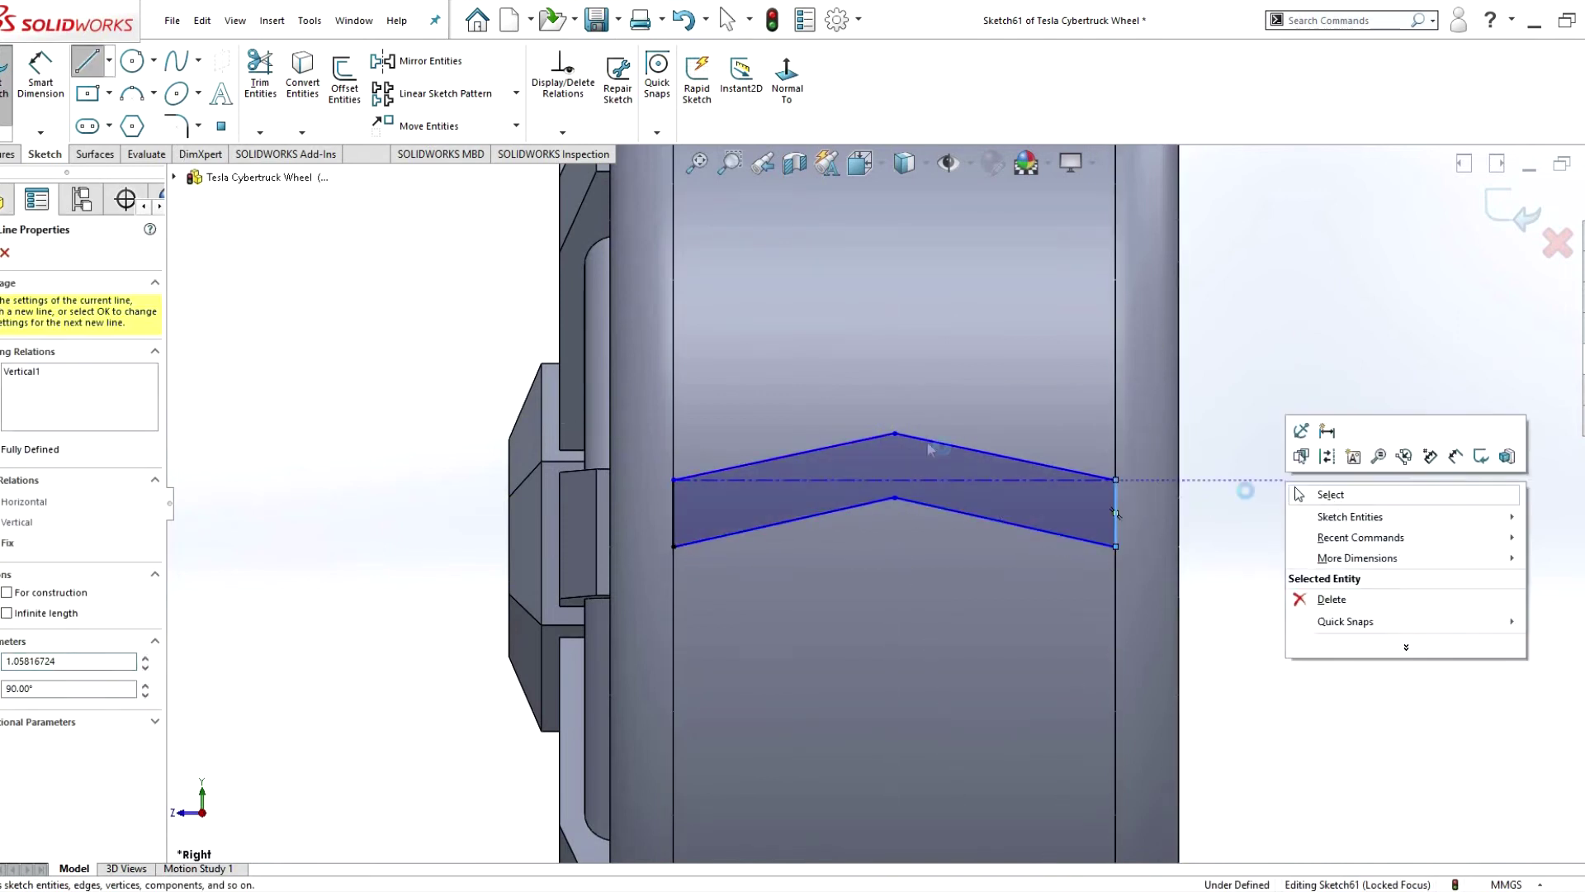
click(1312, 492)
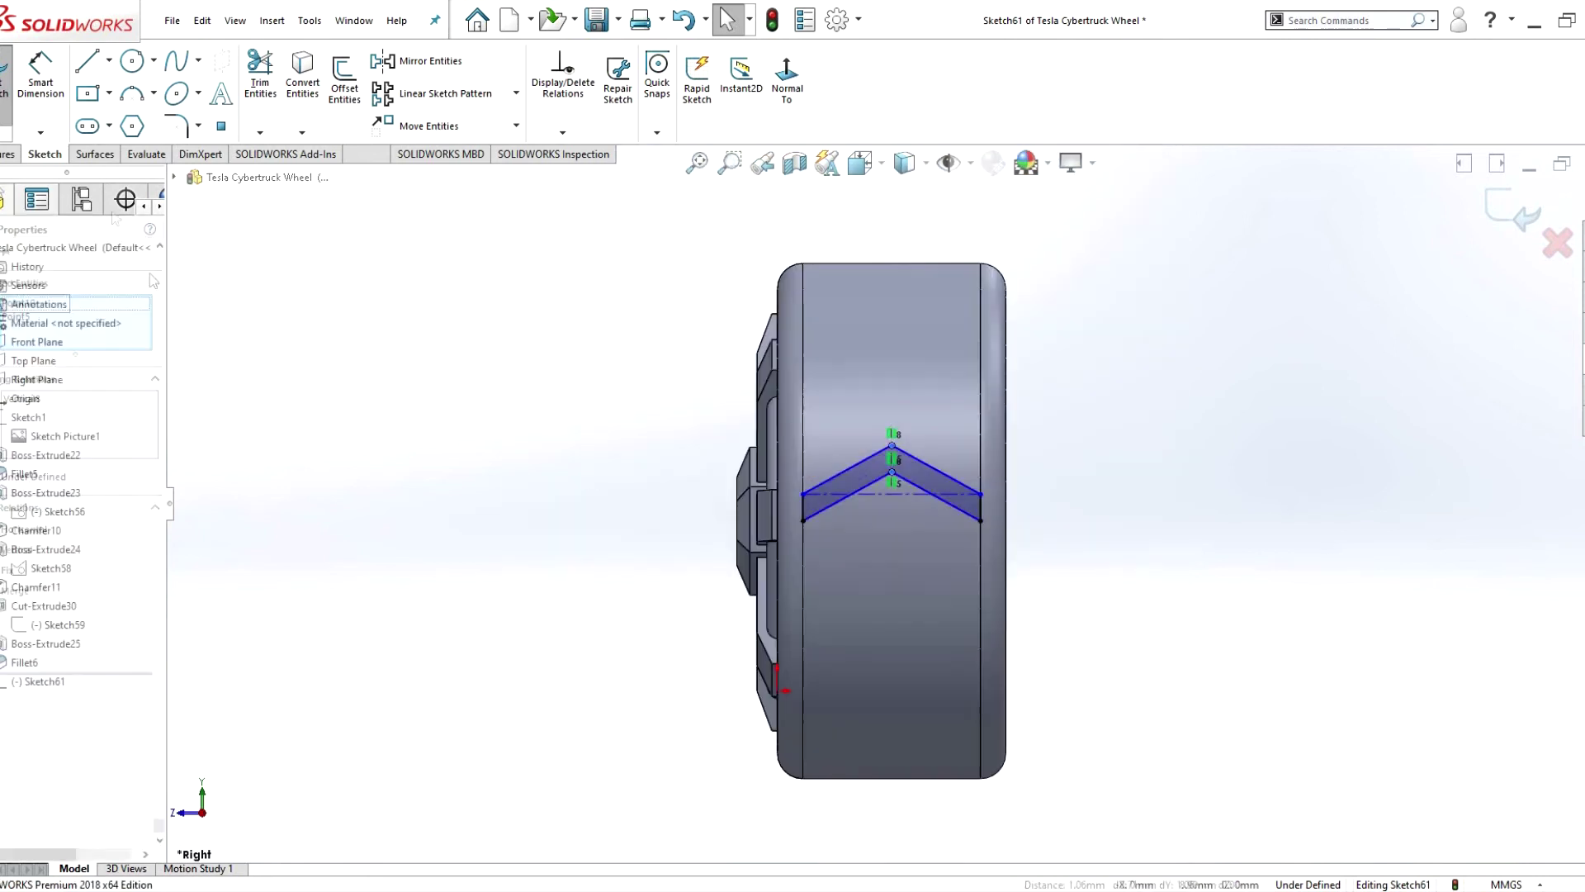
click(9, 155)
click(9, 70)
click(79, 355)
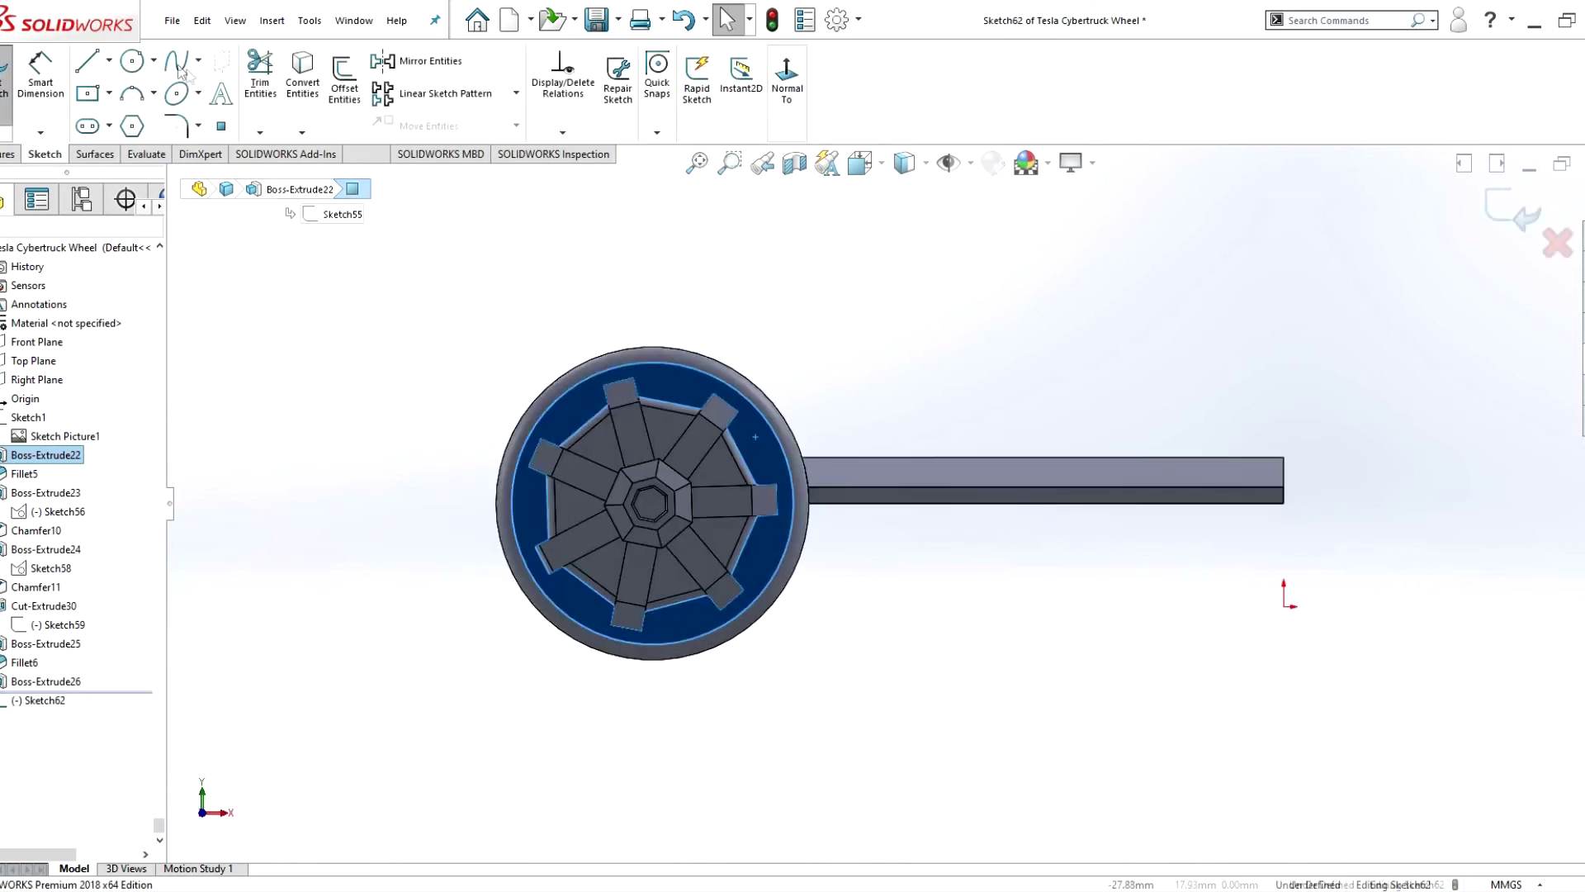
- Edit Sketch56 and reposition the hub heptagon's vertices
key(Escape)
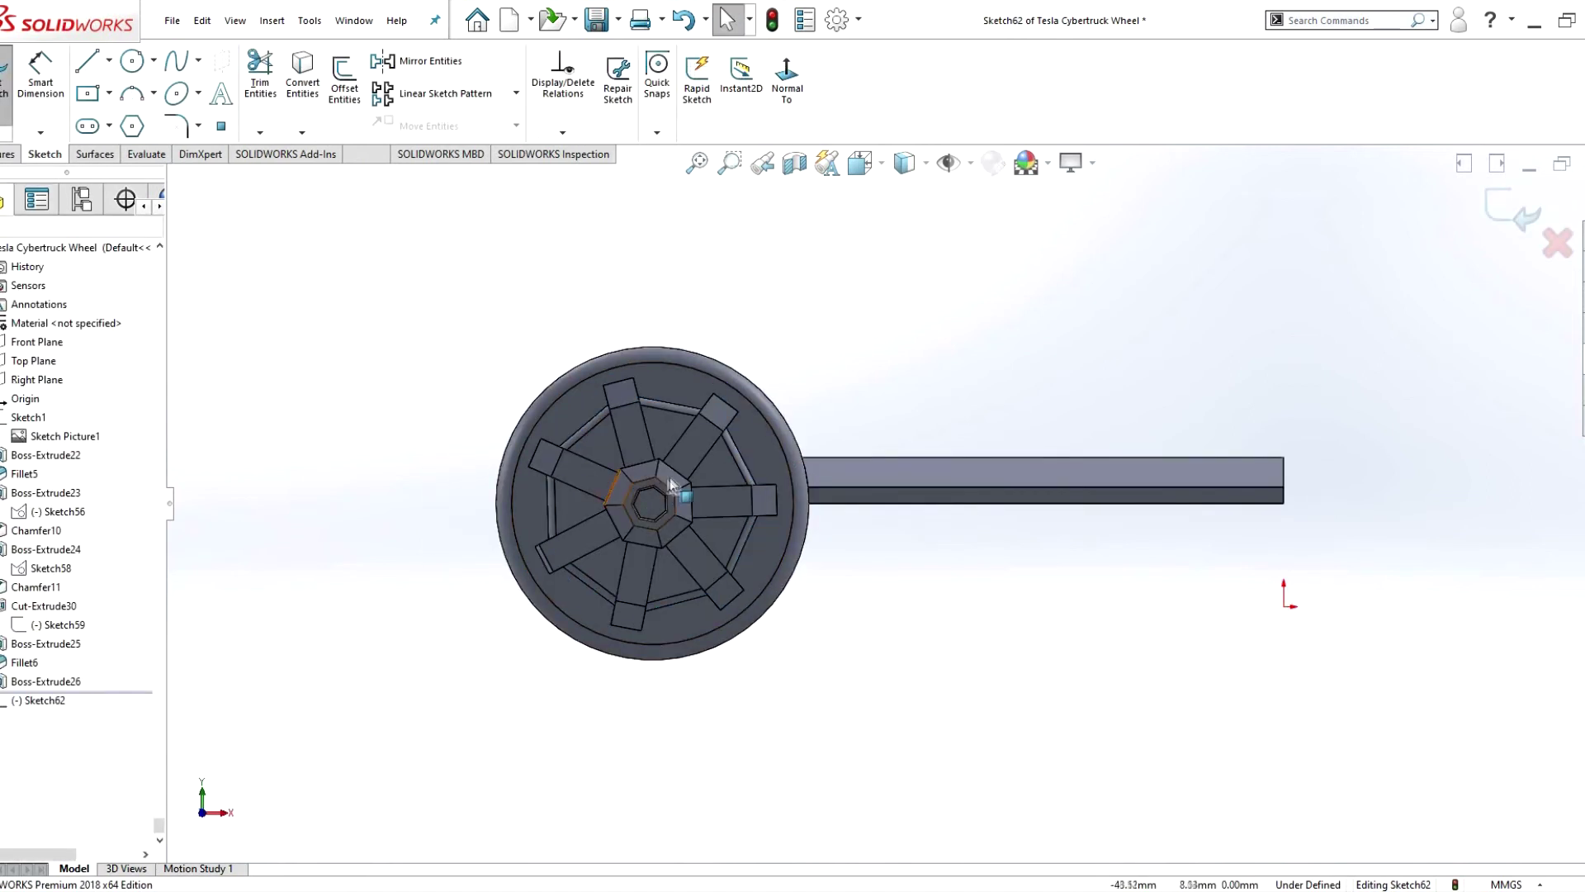
right_click(58, 511)
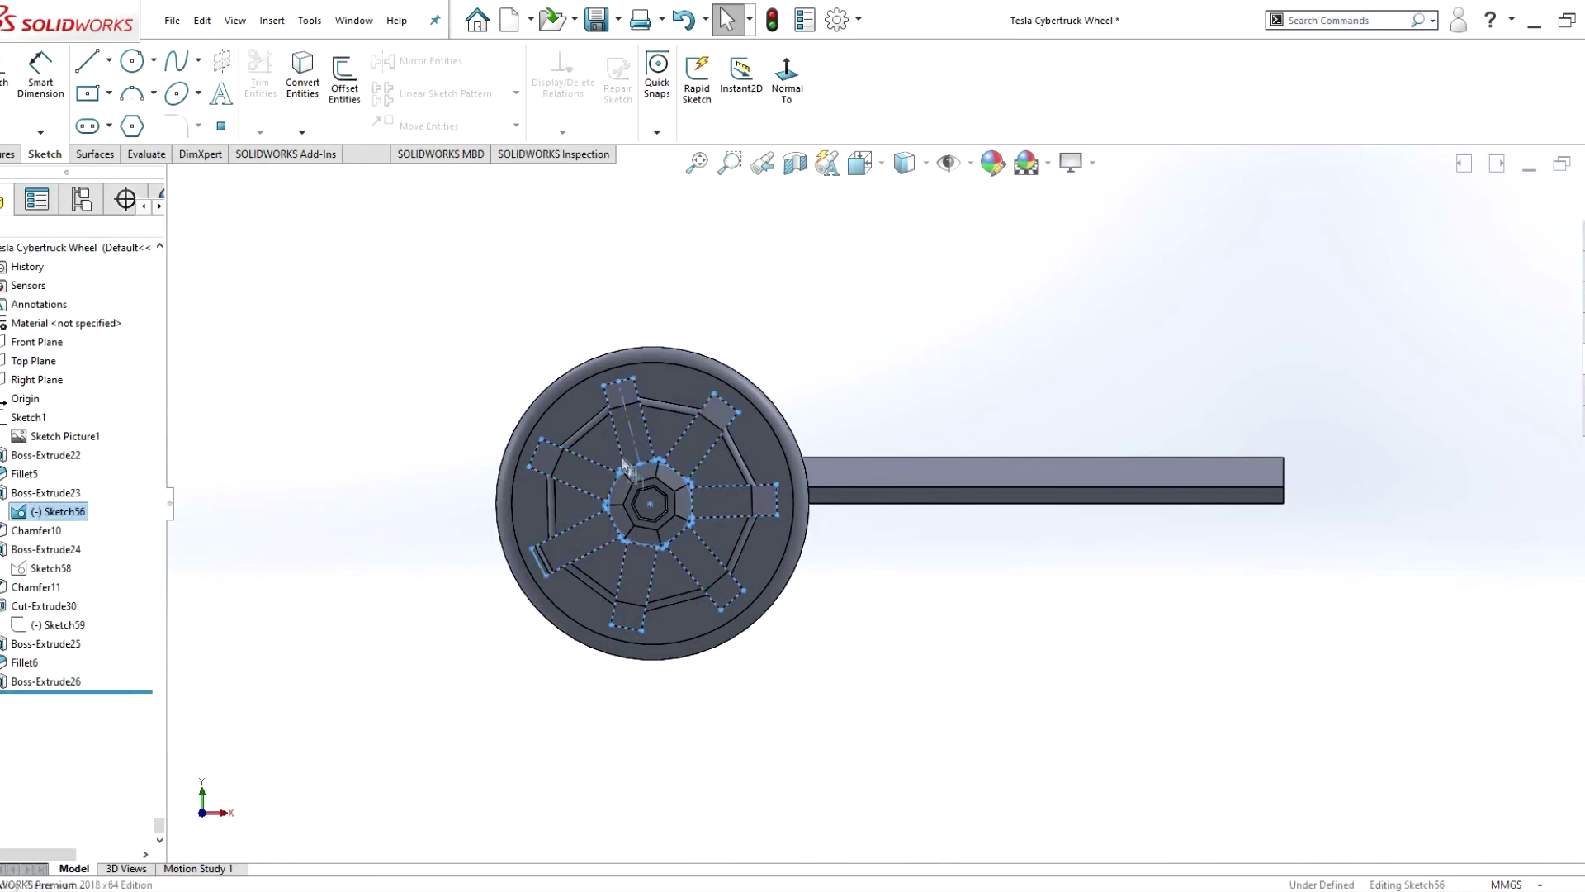
click(693, 370)
scroll(666, 408, up, 5)
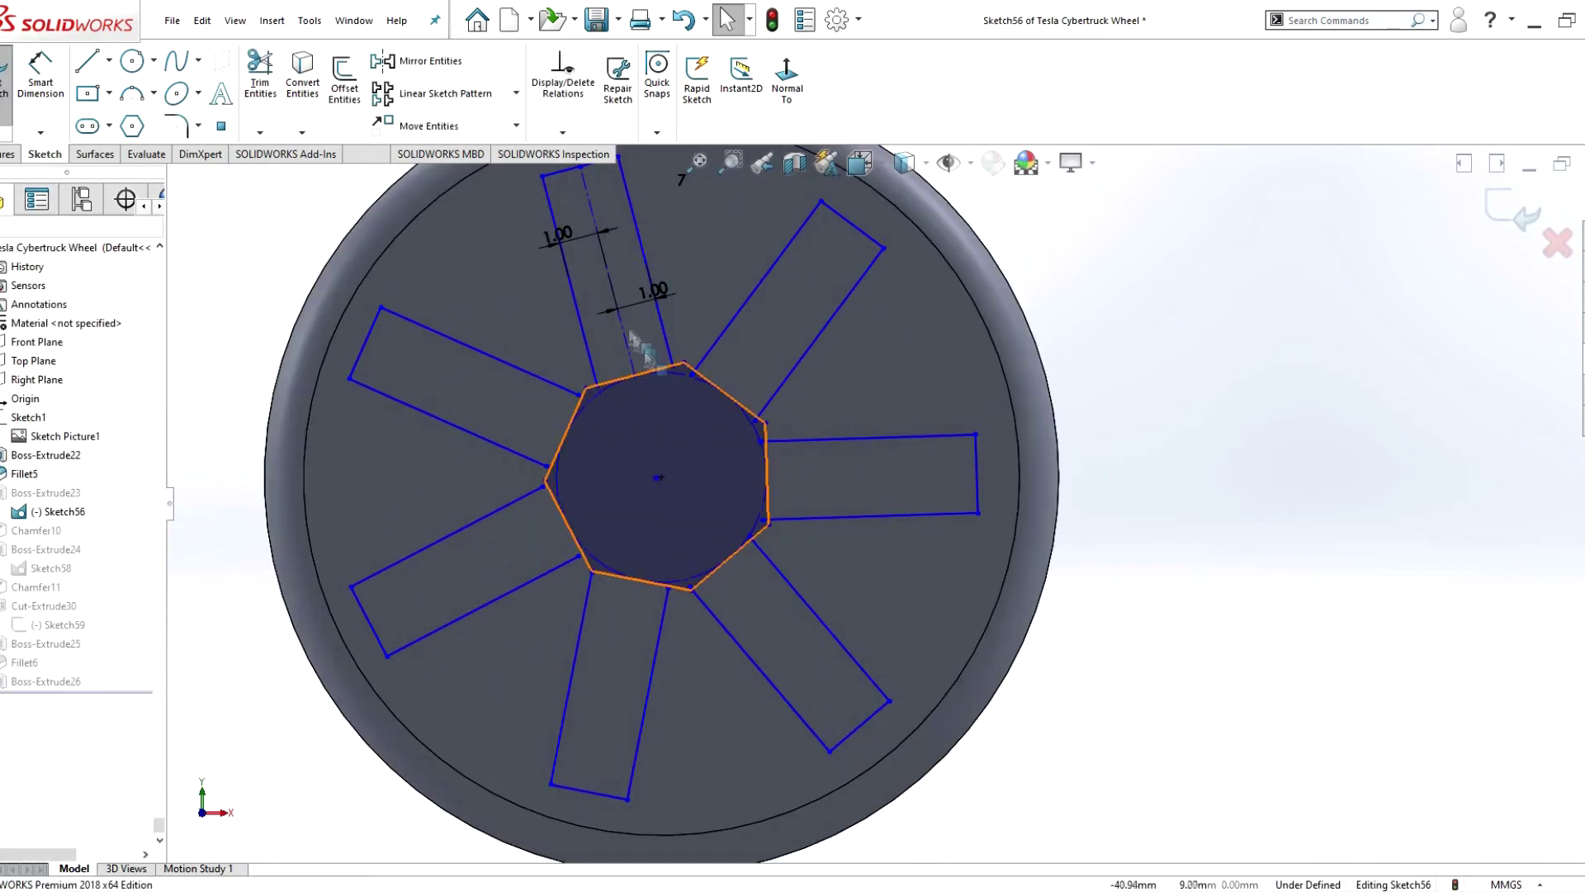
double_click(653, 291)
click(577, 395)
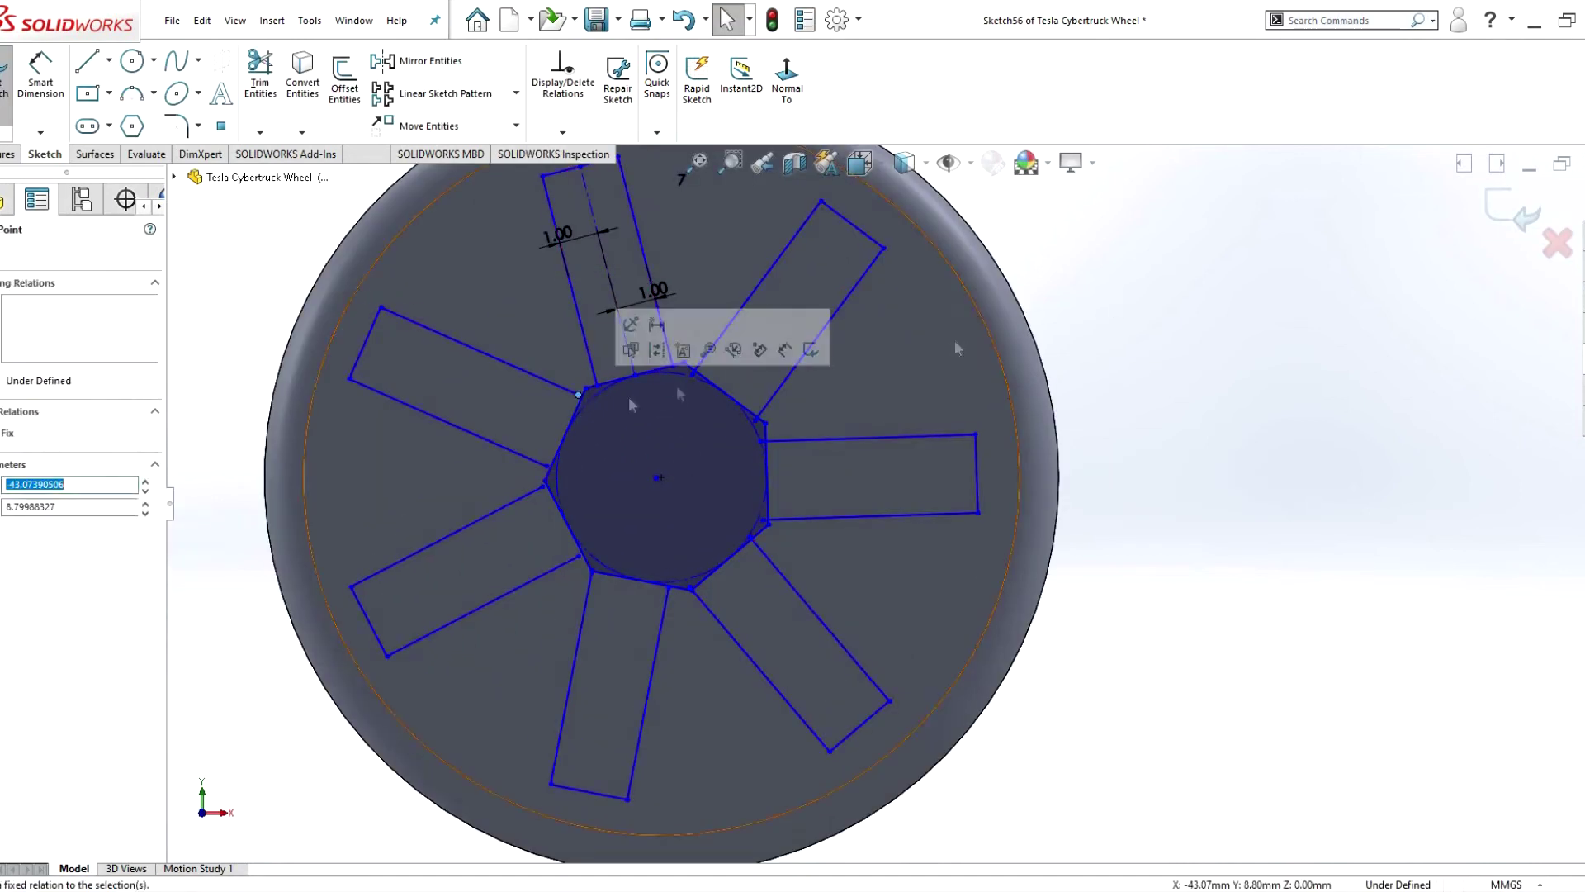
scroll(627, 396, up, 5)
click(654, 409)
drag(872, 363, 851, 373)
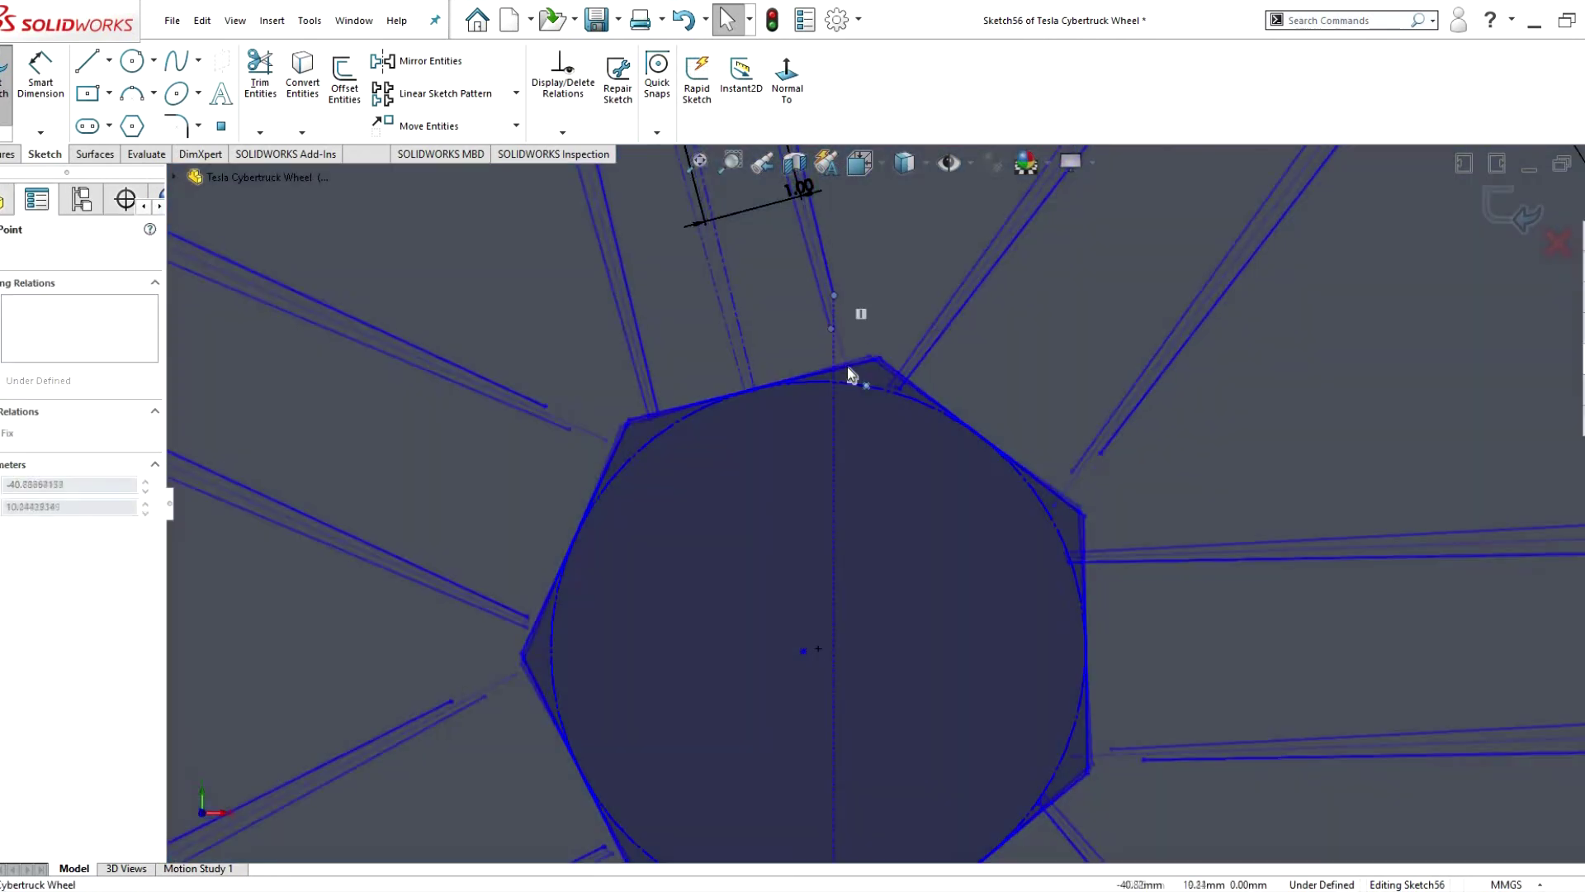
drag(1077, 505, 1065, 509)
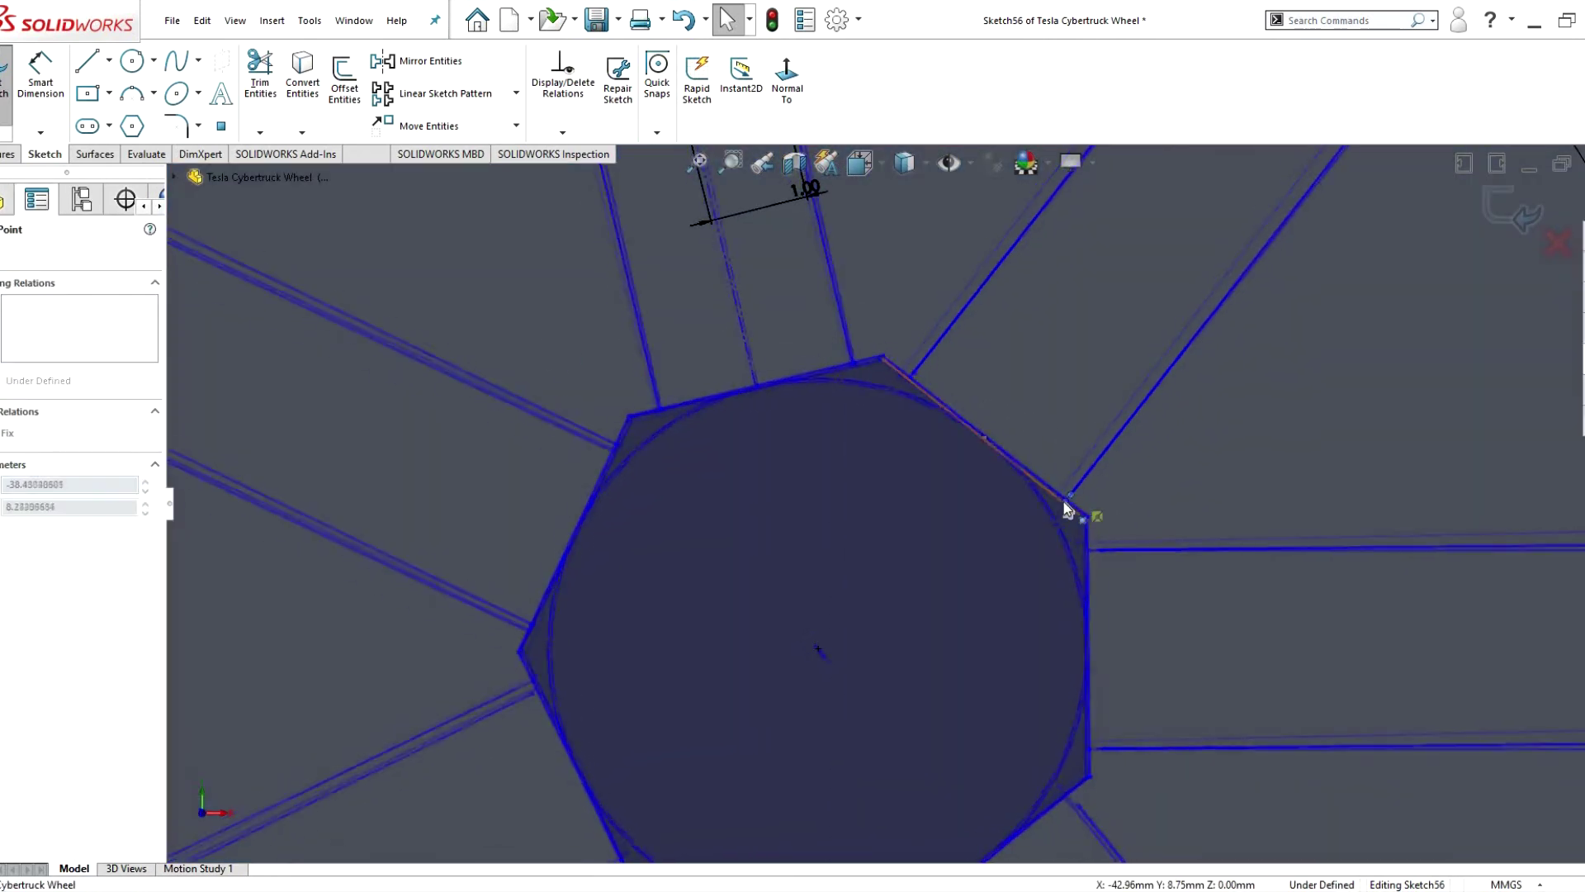
scroll(1065, 509, down, 3)
- Dimension the hub circle in Sketch56 to a 5.50 diameter
key(d)
click(892, 417)
click(863, 512)
key(Return)
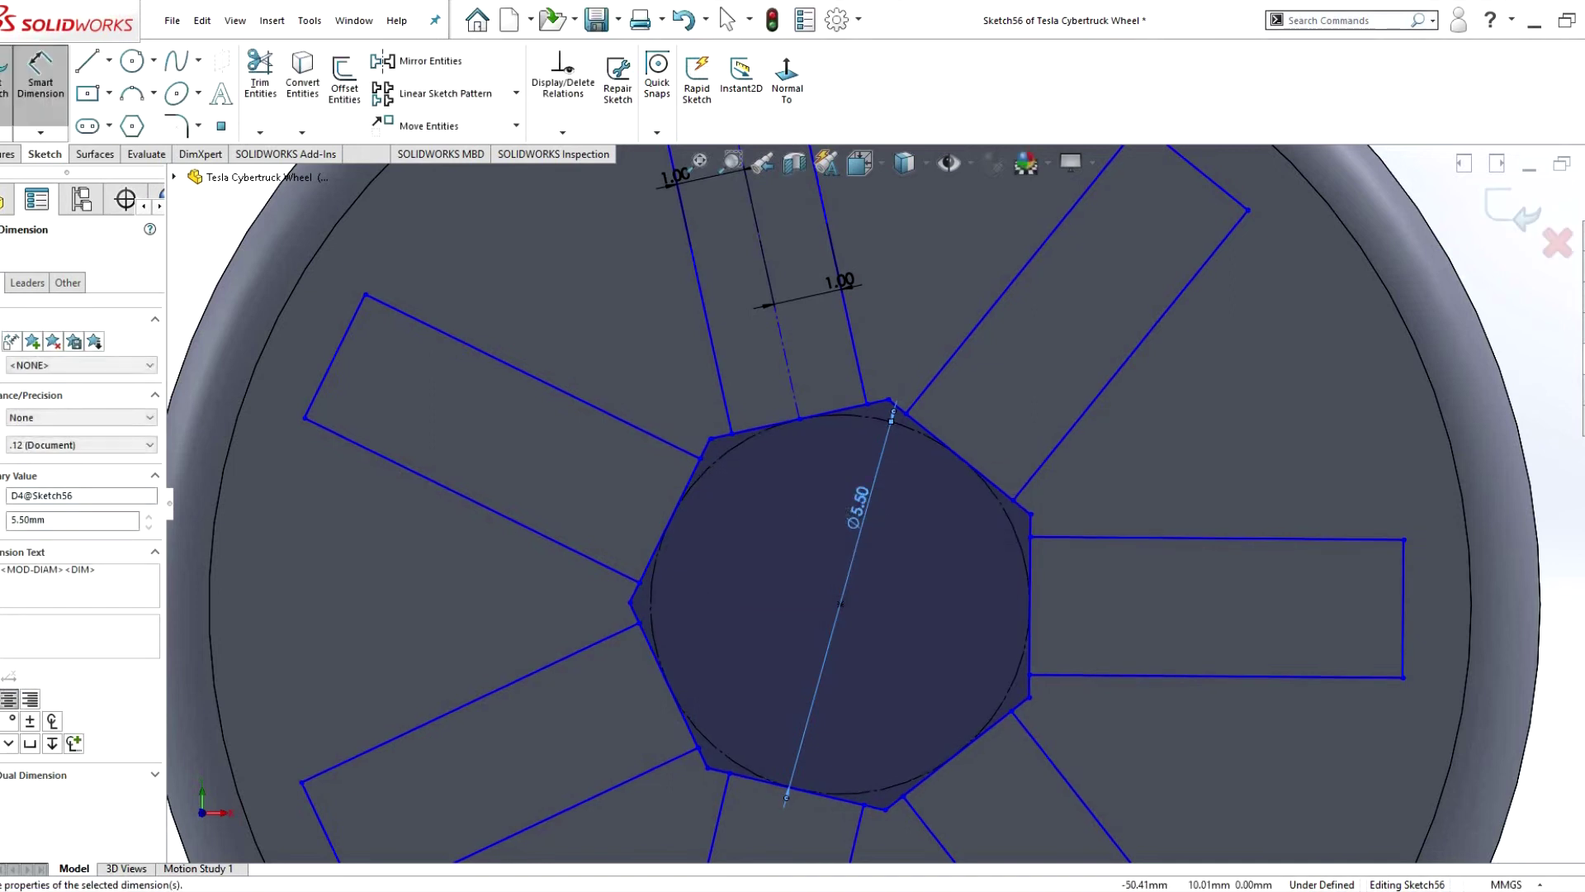
key(Escape)
scroll(640, 471, down, 2)
click(838, 605)
scroll(839, 605, down, 2)
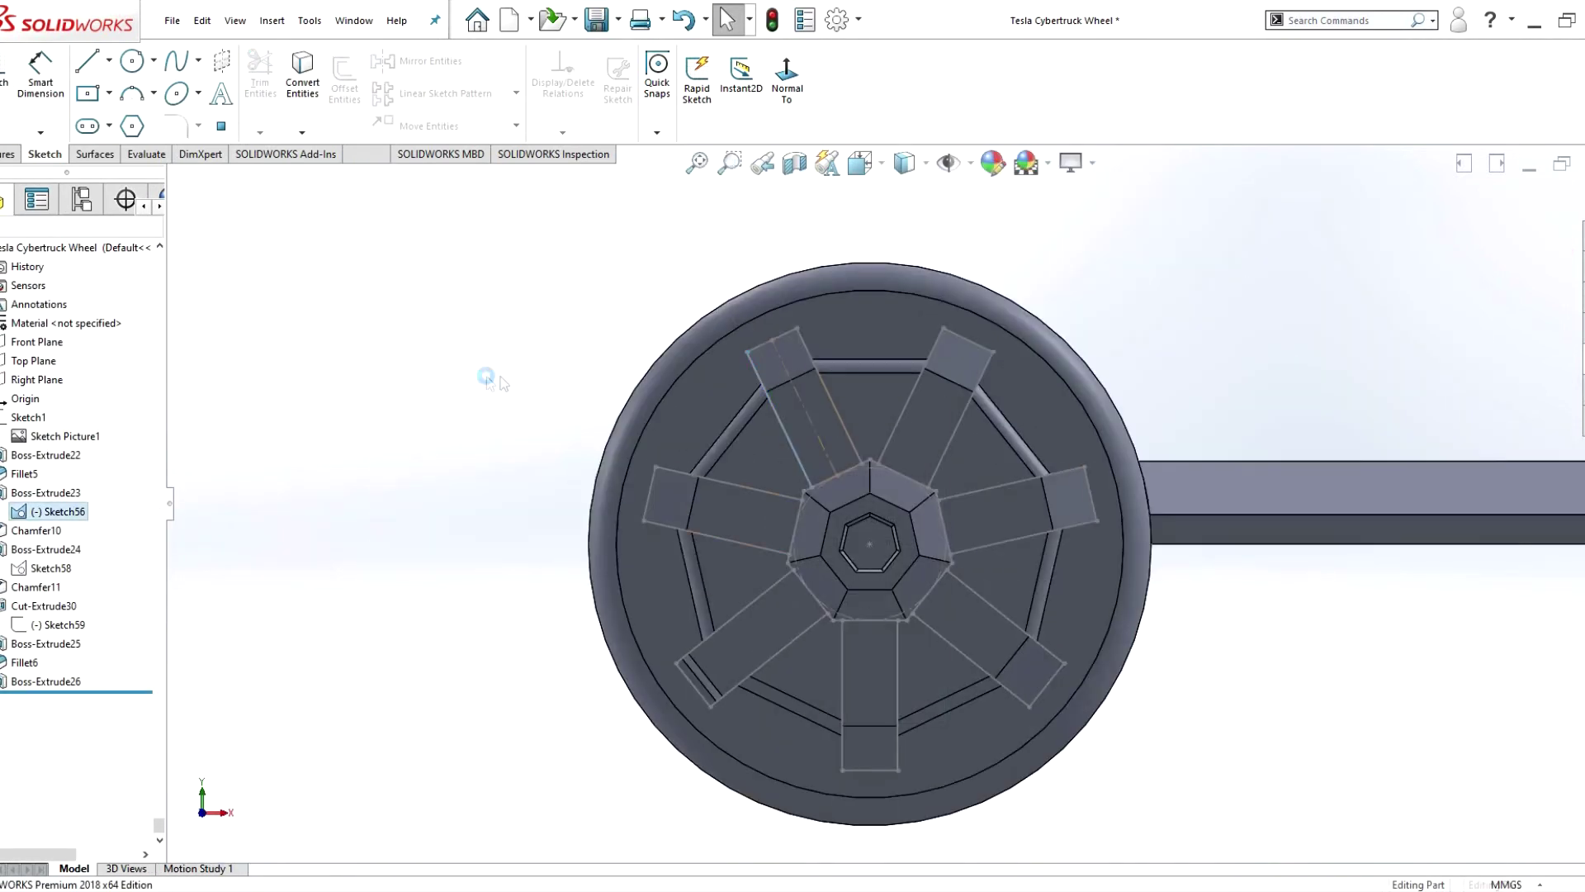
- Cut a rim circle Through All, flipped outside, trimming the chevron tread flush with the tyre
click(1078, 438)
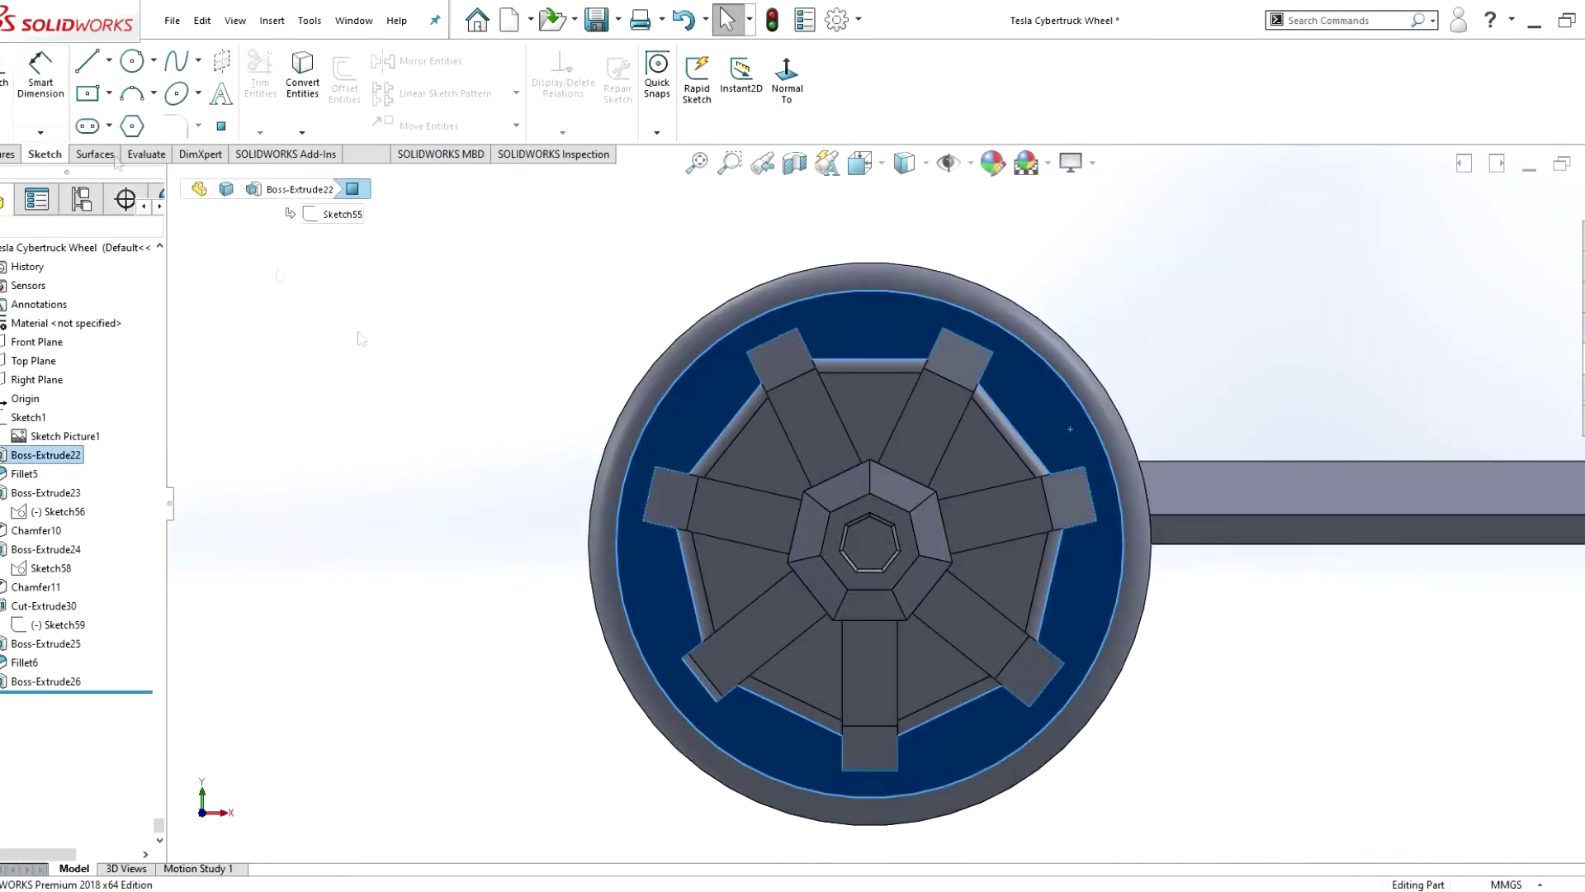
click(1167, 510)
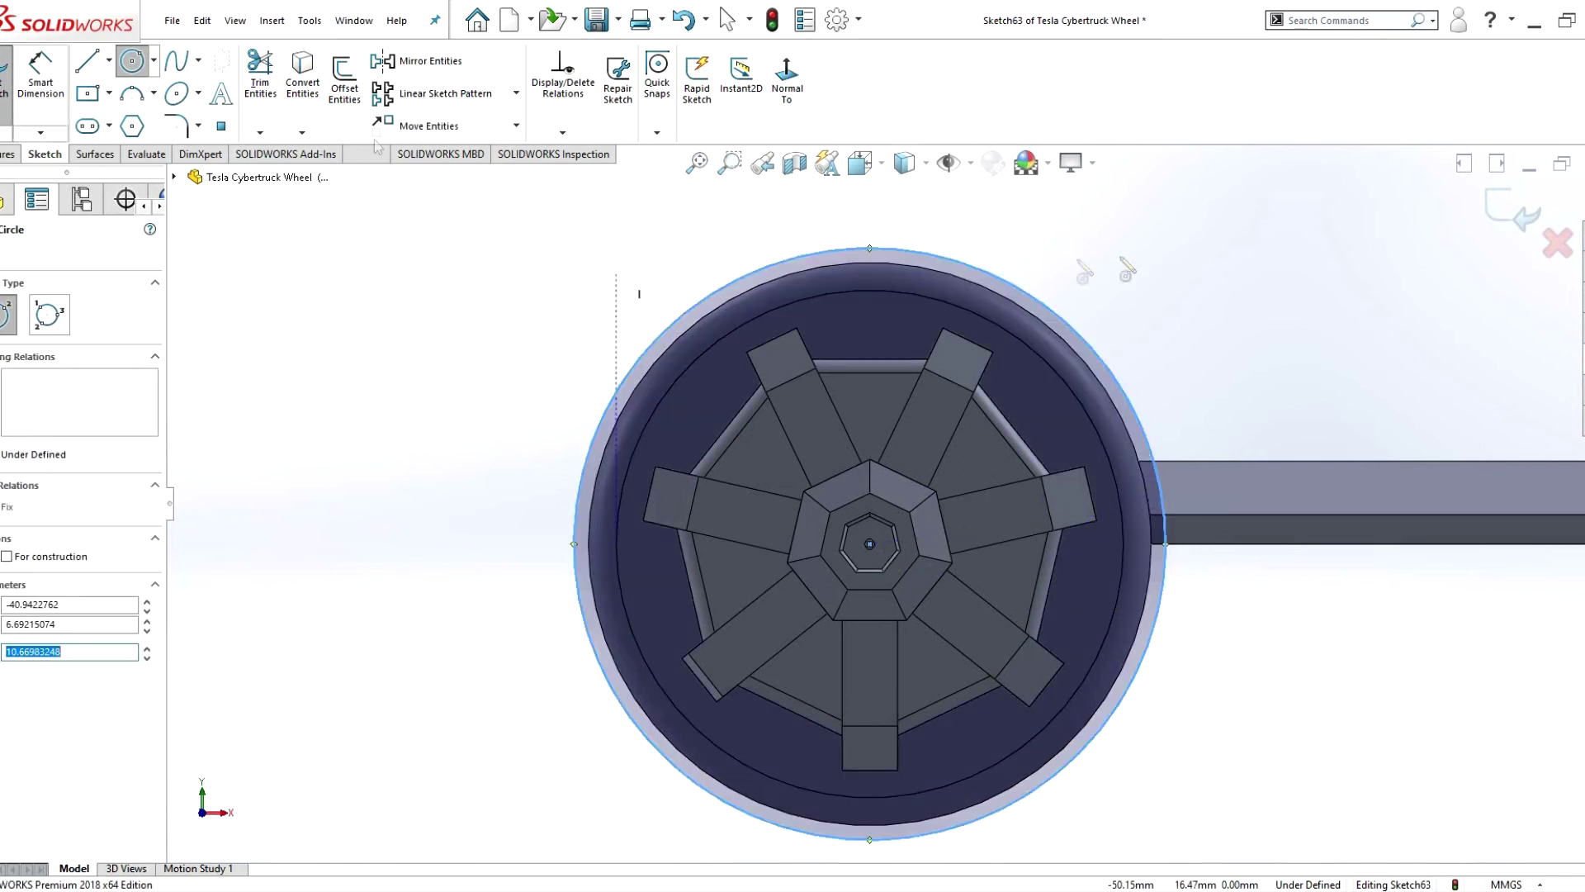
key(Escape)
click(1169, 510)
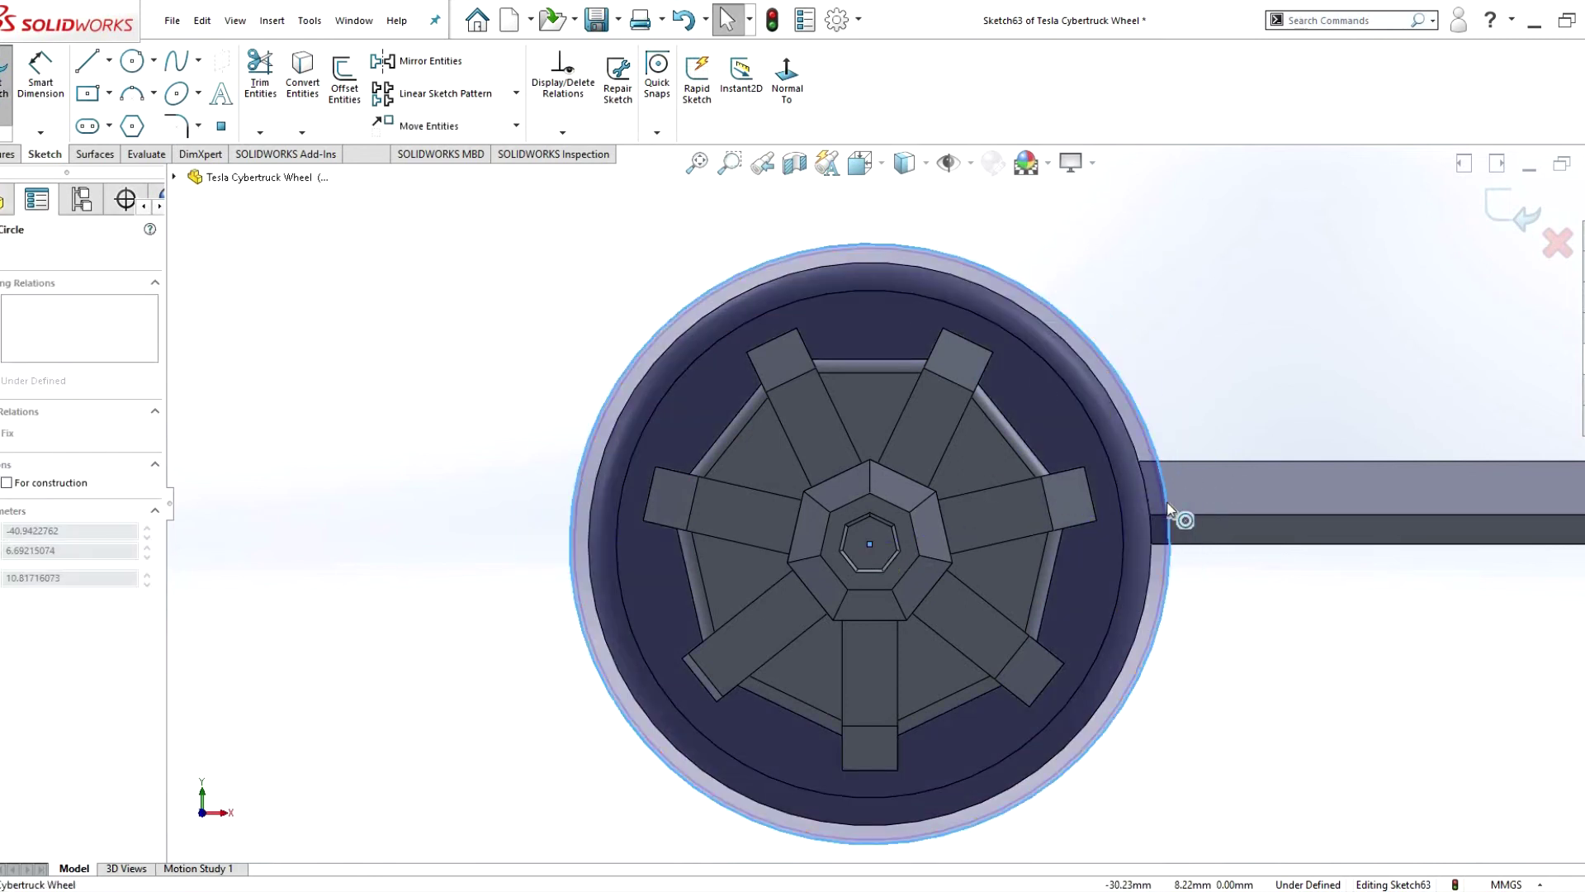
click(8, 154)
click(234, 78)
click(78, 355)
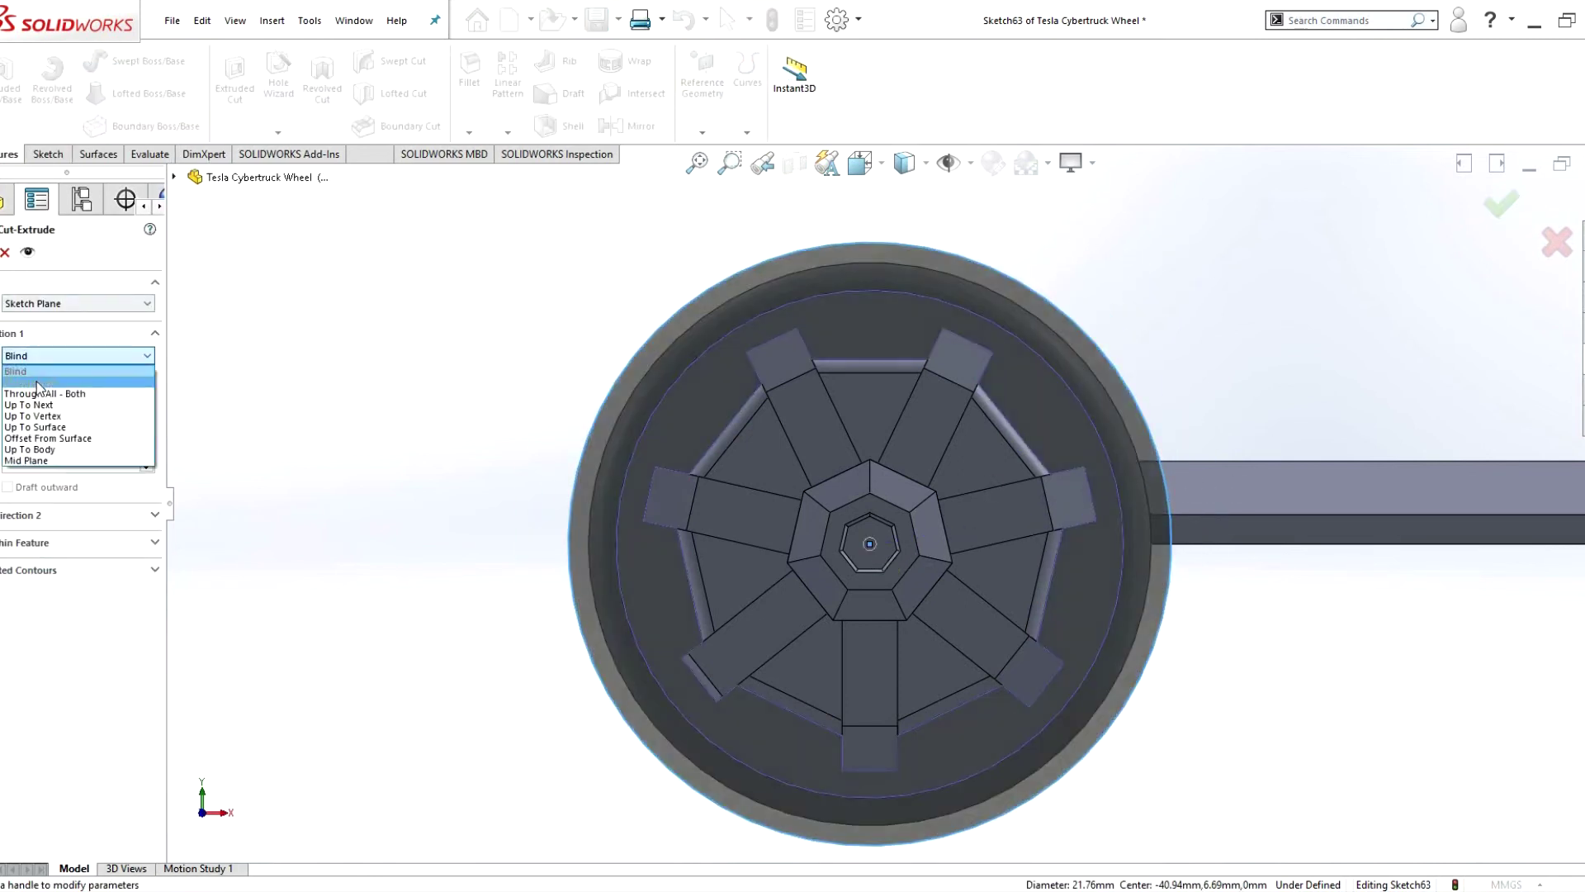
click(33, 369)
key(Escape)
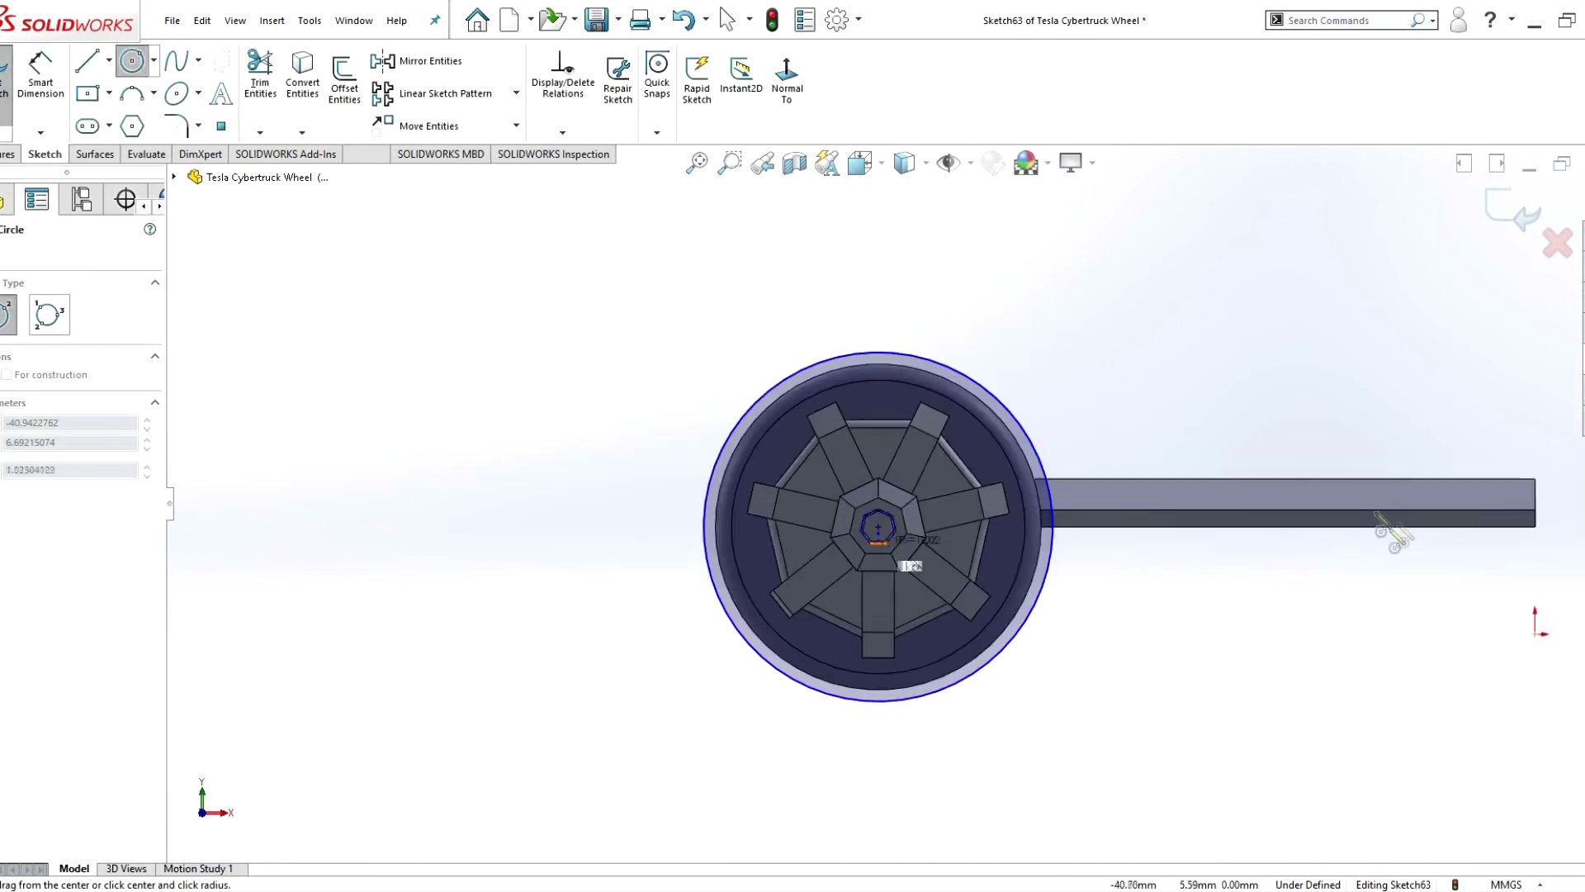
scroll(890, 502, down, 5)
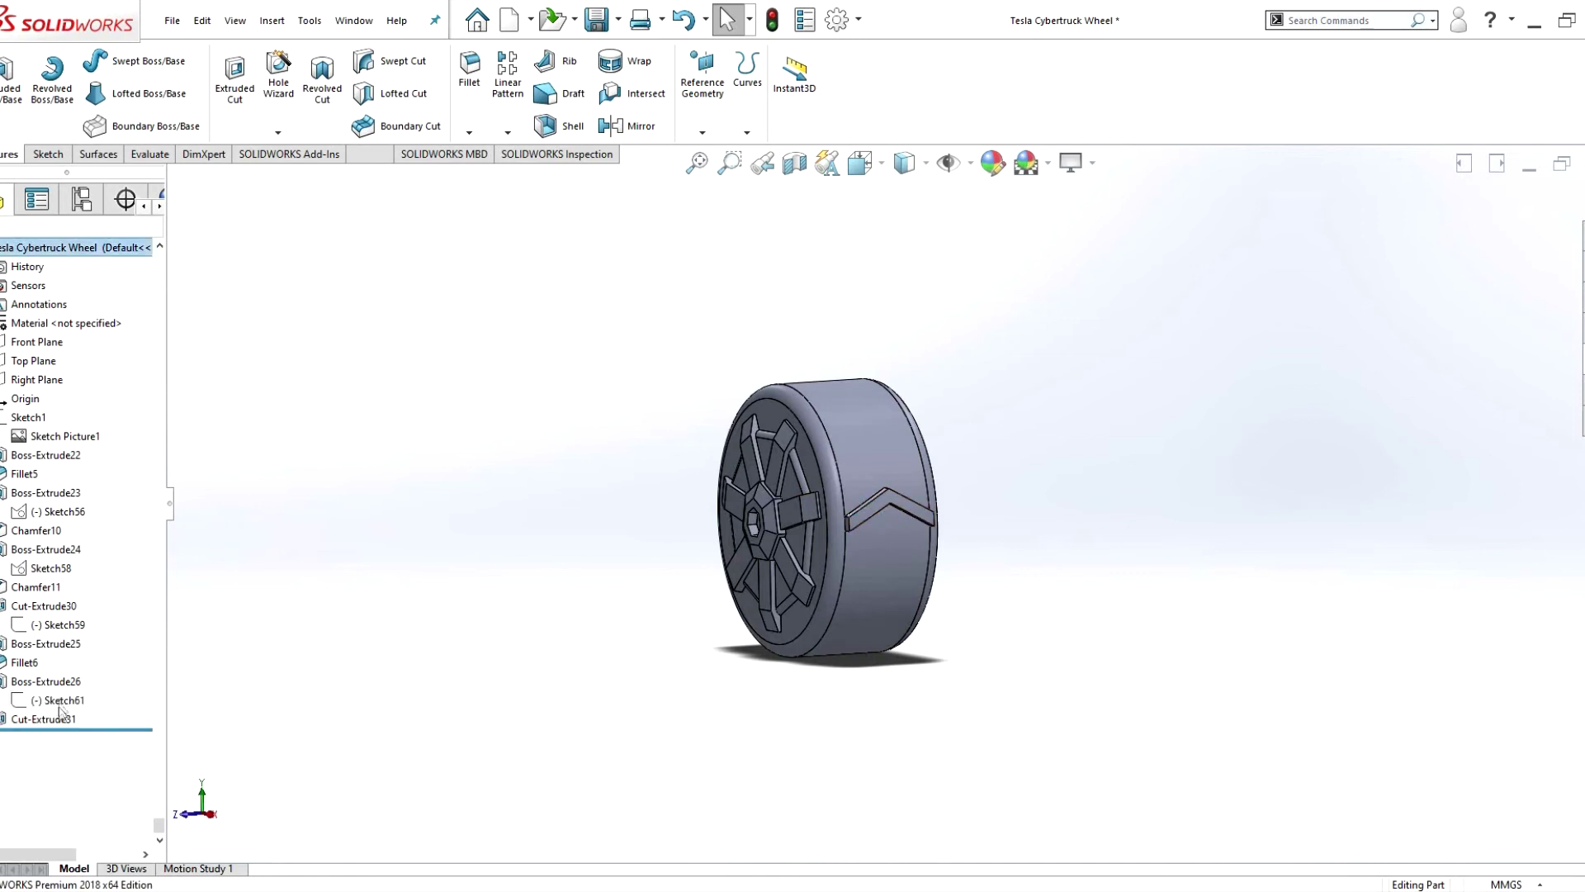
click(59, 700)
- Exit the chevron sketch and Sketch63 to rebuild the trimming cut
click(809, 500)
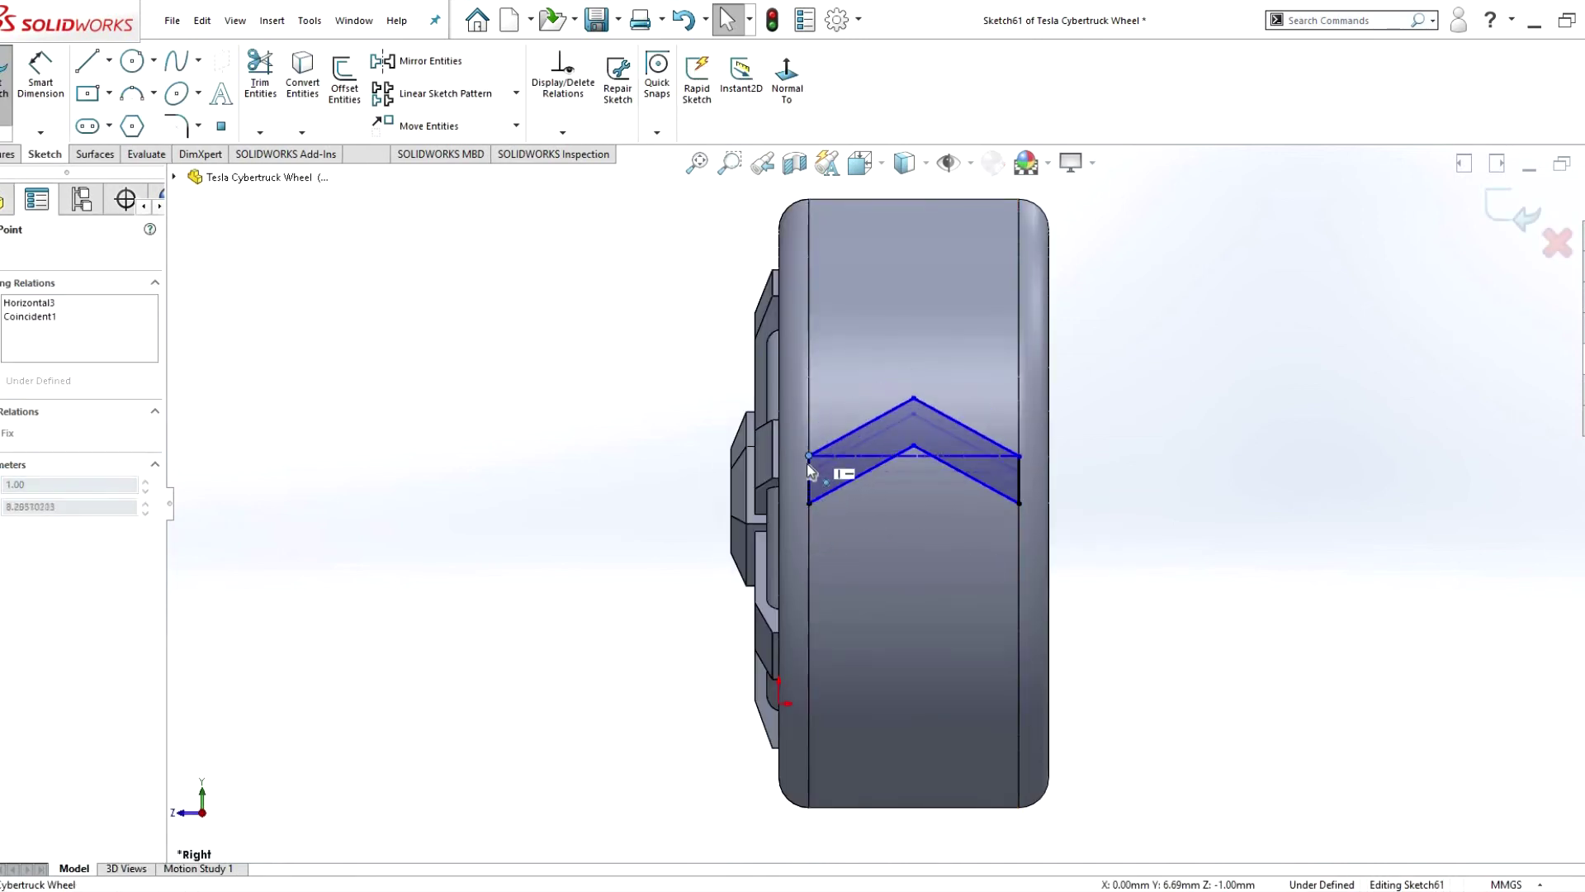
key(ctrl+b)
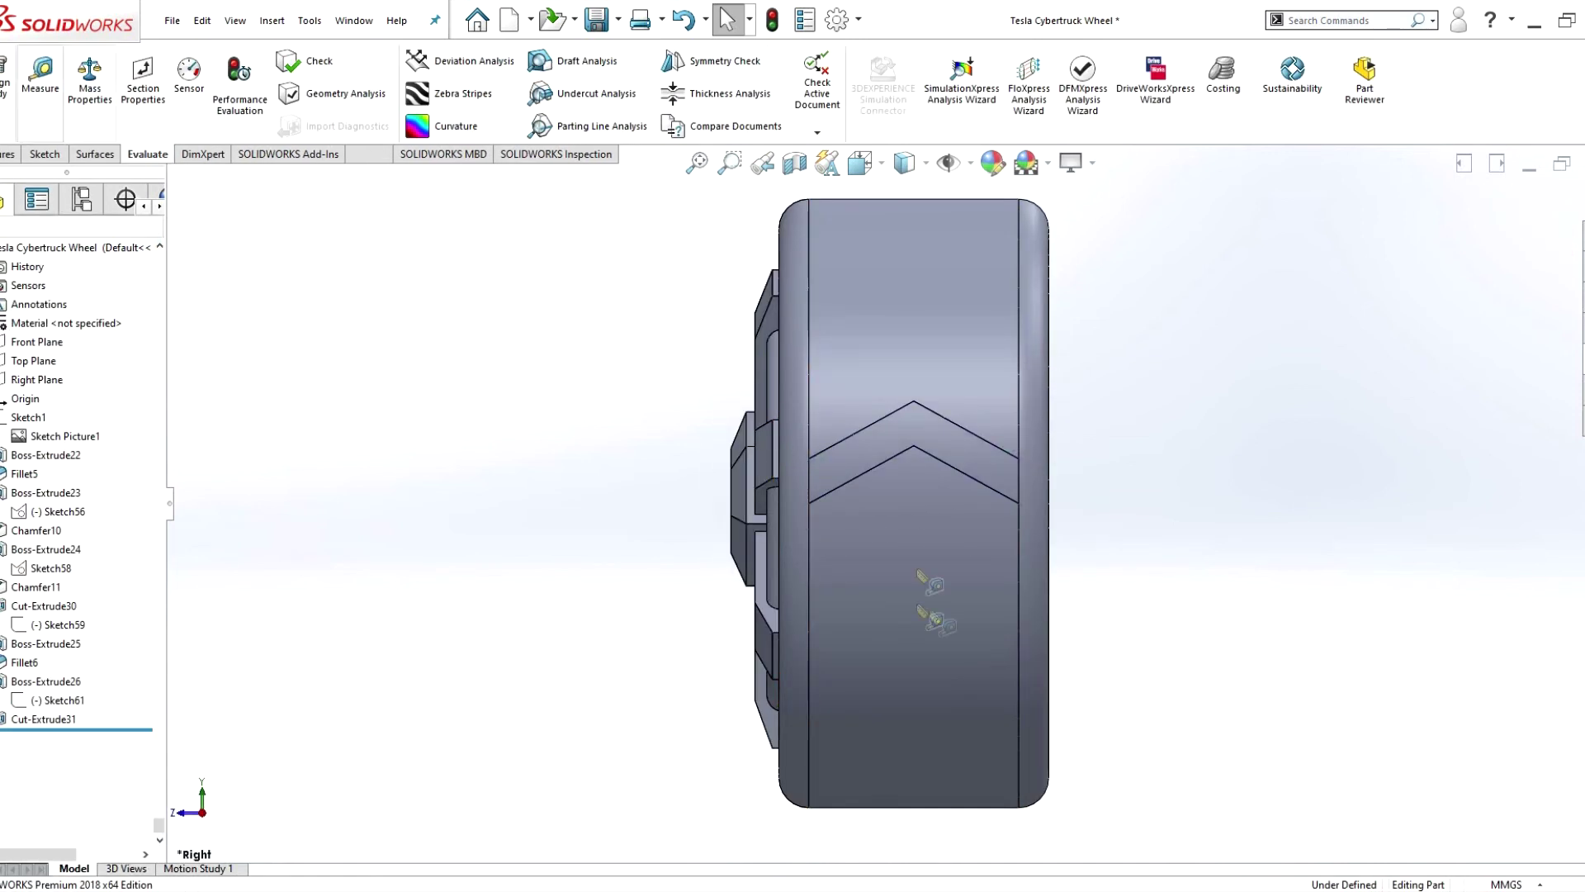
key(Escape)
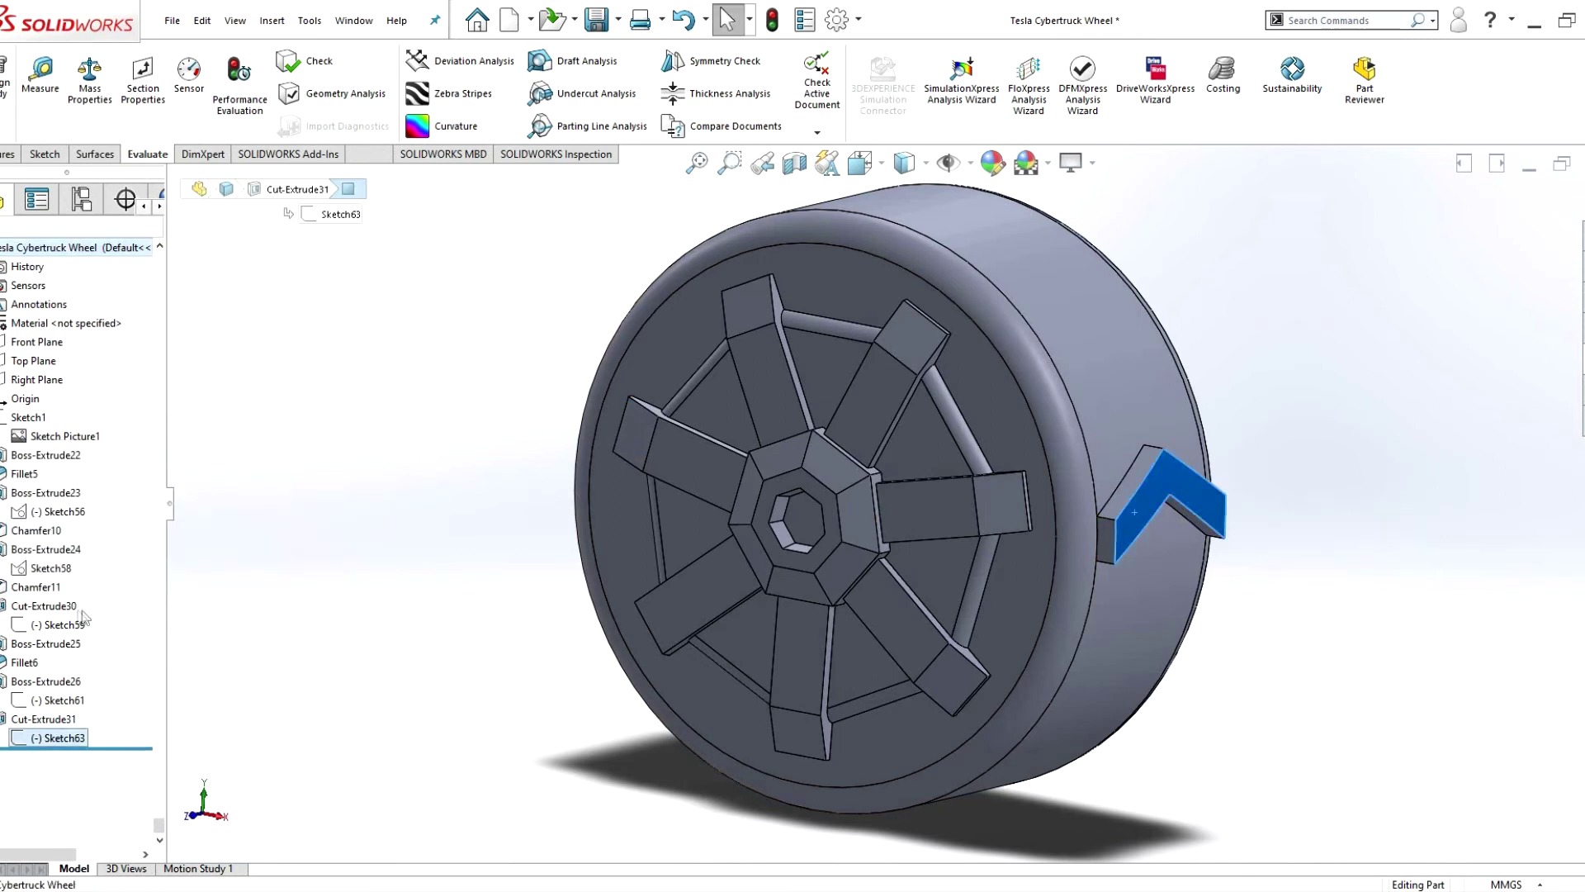
click(348, 189)
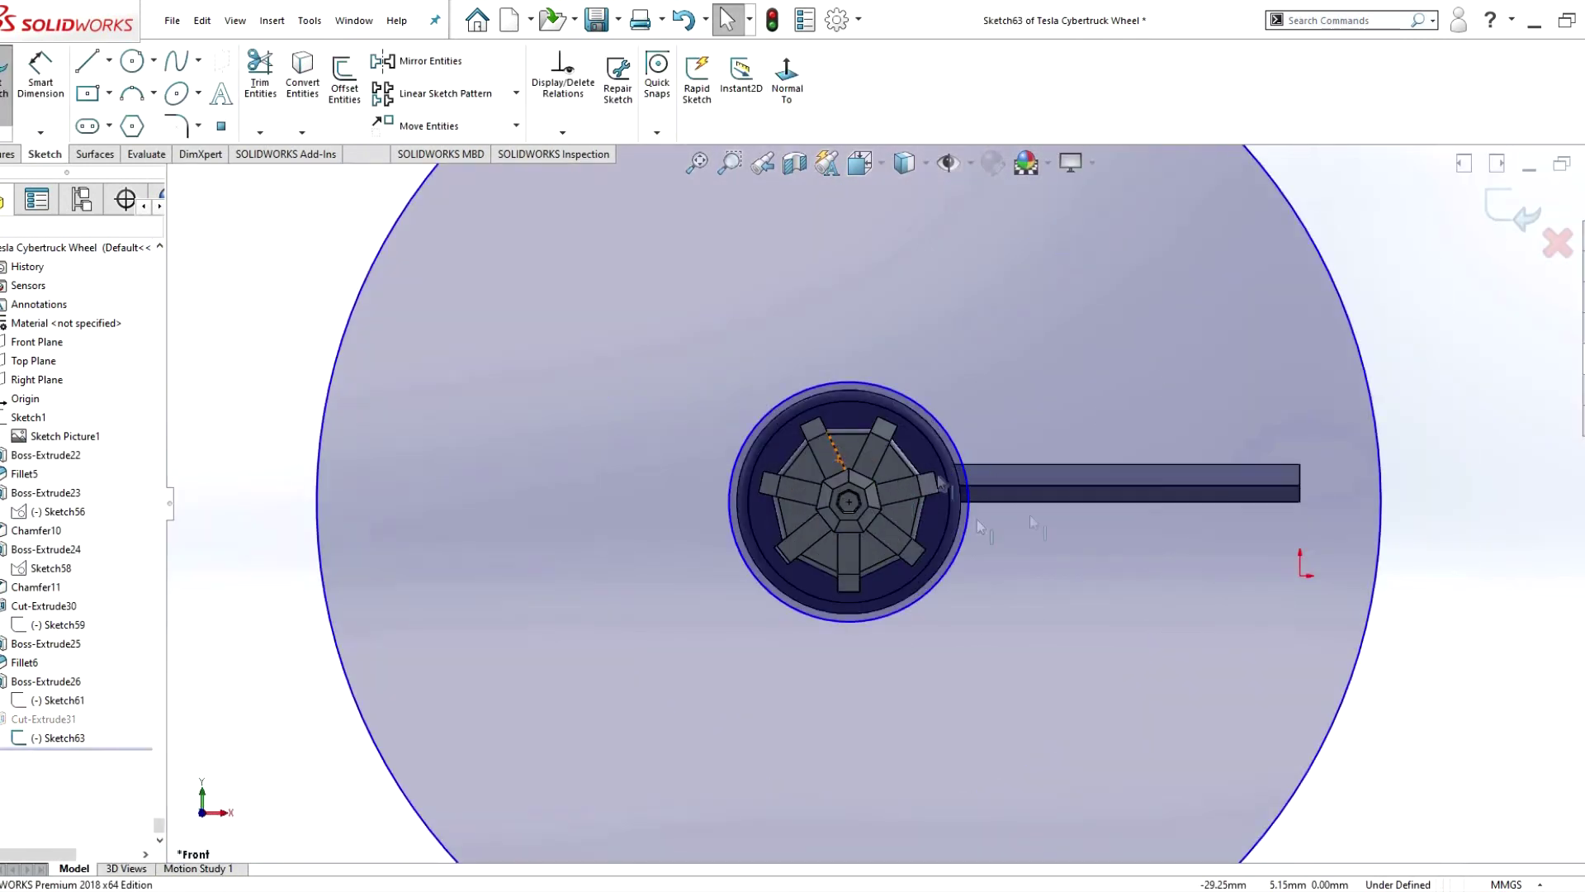
scroll(968, 546, down, 4)
click(915, 545)
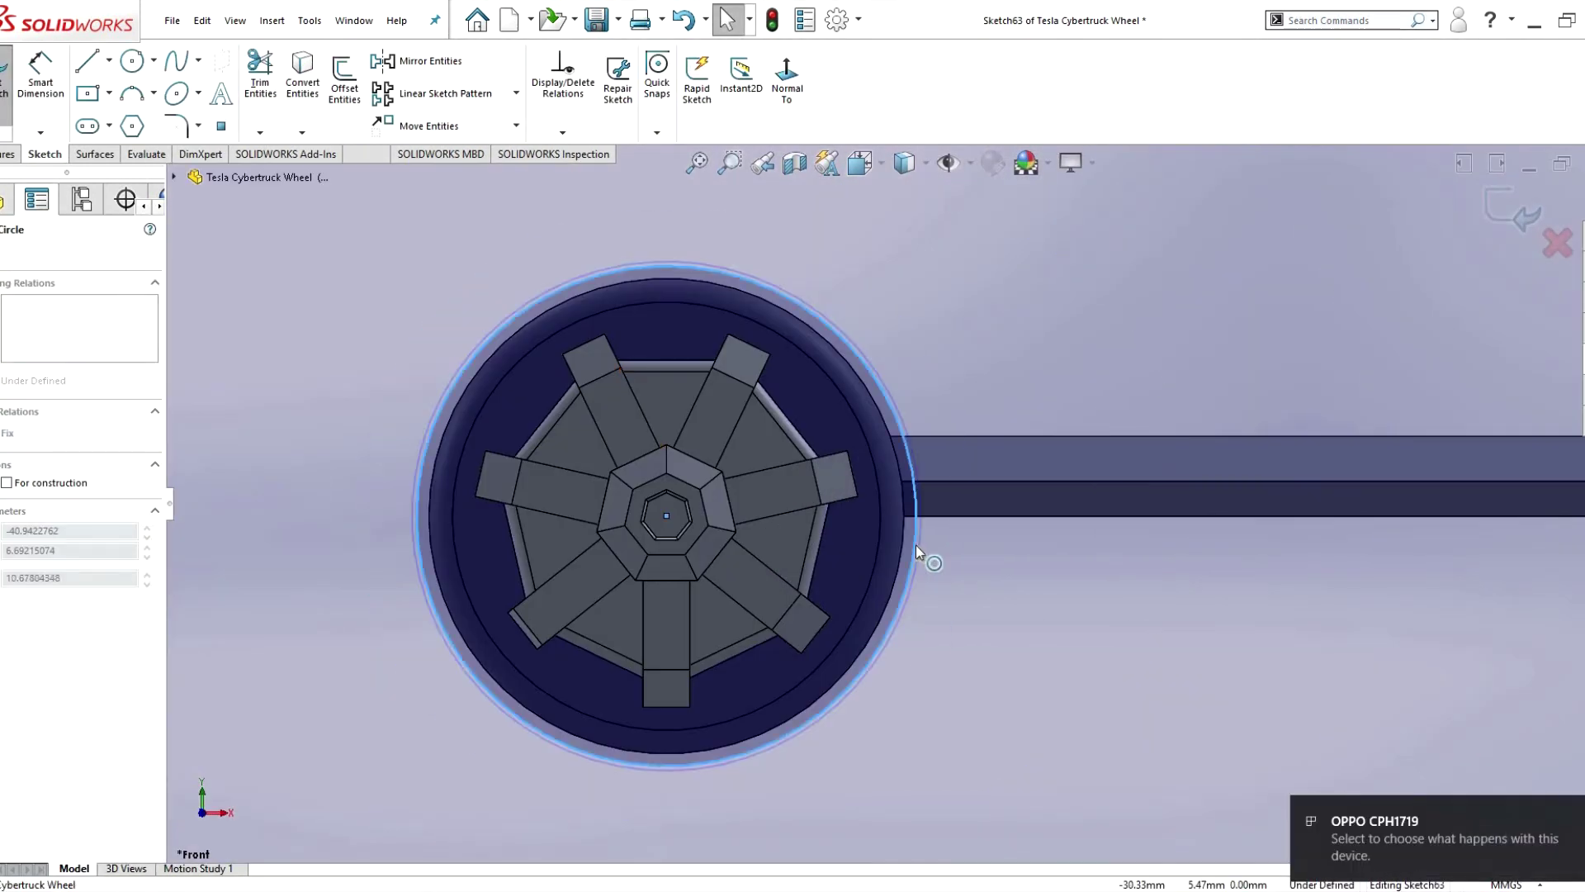
key(ctrl+b)
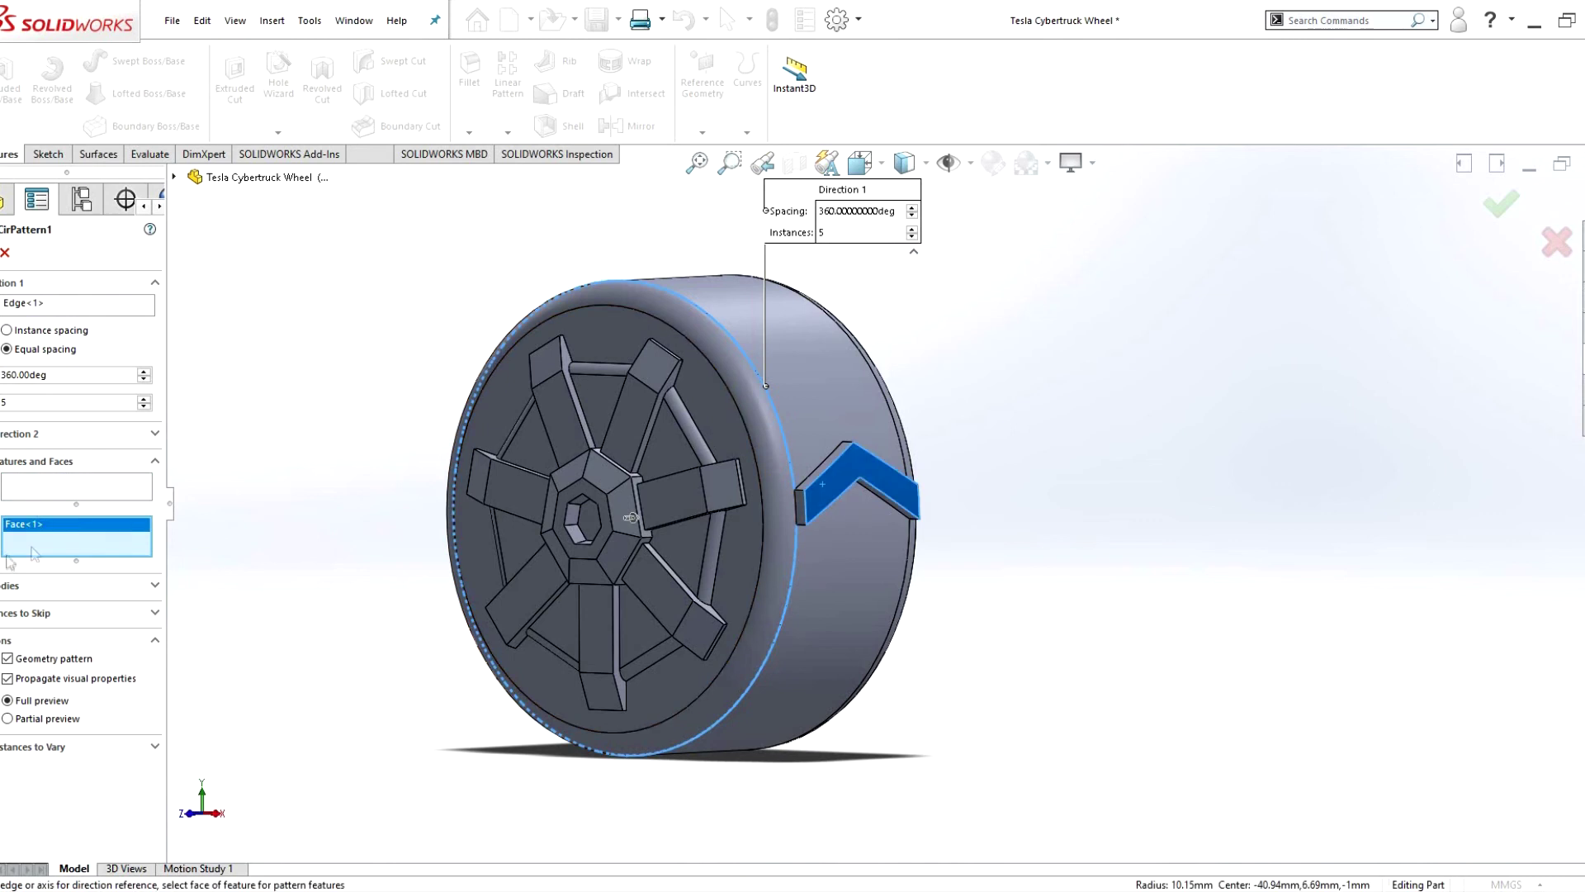
- Circular-pattern the chevron tread block with 26 instances, then select its edges for chamfering
click(830, 487)
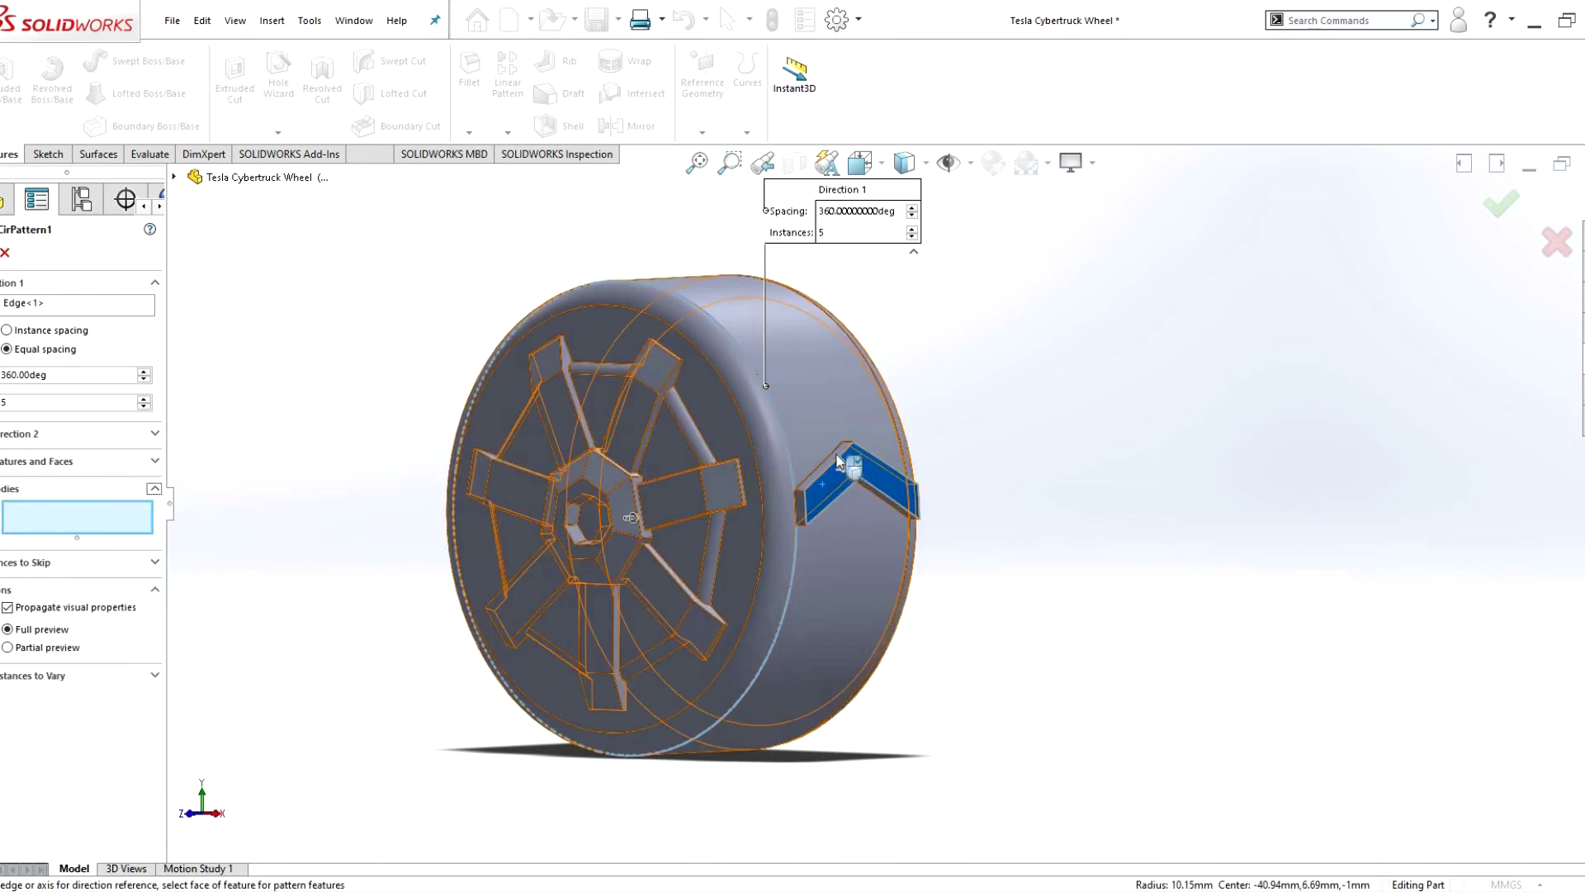
right_click(74, 516)
click(838, 462)
scroll(145, 403, up, 20)
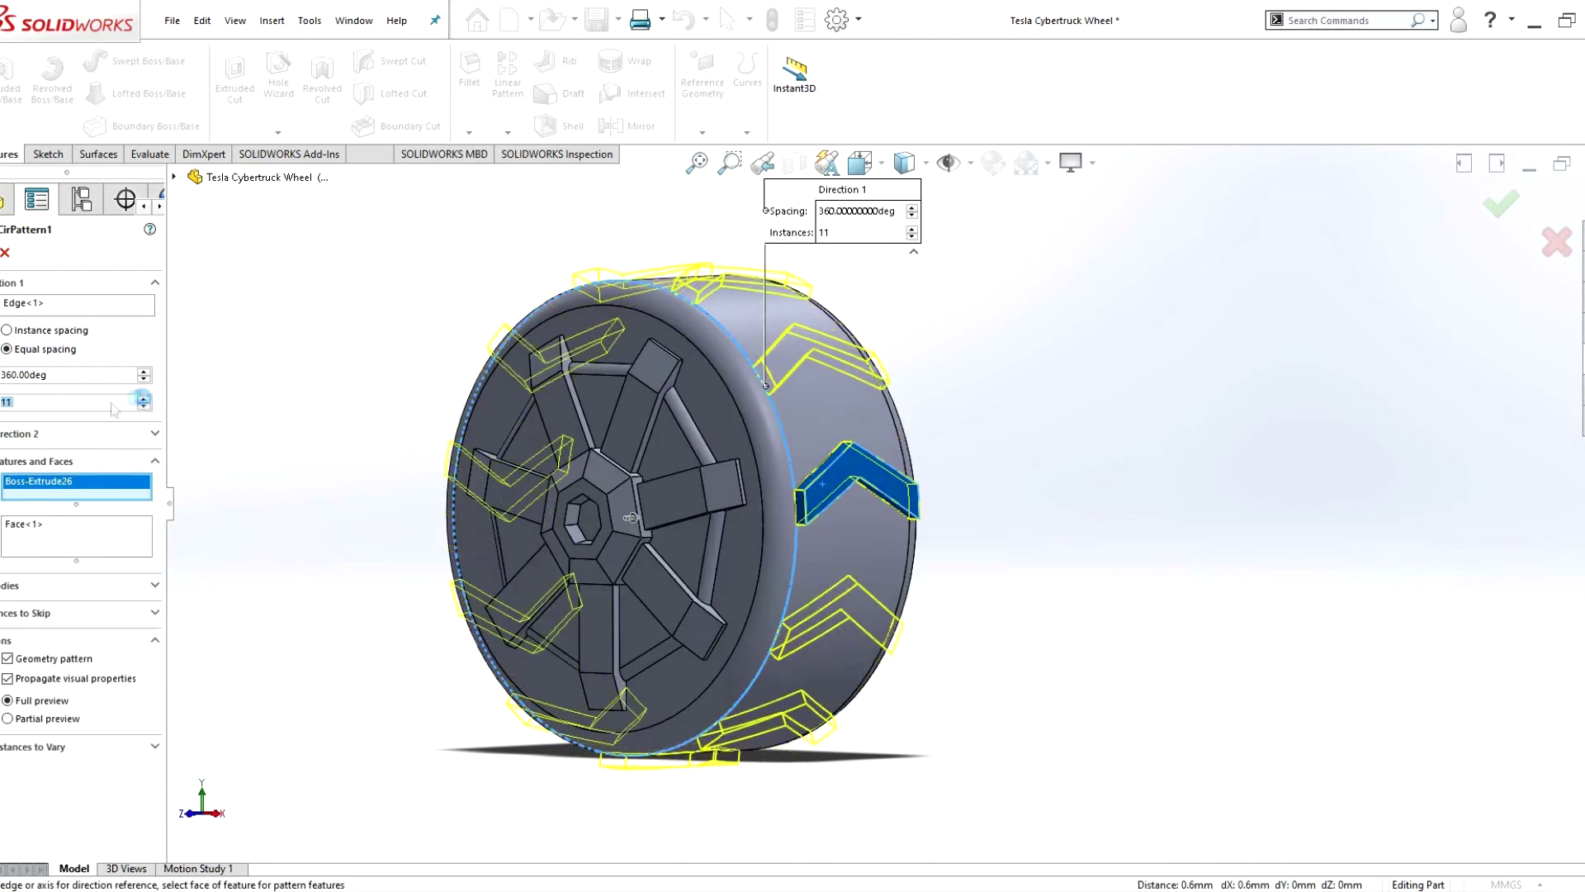
text(6)
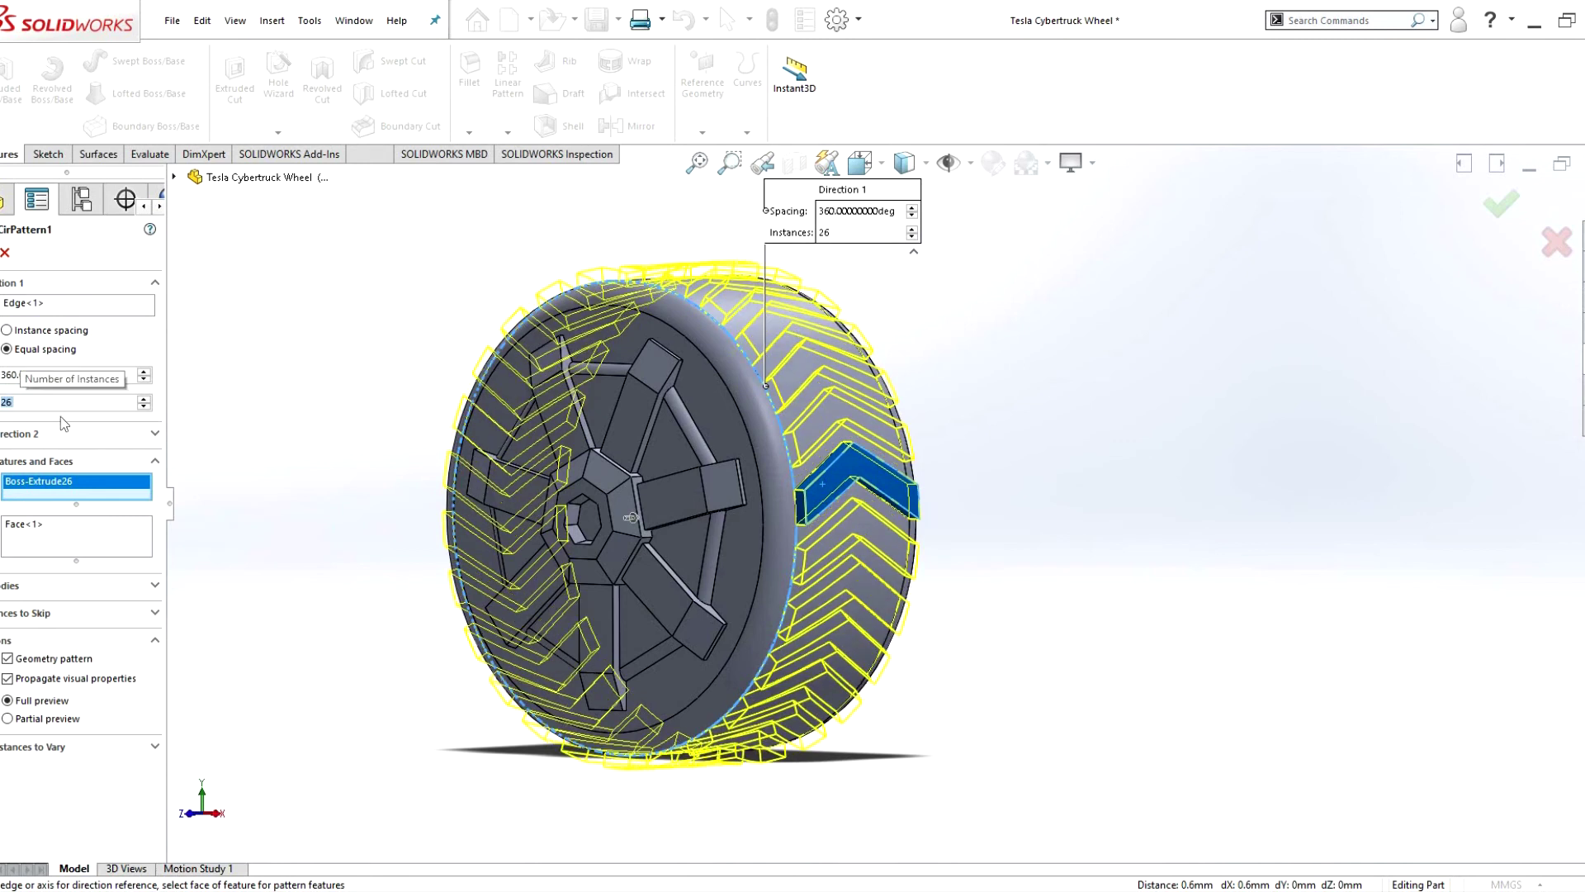
key(Return)
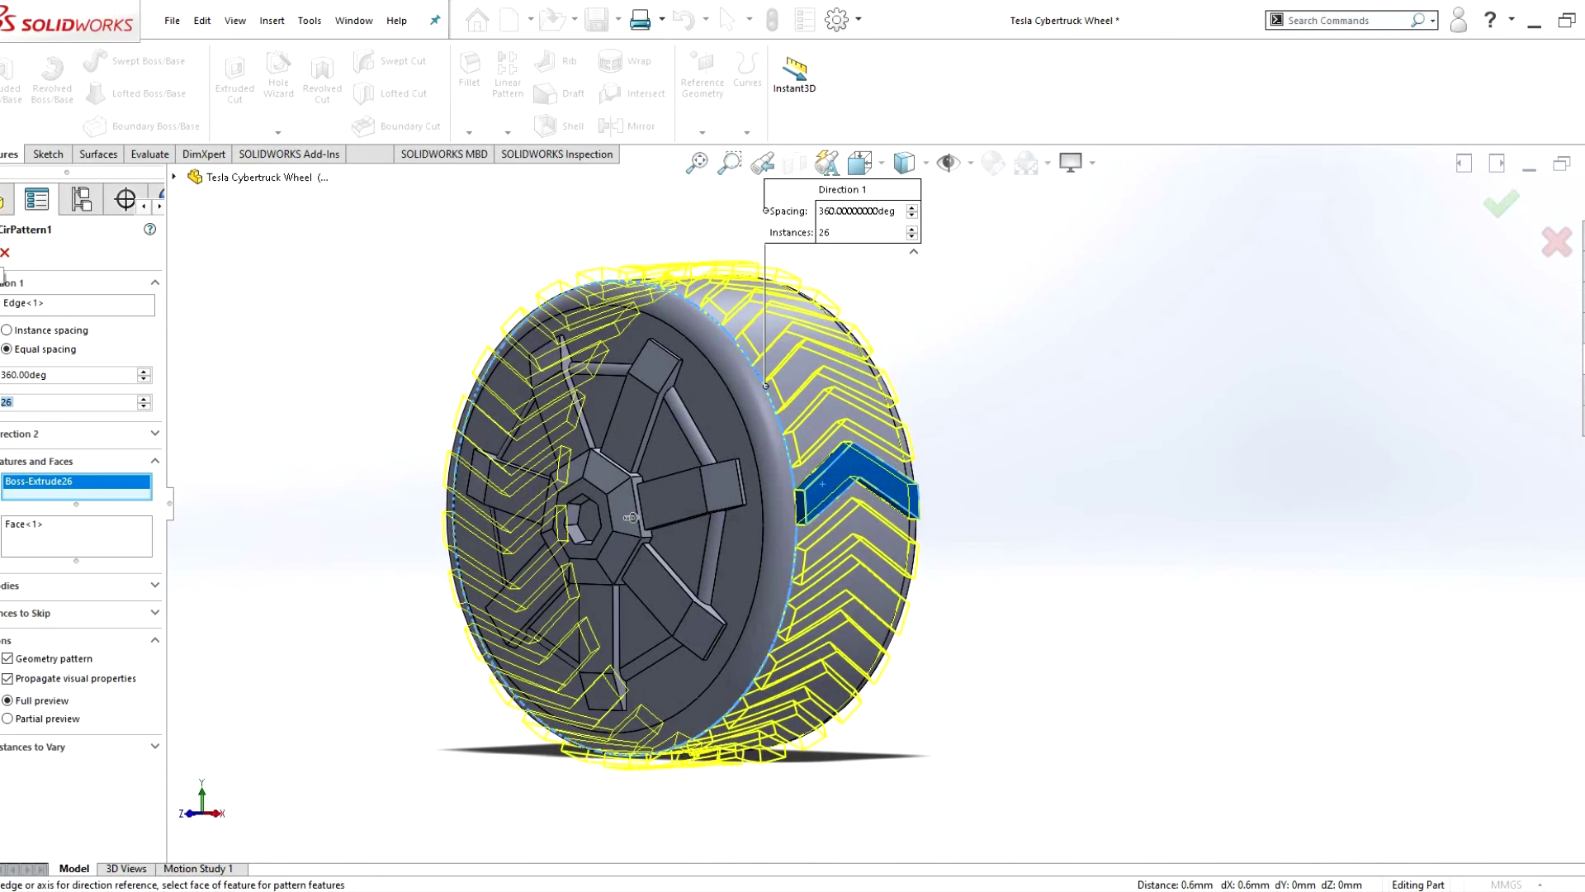
key(Return)
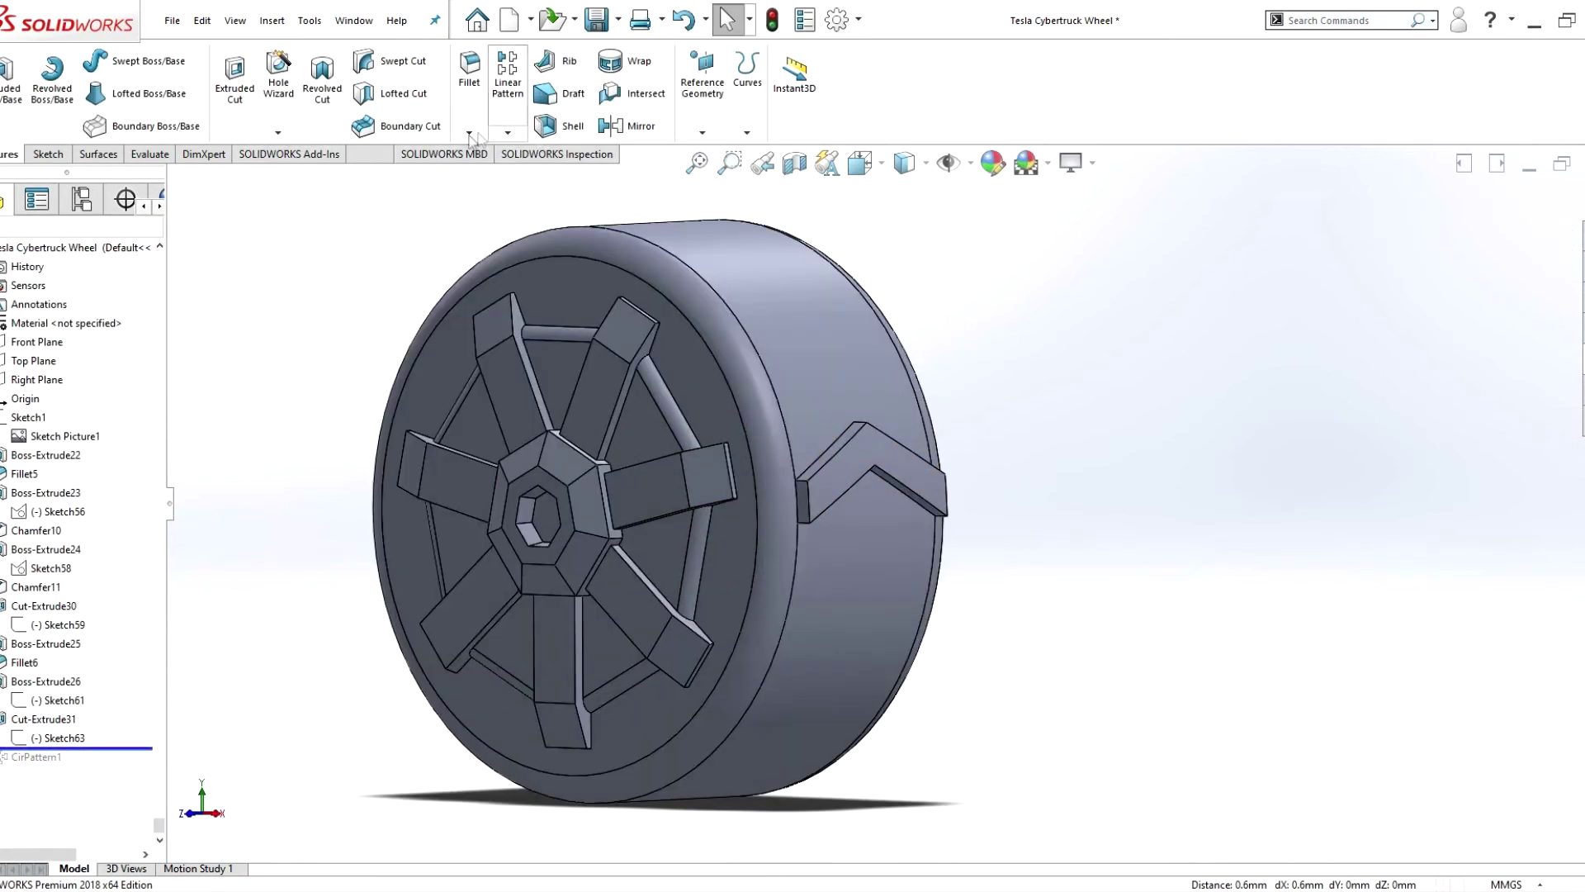
click(810, 500)
click(935, 495)
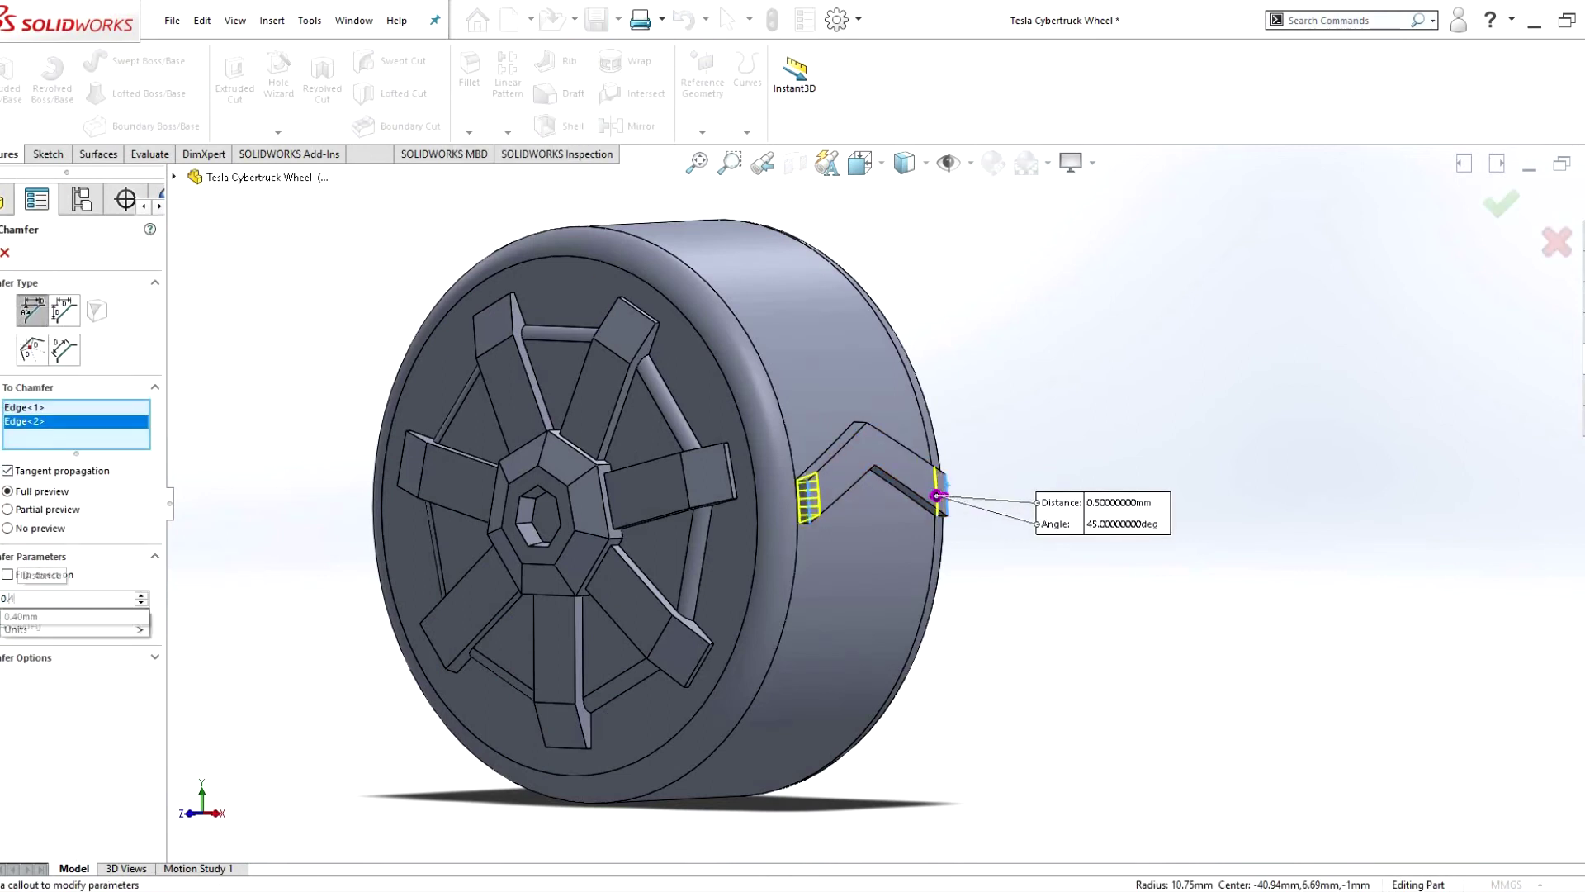
- Apply Chamfer12 to the chevron block and edit CirPattern1 to repeat it 26 times
click(842, 477)
text(0.25)
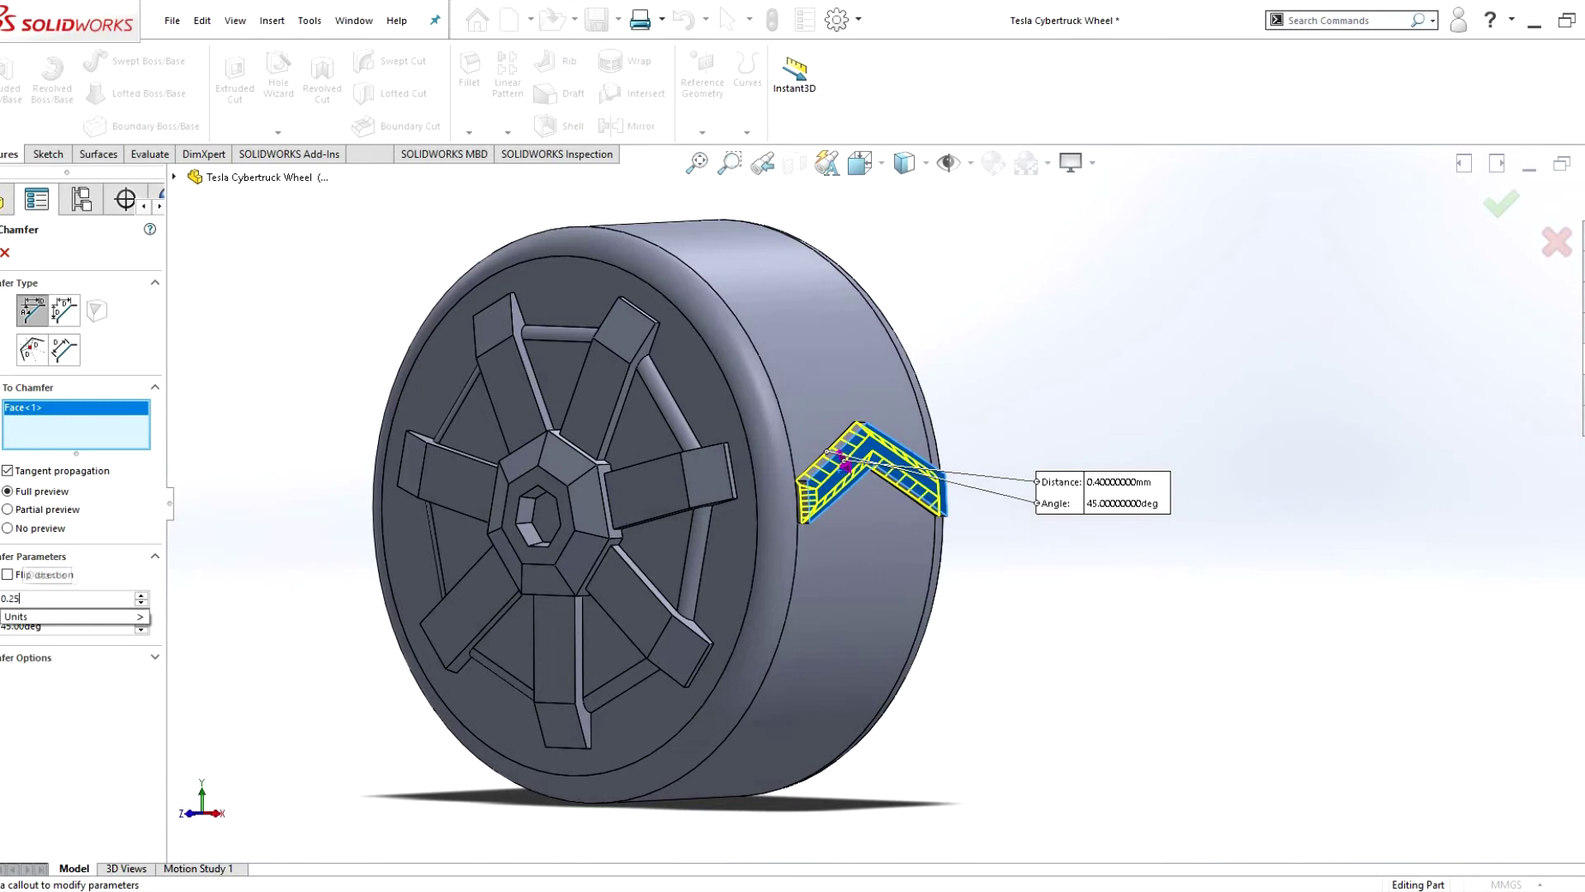
key(Return)
right_click(89, 772)
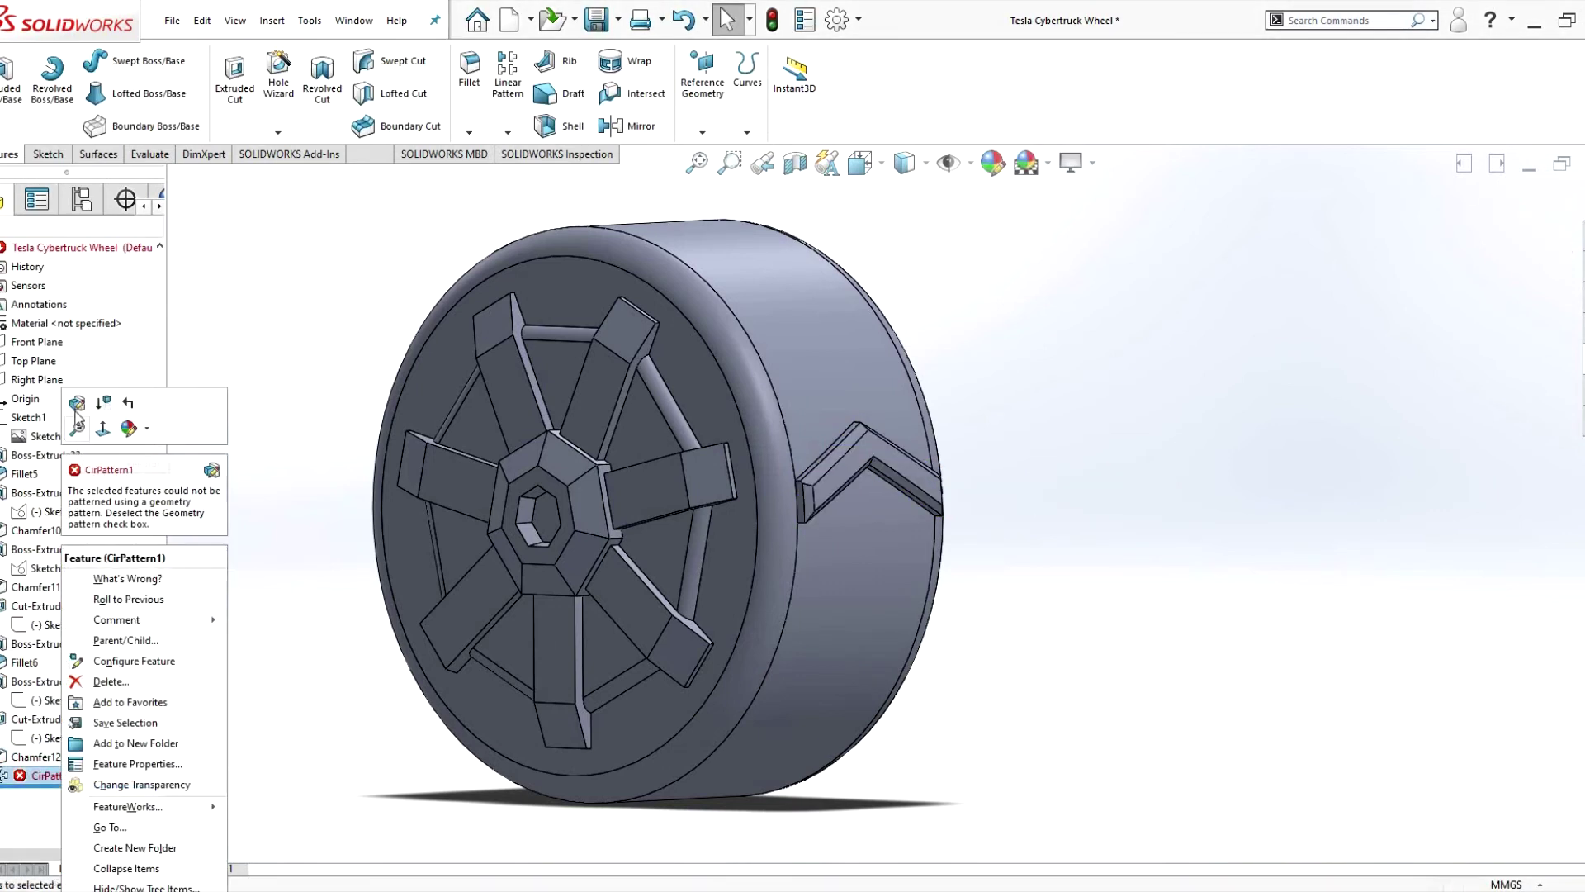
click(241, 421)
scroll(825, 481, down, 4)
click(849, 504)
click(867, 478)
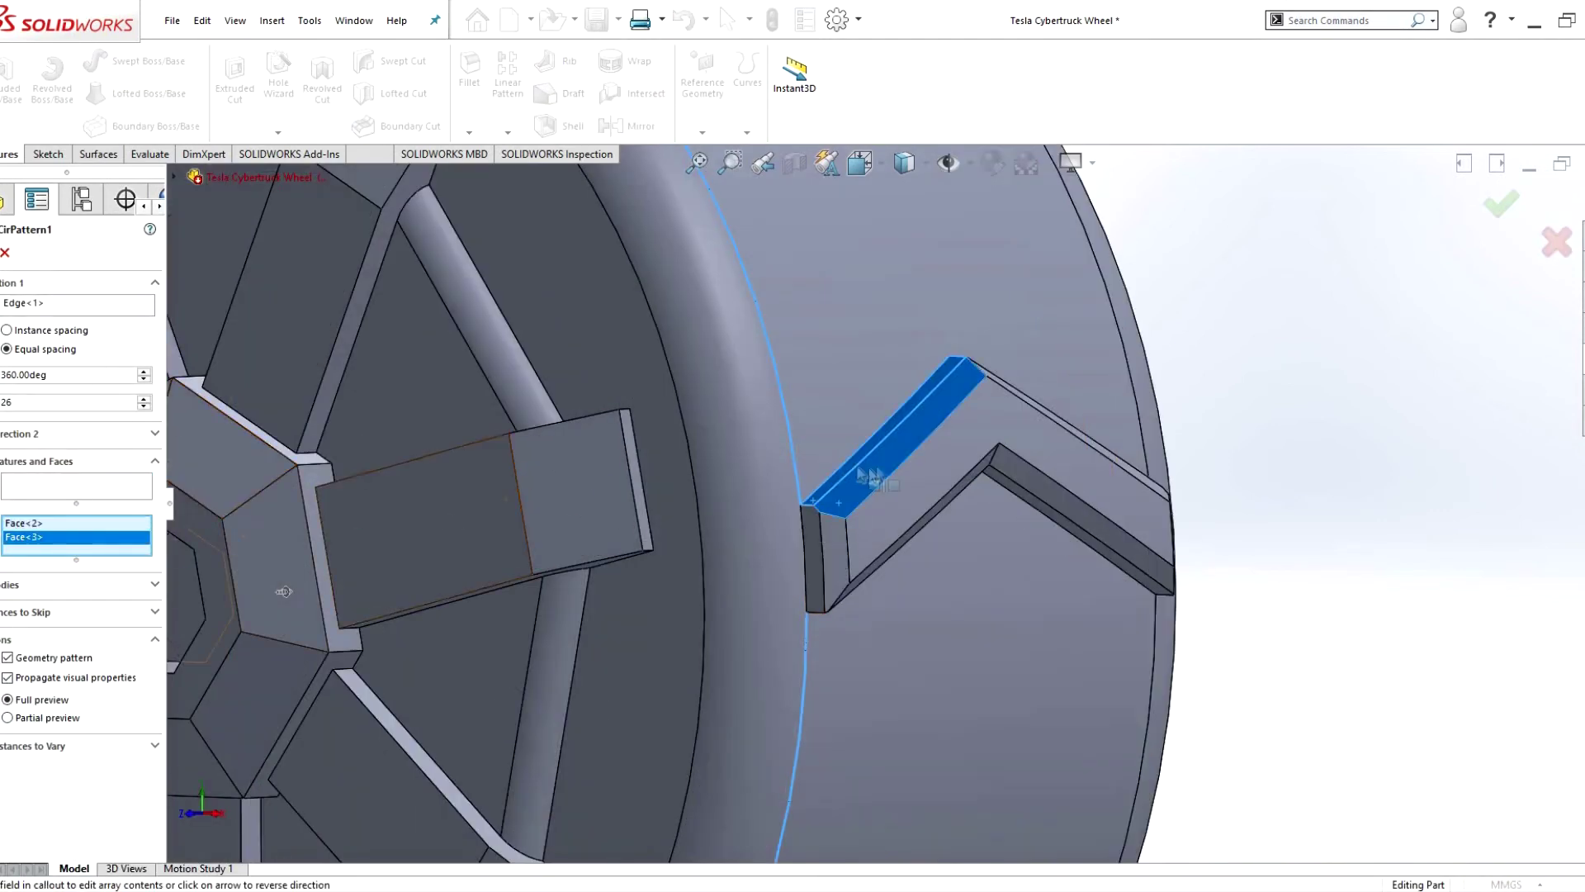
click(87, 541)
key(f)
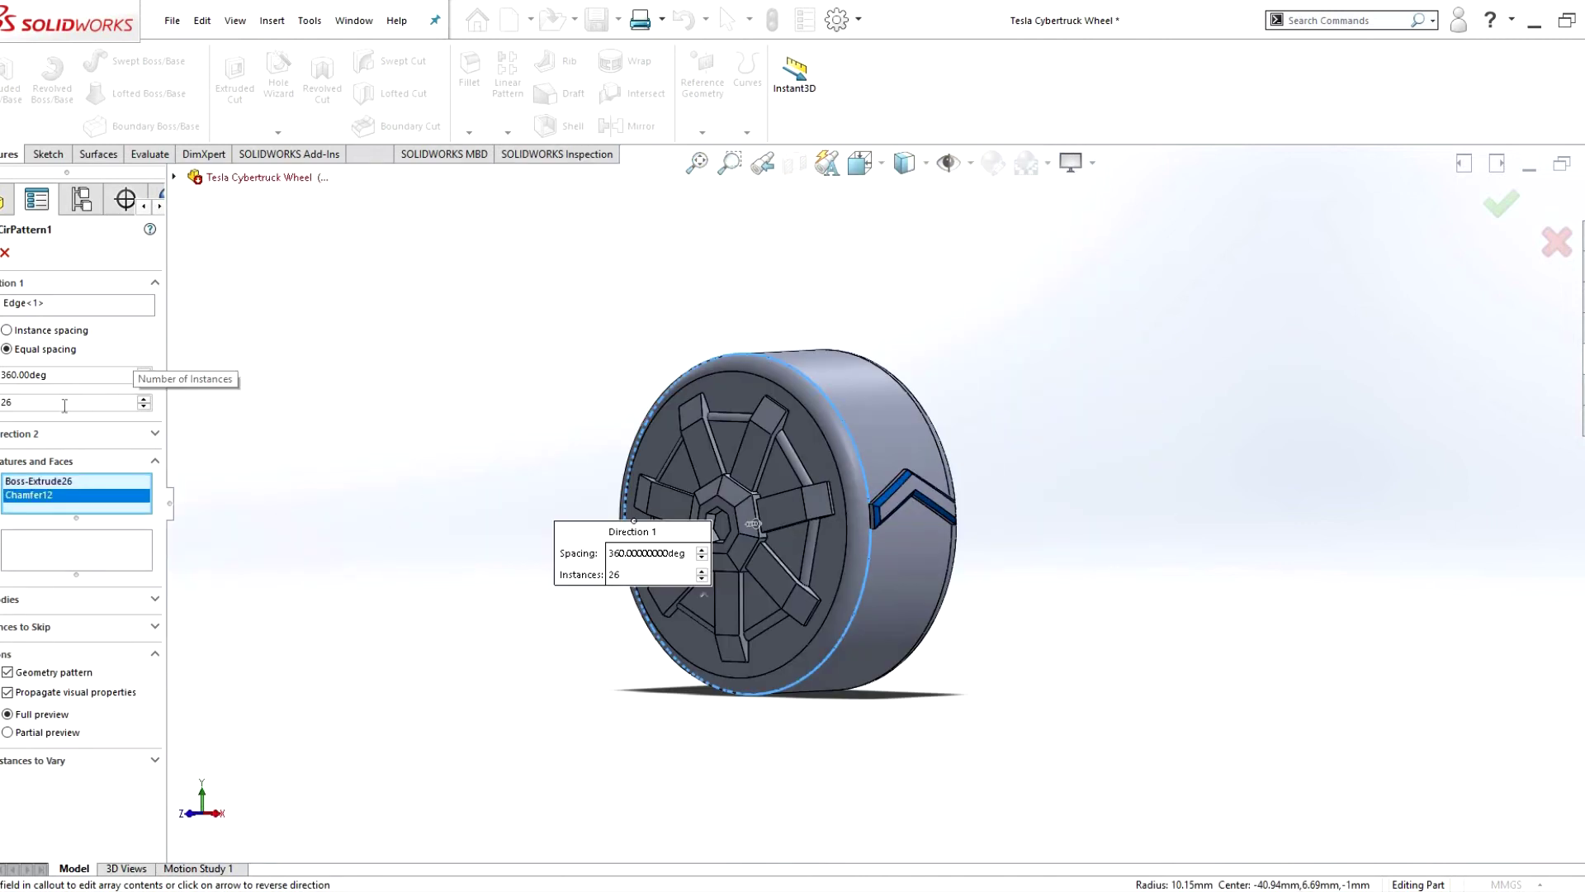
key(Return)
key(ctrl+1)
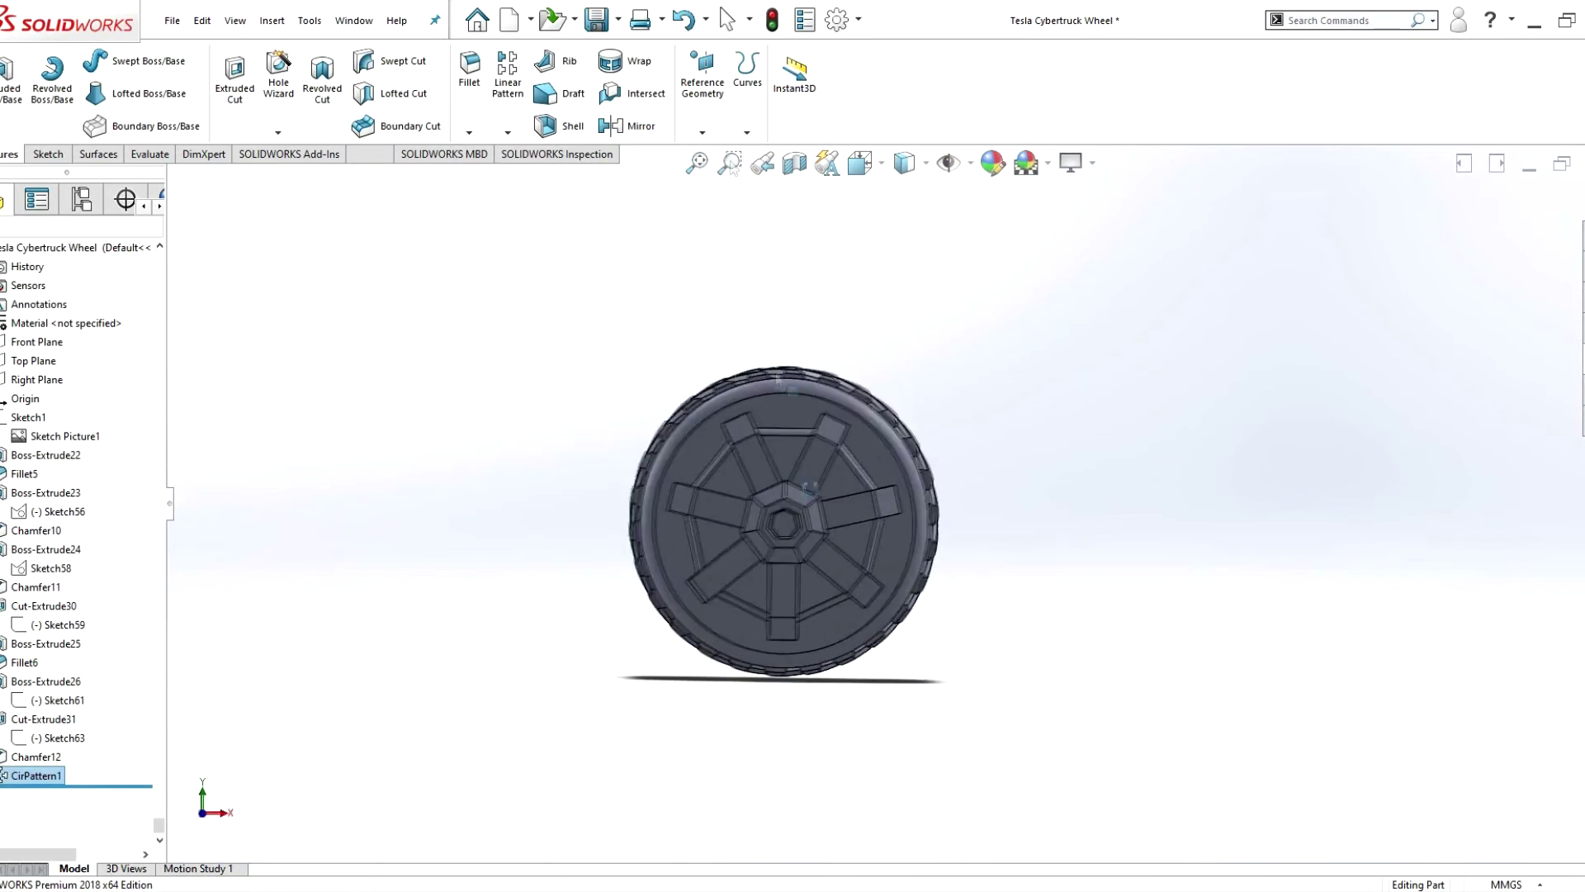
- Show the Cybertruck reference picture, view it from the front, then hide it
right_click(25, 417)
click(49, 381)
middle_drag(463, 397, 523, 434)
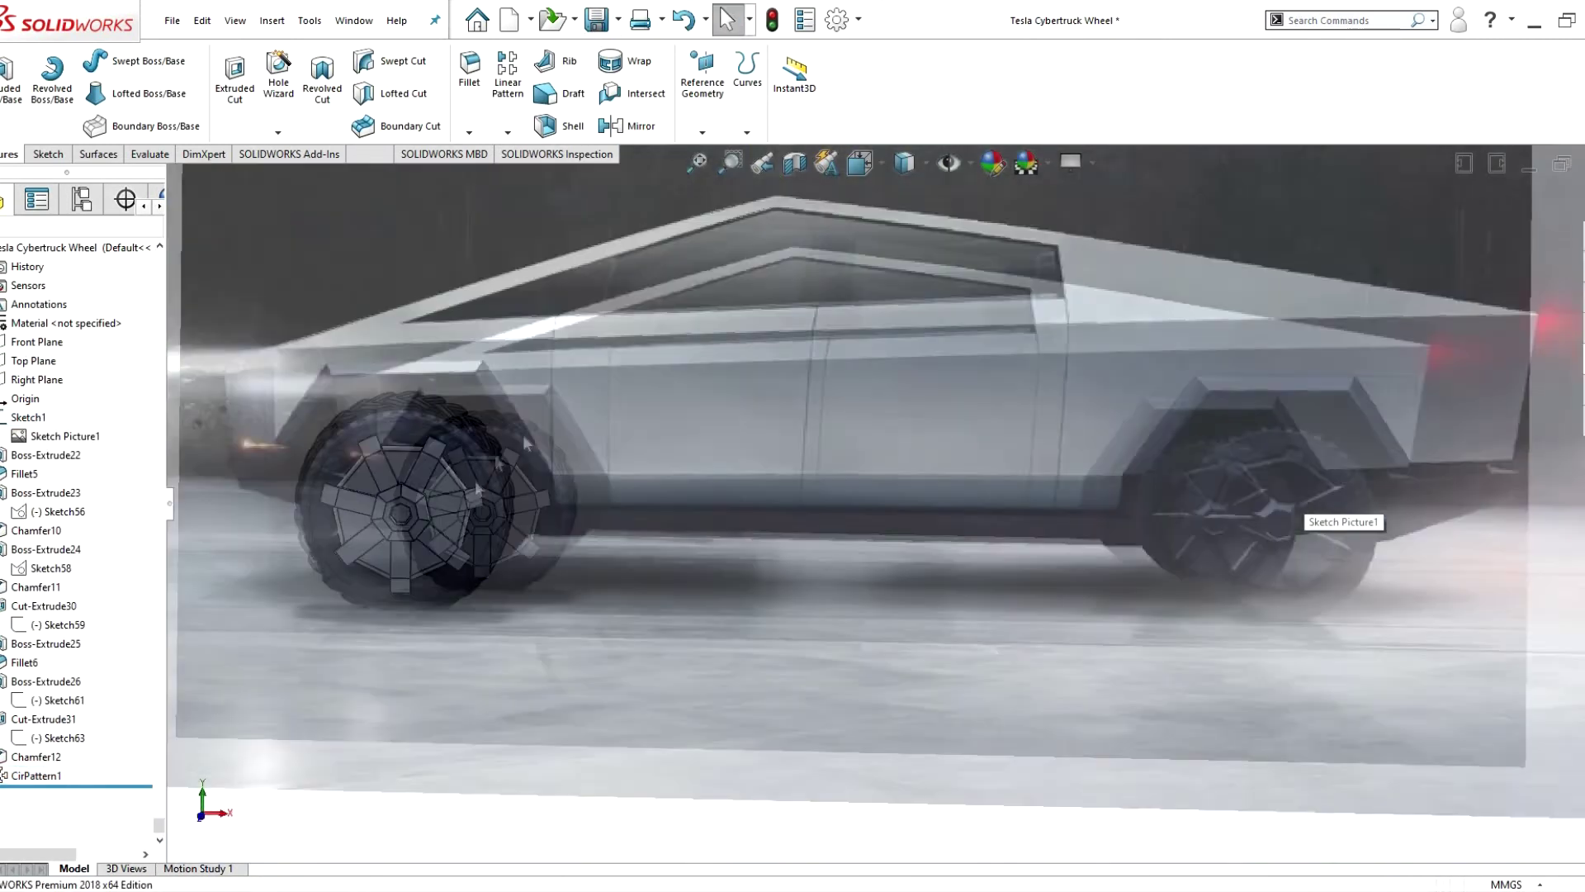
scroll(537, 437, down, 3)
key(ctrl+1)
right_click(25, 417)
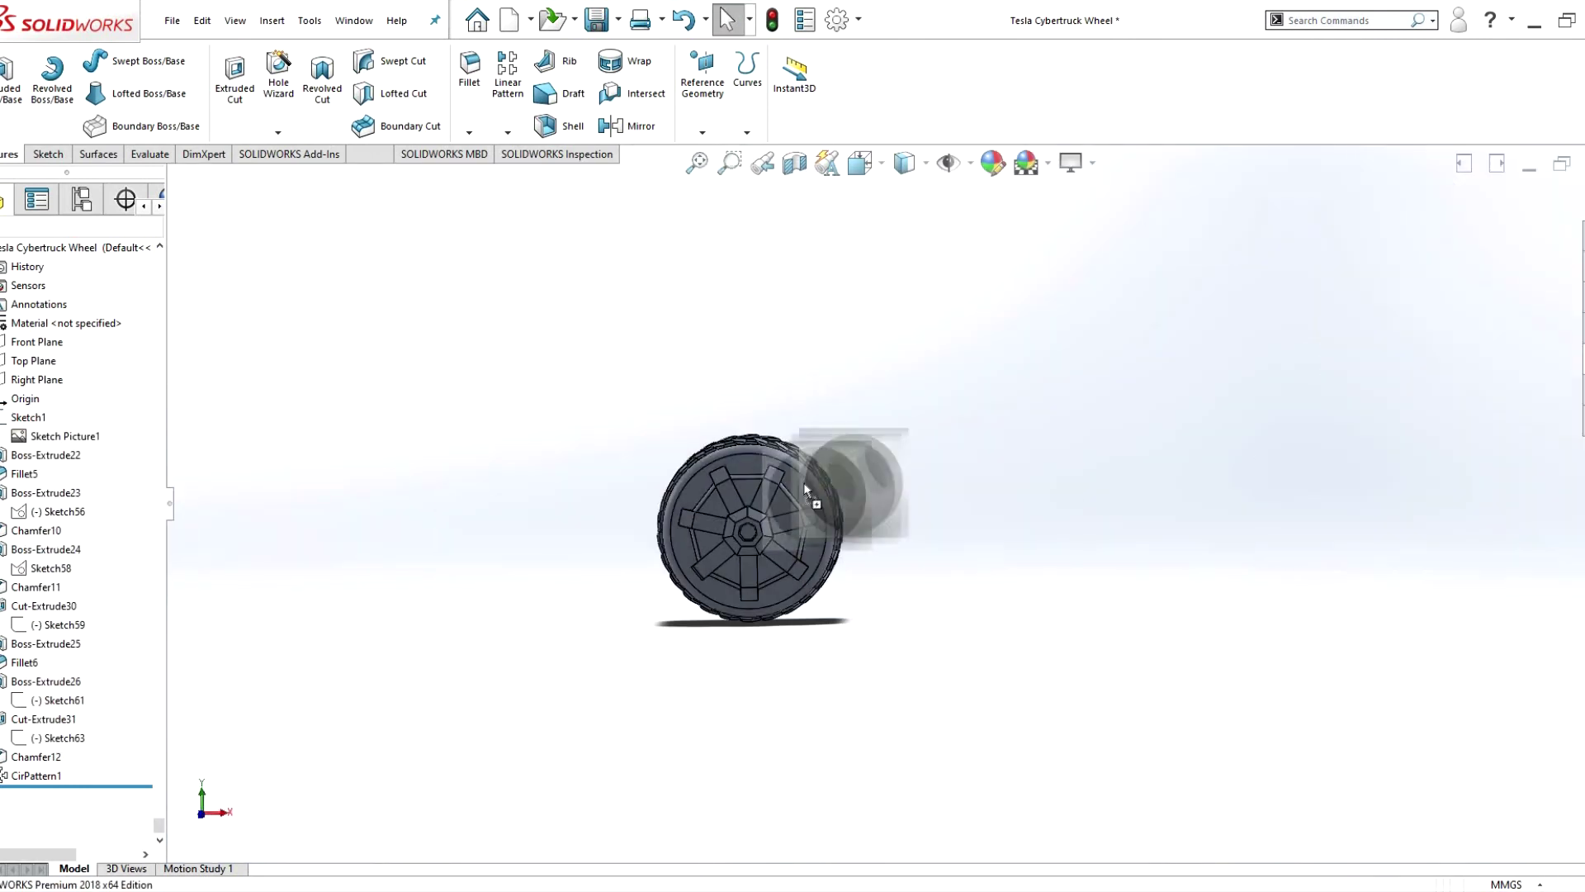
- Apply matte rubber to the whole wheel and black spray paint to the hub spokes
drag(1459, 314, 826, 483)
click(751, 486)
scroll(741, 497, down, 5)
click(1395, 276)
click(1453, 314)
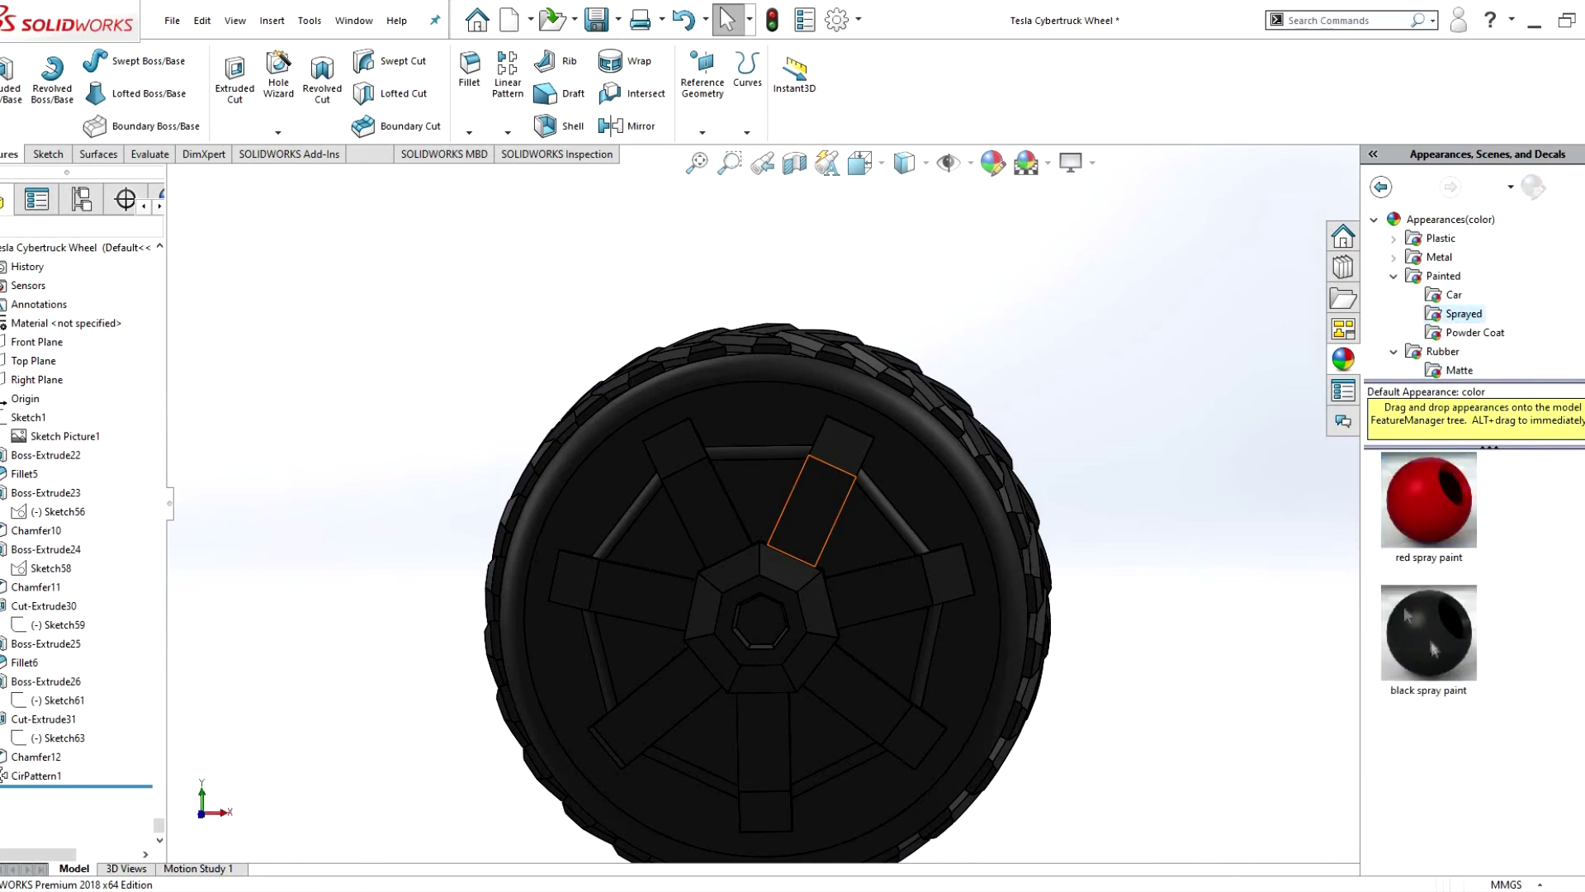
drag(1426, 495, 859, 555)
right_click(868, 541)
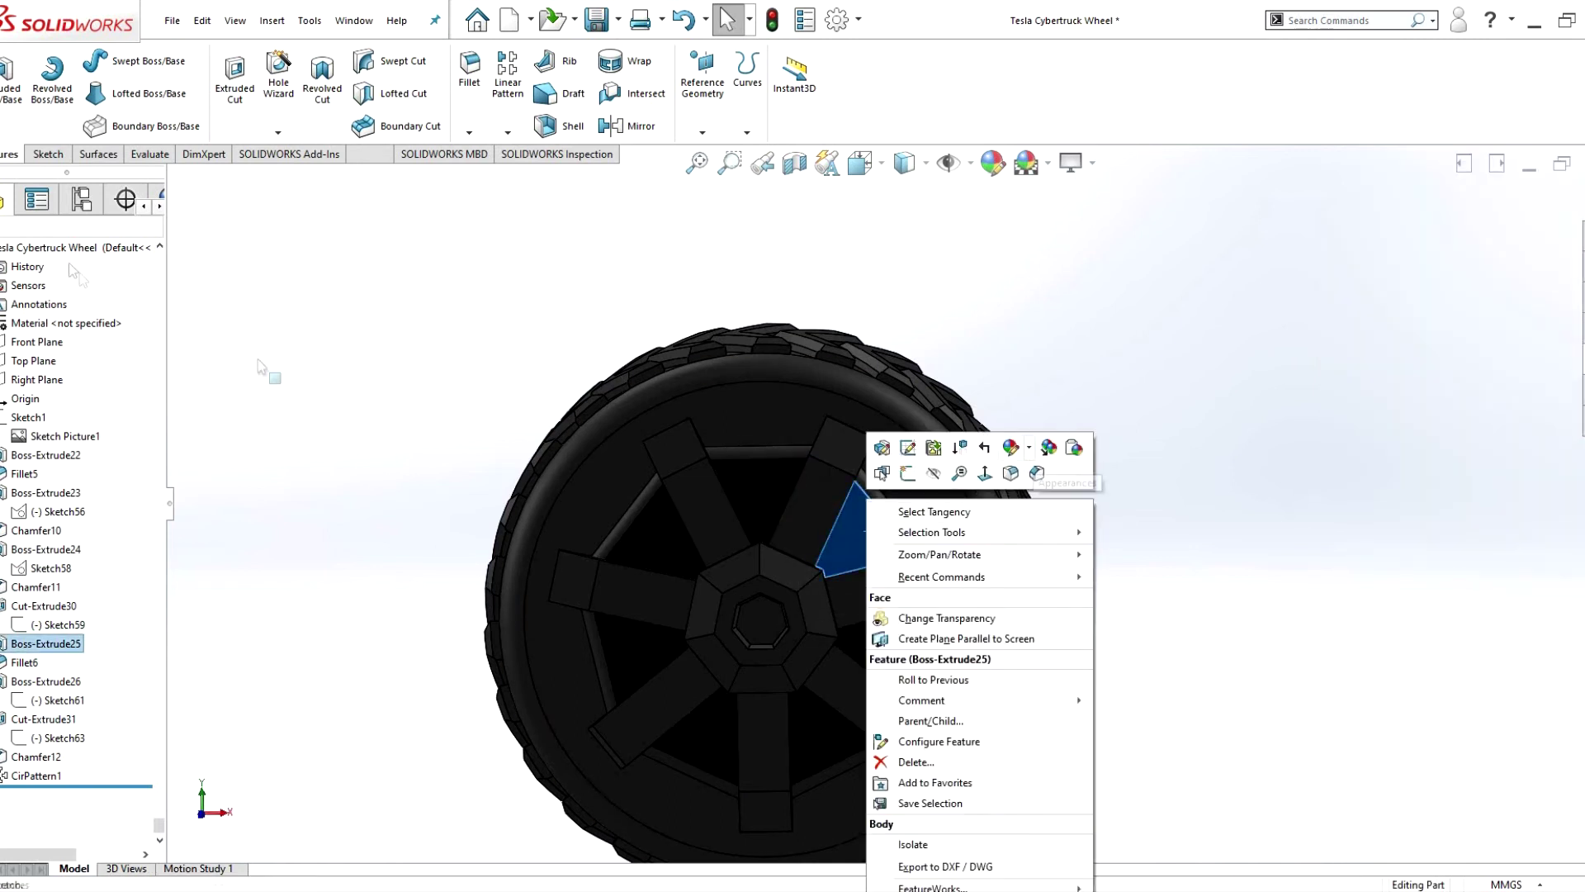
drag(170, 502, 252, 502)
click(171, 201)
right_click(33, 337)
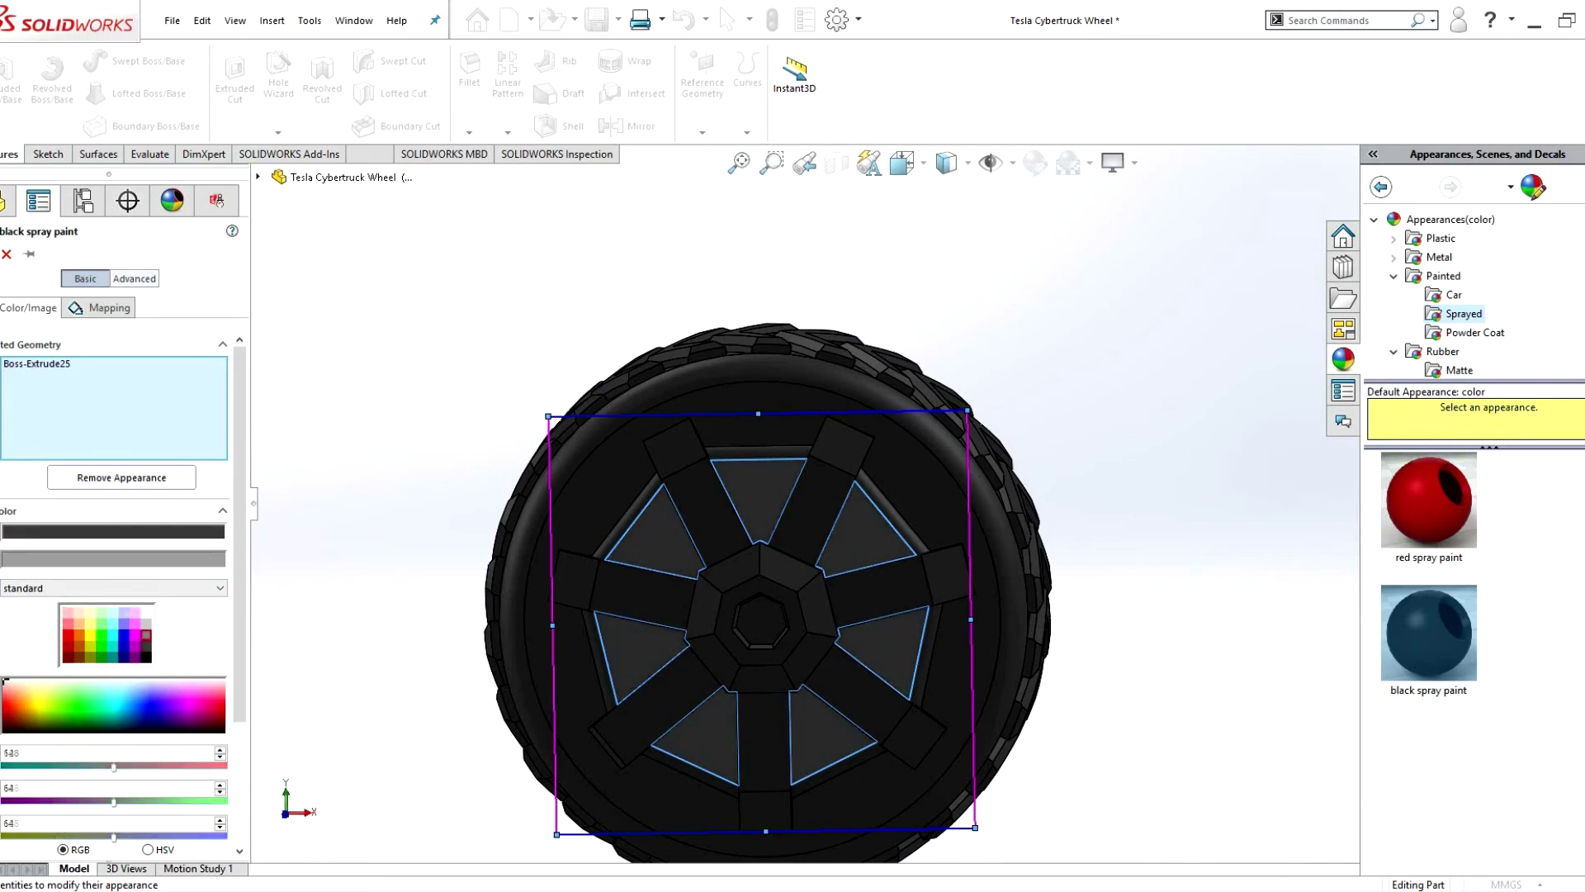
key(Escape)
- Save the wheel part and switch to the Tesla Cybertruck Body window
right_click(660, 434)
key(Escape)
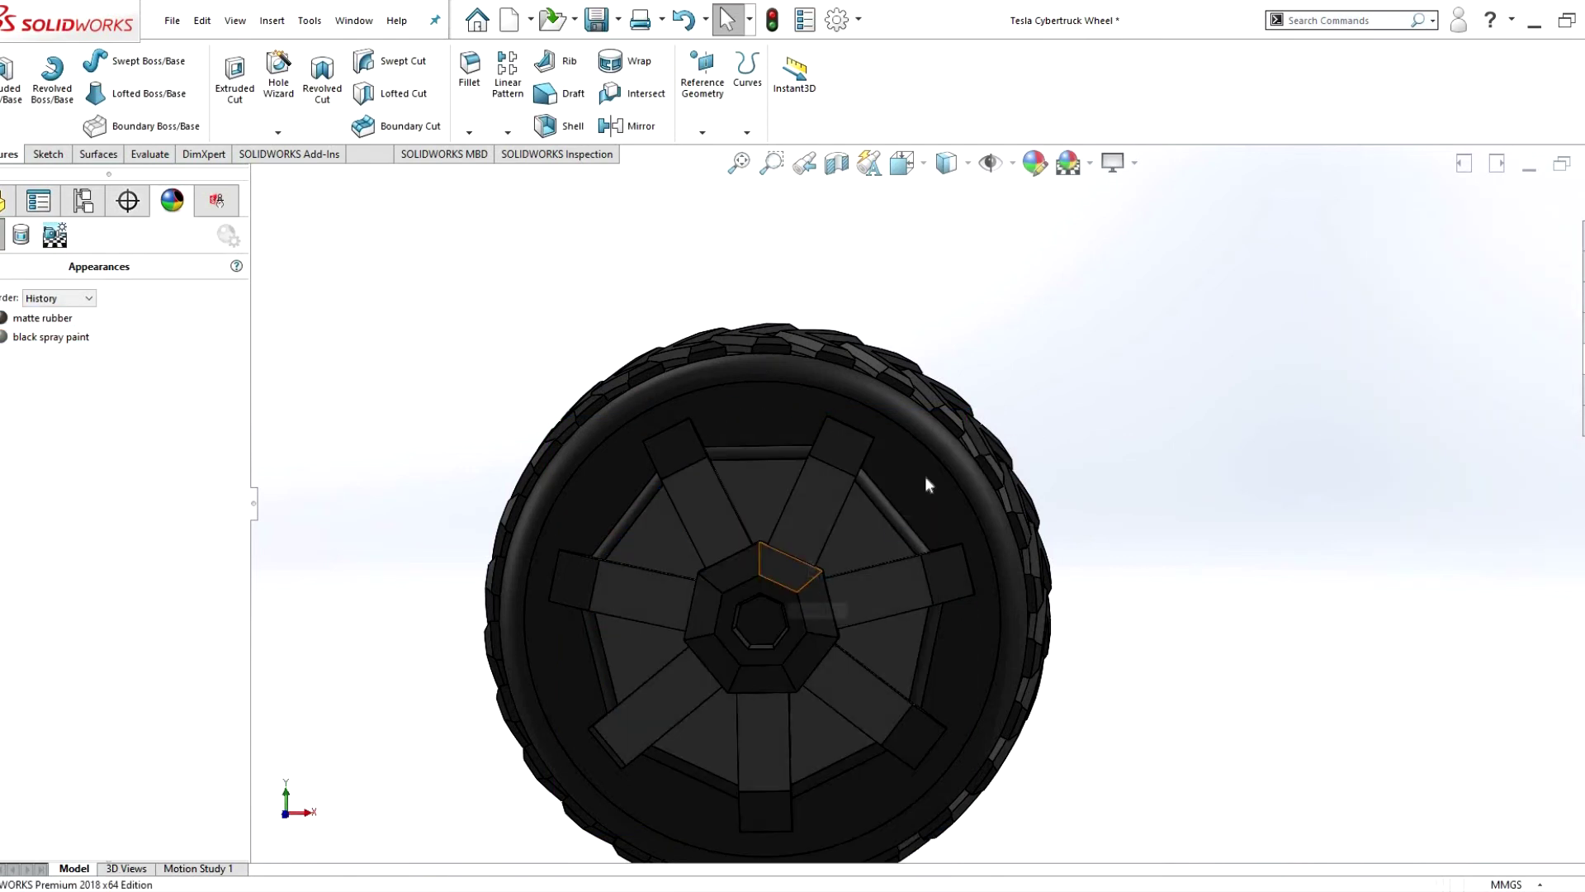
right_click(855, 452)
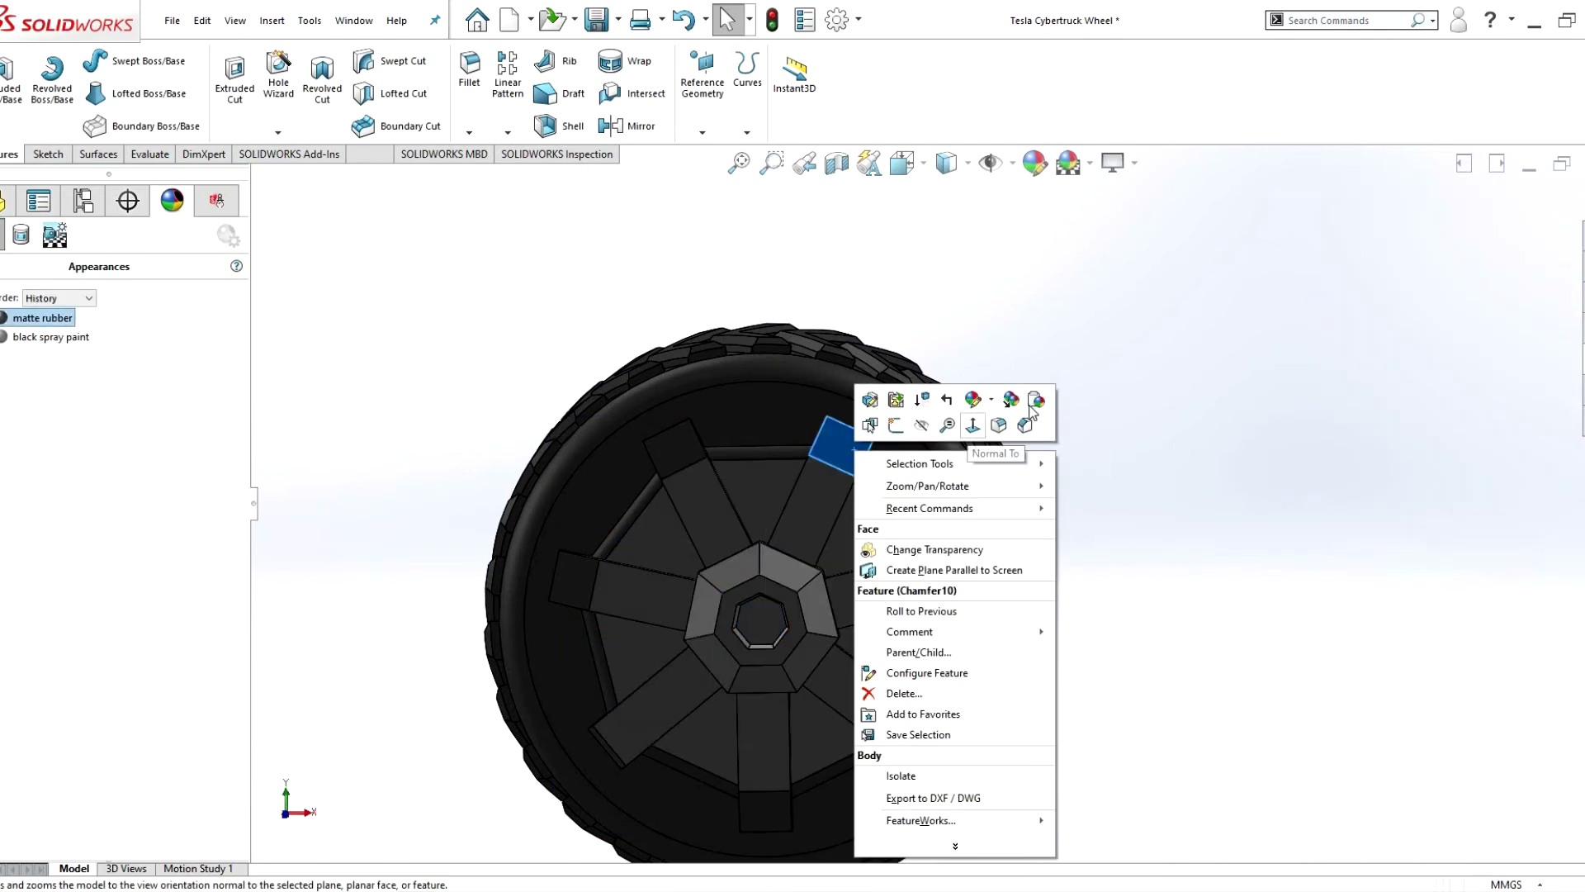
click(1031, 410)
click(596, 19)
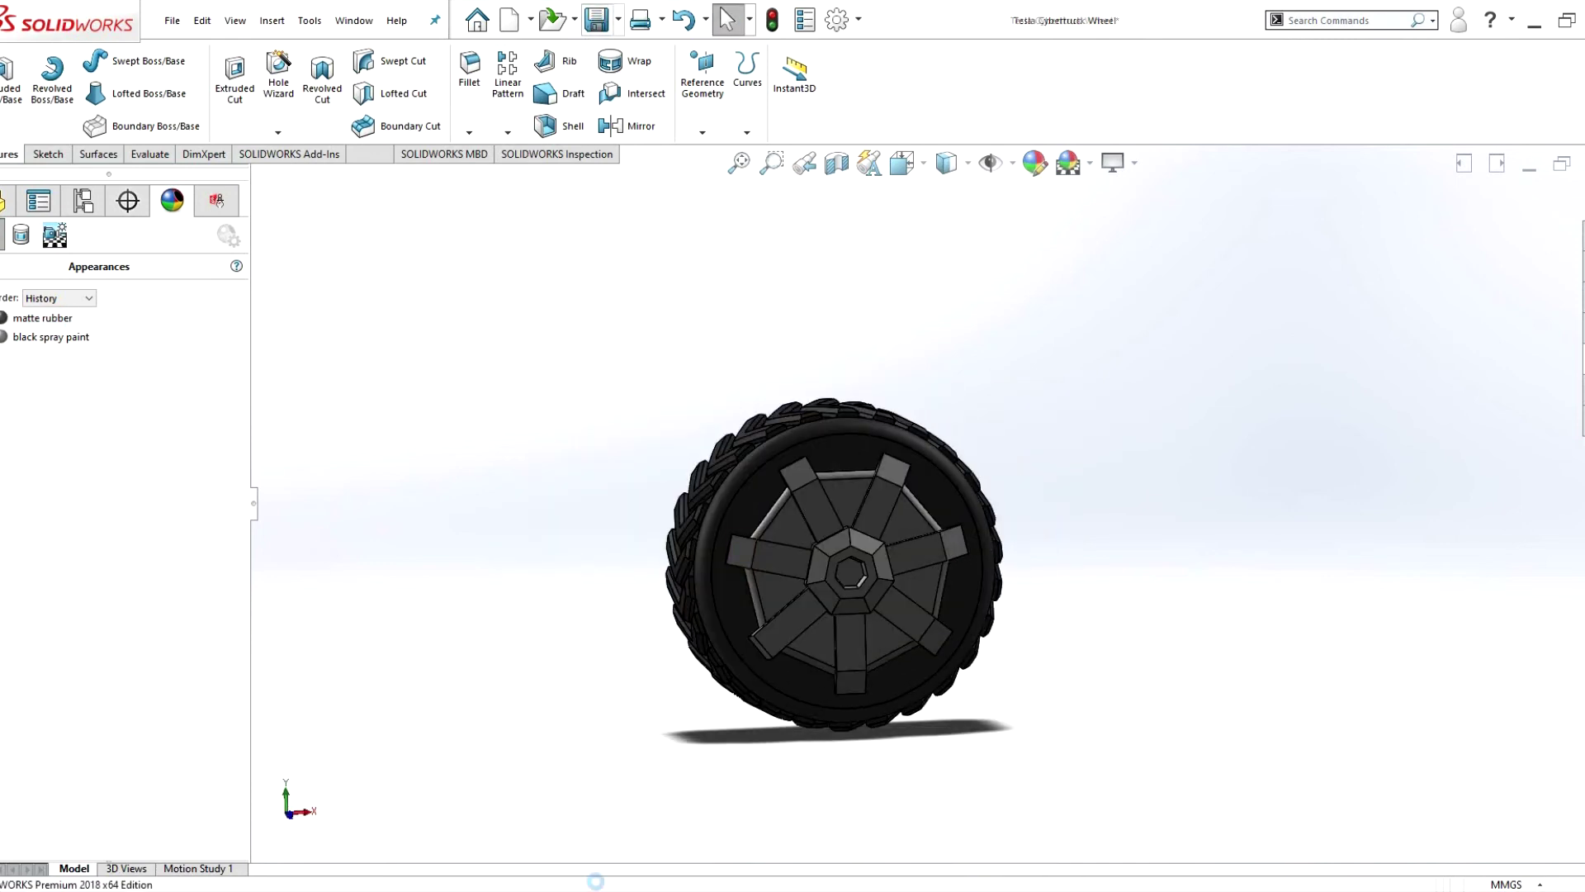
click(656, 844)
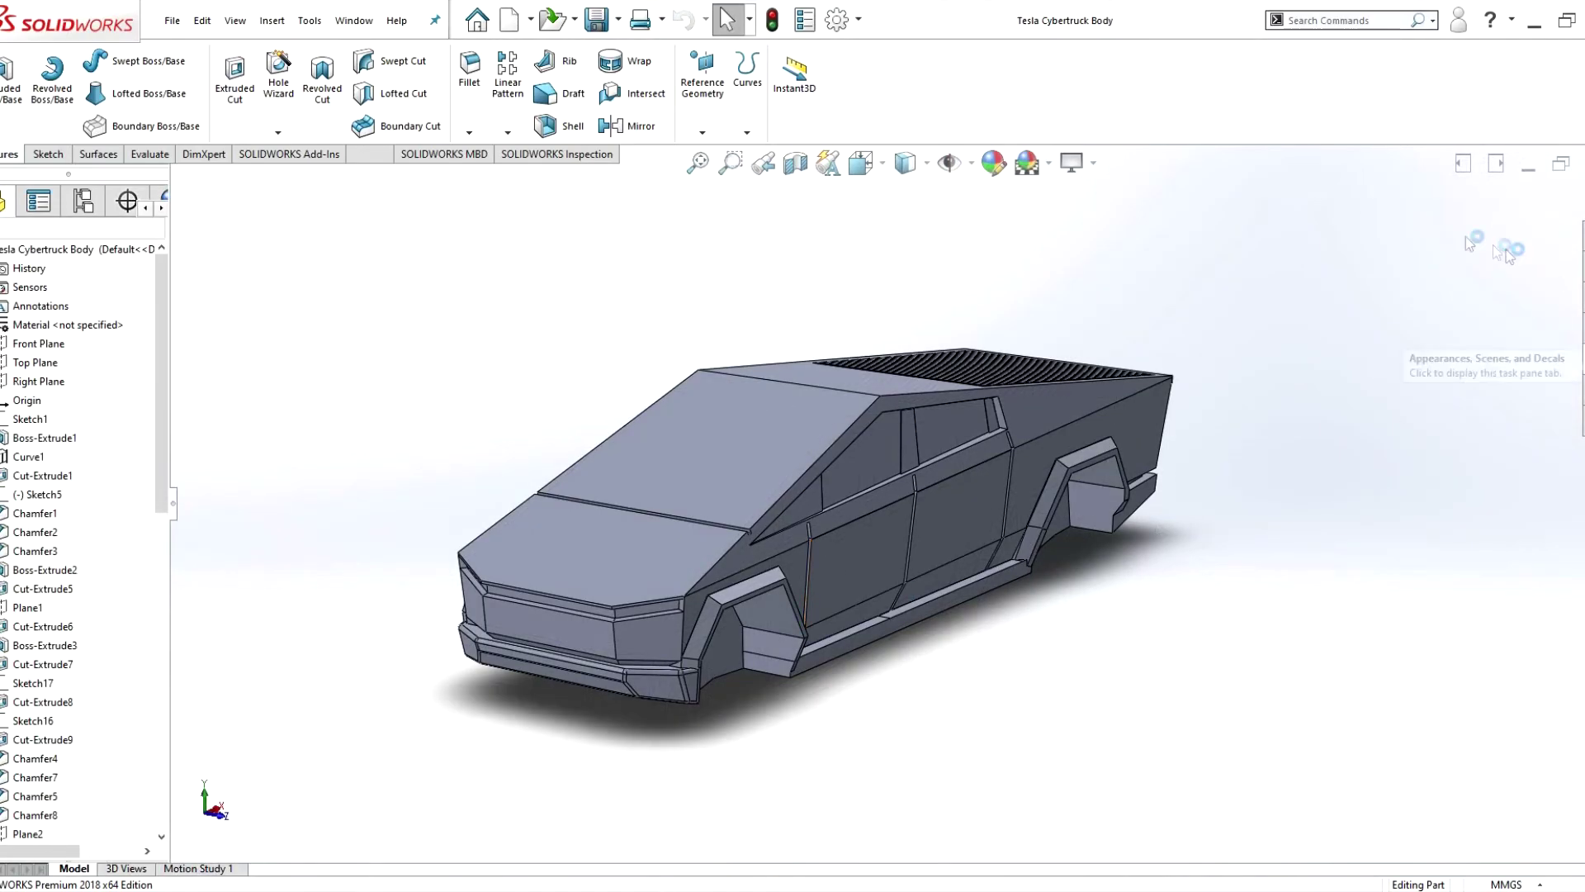
- Give the Cybertruck body a steel metal appearance and dark plastic on the lower side trim
click(1507, 252)
scroll(1432, 588, down, 2)
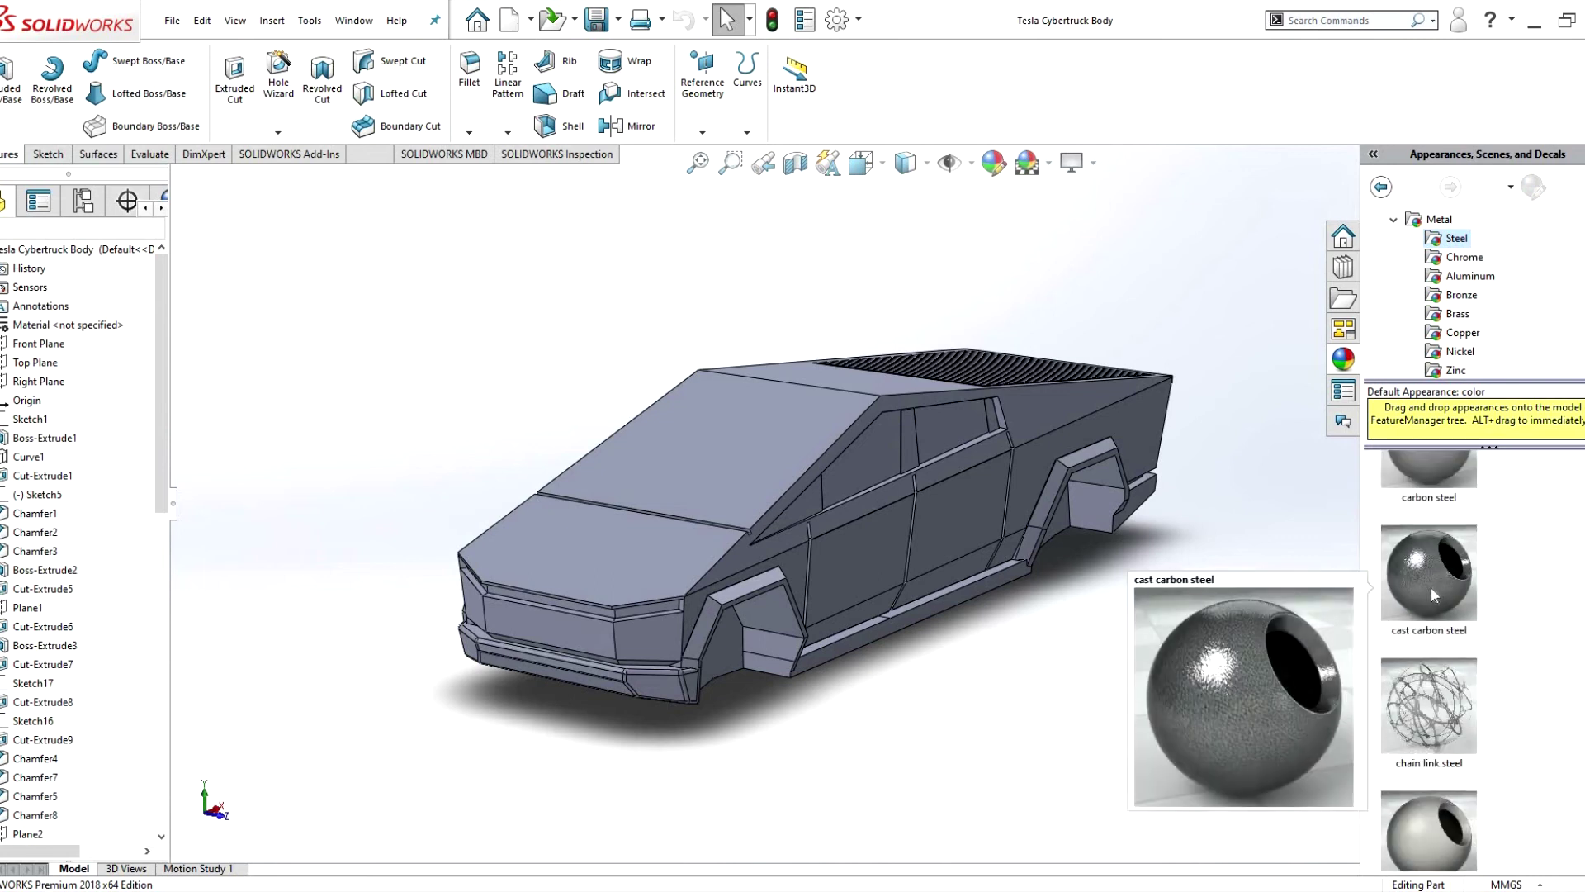
scroll(1470, 627, down, 3)
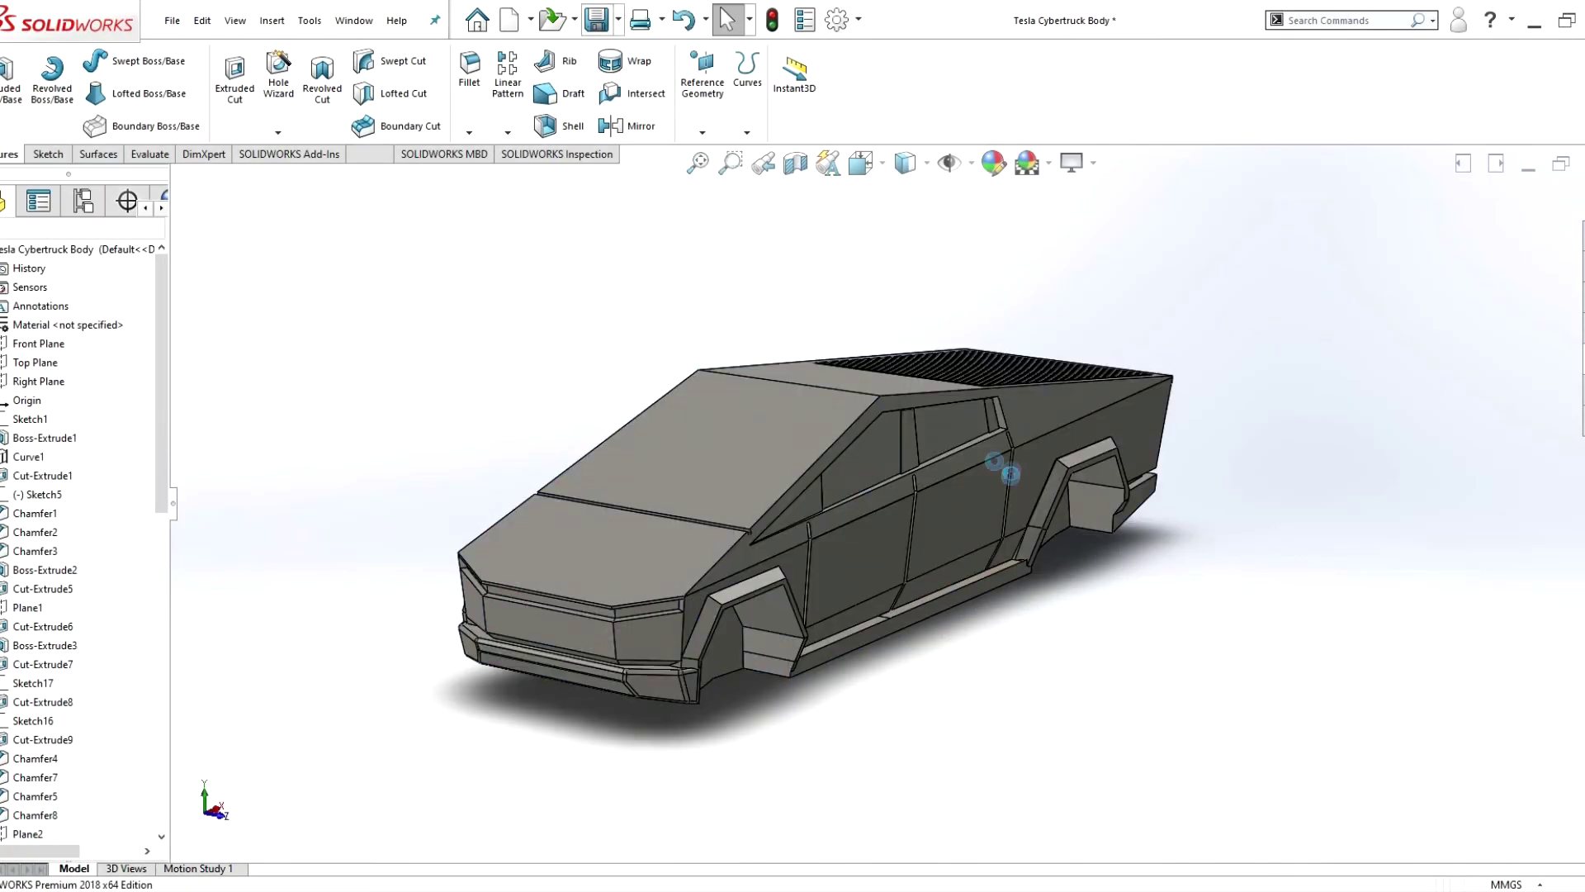
scroll(859, 578, down, 2)
click(620, 828)
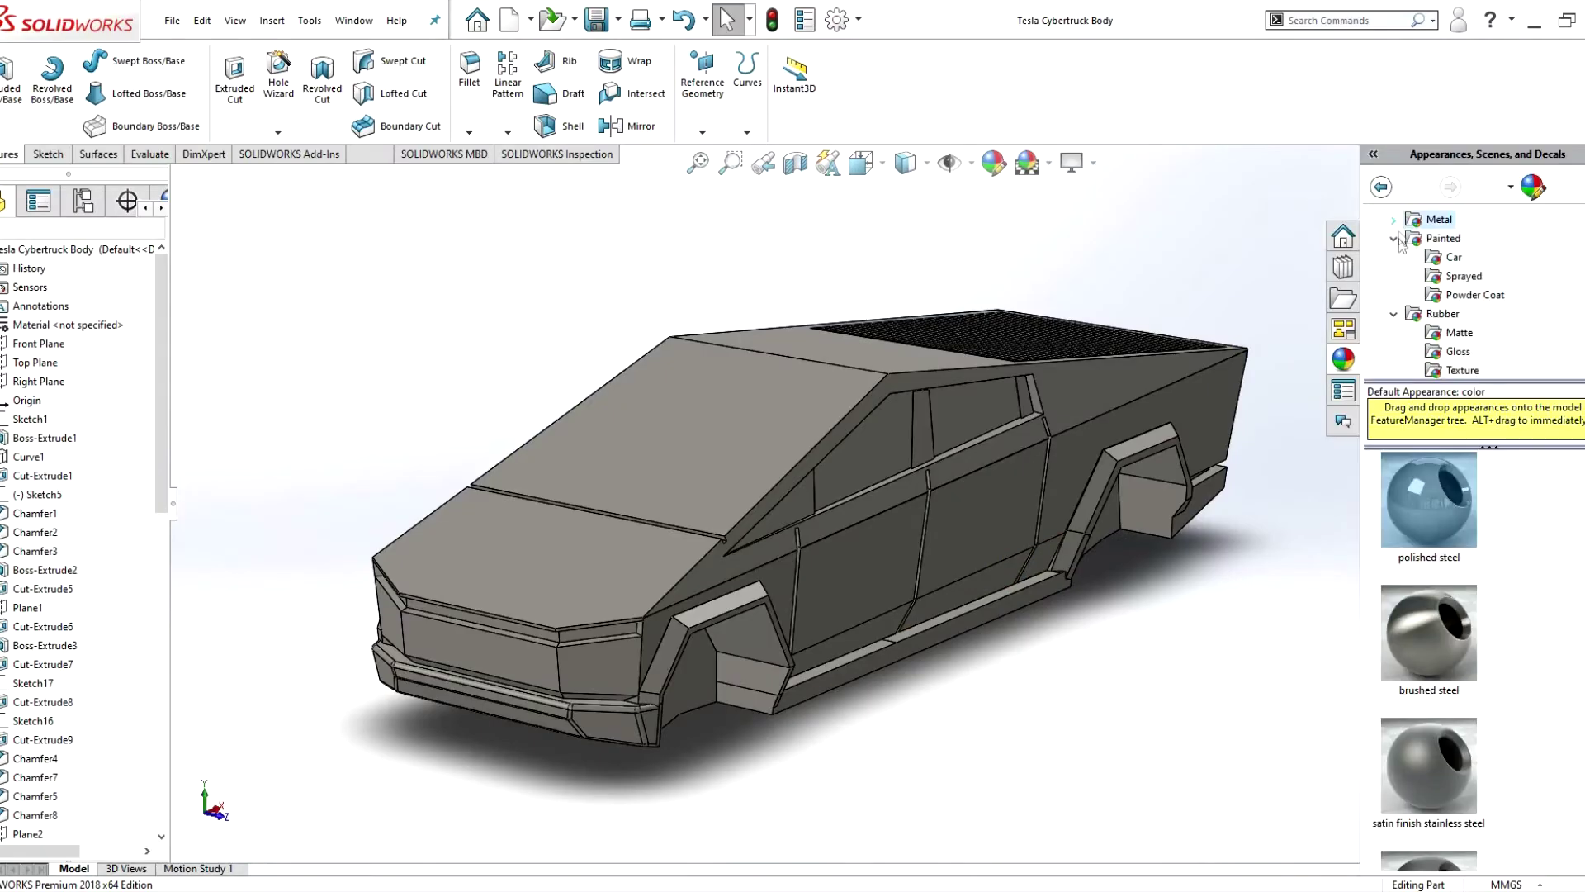
drag(1475, 563, 813, 700)
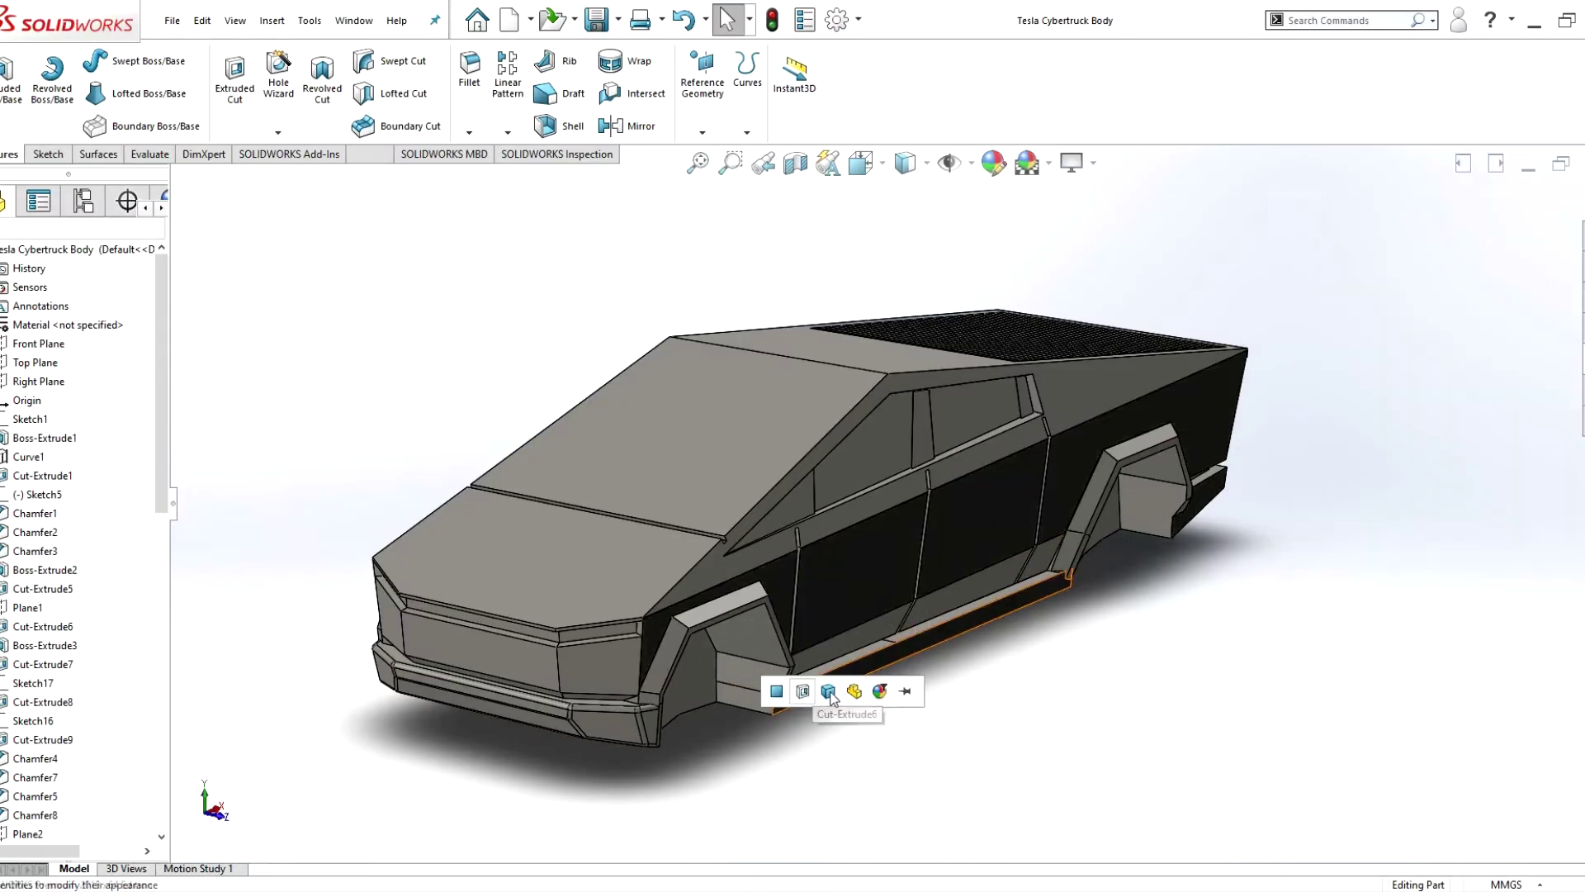
- Give the wheel-arch trim, lower front trim and bumper corner piece the dark finish
right_click(813, 700)
key(Escape)
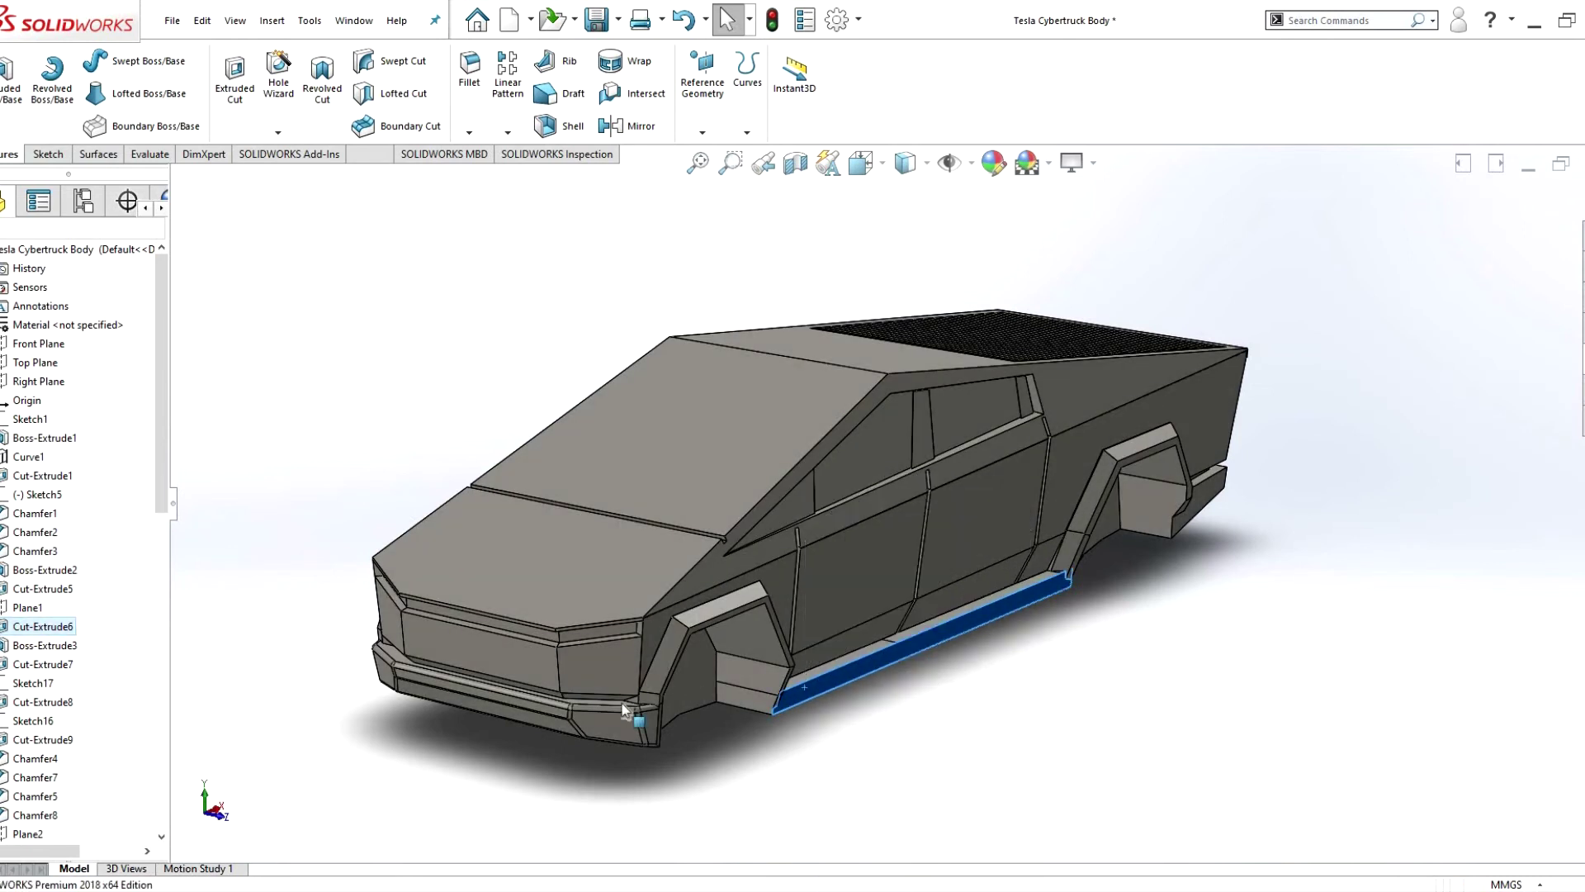
scroll(637, 640, down, 3)
scroll(637, 640, down, 3)
right_click(629, 679)
click(811, 448)
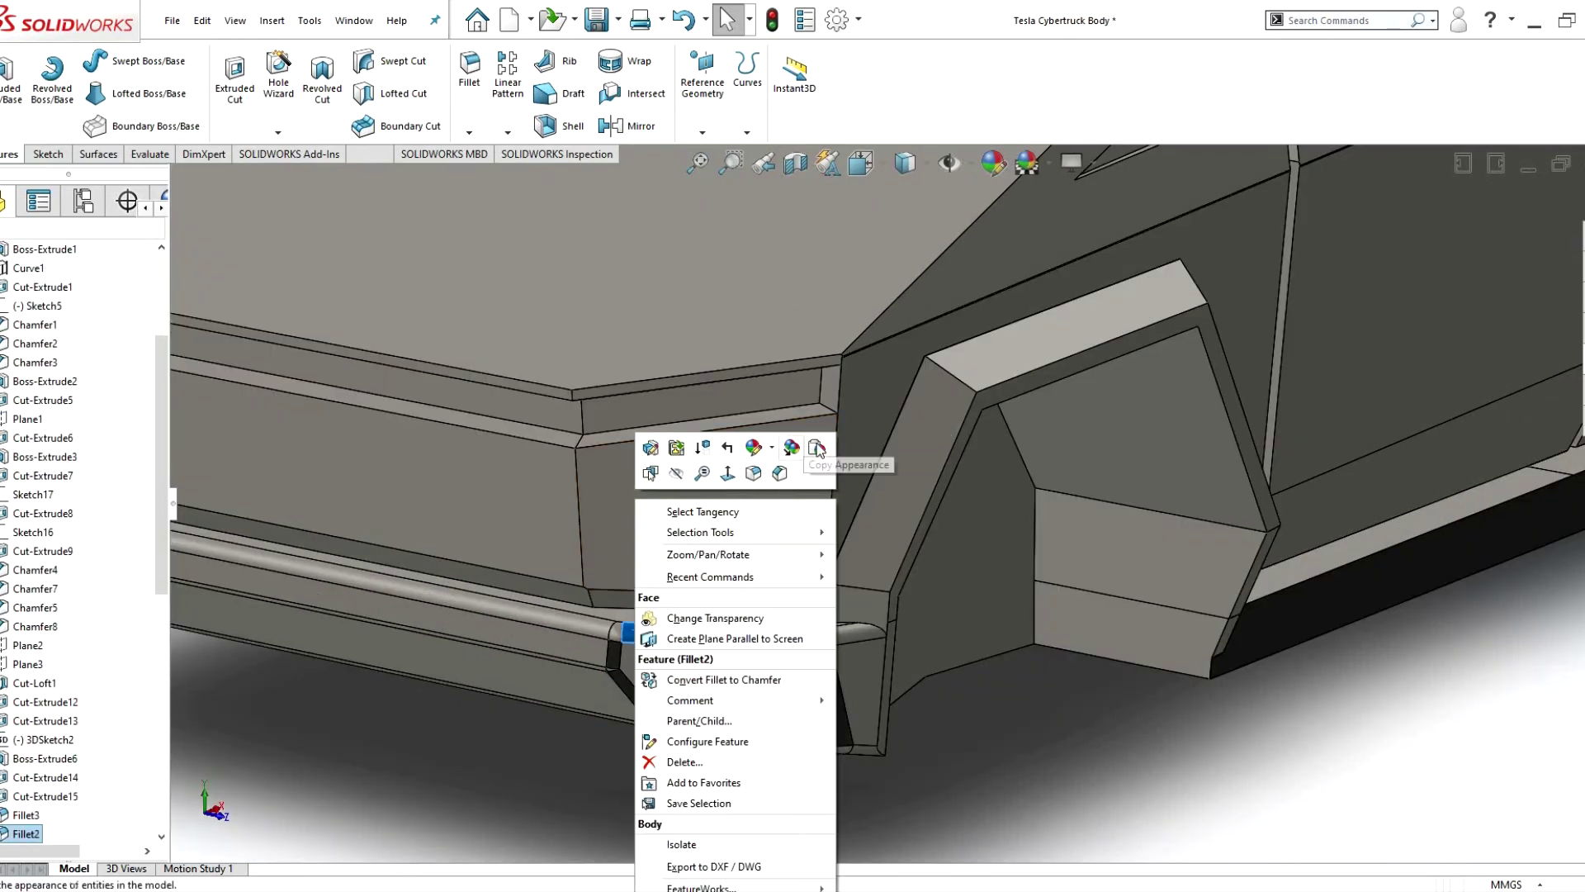
click(894, 578)
right_click(894, 537)
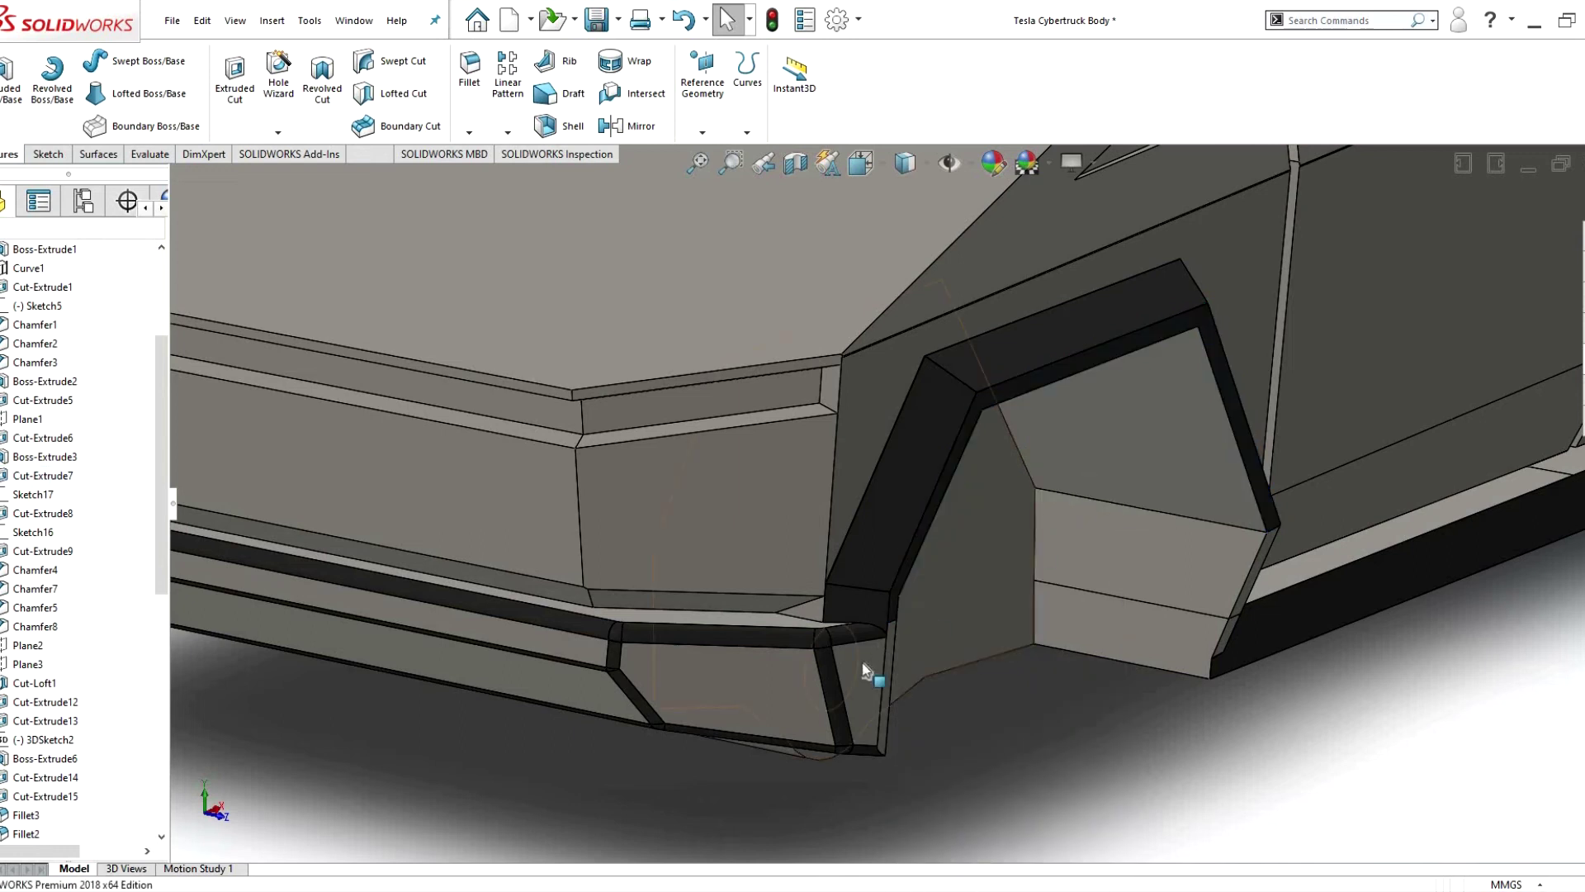
scroll(908, 512, up, 3)
right_click(828, 518)
click(1036, 469)
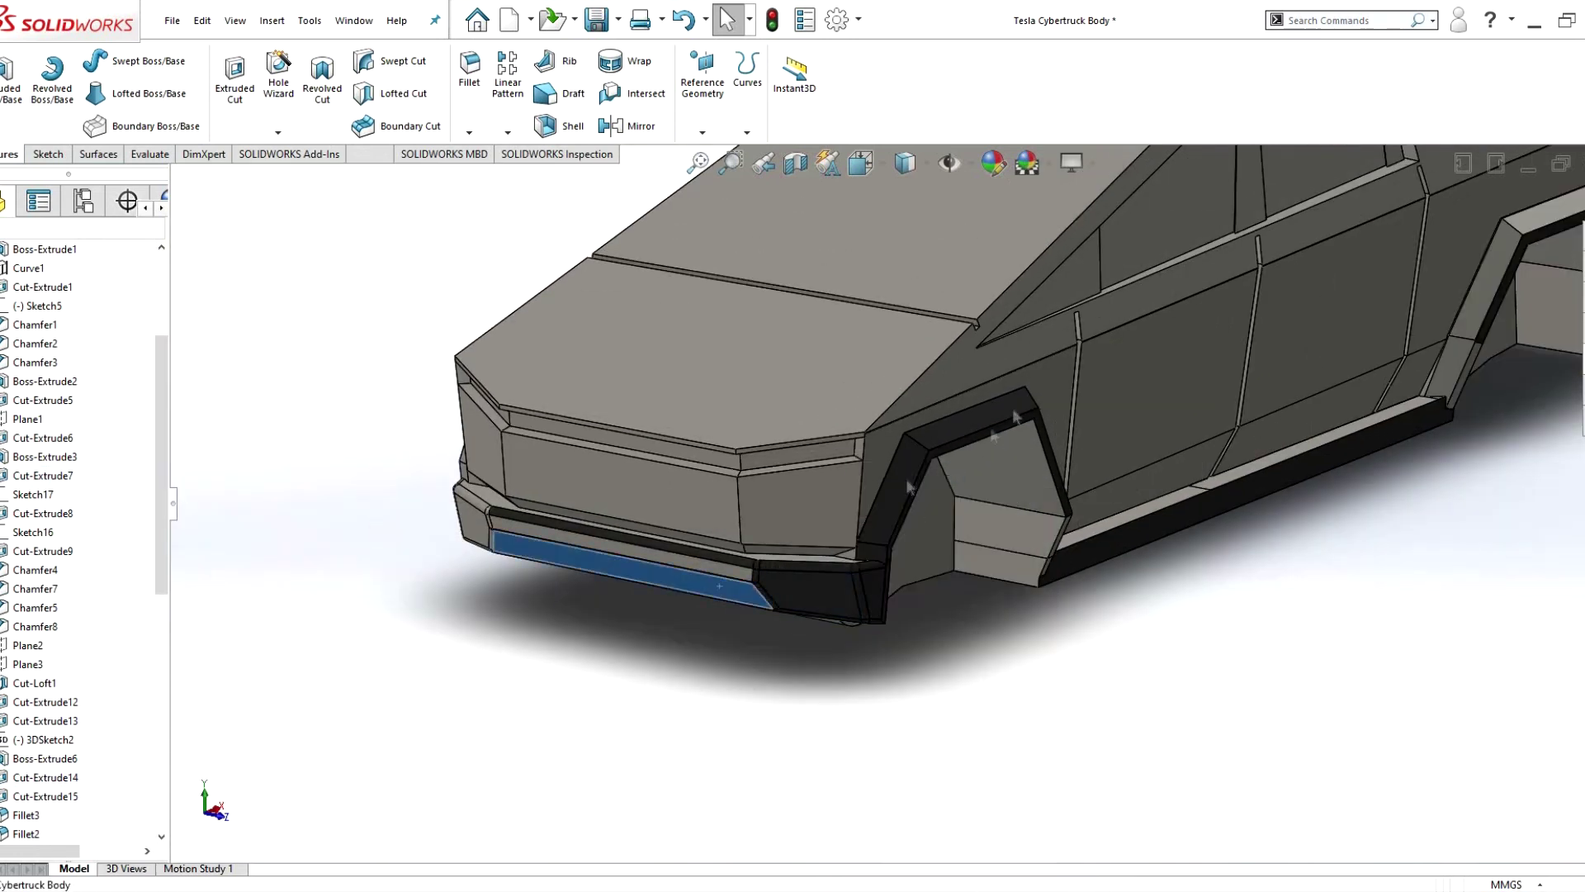
click(941, 477)
click(664, 479)
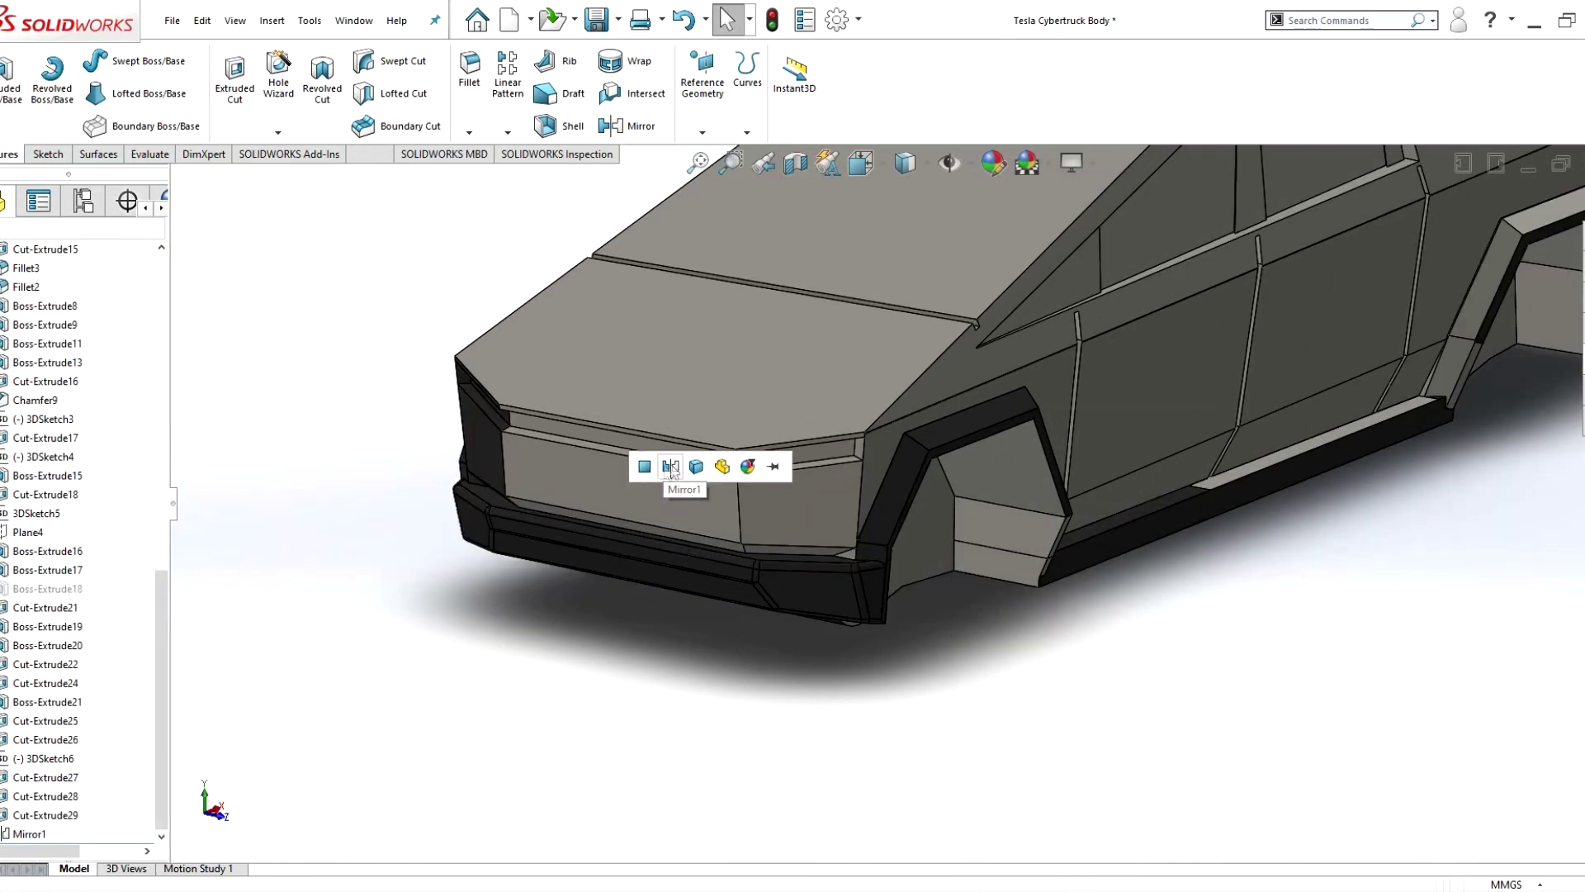
- Copy the dark appearance from the bumper corner face
right_click(448, 507)
scroll(529, 521, down, 3)
right_click(545, 496)
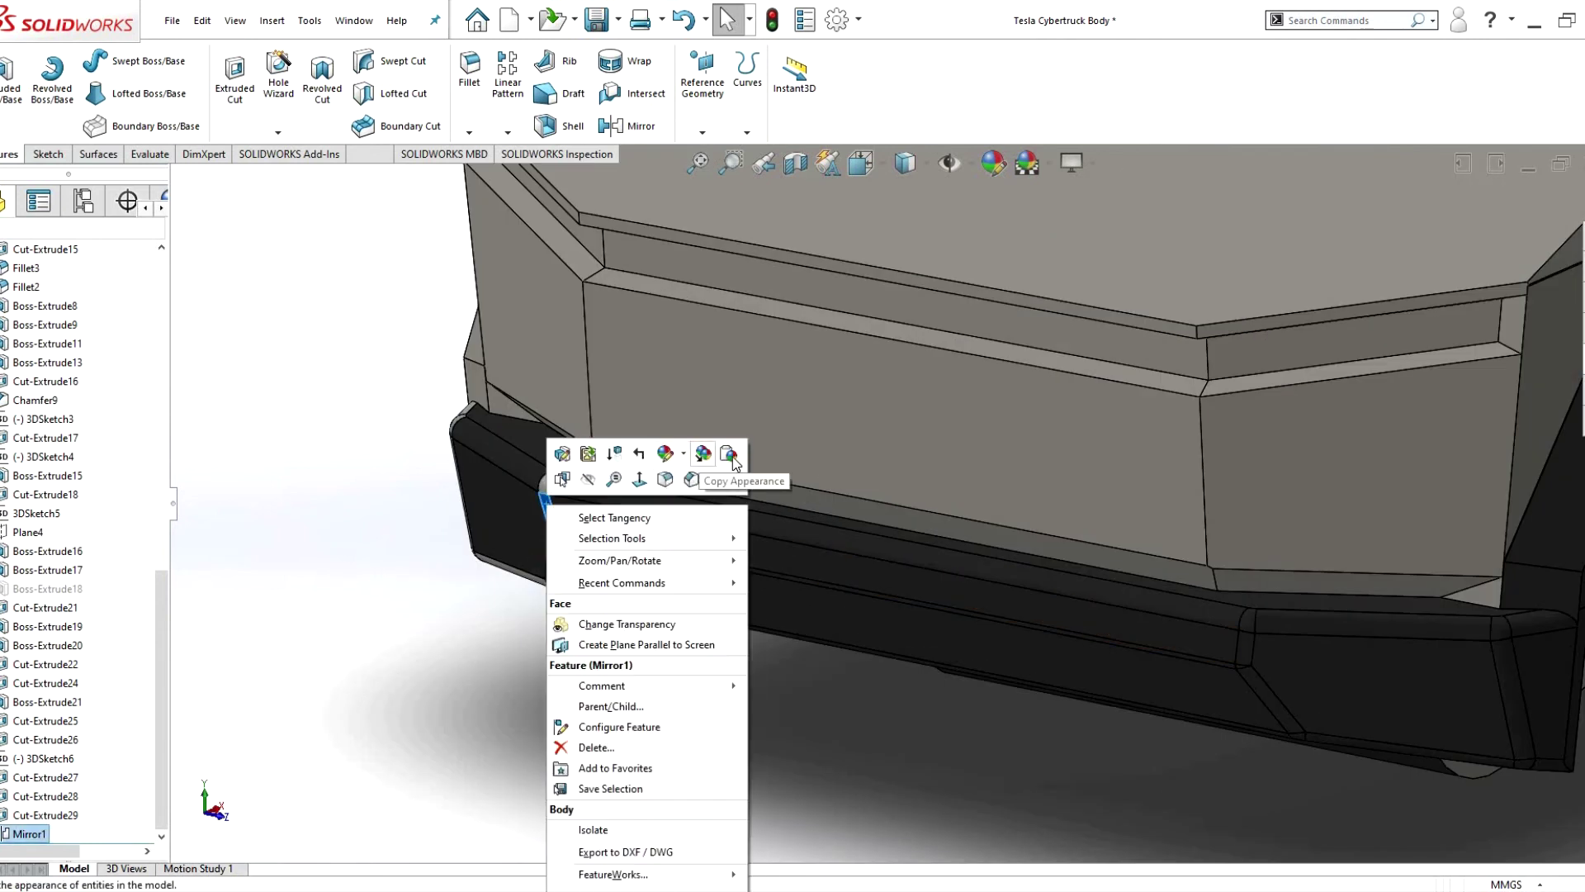
click(548, 495)
right_click(547, 437)
scroll(807, 531, down, 3)
scroll(876, 535, down, 3)
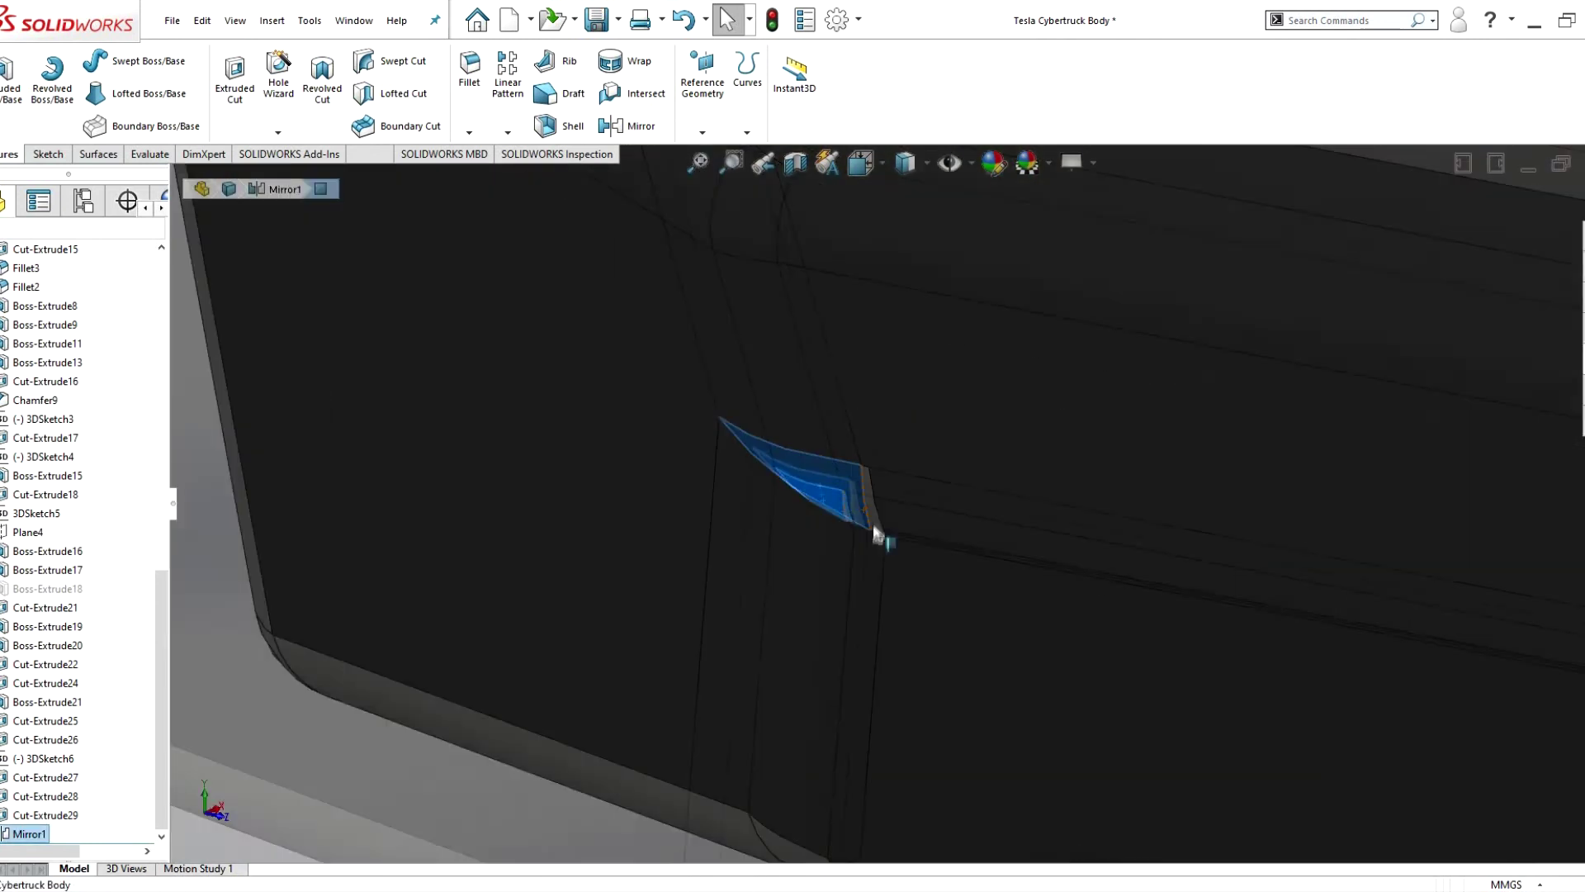
scroll(877, 535, up, 5)
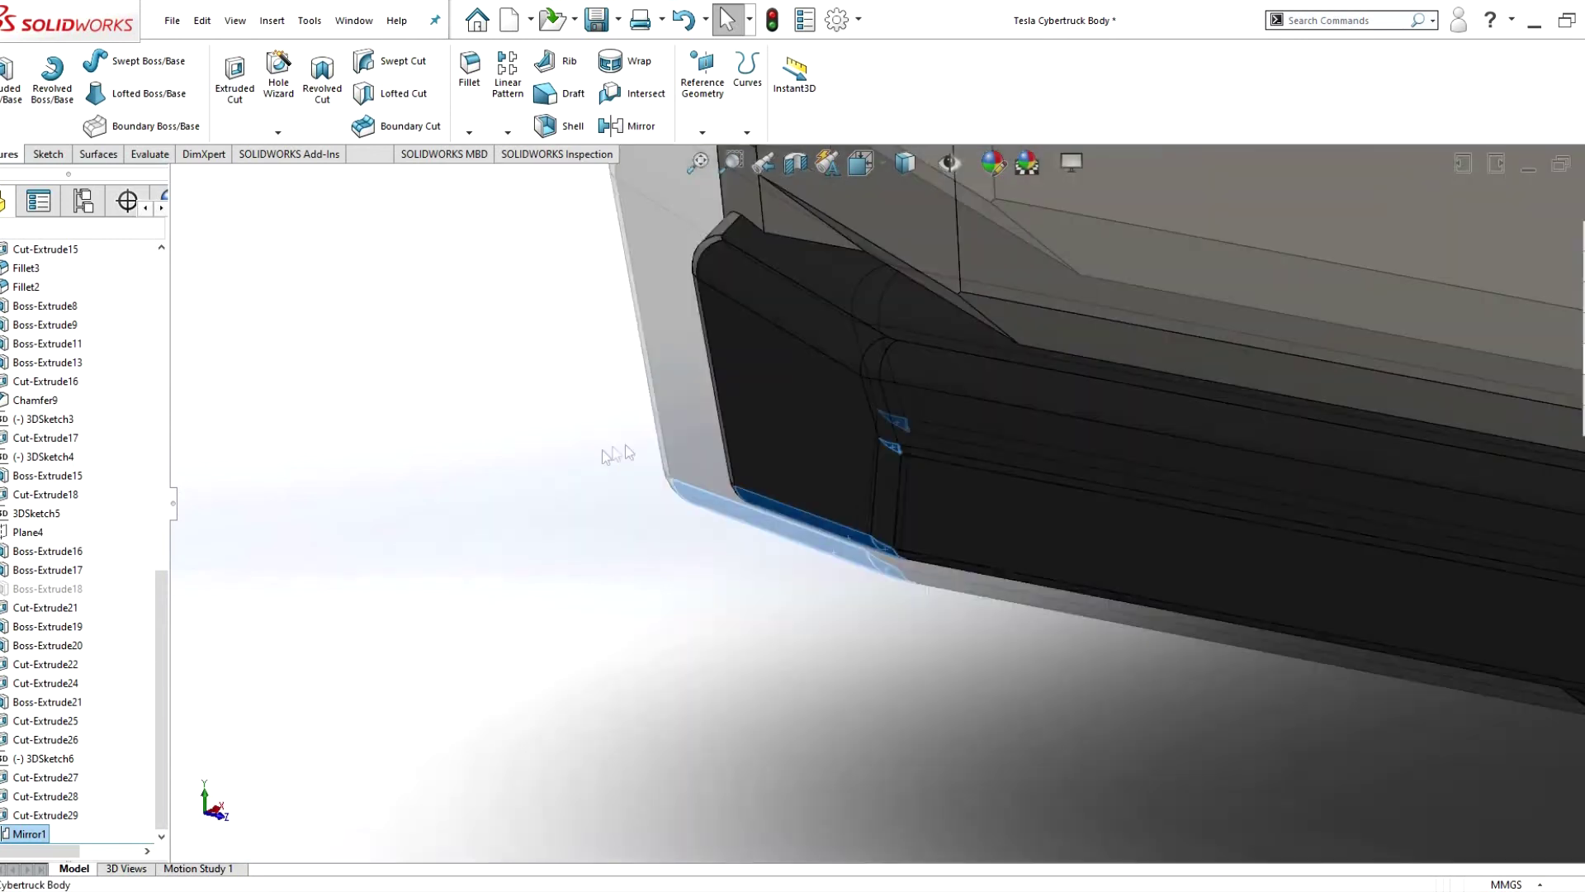
- Select the bumper side faces, hide the blocking body, and paste the dark appearance
middle_drag(857, 618, 748, 396)
ctrl+click(747, 396)
right_click(730, 579)
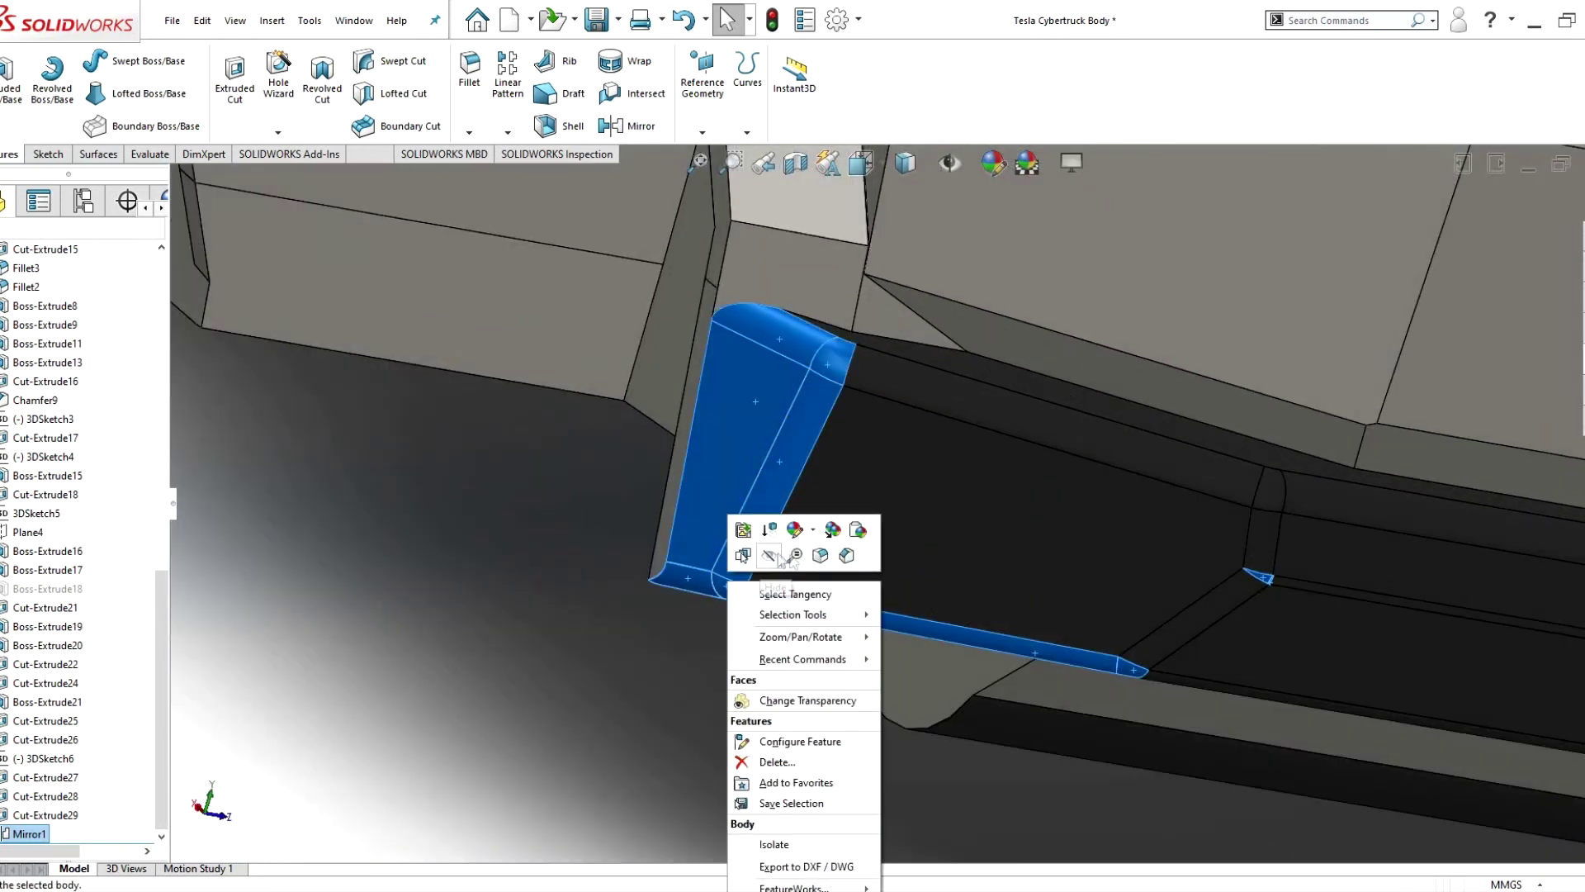
click(778, 557)
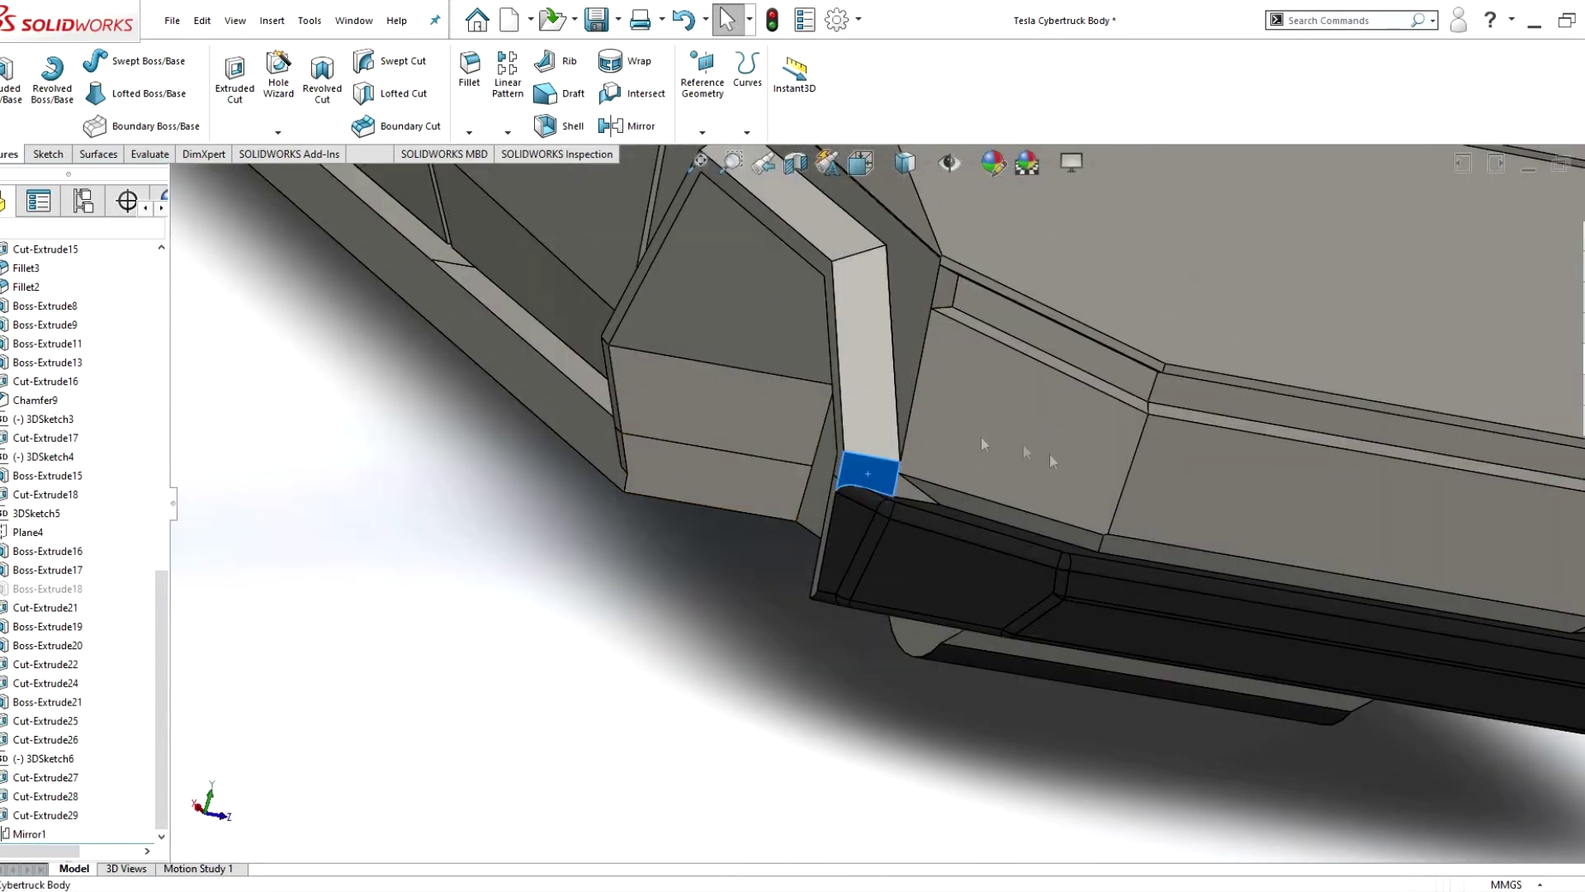
right_click(869, 472)
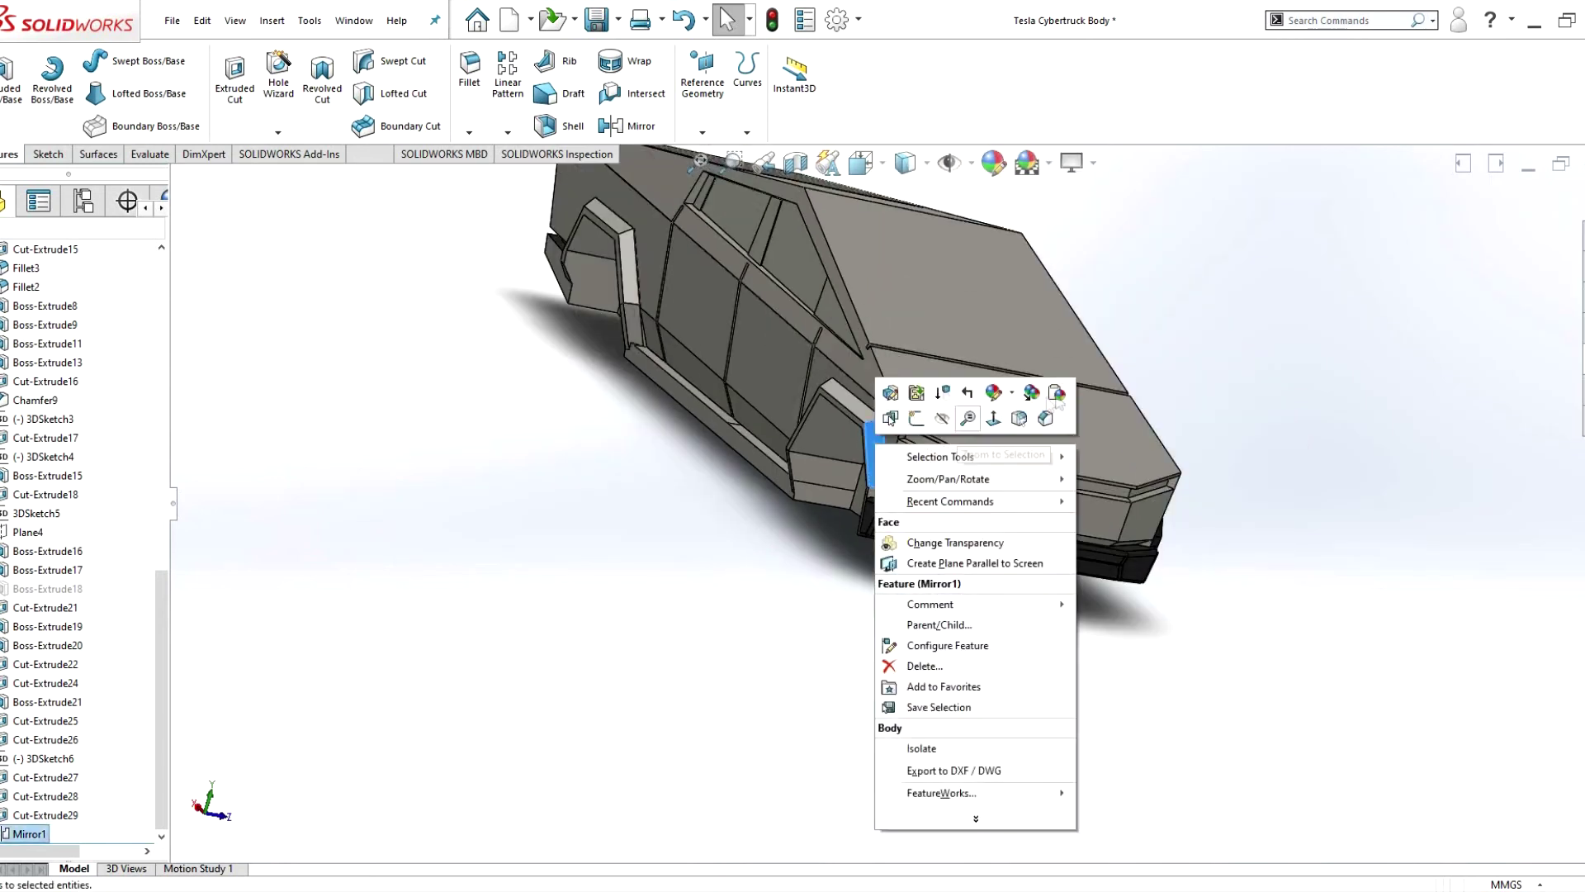
click(1056, 395)
click(1058, 396)
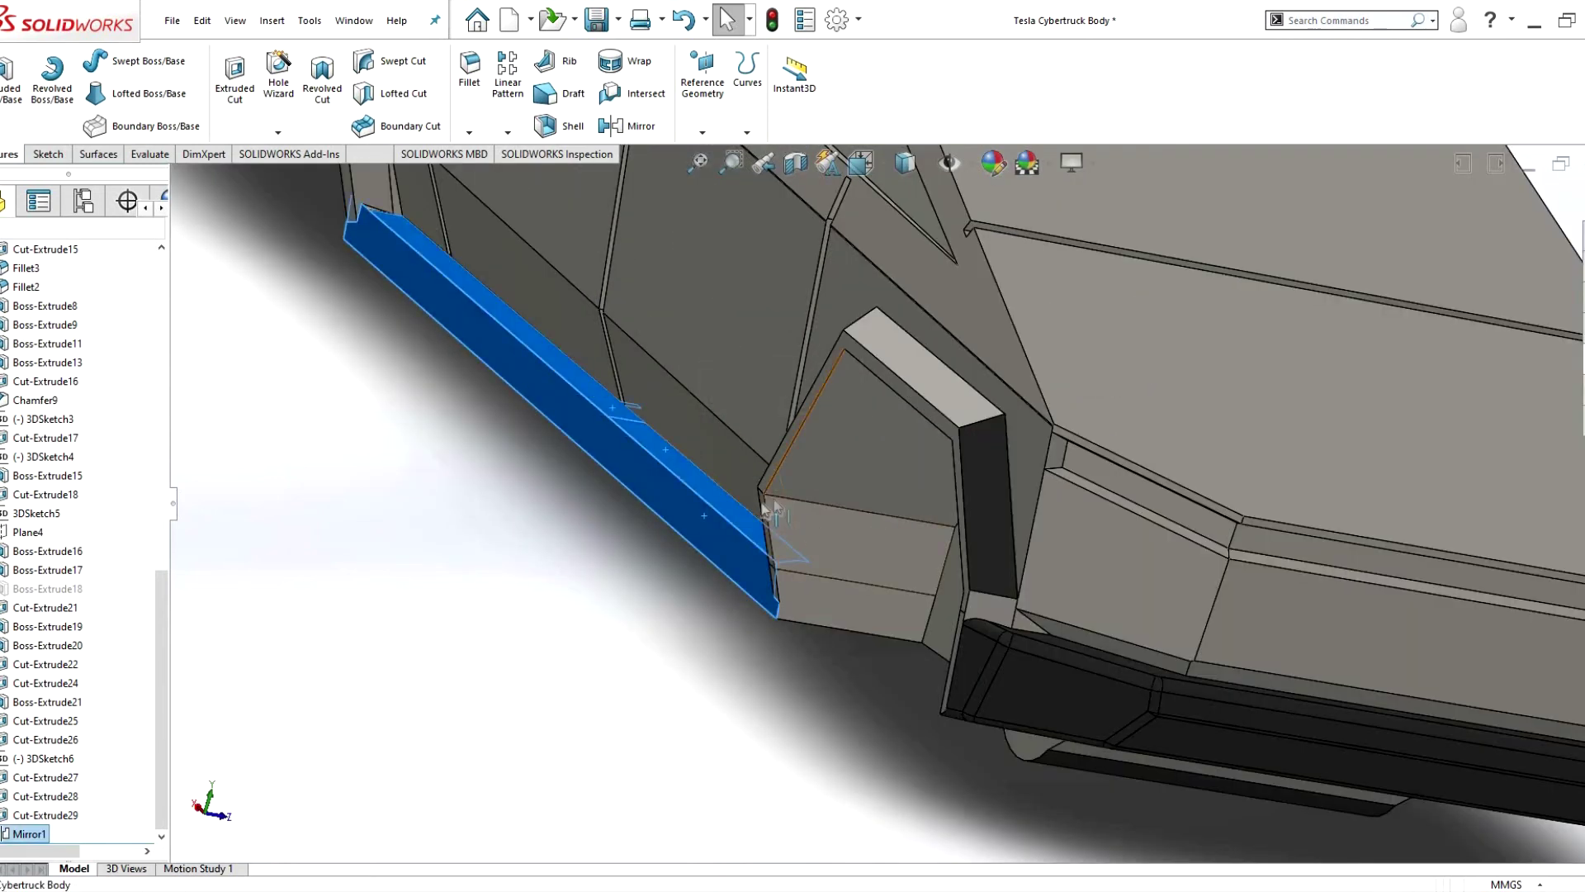
- Orbit around the wheel arch and select the arch trim face
mouse_move(941, 438)
middle_down()
mouse_move(960, 516)
mouse_move(612, 369)
middle_up()
right_click(960, 516)
middle_drag(706, 380, 417, 415)
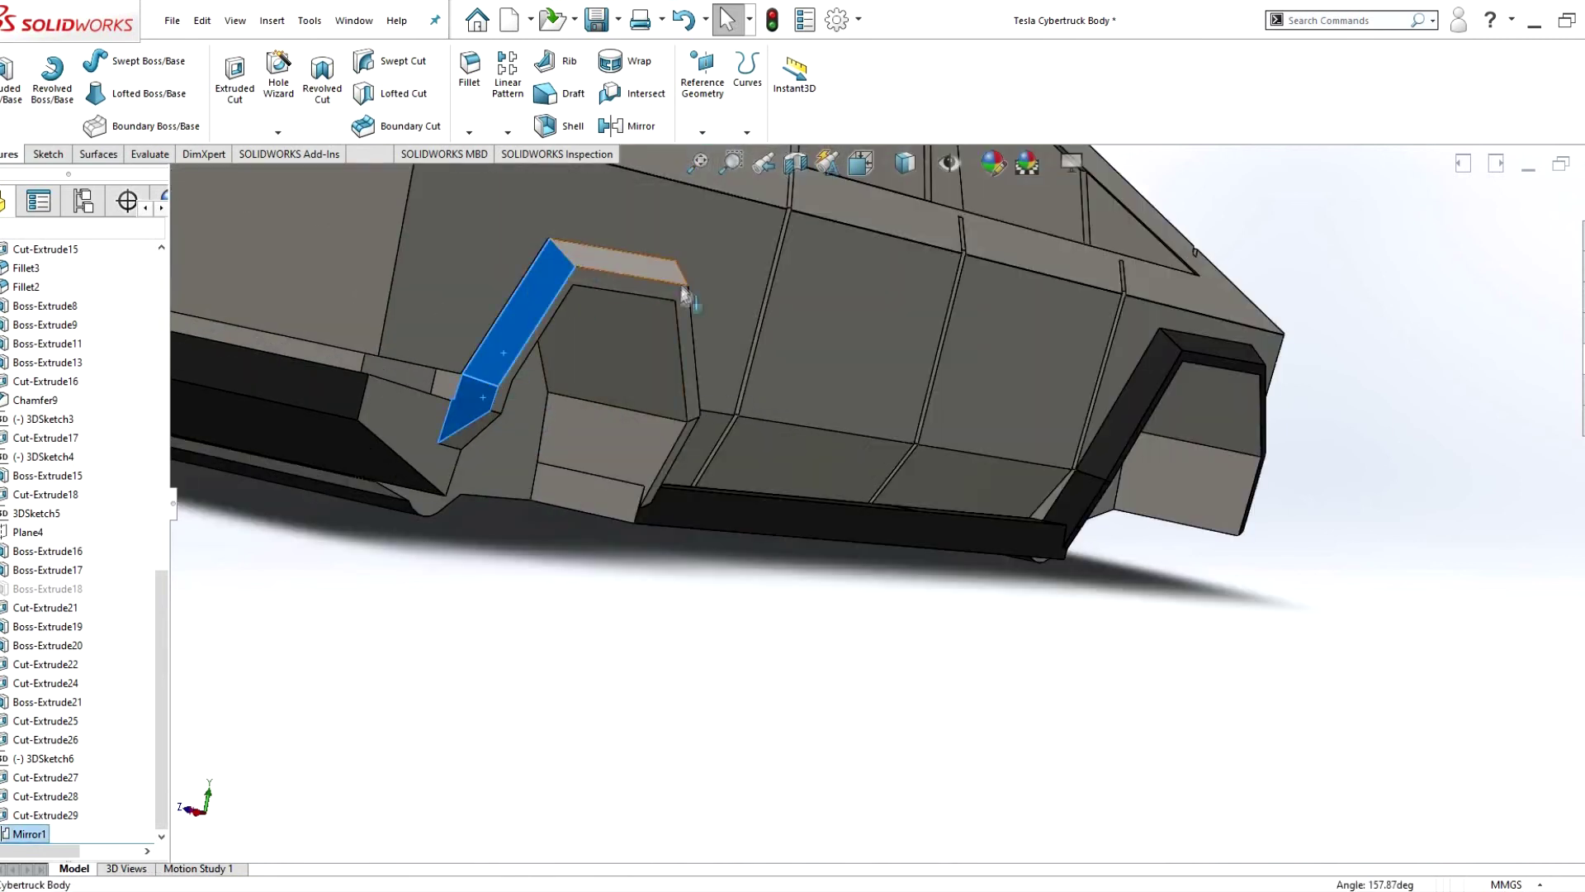
right_click(680, 228)
mouse_move(680, 227)
middle_down()
mouse_move(514, 471)
mouse_move(804, 468)
middle_up()
scroll(514, 471, up, 5)
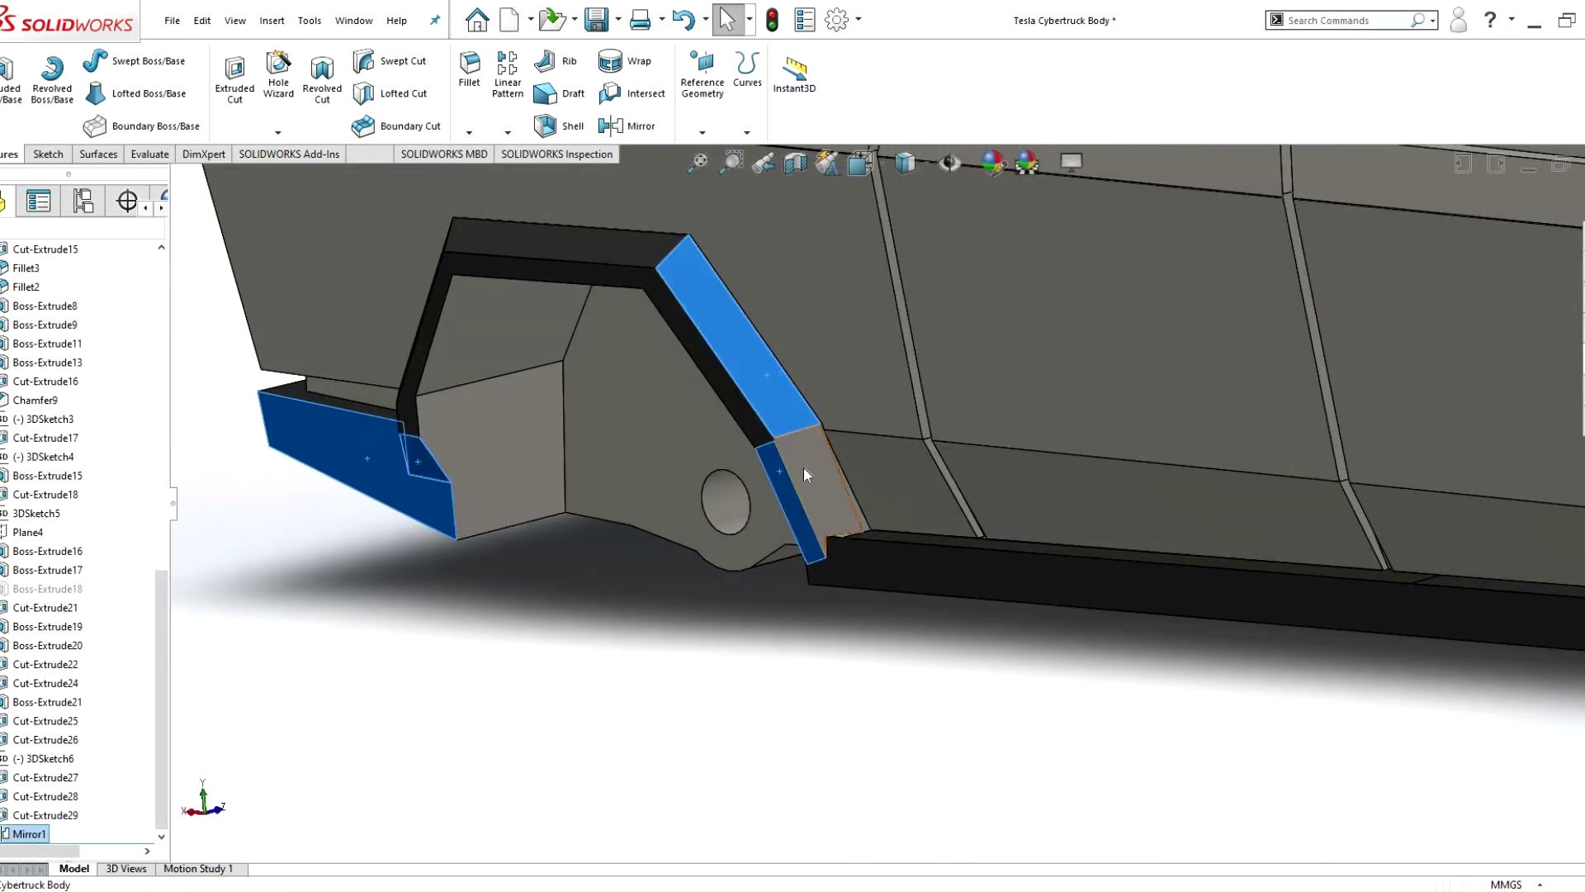
scroll(925, 547, down, 5)
right_click(923, 545)
scroll(923, 545, up, 5)
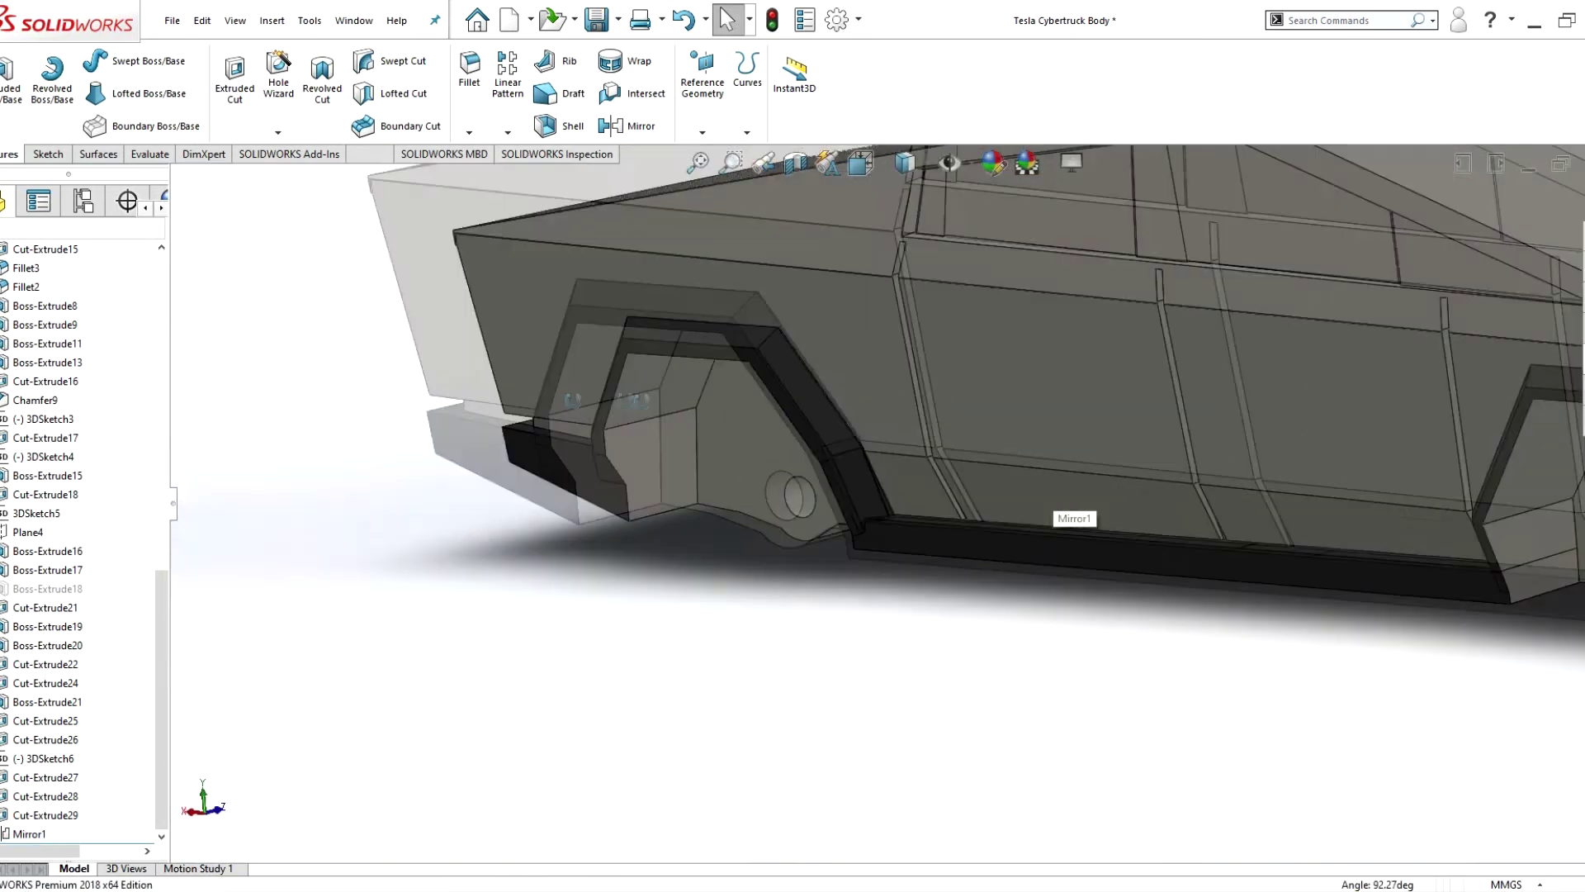
middle_drag(923, 545, 756, 464)
scroll(623, 467, down, 5)
scroll(623, 468, up, 5)
middle_drag(623, 468, 299, 334)
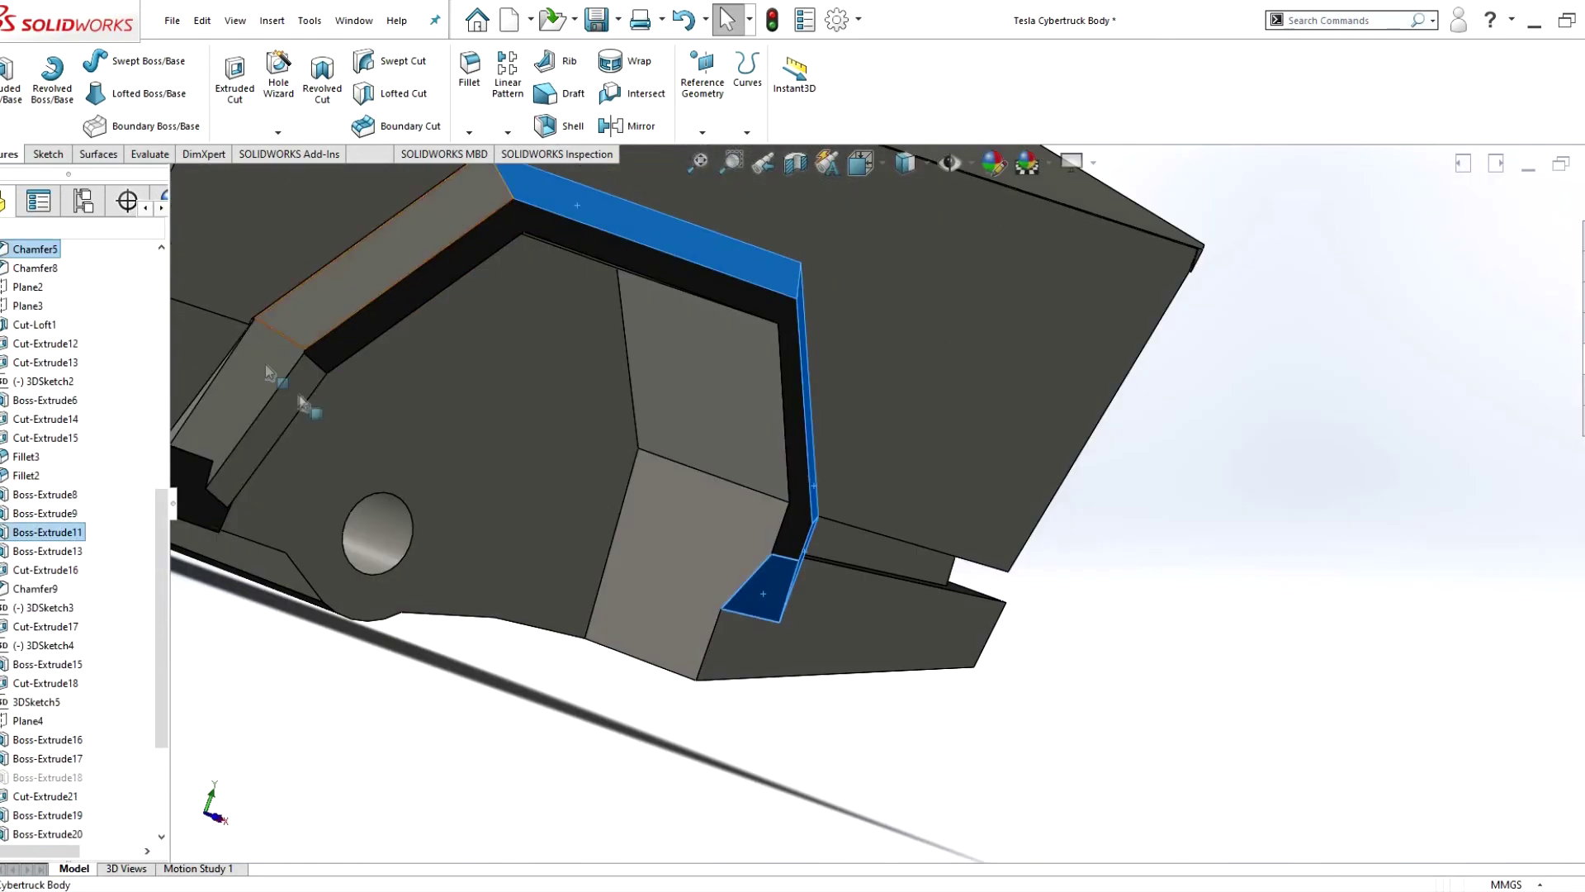
right_click(299, 334)
scroll(643, 495, down, 5)
click(643, 494)
scroll(743, 479, up, 5)
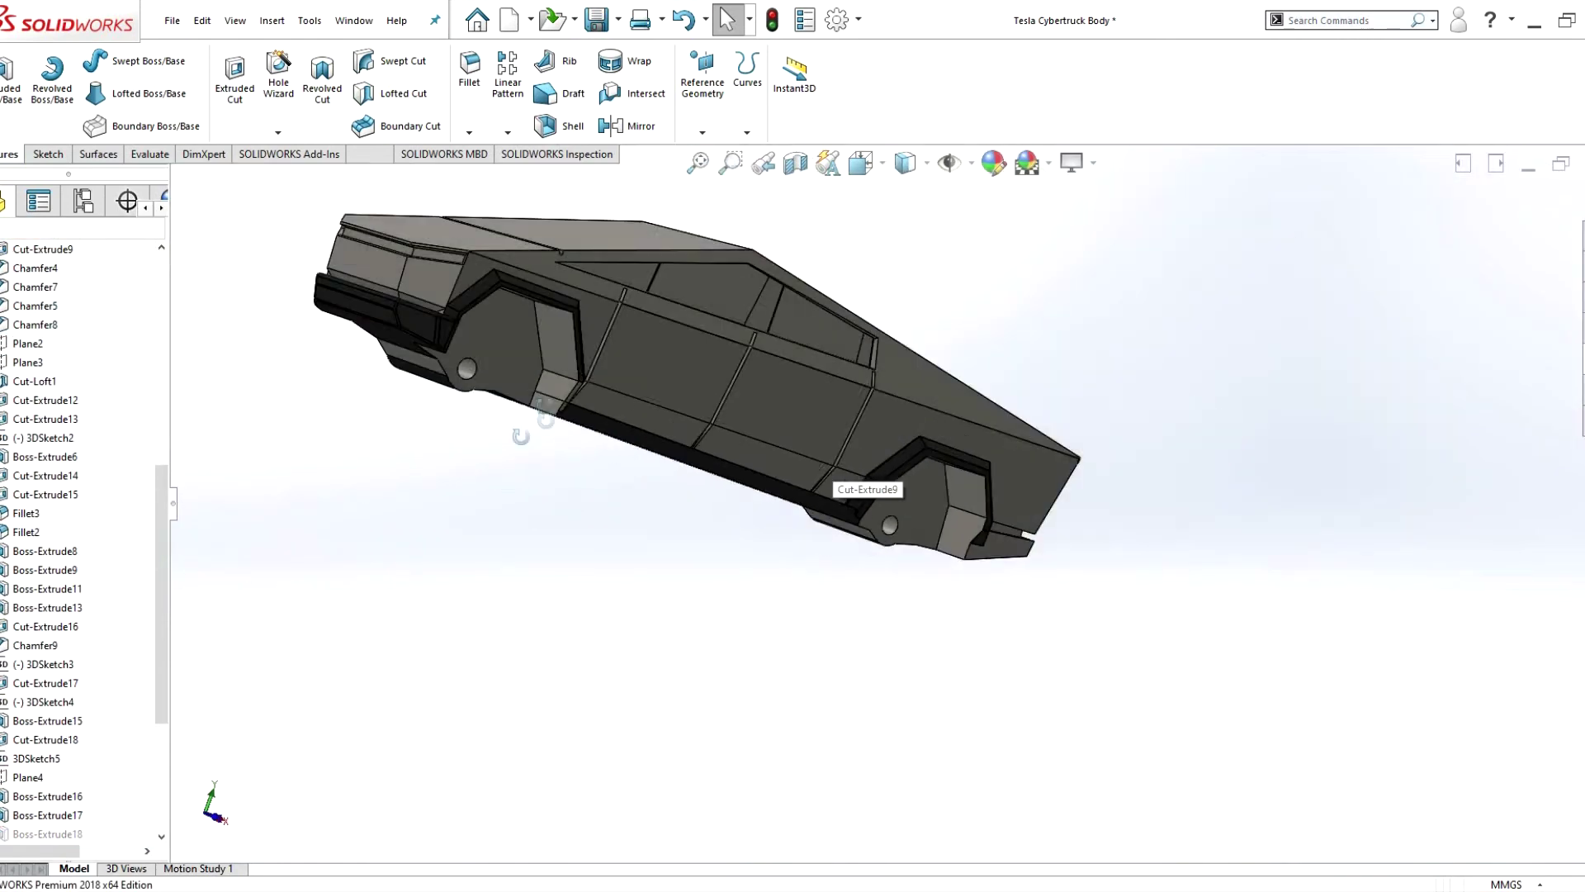
scroll(686, 526, down, 3)
scroll(791, 617, down, 2)
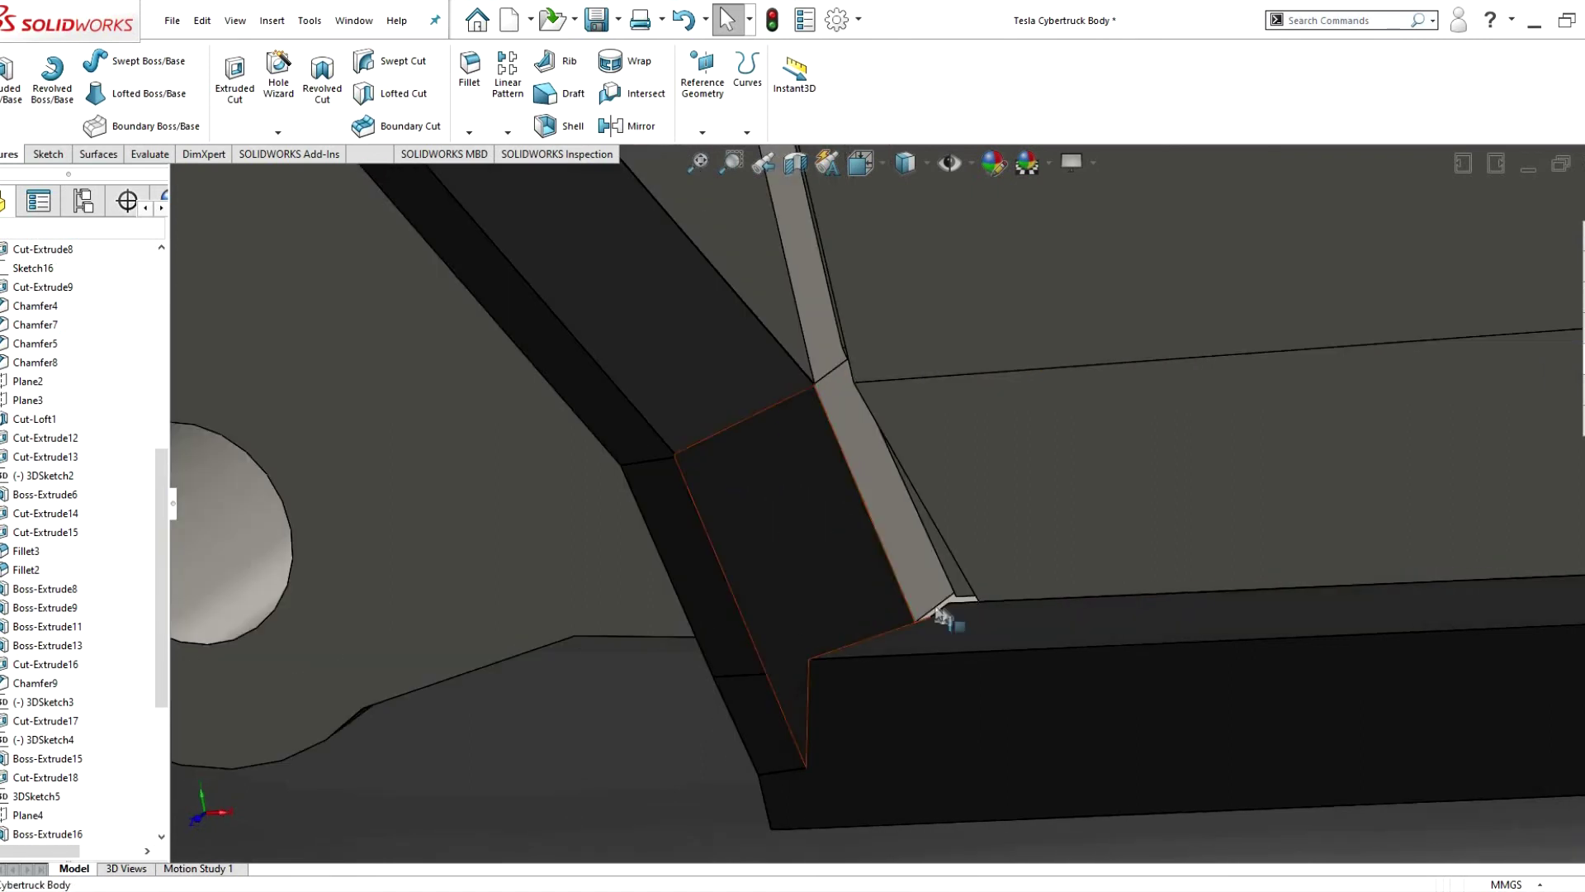
- Paste the dark appearance onto the wheel-arch trim
middle_drag(939, 615, 989, 657)
middle_drag(1173, 552, 1373, 556)
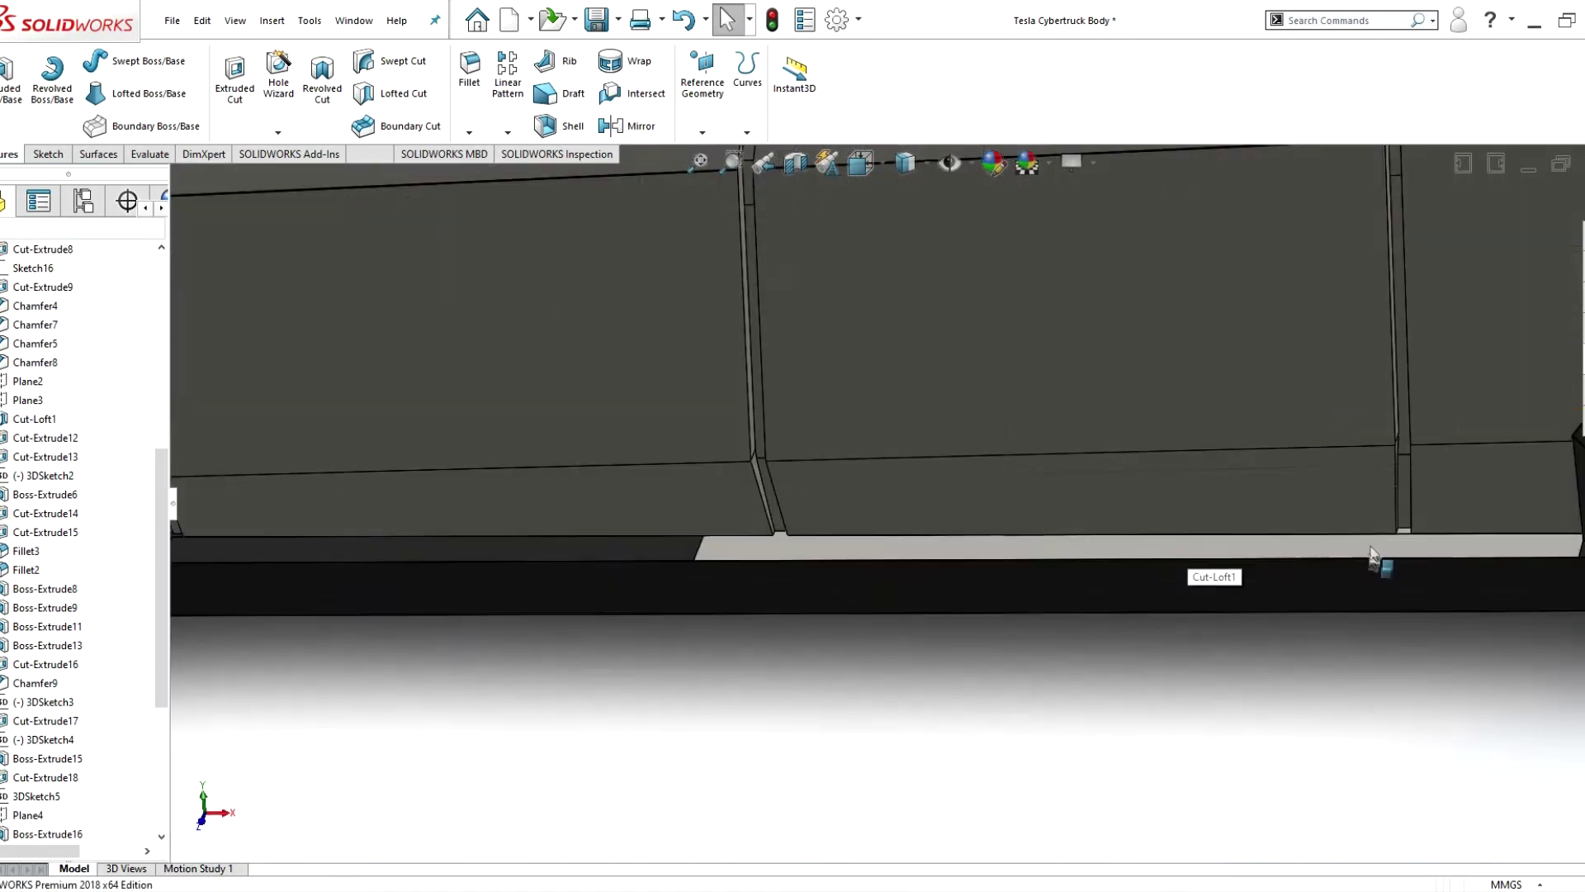
right_click(1373, 487)
scroll(1016, 486, up, 5)
scroll(665, 555, down, 5)
scroll(602, 542, up, 5)
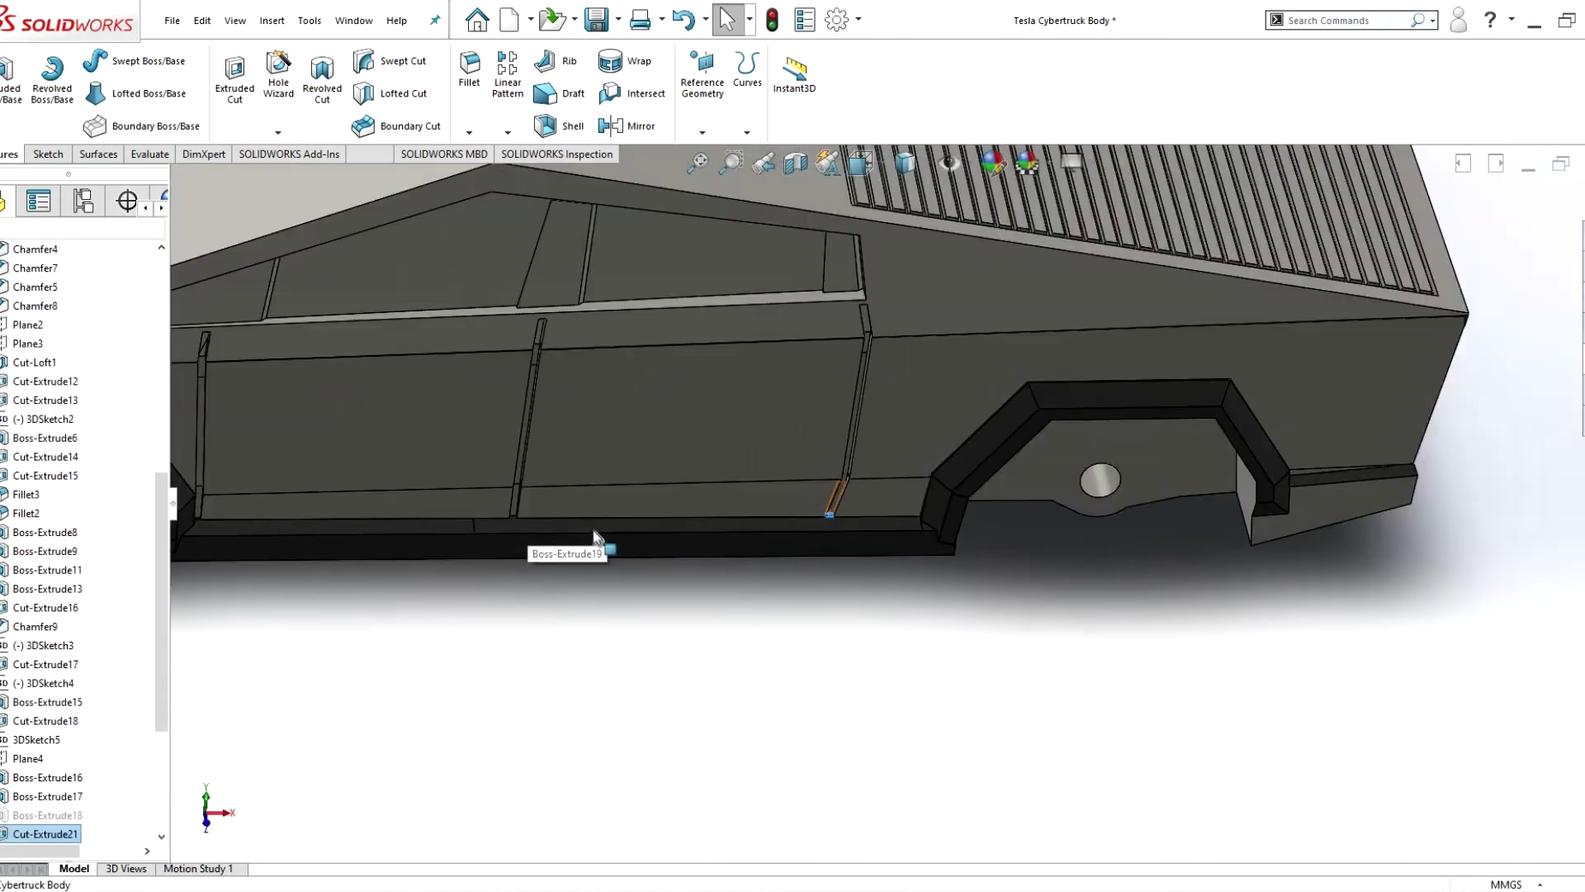
scroll(583, 559, down, 5)
scroll(1416, 602, up, 3)
scroll(1321, 536, down, 5)
right_click(1176, 499)
scroll(1316, 567, up, 2)
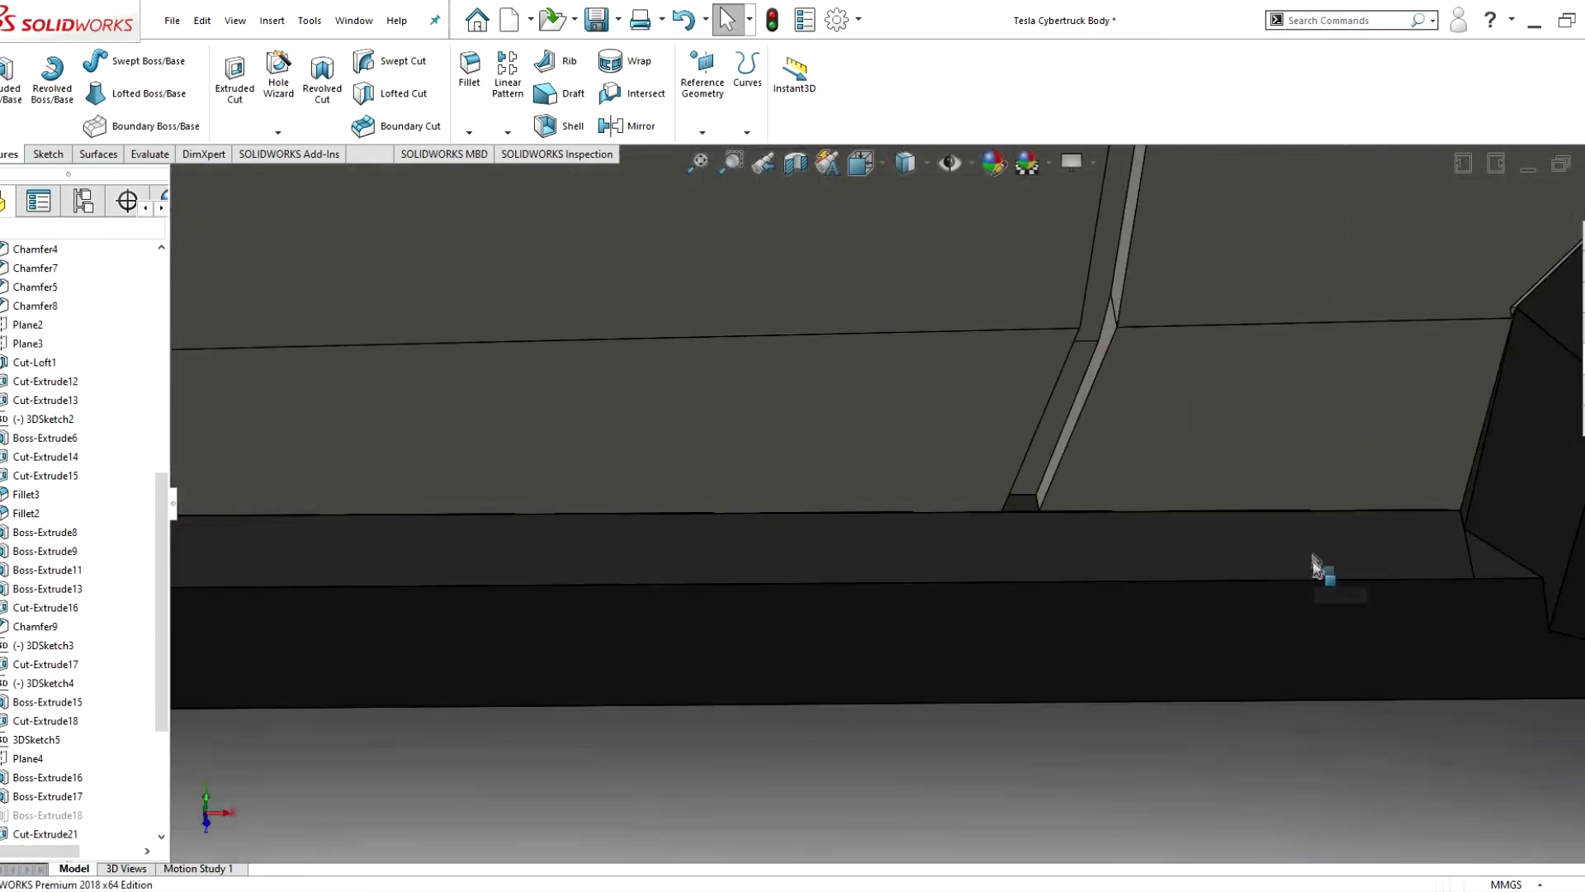
scroll(1316, 566, up, 5)
scroll(1203, 453, down, 5)
scroll(1143, 368, down, 3)
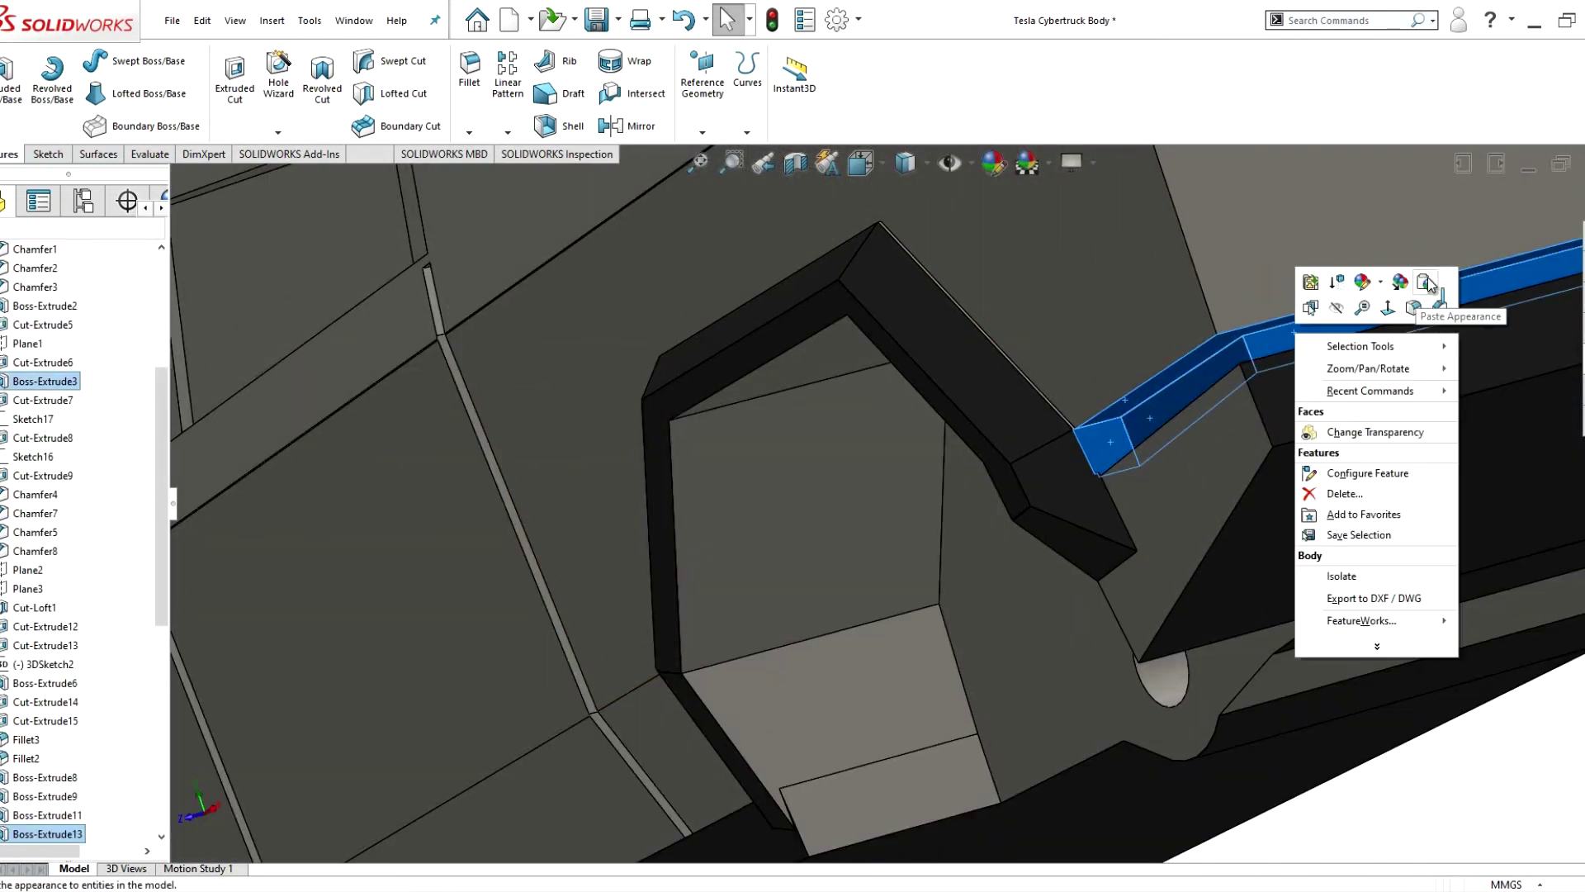
click(1408, 411)
- Bring up the options for the lower body edge and sill faces
scroll(1065, 512, up, 5)
scroll(753, 495, down, 5)
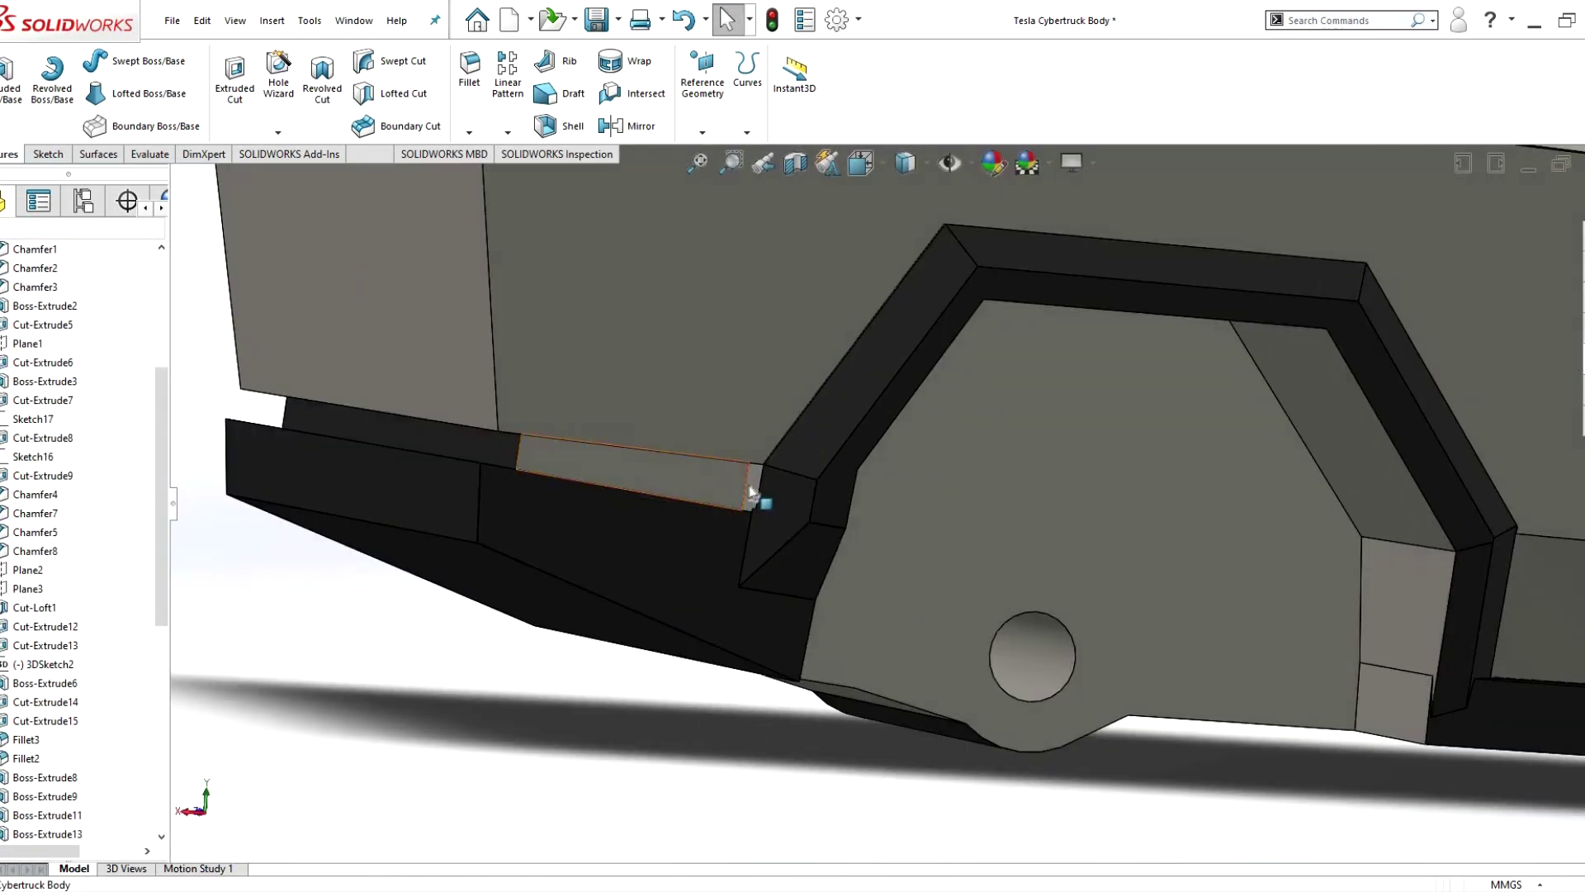
scroll(729, 487, down, 2)
scroll(1301, 638, up, 5)
scroll(1065, 533, down, 5)
right_click(1065, 532)
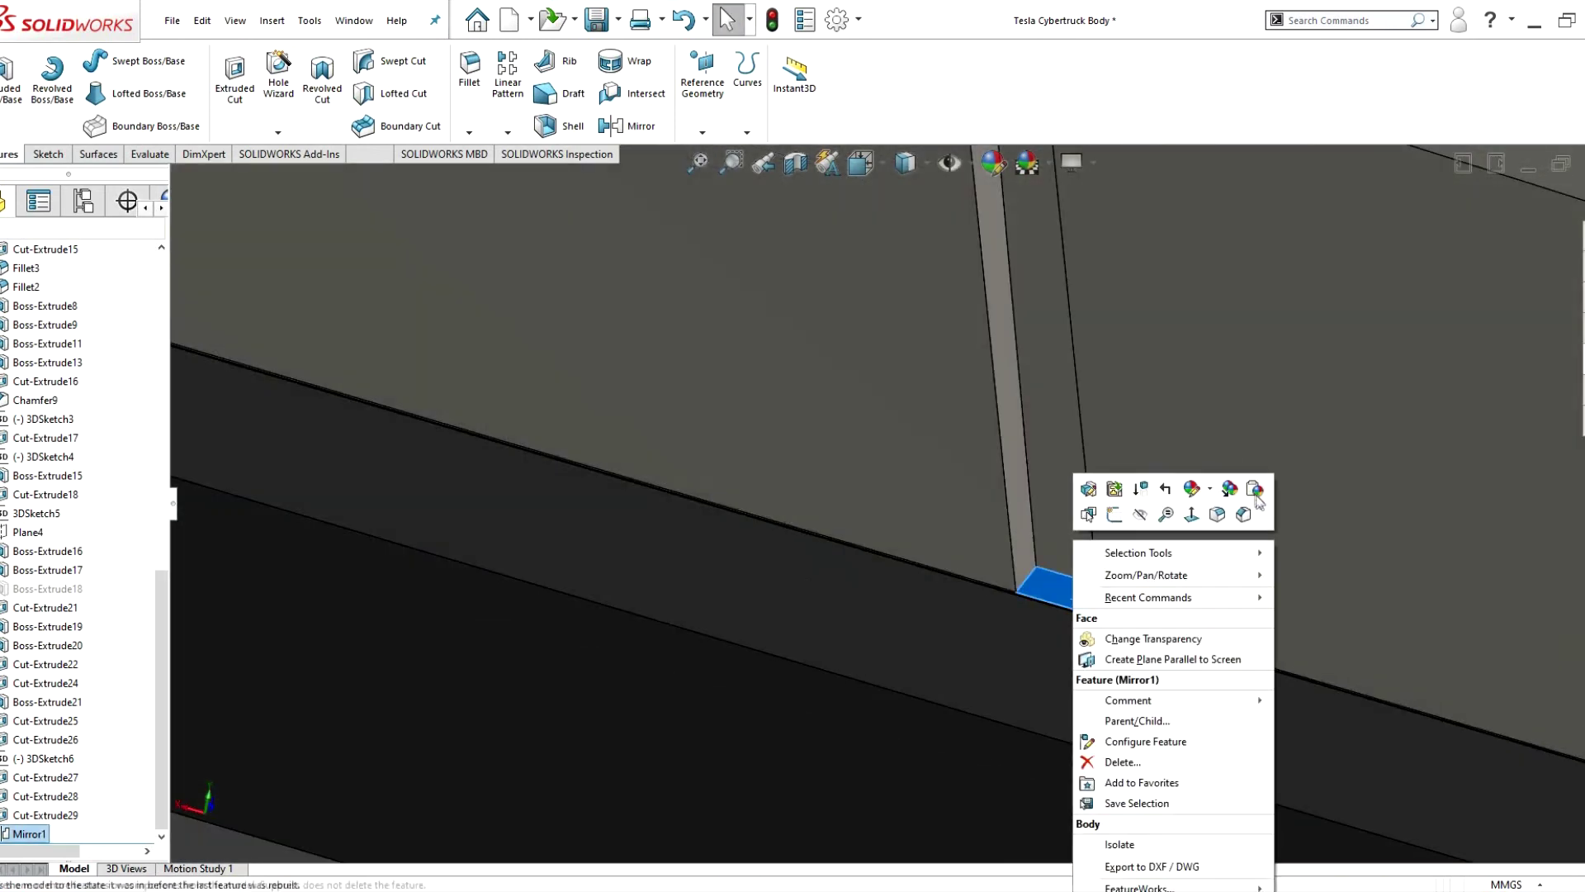
scroll(1345, 690, up, 2)
scroll(1357, 658, down, 3)
right_click(1312, 627)
scroll(1362, 654, up, 1)
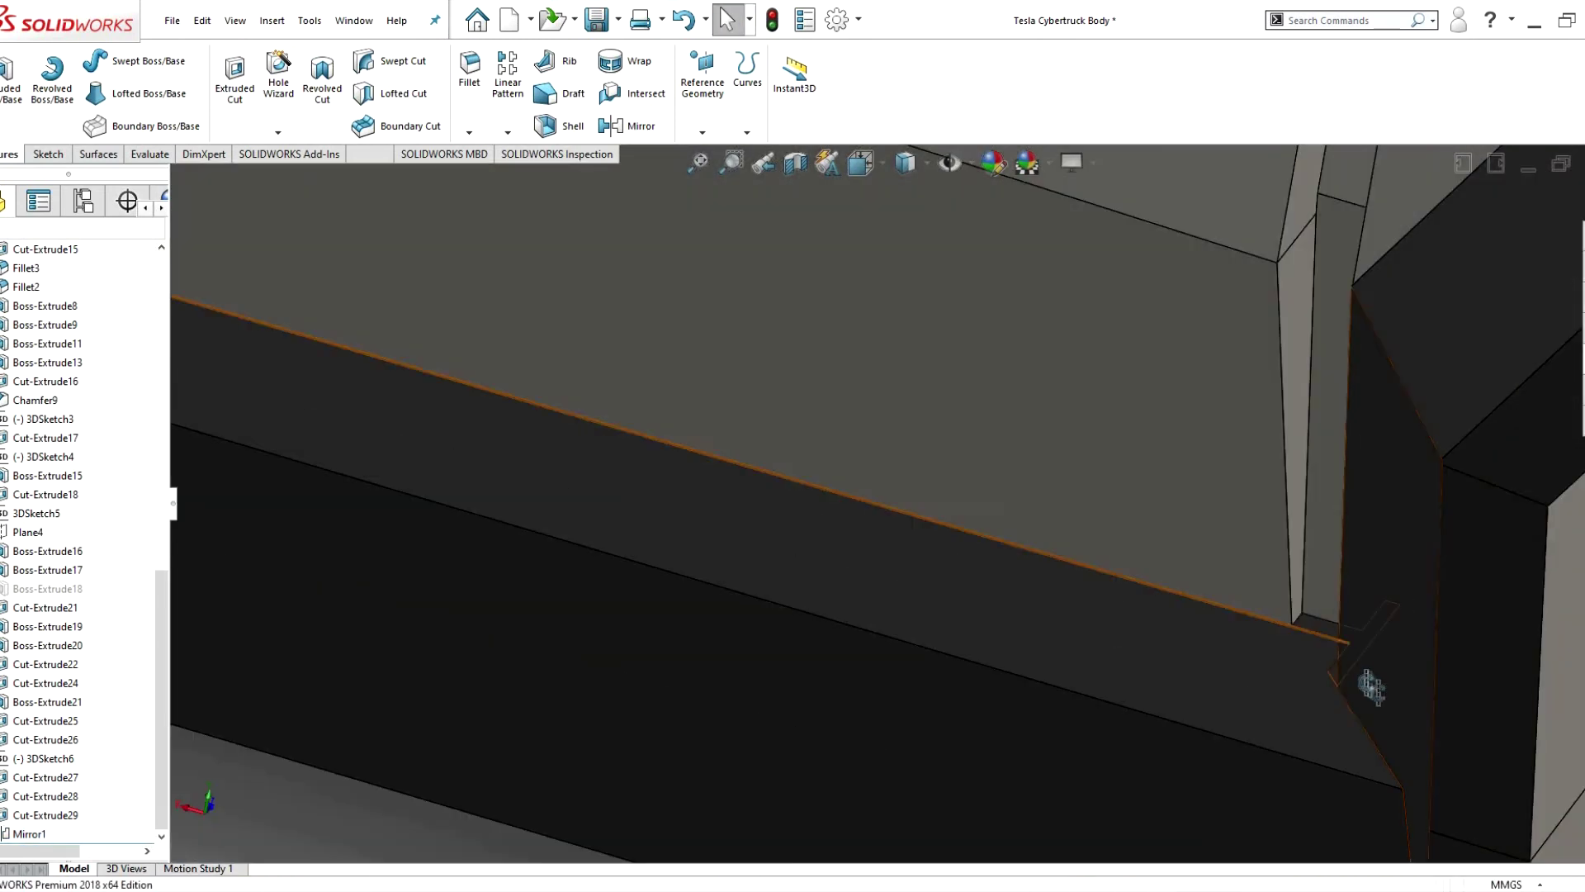
scroll(1227, 622, up, 3)
scroll(1246, 625, up, 3)
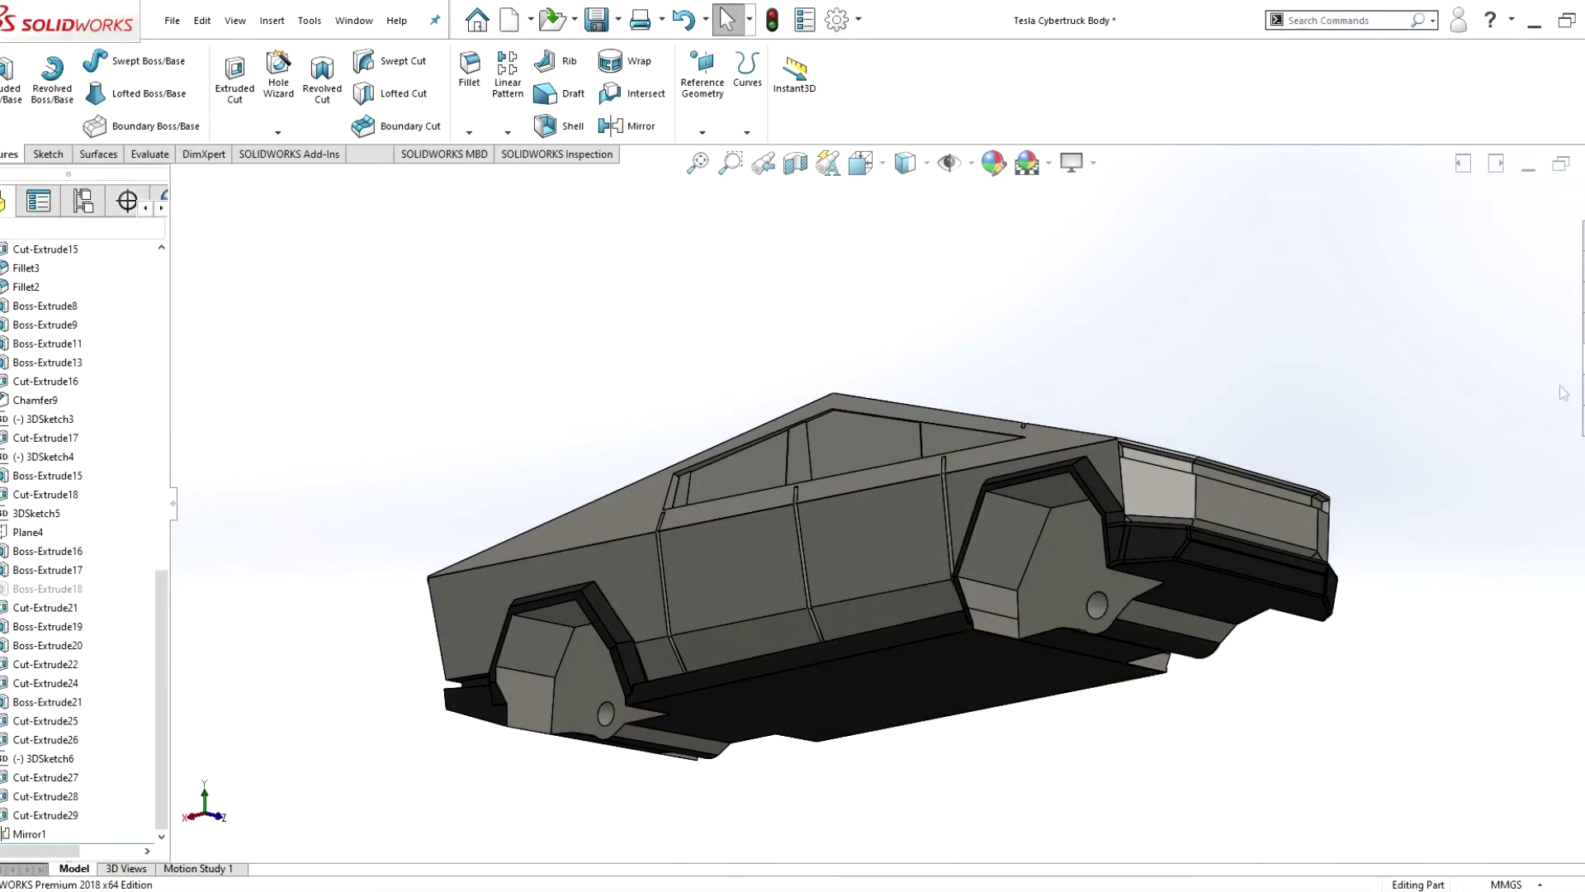
- Select the rear and wheel-arch faces, then copy the side body panel's appearance
click(1187, 482)
middle_drag(1188, 481, 1285, 500)
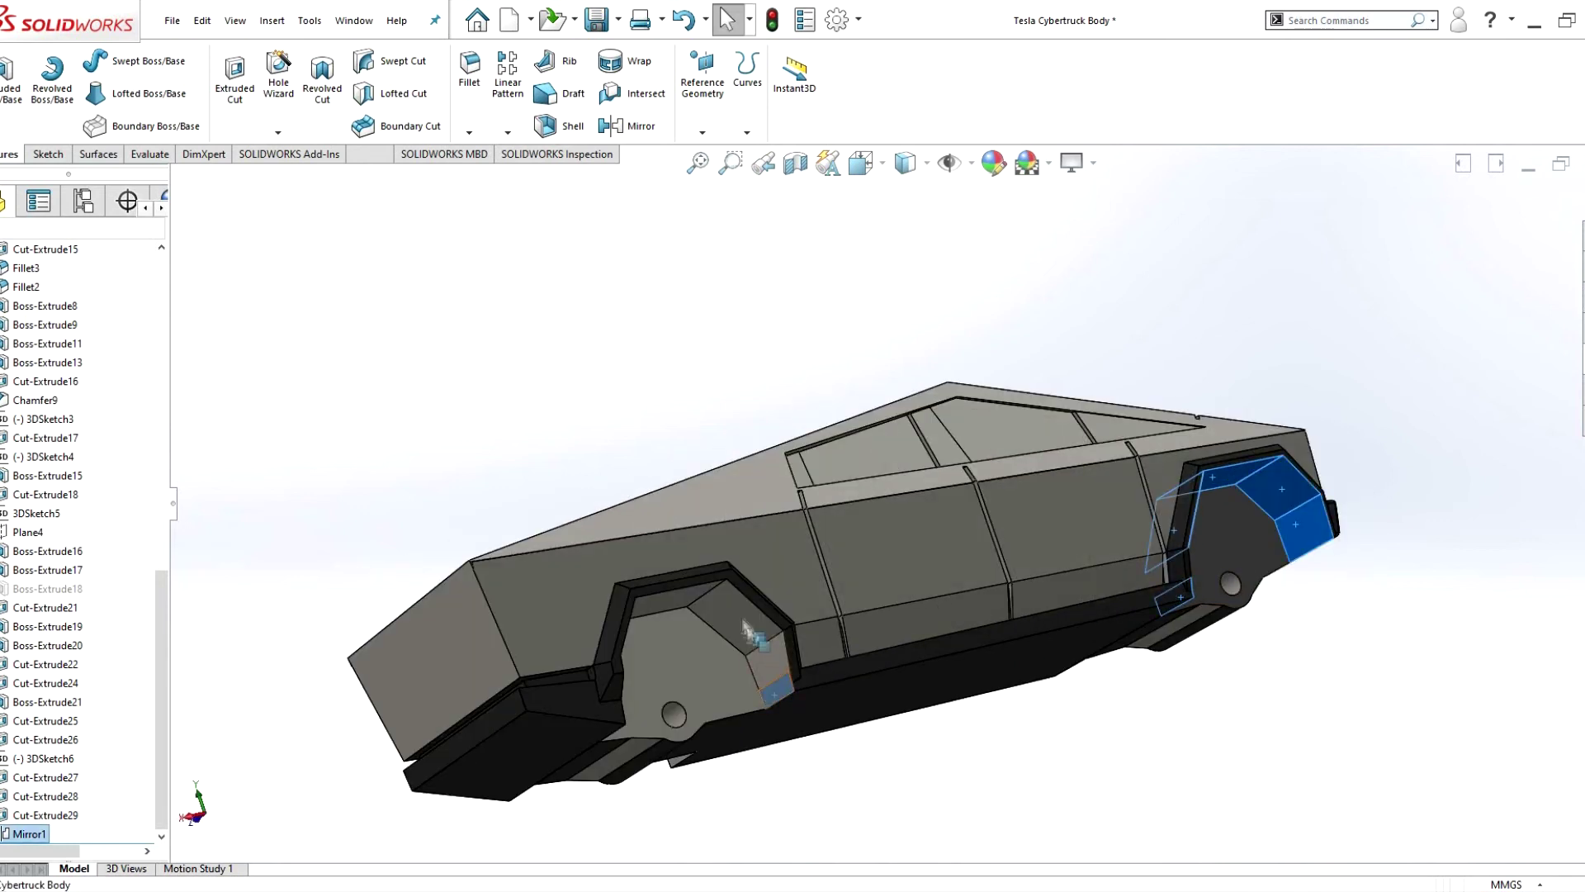
middle_drag(648, 657, 528, 642)
click(529, 642)
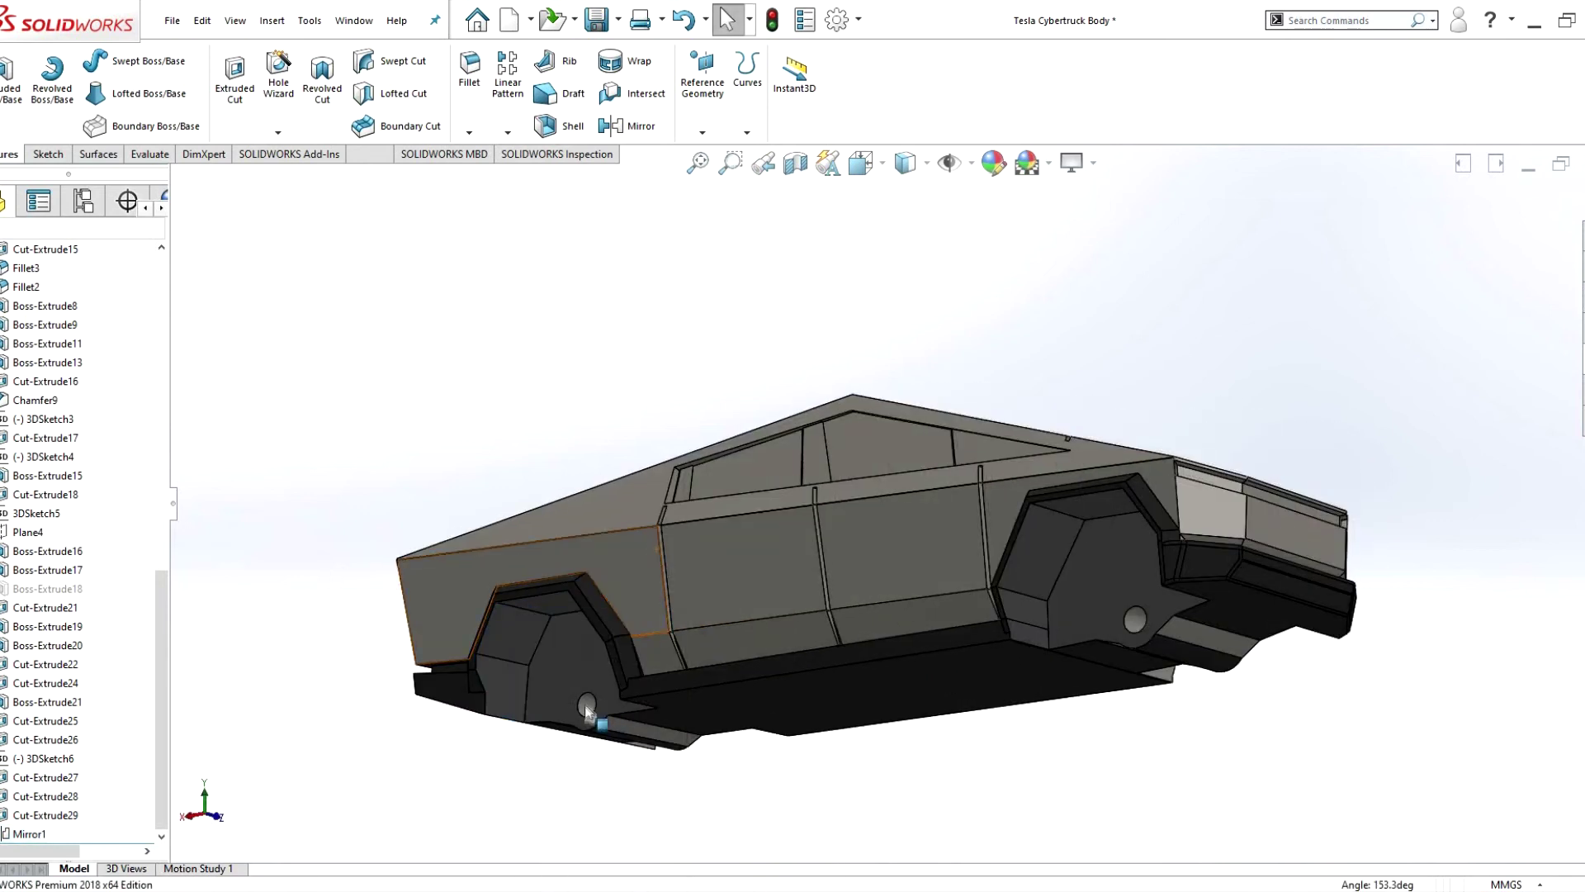
middle_drag(1187, 635, 1236, 574)
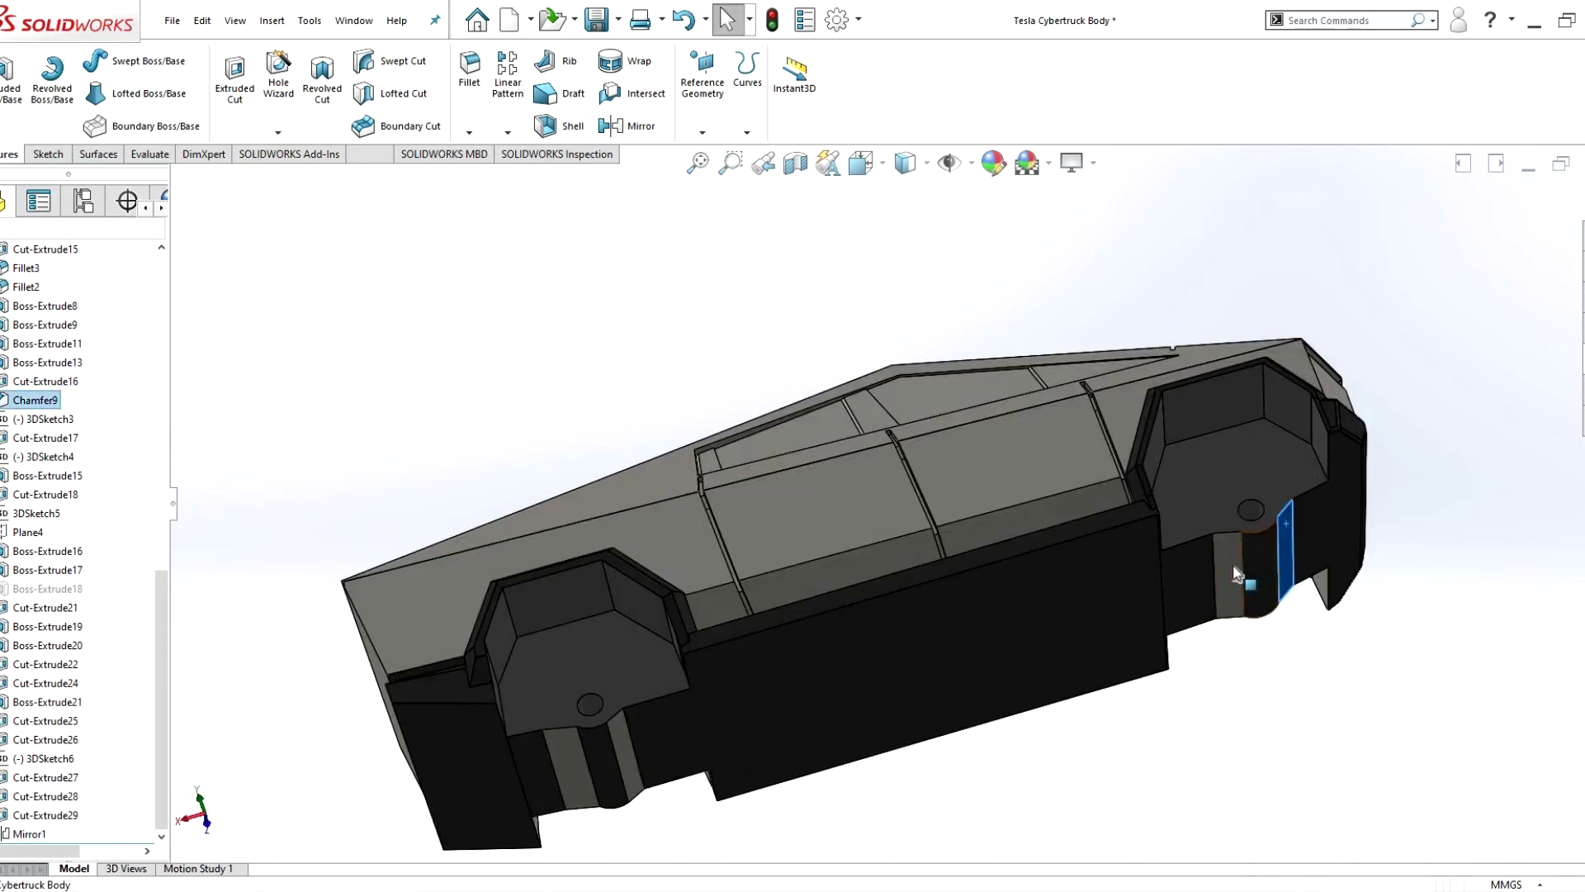
right_click(673, 738)
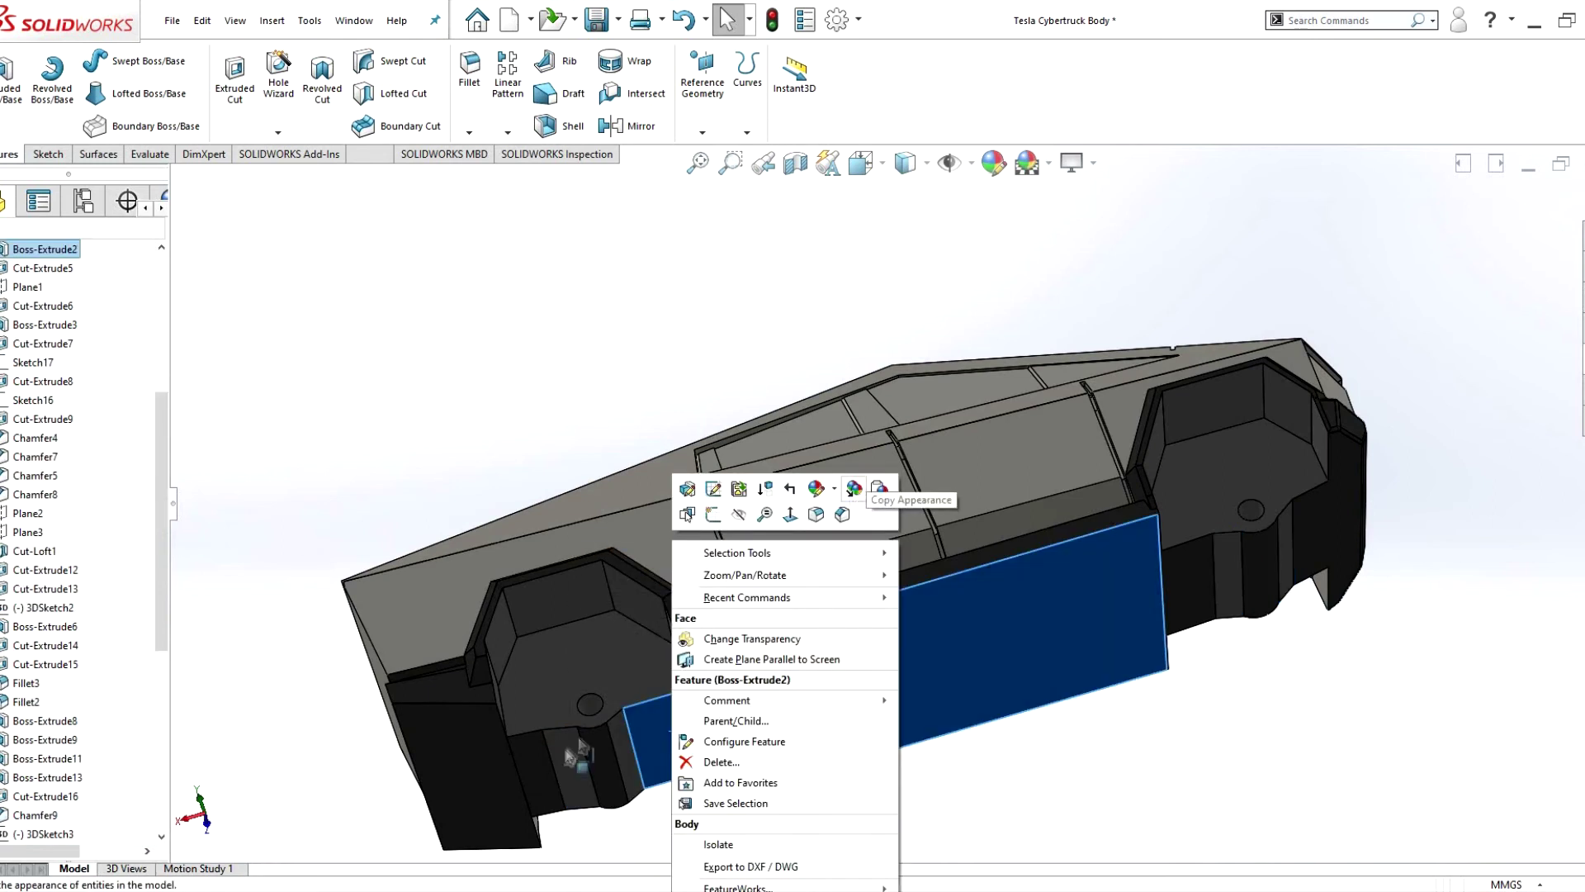
click(1300, 566)
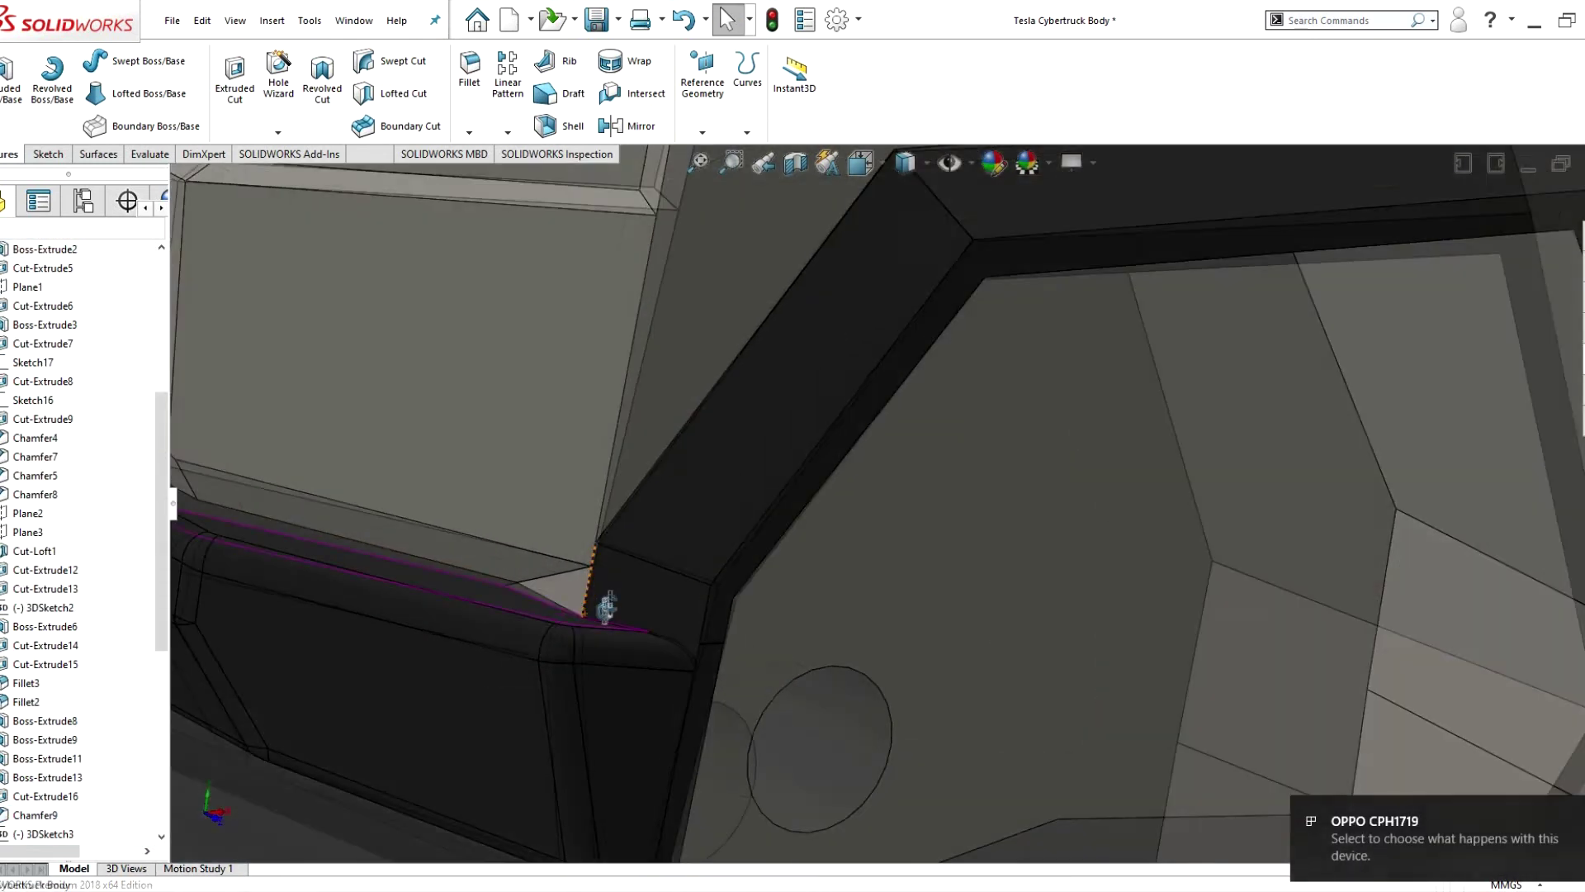
right_click(607, 607)
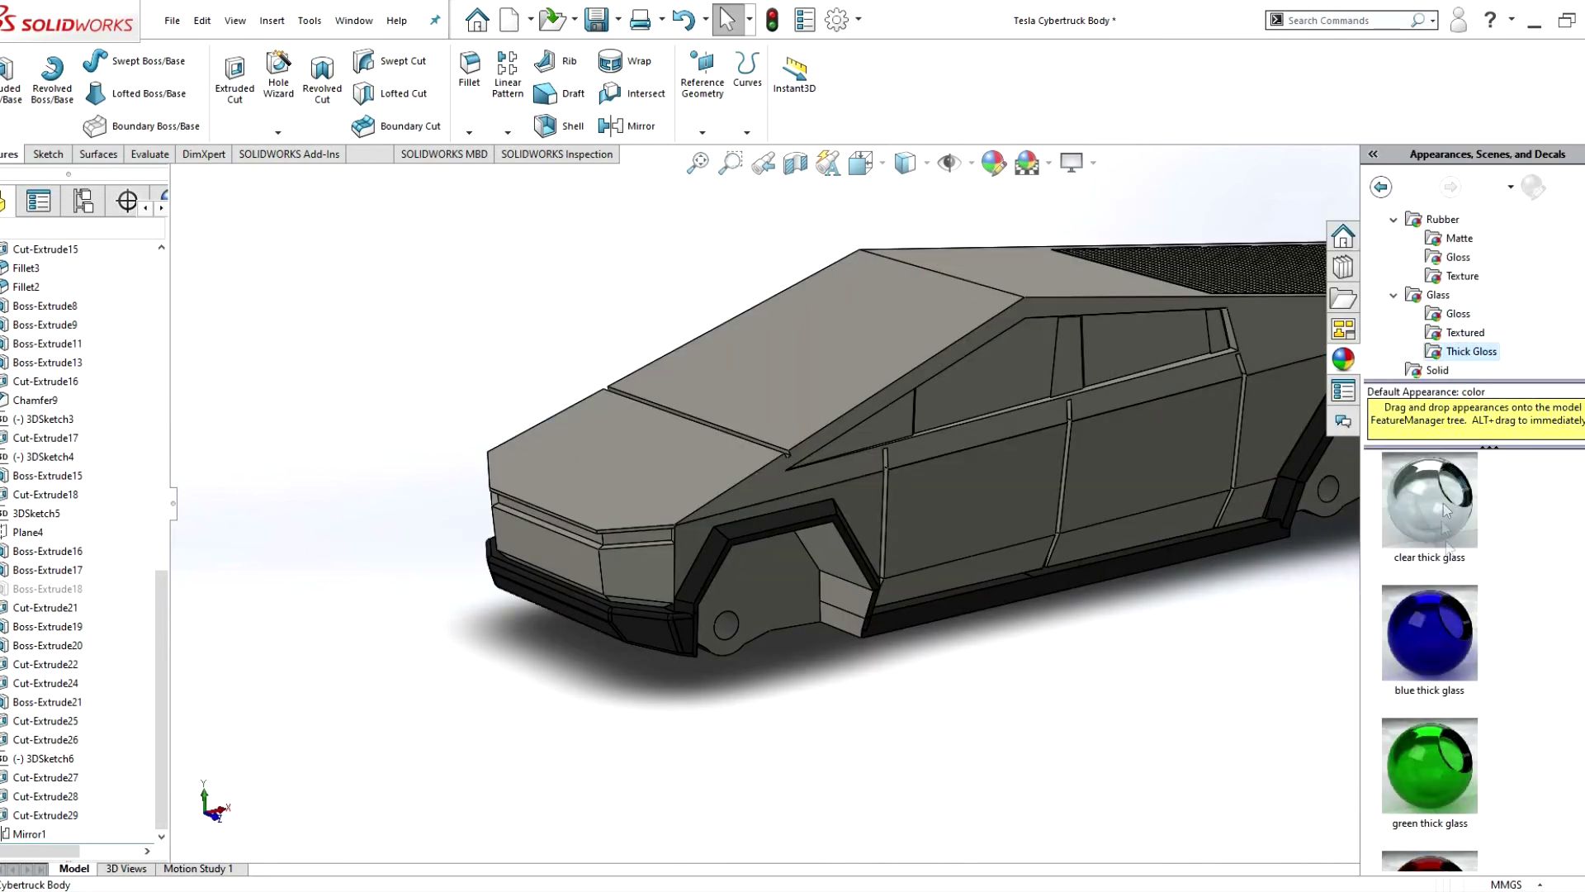
- Apply clear thick glass to the windshield and edit the blue thick glass appearance
drag(1446, 510, 863, 347)
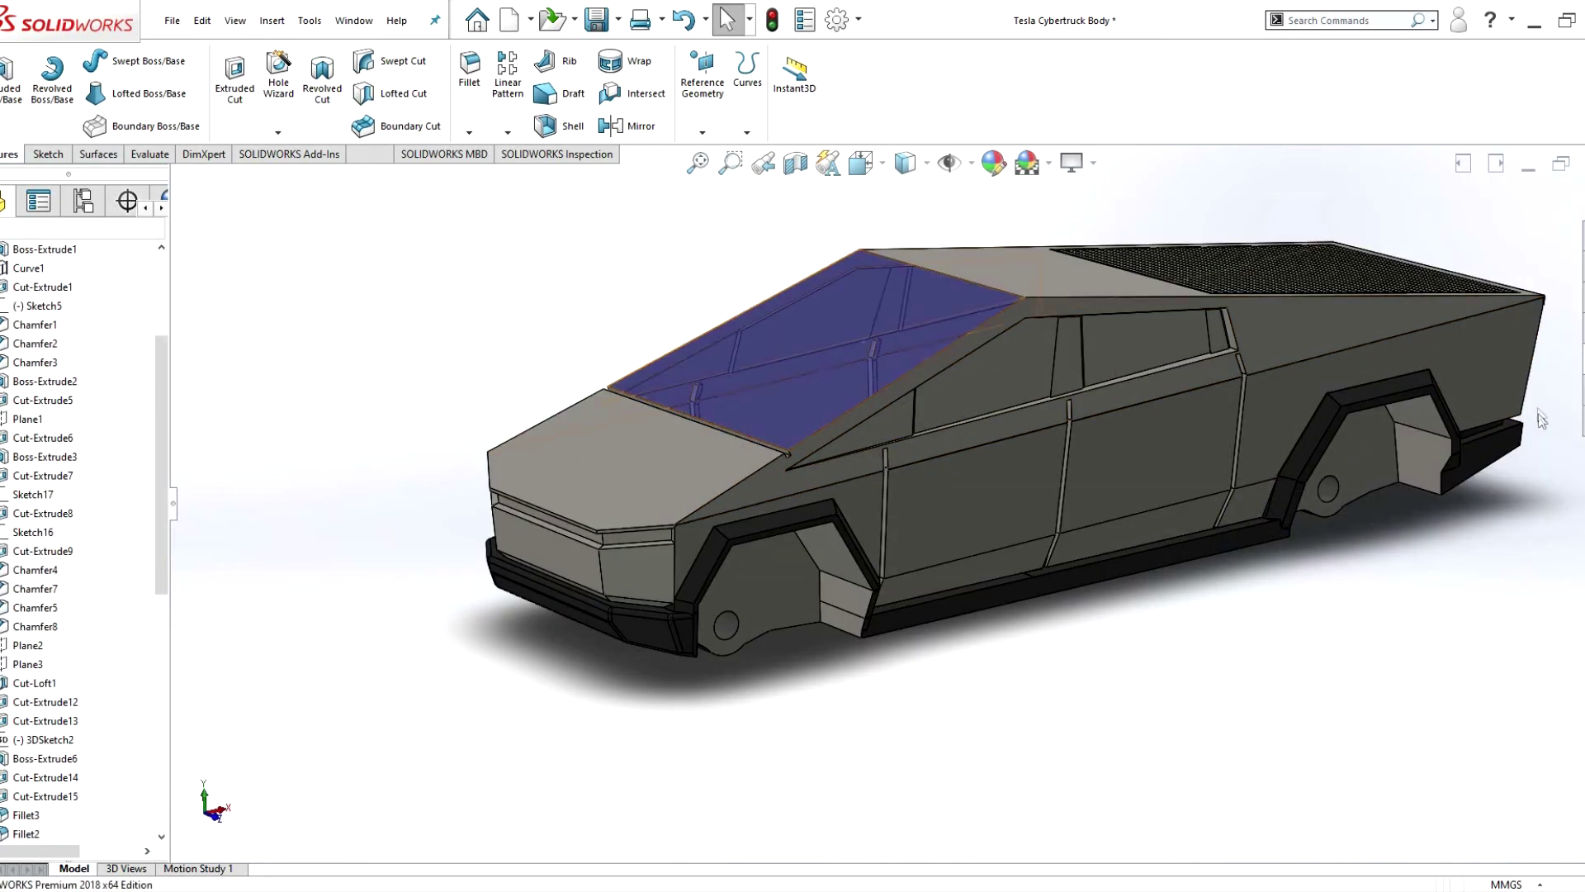
right_click(74, 374)
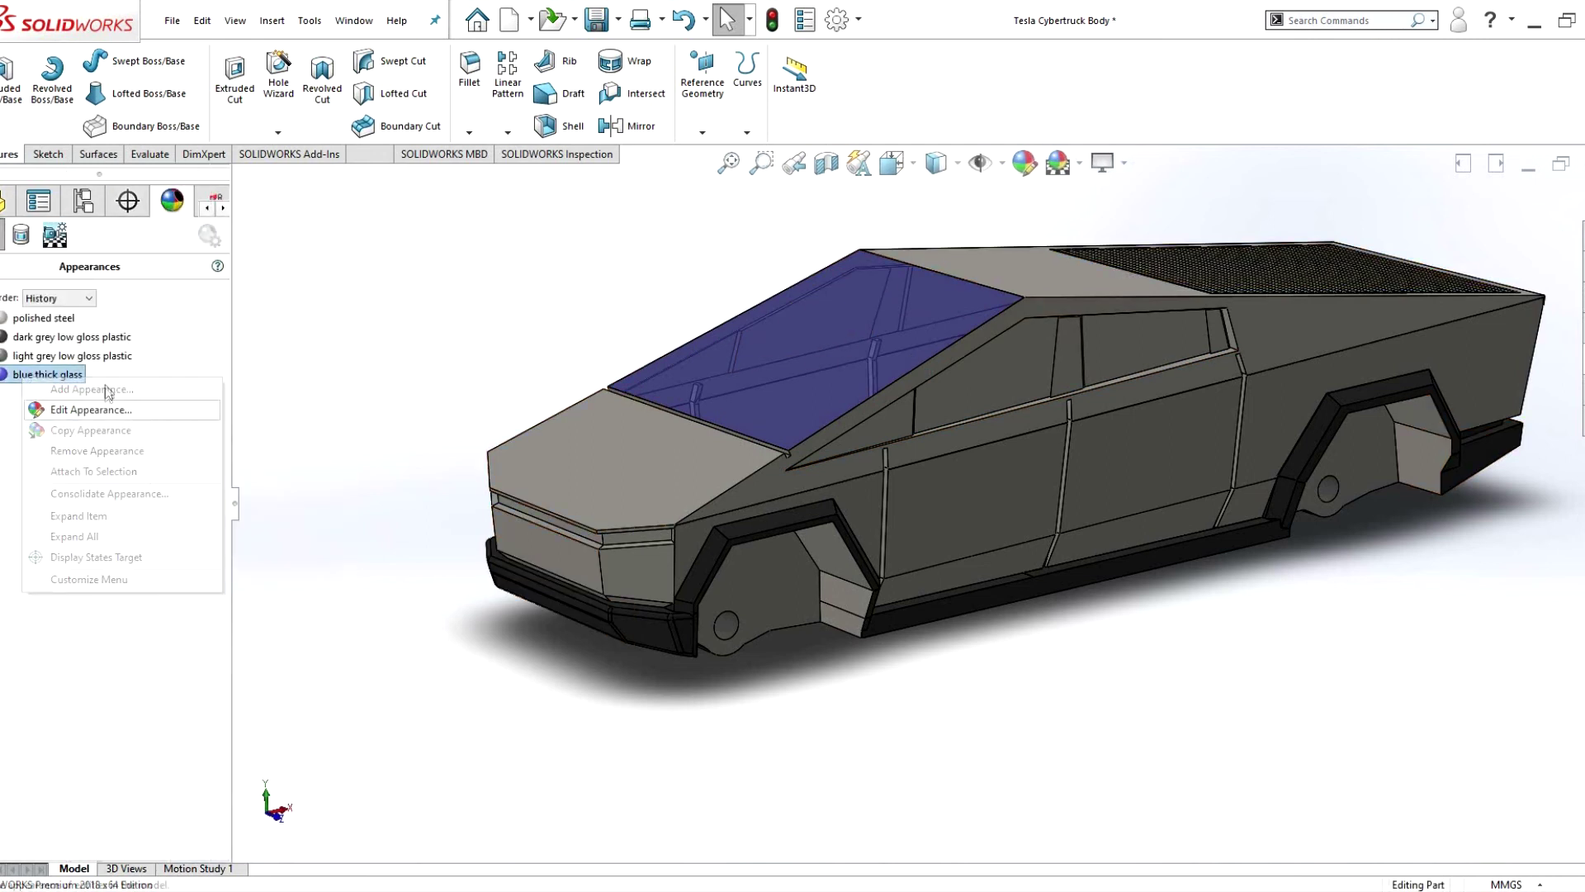
click(138, 631)
key(Return)
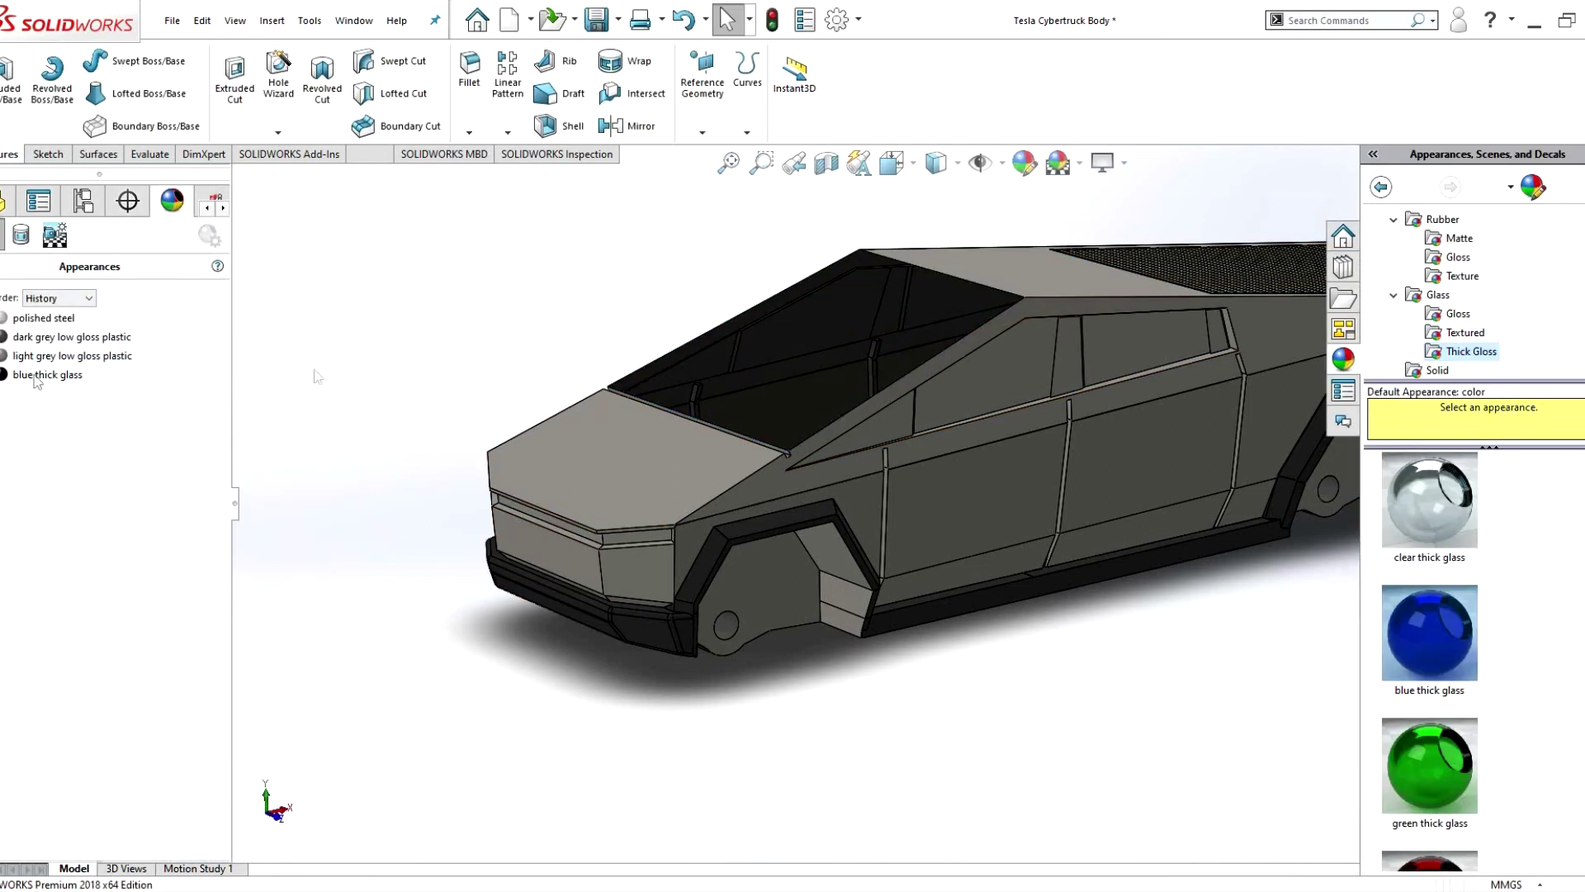
scroll(799, 343, down, 3)
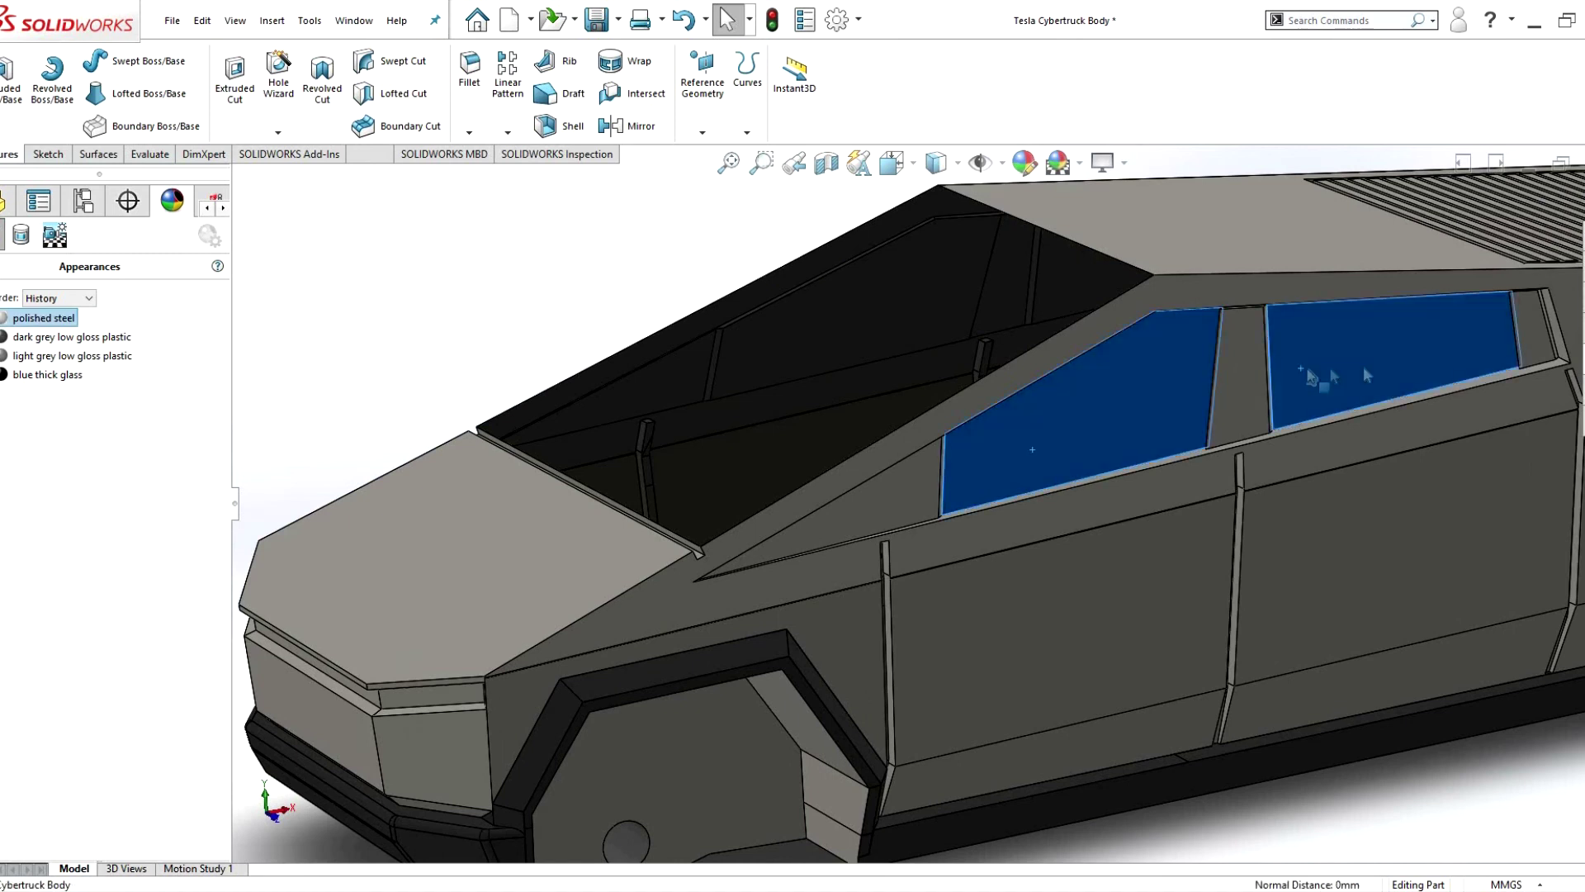
scroll(1364, 375, up, 5)
- Make the body transparent and open the blue thick glass's advanced illumination settings
right_click(404, 260)
click(496, 510)
mouse_move(495, 510)
middle_down()
mouse_move(276, 377)
mouse_move(47, 374)
middle_up()
double_click(47, 374)
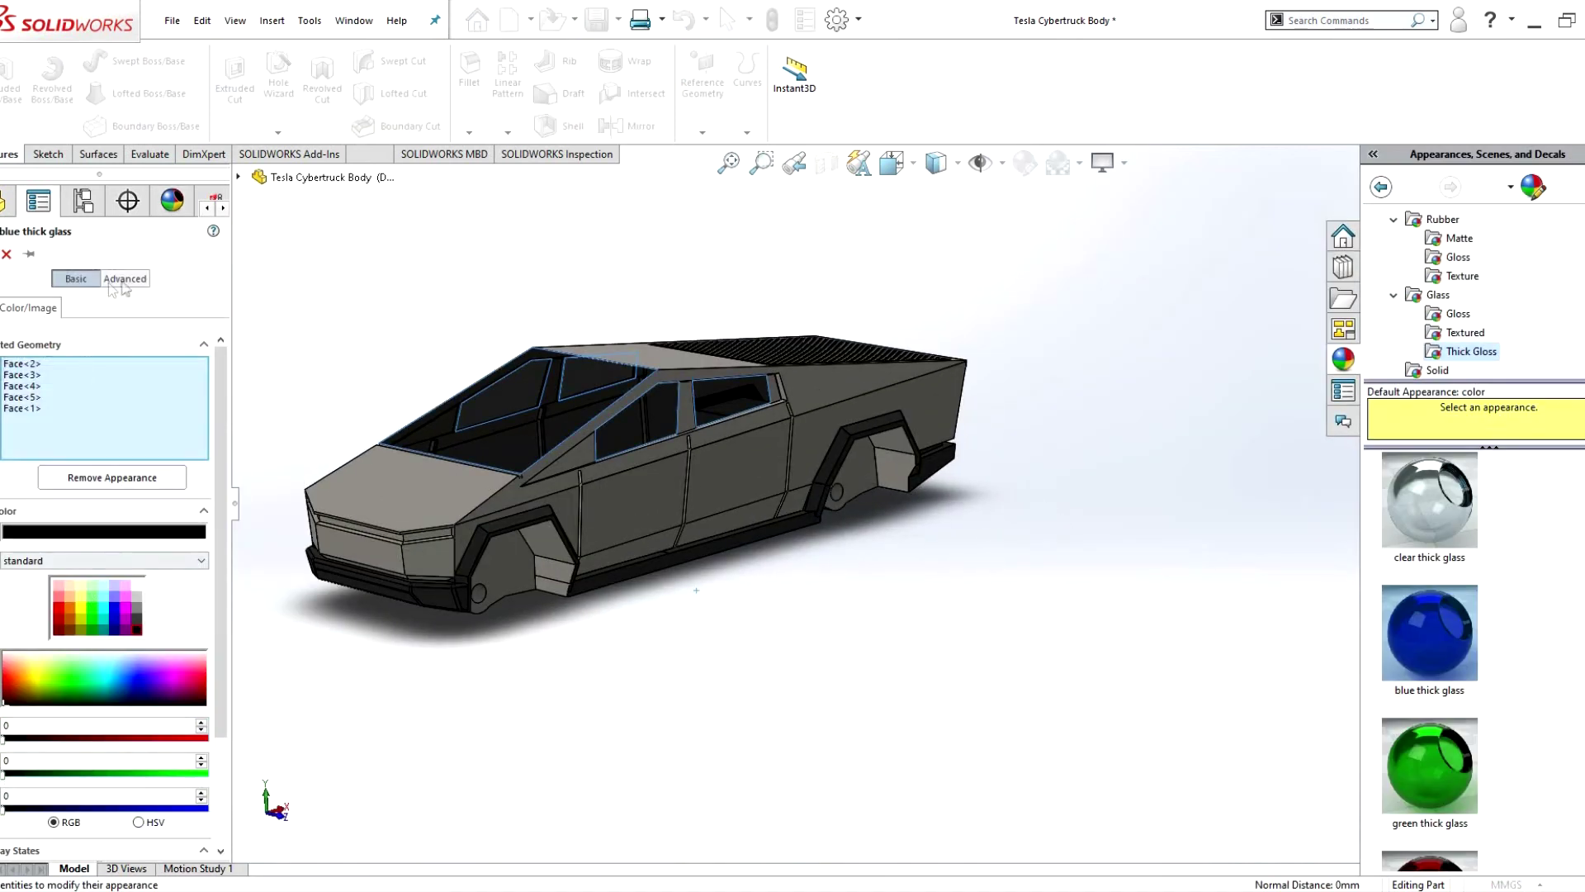
click(120, 280)
click(33, 307)
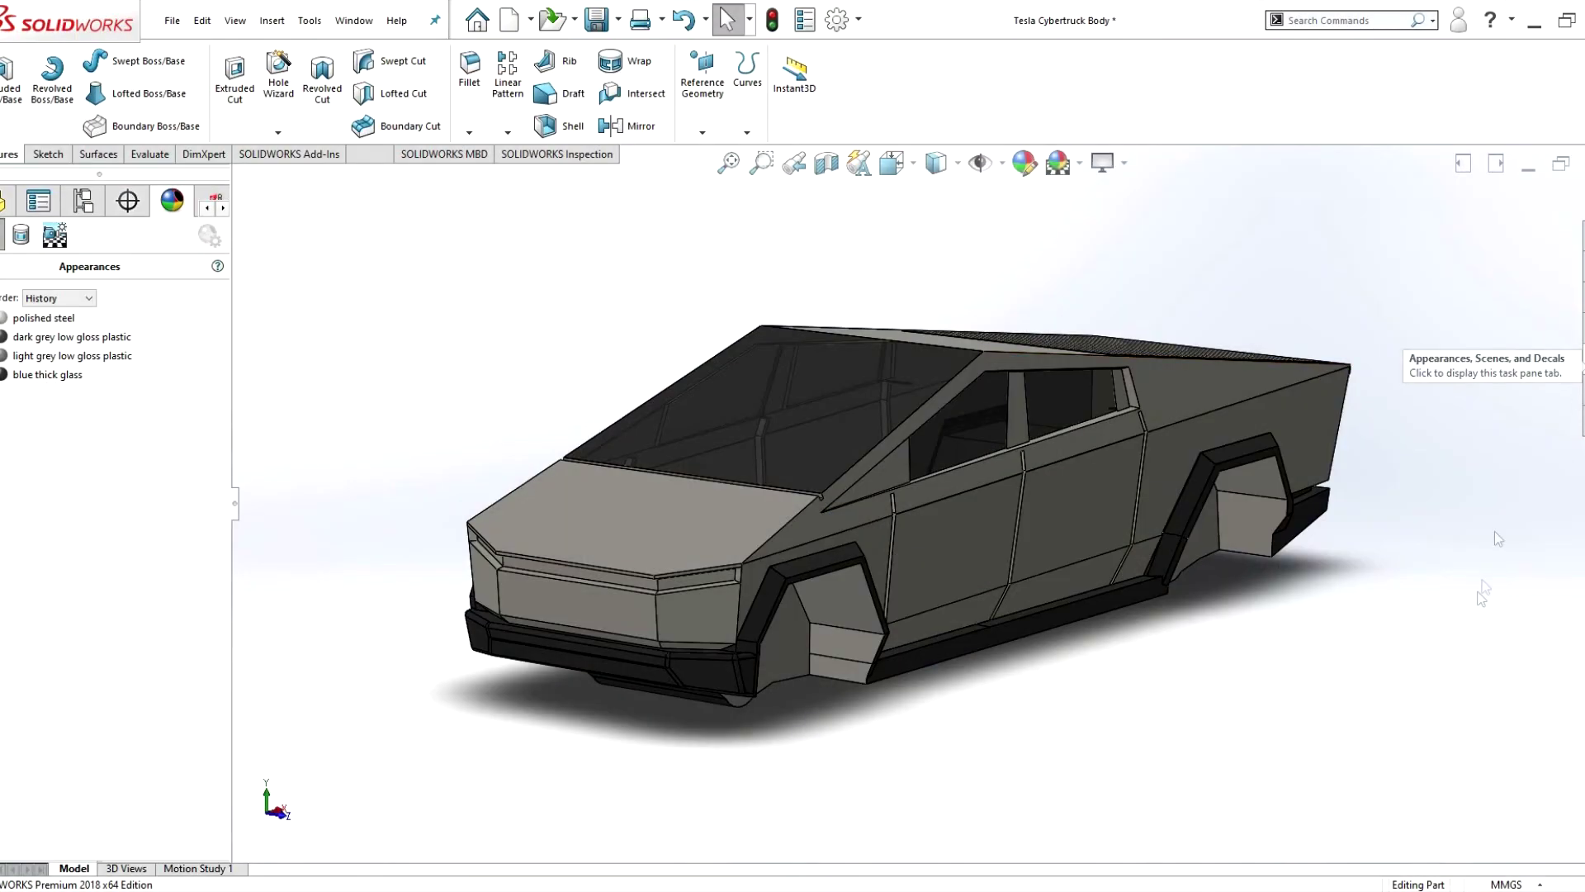
- Apply the green thick glass swatch to the side window
drag(1482, 594, 900, 481)
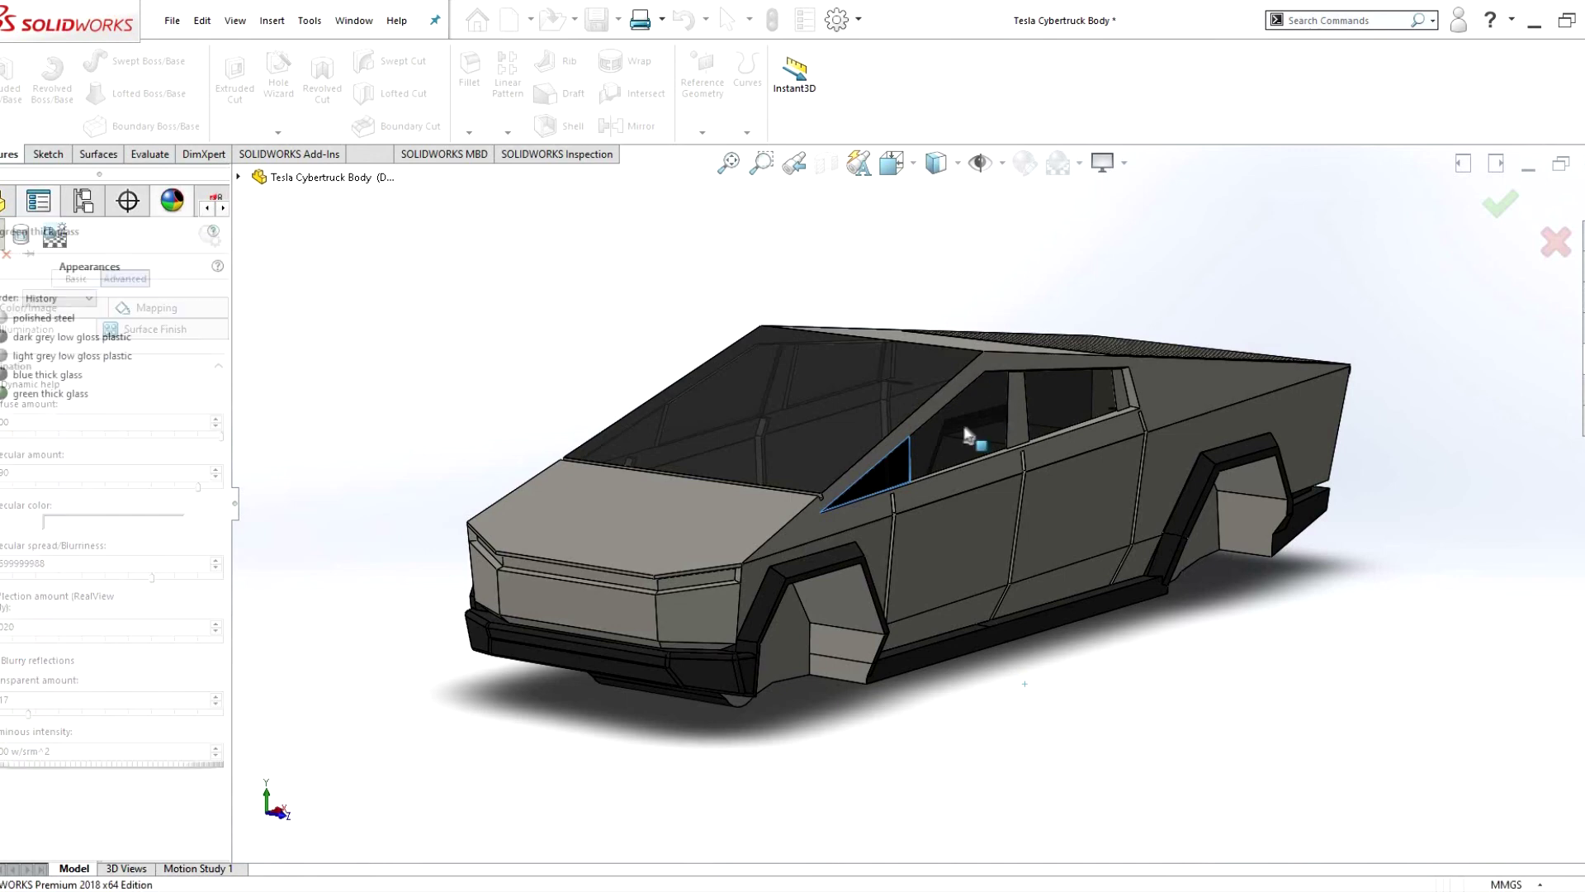
scroll(1167, 449, down, 3)
scroll(754, 523, down, 3)
scroll(388, 541, down, 2)
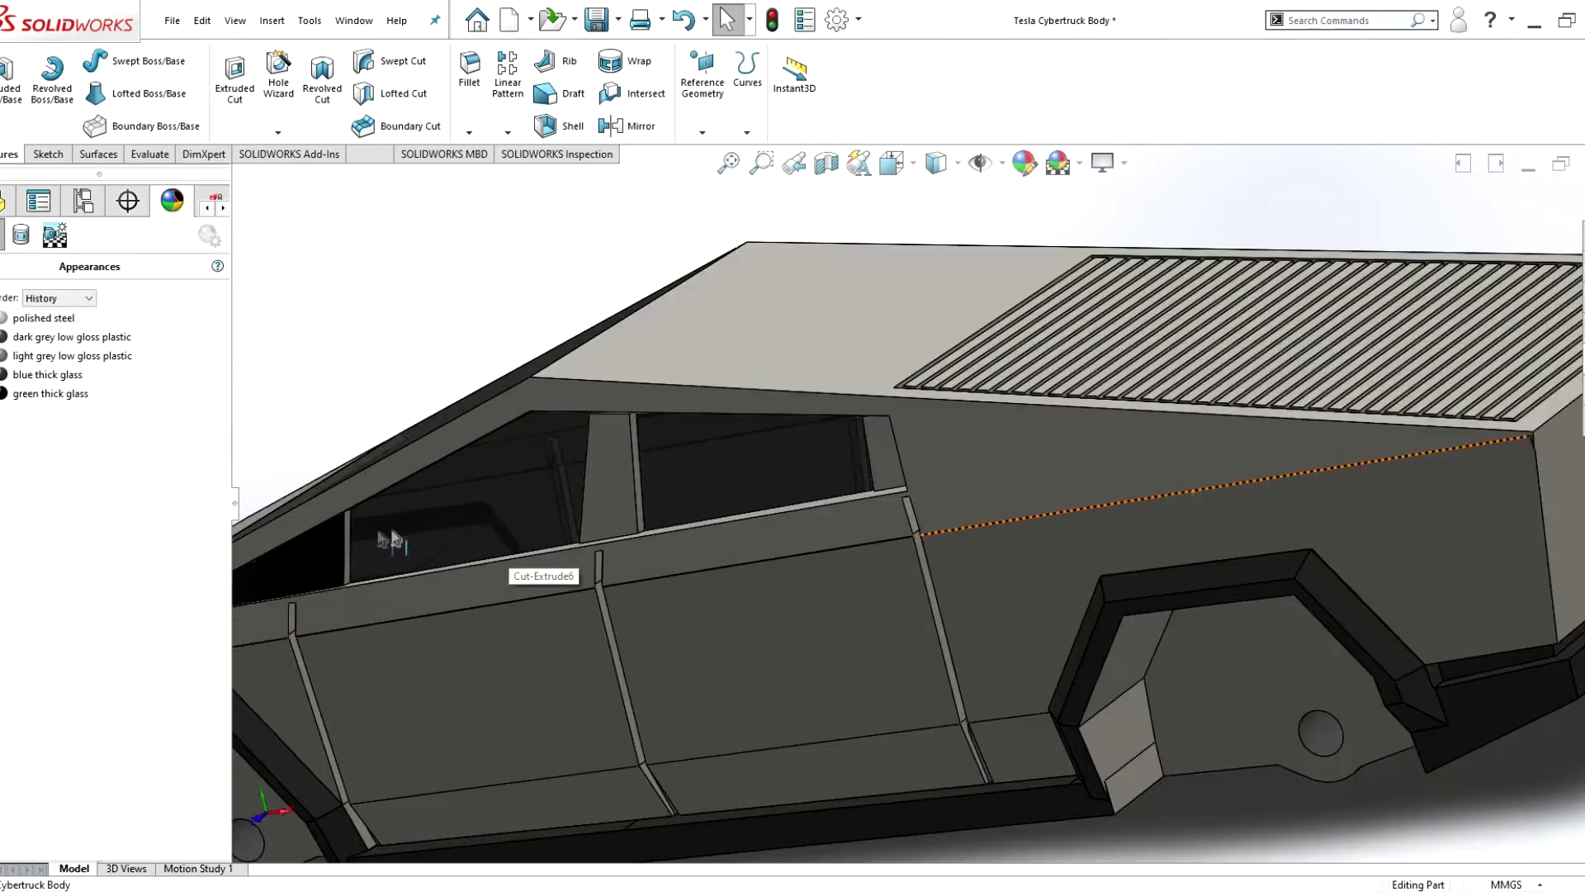
scroll(594, 495, down, 3)
- Inspect the door pillars and compare against the truck reference photos
click(778, 407)
scroll(733, 369, down, 3)
scroll(710, 314, down, 3)
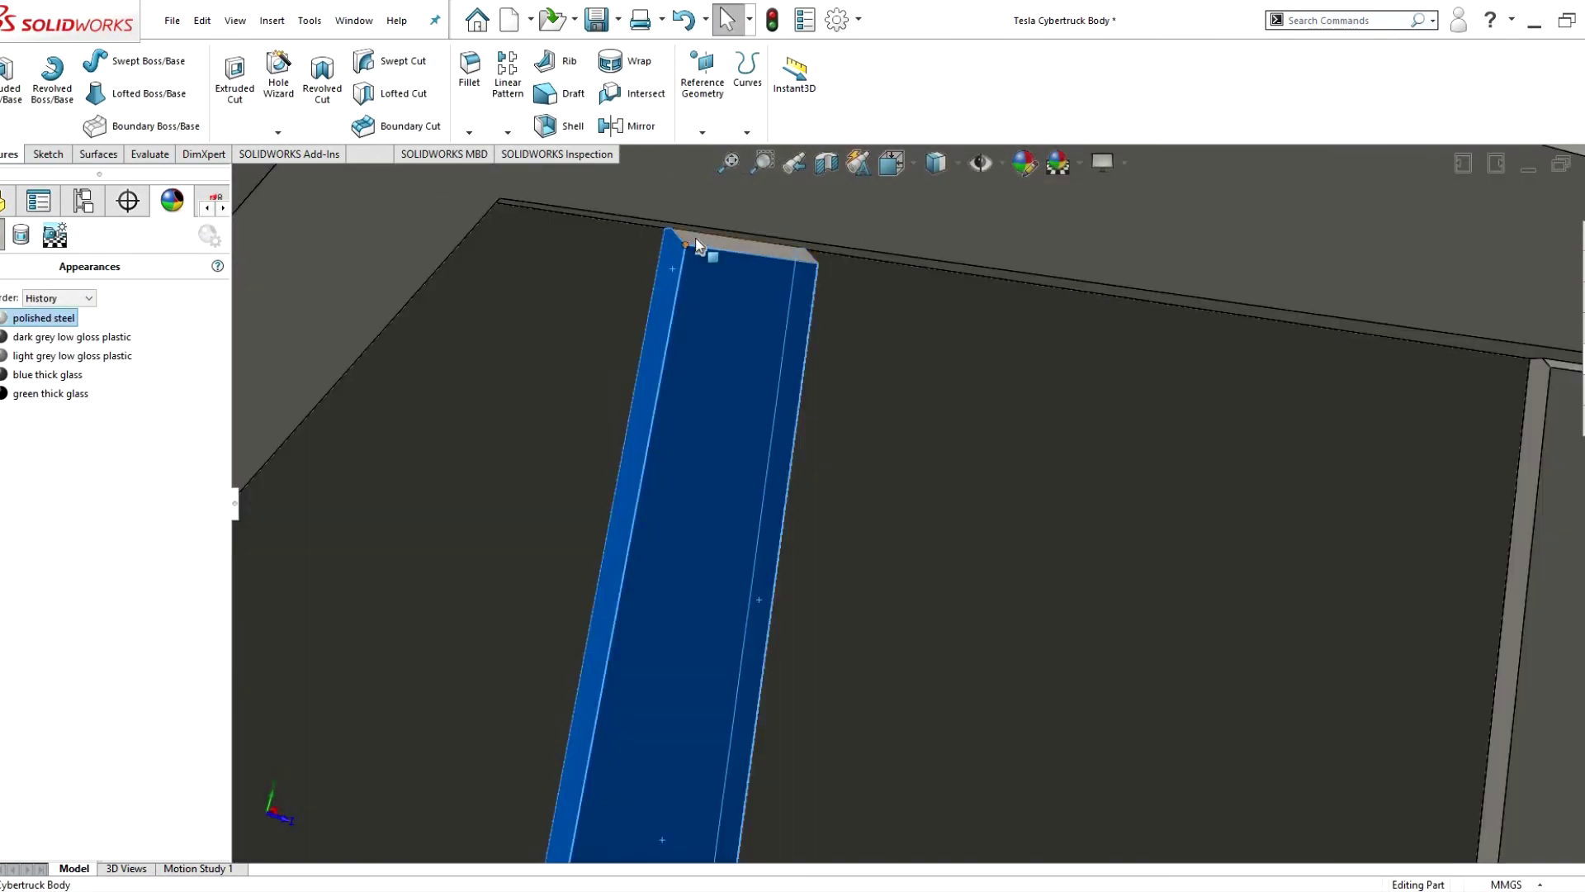
scroll(696, 243, up, 3)
middle_drag(839, 630, 913, 641)
scroll(1316, 435, down, 2)
scroll(1156, 293, down, 2)
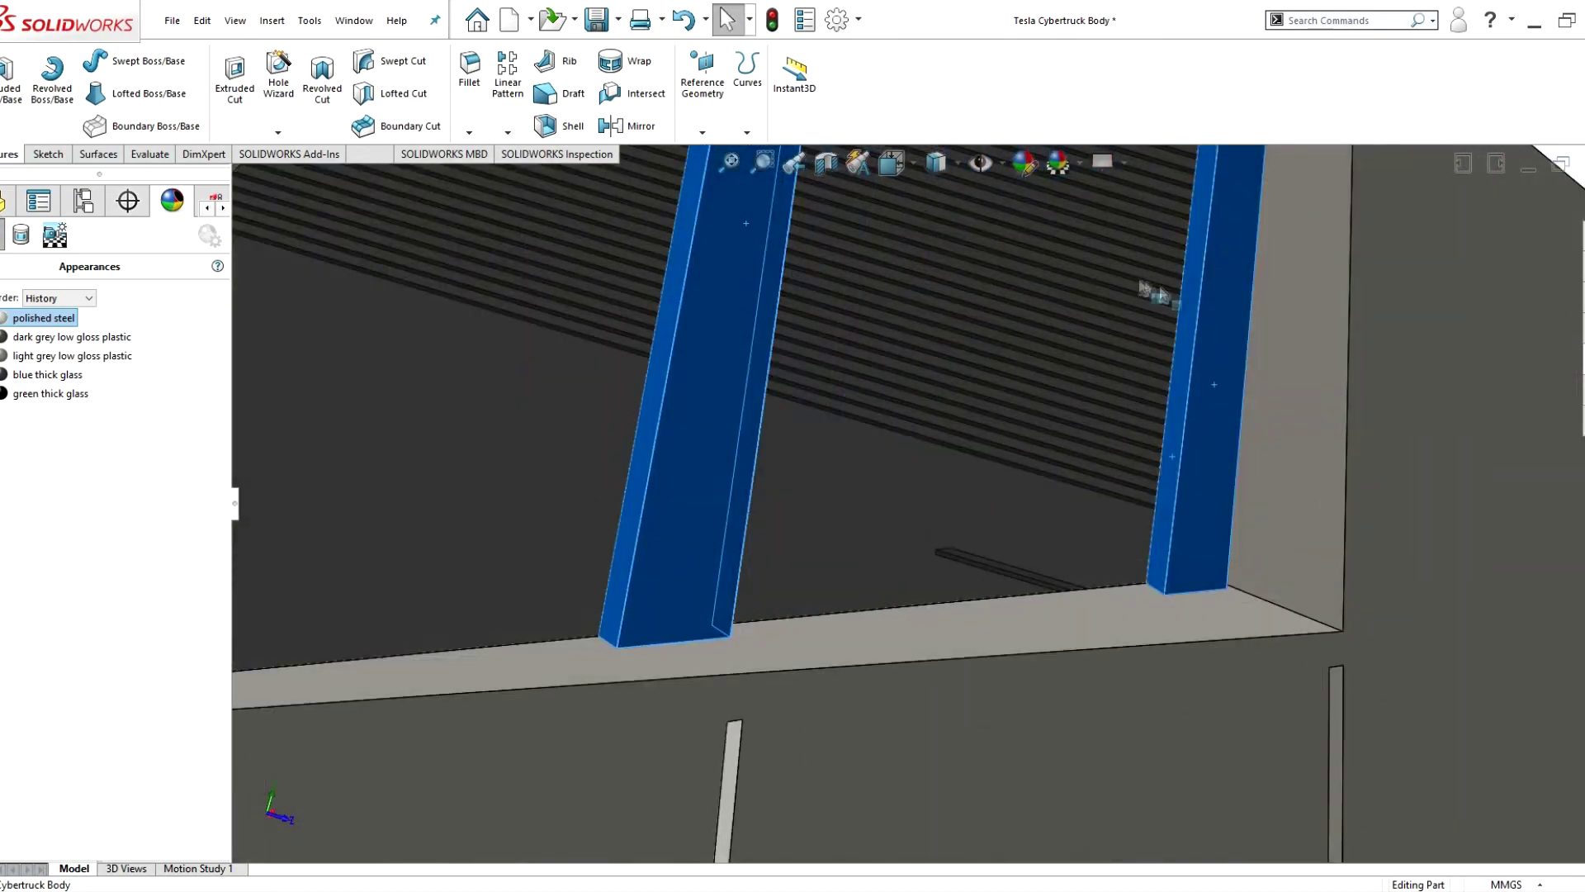
right_click(1142, 285)
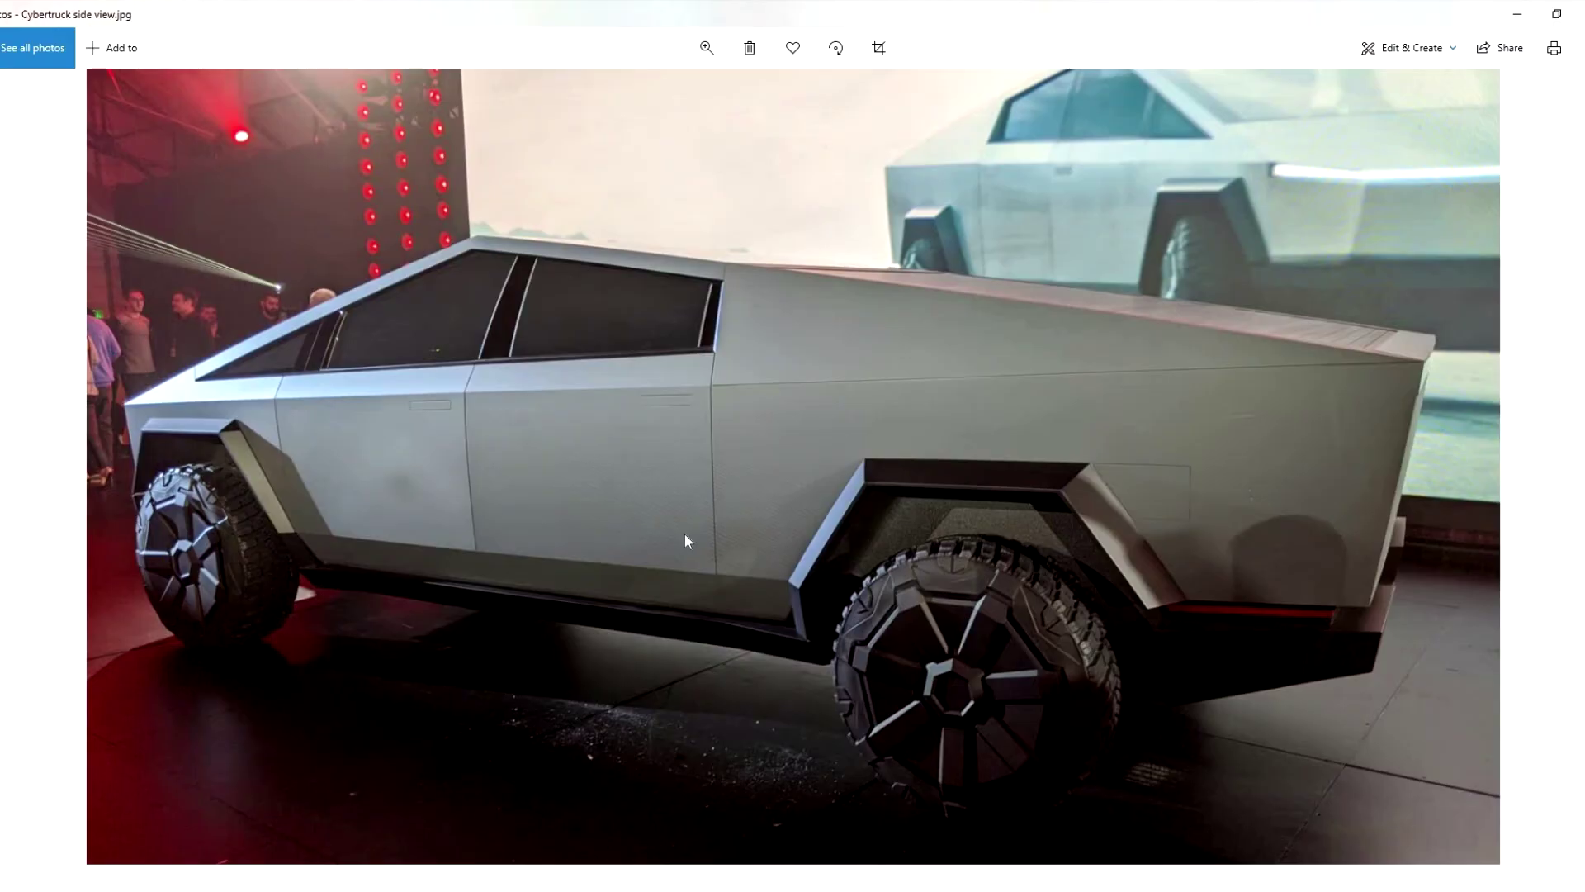
key(Right)
key(Right)
key(Right)
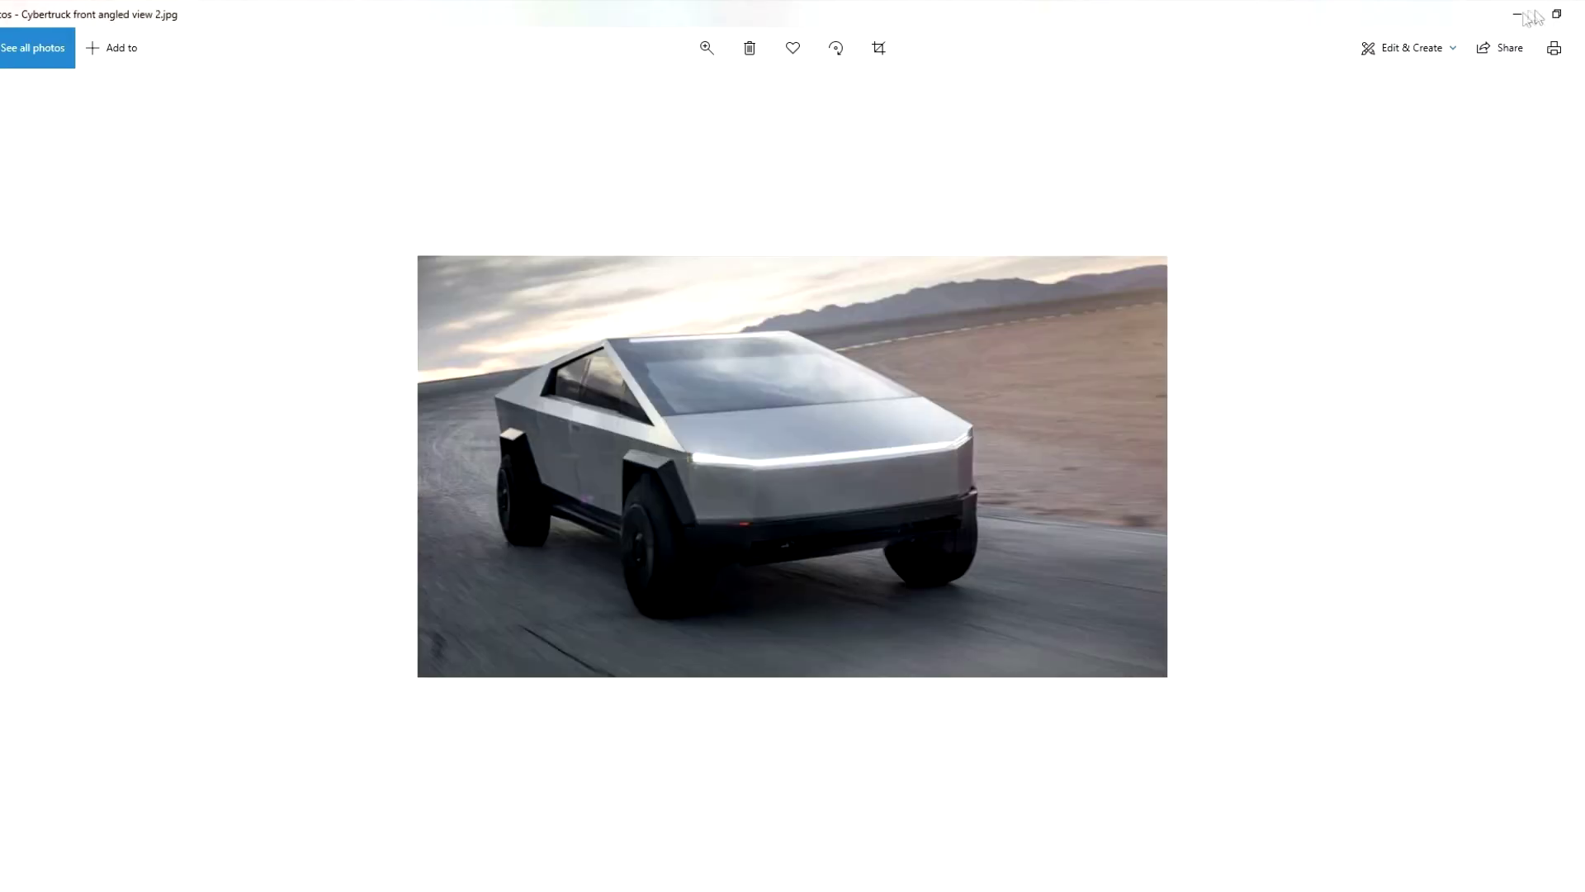
click(1526, 14)
scroll(1016, 653, down, 5)
- Orbit around the window face and view the roof from below
scroll(826, 268, down, 3)
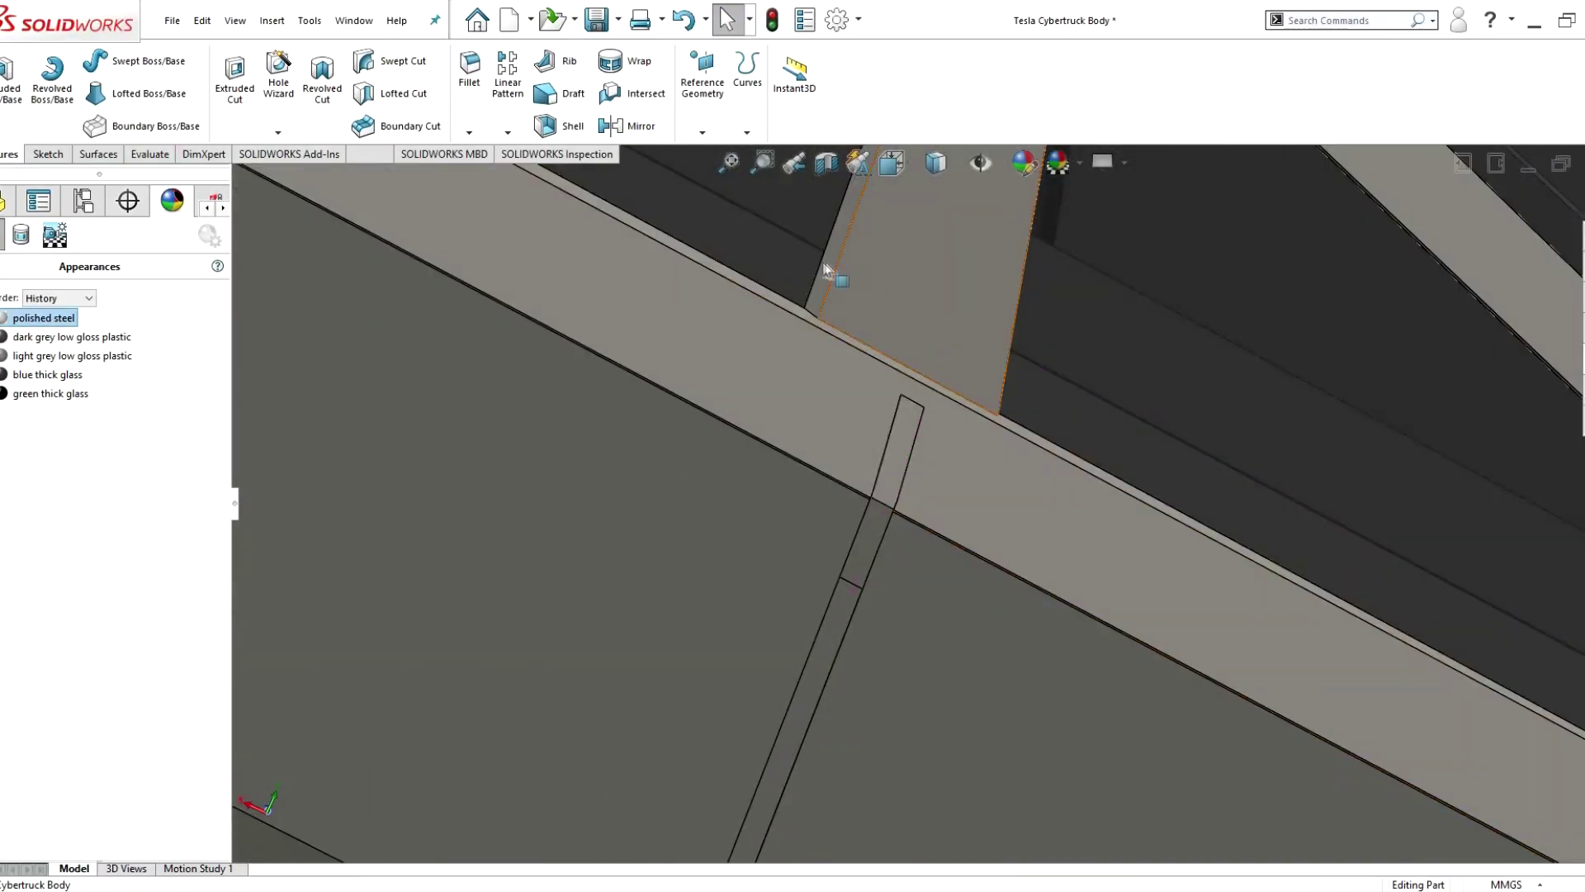
scroll(1027, 485, up, 5)
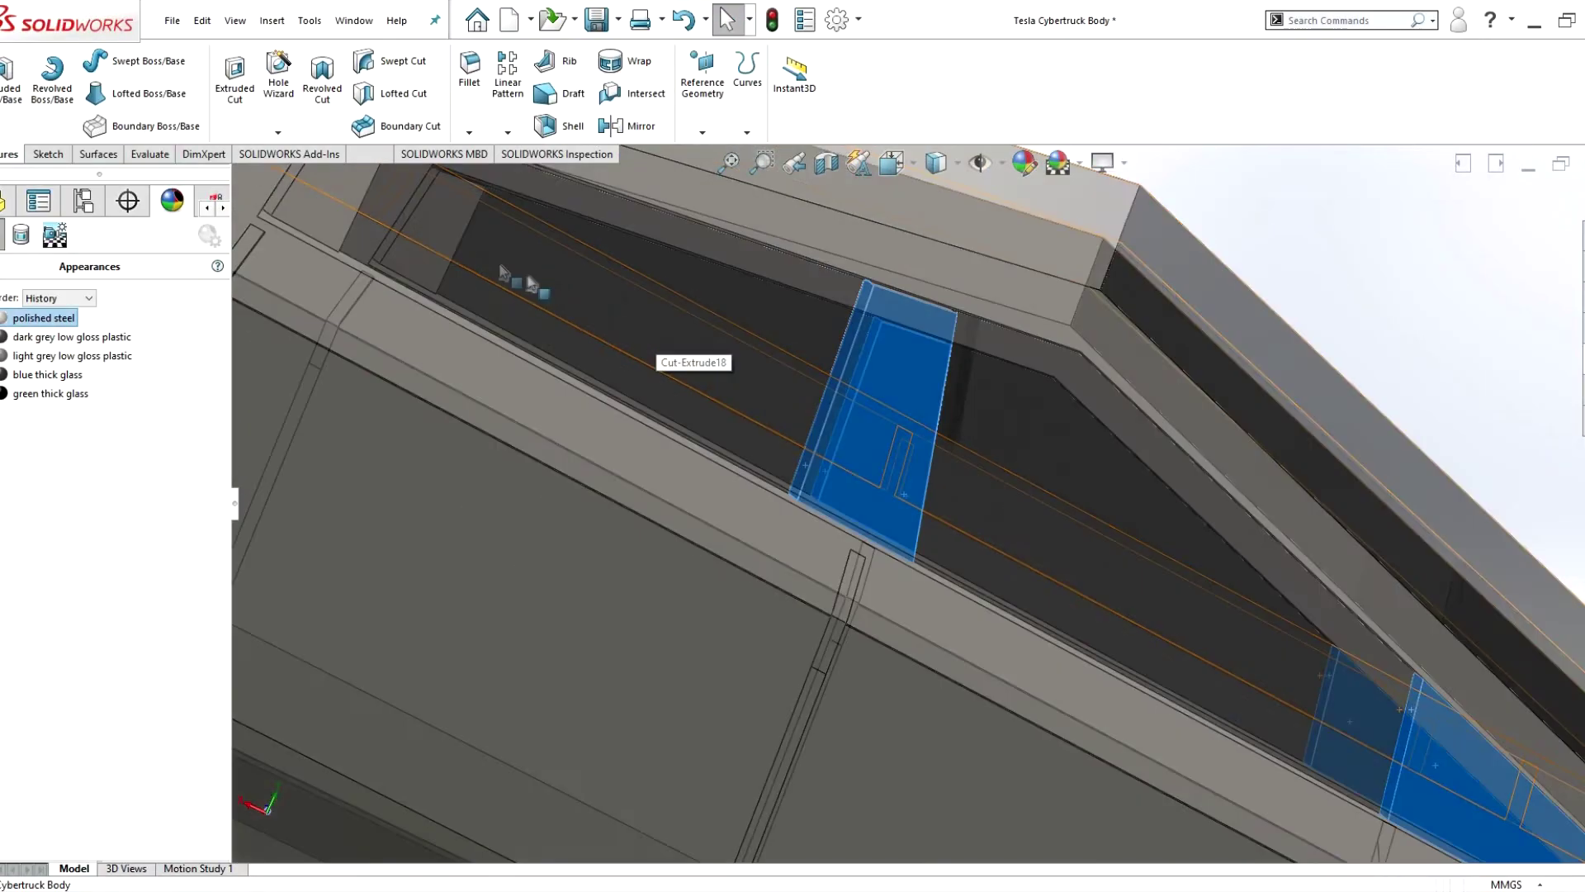
scroll(531, 265, up, 3)
scroll(640, 279, down, 5)
middle_drag(640, 279, 1131, 593)
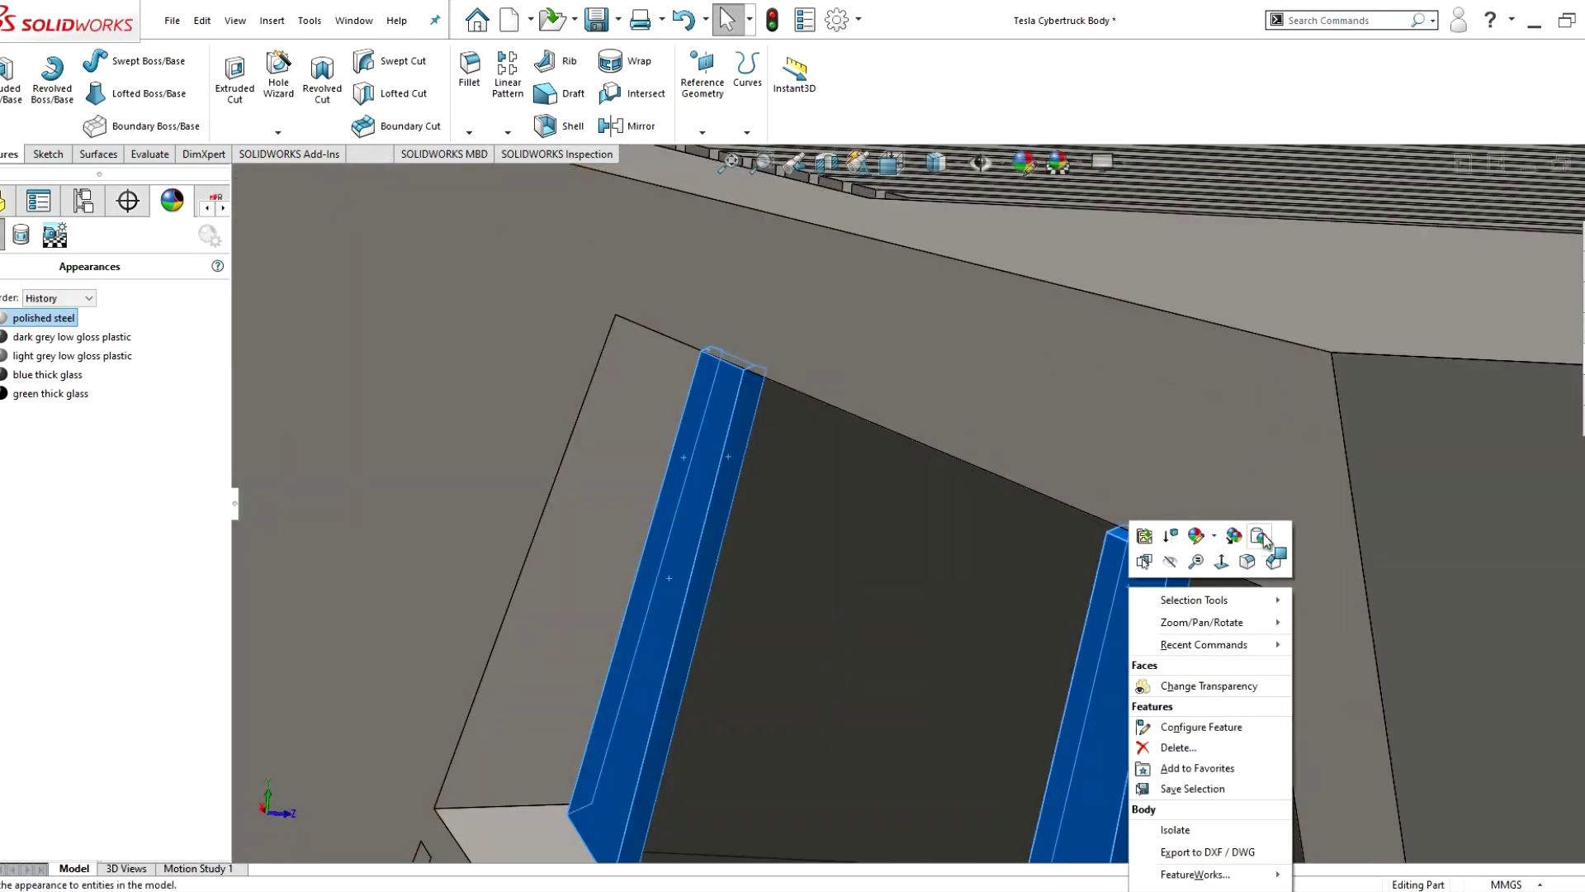
click(1263, 538)
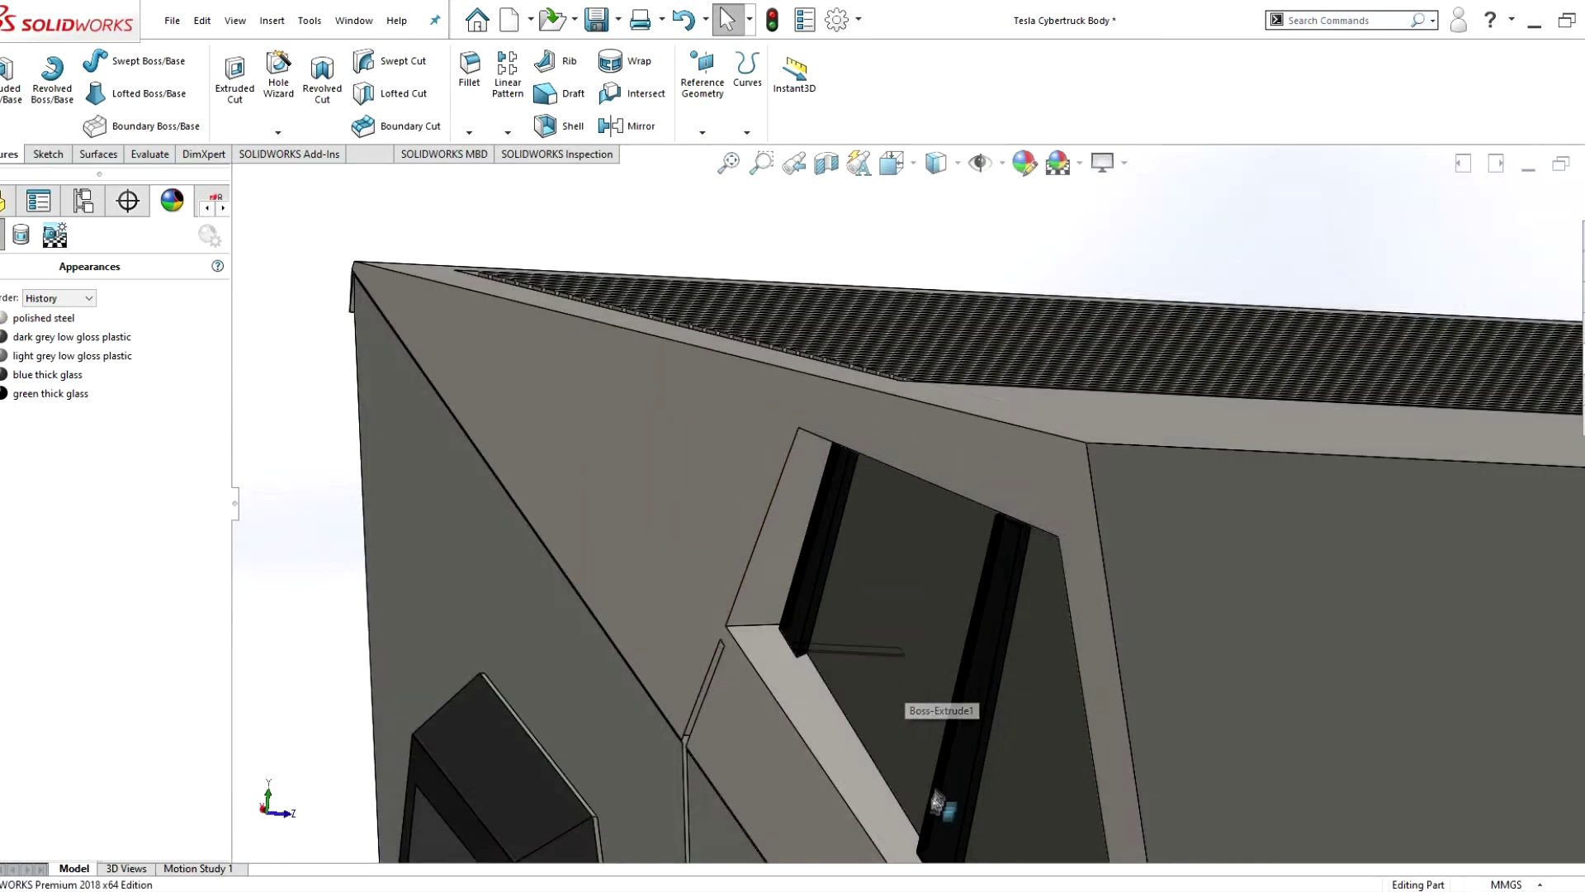
middle_drag(927, 795, 978, 551)
scroll(978, 552, up, 5)
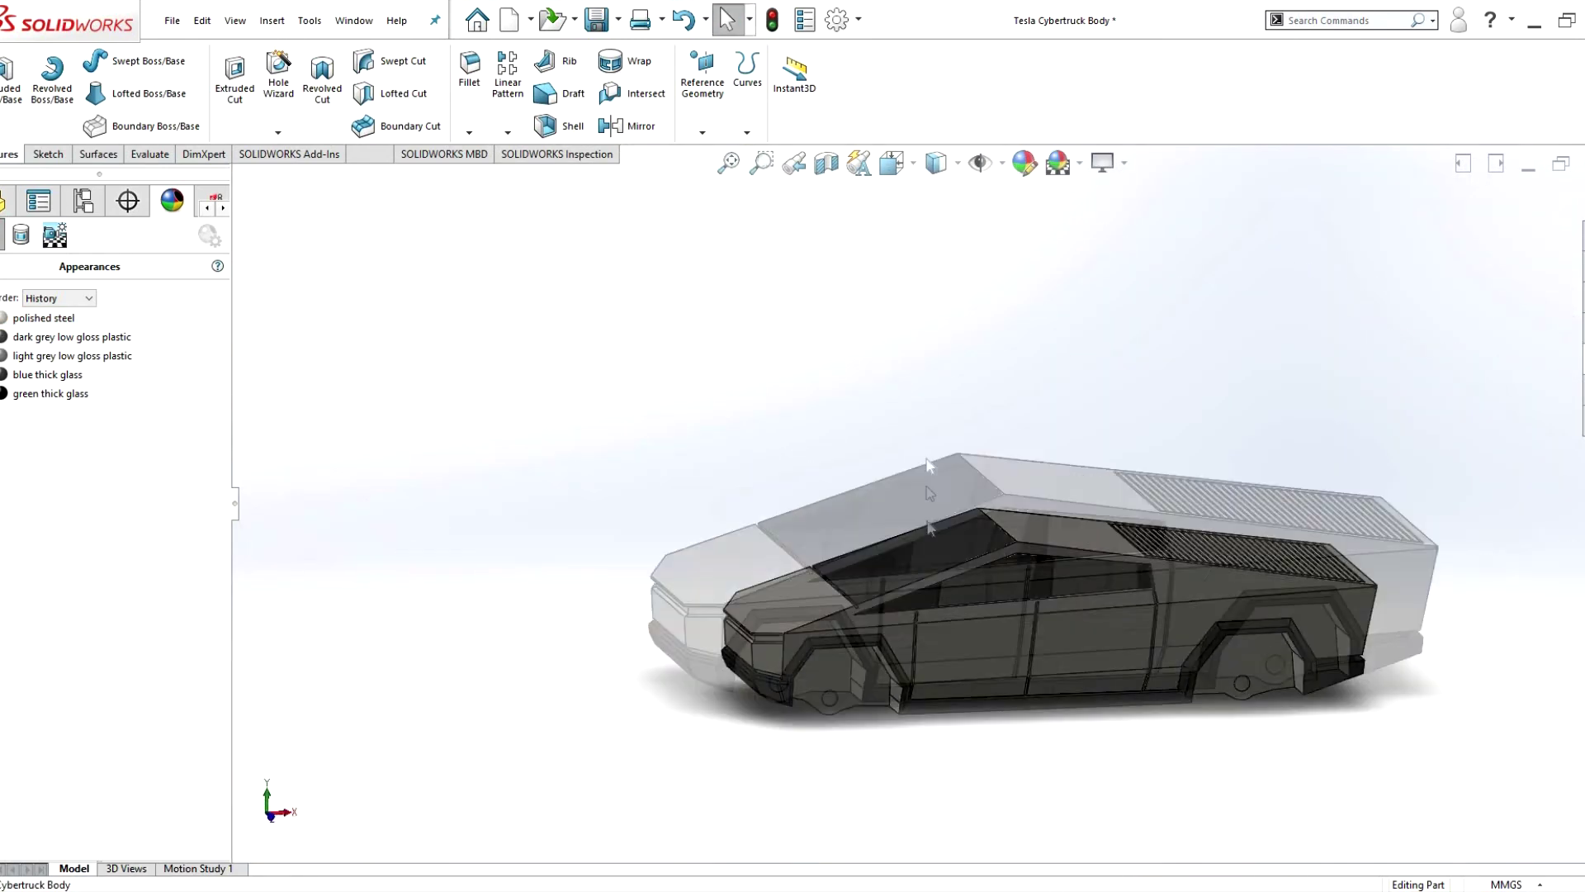
scroll(949, 506, down, 5)
scroll(726, 488, down, 2)
scroll(686, 528, down, 3)
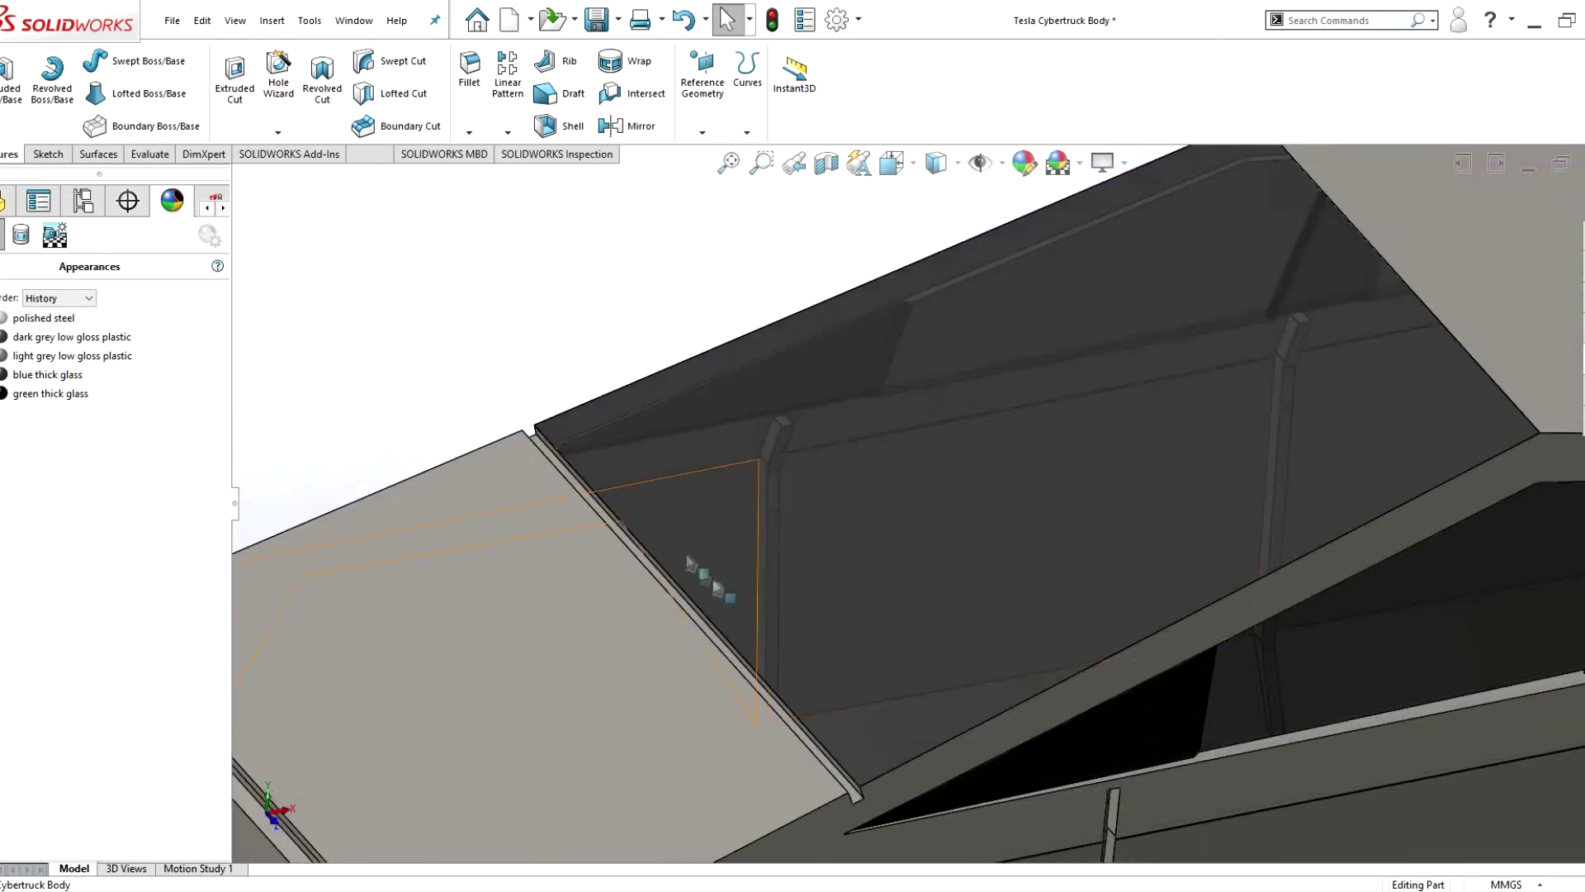
scroll(639, 532, down, 2)
- Check the roof edge, then fit the whole truck in view
click(639, 532)
right_click(636, 464)
key(Escape)
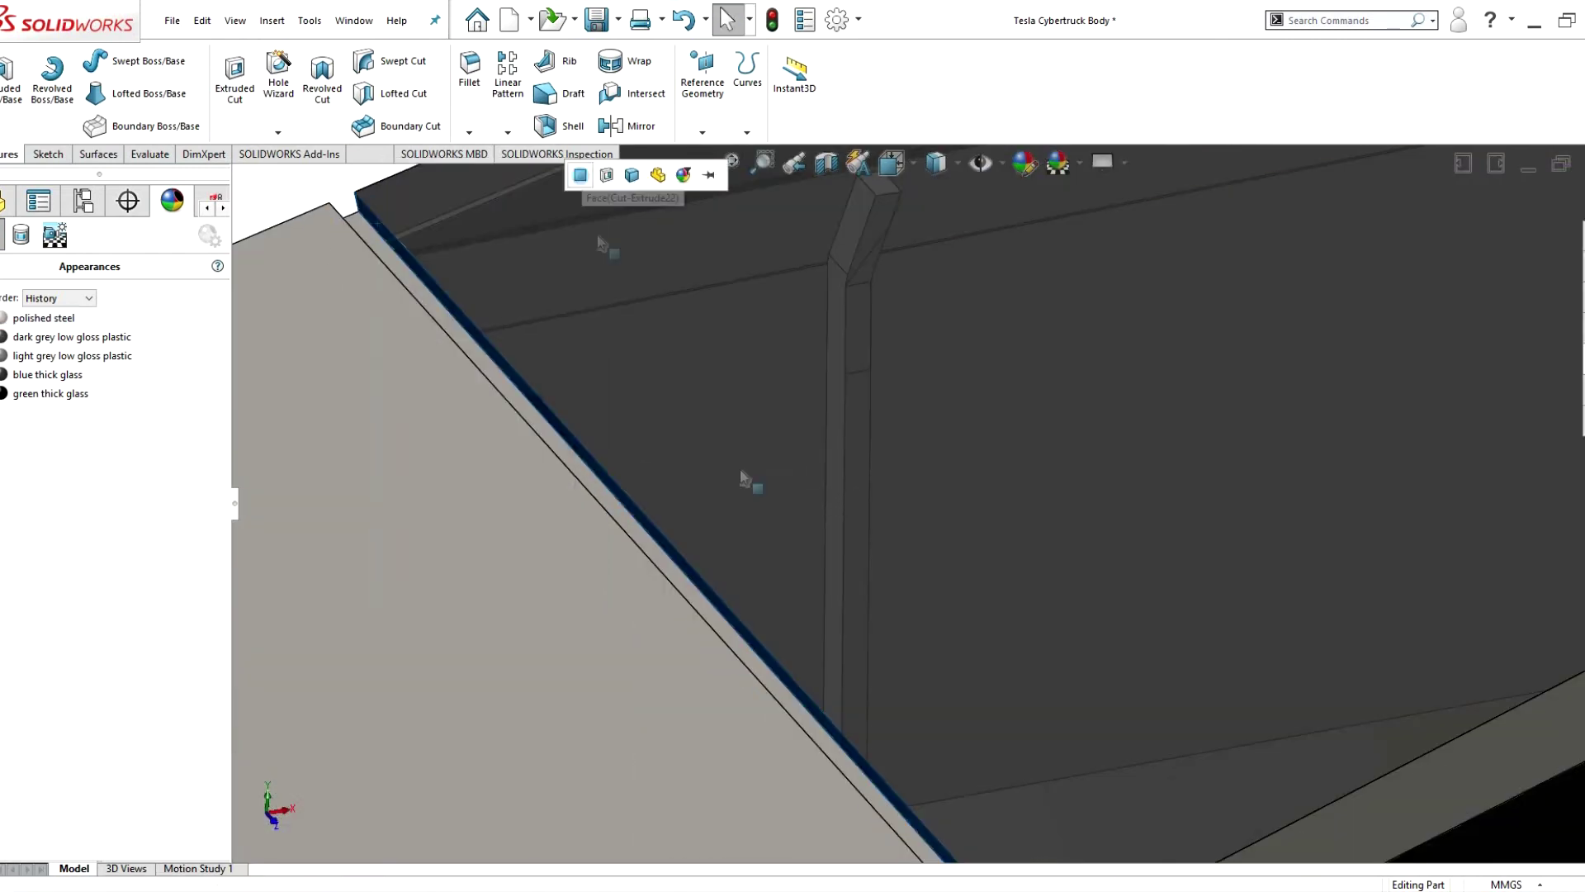
key(f)
scroll(950, 413, down, 2)
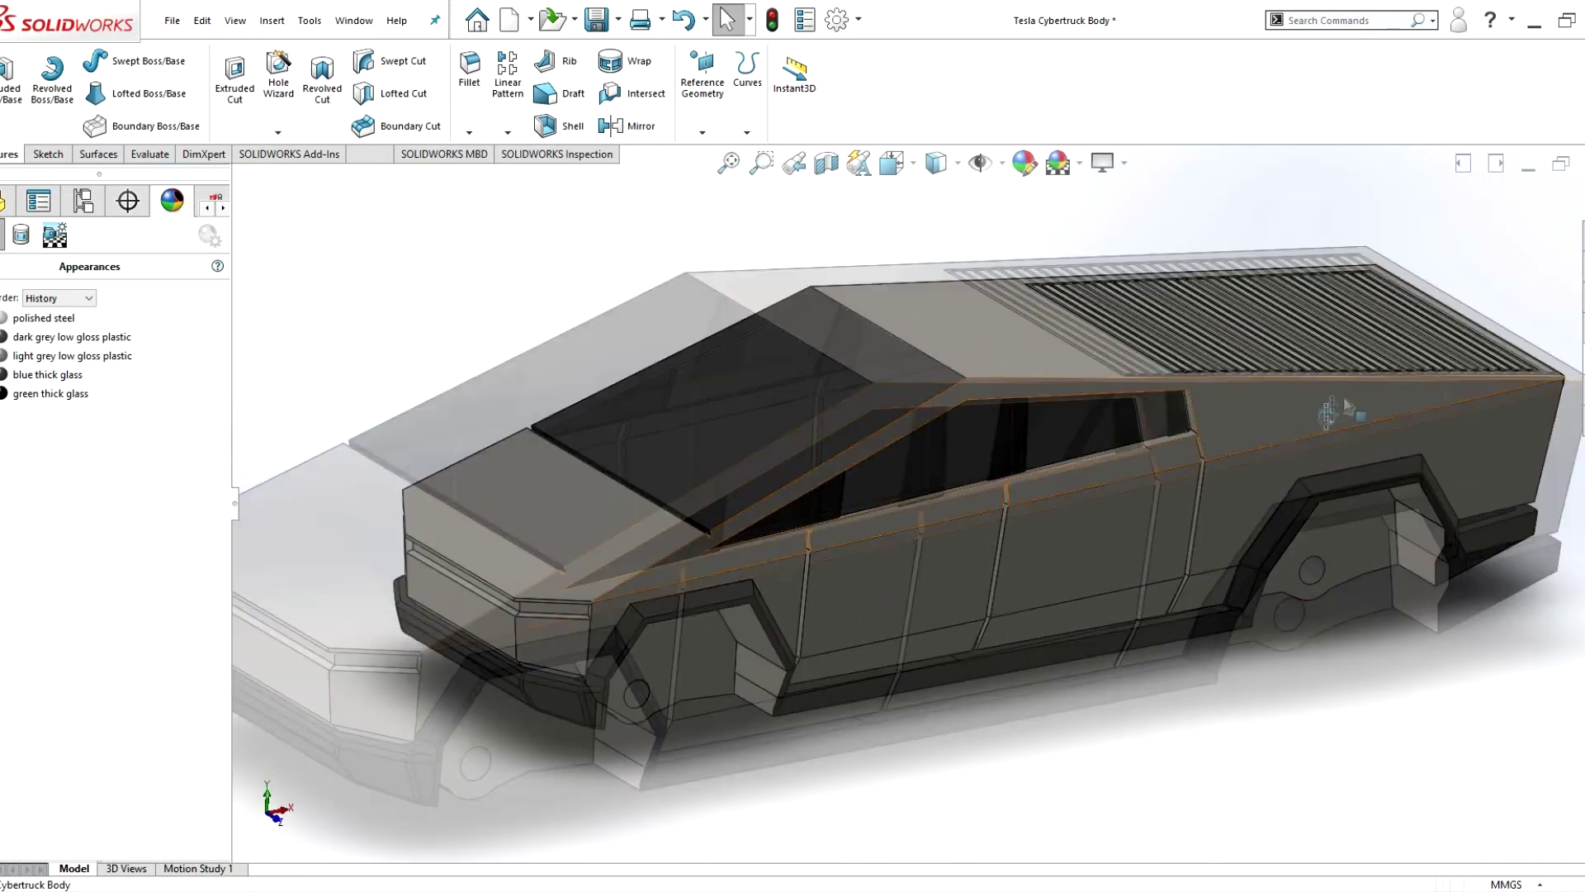
scroll(1056, 445, down, 3)
scroll(1057, 450, down, 3)
- Try brushed and burnished steel on the ribbed bed cover, then apply carbon steel
click(1578, 361)
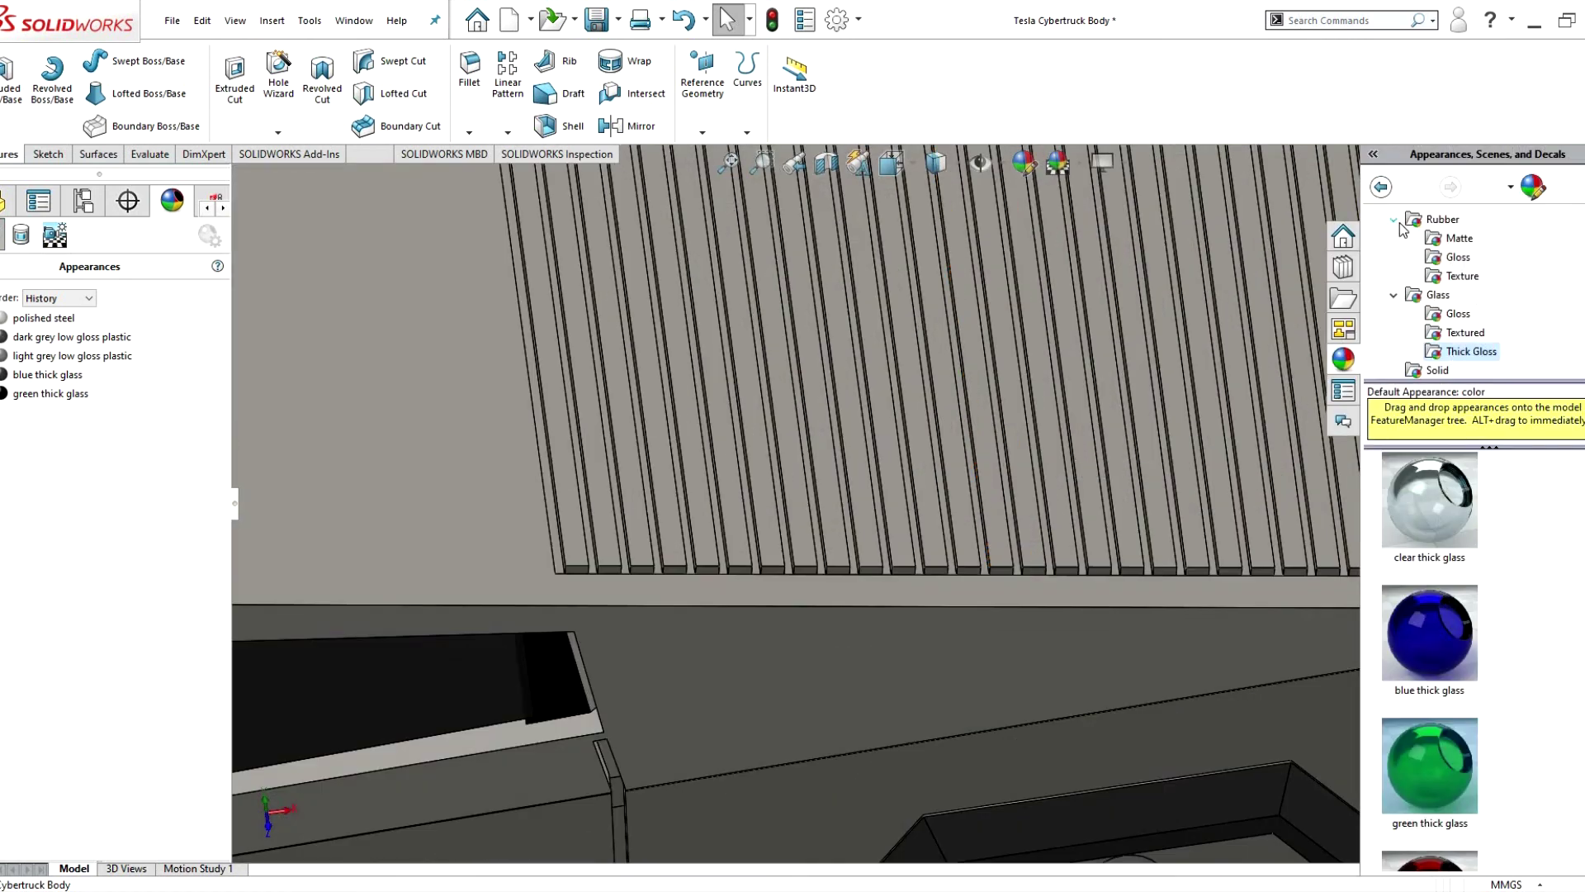
drag(781, 538, 710, 561)
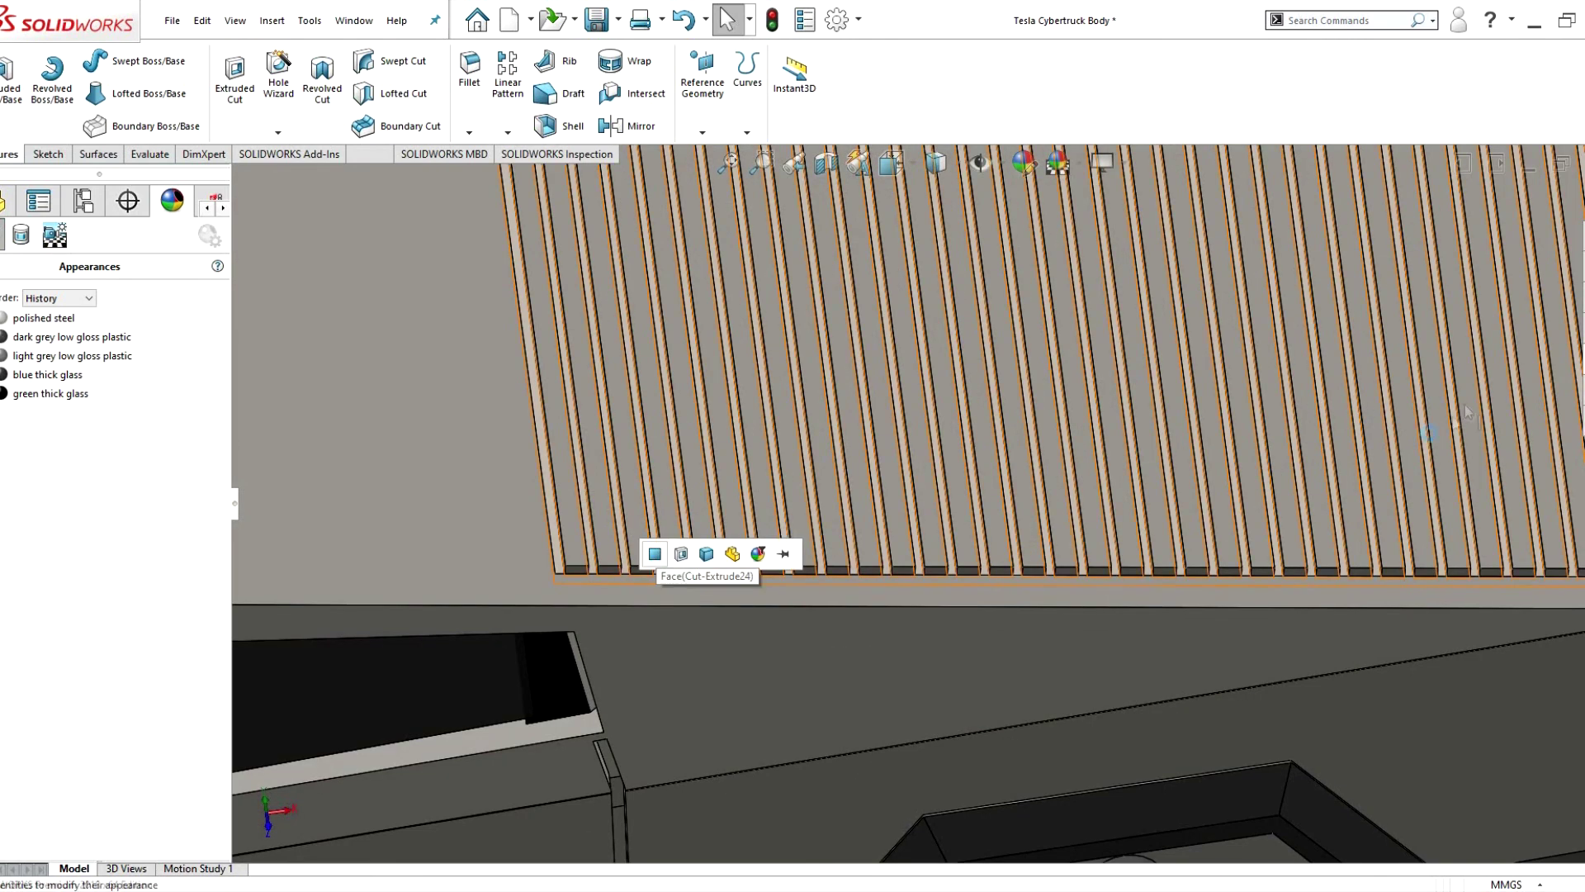
click(665, 549)
drag(1430, 632, 692, 571)
click(689, 567)
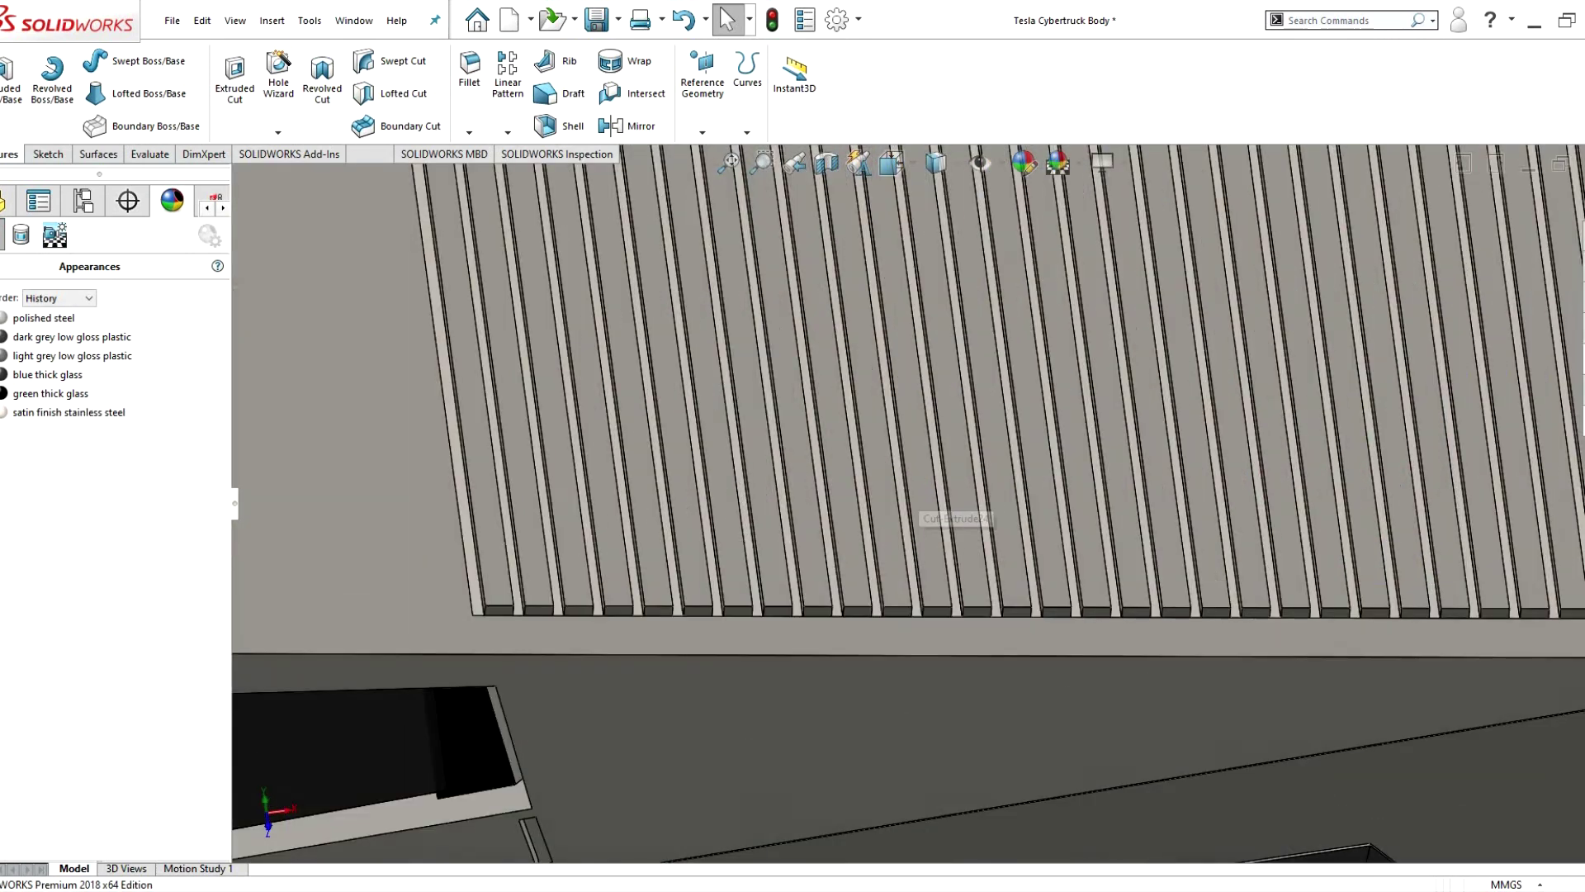
drag(1420, 462, 707, 578)
click(641, 602)
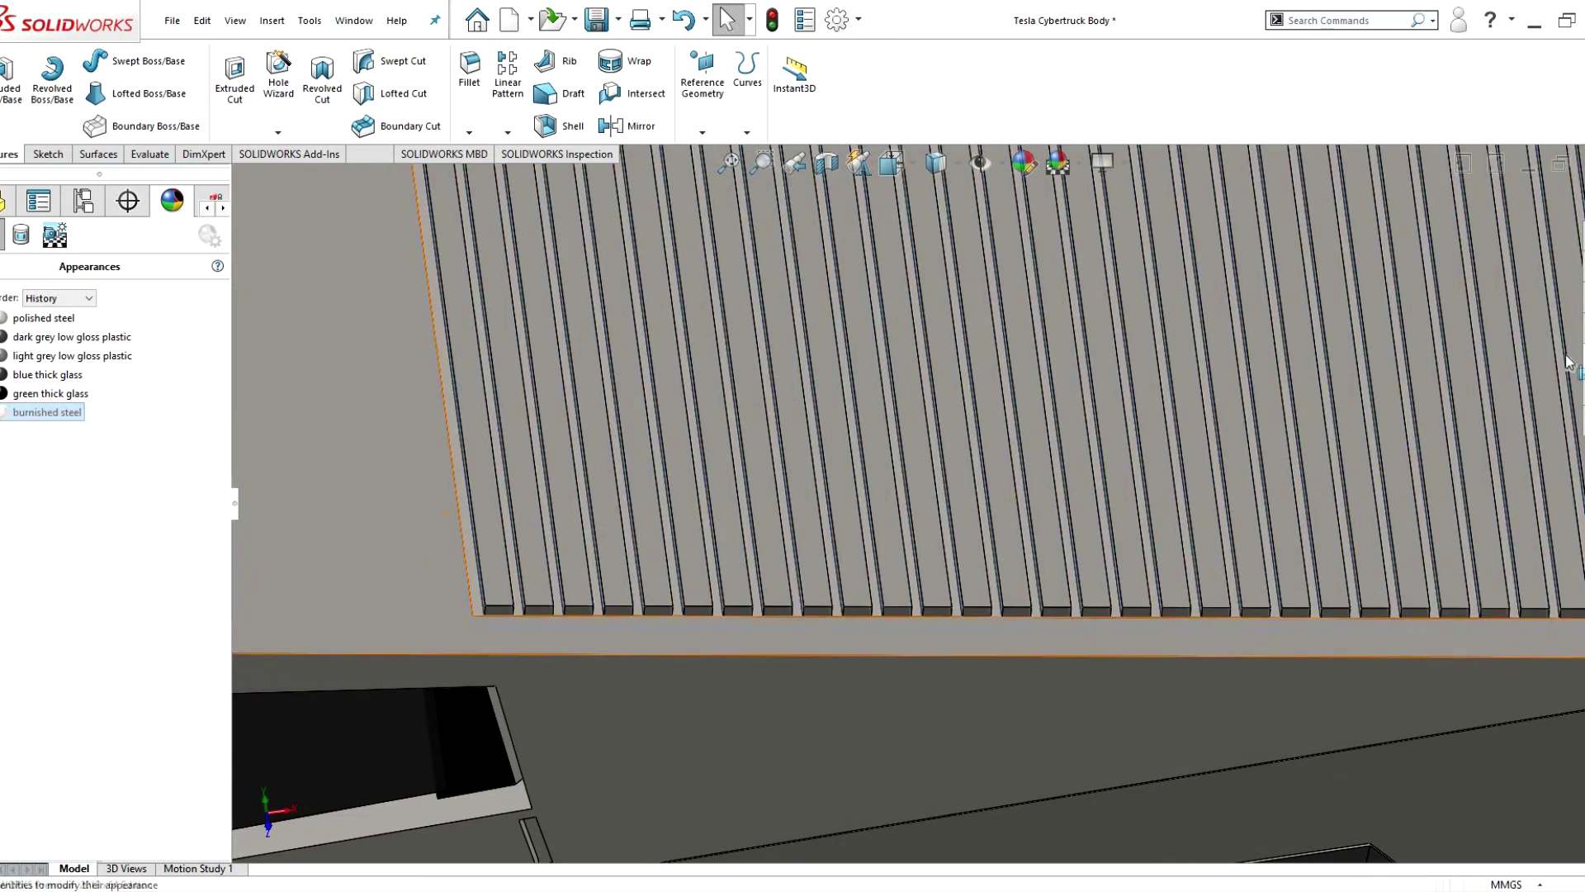
drag(39, 413, 817, 627)
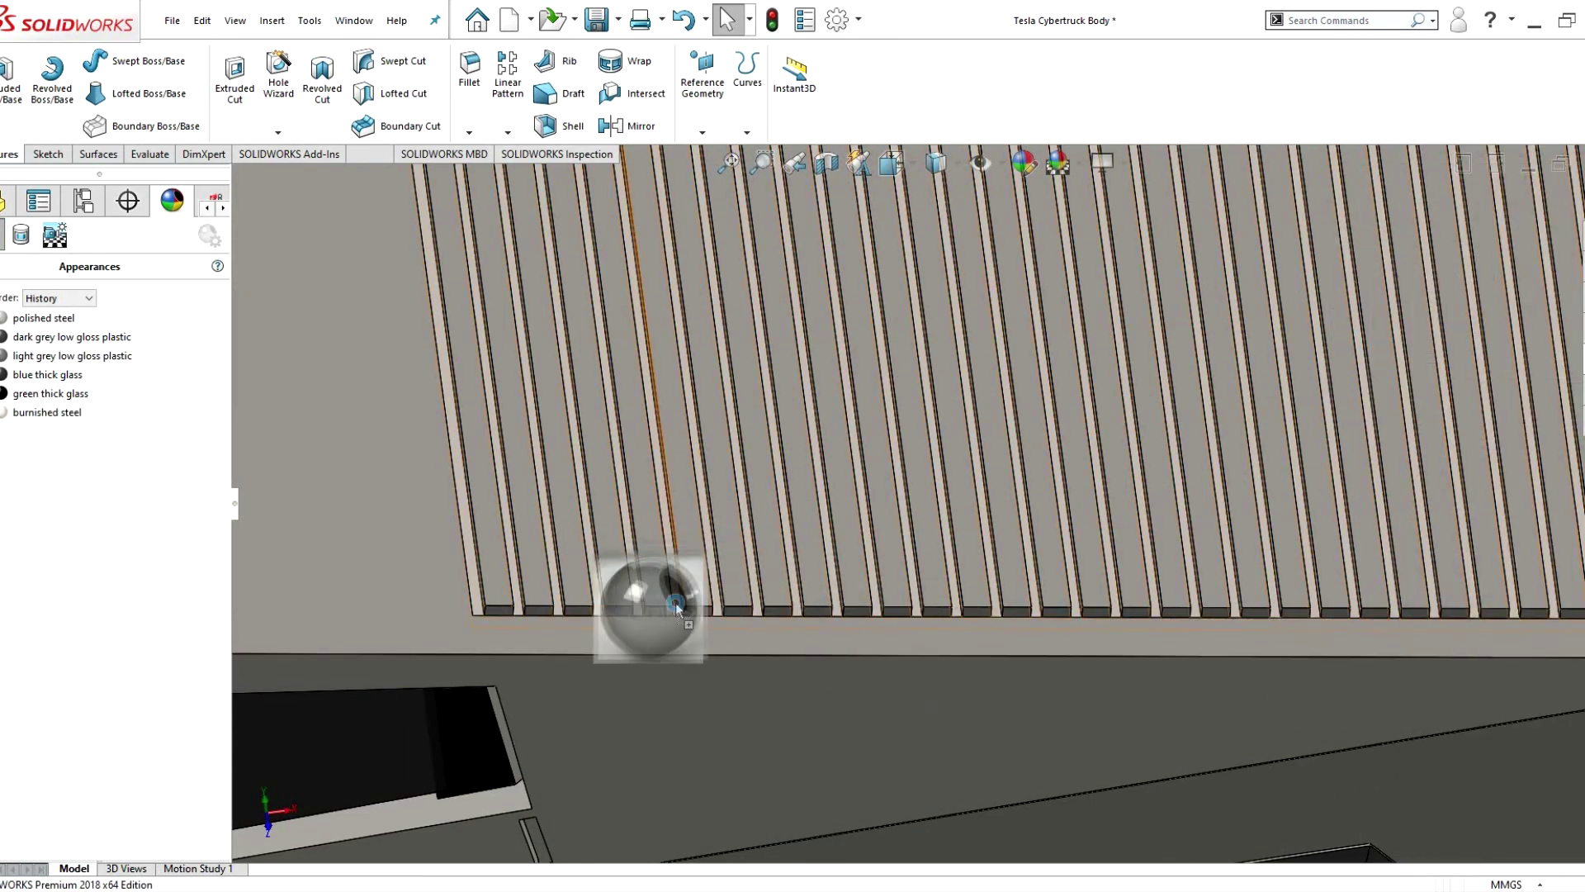
drag(1486, 661, 655, 601)
scroll(983, 523, up, 5)
right_click(37, 413)
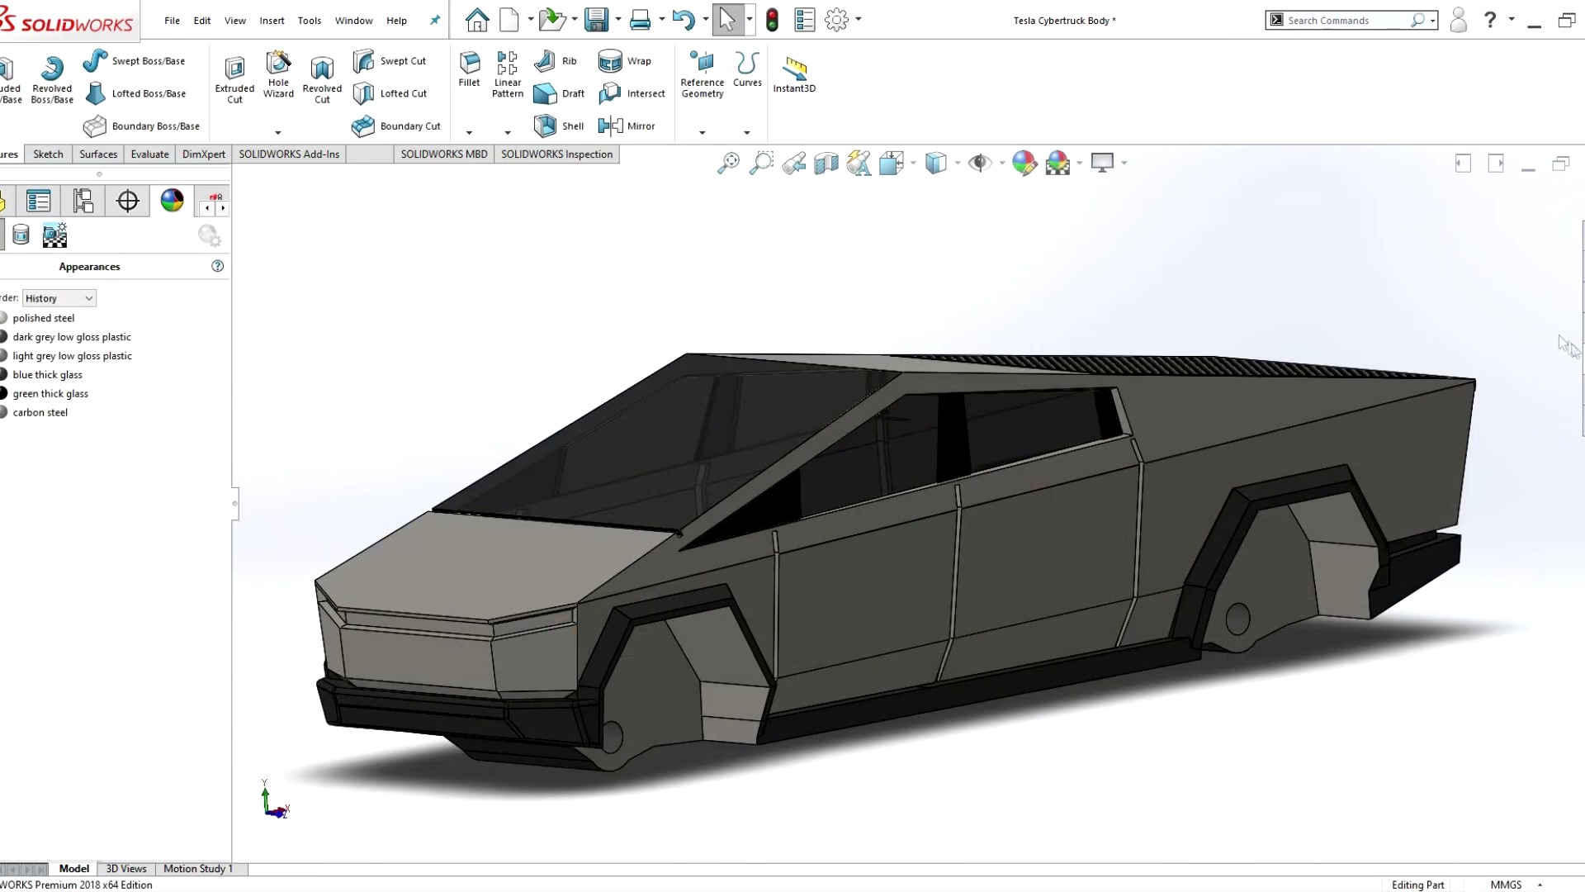
- Apply the White Neon Tube appearance to the truck's front headlight strip
drag(1429, 499, 532, 621)
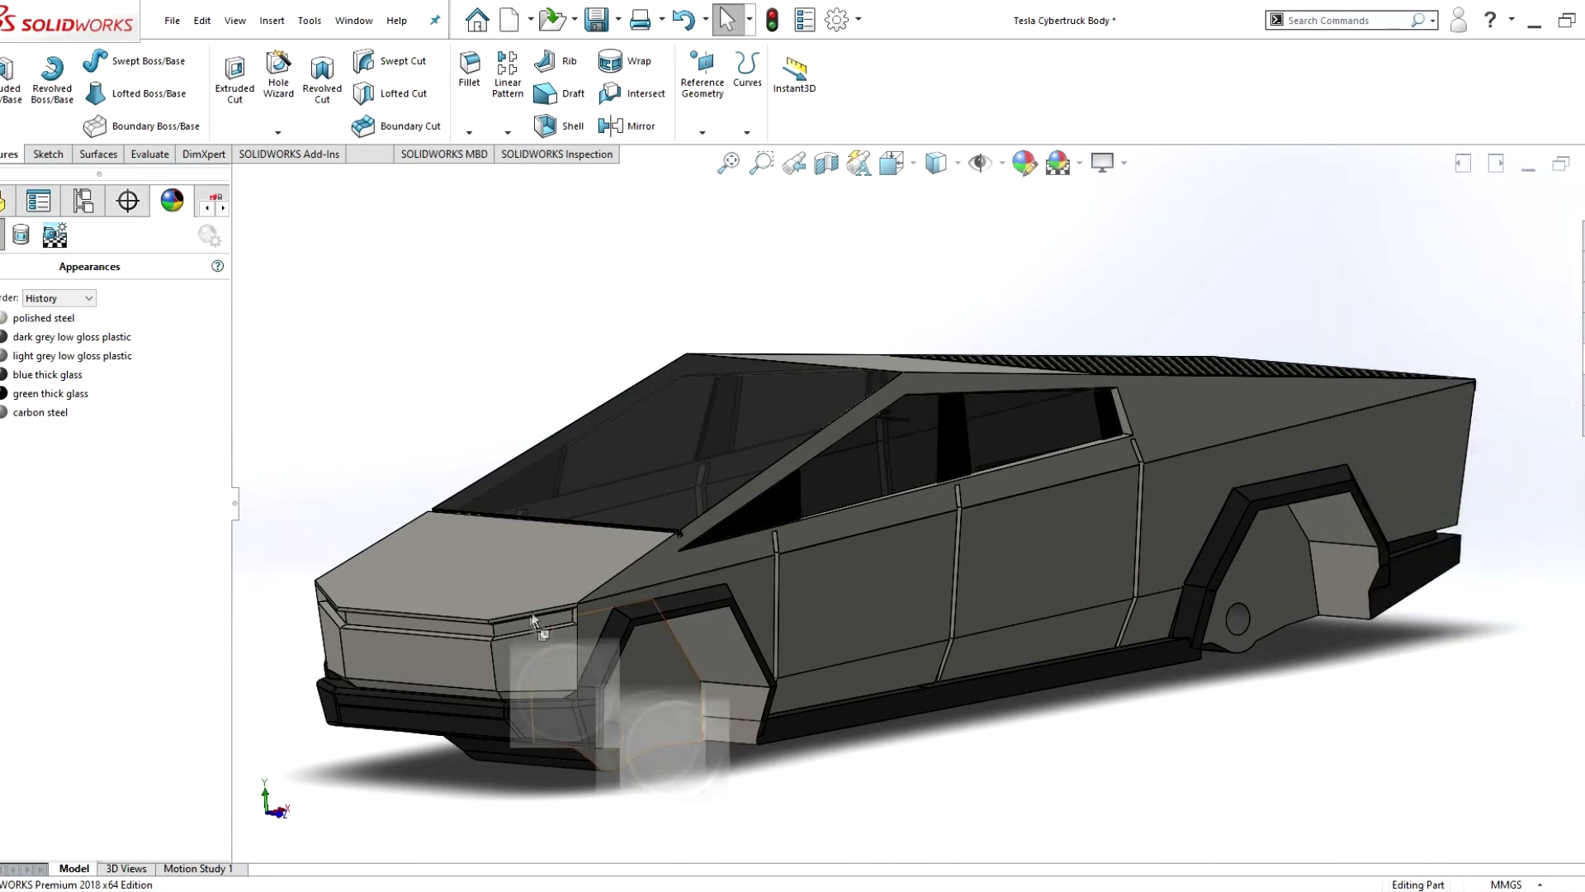
click(529, 625)
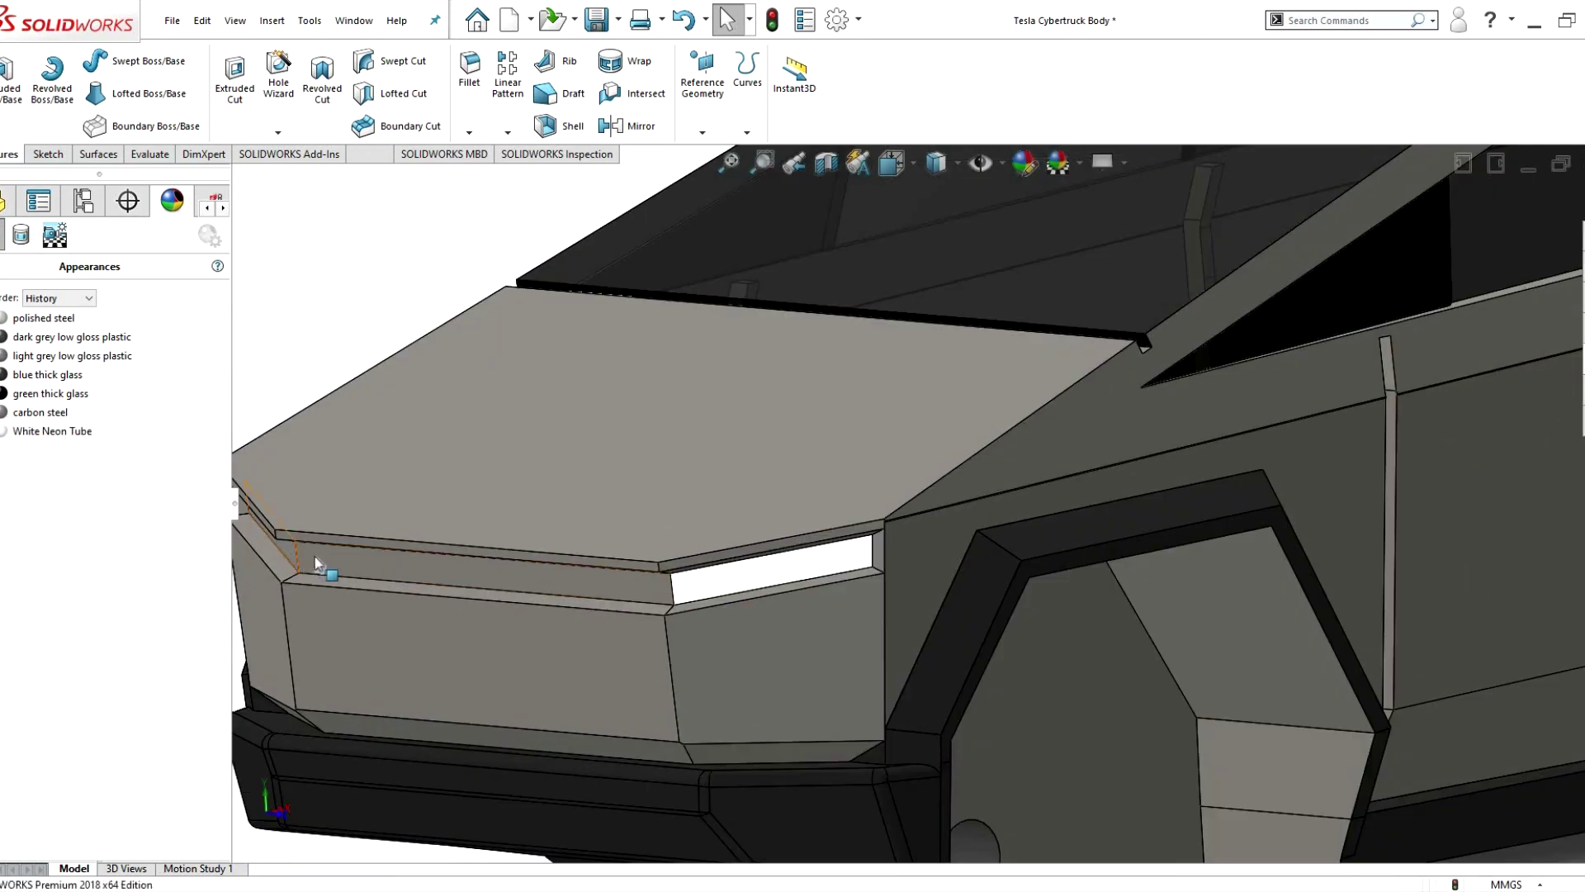
middle_drag(883, 564, 743, 511)
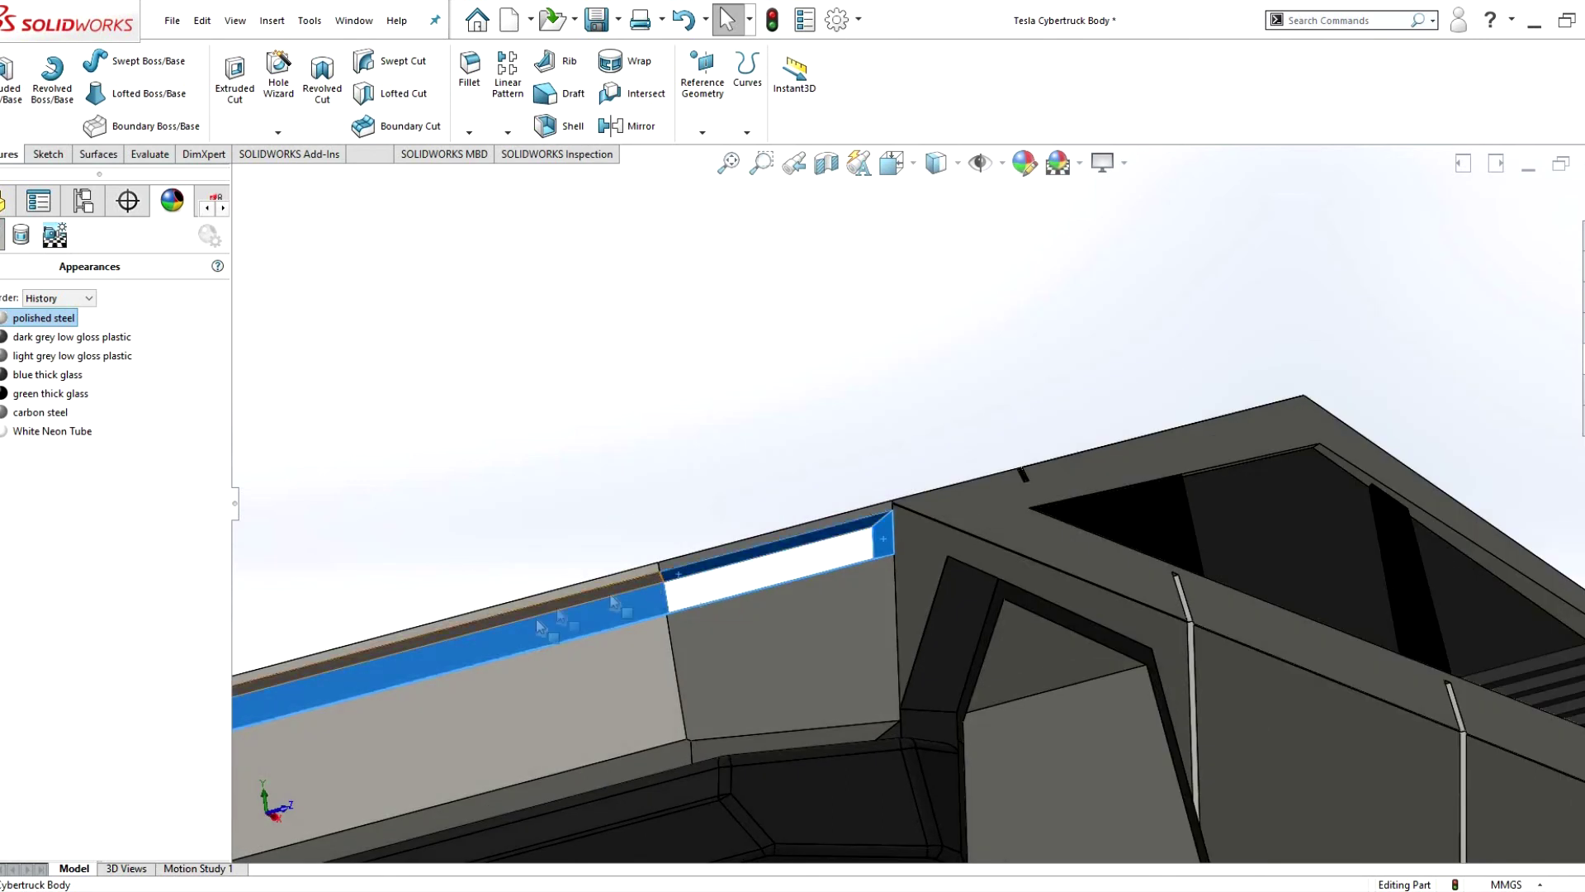
scroll(743, 512, down, 5)
right_click(700, 452)
click(829, 470)
key(f)
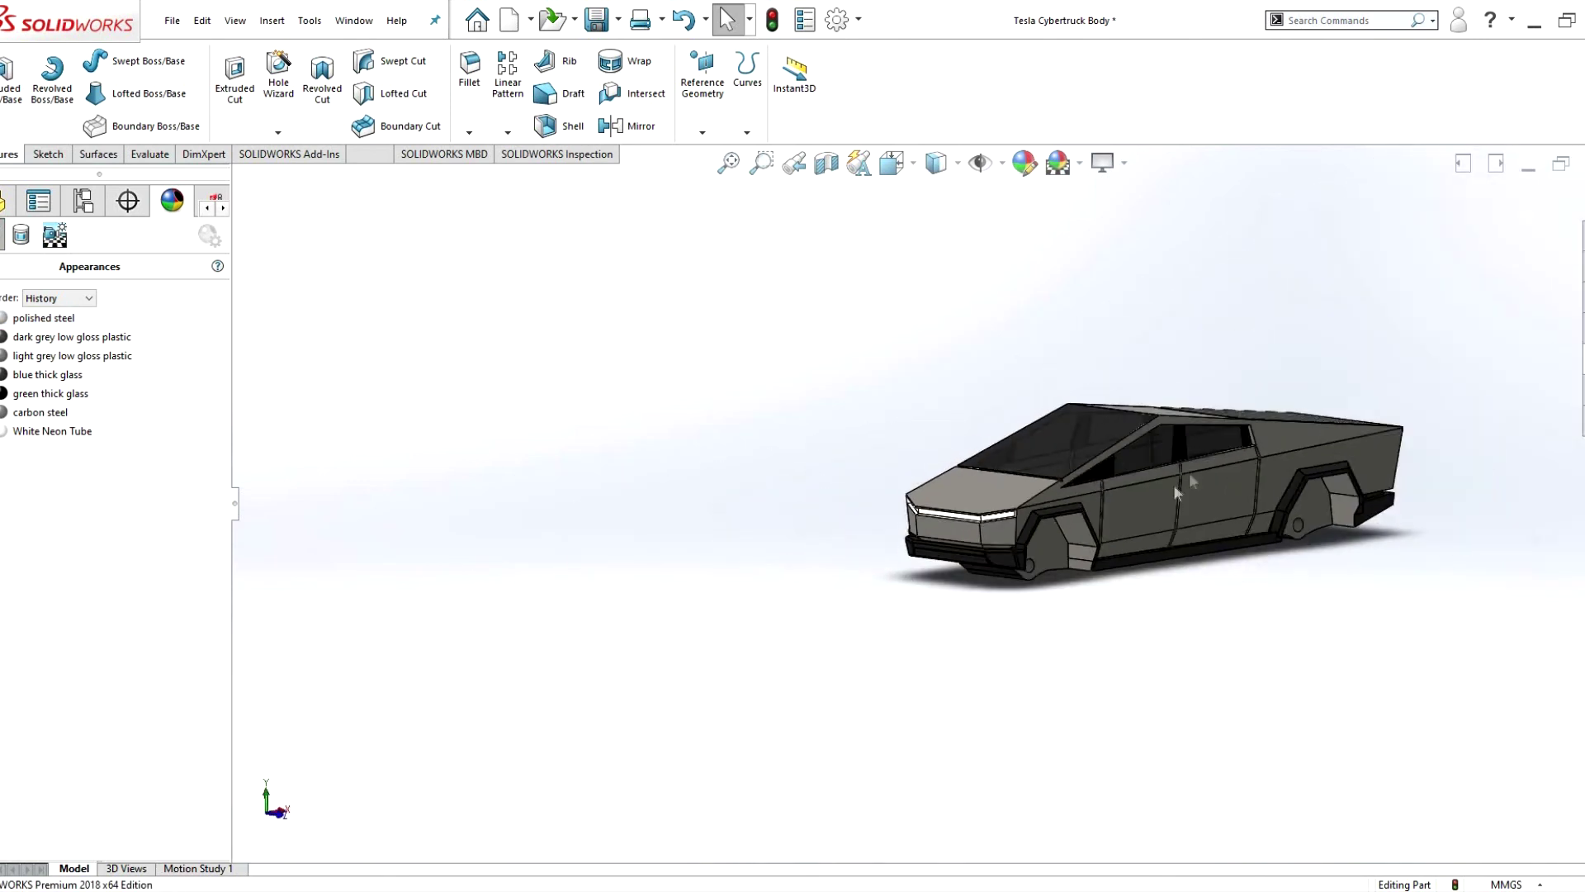
- Rebuild and save the Cybertruck body part, then start a new assembly document
middle_drag(908, 512, 743, 528)
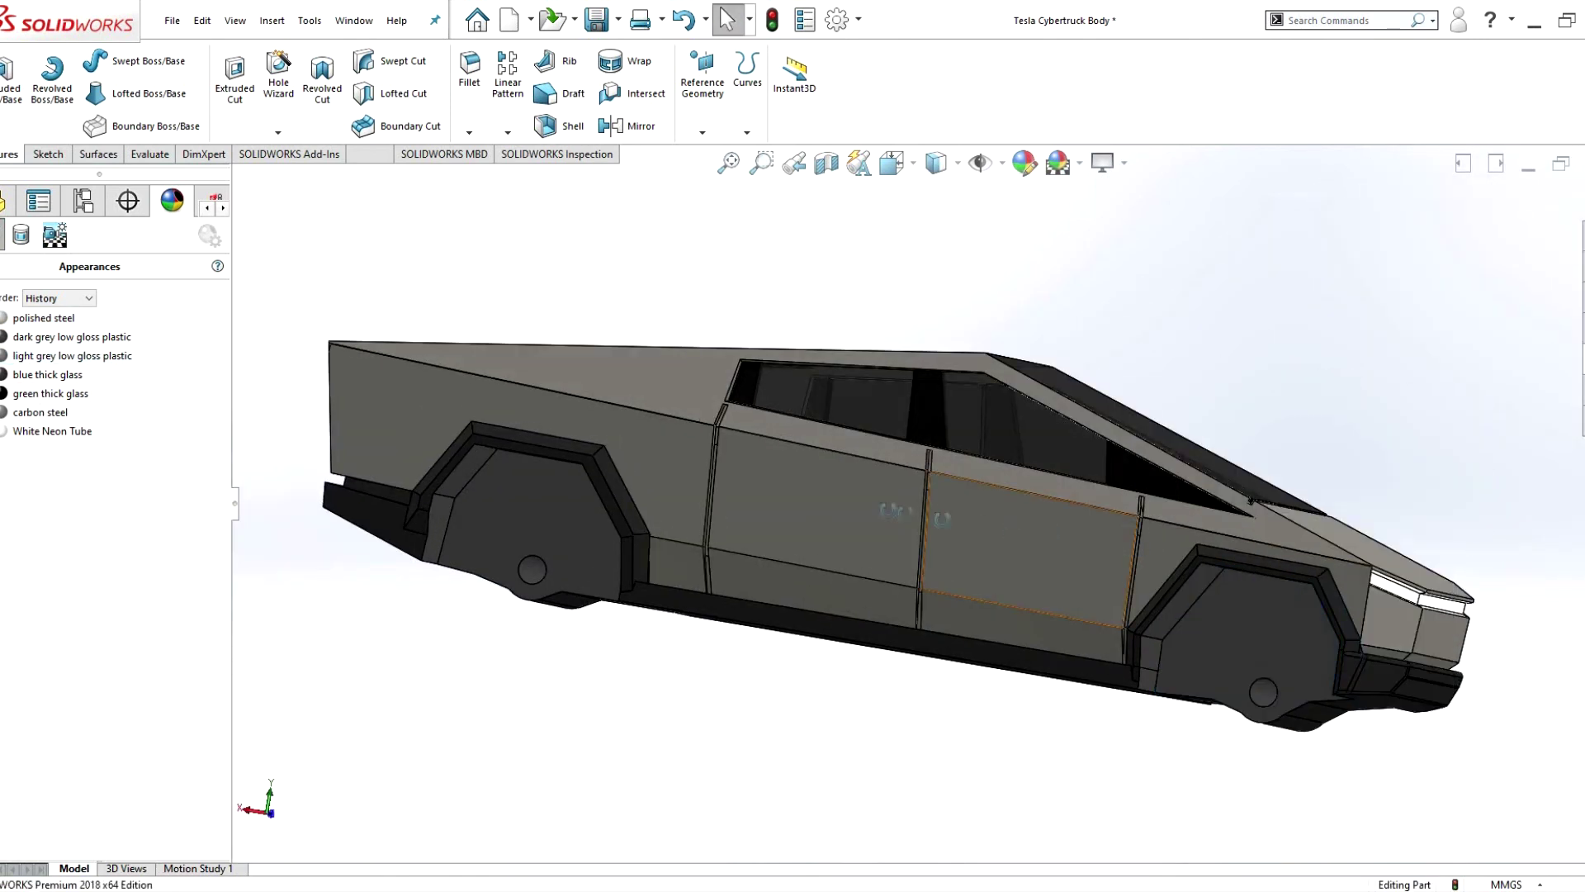
click(809, 495)
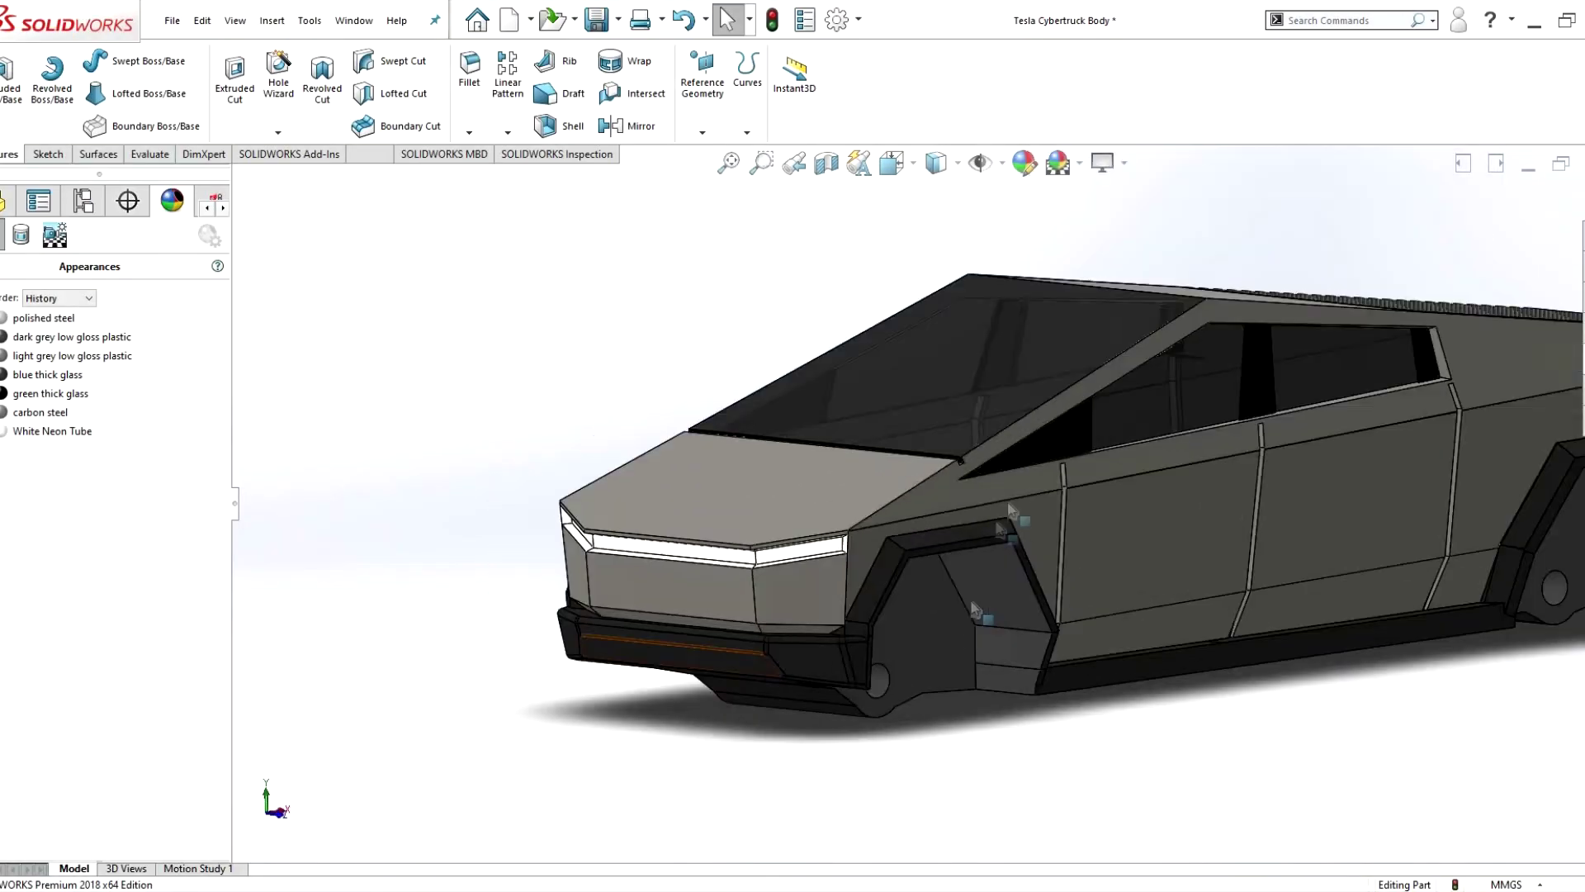
key(ctrl+s)
click(767, 392)
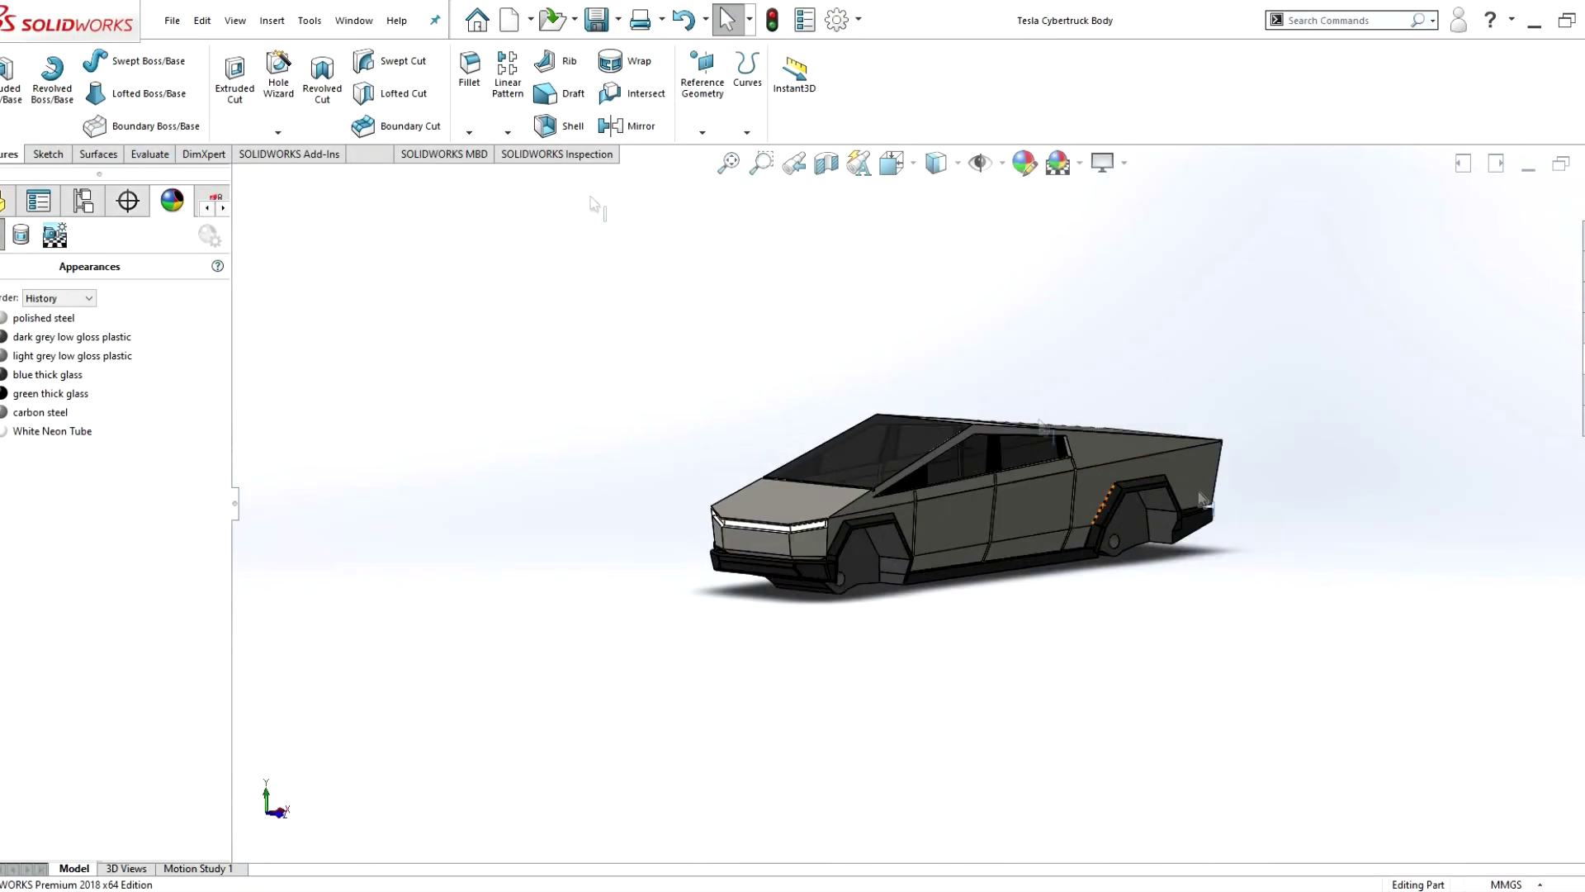
click(172, 20)
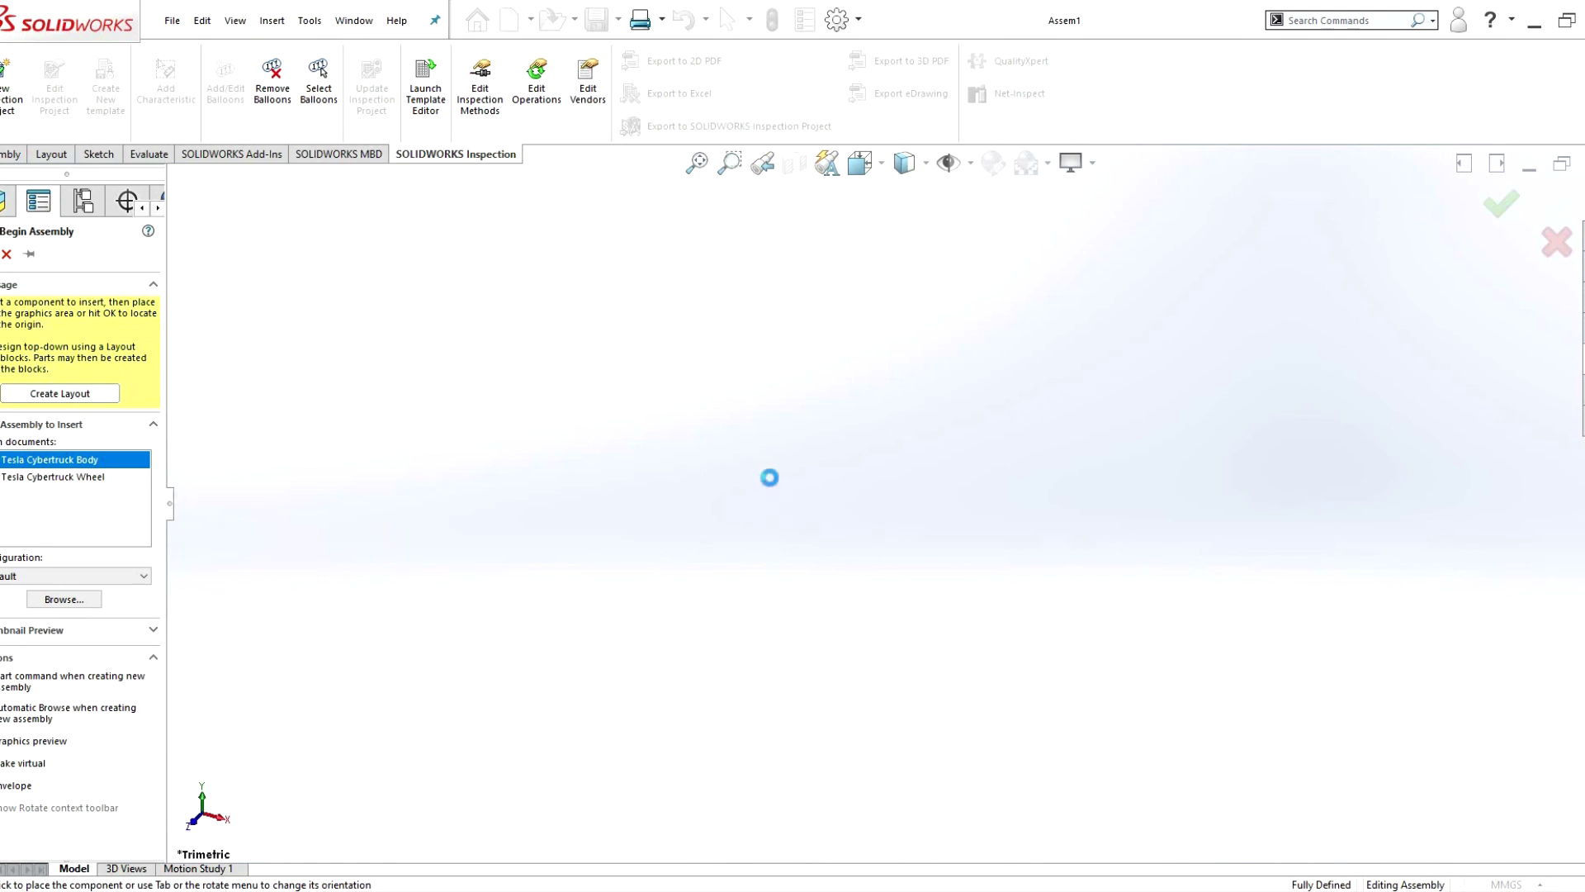
- Insert Tesla Cybertruck Body as the fixed base and place two Tesla Cybertruck Wheels by its arches
click(769, 477)
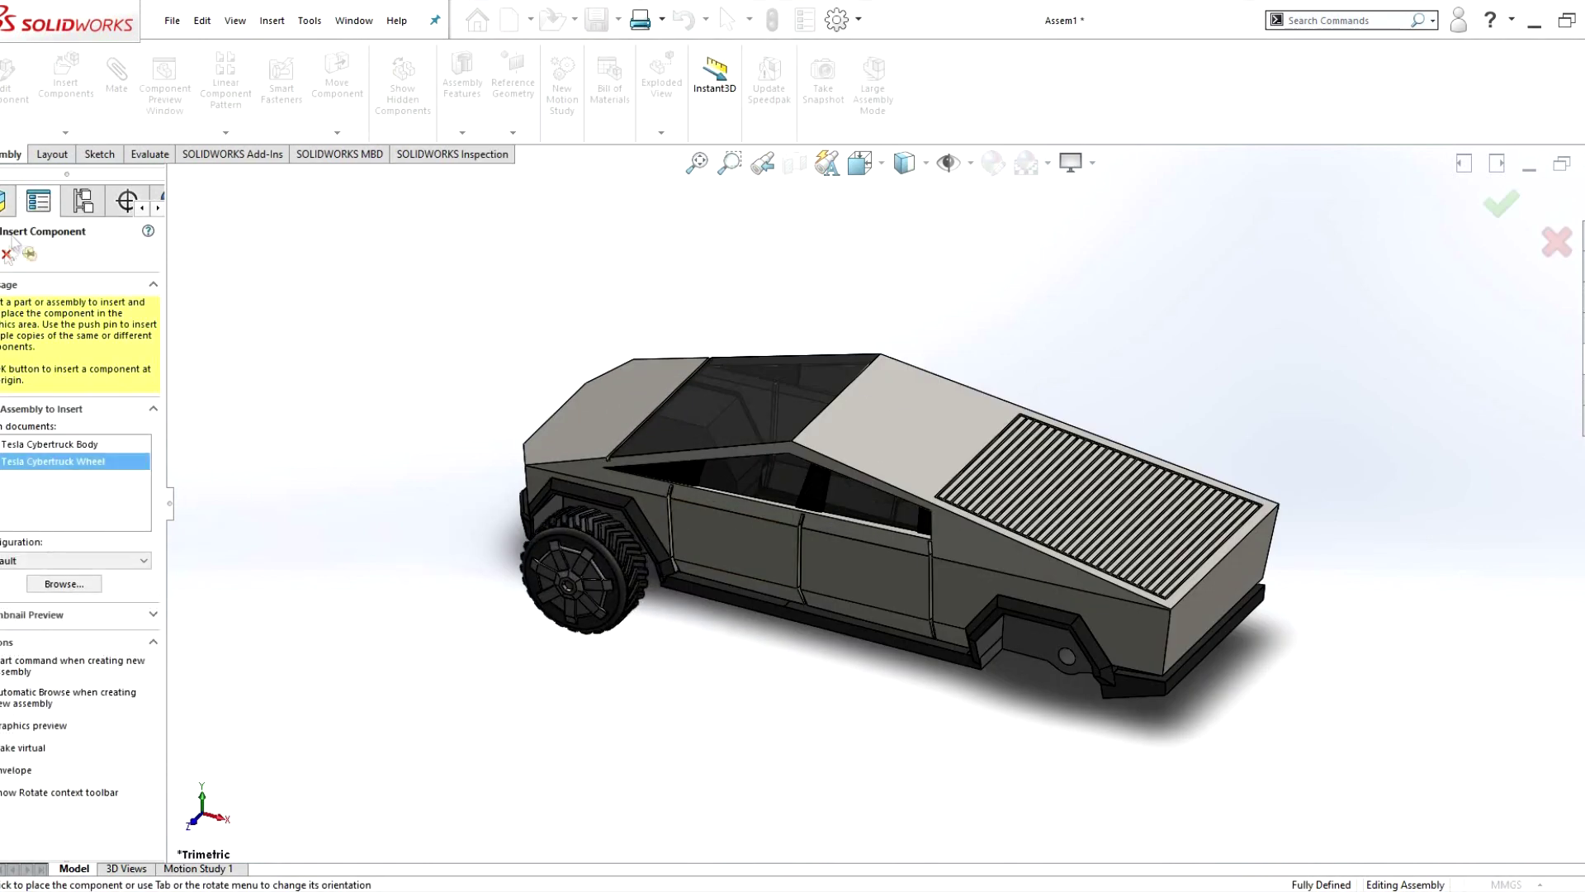
click(100, 499)
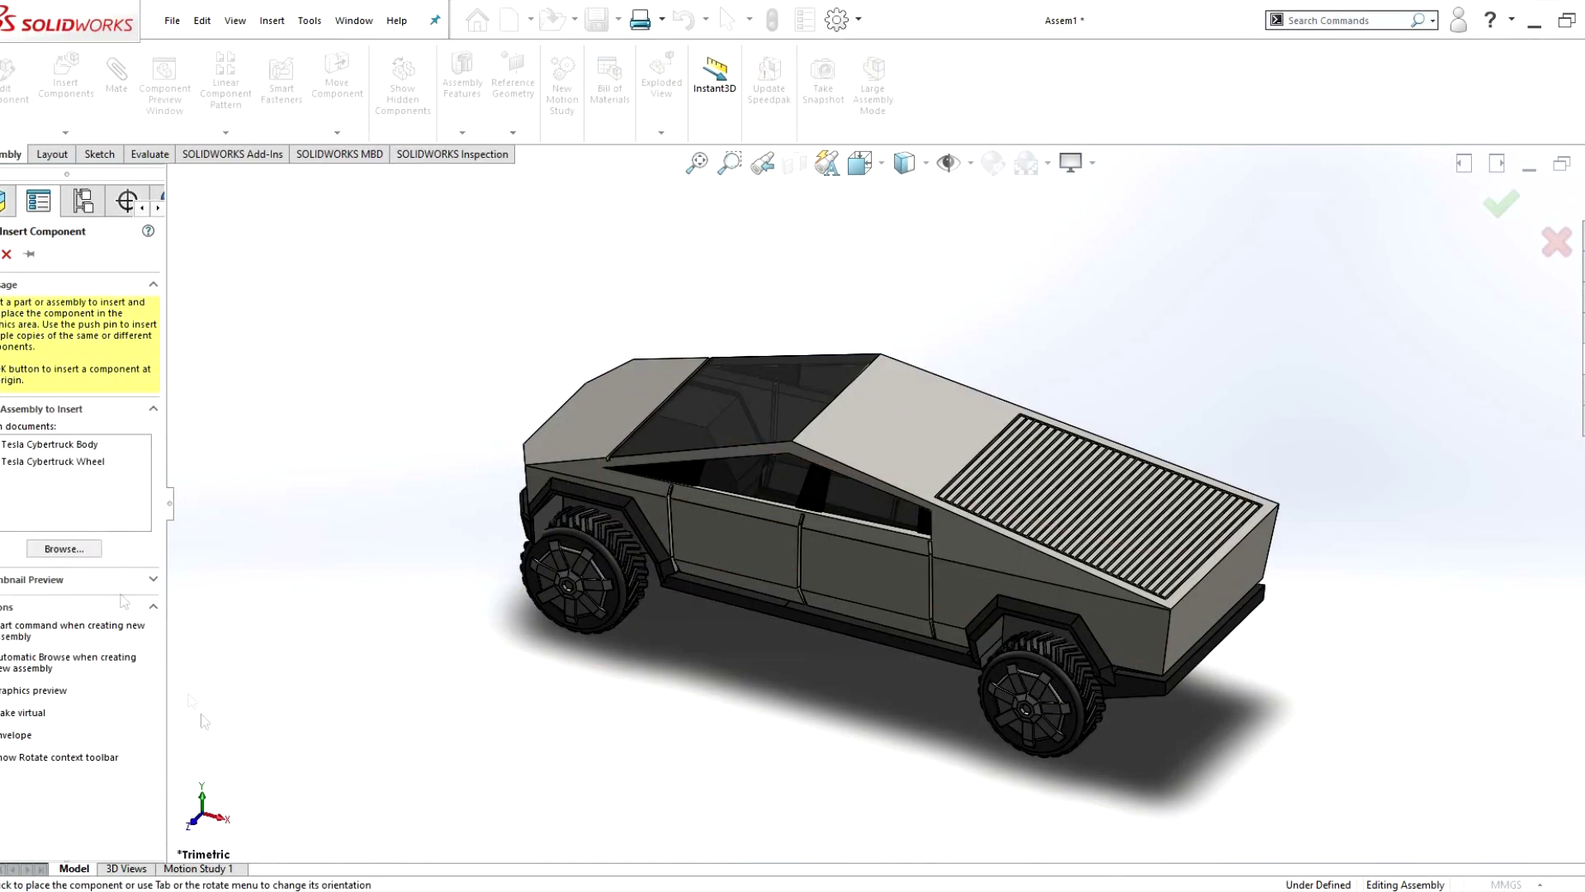
click(1246, 417)
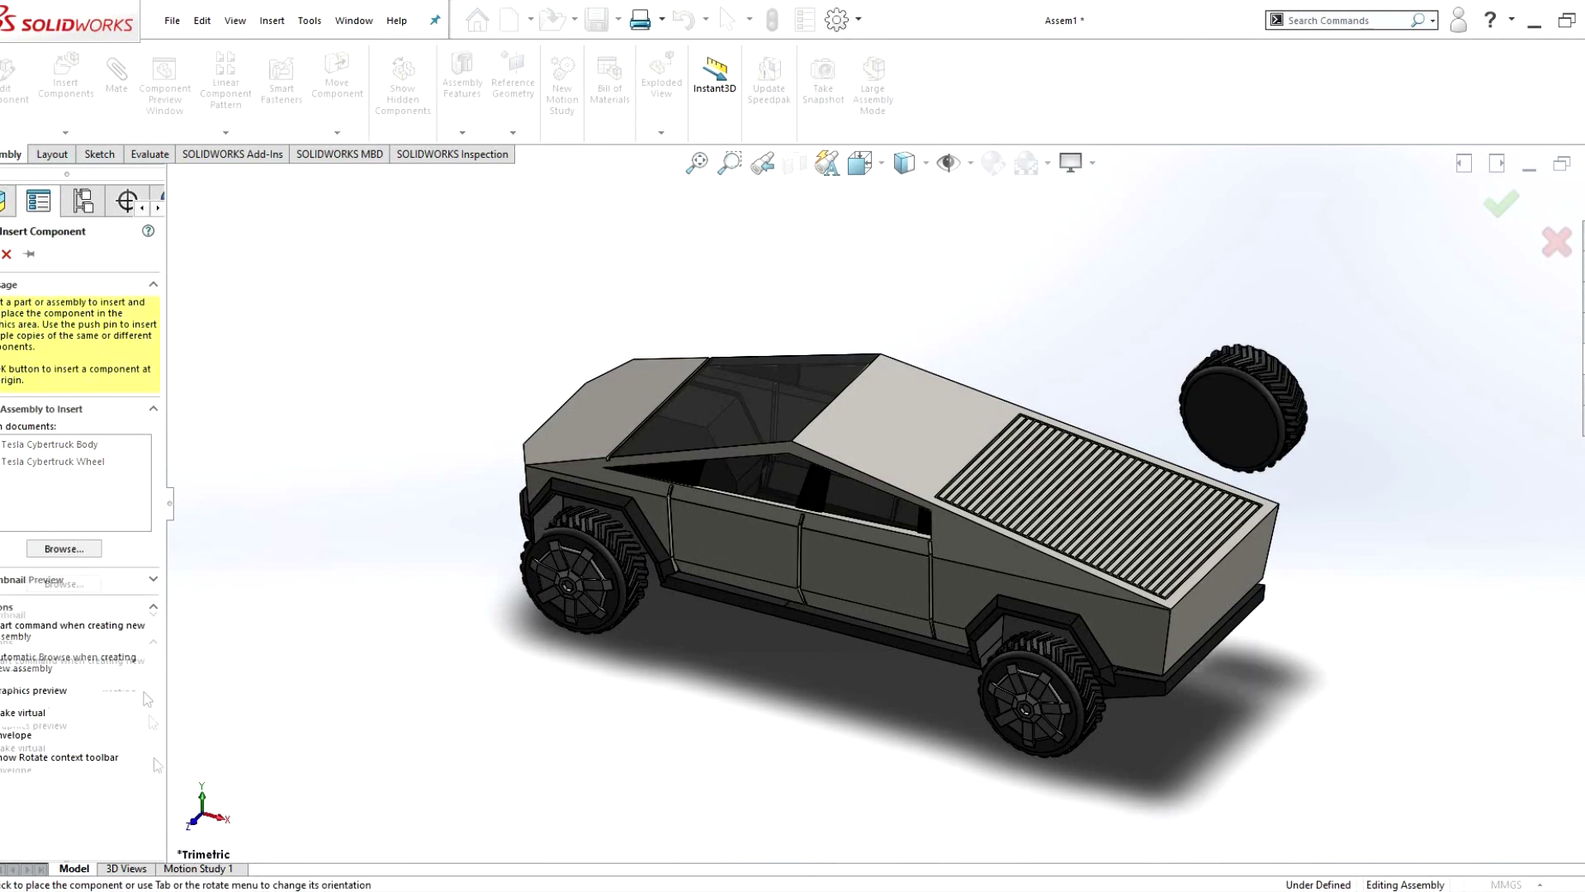
key(Escape)
scroll(619, 540, down, 5)
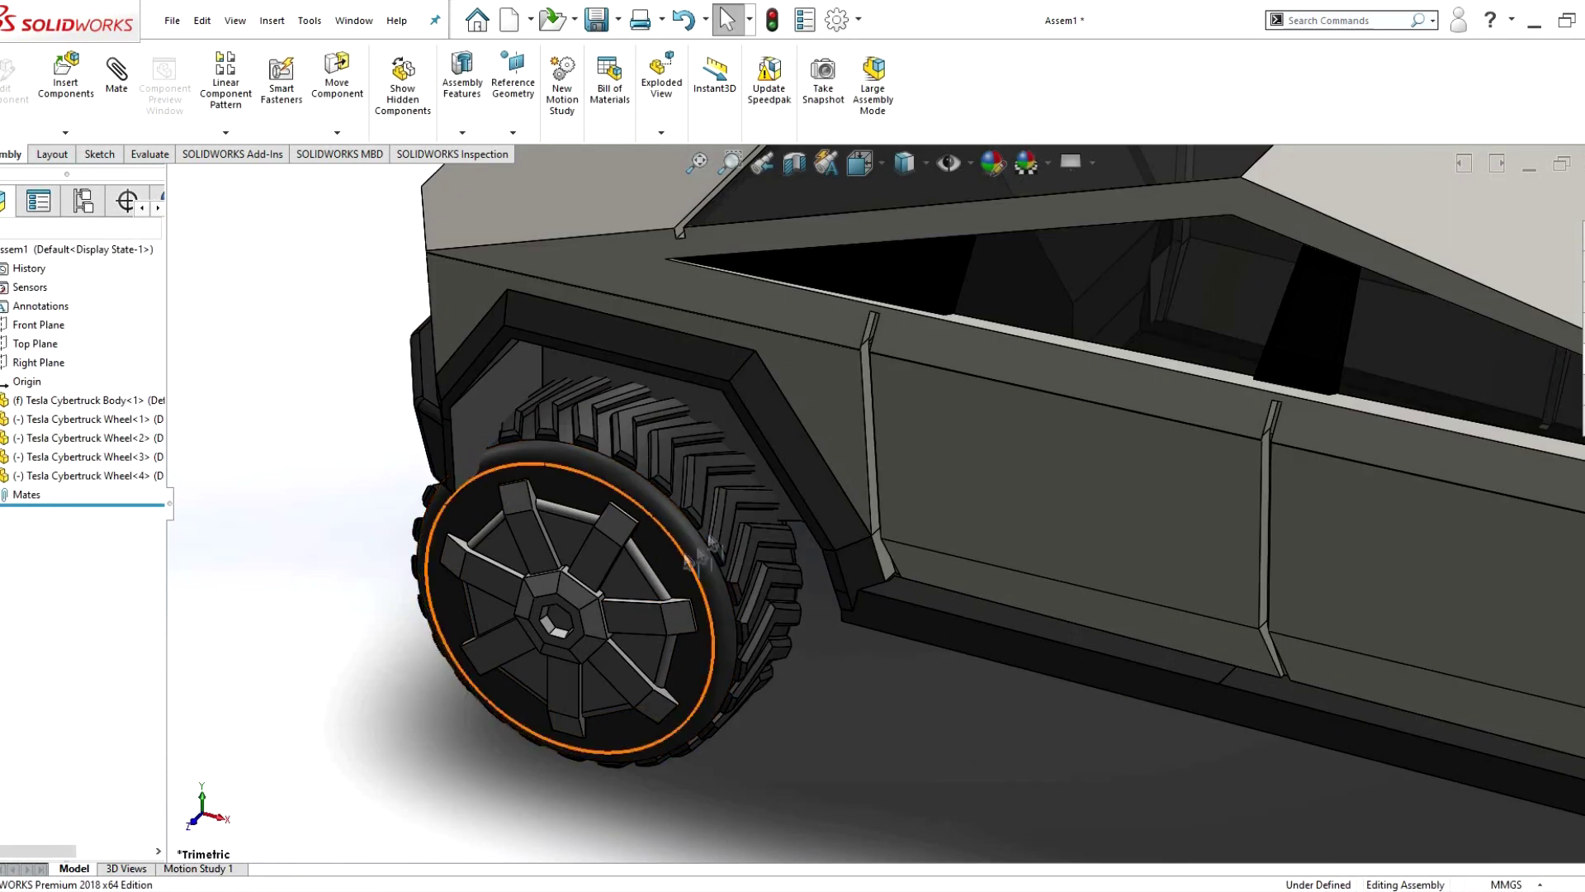
- Mate the front wheel concentric to the body hole and 4.25mm off the body
drag(702, 552, 429, 586)
click(710, 469)
click(117, 78)
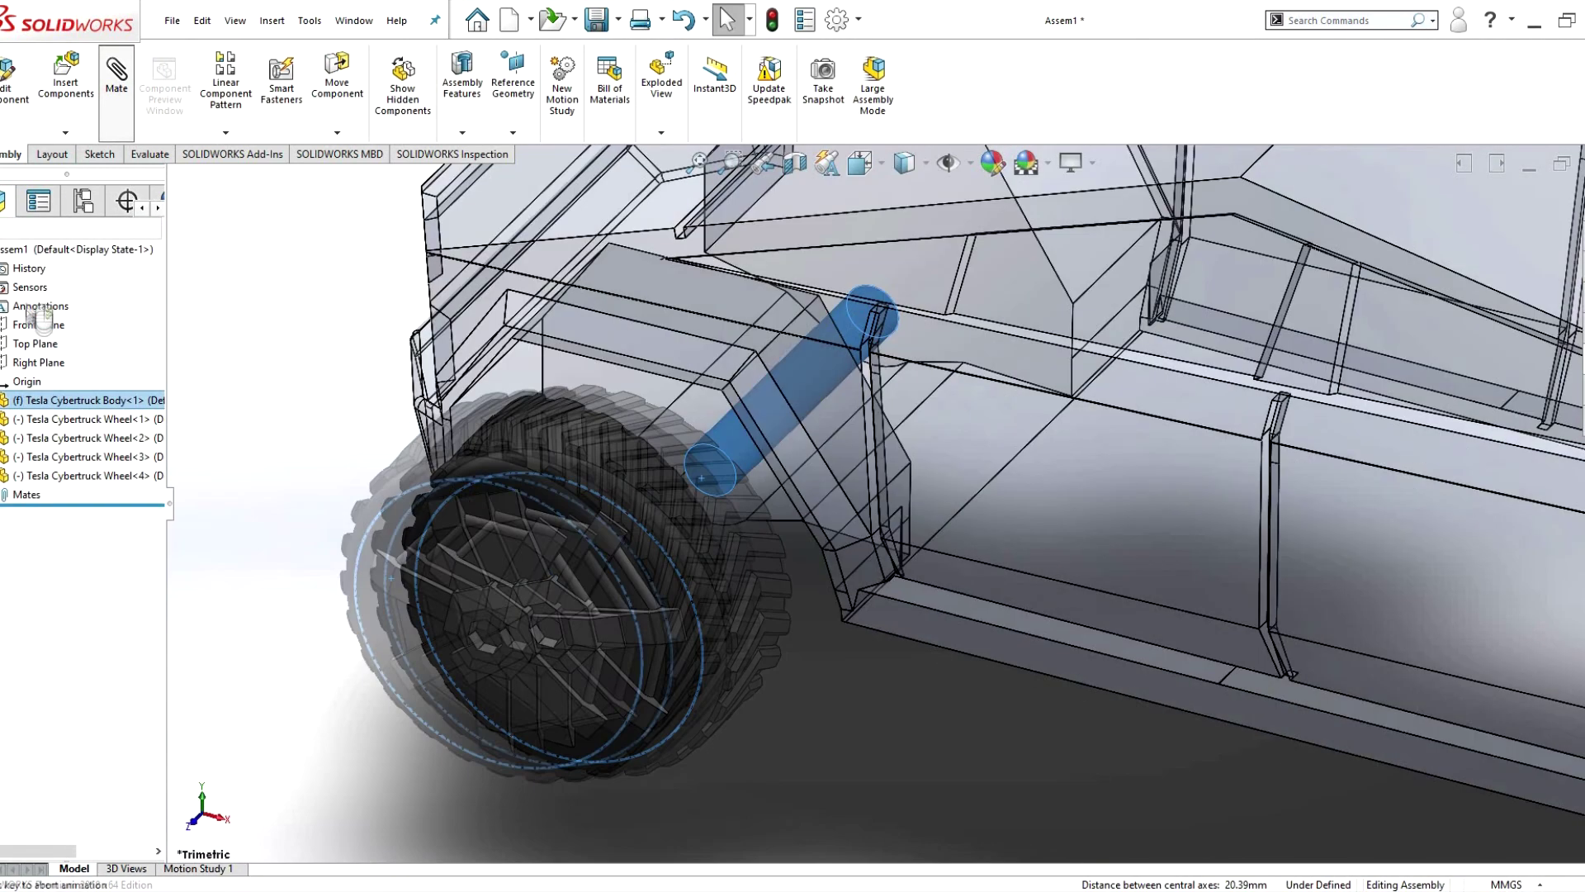
click(578, 627)
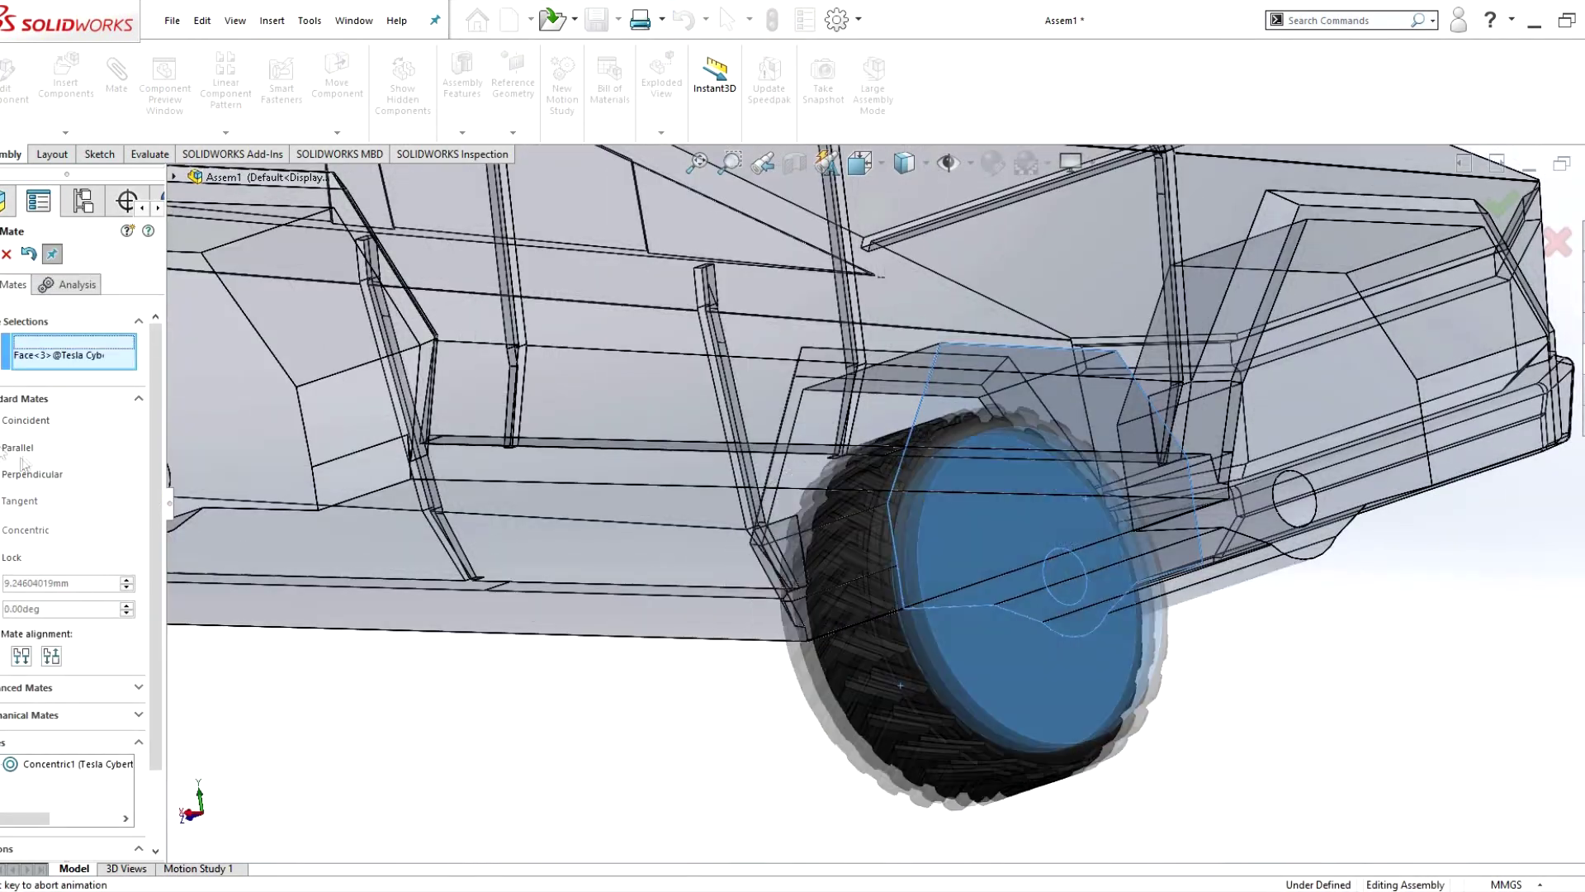
click(899, 686)
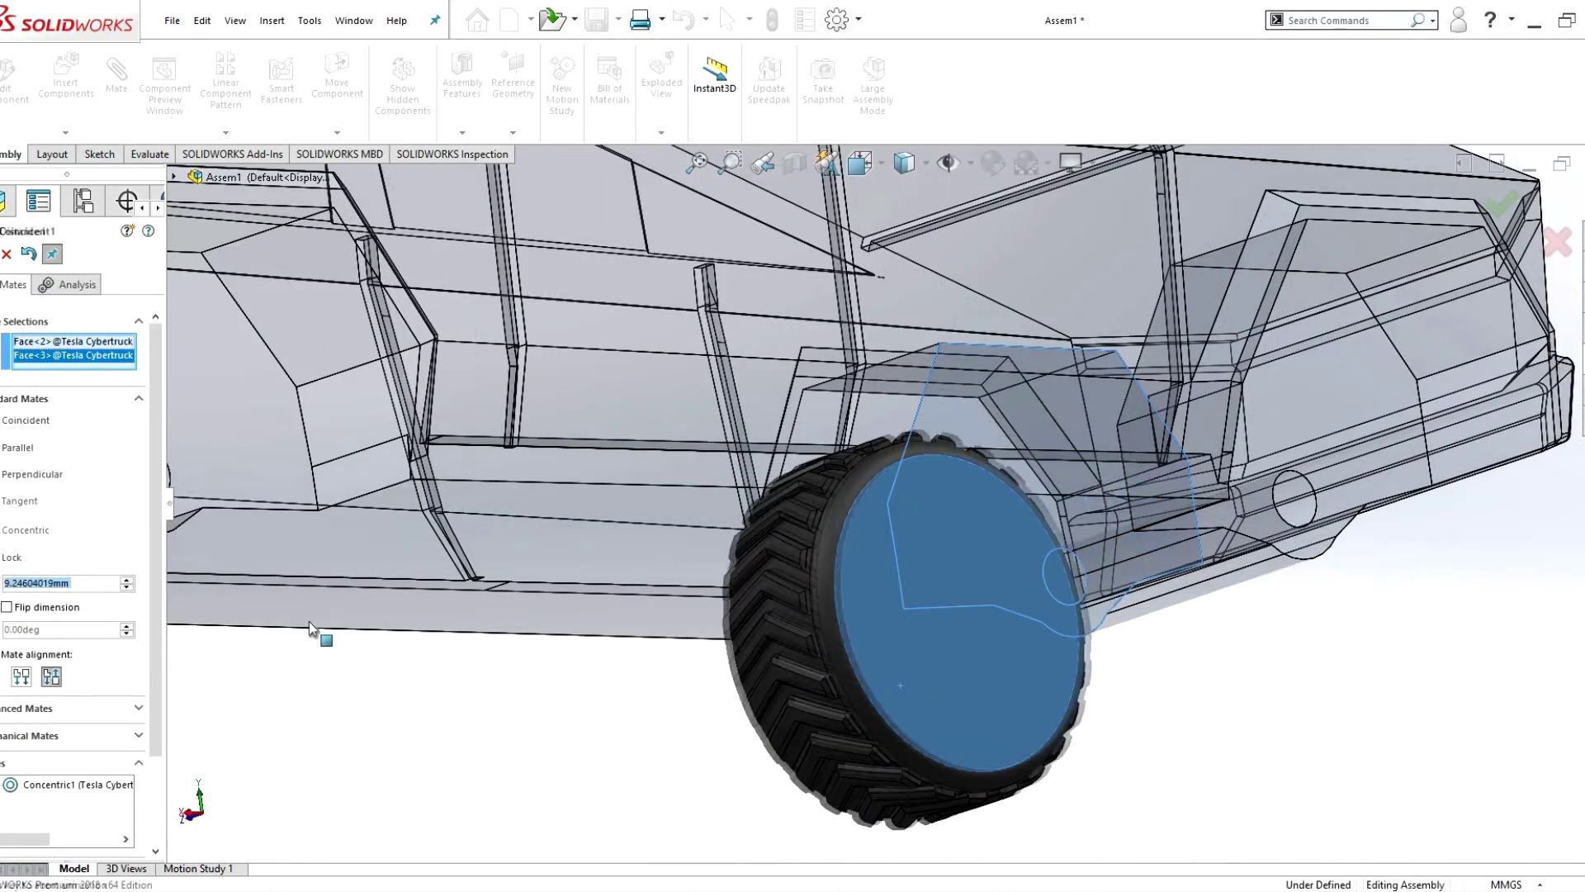
text(3.00mm)
middle_drag(900, 685, 778, 671)
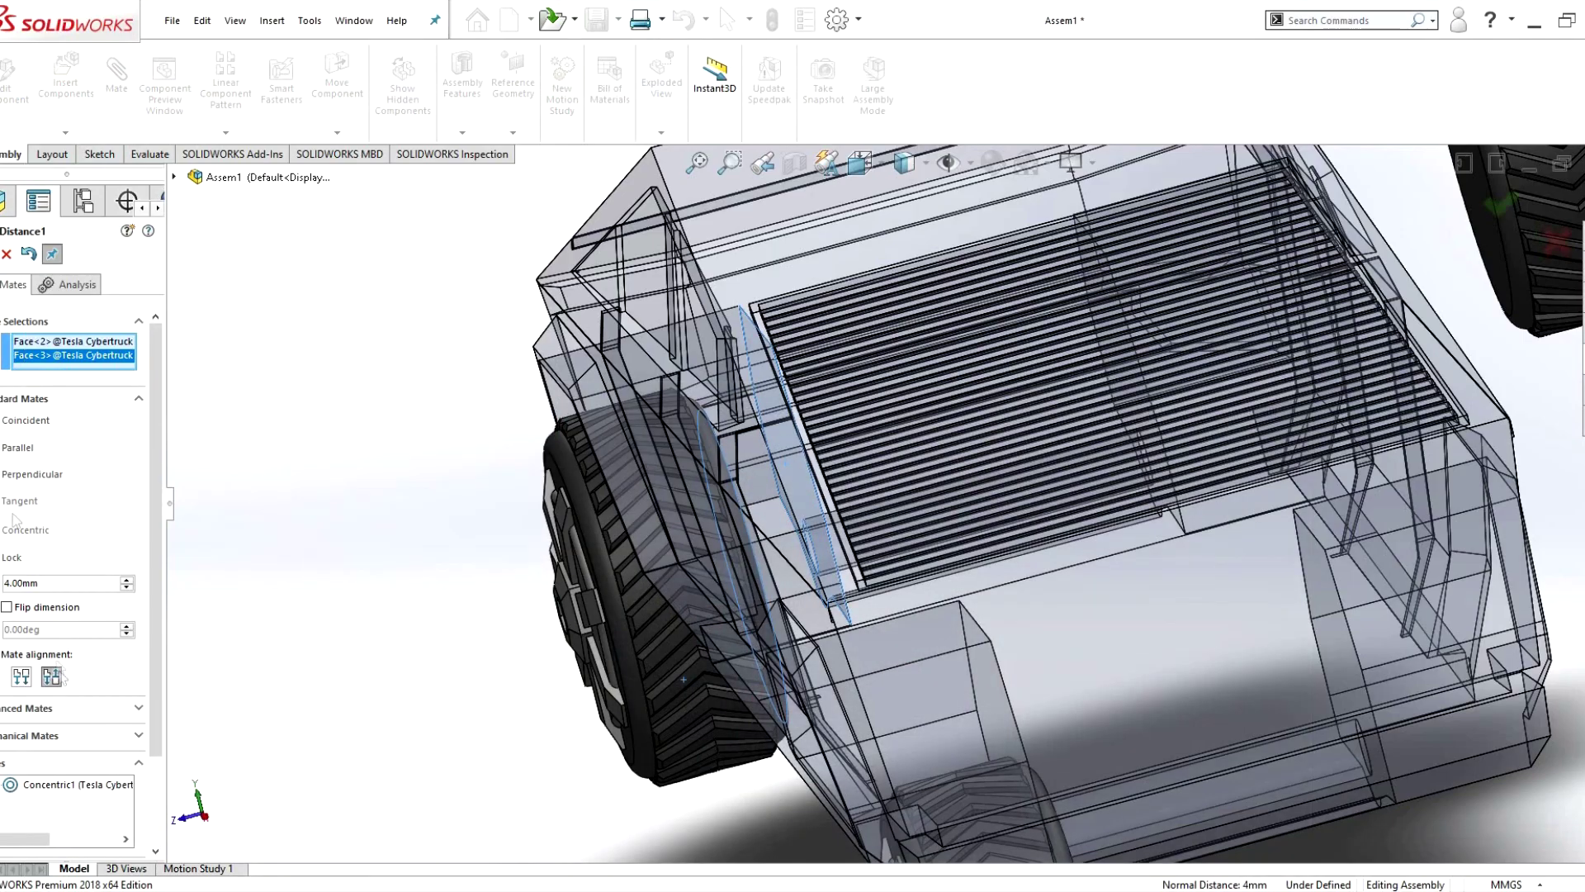
scroll(66, 582, up, 1)
text(25)
key(Return)
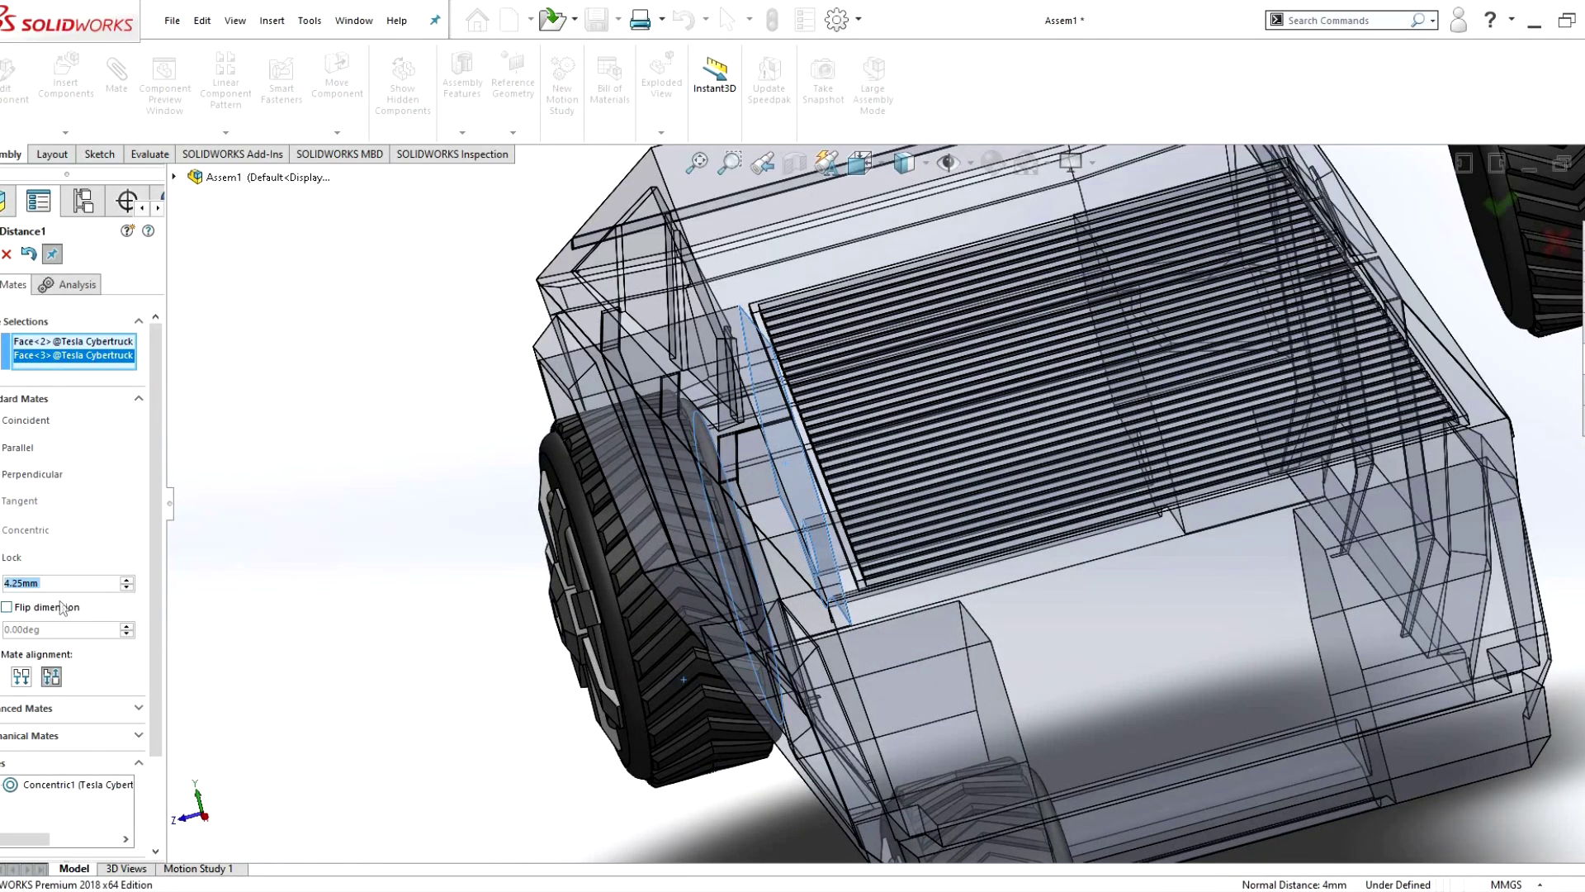
key(Return)
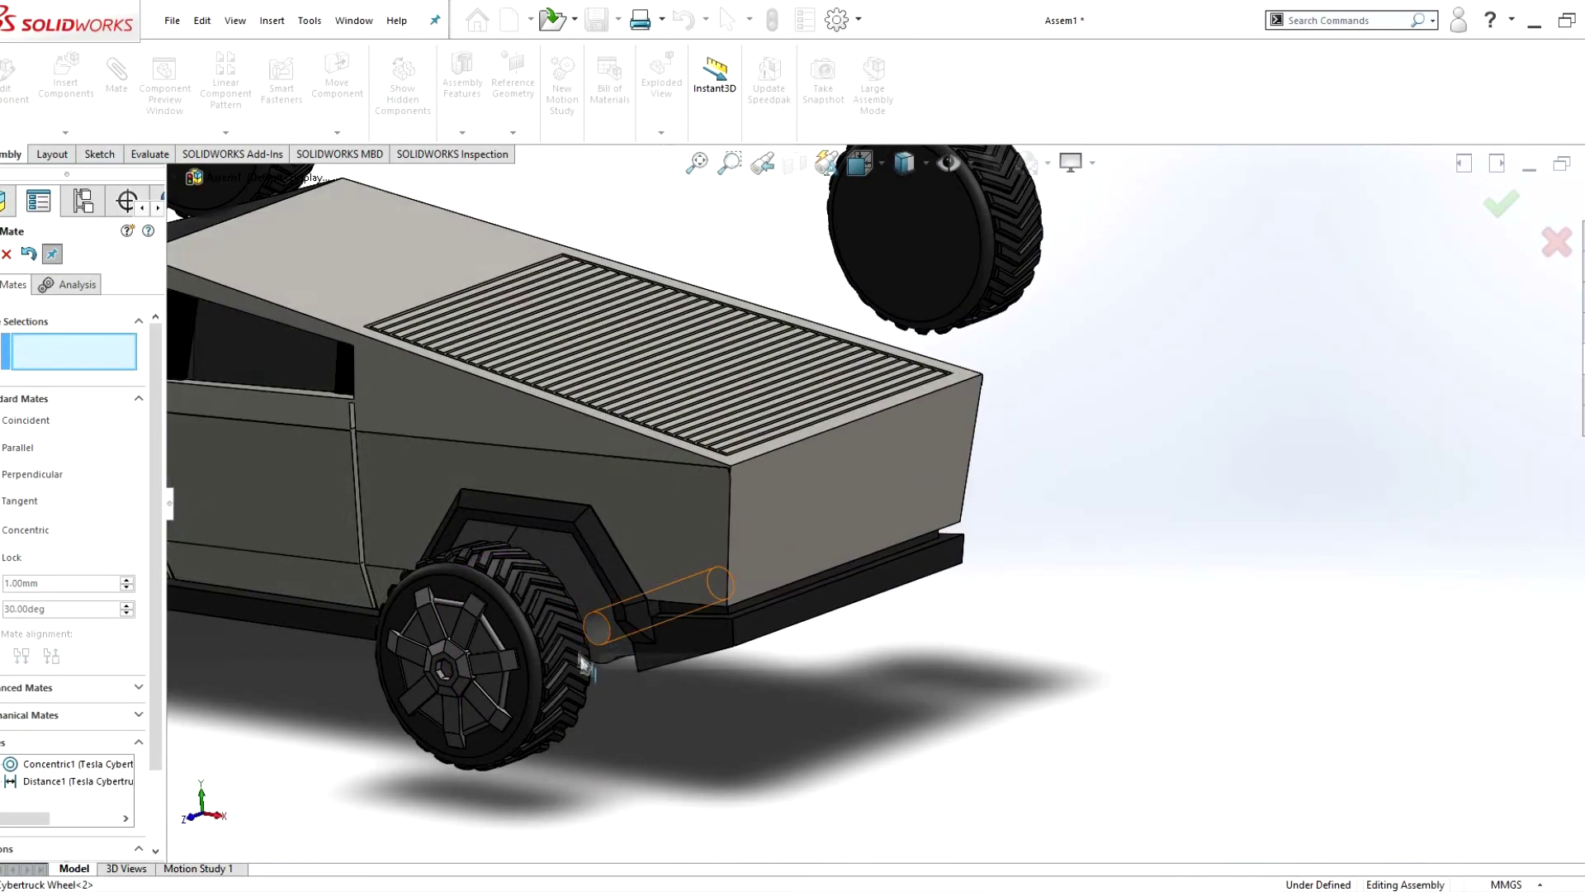
- Mate the next wheel concentric to its axle and coincident with the body face
click(584, 661)
click(407, 726)
key(Return)
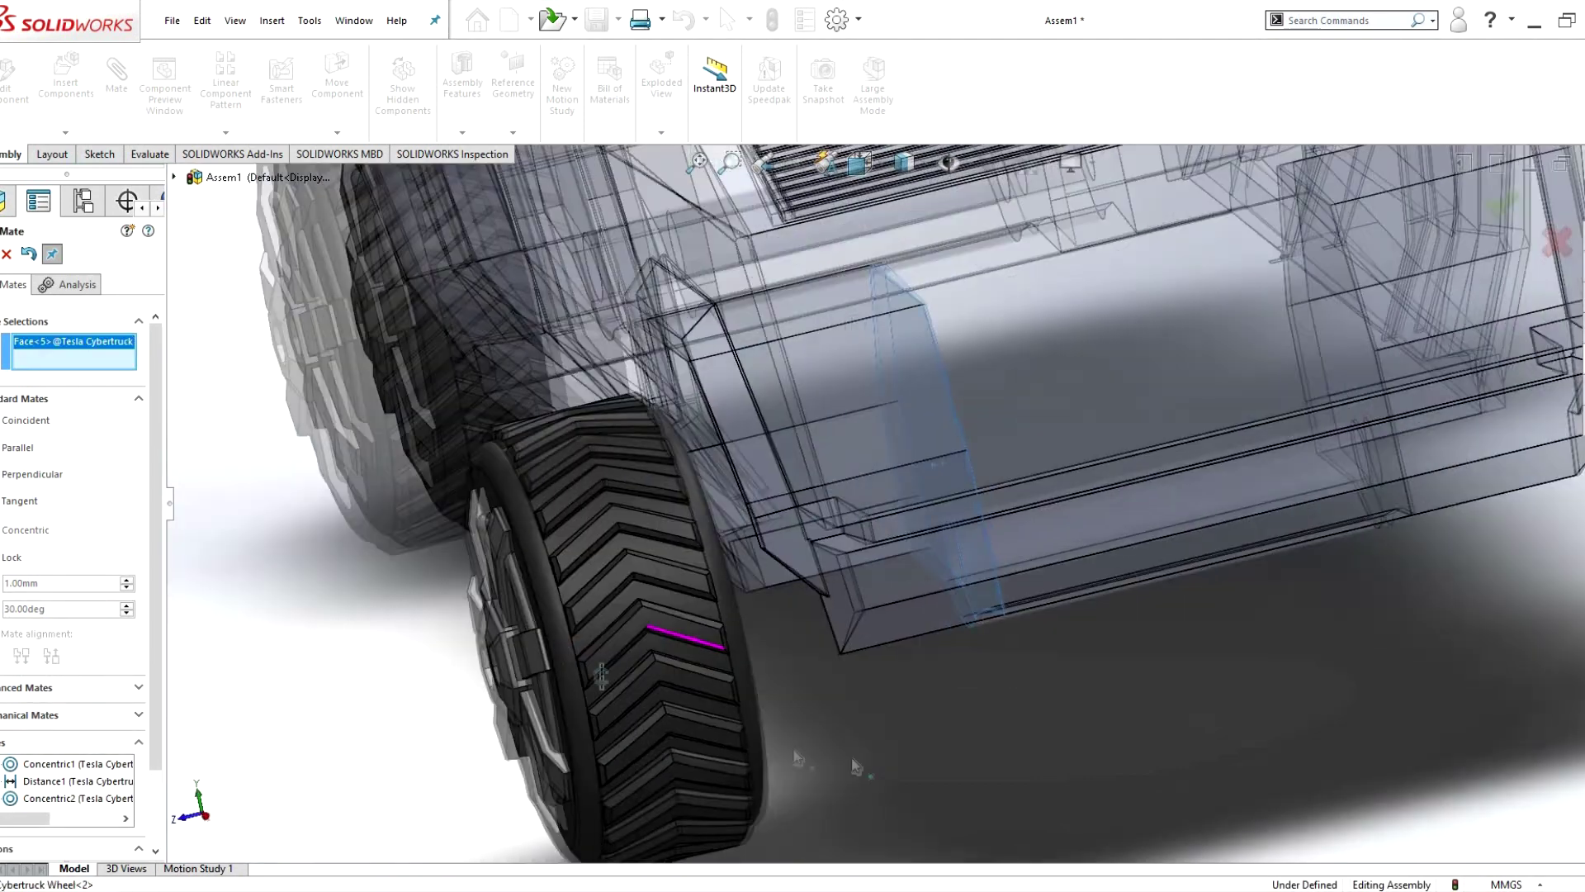
click(673, 644)
click(863, 743)
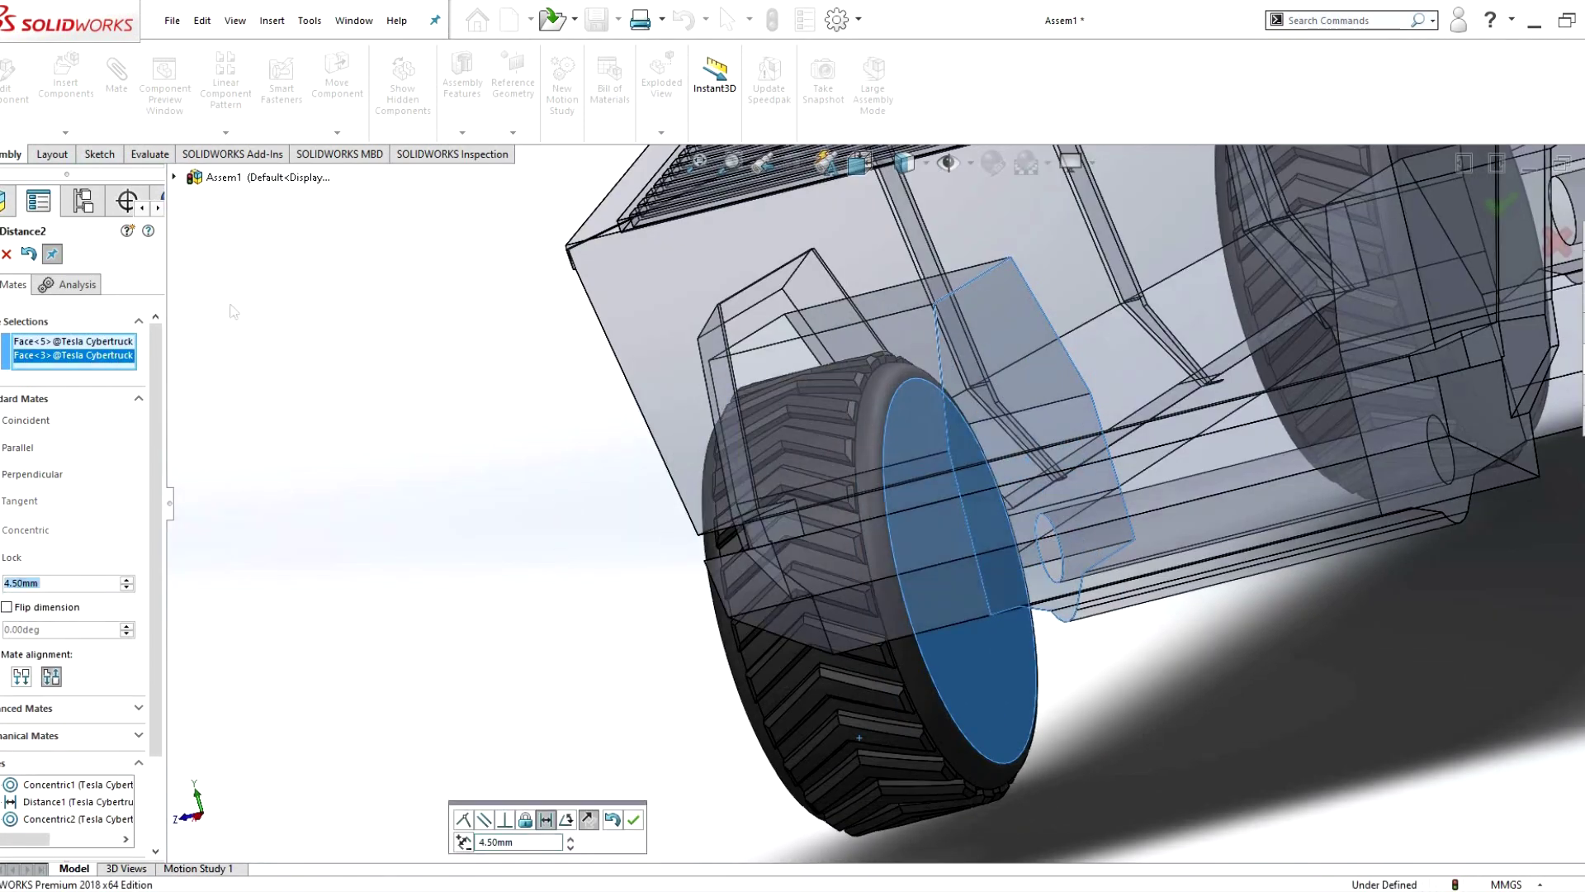
key(Return)
key(Escape)
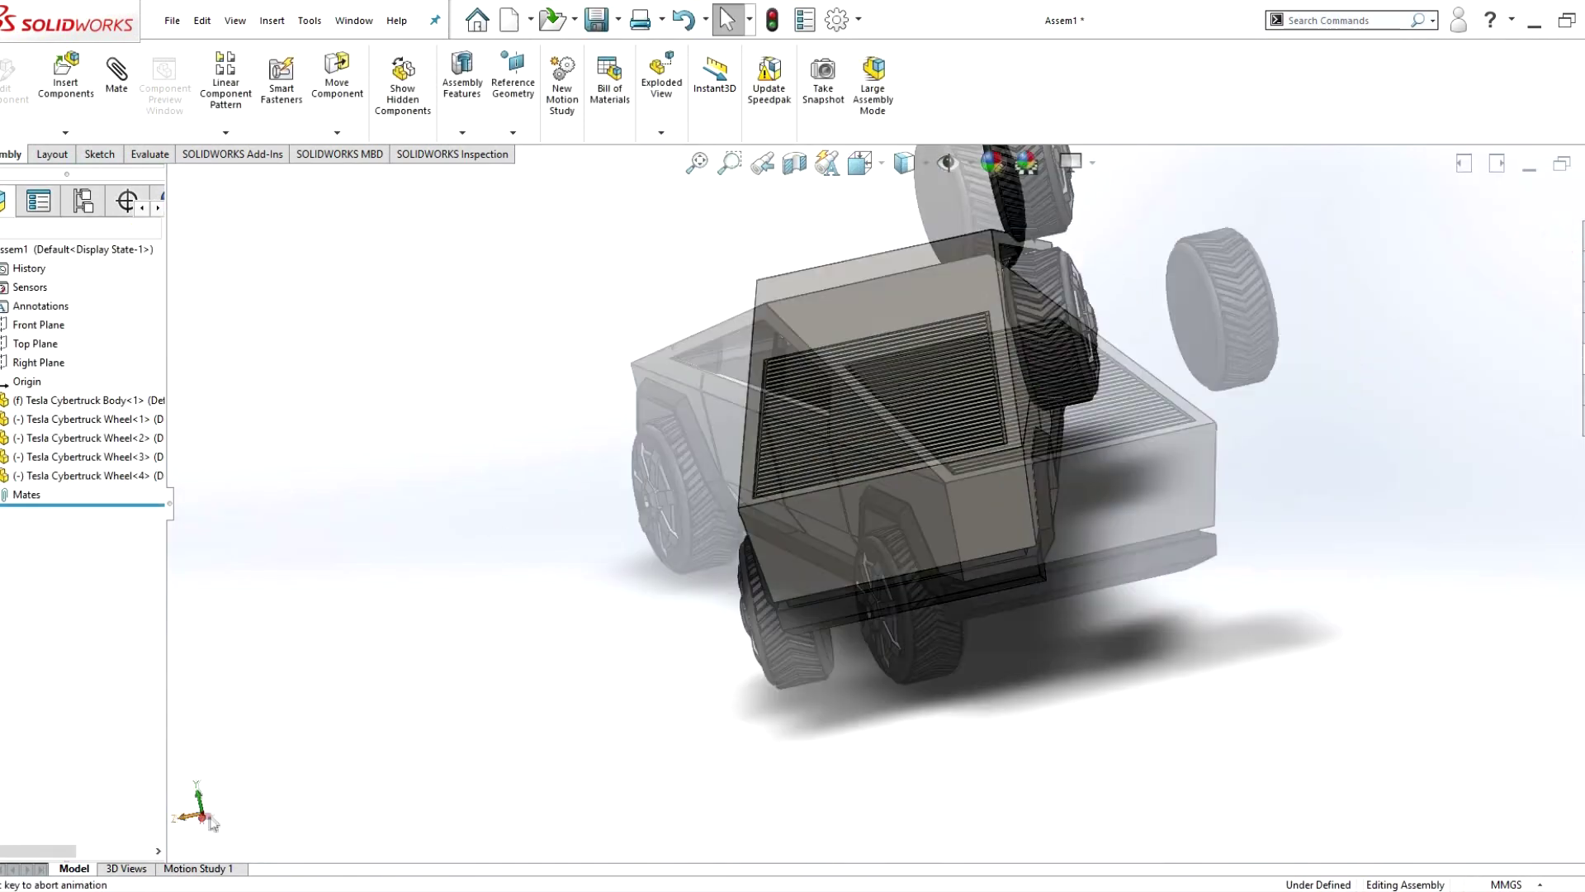
key(ctrl+4)
key(ctrl+2)
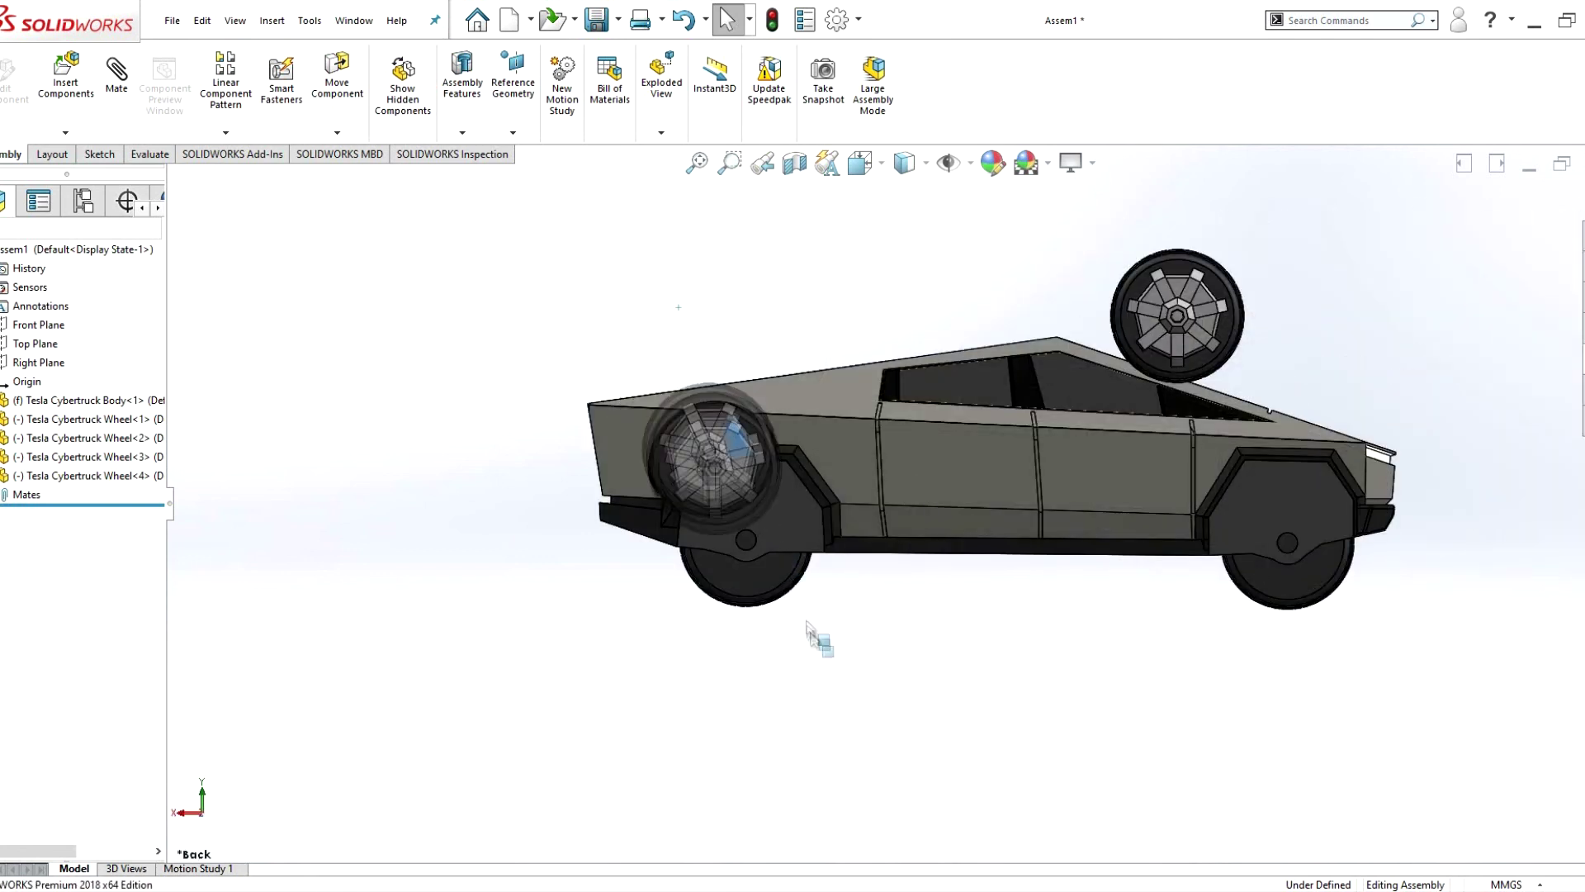
- Rotate the rear and front wheels about their axles using the move triad
key(Escape)
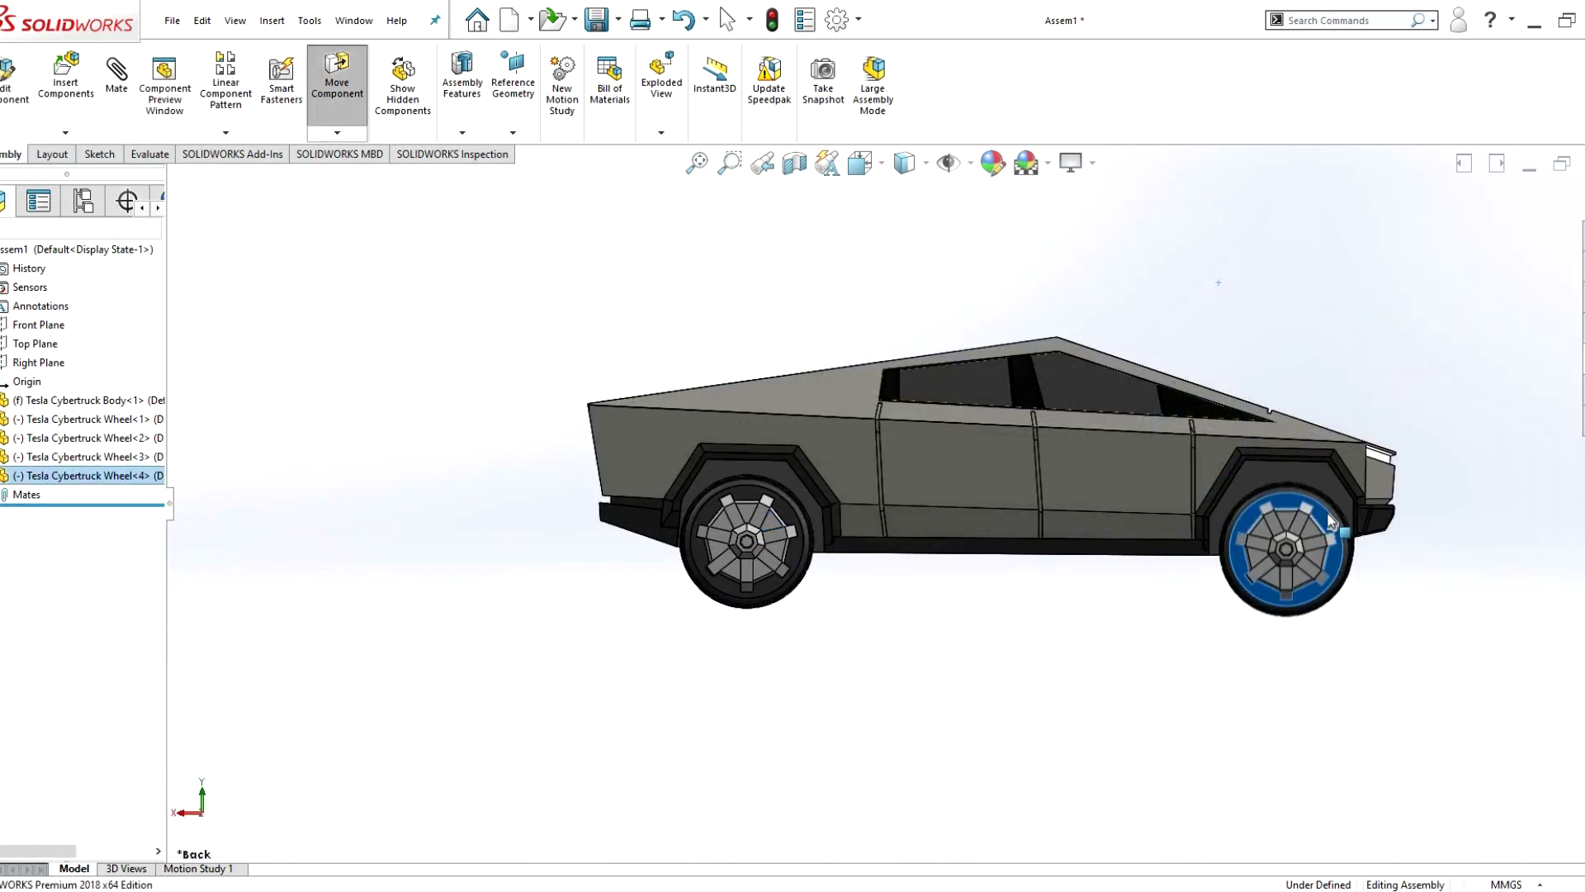
click(205, 800)
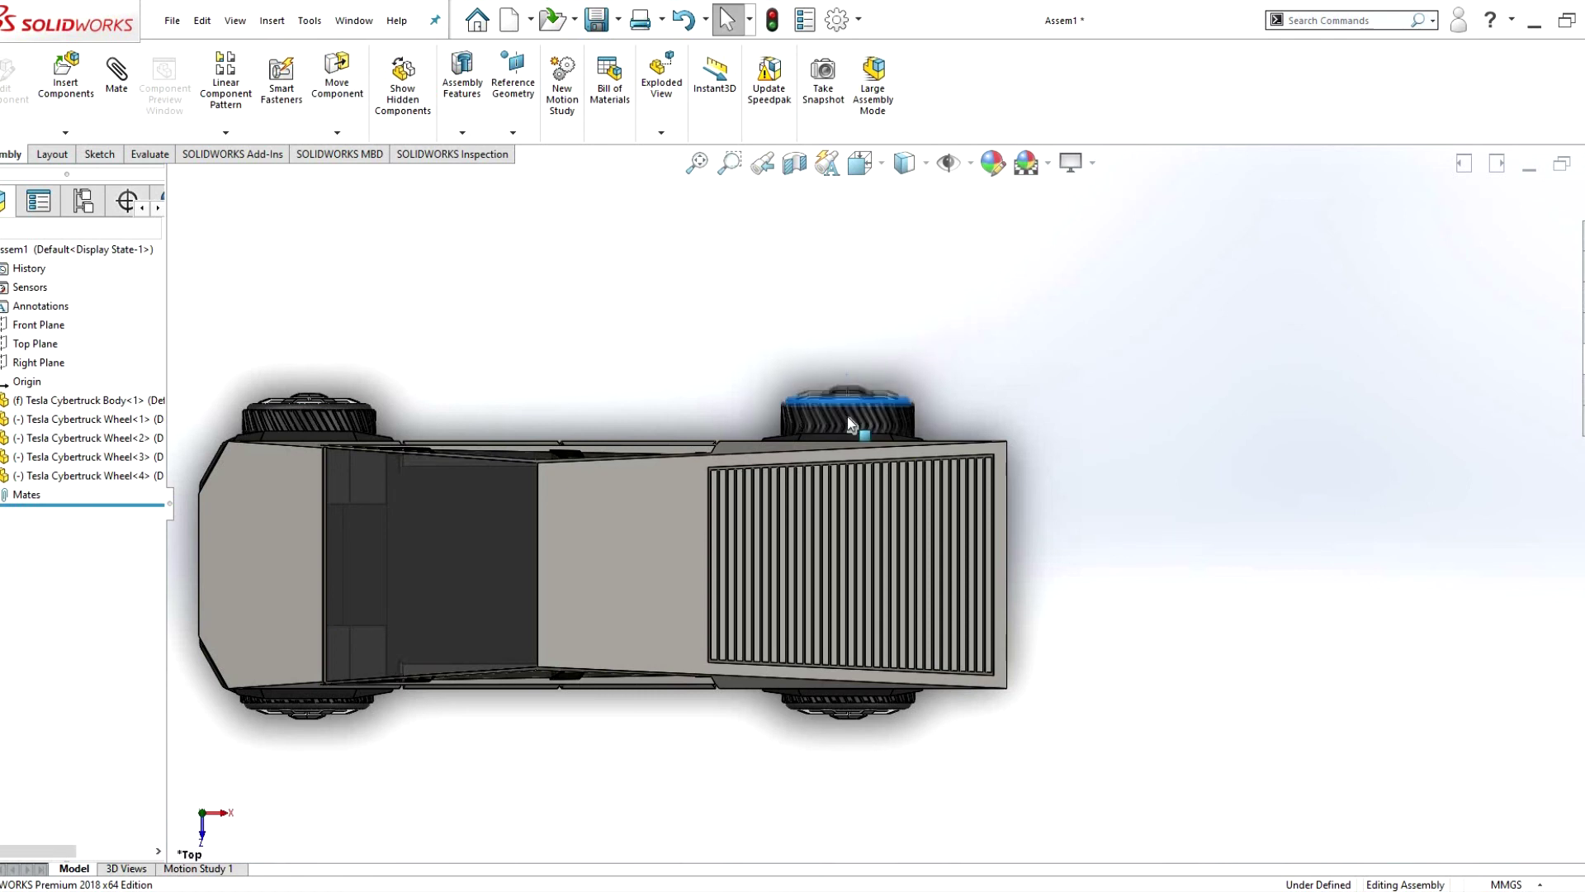
right_click(844, 424)
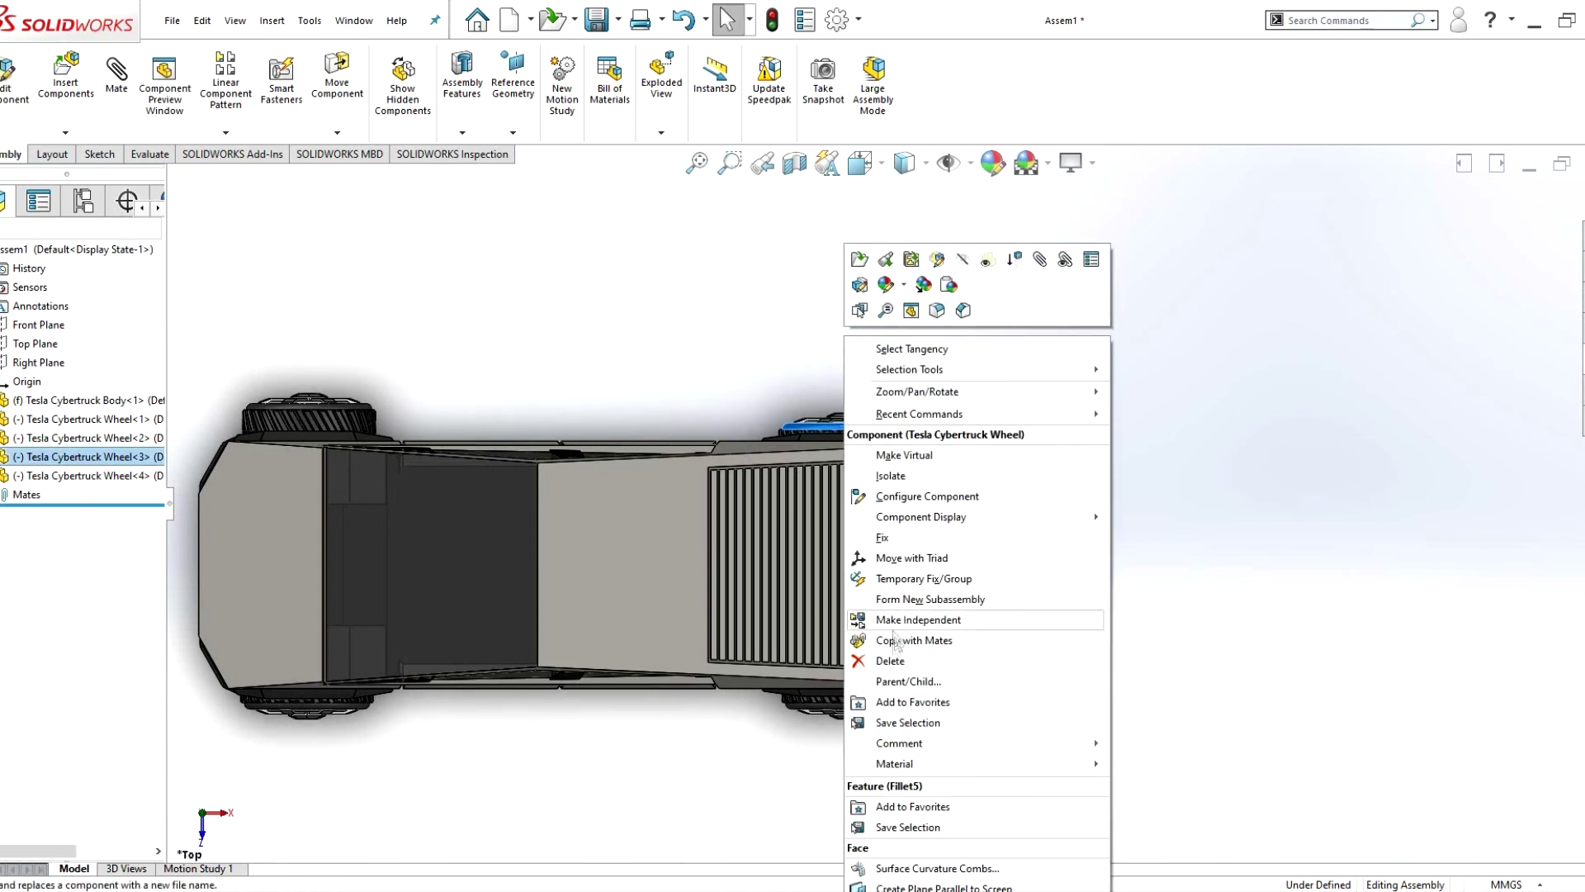
click(911, 558)
drag(844, 446, 916, 495)
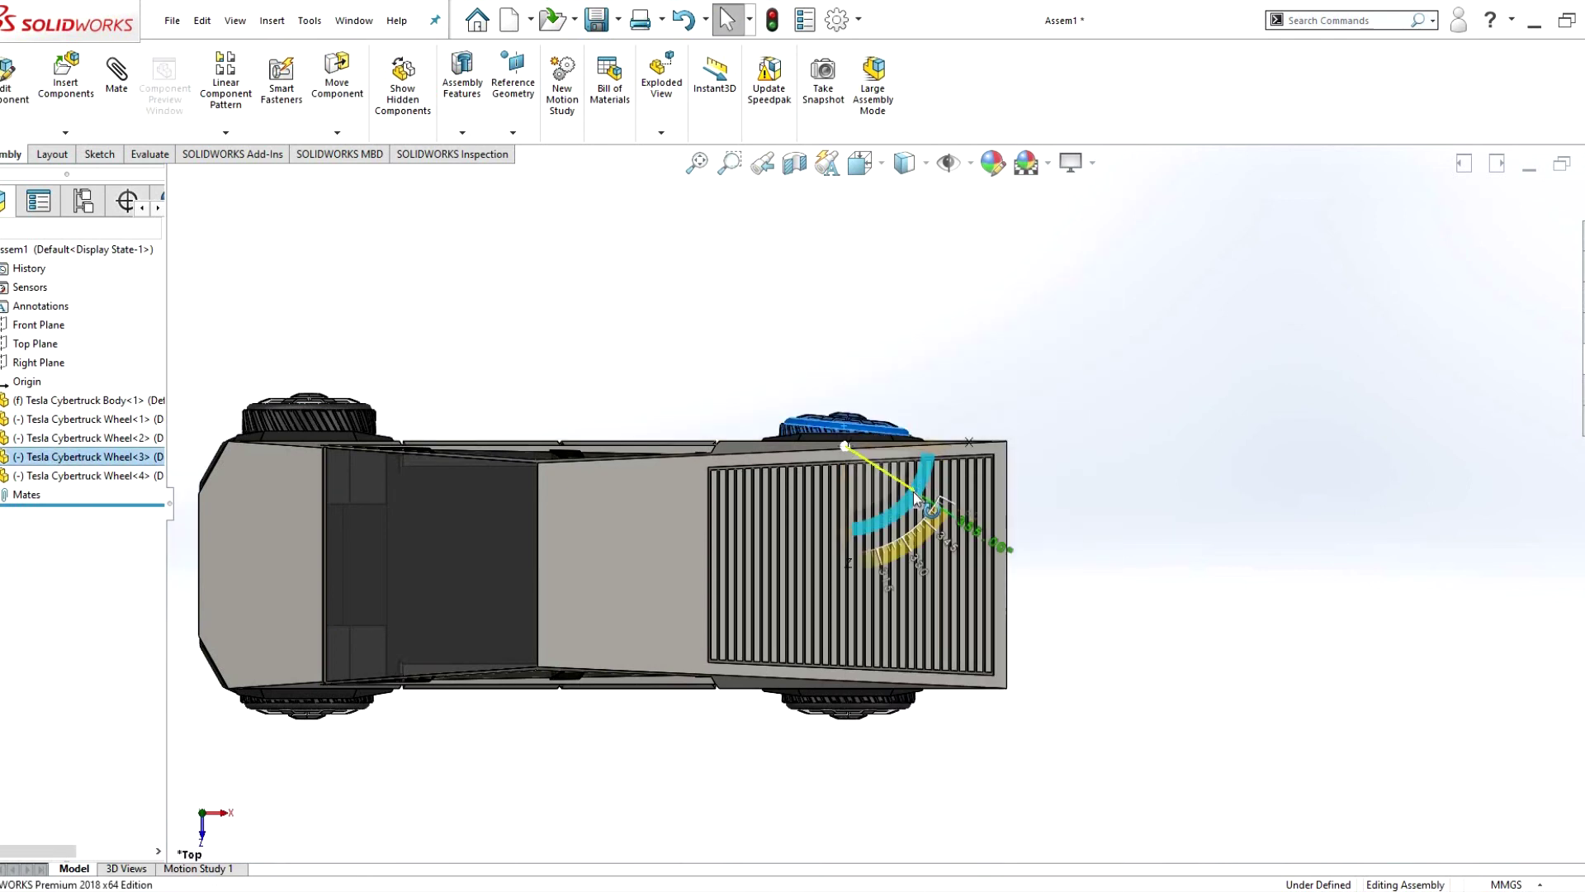
click(398, 424)
ctrl+middle_drag(398, 424, 657, 448)
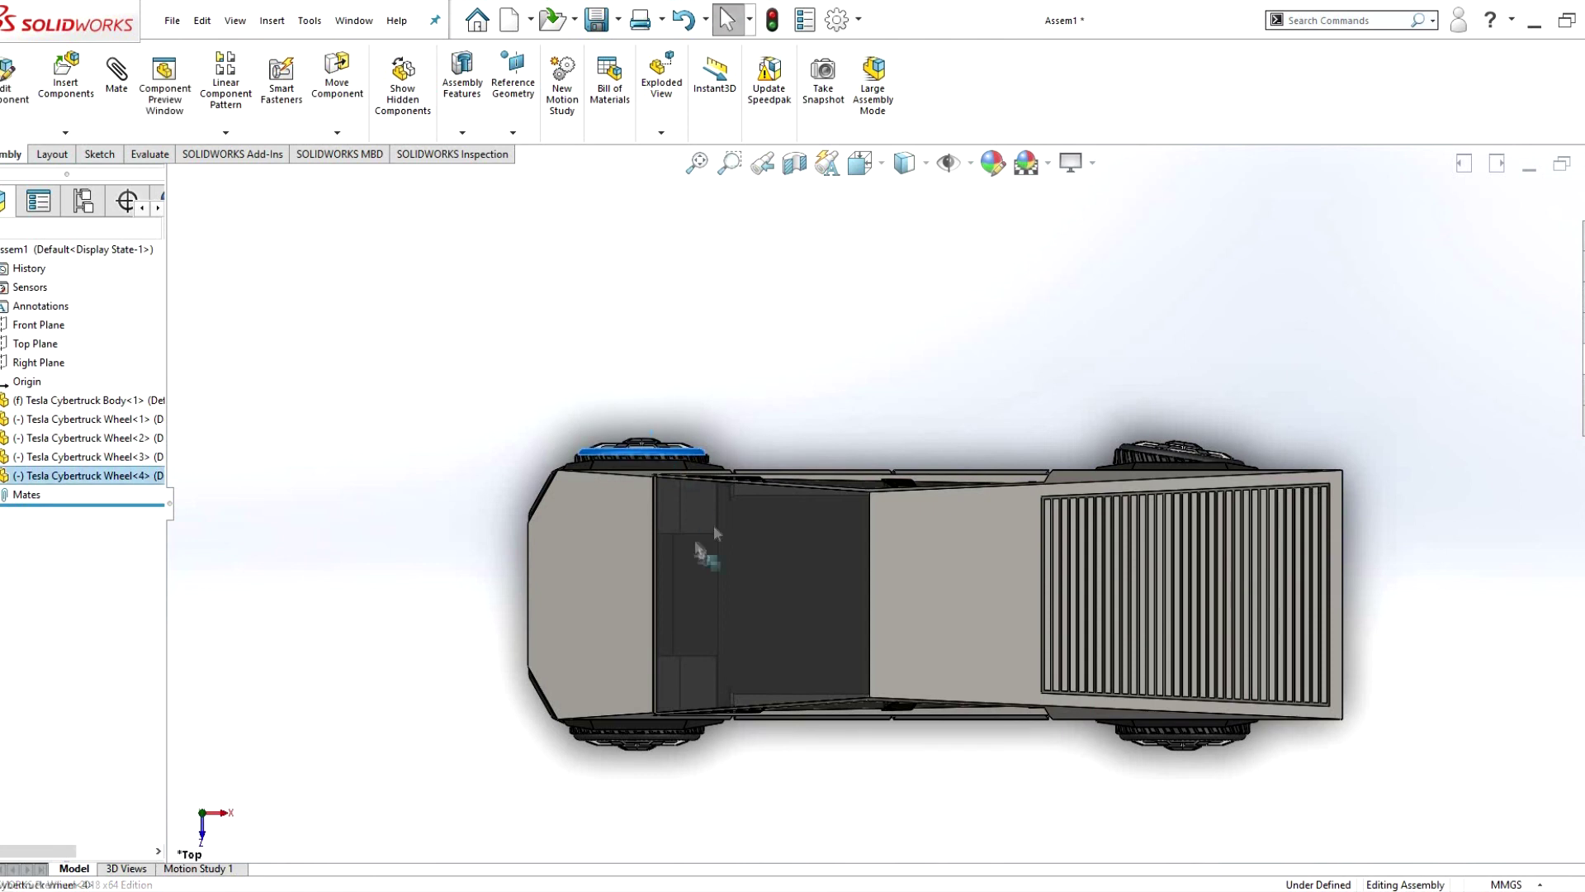
drag(696, 532, 694, 545)
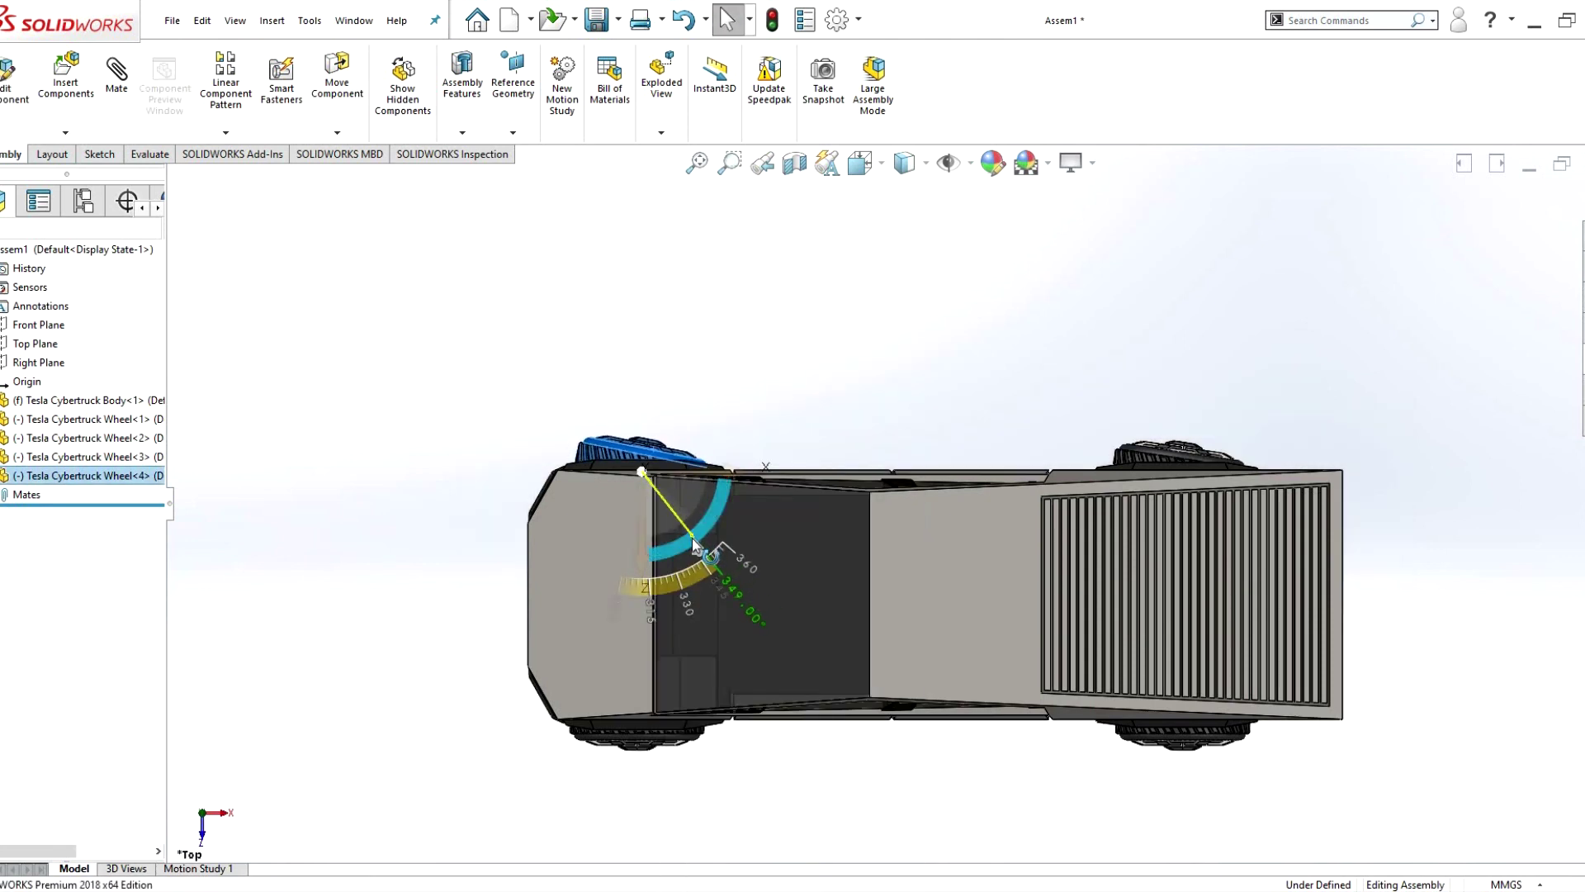
- Turn the back wheel slightly into alignment and return to an isometric view
key(ctrl+1)
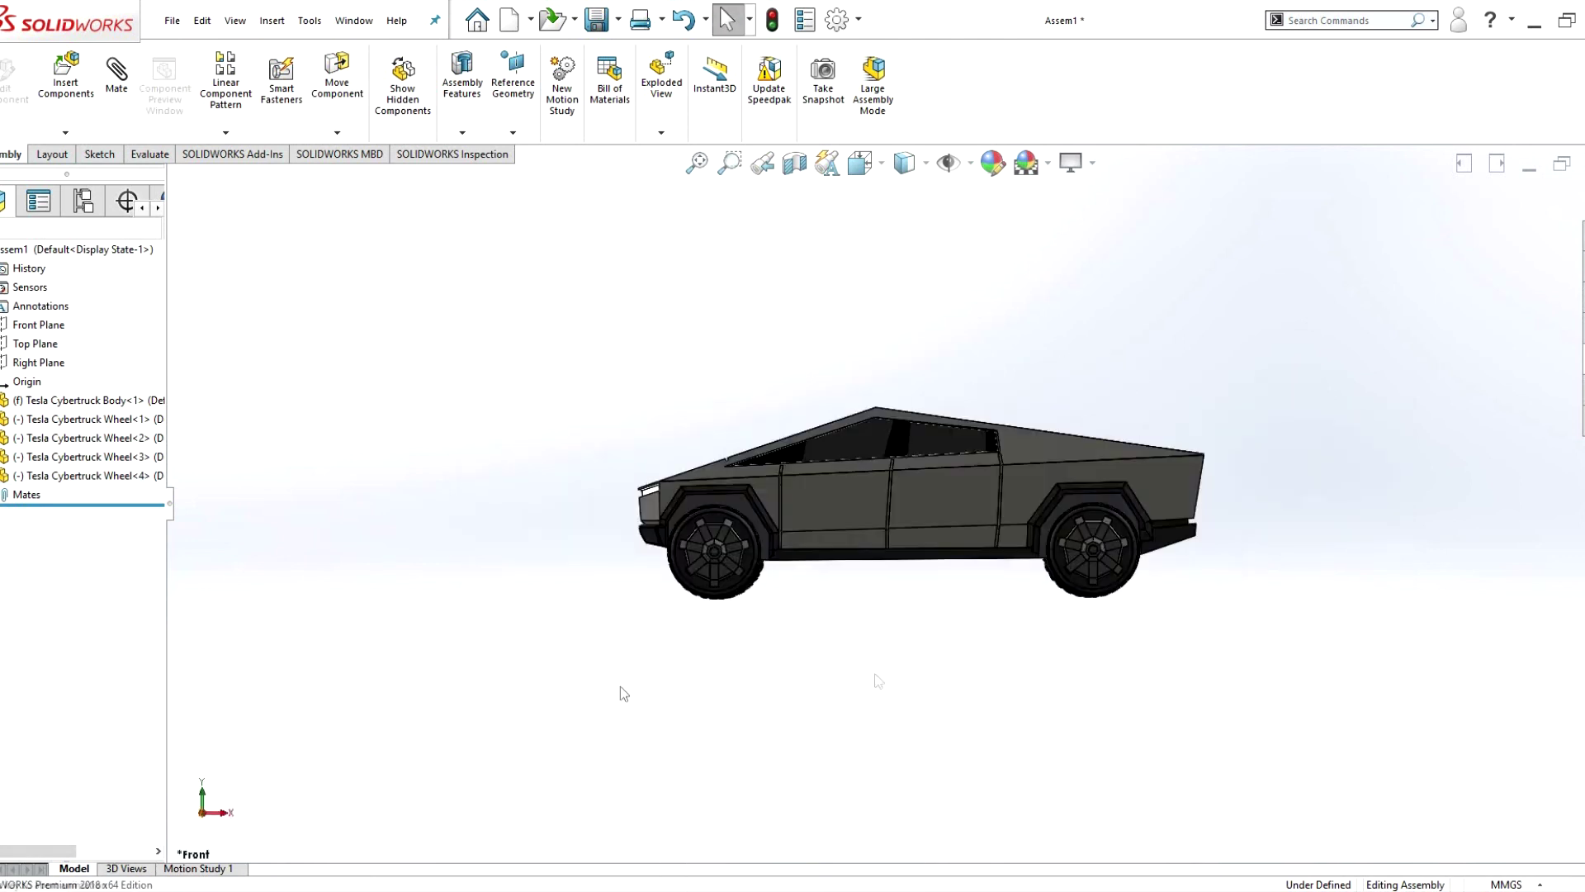
key(ctrl+2)
drag(1263, 503, 1267, 531)
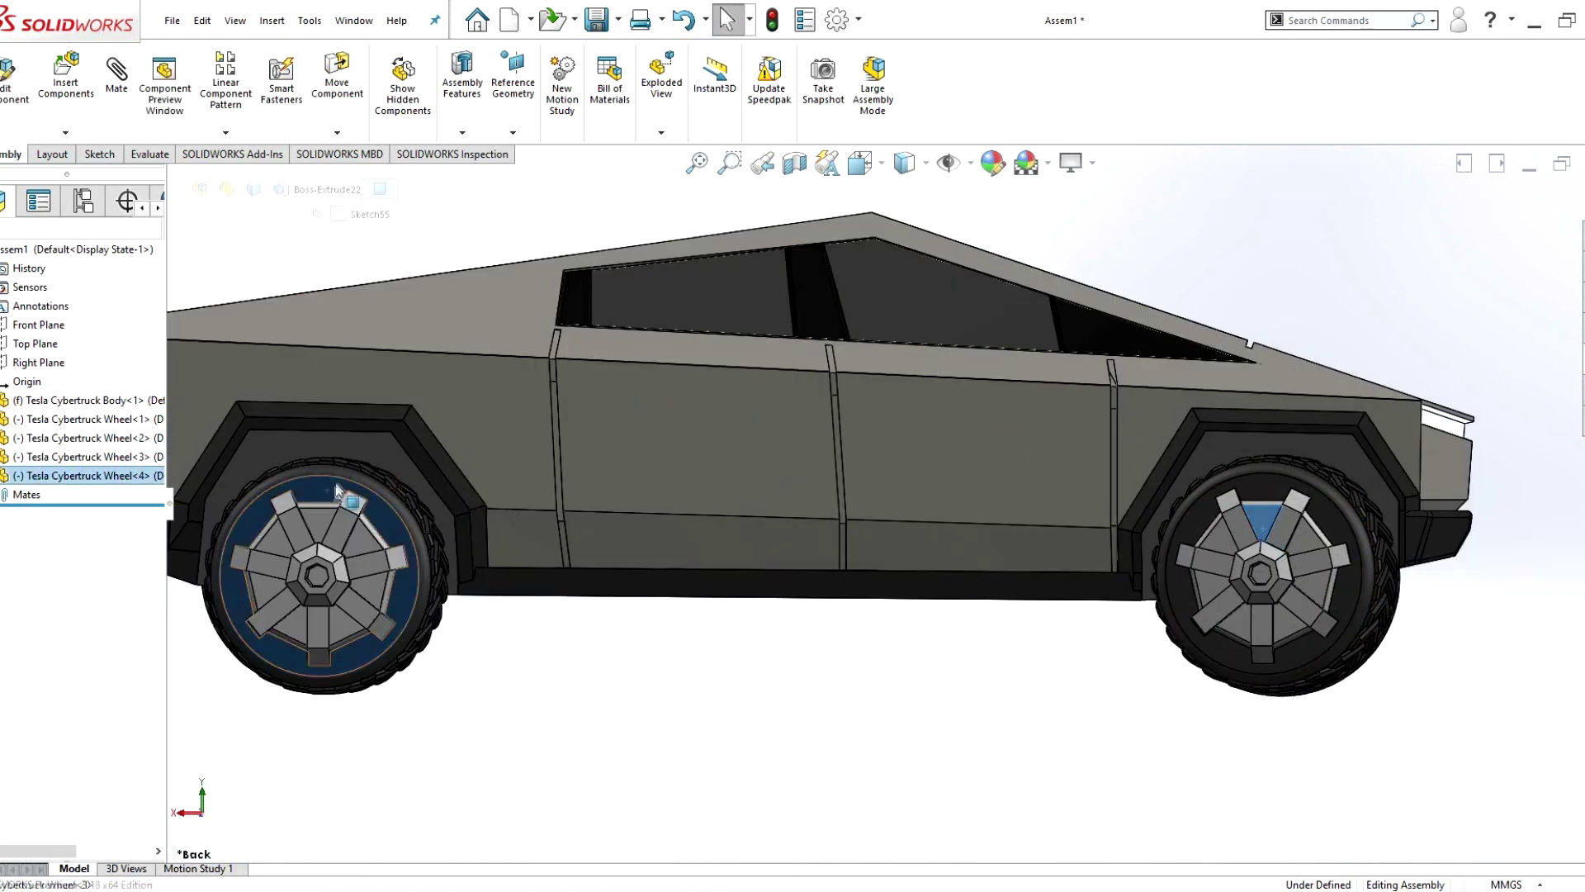
key(Escape)
key(f)
middle_drag(814, 583, 548, 621)
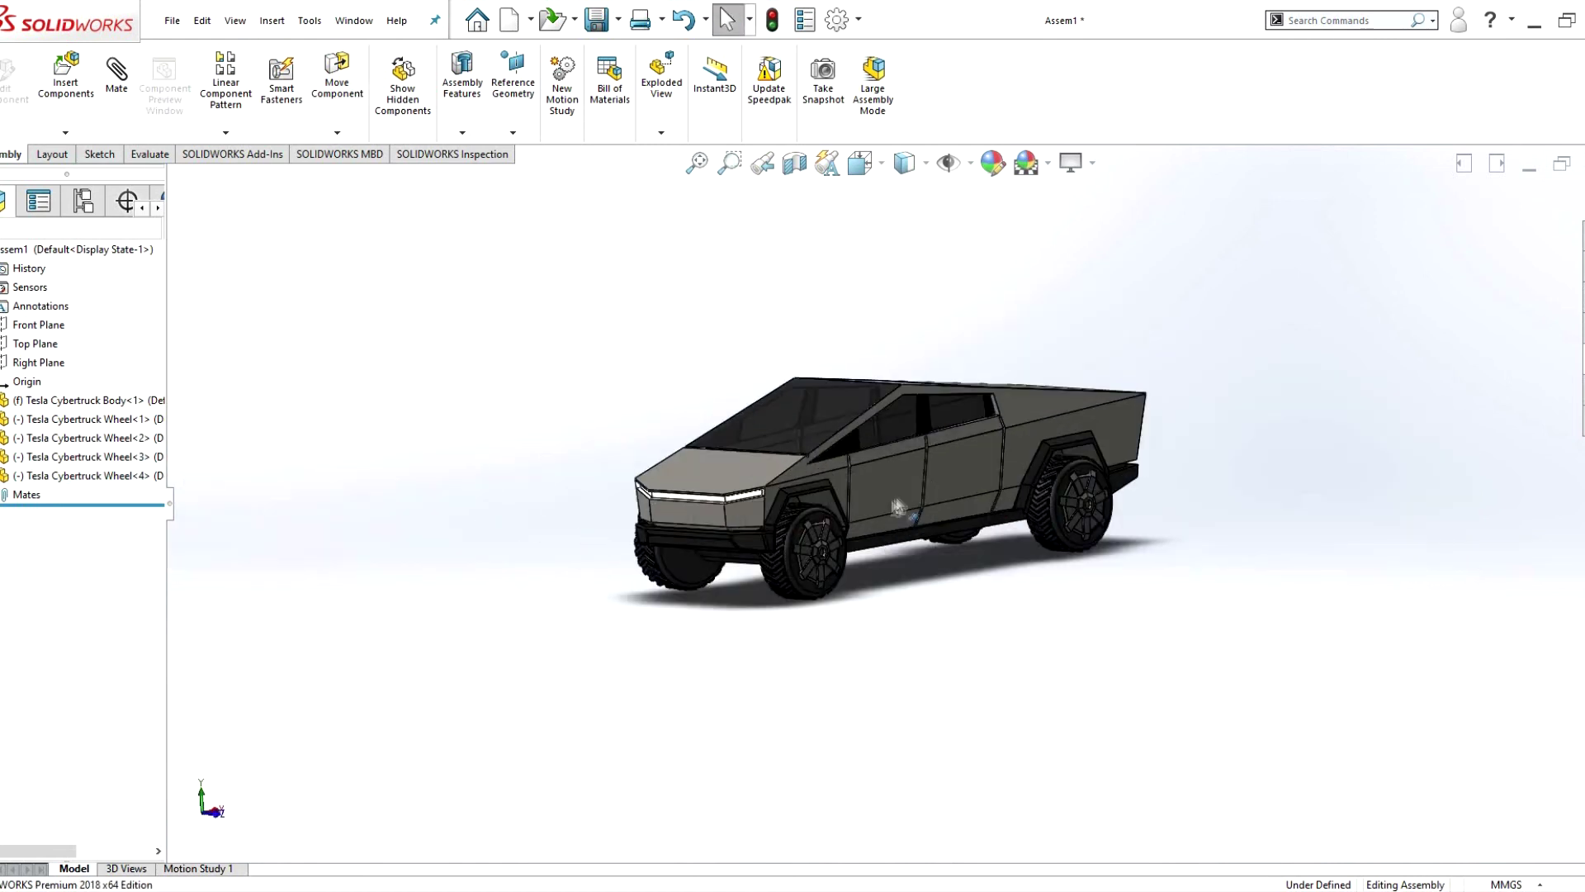
key(ctrl+7)
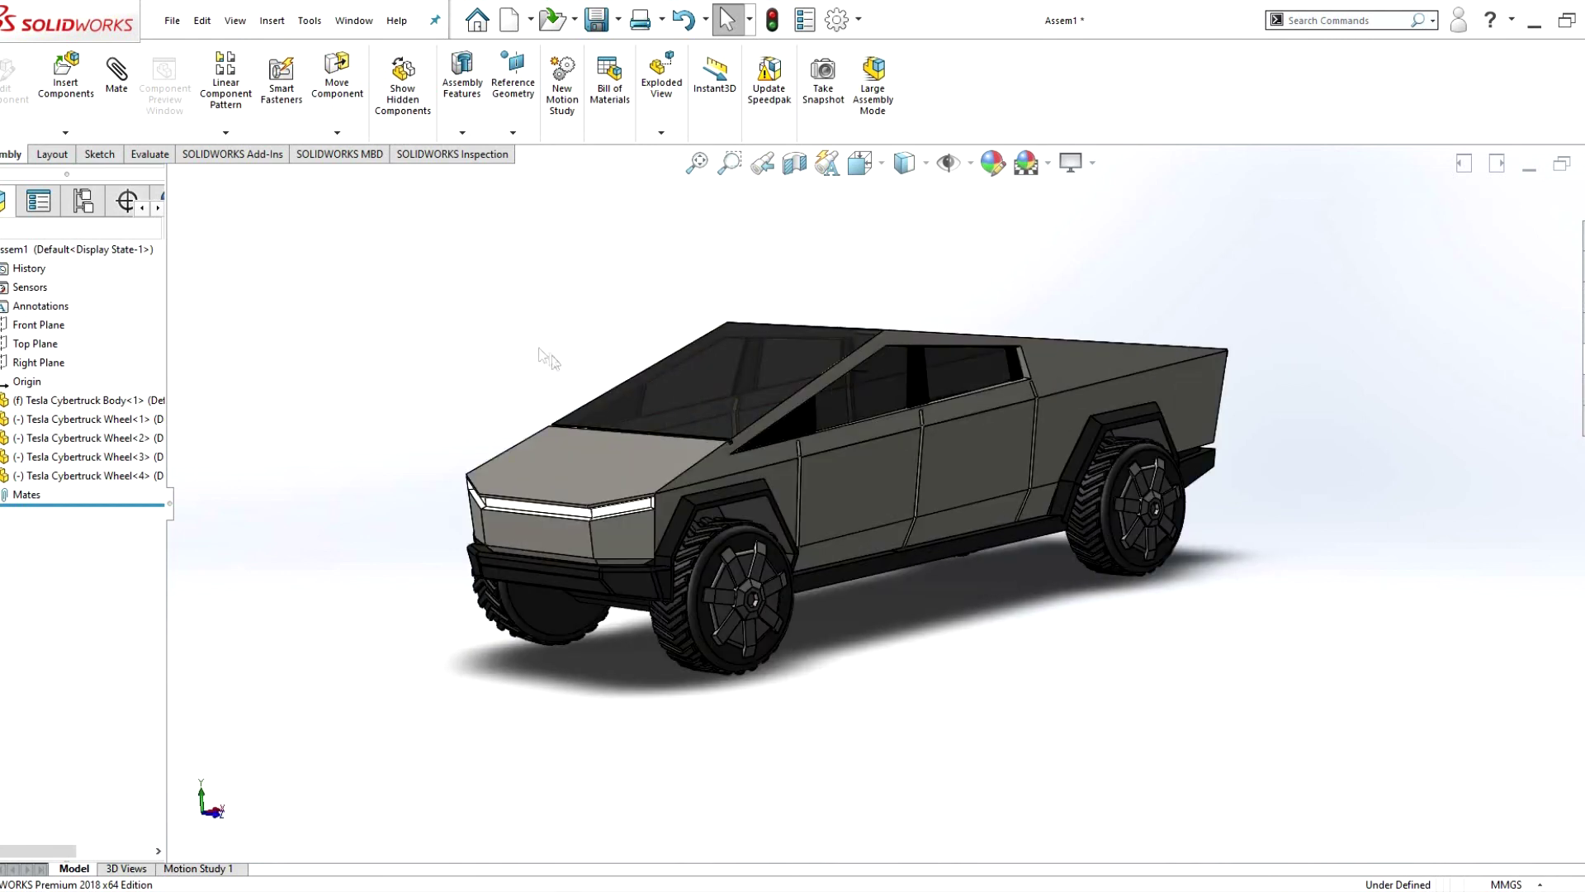
- Save the assembly as Tesla Cybertruck Assem
key(ctrl+s)
click(737, 464)
text(Tesla Cybertruck)
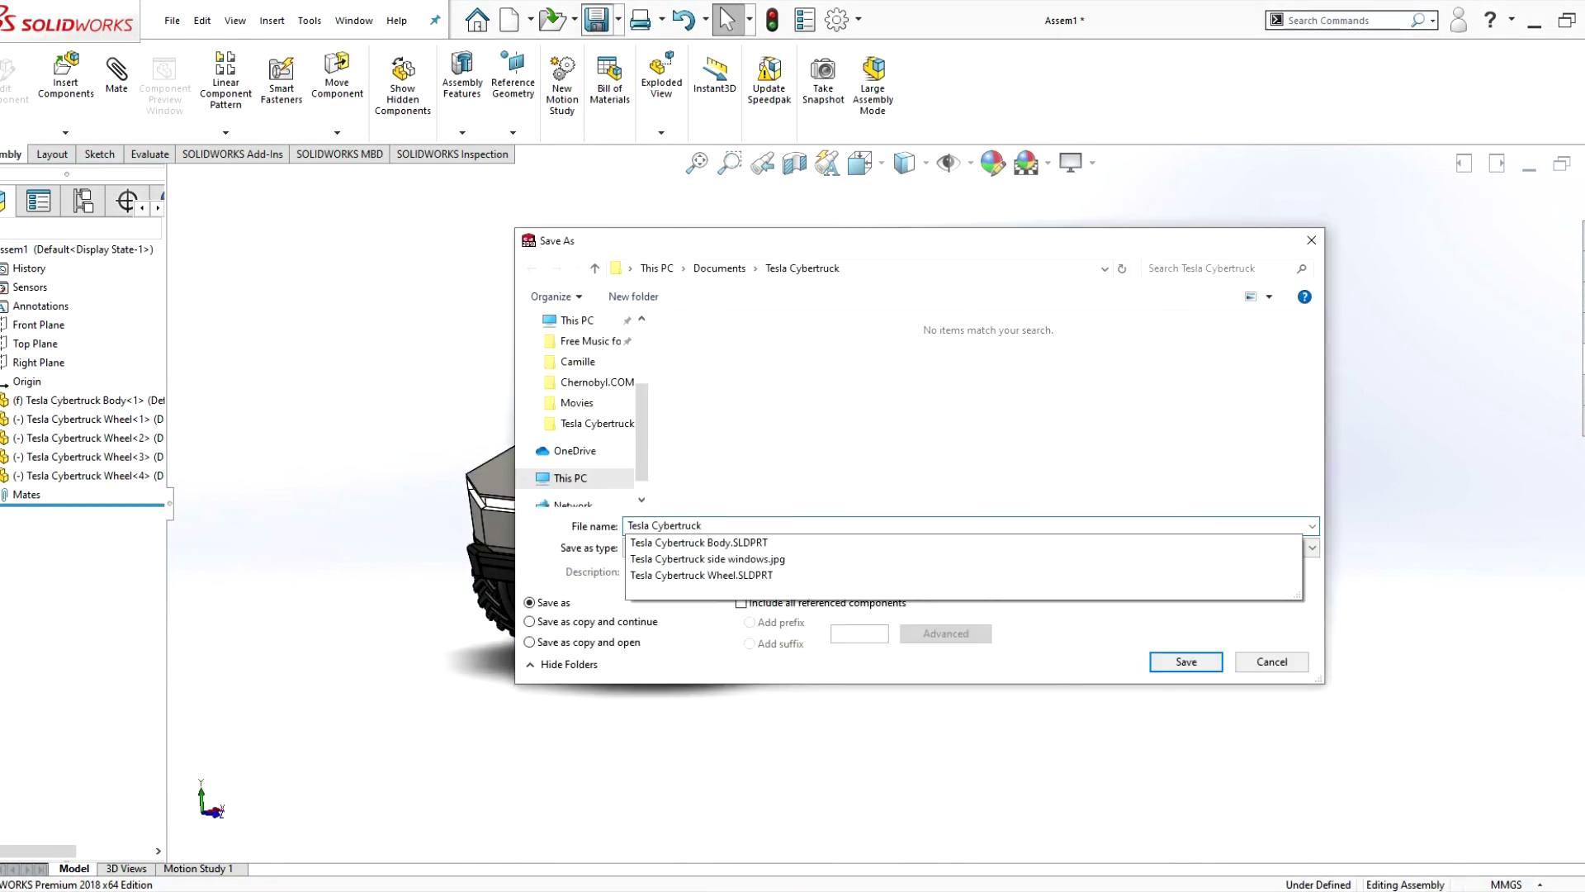
key(Return)
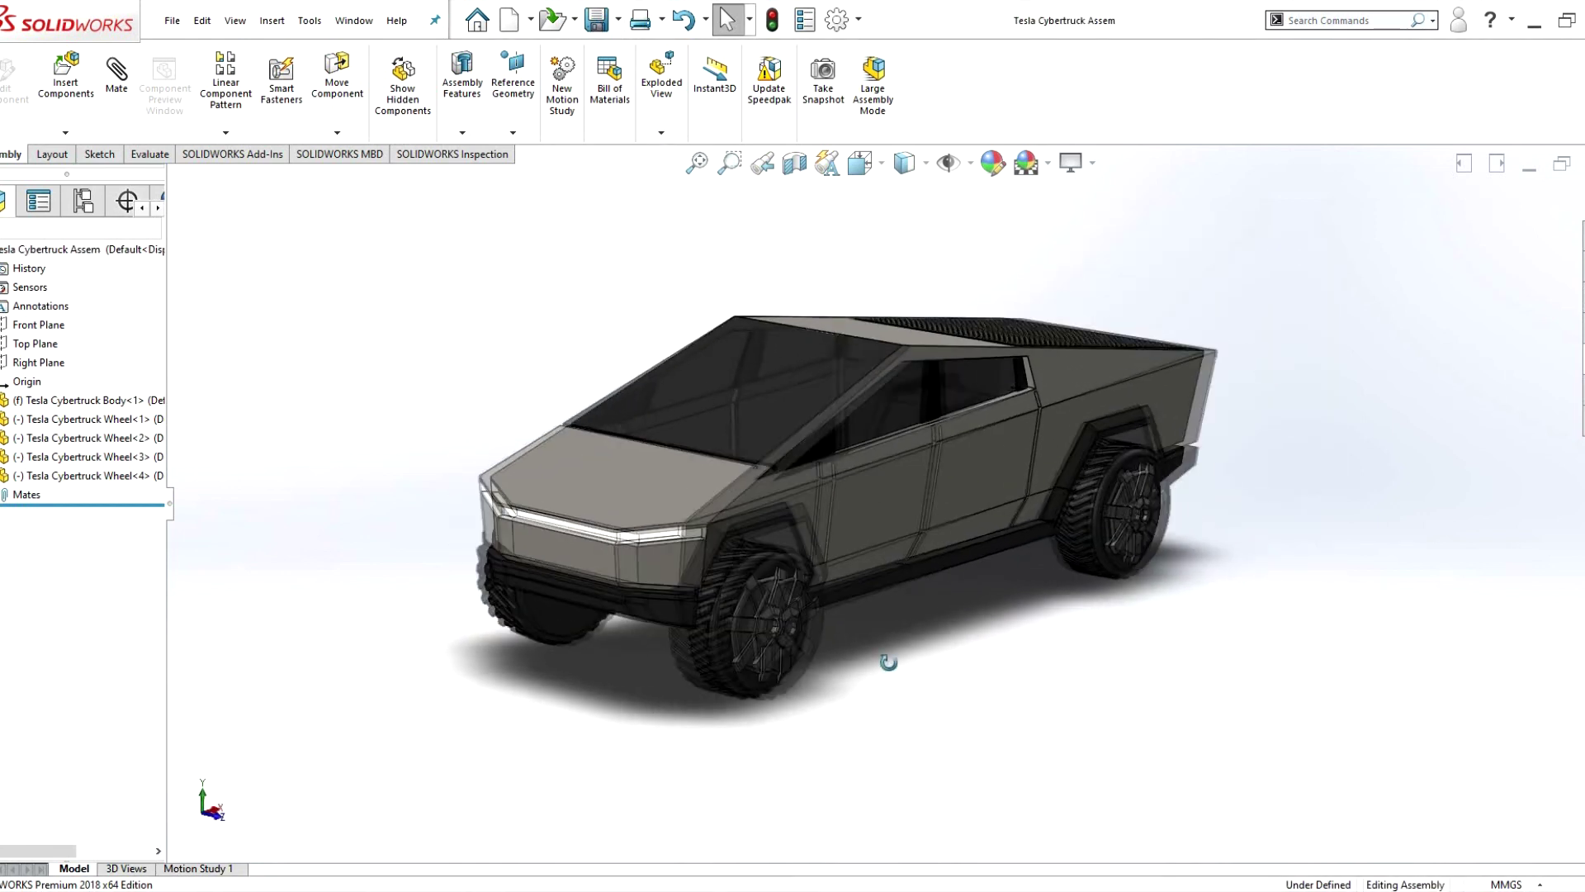
- Edit the blue thick glass appearance for dark tinted windows and save the documents
click(159, 208)
click(47, 411)
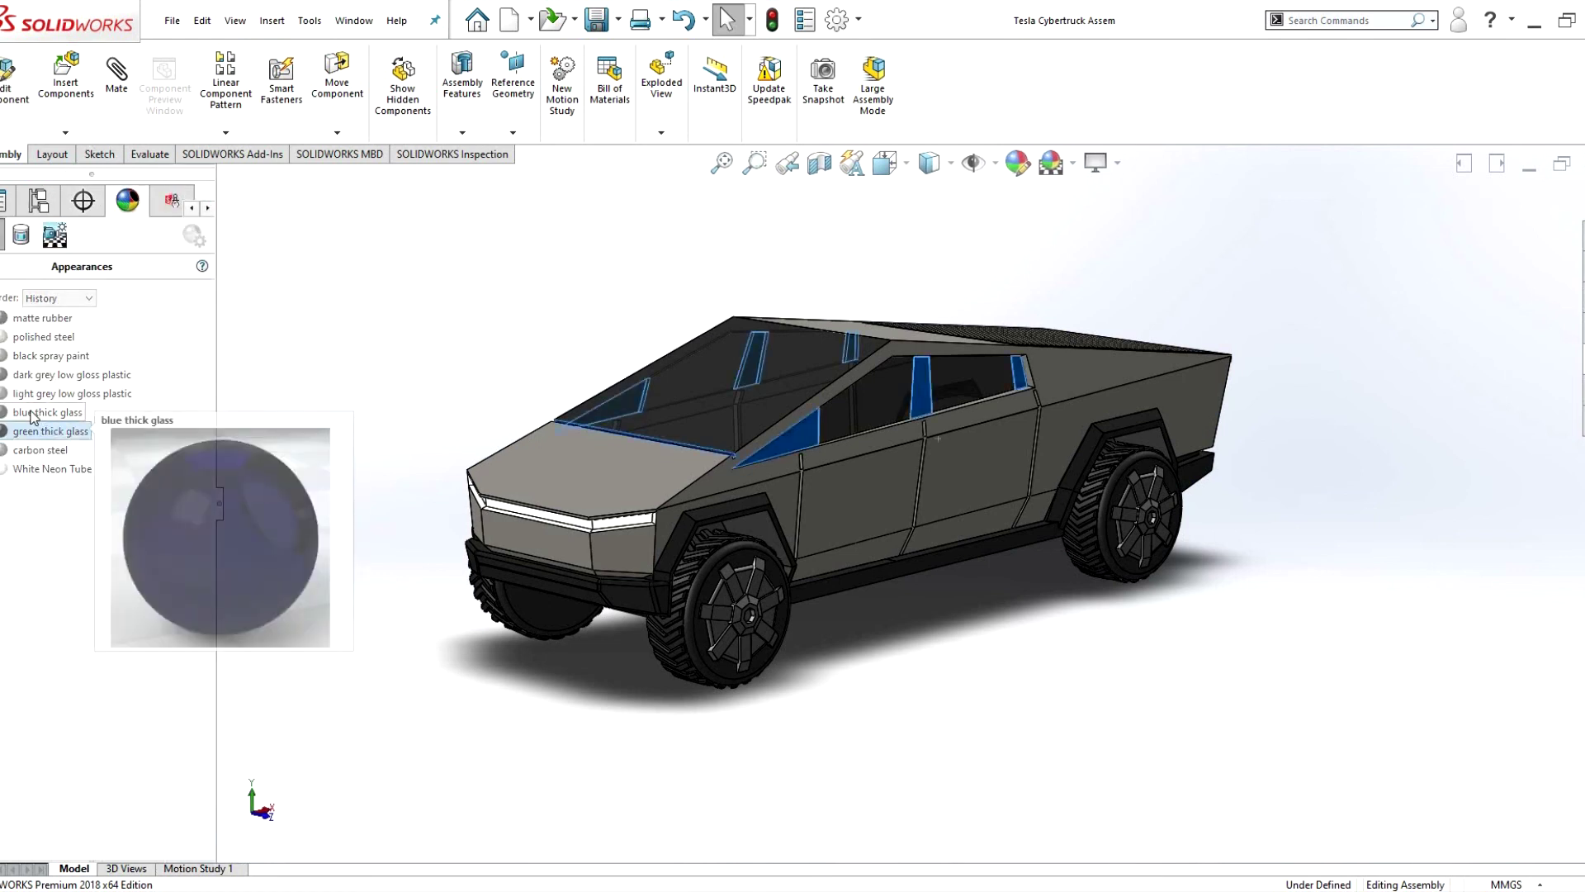
right_click(33, 412)
click(20, 239)
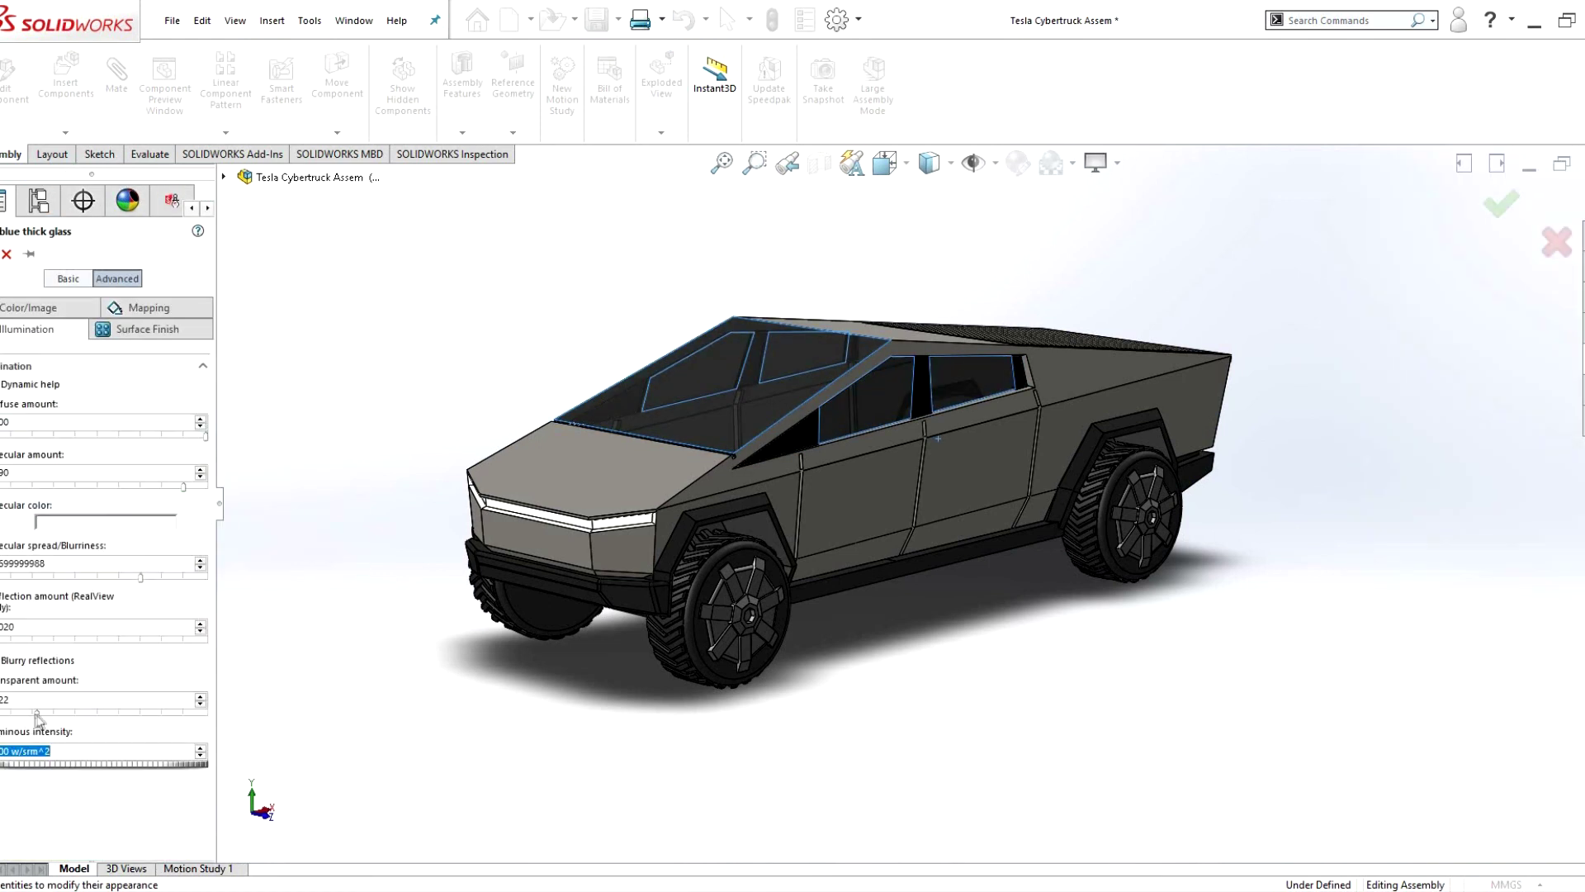
key(Return)
key(ctrl+s)
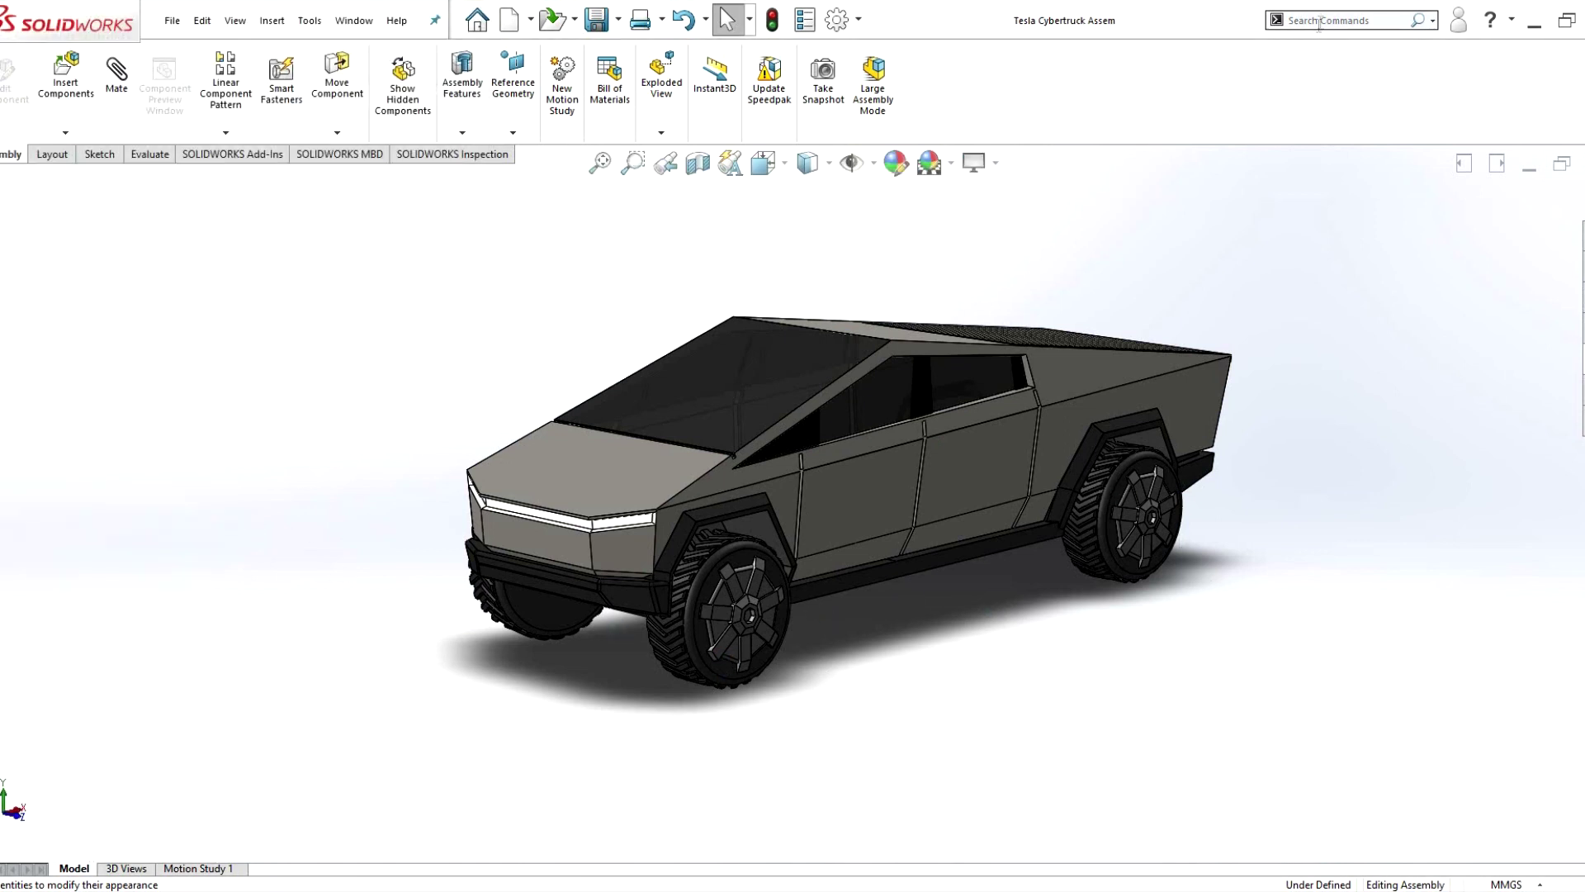
- Set the perspective observer position to 1 and hide the side panel
text(modif1)
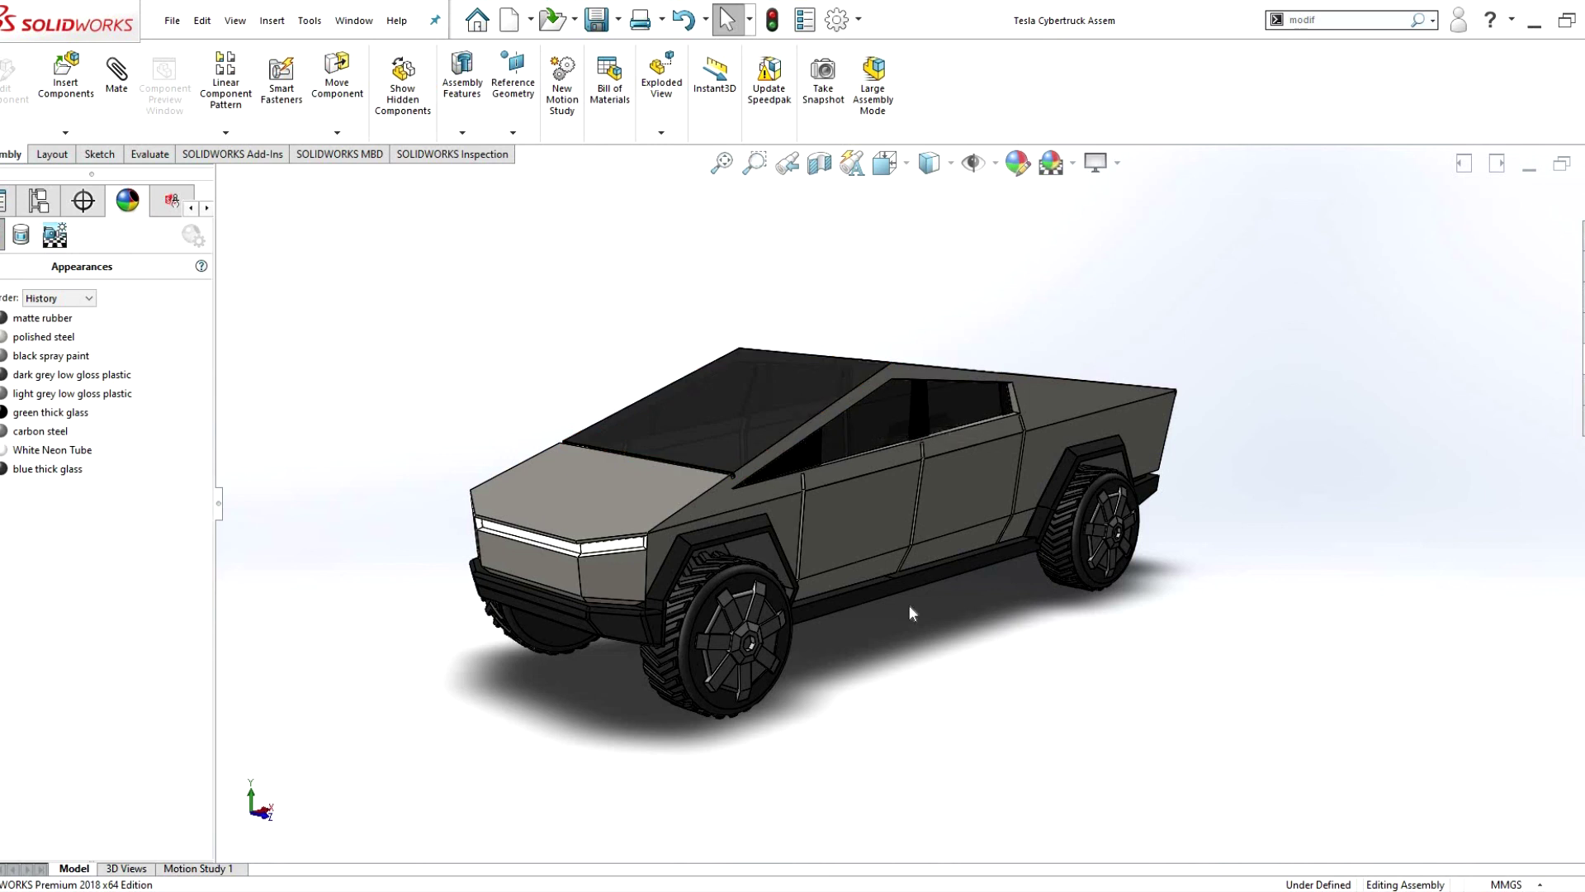
click(219, 503)
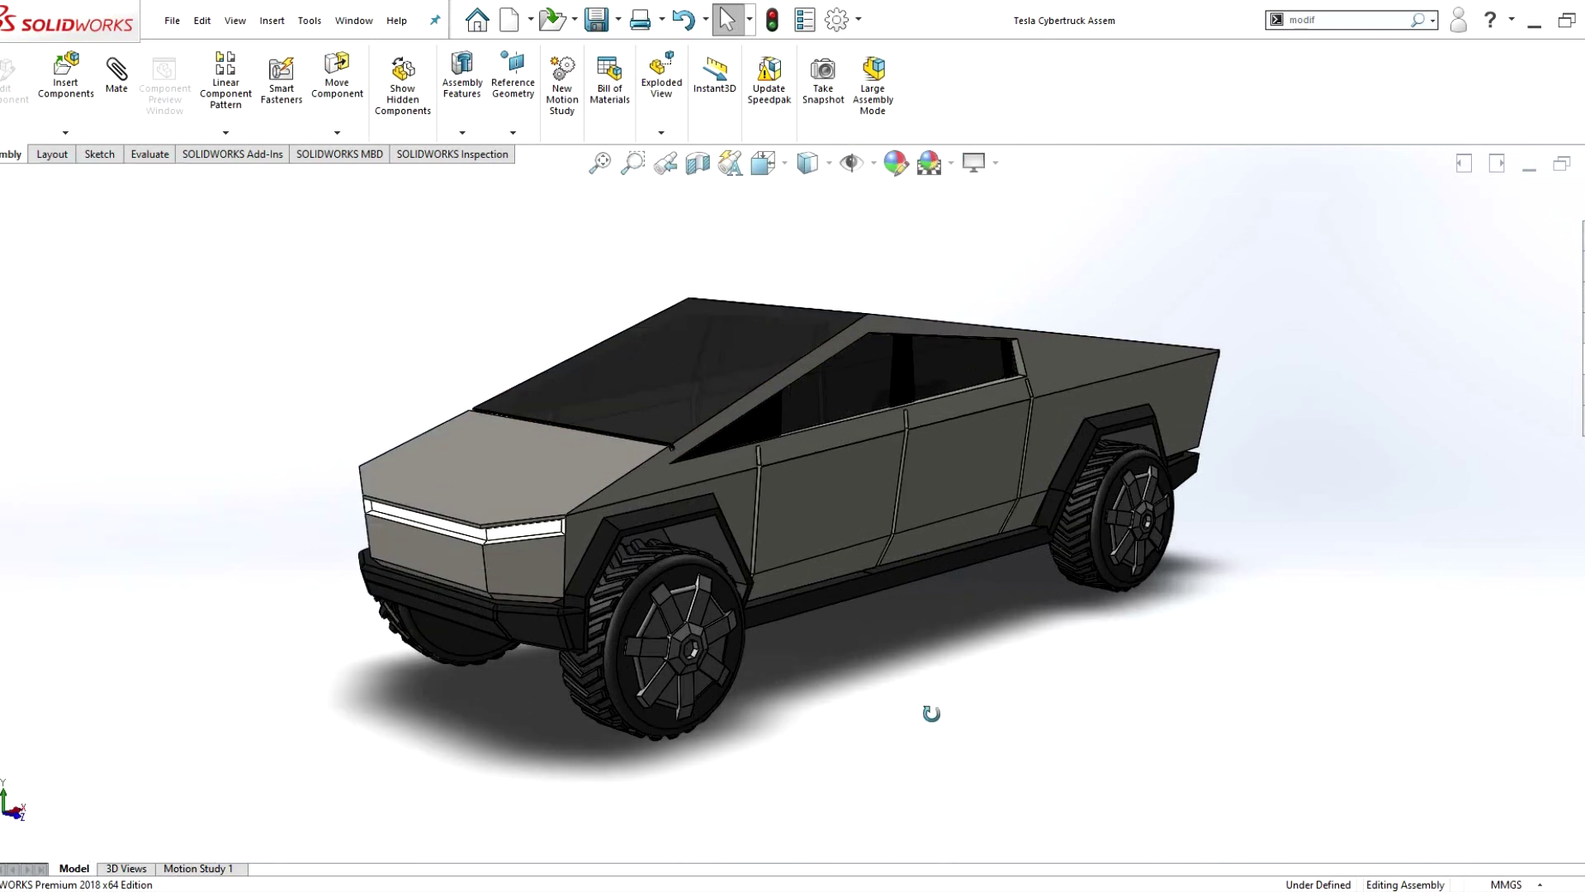
mouse_move(931, 713)
middle_down()
mouse_move(1061, 697)
mouse_move(1222, 753)
mouse_move(540, 585)
middle_up()
- Orbit and zoom around the finished truck to inspect it
mouse_move(638, 614)
middle_down()
mouse_move(903, 729)
mouse_move(902, 765)
middle_up()
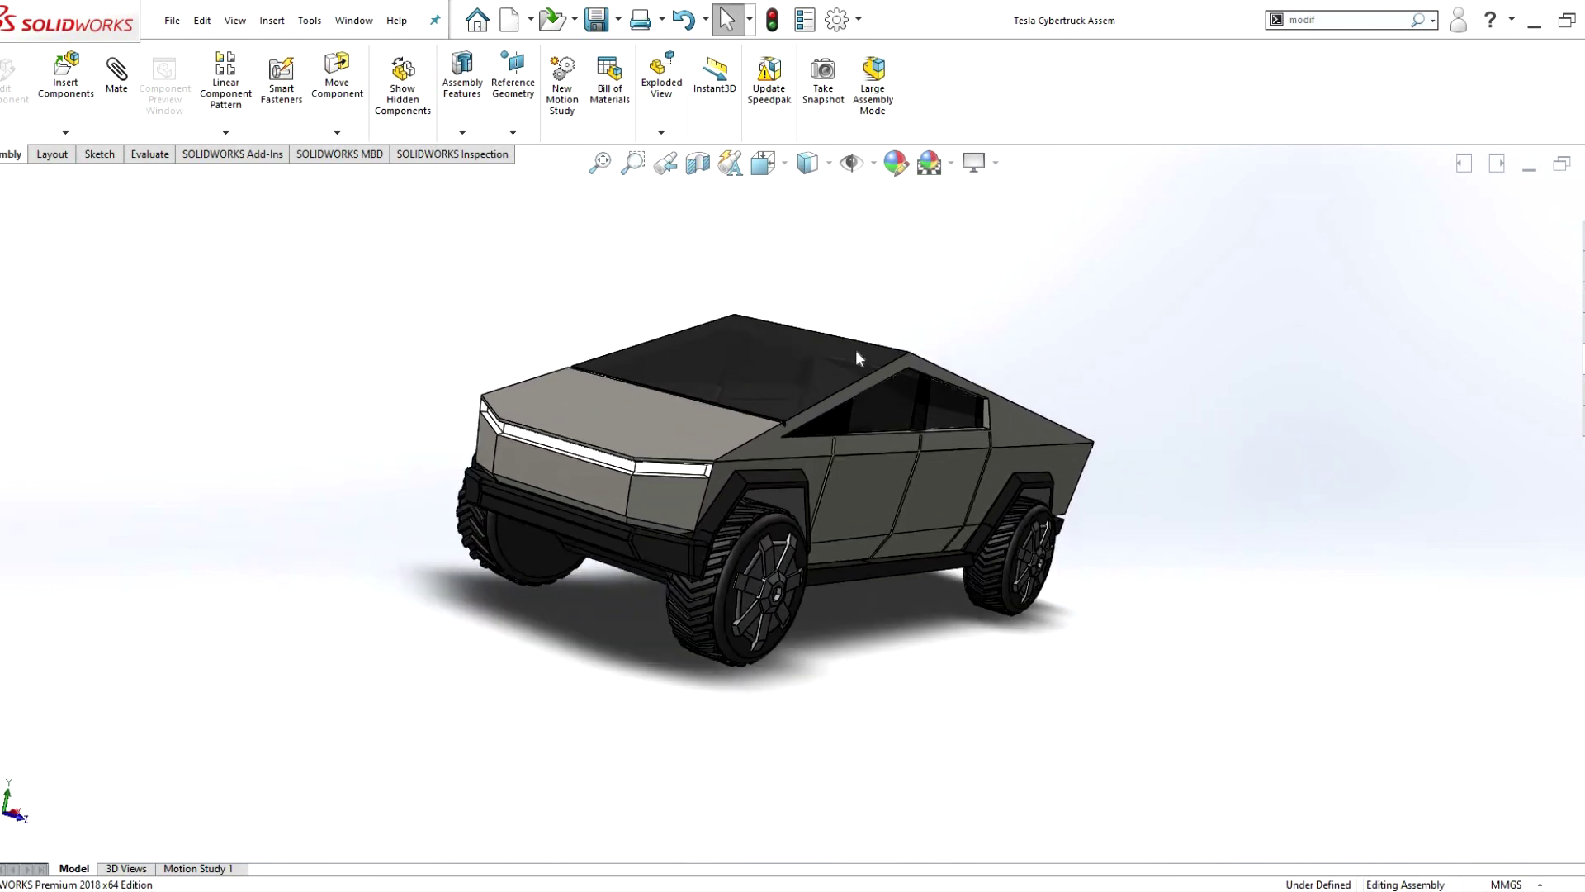
scroll(856, 350, up, 5)
mouse_move(828, 368)
middle_down()
mouse_move(854, 428)
mouse_move(807, 549)
mouse_move(683, 506)
mouse_move(587, 570)
mouse_move(471, 694)
mouse_move(835, 396)
mouse_move(504, 456)
mouse_move(456, 436)
mouse_move(740, 491)
middle_up()
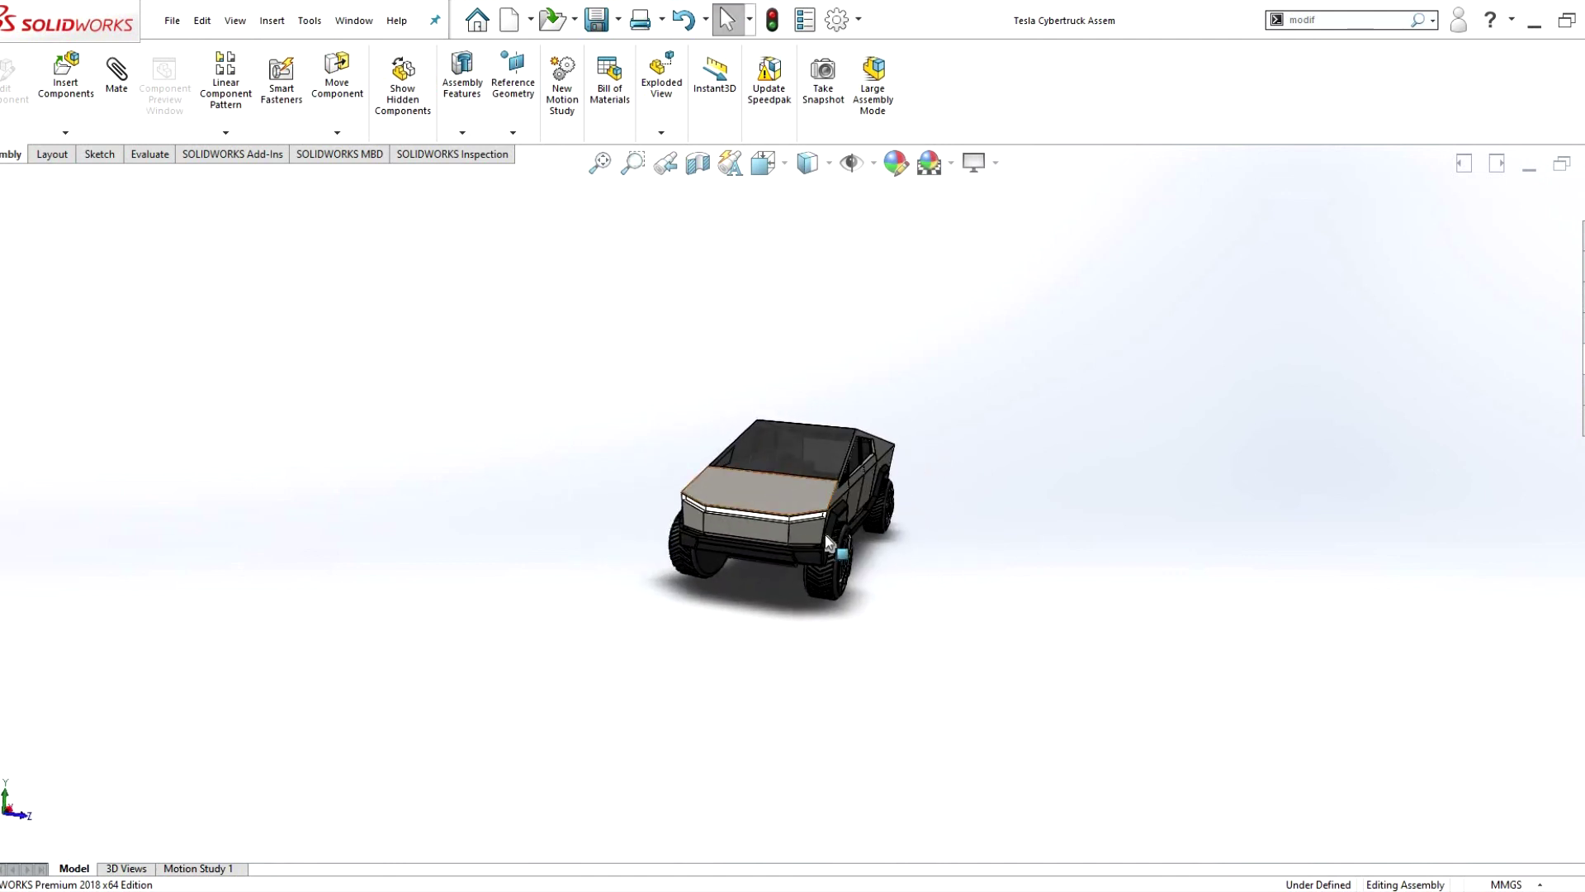
scroll(739, 484, down, 3)
scroll(738, 484, down, 2)
scroll(739, 483, down, 2)
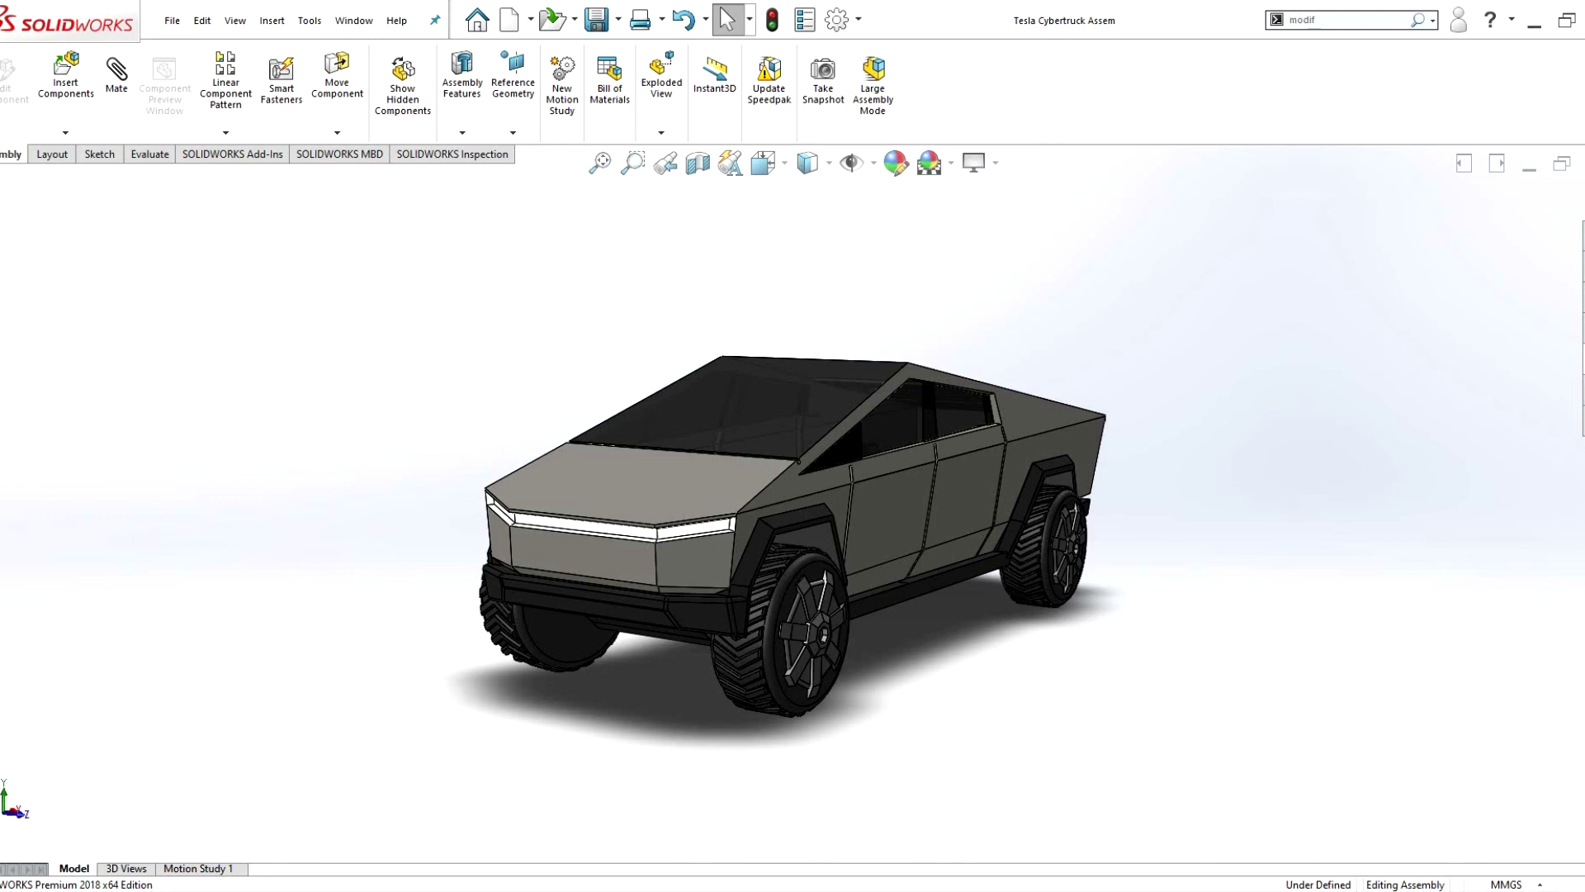
middle_drag(788, 811, 773, 800)
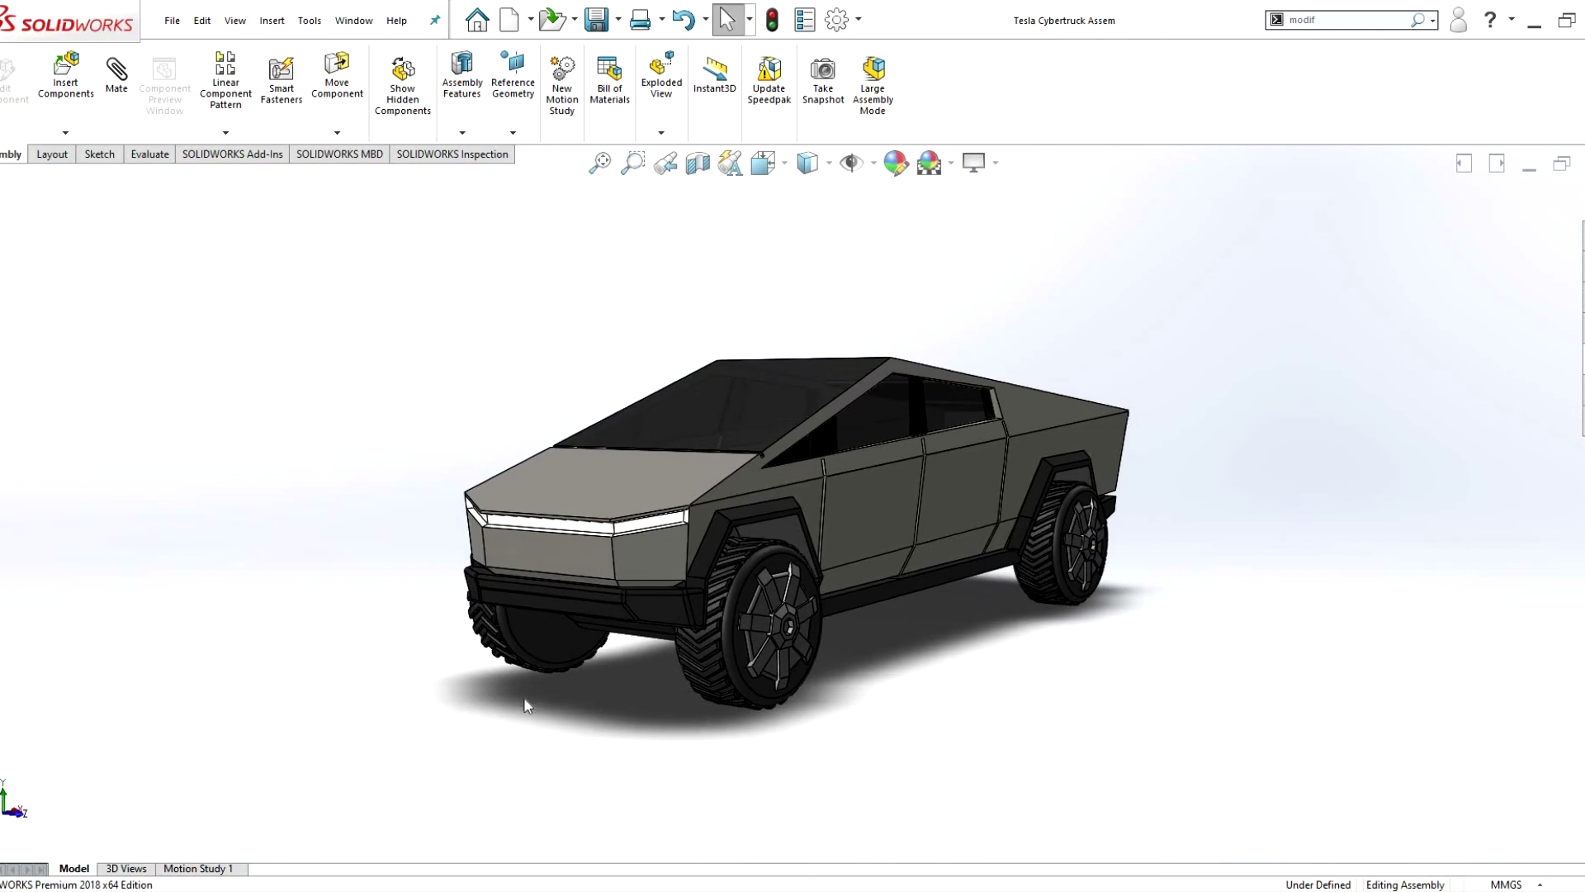